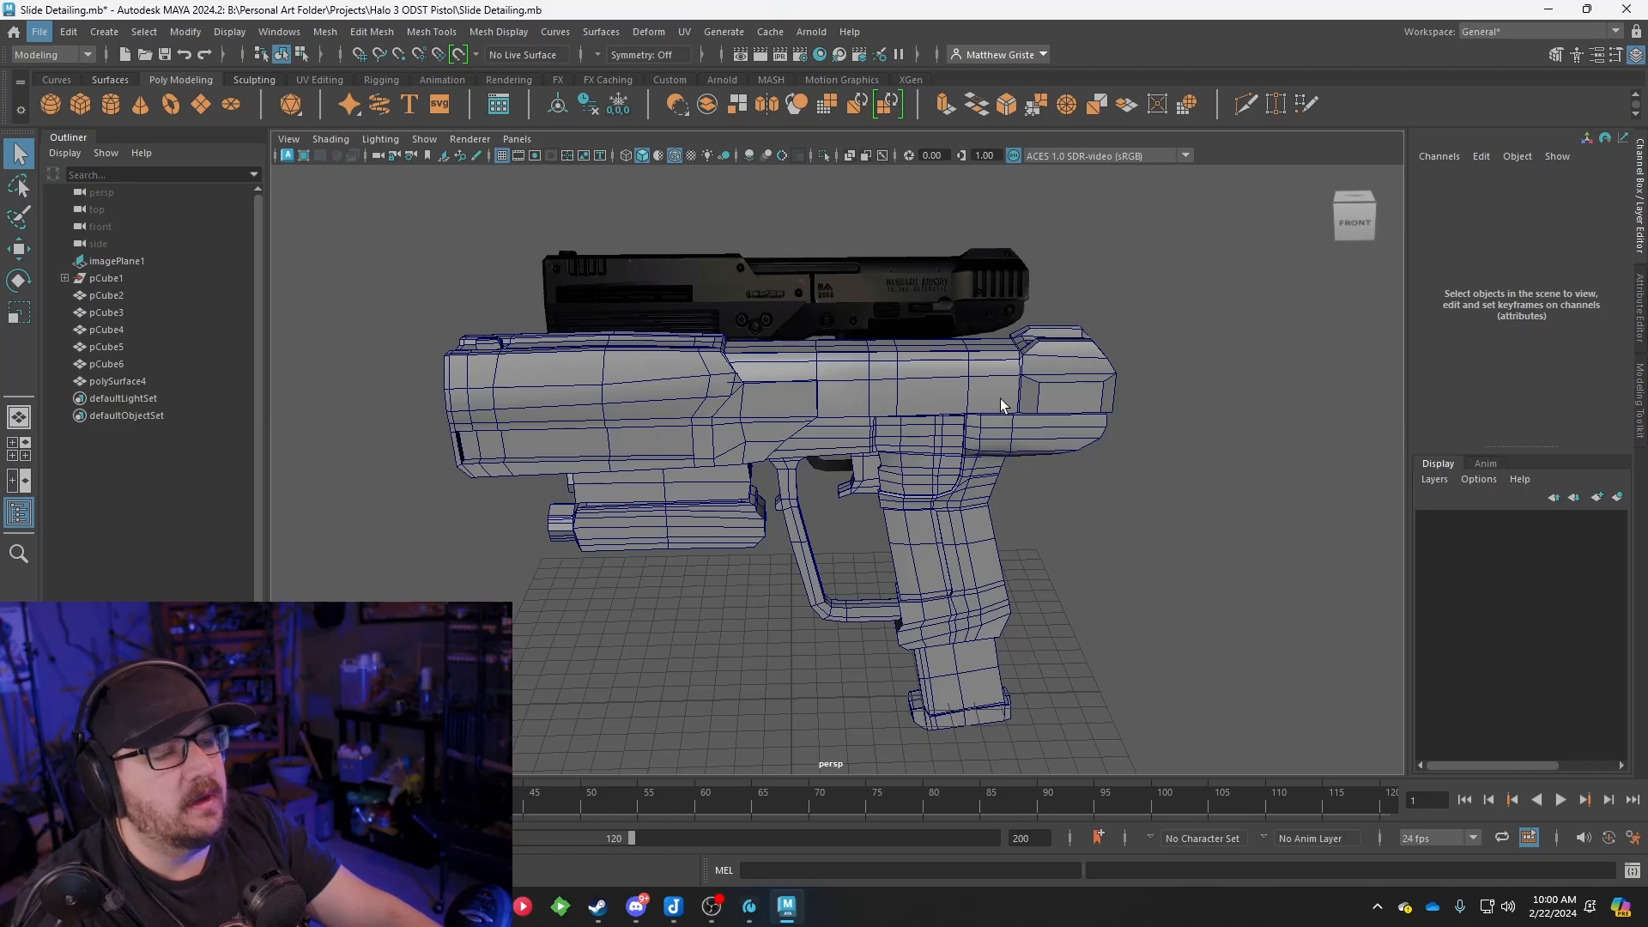
# Isolate the pistol's upper slide mesh together with the reference image plane in the perspective view
pyautogui.click(1029, 378)
pyautogui.keyDown('alt'); pyautogui.moveTo(1007, 381); pyautogui.dragTo(680, 381); pyautogui.keyUp('alt')
pyautogui.keyDown('alt'); pyautogui.moveTo(848, 443); pyautogui.dragTo(903, 360); pyautogui.keyUp('alt')
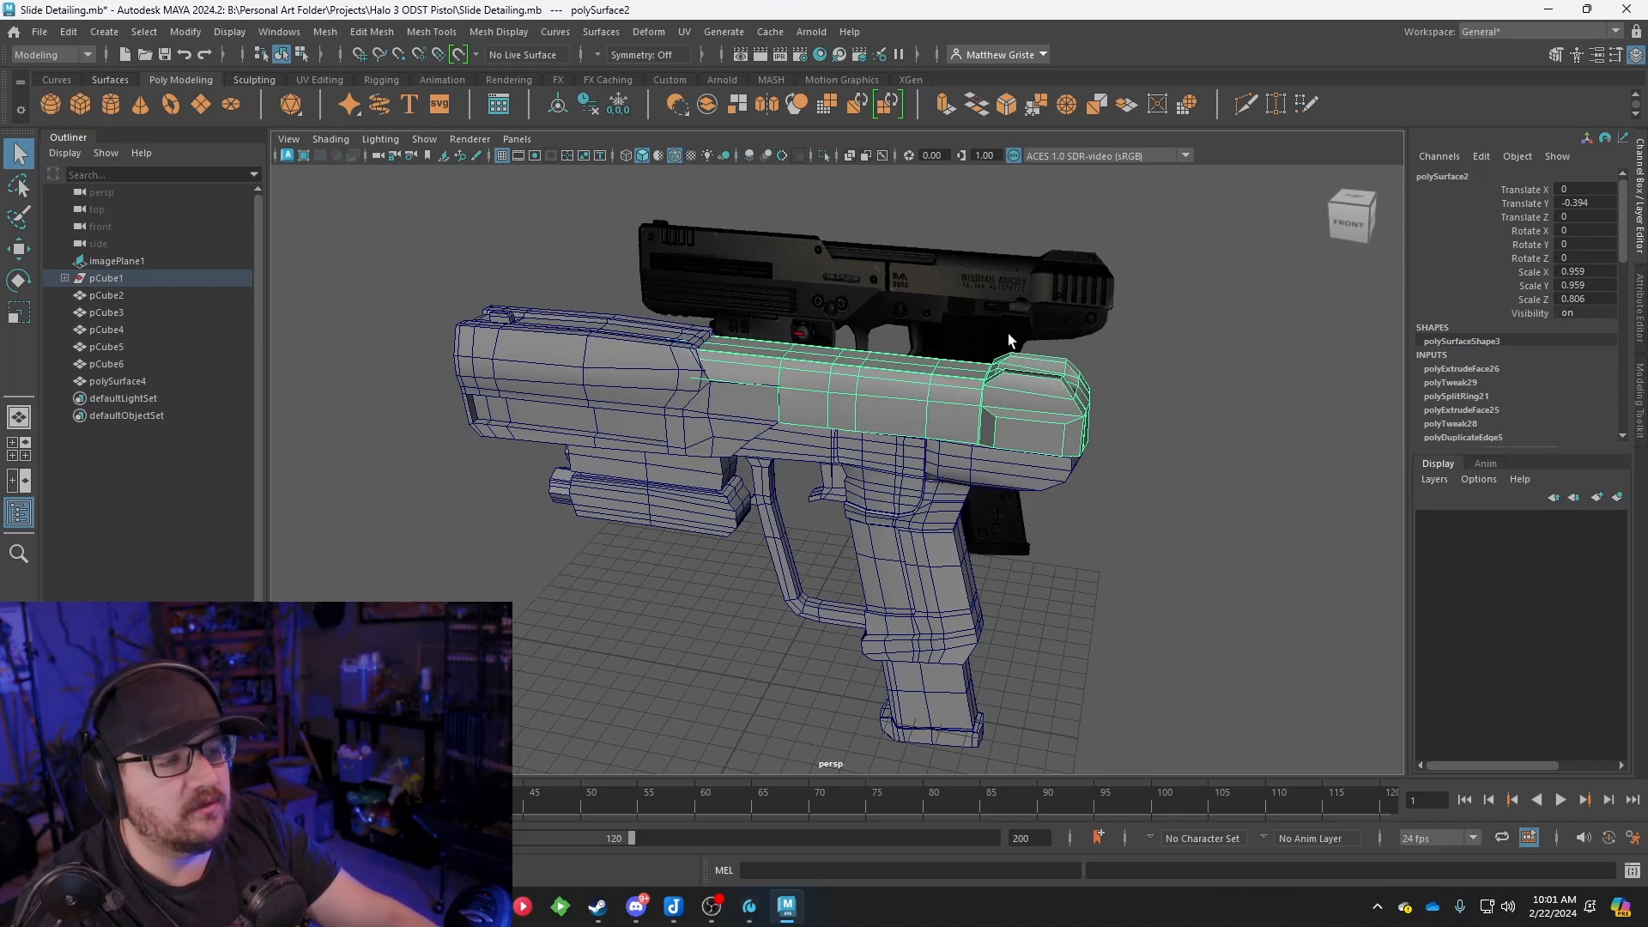
pyautogui.keyDown('alt'); pyautogui.moveTo(829, 356); pyautogui.dragTo(848, 351); pyautogui.keyUp('alt')
pyautogui.keyDown('alt'); pyautogui.moveTo(847, 350); pyautogui.dragTo(874, 371, button='right'); pyautogui.keyUp('alt')
pyautogui.keyDown('alt'); pyautogui.moveTo(874, 371); pyautogui.dragTo(825, 389, button='middle'); pyautogui.keyUp('alt')
pyautogui.keyDown('alt'); pyautogui.moveTo(826, 390); pyautogui.dragTo(854, 369); pyautogui.keyUp('alt')
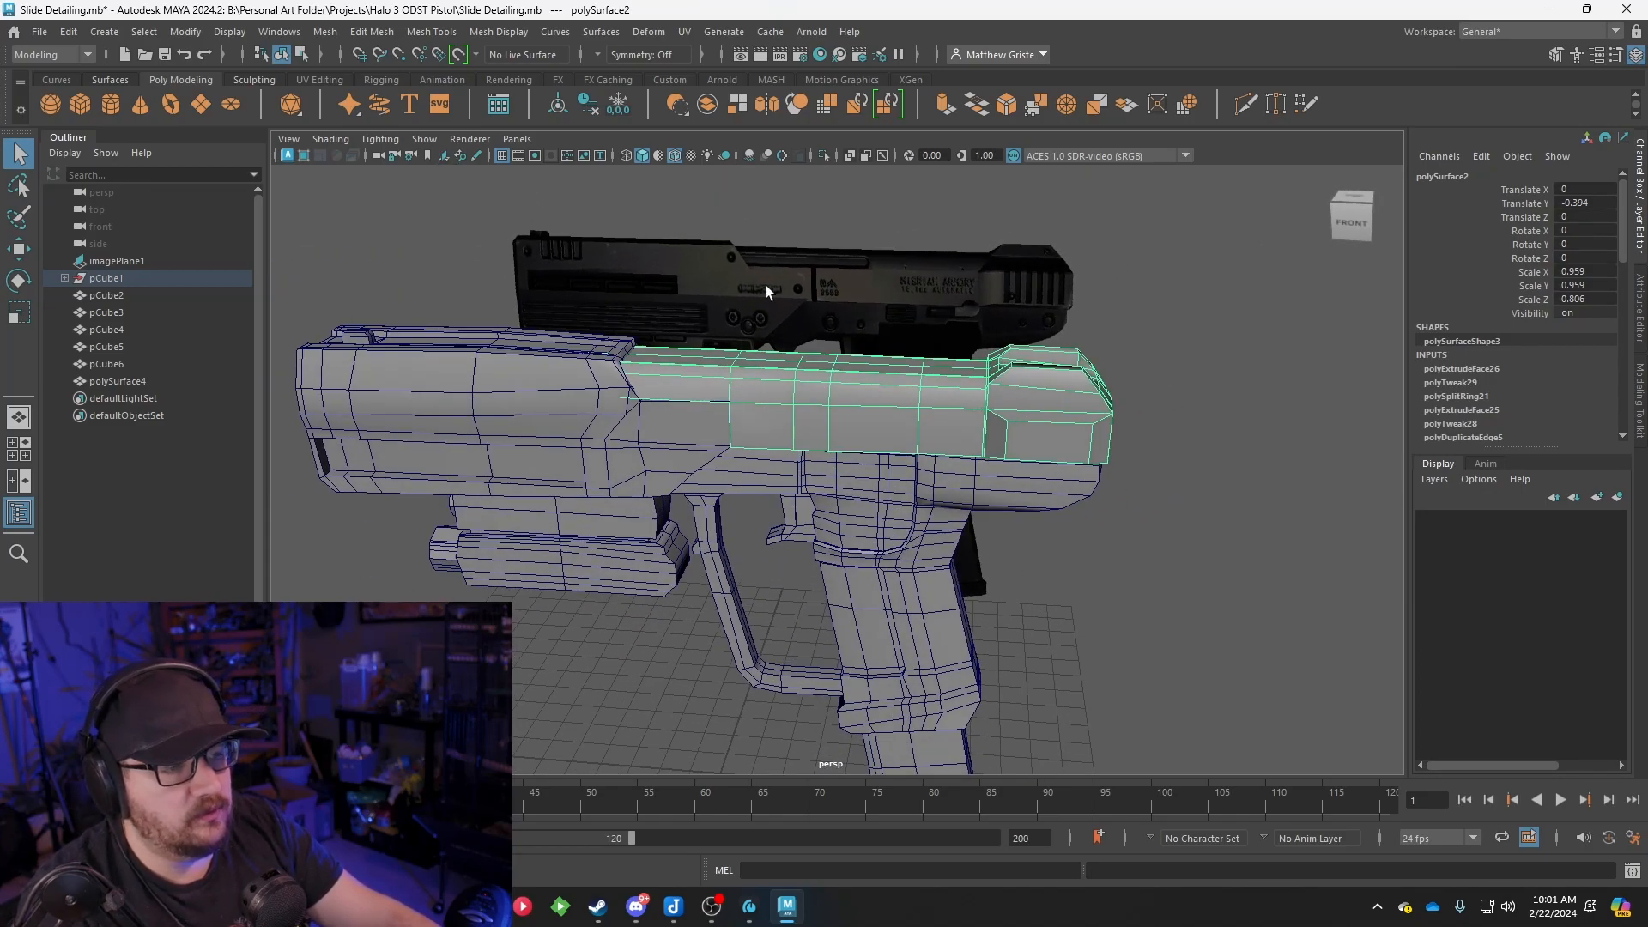
pyautogui.click(927, 305)
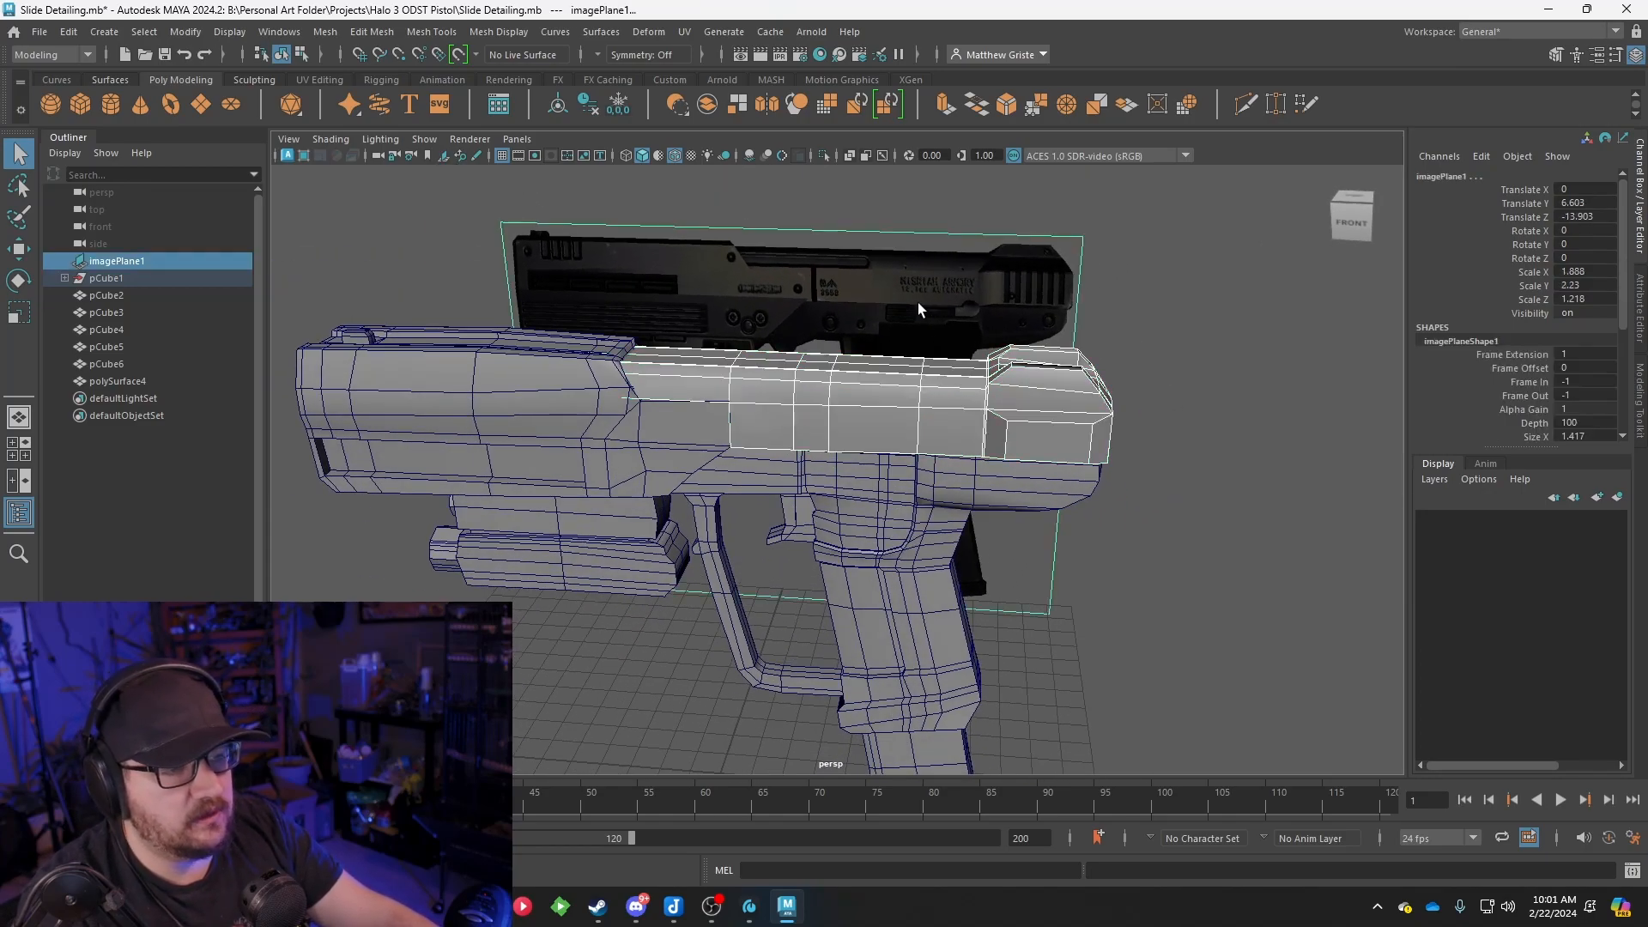
pyautogui.click(424, 139)
pyautogui.moveTo(558, 170)
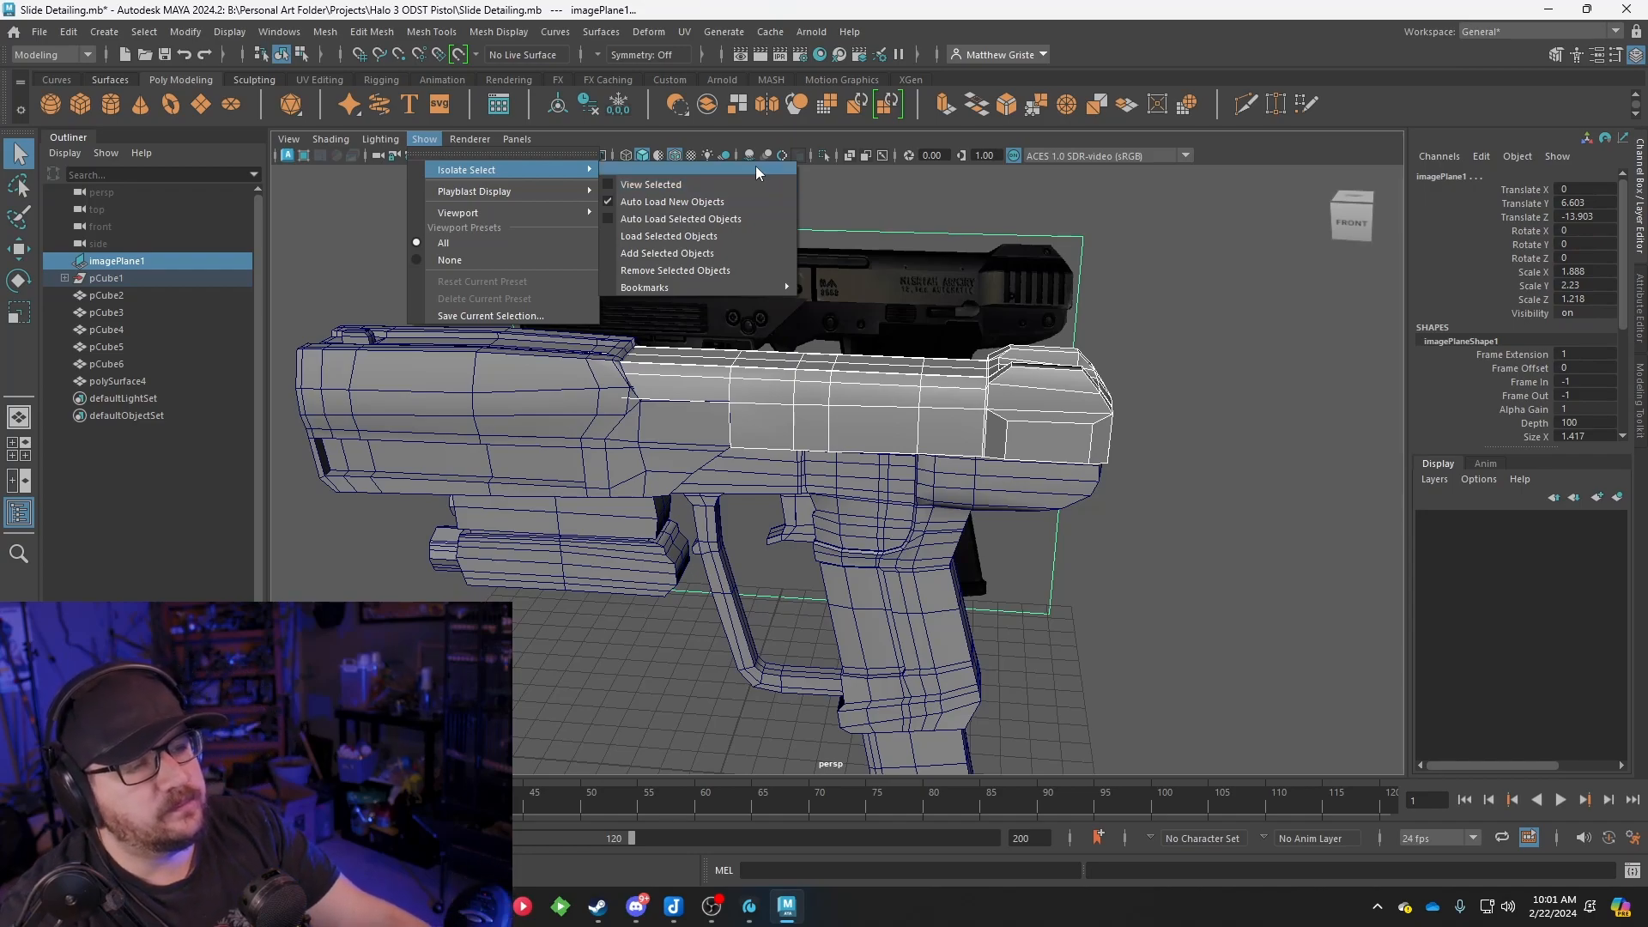
pyautogui.click(728, 185)
# Examine the rear block of the isolated slide beside the reference image from several angles
pyautogui.scroll(6, 709, 311)
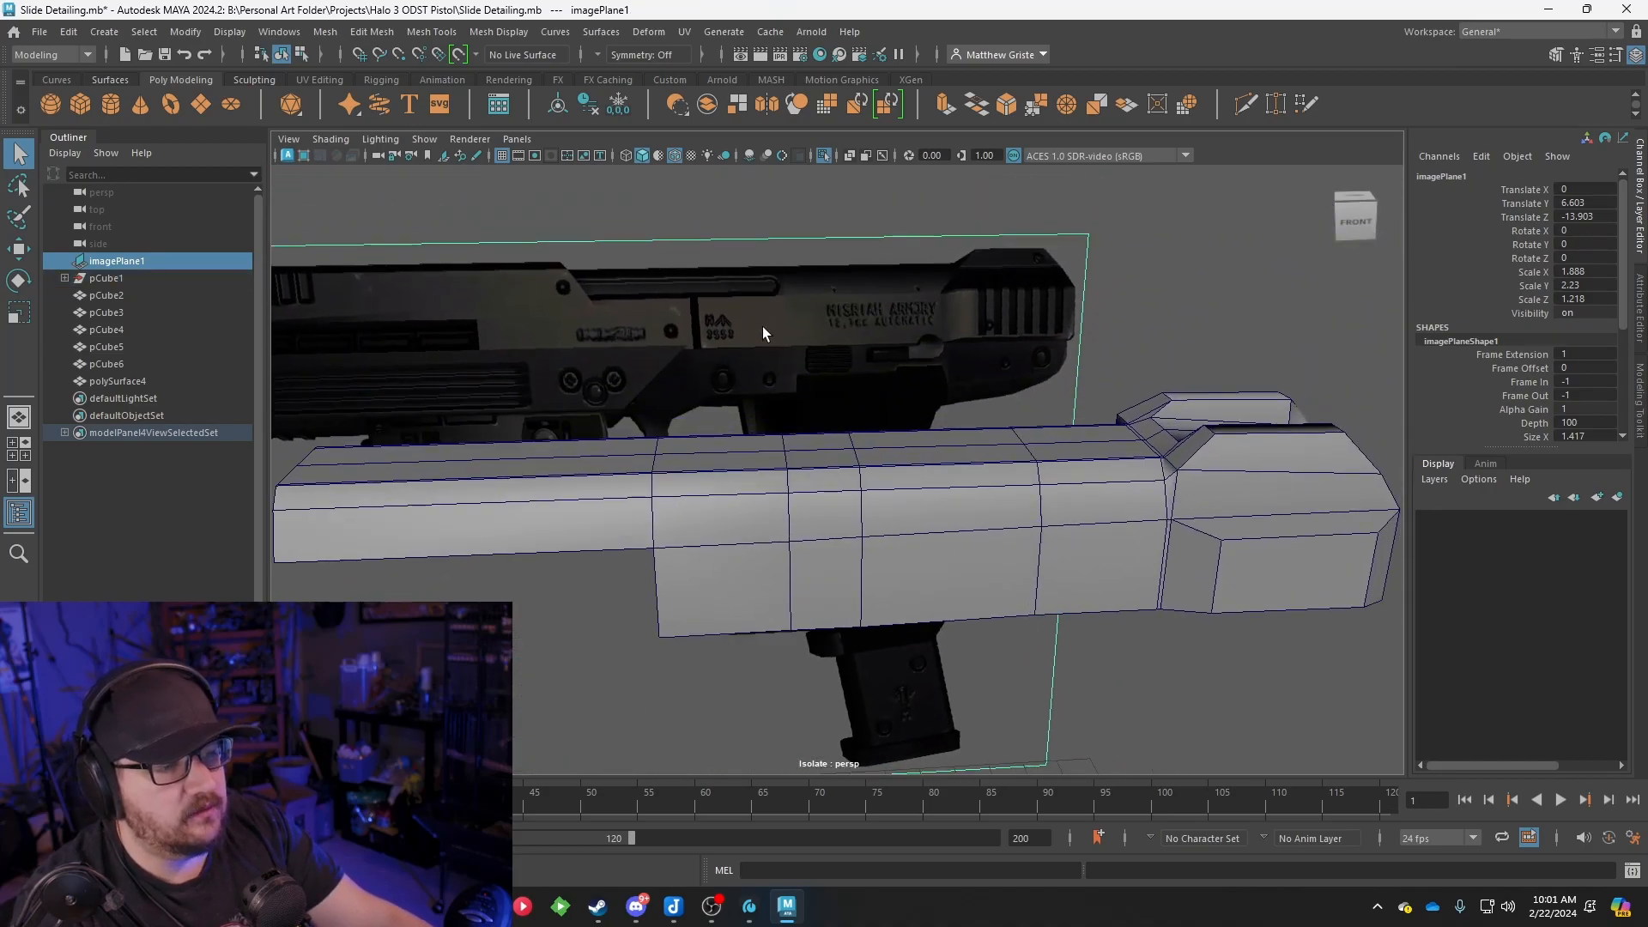
pyautogui.keyDown('alt'); pyautogui.moveTo(630, 501); pyautogui.dragTo(666, 473); pyautogui.keyUp('alt')
pyautogui.keyDown('alt'); pyautogui.moveTo(771, 348); pyautogui.dragTo(944, 440); pyautogui.keyUp('alt')
pyautogui.scroll(4, 827, 481)
pyautogui.keyDown('alt'); pyautogui.moveTo(860, 562); pyautogui.dragTo(822, 515); pyautogui.keyUp('alt')
pyautogui.scroll(3, 743, 431)
pyautogui.scroll(-3, 815, 497)
pyautogui.scroll(-2, 1012, 478)
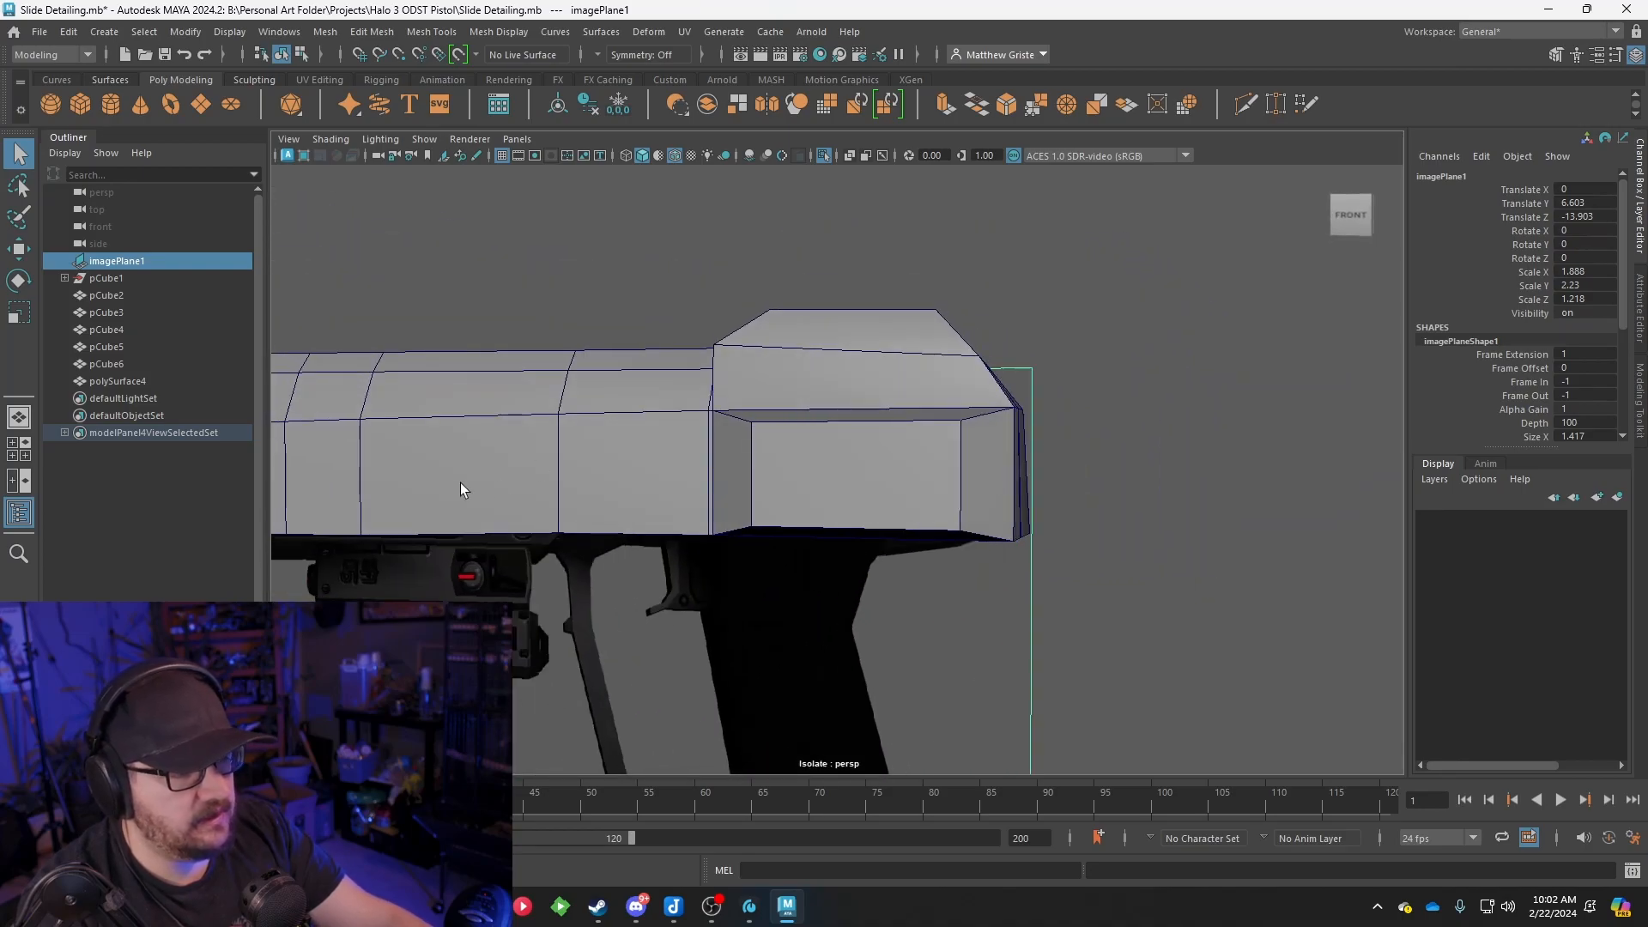
# Show the front view over the reference image and put the slide mesh into vertex editing
pyautogui.press('space')
pyautogui.scroll(-3, 724, 564)
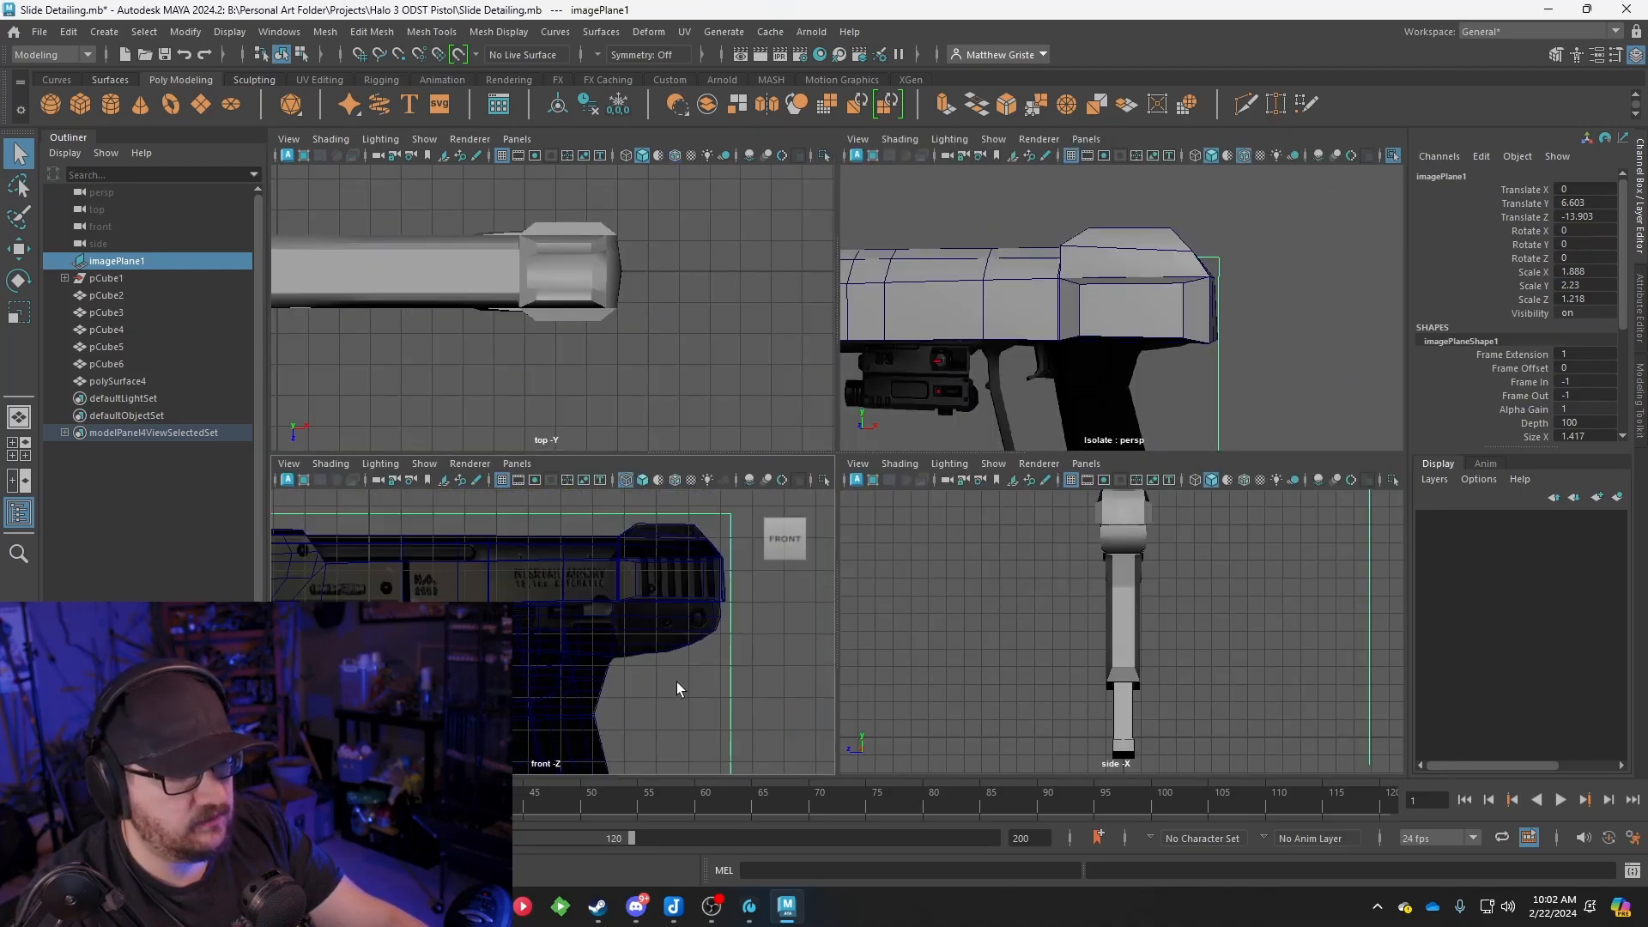
pyautogui.press('space')
pyautogui.scroll(2, 663, 467)
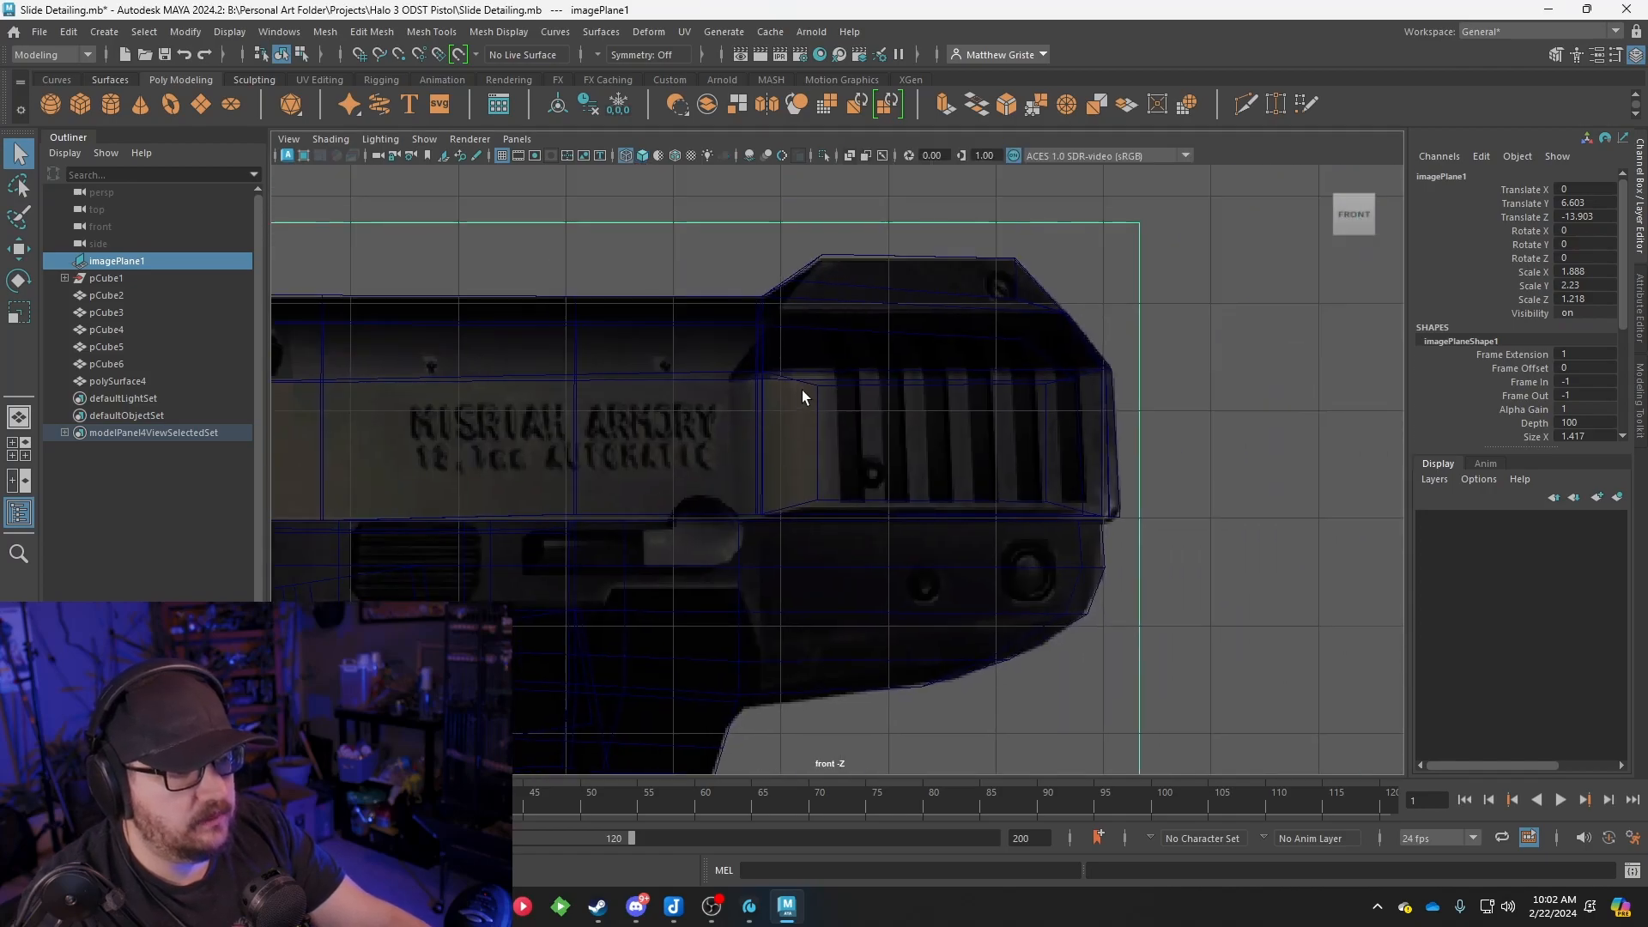
pyautogui.click(827, 380)
pyautogui.scroll(4, 709, 445)
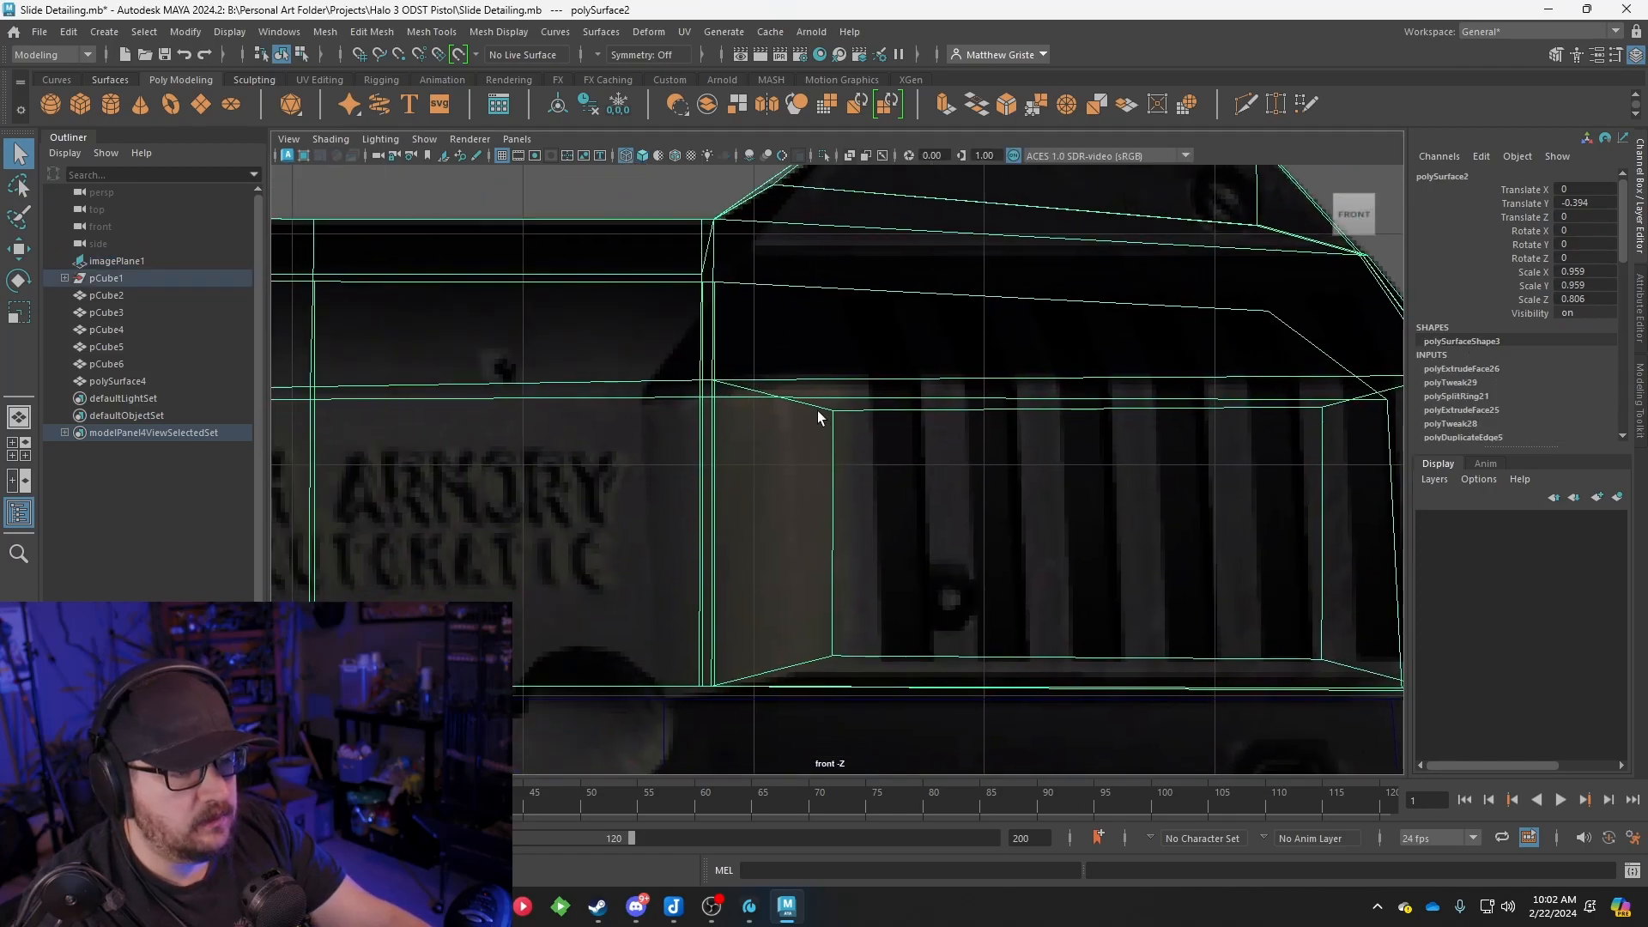
pyautogui.moveTo(742, 393); pyautogui.dragTo(626, 335, button='right')
# Raise the upper vertices of the rear block's side panel to the line above and lower its bottom vertices toward the slide's bottom edge
pyautogui.click(832, 411)
pyautogui.keyDown('alt'); pyautogui.moveTo(982, 445); pyautogui.dragTo(776, 460, button='middle'); pyautogui.keyUp('alt')
pyautogui.press('w')
pyautogui.moveTo(524, 311); pyautogui.dragTo(524, 302)
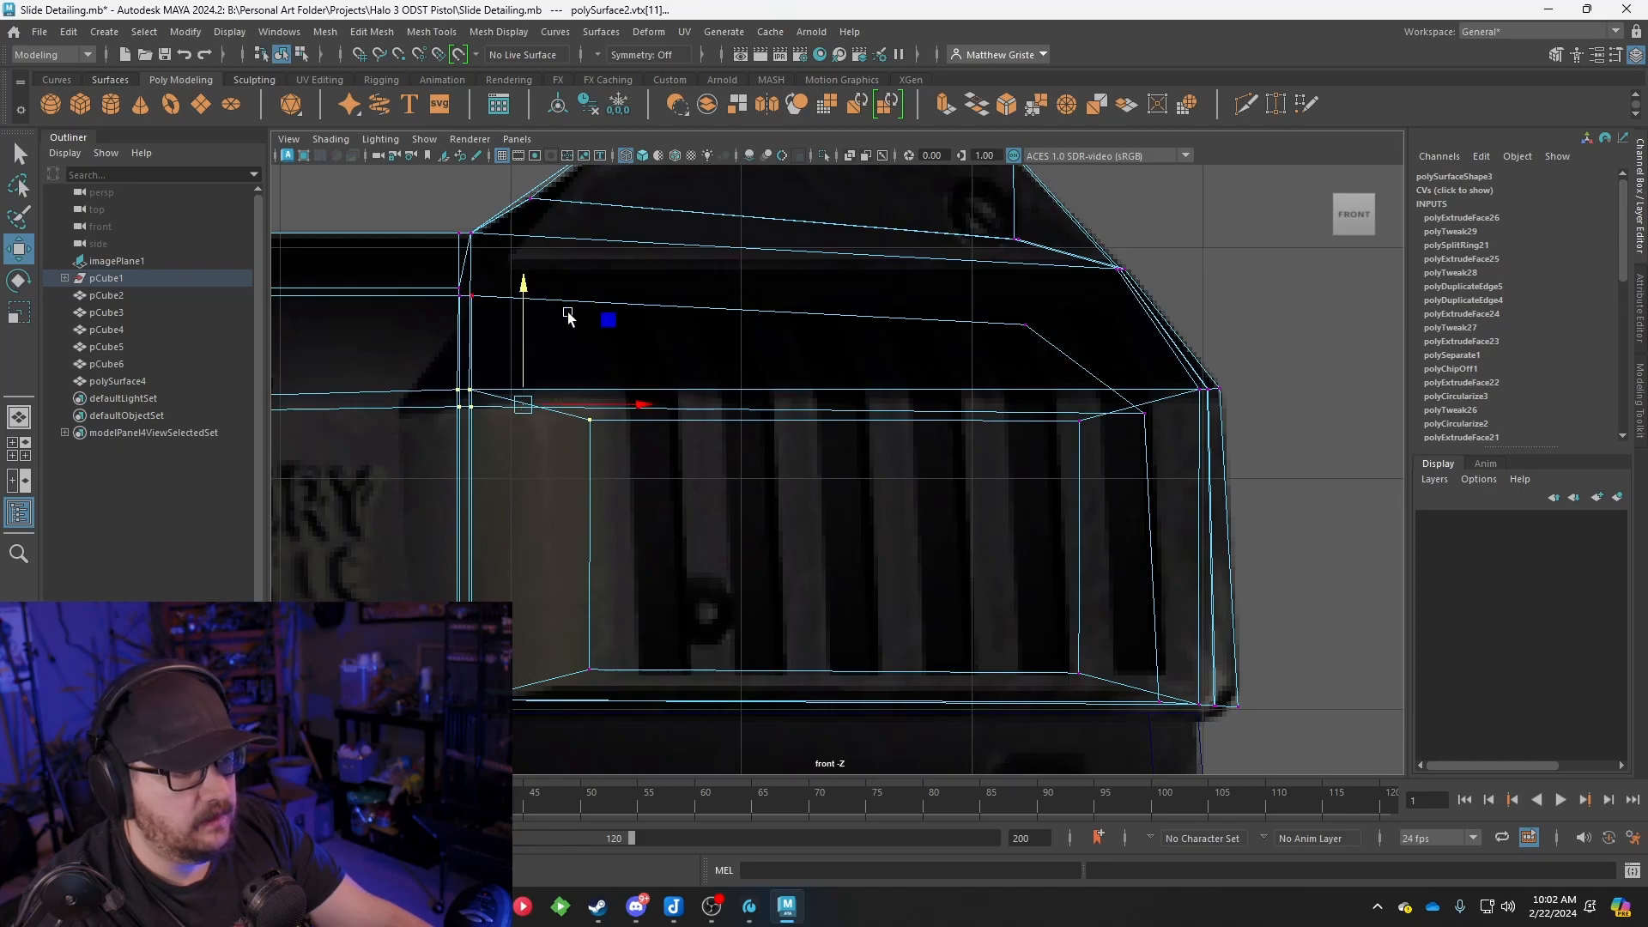
pyautogui.moveTo(1174, 378); pyautogui.dragTo(1222, 398)
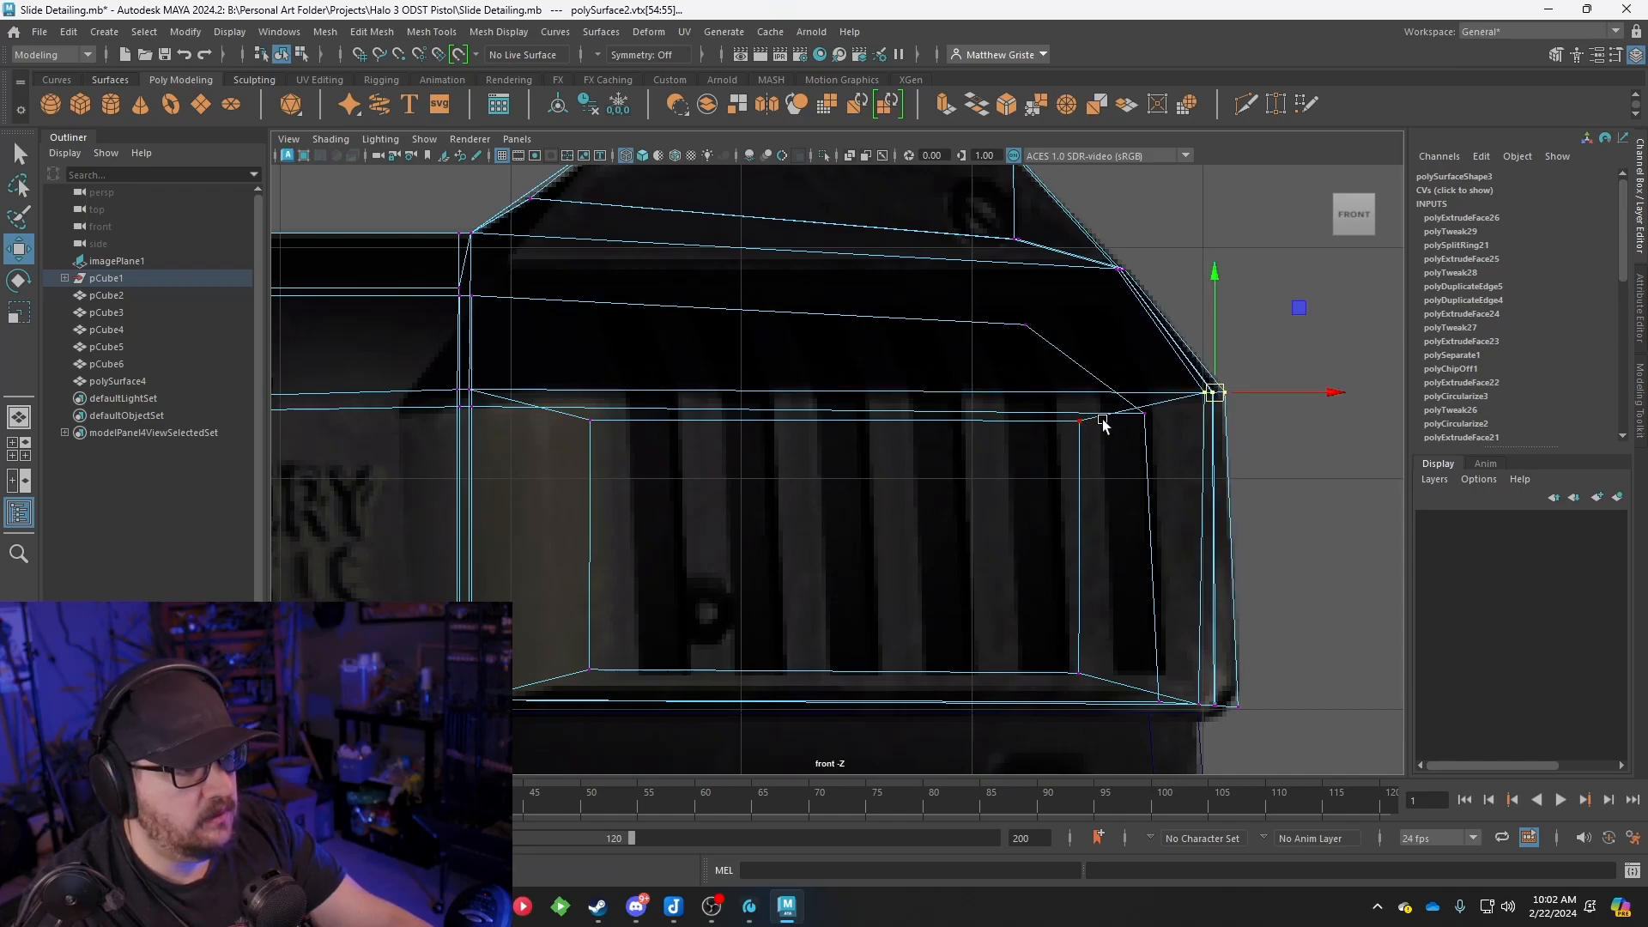
pyautogui.moveTo(1103, 435); pyautogui.dragTo(571, 400)
pyautogui.moveTo(829, 311); pyautogui.dragTo(833, 277)
pyautogui.moveTo(538, 623); pyautogui.dragTo(1125, 684)
pyautogui.moveTo(848, 562); pyautogui.dragTo(838, 570)
# Move the side panel's two rear vertices back to the rear edge of the slide
pyautogui.moveTo(1085, 379); pyautogui.dragTo(1073, 423)
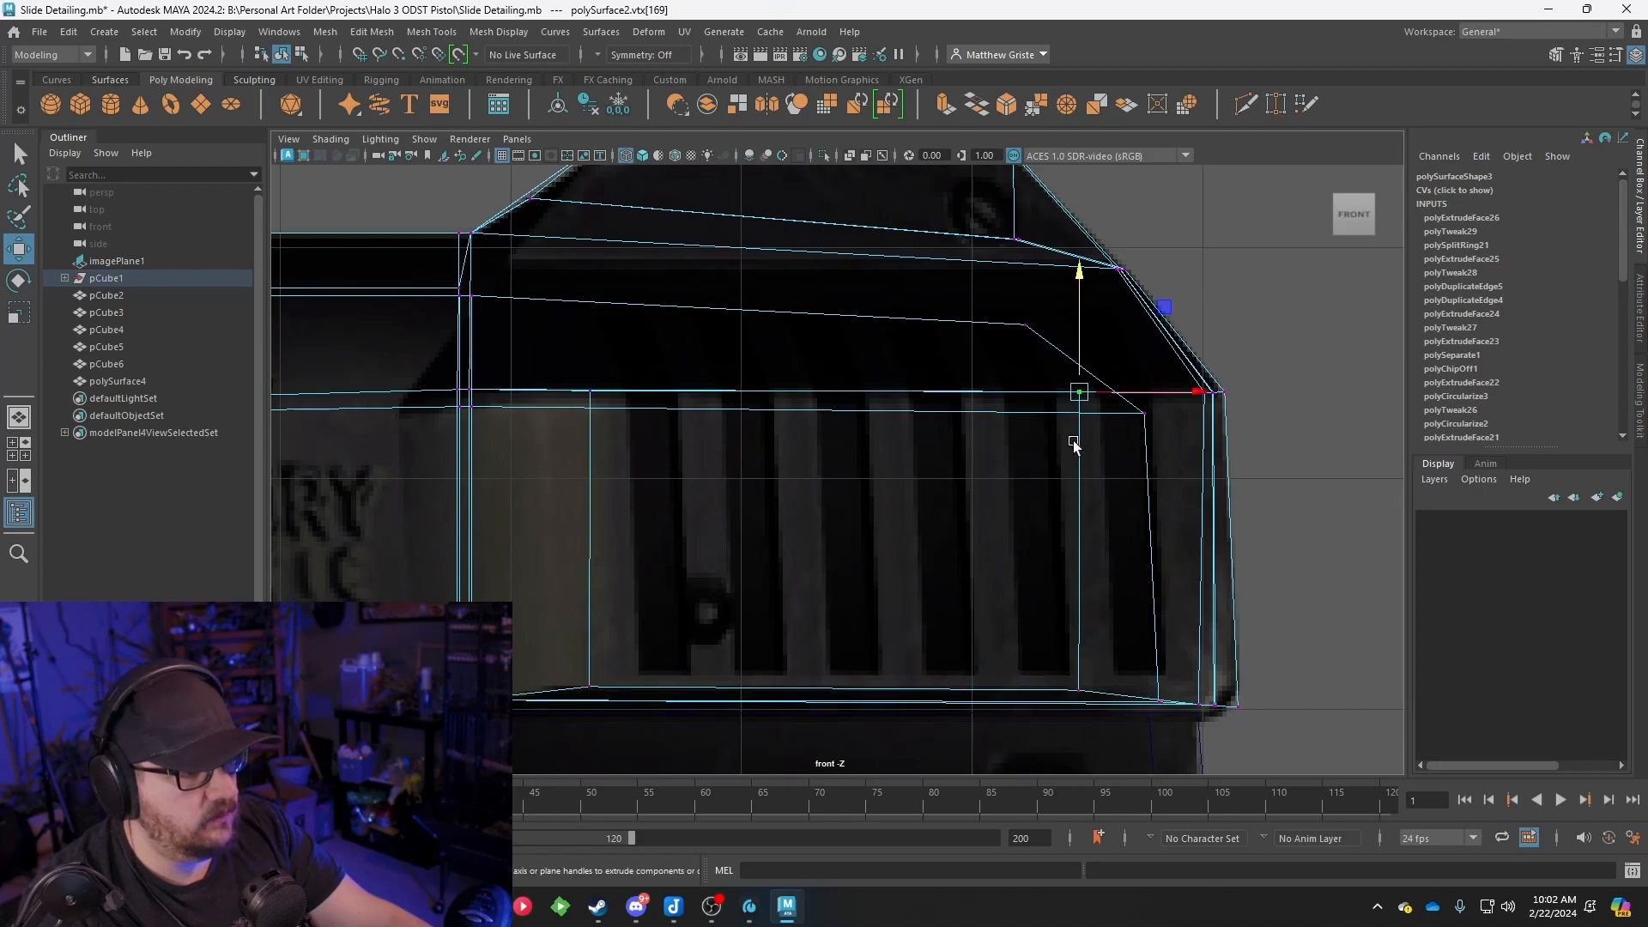
pyautogui.keyDown('shift'); pyautogui.click(1074, 690); pyautogui.keyUp('shift')
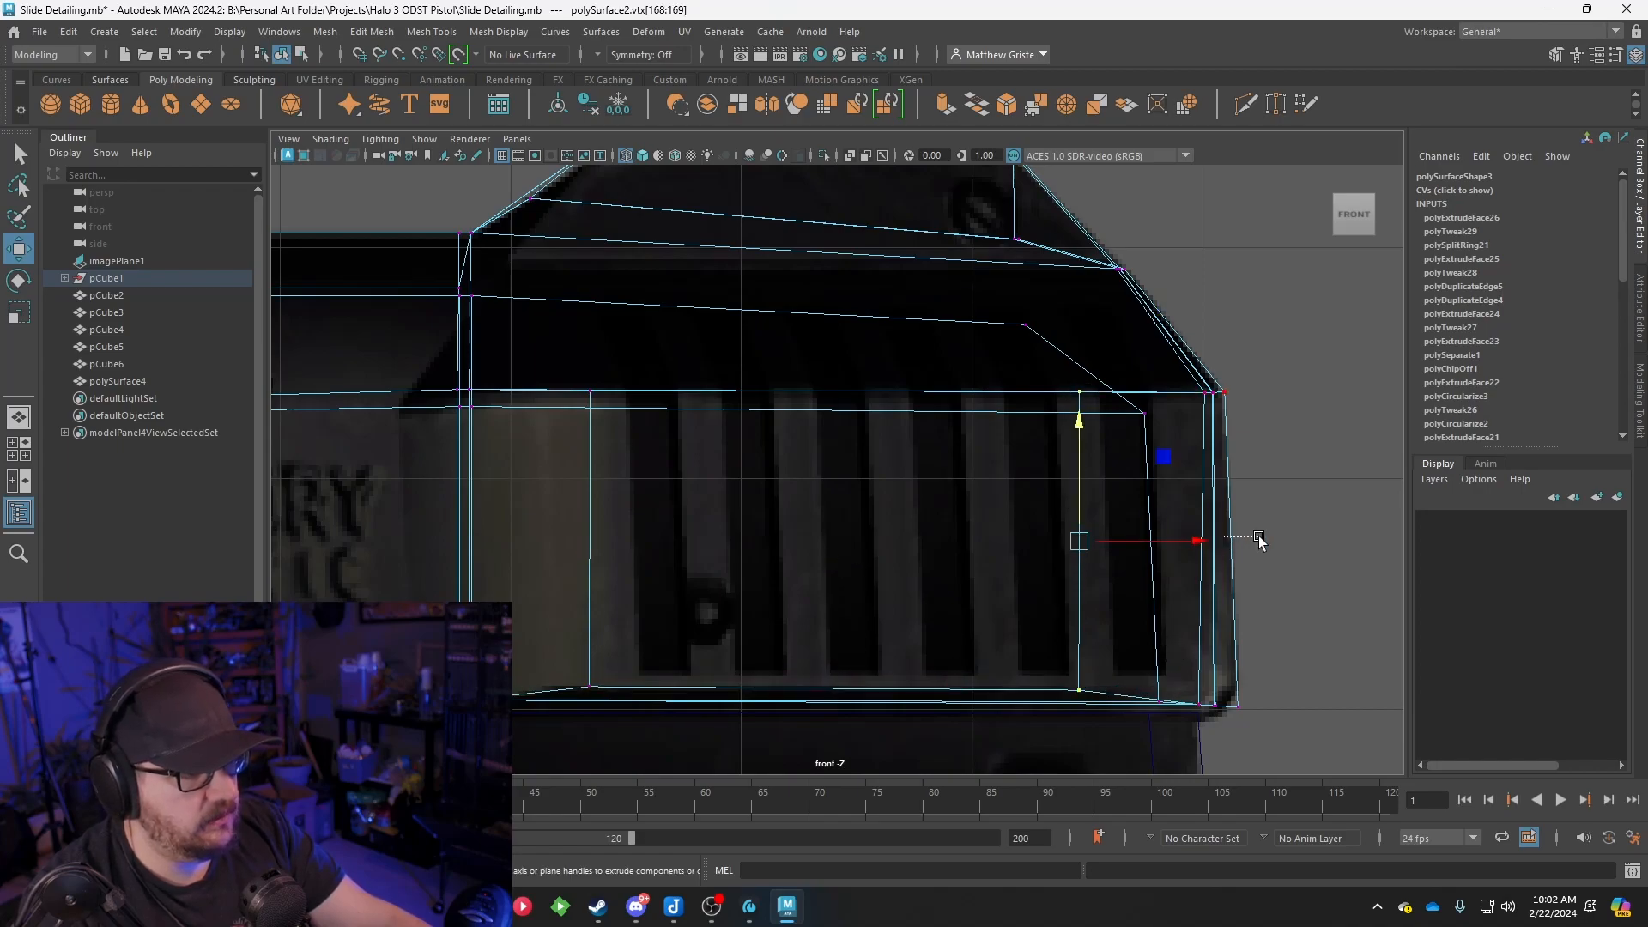
pyautogui.moveTo(1202, 541); pyautogui.dragTo(1294, 544)
# Delete the strip of faces beside the slide's centre line on the far side in the perspective view
pyautogui.press('space')
pyautogui.press('space')
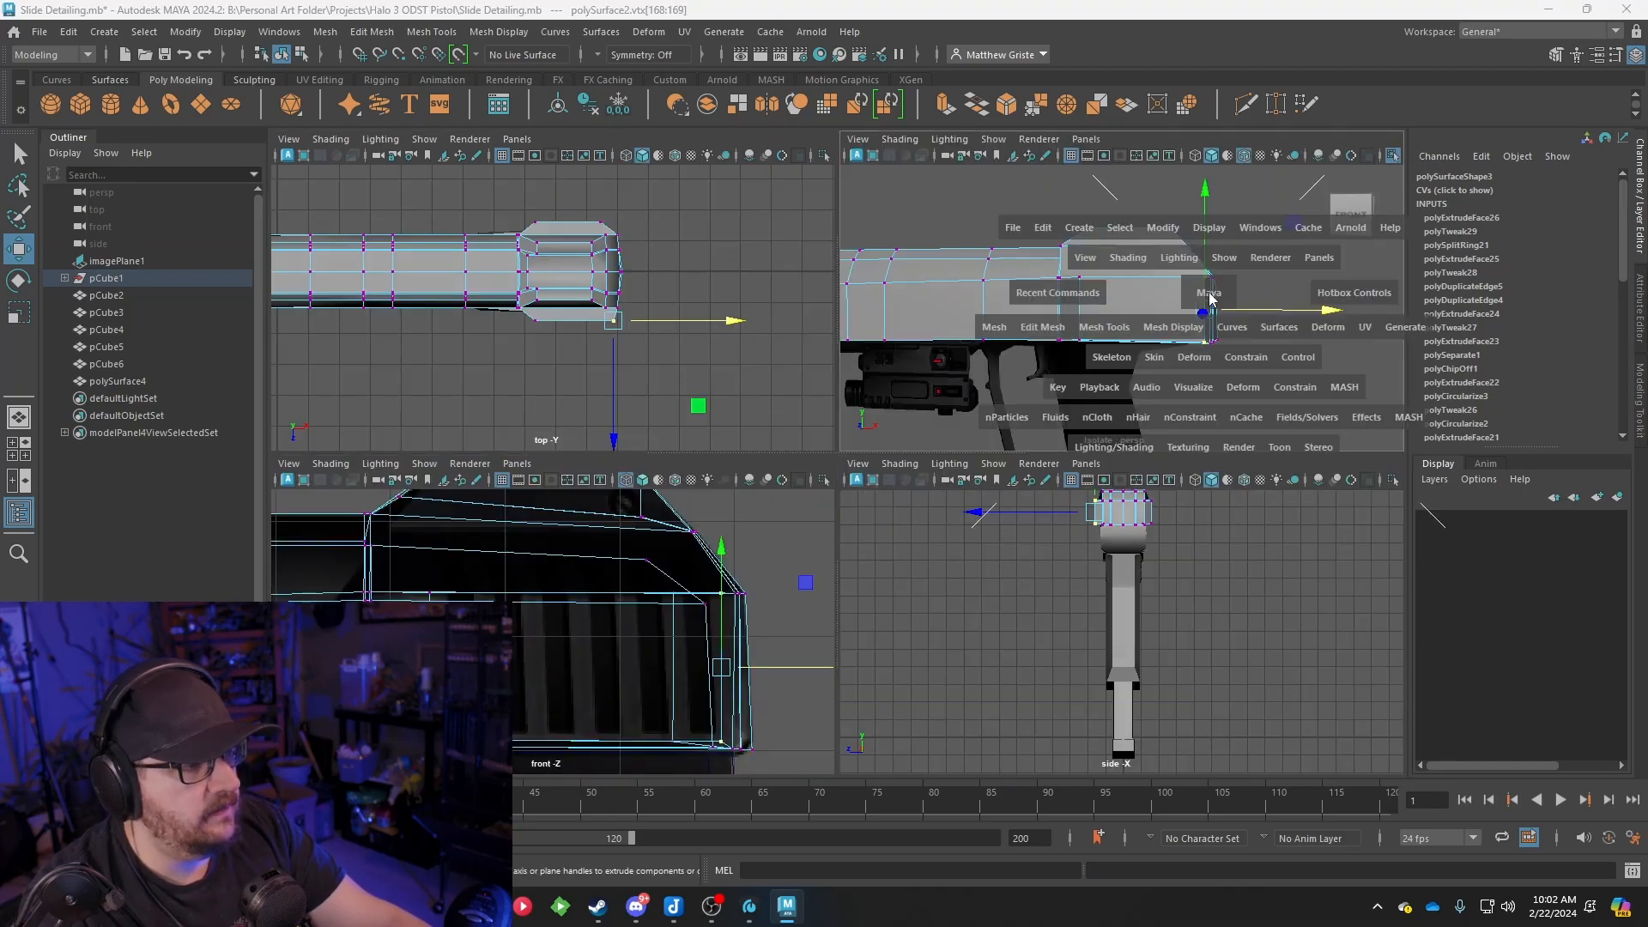
pyautogui.keyDown('alt'); pyautogui.moveTo(839, 436); pyautogui.dragTo(829, 528); pyautogui.keyUp('alt')
pyautogui.moveTo(829, 528); pyautogui.dragTo(828, 445, button='right')
pyautogui.click(836, 586)
pyautogui.doubleClick(837, 530)
pyautogui.press('Delete')
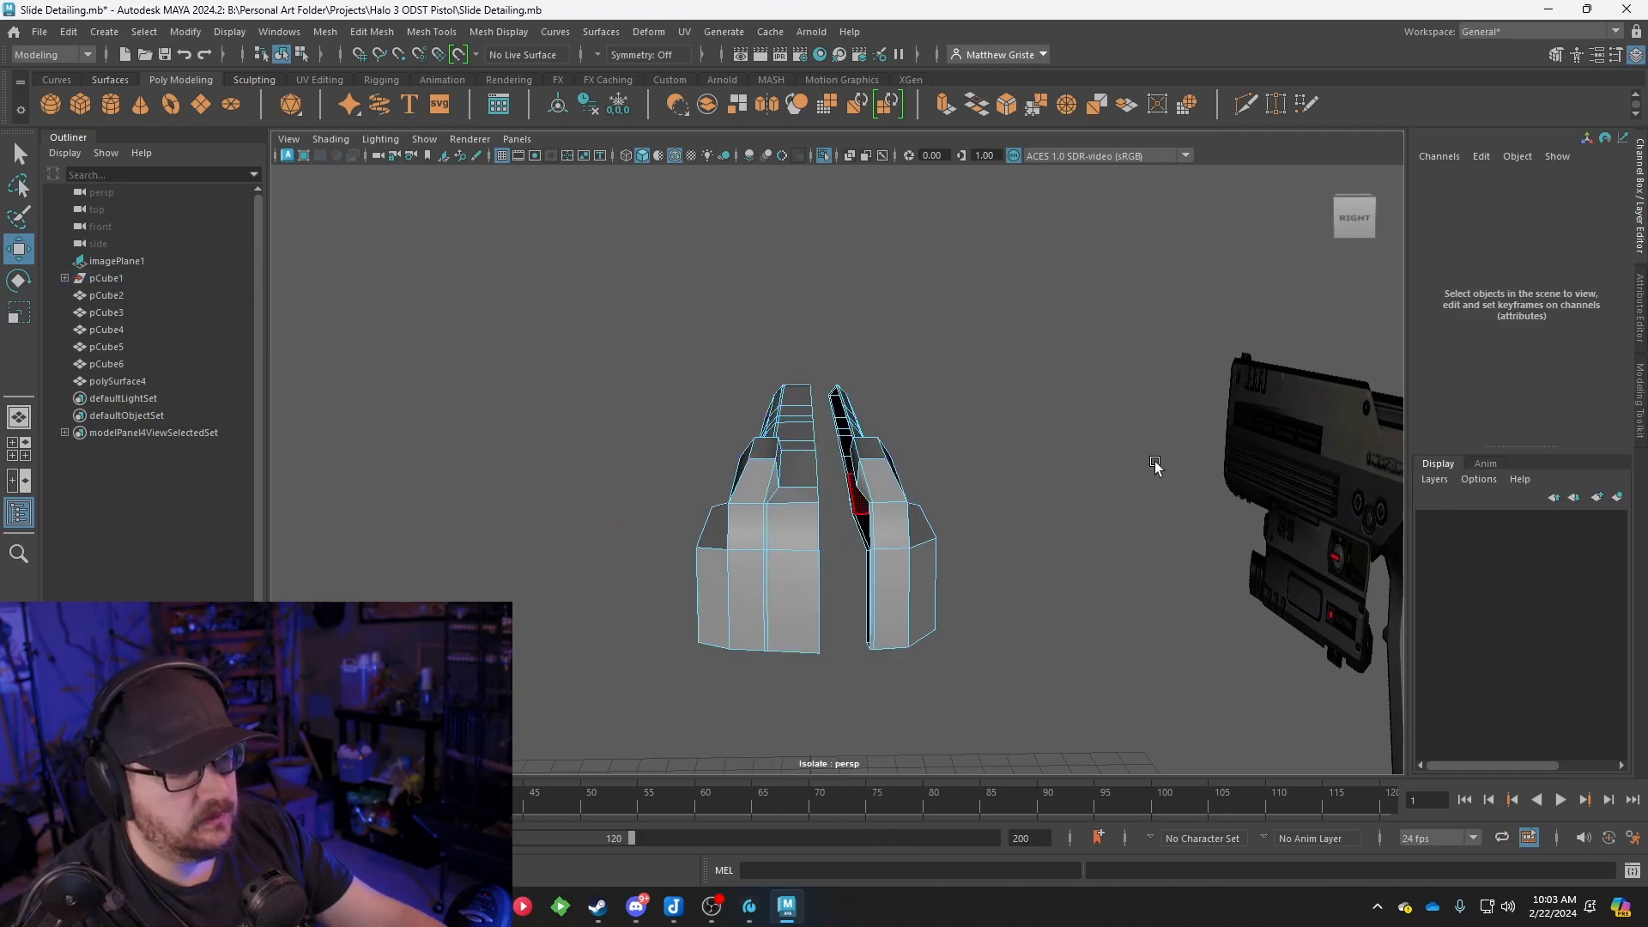
# Delete the remaining faces of the slide's far half
pyautogui.keyDown('alt'); pyautogui.moveTo(1101, 444); pyautogui.dragTo(1085, 468); pyautogui.keyUp('alt')
pyautogui.moveTo(1035, 708); pyautogui.dragTo(1074, 387)
pyautogui.press('Delete')
# Return the slide to object mode and compare its rear block with the reference from different angles
pyautogui.keyDown('alt'); pyautogui.moveTo(953, 549); pyautogui.dragTo(1041, 547); pyautogui.keyUp('alt')
pyautogui.scroll(3, 976, 527)
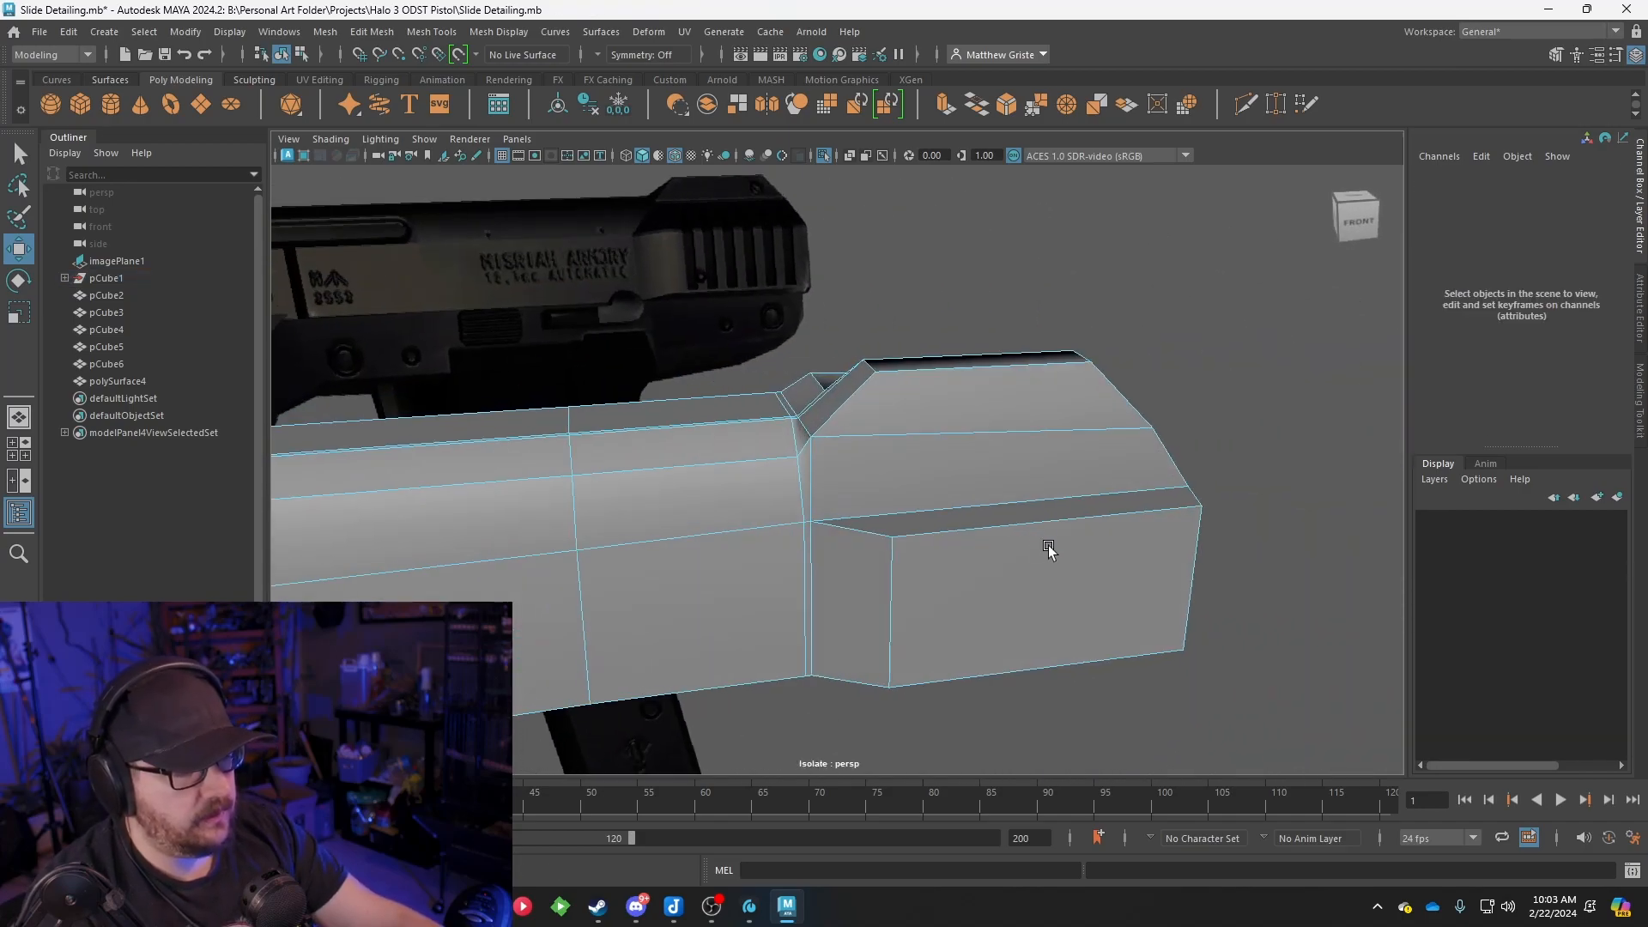
pyautogui.scroll(-2, 1041, 546)
pyautogui.moveTo(770, 390); pyautogui.dragTo(845, 368, button='right')
pyautogui.scroll(-1, 818, 346)
pyautogui.keyDown('alt'); pyautogui.moveTo(818, 346); pyautogui.dragTo(802, 358); pyautogui.keyUp('alt')
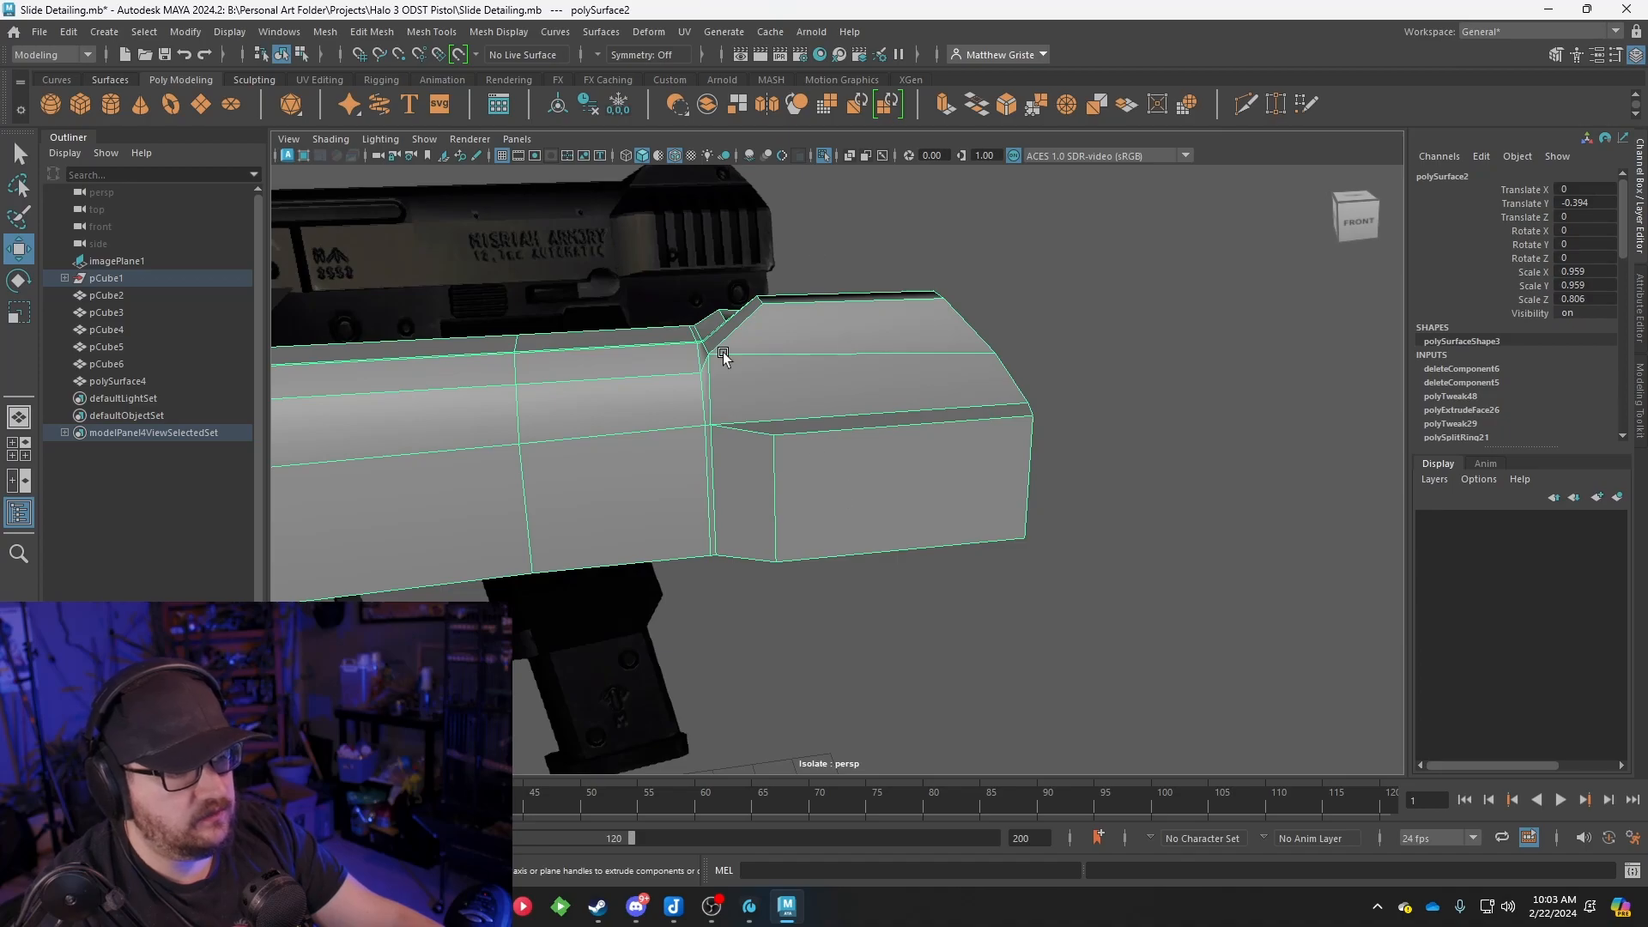
pyautogui.scroll(1, 842, 444)
pyautogui.scroll(-1, 909, 422)
pyautogui.moveTo(916, 423)
pyautogui.keyDown('alt'); pyautogui.mouseDown()
pyautogui.moveTo(739, 423)
pyautogui.moveTo(962, 428)
pyautogui.moveTo(890, 441)
pyautogui.mouseUp(); pyautogui.keyUp('alt')
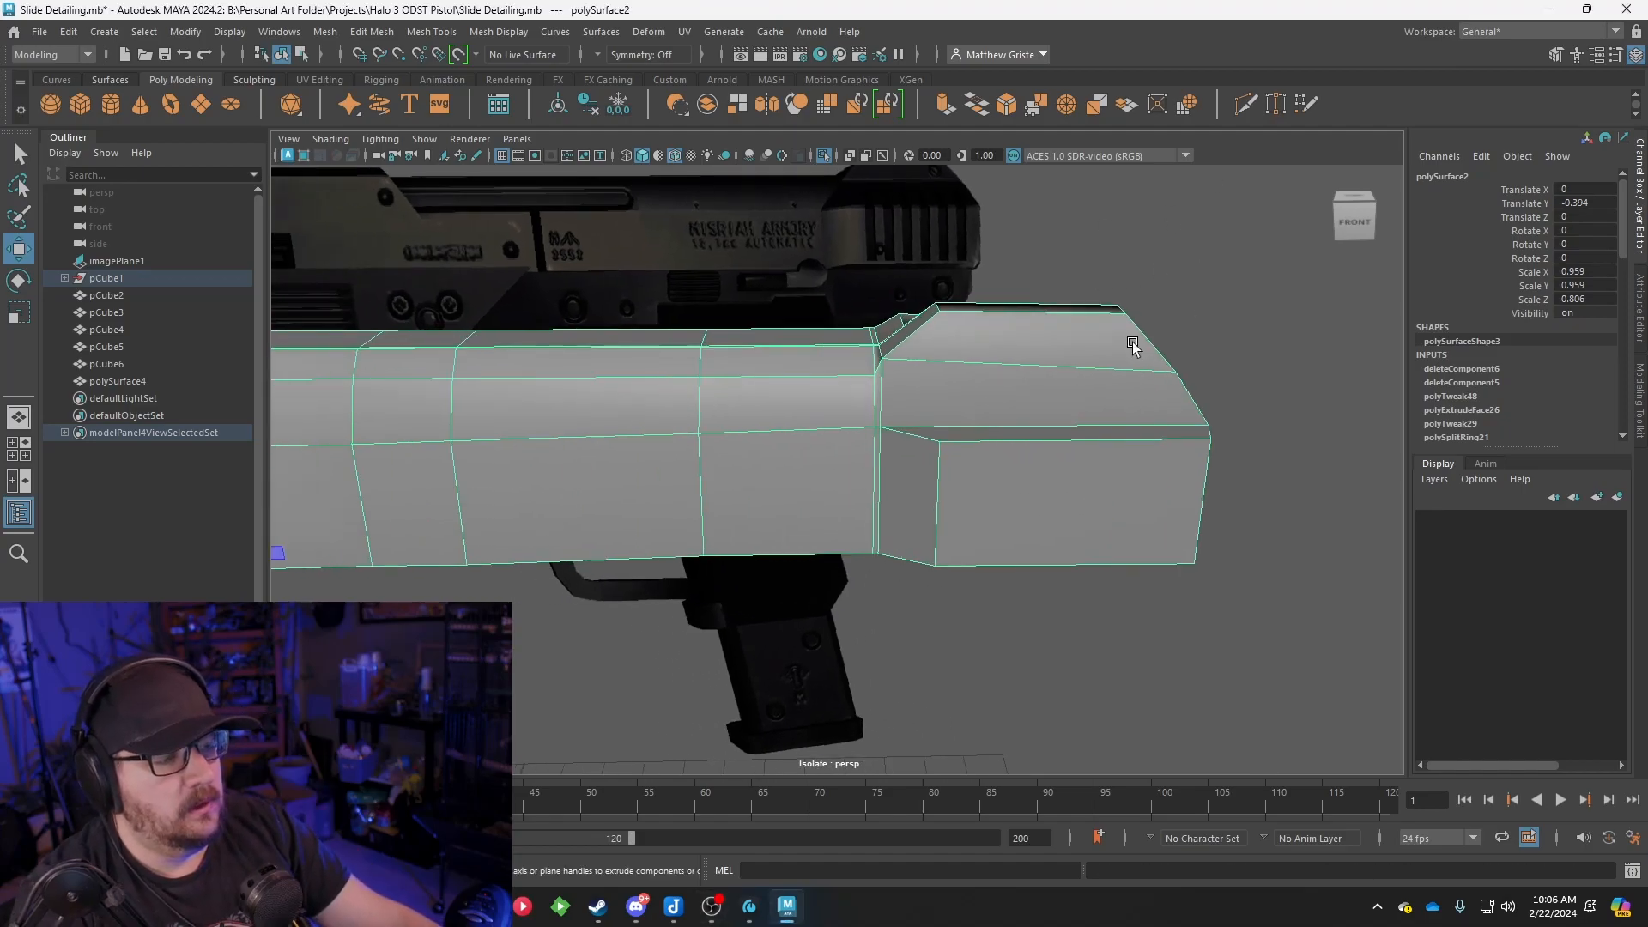
pyautogui.keyDown('alt'); pyautogui.moveTo(1132, 344); pyautogui.dragTo(949, 441); pyautogui.keyUp('alt')
pyautogui.keyDown('alt'); pyautogui.moveTo(959, 545); pyautogui.dragTo(766, 547); pyautogui.keyUp('alt')
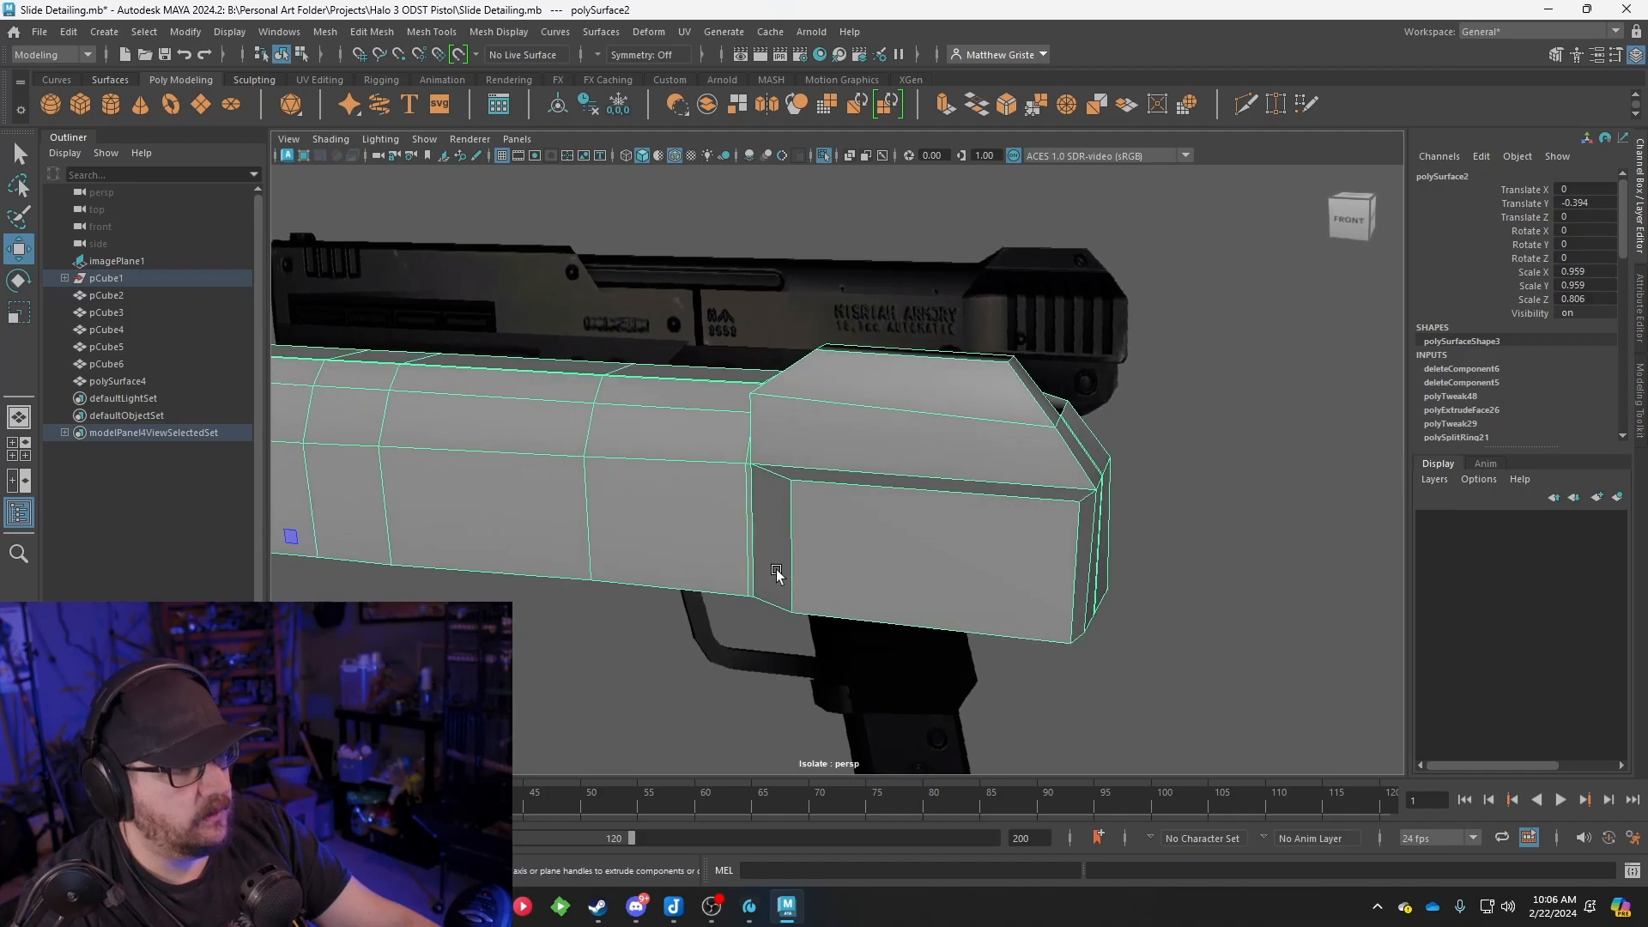
pyautogui.keyDown('alt'); pyautogui.moveTo(882, 501); pyautogui.dragTo(1048, 452); pyautogui.keyUp('alt')
pyautogui.keyDown('alt'); pyautogui.moveTo(1048, 452); pyautogui.dragTo(723, 516, button='middle'); pyautogui.keyUp('alt')
pyautogui.keyDown('alt'); pyautogui.moveTo(723, 517); pyautogui.dragTo(869, 513, button='right'); pyautogui.keyUp('alt')
pyautogui.keyDown('alt'); pyautogui.moveTo(854, 589); pyautogui.dragTo(892, 390, button='middle'); pyautogui.keyUp('alt')
pyautogui.keyDown('alt'); pyautogui.moveTo(771, 477); pyautogui.dragTo(833, 458); pyautogui.keyUp('alt')
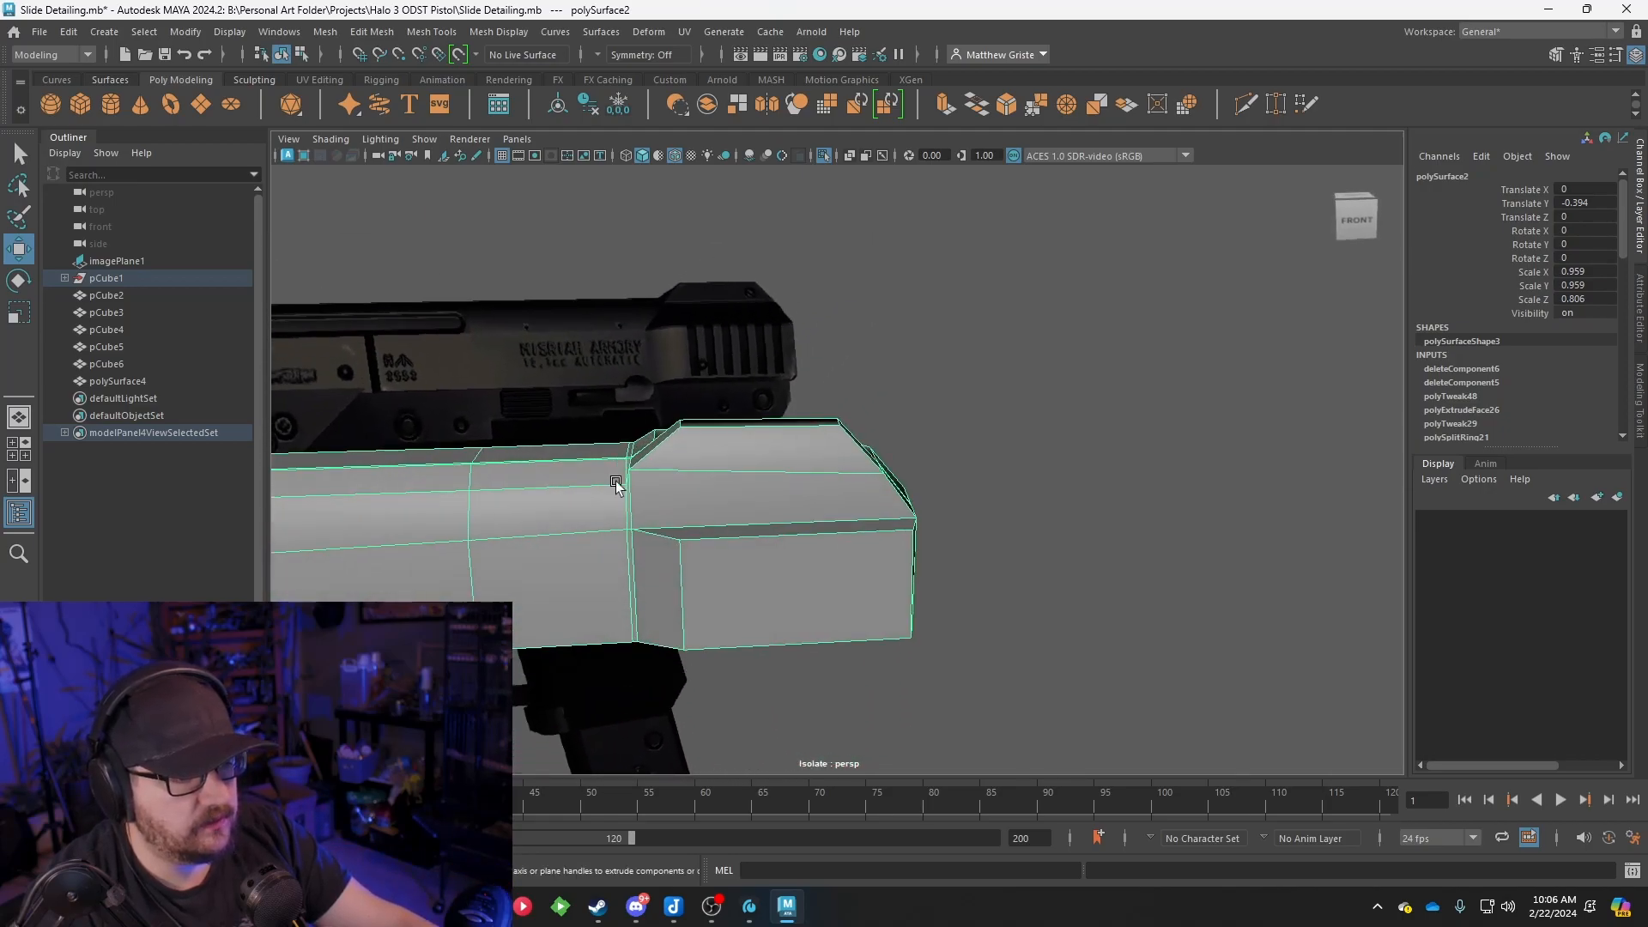
pyautogui.keyDown('alt'); pyautogui.moveTo(798, 605); pyautogui.dragTo(617, 489); pyautogui.keyUp('alt')
# Try to move the upper edge of the rear block's side panel
pyautogui.rightClick(594, 396)
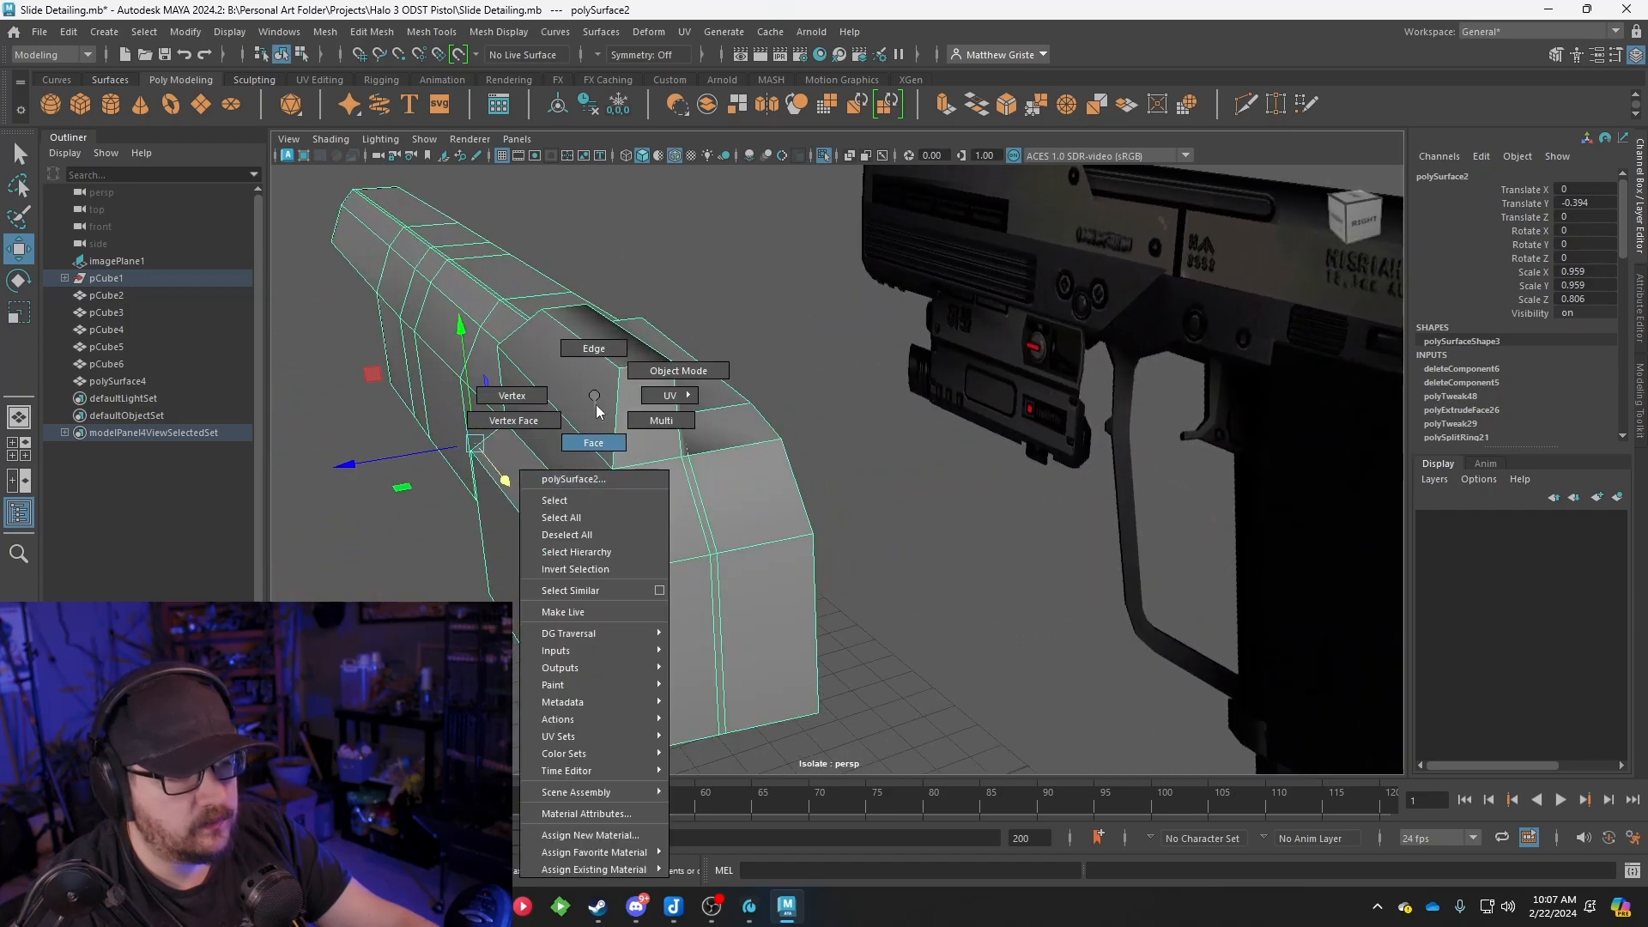
pyautogui.moveTo(598, 414); pyautogui.dragTo(594, 350, button='right')
pyautogui.click(557, 479)
pyautogui.keyDown('alt'); pyautogui.moveTo(560, 479); pyautogui.dragTo(666, 450); pyautogui.keyUp('alt')
pyautogui.moveTo(564, 405); pyautogui.dragTo(546, 347)
pyautogui.moveTo(672, 405); pyautogui.dragTo(631, 413)
# Insert two edge loops through the rear block, one close to its front end and one close to its rear end
pyautogui.click(434, 33)
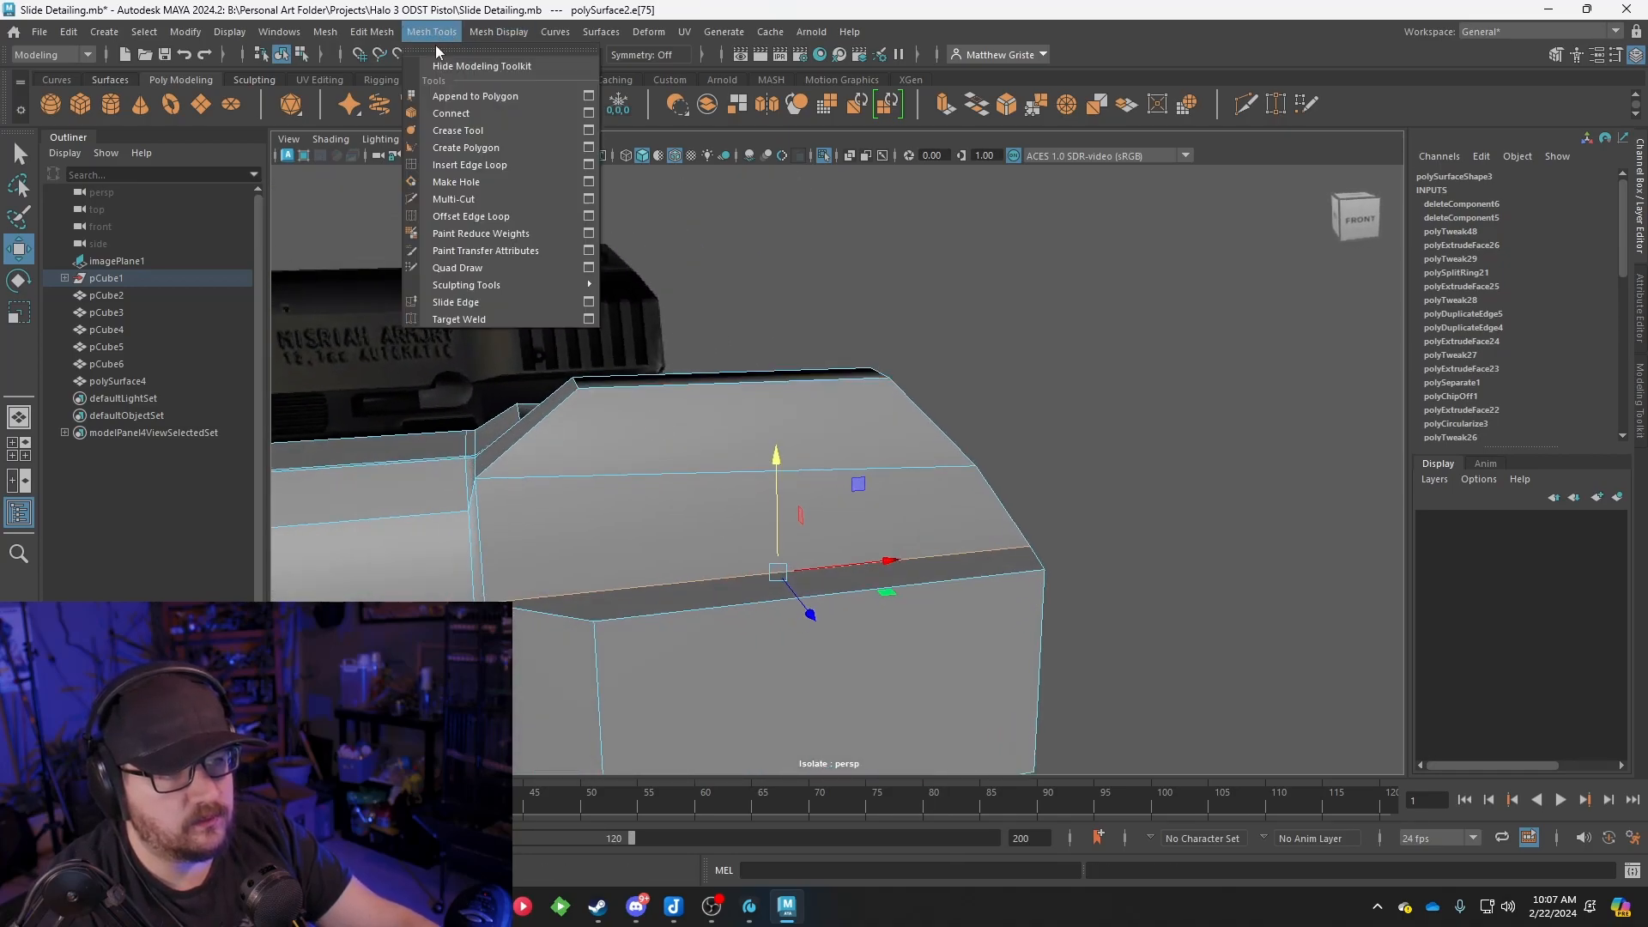
pyautogui.click(480, 173)
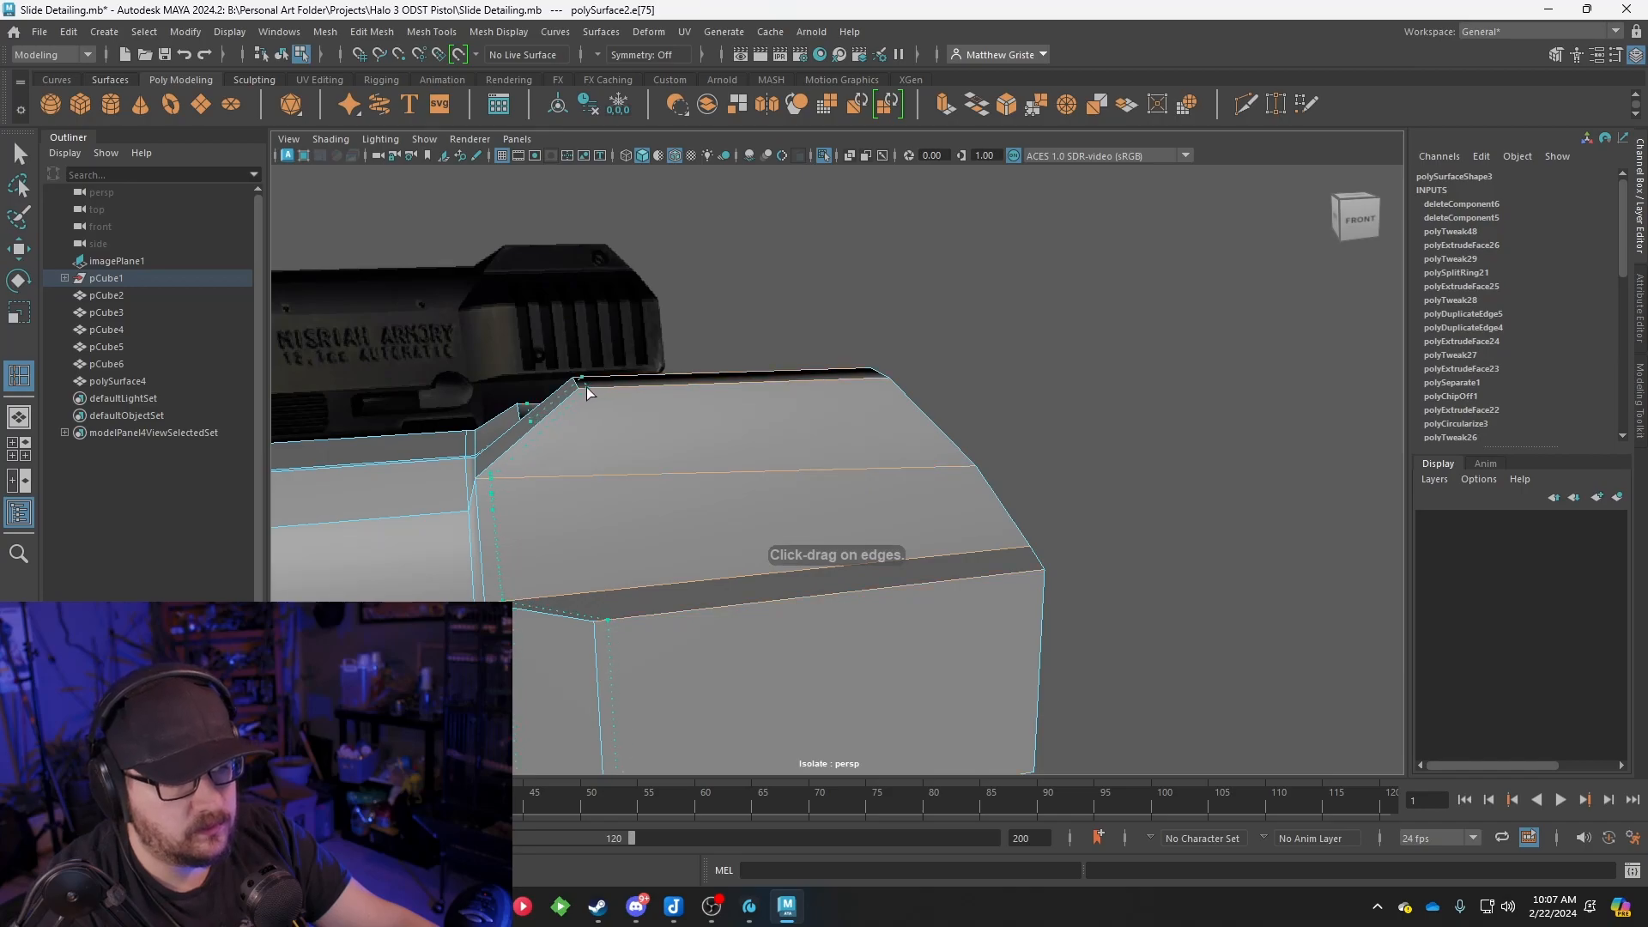
pyautogui.click(577, 393)
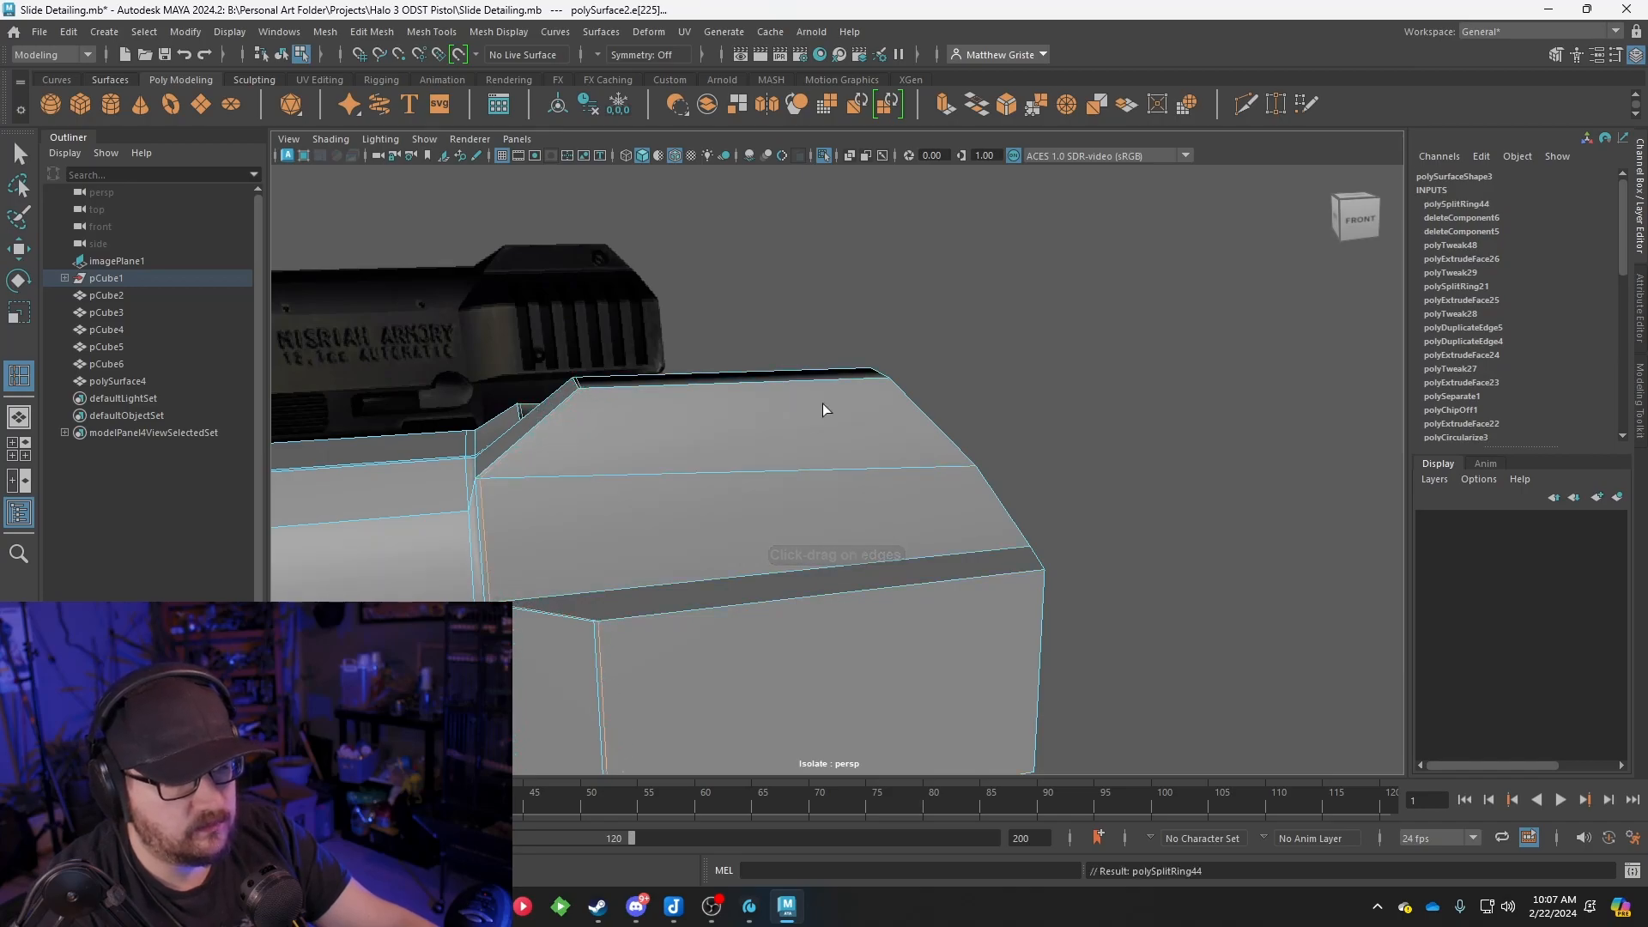
pyautogui.click(885, 380)
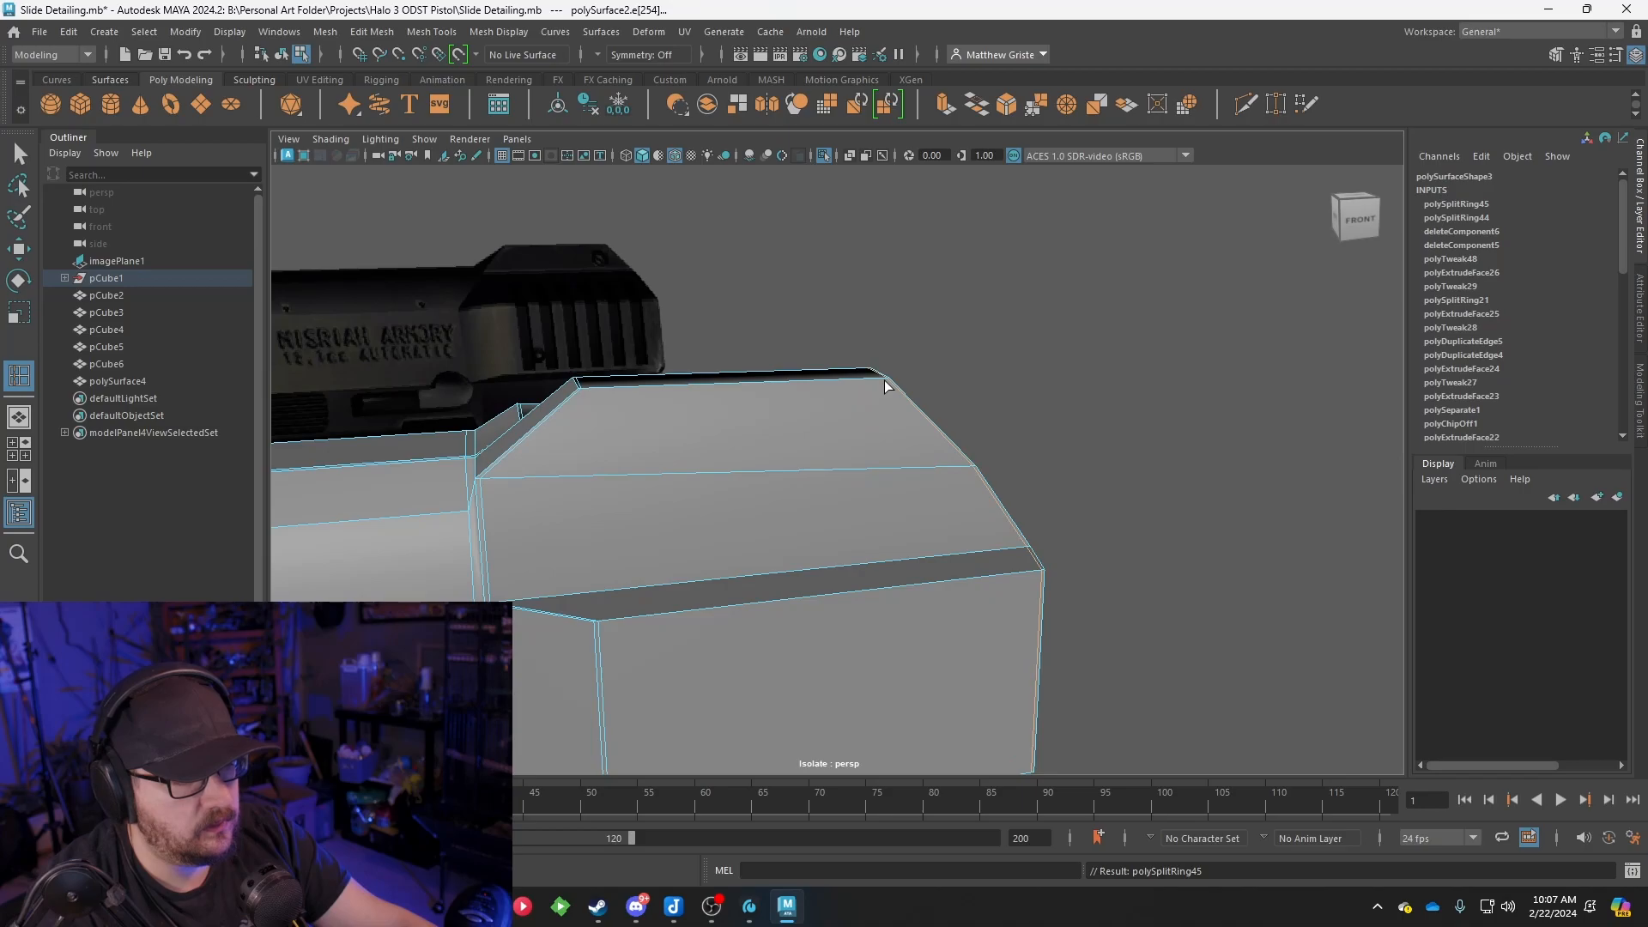
pyautogui.press('q')
# Raise the long edge above the side panel between the two new edge loops
pyautogui.click(735, 574)
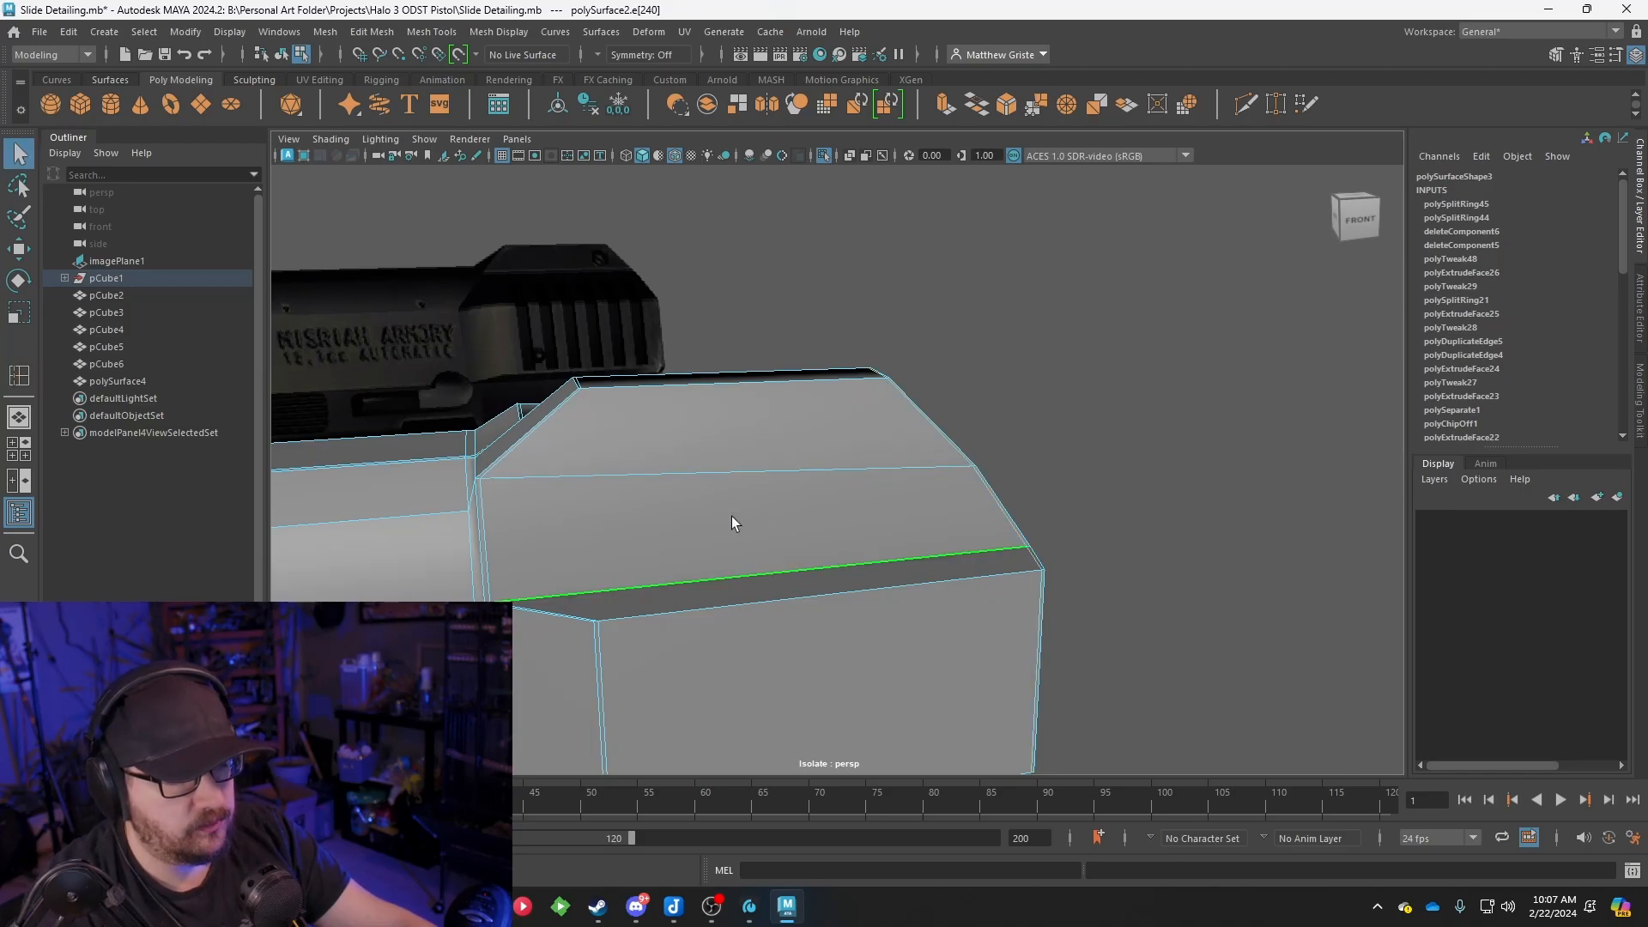
pyautogui.press('w')
pyautogui.moveTo(776, 454); pyautogui.dragTo(775, 410)
# Reposition the raised edge's front and rear end vertices inward to slope the surface above the side panel
pyautogui.keyDown('alt'); pyautogui.moveTo(931, 438); pyautogui.dragTo(794, 470); pyautogui.keyUp('alt')
pyautogui.press('F9')
pyautogui.click(747, 544)
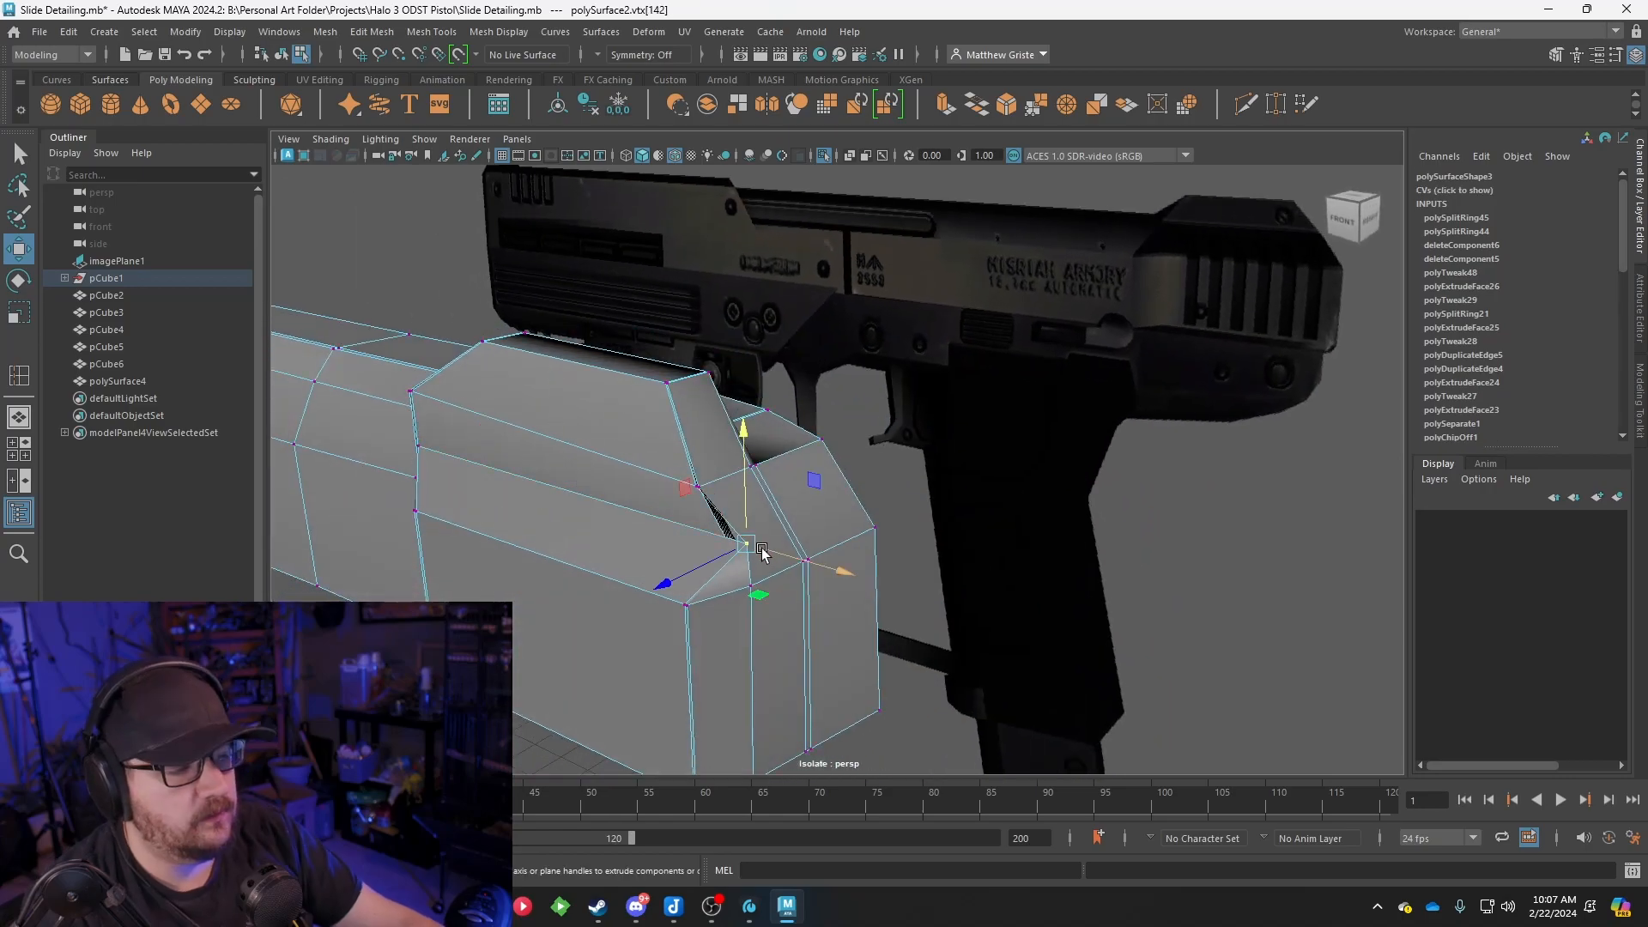
pyautogui.moveTo(809, 558); pyautogui.dragTo(513, 438)
pyautogui.click(772, 461)
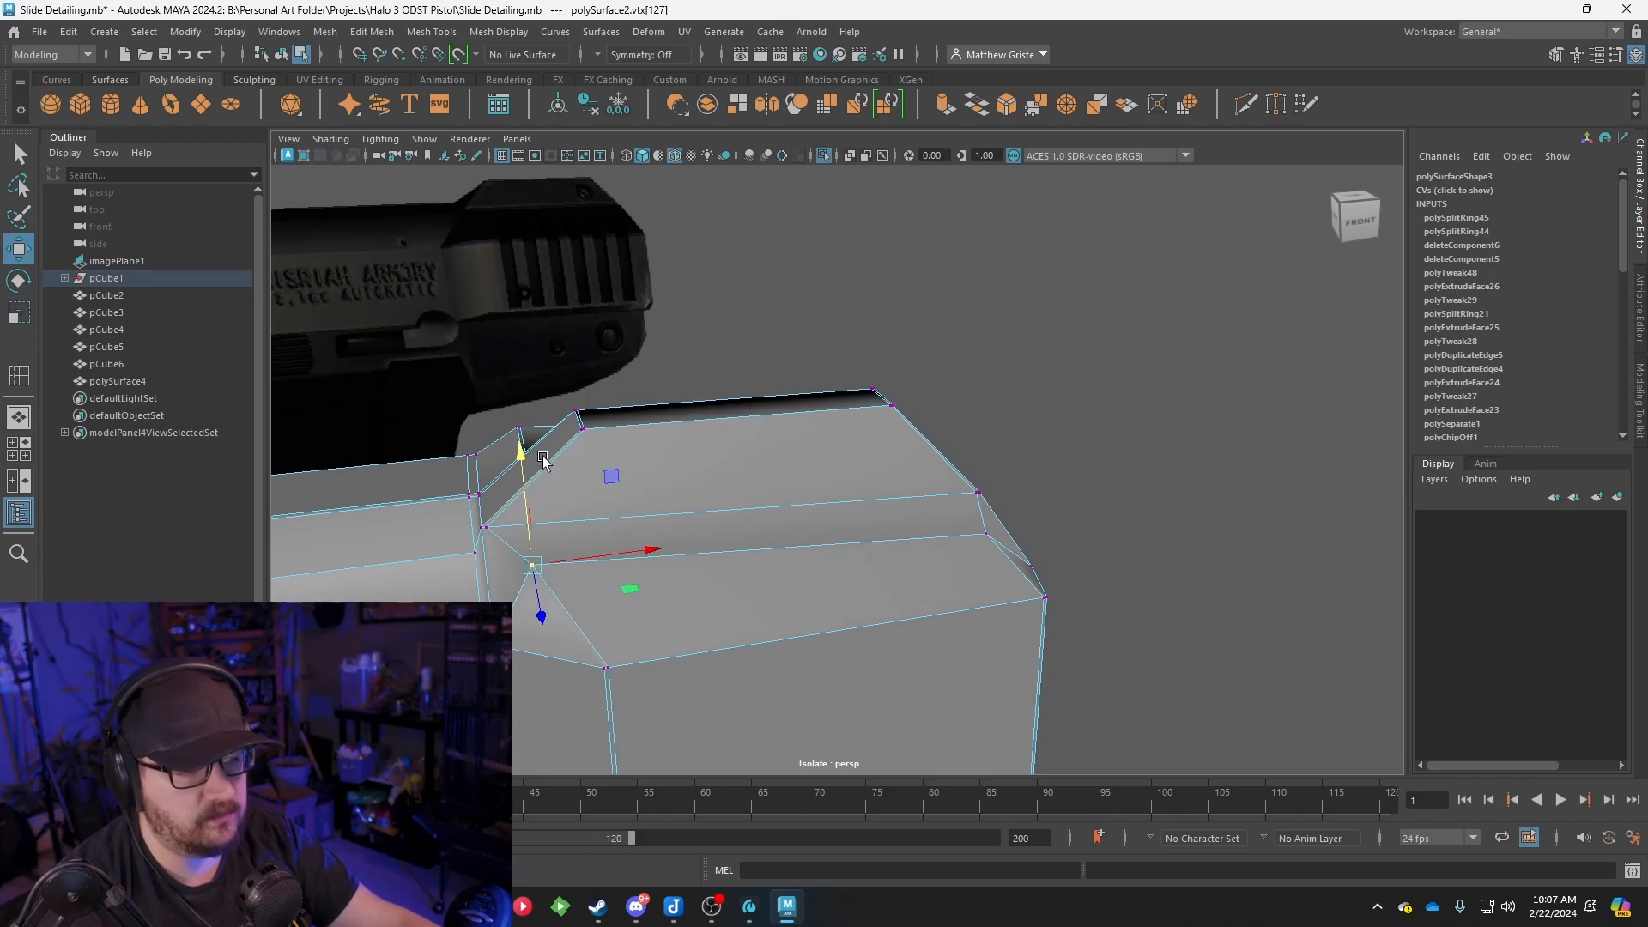
pyautogui.click(984, 532)
pyautogui.moveTo(988, 453); pyautogui.dragTo(897, 383)
pyautogui.click(550, 357)
pyautogui.moveTo(671, 357)
pyautogui.mouseDown()
pyautogui.moveTo(715, 364)
pyautogui.moveTo(673, 387)
pyautogui.mouseUp()
# Lower the raised edge's front vertex slightly in the front view, using the reference image as a guide
pyautogui.press('space')
pyautogui.press('space')
pyautogui.keyDown('alt'); pyautogui.moveTo(845, 422); pyautogui.dragTo(810, 490, button='middle'); pyautogui.keyUp('alt')
pyautogui.scroll(2, 810, 489)
pyautogui.moveTo(468, 230); pyautogui.dragTo(467, 241)
# In the perspective view, shift the vertical edge at the side panel's front corner slightly toward the muzzle
pyautogui.press('space')
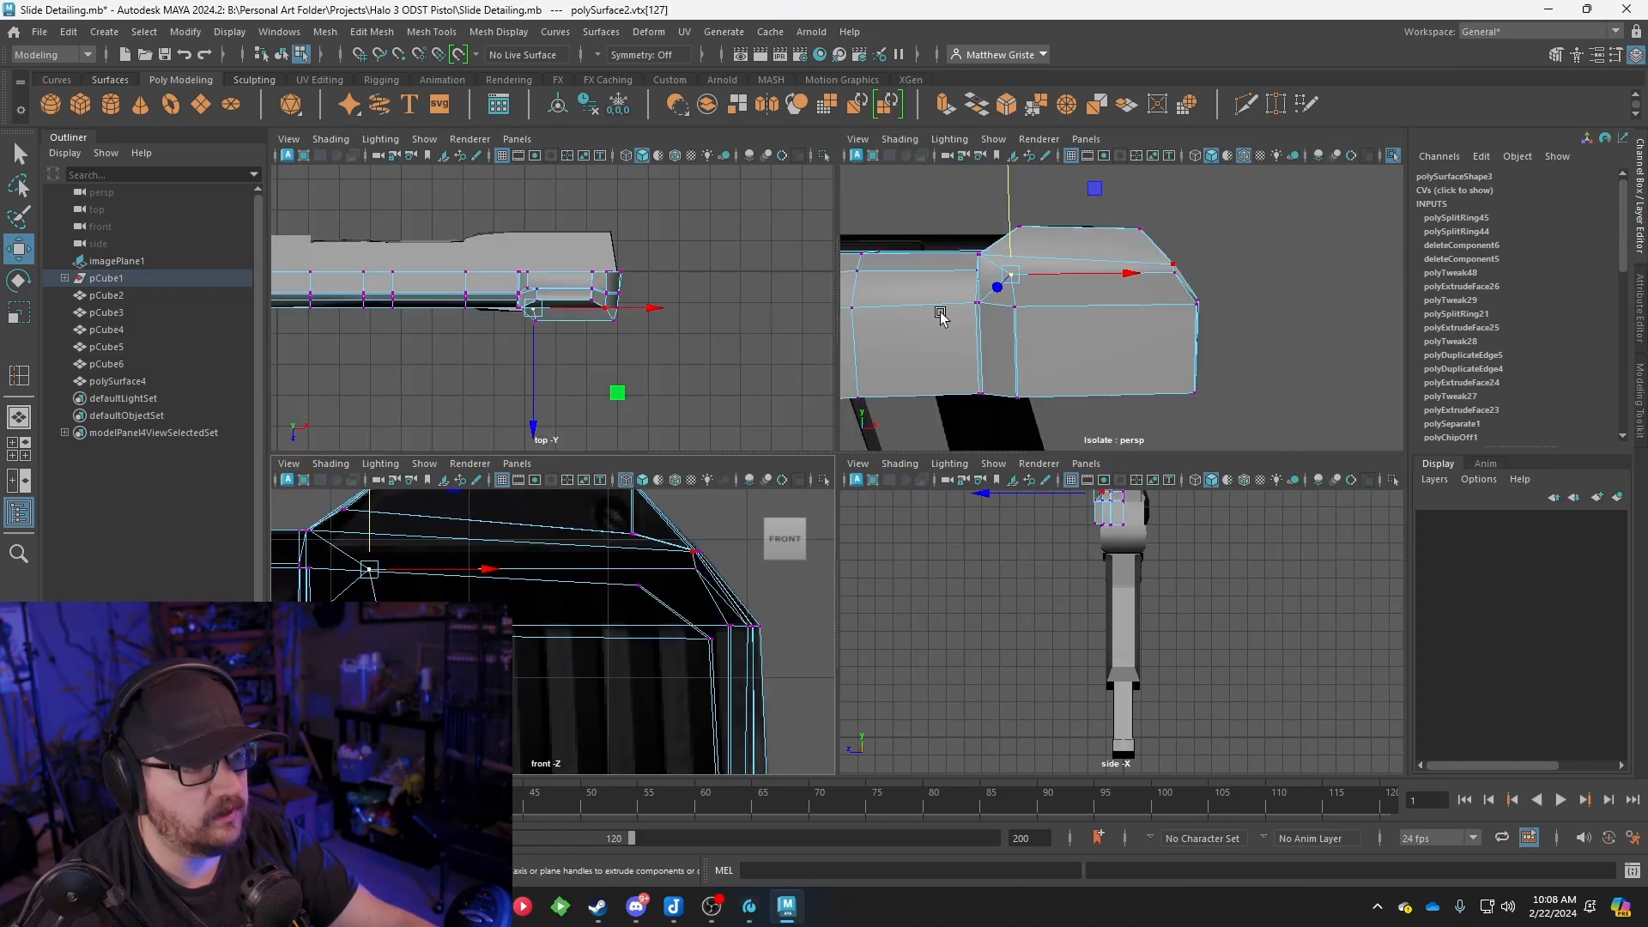
pyautogui.press('space')
pyautogui.keyDown('alt'); pyautogui.moveTo(993, 294); pyautogui.dragTo(867, 394); pyautogui.keyUp('alt')
pyautogui.moveTo(817, 429); pyautogui.dragTo(908, 368, button='right')
pyautogui.scroll(6, 772, 491)
pyautogui.scroll(-5, 627, 486)
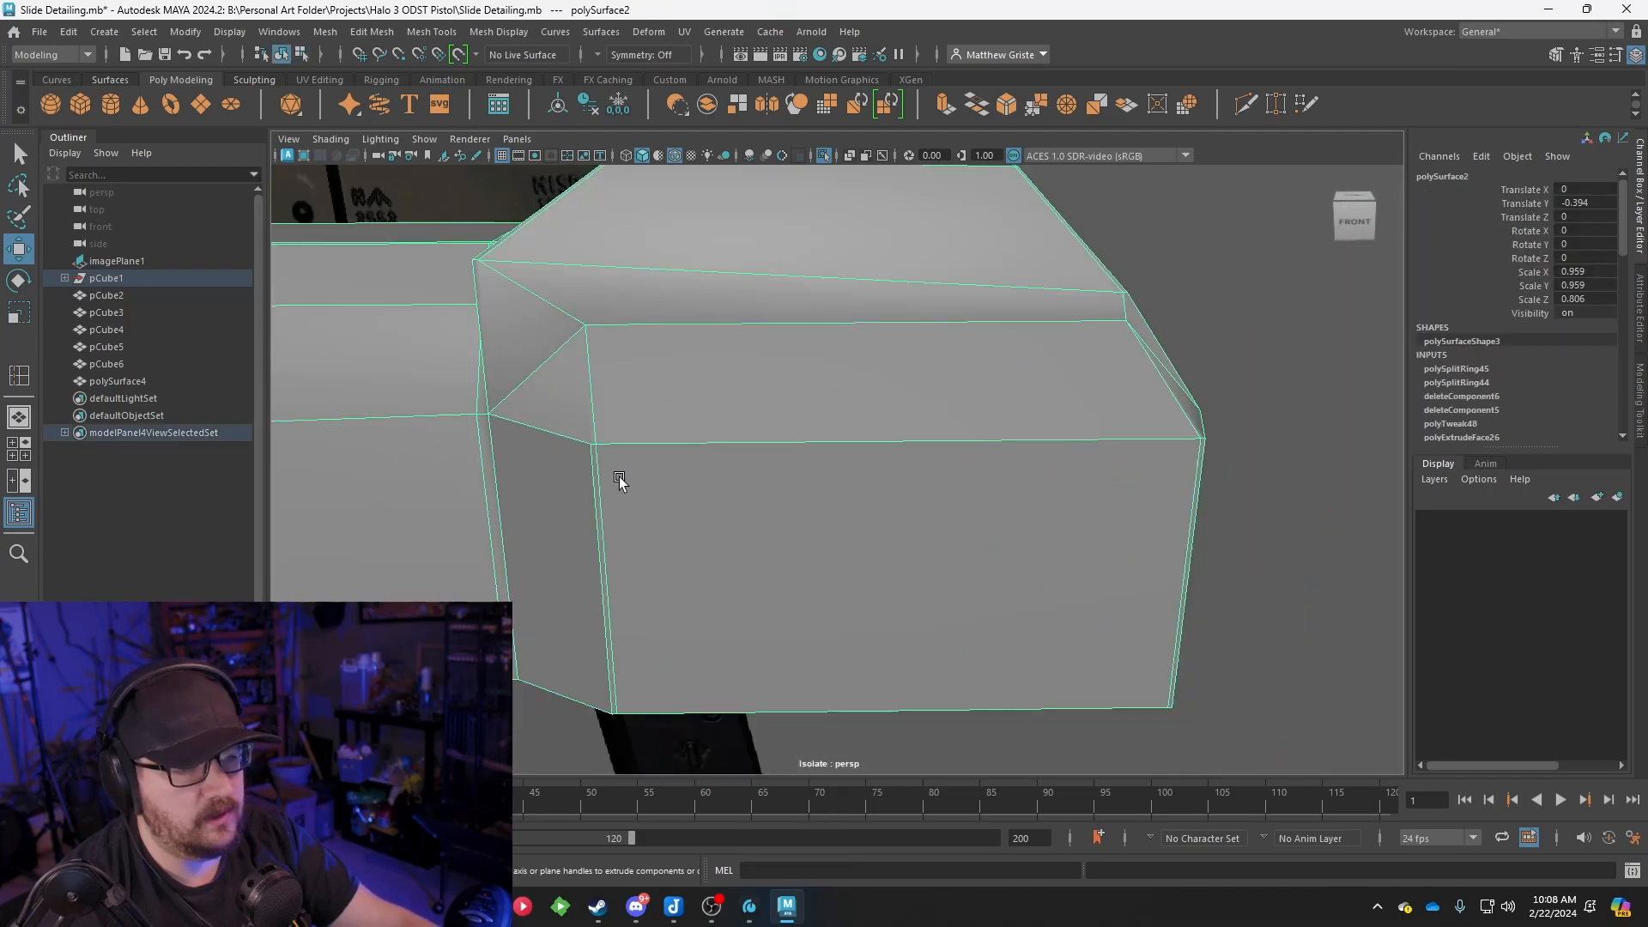
pyautogui.moveTo(593, 467); pyautogui.dragTo(589, 352, button='right')
pyautogui.click(595, 461)
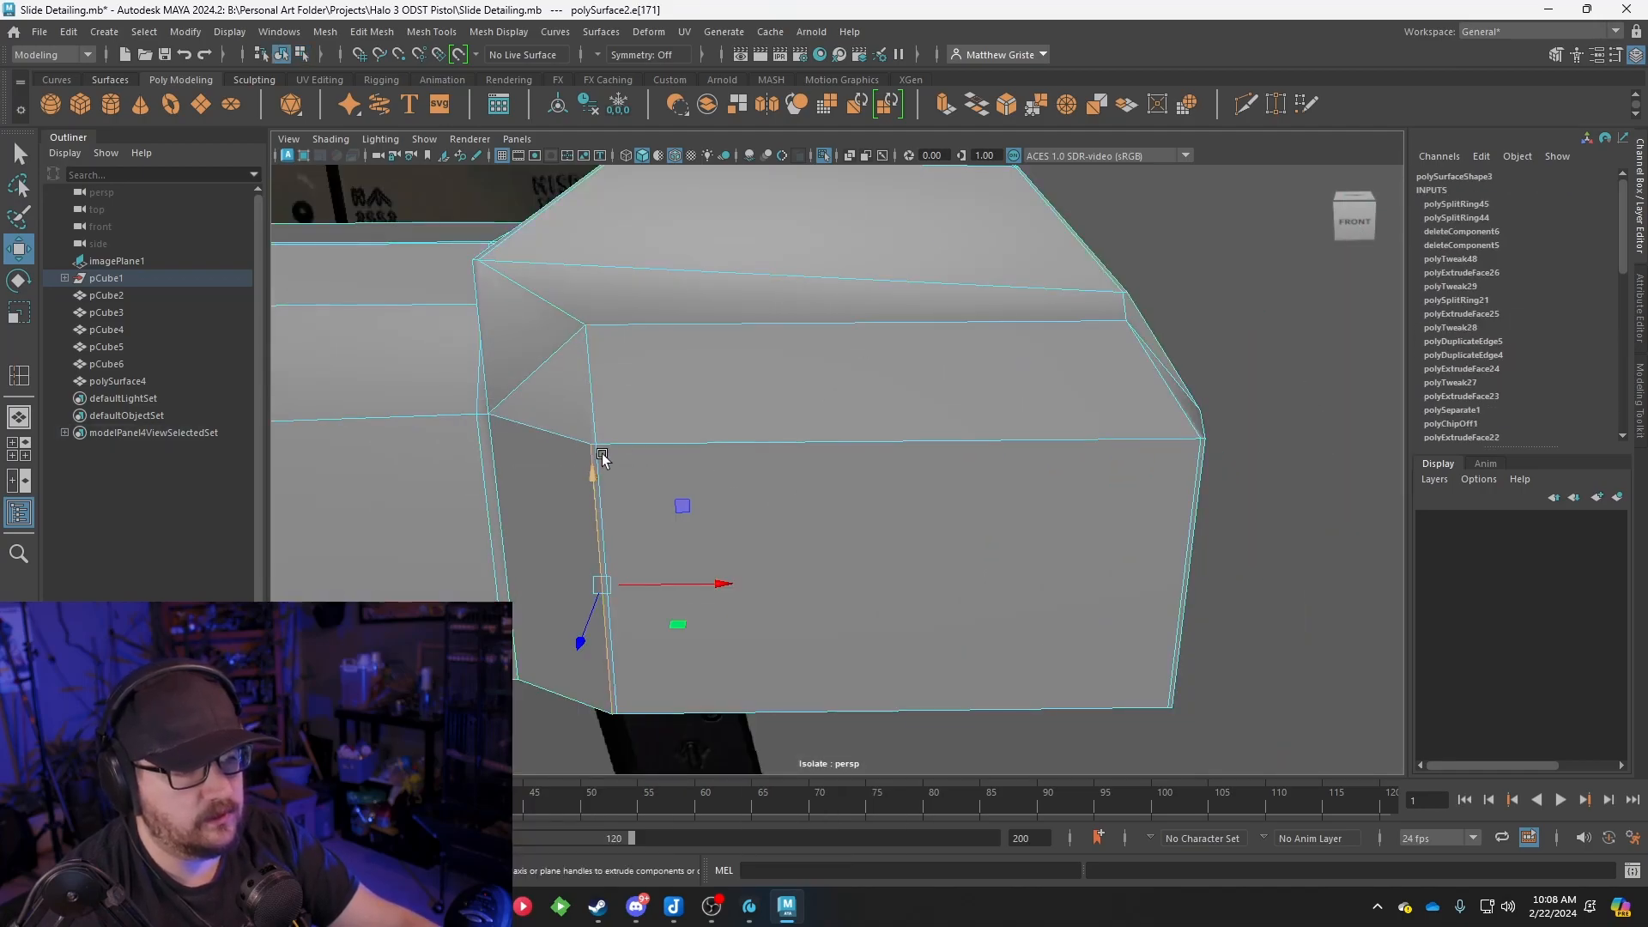
pyautogui.moveTo(714, 590); pyautogui.dragTo(686, 584)
# Nudge the vertical edge at the side panel's rear corner slightly inward and check the block's shape
pyautogui.keyDown('alt'); pyautogui.moveTo(687, 584); pyautogui.dragTo(896, 499); pyautogui.keyUp('alt')
pyautogui.scroll(3, 897, 500)
pyautogui.click(912, 496)
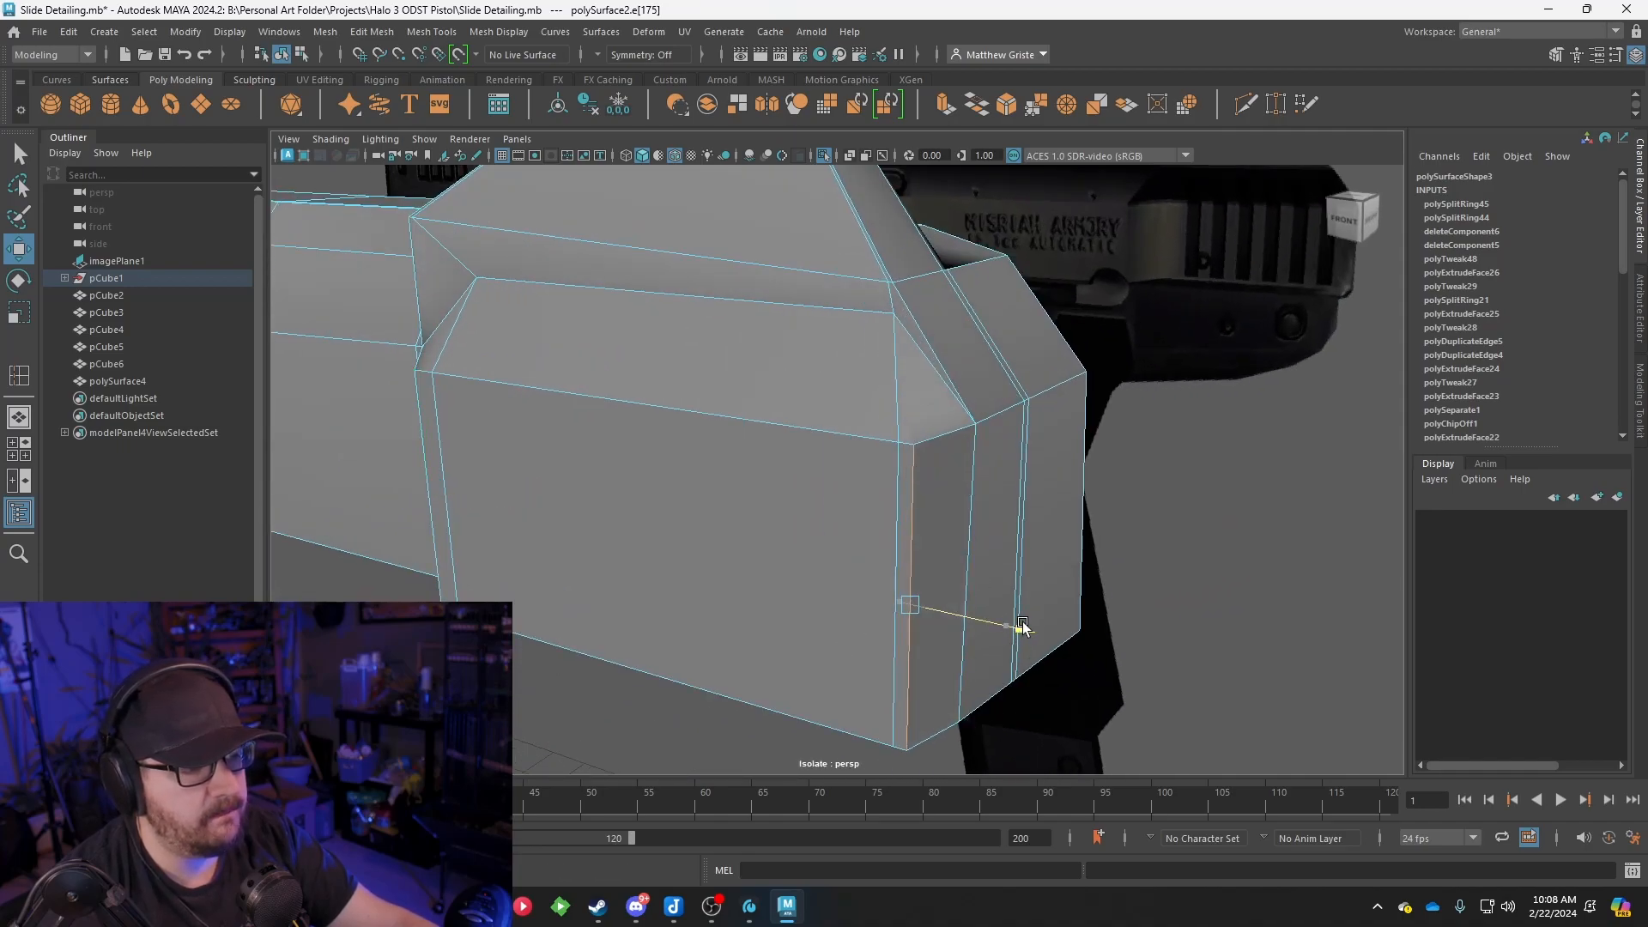
pyautogui.moveTo(1022, 623); pyautogui.dragTo(1020, 624)
pyautogui.moveTo(876, 632); pyautogui.dragTo(885, 626)
pyautogui.keyDown('alt'); pyautogui.moveTo(885, 626); pyautogui.dragTo(859, 541); pyautogui.keyUp('alt')
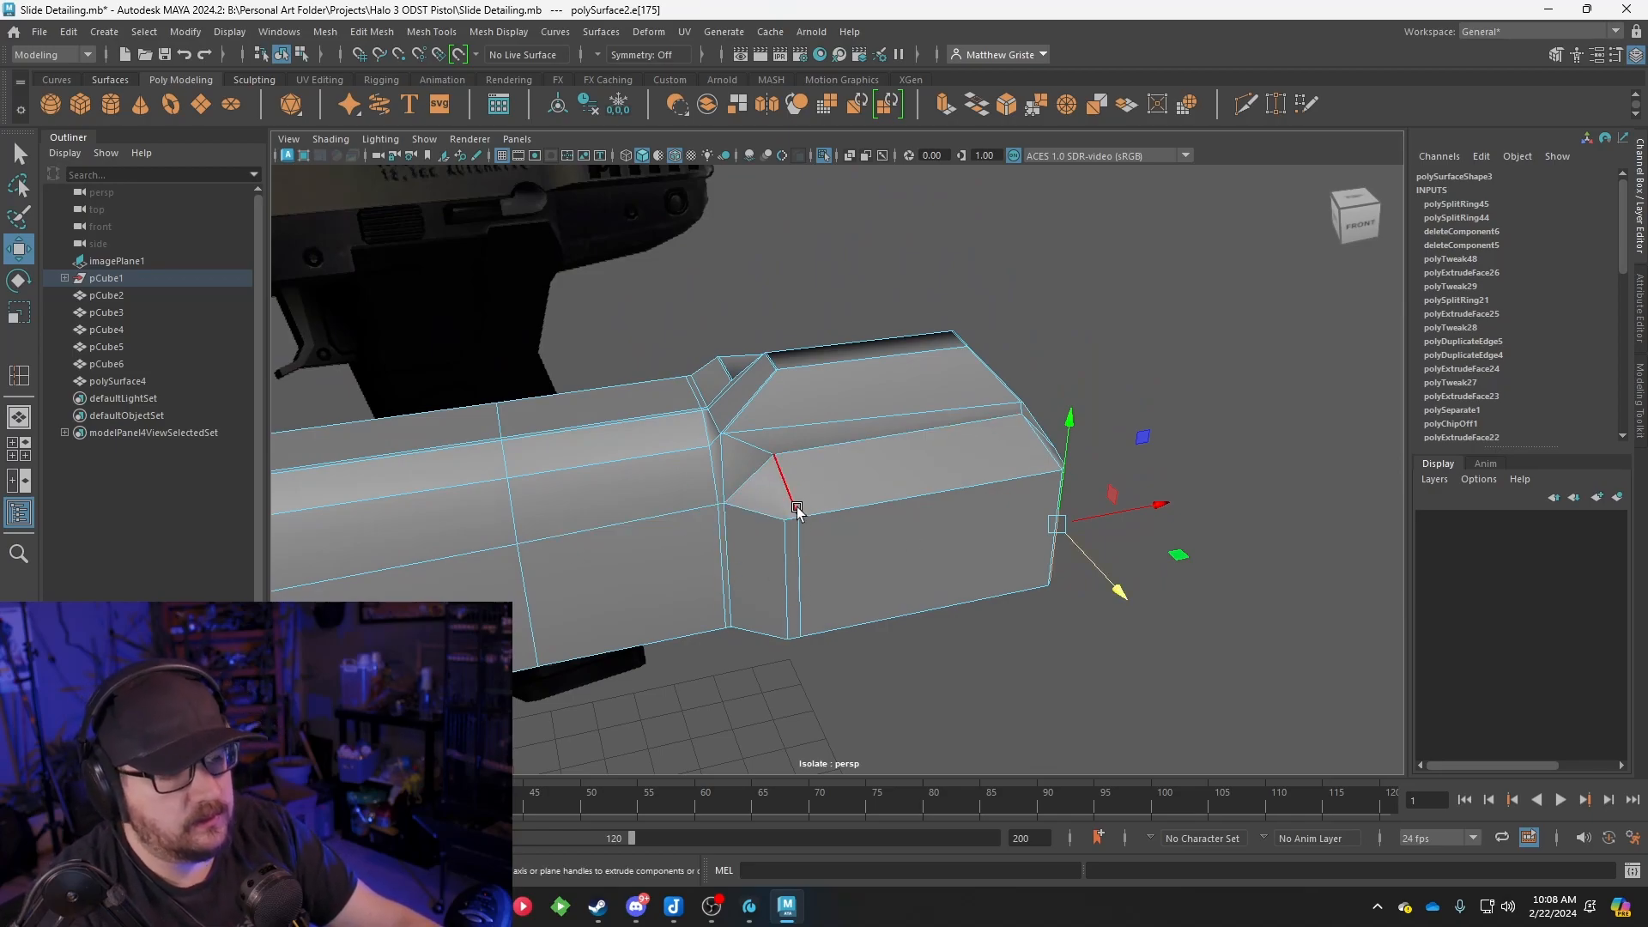
pyautogui.scroll(5, 759, 476)
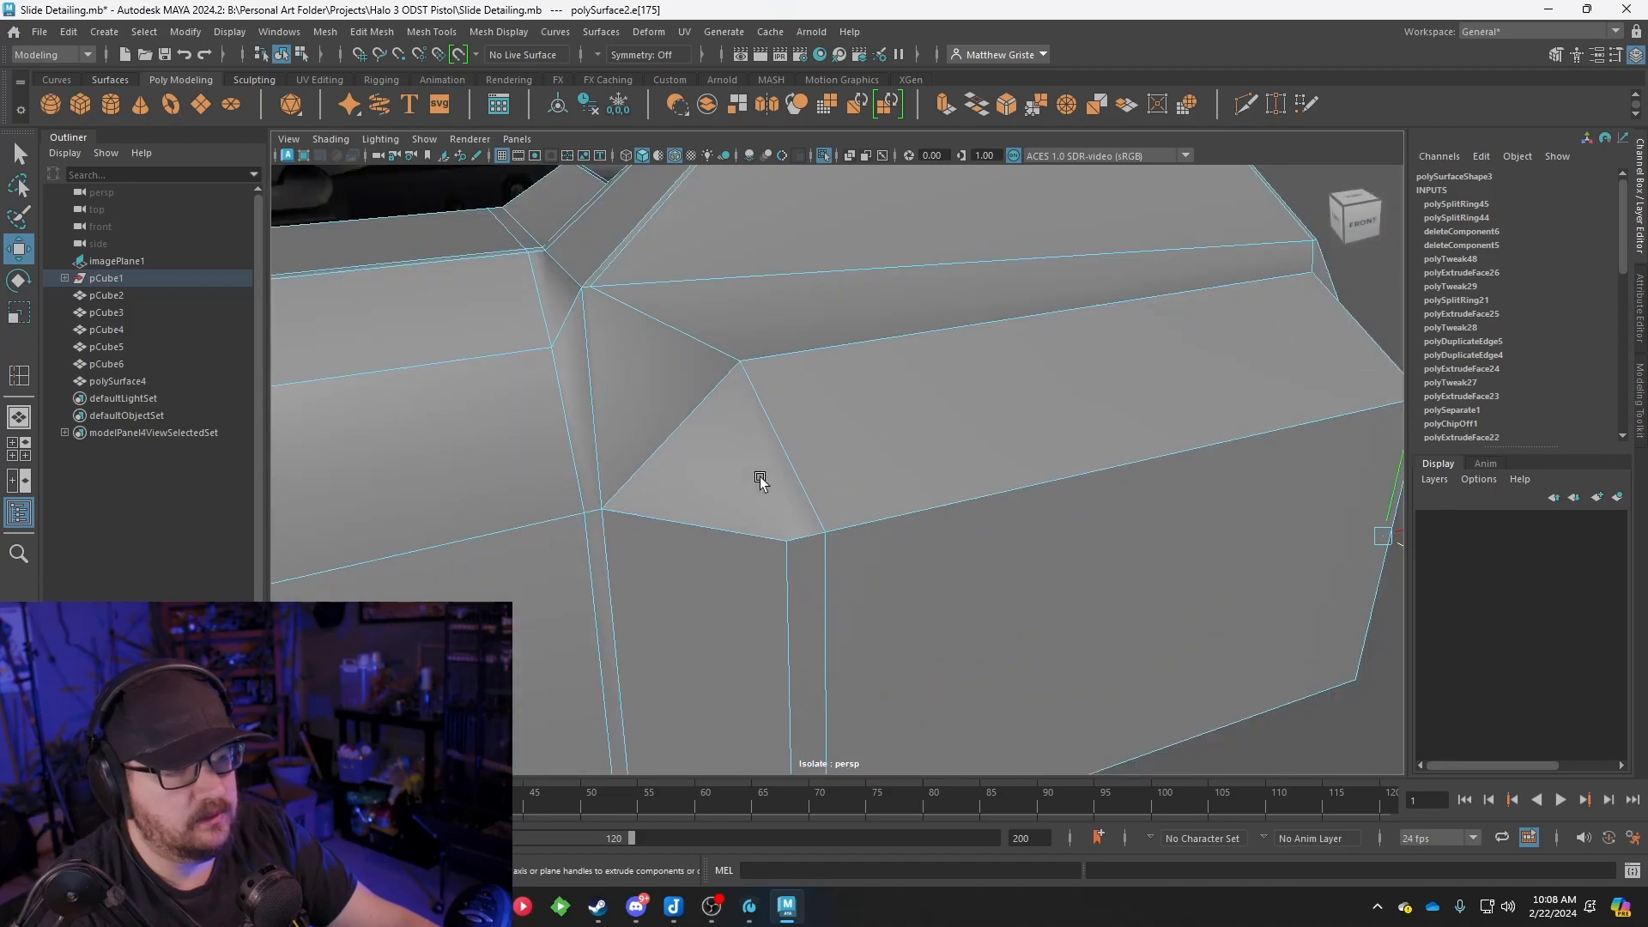
pyautogui.scroll(-6, 772, 489)
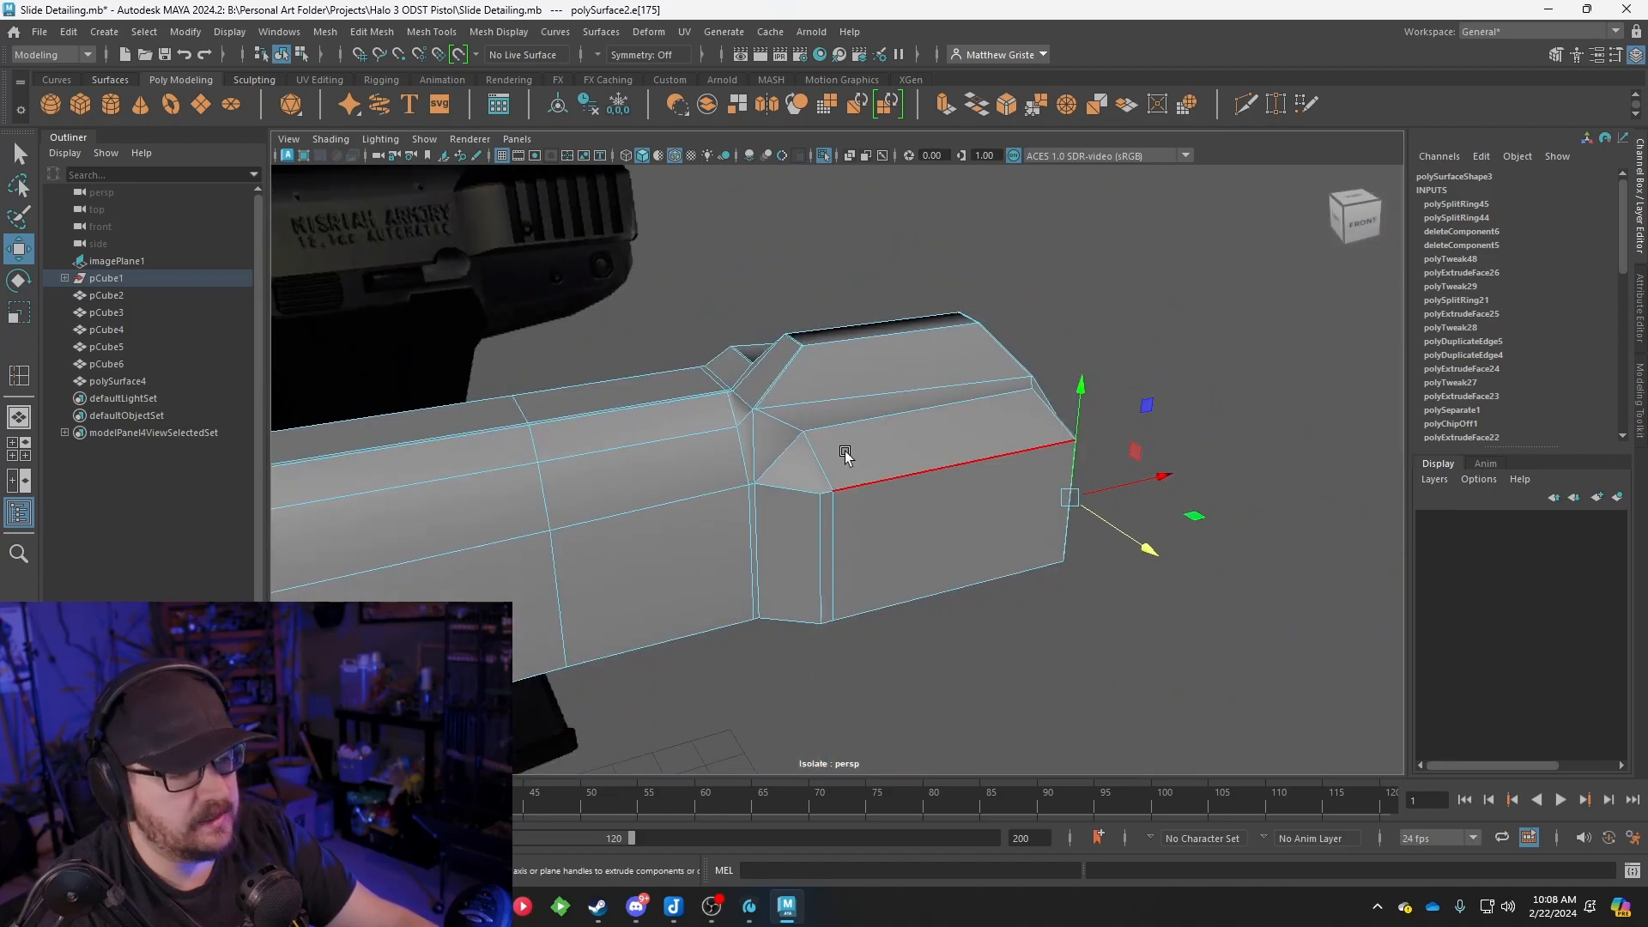
# Undo the last trial edge loop inserted around the rear block
pyautogui.scroll(5, 855, 463)
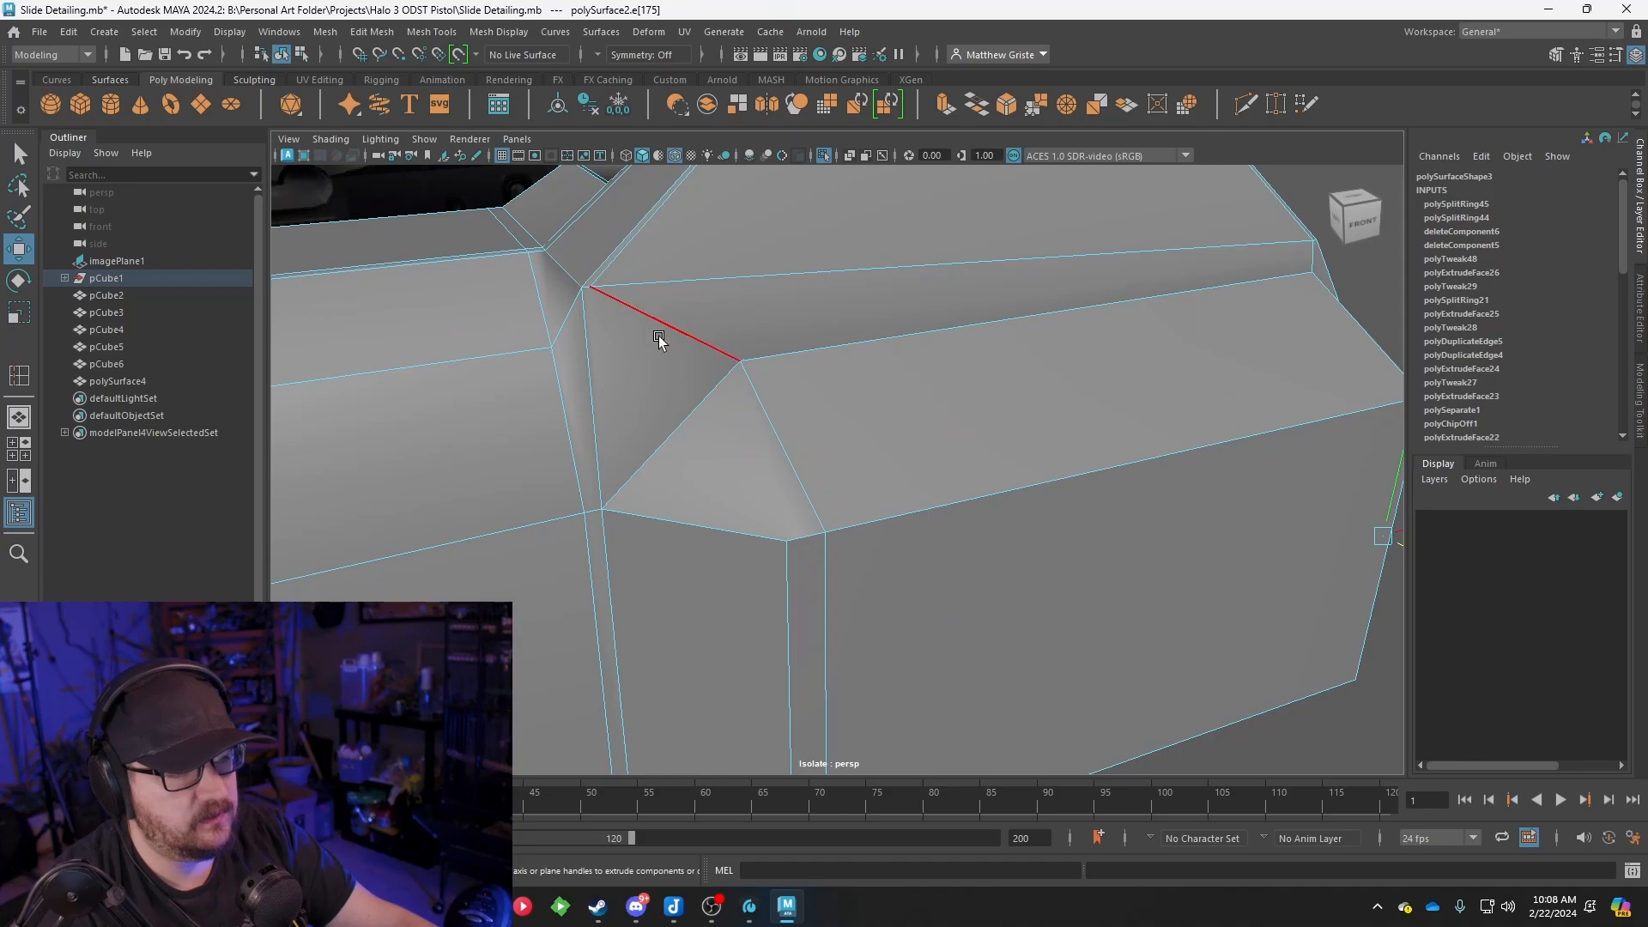
pyautogui.scroll(-5, 783, 433)
pyautogui.keyDown('alt'); pyautogui.moveTo(862, 429); pyautogui.dragTo(891, 534); pyautogui.keyUp('alt')
pyautogui.hotkey('ctrl', 'z')
# Insert six vertical edge loops around the rear block, spaced from the side panel's front corner toward its middle
pyautogui.click(431, 31)
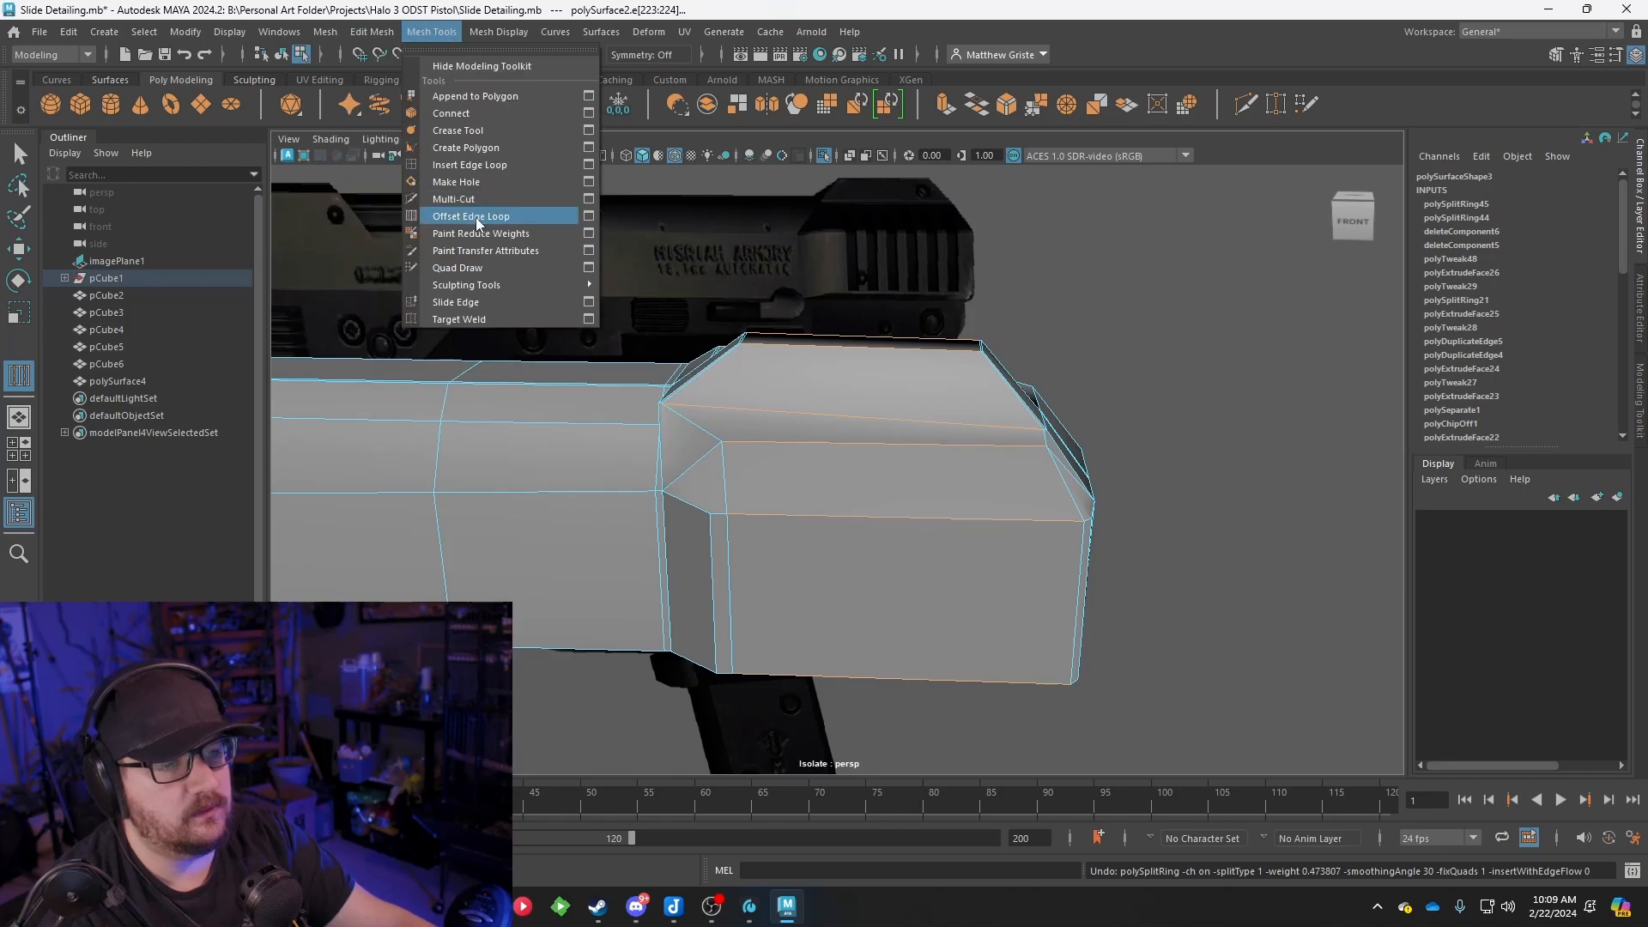
pyautogui.click(477, 160)
pyautogui.keyDown('alt'); pyautogui.moveTo(877, 351); pyautogui.dragTo(682, 414); pyautogui.keyUp('alt')
pyautogui.click(673, 412)
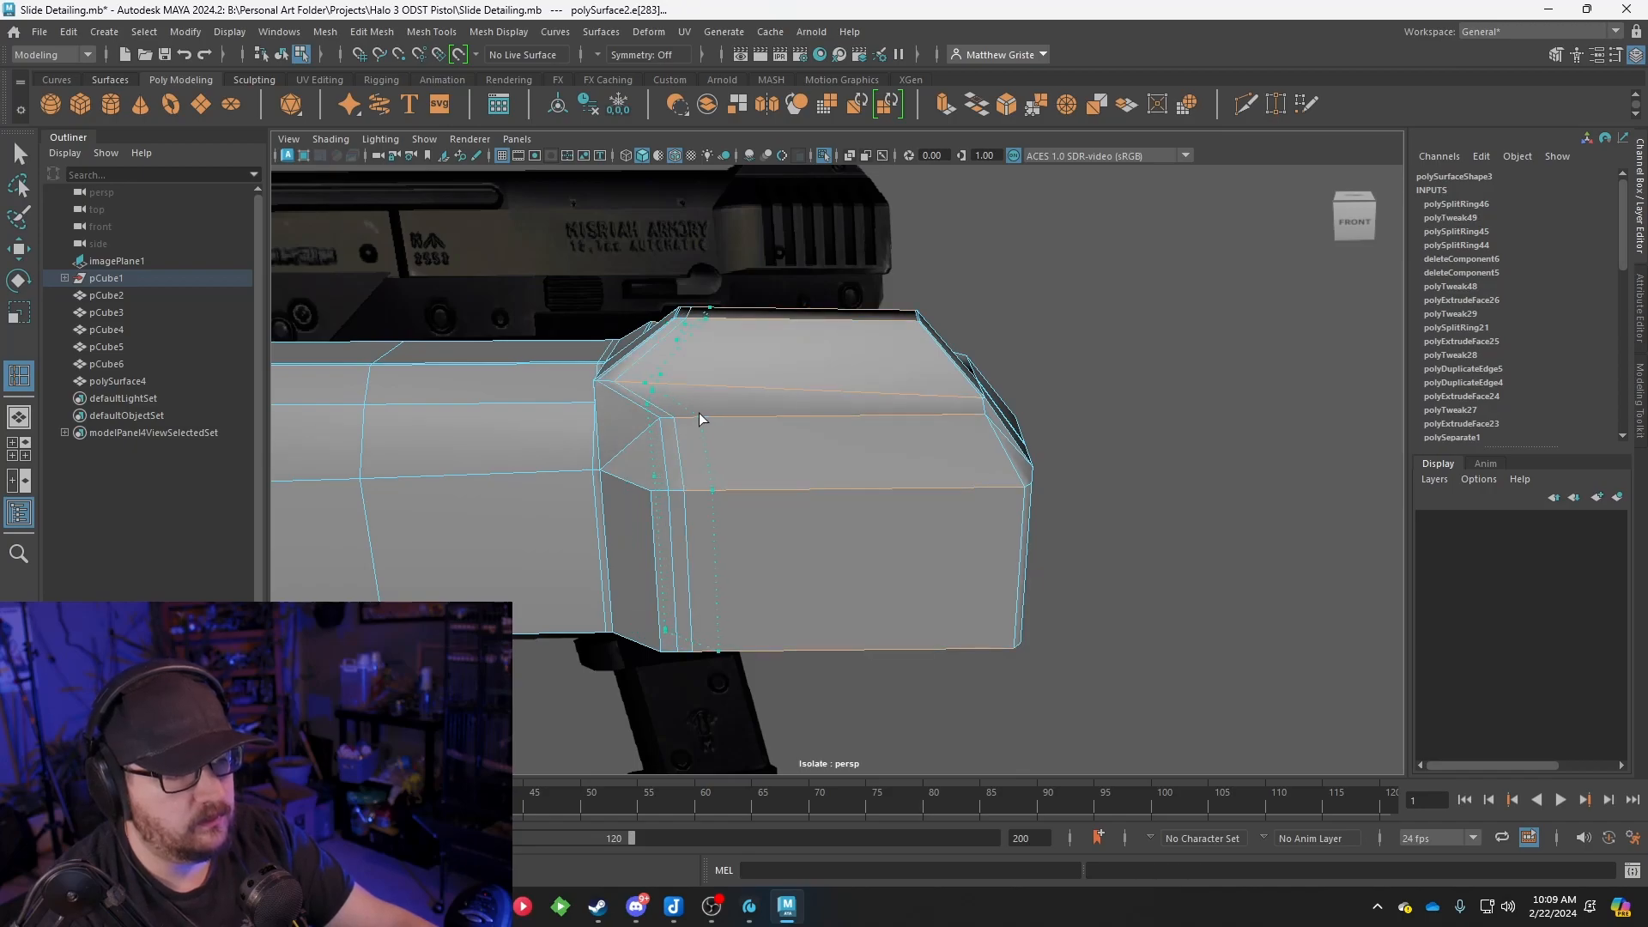
pyautogui.click(701, 414)
pyautogui.click(716, 412)
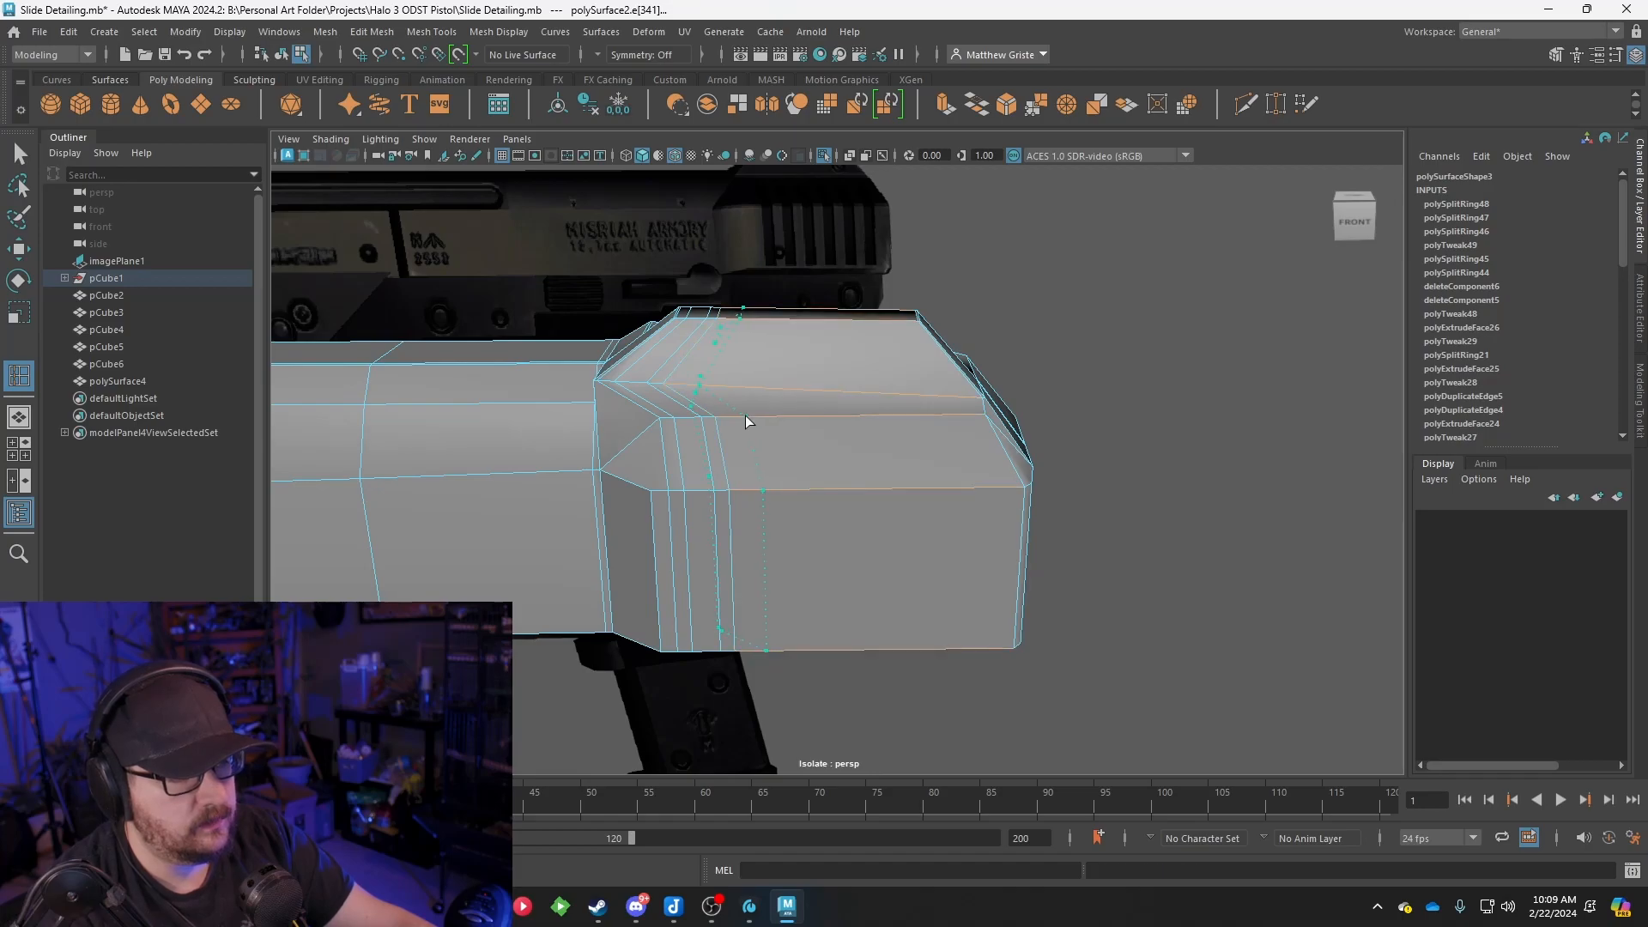
pyautogui.click(744, 414)
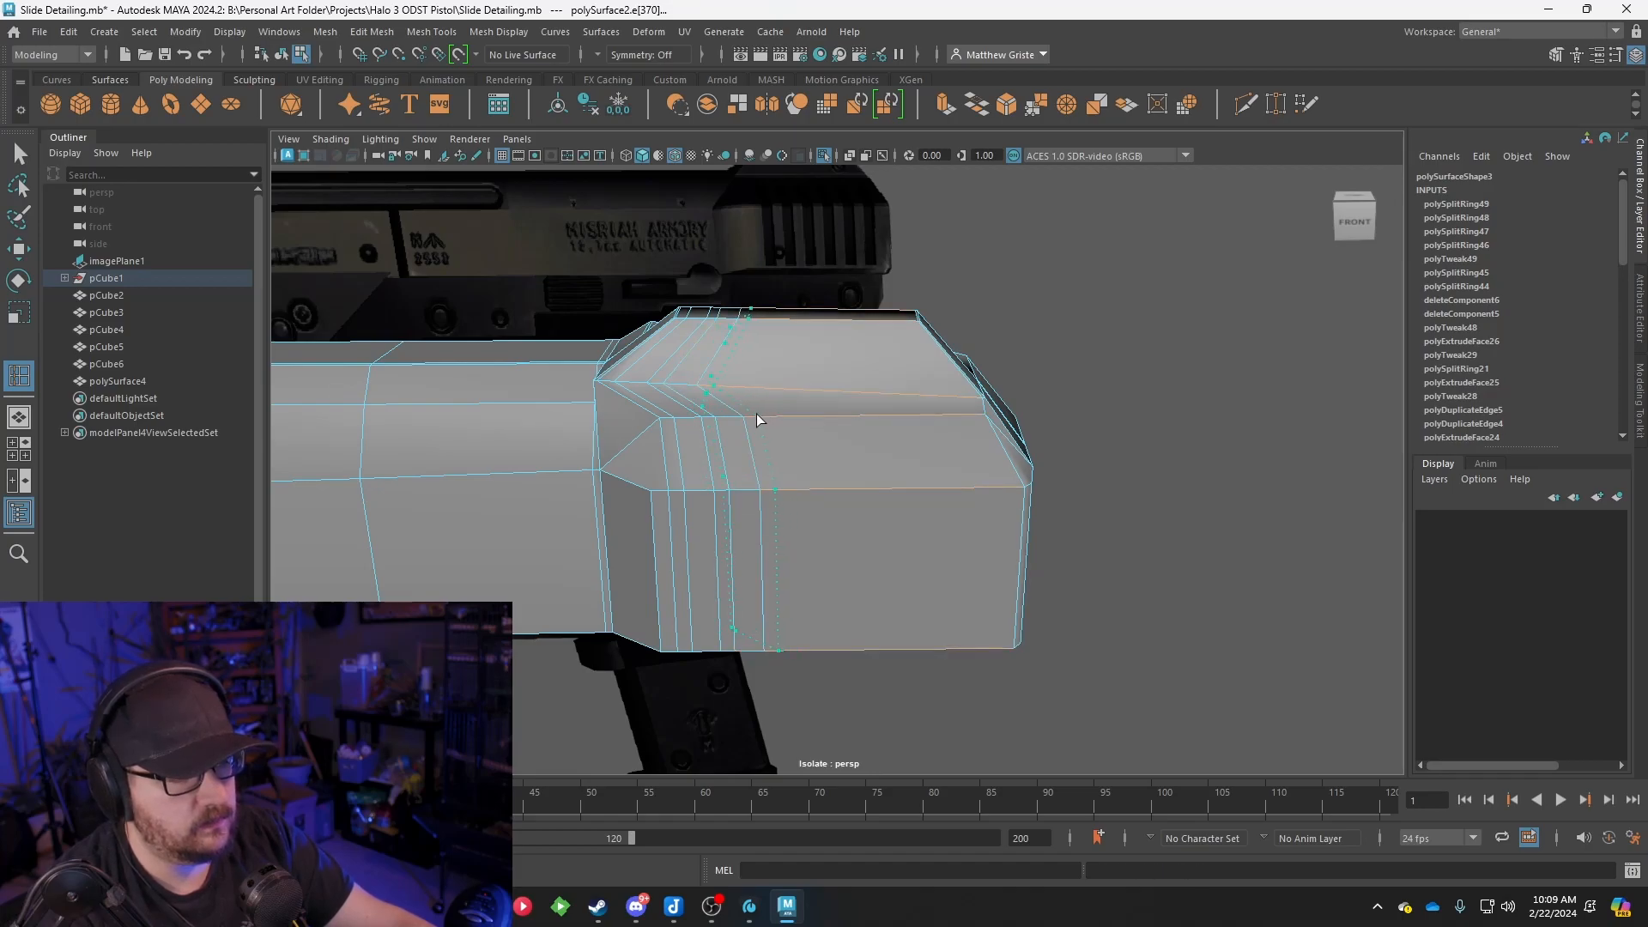
pyautogui.click(757, 418)
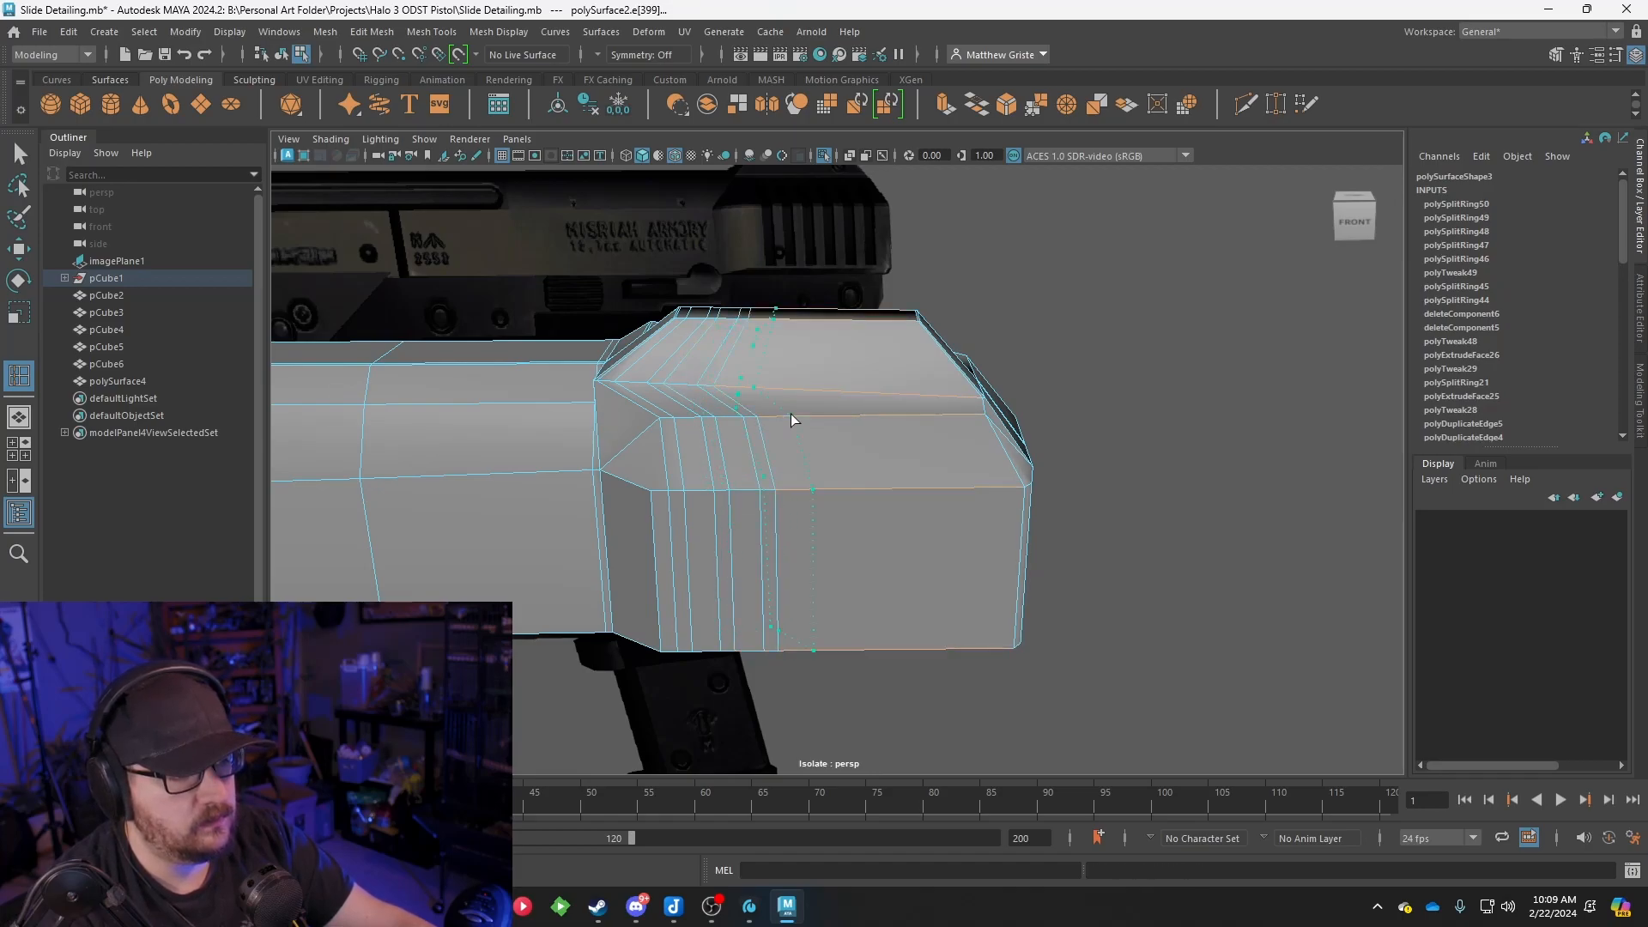
pyautogui.click(791, 418)
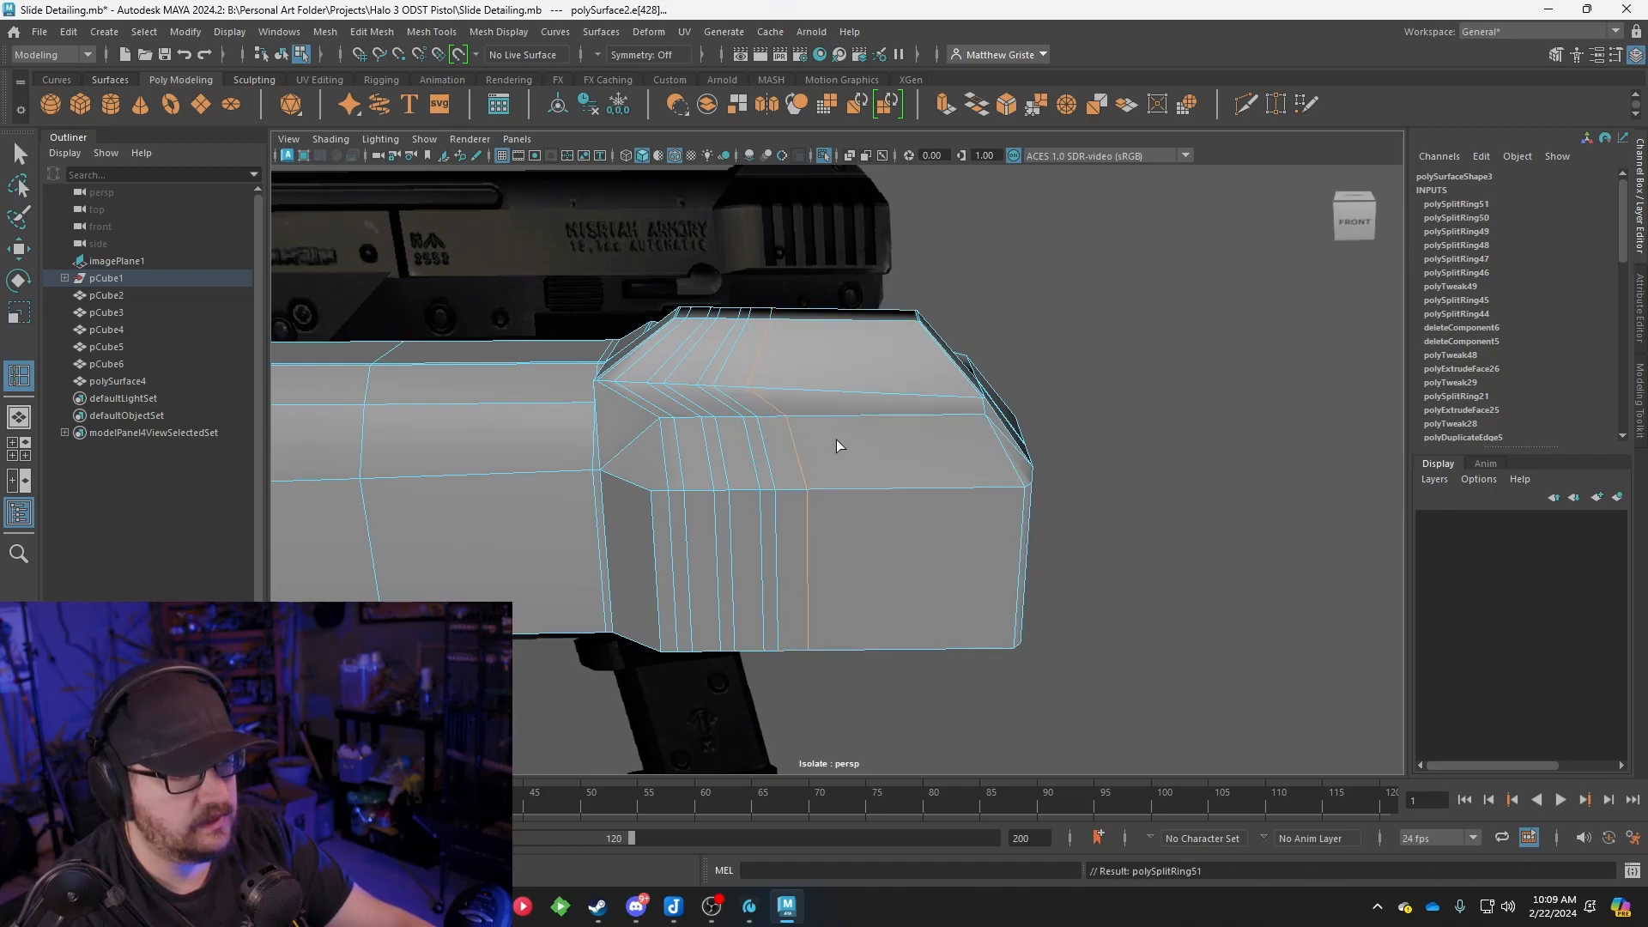
# Insert six more vertical edge loops from the side panel's middle toward the rear, continuing the paired spacing of the serrations
pyautogui.keyDown('alt'); pyautogui.moveTo(782, 441); pyautogui.dragTo(749, 434, button='middle'); pyautogui.keyUp('alt')
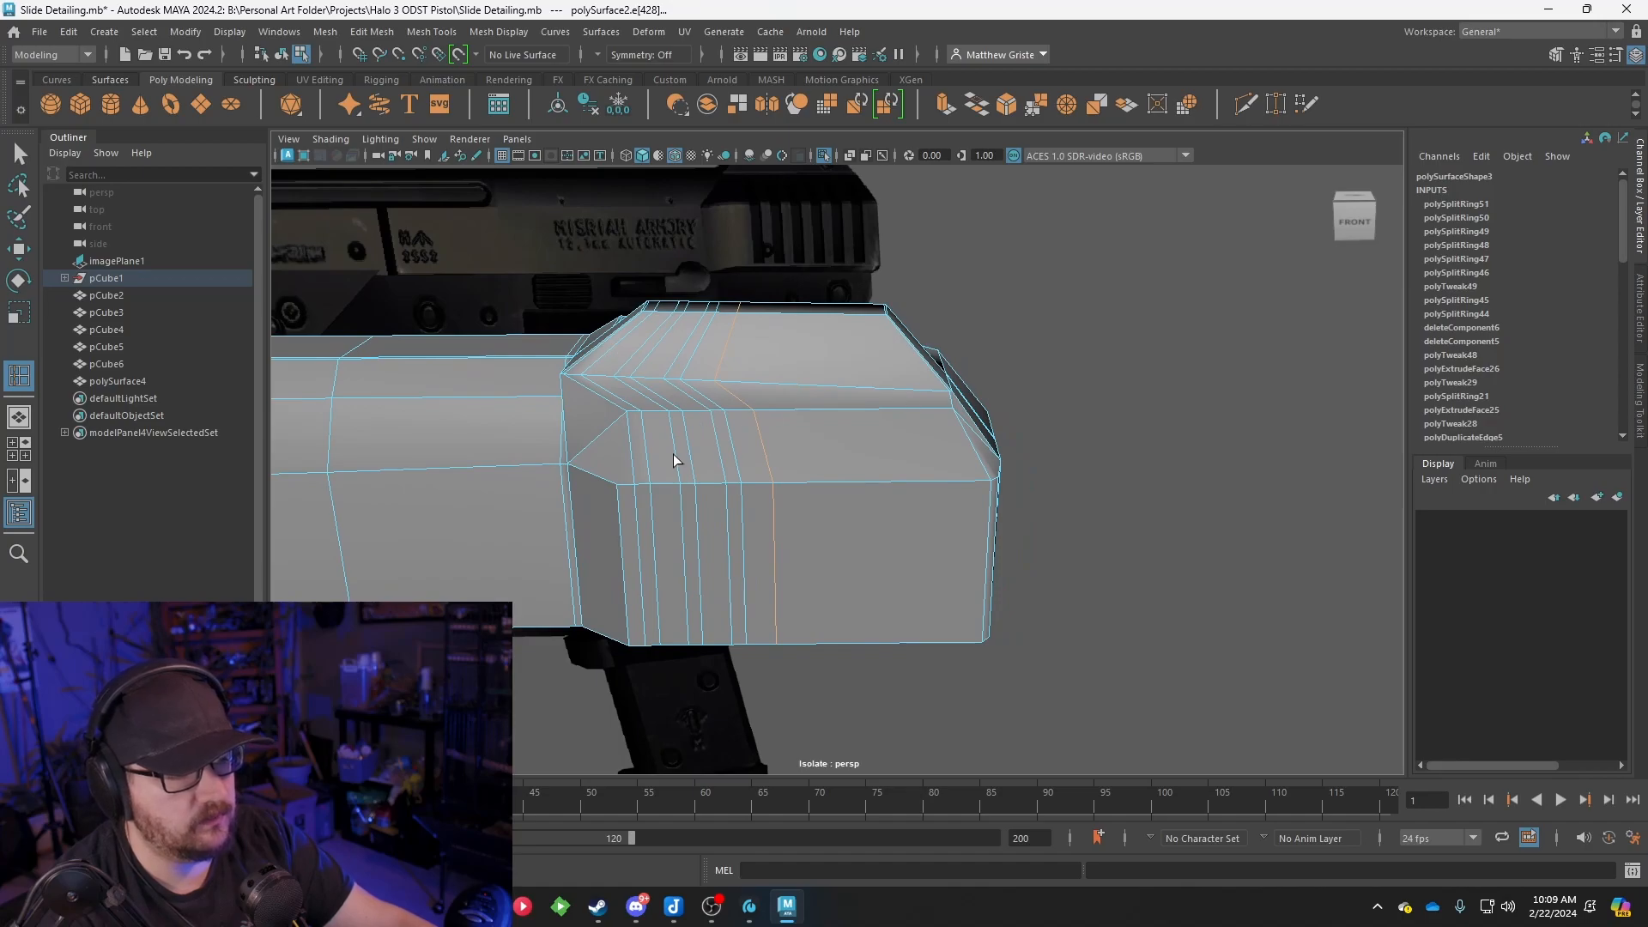
pyautogui.keyDown('alt'); pyautogui.moveTo(950, 412); pyautogui.dragTo(744, 409, button='middle'); pyautogui.keyUp('alt')
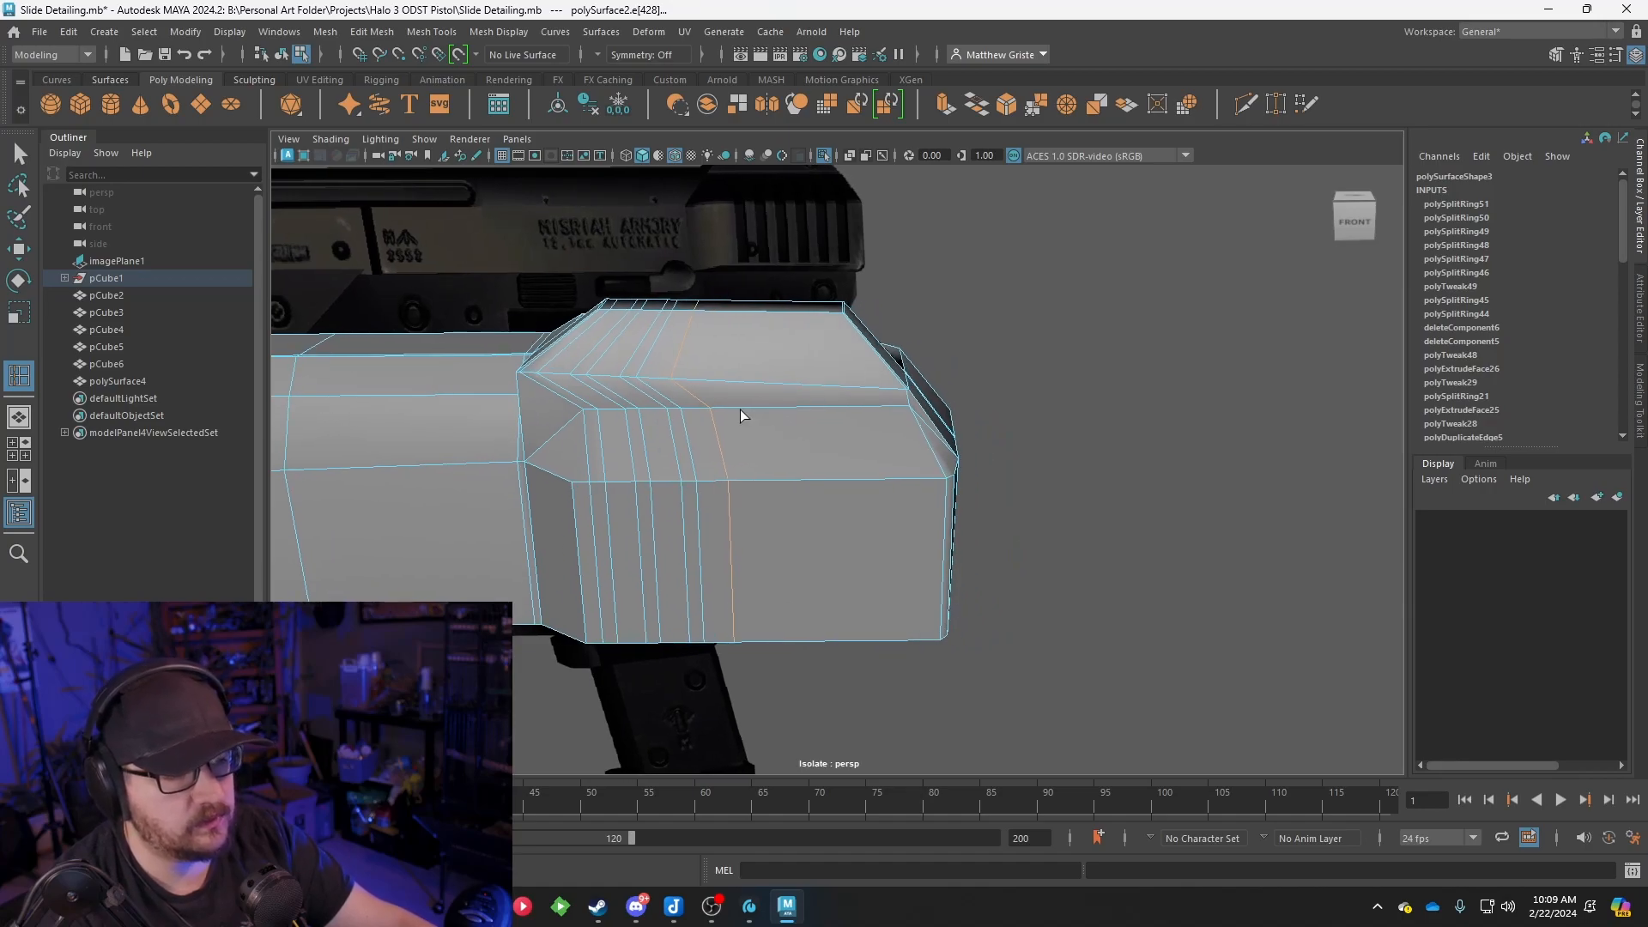
pyautogui.click(724, 405)
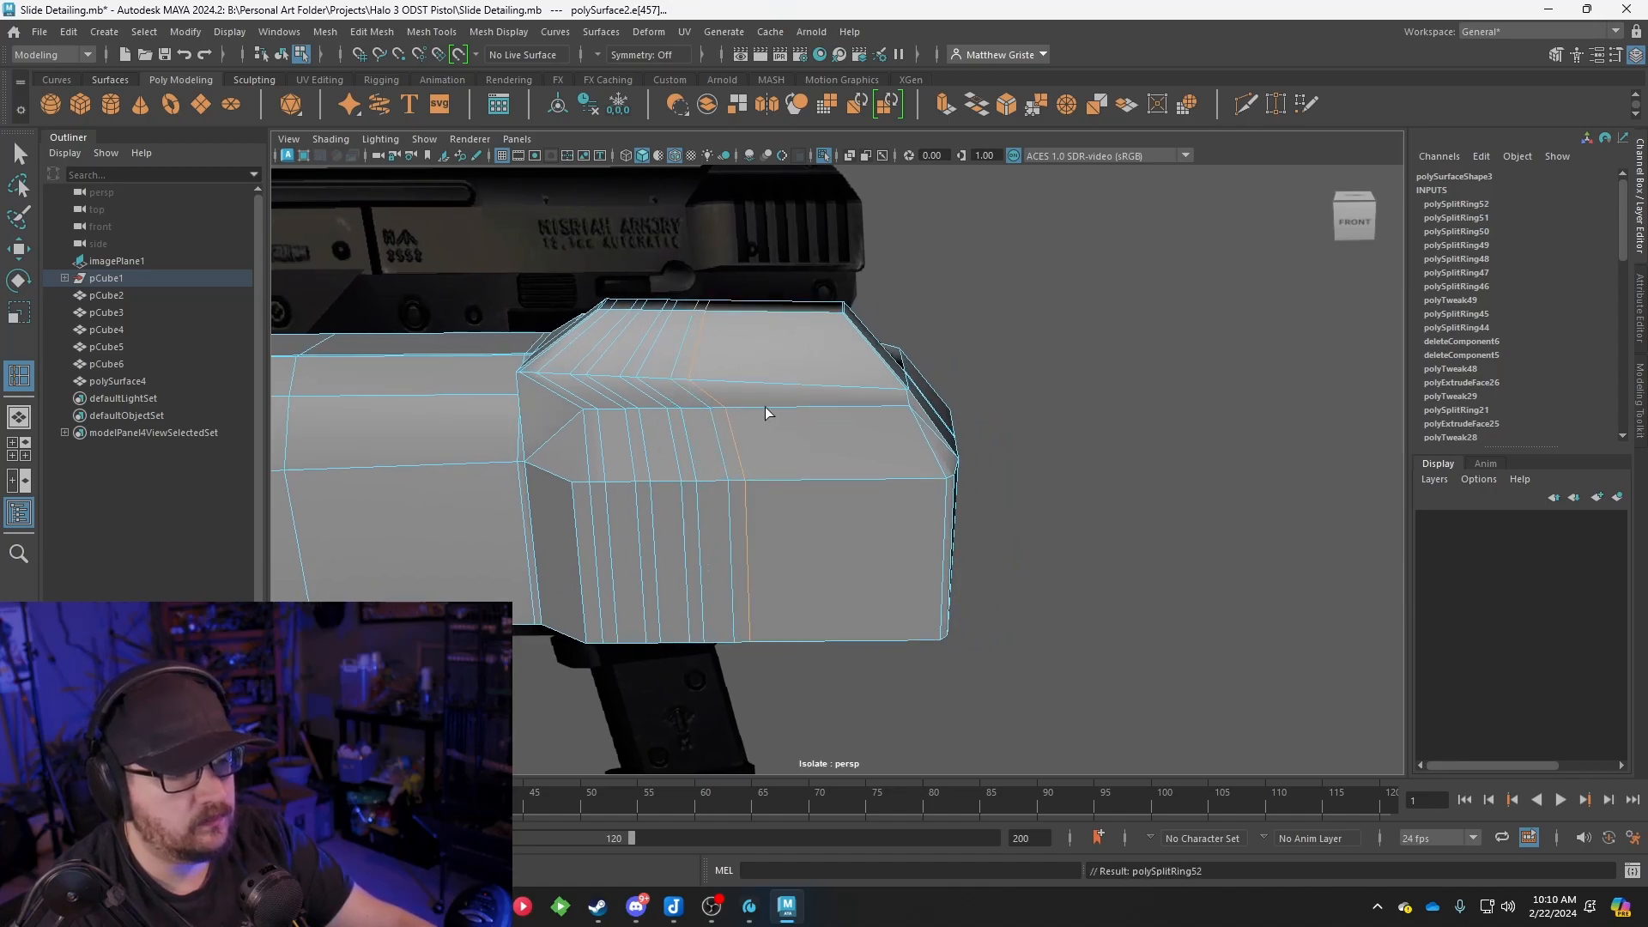
pyautogui.click(758, 405)
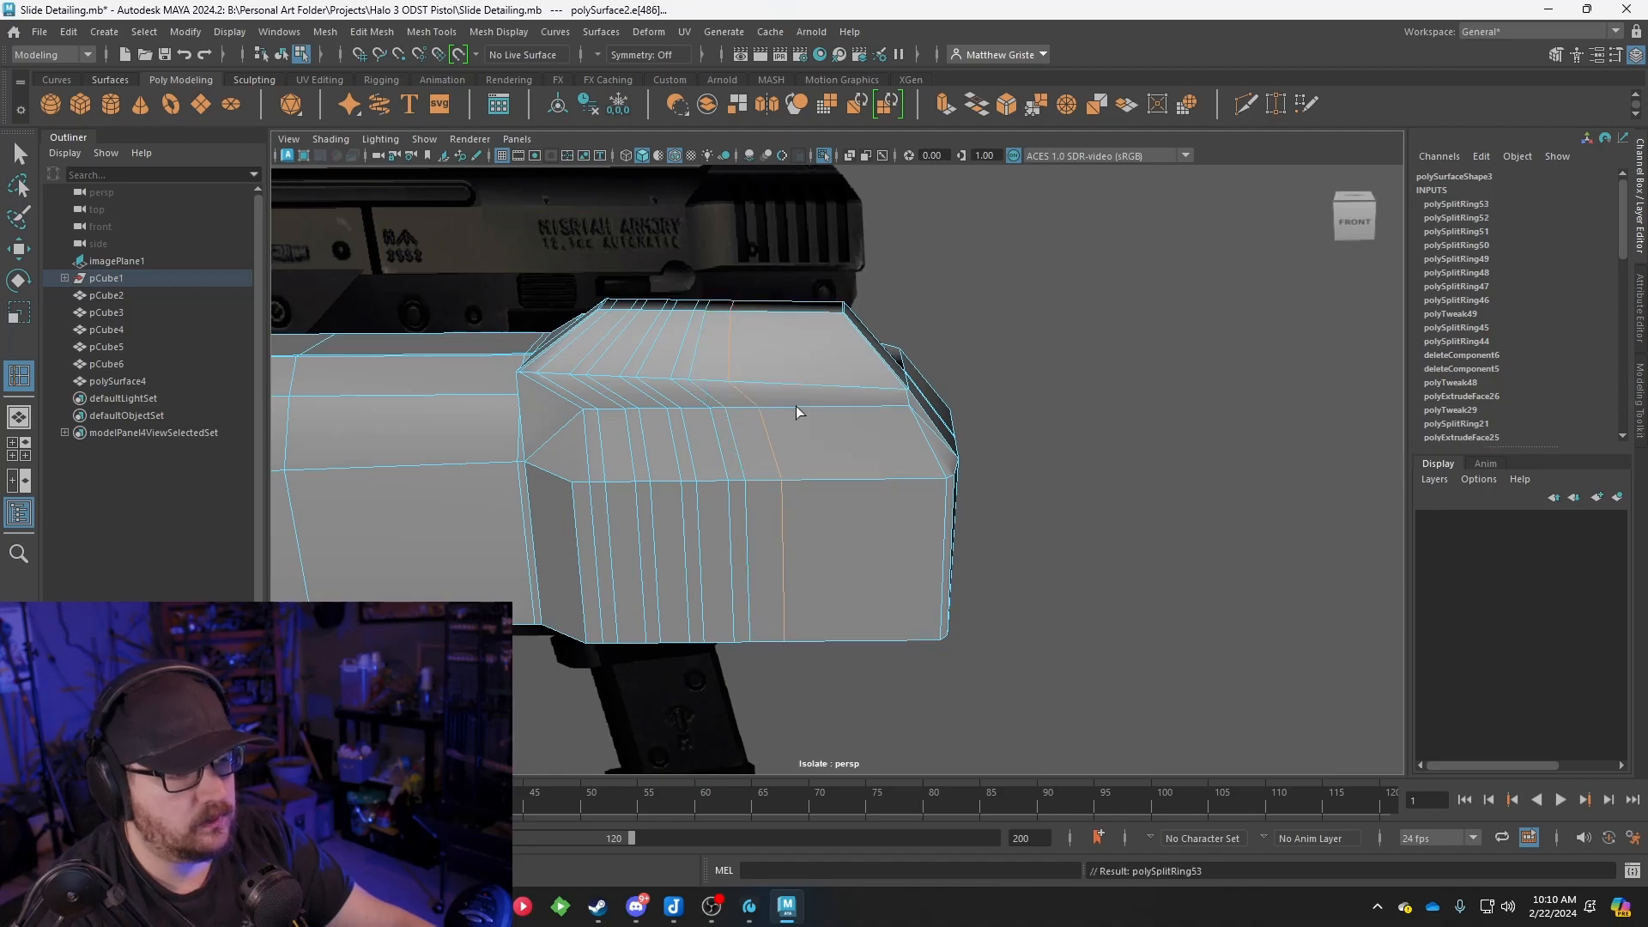
pyautogui.click(771, 405)
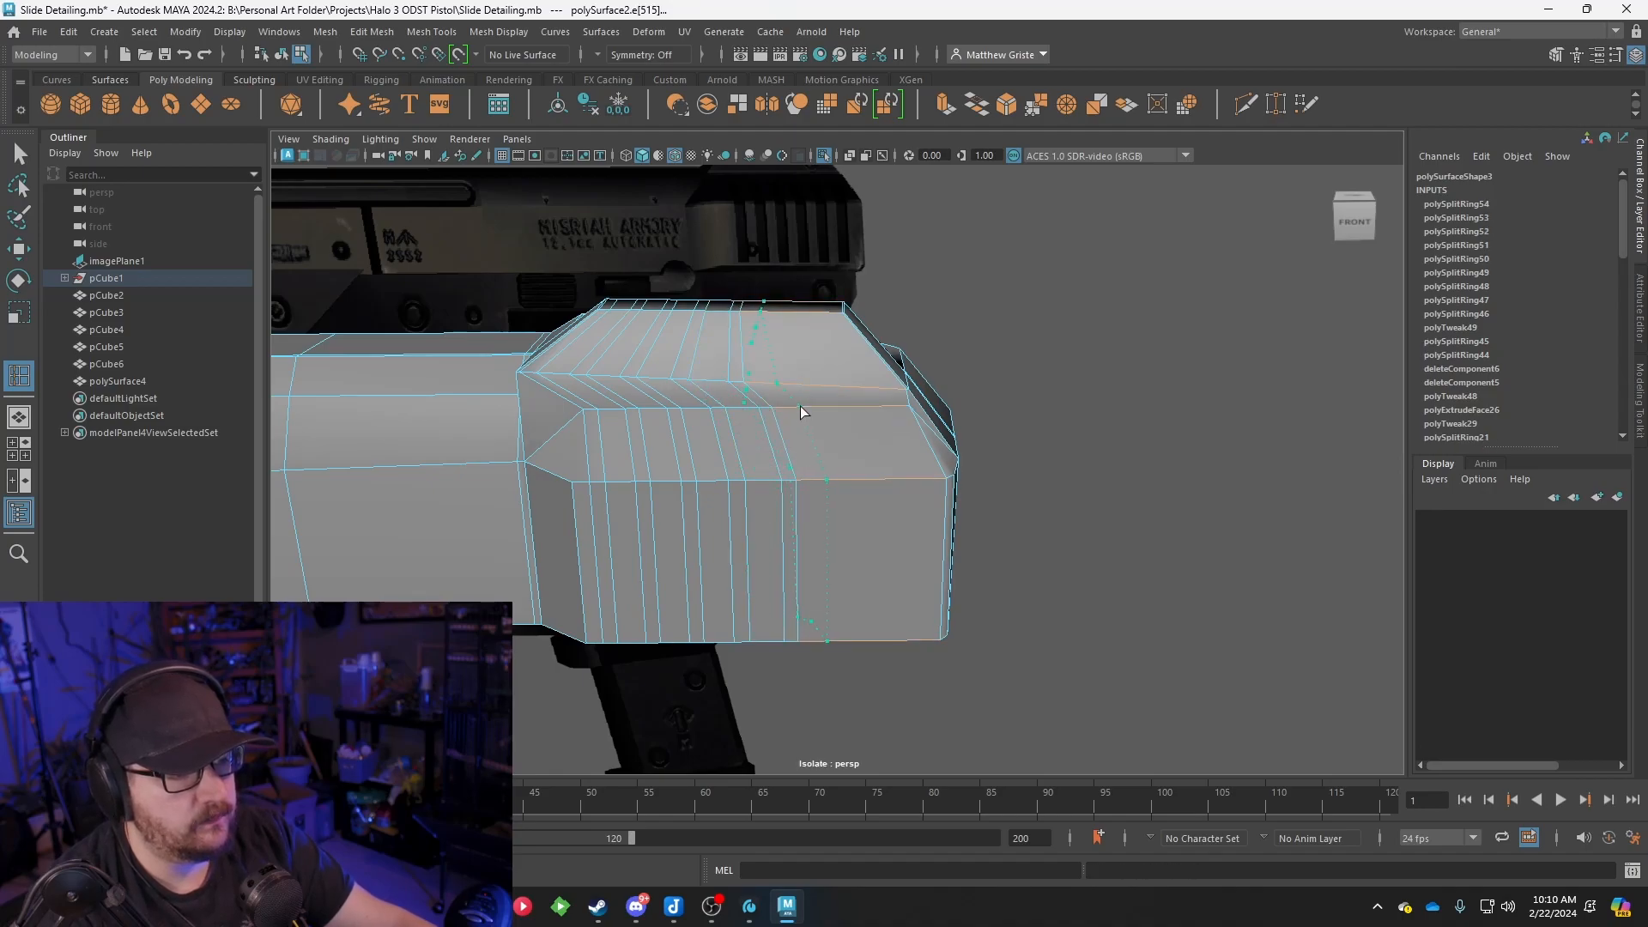
pyautogui.click(802, 405)
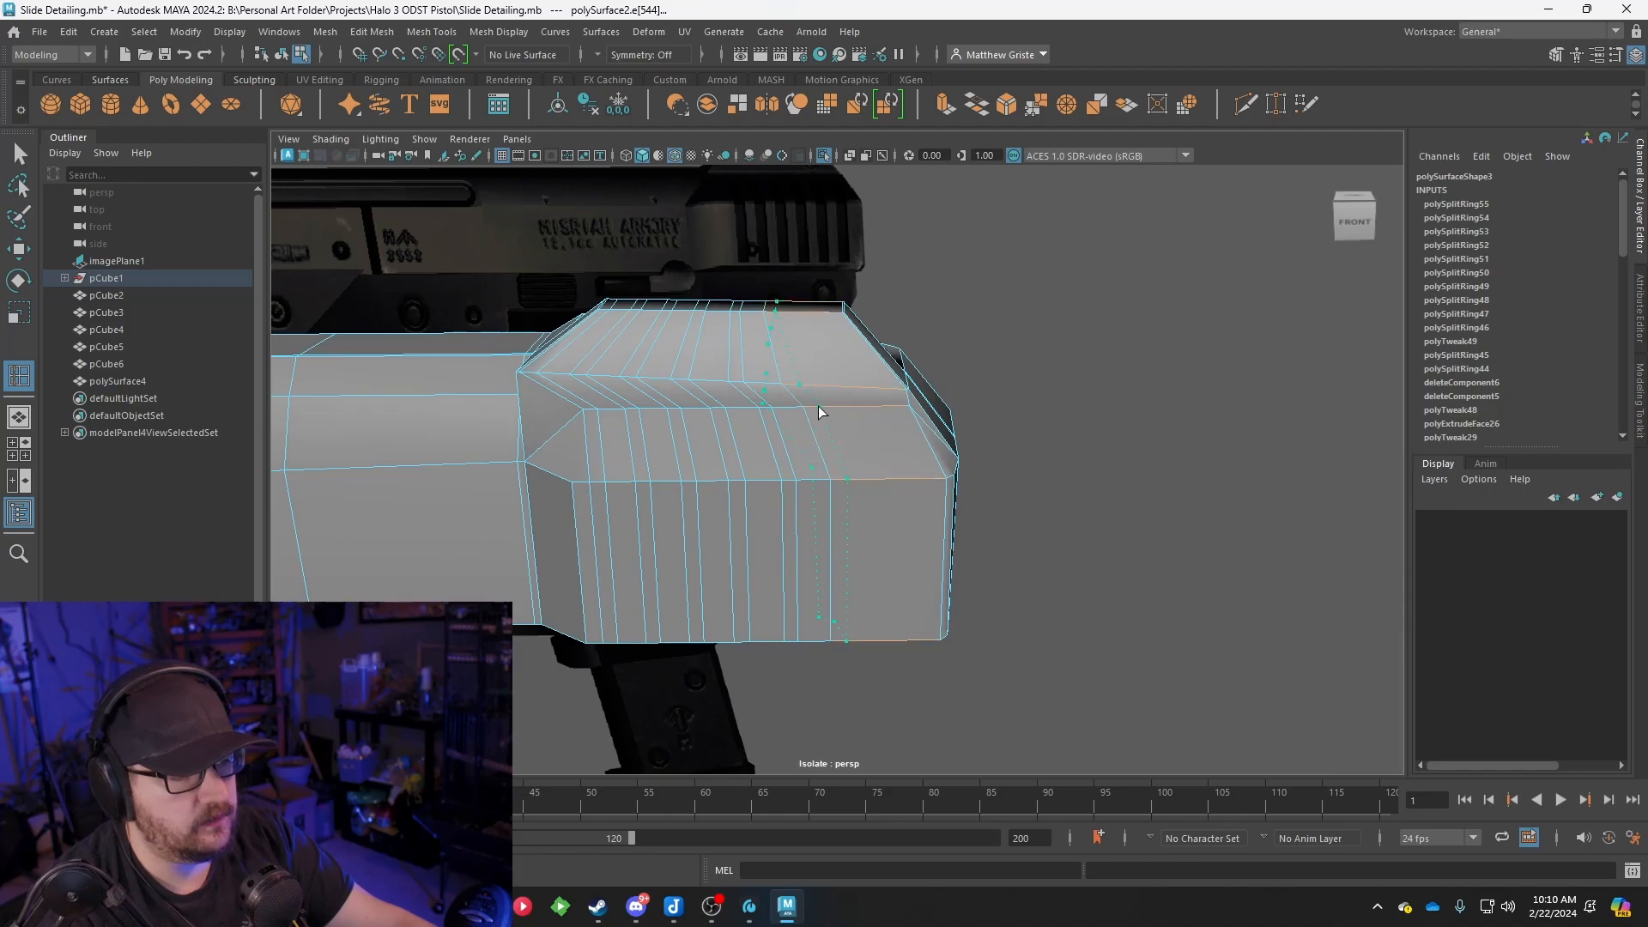
pyautogui.click(819, 405)
pyautogui.click(848, 405)
# Delete the portions of the twelve inserted edge loops above the narrow ledge, keeping those on the ledge and side surfaces
pyautogui.keyDown('alt'); pyautogui.moveTo(848, 405); pyautogui.dragTo(889, 410); pyautogui.keyUp('alt')
pyautogui.scroll(5, 875, 408)
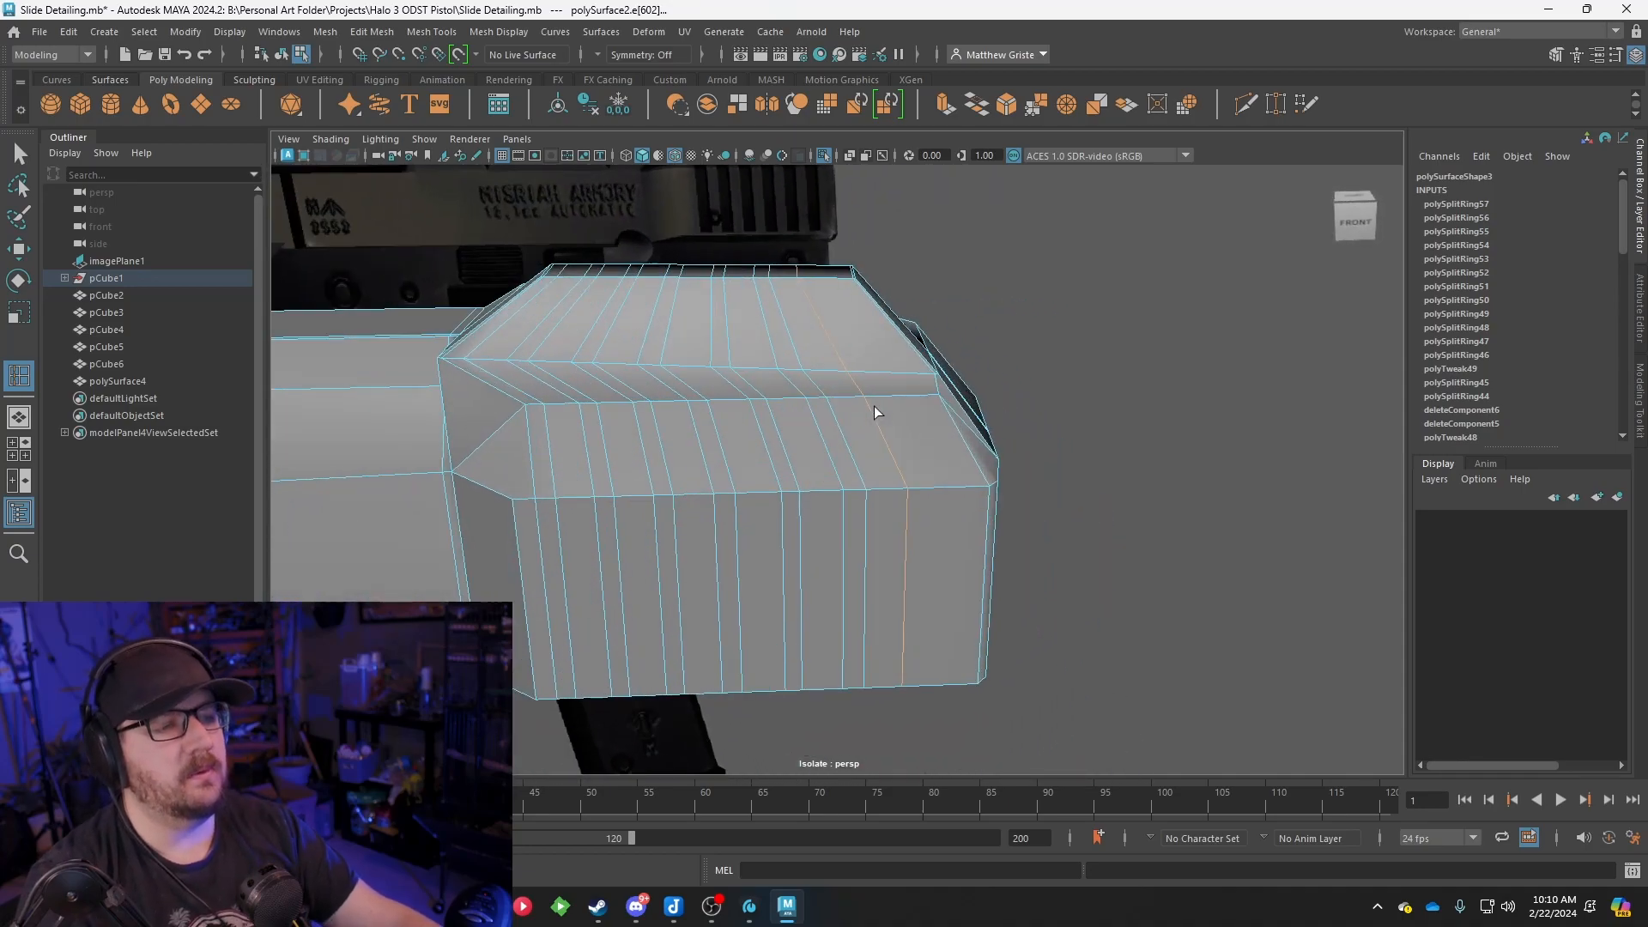
pyautogui.keyDown('alt'); pyautogui.moveTo(698, 286); pyautogui.dragTo(894, 450); pyautogui.keyUp('alt')
pyautogui.keyDown('alt'); pyautogui.moveTo(766, 291); pyautogui.dragTo(786, 377); pyautogui.keyUp('alt')
pyautogui.moveTo(778, 369); pyautogui.dragTo(780, 324, button='right')
pyautogui.press('q')
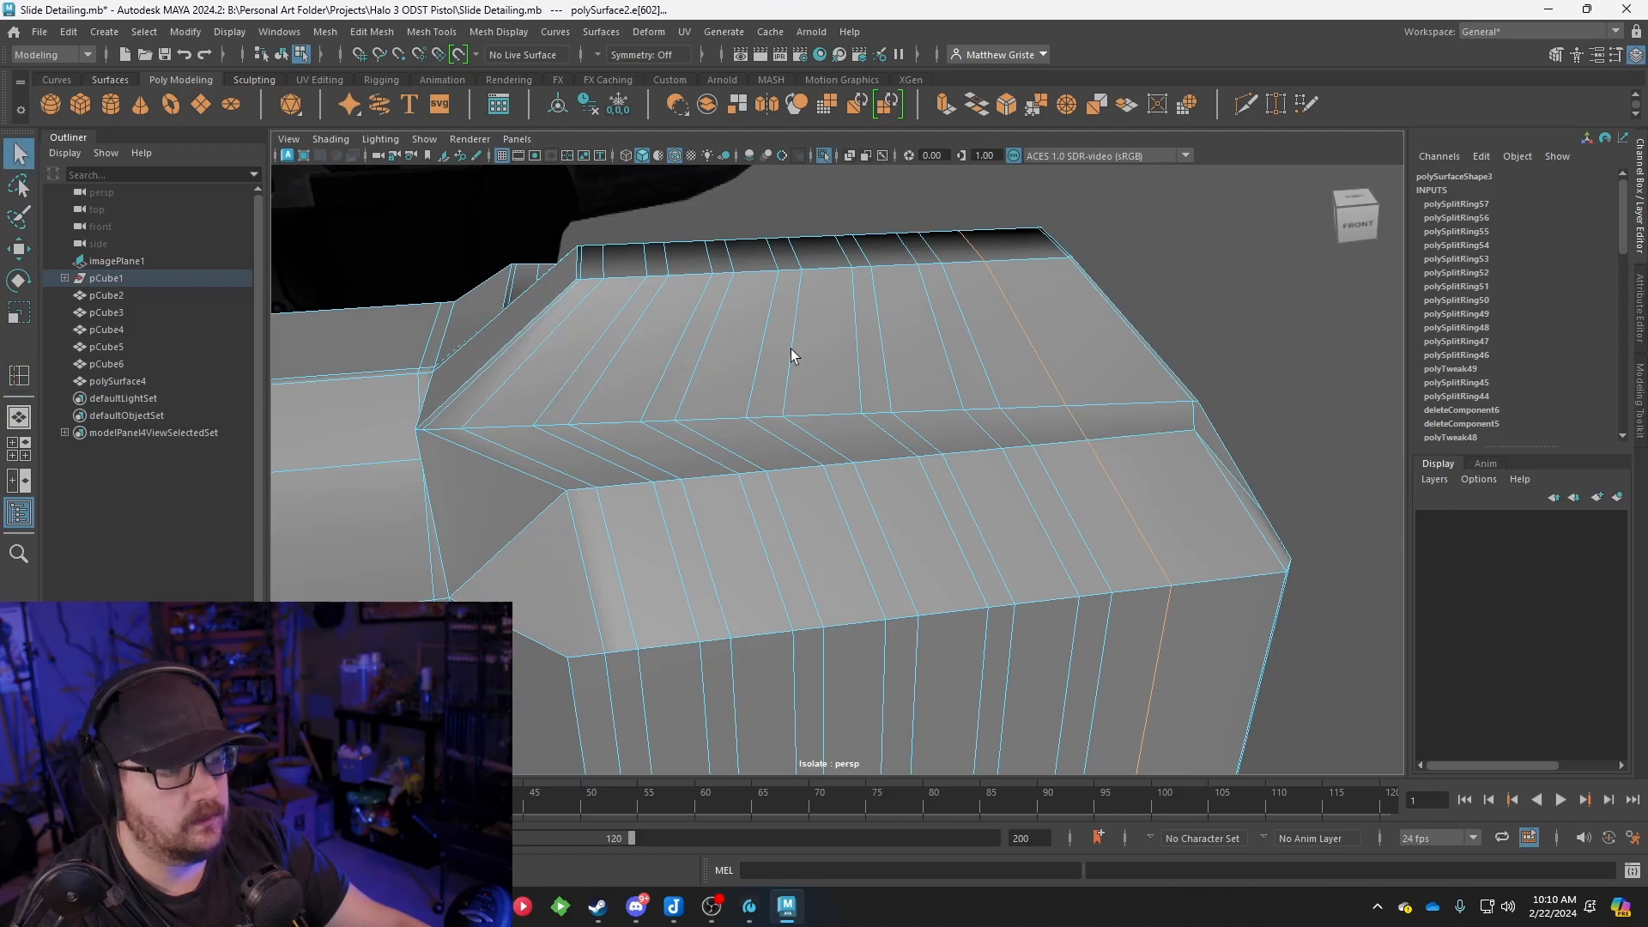
pyautogui.click(787, 358)
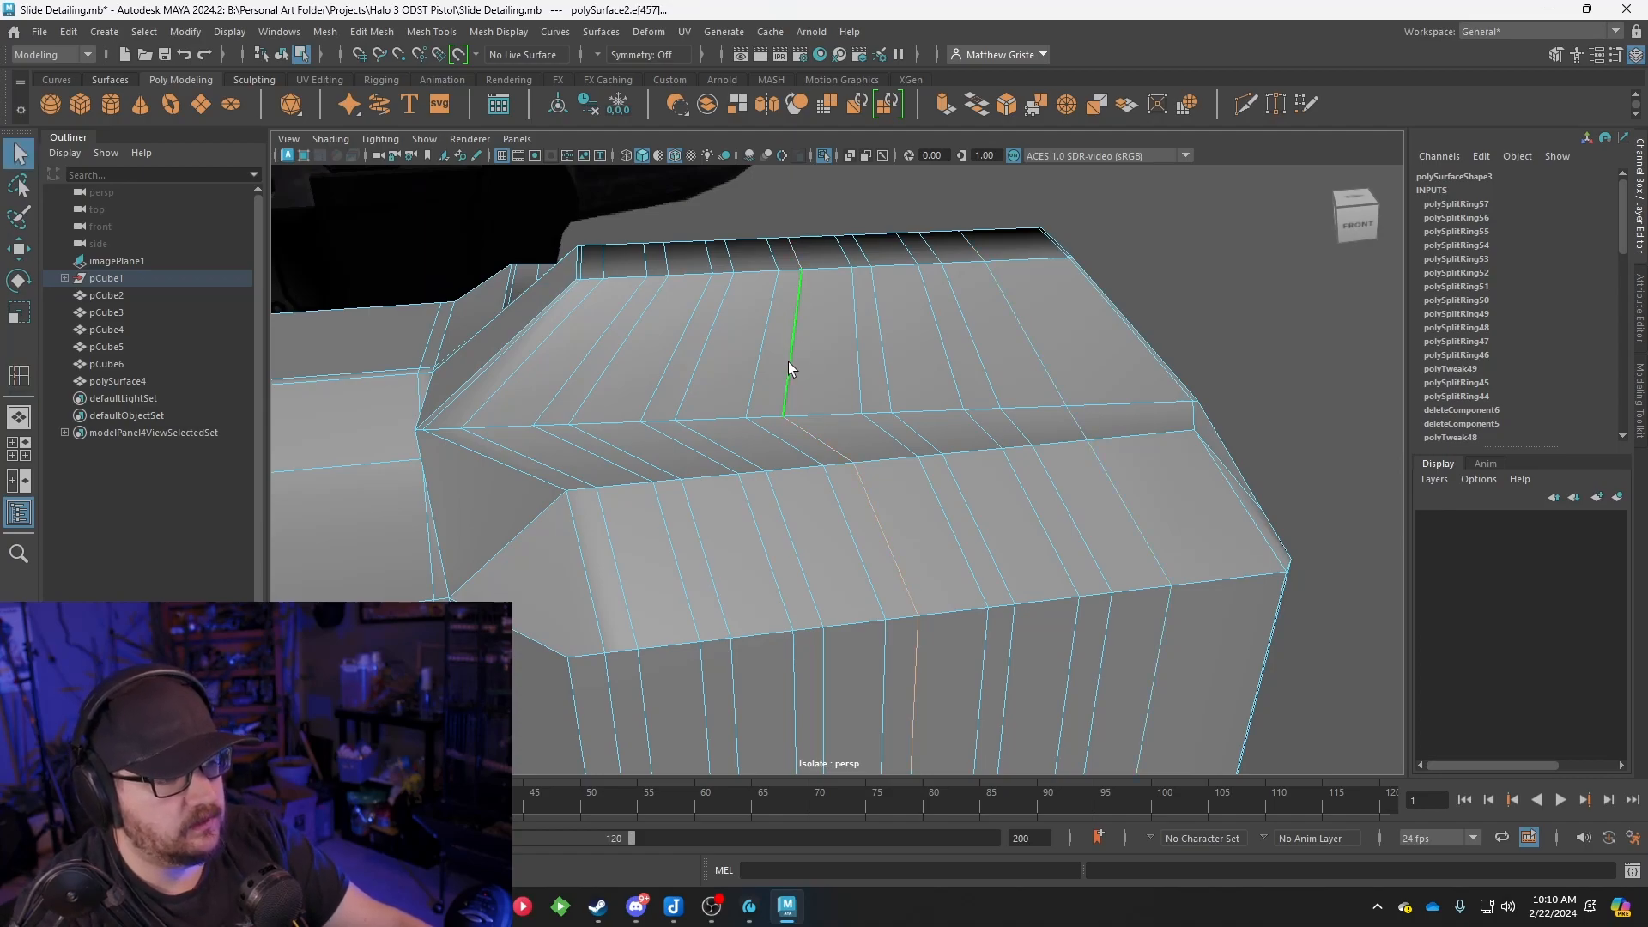
pyautogui.scroll(-4, 787, 361)
pyautogui.keyDown('alt'); pyautogui.moveTo(882, 539); pyautogui.dragTo(847, 556); pyautogui.keyUp('alt')
pyautogui.scroll(-2, 847, 556)
pyautogui.keyDown('alt'); pyautogui.moveTo(847, 556); pyautogui.dragTo(805, 465, button='middle'); pyautogui.keyUp('alt')
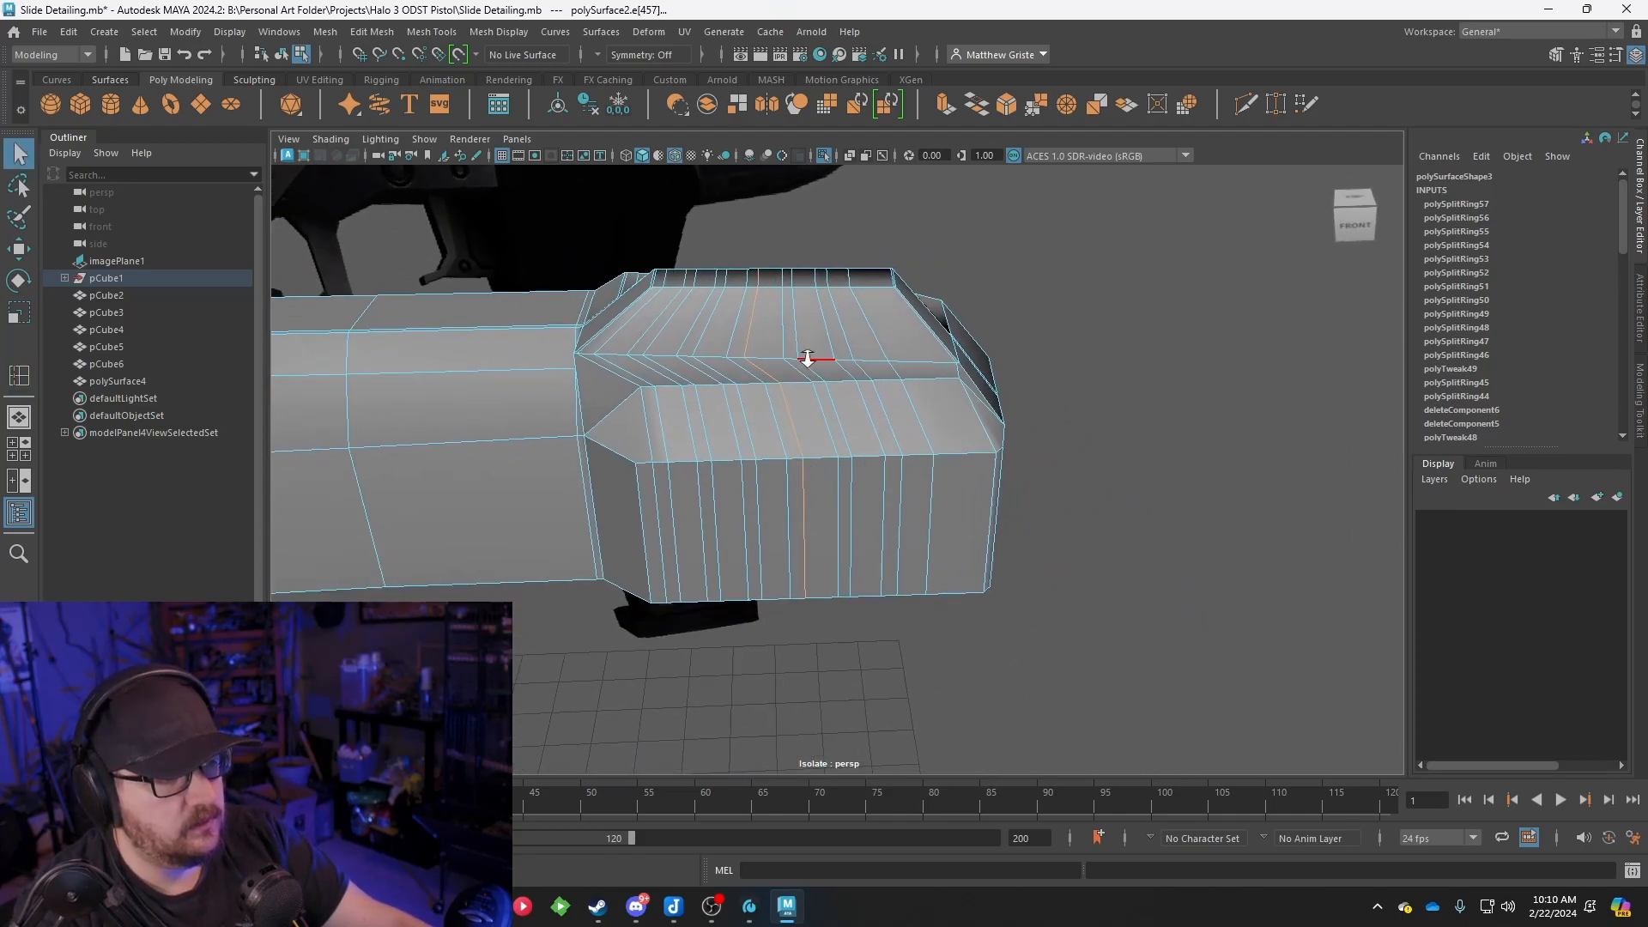
pyautogui.scroll(2, 807, 347)
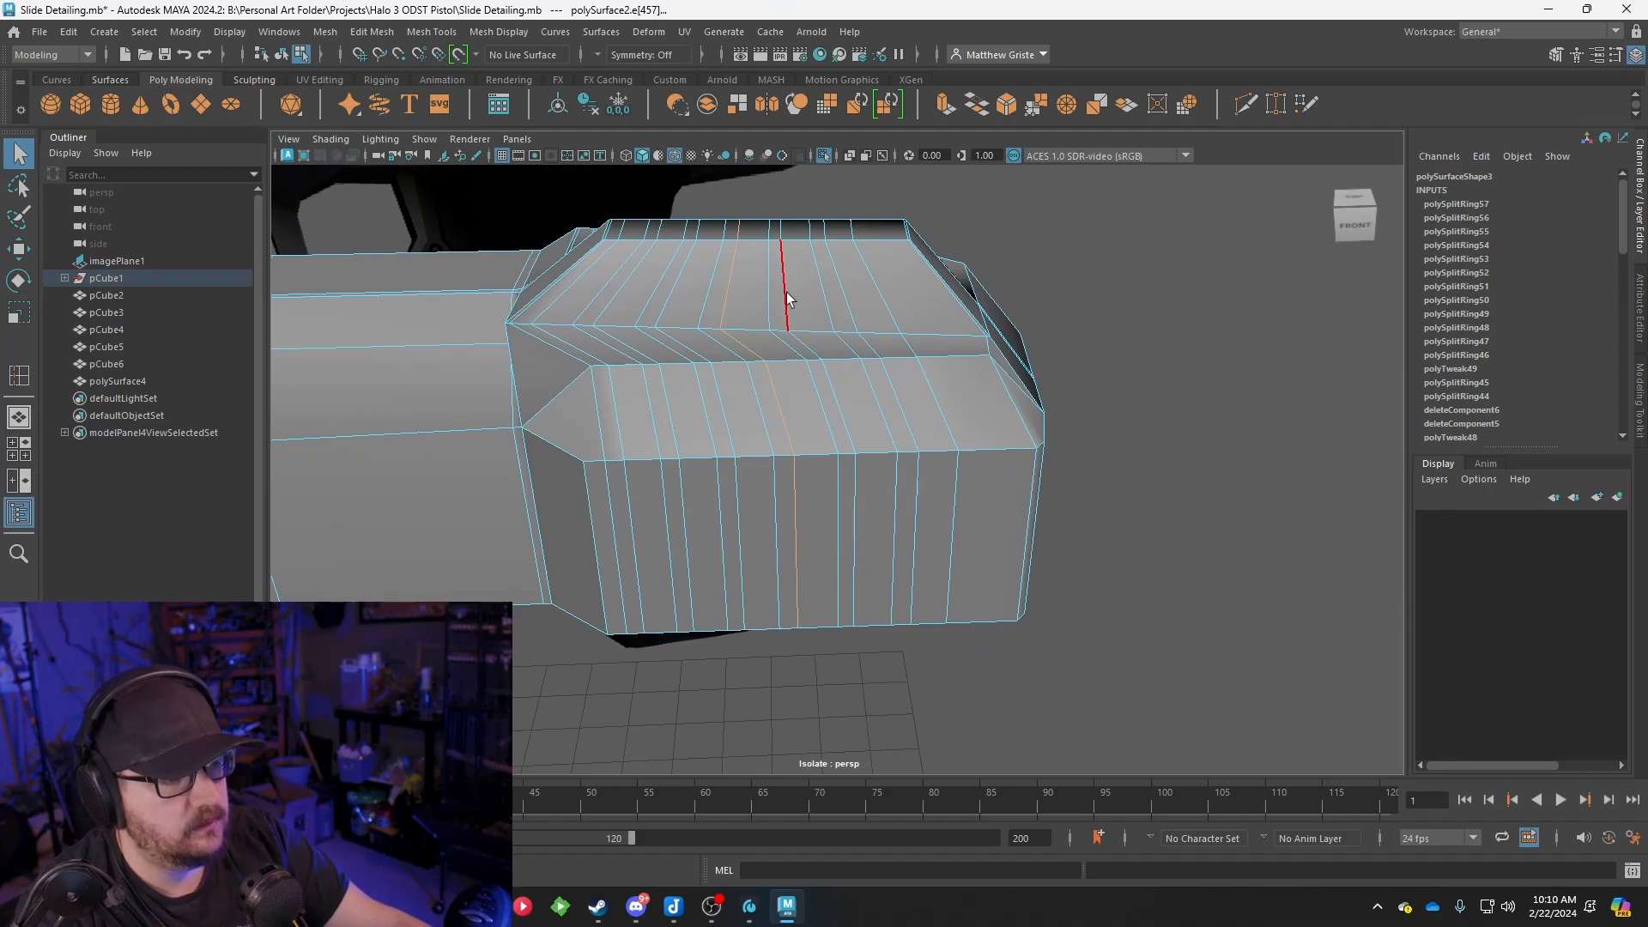
pyautogui.scroll(3, 783, 288)
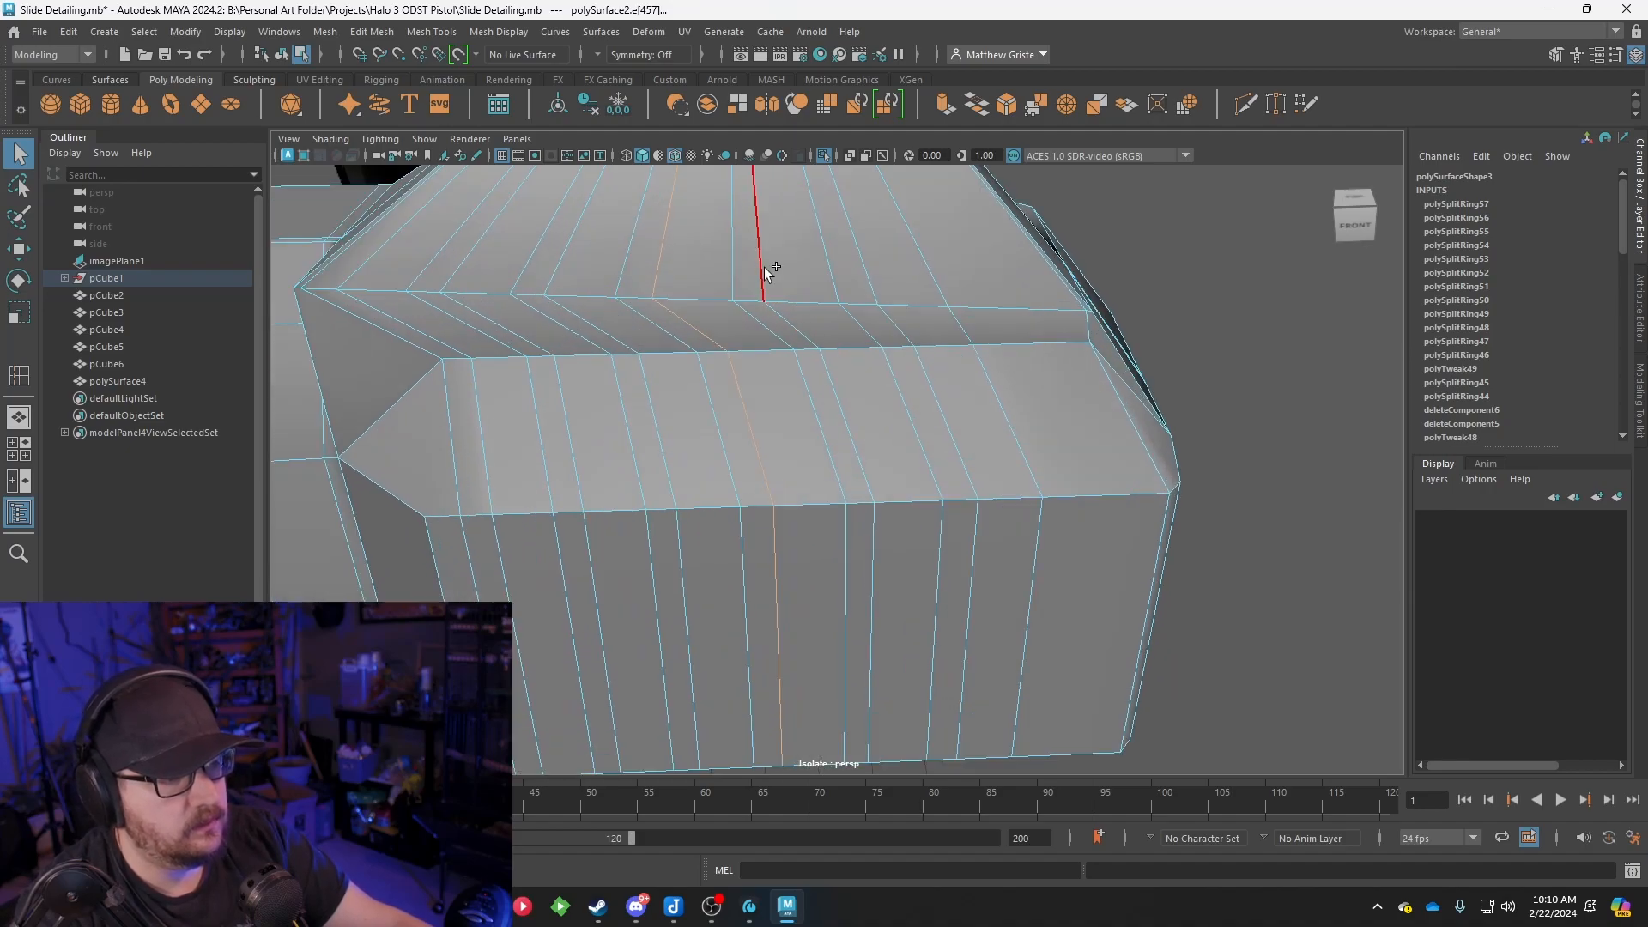
pyautogui.keyDown('shift'); pyautogui.doubleClick(734, 267); pyautogui.keyUp('shift')
pyautogui.keyDown('shift'); pyautogui.doubleClick(830, 254); pyautogui.keyUp('shift')
pyautogui.keyDown('shift'); pyautogui.doubleClick(857, 254); pyautogui.keyUp('shift')
pyautogui.keyDown('shift'); pyautogui.doubleClick(920, 243); pyautogui.keyUp('shift')
pyautogui.keyDown('shift'); pyautogui.doubleClick(664, 246); pyautogui.keyUp('shift')
pyautogui.keyDown('shift'); pyautogui.doubleClick(628, 247); pyautogui.keyUp('shift')
pyautogui.keyDown('shift'); pyautogui.doubleClick(563, 251); pyautogui.keyUp('shift')
pyautogui.keyDown('shift'); pyautogui.doubleClick(531, 254); pyautogui.keyUp('shift')
pyautogui.keyDown('shift'); pyautogui.doubleClick(462, 260); pyautogui.keyUp('shift')
pyautogui.keyDown('shift'); pyautogui.doubleClick(432, 259); pyautogui.keyUp('shift')
pyautogui.keyDown('shift'); pyautogui.doubleClick(369, 266); pyautogui.keyUp('shift')
pyautogui.scroll(-5, 635, 412)
pyautogui.keyDown('alt'); pyautogui.moveTo(702, 464); pyautogui.dragTo(714, 417); pyautogui.keyUp('alt')
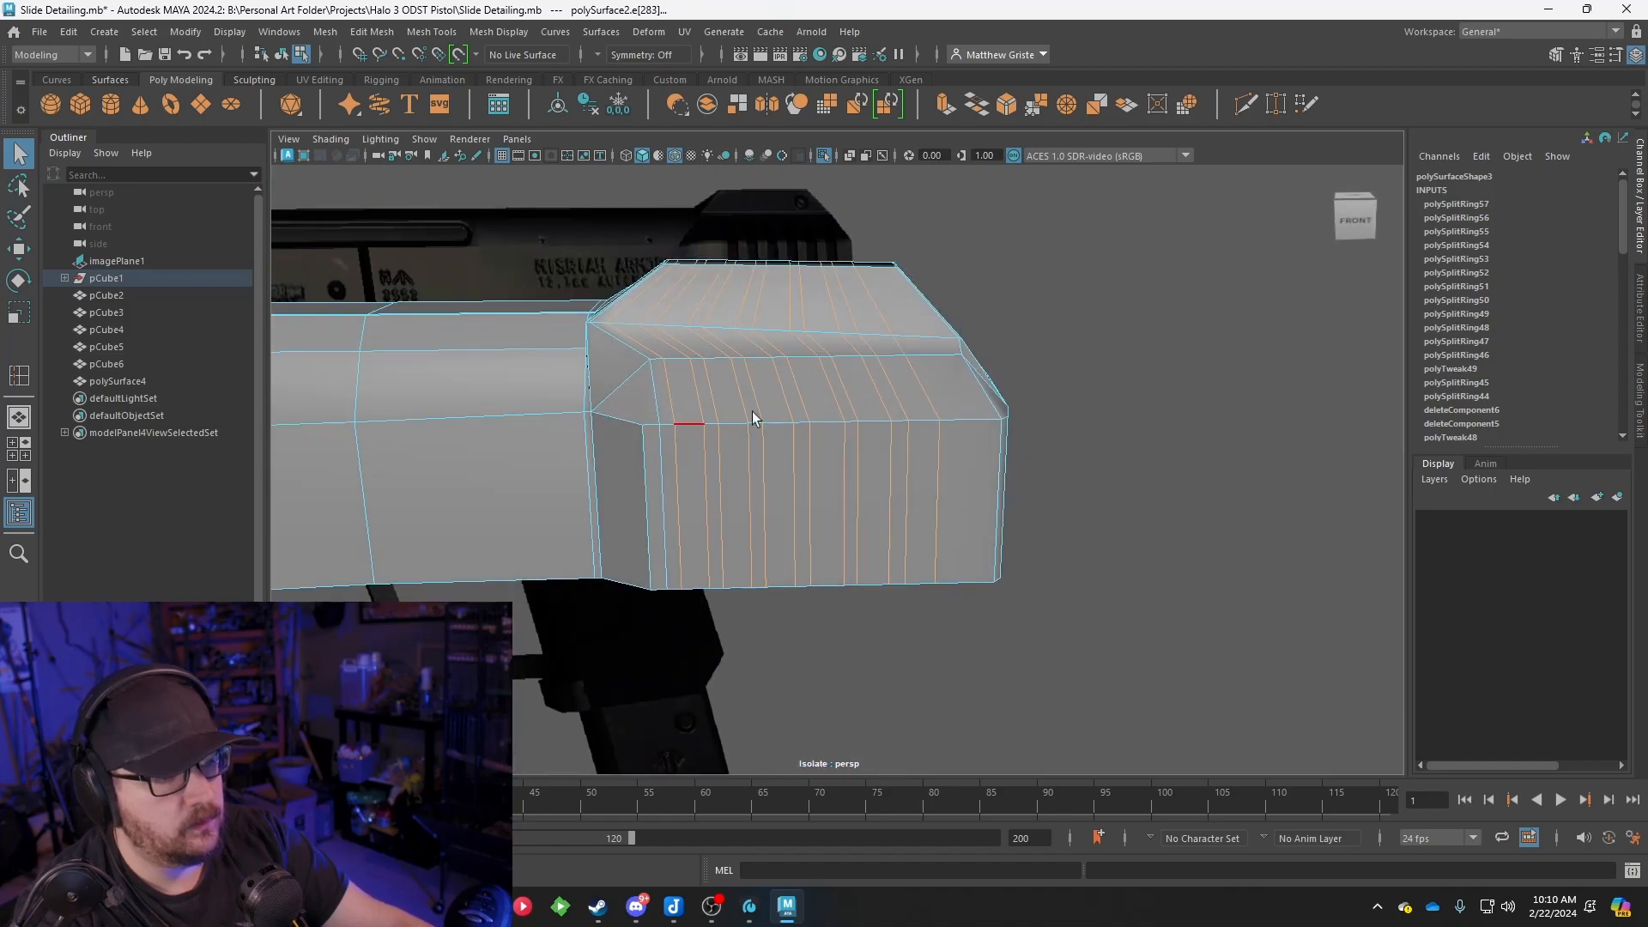
pyautogui.moveTo(1097, 684); pyautogui.dragTo(1070, 436)
pyautogui.moveTo(941, 343); pyautogui.dragTo(1131, 434)
pyautogui.click(372, 31)
pyautogui.click(403, 383)
# Insert two edge loops across the top bevel strip near the front end of the rear block
pyautogui.scroll(5, 843, 388)
pyautogui.keyDown('alt'); pyautogui.moveTo(843, 388); pyautogui.dragTo(677, 422); pyautogui.keyUp('alt')
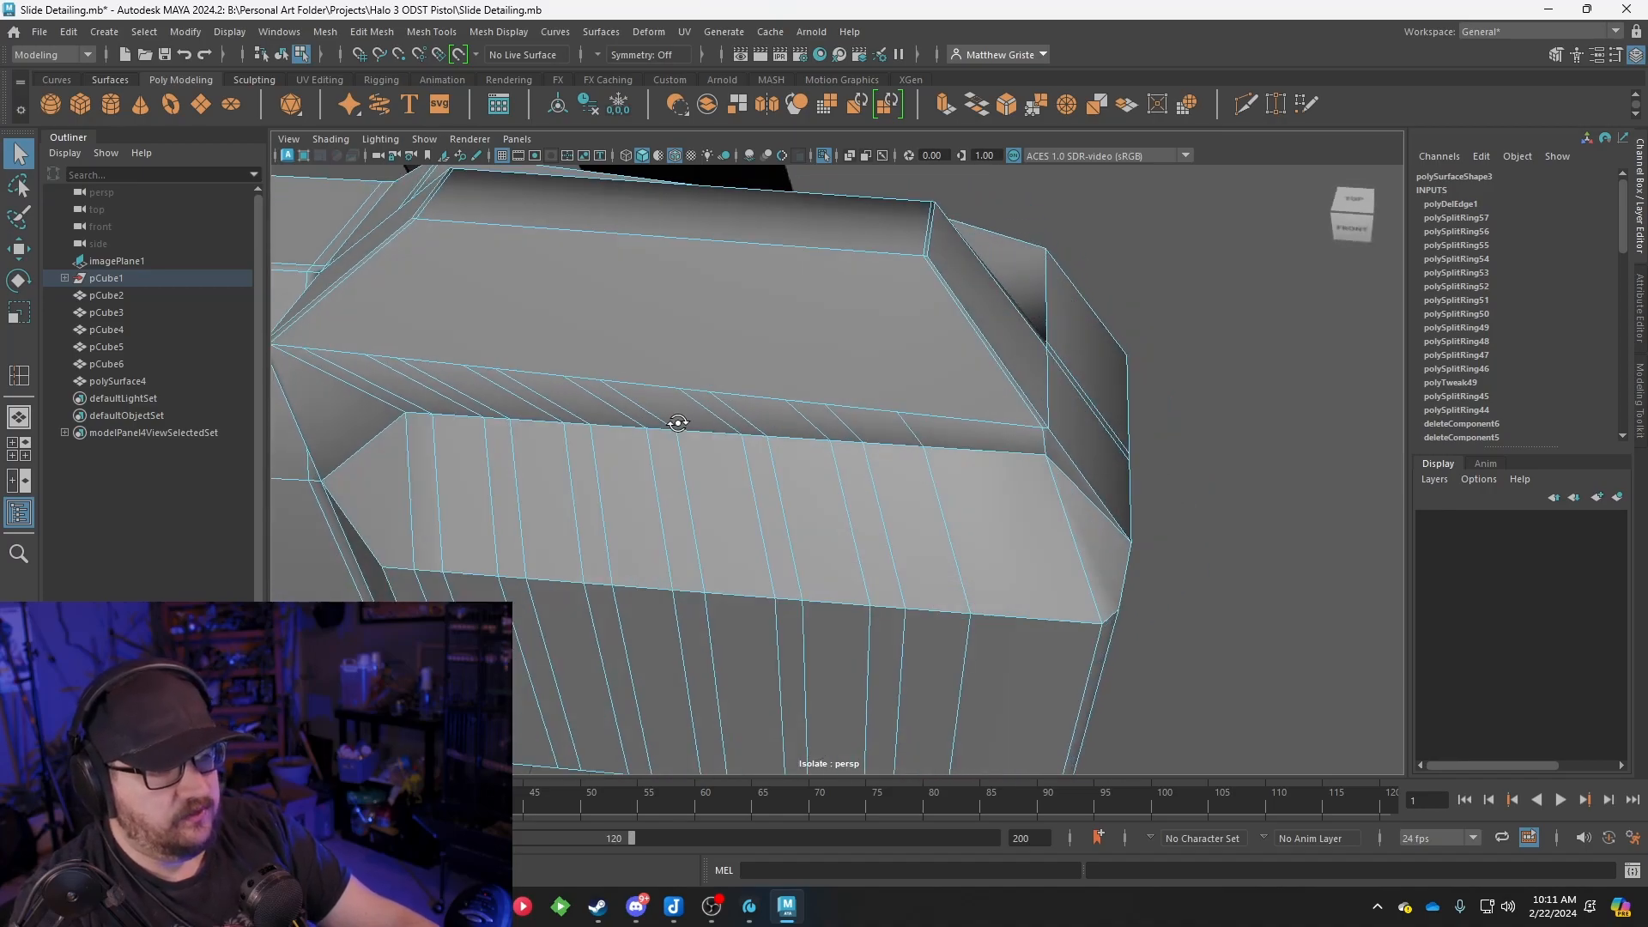
pyautogui.keyDown('alt'); pyautogui.moveTo(677, 422); pyautogui.dragTo(677, 383, button='middle'); pyautogui.keyUp('alt')
pyautogui.keyDown('alt'); pyautogui.moveTo(678, 384); pyautogui.dragTo(758, 357); pyautogui.keyUp('alt')
pyautogui.keyDown('alt'); pyautogui.moveTo(758, 357); pyautogui.dragTo(721, 523, button='middle'); pyautogui.keyUp('alt')
pyautogui.keyDown('alt'); pyautogui.moveTo(721, 523); pyautogui.dragTo(553, 393); pyautogui.keyUp('alt')
pyautogui.click(432, 31)
pyautogui.click(481, 173)
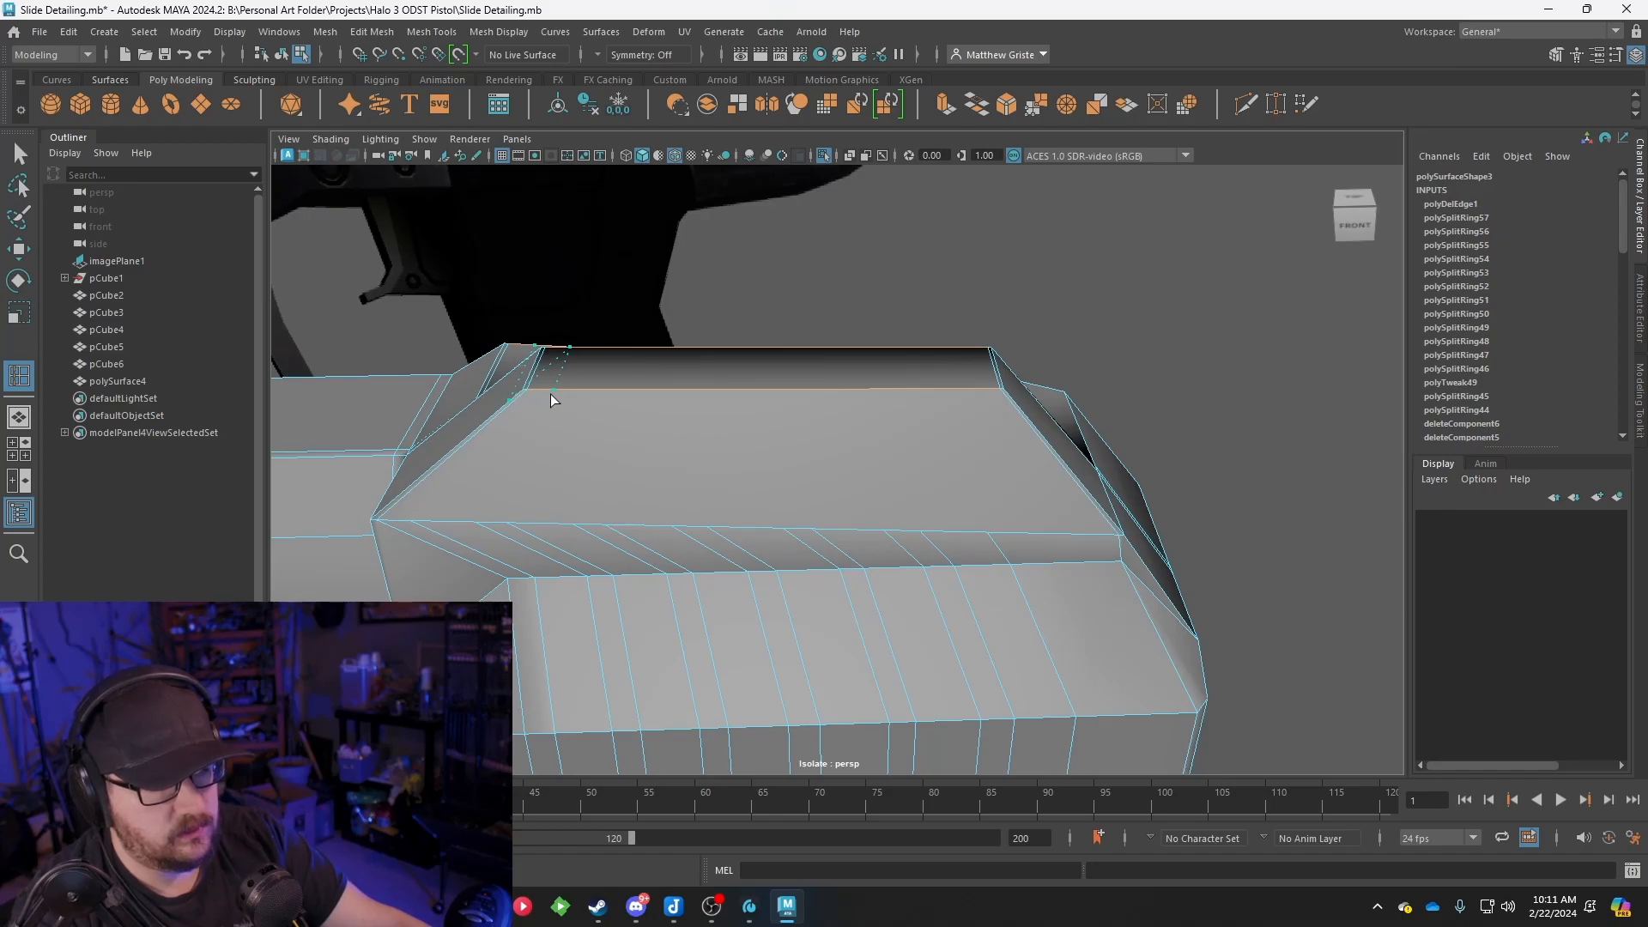
pyautogui.moveTo(554, 394); pyautogui.dragTo(549, 394)
pyautogui.keyDown('alt'); pyautogui.moveTo(626, 426); pyautogui.dragTo(661, 379, button='middle'); pyautogui.keyUp('alt')
pyautogui.keyDown('alt'); pyautogui.moveTo(661, 380); pyautogui.dragTo(666, 380); pyautogui.keyUp('alt')
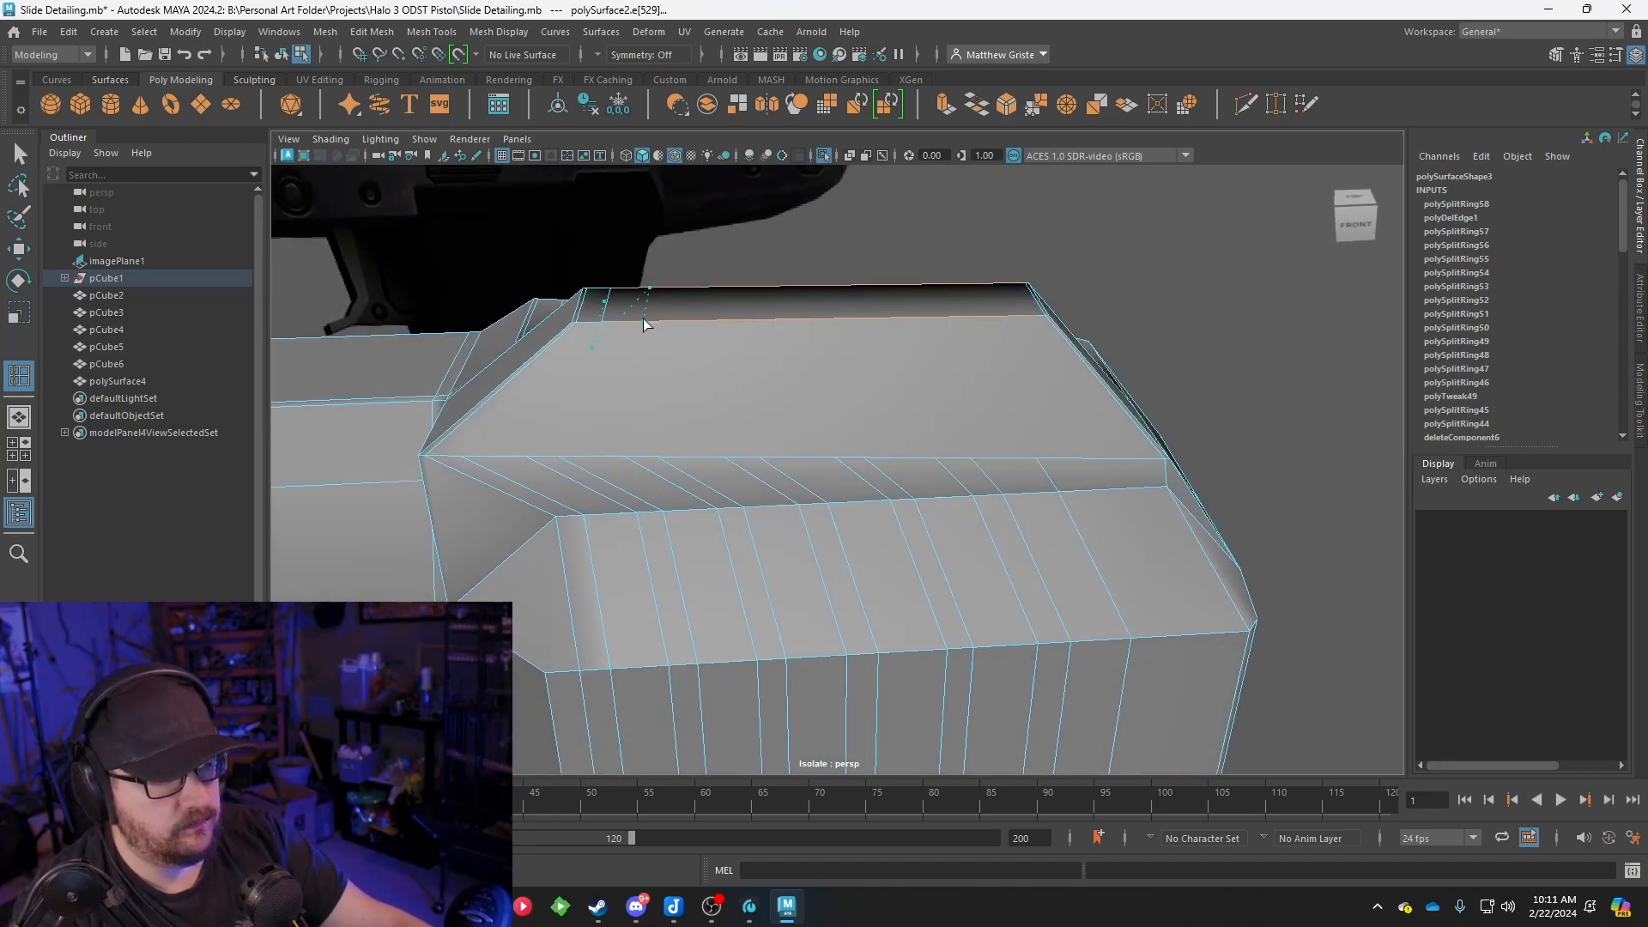
pyautogui.moveTo(642, 318); pyautogui.dragTo(606, 362)
# Move the row of edge segments along the narrow ledge's upper edge toward the rear, straightening the slanted loops near the front
pyautogui.scroll(5, 566, 424)
pyautogui.scroll(-3, 564, 421)
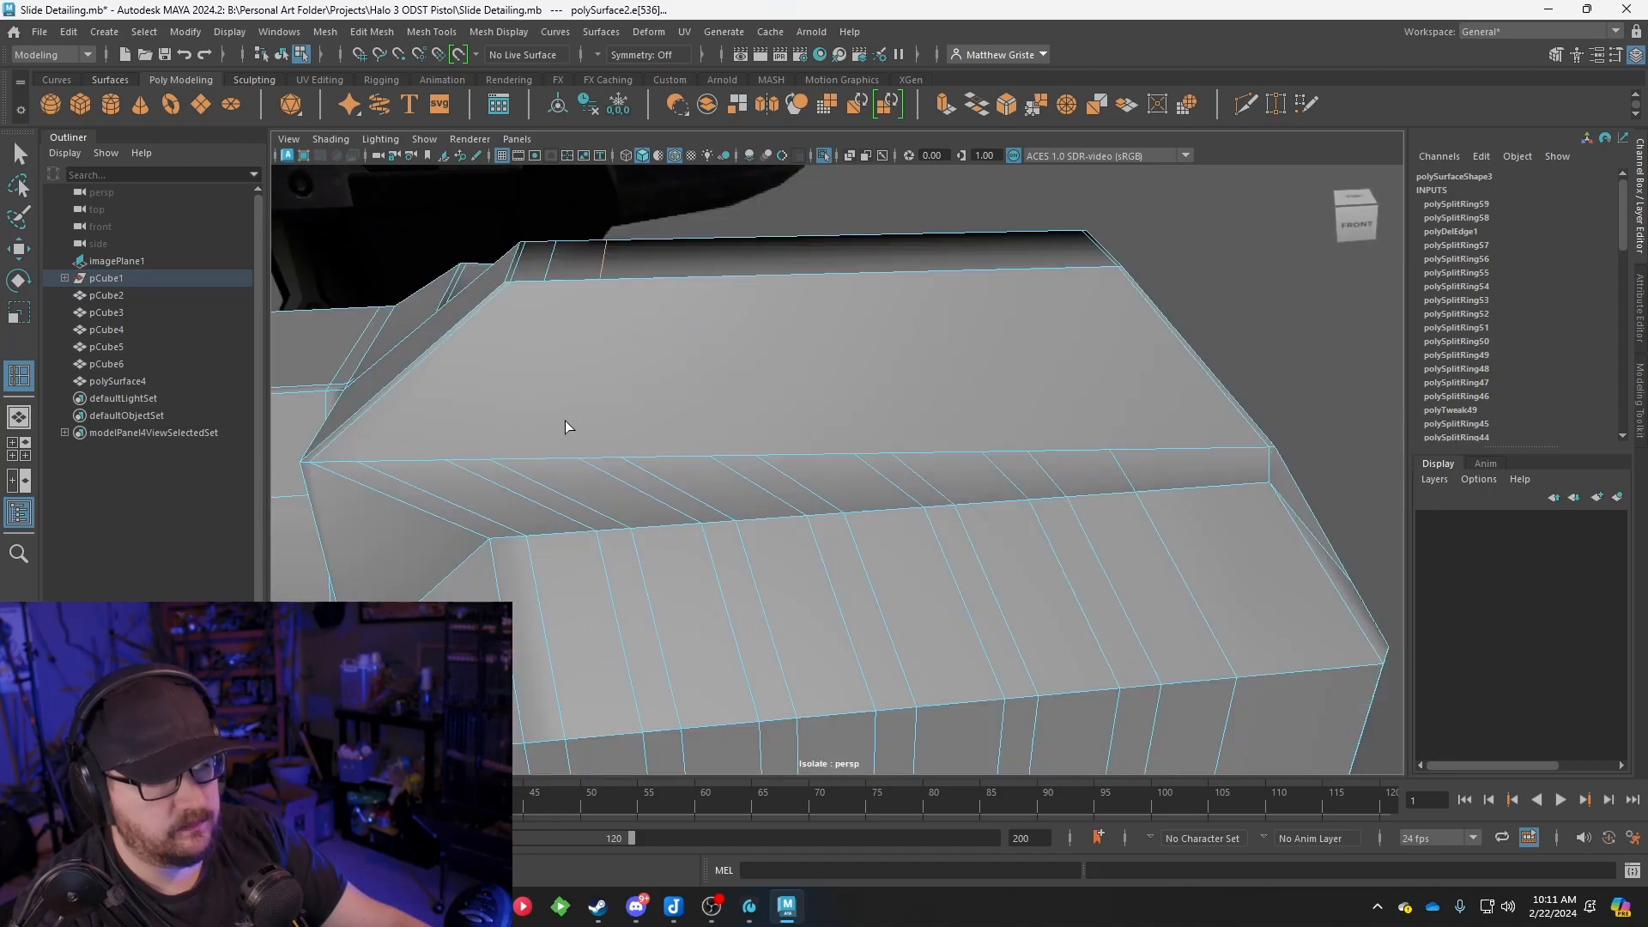
pyautogui.scroll(4, 590, 411)
pyautogui.scroll(-4, 534, 460)
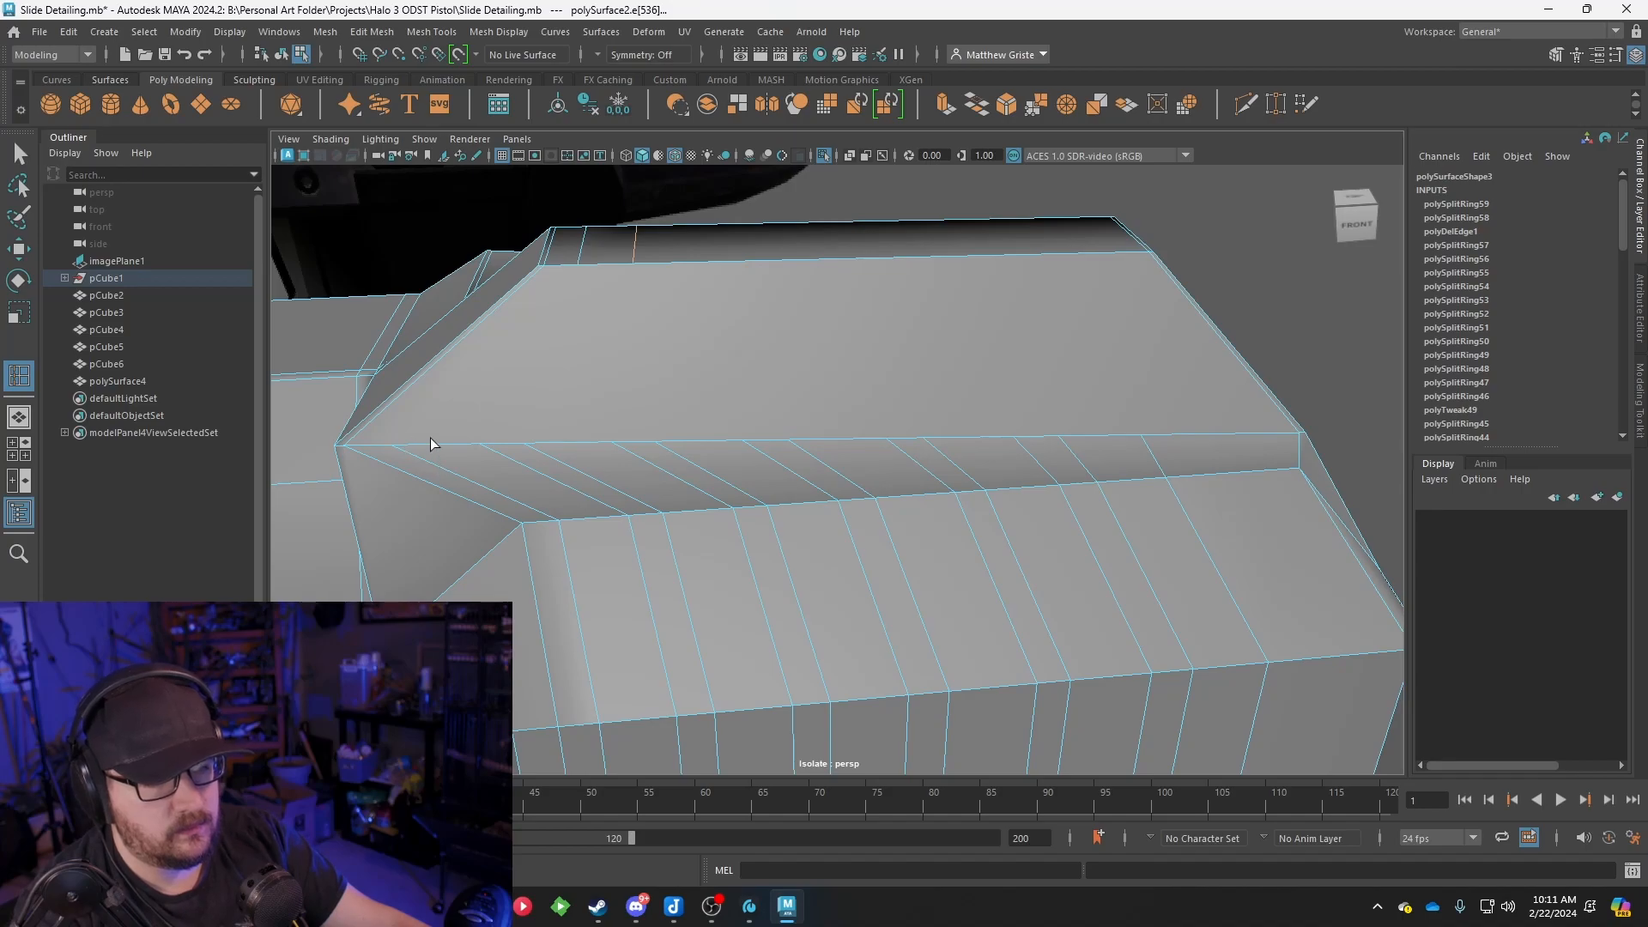
pyautogui.press('q')
pyautogui.moveTo(430, 437); pyautogui.dragTo(431, 369, button='right')
pyautogui.click(455, 442)
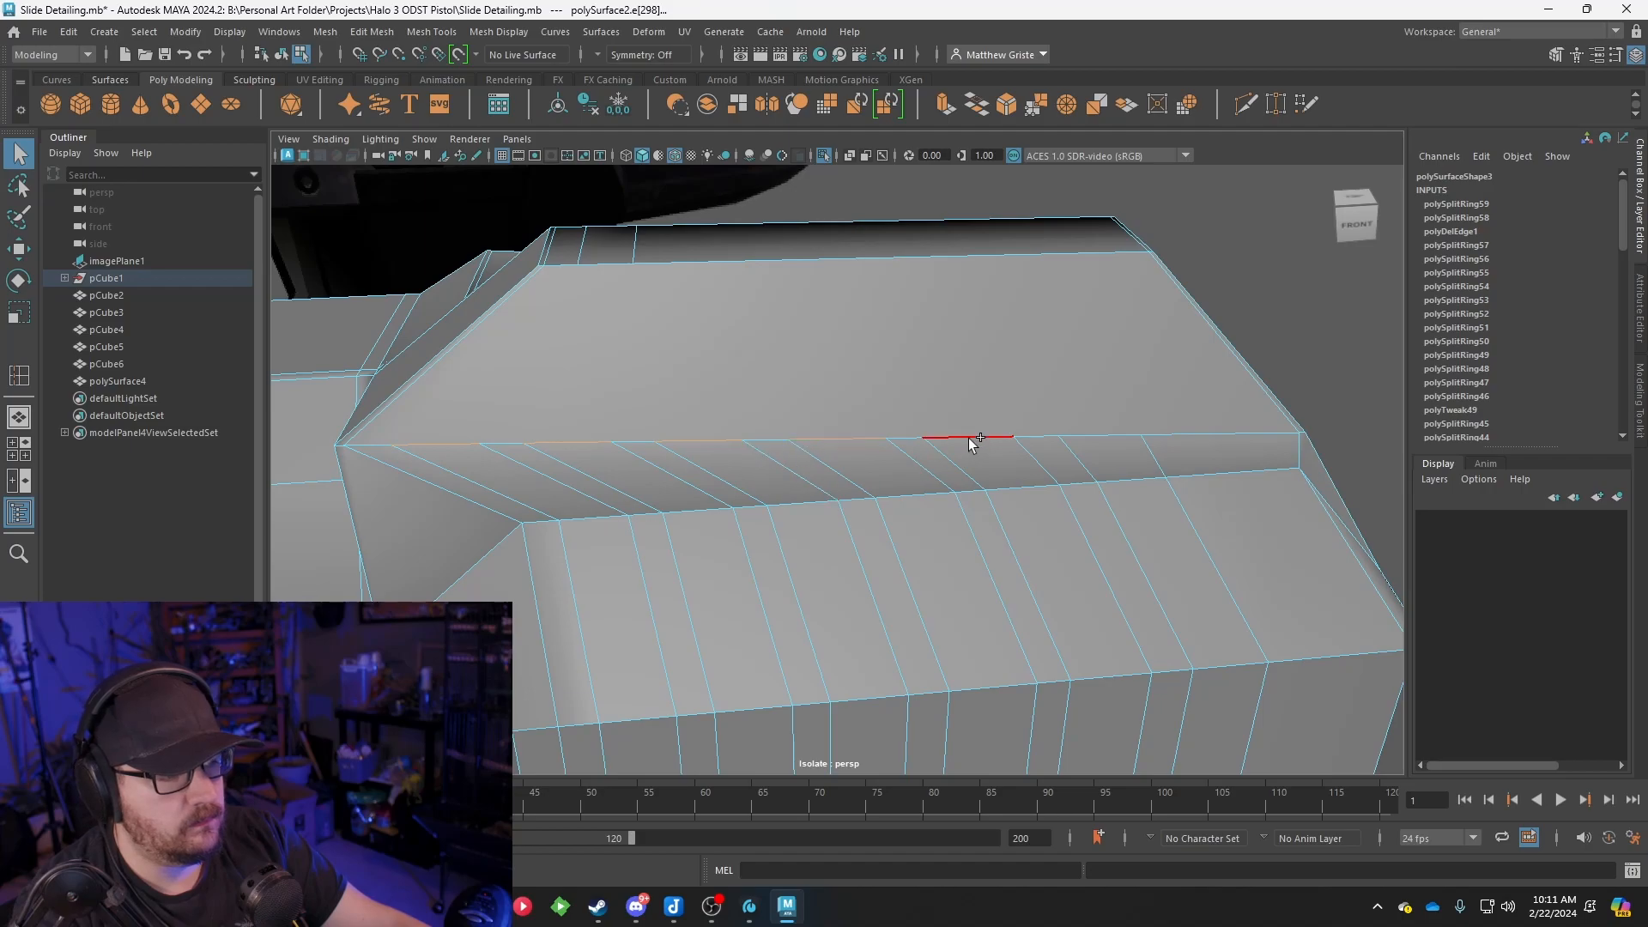
pyautogui.press('w')
pyautogui.moveTo(896, 435); pyautogui.dragTo(1025, 436)
# Adjust the spacing of the front vertices along the ledge's upper edge by scaling them lengthwise
pyautogui.click(618, 439)
pyautogui.moveTo(620, 434); pyautogui.dragTo(533, 429, button='right')
pyautogui.click(532, 433)
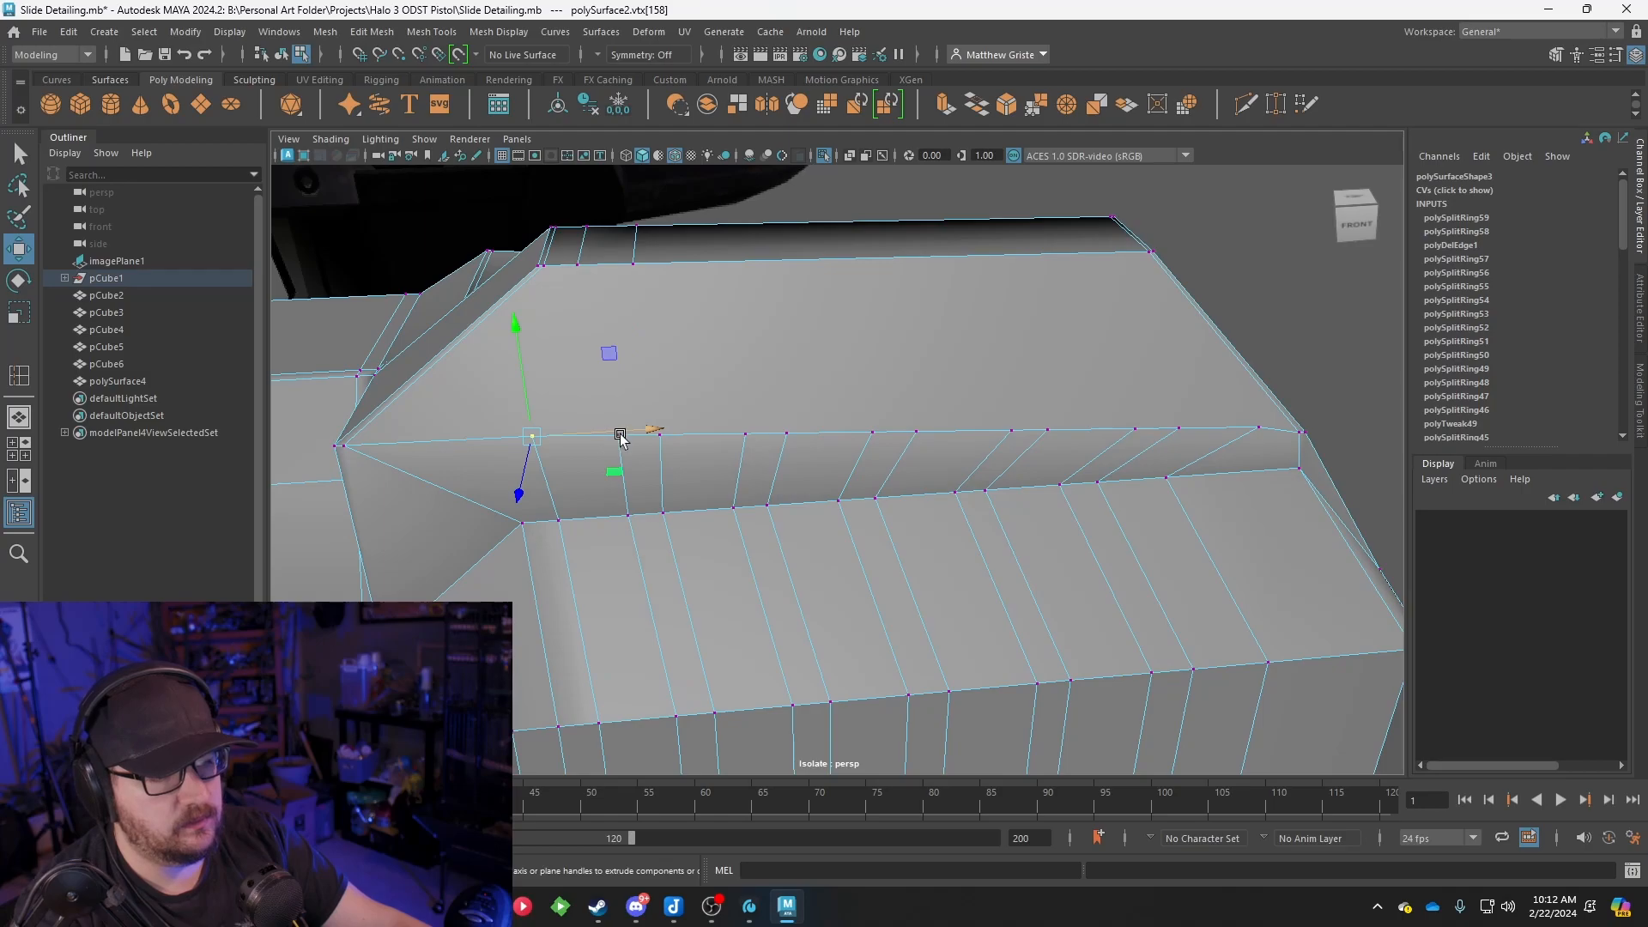
pyautogui.keyDown('shift'); pyautogui.click(620, 436); pyautogui.keyUp('shift')
pyautogui.scroll(5, 614, 435)
pyautogui.keyDown('alt'); pyautogui.moveTo(610, 430); pyautogui.dragTo(802, 407, button='middle'); pyautogui.keyUp('alt')
pyautogui.keyDown('shift'); pyautogui.click(693, 321); pyautogui.keyUp('shift')
pyautogui.scroll(-6, 755, 333)
pyautogui.press('e')
pyautogui.press('r')
pyautogui.moveTo(884, 421); pyautogui.dragTo(845, 417)
pyautogui.scroll(5, 824, 433)
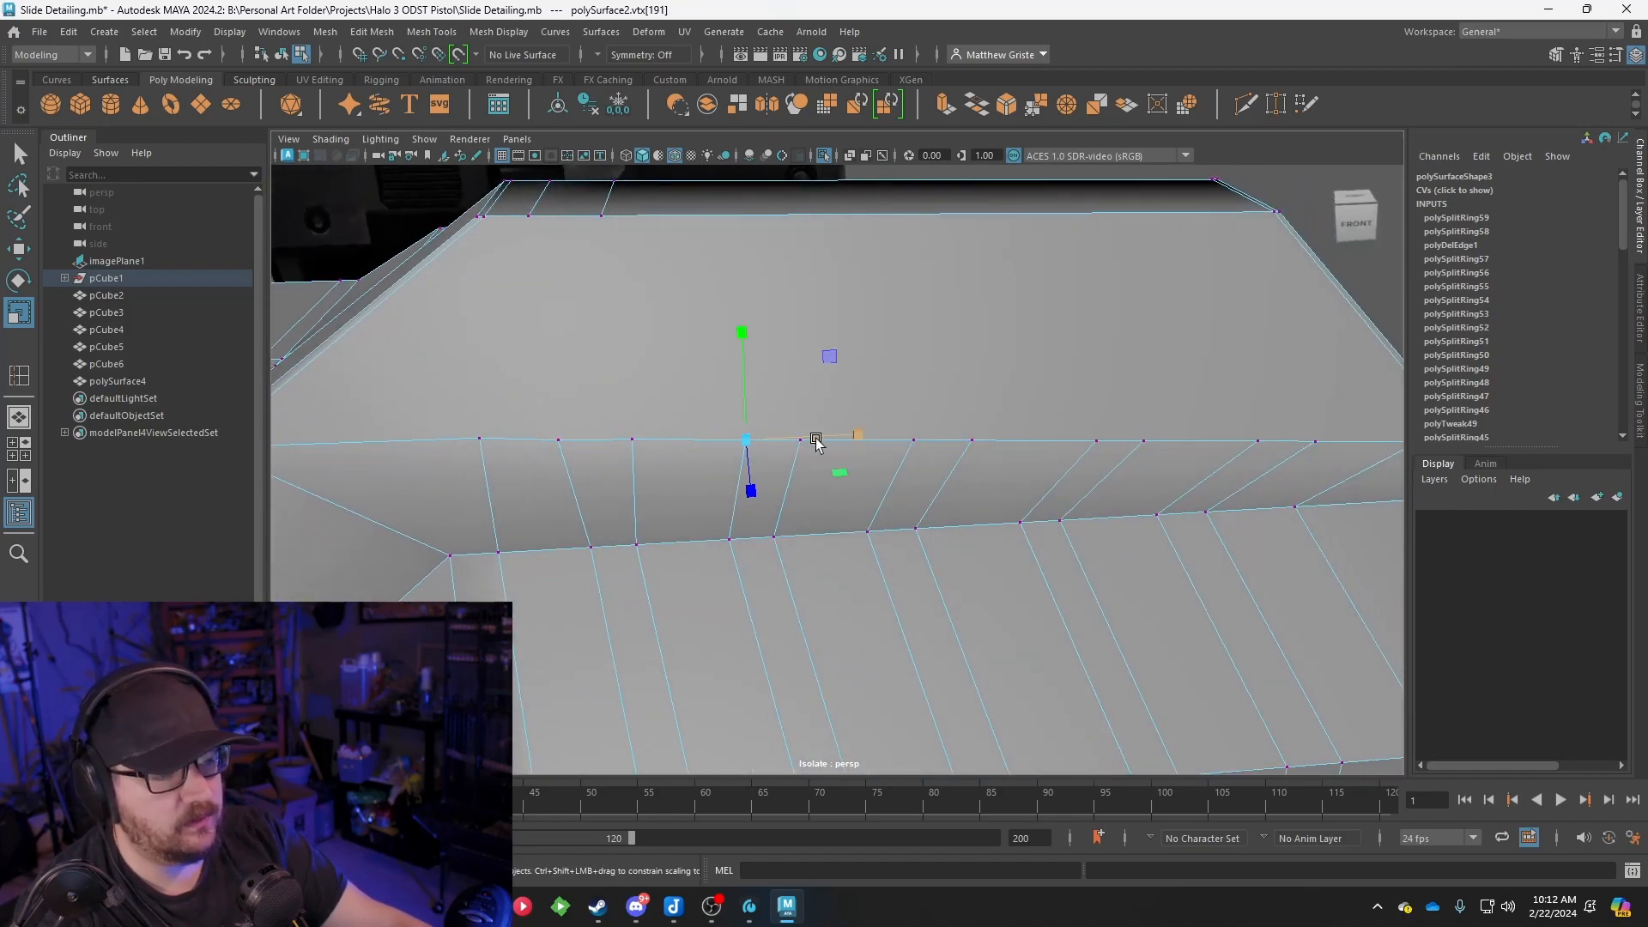
pyautogui.press('w')
# Move the second inserted edge on the top bevel strip slightly toward the rear
pyautogui.keyDown('alt'); pyautogui.moveTo(721, 356); pyautogui.dragTo(684, 338); pyautogui.keyUp('alt')
pyautogui.moveTo(647, 357); pyautogui.dragTo(647, 317, button='right')
pyautogui.click(665, 369)
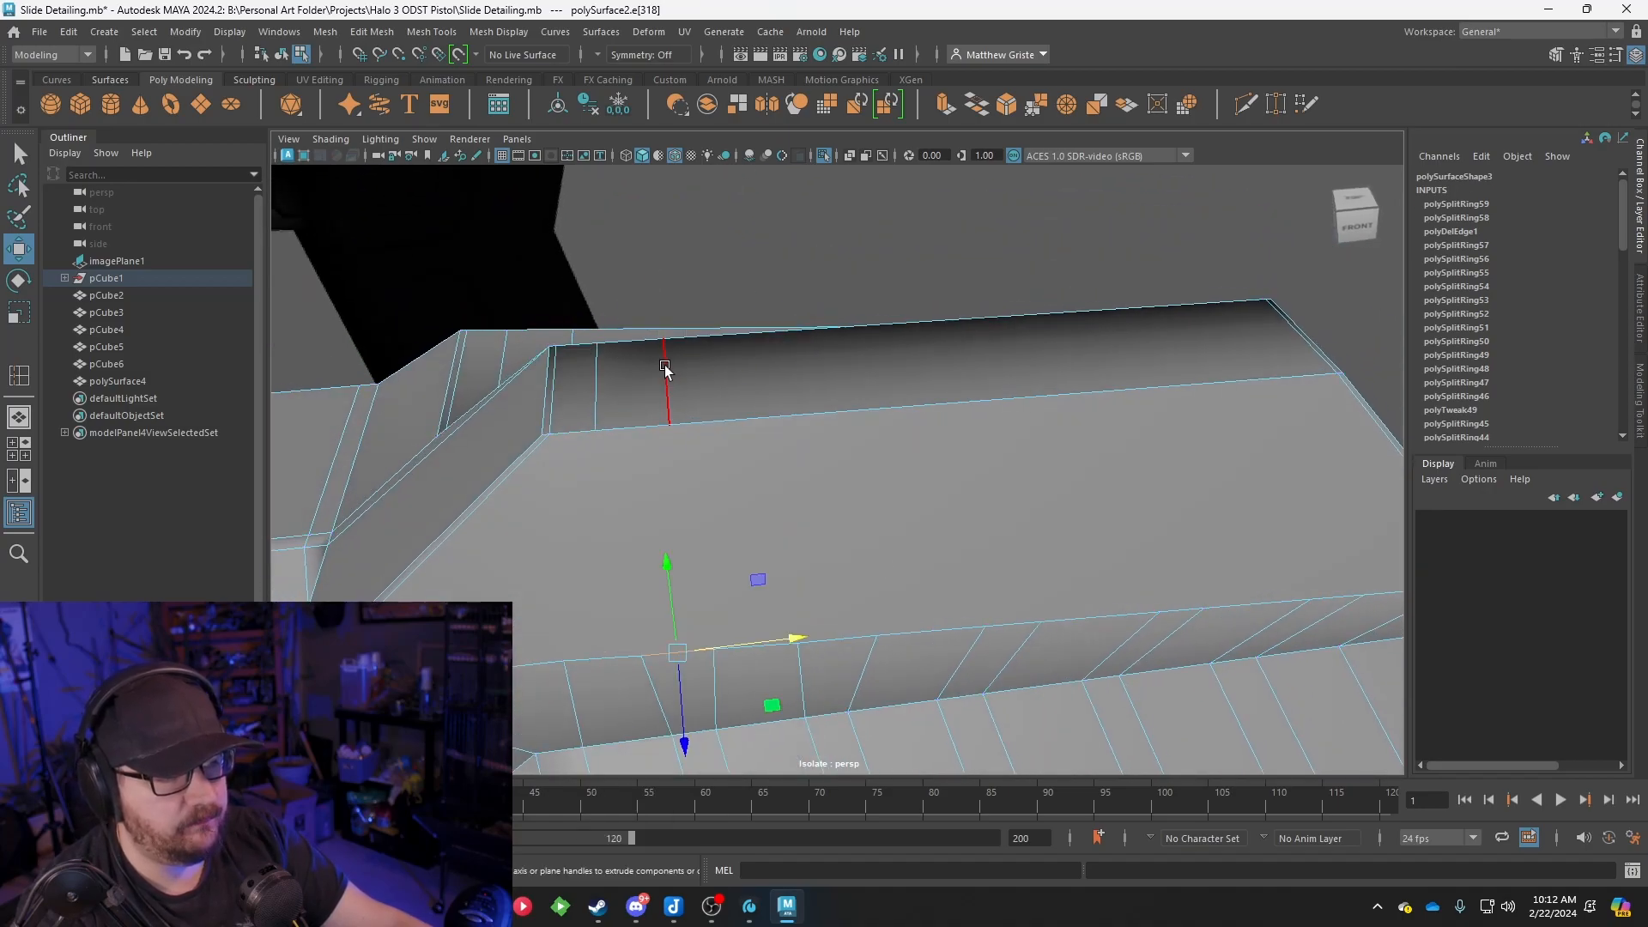
pyautogui.click(774, 436)
# Using Multi-Cut, connect the first added vertex on the upper slope's top edge to the first two loop vertices on the ledge below
pyautogui.keyDown('alt'); pyautogui.moveTo(774, 438); pyautogui.dragTo(772, 375); pyautogui.keyUp('alt')
pyautogui.click(372, 32)
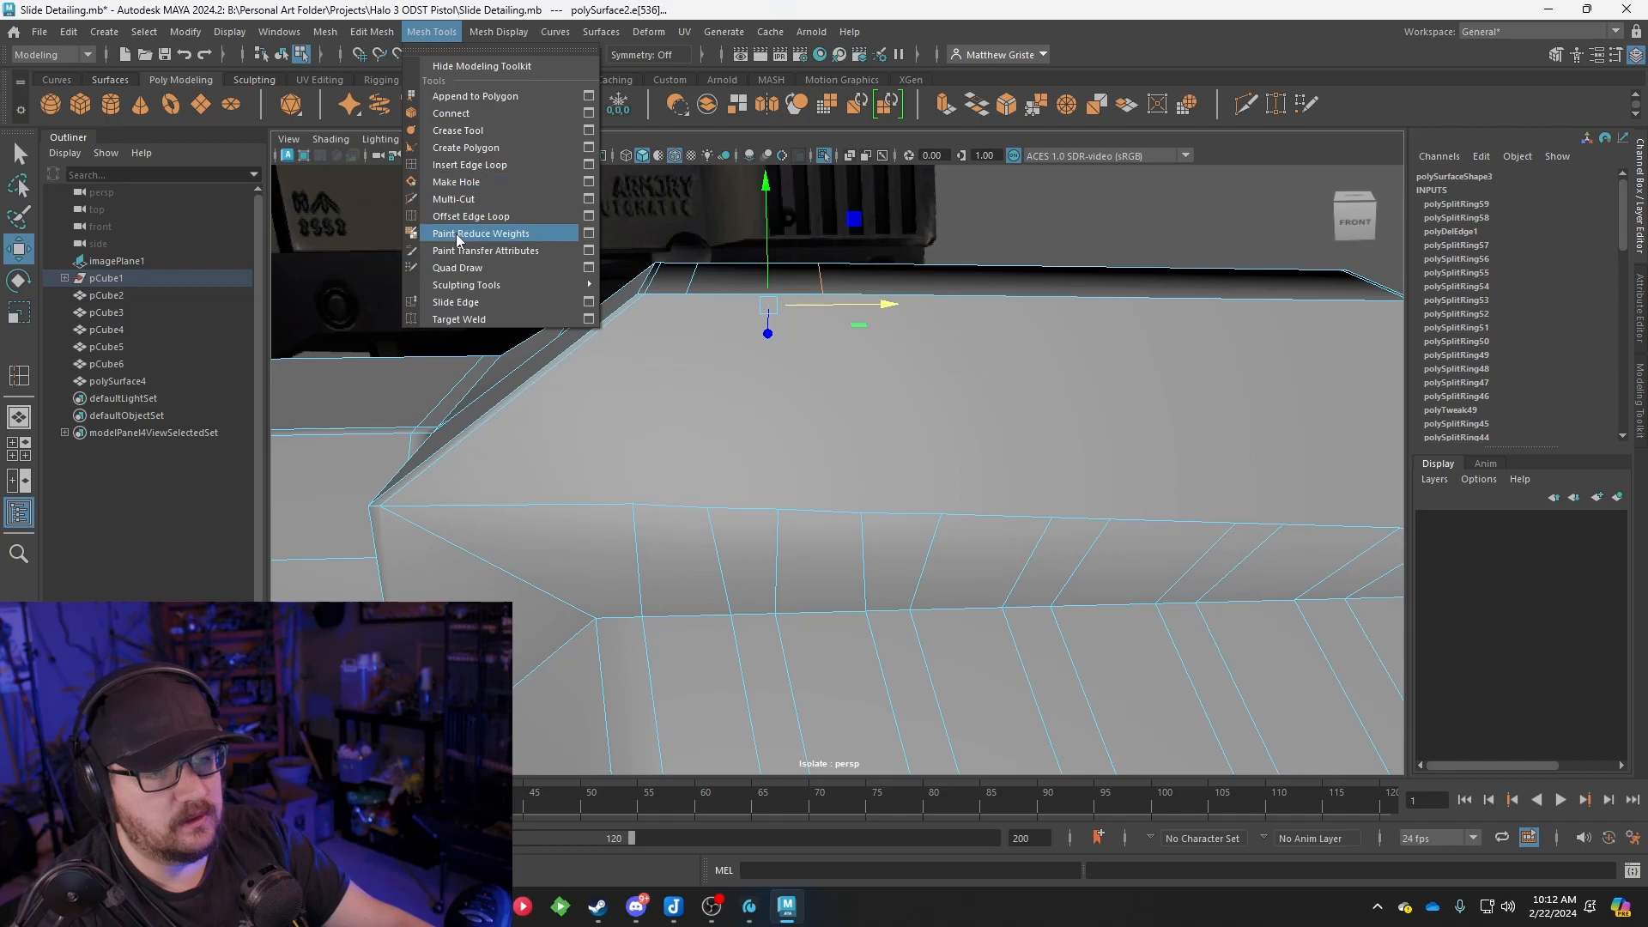
pyautogui.click(454, 199)
pyautogui.click(642, 470)
pyautogui.rightClick(704, 455)
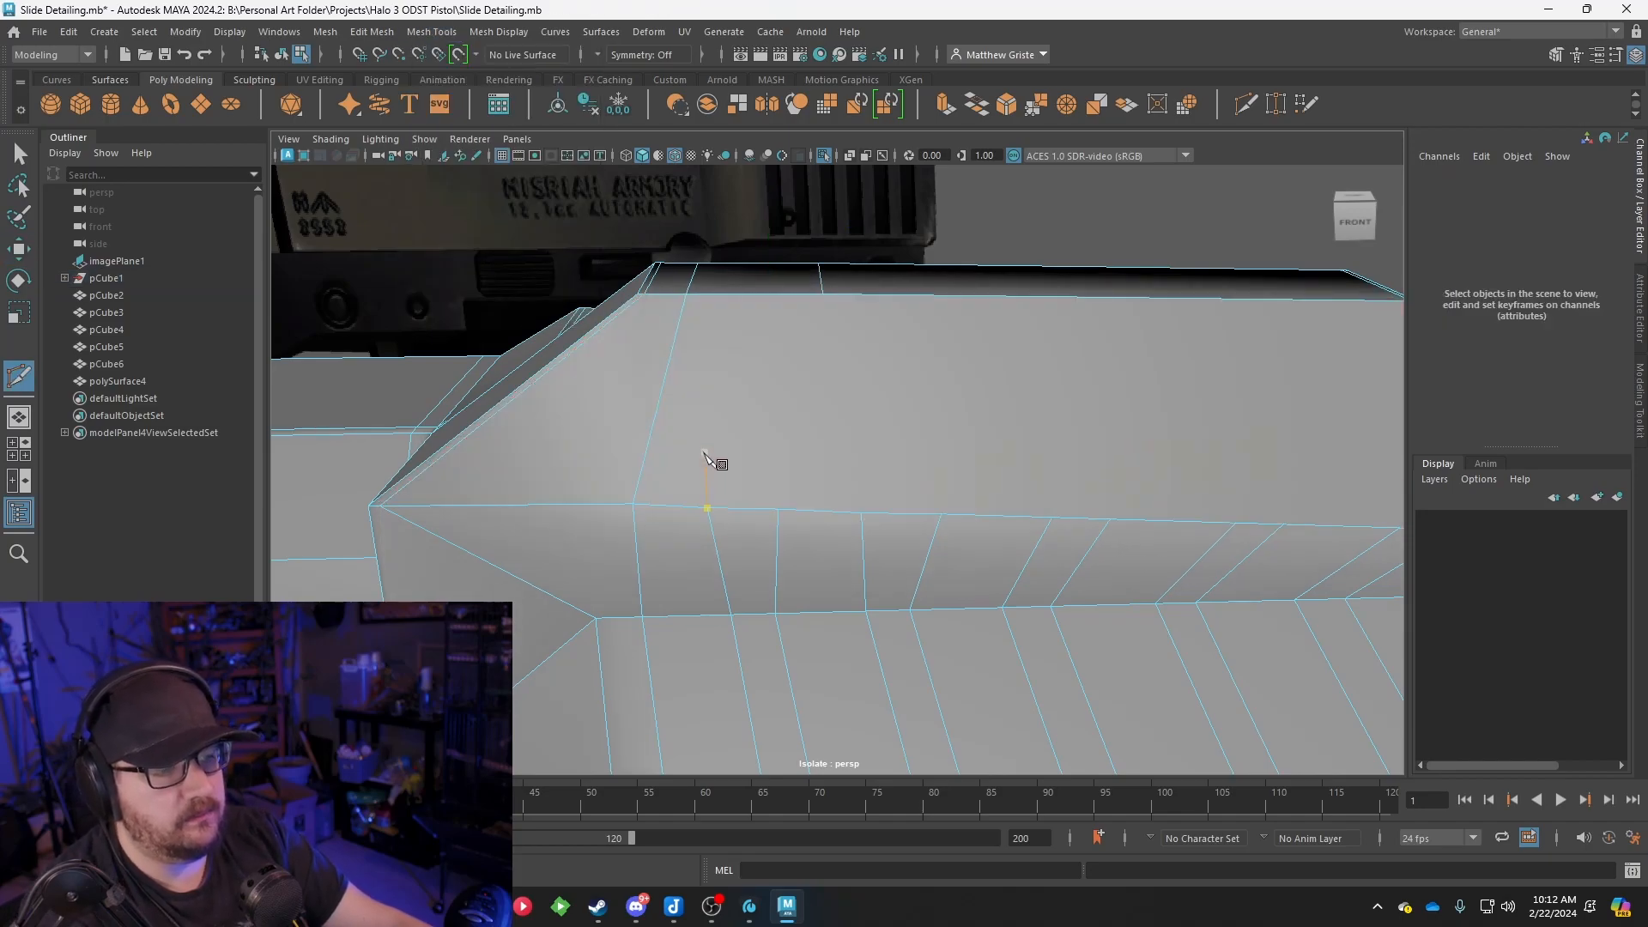
pyautogui.click(706, 508)
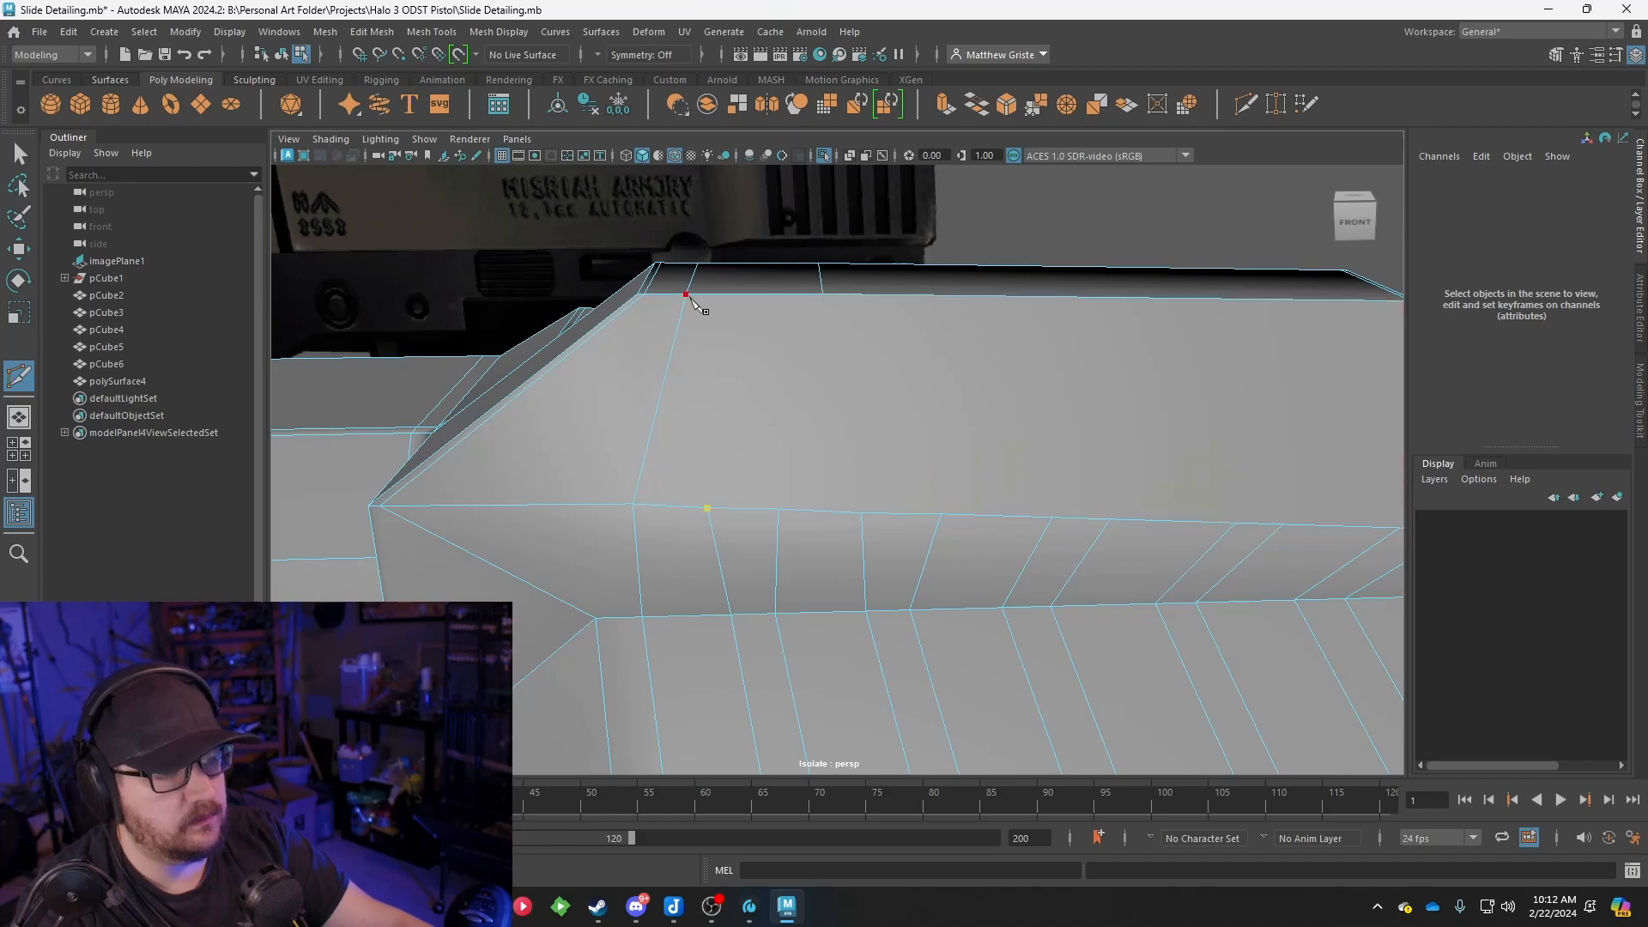
pyautogui.scroll(-5, 805, 367)
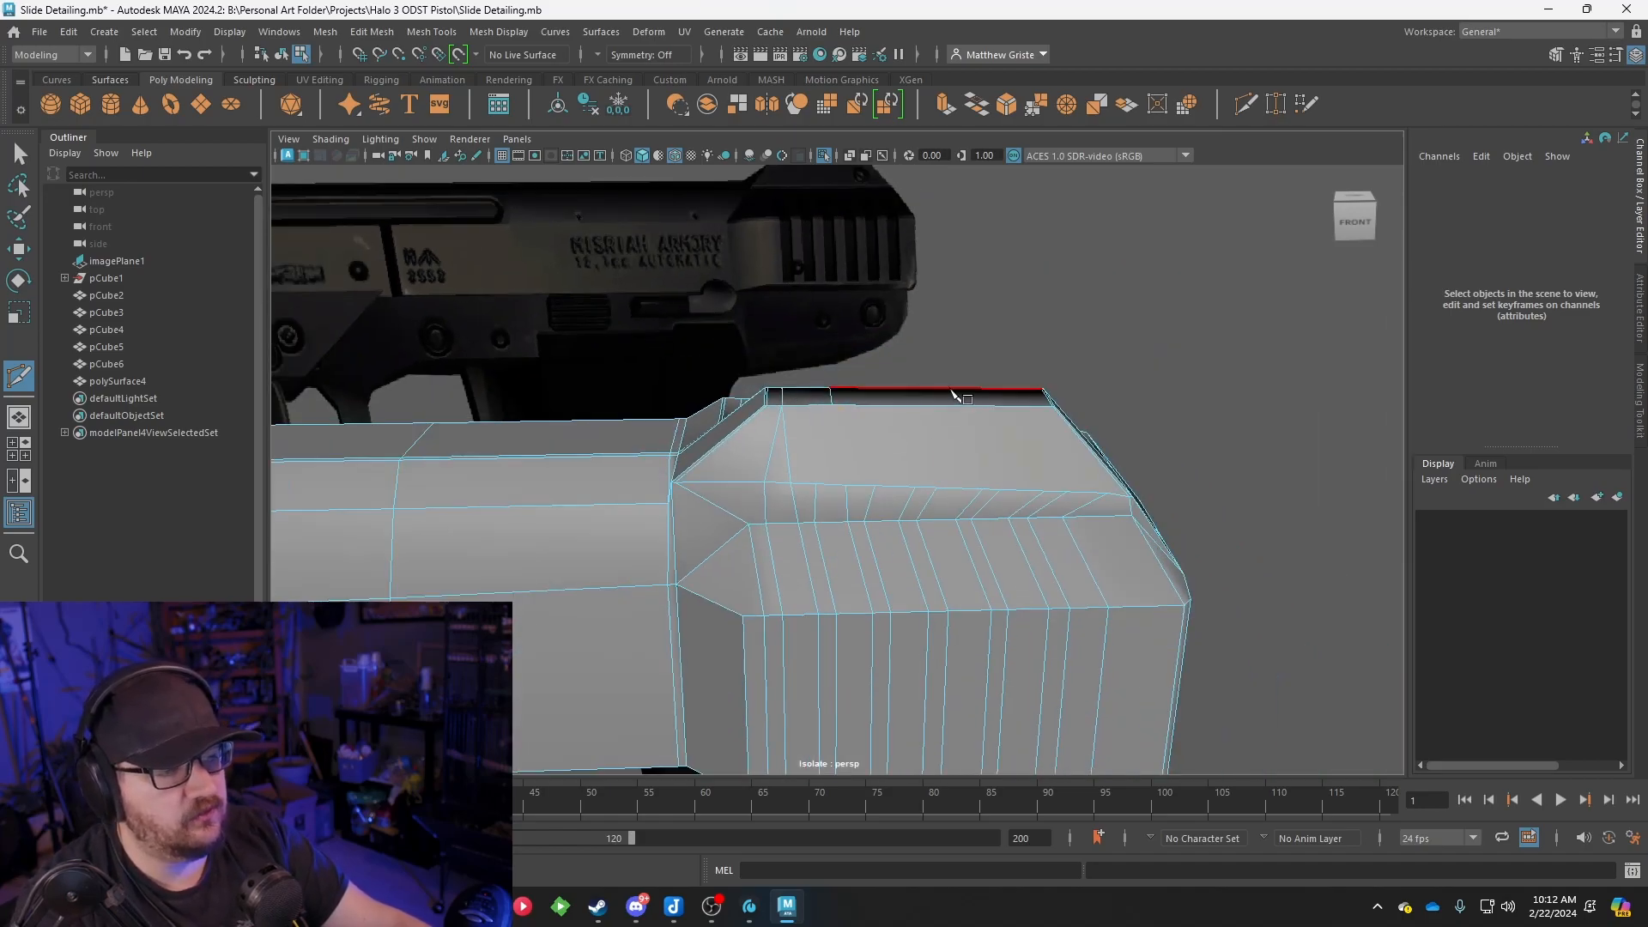
pyautogui.keyDown('alt'); pyautogui.moveTo(963, 396); pyautogui.dragTo(1117, 456); pyautogui.keyUp('alt')
pyautogui.click(863, 447)
pyautogui.keyDown('alt'); pyautogui.moveTo(873, 456); pyautogui.dragTo(811, 421); pyautogui.keyUp('alt')
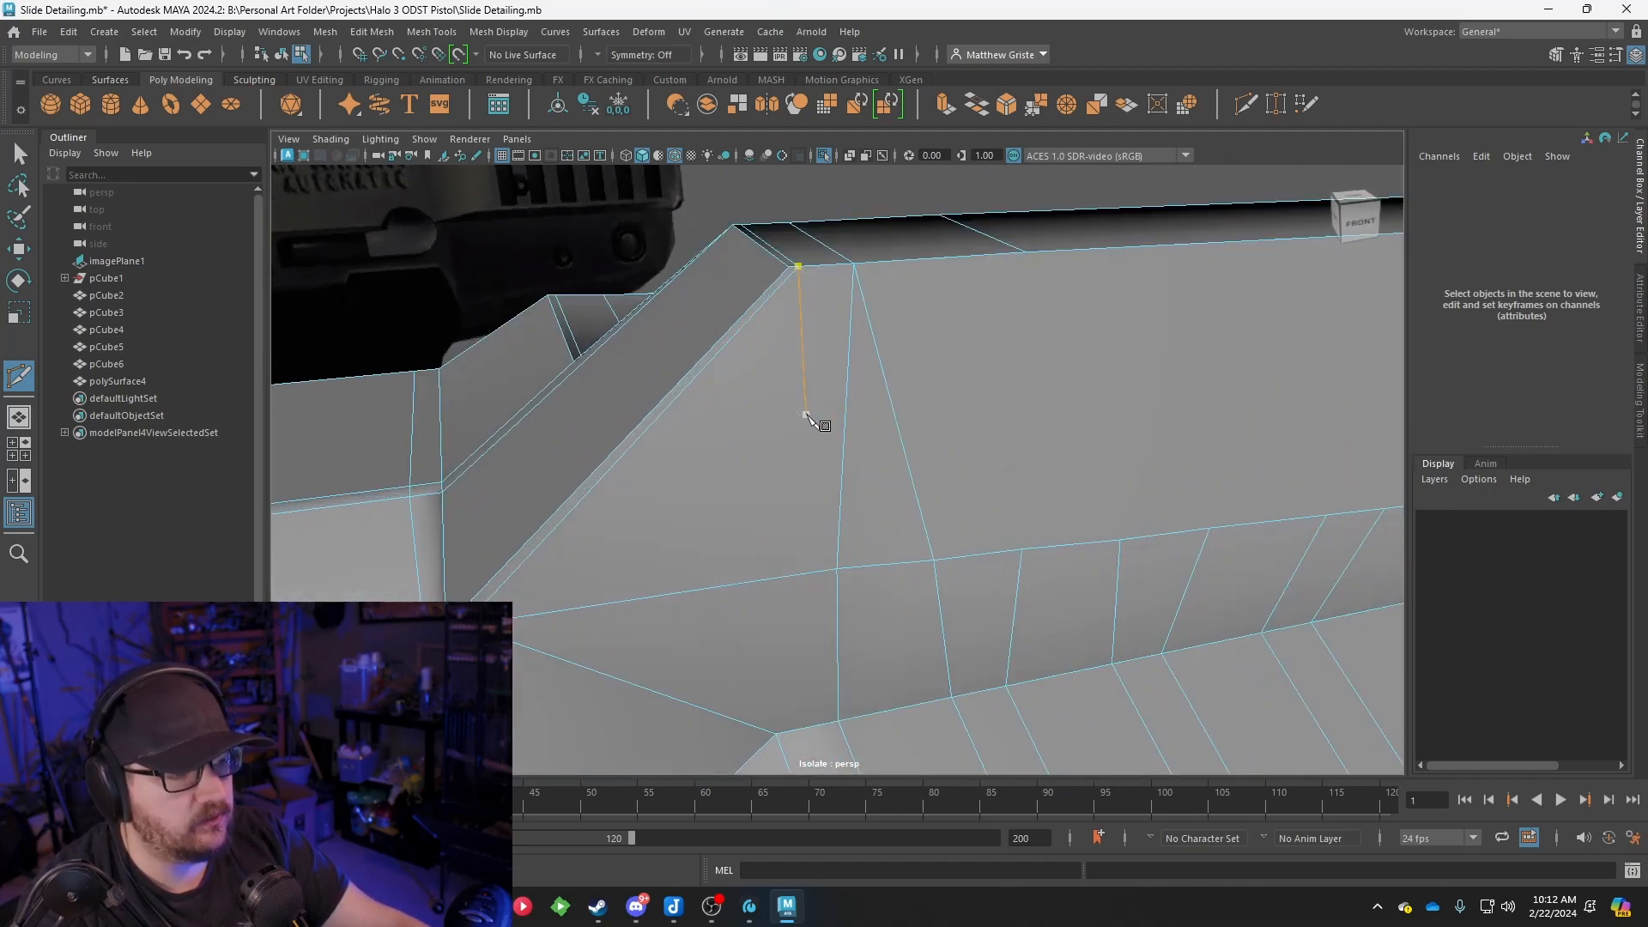
pyautogui.keyDown('alt'); pyautogui.moveTo(972, 429); pyautogui.dragTo(895, 430); pyautogui.keyUp('alt')
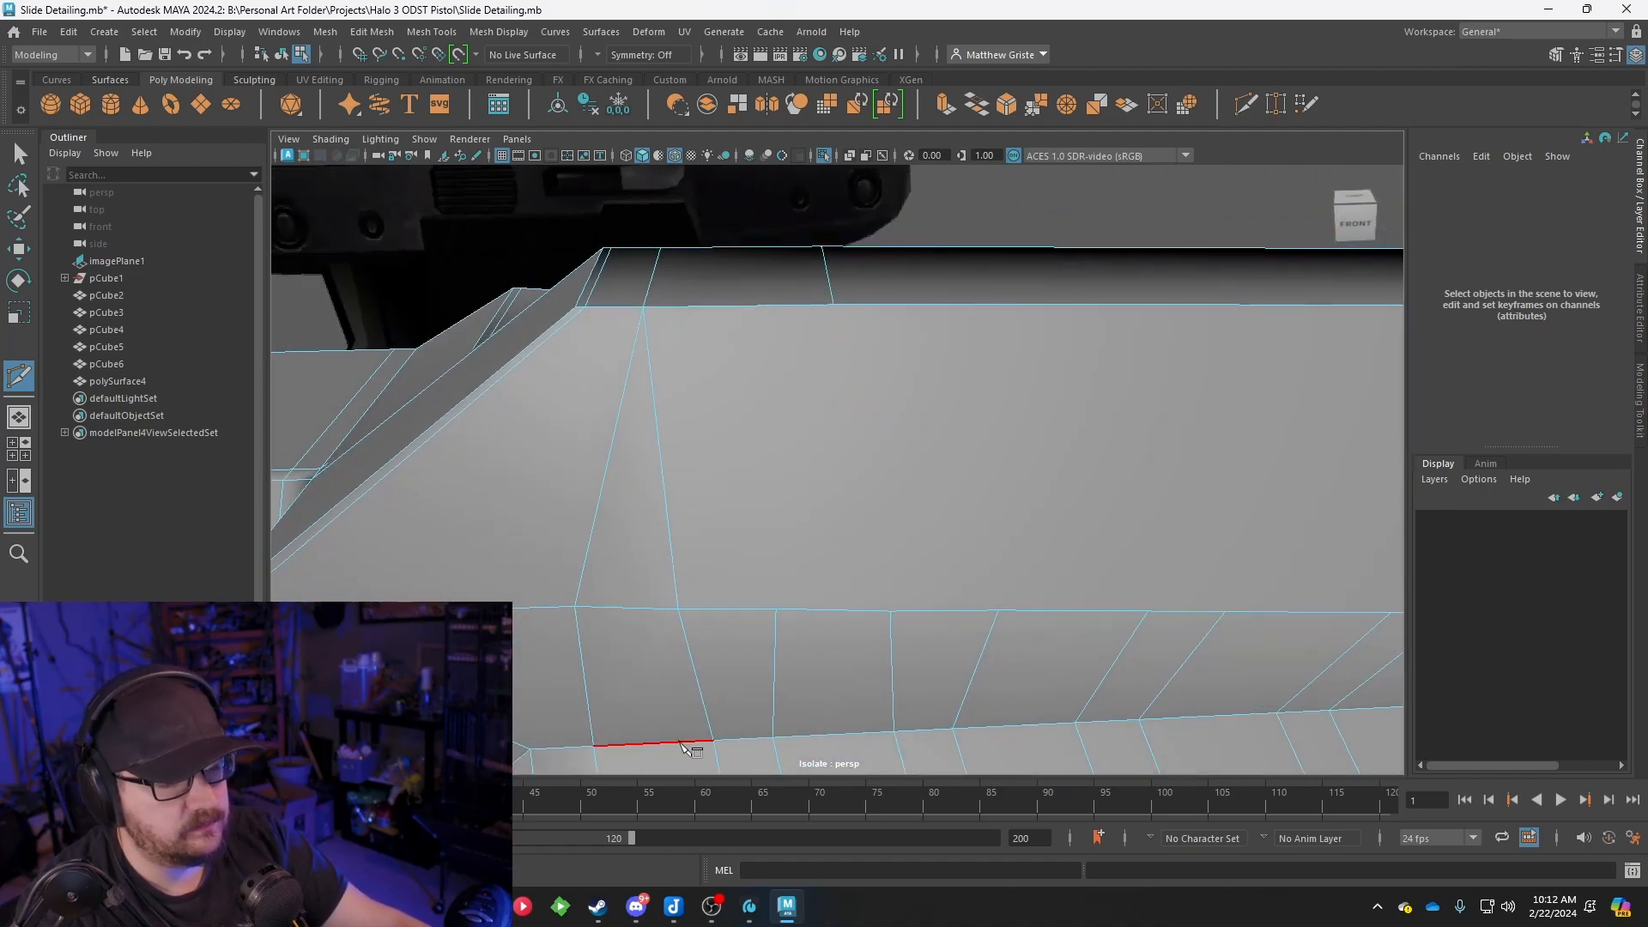
# Using Multi-Cut, connect the second added vertex on the upper slope's top edge to the third and fourth loop vertices on the ledge below
pyautogui.keyDown('alt'); pyautogui.moveTo(775, 487); pyautogui.dragTo(630, 429, button='middle'); pyautogui.keyUp('alt')
pyautogui.scroll(-4, 865, 429)
pyautogui.moveTo(868, 424)
pyautogui.keyDown('alt'); pyautogui.mouseDown()
pyautogui.moveTo(842, 420)
pyautogui.moveTo(874, 427)
pyautogui.mouseUp(); pyautogui.keyUp('alt')
pyautogui.scroll(2, 874, 428)
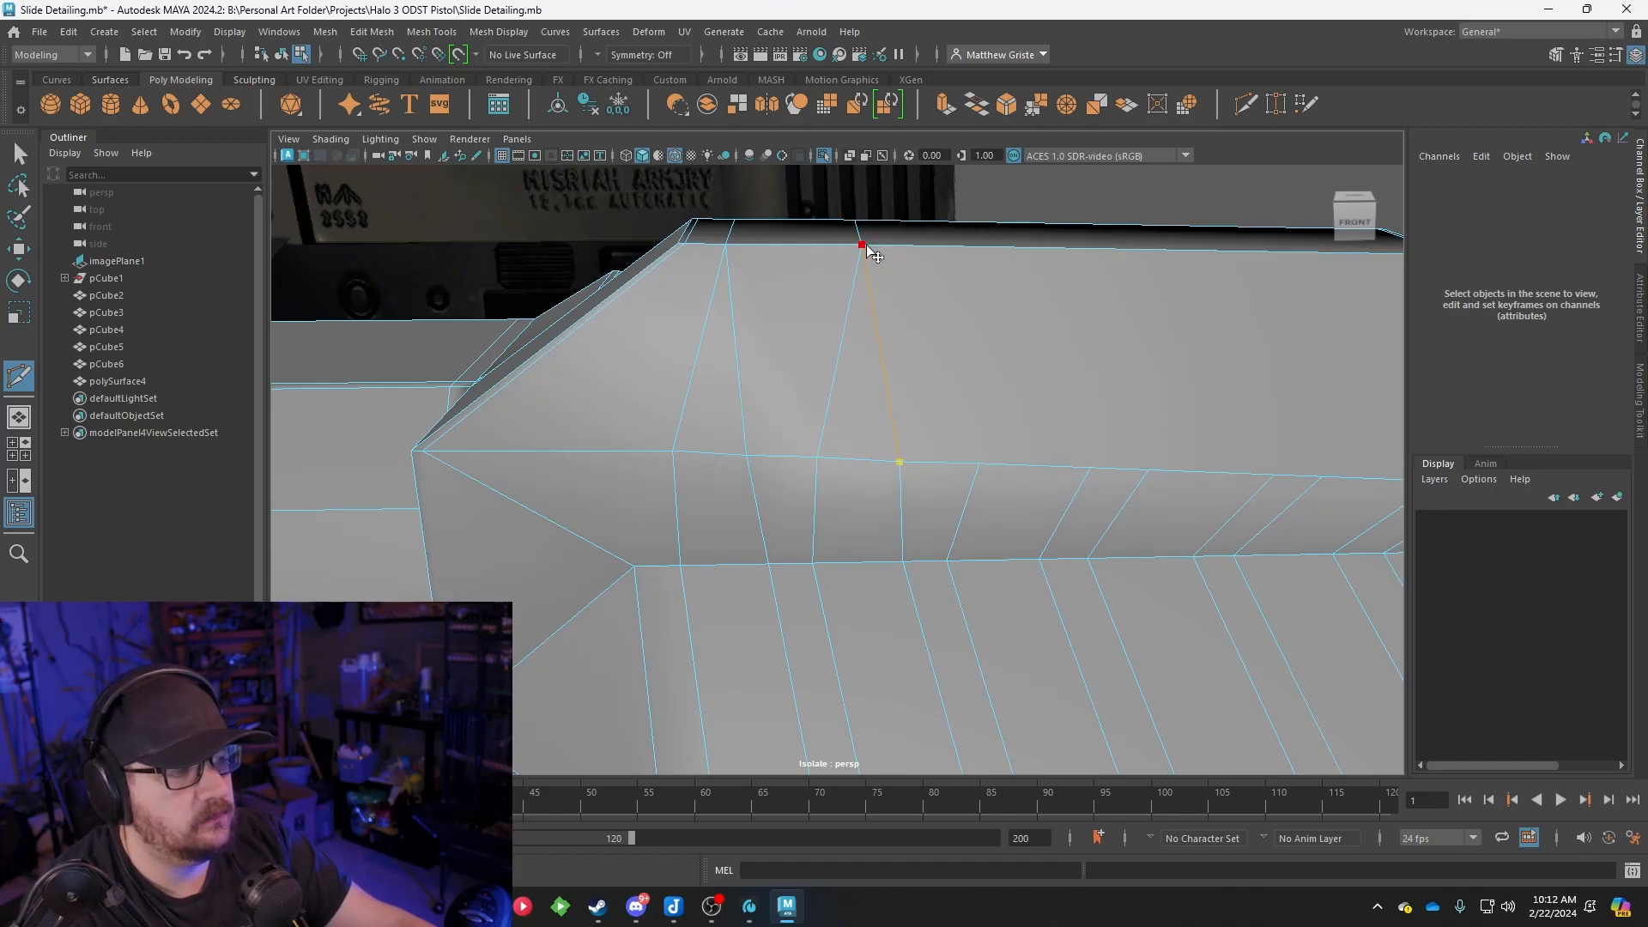
pyautogui.rightClick(931, 296)
pyautogui.scroll(-5, 935, 300)
pyautogui.keyDown('alt'); pyautogui.moveTo(1038, 399); pyautogui.dragTo(851, 394, button='middle'); pyautogui.keyUp('alt')
pyautogui.moveTo(851, 394)
pyautogui.keyDown('alt'); pyautogui.mouseDown()
pyautogui.moveTo(818, 391)
pyautogui.moveTo(906, 401)
pyautogui.moveTo(868, 399)
pyautogui.mouseUp(); pyautogui.keyUp('alt')
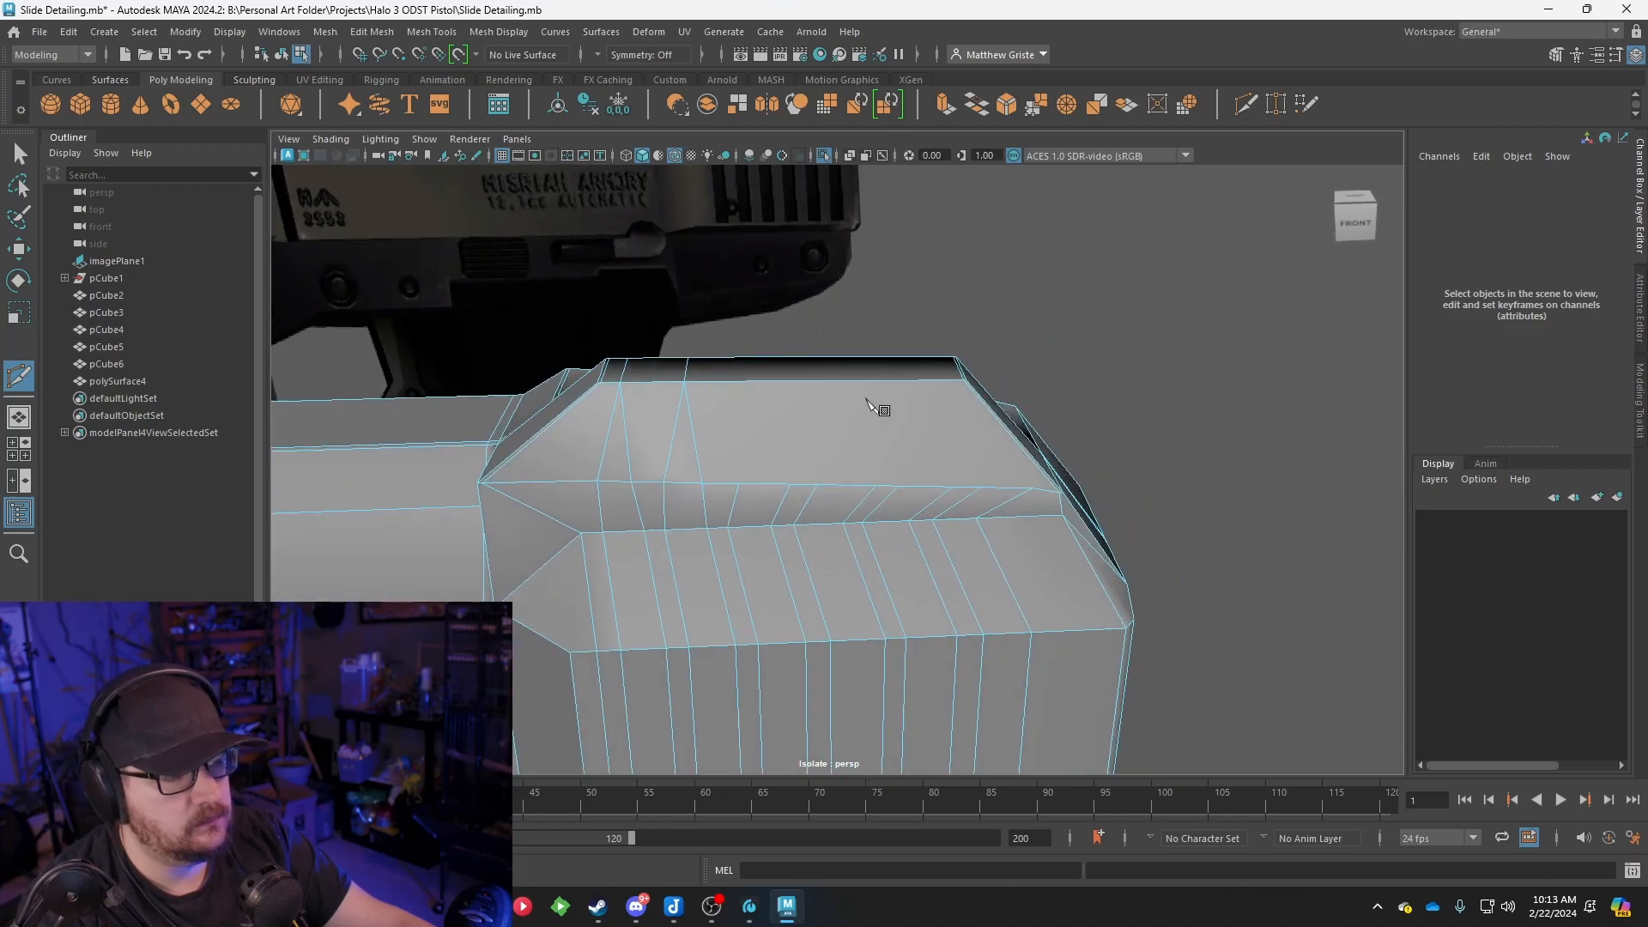
# Move the two front faces on the block's narrow bottom strip along the slide's length
pyautogui.scroll(2, 824, 463)
pyautogui.click(810, 488)
pyautogui.scroll(2, 750, 364)
pyautogui.keyDown('alt'); pyautogui.moveTo(719, 397); pyautogui.dragTo(768, 342); pyautogui.keyUp('alt')
pyautogui.scroll(-5, 790, 283)
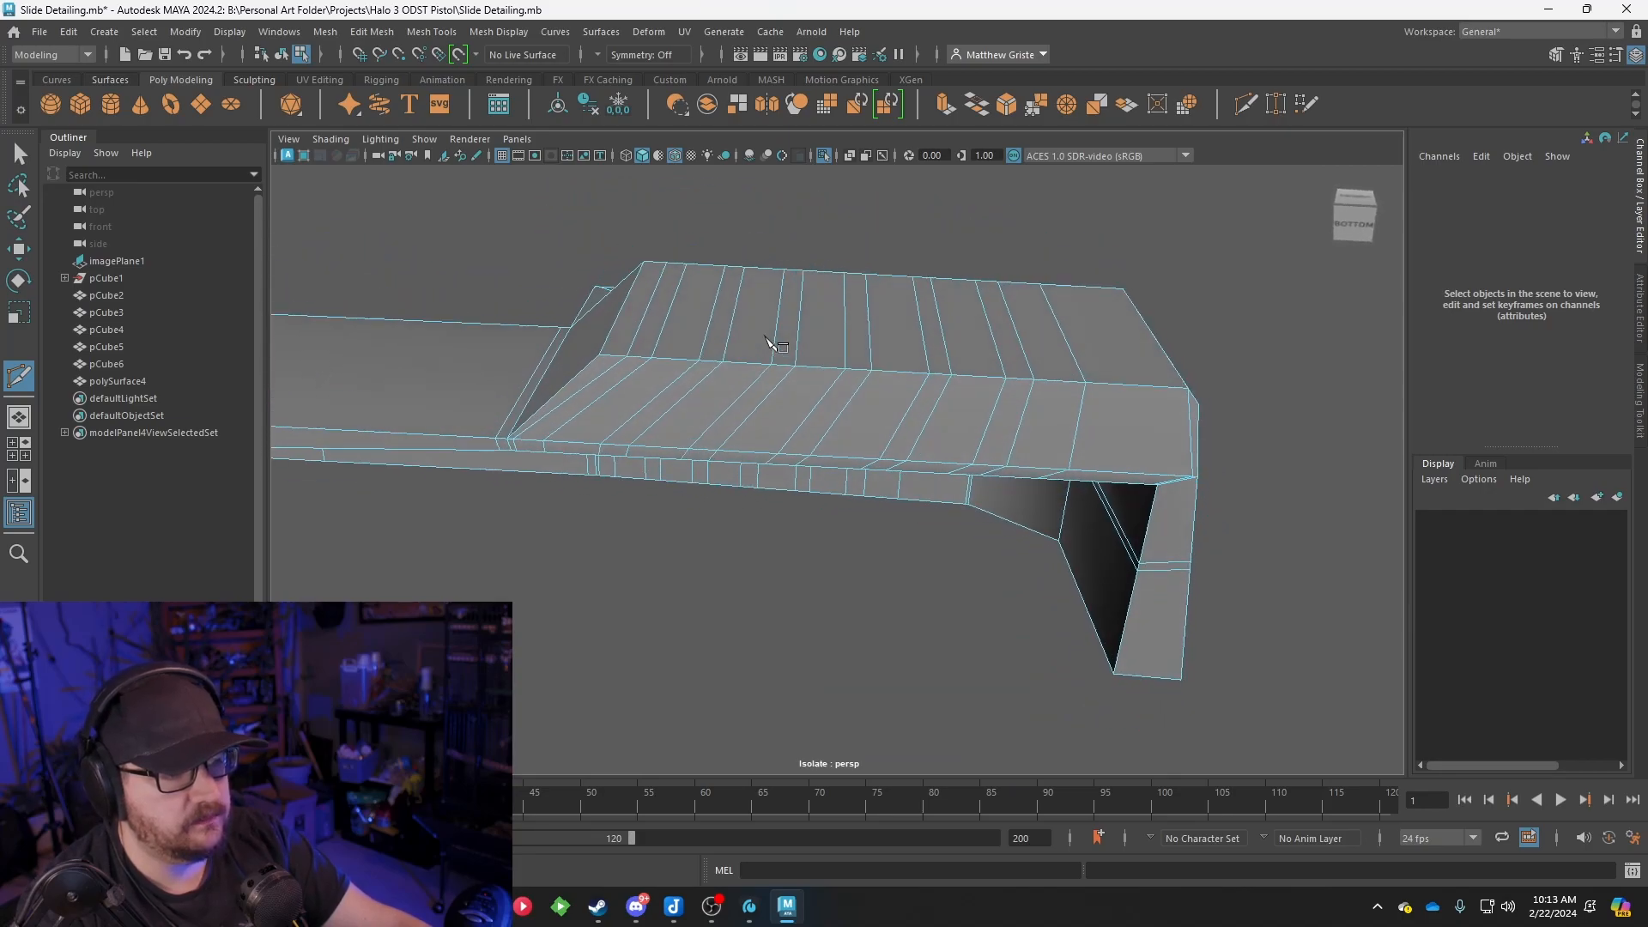
pyautogui.moveTo(616, 429); pyautogui.dragTo(601, 467, button='right')
pyautogui.click(530, 447)
pyautogui.press('w')
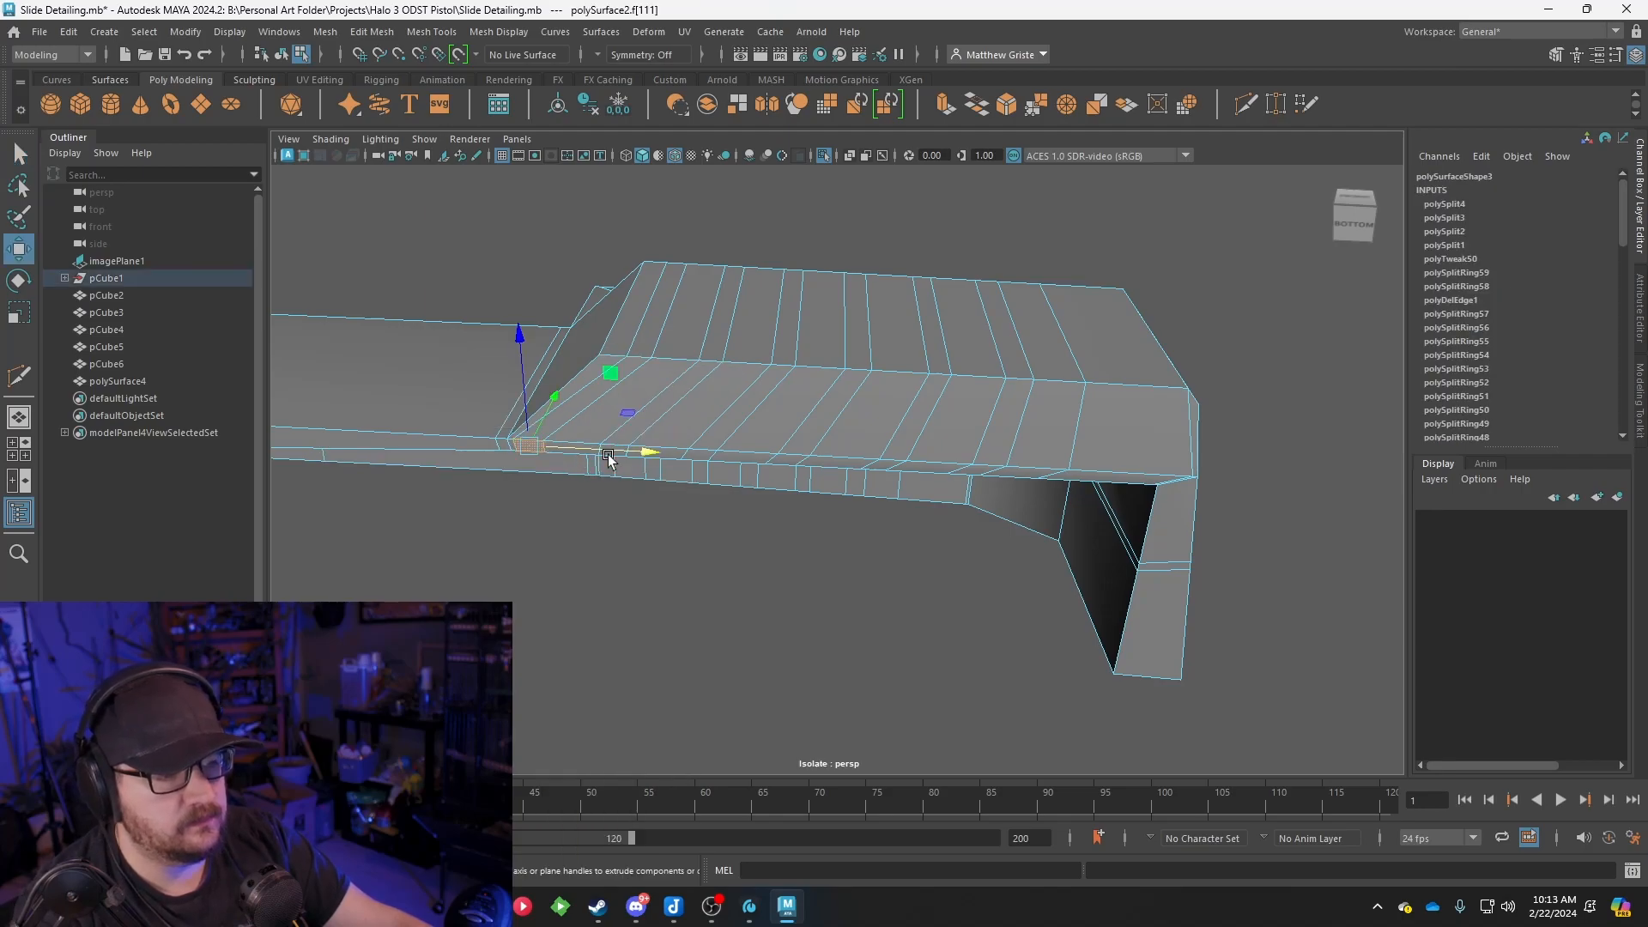
pyautogui.scroll(3, 625, 460)
pyautogui.keyDown('shift'); pyautogui.click(340, 431); pyautogui.keyUp('shift')
pyautogui.scroll(-4, 745, 454)
pyautogui.keyDown('alt'); pyautogui.moveTo(750, 456); pyautogui.dragTo(675, 564); pyautogui.keyUp('alt')
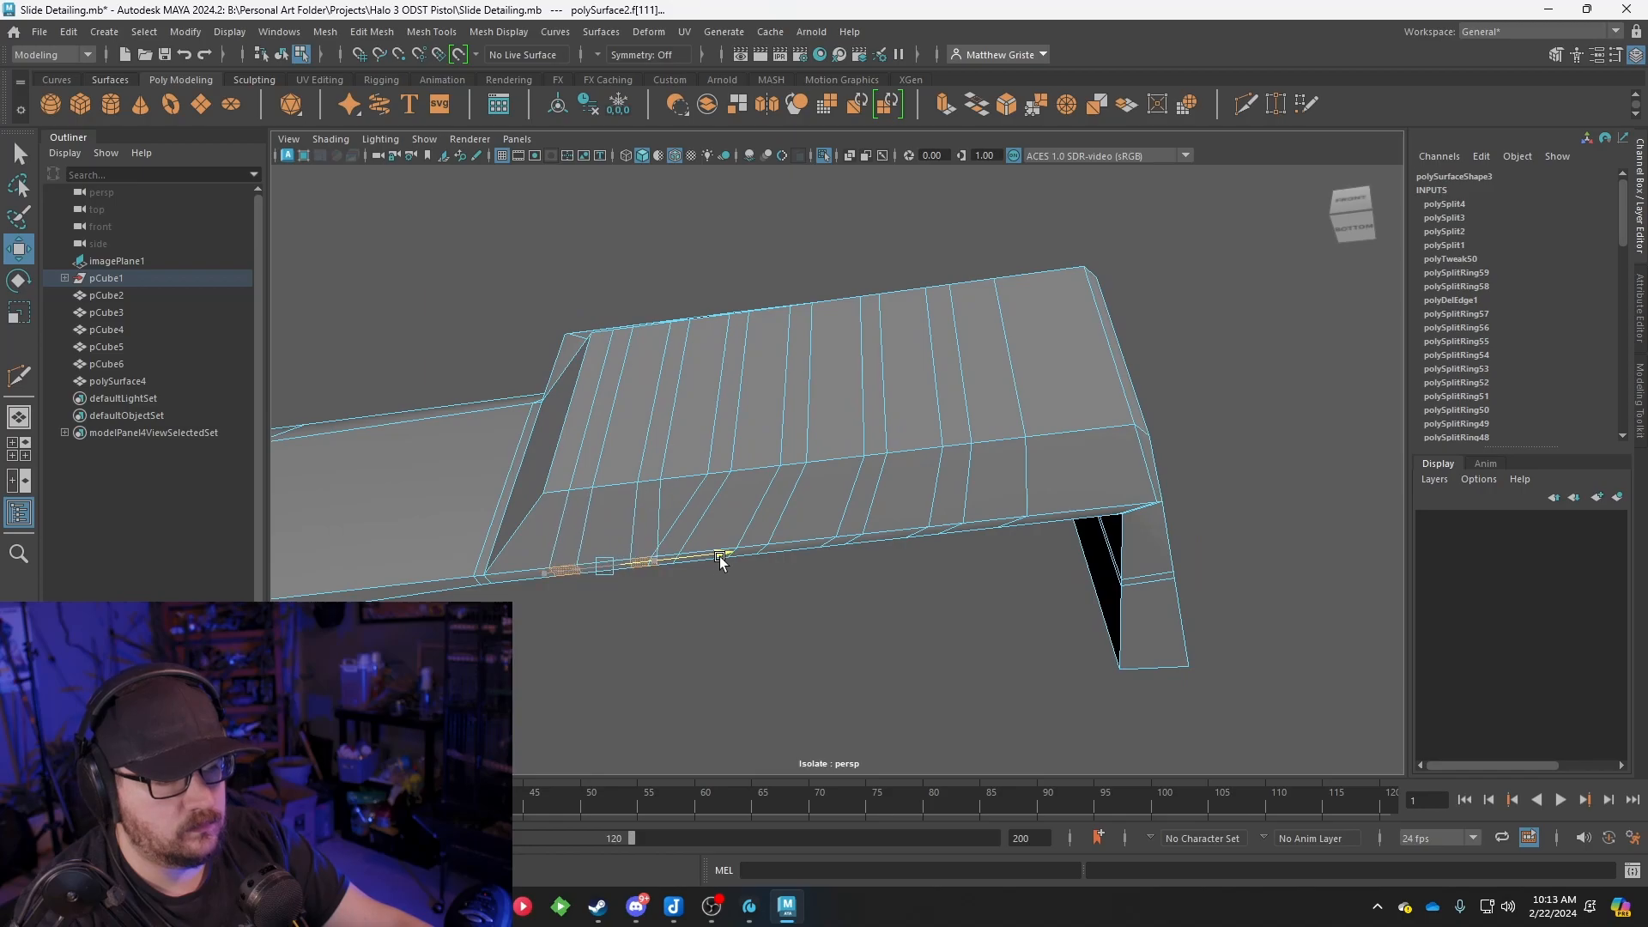
pyautogui.moveTo(744, 563); pyautogui.dragTo(725, 449)
# Delete the rear block's outer serration faces on the ledge, side bevel, side wall, lower bevel and bottom strip, keeping the first repeat
pyautogui.moveTo(700, 395); pyautogui.dragTo(700, 461, button='right')
pyautogui.click(976, 464)
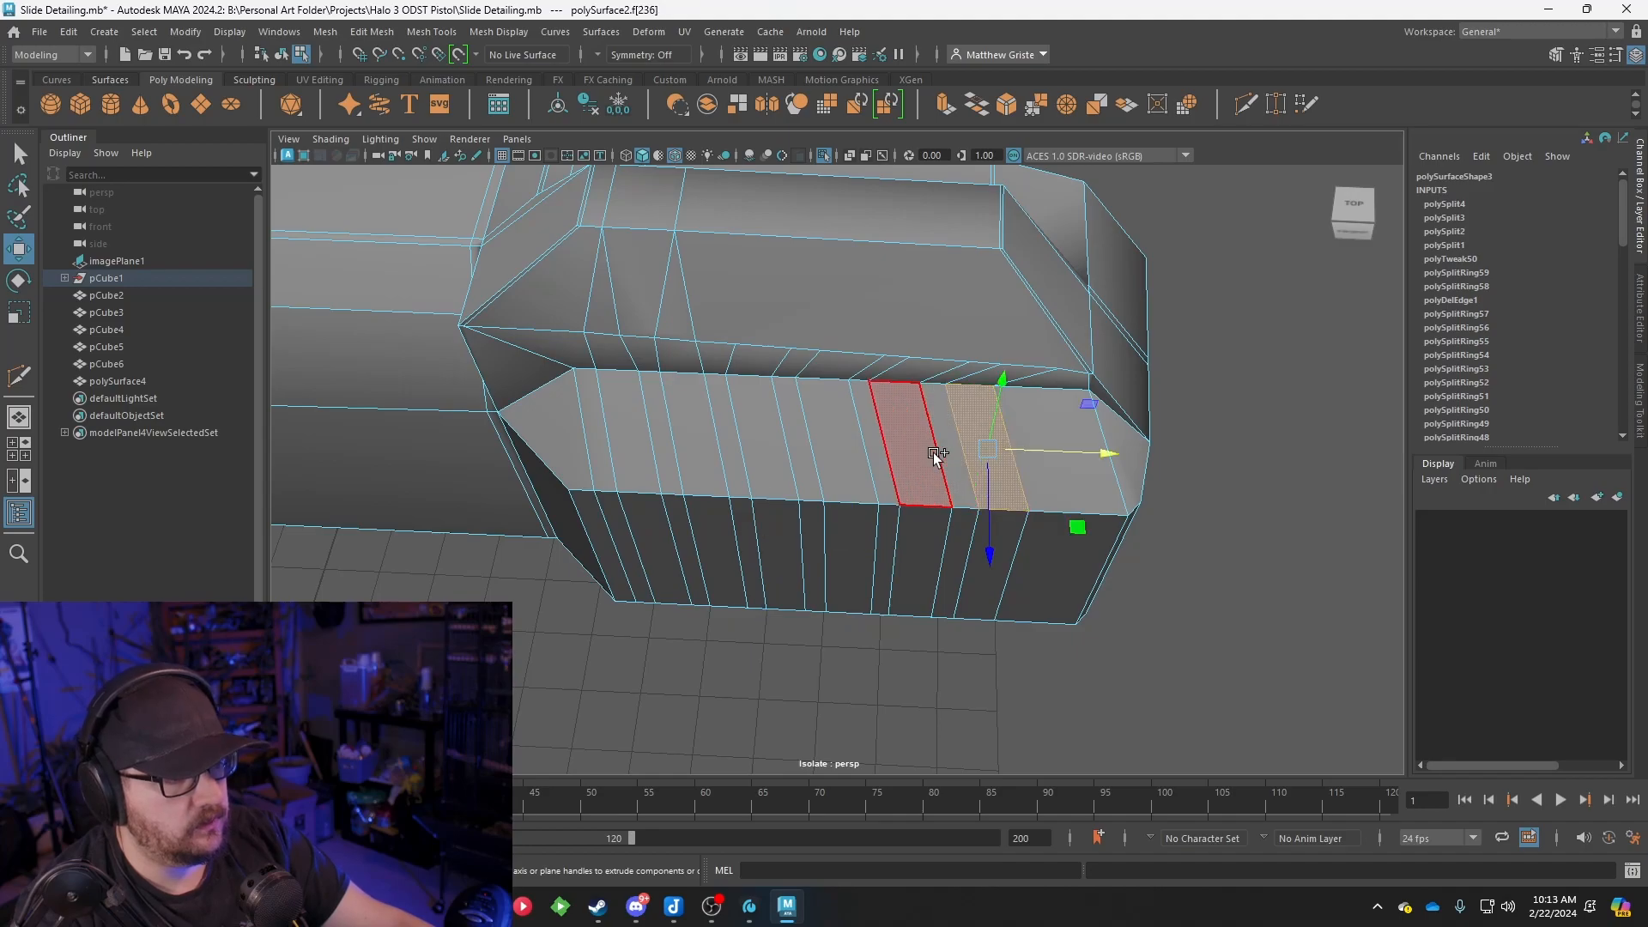
pyautogui.keyDown('alt'); pyautogui.moveTo(978, 447); pyautogui.dragTo(930, 311); pyautogui.keyUp('alt')
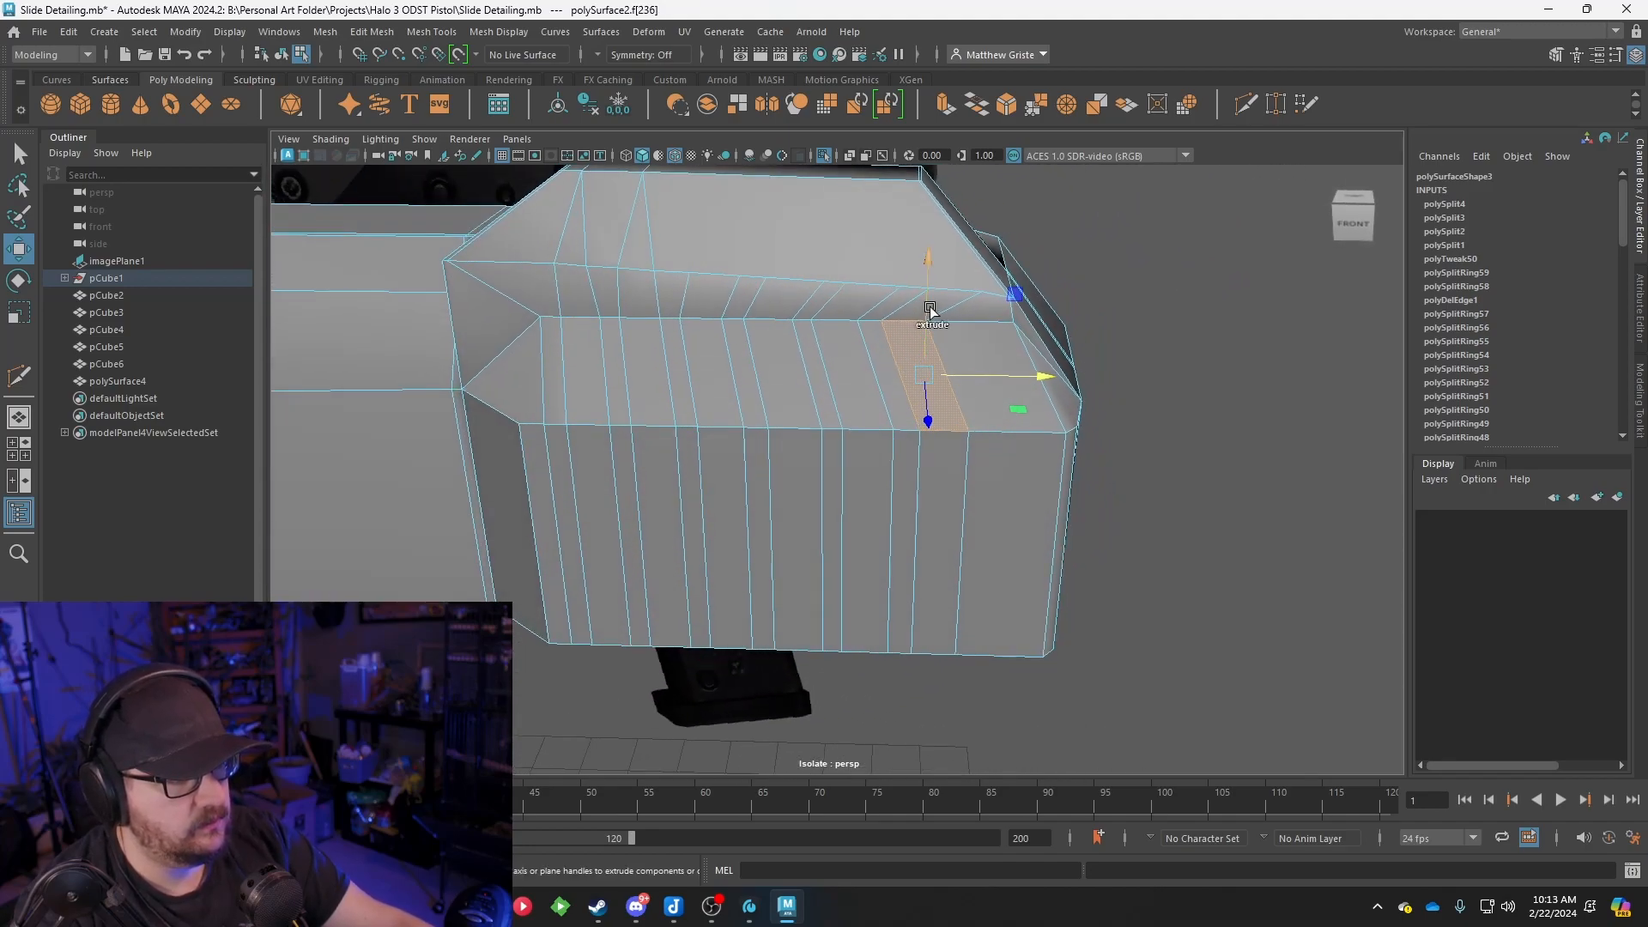
pyautogui.keyDown('shift'); pyautogui.click(945, 302); pyautogui.keyUp('shift')
pyautogui.keyDown('shift'); pyautogui.click(837, 307); pyautogui.keyUp('shift')
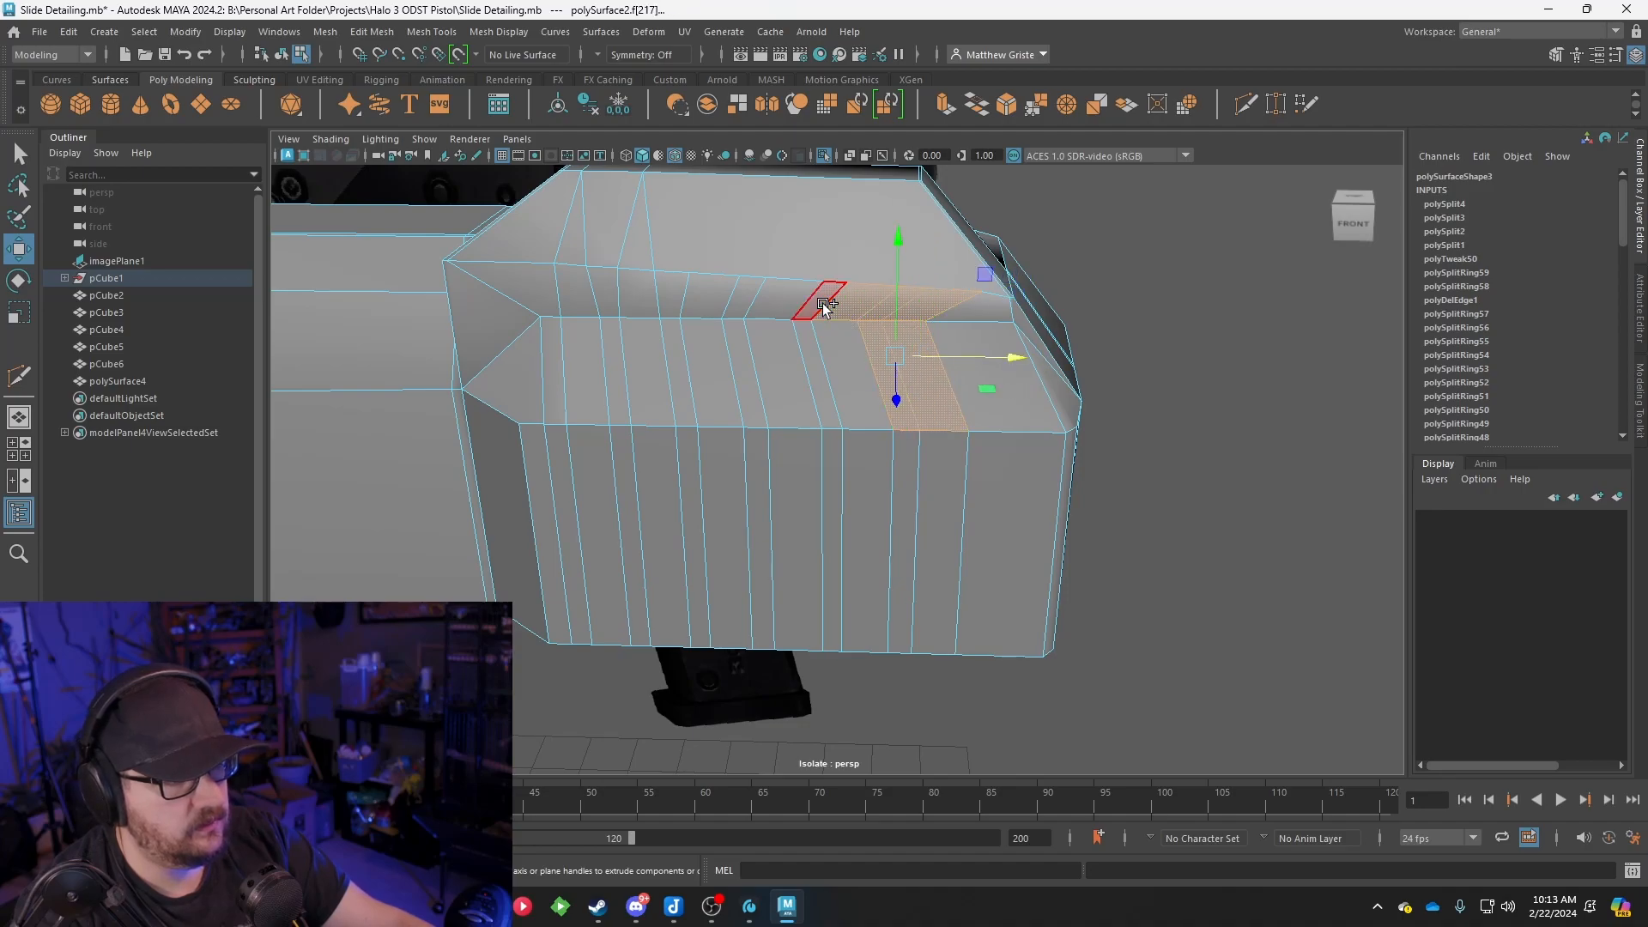
pyautogui.keyDown('shift'); pyautogui.click(740, 298); pyautogui.keyUp('shift')
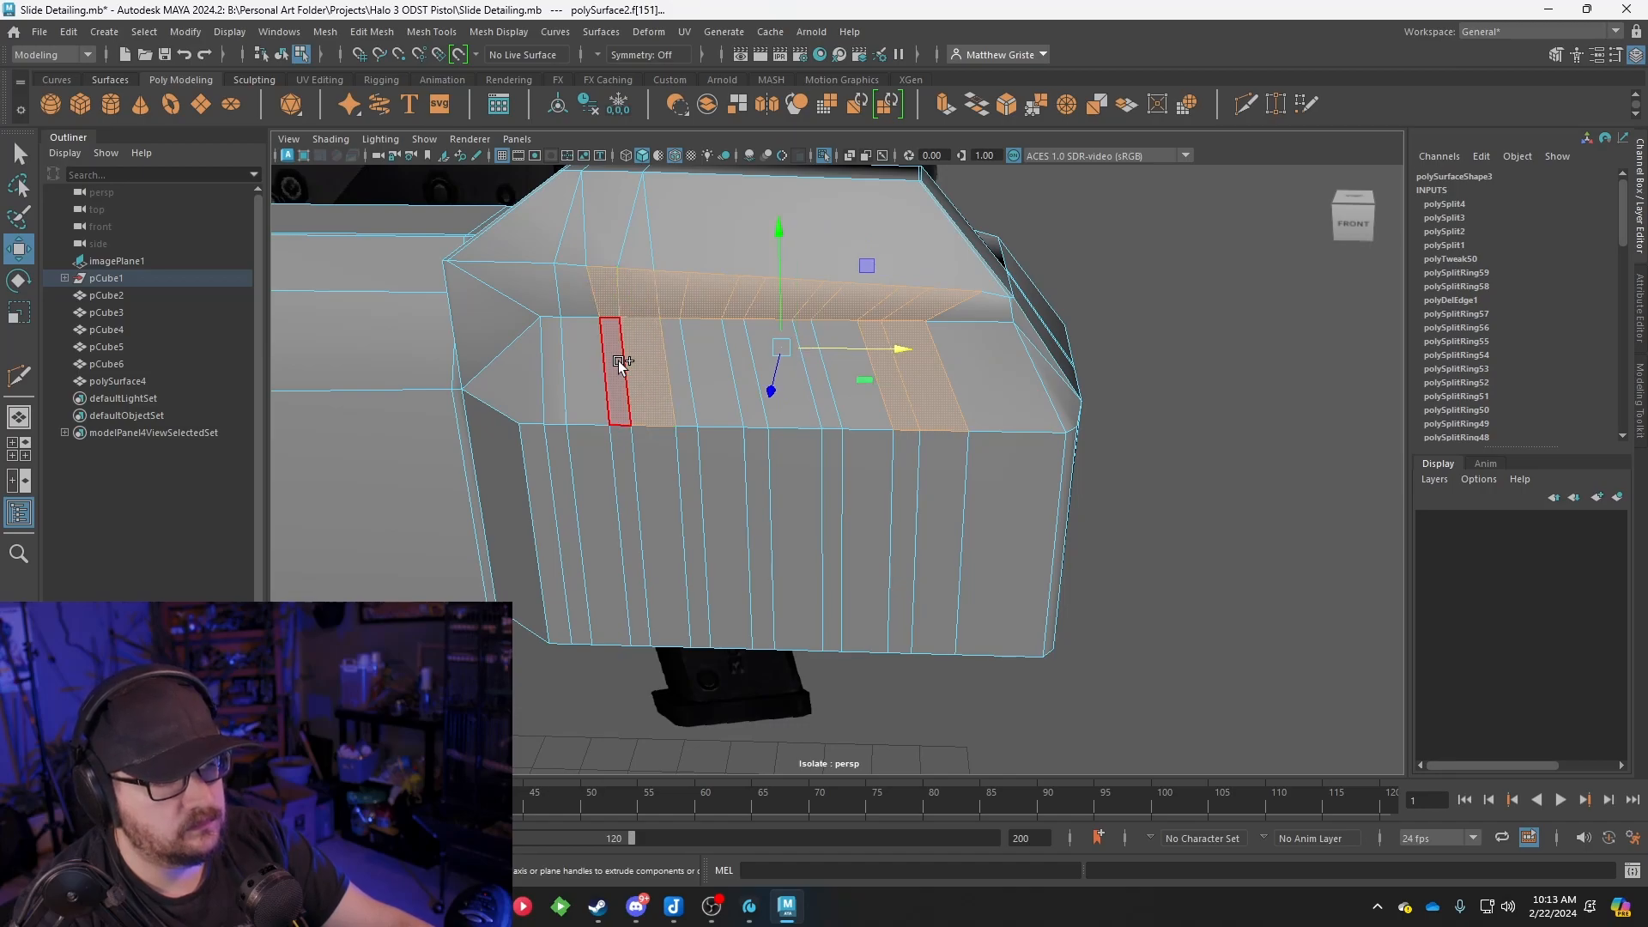
pyautogui.keyDown('shift'); pyautogui.click(606, 304); pyautogui.keyUp('shift')
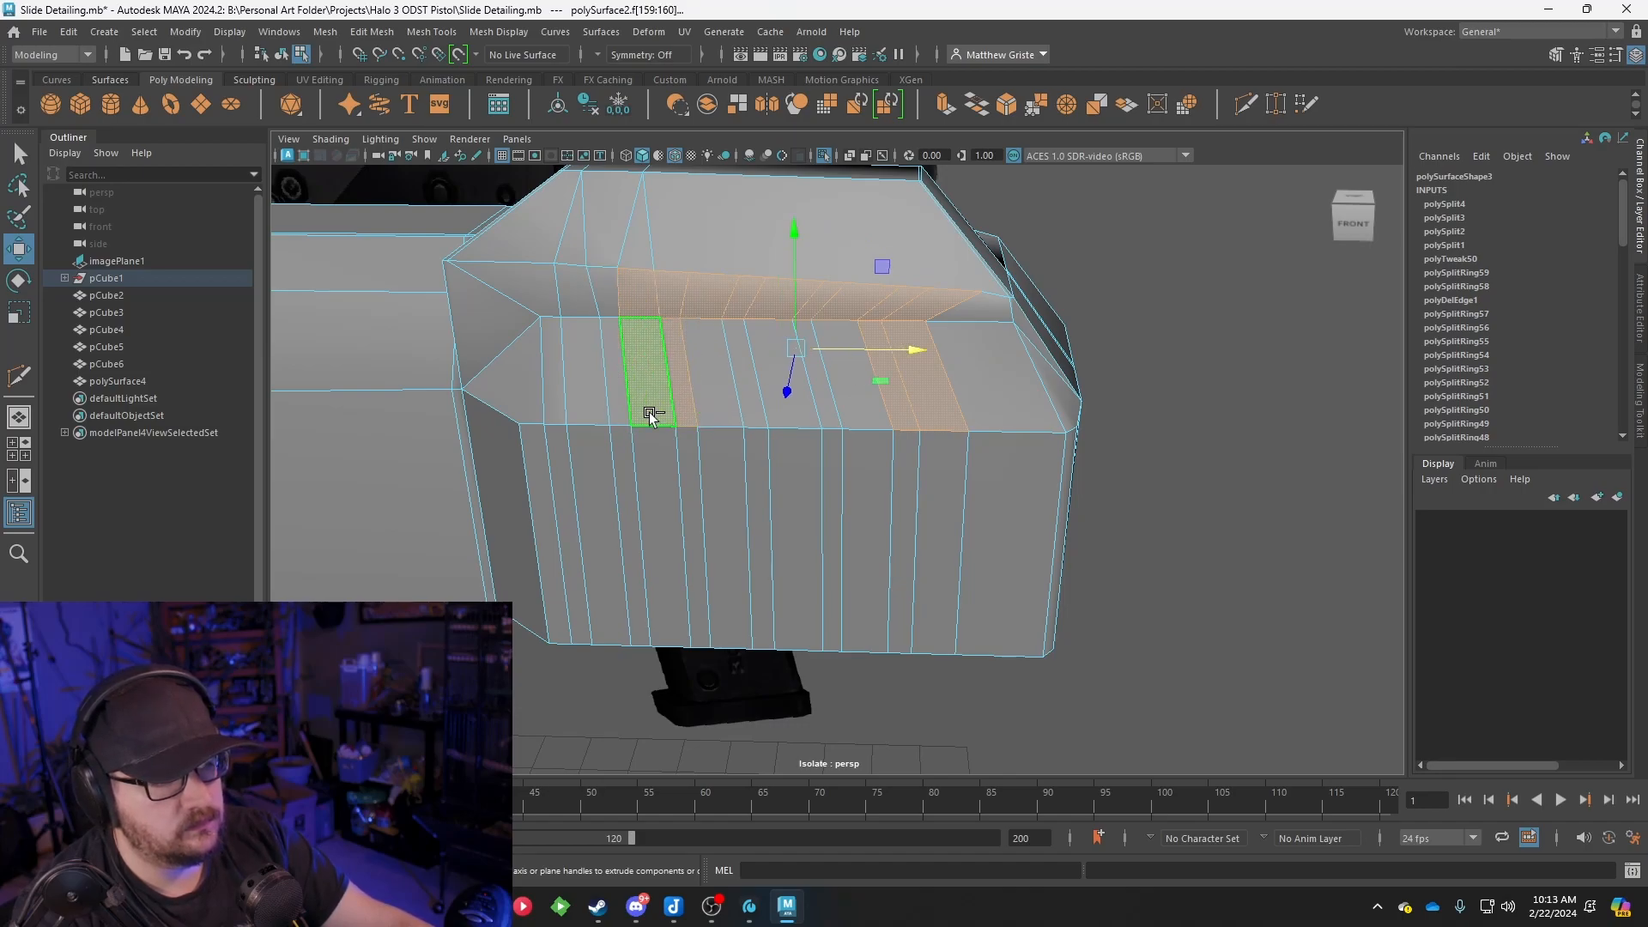
pyautogui.keyDown('shift'); pyautogui.click(659, 455); pyautogui.keyUp('shift')
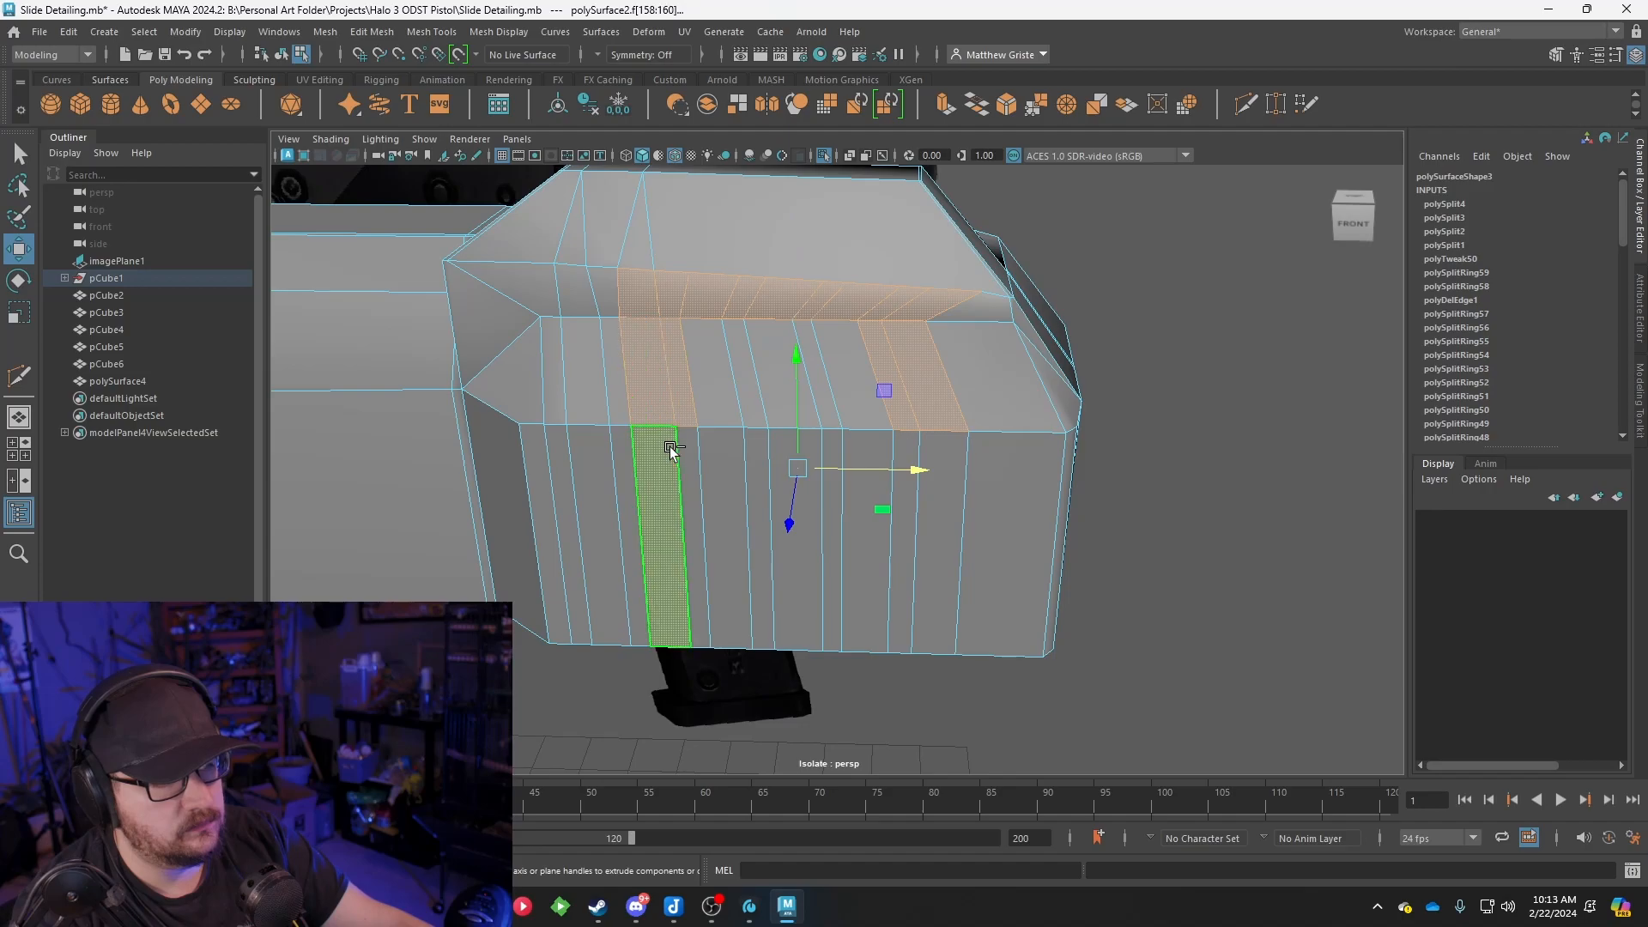
pyautogui.keyDown('shift'); pyautogui.click(719, 411); pyautogui.keyUp('shift')
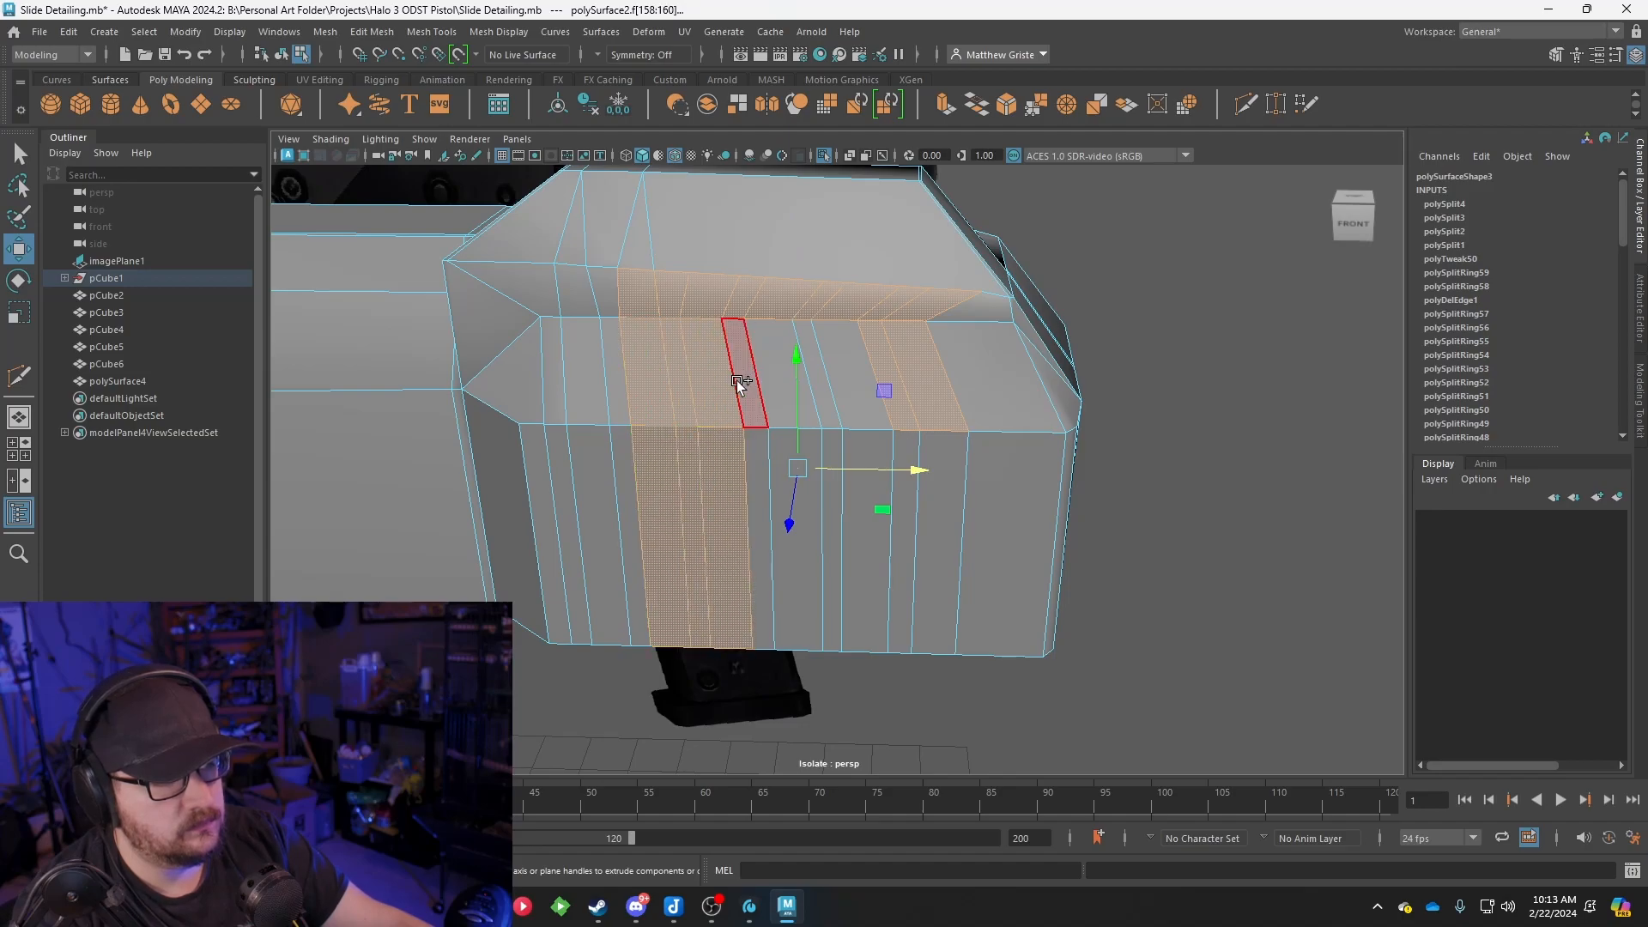
pyautogui.keyDown('shift'); pyautogui.click(773, 446); pyautogui.keyUp('shift')
pyautogui.keyDown('shift'); pyautogui.click(831, 391); pyautogui.keyUp('shift')
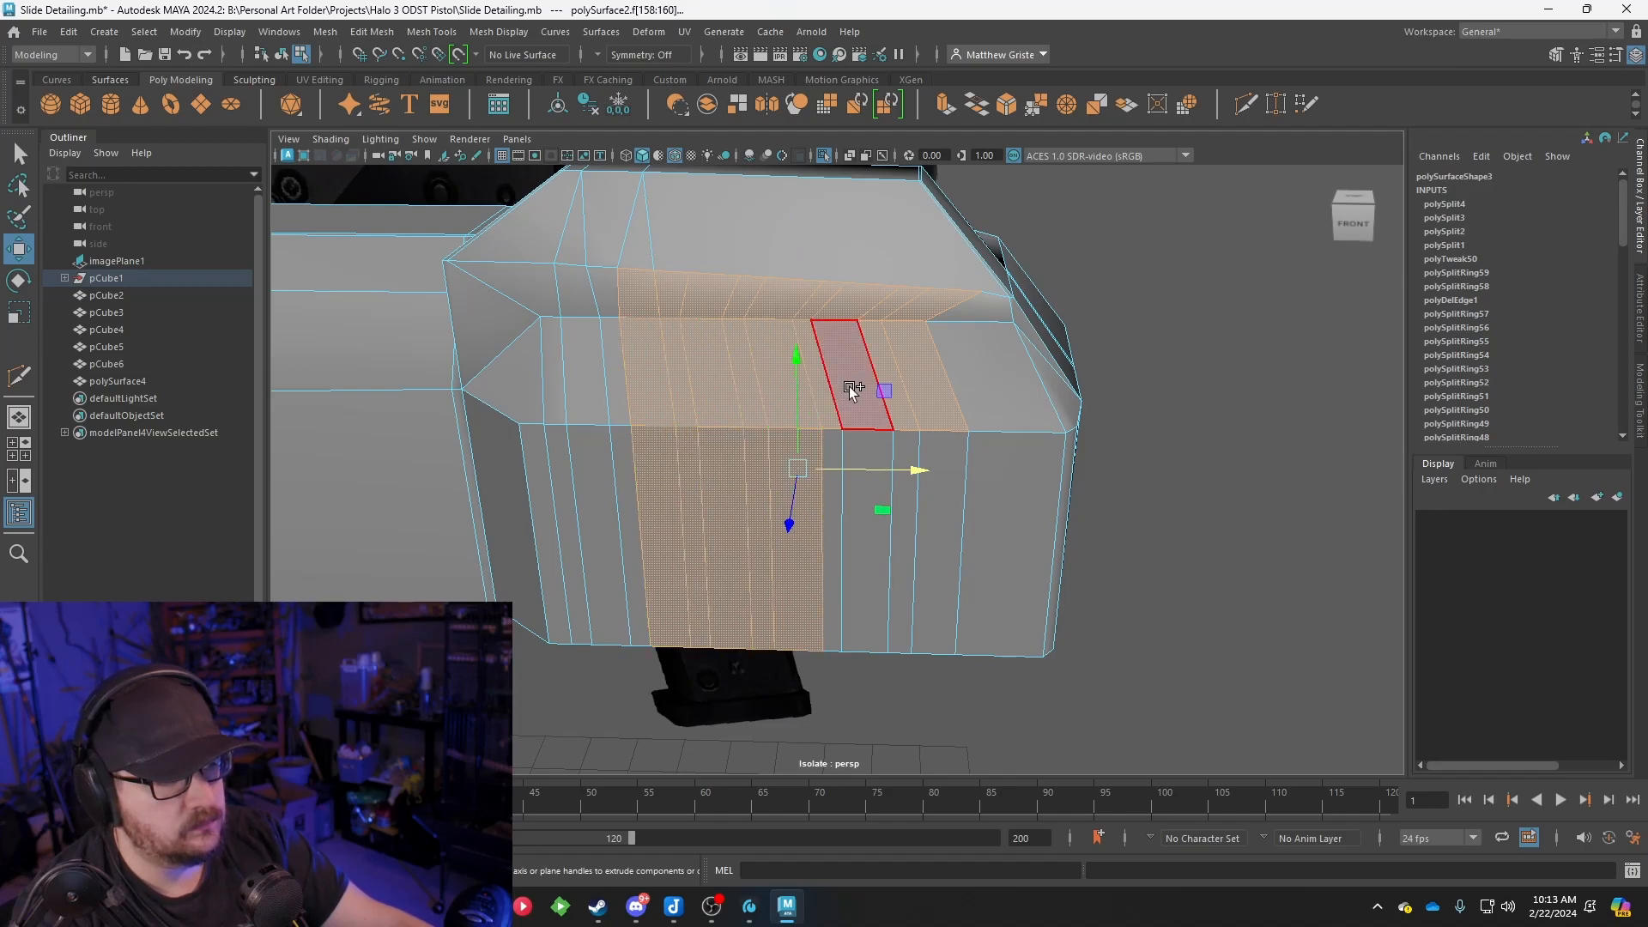
pyautogui.keyDown('shift'); pyautogui.click(853, 449); pyautogui.keyUp('shift')
pyautogui.keyDown('shift'); pyautogui.click(905, 455); pyautogui.keyUp('shift')
pyautogui.keyDown('alt'); pyautogui.moveTo(973, 389); pyautogui.dragTo(687, 561); pyautogui.keyUp('alt')
pyautogui.keyDown('shift'); pyautogui.click(687, 562); pyautogui.keyUp('shift')
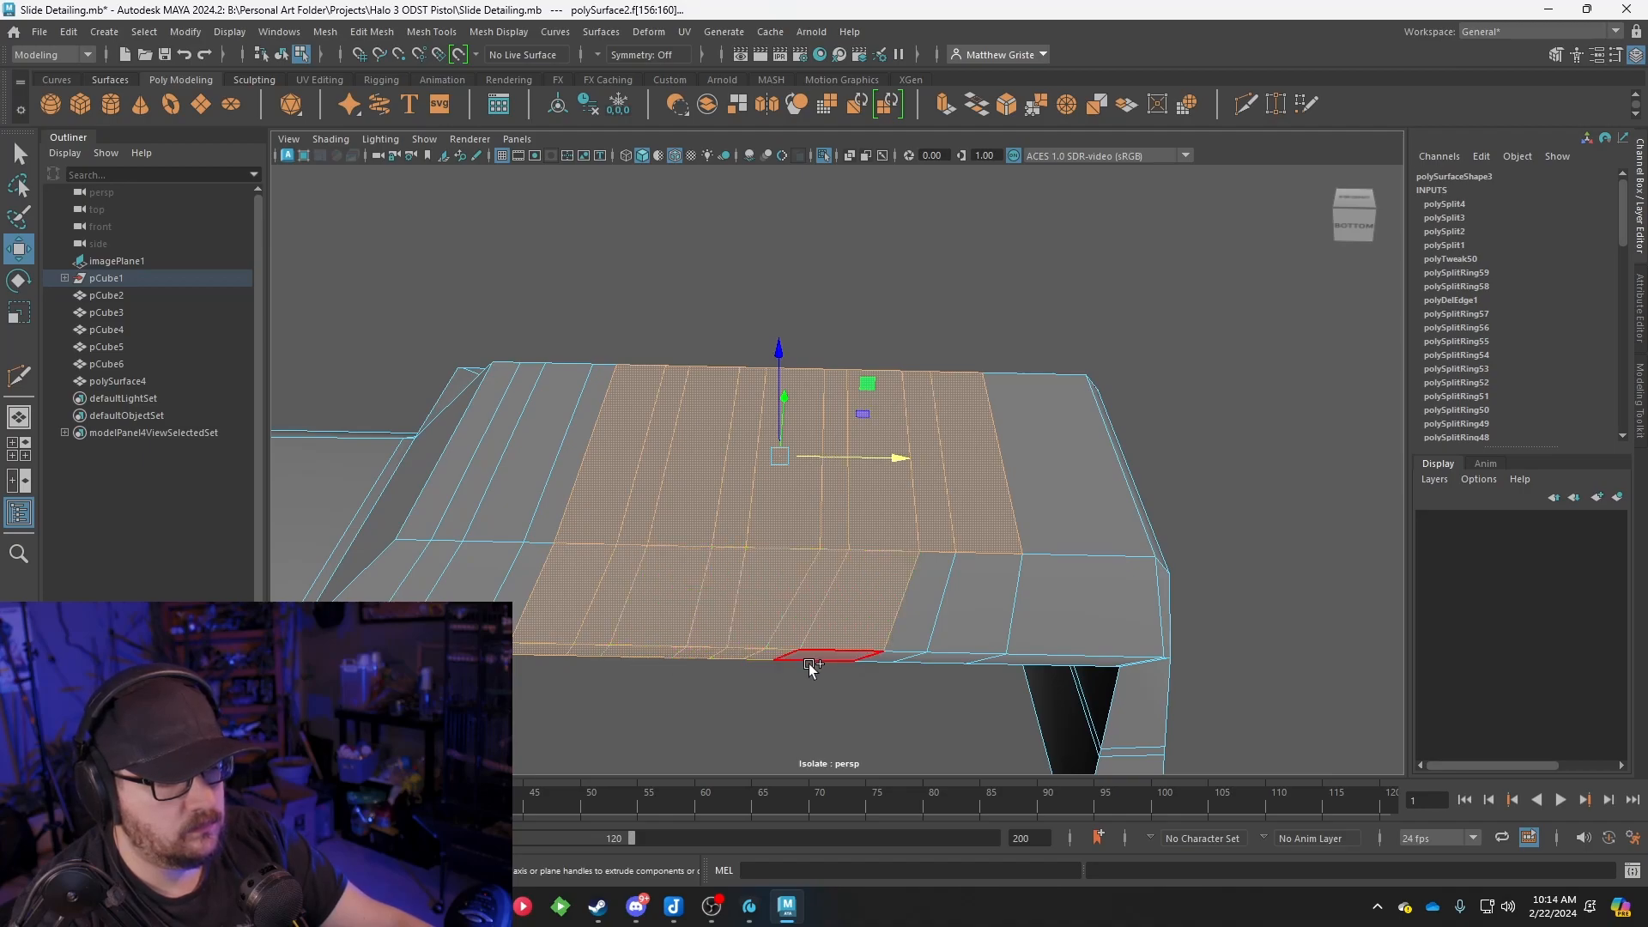
pyautogui.keyDown('alt'); pyautogui.moveTo(978, 622); pyautogui.dragTo(861, 577); pyautogui.keyUp('alt')
pyautogui.press('Delete')
pyautogui.scroll(4, 773, 498)
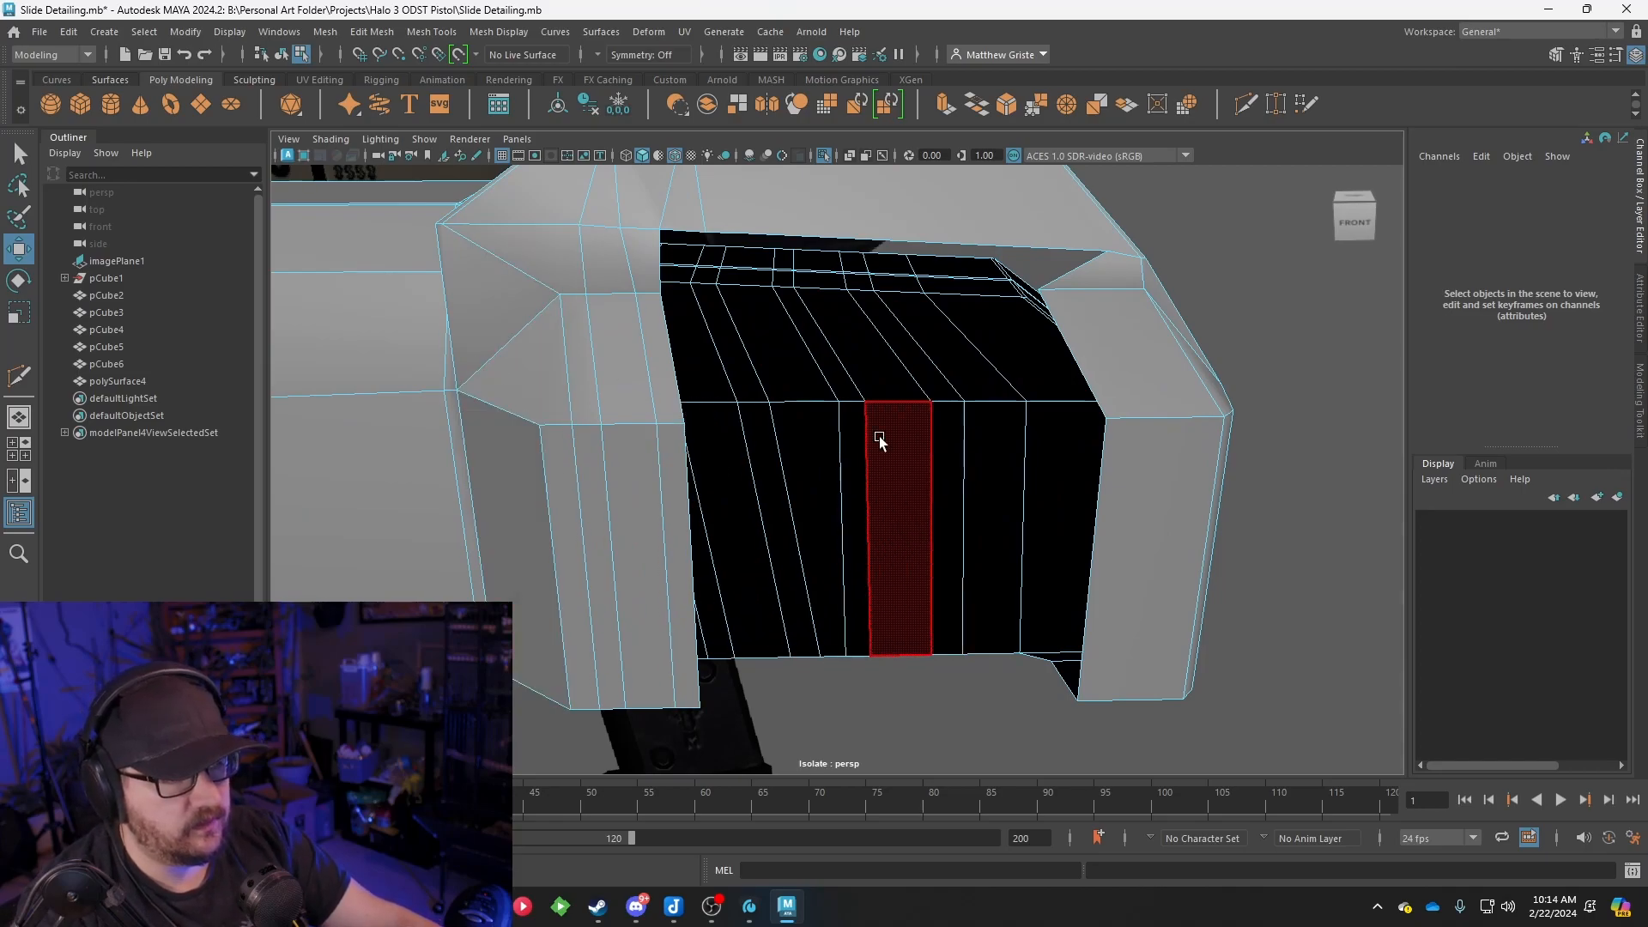
# Delete the inner wall faces behind the opening, including the narrow strips, the upper inner faces and the rear-end inner faces
pyautogui.scroll(6, 813, 466)
pyautogui.scroll(2, 851, 523)
pyautogui.keyDown('alt'); pyautogui.moveTo(851, 523); pyautogui.dragTo(914, 567, button='middle'); pyautogui.keyUp('alt')
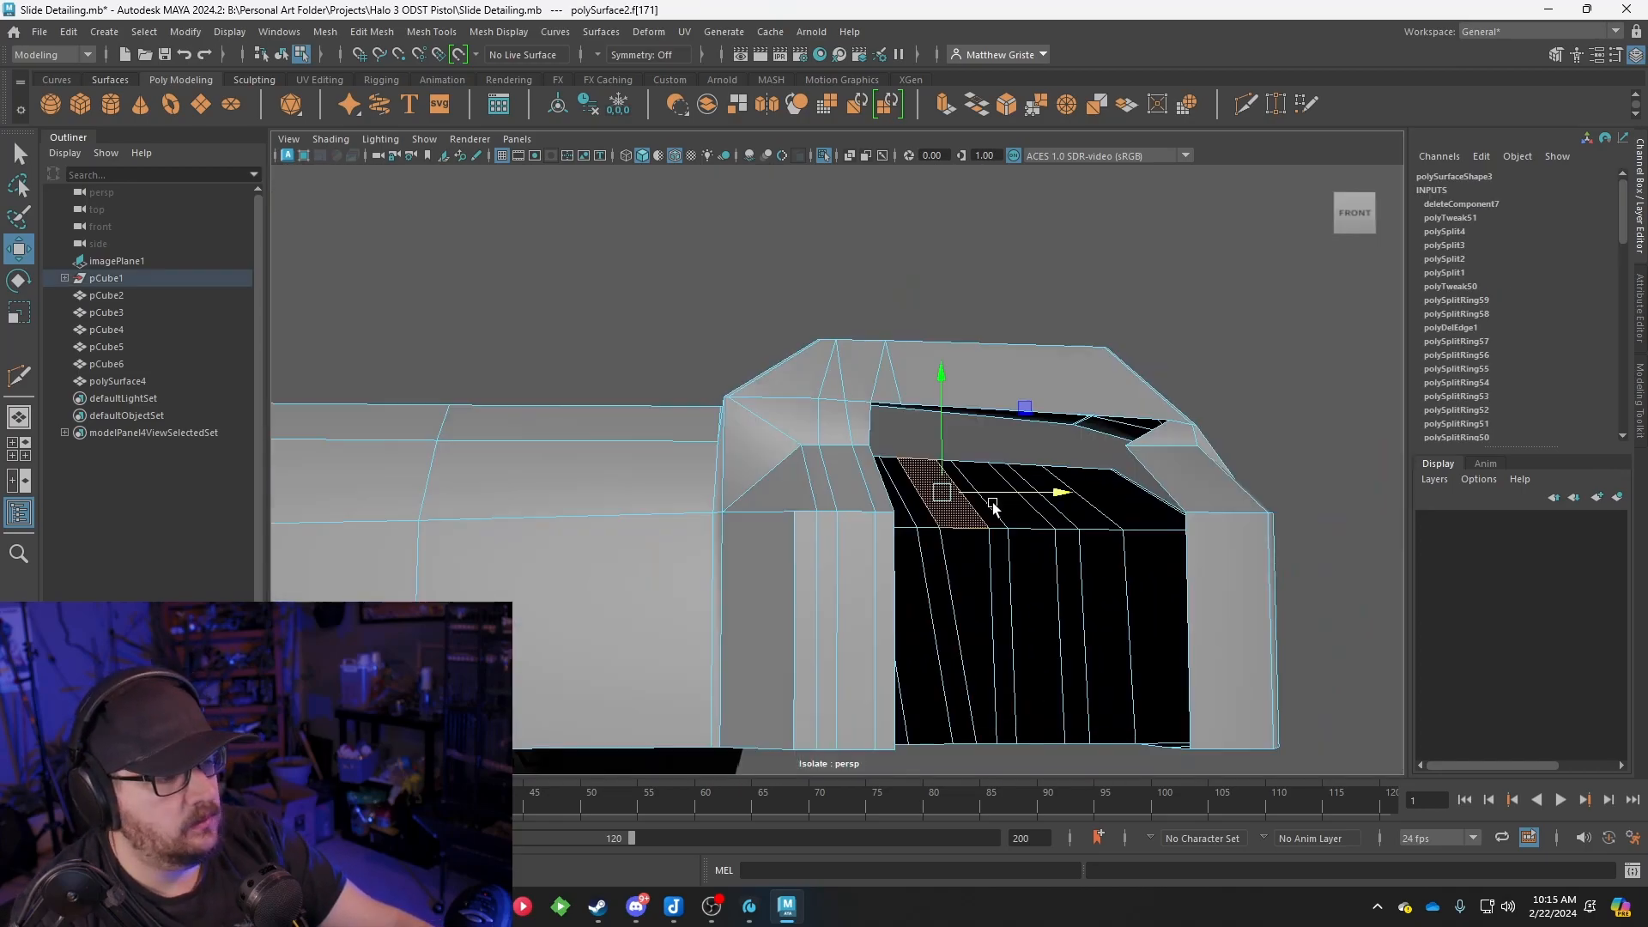
pyautogui.keyDown('alt'); pyautogui.moveTo(993, 508); pyautogui.dragTo(1077, 550); pyautogui.keyUp('alt')
pyautogui.keyDown('alt'); pyautogui.moveTo(1077, 549); pyautogui.dragTo(919, 408, button='middle'); pyautogui.keyUp('alt')
pyautogui.keyDown('alt'); pyautogui.moveTo(918, 412); pyautogui.dragTo(943, 439); pyautogui.keyUp('alt')
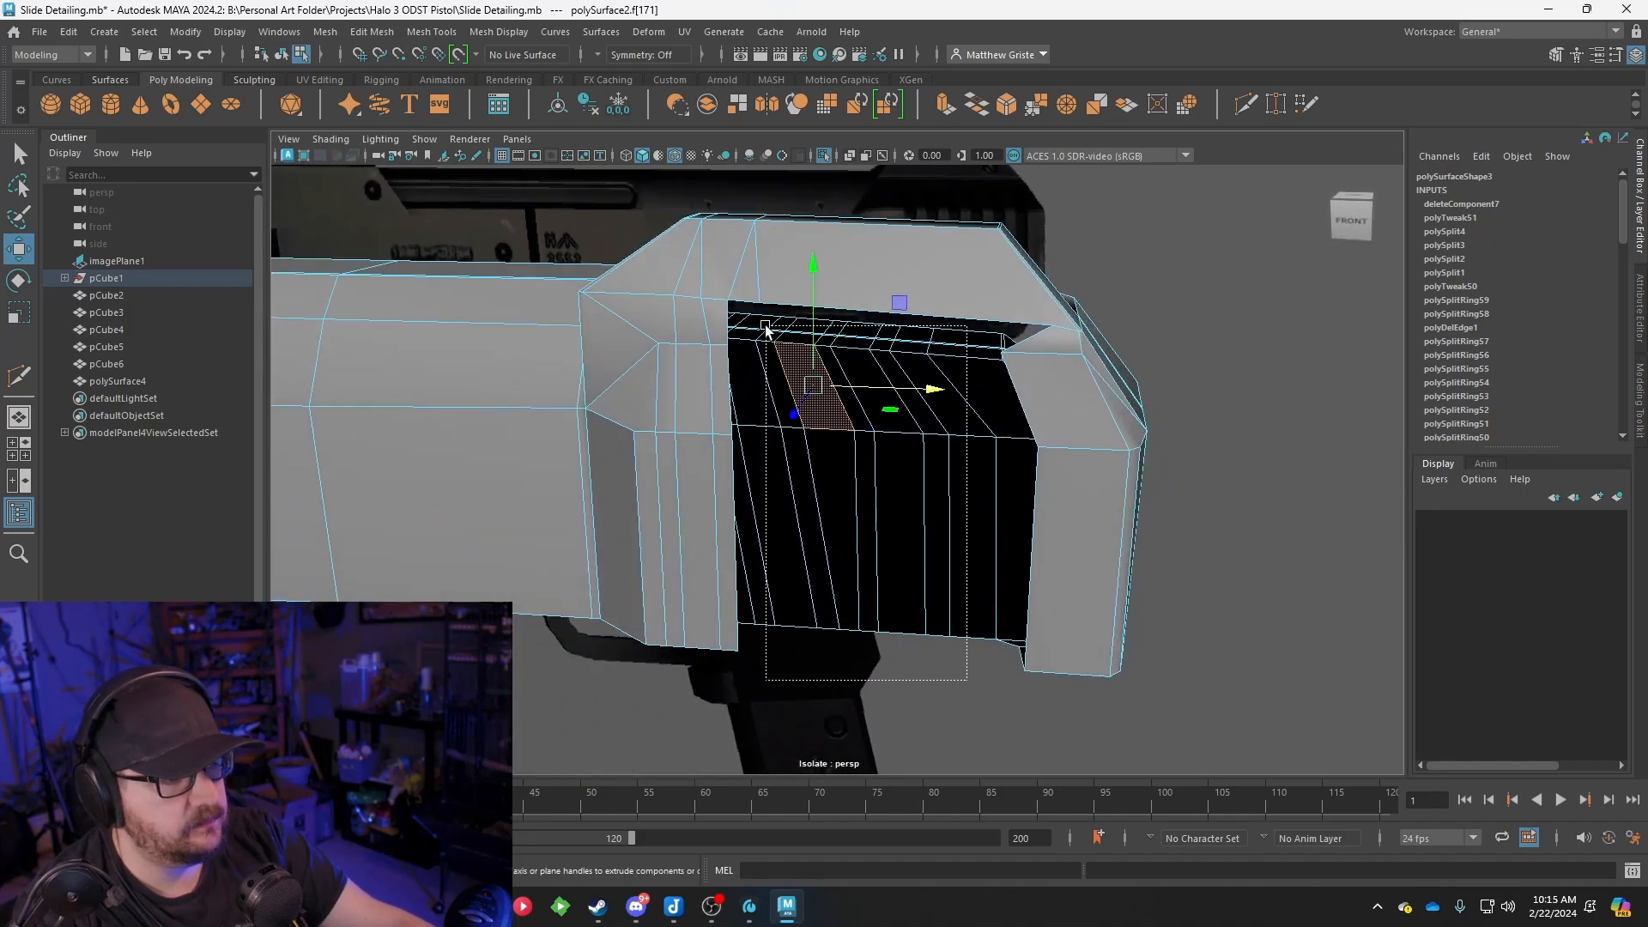
pyautogui.moveTo(778, 333); pyautogui.dragTo(776, 333)
pyautogui.keyDown('alt'); pyautogui.moveTo(827, 410); pyautogui.dragTo(957, 400); pyautogui.keyUp('alt')
pyautogui.keyDown('shift'); pyautogui.click(1040, 436); pyautogui.keyUp('shift')
pyautogui.keyDown('alt'); pyautogui.moveTo(957, 468); pyautogui.dragTo(1077, 446); pyautogui.keyUp('alt')
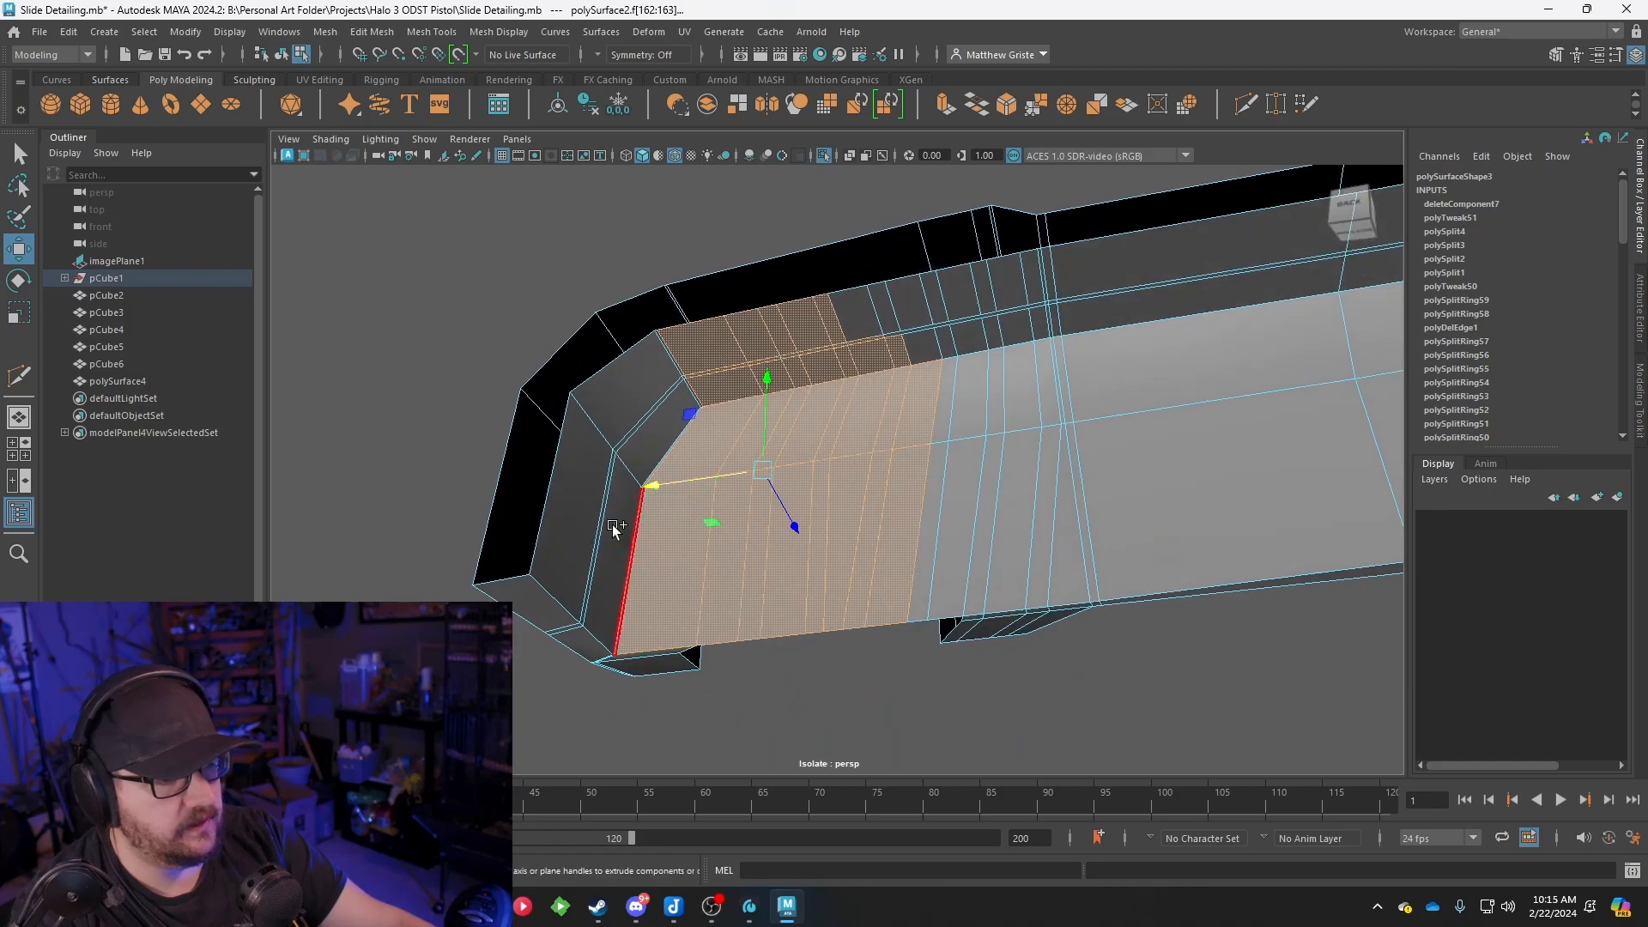
pyautogui.keyDown('shift'); pyautogui.click(599, 584); pyautogui.keyUp('shift')
pyautogui.keyDown('alt'); pyautogui.moveTo(599, 583); pyautogui.dragTo(640, 590); pyautogui.keyUp('alt')
pyautogui.scroll(5, 618, 590)
pyautogui.keyDown('shift'); pyautogui.click(492, 568); pyautogui.keyUp('shift')
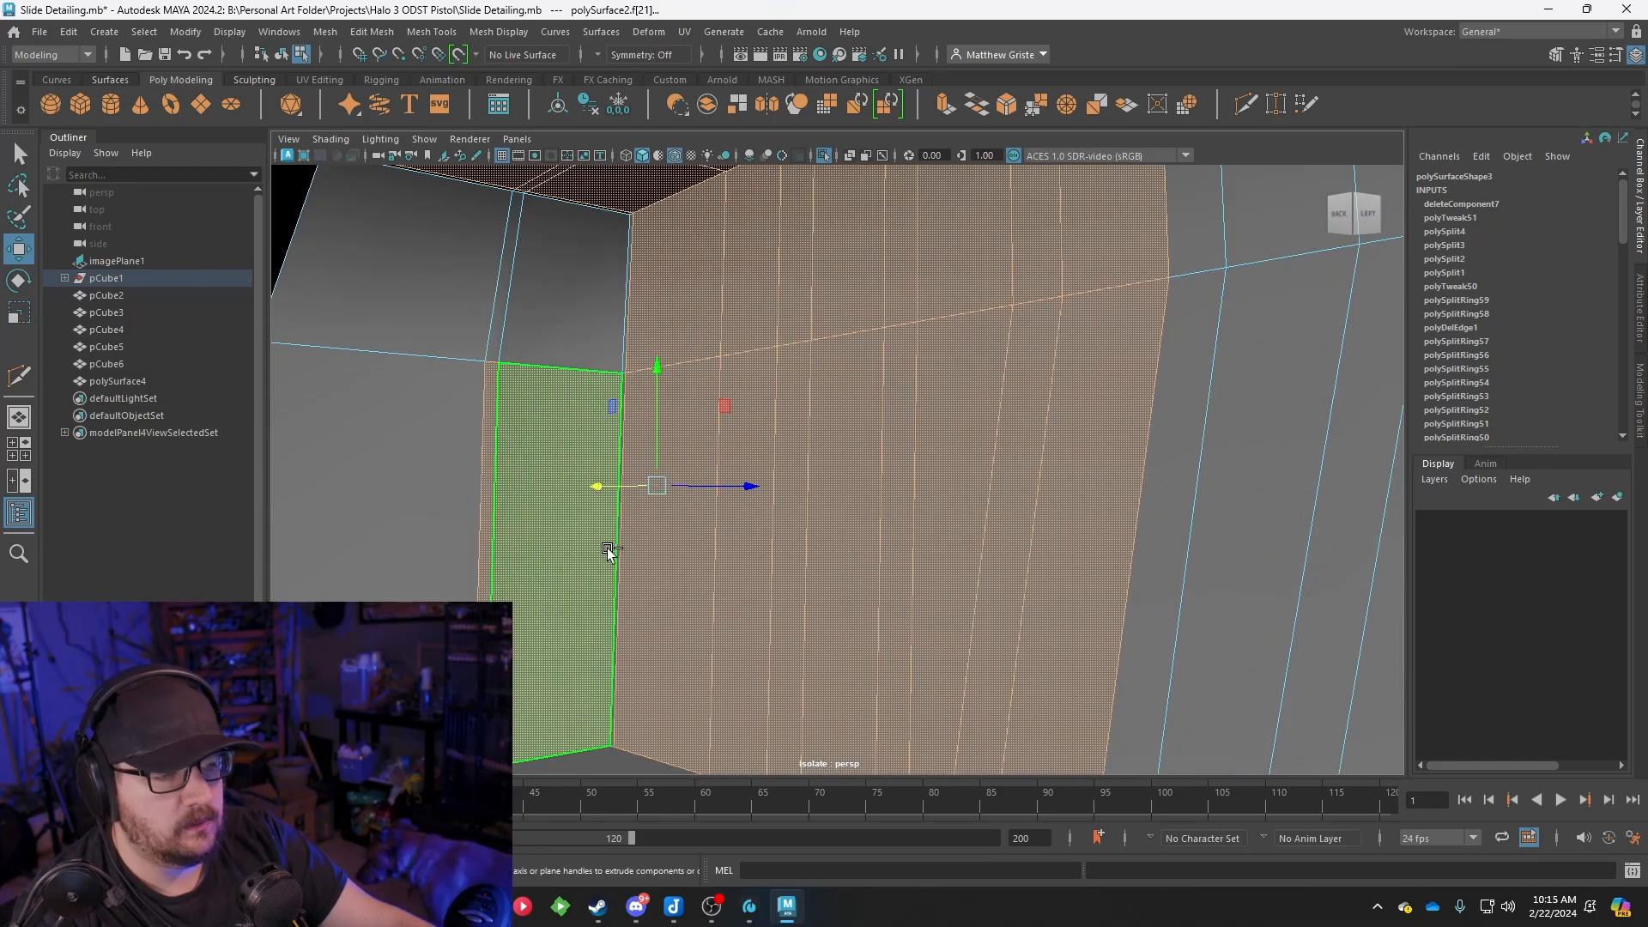
pyautogui.scroll(5, 620, 462)
pyautogui.keyDown('alt'); pyautogui.moveTo(618, 460); pyautogui.dragTo(913, 429, button='middle'); pyautogui.keyUp('alt')
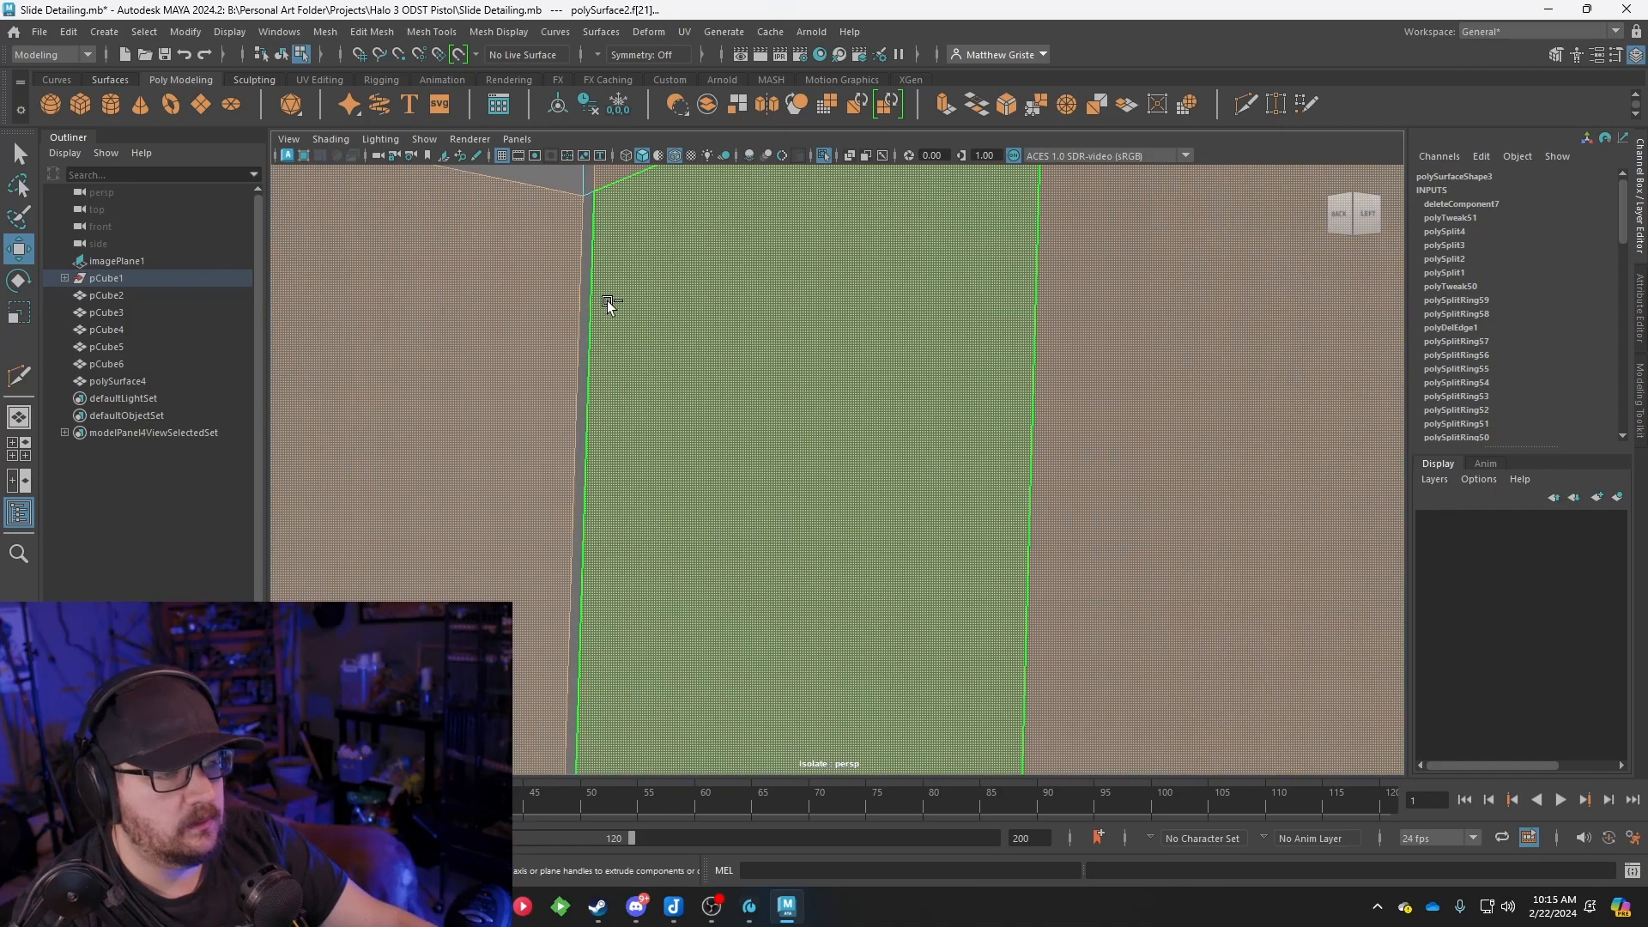
pyautogui.scroll(-10, 655, 357)
pyautogui.keyDown('shift'); pyautogui.click(659, 370); pyautogui.keyUp('shift')
pyautogui.keyDown('shift'); pyautogui.click(732, 365); pyautogui.keyUp('shift')
pyautogui.keyDown('shift'); pyautogui.click(677, 434); pyautogui.keyUp('shift')
pyautogui.scroll(-5, 677, 435)
pyautogui.keyDown('alt'); pyautogui.moveTo(858, 452); pyautogui.dragTo(1025, 448); pyautogui.keyUp('alt')
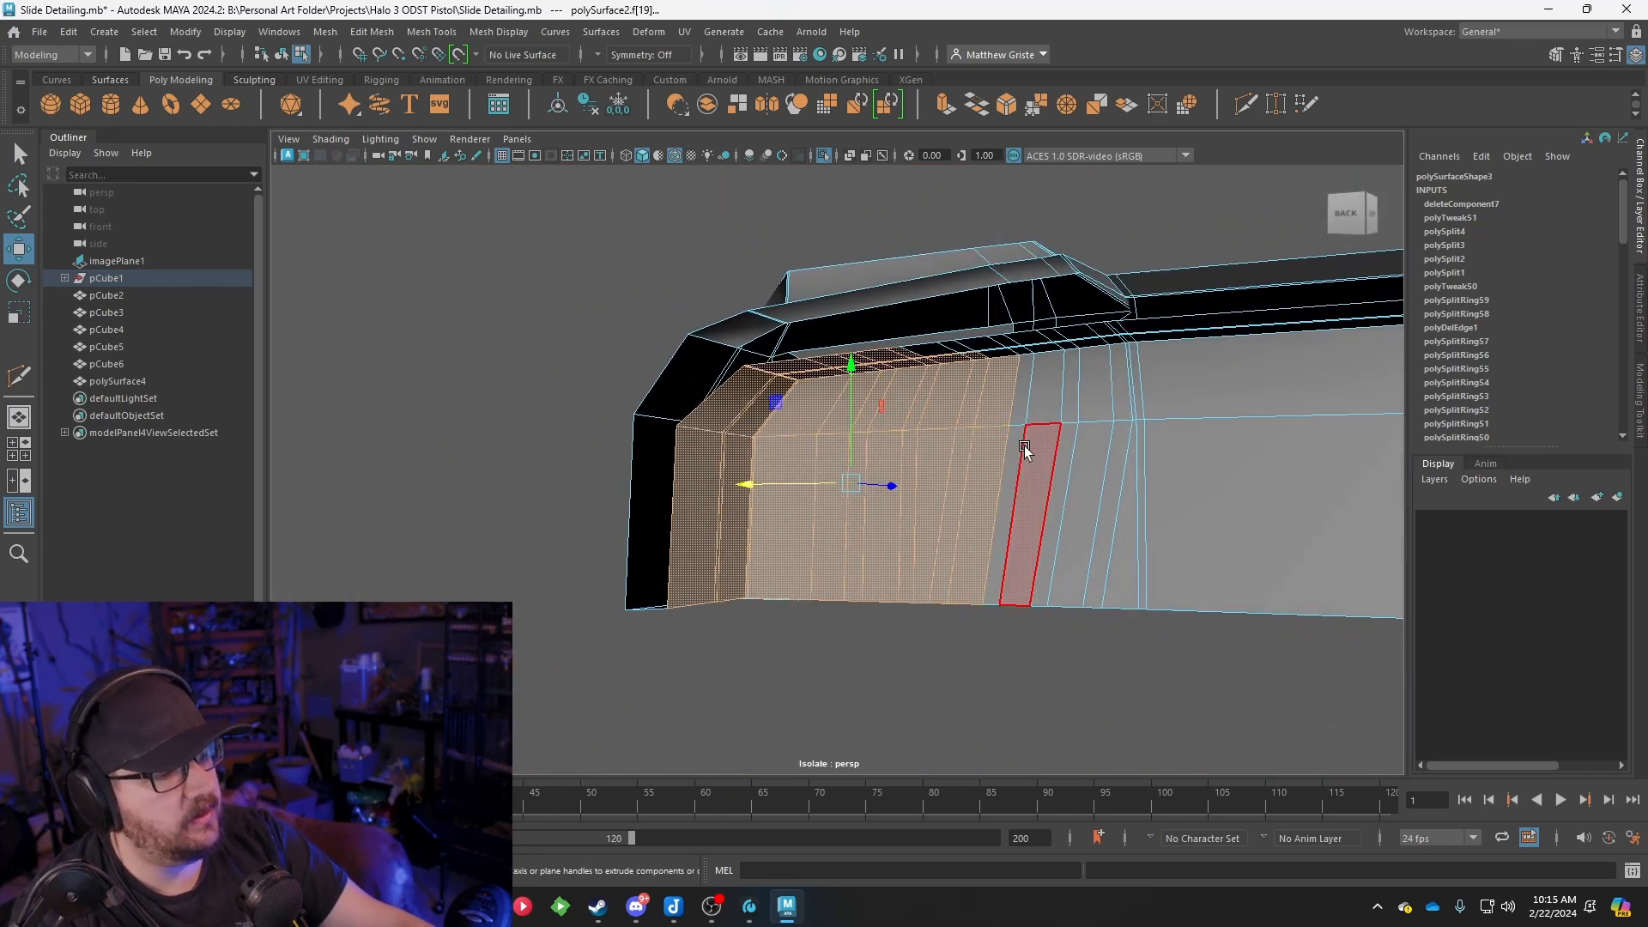
pyautogui.scroll(4, 978, 511)
pyautogui.keyDown('alt'); pyautogui.moveTo(977, 513); pyautogui.dragTo(1044, 386); pyautogui.keyUp('alt')
pyautogui.keyDown('alt'); pyautogui.moveTo(1044, 386); pyautogui.dragTo(920, 389, button='middle'); pyautogui.keyUp('alt')
pyautogui.scroll(4, 920, 390)
pyautogui.keyDown('shift'); pyautogui.click(1067, 271); pyautogui.keyUp('shift')
pyautogui.keyDown('shift'); pyautogui.click(1054, 225); pyautogui.keyUp('shift')
pyautogui.scroll(-4, 1093, 197)
pyautogui.keyDown('alt'); pyautogui.moveTo(1146, 245); pyautogui.dragTo(1151, 247); pyautogui.keyUp('alt')
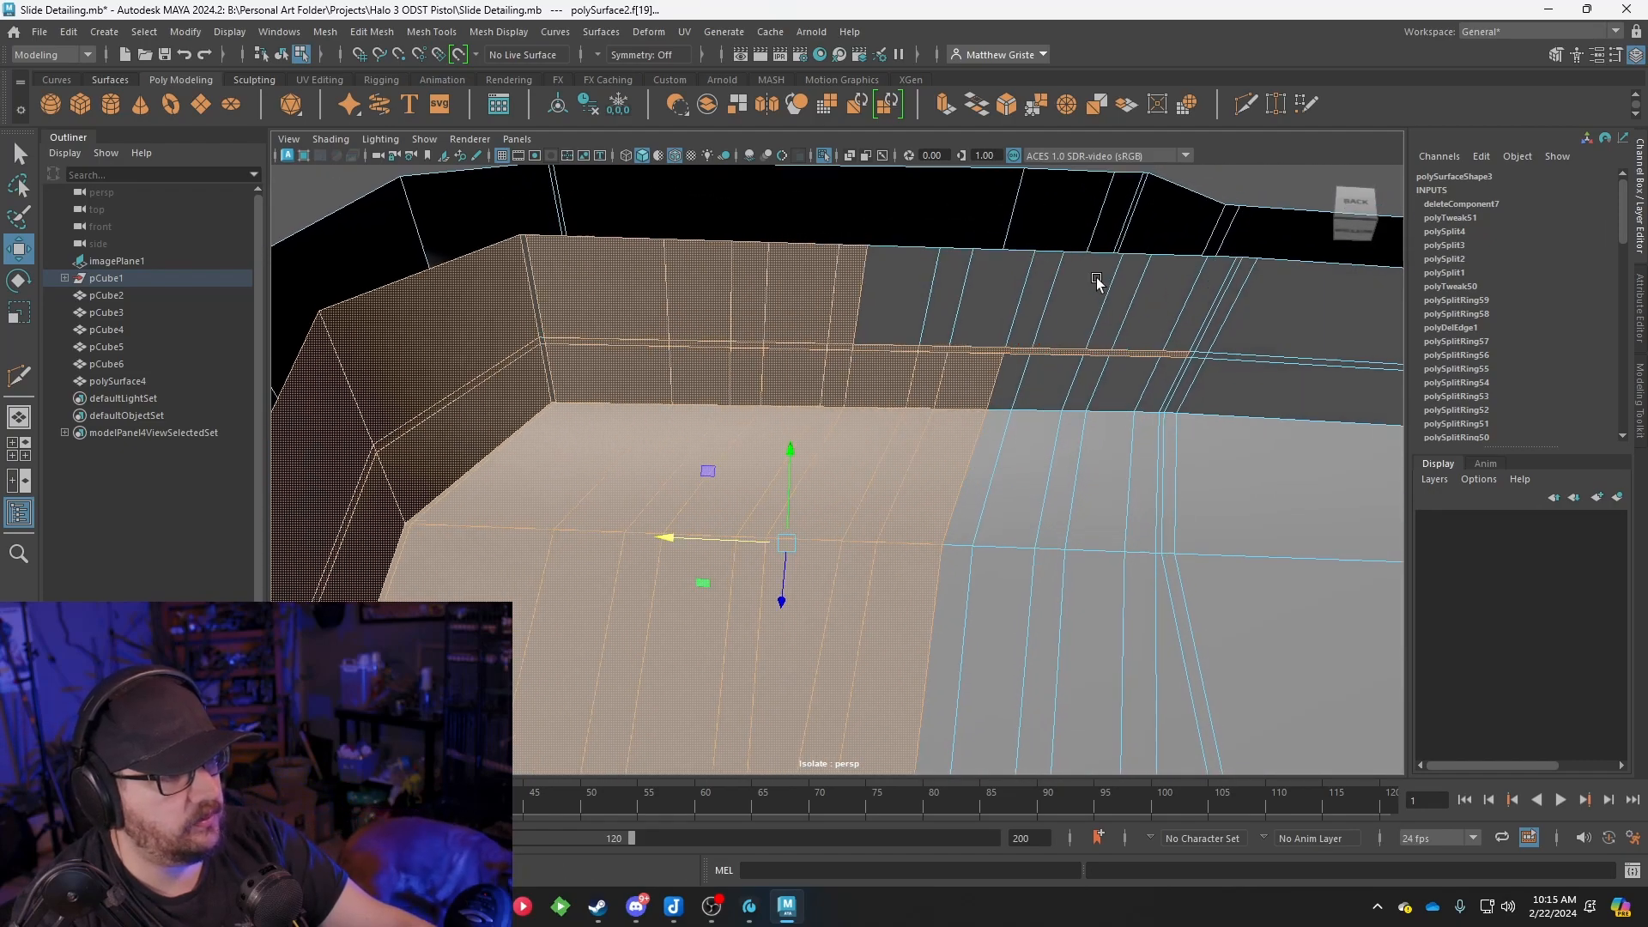
pyautogui.keyDown('alt'); pyautogui.moveTo(1103, 274); pyautogui.dragTo(970, 320, button='middle'); pyautogui.keyUp('alt')
pyautogui.scroll(4, 944, 315)
pyautogui.keyDown('shift'); pyautogui.click(922, 311); pyautogui.keyUp('shift')
pyautogui.keyDown('shift'); pyautogui.click(817, 306); pyautogui.keyUp('shift')
pyautogui.keyDown('shift'); pyautogui.click(734, 307); pyautogui.keyUp('shift')
pyautogui.scroll(-6, 829, 339)
pyautogui.moveTo(831, 343)
pyautogui.keyDown('alt'); pyautogui.mouseDown()
pyautogui.moveTo(857, 284)
pyautogui.moveTo(860, 330)
pyautogui.mouseUp(); pyautogui.keyUp('alt')
pyautogui.scroll(5, 970, 345)
pyautogui.keyDown('shift'); pyautogui.click(1113, 335); pyautogui.keyUp('shift')
pyautogui.keyDown('shift'); pyautogui.click(1027, 333); pyautogui.keyUp('shift')
pyautogui.keyDown('shift'); pyautogui.click(1068, 332); pyautogui.keyUp('shift')
pyautogui.keyDown('shift'); pyautogui.click(972, 338); pyautogui.keyUp('shift')
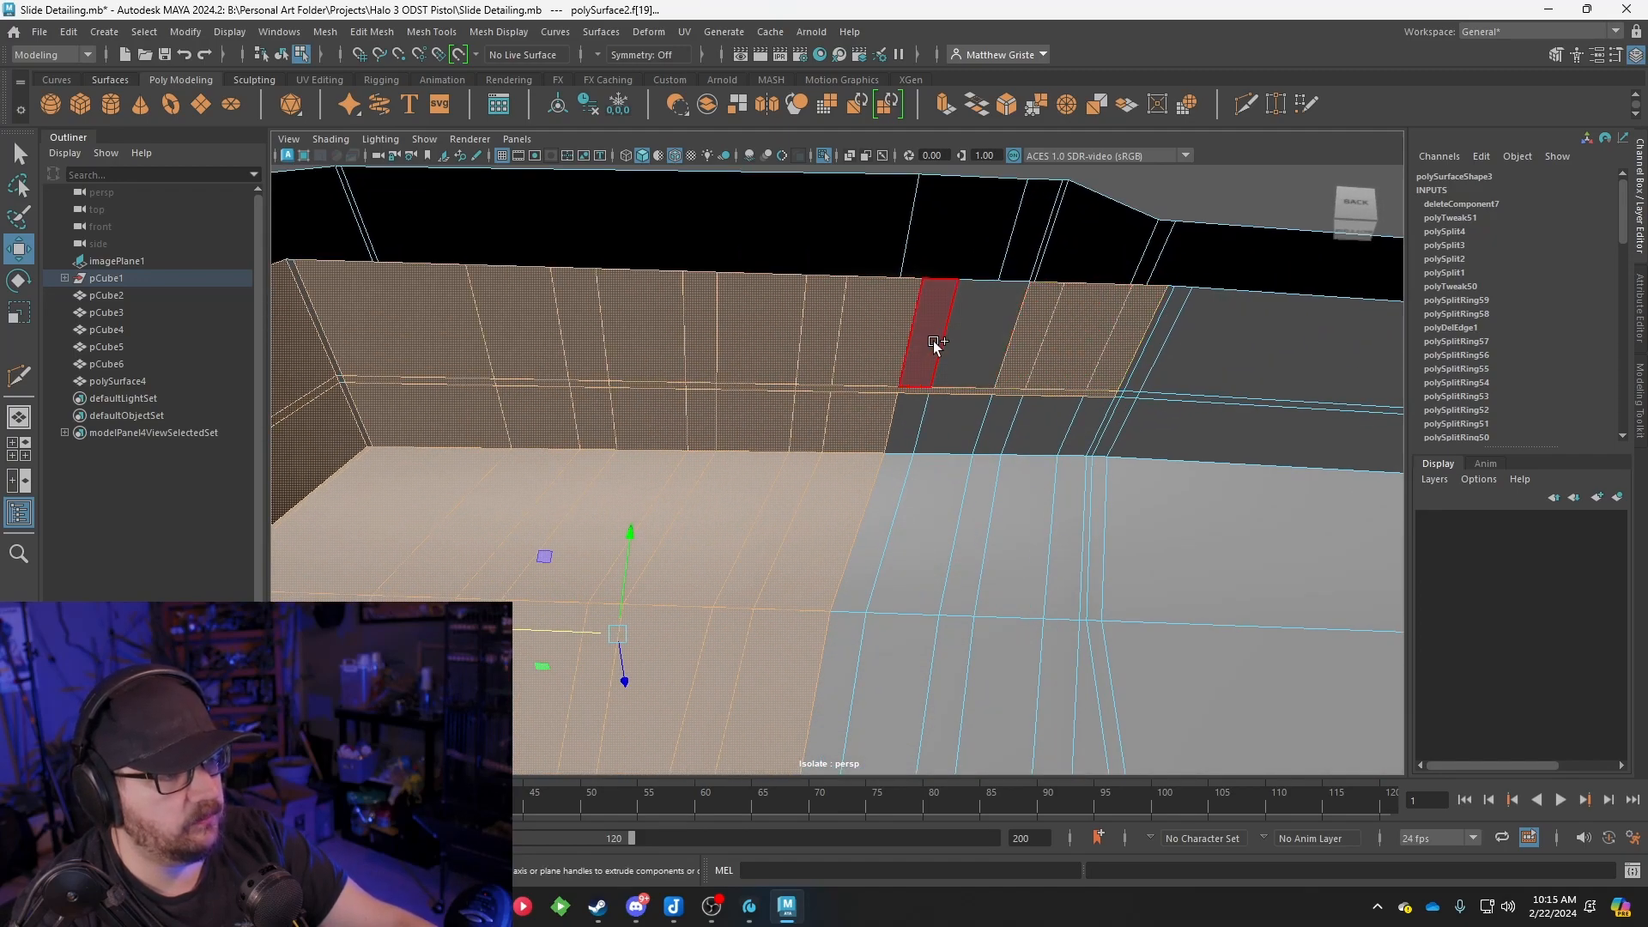
pyautogui.keyDown('shift'); pyautogui.click(937, 340); pyautogui.keyUp('shift')
pyautogui.keyDown('shift'); pyautogui.click(967, 357); pyautogui.keyUp('shift')
pyautogui.keyDown('shift'); pyautogui.click(884, 474); pyautogui.keyUp('shift')
pyautogui.keyDown('shift'); pyautogui.click(897, 429); pyautogui.keyUp('shift')
pyautogui.keyDown('shift'); pyautogui.click(953, 481); pyautogui.keyUp('shift')
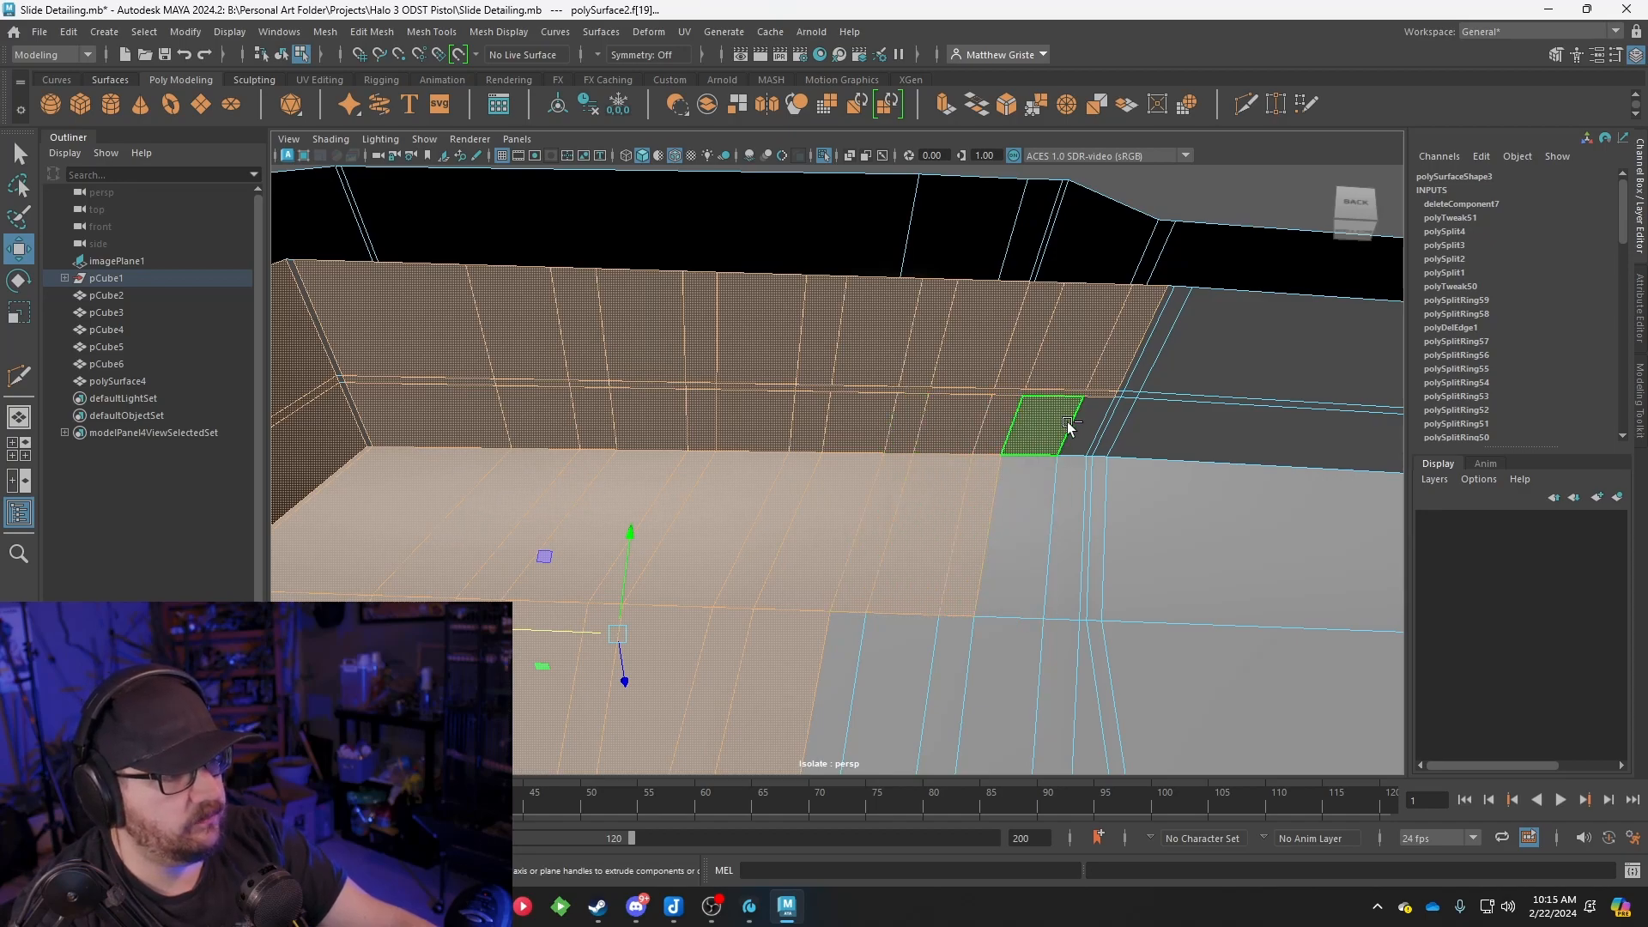
pyautogui.keyDown('shift'); pyautogui.click(1067, 424); pyautogui.keyUp('shift')
pyautogui.keyDown('shift'); pyautogui.click(1081, 426); pyautogui.keyUp('shift')
pyautogui.keyDown('shift'); pyautogui.click(1055, 430); pyautogui.keyUp('shift')
pyautogui.keyDown('shift'); pyautogui.click(1048, 479); pyautogui.keyUp('shift')
pyautogui.keyDown('shift'); pyautogui.click(1057, 549); pyautogui.keyUp('shift')
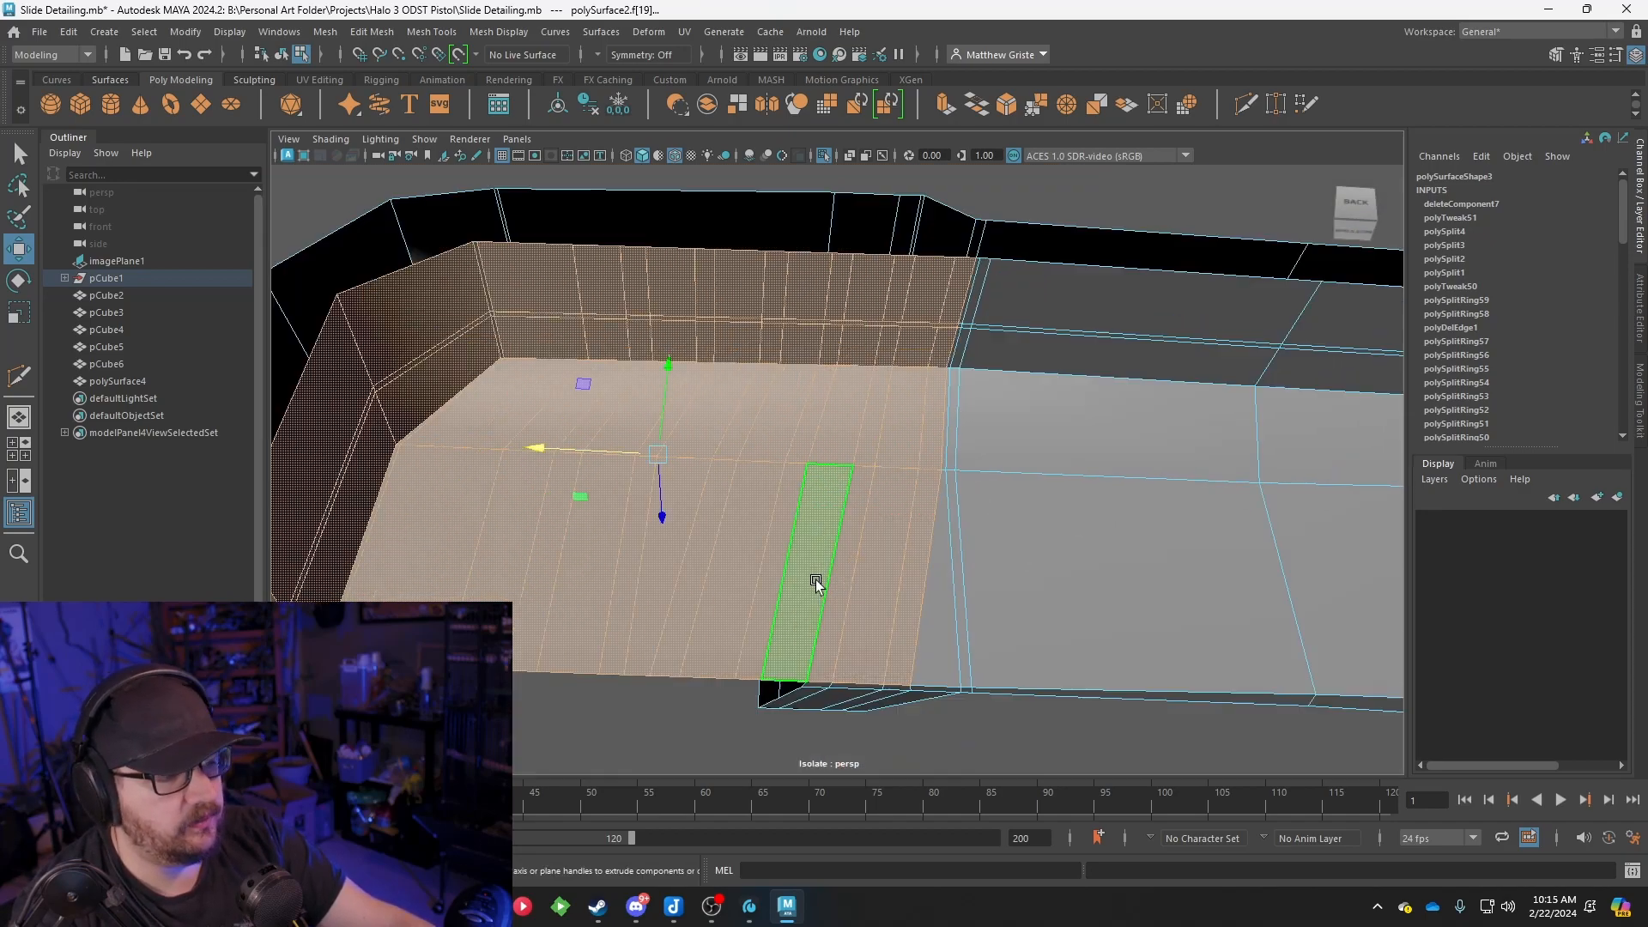
pyautogui.keyDown('alt'); pyautogui.moveTo(843, 586); pyautogui.dragTo(739, 505); pyautogui.keyUp('alt')
pyautogui.scroll(-3, 777, 590)
pyautogui.press('Delete')
# Delete the thin sliver of leftover faces hanging inside the opening
pyautogui.scroll(-3, 861, 475)
pyautogui.scroll(5, 739, 505)
pyautogui.keyDown('alt'); pyautogui.moveTo(493, 216); pyautogui.dragTo(545, 250); pyautogui.keyUp('alt')
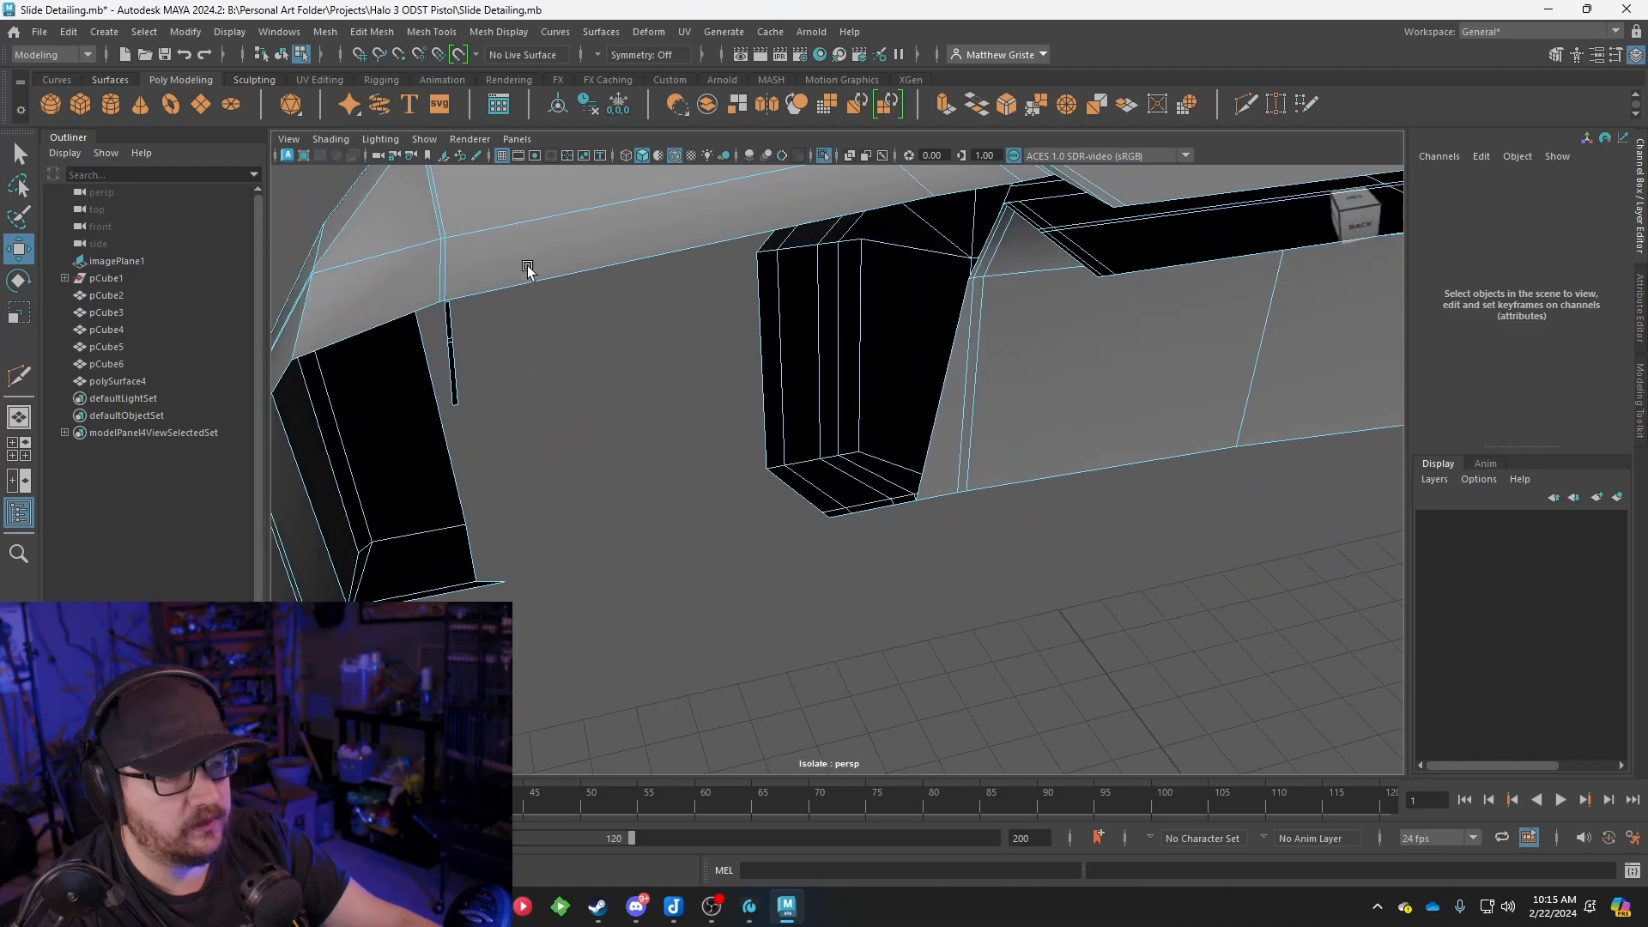
pyautogui.click(455, 352)
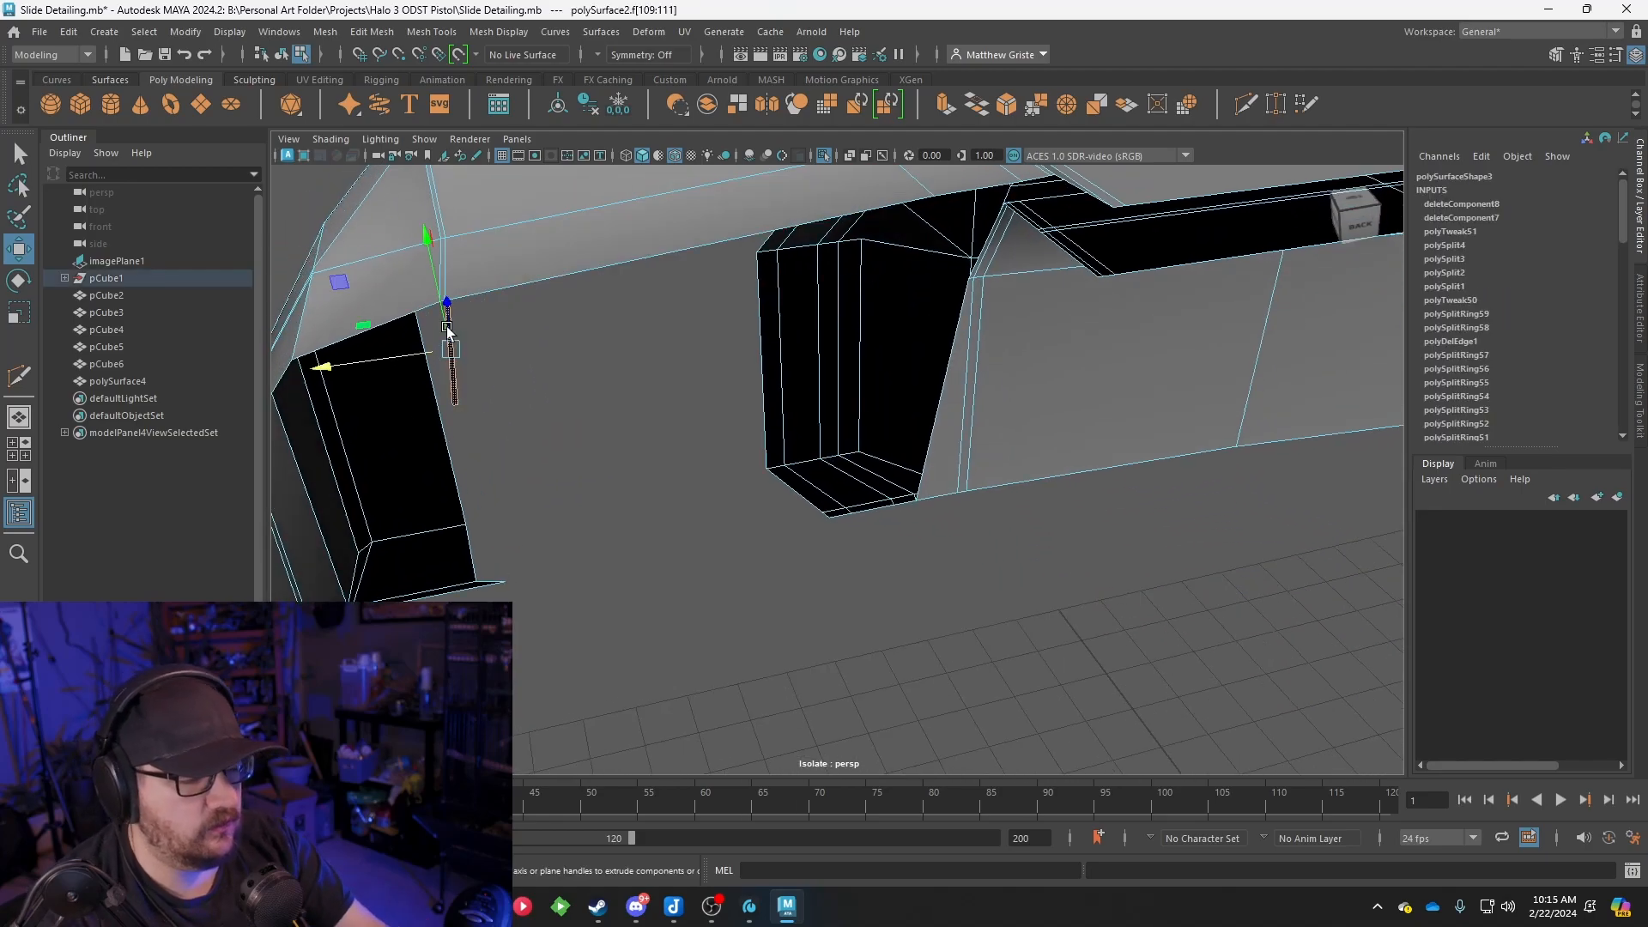
pyautogui.press('Delete')
pyautogui.scroll(-5, 541, 421)
pyautogui.keyDown('alt'); pyautogui.moveTo(540, 423); pyautogui.dragTo(878, 408); pyautogui.keyUp('alt')
pyautogui.scroll(4, 879, 407)
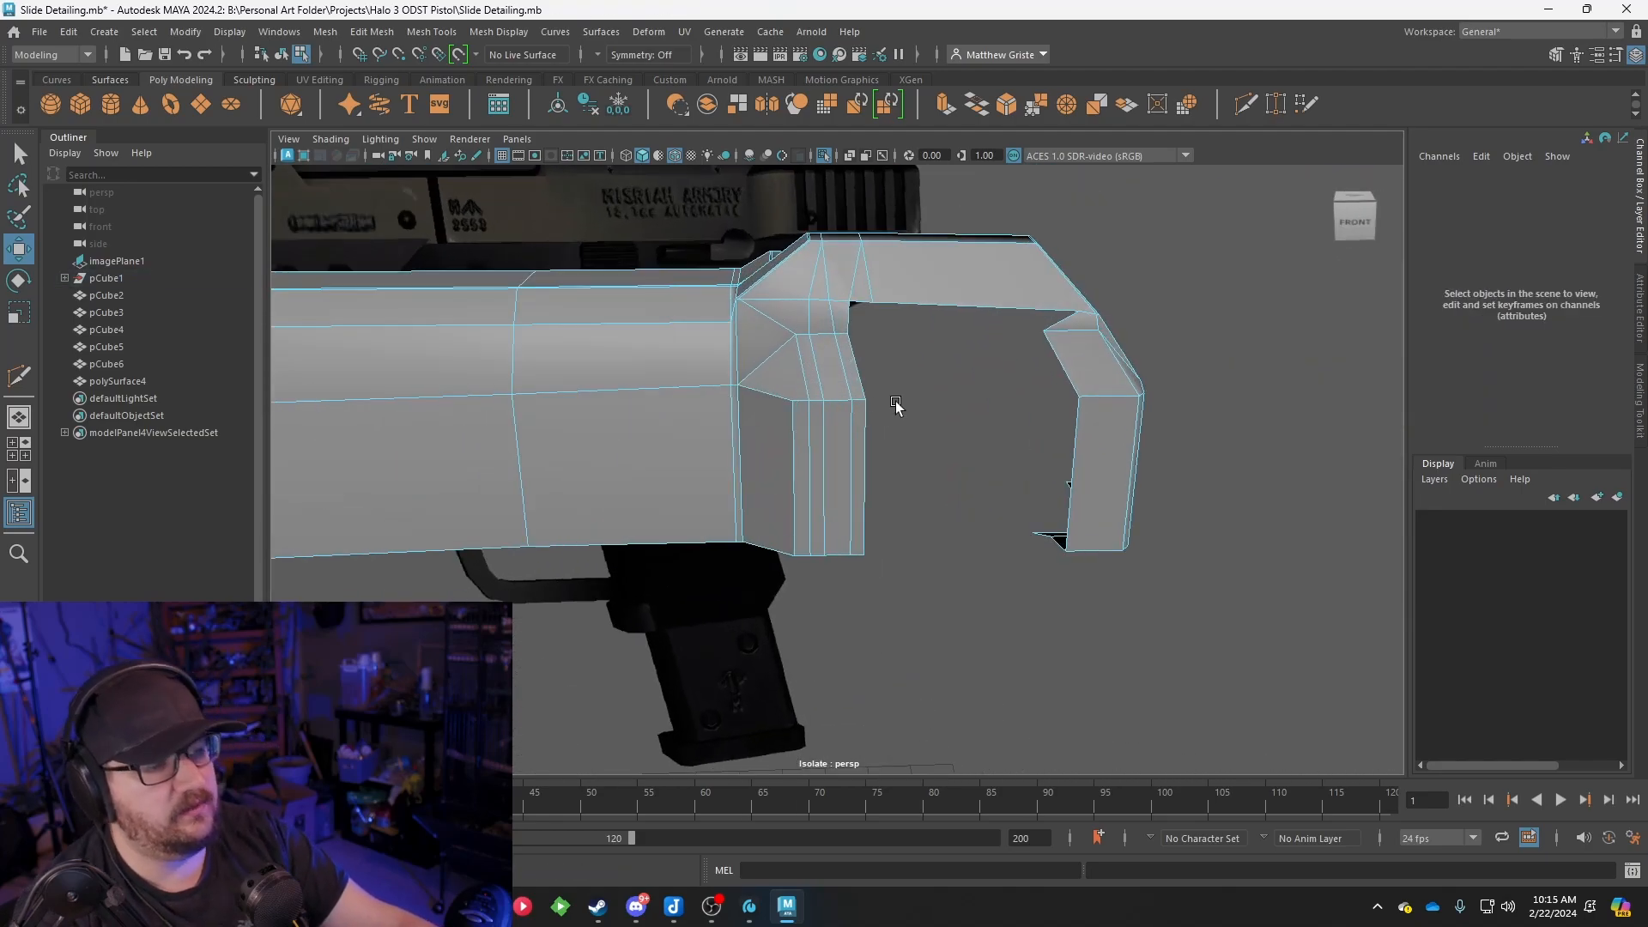
# Flatten the edges on the opening's front border by scaling them lengthwise, and shift them slightly along the slide
pyautogui.scroll(4, 895, 403)
pyautogui.rightClick(795, 324)
pyautogui.moveTo(814, 340); pyautogui.dragTo(785, 249, button='right')
pyautogui.click(793, 401)
pyautogui.press('r')
pyautogui.moveTo(916, 495); pyautogui.dragTo(822, 498)
pyautogui.press('w')
pyautogui.moveTo(924, 495); pyautogui.dragTo(937, 499)
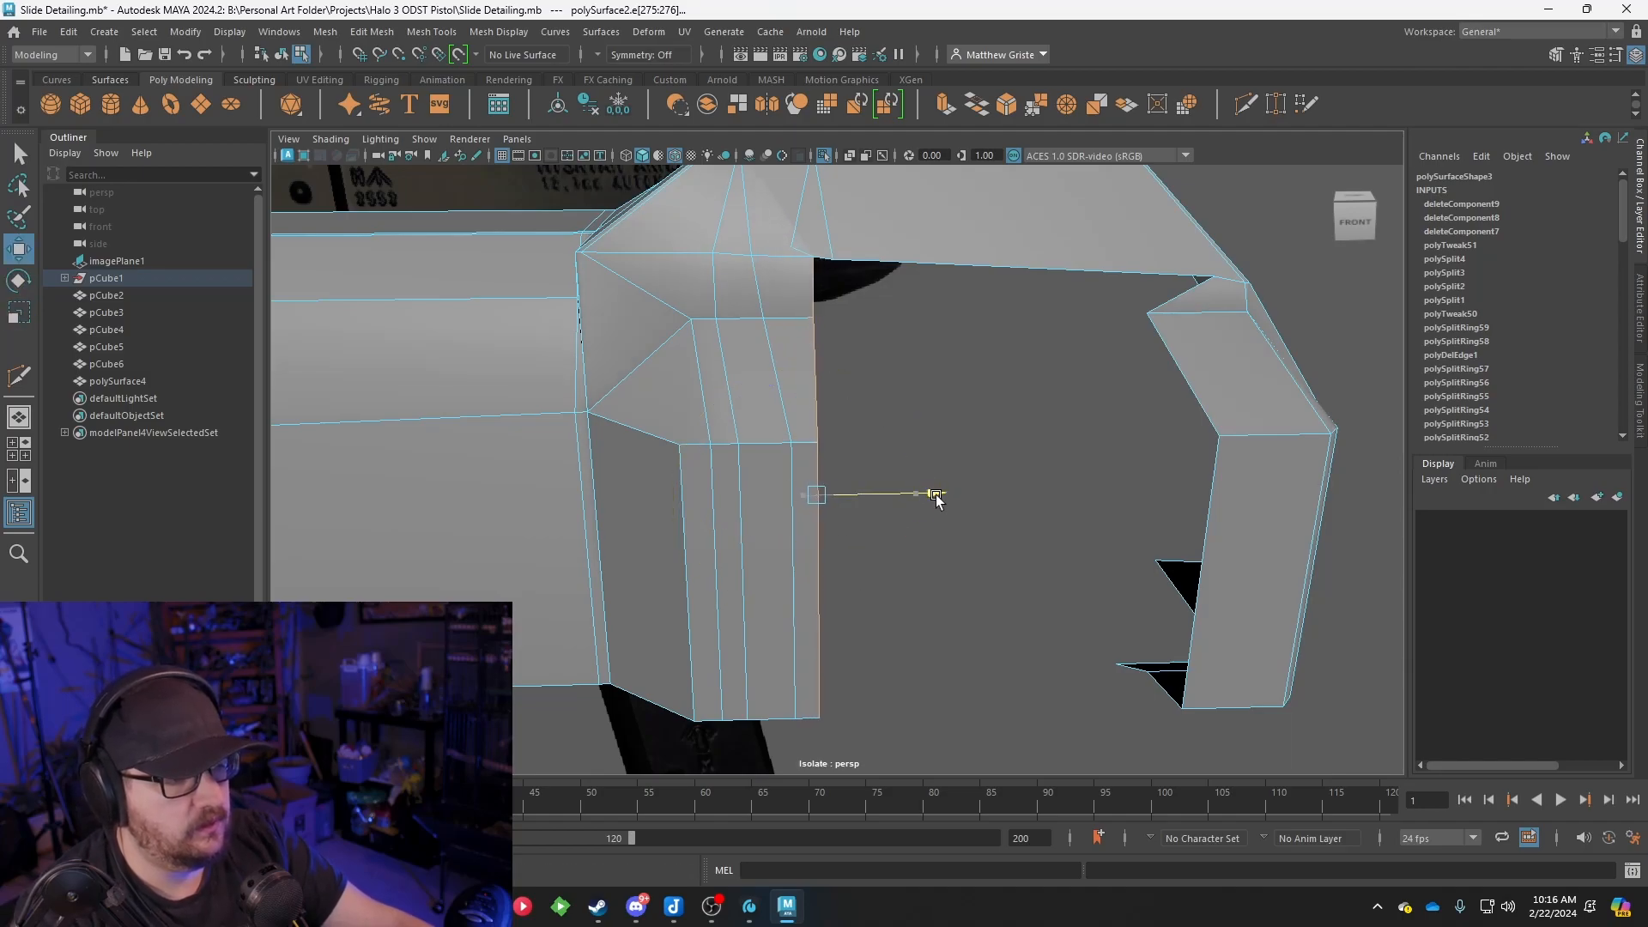
# Move the short edge between the loops on the side bevel's upper edge slightly toward the rear
pyautogui.moveTo(735, 316); pyautogui.dragTo(736, 274, button='right')
pyautogui.click(739, 318)
pyautogui.moveTo(854, 318); pyautogui.dragTo(647, 464)
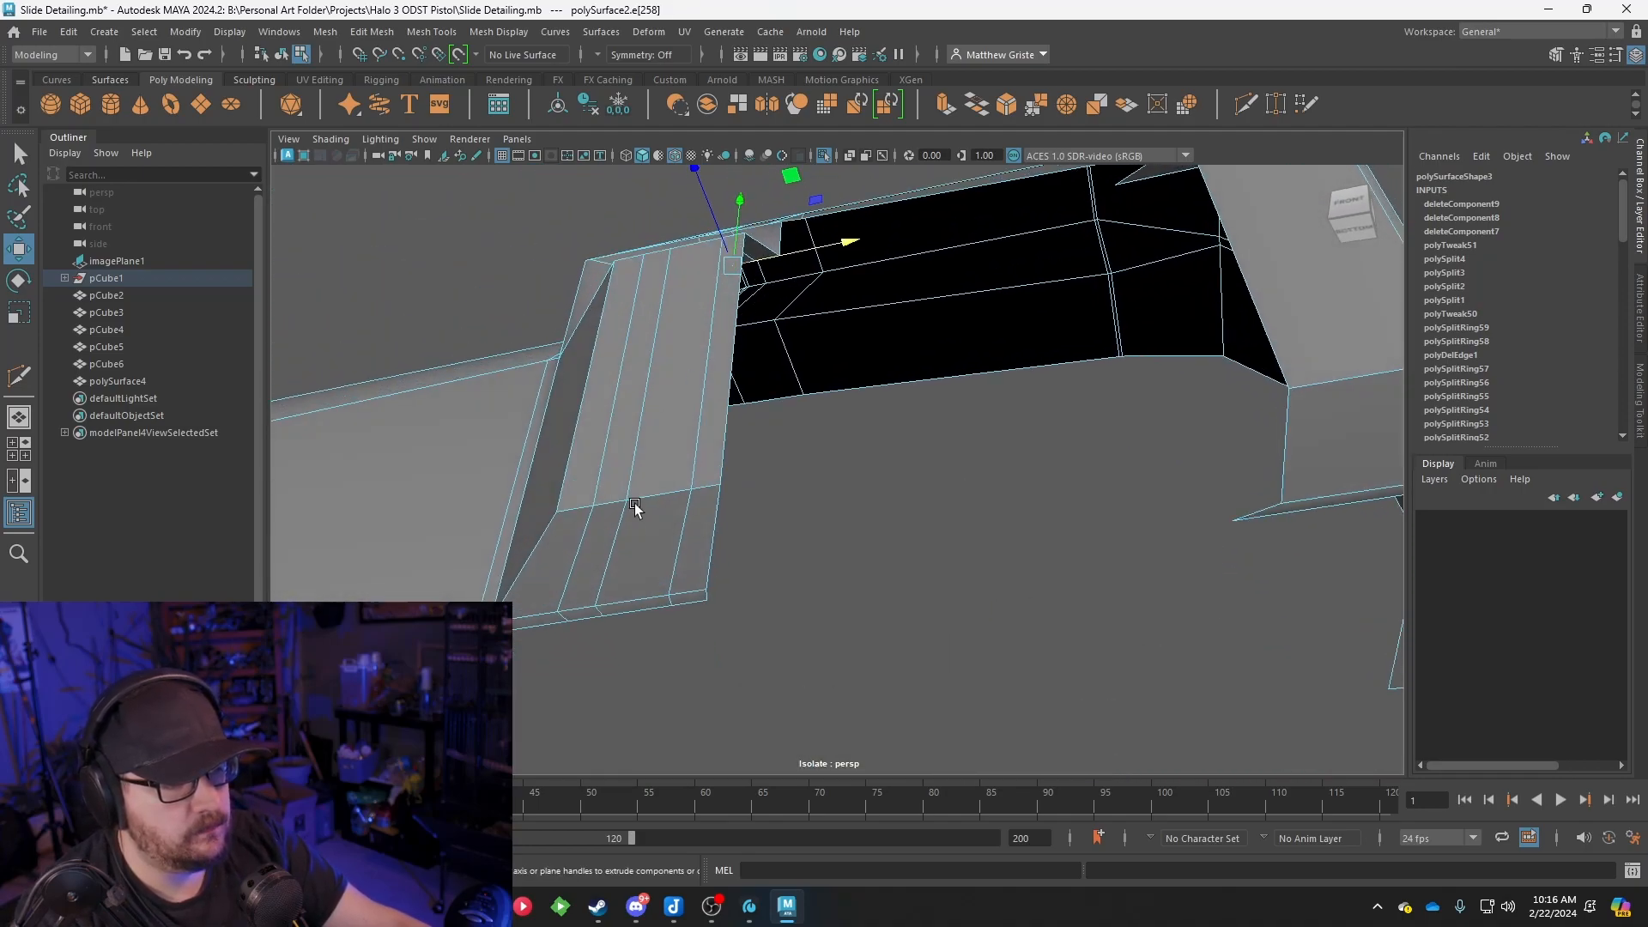
# Move the wide bottom-strip face and its narrow neighbour toward the rear to straighten the loops on the lower bevel
pyautogui.moveTo(647, 601); pyautogui.dragTo(644, 481, button='right')
pyautogui.click(642, 610)
pyautogui.keyDown('alt'); pyautogui.moveTo(644, 611); pyautogui.dragTo(807, 558); pyautogui.keyUp('alt')
pyautogui.moveTo(802, 477); pyautogui.dragTo(839, 486)
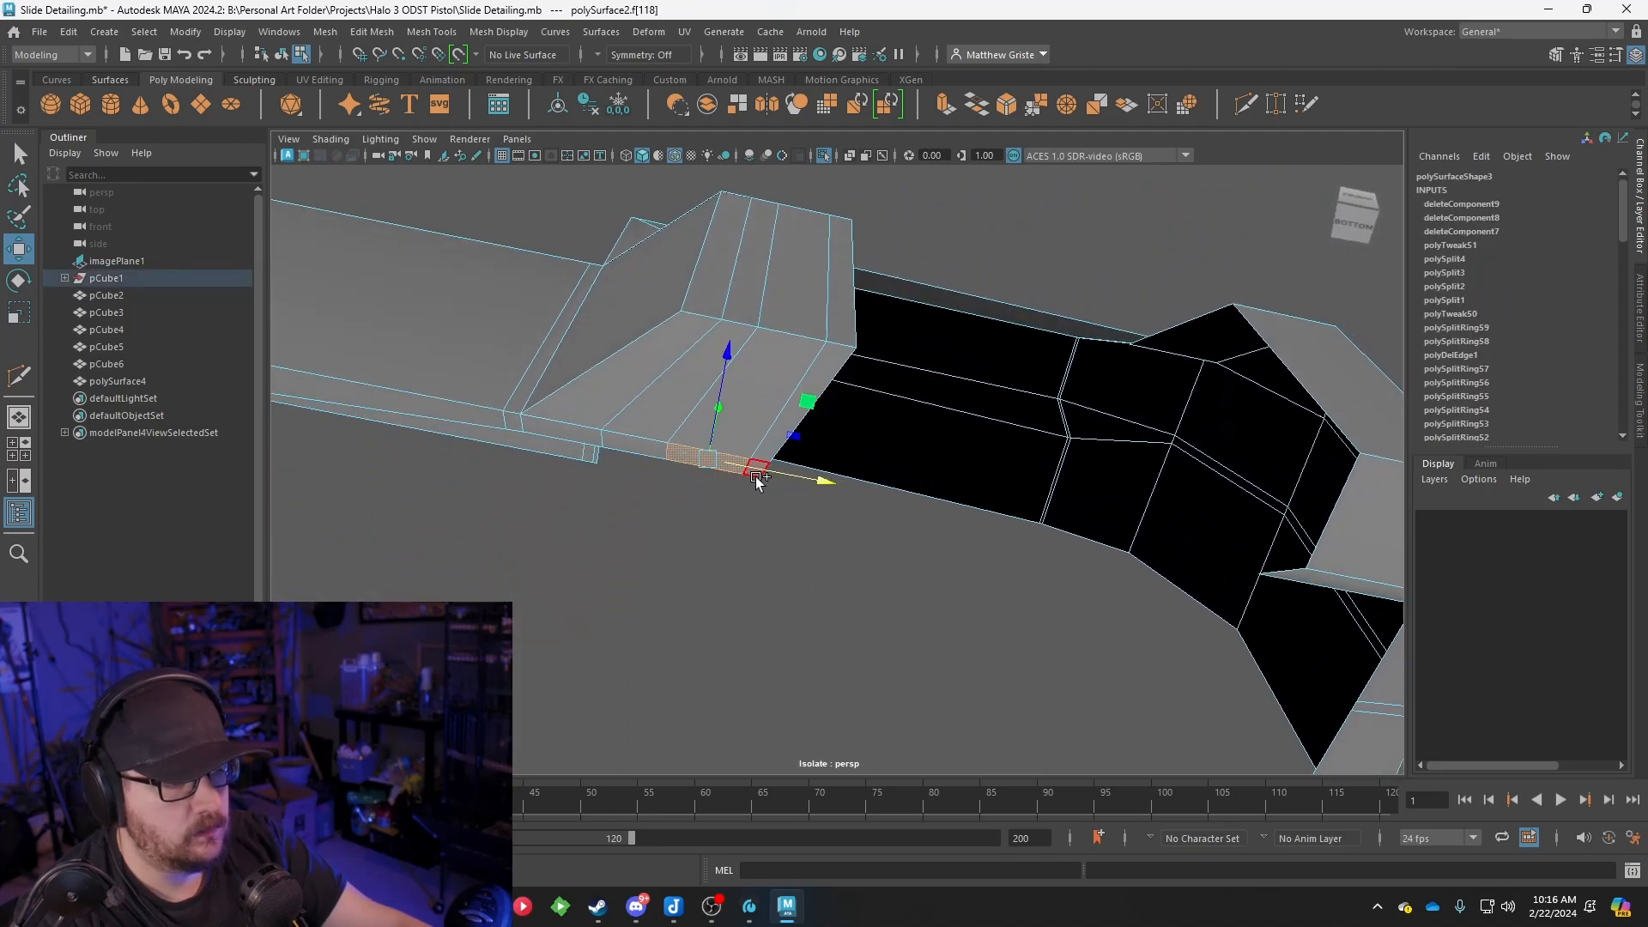
pyautogui.moveTo(755, 476); pyautogui.dragTo(866, 489)
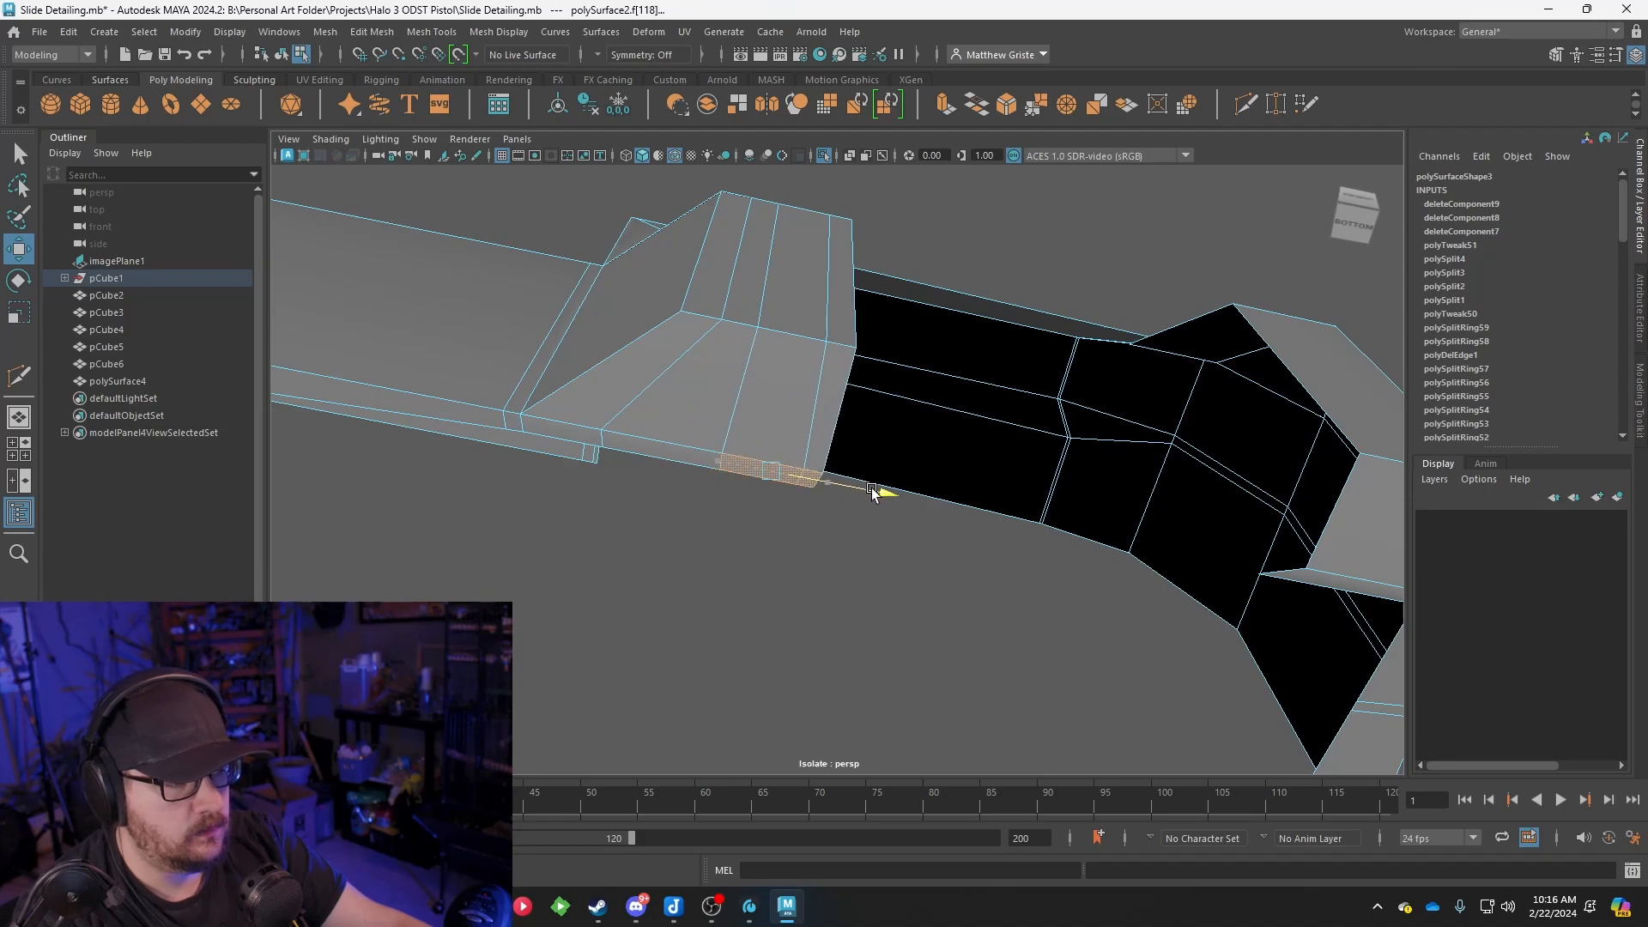
# Align all the edges along the opening's front border into one straight line and adjust their position lengthwise
pyautogui.moveTo(812, 396); pyautogui.dragTo(814, 354, button='right')
pyautogui.click(824, 482)
pyautogui.keyDown('alt'); pyautogui.moveTo(876, 459); pyautogui.dragTo(875, 497); pyautogui.keyUp('alt')
pyautogui.keyDown('shift'); pyautogui.click(820, 272); pyautogui.keyUp('shift')
pyautogui.keyDown('alt'); pyautogui.moveTo(853, 323); pyautogui.dragTo(818, 412); pyautogui.keyUp('alt')
pyautogui.press('e')
pyautogui.press('w')
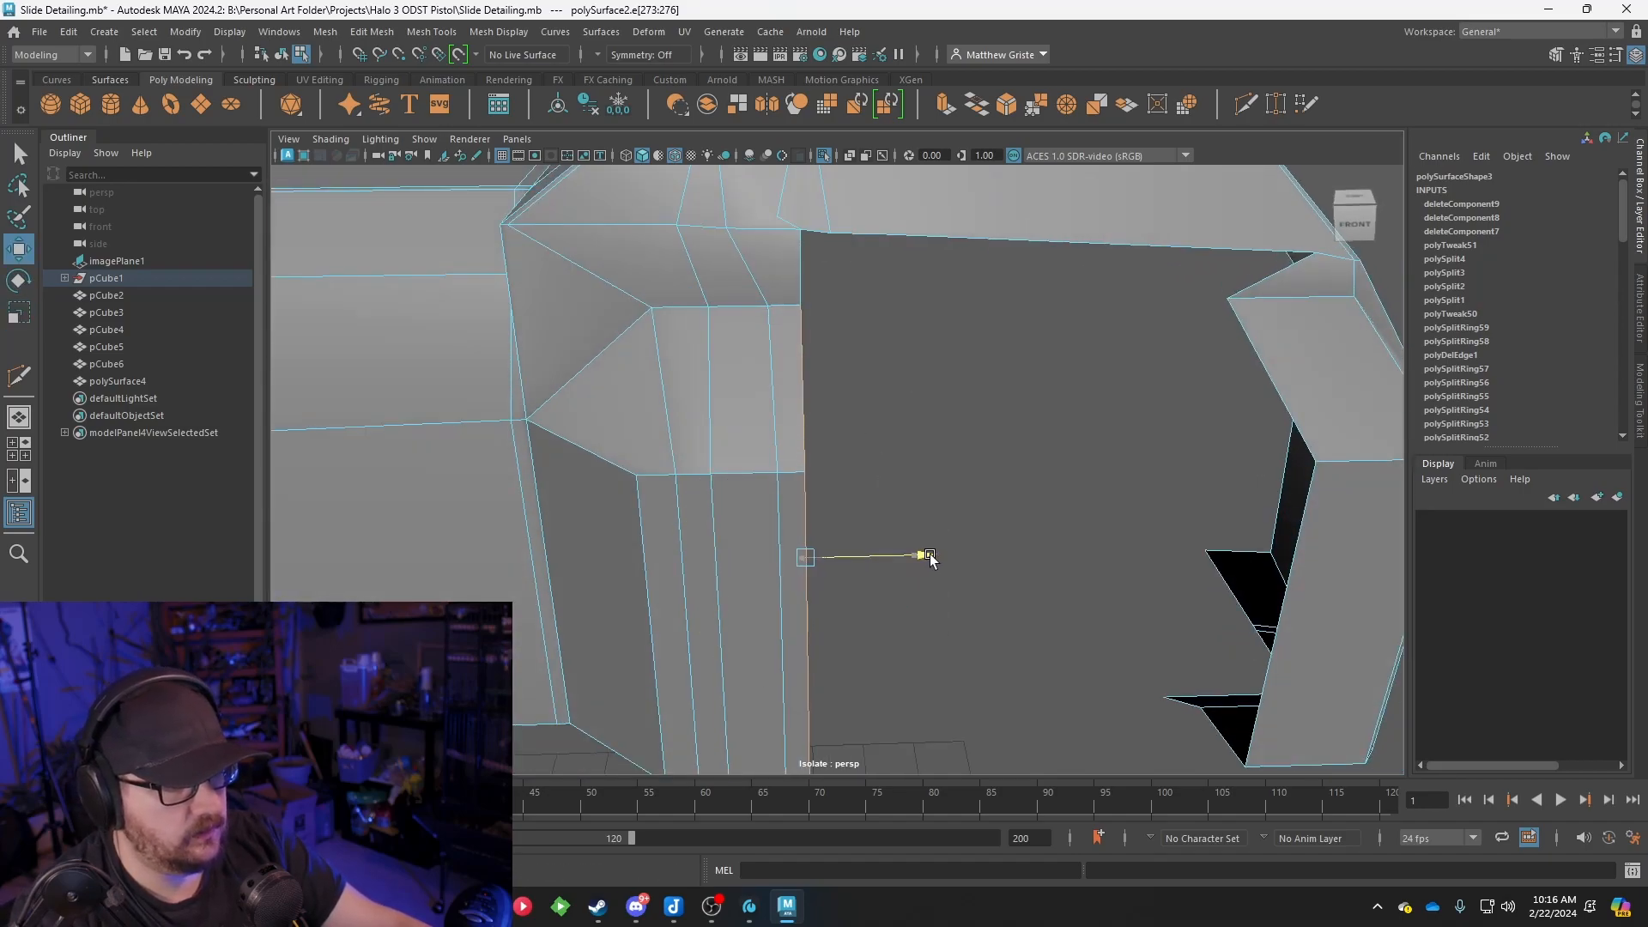
# Move the front corner vertex at the top of the side bevel slightly toward the rear
pyautogui.moveTo(655, 363); pyautogui.dragTo(573, 378, button='right')
pyautogui.click(651, 307)
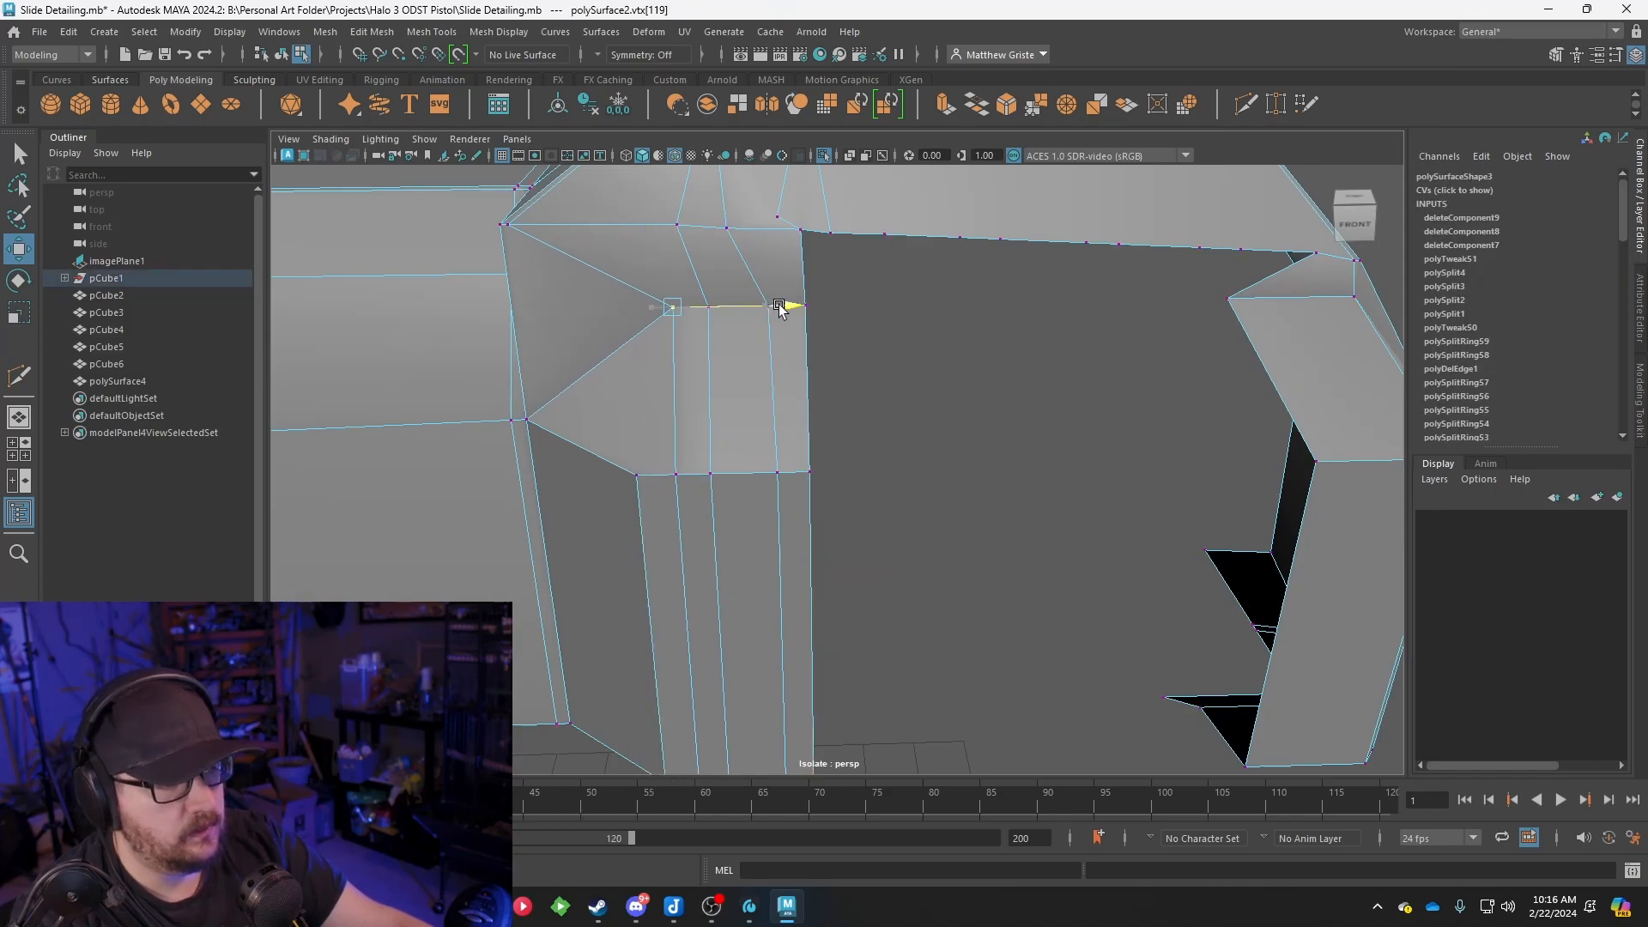
pyautogui.scroll(-5, 790, 260)
pyautogui.keyDown('alt'); pyautogui.moveTo(805, 260); pyautogui.dragTo(795, 336); pyautogui.keyUp('alt')
# Extrude the narrow face strip running down the bevels and side wall near the opening inward, with Local Translate Z -0.093
pyautogui.moveTo(759, 472); pyautogui.dragTo(760, 449, button='right')
pyautogui.click(760, 472)
pyautogui.keyDown('shift'); pyautogui.click(768, 336); pyautogui.keyUp('shift')
pyautogui.keyDown('alt'); pyautogui.moveTo(770, 318); pyautogui.dragTo(782, 396); pyautogui.keyUp('alt')
pyautogui.keyDown('shift'); pyautogui.click(755, 296); pyautogui.keyUp('shift')
pyautogui.keyDown('alt'); pyautogui.moveTo(873, 314); pyautogui.dragTo(809, 441); pyautogui.keyUp('alt')
pyautogui.click(944, 104)
pyautogui.keyDown('alt'); pyautogui.moveTo(813, 672); pyautogui.dragTo(827, 517, button='middle'); pyautogui.keyUp('alt')
pyautogui.moveTo(825, 628); pyautogui.dragTo(912, 342)
pyautogui.scroll(5, 913, 343)
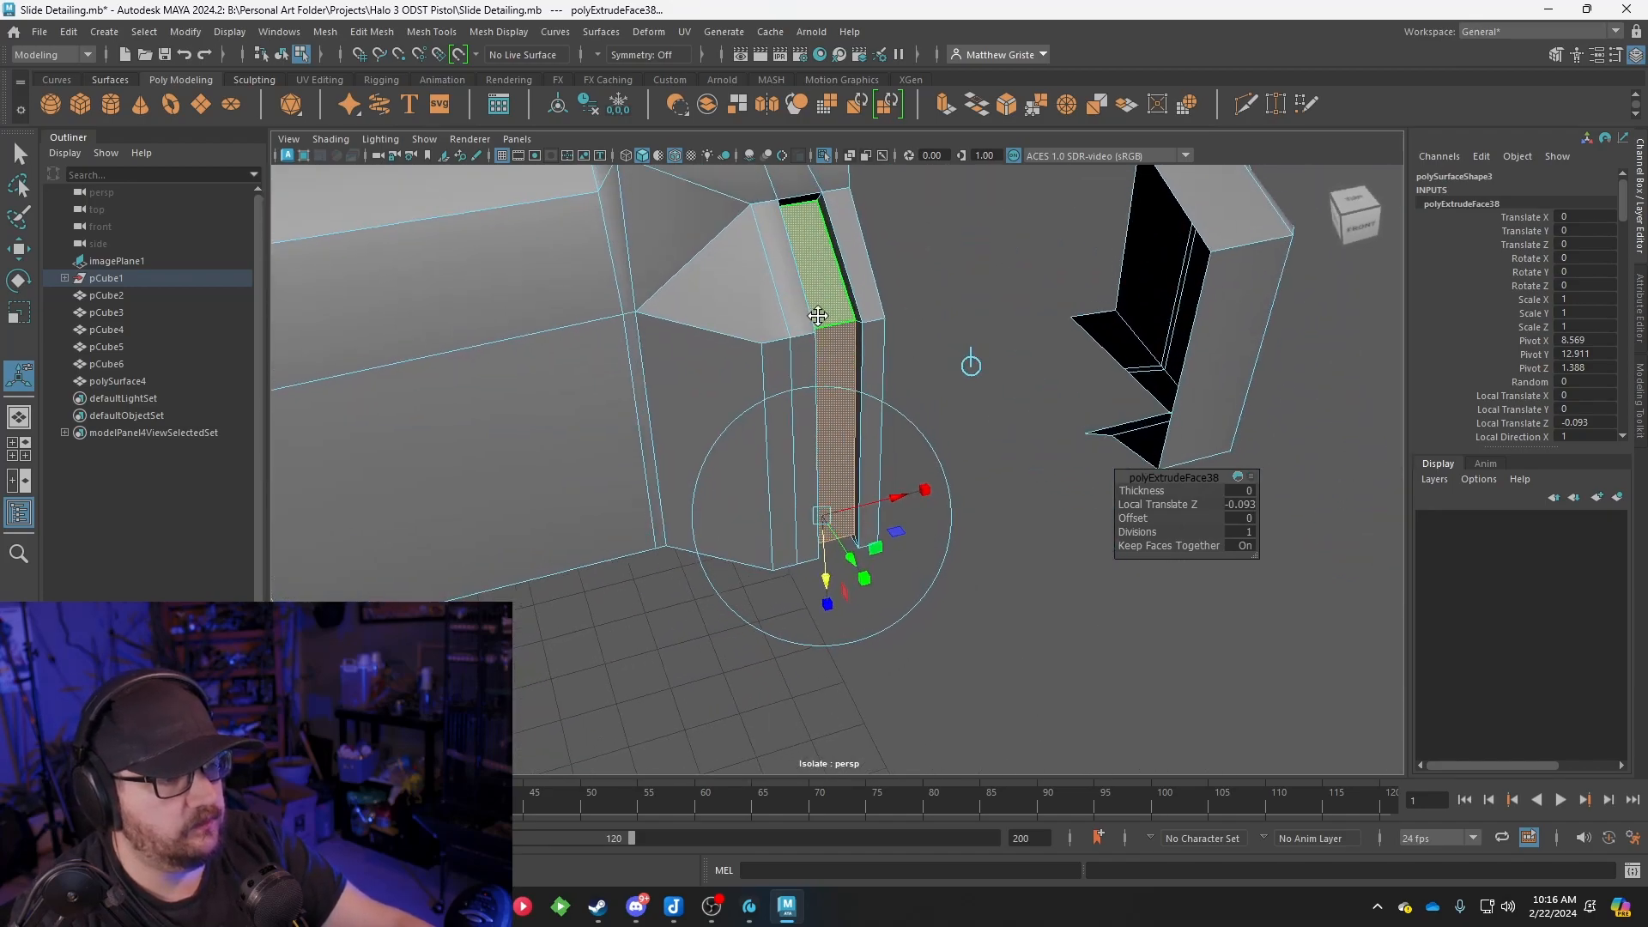
# Examine the recessed groove strip on the bevels and side wall from several angles
pyautogui.keyDown('alt'); pyautogui.moveTo(816, 301); pyautogui.dragTo(833, 399, button='middle'); pyautogui.keyUp('alt')
pyautogui.keyDown('alt'); pyautogui.moveTo(987, 249); pyautogui.dragTo(890, 260); pyautogui.keyUp('alt')
pyautogui.moveTo(782, 322); pyautogui.dragTo(850, 279, button='right')
pyautogui.press('q')
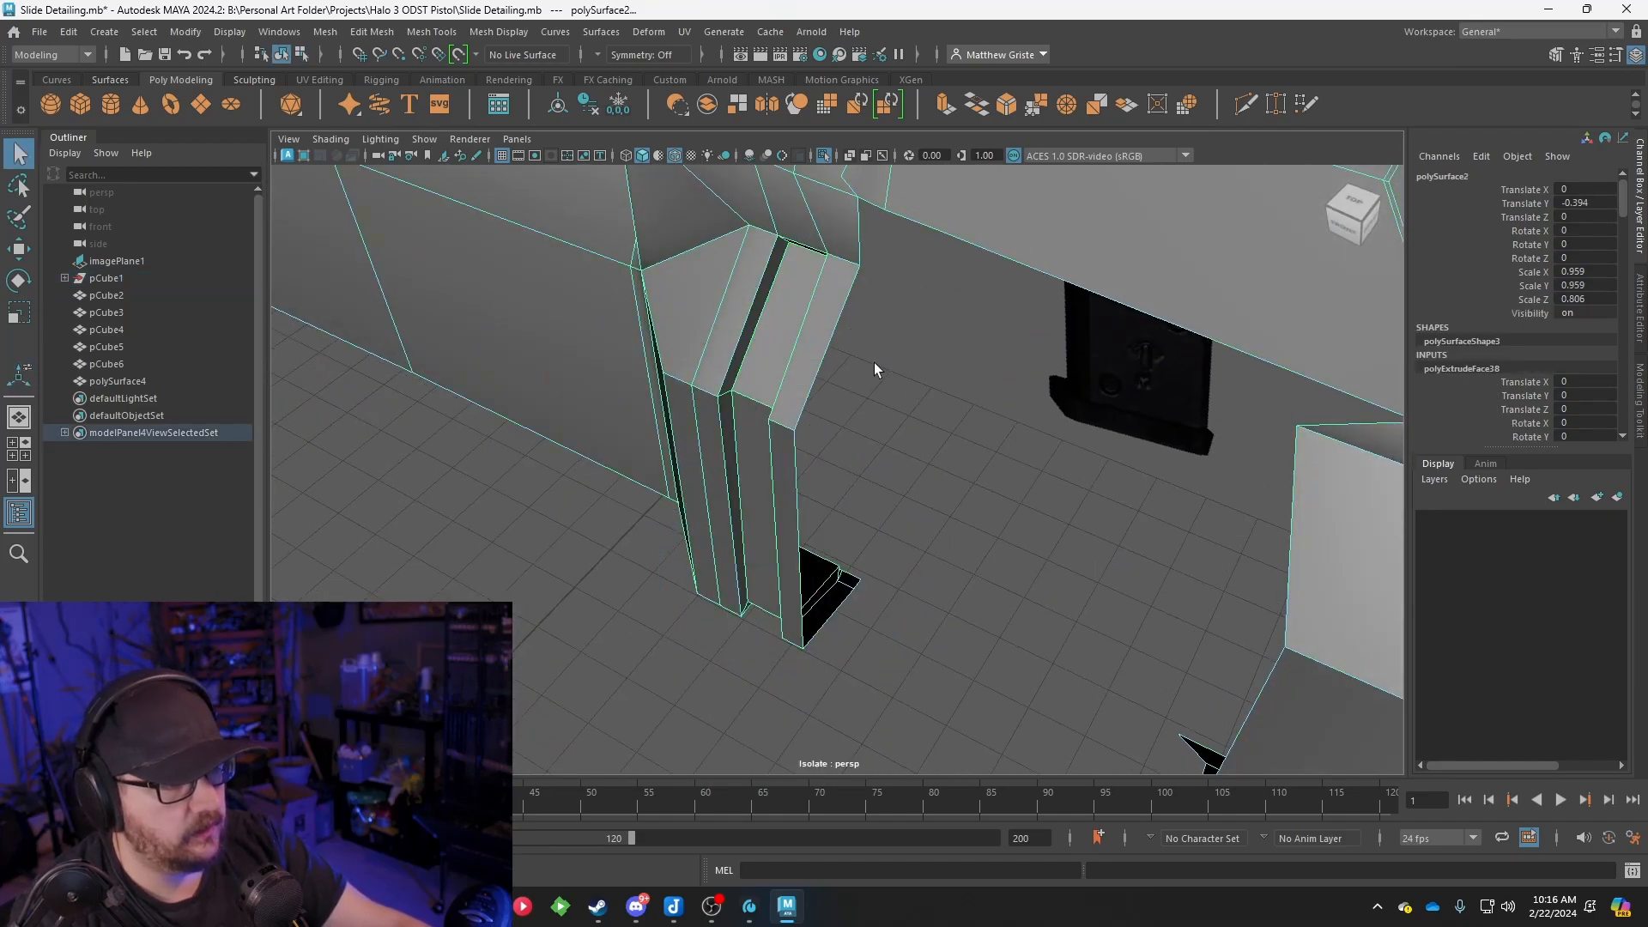
pyautogui.scroll(-4, 820, 404)
pyautogui.keyDown('alt'); pyautogui.moveTo(824, 448); pyautogui.dragTo(788, 317); pyautogui.keyUp('alt')
pyautogui.scroll(5, 798, 339)
pyautogui.keyDown('alt'); pyautogui.moveTo(786, 316); pyautogui.dragTo(803, 429, button='middle'); pyautogui.keyUp('alt')
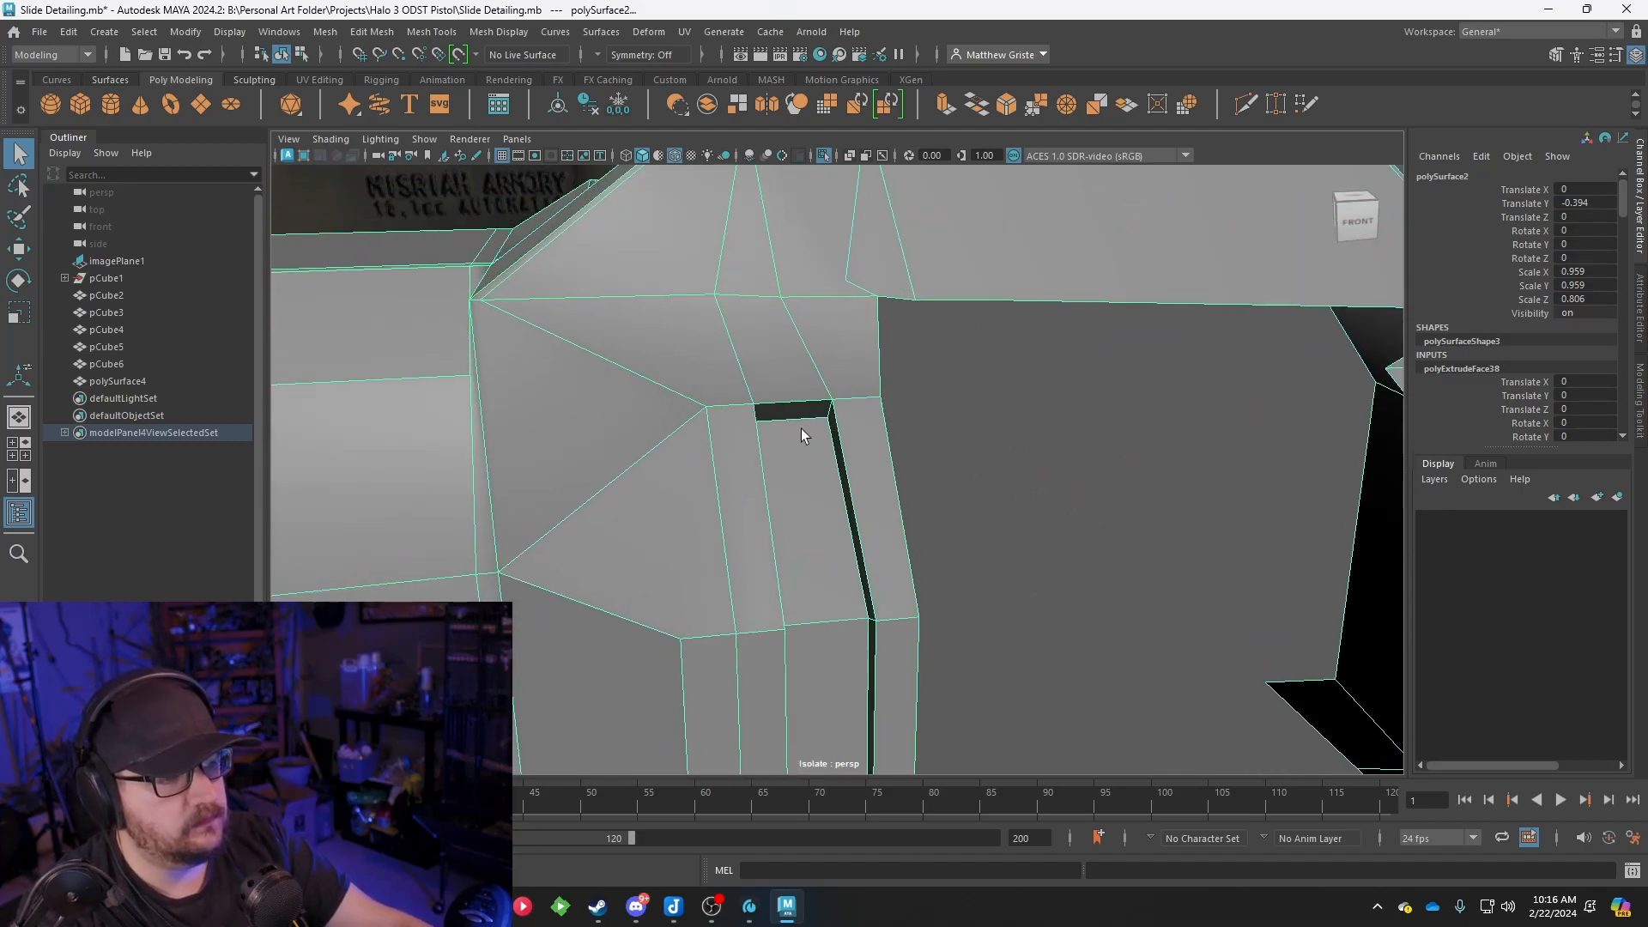
# Delete the two narrow triangular faces and the face between them on the upper side wall above the groove
pyautogui.keyDown('alt'); pyautogui.moveTo(803, 430); pyautogui.dragTo(773, 398); pyautogui.keyUp('alt')
pyautogui.scroll(3, 773, 395)
pyautogui.keyDown('alt'); pyautogui.moveTo(708, 291); pyautogui.dragTo(734, 420, button='middle'); pyautogui.keyUp('alt')
pyautogui.scroll(3, 734, 421)
pyautogui.moveTo(733, 420)
pyautogui.keyDown('alt'); pyautogui.mouseDown()
pyautogui.moveTo(769, 426)
pyautogui.moveTo(755, 453)
pyautogui.moveTo(728, 428)
pyautogui.mouseUp(); pyautogui.keyUp('alt')
pyautogui.scroll(-3, 728, 424)
pyautogui.moveTo(745, 403); pyautogui.dragTo(752, 418, button='right')
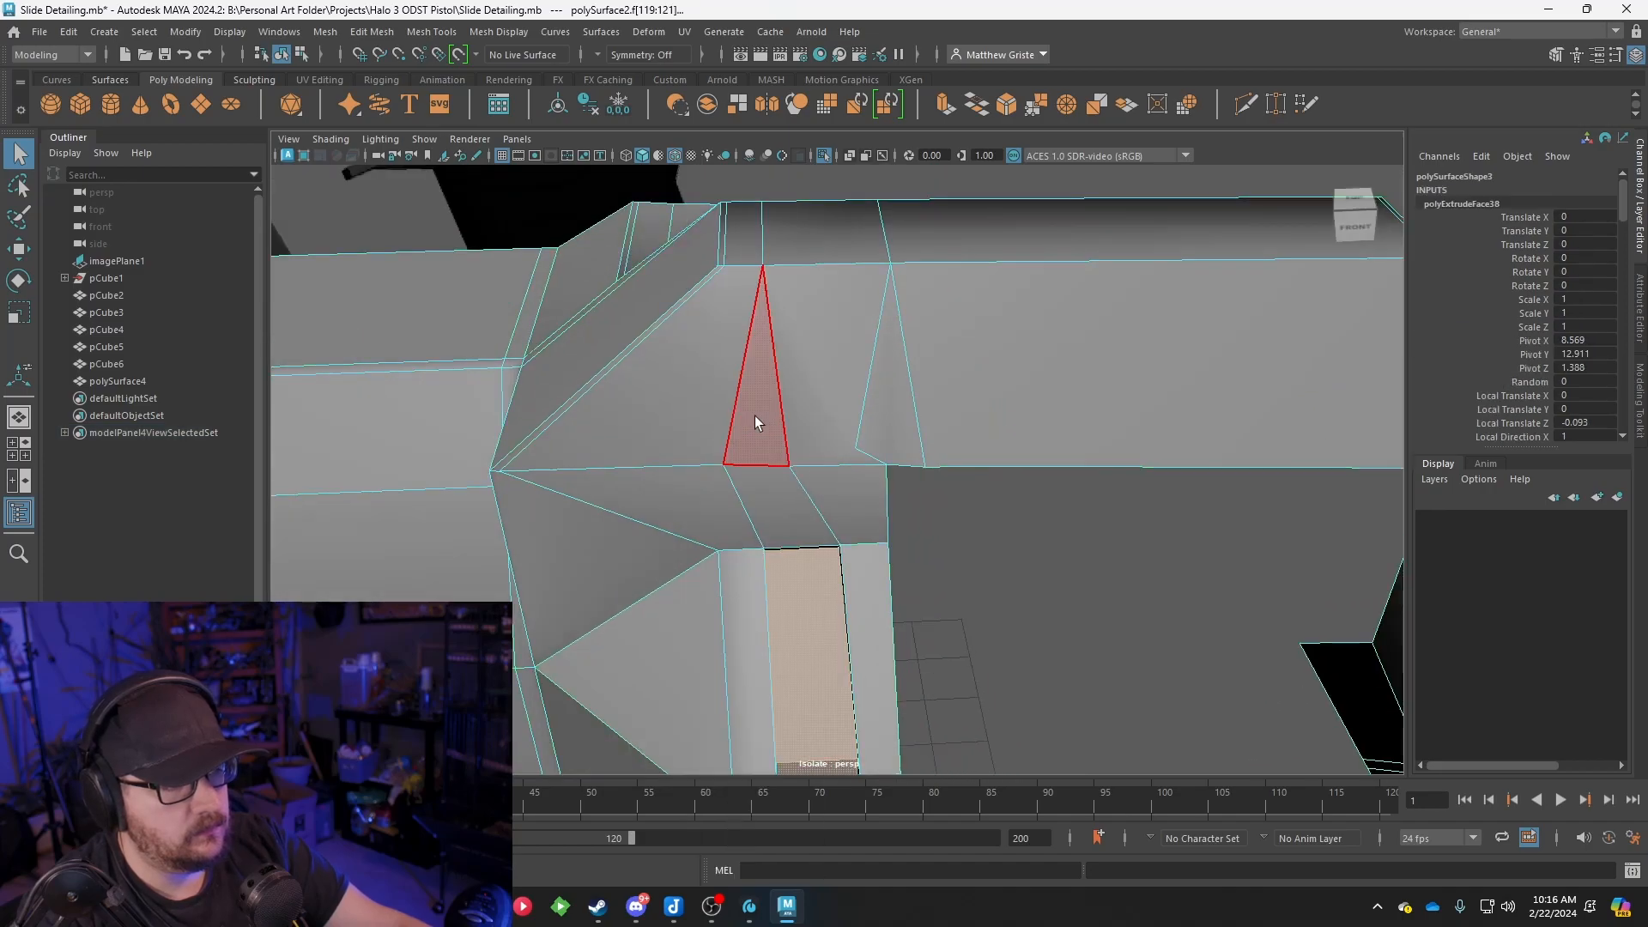
pyautogui.click(755, 414)
pyautogui.keyDown('shift'); pyautogui.click(882, 414); pyautogui.keyUp('shift')
pyautogui.keyDown('shift'); pyautogui.click(843, 410); pyautogui.keyUp('shift')
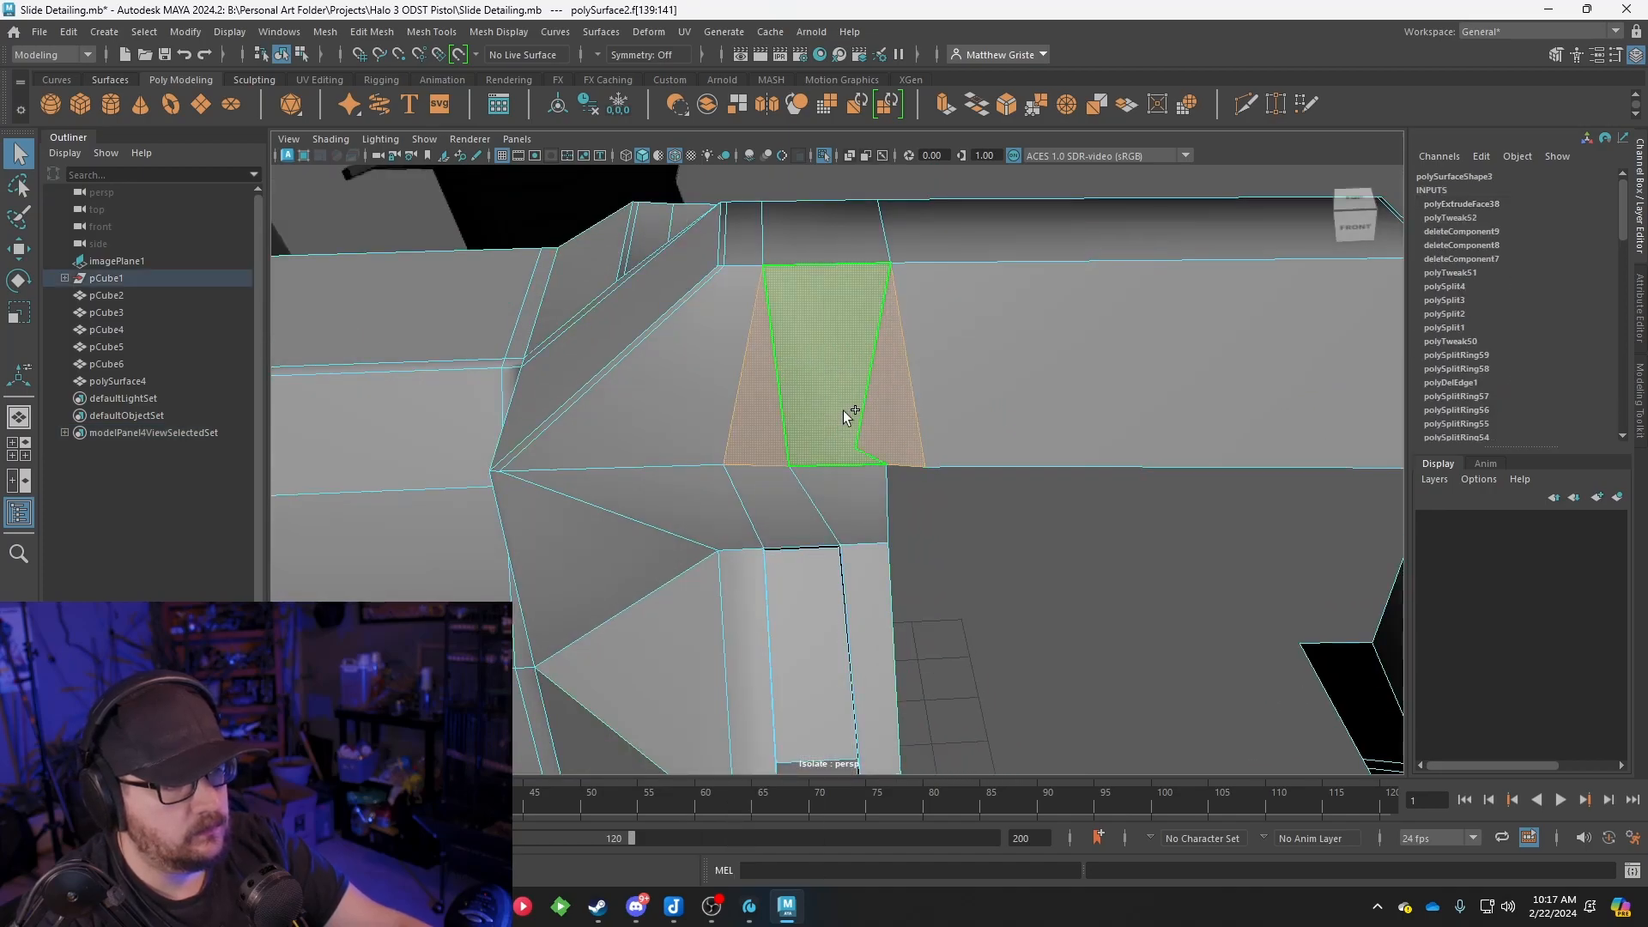
pyautogui.press('Delete')
# Merge the two neighbouring vertices at the opening's upper front corner into one
pyautogui.keyDown('alt'); pyautogui.moveTo(839, 417); pyautogui.dragTo(855, 365); pyautogui.keyUp('alt')
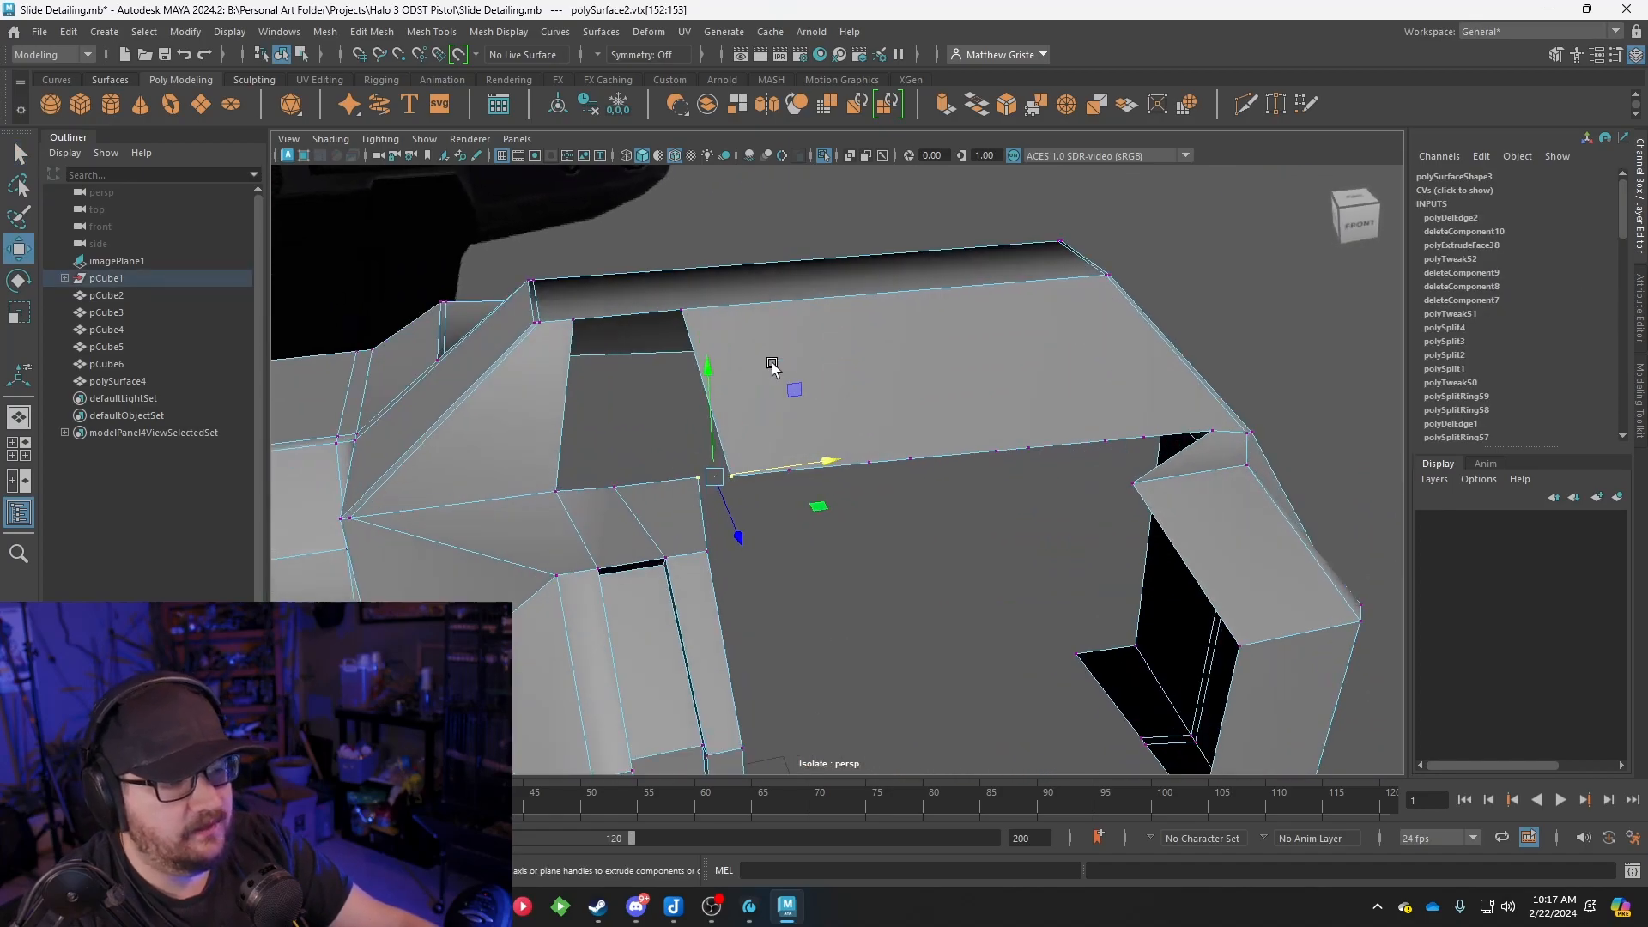
pyautogui.scroll(2, 772, 367)
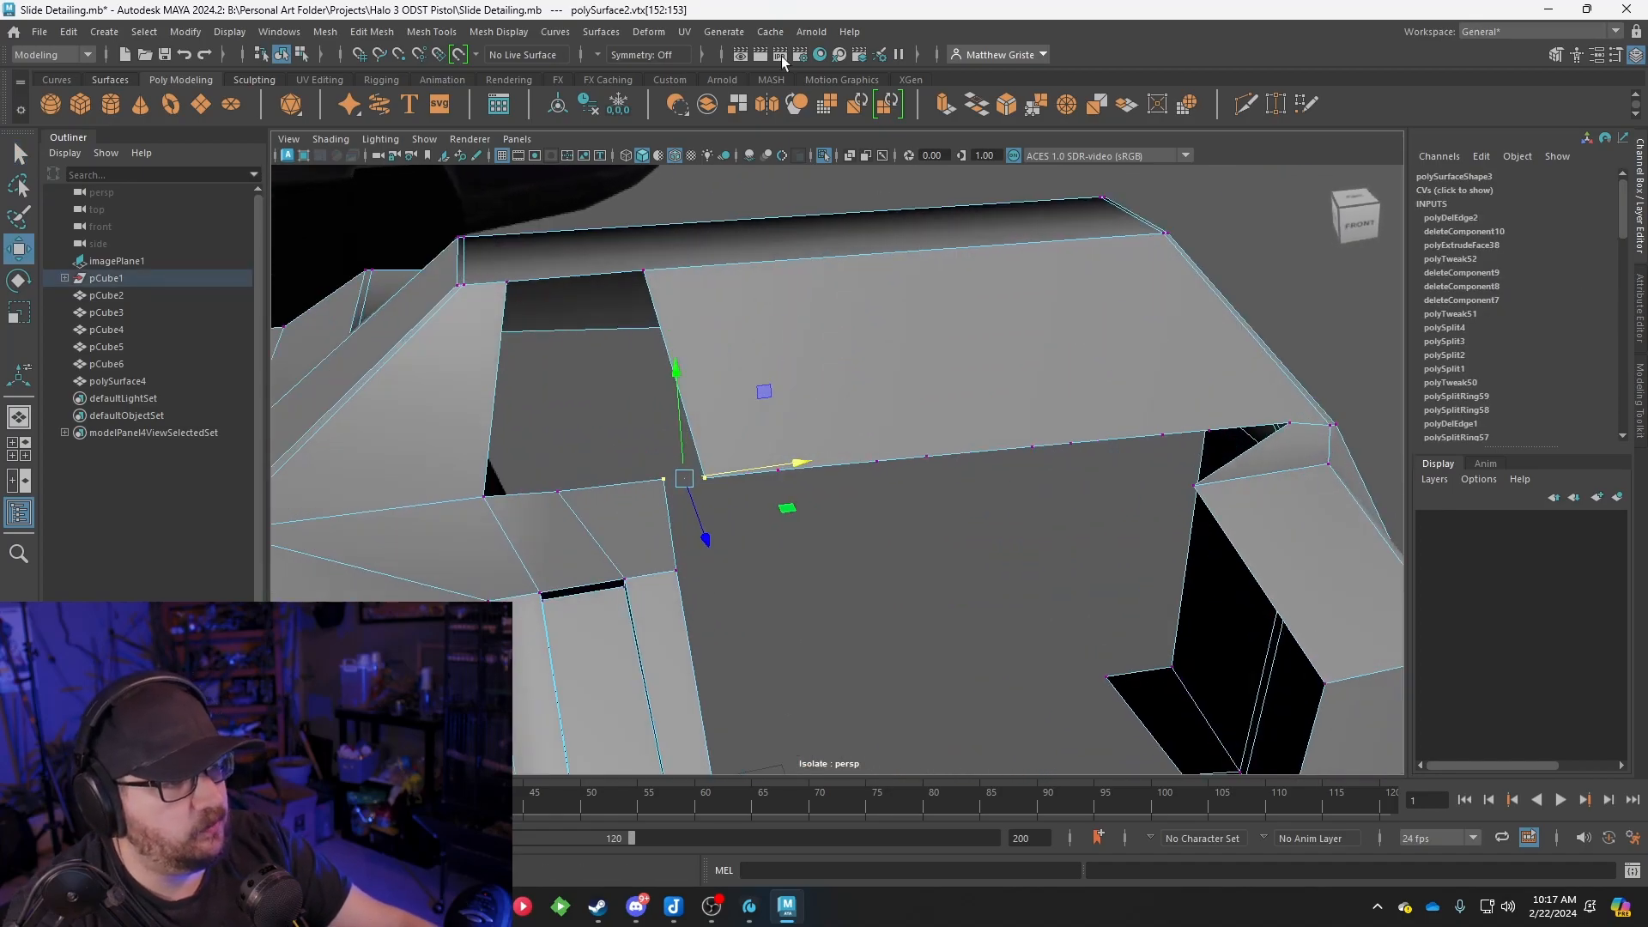
pyautogui.click(1036, 104)
# Try to delete all the leftover vertices along the upper side face's lower border at once
pyautogui.keyDown('alt'); pyautogui.moveTo(850, 434); pyautogui.dragTo(1189, 472); pyautogui.keyUp('alt')
pyautogui.click(434, 32)
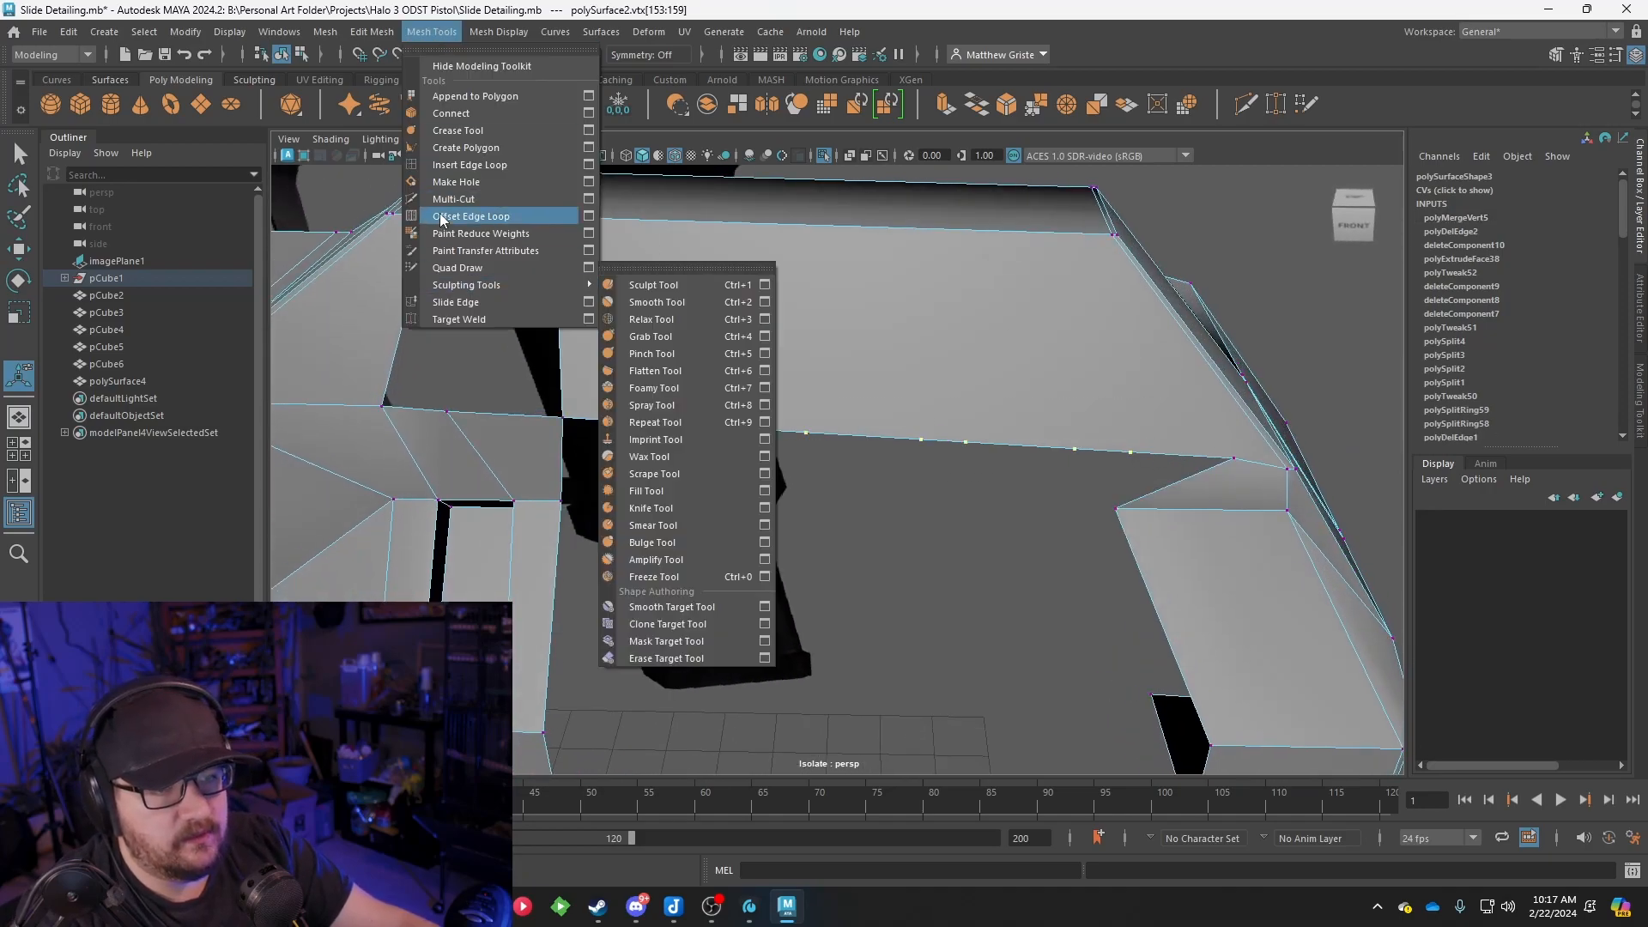
pyautogui.moveTo(371, 32)
pyautogui.click(397, 386)
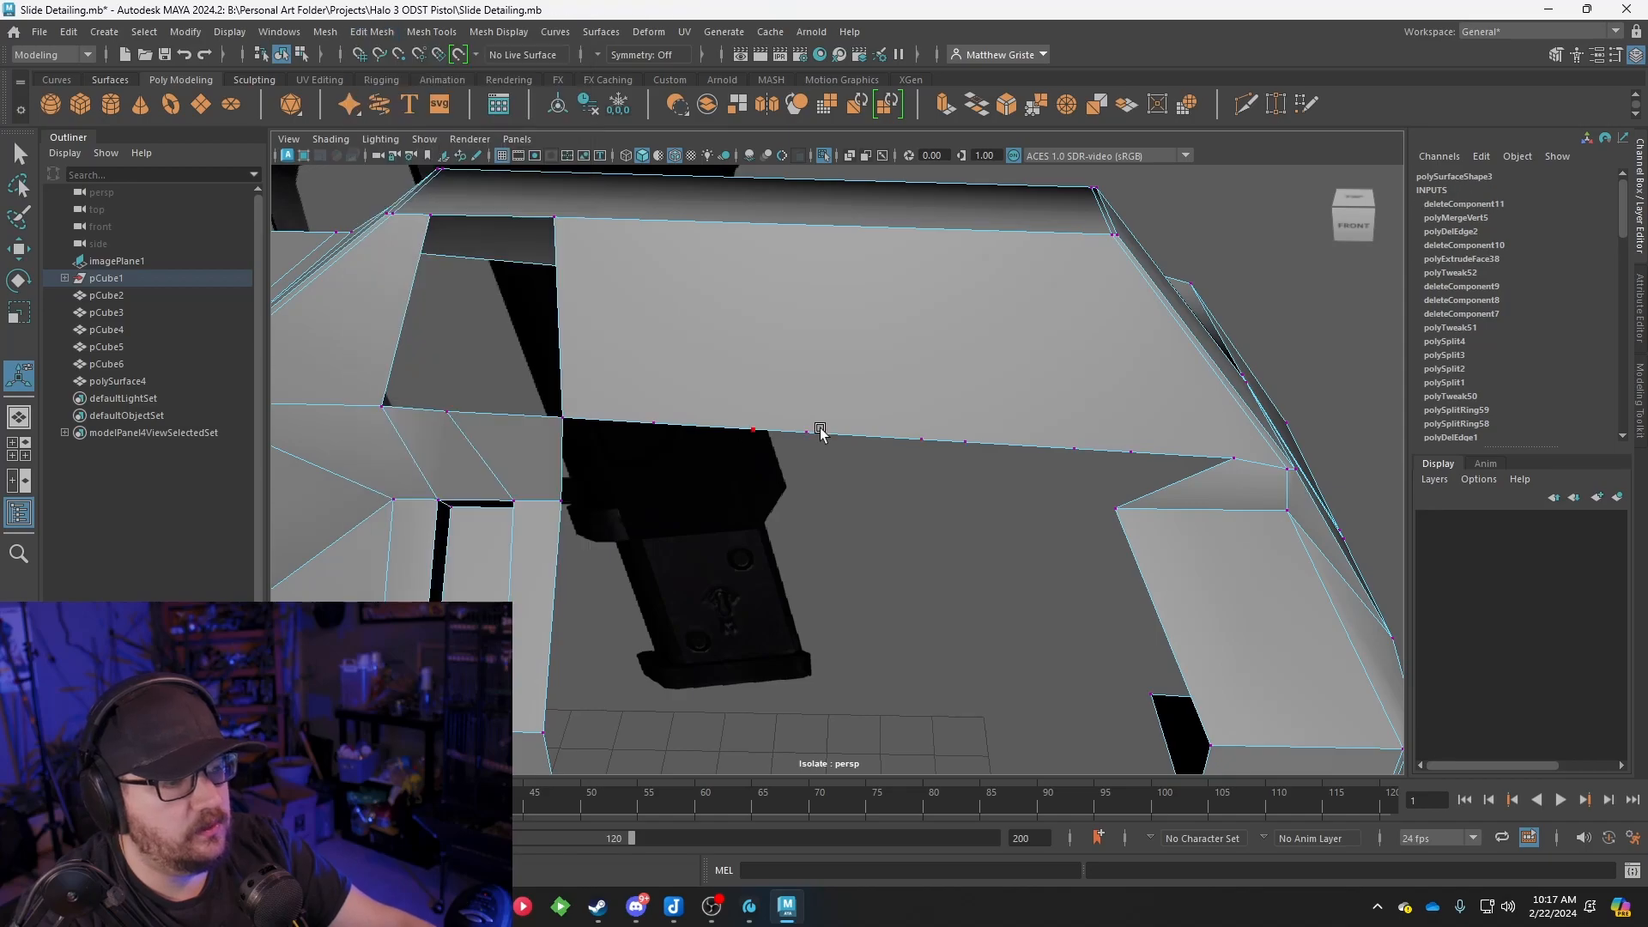
pyautogui.hotkey('ctrl', 'z')
pyautogui.click(430, 32)
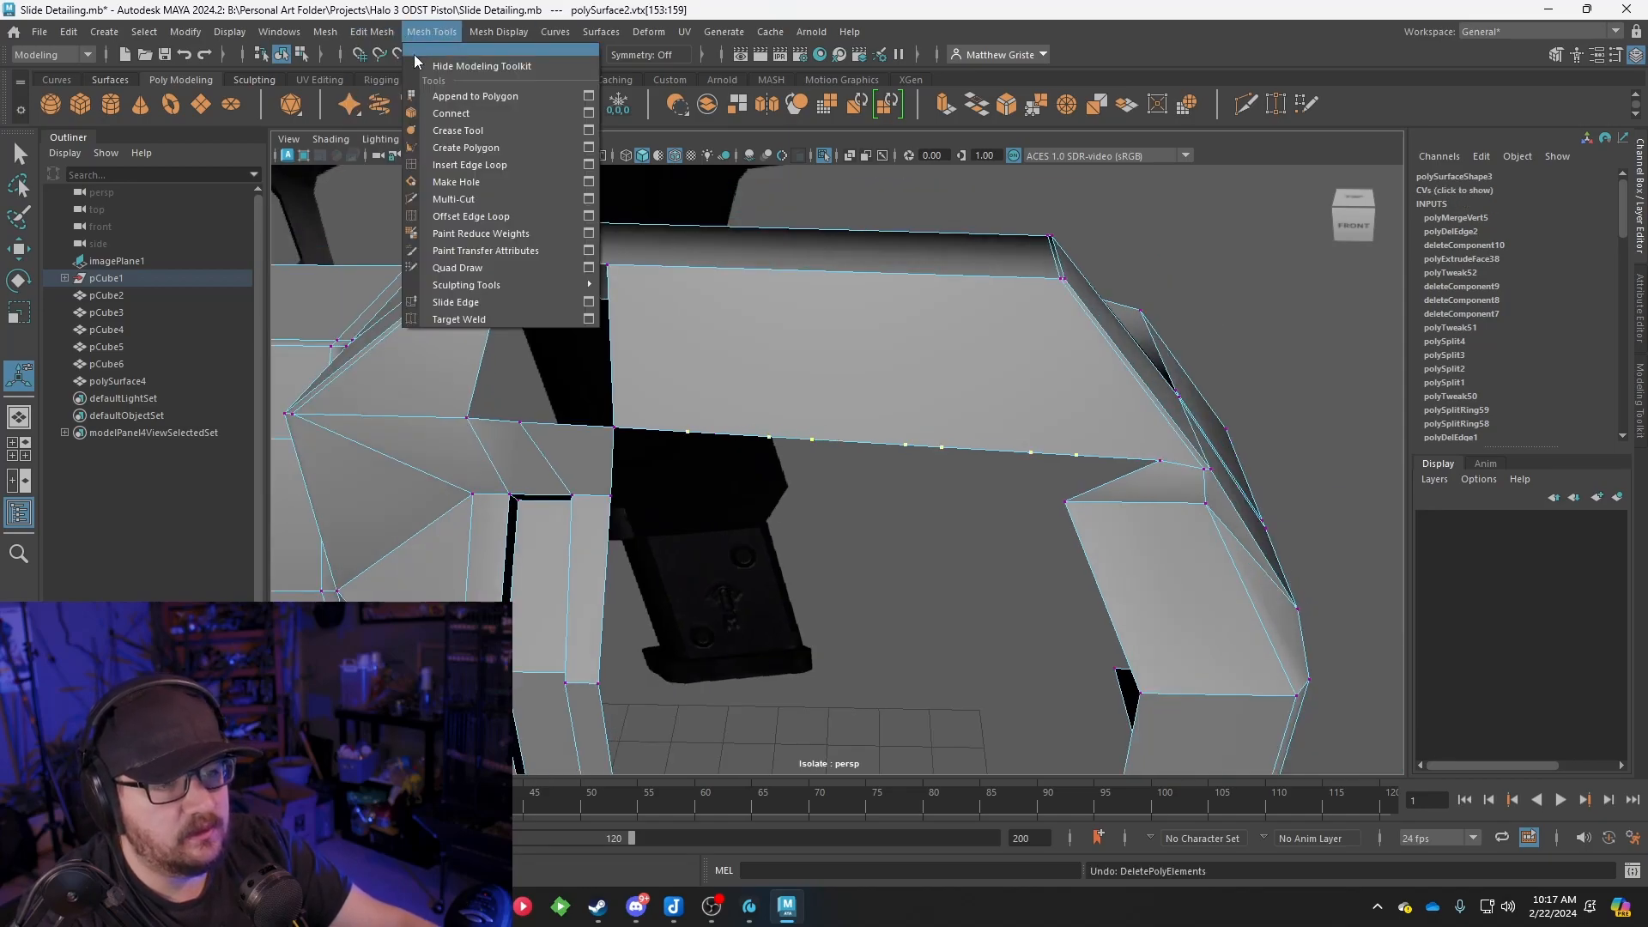
pyautogui.moveTo(371, 32)
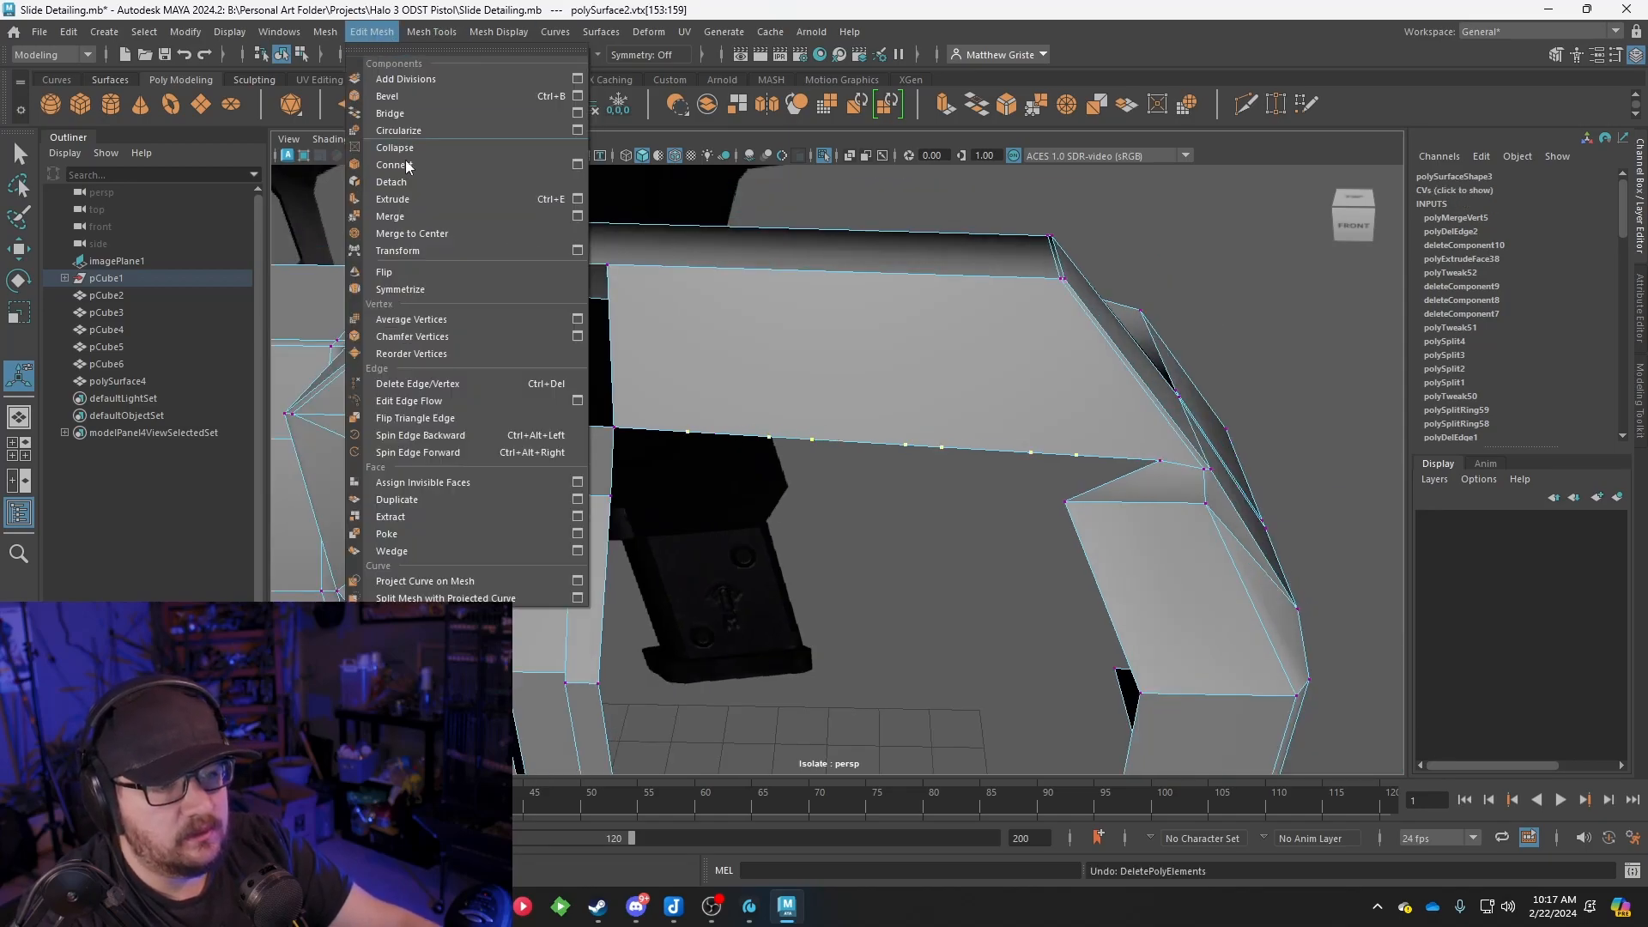
pyautogui.click(436, 384)
pyautogui.scroll(-2, 692, 416)
# Delete the leftover vertices along the lower border of the upper side face a few at a time
pyautogui.press('Delete')
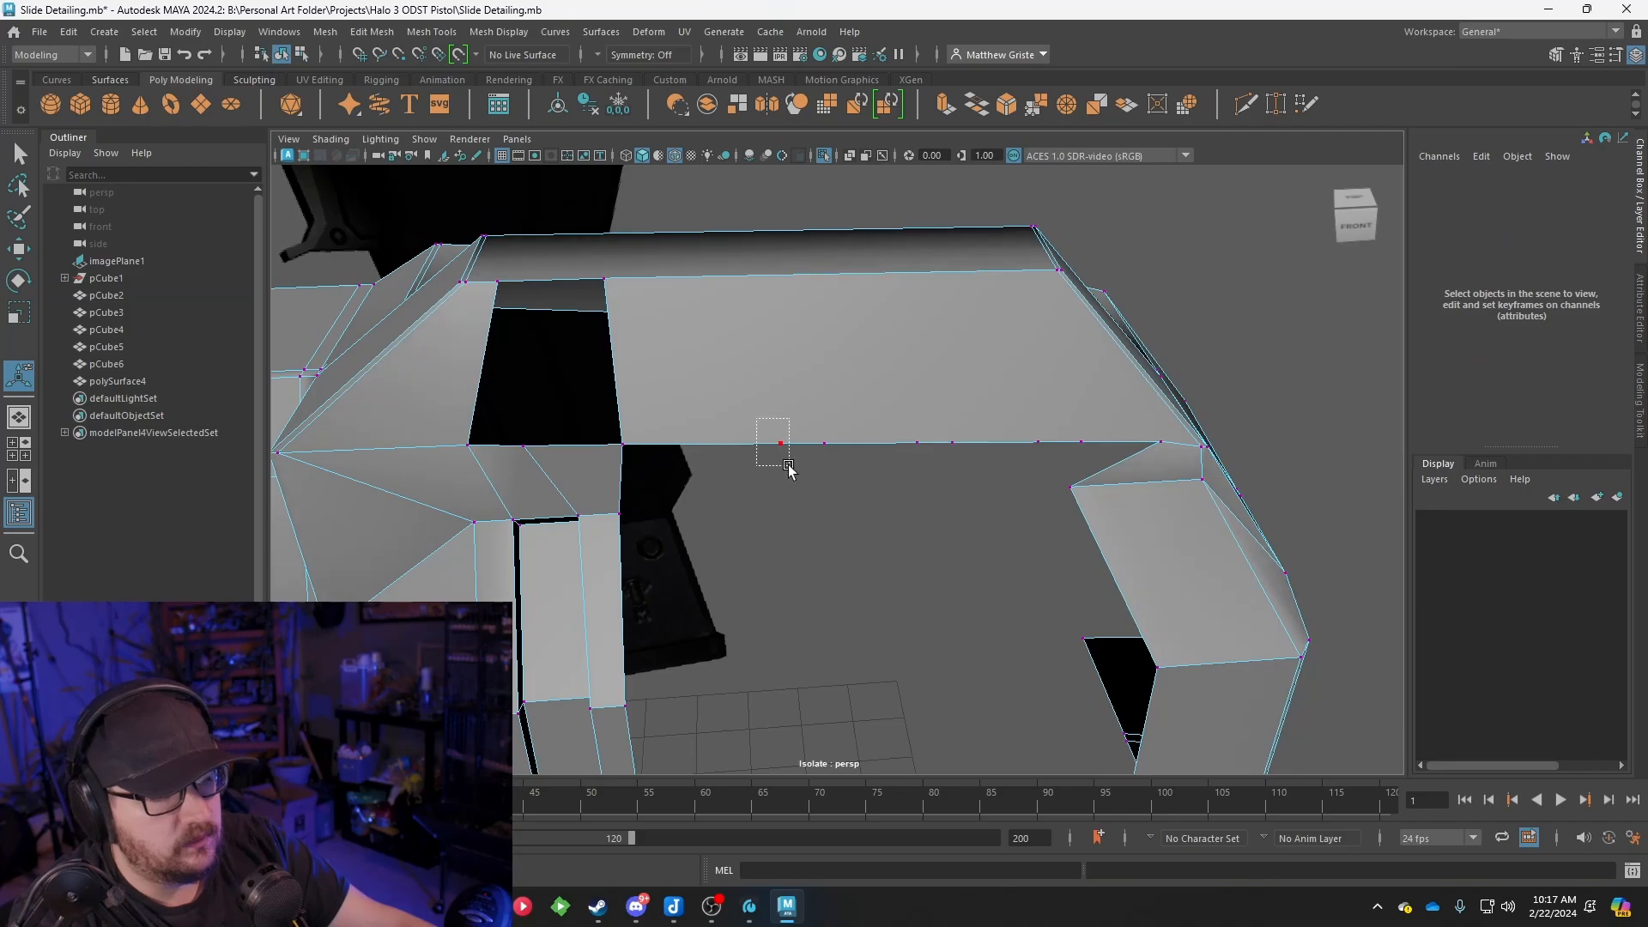
pyautogui.click(811, 425)
pyautogui.click(812, 422)
pyautogui.moveTo(817, 430); pyautogui.dragTo(764, 394, button='right')
pyautogui.moveTo(795, 408); pyautogui.dragTo(973, 462)
pyautogui.press('Delete')
pyautogui.press('Delete')
pyautogui.press('Delete')
pyautogui.press('Delete')
pyautogui.moveTo(1019, 412); pyautogui.dragTo(1100, 462)
pyautogui.press('Delete')
pyautogui.scroll(-2, 772, 399)
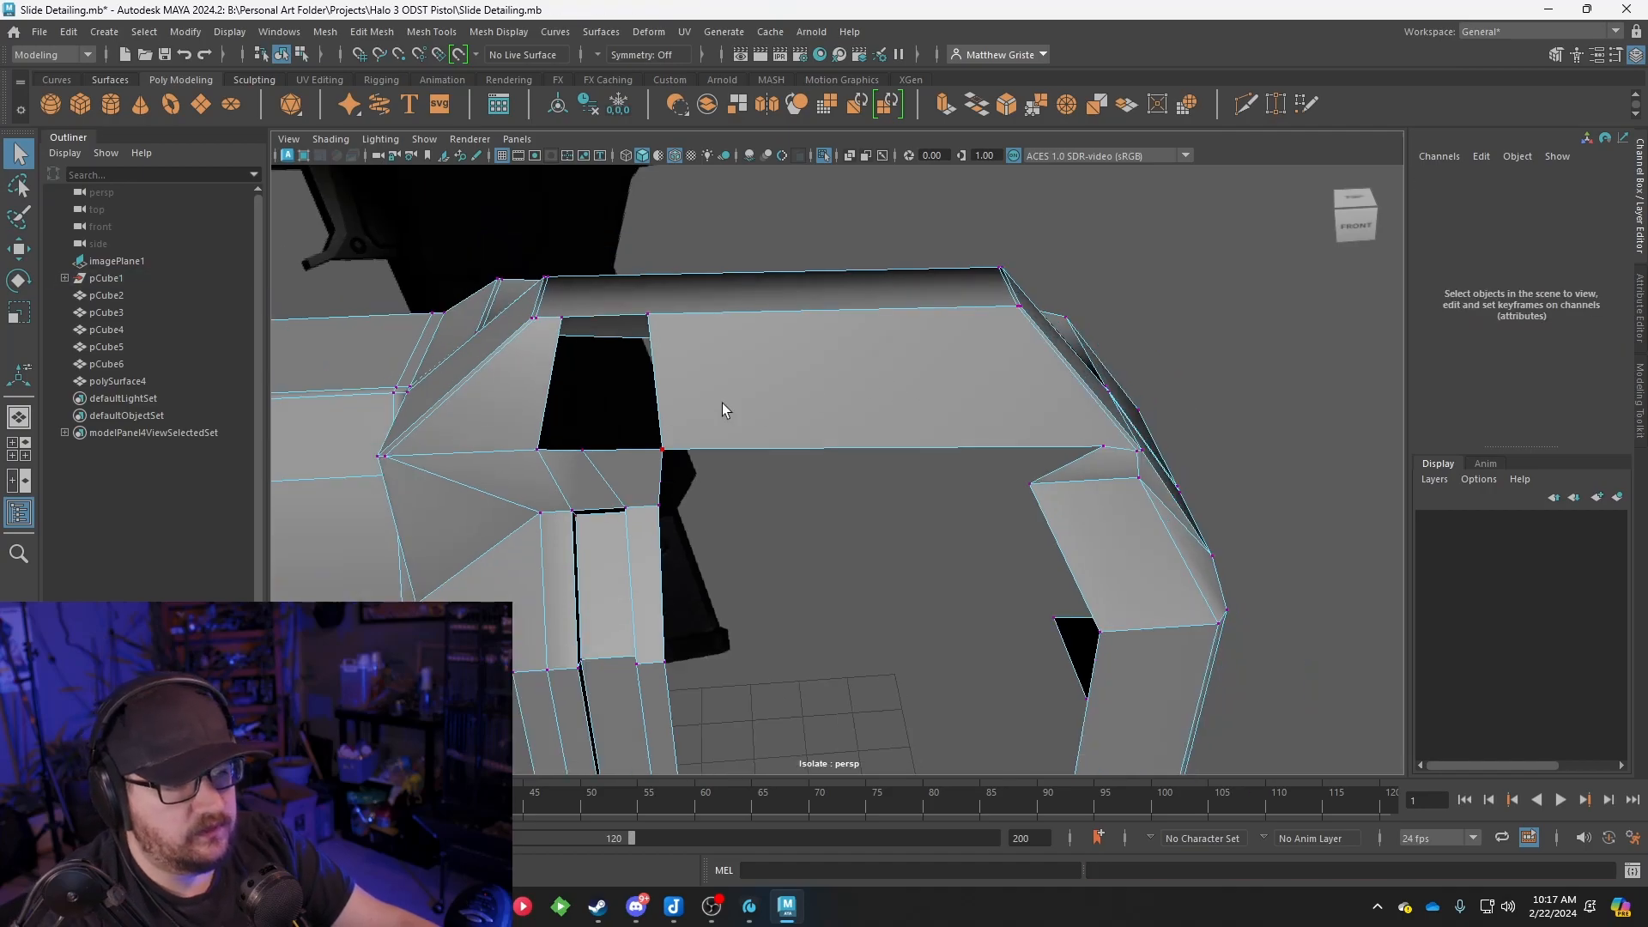
# Move the short edge between the gap and the bevel above the groove toward the rear, lining its front end up with the groove
pyautogui.keyDown('alt'); pyautogui.moveTo(722, 403); pyautogui.dragTo(996, 337, button='middle'); pyautogui.keyUp('alt')
pyautogui.scroll(4, 975, 353)
pyautogui.moveTo(881, 343); pyautogui.dragTo(867, 331, button='right')
pyautogui.click(923, 341)
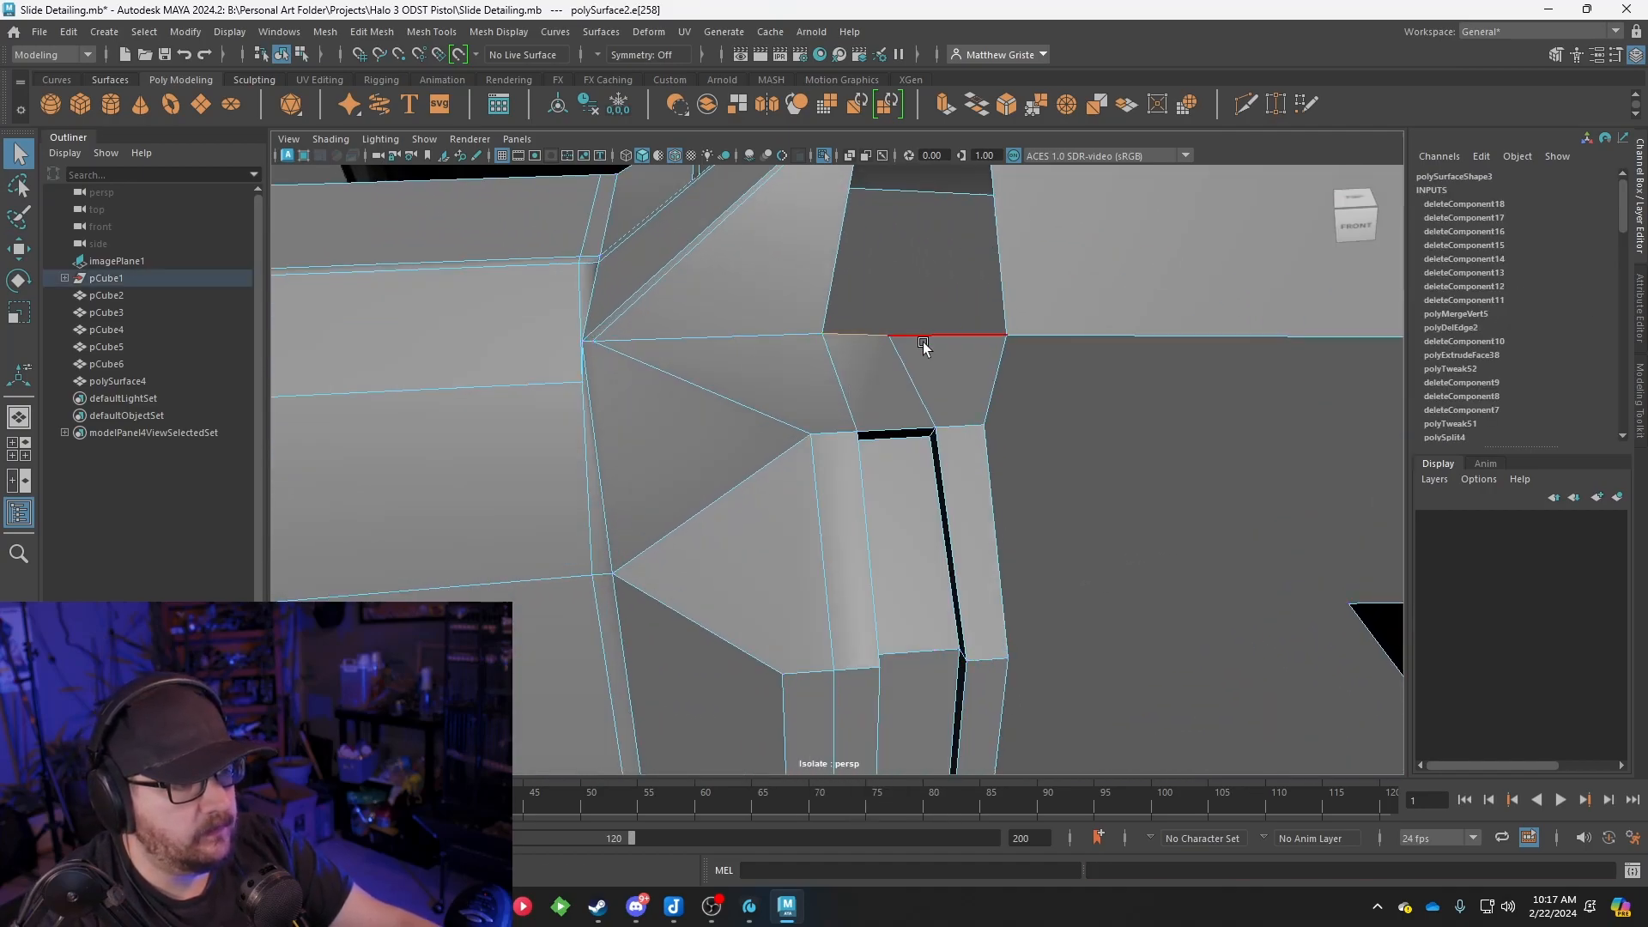
pyautogui.press('w')
pyautogui.moveTo(961, 335)
pyautogui.mouseDown()
pyautogui.moveTo(1000, 329)
pyautogui.moveTo(983, 330)
pyautogui.mouseUp()
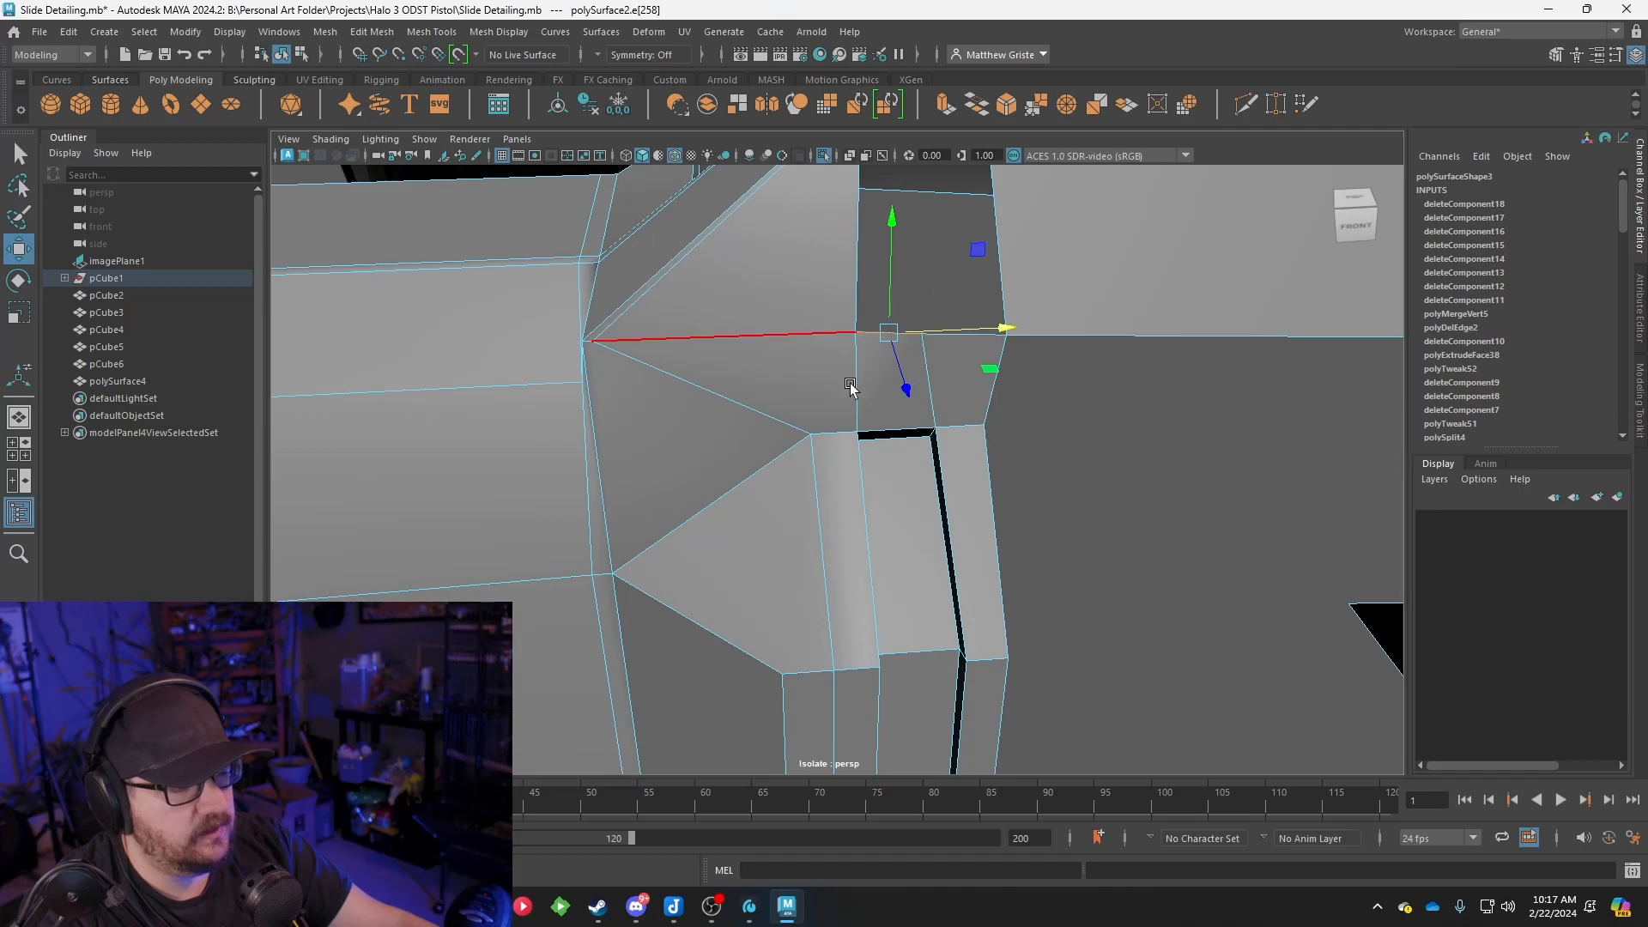
# Merge the two end vertices of the short edge above the groove into a single vertex
pyautogui.scroll(-2, 829, 356)
pyautogui.keyDown('alt'); pyautogui.moveTo(829, 356); pyautogui.dragTo(779, 448, button='middle'); pyautogui.keyUp('alt')
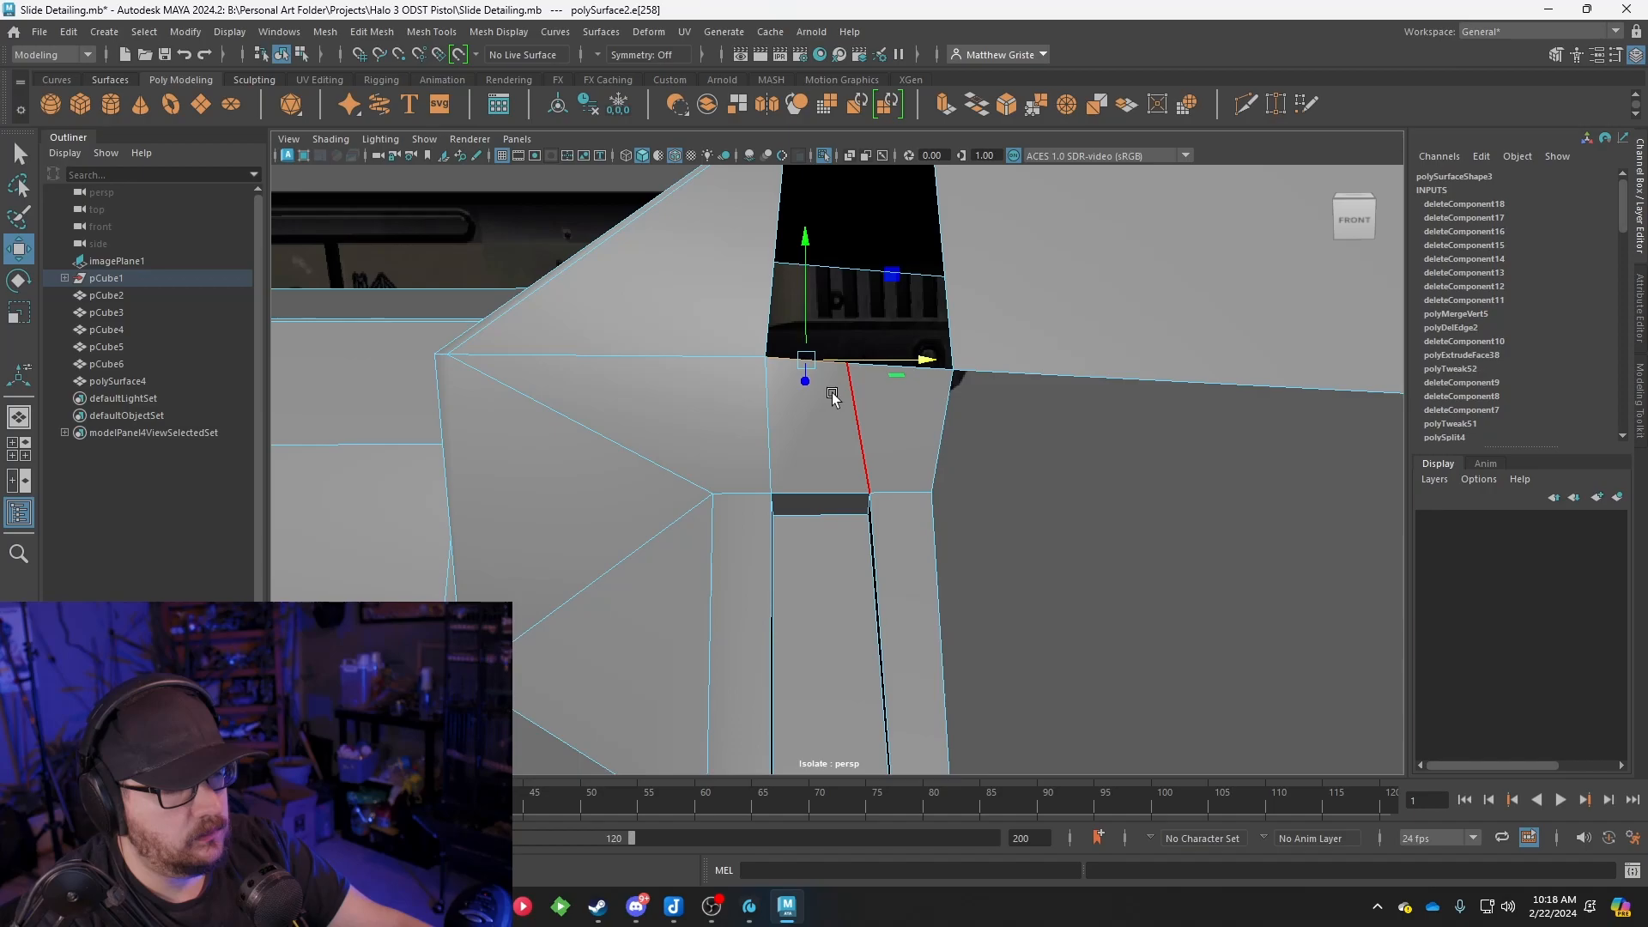
pyautogui.scroll(2, 831, 393)
pyautogui.moveTo(821, 388); pyautogui.dragTo(762, 392, button='right')
pyautogui.click(745, 327)
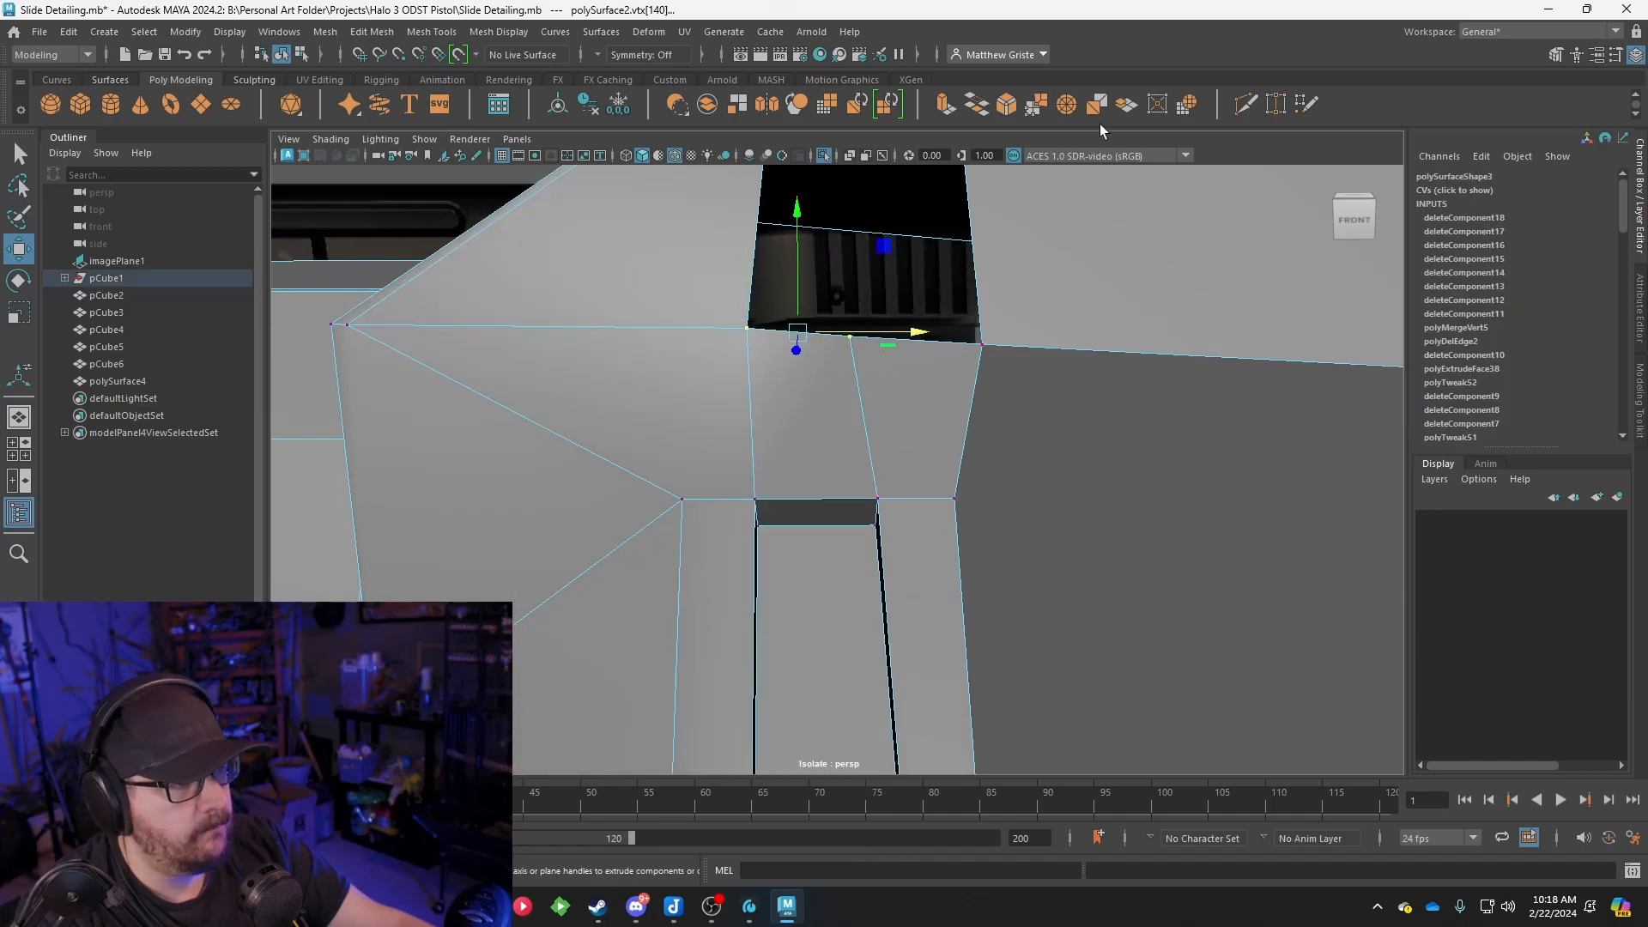
pyautogui.click(1032, 103)
pyautogui.keyDown('alt'); pyautogui.moveTo(959, 285); pyautogui.dragTo(945, 294); pyautogui.keyUp('alt')
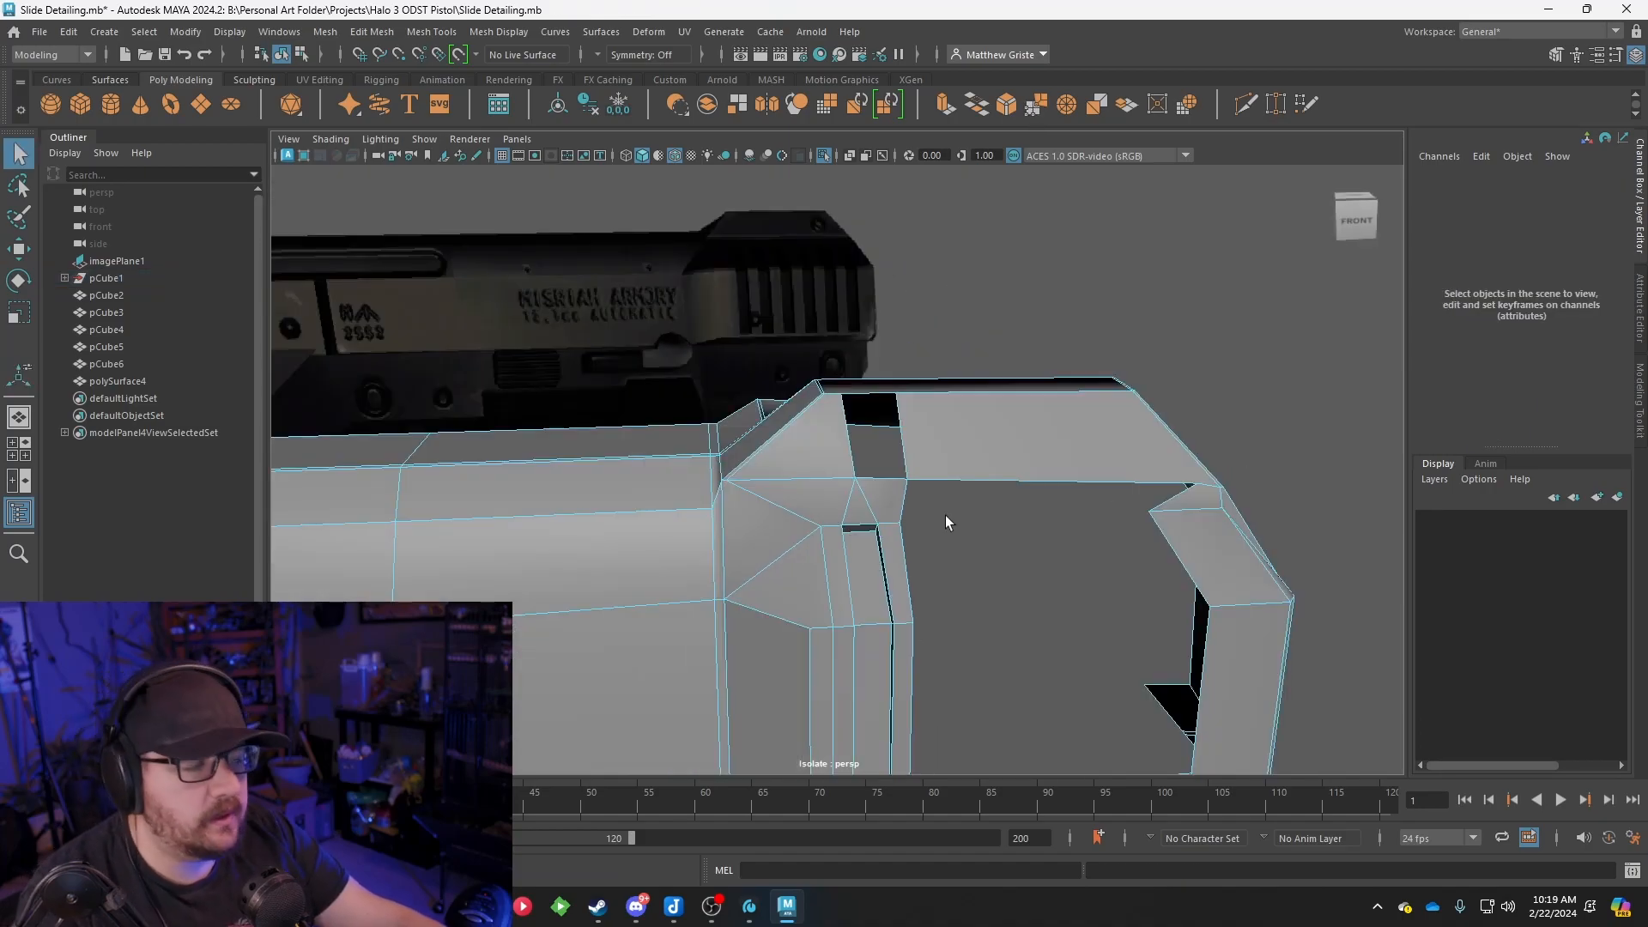
# Cut a new edge line across the block's bevels and top with Multi-Cut, starting at the gap's upper front corner
pyautogui.keyDown('alt'); pyautogui.moveTo(945, 515); pyautogui.dragTo(852, 554); pyautogui.keyUp('alt')
pyautogui.scroll(3, 800, 513)
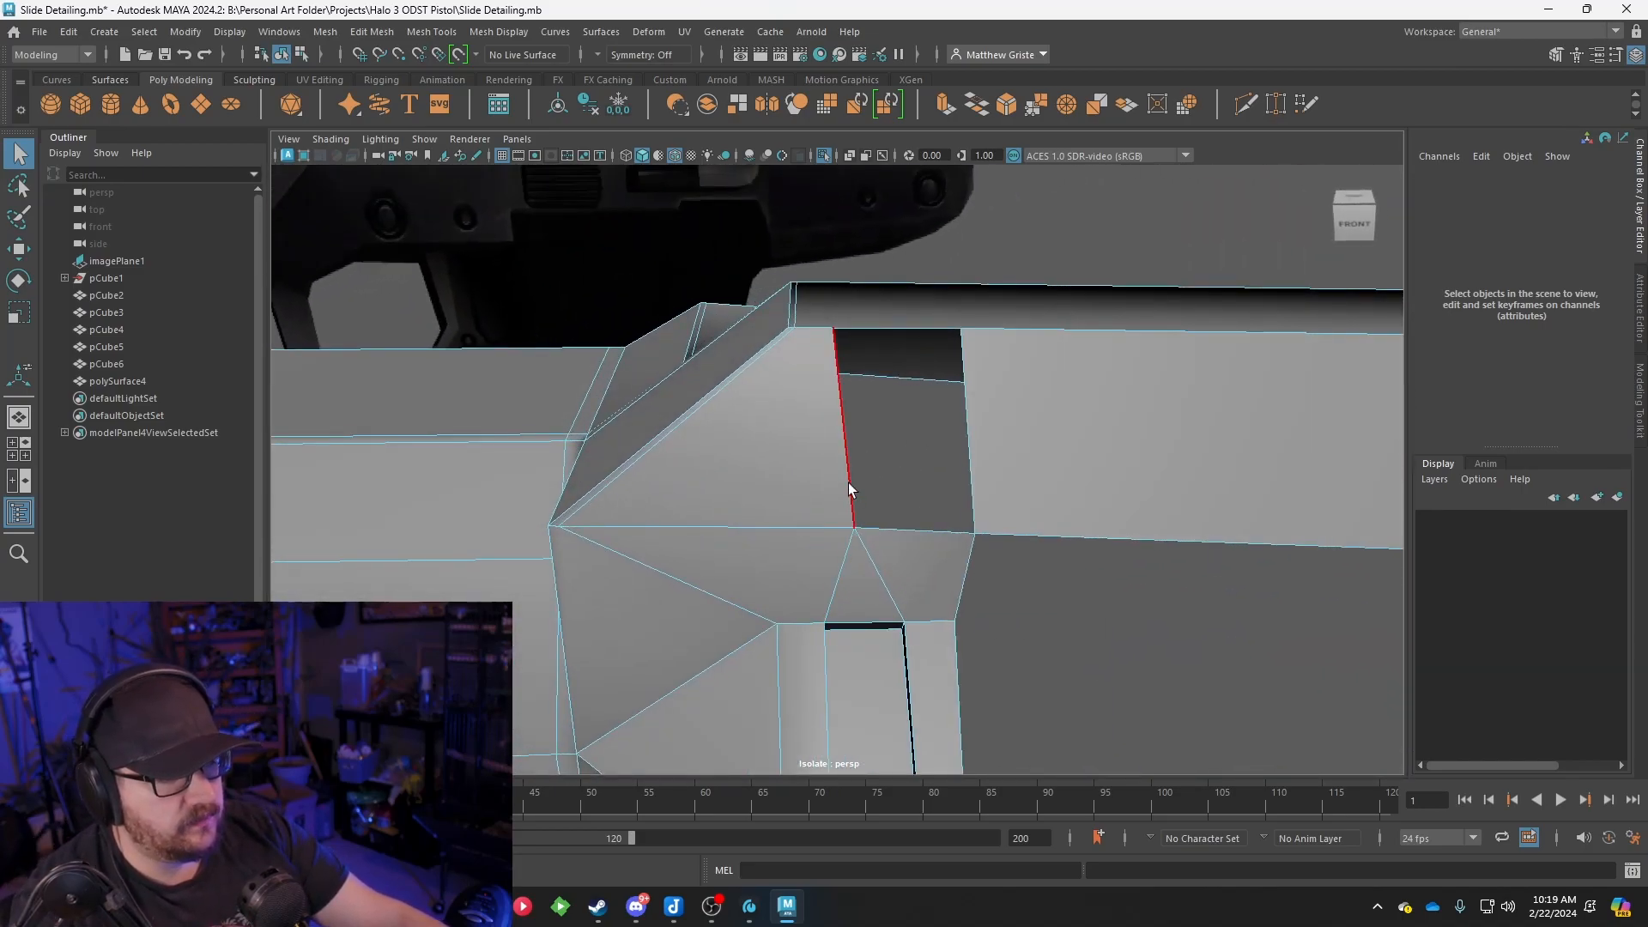
pyautogui.keyDown('alt'); pyautogui.moveTo(836, 312); pyautogui.dragTo(746, 395); pyautogui.keyUp('alt')
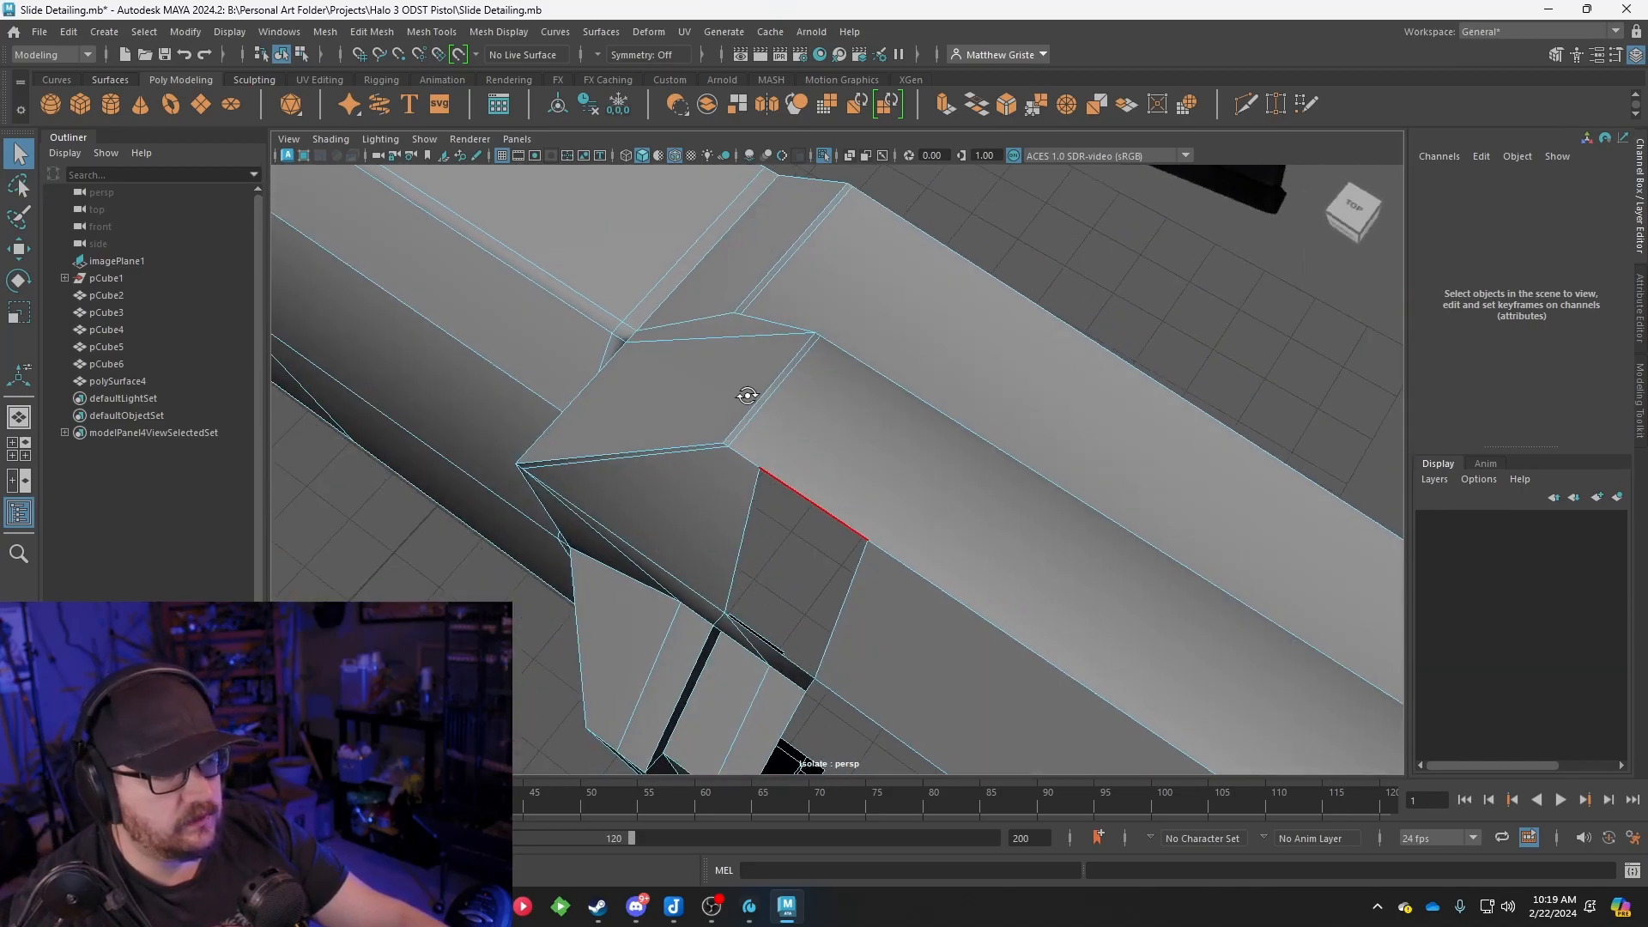
pyautogui.click(429, 33)
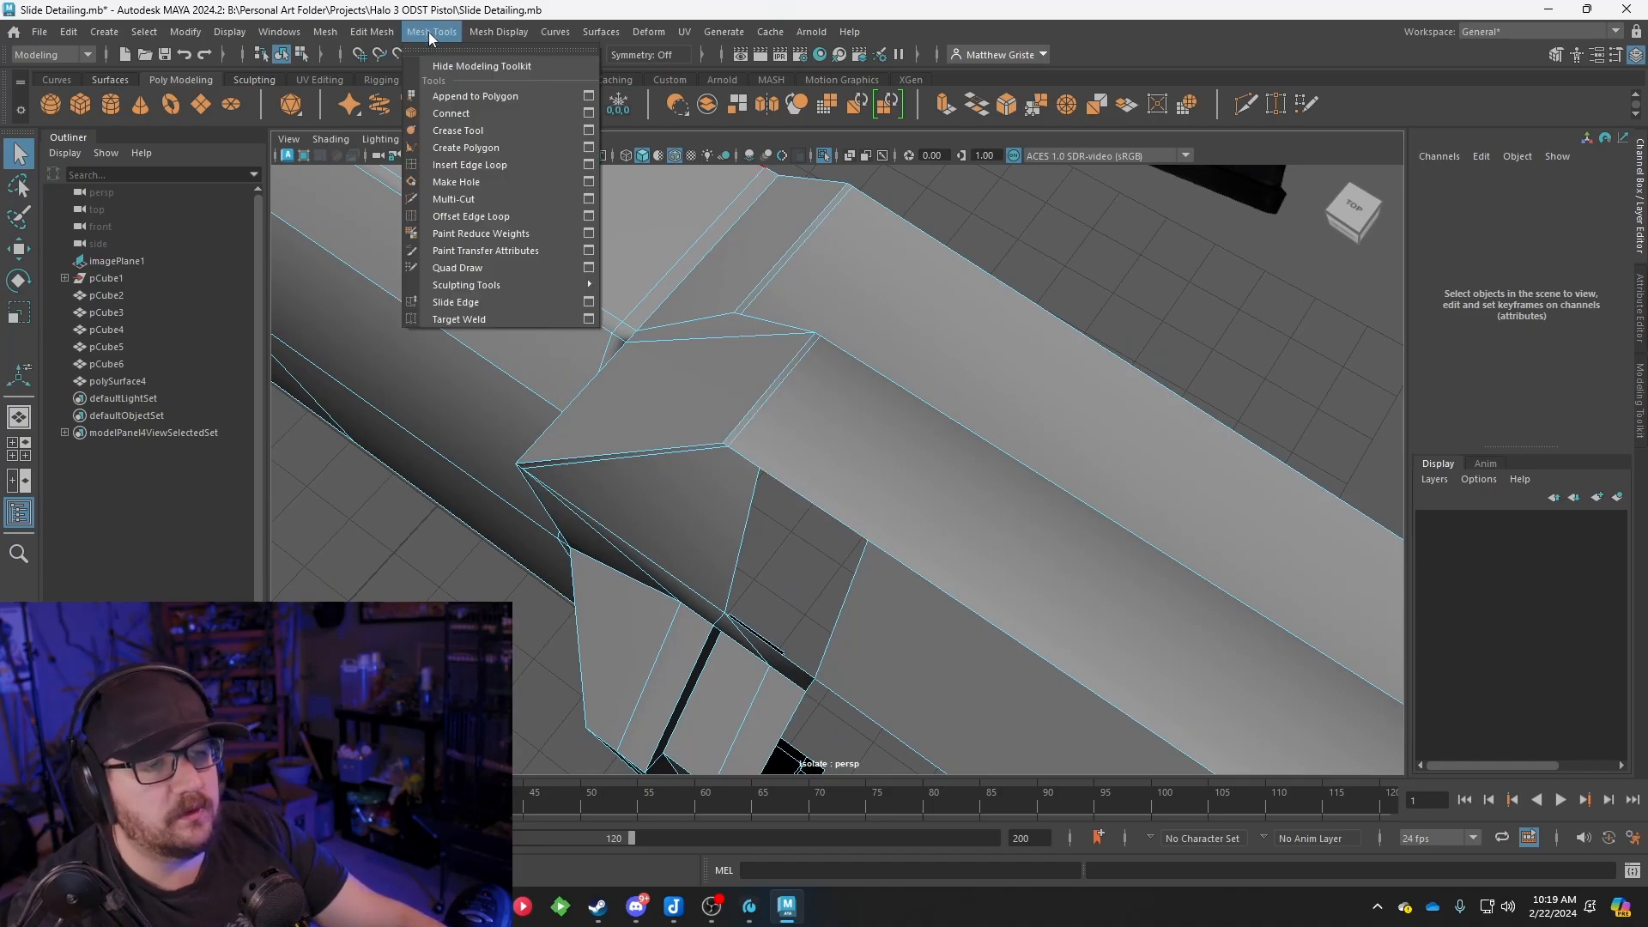
pyautogui.click(459, 201)
pyautogui.keyDown('alt'); pyautogui.moveTo(916, 415); pyautogui.dragTo(868, 353); pyautogui.keyUp('alt')
pyautogui.click(858, 365)
pyautogui.click(880, 440)
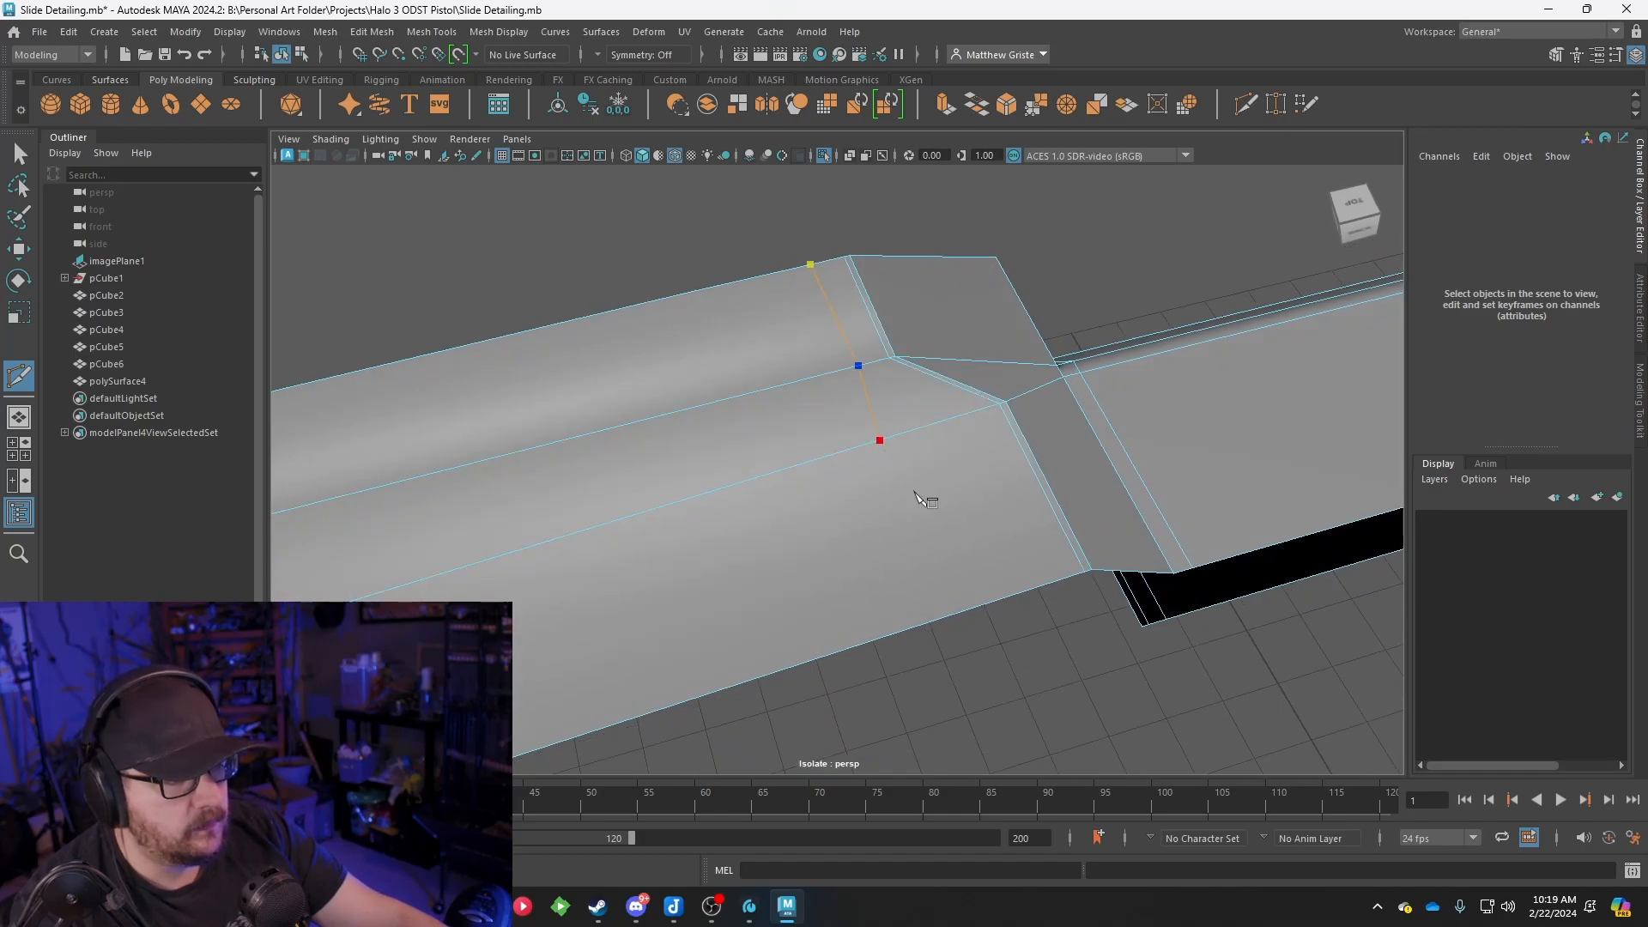
pyautogui.click(957, 613)
pyautogui.rightClick(944, 553)
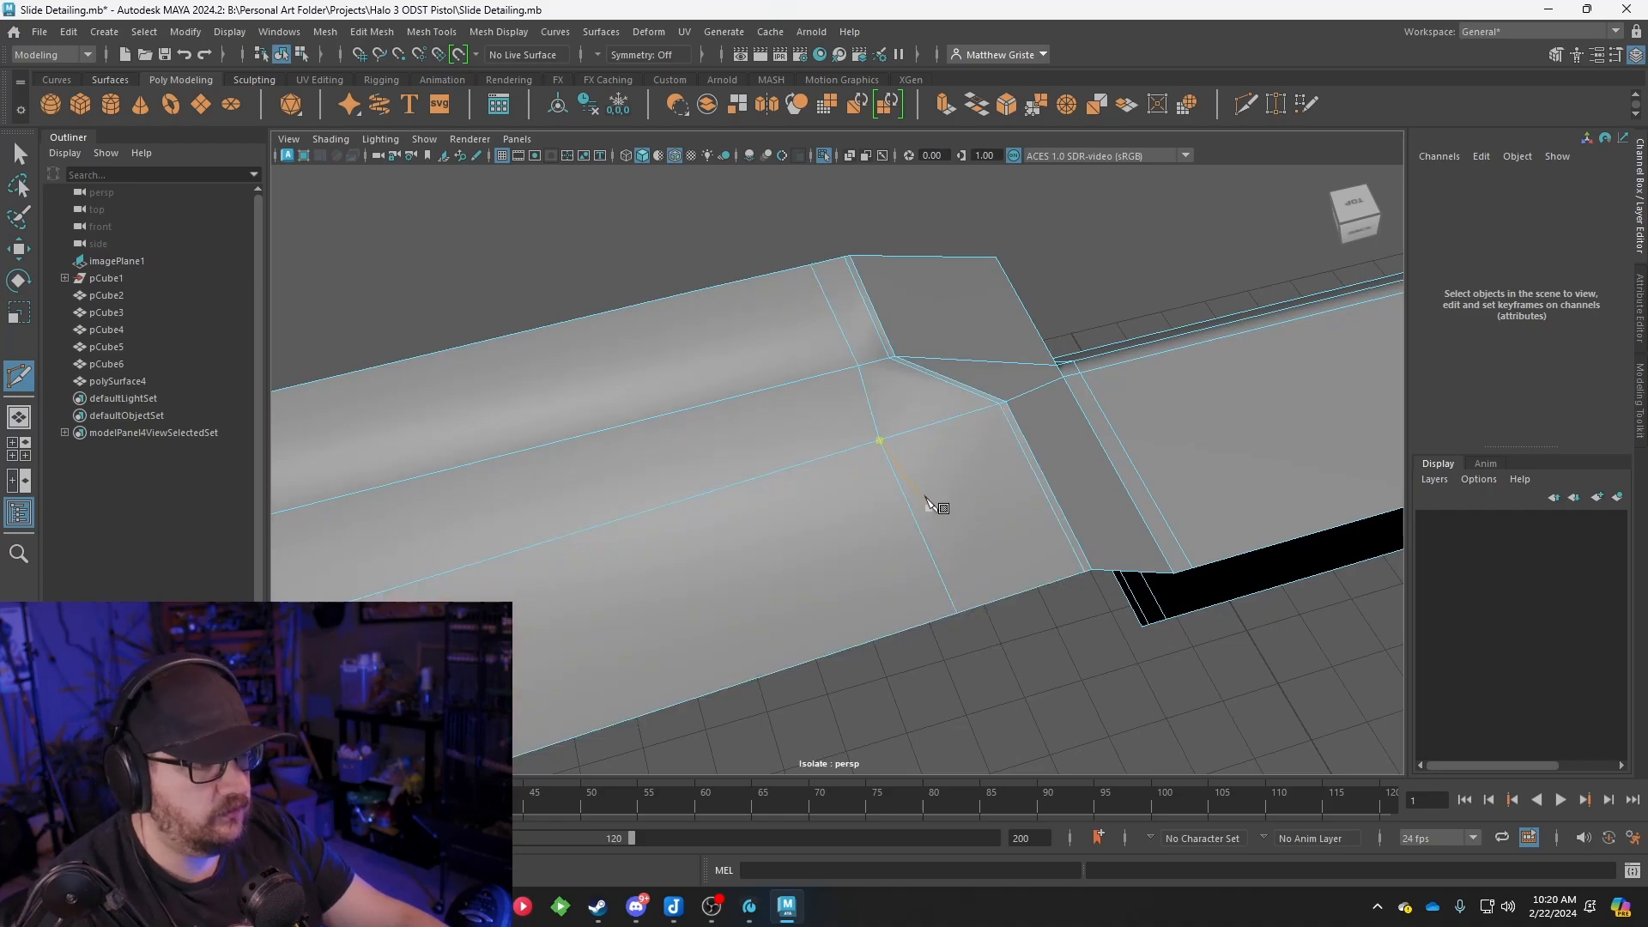
# Bridge the gap's upper and lower border edges to fill the hole in the upper side wall
pyautogui.scroll(-5, 927, 504)
pyautogui.keyDown('alt'); pyautogui.moveTo(662, 481); pyautogui.dragTo(995, 448); pyautogui.keyUp('alt')
pyautogui.scroll(5, 994, 453)
pyautogui.keyDown('alt'); pyautogui.moveTo(1065, 511); pyautogui.dragTo(953, 477); pyautogui.keyUp('alt')
pyautogui.moveTo(934, 397); pyautogui.dragTo(890, 472, button='right')
pyautogui.keyDown('alt'); pyautogui.moveTo(934, 384); pyautogui.dragTo(839, 357); pyautogui.keyUp('alt')
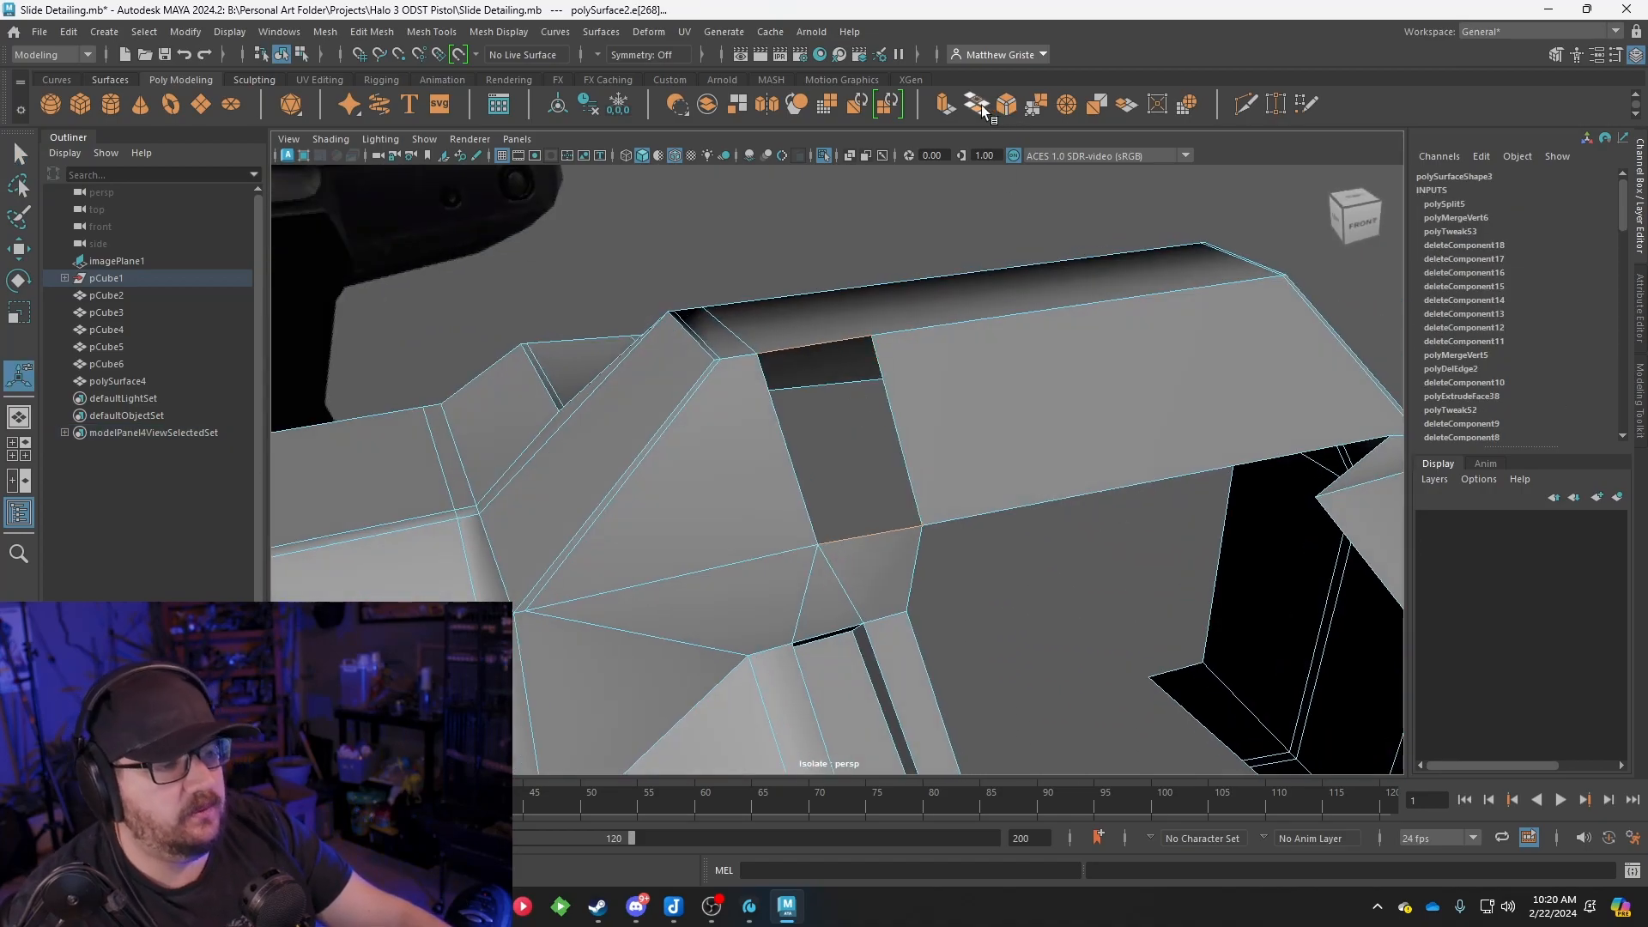
pyautogui.click(983, 110)
# Examine the bridged side face and the triangular faces above the groove for topology problems
pyautogui.keyDown('alt'); pyautogui.moveTo(986, 533); pyautogui.dragTo(1093, 447); pyautogui.keyUp('alt')
pyautogui.keyDown('alt'); pyautogui.moveTo(789, 394); pyautogui.dragTo(757, 403); pyautogui.keyUp('alt')
pyautogui.moveTo(809, 394); pyautogui.dragTo(884, 371, button='right')
pyautogui.keyDown('alt'); pyautogui.moveTo(827, 478); pyautogui.dragTo(850, 424); pyautogui.keyUp('alt')
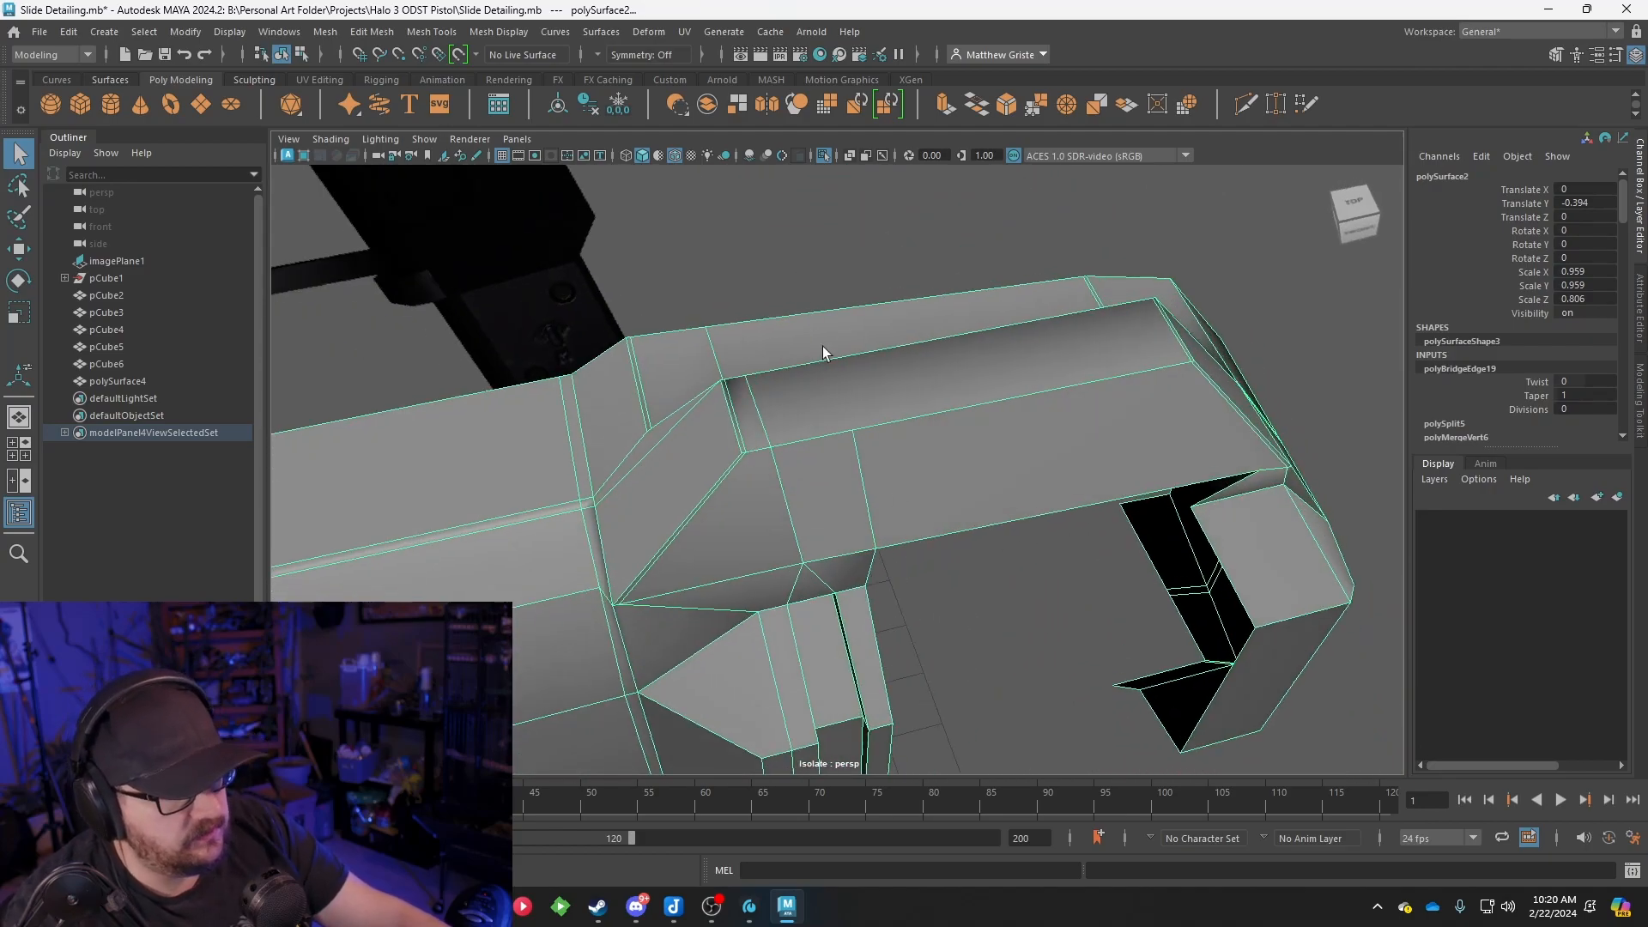
pyautogui.keyDown('alt'); pyautogui.moveTo(916, 615); pyautogui.dragTo(1083, 447); pyautogui.keyUp('alt')
pyautogui.keyDown('alt'); pyautogui.moveTo(1083, 446); pyautogui.dragTo(946, 383, button='middle'); pyautogui.keyUp('alt')
pyautogui.scroll(3, 713, 384)
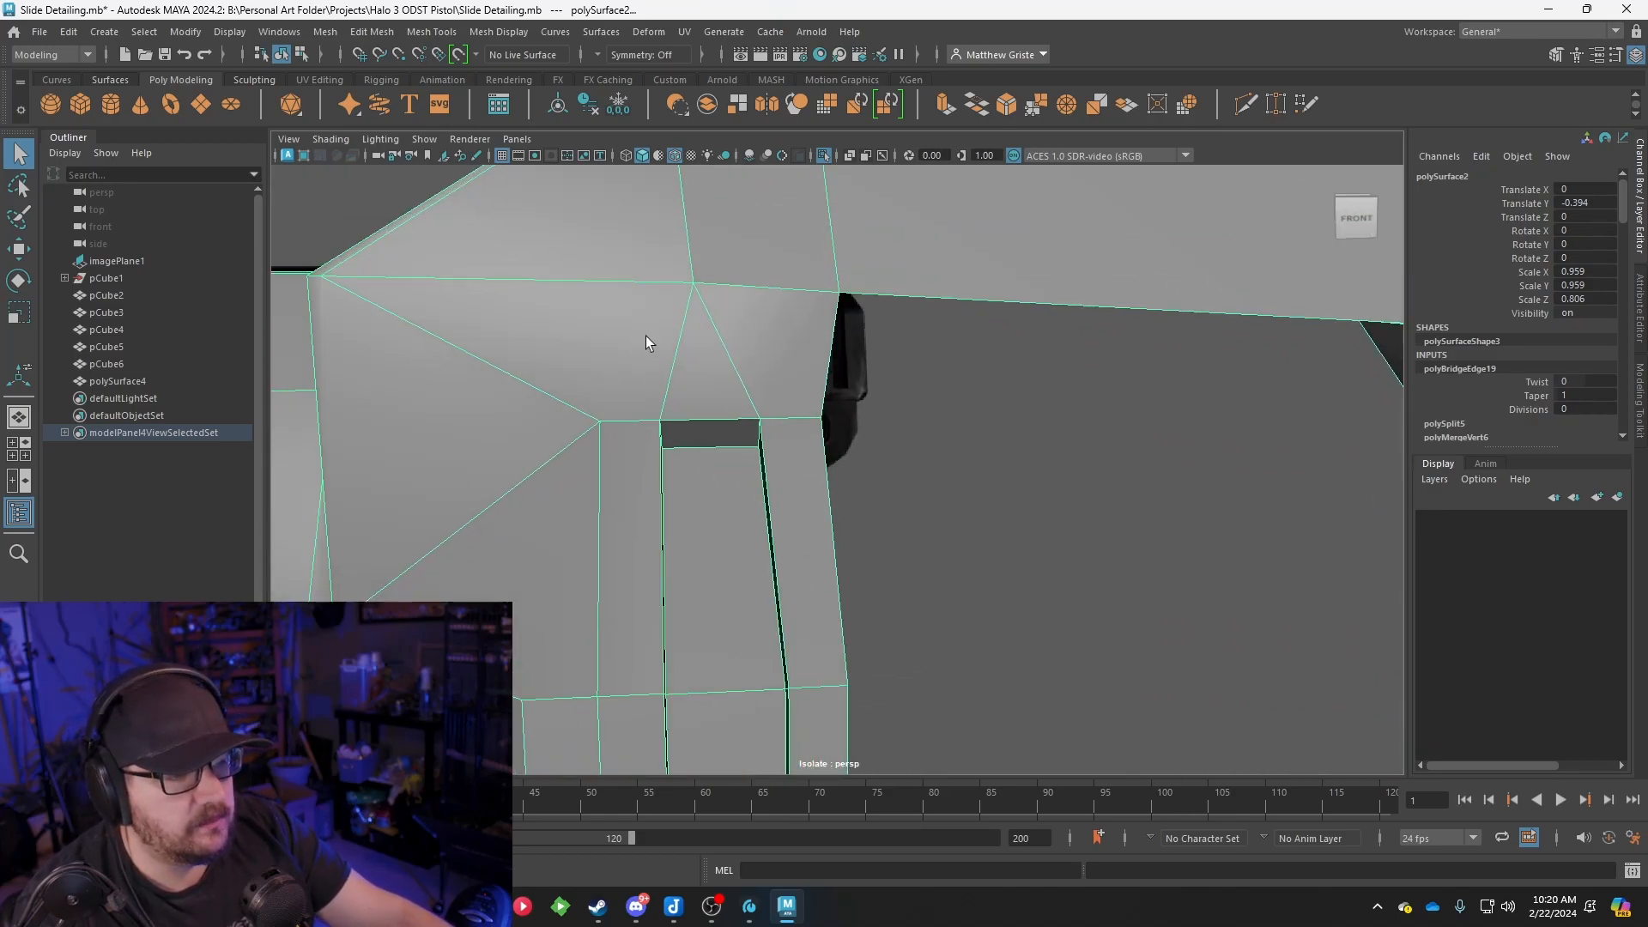
pyautogui.keyDown('alt'); pyautogui.moveTo(646, 336); pyautogui.dragTo(714, 371, button='middle'); pyautogui.keyUp('alt')
pyautogui.scroll(2, 730, 369)
pyautogui.scroll(2, 765, 294)
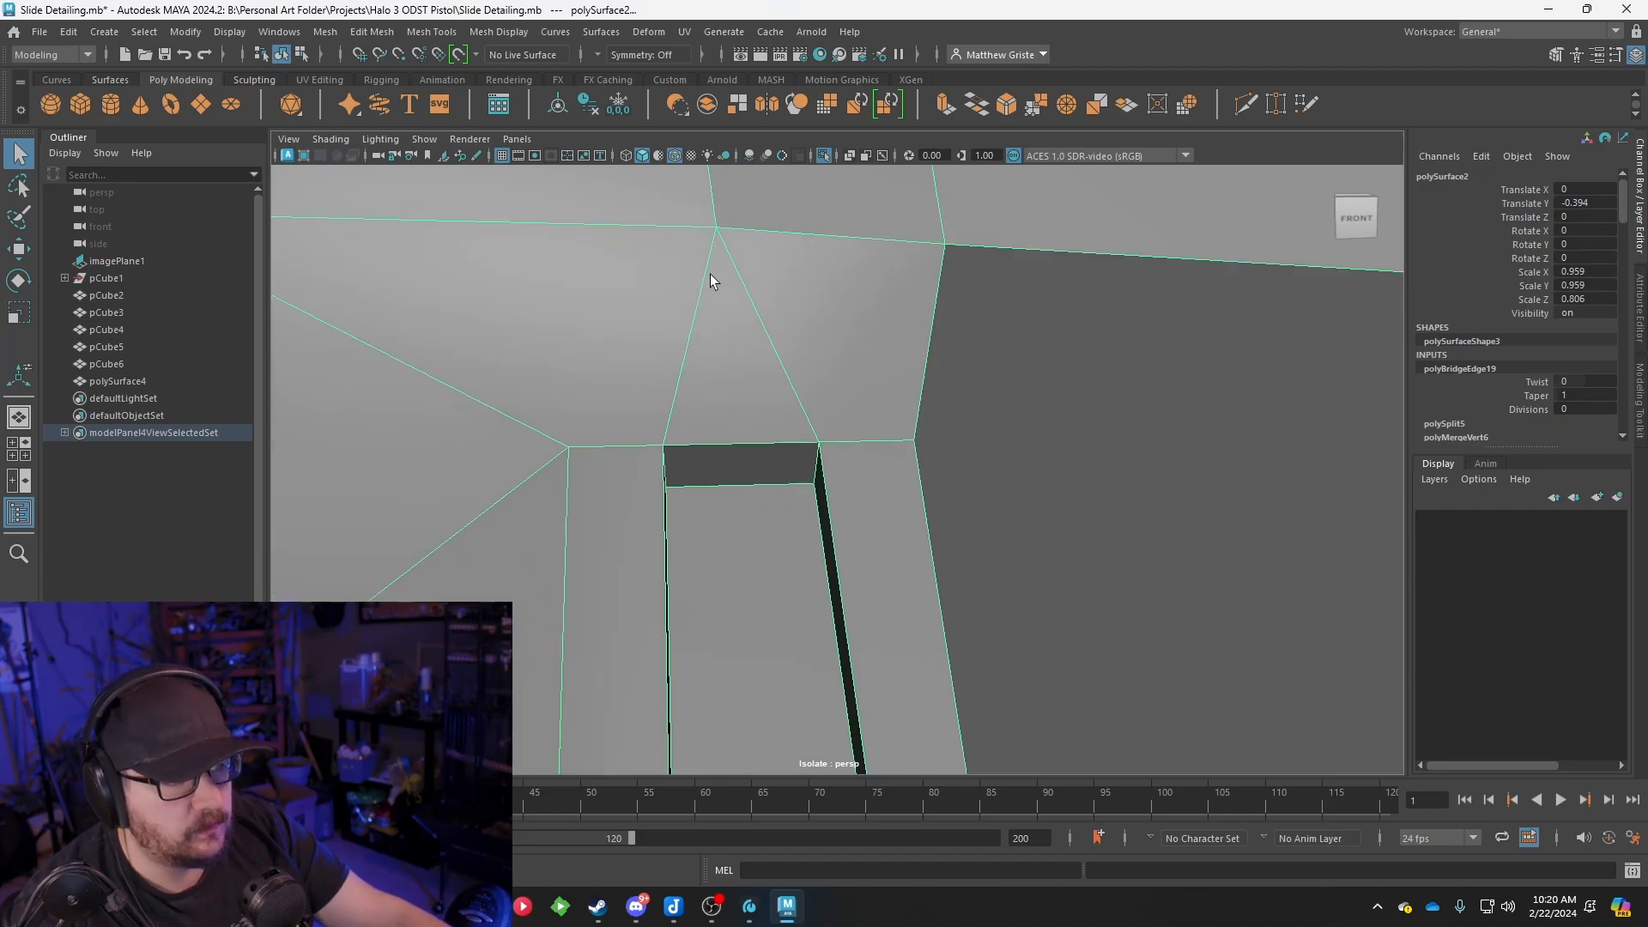
pyautogui.scroll(-2, 798, 372)
pyautogui.keyDown('alt'); pyautogui.moveTo(798, 371); pyautogui.dragTo(798, 334); pyautogui.keyUp('alt')
pyautogui.scroll(5, 824, 318)
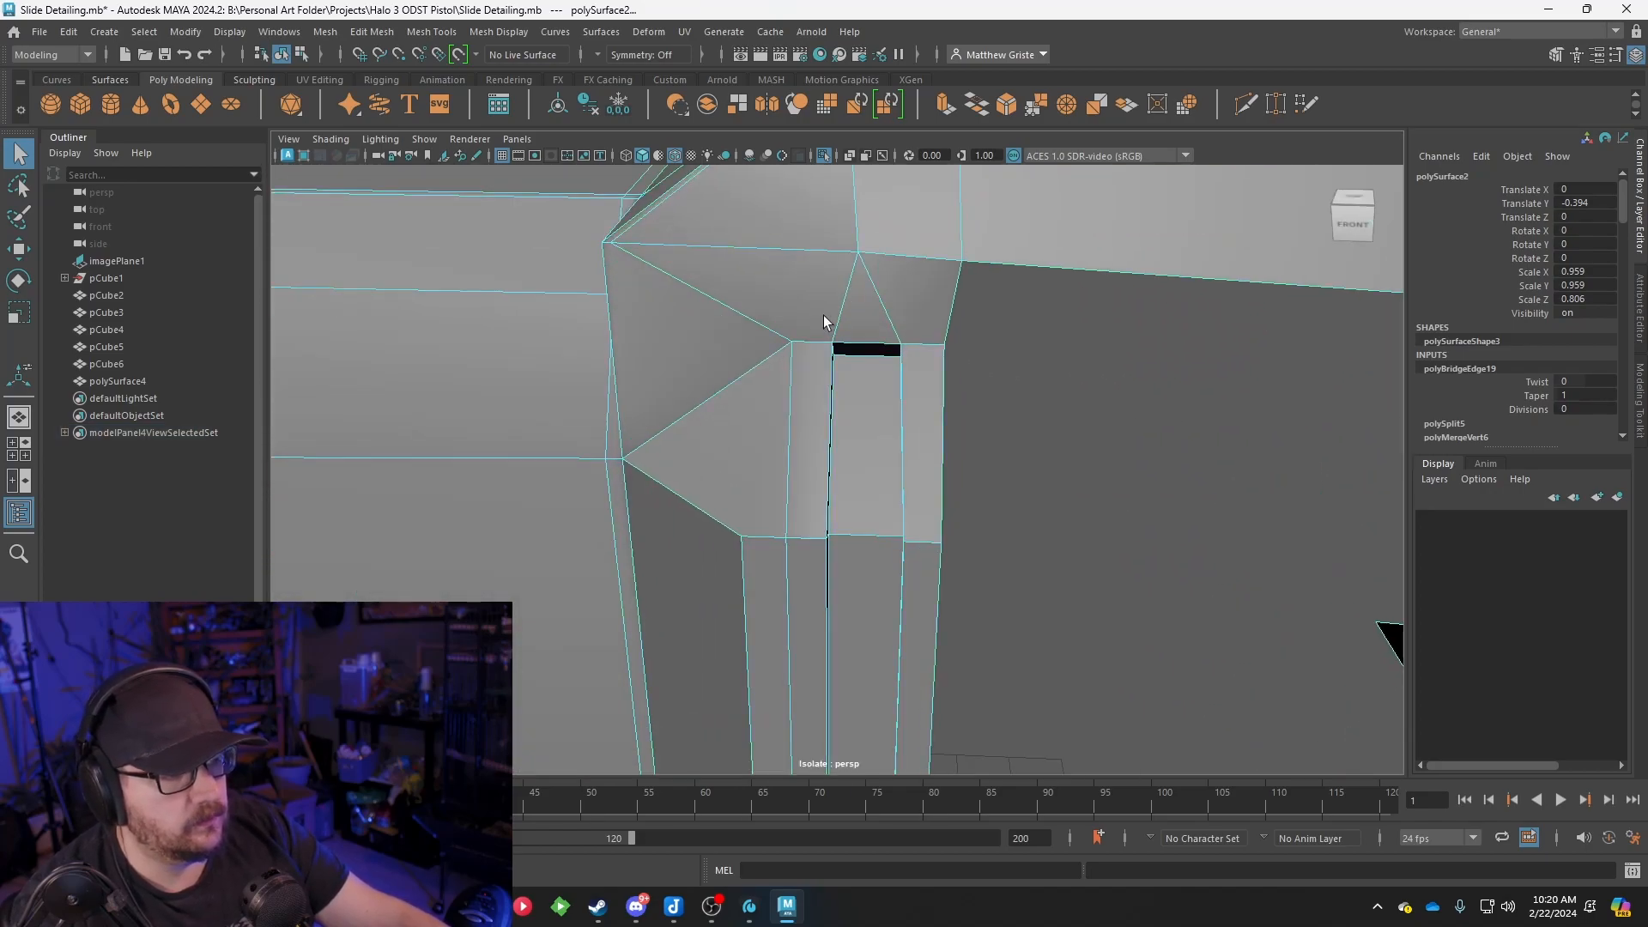
# Duplicate the groove section's faces, including the three bevel faces above it and the strips down the bevel and side wall
pyautogui.press('F11')
pyautogui.click(821, 292)
pyautogui.keyDown('shift'); pyautogui.click(867, 305); pyautogui.keyUp('shift')
pyautogui.keyDown('shift'); pyautogui.click(920, 300); pyautogui.keyUp('shift')
pyautogui.keyDown('alt'); pyautogui.moveTo(923, 378); pyautogui.dragTo(944, 389); pyautogui.keyUp('alt')
pyautogui.scroll(-4, 944, 389)
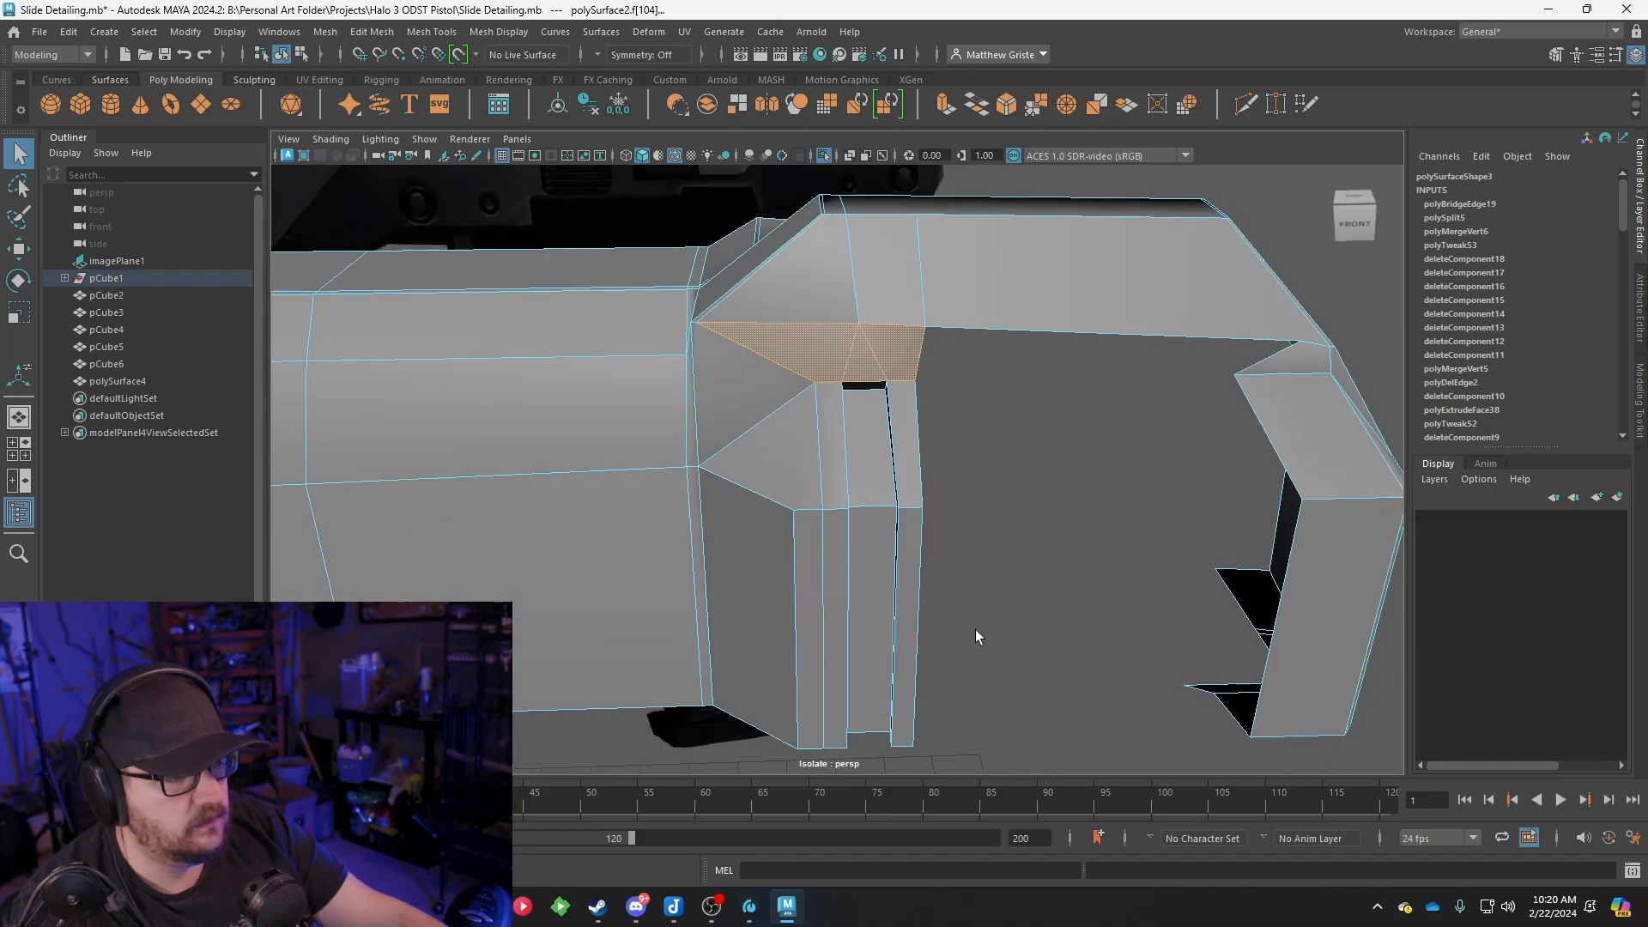
pyautogui.moveTo(846, 452)
pyautogui.keyDown('shift'); pyautogui.mouseDown()
pyautogui.moveTo(836, 441)
pyautogui.moveTo(931, 526)
pyautogui.moveTo(930, 500)
pyautogui.moveTo(810, 529)
pyautogui.moveTo(894, 363)
pyautogui.moveTo(883, 503)
pyautogui.moveTo(846, 446)
pyautogui.mouseUp(); pyautogui.keyUp('shift')
pyautogui.keyDown('shift'); pyautogui.click(811, 529); pyautogui.keyUp('shift')
pyautogui.click(372, 31)
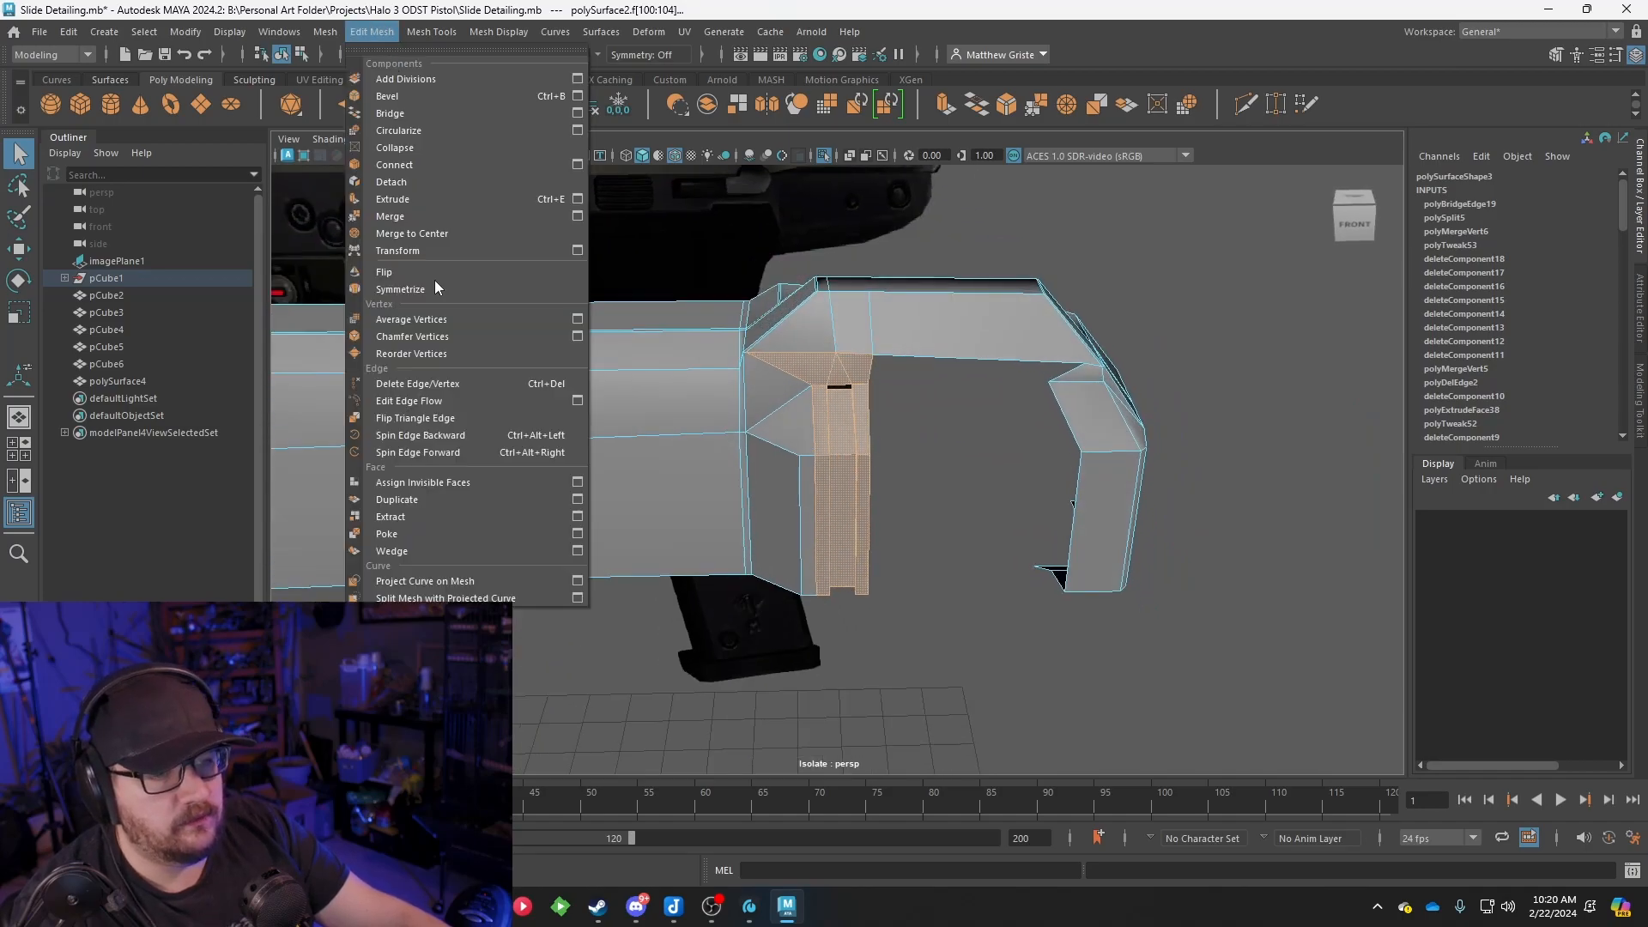
pyautogui.click(396, 500)
# Offset the duplicated groove section toward the rear into the opening, with Translate X 0.954
pyautogui.click(872, 403)
pyautogui.scroll(-6, 470, 362)
pyautogui.moveTo(519, 540); pyautogui.dragTo(563, 556)
pyautogui.scroll(5, 842, 464)
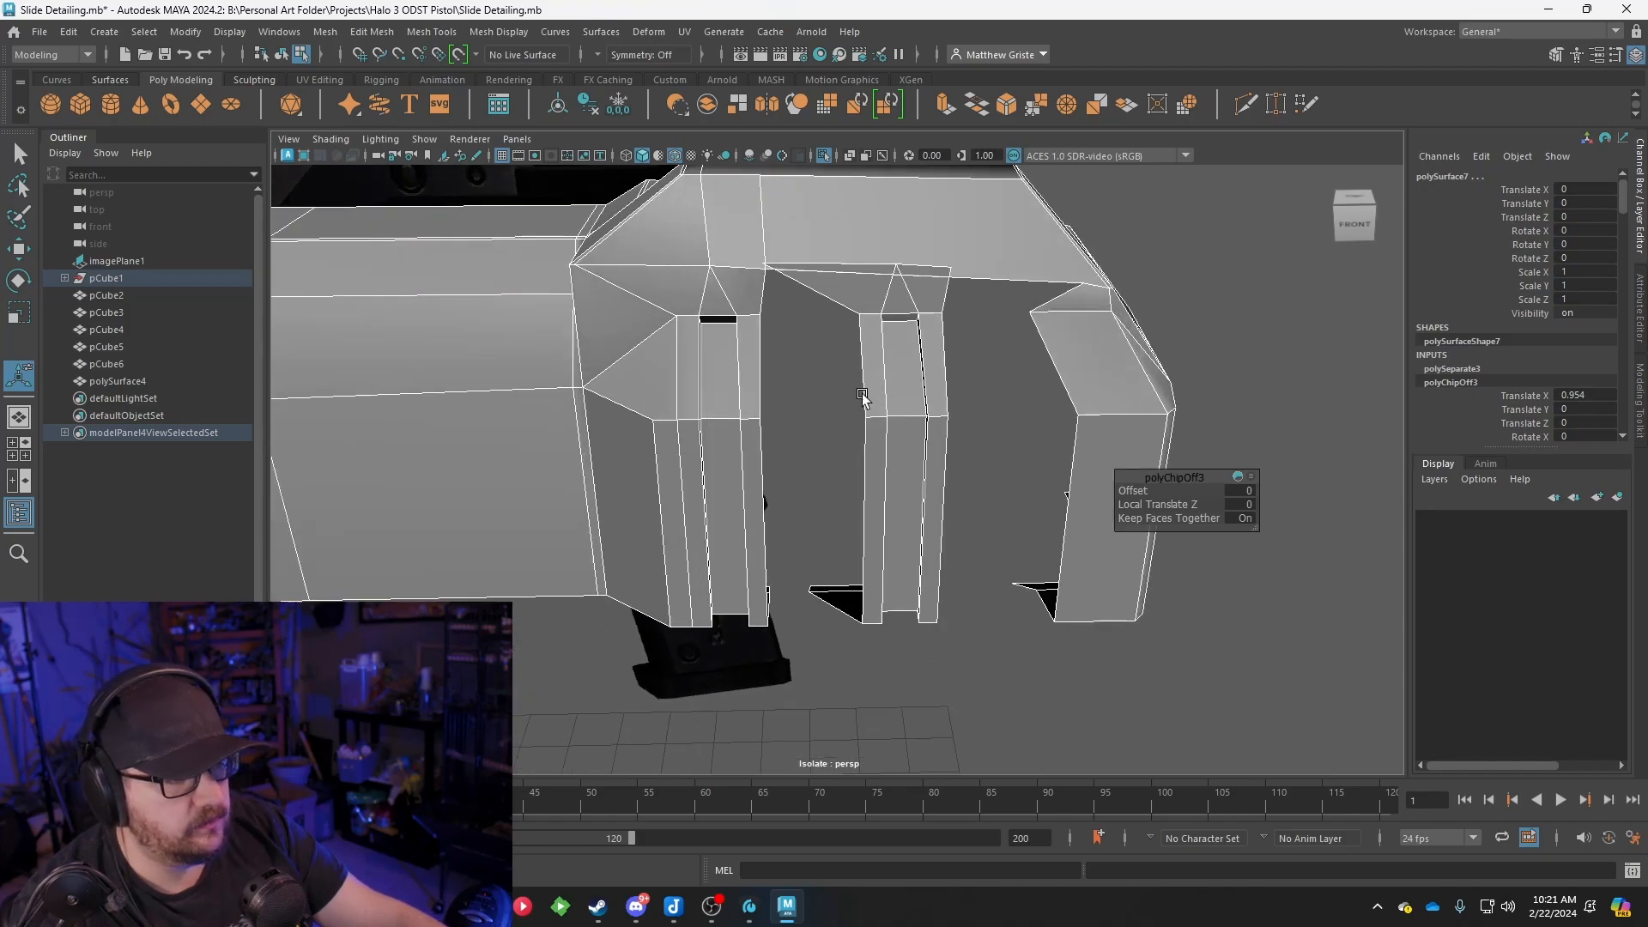
# Move the copy's upper front corner vertex toward the rear and its upper rear corner vertex slightly forward to narrow its top
pyautogui.rightClick(789, 266)
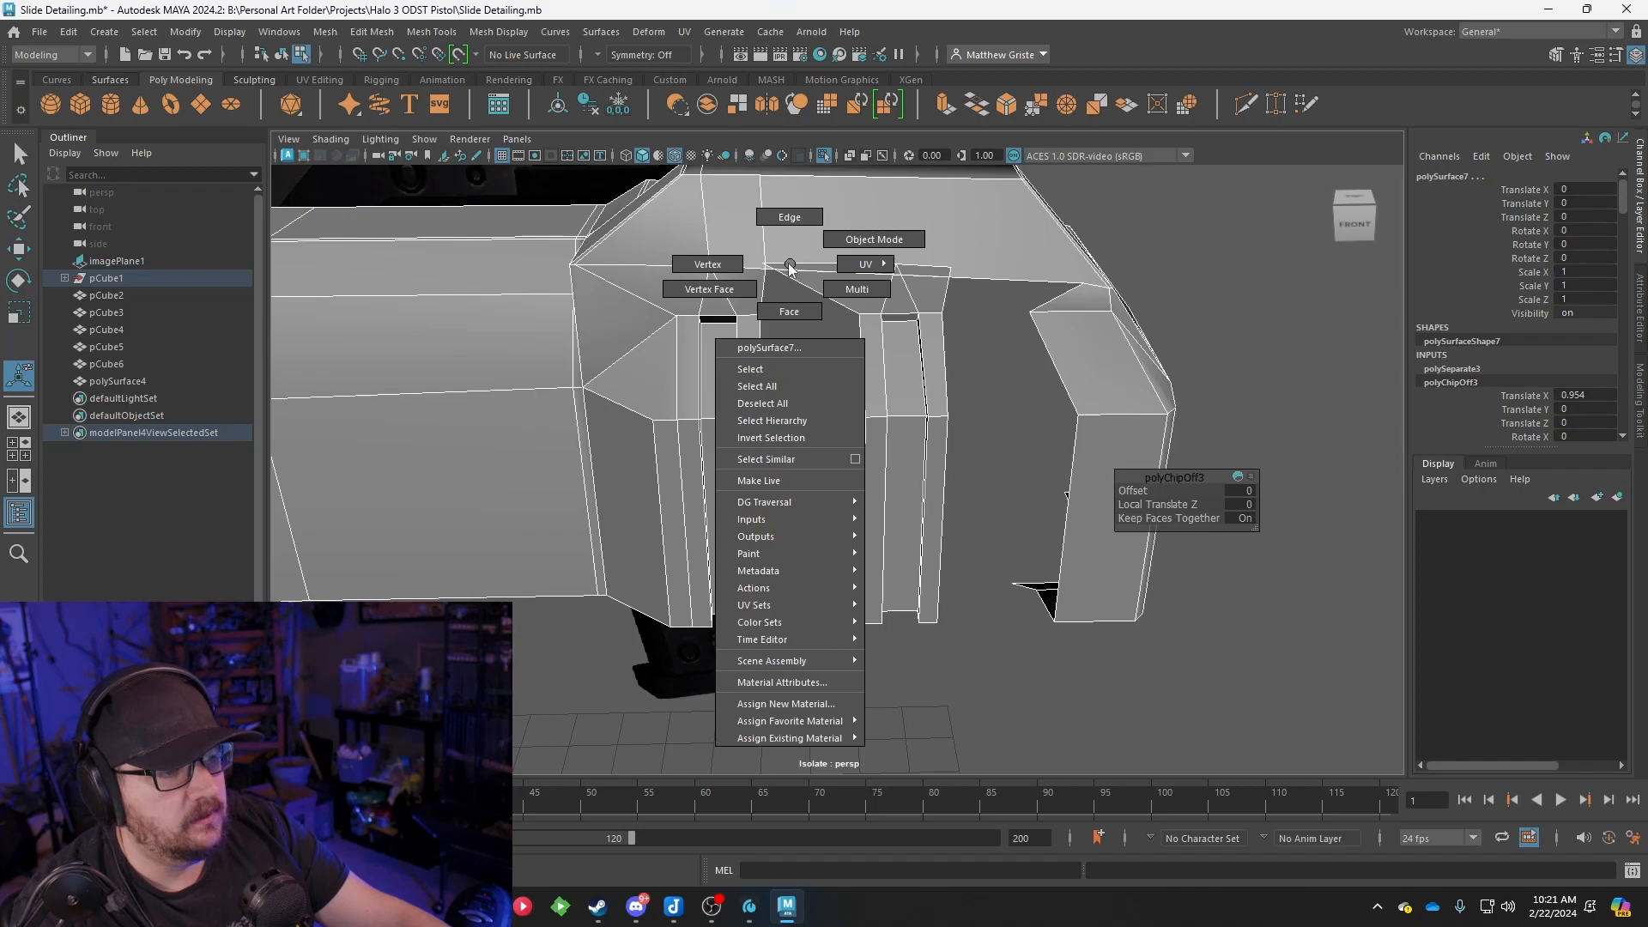
pyautogui.moveTo(726, 260); pyautogui.dragTo(723, 262, button='right')
pyautogui.click(765, 266)
pyautogui.press('w')
pyautogui.moveTo(895, 262); pyautogui.dragTo(925, 264)
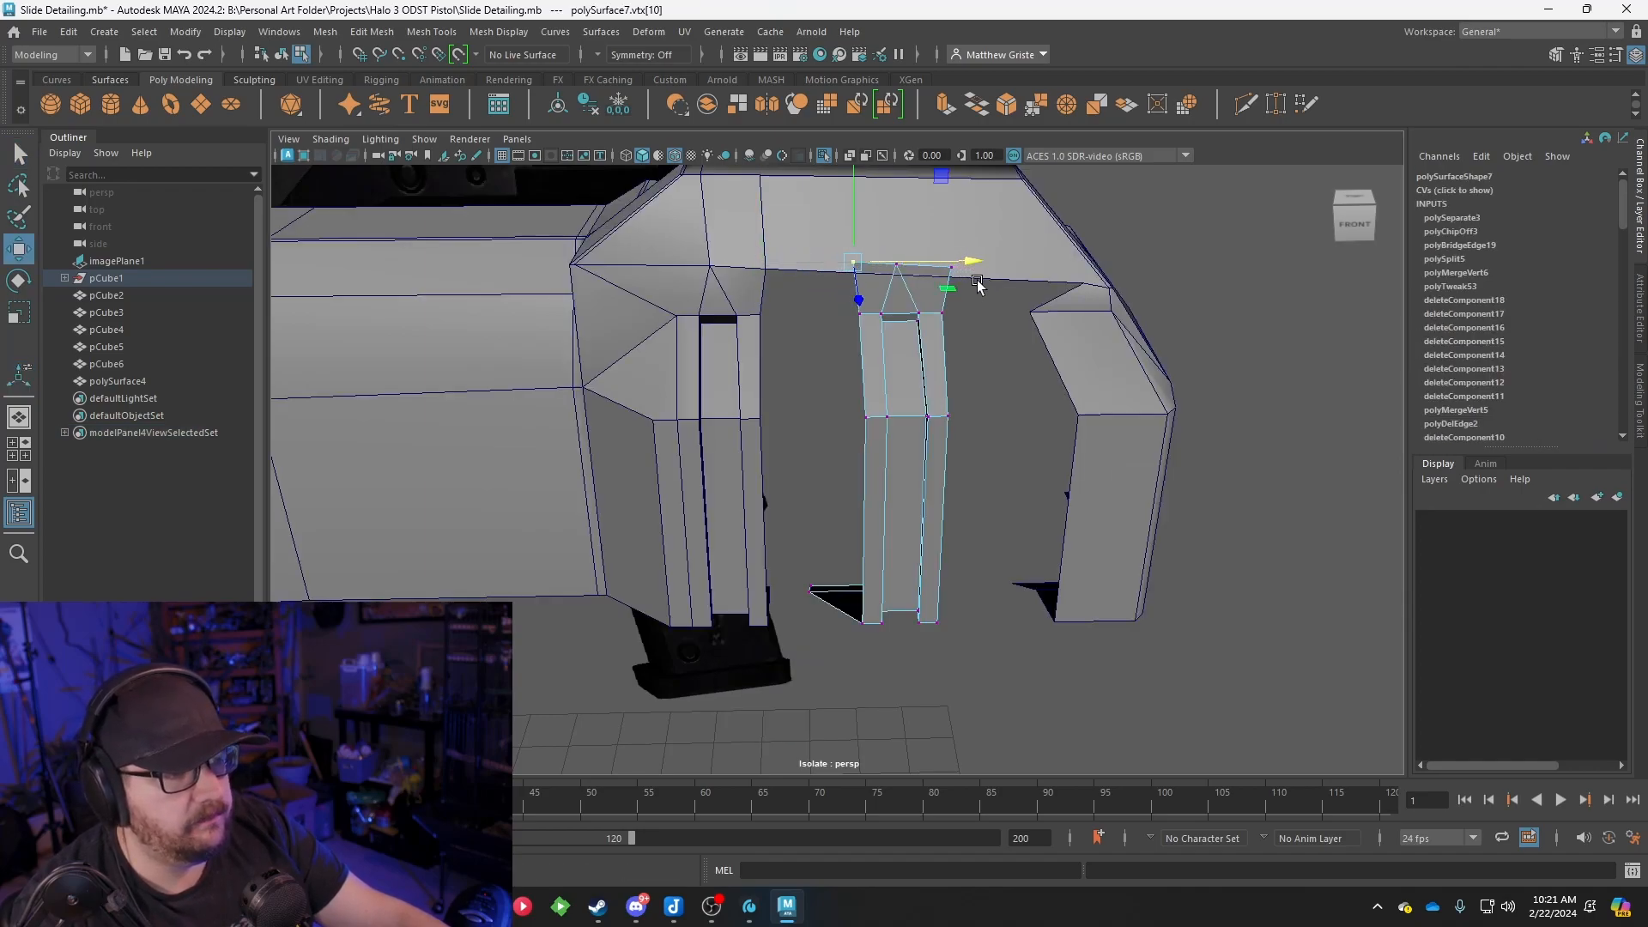
pyautogui.scroll(3, 978, 284)
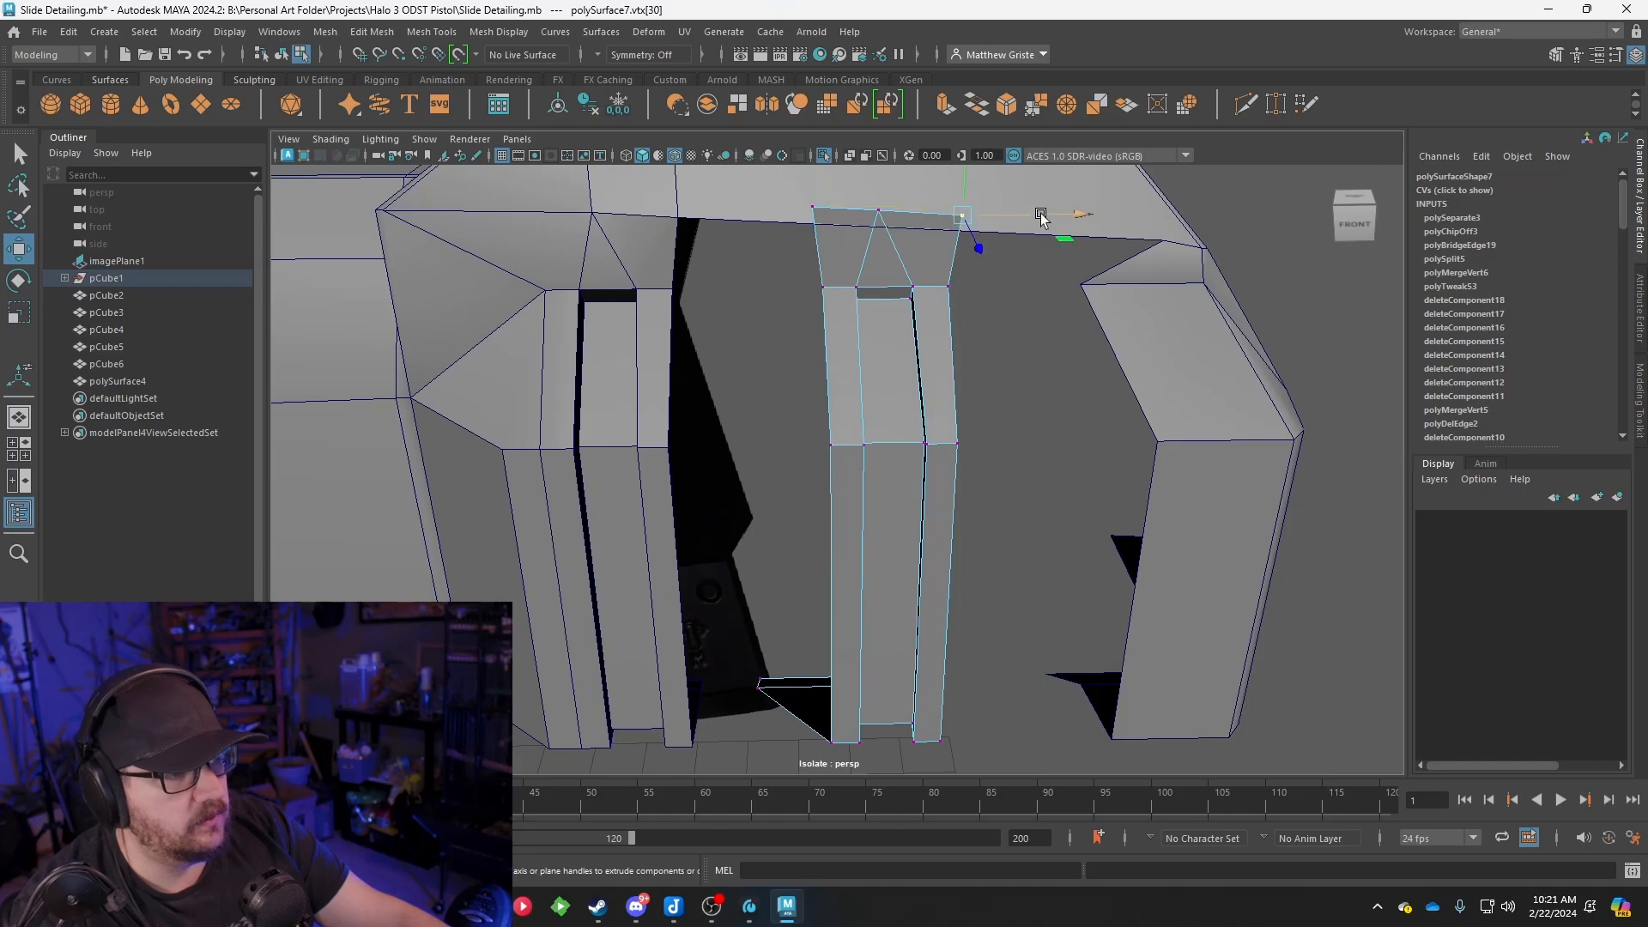
pyautogui.moveTo(1040, 215); pyautogui.dragTo(1019, 213)
pyautogui.scroll(-3, 1015, 233)
pyautogui.moveTo(960, 286)
pyautogui.keyDown('alt'); pyautogui.mouseDown()
pyautogui.moveTo(951, 264)
pyautogui.moveTo(964, 265)
pyautogui.mouseUp(); pyautogui.keyUp('alt')
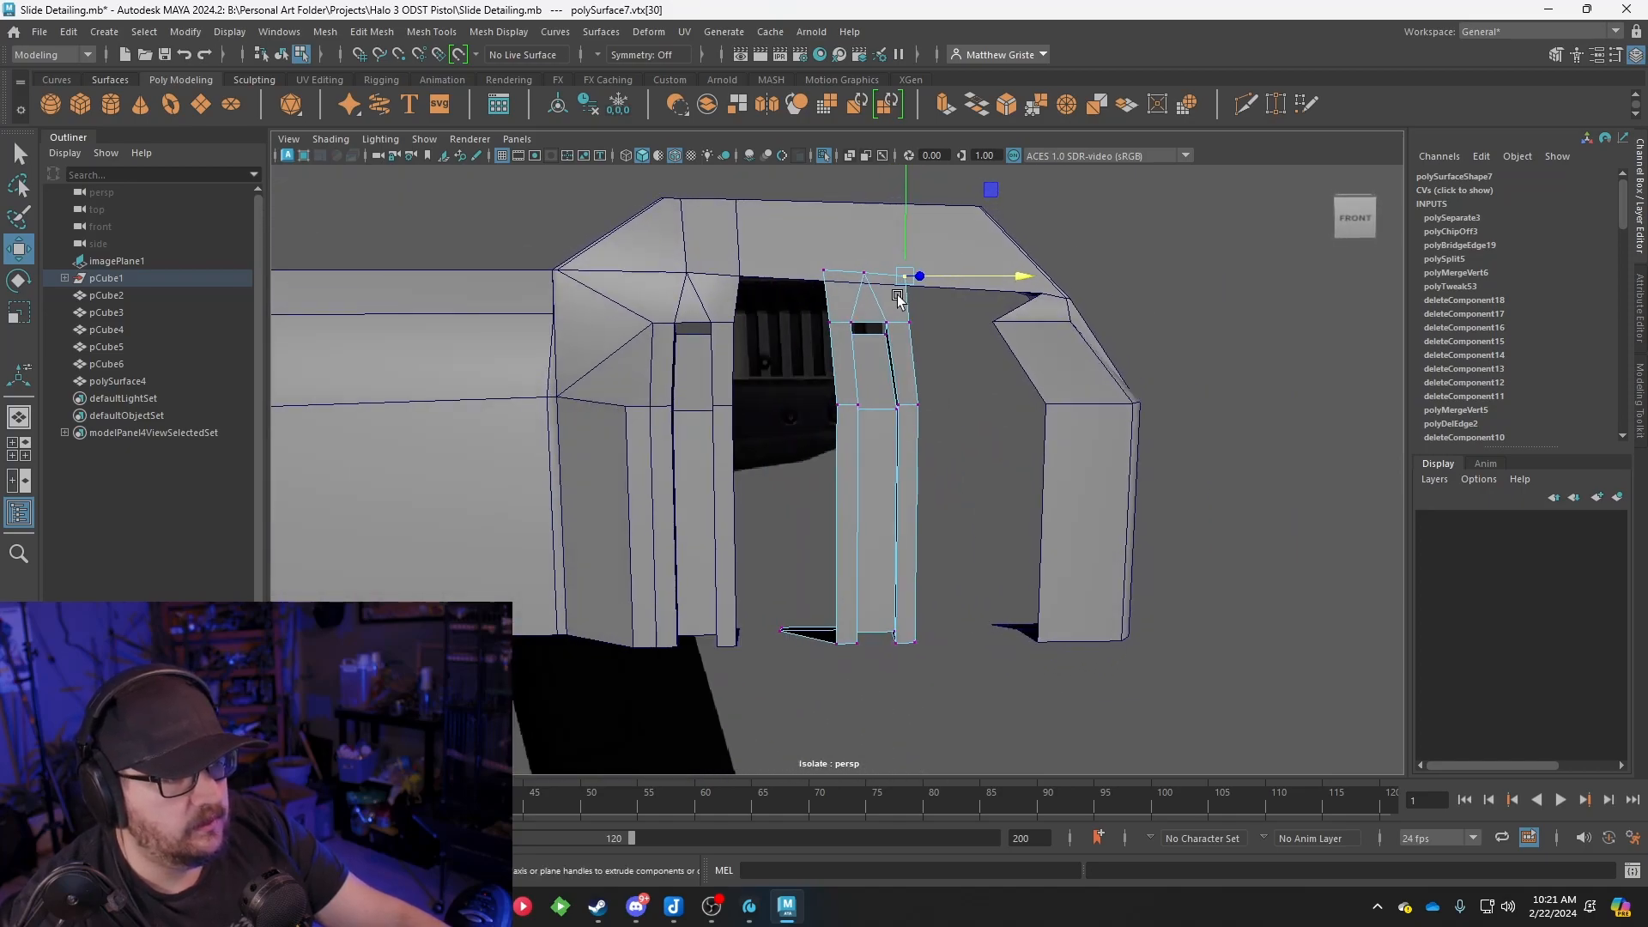
pyautogui.keyDown('alt'); pyautogui.moveTo(884, 303); pyautogui.dragTo(894, 306); pyautogui.keyUp('alt')
# Move the protruding front vertices on the copy's underside toward the rear, in line with its front edge
pyautogui.scroll(2, 895, 305)
pyautogui.moveTo(866, 409); pyautogui.dragTo(918, 372, button='right')
pyautogui.keyDown('alt'); pyautogui.moveTo(983, 485); pyautogui.dragTo(787, 435); pyautogui.keyUp('alt')
pyautogui.moveTo(797, 397); pyautogui.dragTo(726, 394, button='right')
pyautogui.moveTo(771, 397); pyautogui.dragTo(803, 454)
pyautogui.moveTo(905, 432); pyautogui.dragTo(951, 434)
pyautogui.moveTo(884, 381)
pyautogui.mouseDown(button='right')
pyautogui.moveTo(918, 370)
pyautogui.moveTo(910, 397)
pyautogui.mouseUp(button='right')
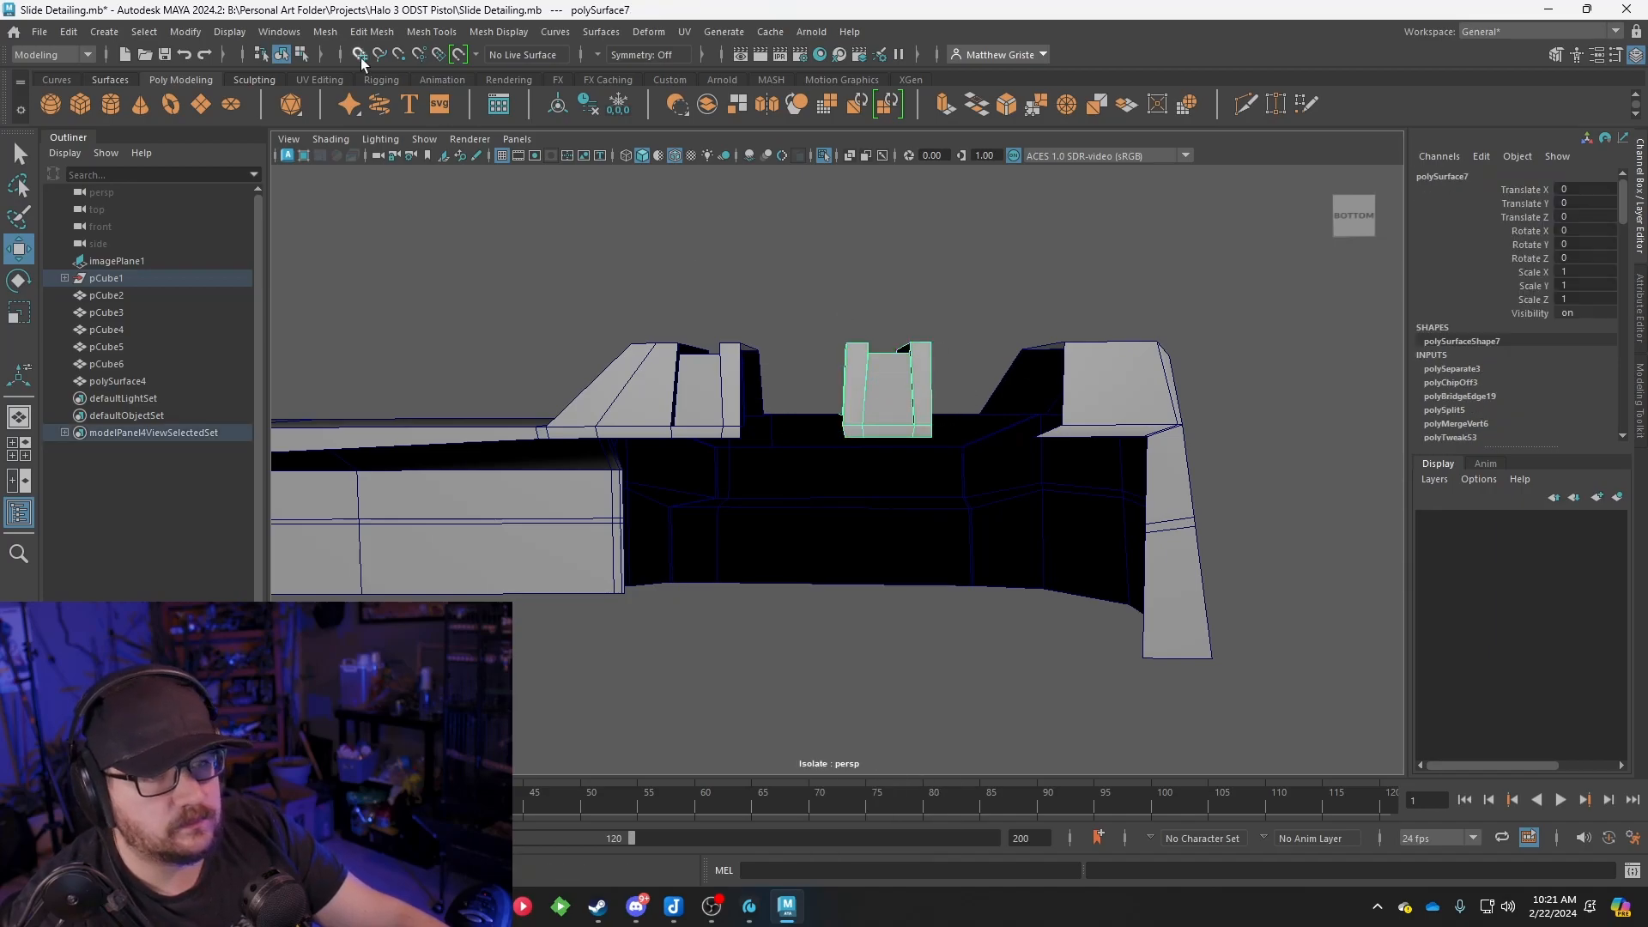
# Center the pivot of the copied groove section and move it forward against the first groove section, with Translate X -0.027
pyautogui.click(185, 32)
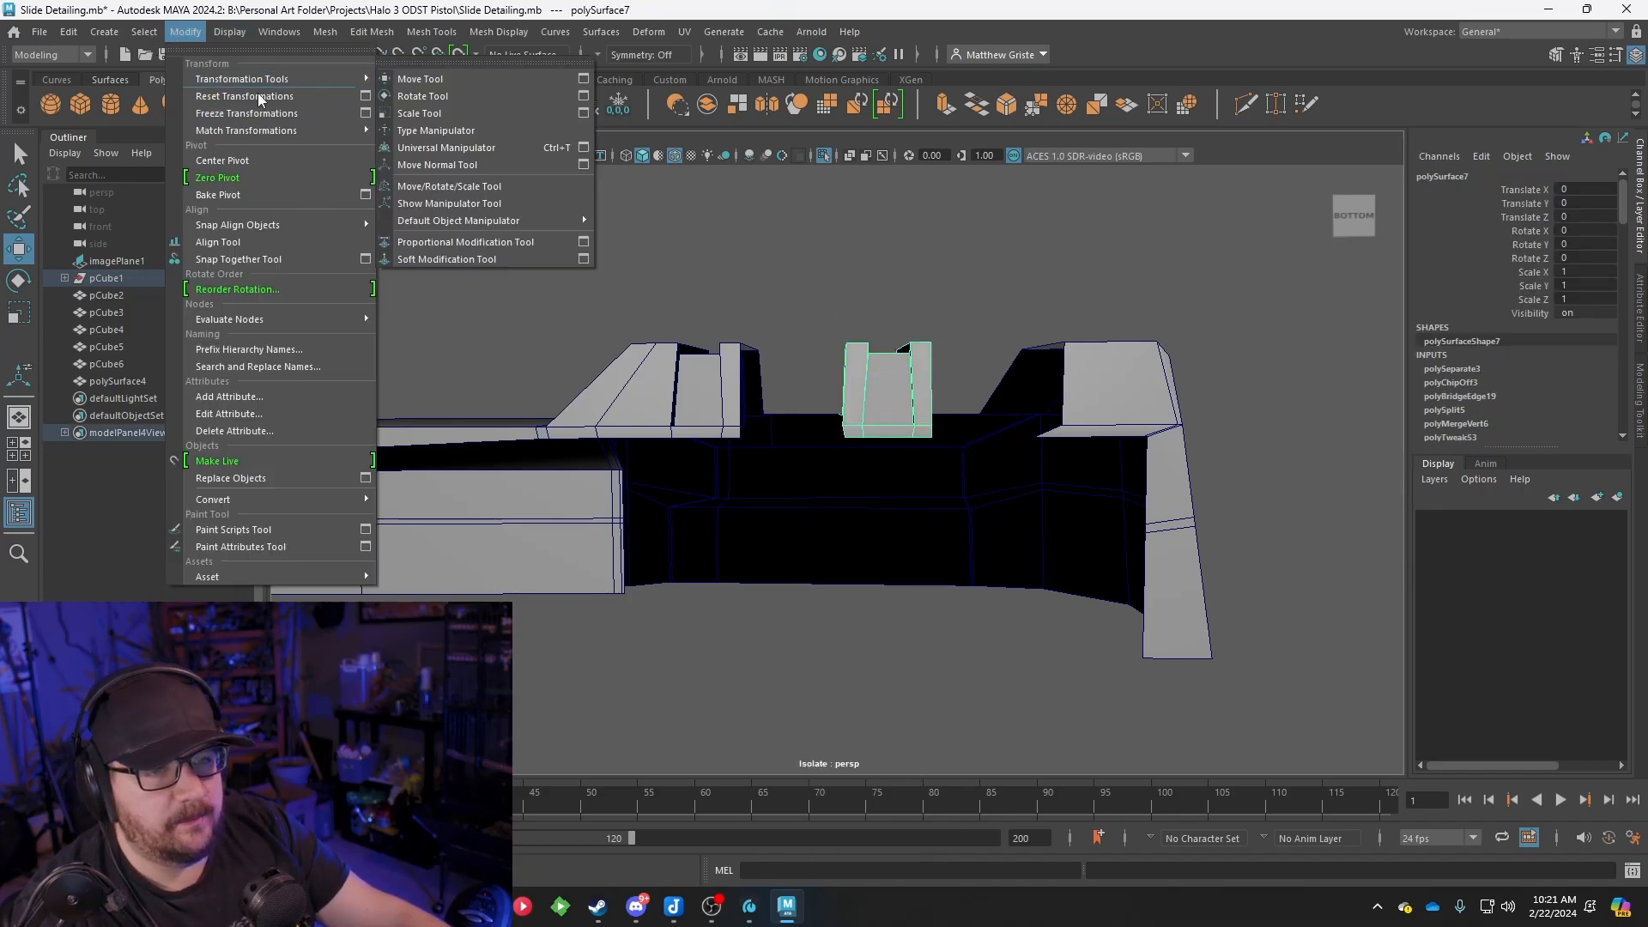
pyautogui.click(249, 155)
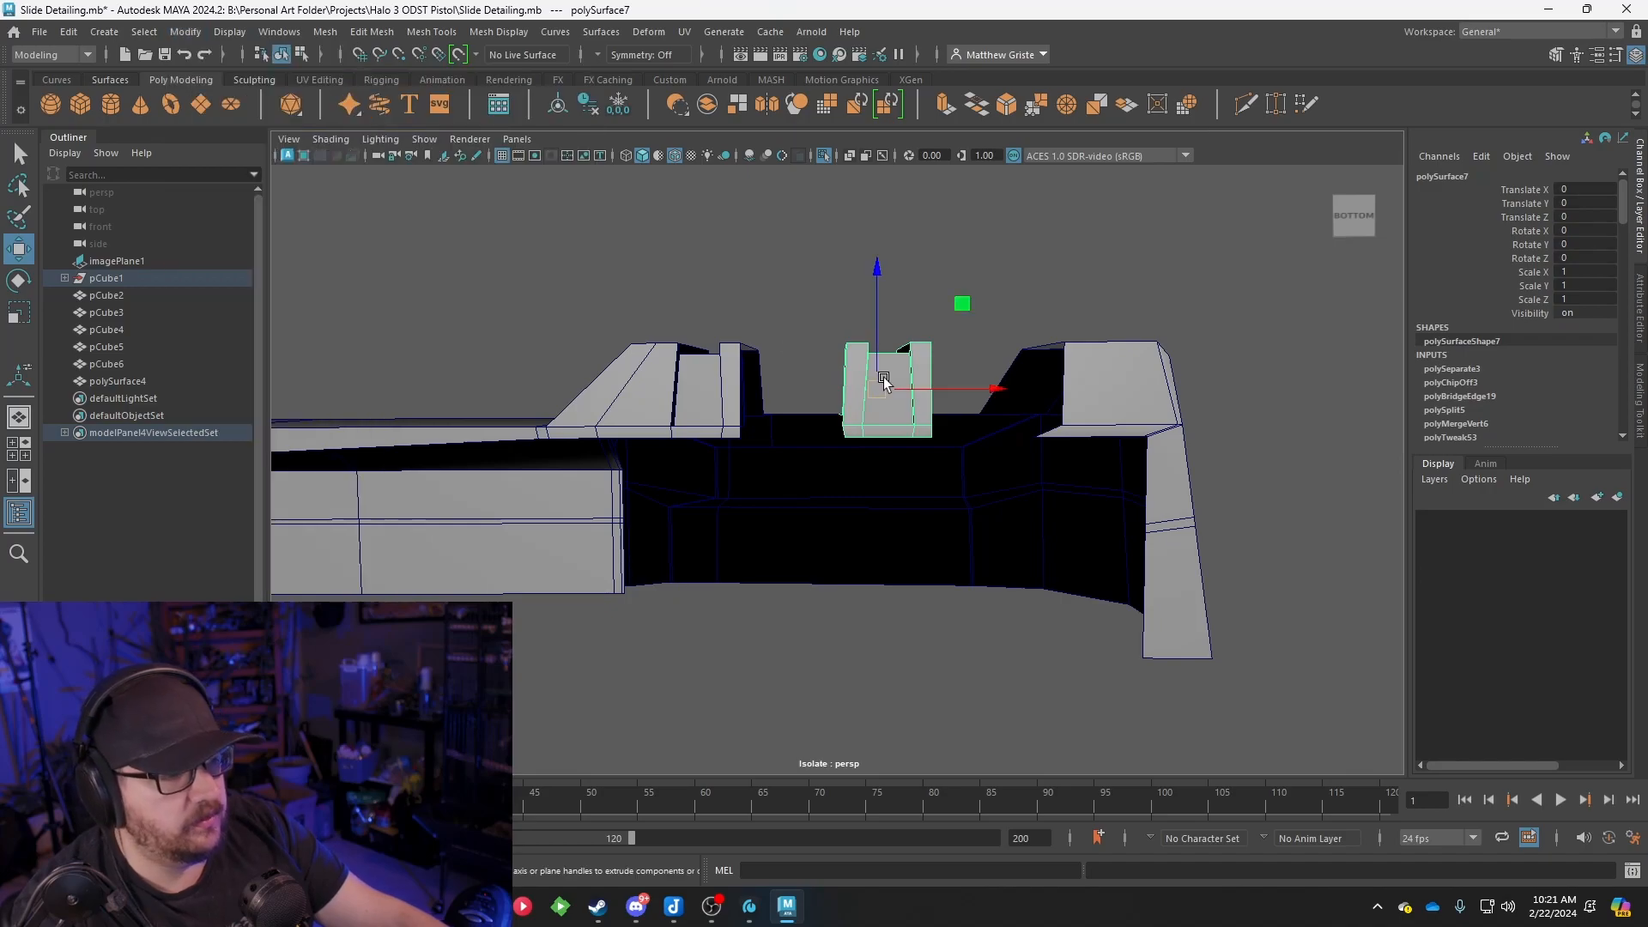
pyautogui.moveTo(1001, 386); pyautogui.dragTo(872, 518)
pyautogui.scroll(5, 870, 515)
pyautogui.moveTo(774, 338)
pyautogui.keyDown('alt'); pyautogui.mouseDown()
pyautogui.moveTo(748, 335)
pyautogui.moveTo(773, 339)
pyautogui.mouseUp(); pyautogui.keyUp('alt')
pyautogui.moveTo(903, 490); pyautogui.dragTo(886, 492)
pyautogui.scroll(-2, 885, 493)
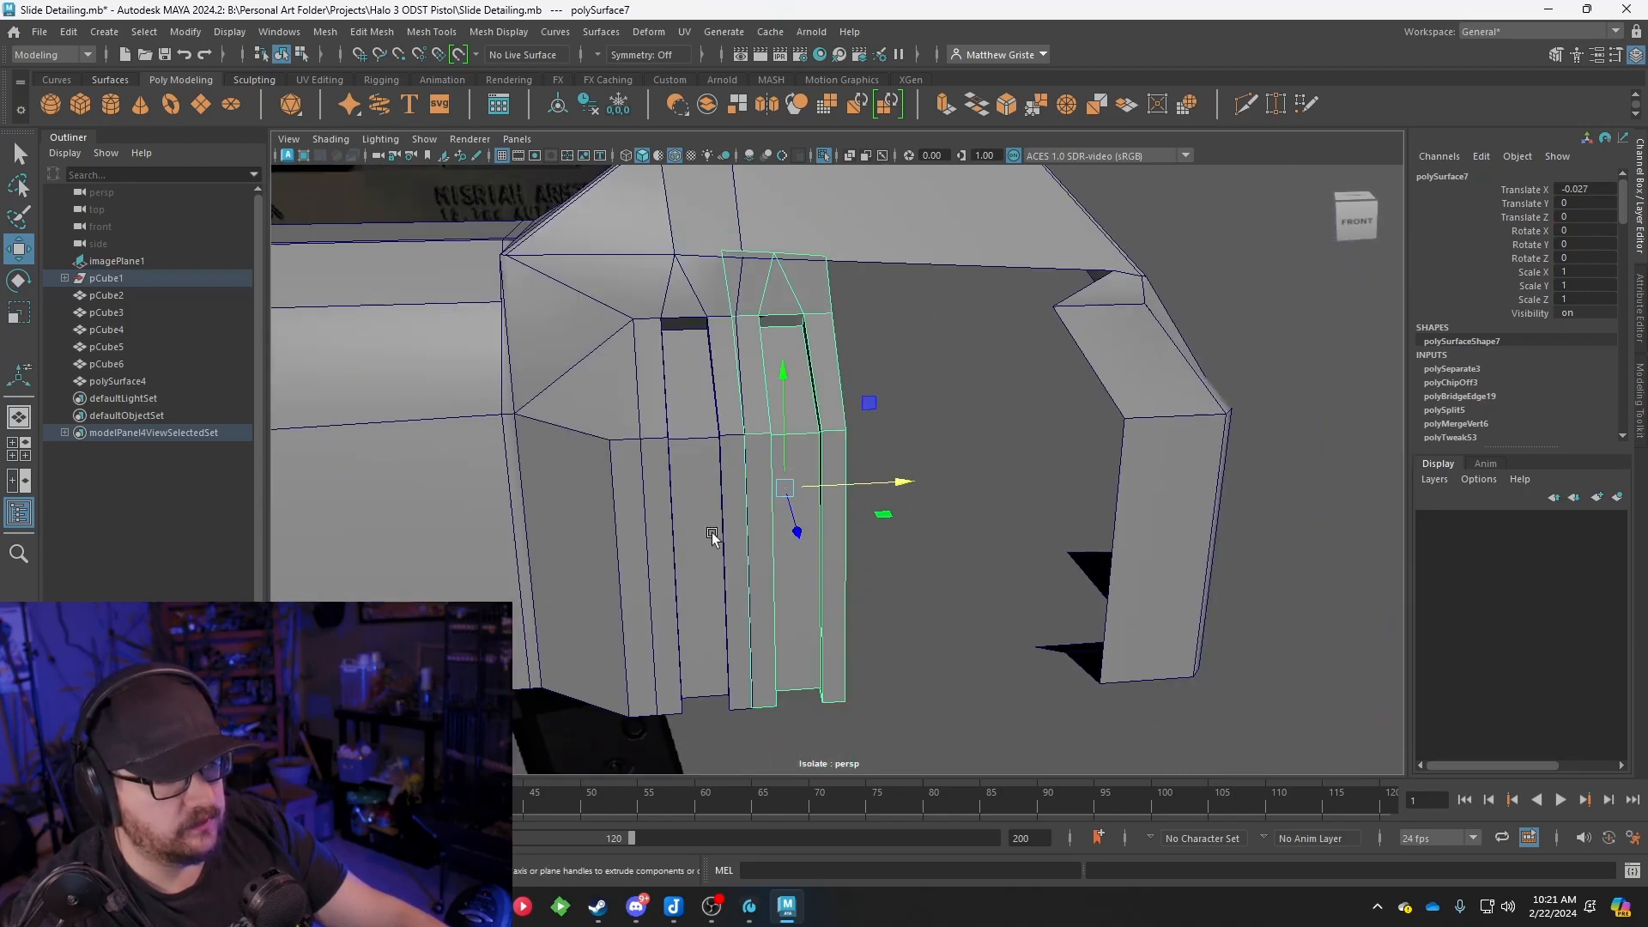
pyautogui.scroll(2, 879, 472)
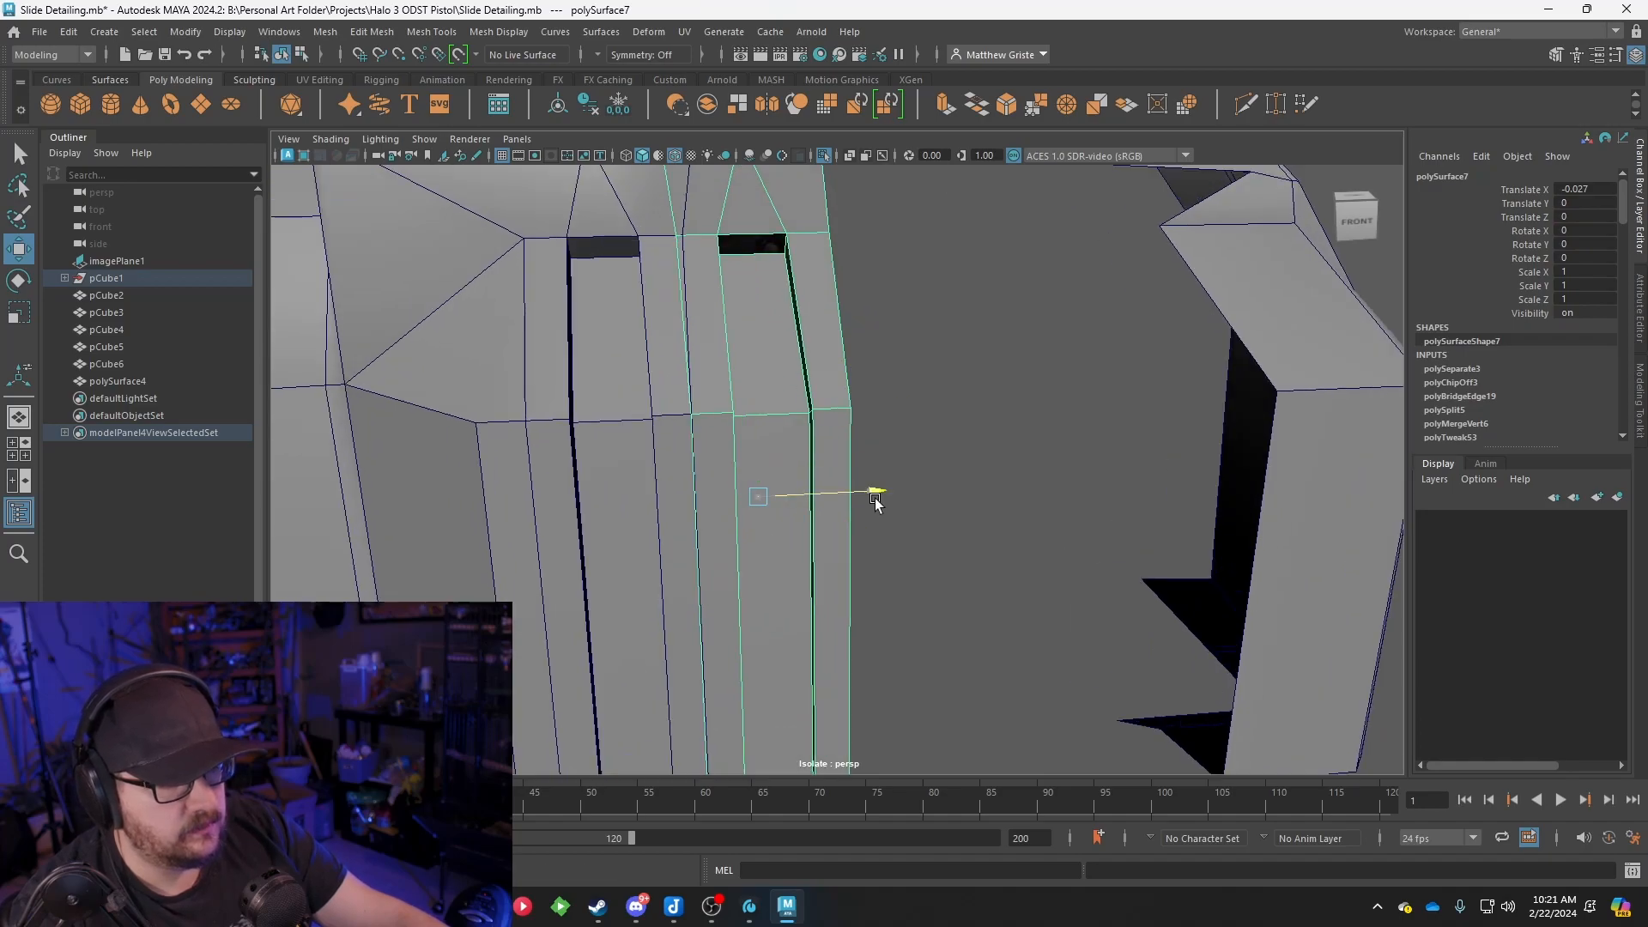
pyautogui.keyDown('alt'); pyautogui.moveTo(873, 491); pyautogui.dragTo(786, 433); pyautogui.keyUp('alt')
pyautogui.scroll(3, 809, 397)
# Combine the copied groove section with the slide's rear block into one mesh
pyautogui.press('space')
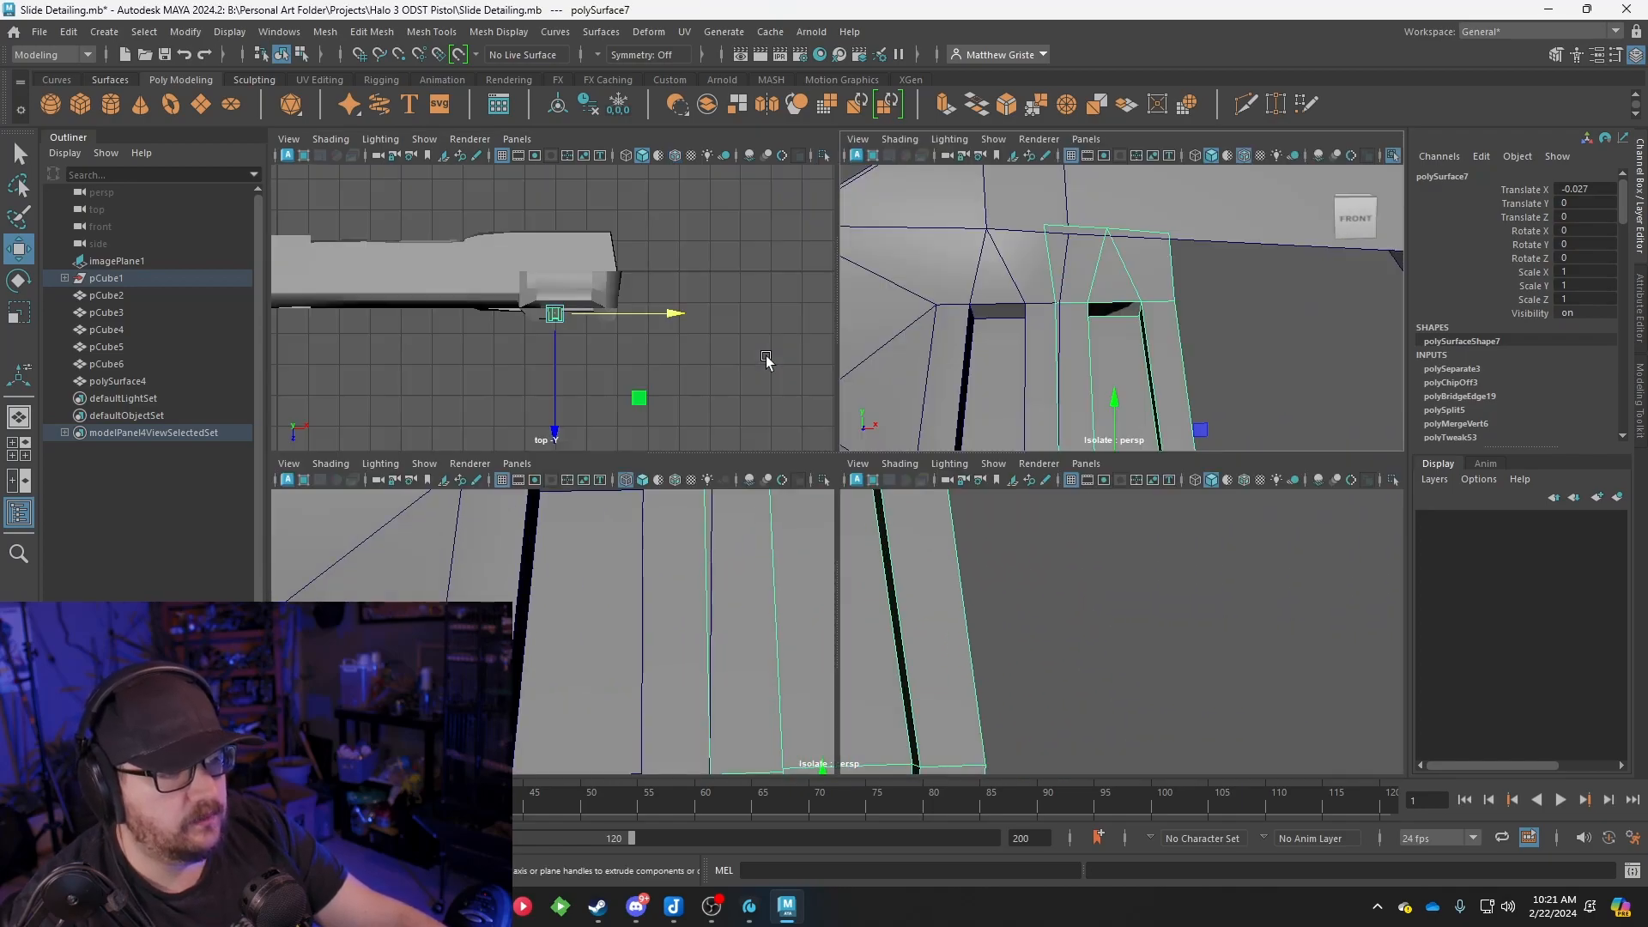
pyautogui.press('space')
pyautogui.keyDown('shift'); pyautogui.click(704, 248); pyautogui.keyUp('shift')
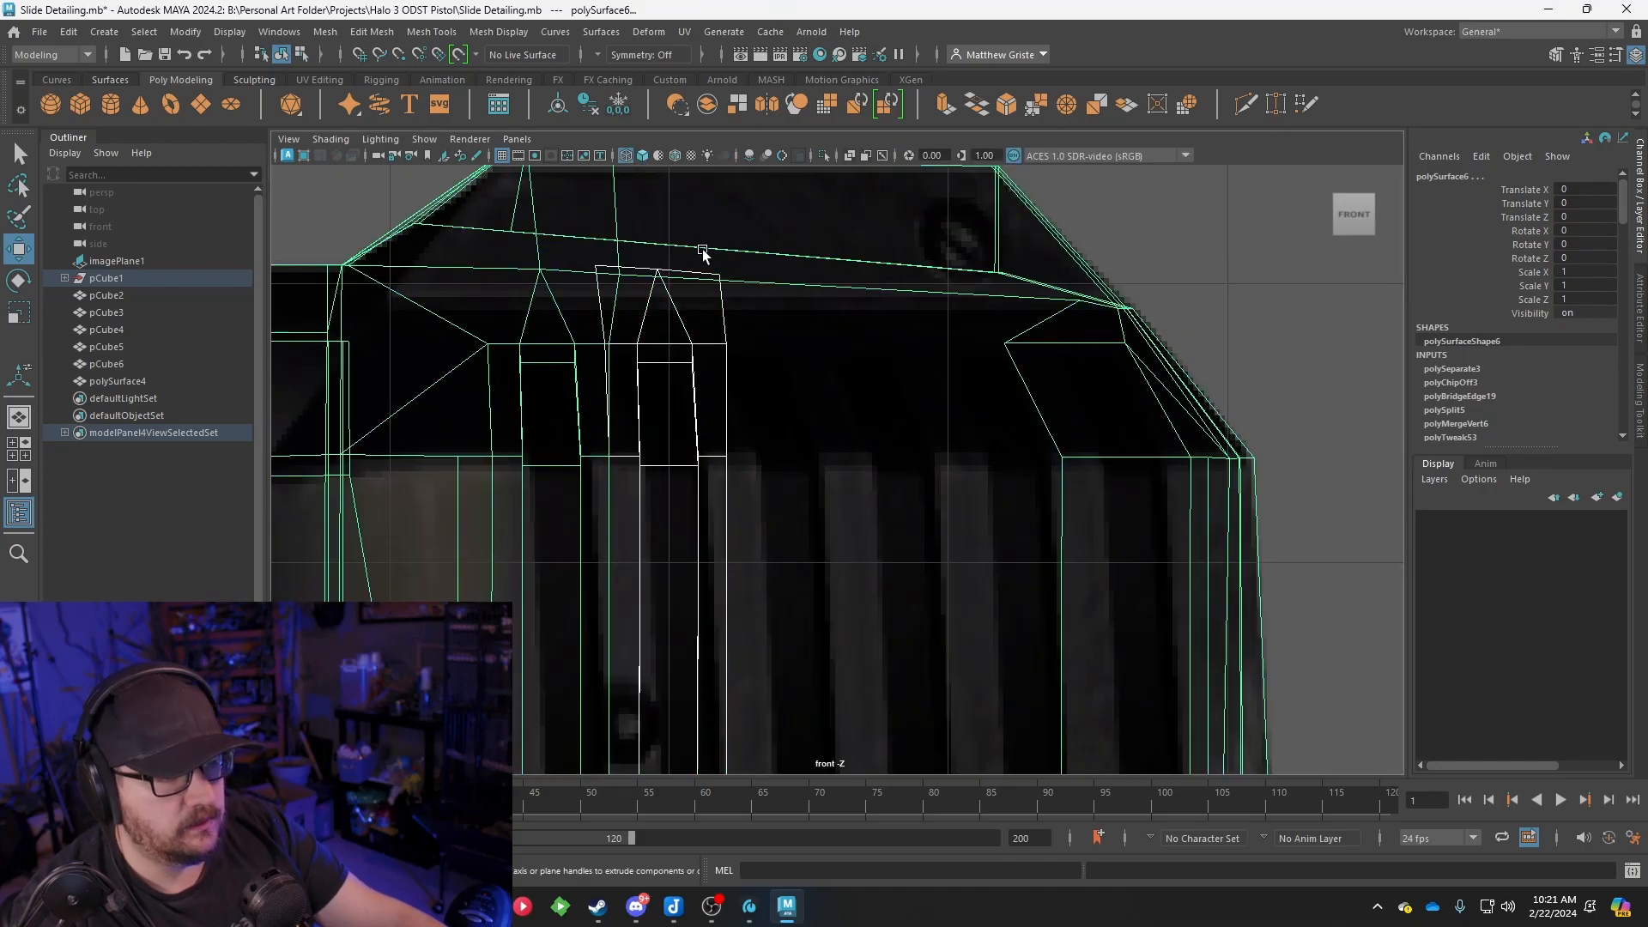
pyautogui.keyDown('alt'); pyautogui.moveTo(618, 257); pyautogui.dragTo(724, 412, button='middle'); pyautogui.keyUp('alt')
pyautogui.scroll(4, 734, 436)
pyautogui.click(326, 33)
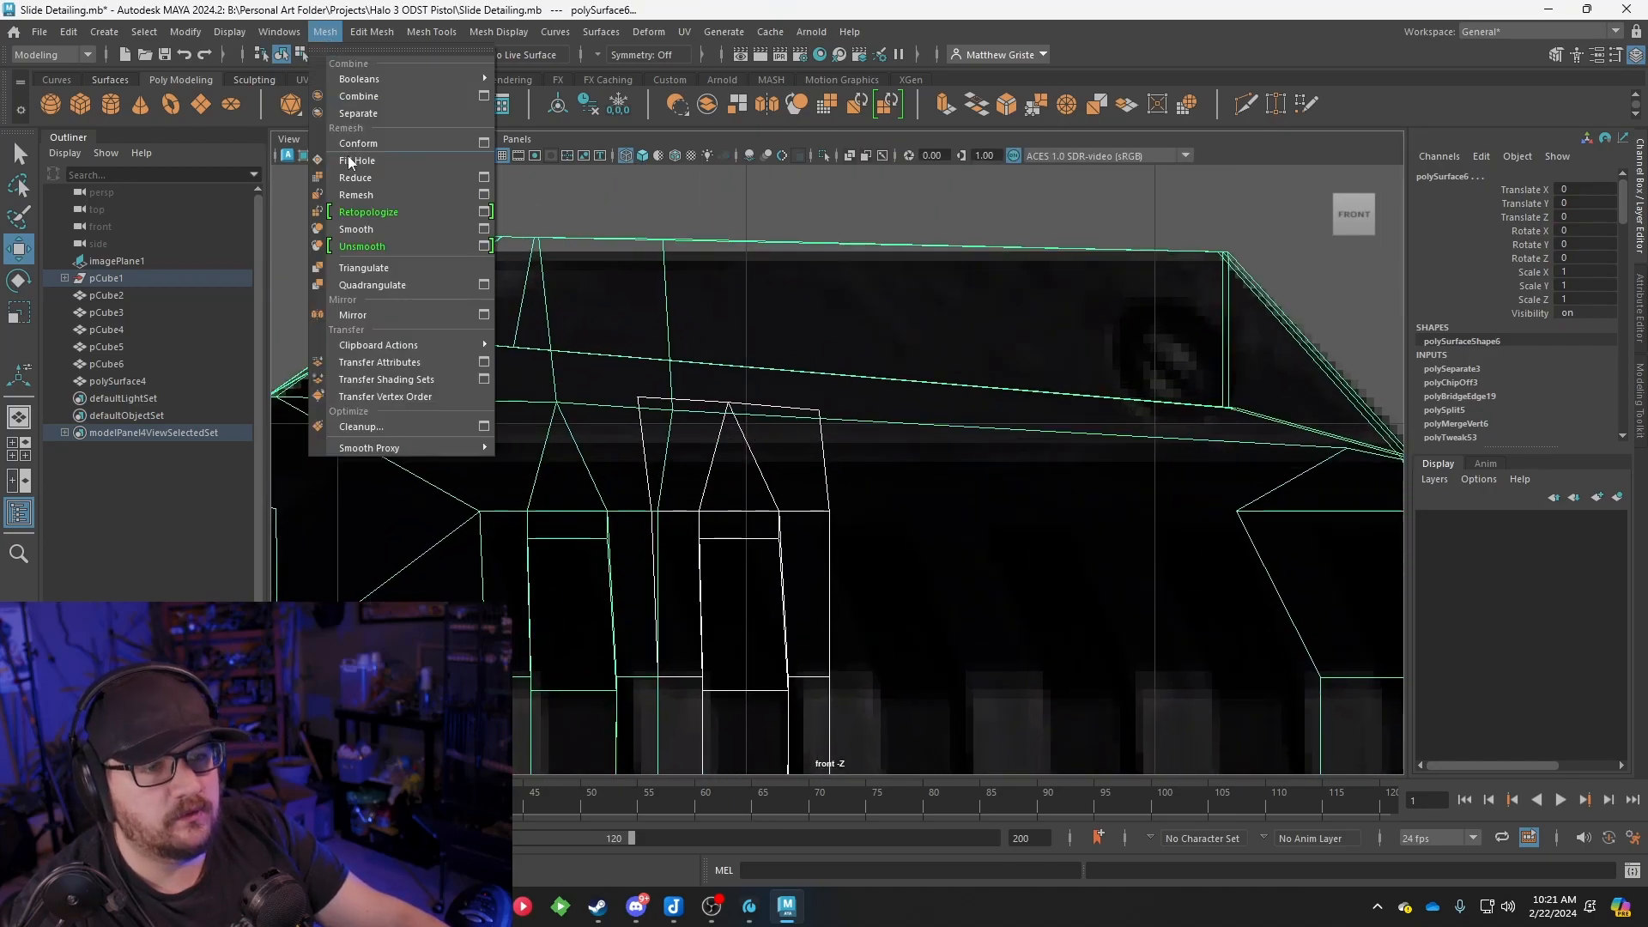
pyautogui.click(358, 96)
# Merge the overlapping vertex pairs along the upper part of the seam between the two groove sections
pyautogui.scroll(2, 706, 403)
pyautogui.scroll(3, 706, 403)
pyautogui.moveTo(701, 367); pyautogui.dragTo(621, 368, button='right')
pyautogui.click(676, 387)
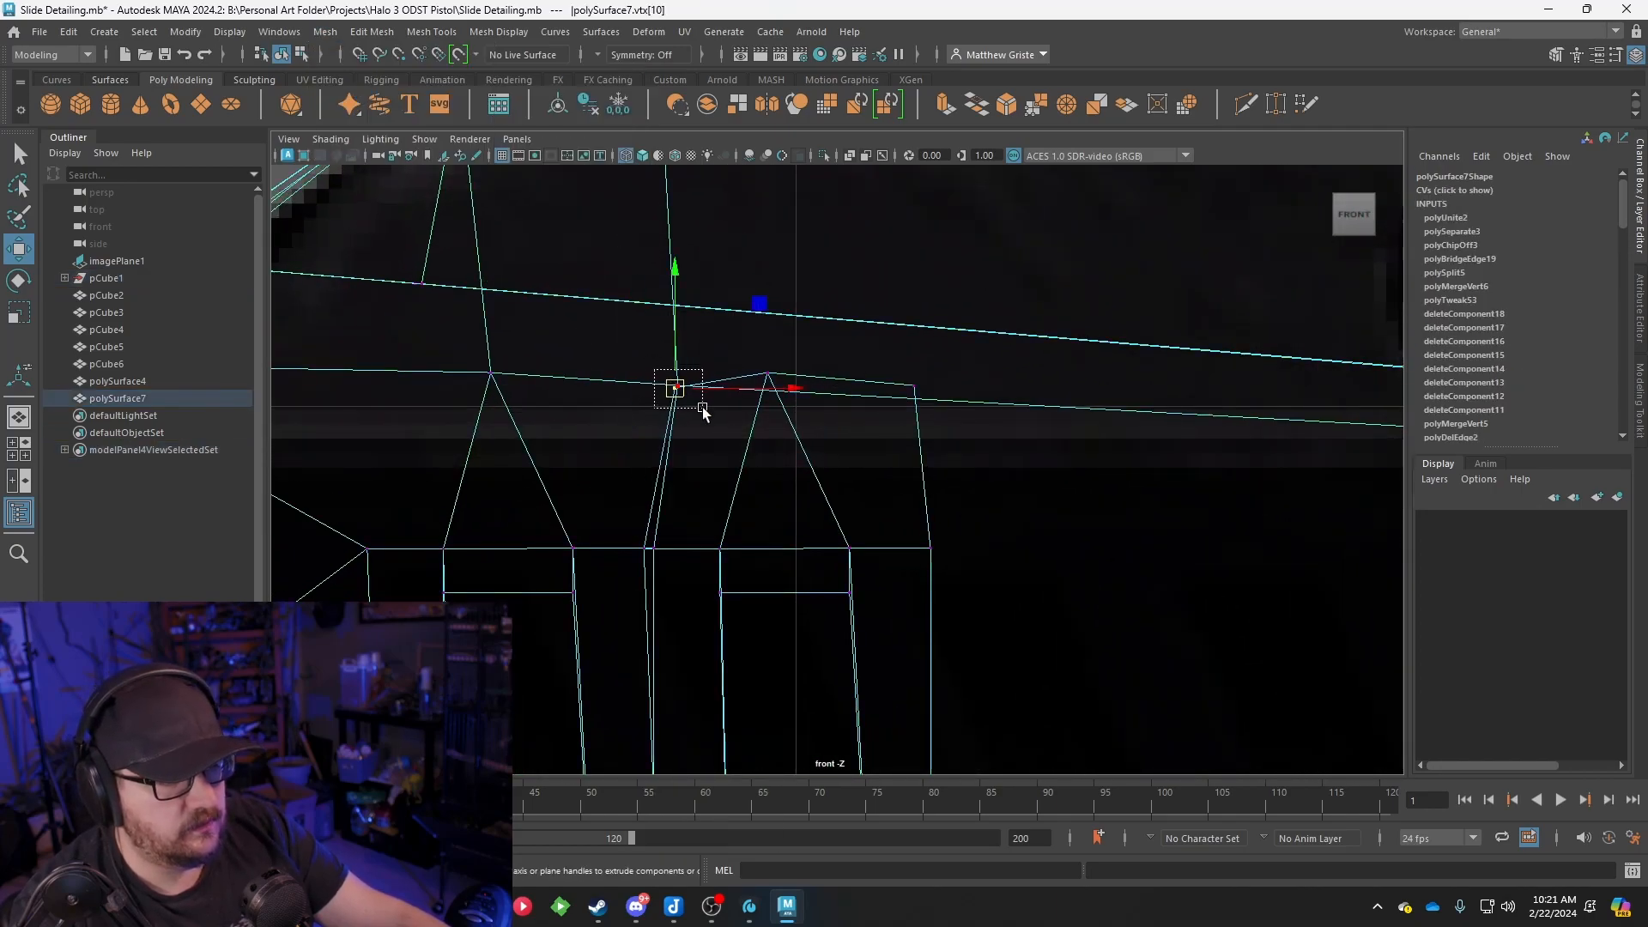
pyautogui.keyDown('shift'); pyautogui.moveTo(989, 333); pyautogui.dragTo(988, 266, button='right'); pyautogui.keyUp('shift')
pyautogui.keyDown('alt'); pyautogui.moveTo(653, 509); pyautogui.dragTo(668, 385, button='middle'); pyautogui.keyUp('alt')
pyautogui.moveTo(645, 398); pyautogui.dragTo(686, 463)
pyautogui.keyDown('alt'); pyautogui.moveTo(684, 525); pyautogui.dragTo(668, 351, button='middle'); pyautogui.keyUp('alt')
pyautogui.press('g')
pyautogui.moveTo(631, 500); pyautogui.dragTo(661, 563)
pyautogui.press('g')
# Merge the overlapping seam vertices at the slide's lower edge between the two grooves
pyautogui.scroll(-8, 673, 599)
pyautogui.keyDown('alt'); pyautogui.moveTo(787, 584); pyautogui.dragTo(816, 458, button='middle'); pyautogui.keyUp('alt')
pyautogui.scroll(2, 817, 456)
pyautogui.scroll(10, 817, 459)
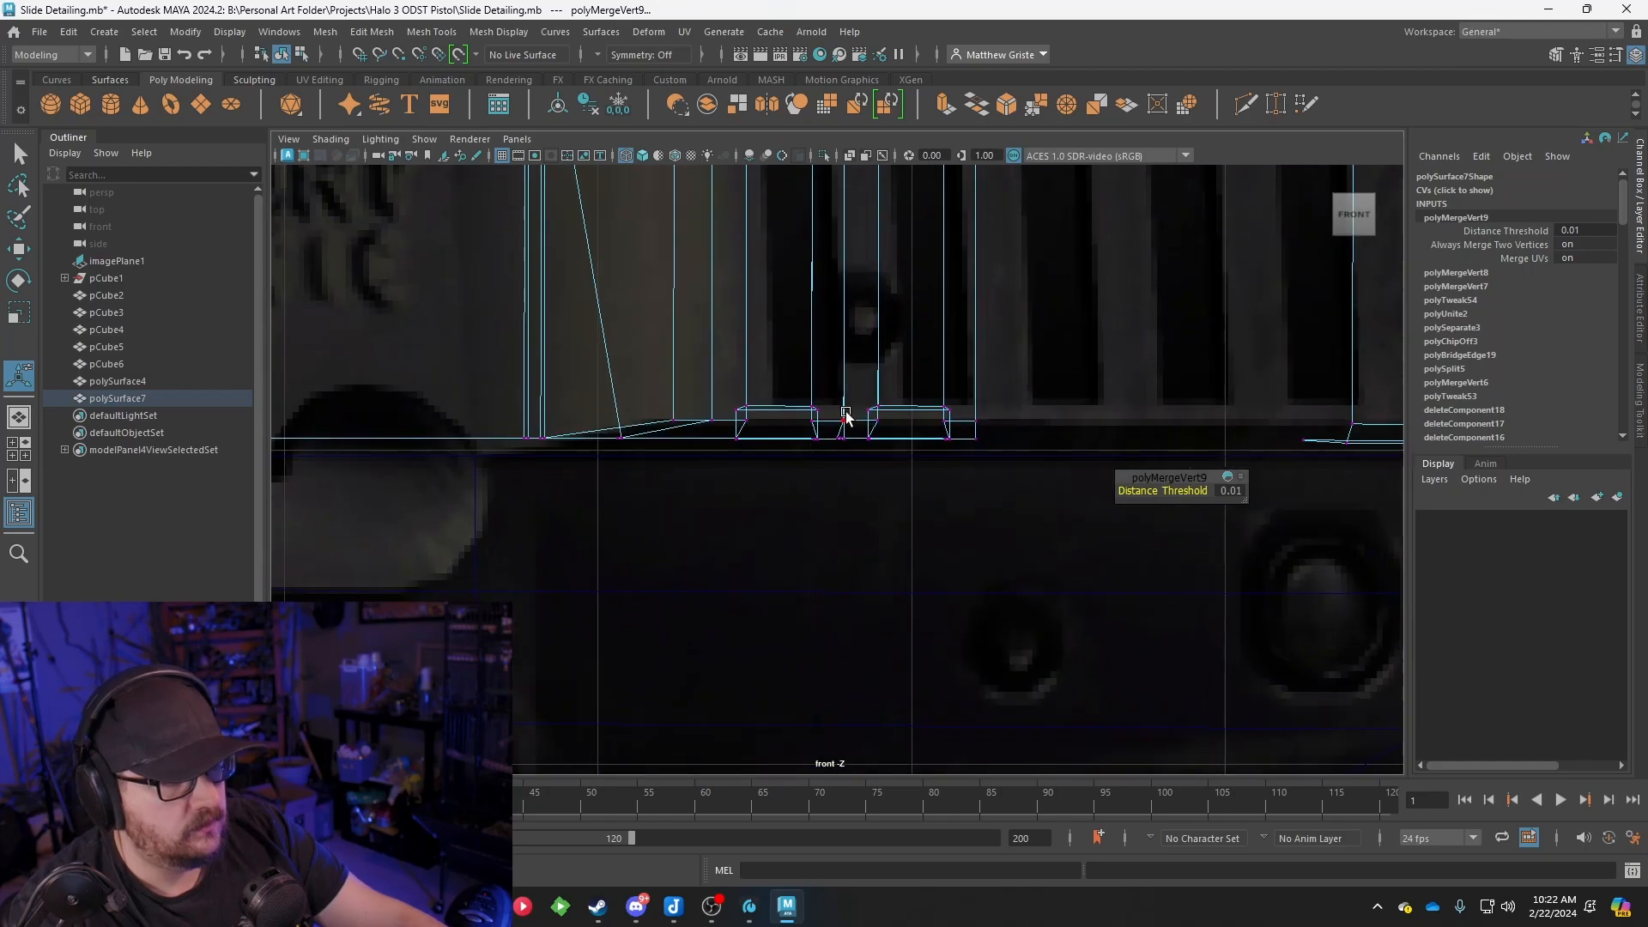
pyautogui.click(861, 349)
pyautogui.scroll(5, 874, 356)
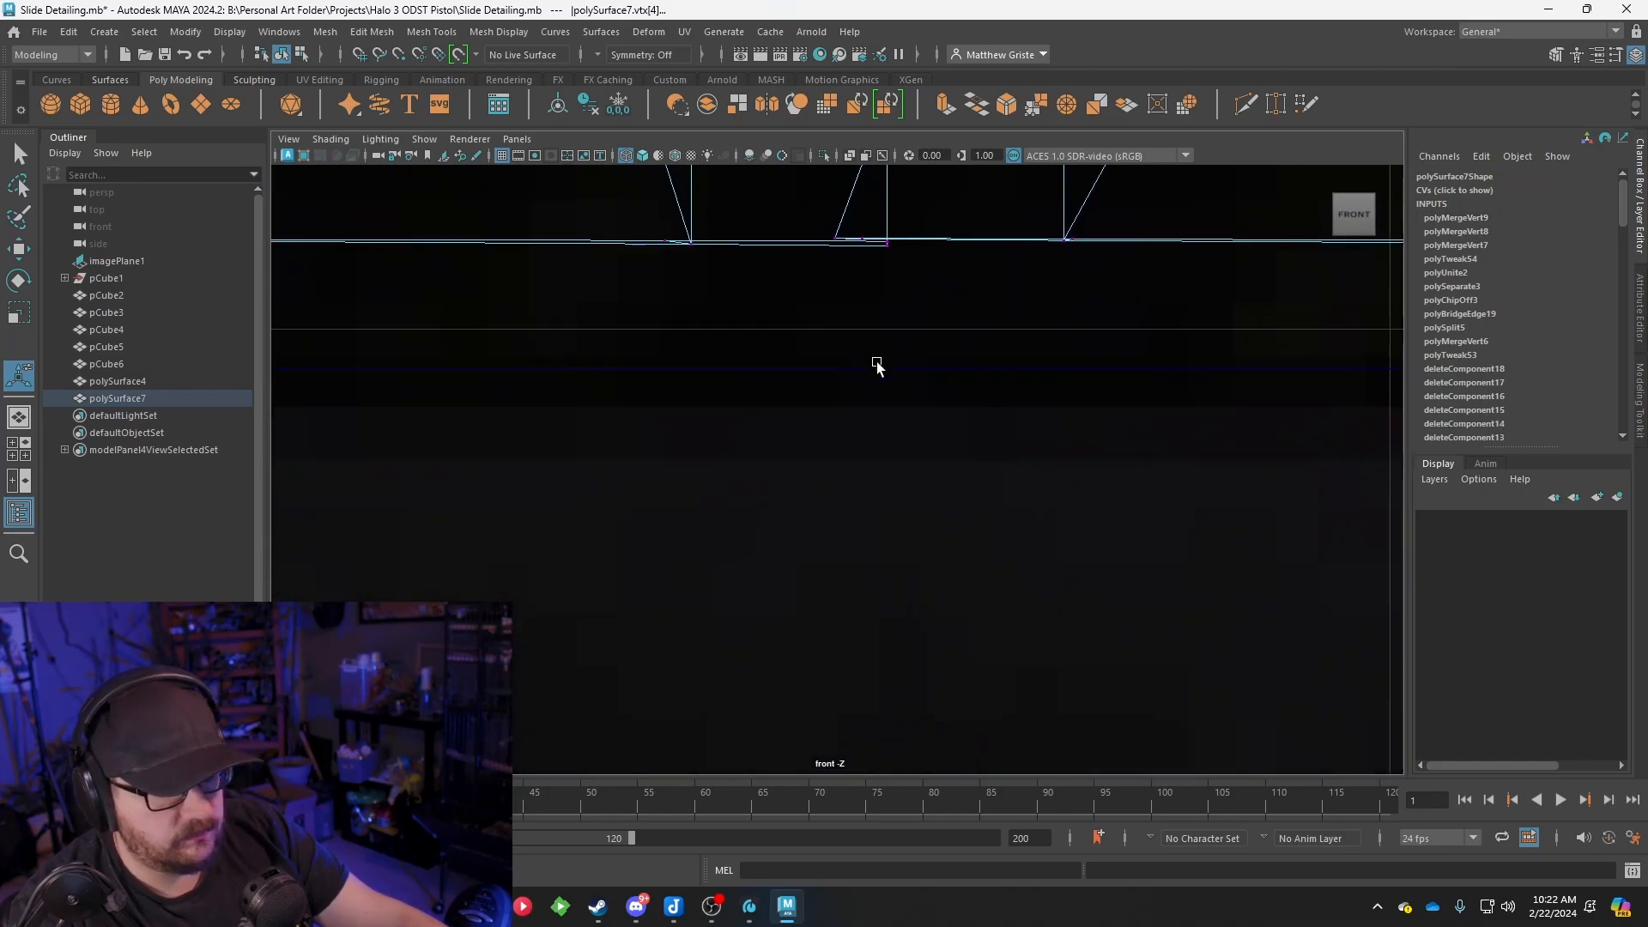
pyautogui.scroll(-15, 863, 344)
pyautogui.scroll(5, 850, 412)
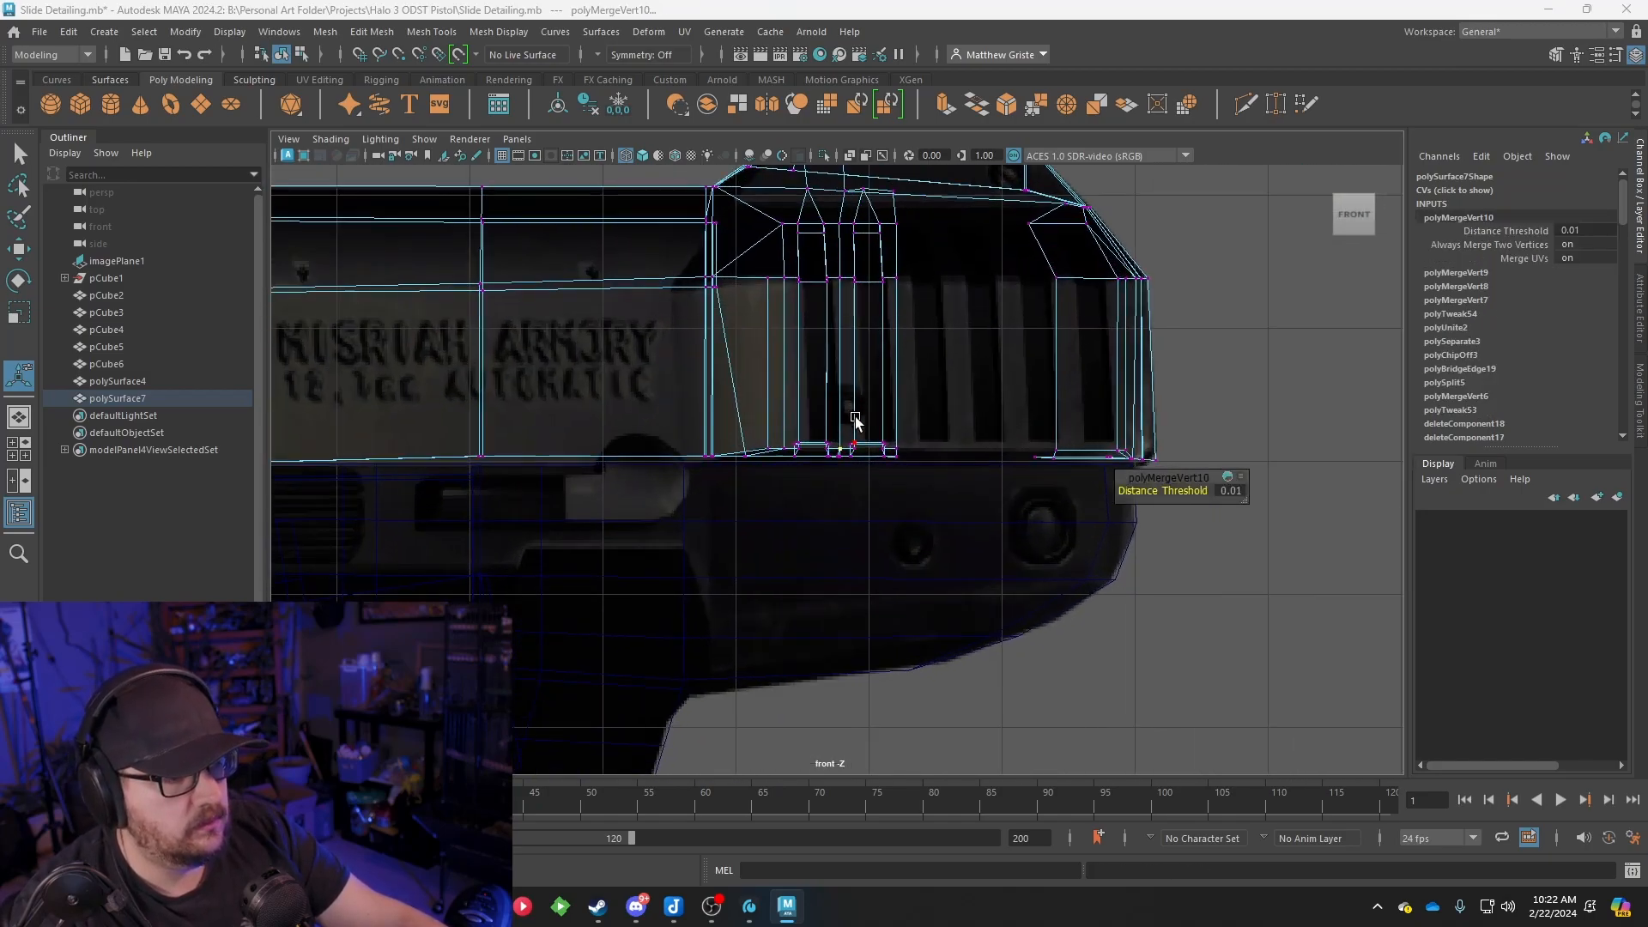
# Try to merge the seam vertices on the slide's underside between the two grooves
pyautogui.press('space')
pyautogui.press('space')
pyautogui.keyDown('alt'); pyautogui.moveTo(993, 387); pyautogui.dragTo(774, 349); pyautogui.keyUp('alt')
pyautogui.scroll(3, 726, 364)
pyautogui.keyDown('alt'); pyautogui.moveTo(622, 313); pyautogui.dragTo(618, 286); pyautogui.keyUp('alt')
pyautogui.keyDown('alt'); pyautogui.moveTo(618, 286); pyautogui.dragTo(675, 378, button='middle'); pyautogui.keyUp('alt')
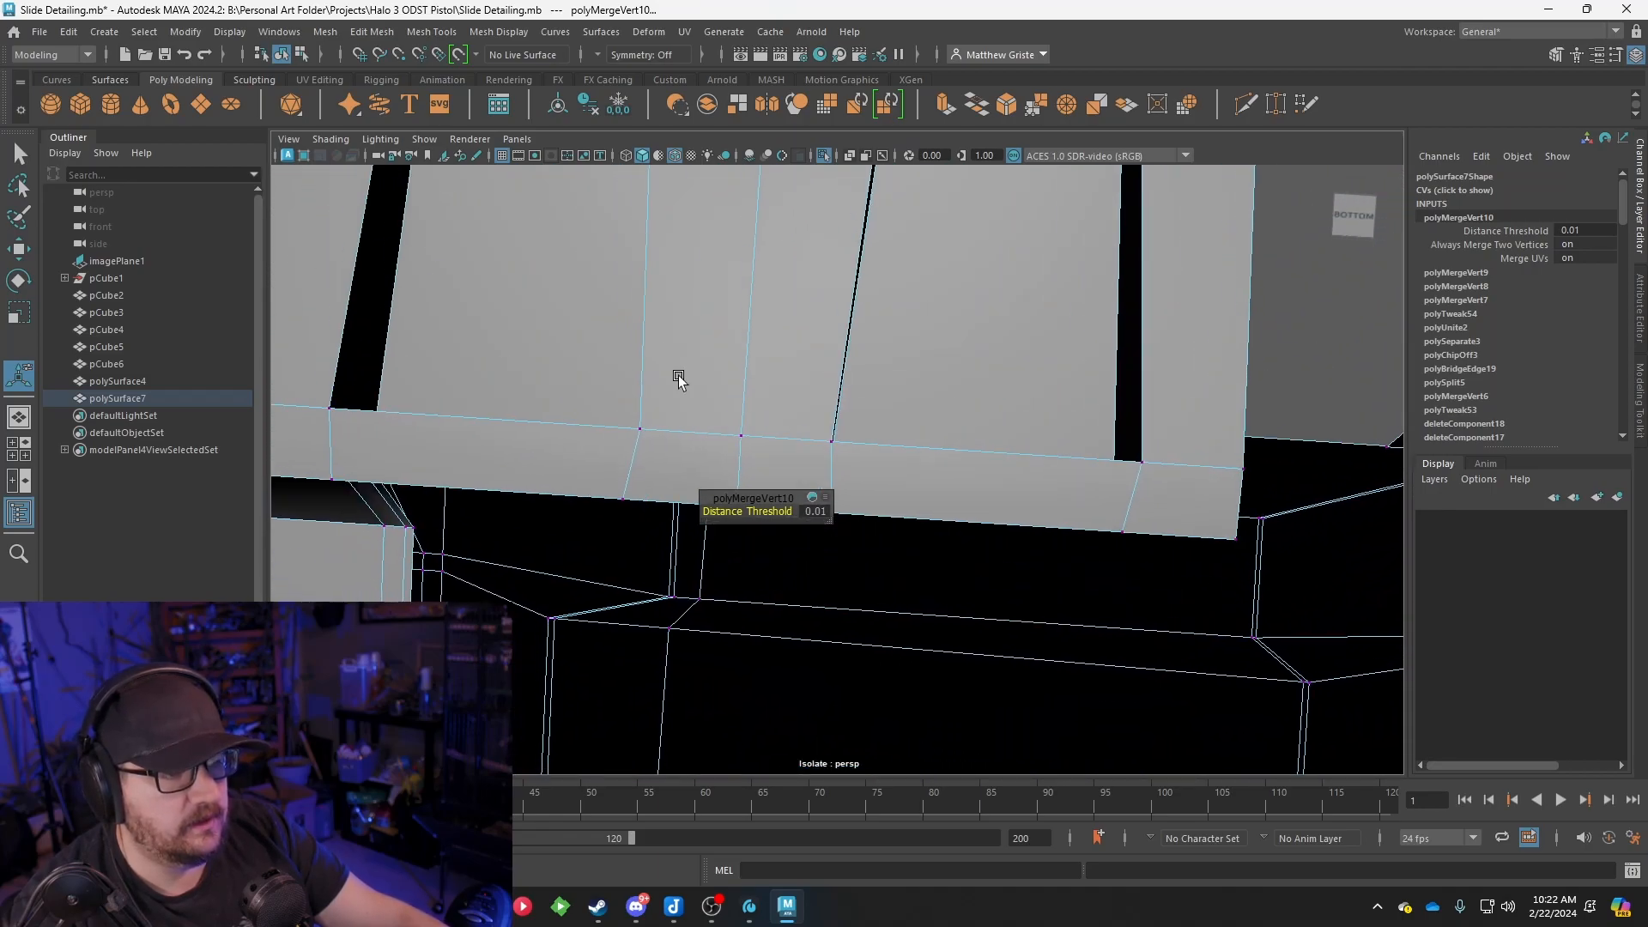
pyautogui.moveTo(747, 436); pyautogui.dragTo(776, 346)
pyautogui.press('g')
pyautogui.hotkey('ctrl', 'z')
# Merge the inner and outer vertex pairs of the seam on the underside strip between the grooves
pyautogui.keyDown('alt'); pyautogui.moveTo(776, 346); pyautogui.dragTo(809, 589, button='middle'); pyautogui.keyUp('alt')
pyautogui.scroll(-3, 809, 589)
pyautogui.keyDown('alt'); pyautogui.moveTo(809, 589); pyautogui.dragTo(819, 554); pyautogui.keyUp('alt')
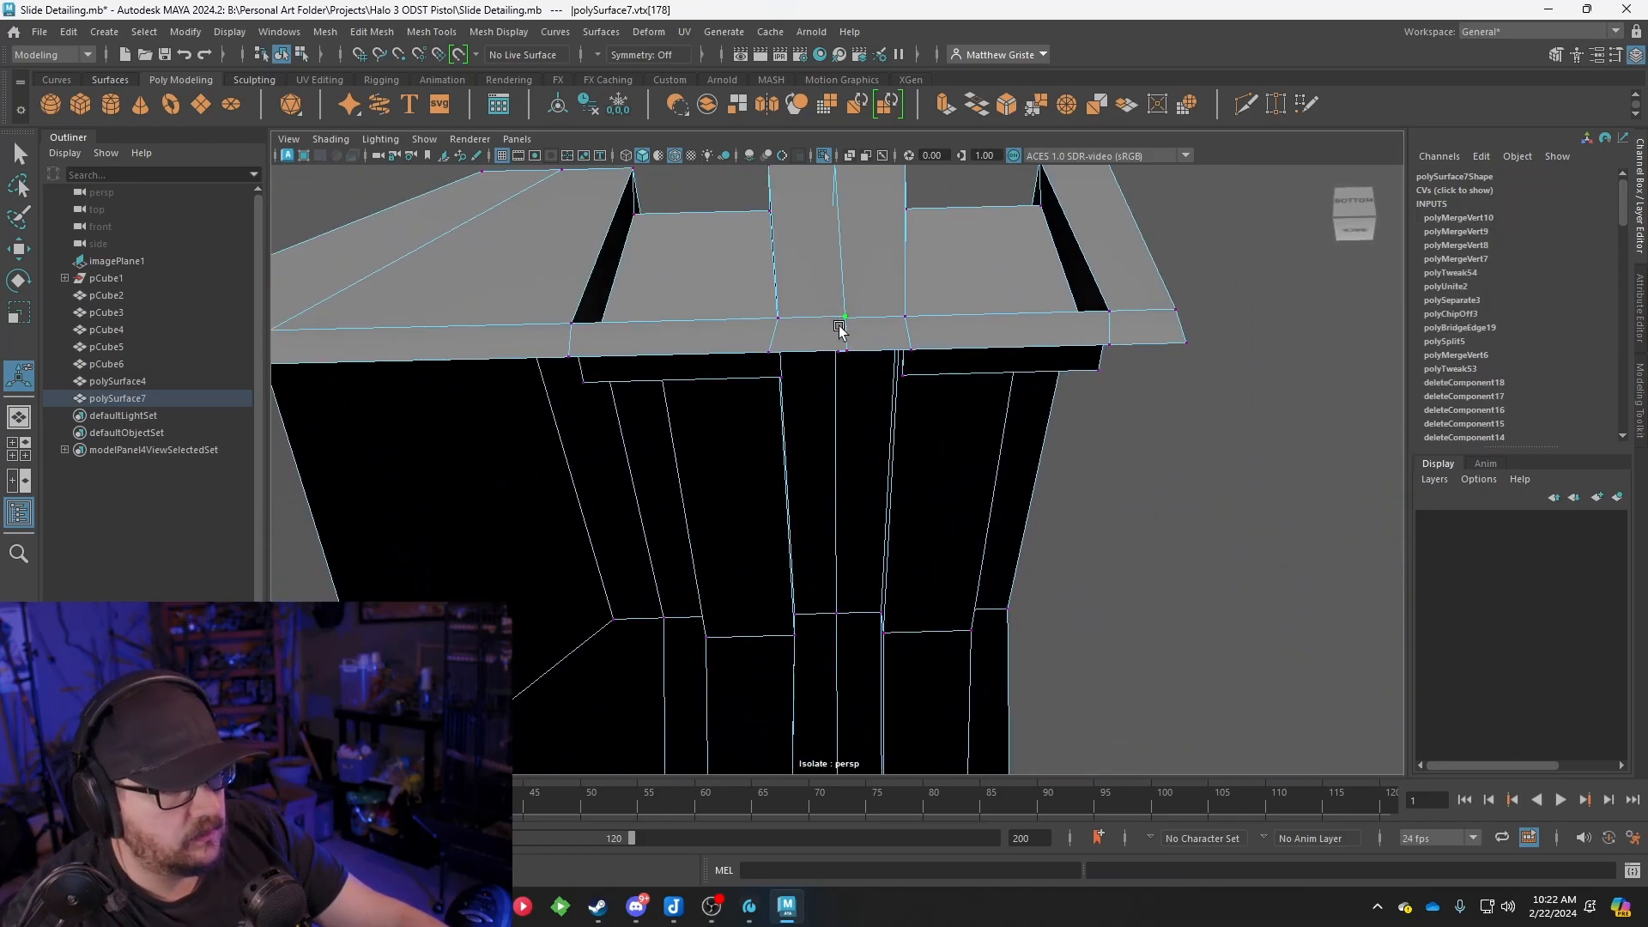
pyautogui.press('g')
pyautogui.click(846, 314)
pyautogui.moveTo(822, 323); pyautogui.dragTo(835, 356)
pyautogui.press('g')
pyautogui.press('g')
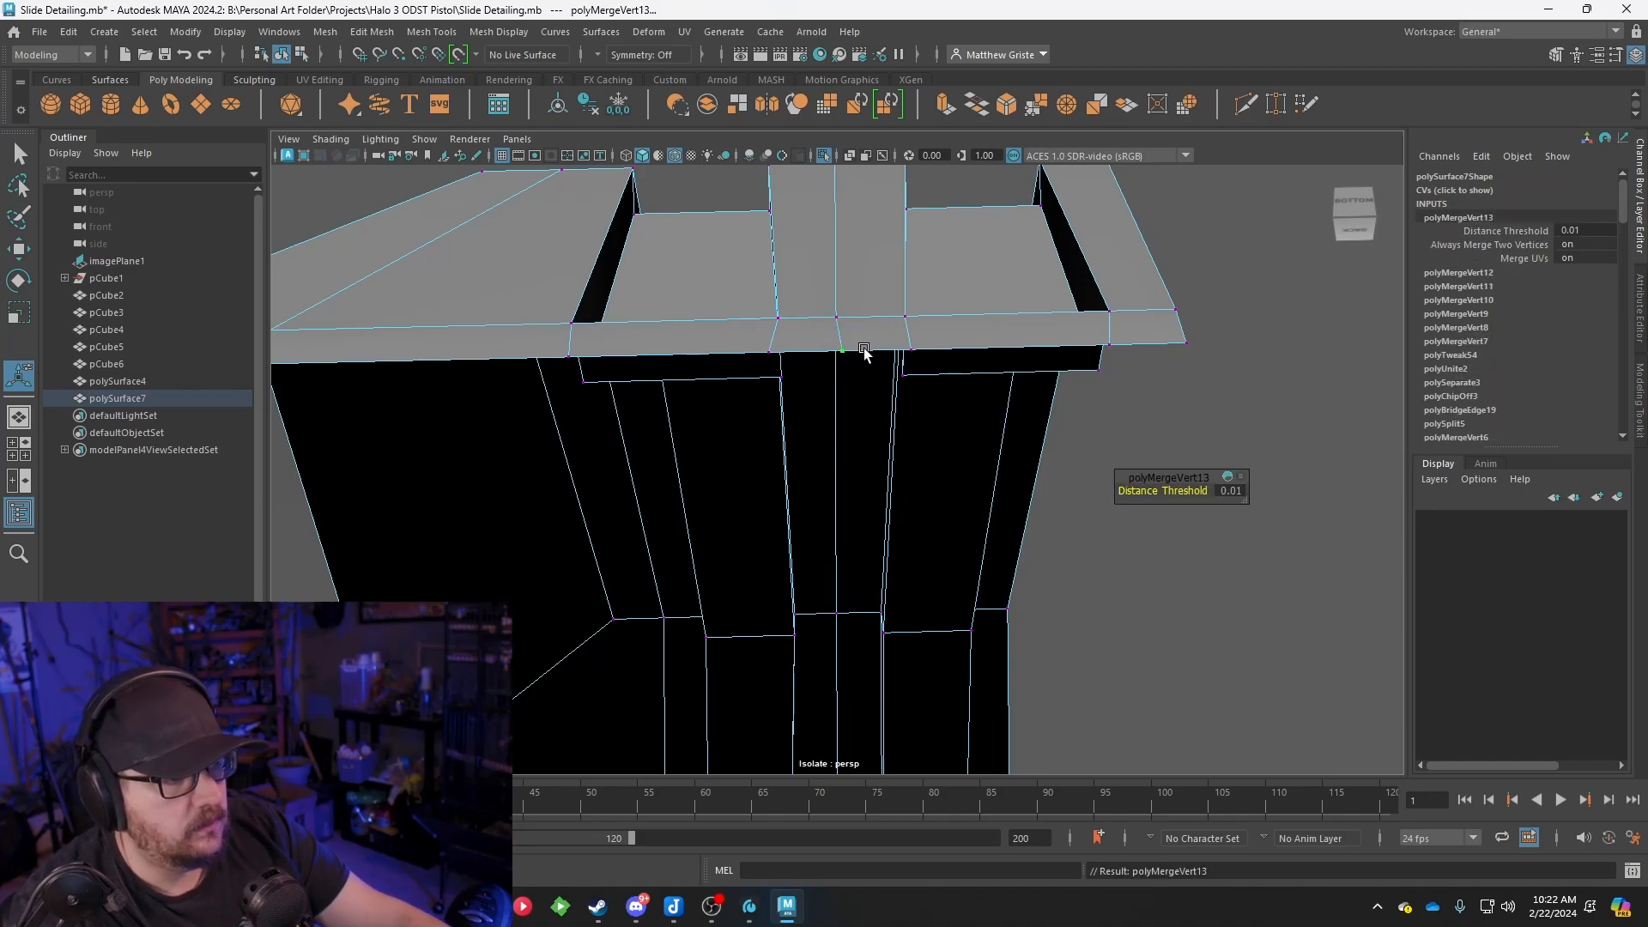
# Adjust the outer underside vertex at the copied groove's front edge along the slide's length
pyautogui.click(863, 352)
pyautogui.press('w')
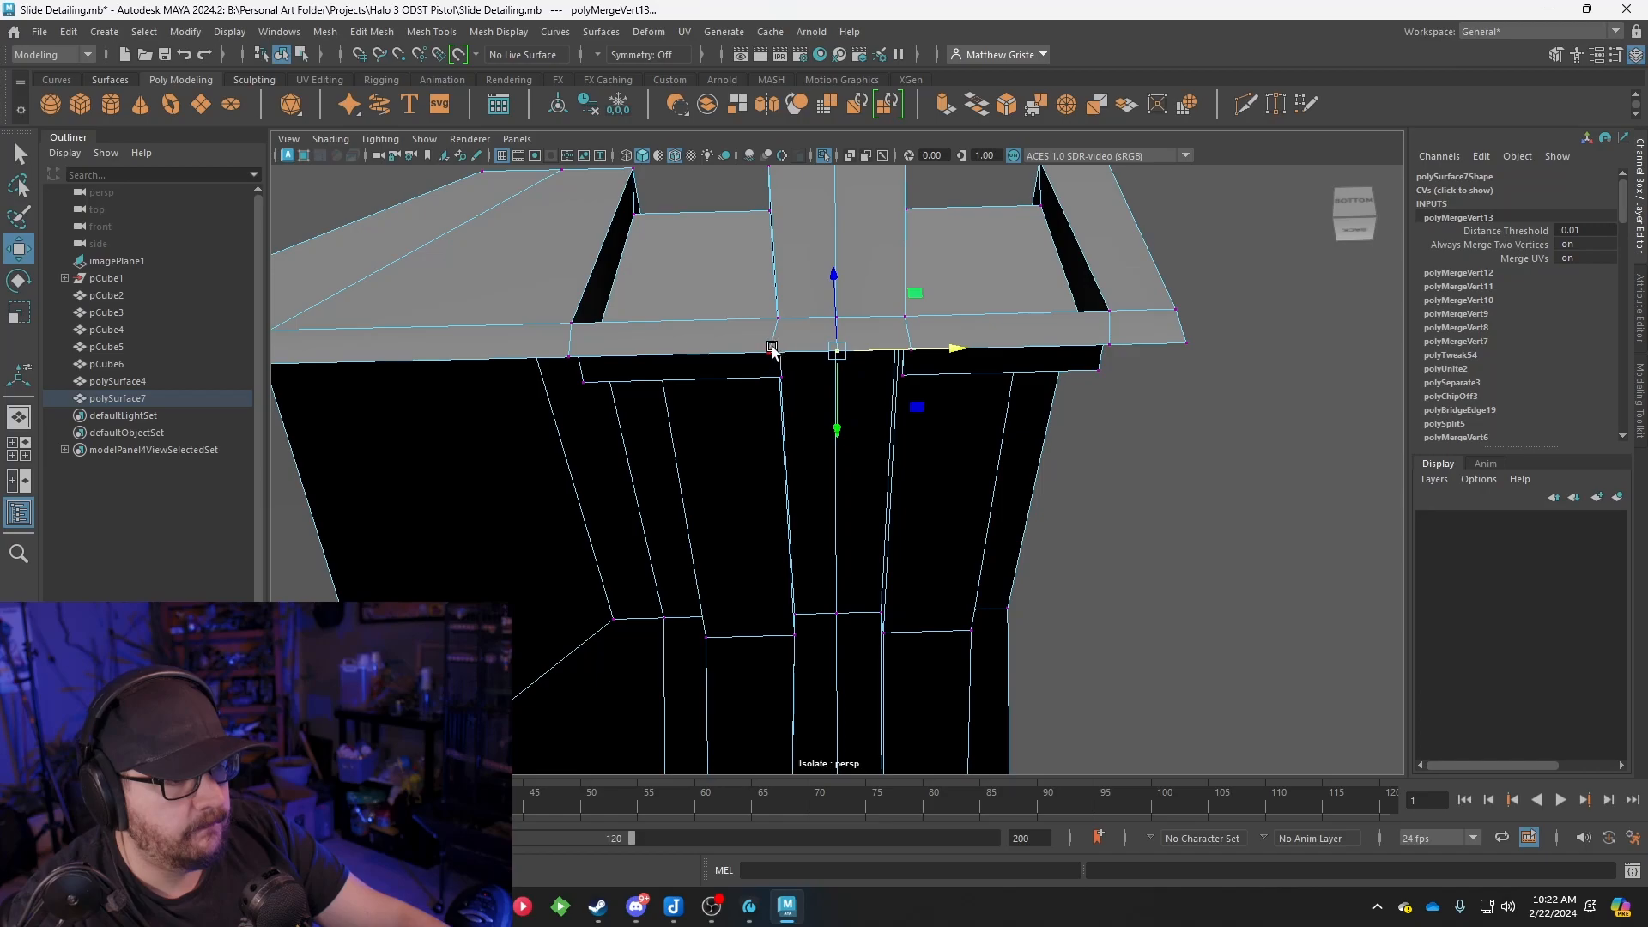
pyautogui.click(773, 348)
pyautogui.moveTo(888, 351); pyautogui.dragTo(655, 623)
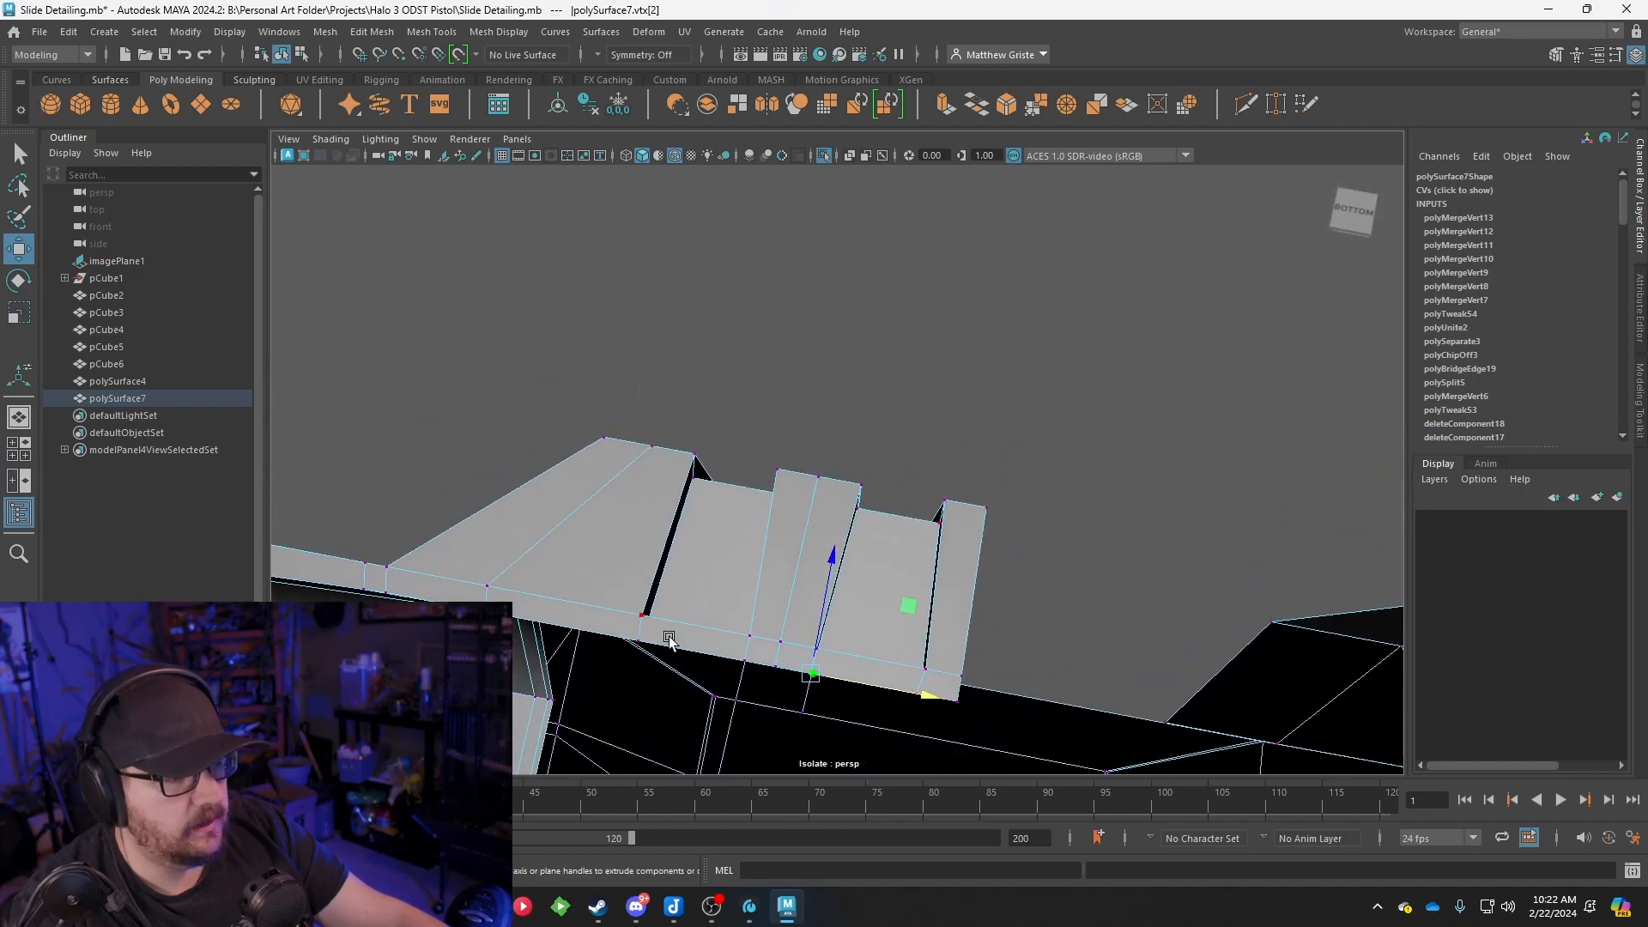
pyautogui.keyDown('alt'); pyautogui.moveTo(854, 491); pyautogui.dragTo(854, 349); pyautogui.keyUp('alt')
pyautogui.keyDown('alt'); pyautogui.moveTo(897, 453); pyautogui.dragTo(807, 420); pyautogui.keyUp('alt')
pyautogui.scroll(6, 807, 420)
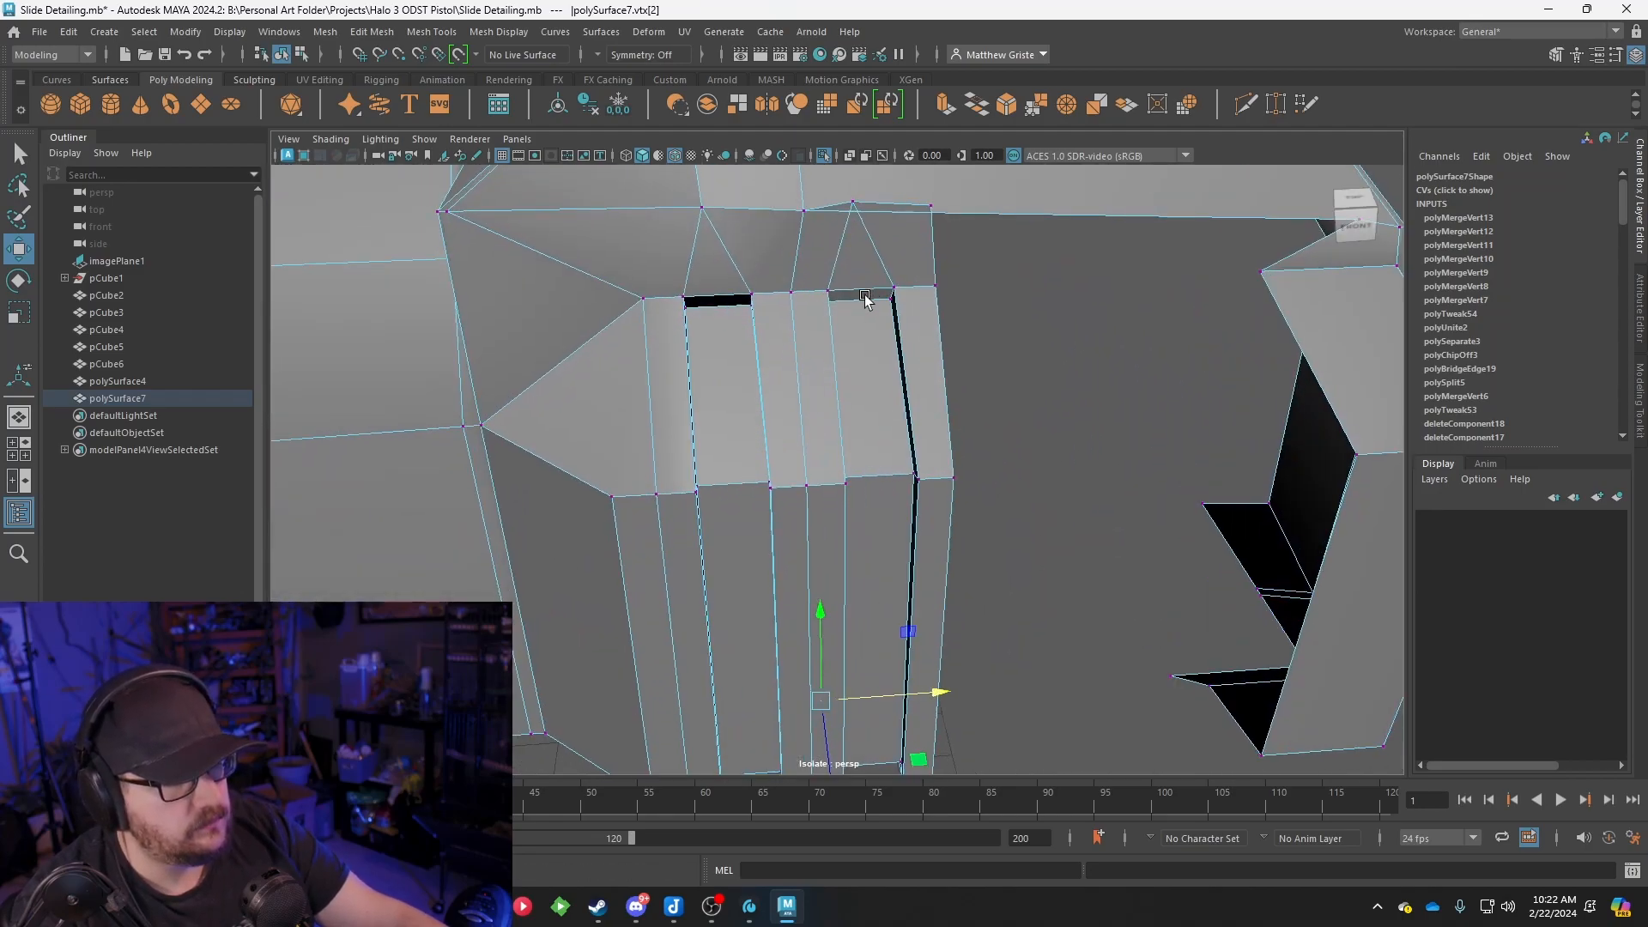
# Move the triangle's apex vertex above the copied groove down in line with the slide's bevel edge
pyautogui.moveTo(729, 223); pyautogui.dragTo(743, 245)
pyautogui.click(889, 312)
pyautogui.moveTo(886, 259); pyautogui.dragTo(843, 553)
pyautogui.keyDown('alt'); pyautogui.moveTo(856, 362); pyautogui.dragTo(660, 189); pyautogui.keyUp('alt')
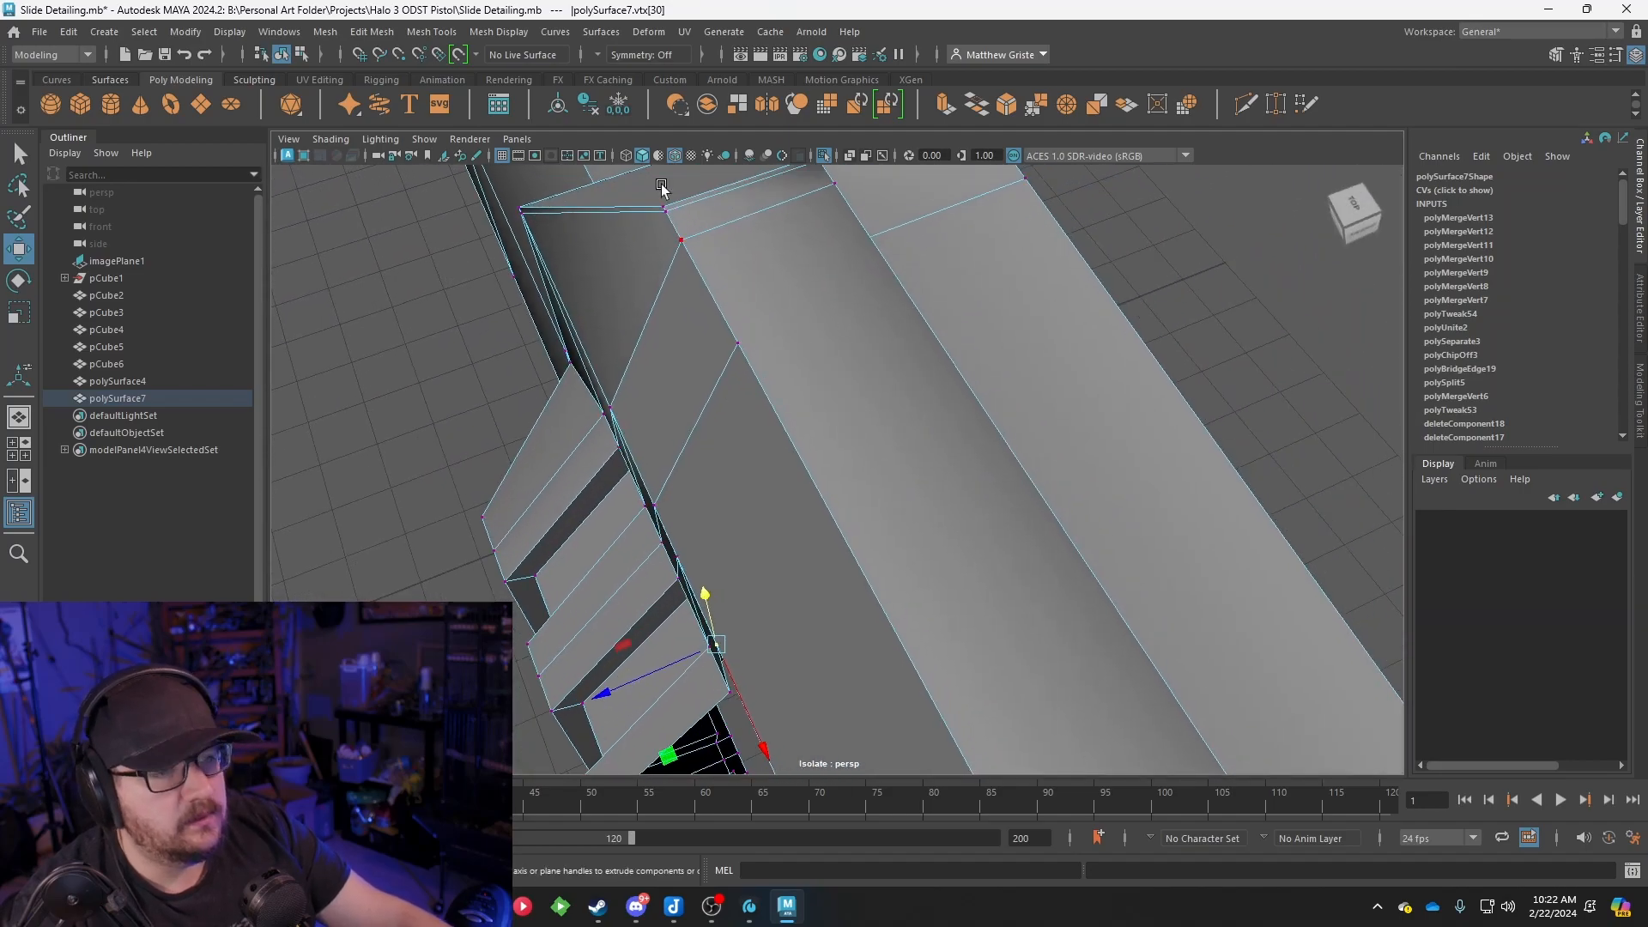
# Cut an edge line across the slide's top with Multi-Cut, from the seam vertex to the opposite side's bevel edge
pyautogui.click(433, 32)
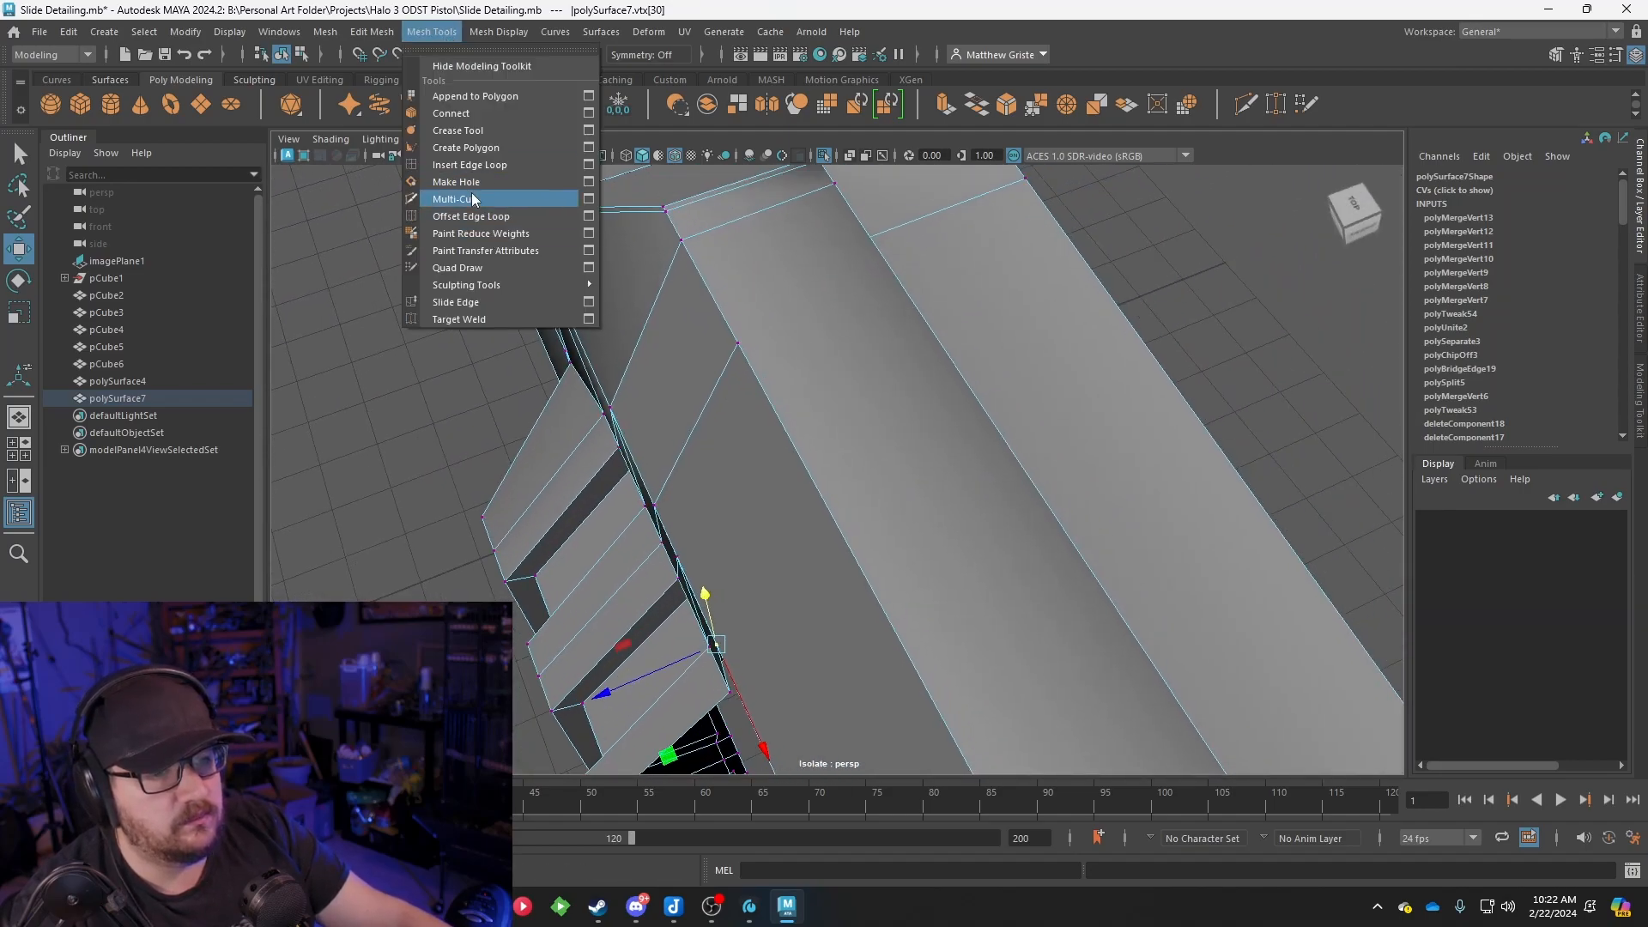
pyautogui.click(479, 199)
pyautogui.click(737, 344)
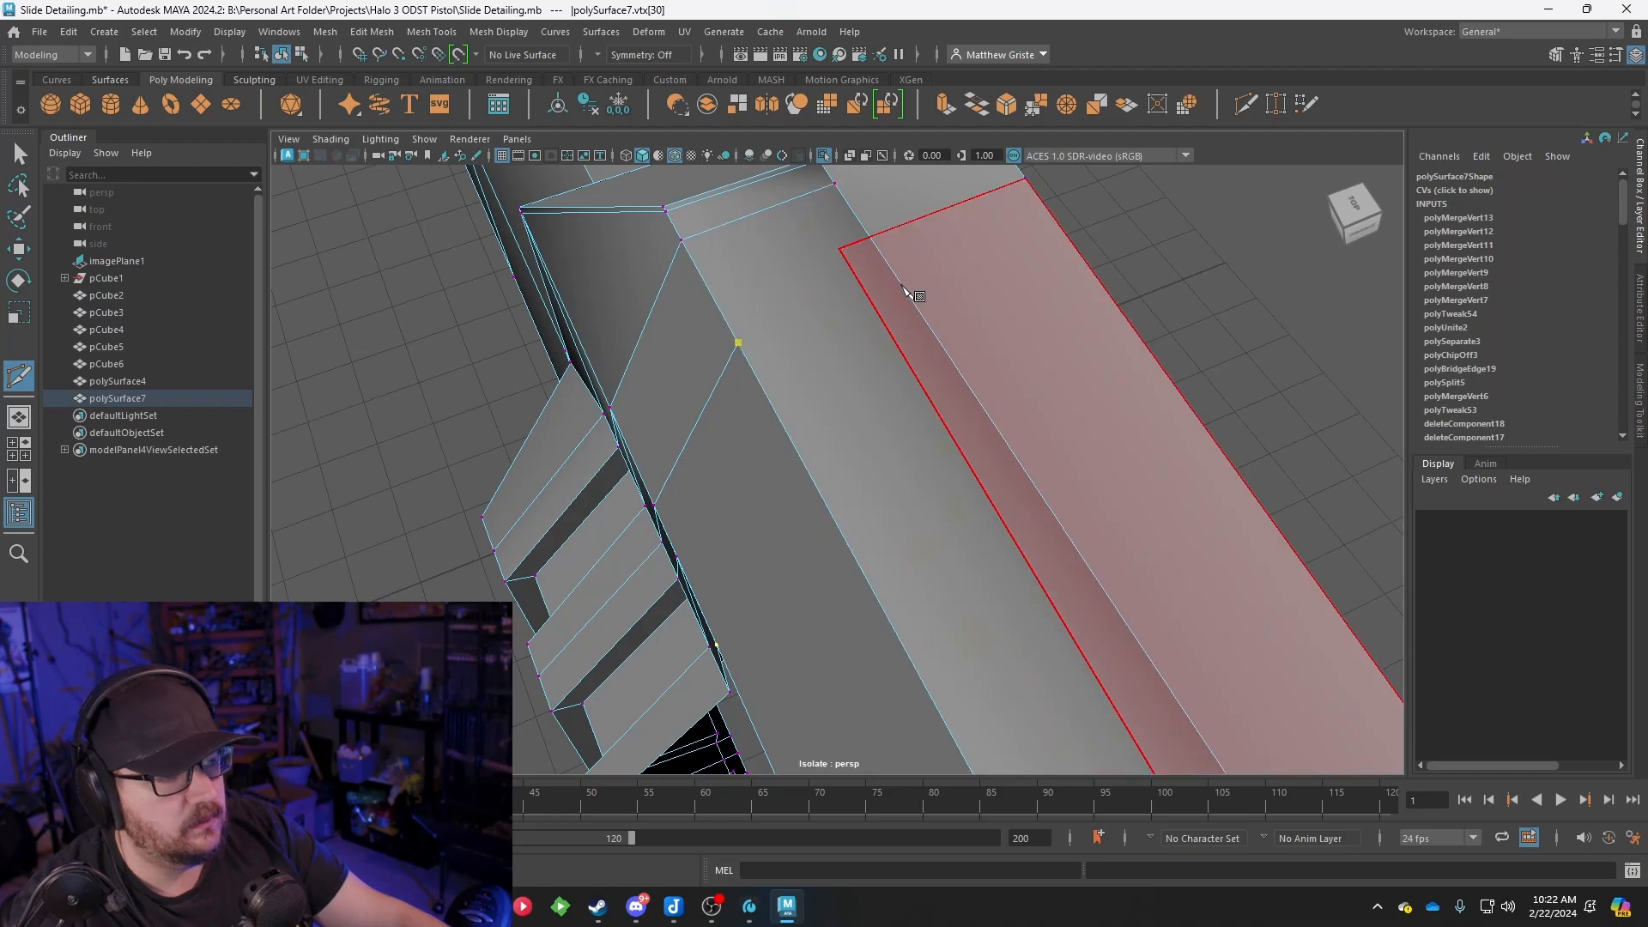
pyautogui.moveTo(987, 331)
pyautogui.keyDown('alt'); pyautogui.mouseDown()
pyautogui.moveTo(1034, 472)
pyautogui.moveTo(861, 451)
pyautogui.mouseUp(); pyautogui.keyUp('alt')
pyautogui.click(848, 458)
pyautogui.keyDown('alt'); pyautogui.moveTo(870, 562); pyautogui.dragTo(889, 603); pyautogui.keyUp('alt')
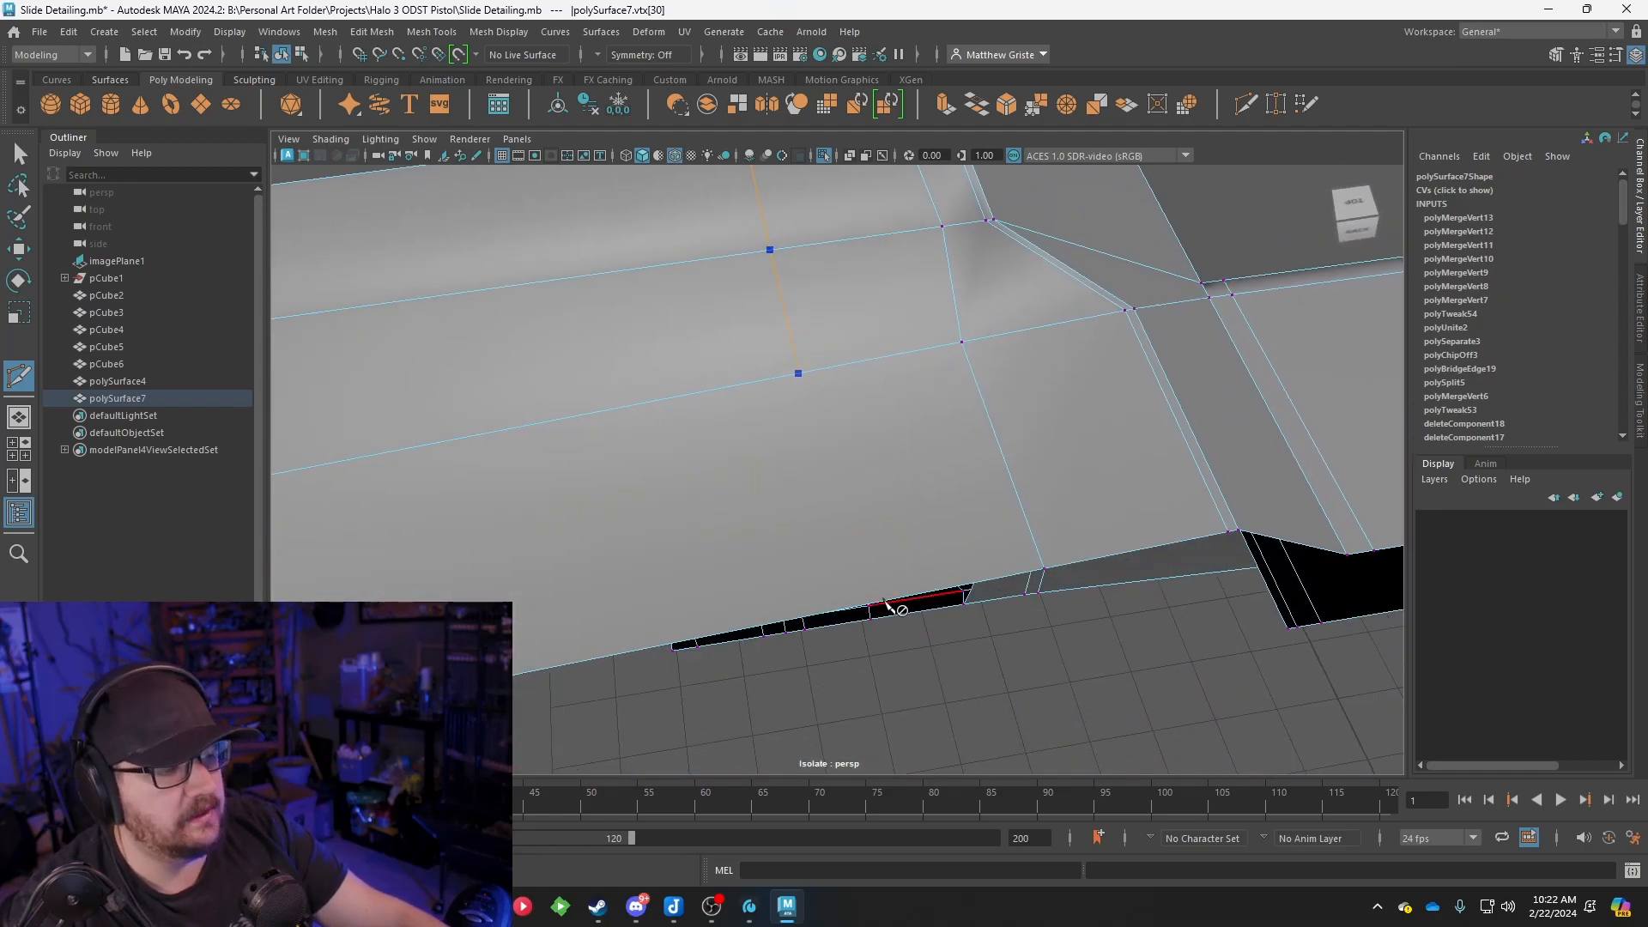
pyautogui.click(875, 598)
pyautogui.rightClick(780, 482)
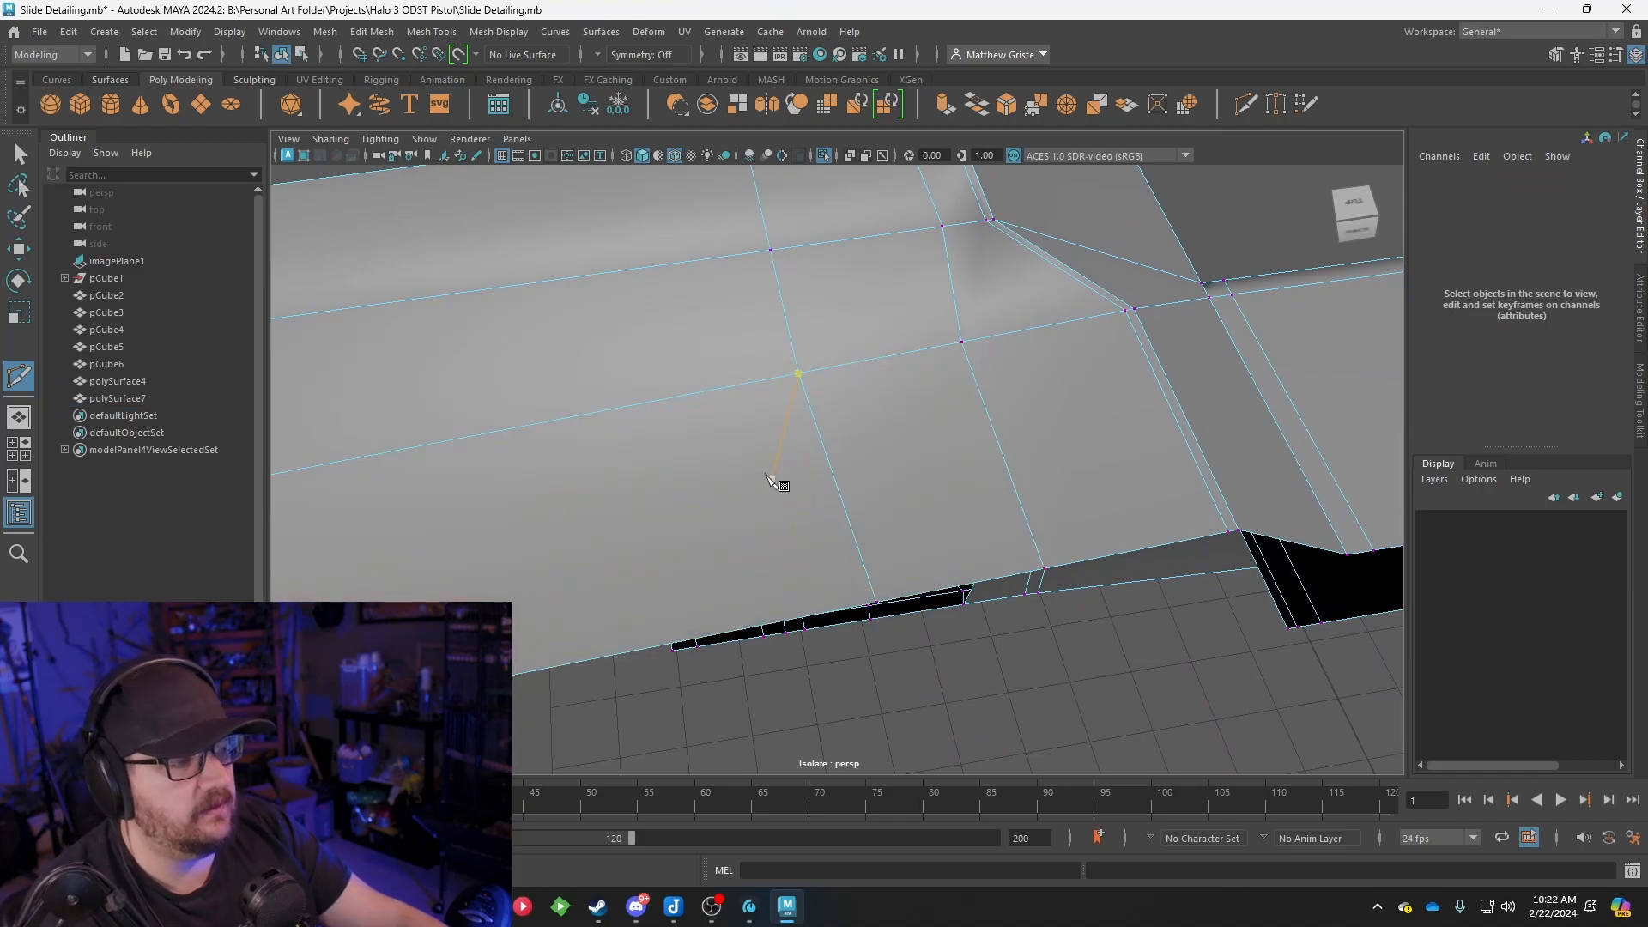
pyautogui.keyDown('alt'); pyautogui.moveTo(779, 481); pyautogui.dragTo(670, 478, button='right'); pyautogui.keyUp('alt')
pyautogui.keyDown('alt'); pyautogui.moveTo(669, 476); pyautogui.dragTo(961, 481); pyautogui.keyUp('alt')
pyautogui.click(691, 449)
pyautogui.rightClick(802, 493)
pyautogui.keyDown('alt'); pyautogui.moveTo(802, 493); pyautogui.dragTo(794, 415); pyautogui.keyUp('alt')
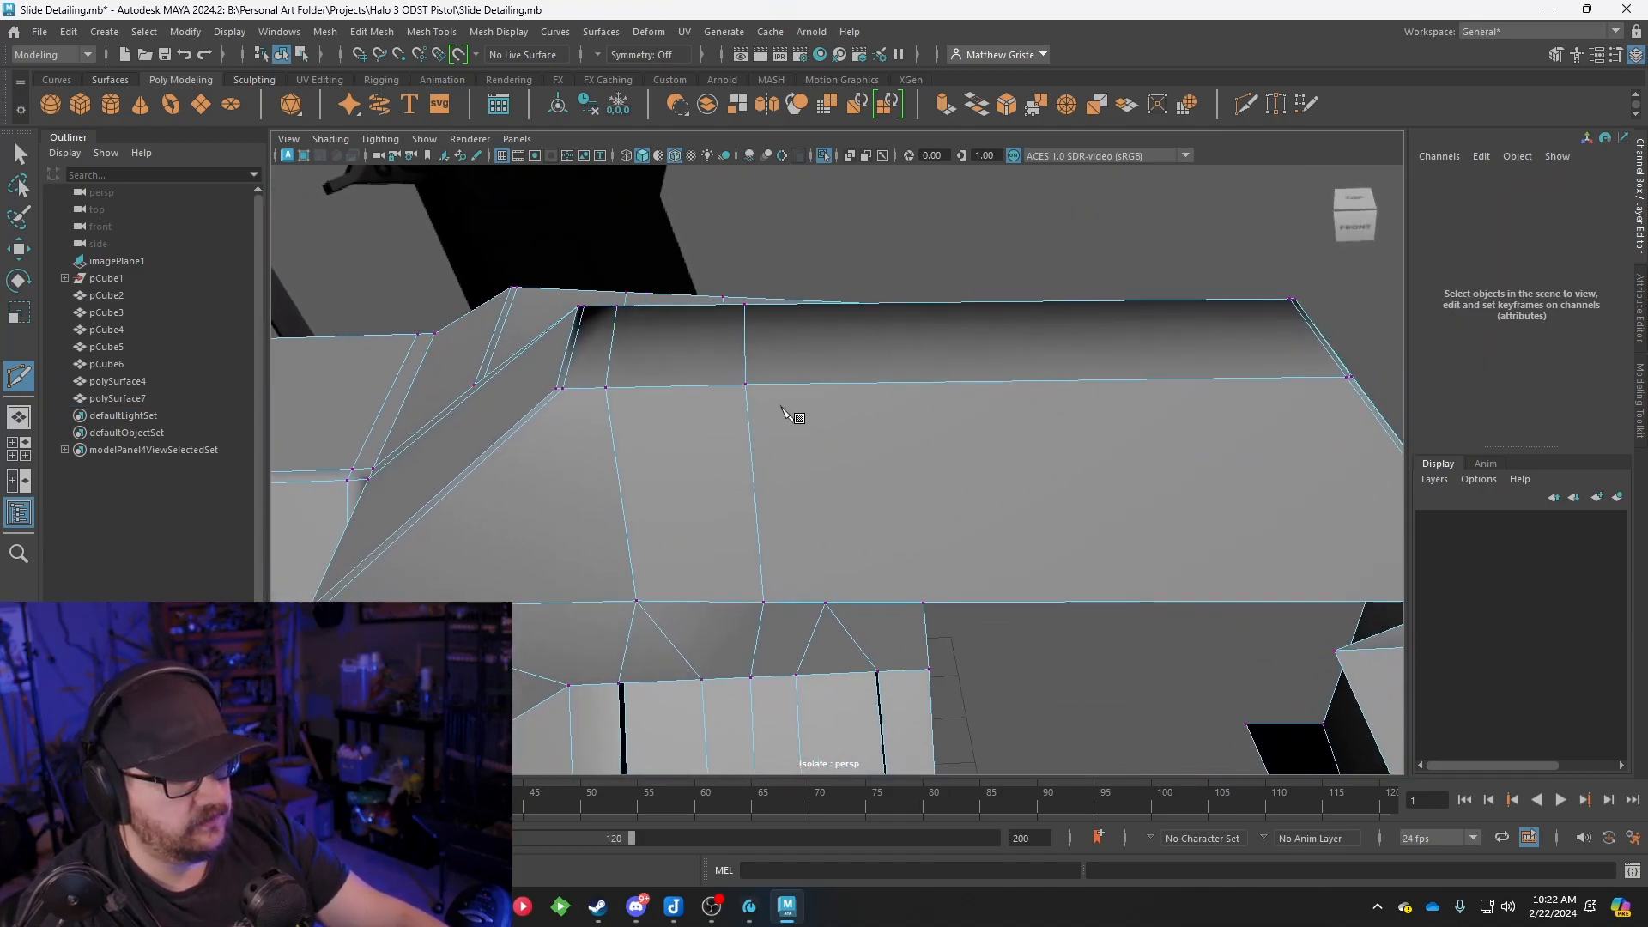
pyautogui.keyDown('alt'); pyautogui.moveTo(795, 416); pyautogui.dragTo(867, 421, button='right'); pyautogui.keyUp('alt')
pyautogui.click(718, 684)
pyautogui.keyDown('alt'); pyautogui.moveTo(832, 661); pyautogui.dragTo(789, 652, button='right'); pyautogui.keyUp('alt')
pyautogui.keyDown('alt'); pyautogui.moveTo(885, 631); pyautogui.dragTo(846, 594, button='middle'); pyautogui.keyUp('alt')
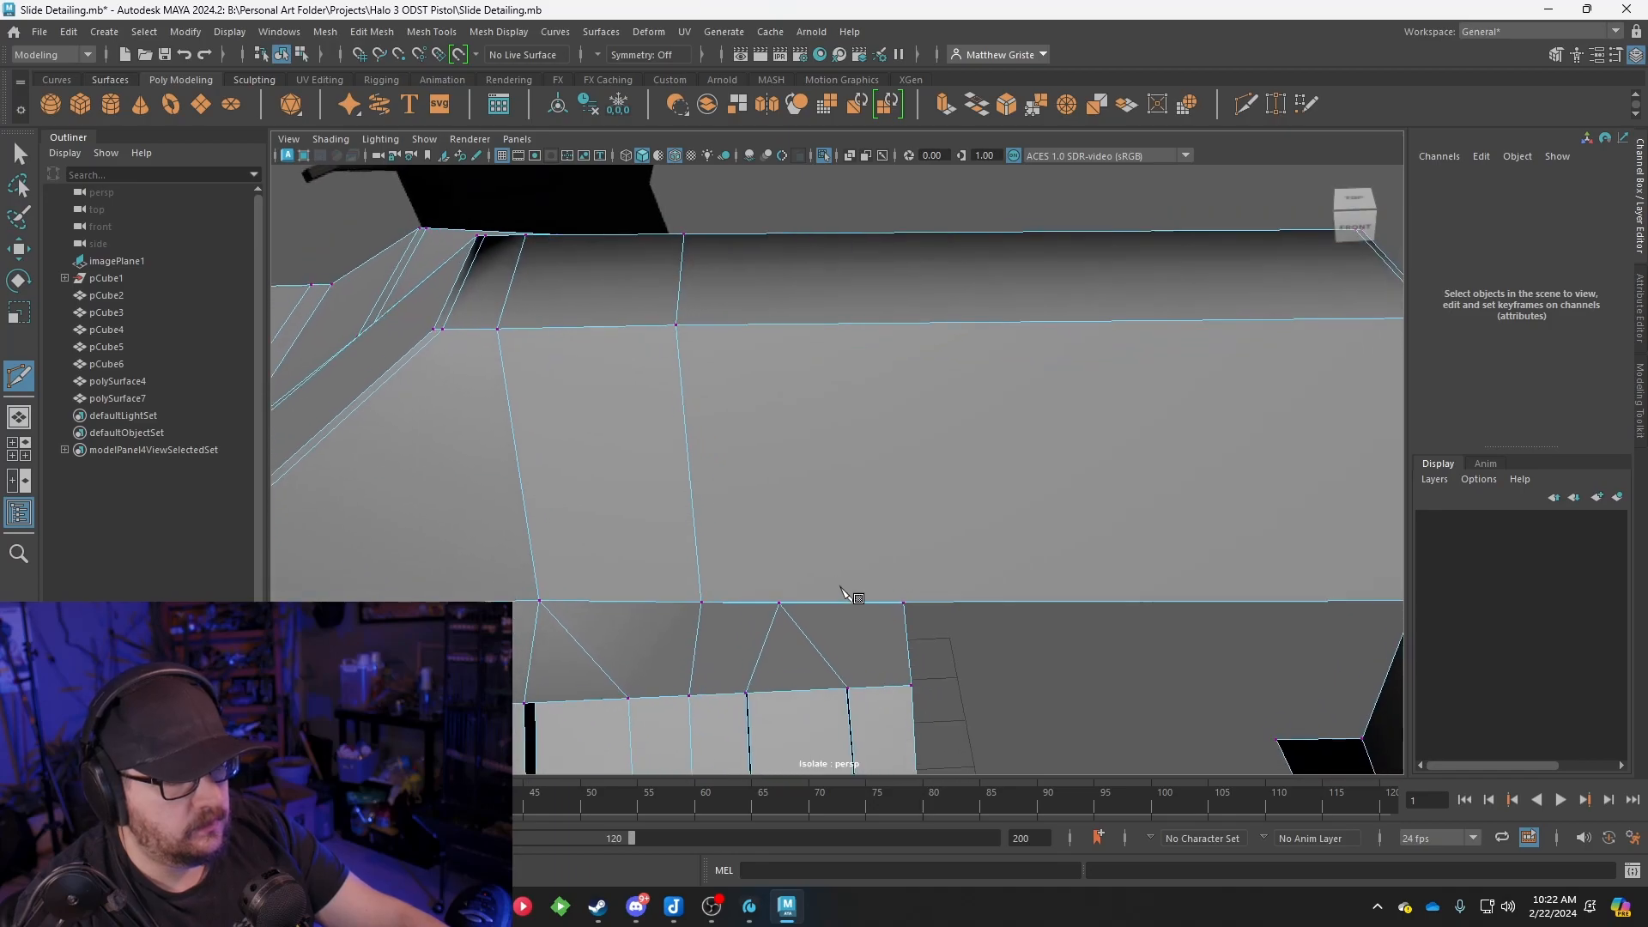
pyautogui.keyDown('alt'); pyautogui.moveTo(846, 594); pyautogui.dragTo(936, 601, button='right'); pyautogui.keyUp('alt')
pyautogui.click(600, 679)
pyautogui.keyDown('alt'); pyautogui.moveTo(738, 391); pyautogui.dragTo(804, 439, button='middle'); pyautogui.keyUp('alt')
pyautogui.rightClick(804, 439)
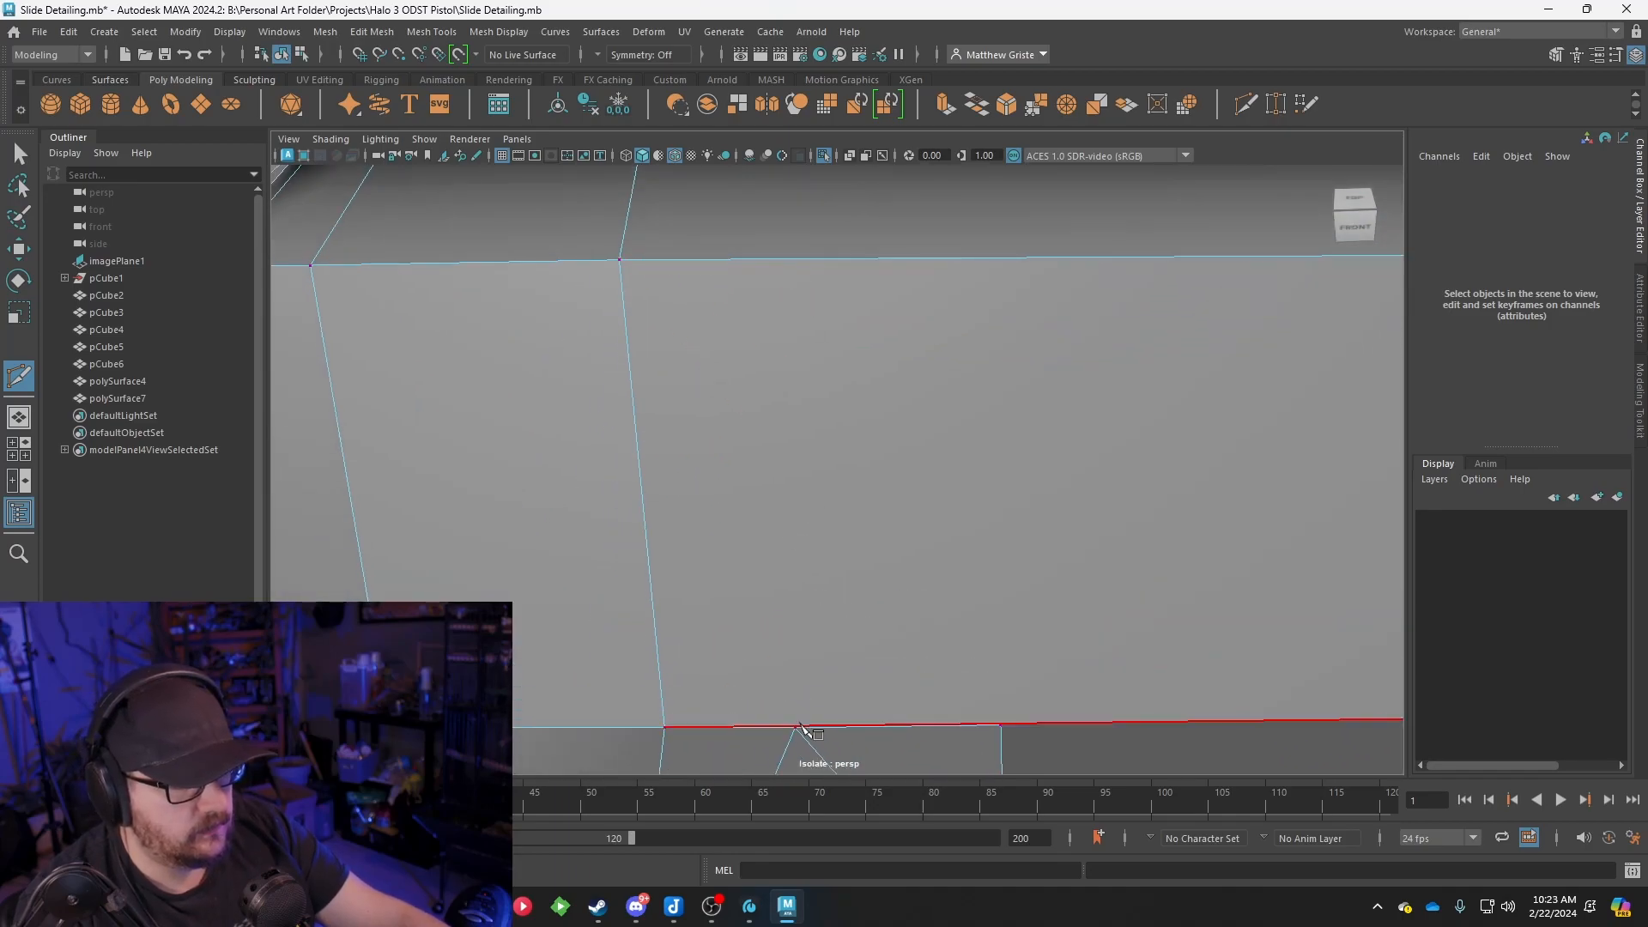
# Cut a second edge line across the slide's top, starting in line with the copied groove's apex vertex and ending at the opposite bevel edge
pyautogui.click(785, 259)
pyautogui.keyDown('alt'); pyautogui.moveTo(793, 263); pyautogui.dragTo(683, 554); pyautogui.keyUp('alt')
pyautogui.click(672, 513)
pyautogui.keyDown('alt'); pyautogui.moveTo(815, 509); pyautogui.dragTo(578, 482); pyautogui.keyUp('alt')
pyautogui.hotkey('ctrl', 'z')
pyautogui.keyDown('alt'); pyautogui.moveTo(762, 240); pyautogui.dragTo(960, 283); pyautogui.keyUp('alt')
pyautogui.click(956, 297)
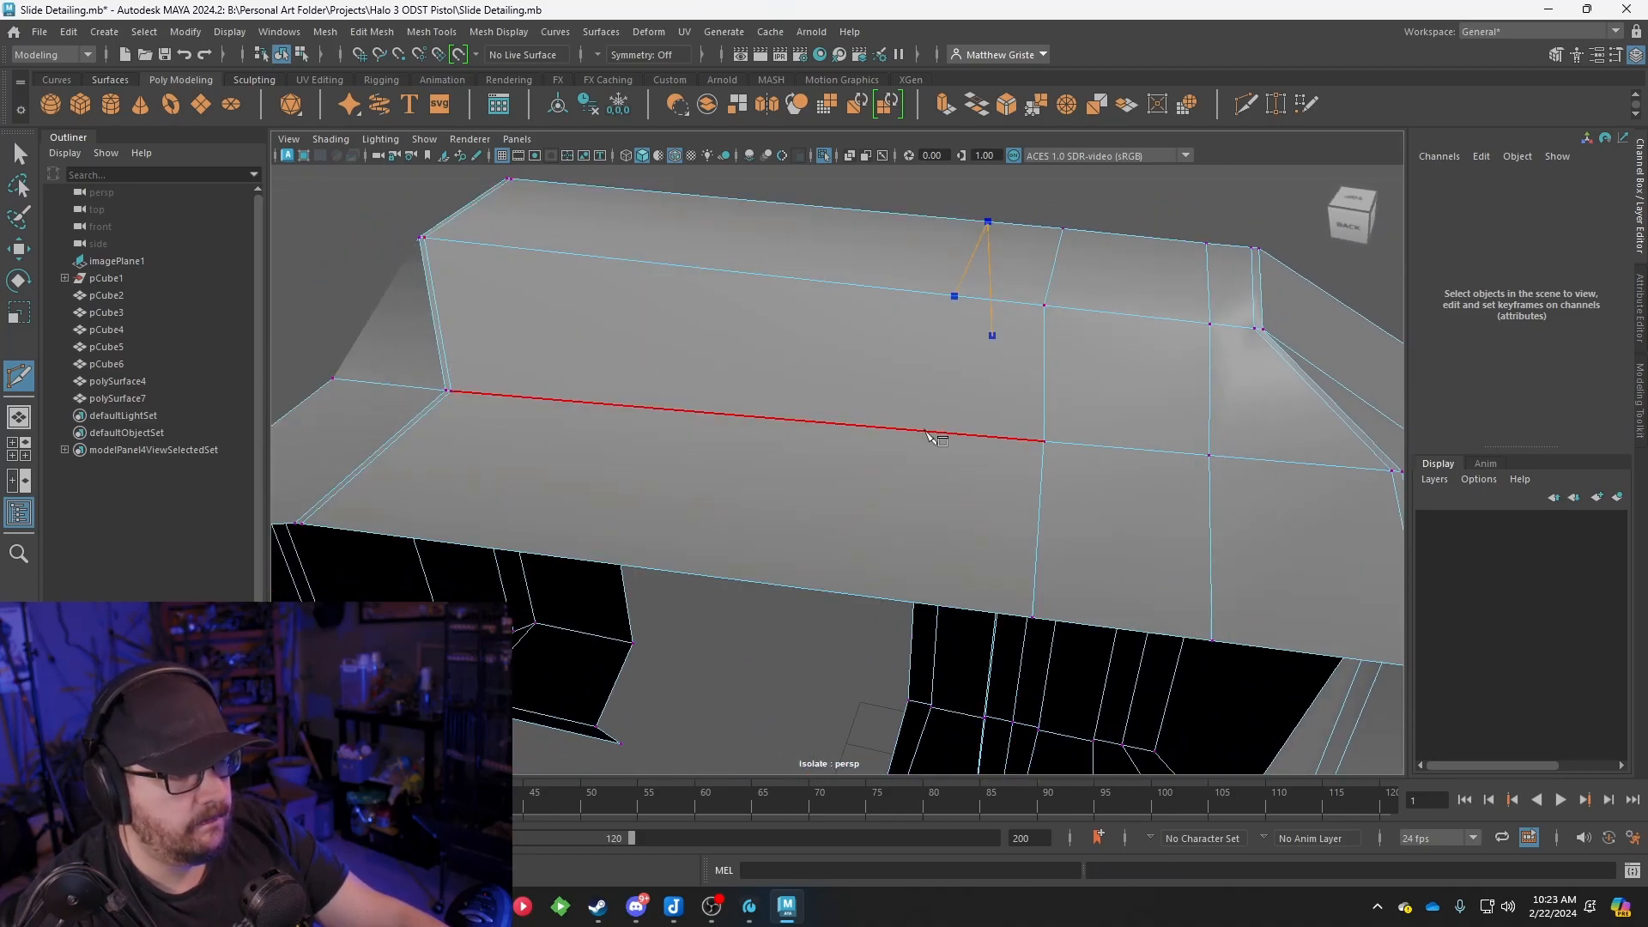
pyautogui.click(851, 594)
pyautogui.rightClick(961, 547)
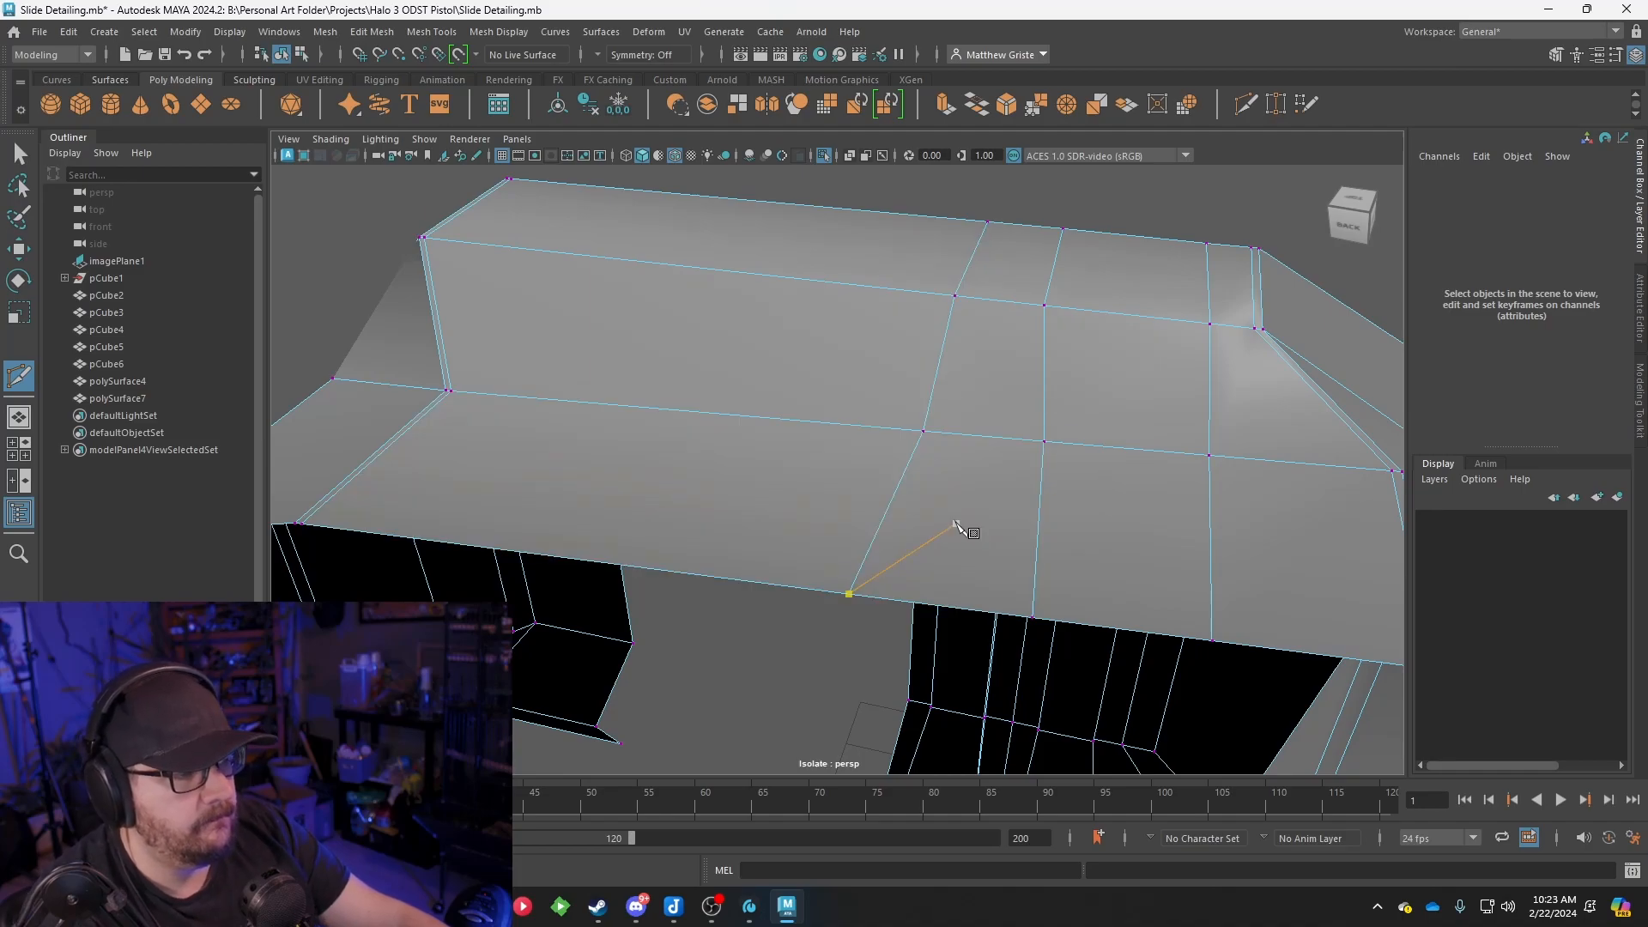
# Cut a third edge line across the slide's top in line with the copied section's upper rear corner
pyautogui.scroll(-5, 960, 527)
pyautogui.keyDown('alt'); pyautogui.moveTo(1071, 532); pyautogui.dragTo(829, 473); pyautogui.keyUp('alt')
pyautogui.scroll(5, 778, 457)
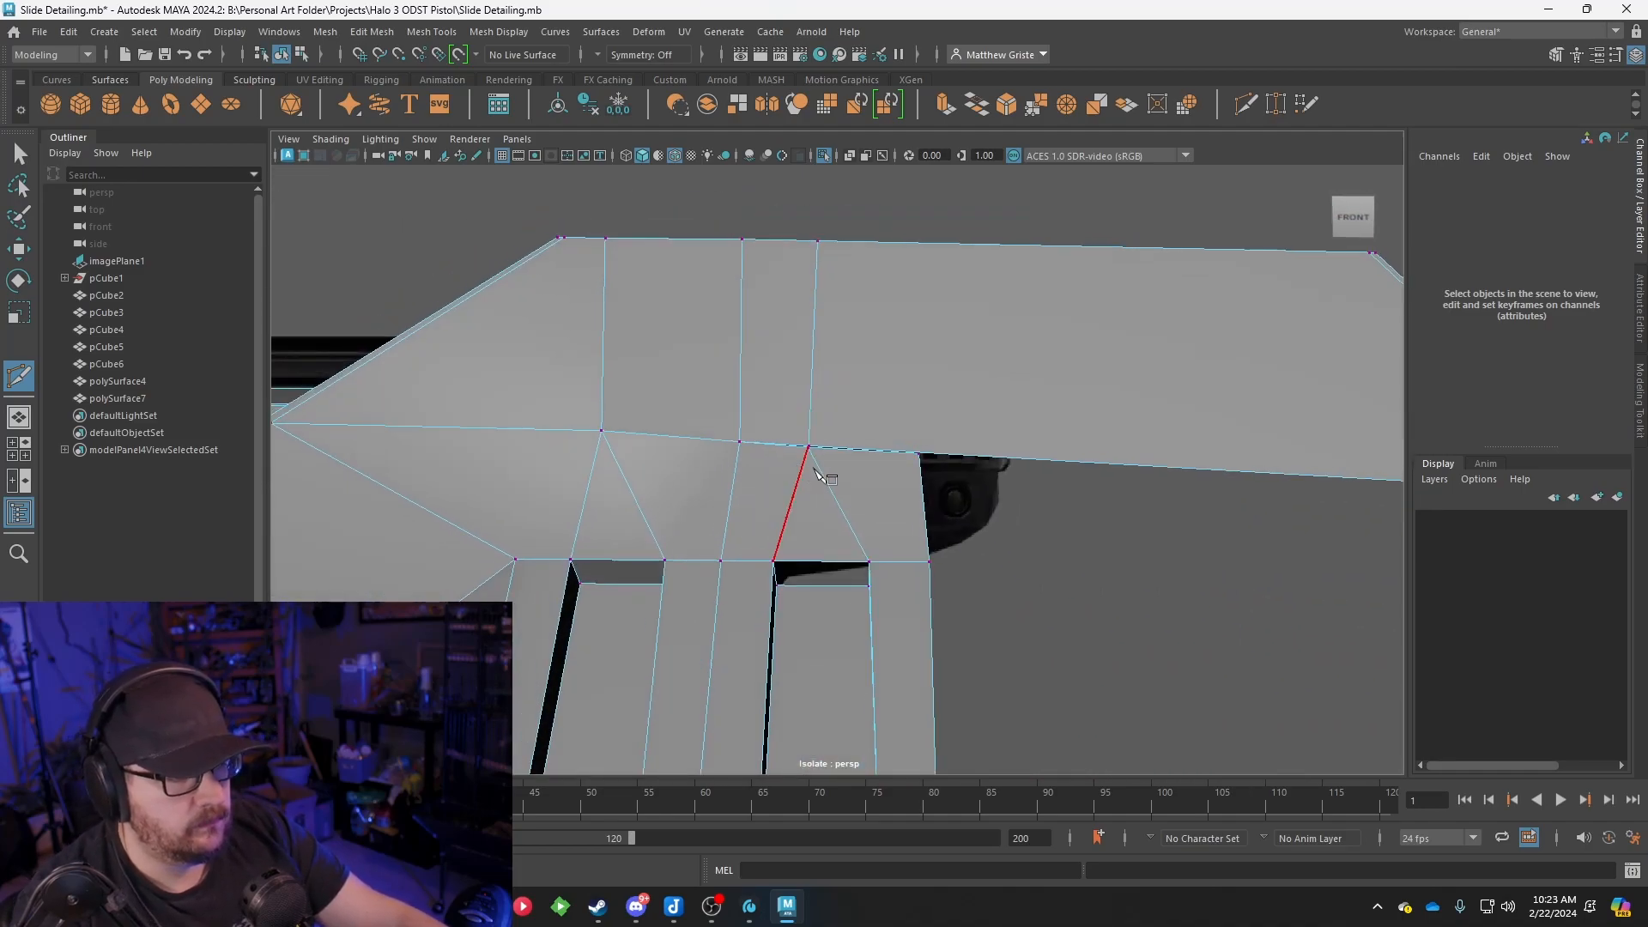
pyautogui.scroll(4, 831, 473)
pyautogui.keyDown('alt'); pyautogui.moveTo(987, 440); pyautogui.dragTo(838, 541); pyautogui.keyUp('alt')
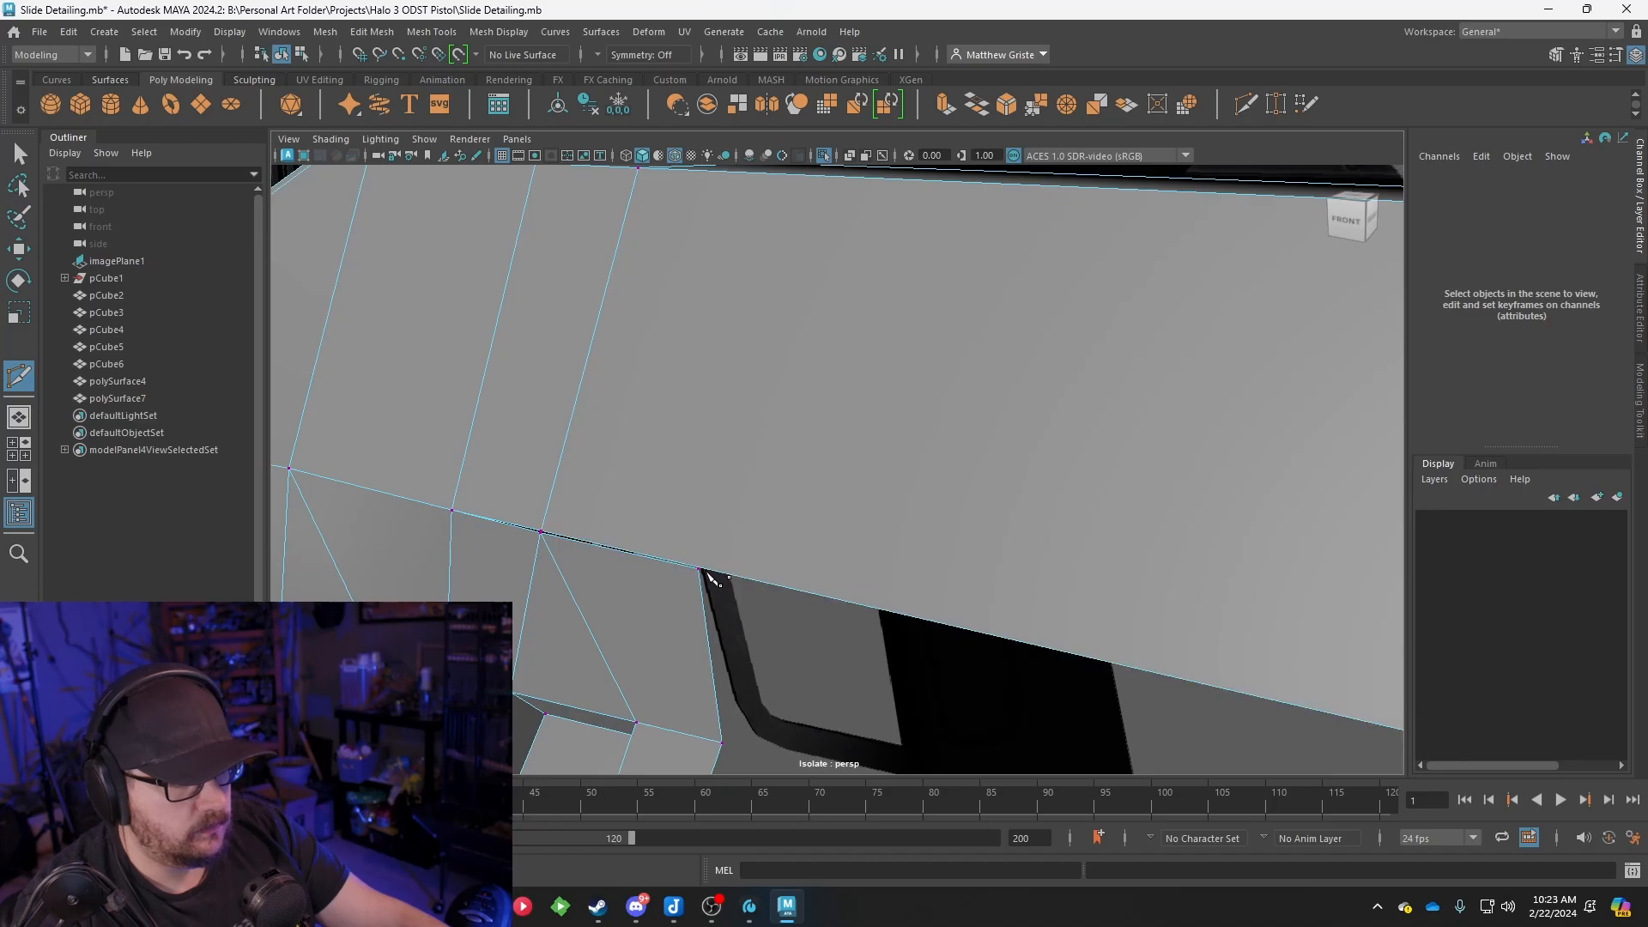
pyautogui.keyDown('alt'); pyautogui.moveTo(705, 569); pyautogui.dragTo(885, 556); pyautogui.keyUp('alt')
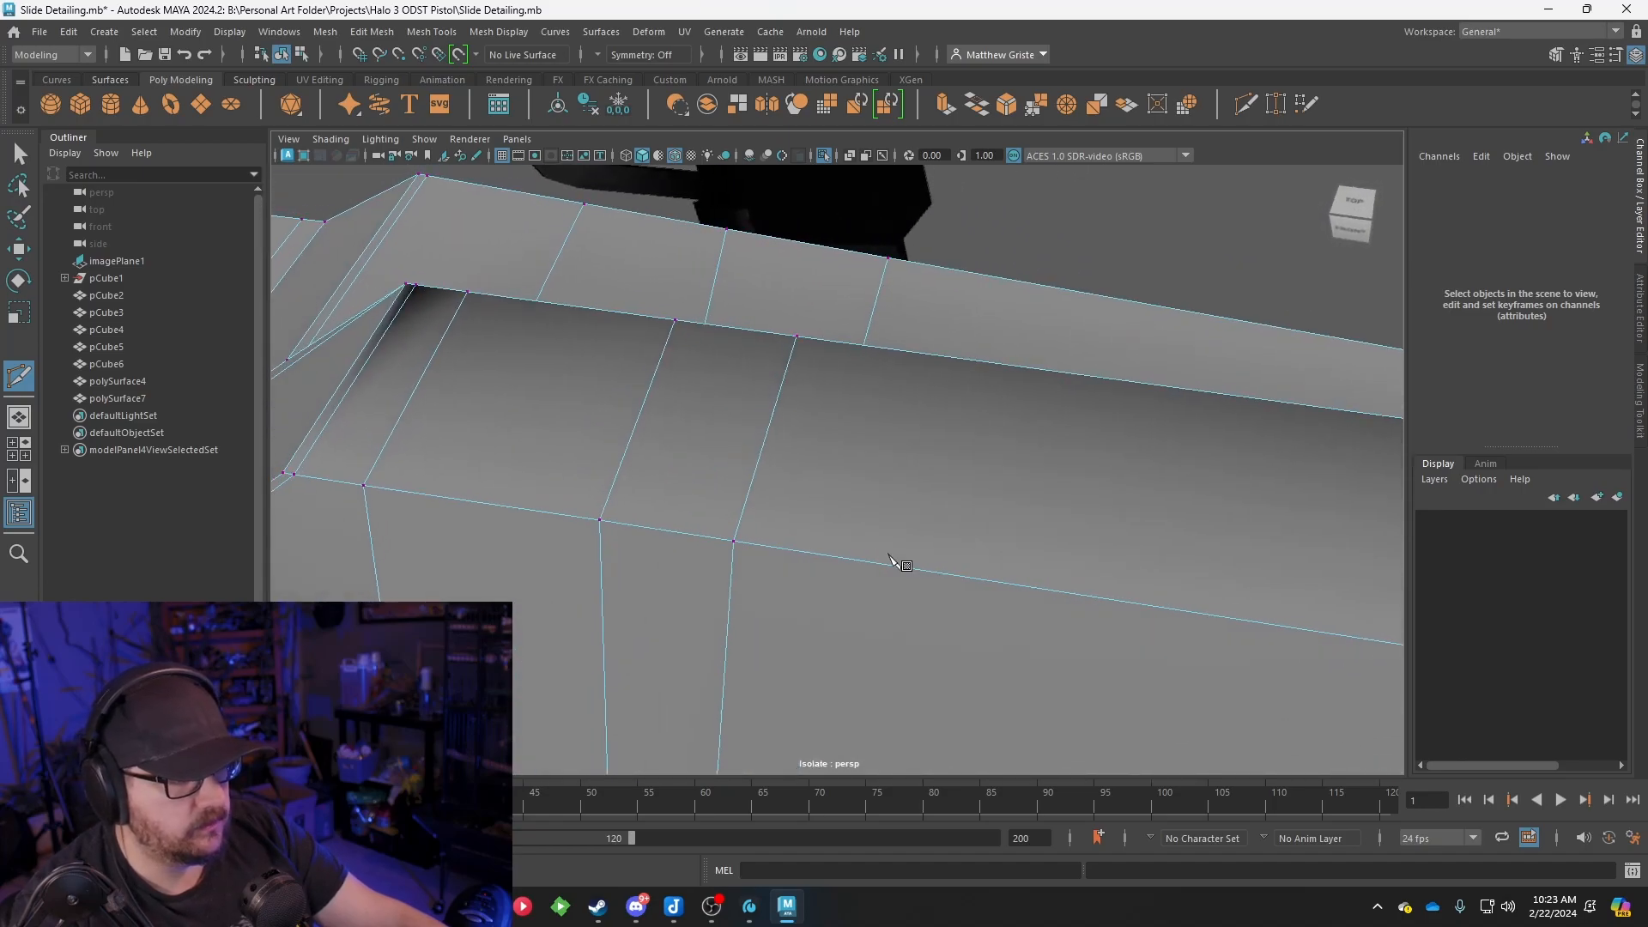
pyautogui.click(915, 568)
pyautogui.click(951, 359)
pyautogui.keyDown('alt'); pyautogui.moveTo(951, 360); pyautogui.dragTo(682, 399); pyautogui.keyUp('alt')
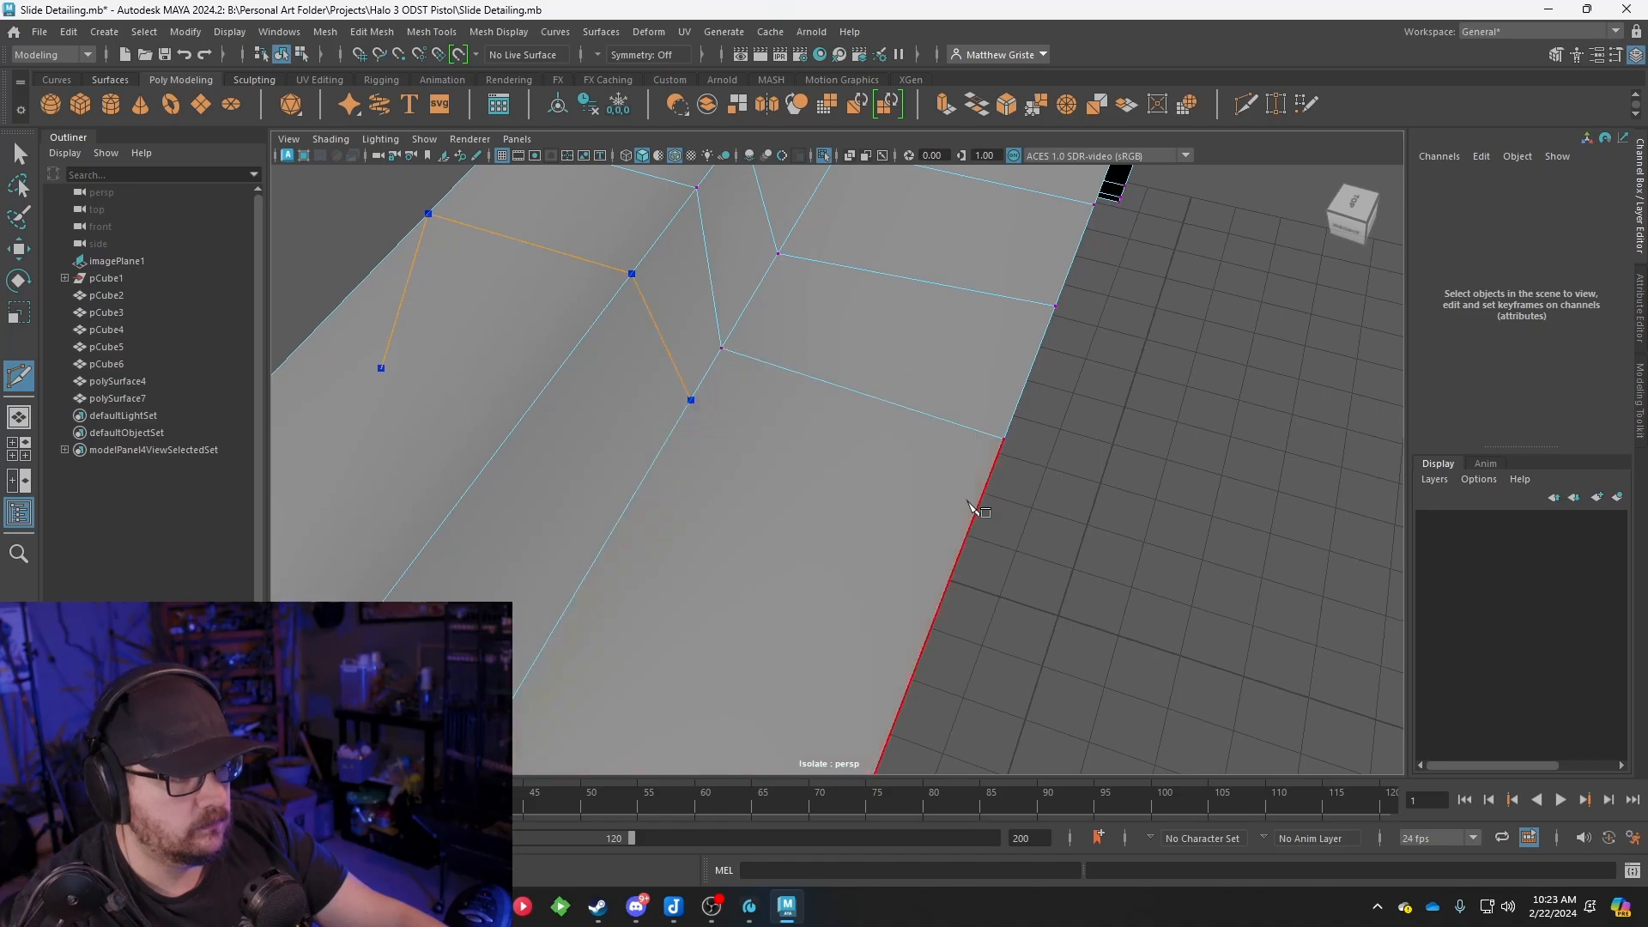
pyautogui.keyDown('alt'); pyautogui.moveTo(991, 519); pyautogui.dragTo(841, 393); pyautogui.keyUp('alt')
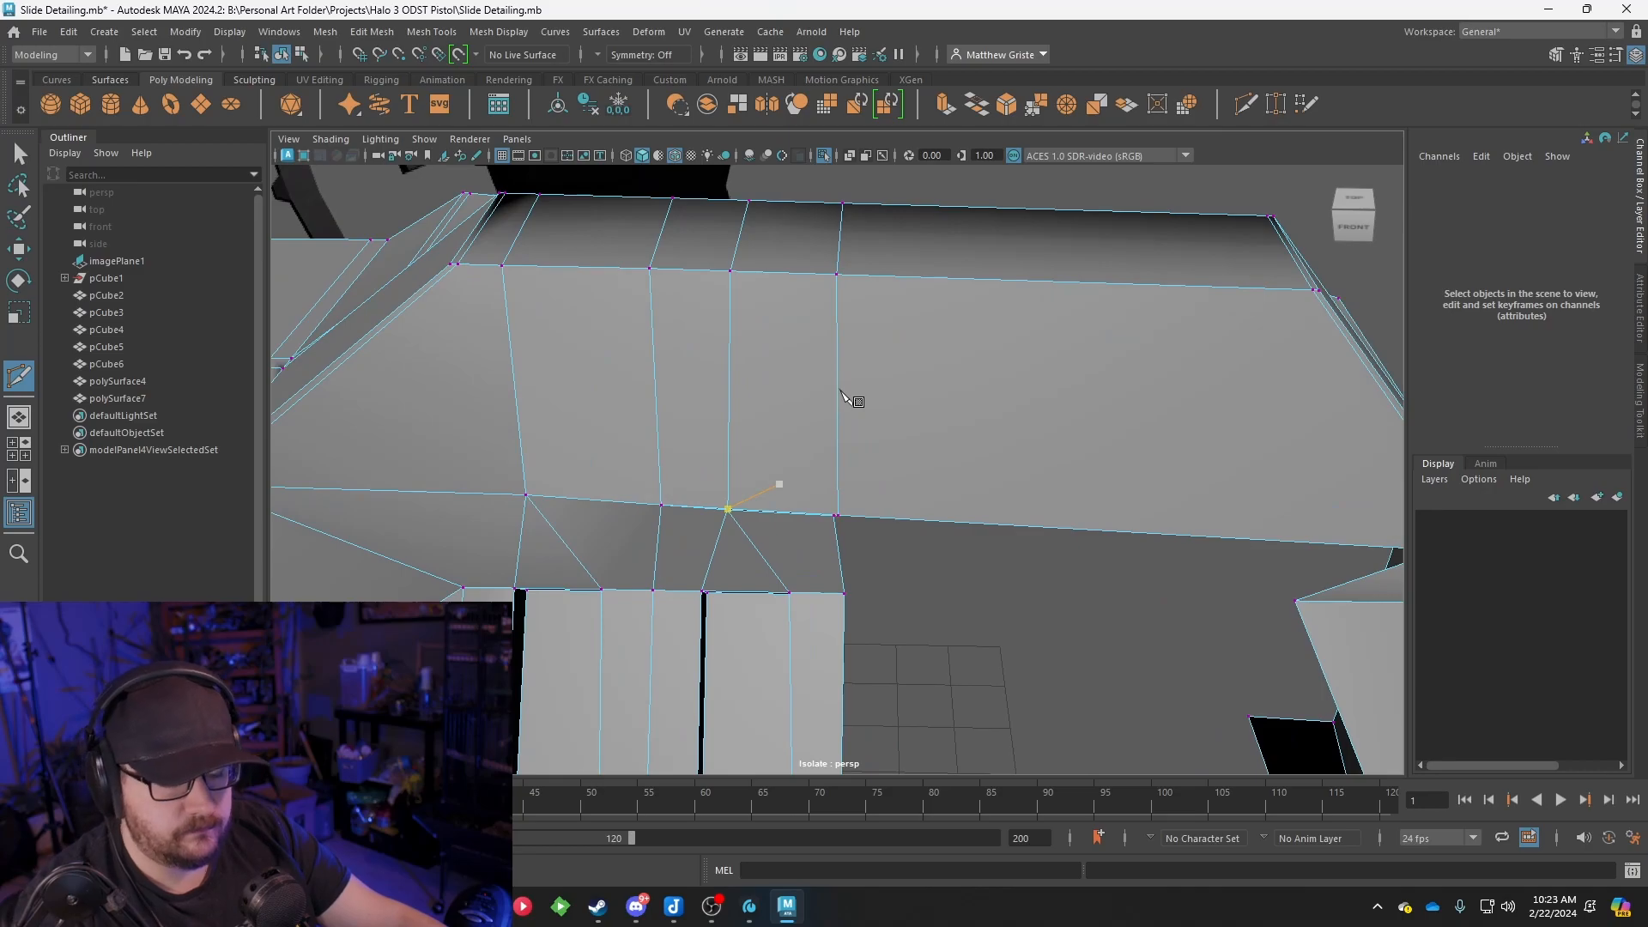
# Merge the copied section's apex and upper rear corner vertices with the new cut vertices on the slide's edge
pyautogui.moveTo(835, 395); pyautogui.dragTo(781, 402, button='right')
pyautogui.scroll(5, 800, 426)
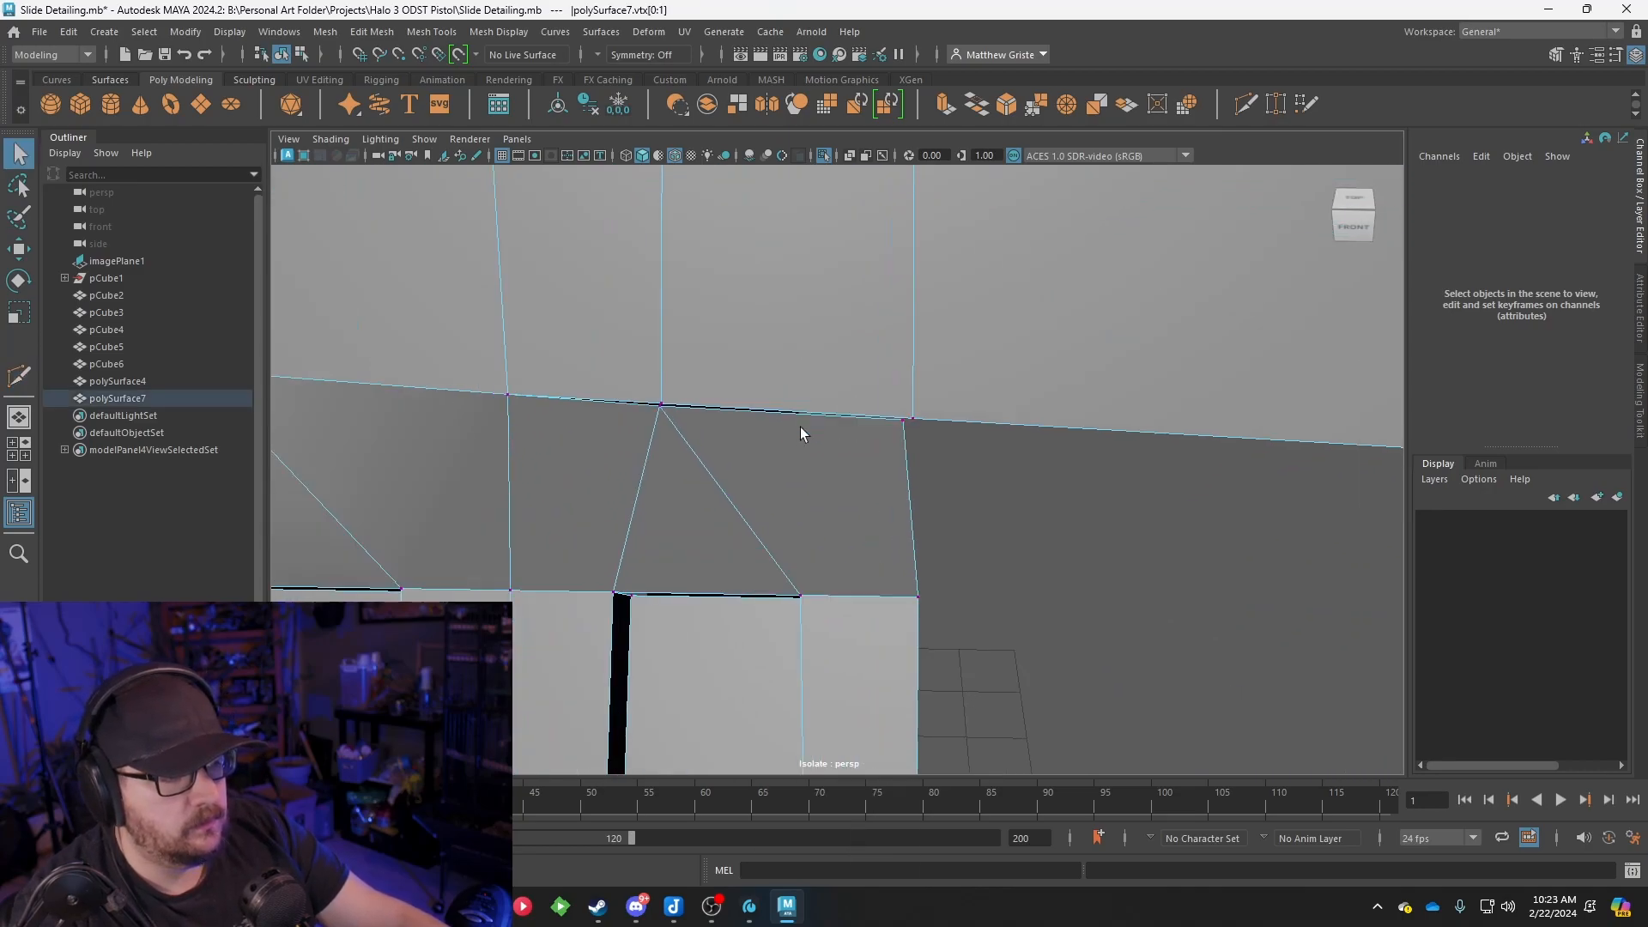
pyautogui.click(659, 402)
pyautogui.click(1035, 104)
pyautogui.moveTo(901, 419); pyautogui.dragTo(809, 368)
pyautogui.scroll(-5, 905, 471)
pyautogui.scroll(6, 944, 449)
# Select the edge line running over the slide between the two grooves and flatten it by scaling along X
pyautogui.moveTo(810, 369); pyautogui.dragTo(813, 320, button='right')
pyautogui.click(813, 320)
pyautogui.keyDown('alt'); pyautogui.moveTo(817, 320); pyautogui.dragTo(895, 418); pyautogui.keyUp('alt')
pyautogui.keyDown('shift'); pyautogui.click(892, 471); pyautogui.keyUp('shift')
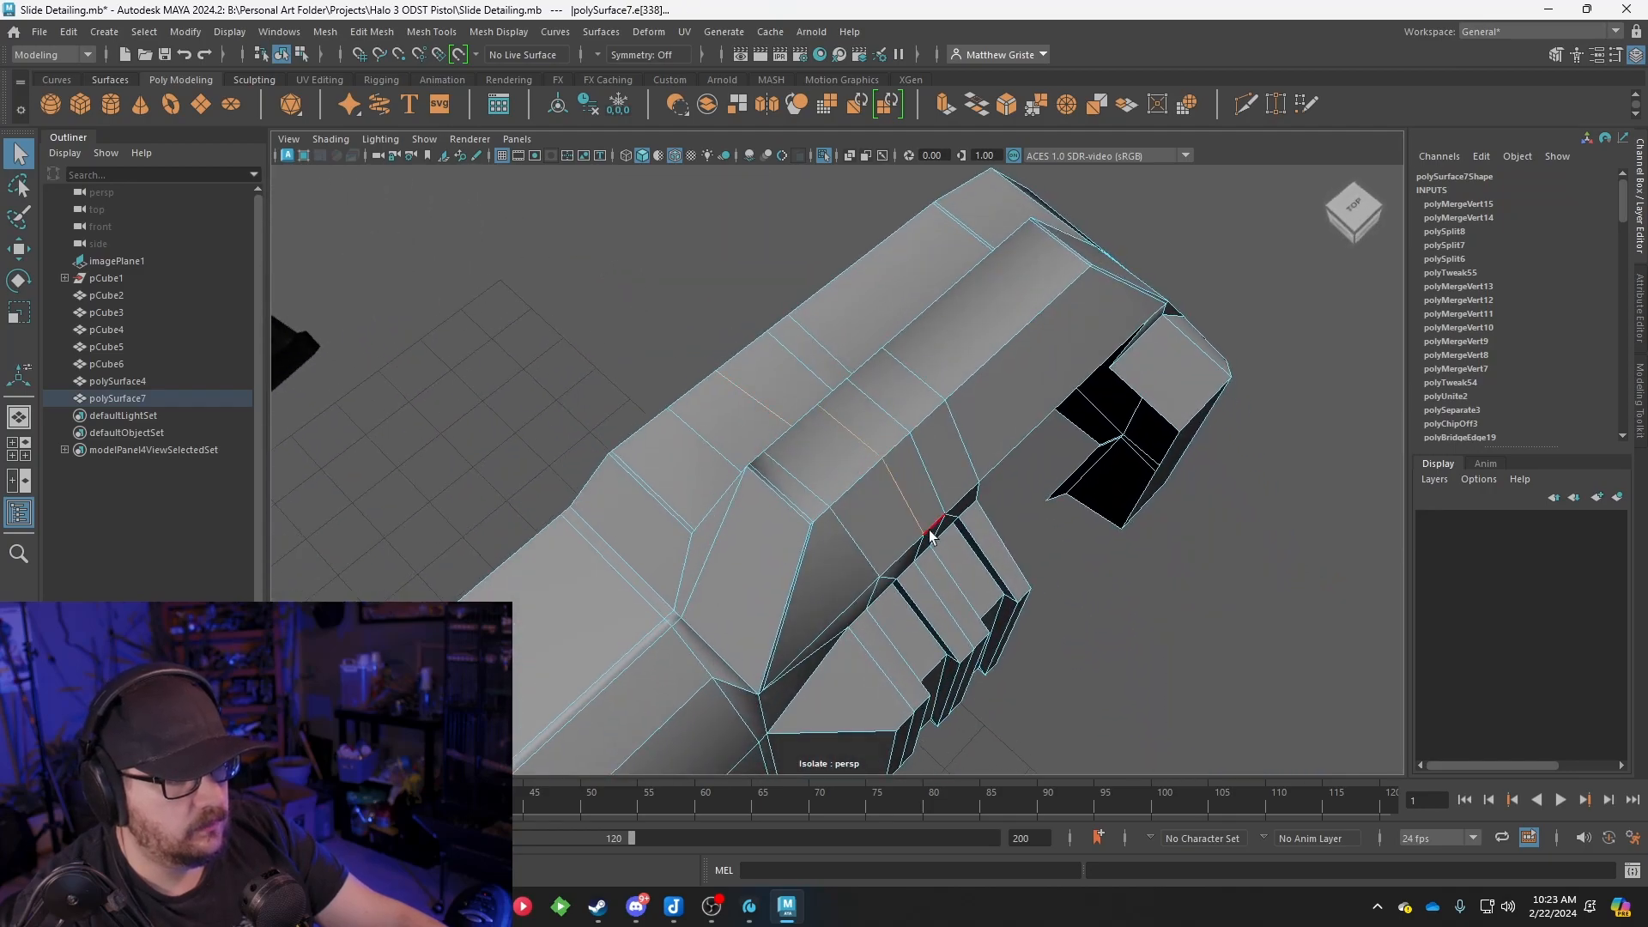
pyautogui.keyDown('alt'); pyautogui.moveTo(931, 540); pyautogui.dragTo(812, 450); pyautogui.keyUp('alt')
pyautogui.scroll(5, 812, 450)
pyautogui.press('e')
pyautogui.press('r')
pyautogui.moveTo(894, 299); pyautogui.dragTo(807, 308)
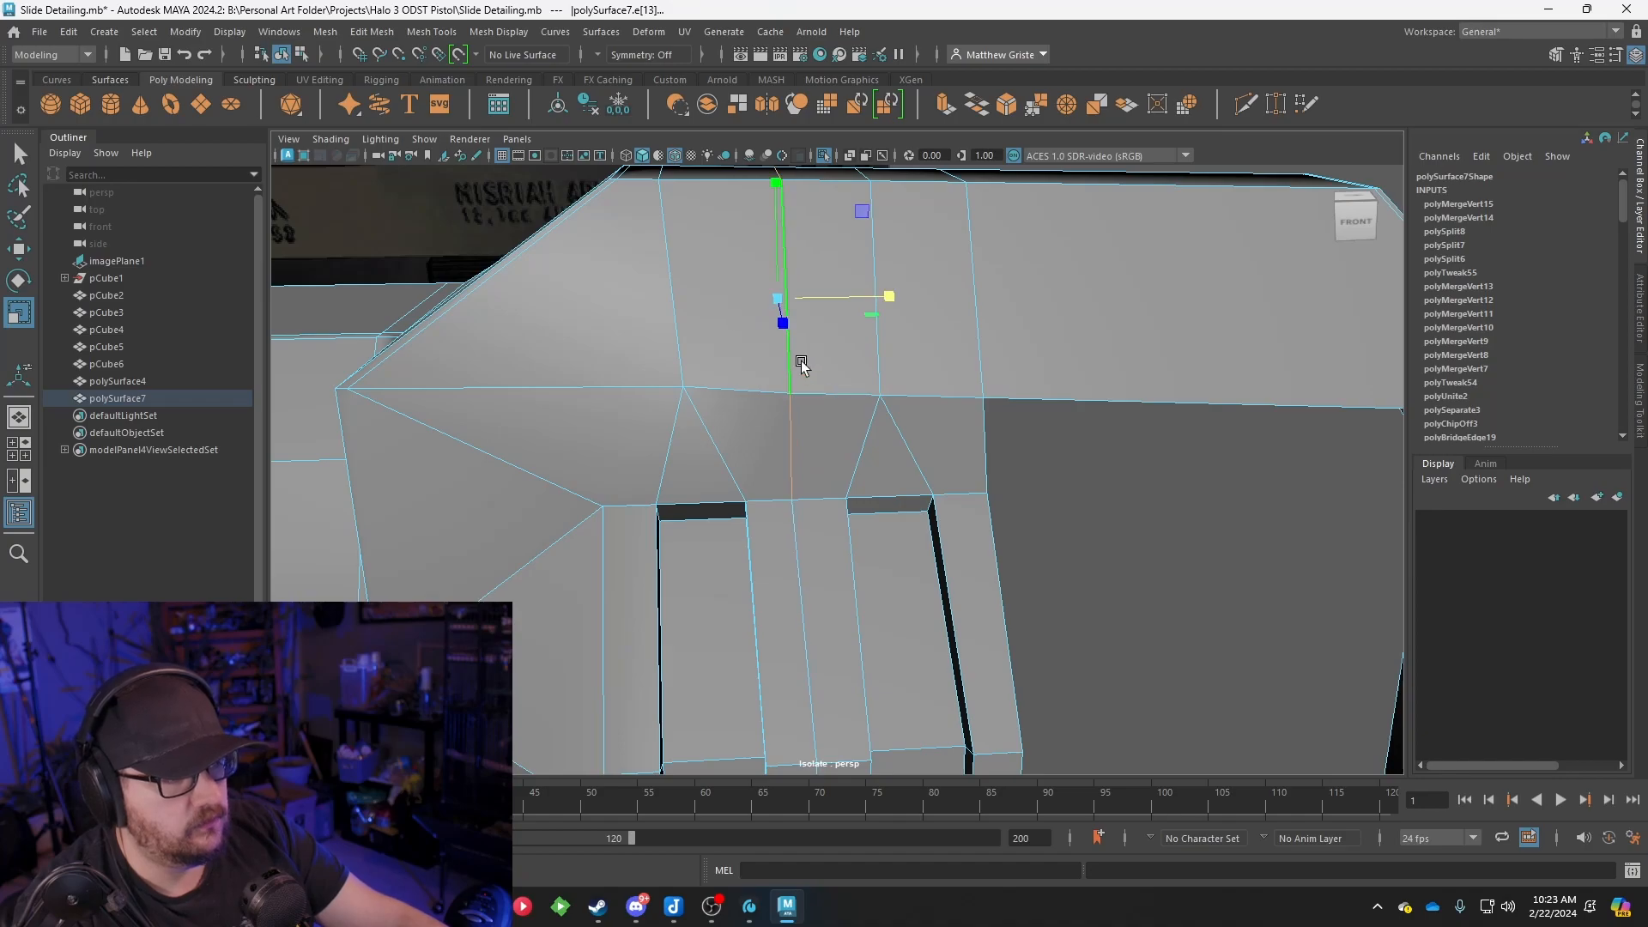
pyautogui.moveTo(799, 383); pyautogui.dragTo(795, 399, button='right')
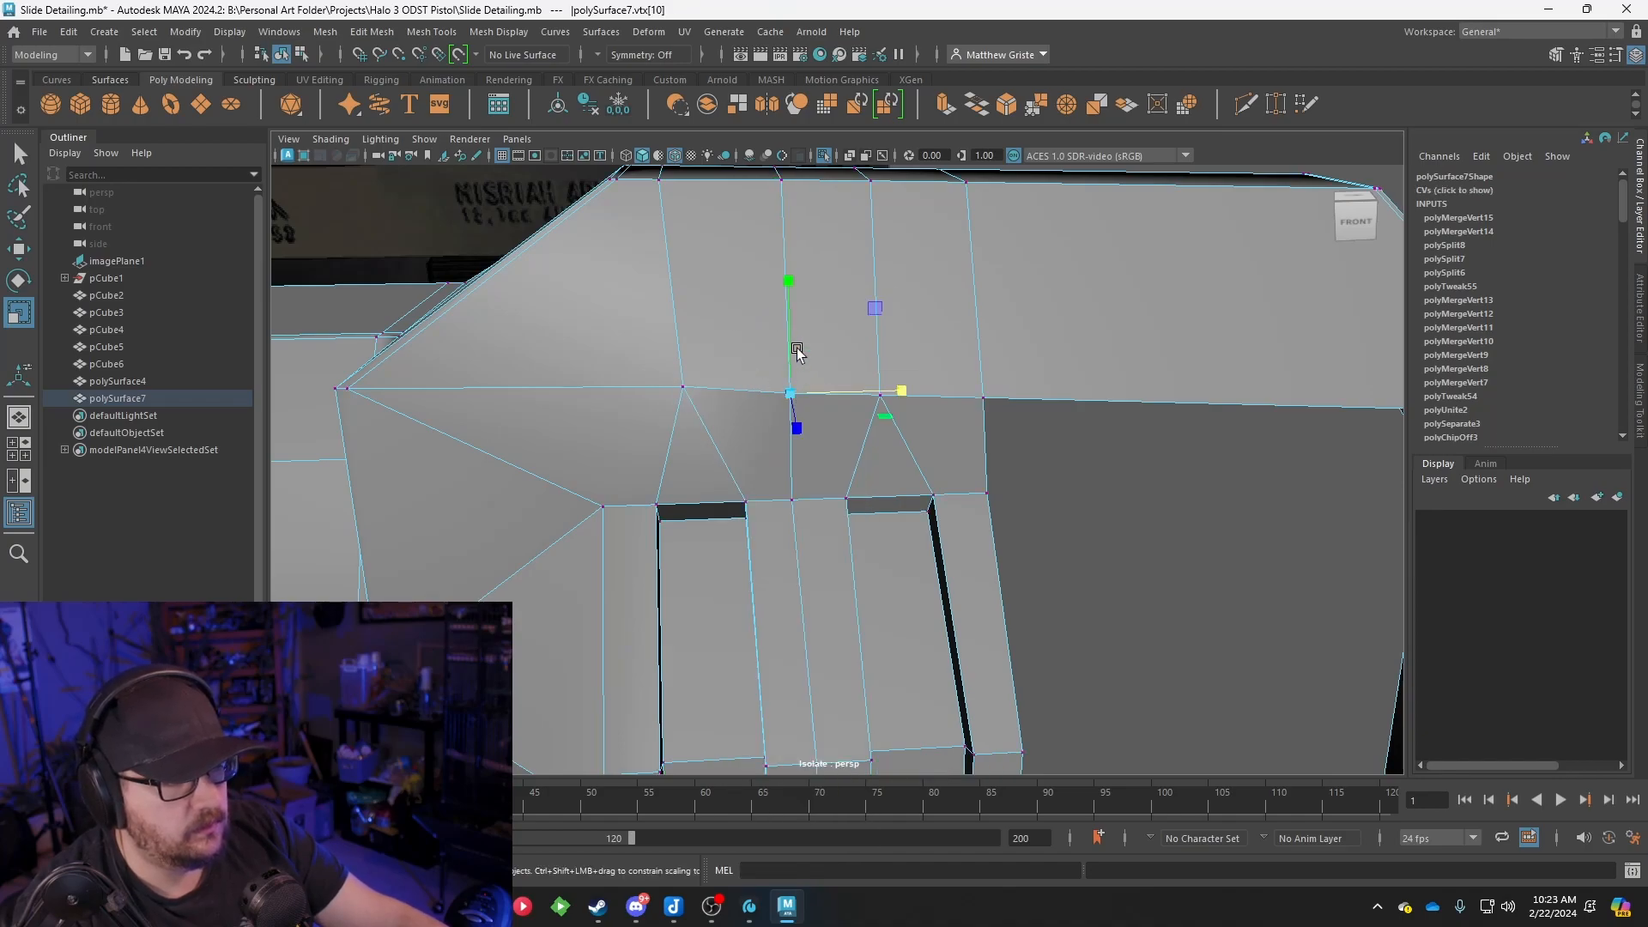
pyautogui.press('w')
pyautogui.moveTo(796, 352); pyautogui.dragTo(787, 307)
pyautogui.click(883, 400)
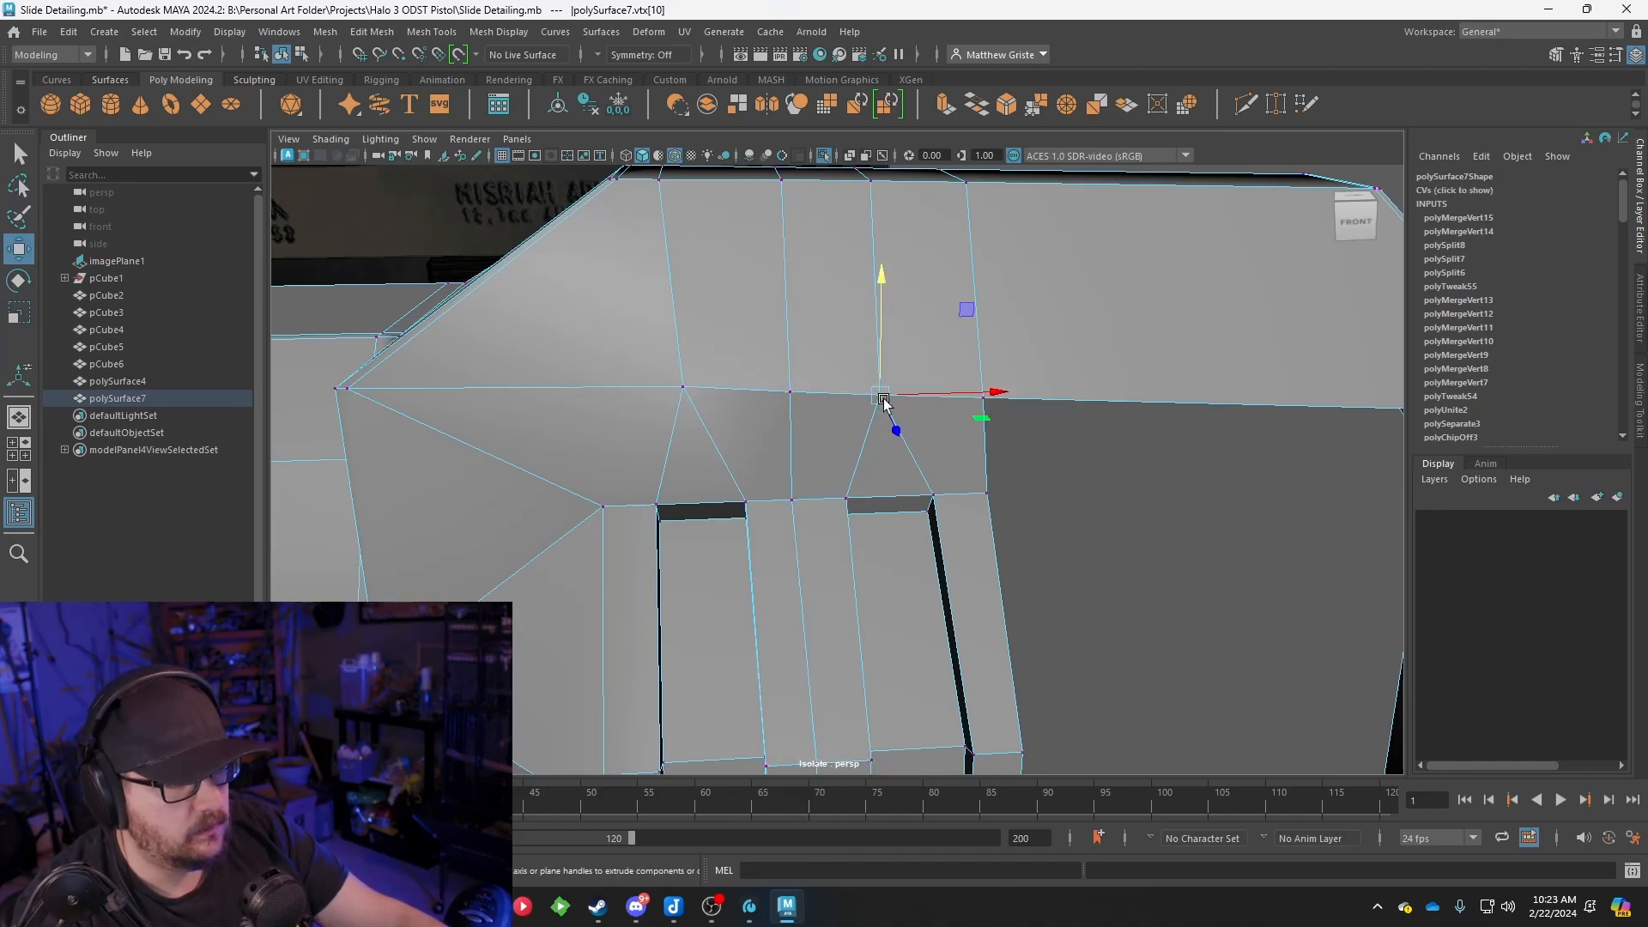
pyautogui.keyDown('alt'); pyautogui.moveTo(880, 339); pyautogui.dragTo(960, 525); pyautogui.keyUp('alt')
# Select the edge line running over the slide from the second groove's apex and flatten it by scaling along X
pyautogui.moveTo(875, 394); pyautogui.dragTo(876, 346, button='right')
pyautogui.keyDown('alt'); pyautogui.moveTo(894, 486); pyautogui.dragTo(1016, 416); pyautogui.keyUp('alt')
pyautogui.press('e')
pyautogui.press('r')
pyautogui.press('w')
pyautogui.keyDown('alt'); pyautogui.moveTo(954, 496); pyautogui.dragTo(984, 415); pyautogui.keyUp('alt')
pyautogui.scroll(4, 879, 419)
pyautogui.doubleClick(865, 371)
pyautogui.keyDown('alt'); pyautogui.moveTo(867, 372); pyautogui.dragTo(956, 443); pyautogui.keyUp('alt')
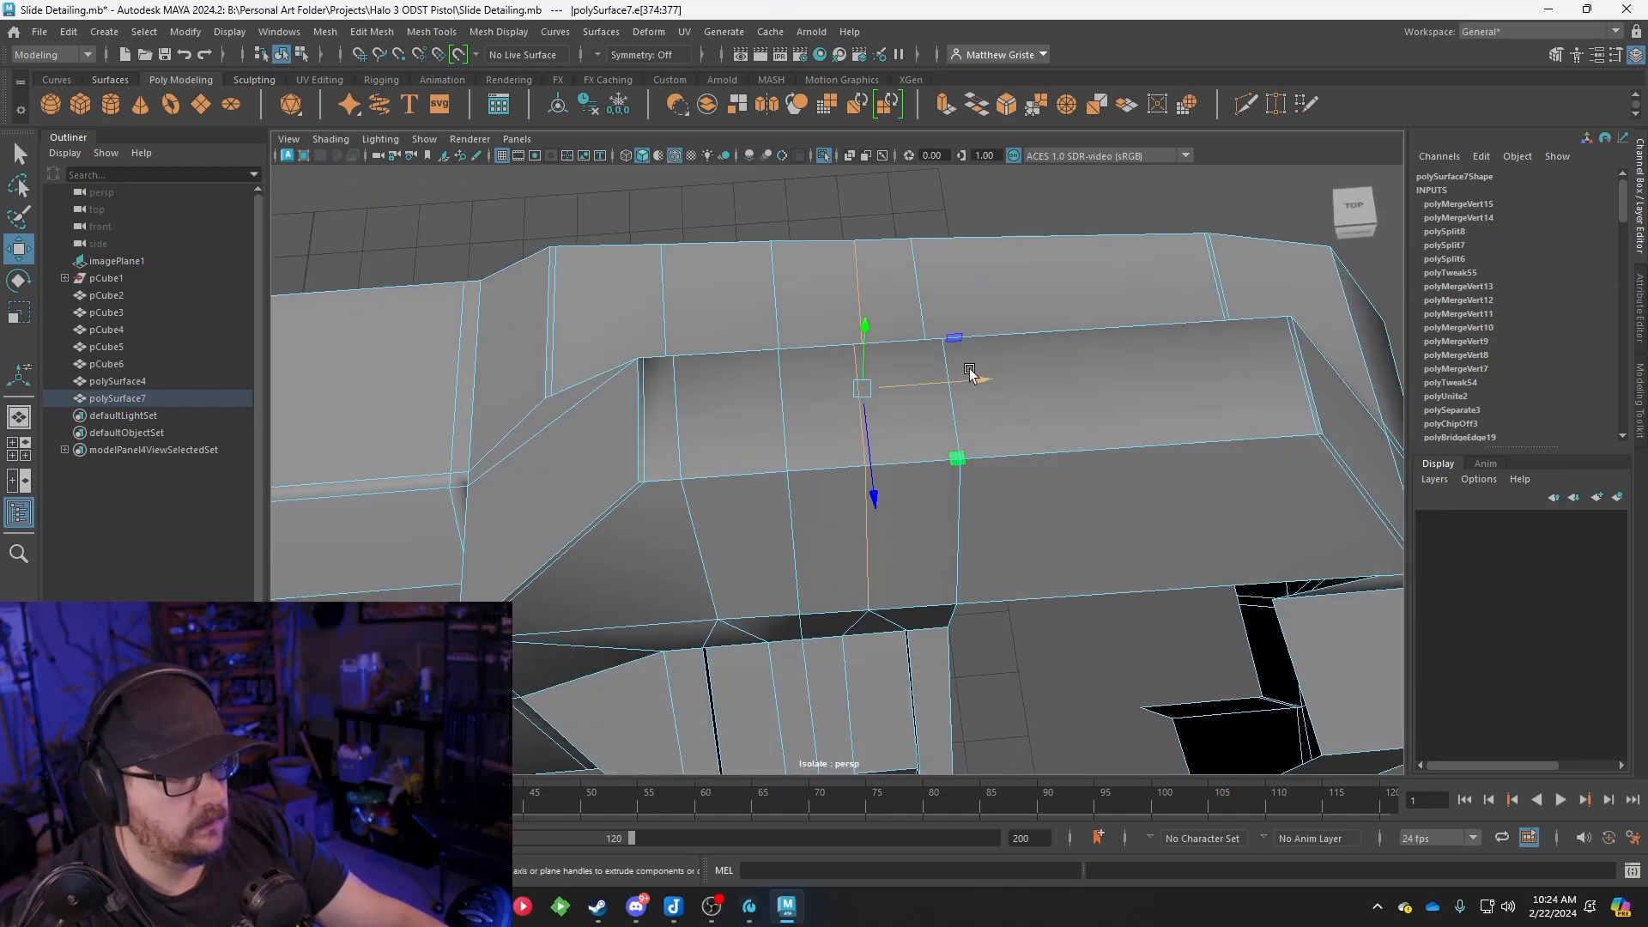
pyautogui.press('e')
pyautogui.press('r')
pyautogui.moveTo(968, 376); pyautogui.dragTo(922, 367)
pyautogui.press('w')
pyautogui.keyDown('alt'); pyautogui.moveTo(974, 302); pyautogui.dragTo(935, 314); pyautogui.keyUp('alt')
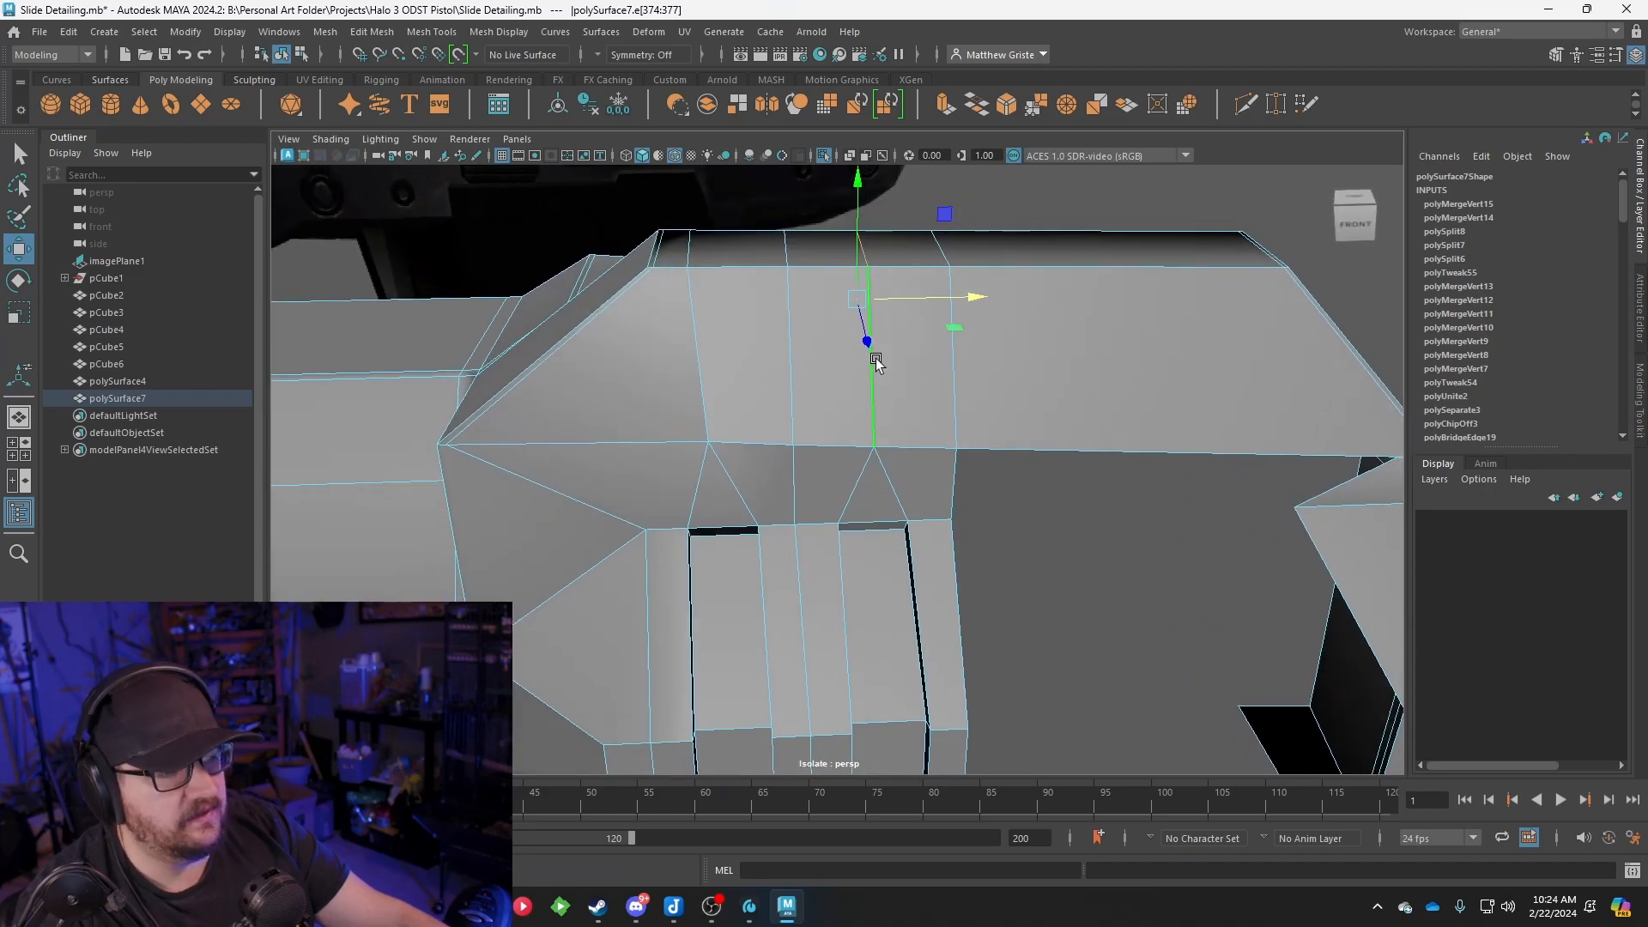
# Select the edge line over the slide above the first groove and flatten it by scaling along X
pyautogui.click(697, 328)
pyautogui.press('e')
pyautogui.moveTo(696, 329)
pyautogui.keyDown('alt'); pyautogui.mouseDown()
pyautogui.moveTo(760, 364)
pyautogui.moveTo(671, 341)
pyautogui.mouseUp(); pyautogui.keyUp('alt')
pyautogui.press('r')
pyautogui.press('w')
pyautogui.moveTo(803, 334); pyautogui.dragTo(751, 357)
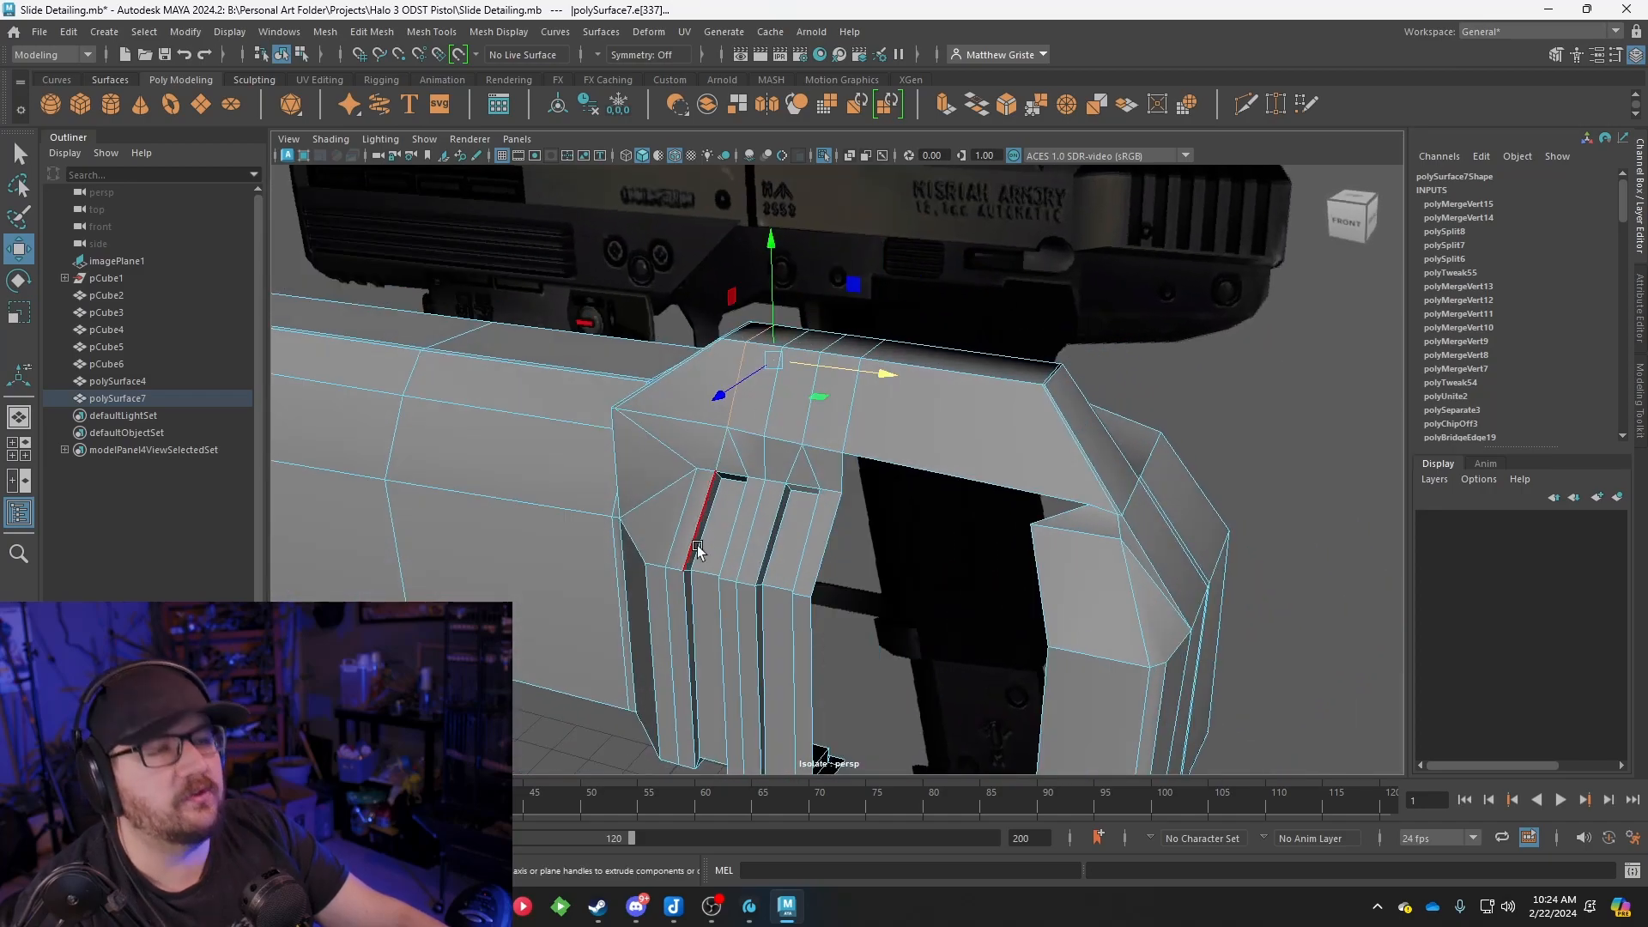
# Duplicate the faces of the second groove section and move the copy 0.475 along X into the slide's rear opening
pyautogui.keyDown('alt'); pyautogui.moveTo(951, 389); pyautogui.dragTo(842, 436); pyautogui.keyUp('alt')
pyautogui.moveTo(841, 436); pyautogui.dragTo(838, 450, button='right')
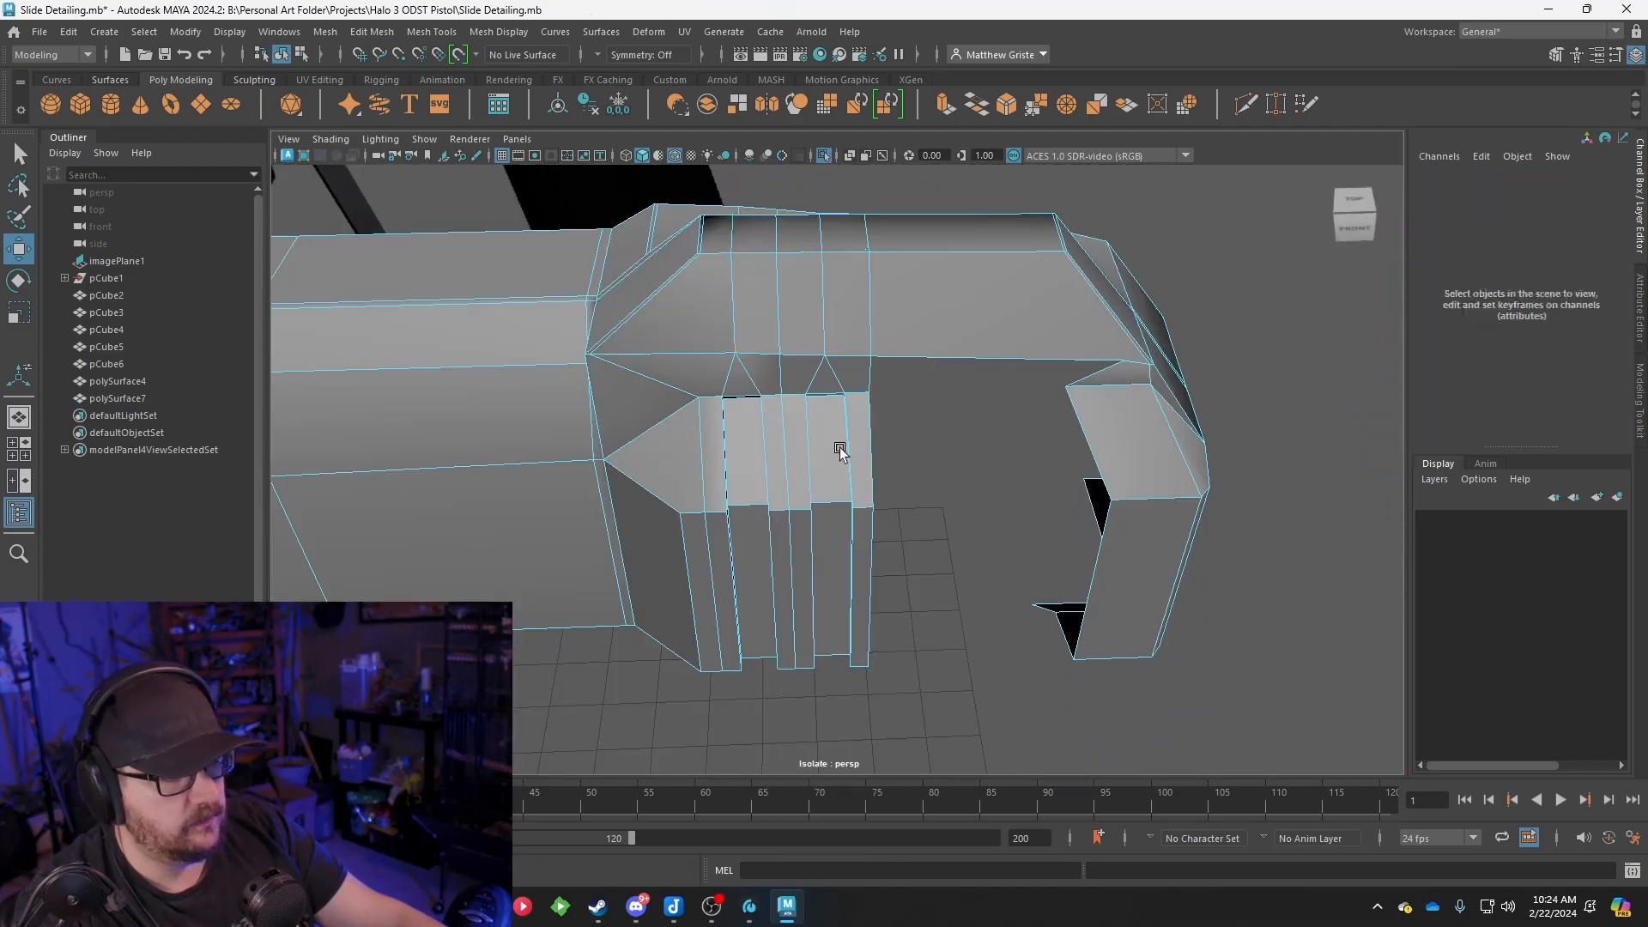
pyautogui.moveTo(804, 369); pyautogui.dragTo(804, 371)
pyautogui.keyDown('alt'); pyautogui.moveTo(846, 481); pyautogui.dragTo(841, 446); pyautogui.keyUp('alt')
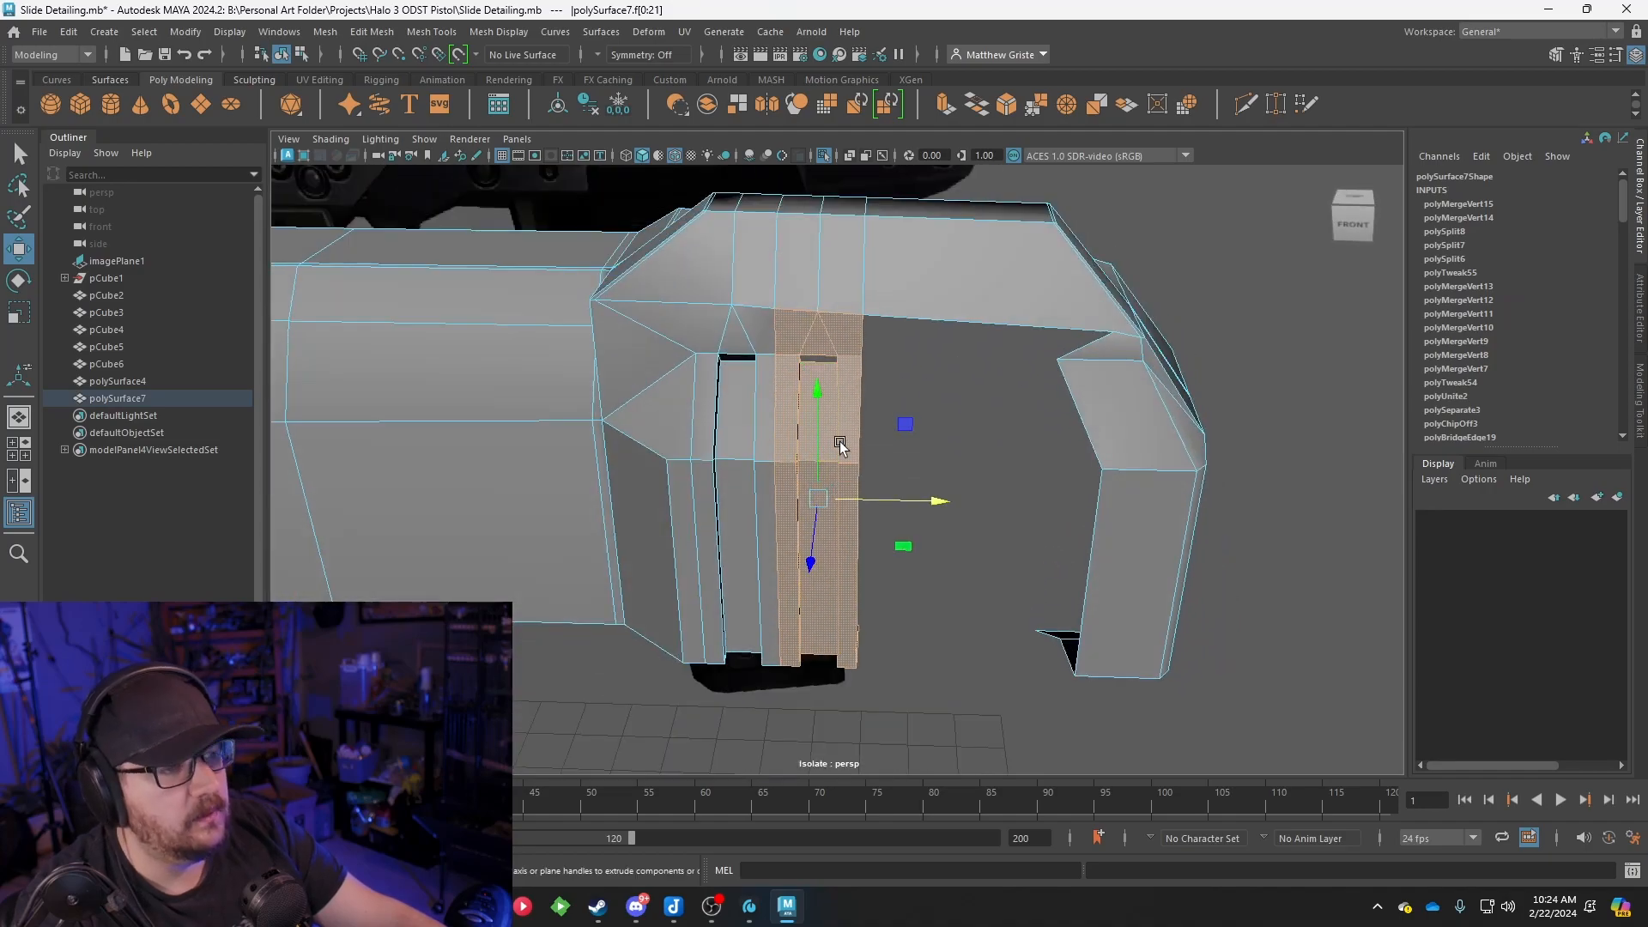
pyautogui.click(432, 31)
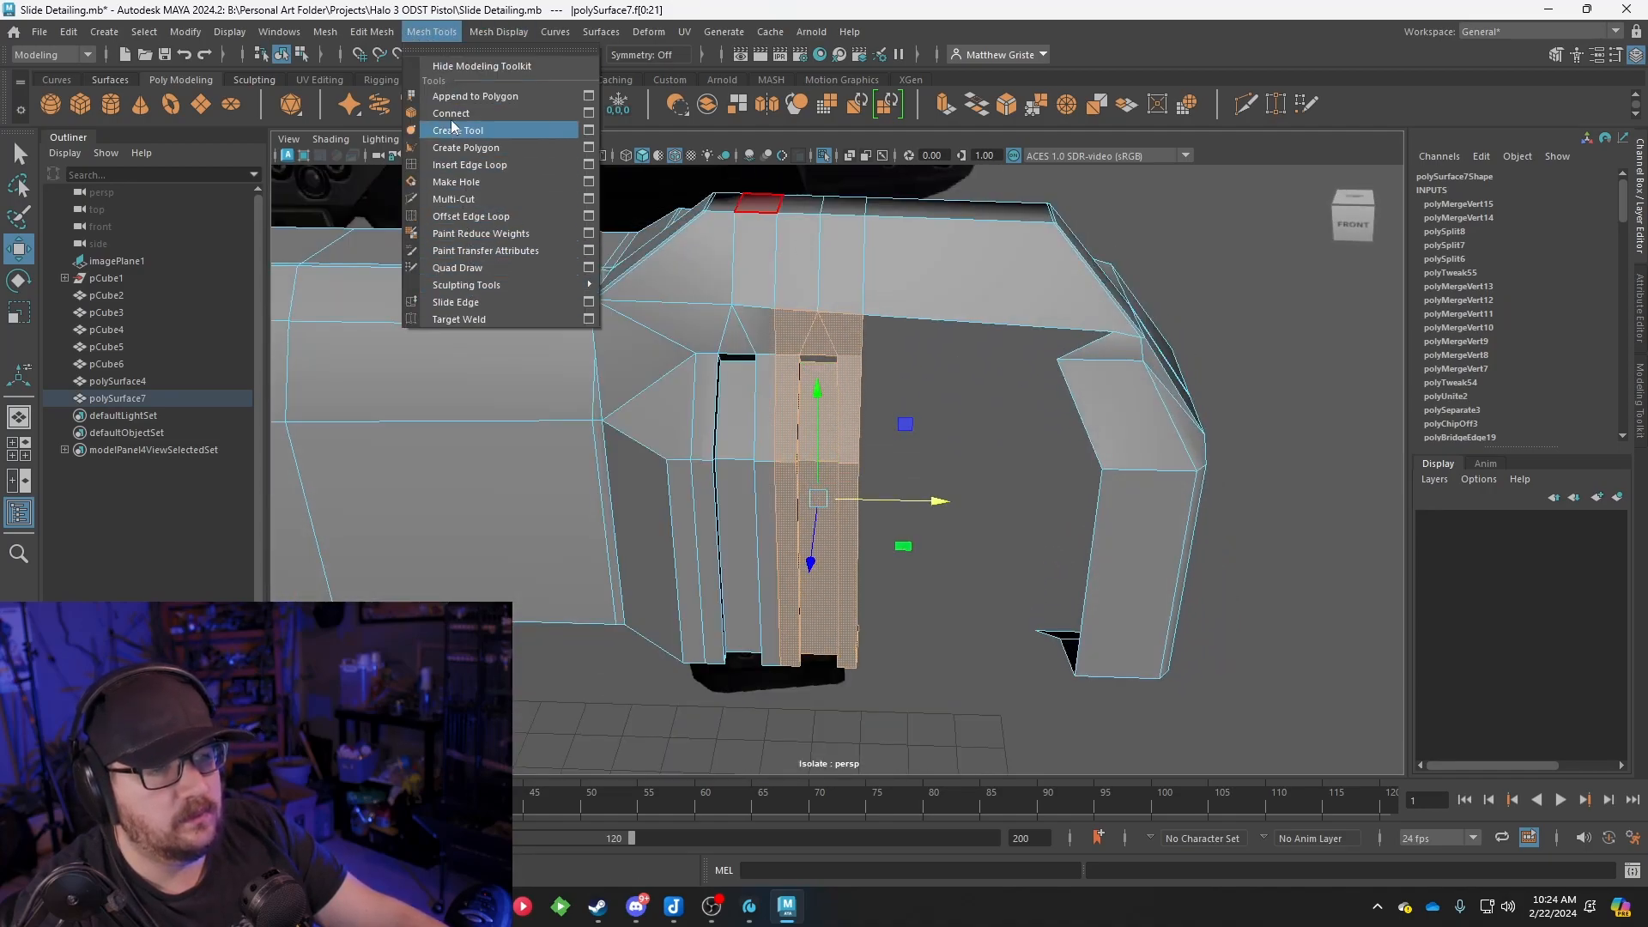
pyautogui.click(470, 498)
pyautogui.click(938, 477)
pyautogui.keyDown('alt'); pyautogui.moveTo(927, 482); pyautogui.dragTo(581, 495, button='right'); pyautogui.keyUp('alt')
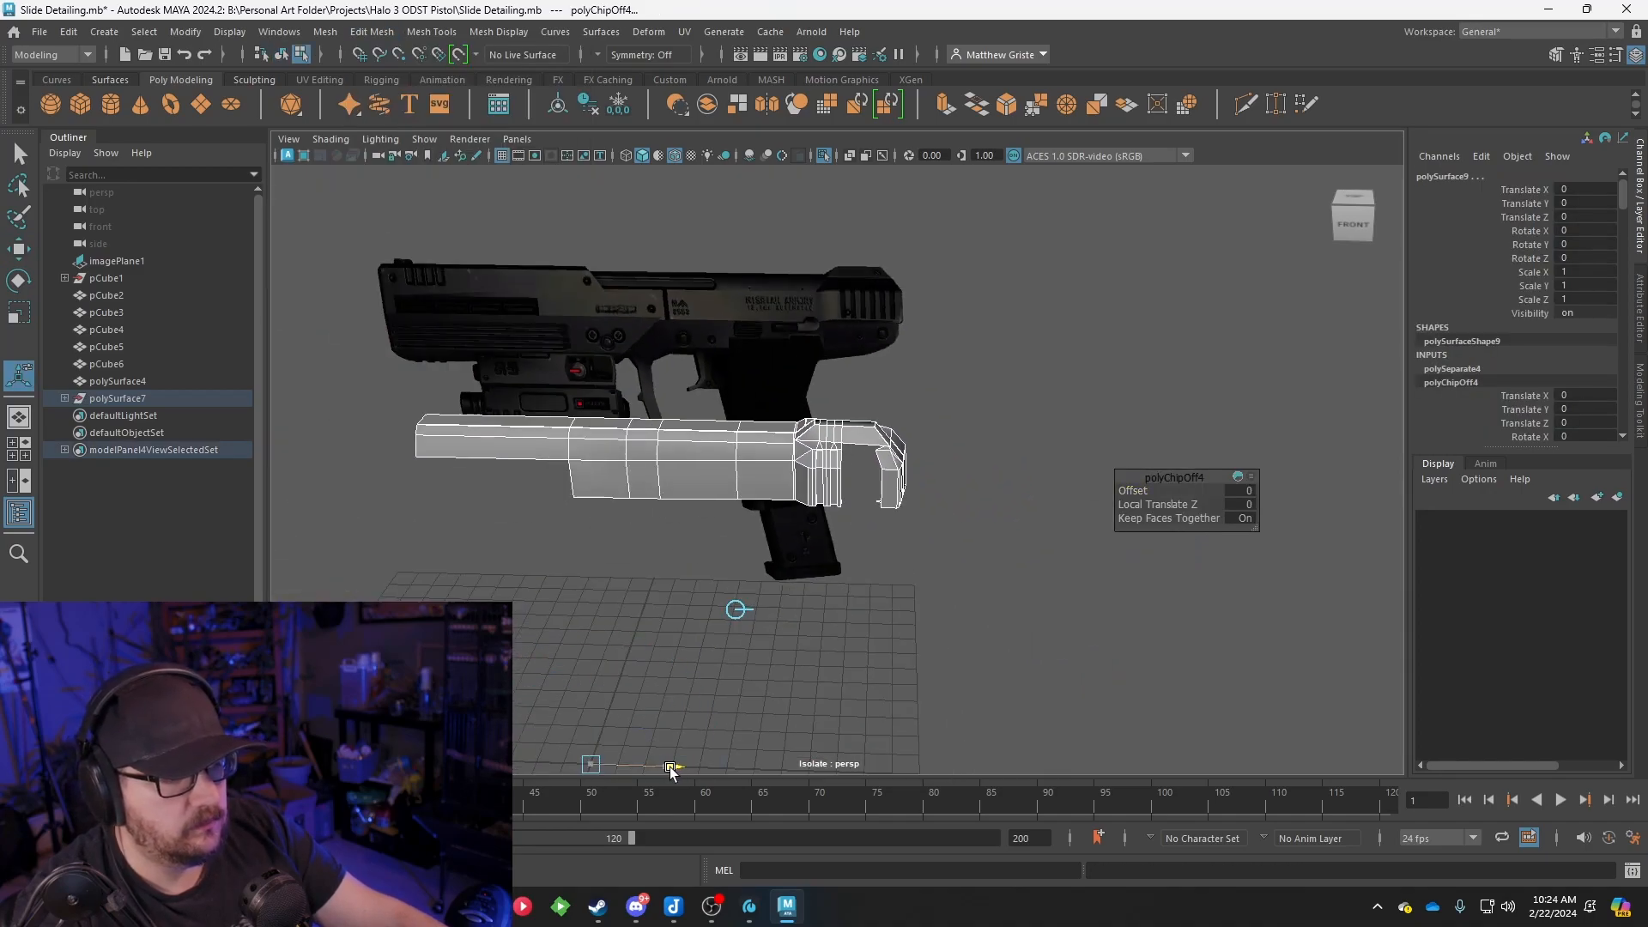
pyautogui.moveTo(685, 771); pyautogui.dragTo(688, 766)
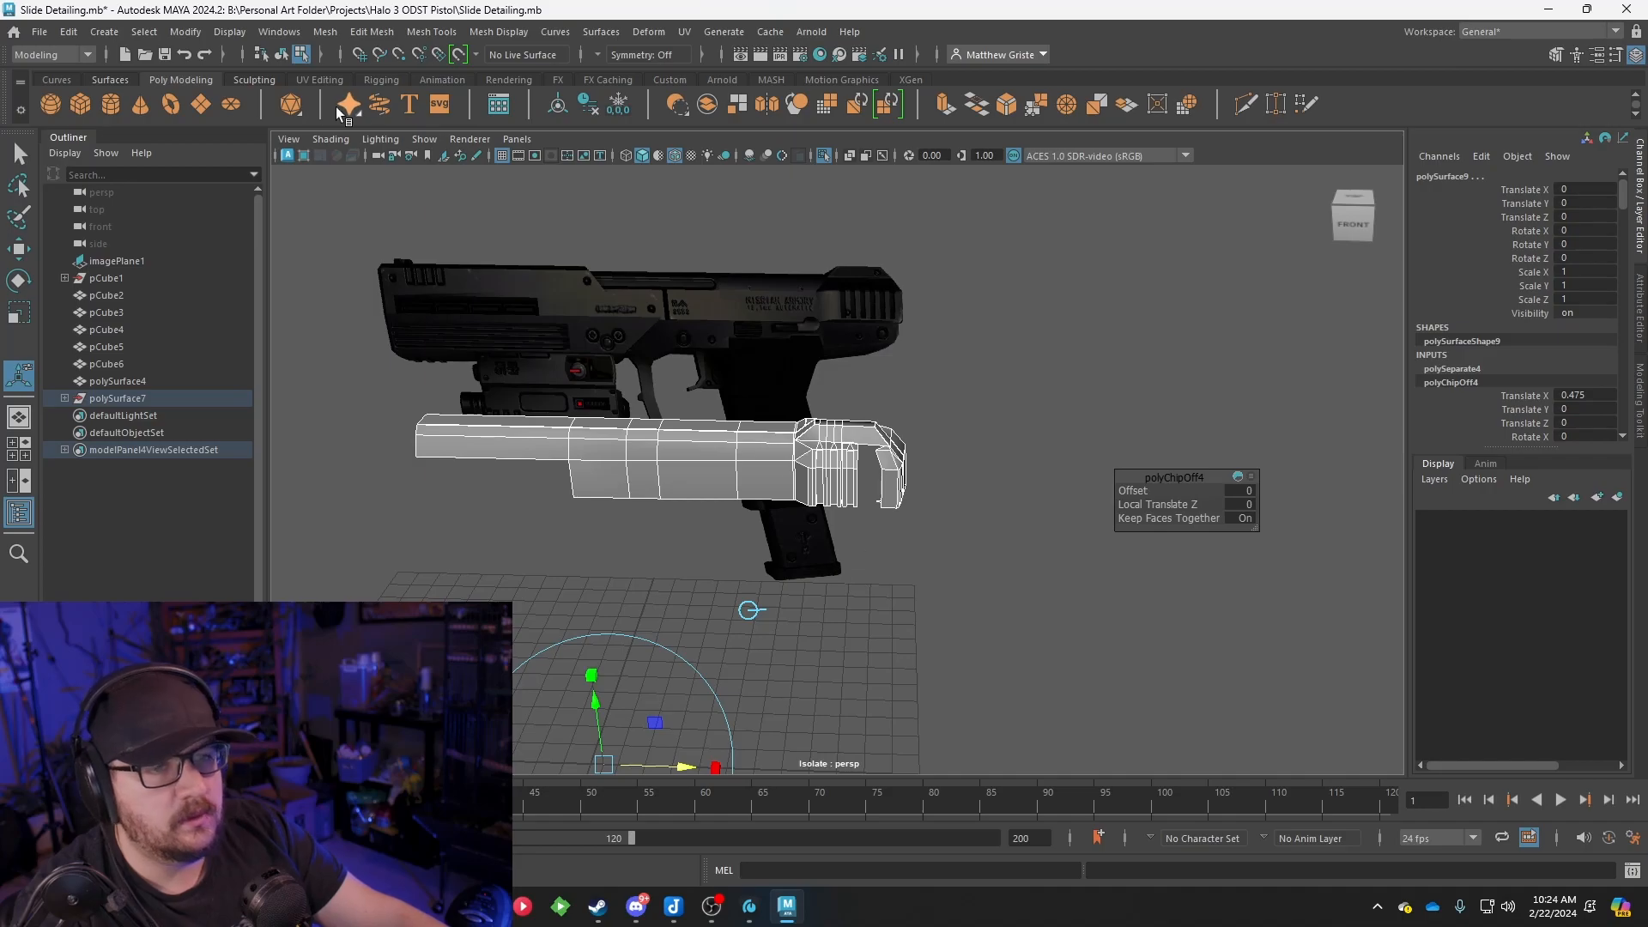
# Select only the duplicated groove section as an object and center its pivot
pyautogui.click(193, 37)
pyautogui.click(239, 160)
pyautogui.keyDown('alt'); pyautogui.moveTo(562, 257); pyautogui.dragTo(954, 429, button='right'); pyautogui.keyUp('alt')
pyautogui.moveTo(889, 394); pyautogui.dragTo(965, 371, button='right')
pyautogui.press('q')
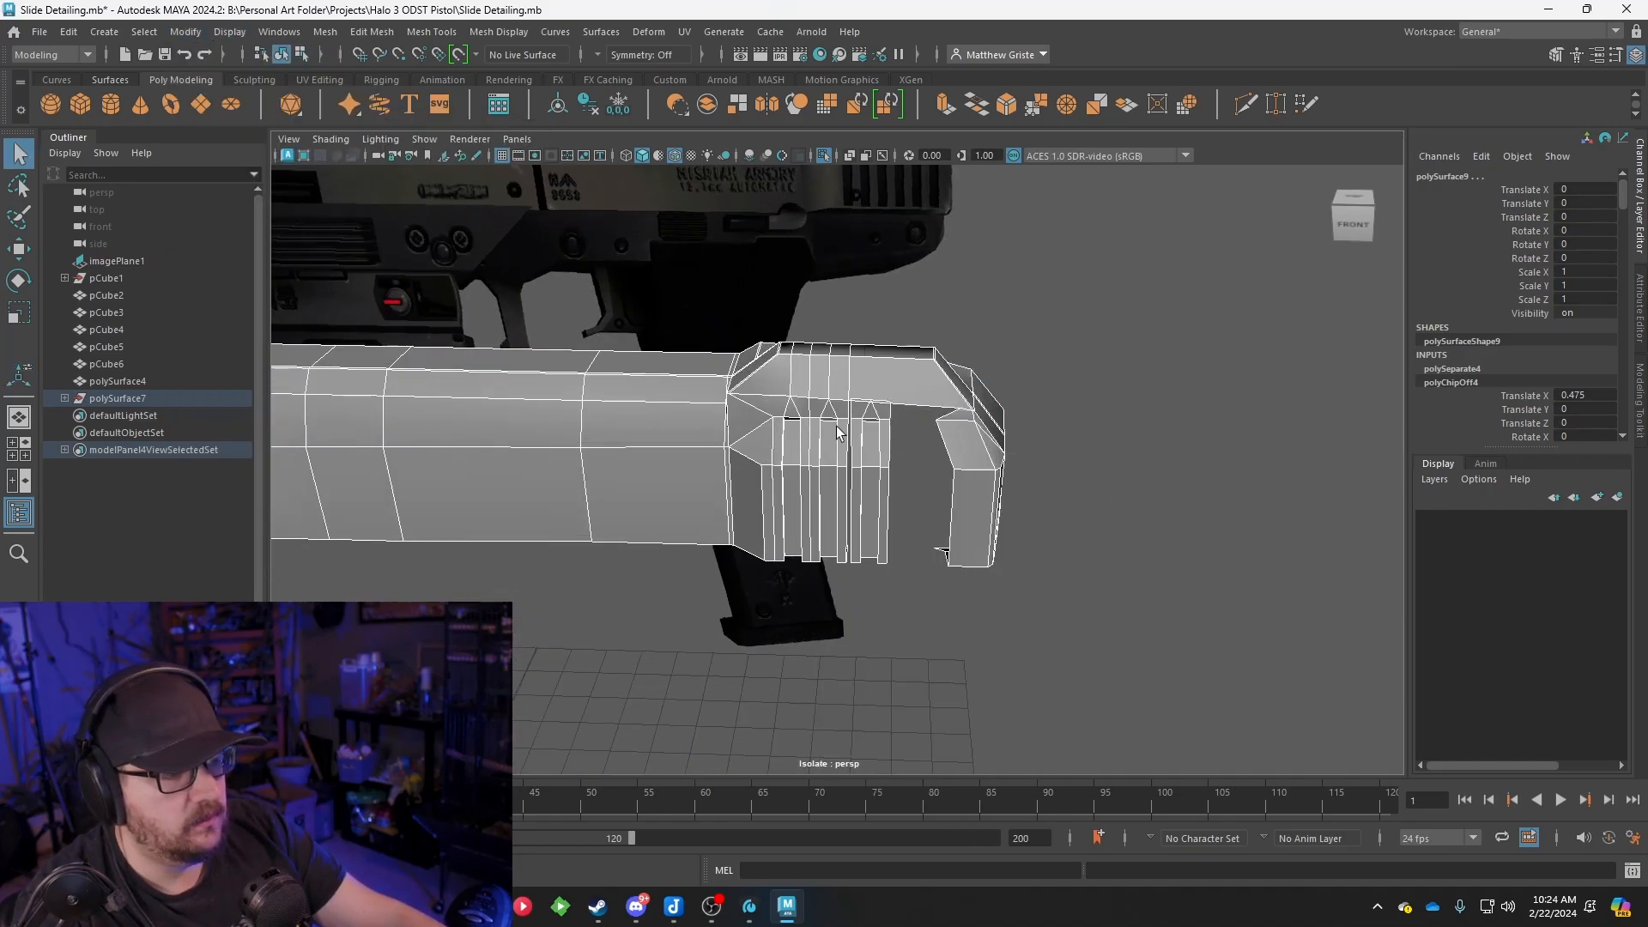
pyautogui.click(875, 427)
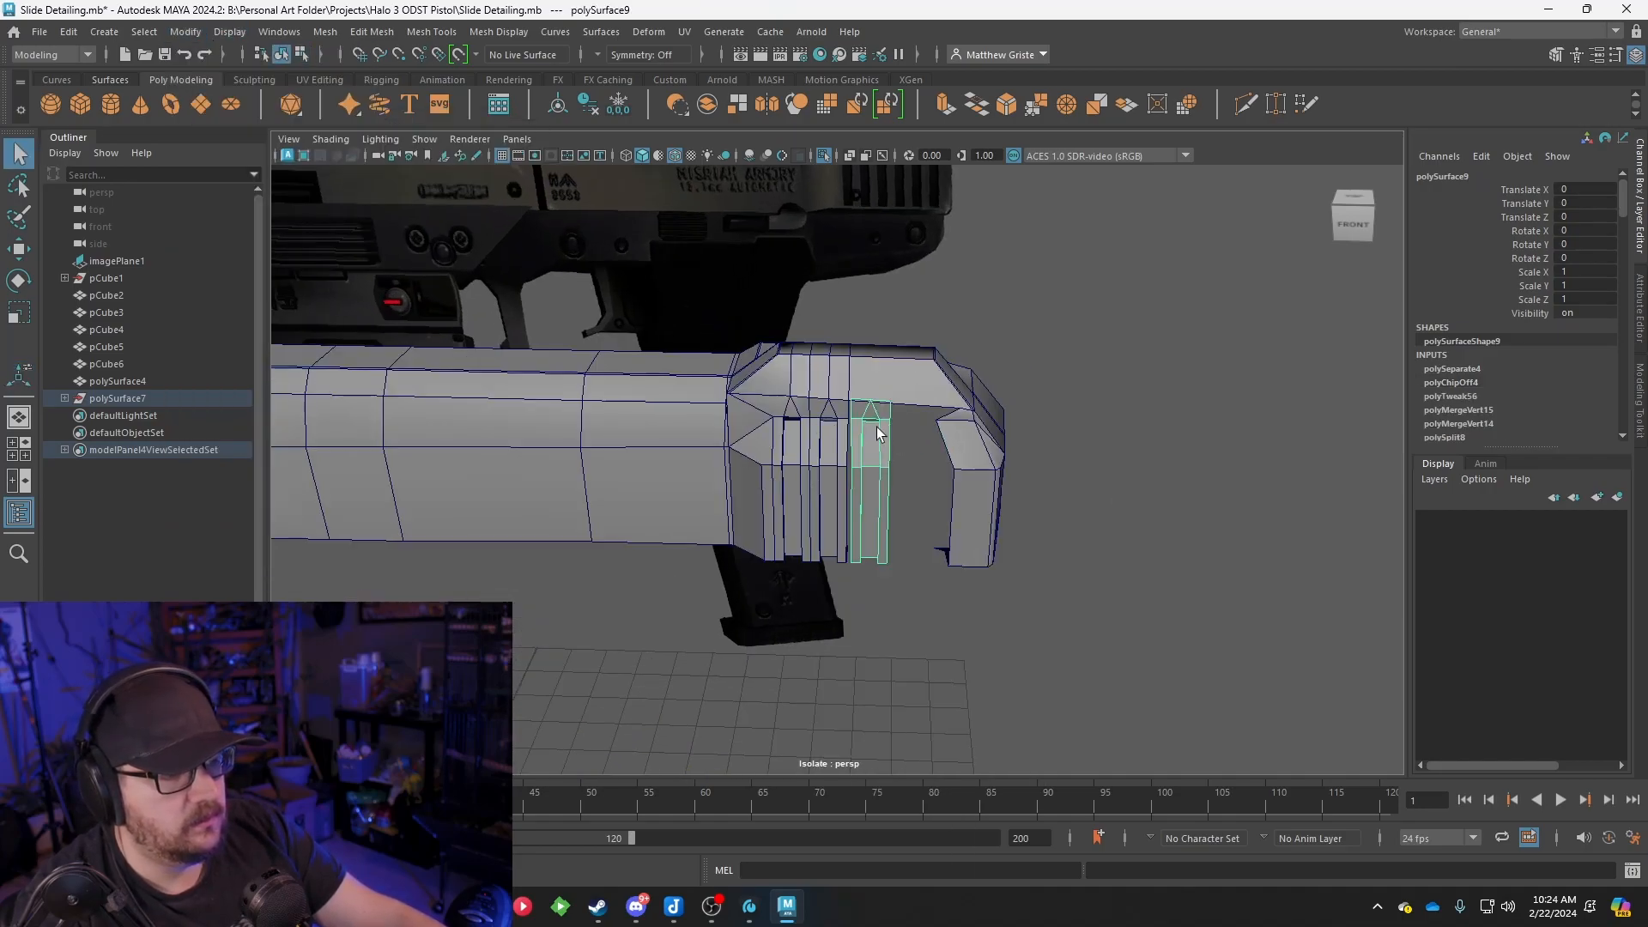
pyautogui.click(184, 33)
pyautogui.click(213, 158)
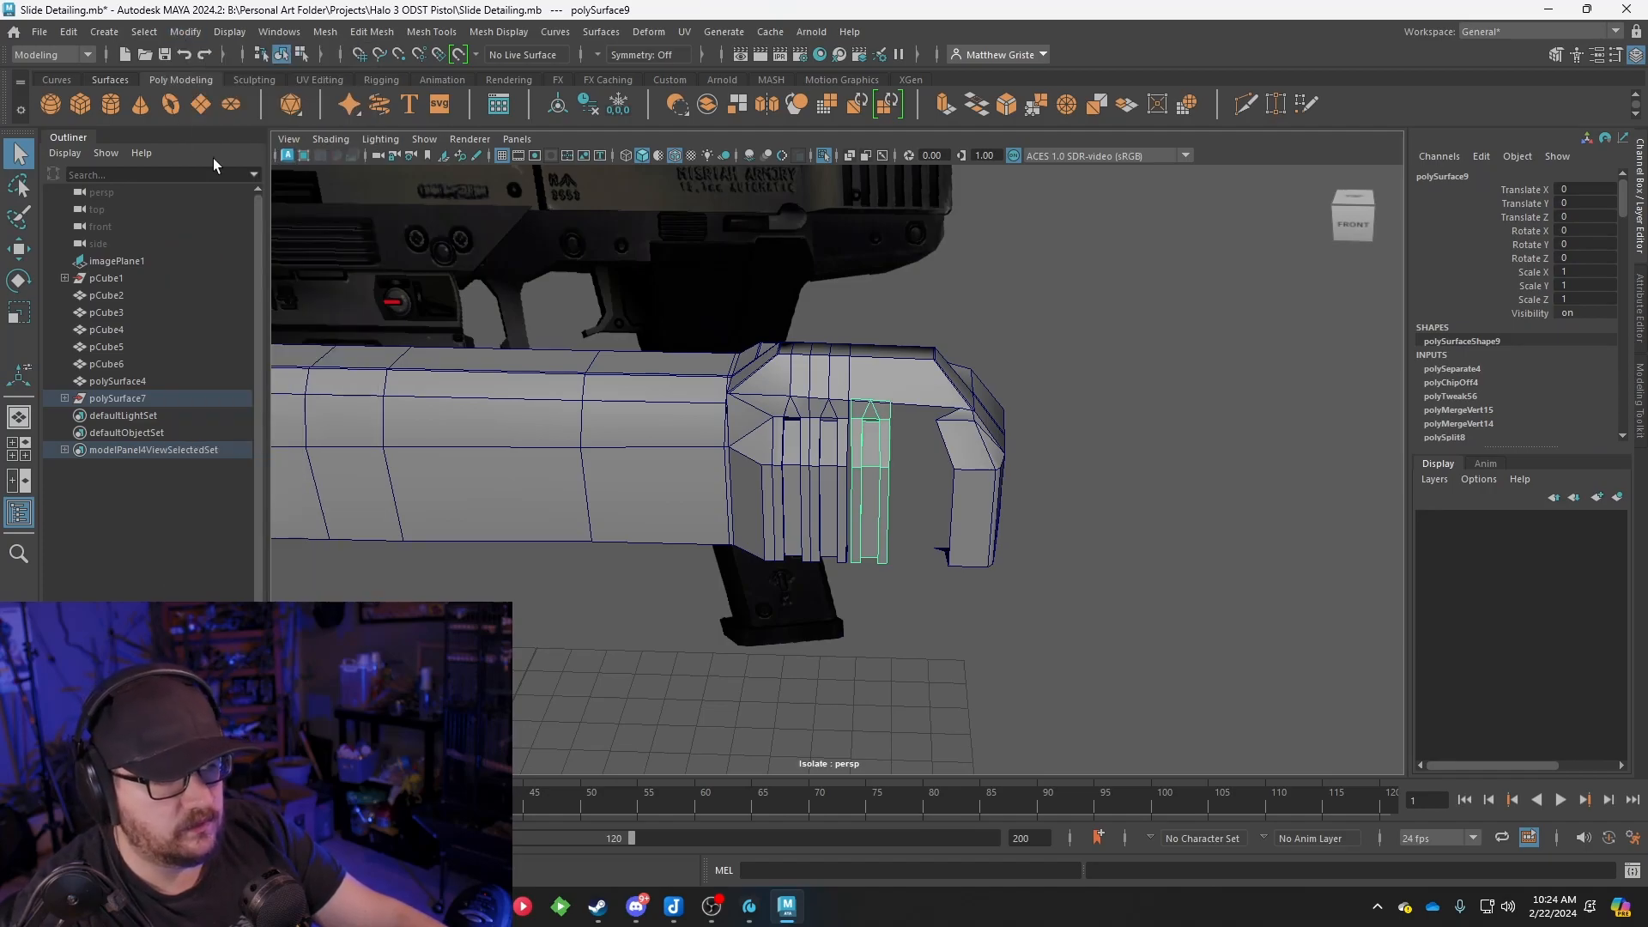
# Move the duplicated groove section along X to -0.059 so its front side meets the second groove section
pyautogui.scroll(5, 824, 336)
pyautogui.scroll(-6, 861, 391)
pyautogui.scroll(-4, 861, 392)
pyautogui.scroll(6, 870, 439)
pyautogui.press('w')
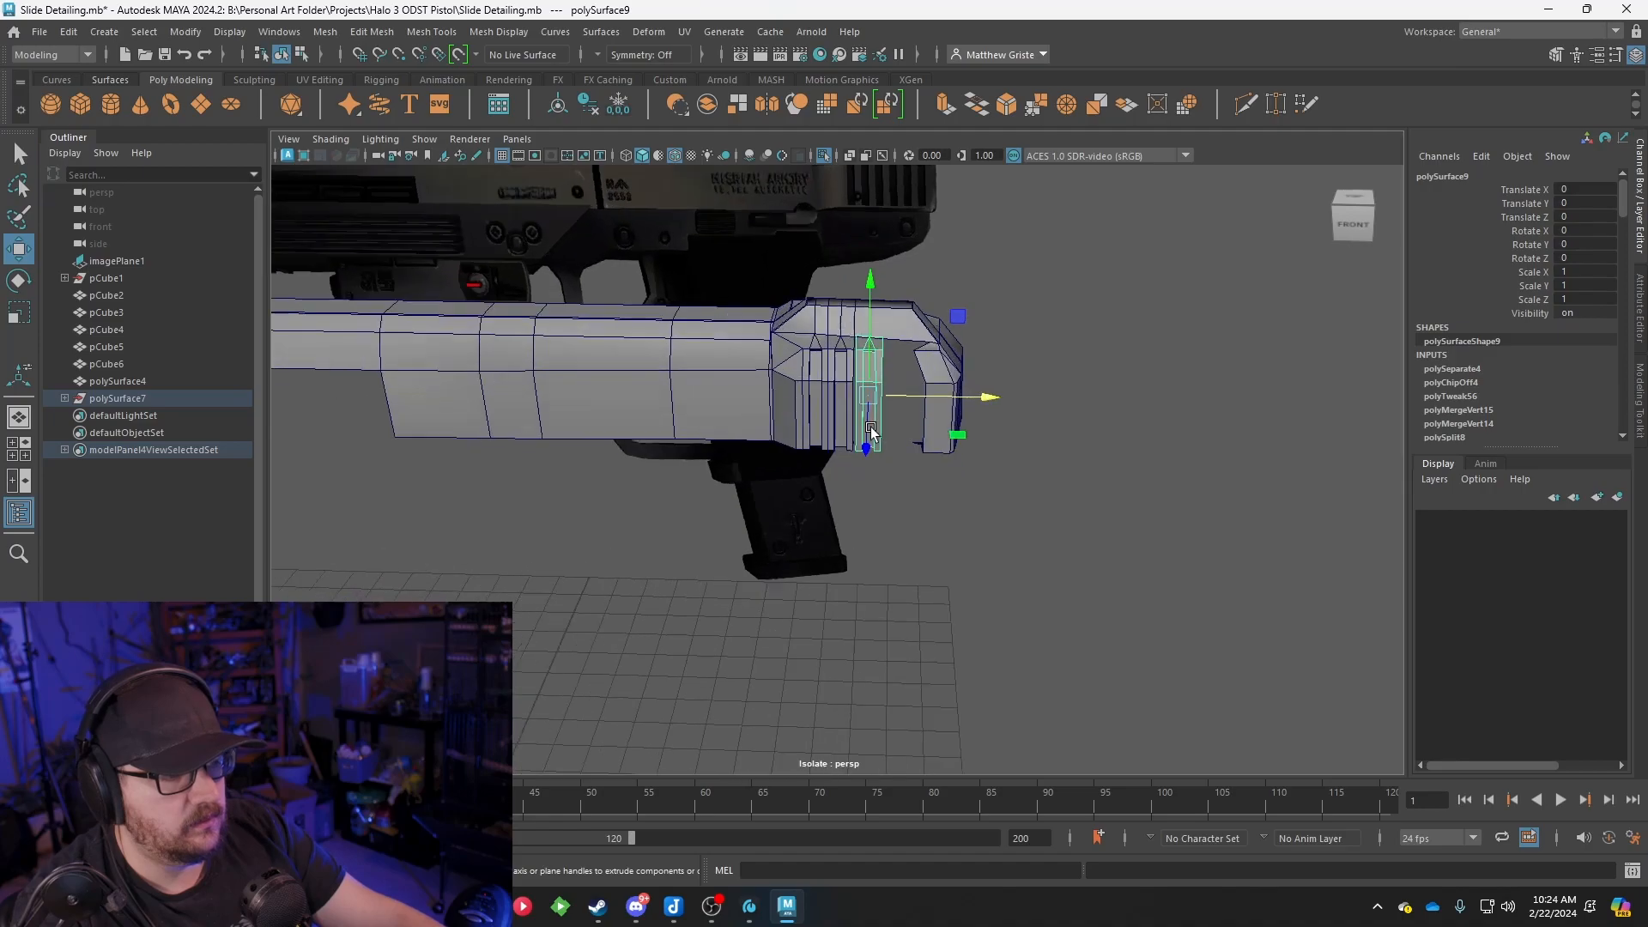
pyautogui.click(982, 357)
pyautogui.hotkey('ctrl', 'z')
pyautogui.moveTo(996, 357); pyautogui.dragTo(994, 359)
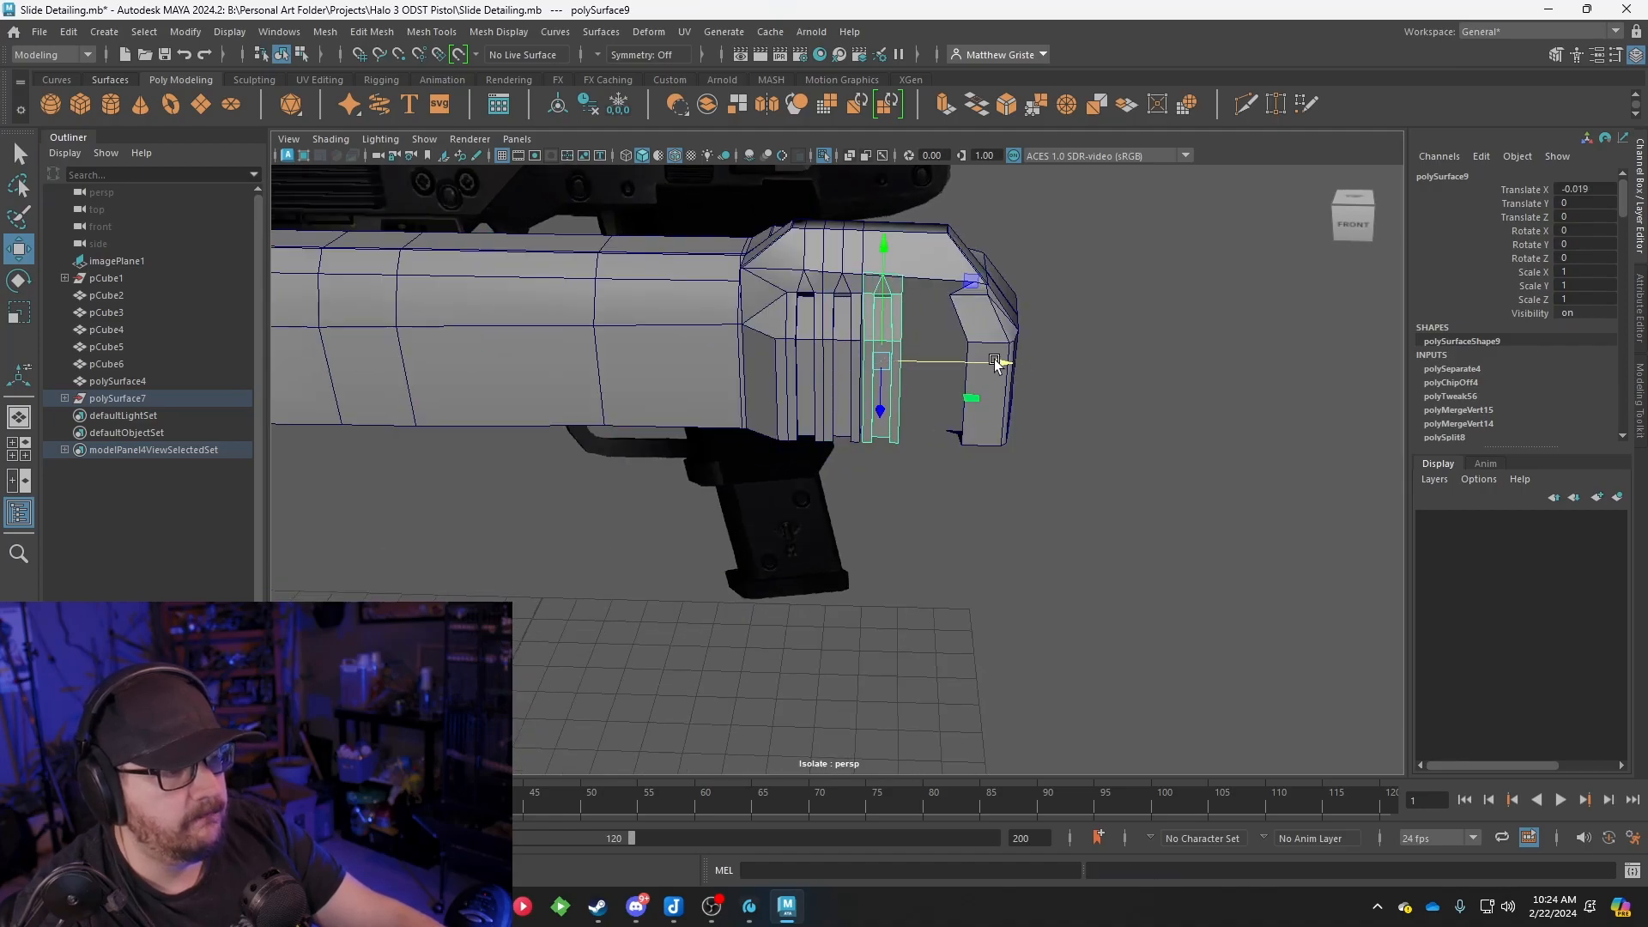
pyautogui.scroll(3, 989, 347)
pyautogui.press('space')
pyautogui.press('space')
pyautogui.scroll(6, 1012, 294)
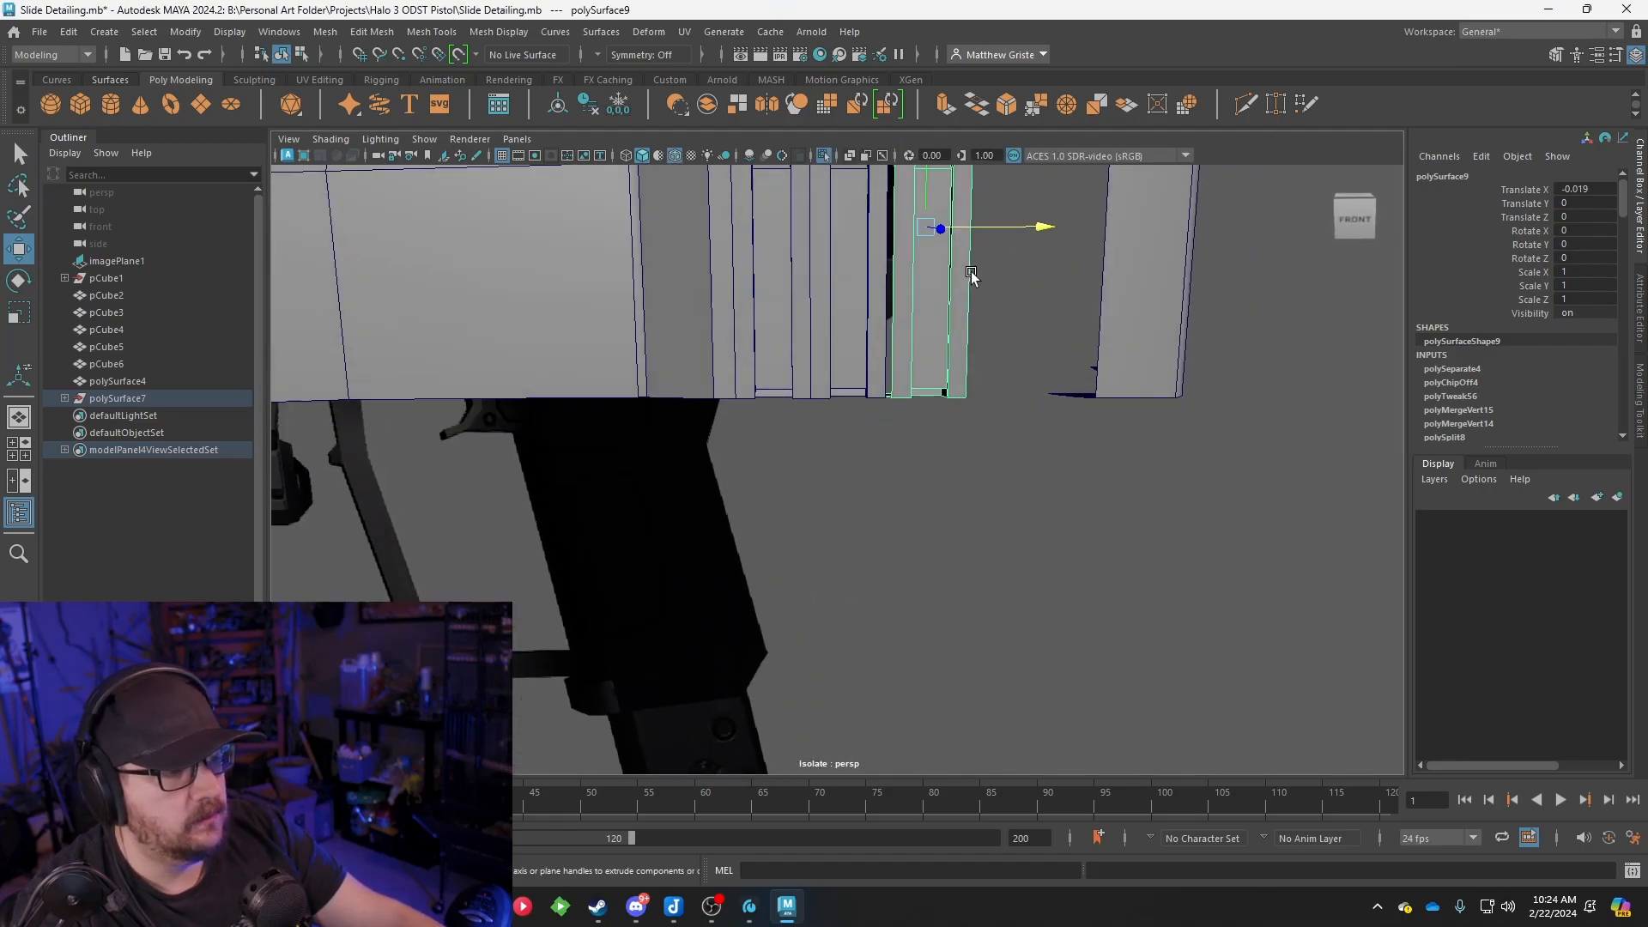
pyautogui.moveTo(952, 439); pyautogui.dragTo(942, 443)
pyautogui.scroll(5, 857, 274)
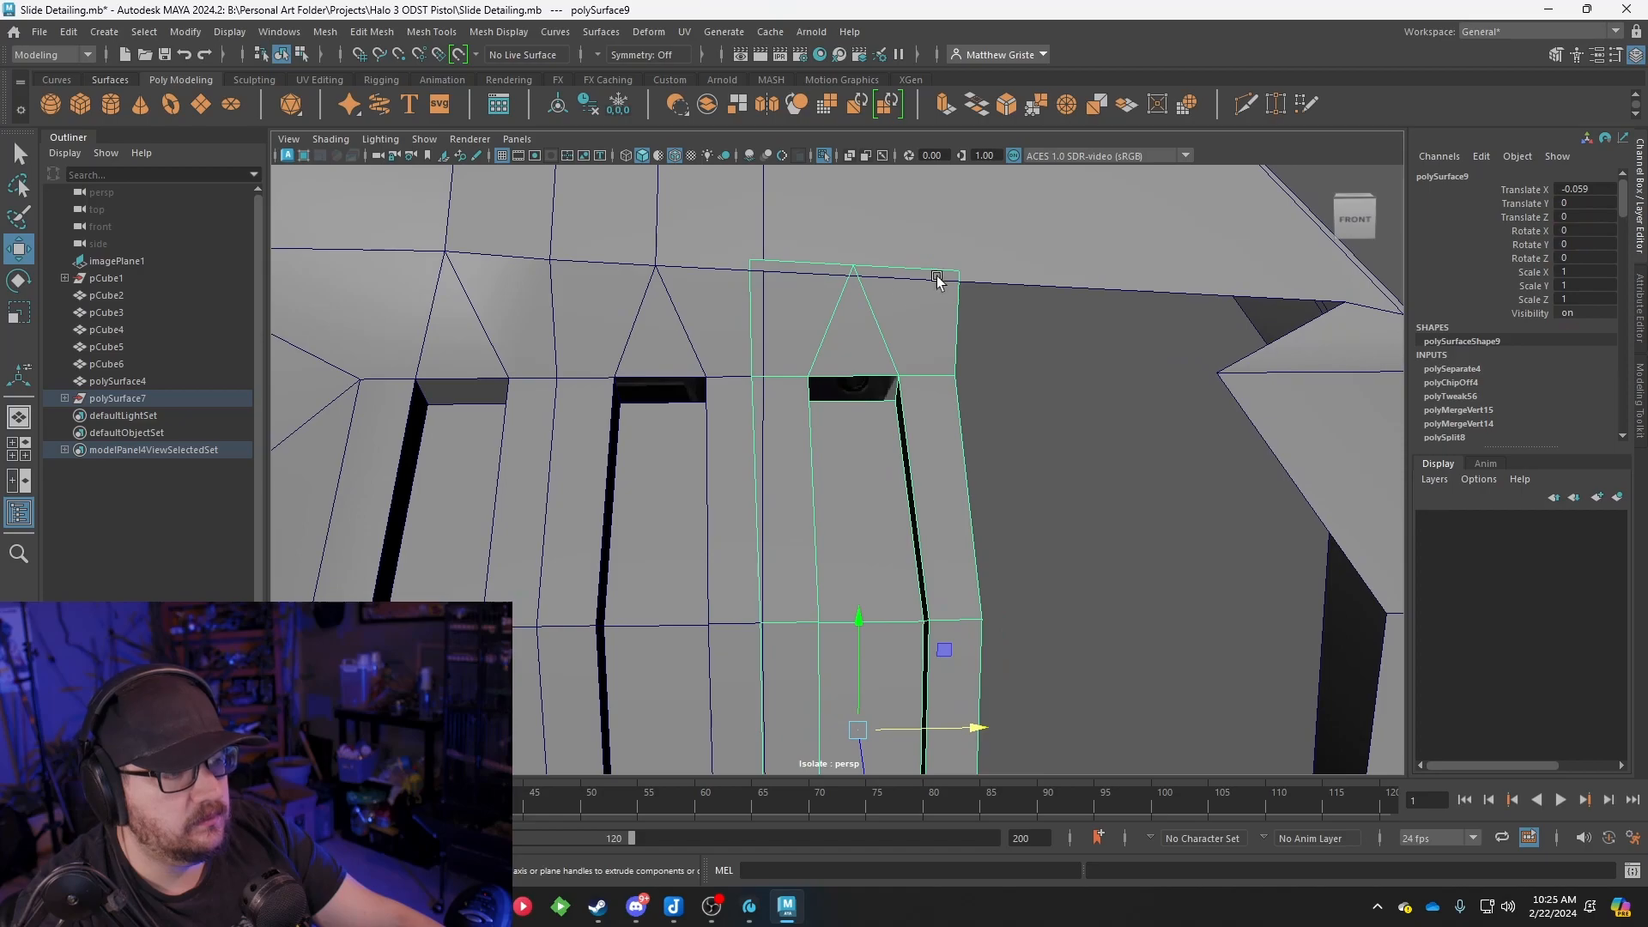
# Combine the duplicated groove section with the slide mesh
pyautogui.click(988, 271)
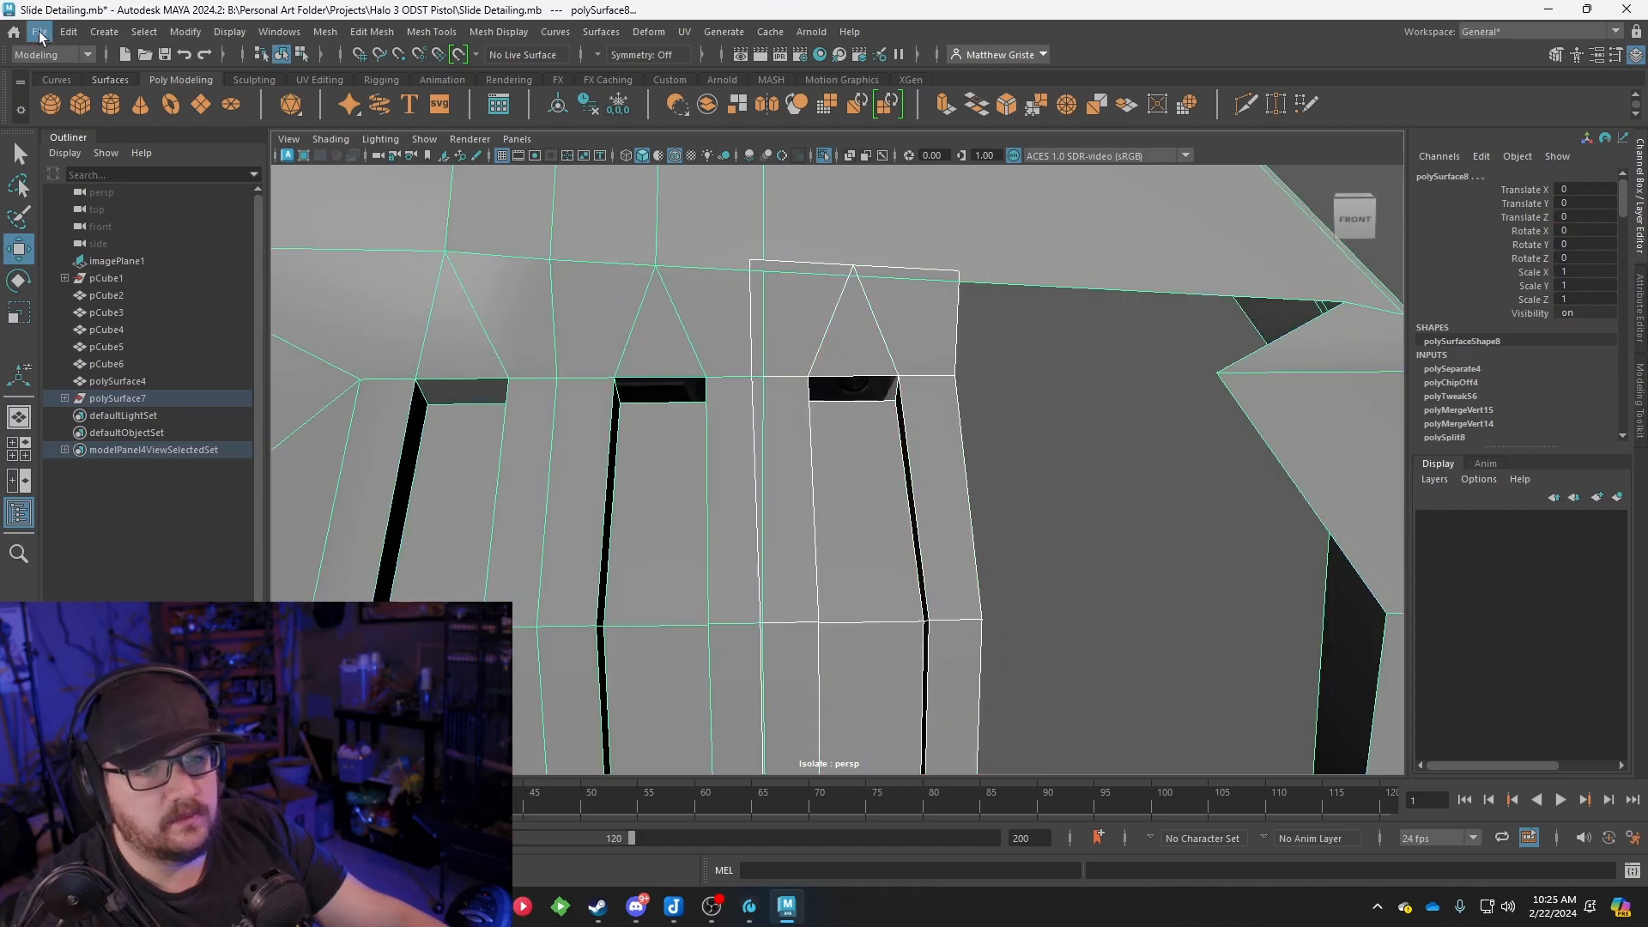
pyautogui.click(326, 32)
pyautogui.click(352, 90)
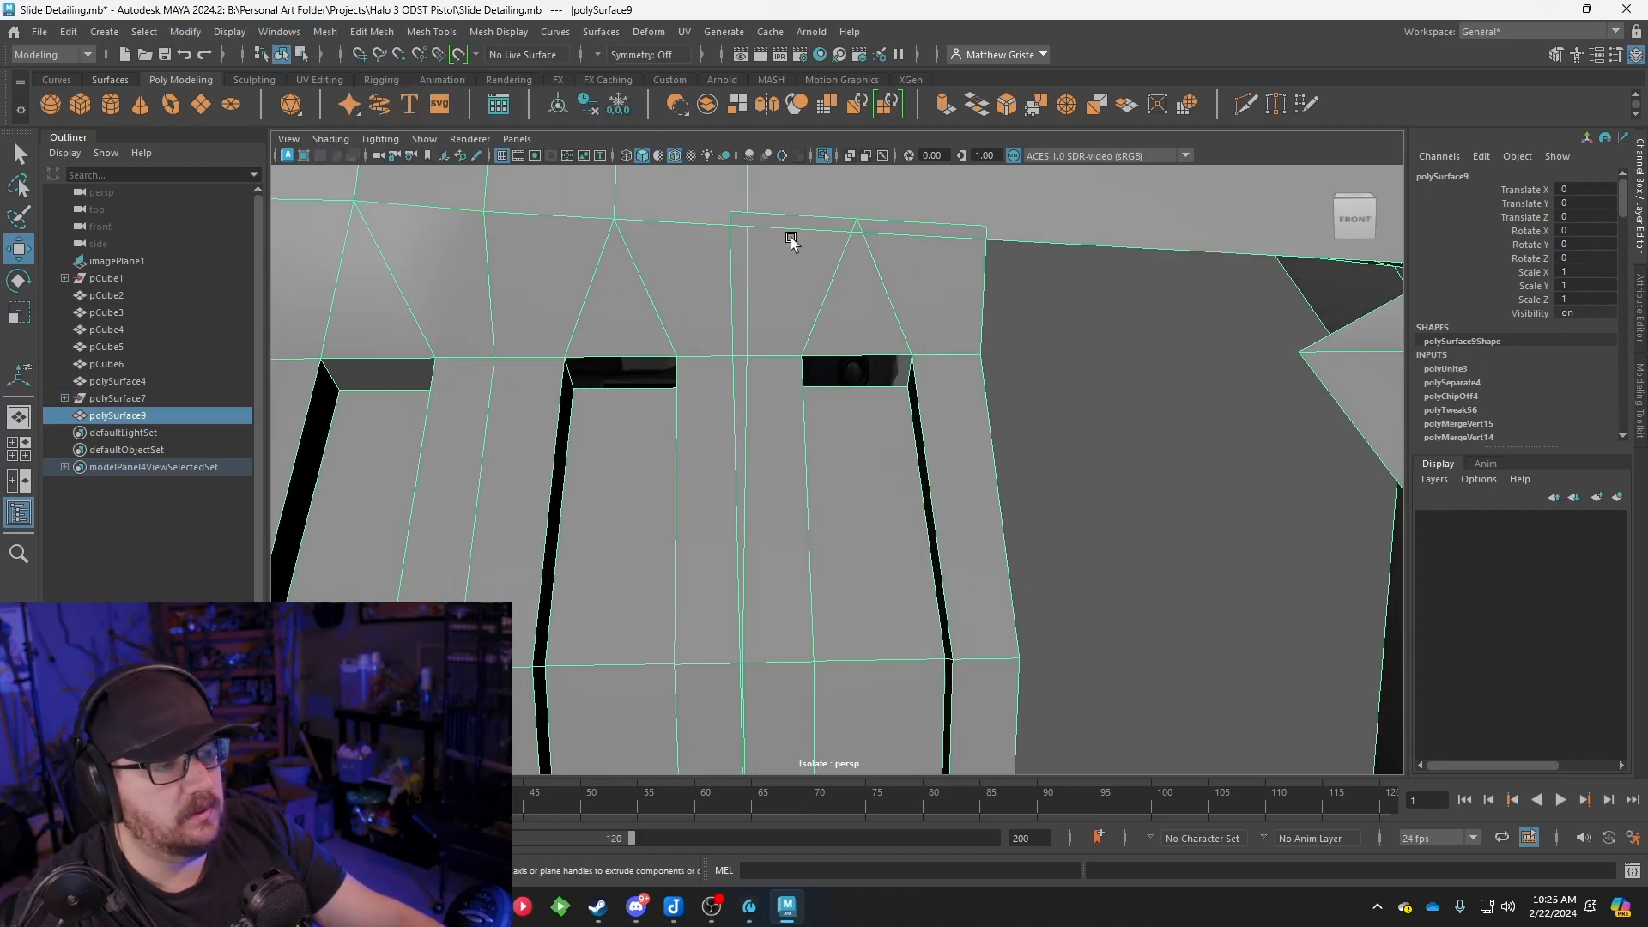
# Merge the paired vertices down the seam between the second and third groove sections, from below the slide's edge to the underside
pyautogui.moveTo(801, 296); pyautogui.dragTo(719, 274, button='right')
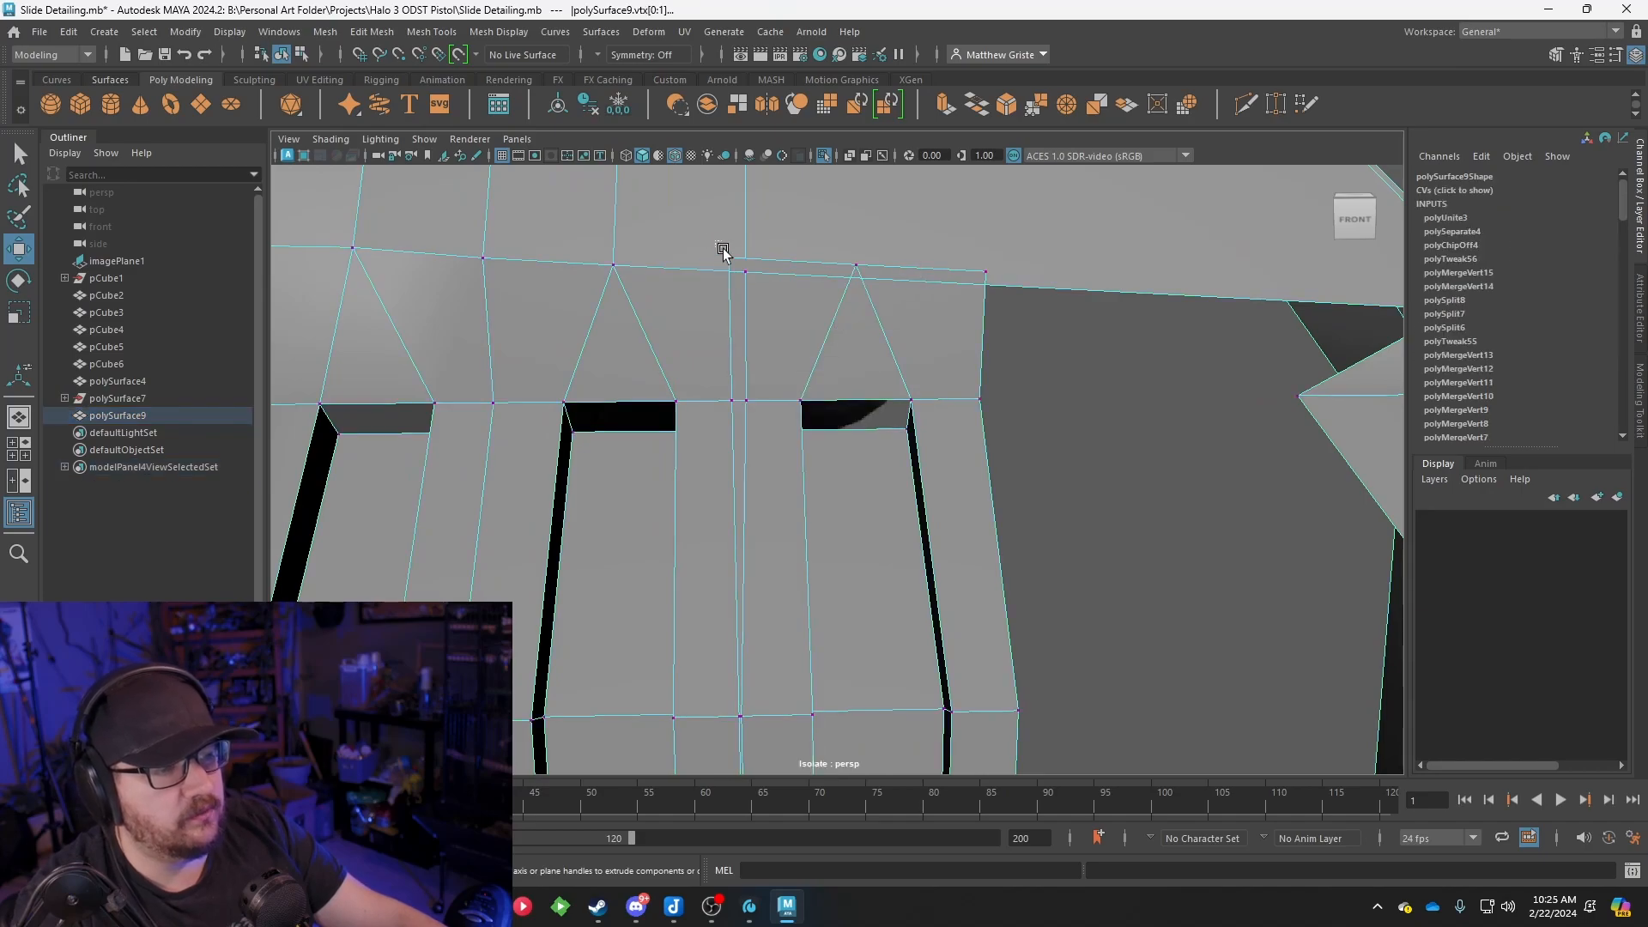
pyautogui.click(1036, 104)
pyautogui.moveTo(747, 403); pyautogui.dragTo(763, 417)
pyautogui.press('g')
pyautogui.keyDown('alt'); pyautogui.moveTo(808, 508); pyautogui.dragTo(821, 310, button='middle'); pyautogui.keyUp('alt')
pyautogui.moveTo(743, 456); pyautogui.dragTo(792, 492)
pyautogui.press('g')
pyautogui.keyDown('alt'); pyautogui.moveTo(810, 523); pyautogui.dragTo(807, 449, button='middle'); pyautogui.keyUp('alt')
pyautogui.keyDown('alt'); pyautogui.moveTo(807, 452); pyautogui.dragTo(752, 421); pyautogui.keyUp('alt')
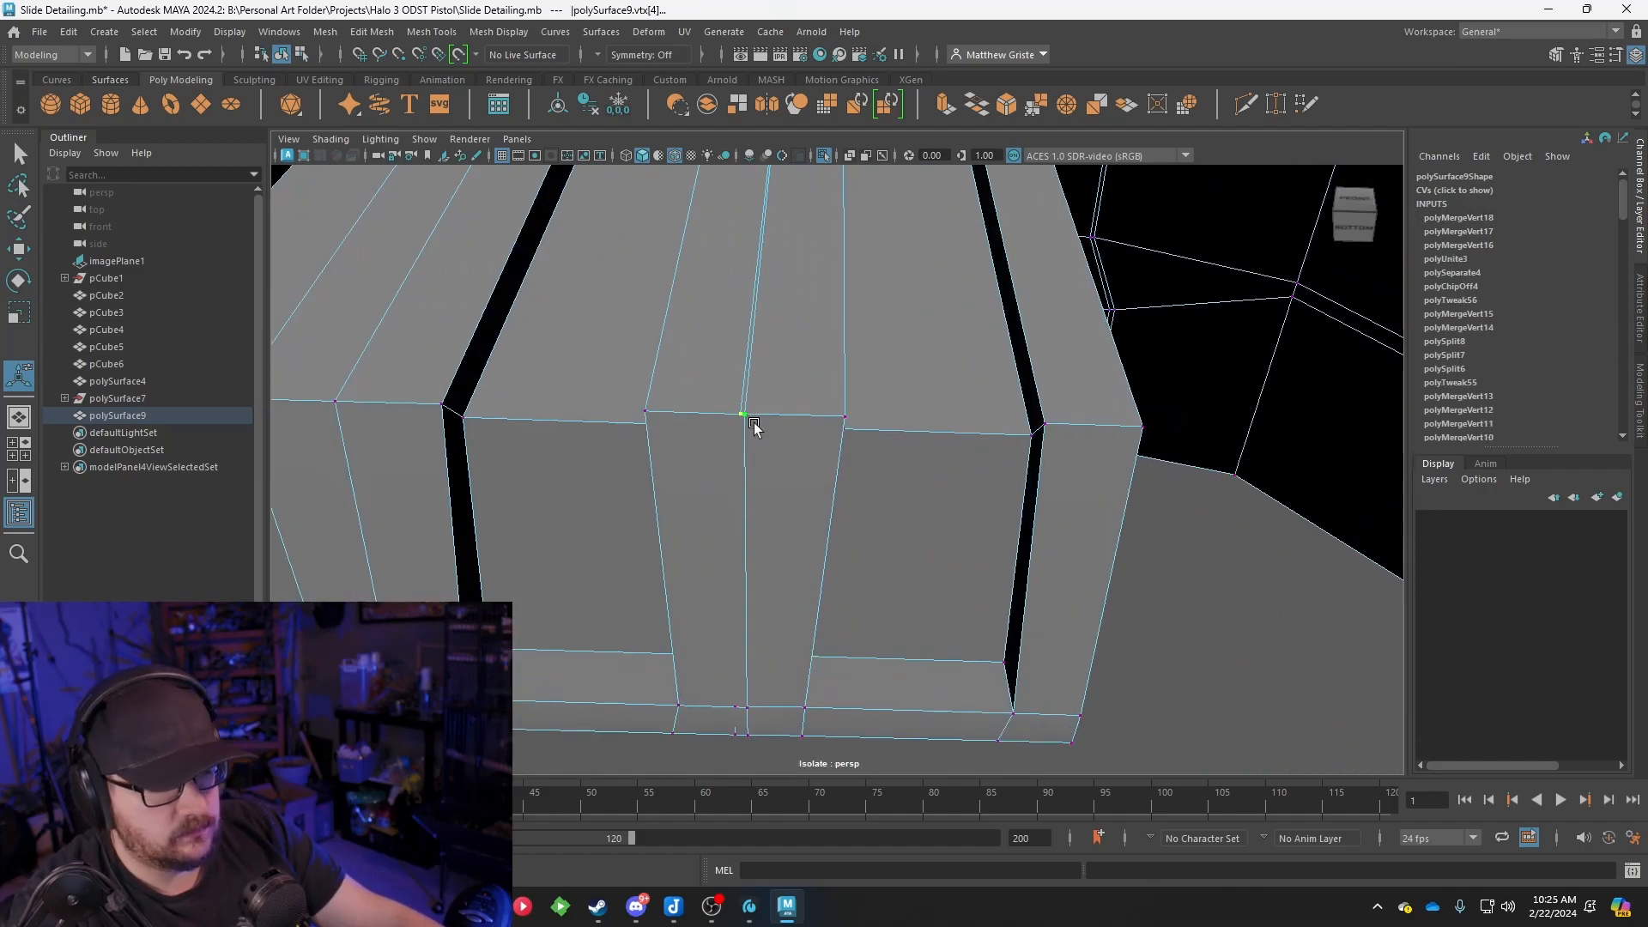
pyautogui.press('g')
pyautogui.moveTo(741, 701); pyautogui.dragTo(757, 745)
pyautogui.press('g')
pyautogui.press('g')
# Insert two edge loops across the slide's top, roughly in line with the third groove's apex and rear corner
pyautogui.scroll(-8, 761, 695)
pyautogui.keyDown('alt'); pyautogui.moveTo(938, 401); pyautogui.dragTo(815, 441); pyautogui.keyUp('alt')
pyautogui.scroll(3, 847, 490)
pyautogui.click(413, 35)
pyautogui.click(535, 215)
pyautogui.keyDown('alt'); pyautogui.moveTo(536, 215); pyautogui.dragTo(812, 311); pyautogui.keyUp('alt')
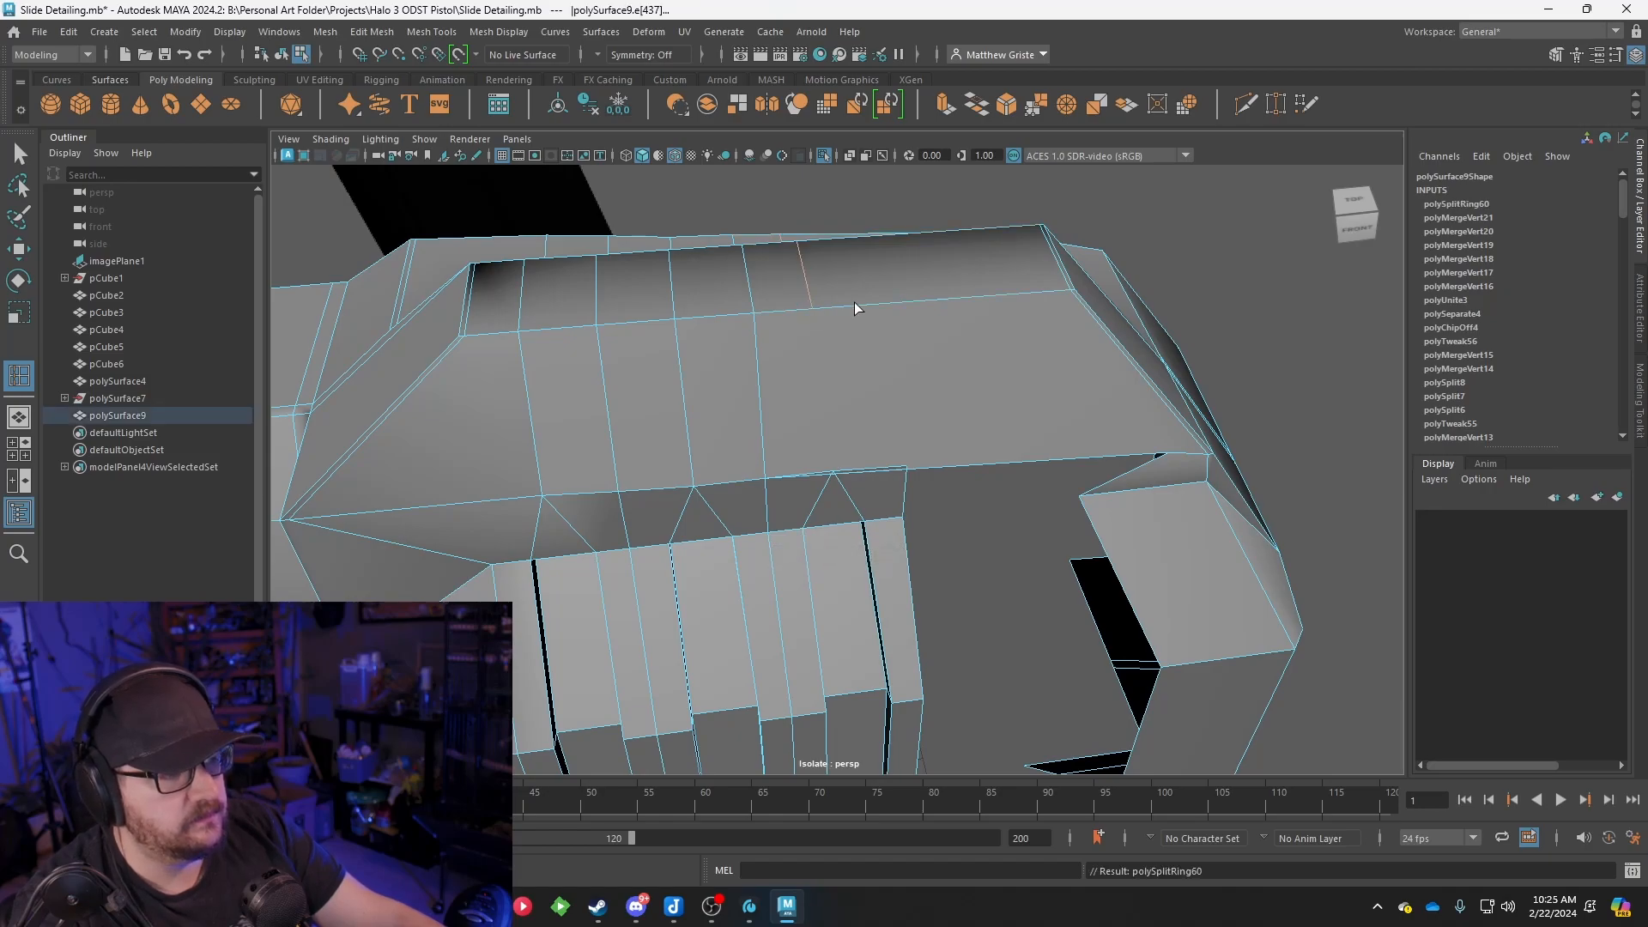
pyautogui.click(853, 302)
pyautogui.keyDown('alt'); pyautogui.moveTo(872, 304); pyautogui.dragTo(800, 316); pyautogui.keyUp('alt')
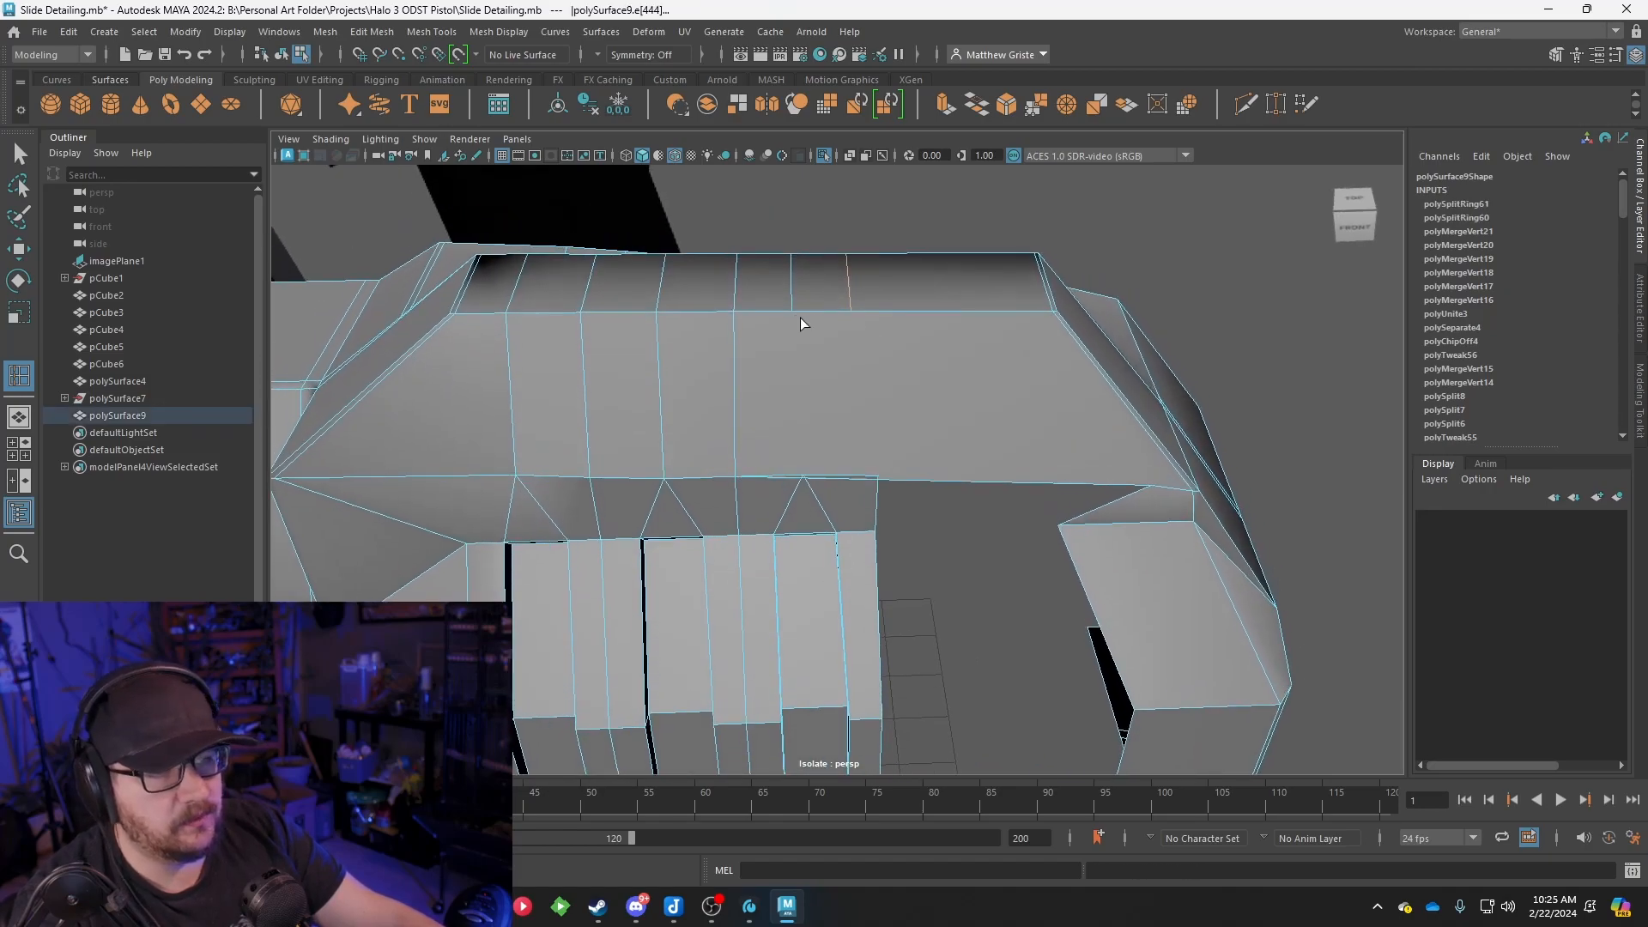
pyautogui.scroll(3, 800, 315)
pyautogui.click(431, 31)
pyautogui.click(499, 193)
pyautogui.click(663, 482)
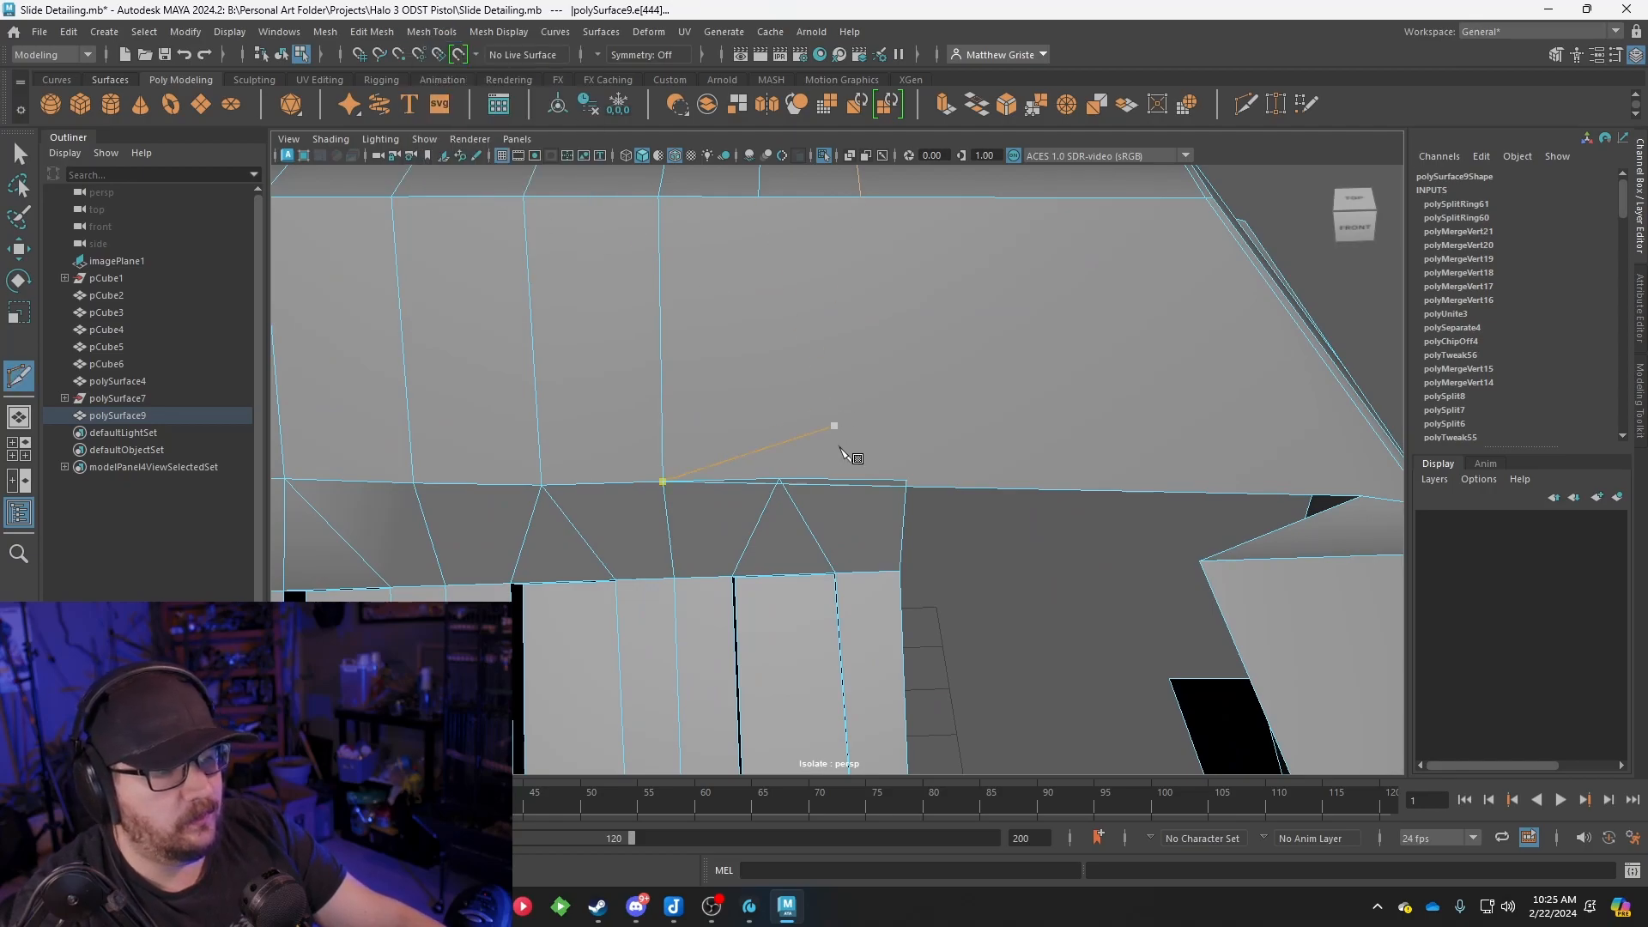
pyautogui.click(759, 197)
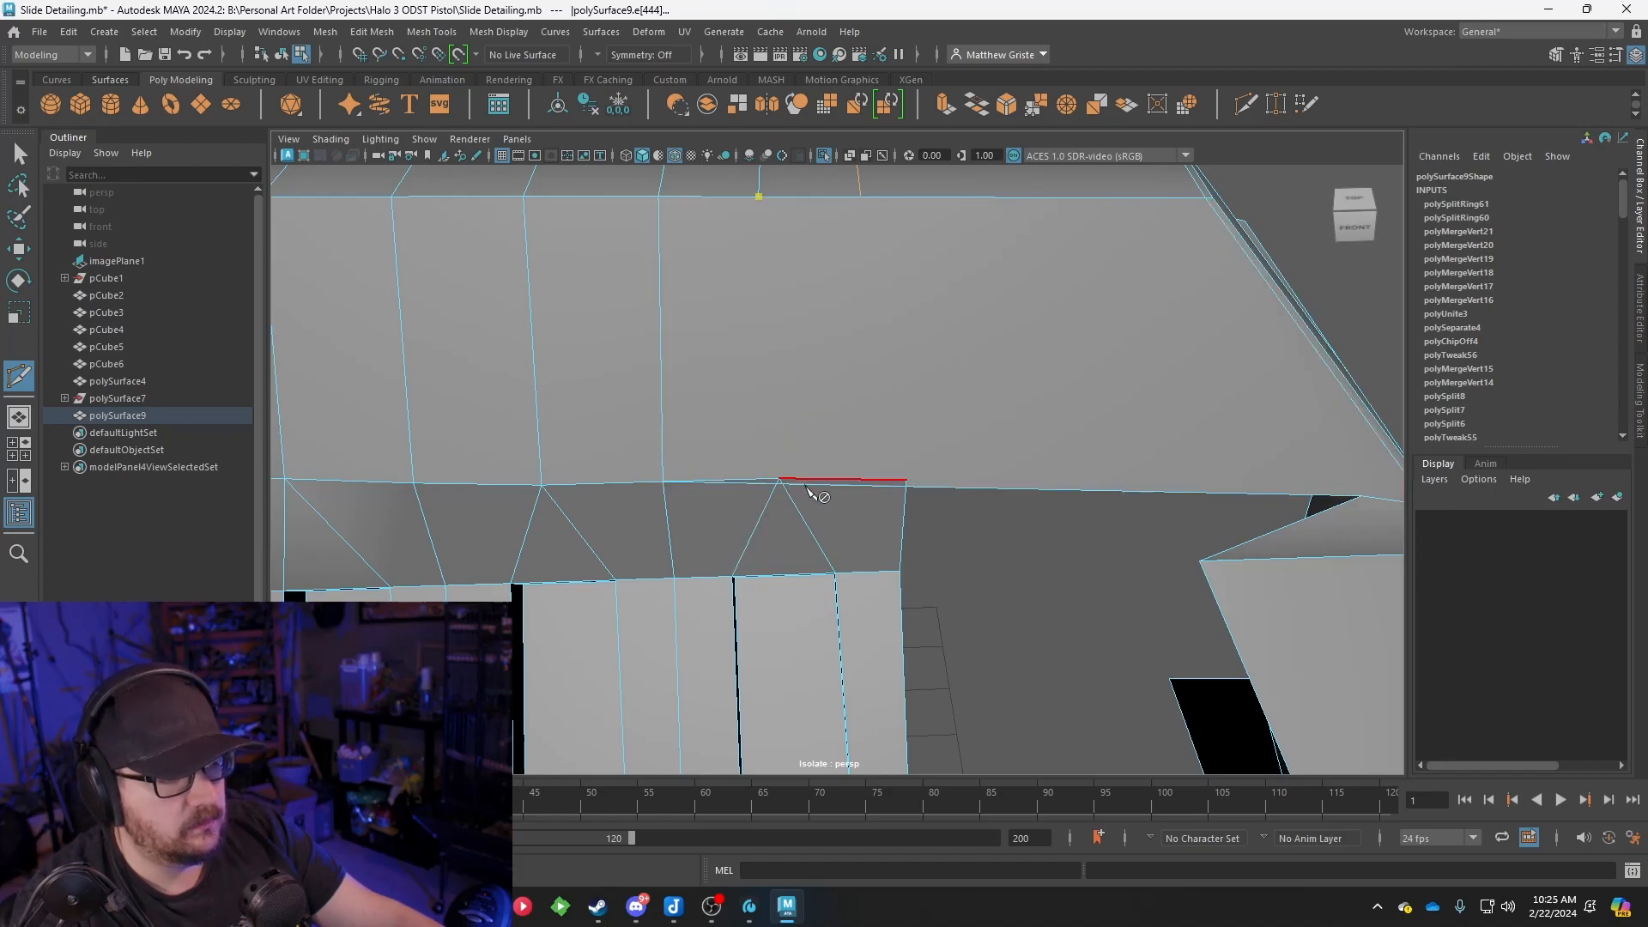
pyautogui.scroll(5, 811, 491)
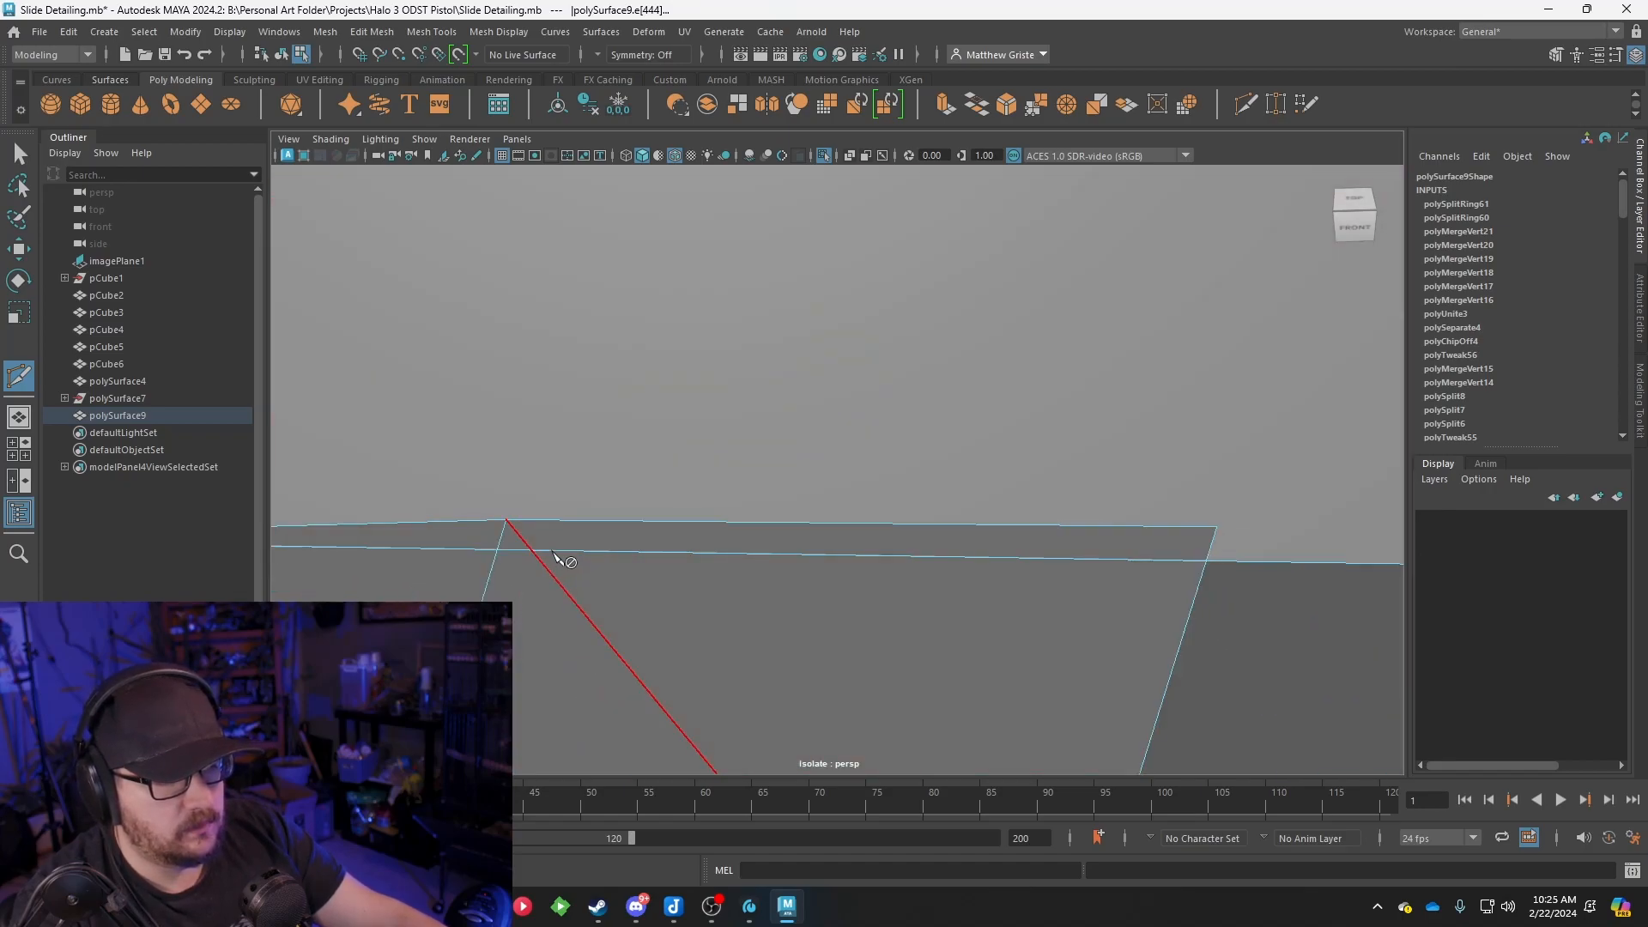
pyautogui.scroll(-5, 553, 536)
pyautogui.keyDown('alt'); pyautogui.moveTo(755, 550); pyautogui.dragTo(952, 562); pyautogui.keyUp('alt')
pyautogui.keyDown('alt'); pyautogui.moveTo(1042, 493); pyautogui.dragTo(732, 386); pyautogui.keyUp('alt')
pyautogui.scroll(2, 711, 343)
pyautogui.keyDown('alt'); pyautogui.moveTo(713, 342); pyautogui.dragTo(901, 503, button='middle'); pyautogui.keyUp('alt')
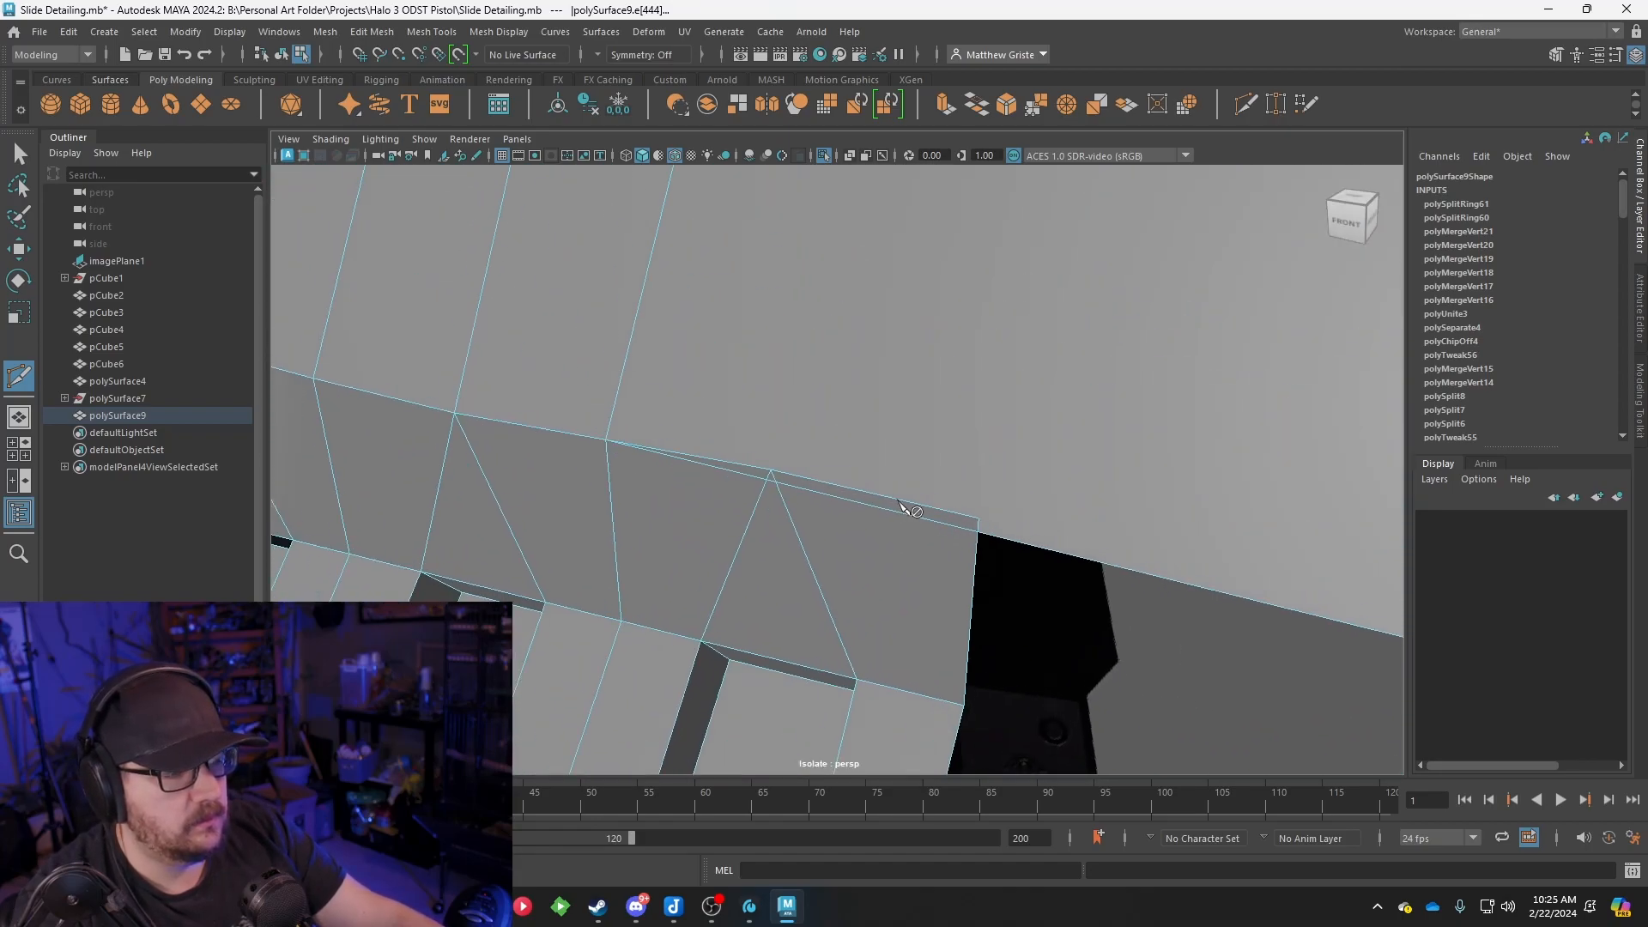
pyautogui.scroll(3, 897, 507)
pyautogui.scroll(-5, 931, 458)
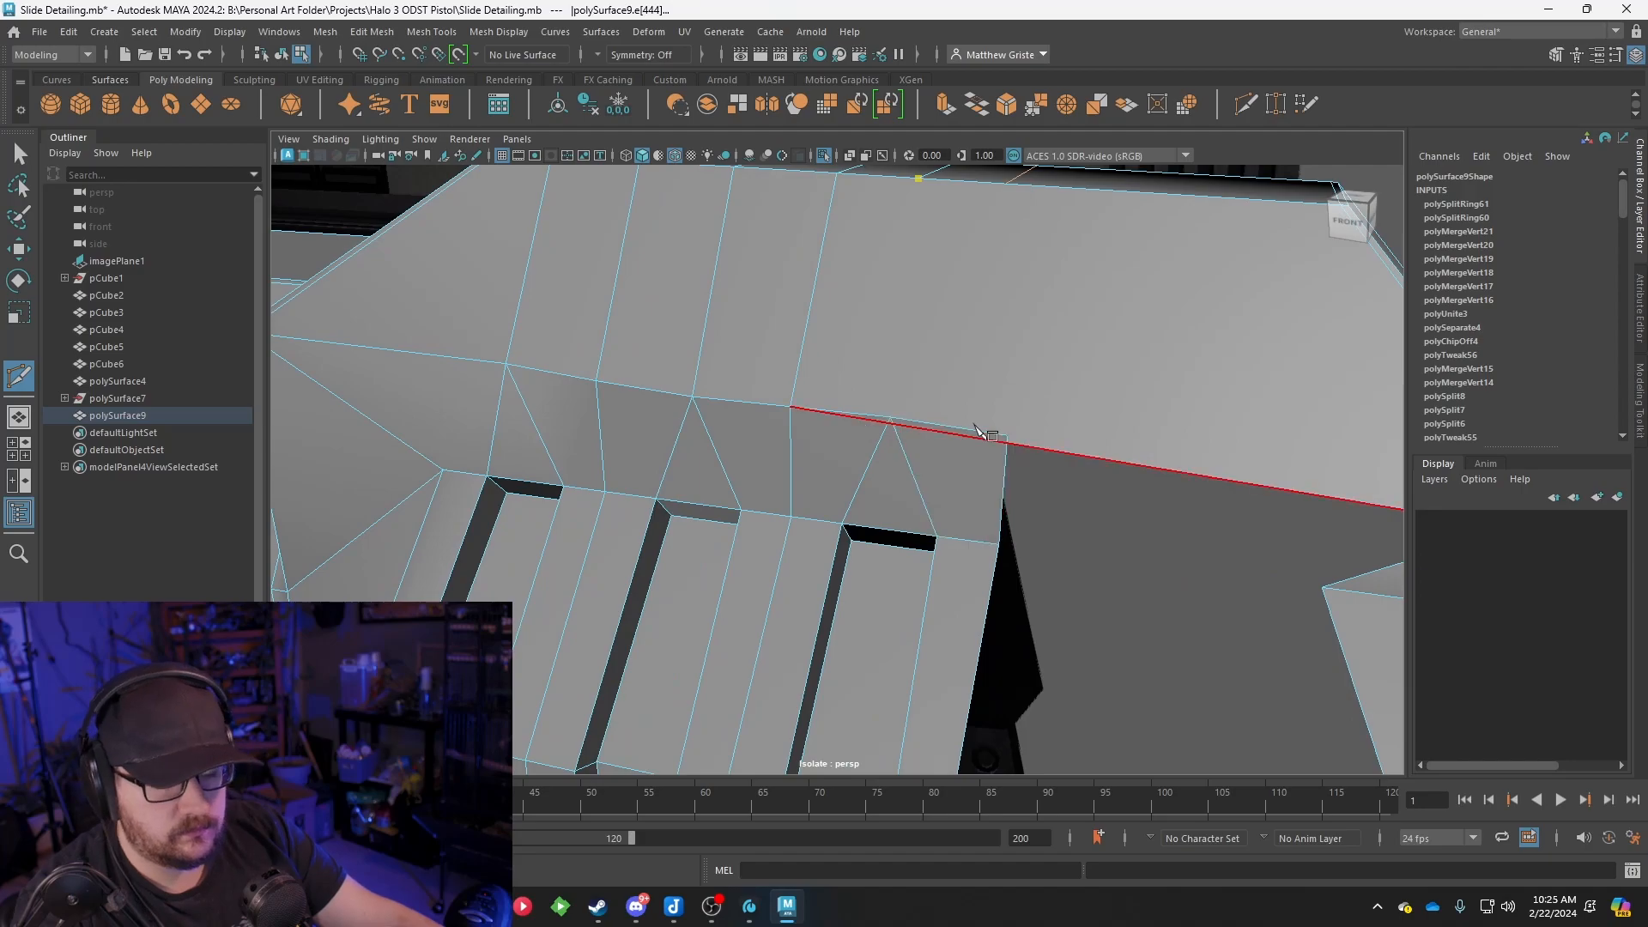
# Select the third groove section's upper rear edge and move it down clear of the slide's lower side edge
pyautogui.press('q')
pyautogui.moveTo(947, 436)
pyautogui.mouseDown(button='right')
pyautogui.moveTo(922, 425)
pyautogui.moveTo(938, 420)
pyautogui.mouseUp(button='right')
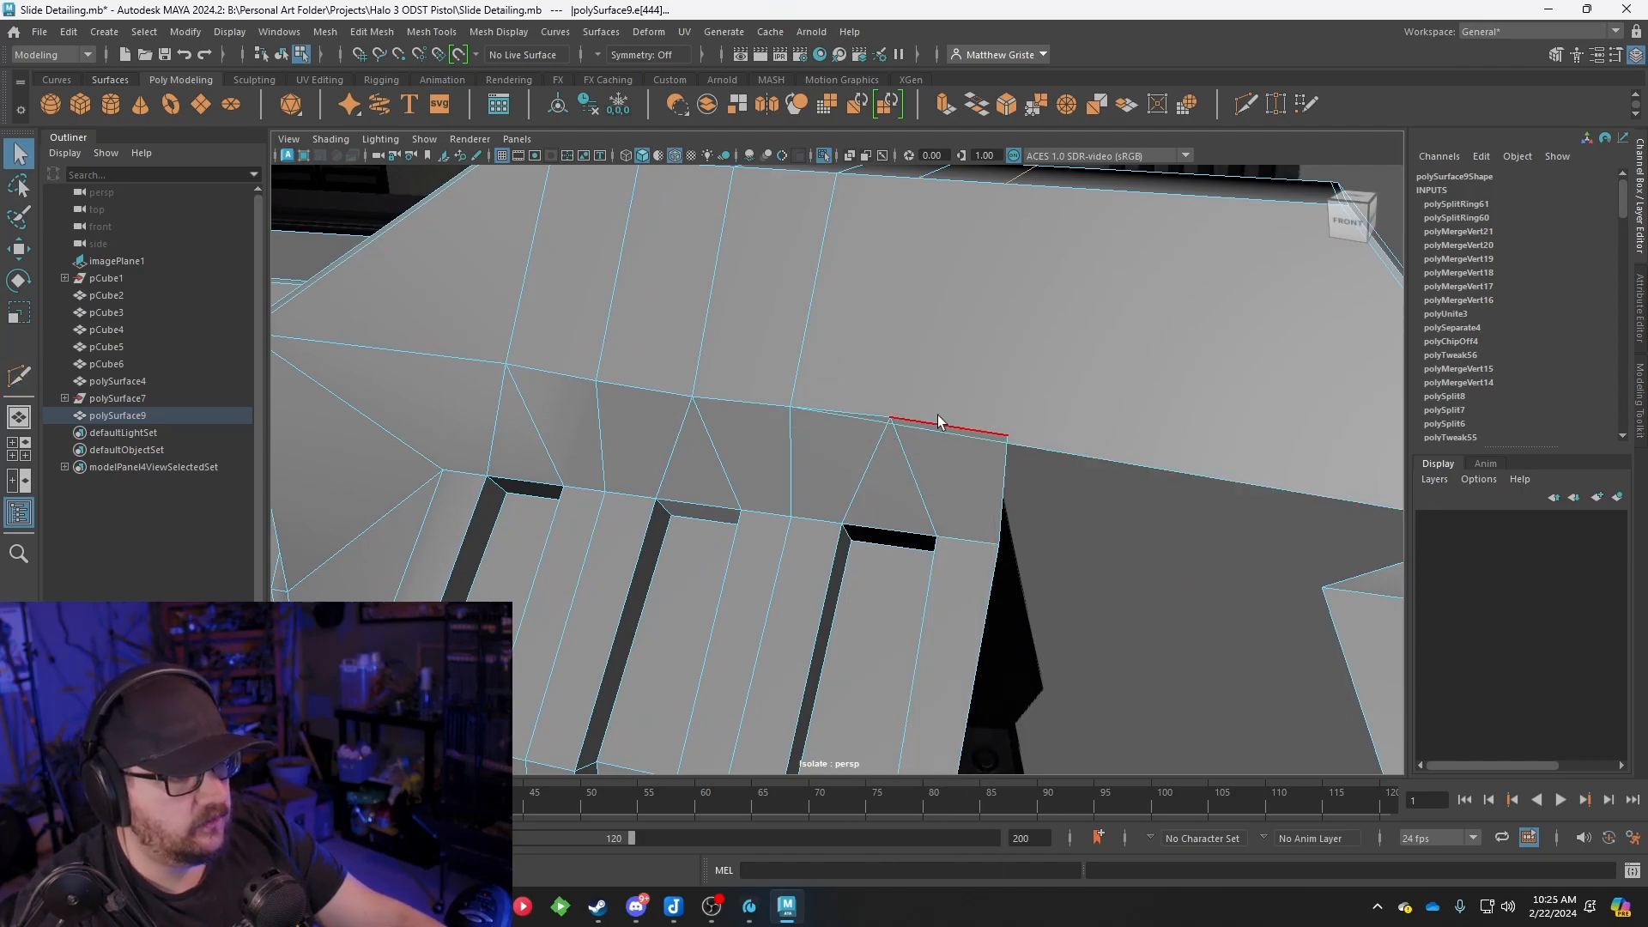
pyautogui.press('w')
pyautogui.scroll(3, 953, 352)
pyautogui.keyDown('alt'); pyautogui.moveTo(873, 424); pyautogui.dragTo(910, 313); pyautogui.keyUp('alt')
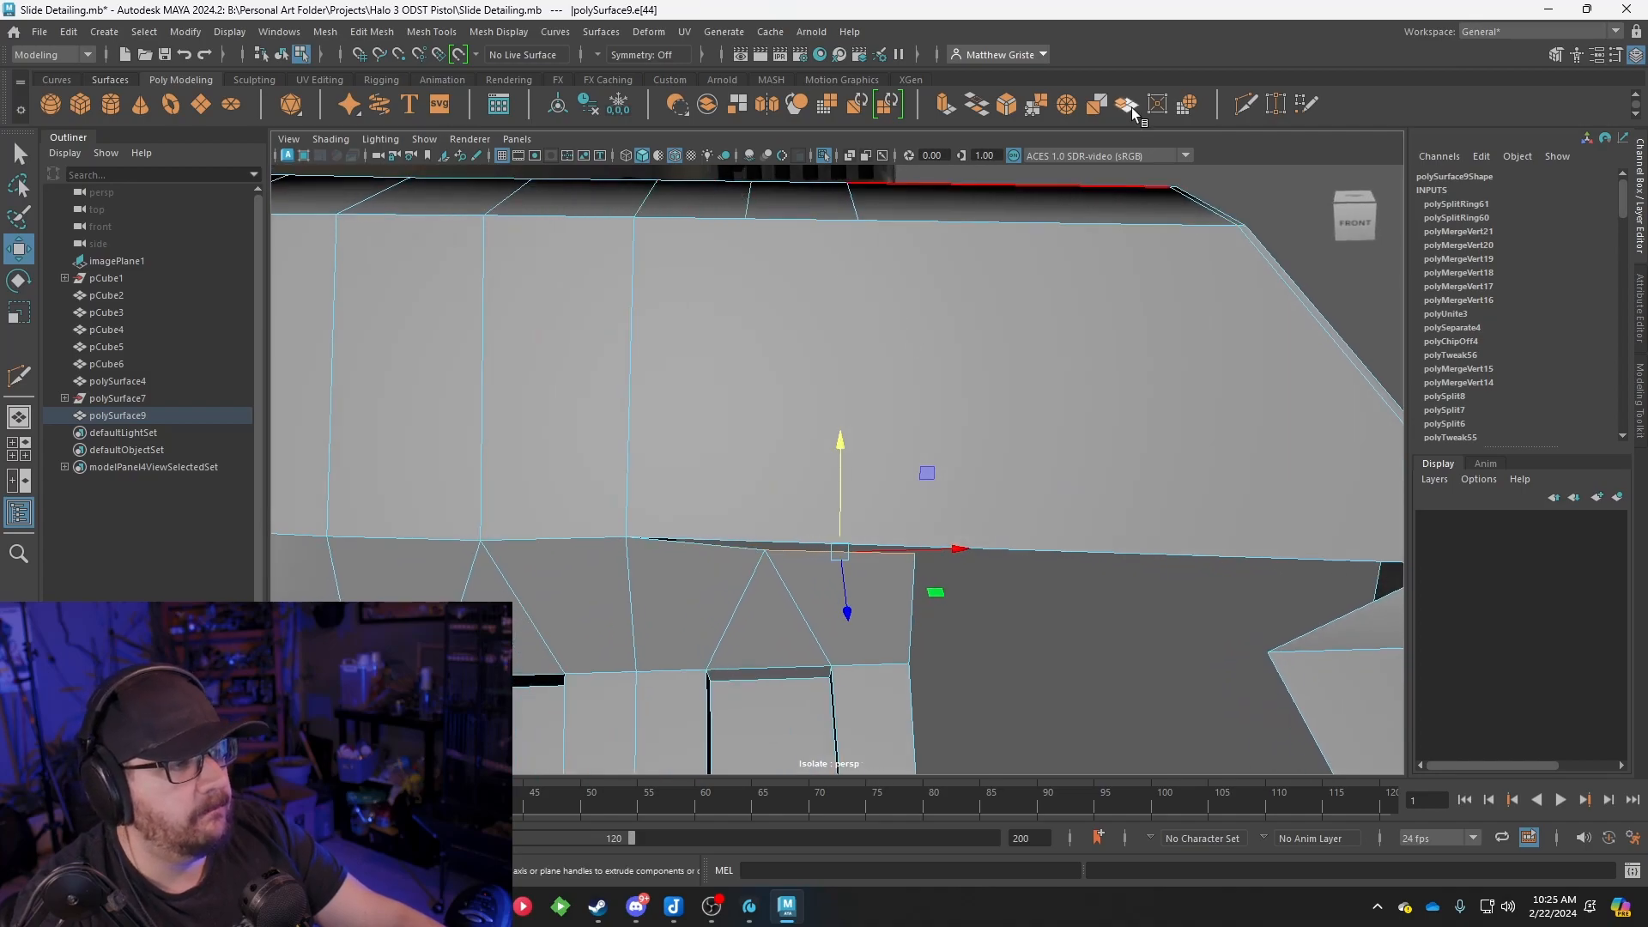
# Cut two edges down the slide's side face from the new loops to points above the third groove's apex and rear corner
pyautogui.click(1244, 104)
pyautogui.click(858, 221)
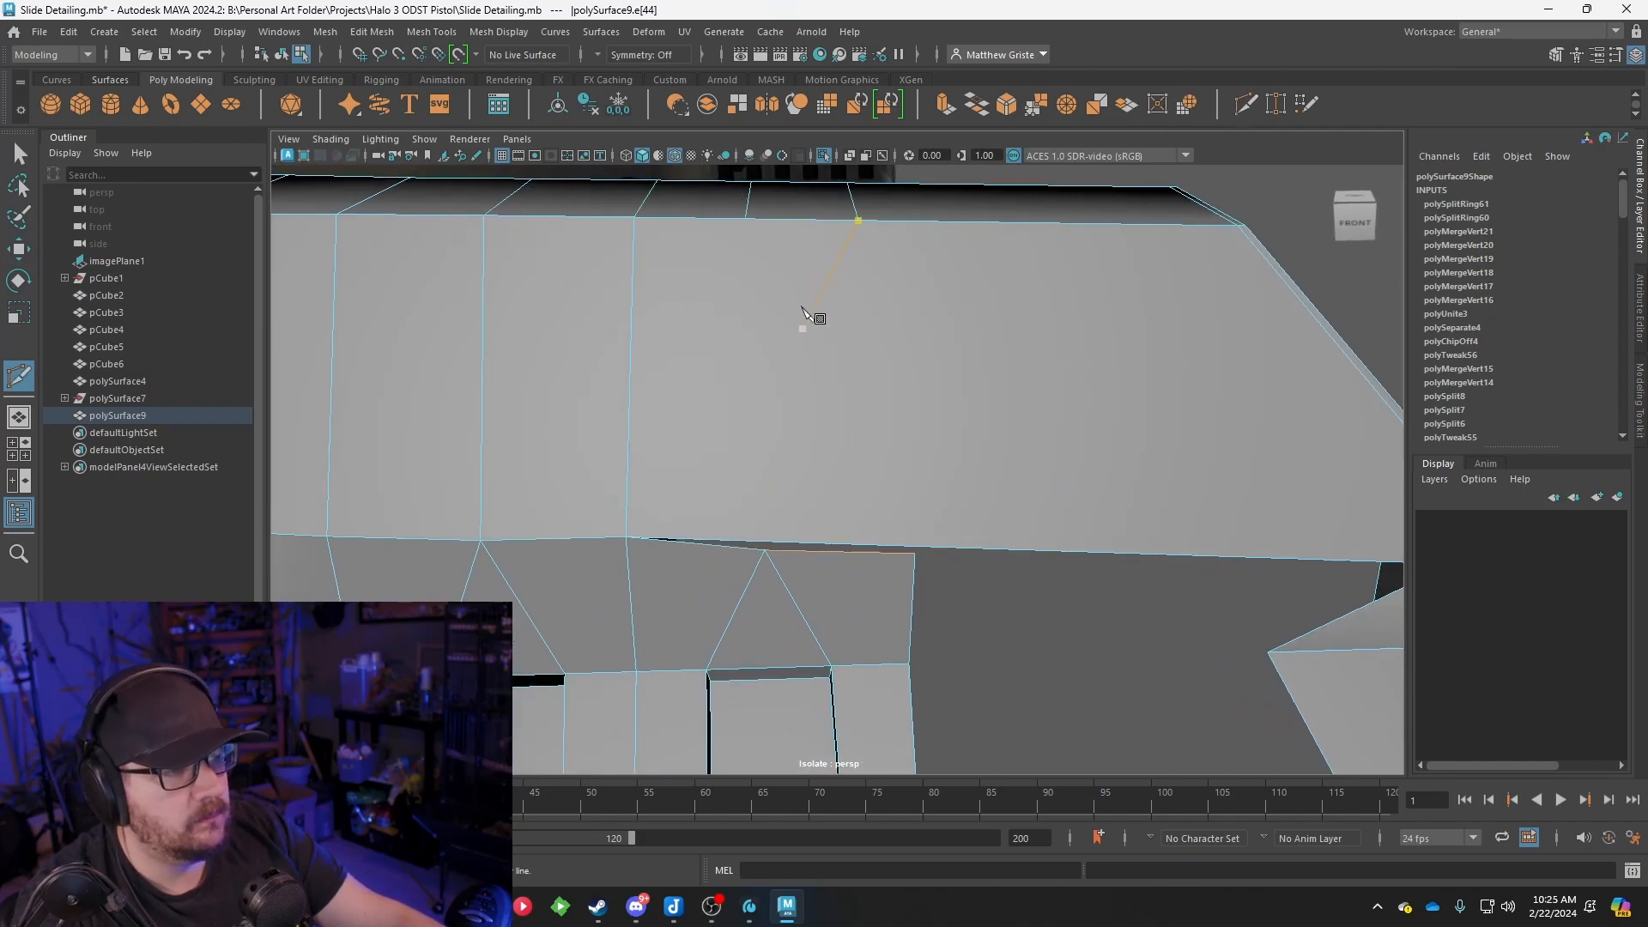
pyautogui.click(770, 543)
pyautogui.press('Return')
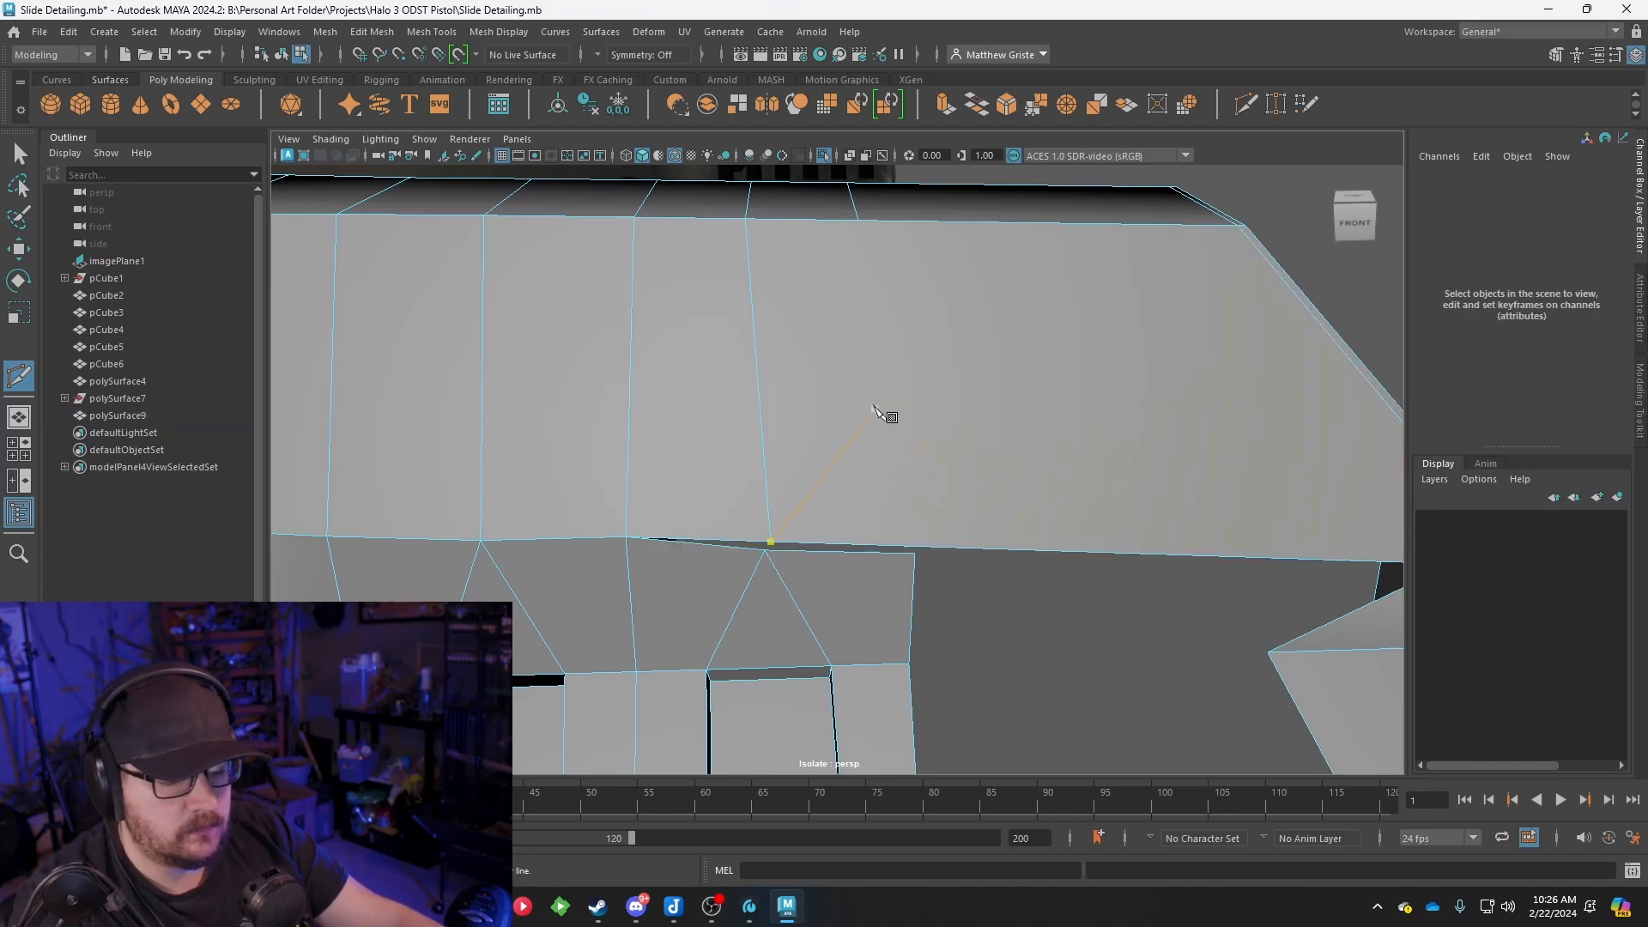
pyautogui.press('q')
pyautogui.press('g')
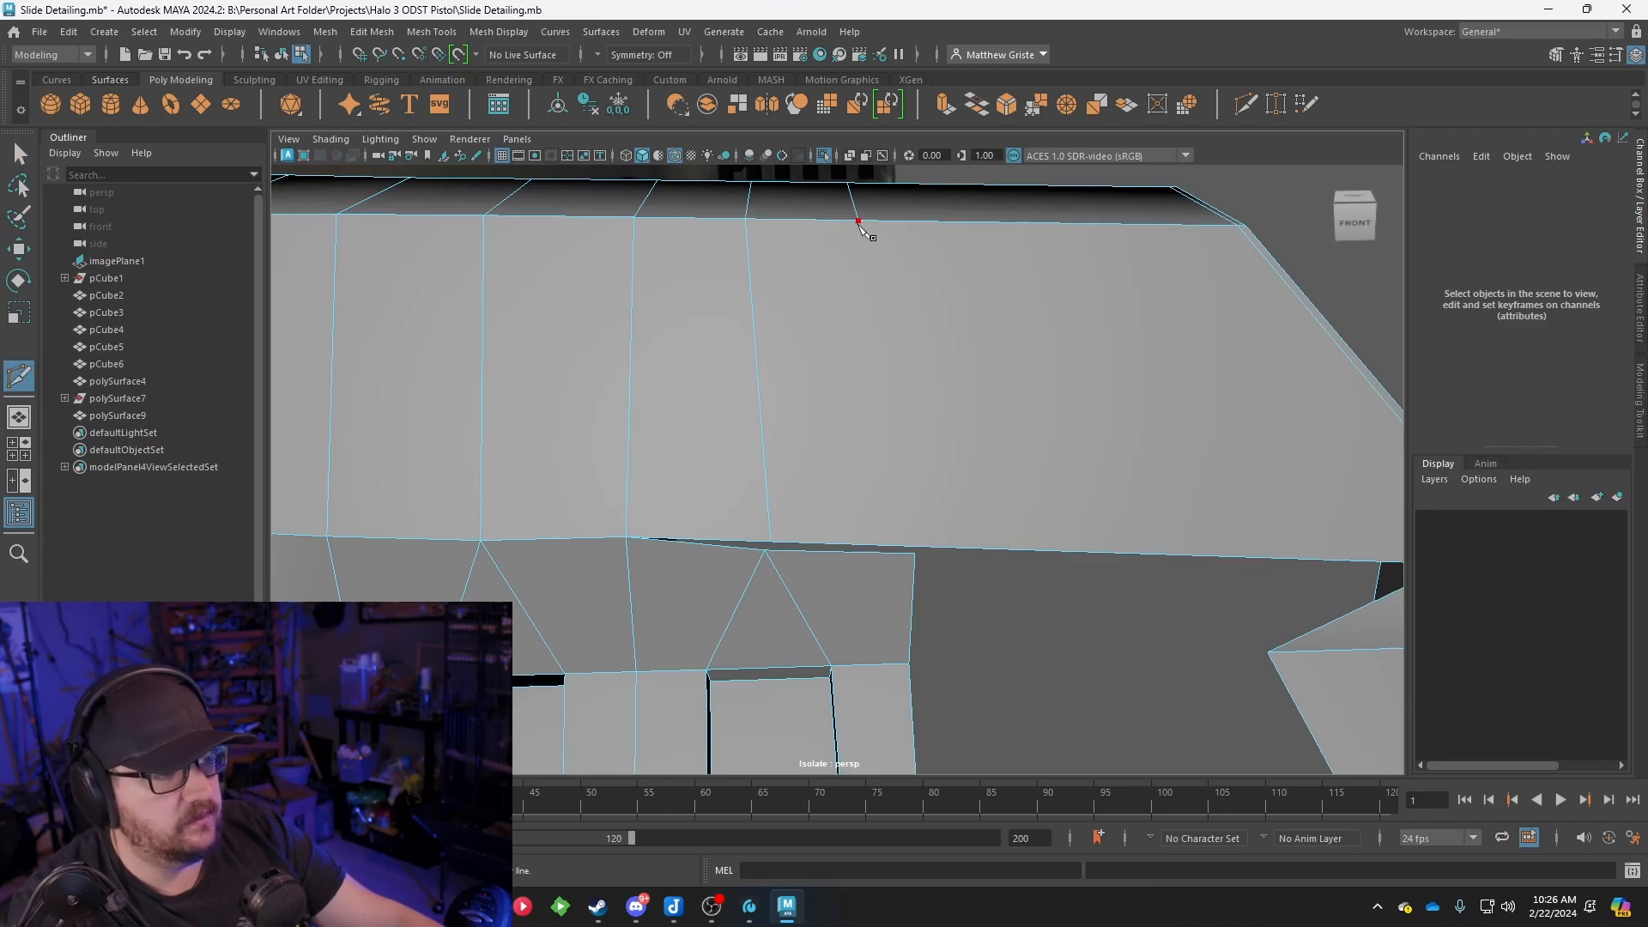
pyautogui.click(915, 548)
pyautogui.press('Return')
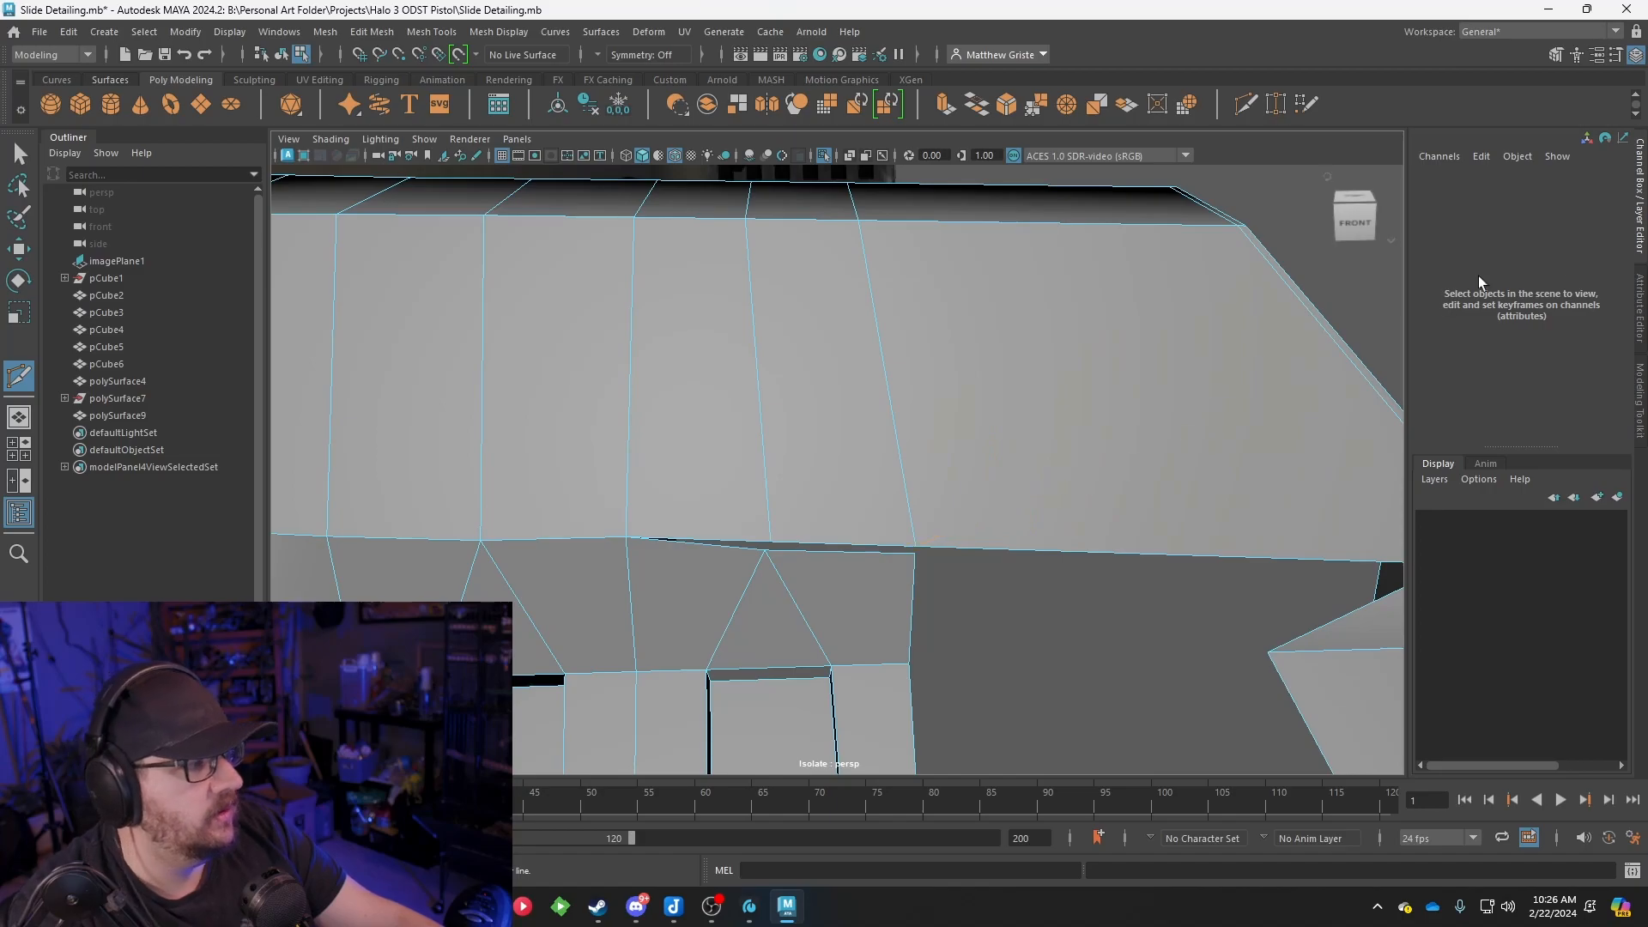
# Merge the third groove section's apex and upper rear corner with the matching points on the slide's lower side edge
pyautogui.click(1640, 414)
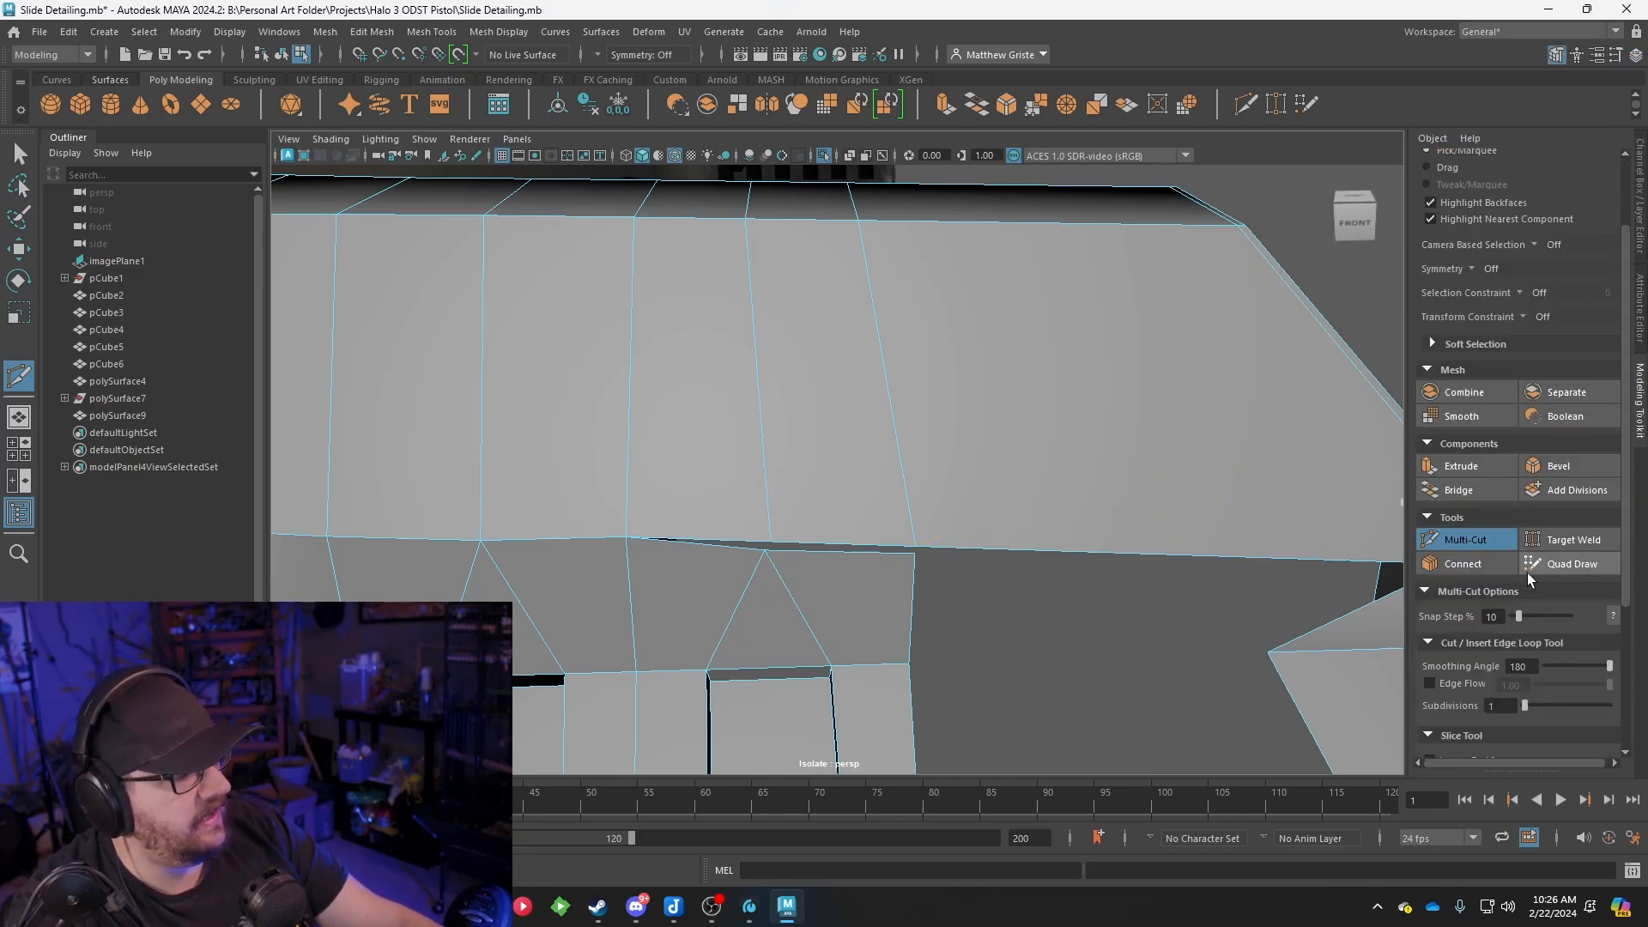
pyautogui.keyDown('alt'); pyautogui.moveTo(780, 497); pyautogui.dragTo(759, 531); pyautogui.keyUp('alt')
pyautogui.press('q')
pyautogui.moveTo(802, 470); pyautogui.dragTo(719, 400, button='right')
pyautogui.moveTo(769, 482); pyautogui.dragTo(795, 440)
pyautogui.press('y')
pyautogui.press('g')
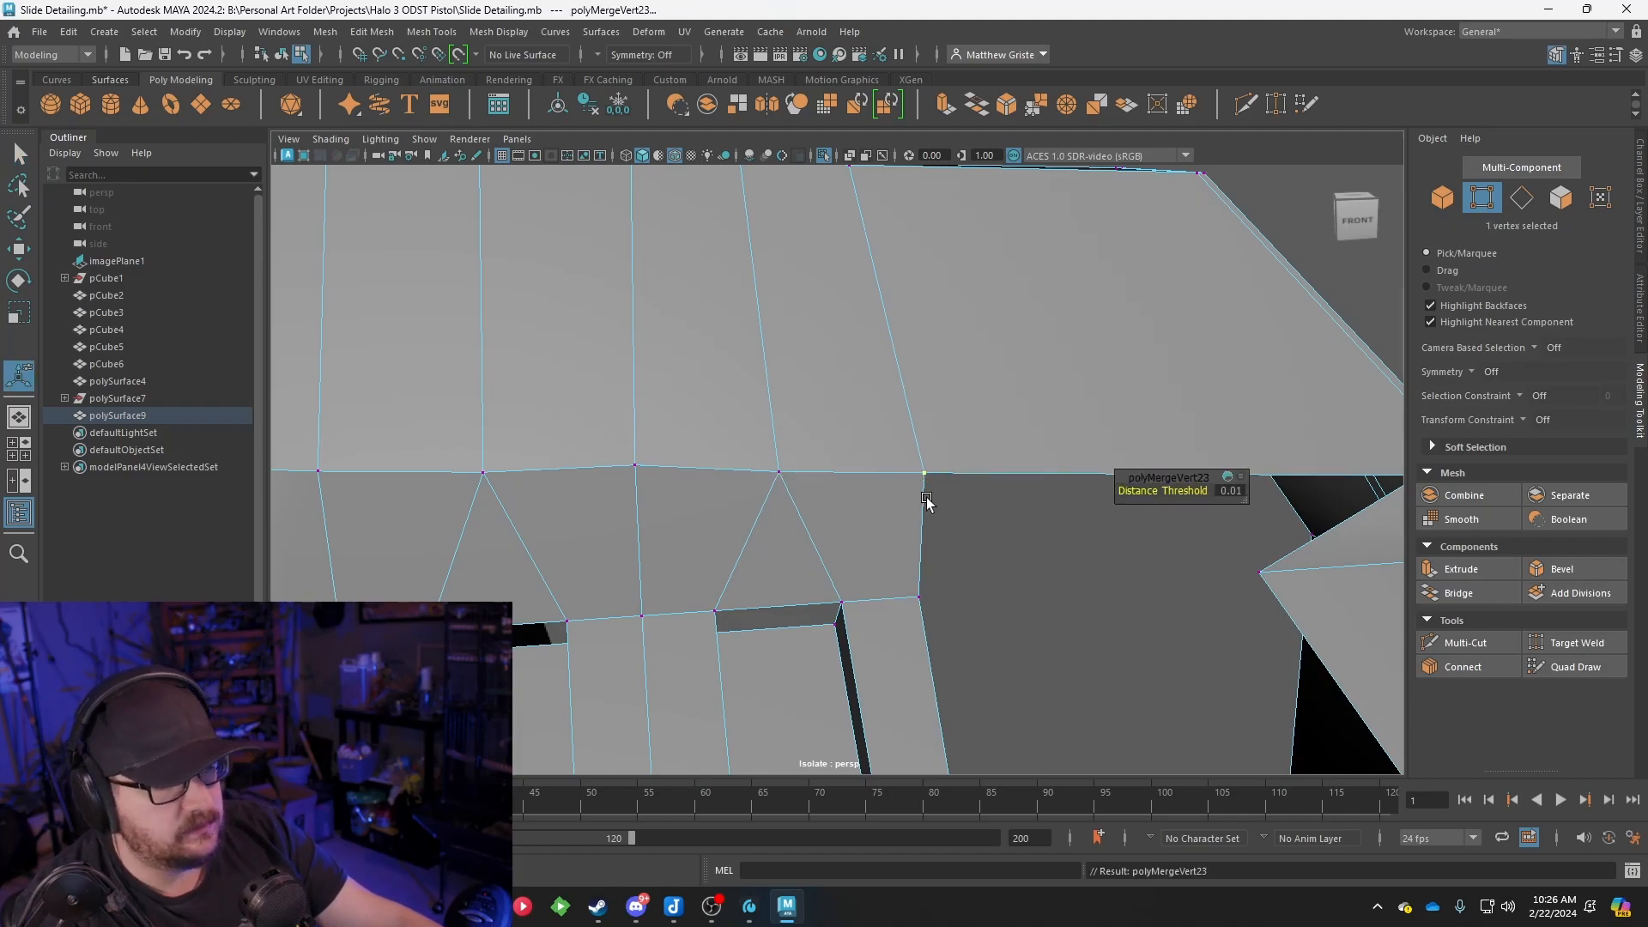
pyautogui.scroll(-2, 911, 485)
pyautogui.keyDown('alt'); pyautogui.moveTo(853, 464); pyautogui.dragTo(879, 433); pyautogui.keyUp('alt')
pyautogui.keyDown('alt'); pyautogui.moveTo(880, 433); pyautogui.dragTo(948, 421, button='middle'); pyautogui.keyUp('alt')
pyautogui.keyDown('alt'); pyautogui.moveTo(949, 421); pyautogui.dragTo(915, 432); pyautogui.keyUp('alt')
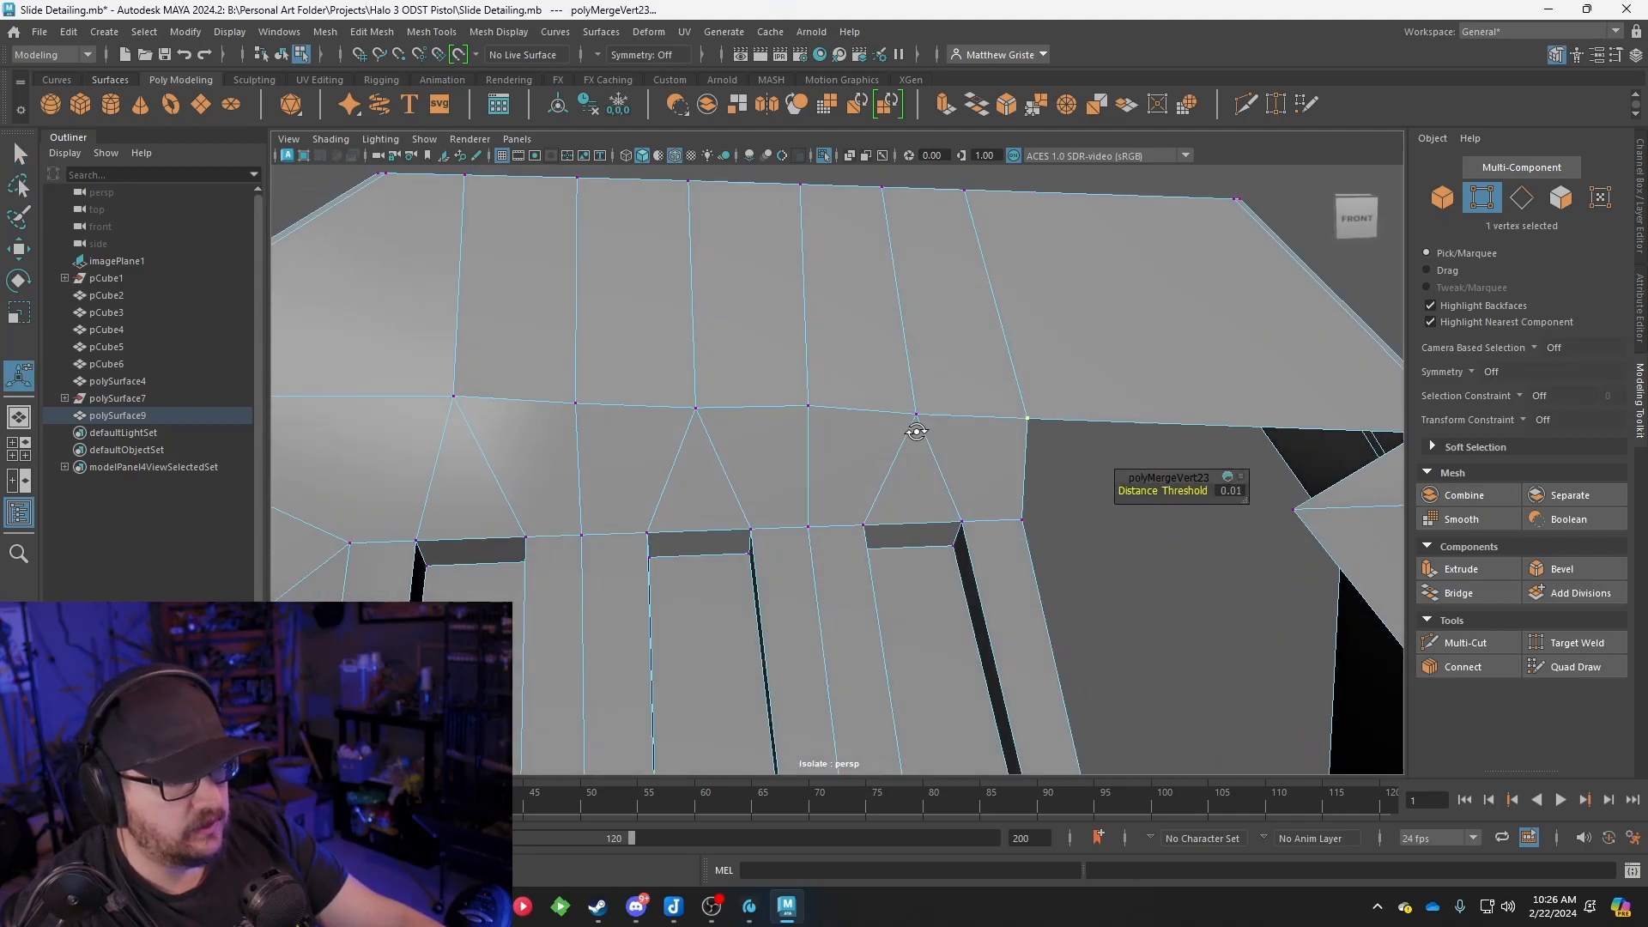
# Select the vertices along the front edge of the slide's rear end block and move them rearward in X, narrowing the block
pyautogui.moveTo(967, 395); pyautogui.dragTo(978, 349, button='right')
pyautogui.scroll(-5, 965, 381)
pyautogui.keyDown('alt'); pyautogui.moveTo(674, 412); pyautogui.dragTo(816, 420); pyautogui.keyUp('alt')
pyautogui.moveTo(832, 375); pyautogui.dragTo(755, 369, button='right')
pyautogui.click(822, 353)
pyautogui.press('w')
pyautogui.moveTo(945, 489); pyautogui.dragTo(982, 509)
pyautogui.moveTo(801, 347); pyautogui.dragTo(886, 702)
pyautogui.press('r')
pyautogui.press('w')
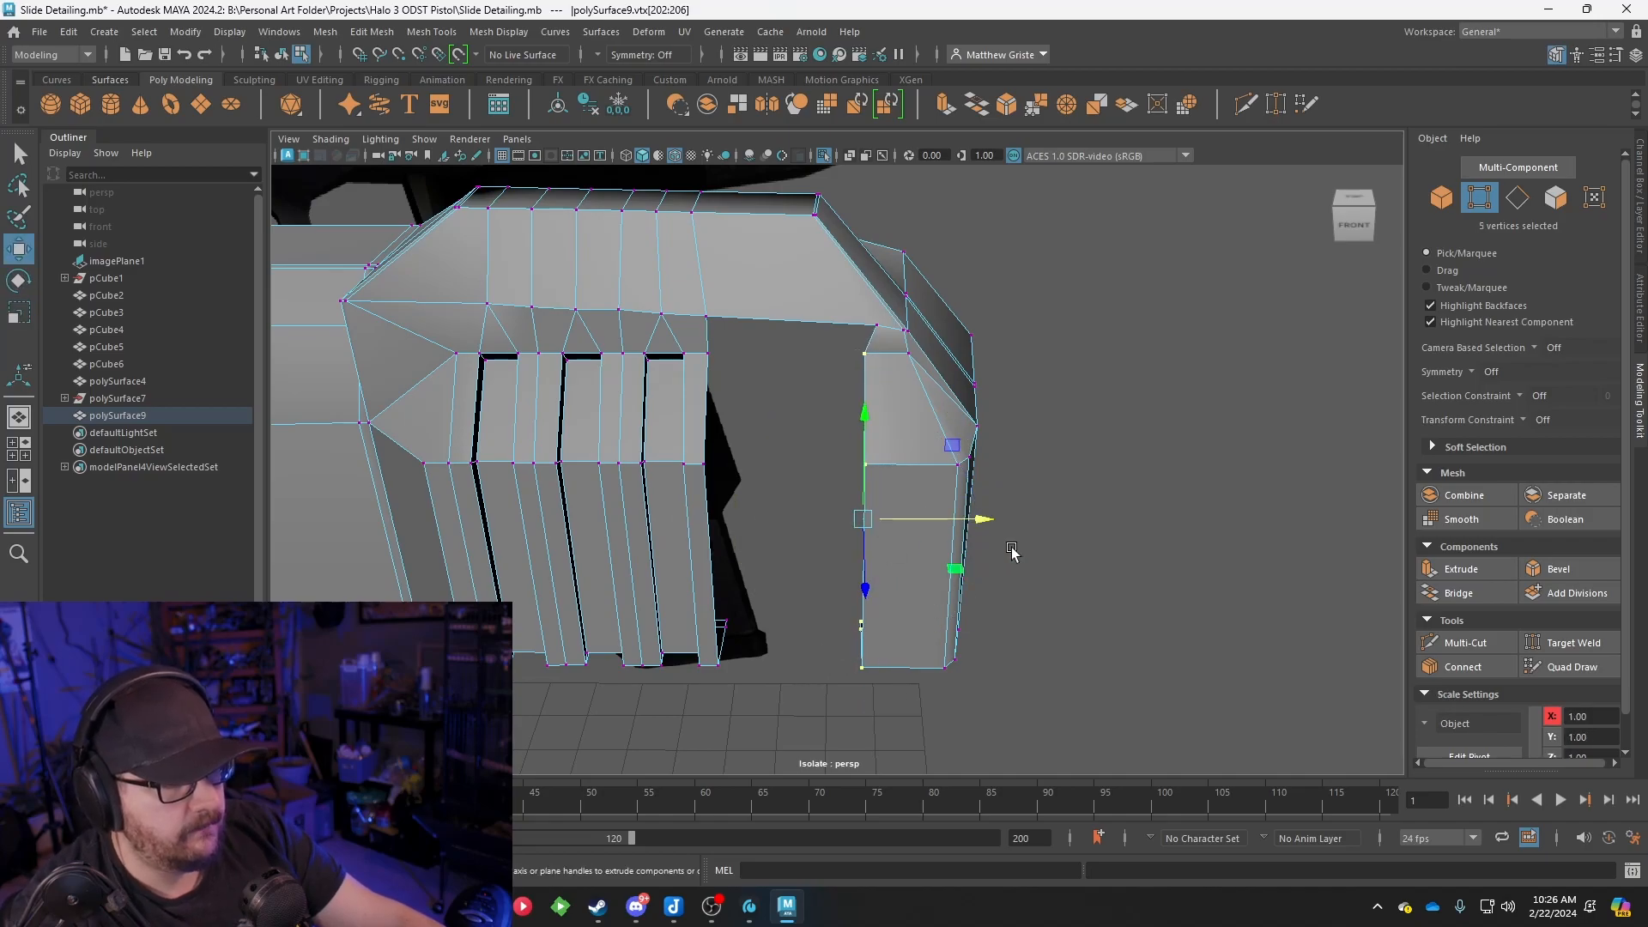
pyautogui.moveTo(982, 518); pyautogui.dragTo(1001, 518)
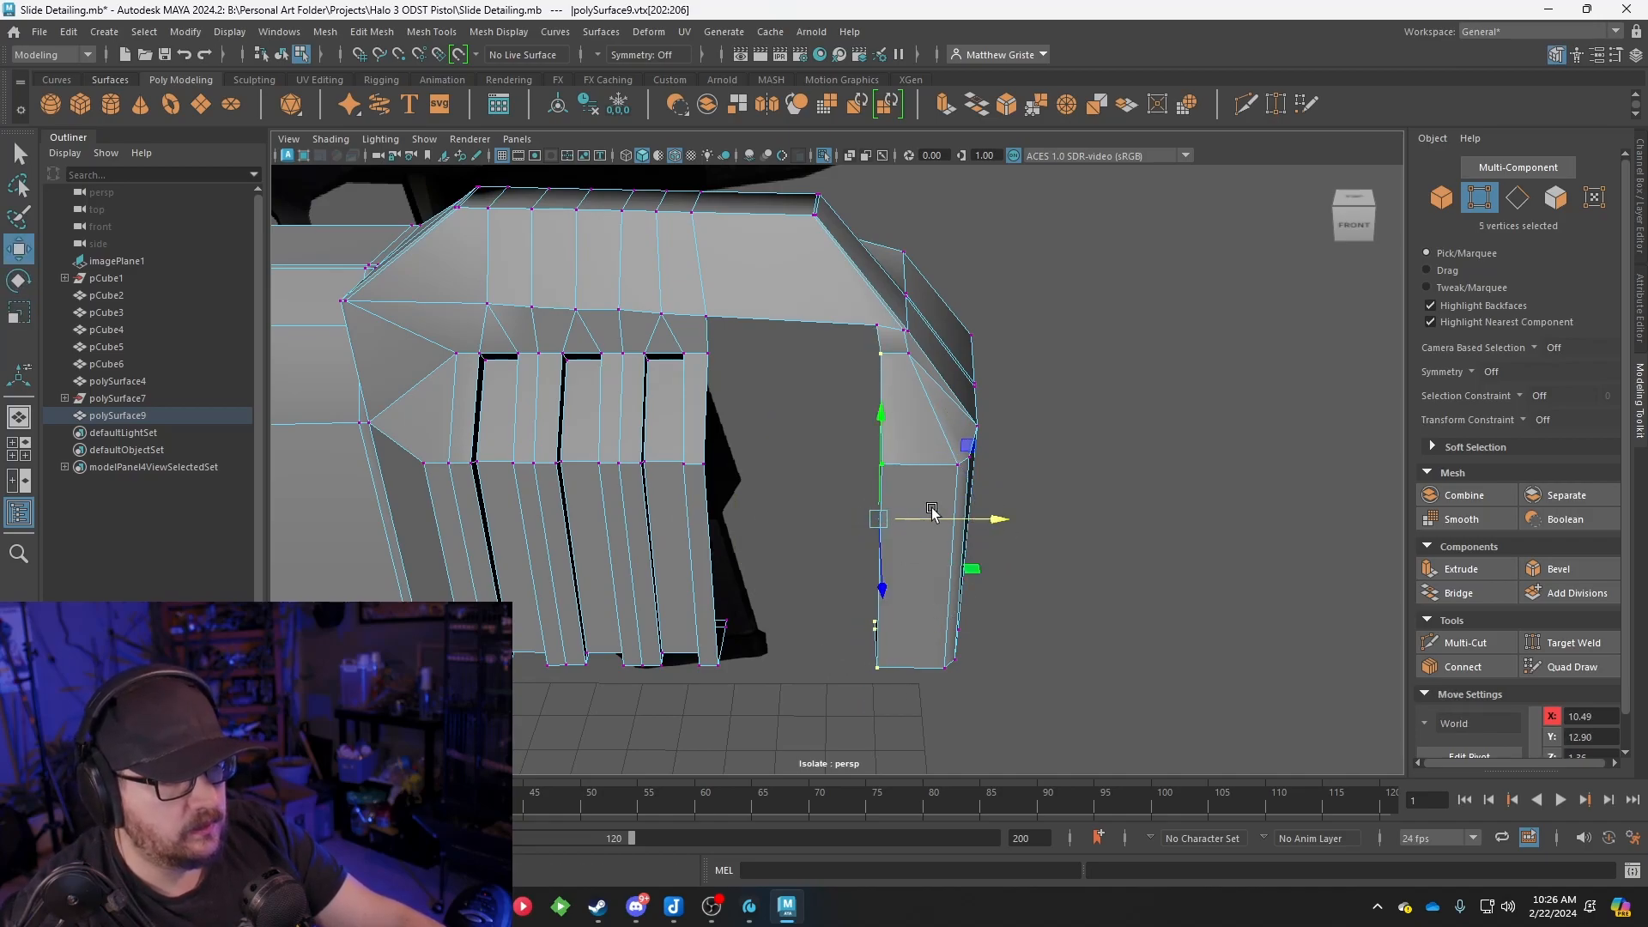
# Select all vertices of the slide's rear end block and shift them slightly rearward in X to widen the opening
pyautogui.moveTo(1133, 705); pyautogui.dragTo(845, 236)
pyautogui.moveTo(1049, 455); pyautogui.dragTo(1054, 455)
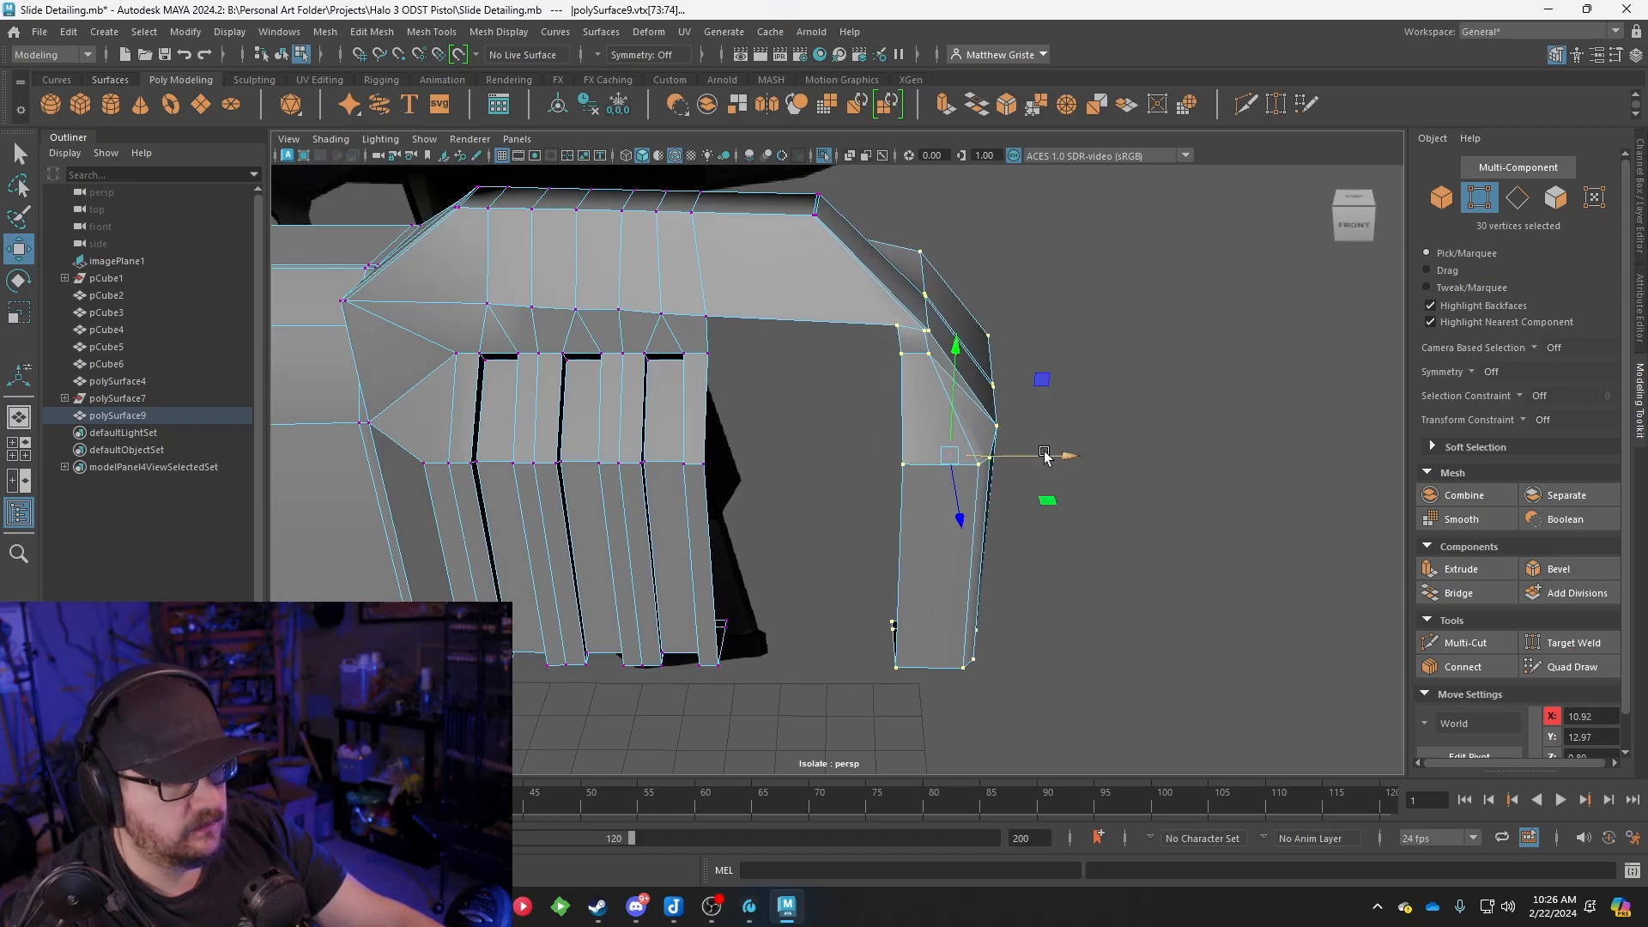
pyautogui.keyDown('alt'); pyautogui.moveTo(808, 468); pyautogui.dragTo(850, 455); pyautogui.keyUp('alt')
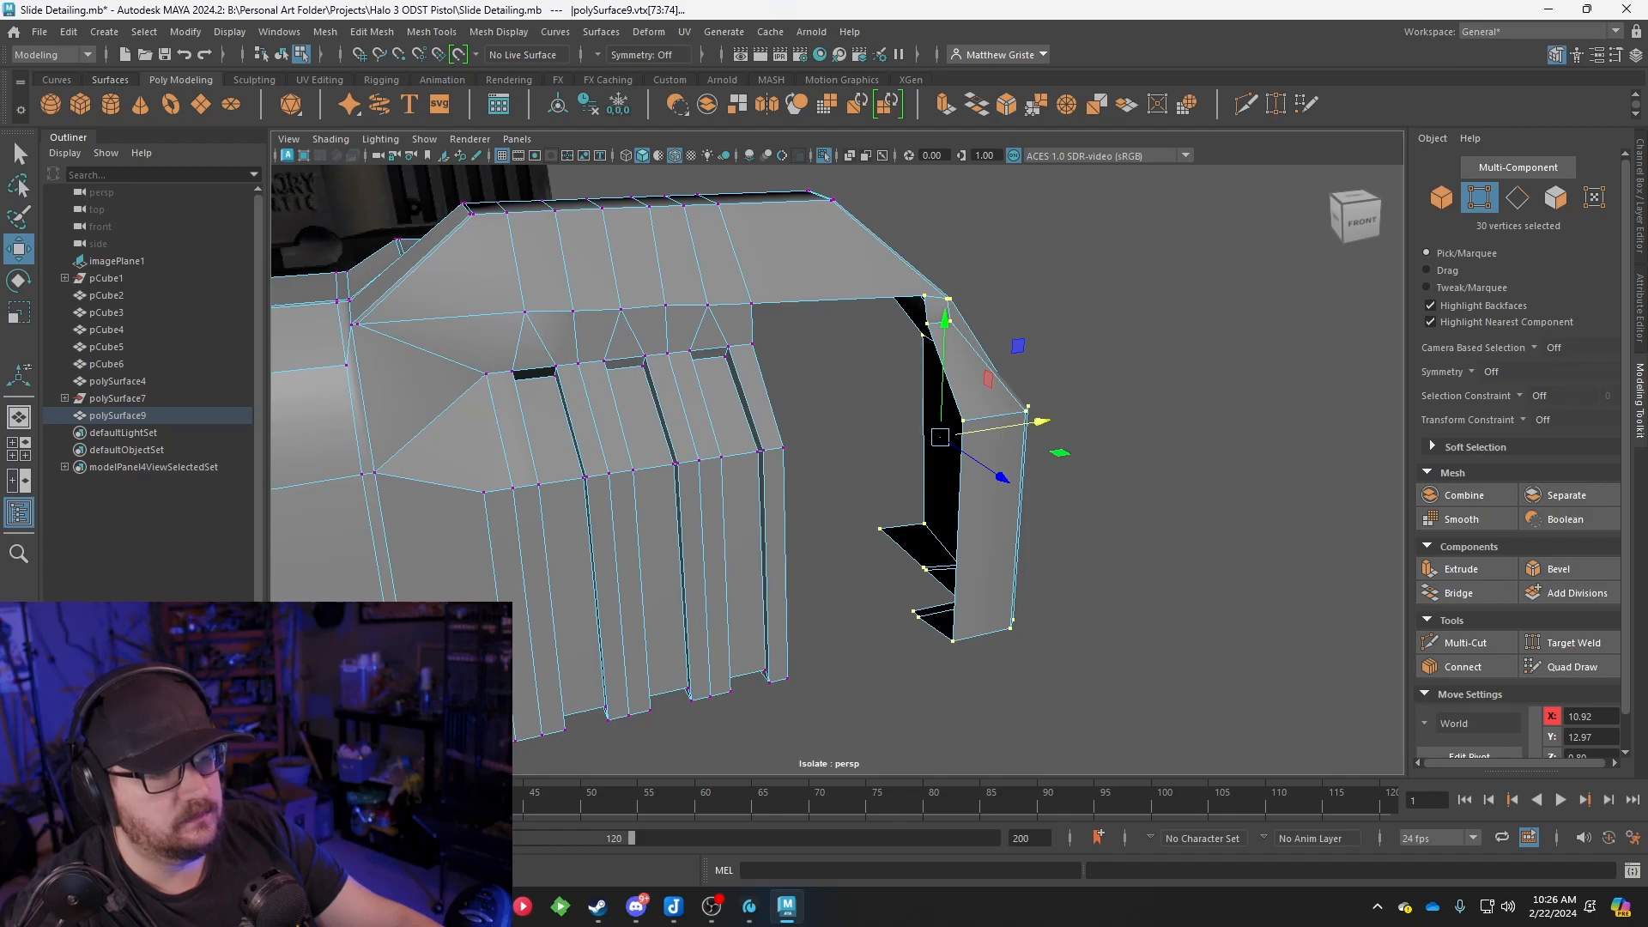
# Select the faces of the second and third groove sections without the stray neighbouring faces, and duplicate them
pyautogui.keyDown('alt'); pyautogui.moveTo(614, 534); pyautogui.dragTo(810, 396); pyautogui.keyUp('alt')
pyautogui.moveTo(810, 396); pyautogui.dragTo(809, 470, button='right')
pyautogui.moveTo(925, 702); pyautogui.dragTo(717, 341)
pyautogui.keyDown('alt'); pyautogui.moveTo(715, 468); pyautogui.dragTo(717, 416); pyautogui.keyUp('alt')
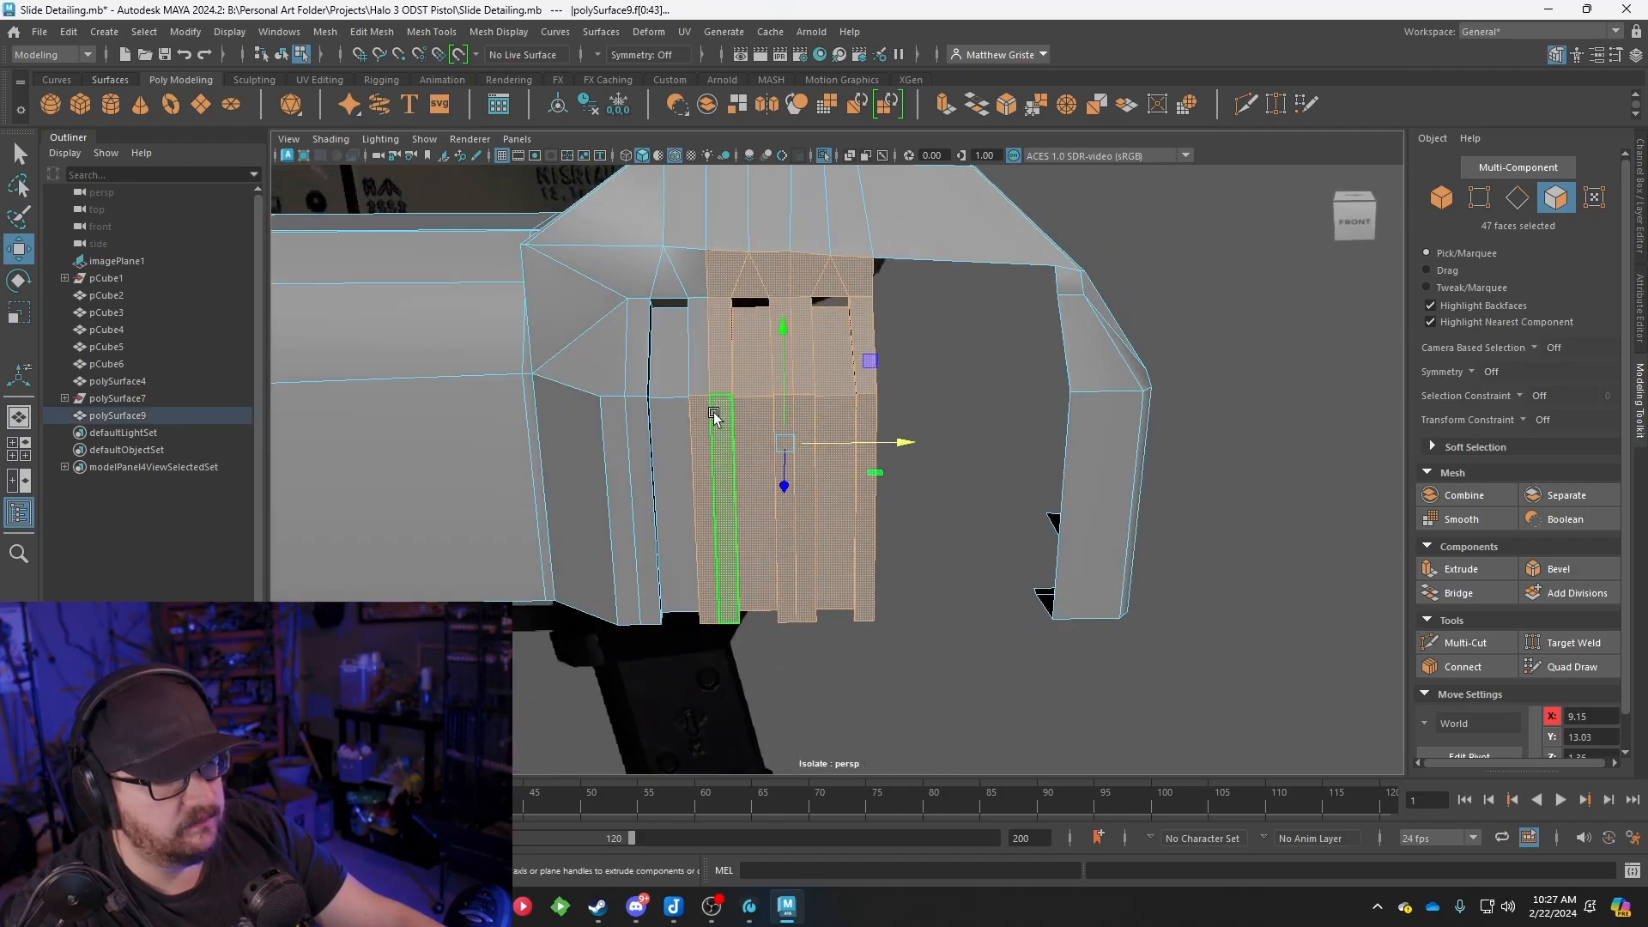
pyautogui.keyDown('alt'); pyautogui.moveTo(724, 563); pyautogui.dragTo(776, 447); pyautogui.keyUp('alt')
pyautogui.keyDown('shift'); pyautogui.click(688, 445); pyautogui.keyUp('shift')
pyautogui.hotkey('ctrl', 'z')
pyautogui.keyDown('shift'); pyautogui.click(700, 448); pyautogui.keyUp('shift')
pyautogui.keyDown('shift'); pyautogui.click(701, 488); pyautogui.keyUp('shift')
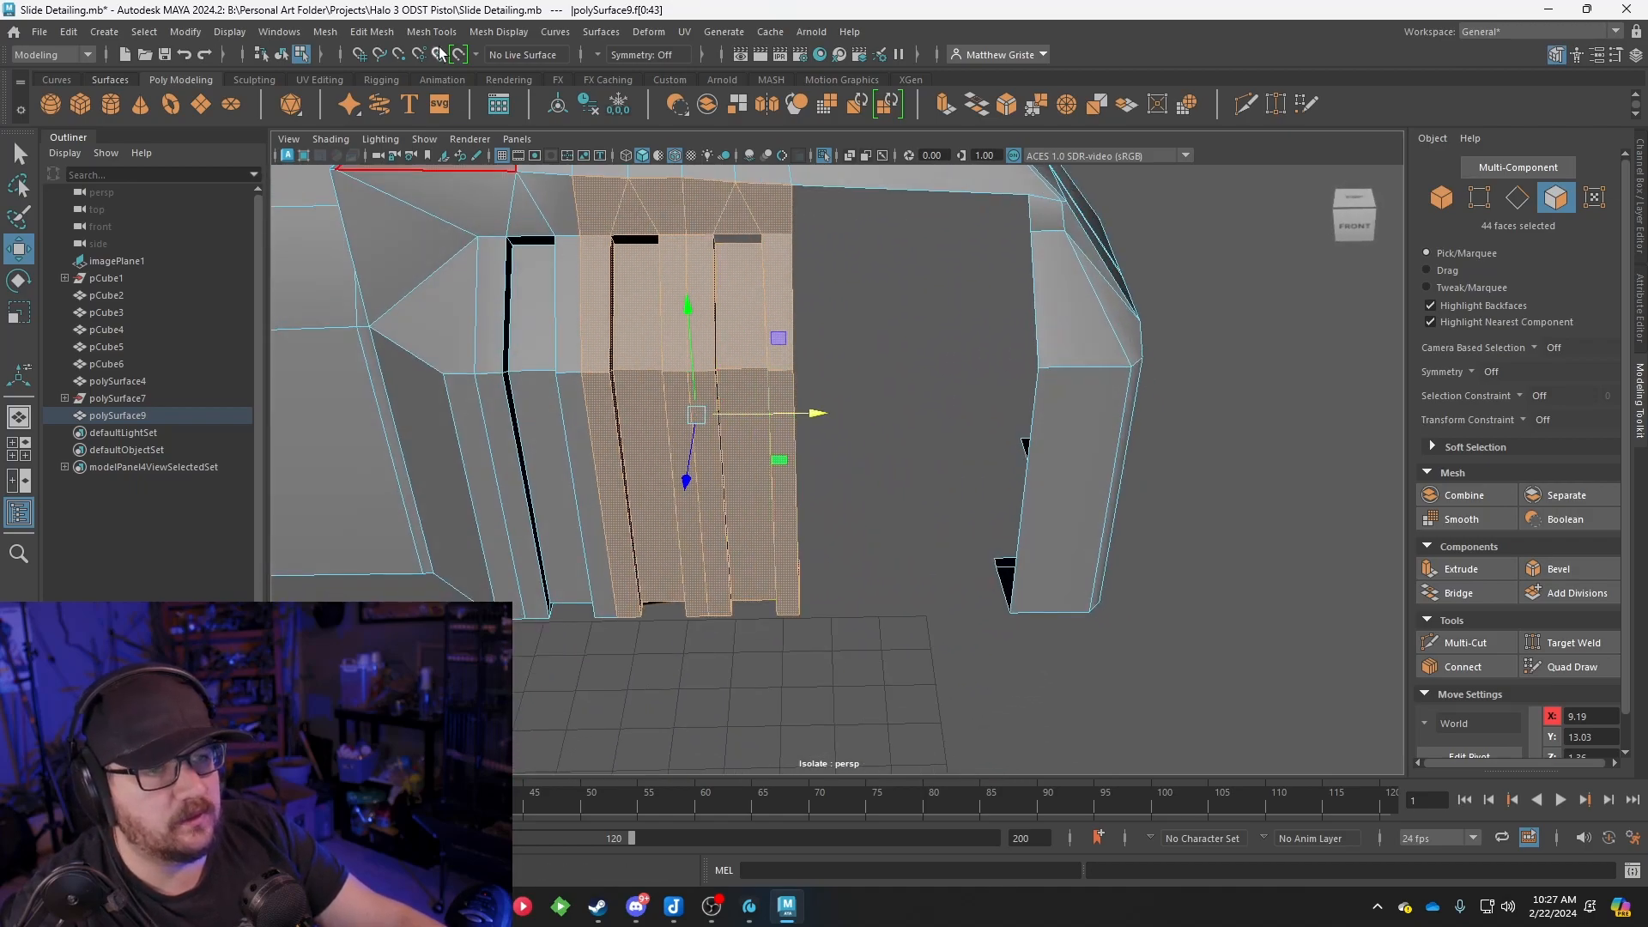
pyautogui.click(371, 32)
pyautogui.click(418, 498)
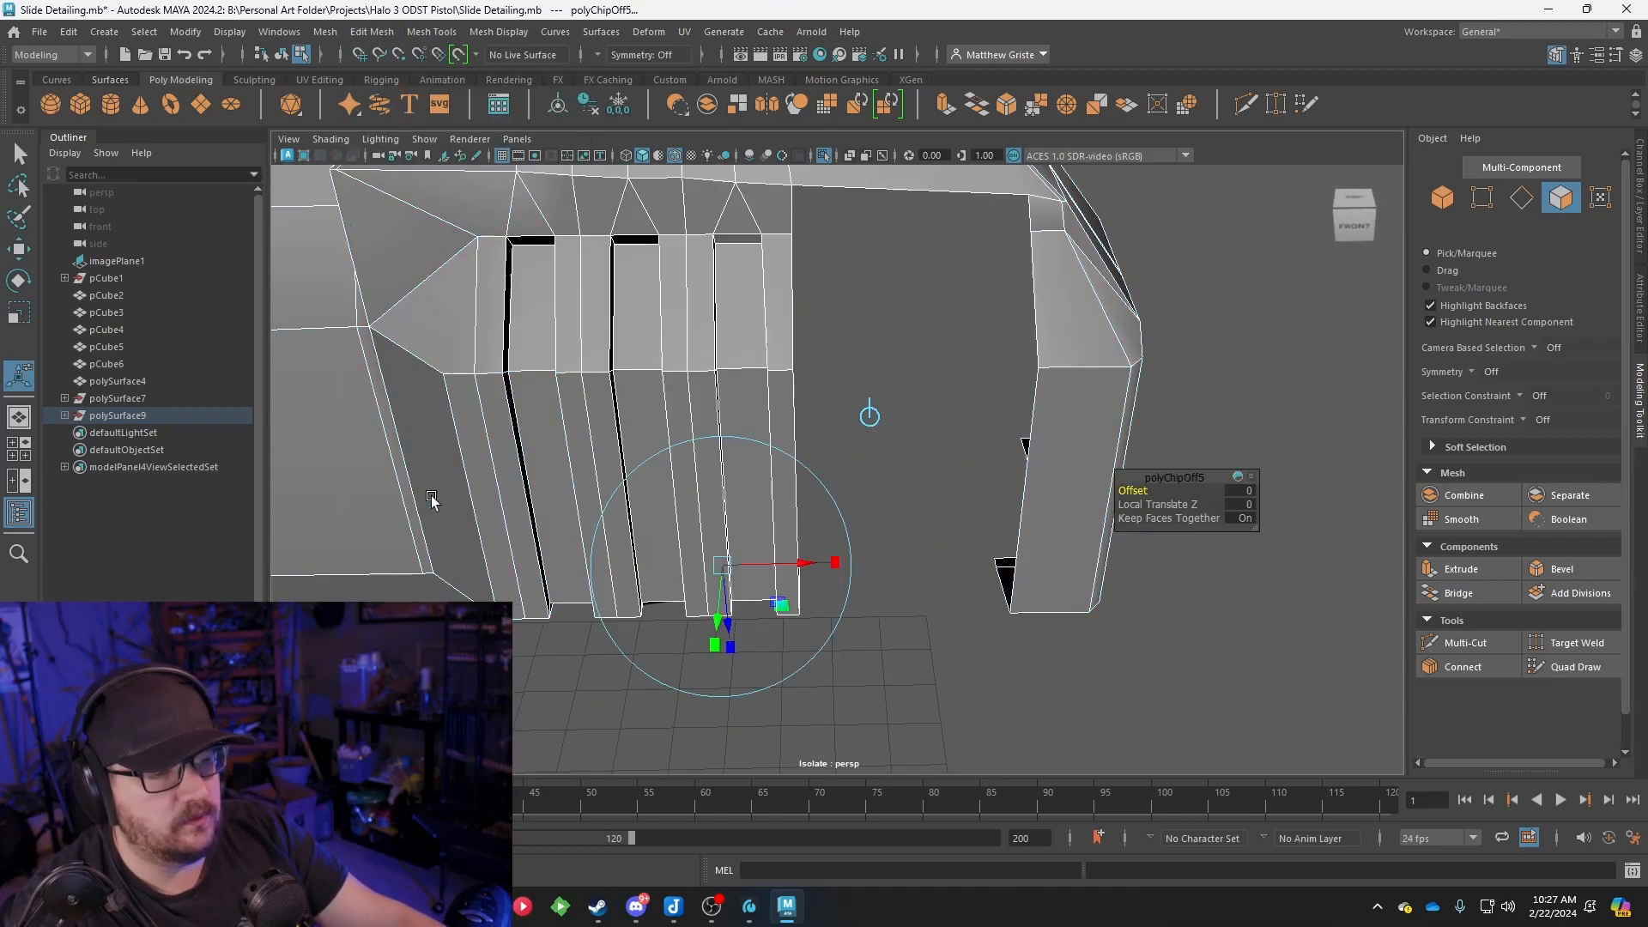
# Move the duplicated groove faces rearward into the opening and select them as a separate object
pyautogui.keyDown('alt'); pyautogui.moveTo(803, 429); pyautogui.dragTo(549, 462, button='right'); pyautogui.keyUp('alt')
pyautogui.moveTo(680, 692); pyautogui.dragTo(709, 706)
pyautogui.keyDown('alt'); pyautogui.moveTo(738, 532); pyautogui.dragTo(936, 370, button='right'); pyautogui.keyUp('alt')
pyautogui.click(877, 546)
pyautogui.click(821, 420)
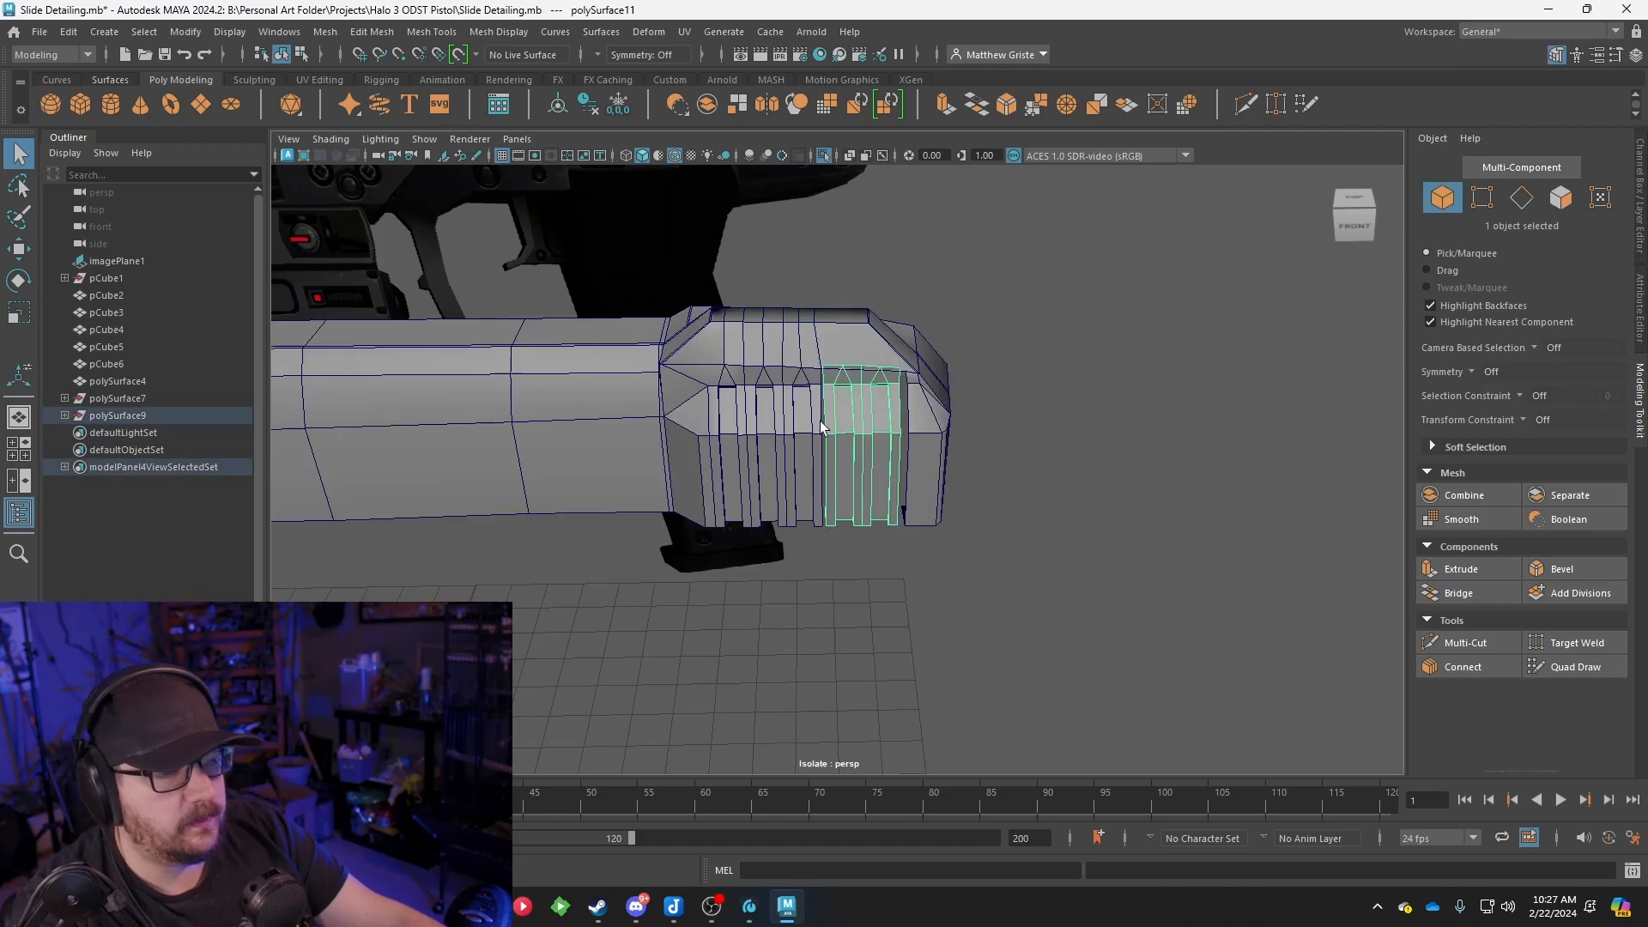
# Center the duplicate's pivot and slide it in X until its front edge sits against the third groove section
pyautogui.click(168, 38)
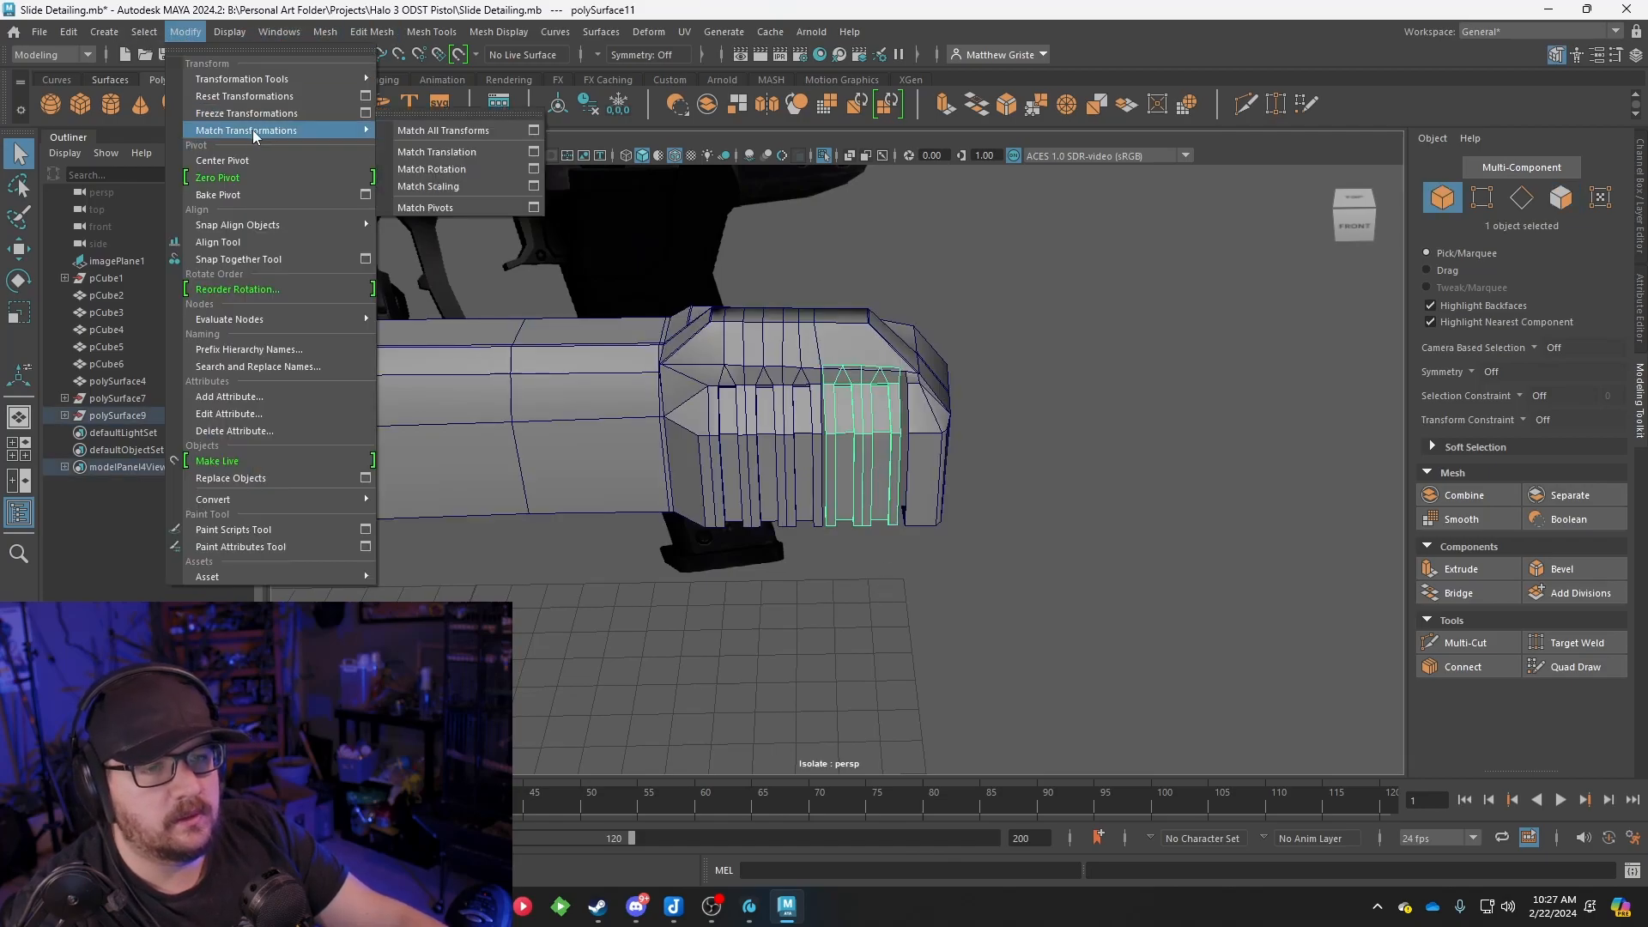
pyautogui.click(253, 155)
pyautogui.scroll(6, 837, 283)
pyautogui.scroll(-4, 923, 348)
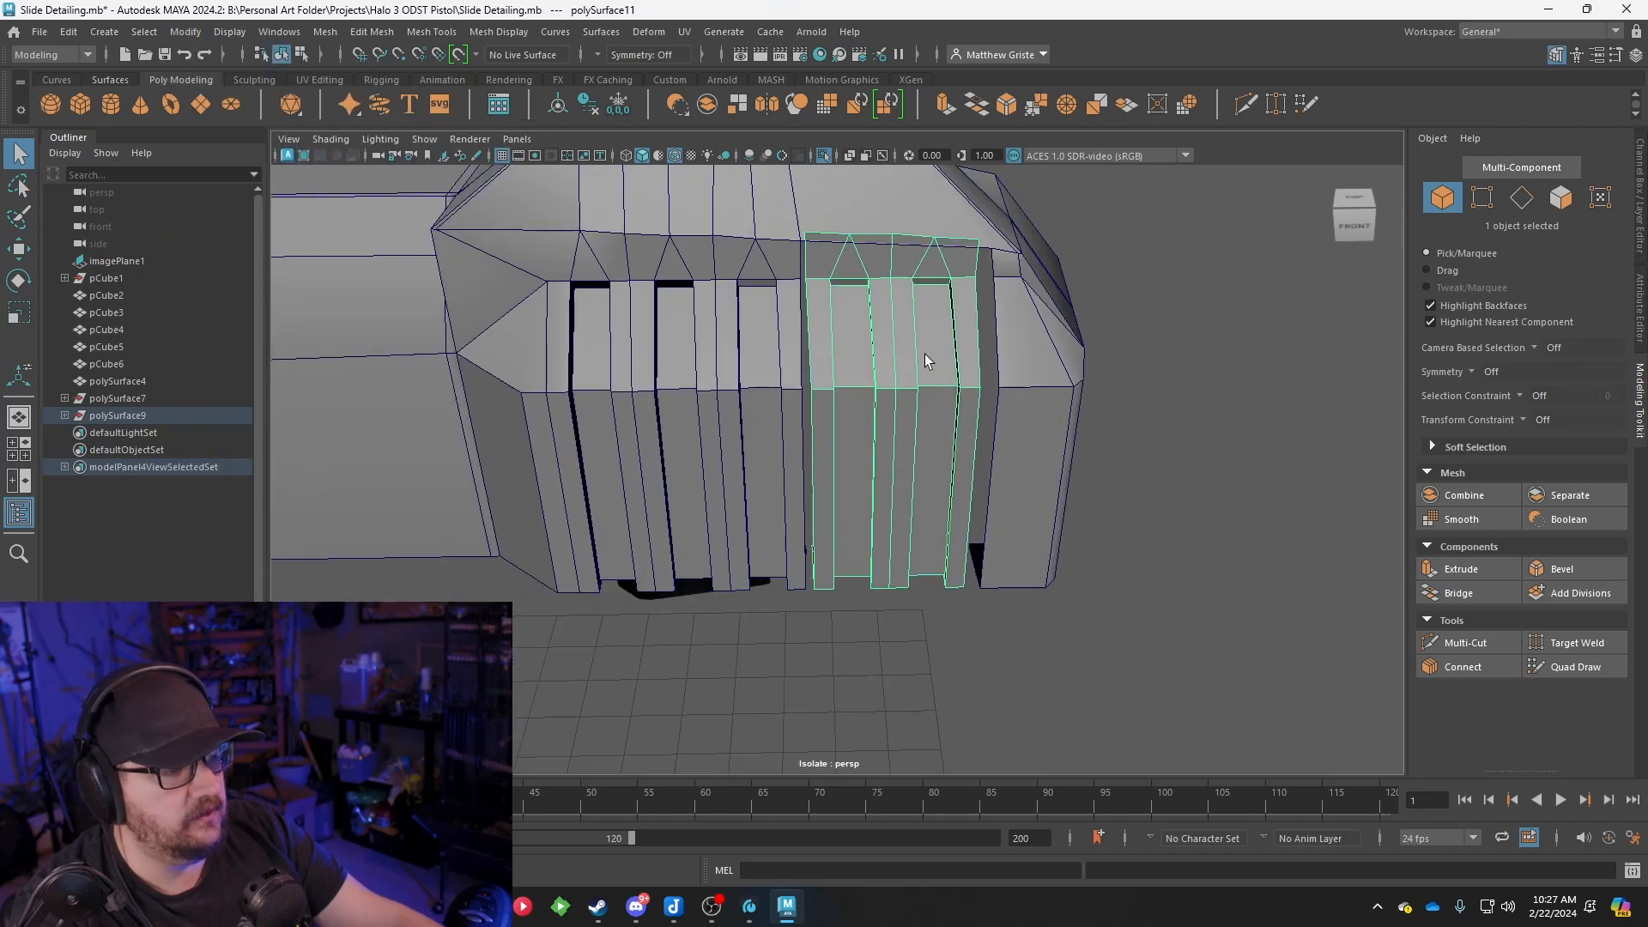
pyautogui.press('w')
pyautogui.moveTo(988, 438); pyautogui.dragTo(712, 262)
pyautogui.scroll(2, 878, 435)
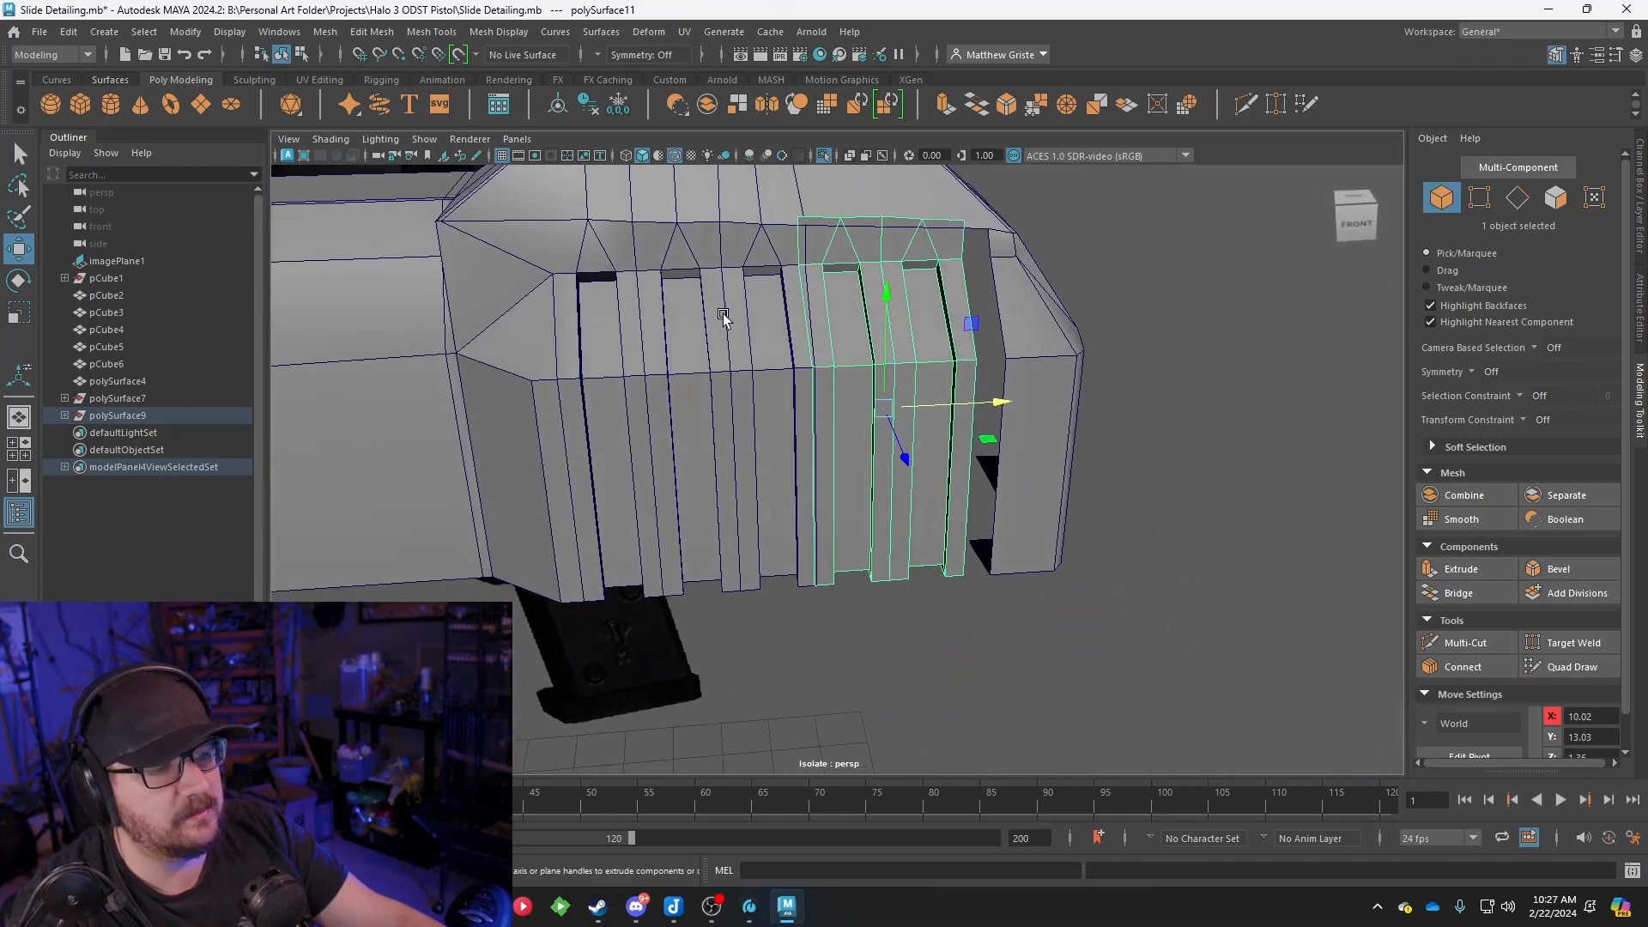
pyautogui.keyDown('alt'); pyautogui.moveTo(822, 296); pyautogui.dragTo(756, 370, button='middle'); pyautogui.keyUp('alt')
pyautogui.scroll(2, 756, 370)
pyautogui.moveTo(922, 466); pyautogui.dragTo(878, 469)
pyautogui.scroll(4, 692, 409)
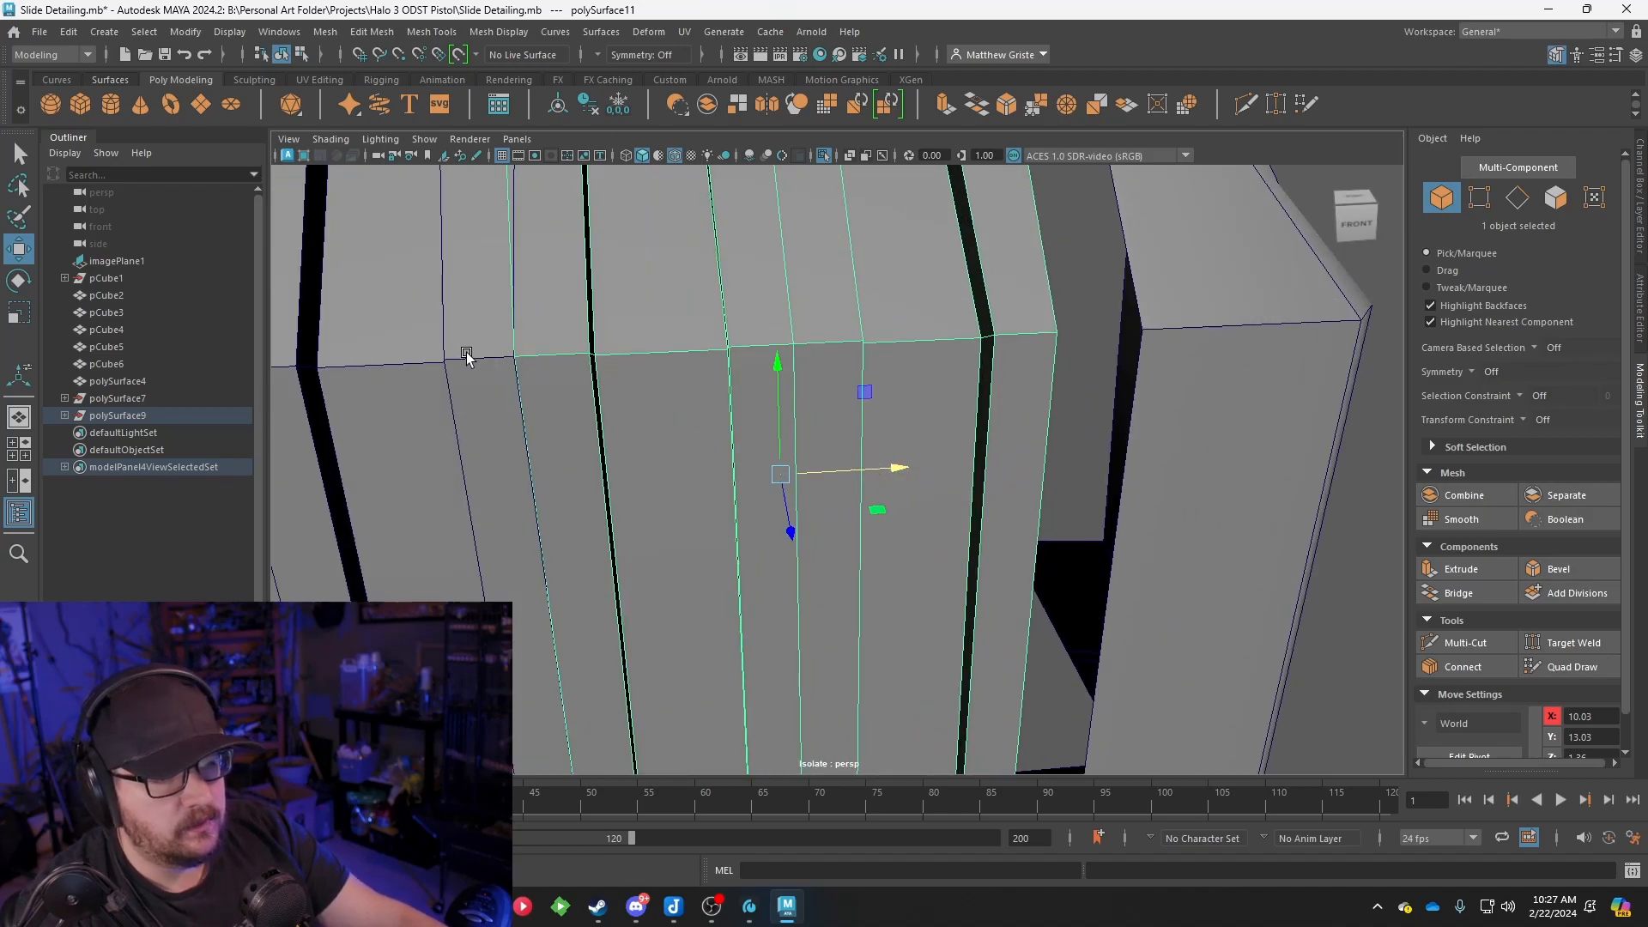
# Combine the duplicated groove sections with the slide block into one mesh
pyautogui.keyDown('shift'); pyautogui.click(466, 355); pyautogui.keyUp('shift')
pyautogui.click(426, 29)
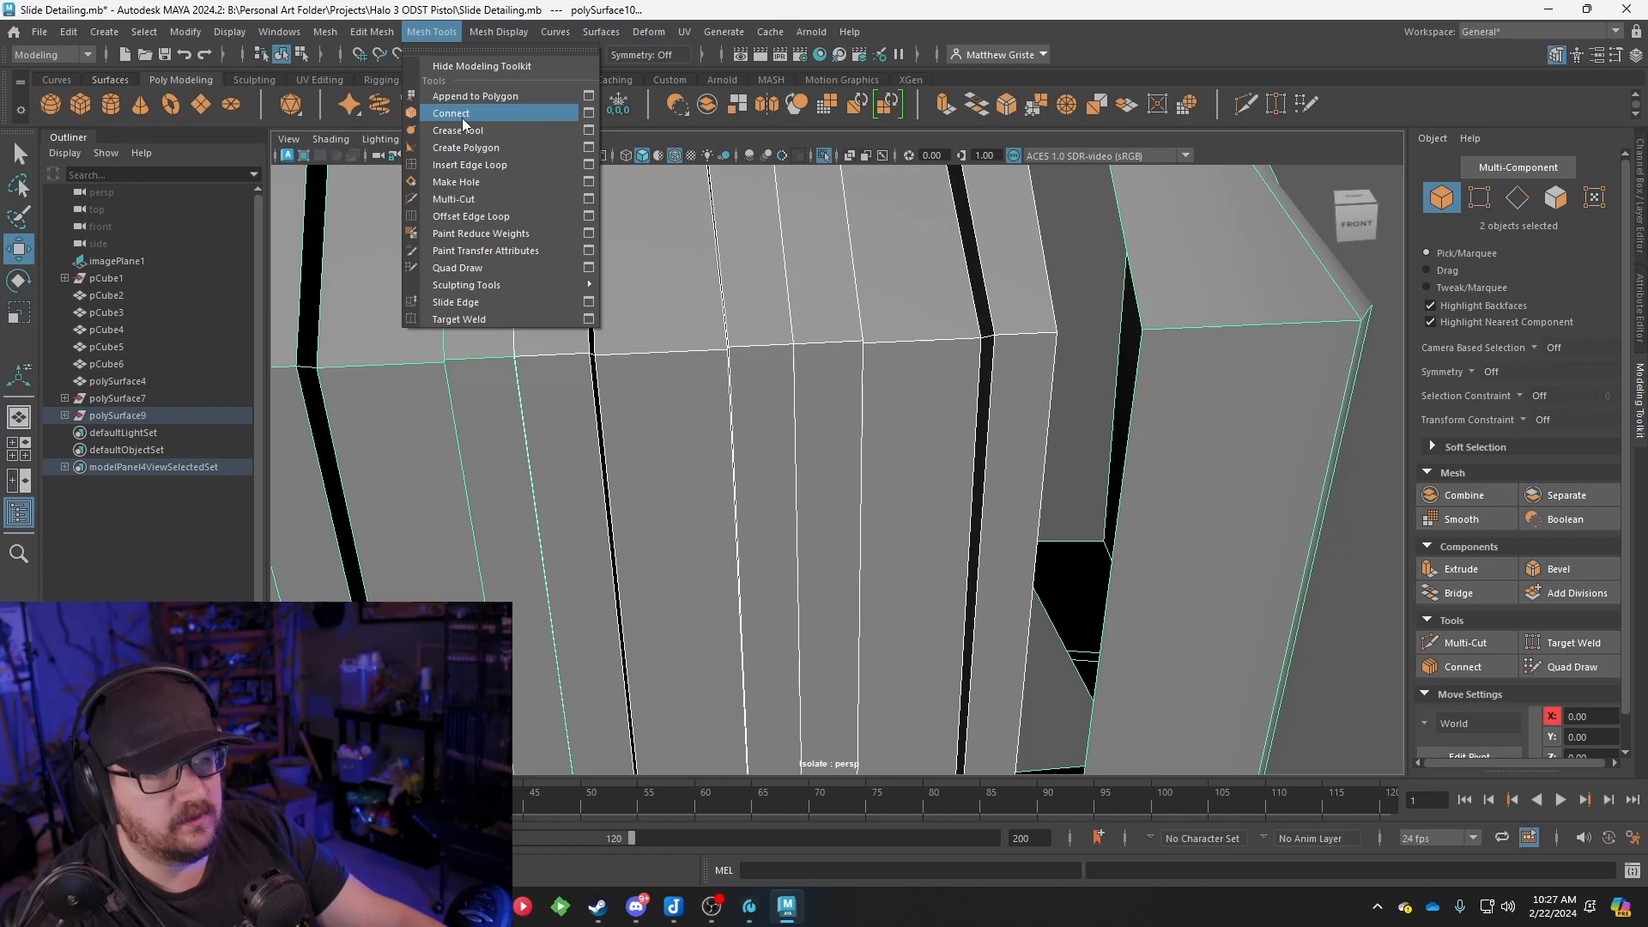
pyautogui.moveTo(385, 34)
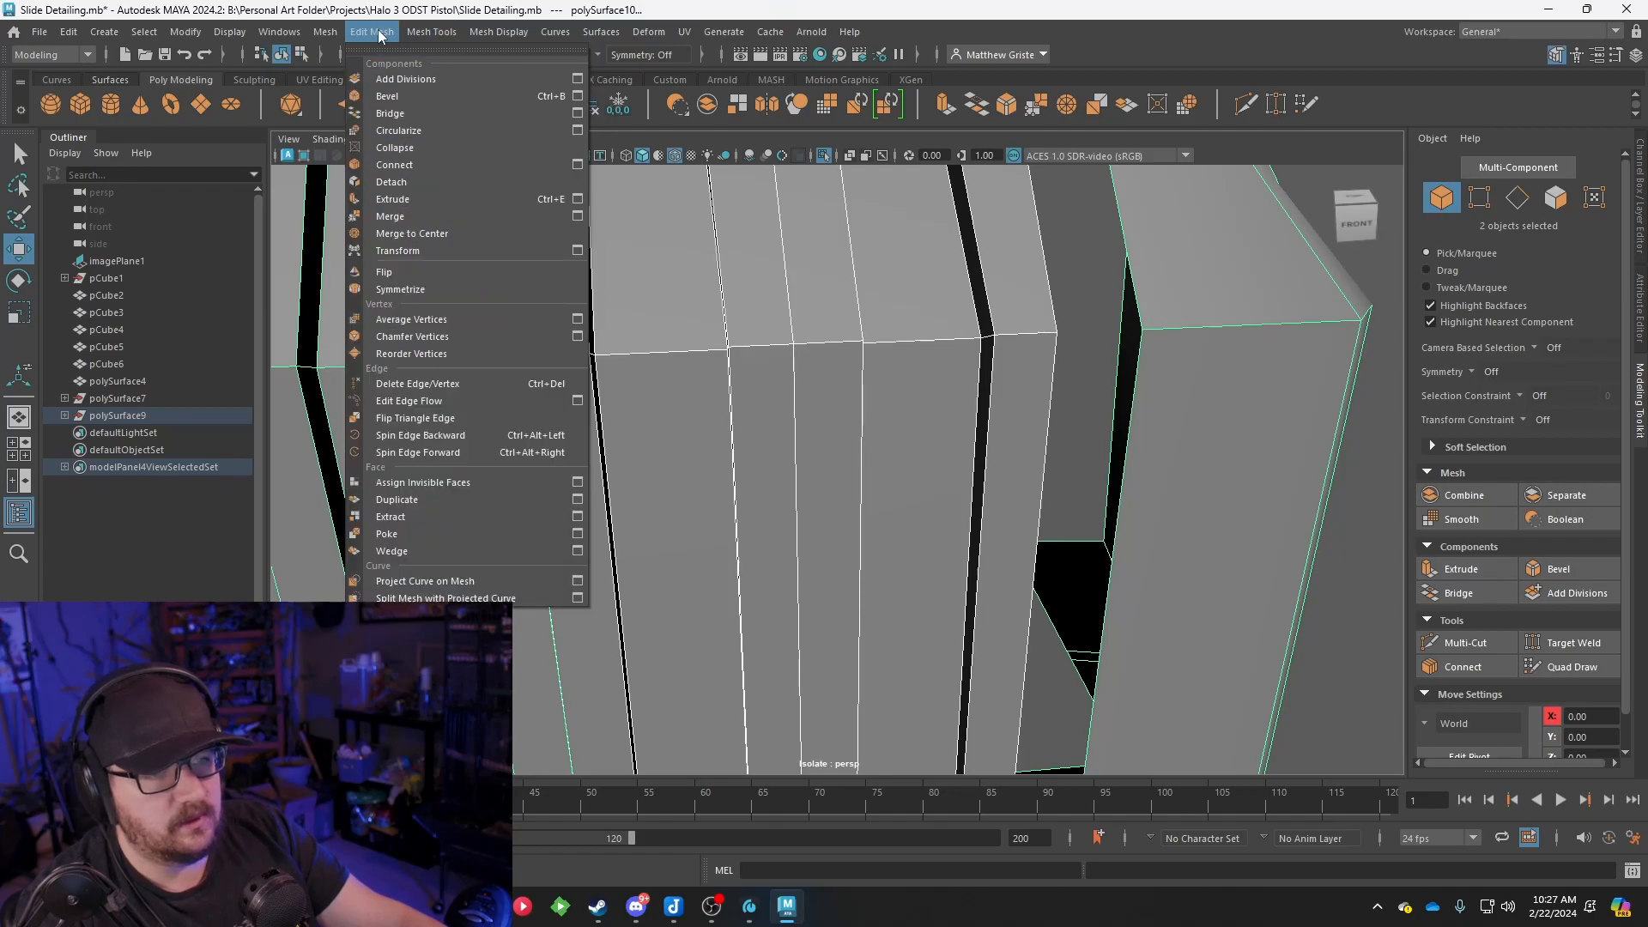
pyautogui.moveTo(329, 33)
pyautogui.click(357, 96)
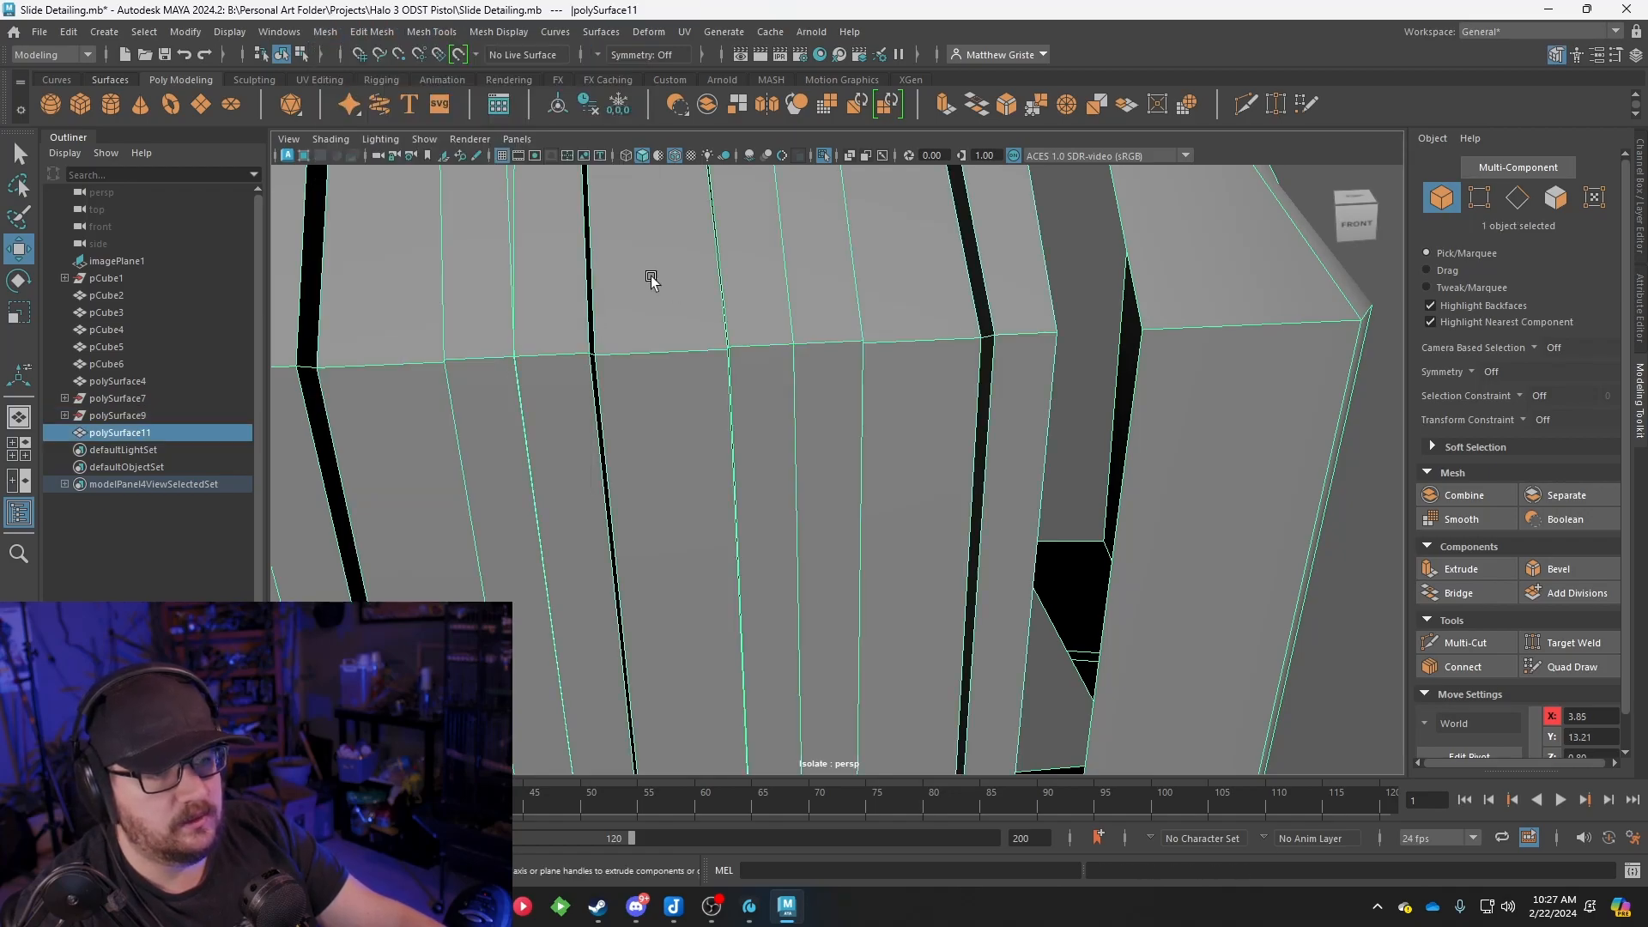
# Merge the paired vertices on the upper part of the seam between the third and fourth groove sections
pyautogui.keyDown('alt'); pyautogui.moveTo(654, 278); pyautogui.dragTo(777, 298, button='middle'); pyautogui.keyUp('alt')
pyautogui.keyDown('alt'); pyautogui.moveTo(777, 302); pyautogui.dragTo(706, 385); pyautogui.keyUp('alt')
pyautogui.rightClick(706, 384)
pyautogui.moveTo(691, 388); pyautogui.dragTo(659, 387, button='right')
pyautogui.moveTo(636, 351); pyautogui.dragTo(674, 377)
pyautogui.click(1034, 107)
pyautogui.keyDown('alt'); pyautogui.moveTo(743, 239); pyautogui.dragTo(751, 323, button='middle'); pyautogui.keyUp('alt')
pyautogui.moveTo(670, 204); pyautogui.dragTo(716, 225)
pyautogui.keyDown('alt'); pyautogui.moveTo(716, 226); pyautogui.dragTo(724, 332, button='middle'); pyautogui.keyUp('alt')
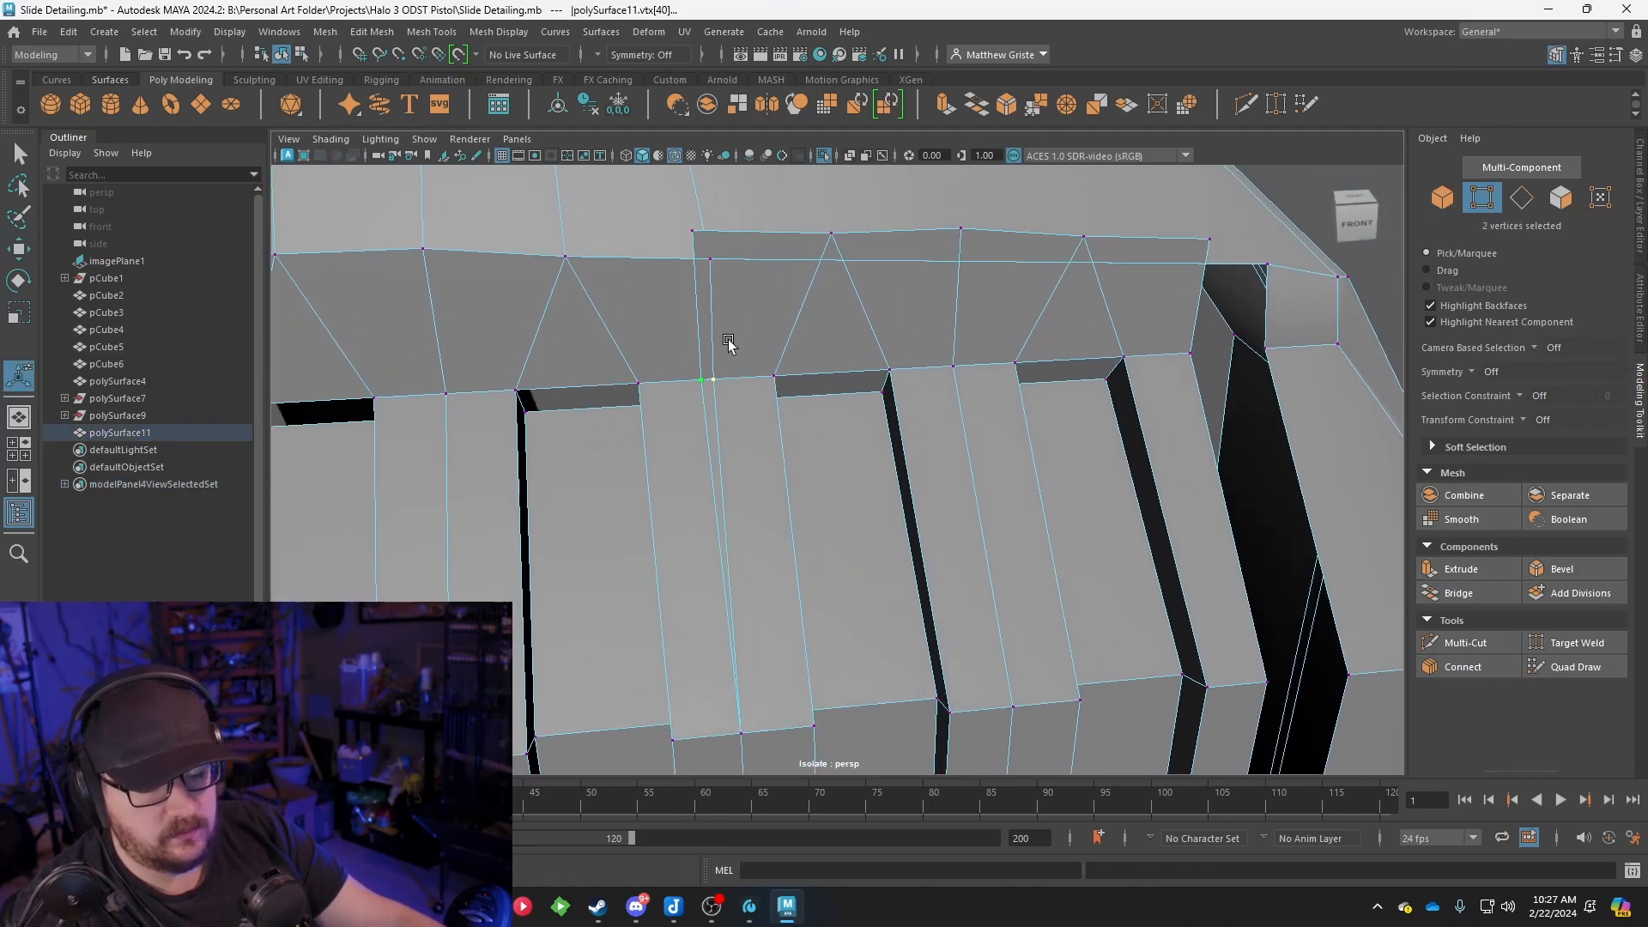
pyautogui.press('g')
pyautogui.moveTo(721, 272); pyautogui.dragTo(728, 271)
pyautogui.press('g')
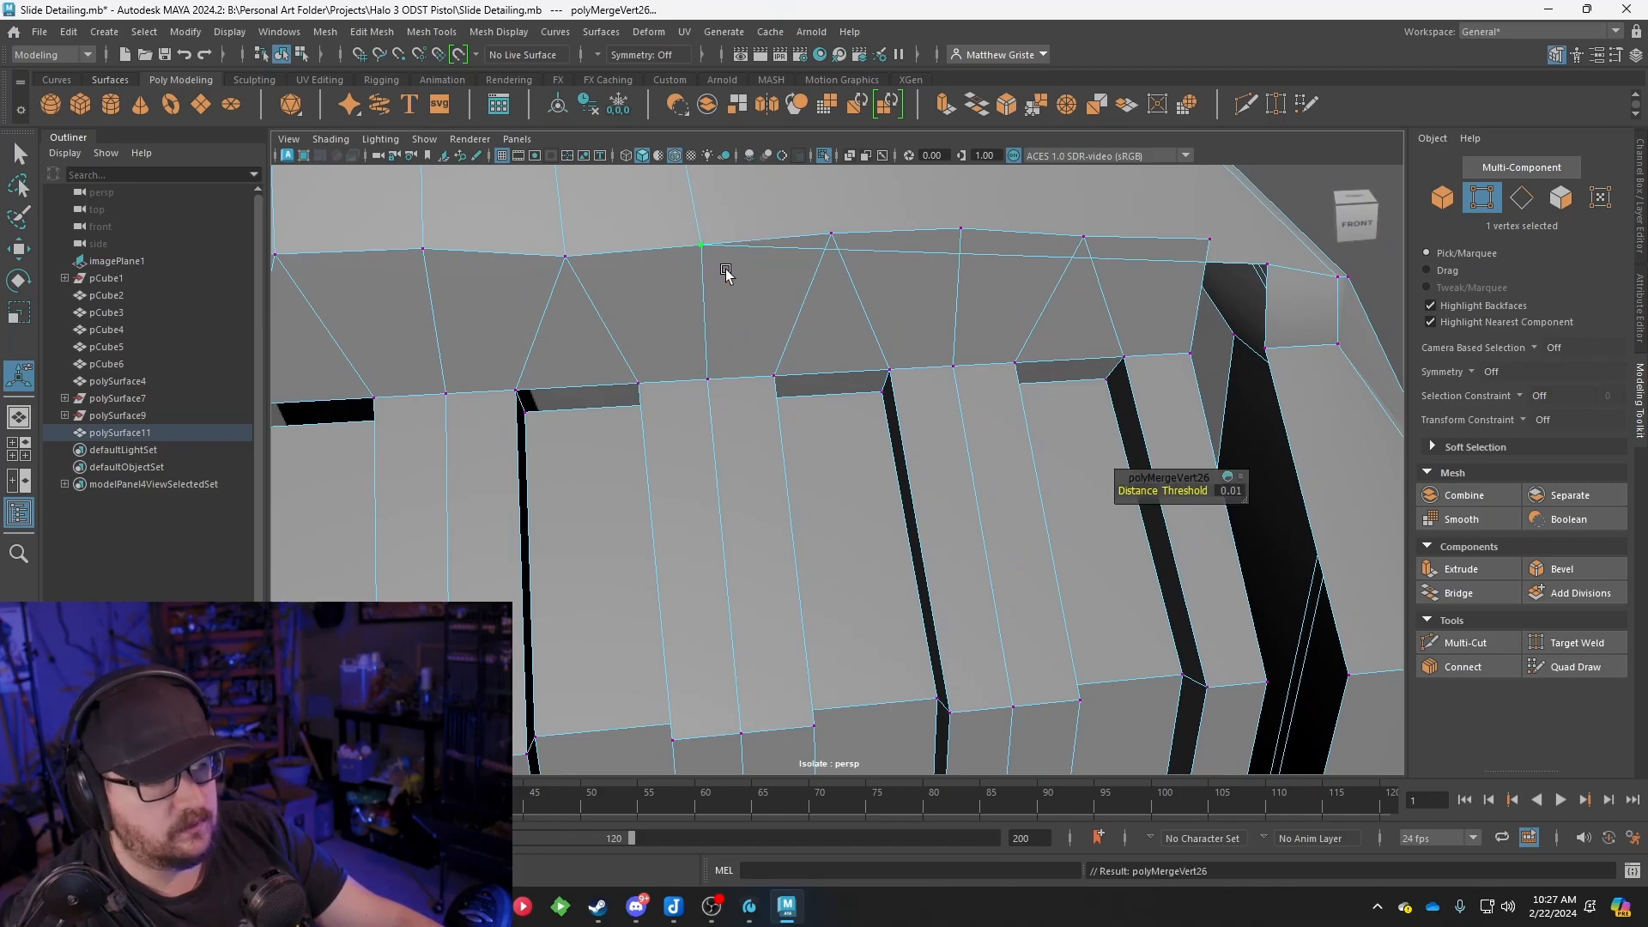
# Merge the remaining paired vertices along the lower edge and underside of the seam between the third and fourth groove sections
pyautogui.scroll(-5, 728, 271)
pyautogui.keyDown('alt'); pyautogui.moveTo(823, 464); pyautogui.dragTo(770, 241); pyautogui.keyUp('alt')
pyautogui.click(770, 241)
pyautogui.press('g')
pyautogui.moveTo(746, 456); pyautogui.dragTo(831, 562)
pyautogui.press('g')
pyautogui.press('g')
pyautogui.scroll(-5, 783, 447)
pyautogui.scroll(-5, 783, 447)
pyautogui.keyDown('alt'); pyautogui.moveTo(831, 562); pyautogui.dragTo(810, 445, button='middle'); pyautogui.keyUp('alt')
pyautogui.scroll(3, 831, 386)
pyautogui.scroll(3, 811, 444)
pyautogui.keyDown('alt'); pyautogui.moveTo(810, 444); pyautogui.dragTo(842, 387); pyautogui.keyUp('alt')
pyautogui.scroll(3, 701, 235)
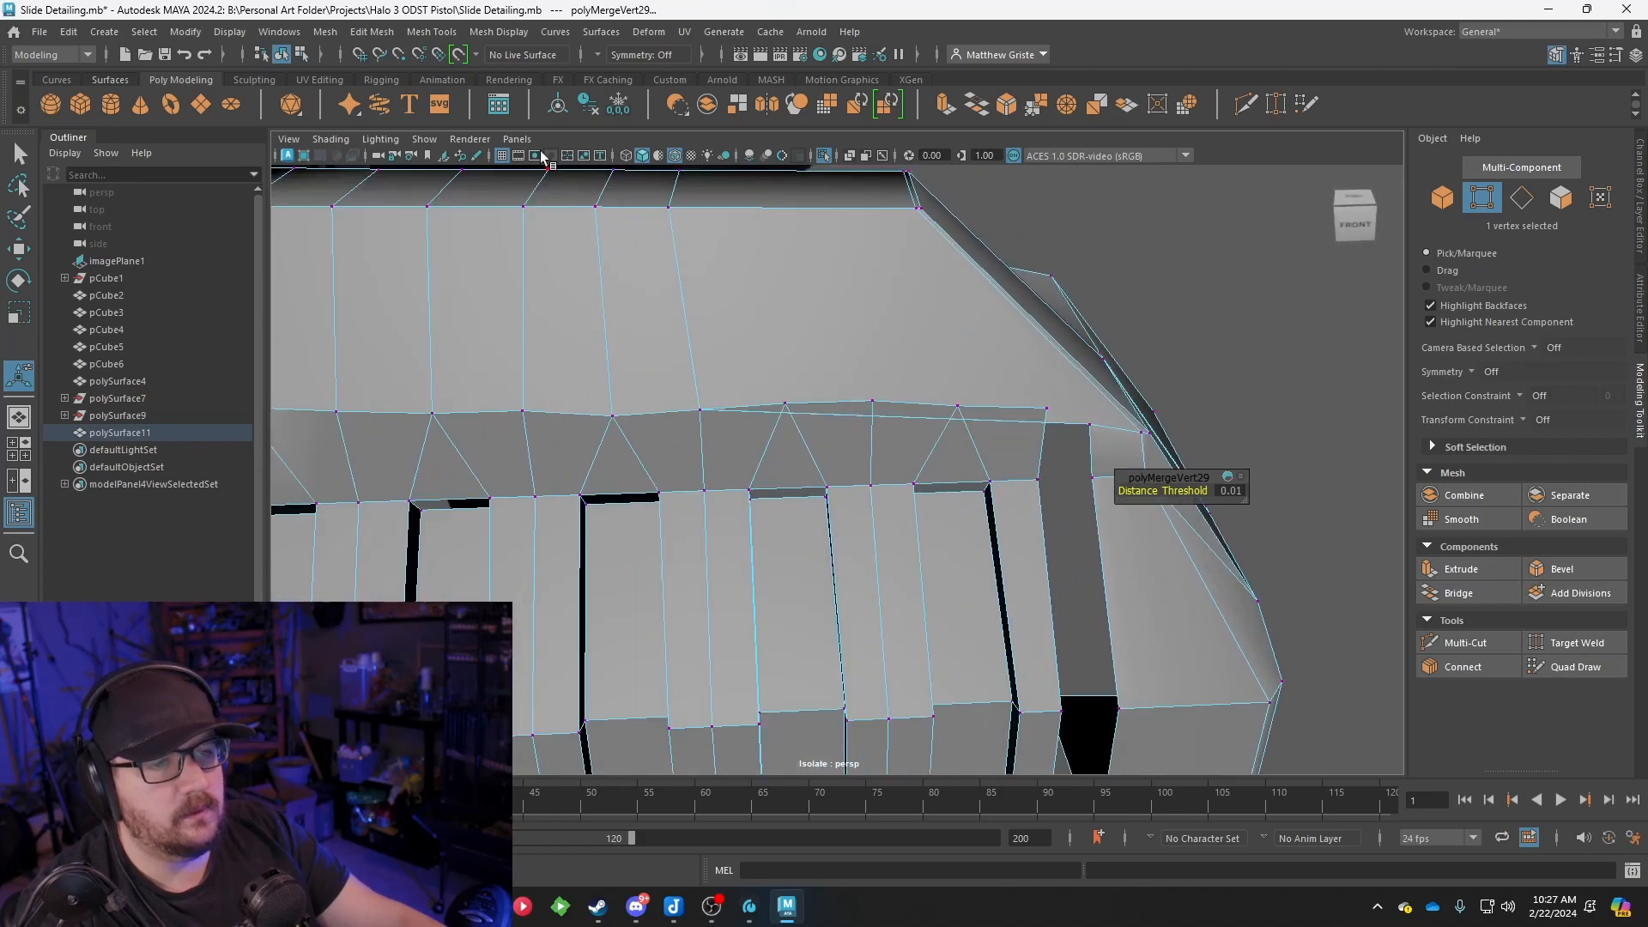
# Insert four edge loops across the slide's top, behind the existing loops, for the two new groove sections
pyautogui.click(431, 32)
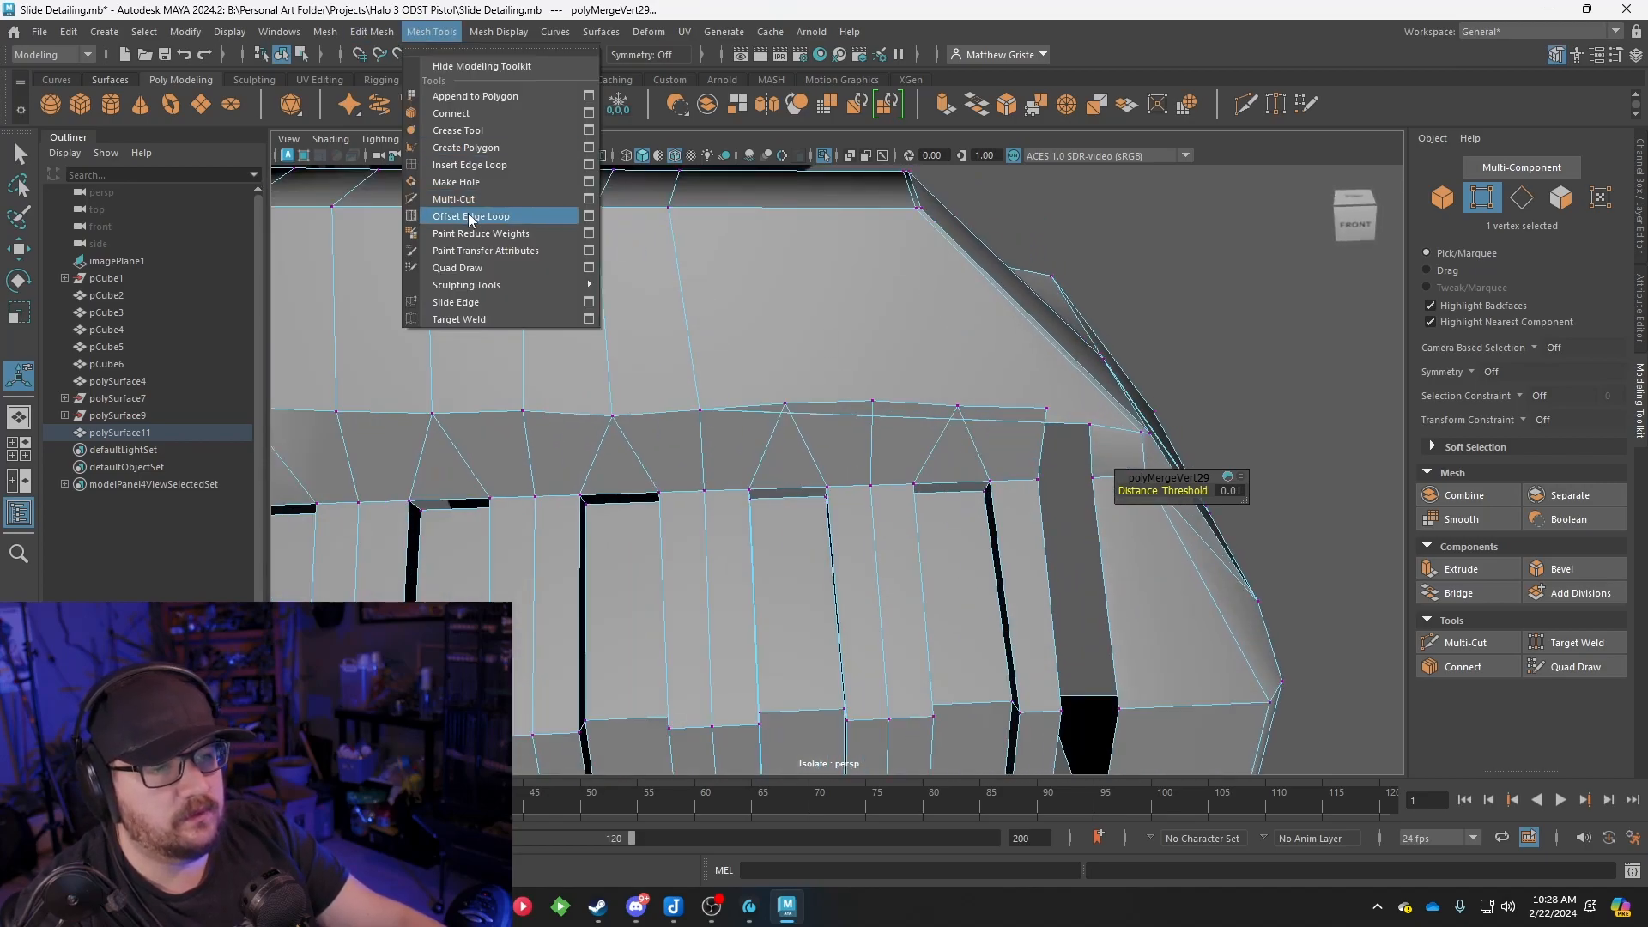
pyautogui.click(472, 165)
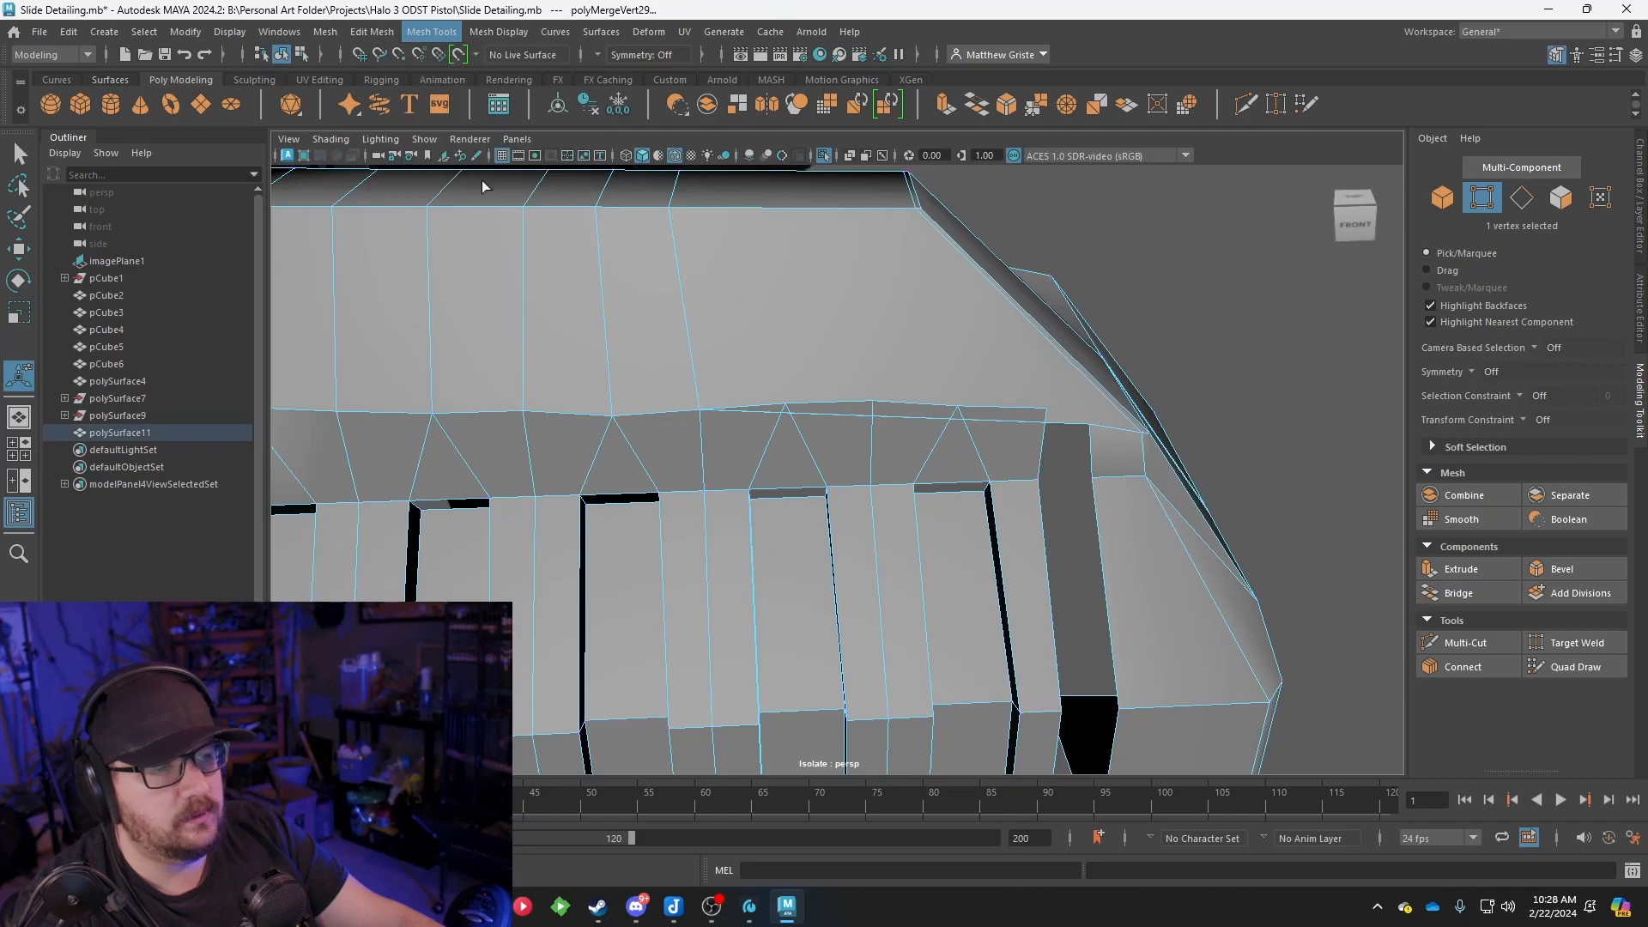
pyautogui.click(762, 225)
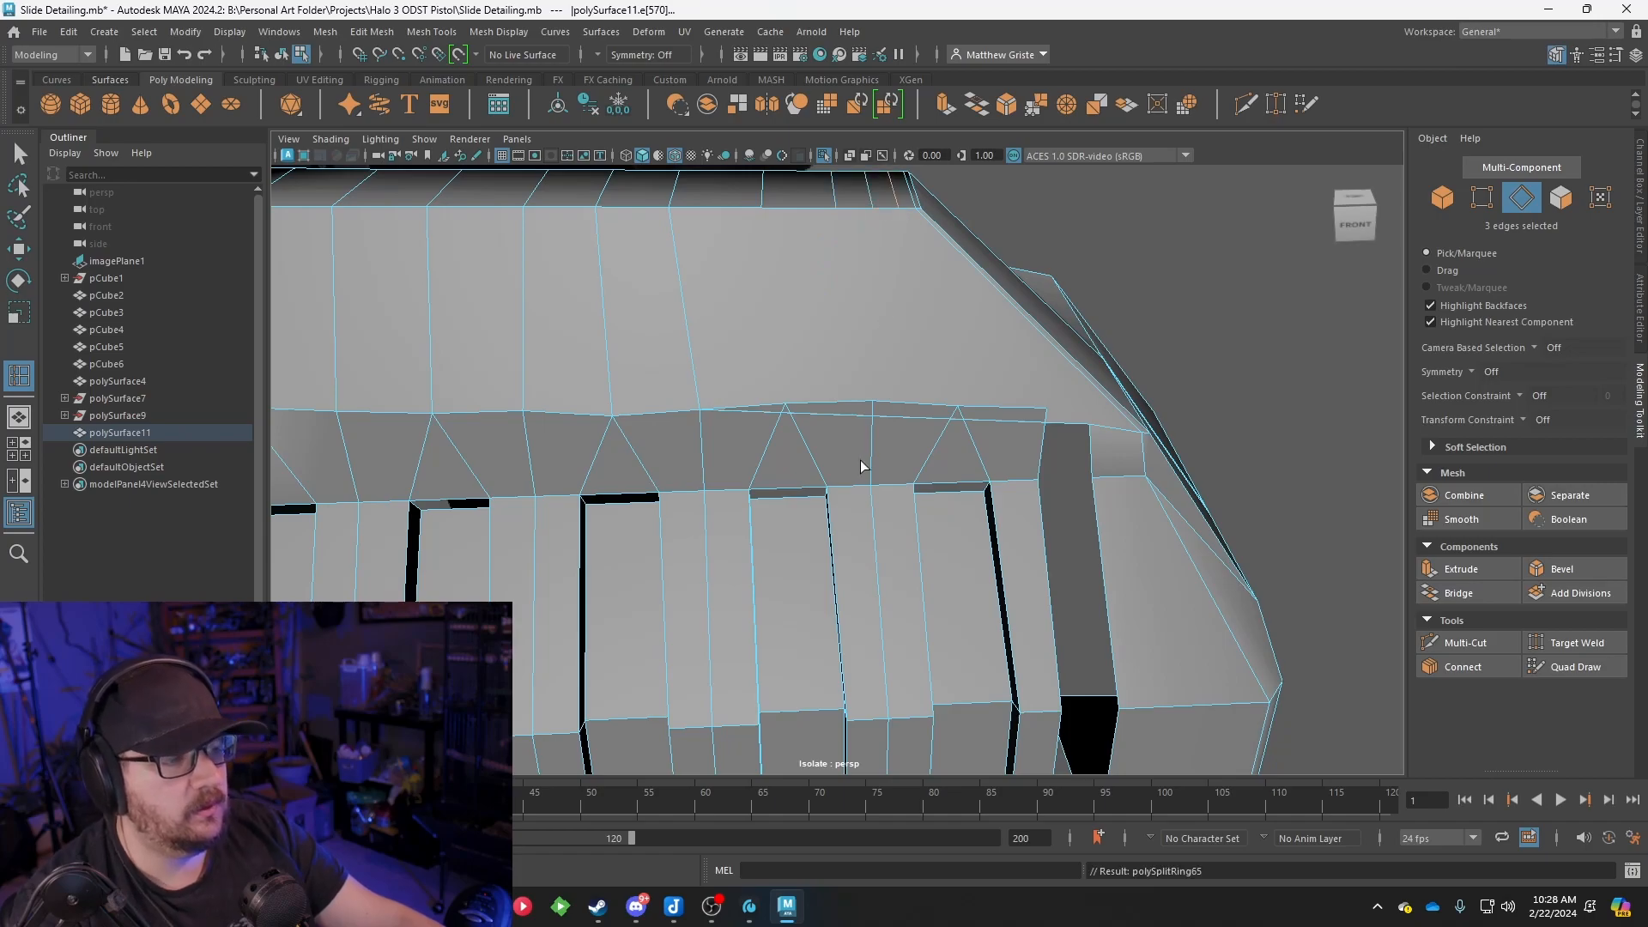
# Select the four upper edge vertices of the two new groove sections and move them down below the slide's side edge
pyautogui.moveTo(885, 423); pyautogui.dragTo(816, 404, button='right')
pyautogui.moveTo(768, 361); pyautogui.dragTo(1048, 430)
pyautogui.moveTo(981, 418); pyautogui.dragTo(897, 397, button='right')
pyautogui.press('q')
pyautogui.moveTo(721, 378); pyautogui.dragTo(1047, 430)
pyautogui.press('w')
pyautogui.moveTo(926, 307); pyautogui.dragTo(924, 335)
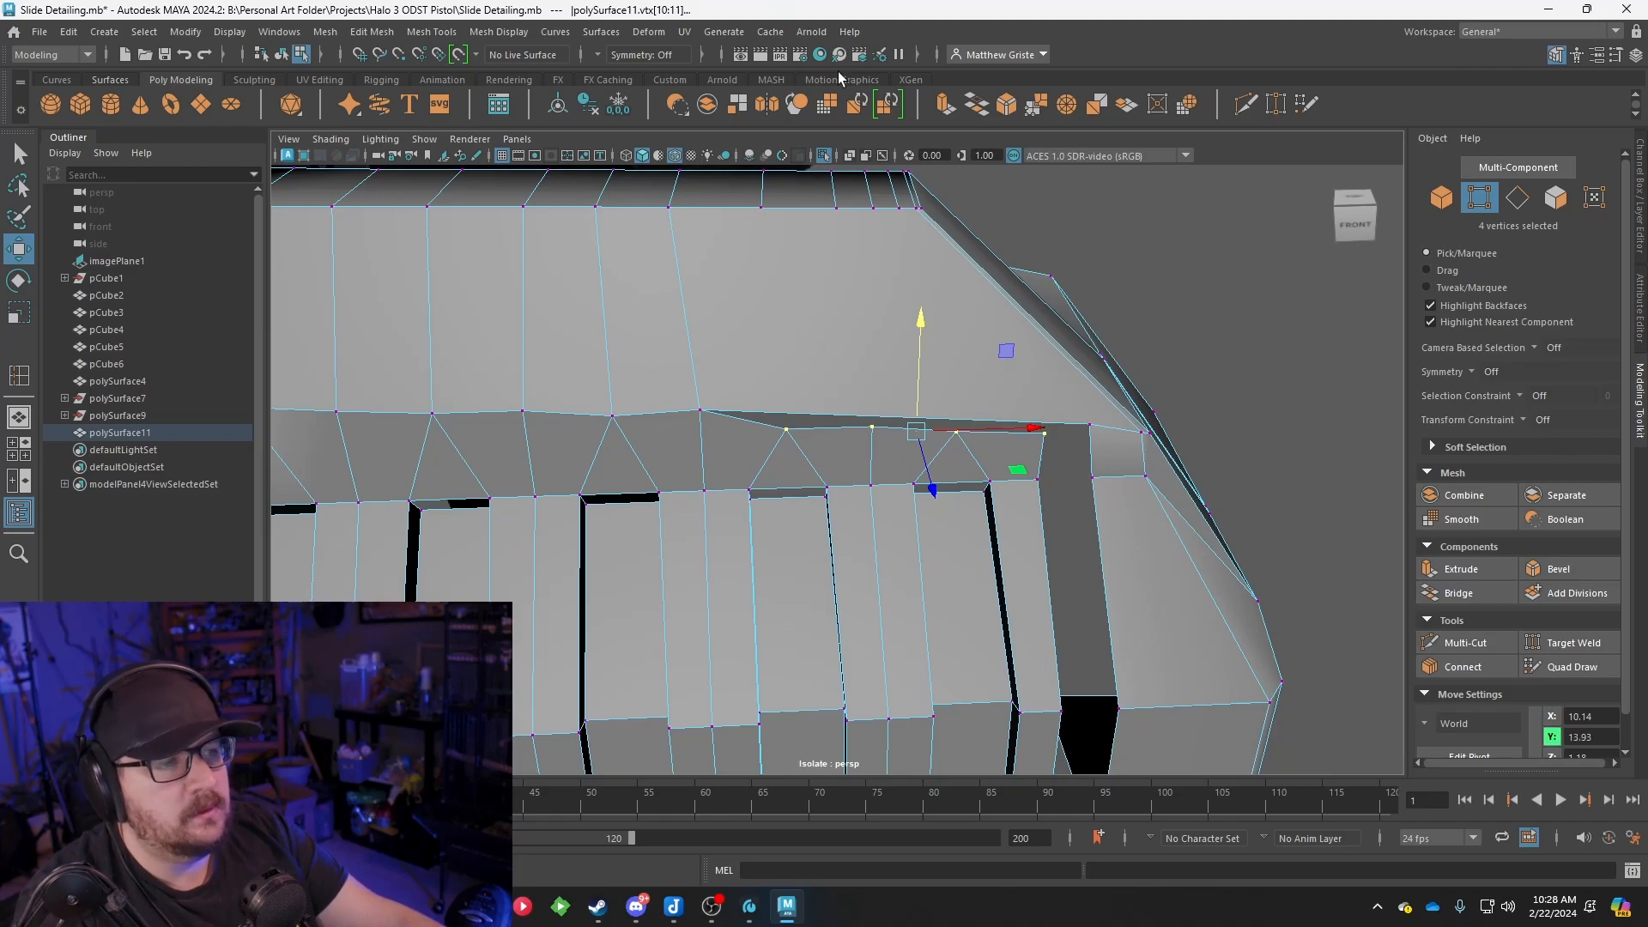
# Cut an edge down the slide's side face from the first new loop to a point above the fourth groove's apex
pyautogui.click(1483, 645)
pyautogui.click(761, 208)
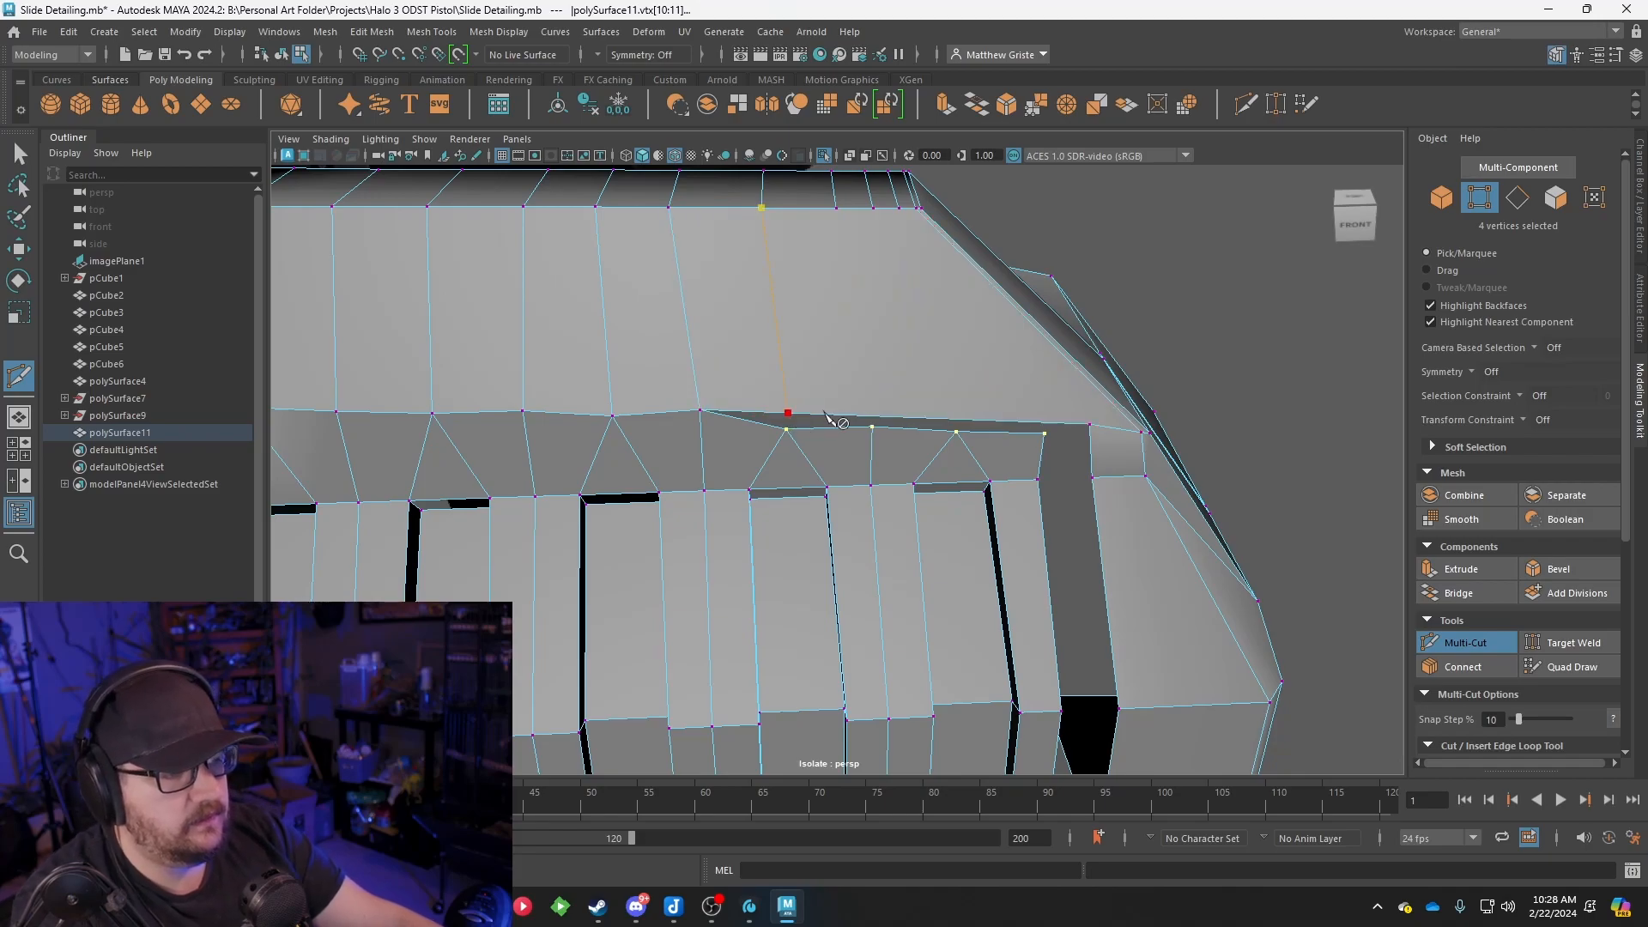
pyautogui.click(788, 414)
pyautogui.press('g')
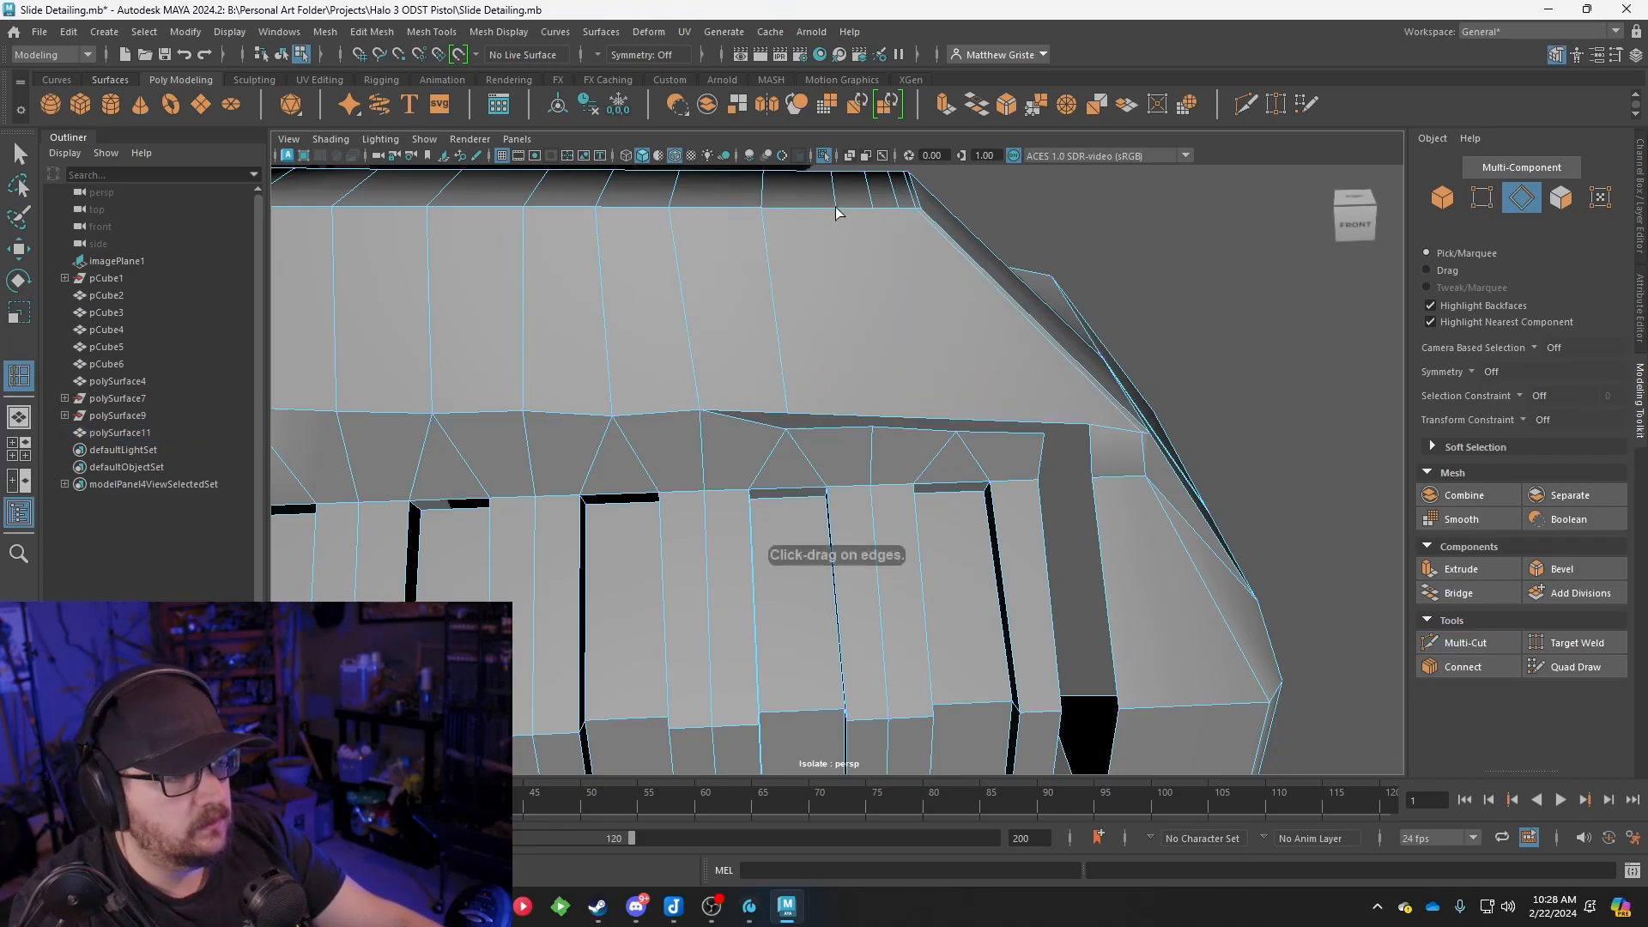
pyautogui.click(836, 207)
pyautogui.hotkey('ctrl', 'z')
pyautogui.press('q')
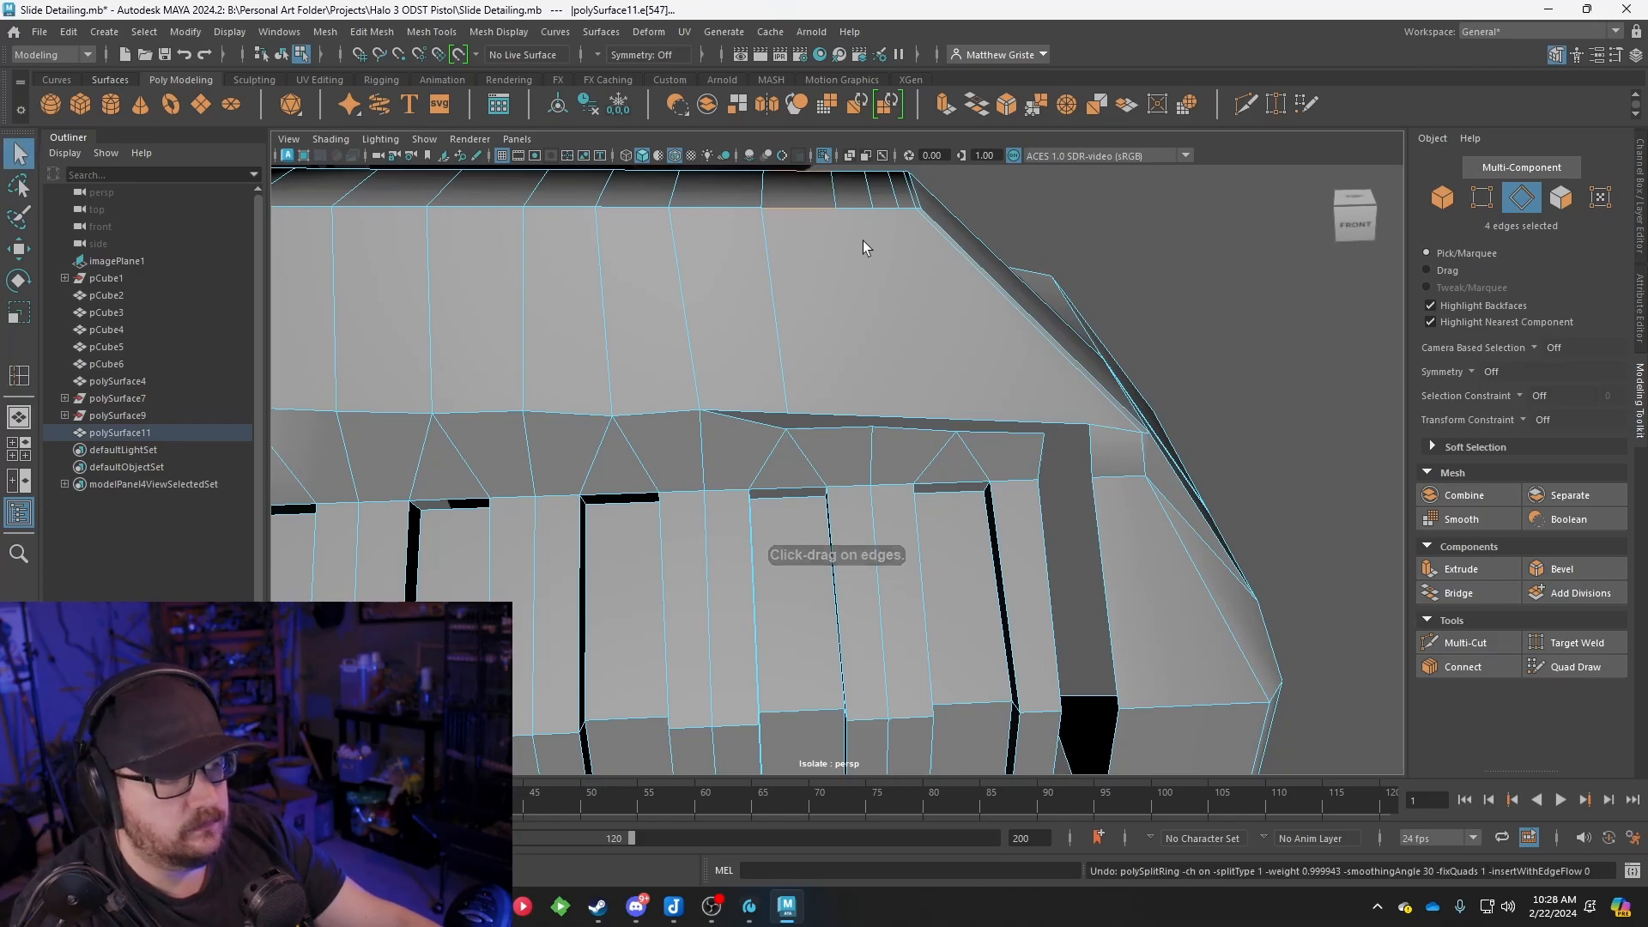
# Cut three more edges down the slide's side face, joining the remaining new loops to the lower edge above the last groove sections
pyautogui.click(1463, 642)
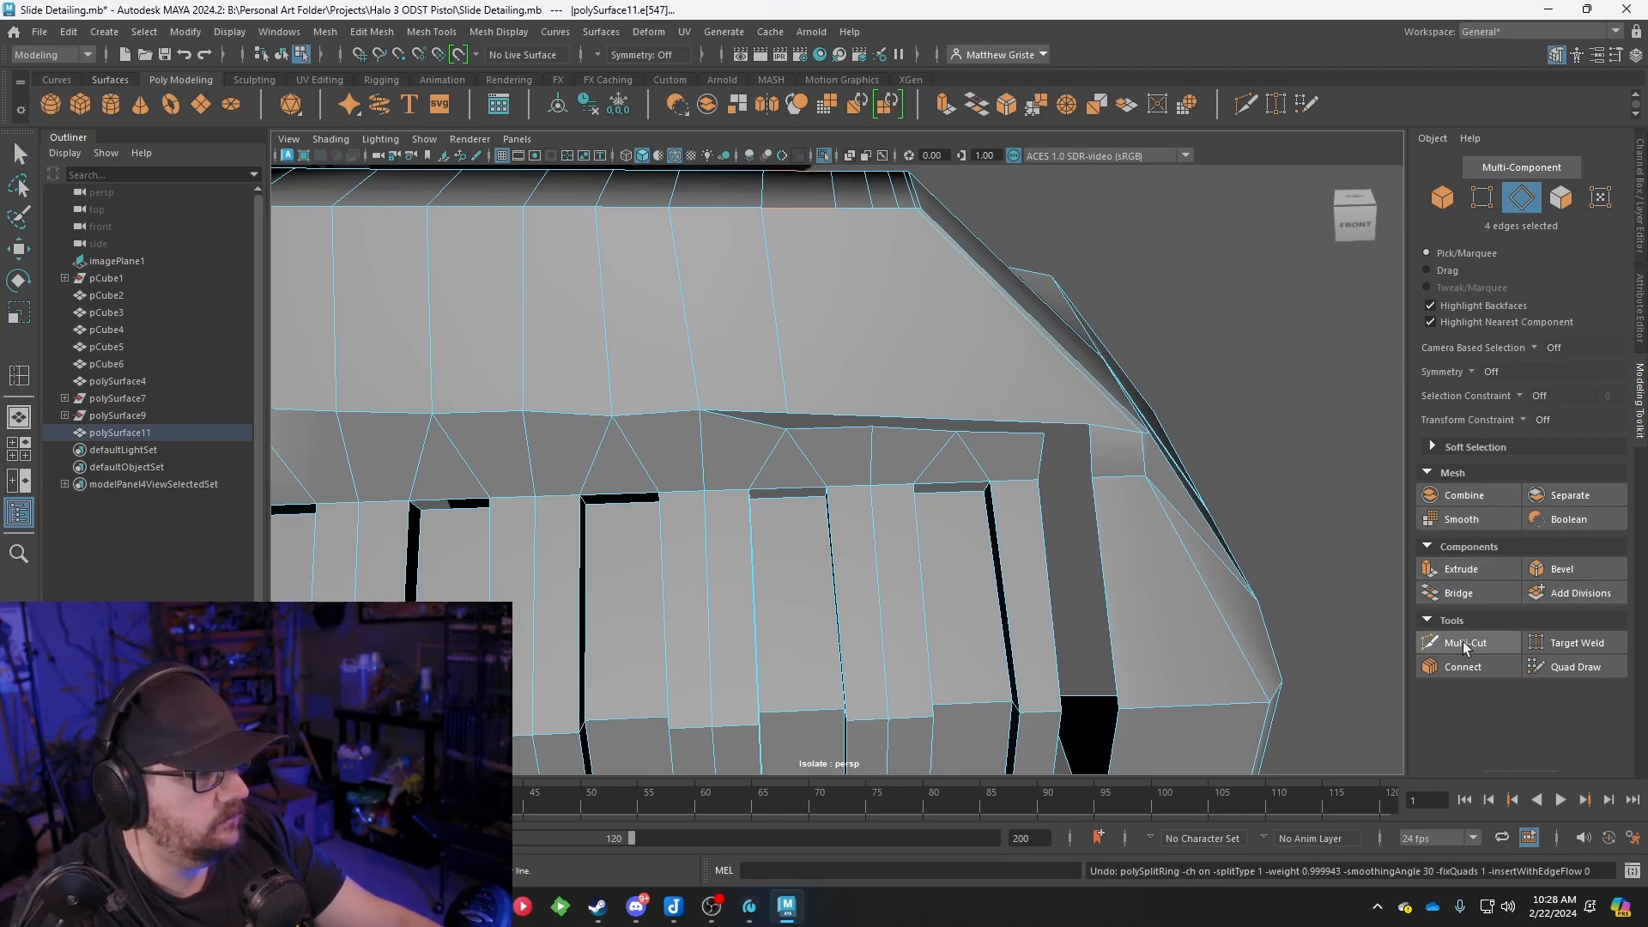
pyautogui.click(837, 209)
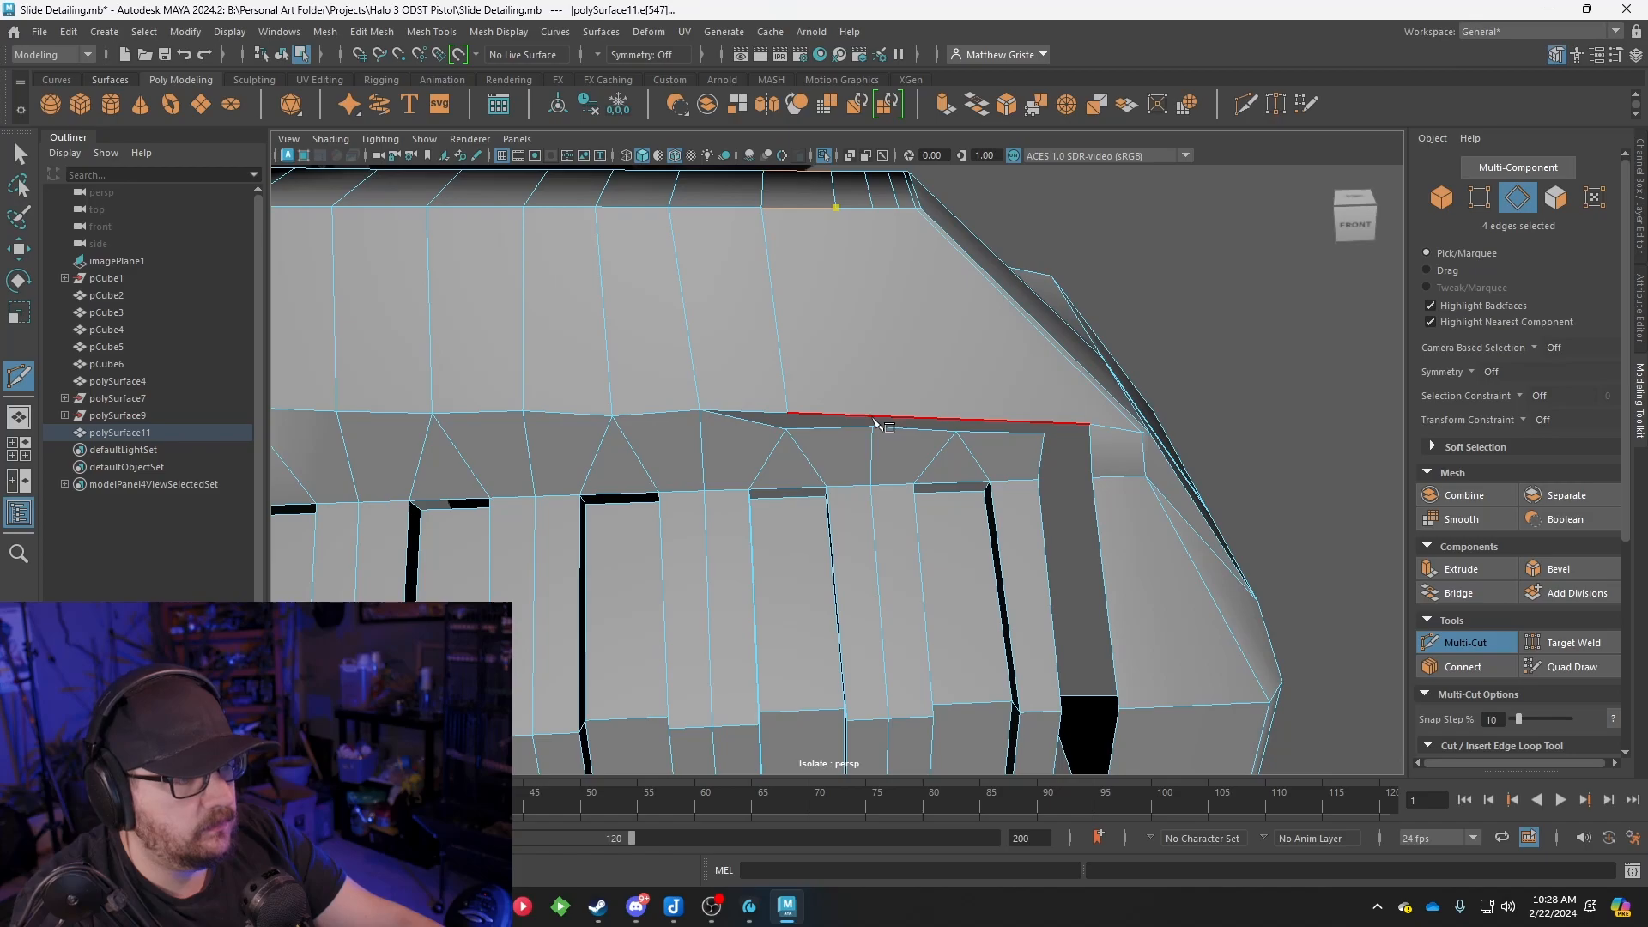
pyautogui.click(872, 418)
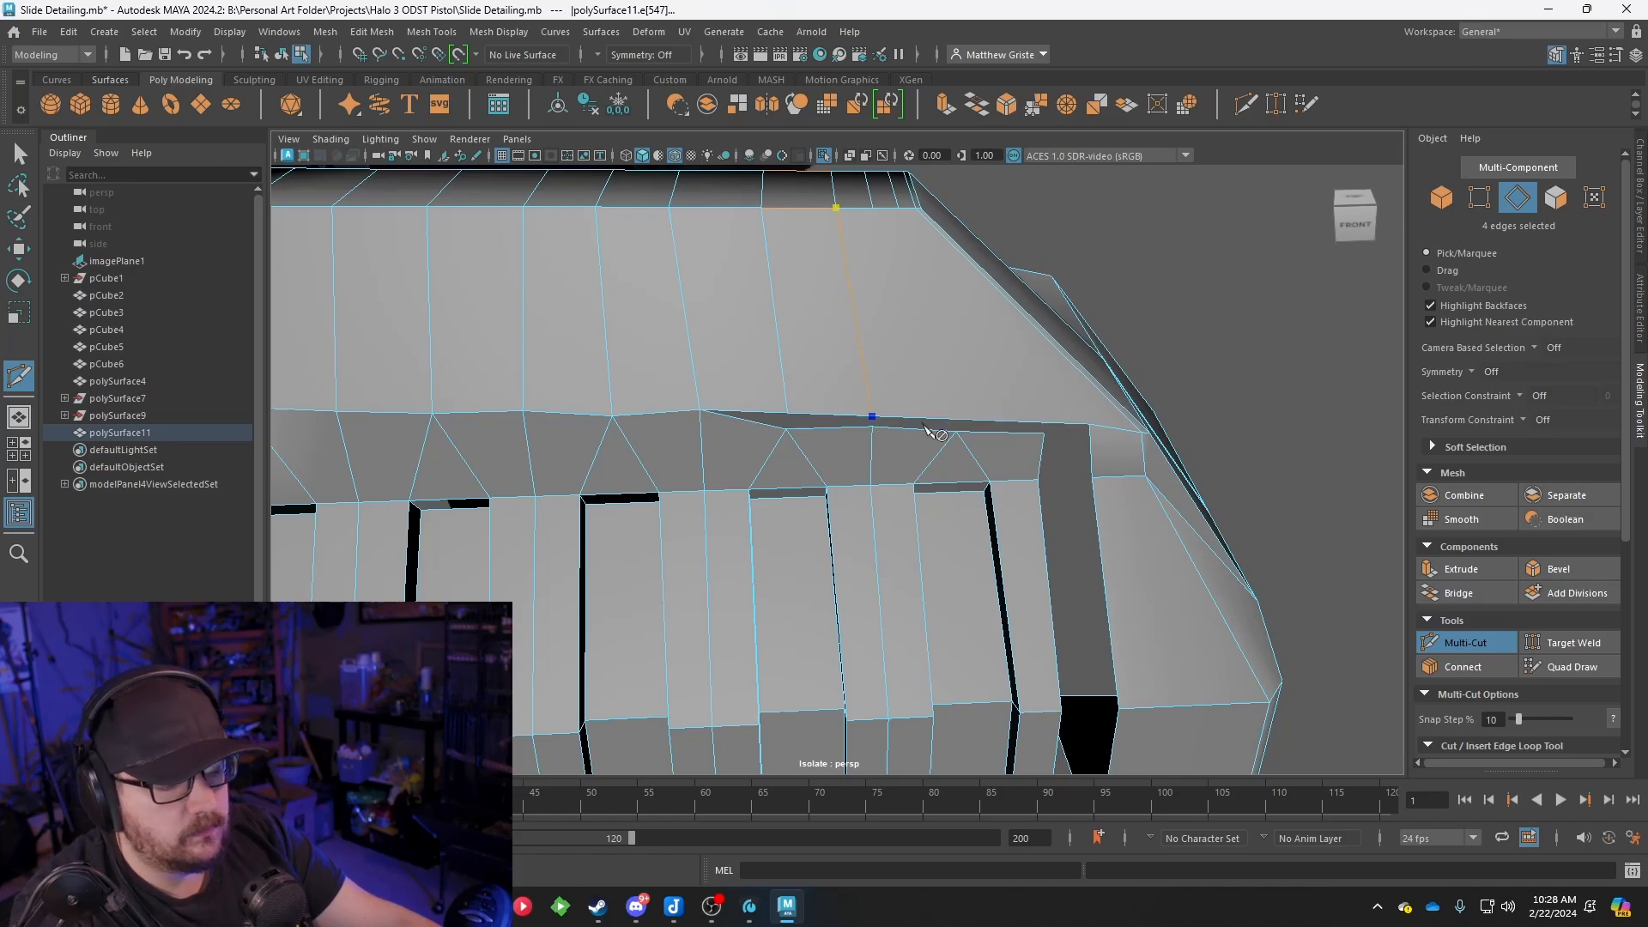
pyautogui.press('Return')
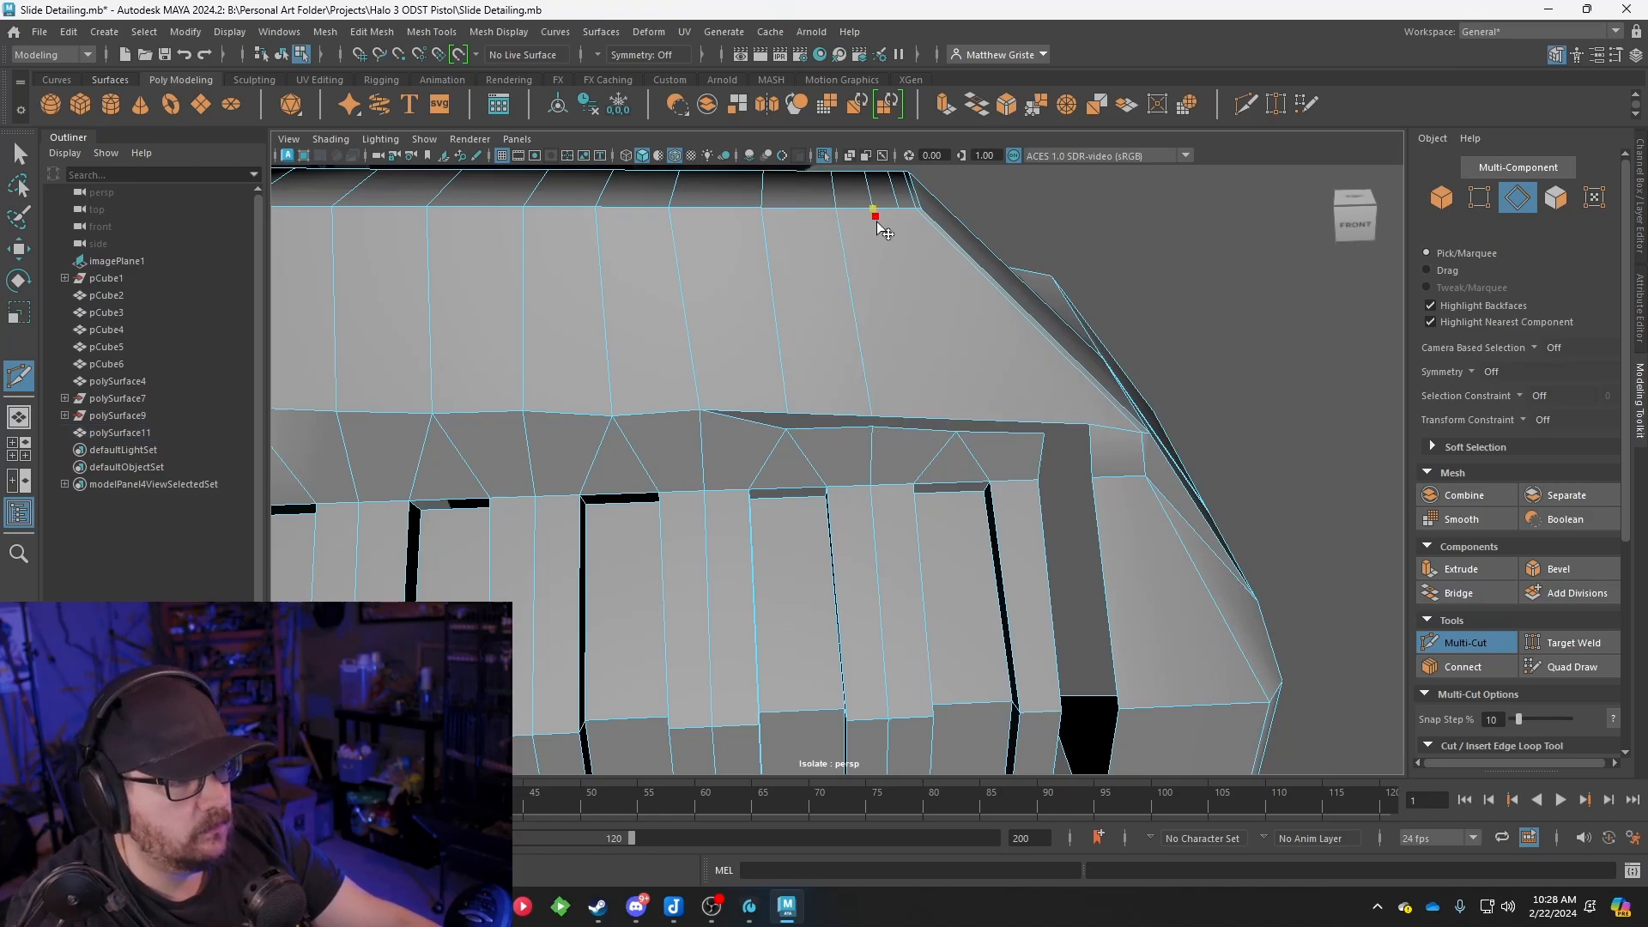
pyautogui.click(916, 208)
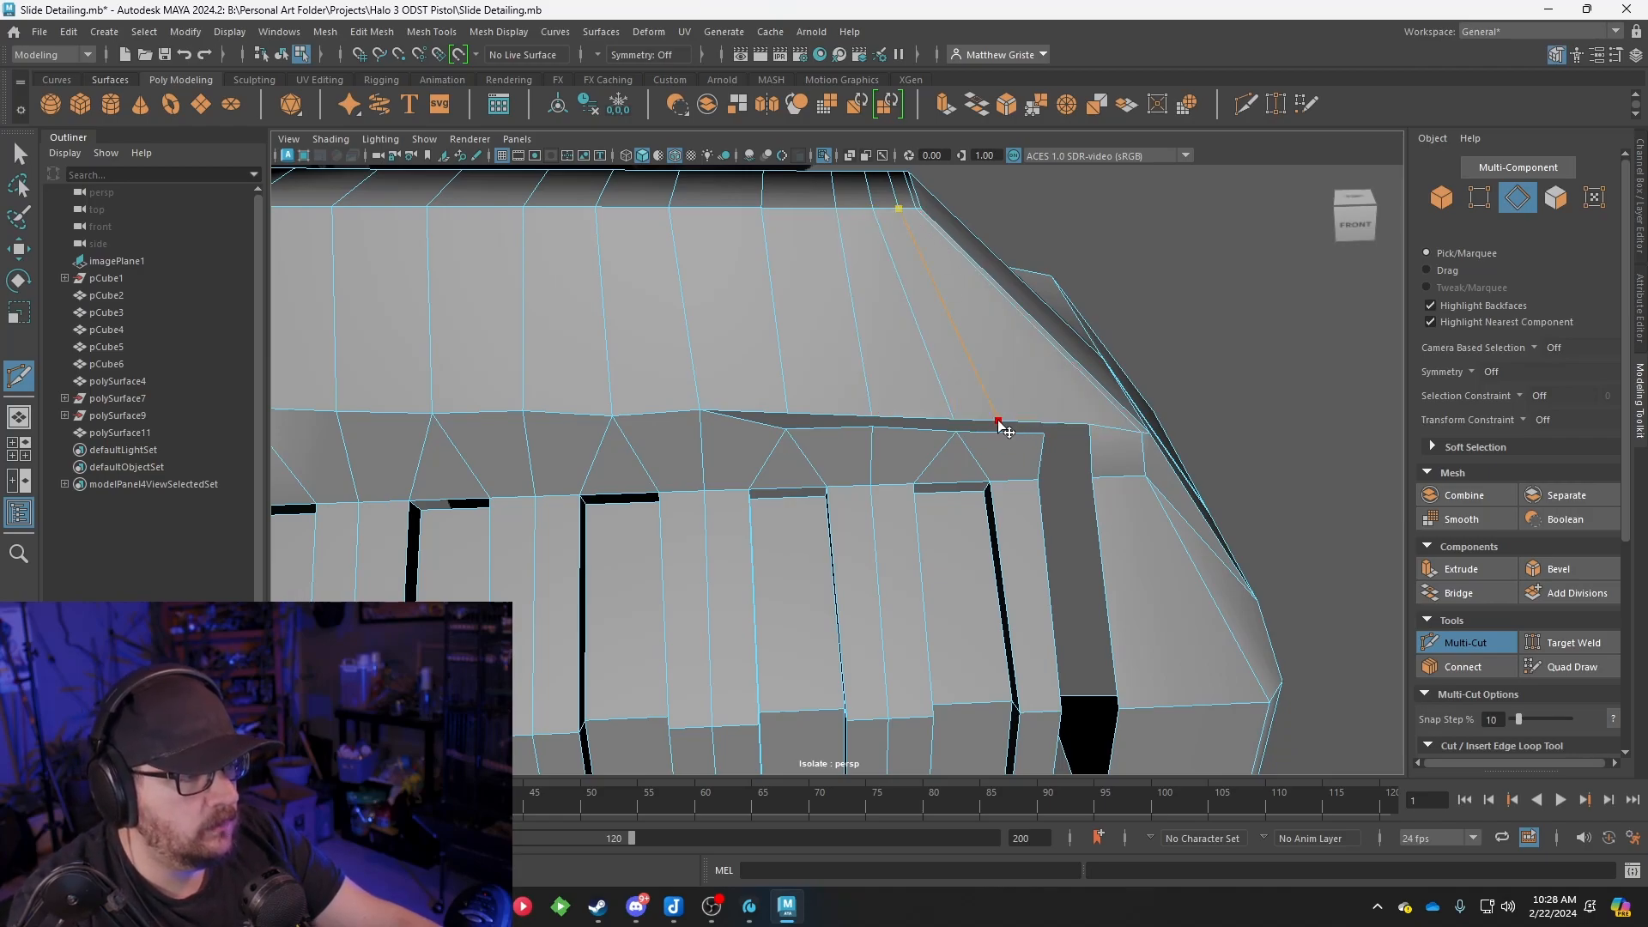
pyautogui.hotkey('ctrl', 'z')
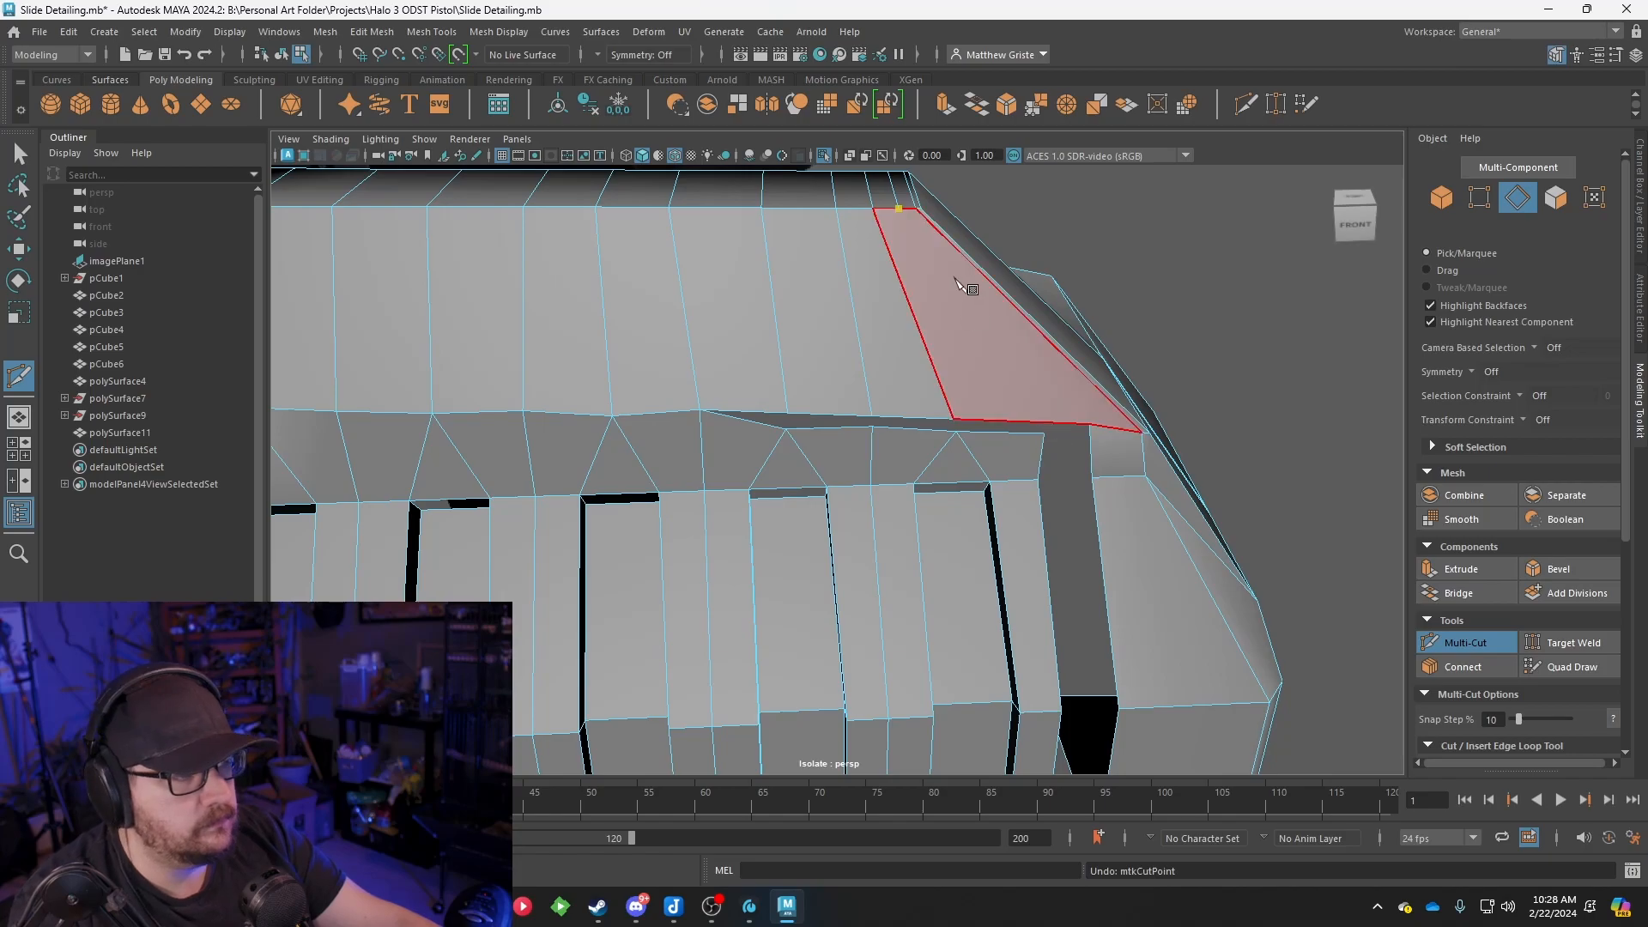
pyautogui.click(1041, 422)
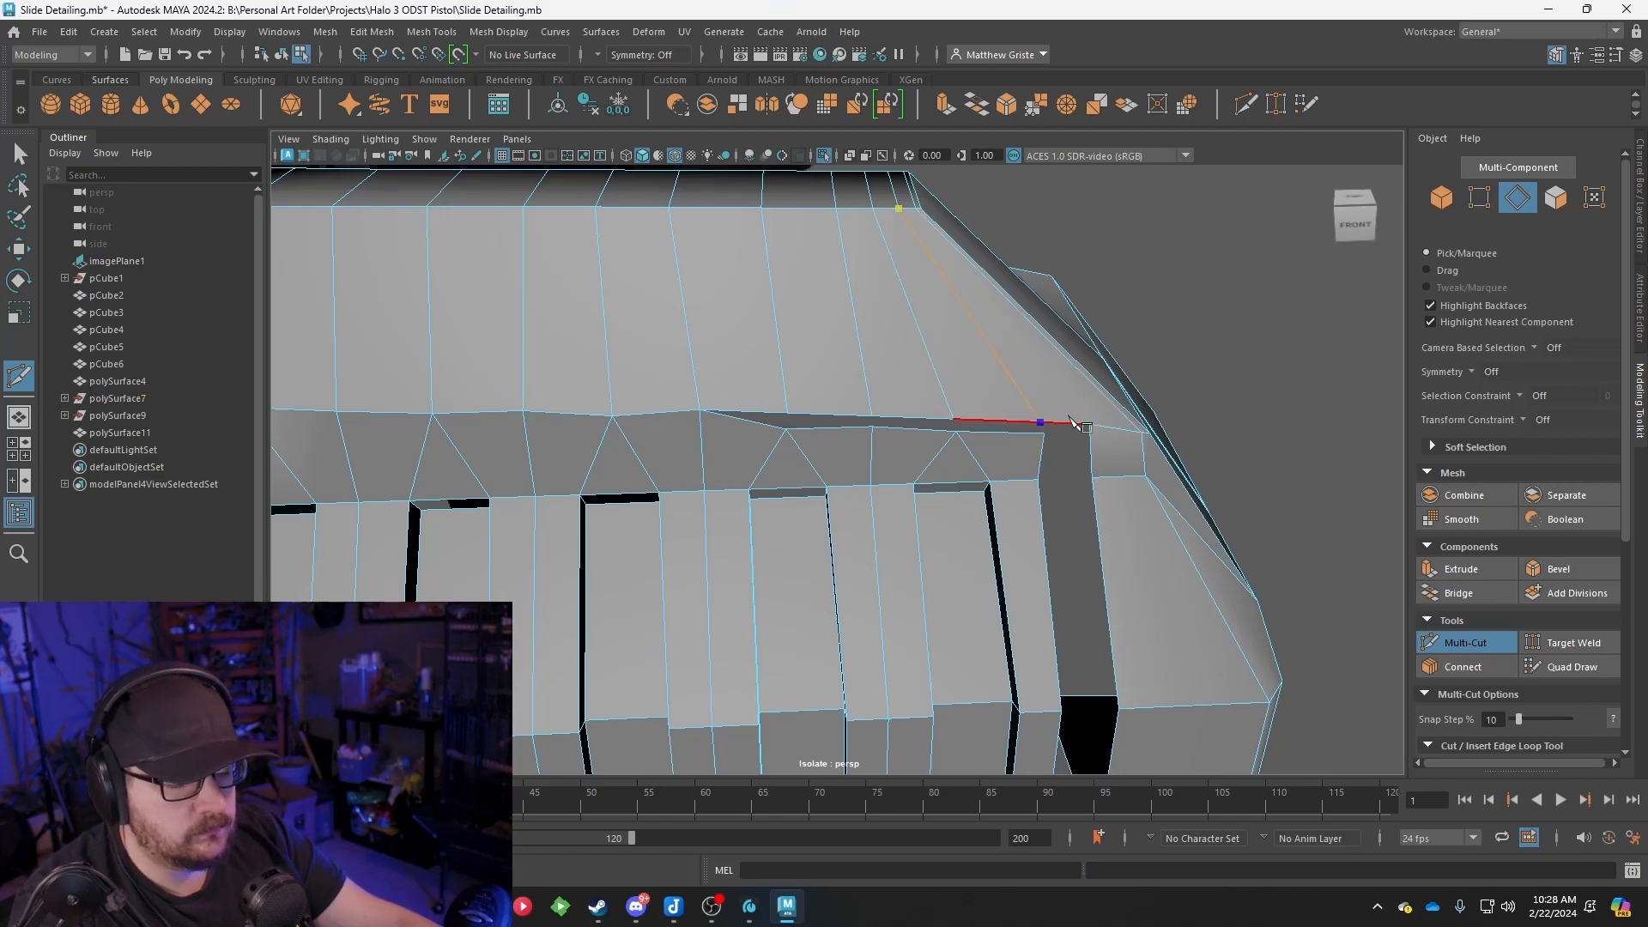
pyautogui.press('q')
# Merge the paired vertices along the gap between the side face's lower edge and the tops of the new groove sections
pyautogui.moveTo(908, 349); pyautogui.dragTo(991, 324, button='right')
pyautogui.keyDown('alt'); pyautogui.moveTo(832, 415); pyautogui.dragTo(936, 372, button='middle'); pyautogui.keyUp('alt')
pyautogui.keyDown('alt'); pyautogui.moveTo(935, 373); pyautogui.dragTo(923, 380); pyautogui.keyUp('alt')
pyautogui.moveTo(914, 380); pyautogui.dragTo(845, 359, button='right')
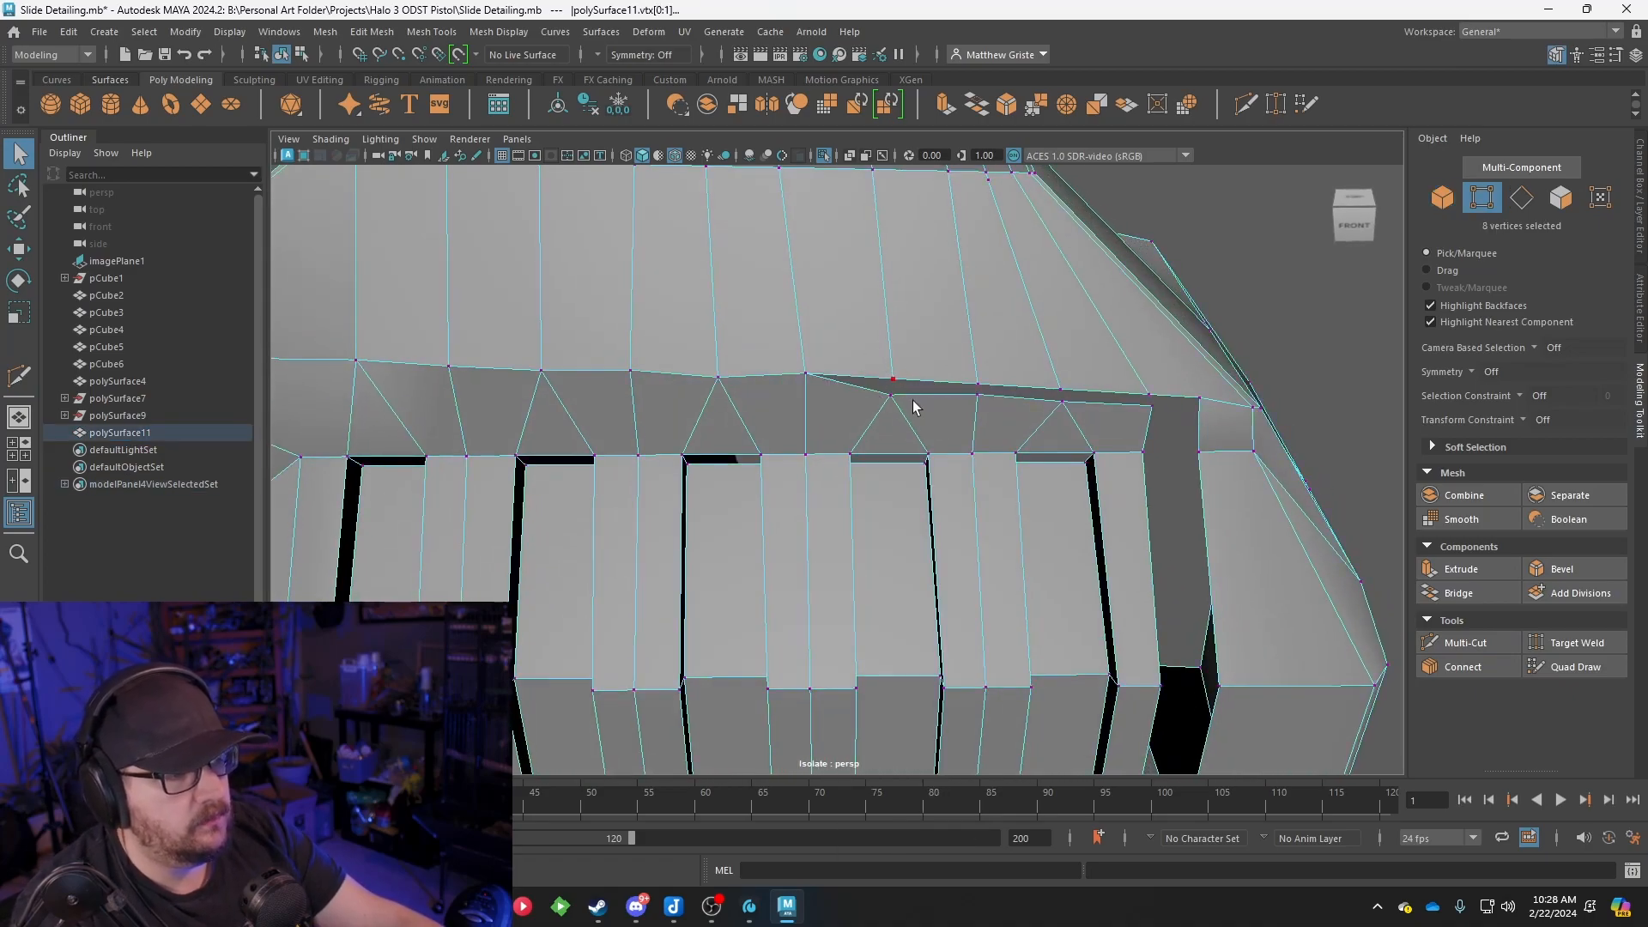
pyautogui.click(1032, 110)
pyautogui.moveTo(959, 345); pyautogui.dragTo(1095, 388)
pyautogui.press('g')
pyautogui.press('g')
pyautogui.press('g')
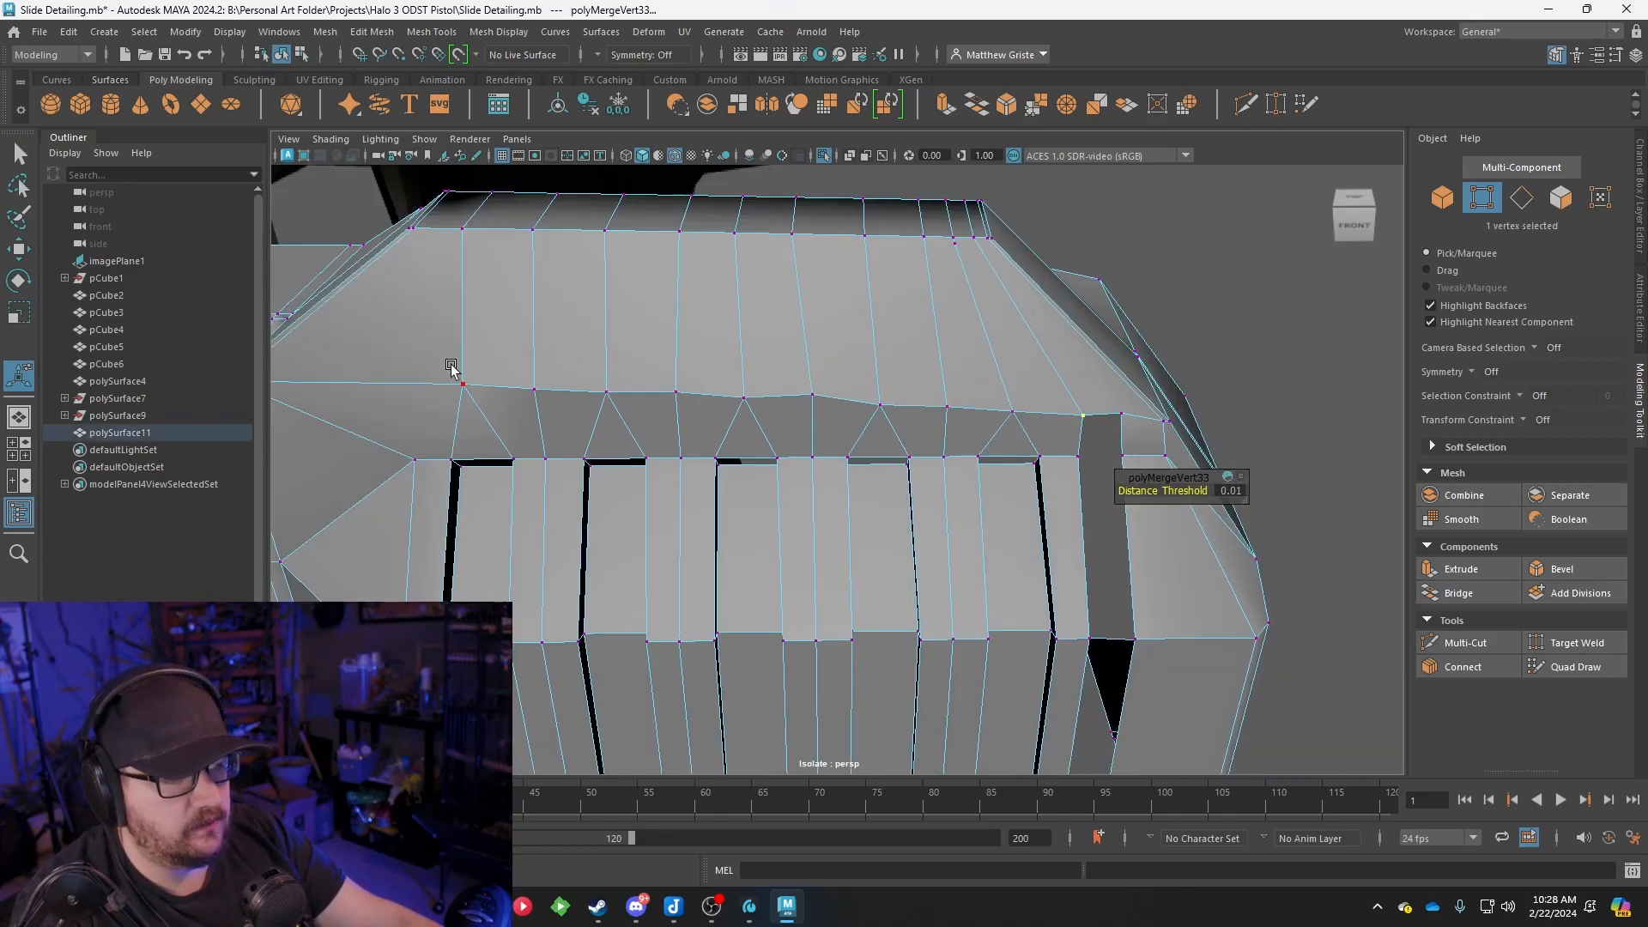
# Flatten the row of ten vertices above the grooves with a vertical scale, then raise it and shift it slightly forward
pyautogui.keyDown('alt'); pyautogui.moveTo(446, 381); pyautogui.dragTo(1109, 469); pyautogui.keyUp('alt')
pyautogui.press('r')
pyautogui.press('y')
pyautogui.press('r')
pyautogui.moveTo(784, 363); pyautogui.dragTo(924, 344)
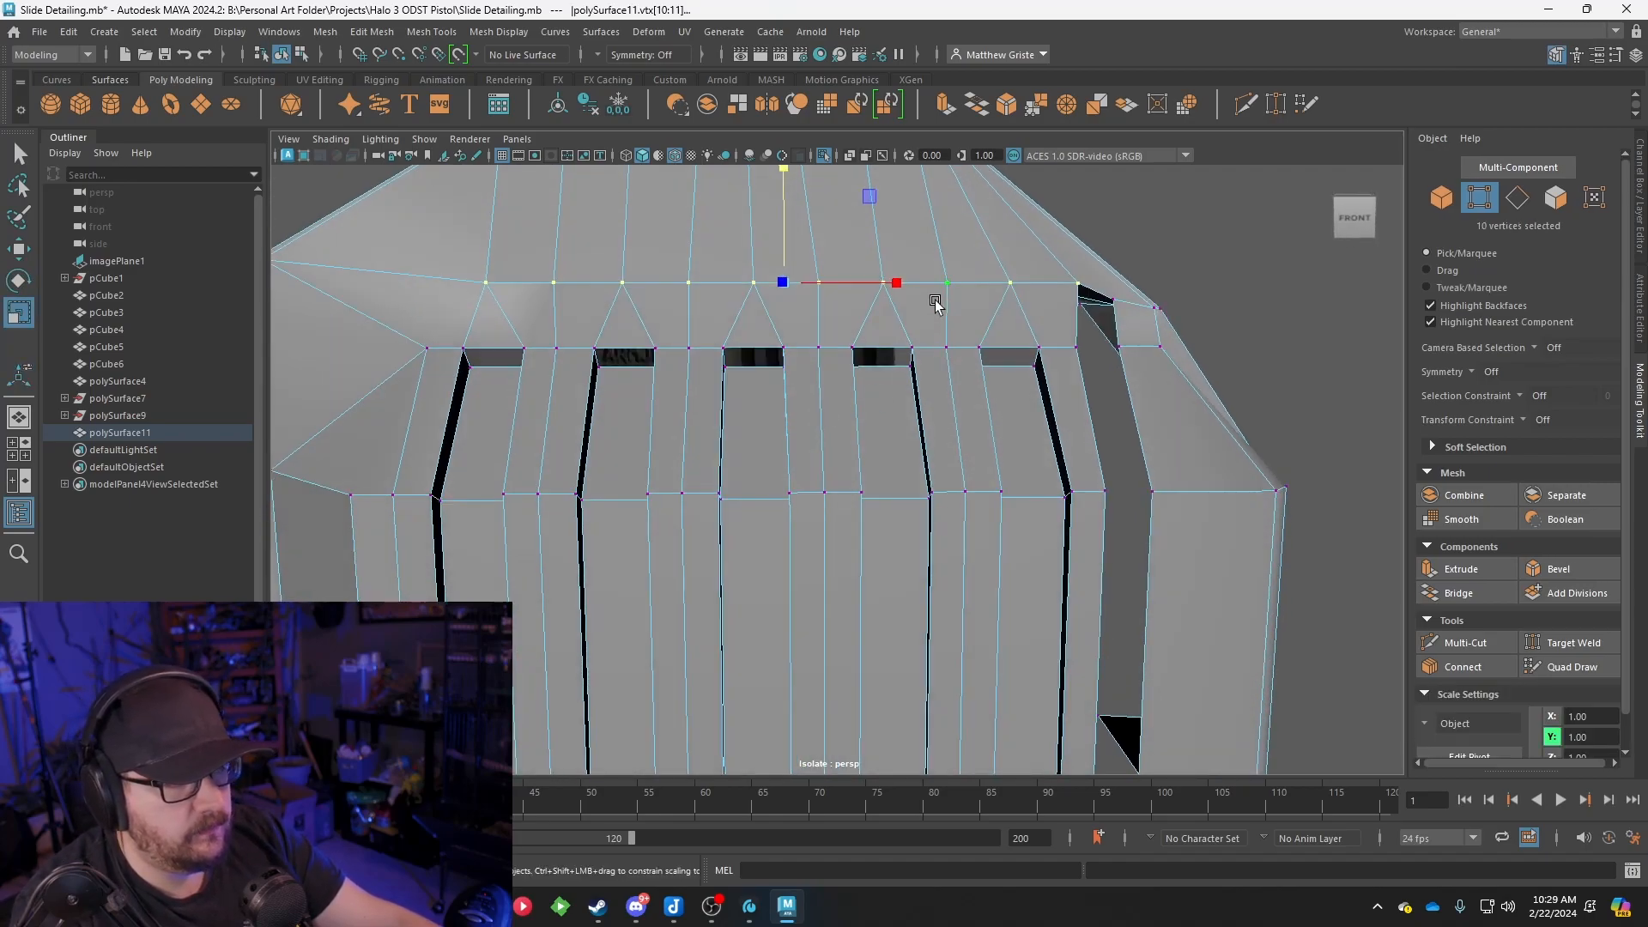
pyautogui.press('w')
pyautogui.moveTo(783, 236); pyautogui.dragTo(784, 220)
pyautogui.moveTo(911, 271); pyautogui.dragTo(899, 271)
pyautogui.keyDown('alt'); pyautogui.moveTo(1162, 343); pyautogui.dragTo(933, 378); pyautogui.keyUp('alt')
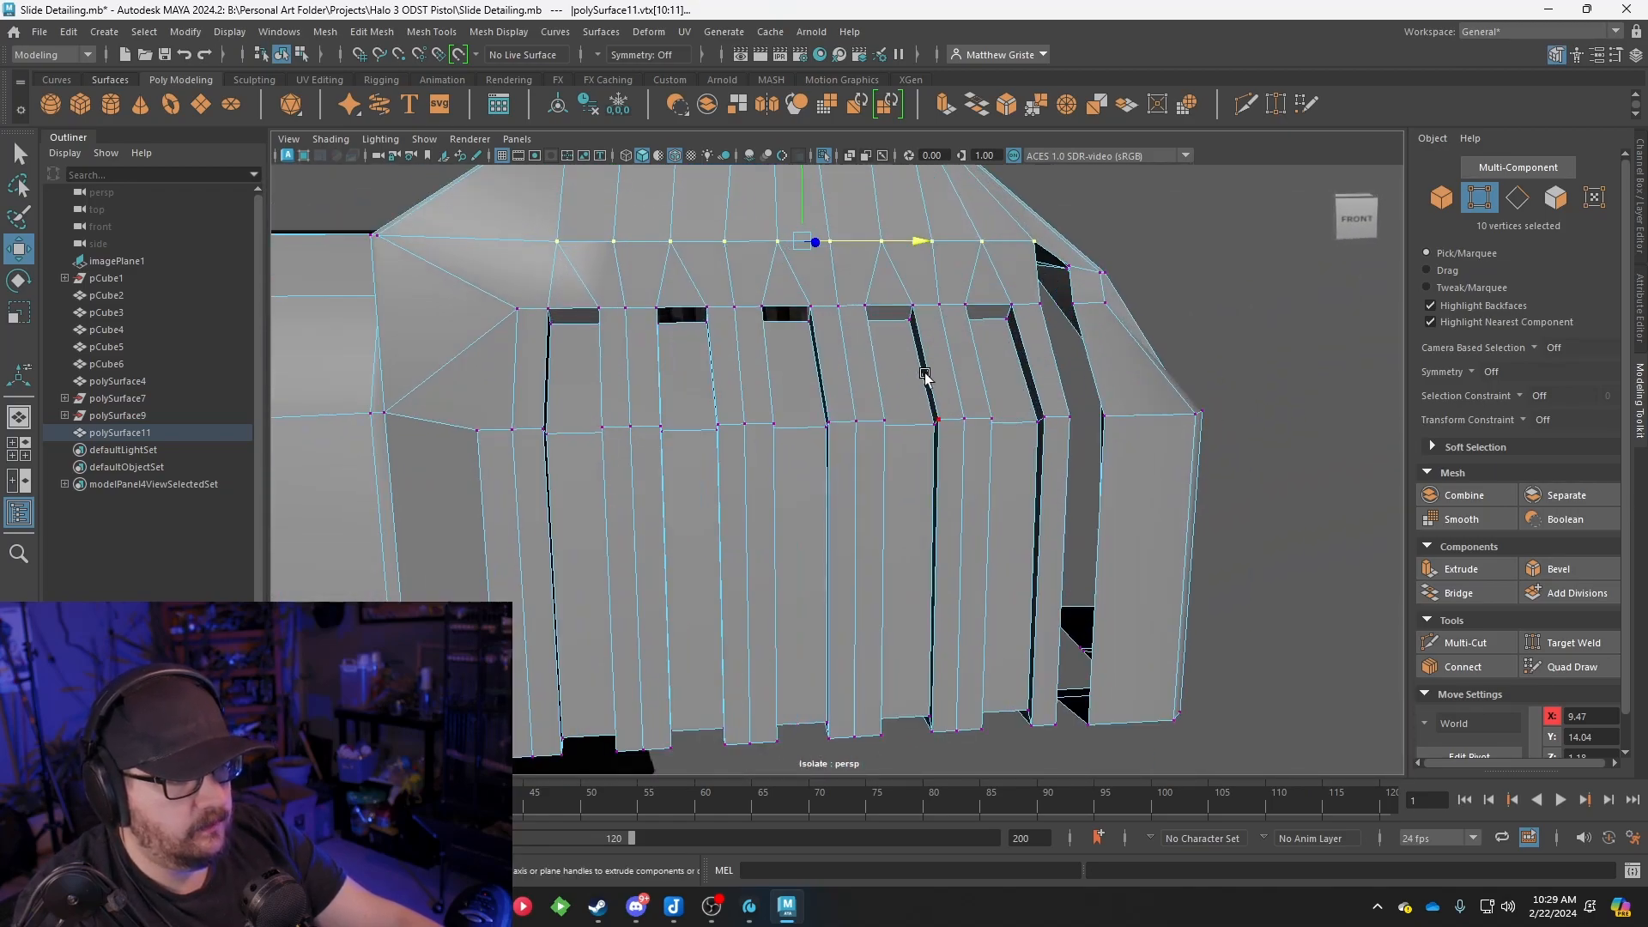
# Compare the groove sections with the reference image in the front view, using both wireframe and shaded display
pyautogui.press('space')
pyautogui.scroll(5, 674, 575)
pyautogui.press('space')
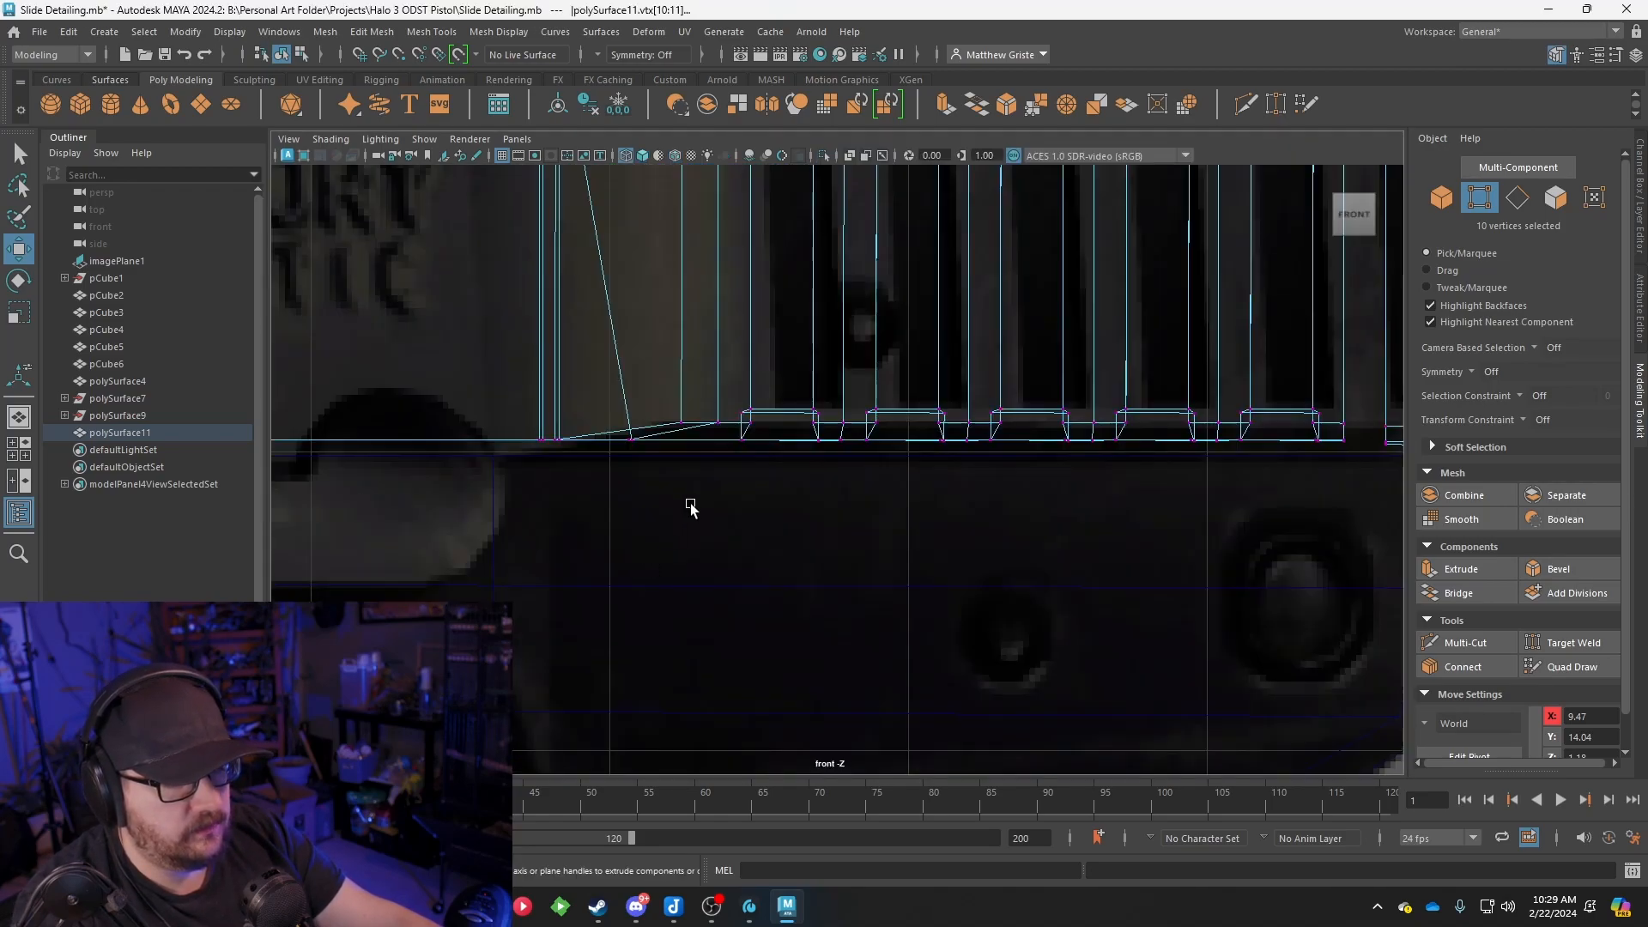
pyautogui.keyDown('alt'); pyautogui.moveTo(834, 348); pyautogui.dragTo(718, 721, button='middle'); pyautogui.keyUp('alt')
pyautogui.scroll(-4, 754, 527)
pyautogui.scroll(1, 759, 555)
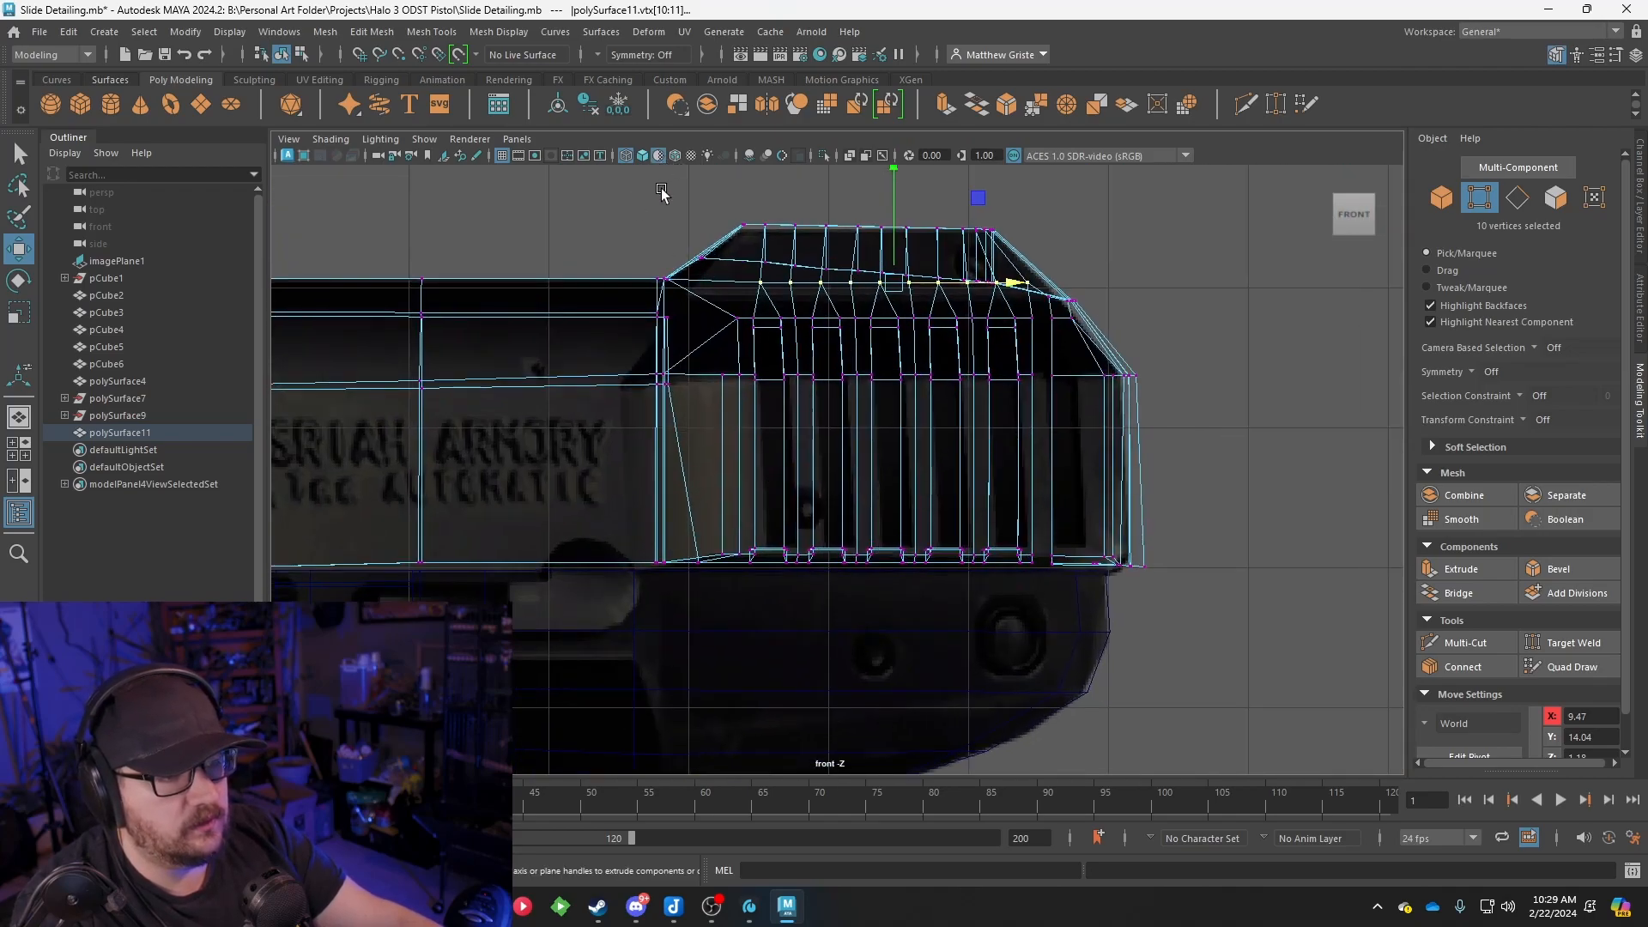
pyautogui.click(642, 158)
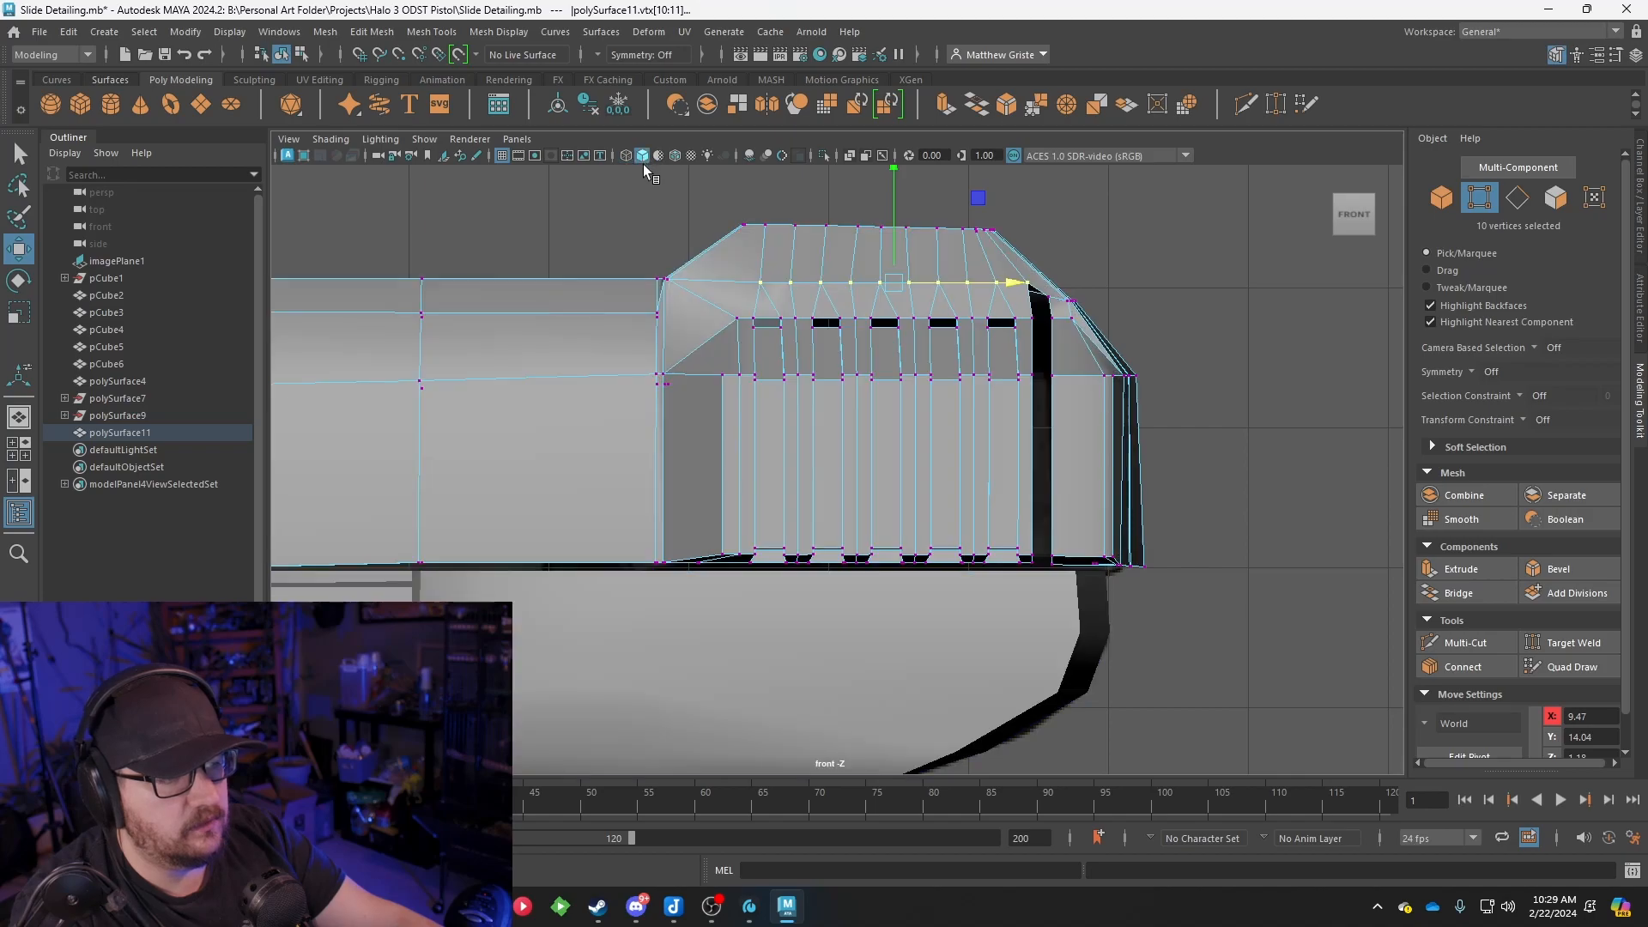
pyautogui.scroll(2, 717, 228)
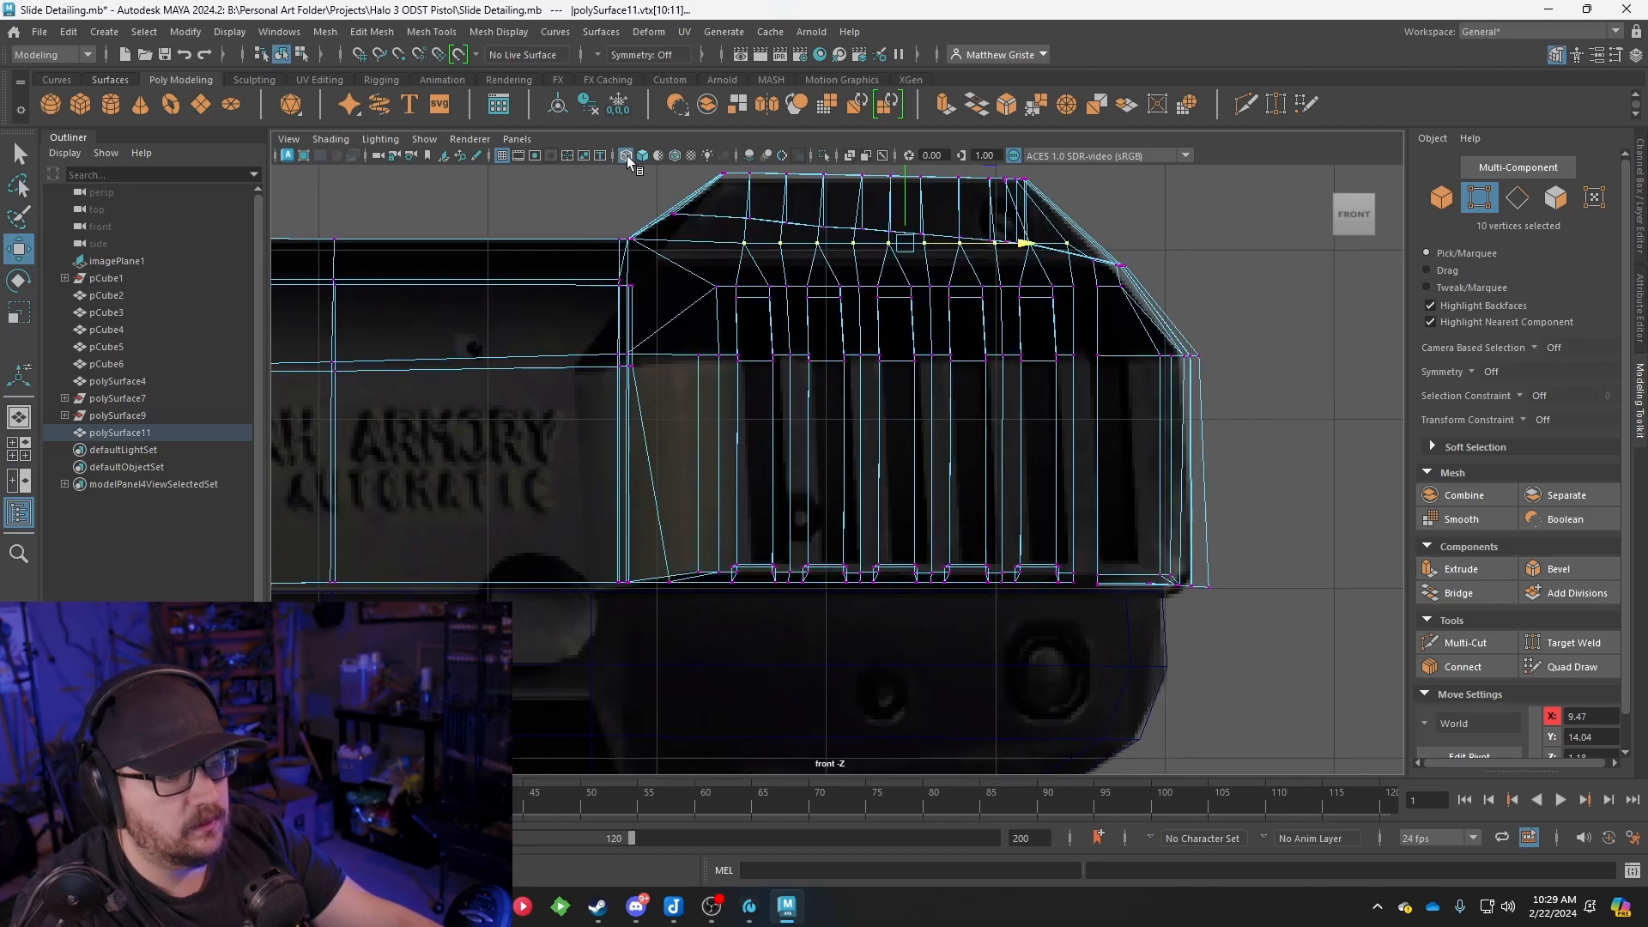
pyautogui.press('5')
pyautogui.keyDown('alt'); pyautogui.moveTo(836, 277); pyautogui.dragTo(886, 292, button='middle'); pyautogui.keyUp('alt')
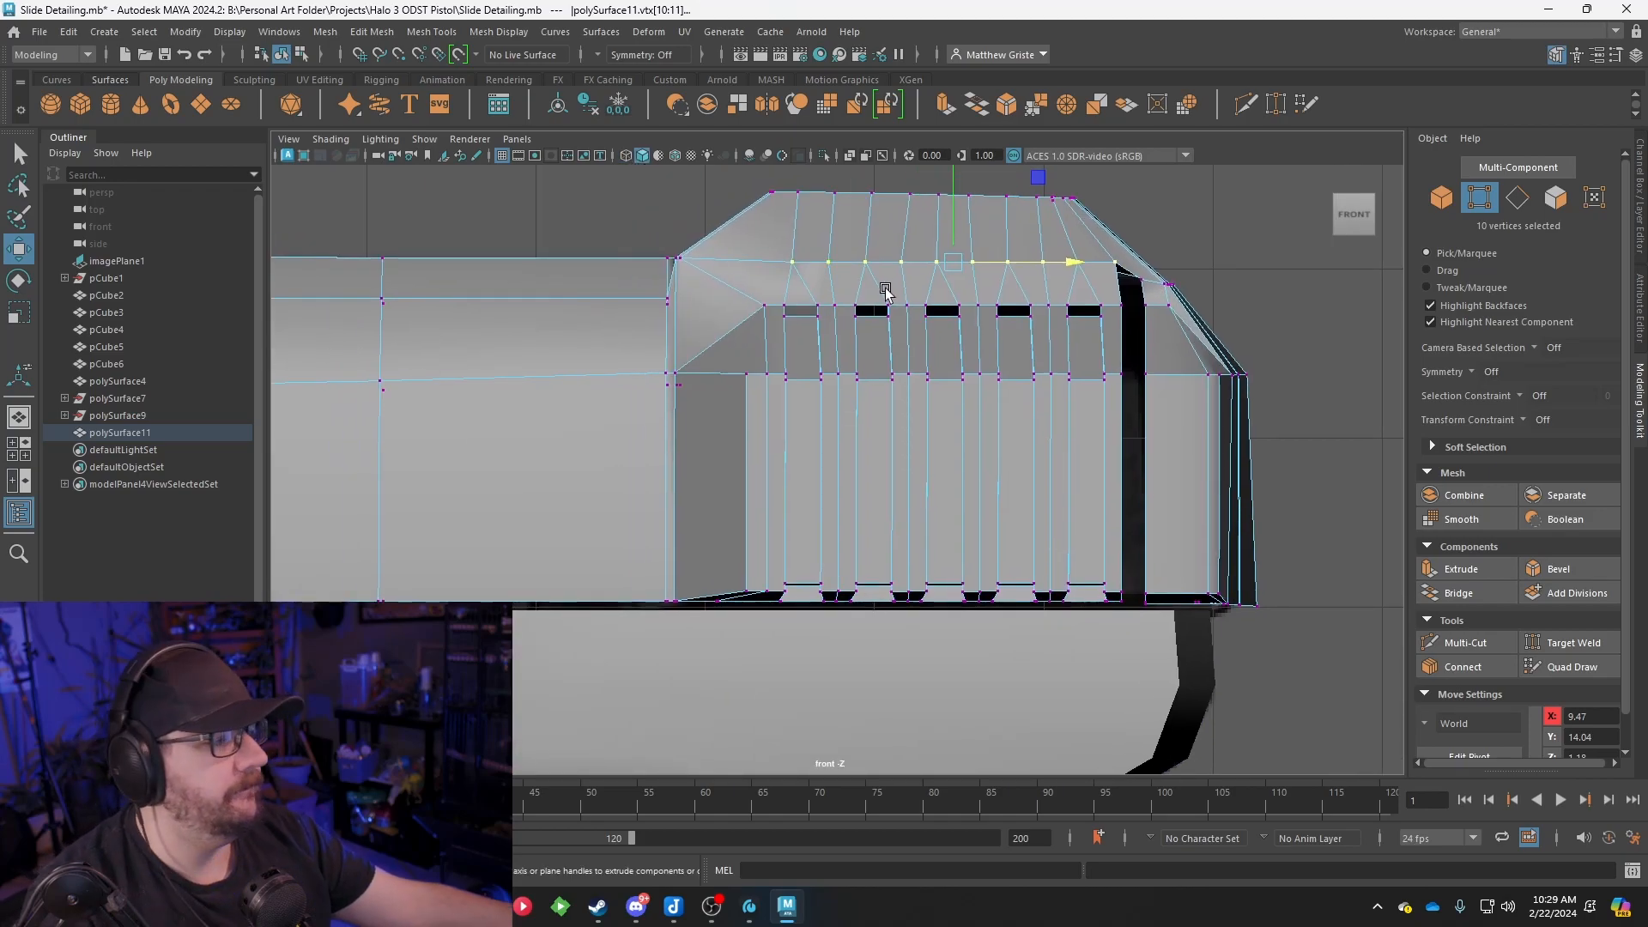
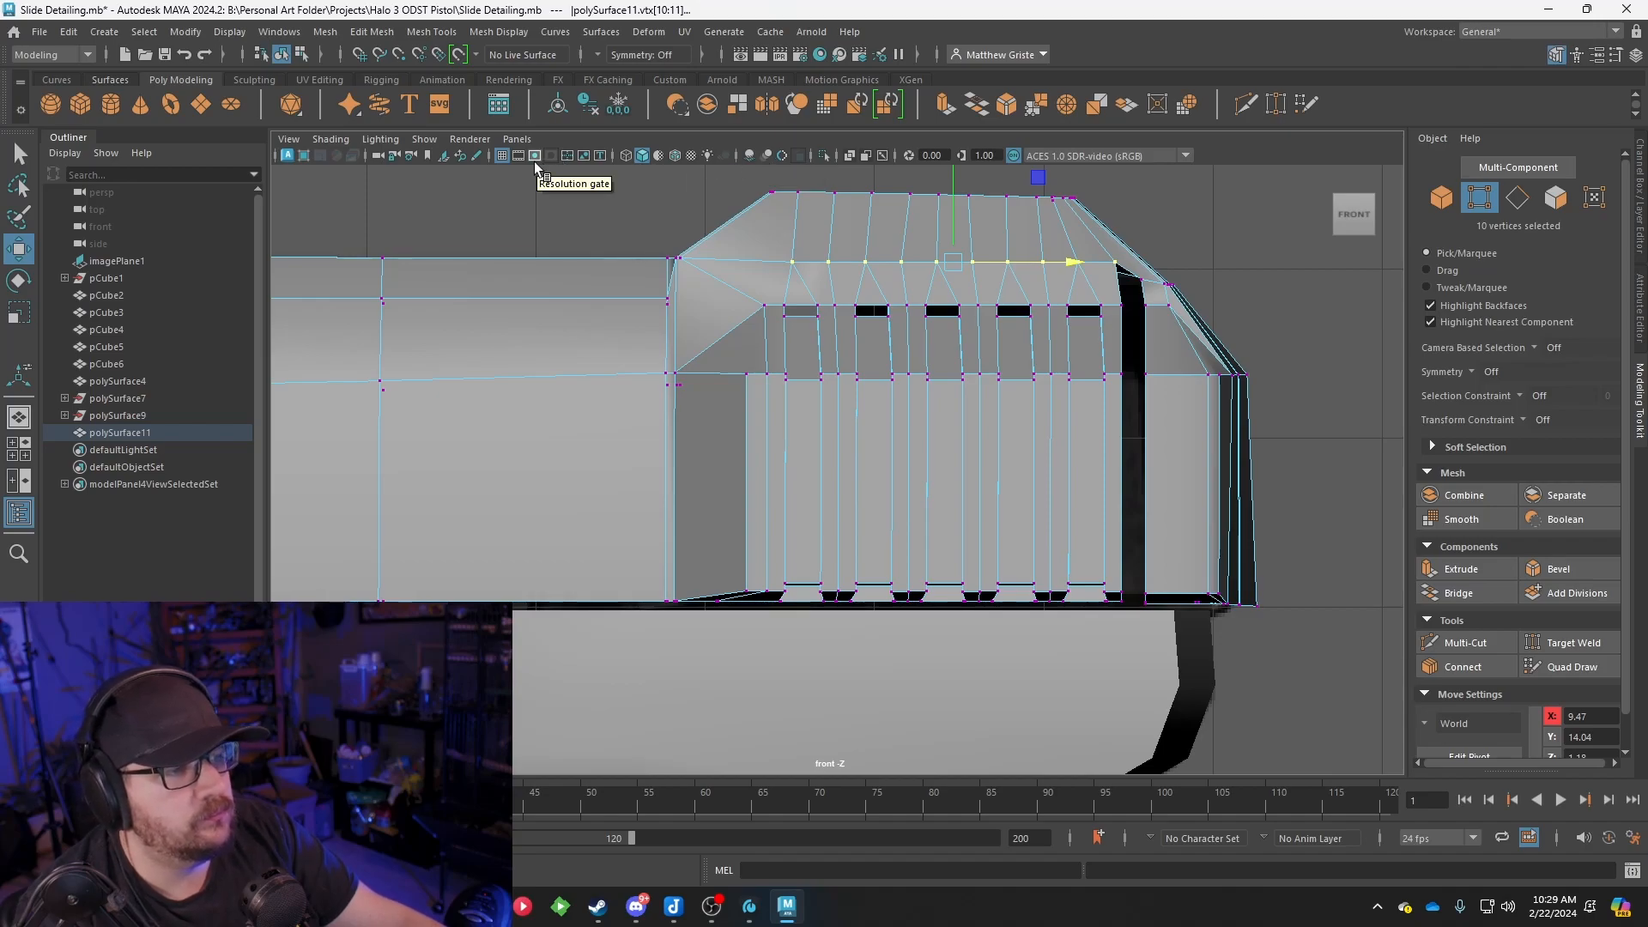
pyautogui.click(707, 156)
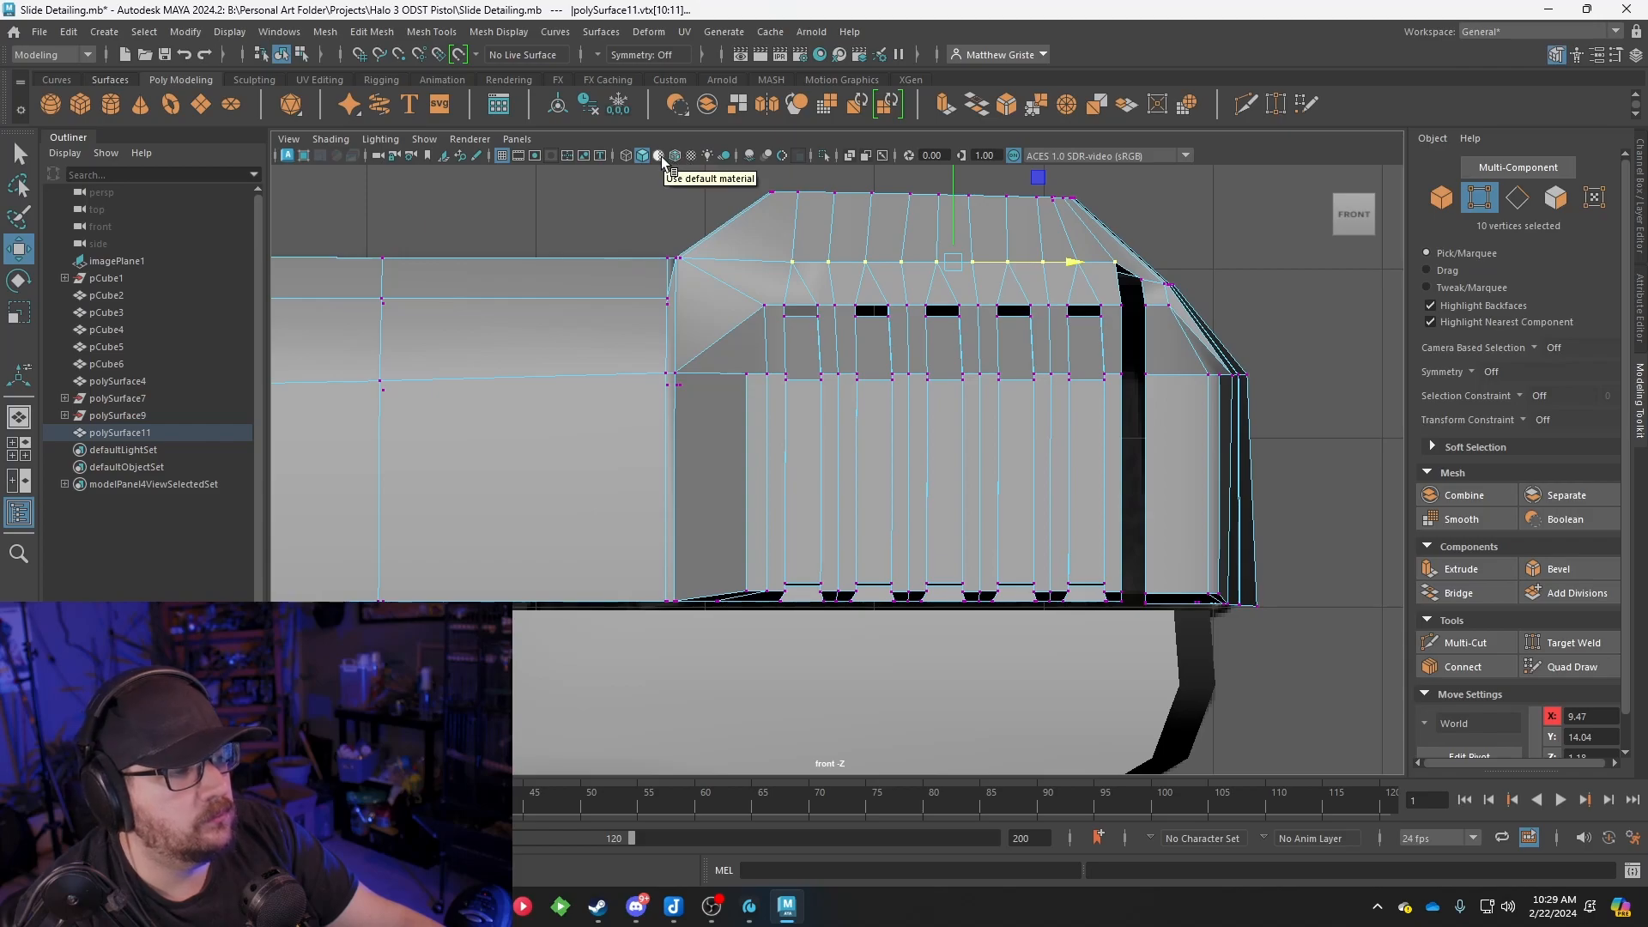
pyautogui.scroll(3, 746, 296)
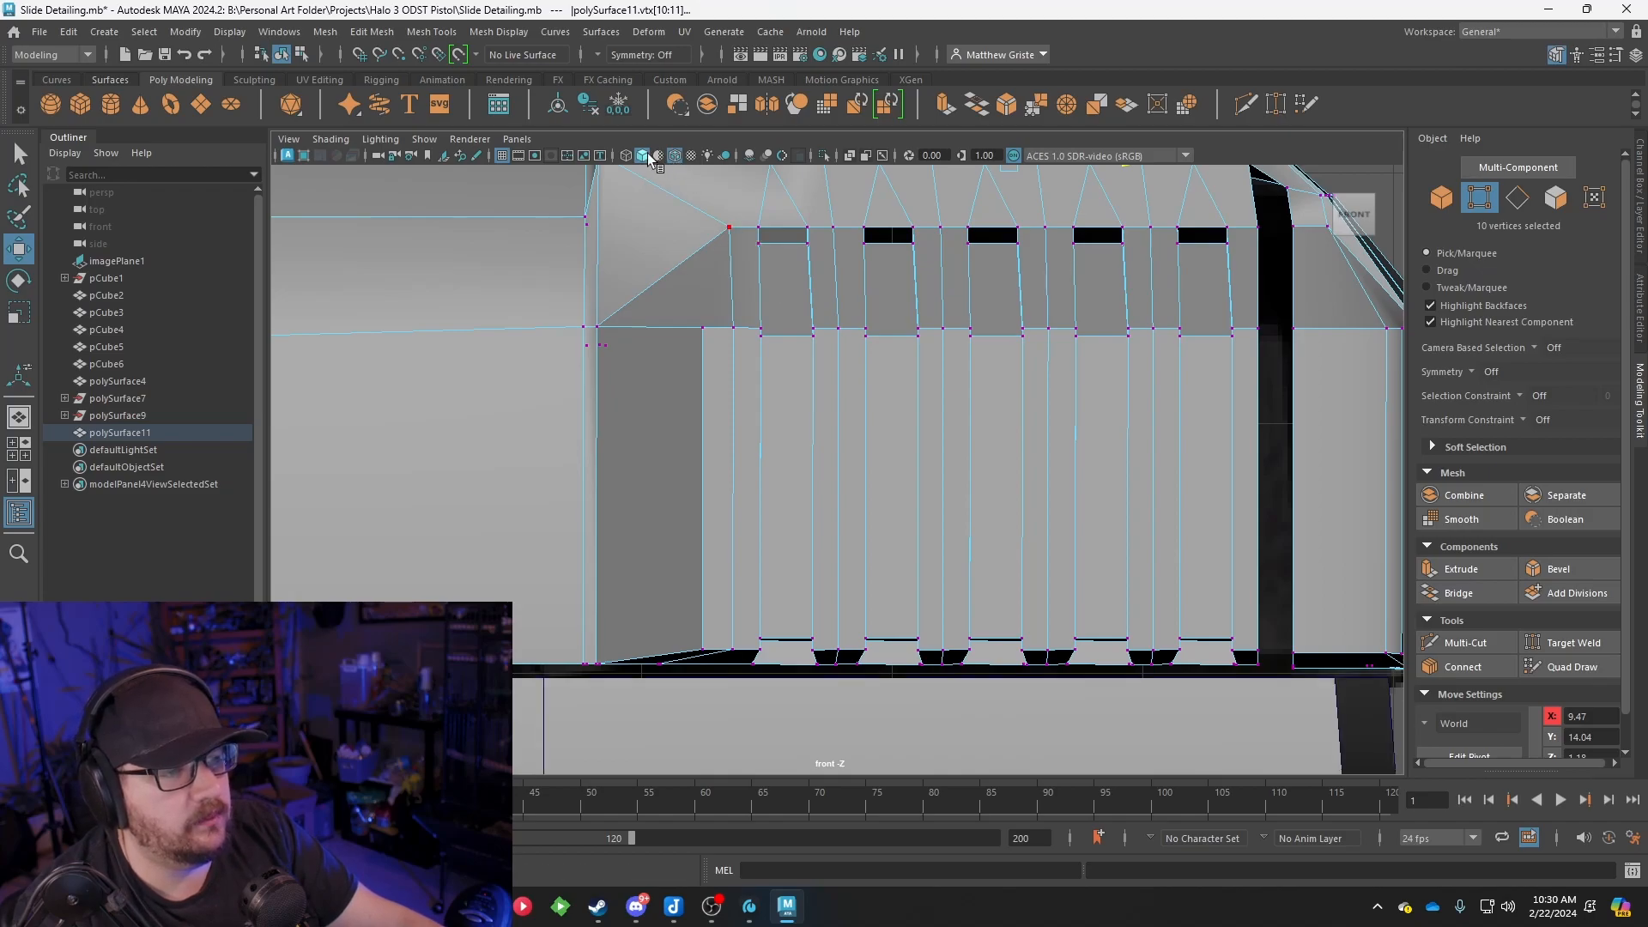
pyautogui.click(642, 156)
pyautogui.keyDown('alt'); pyautogui.moveTo(829, 293); pyautogui.dragTo(775, 333, button='middle'); pyautogui.keyUp('alt')
pyautogui.scroll(-3, 754, 398)
pyautogui.scroll(4, 776, 378)
pyautogui.keyDown('alt'); pyautogui.moveTo(743, 316); pyautogui.dragTo(739, 389, button='middle'); pyautogui.keyUp('alt')
pyautogui.moveTo(686, 292)
pyautogui.mouseDown(button='right')
pyautogui.moveTo(694, 320)
pyautogui.moveTo(675, 279)
pyautogui.mouseUp(button='right')
pyautogui.rightClick(677, 273)
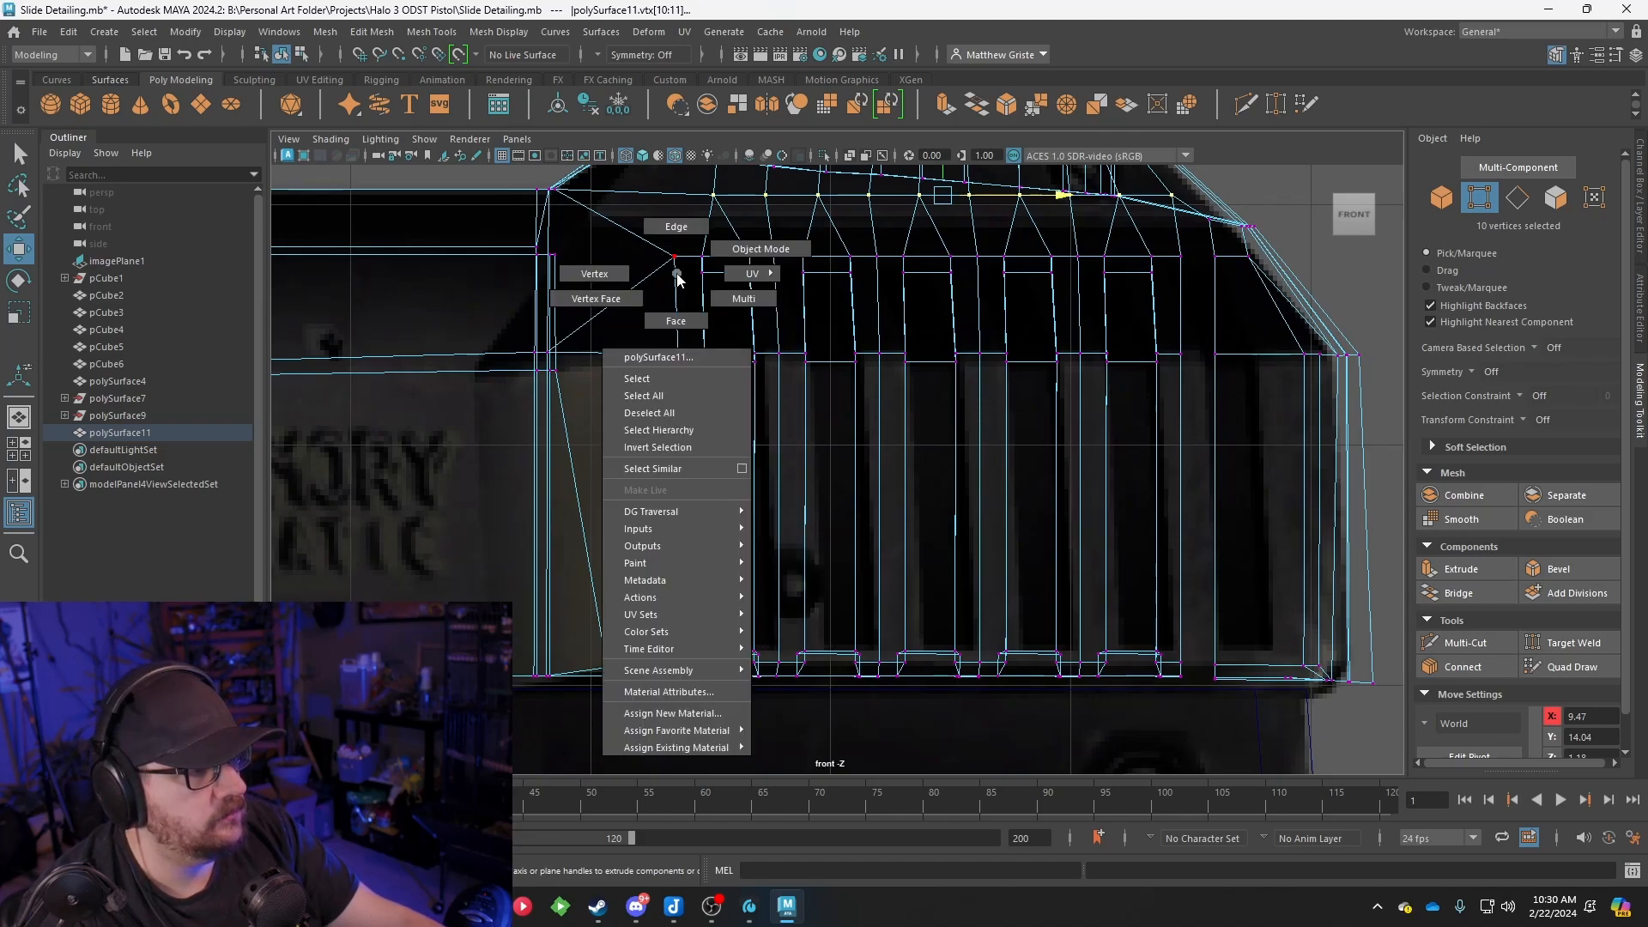
# Try to shift the lower-end vertices of the rearmost groove section backward along X to match the reference image
pyautogui.scroll(1, 1188, 359)
pyautogui.keyDown('alt'); pyautogui.moveTo(1189, 359); pyautogui.dragTo(998, 322, button='middle'); pyautogui.keyUp('alt')
pyautogui.keyDown('alt'); pyautogui.moveTo(1037, 551); pyautogui.dragTo(952, 483, button='middle'); pyautogui.keyUp('alt')
pyautogui.moveTo(947, 607); pyautogui.dragTo(1035, 615)
pyautogui.scroll(2, 946, 604)
pyautogui.keyDown('alt'); pyautogui.moveTo(1035, 615); pyautogui.dragTo(955, 709, button='middle'); pyautogui.keyUp('alt')
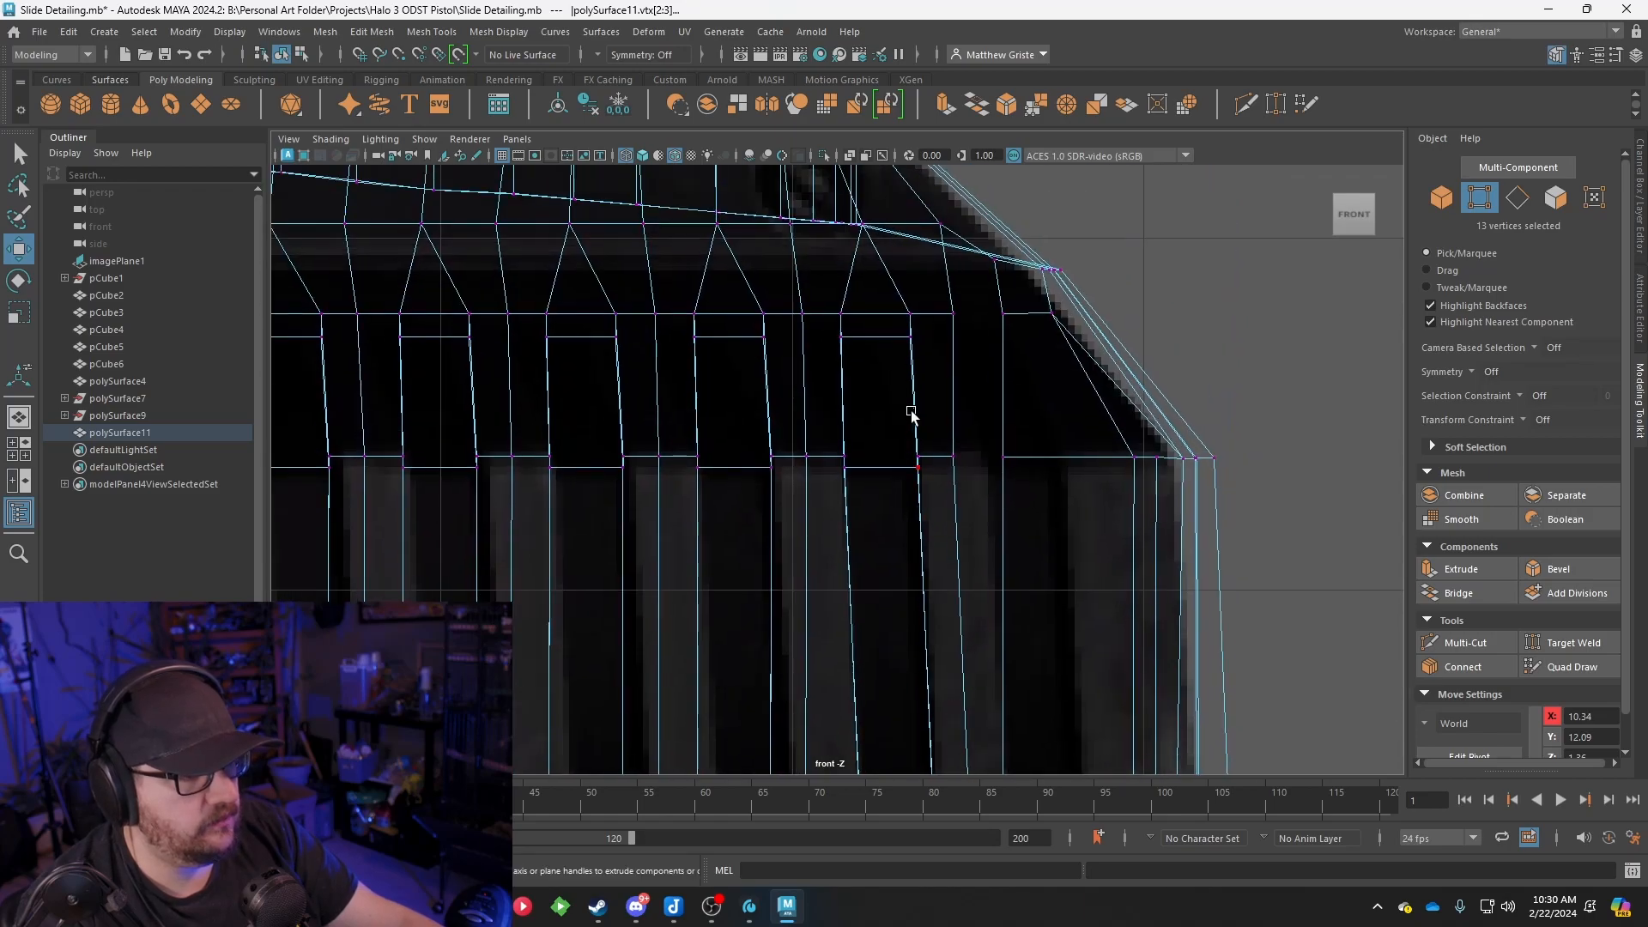
pyautogui.scroll(2, 912, 425)
pyautogui.scroll(-6, 912, 426)
pyautogui.keyDown('alt'); pyautogui.moveTo(854, 550); pyautogui.dragTo(890, 445, button='middle'); pyautogui.keyUp('alt')
pyautogui.hotkey('ctrl', 'z')
pyautogui.scroll(1, 890, 445)
pyautogui.keyDown('alt'); pyautogui.moveTo(796, 387); pyautogui.dragTo(864, 354, button='middle'); pyautogui.keyUp('alt')
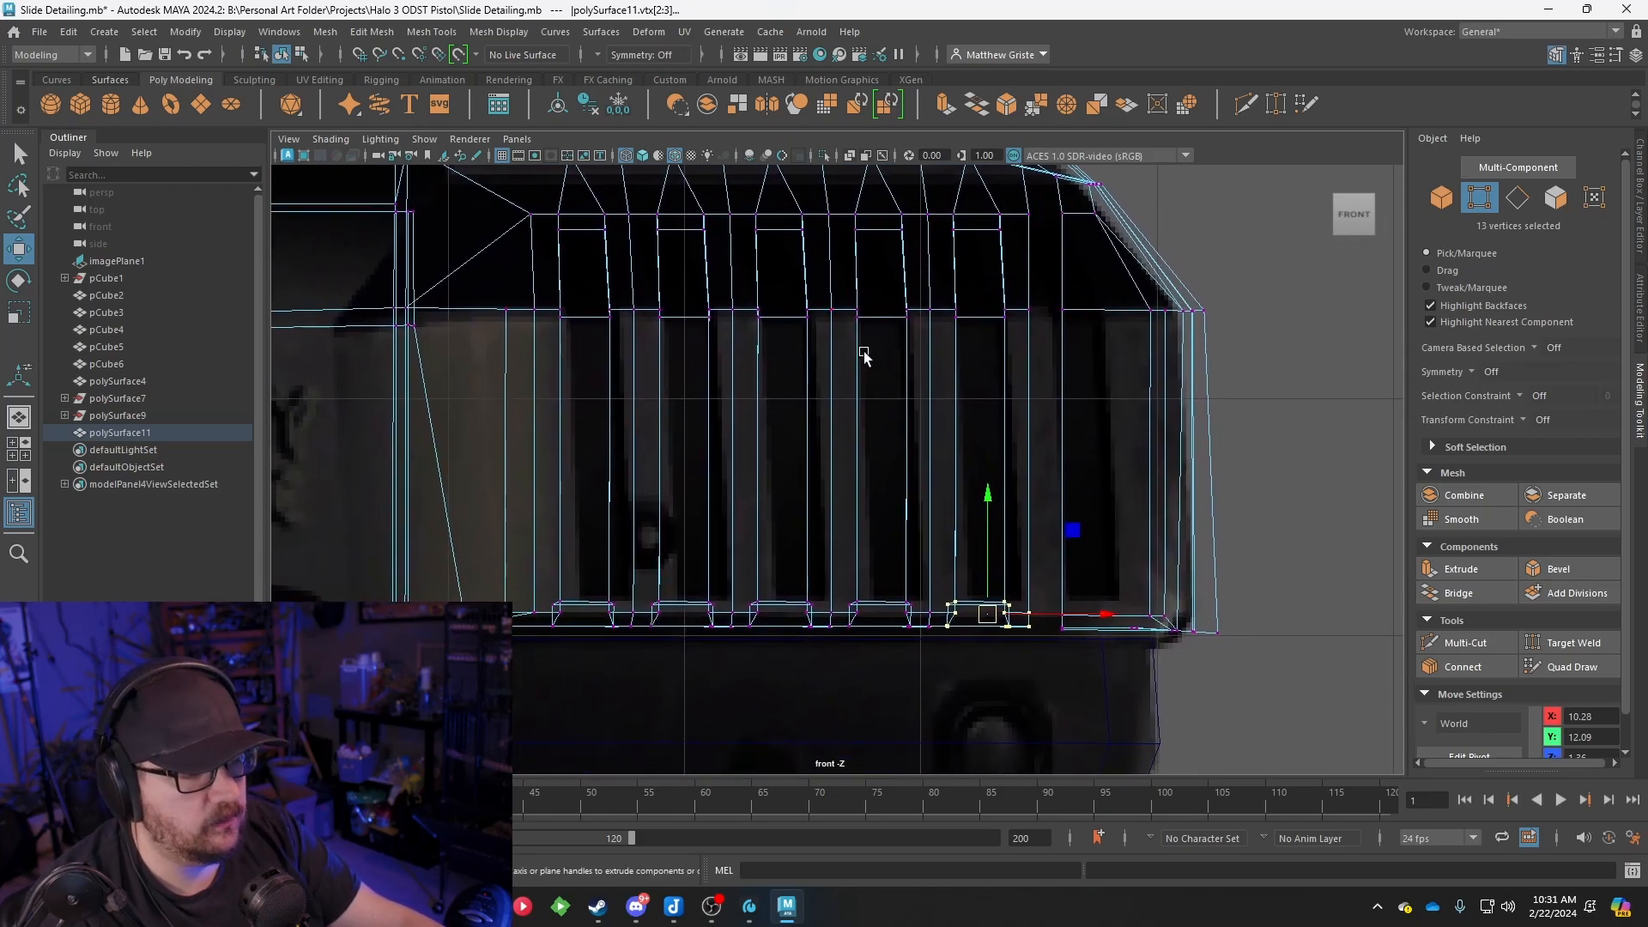
# Shift the full vertex columns of the two ribs between the first three grooves slightly rearward to match the reference image
pyautogui.keyDown('alt'); pyautogui.moveTo(806, 294); pyautogui.dragTo(788, 365, button='middle'); pyautogui.keyUp('alt')
pyautogui.scroll(1, 701, 416)
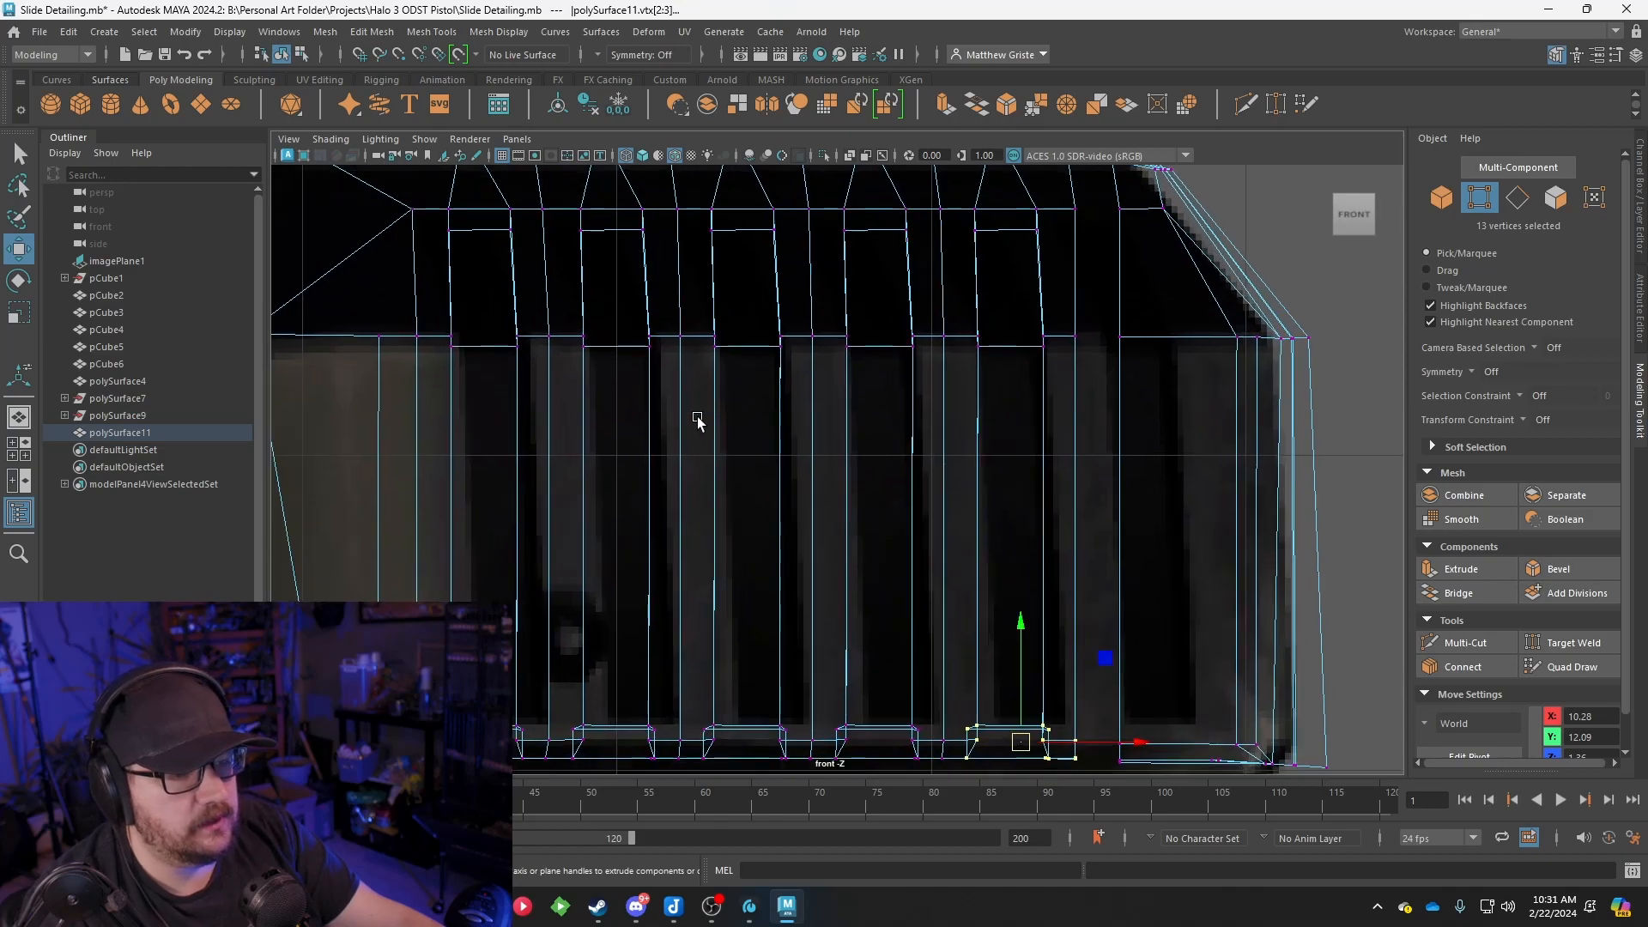
pyautogui.keyDown('alt'); pyautogui.moveTo(704, 420); pyautogui.dragTo(744, 386, button='middle'); pyautogui.keyUp('alt')
pyautogui.scroll(-6, 711, 302)
pyautogui.scroll(5, 790, 412)
pyautogui.moveTo(783, 749); pyautogui.dragTo(685, 200)
pyautogui.moveTo(844, 455); pyautogui.dragTo(858, 463)
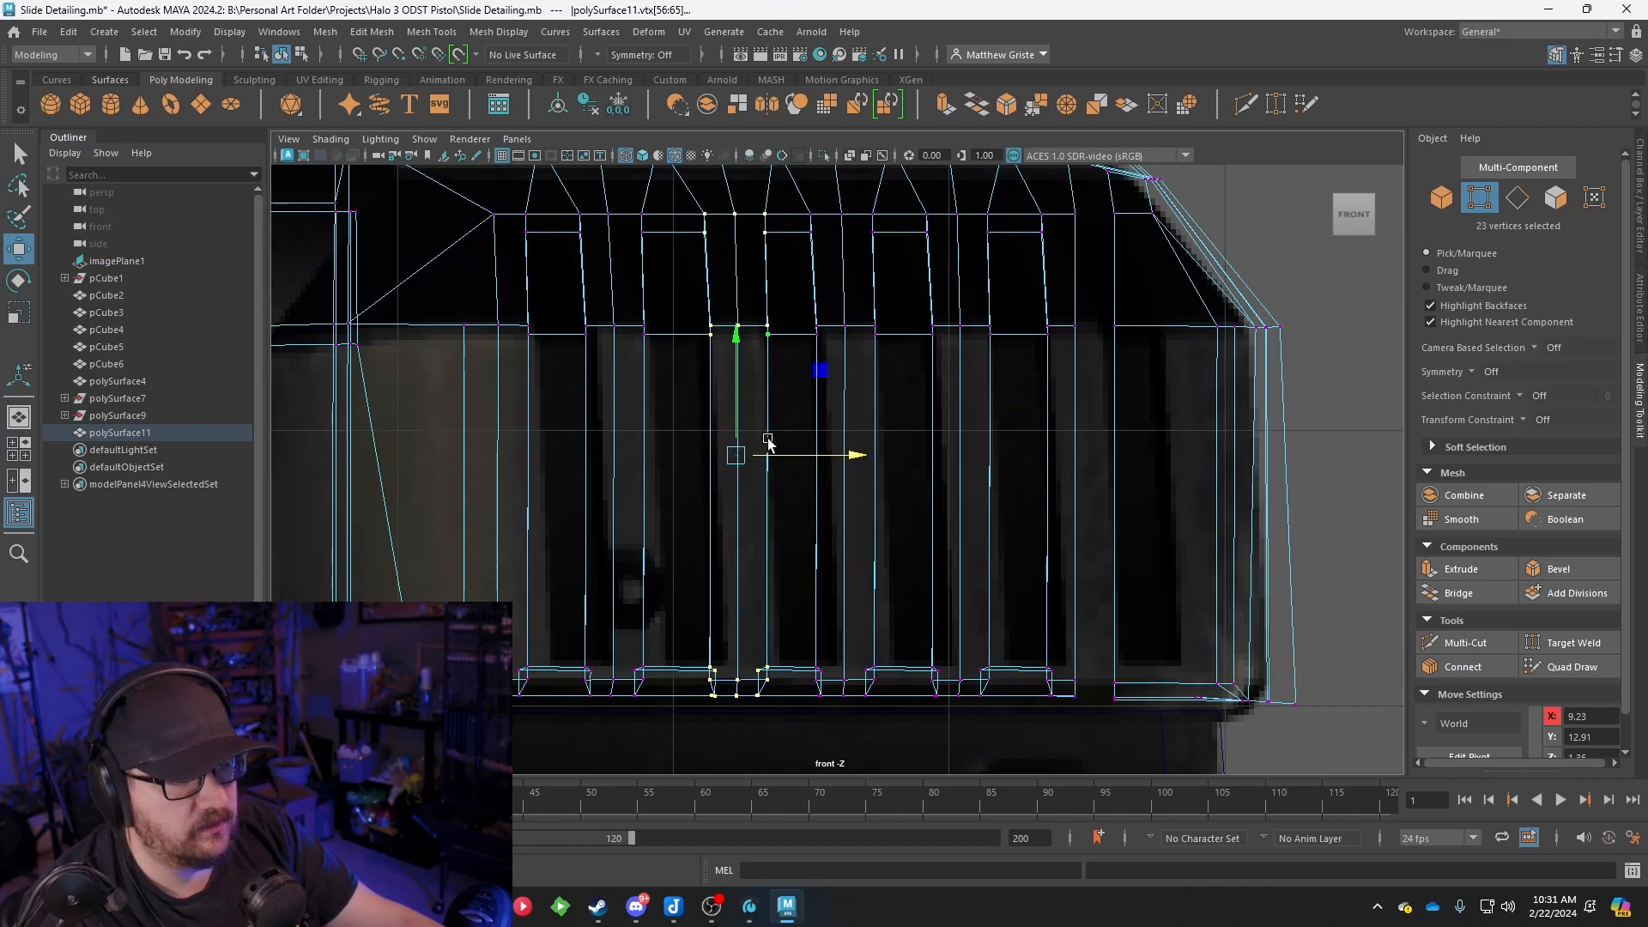
pyautogui.keyDown('alt'); pyautogui.moveTo(768, 442); pyautogui.dragTo(840, 387, button='middle'); pyautogui.keyUp('alt')
pyautogui.moveTo(659, 190); pyautogui.dragTo(768, 699)
pyautogui.moveTo(818, 443); pyautogui.dragTo(819, 446)
pyautogui.keyDown('alt'); pyautogui.moveTo(786, 386); pyautogui.dragTo(790, 505, button='middle'); pyautogui.keyUp('alt')
pyautogui.press('F8')
pyautogui.click(642, 624)
pyautogui.moveTo(563, 589); pyautogui.dragTo(734, 669)
pyautogui.rightClick(734, 524)
pyautogui.rightClick(703, 563)
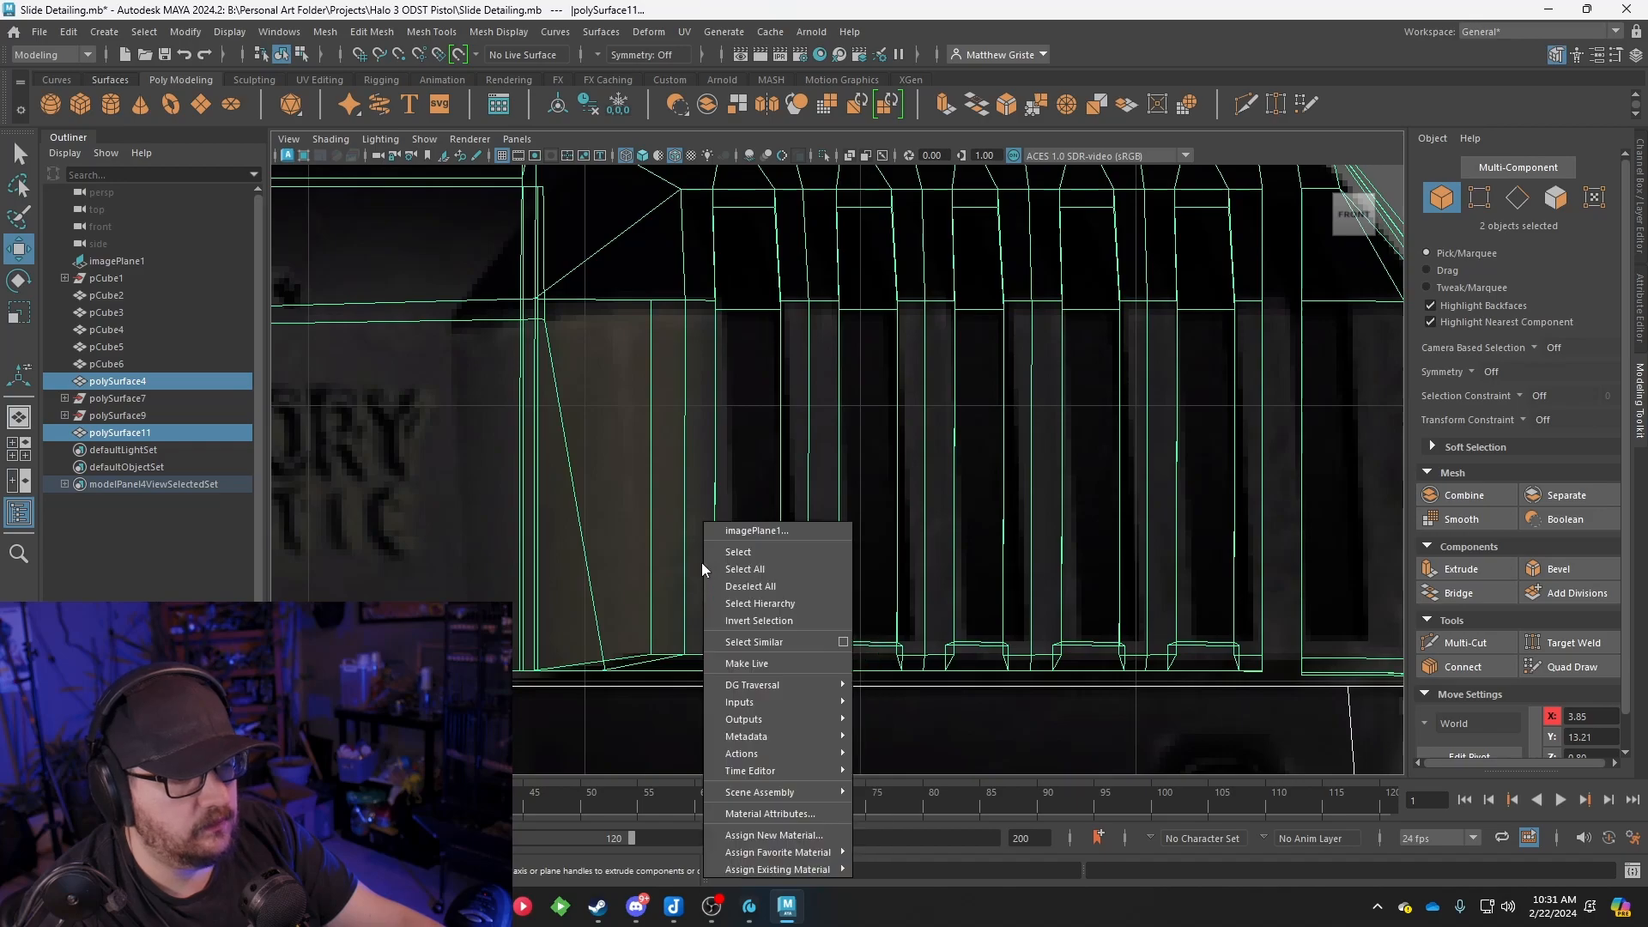
pyautogui.rightClick(668, 540)
pyautogui.moveTo(687, 540); pyautogui.dragTo(605, 396, button='right')
# Move the lower-end vertices of the first ribs rearward one rib at a time so they slant like the reference image
pyautogui.moveTo(577, 553); pyautogui.dragTo(785, 668)
pyautogui.moveTo(760, 604); pyautogui.dragTo(955, 669)
pyautogui.keyDown('alt'); pyautogui.moveTo(962, 594); pyautogui.dragTo(844, 549, button='middle'); pyautogui.keyUp('alt')
pyautogui.moveTo(764, 569); pyautogui.dragTo(942, 626)
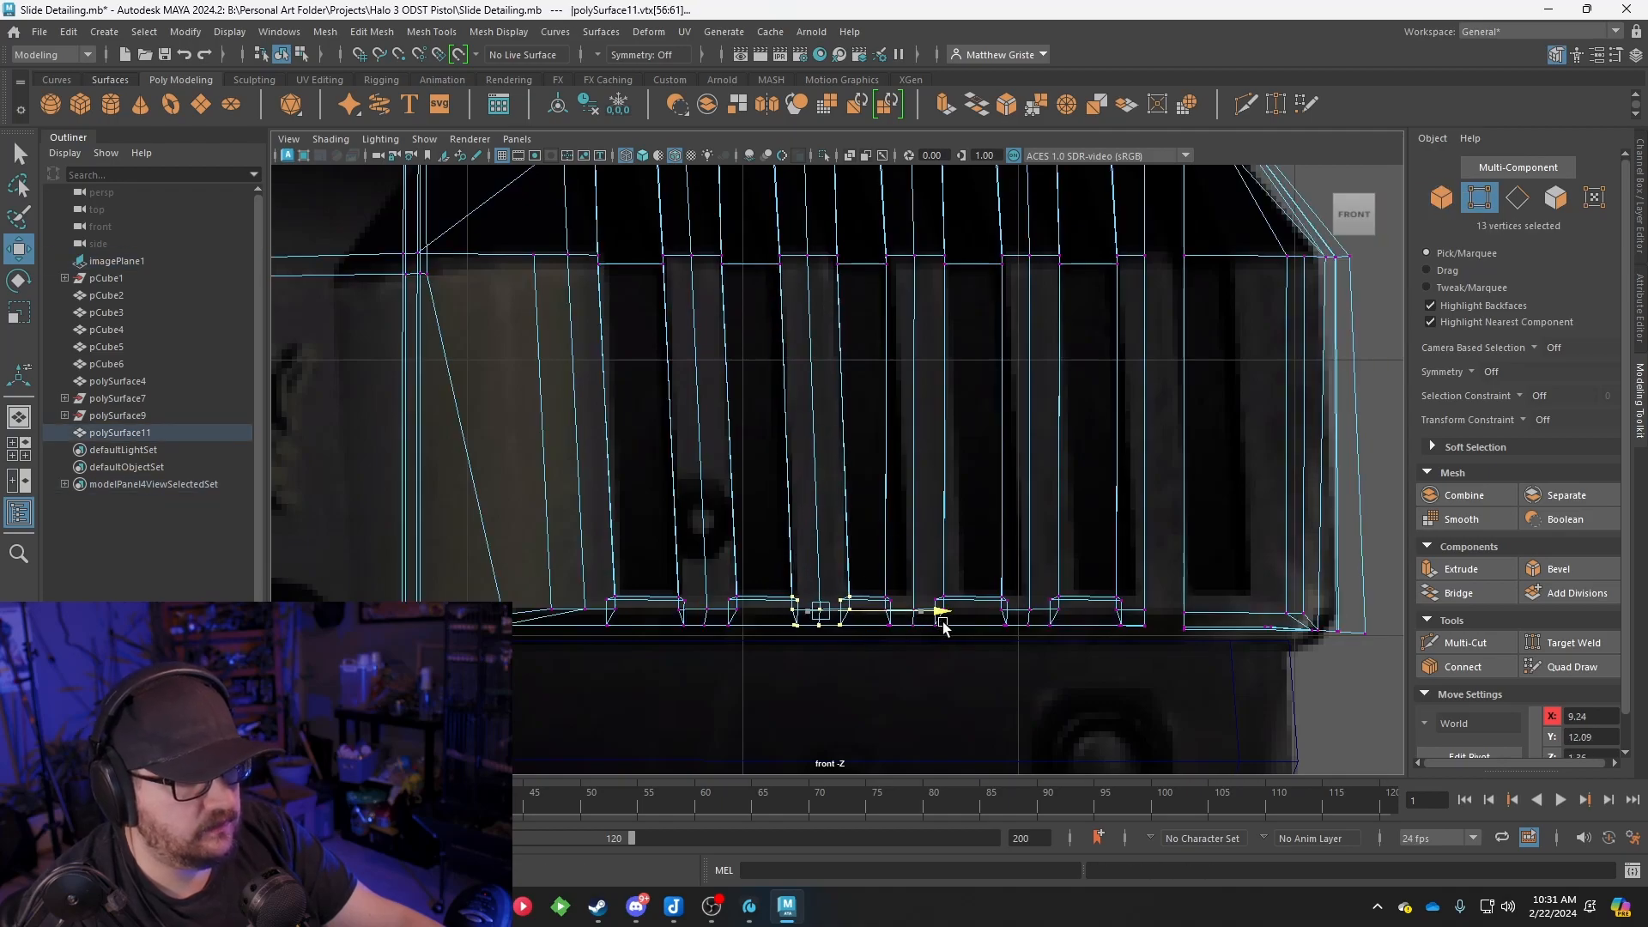
pyautogui.moveTo(878, 578); pyautogui.dragTo(1052, 624)
# Nudge the five upper-bend vertices of the rib between the third and fourth grooves rearward along X
pyautogui.scroll(5, 948, 424)
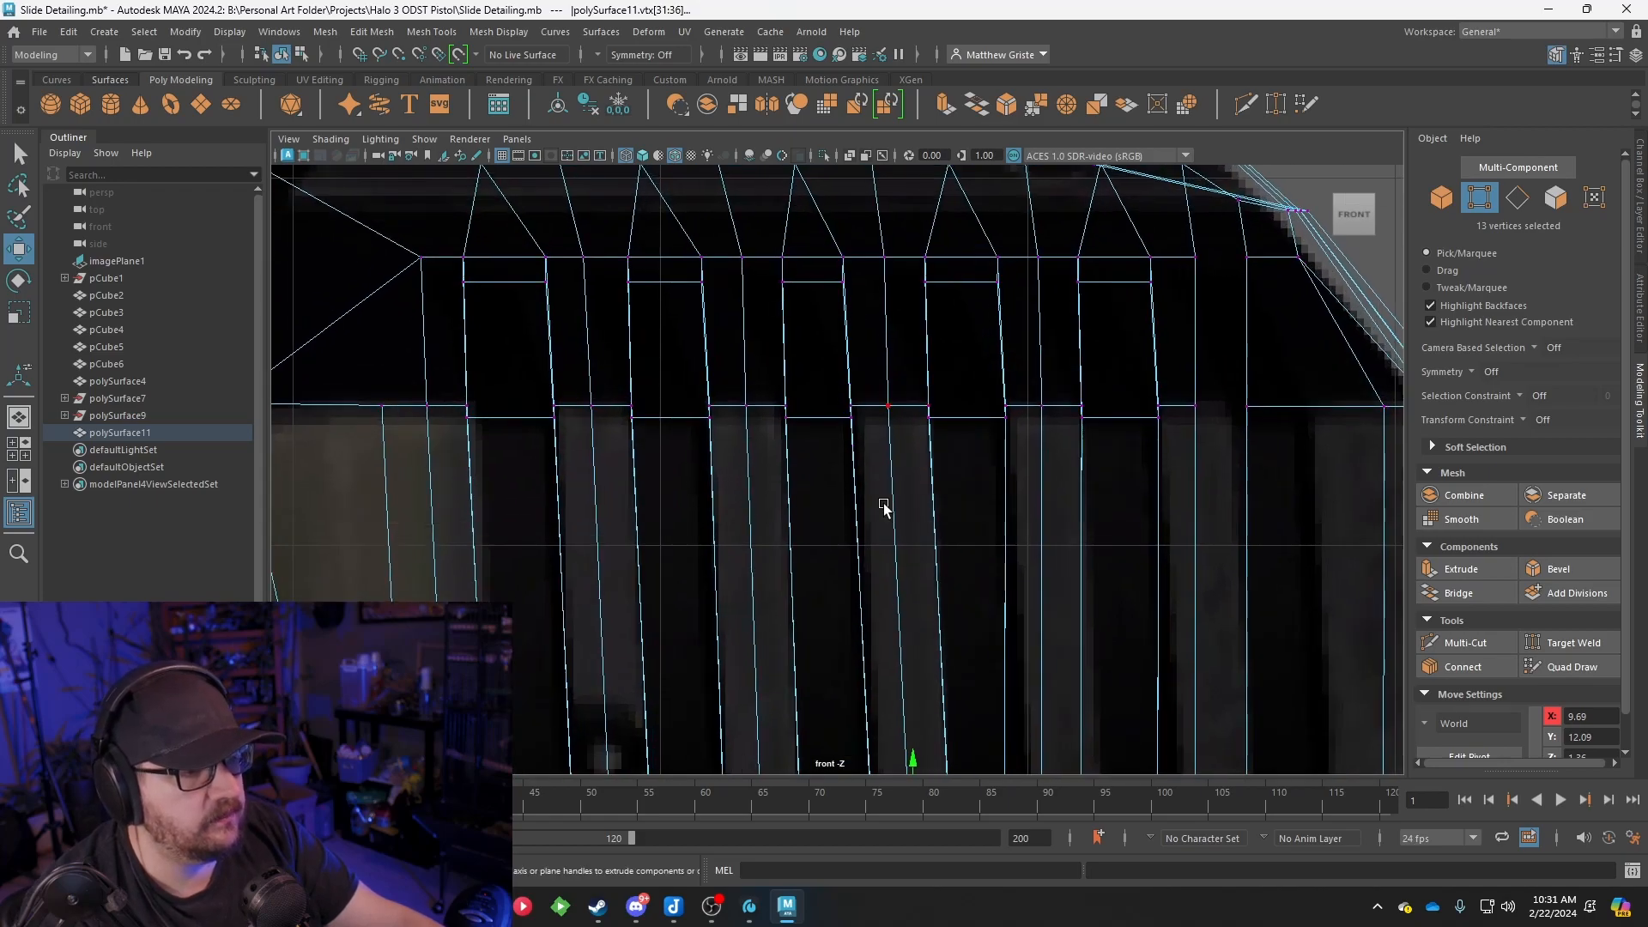
pyautogui.moveTo(888, 414); pyautogui.dragTo(995, 410)
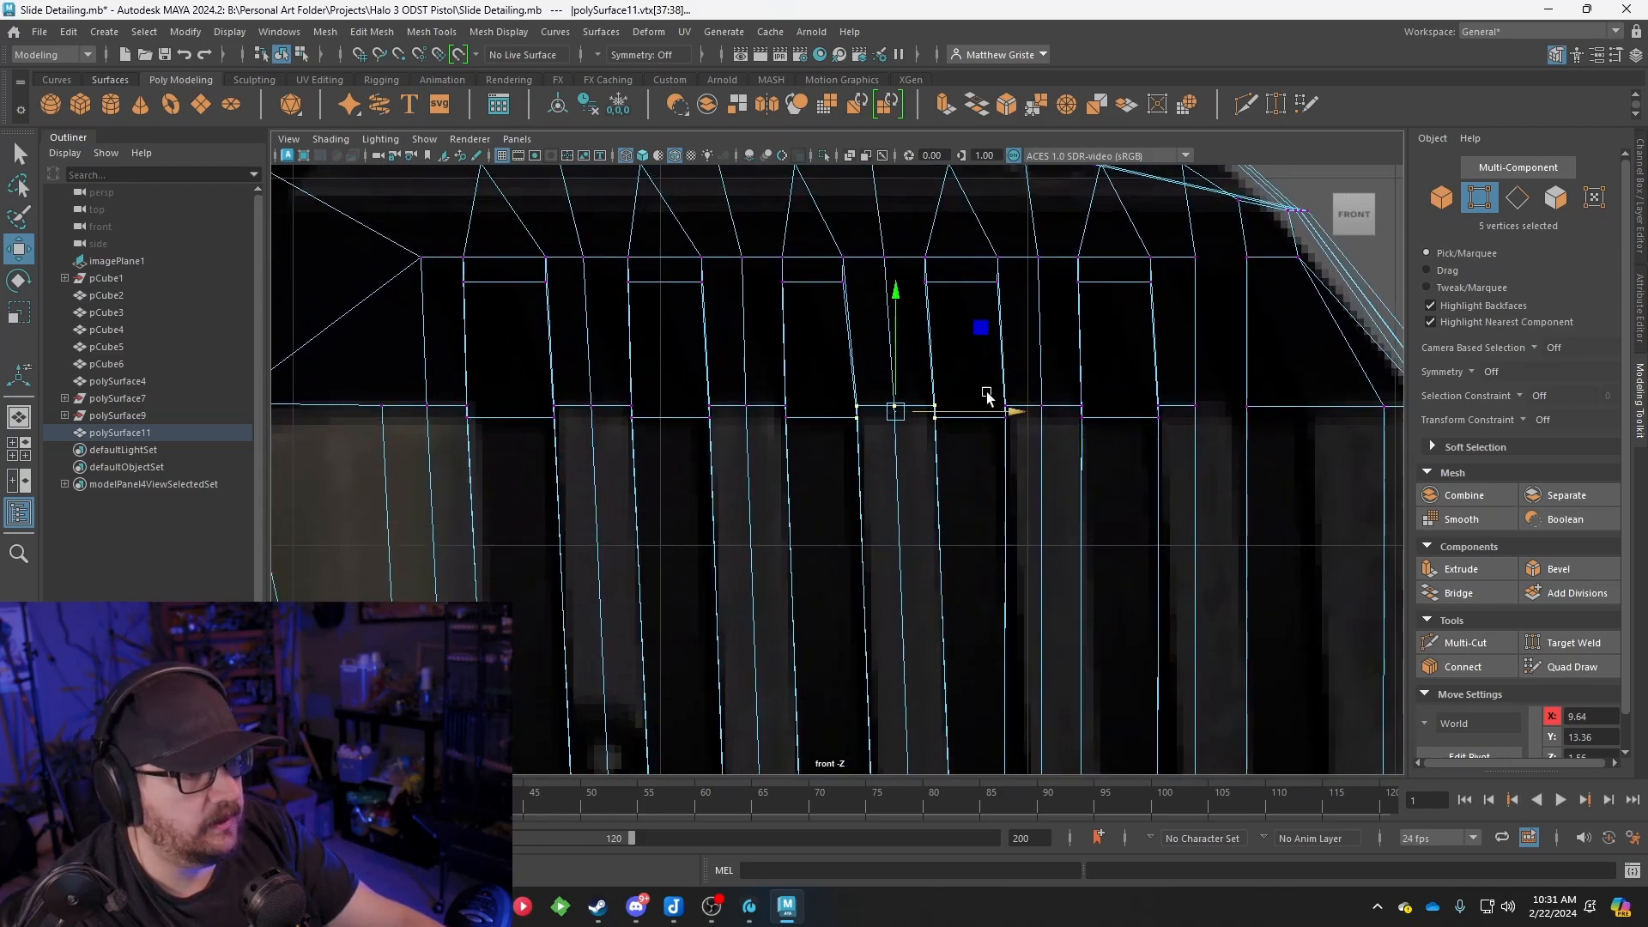
pyautogui.scroll(-4, 912, 430)
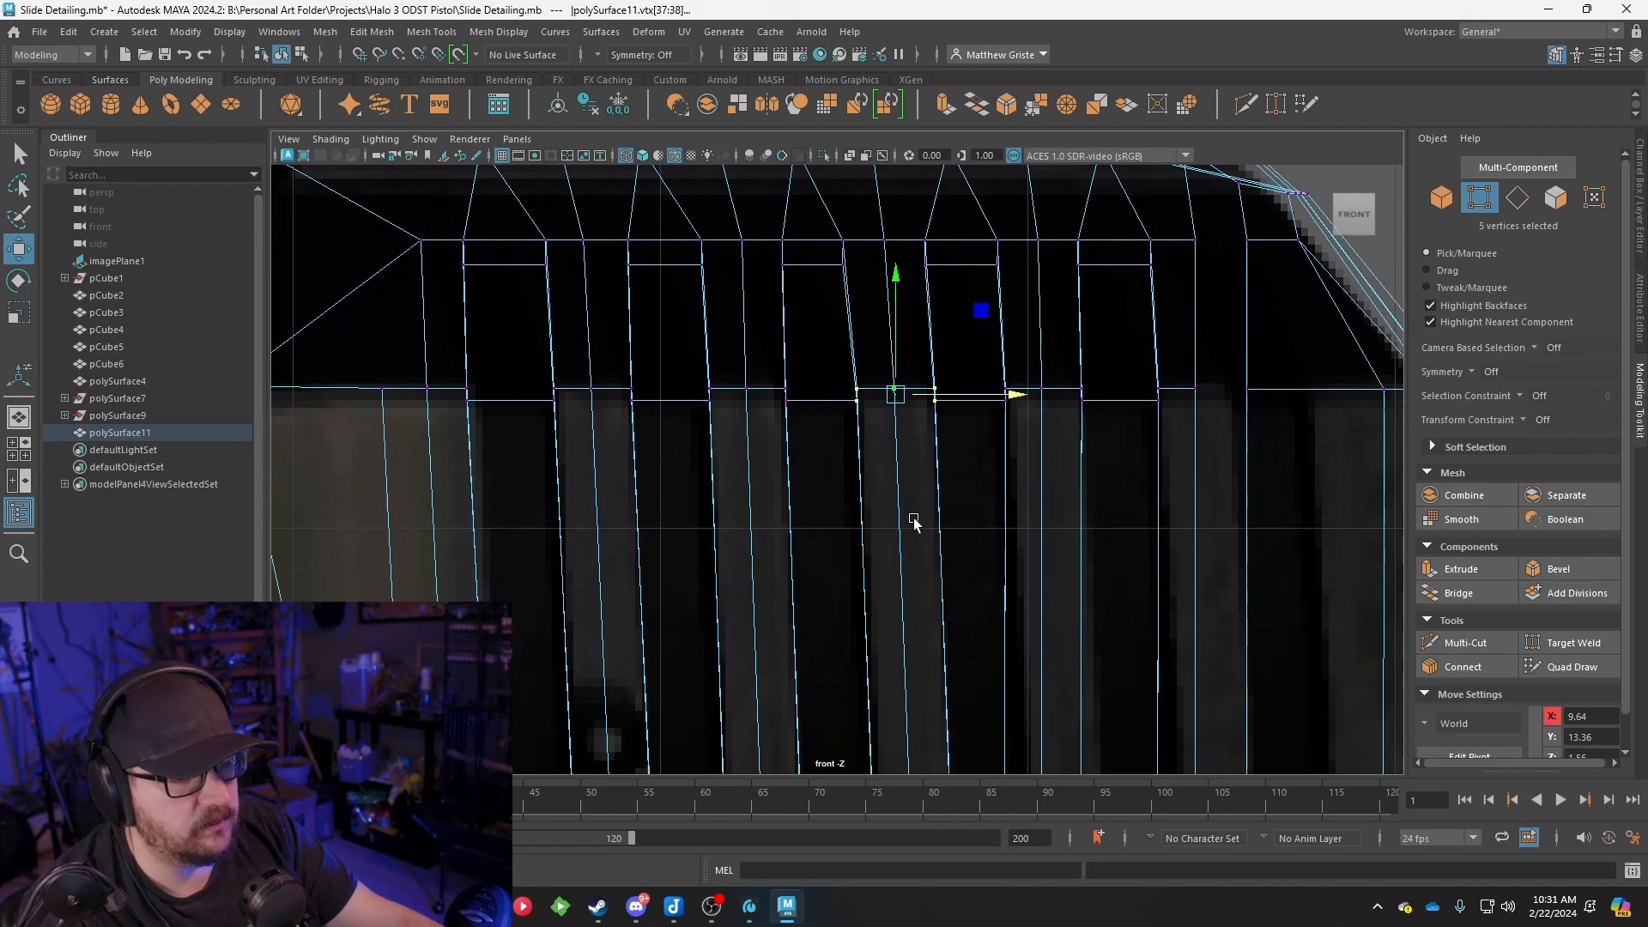
pyautogui.scroll(-5, 864, 489)
pyautogui.scroll(6, 804, 435)
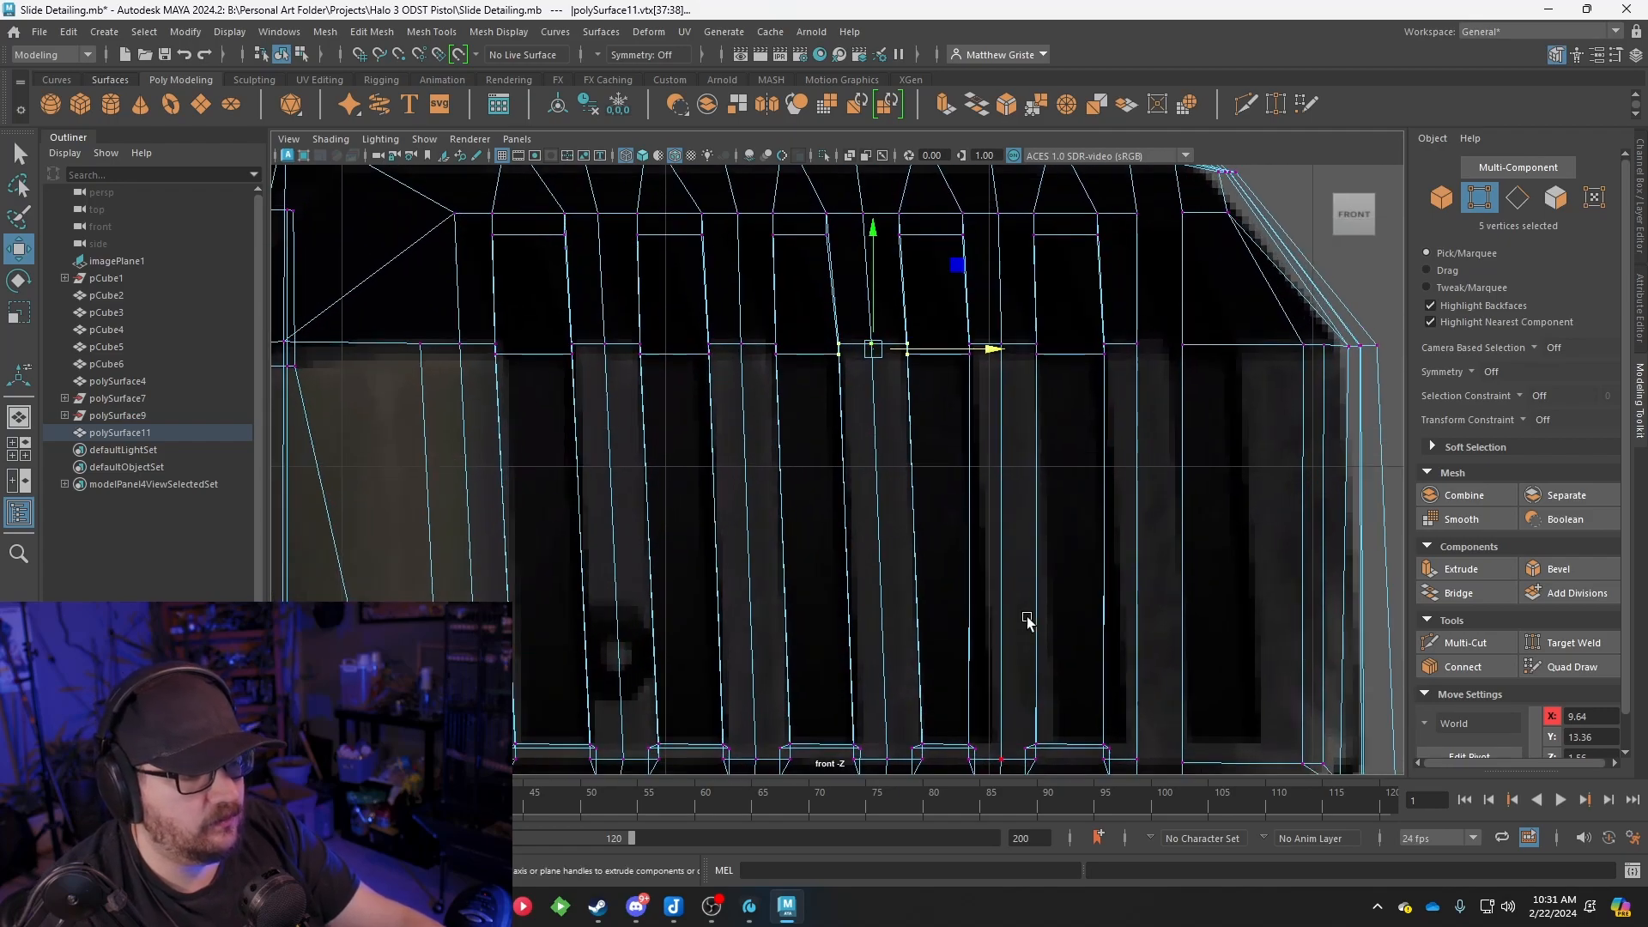
# Move the lower-end vertices of the last two ribs rearward along X to match the slanted reference grooves
pyautogui.moveTo(819, 522); pyautogui.dragTo(1006, 592)
pyautogui.moveTo(963, 533); pyautogui.dragTo(1128, 590)
pyautogui.keyDown('alt'); pyautogui.moveTo(1043, 432); pyautogui.dragTo(1004, 665, button='middle'); pyautogui.keyUp('alt')
pyautogui.keyDown('alt'); pyautogui.moveTo(963, 334); pyautogui.dragTo(953, 512, button='middle'); pyautogui.keyUp('alt')
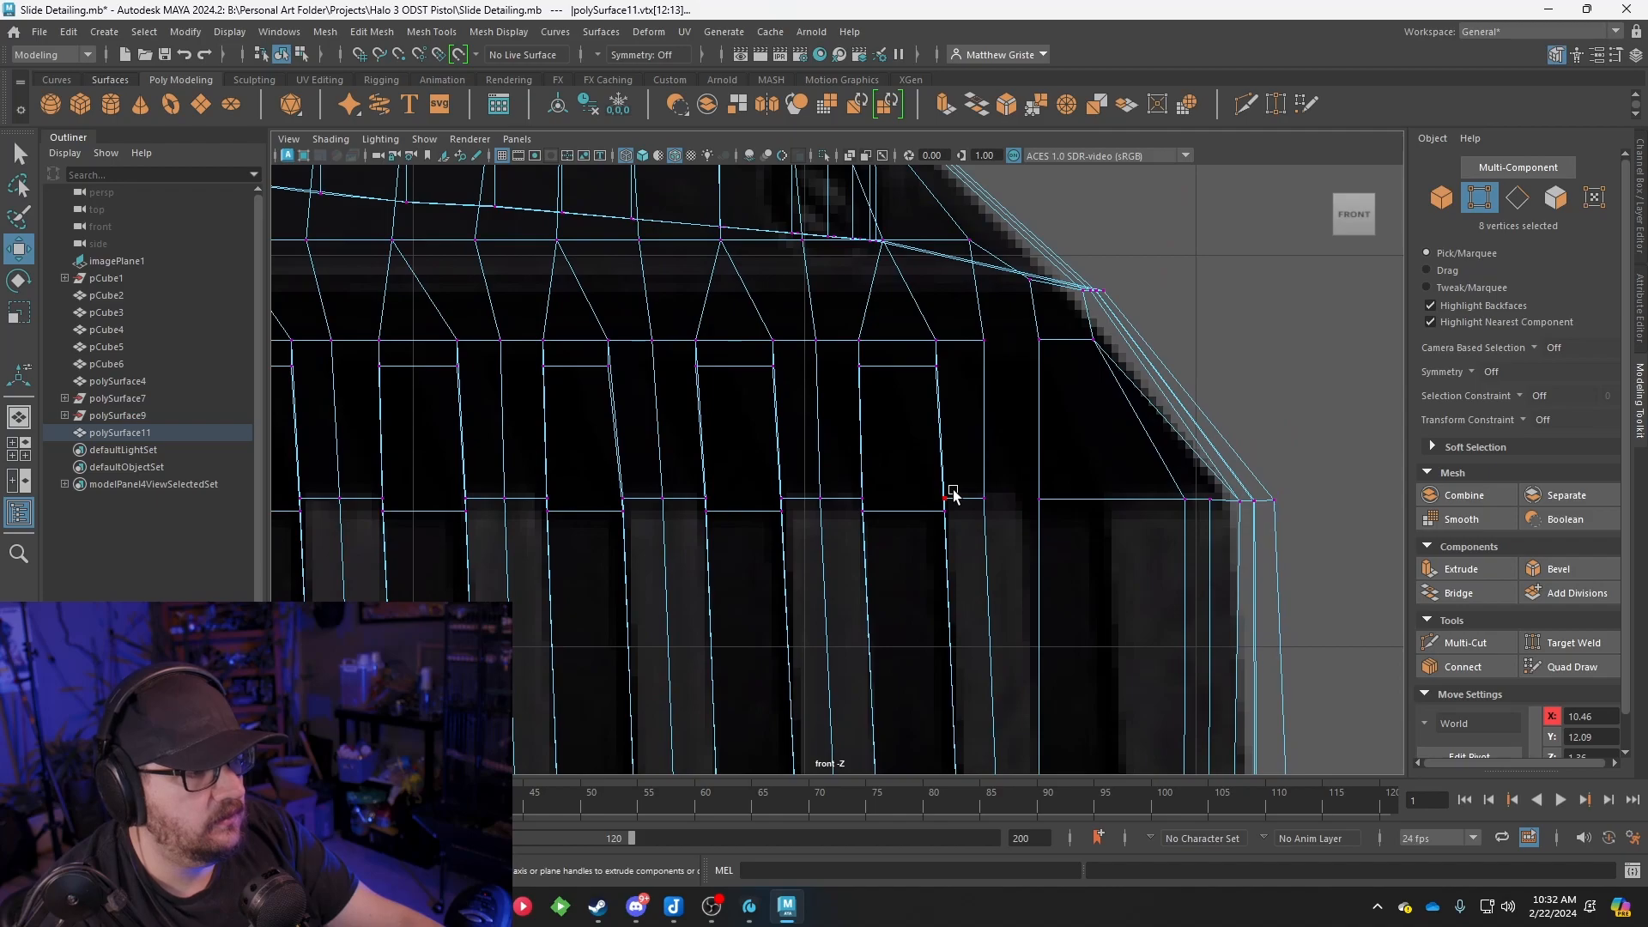
pyautogui.scroll(-7, 956, 486)
pyautogui.scroll(6, 989, 548)
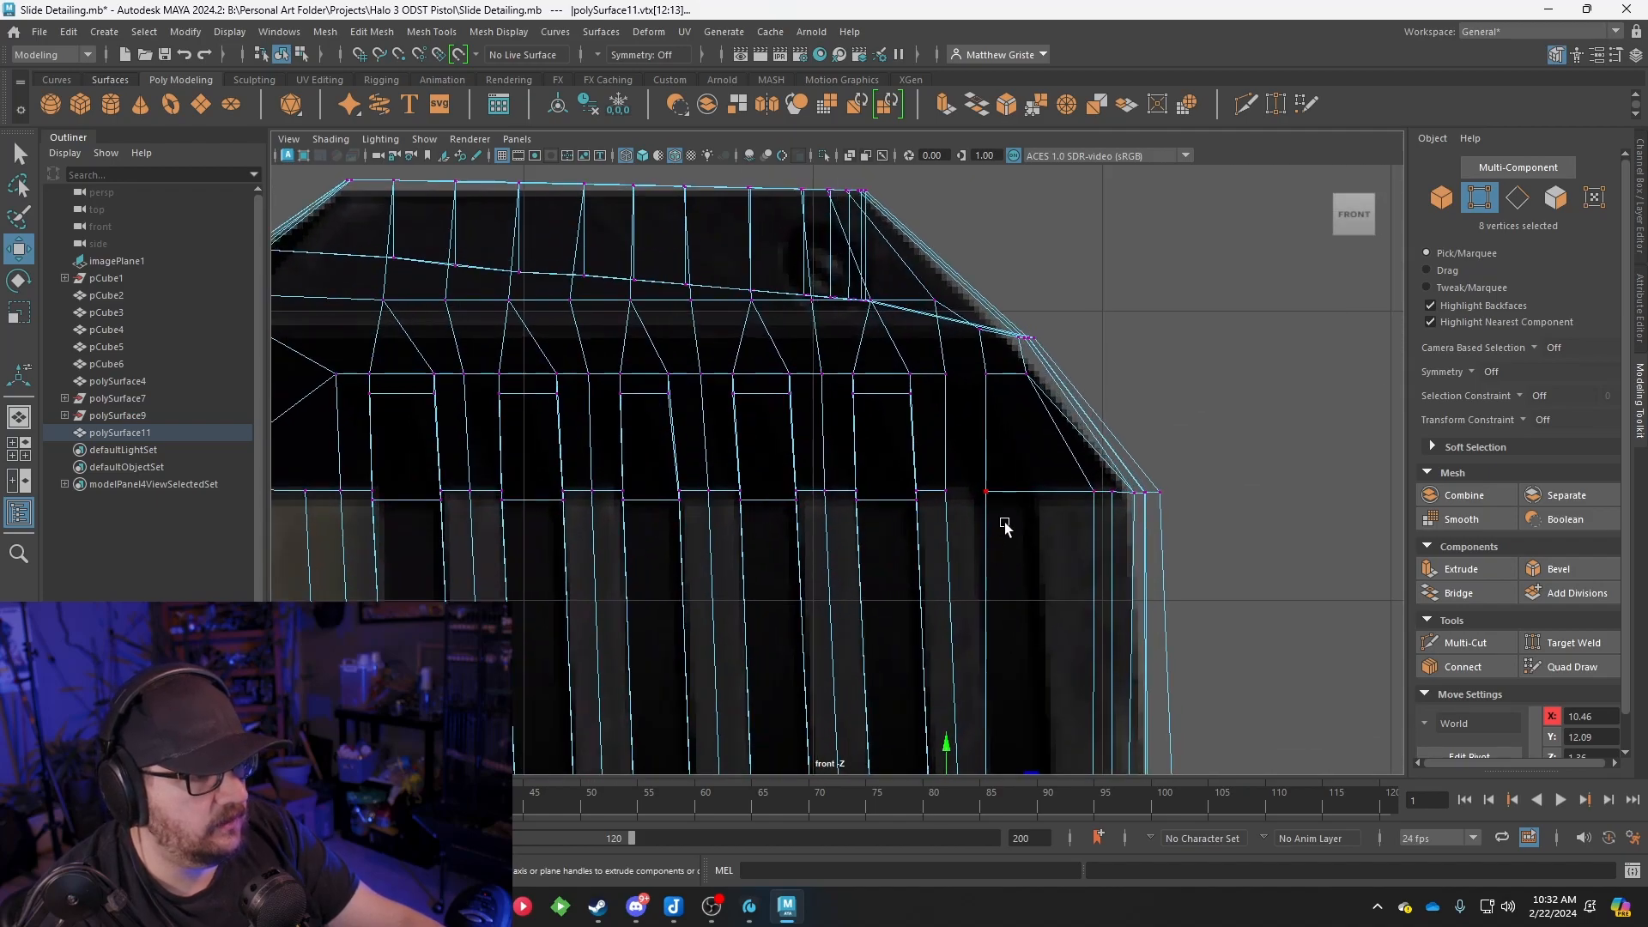
# Select the front-edge vertices of the slide's rear end section and move them rearward along X to widen the last groove
pyautogui.keyDown('alt'); pyautogui.moveTo(1066, 481); pyautogui.dragTo(908, 401, button='middle'); pyautogui.keyUp('alt')
pyautogui.click(851, 277)
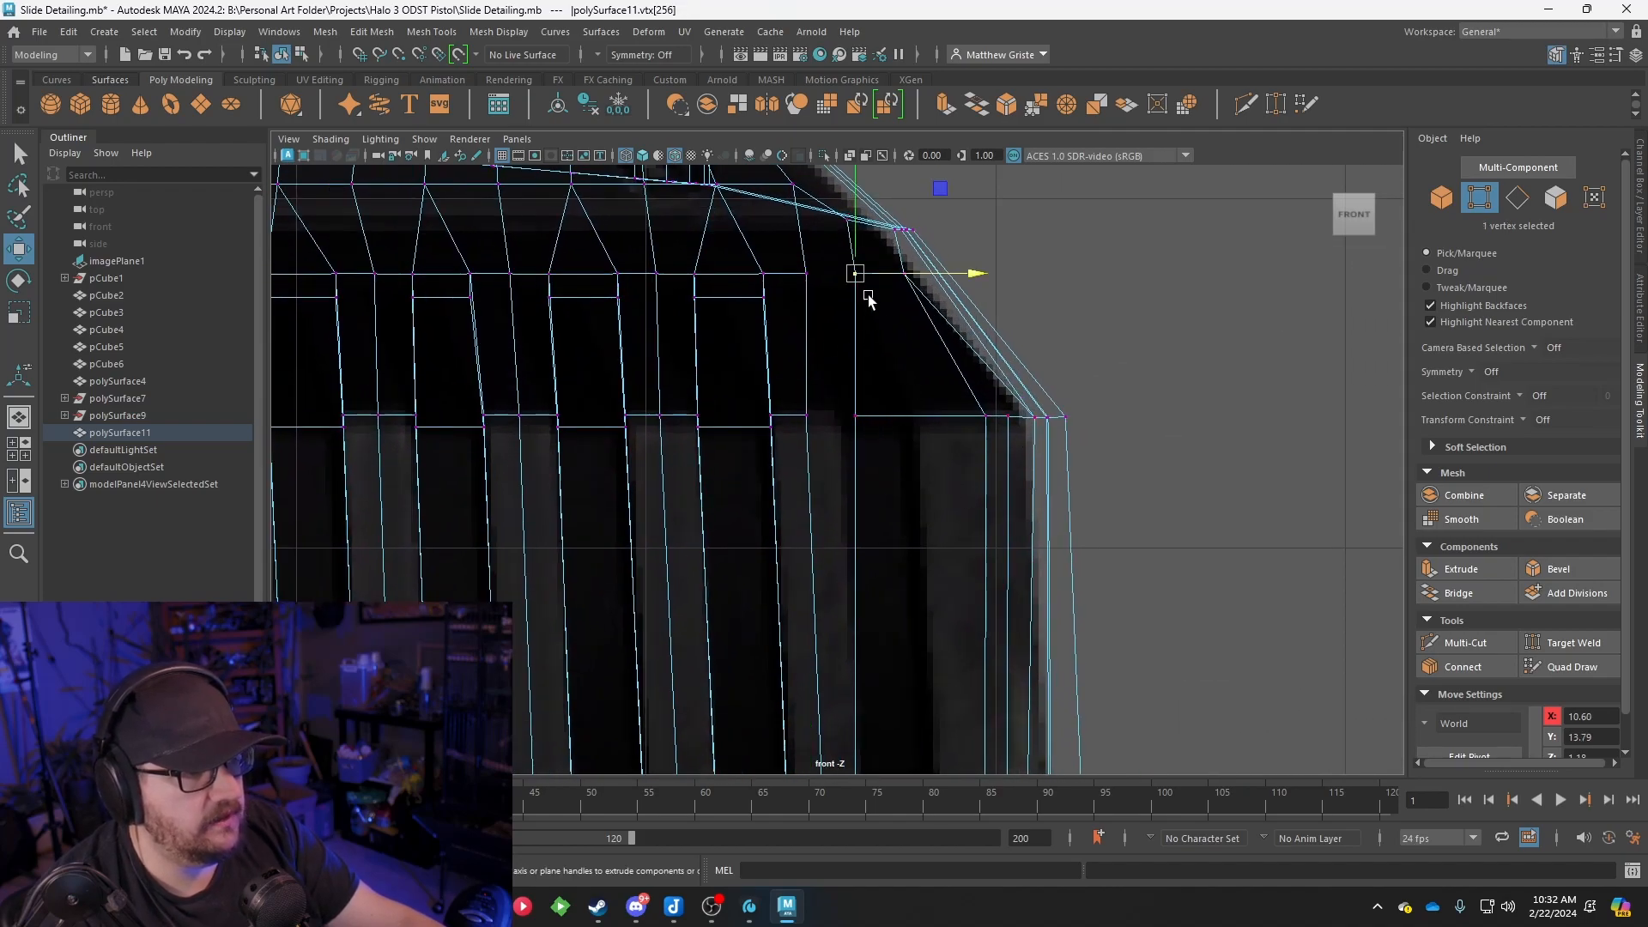
pyautogui.scroll(-4, 924, 532)
pyautogui.scroll(3, 872, 449)
pyautogui.moveTo(828, 591); pyautogui.dragTo(784, 250)
pyautogui.scroll(2, 898, 376)
pyautogui.moveTo(897, 376); pyautogui.dragTo(968, 379)
# Nudge the rear section's upper corner vertex beside the sloped edge to about X 10.77, then return to the perspective view
pyautogui.keyDown('alt'); pyautogui.moveTo(967, 378); pyautogui.dragTo(902, 525, button='middle'); pyautogui.keyUp('alt')
pyautogui.scroll(3, 902, 525)
pyautogui.moveTo(837, 309); pyautogui.dragTo(804, 330)
pyautogui.click(804, 322)
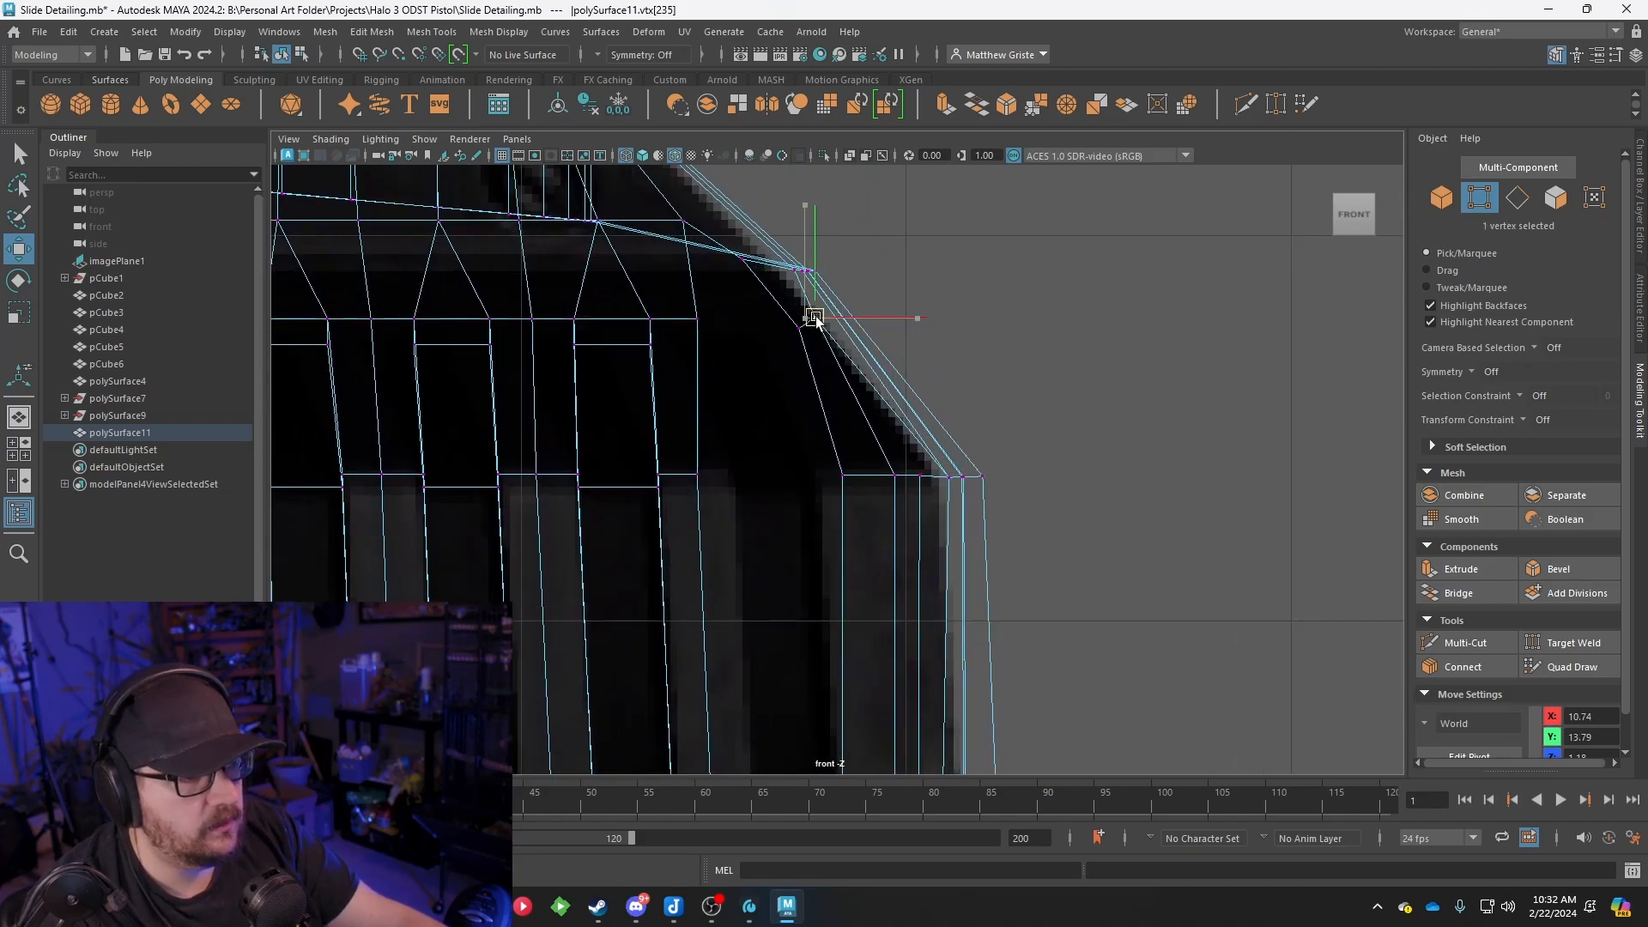
pyautogui.press('space')
pyautogui.press('space')
pyautogui.keyDown('alt'); pyautogui.moveTo(1052, 249); pyautogui.dragTo(966, 369); pyautogui.keyUp('alt')
pyautogui.scroll(5, 901, 369)
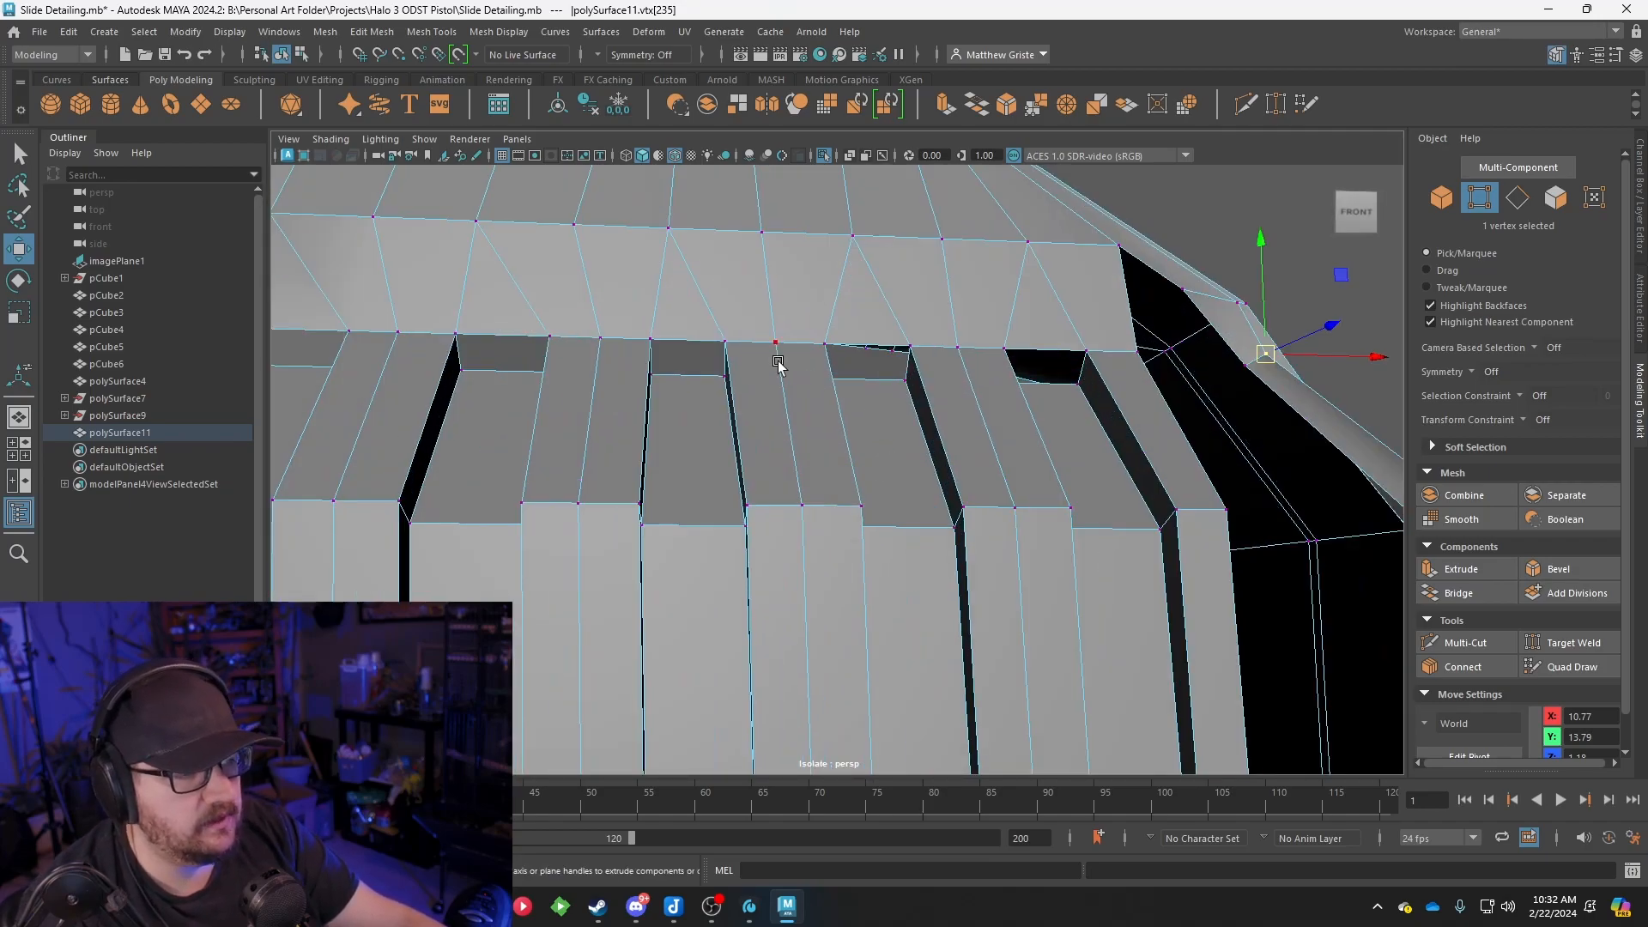
# Bridge the upper and lower border edges of the open gap at the second groove's upper end
pyautogui.keyDown('alt'); pyautogui.moveTo(499, 358); pyautogui.dragTo(826, 278); pyautogui.keyUp('alt')
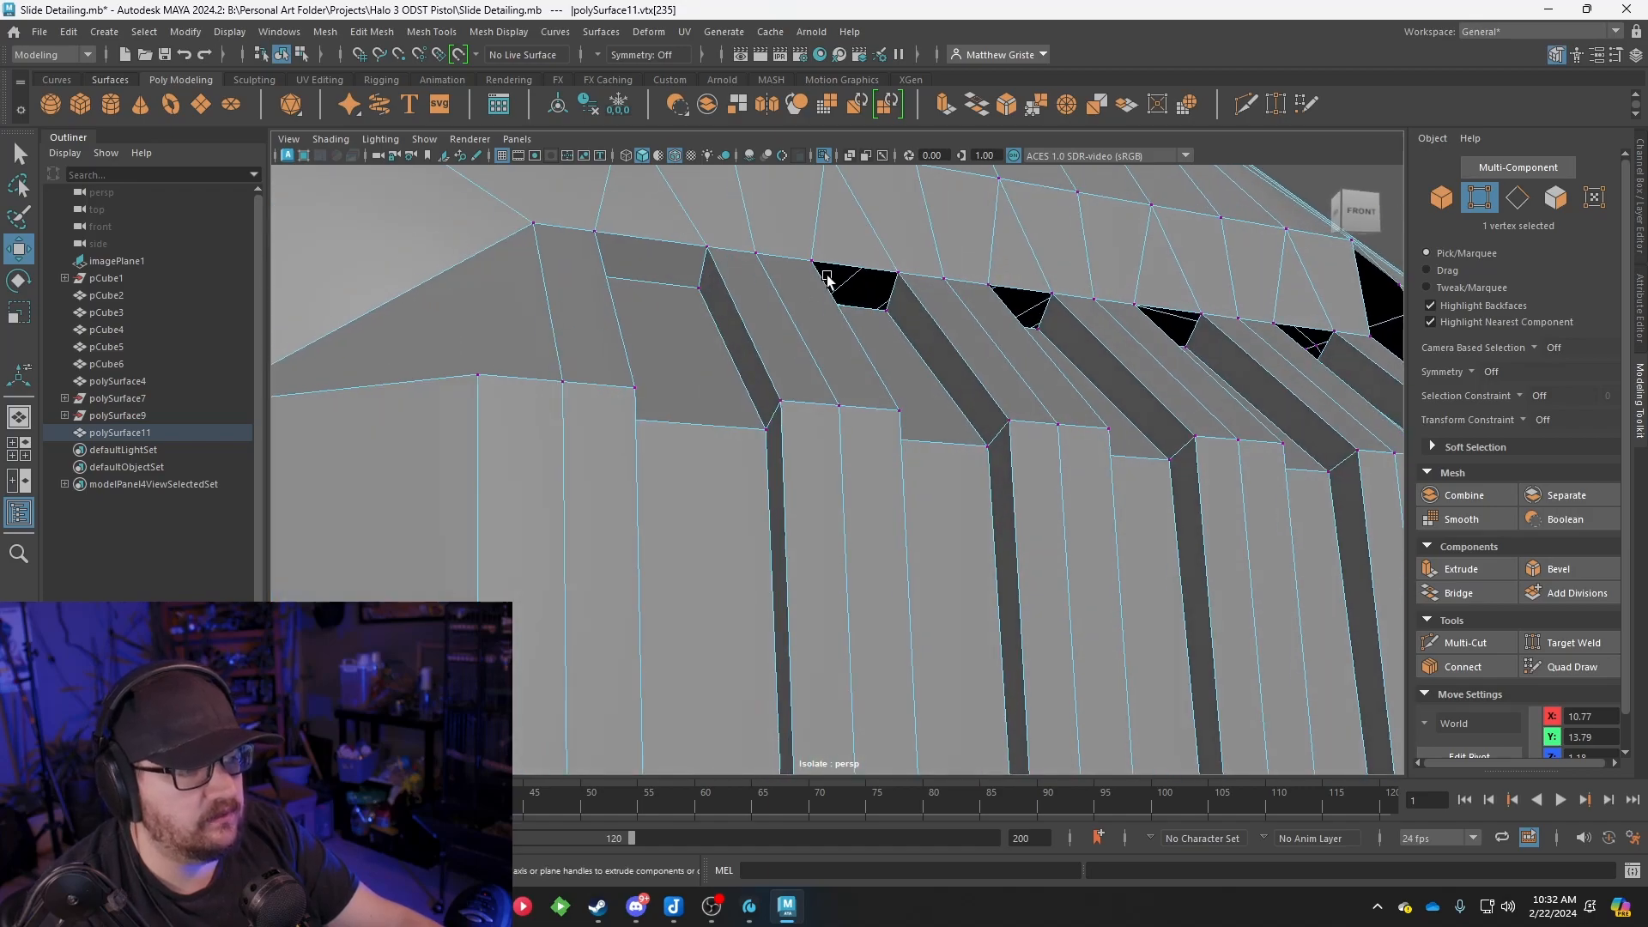
pyautogui.keyDown('alt'); pyautogui.moveTo(806, 343); pyautogui.dragTo(538, 337); pyautogui.keyUp('alt')
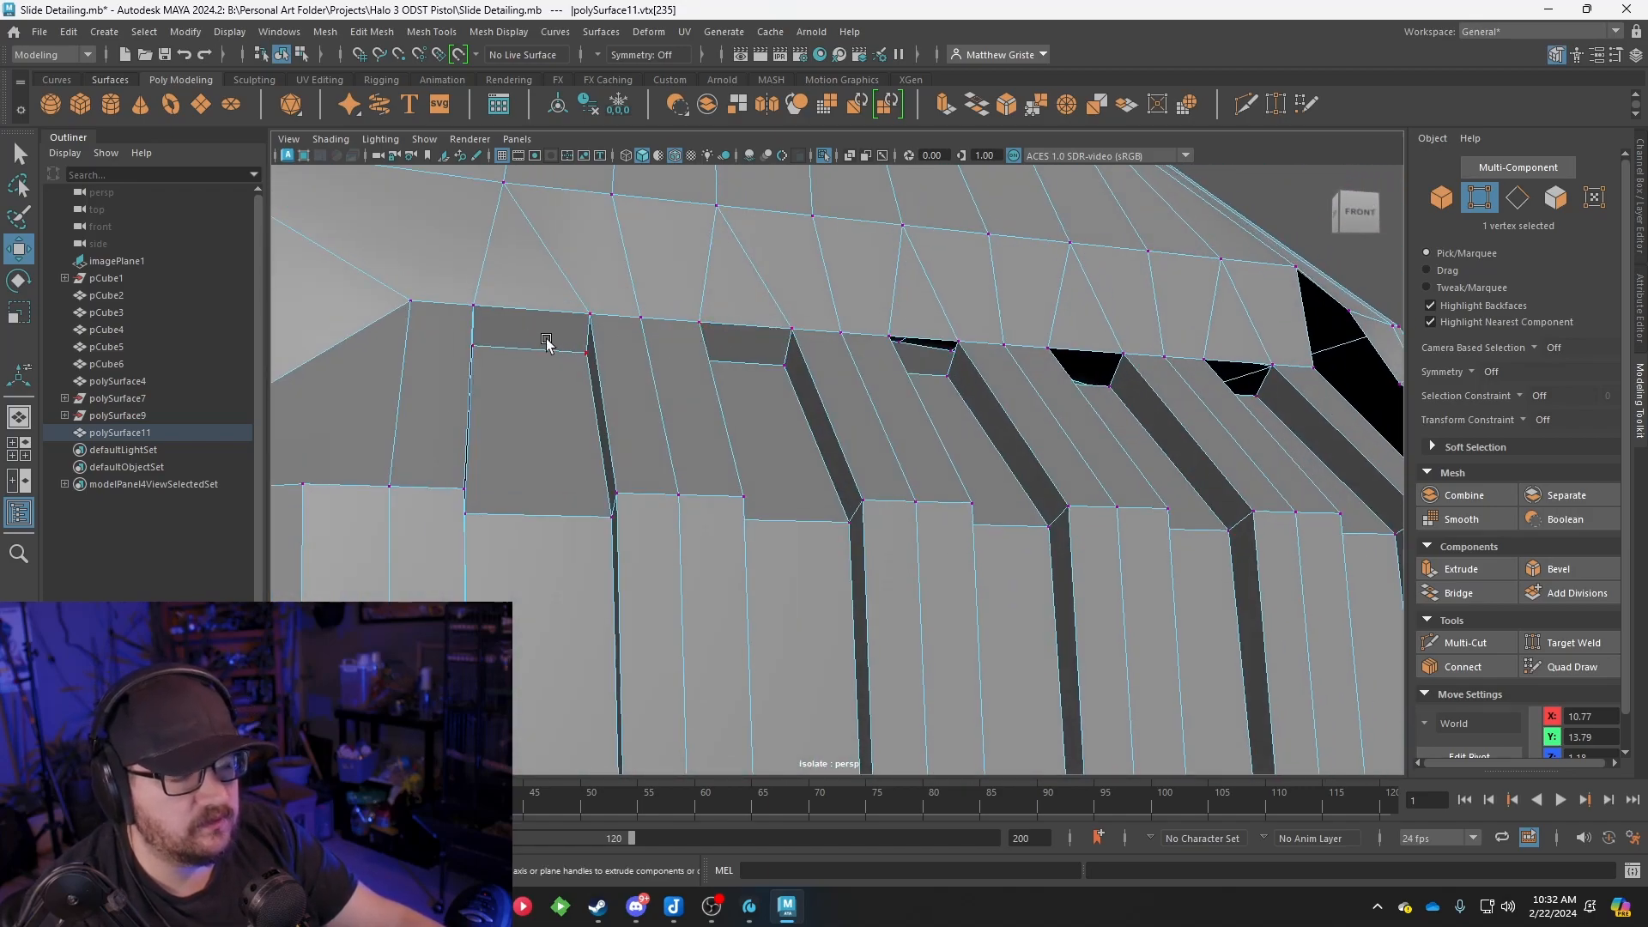
pyautogui.scroll(-6, 538, 337)
pyautogui.keyDown('alt'); pyautogui.moveTo(975, 401); pyautogui.dragTo(755, 399); pyautogui.keyUp('alt')
pyautogui.scroll(8, 642, 343)
pyautogui.moveTo(724, 346); pyautogui.dragTo(724, 302, button='right')
pyautogui.click(734, 360)
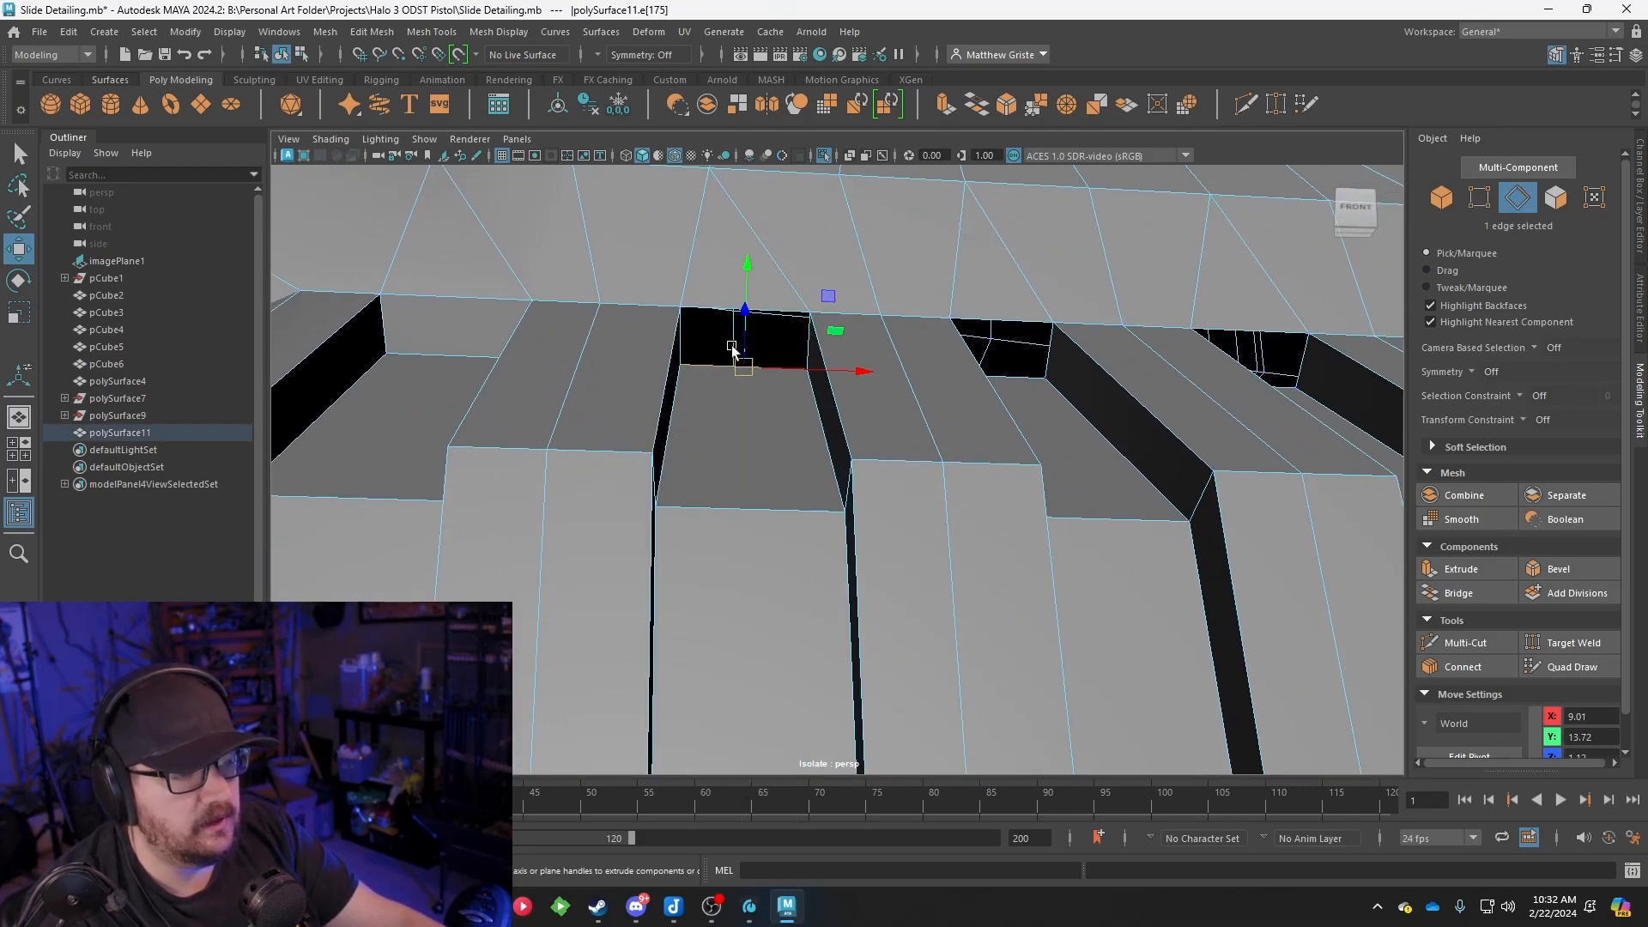
pyautogui.keyDown('shift'); pyautogui.click(718, 309); pyautogui.keyUp('shift')
pyautogui.click(976, 105)
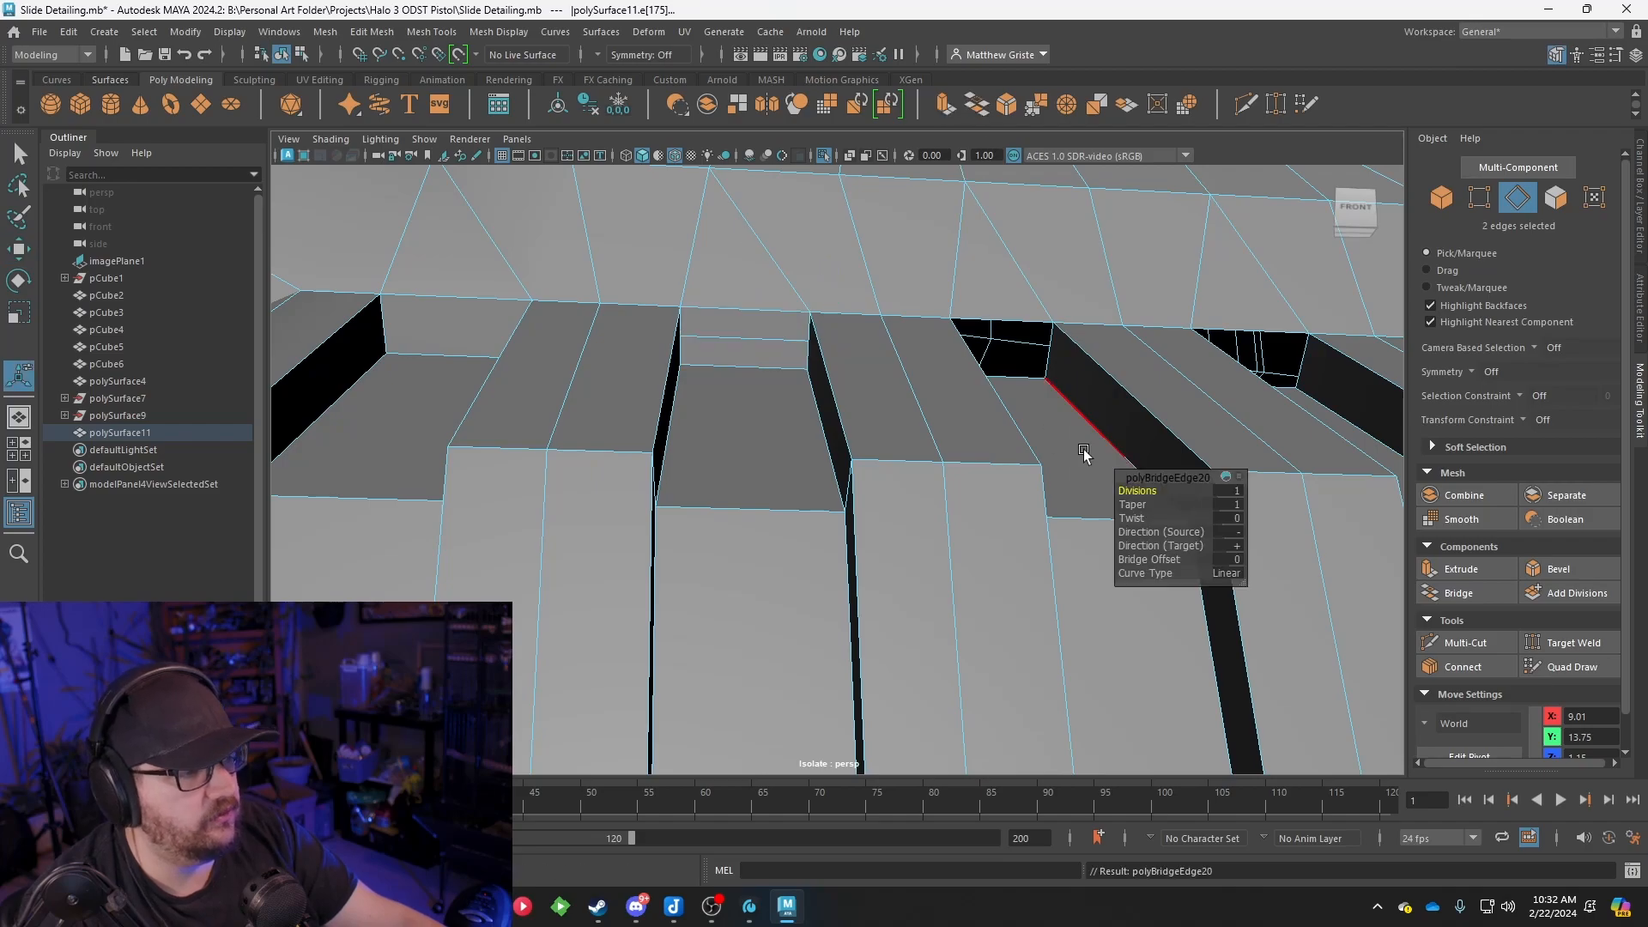
# Bridge the open upper-end gaps of the third, fourth and fifth grooves with 0 divisions
pyautogui.keyDown('alt'); pyautogui.moveTo(993, 350); pyautogui.dragTo(901, 398); pyautogui.keyUp('alt')
pyautogui.click(743, 444)
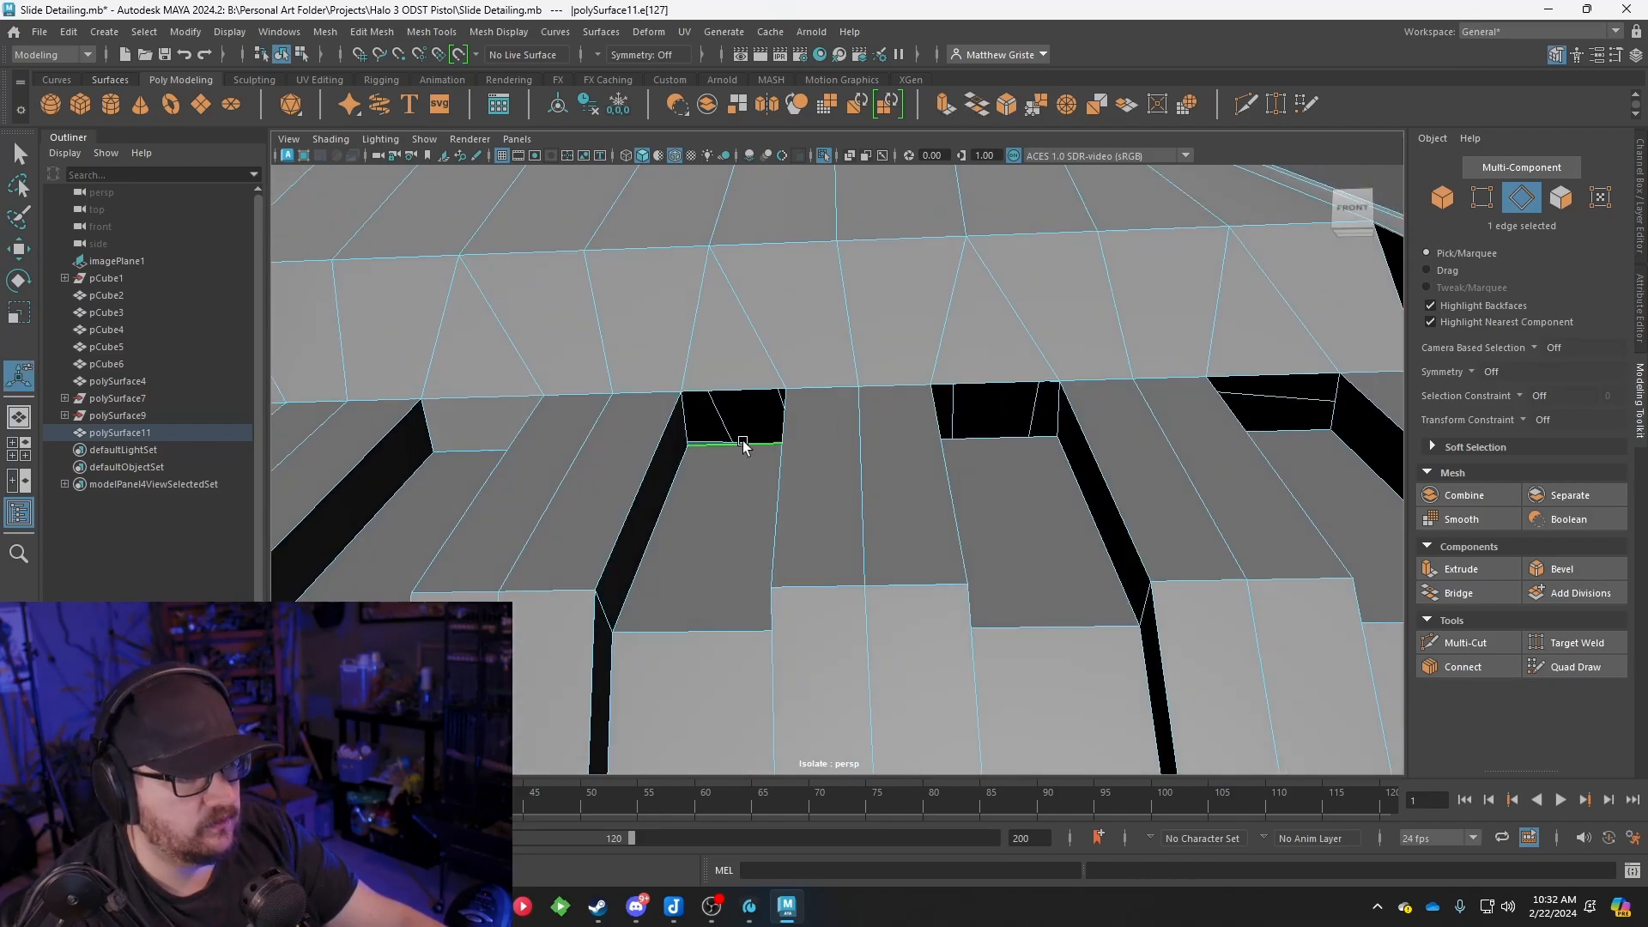
pyautogui.press('g')
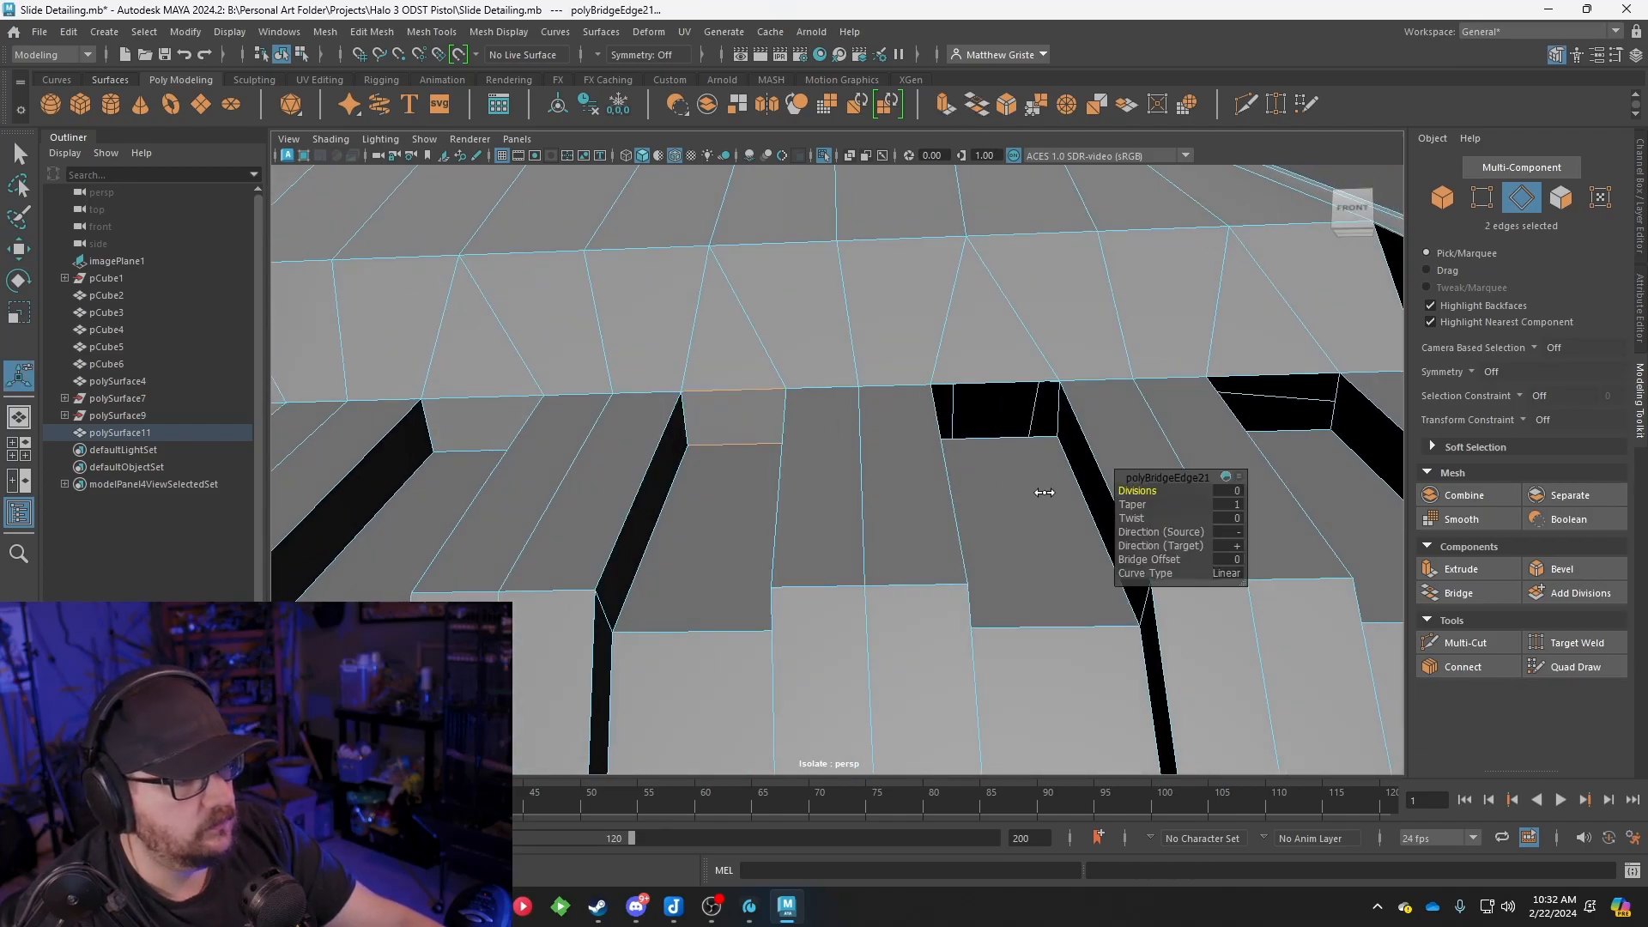
pyautogui.click(998, 446)
pyautogui.keyDown('shift'); pyautogui.click(989, 387); pyautogui.keyUp('shift')
pyautogui.press('g')
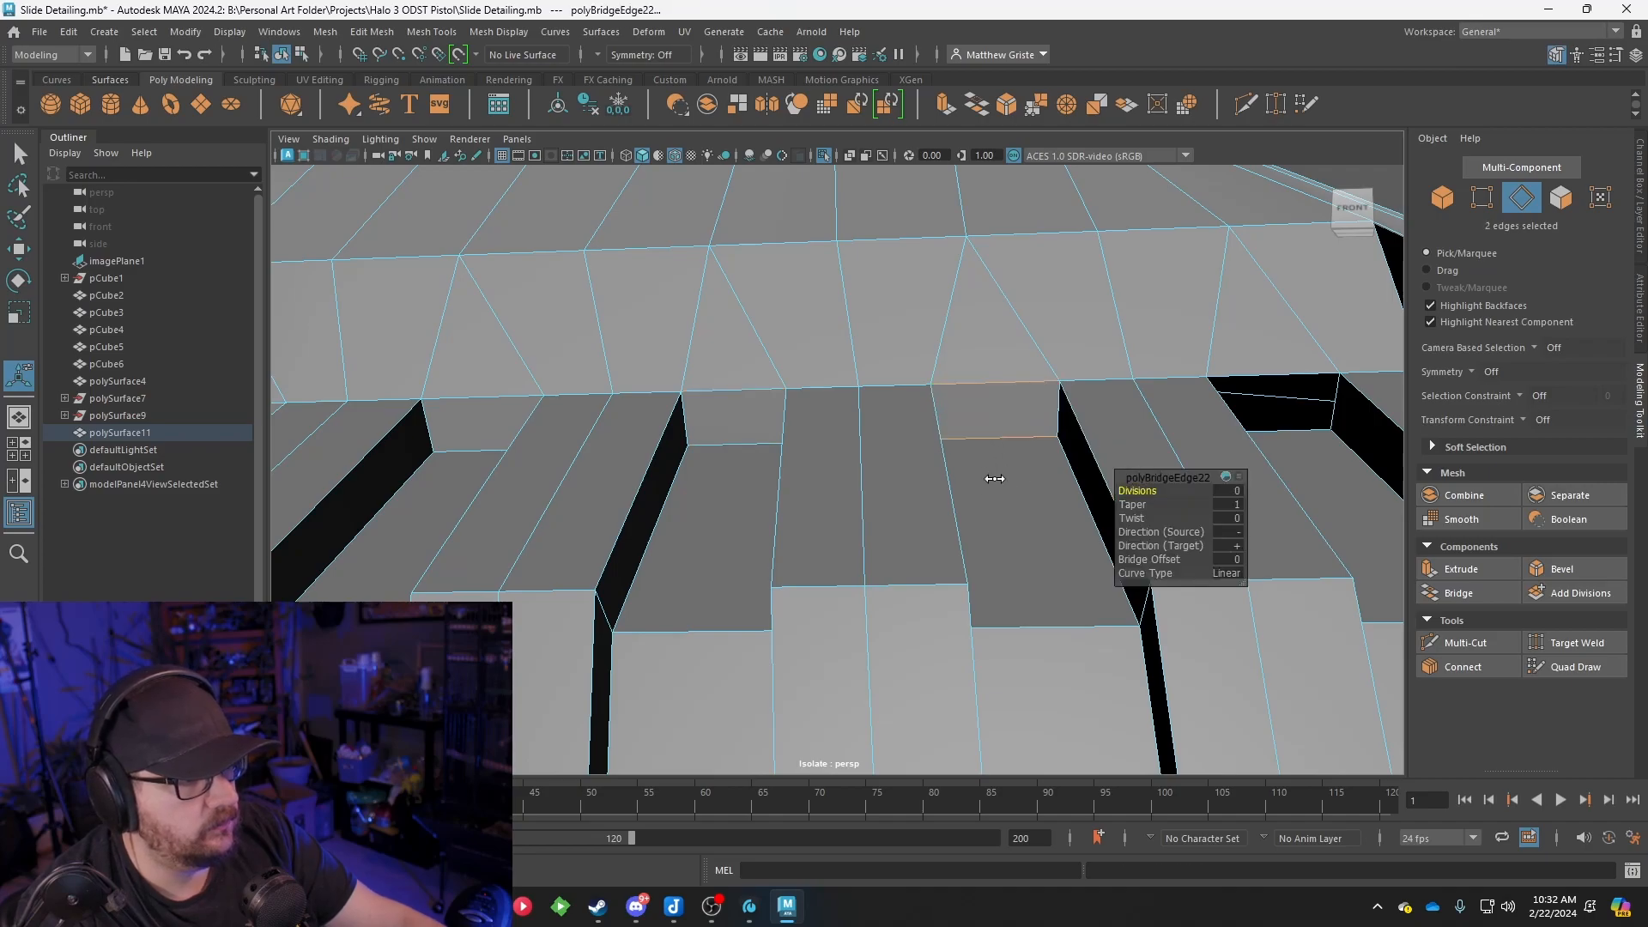
pyautogui.keyDown('alt'); pyautogui.moveTo(1148, 410); pyautogui.dragTo(1028, 409, button='middle'); pyautogui.keyUp('alt')
pyautogui.click(1017, 435)
pyautogui.keyDown('shift'); pyautogui.click(995, 383); pyautogui.keyUp('shift')
pyautogui.press('g')
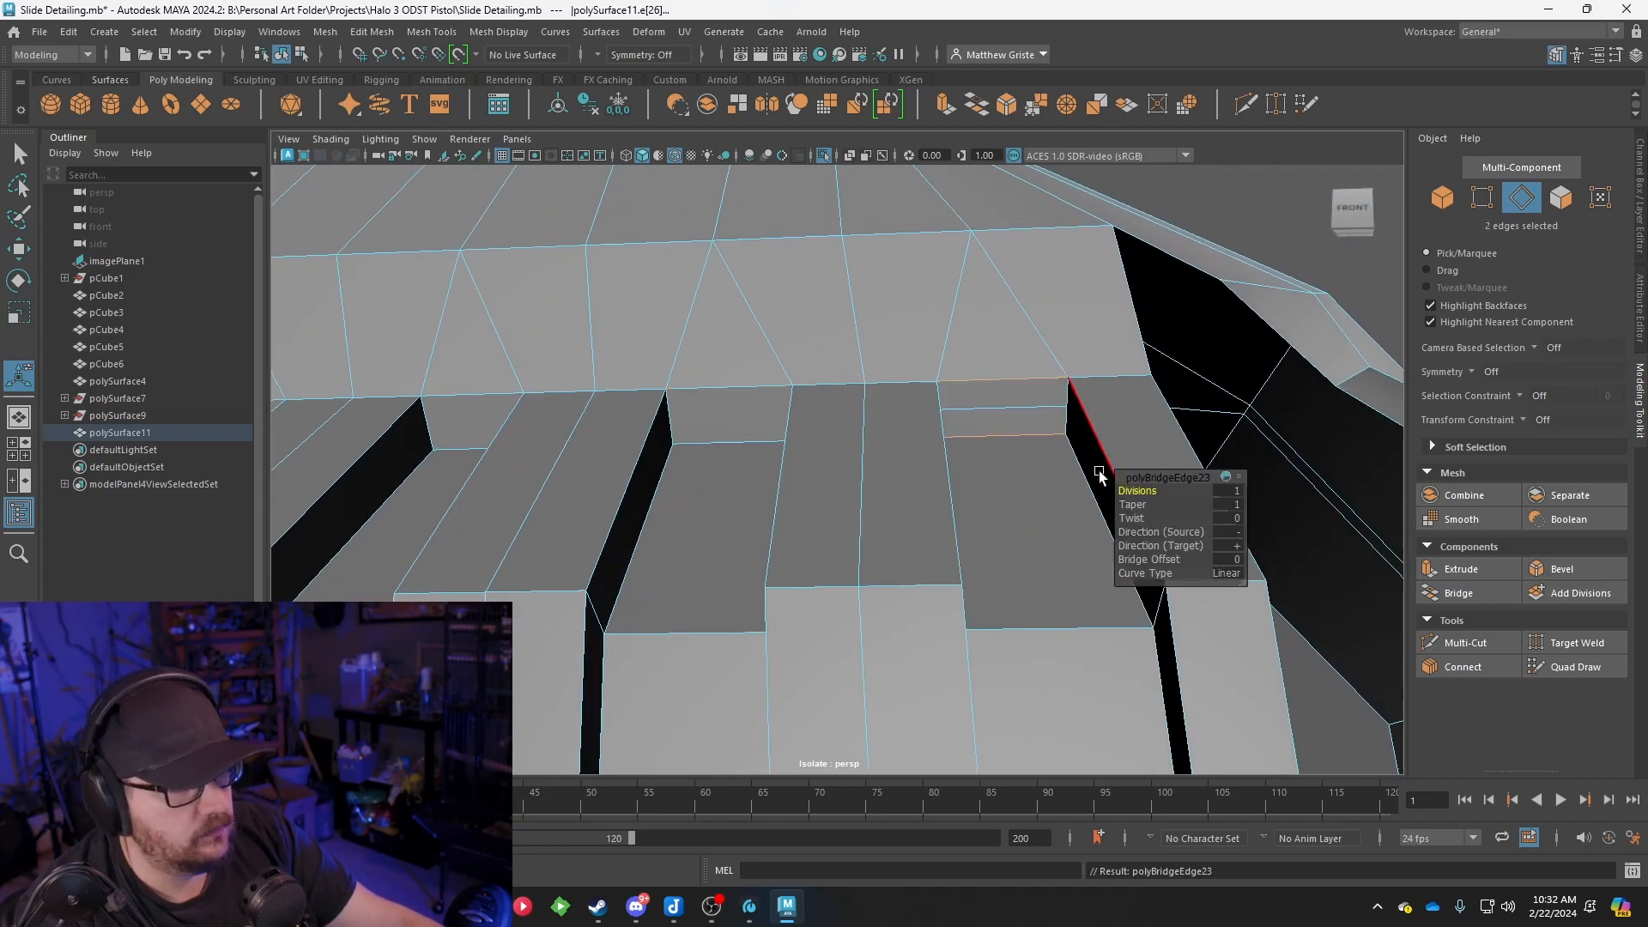
# Move the short edge at the third groove's rear upper corner rearward along X to about 9.53
pyautogui.keyDown('alt'); pyautogui.moveTo(967, 490); pyautogui.dragTo(794, 518, button='right'); pyautogui.keyUp('alt')
pyautogui.keyDown('alt'); pyautogui.moveTo(794, 518); pyautogui.dragTo(824, 518); pyautogui.keyUp('alt')
pyautogui.keyDown('alt'); pyautogui.moveTo(824, 519); pyautogui.dragTo(842, 452, button='middle'); pyautogui.keyUp('alt')
pyautogui.keyDown('alt'); pyautogui.moveTo(842, 452); pyautogui.dragTo(967, 420); pyautogui.keyUp('alt')
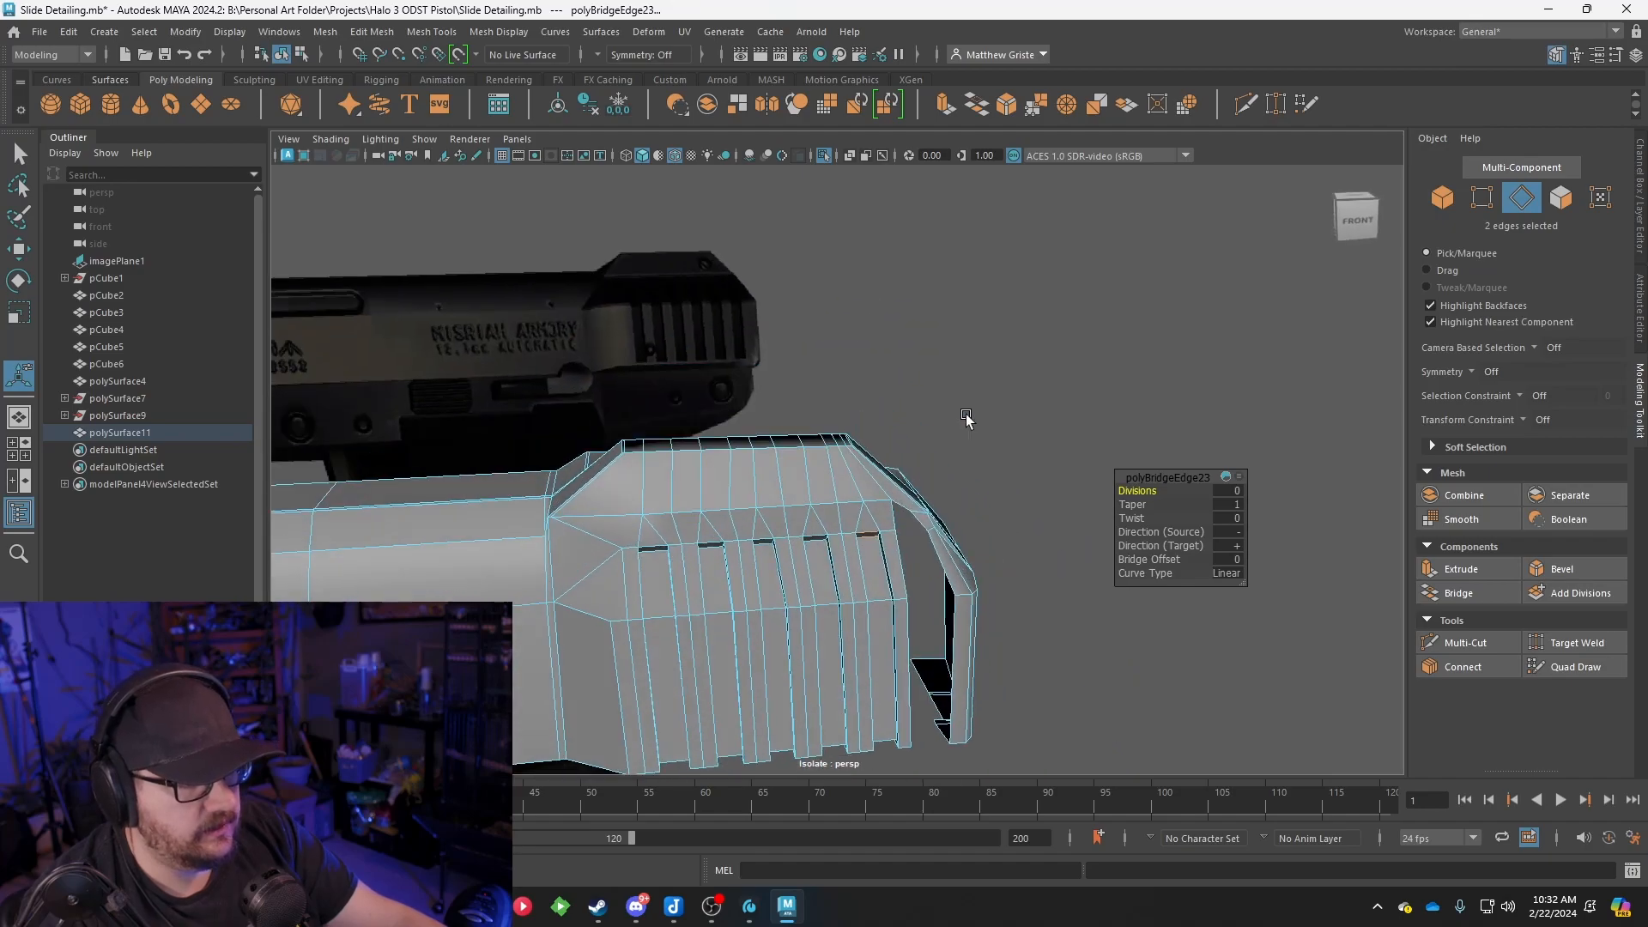
pyautogui.keyDown('alt'); pyautogui.moveTo(845, 605); pyautogui.dragTo(863, 453, button='middle'); pyautogui.keyUp('alt')
pyautogui.keyDown('alt'); pyautogui.moveTo(863, 452); pyautogui.dragTo(902, 452, button='right'); pyautogui.keyUp('alt')
pyautogui.moveTo(902, 453)
pyautogui.keyDown('alt'); pyautogui.mouseDown()
pyautogui.moveTo(875, 460)
pyautogui.moveTo(901, 438)
pyautogui.mouseUp(); pyautogui.keyUp('alt')
pyautogui.scroll(4, 879, 436)
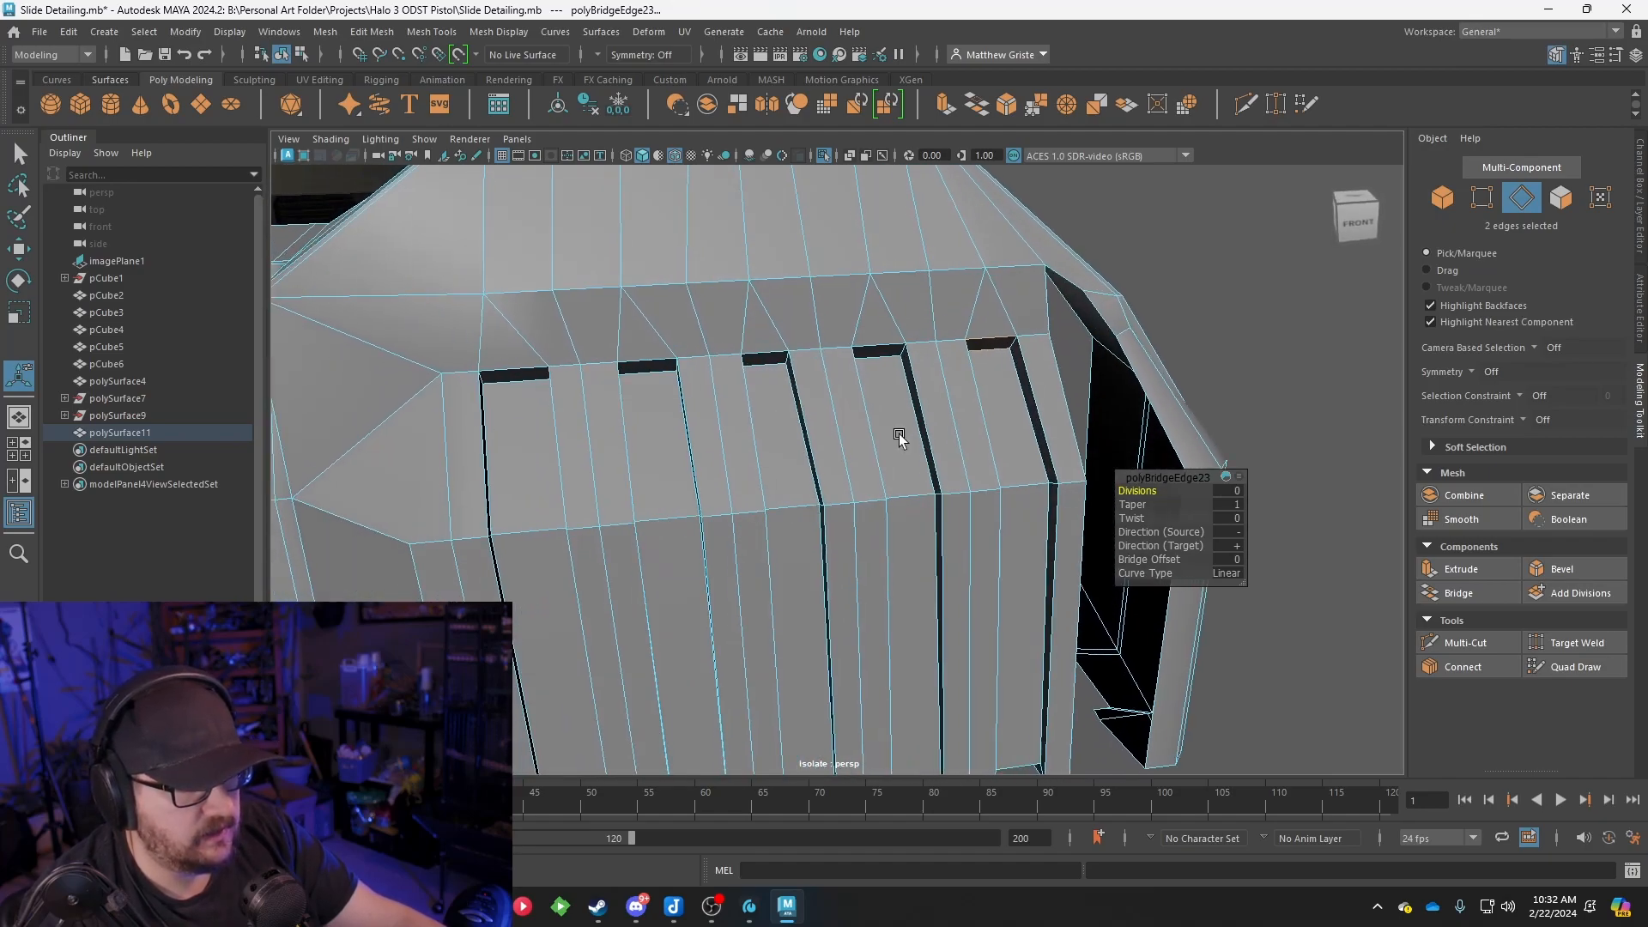
pyautogui.scroll(5, 900, 436)
pyautogui.keyDown('shift'); pyautogui.click(738, 247); pyautogui.keyUp('shift')
pyautogui.press('f')
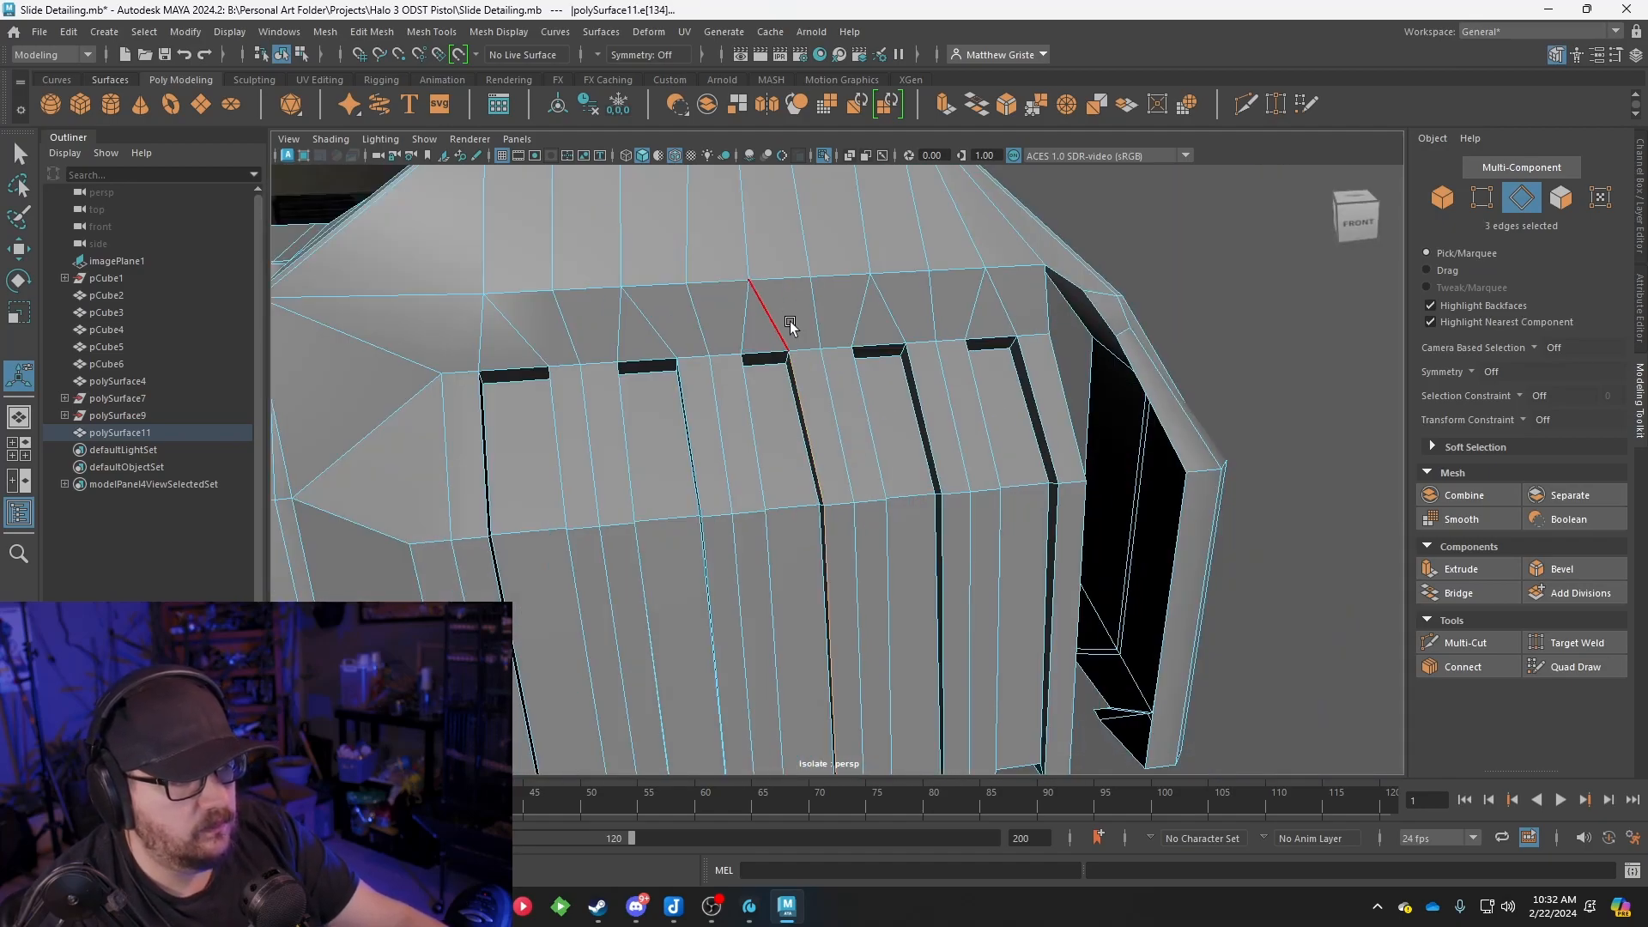
pyautogui.press('w')
pyautogui.click(779, 365)
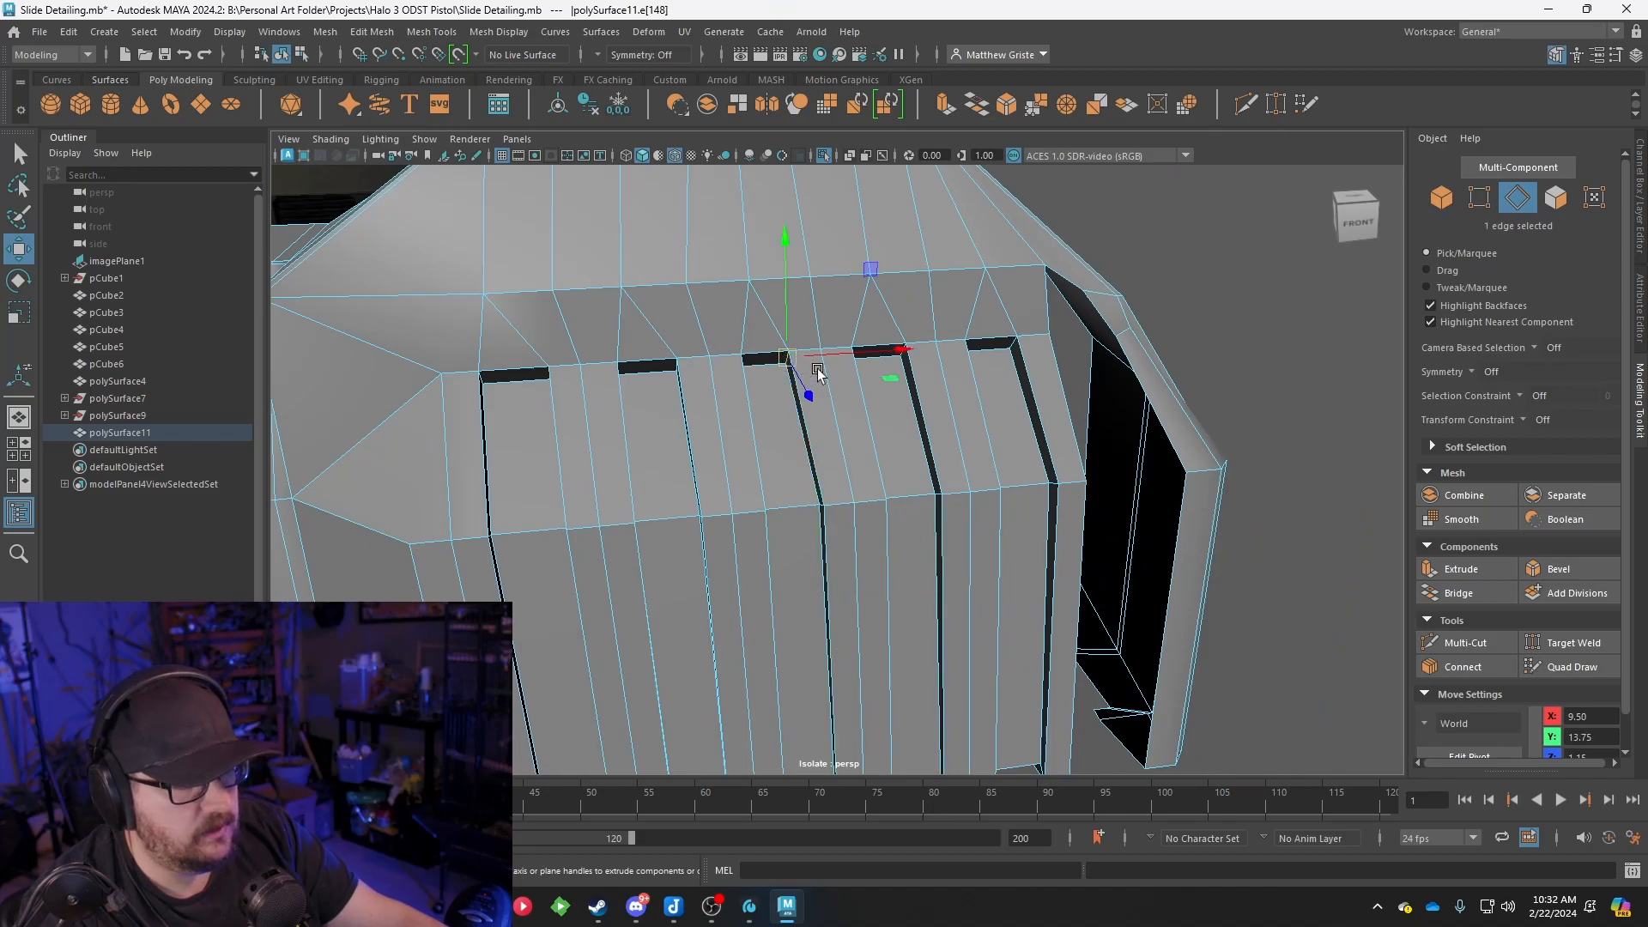
pyautogui.moveTo(893, 344); pyautogui.dragTo(896, 344)
pyautogui.moveTo(896, 344); pyautogui.dragTo(719, 497)
# In the front view, move the upper and bend vertices just ahead of the first groove rearward to about X 8.38
pyautogui.scroll(-5, 842, 385)
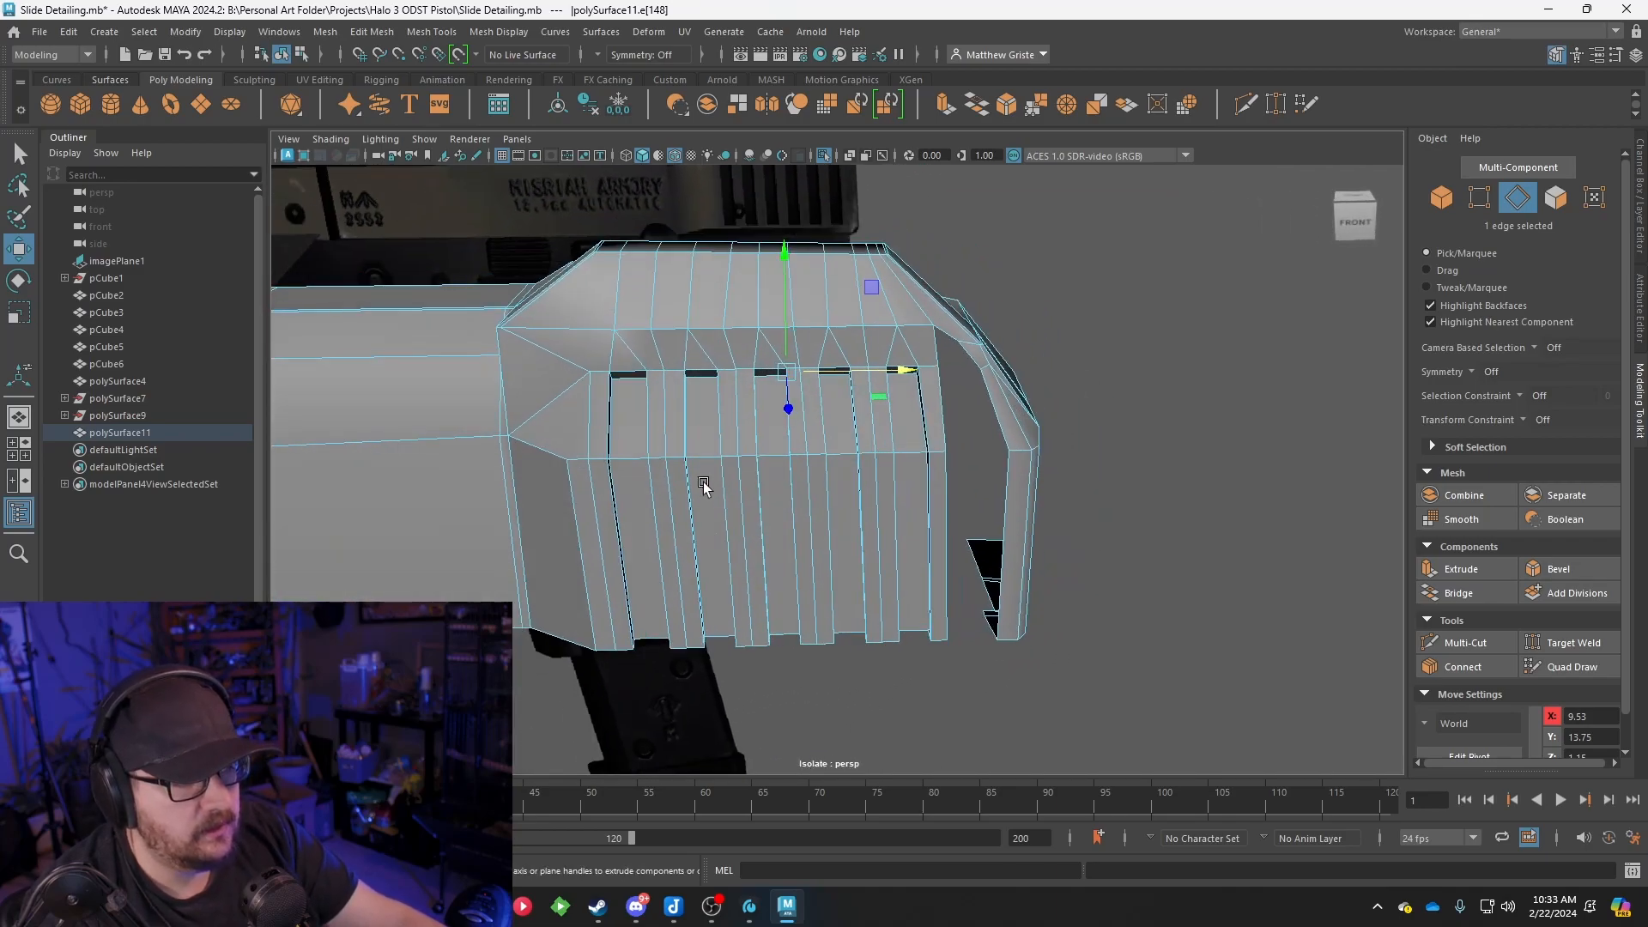
pyautogui.press('space')
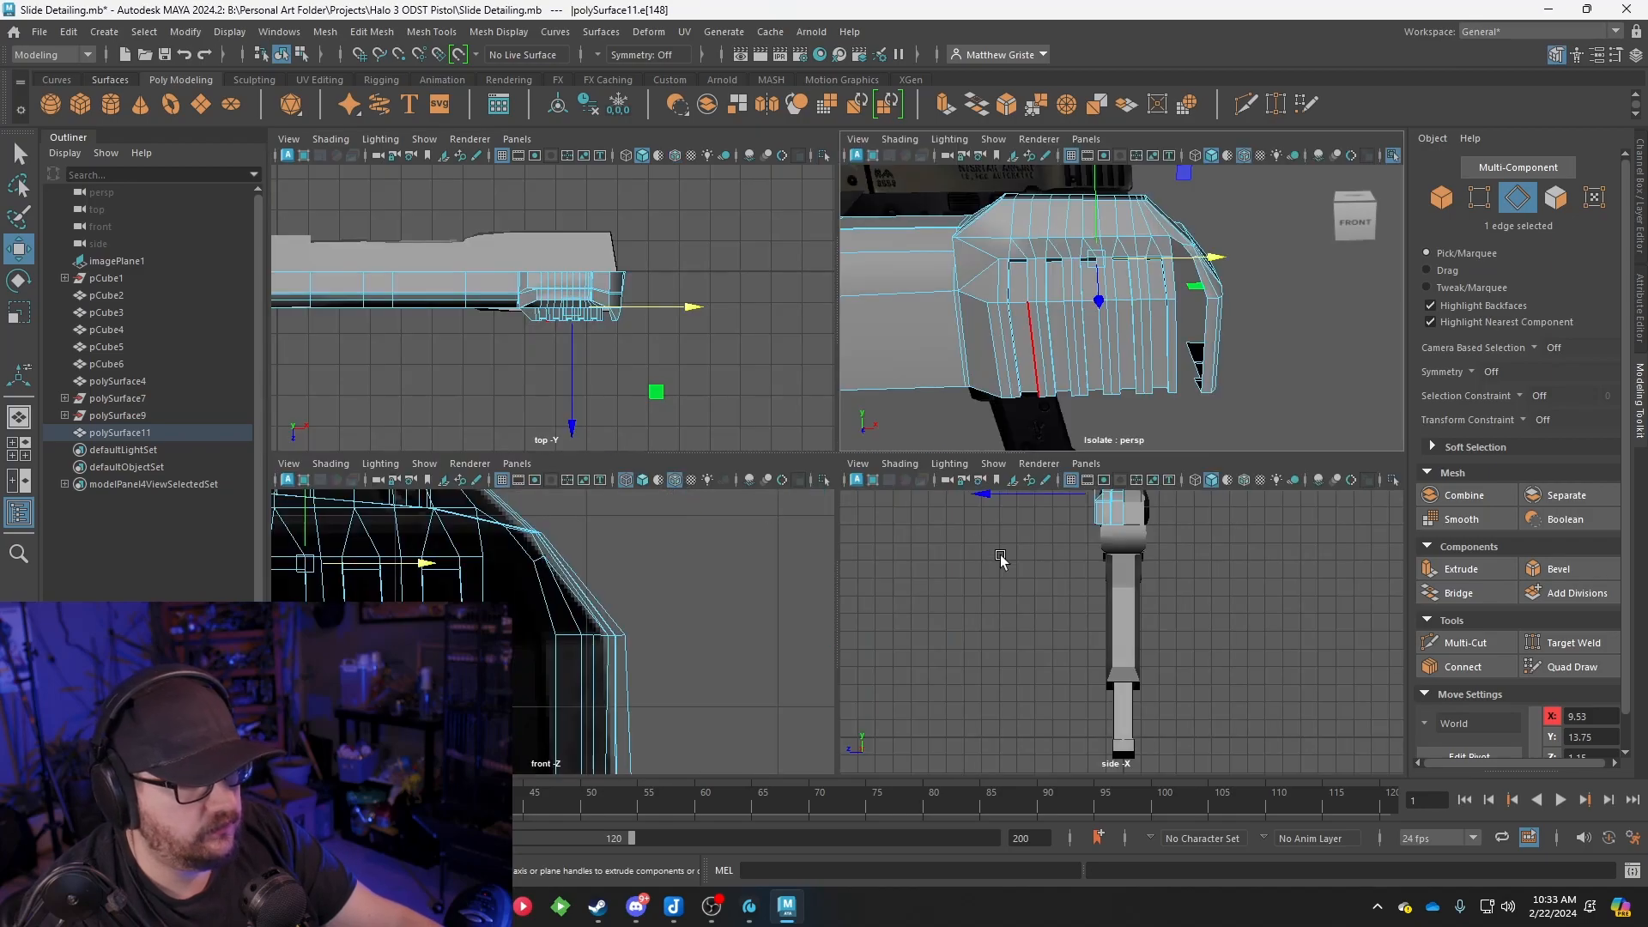
pyautogui.scroll(5, 549, 630)
pyautogui.press('space')
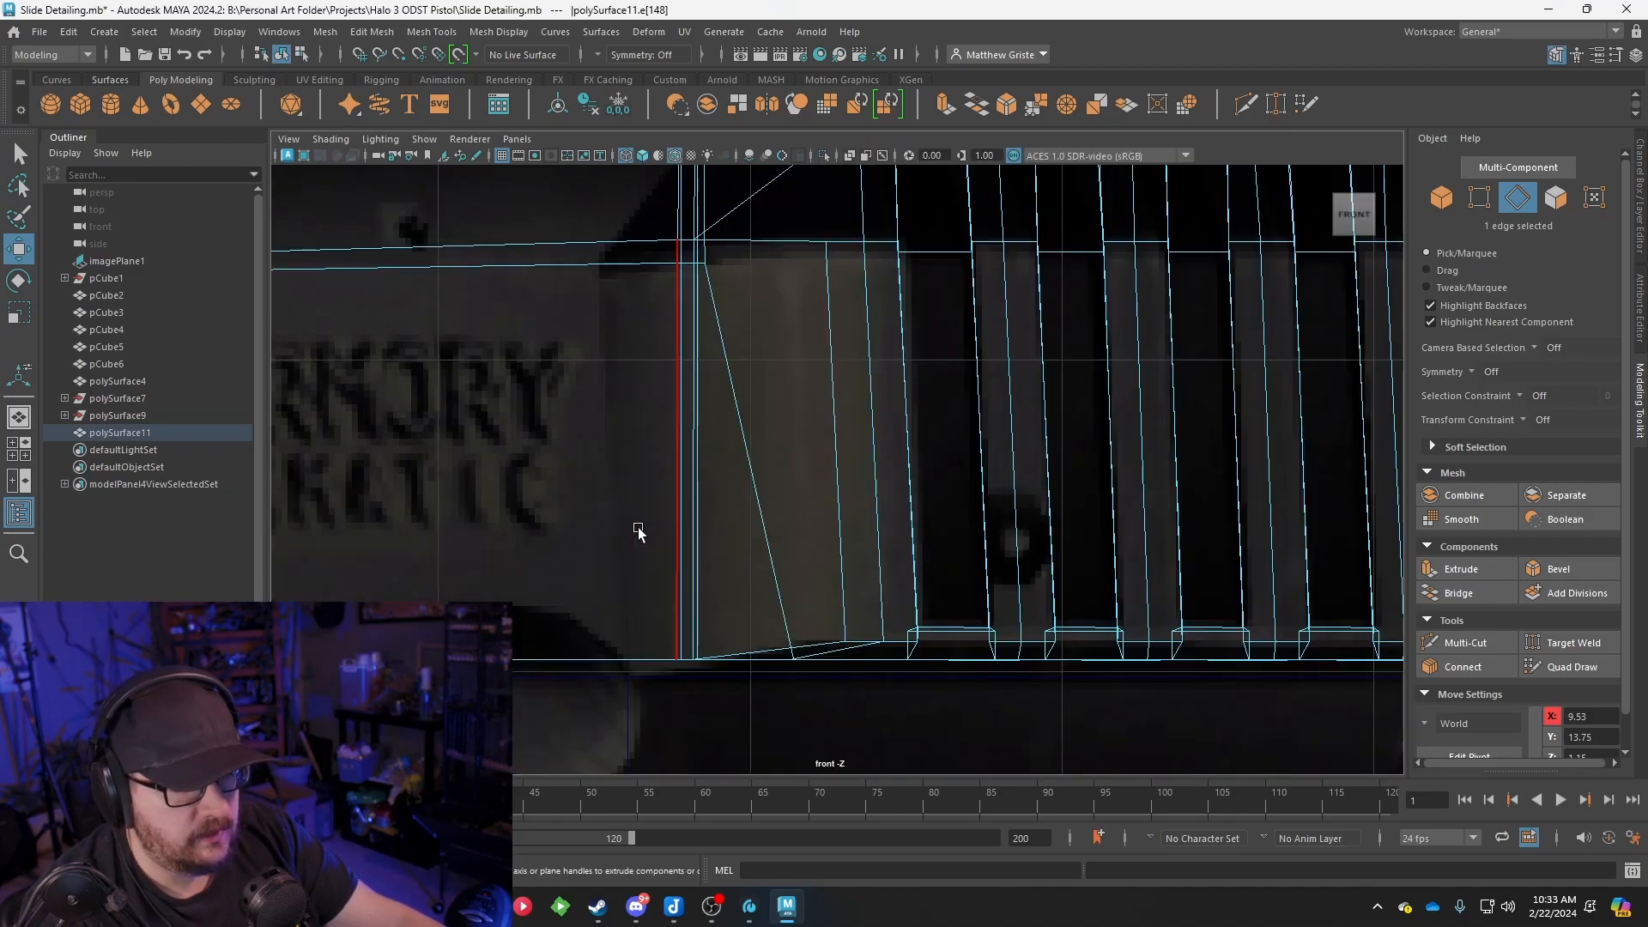
pyautogui.scroll(3, 596, 532)
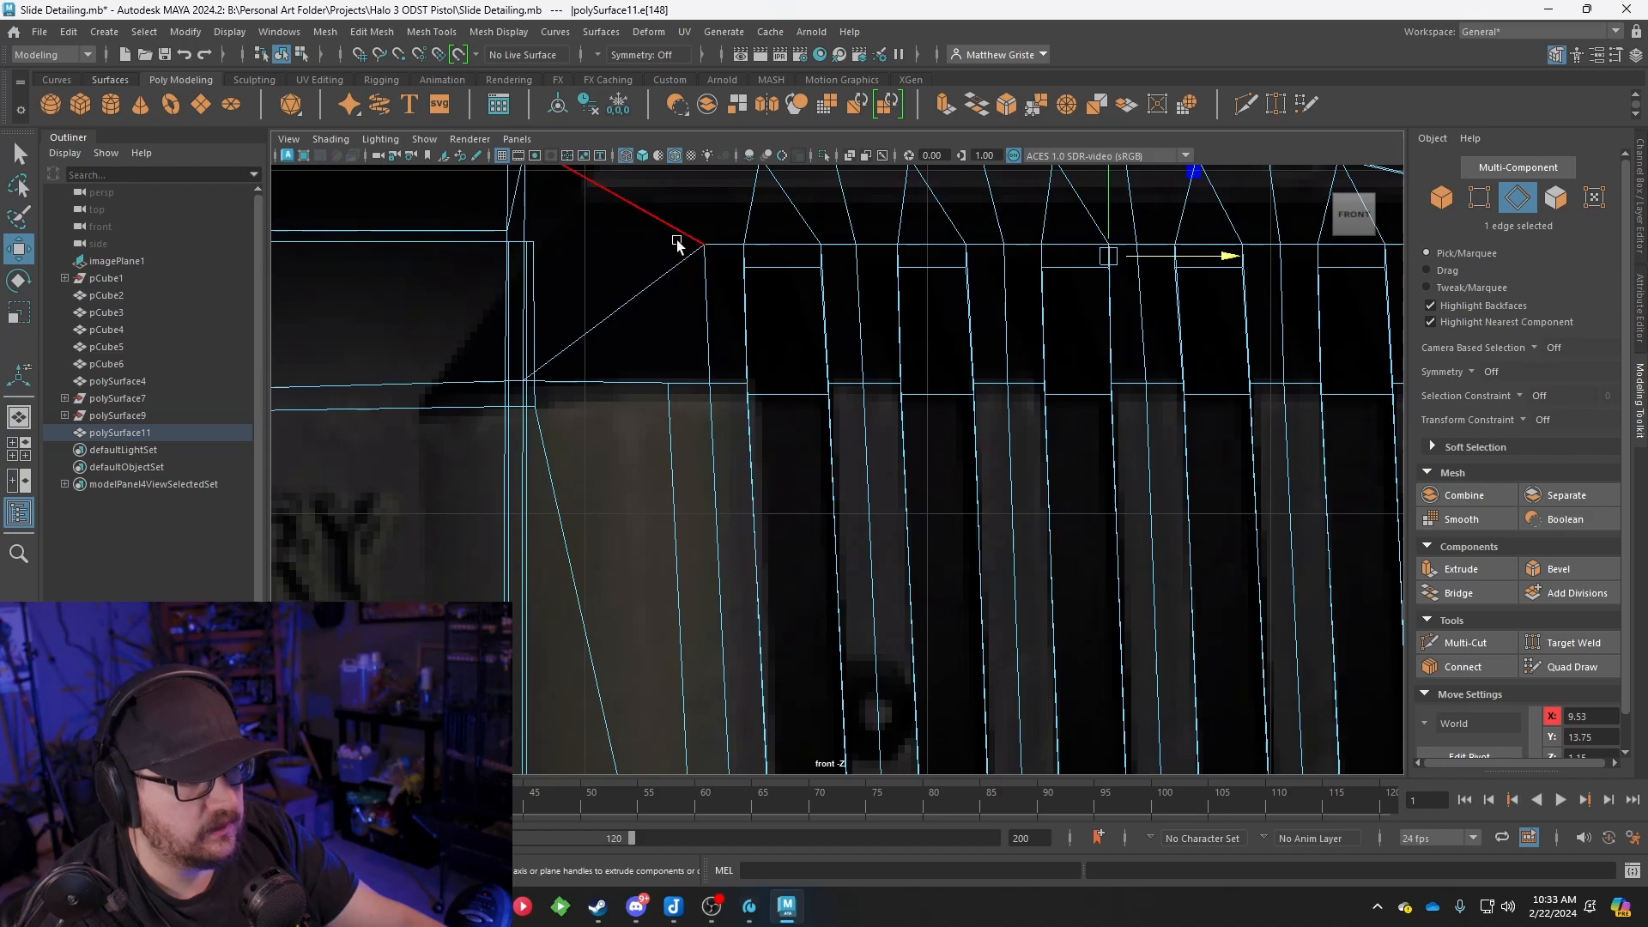
pyautogui.rightClick(692, 289)
pyautogui.rightClick(713, 286)
pyautogui.rightClick(737, 284)
pyautogui.moveTo(744, 327); pyautogui.dragTo(682, 328, button='right')
pyautogui.moveTo(646, 223); pyautogui.dragTo(774, 516)
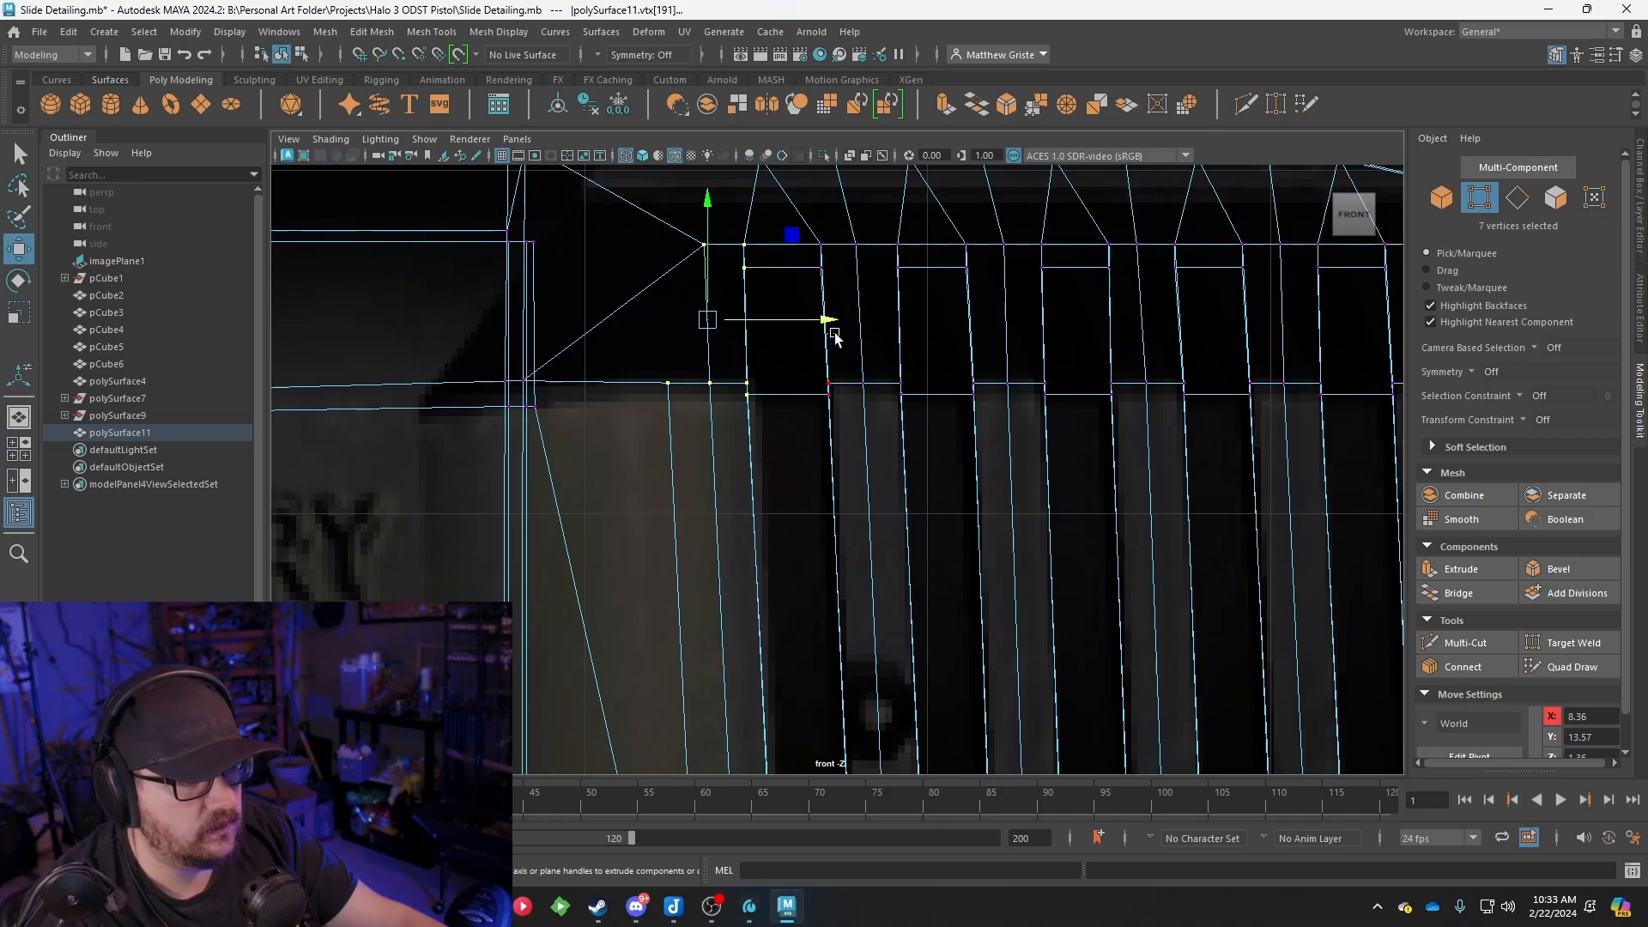
pyautogui.moveTo(830, 326); pyautogui.dragTo(839, 328)
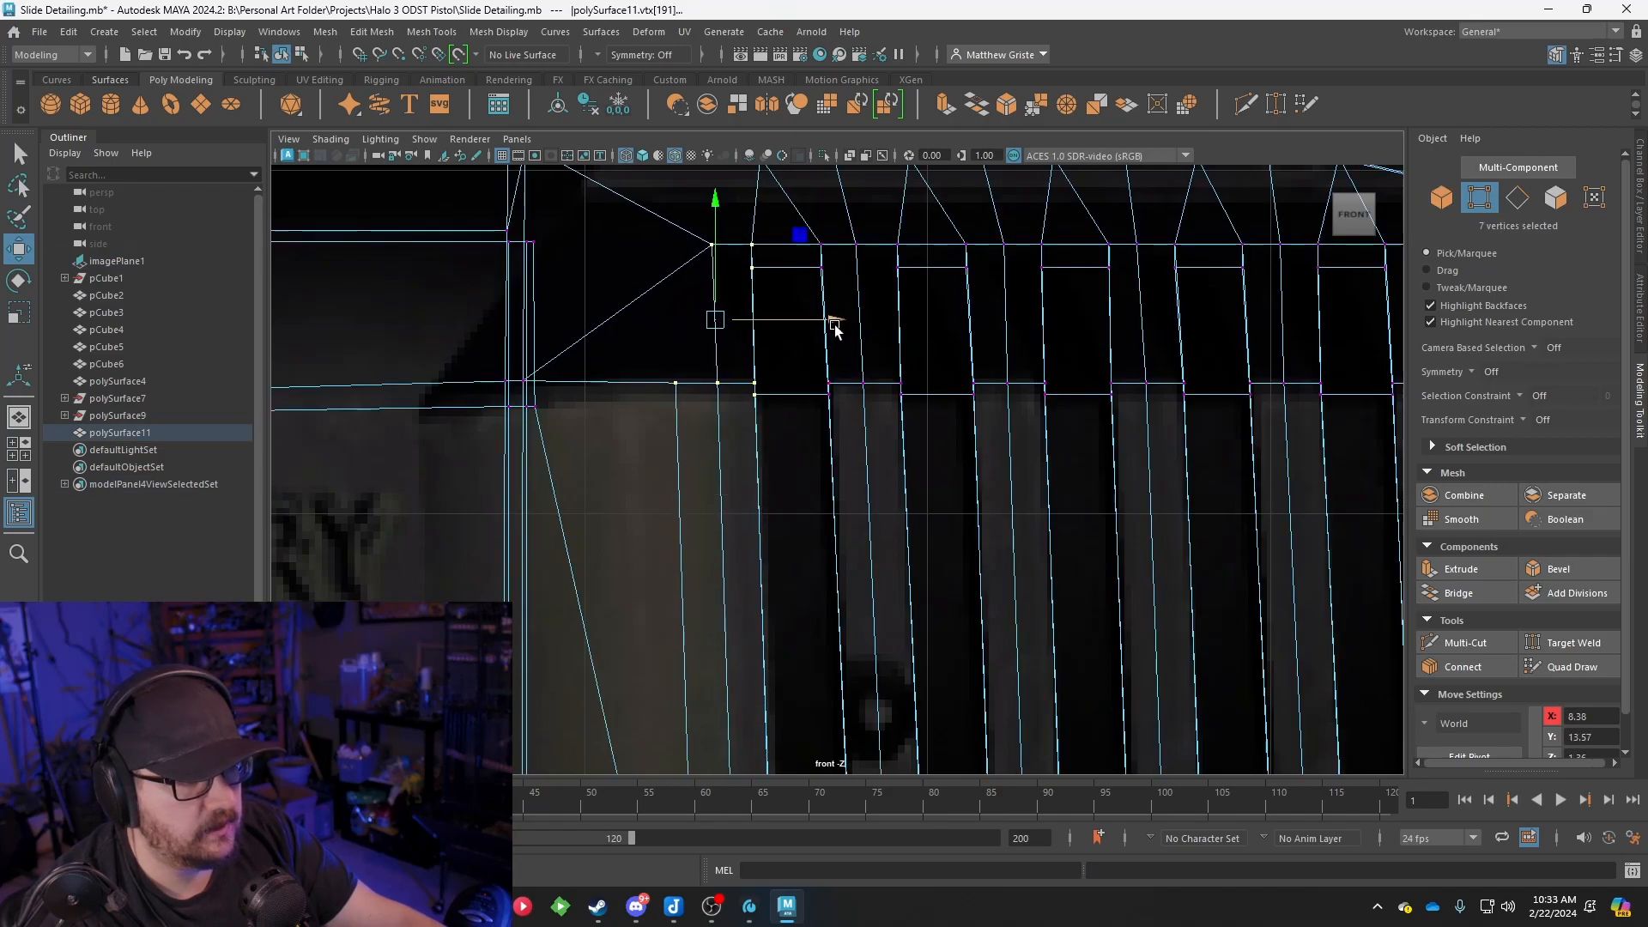
pyautogui.scroll(-10, 854, 420)
pyautogui.scroll(8, 856, 442)
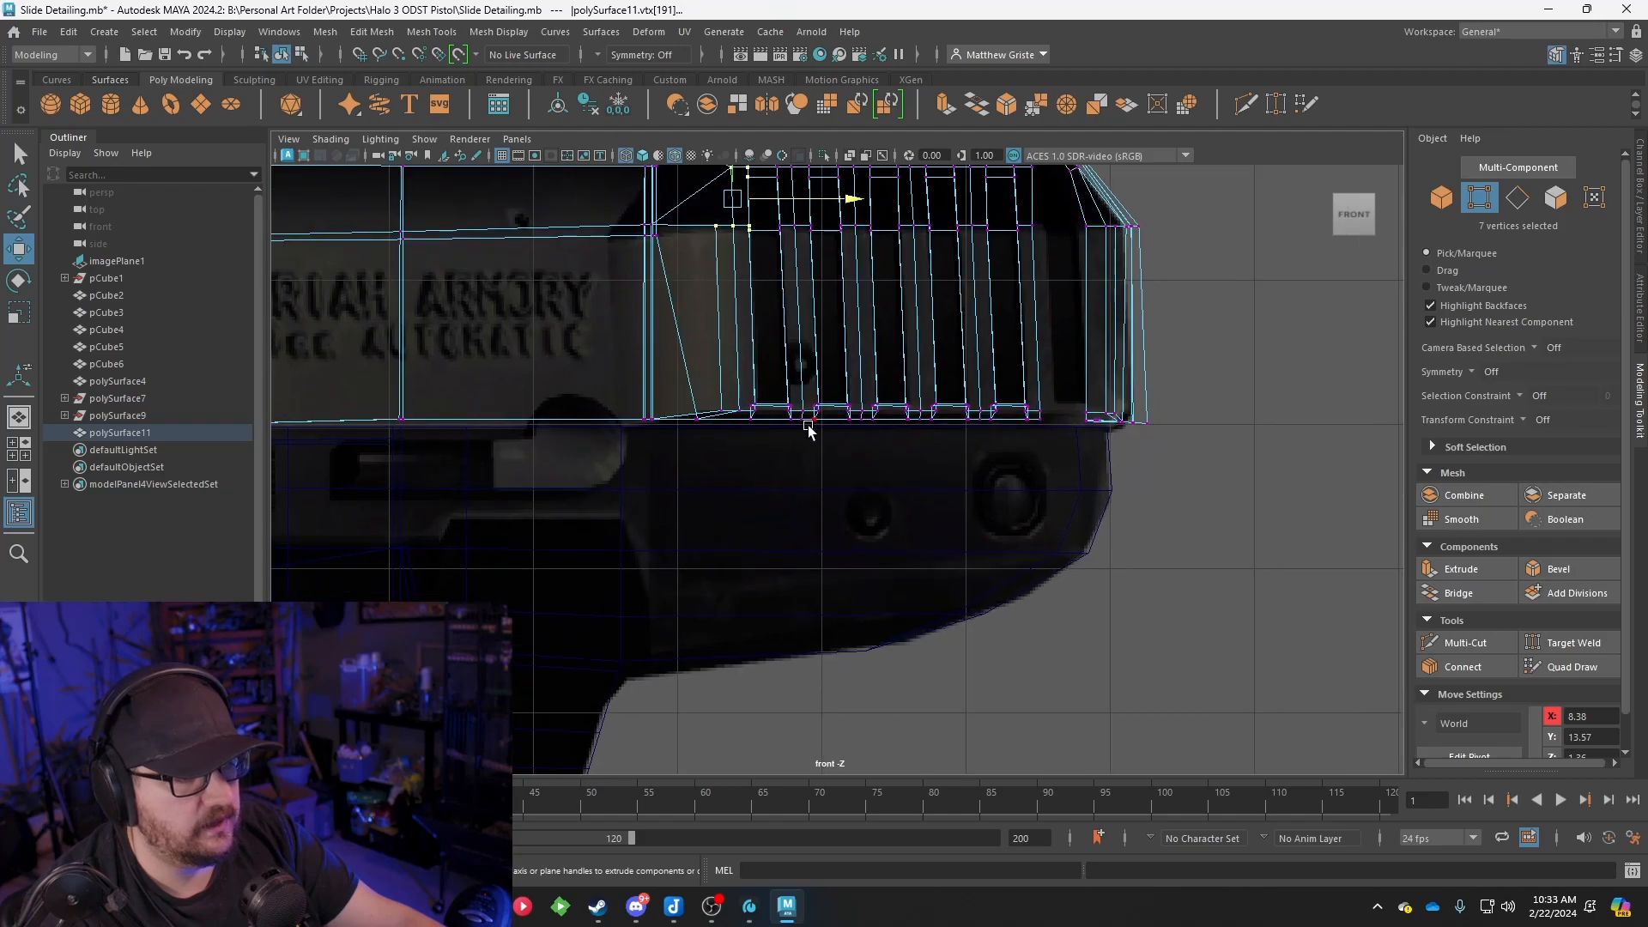
pyautogui.moveTo(719, 406); pyautogui.dragTo(786, 385)
# Return to the perspective view and switch the slide back to whole-object selection
pyautogui.press('space')
pyautogui.press('space')
pyautogui.keyDown('alt'); pyautogui.moveTo(893, 352); pyautogui.dragTo(663, 391); pyautogui.keyUp('alt')
pyautogui.moveTo(661, 390); pyautogui.dragTo(722, 369, button='right')
pyautogui.scroll(-6, 743, 386)
pyautogui.keyDown('alt'); pyautogui.moveTo(744, 386); pyautogui.dragTo(815, 405); pyautogui.keyUp('alt')
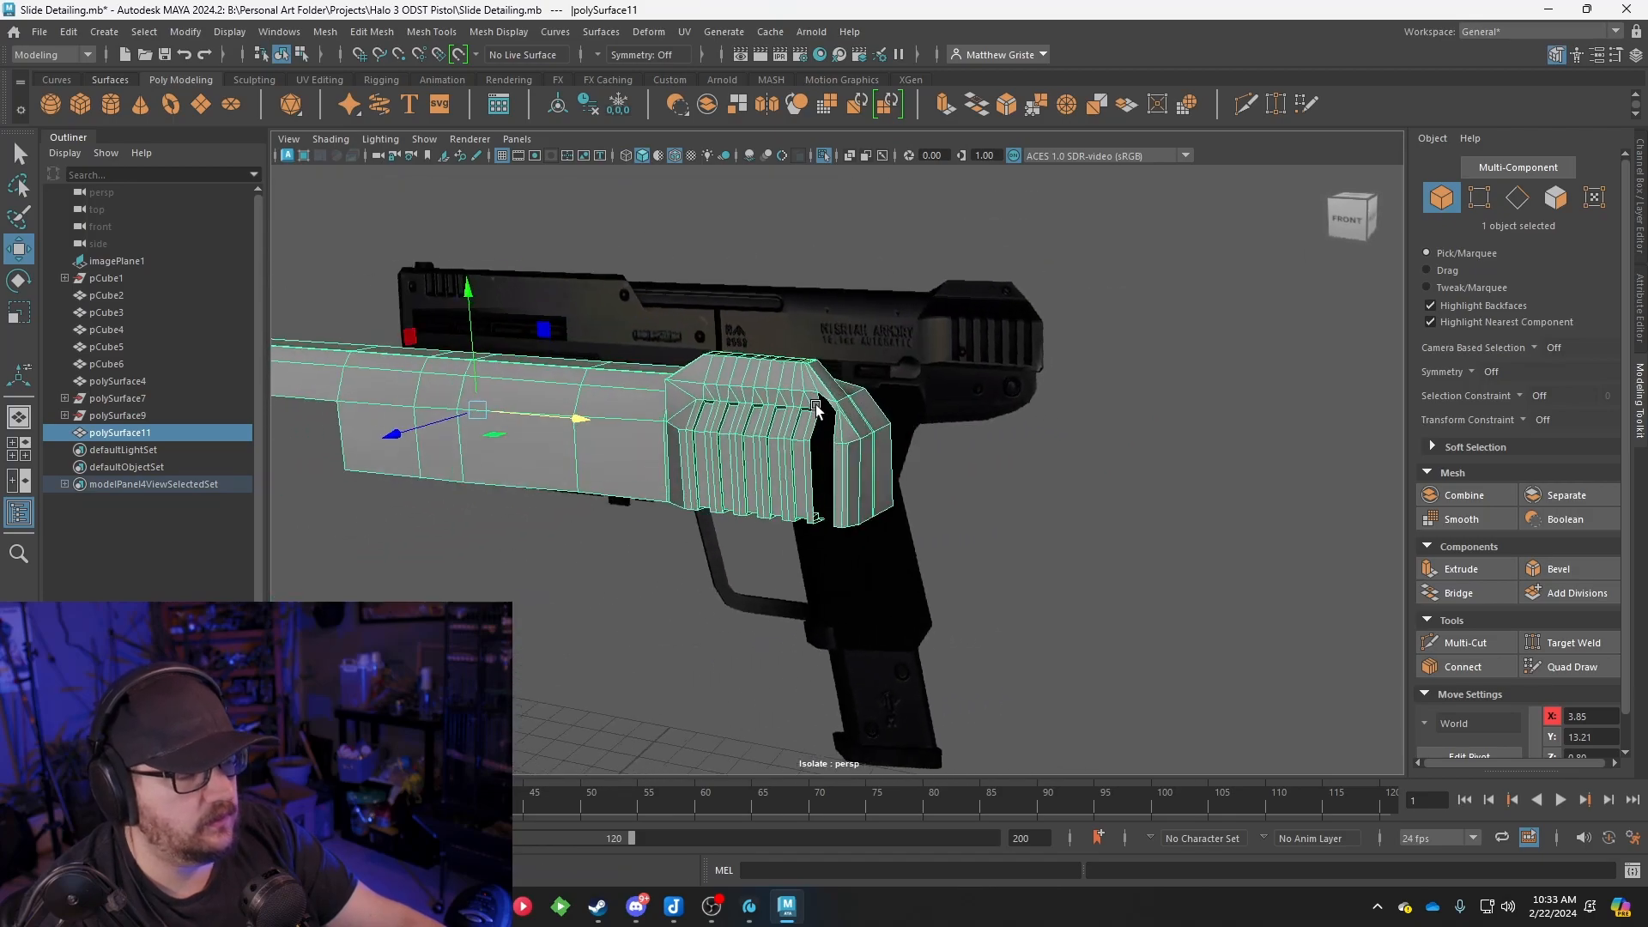
# Select all faces of the rearmost groove section, including its upper slope and underside, and duplicate them as a separate piece
pyautogui.scroll(5, 850, 441)
pyautogui.keyDown('alt'); pyautogui.moveTo(883, 477); pyautogui.dragTo(737, 490, button='middle'); pyautogui.keyUp('alt')
pyautogui.keyDown('alt'); pyautogui.moveTo(736, 489); pyautogui.dragTo(782, 452); pyautogui.keyUp('alt')
pyautogui.keyDown('alt'); pyautogui.moveTo(782, 452); pyautogui.dragTo(842, 445, button='middle'); pyautogui.keyUp('alt')
pyautogui.scroll(5, 842, 446)
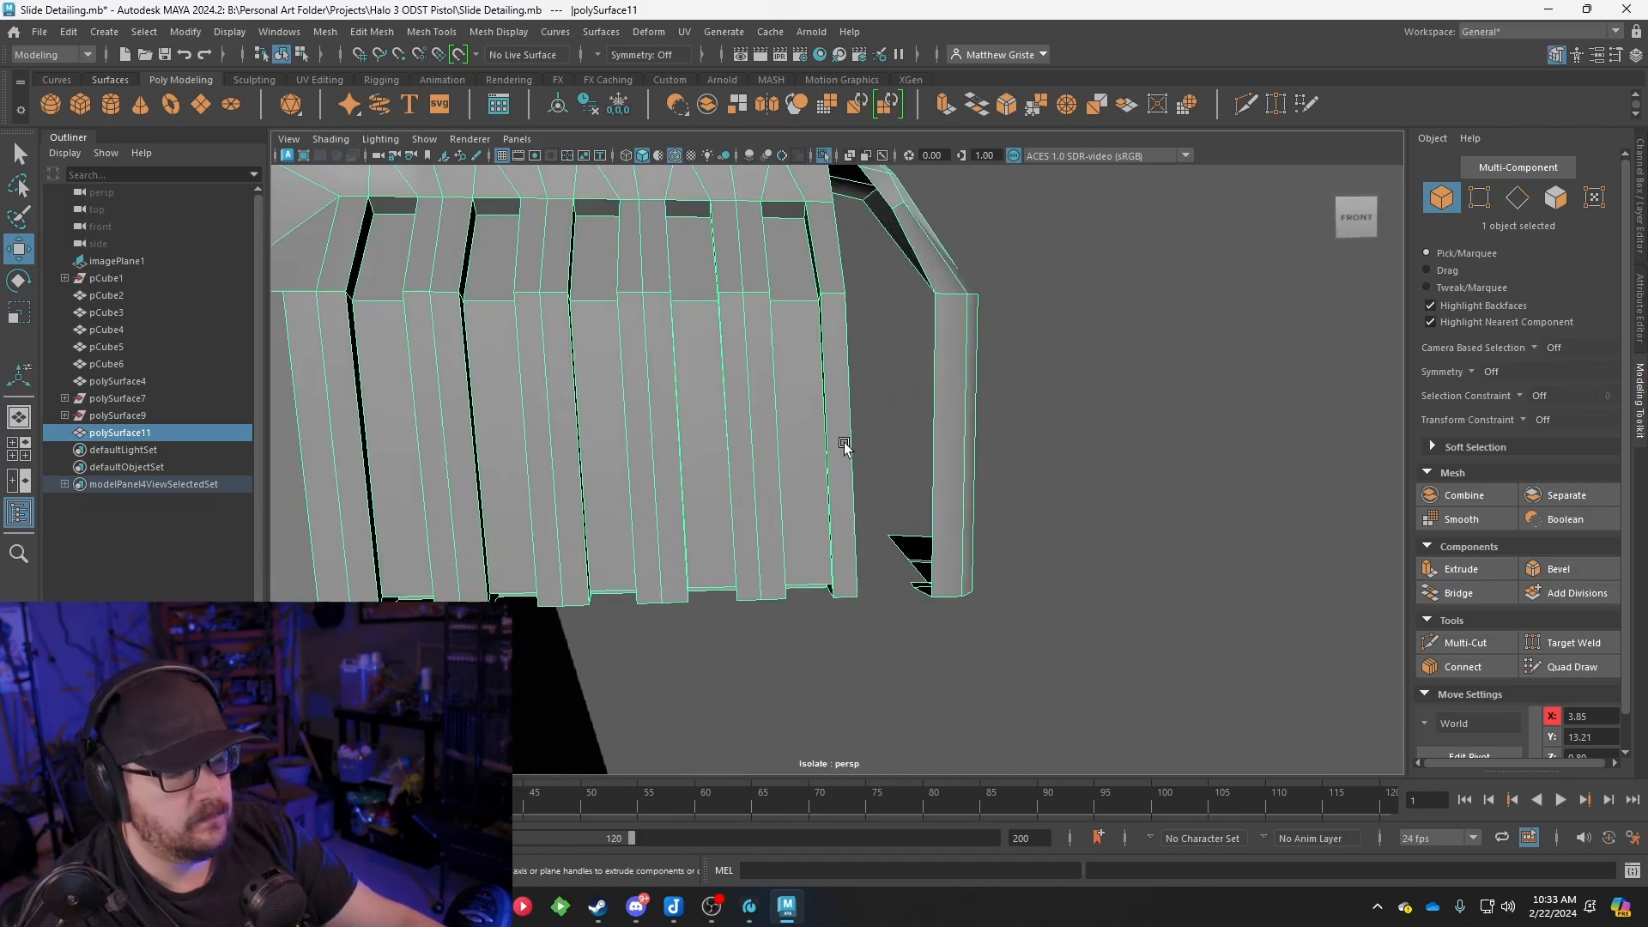
pyautogui.moveTo(750, 288); pyautogui.dragTo(749, 301, button='right')
pyautogui.keyDown('alt'); pyautogui.moveTo(749, 301); pyautogui.dragTo(801, 446, button='middle'); pyautogui.keyUp('alt')
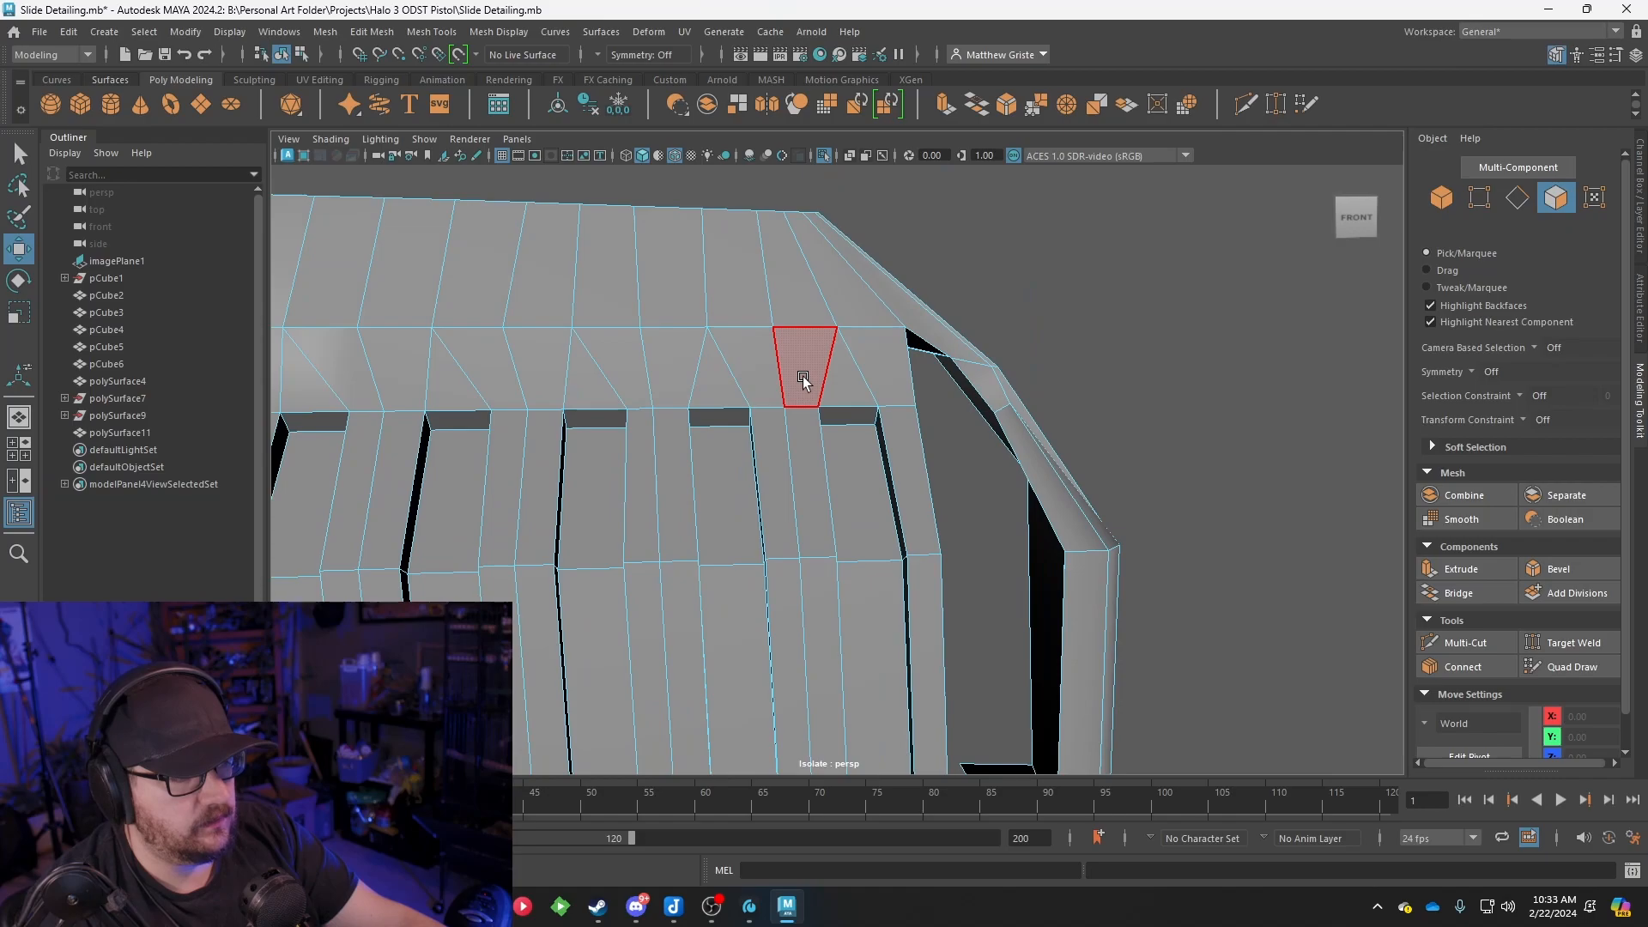
pyautogui.keyDown('alt'); pyautogui.moveTo(938, 496); pyautogui.dragTo(890, 566); pyautogui.keyUp('alt')
pyautogui.keyDown('alt'); pyautogui.moveTo(826, 485); pyautogui.dragTo(819, 514); pyautogui.keyUp('alt')
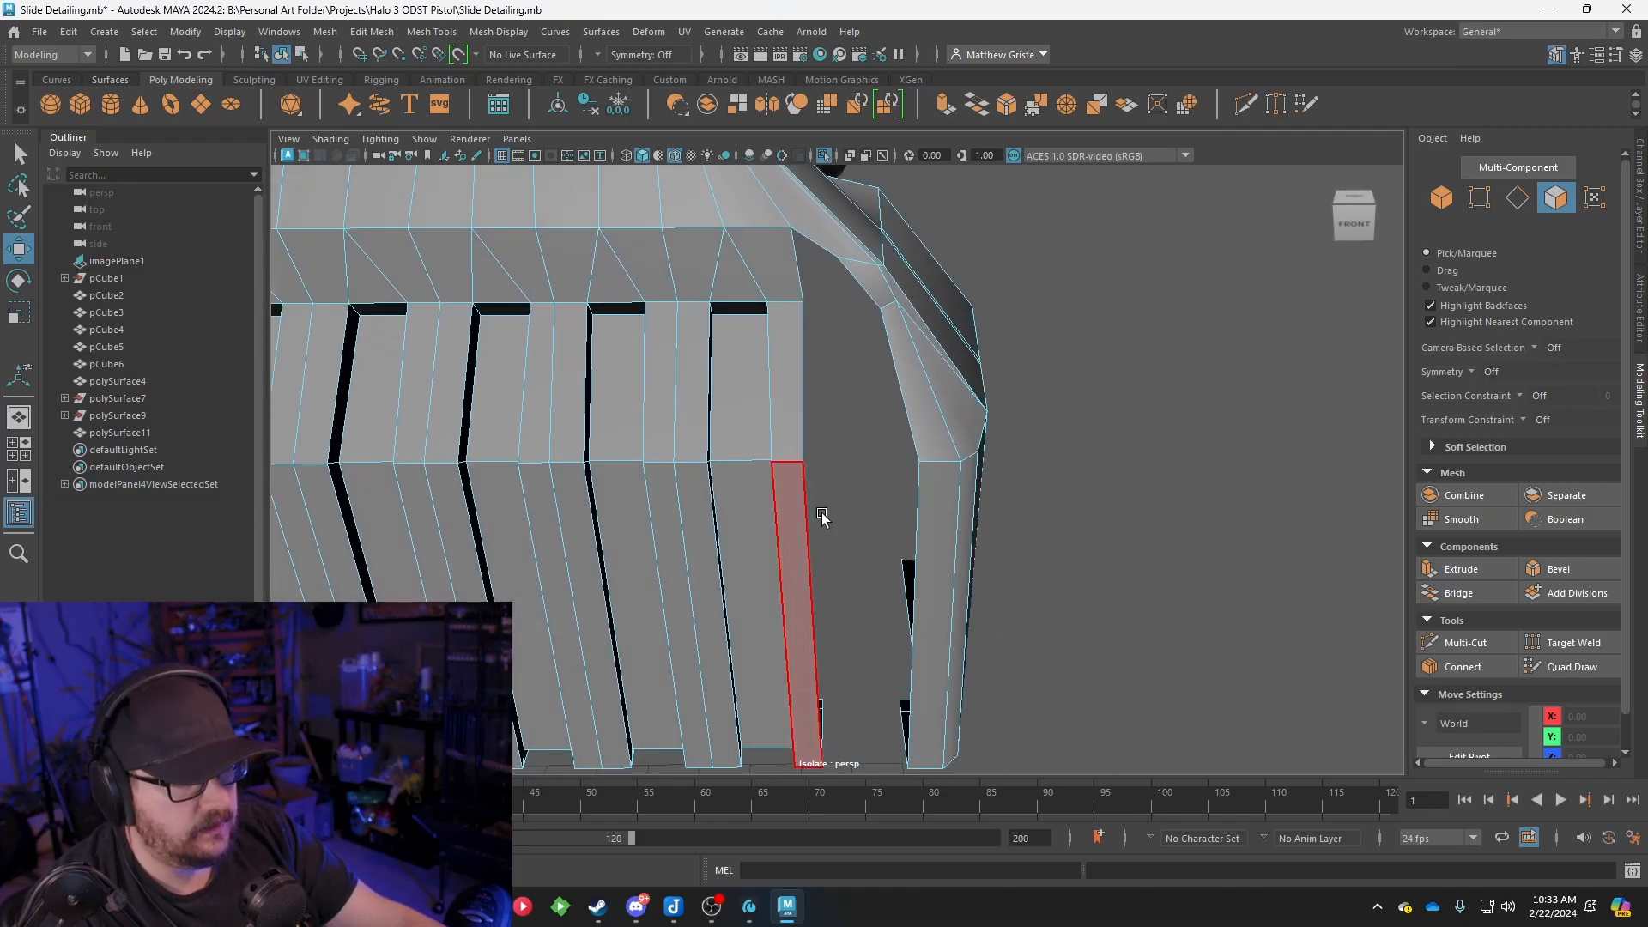
pyautogui.moveTo(689, 285); pyautogui.dragTo(689, 283)
pyautogui.keyDown('alt'); pyautogui.moveTo(755, 460); pyautogui.dragTo(779, 606); pyautogui.keyUp('alt')
pyautogui.moveTo(739, 687); pyautogui.dragTo(740, 687)
pyautogui.keyDown('alt'); pyautogui.moveTo(740, 686); pyautogui.dragTo(804, 472); pyautogui.keyUp('alt')
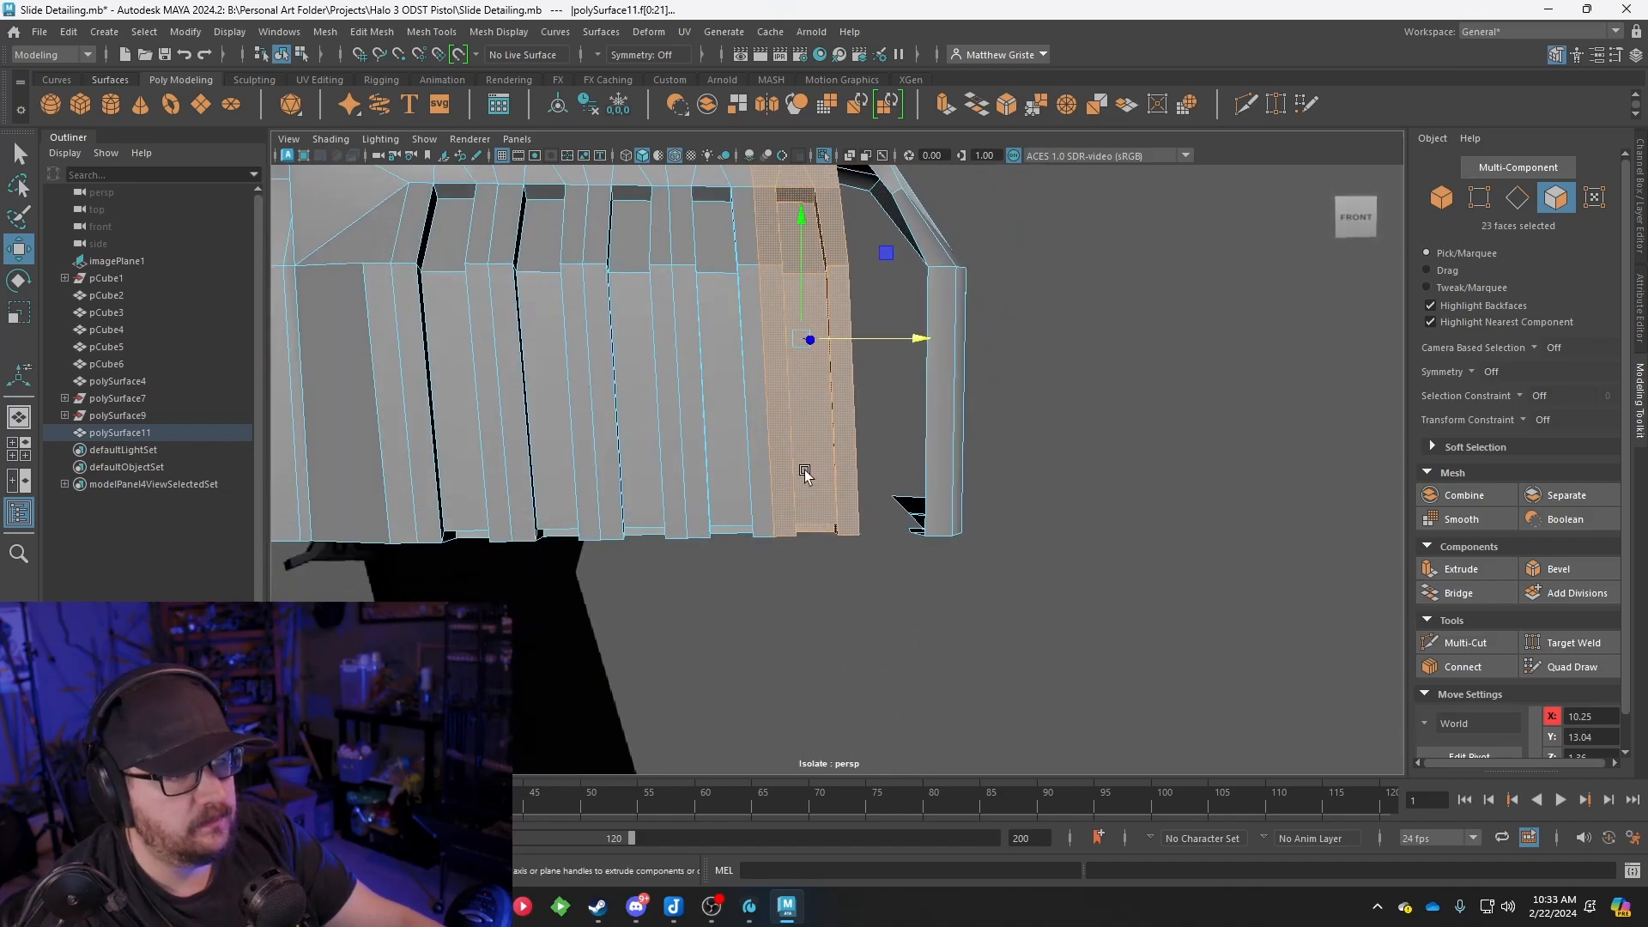
pyautogui.click(438, 33)
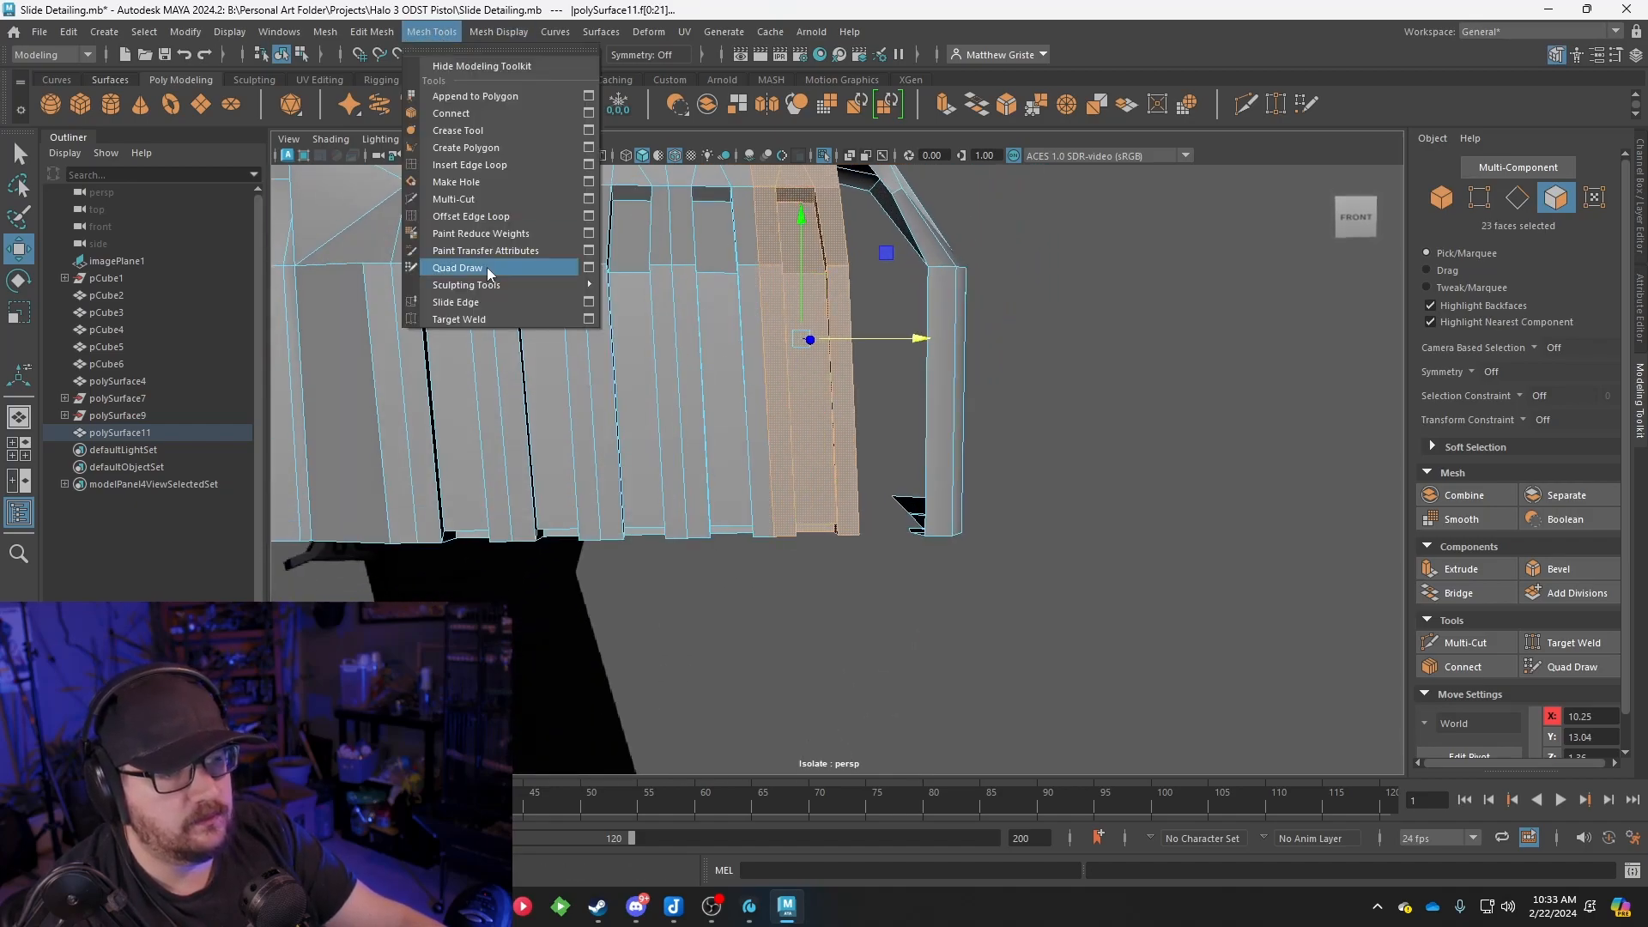
pyautogui.moveTo(372, 32)
pyautogui.click(412, 500)
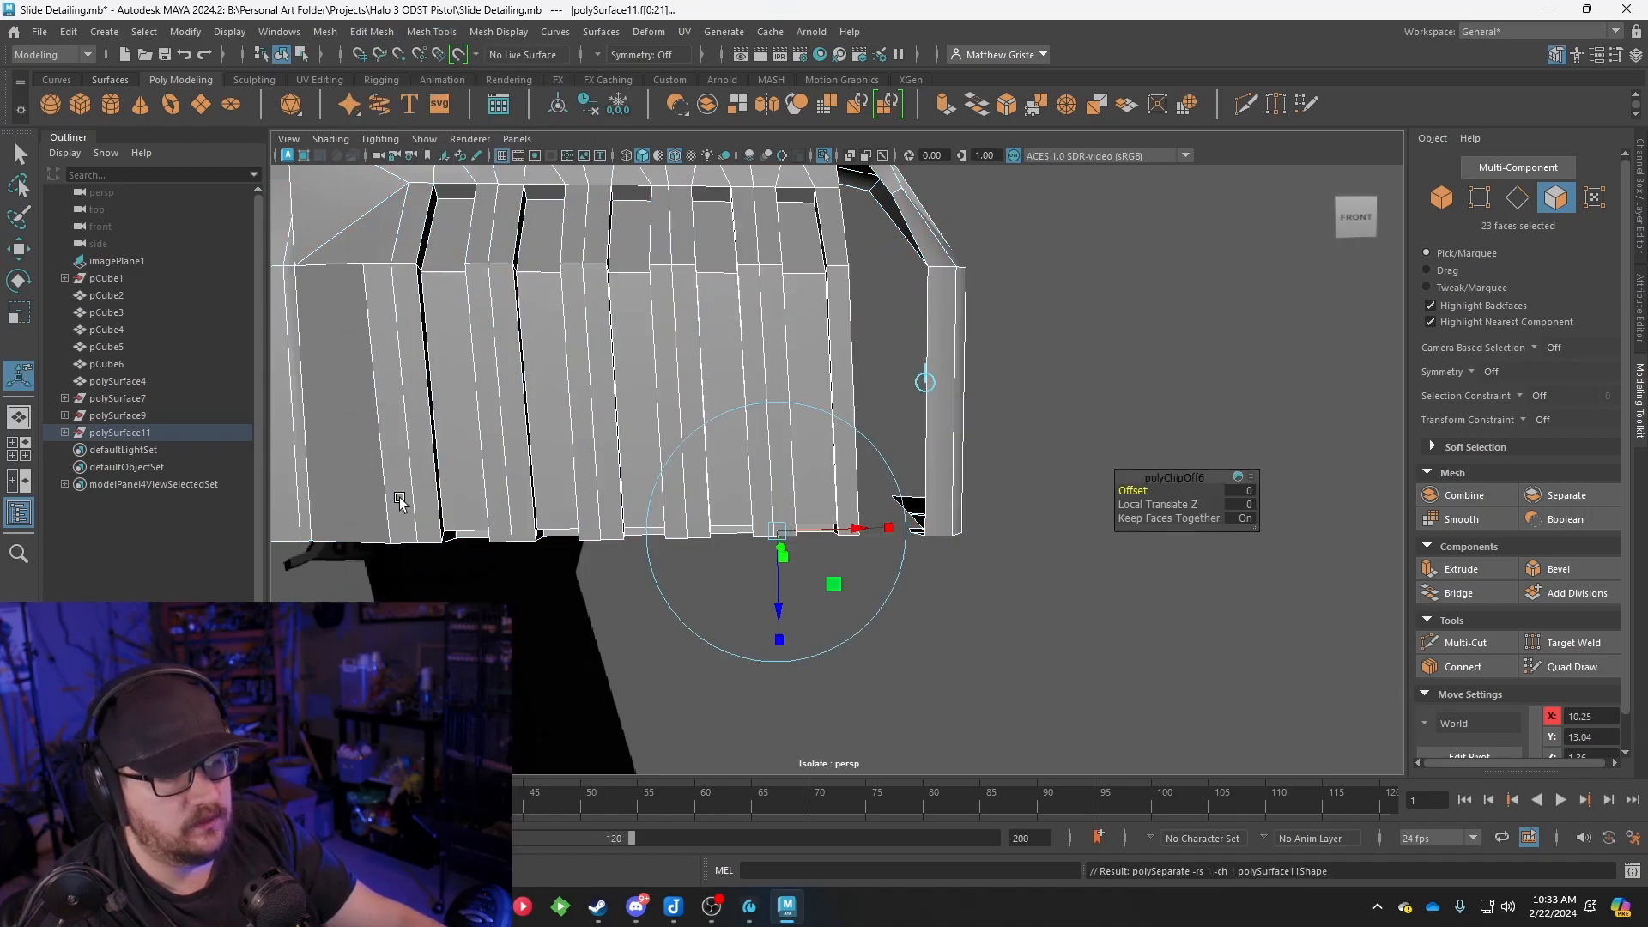
# Place the duplicated groove section in the slide's rear opening and center its pivot
pyautogui.scroll(-5, 917, 392)
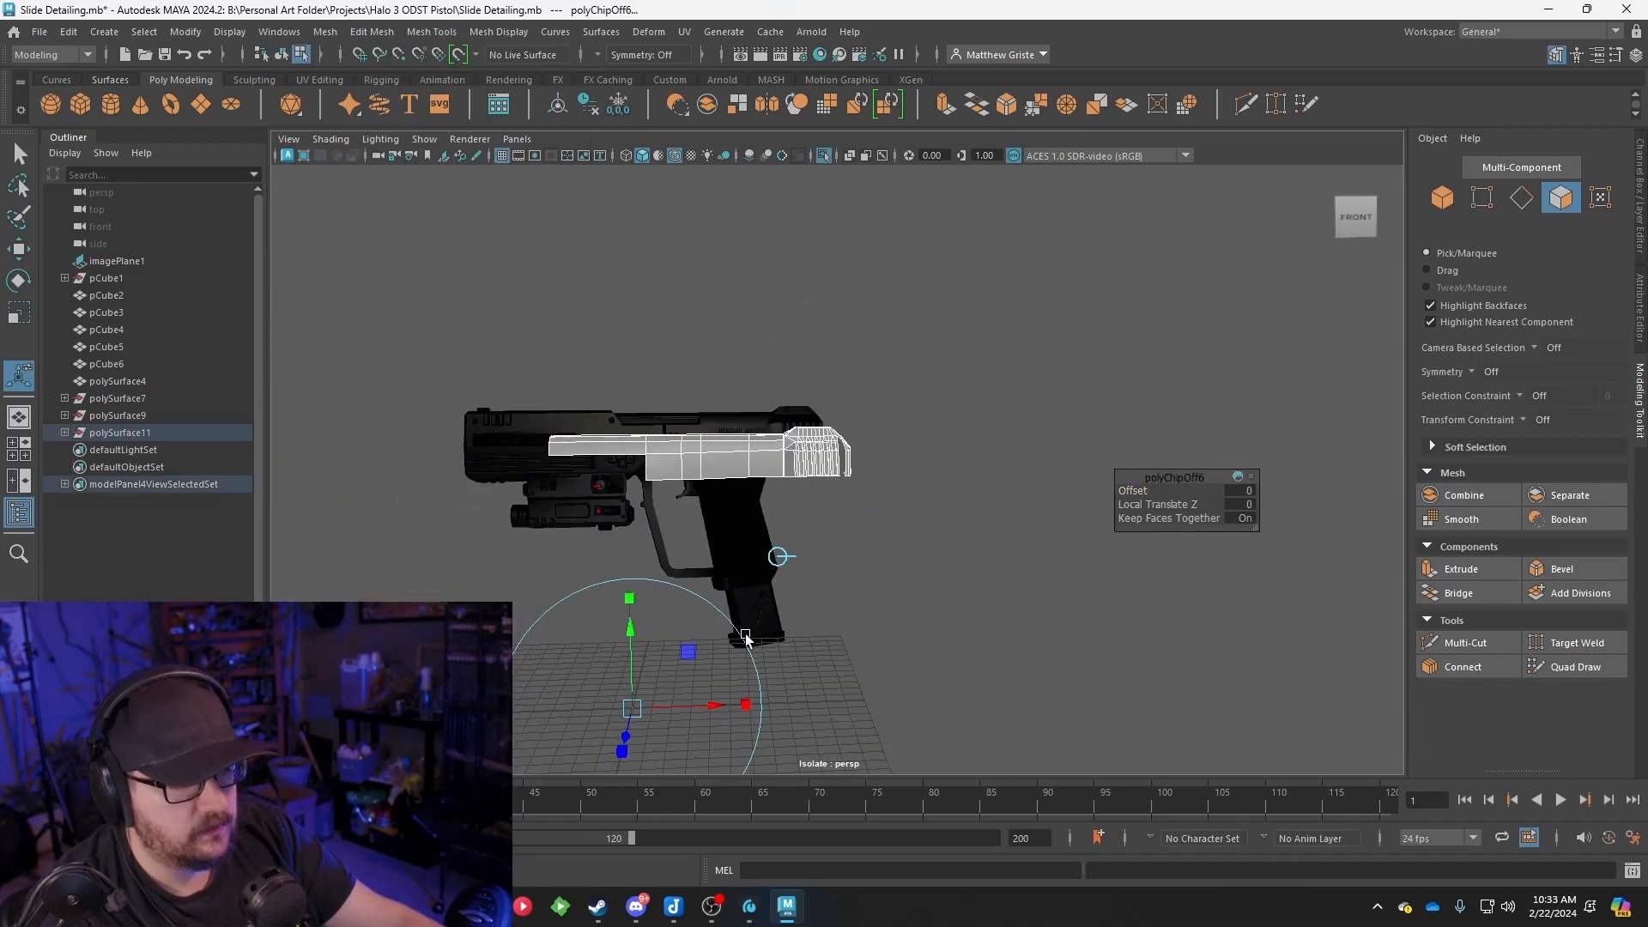
pyautogui.scroll(8, 751, 511)
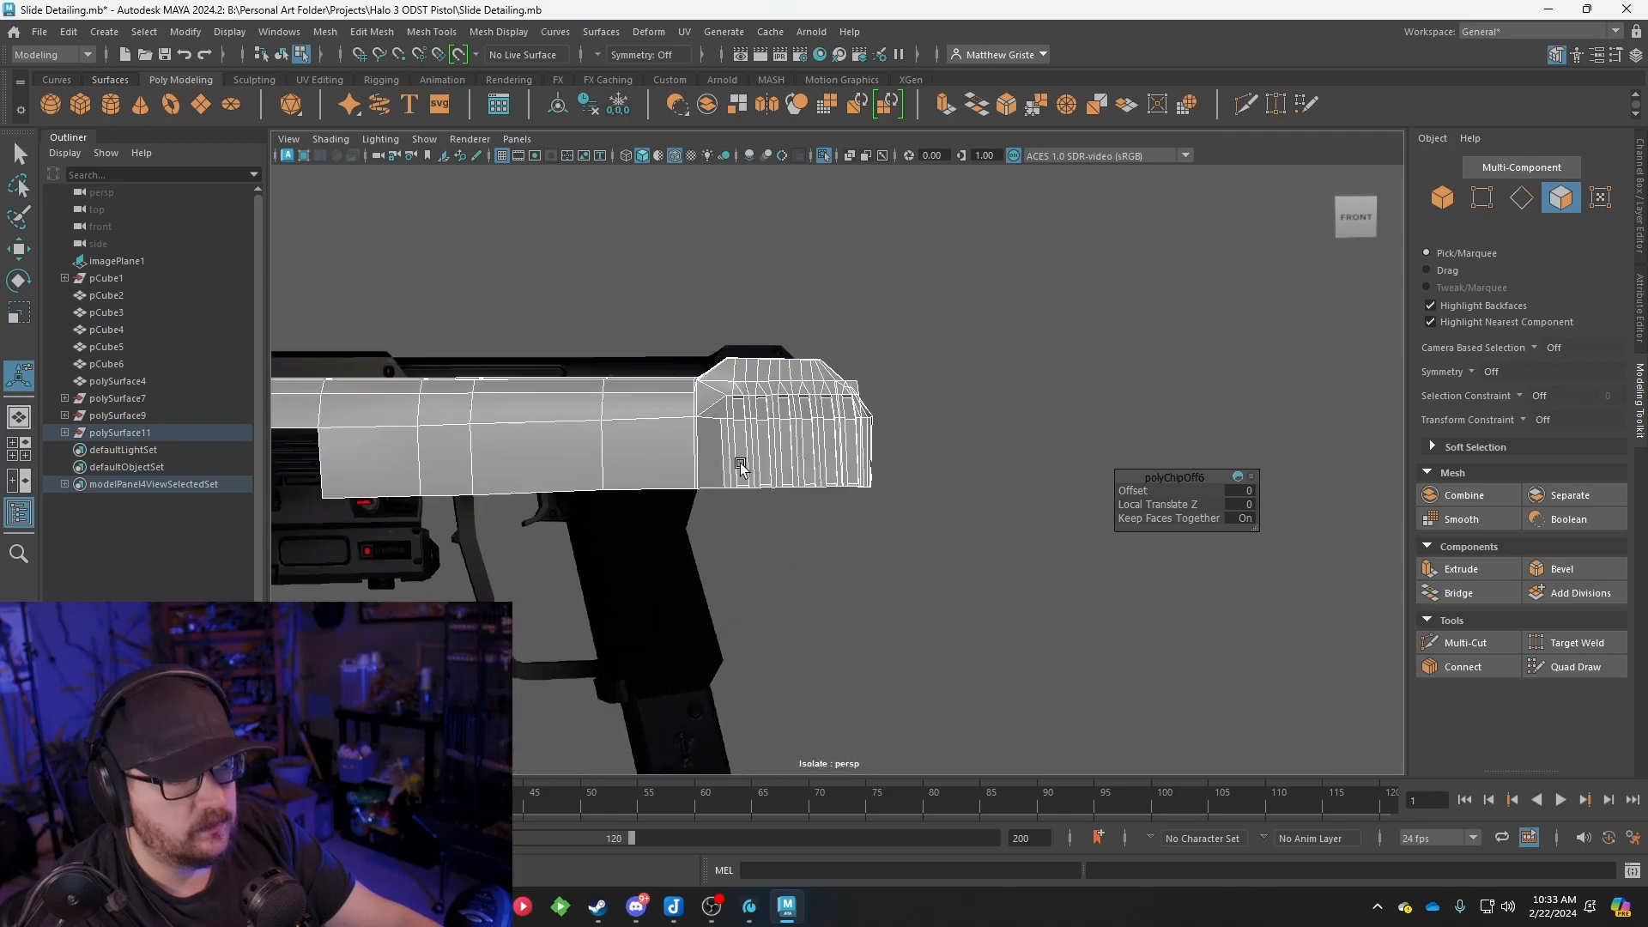
pyautogui.moveTo(893, 392); pyautogui.dragTo(961, 370, button='right')
pyautogui.scroll(3, 869, 376)
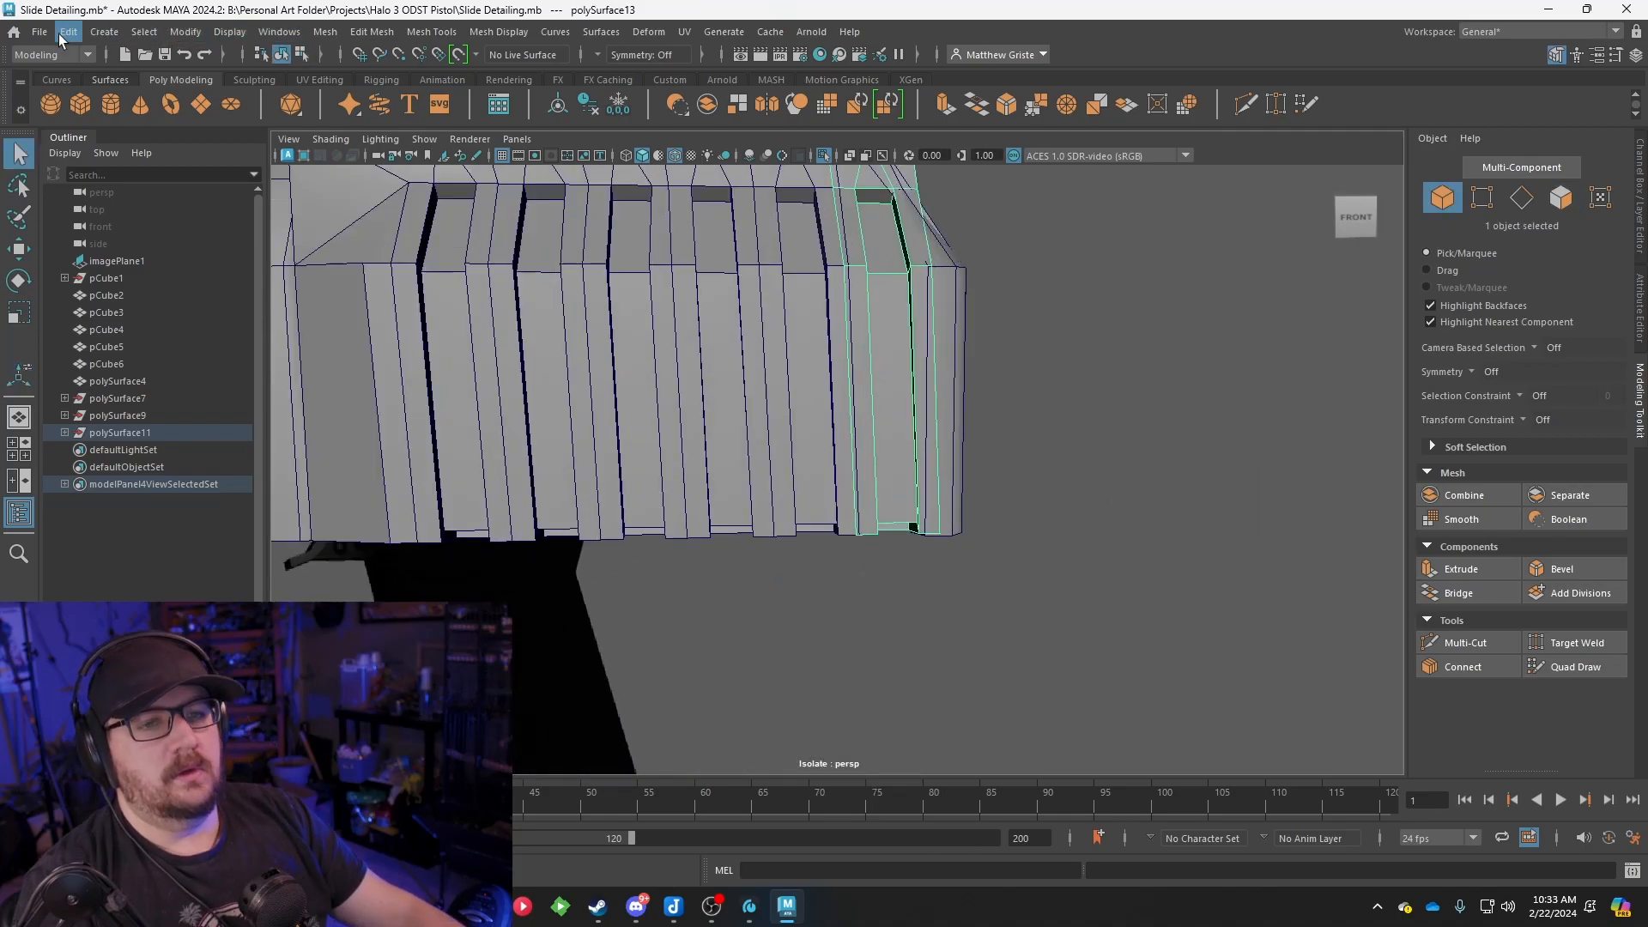
pyautogui.click(187, 34)
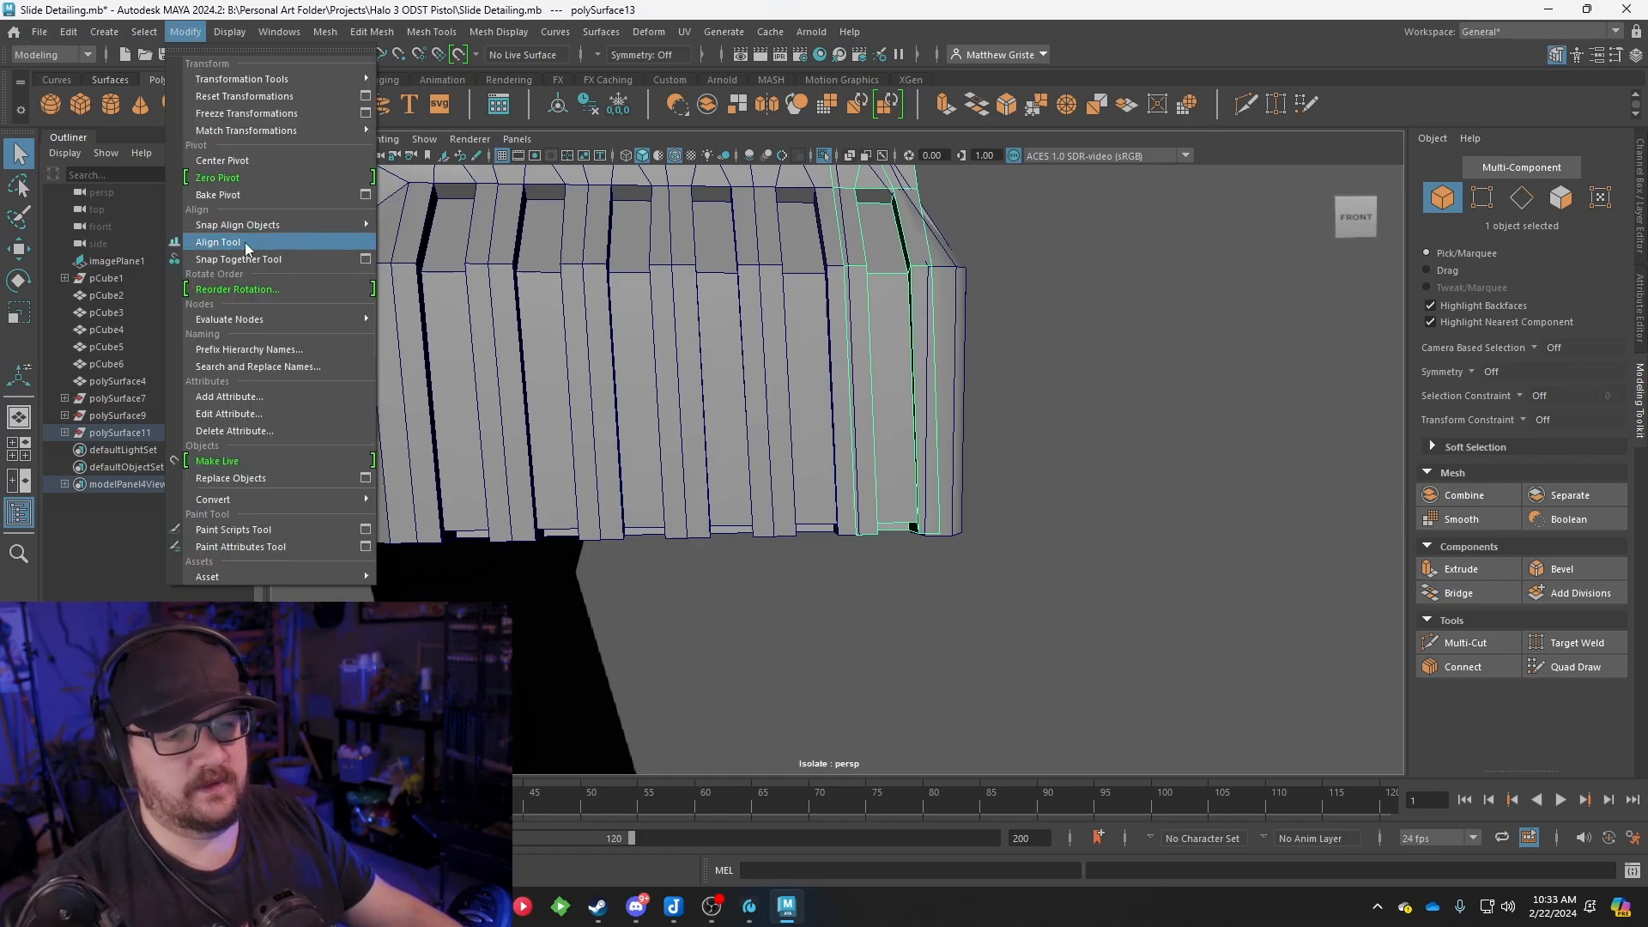
pyautogui.click(221, 161)
pyautogui.keyDown('alt'); pyautogui.moveTo(872, 282); pyautogui.dragTo(878, 326, button='middle'); pyautogui.keyUp('alt')
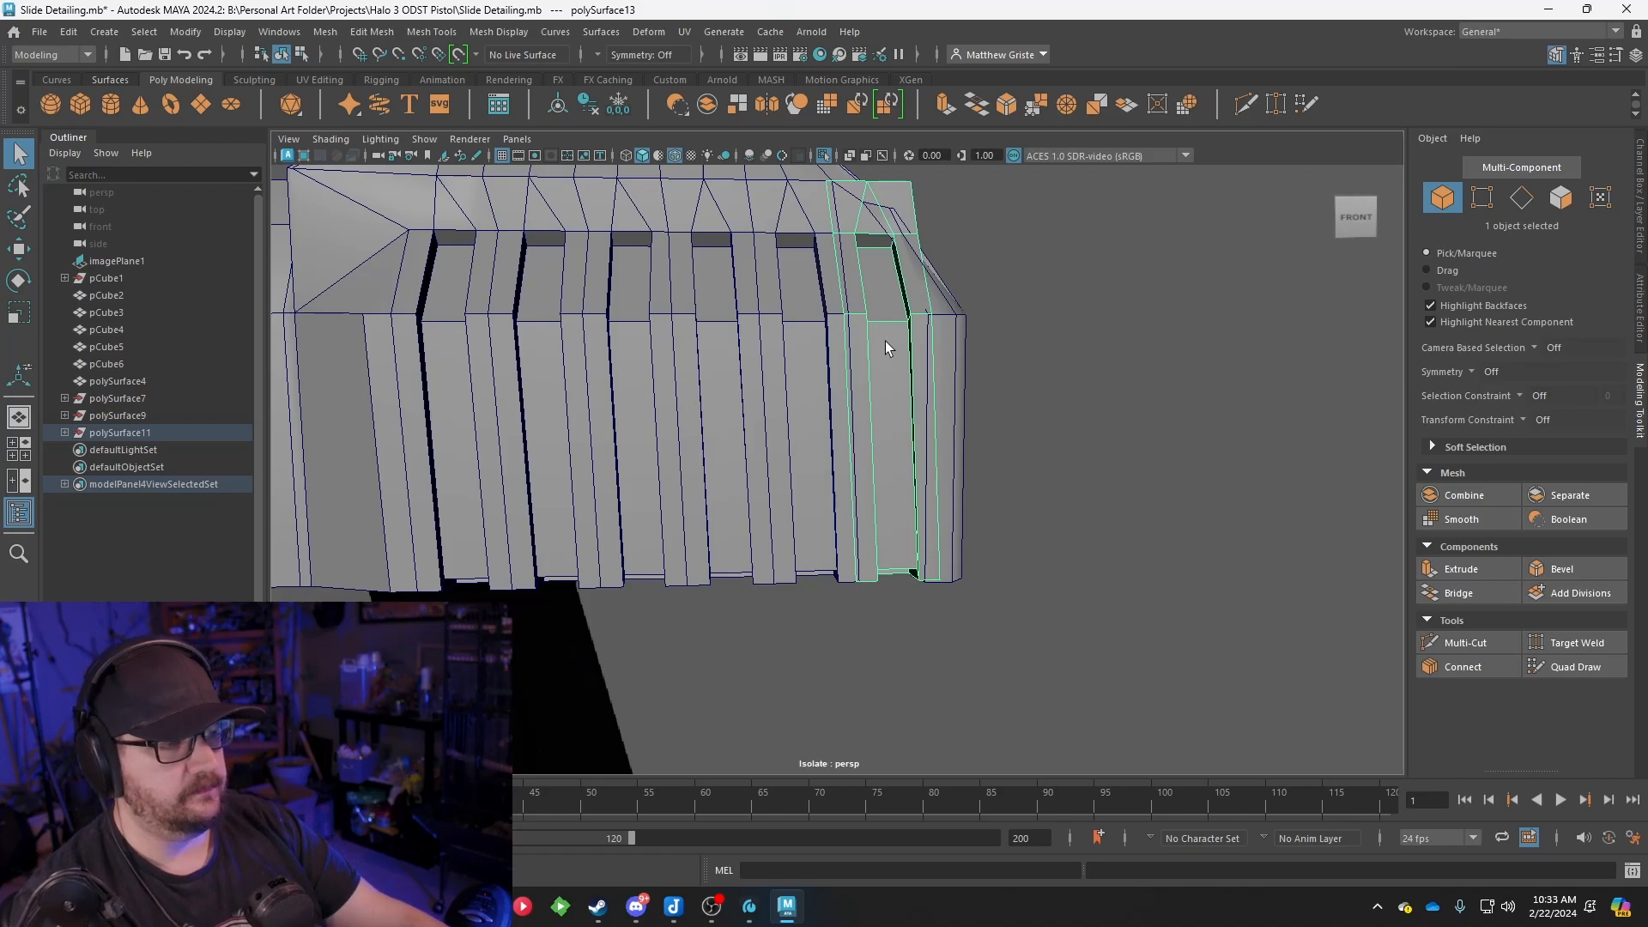
pyautogui.keyDown('alt'); pyautogui.moveTo(884, 342); pyautogui.dragTo(871, 343); pyautogui.keyUp('alt')
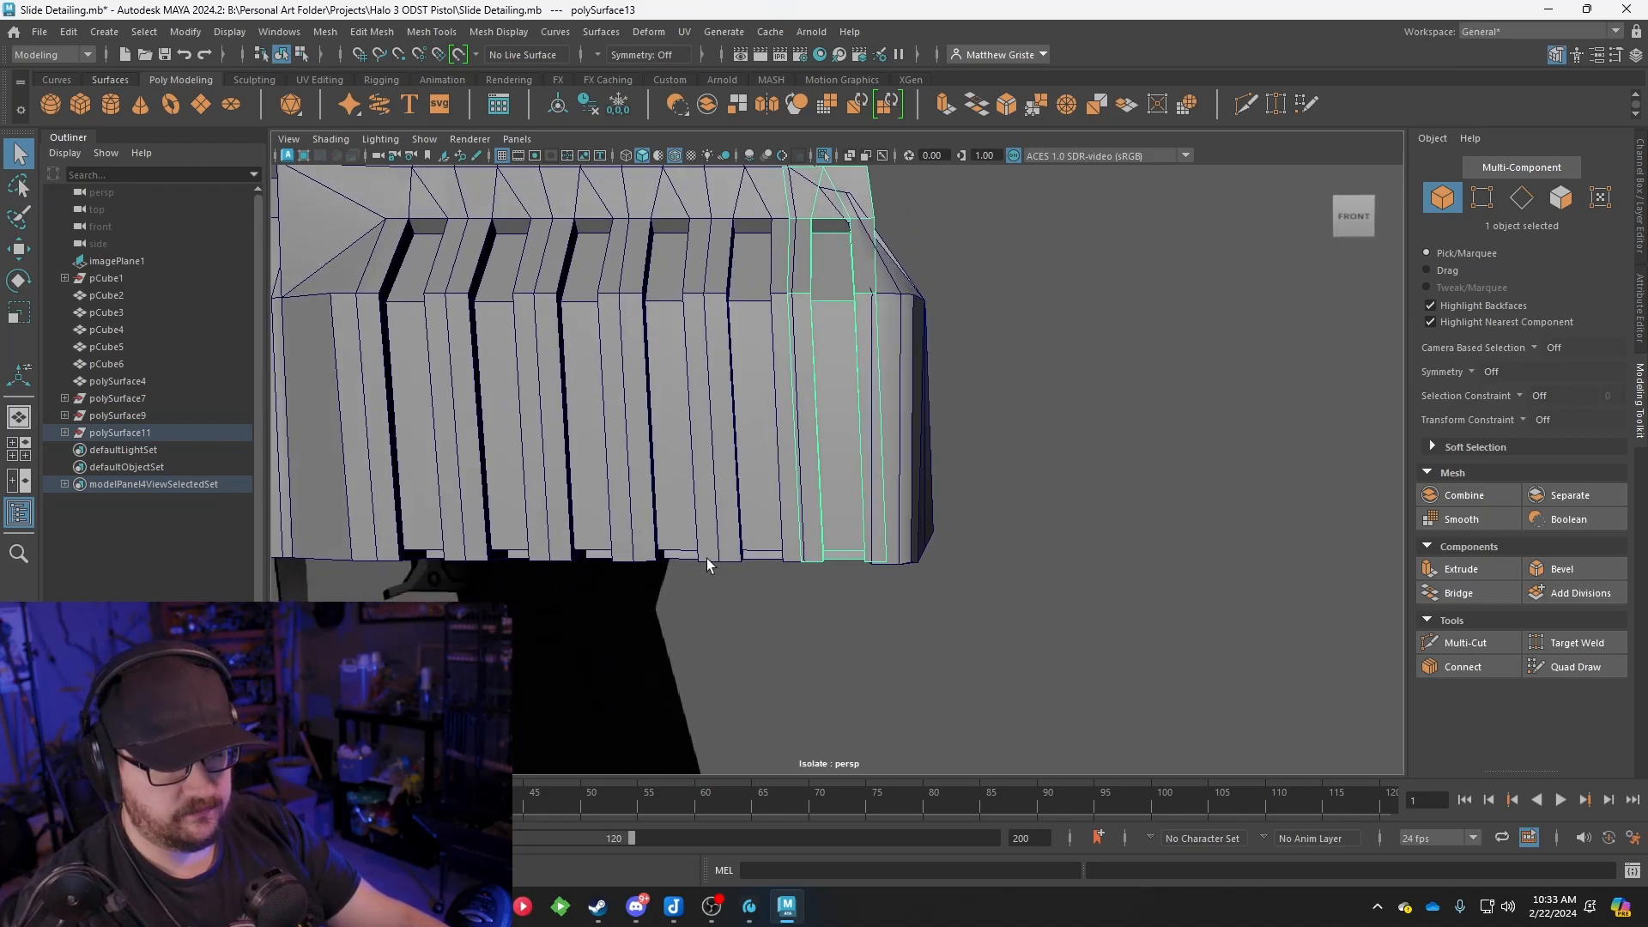
# Switch to the web browser, replay the finished YouTube music video, and return to Maya
pyautogui.click(446, 906)
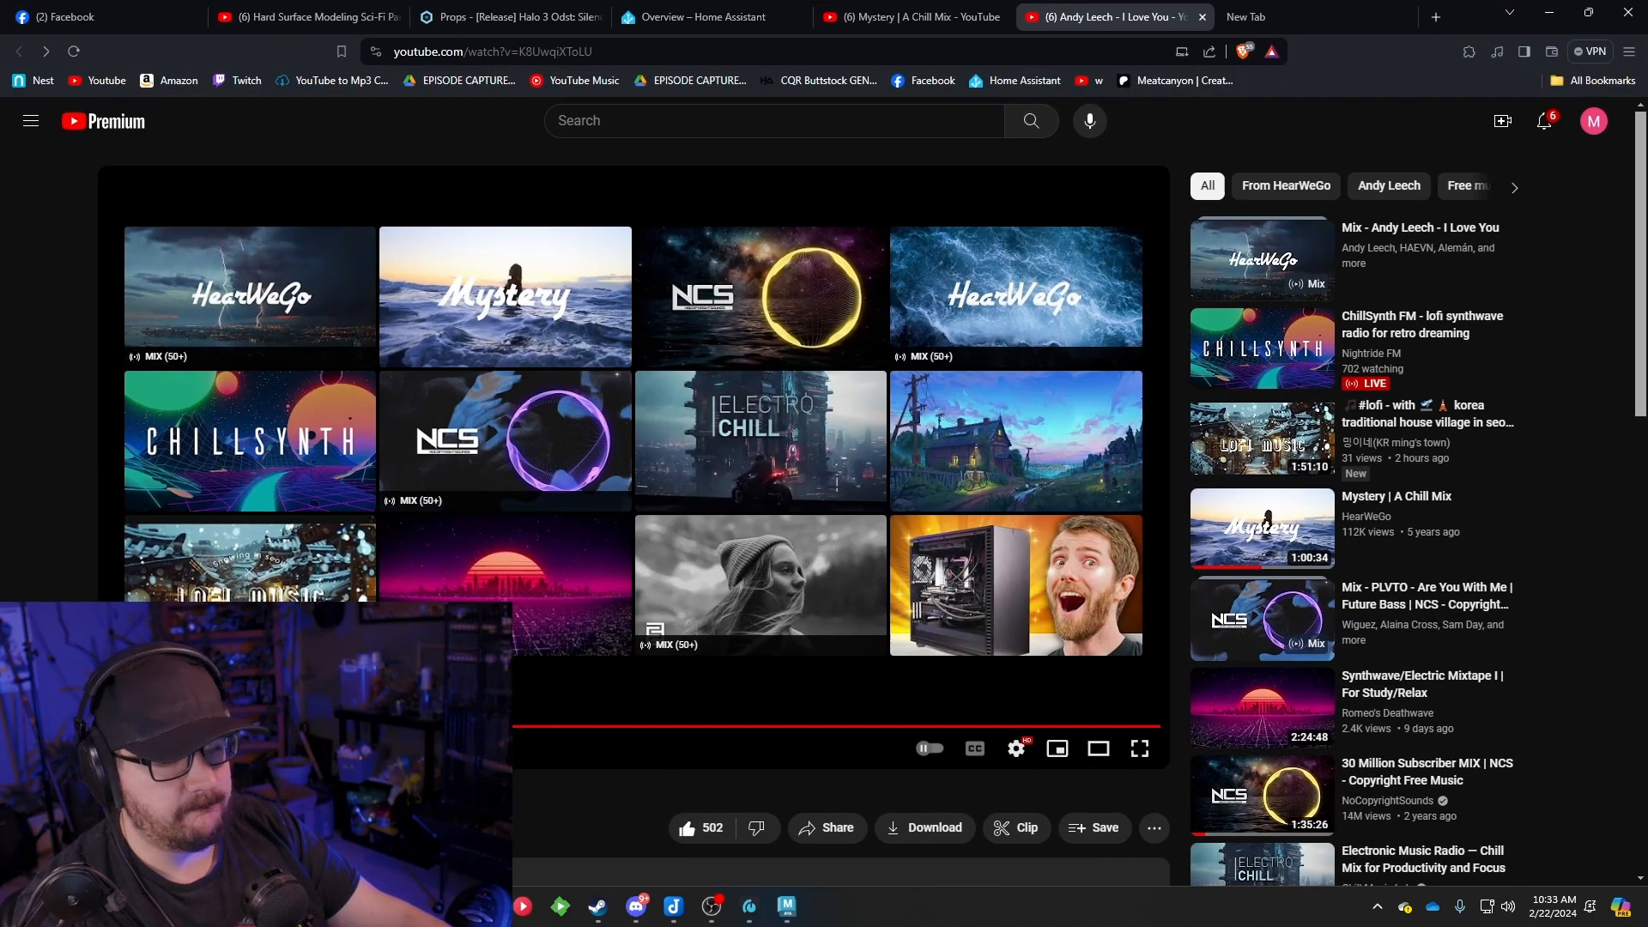
pyautogui.click(128, 749)
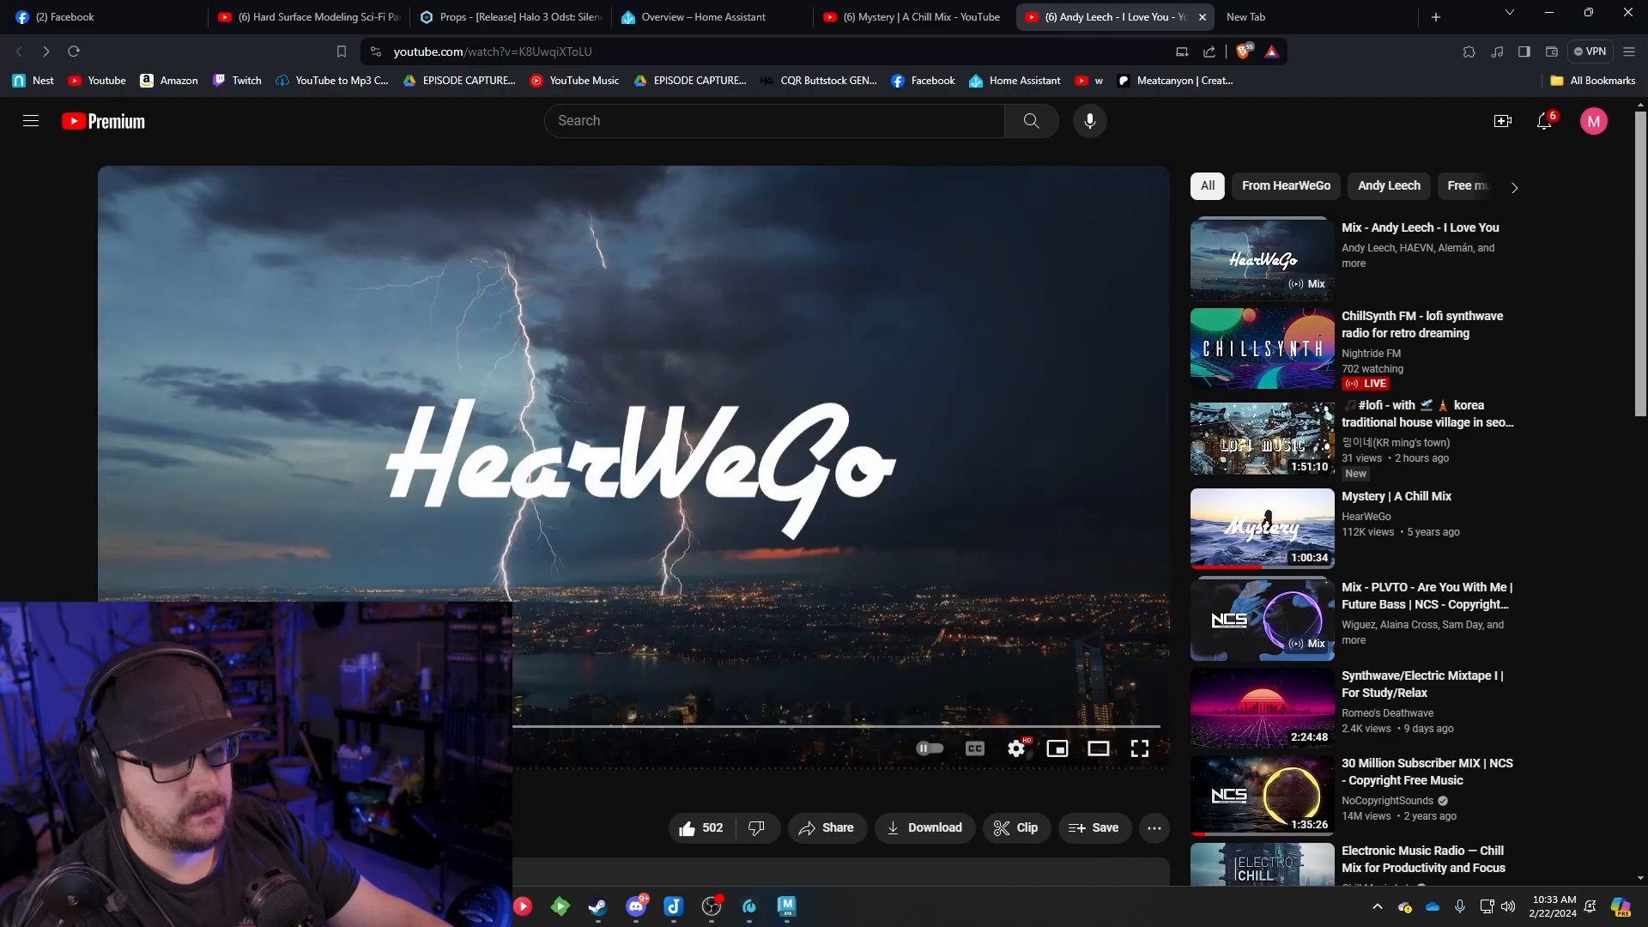
pyautogui.click(1548, 12)
pyautogui.keyDown('alt'); pyautogui.moveTo(783, 342); pyautogui.dragTo(827, 397); pyautogui.keyUp('alt')
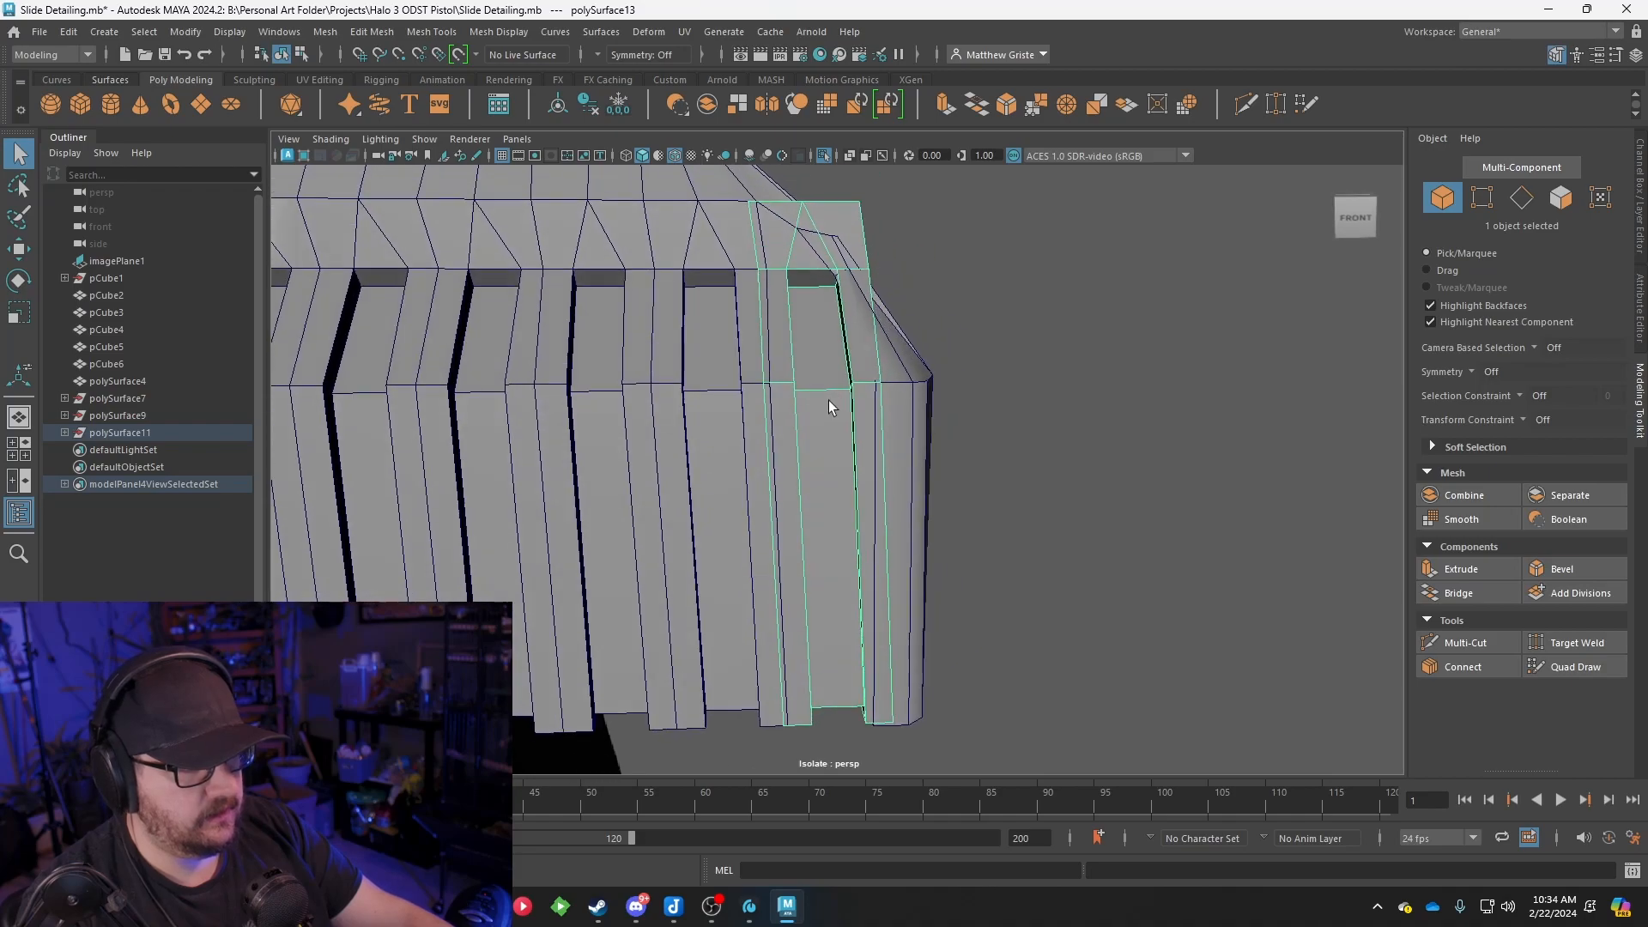
# Move the duplicated groove section along the slide and compare its placement with the reference image in the front view
pyautogui.press('w')
pyautogui.moveTo(929, 464); pyautogui.dragTo(803, 410)
pyautogui.press('space')
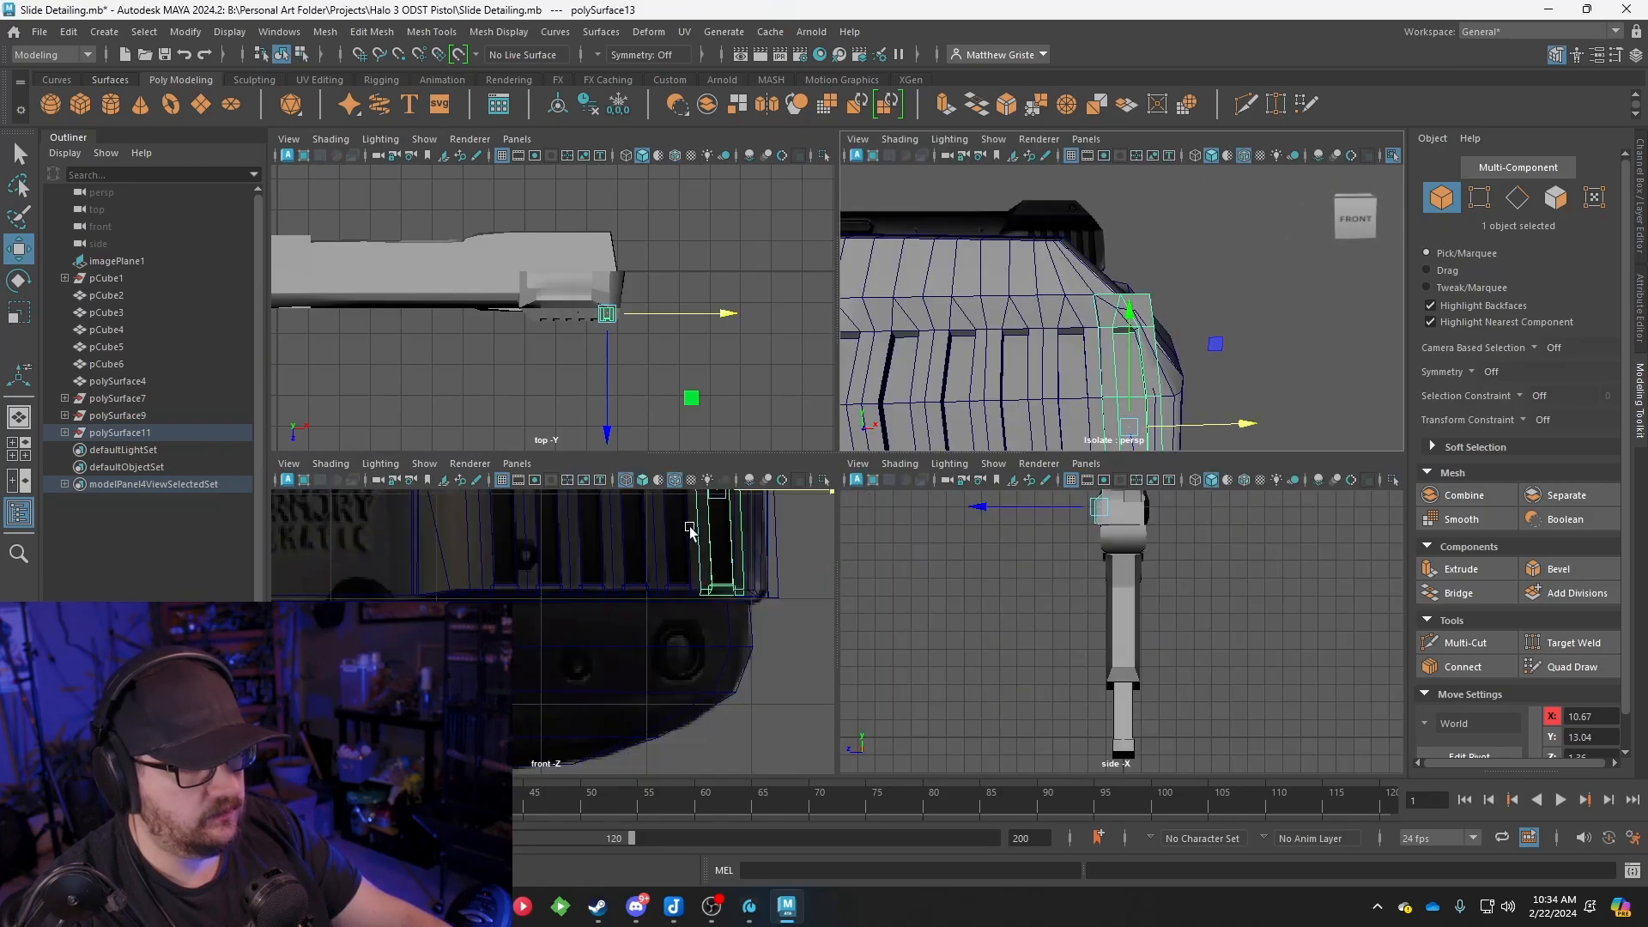
pyautogui.keyDown('alt'); pyautogui.moveTo(687, 531); pyautogui.dragTo(625, 691, button='middle'); pyautogui.keyUp('alt')
pyautogui.scroll(3, 697, 598)
pyautogui.press('space')
pyautogui.keyDown('alt'); pyautogui.moveTo(748, 526); pyautogui.dragTo(560, 560, button='middle'); pyautogui.keyUp('alt')
pyautogui.scroll(1, 649, 482)
pyautogui.keyDown('alt'); pyautogui.moveTo(820, 360); pyautogui.dragTo(700, 397, button='middle'); pyautogui.keyUp('alt')
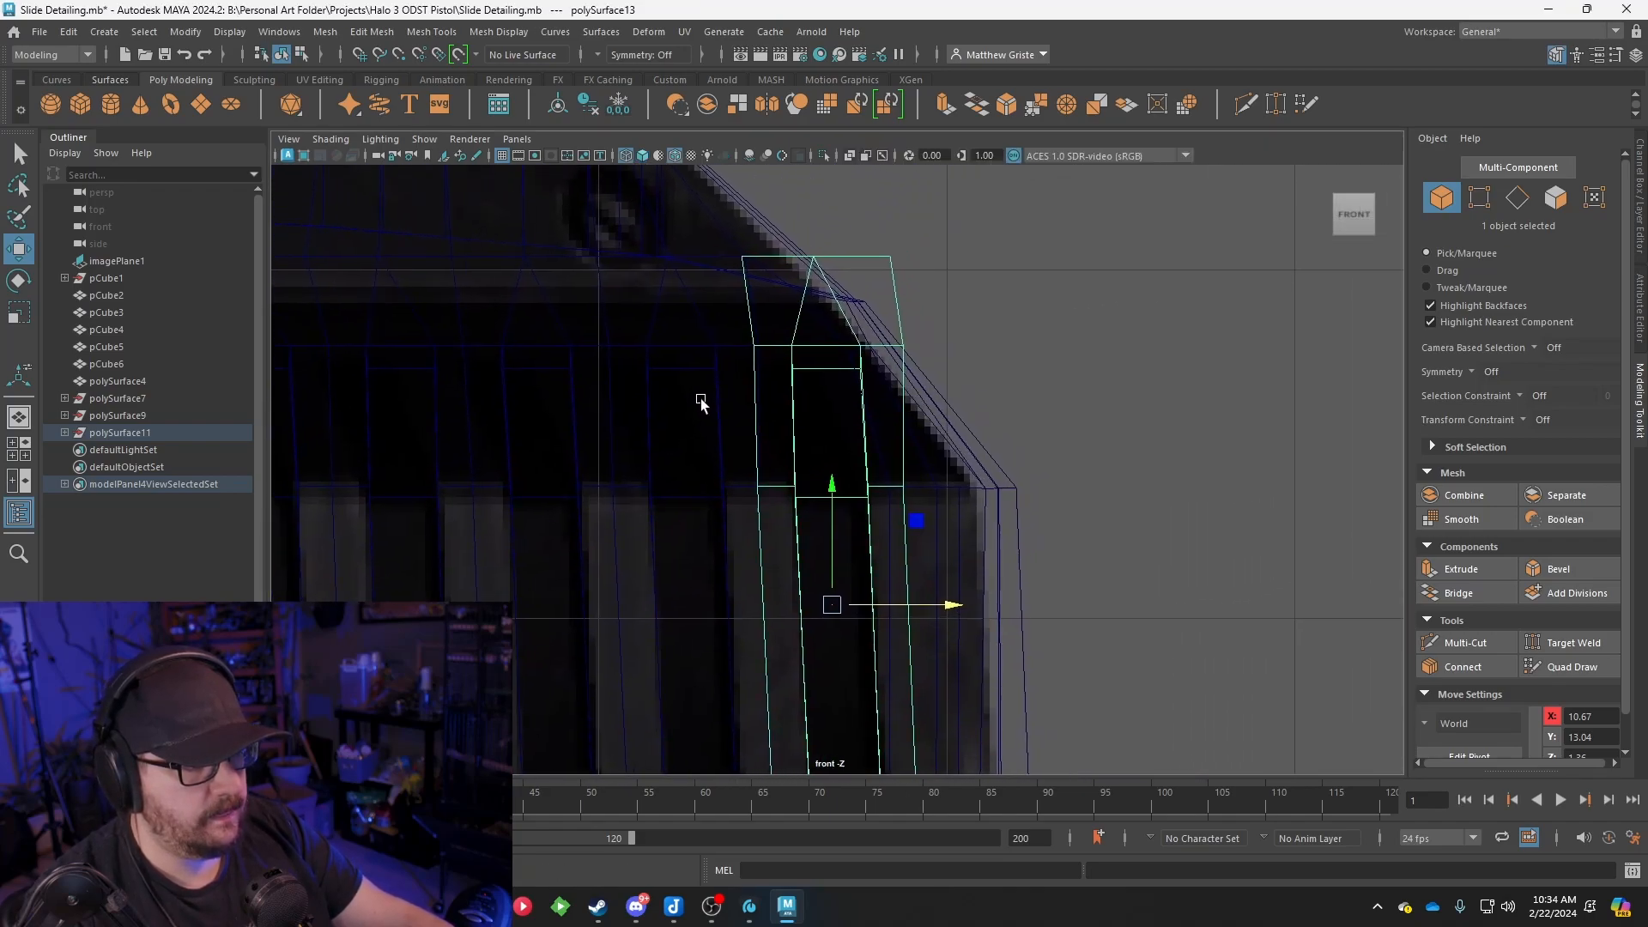
pyautogui.scroll(1, 701, 403)
pyautogui.scroll(1, 756, 373)
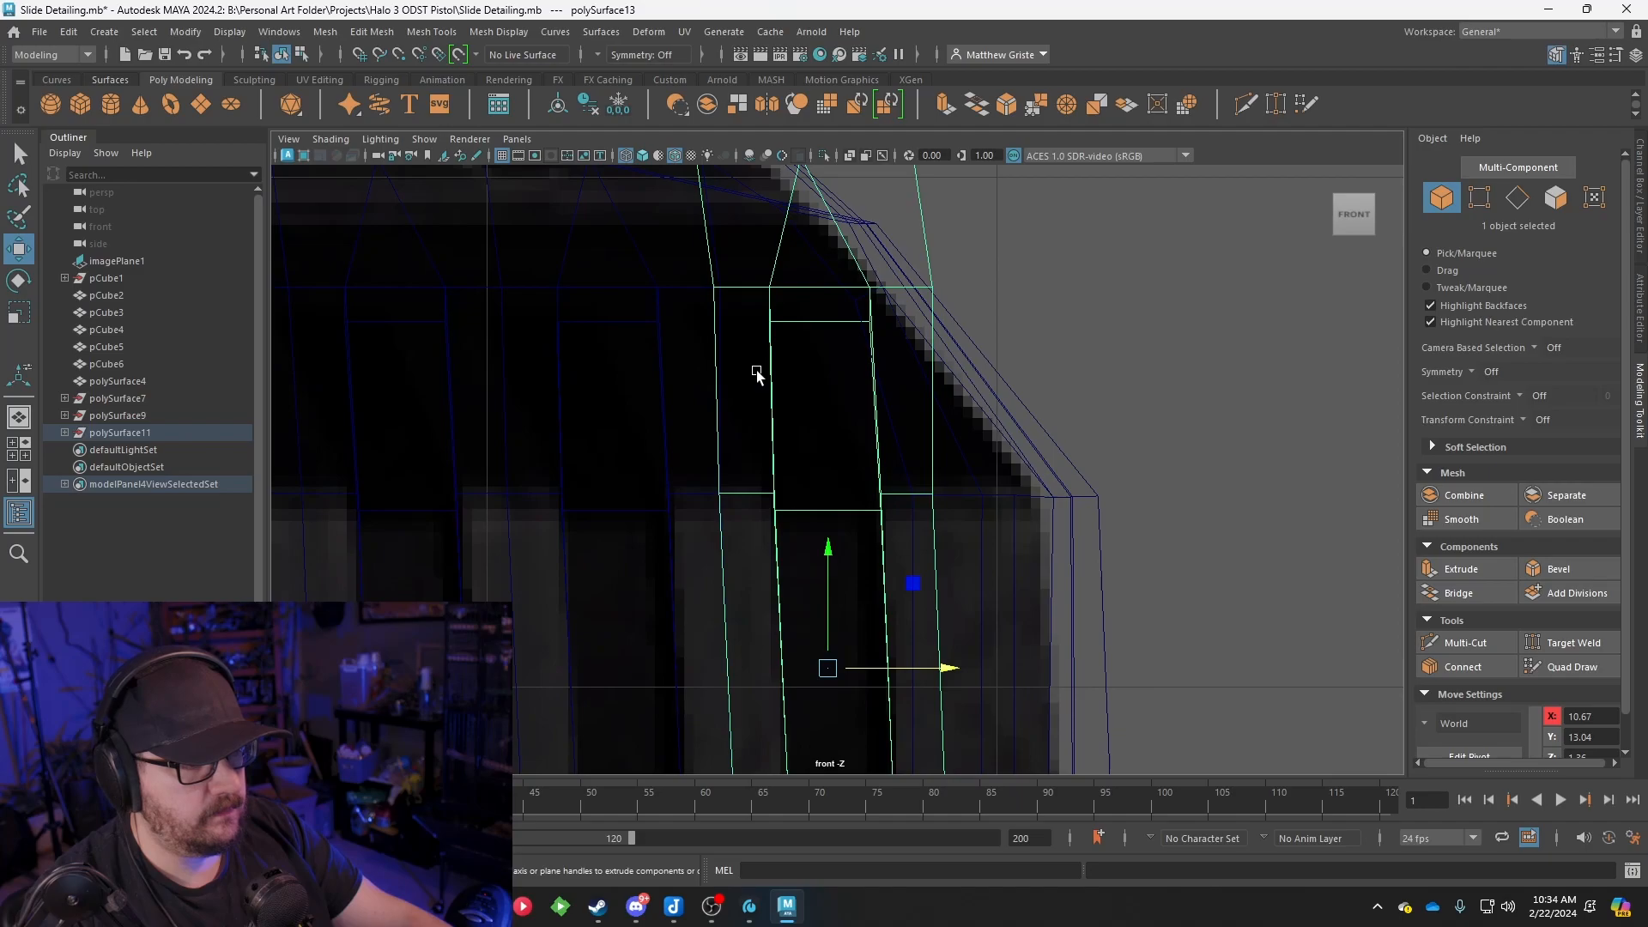
pyautogui.scroll(-5, 756, 373)
pyautogui.scroll(5, 879, 429)
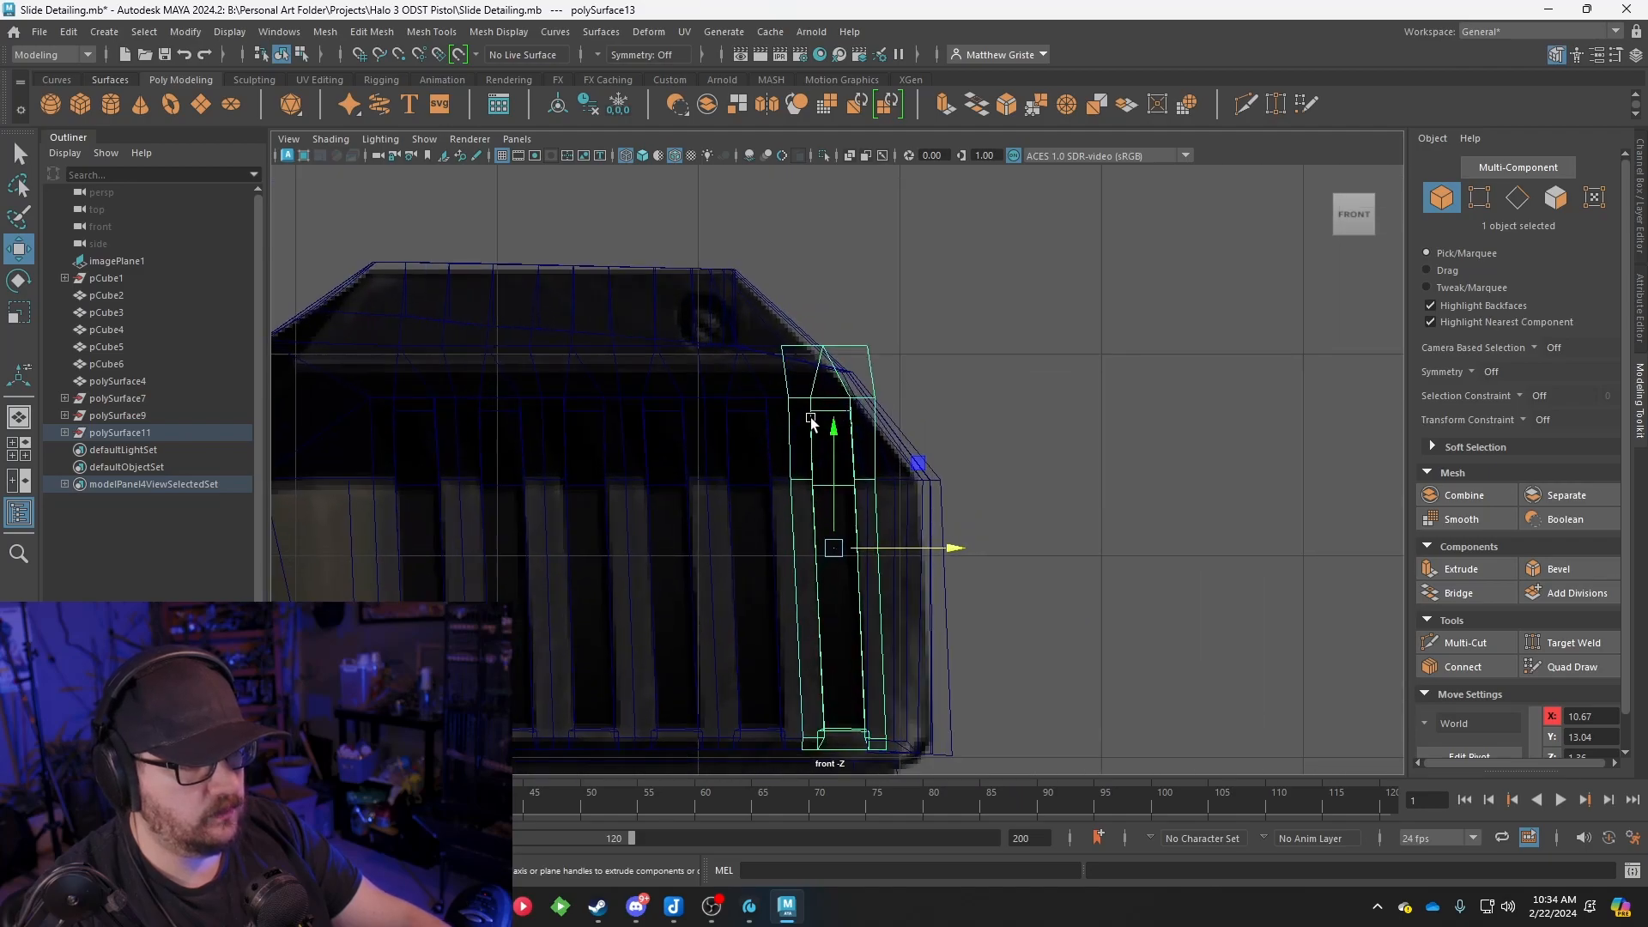
pyautogui.scroll(1, 806, 413)
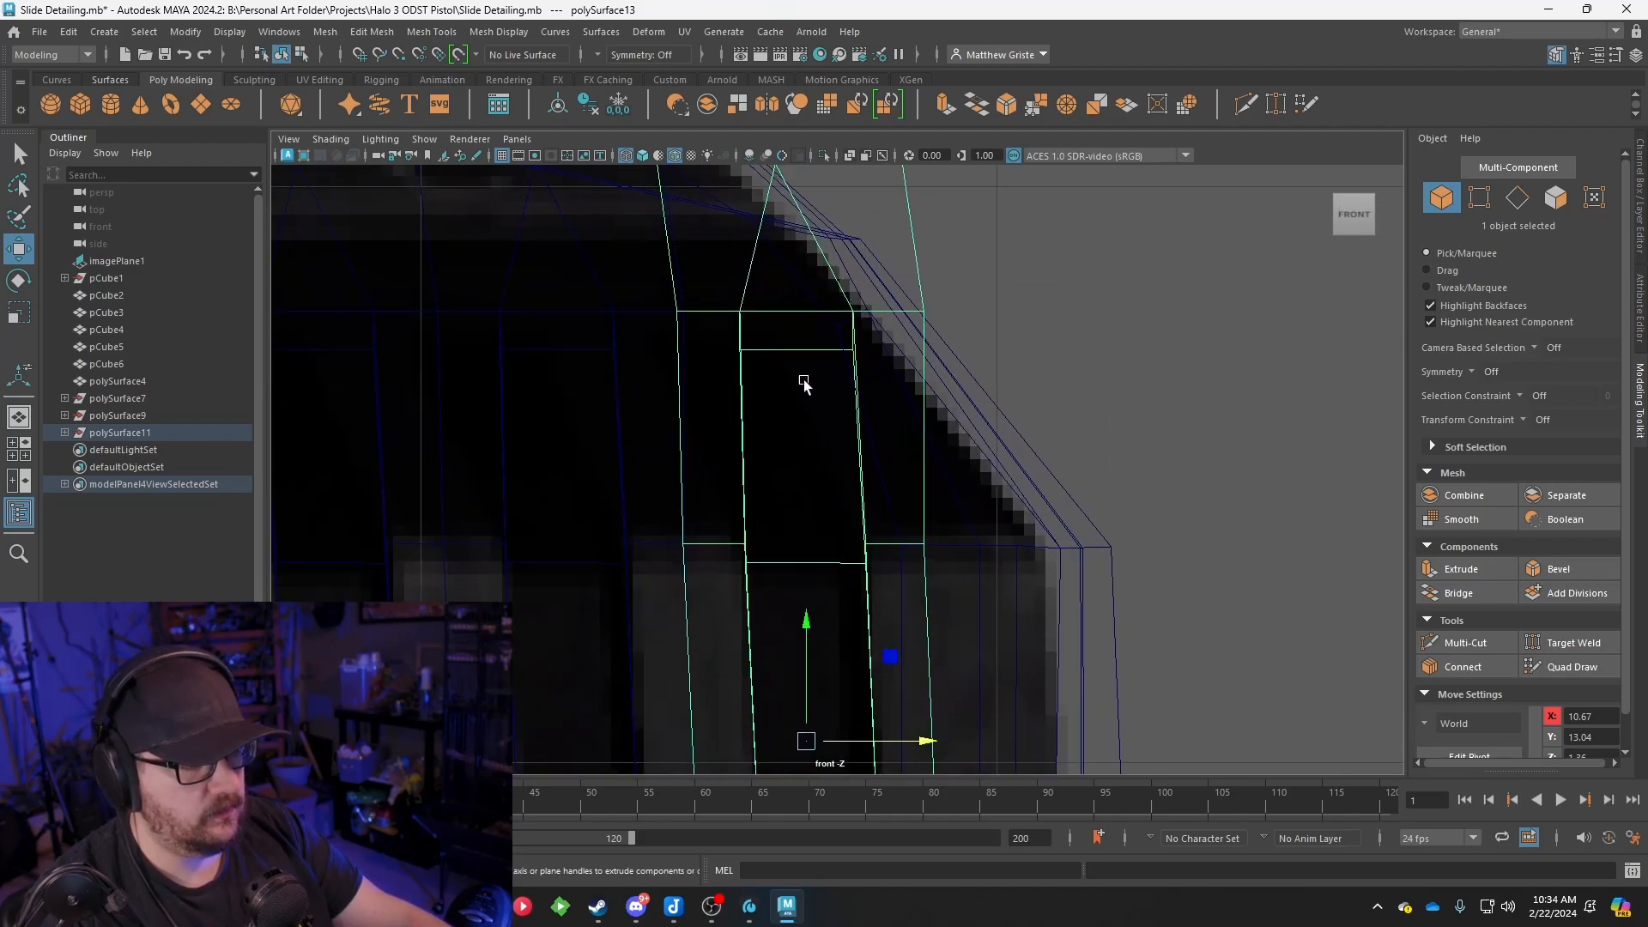
# Shift the upper corner vertices of the duplicated groove section forward so its top slants along the slide's rear slope
pyautogui.rightClick(866, 325)
pyautogui.moveTo(768, 386); pyautogui.dragTo(754, 314, button='right')
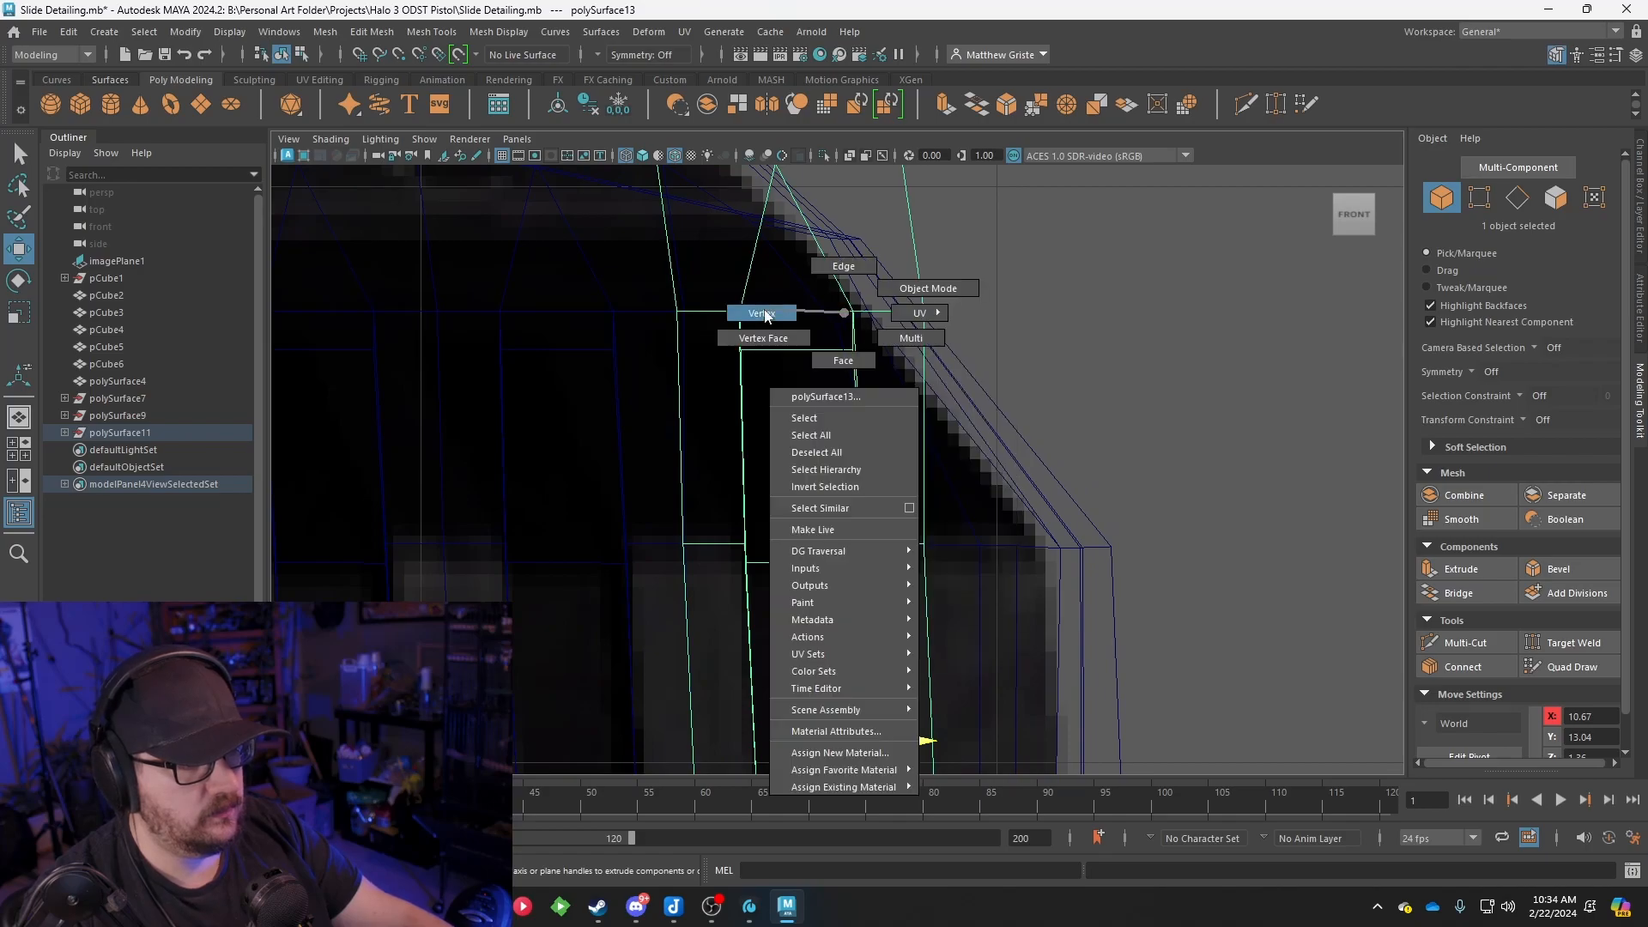
pyautogui.moveTo(991, 285); pyautogui.dragTo(766, 386)
pyautogui.moveTo(892, 328); pyautogui.dragTo(833, 328)
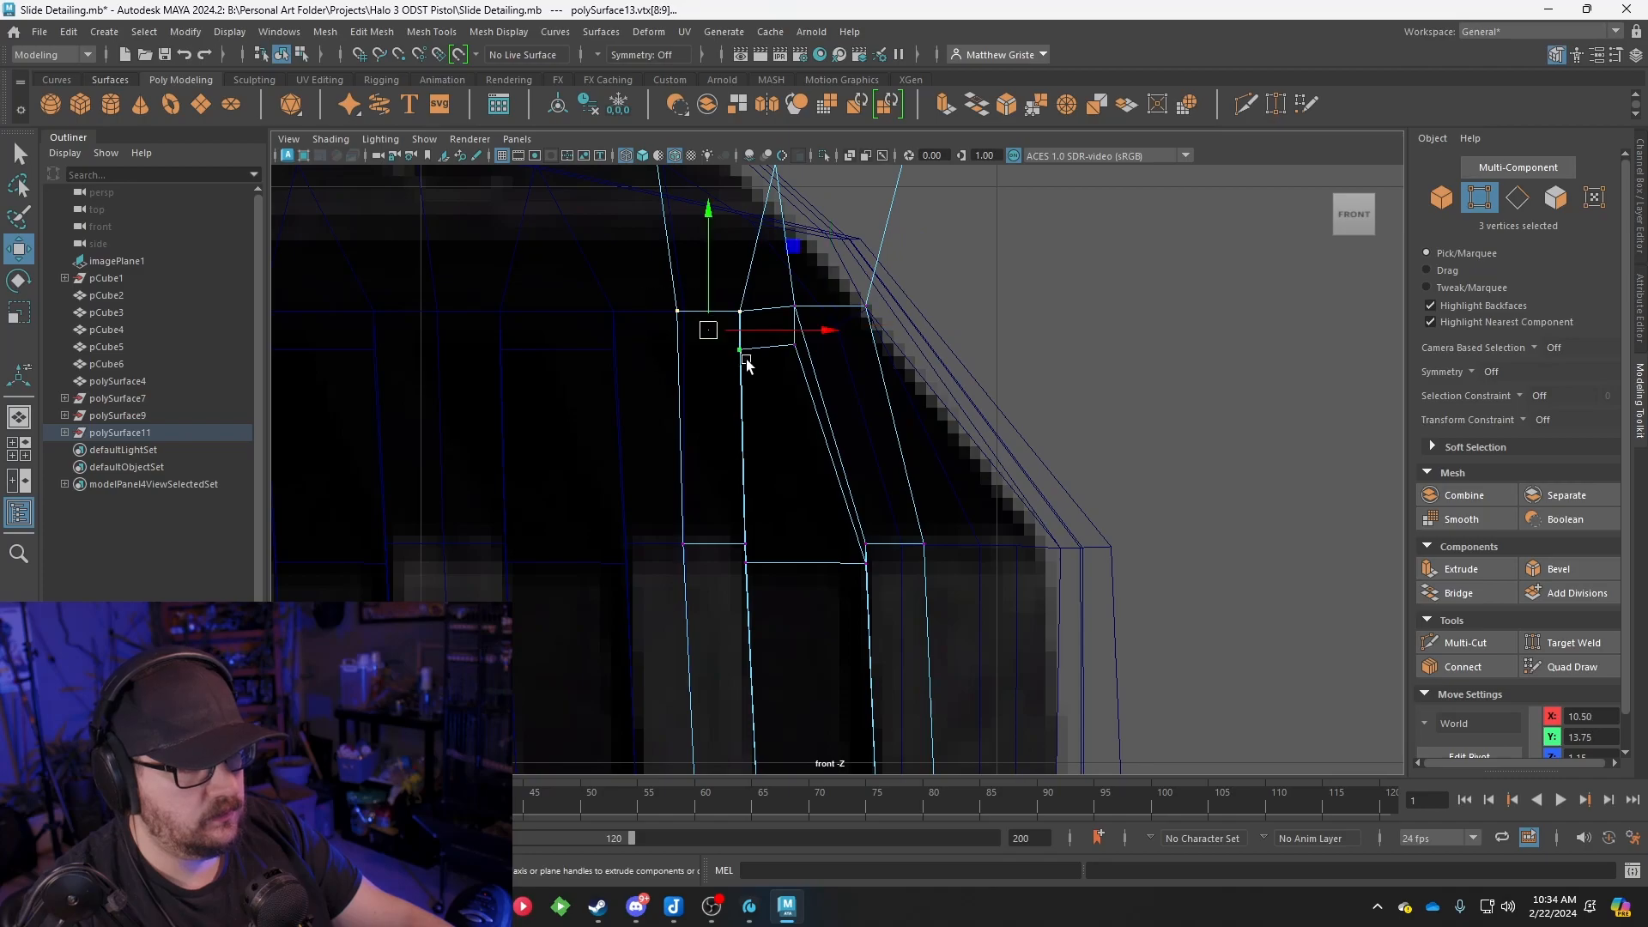
pyautogui.moveTo(739, 333); pyautogui.dragTo(710, 331)
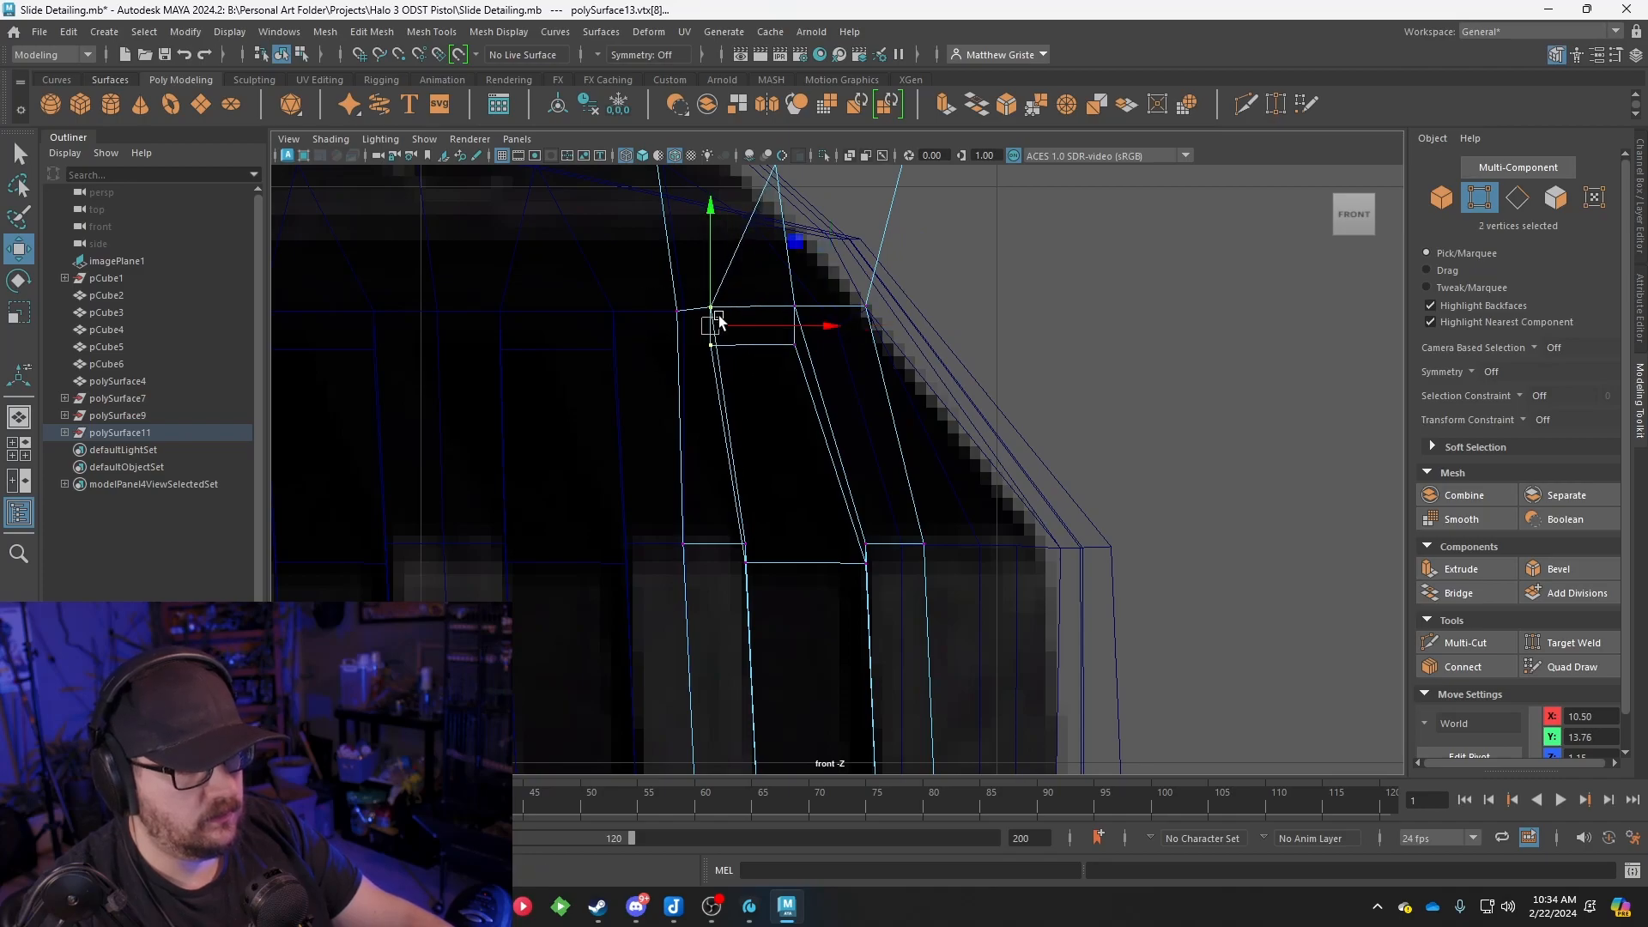
# Reposition the groove section's topmost vertices inward and down to follow the slide's sloped rear shoulder
pyautogui.keyDown('alt'); pyautogui.moveTo(751, 287); pyautogui.dragTo(798, 381, button='middle'); pyautogui.keyUp('alt')
pyautogui.scroll(2, 798, 382)
pyautogui.click(811, 217)
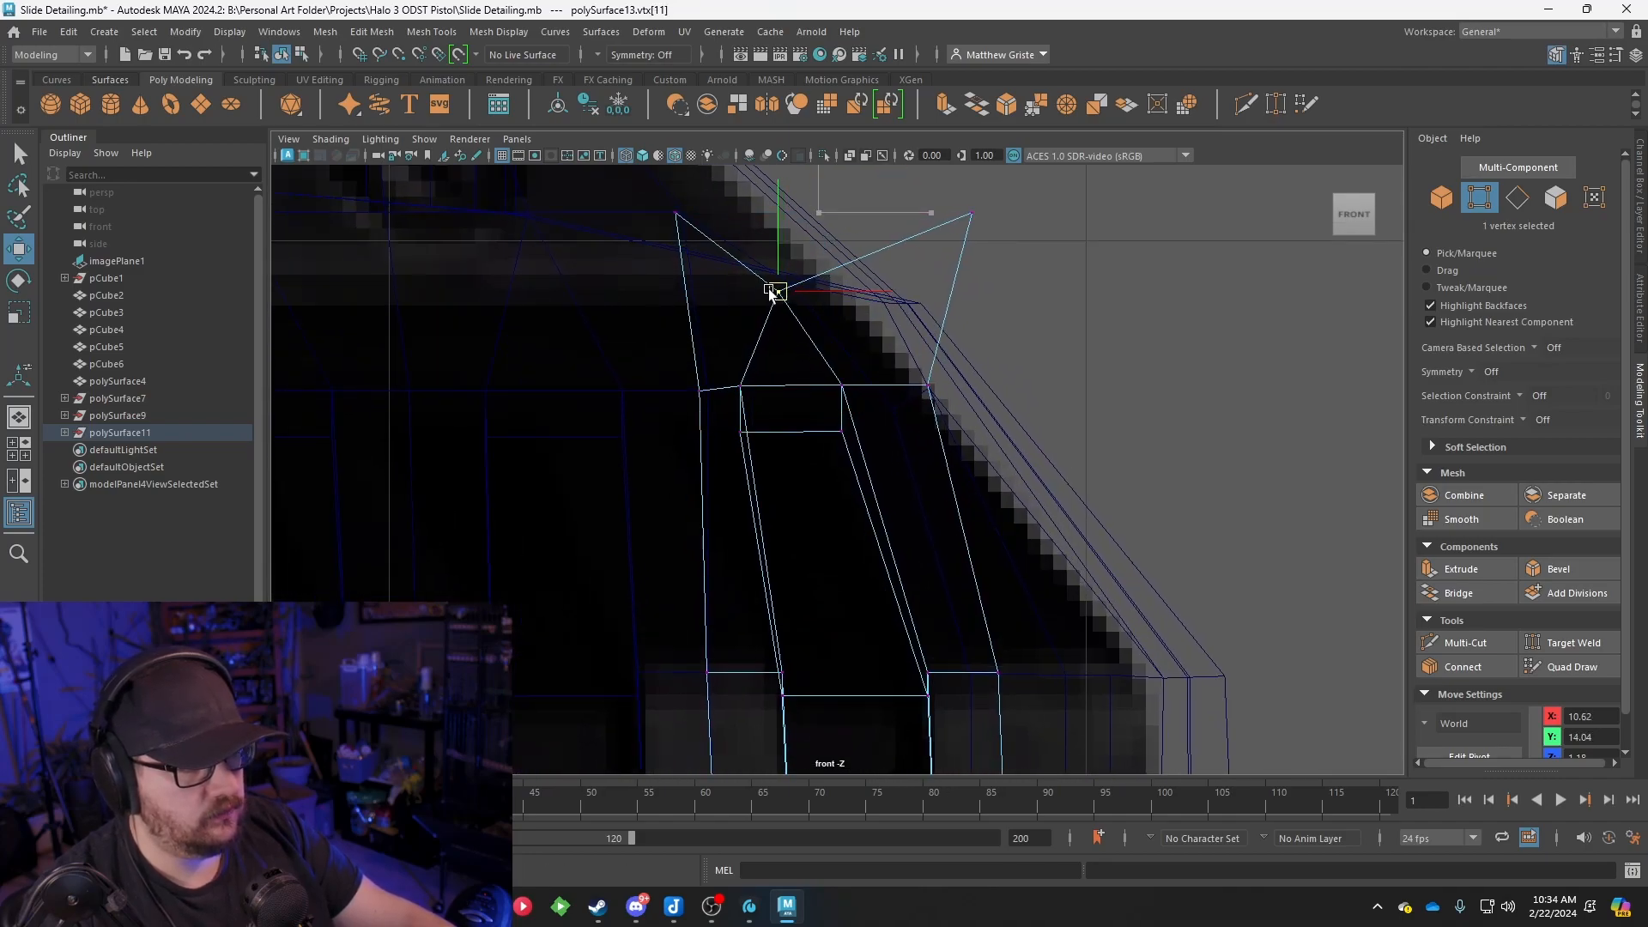
pyautogui.moveTo(917, 255); pyautogui.dragTo(917, 256)
pyautogui.moveTo(971, 212); pyautogui.dragTo(886, 289)
pyautogui.scroll(-8, 942, 441)
pyautogui.scroll(7, 901, 532)
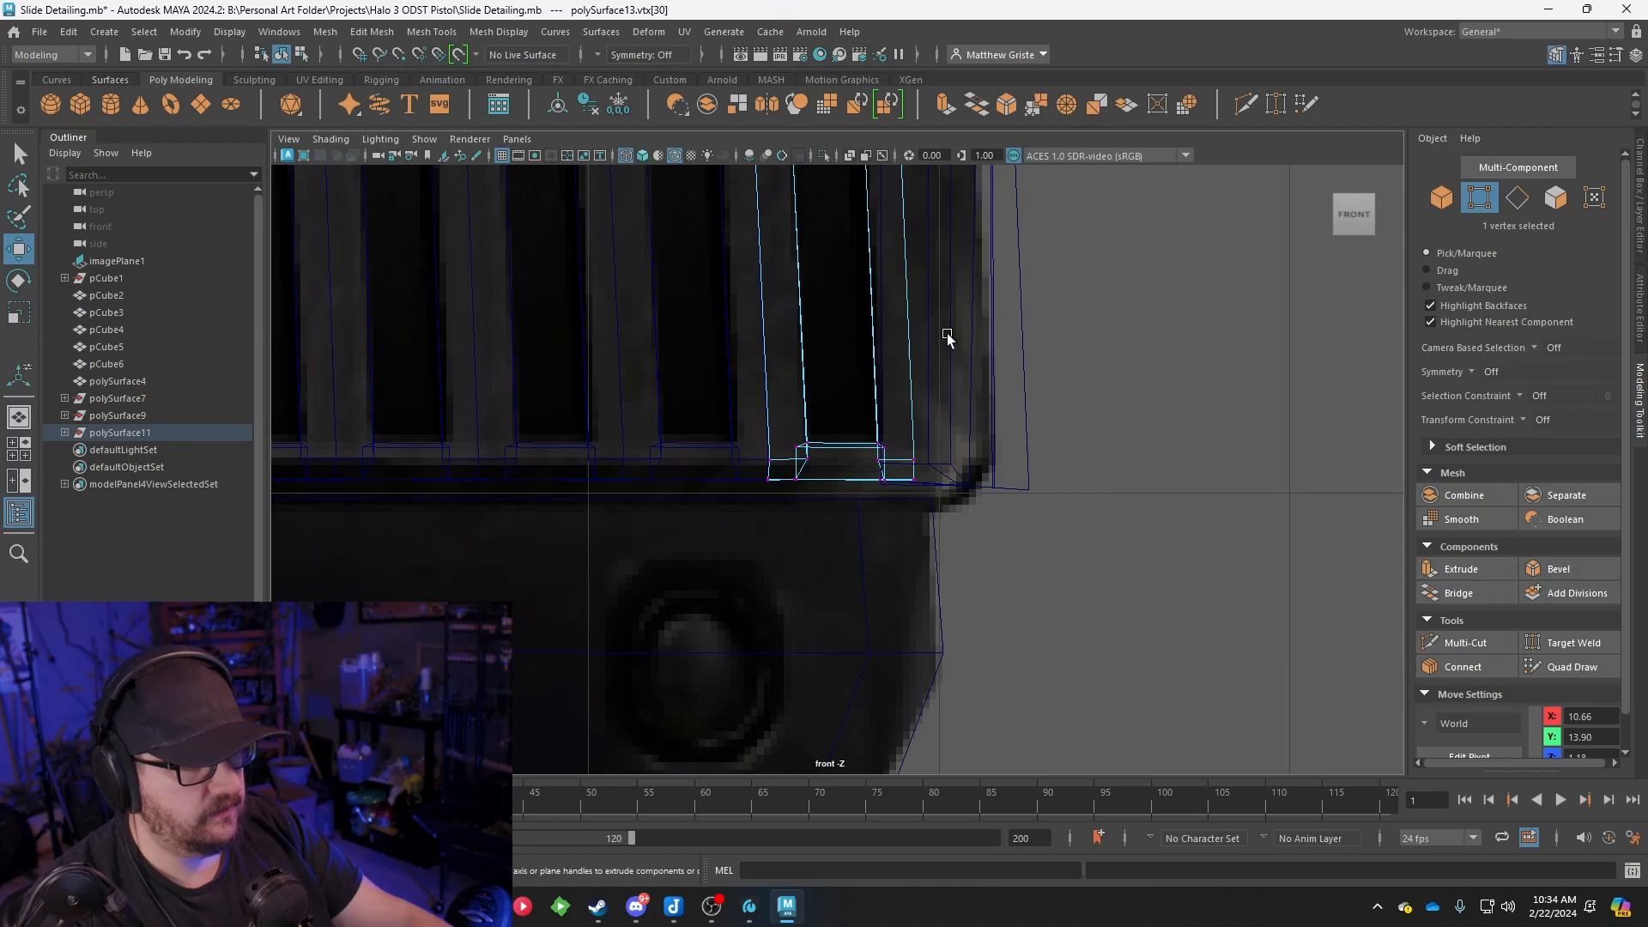
# Return to the perspective view and combine the groove section with the slide into one mesh
pyautogui.press('space')
pyautogui.press('space')
pyautogui.moveTo(974, 431)
pyautogui.keyDown('alt'); pyautogui.mouseDown()
pyautogui.moveTo(860, 434)
pyautogui.moveTo(874, 389)
pyautogui.moveTo(806, 416)
pyautogui.moveTo(968, 410)
pyautogui.moveTo(950, 418)
pyautogui.mouseUp(); pyautogui.keyUp('alt')
pyautogui.scroll(5, 968, 410)
pyautogui.scroll(-5, 876, 422)
pyautogui.keyDown('alt'); pyautogui.moveTo(1021, 396); pyautogui.dragTo(935, 428, button='middle'); pyautogui.keyUp('alt')
pyautogui.scroll(5, 921, 430)
pyautogui.keyDown('alt'); pyautogui.moveTo(924, 365); pyautogui.dragTo(821, 465, button='middle'); pyautogui.keyUp('alt')
pyautogui.scroll(-4, 884, 504)
pyautogui.moveTo(776, 398); pyautogui.dragTo(801, 331, button='right')
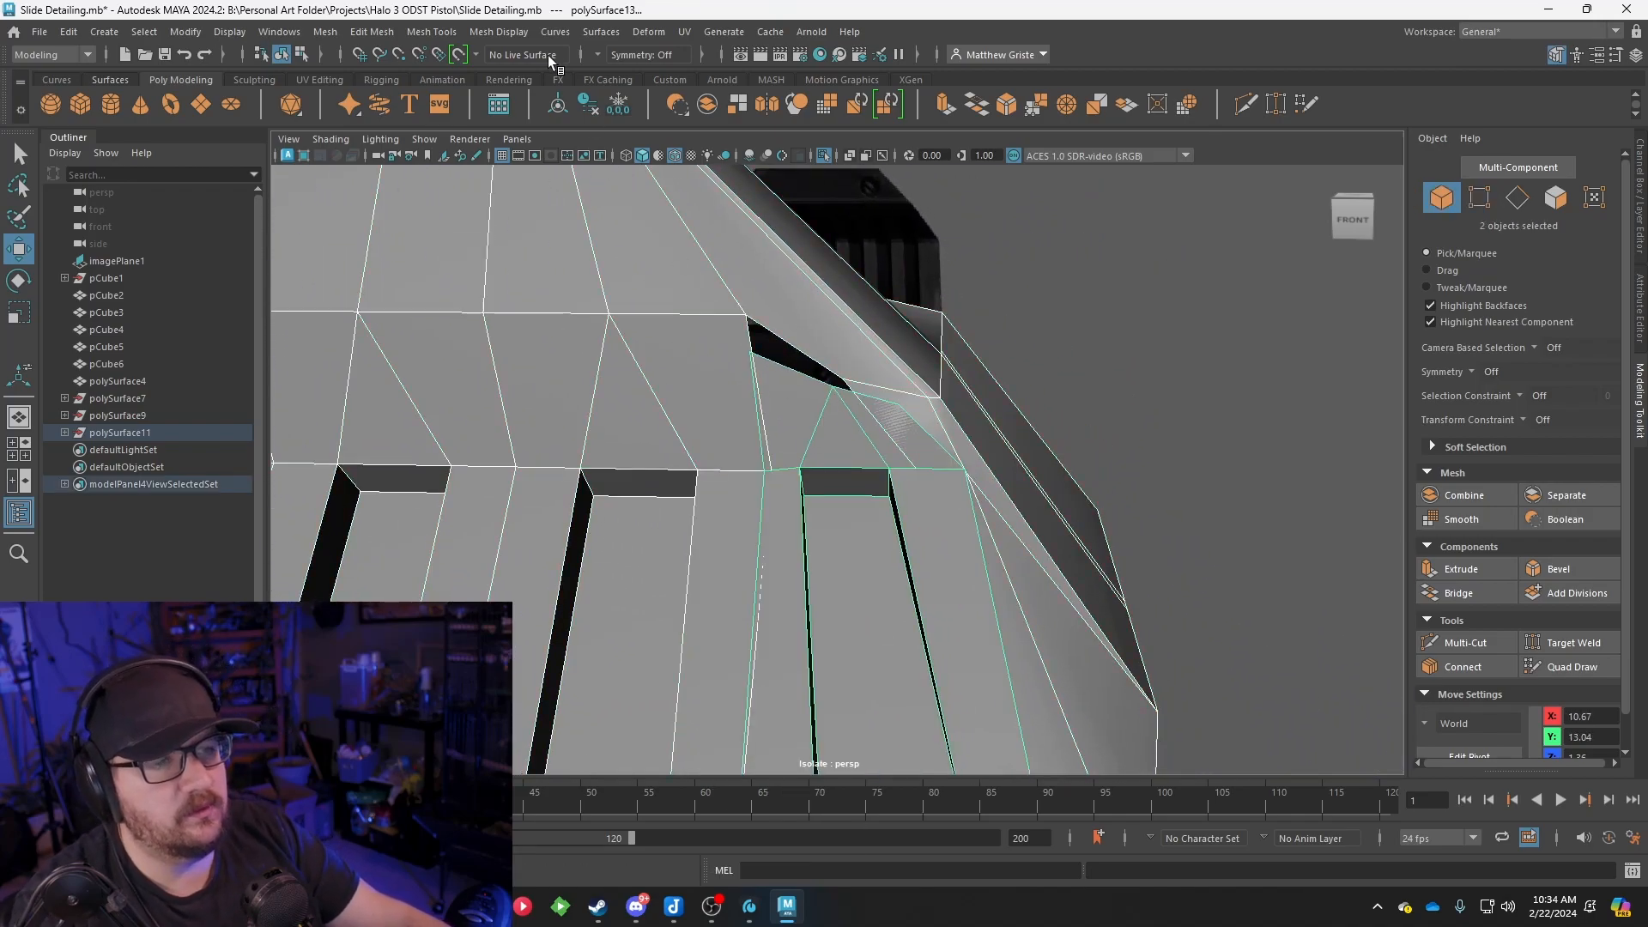
pyautogui.click(431, 34)
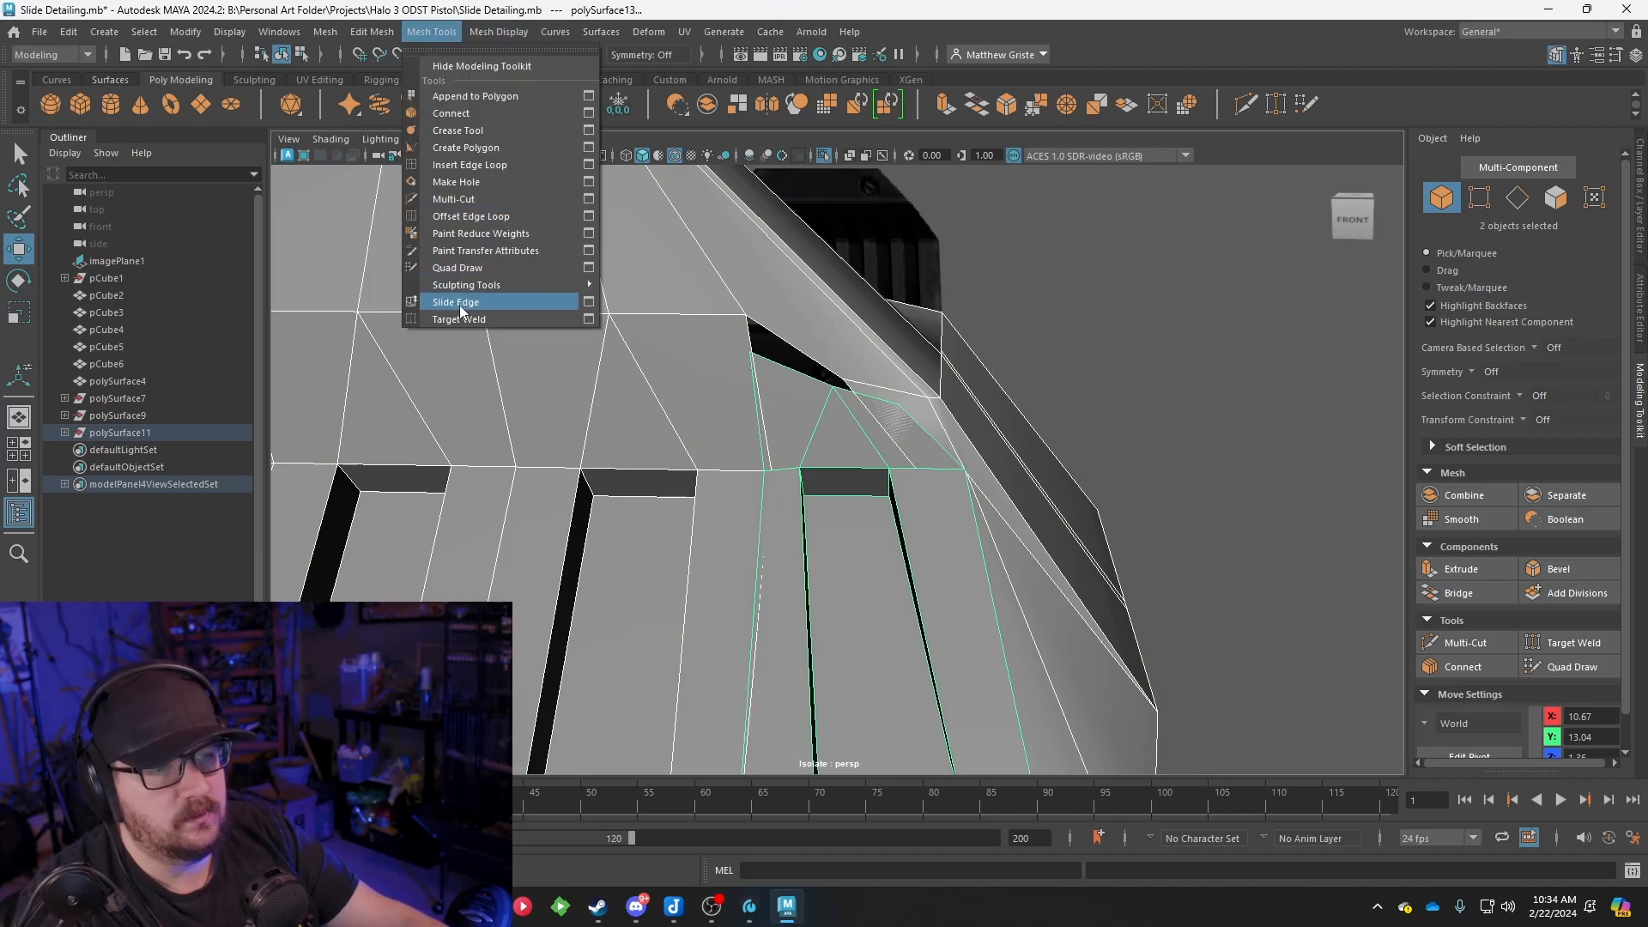
pyautogui.click(328, 34)
pyautogui.click(326, 33)
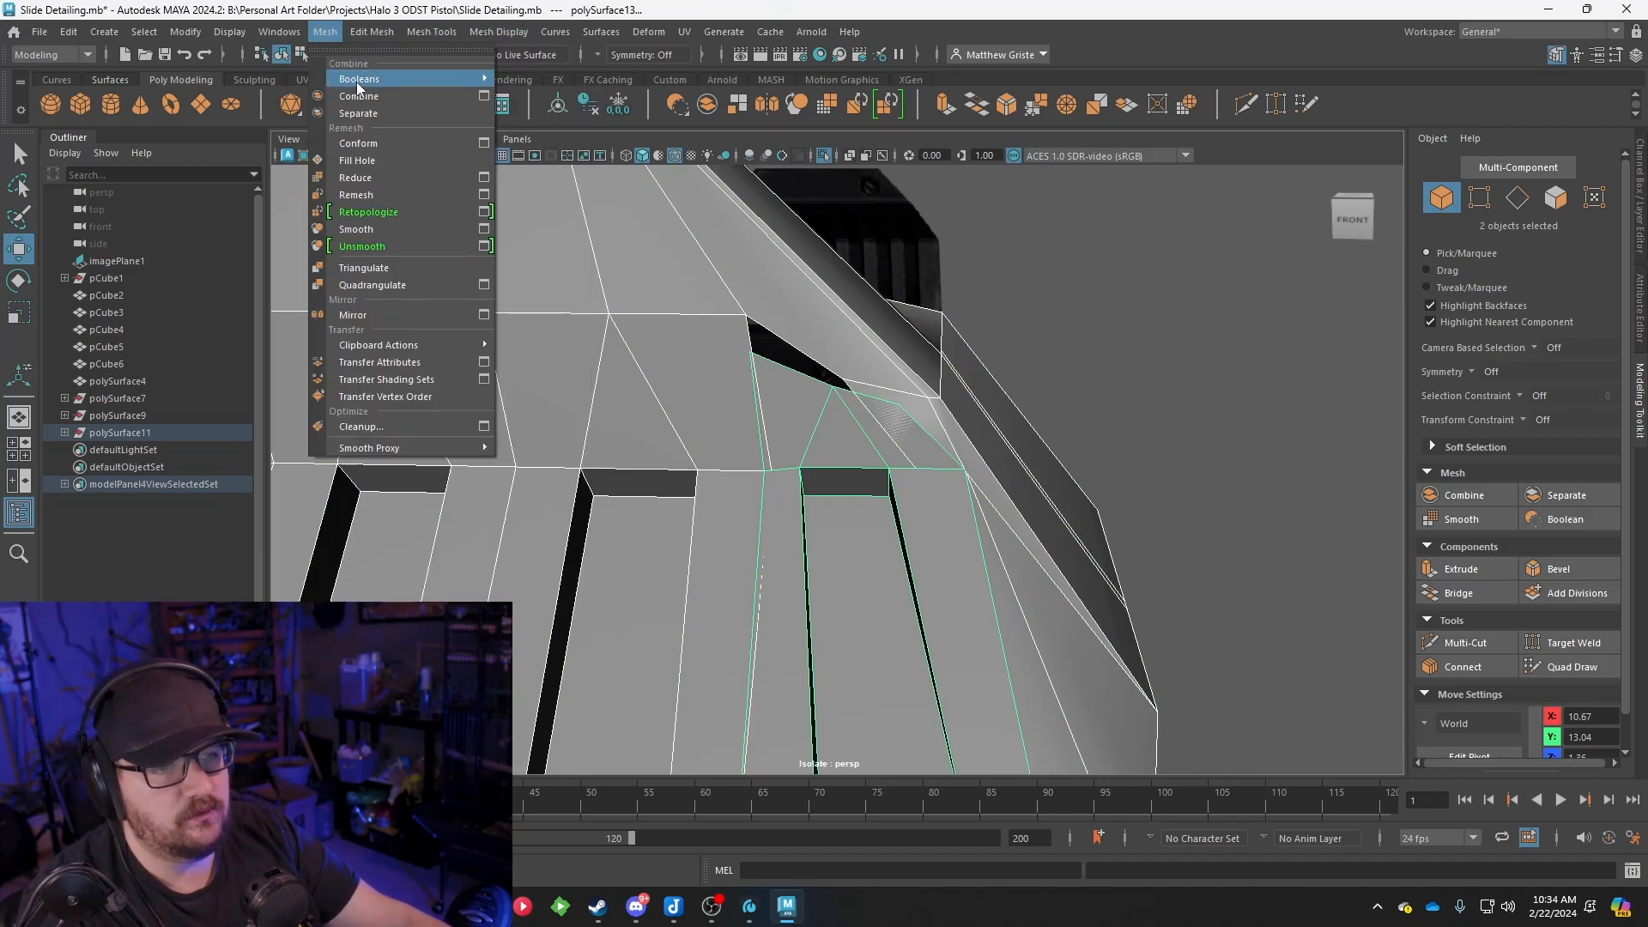
pyautogui.click(358, 96)
# Merge the groove section's upper front corner and peak vertices with the adjoining slide vertices, closing the gap above the last groove
pyautogui.scroll(1, 867, 371)
pyautogui.moveTo(802, 394); pyautogui.dragTo(790, 316, button='right')
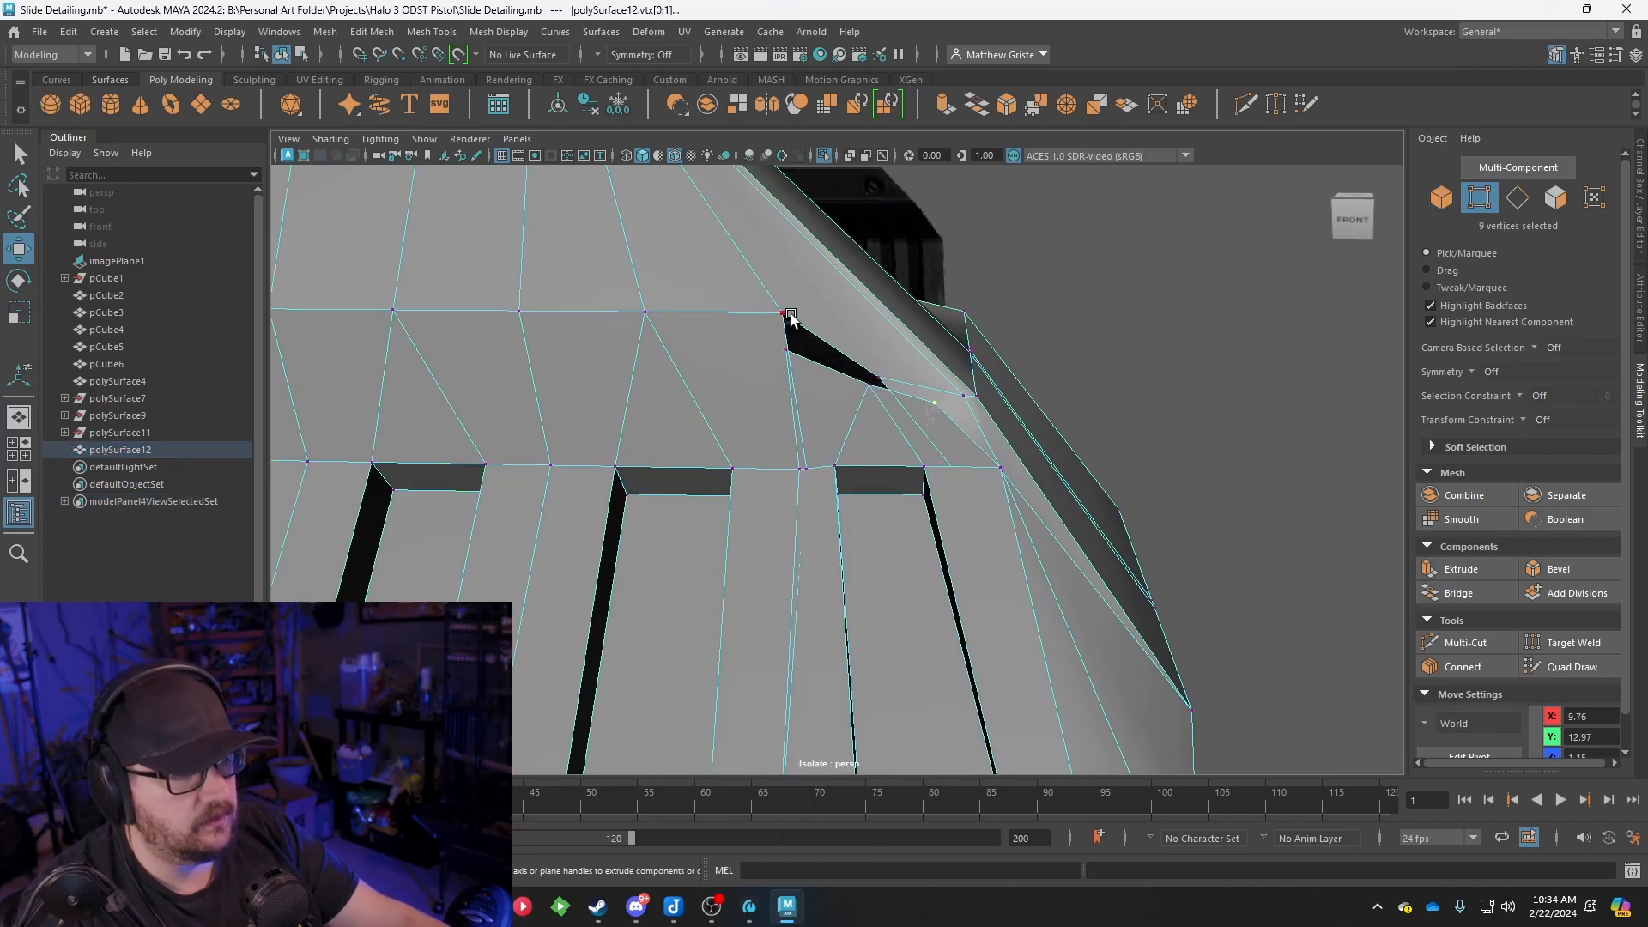
pyautogui.click(1032, 105)
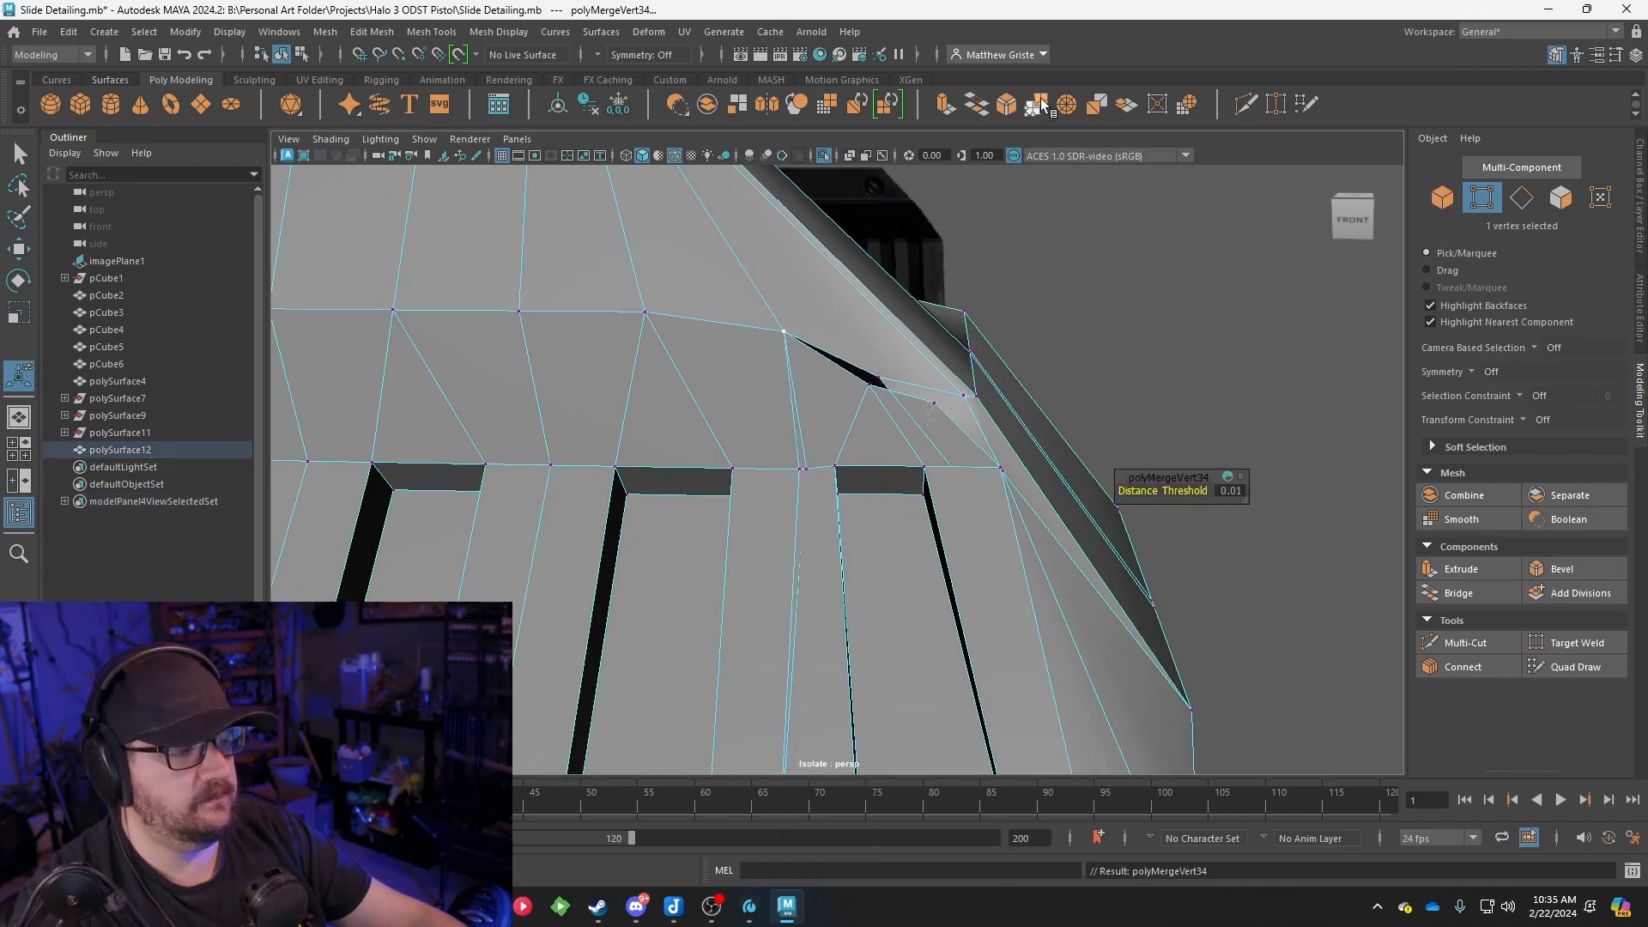
pyautogui.scroll(5, 858, 419)
pyautogui.click(839, 254)
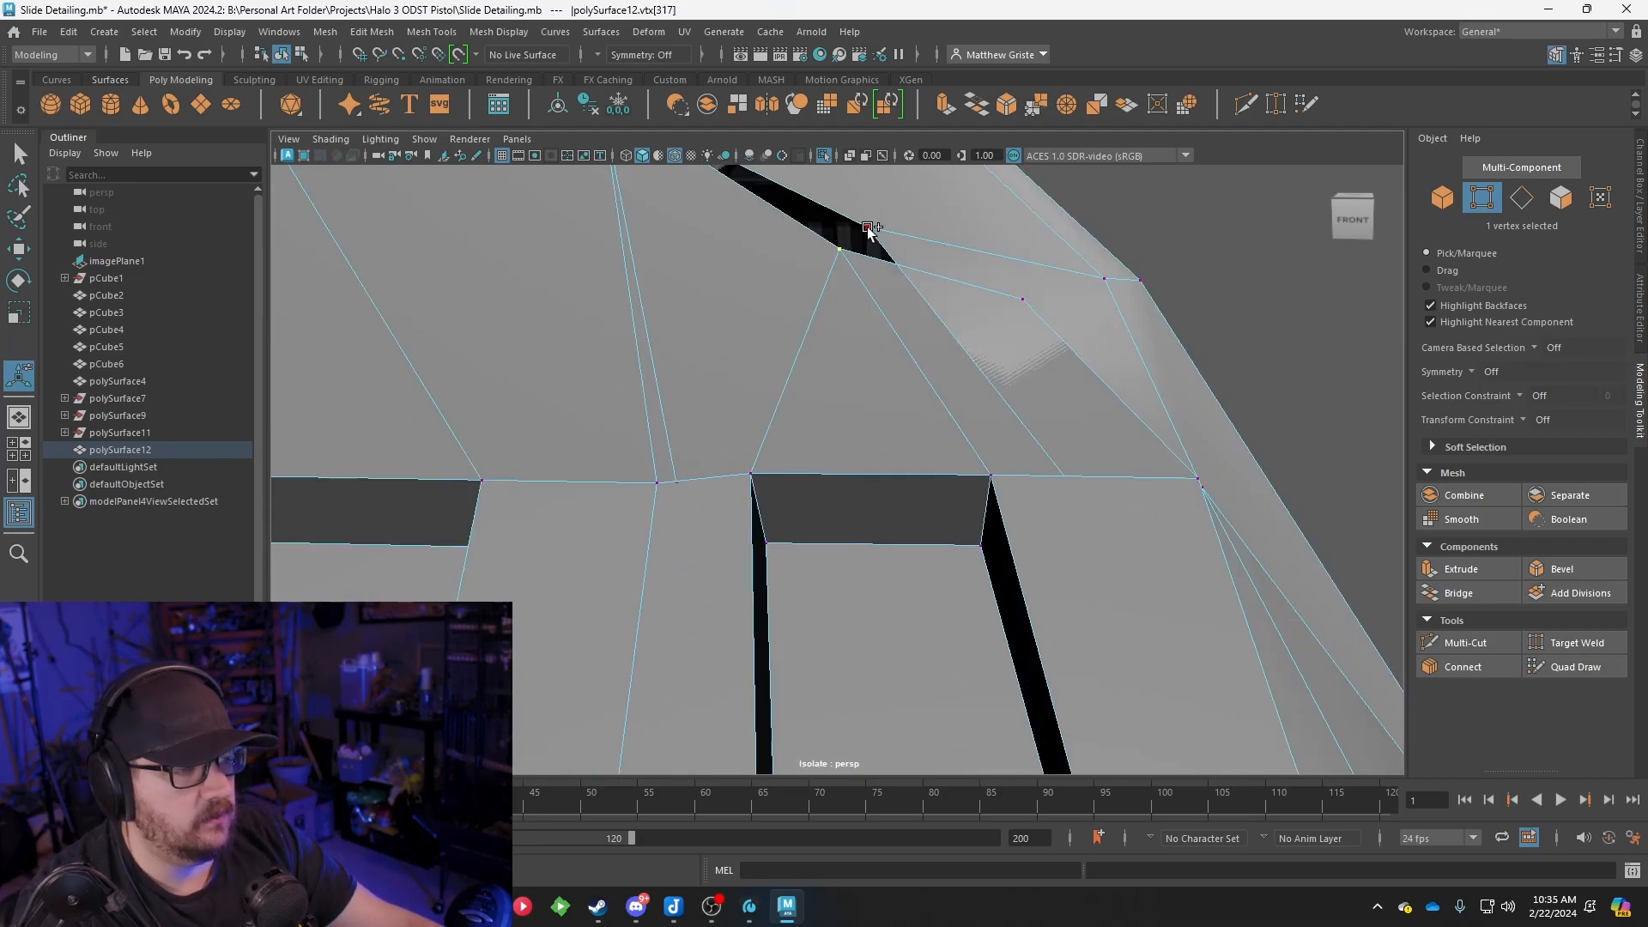
pyautogui.keyDown('shift'); pyautogui.click(869, 227); pyautogui.keyUp('shift')
pyautogui.scroll(-5, 909, 258)
pyautogui.scroll(3, 886, 310)
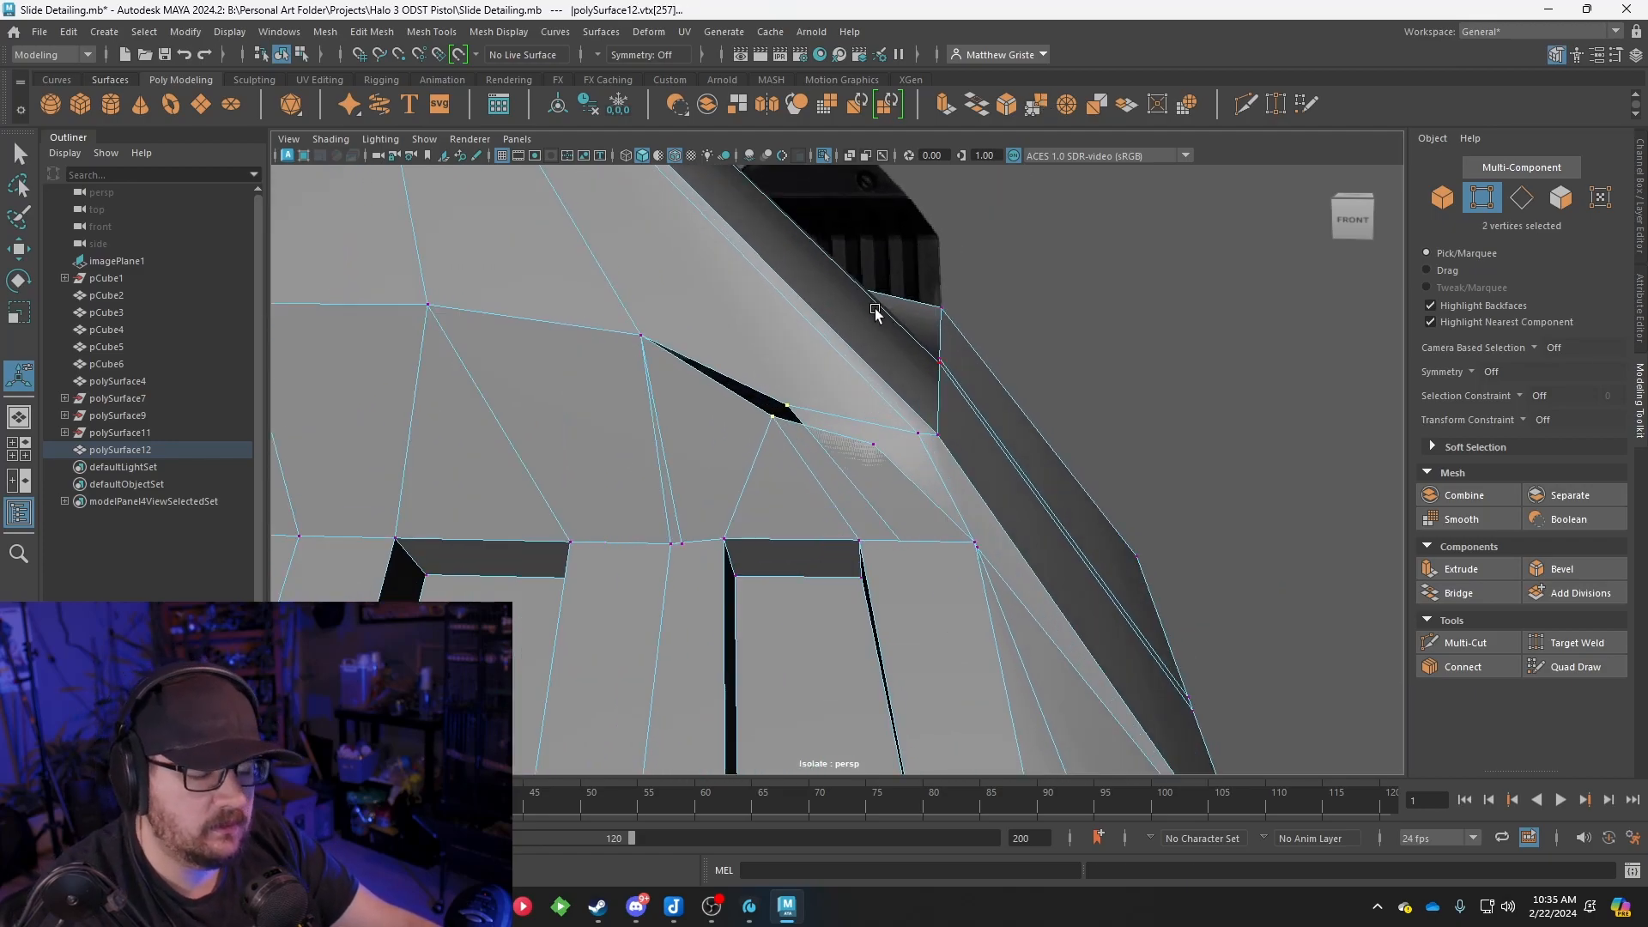
pyautogui.press('g')
pyautogui.scroll(-3, 867, 307)
pyautogui.keyDown('alt'); pyautogui.moveTo(686, 263); pyautogui.dragTo(754, 363, button='middle'); pyautogui.keyUp('alt')
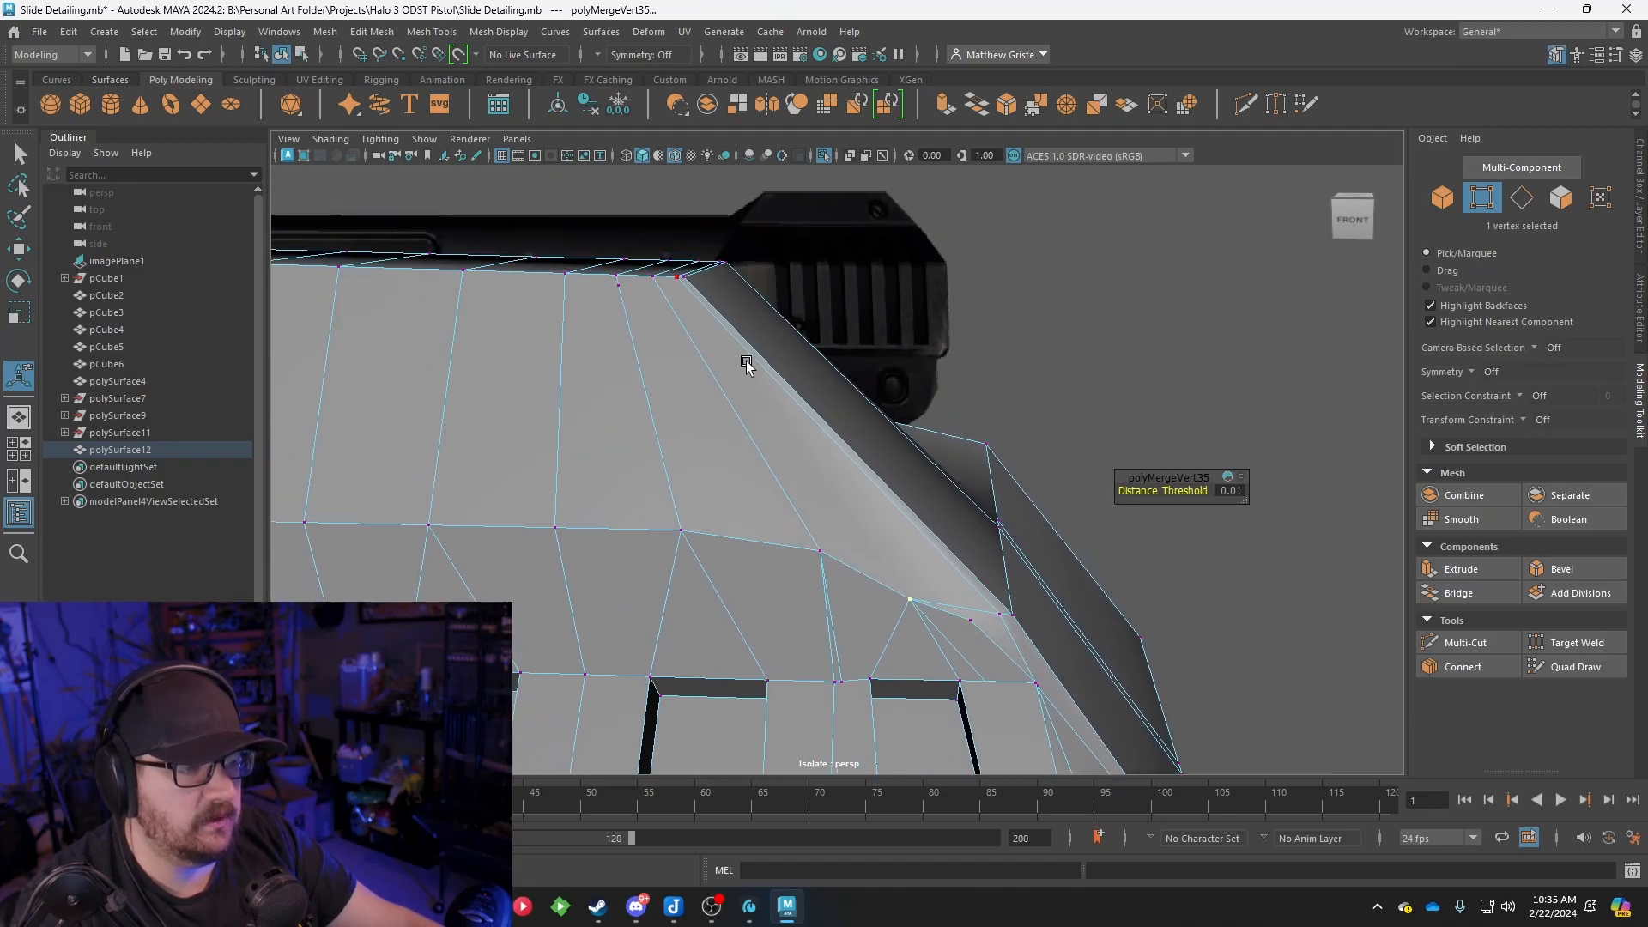
# Merge the doubled vertices on the upper groove edge, where the new section meets the neighbouring rib
pyautogui.keyDown('alt'); pyautogui.moveTo(1010, 646); pyautogui.dragTo(935, 507, button='middle'); pyautogui.keyUp('alt')
pyautogui.scroll(4, 900, 508)
pyautogui.scroll(-4, 832, 502)
pyautogui.moveTo(869, 483)
pyautogui.keyDown('alt'); pyautogui.mouseDown()
pyautogui.moveTo(725, 490)
pyautogui.moveTo(839, 472)
pyautogui.mouseUp(); pyautogui.keyUp('alt')
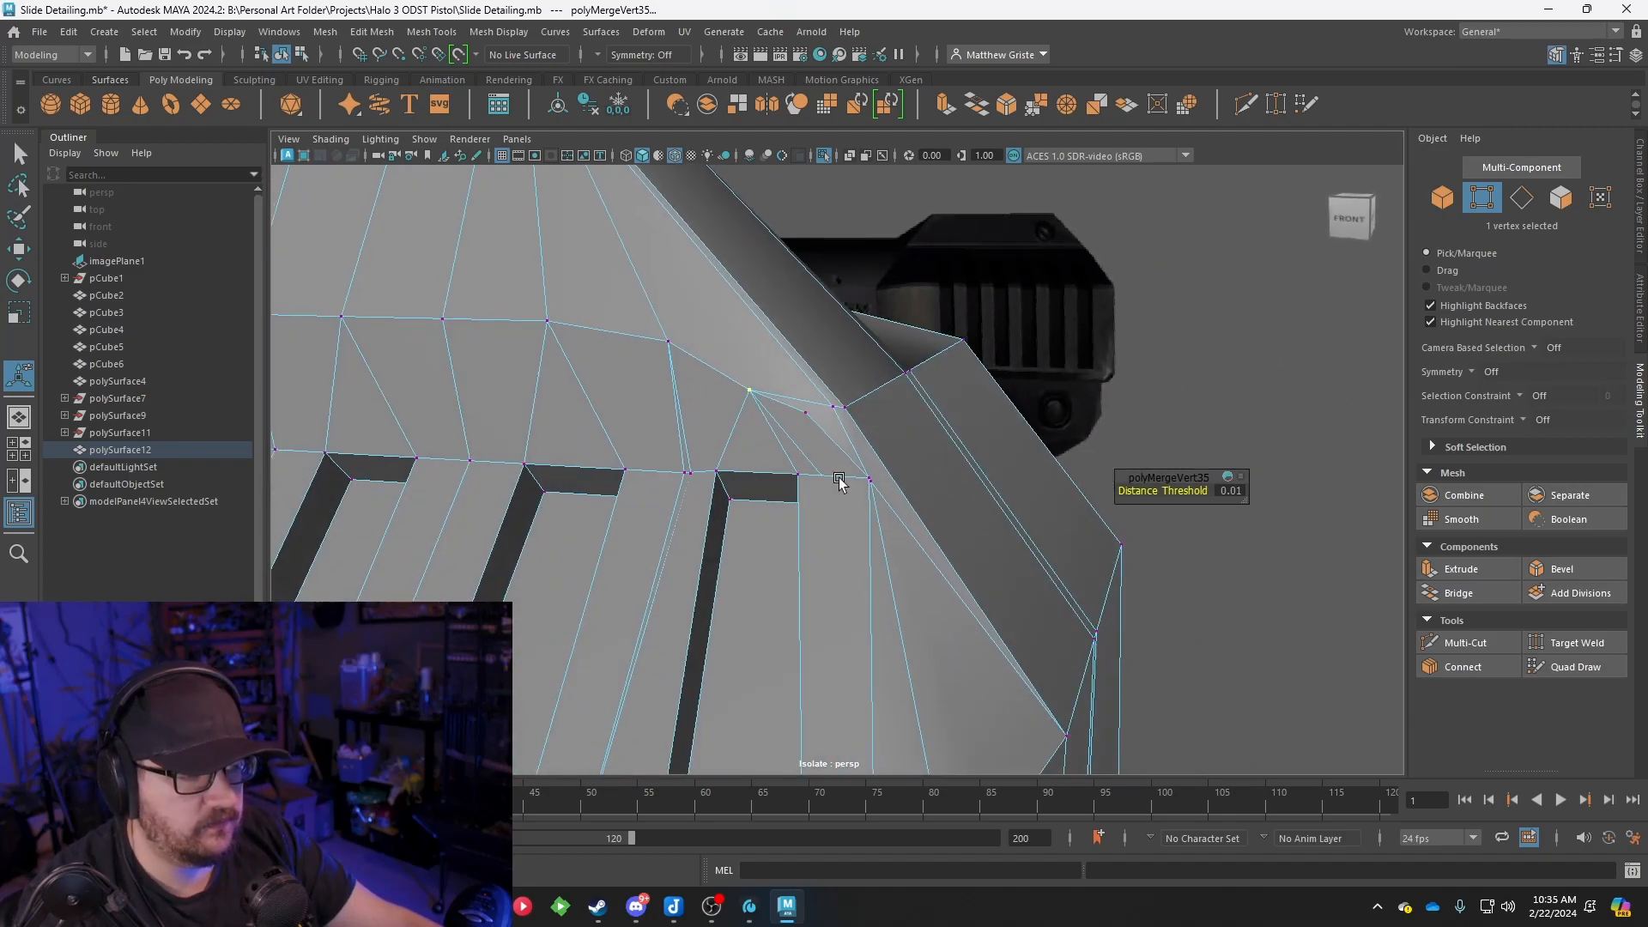
pyautogui.scroll(3, 848, 482)
pyautogui.click(752, 327)
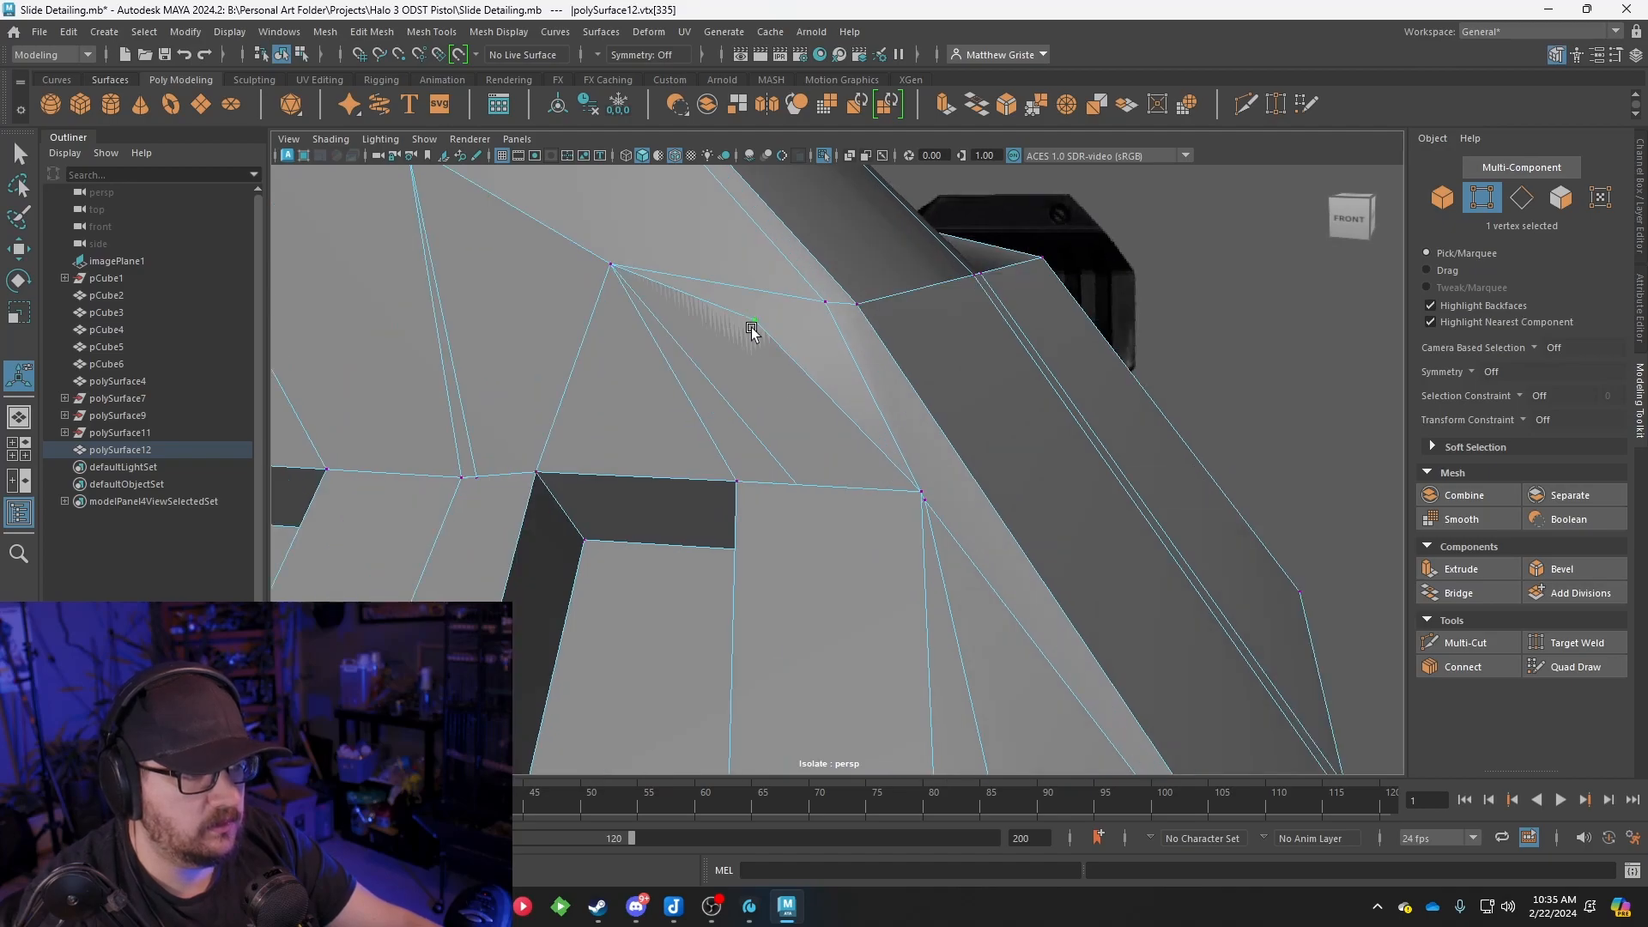
pyautogui.scroll(-3, 819, 407)
pyautogui.keyDown('alt'); pyautogui.moveTo(827, 463); pyautogui.dragTo(1029, 422); pyautogui.keyUp('alt')
pyautogui.scroll(2, 1029, 423)
pyautogui.scroll(5, 1029, 422)
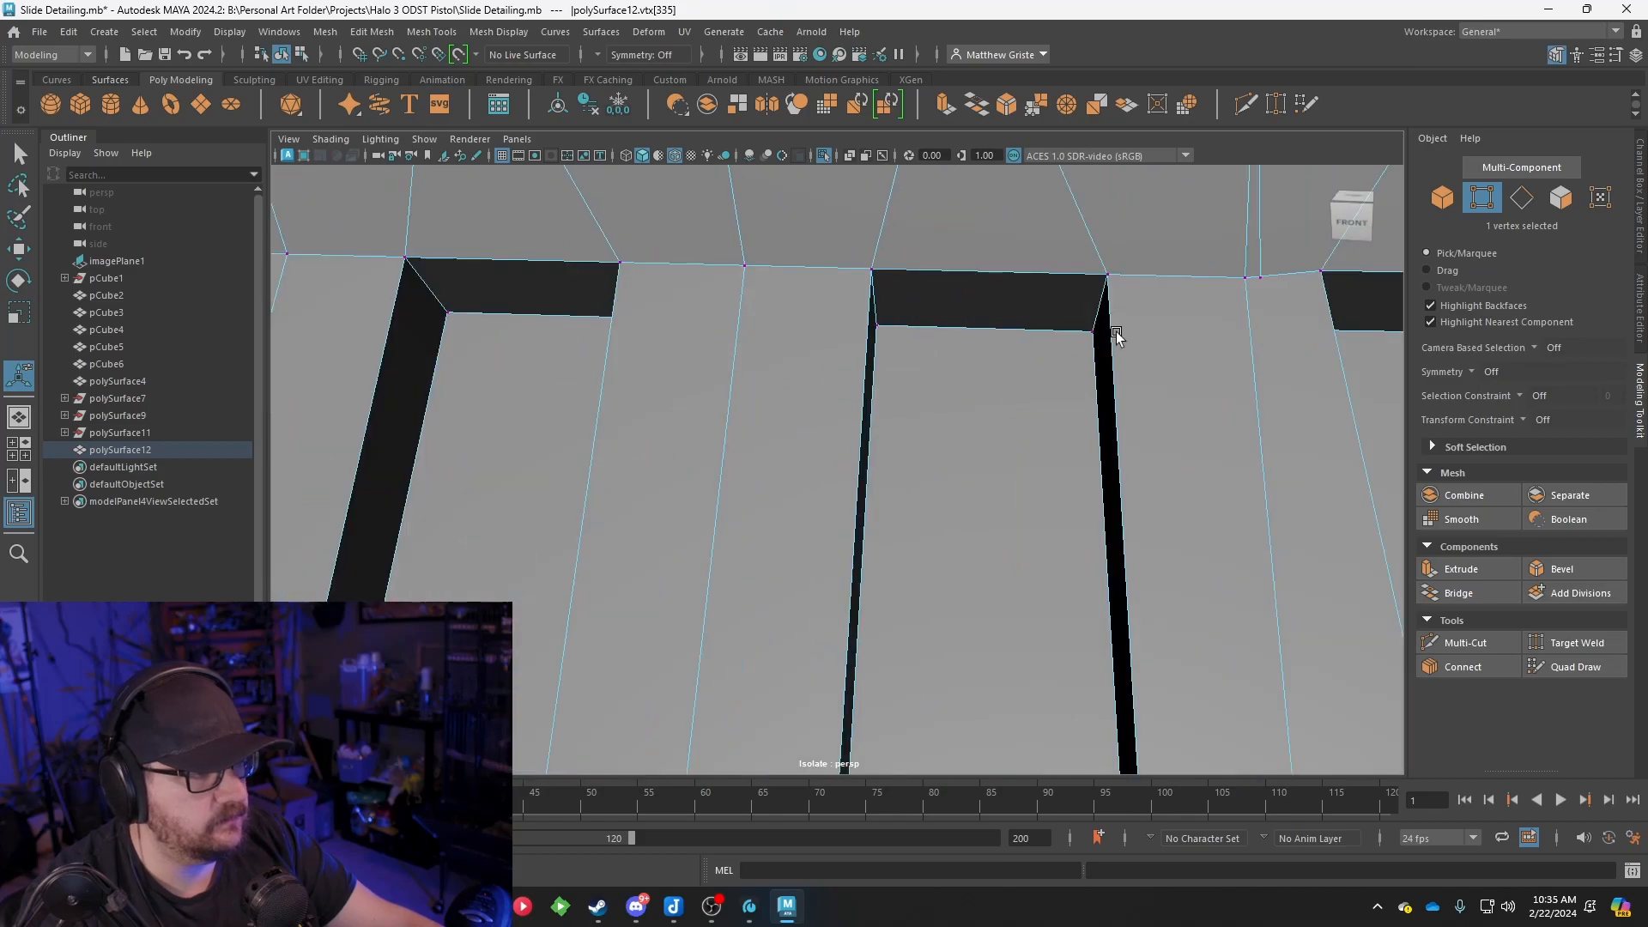
pyautogui.press('g')
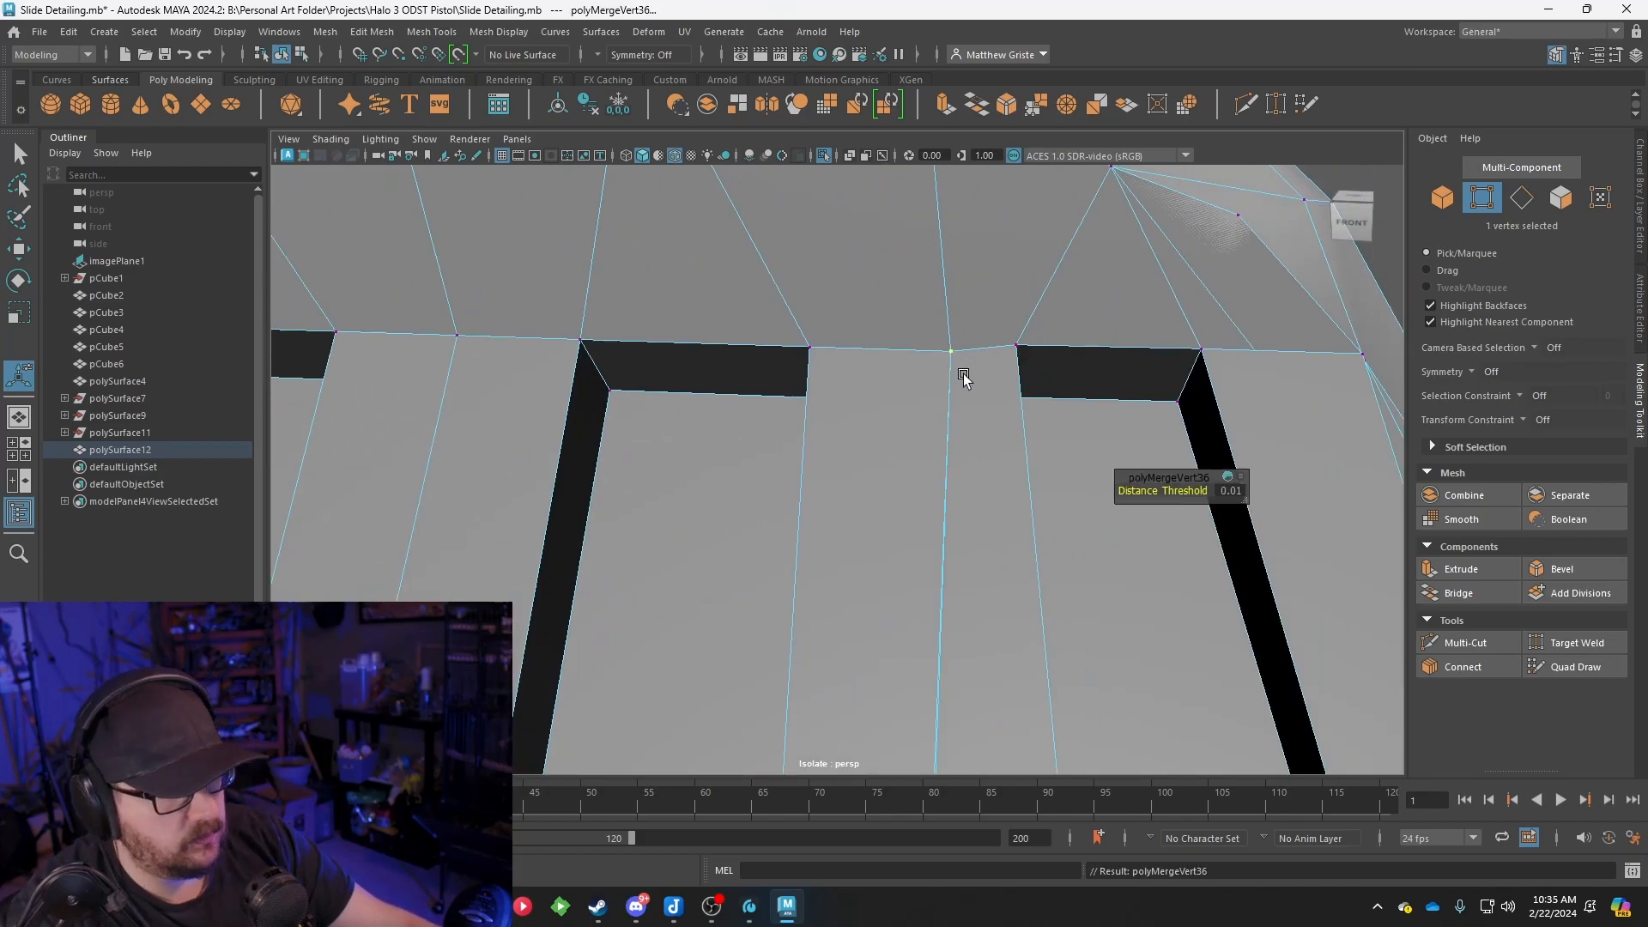
# Merge the doubled seam vertices at the bend halfway down the rib in front of the last groove
pyautogui.scroll(-4, 966, 378)
pyautogui.hotkey('alt', 'space')
pyautogui.moveTo(982, 486)
pyautogui.keyDown('alt'); pyautogui.mouseDown(button='middle')
pyautogui.moveTo(981, 295)
pyautogui.moveTo(971, 464)
pyautogui.mouseUp(button='middle'); pyautogui.keyUp('alt')
pyautogui.moveTo(972, 376); pyautogui.dragTo(927, 426)
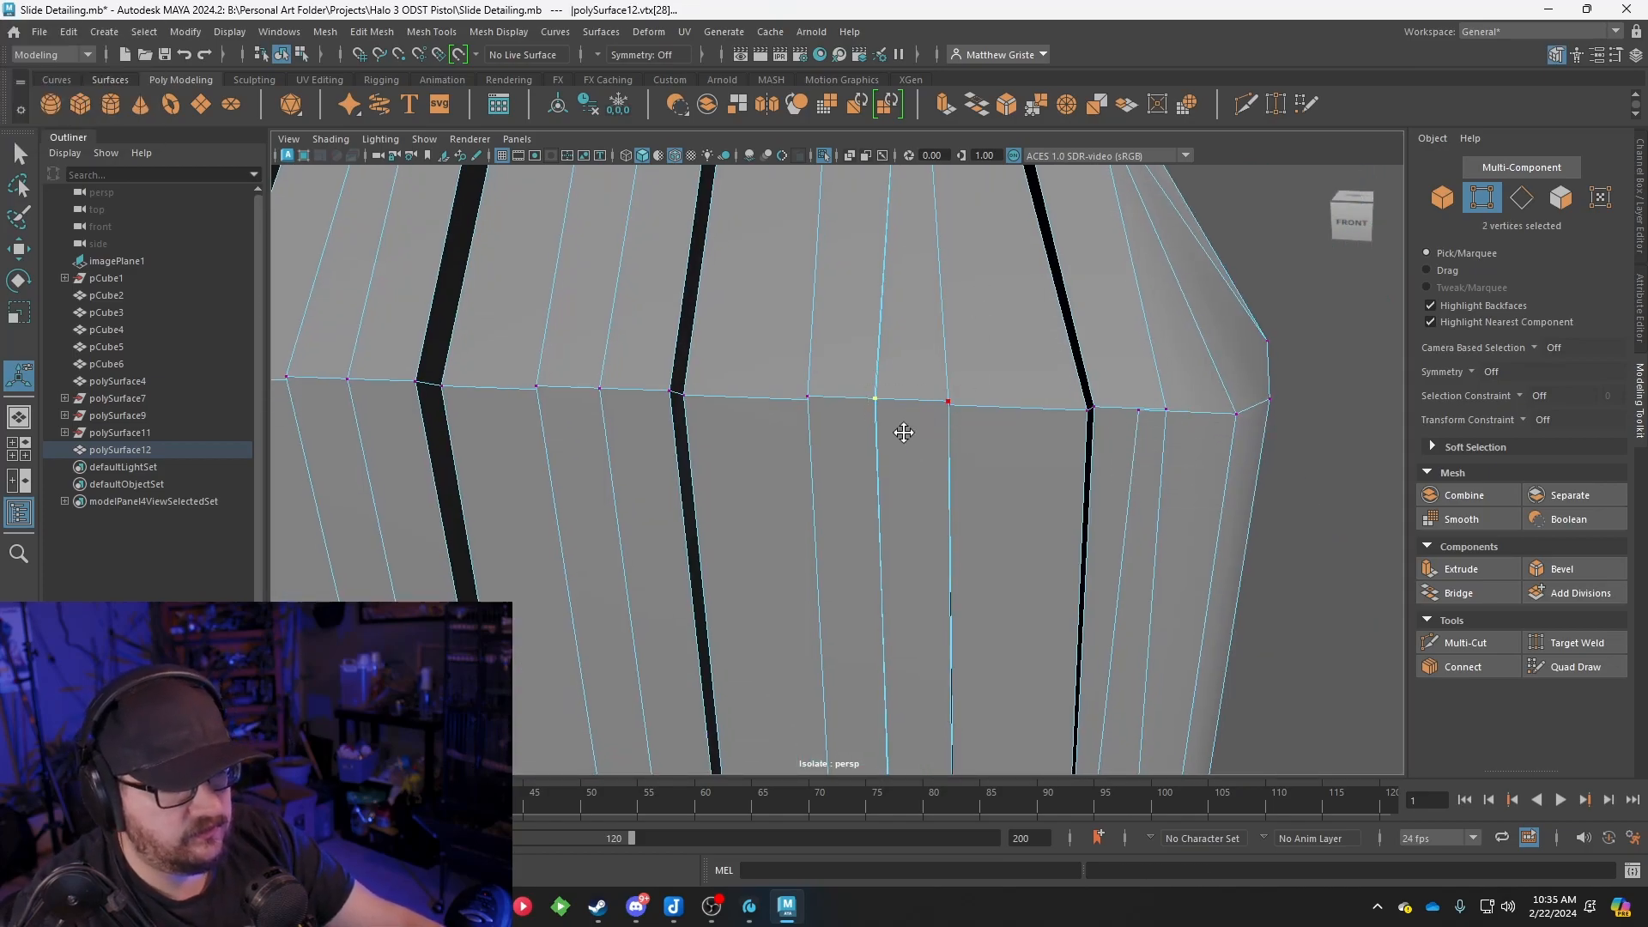
pyautogui.keyDown('alt'); pyautogui.moveTo(908, 459); pyautogui.dragTo(854, 374, button='middle'); pyautogui.keyUp('alt')
pyautogui.press('g')
# Merge the remaining doubled vertices at the lower end of the seam in front of the last groove
pyautogui.keyDown('alt'); pyautogui.moveTo(844, 600); pyautogui.dragTo(835, 440, button='middle'); pyautogui.keyUp('alt')
pyautogui.keyDown('alt'); pyautogui.moveTo(835, 440); pyautogui.dragTo(851, 410); pyautogui.keyUp('alt')
pyautogui.moveTo(868, 494); pyautogui.dragTo(784, 378)
pyautogui.press('g')
pyautogui.press('g')
pyautogui.press('g')
pyautogui.scroll(-5, 927, 380)
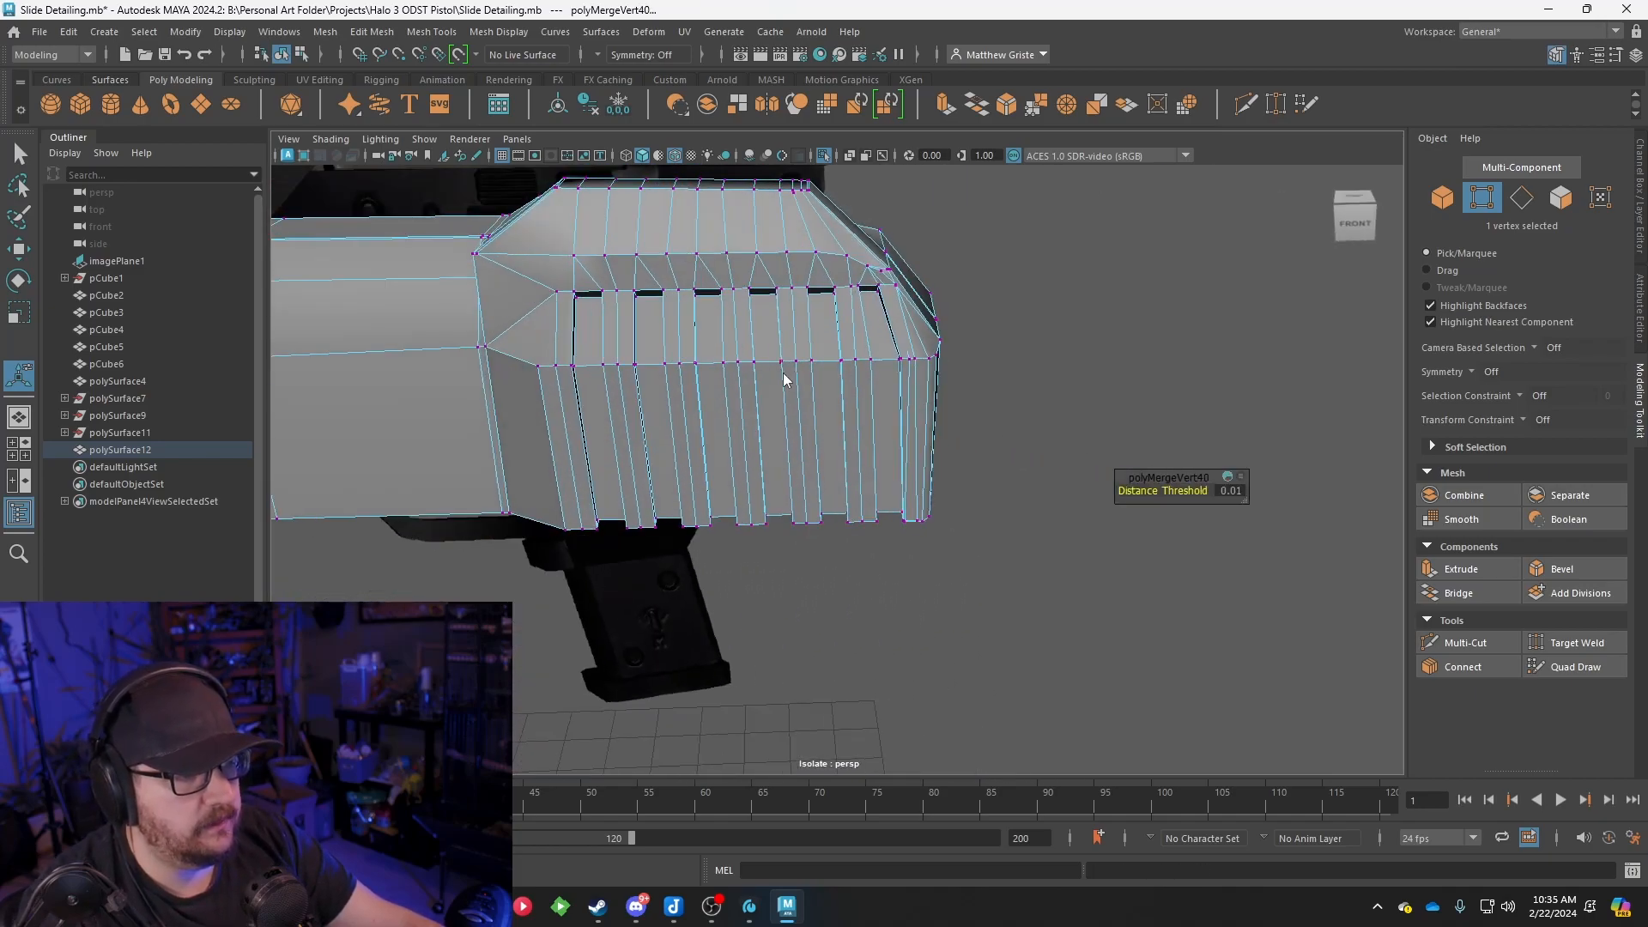
# Select the narrow side and underside faces behind the last groove and move them lengthwise along the slide
pyautogui.moveTo(784, 378); pyautogui.dragTo(931, 330, button='right')
pyautogui.click(989, 324)
pyautogui.keyDown('alt'); pyautogui.moveTo(988, 324); pyautogui.dragTo(887, 392); pyautogui.keyUp('alt')
pyautogui.moveTo(836, 338)
pyautogui.mouseDown(button='right')
pyautogui.moveTo(831, 301)
pyautogui.moveTo(829, 362)
pyautogui.mouseUp(button='right')
pyautogui.click(831, 361)
pyautogui.keyDown('alt'); pyautogui.moveTo(830, 361); pyautogui.dragTo(901, 463); pyautogui.keyUp('alt')
pyautogui.keyDown('shift'); pyautogui.click(877, 491); pyautogui.keyUp('shift')
pyautogui.press('w')
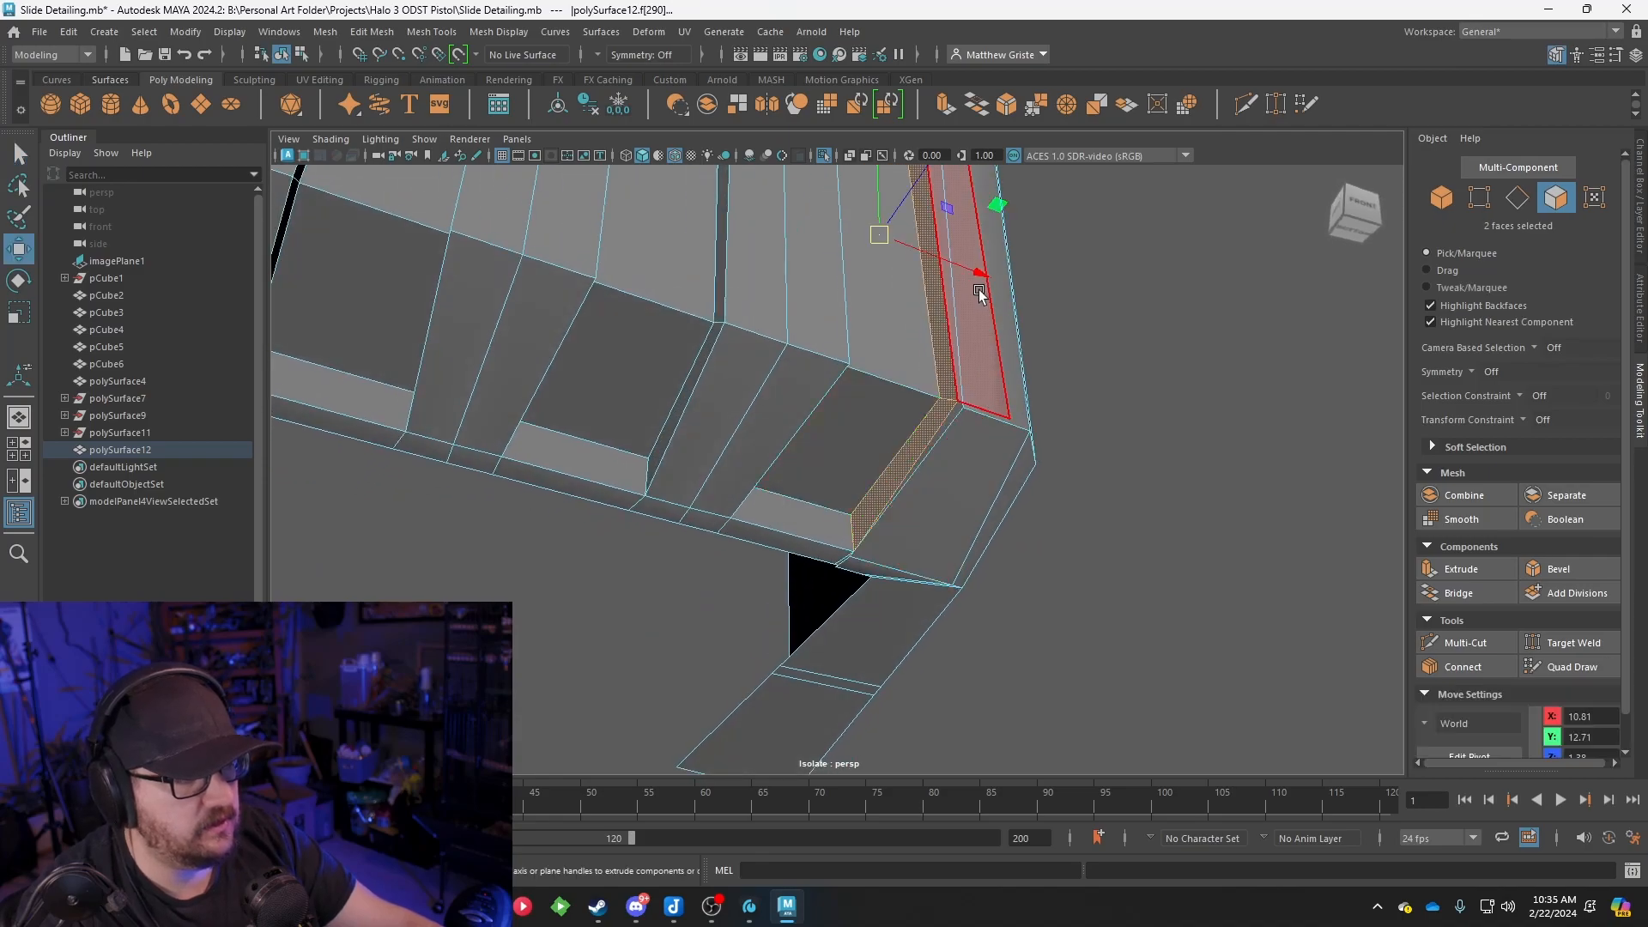
pyautogui.moveTo(977, 274); pyautogui.dragTo(822, 418)
# Merge the doubled vertices along the seam between the last groove section and the slide's rear strip
pyautogui.scroll(3, 823, 418)
pyautogui.moveTo(673, 383); pyautogui.dragTo(609, 383, button='right')
pyautogui.moveTo(618, 374); pyautogui.dragTo(640, 385)
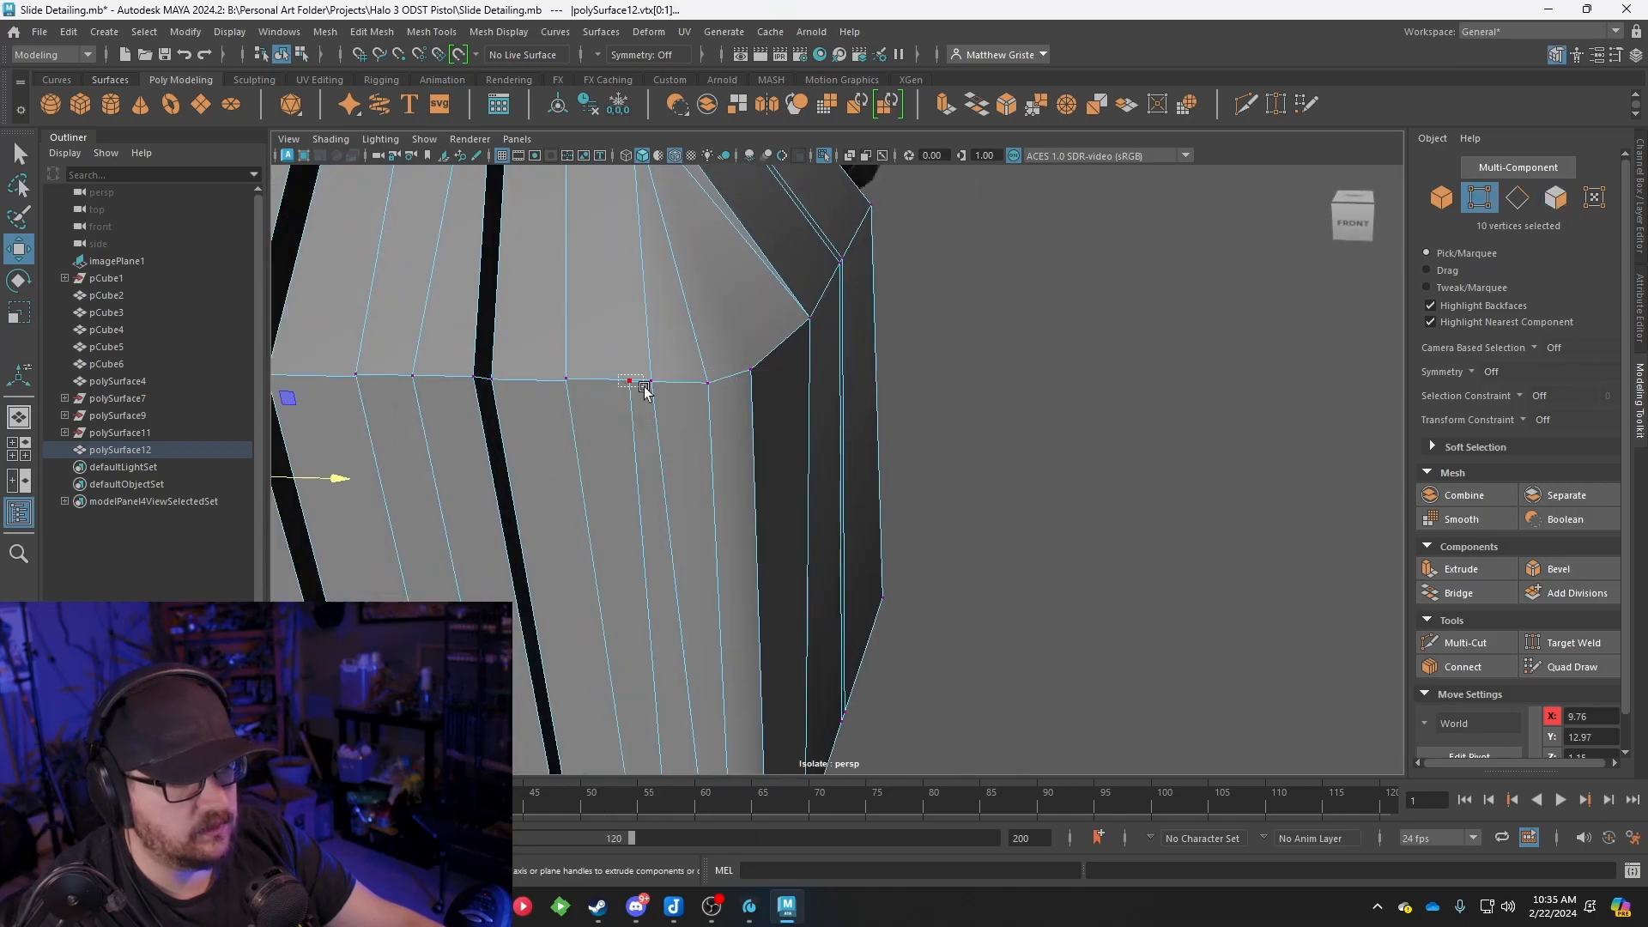
pyautogui.click(1033, 108)
pyautogui.keyDown('alt'); pyautogui.moveTo(780, 489); pyautogui.dragTo(887, 462); pyautogui.keyUp('alt')
pyautogui.press('g')
# Merge the doubled vertex pair on the slide's underside behind the last groove
pyautogui.keyDown('alt'); pyautogui.moveTo(829, 366); pyautogui.dragTo(821, 544); pyautogui.keyUp('alt')
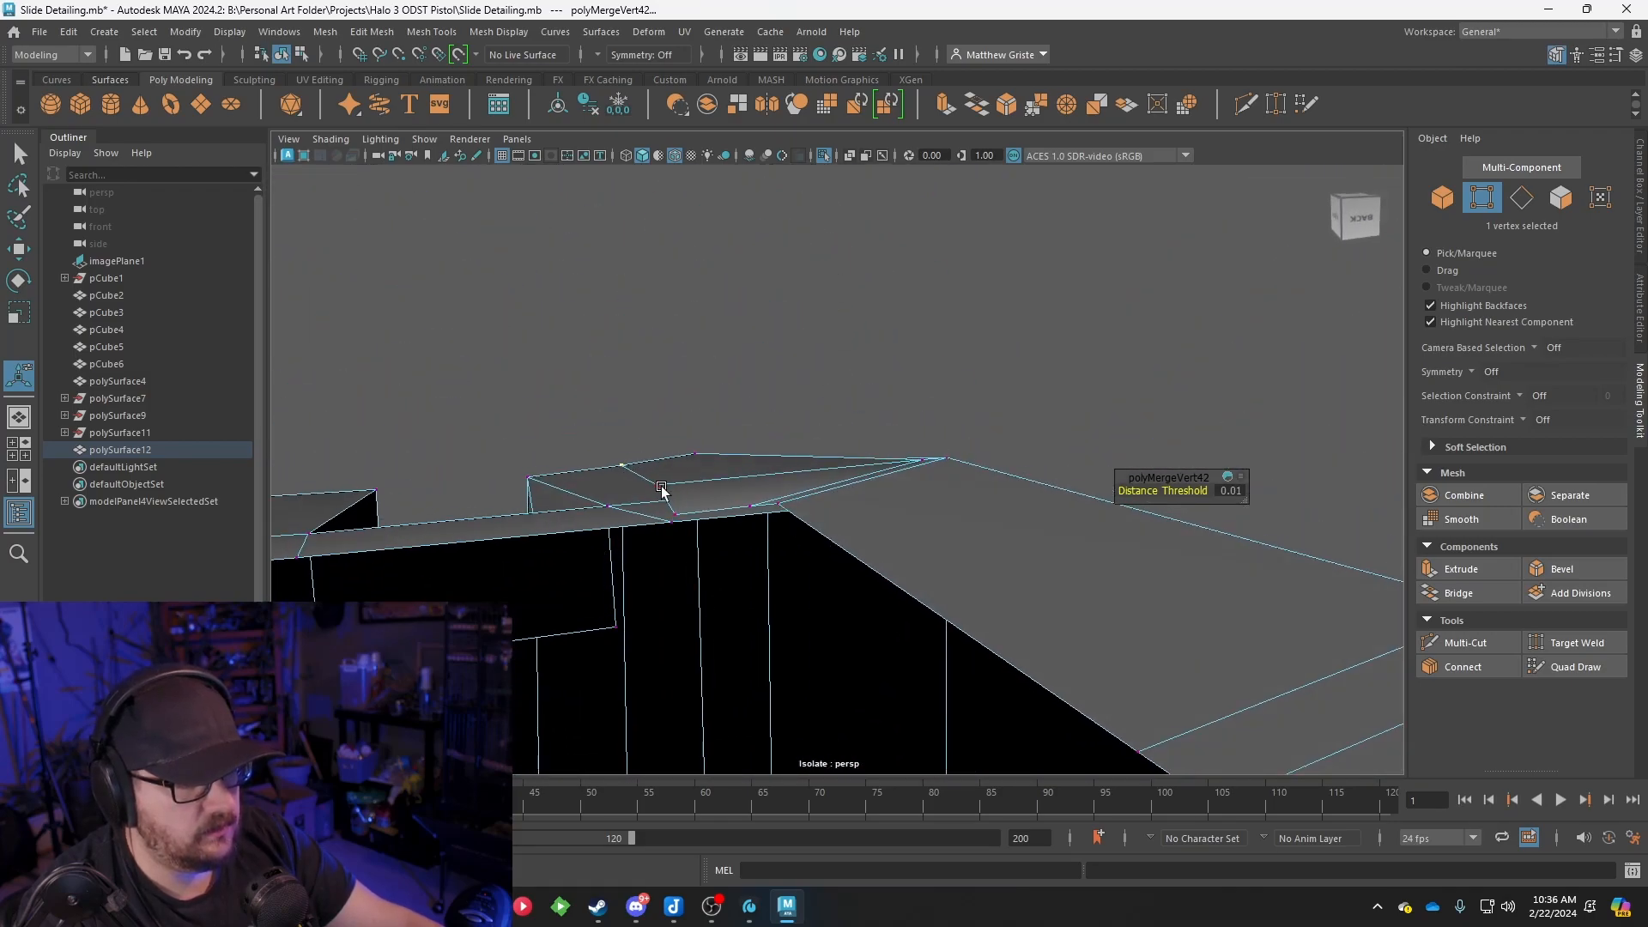
pyautogui.click(666, 492)
pyautogui.keyDown('alt'); pyautogui.moveTo(666, 493); pyautogui.dragTo(787, 471); pyautogui.keyUp('alt')
pyautogui.keyDown('alt'); pyautogui.moveTo(787, 471); pyautogui.dragTo(797, 546, button='middle'); pyautogui.keyUp('alt')
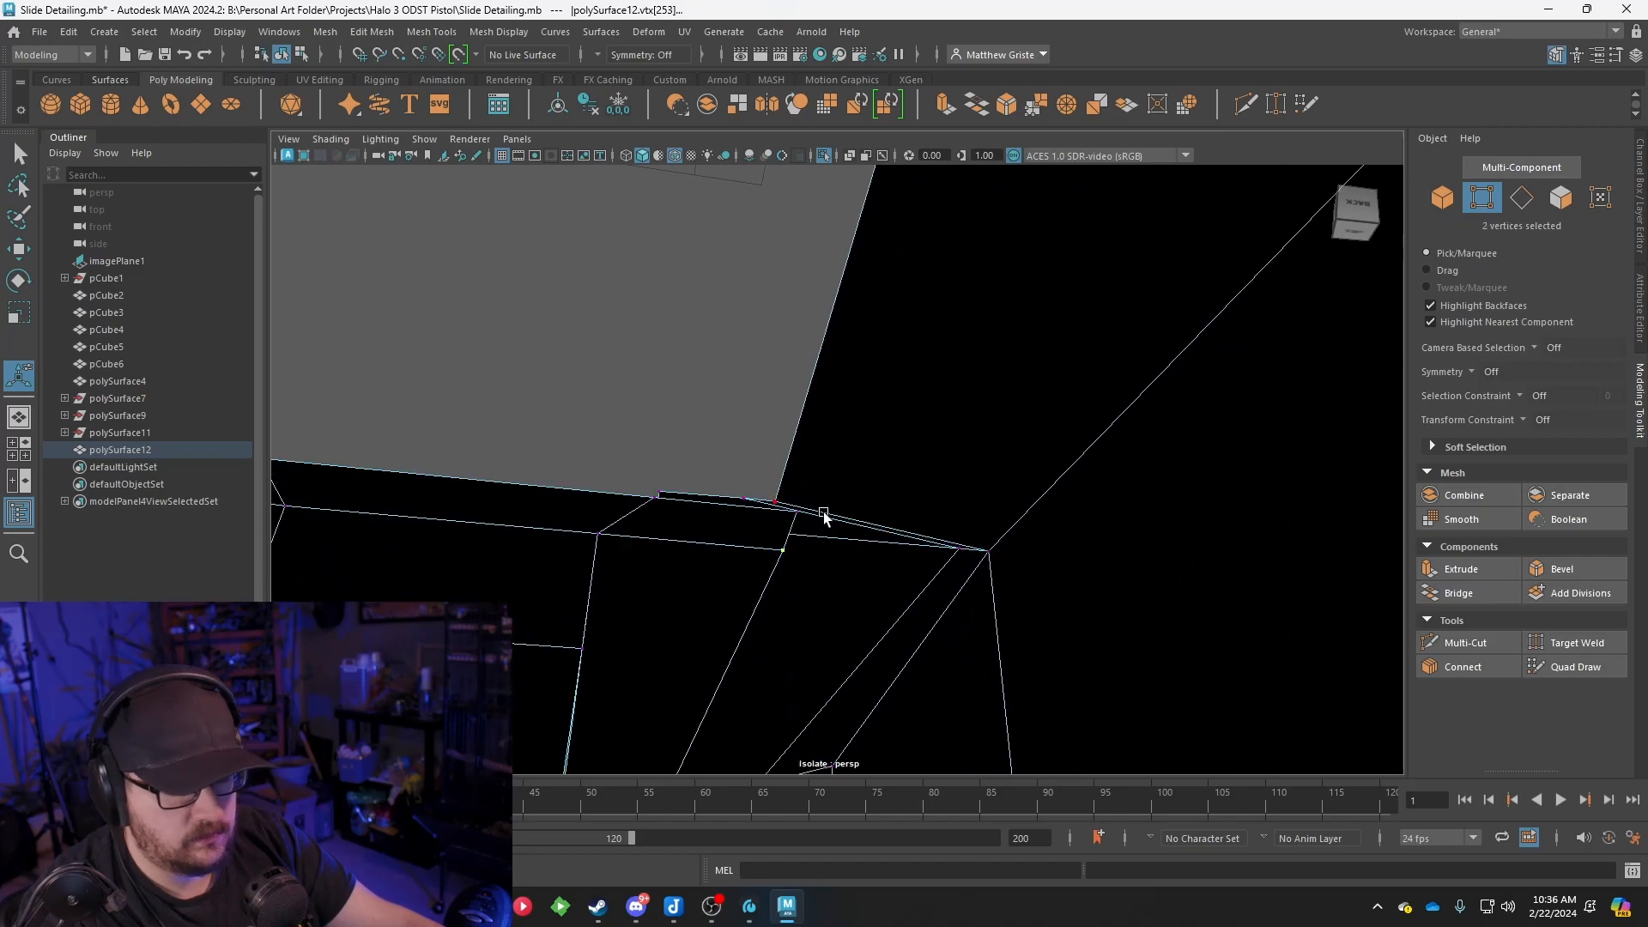
pyautogui.press('g')
pyautogui.keyDown('alt'); pyautogui.moveTo(793, 461); pyautogui.dragTo(826, 557); pyautogui.keyUp('alt')
pyautogui.keyDown('alt'); pyautogui.moveTo(758, 404); pyautogui.dragTo(721, 517); pyautogui.keyUp('alt')
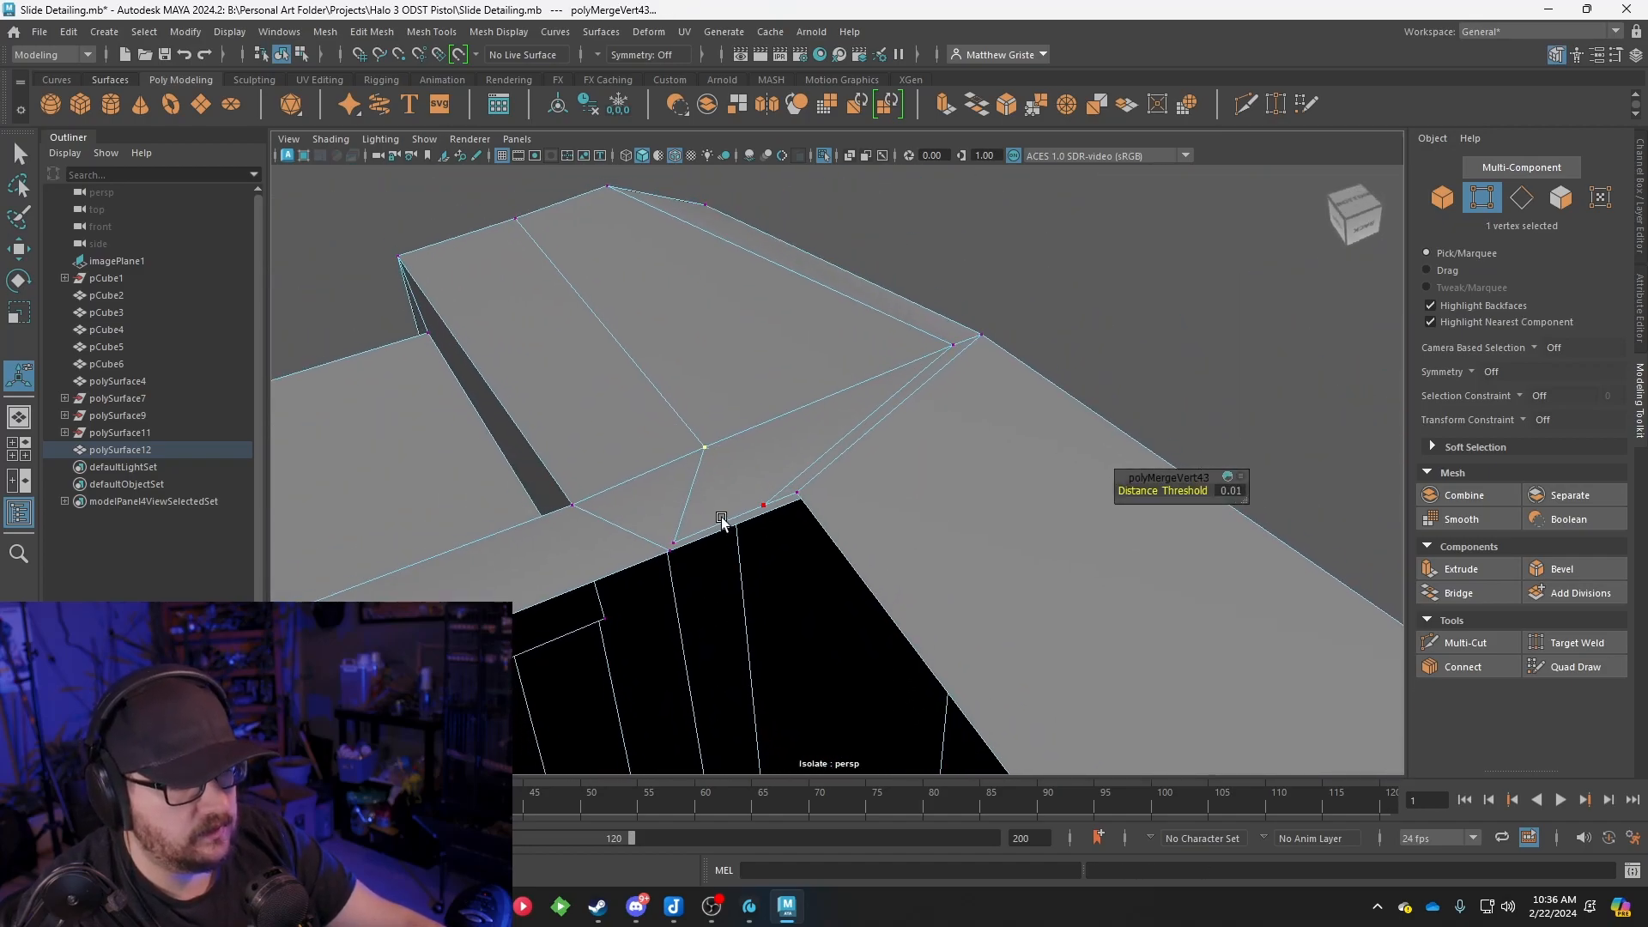
# Move the short underside edge at the rear corner toward the slide's back end and merge the doubled vertices beside it
pyautogui.moveTo(794, 429); pyautogui.dragTo(793, 352, button='right')
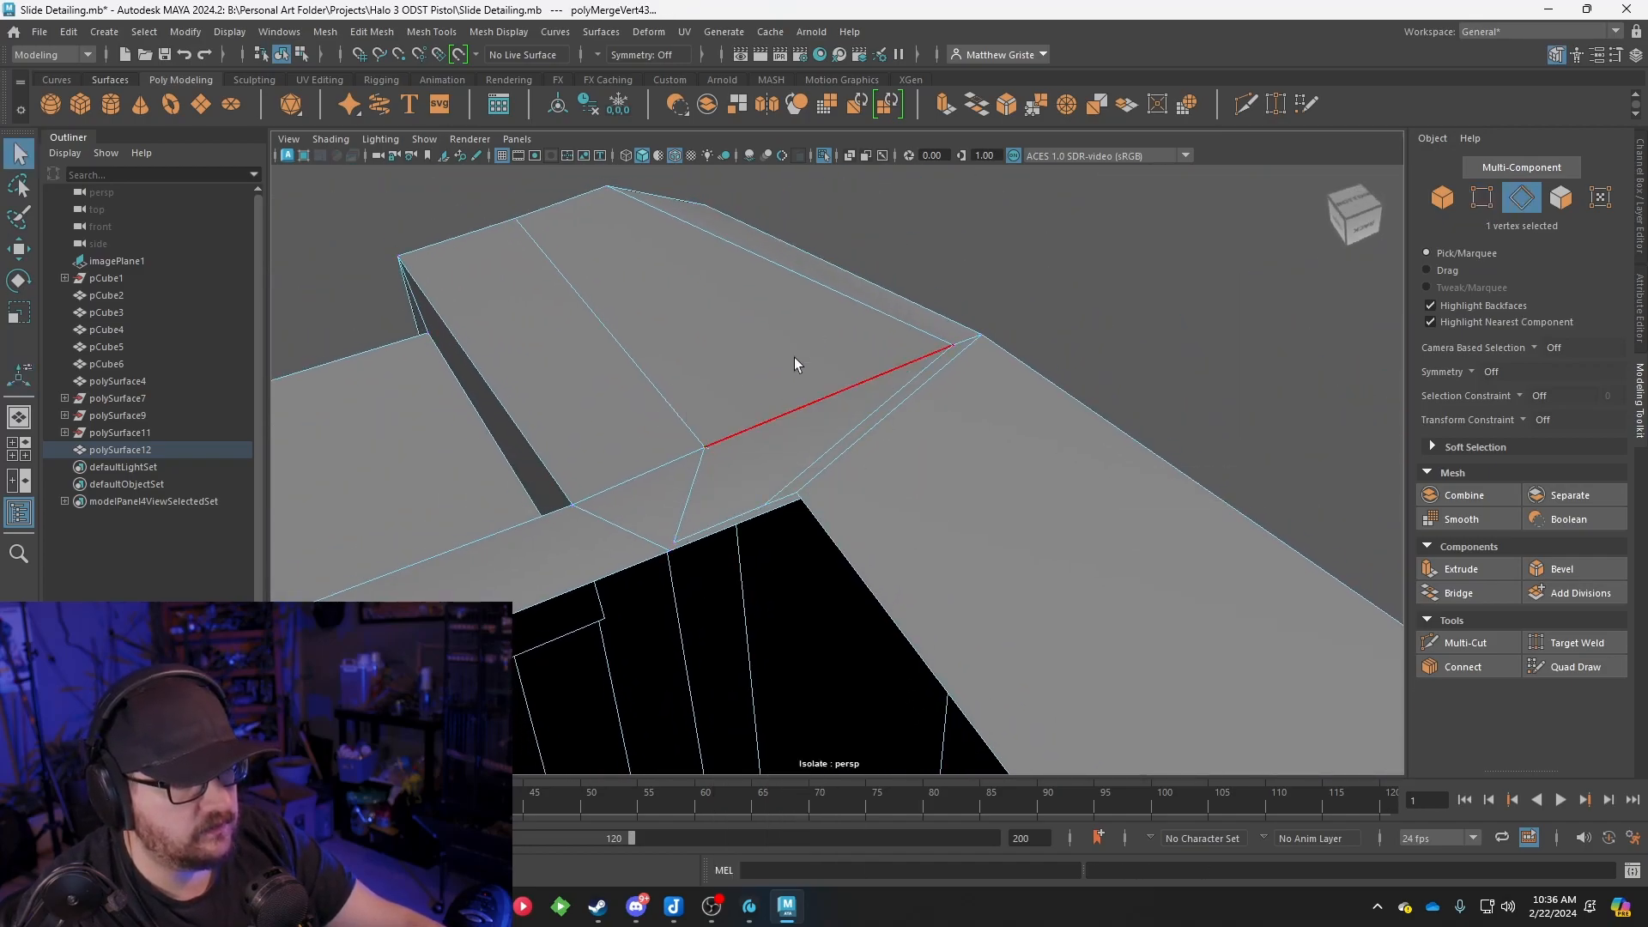
pyautogui.click(784, 496)
pyautogui.press('w')
pyautogui.moveTo(872, 460); pyautogui.dragTo(1006, 414)
pyautogui.moveTo(728, 506); pyautogui.dragTo(650, 508, button='right')
pyautogui.click(821, 492)
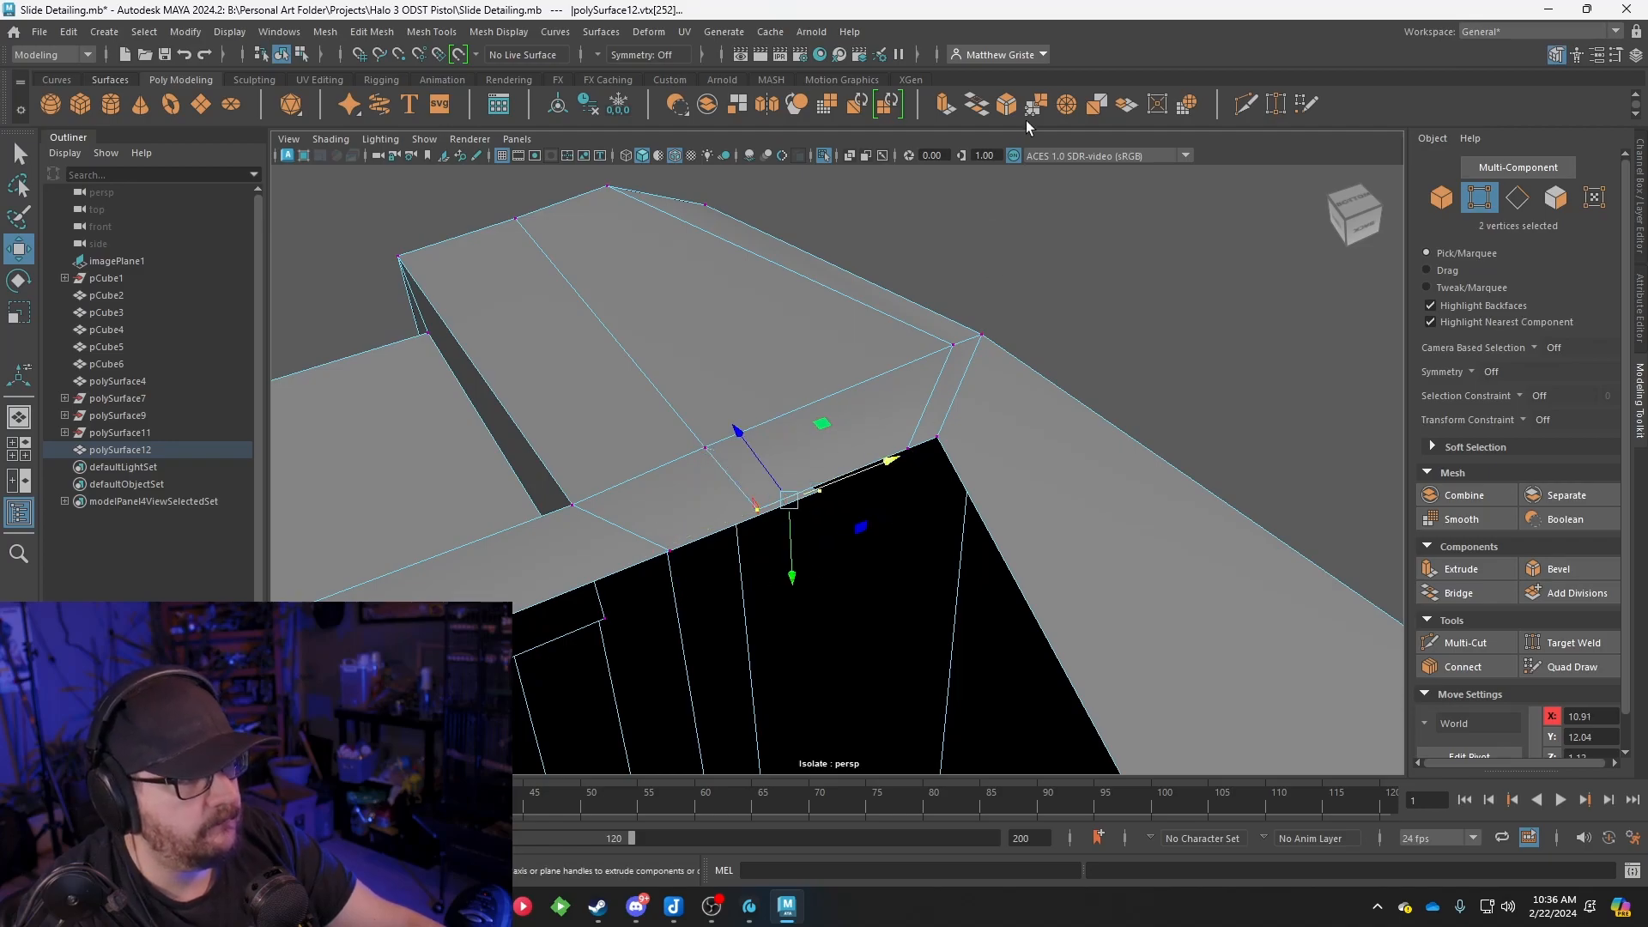
# Return to the sloped upper corner behind the last groove and switch to face selection on the overlapping faces
pyautogui.keyDown('alt'); pyautogui.moveTo(926, 327); pyautogui.dragTo(772, 369, button='right'); pyautogui.keyUp('alt')
pyautogui.keyDown('alt'); pyautogui.moveTo(772, 368); pyautogui.dragTo(827, 427); pyautogui.keyUp('alt')
pyautogui.keyDown('alt'); pyautogui.moveTo(827, 427); pyautogui.dragTo(884, 463, button='right'); pyautogui.keyUp('alt')
pyautogui.keyDown('alt'); pyautogui.moveTo(884, 464); pyautogui.dragTo(848, 445); pyautogui.keyUp('alt')
pyautogui.keyDown('alt'); pyautogui.moveTo(839, 374); pyautogui.dragTo(808, 382, button='right'); pyautogui.keyUp('alt')
pyautogui.keyDown('alt'); pyautogui.moveTo(808, 382); pyautogui.dragTo(874, 384); pyautogui.keyUp('alt')
pyautogui.keyDown('alt'); pyautogui.moveTo(856, 383); pyautogui.dragTo(947, 399, button='middle'); pyautogui.keyUp('alt')
pyautogui.keyDown('alt'); pyautogui.moveTo(948, 400); pyautogui.dragTo(865, 440); pyautogui.keyUp('alt')
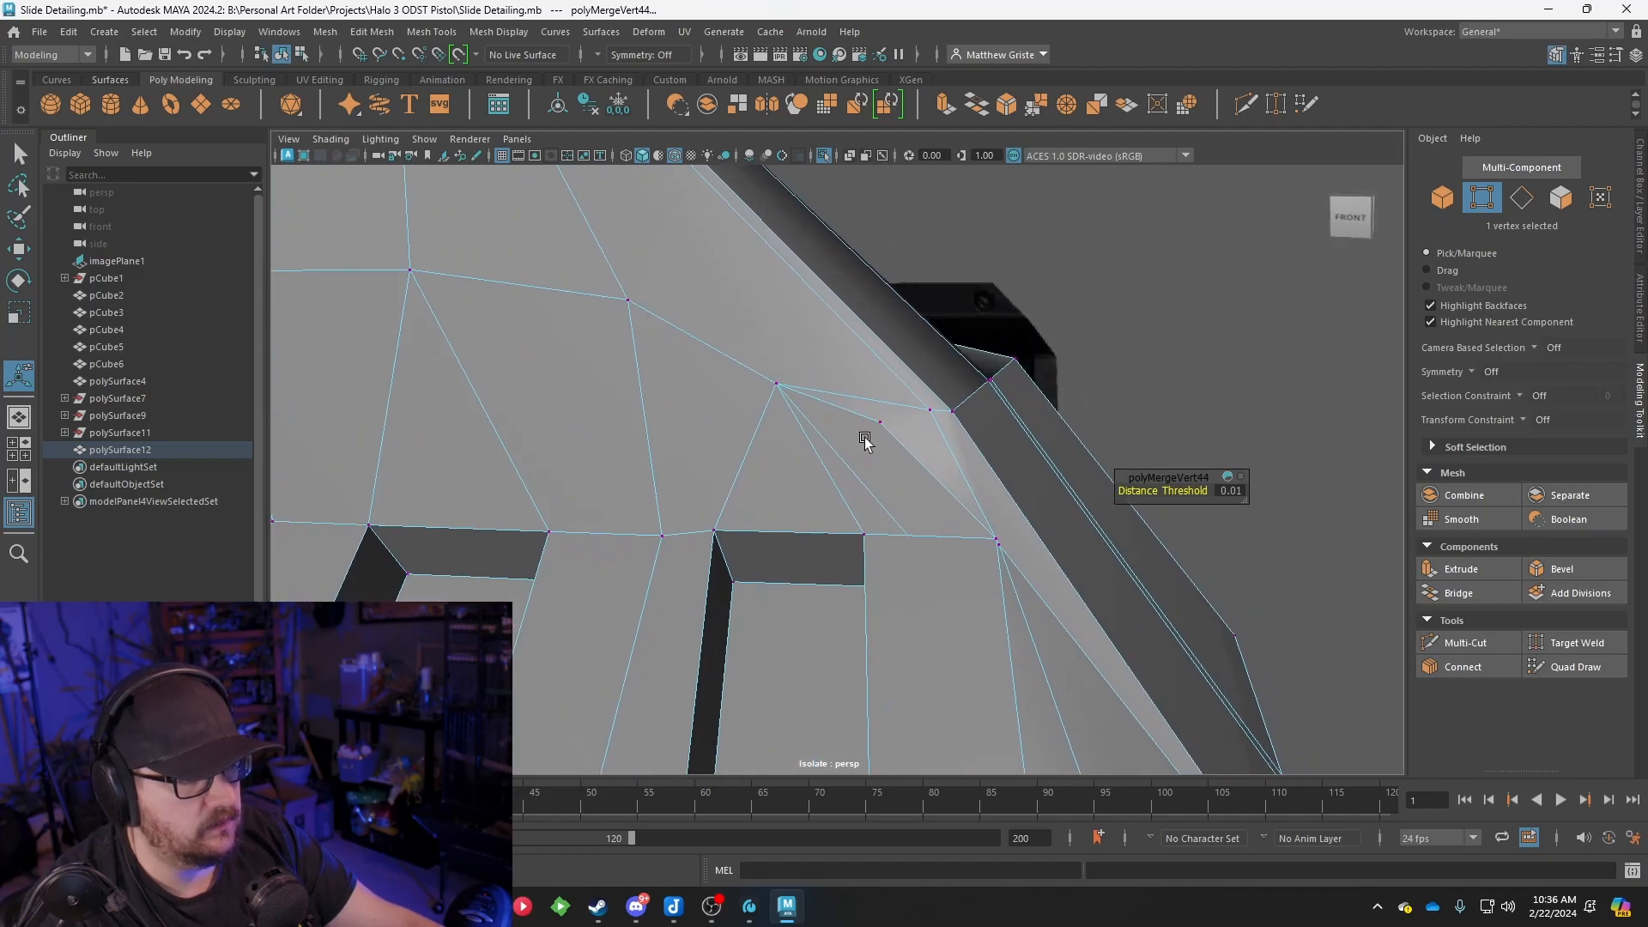
pyautogui.moveTo(908, 422); pyautogui.dragTo(910, 429, button='right')
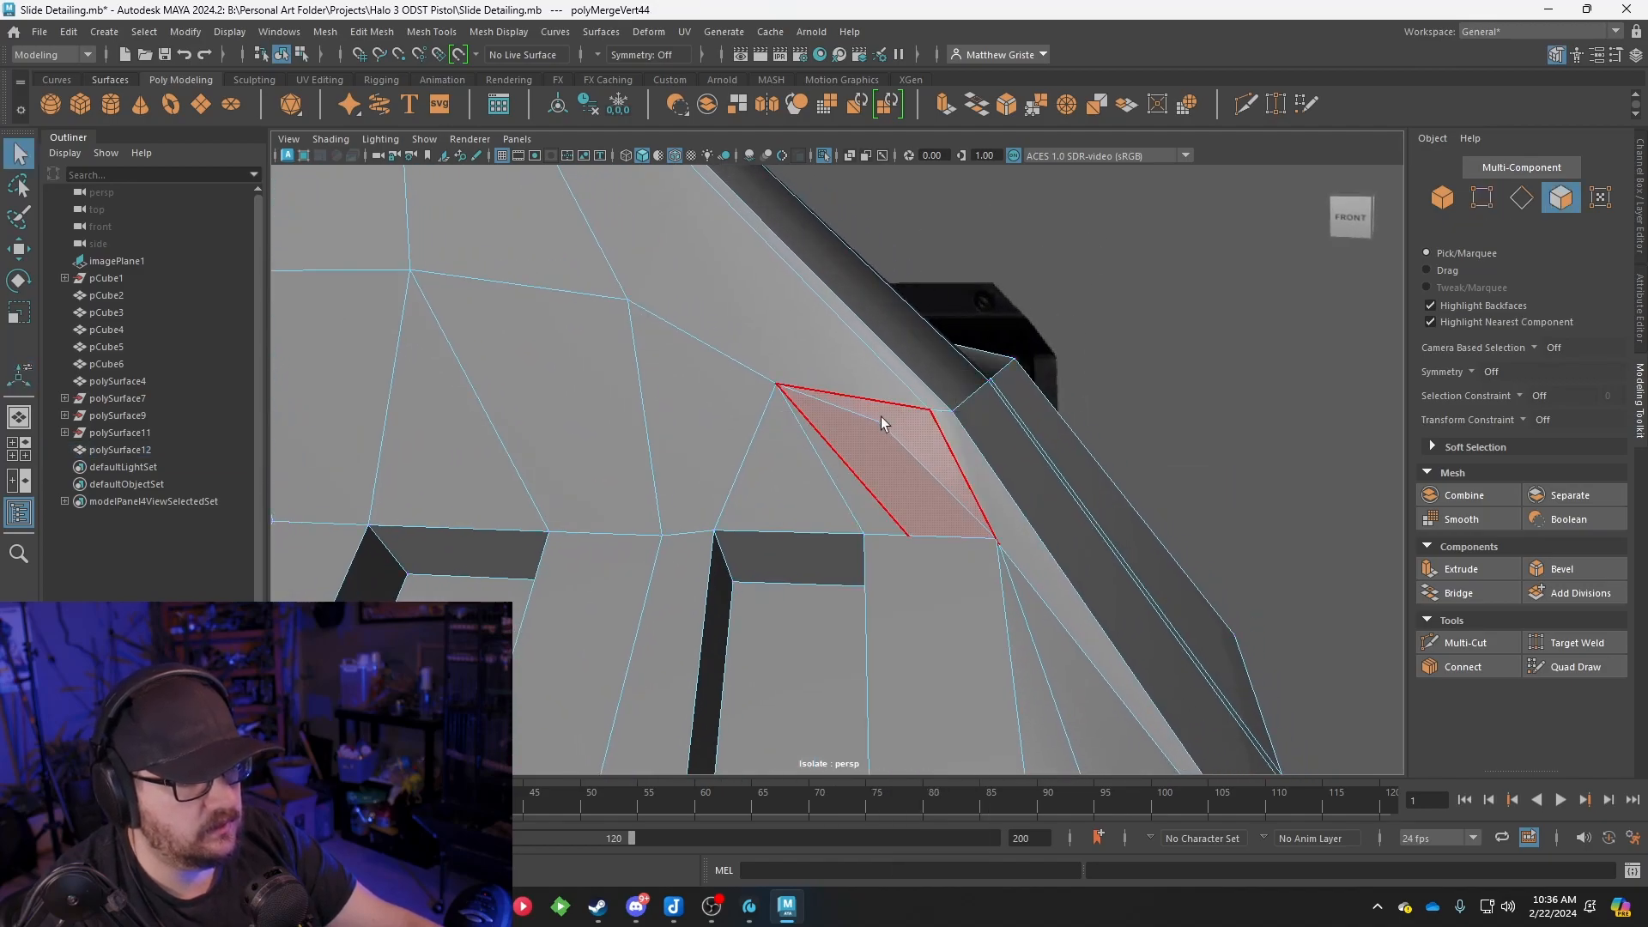
# Delete the folded face beside the last groove at the sloped corner and merge the two upper vertices of the hole
pyautogui.click(880, 416)
pyautogui.press('Delete')
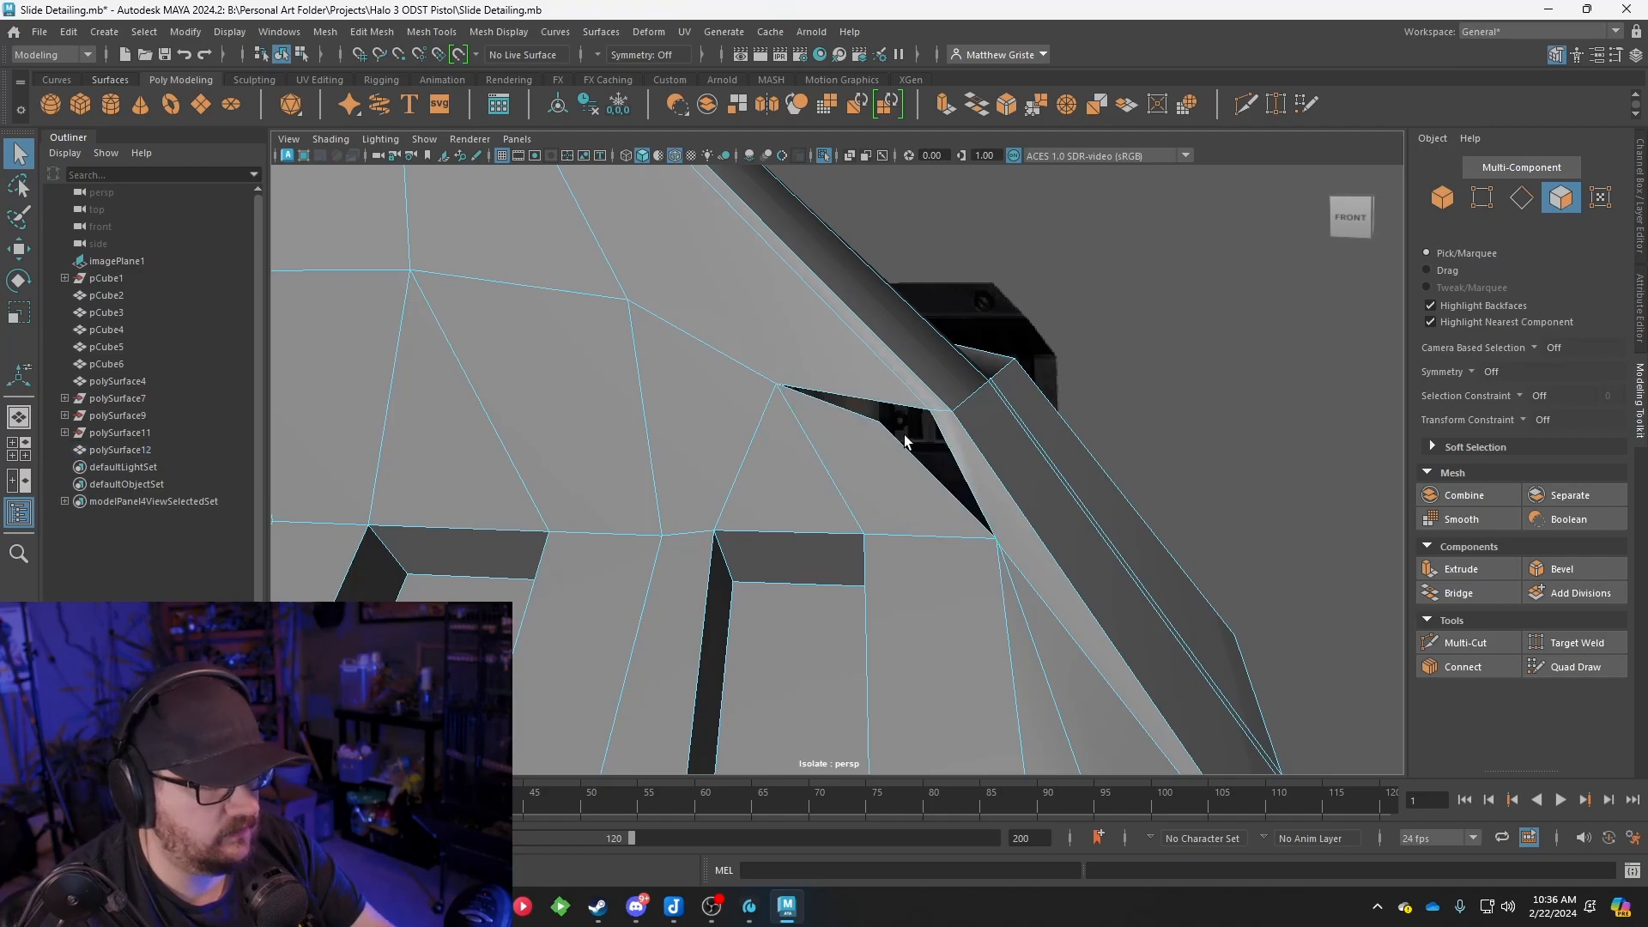
pyautogui.moveTo(901, 430); pyautogui.dragTo(815, 396, button='right')
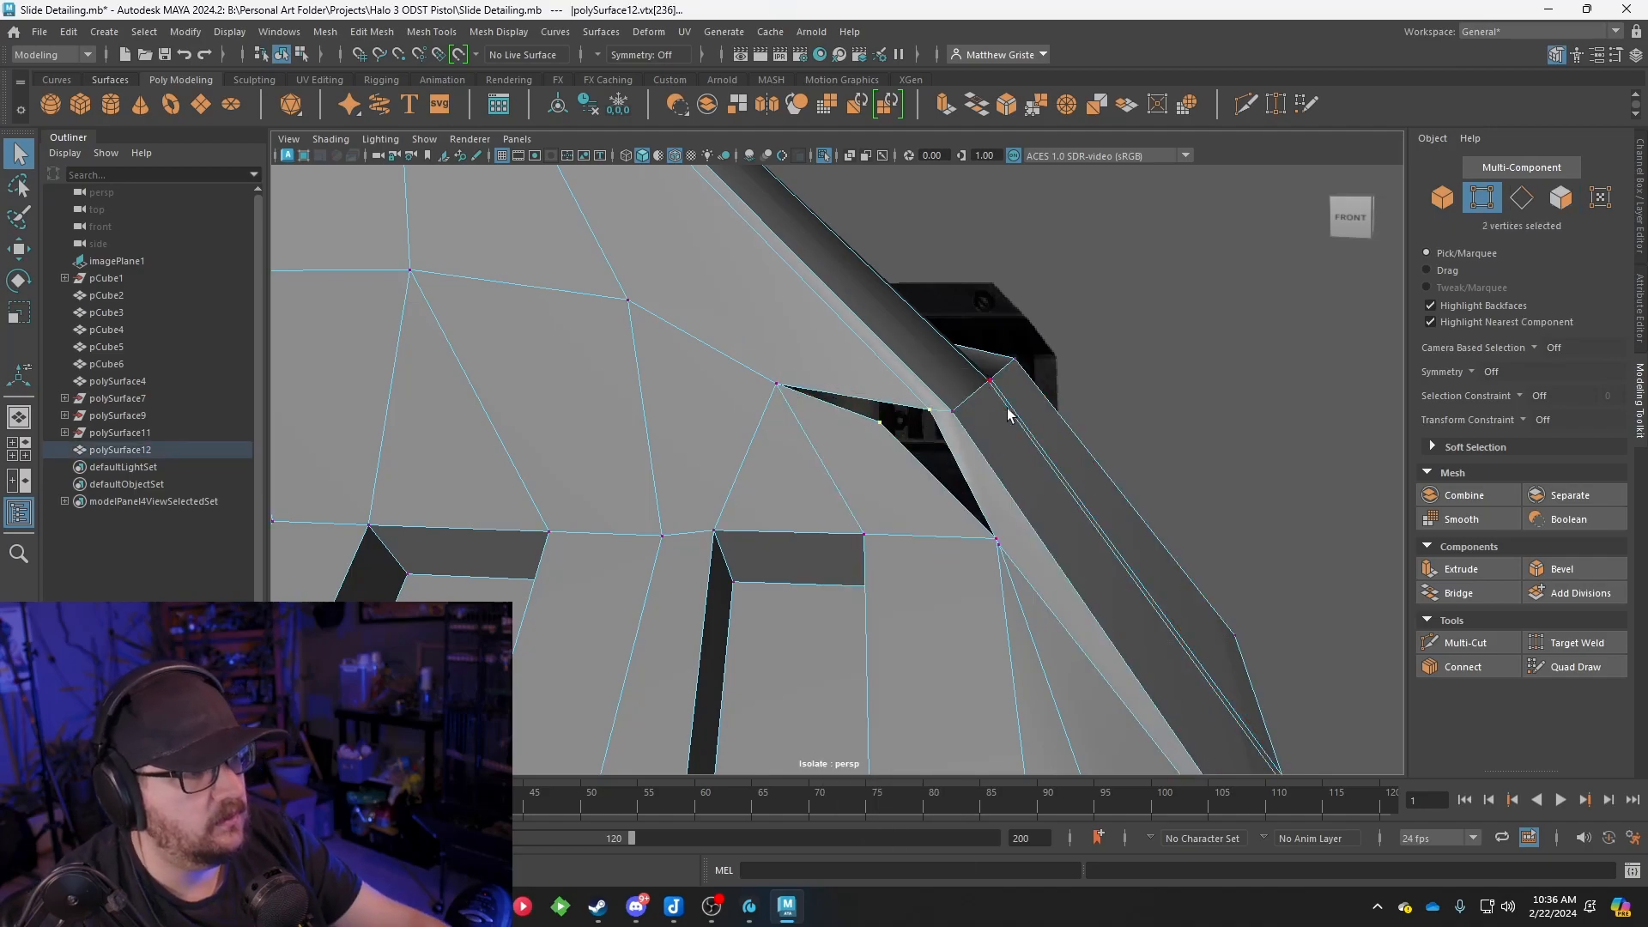
pyautogui.click(1040, 108)
pyautogui.keyDown('alt'); pyautogui.moveTo(1024, 492); pyautogui.dragTo(976, 577); pyautogui.keyUp('alt')
pyautogui.scroll(3, 921, 512)
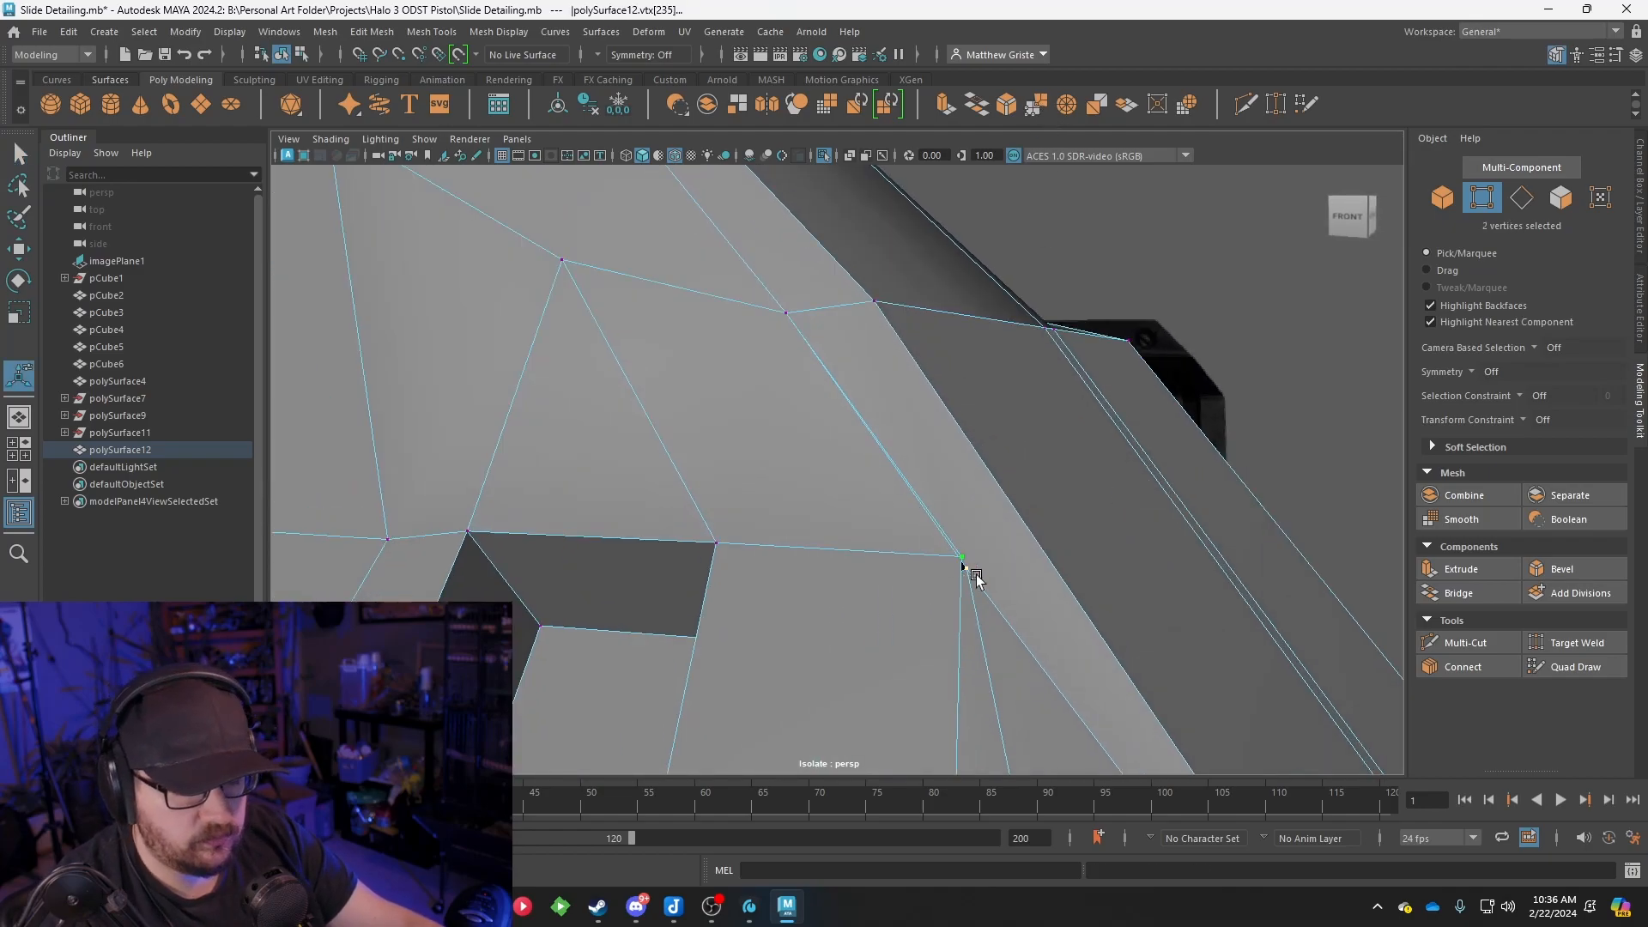
# Merge the remaining vertex pair at the sloped corner and check the mesh in smooth preview
pyautogui.scroll(-4, 975, 577)
pyautogui.press('g')
pyautogui.keyDown('alt'); pyautogui.moveTo(961, 702); pyautogui.dragTo(843, 687); pyautogui.keyUp('alt')
pyautogui.scroll(3, 842, 688)
pyautogui.keyDown('alt'); pyautogui.moveTo(843, 688); pyautogui.dragTo(931, 474, button='middle'); pyautogui.keyUp('alt')
pyautogui.keyDown('alt'); pyautogui.moveTo(930, 474); pyautogui.dragTo(1008, 483); pyautogui.keyUp('alt')
pyautogui.press('3')
pyautogui.scroll(-3, 955, 466)
pyautogui.keyDown('alt'); pyautogui.moveTo(1058, 497); pyautogui.dragTo(1028, 491, button='middle'); pyautogui.keyUp('alt')
# Try to merge the pinched vertices beside the last groove and undo the recent merges
pyautogui.click(974, 520)
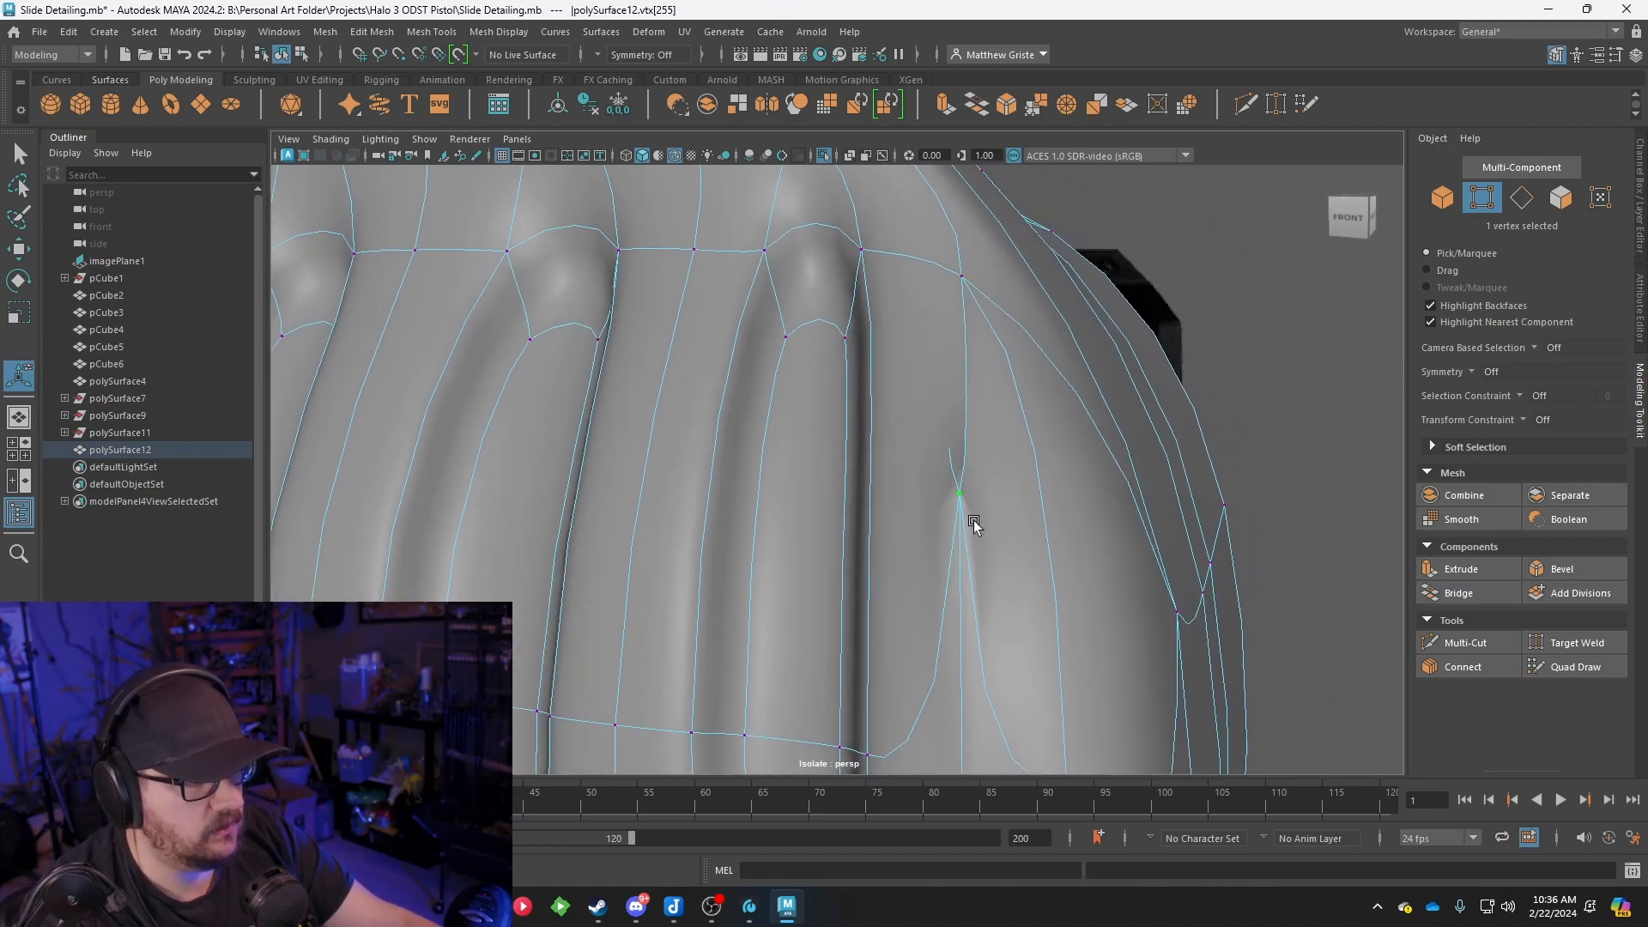
pyautogui.hotkey('ctrl', 'm')
pyautogui.keyDown('alt'); pyautogui.moveTo(975, 516); pyautogui.dragTo(901, 468); pyautogui.keyUp('alt')
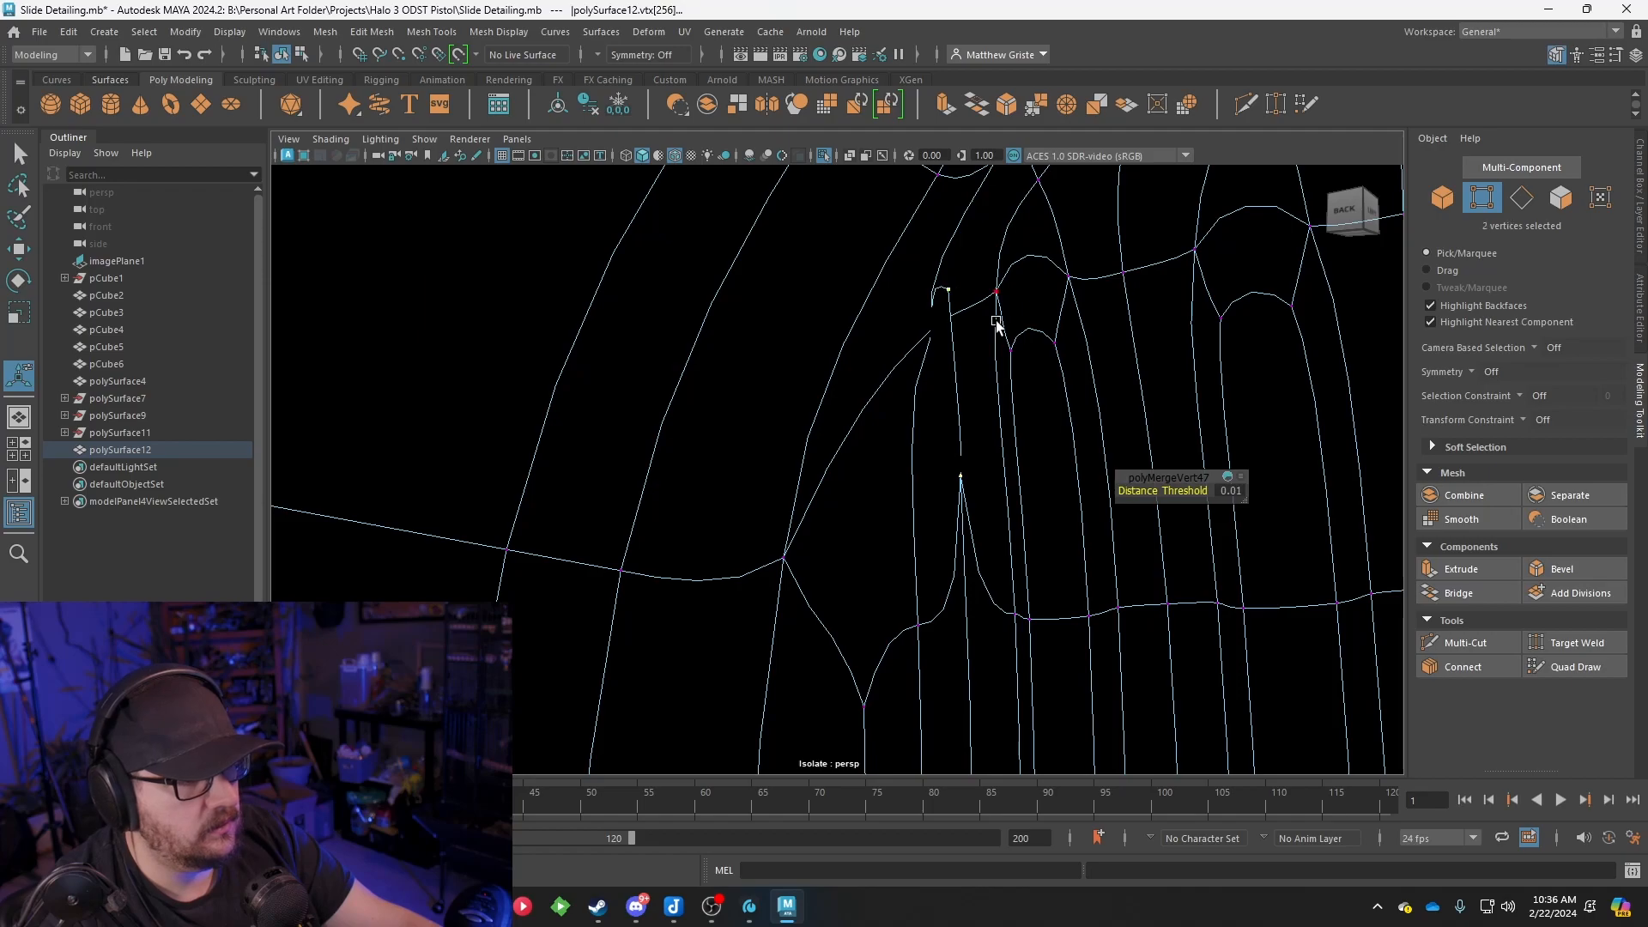
pyautogui.press('f')
pyautogui.keyDown('alt'); pyautogui.moveTo(965, 339); pyautogui.dragTo(651, 394); pyautogui.keyUp('alt')
pyautogui.hotkey('ctrl', 'z')
pyautogui.keyDown('alt'); pyautogui.moveTo(896, 450); pyautogui.dragTo(897, 383); pyautogui.keyUp('alt')
pyautogui.press('m')
pyautogui.hotkey('ctrl', 'z')
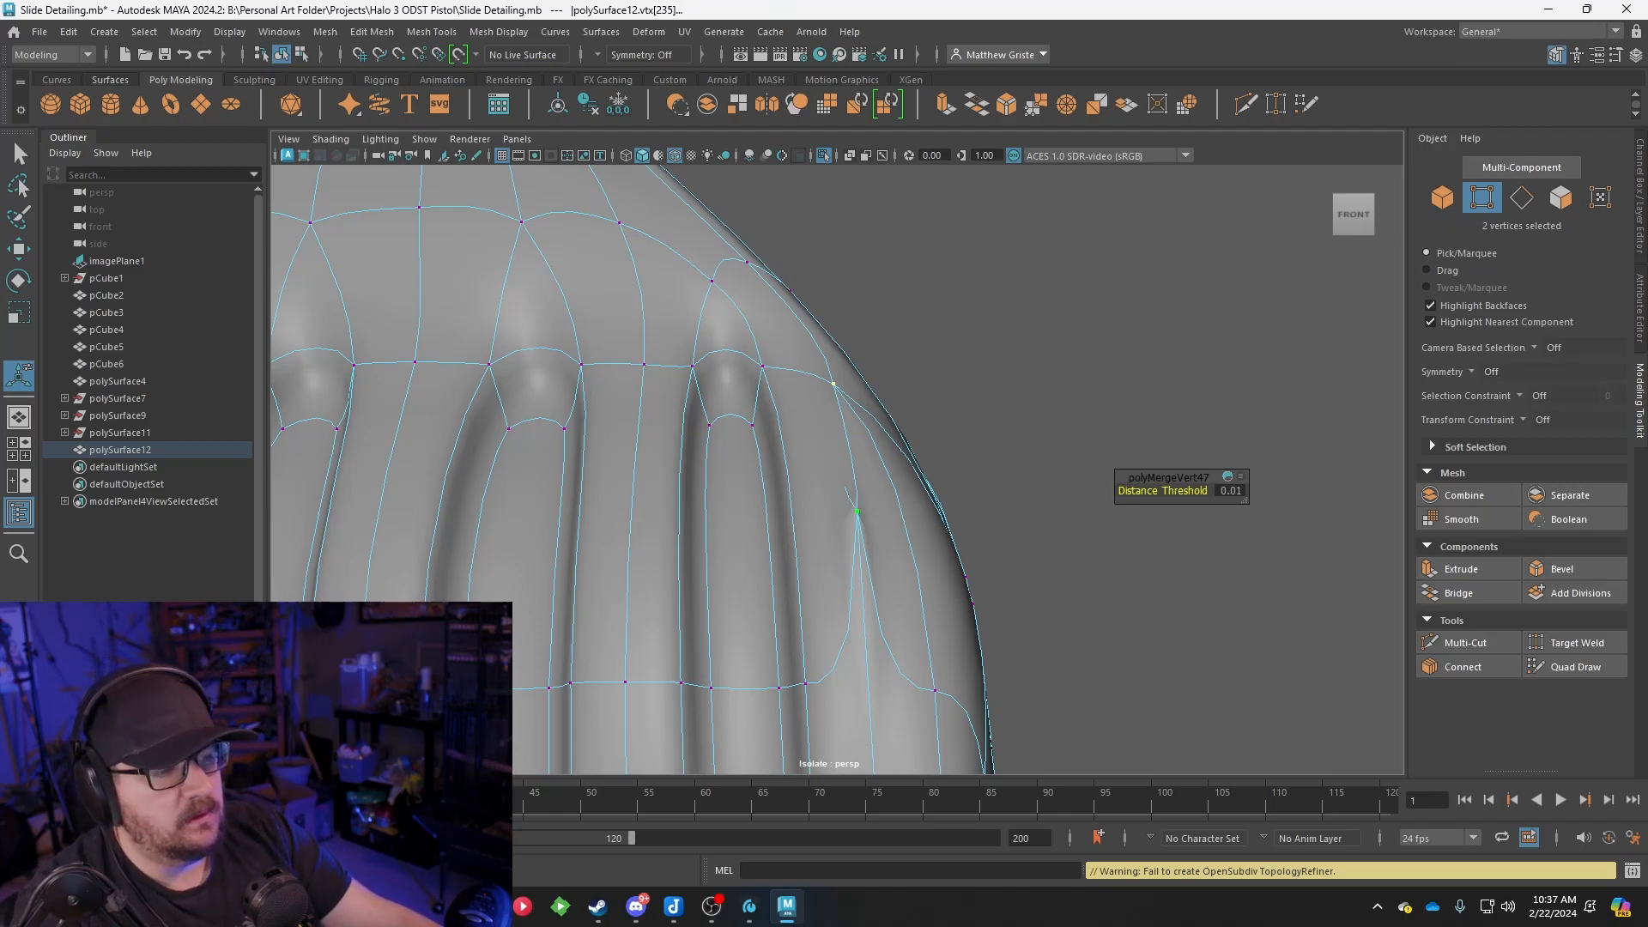
pyautogui.hotkey('ctrl', 'z')
pyautogui.hotkey('ctrl', 'z')
pyautogui.hotkey('ctrl', 'z')
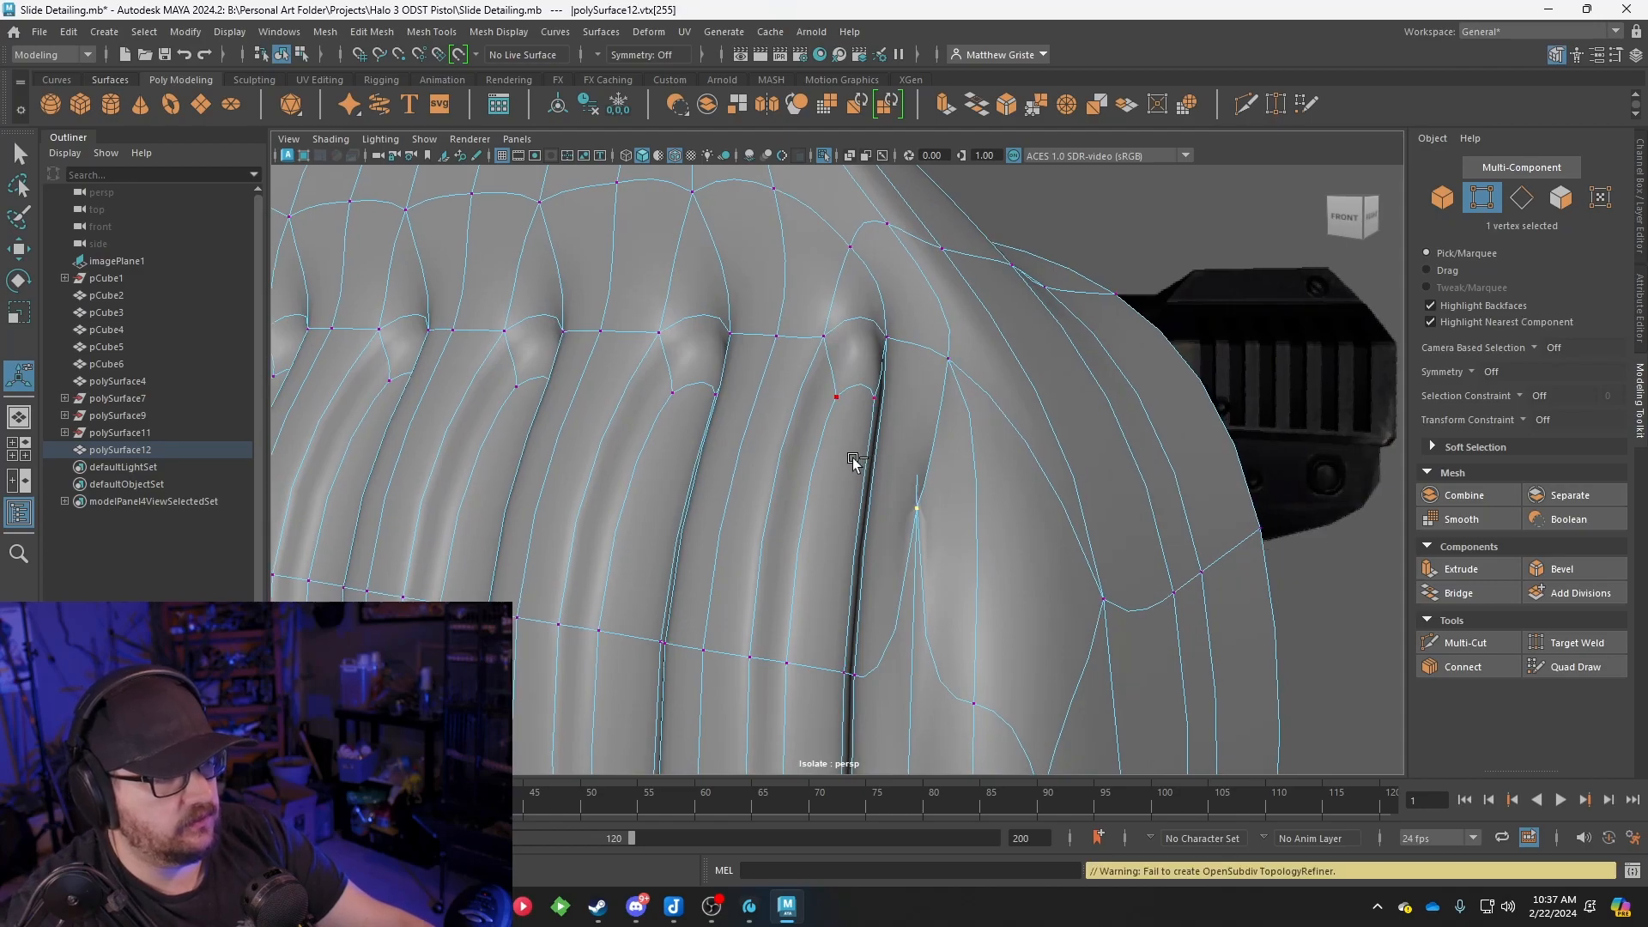
pyautogui.hotkey('ctrl', 'z')
# Merge the first pair of separated vertices at the open gap beside the last groove
pyautogui.keyDown('alt'); pyautogui.moveTo(864, 486); pyautogui.dragTo(819, 499); pyautogui.keyUp('alt')
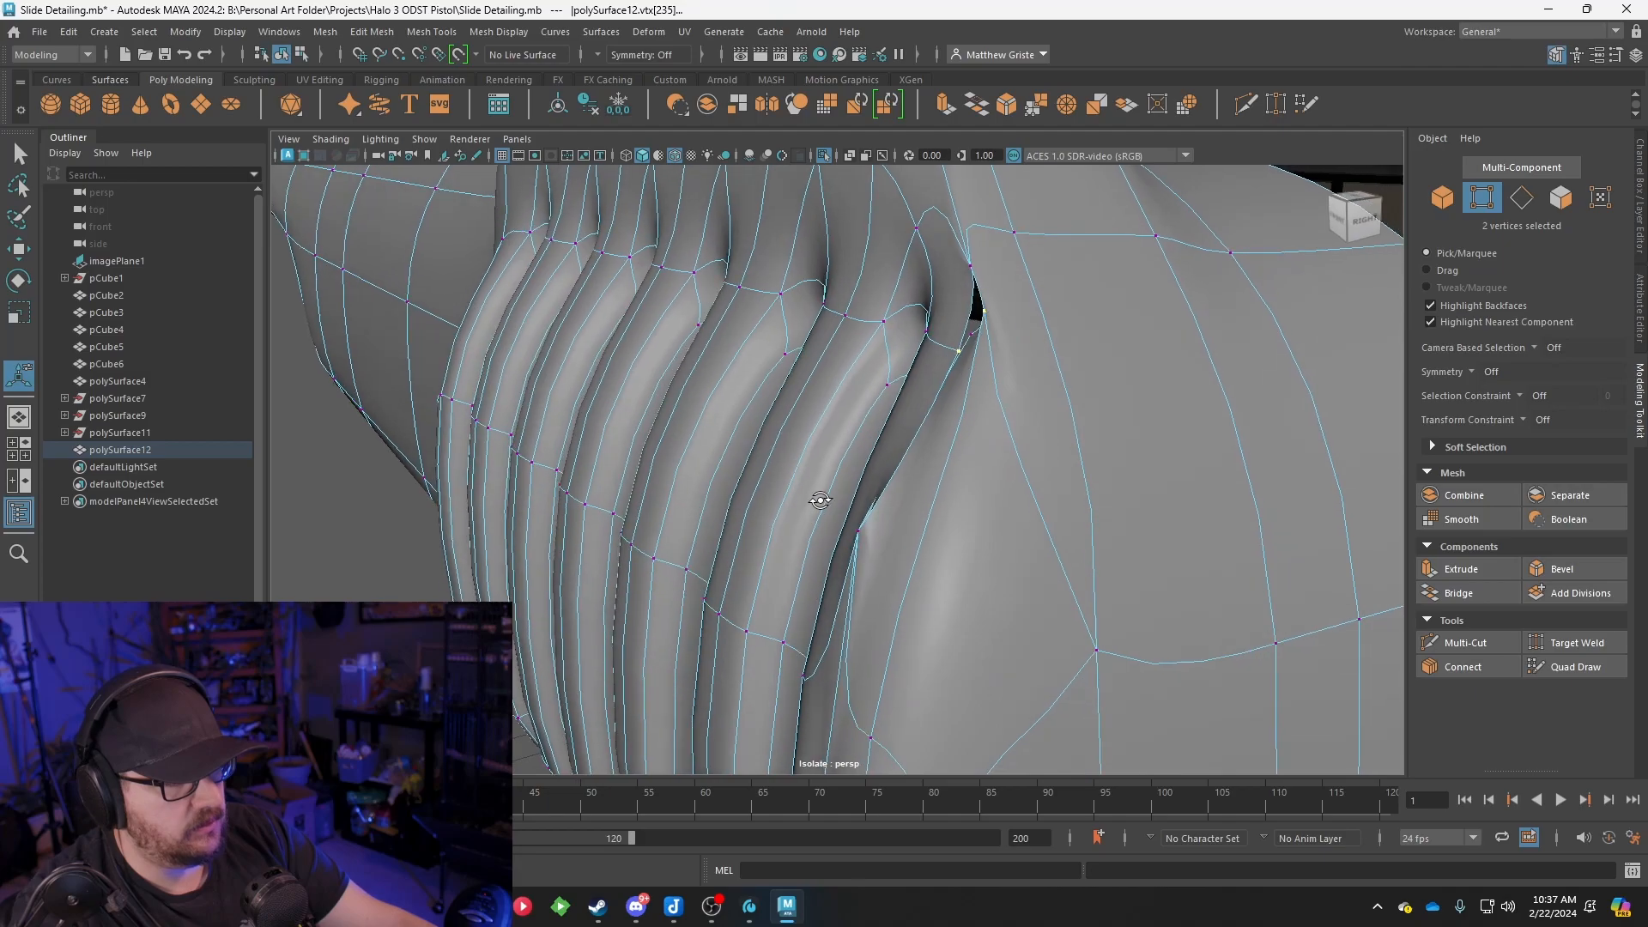
pyautogui.keyDown('alt'); pyautogui.moveTo(933, 452); pyautogui.dragTo(981, 399); pyautogui.keyUp('alt')
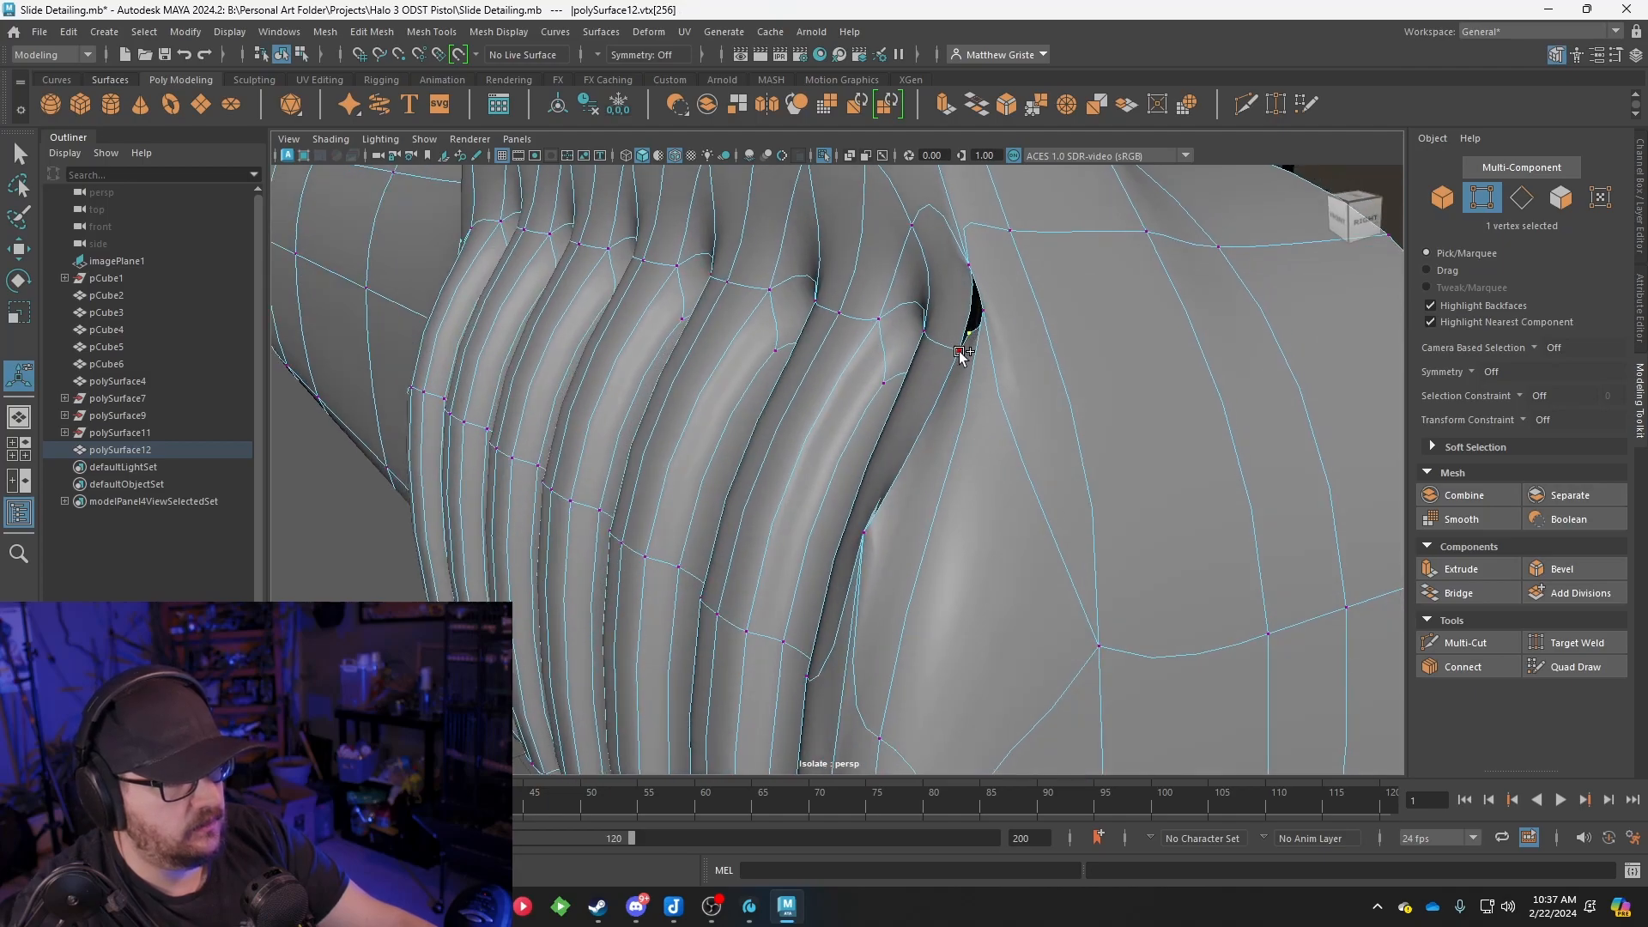
pyautogui.keyDown('alt'); pyautogui.moveTo(1004, 342); pyautogui.dragTo(952, 577); pyautogui.keyUp('alt')
pyautogui.click(1037, 107)
pyautogui.keyDown('alt'); pyautogui.moveTo(952, 577); pyautogui.dragTo(800, 560, button='right'); pyautogui.keyUp('alt')
# Merge the other pair of vertices at the lower end of the gap to close it
pyautogui.keyDown('alt'); pyautogui.moveTo(800, 561); pyautogui.dragTo(824, 557); pyautogui.keyUp('alt')
pyautogui.keyDown('alt'); pyautogui.moveTo(824, 557); pyautogui.dragTo(845, 531, button='right'); pyautogui.keyUp('alt')
pyautogui.keyDown('alt'); pyautogui.moveTo(845, 531); pyautogui.dragTo(795, 543); pyautogui.keyUp('alt')
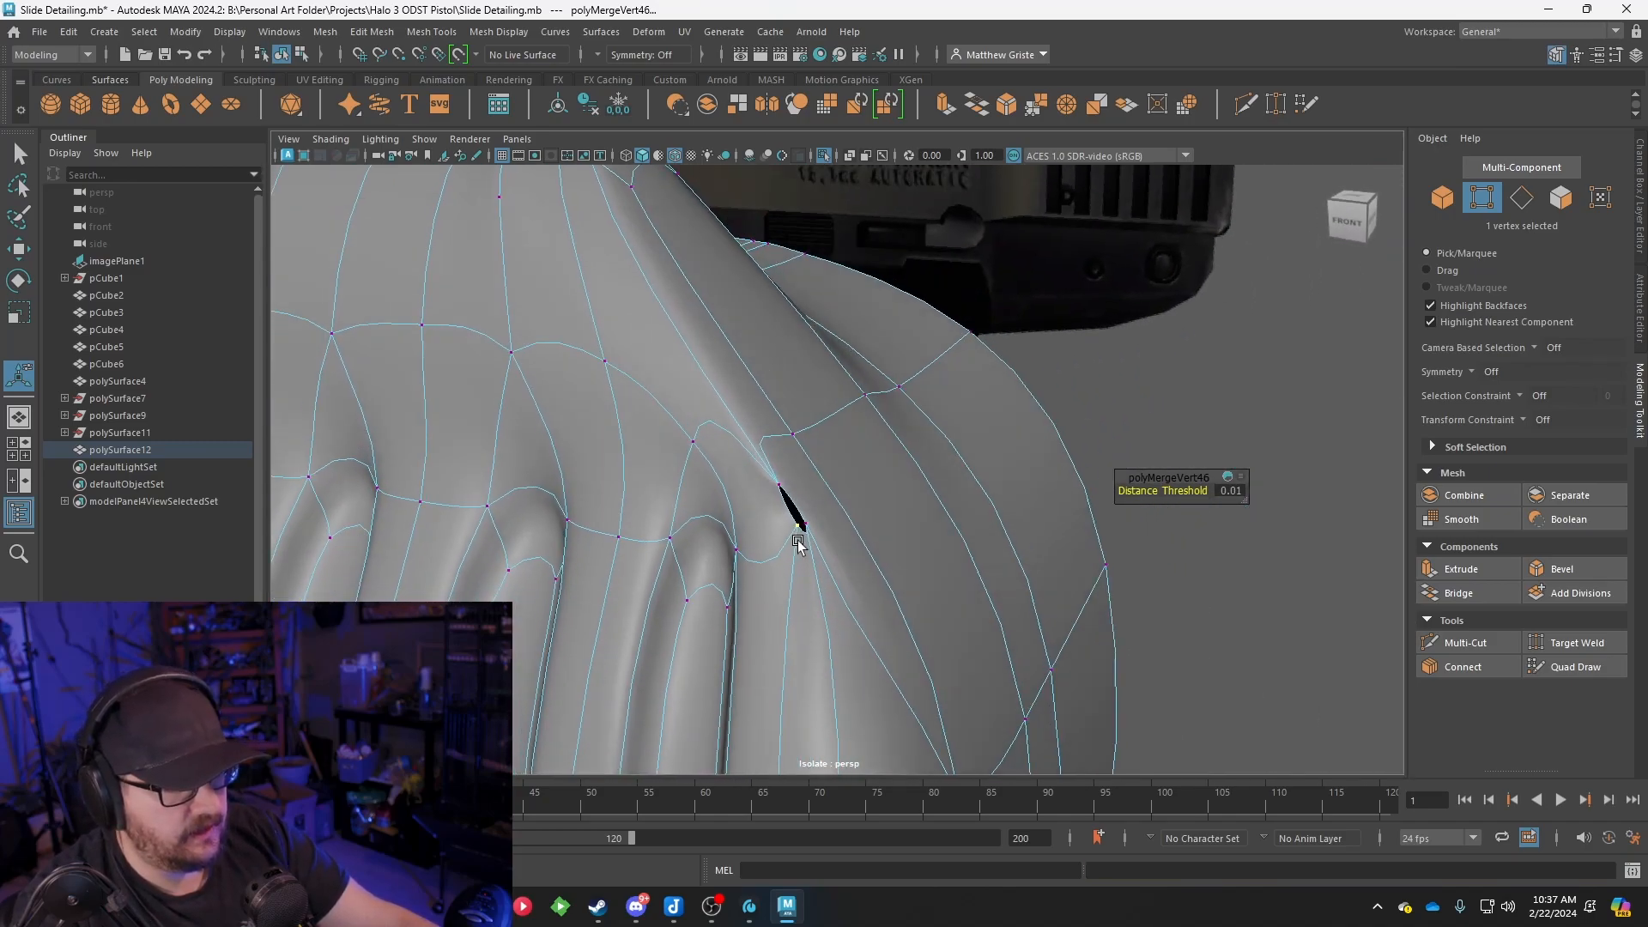
pyautogui.keyDown('alt'); pyautogui.moveTo(794, 542); pyautogui.dragTo(802, 553, button='right'); pyautogui.keyUp('alt')
pyautogui.click(771, 580)
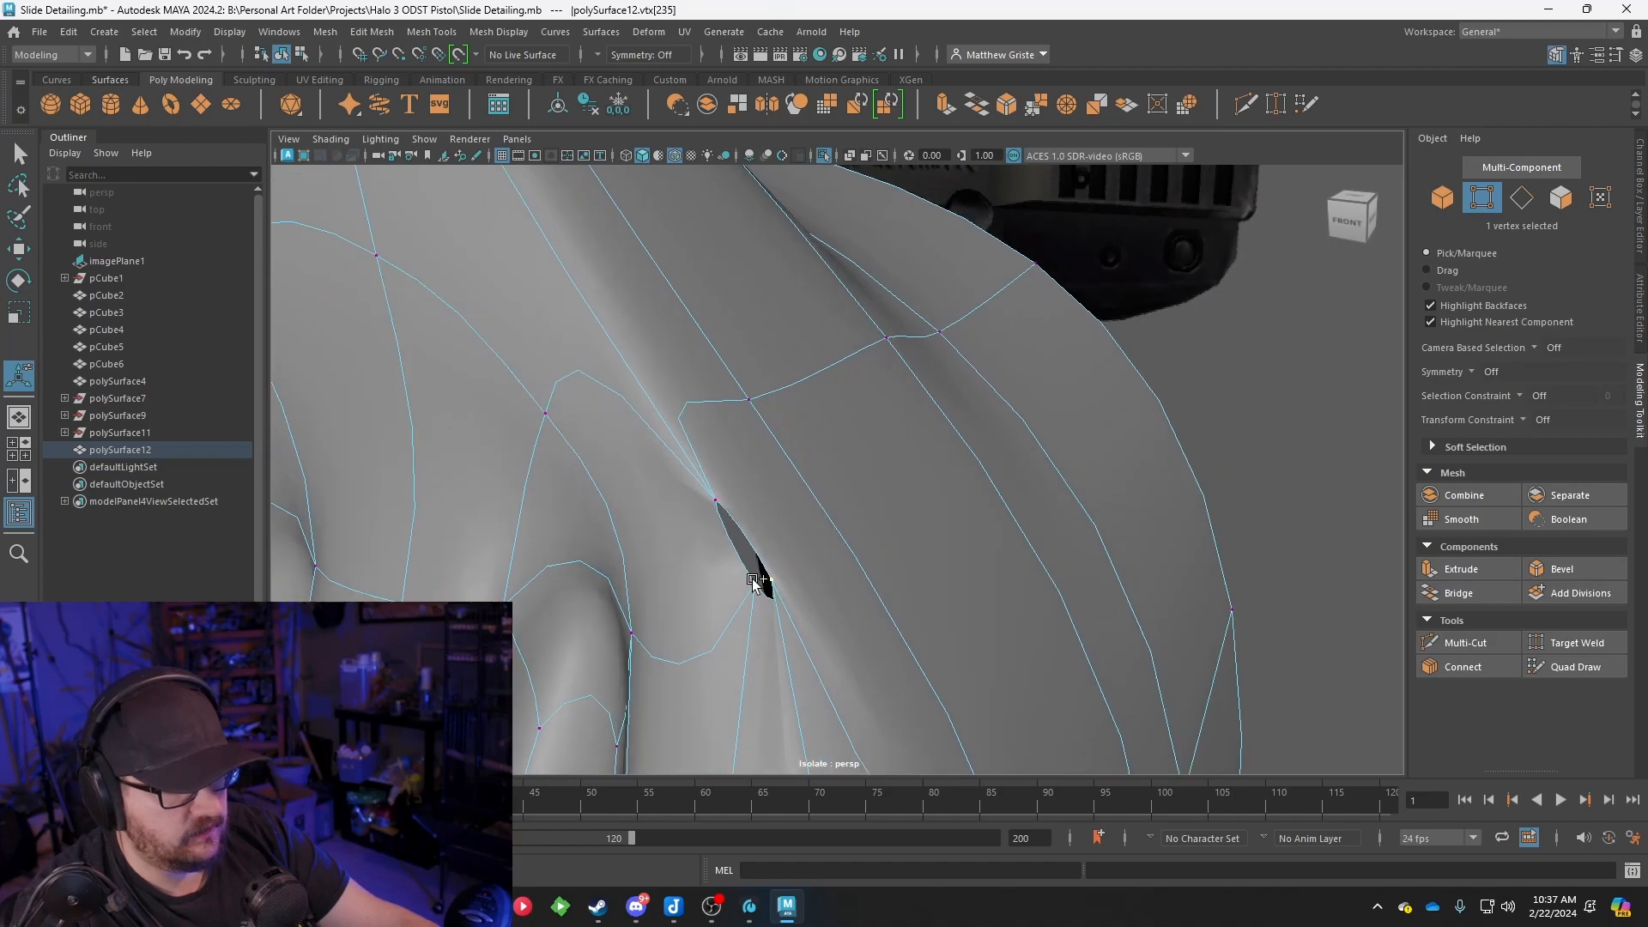
pyautogui.click(1035, 105)
pyautogui.keyDown('alt'); pyautogui.moveTo(857, 368); pyautogui.dragTo(834, 526, button='right'); pyautogui.keyUp('alt')
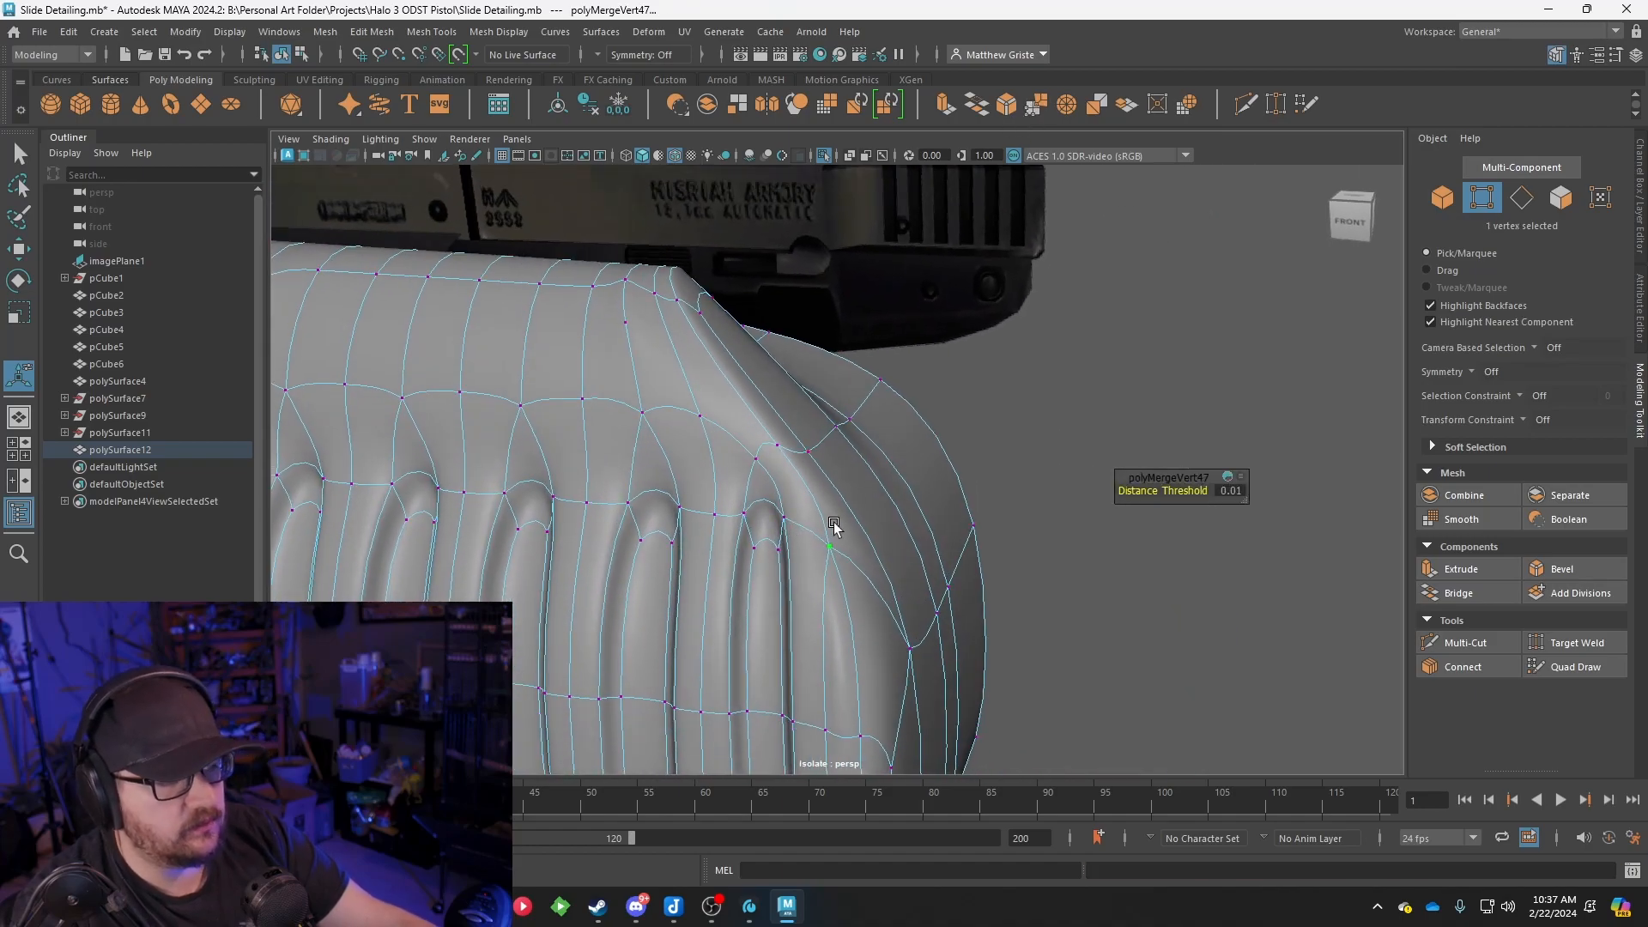
# Turn off the smooth preview and delete the diagonal edge on the corner facet beside the last rib with Delete Edge/Vertex
pyautogui.press('1')
pyautogui.keyDown('alt'); pyautogui.moveTo(840, 558); pyautogui.dragTo(831, 486); pyautogui.keyUp('alt')
pyautogui.rightClick(826, 395)
pyautogui.click(825, 348)
pyautogui.click(834, 429)
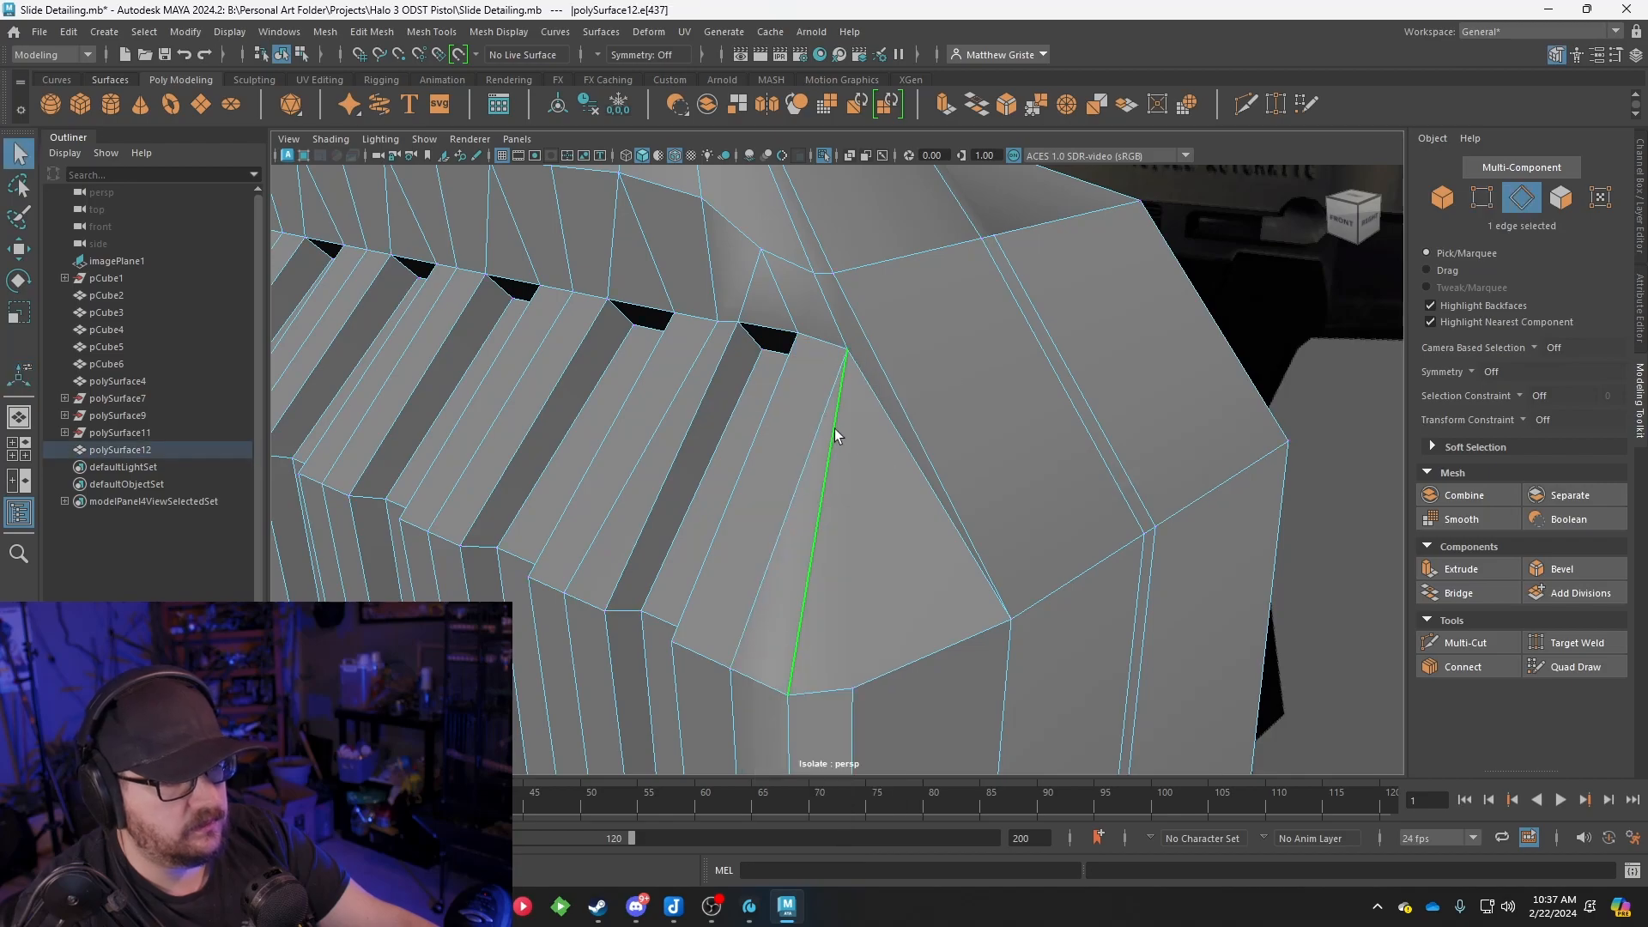
pyautogui.click(431, 32)
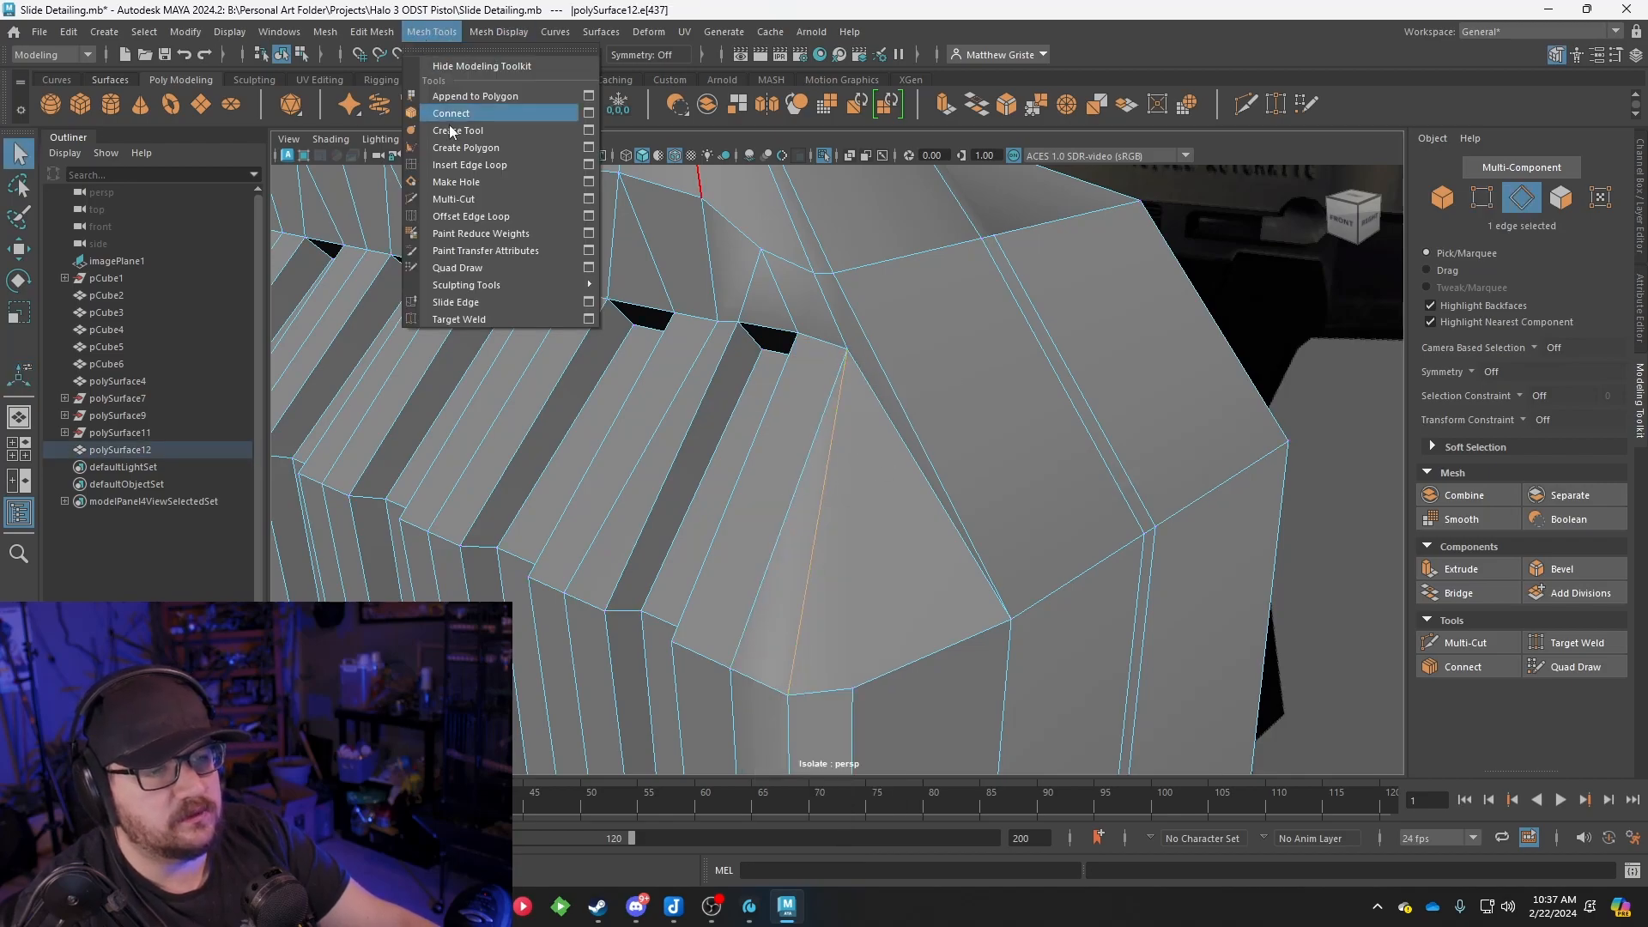
pyautogui.moveTo(362, 34)
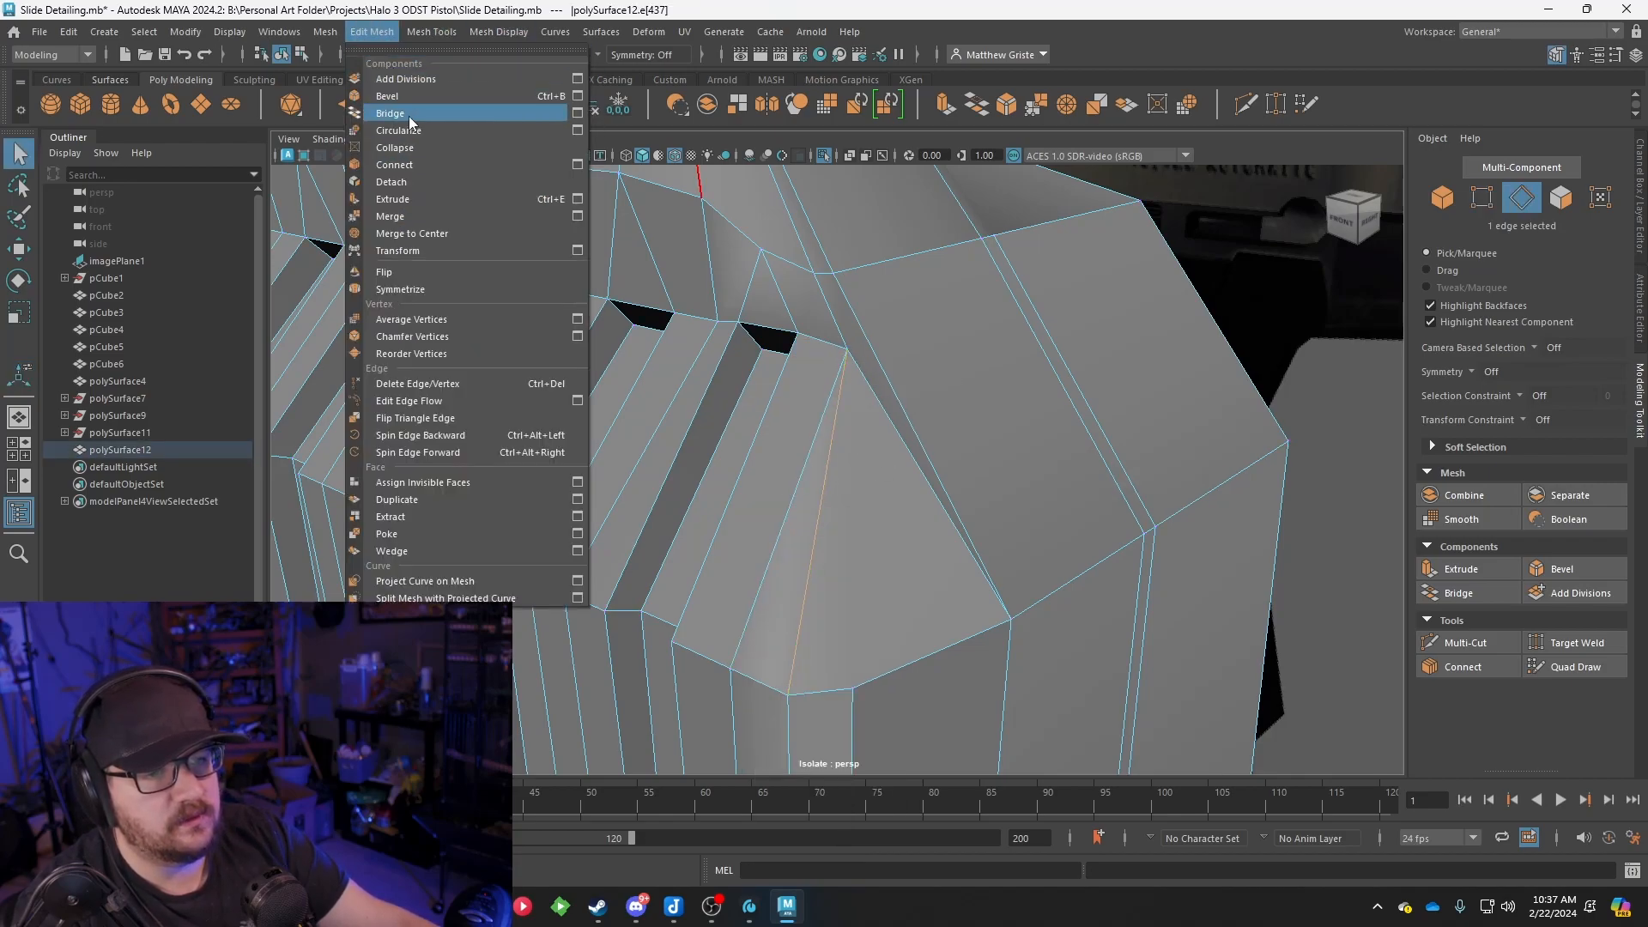
pyautogui.click(426, 383)
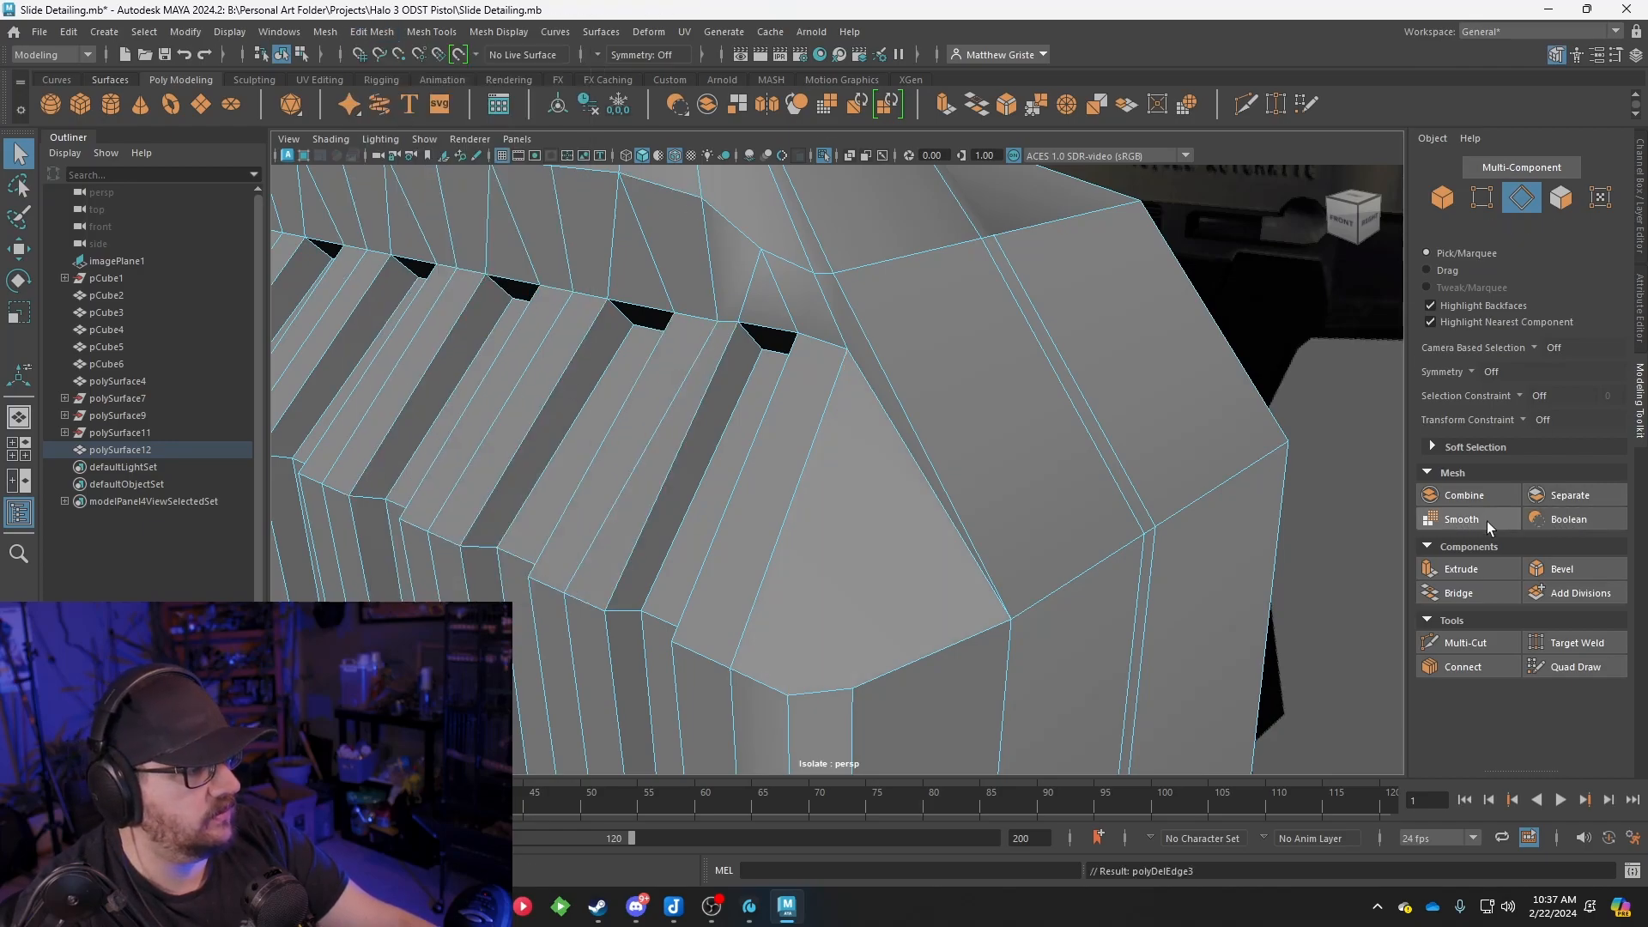
# Multi-cut a new edge across the corner facet from its top vertex to the next vertex along the lower rim
pyautogui.click(1465, 642)
pyautogui.click(848, 349)
pyautogui.click(852, 689)
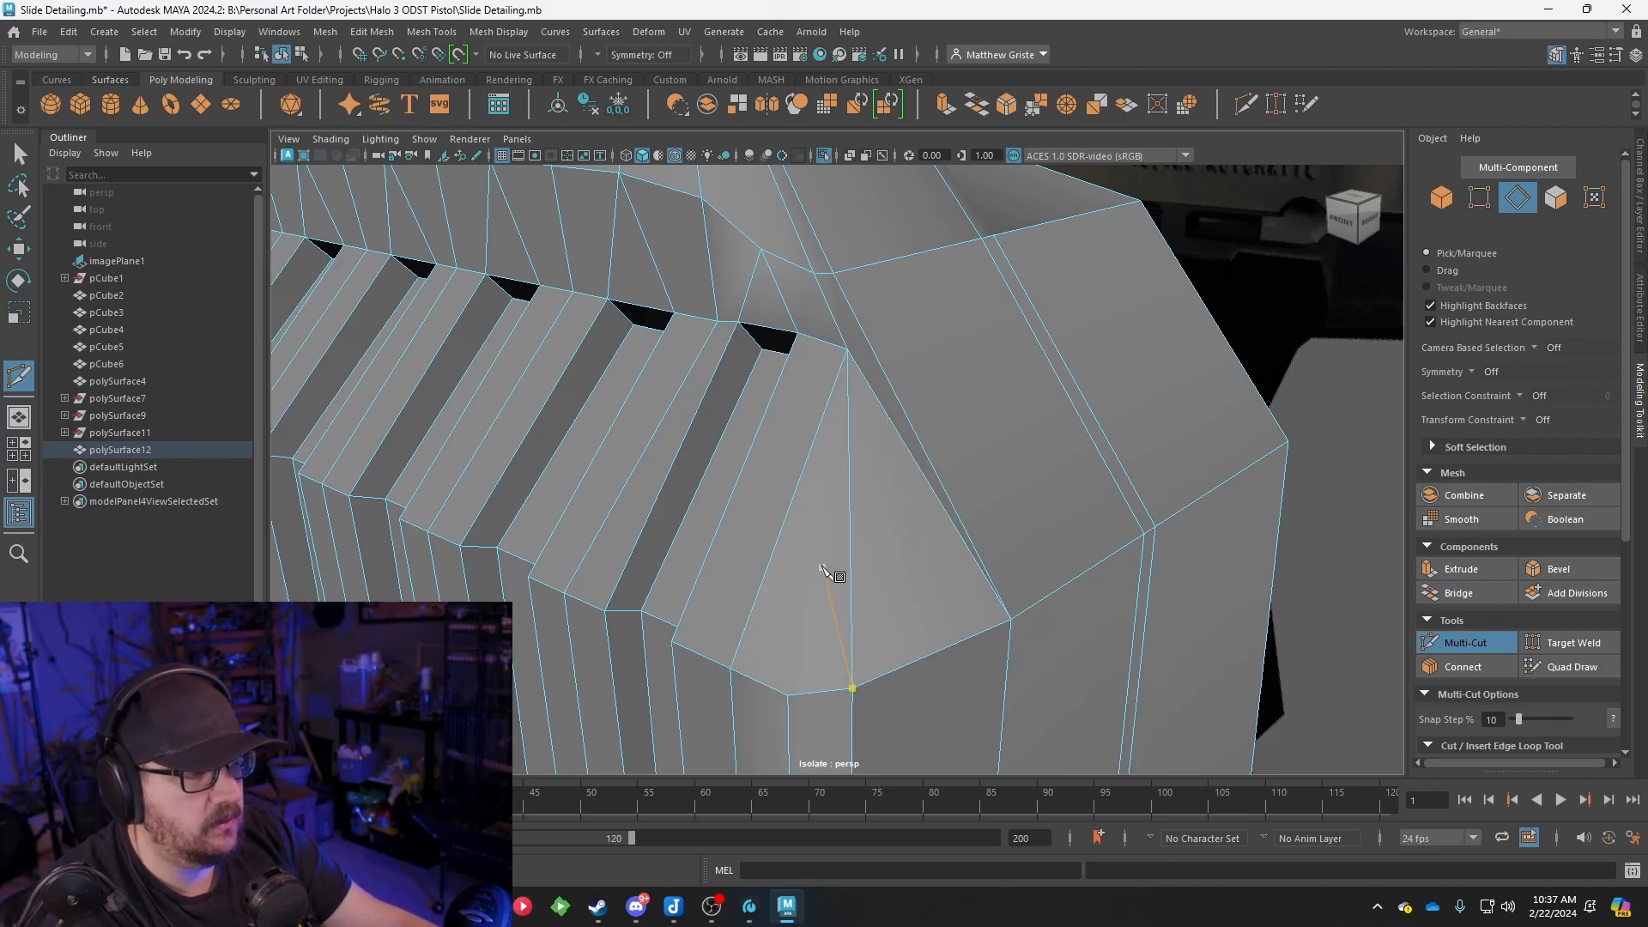
pyautogui.moveTo(832, 559)
pyautogui.keyDown('alt'); pyautogui.mouseDown()
pyautogui.moveTo(949, 574)
pyautogui.moveTo(772, 595)
pyautogui.moveTo(884, 537)
pyautogui.moveTo(993, 544)
pyautogui.moveTo(861, 553)
pyautogui.mouseUp(); pyautogui.keyUp('alt')
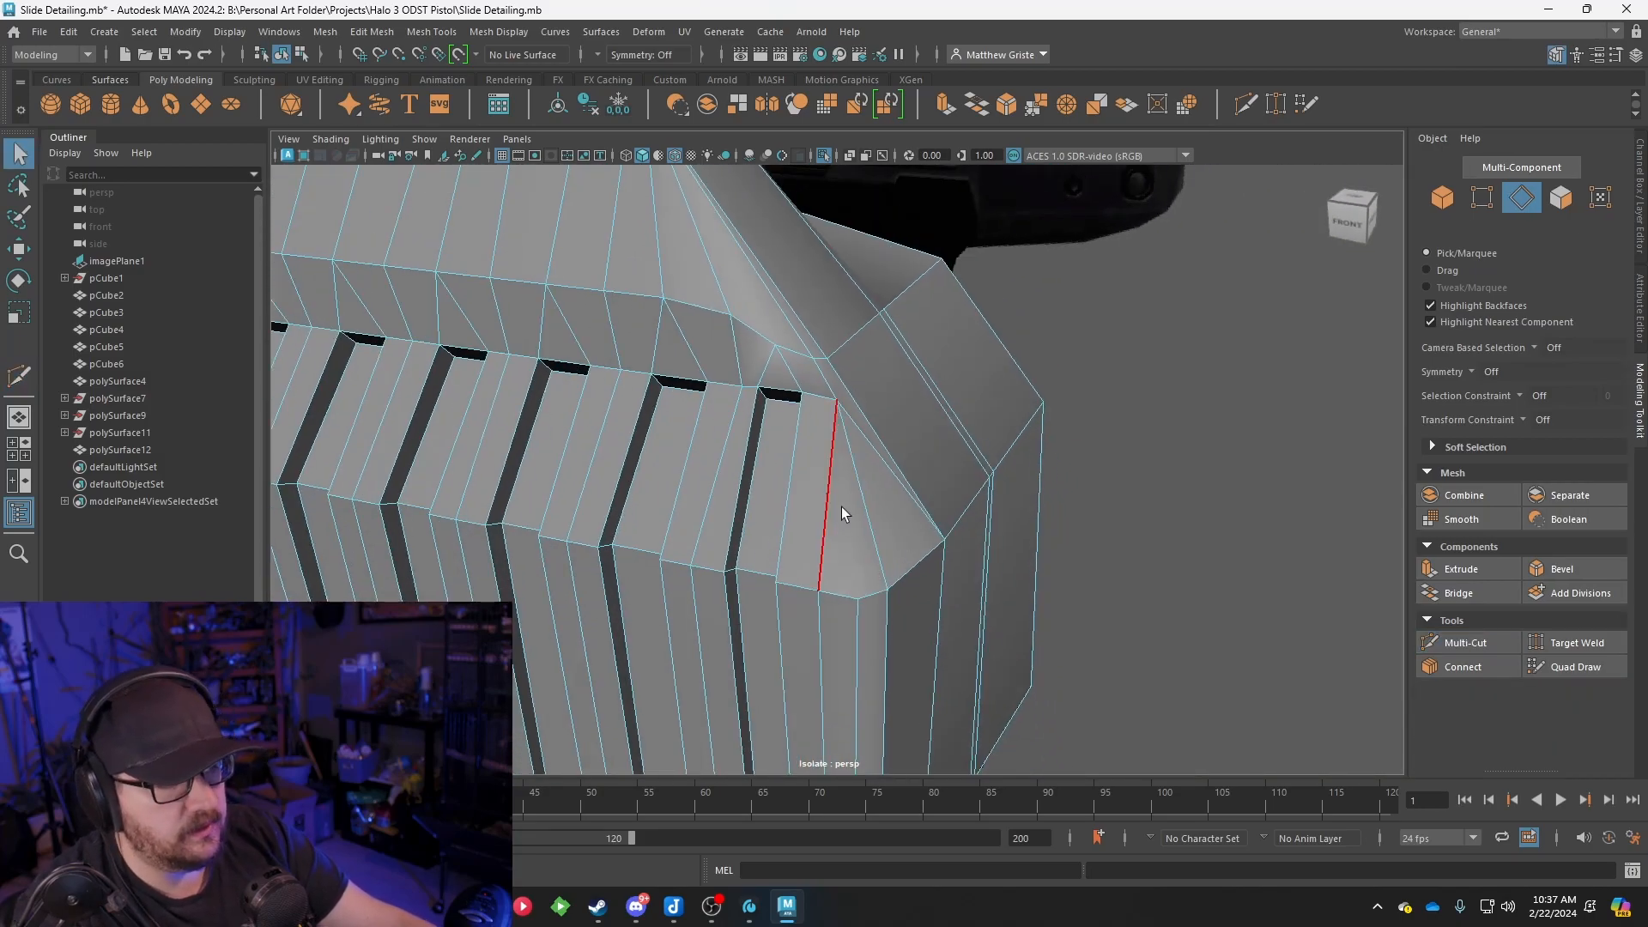
# Insert an edge loop across the sloped rib faces near their upper edge with the Insert Edge Loop tool
pyautogui.rightClick(837, 397)
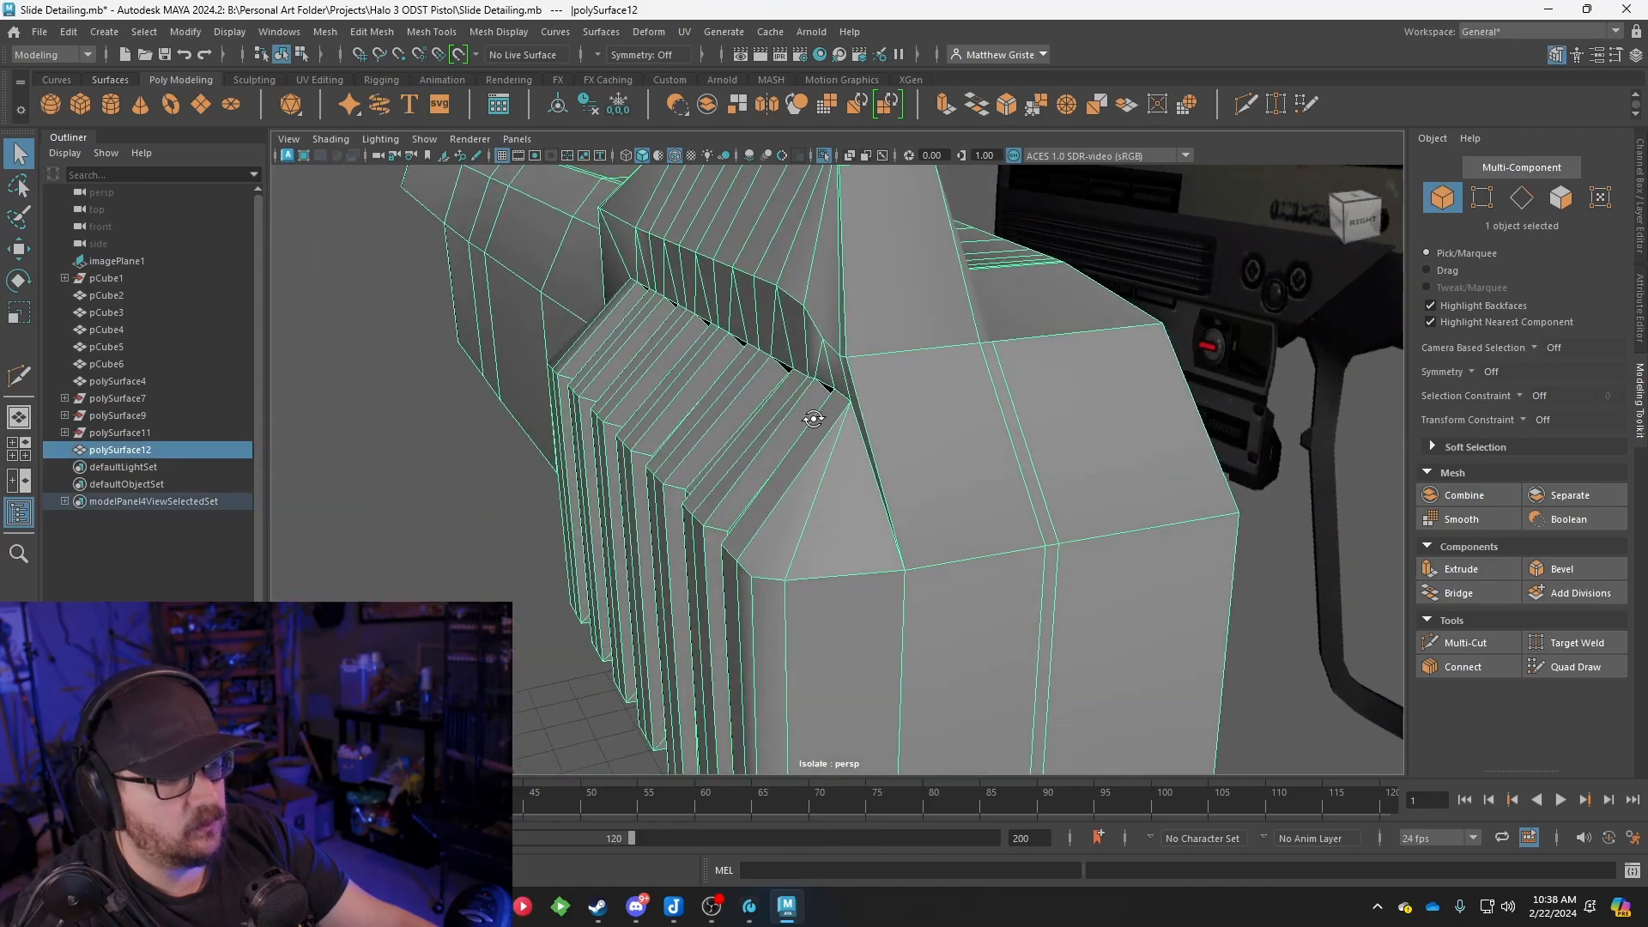
pyautogui.keyDown('alt'); pyautogui.moveTo(813, 419); pyautogui.dragTo(553, 221); pyautogui.keyUp('alt')
pyautogui.click(431, 31)
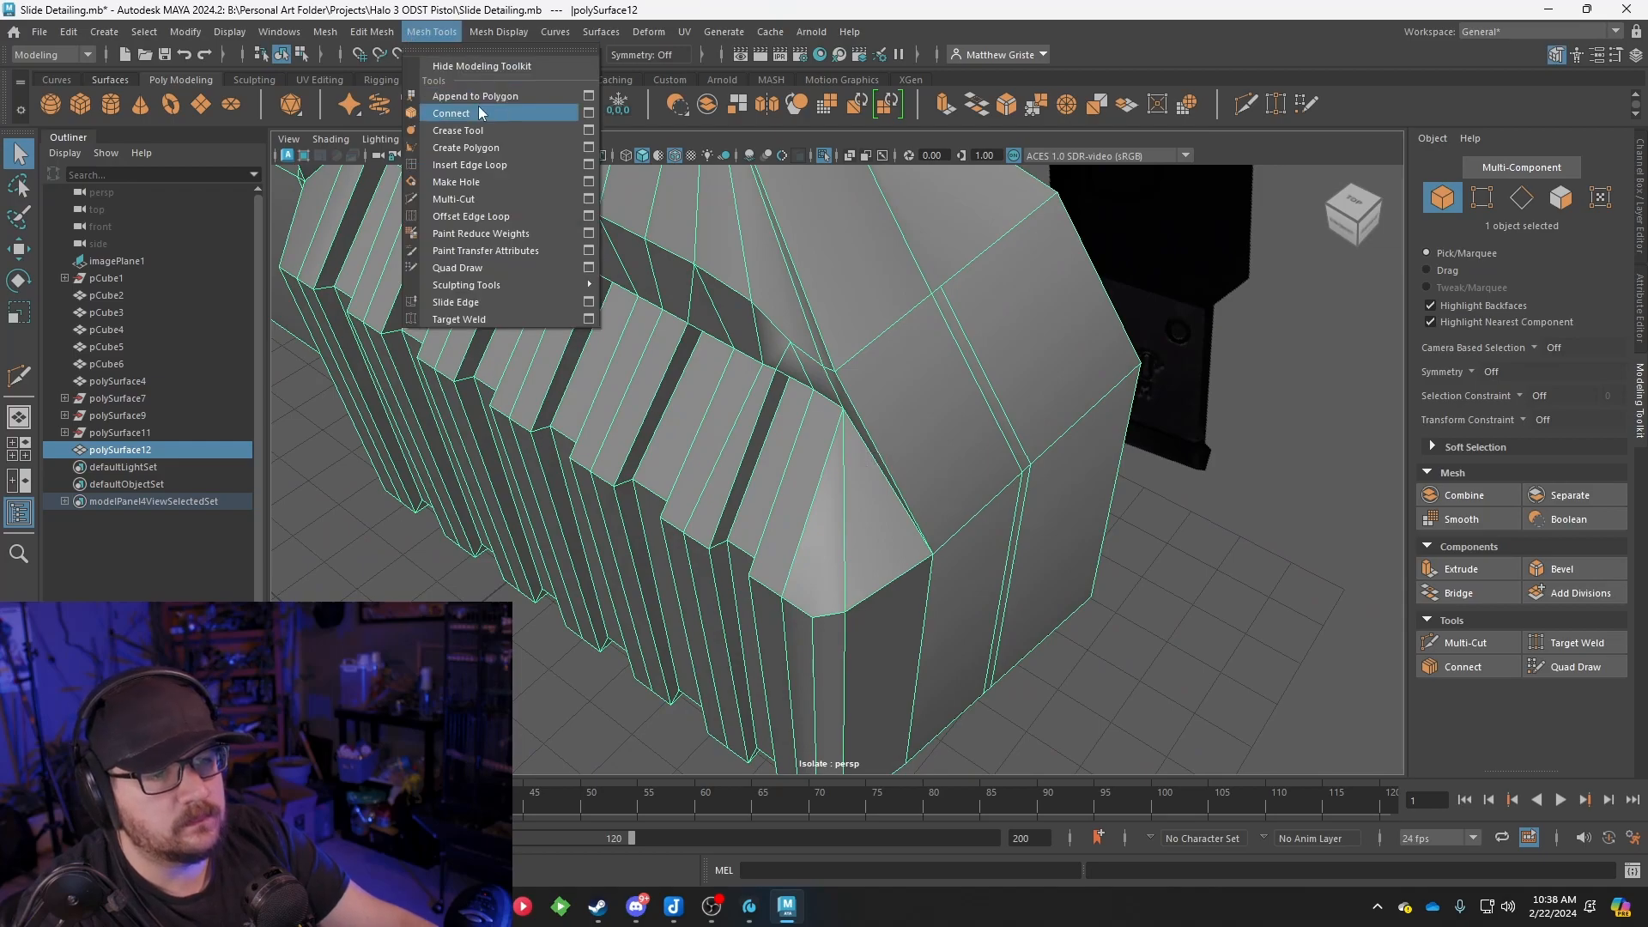
pyautogui.click(483, 164)
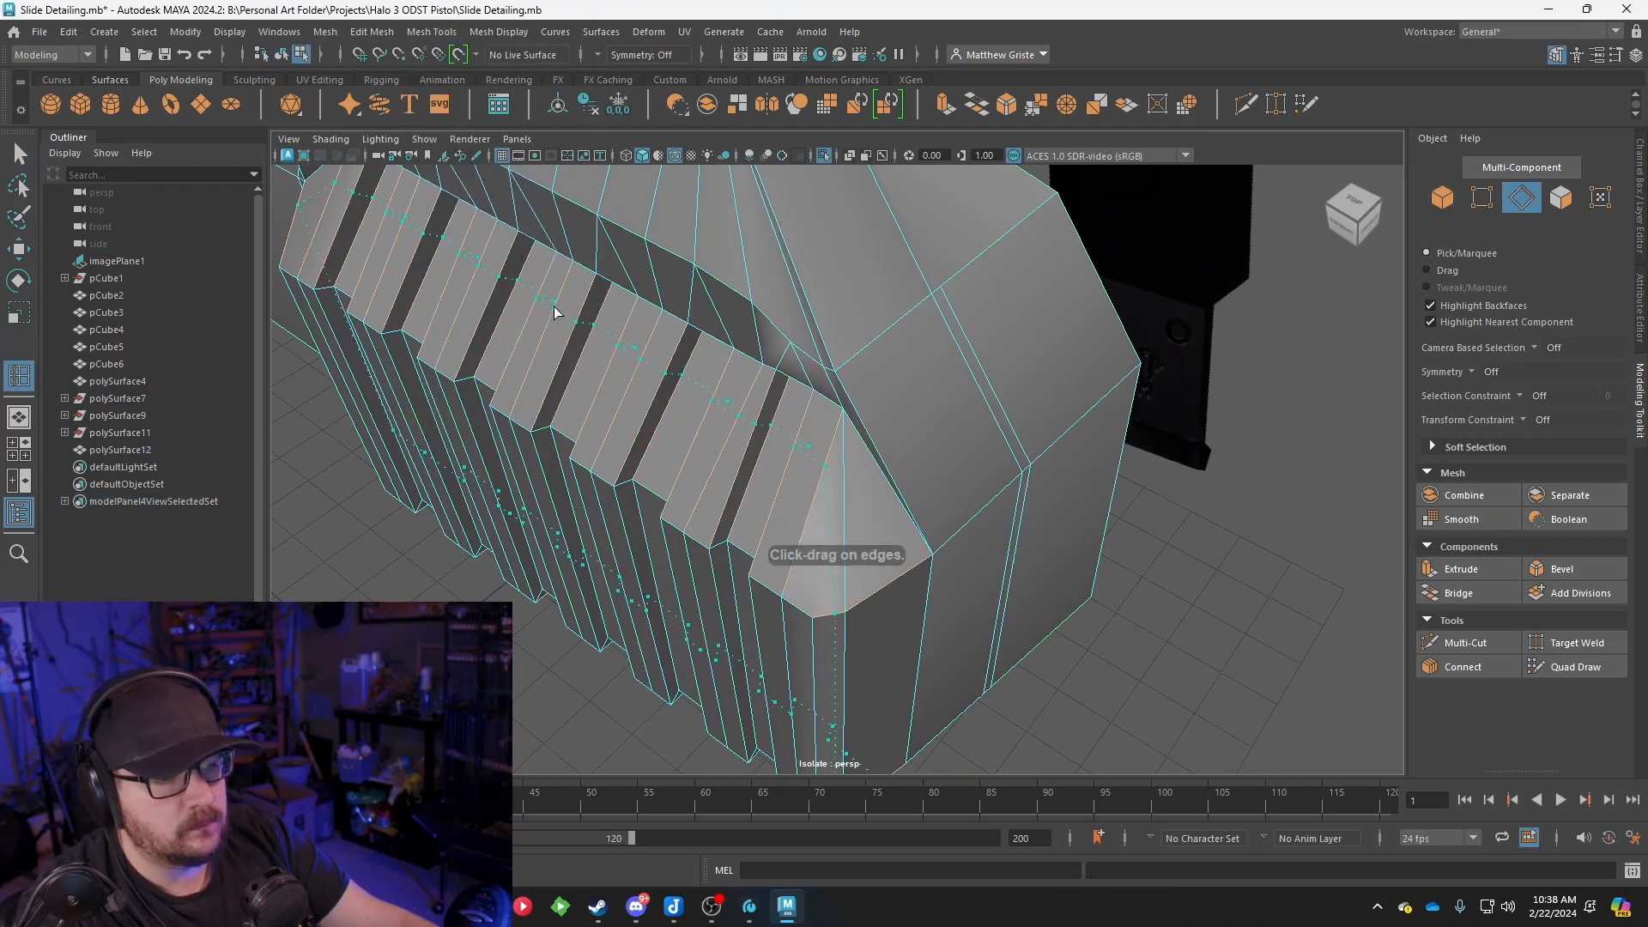
pyautogui.click(594, 274)
pyautogui.keyDown('alt'); pyautogui.moveTo(594, 274); pyautogui.dragTo(662, 342); pyautogui.keyUp('alt')
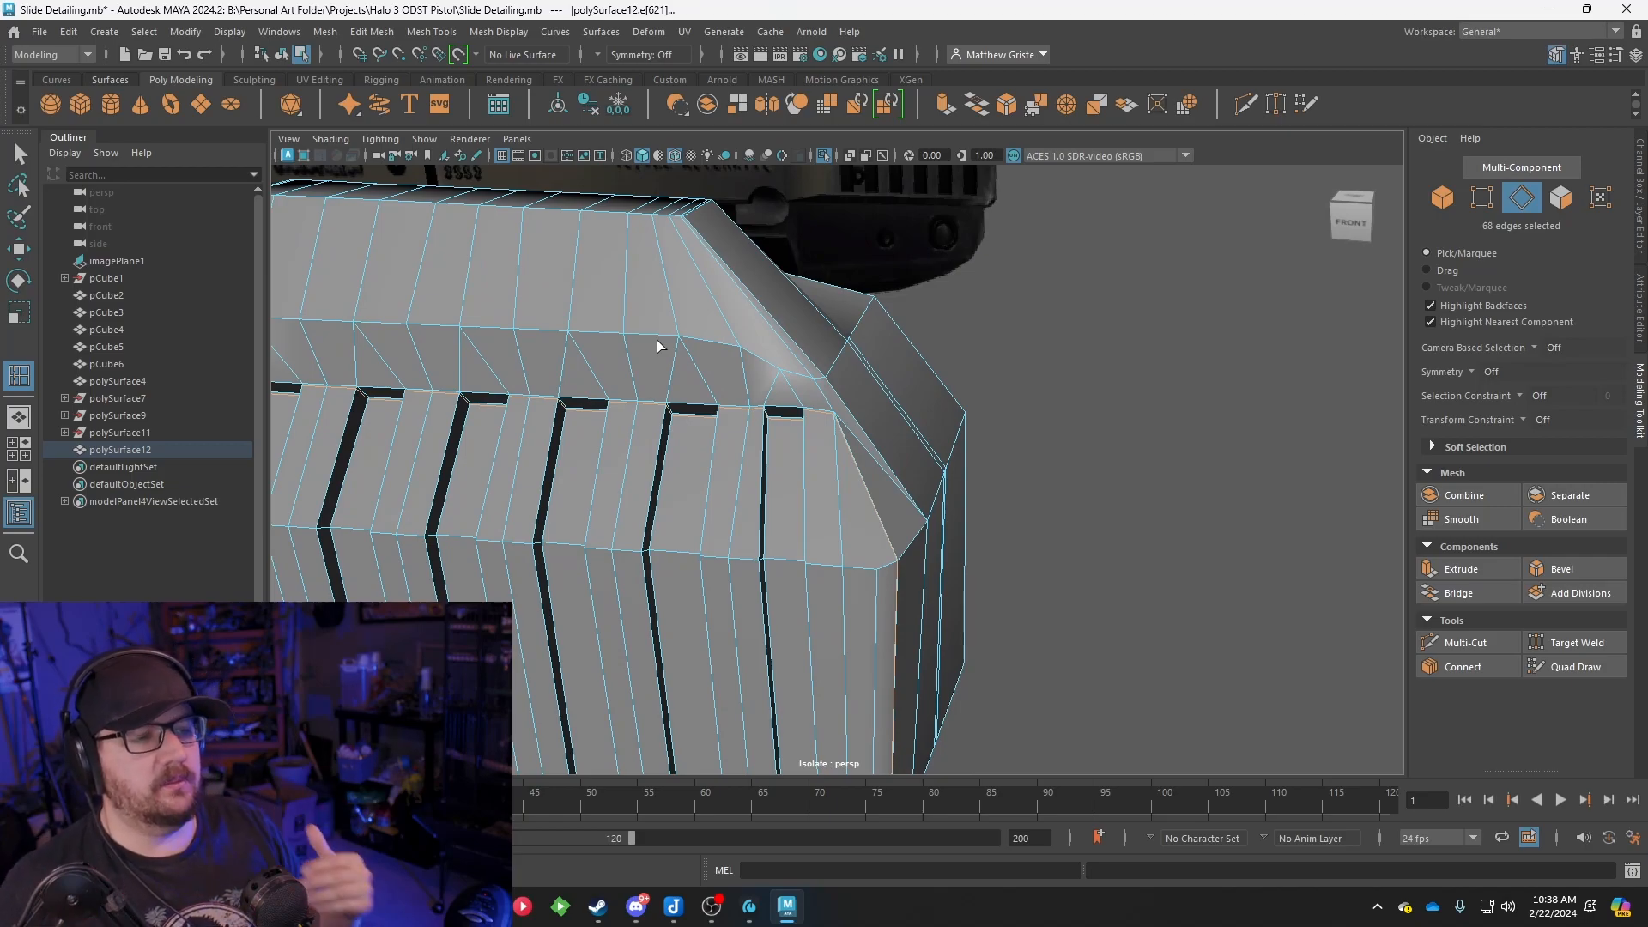
# Try another edge loop on the ribbed section and undo it
pyautogui.keyDown('alt'); pyautogui.moveTo(657, 340); pyautogui.dragTo(654, 584); pyautogui.keyUp('alt')
pyautogui.doubleClick(661, 448)
pyautogui.moveTo(743, 445)
pyautogui.keyDown('alt'); pyautogui.mouseDown()
pyautogui.moveTo(852, 445)
pyautogui.moveTo(740, 436)
pyautogui.mouseUp(); pyautogui.keyUp('alt')
pyautogui.scroll(5, 851, 444)
pyautogui.hotkey('ctrl', 'z')
pyautogui.hotkey('ctrl', 'z')
# Undo the edge loop inserted across the sloped rib faces
pyautogui.keyDown('alt'); pyautogui.moveTo(848, 393); pyautogui.dragTo(989, 361); pyautogui.keyUp('alt')
pyautogui.scroll(4, 930, 394)
pyautogui.scroll(-4, 944, 390)
pyautogui.keyDown('alt'); pyautogui.moveTo(944, 390); pyautogui.dragTo(791, 518, button='middle'); pyautogui.keyUp('alt')
pyautogui.scroll(-2, 791, 518)
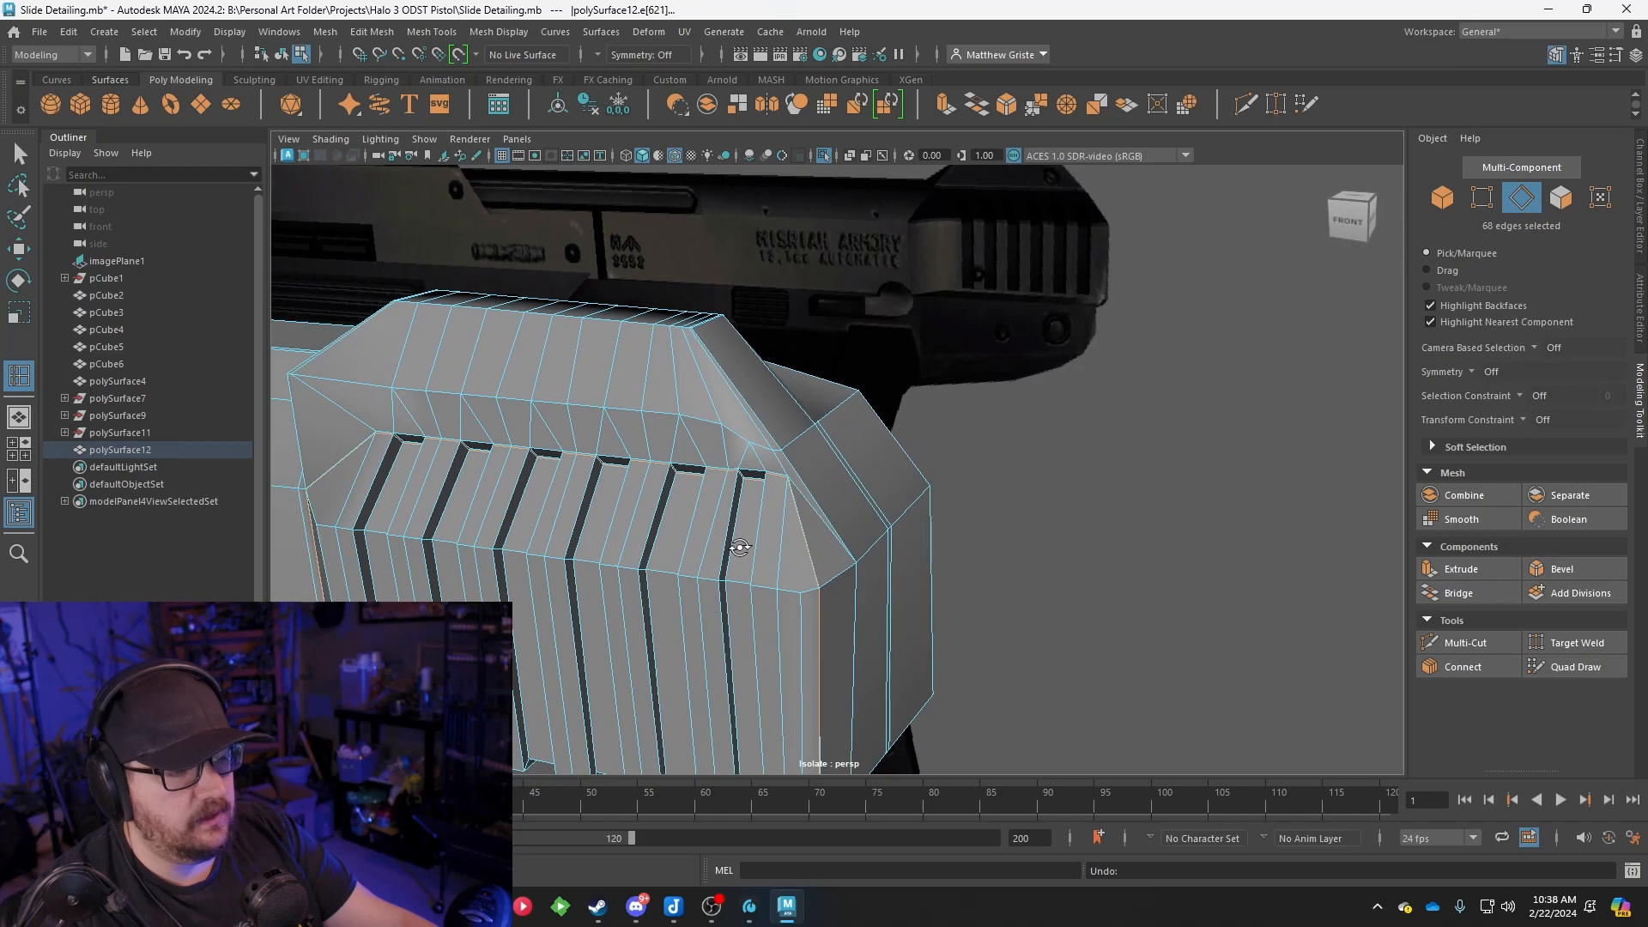
pyautogui.keyDown('alt'); pyautogui.moveTo(729, 549); pyautogui.dragTo(772, 533); pyautogui.keyUp('alt')
pyautogui.hotkey('ctrl', 'z')
pyautogui.hotkey('ctrl', 'z')
pyautogui.scroll(4, 782, 517)
# Bevel the eight border edges of the groove nearest the sloped corner with a fraction of 0.2
pyautogui.moveTo(764, 465); pyautogui.dragTo(760, 349, button='right')
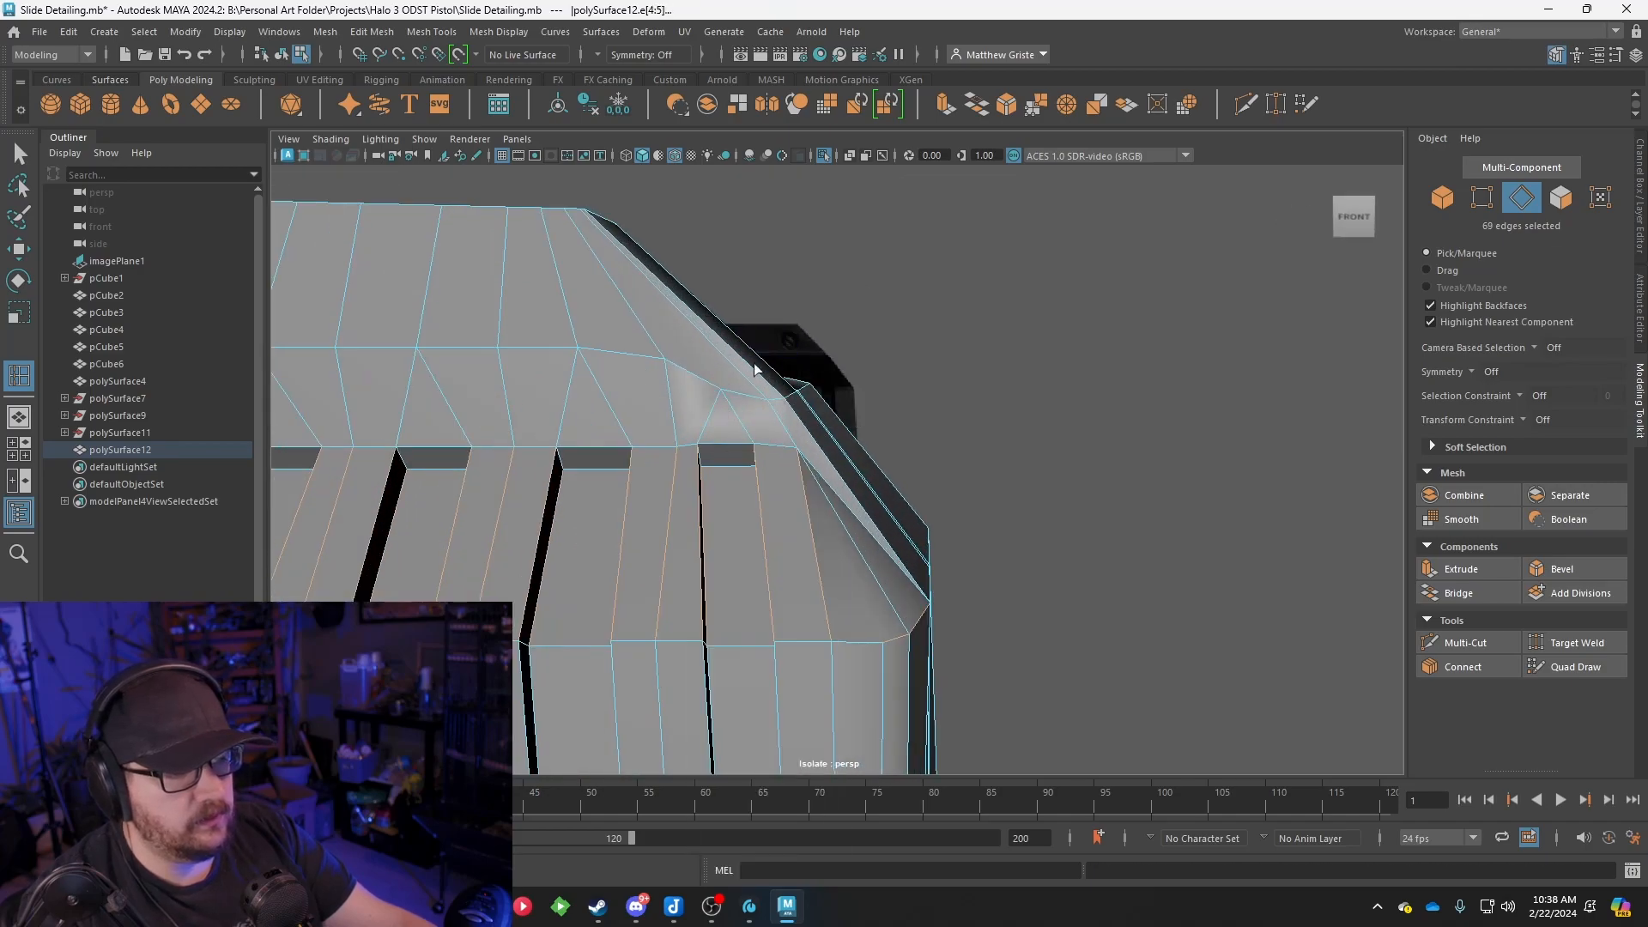
pyautogui.scroll(5, 800, 414)
pyautogui.press('q')
pyautogui.click(766, 266)
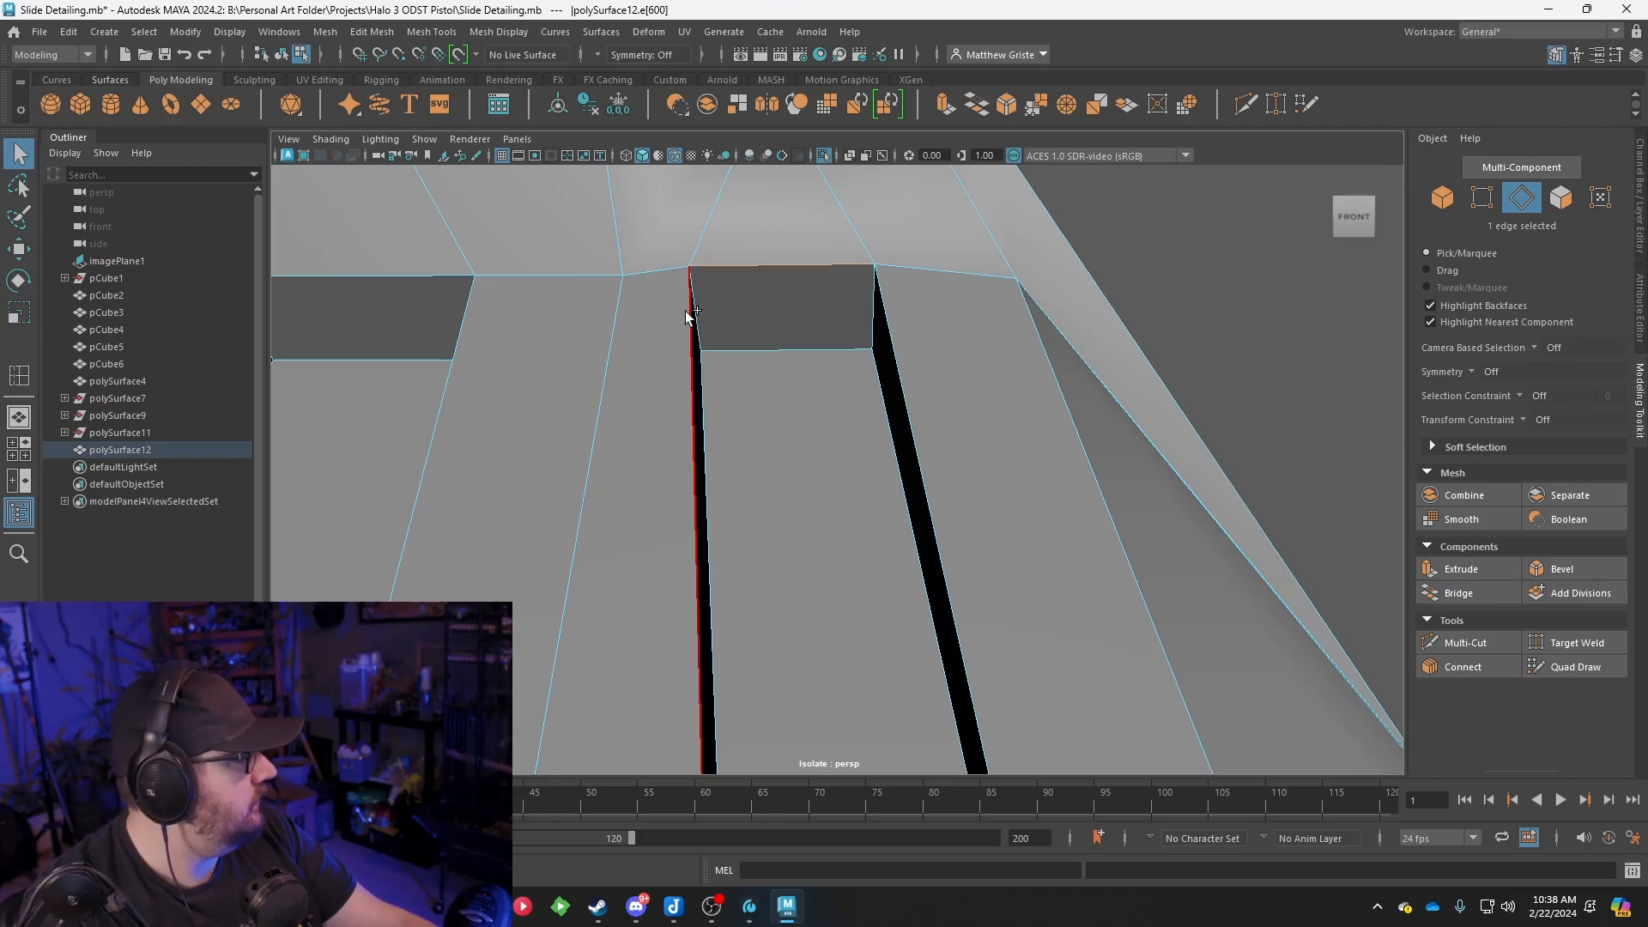
pyautogui.doubleClick(689, 327)
pyautogui.scroll(-5, 697, 349)
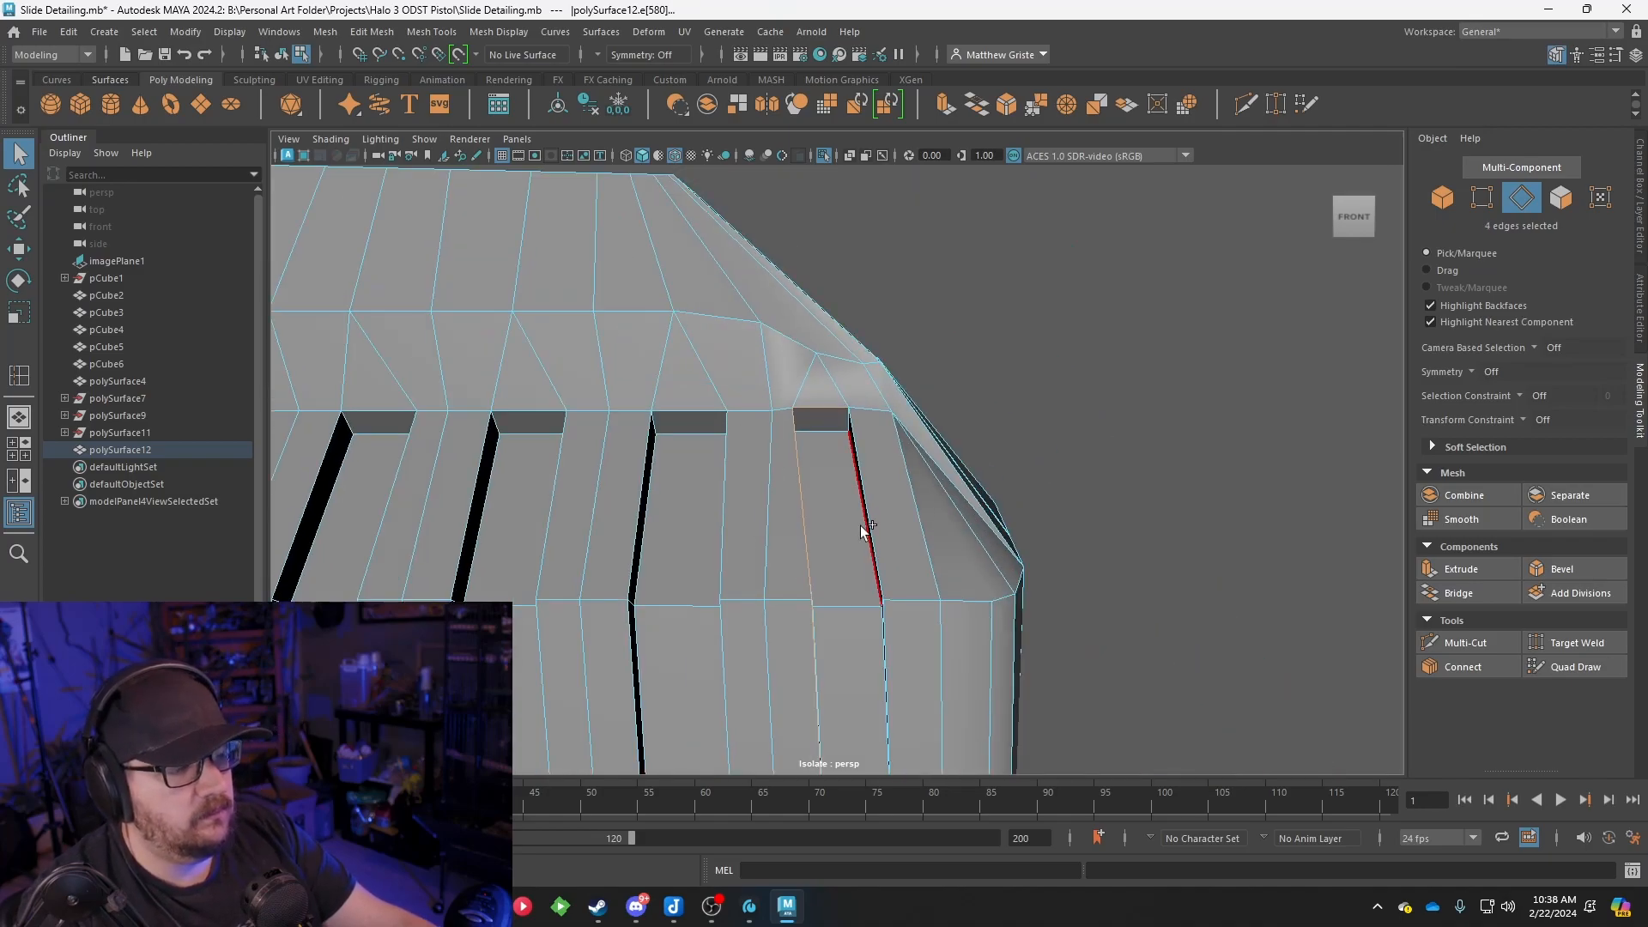
pyautogui.keyDown('alt'); pyautogui.moveTo(880, 631); pyautogui.dragTo(791, 430); pyautogui.keyUp('alt')
pyautogui.keyDown('shift'); pyautogui.click(786, 446); pyautogui.keyUp('shift')
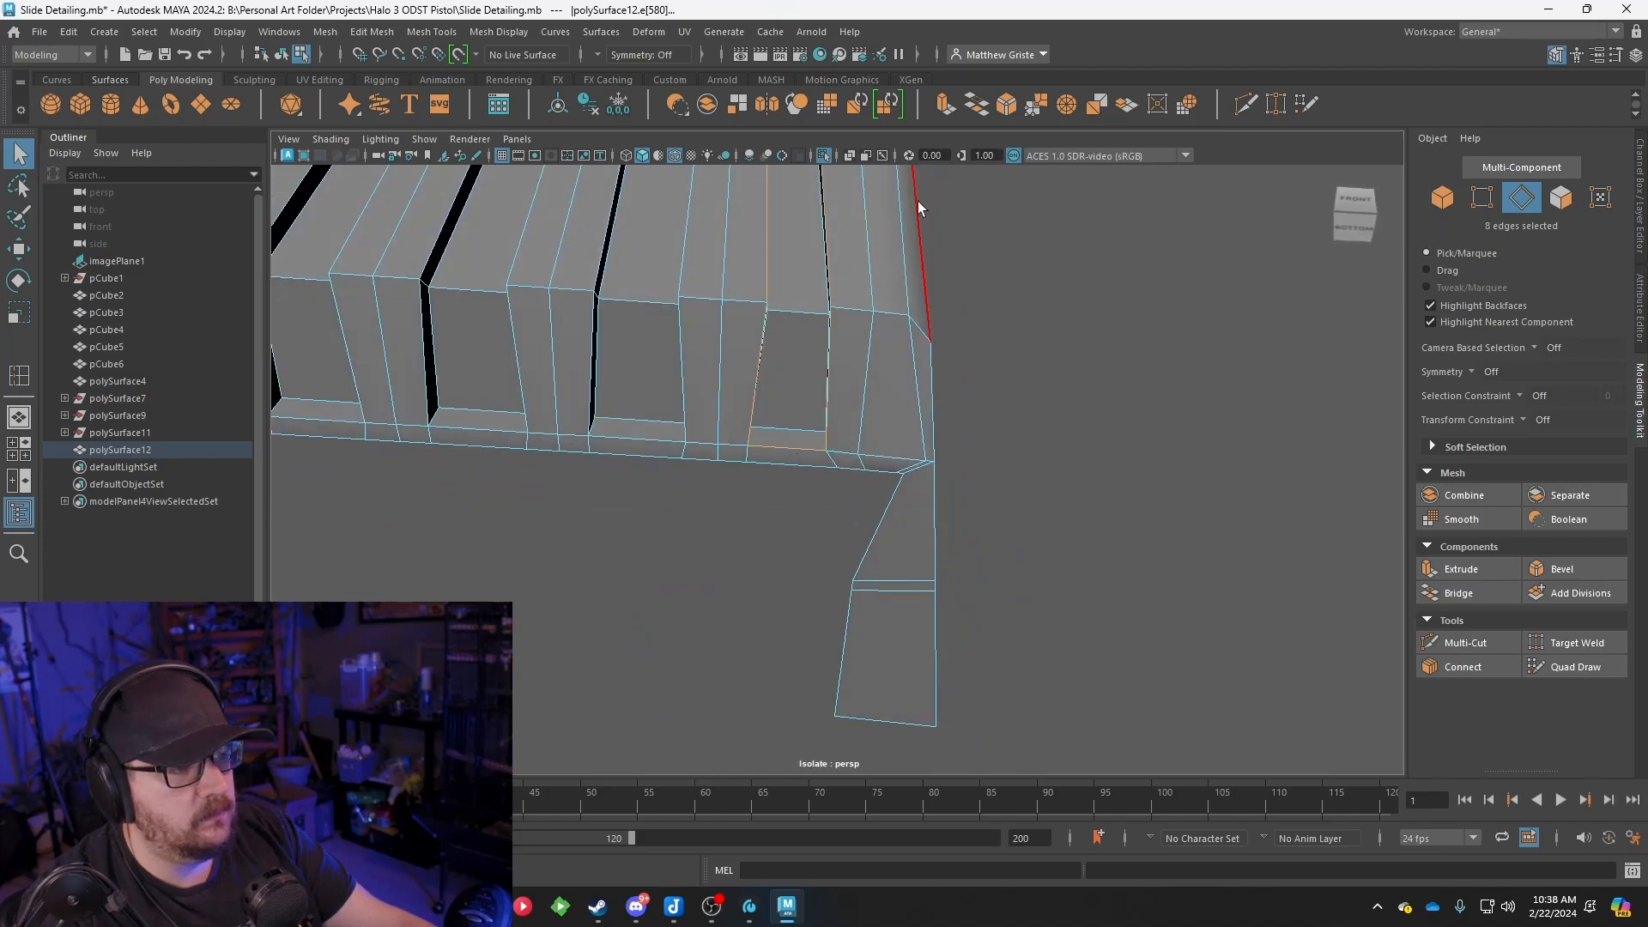
pyautogui.click(1006, 105)
pyautogui.keyDown('alt'); pyautogui.moveTo(851, 249); pyautogui.dragTo(995, 479); pyautogui.keyUp('alt')
pyautogui.moveTo(1127, 491); pyautogui.dragTo(1126, 491)
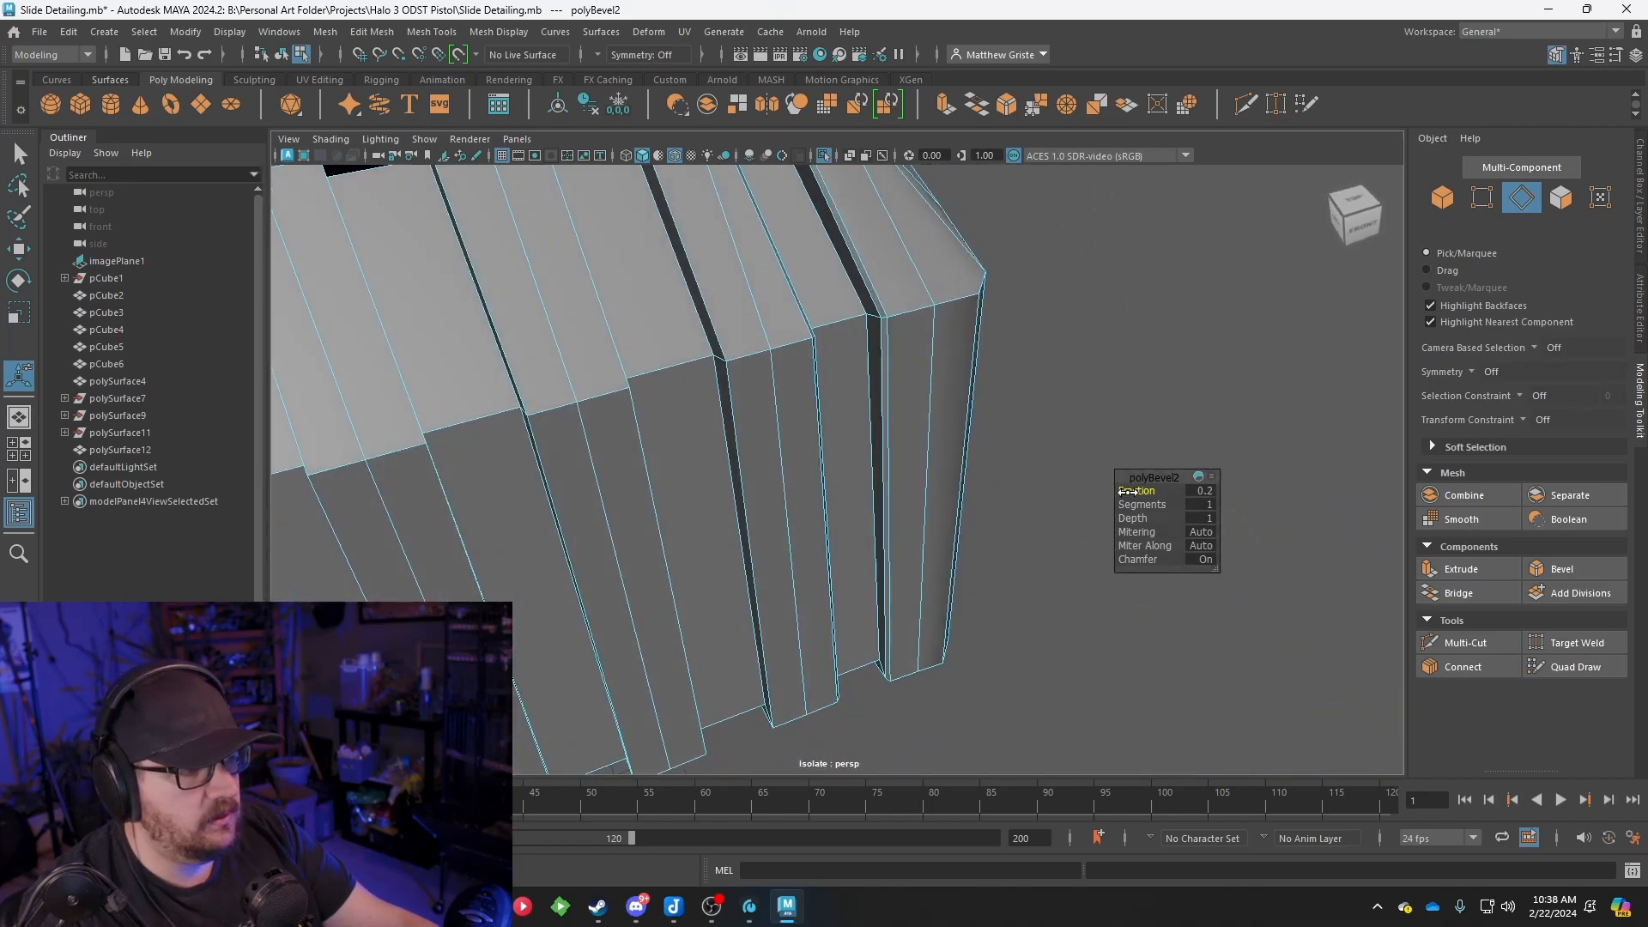
# Bevel the eight border edges of the second groove from the corner with a fraction of 0.5
pyautogui.keyDown('alt'); pyautogui.moveTo(789, 327); pyautogui.dragTo(698, 202); pyautogui.keyUp('alt')
pyautogui.click(689, 209)
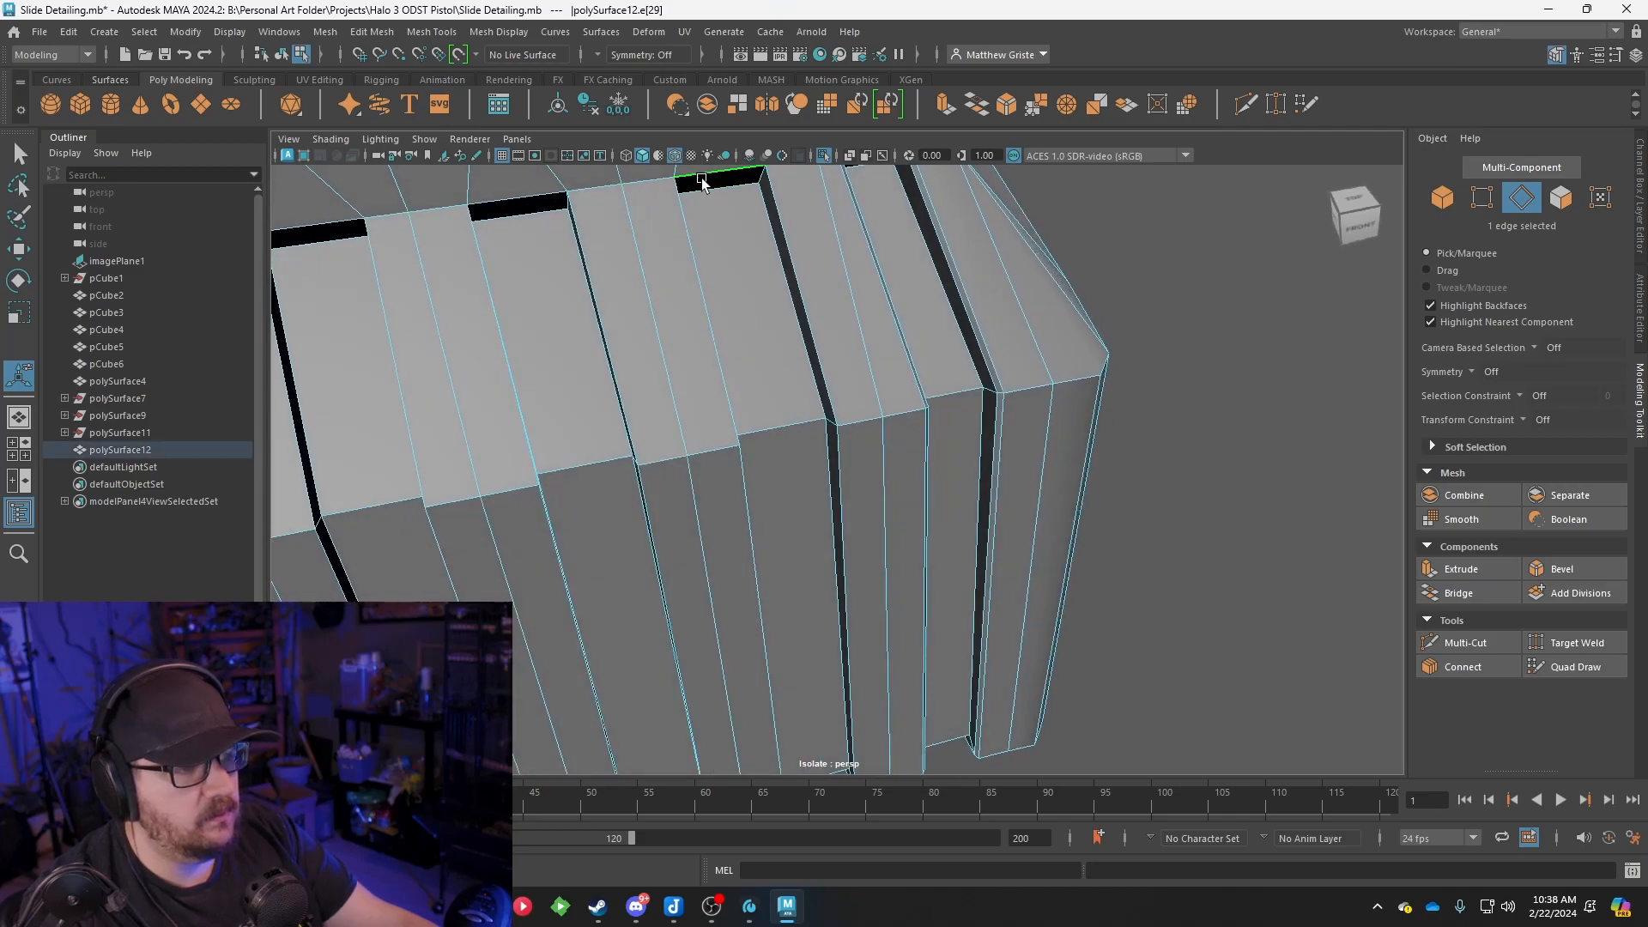
pyautogui.keyDown('alt'); pyautogui.moveTo(805, 357); pyautogui.dragTo(743, 514); pyautogui.keyUp('alt')
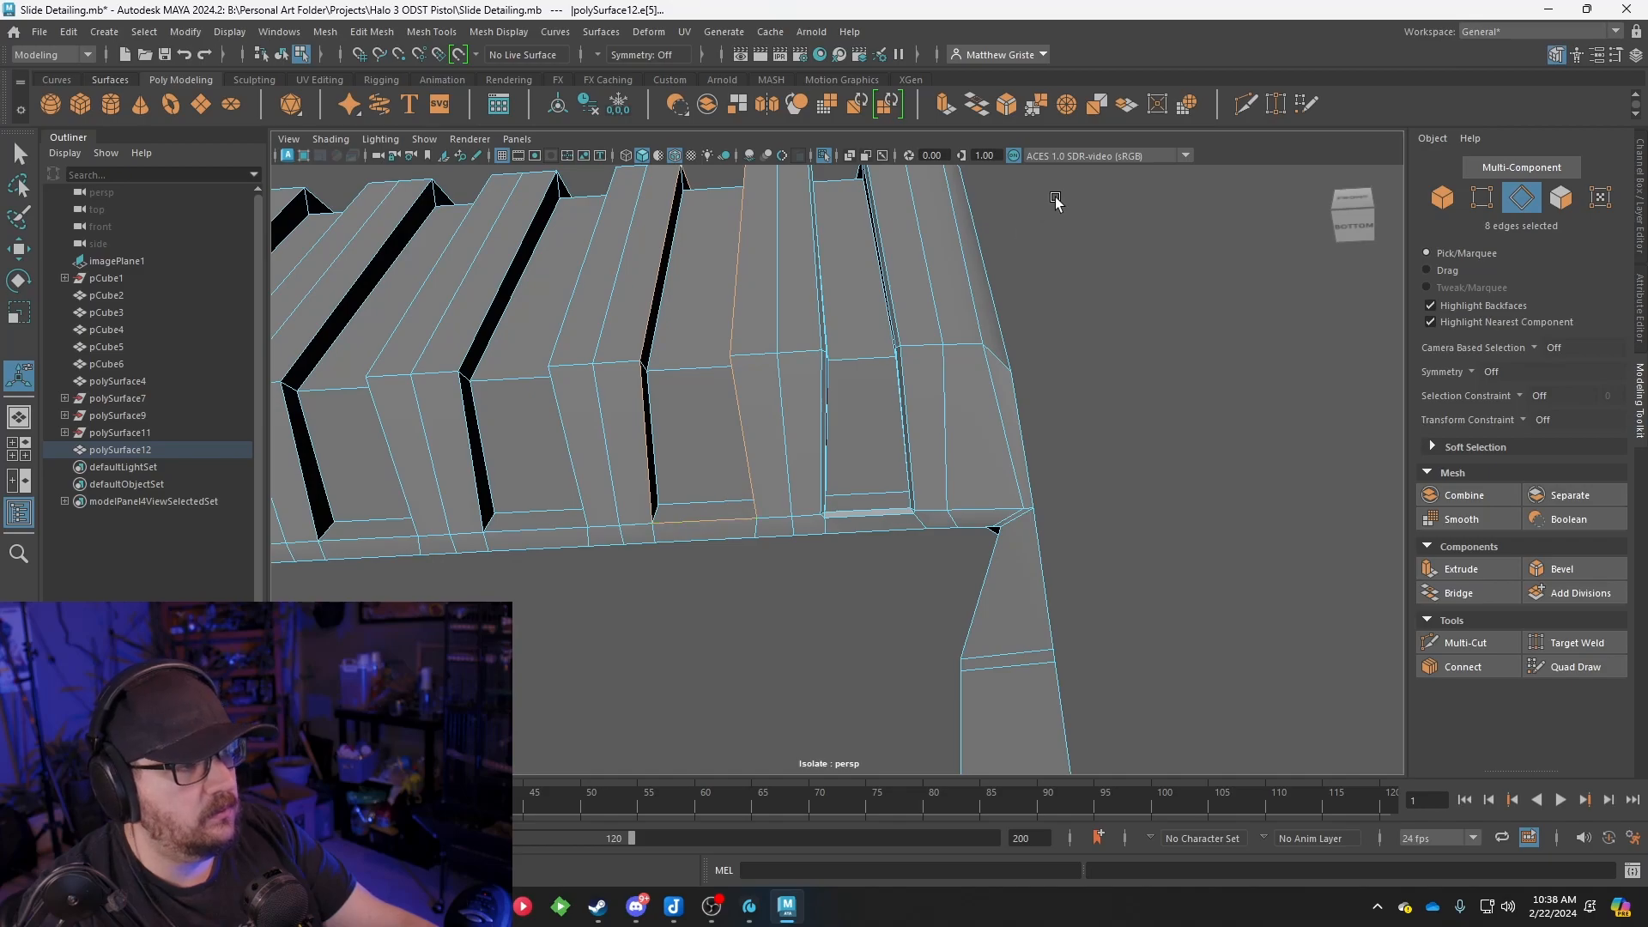
pyautogui.click(1002, 110)
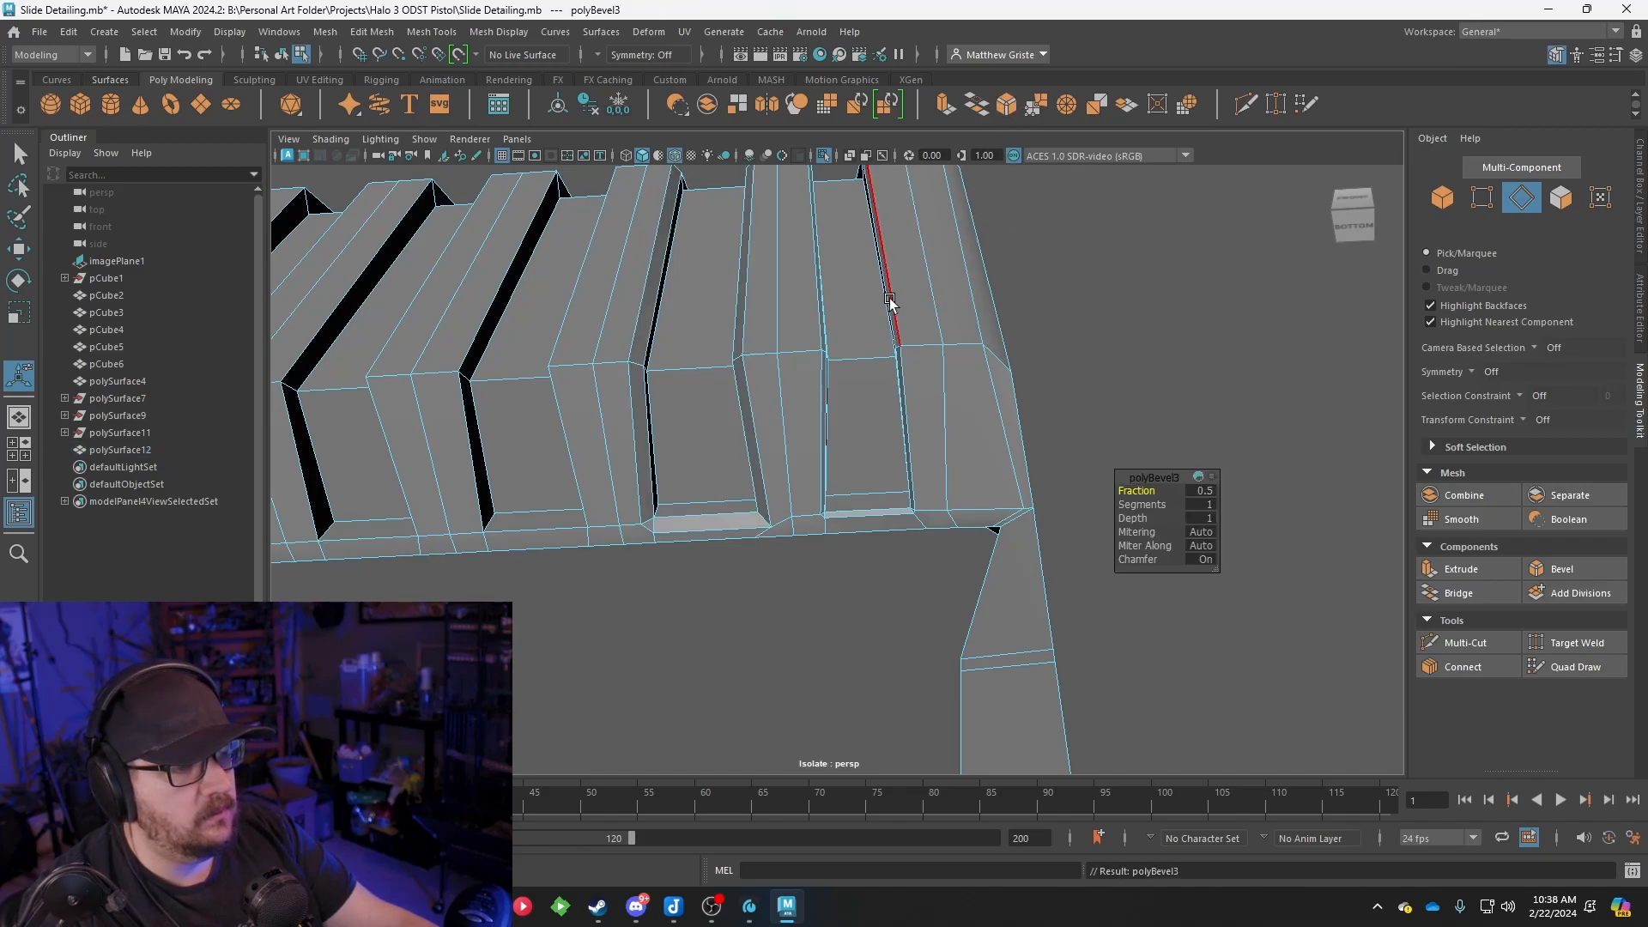
# Undo the bevels on the two grooves nearest the corner
pyautogui.hotkey('ctrl', 'z')
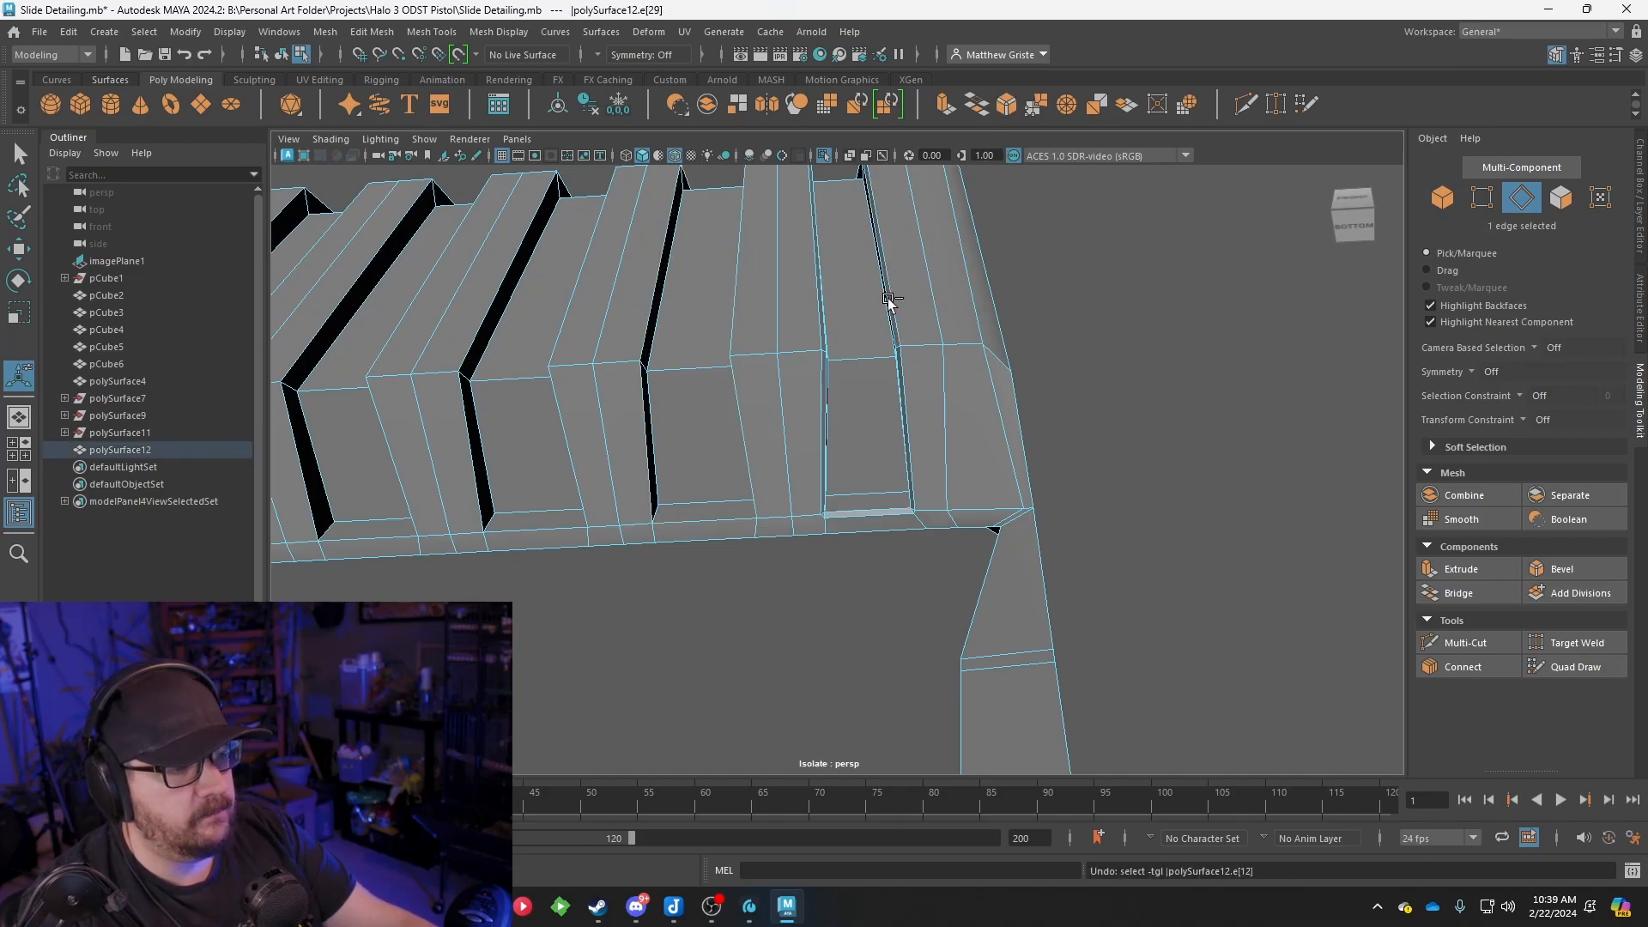
pyautogui.hotkey('ctrl', 'b')
pyautogui.hotkey('ctrl', 'z')
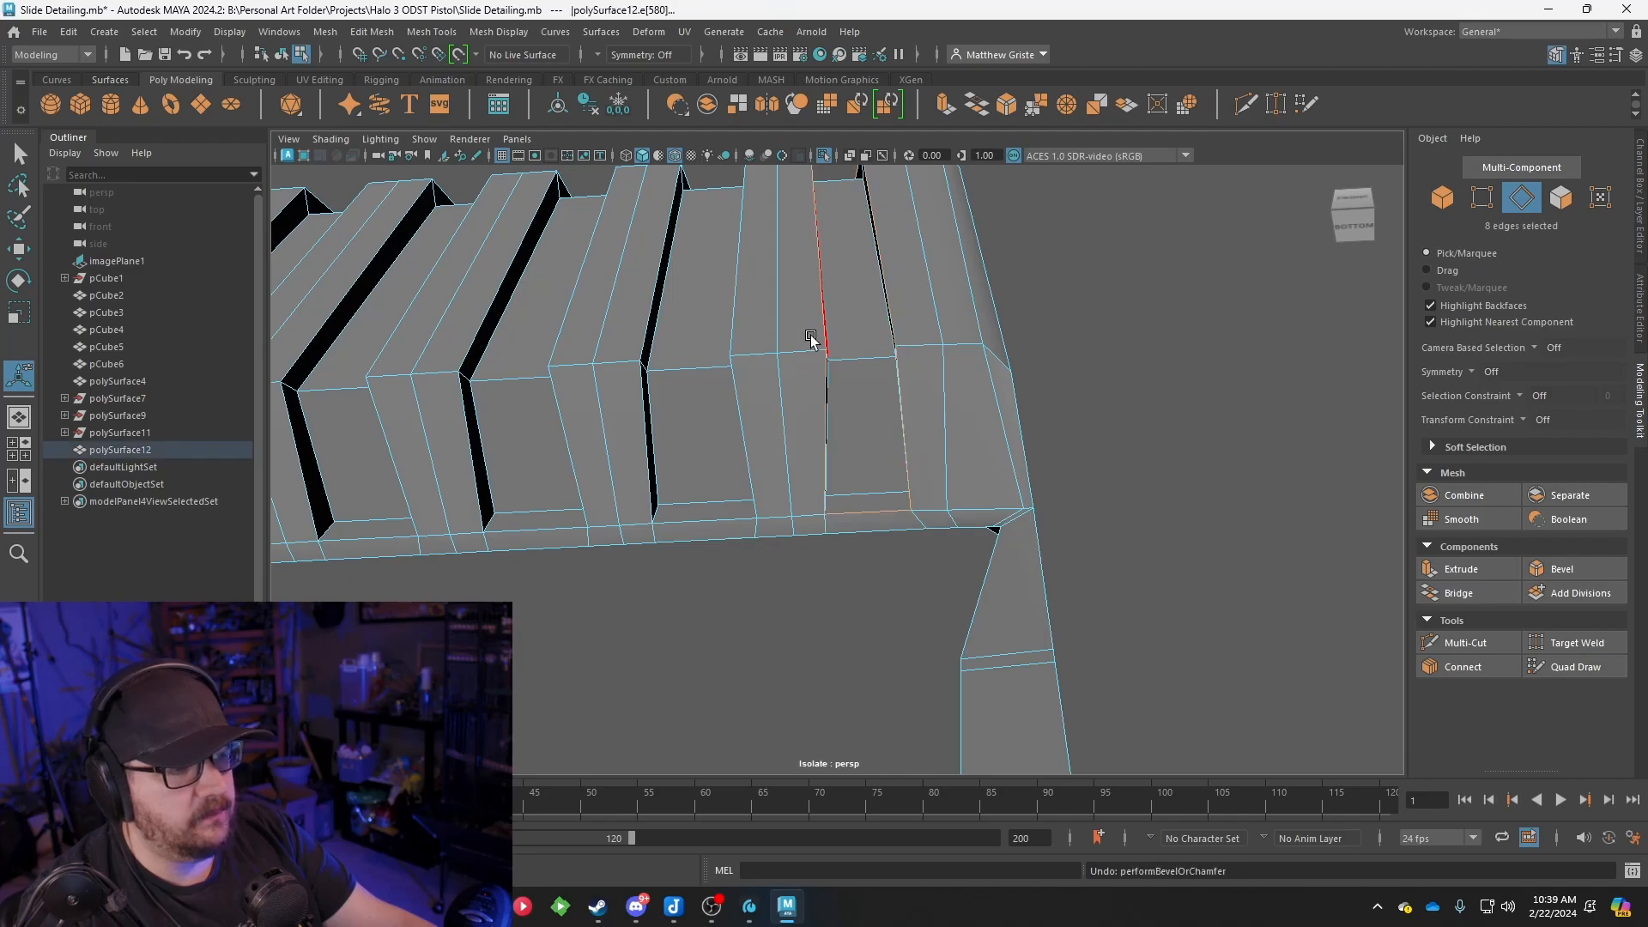
# Narrow the small ledge face at the lower end of the second groove from the sloped corner along X
pyautogui.keyDown('alt'); pyautogui.moveTo(822, 333); pyautogui.dragTo(811, 325); pyautogui.keyUp('alt')
pyautogui.keyDown('alt'); pyautogui.moveTo(923, 262); pyautogui.dragTo(843, 279); pyautogui.keyUp('alt')
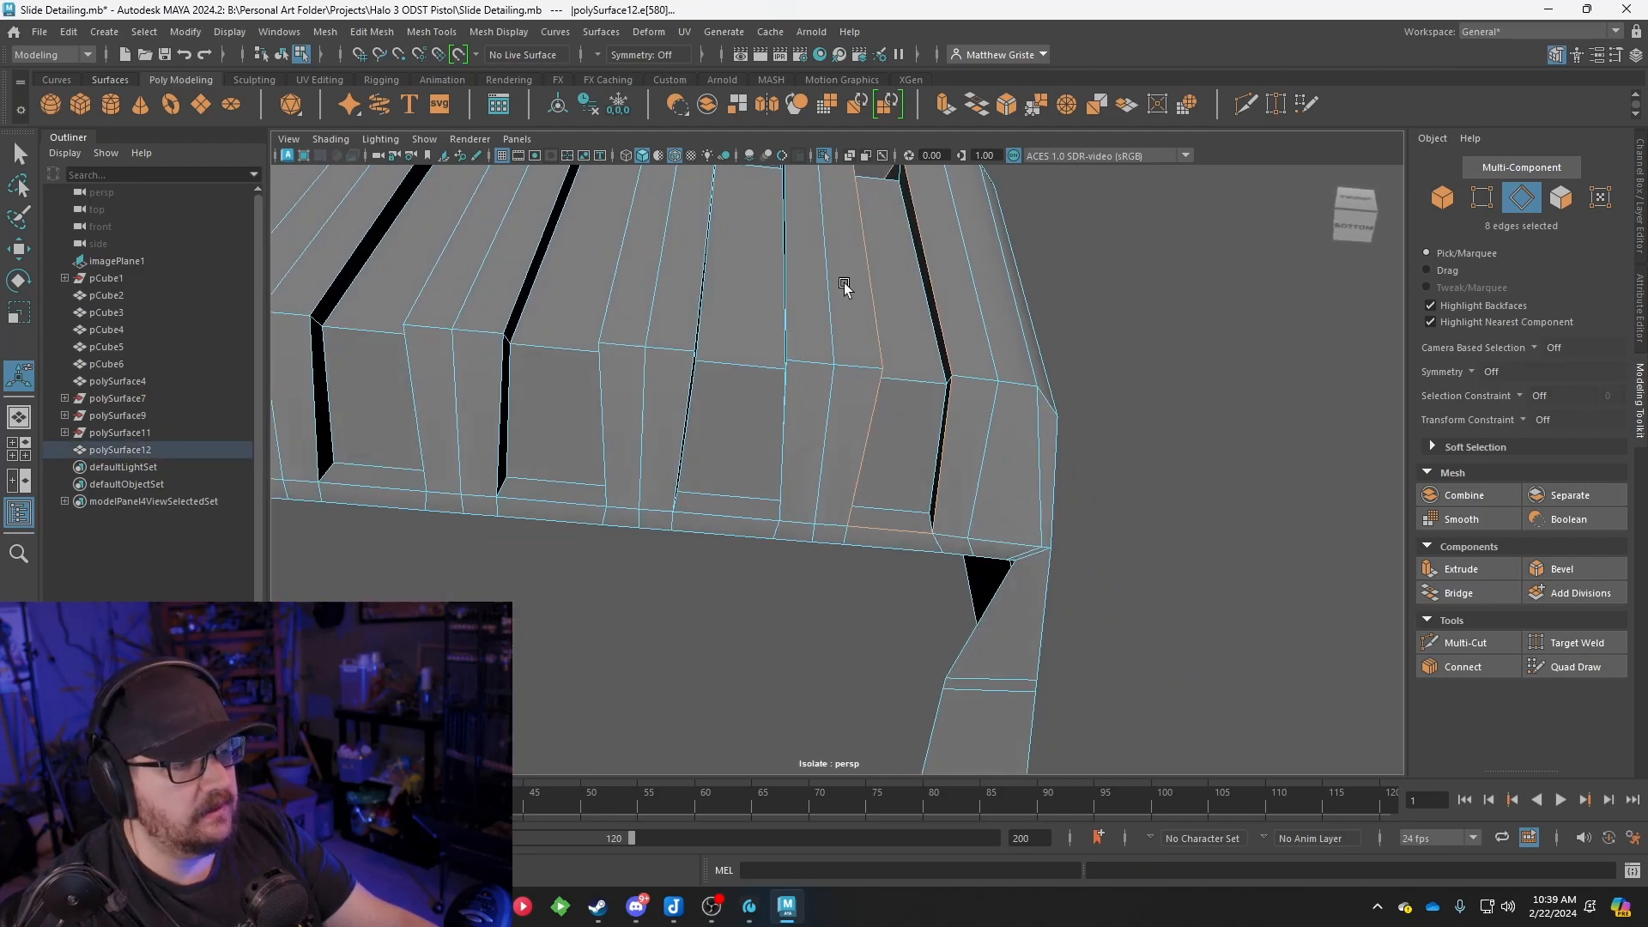
pyautogui.moveTo(780, 327); pyautogui.dragTo(826, 315, button='right')
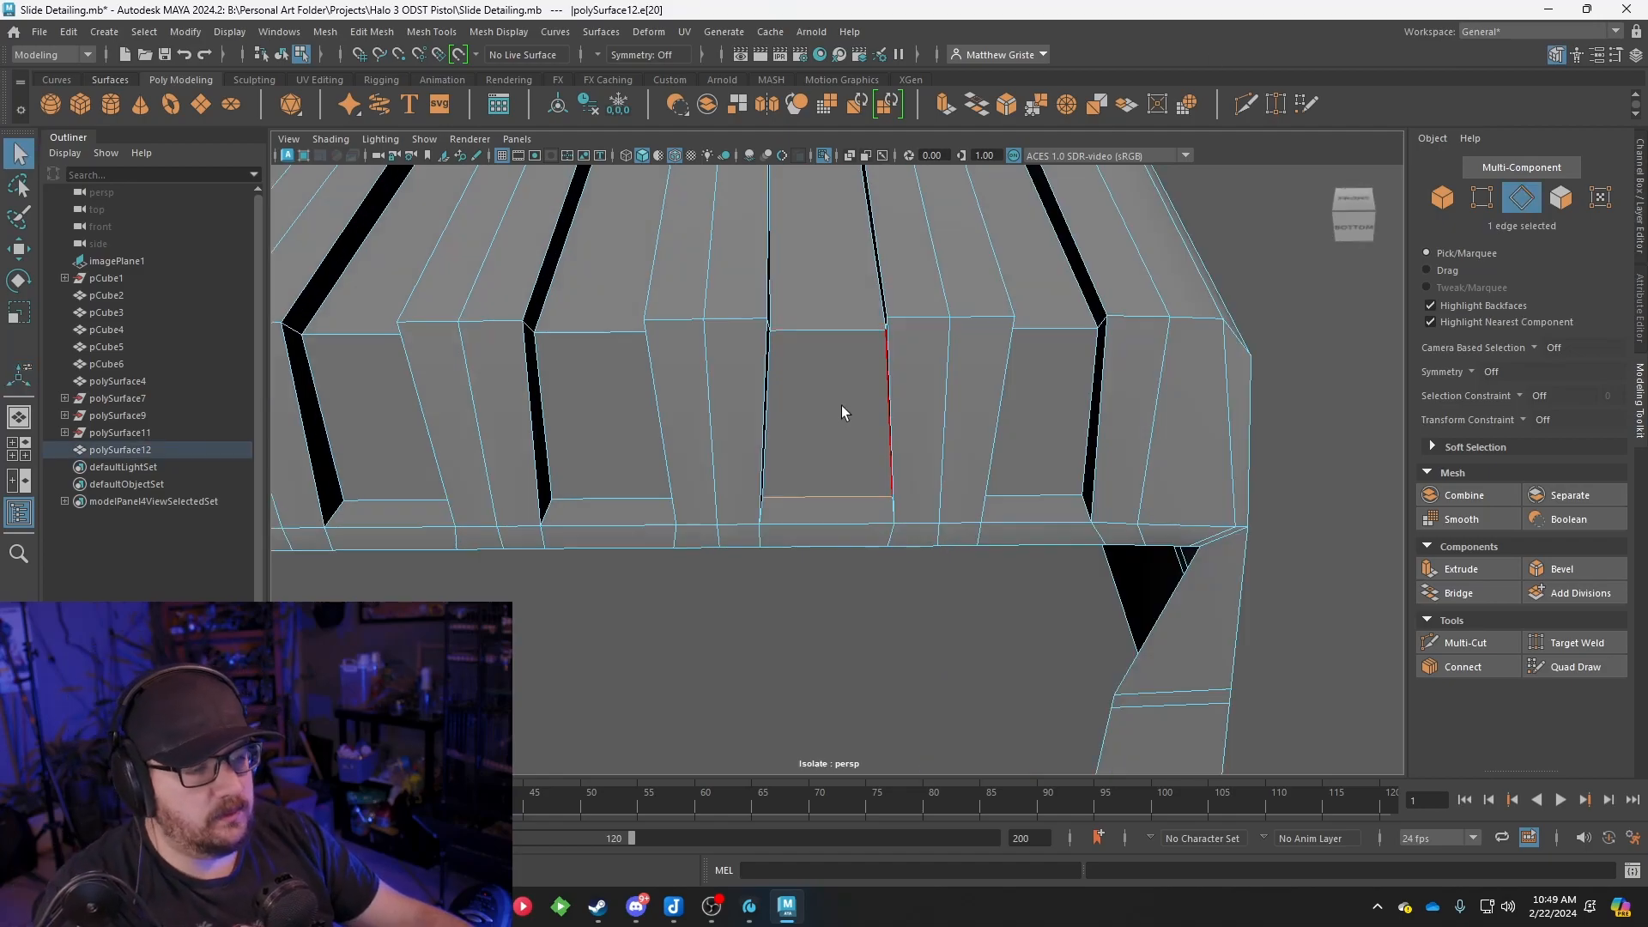
pyautogui.moveTo(838, 397); pyautogui.dragTo(848, 453, button='right')
pyautogui.click(827, 506)
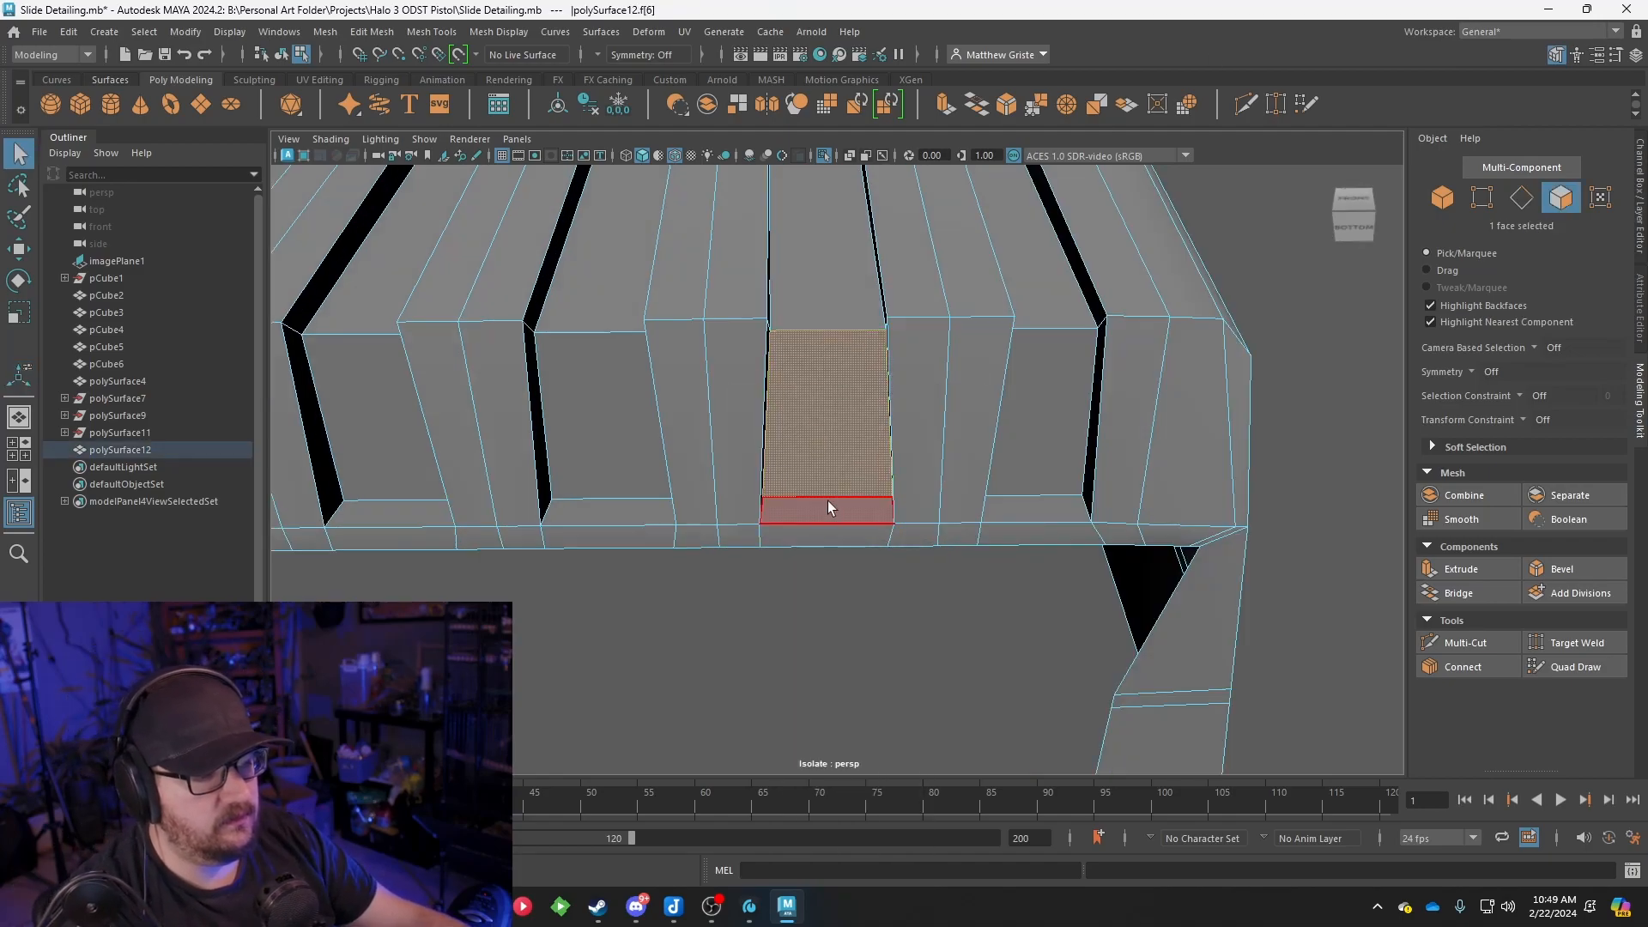
pyautogui.press('e')
pyautogui.press('r')
pyautogui.moveTo(941, 507); pyautogui.dragTo(925, 503)
# Fine-tune the lower ledge faces of the two grooves nearest the sloped corner with small scale and move adjustments
pyautogui.click(1054, 504)
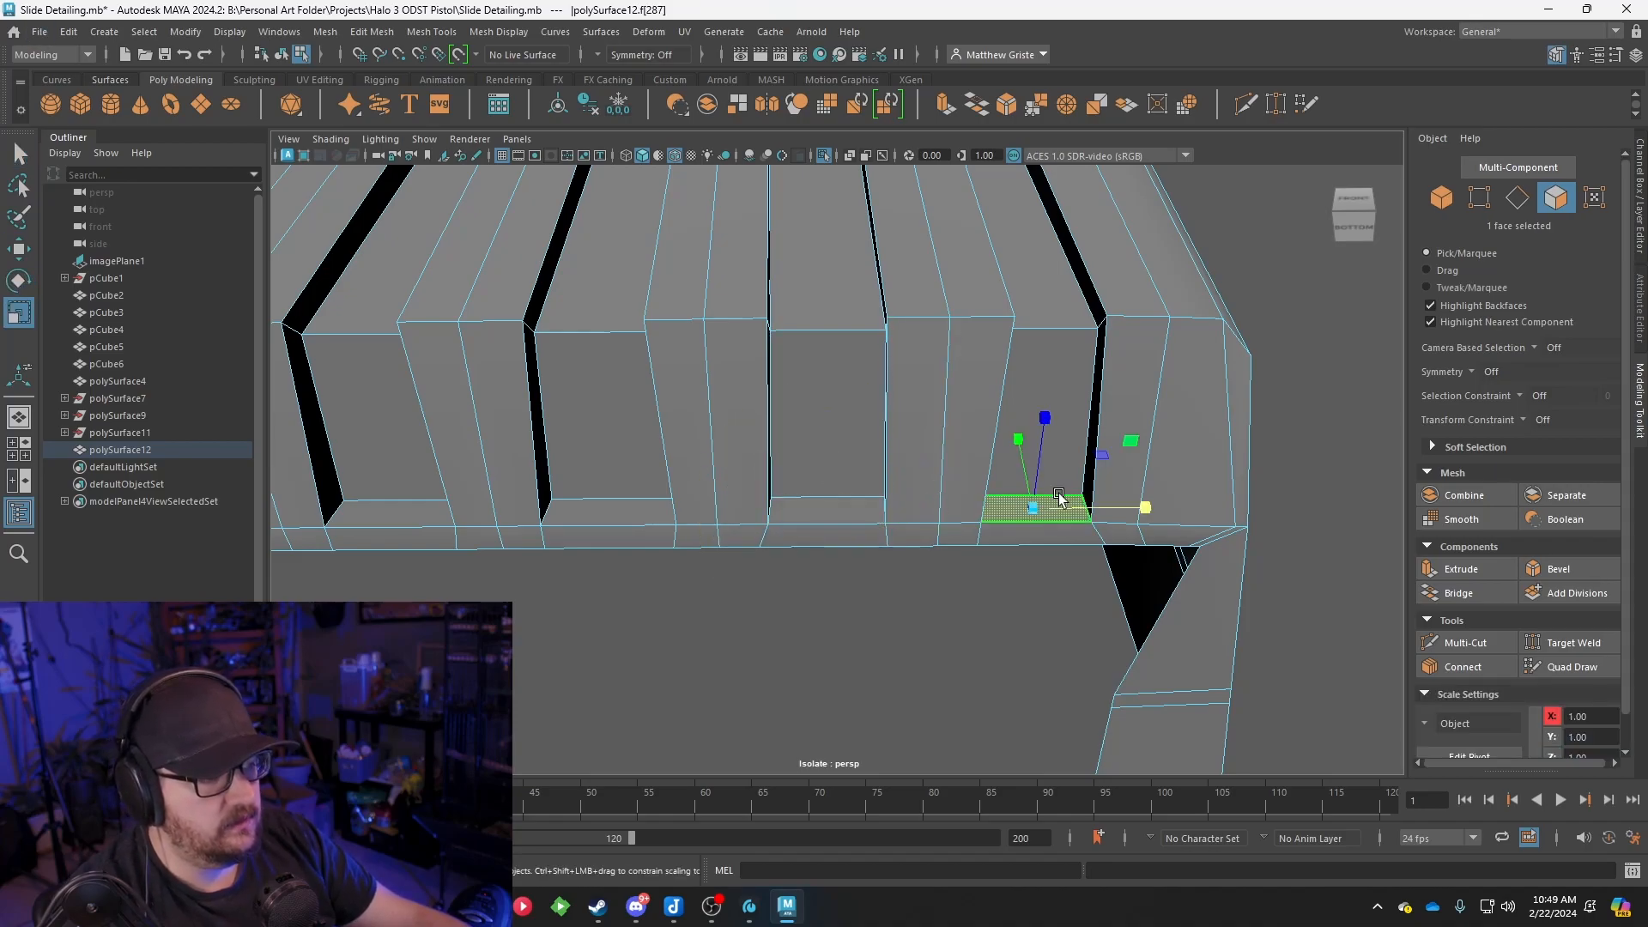
pyautogui.keyDown('alt'); pyautogui.moveTo(1059, 501); pyautogui.dragTo(1044, 486); pyautogui.keyUp('alt')
pyautogui.keyDown('alt'); pyautogui.moveTo(1044, 485); pyautogui.dragTo(912, 562, button='middle'); pyautogui.keyUp('alt')
pyautogui.keyDown('alt'); pyautogui.moveTo(889, 420); pyautogui.dragTo(903, 417); pyautogui.keyUp('alt')
pyautogui.press('w')
pyautogui.moveTo(1012, 562); pyautogui.dragTo(1006, 527)
pyautogui.press('r')
pyautogui.click(1007, 505)
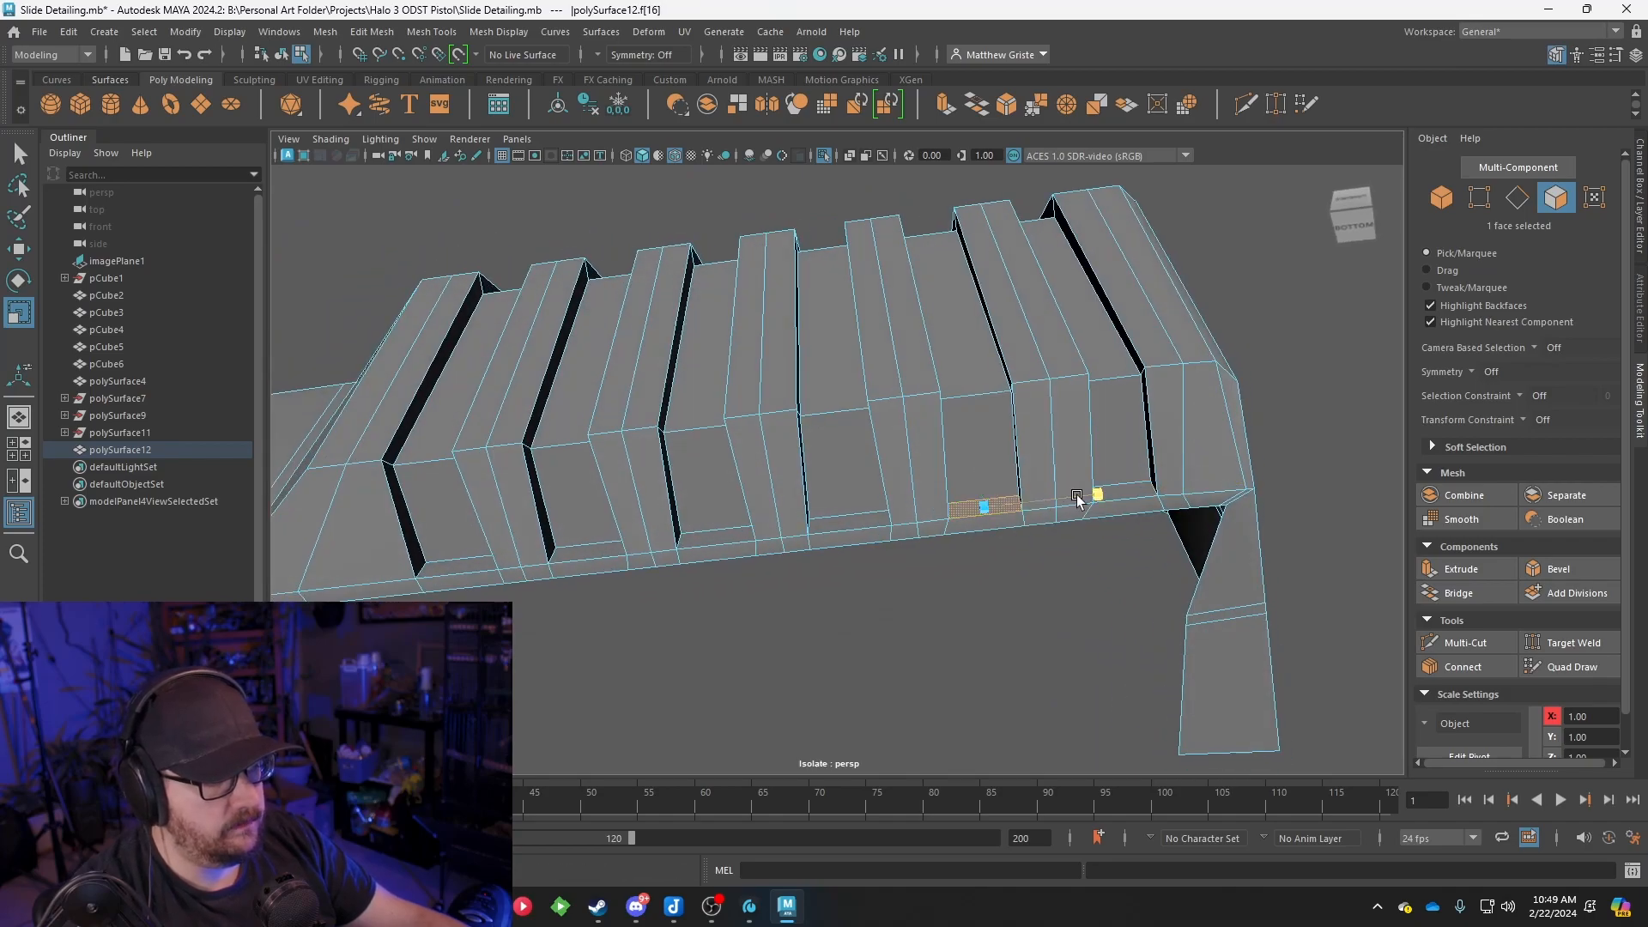
pyautogui.press('w')
# Adjust the width of the next groove's lower ledge face by scaling it along X
pyautogui.keyDown('alt'); pyautogui.moveTo(1044, 499); pyautogui.dragTo(1025, 552); pyautogui.keyUp('alt')
pyautogui.keyDown('alt'); pyautogui.moveTo(1025, 552); pyautogui.dragTo(1055, 498, button='middle'); pyautogui.keyUp('alt')
pyautogui.scroll(4, 987, 532)
pyautogui.click(919, 583)
pyautogui.press('e')
pyautogui.press('r')
pyautogui.moveTo(1010, 577); pyautogui.dragTo(1021, 581)
pyautogui.press('w')
# Scale the lower ledge faces of the remaining grooves farther from the sloped corner to match
pyautogui.keyDown('alt'); pyautogui.moveTo(932, 594); pyautogui.dragTo(847, 577); pyautogui.keyUp('alt')
pyautogui.click(847, 581)
pyautogui.press('e')
pyautogui.press('r')
pyautogui.moveTo(959, 587); pyautogui.dragTo(878, 434)
pyautogui.click(802, 529)
pyautogui.press('e')
pyautogui.press('r')
pyautogui.click(782, 536)
pyautogui.press('w')
# Examine the short corner edges at the lower ends of the grooves and the groove borders from several angles
pyautogui.moveTo(759, 446); pyautogui.dragTo(801, 352, button='right')
pyautogui.click(807, 440)
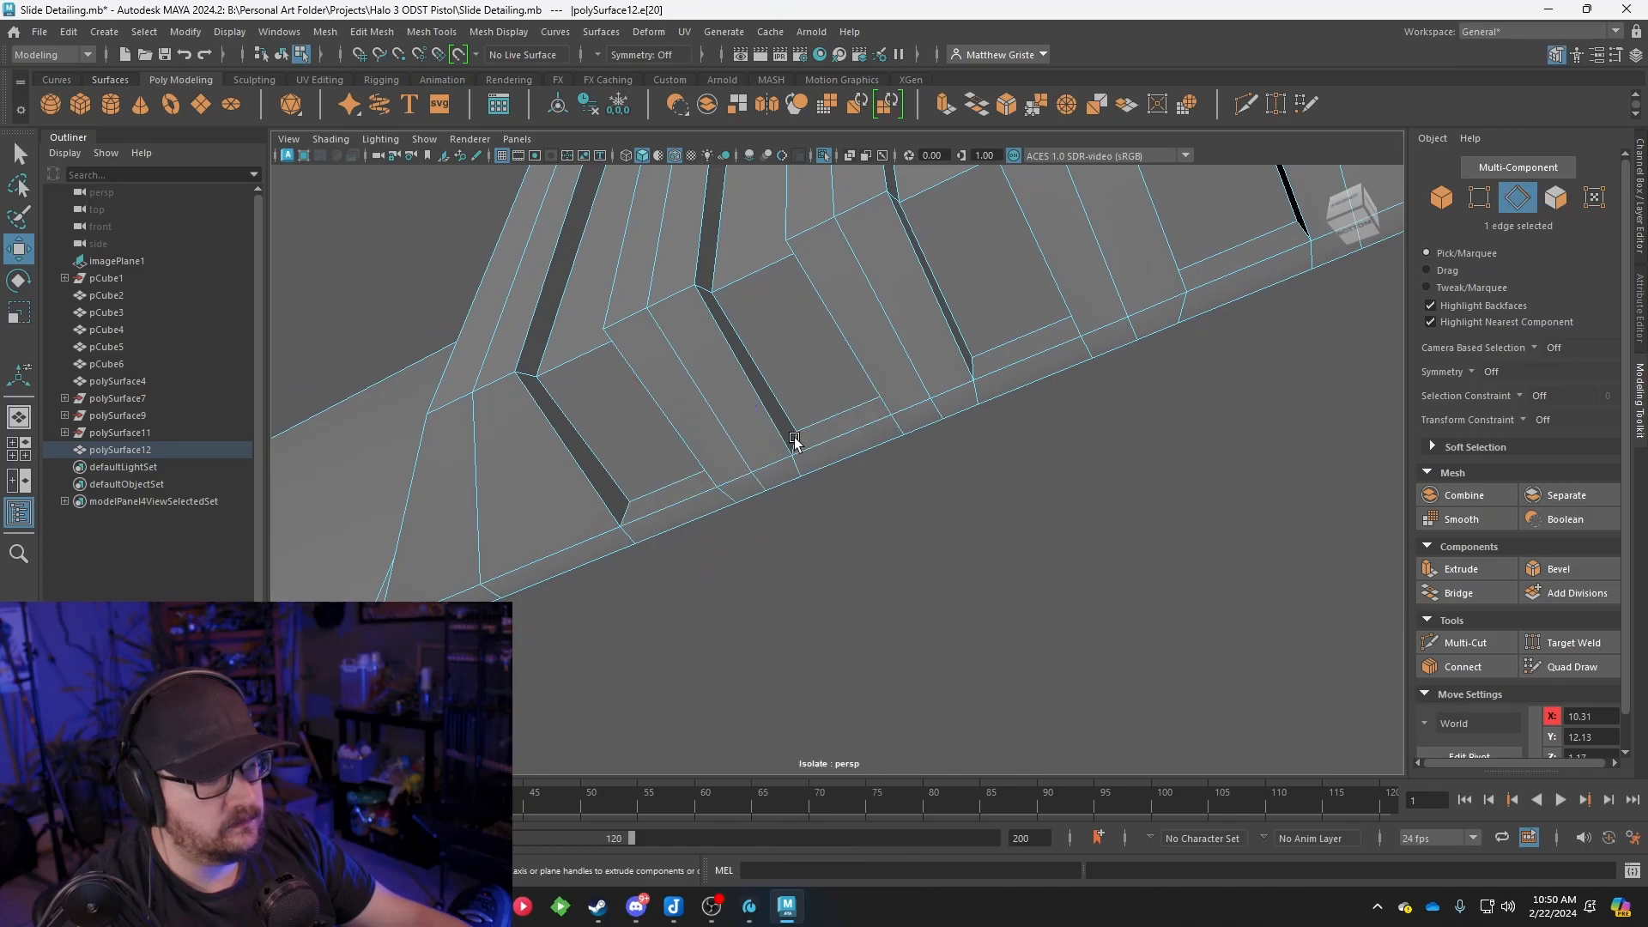
pyautogui.click(801, 440)
pyautogui.keyDown('alt'); pyautogui.moveTo(839, 430); pyautogui.dragTo(1001, 419); pyautogui.keyUp('alt')
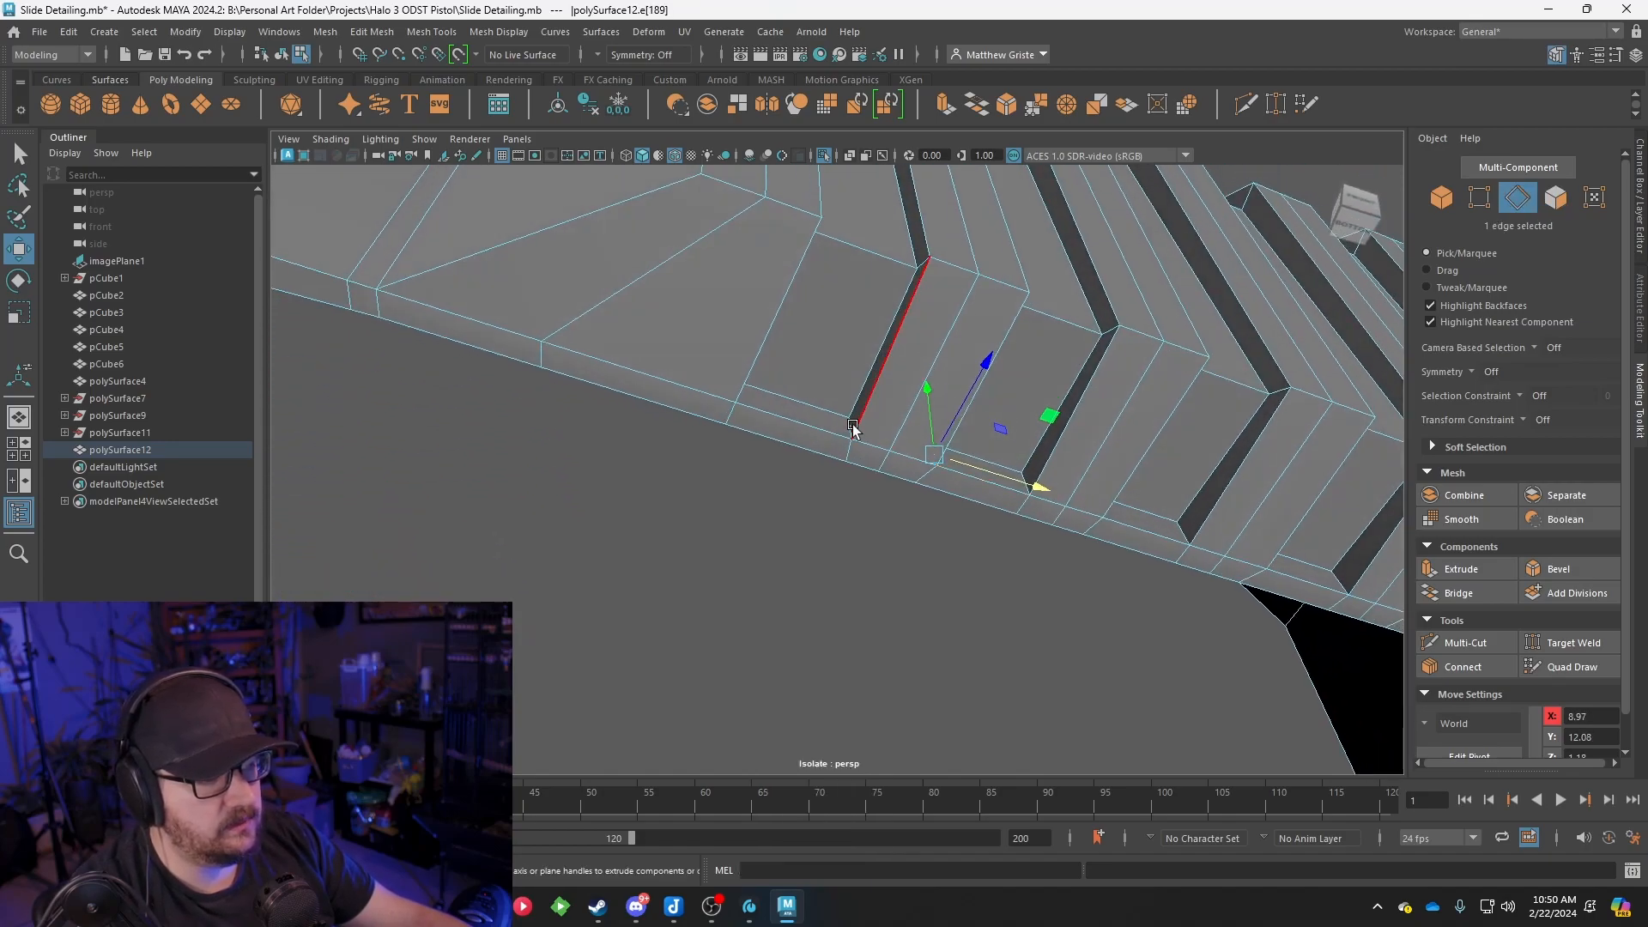
pyautogui.click(915, 442)
pyautogui.keyDown('alt'); pyautogui.moveTo(916, 444); pyautogui.dragTo(776, 463); pyautogui.keyUp('alt')
pyautogui.scroll(3, 775, 463)
pyautogui.click(759, 529)
pyautogui.click(754, 539)
pyautogui.keyDown('alt'); pyautogui.moveTo(753, 543); pyautogui.dragTo(719, 588); pyautogui.keyUp('alt')
pyautogui.scroll(4, 719, 588)
pyautogui.click(651, 743)
pyautogui.keyDown('alt'); pyautogui.moveTo(681, 740); pyautogui.dragTo(902, 508); pyautogui.keyUp('alt')
pyautogui.keyDown('alt'); pyautogui.moveTo(910, 508); pyautogui.dragTo(926, 618); pyautogui.keyUp('alt')
pyautogui.scroll(5, 931, 584)
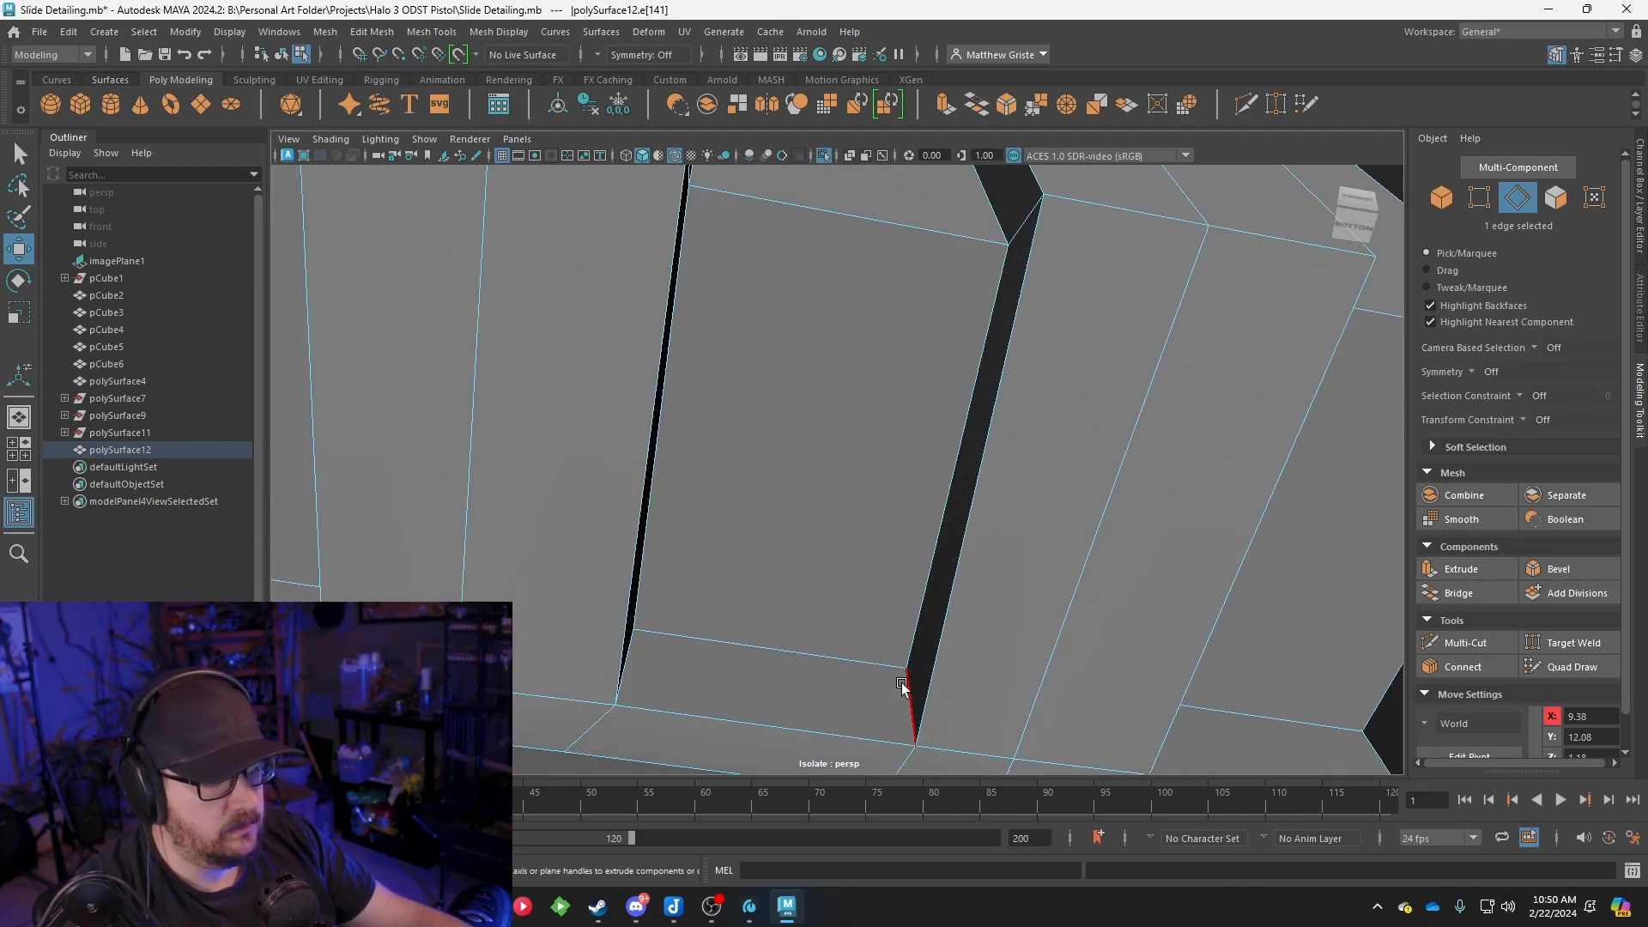
pyautogui.moveTo(977, 705); pyautogui.dragTo(1000, 511)
pyautogui.scroll(-5, 966, 708)
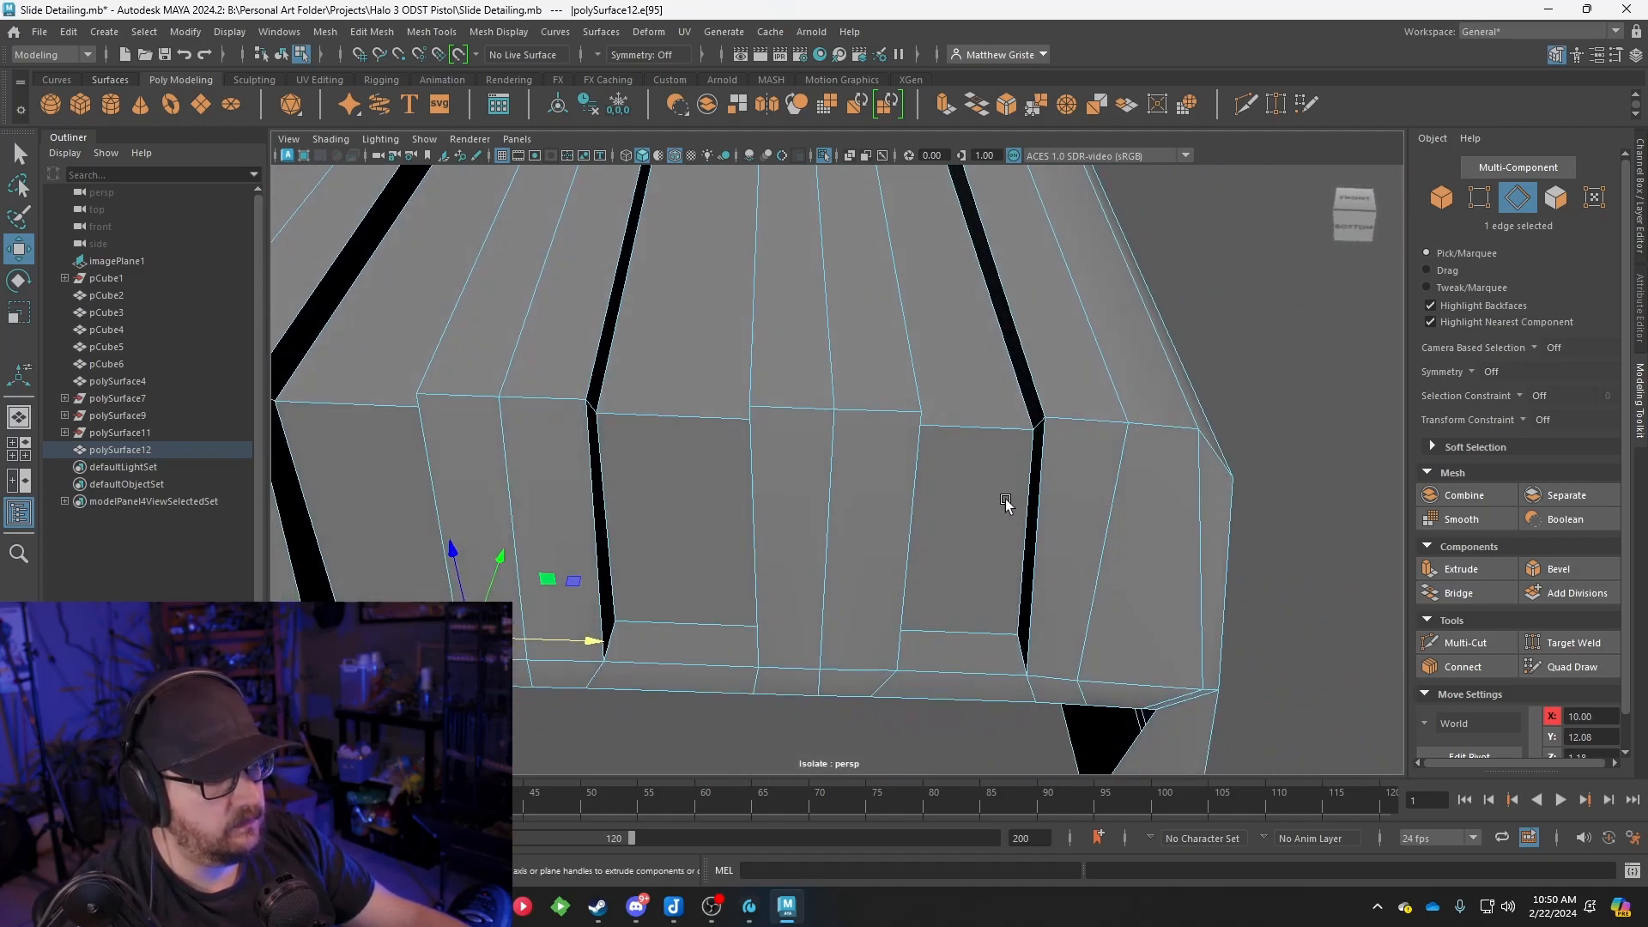
pyautogui.moveTo(1116, 426); pyautogui.dragTo(964, 531)
pyautogui.moveTo(1035, 413); pyautogui.dragTo(894, 503)
pyautogui.scroll(4, 967, 392)
pyautogui.keyDown('alt'); pyautogui.moveTo(967, 392); pyautogui.dragTo(814, 327); pyautogui.keyUp('alt')
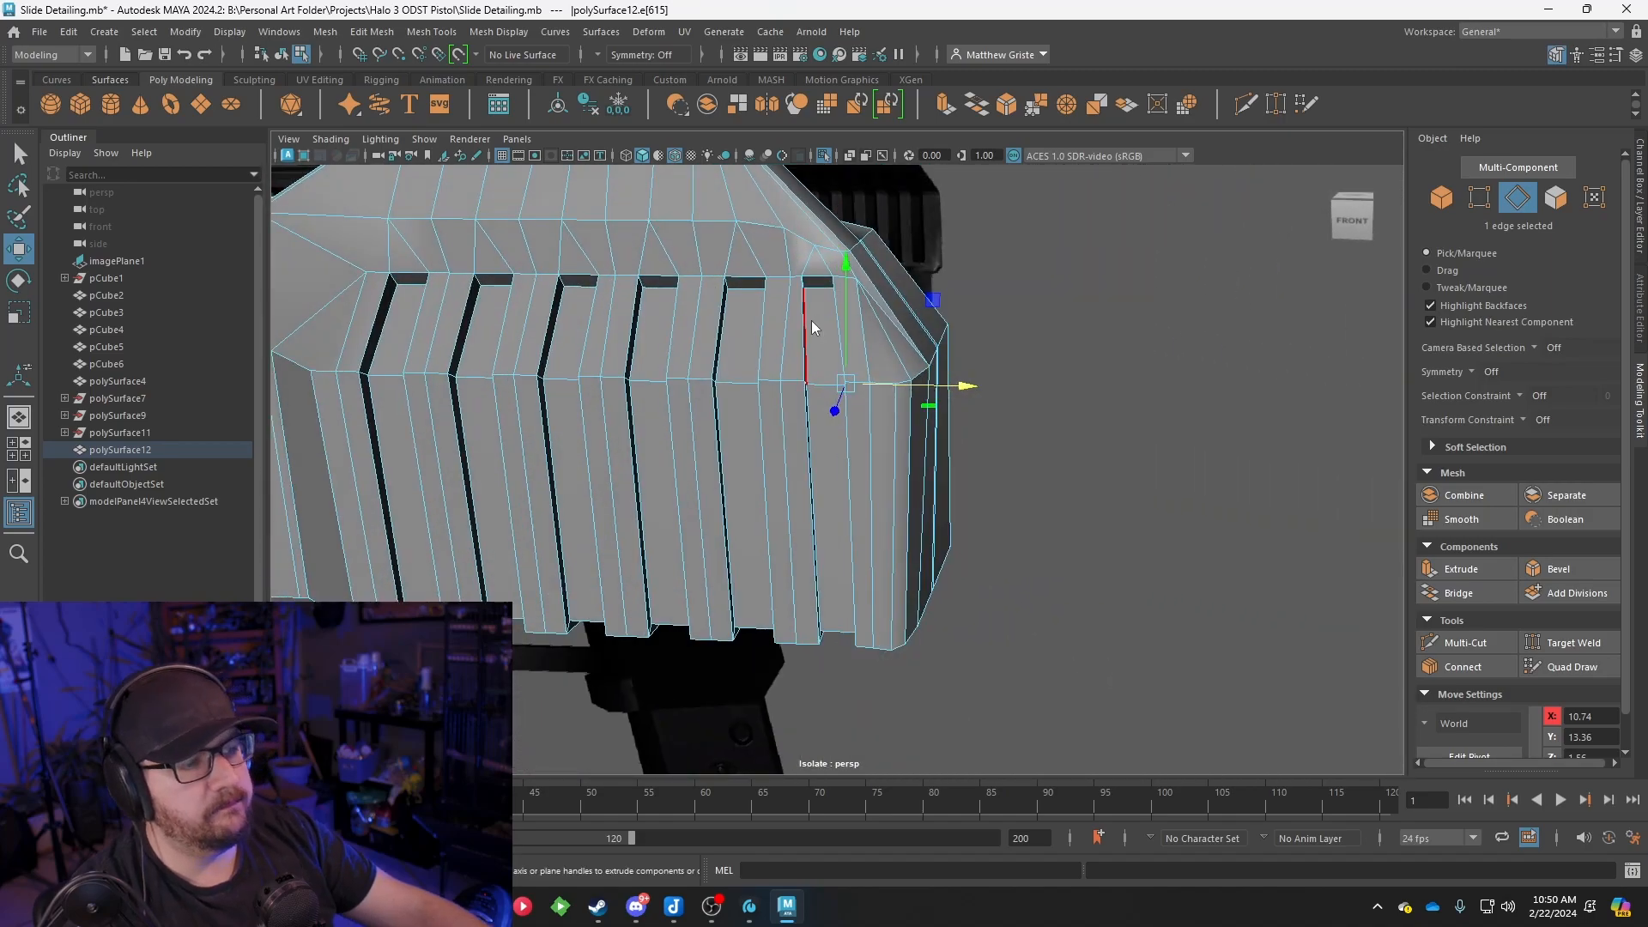
# Bevel the border edges of all six grooves together and adjust the bevel fraction for a narrower border
pyautogui.moveTo(814, 328); pyautogui.dragTo(860, 301, button='right')
pyautogui.scroll(5, 861, 303)
pyautogui.keyDown('alt'); pyautogui.moveTo(867, 338); pyautogui.dragTo(908, 415, button='middle'); pyautogui.keyUp('alt')
pyautogui.keyDown('alt'); pyautogui.moveTo(908, 415); pyautogui.dragTo(937, 404); pyautogui.keyUp('alt')
pyautogui.moveTo(949, 301); pyautogui.dragTo(946, 261, button='right')
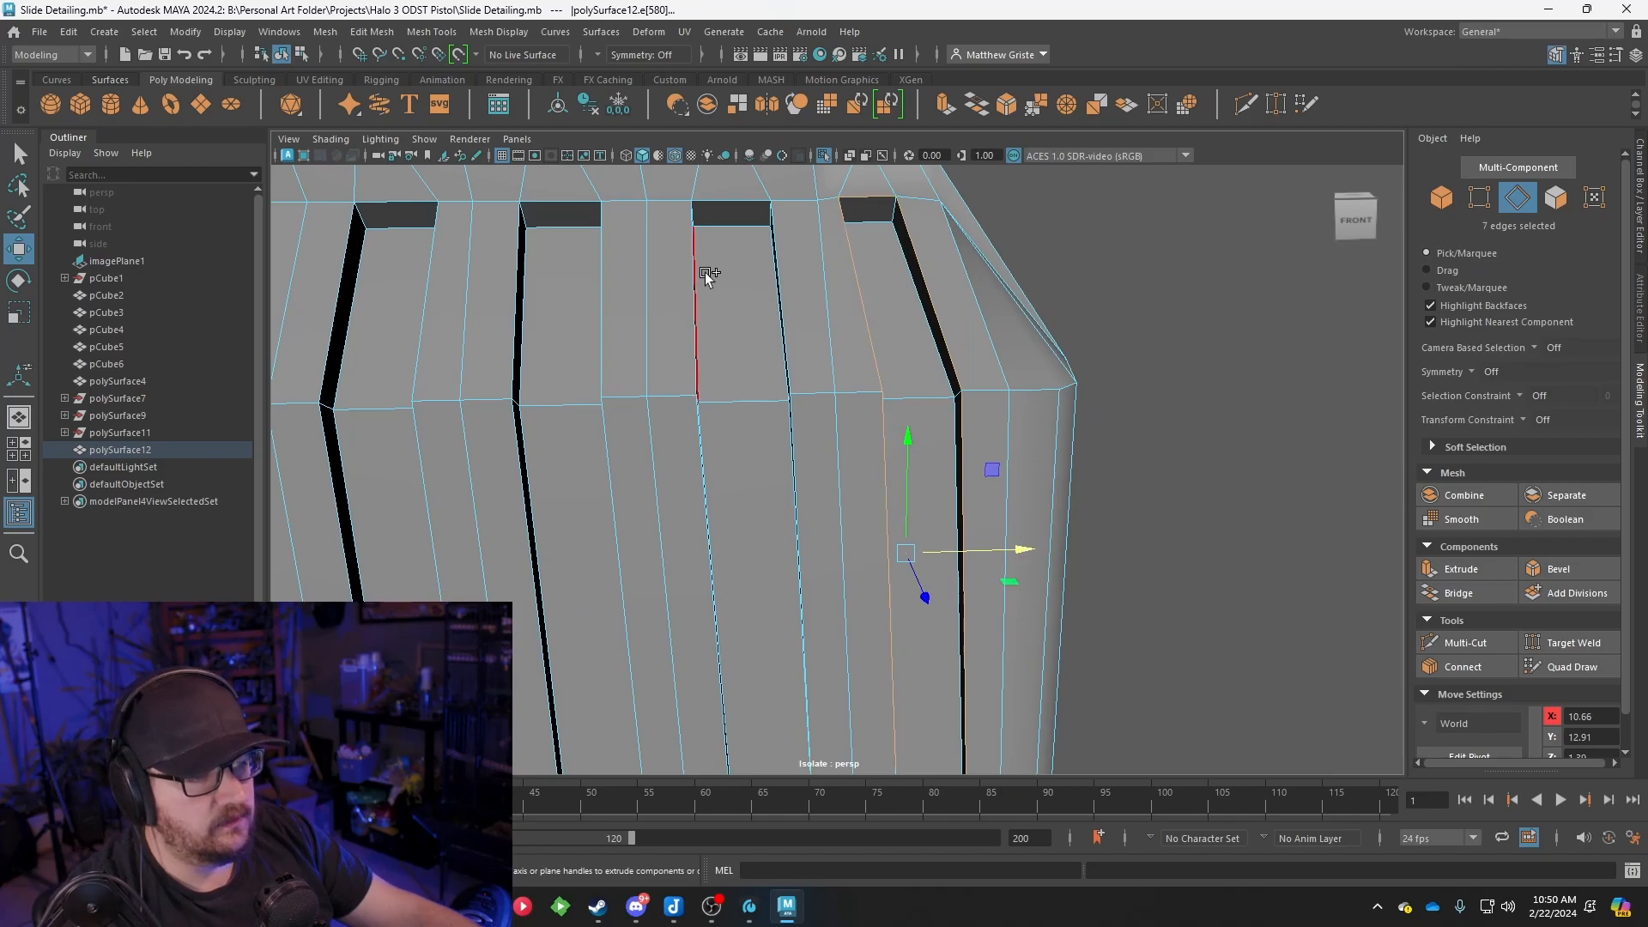
pyautogui.keyDown('shift'); pyautogui.doubleClick(777, 220); pyautogui.keyUp('shift')
pyautogui.keyDown('alt'); pyautogui.moveTo(777, 223); pyautogui.dragTo(832, 418); pyautogui.keyUp('alt')
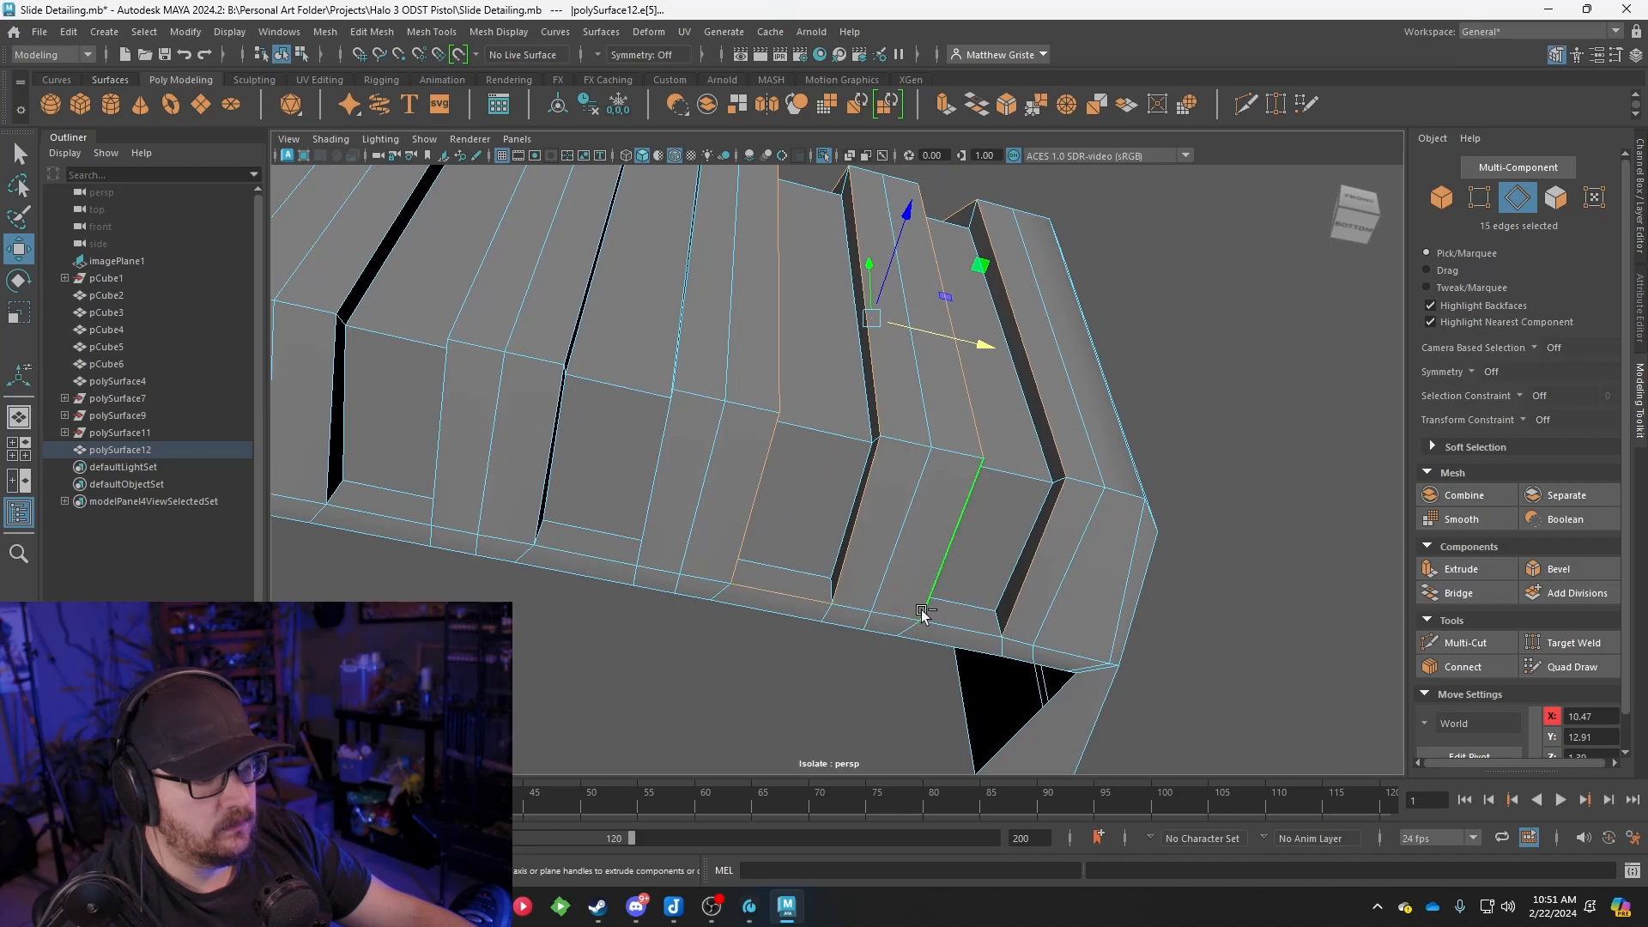
pyautogui.keyDown('shift'); pyautogui.click(564, 552); pyautogui.keyUp('shift')
pyautogui.keyDown('shift'); pyautogui.click(544, 498); pyautogui.keyUp('shift')
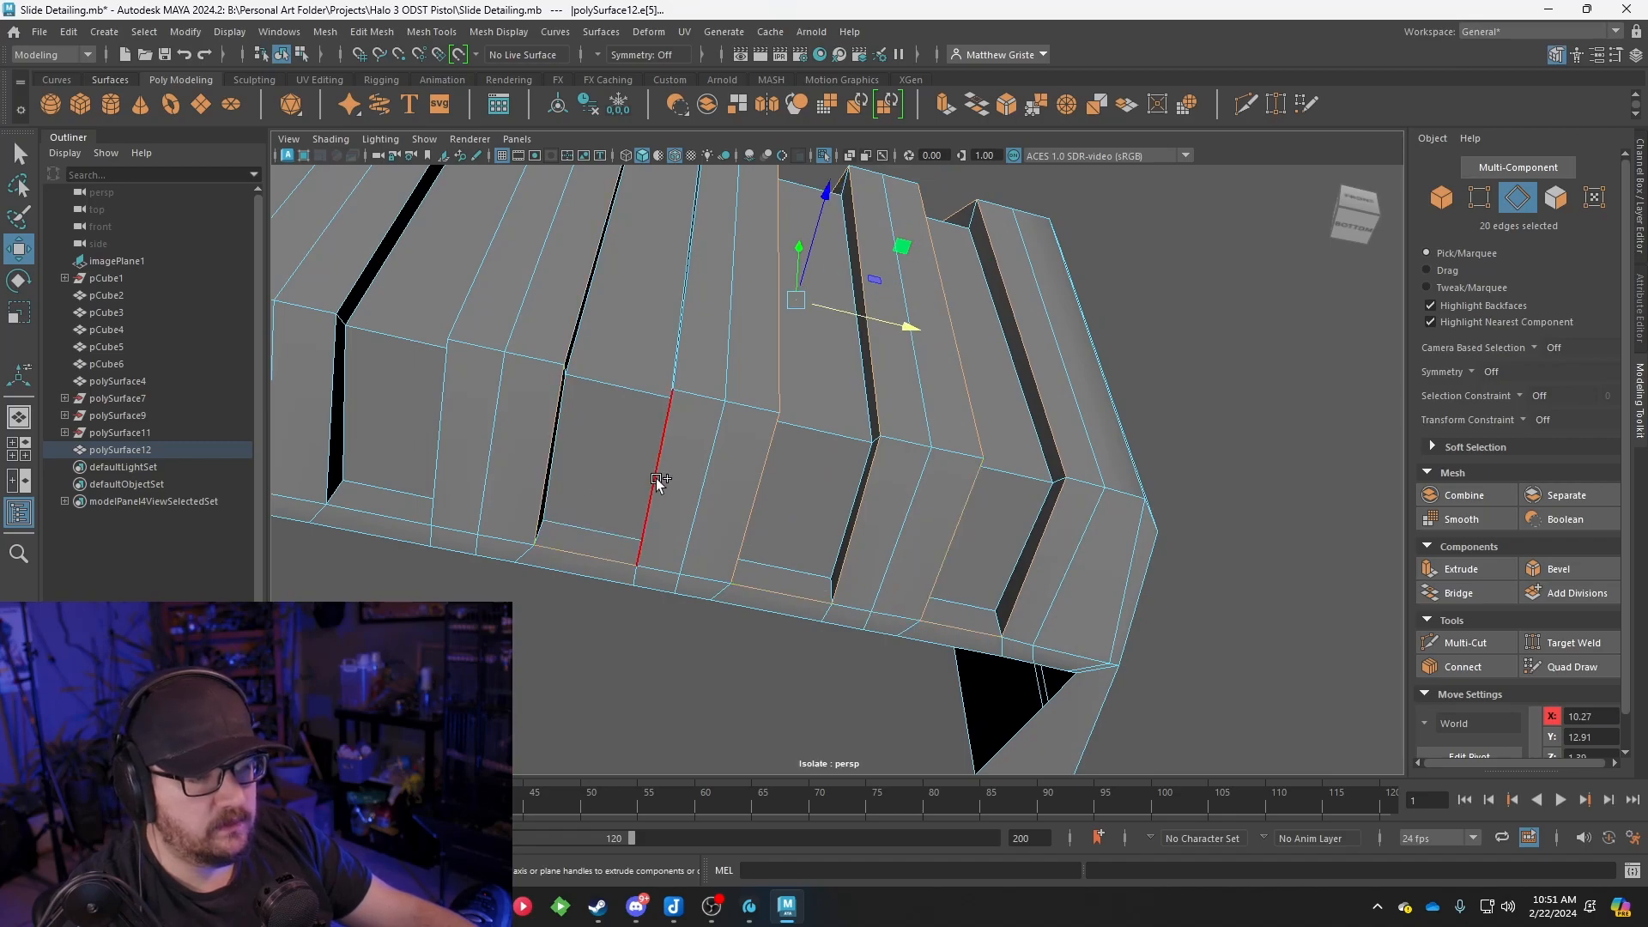
pyautogui.keyDown('alt'); pyautogui.moveTo(481, 480); pyautogui.dragTo(703, 525, button='middle'); pyautogui.keyUp('alt')
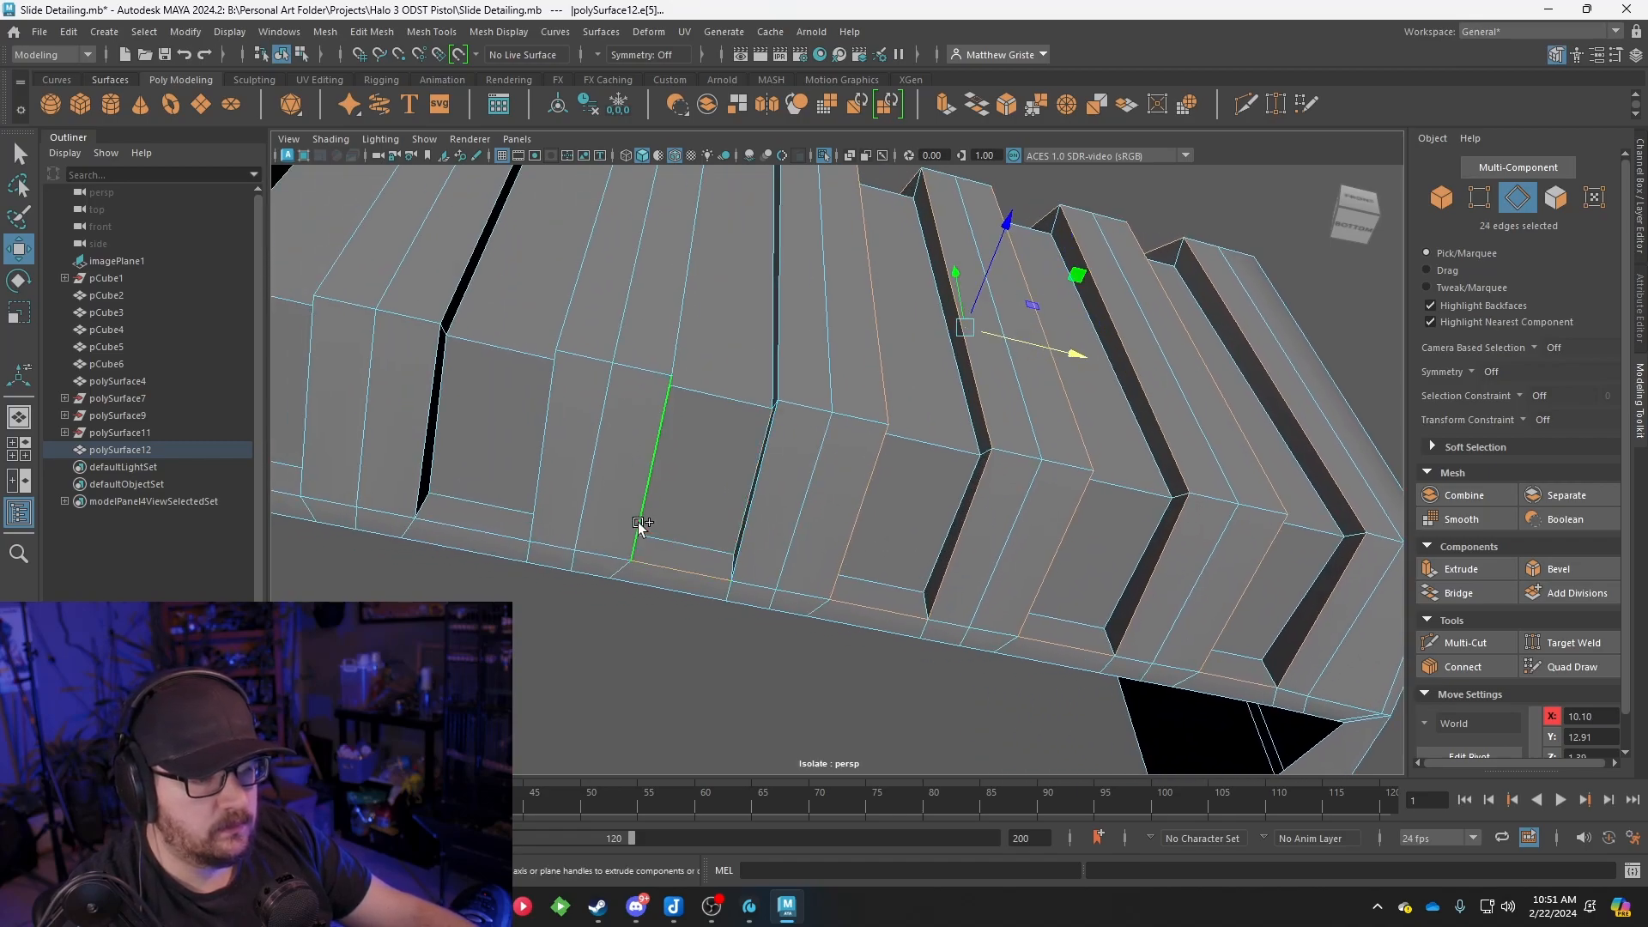
pyautogui.keyDown('shift'); pyautogui.doubleClick(744, 519); pyautogui.keyUp('shift')
pyautogui.keyDown('shift'); pyautogui.click(442, 524); pyautogui.keyUp('shift')
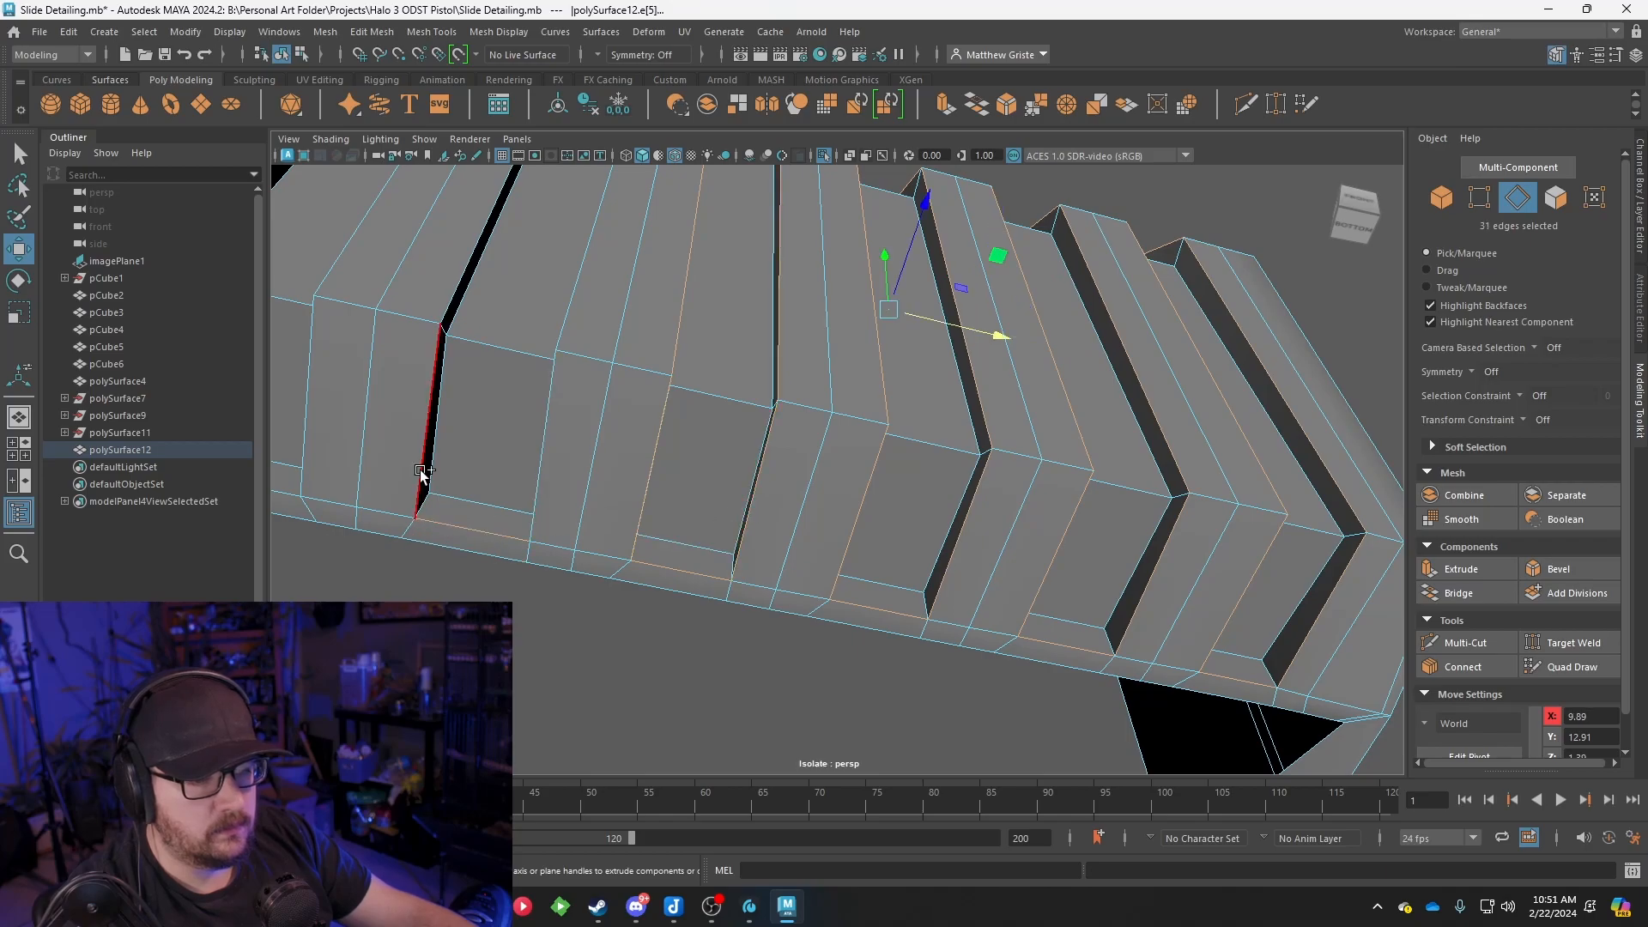
pyautogui.keyDown('alt'); pyautogui.moveTo(569, 457); pyautogui.dragTo(625, 440); pyautogui.keyUp('alt')
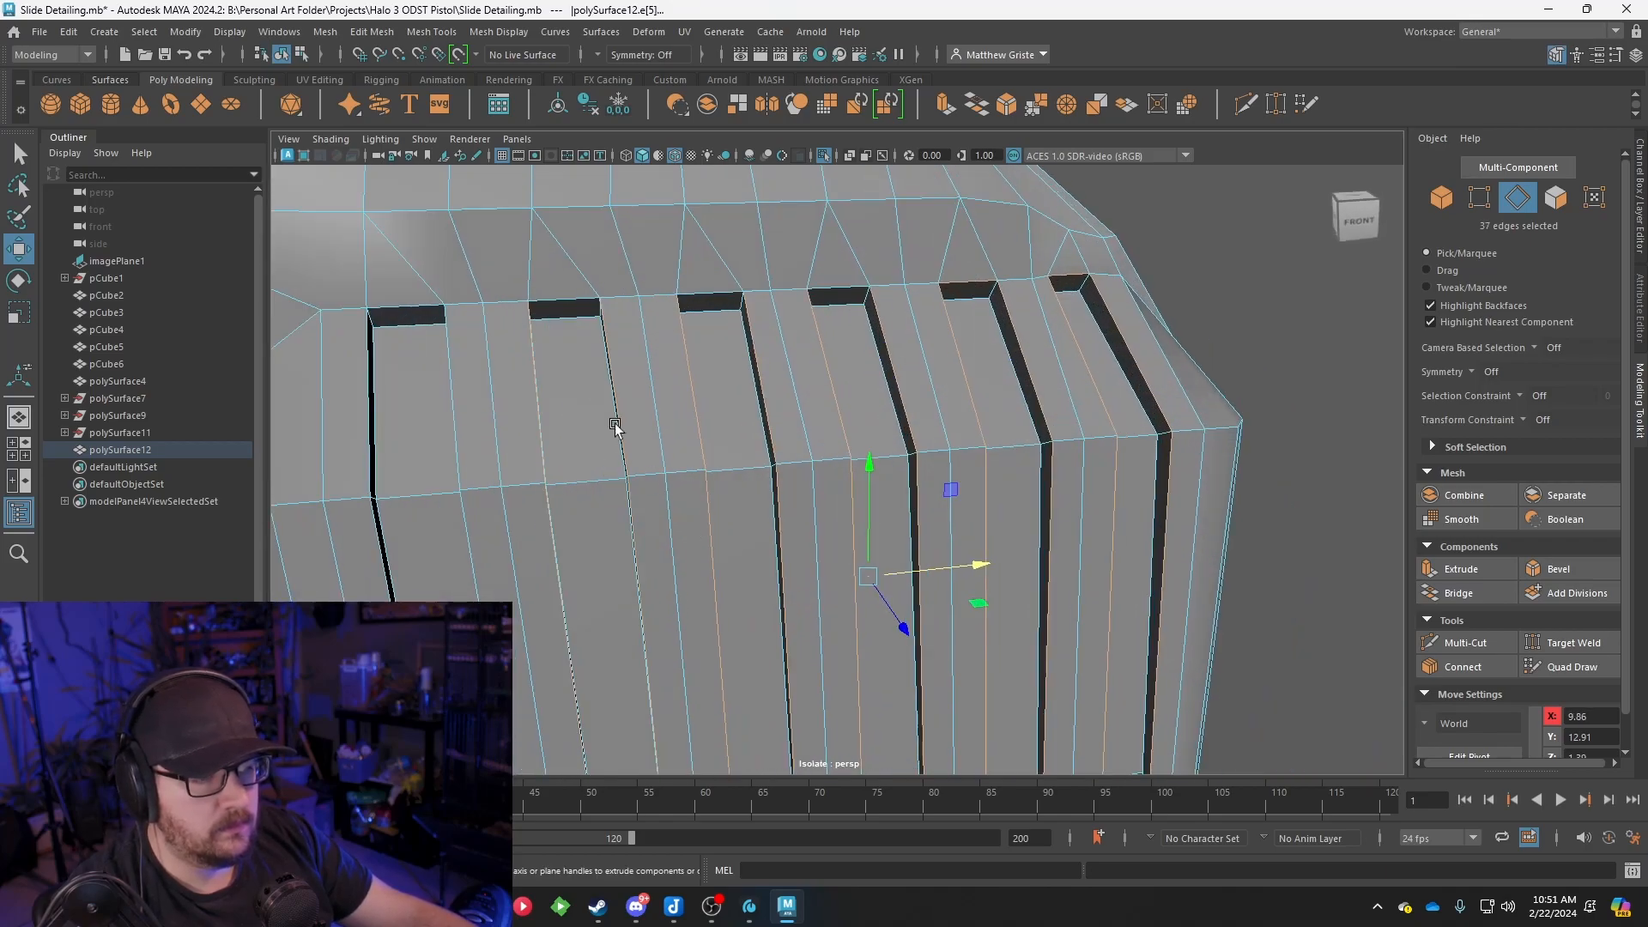
pyautogui.keyDown('shift'); pyautogui.doubleClick(420, 311); pyautogui.keyUp('shift')
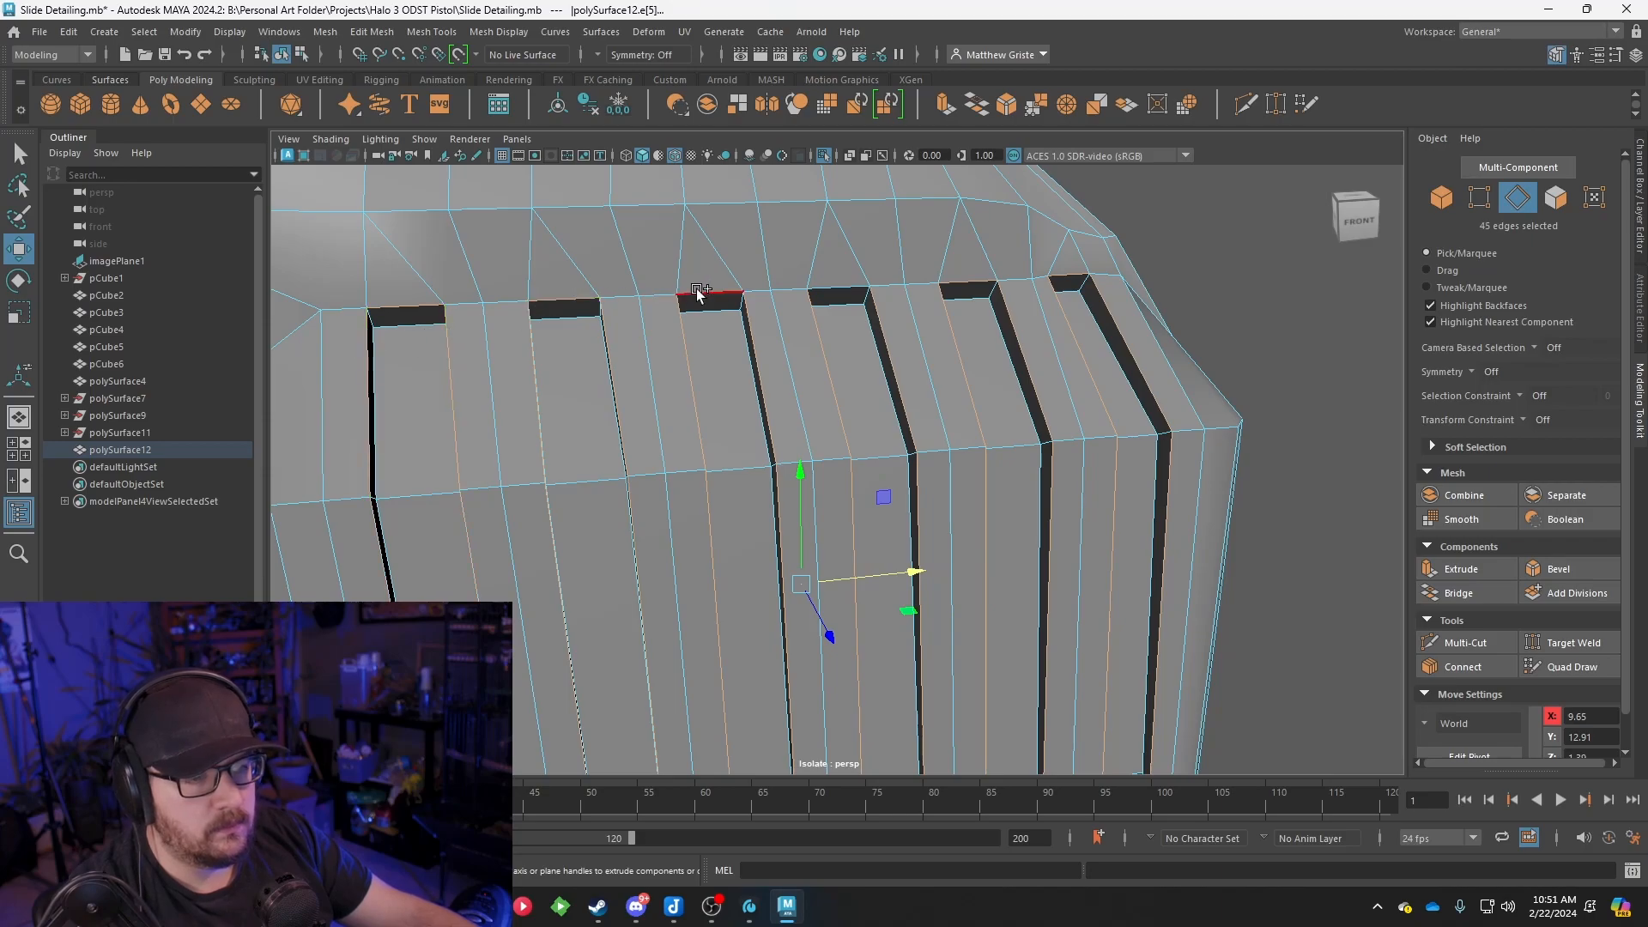
pyautogui.keyDown('alt'); pyautogui.moveTo(709, 420); pyautogui.dragTo(848, 246); pyautogui.keyUp('alt')
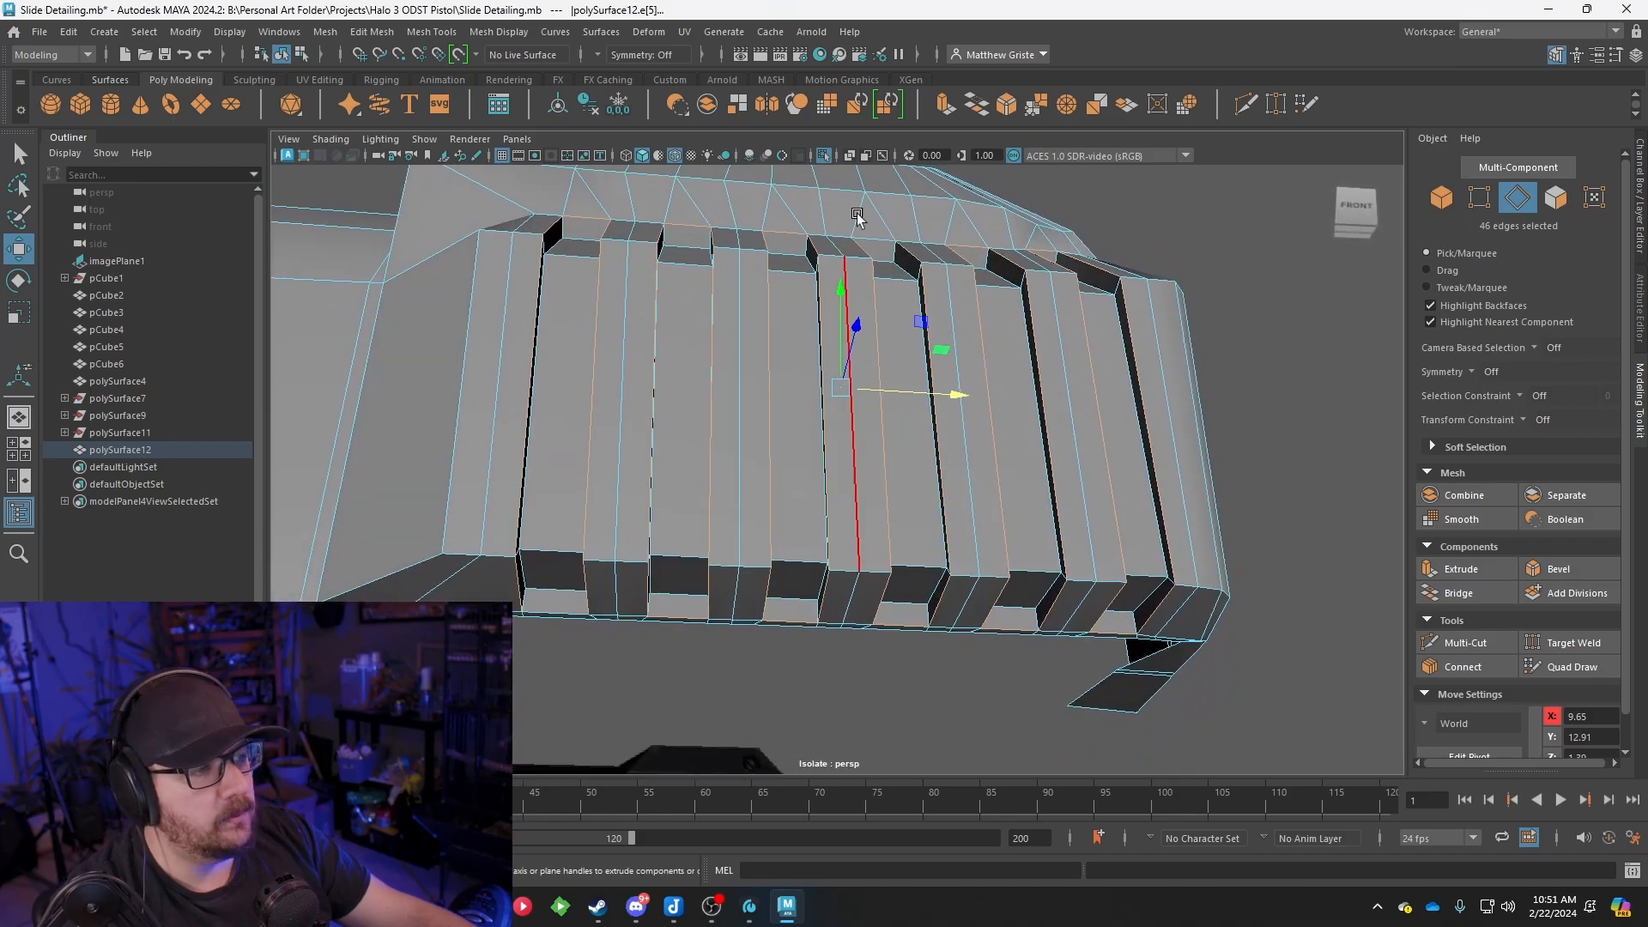
pyautogui.click(1006, 108)
pyautogui.keyDown('alt'); pyautogui.moveTo(843, 265); pyautogui.dragTo(835, 301); pyautogui.keyUp('alt')
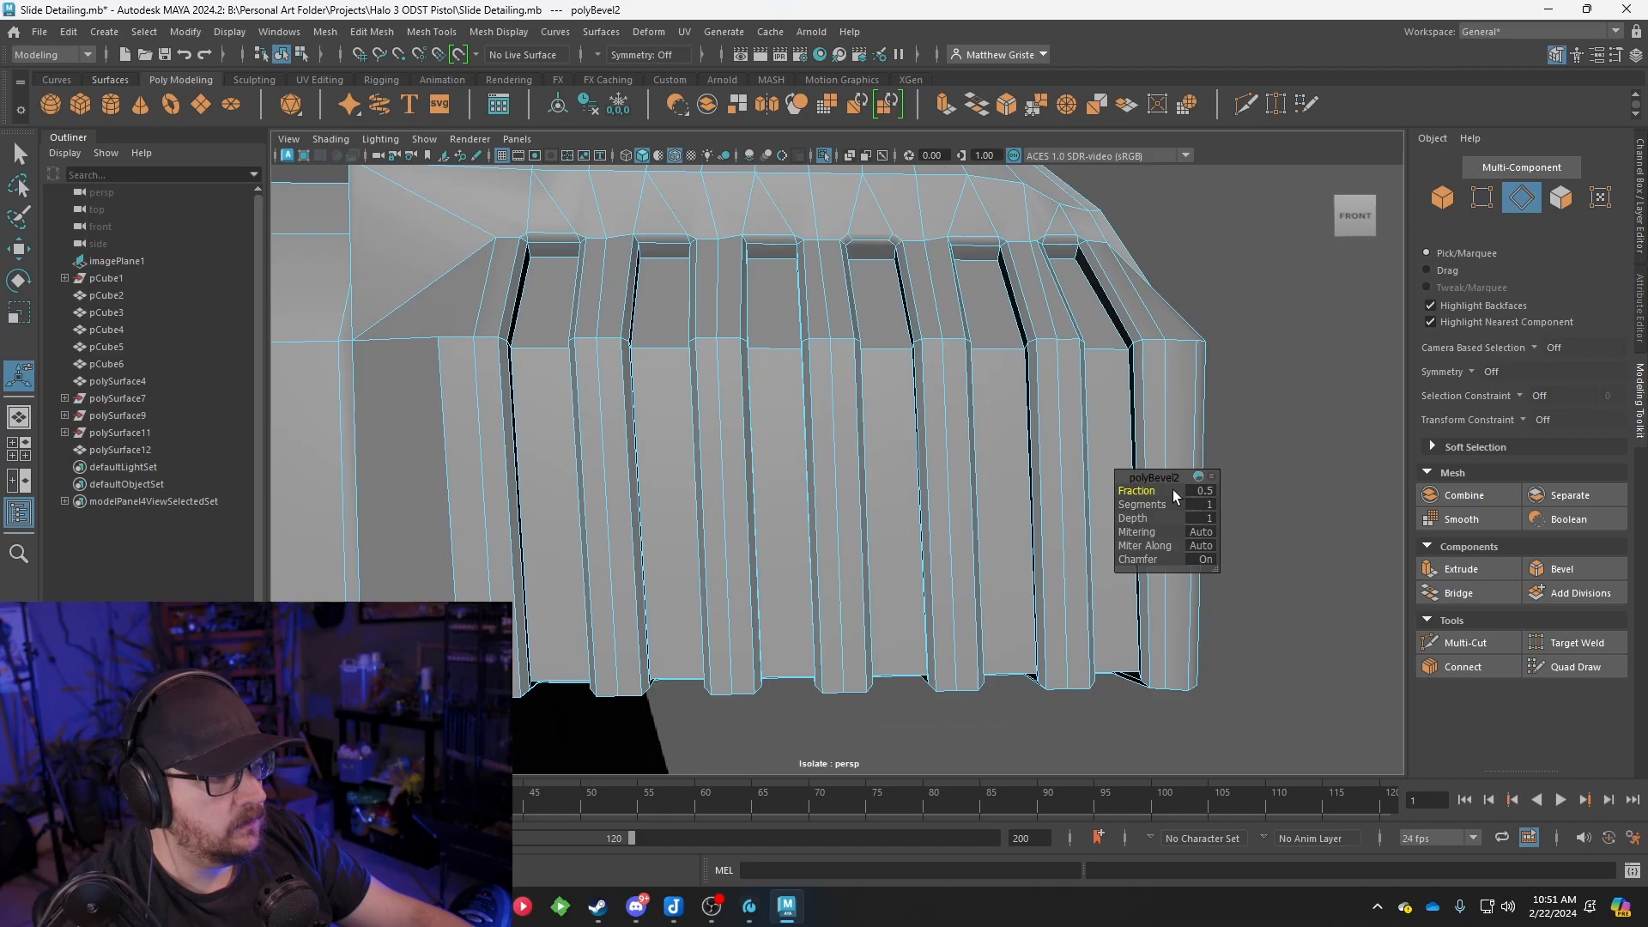
pyautogui.moveTo(1165, 490); pyautogui.dragTo(779, 349)
# Preview the slide in smooth mesh display, inspect the beveled grooves, and return to the unsmoothed display
pyautogui.moveTo(779, 348); pyautogui.dragTo(839, 354, button='right')
pyautogui.scroll(-5, 839, 354)
pyautogui.keyDown('alt'); pyautogui.moveTo(839, 353); pyautogui.dragTo(890, 412); pyautogui.keyUp('alt')
pyautogui.press('3')
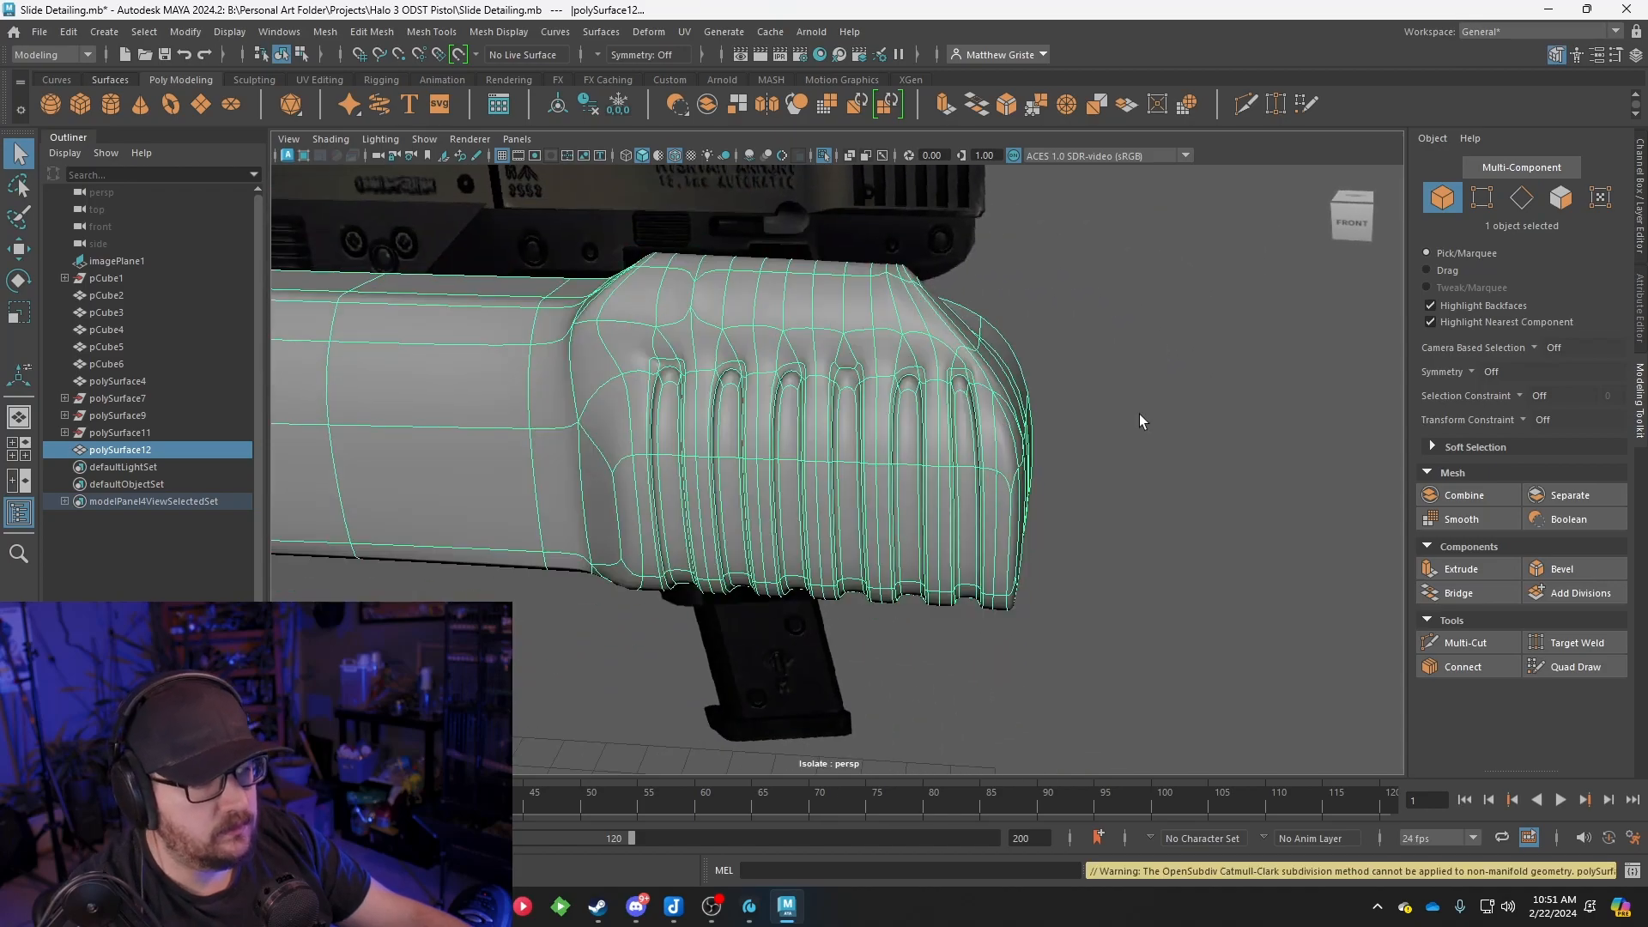
pyautogui.click(1139, 413)
pyautogui.scroll(3, 1052, 439)
pyautogui.keyDown('alt'); pyautogui.moveTo(1052, 440); pyautogui.dragTo(761, 333); pyautogui.keyUp('alt')
pyautogui.click(862, 446)
pyautogui.press('1')
# Insert supporting edge loops close to the groove tops, the bend across the ribs and the slide's lower edge
pyautogui.scroll(3, 739, 383)
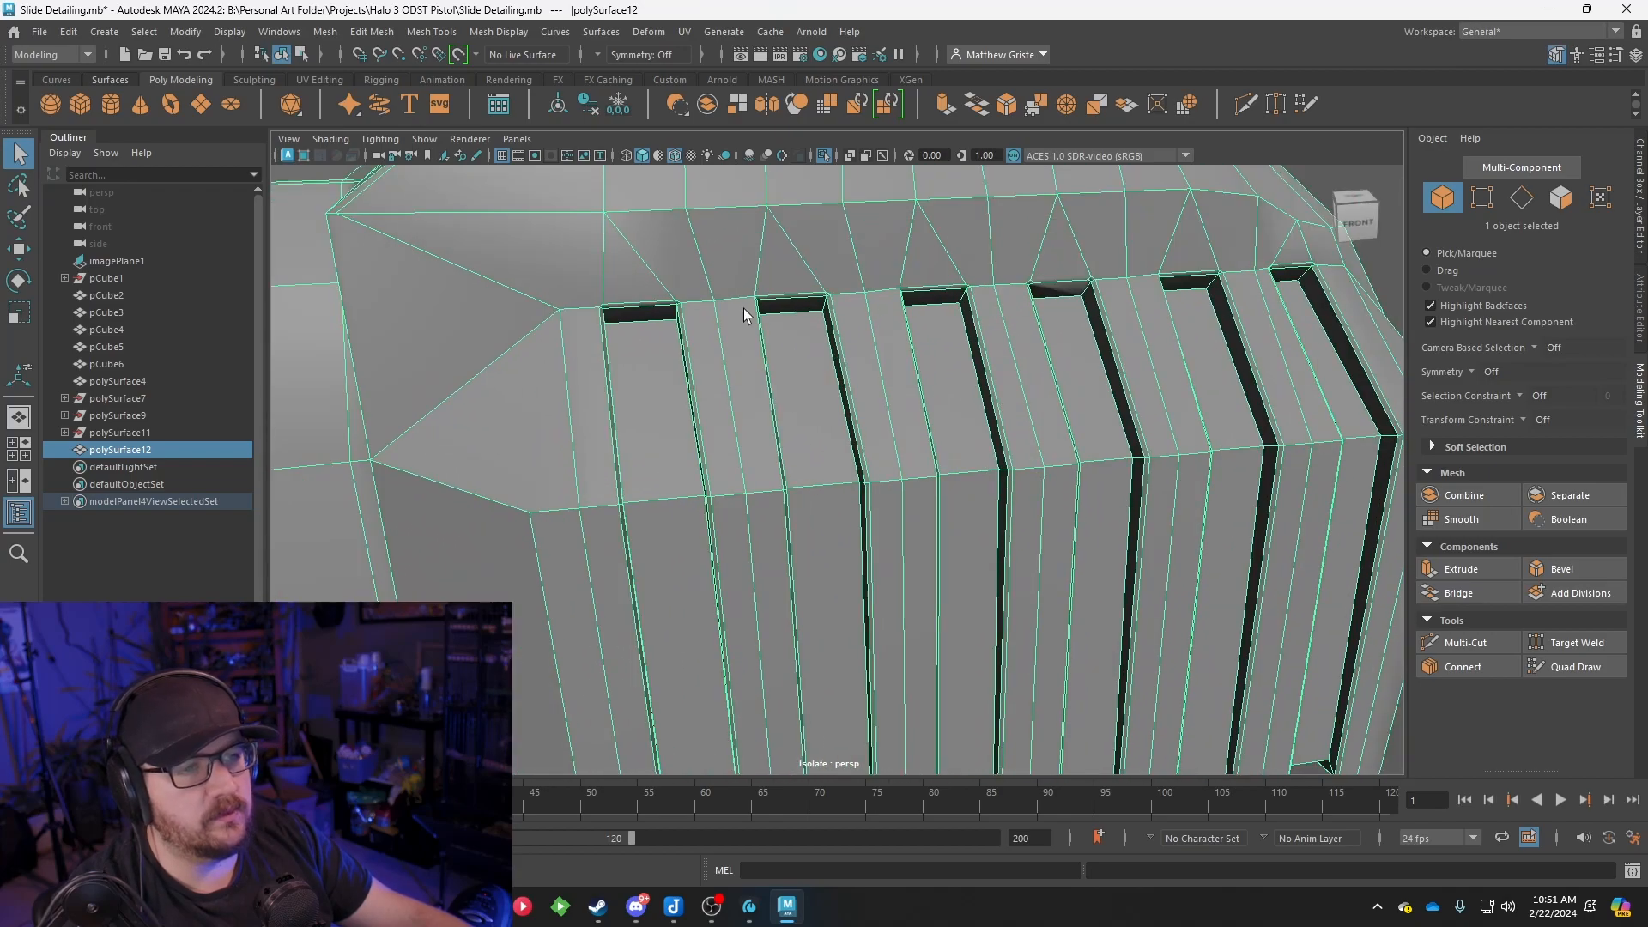
pyautogui.click(432, 32)
pyautogui.click(464, 307)
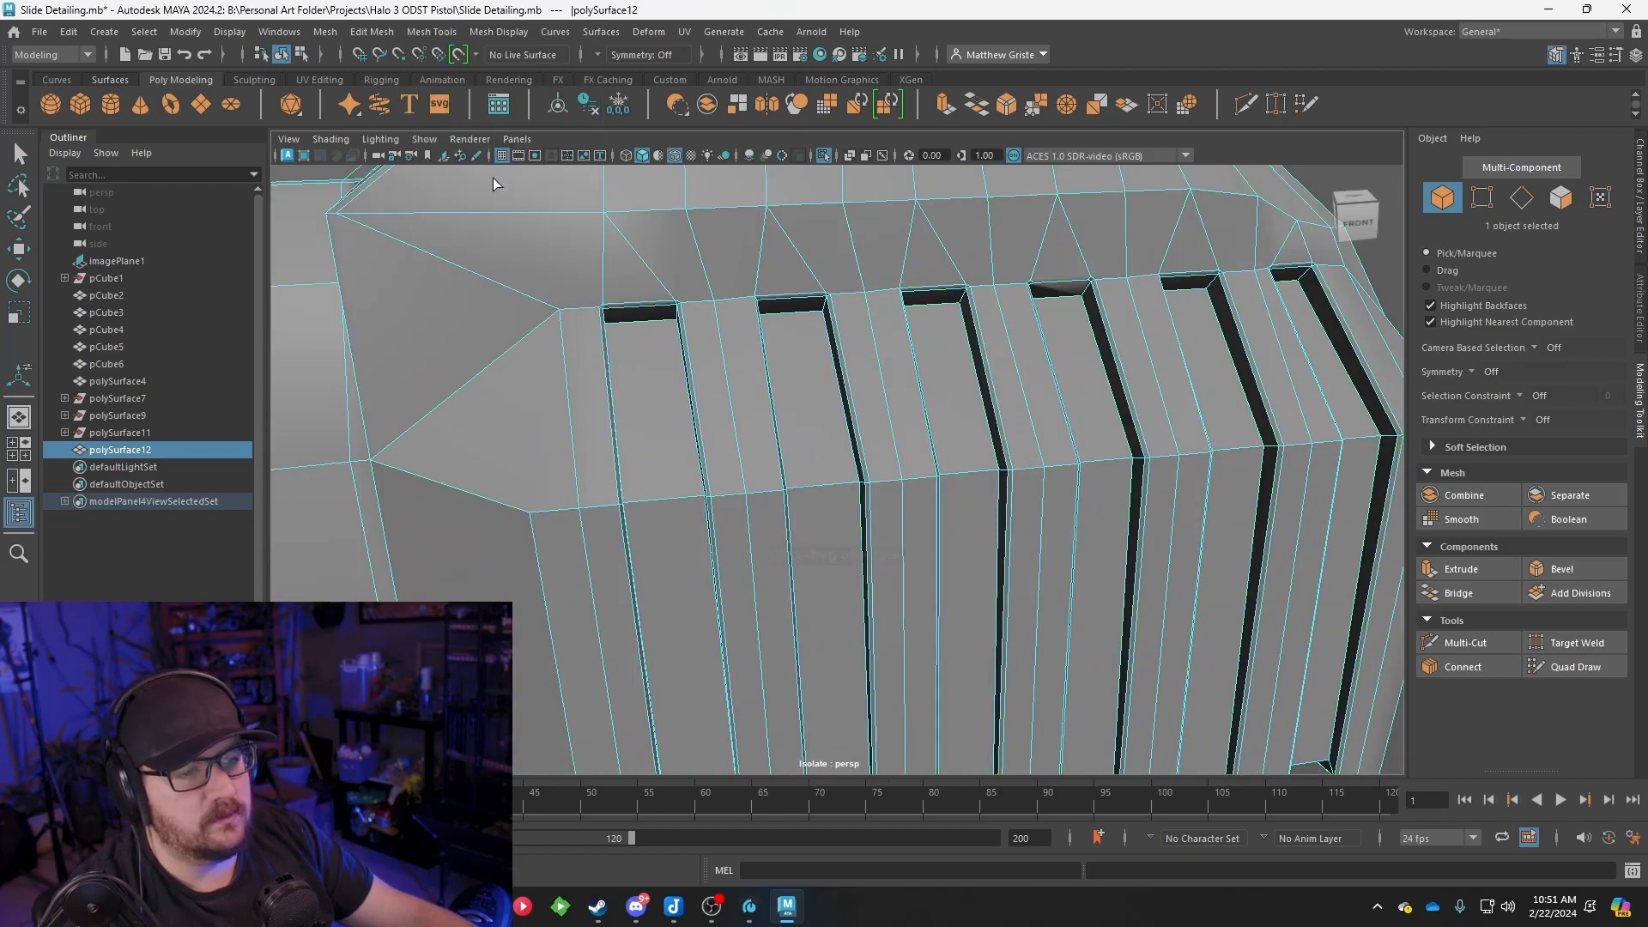
pyautogui.click(603, 315)
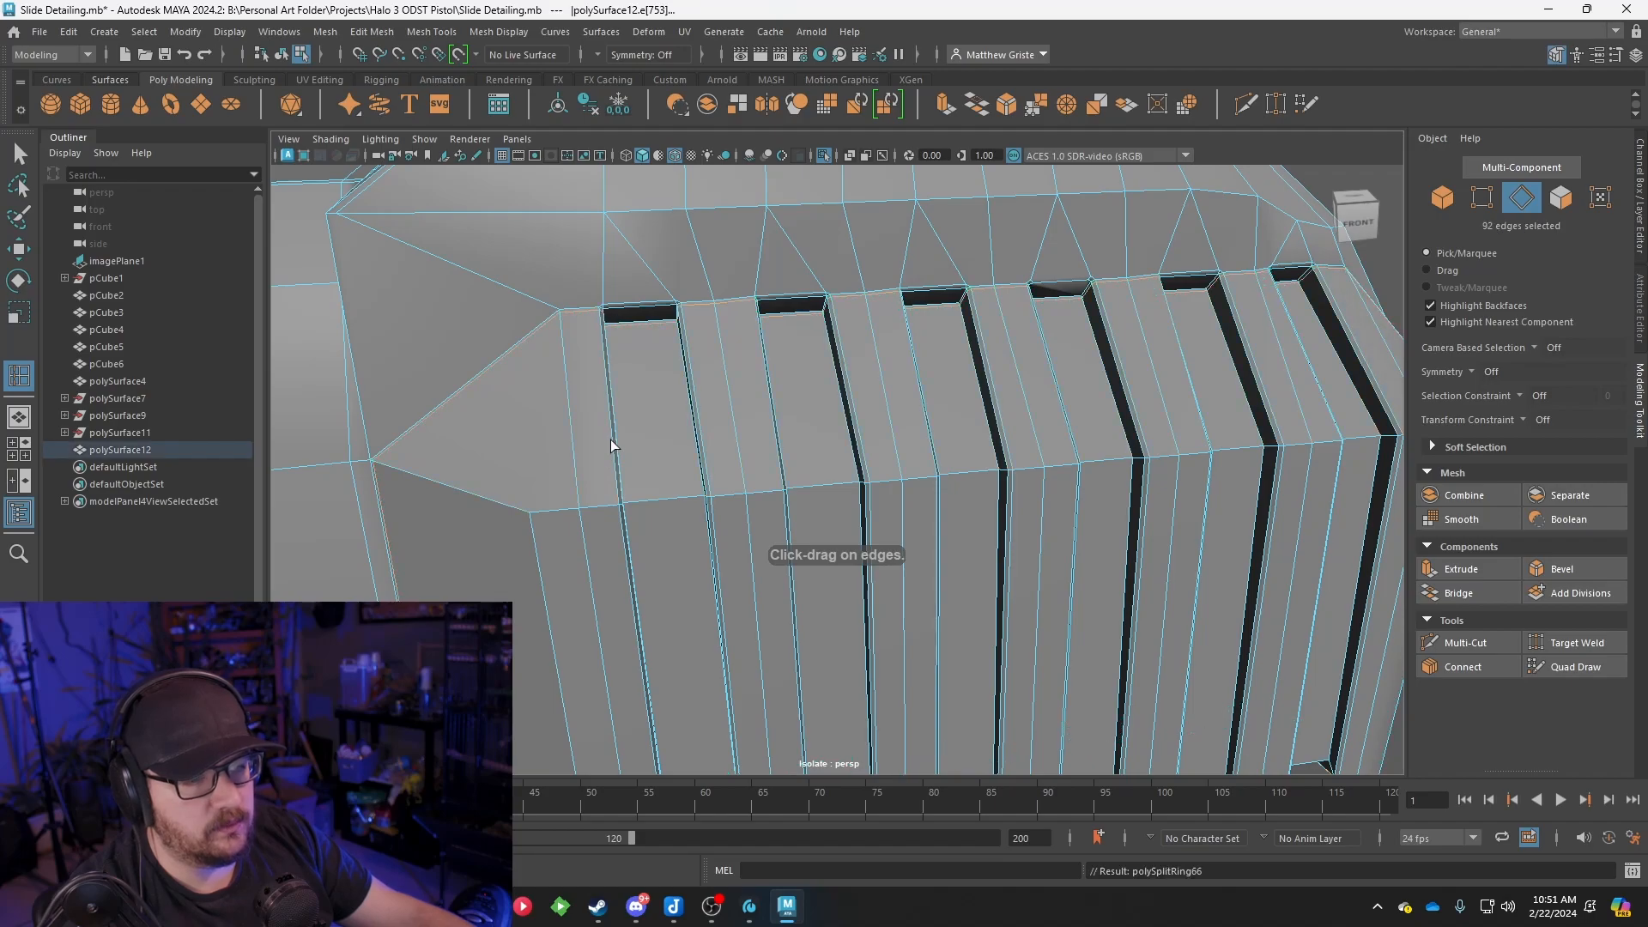
pyautogui.moveTo(613, 483); pyautogui.dragTo(622, 507)
pyautogui.scroll(-5, 623, 510)
pyautogui.keyDown('alt'); pyautogui.moveTo(659, 575); pyautogui.dragTo(666, 371); pyautogui.keyUp('alt')
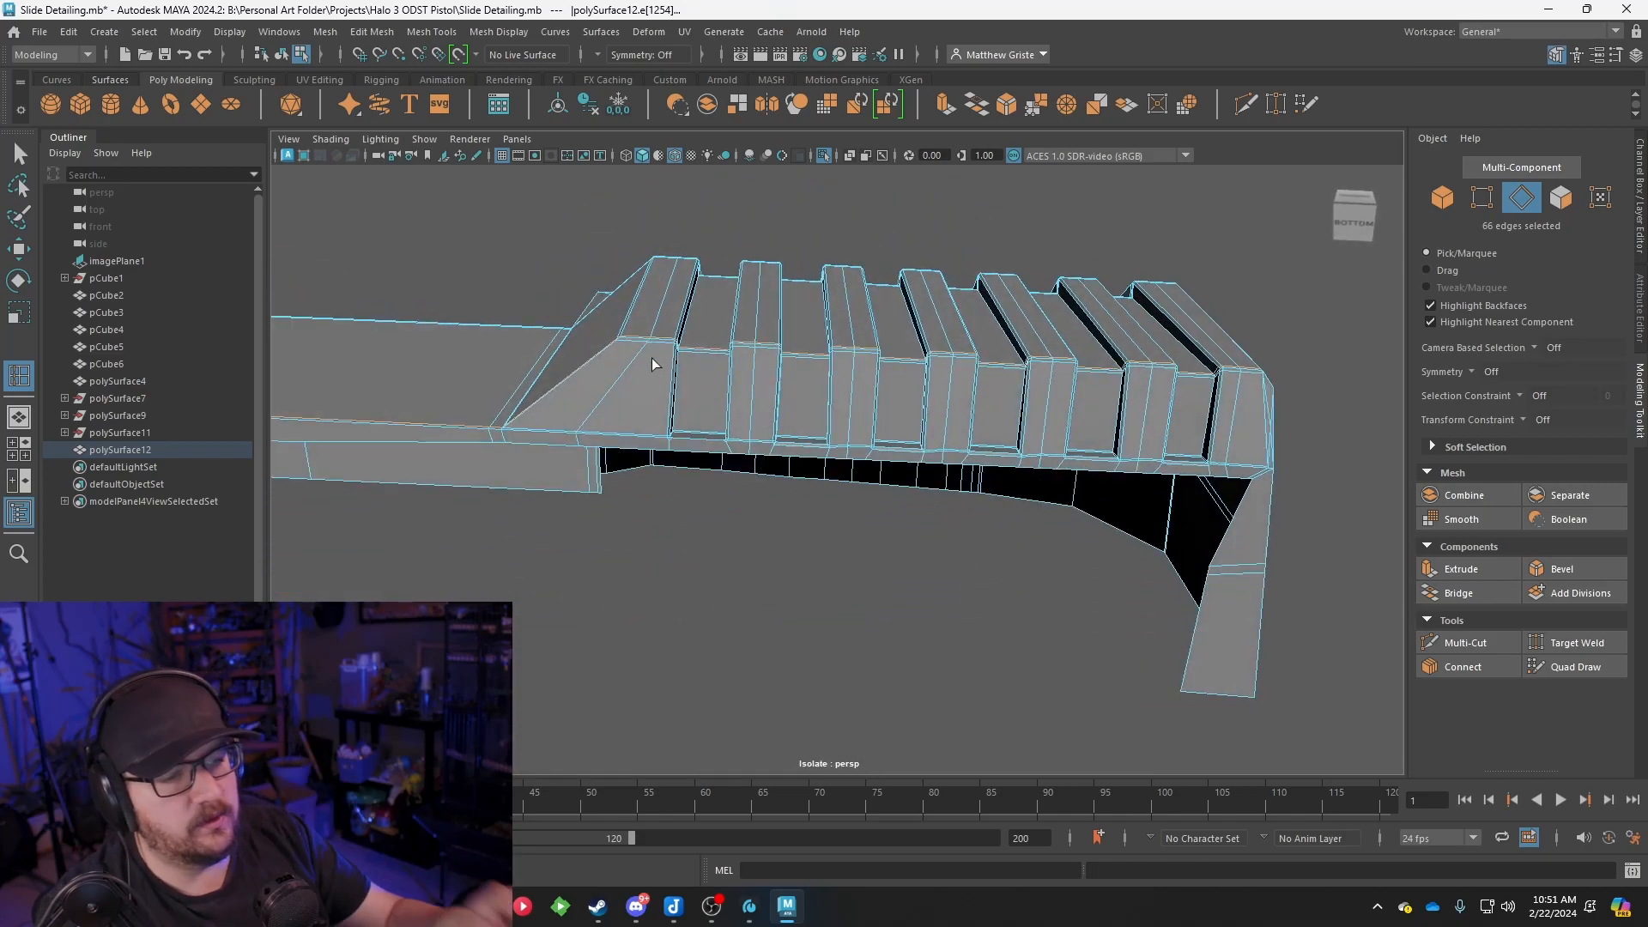
# Preview the slide smoothed in shaded display, examine the groove ends and bend, and return to the unsmoothed mesh
pyautogui.keyDown('alt'); pyautogui.moveTo(653, 358); pyautogui.dragTo(748, 439); pyautogui.keyUp('alt')
pyautogui.press('4')
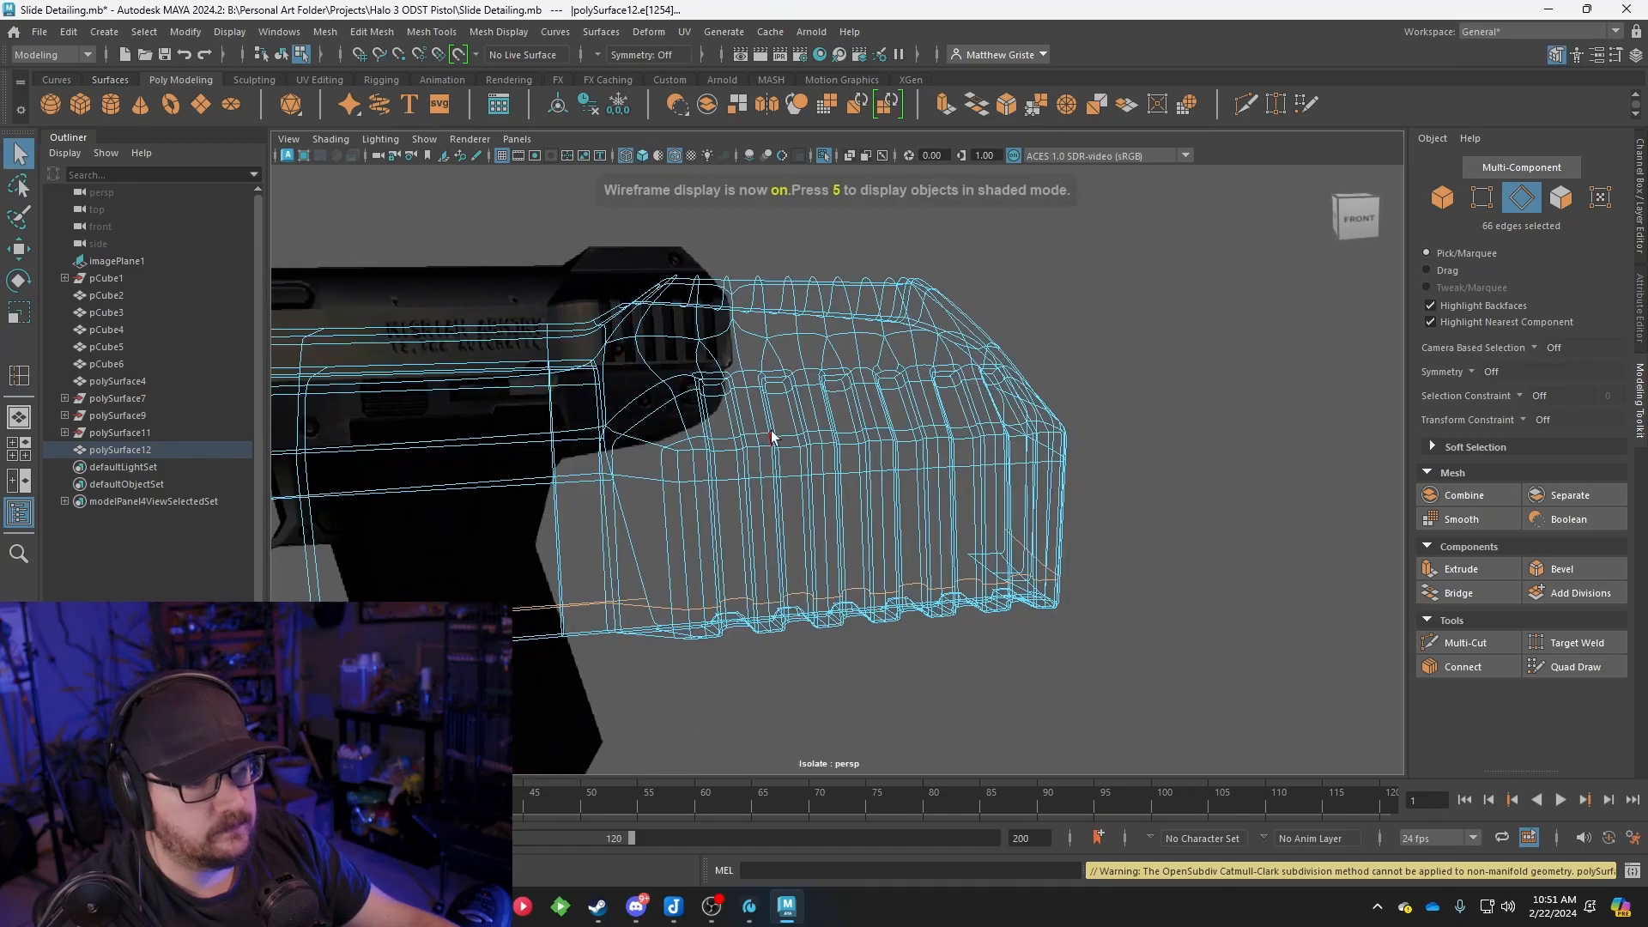
pyautogui.click(642, 155)
pyautogui.moveTo(785, 324); pyautogui.dragTo(1201, 366, button='right')
pyautogui.click(1201, 365)
pyautogui.keyDown('alt'); pyautogui.moveTo(1201, 365); pyautogui.dragTo(905, 566); pyautogui.keyUp('alt')
pyautogui.keyDown('alt'); pyautogui.moveTo(962, 515); pyautogui.dragTo(880, 490); pyautogui.keyUp('alt')
pyautogui.scroll(5, 880, 490)
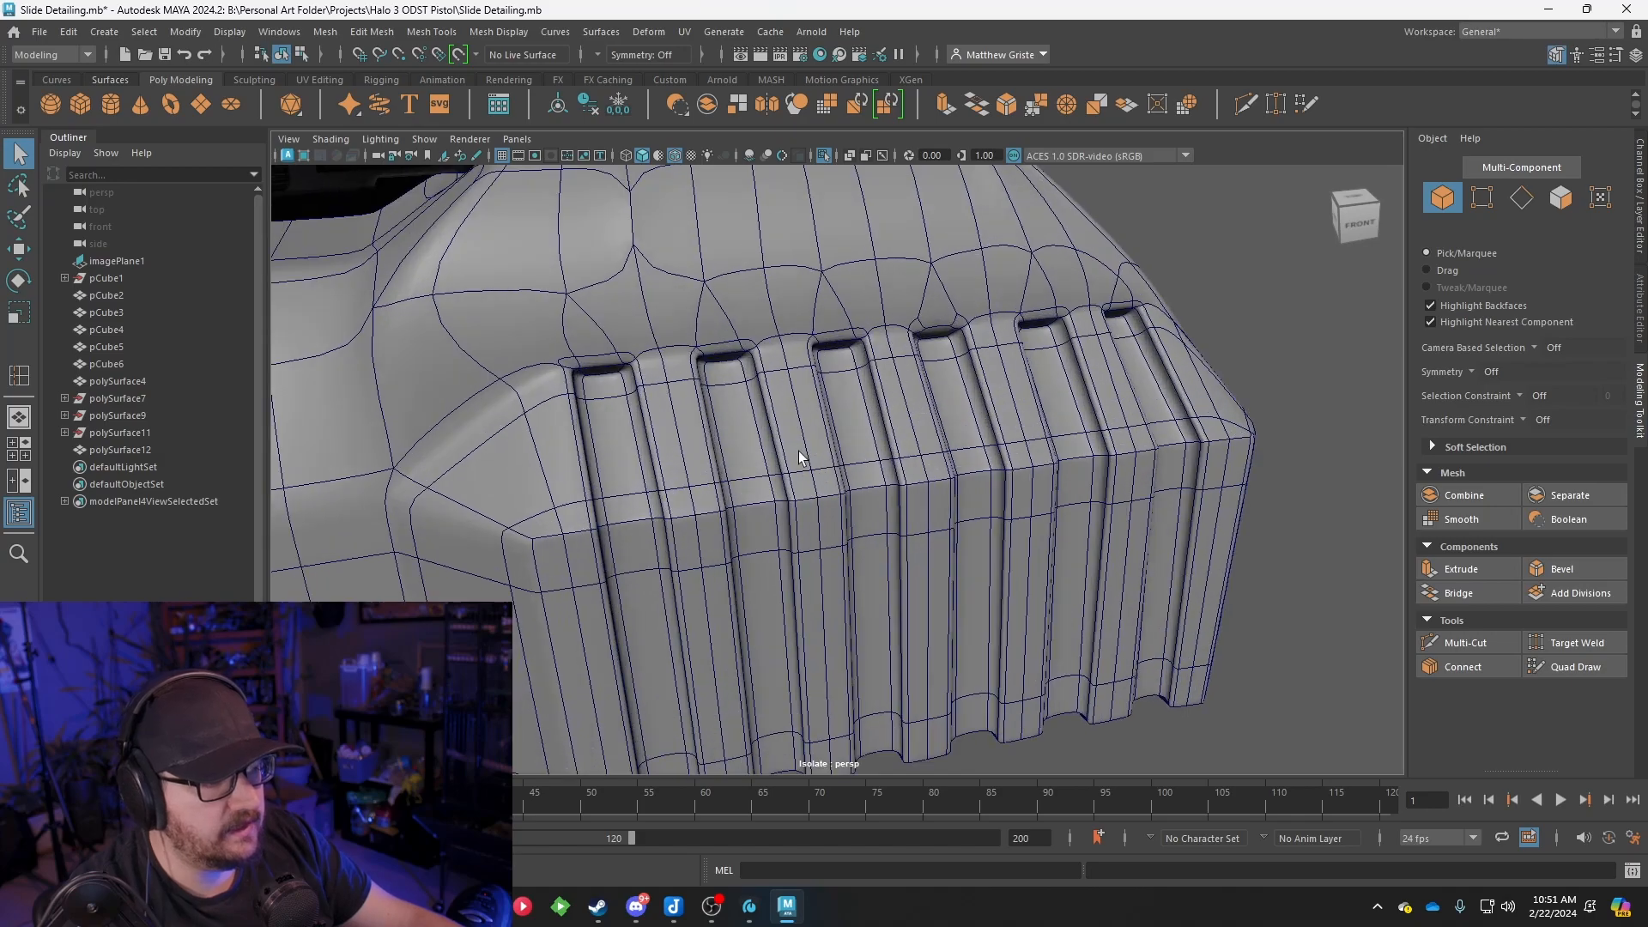
pyautogui.keyDown('alt'); pyautogui.moveTo(1029, 381); pyautogui.dragTo(908, 335); pyautogui.keyUp('alt')
pyautogui.scroll(-4, 896, 388)
pyautogui.click(893, 388)
pyautogui.press('1')
# Select the whole row of vertices along the crease above the grooves, ending at the sloped corner
pyautogui.scroll(-3, 889, 376)
pyautogui.scroll(4, 879, 420)
pyautogui.keyDown('alt'); pyautogui.moveTo(879, 420); pyautogui.dragTo(939, 431); pyautogui.keyUp('alt')
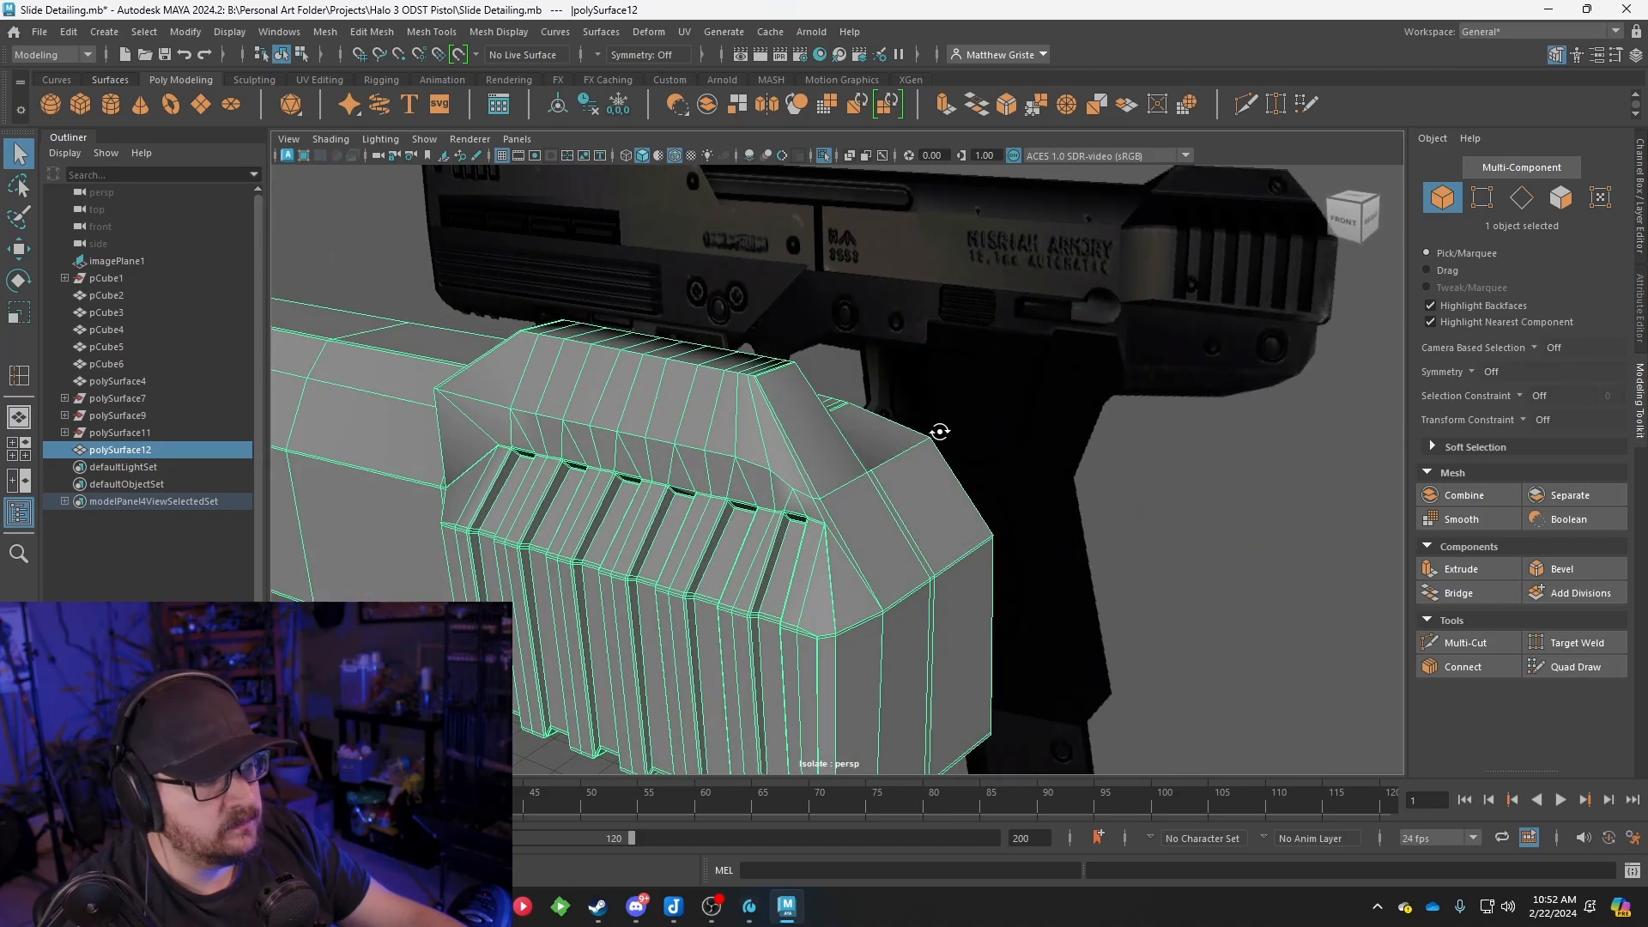
pyautogui.keyDown('alt'); pyautogui.moveTo(1027, 346); pyautogui.dragTo(1016, 383); pyautogui.keyUp('alt')
pyautogui.scroll(3, 905, 498)
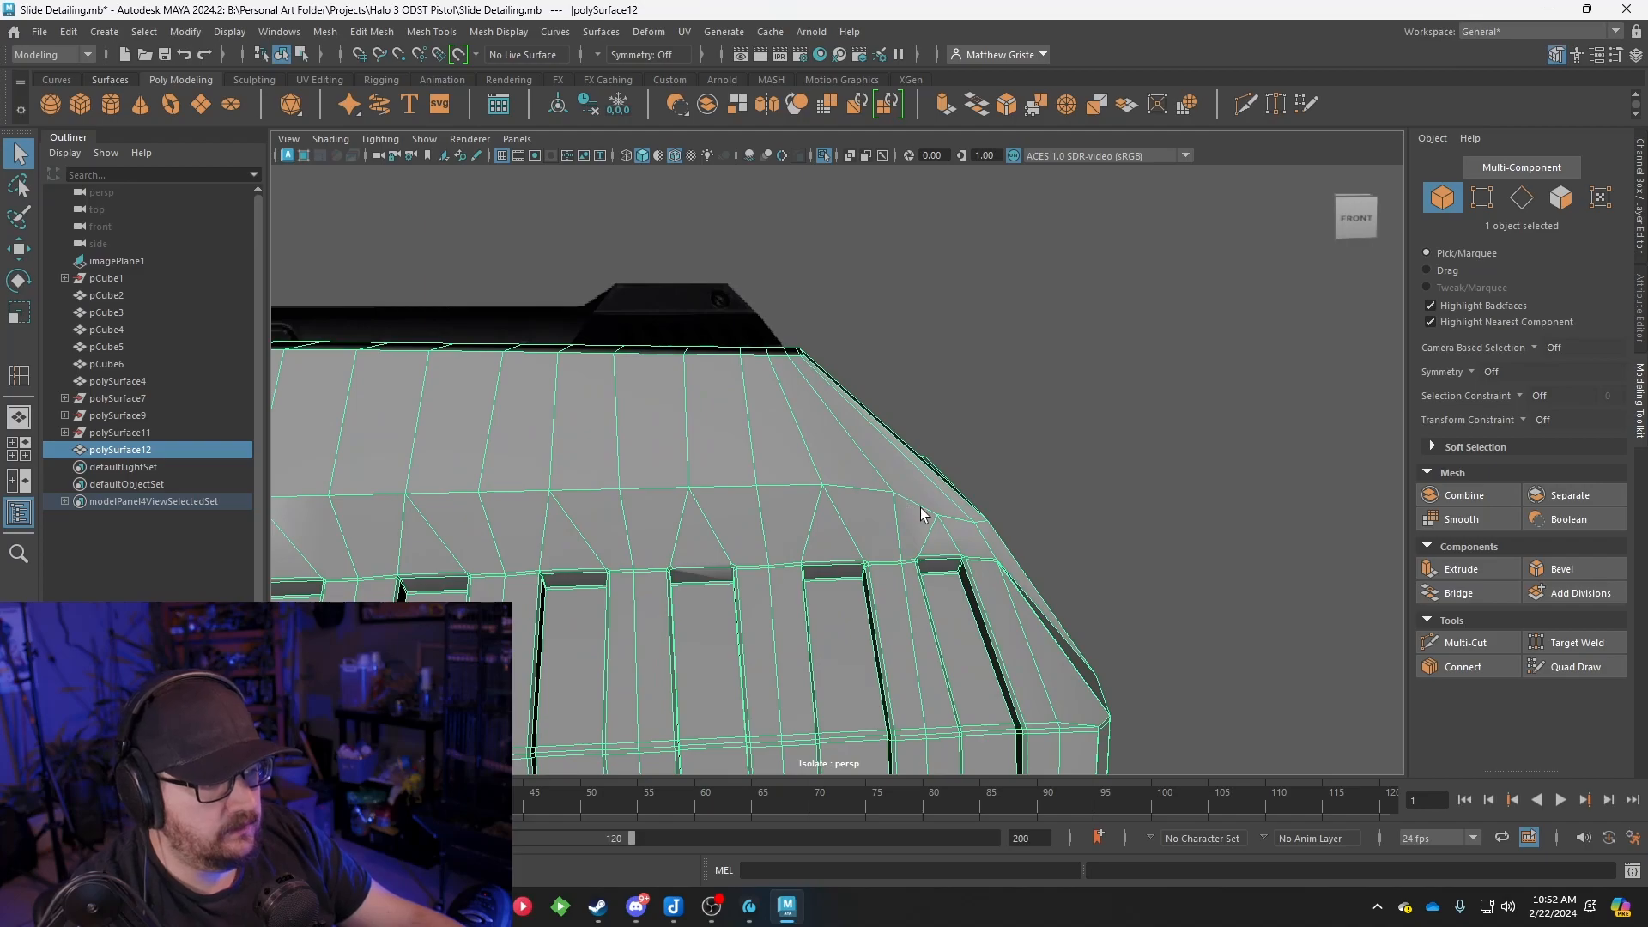
pyautogui.keyDown('alt'); pyautogui.moveTo(918, 507); pyautogui.dragTo(883, 487); pyautogui.keyUp('alt')
pyautogui.rightClick(882, 491)
pyautogui.click(829, 397)
pyautogui.scroll(3, 966, 493)
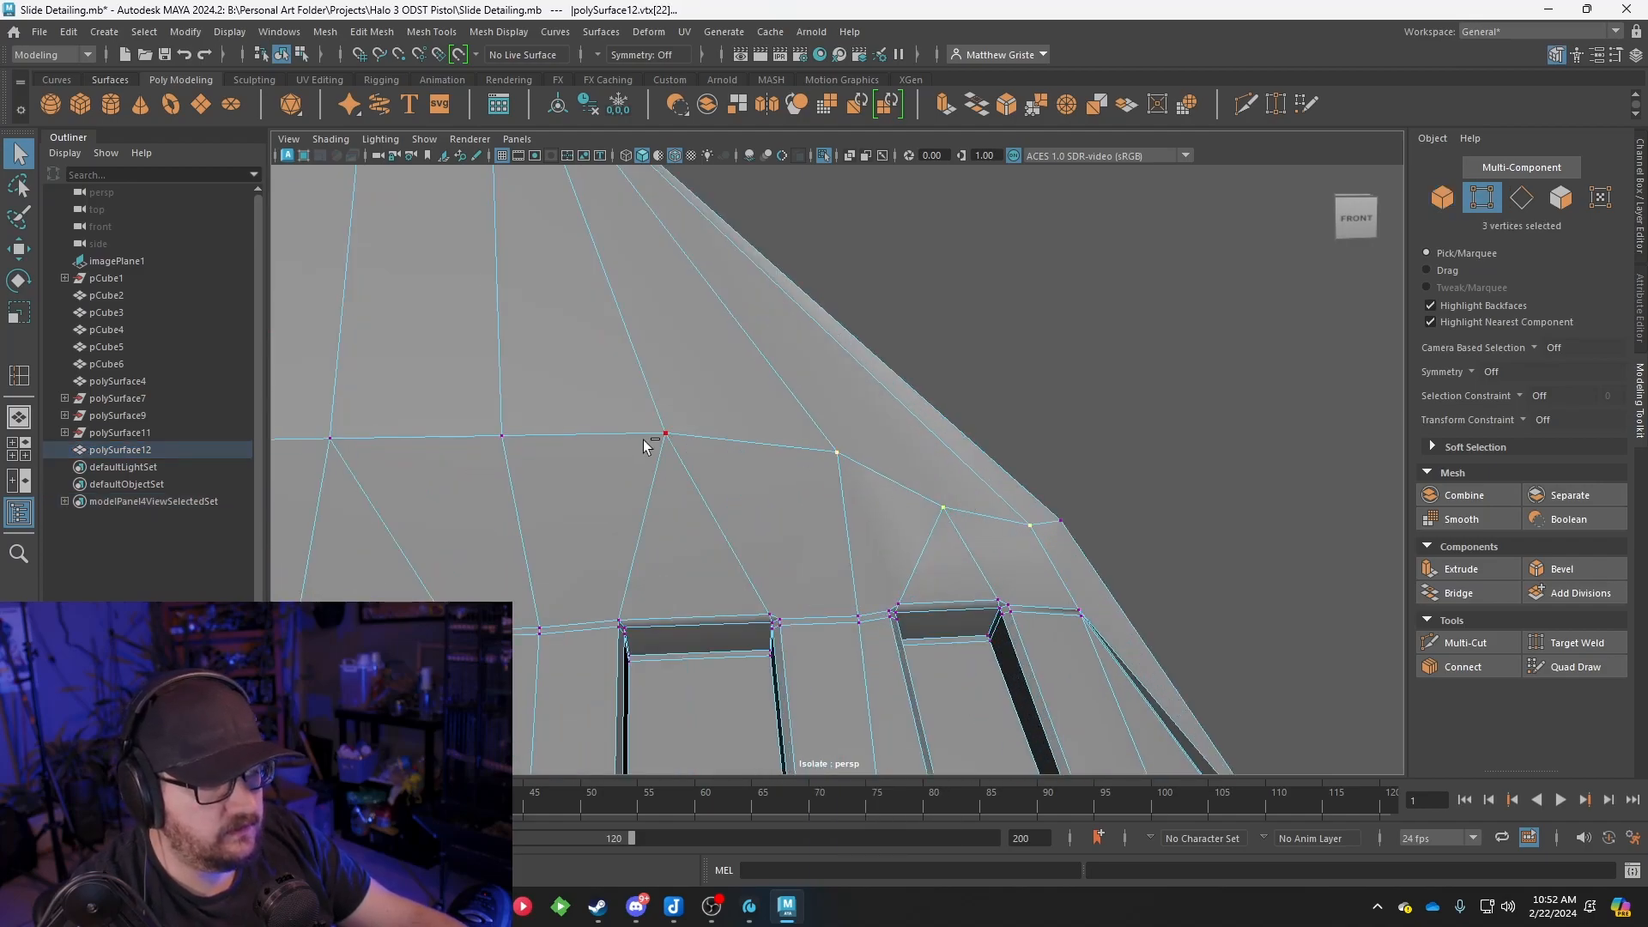
pyautogui.keyDown('alt'); pyautogui.moveTo(444, 450); pyautogui.dragTo(877, 447); pyautogui.keyUp('alt')
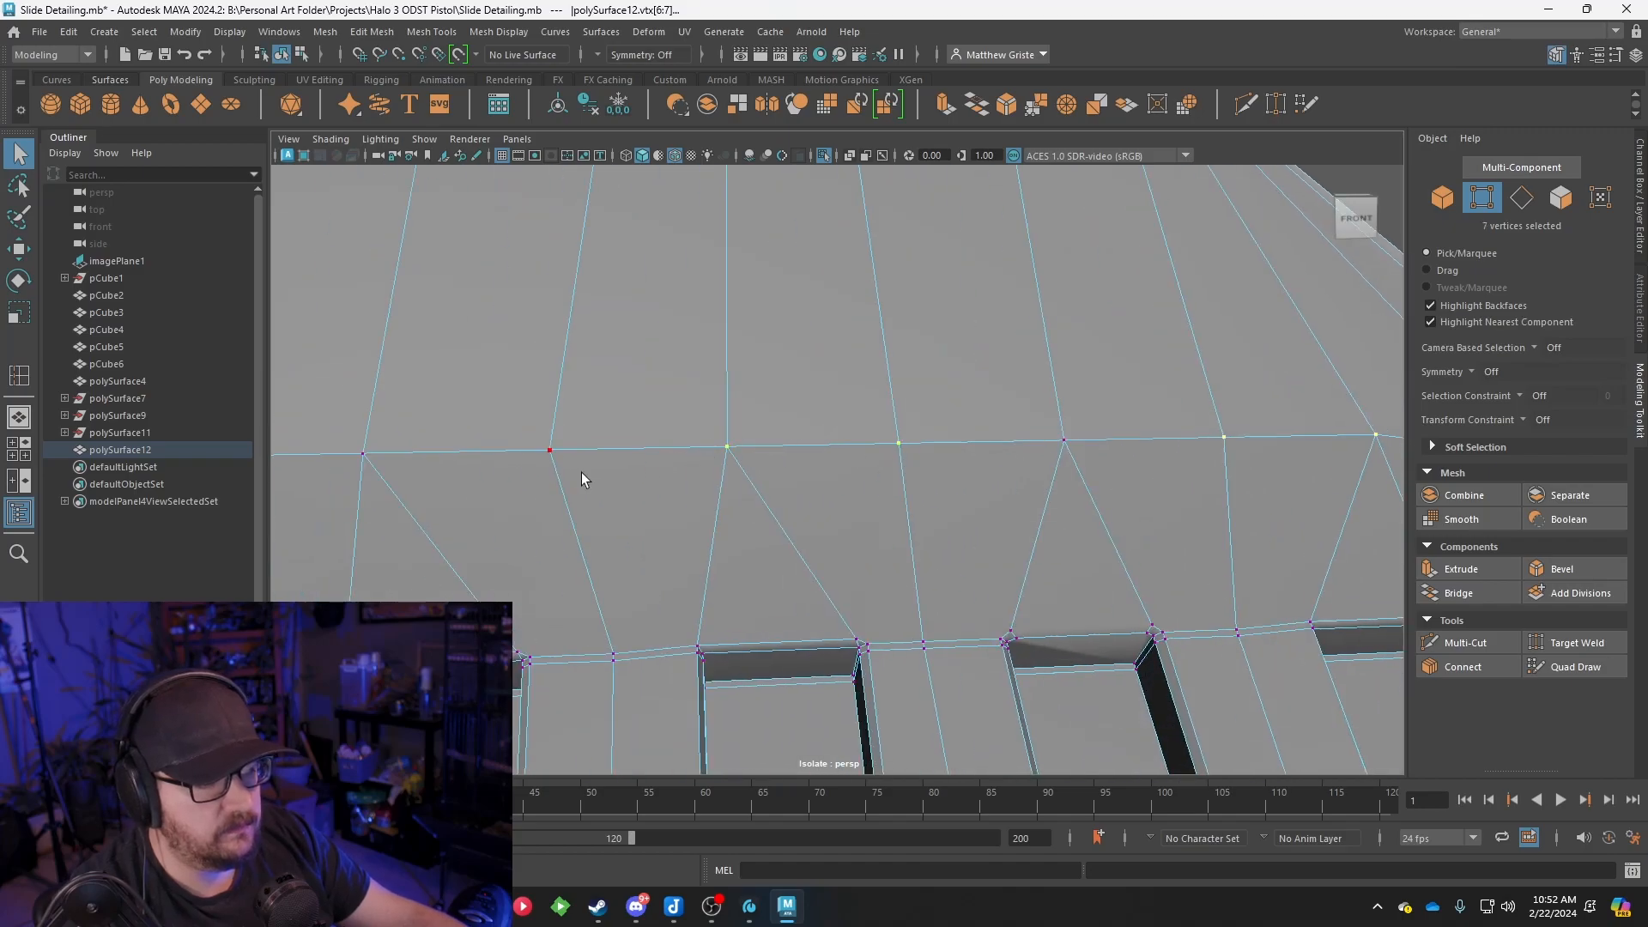
pyautogui.keyDown('alt'); pyautogui.moveTo(580, 473); pyautogui.dragTo(980, 439); pyautogui.keyUp('alt')
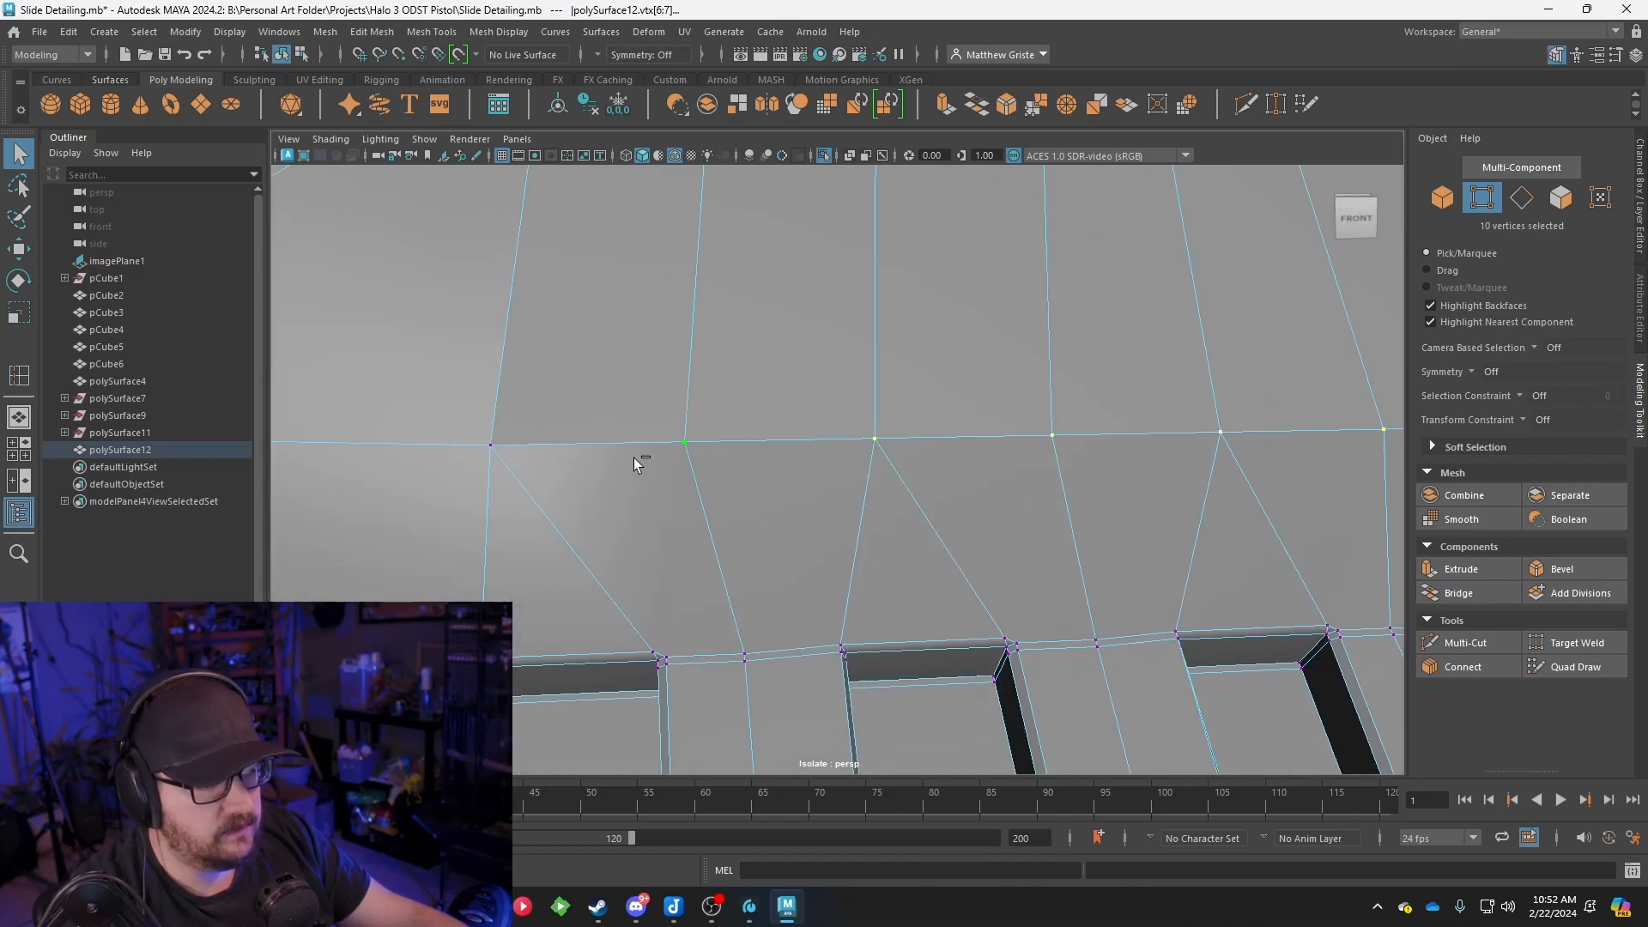
pyautogui.keyDown('shift'); pyautogui.click(491, 444); pyautogui.keyUp('shift')
pyautogui.scroll(-5, 494, 451)
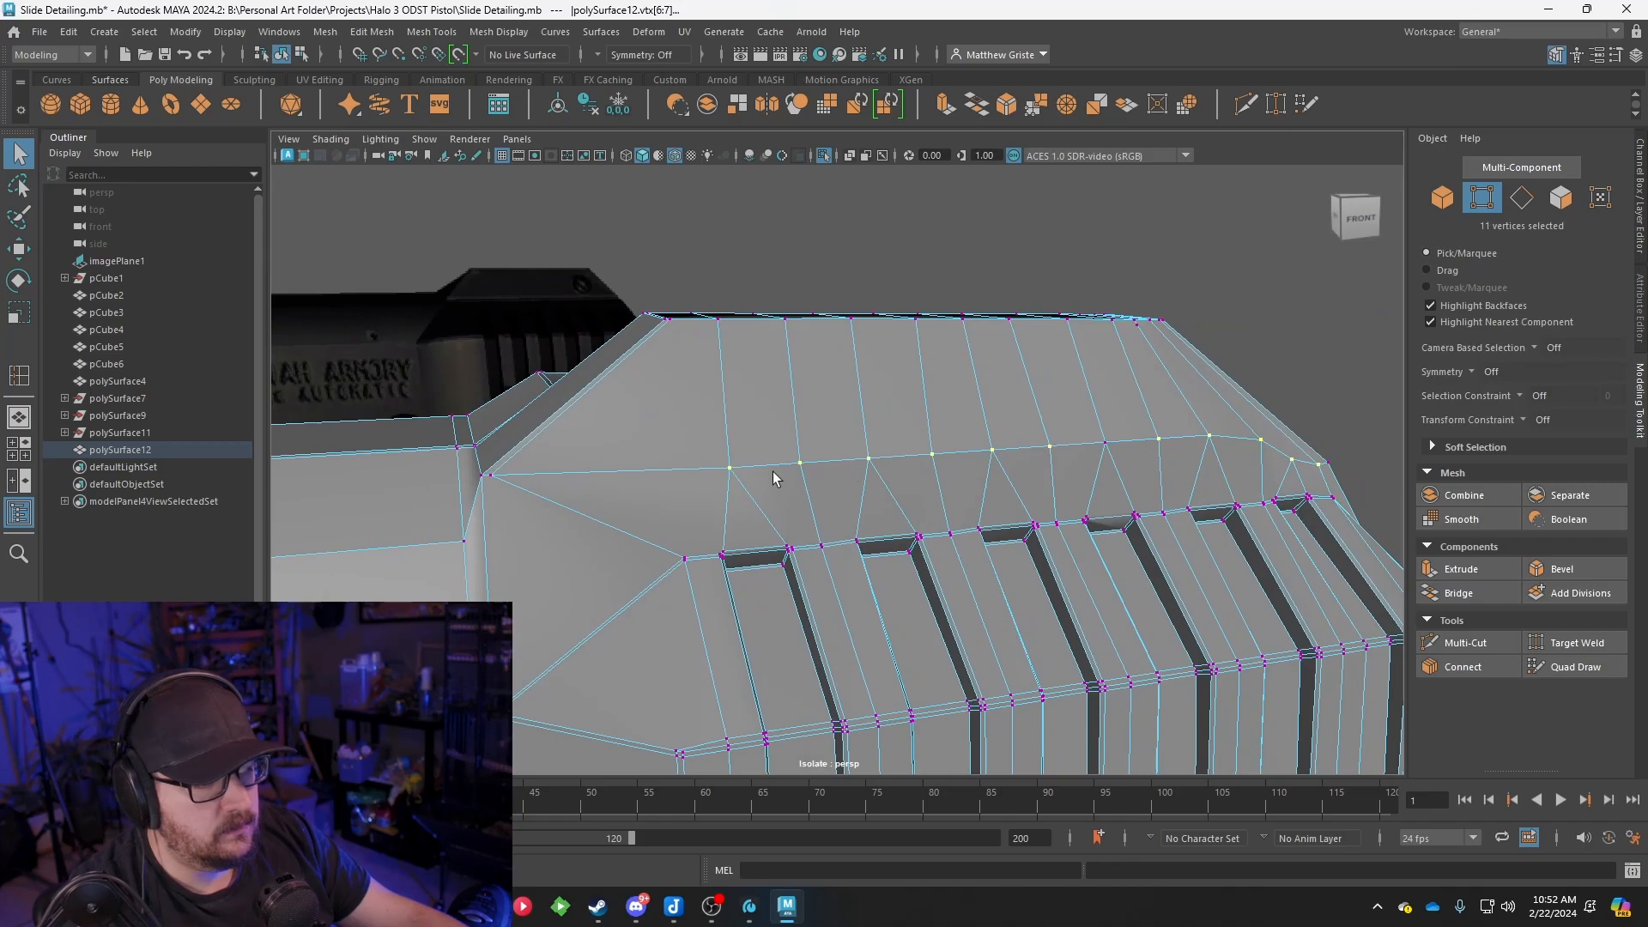
pyautogui.scroll(6, 715, 463)
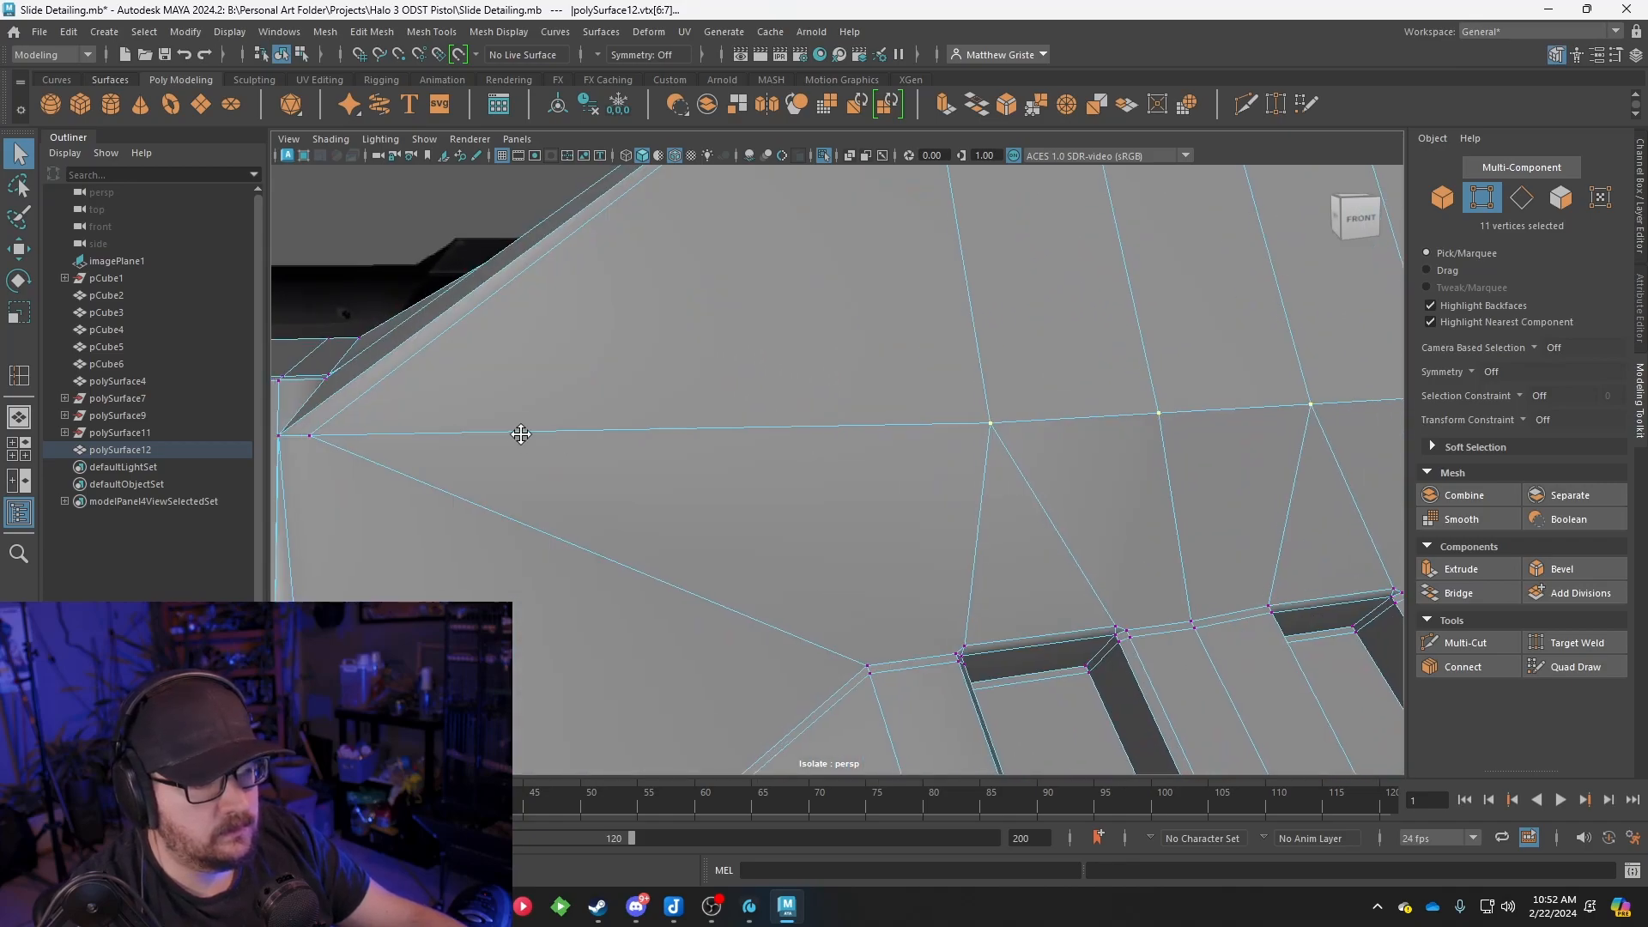
pyautogui.keyDown('shift'); pyautogui.click(670, 446); pyautogui.keyUp('shift')
pyautogui.scroll(-5, 673, 450)
pyautogui.keyDown('alt'); pyautogui.moveTo(1295, 467); pyautogui.dragTo(647, 462, button='middle'); pyautogui.keyUp('alt')
pyautogui.scroll(3, 647, 462)
pyautogui.keyDown('alt'); pyautogui.moveTo(647, 462); pyautogui.dragTo(506, 481); pyautogui.keyUp('alt')
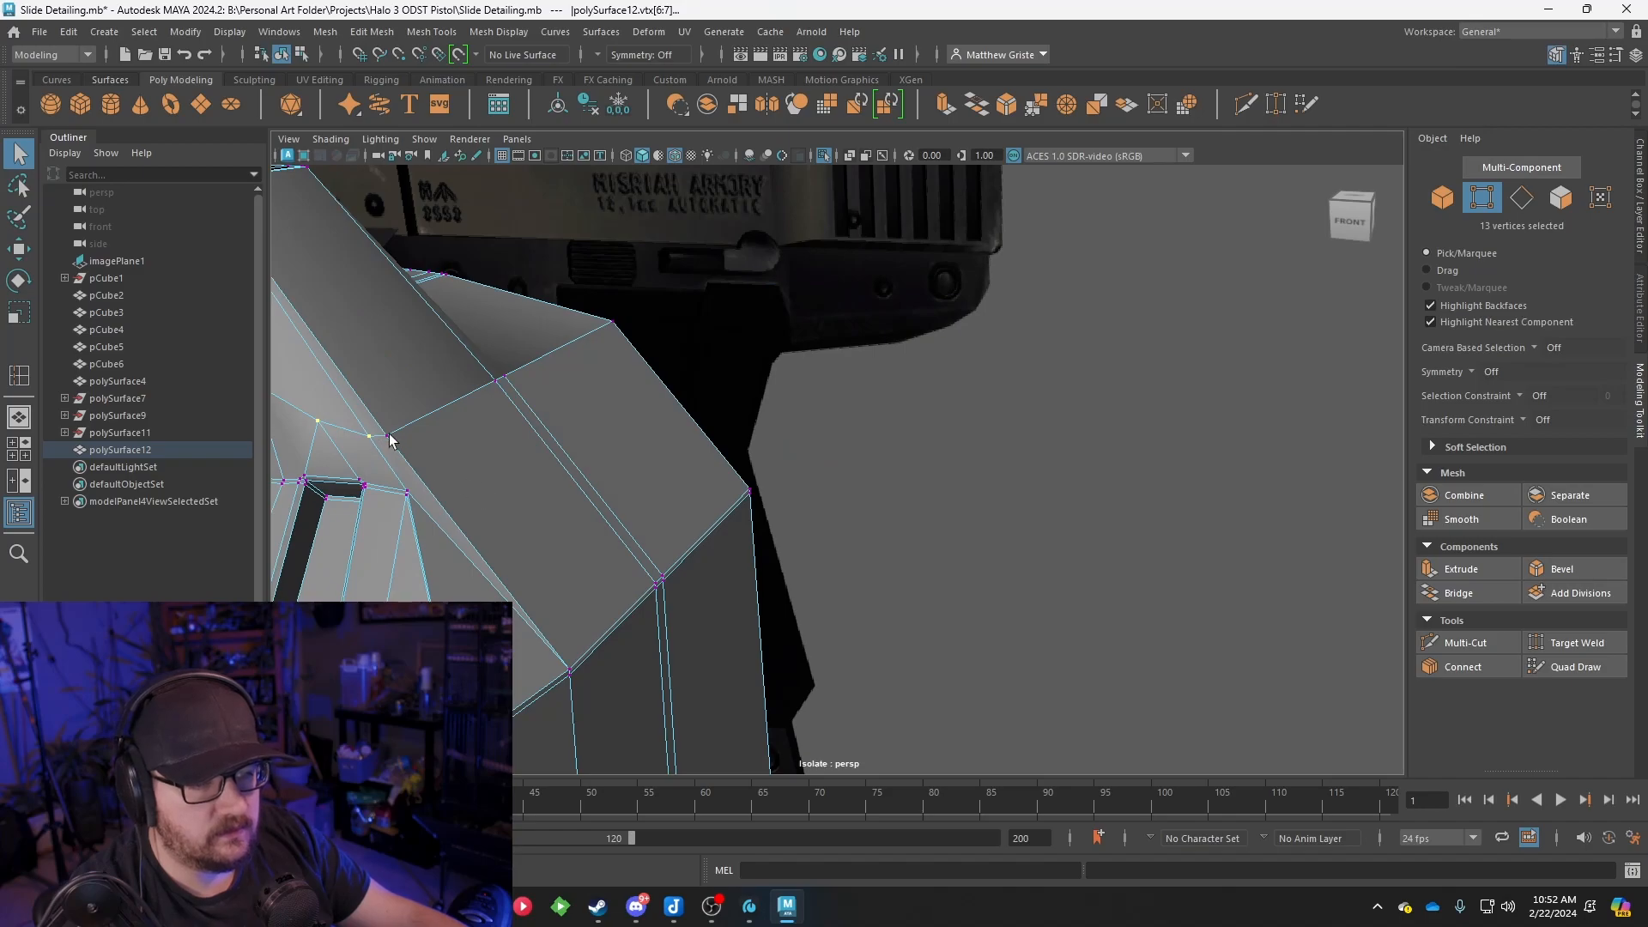
pyautogui.keyDown('alt'); pyautogui.moveTo(415, 427); pyautogui.dragTo(878, 437); pyautogui.keyUp('alt')
pyautogui.keyDown('shift'); pyautogui.click(1013, 463); pyautogui.keyUp('shift')
# Try to flatten the selected vertex row along Y by scaling, and undo the scale
pyautogui.scroll(-3, 1025, 411)
pyautogui.press('r')
pyautogui.moveTo(427, 283); pyautogui.dragTo(422, 396)
pyautogui.hotkey('ctrl', 'z')
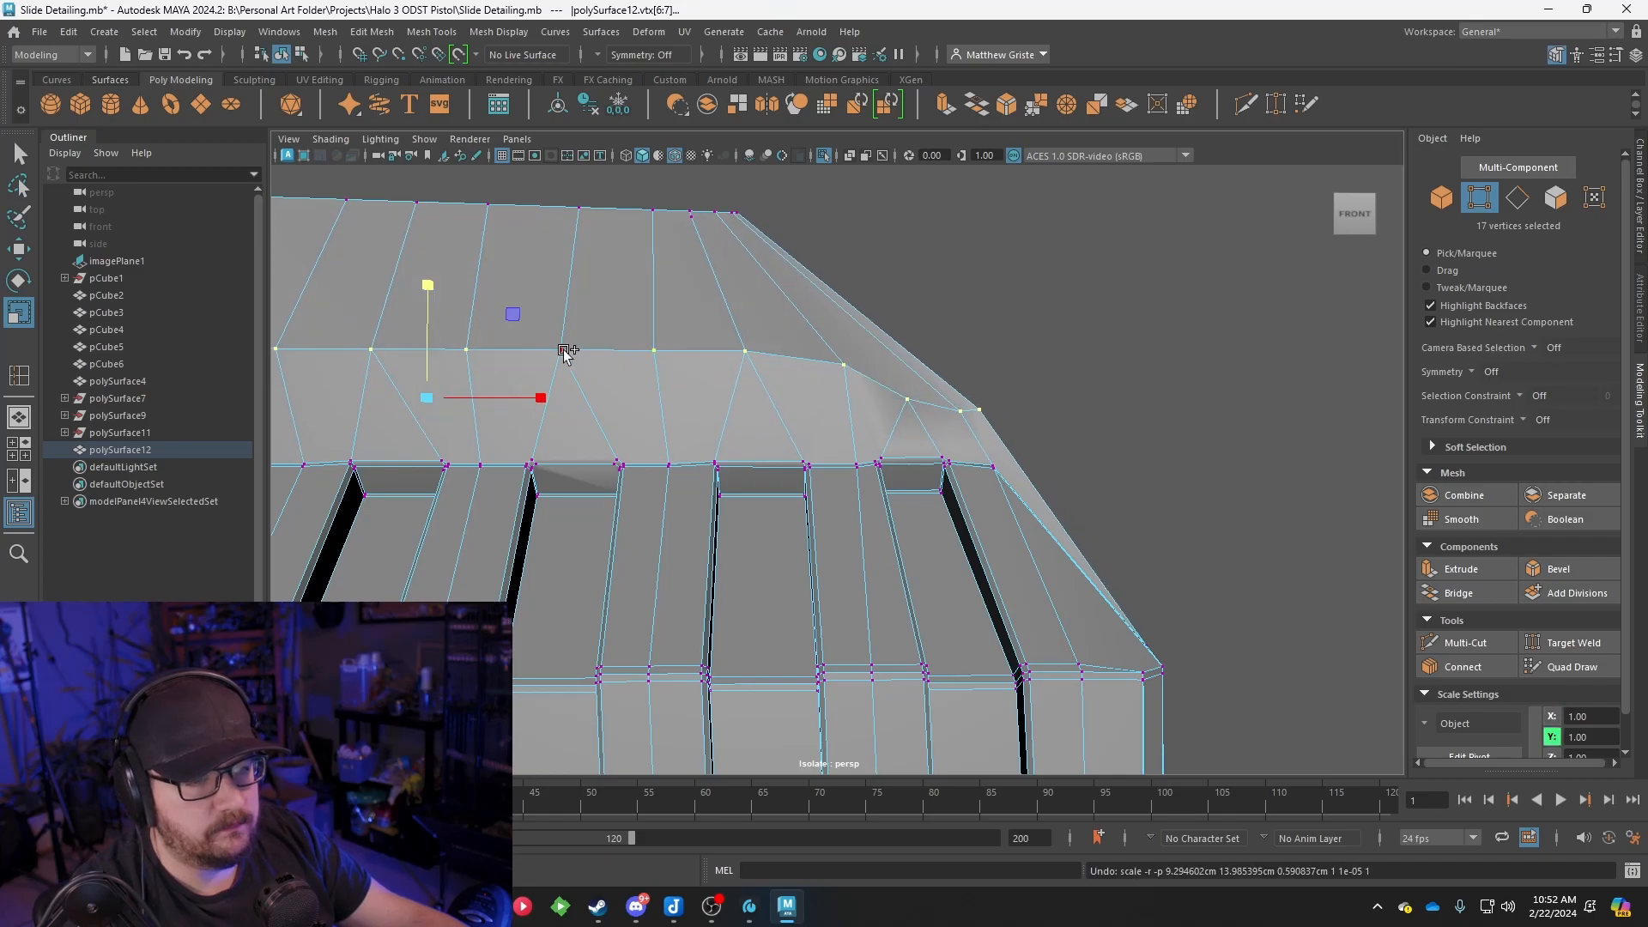
# Level the selected vertex row above the grooves to one height along Y and shift it along Z
pyautogui.keyDown('alt'); pyautogui.moveTo(444, 289); pyautogui.dragTo(804, 386); pyautogui.keyUp('alt')
pyautogui.press('w')
pyautogui.moveTo(731, 287); pyautogui.dragTo(706, 337)
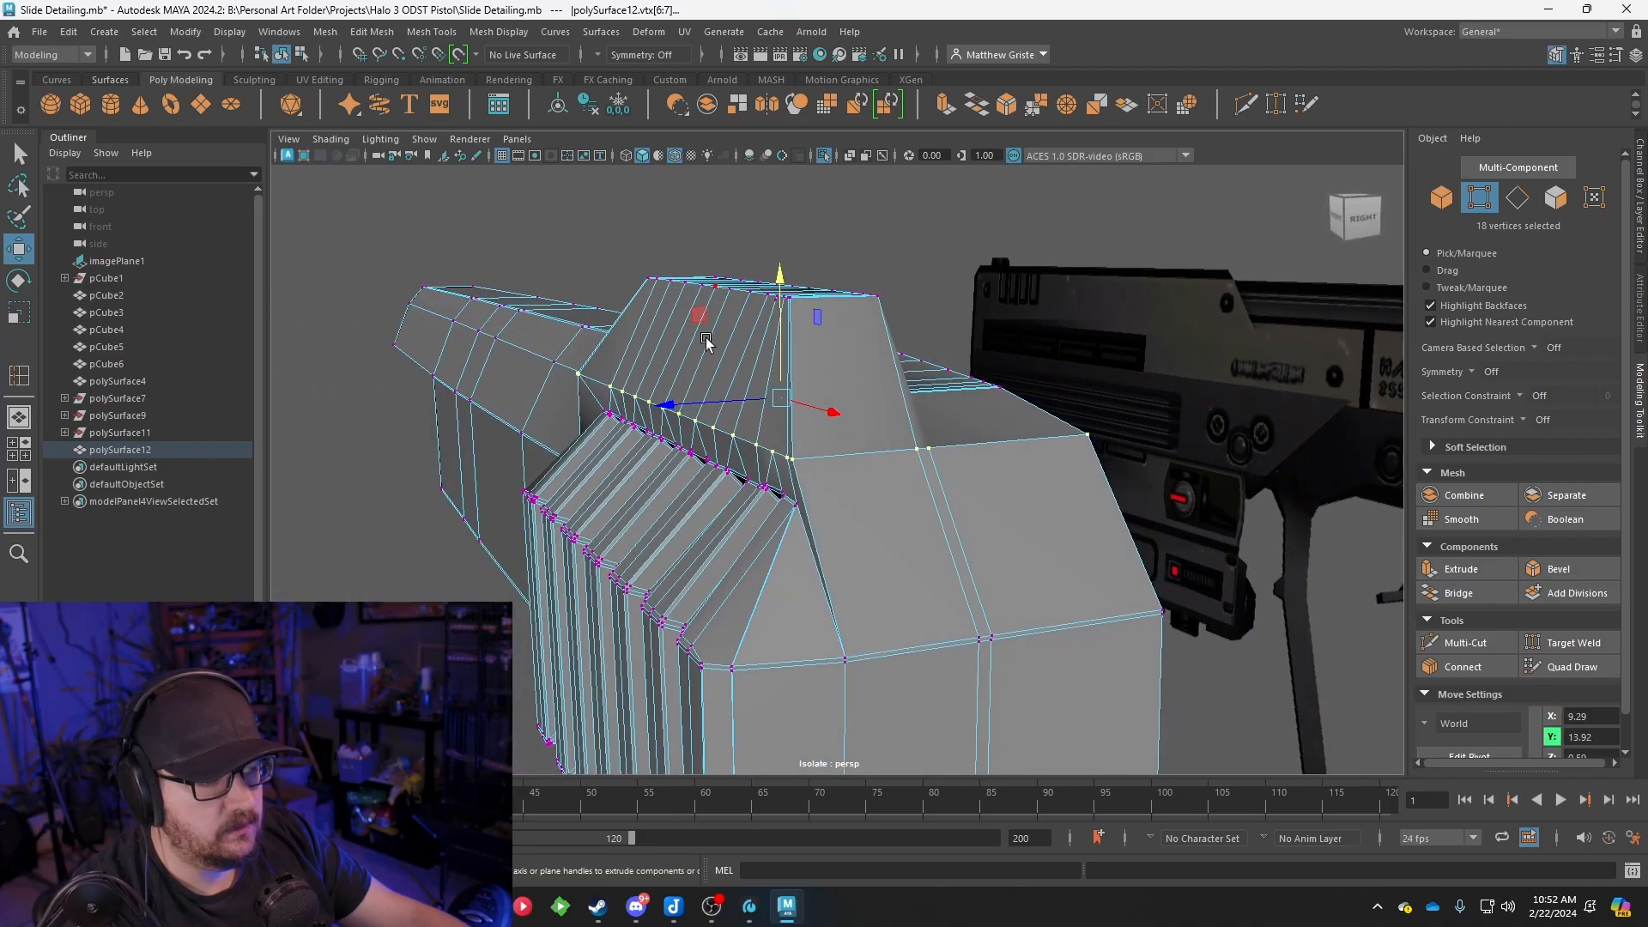
pyautogui.moveTo(698, 410); pyautogui.dragTo(603, 441)
pyautogui.keyDown('alt'); pyautogui.moveTo(742, 388); pyautogui.dragTo(587, 444); pyautogui.keyUp('alt')
pyautogui.keyDown('alt'); pyautogui.moveTo(807, 394); pyautogui.dragTo(710, 408, button='middle'); pyautogui.keyUp('alt')
pyautogui.keyDown('alt'); pyautogui.moveTo(710, 408); pyautogui.dragTo(683, 409, button='right'); pyautogui.keyUp('alt')
pyautogui.keyDown('alt'); pyautogui.moveTo(750, 407); pyautogui.dragTo(800, 402); pyautogui.keyUp('alt')
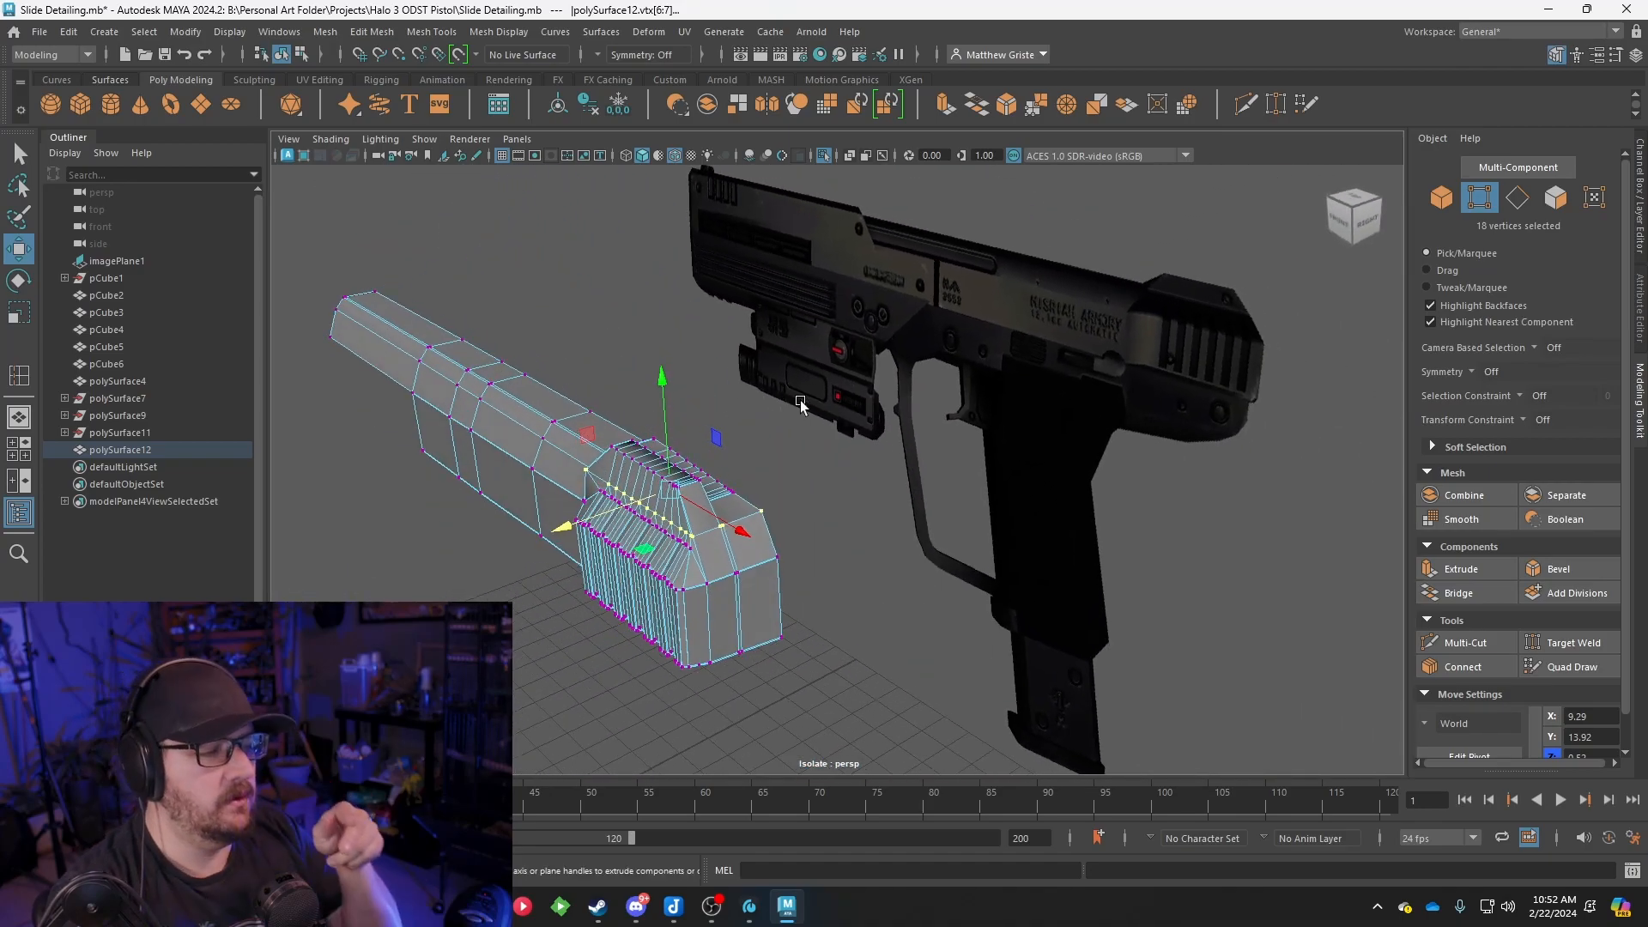
# Select the crease edges along the base of the raised top on the slide's opposite side, from the rear slope forward
pyautogui.scroll(6, 756, 416)
pyautogui.keyDown('alt'); pyautogui.moveTo(867, 421); pyautogui.dragTo(864, 459); pyautogui.keyUp('alt')
pyautogui.scroll(-4, 809, 418)
pyautogui.scroll(5, 829, 461)
pyautogui.scroll(4, 829, 461)
pyautogui.moveTo(828, 456); pyautogui.dragTo(812, 393, button='right')
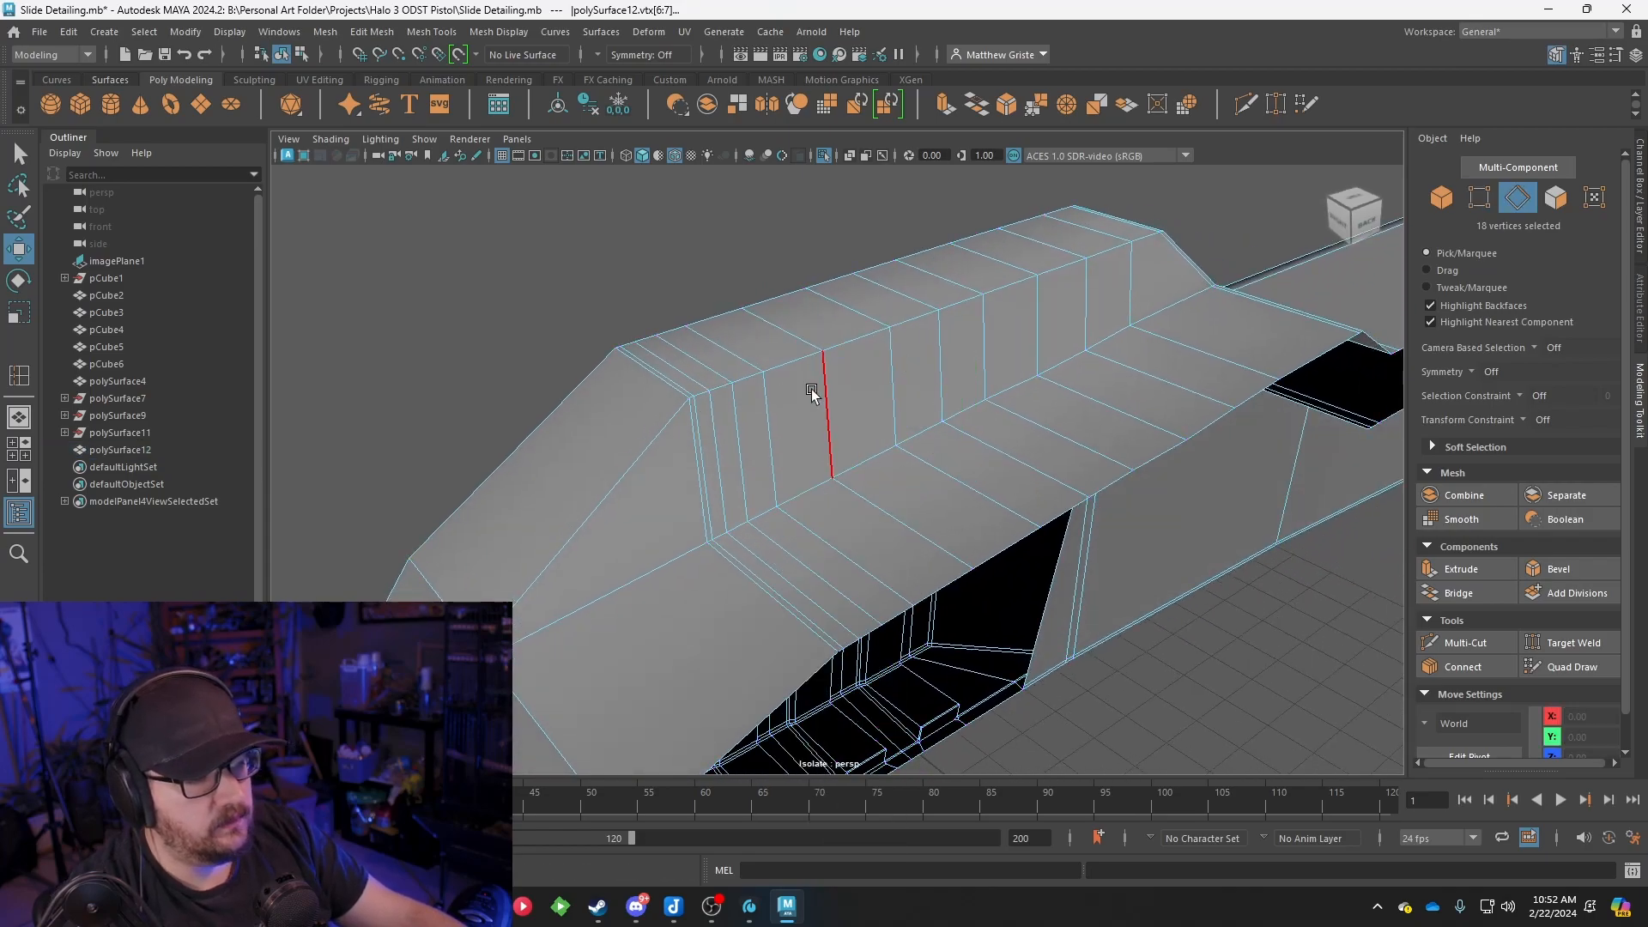
pyautogui.doubleClick(683, 560)
pyautogui.scroll(3, 714, 543)
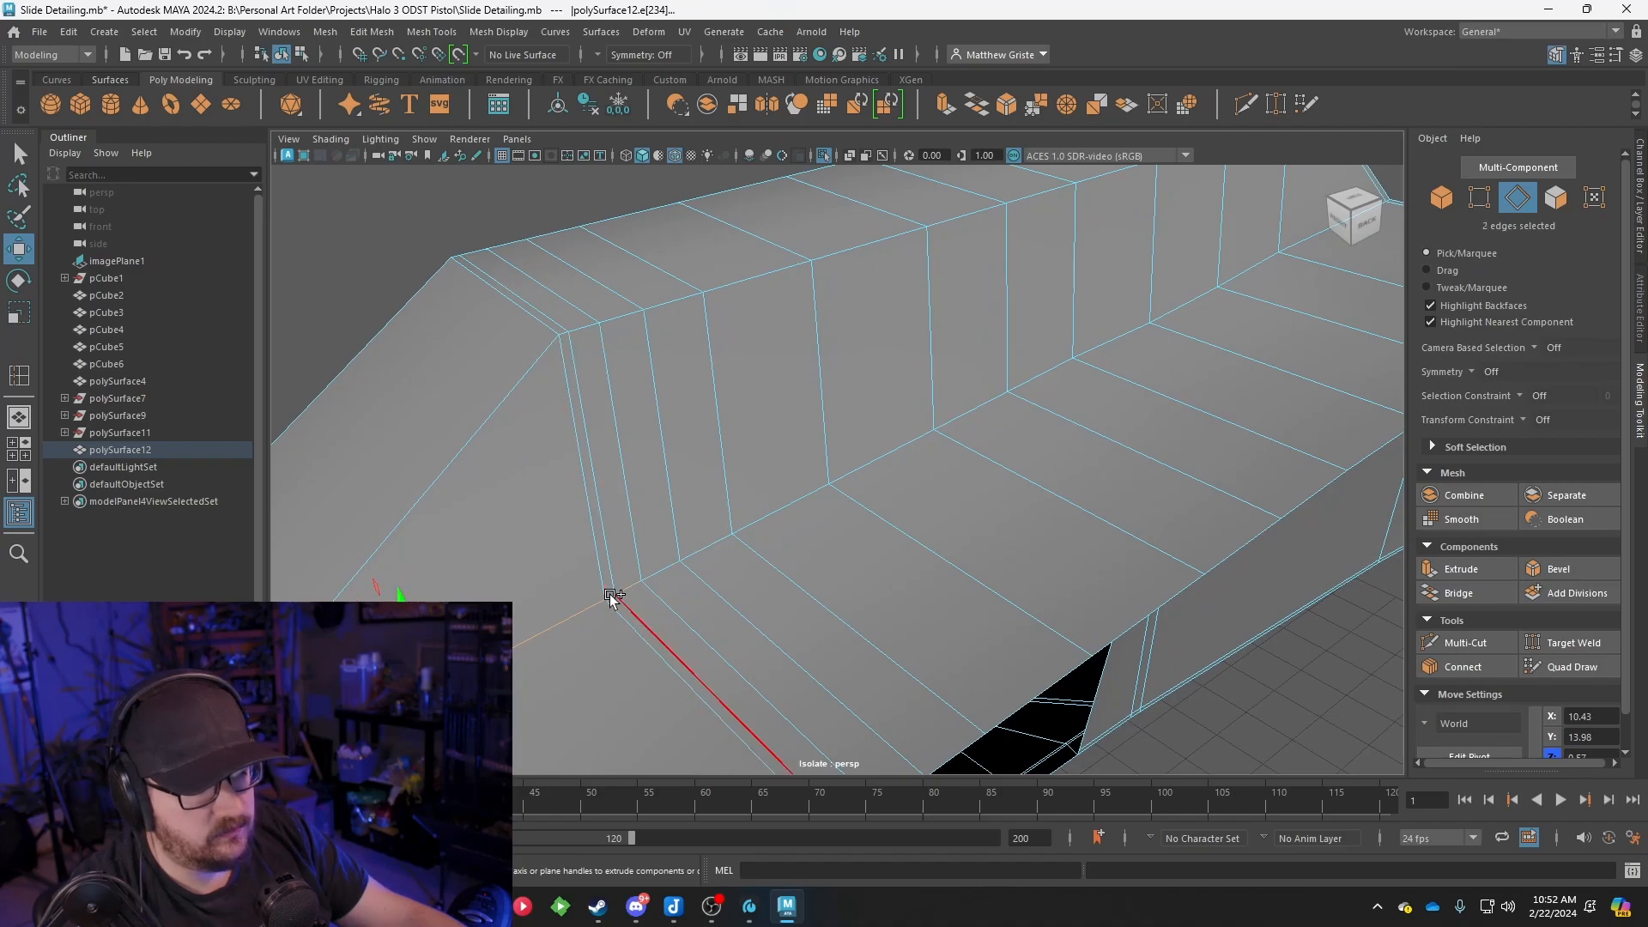
pyautogui.scroll(10, 739, 515)
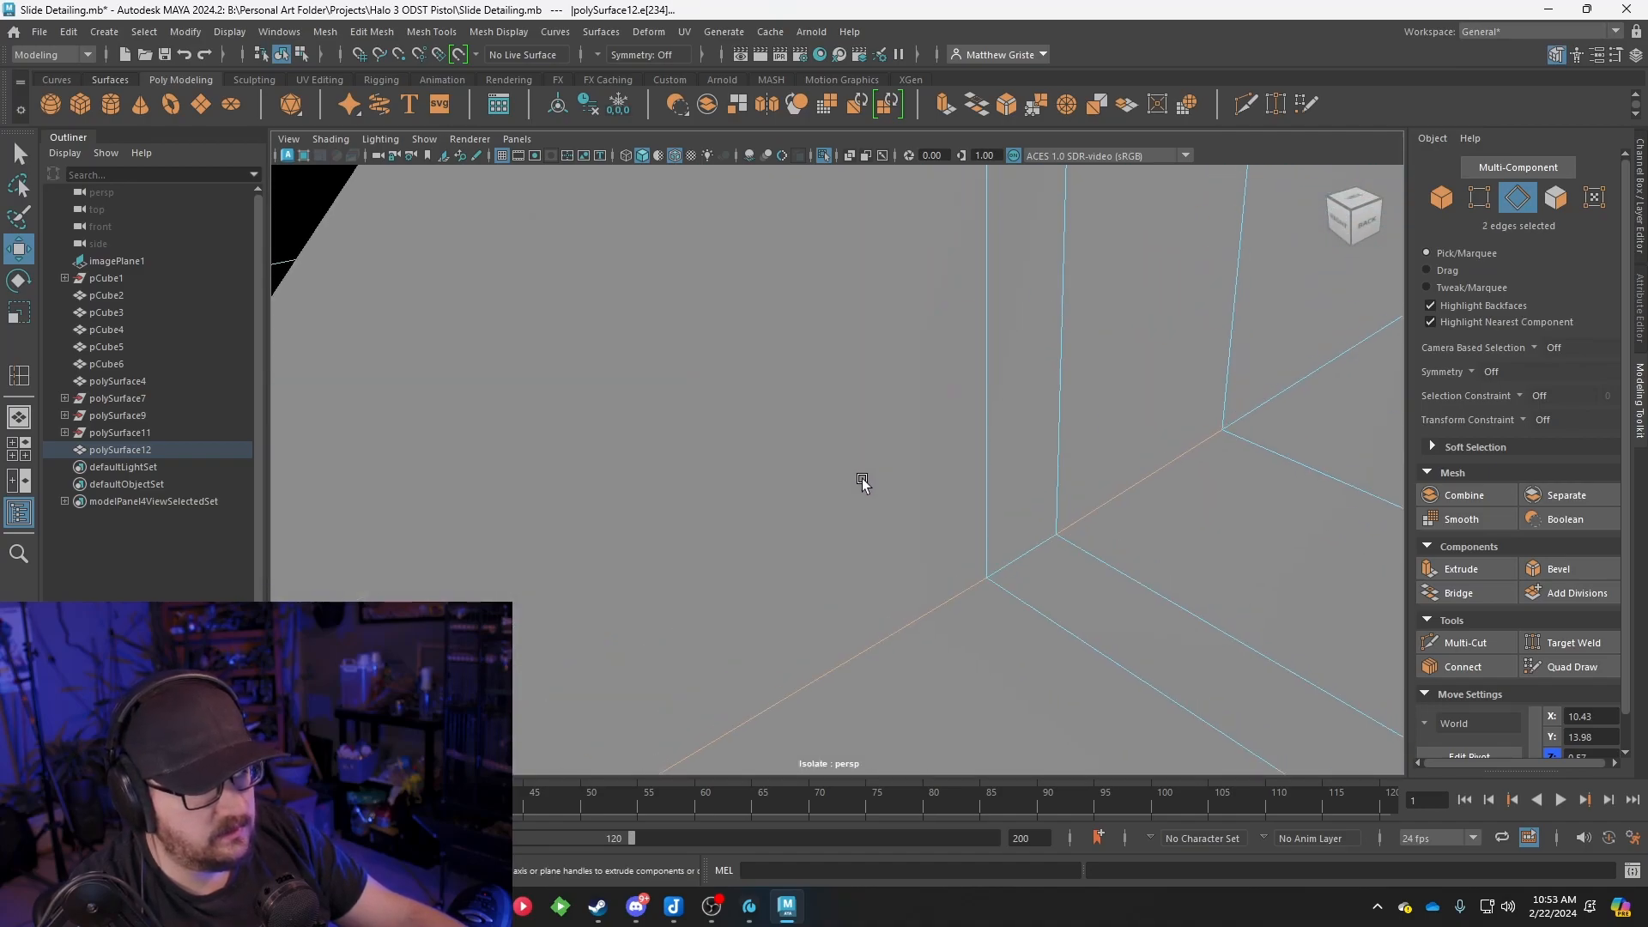
pyautogui.keyDown('shift'); pyautogui.click(1296, 379); pyautogui.keyUp('shift')
pyautogui.scroll(-5, 1269, 399)
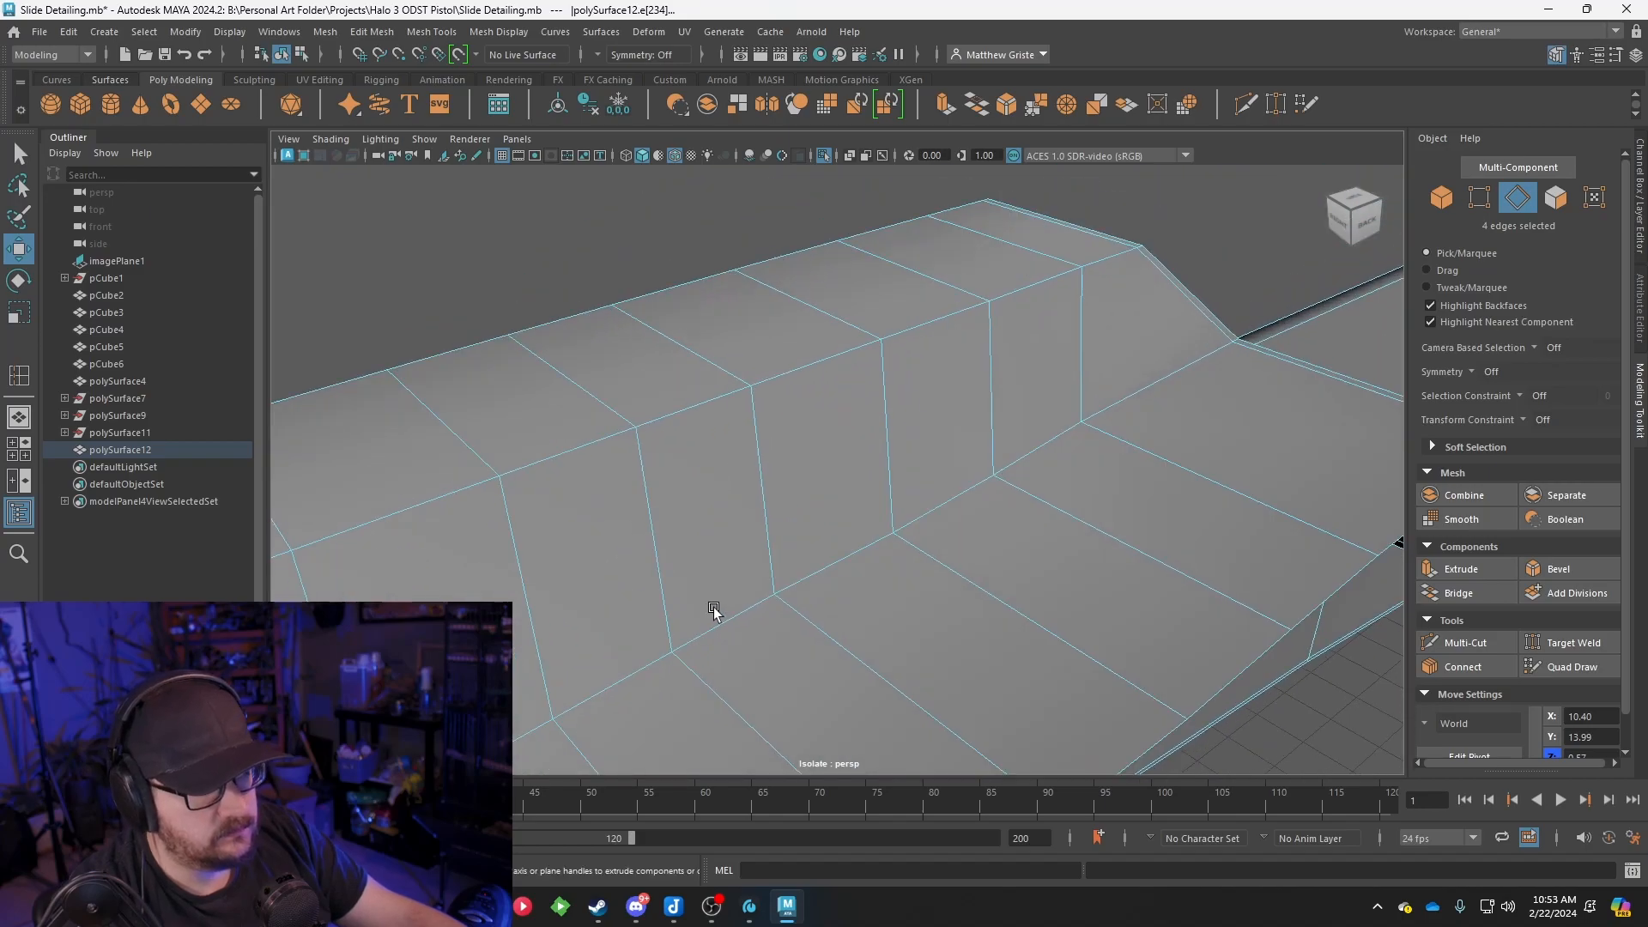
pyautogui.scroll(2, 713, 607)
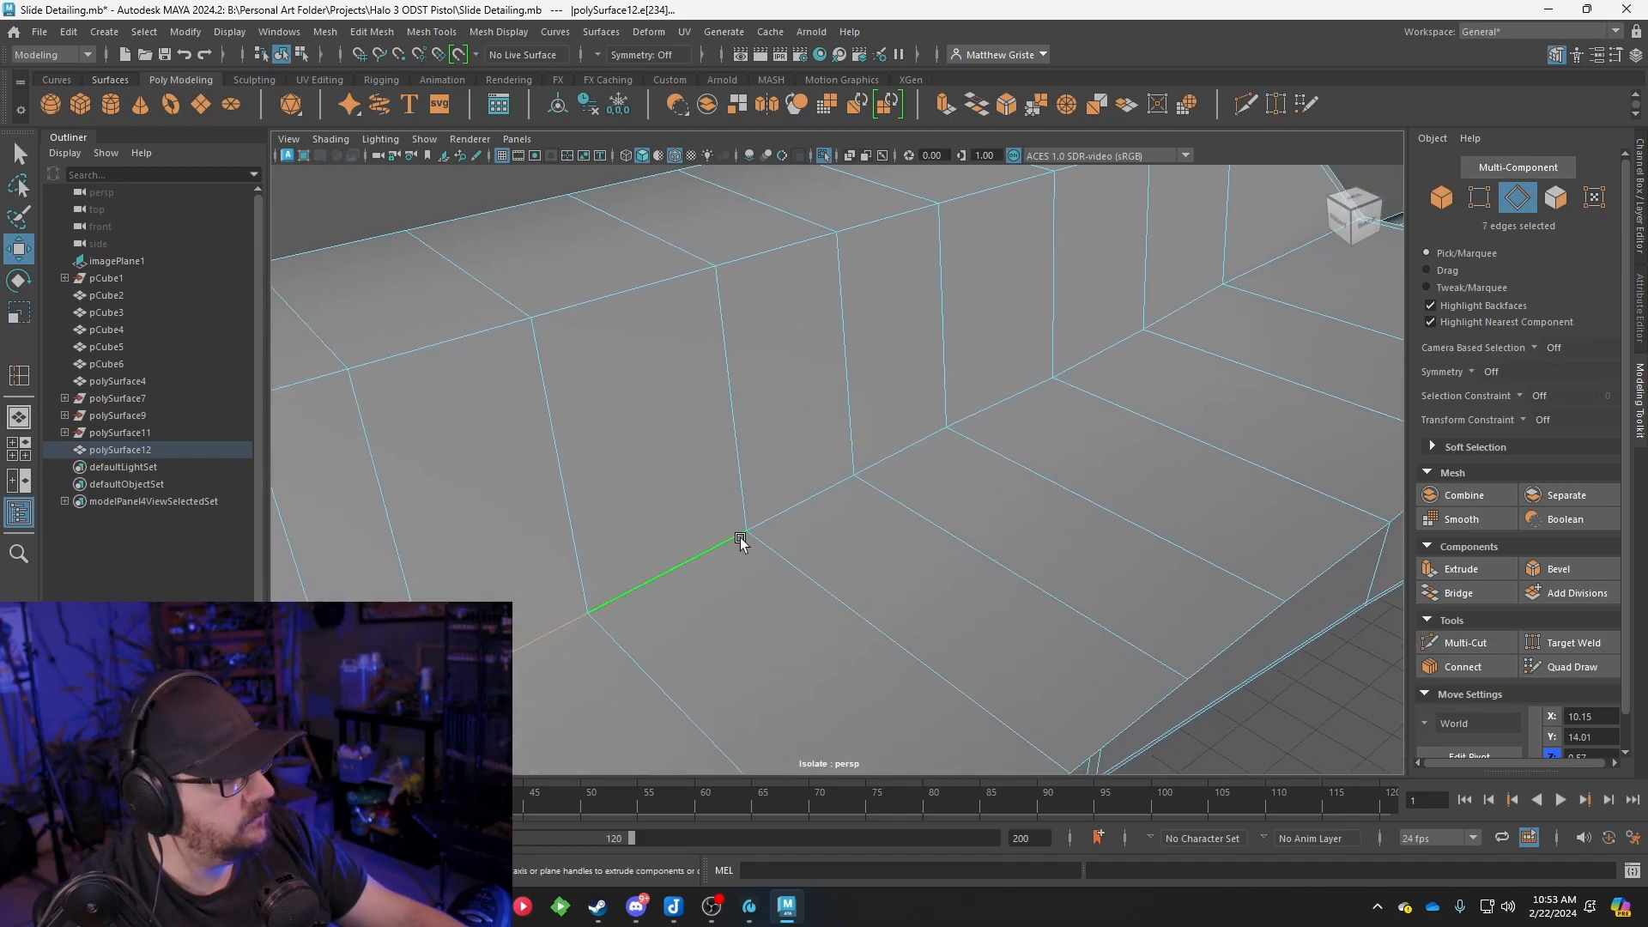
pyautogui.scroll(-5, 798, 489)
pyautogui.scroll(6, 747, 526)
pyautogui.keyDown('shift'); pyautogui.click(824, 491); pyautogui.keyUp('shift')
pyautogui.keyDown('shift'); pyautogui.click(899, 451); pyautogui.keyUp('shift')
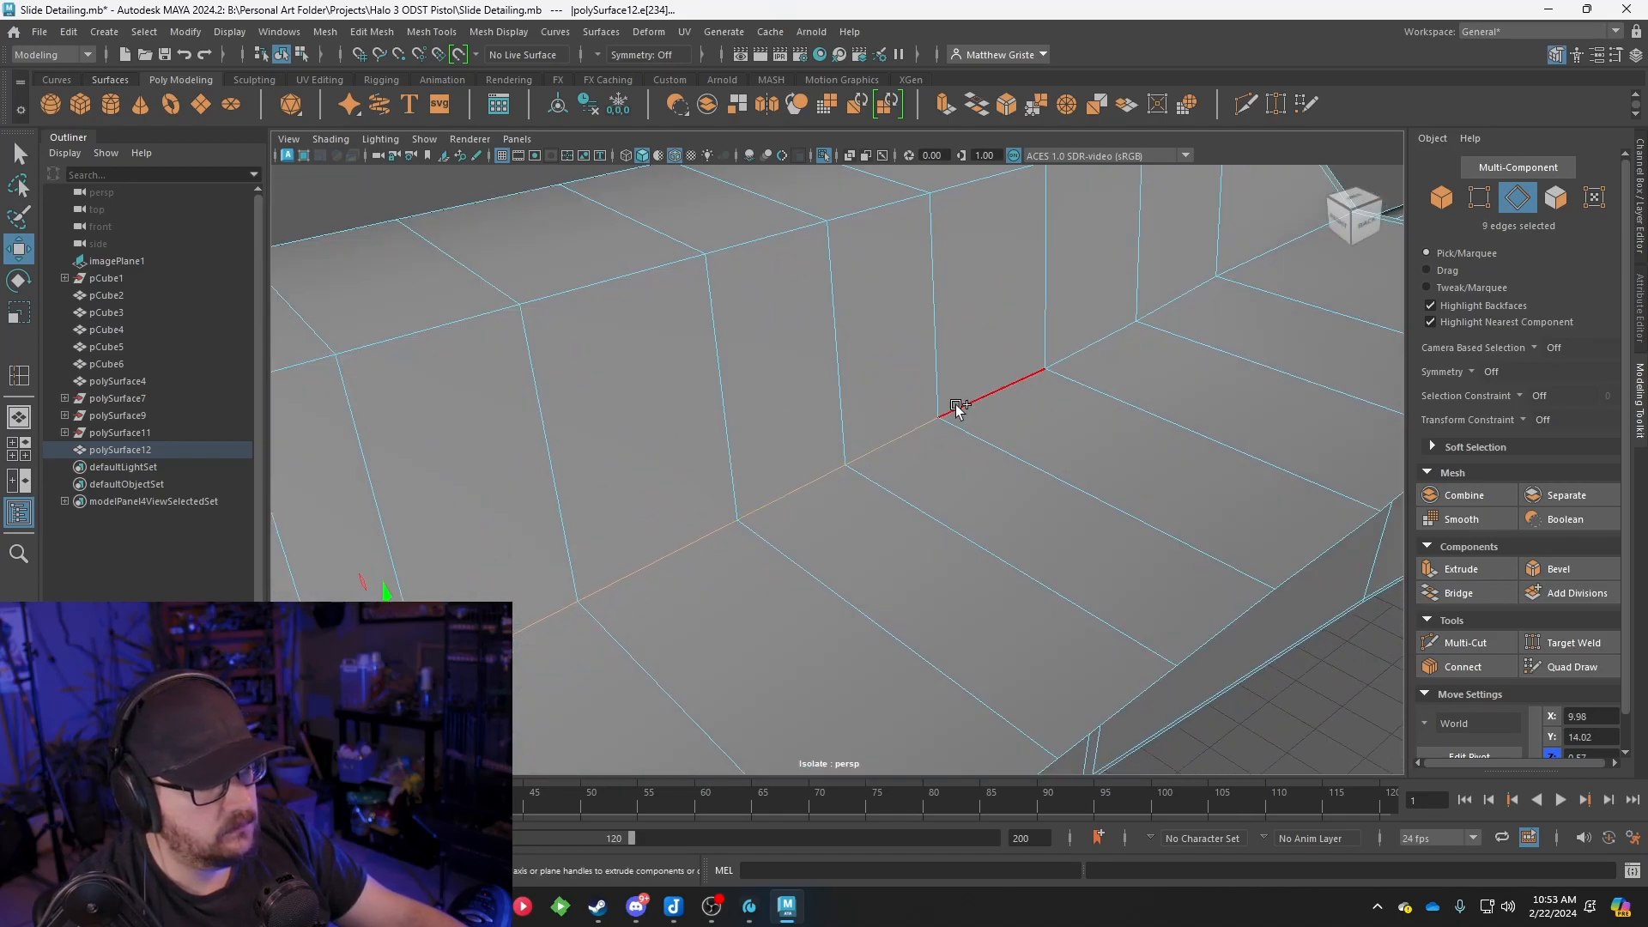
pyautogui.keyDown('shift'); pyautogui.click(1173, 299); pyautogui.keyUp('shift')
pyautogui.keyDown('shift'); pyautogui.click(1271, 251); pyautogui.keyUp('shift')
# Move the selected crease edges along Z towards the middle of the slide
pyautogui.scroll(-5, 1162, 338)
pyautogui.keyDown('alt'); pyautogui.moveTo(901, 459); pyautogui.dragTo(967, 447); pyautogui.keyUp('alt')
pyautogui.press('e')
pyautogui.press('r')
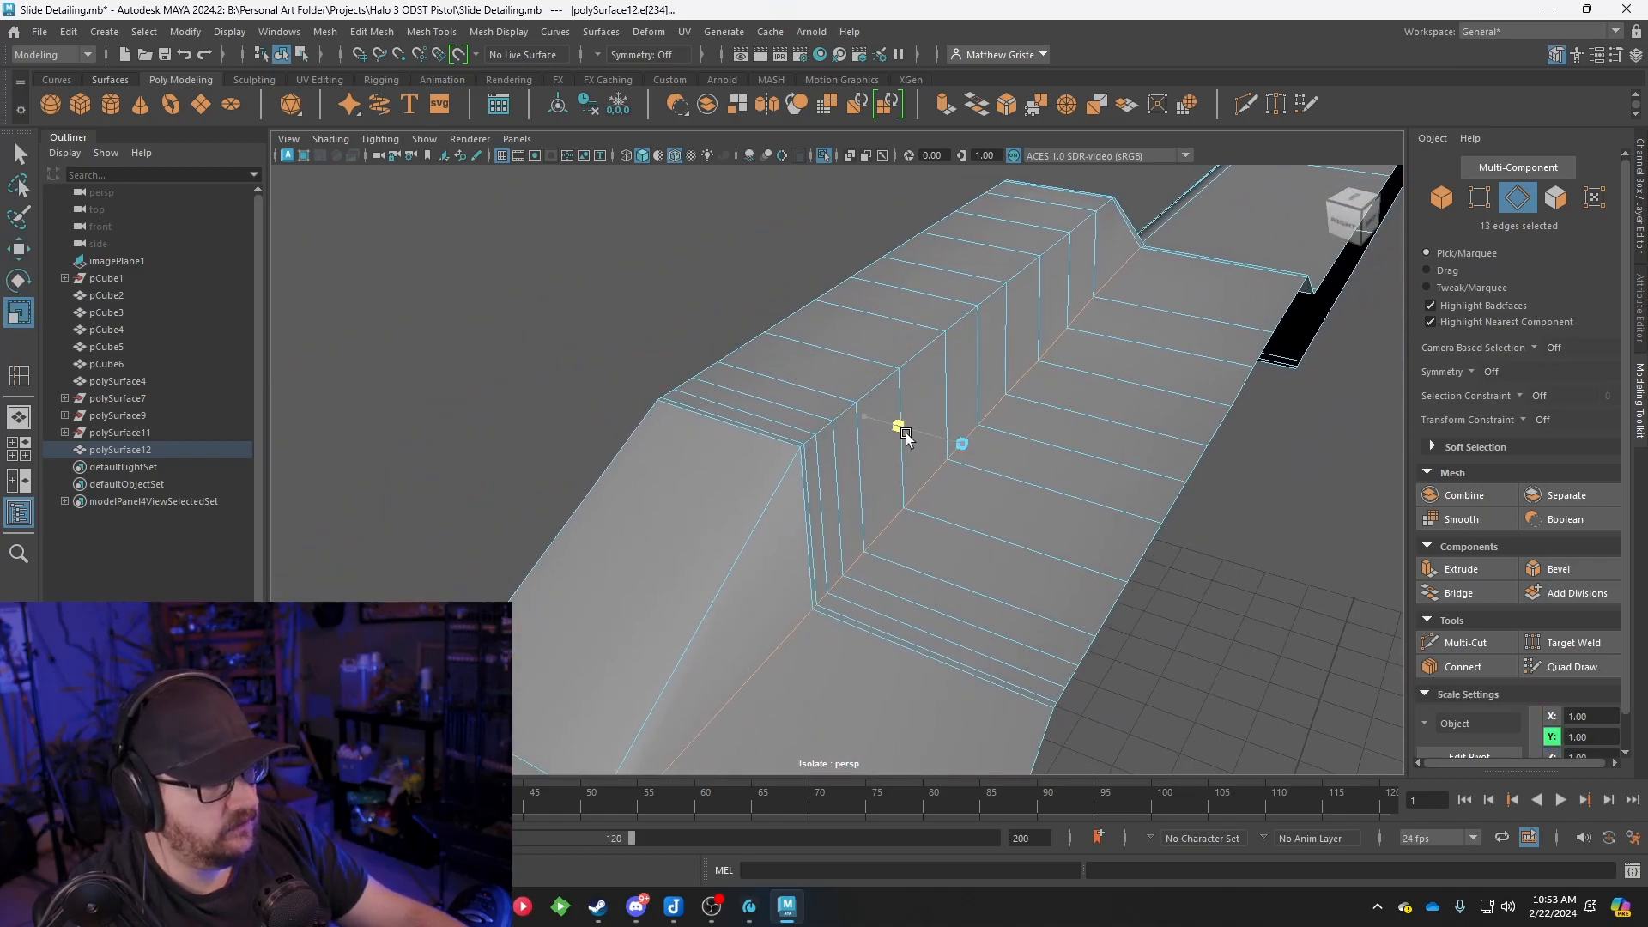
pyautogui.press('w')
pyautogui.moveTo(870, 423); pyautogui.dragTo(967, 425)
pyautogui.scroll(-3, 907, 438)
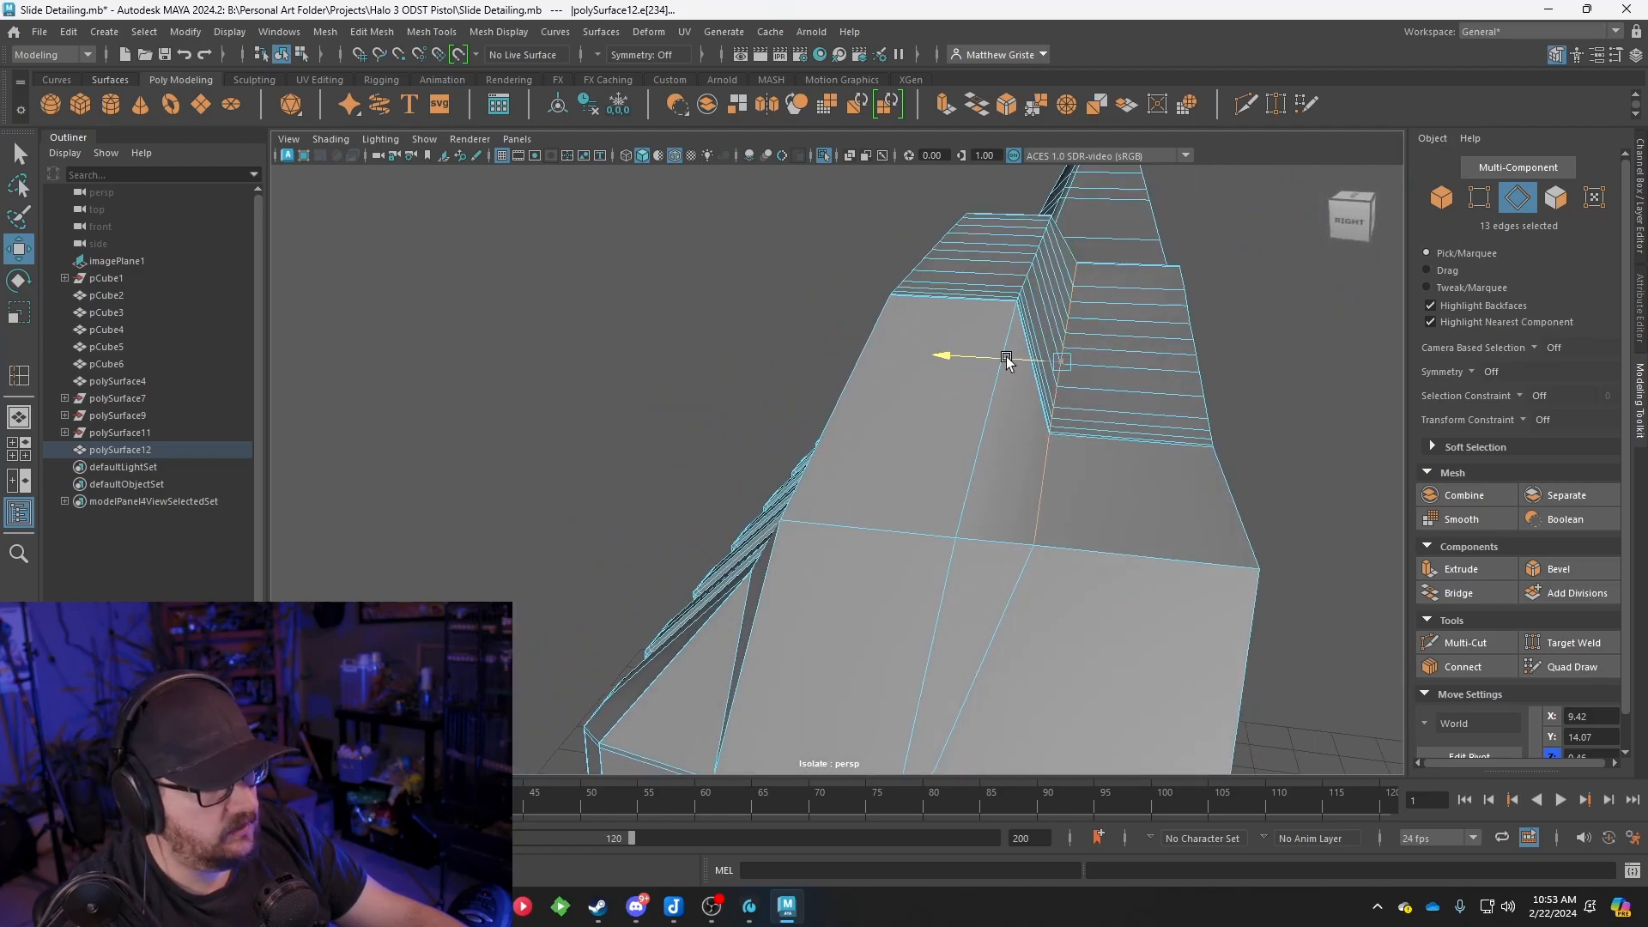
pyautogui.hotkey('ctrl', 'e')
# Select the vertex at the lower corner of the raised top's rear slope and shift it slightly along Z
pyautogui.scroll(-3, 1007, 361)
pyautogui.keyDown('alt'); pyautogui.moveTo(1047, 378); pyautogui.dragTo(928, 401); pyautogui.keyUp('alt')
pyautogui.moveTo(927, 399); pyautogui.dragTo(997, 350, button='right')
pyautogui.keyDown('alt'); pyautogui.moveTo(820, 455); pyautogui.dragTo(849, 506); pyautogui.keyUp('alt')
pyautogui.moveTo(824, 559); pyautogui.dragTo(756, 407, button='right')
pyautogui.moveTo(811, 630); pyautogui.dragTo(807, 631)
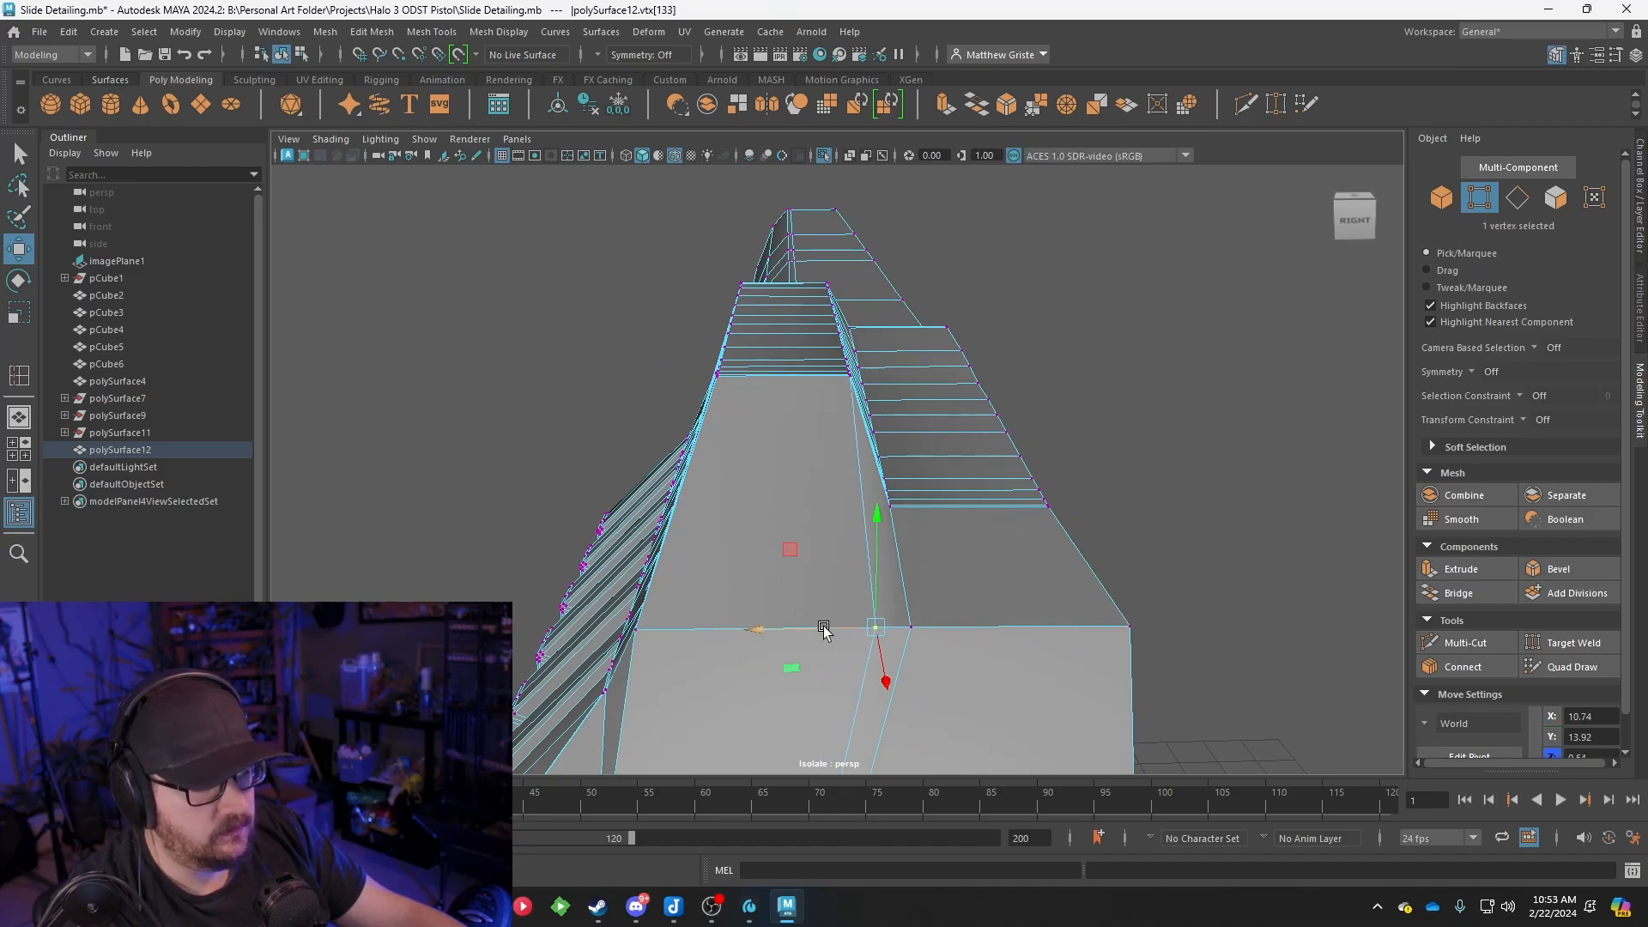
pyautogui.moveTo(842, 631); pyautogui.dragTo(842, 630)
# Extrude the rear sloped face of the raised top and scale it inward to form an inset face
pyautogui.moveTo(828, 588)
pyautogui.keyDown('alt'); pyautogui.mouseDown()
pyautogui.moveTo(796, 576)
pyautogui.moveTo(823, 584)
pyautogui.mouseUp(); pyautogui.keyUp('alt')
pyautogui.moveTo(743, 395); pyautogui.dragTo(744, 458, button='right')
pyautogui.click(749, 491)
pyautogui.keyDown('alt'); pyautogui.moveTo(750, 493); pyautogui.dragTo(897, 485); pyautogui.keyUp('alt')
pyautogui.click(944, 110)
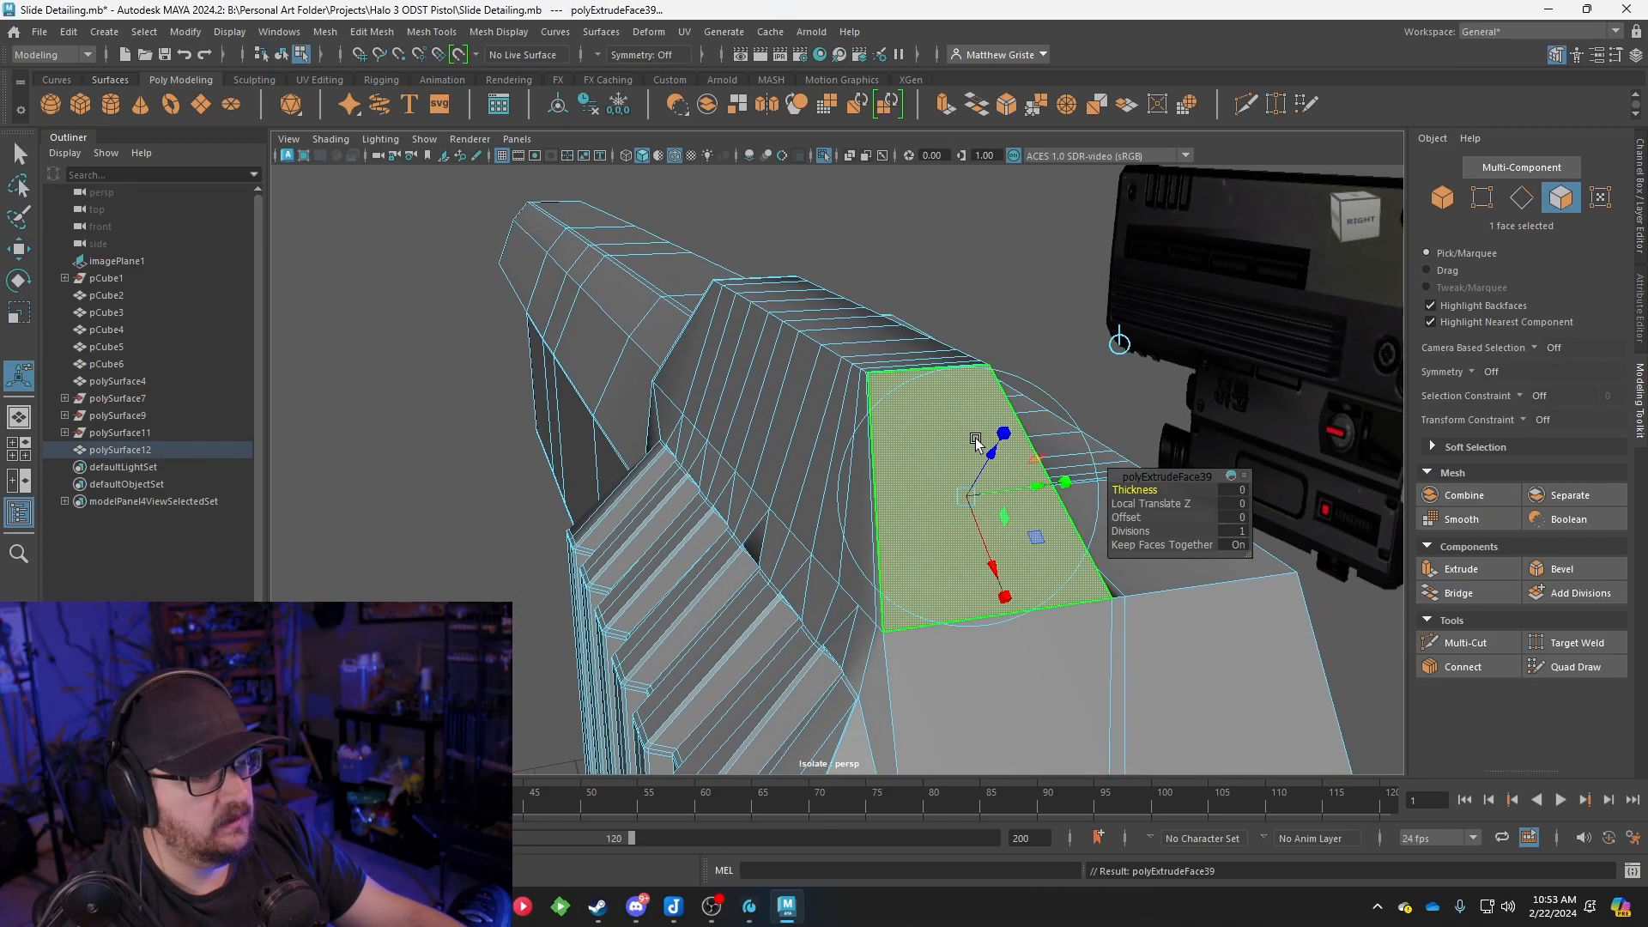
pyautogui.moveTo(993, 450); pyautogui.dragTo(951, 496)
pyautogui.moveTo(981, 549); pyautogui.dragTo(981, 550)
# Insert edge loops across the inset rear slope, lengthwise along the raised top, and across its front slope
pyautogui.click(453, 41)
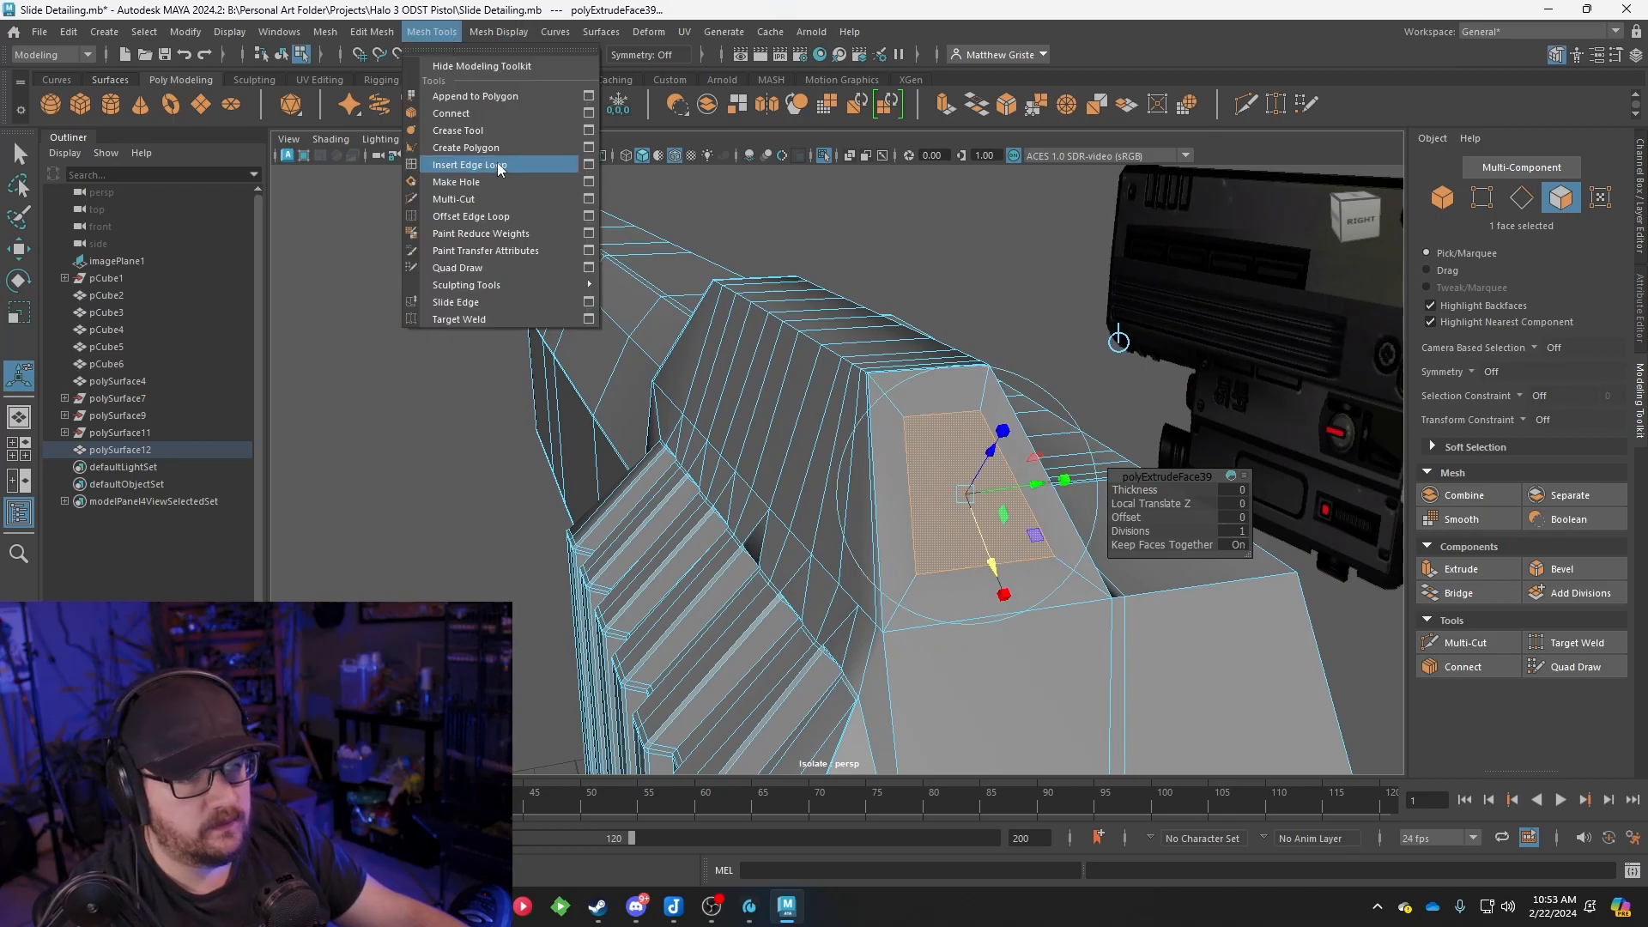
pyautogui.click(481, 163)
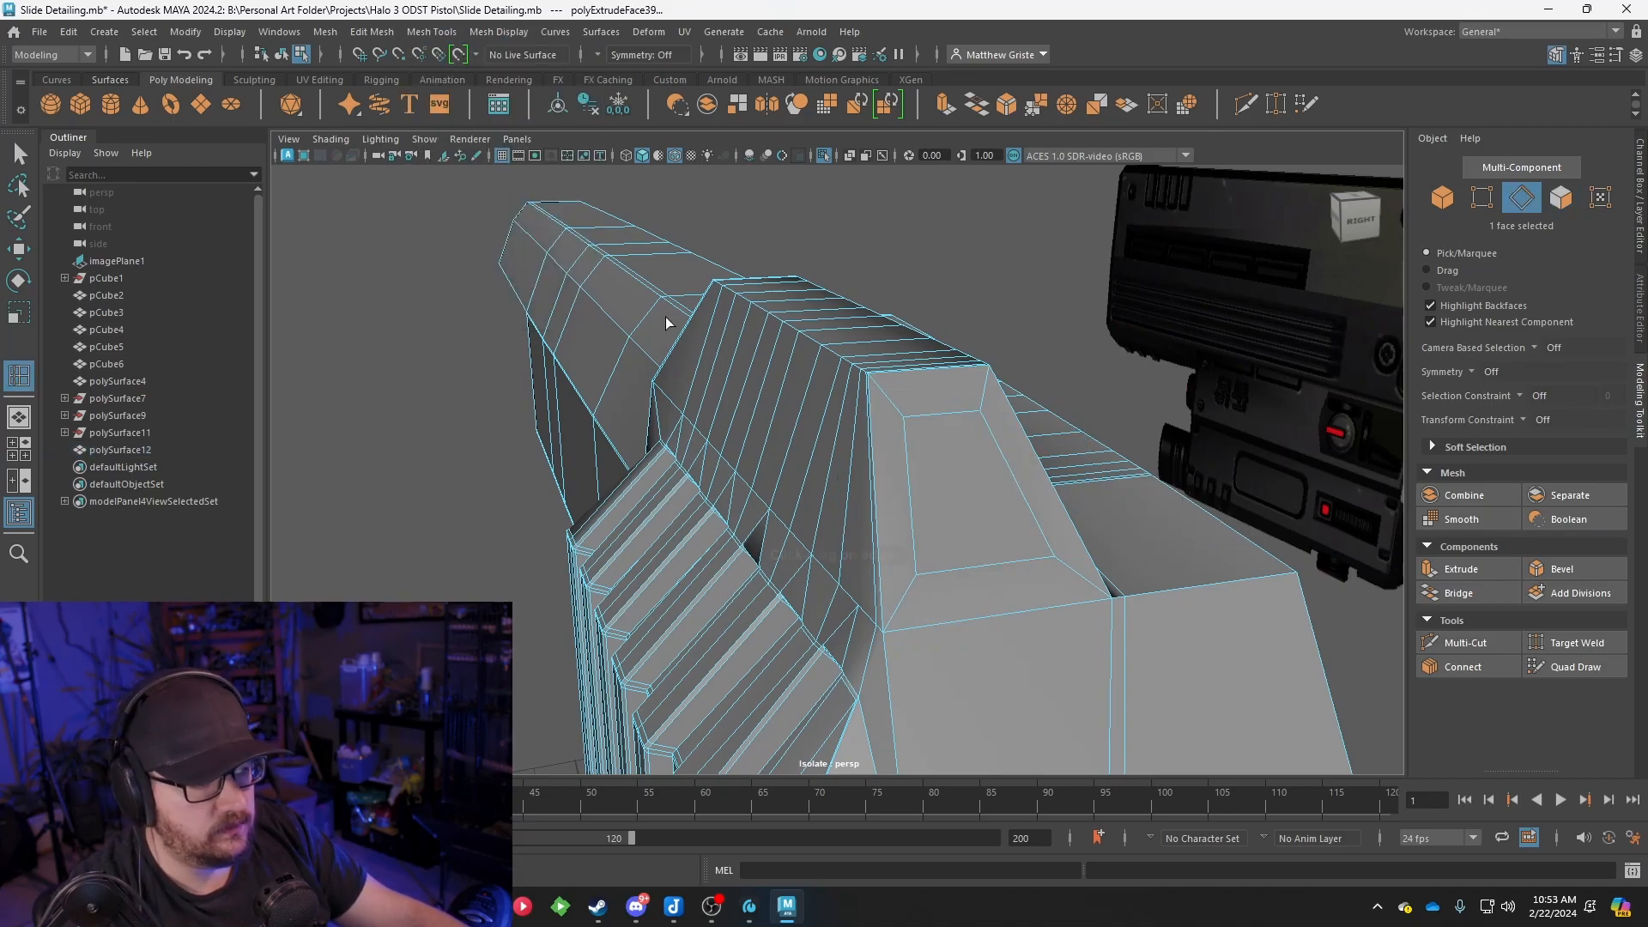
pyautogui.click(909, 492)
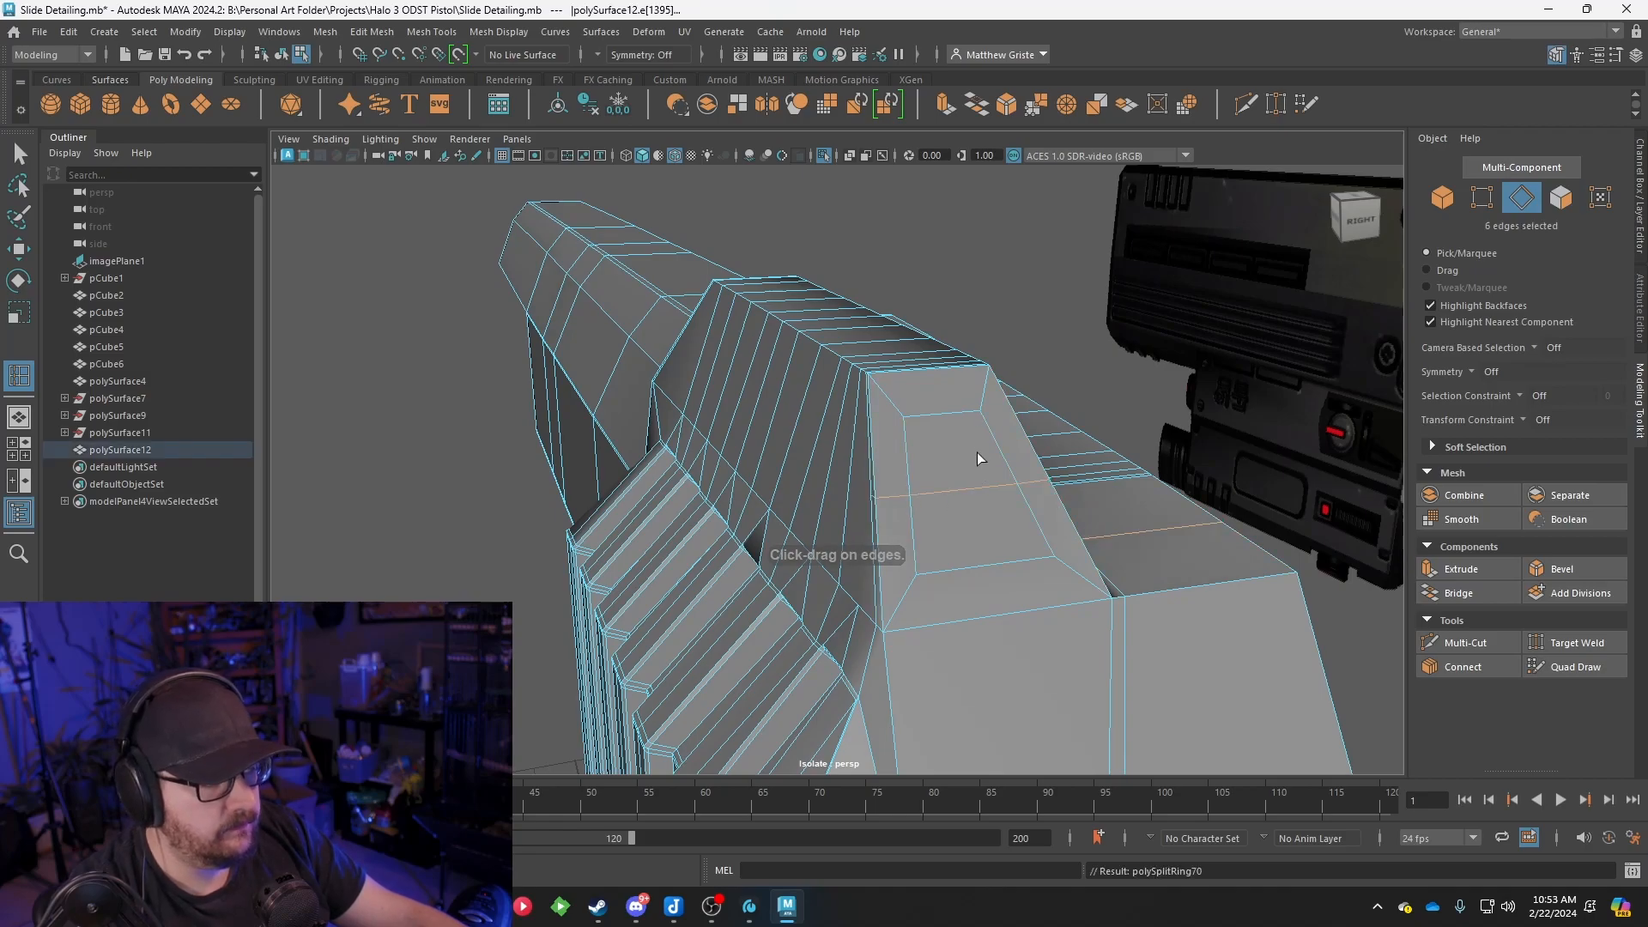
pyautogui.click(939, 420)
pyautogui.moveTo(893, 434)
pyautogui.keyDown('alt'); pyautogui.mouseDown()
pyautogui.moveTo(934, 464)
pyautogui.moveTo(1163, 482)
pyautogui.moveTo(1203, 518)
pyautogui.moveTo(887, 466)
pyautogui.mouseUp(); pyautogui.keyUp('alt')
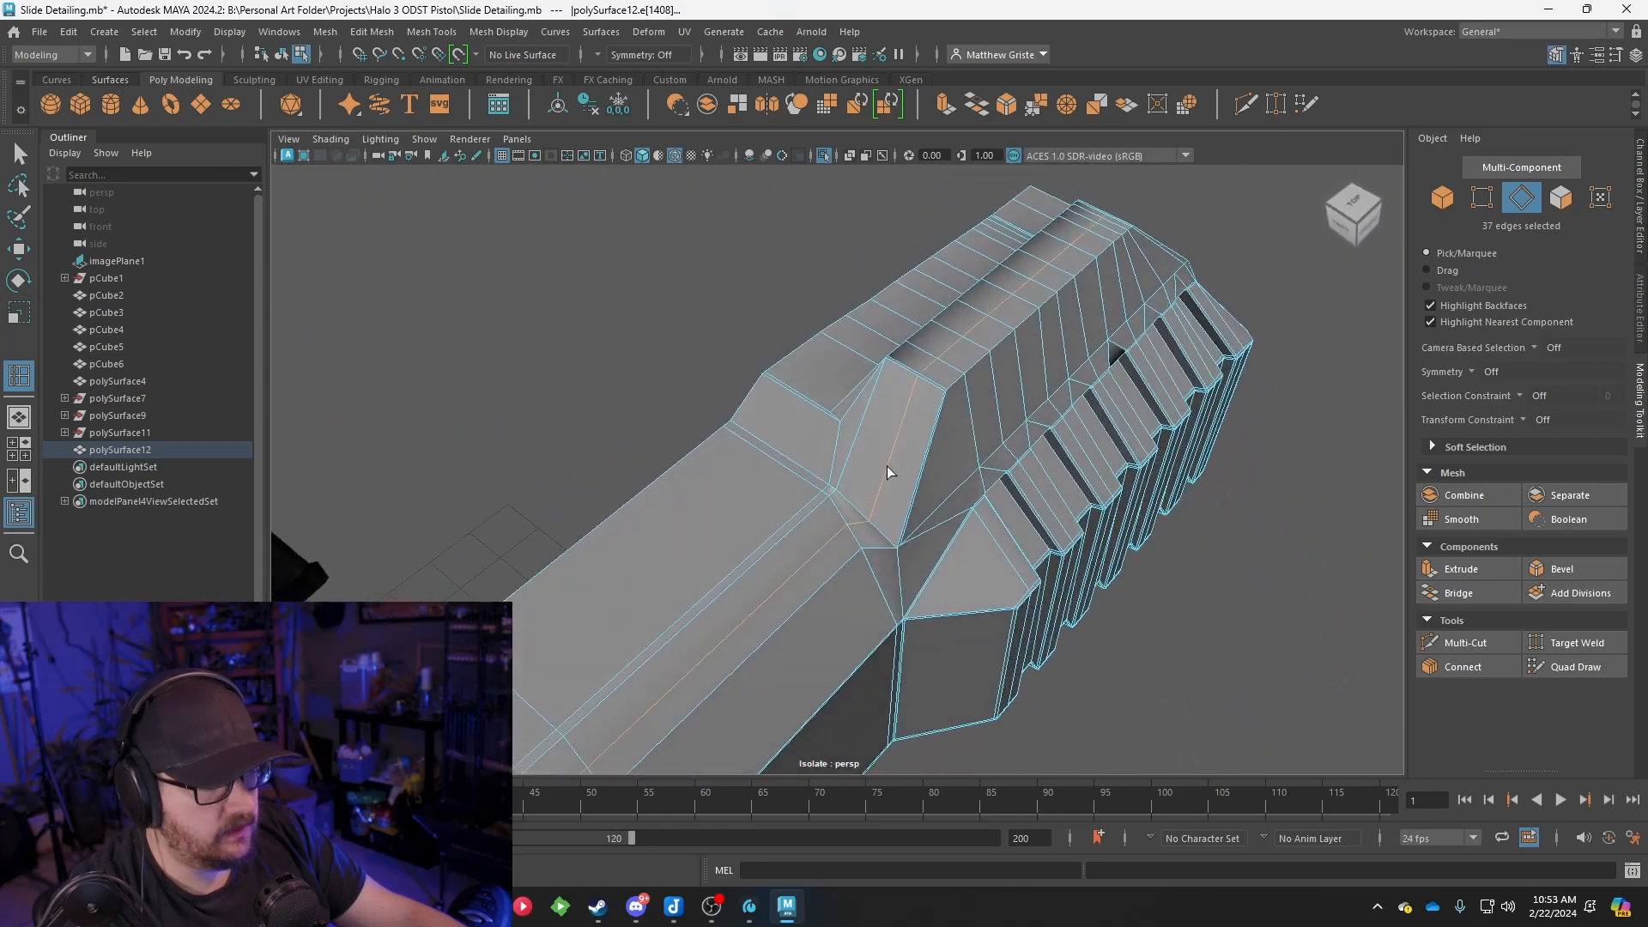
pyautogui.doubleClick(742, 399)
# Cut a continuous edge with Multi-Cut along the raised top's side, from the front loop's end to the rear slope's vertex
pyautogui.keyDown('alt'); pyautogui.moveTo(742, 399); pyautogui.dragTo(817, 364); pyautogui.keyUp('alt')
pyautogui.scroll(2, 819, 352)
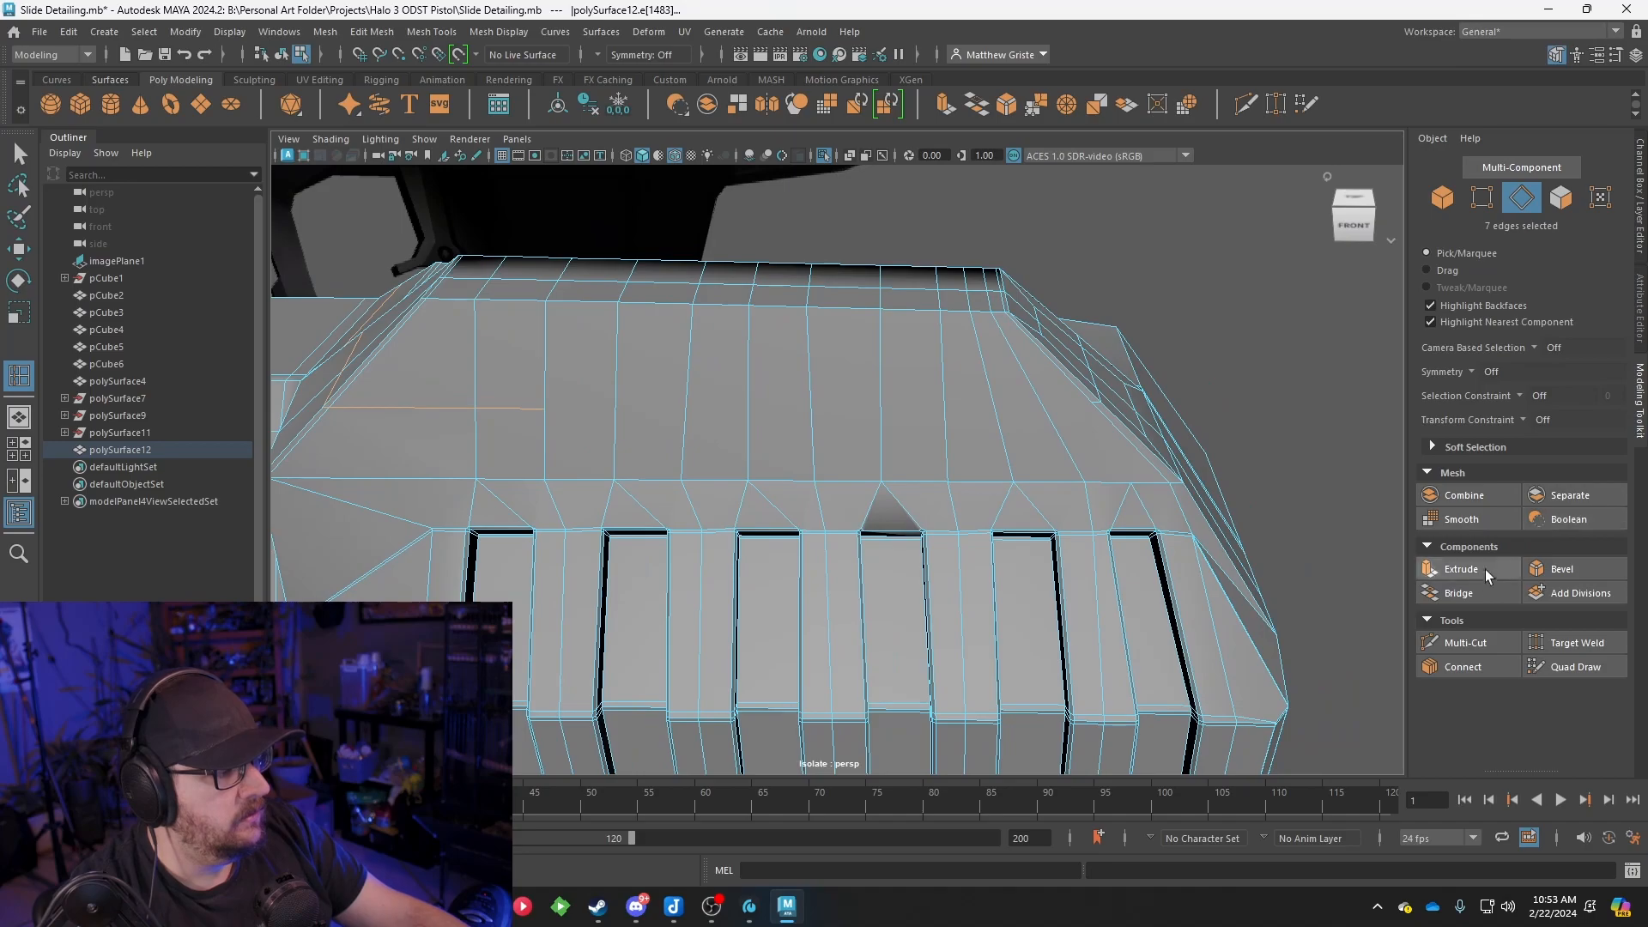
pyautogui.click(1464, 643)
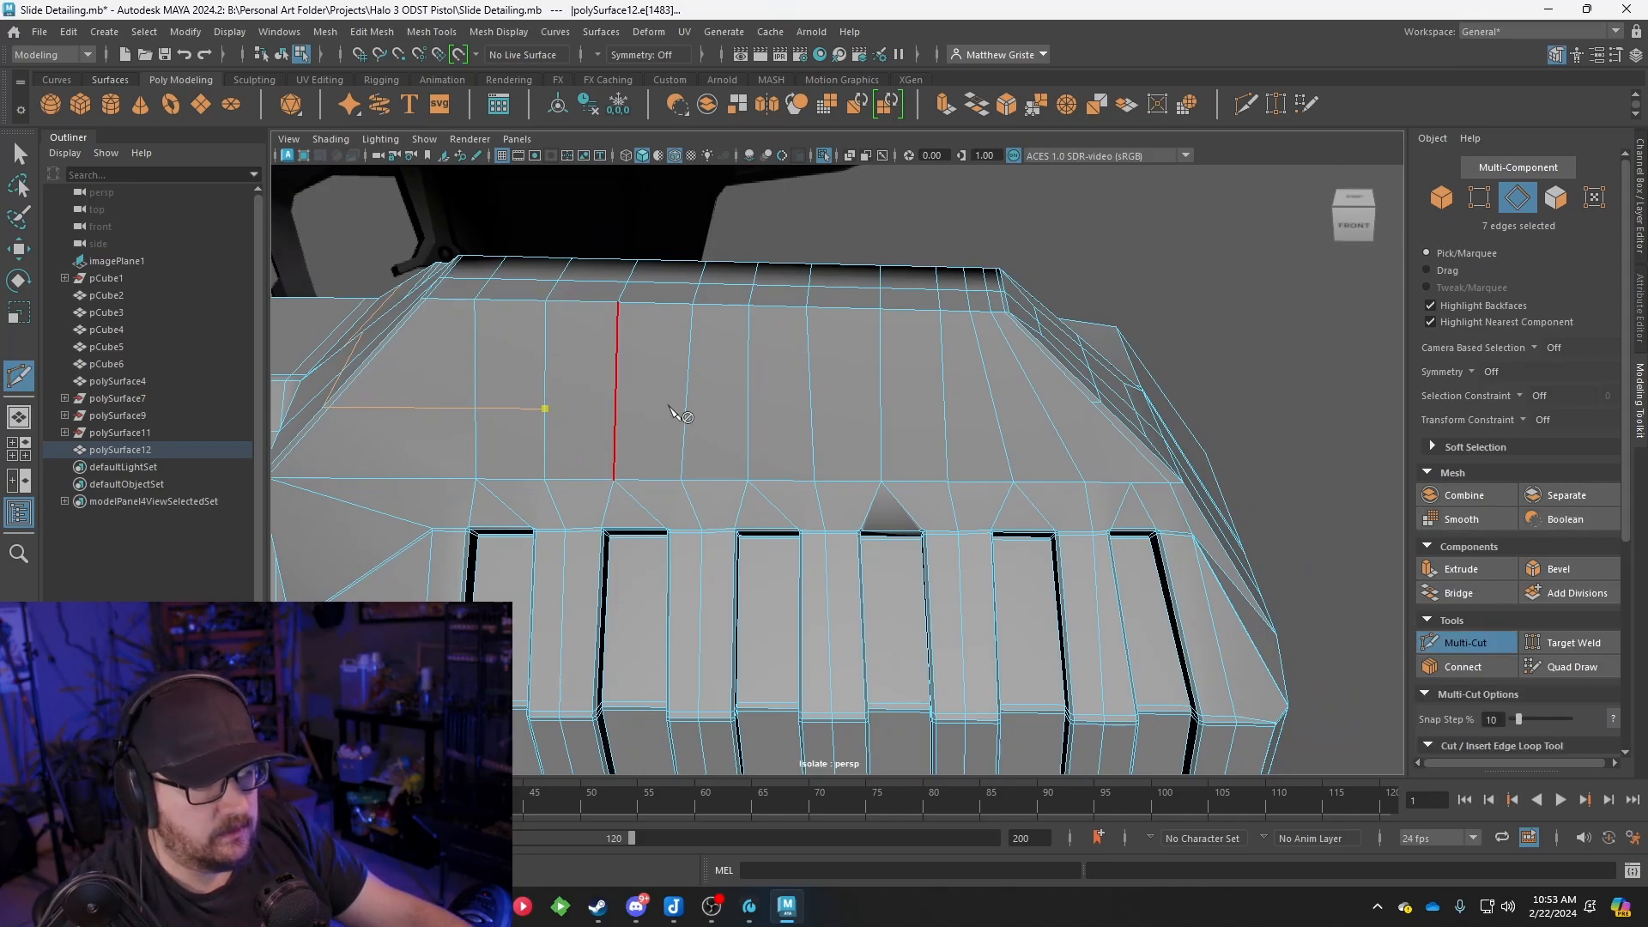
pyautogui.scroll(4, 653, 416)
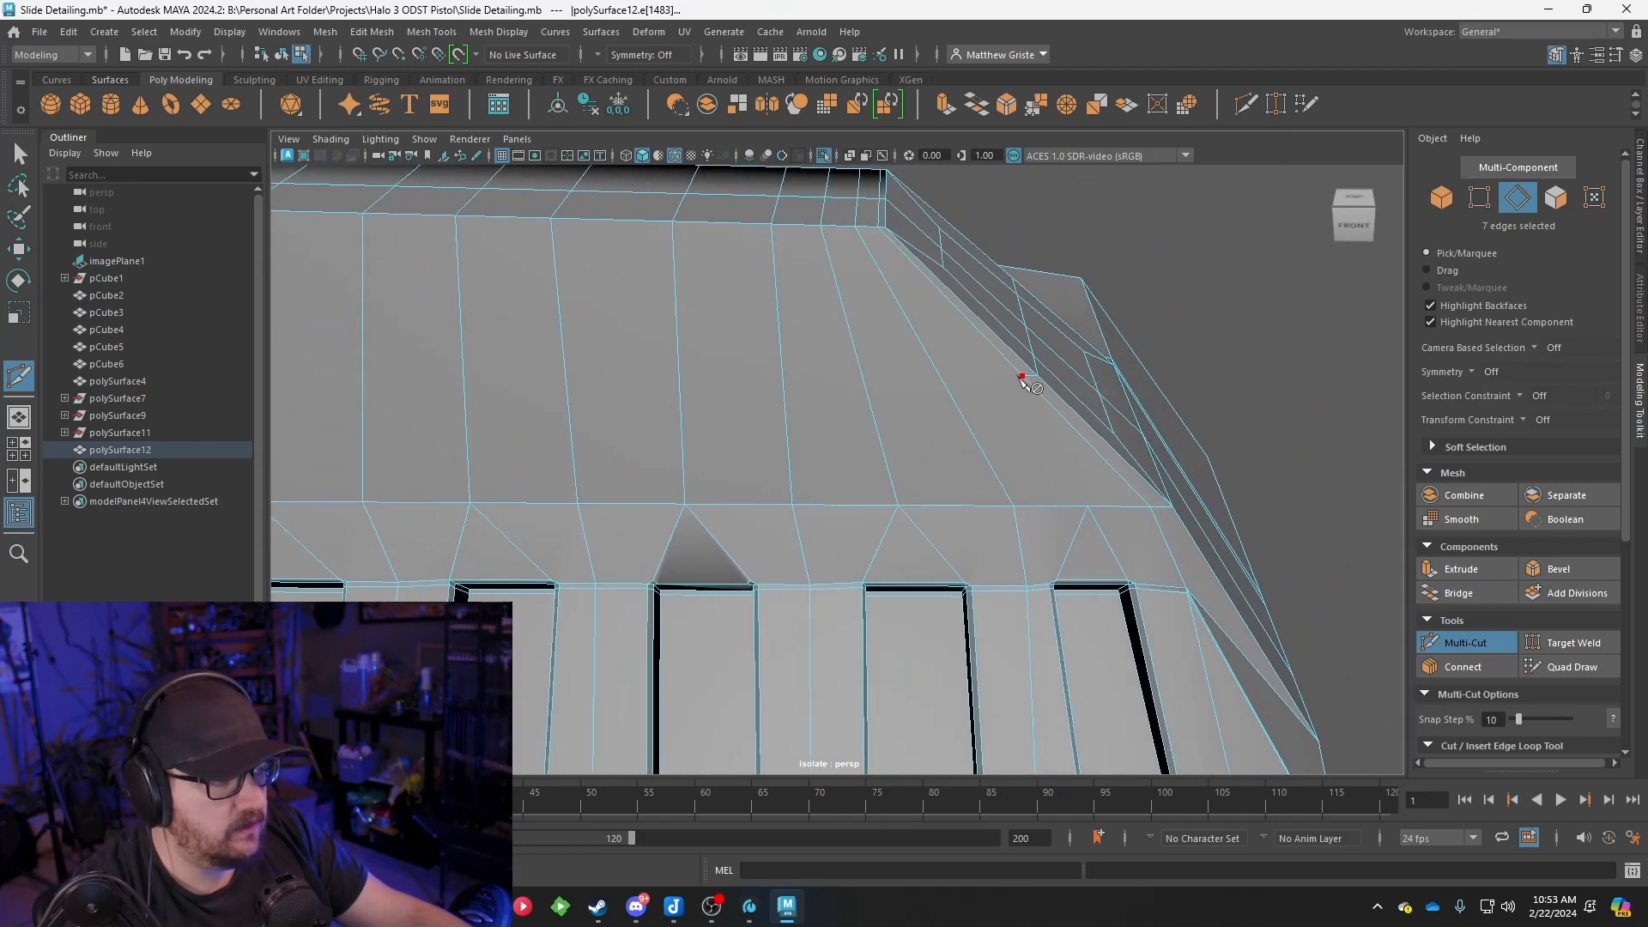
pyautogui.keyDown('alt'); pyautogui.moveTo(905, 426); pyautogui.dragTo(1107, 343); pyautogui.keyUp('alt')
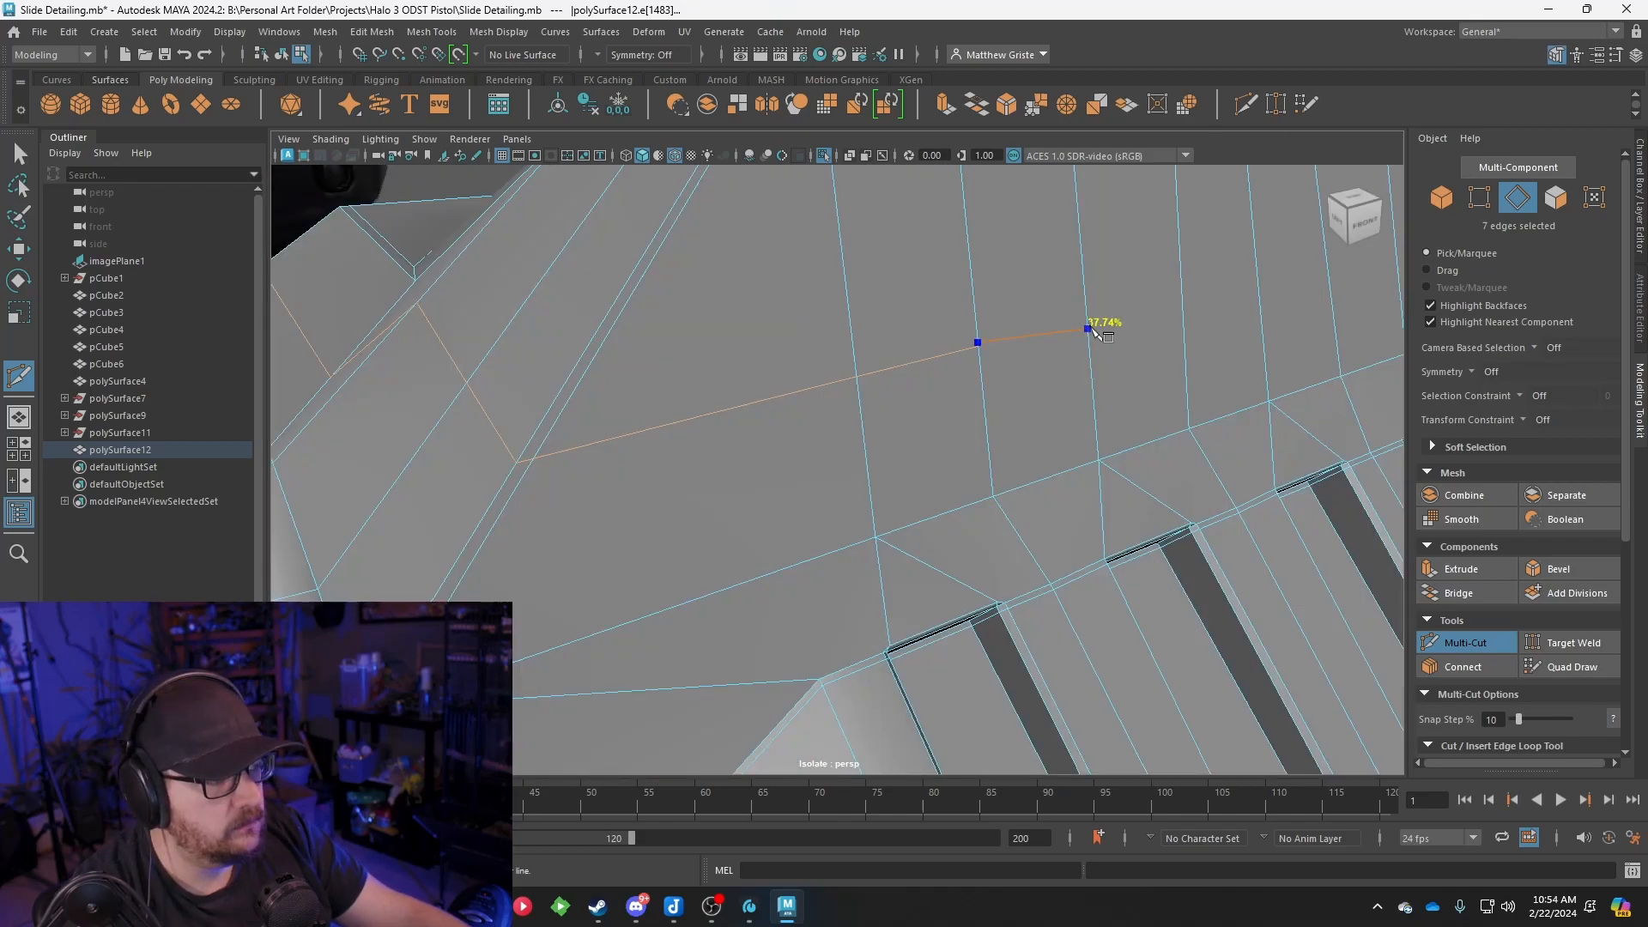
pyautogui.click(1183, 308)
pyautogui.keyDown('alt'); pyautogui.moveTo(1183, 308); pyautogui.dragTo(1017, 352, button='middle'); pyautogui.keyUp('alt')
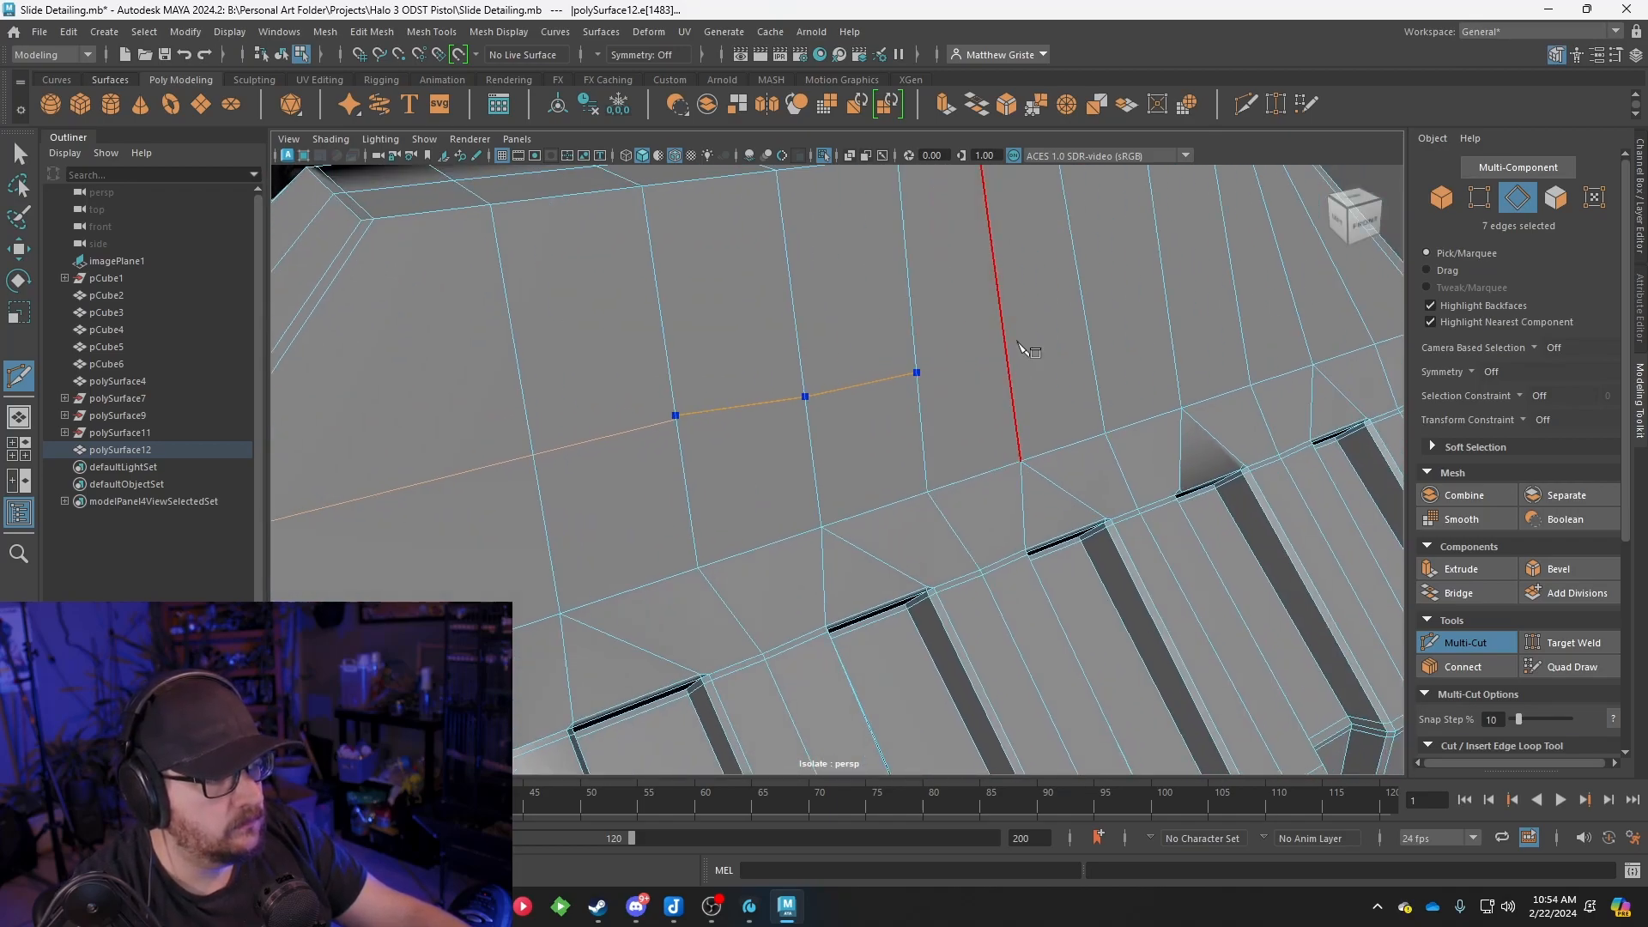
pyautogui.scroll(2, 1172, 305)
pyautogui.keyDown('alt'); pyautogui.moveTo(1147, 339); pyautogui.dragTo(924, 435, button='middle'); pyautogui.keyUp('alt')
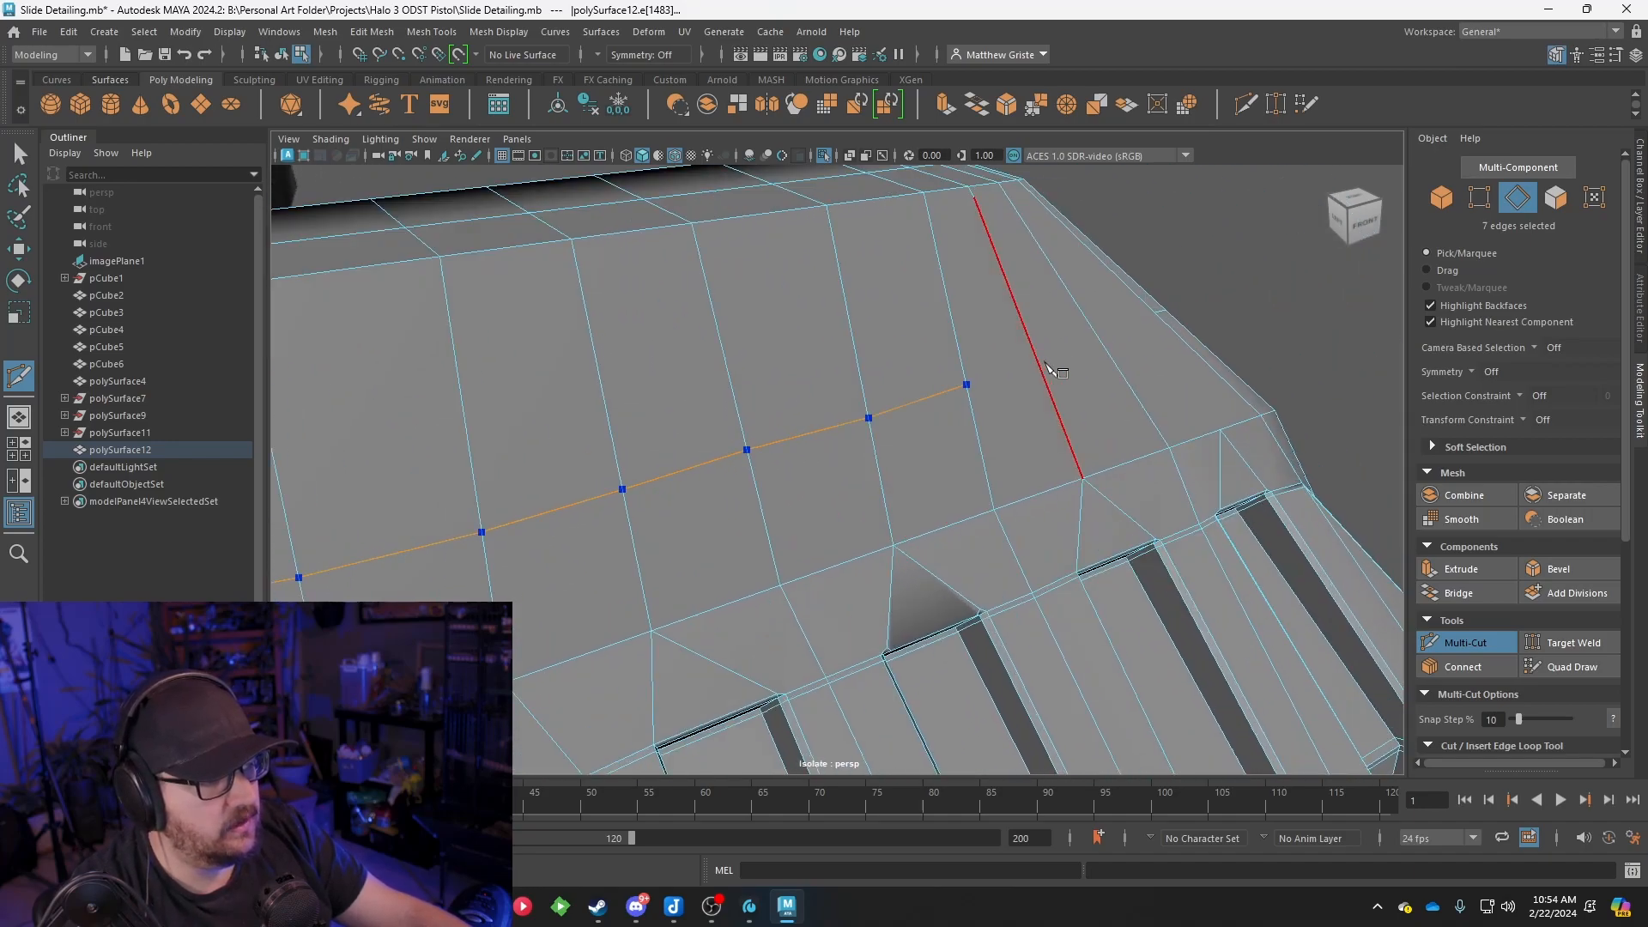
pyautogui.click(1167, 340)
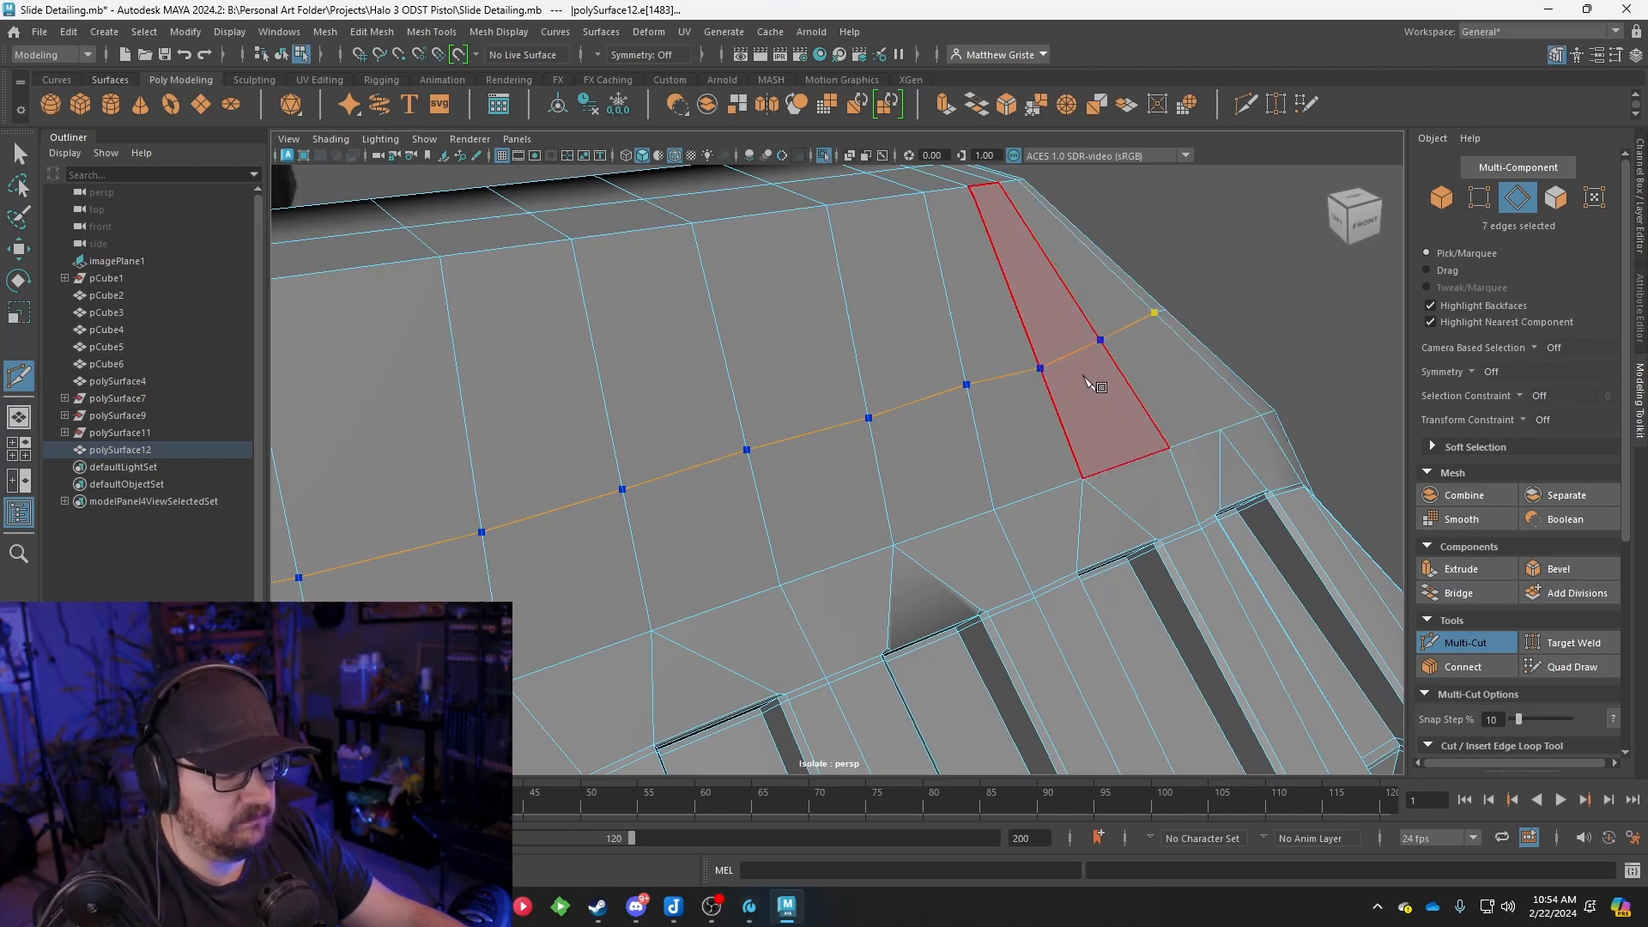
pyautogui.press('Return')
# Merge the vertex at the rear end of the new cut, then test-move it and undo that move
pyautogui.keyDown('alt'); pyautogui.moveTo(1129, 352); pyautogui.dragTo(978, 399); pyautogui.keyUp('alt')
pyautogui.press('q')
pyautogui.moveTo(975, 395); pyautogui.dragTo(939, 397, button='right')
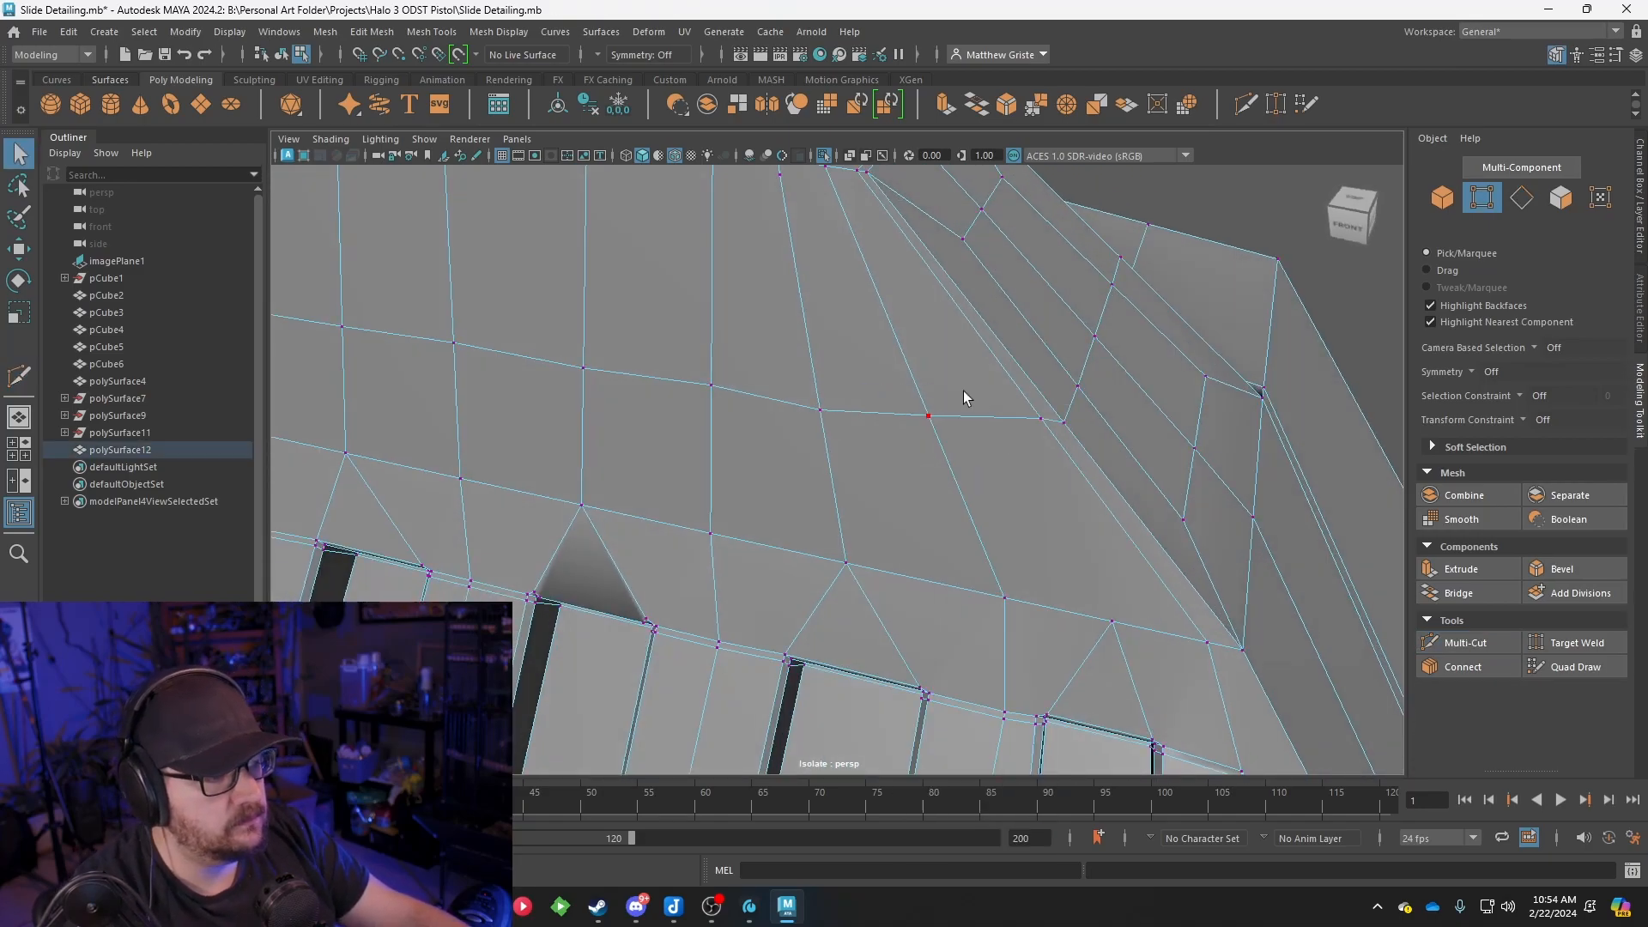
pyautogui.keyDown('alt'); pyautogui.moveTo(1033, 428); pyautogui.dragTo(925, 421); pyautogui.keyUp('alt')
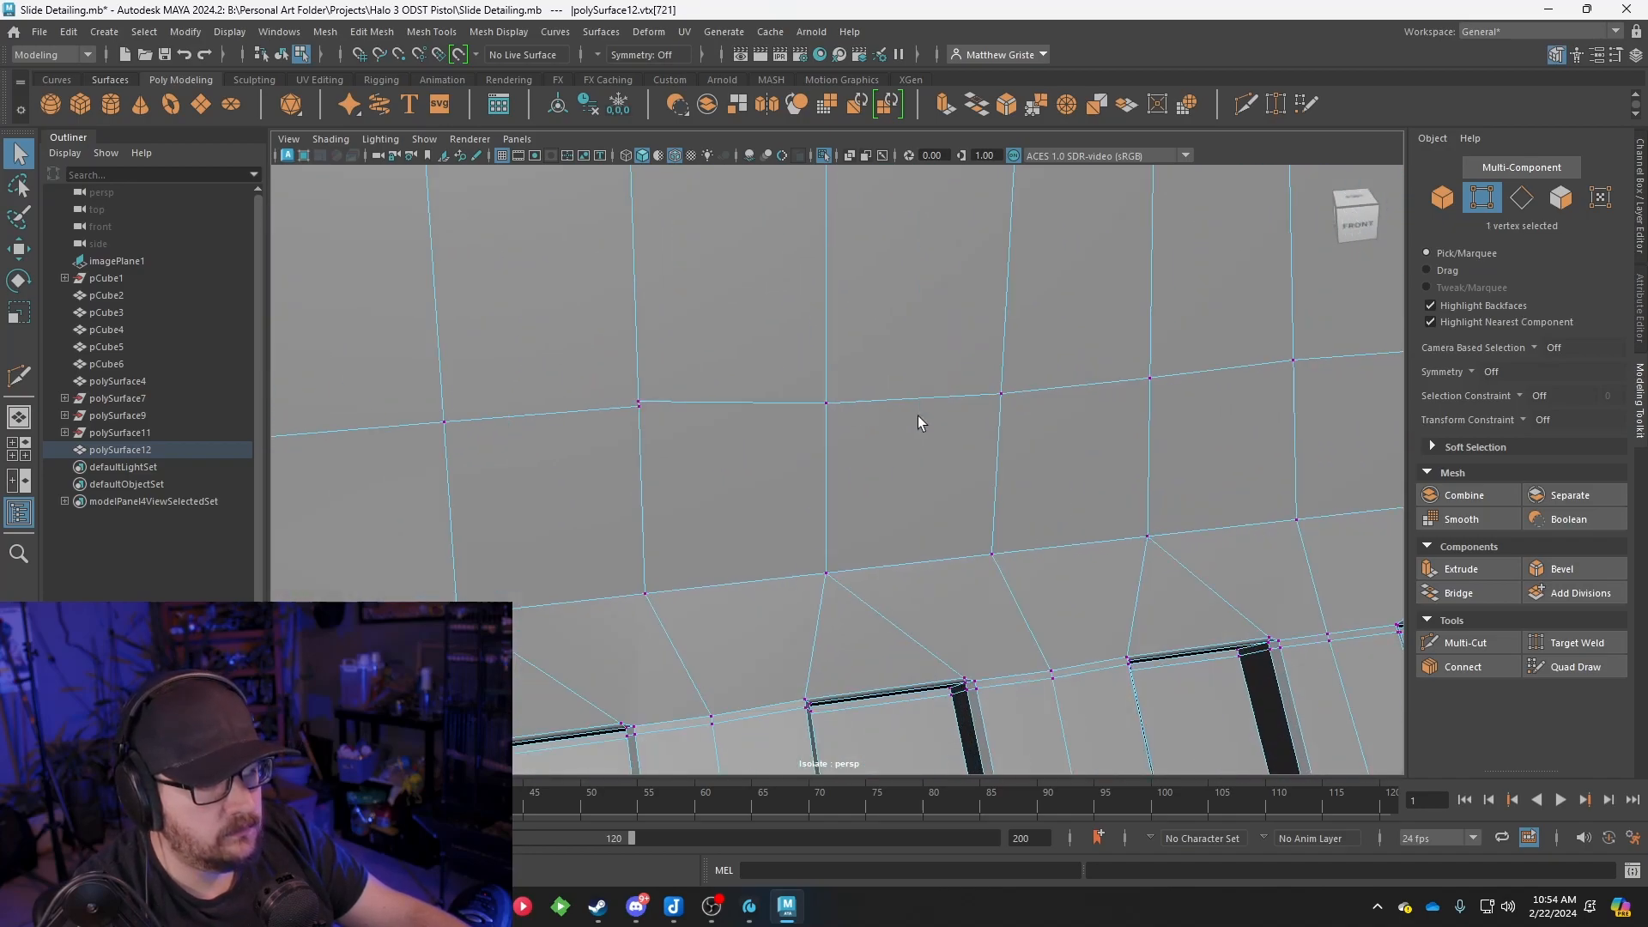
pyautogui.keyDown('alt'); pyautogui.moveTo(1186, 310); pyautogui.dragTo(1280, 301); pyautogui.keyUp('alt')
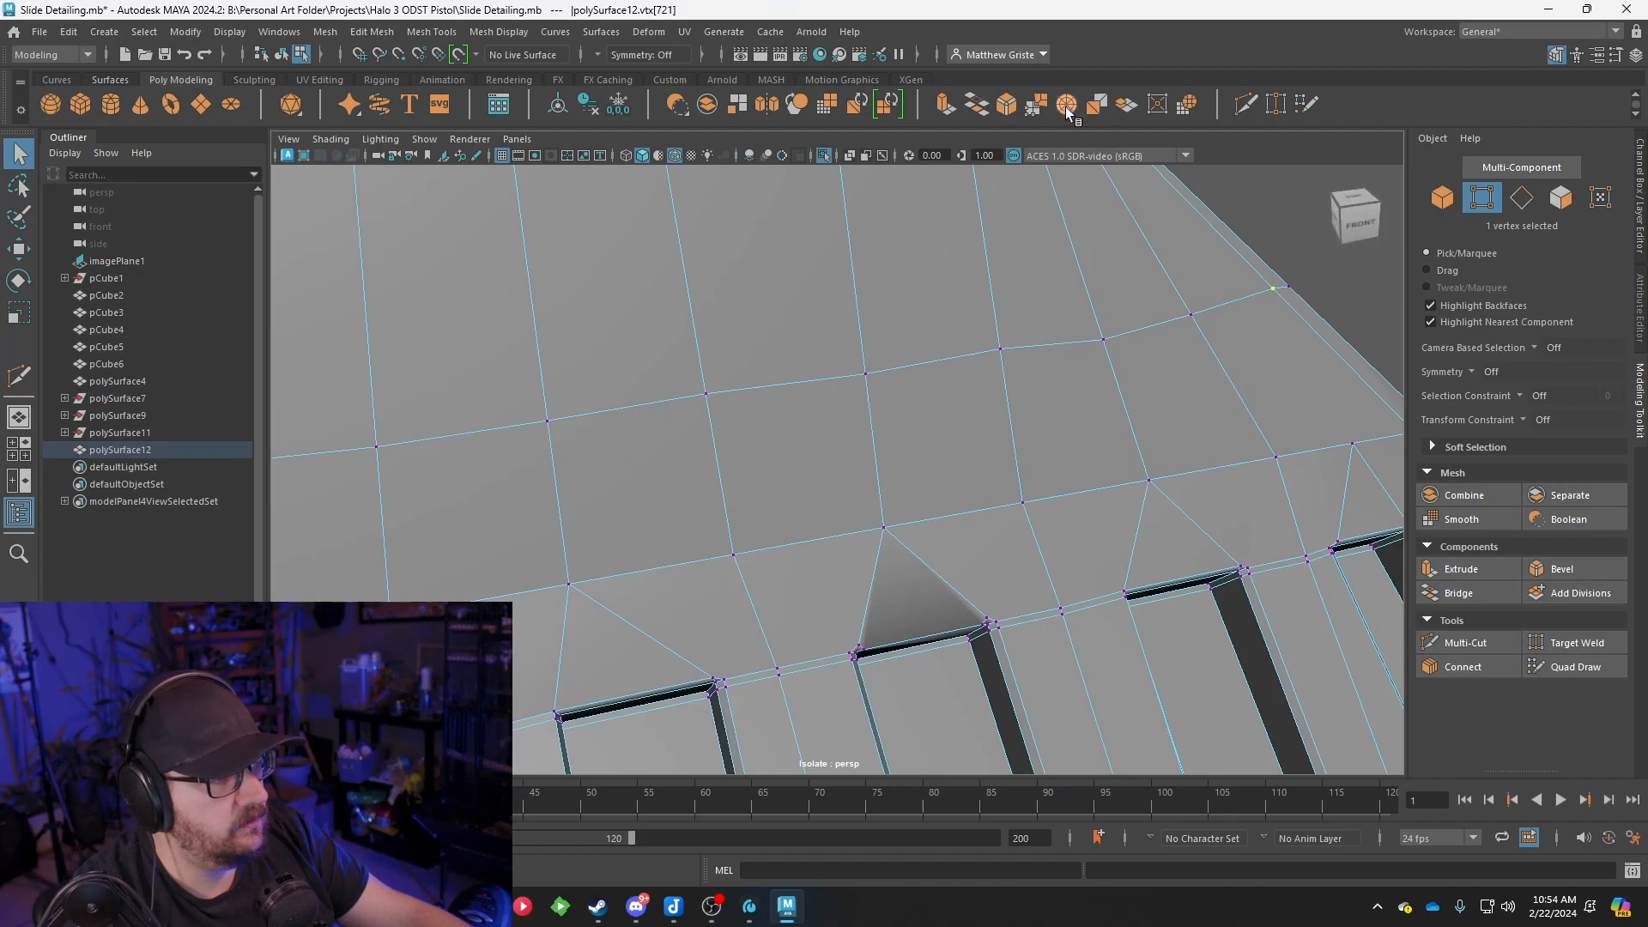
pyautogui.click(1037, 106)
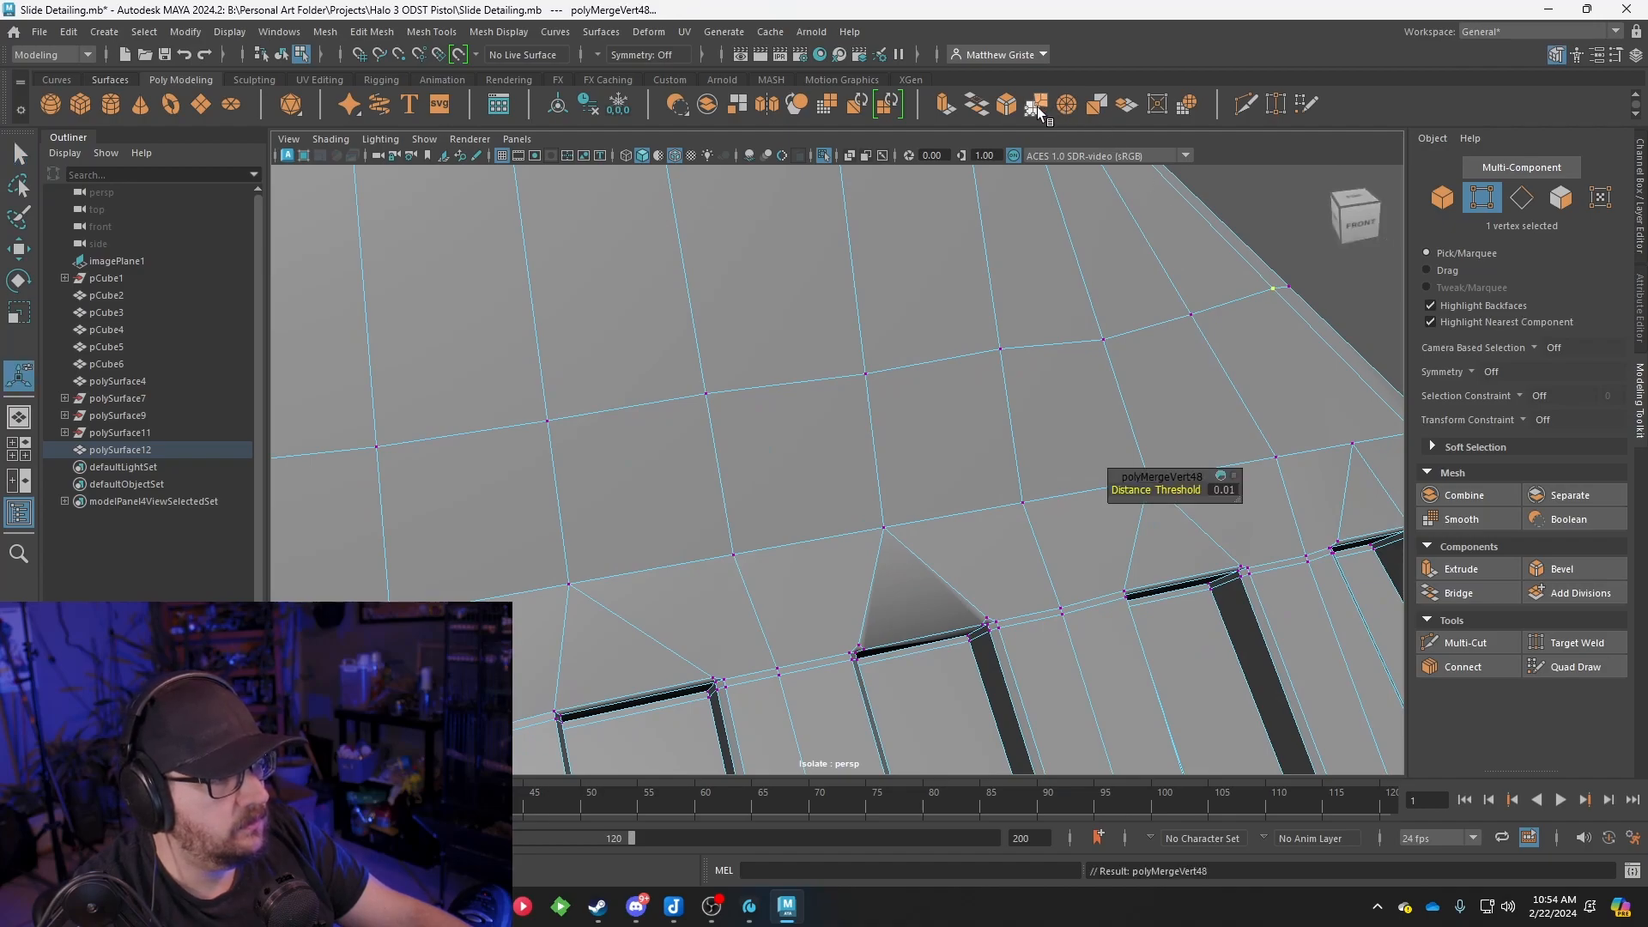
pyautogui.press('w')
pyautogui.moveTo(1274, 290)
pyautogui.mouseDown()
pyautogui.moveTo(1233, 316)
pyautogui.moveTo(1248, 292)
pyautogui.mouseUp()
pyautogui.hotkey('ctrl', 'z')
# Select the doubled vertices near the front start of the cut and merge them
pyautogui.keyDown('alt'); pyautogui.moveTo(551, 424); pyautogui.dragTo(937, 378, button='middle'); pyautogui.keyUp('alt')
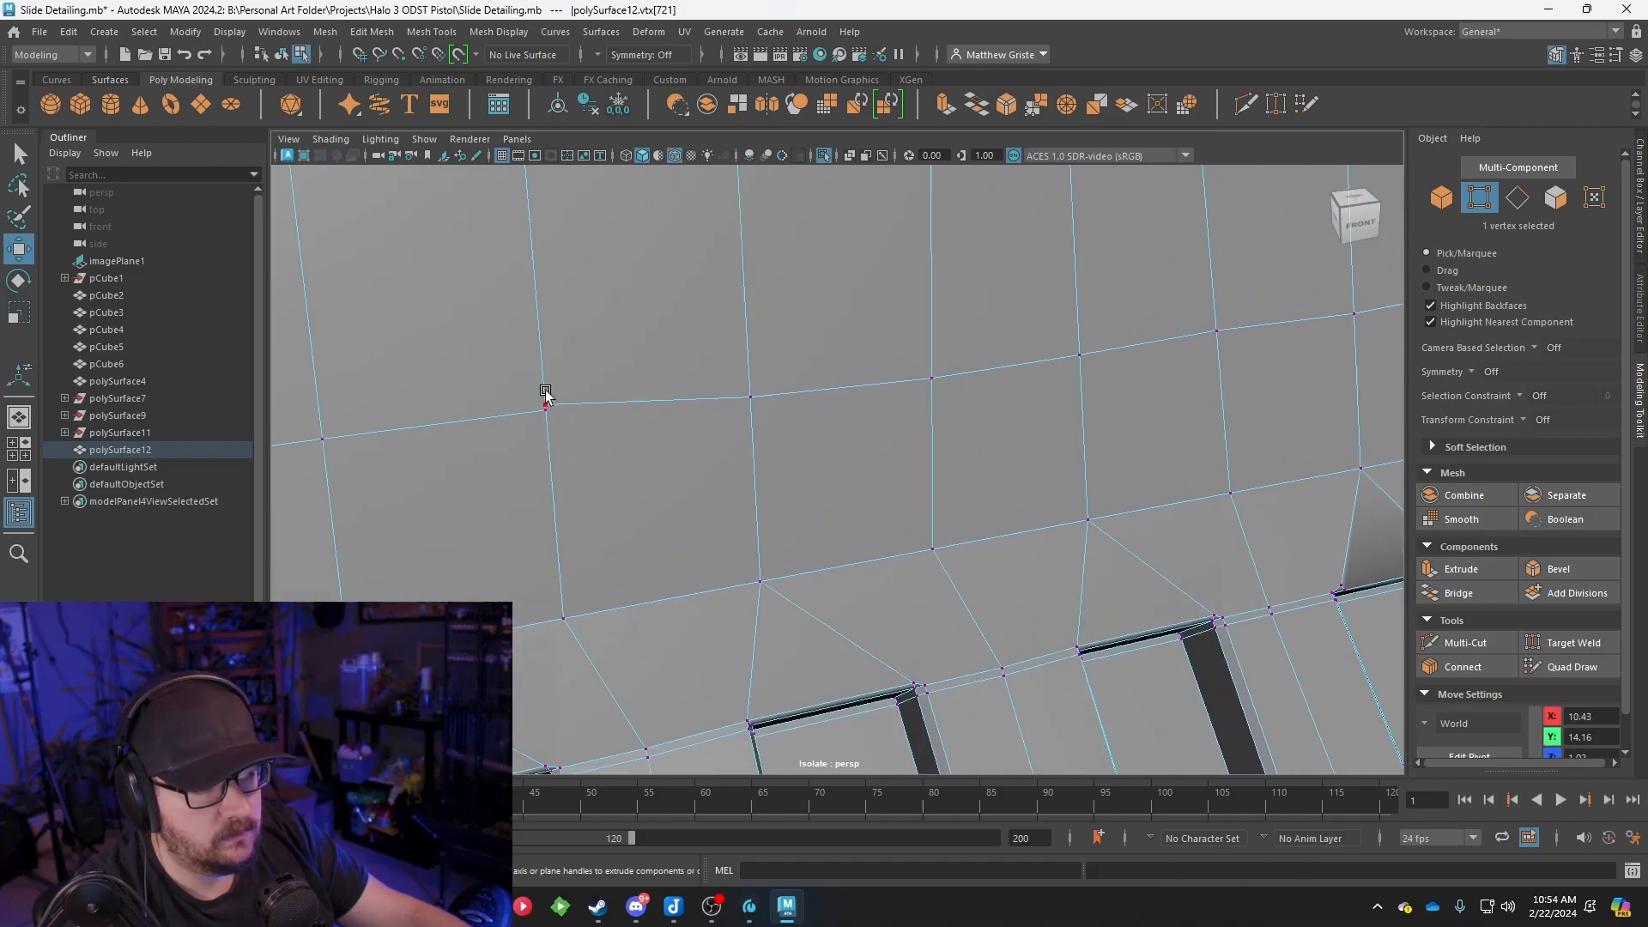
pyautogui.click(551, 417)
pyautogui.moveTo(566, 420); pyautogui.dragTo(566, 420)
pyautogui.press('g')
# Select the whole new edge loop around the raised top and flatten it along Y by scaling
pyautogui.moveTo(598, 394); pyautogui.dragTo(606, 302, button='right')
pyautogui.doubleClick(619, 401)
pyautogui.scroll(-6, 633, 416)
pyautogui.keyDown('alt'); pyautogui.moveTo(646, 431); pyautogui.dragTo(680, 429); pyautogui.keyUp('alt')
pyautogui.press('e')
pyautogui.press('r')
pyautogui.moveTo(822, 276); pyautogui.dragTo(828, 396)
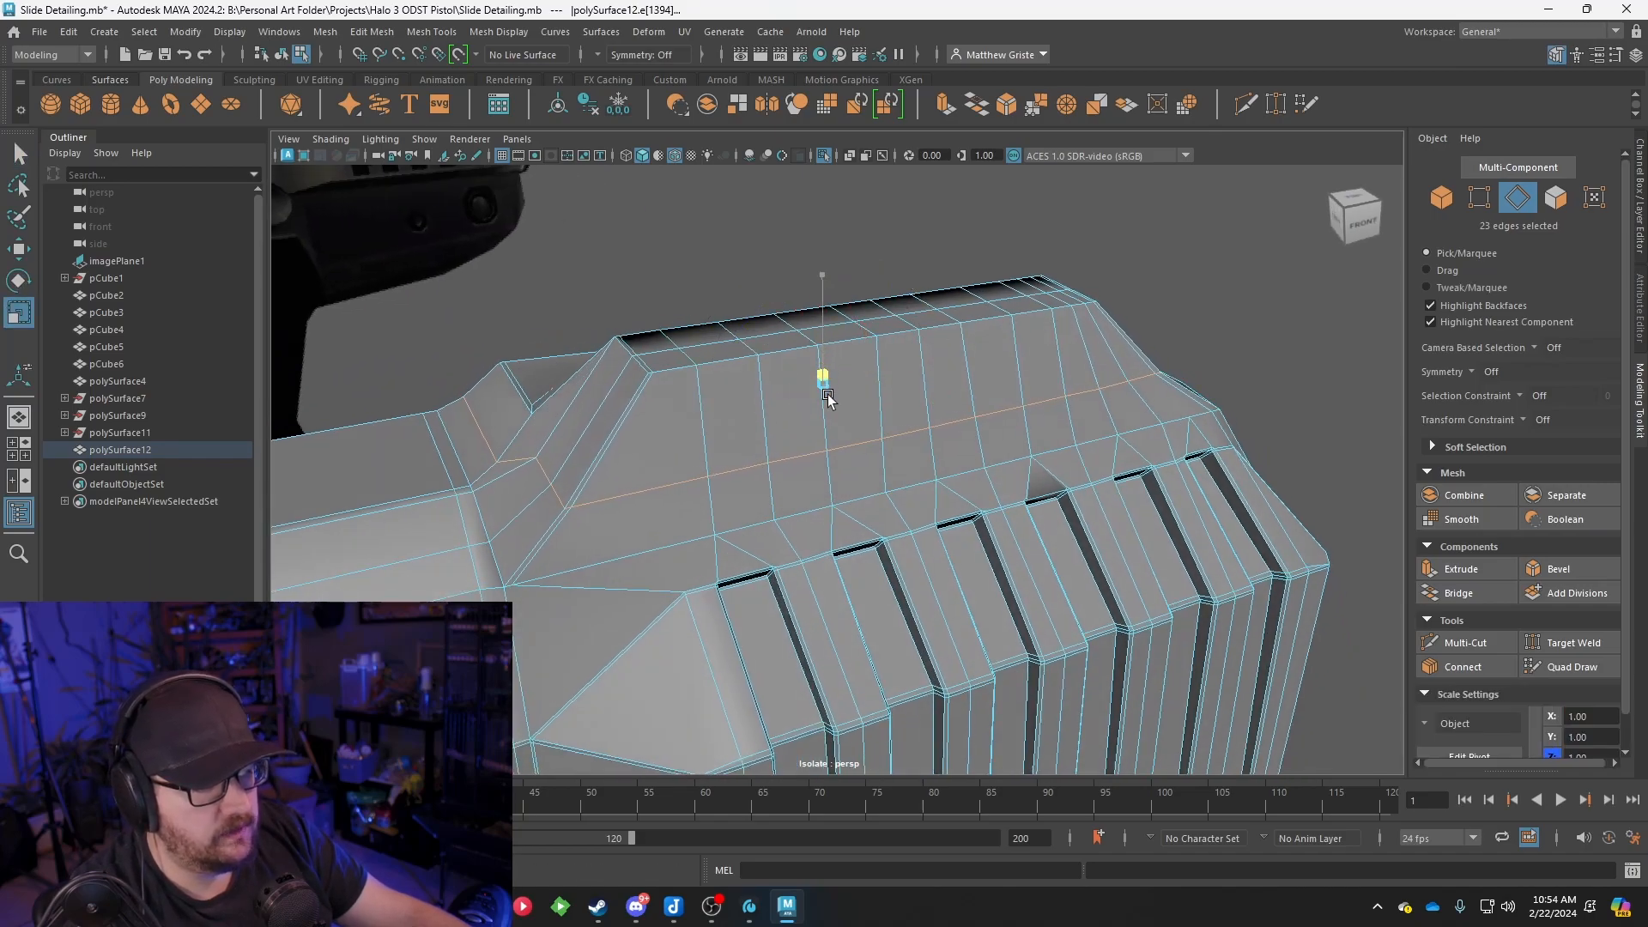
# Select the two edges crossing the raised top's front slope and move them along X
pyautogui.moveTo(543, 477); pyautogui.dragTo(544, 344, button='right')
pyautogui.keyDown('alt'); pyautogui.moveTo(542, 468); pyautogui.dragTo(1048, 456); pyautogui.keyUp('alt')
pyautogui.keyDown('alt'); pyautogui.moveTo(1048, 456); pyautogui.dragTo(763, 476, button='middle'); pyautogui.keyUp('alt')
pyautogui.scroll(3, 763, 477)
pyautogui.click(813, 524)
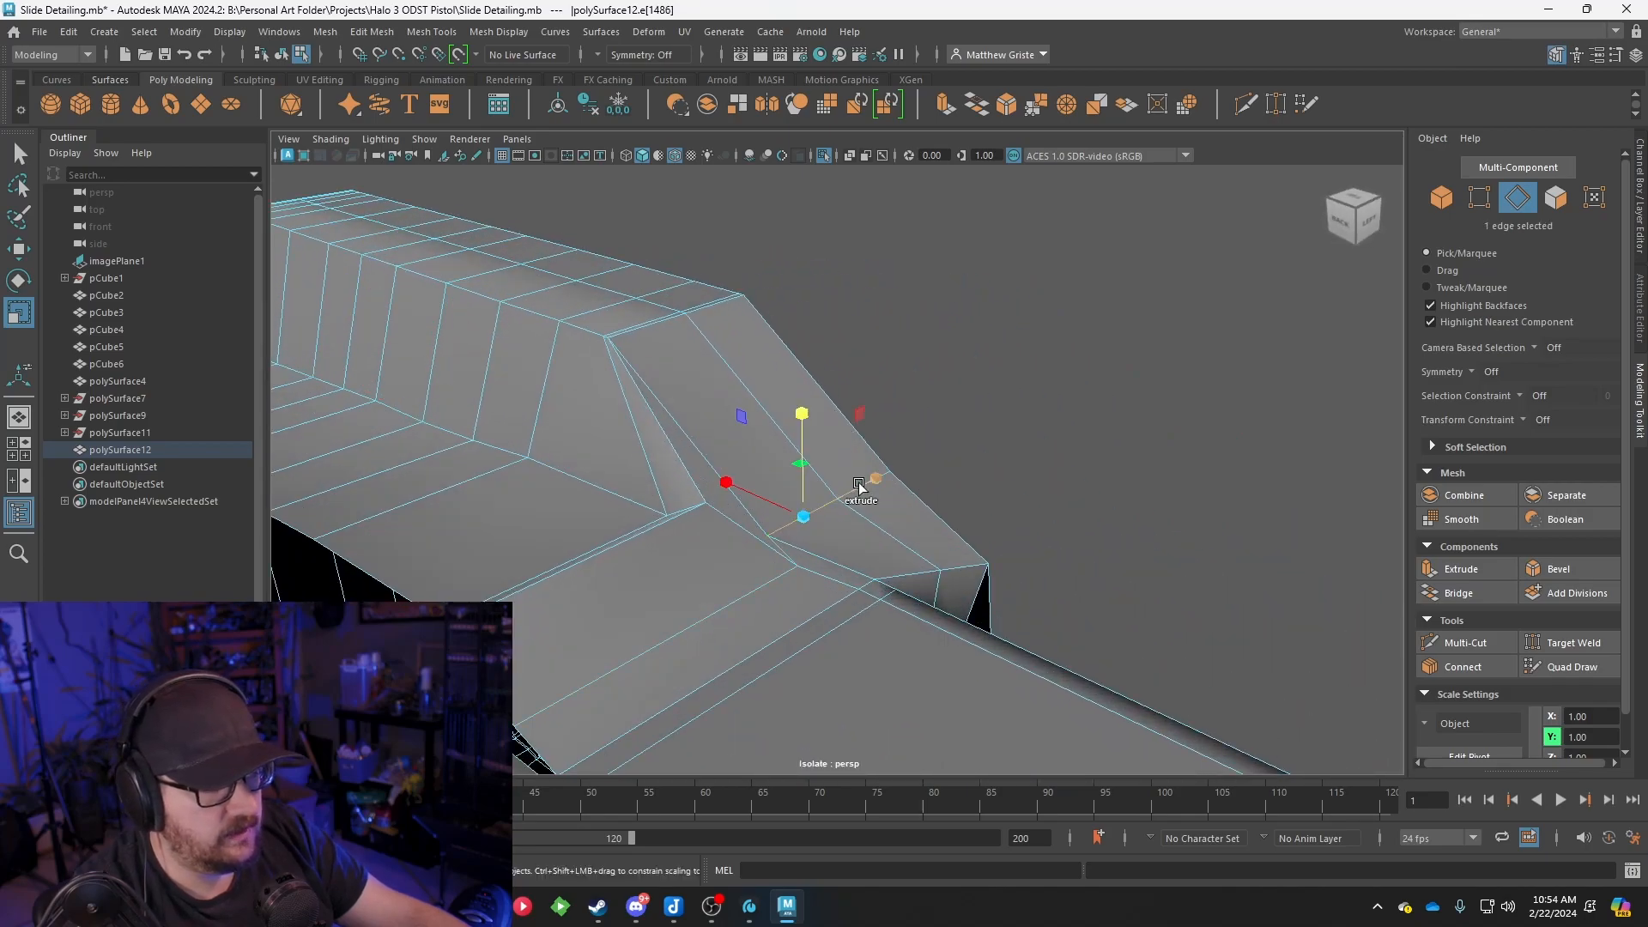
pyautogui.keyDown('alt'); pyautogui.moveTo(902, 515); pyautogui.dragTo(790, 531); pyautogui.keyUp('alt')
pyautogui.scroll(4, 712, 523)
pyautogui.keyDown('shift'); pyautogui.click(645, 497); pyautogui.keyUp('shift')
pyautogui.scroll(-3, 649, 495)
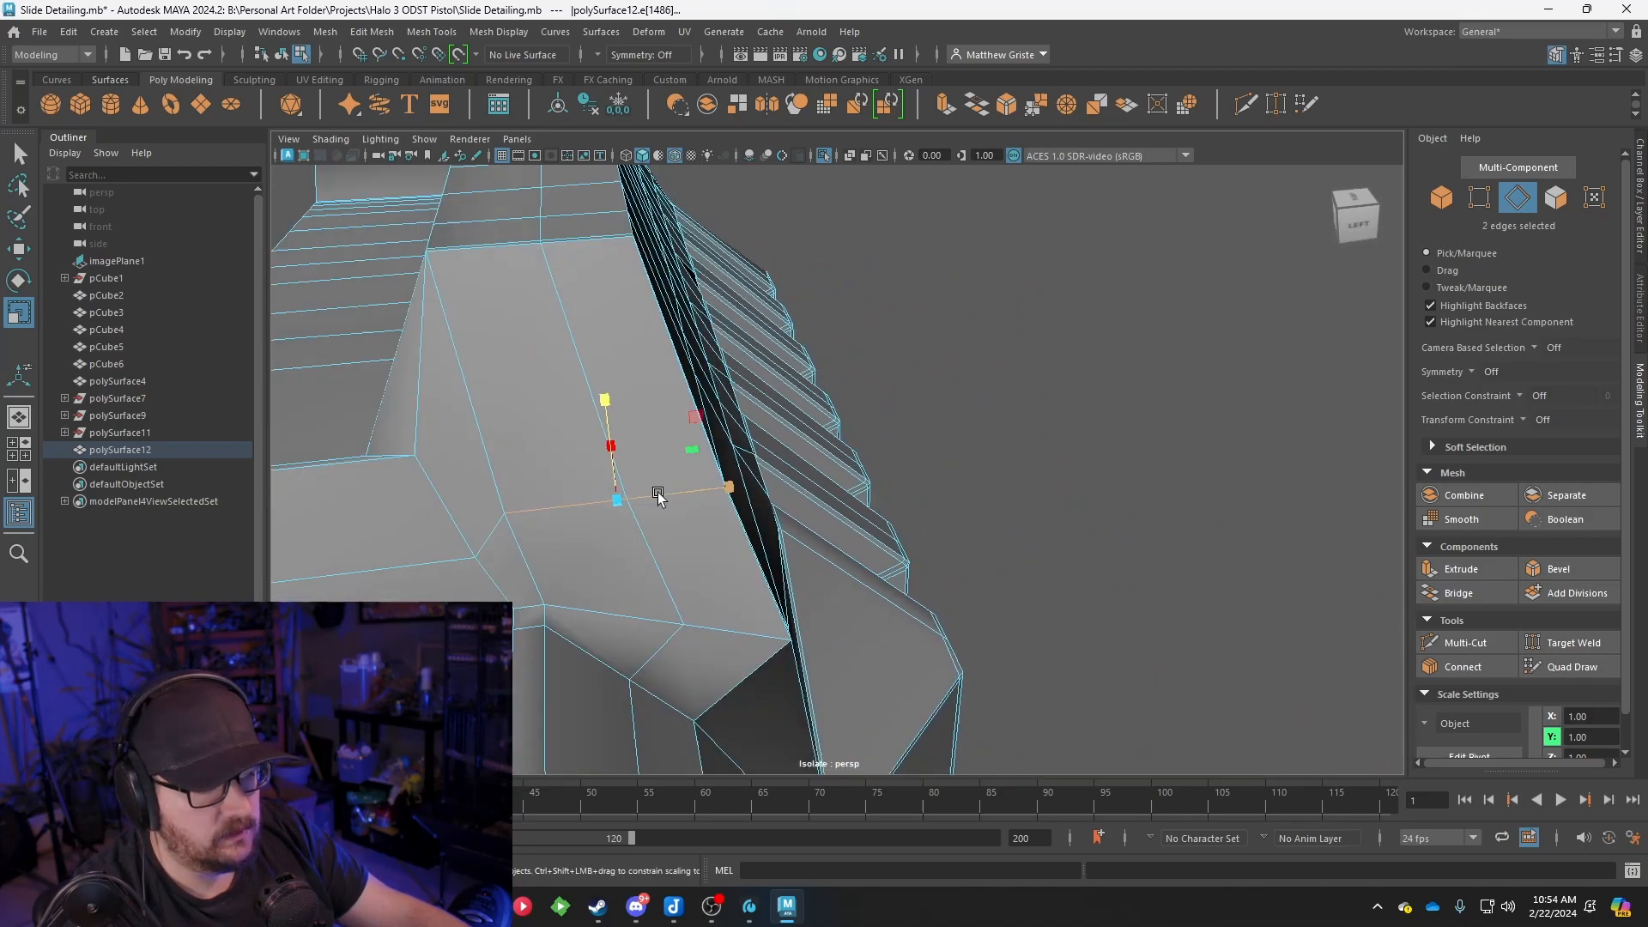
pyautogui.keyDown('alt'); pyautogui.moveTo(649, 495); pyautogui.dragTo(515, 442); pyautogui.keyUp('alt')
pyautogui.press('w')
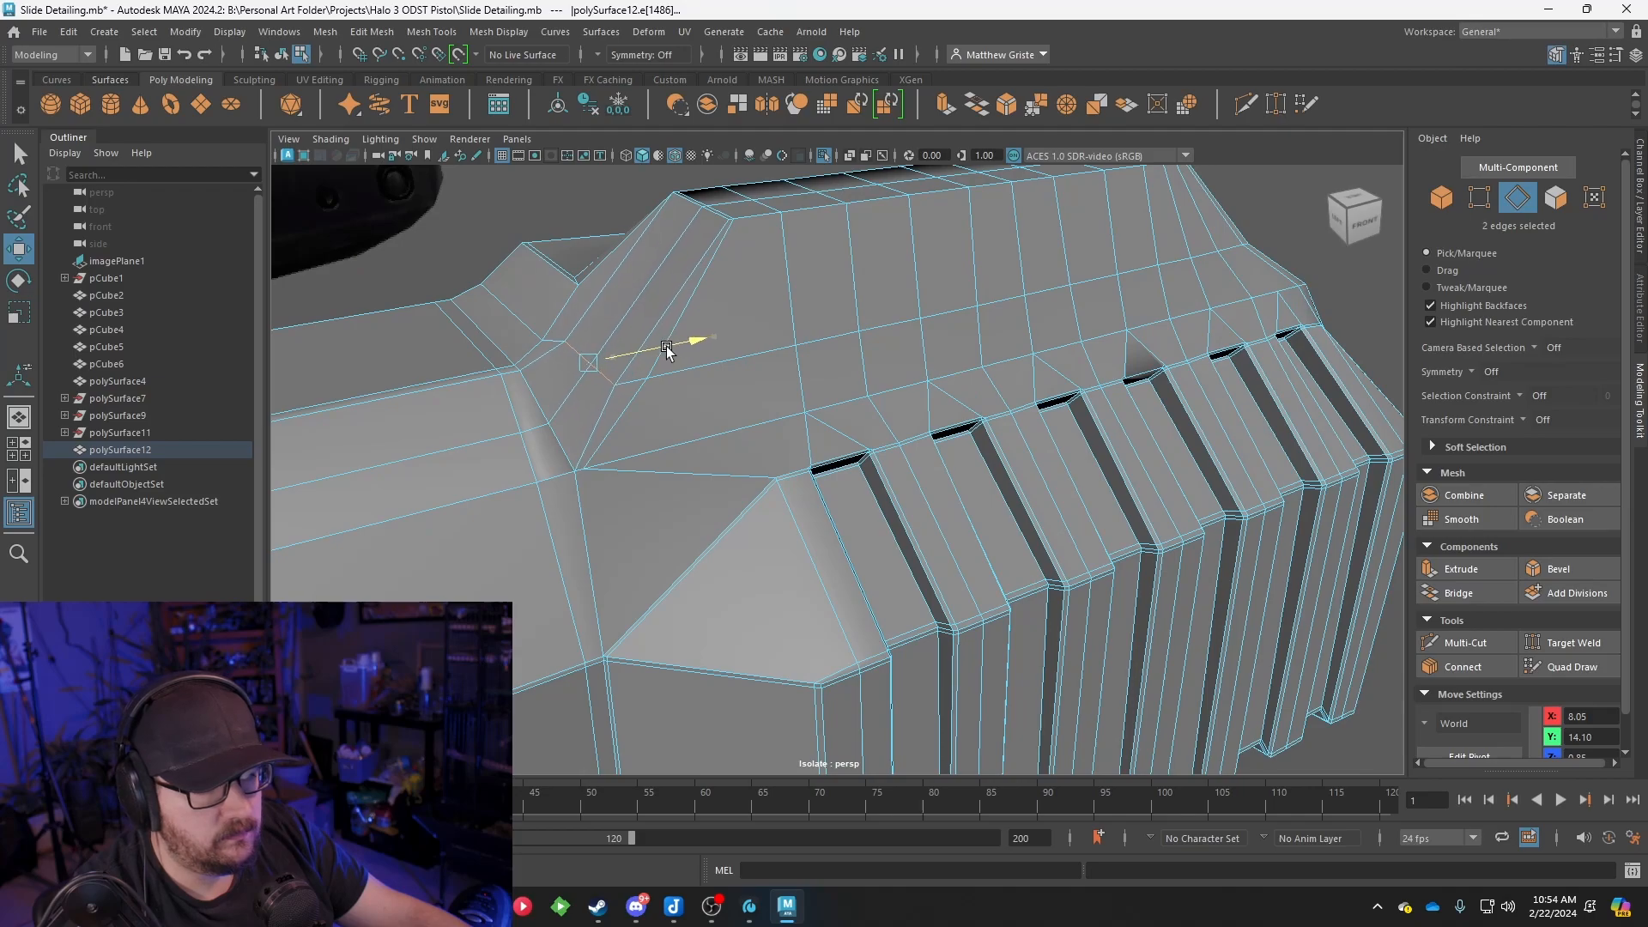
pyautogui.click(588, 304)
pyautogui.keyDown('alt'); pyautogui.moveTo(589, 303); pyautogui.dragTo(515, 260); pyautogui.keyUp('alt')
pyautogui.keyDown('alt'); pyautogui.moveTo(633, 334); pyautogui.dragTo(731, 363); pyautogui.keyUp('alt')
# Reposition the two selected edges in the front view so they line up with the reference's front slope
pyautogui.press('space')
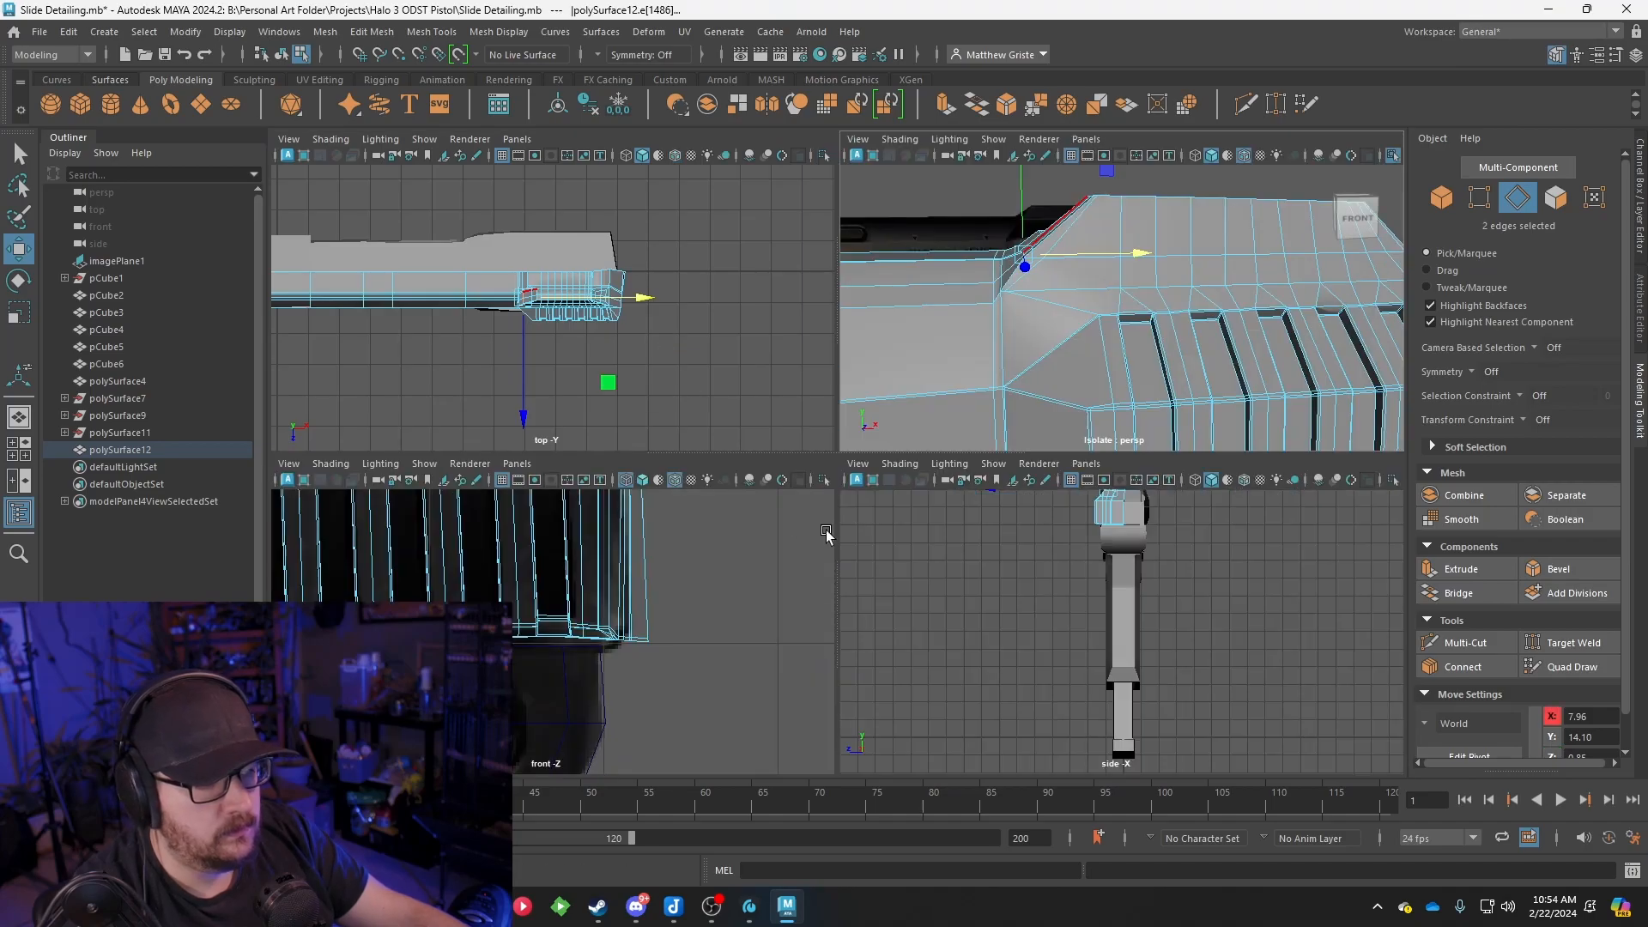
pyautogui.press('space')
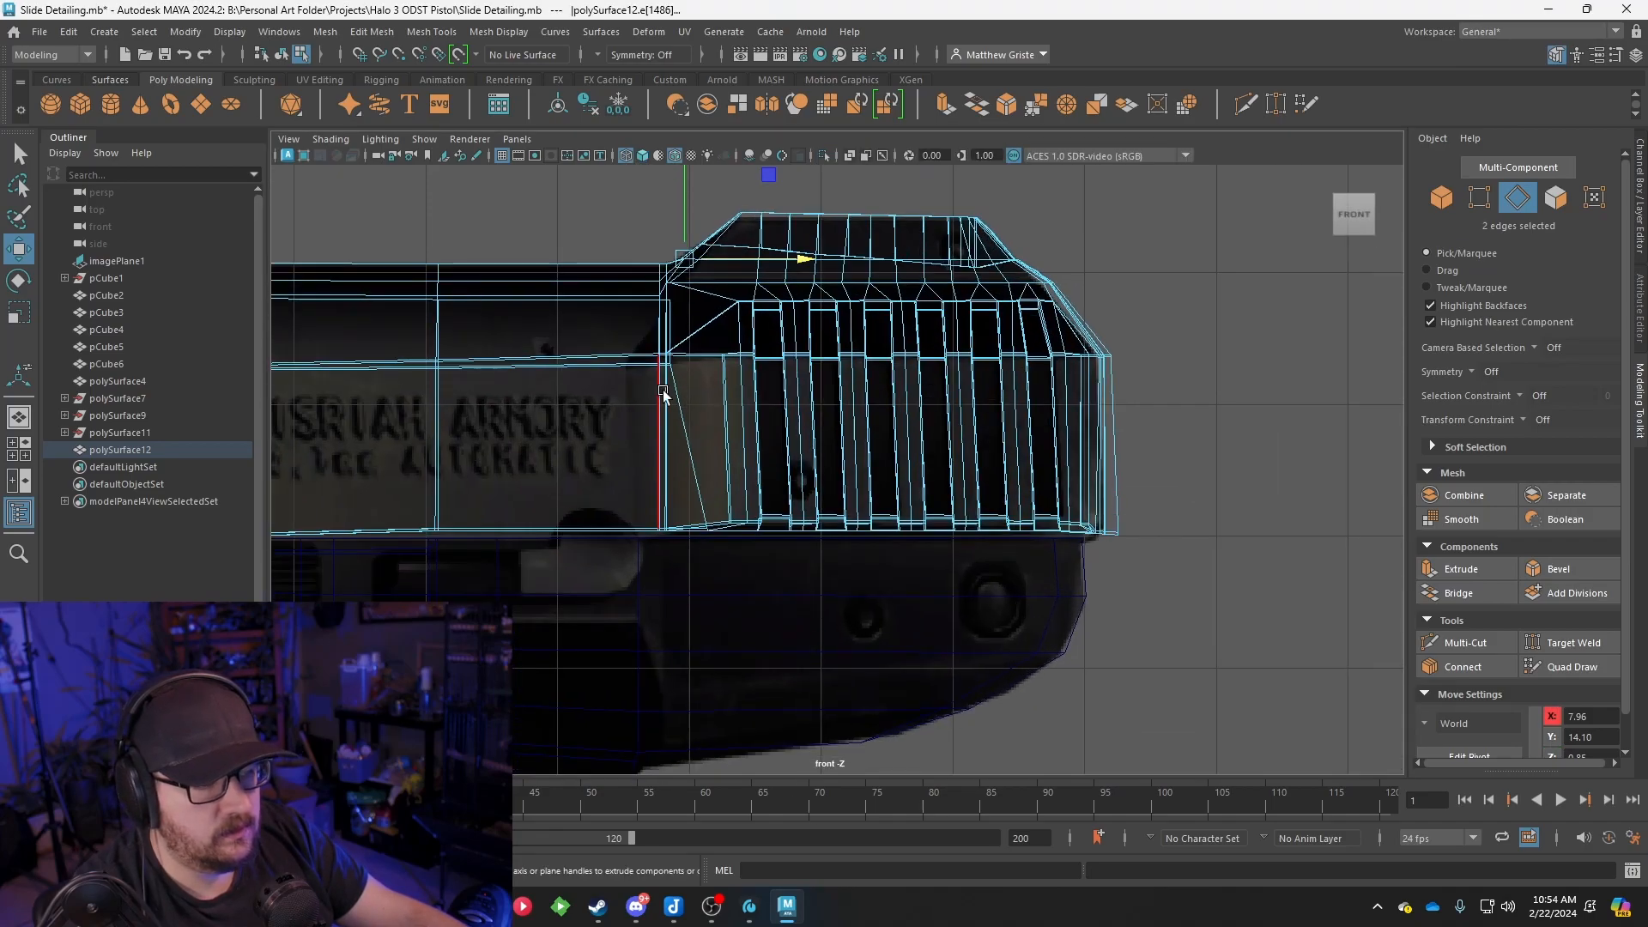
pyautogui.scroll(3, 678, 405)
pyautogui.scroll(4, 683, 406)
pyautogui.moveTo(570, 362); pyautogui.dragTo(561, 358)
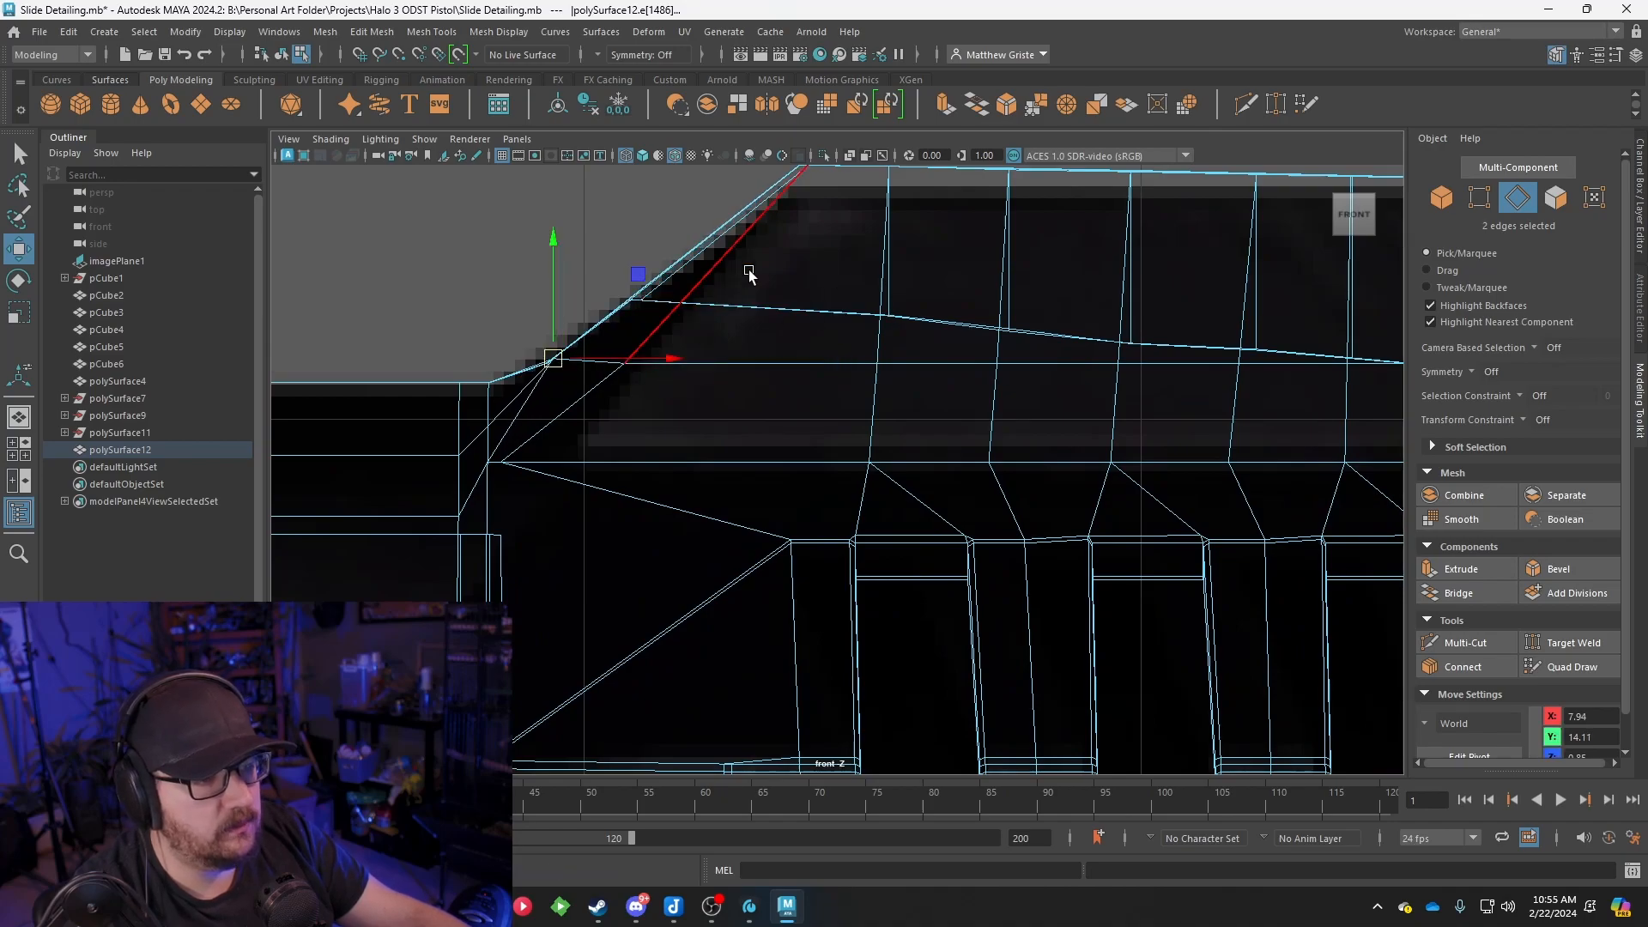
# Select the four centre faces on the raised top's rear slope in perspective and circularize them
pyautogui.press('space')
pyautogui.keyDown('alt'); pyautogui.moveTo(1096, 296); pyautogui.dragTo(1300, 279); pyautogui.keyUp('alt')
pyautogui.press('space')
pyautogui.keyDown('alt'); pyautogui.moveTo(786, 335); pyautogui.dragTo(826, 340); pyautogui.keyUp('alt')
pyautogui.moveTo(825, 340); pyautogui.dragTo(809, 430, button='right')
pyautogui.click(776, 452)
pyautogui.keyDown('shift'); pyautogui.click(762, 502); pyautogui.keyUp('shift')
pyautogui.click(365, 32)
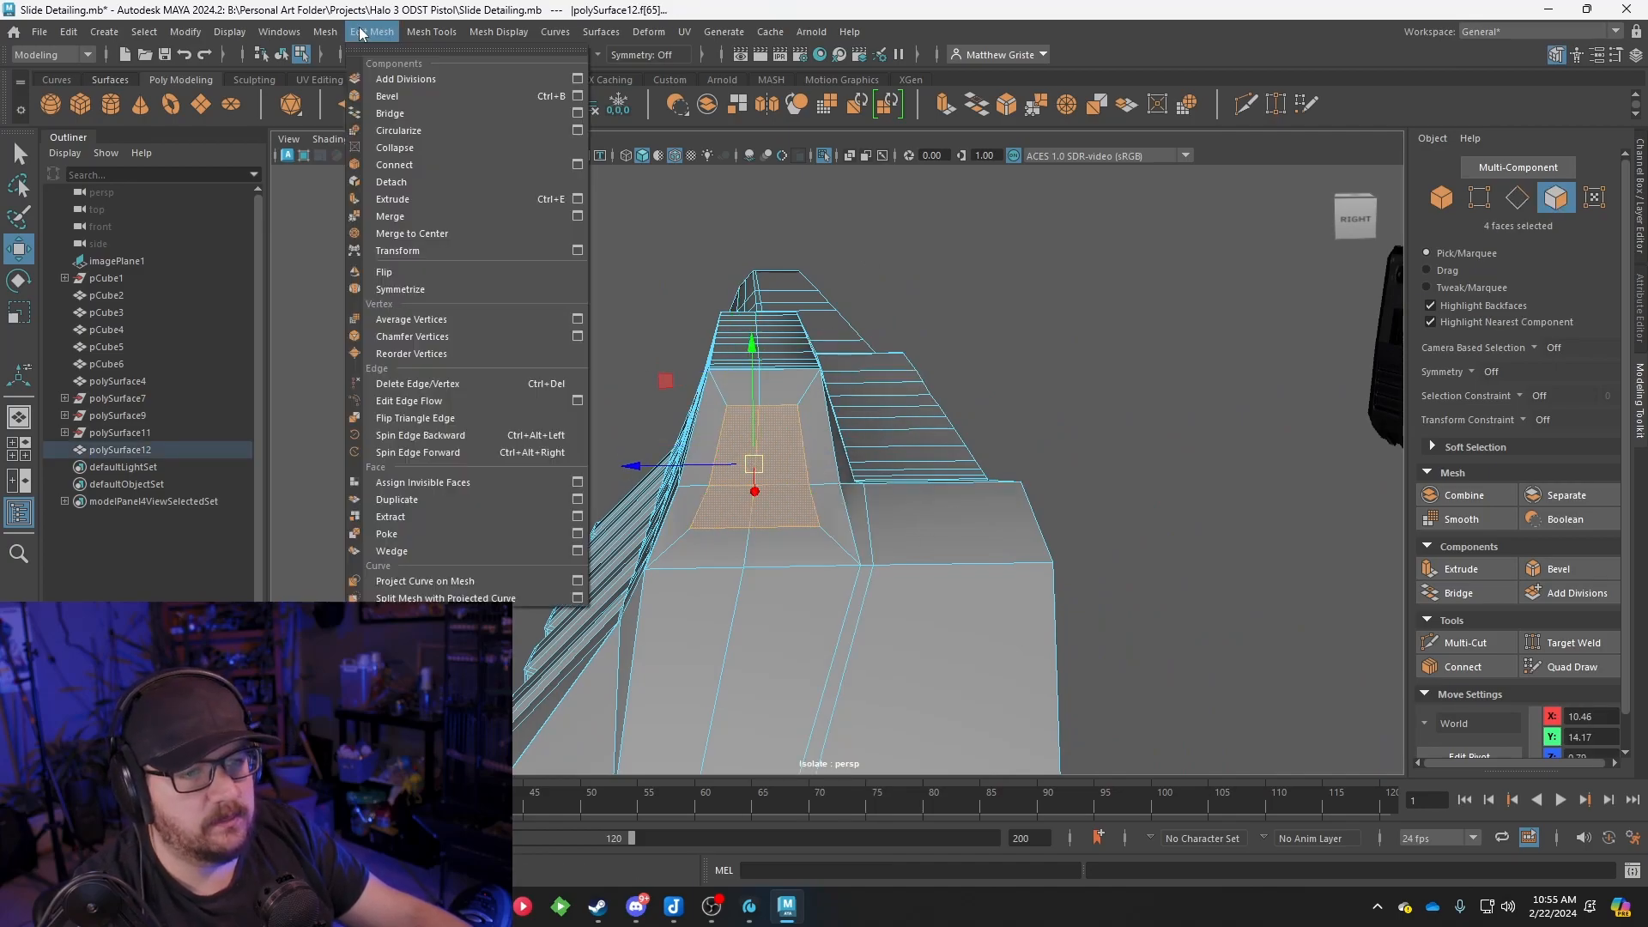
pyautogui.click(400, 130)
pyautogui.keyDown('alt'); pyautogui.moveTo(754, 365); pyautogui.dragTo(804, 423, button='right'); pyautogui.keyUp('alt')
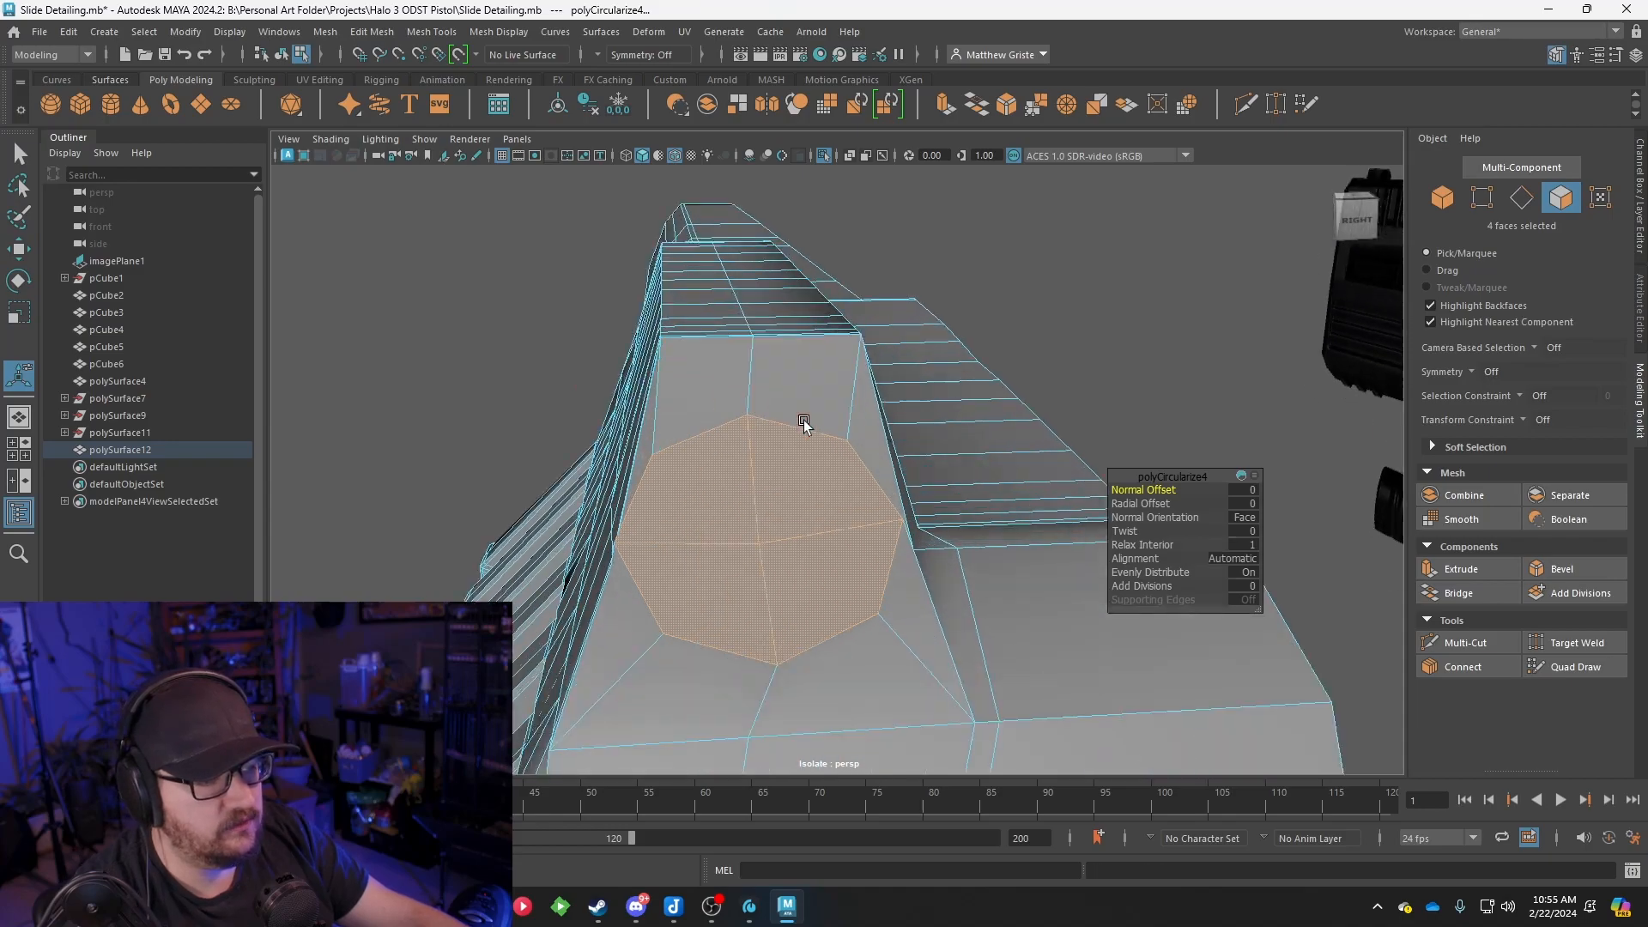
# Scale the four circularized faces down uniformly into a smaller circle on the rear slope
pyautogui.press('r')
pyautogui.moveTo(765, 538); pyautogui.dragTo(702, 521)
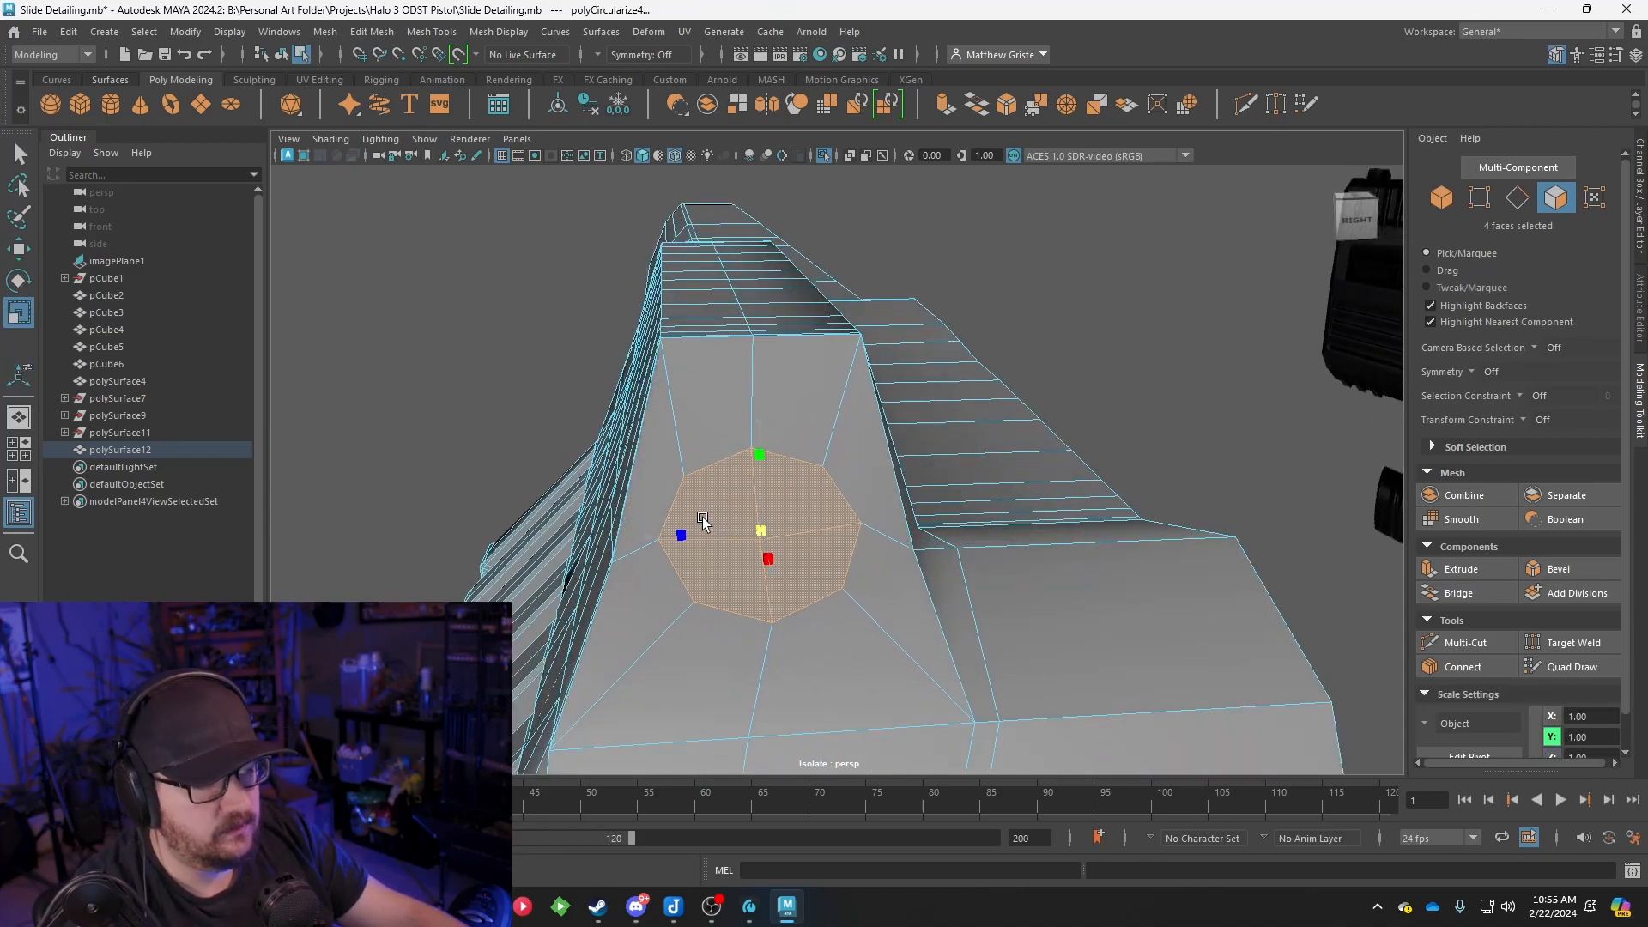
pyautogui.press('e')
pyautogui.press('w')
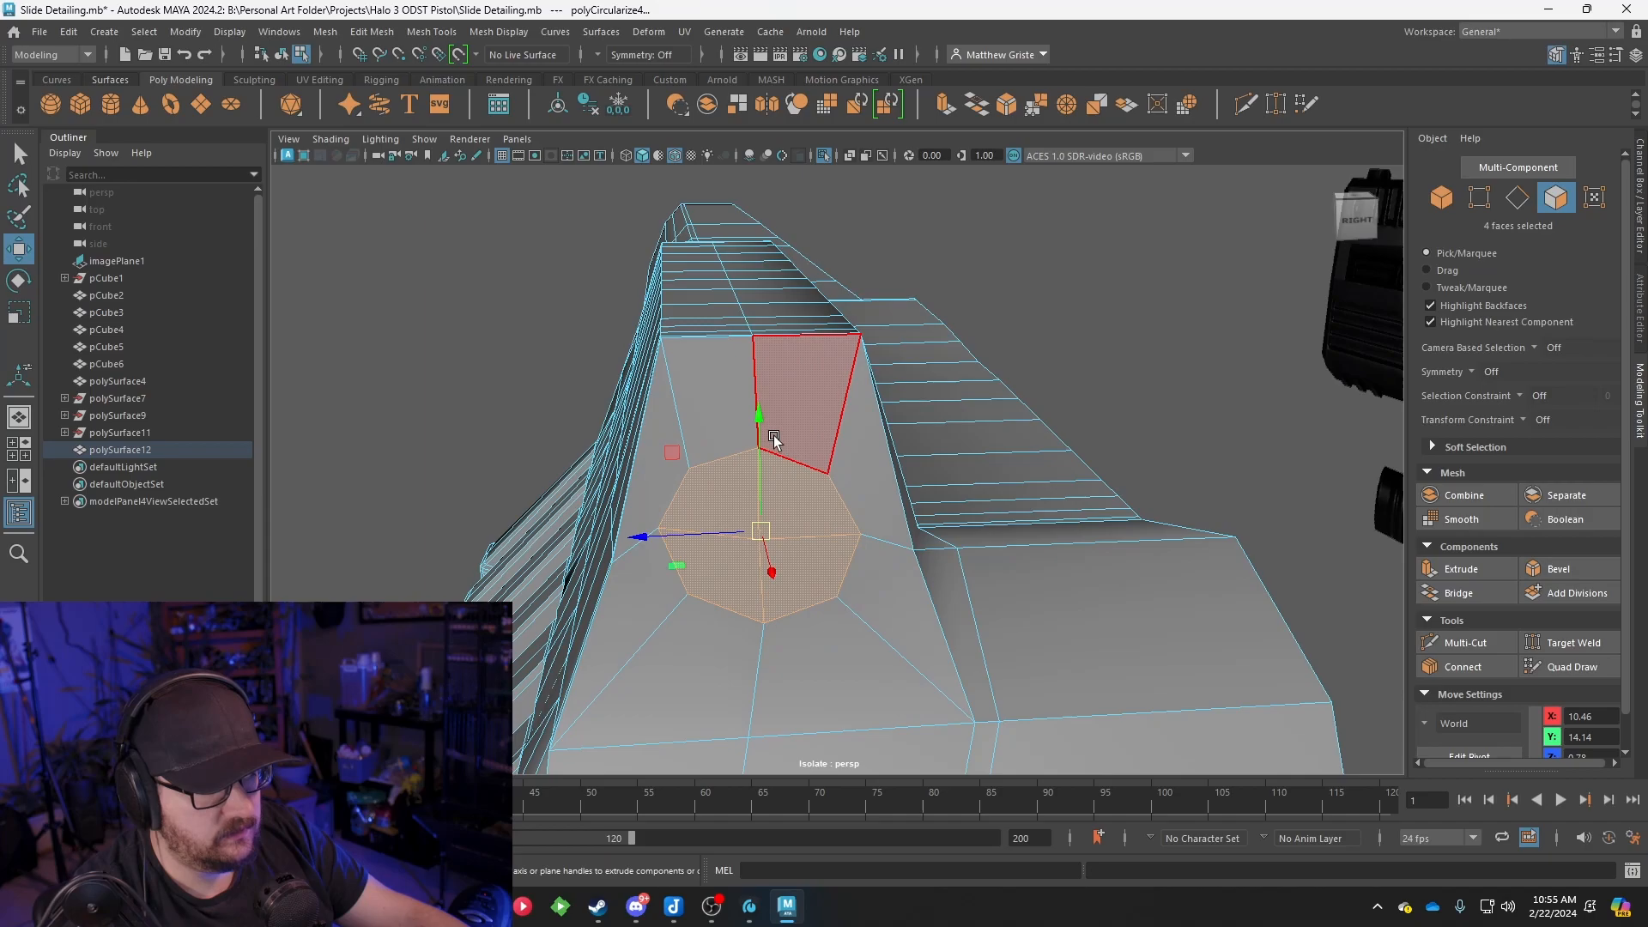
# Raise the circular faces slightly to about Y 14.23 and shift them along X into the rear slope
pyautogui.keyDown('alt'); pyautogui.moveTo(774, 435); pyautogui.dragTo(1154, 386); pyautogui.keyUp('alt')
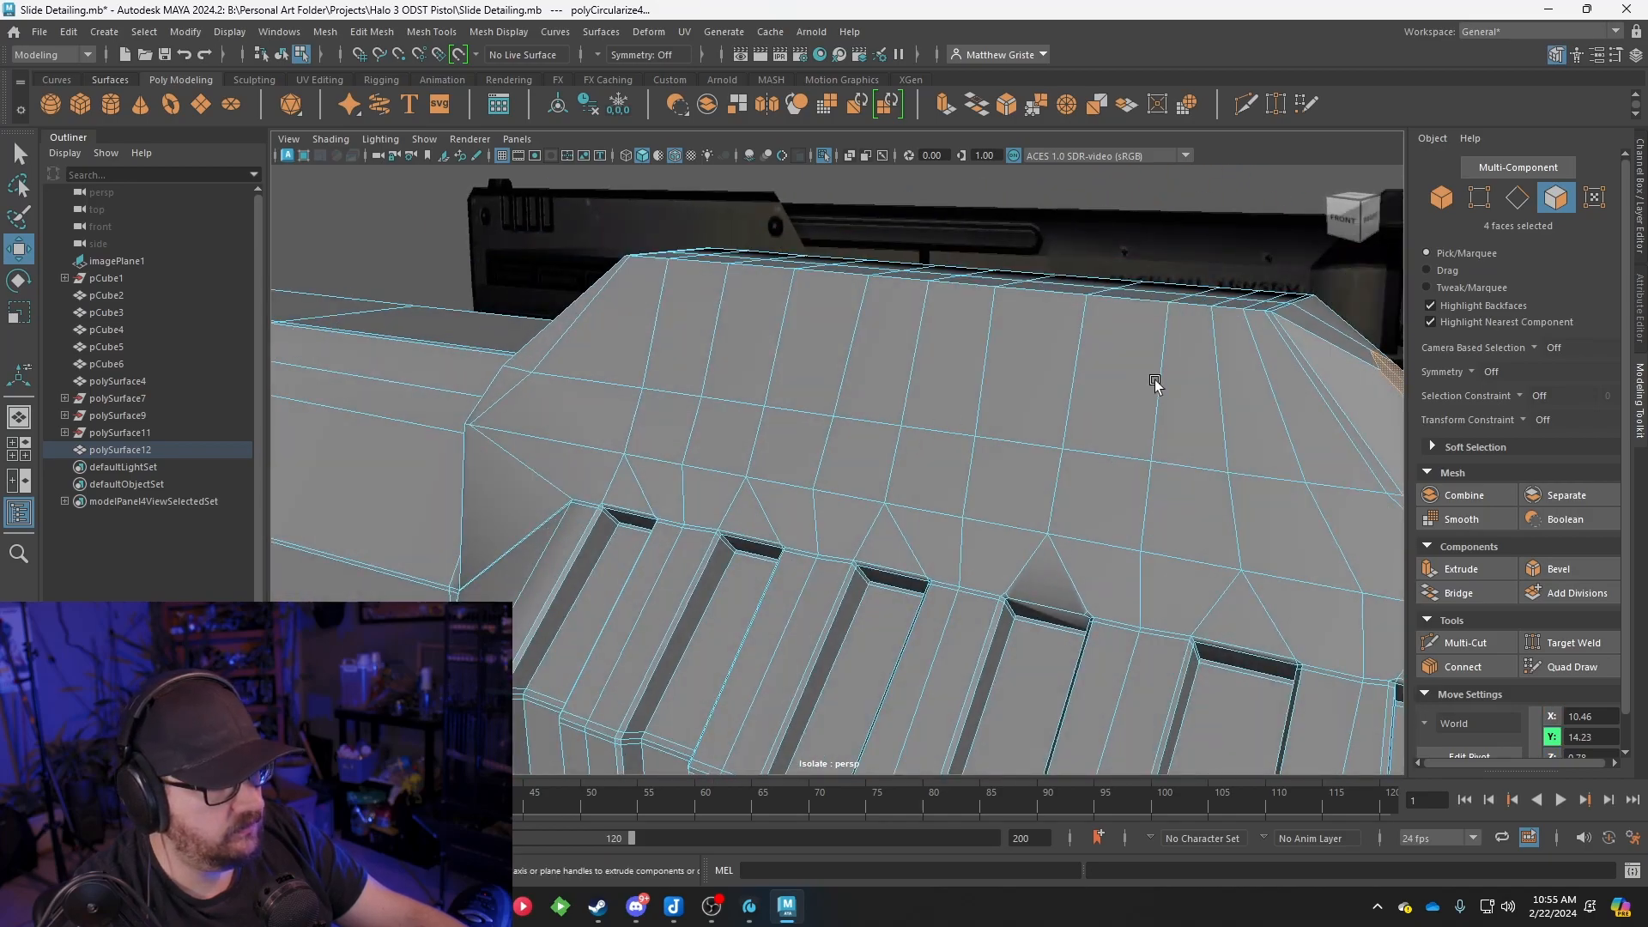
pyautogui.keyDown('alt'); pyautogui.moveTo(1154, 386); pyautogui.dragTo(909, 368, button='middle'); pyautogui.keyUp('alt')
pyautogui.press('f')
pyautogui.keyDown('alt'); pyautogui.moveTo(984, 368); pyautogui.dragTo(901, 353, button='right'); pyautogui.keyUp('alt')
pyautogui.keyDown('alt'); pyautogui.moveTo(901, 353); pyautogui.dragTo(904, 400); pyautogui.keyUp('alt')
pyautogui.press('e')
pyautogui.press('w')
pyautogui.moveTo(906, 478); pyautogui.dragTo(878, 474)
pyautogui.press('e')
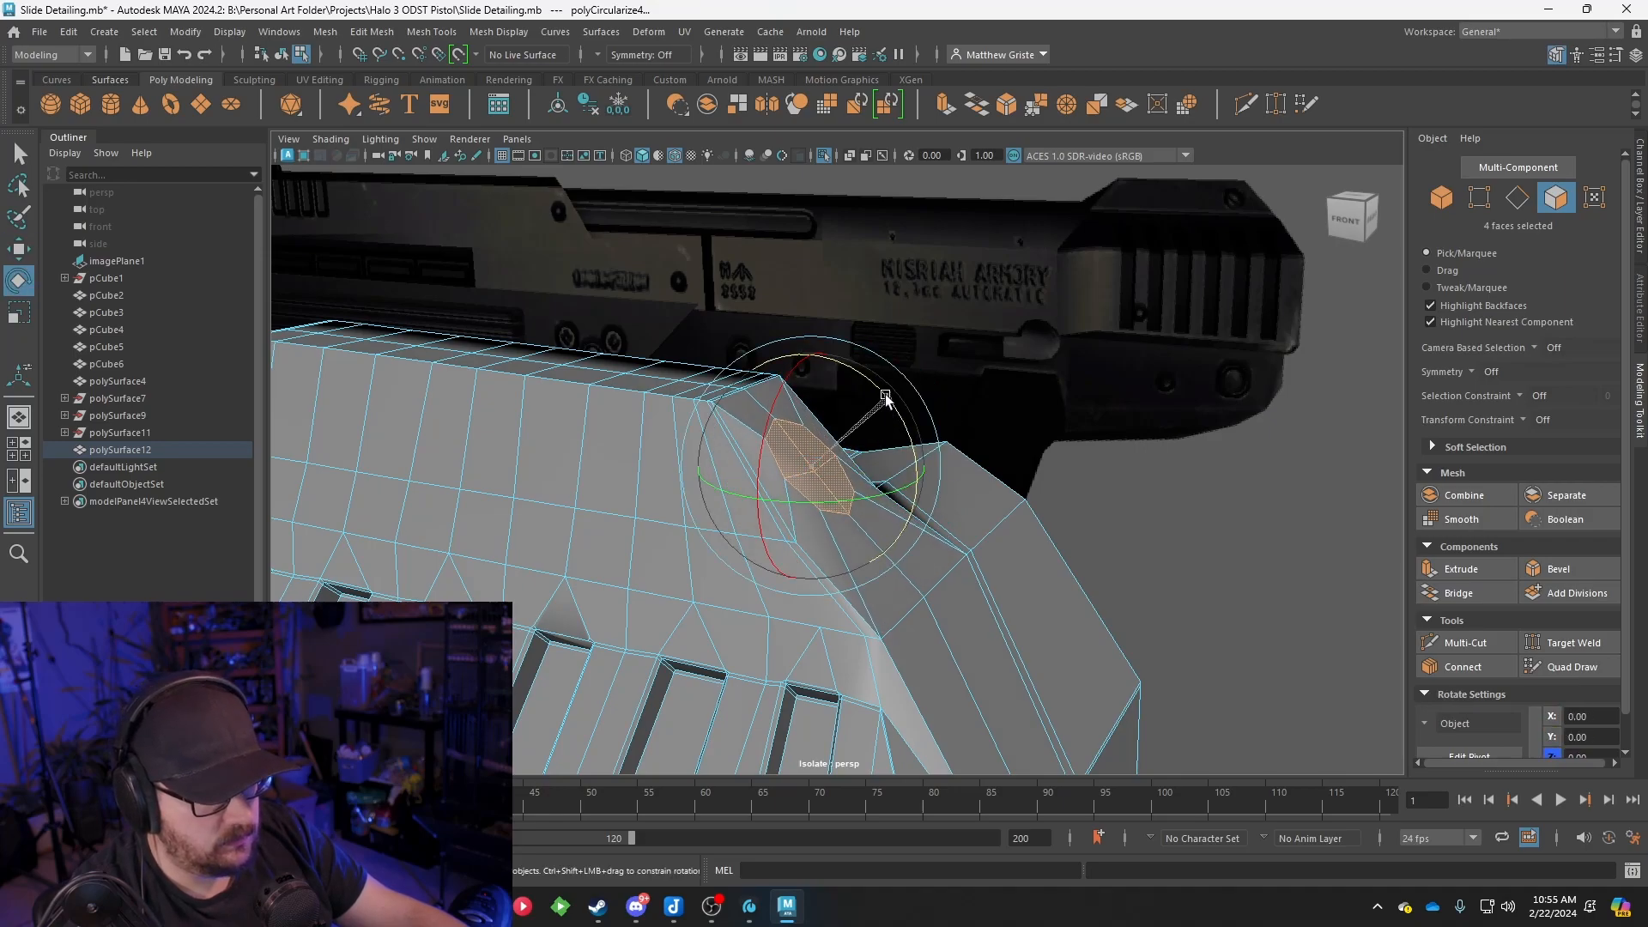
pyautogui.keyDown('alt'); pyautogui.moveTo(884, 393); pyautogui.dragTo(819, 485); pyautogui.keyUp('alt')
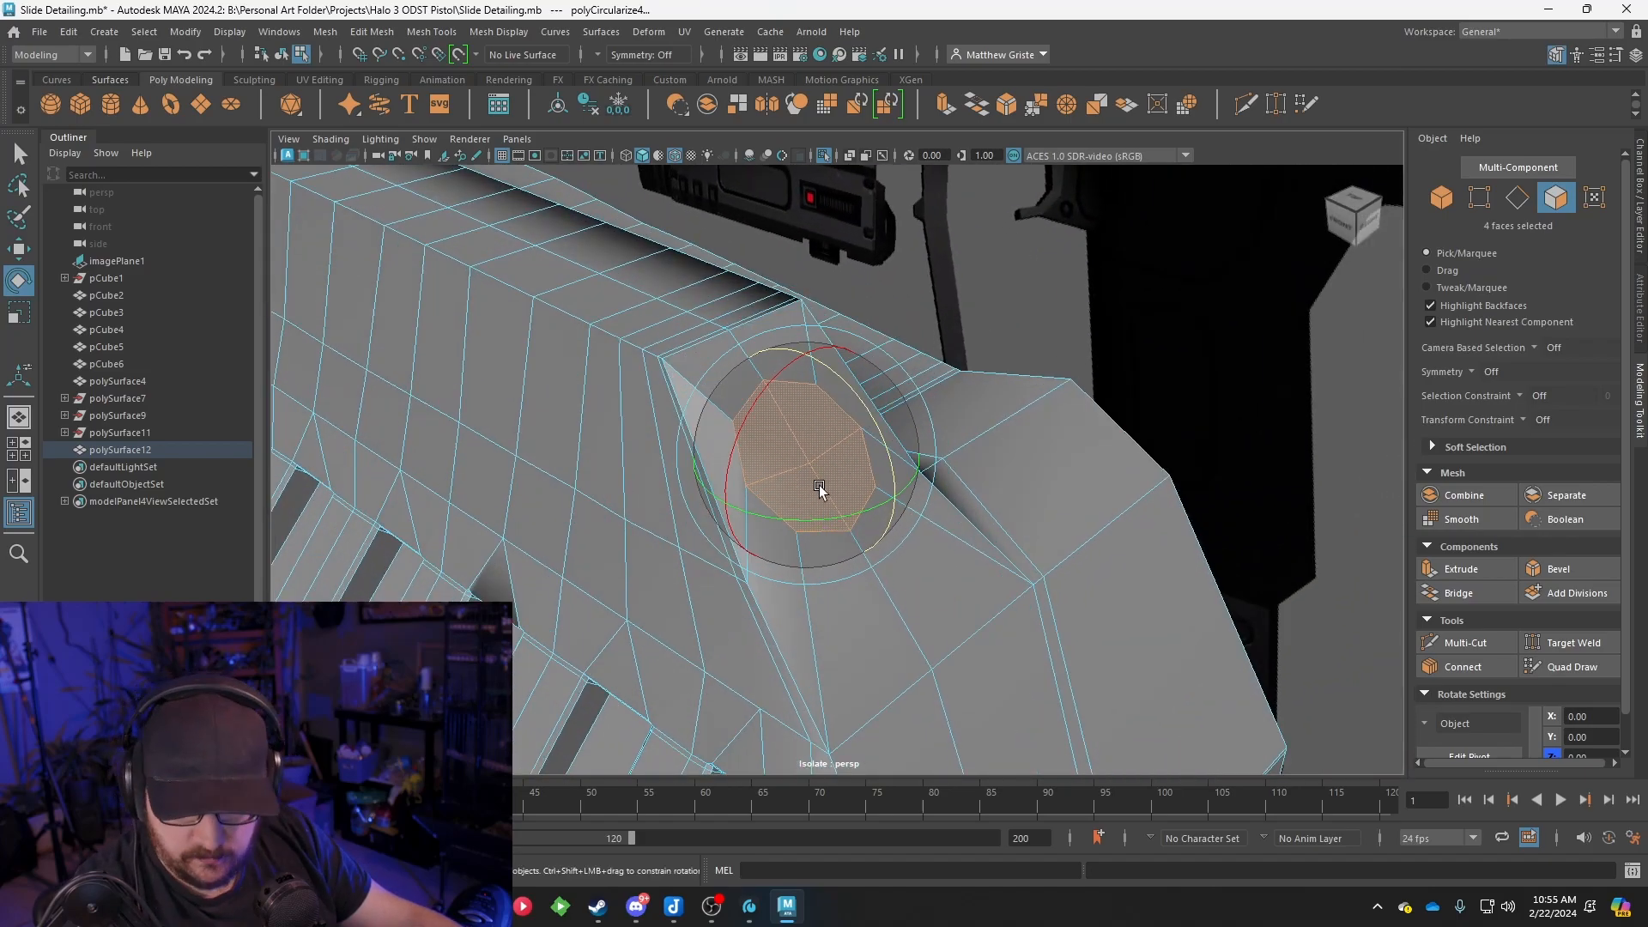
# Select the eight faces surrounding the circle on the raised top's rear slope
pyautogui.rightClick(819, 485)
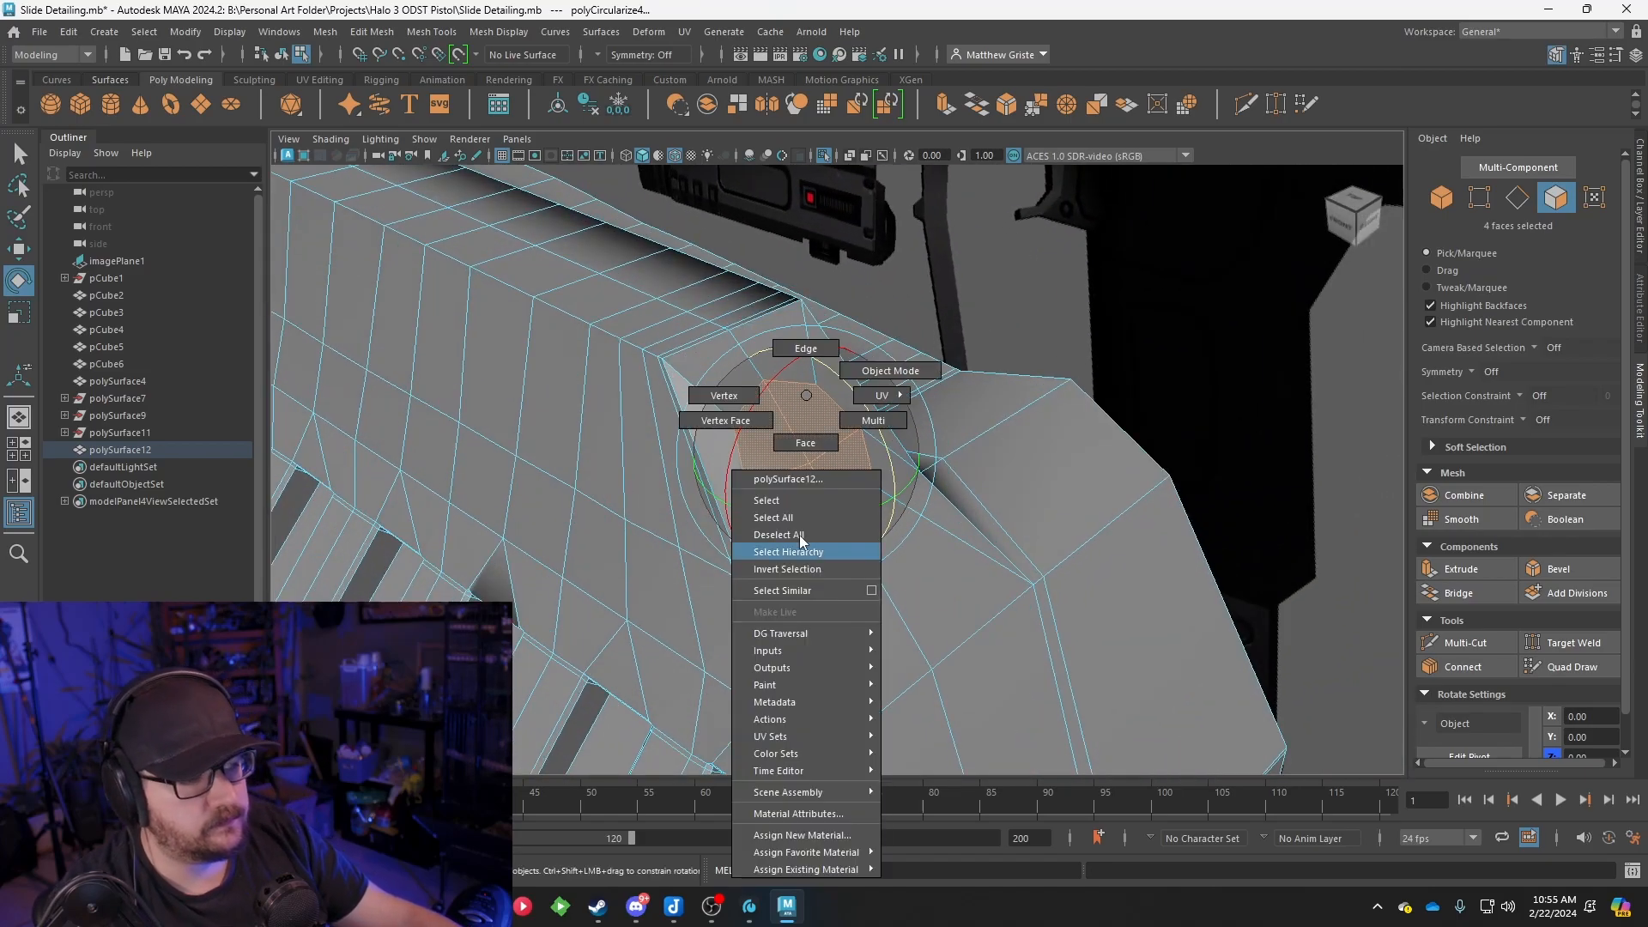
pyautogui.click(809, 610)
pyautogui.keyDown('shift'); pyautogui.click(730, 472); pyautogui.keyUp('shift')
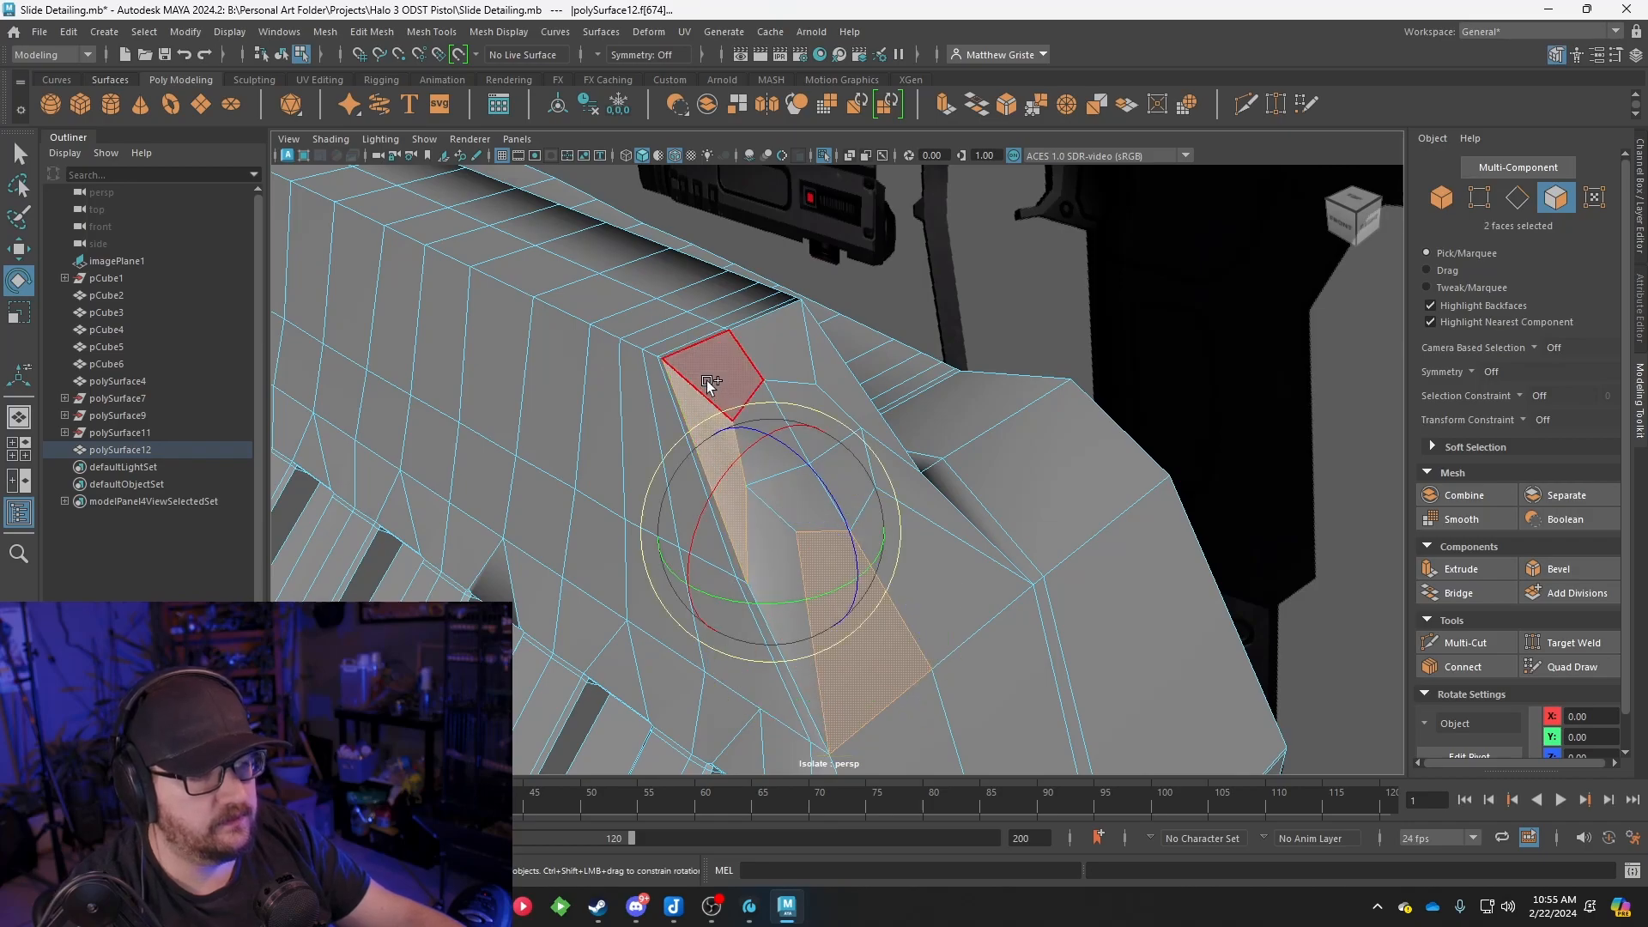
pyautogui.keyDown('shift'); pyautogui.click(711, 377); pyautogui.keyUp('shift')
pyautogui.keyDown('shift'); pyautogui.click(786, 346); pyautogui.keyUp('shift')
pyautogui.keyDown('shift'); pyautogui.click(861, 409); pyautogui.keyUp('shift')
pyautogui.keyDown('shift'); pyautogui.click(963, 530); pyautogui.keyUp('shift')
pyautogui.keyDown('shift'); pyautogui.click(903, 583); pyautogui.keyUp('shift')
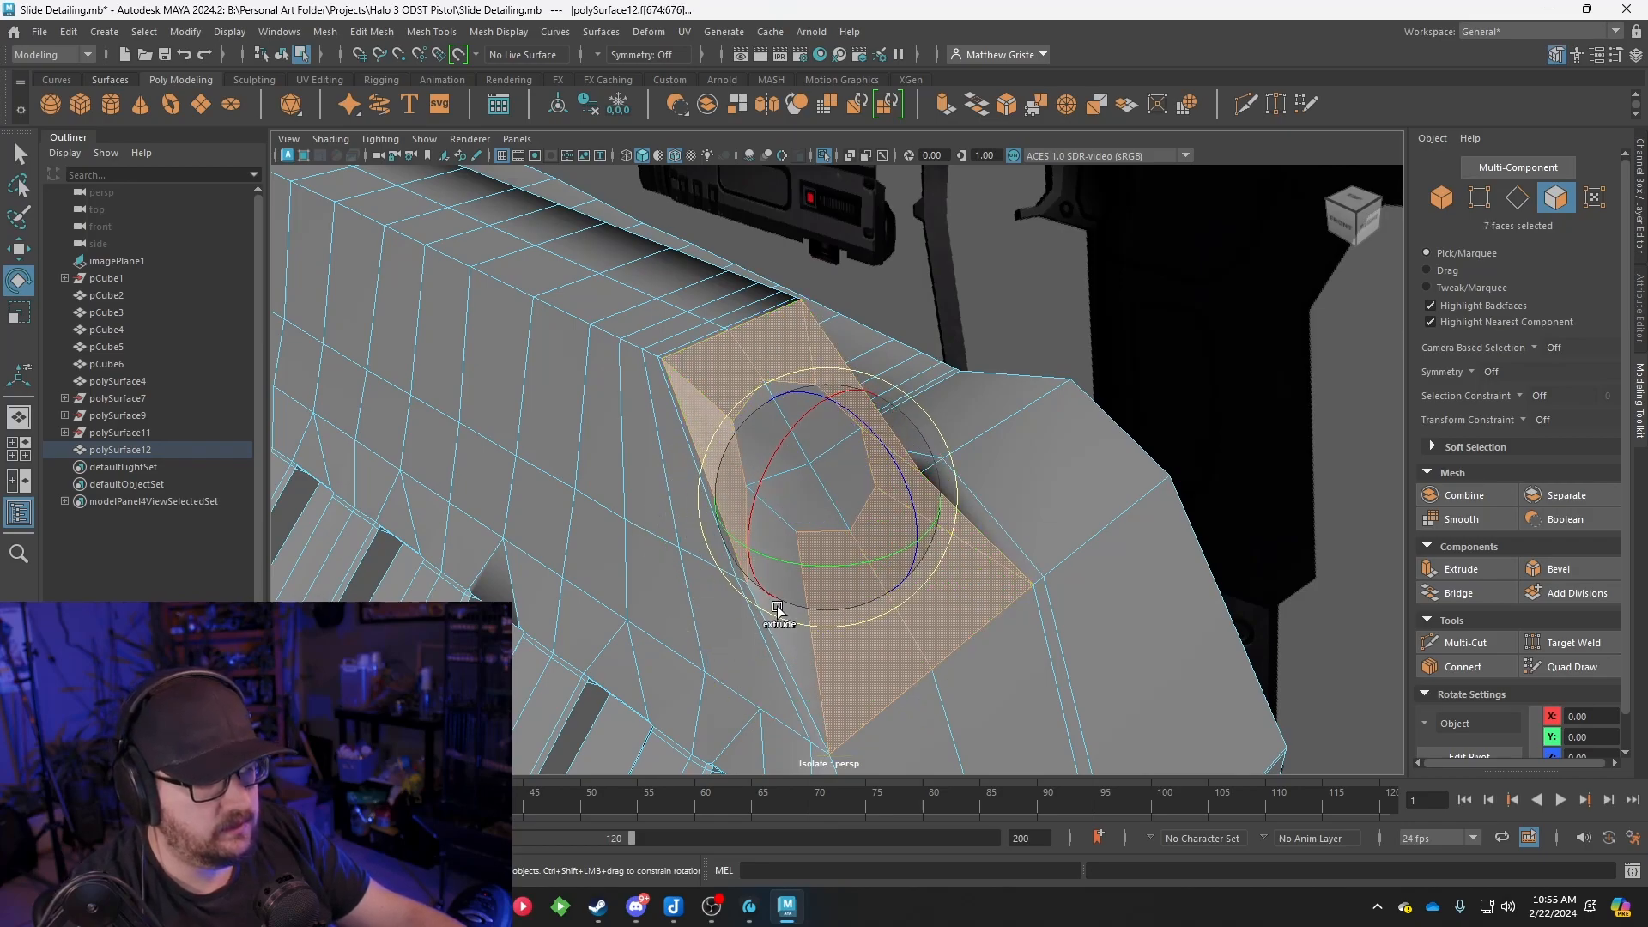
pyautogui.keyDown('shift'); pyautogui.click(796, 659); pyautogui.keyUp('shift')
# Add the four inner circle faces to the selection so it covers the whole rear slope
pyautogui.scroll(5, 757, 429)
pyautogui.scroll(3, 785, 377)
pyautogui.scroll(-3, 799, 353)
pyautogui.keyDown('shift'); pyautogui.click(772, 357); pyautogui.keyUp('shift')
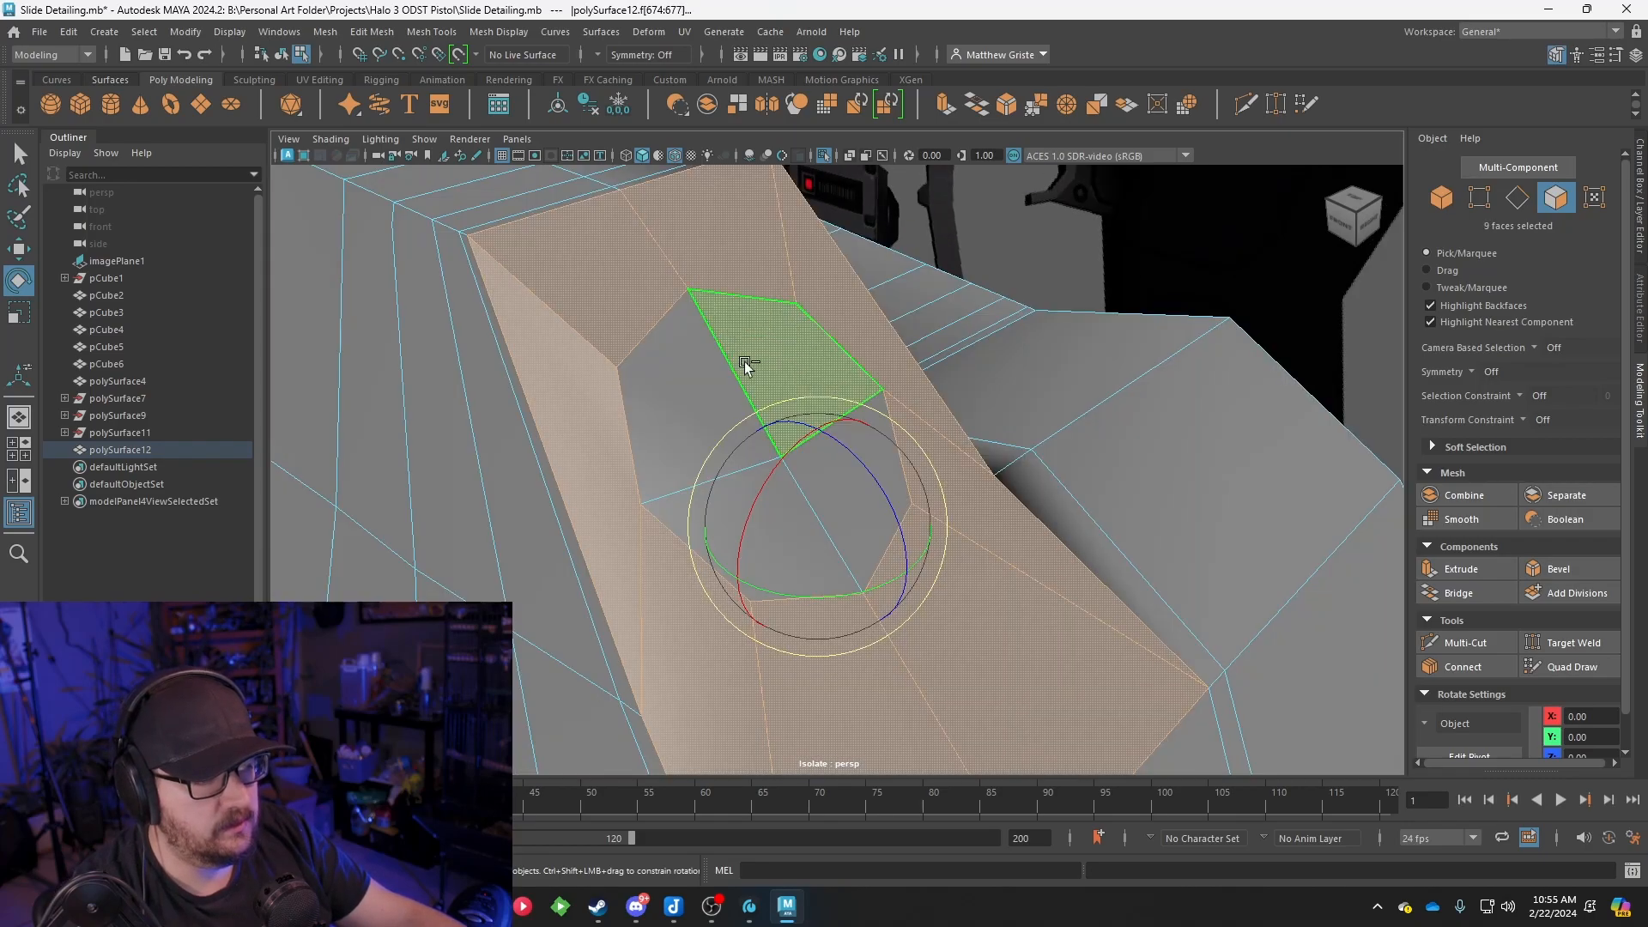
pyautogui.keyDown('shift'); pyautogui.click(708, 399); pyautogui.keyUp('shift')
pyautogui.scroll(1, 747, 425)
pyautogui.keyDown('shift'); pyautogui.click(884, 411); pyautogui.keyUp('shift')
pyautogui.keyDown('shift'); pyautogui.click(651, 515); pyautogui.keyUp('shift')
pyautogui.scroll(-5, 650, 515)
pyautogui.keyDown('alt'); pyautogui.moveTo(864, 548); pyautogui.dragTo(781, 334); pyautogui.keyUp('alt')
# Align the scale pivot with the rear slope and scale the twelve selected faces along the slope's direction
pyautogui.press('r')
pyautogui.press('e')
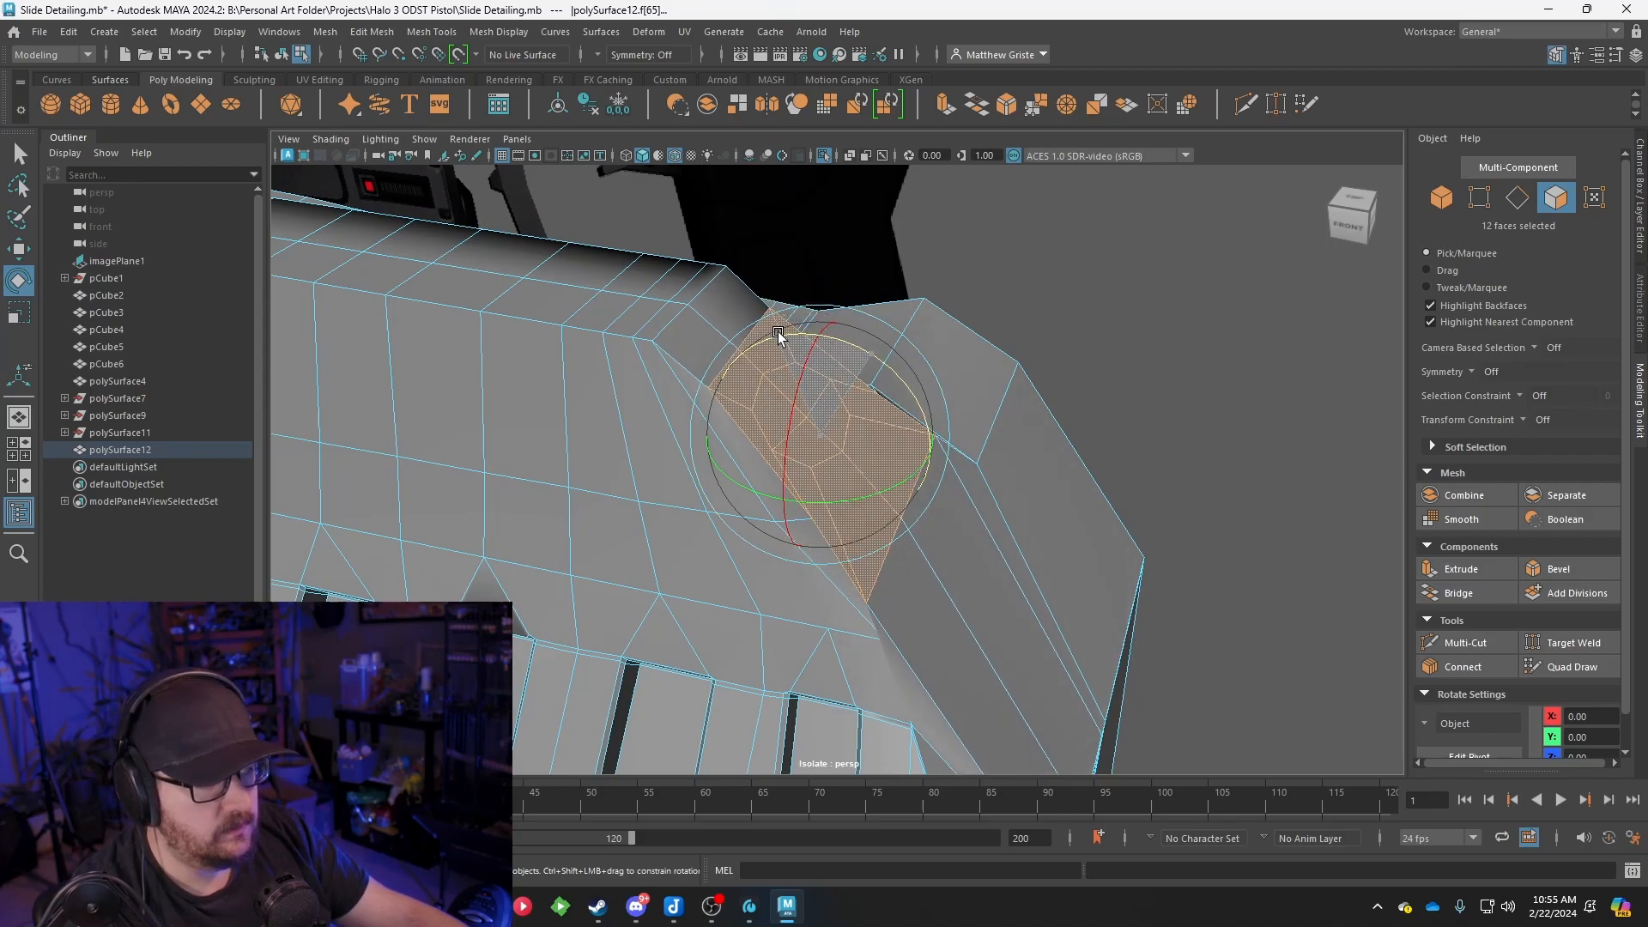
pyautogui.press('r')
pyautogui.keyDown('alt'); pyautogui.moveTo(825, 346); pyautogui.dragTo(769, 505); pyautogui.keyUp('alt')
pyautogui.press('d')
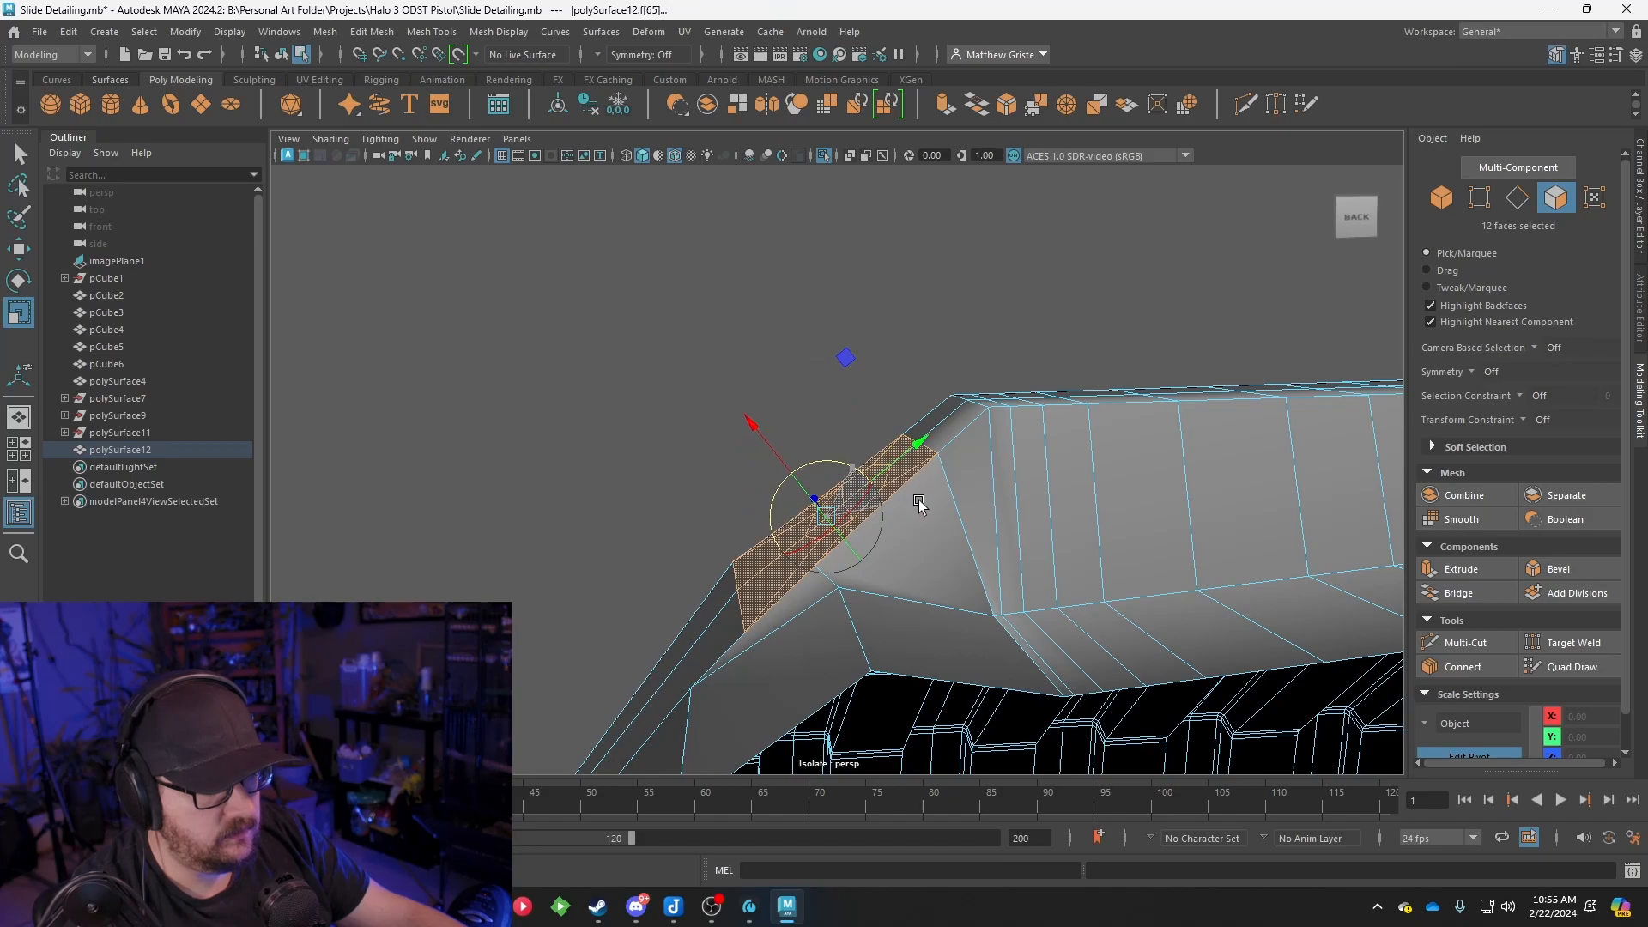
pyautogui.click(922, 468)
pyautogui.moveTo(916, 447); pyautogui.dragTo(965, 421)
pyautogui.press('d')
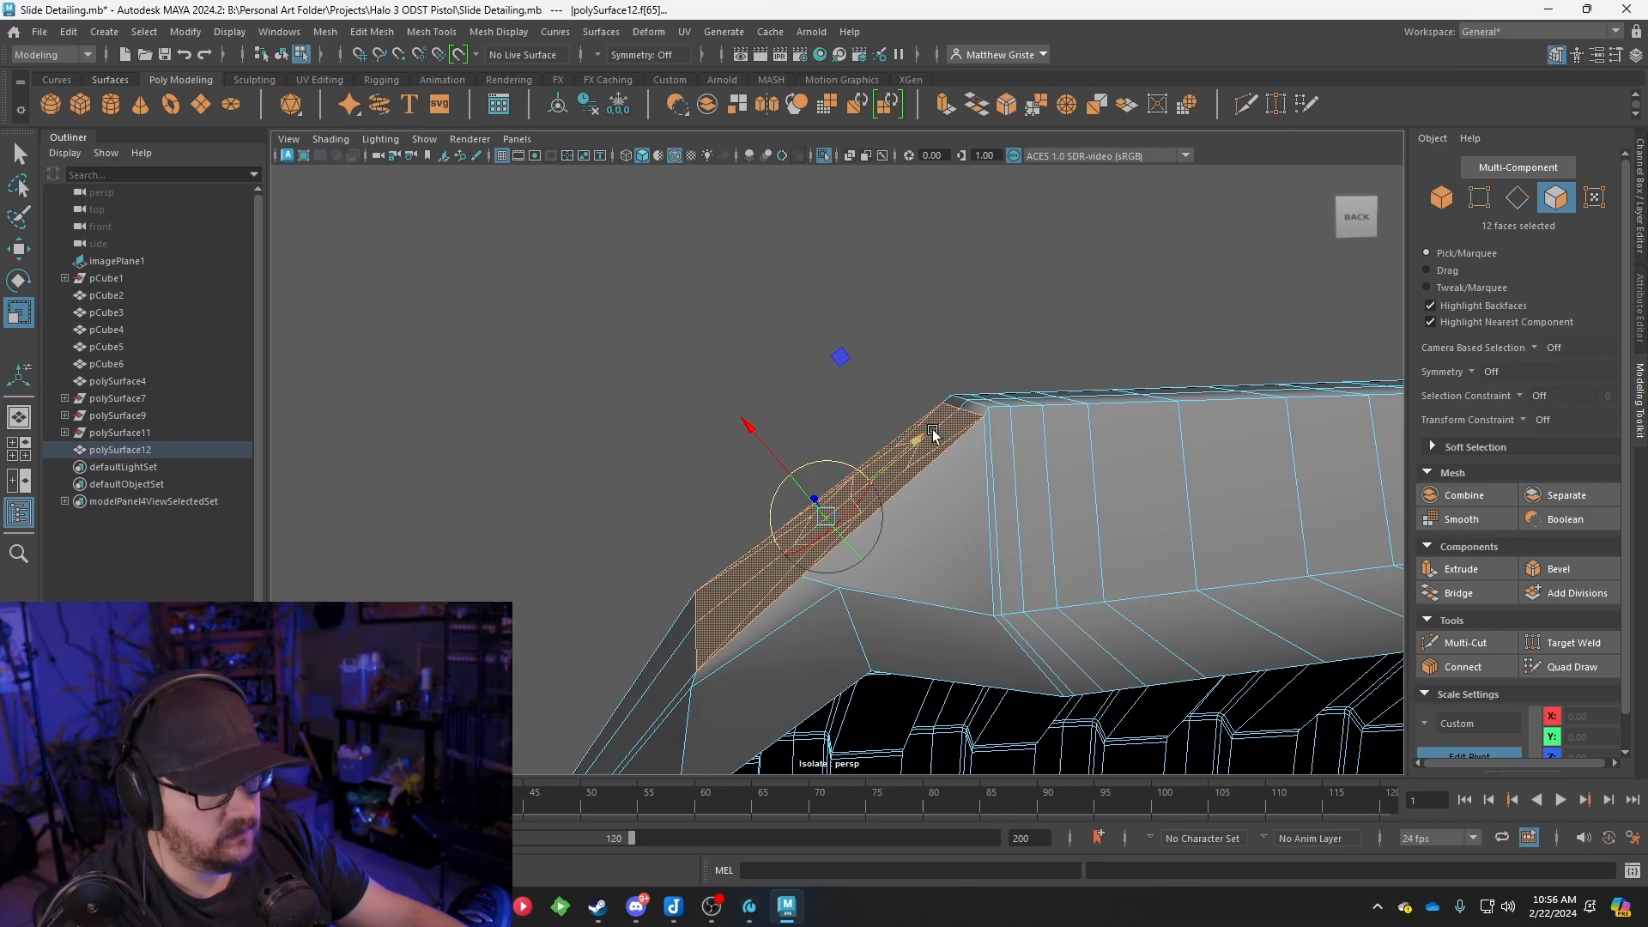
pyautogui.press('d')
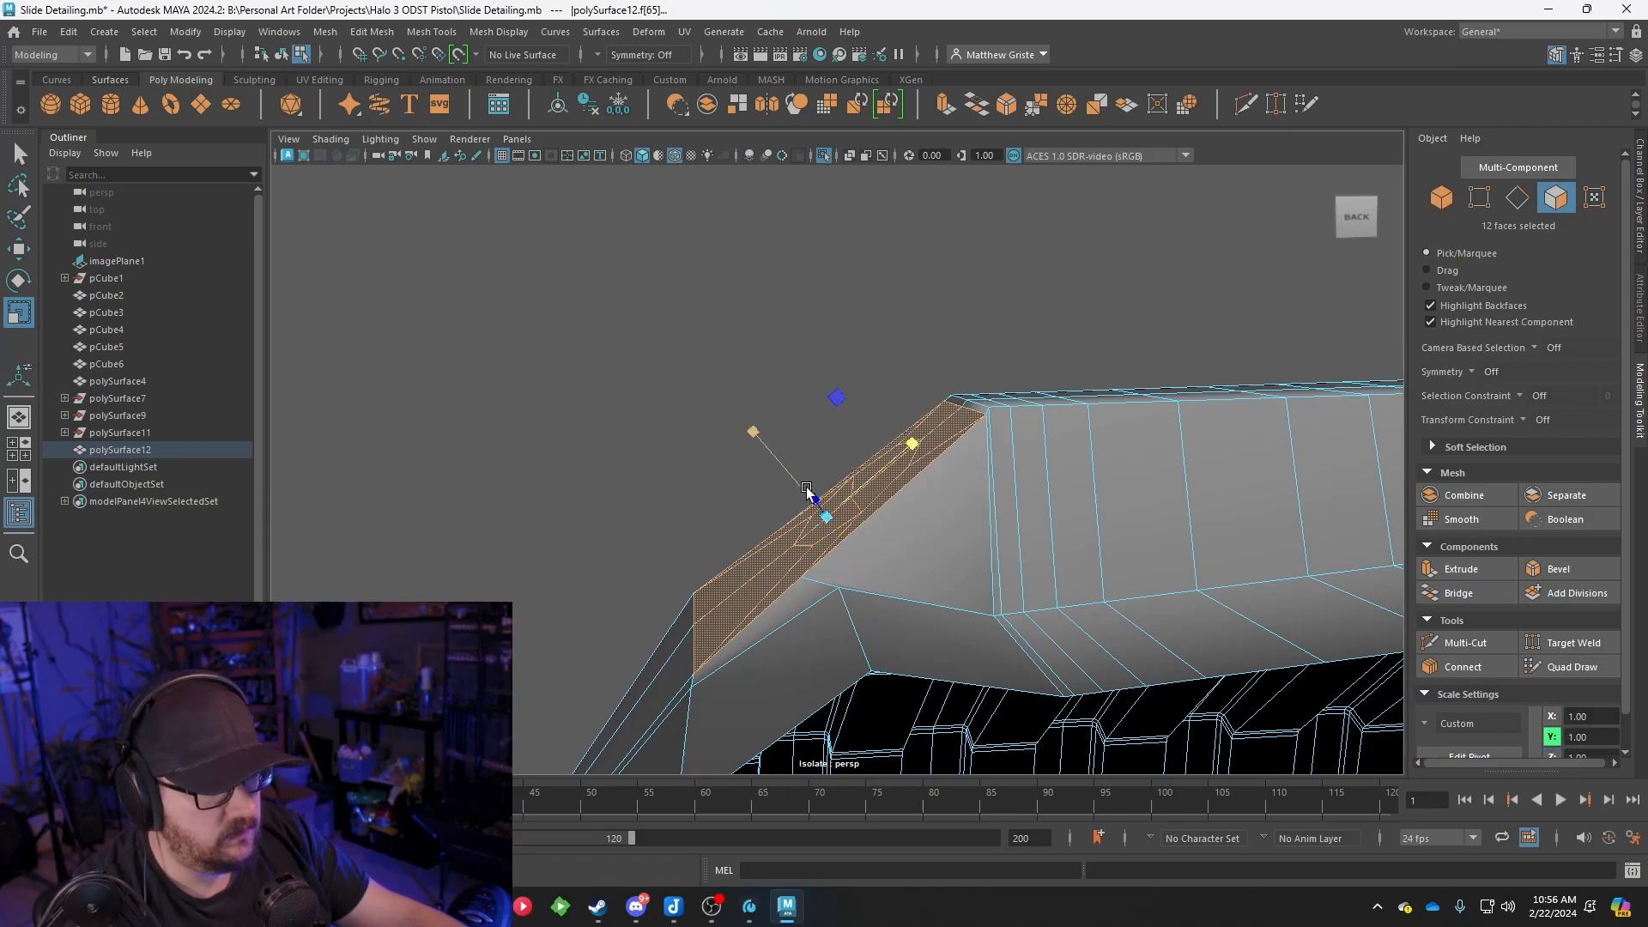
pyautogui.press('w')
pyautogui.moveTo(782, 471); pyautogui.dragTo(917, 533)
pyautogui.hotkey('ctrl', 'z')
# Reselect only the four circle faces on the rear slope and circularize them again
pyautogui.moveTo(917, 533); pyautogui.dragTo(1004, 376, button='right')
pyautogui.keyDown('alt'); pyautogui.moveTo(1078, 324); pyautogui.dragTo(839, 452); pyautogui.keyUp('alt')
pyautogui.moveTo(835, 395); pyautogui.dragTo(837, 431, button='right')
pyautogui.click(897, 436)
pyautogui.keyDown('shift'); pyautogui.click(890, 478); pyautogui.keyUp('shift')
pyautogui.keyDown('shift'); pyautogui.click(832, 515); pyautogui.keyUp('shift')
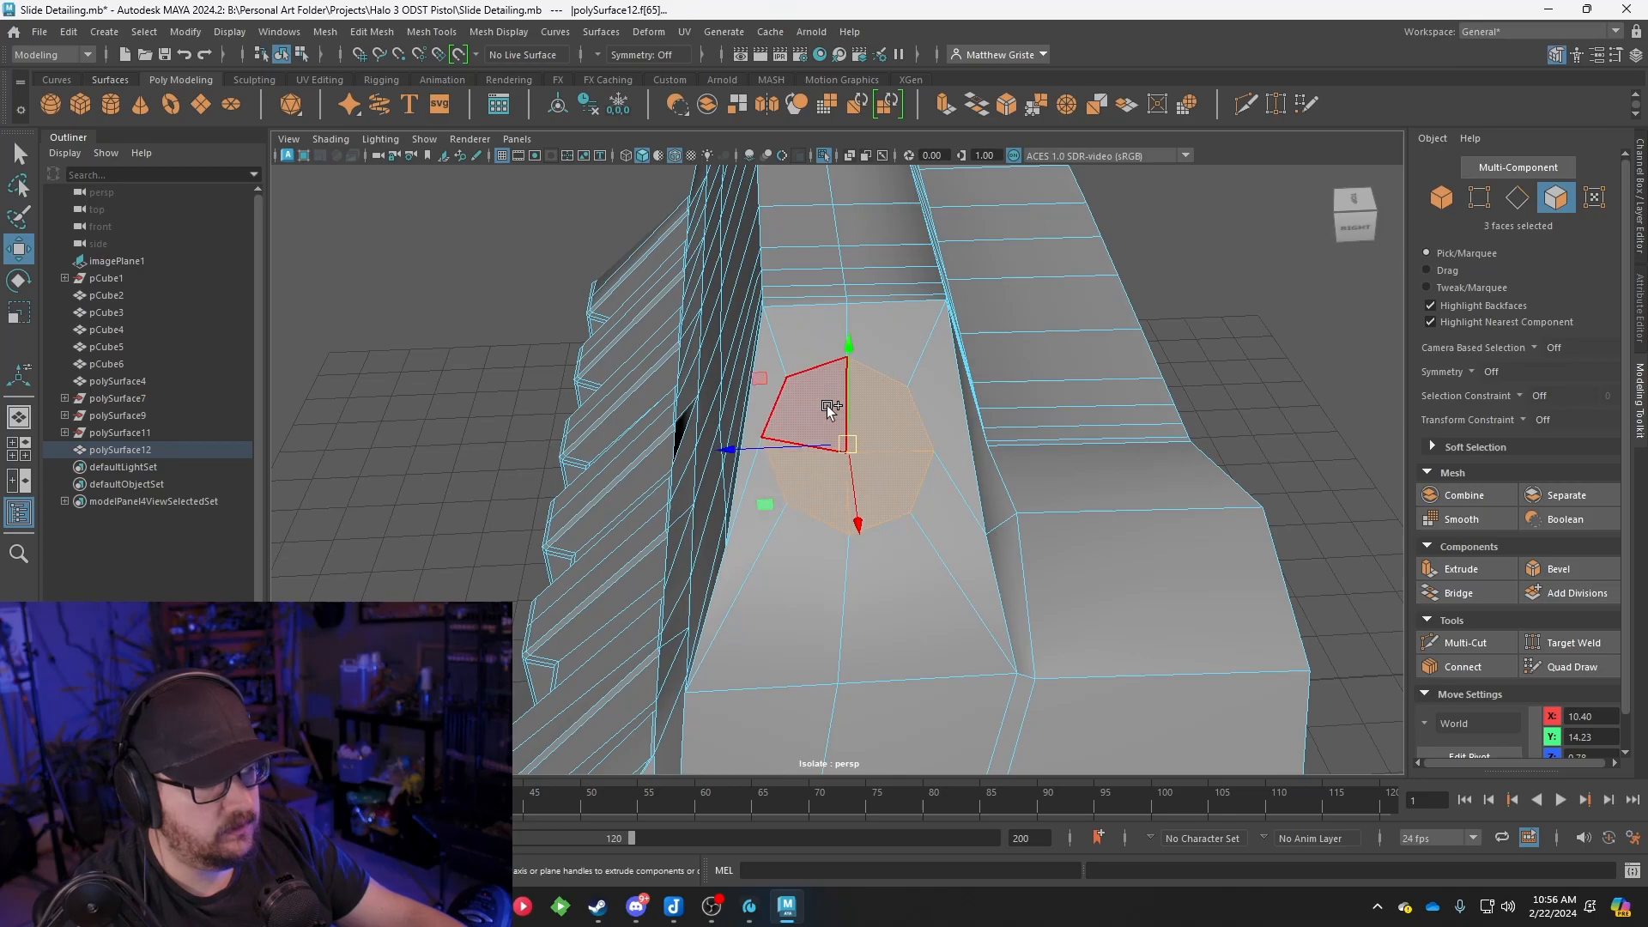
pyautogui.keyDown('shift'); pyautogui.click(802, 412); pyautogui.keyUp('shift')
pyautogui.click(372, 32)
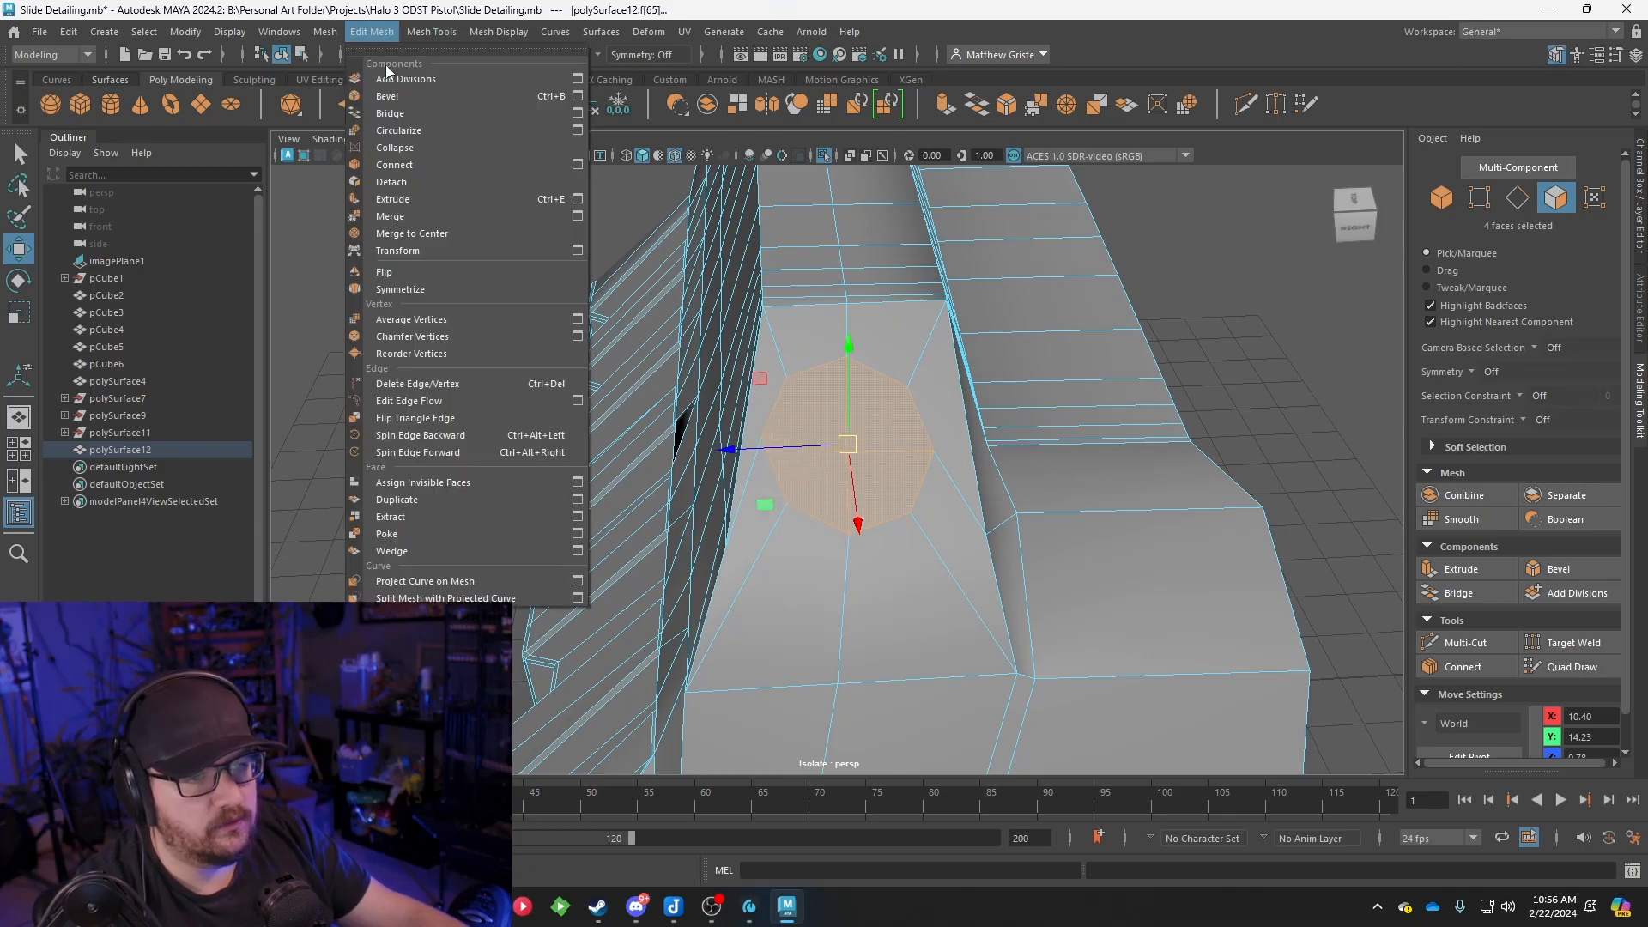
pyautogui.click(411, 132)
# Scale the recircularized faces down uniformly to the size of a small hole
pyautogui.moveTo(741, 397)
pyautogui.keyDown('alt'); pyautogui.mouseDown()
pyautogui.moveTo(758, 331)
pyautogui.moveTo(895, 345)
pyautogui.moveTo(754, 368)
pyautogui.mouseUp(); pyautogui.keyUp('alt')
pyautogui.press('w')
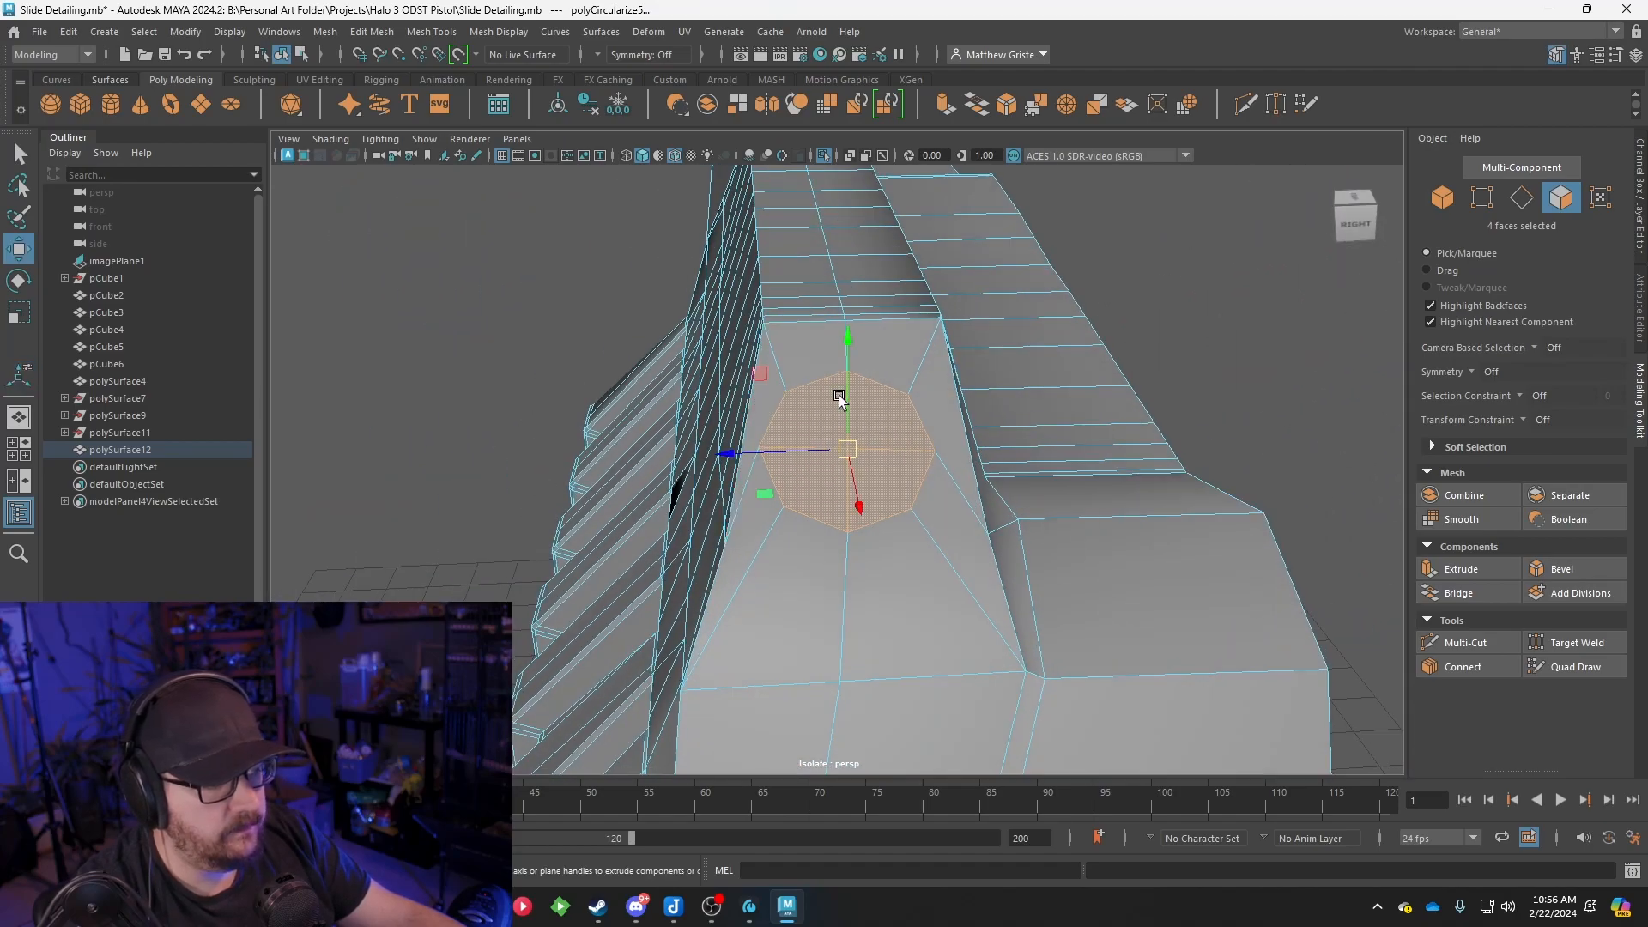
pyautogui.press('e')
pyautogui.press('r')
pyautogui.moveTo(847, 449); pyautogui.dragTo(857, 504)
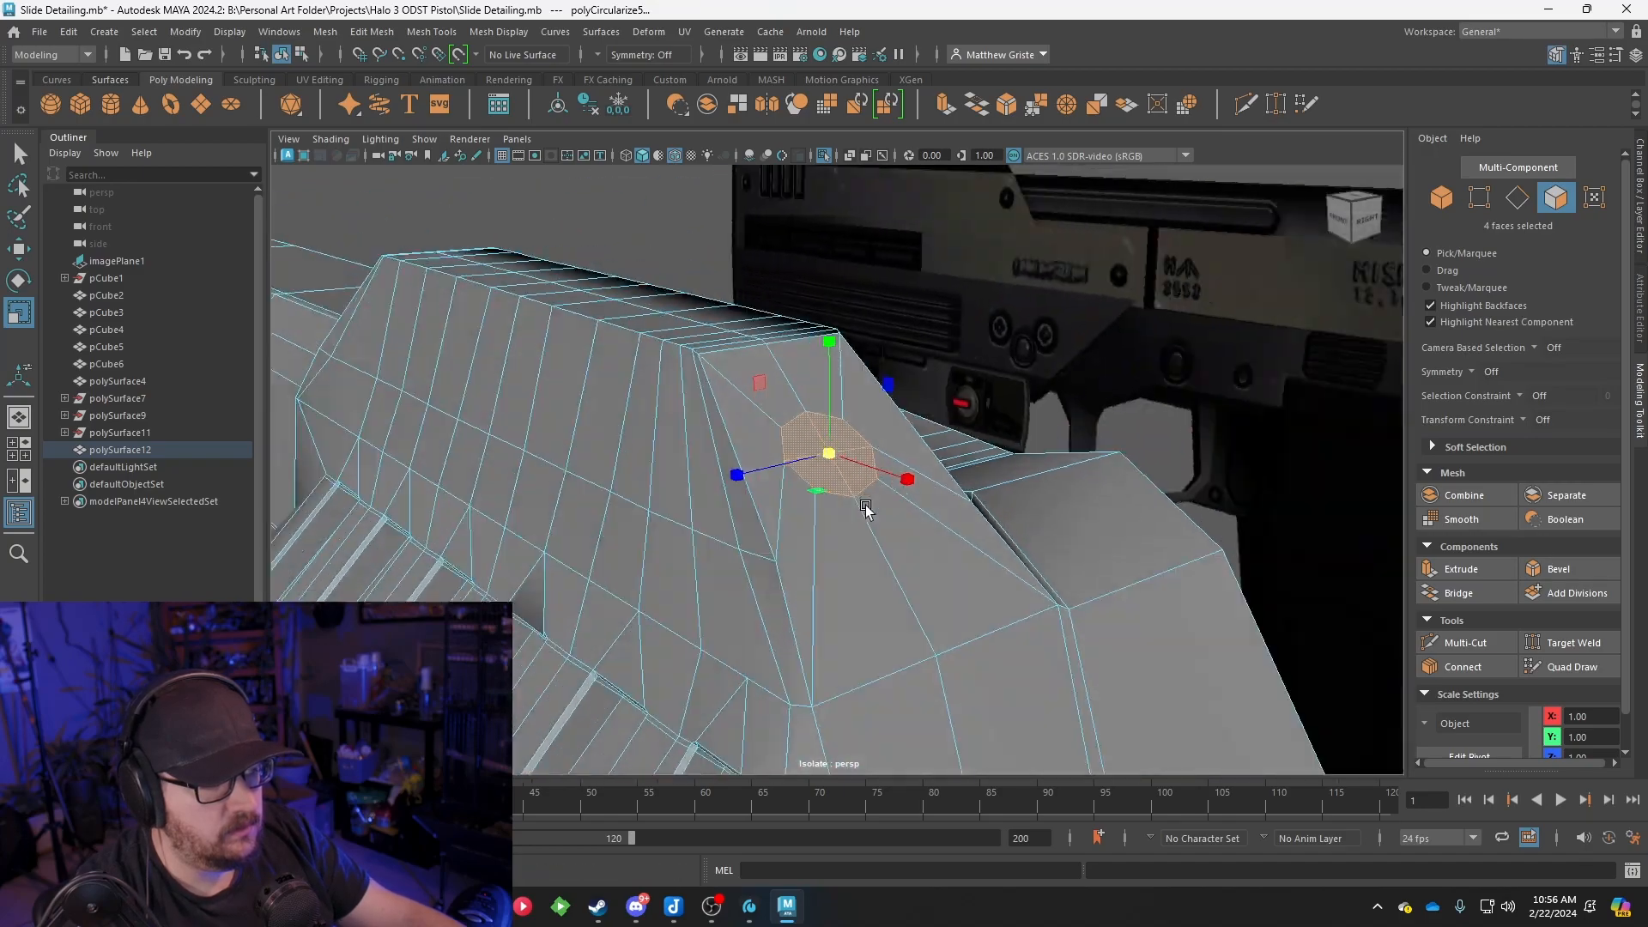
# Try to reposition the small circle of faces against the reference in the front view, and undo the move
pyautogui.press('space')
pyautogui.press('space')
pyautogui.keyDown('alt'); pyautogui.moveTo(827, 517); pyautogui.dragTo(526, 512, button='middle'); pyautogui.keyUp('alt')
pyautogui.press('space')
pyautogui.press('space')
pyautogui.keyDown('alt'); pyautogui.moveTo(1054, 436); pyautogui.dragTo(853, 465, button='middle'); pyautogui.keyUp('alt')
pyautogui.scroll(3, 854, 465)
pyautogui.scroll(3, 855, 467)
pyautogui.press('w')
pyautogui.moveTo(898, 334); pyautogui.dragTo(905, 323)
pyautogui.hotkey('ctrl', 'z')
# Extrude the circular faces inward to form a recessed hole in the rear slope, and return to object mode
pyautogui.press('space')
pyautogui.press('space')
pyautogui.keyDown('alt'); pyautogui.moveTo(1067, 317); pyautogui.dragTo(993, 316); pyautogui.keyUp('alt')
pyautogui.click(946, 106)
pyautogui.keyDown('alt'); pyautogui.moveTo(858, 386); pyautogui.dragTo(944, 408); pyautogui.keyUp('alt')
pyautogui.moveTo(890, 463); pyautogui.dragTo(772, 464)
pyautogui.moveTo(847, 481); pyautogui.dragTo(956, 337, button='right')
pyautogui.click(957, 337)
pyautogui.keyDown('alt'); pyautogui.moveTo(957, 337); pyautogui.dragTo(709, 343); pyautogui.keyUp('alt')
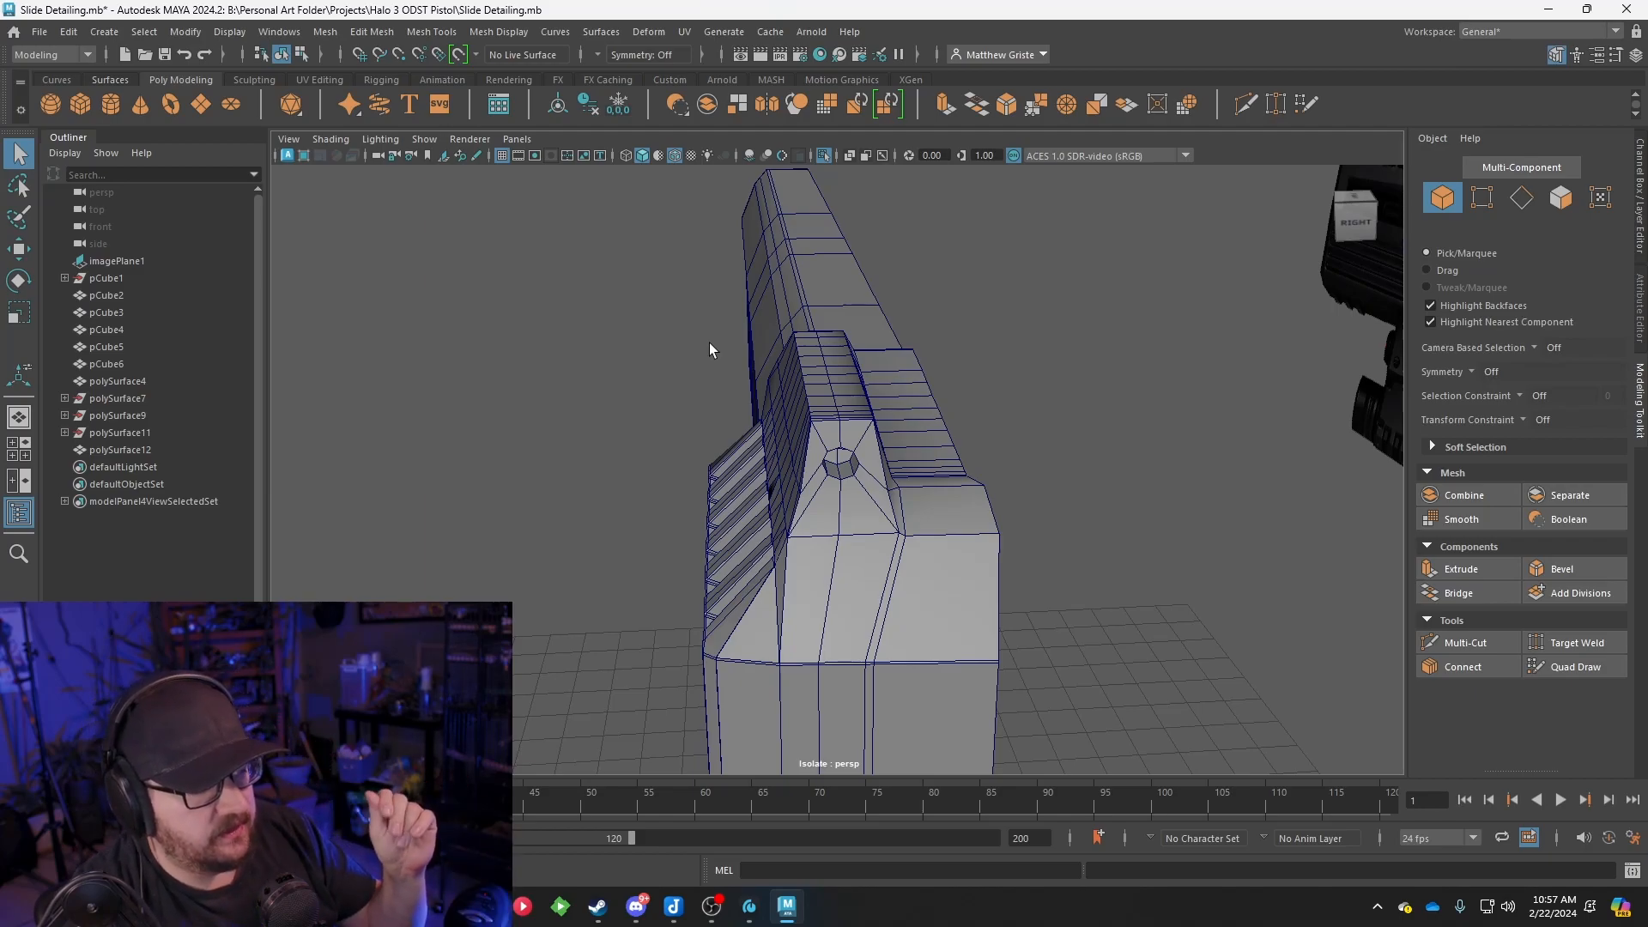
# Examine the side of the raised top and compare it with the round detail on the reference pistol
pyautogui.keyDown('alt'); pyautogui.moveTo(770, 304); pyautogui.dragTo(955, 296); pyautogui.keyUp('alt')
pyautogui.scroll(2, 802, 380)
pyautogui.keyDown('alt'); pyautogui.moveTo(916, 394); pyautogui.dragTo(839, 404, button='middle'); pyautogui.keyUp('alt')
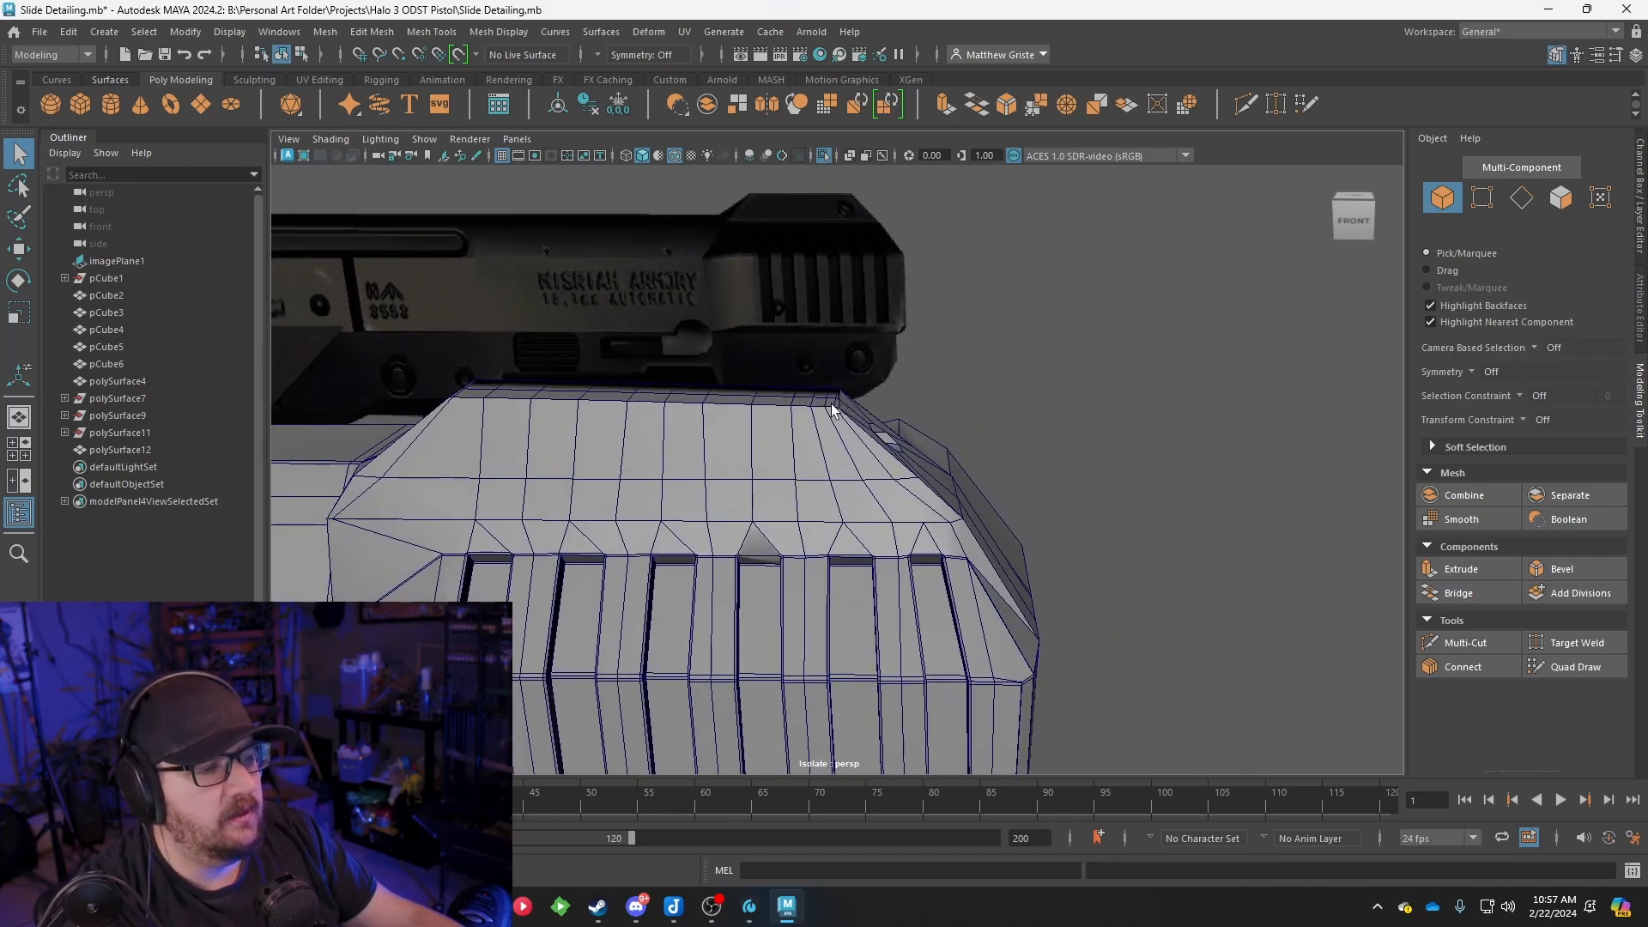
pyautogui.click(485, 906)
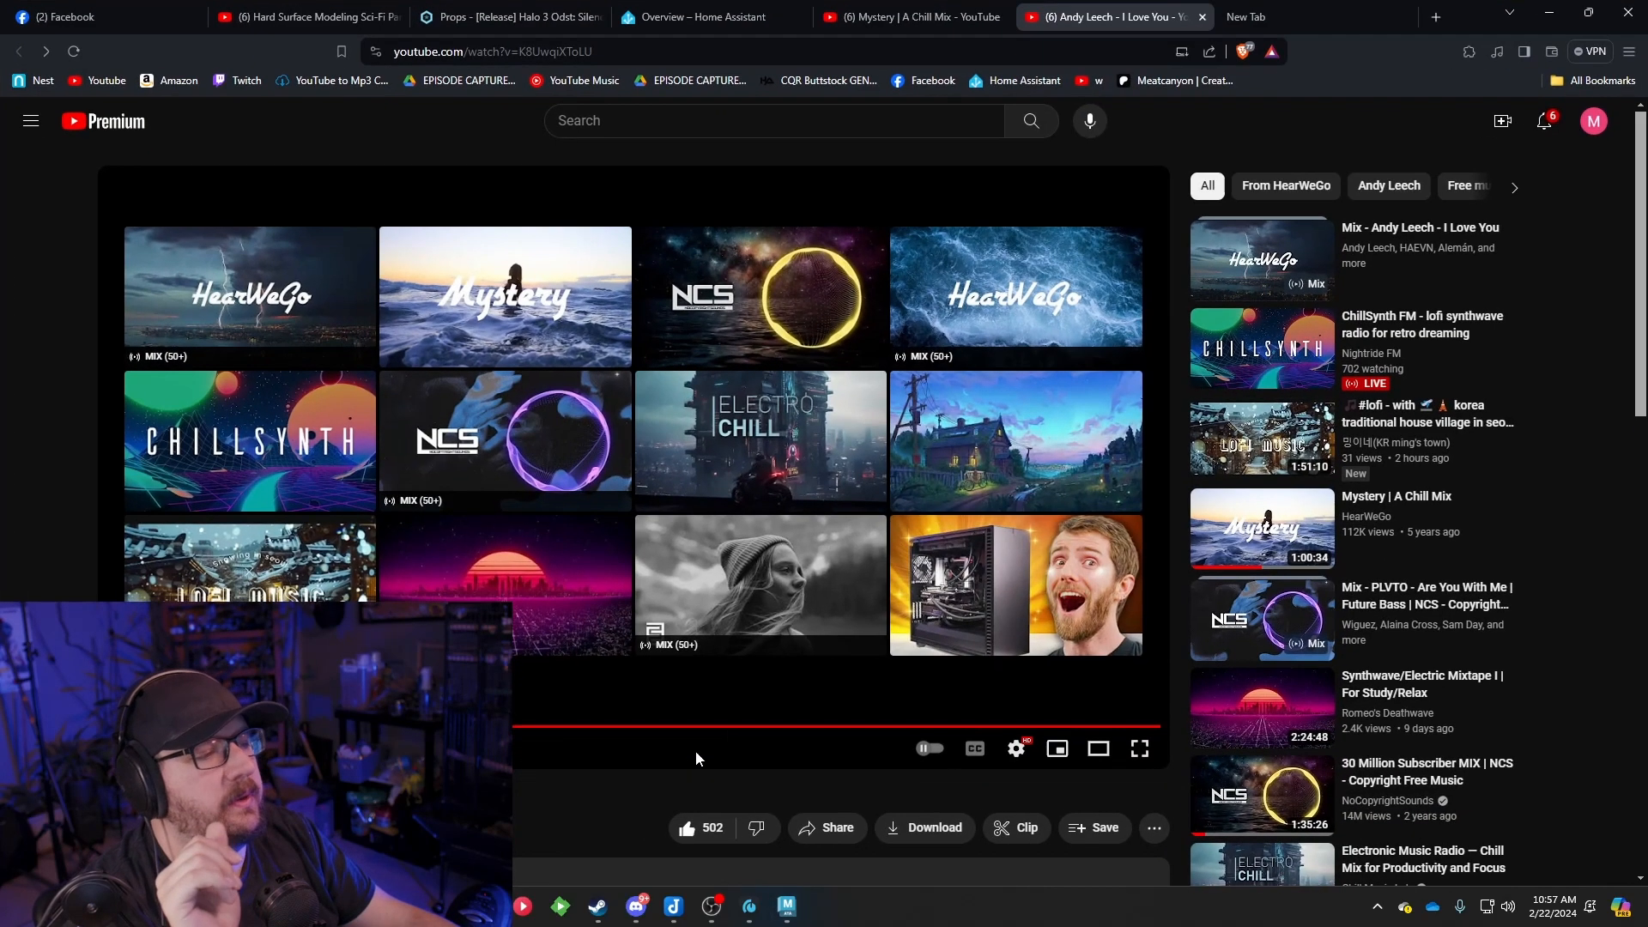
pyautogui.hotkey('alt', 'Tab')
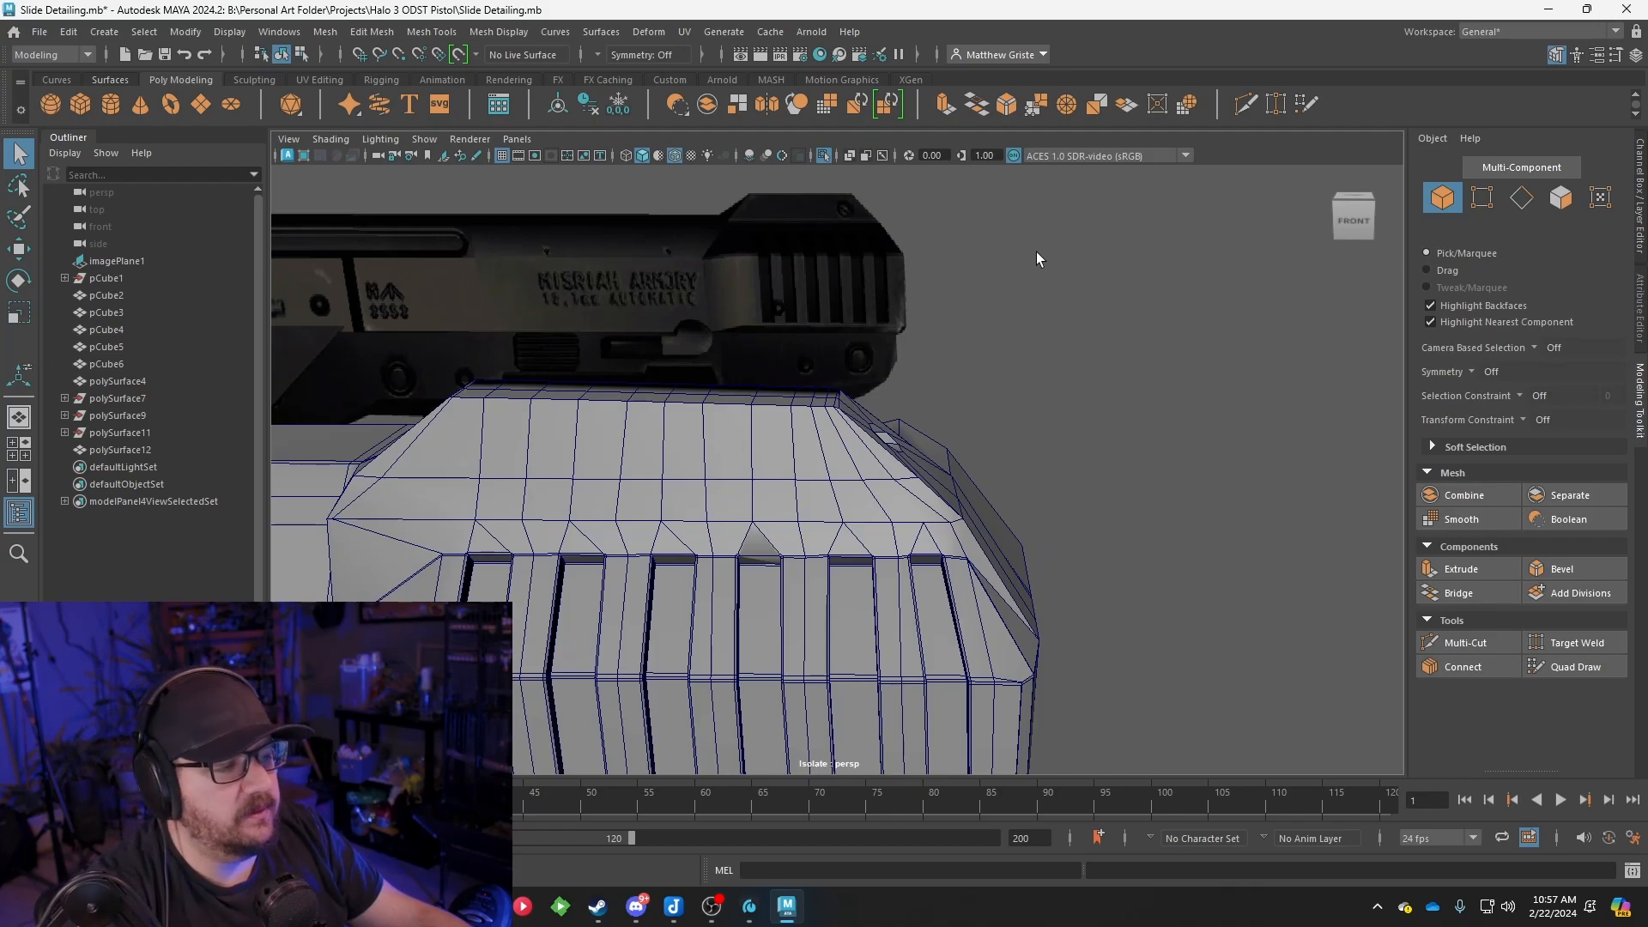
pyautogui.keyDown('alt'); pyautogui.moveTo(1012, 275); pyautogui.dragTo(948, 342); pyautogui.keyUp('alt')
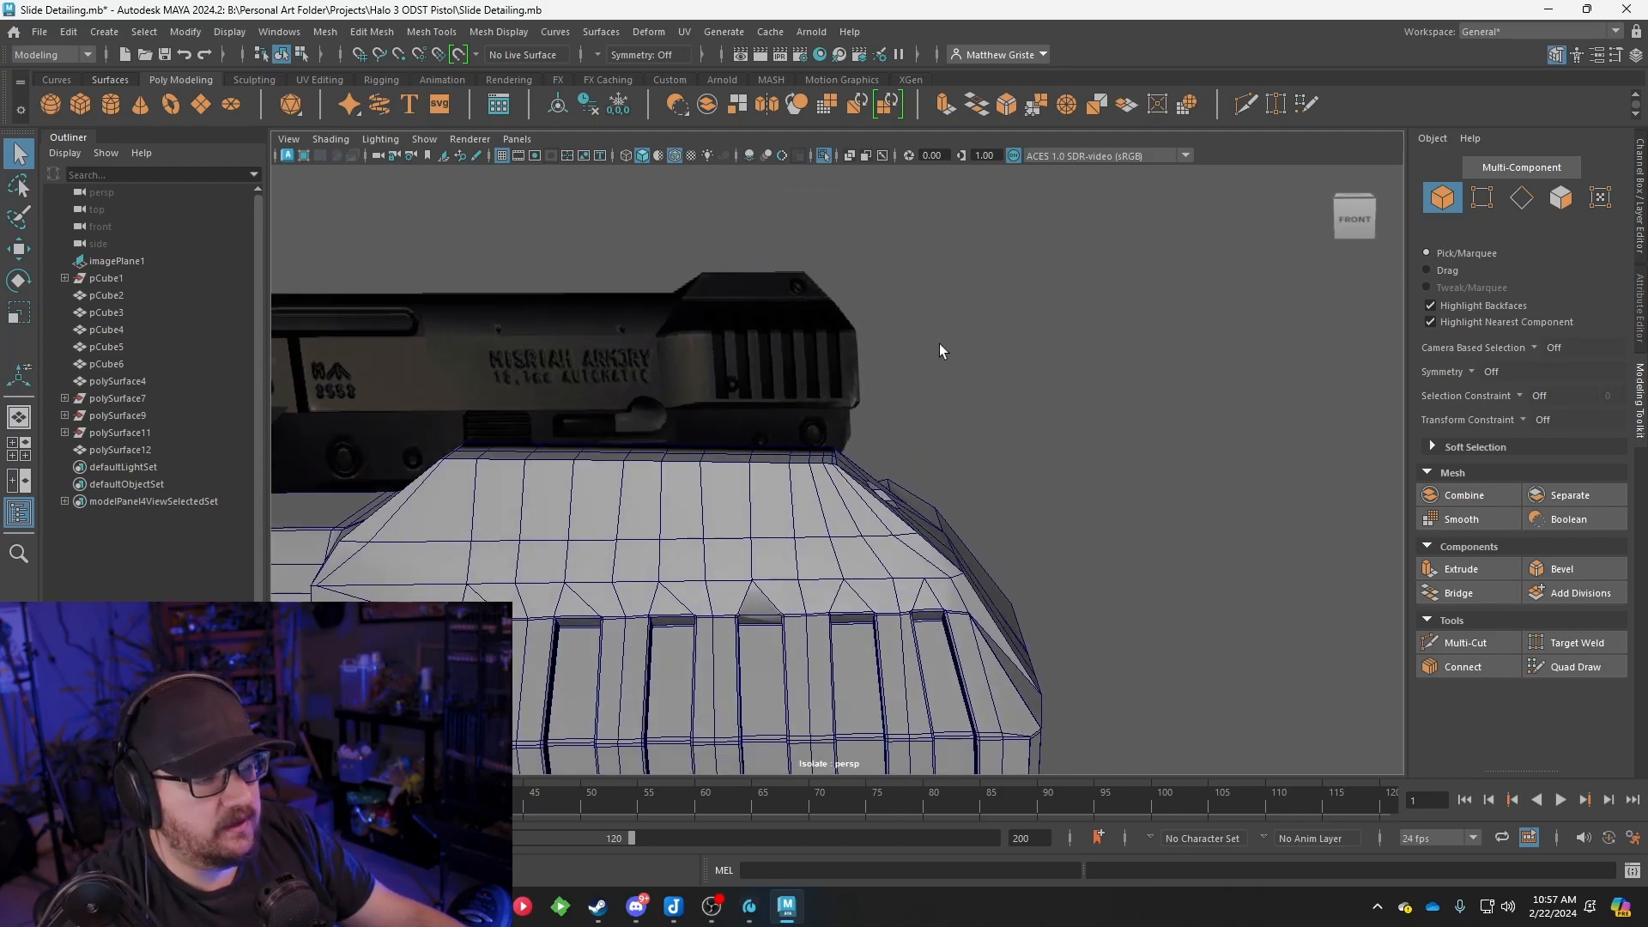
pyautogui.keyDown('alt'); pyautogui.moveTo(644, 418); pyautogui.dragTo(750, 396, button='middle'); pyautogui.keyUp('alt')
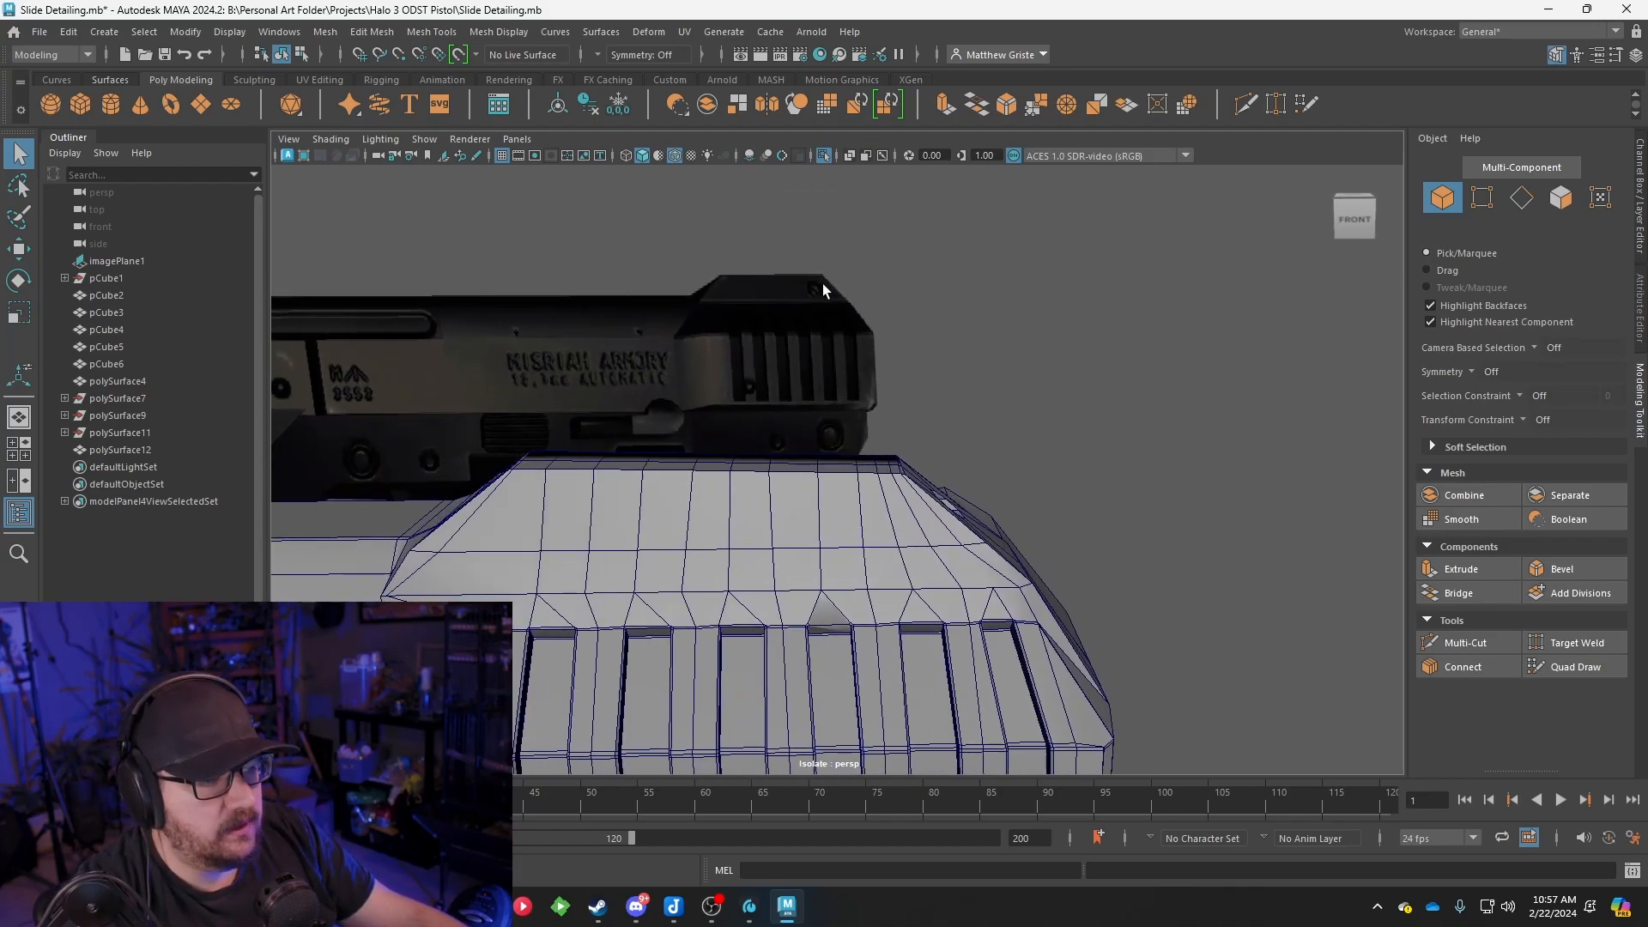
pyautogui.keyDown('alt'); pyautogui.moveTo(892, 483); pyautogui.dragTo(832, 447, button='middle'); pyautogui.keyUp('alt')
pyautogui.scroll(2, 830, 449)
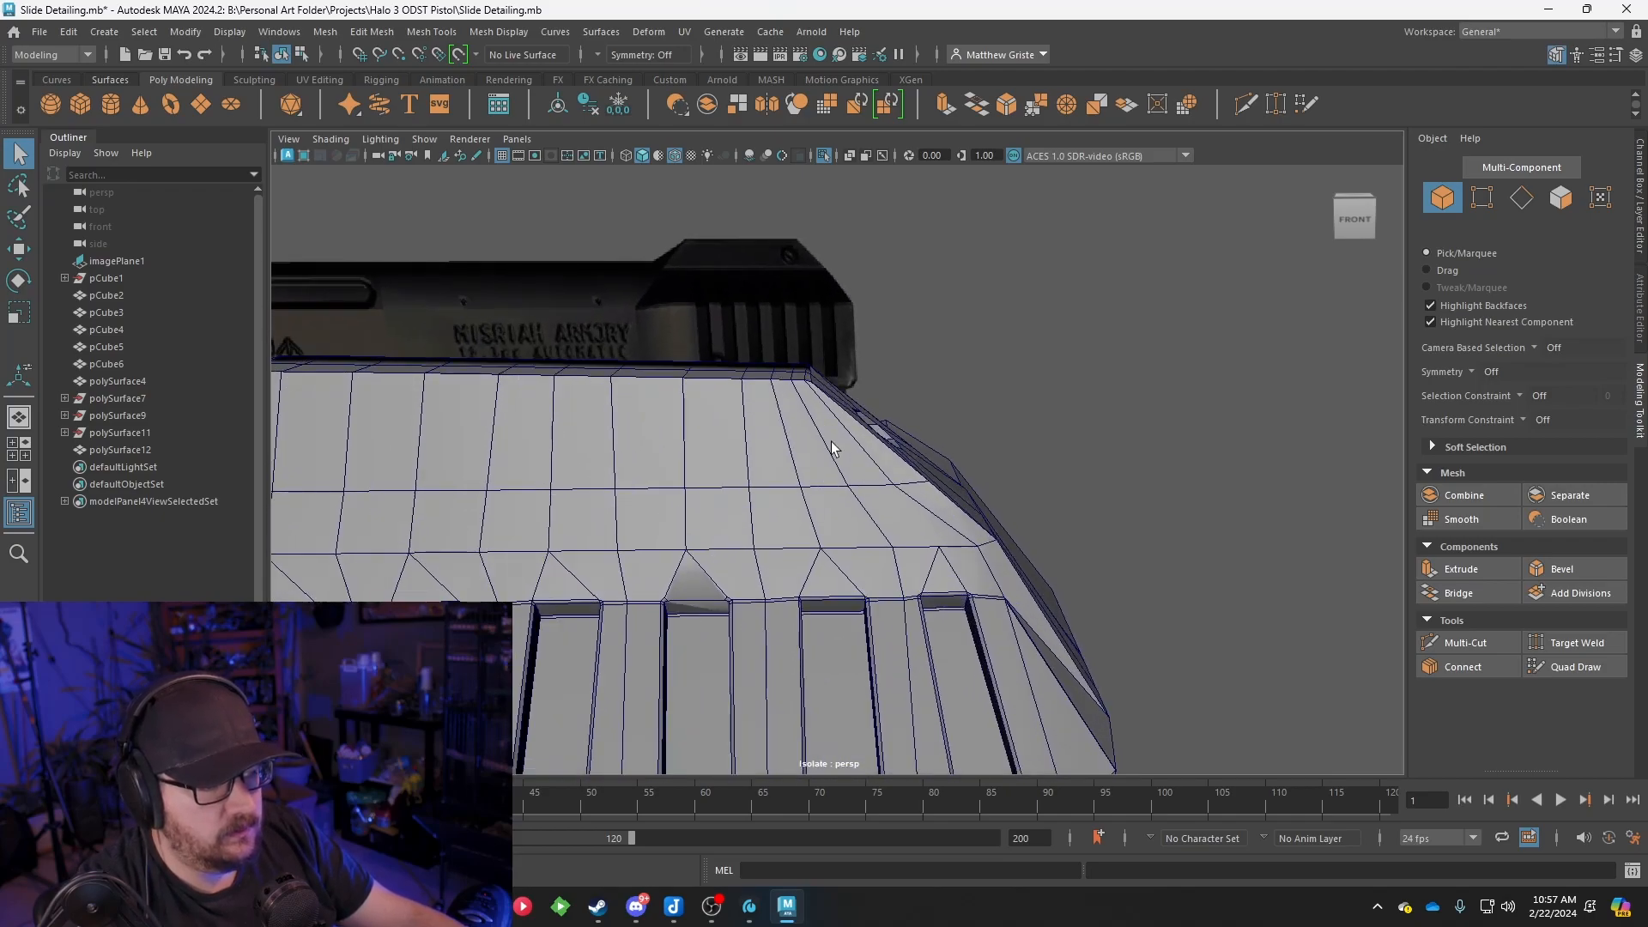
pyautogui.keyDown('alt'); pyautogui.moveTo(830, 452); pyautogui.dragTo(762, 434); pyautogui.keyUp('alt')
# Show the slide's vertices around the reference's round detail in the front view and hide the attribute sidebar
pyautogui.press('space')
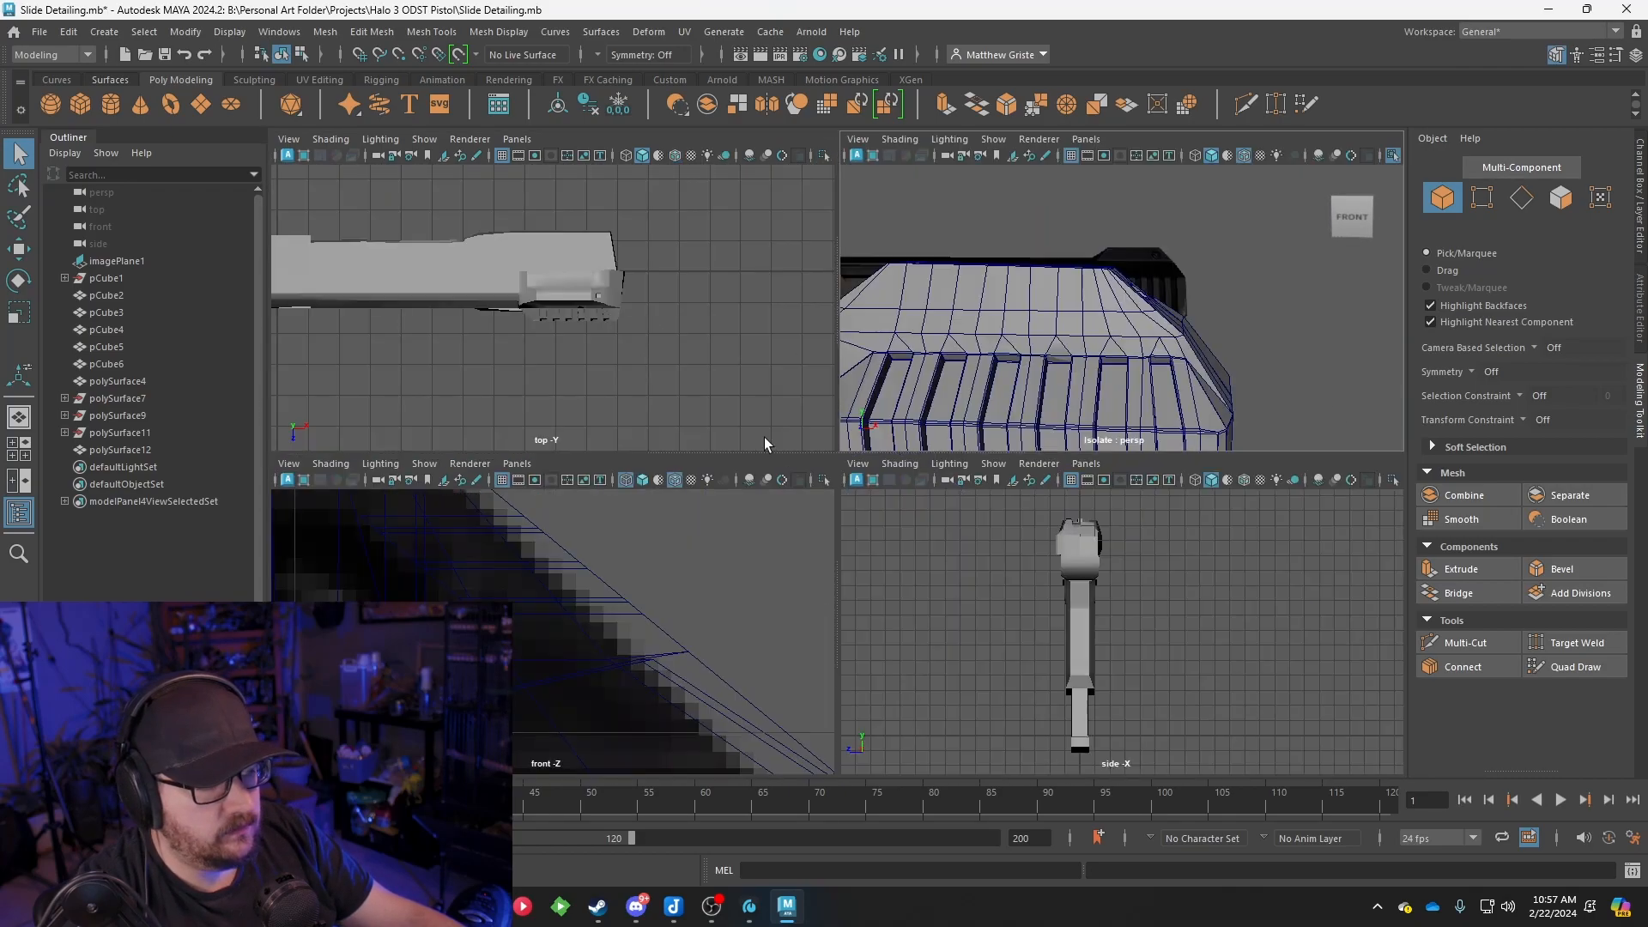
pyautogui.press('space')
pyautogui.scroll(15, 718, 502)
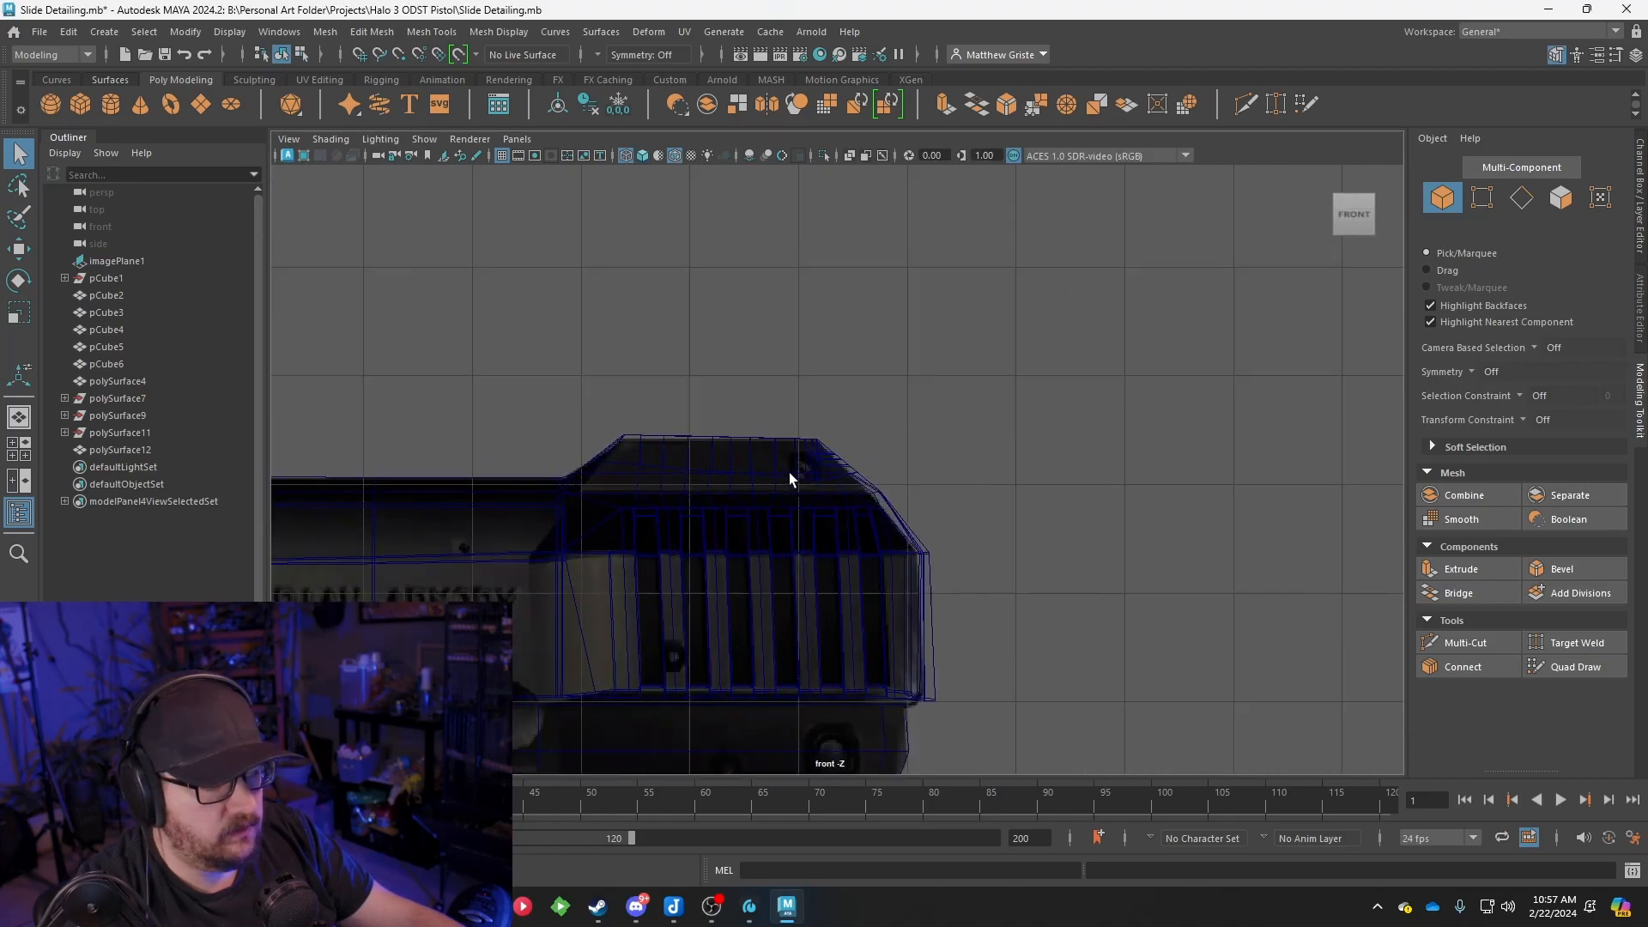
pyautogui.scroll(2, 877, 513)
pyautogui.click(822, 498)
pyautogui.moveTo(822, 497); pyautogui.dragTo(731, 409, button='right')
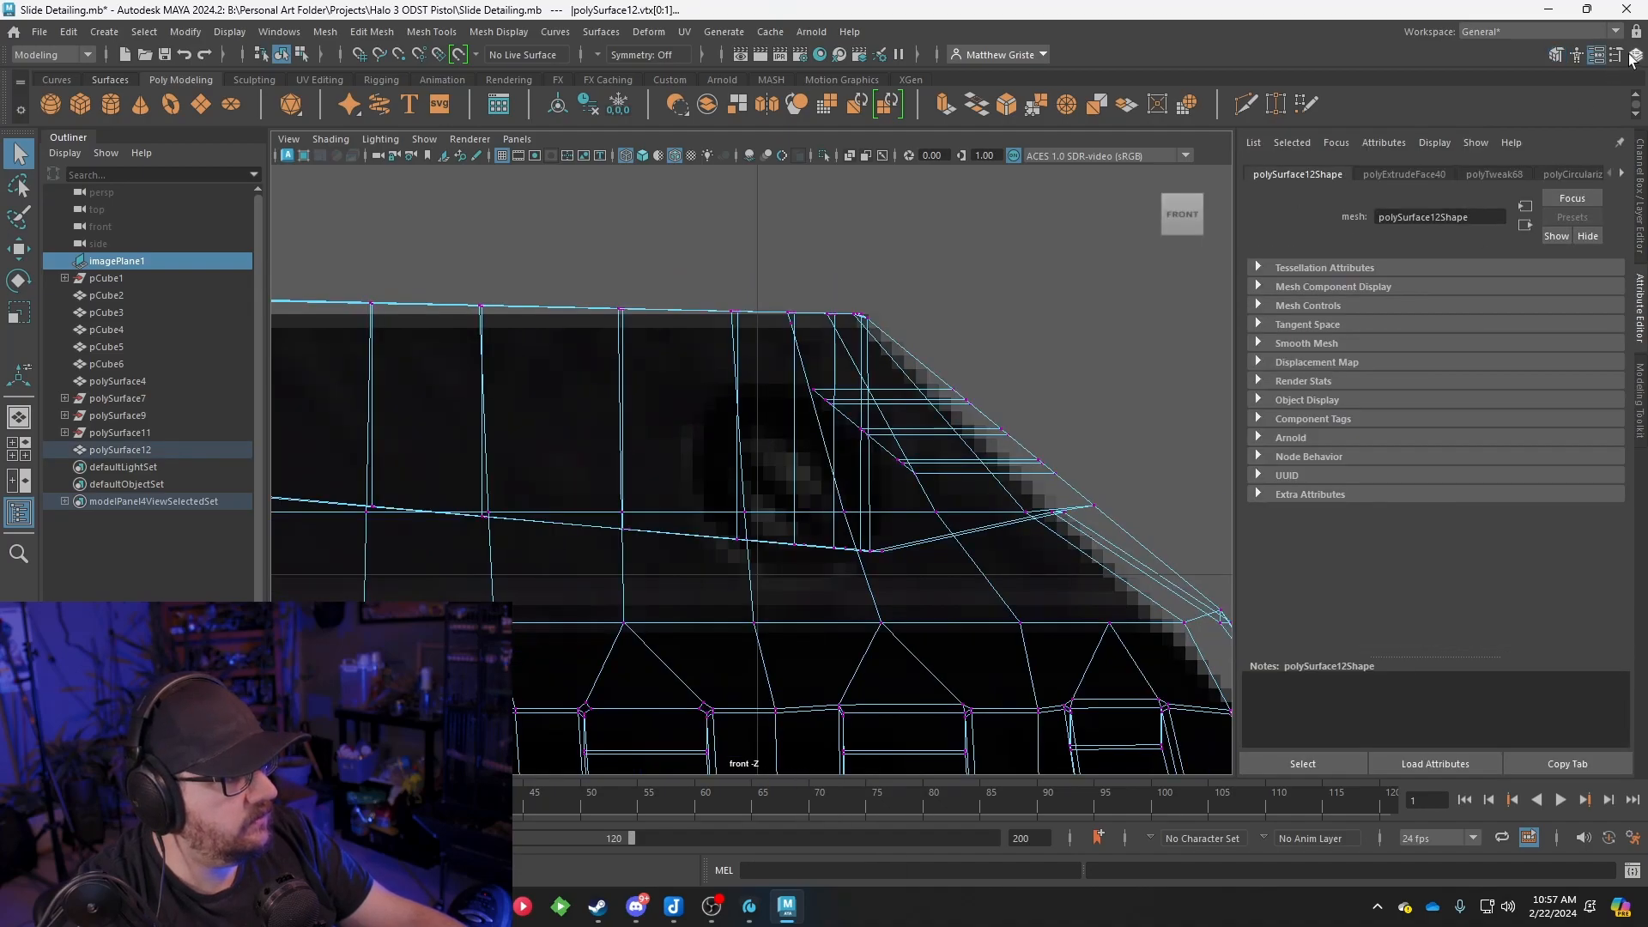
pyautogui.click(1632, 56)
pyautogui.click(1639, 408)
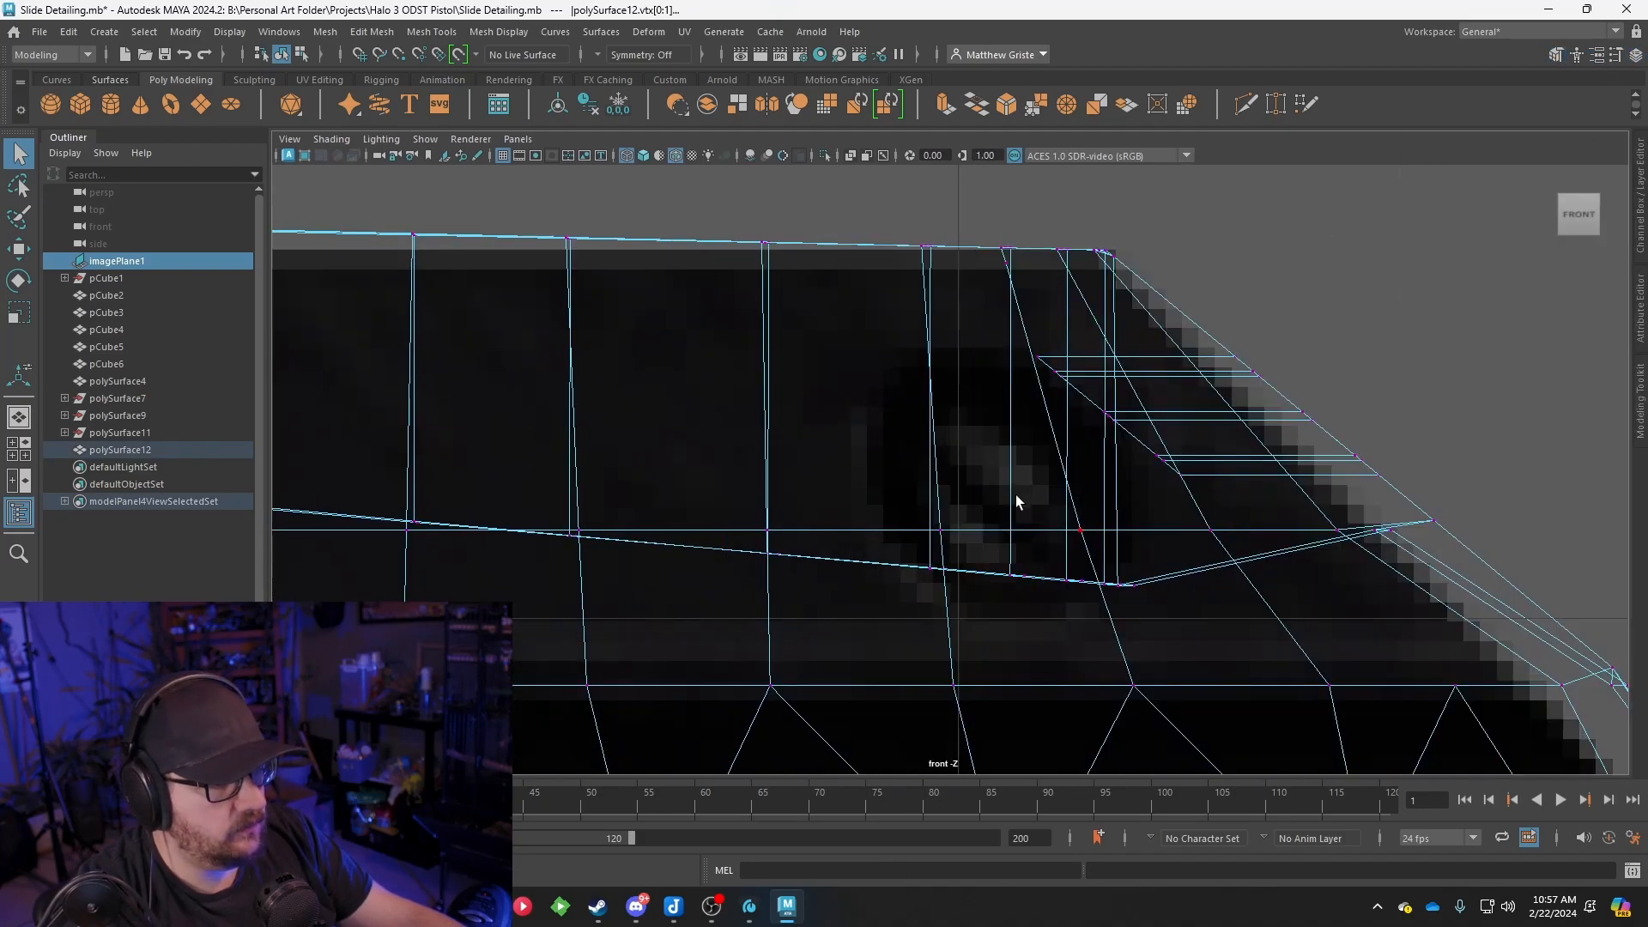
# Move the horizontal edge beneath the round detail forward and up to fit the reference
pyautogui.scroll(2, 937, 444)
pyautogui.keyDown('alt'); pyautogui.moveTo(946, 451); pyautogui.dragTo(867, 457, button='middle'); pyautogui.keyUp('alt')
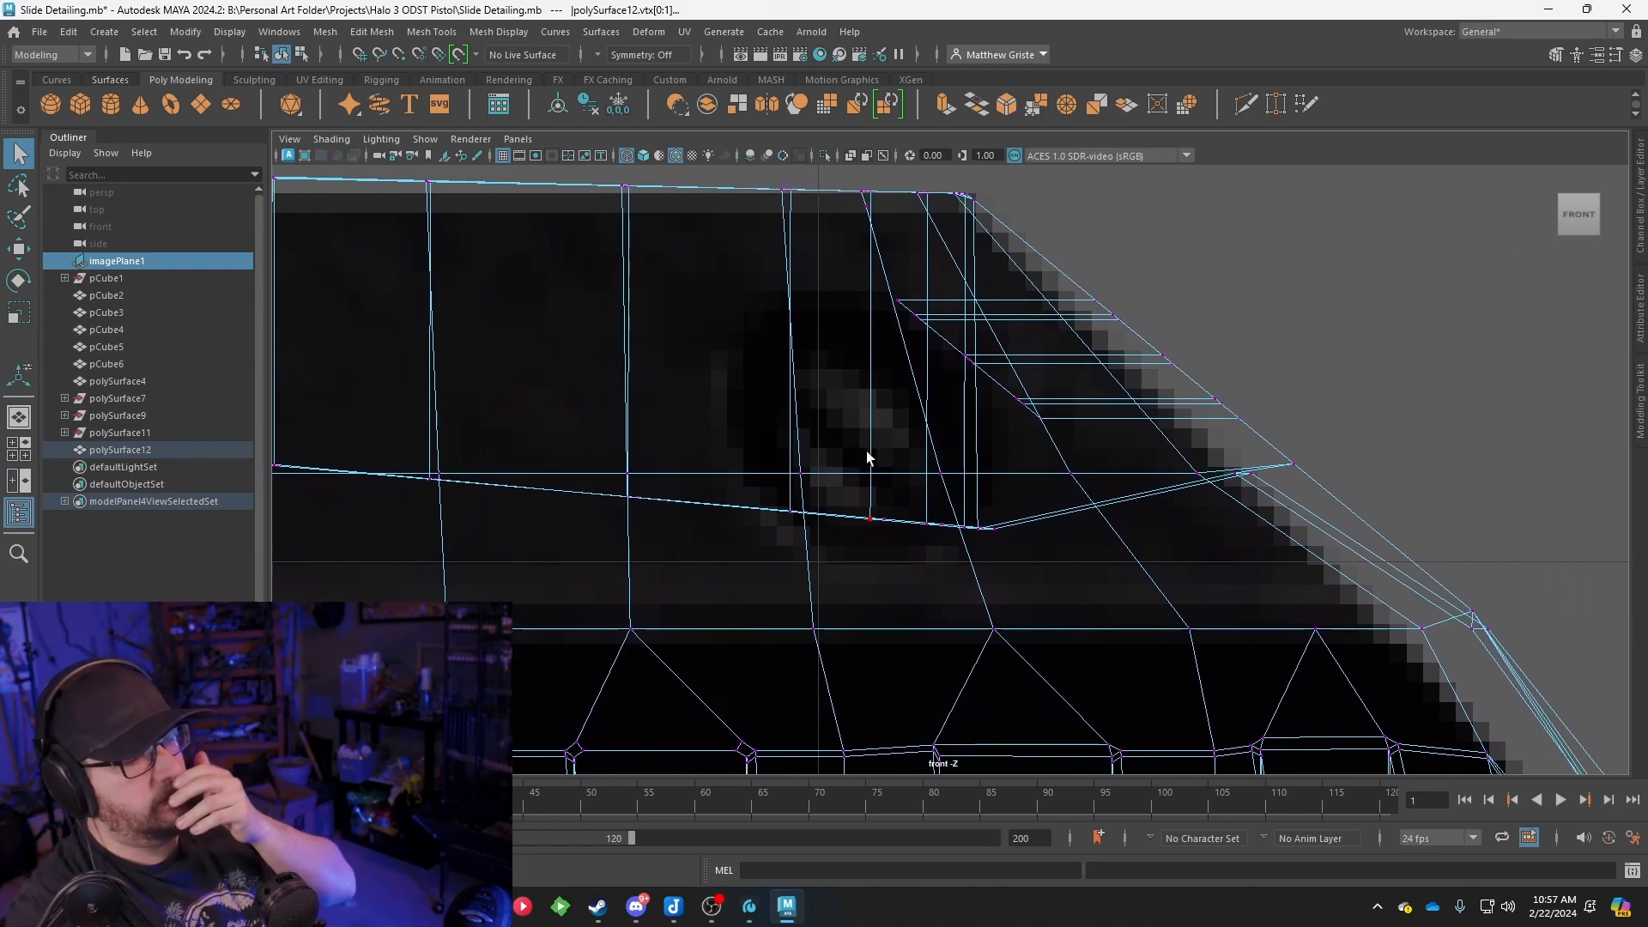
pyautogui.scroll(2, 850, 324)
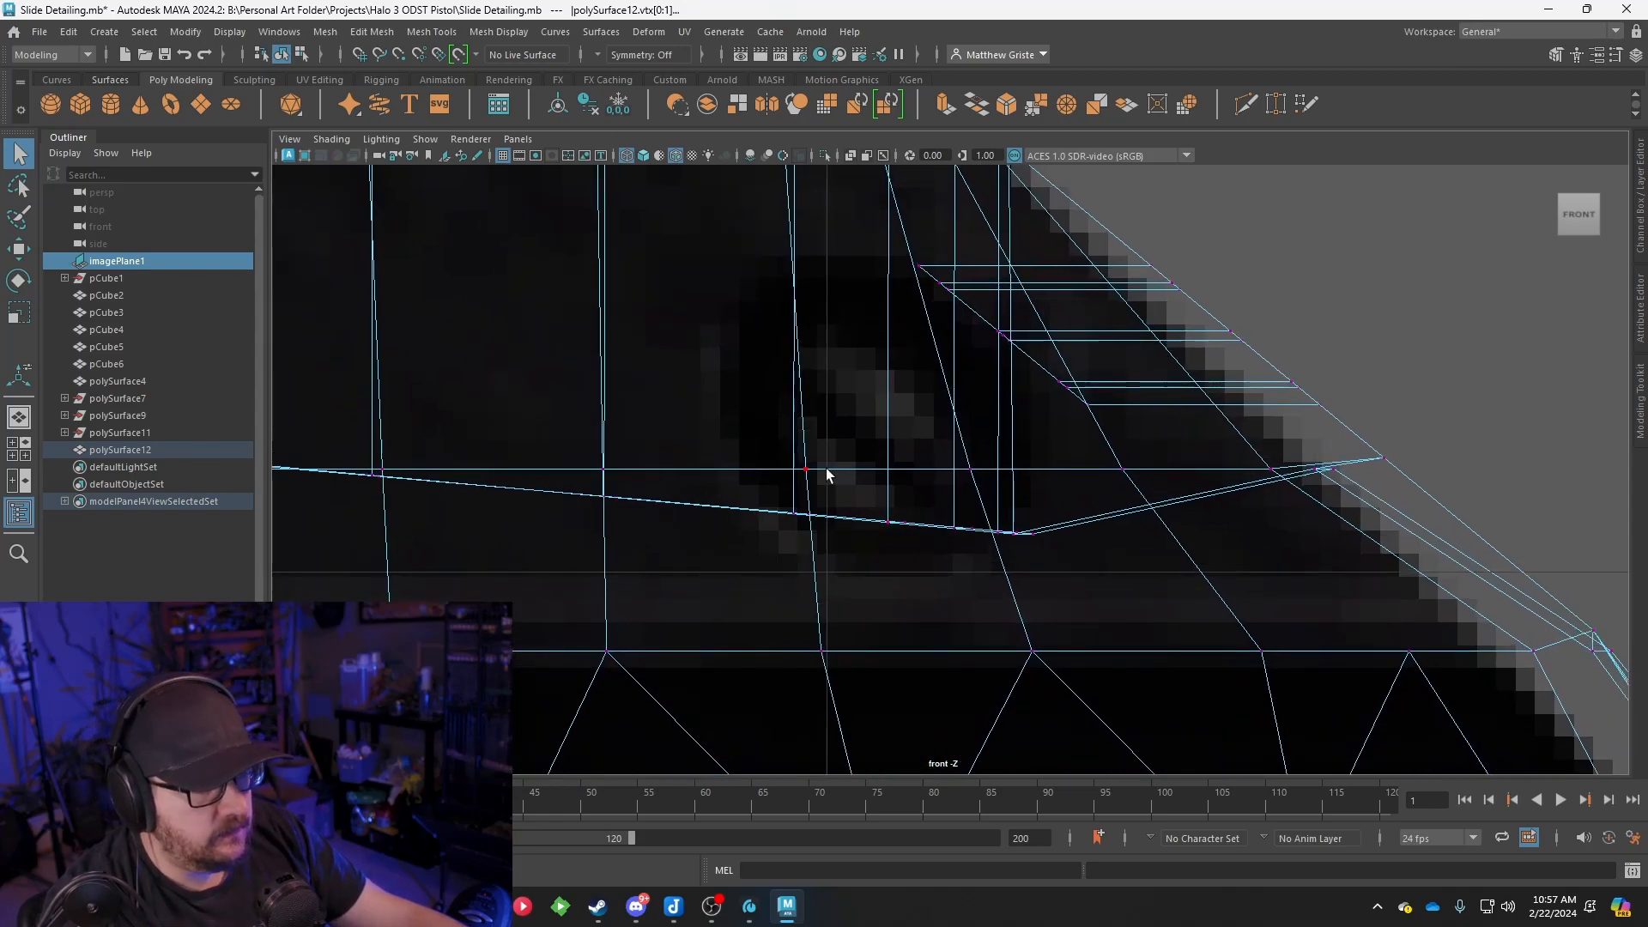
pyautogui.press('space')
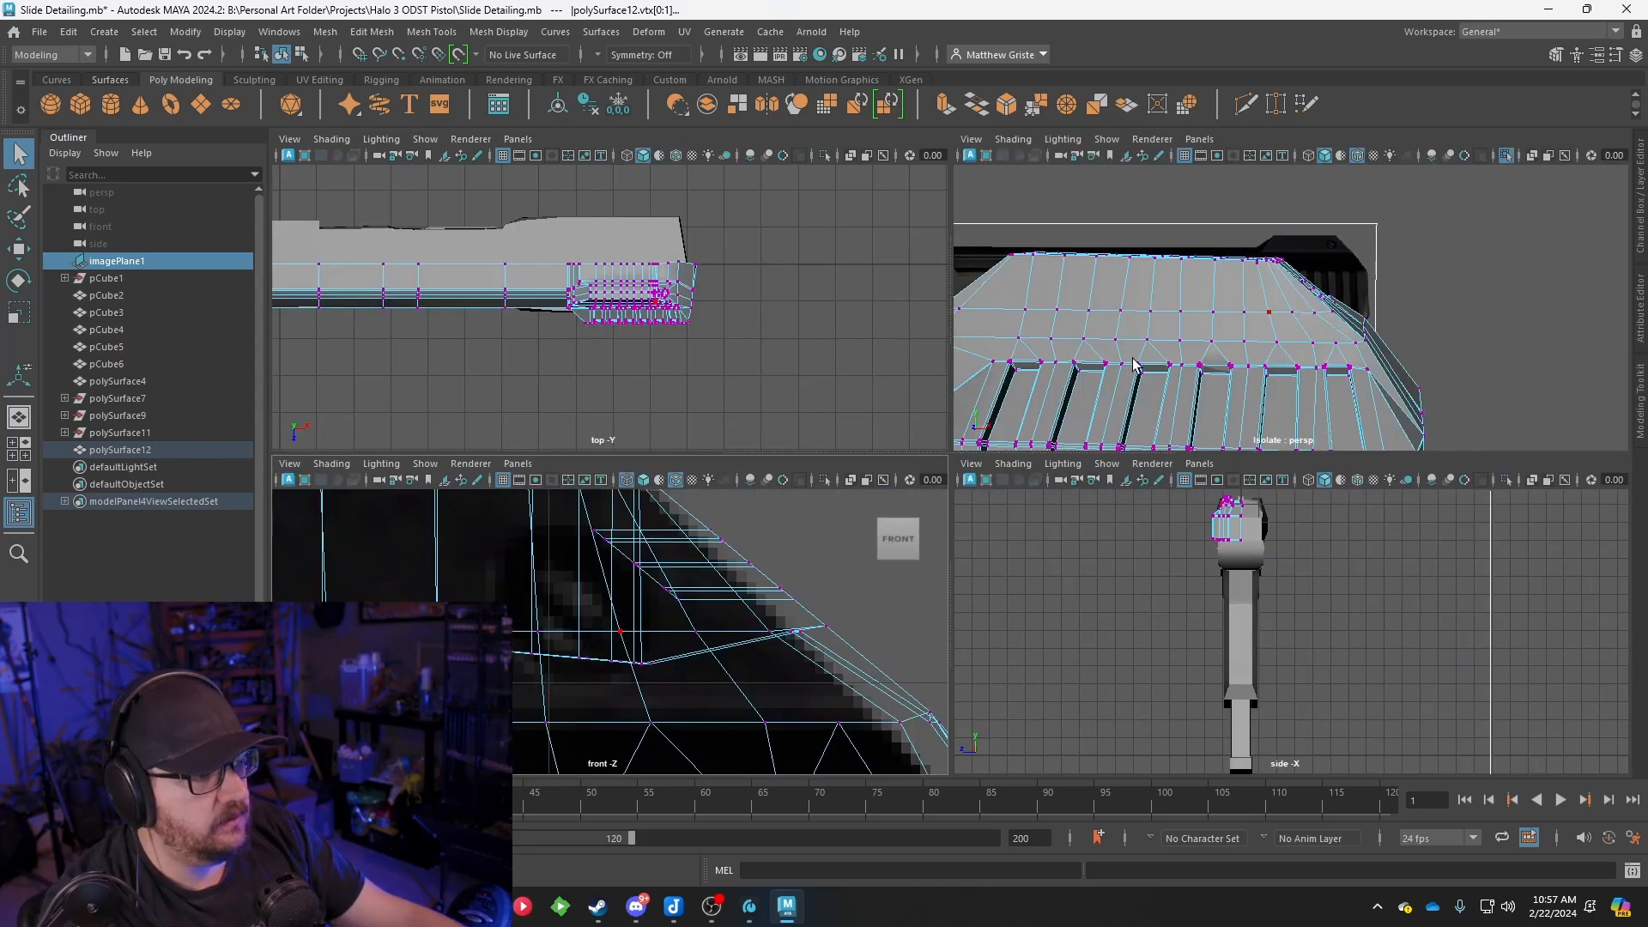
pyautogui.click(1266, 324)
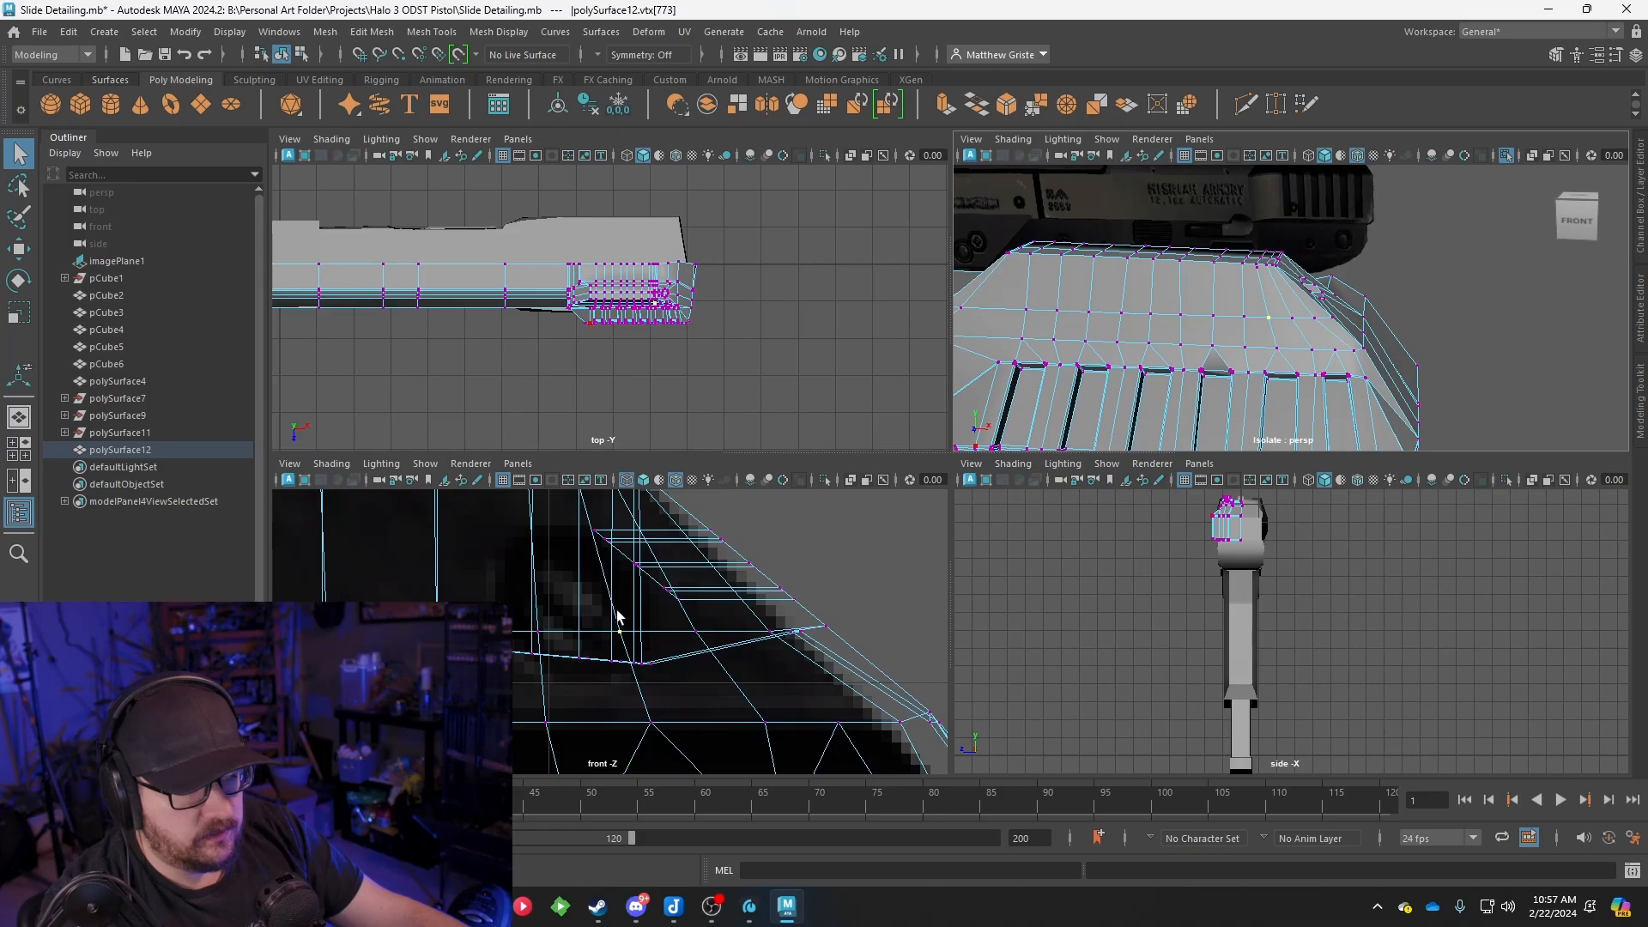
pyautogui.moveTo(621, 625); pyautogui.dragTo(619, 541, button='right')
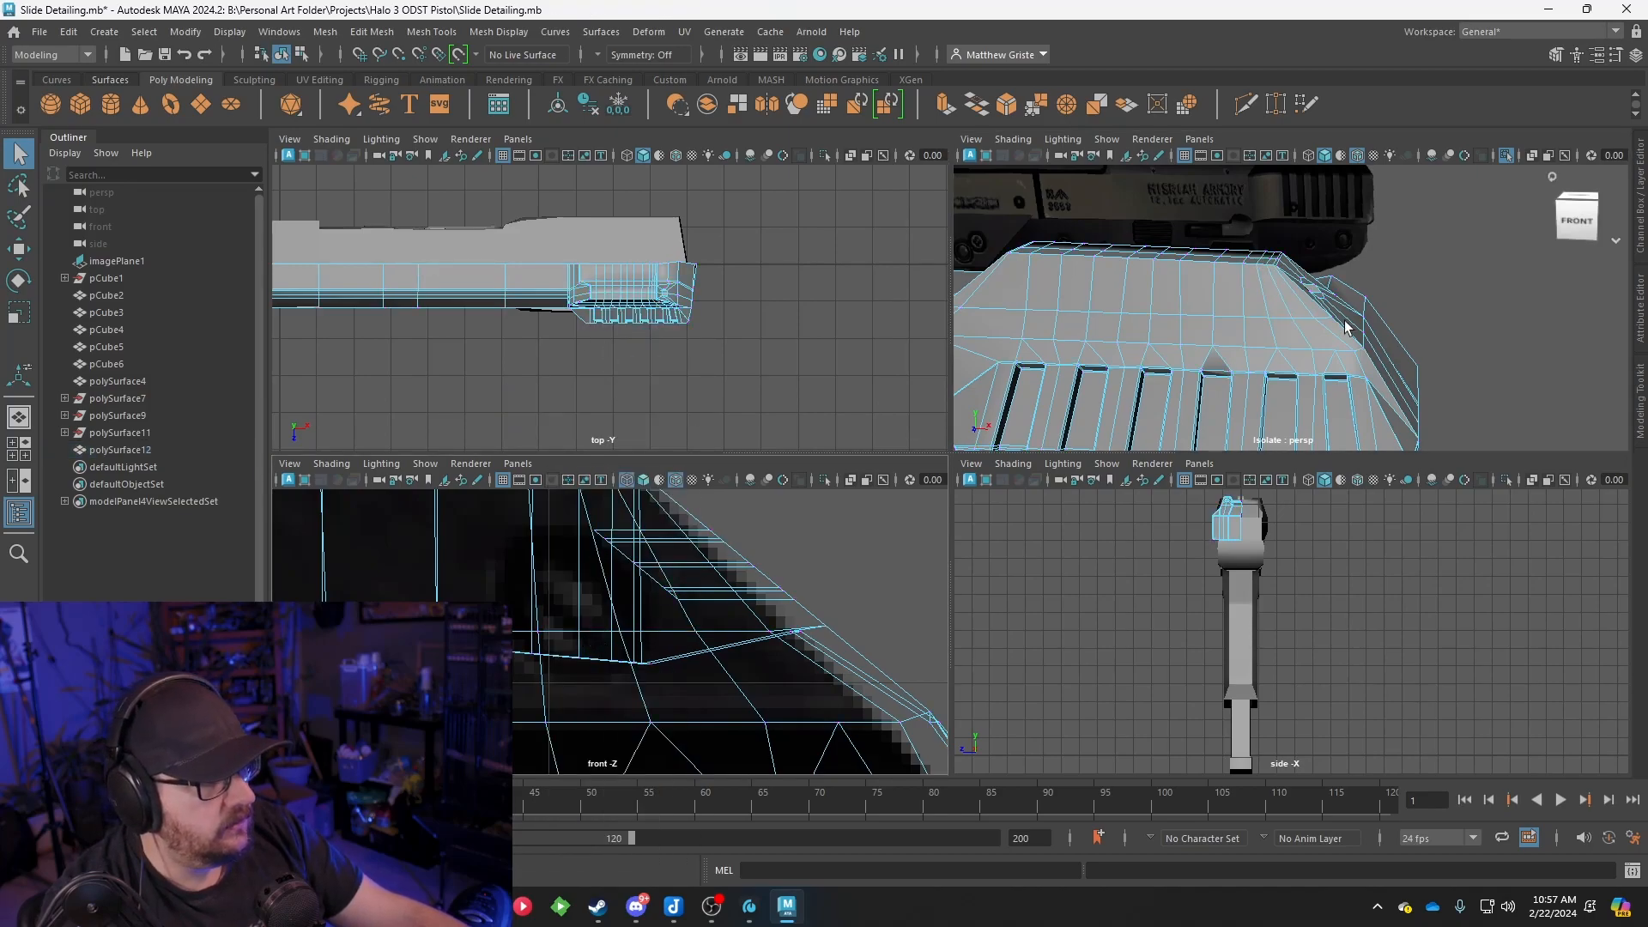
pyautogui.scroll(3, 1275, 316)
pyautogui.doubleClick(1245, 328)
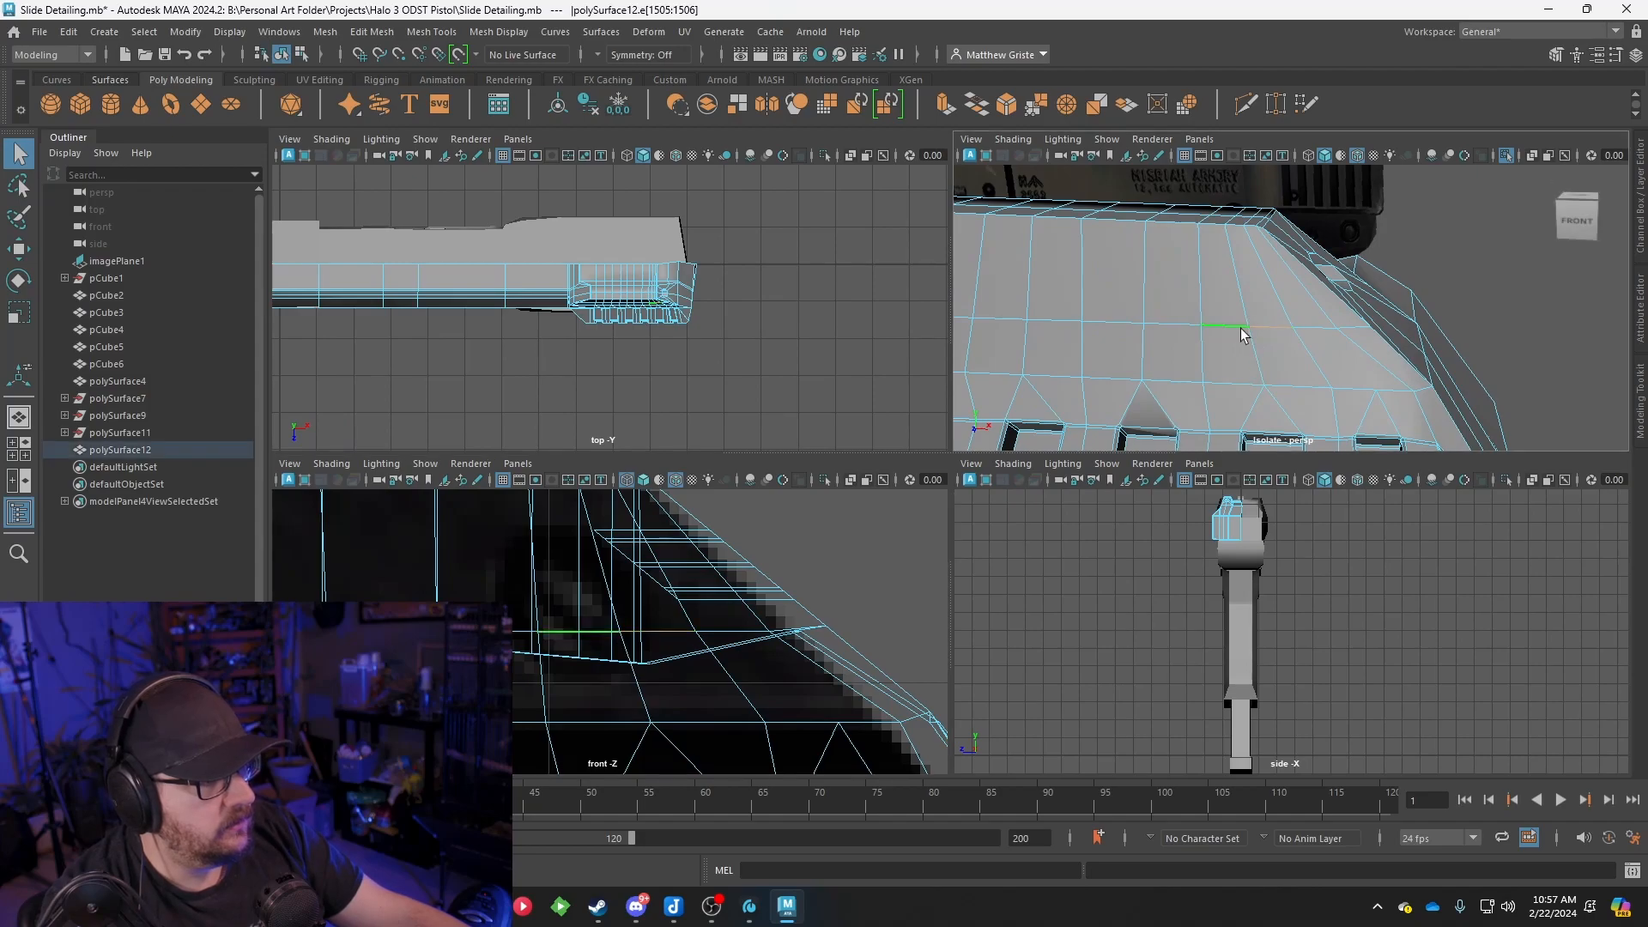
pyautogui.press('w')
pyautogui.moveTo(1331, 334); pyautogui.dragTo(1307, 331)
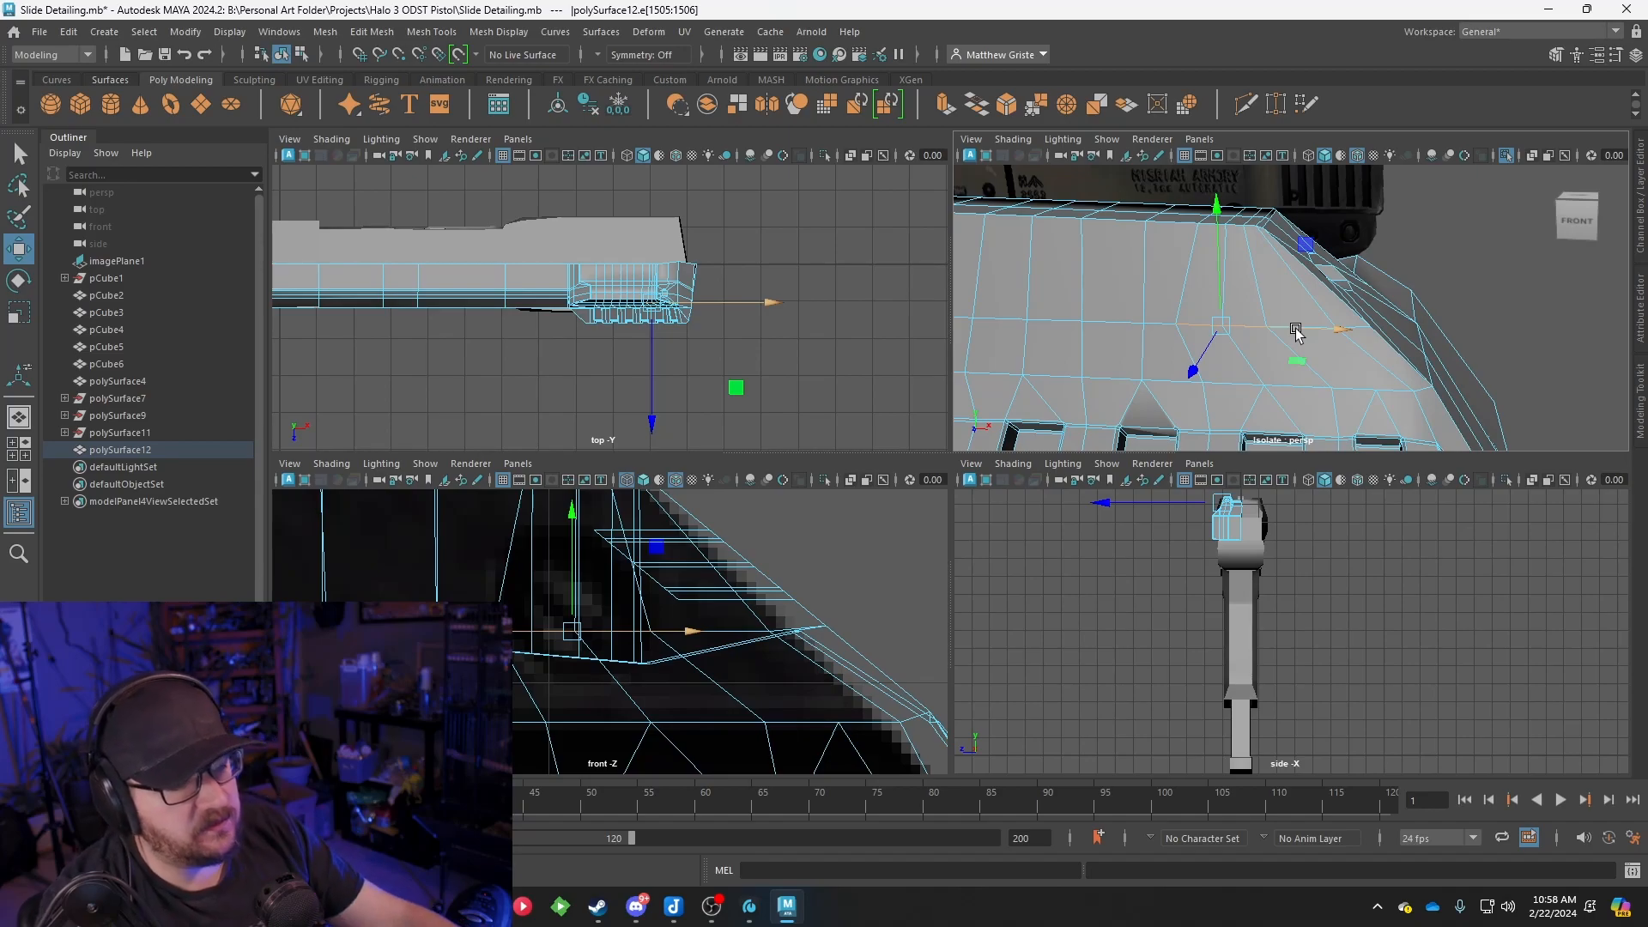
pyautogui.moveTo(564, 635)
pyautogui.mouseDown()
pyautogui.moveTo(558, 598)
pyautogui.moveTo(562, 616)
pyautogui.mouseUp()
# Select the four faces covering the round detail's location and extrude them with the new faces scaled inward
pyautogui.press('space')
pyautogui.keyDown('alt'); pyautogui.moveTo(868, 434); pyautogui.dragTo(872, 456); pyautogui.keyUp('alt')
pyautogui.moveTo(867, 395); pyautogui.dragTo(866, 448, button='right')
pyautogui.click(811, 441)
pyautogui.keyDown('shift'); pyautogui.click(841, 455); pyautogui.keyUp('shift')
pyautogui.keyDown('shift'); pyautogui.click(883, 494); pyautogui.keyUp('shift')
pyautogui.click(946, 103)
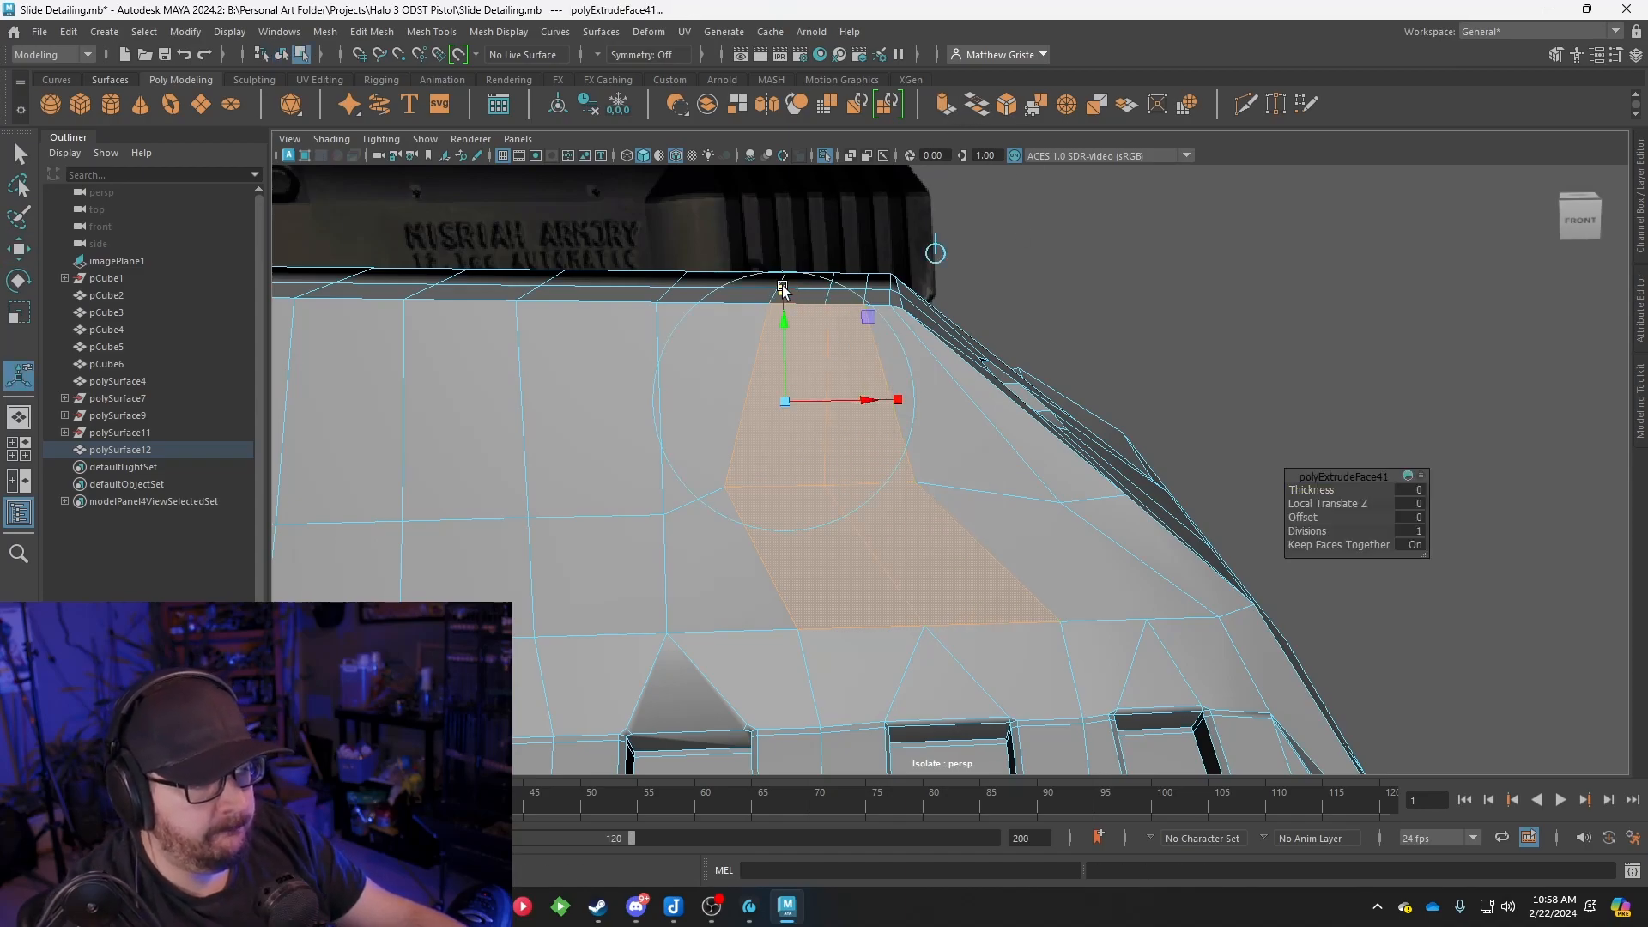
pyautogui.moveTo(790, 398); pyautogui.dragTo(750, 396)
# Pull the stray vertex at the top of the inset down out of the upper edge and delete it
pyautogui.keyDown('alt'); pyautogui.moveTo(833, 391); pyautogui.dragTo(843, 428); pyautogui.keyUp('alt')
pyautogui.scroll(3, 833, 391)
pyautogui.click(799, 461)
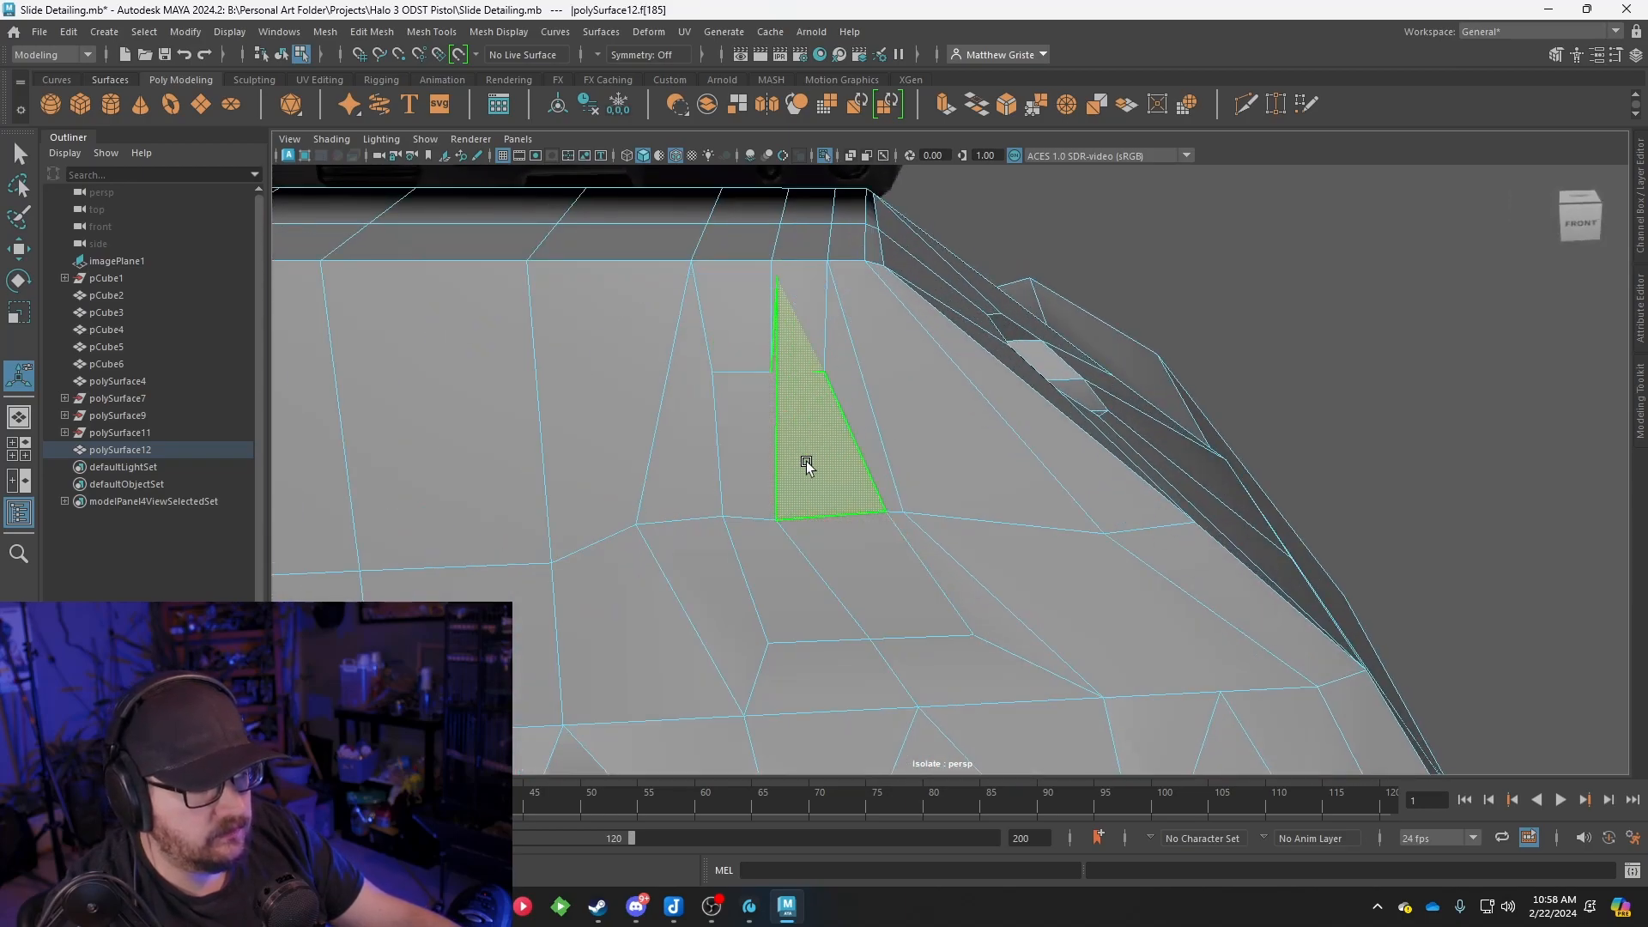
pyautogui.moveTo(827, 383); pyautogui.dragTo(754, 374, button='right')
pyautogui.moveTo(754, 362); pyautogui.dragTo(834, 385)
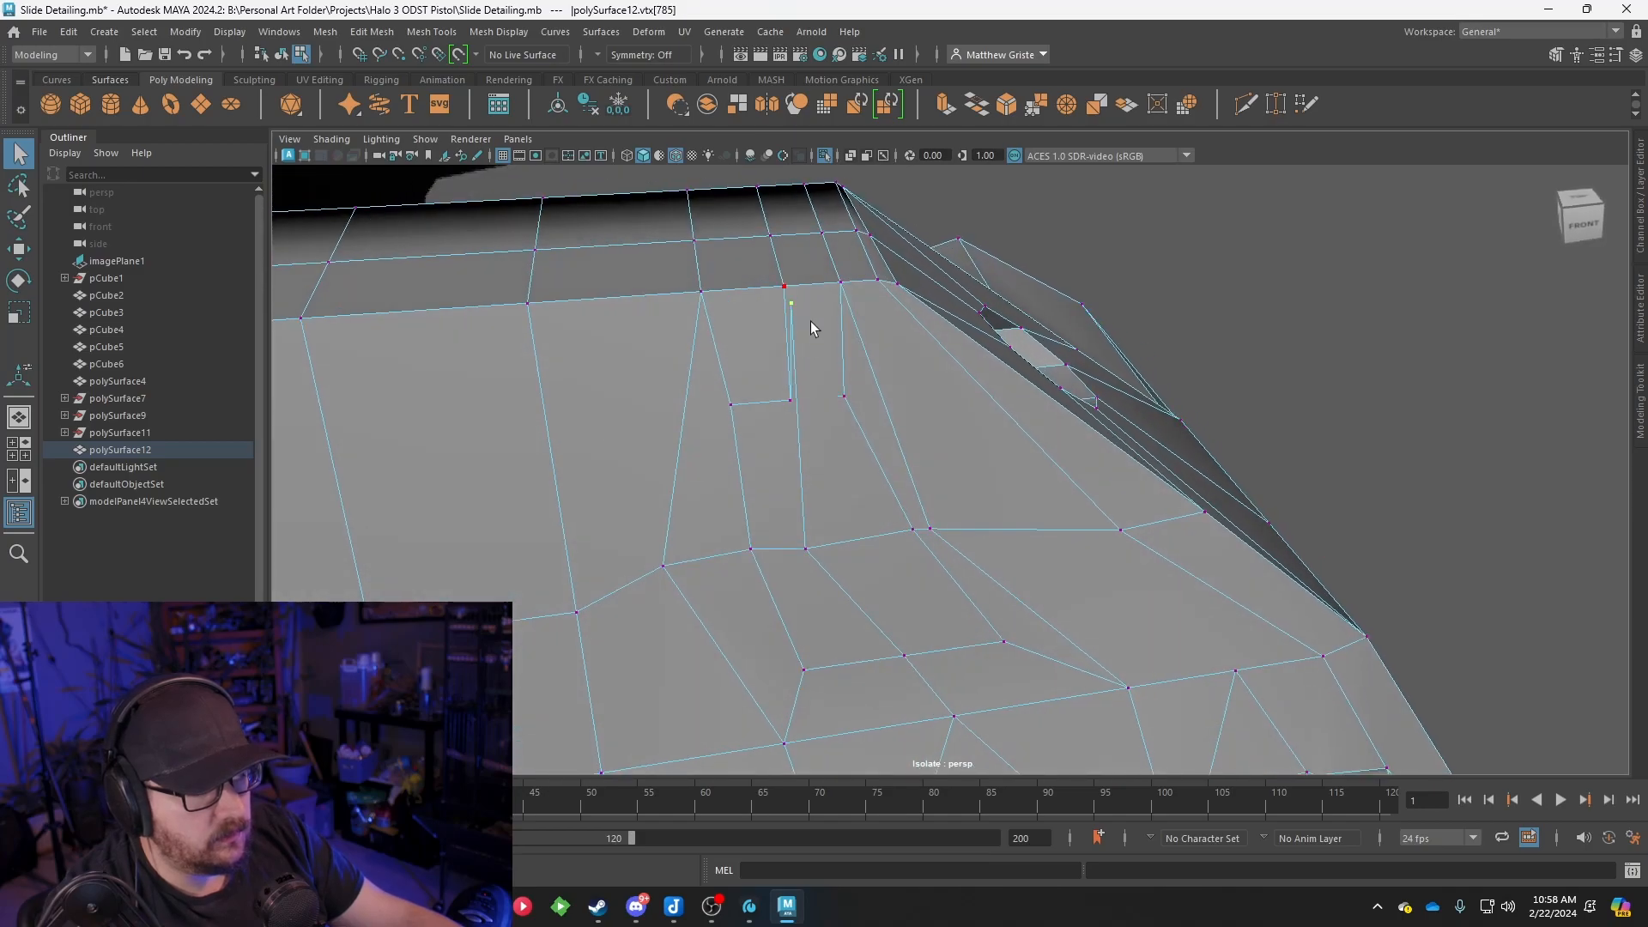
pyautogui.press('w')
pyautogui.moveTo(799, 311); pyautogui.dragTo(798, 462)
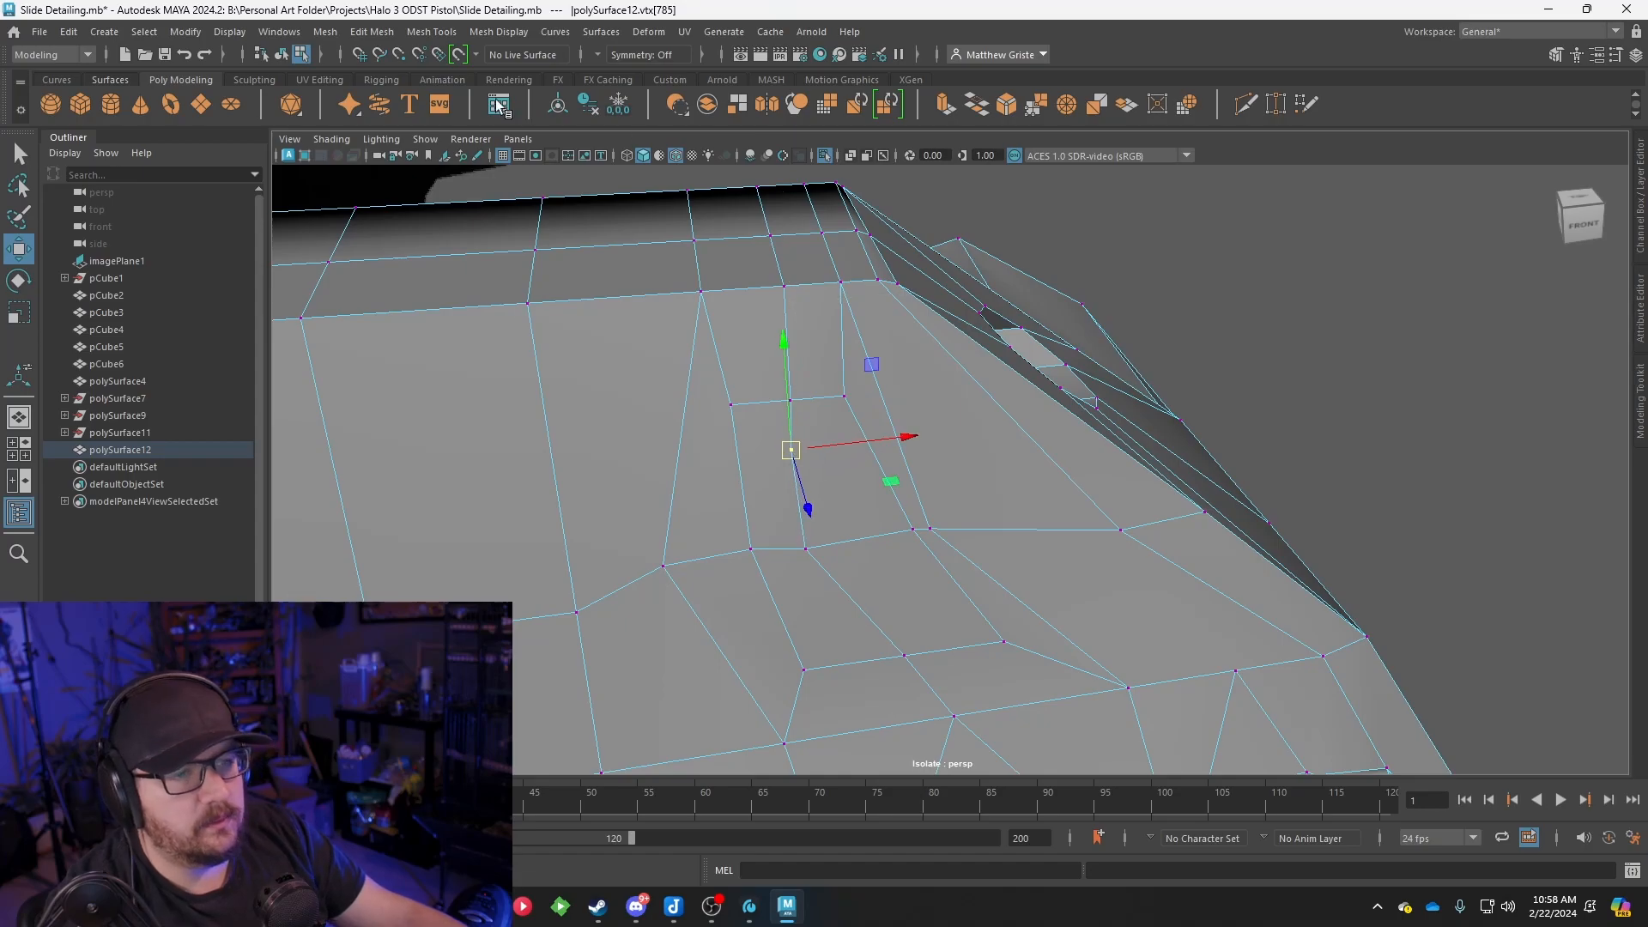
pyautogui.click(419, 42)
pyautogui.moveTo(383, 36)
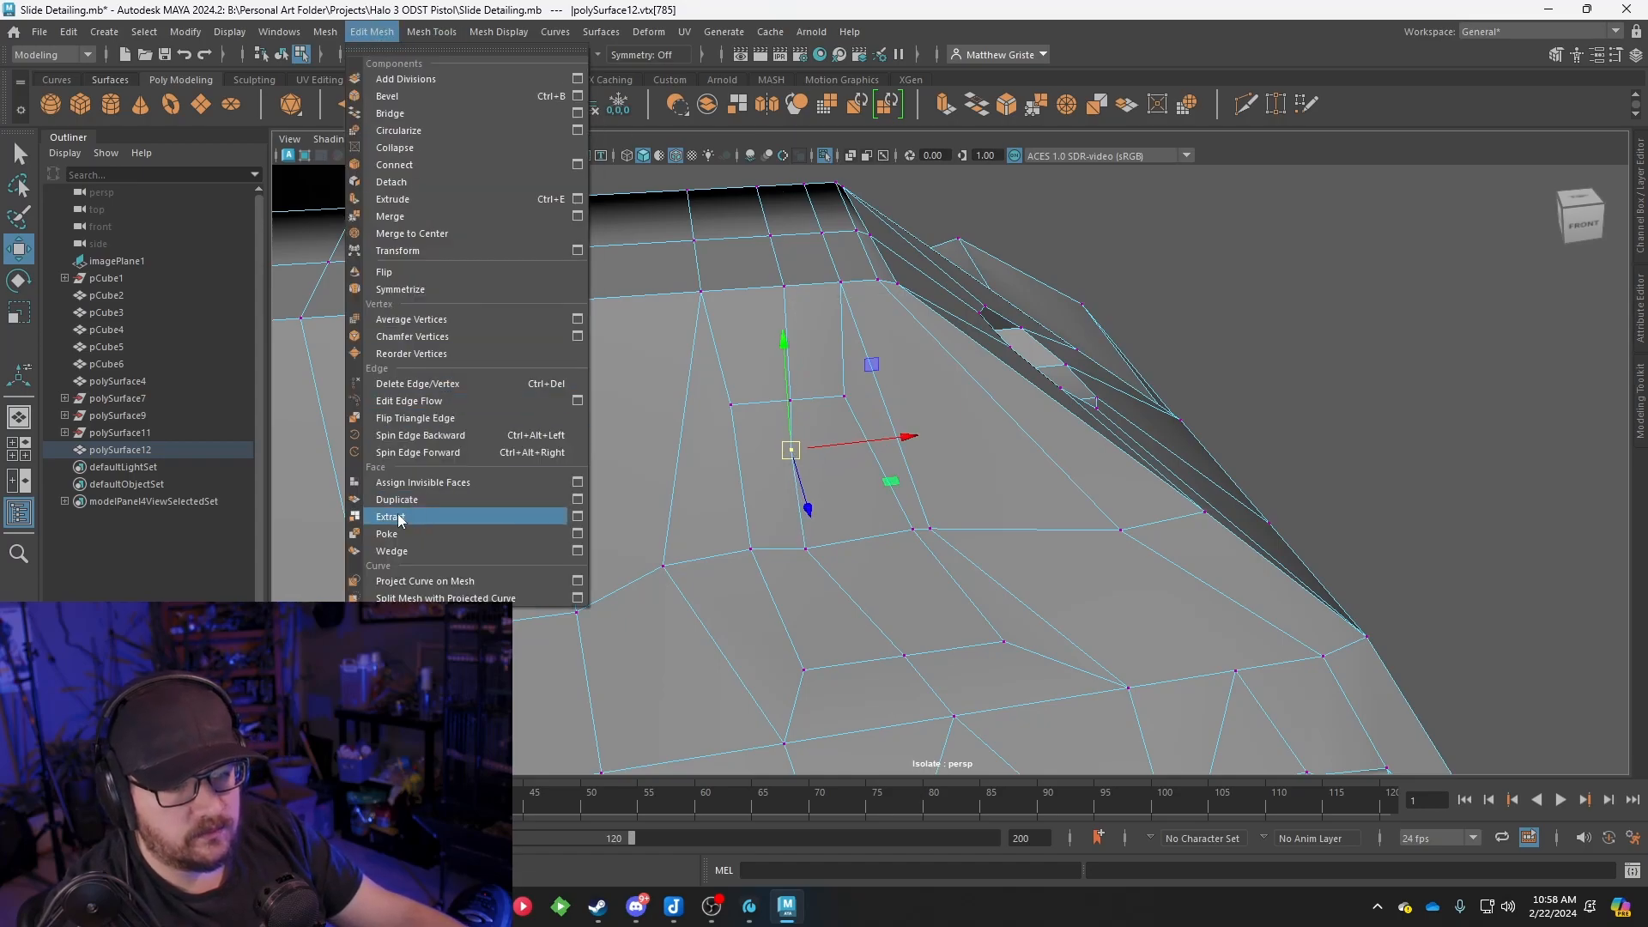
pyautogui.click(405, 383)
# Cut a new edge from the middle of the inset's upper border down to its central vertex with Multi-Cut
pyautogui.keyDown('alt'); pyautogui.moveTo(716, 418); pyautogui.dragTo(758, 497); pyautogui.keyUp('alt')
pyautogui.moveTo(755, 395)
pyautogui.mouseDown(button='right')
pyautogui.moveTo(751, 349)
pyautogui.moveTo(753, 396)
pyautogui.mouseUp(button='right')
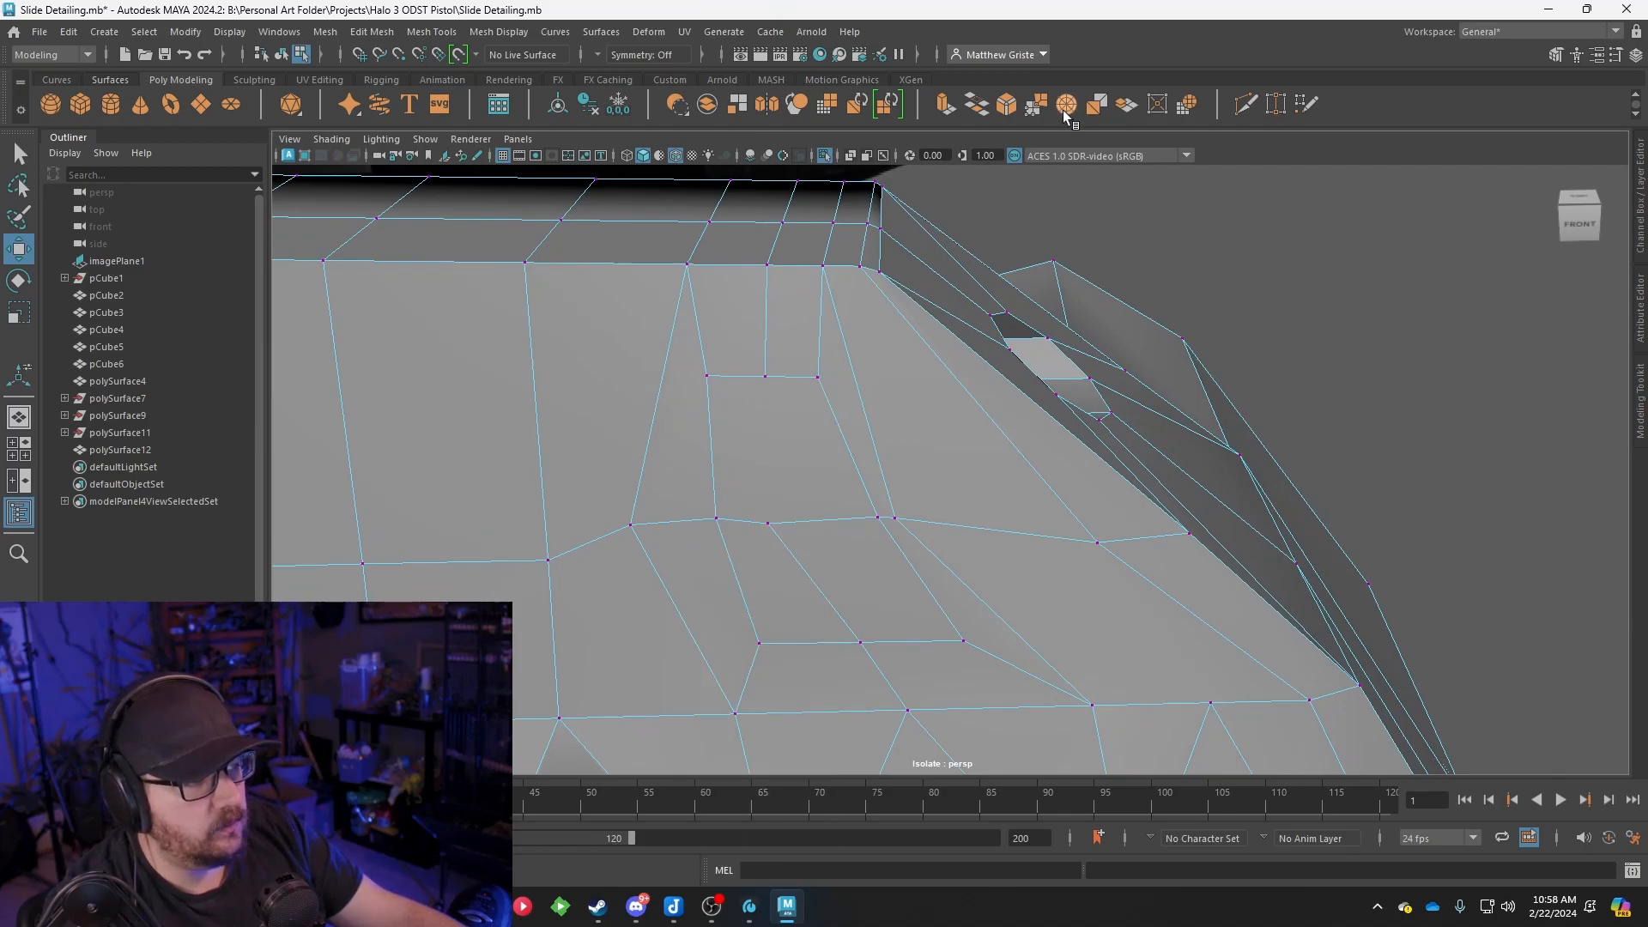
pyautogui.click(1233, 109)
pyautogui.click(860, 266)
pyautogui.click(767, 377)
pyautogui.click(768, 524)
pyautogui.rightClick(835, 468)
pyautogui.rightClick(796, 404)
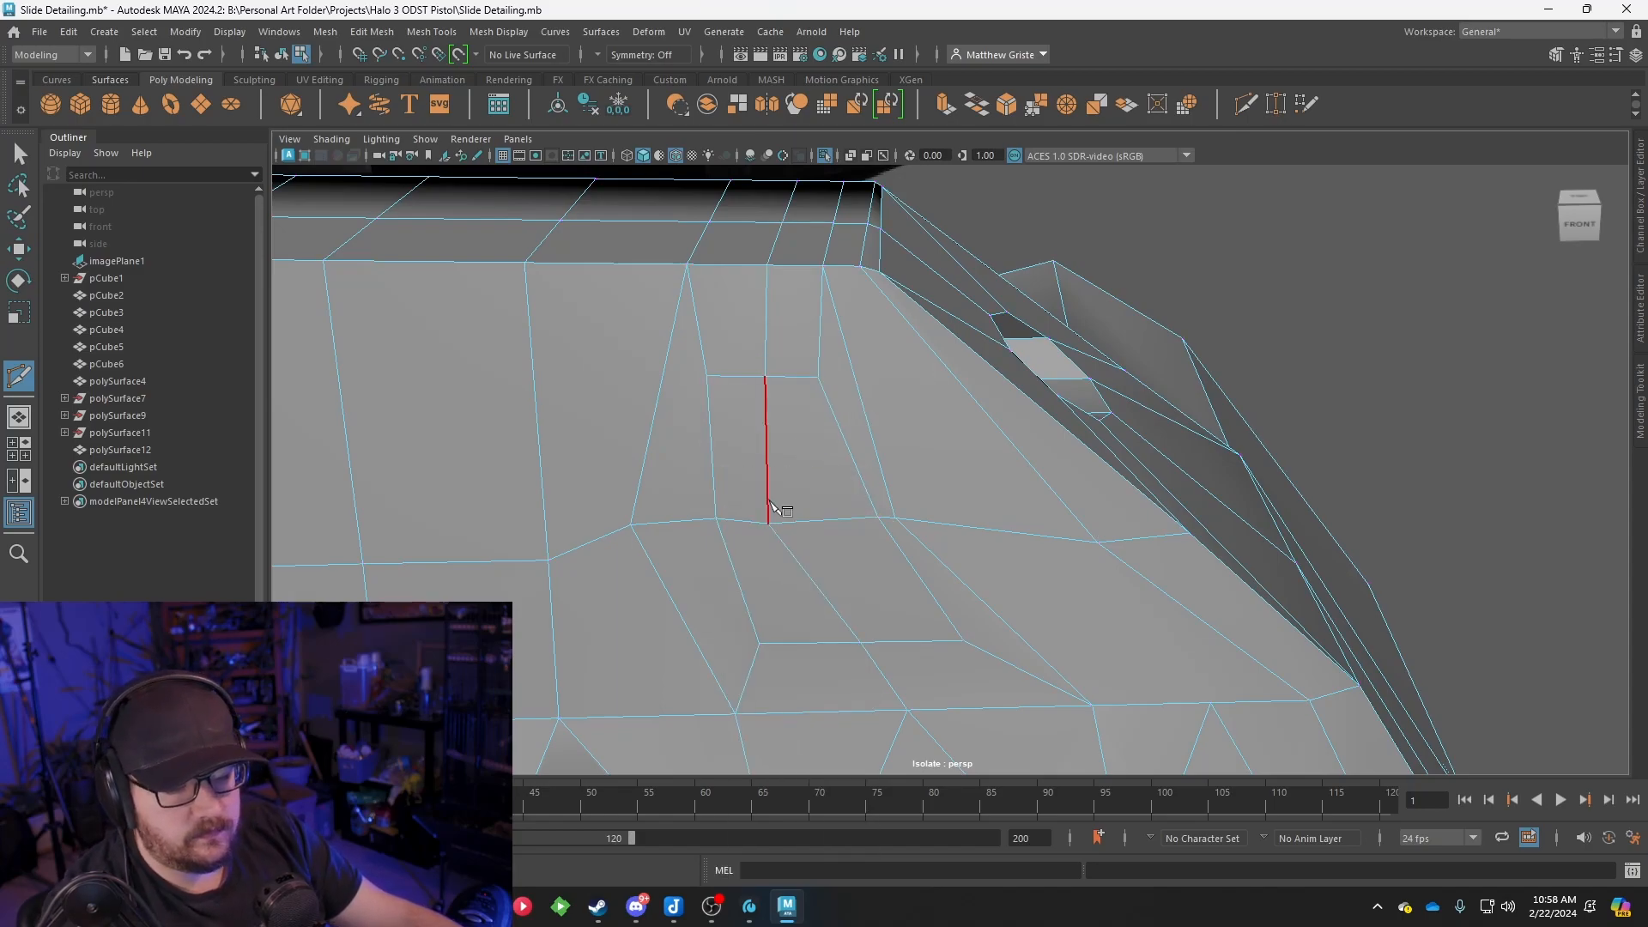
pyautogui.press('q')
# Select the four inset faces and circularize them
pyautogui.moveTo(782, 394); pyautogui.dragTo(790, 509, button='right')
pyautogui.click(781, 444)
pyautogui.keyDown('shift'); pyautogui.click(745, 450); pyautogui.keyUp('shift')
pyautogui.keyDown('shift'); pyautogui.click(820, 549); pyautogui.keyUp('shift')
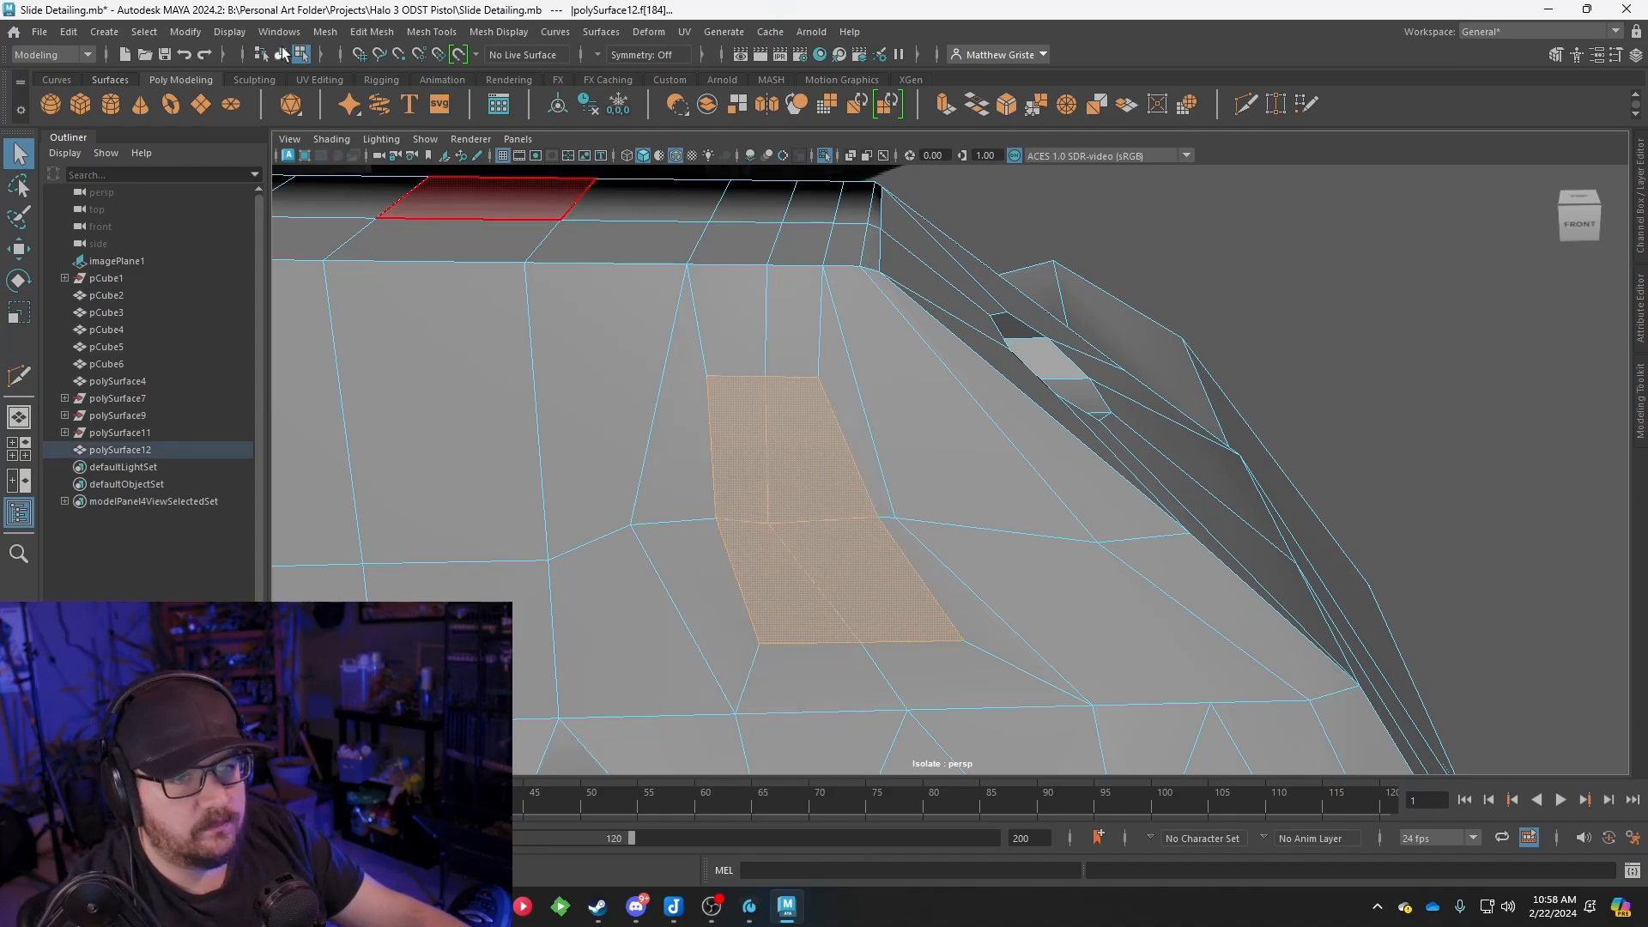
pyautogui.click(325, 32)
pyautogui.moveTo(375, 33)
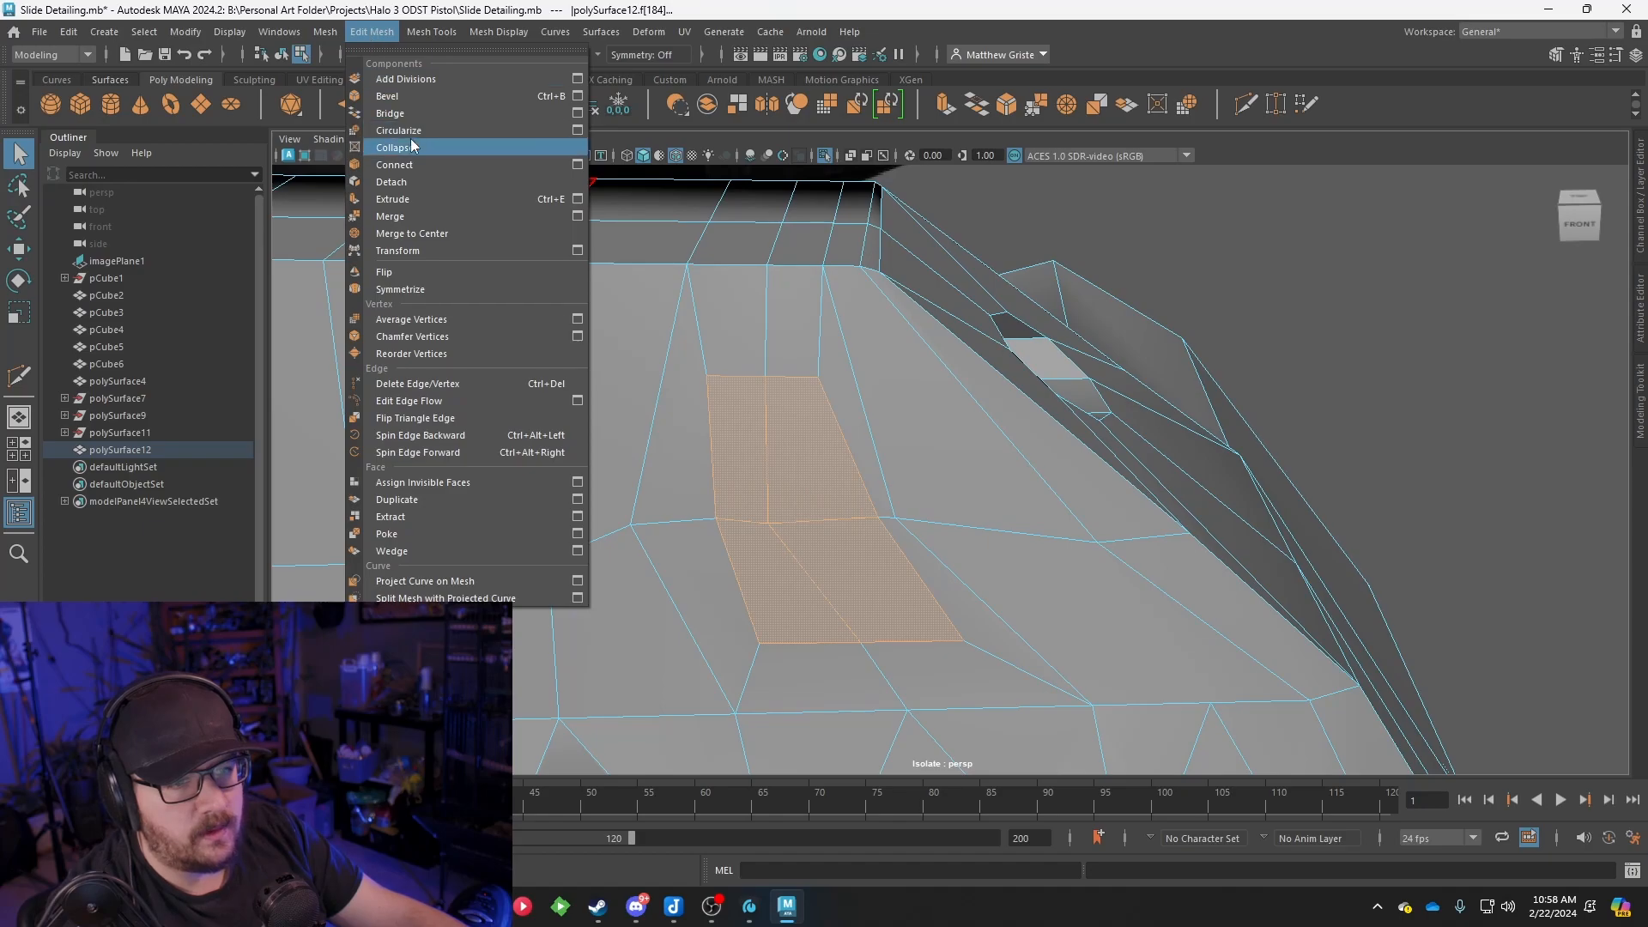
pyautogui.click(420, 130)
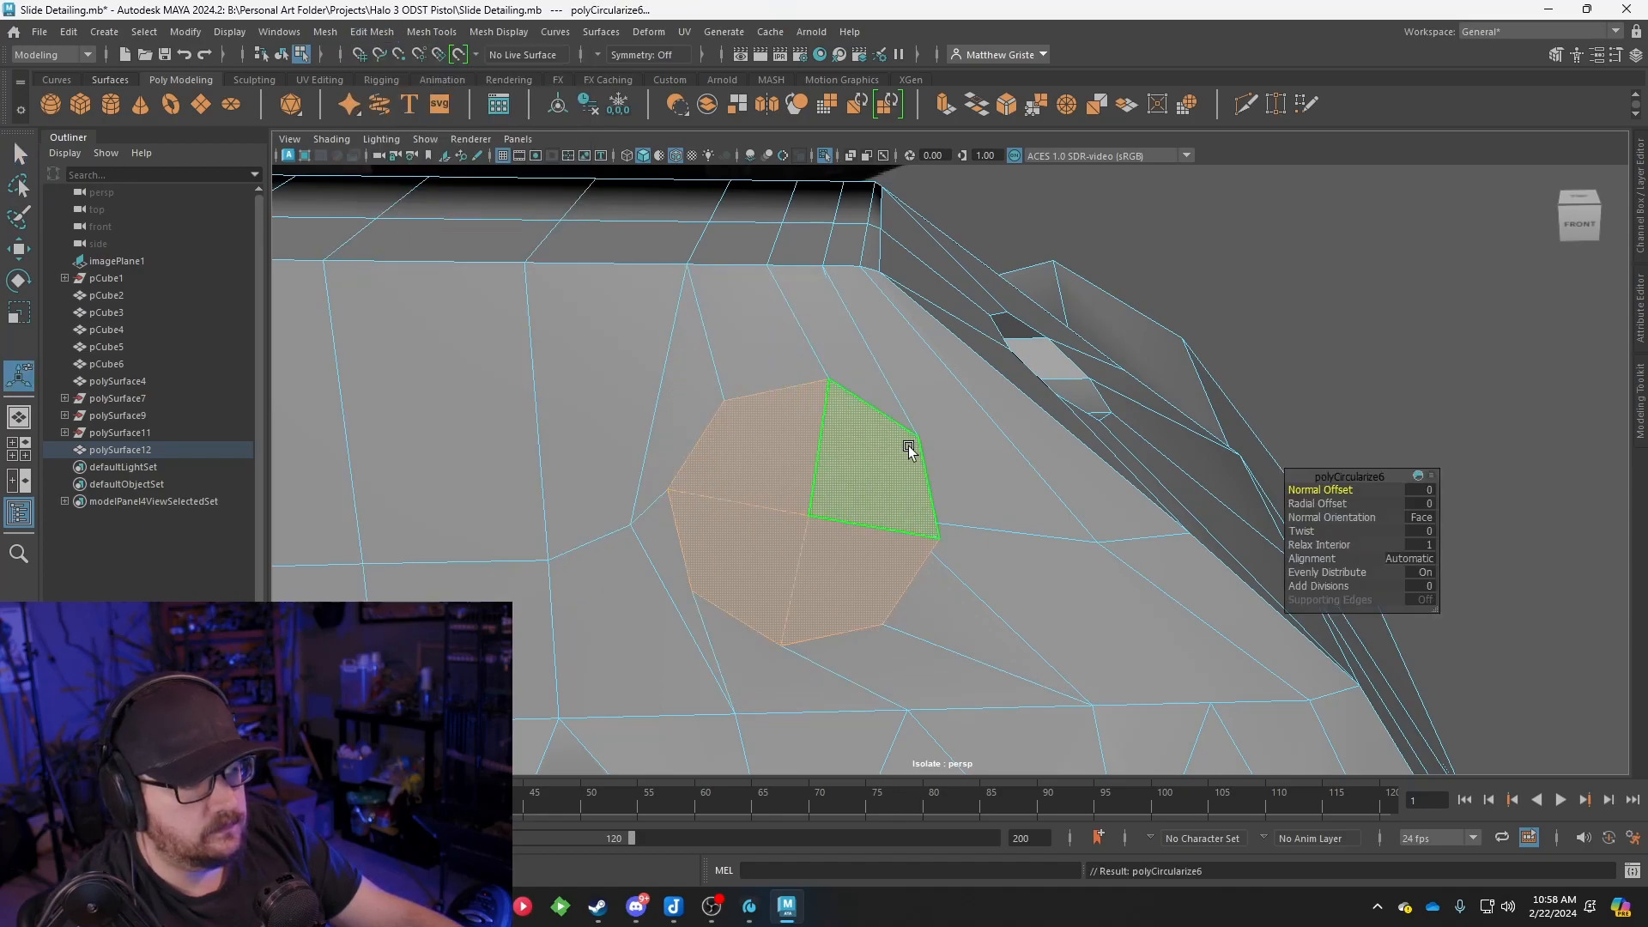
# Rotate the circular faces and move them up over the reference's round detail in the front view
pyautogui.press('e')
pyautogui.press('w')
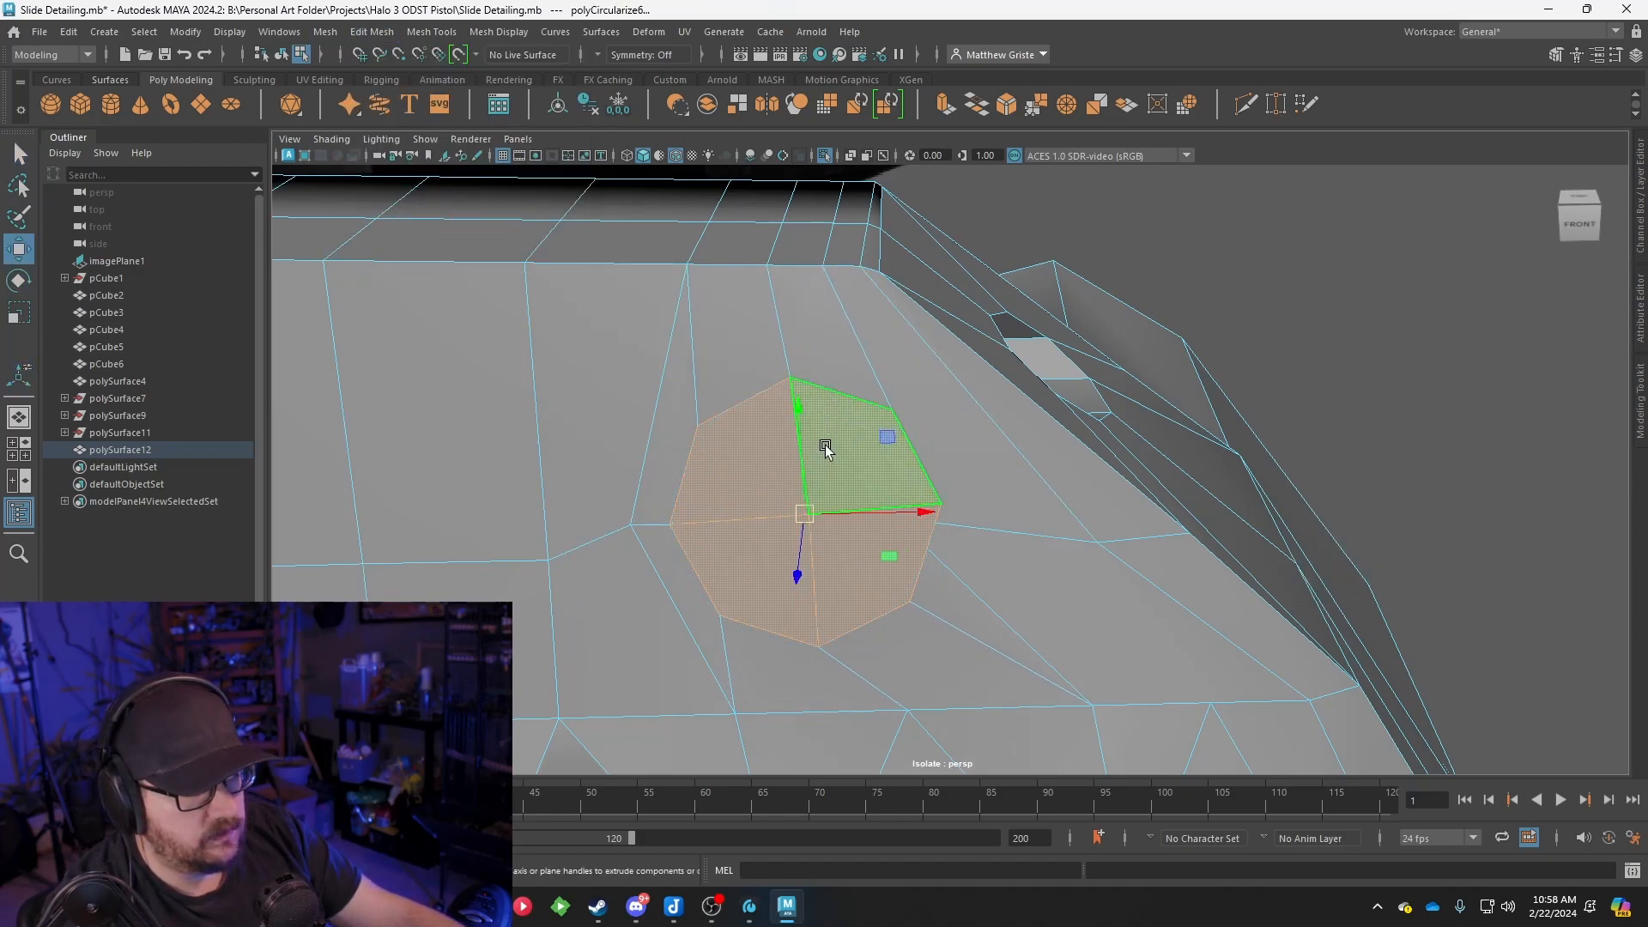
pyautogui.press('r')
pyautogui.press('w')
pyautogui.moveTo(754, 504); pyautogui.dragTo(751, 456)
pyautogui.press('e')
pyautogui.press('space')
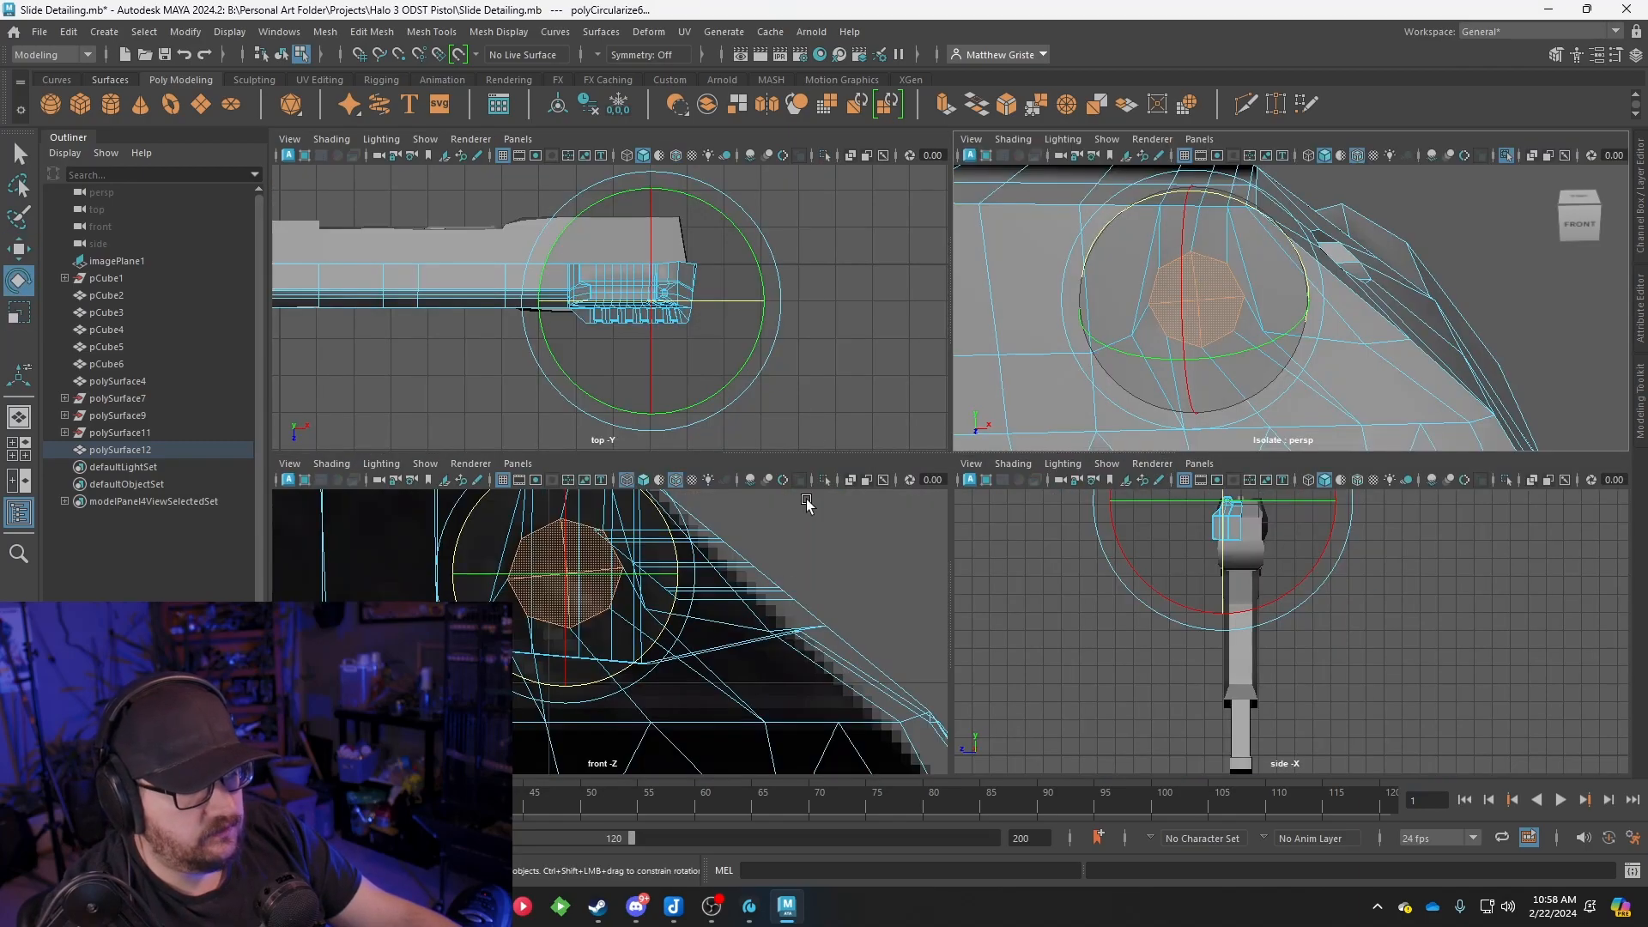
pyautogui.press('space')
# Circularize the faces again and rotate the circle so its cross edges run horizontally and vertically
pyautogui.click(324, 31)
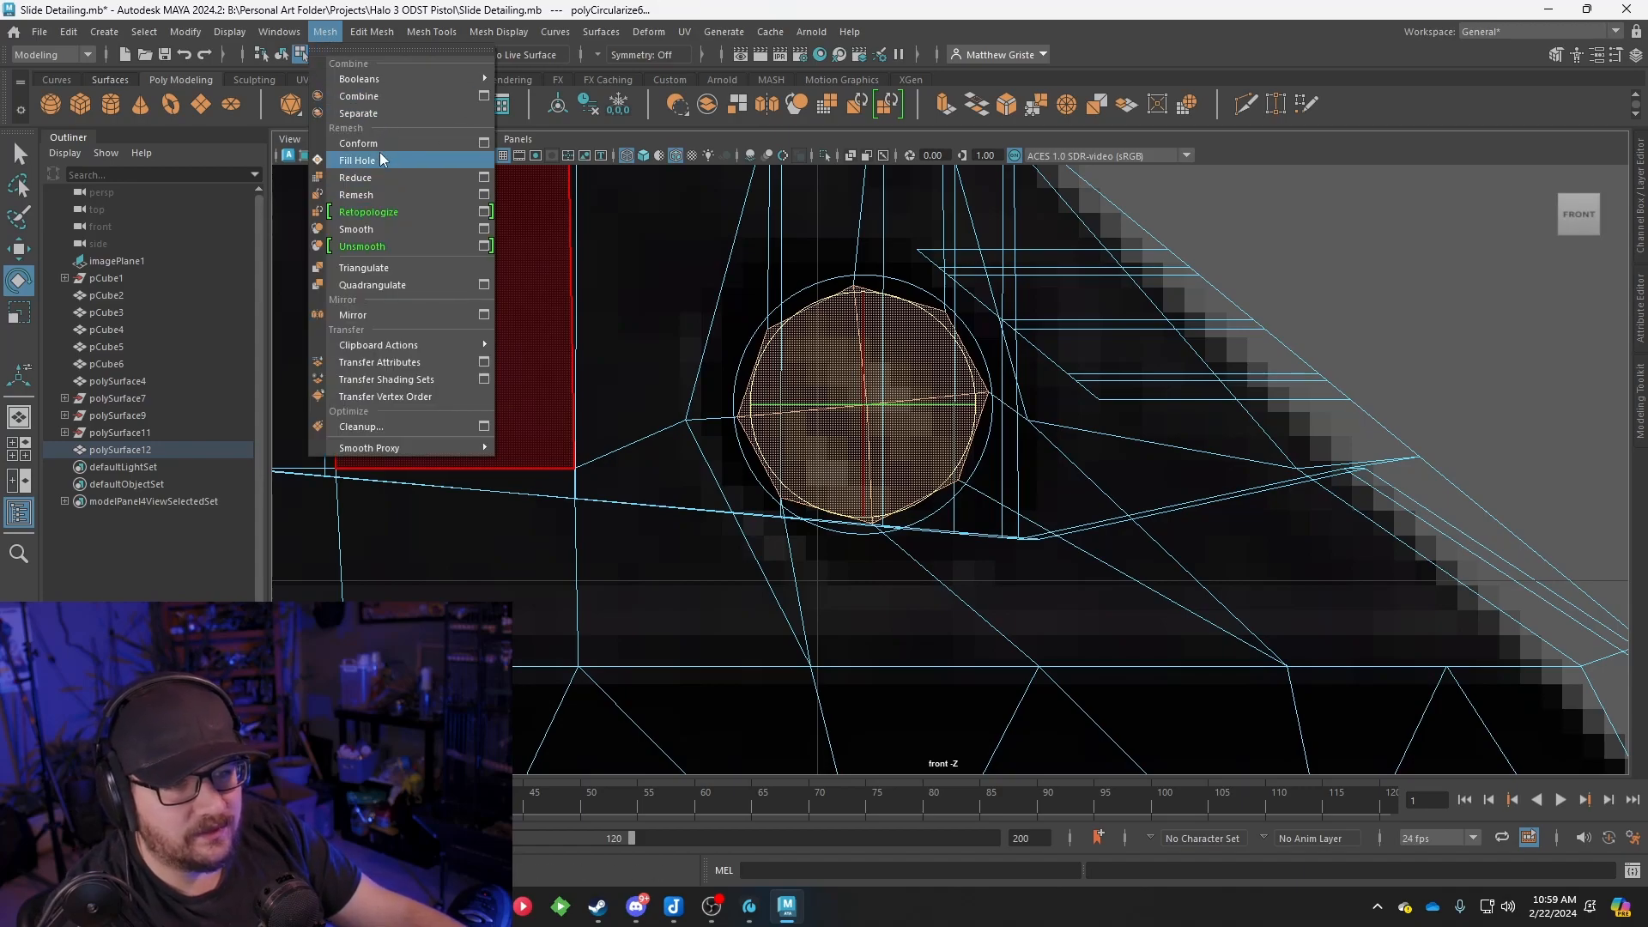
pyautogui.moveTo(378, 79)
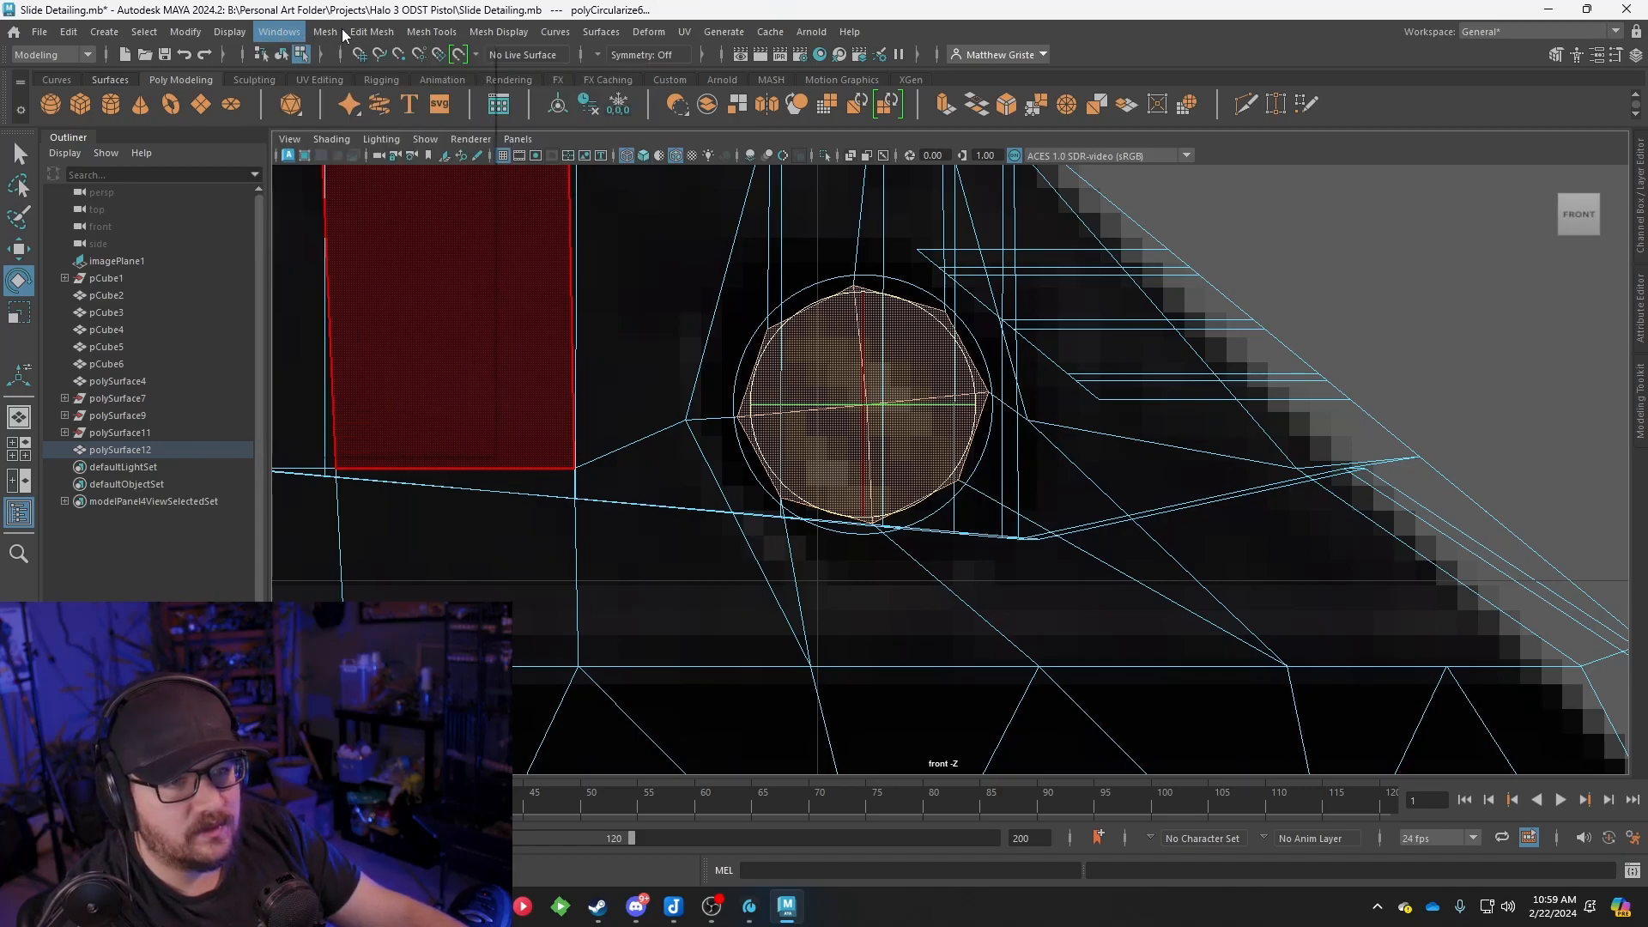
pyautogui.click(372, 32)
pyautogui.click(414, 131)
pyautogui.press('e')
pyautogui.press('r')
pyautogui.press('e')
pyautogui.moveTo(940, 300); pyautogui.dragTo(943, 302)
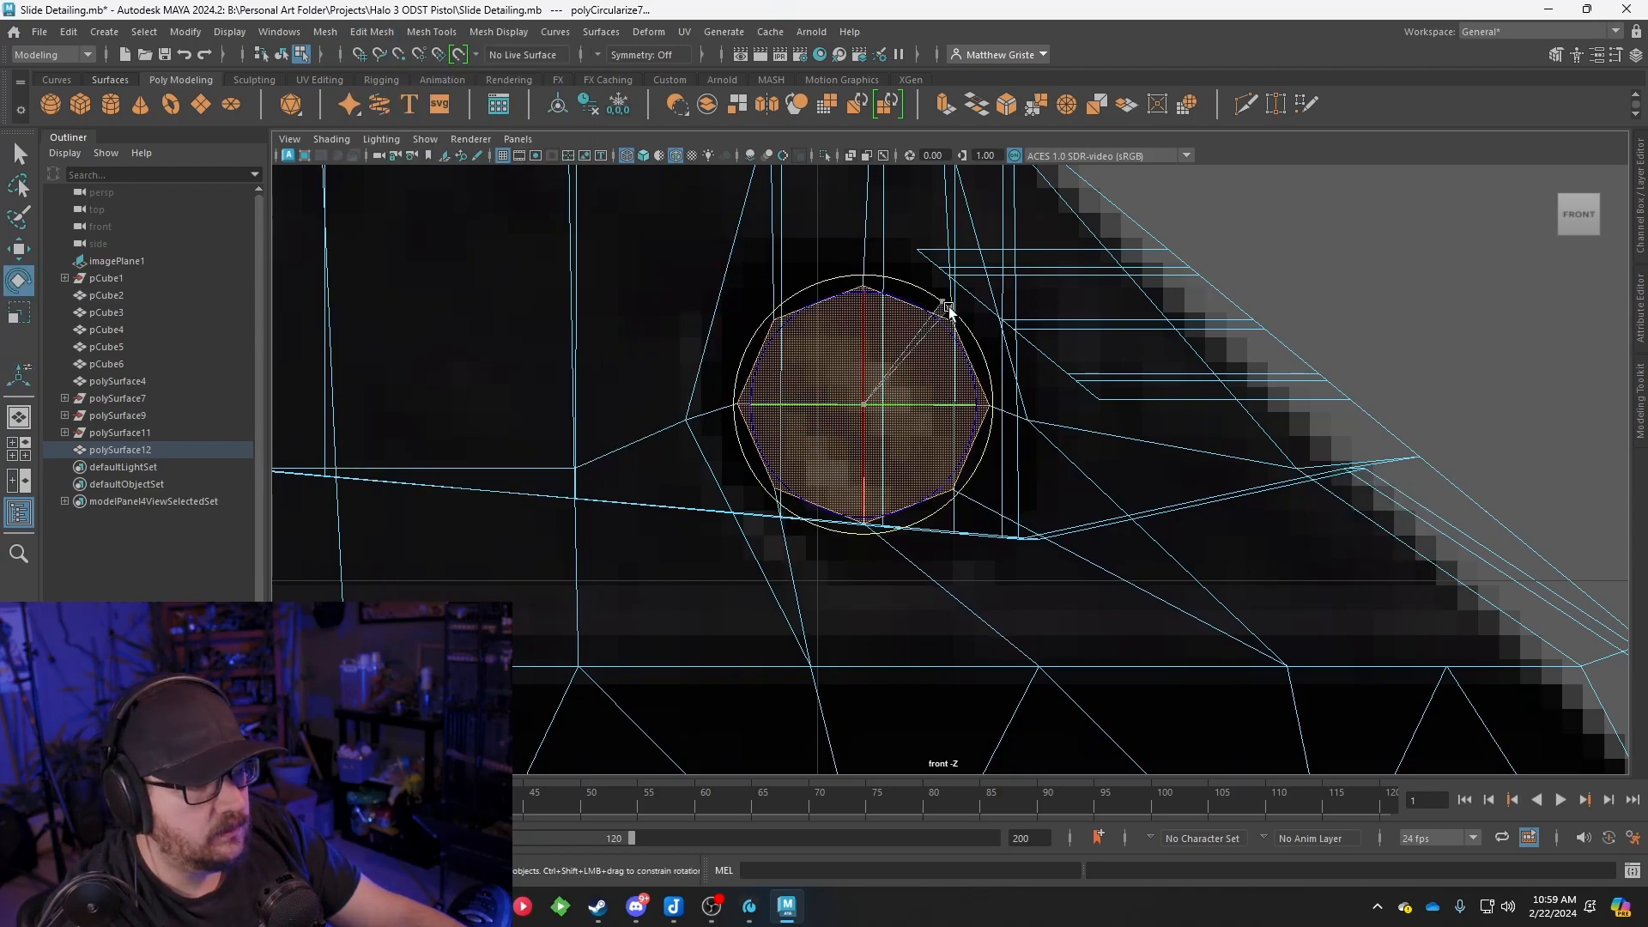
# Scale the circular faces up to cover the reference's round detail
pyautogui.press('r')
pyautogui.moveTo(865, 404); pyautogui.dragTo(901, 413)
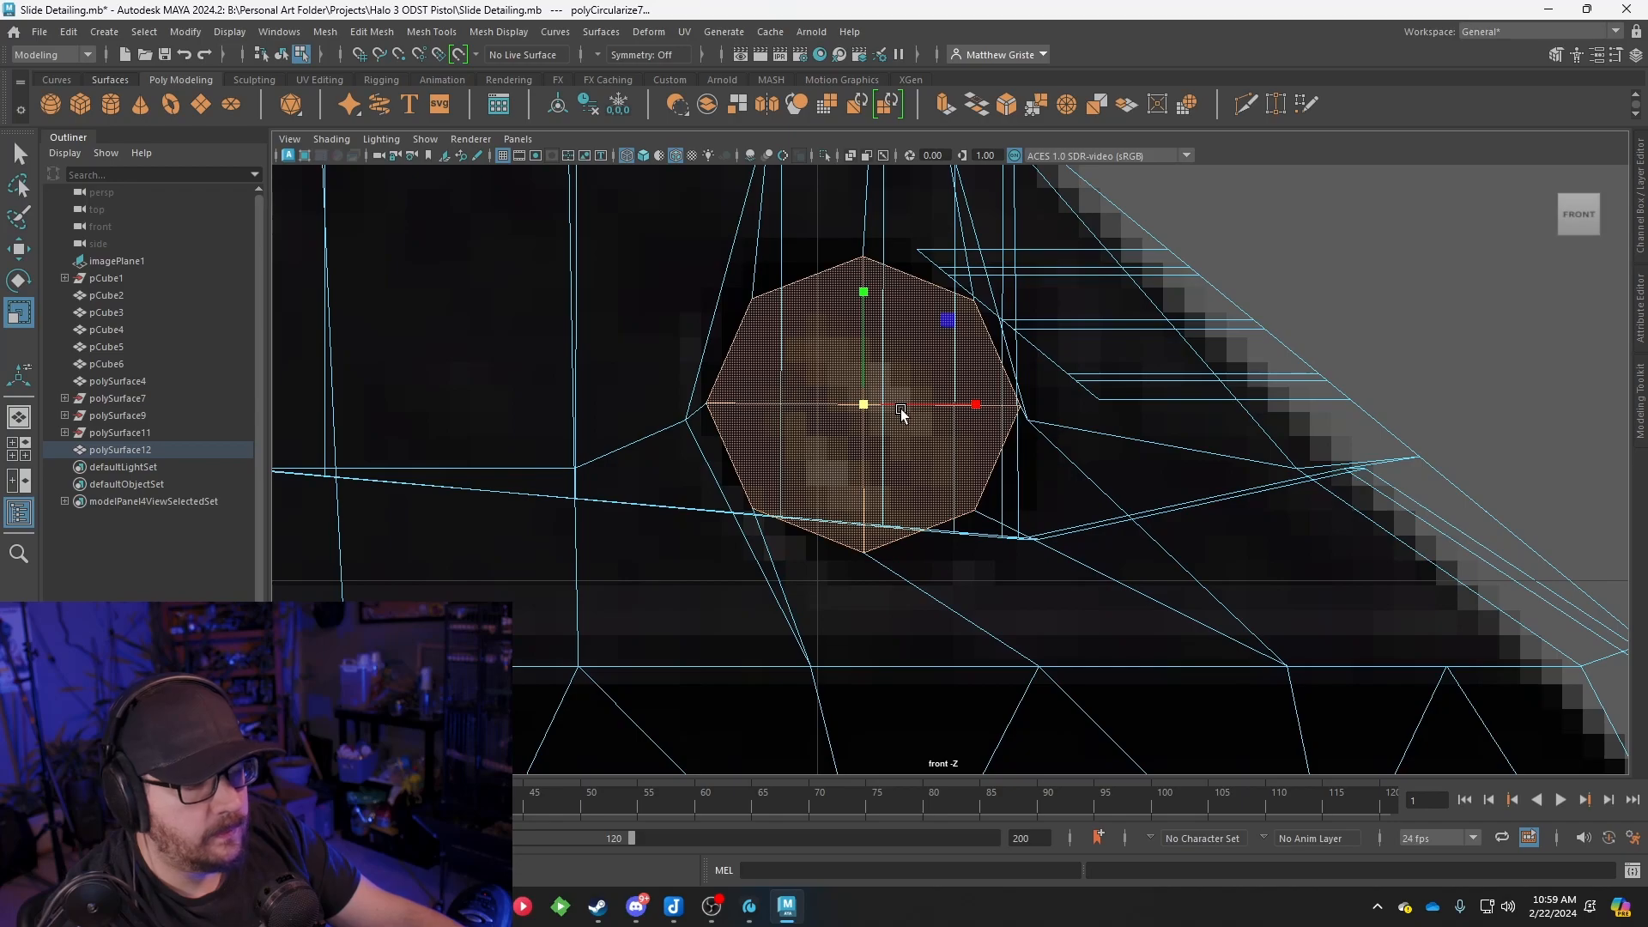
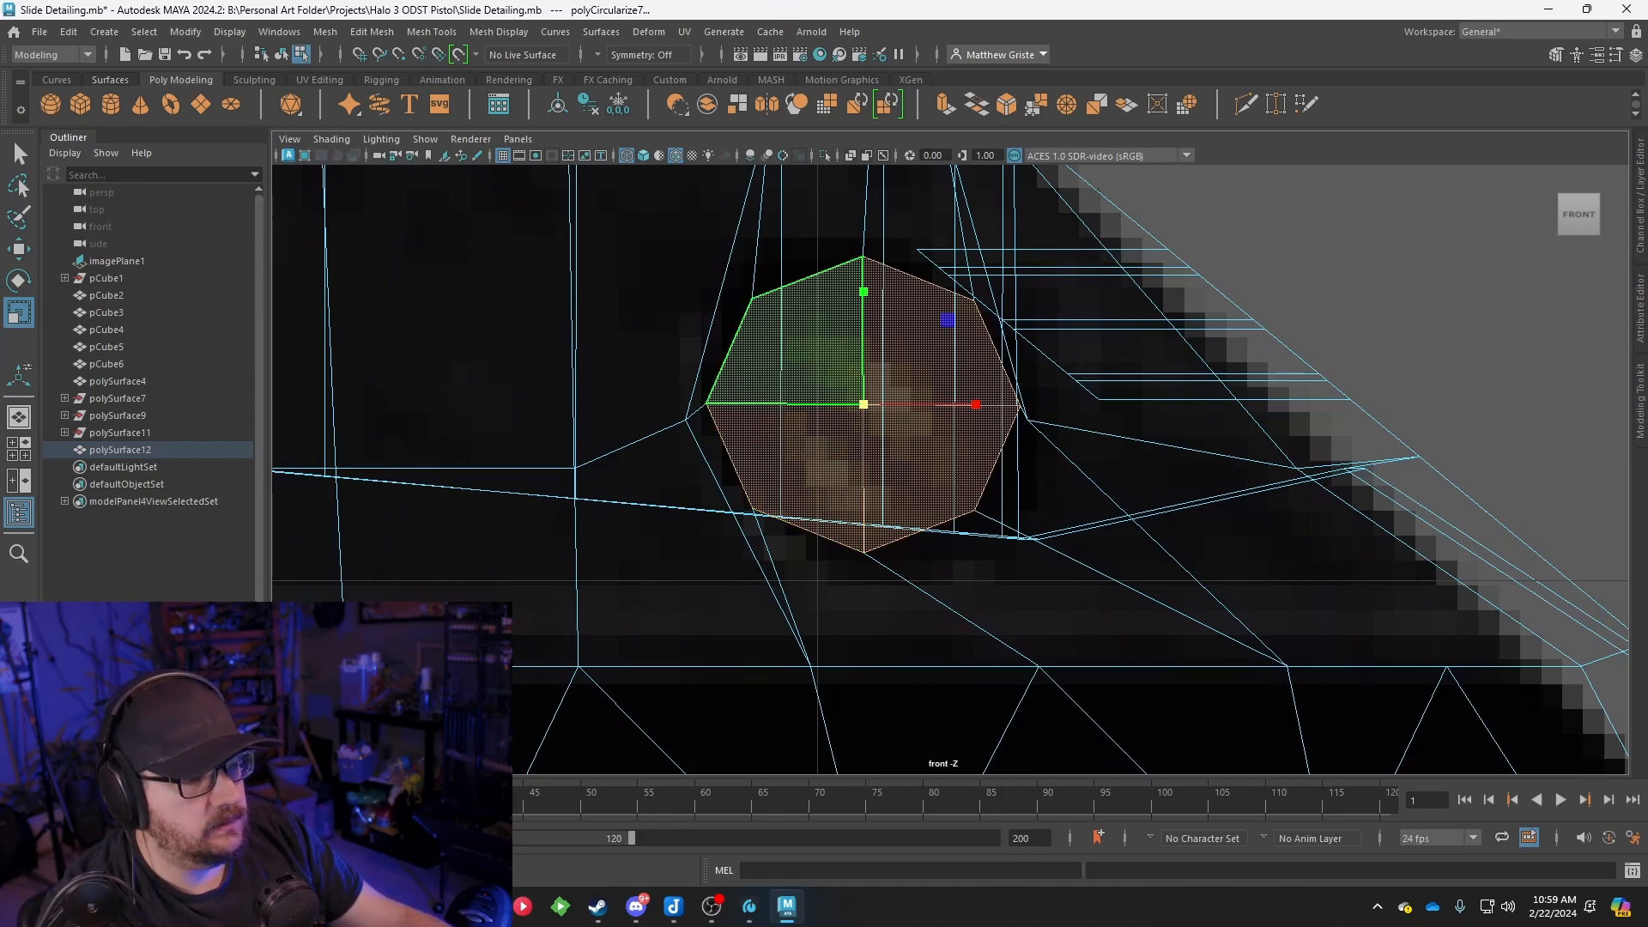
pyautogui.keyDown('alt'); pyautogui.moveTo(1072, 404); pyautogui.dragTo(999, 416, button='middle'); pyautogui.keyUp('alt')
pyautogui.press('e')
pyautogui.press('r')
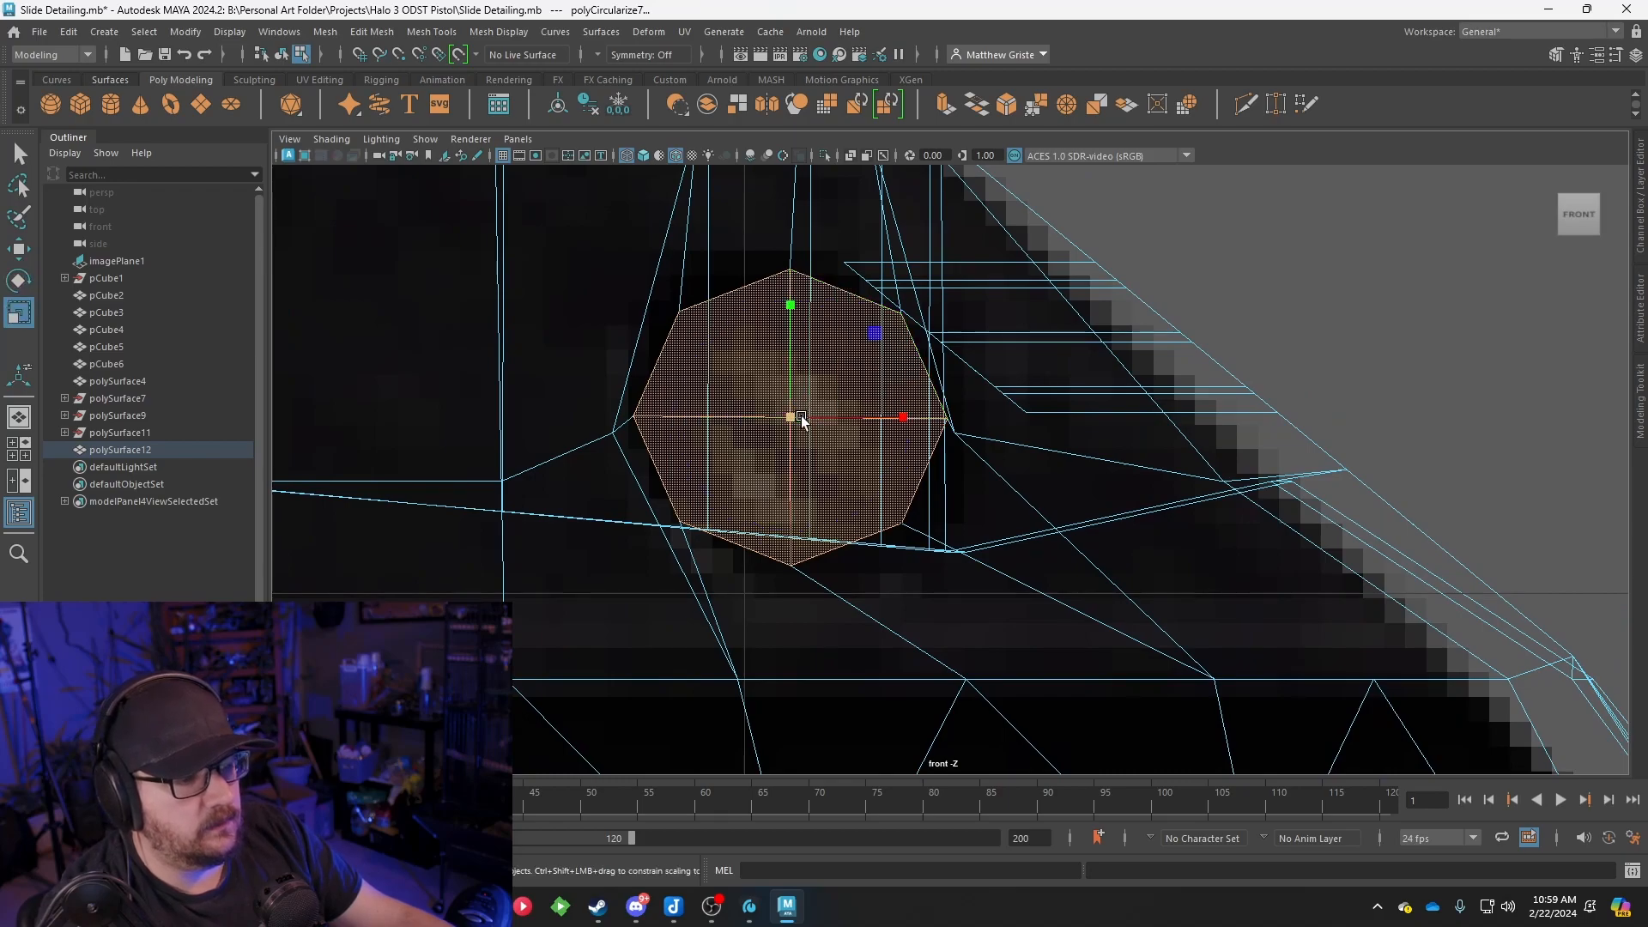
pyautogui.moveTo(792, 417); pyautogui.dragTo(819, 420)
pyautogui.press('w')
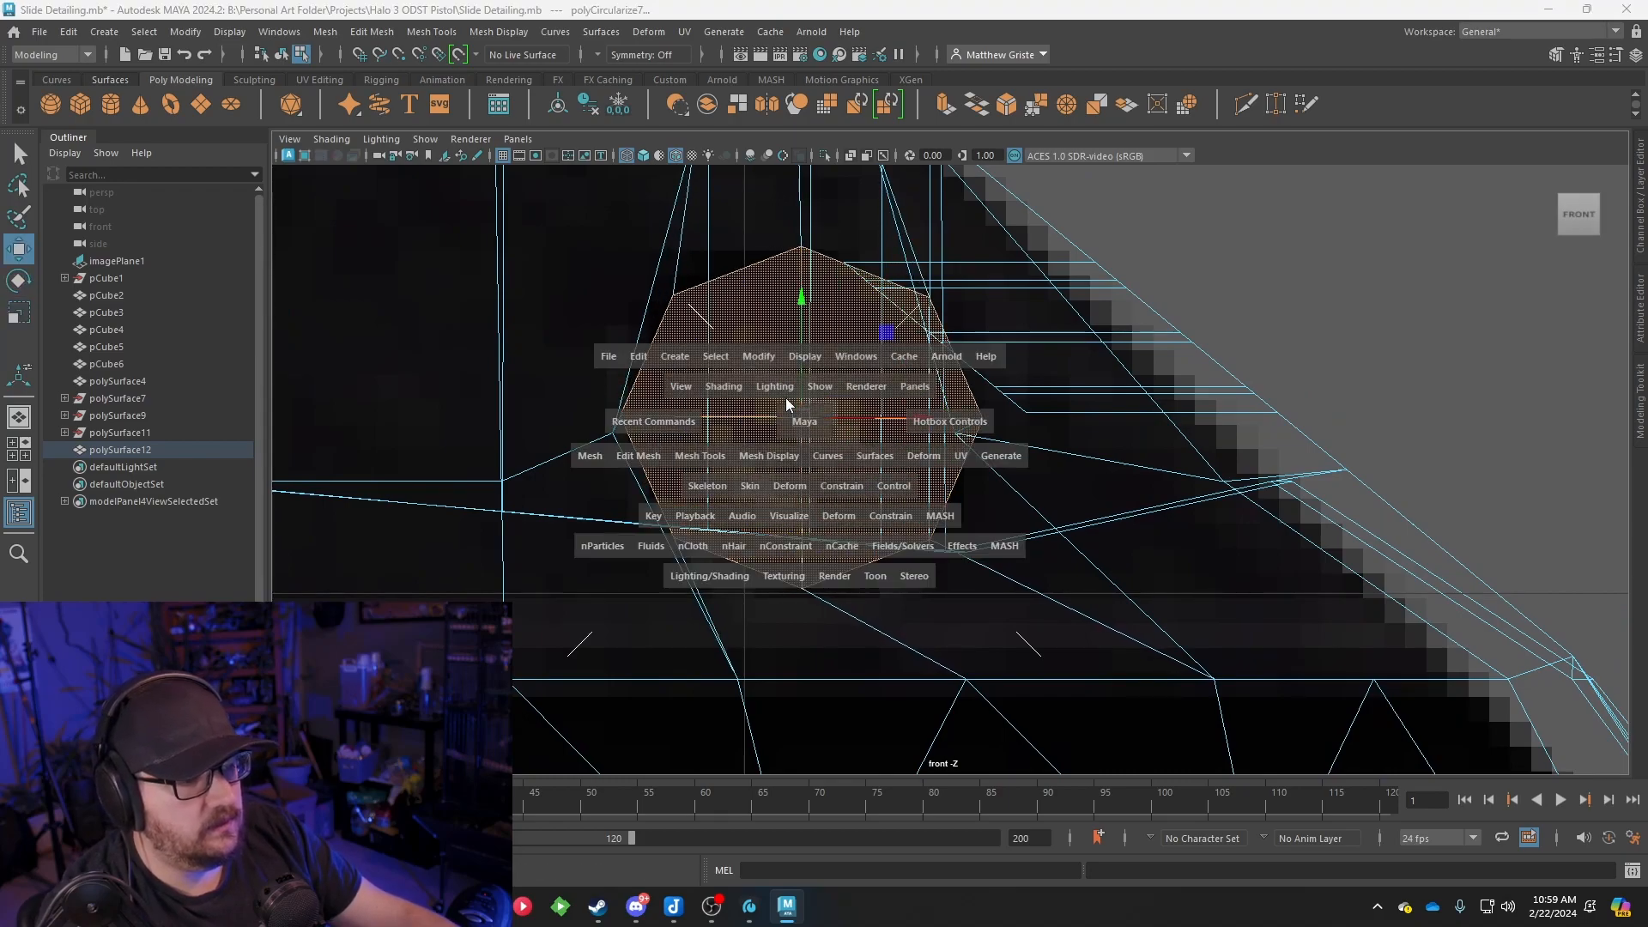
# Slide the short edge on the upper bevel strip forward, clear of the circle's front side
pyautogui.press('space')
pyautogui.press('space')
pyautogui.keyDown('alt'); pyautogui.moveTo(995, 421); pyautogui.dragTo(1070, 338, button='middle'); pyautogui.keyUp('alt')
pyautogui.keyDown('alt'); pyautogui.moveTo(1071, 338); pyautogui.dragTo(1021, 348, button='right'); pyautogui.keyUp('alt')
pyautogui.keyDown('alt'); pyautogui.moveTo(1021, 348); pyautogui.dragTo(831, 331); pyautogui.keyUp('alt')
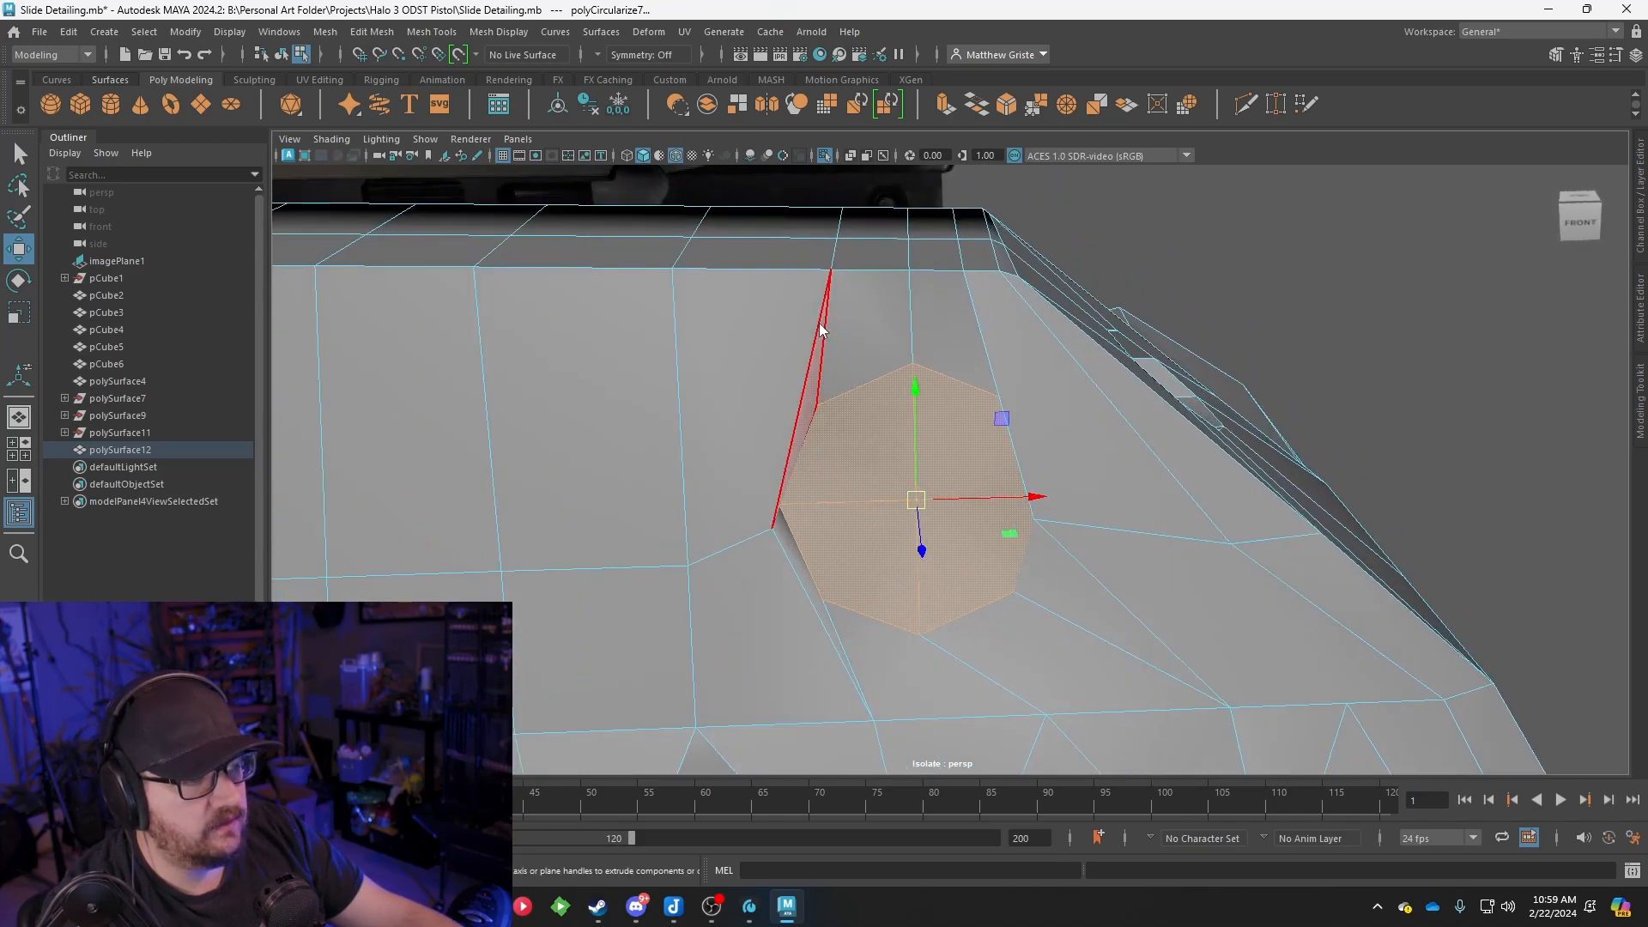
pyautogui.moveTo(818, 323); pyautogui.dragTo(822, 292, button='right')
pyautogui.click(838, 252)
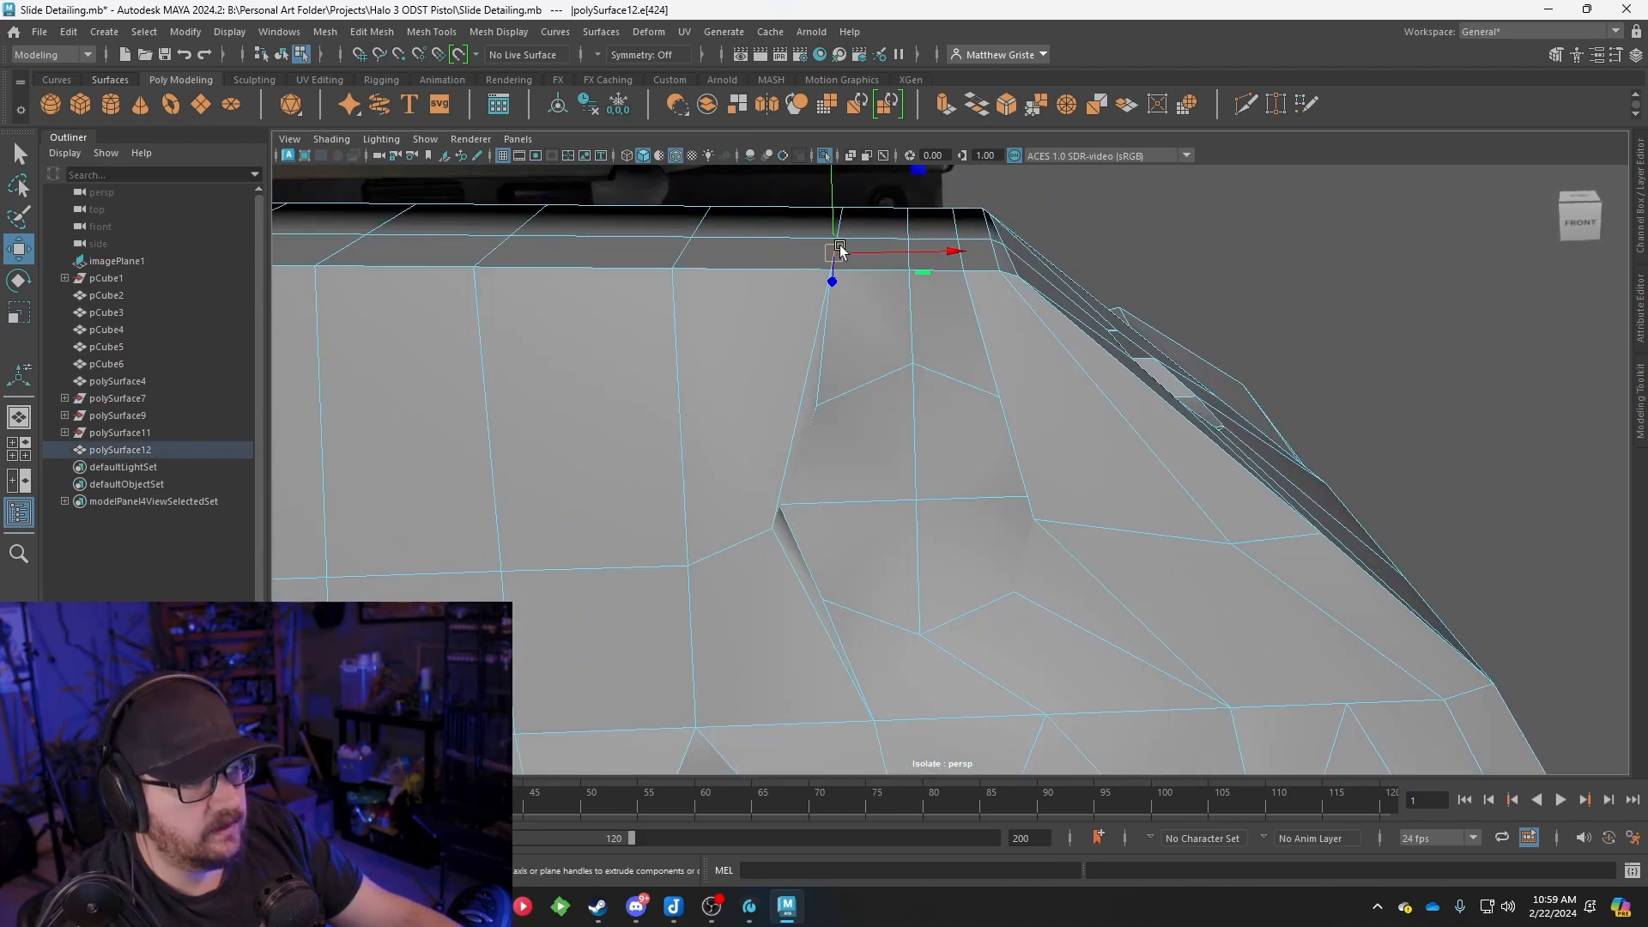
pyautogui.moveTo(938, 237); pyautogui.dragTo(860, 238)
# Shift the two vertices in front of the circle forward and raise them toward the circle's centre height
pyautogui.moveTo(768, 527); pyautogui.dragTo(762, 533, button='right')
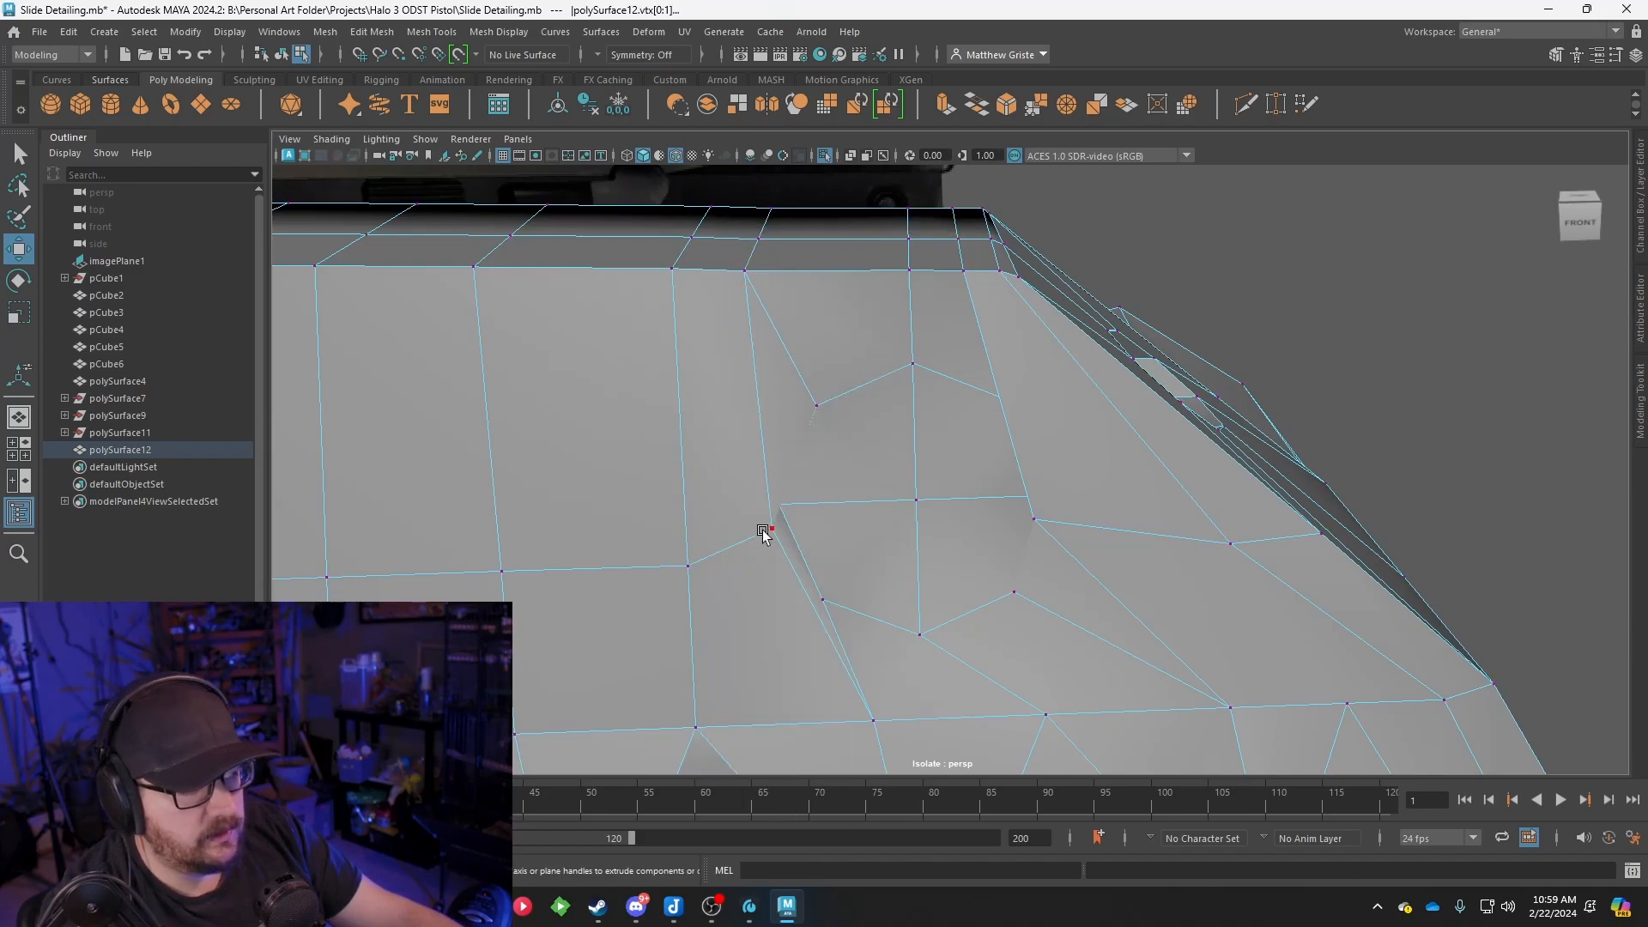
pyautogui.keyDown('shift'); pyautogui.click(691, 565); pyautogui.keyUp('shift')
pyautogui.moveTo(858, 541); pyautogui.dragTo(809, 546)
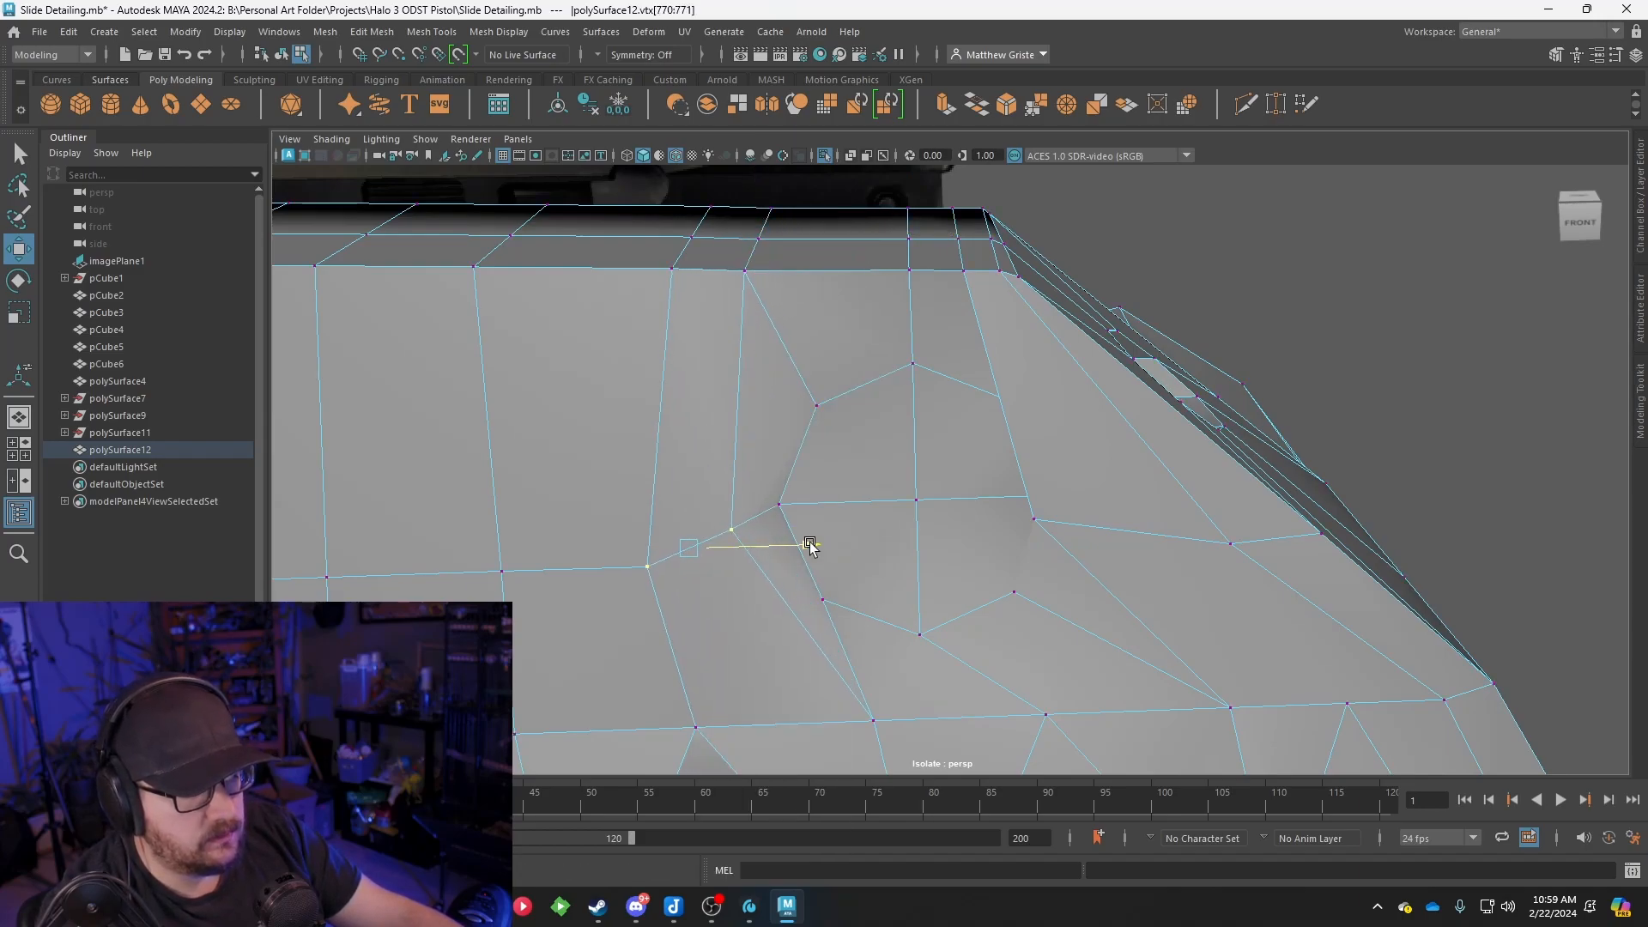
pyautogui.moveTo(679, 449); pyautogui.dragTo(640, 437)
pyautogui.click(643, 539)
# Move the two vertices below the circle forward along the lower edge line to even out the spacing
pyautogui.keyDown('alt'); pyautogui.moveTo(813, 504); pyautogui.dragTo(786, 361, button='middle'); pyautogui.keyUp('alt')
pyautogui.click(845, 574)
pyautogui.moveTo(949, 570); pyautogui.dragTo(858, 577)
pyautogui.click(1016, 569)
pyautogui.moveTo(1115, 564); pyautogui.dragTo(993, 573)
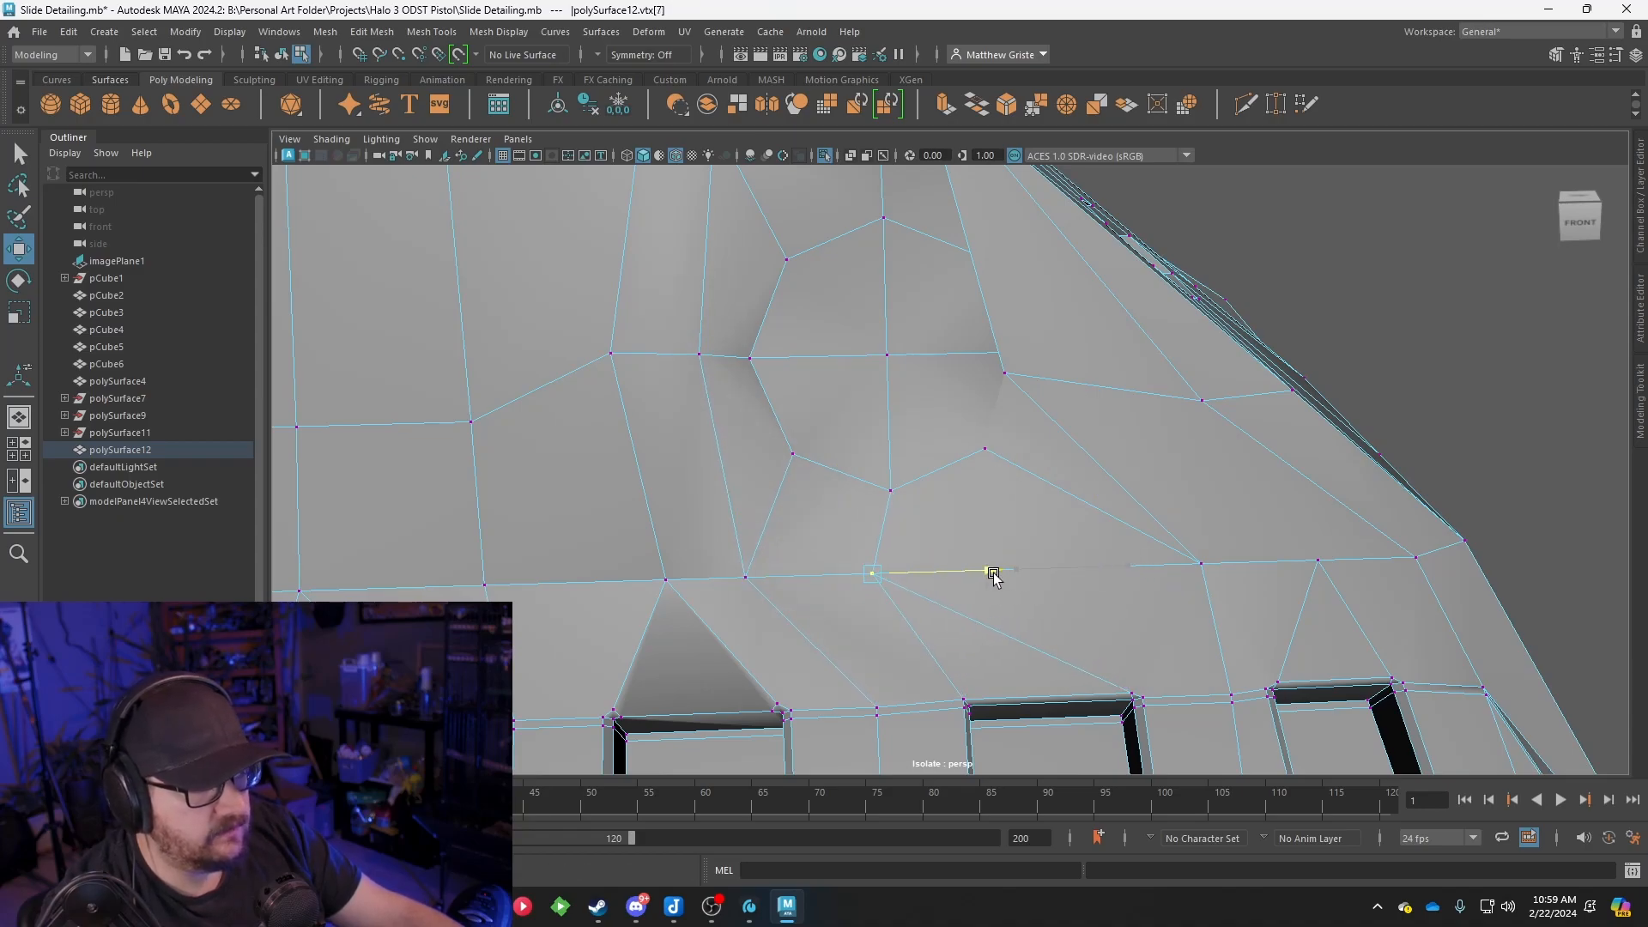
# Move the vertex behind the circle and the upper-edge vertex above it rearward to open up space
pyautogui.click(1004, 372)
pyautogui.moveTo(1073, 372); pyautogui.dragTo(1204, 369)
pyautogui.keyDown('alt'); pyautogui.moveTo(1108, 328); pyautogui.dragTo(1047, 533, button='middle'); pyautogui.keyUp('alt')
pyautogui.click(874, 338)
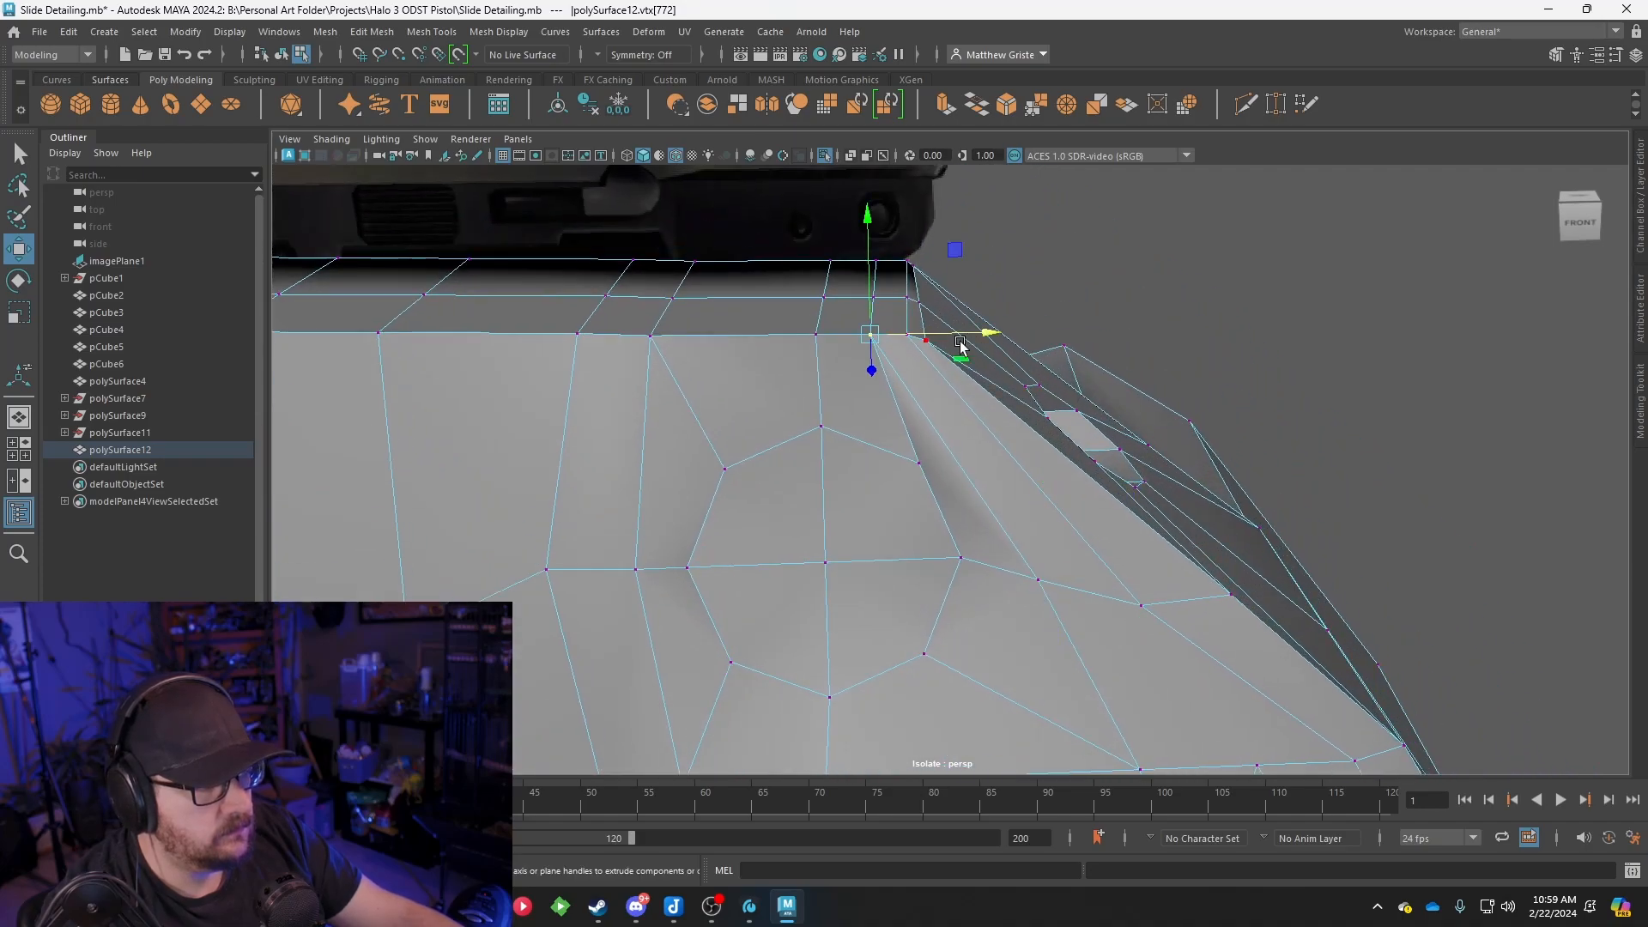
pyautogui.moveTo(987, 332); pyautogui.dragTo(1006, 332)
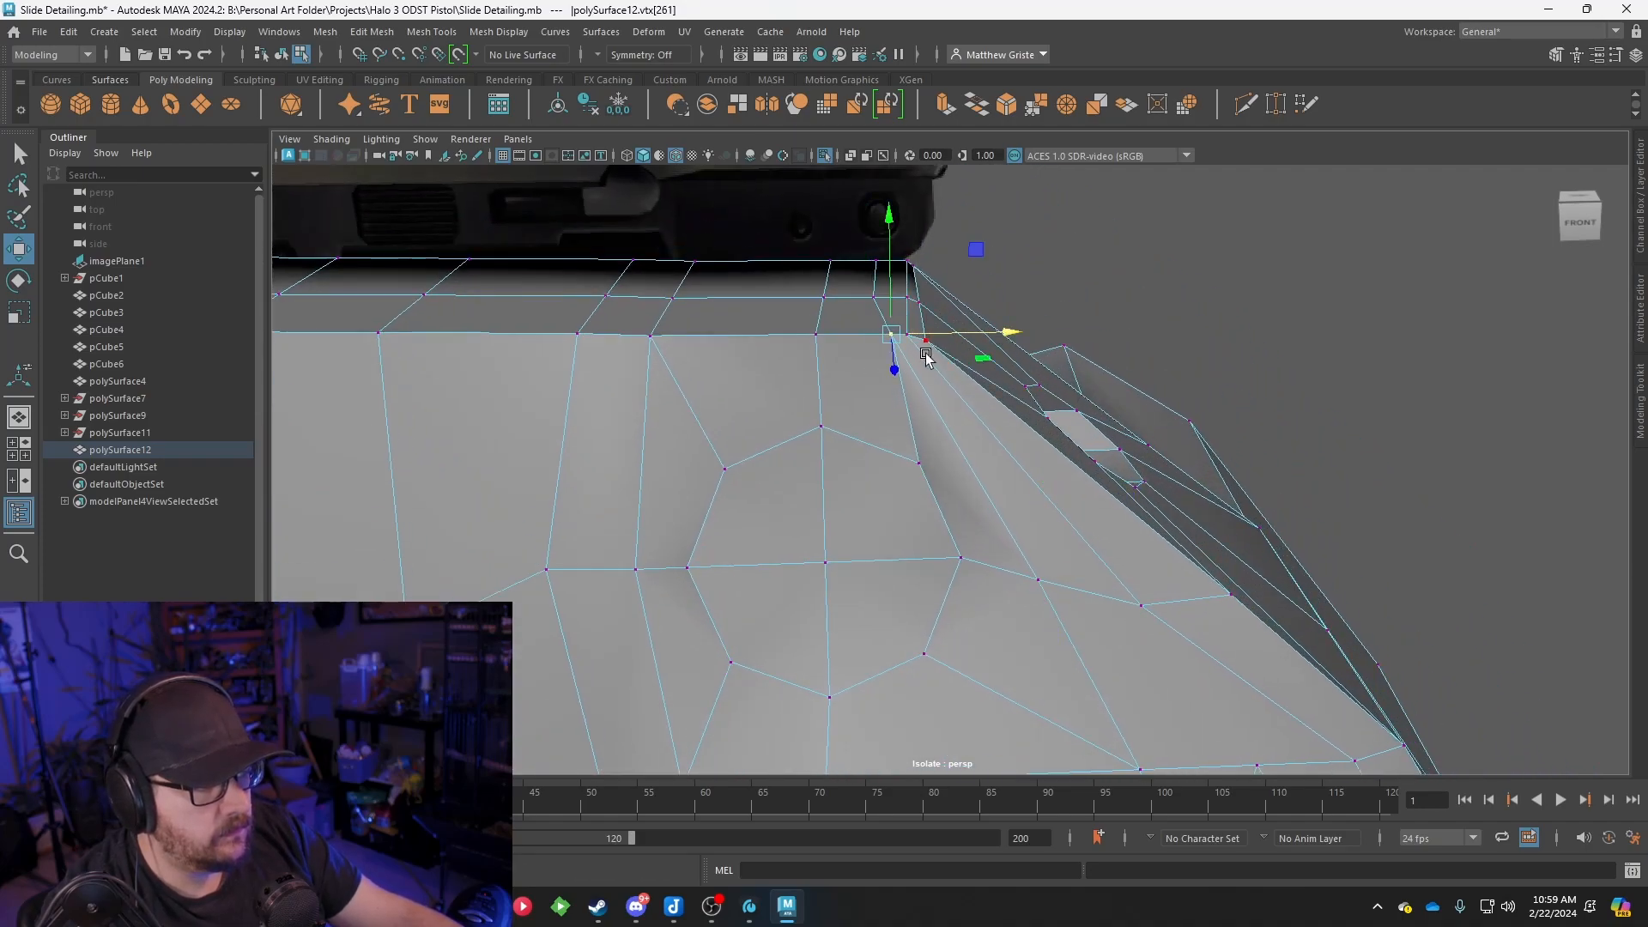
# Flatten the circle's faces together with the faces surrounding it, then tilt and shift the patch to follow the slide's sloped side
pyautogui.keyDown('alt'); pyautogui.moveTo(985, 491); pyautogui.dragTo(902, 446); pyautogui.keyUp('alt')
pyautogui.moveTo(850, 394); pyautogui.dragTo(852, 441, button='right')
pyautogui.keyDown('alt'); pyautogui.moveTo(852, 446); pyautogui.dragTo(1038, 513); pyautogui.keyUp('alt')
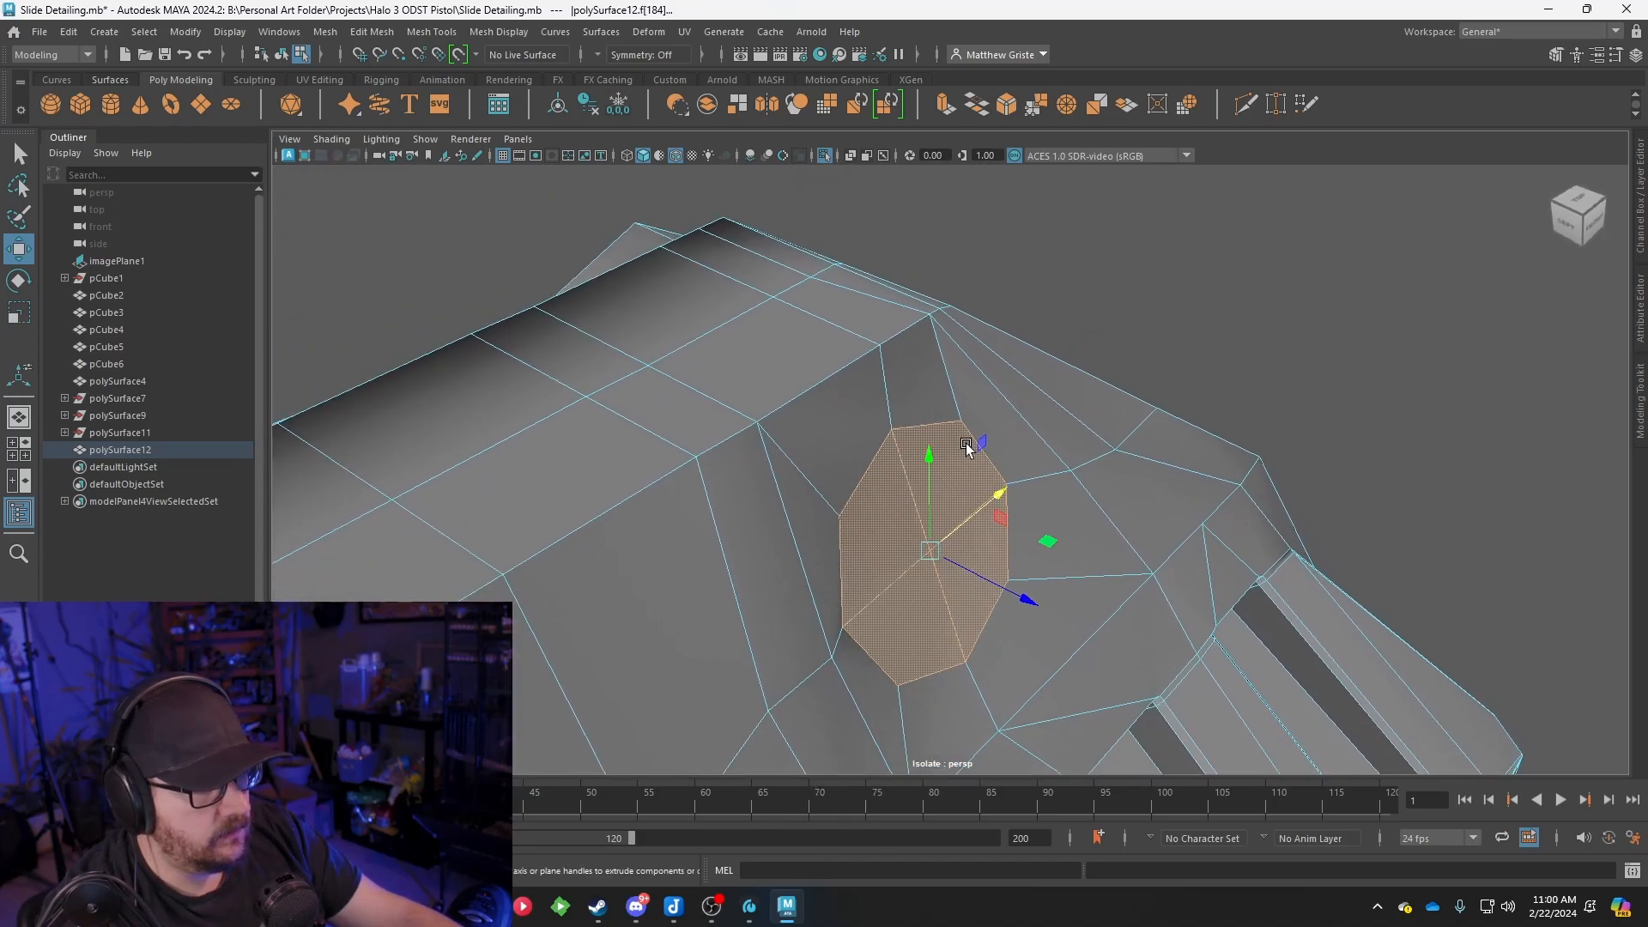
pyautogui.keyDown('shift'); pyautogui.click(1059, 536); pyautogui.keyUp('shift')
pyautogui.keyDown('shift'); pyautogui.click(1027, 626); pyautogui.keyUp('shift')
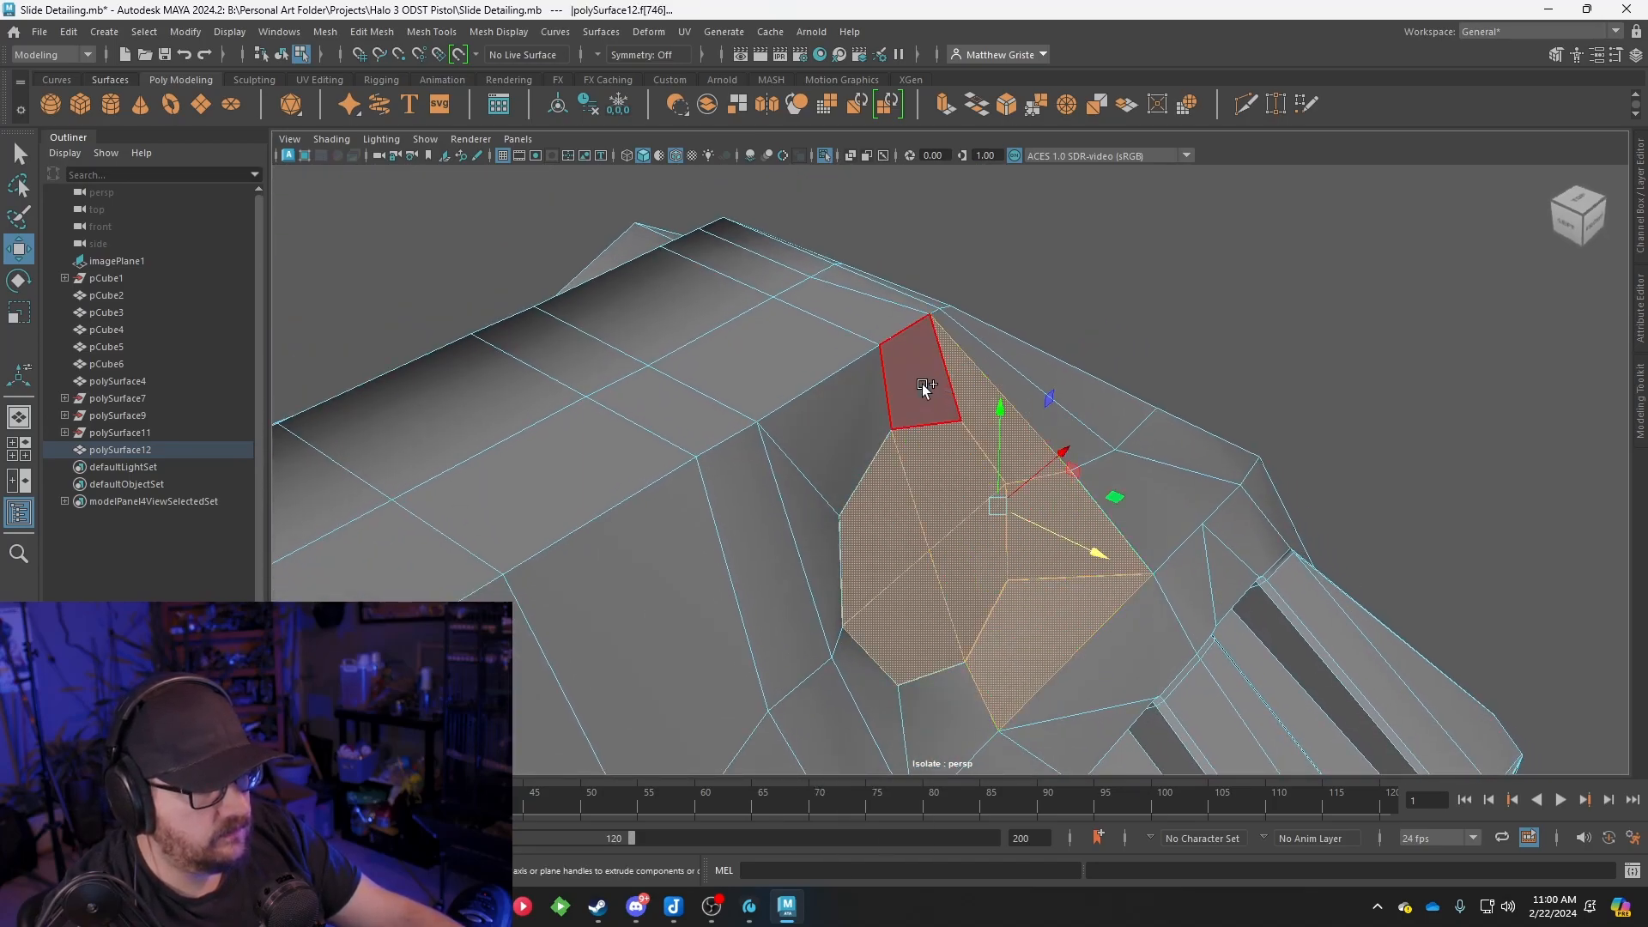
pyautogui.keyDown('shift'); pyautogui.click(922, 384); pyautogui.keyUp('shift')
pyautogui.keyDown('shift'); pyautogui.click(822, 527); pyautogui.keyUp('shift')
pyautogui.press('e')
pyautogui.press('r')
pyautogui.moveTo(1076, 562); pyautogui.dragTo(942, 491)
pyautogui.press('e')
pyautogui.moveTo(1006, 436); pyautogui.dragTo(971, 410)
pyautogui.press('w')
pyautogui.moveTo(1046, 545); pyautogui.dragTo(1115, 511)
pyautogui.moveTo(1031, 353); pyautogui.dragTo(1033, 338)
# Flatten the same face patch once more, then refine its tilt and sideways and vertical position on the slope
pyautogui.press('e')
pyautogui.press('r')
pyautogui.moveTo(1141, 459); pyautogui.dragTo(987, 439)
pyautogui.press('e')
pyautogui.moveTo(1100, 368); pyautogui.dragTo(1025, 321)
pyautogui.press('w')
pyautogui.moveTo(1134, 442); pyautogui.dragTo(1148, 448)
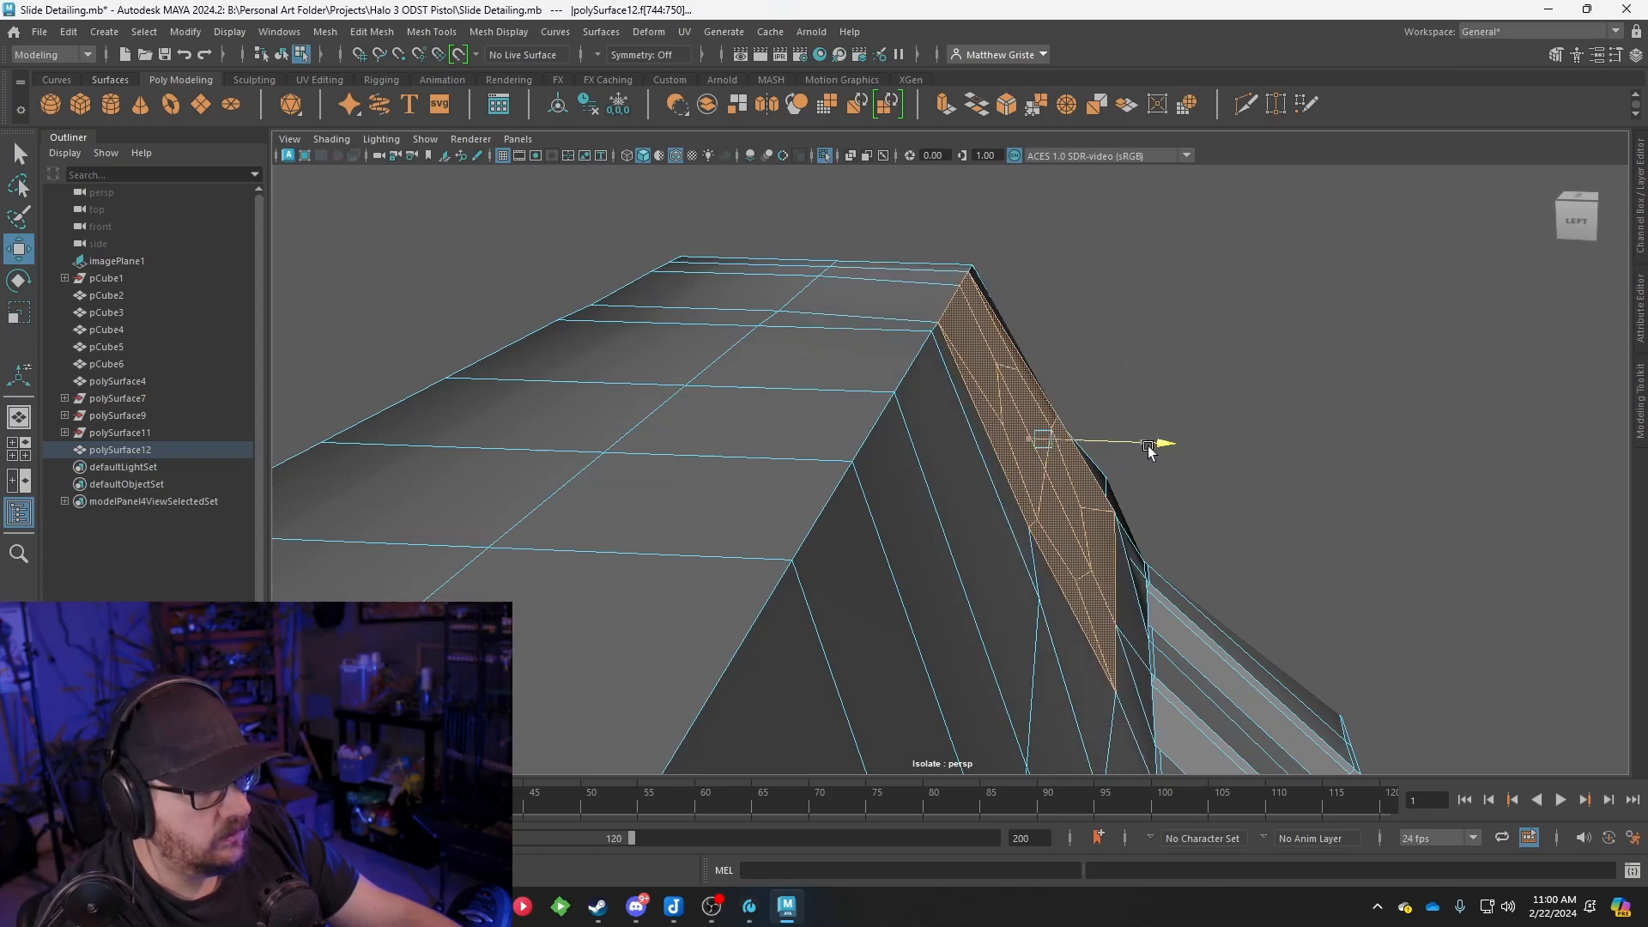
pyautogui.keyDown('alt'); pyautogui.moveTo(1208, 506); pyautogui.dragTo(1015, 486); pyautogui.keyUp('alt')
pyautogui.moveTo(875, 327); pyautogui.dragTo(868, 301)
# Align the patch's angle and position with the slide's side profile, using the side view in wireframe
pyautogui.press('space')
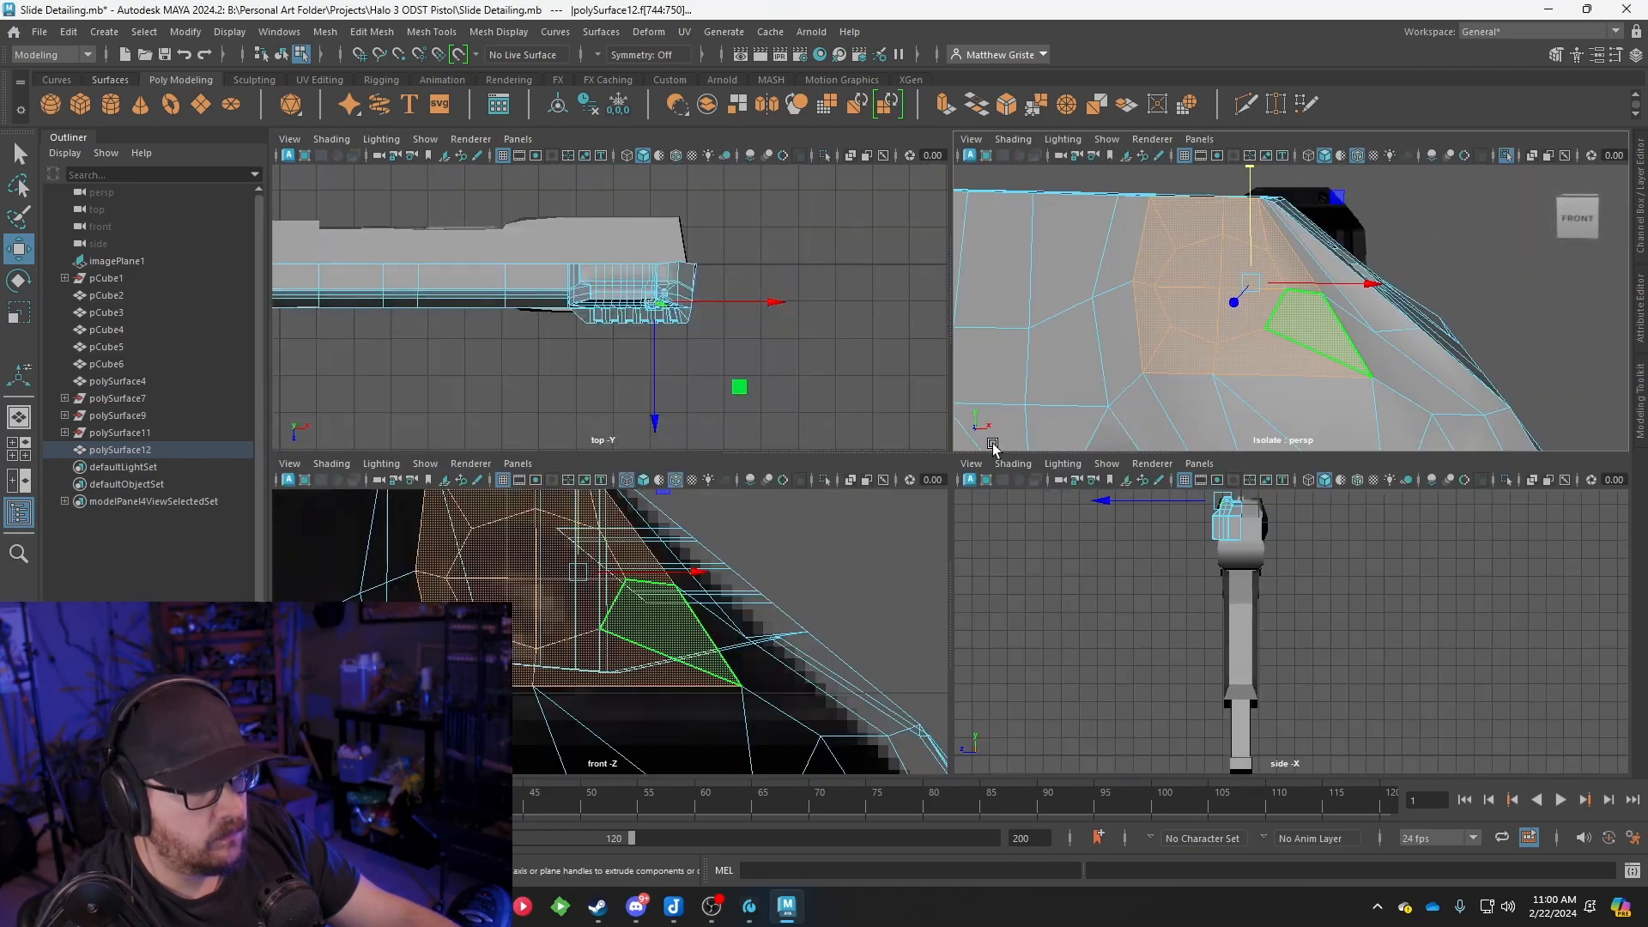
pyautogui.keyDown('alt'); pyautogui.moveTo(1217, 536); pyautogui.dragTo(1207, 614, button='middle'); pyautogui.keyUp('alt')
pyautogui.scroll(5, 1206, 614)
pyautogui.press('space')
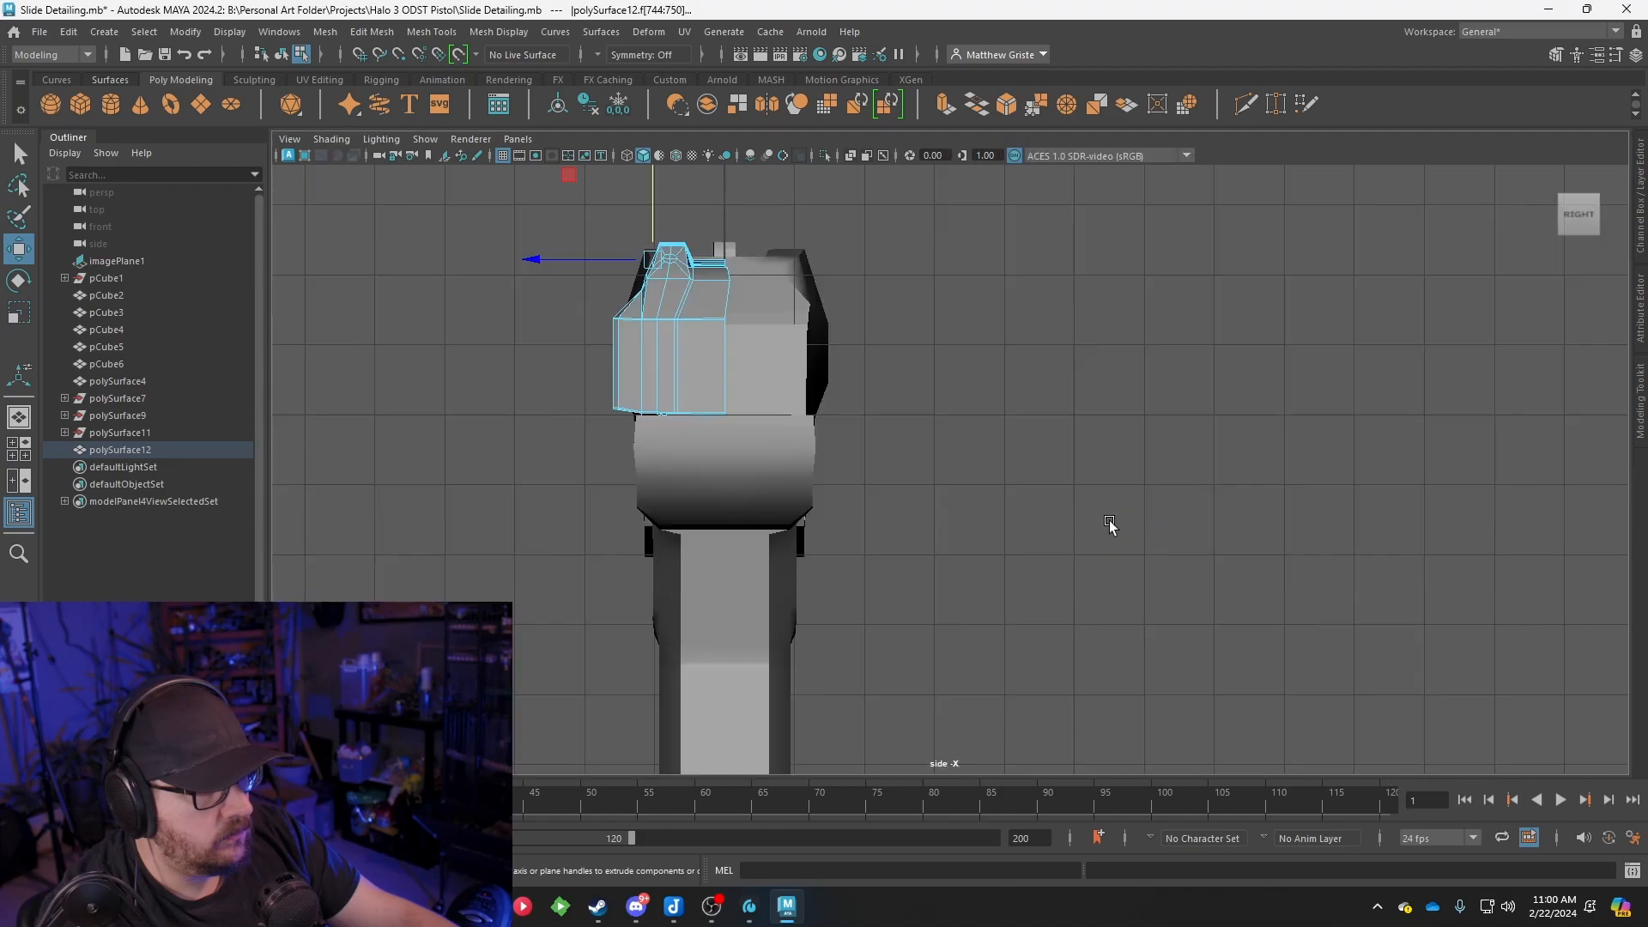
pyautogui.keyDown('alt'); pyautogui.moveTo(918, 440); pyautogui.dragTo(1398, 611, button='middle'); pyautogui.keyUp('alt')
pyautogui.scroll(6, 1398, 611)
pyautogui.keyDown('alt'); pyautogui.moveTo(1349, 517); pyautogui.dragTo(998, 568, button='middle'); pyautogui.keyUp('alt')
pyautogui.scroll(7, 998, 568)
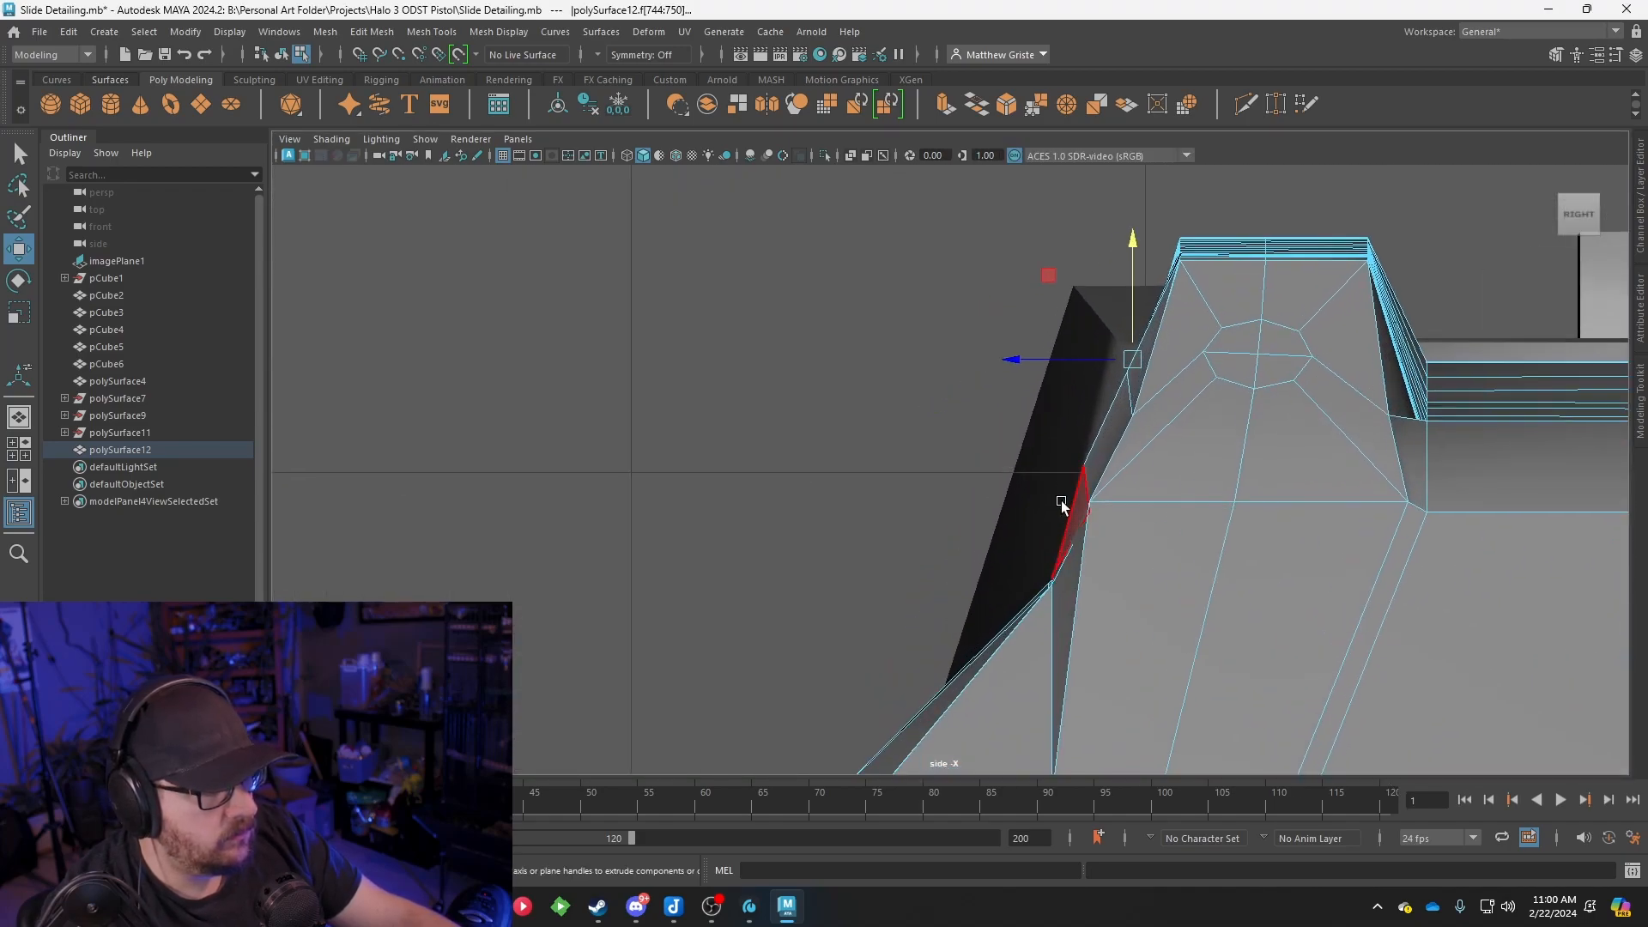
pyautogui.keyDown('alt'); pyautogui.moveTo(1119, 390); pyautogui.dragTo(809, 352, button='middle'); pyautogui.keyUp('alt')
pyautogui.click(643, 156)
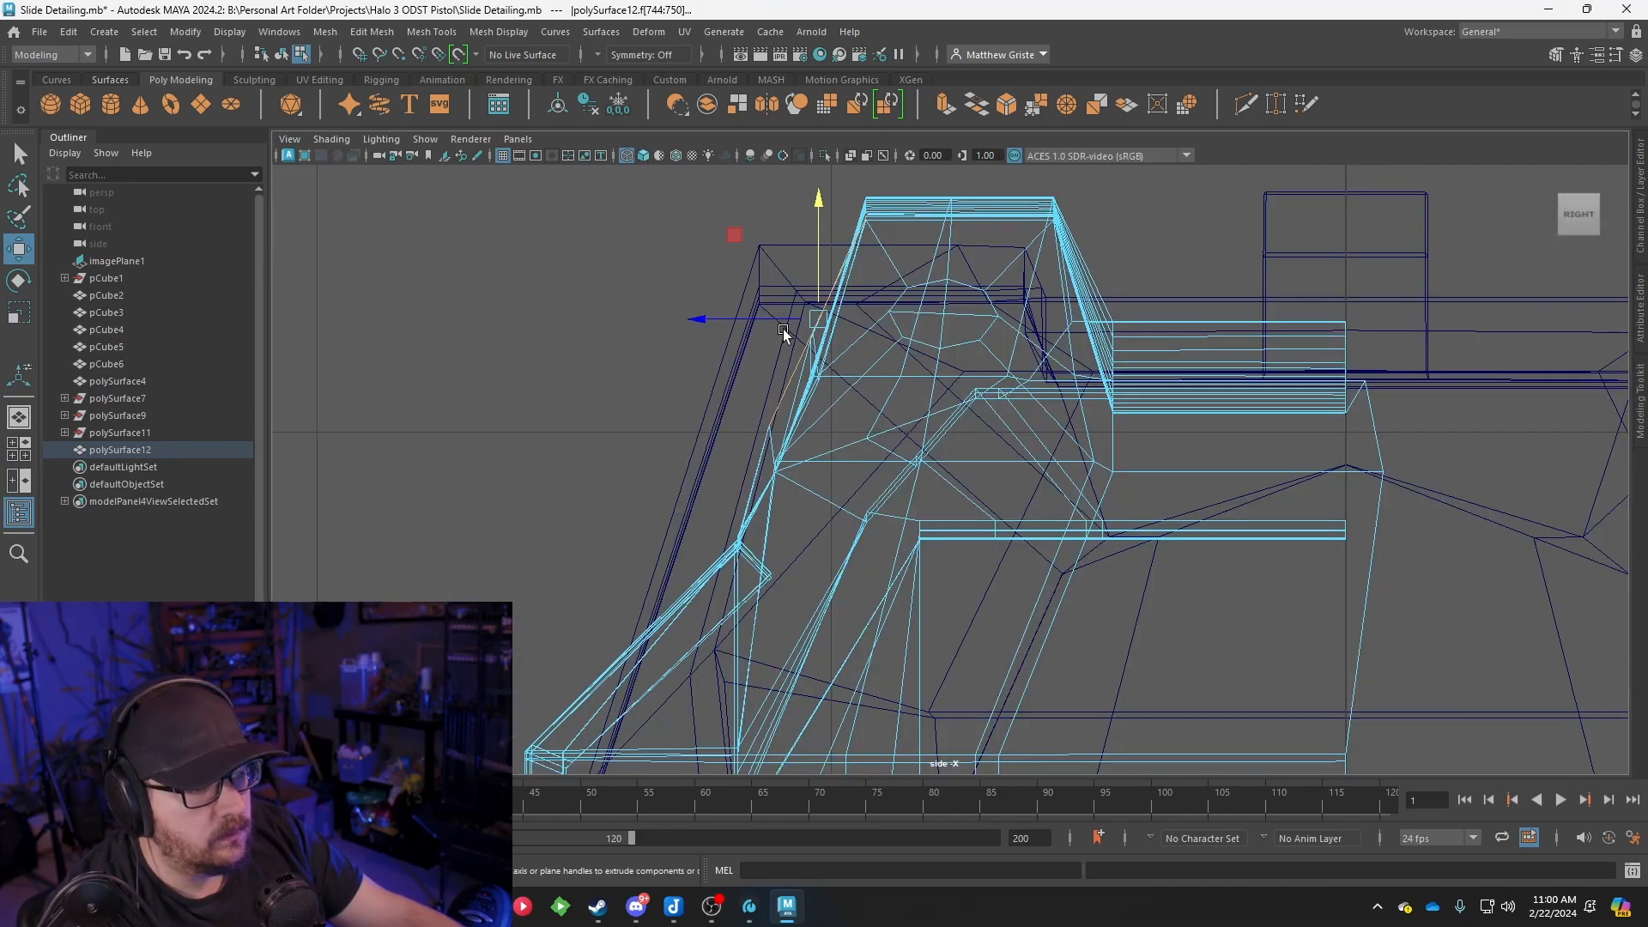
pyautogui.press('e')
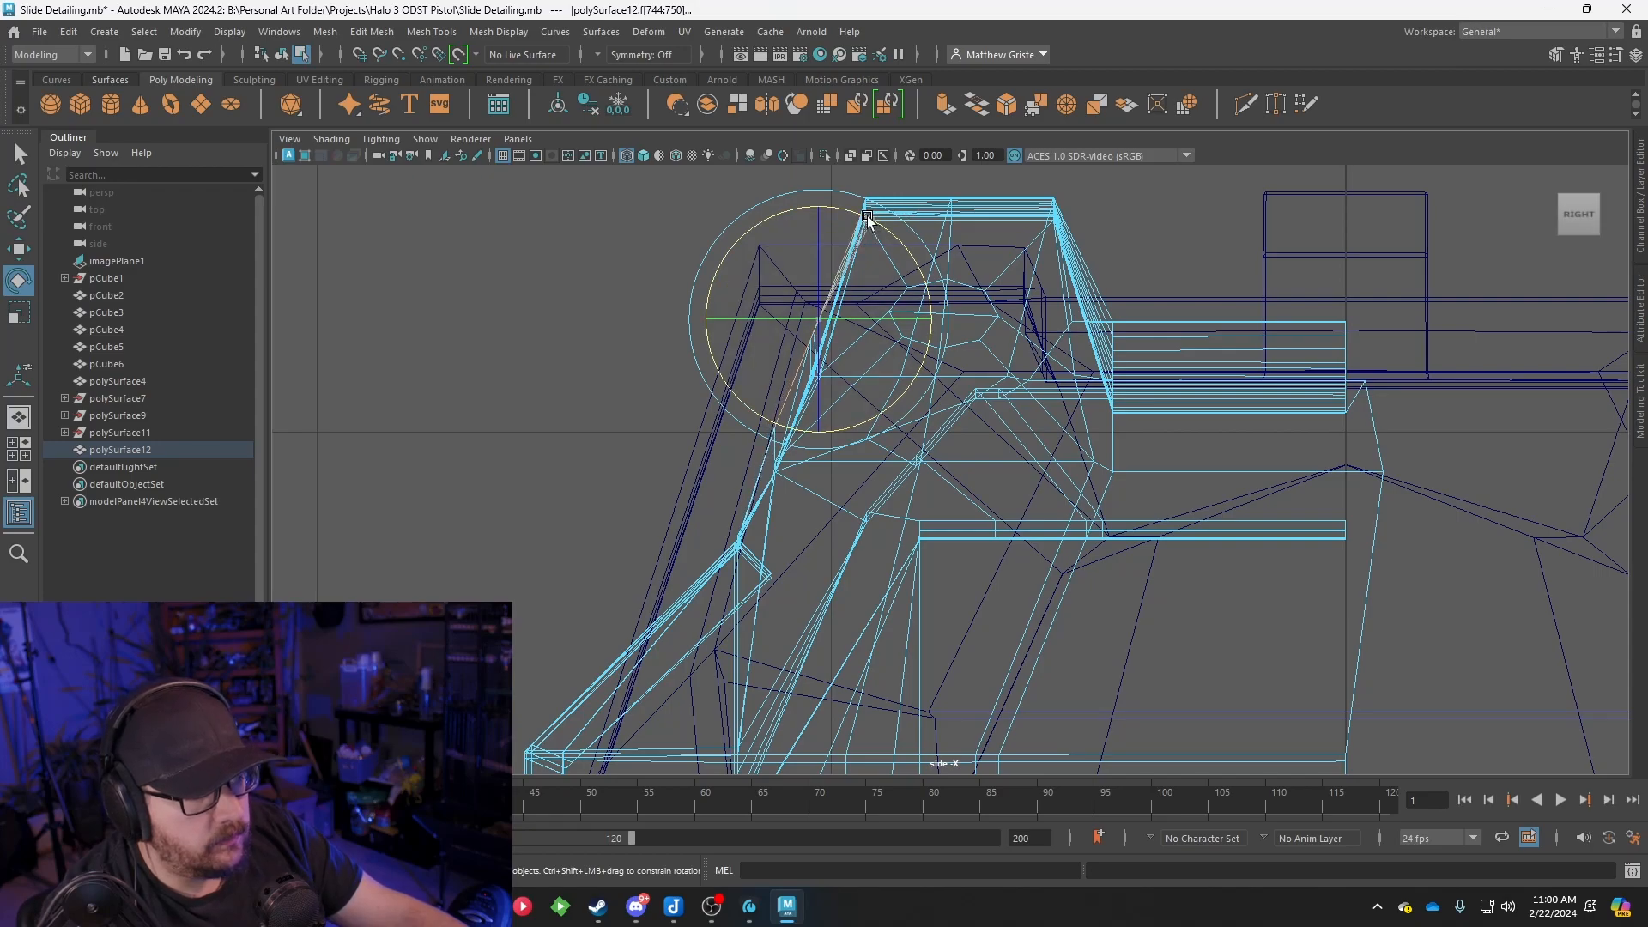
pyautogui.press('w')
pyautogui.moveTo(832, 328); pyautogui.dragTo(836, 333)
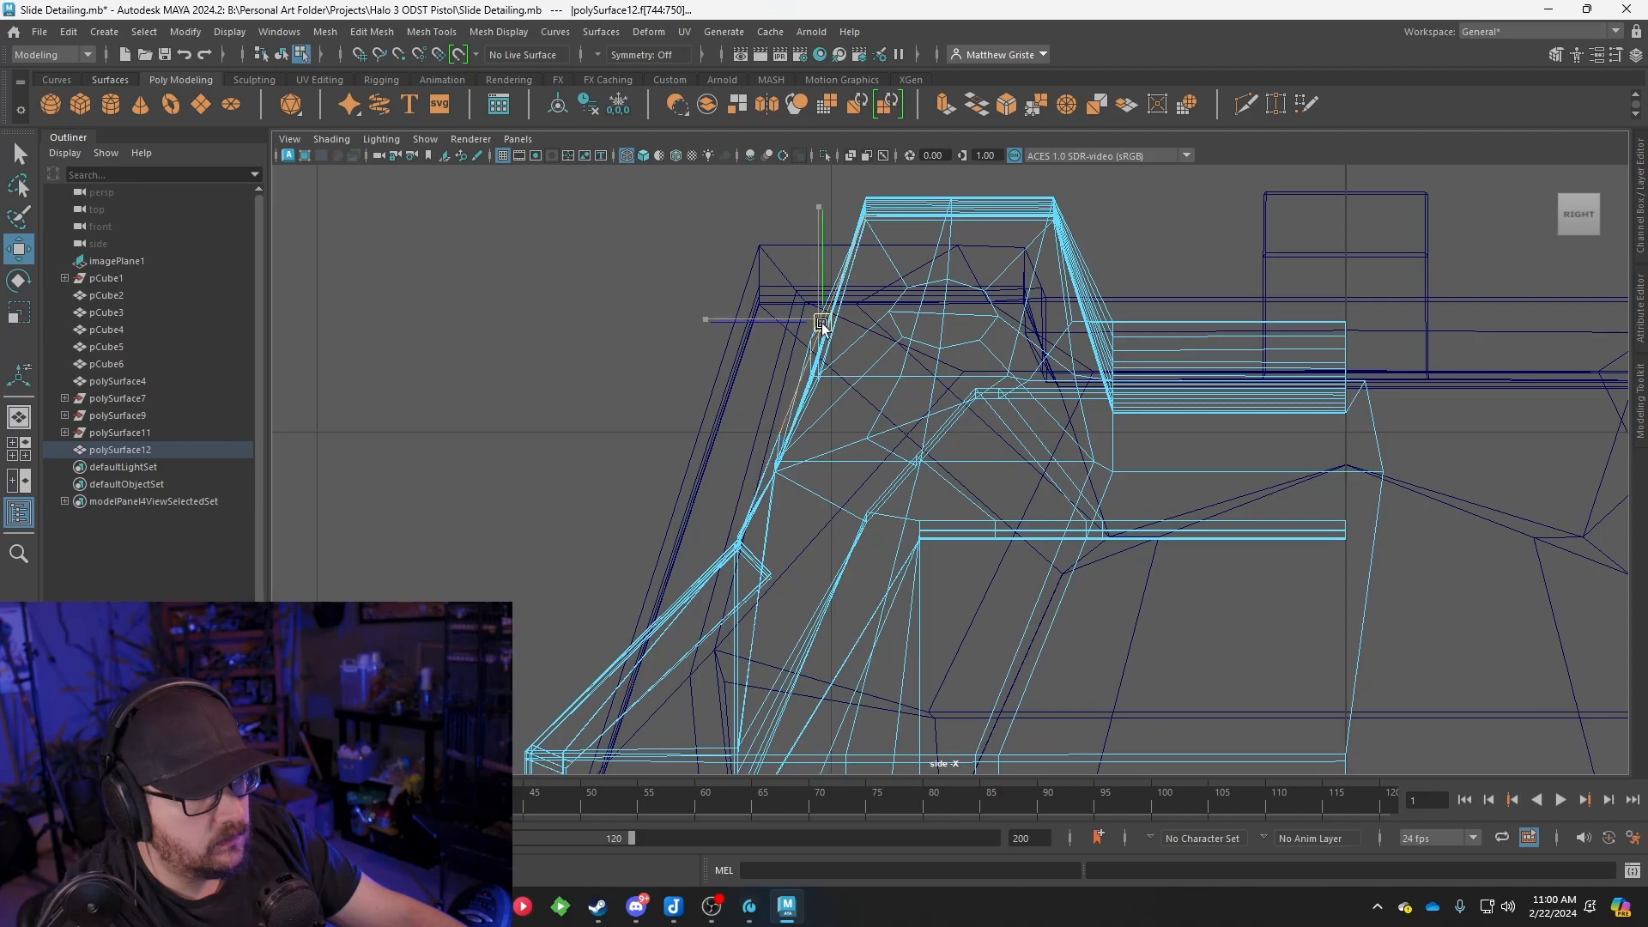
pyautogui.press('e')
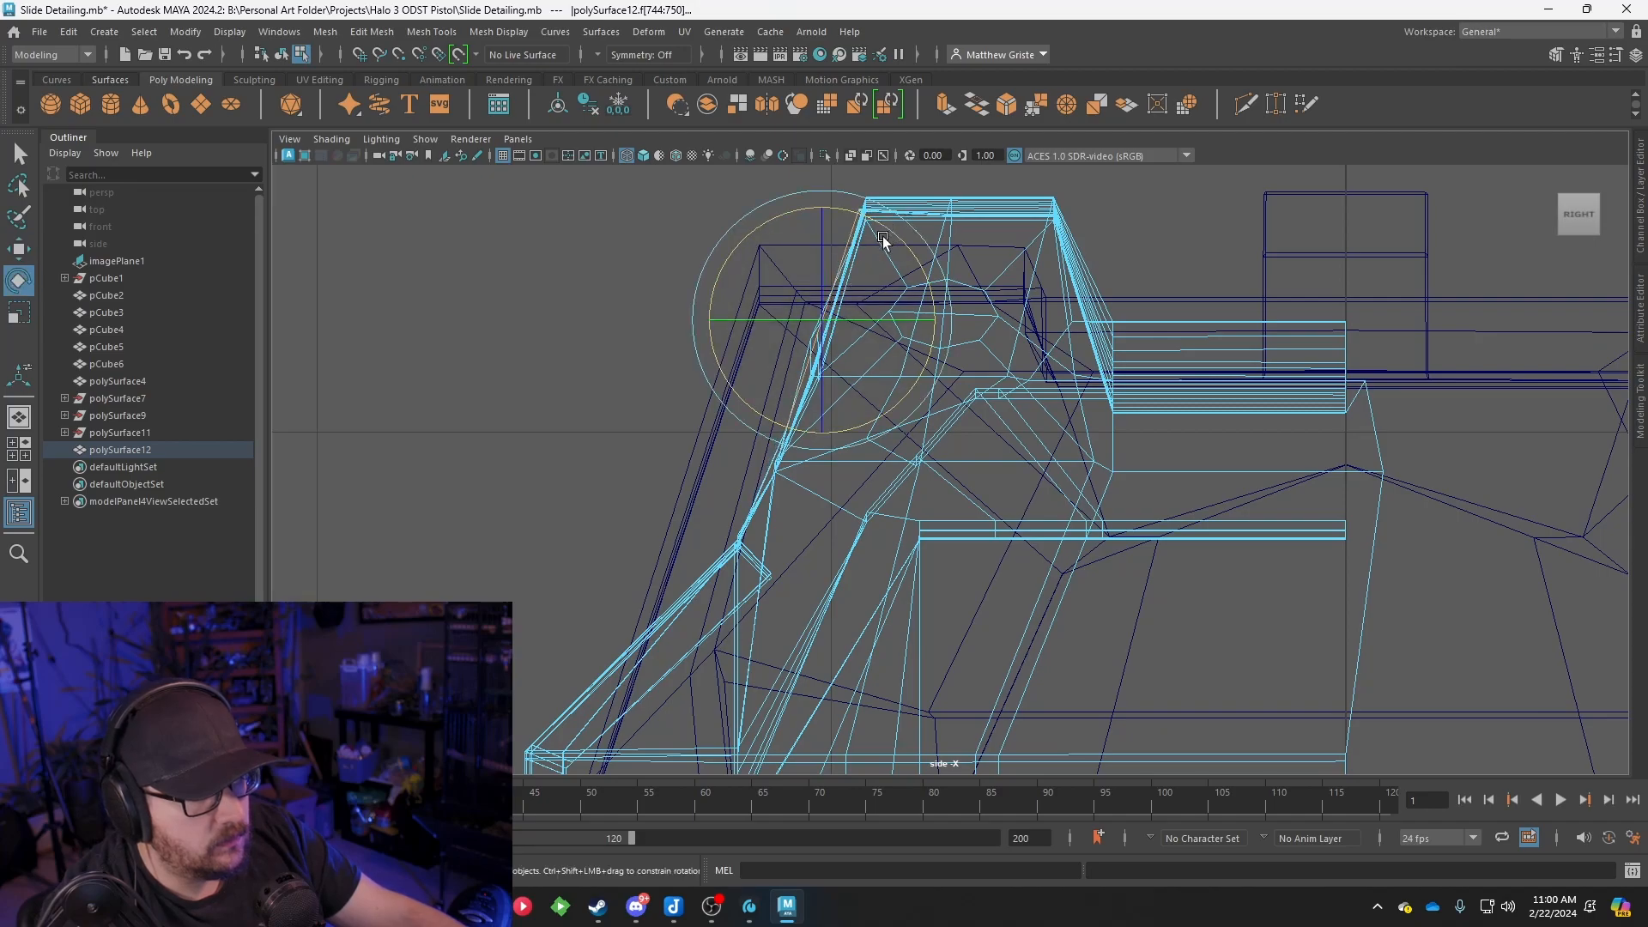
pyautogui.press('w')
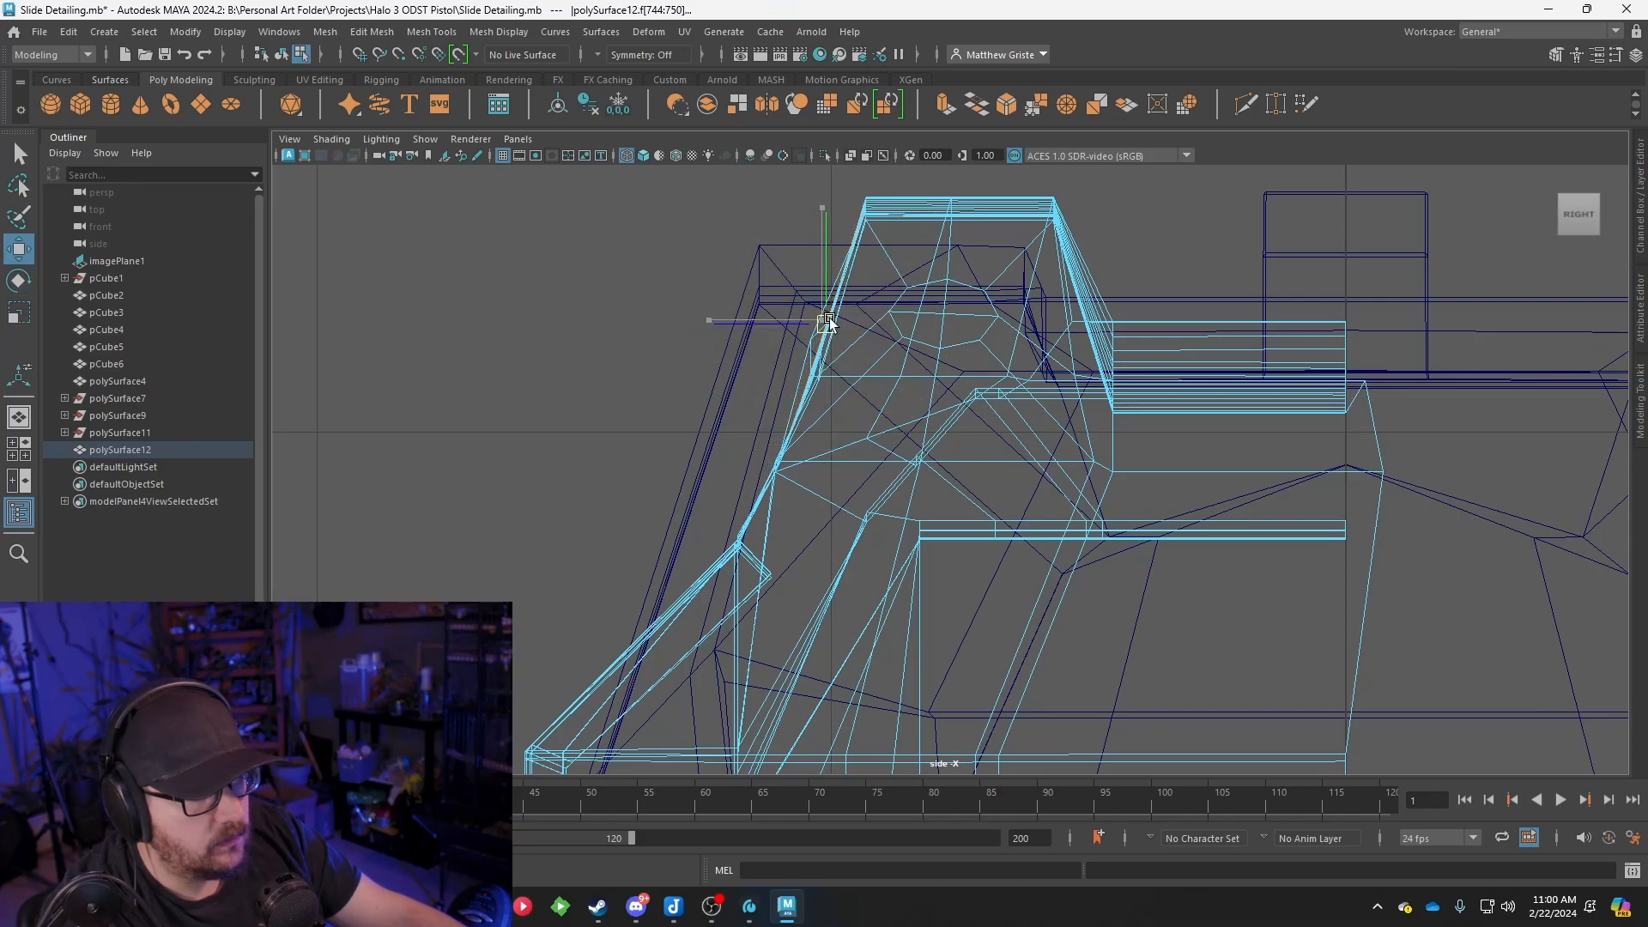
# Preview the smoothed mesh around the circle in perspective, save the scene, and return the slide to its unsmoothed display
pyautogui.press('space')
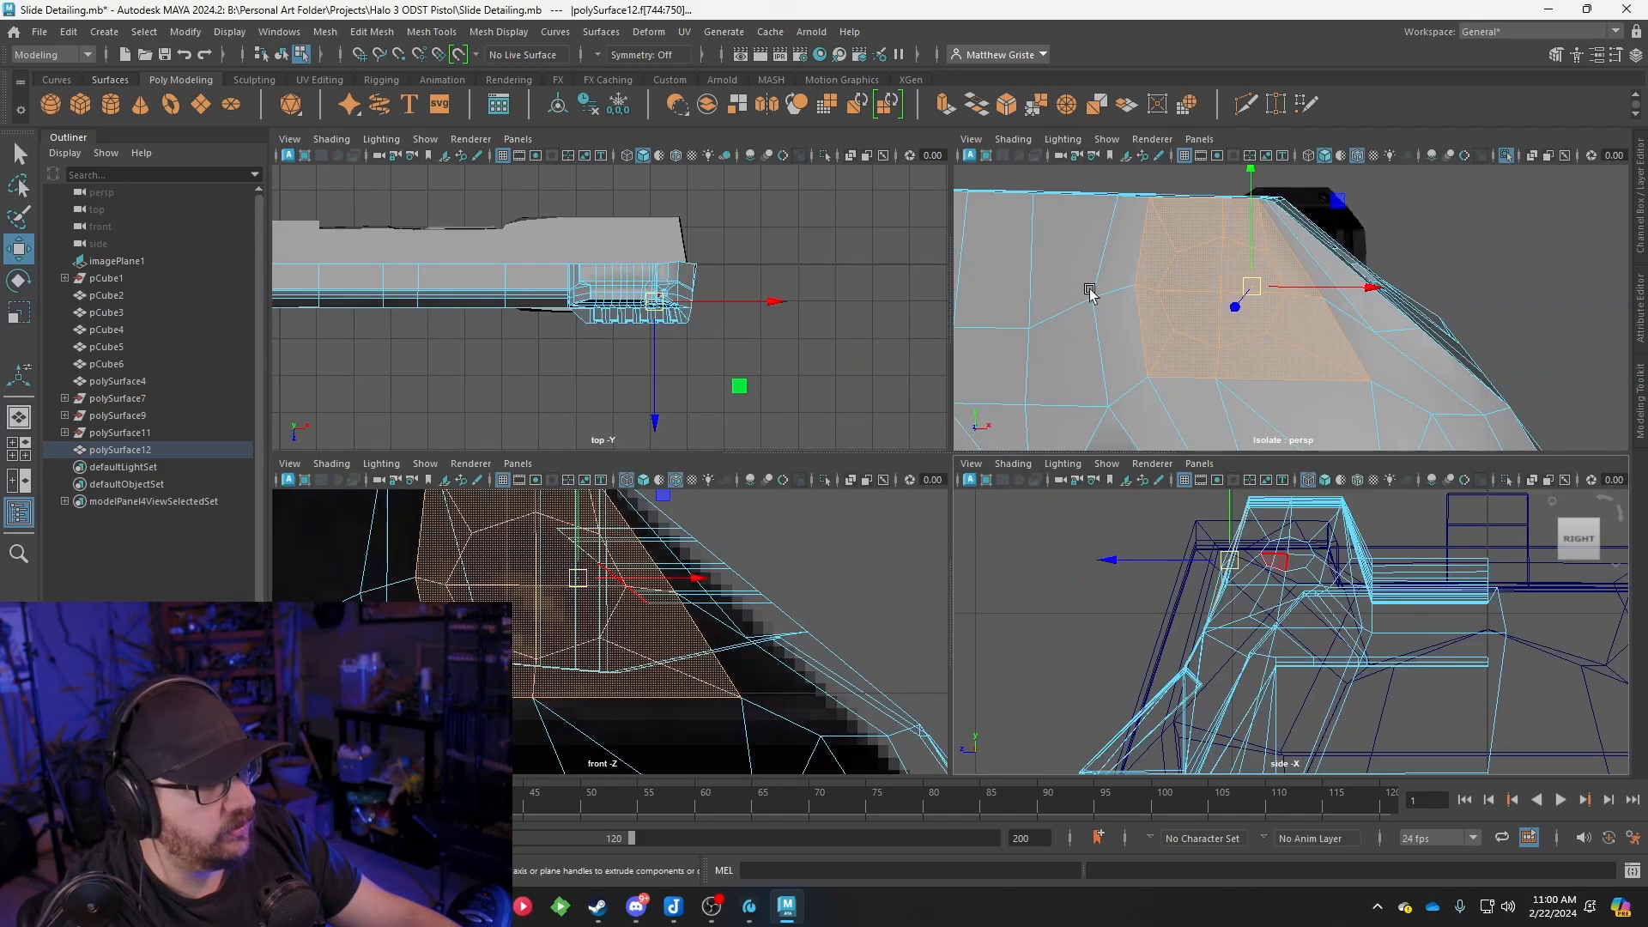
pyautogui.press('space')
pyautogui.moveTo(945, 404)
pyautogui.keyDown('alt'); pyautogui.mouseDown()
pyautogui.moveTo(986, 478)
pyautogui.moveTo(1105, 461)
pyautogui.mouseUp(); pyautogui.keyUp('alt')
pyautogui.click(1233, 348)
pyautogui.scroll(-3, 1210, 407)
pyautogui.keyDown('alt'); pyautogui.moveTo(1201, 423); pyautogui.dragTo(982, 416); pyautogui.keyUp('alt')
pyautogui.scroll(3, 1030, 459)
pyautogui.press('3')
pyautogui.hotkey('ctrl', 'z')
pyautogui.rightClick(992, 466)
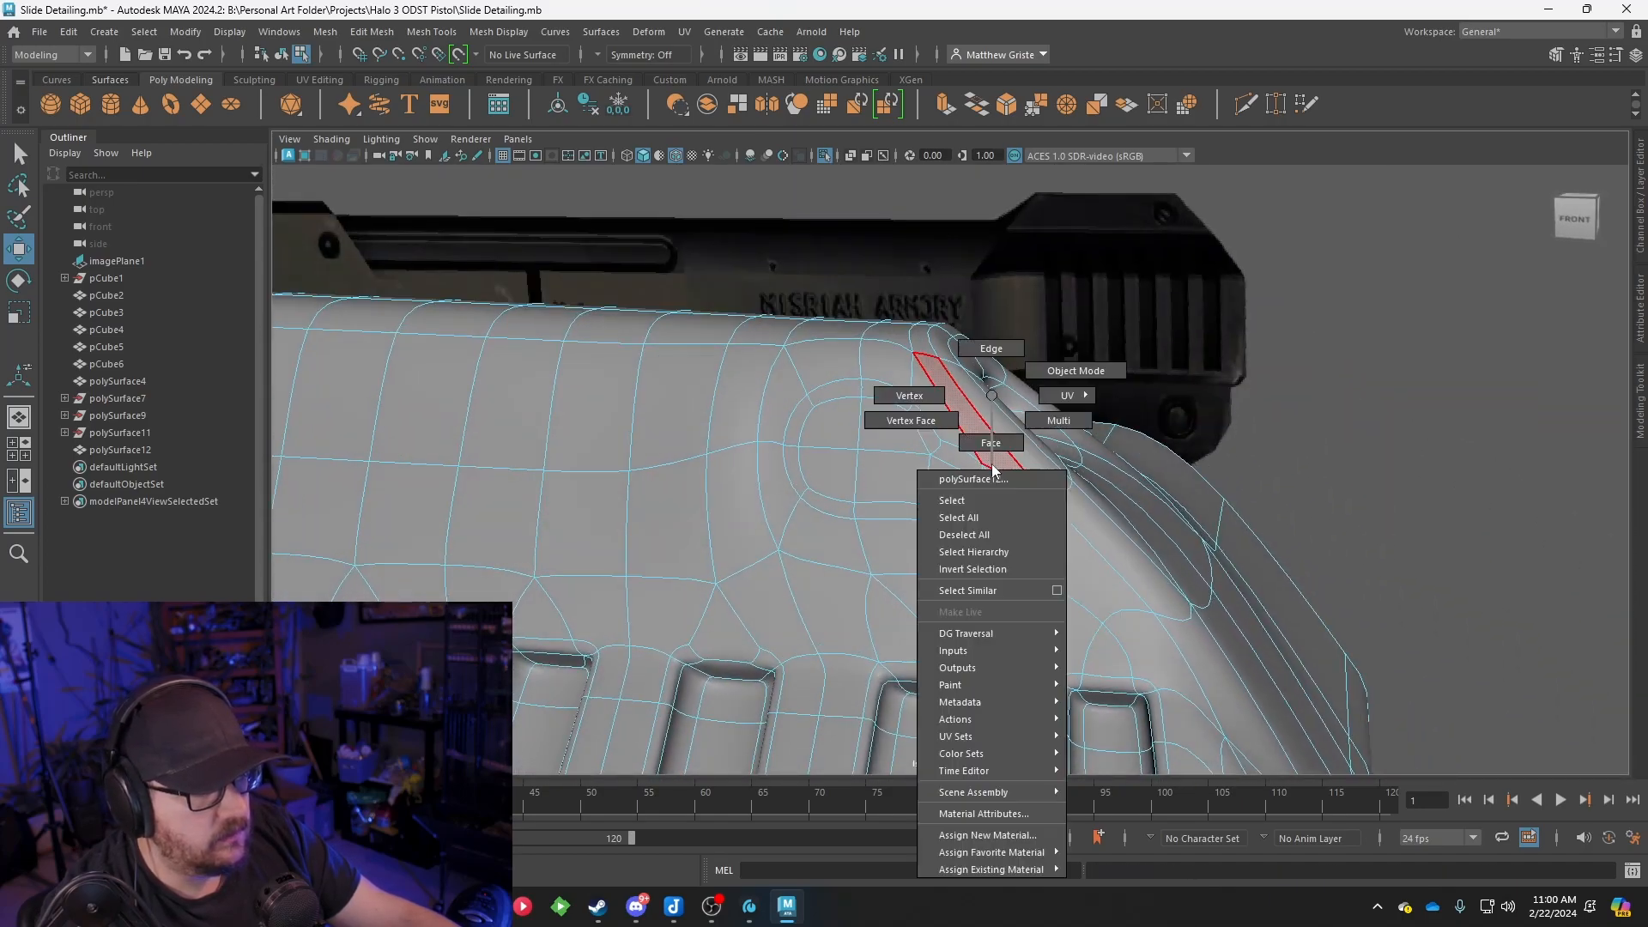
pyautogui.click(1047, 369)
pyautogui.press('1')
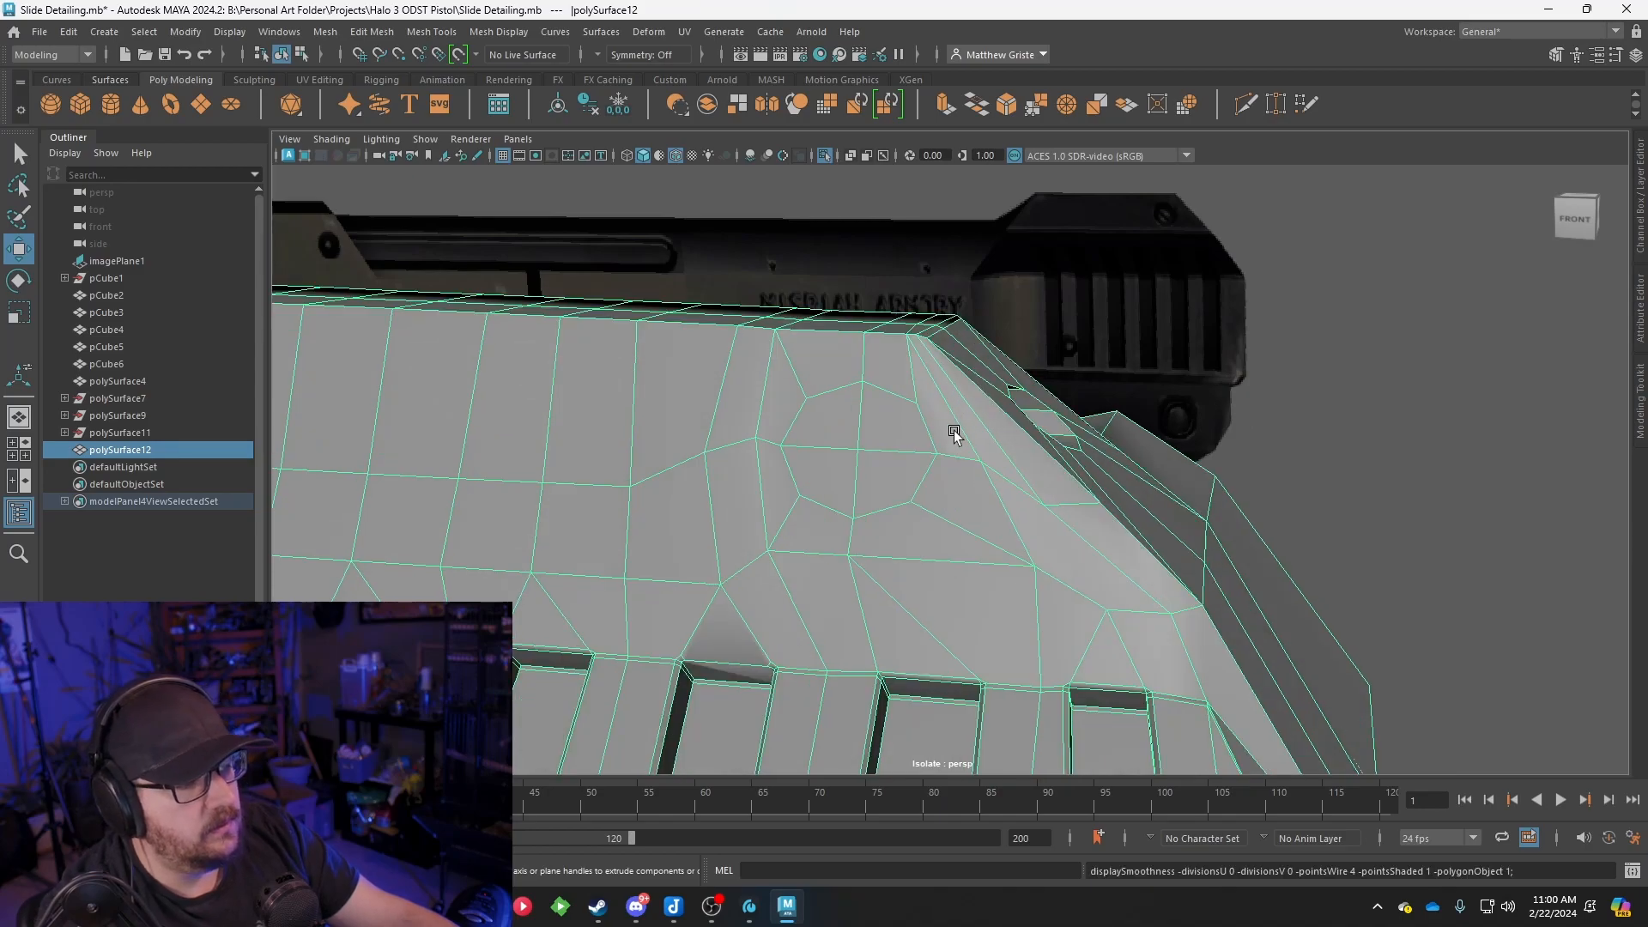
# Extrude the circle's faces inward to create a shallow octagonal recess in the sloped side
pyautogui.hotkey('ctrl', '1')
pyautogui.press('f')
pyautogui.keyDown('alt'); pyautogui.moveTo(1032, 465); pyautogui.dragTo(963, 410); pyautogui.keyUp('alt')
pyautogui.click(932, 461)
pyautogui.click(947, 110)
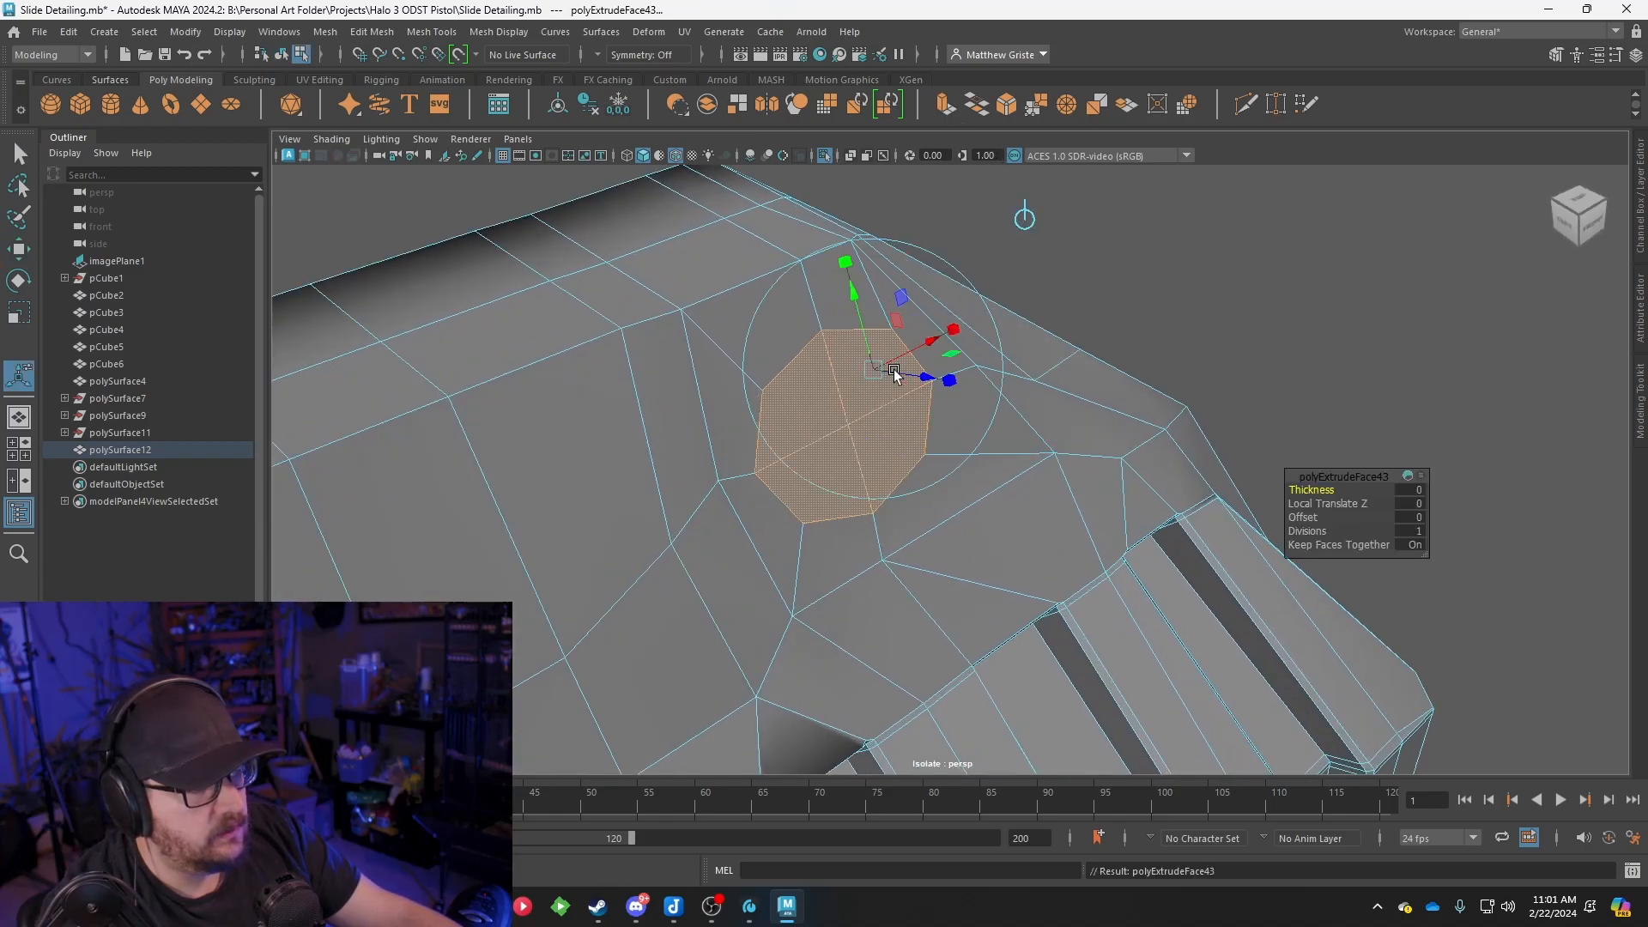
pyautogui.keyDown('alt'); pyautogui.moveTo(893, 367); pyautogui.dragTo(949, 353); pyautogui.keyUp('alt')
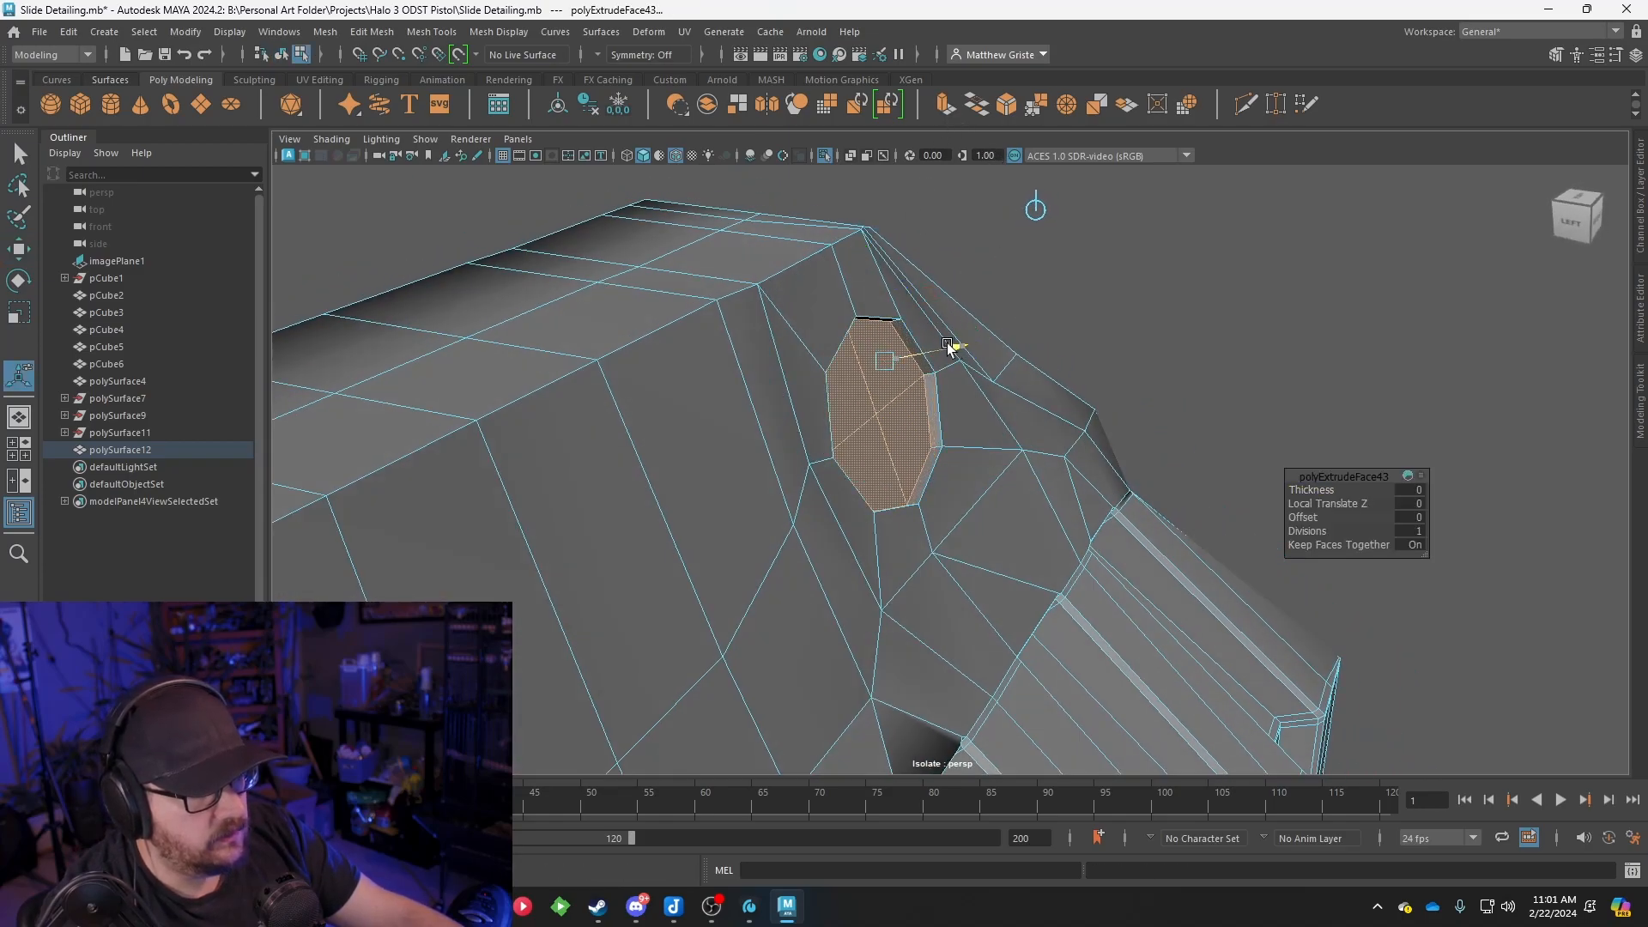
# Extrude the recess floor faces again and scale them toward the centre to form an inner ring
pyautogui.hotkey('ctrl', 'e')
pyautogui.keyDown('alt'); pyautogui.moveTo(941, 352); pyautogui.dragTo(844, 354); pyautogui.keyUp('alt')
pyautogui.click(912, 356)
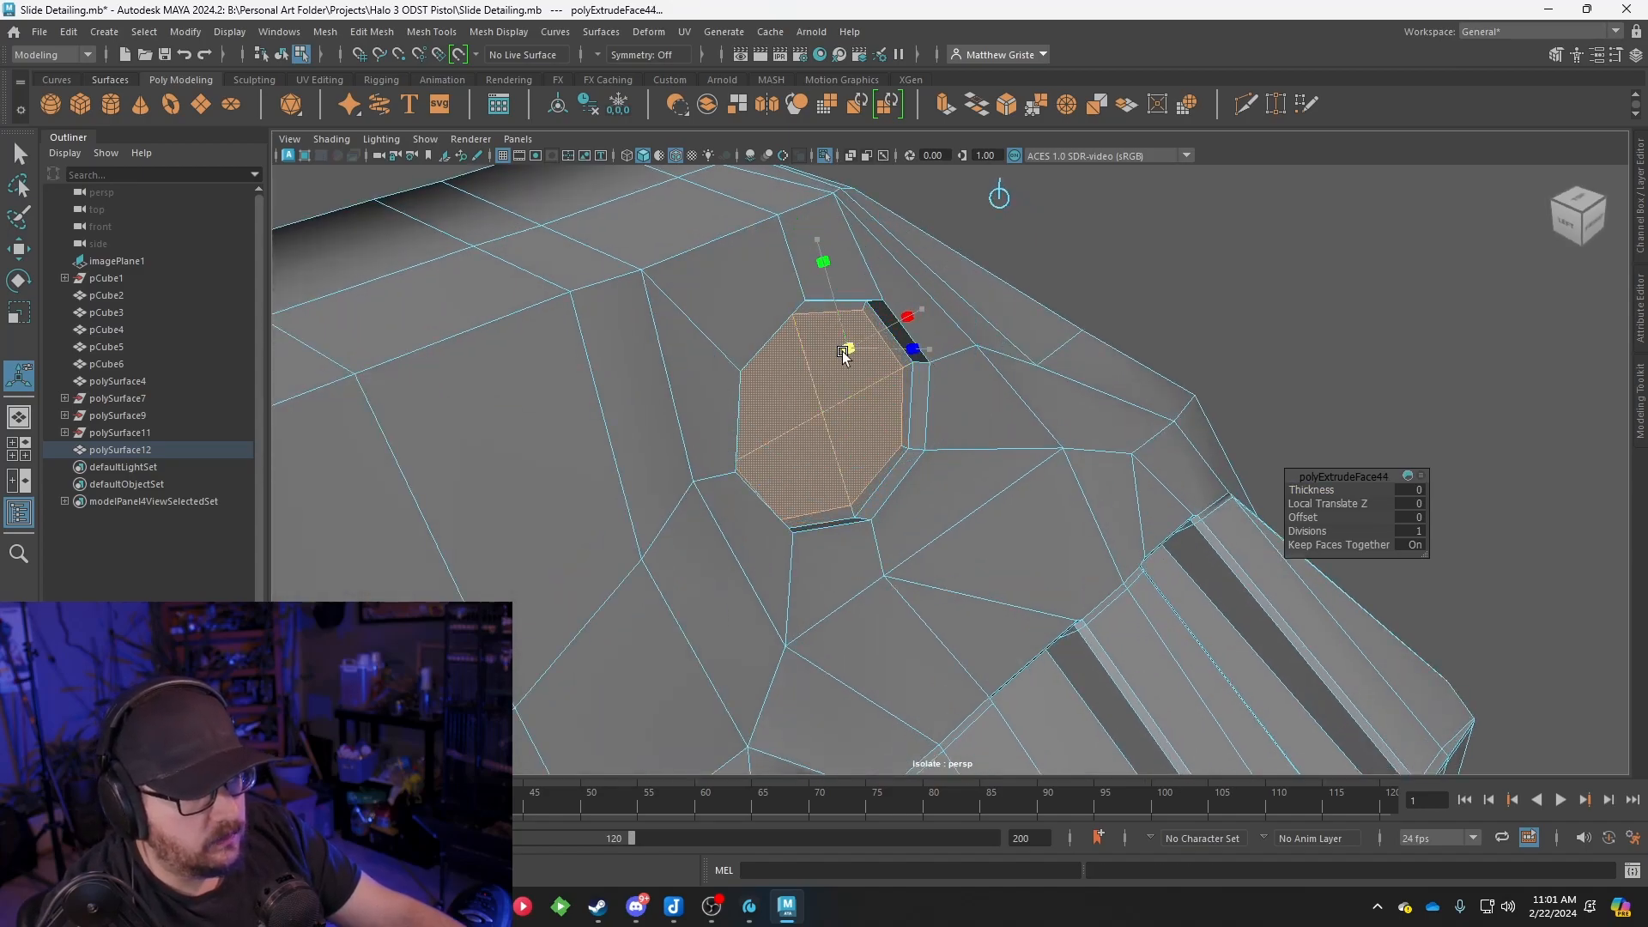
pyautogui.click(841, 354)
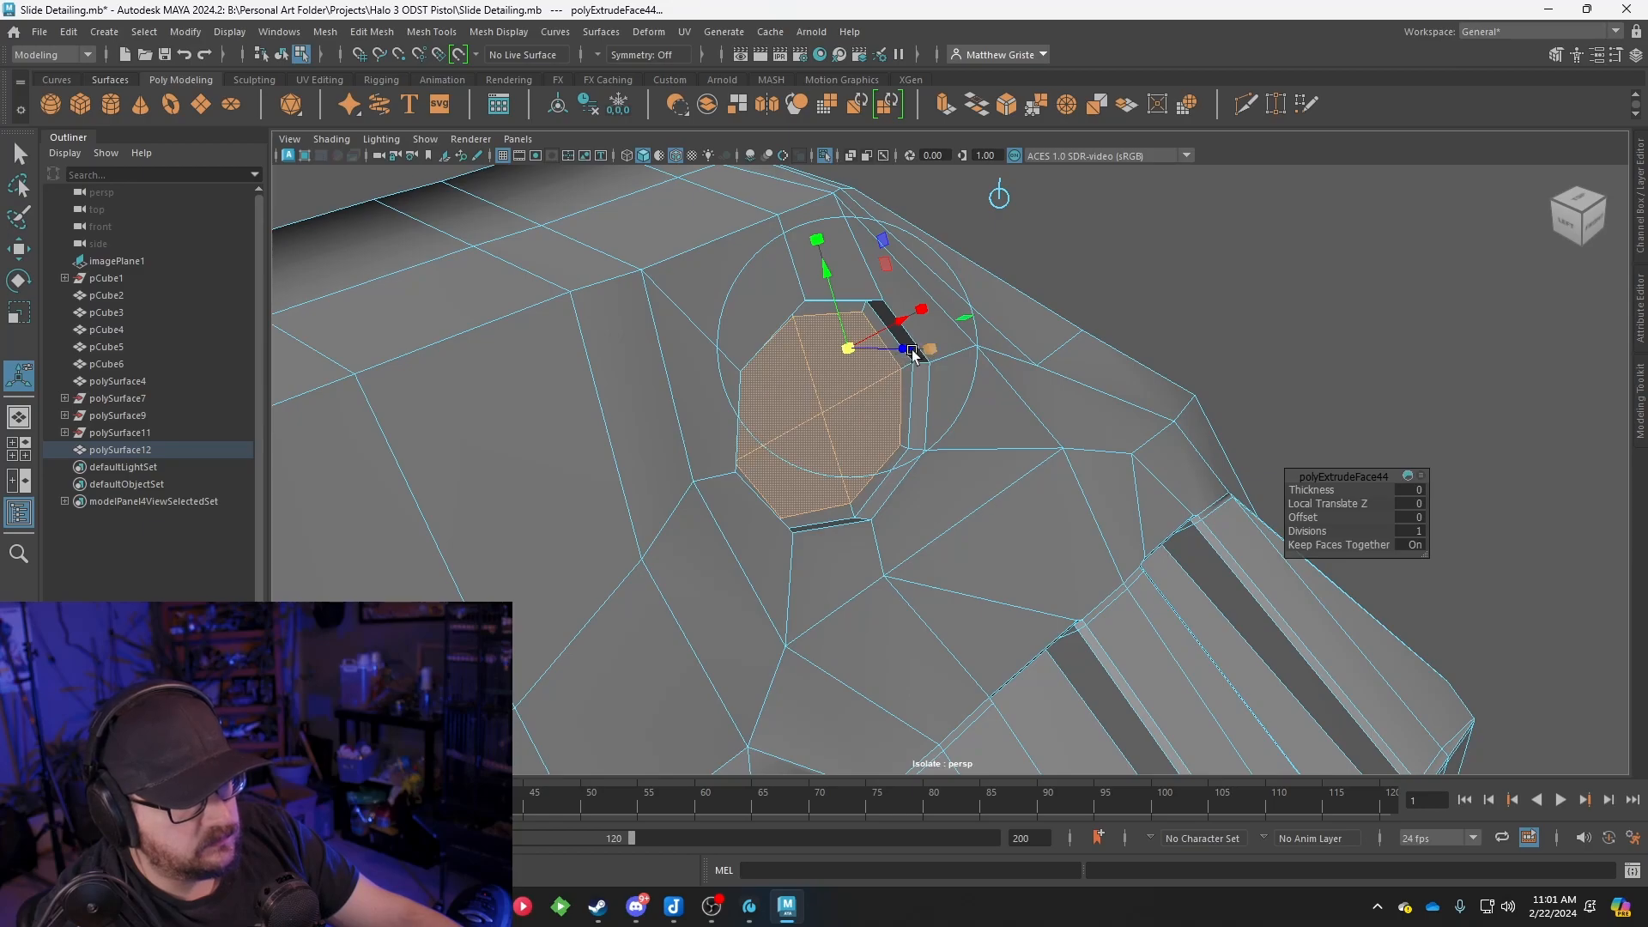
pyautogui.moveTo(853, 348); pyautogui.dragTo(908, 376)
# Extrude the inner faces repeatedly to build the stepped ring and a smaller, deeper centre recess
pyautogui.hotkey('ctrl', 'e')
pyautogui.click(946, 355)
pyautogui.hotkey('ctrl', 'e')
pyautogui.click(956, 362)
pyautogui.hotkey('ctrl', 'e')
# Inspect the round hole in smooth preview from several angles, then return the mesh to its unsmoothed display
pyautogui.moveTo(850, 396); pyautogui.dragTo(935, 348, button='right')
pyautogui.press('3')
pyautogui.keyDown('alt'); pyautogui.moveTo(1042, 369); pyautogui.dragTo(978, 377); pyautogui.keyUp('alt')
pyautogui.click(1194, 287)
pyautogui.scroll(-5, 1192, 286)
pyautogui.keyDown('alt'); pyautogui.moveTo(1189, 288); pyautogui.dragTo(1001, 373); pyautogui.keyUp('alt')
pyautogui.click(969, 377)
pyautogui.scroll(3, 942, 383)
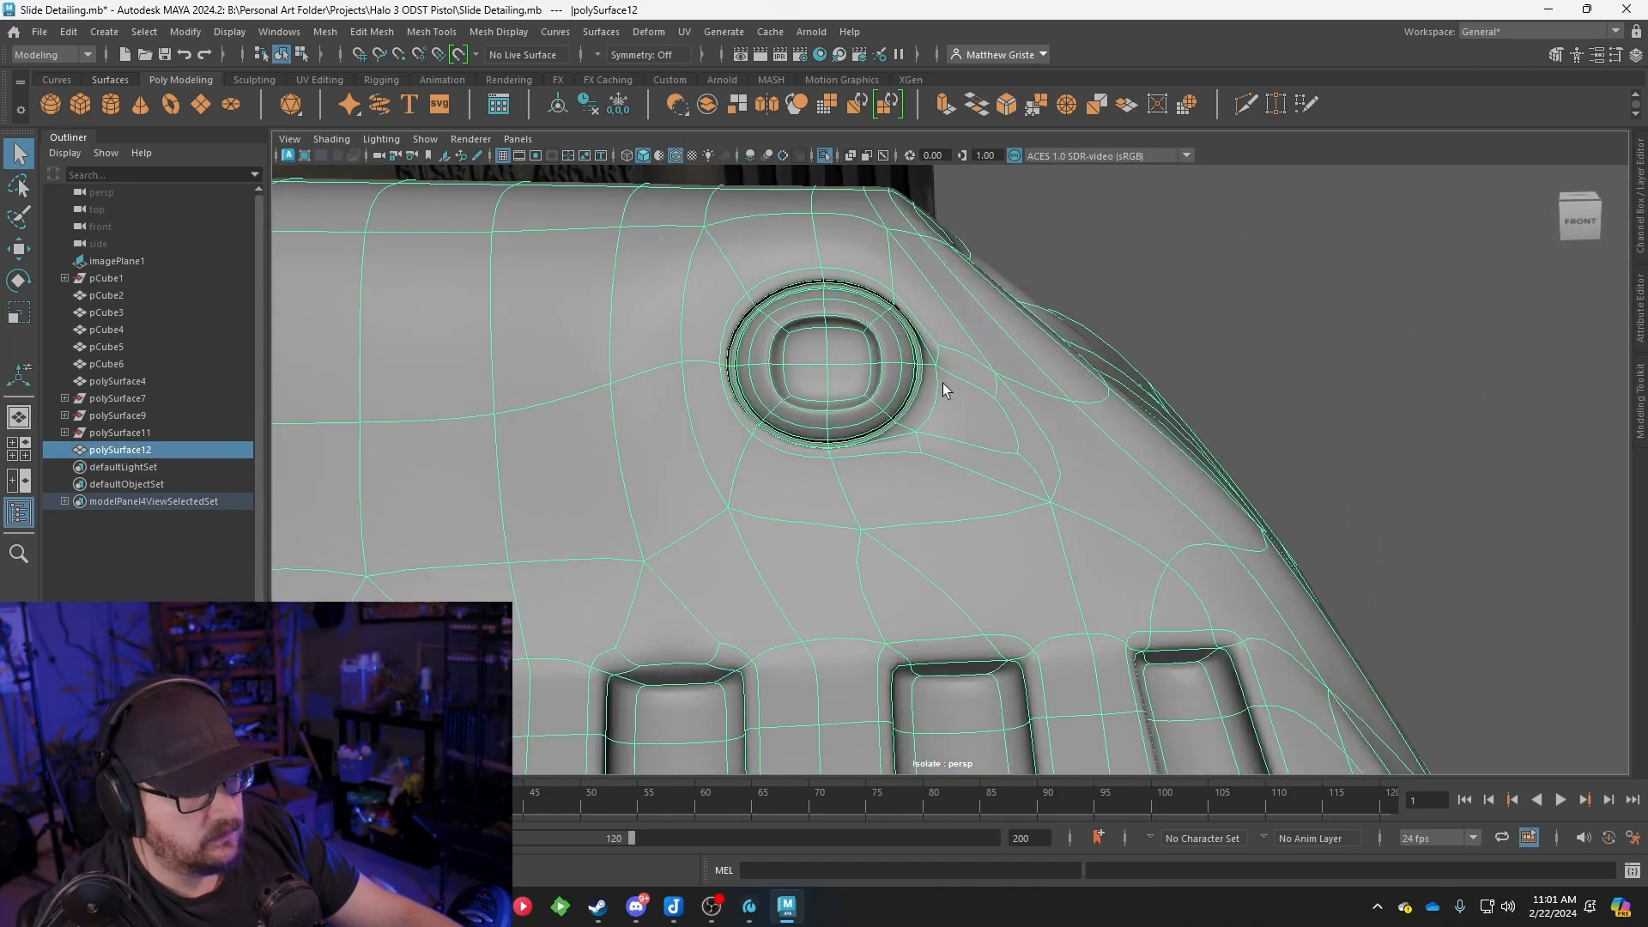
pyautogui.click(939, 382)
pyautogui.hotkey('ctrl', 'z')
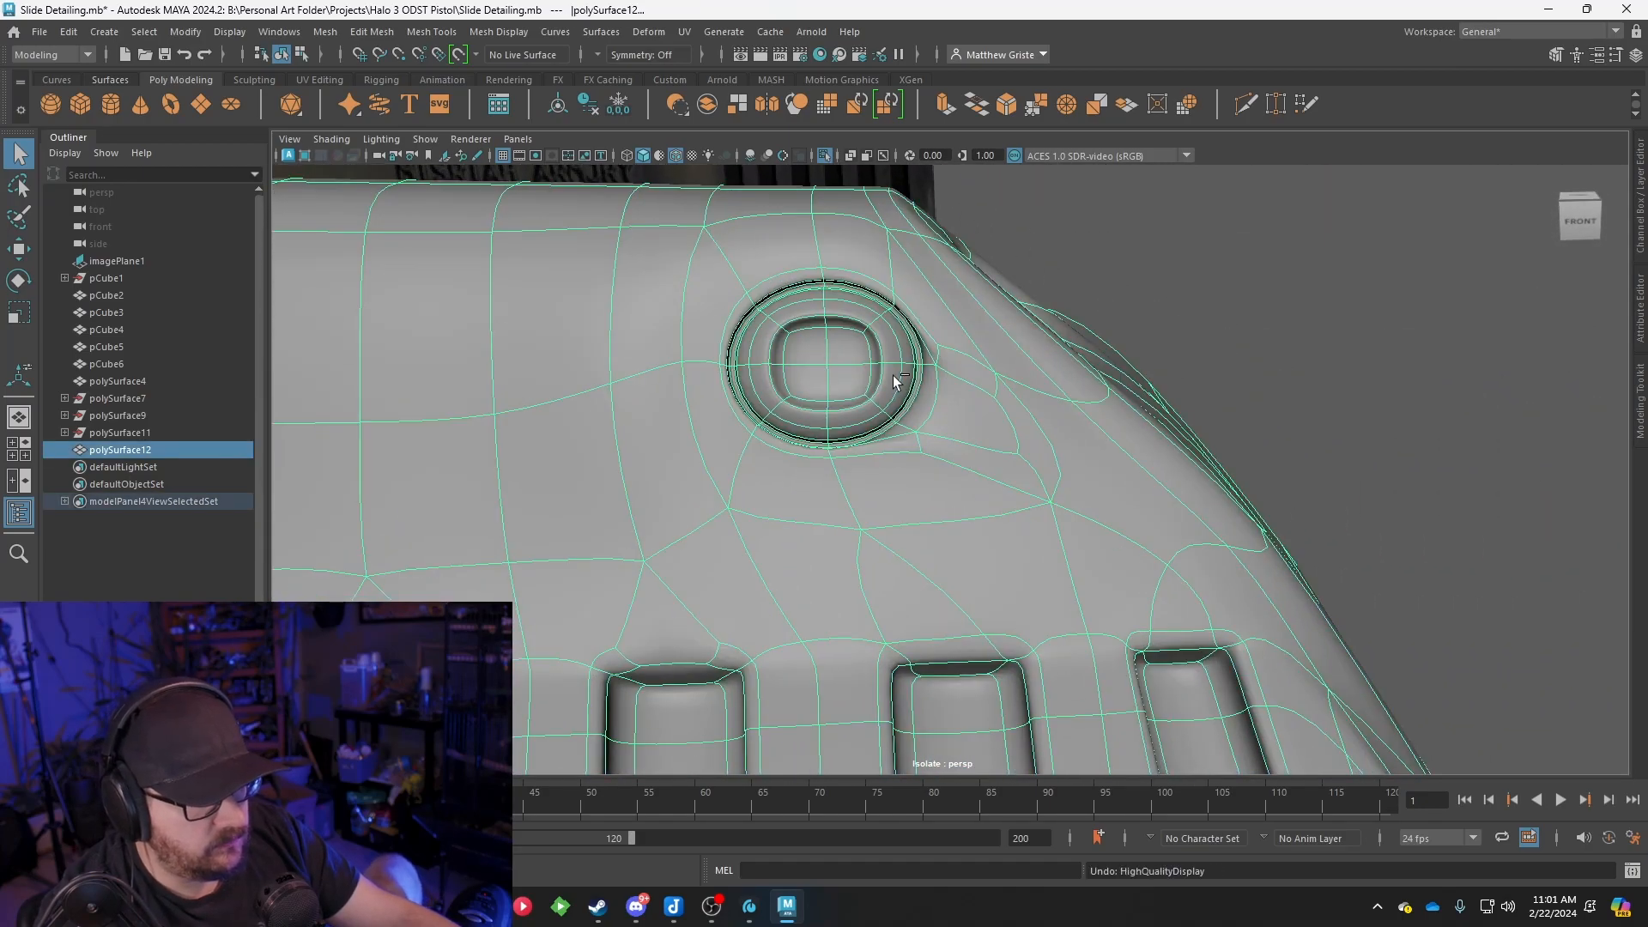
pyautogui.press('1')
# Compare the hole's outline with the reference image in the front view
pyautogui.moveTo(892, 374)
pyautogui.keyDown('alt'); pyautogui.mouseDown()
pyautogui.moveTo(951, 392)
pyautogui.moveTo(887, 391)
pyautogui.mouseUp(); pyautogui.keyUp('alt')
pyautogui.scroll(-3, 841, 357)
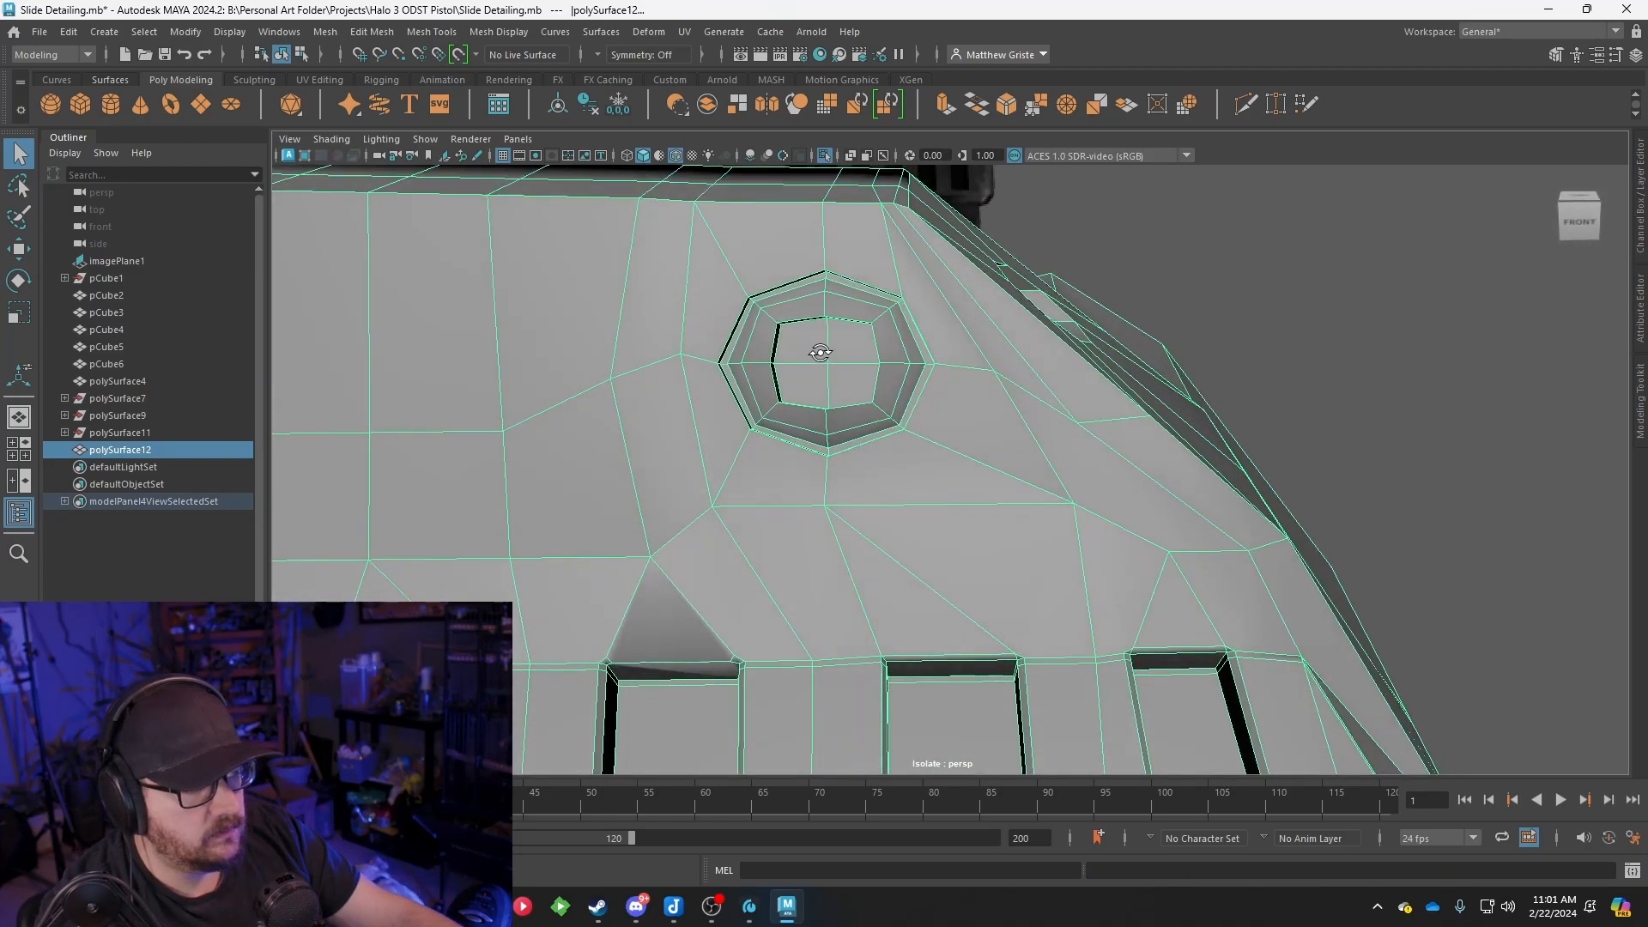
pyautogui.press('space')
pyautogui.press('space')
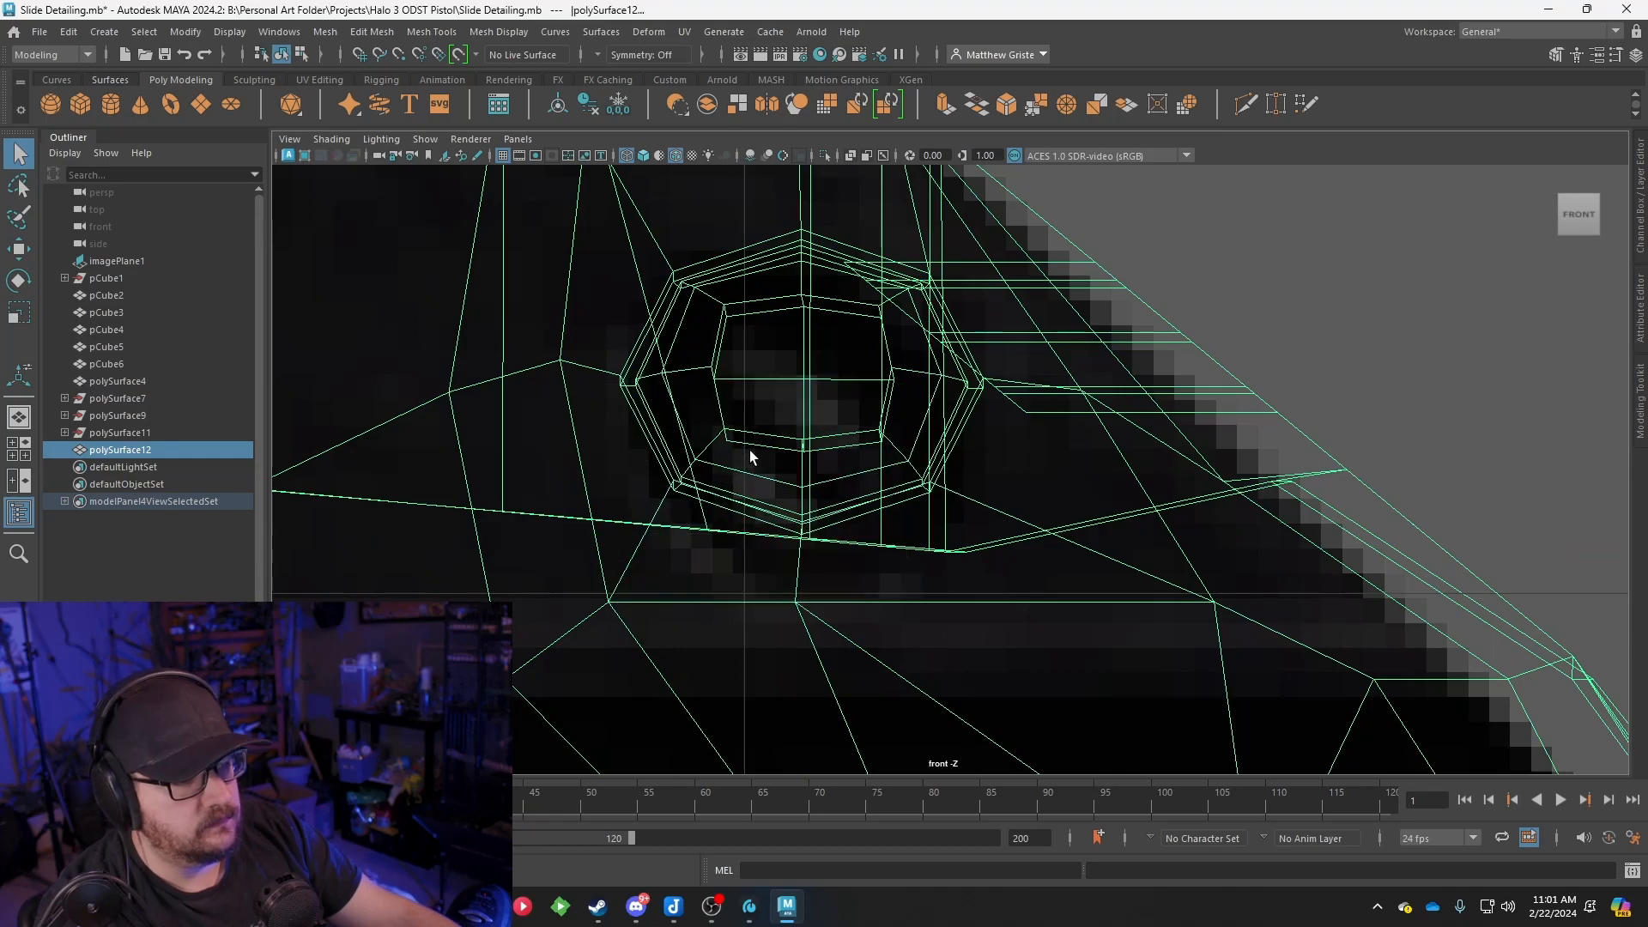
pyautogui.press('space')
pyautogui.press('space')
# Select the hole's rim, wall, ring and centre faces and scale them slightly narrower along X in the front view
pyautogui.keyDown('alt'); pyautogui.moveTo(1144, 325); pyautogui.dragTo(857, 410); pyautogui.keyUp('alt')
pyautogui.moveTo(851, 395); pyautogui.dragTo(849, 439, button='right')
pyautogui.click(844, 438)
pyautogui.keyDown('shift'); pyautogui.doubleClick(778, 446); pyautogui.keyUp('shift')
pyautogui.keyDown('shift'); pyautogui.click(792, 461); pyautogui.keyUp('shift')
pyautogui.keyDown('shift'); pyautogui.doubleClick(827, 467); pyautogui.keyUp('shift')
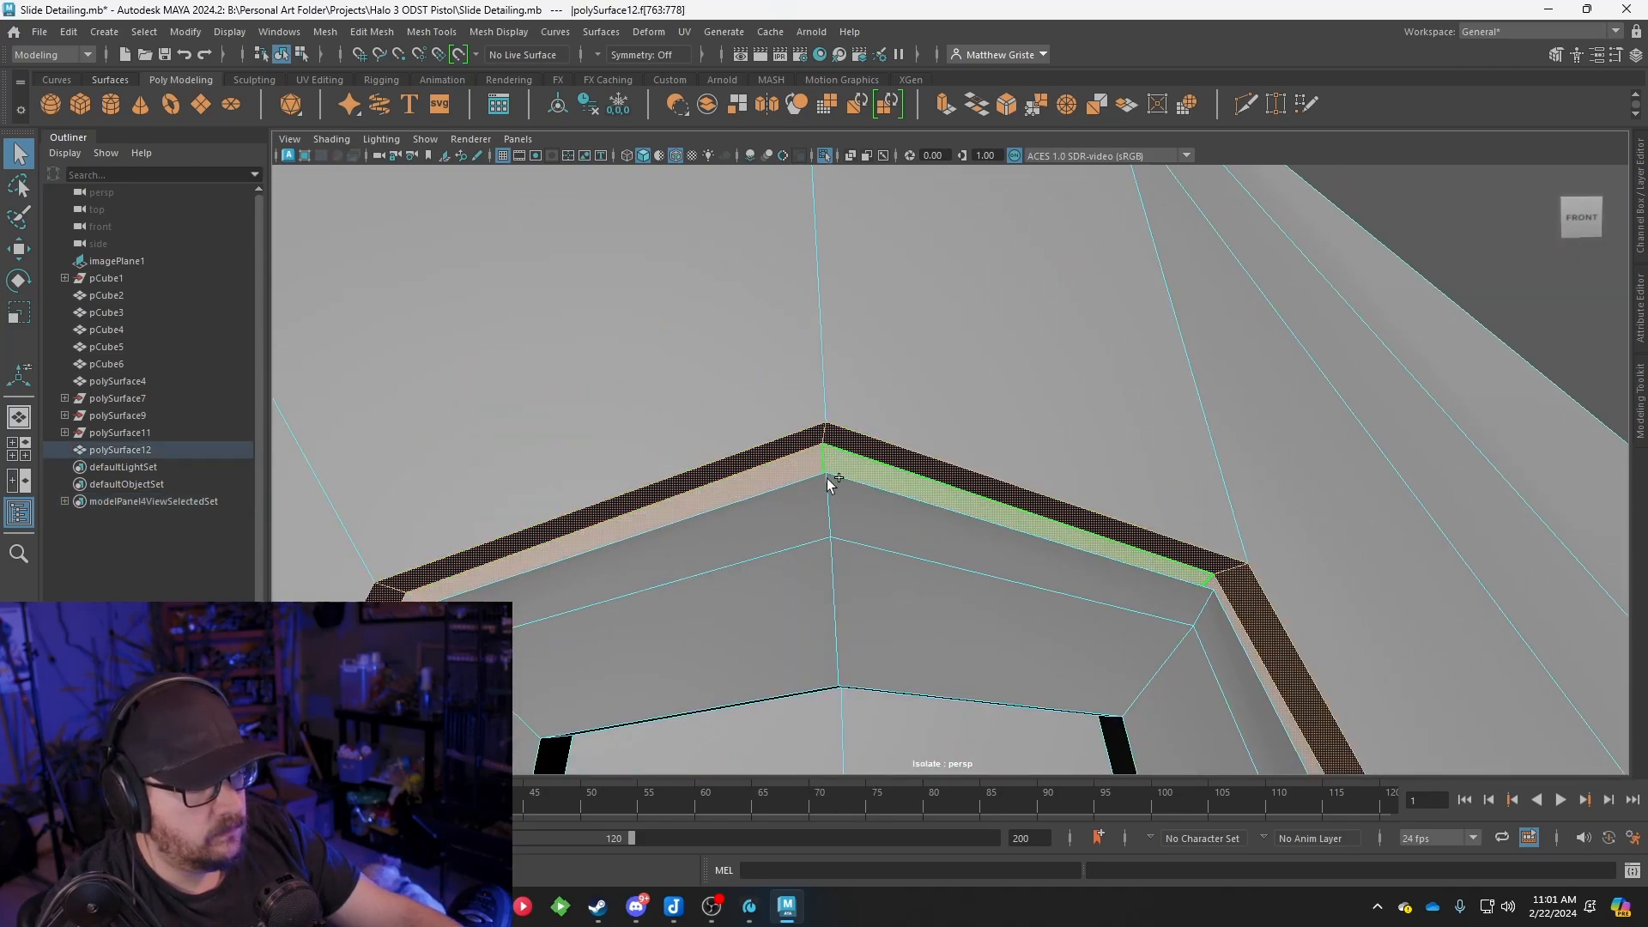
pyautogui.keyDown('alt'); pyautogui.moveTo(829, 474); pyautogui.dragTo(886, 614); pyautogui.keyUp('alt')
pyautogui.keyDown('shift'); pyautogui.click(841, 526); pyautogui.keyUp('shift')
pyautogui.keyDown('shift'); pyautogui.click(796, 525); pyautogui.keyUp('shift')
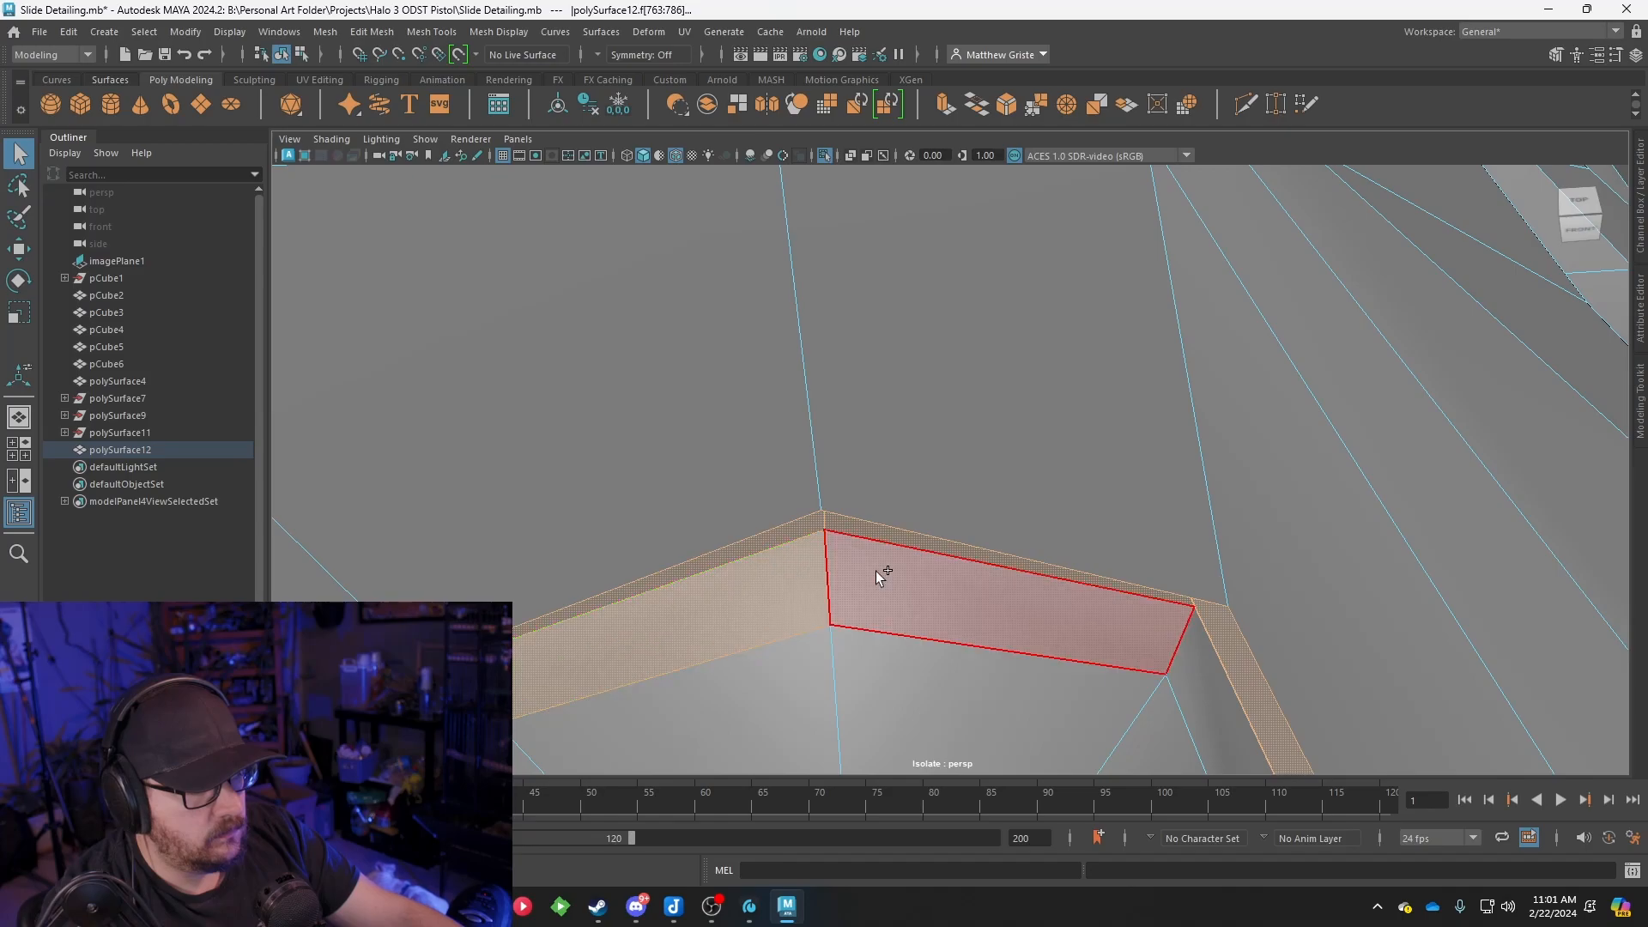
pyautogui.keyDown('shift'); pyautogui.doubleClick(875, 570); pyautogui.keyUp('shift')
pyautogui.keyDown('alt'); pyautogui.moveTo(971, 655); pyautogui.dragTo(960, 531); pyautogui.keyUp('alt')
pyautogui.keyDown('alt'); pyautogui.moveTo(961, 531); pyautogui.dragTo(961, 580, button='middle'); pyautogui.keyUp('alt')
pyautogui.keyDown('shift'); pyautogui.click(919, 471); pyautogui.keyUp('shift')
pyautogui.keyDown('shift'); pyautogui.doubleClick(792, 465); pyautogui.keyUp('shift')
pyautogui.keyDown('shift'); pyautogui.click(779, 373); pyautogui.keyUp('shift')
pyautogui.keyDown('shift'); pyautogui.click(893, 343); pyautogui.keyUp('shift')
pyautogui.keyDown('shift'); pyautogui.click(884, 236); pyautogui.keyUp('shift')
pyautogui.keyDown('shift'); pyautogui.click(748, 230); pyautogui.keyUp('shift')
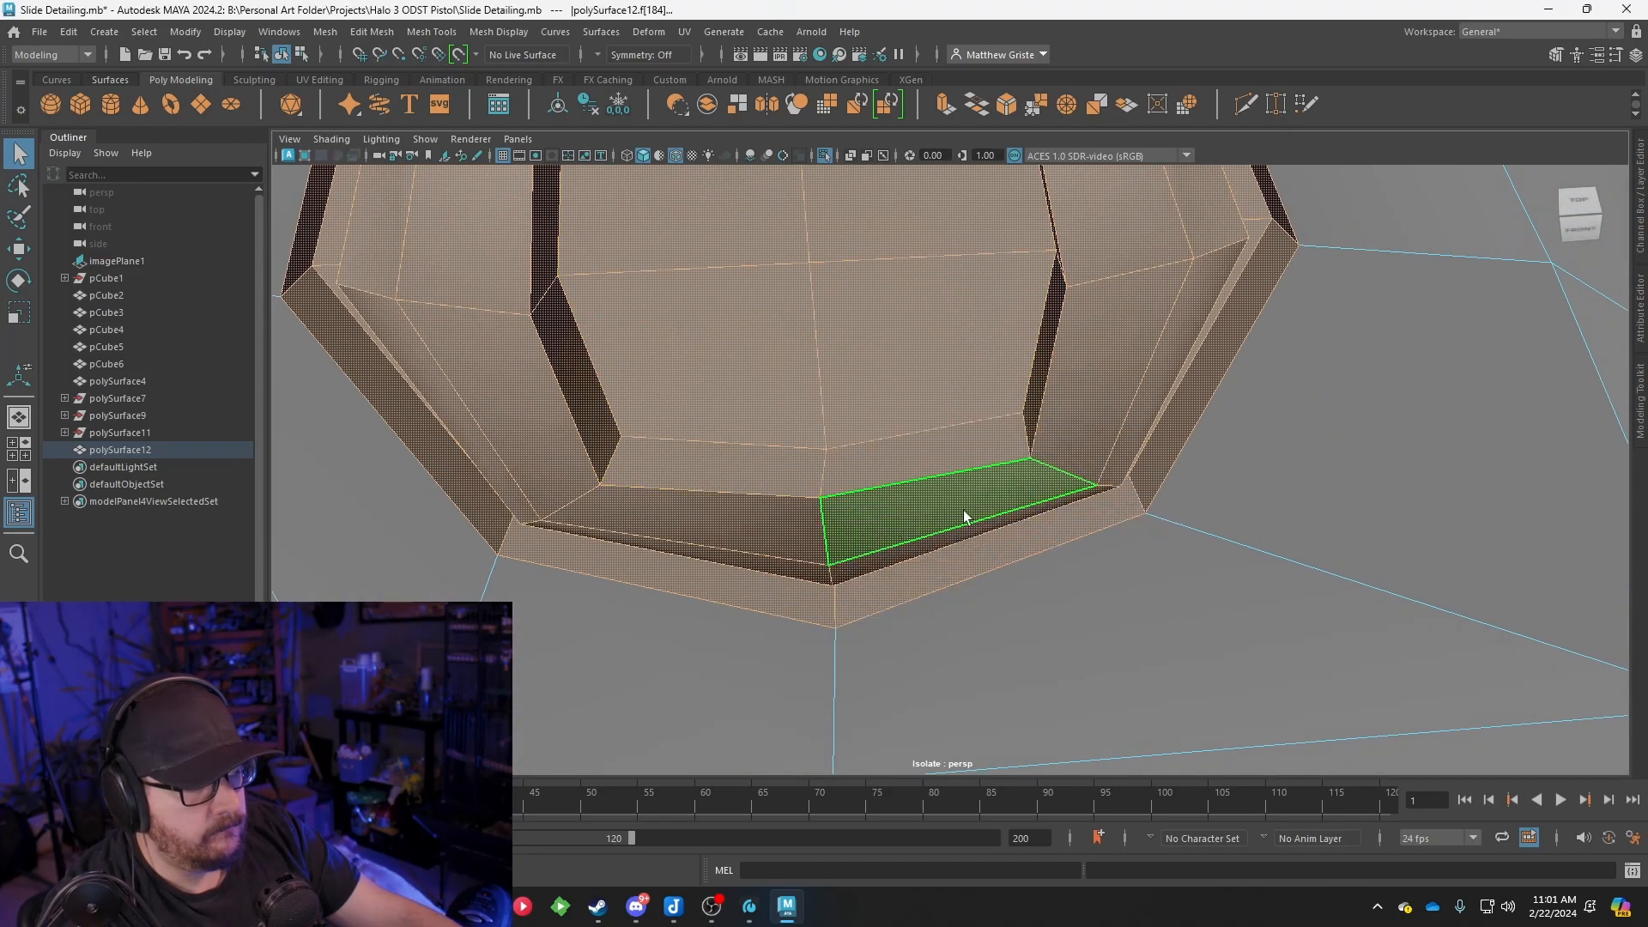
pyautogui.press('space')
pyautogui.press('space')
pyautogui.press('e')
pyautogui.press('r')
pyautogui.moveTo(908, 383); pyautogui.dragTo(888, 390)
pyautogui.press('space')
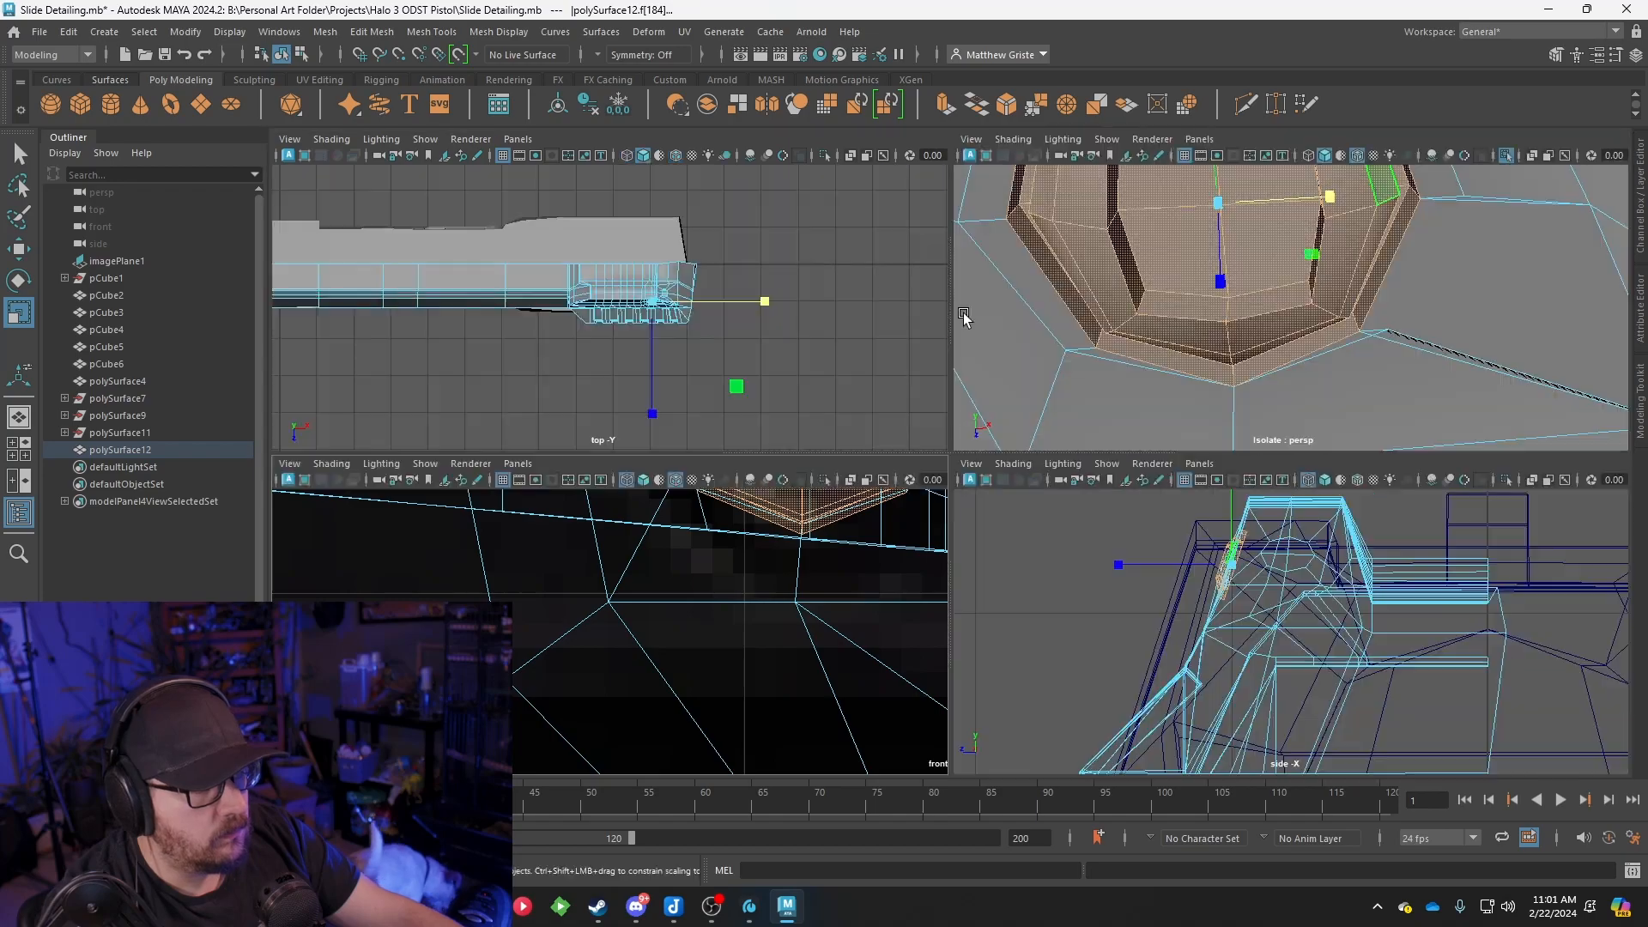
pyautogui.press('space')
pyautogui.keyDown('alt'); pyautogui.moveTo(998, 329); pyautogui.dragTo(967, 286); pyautogui.keyUp('alt')
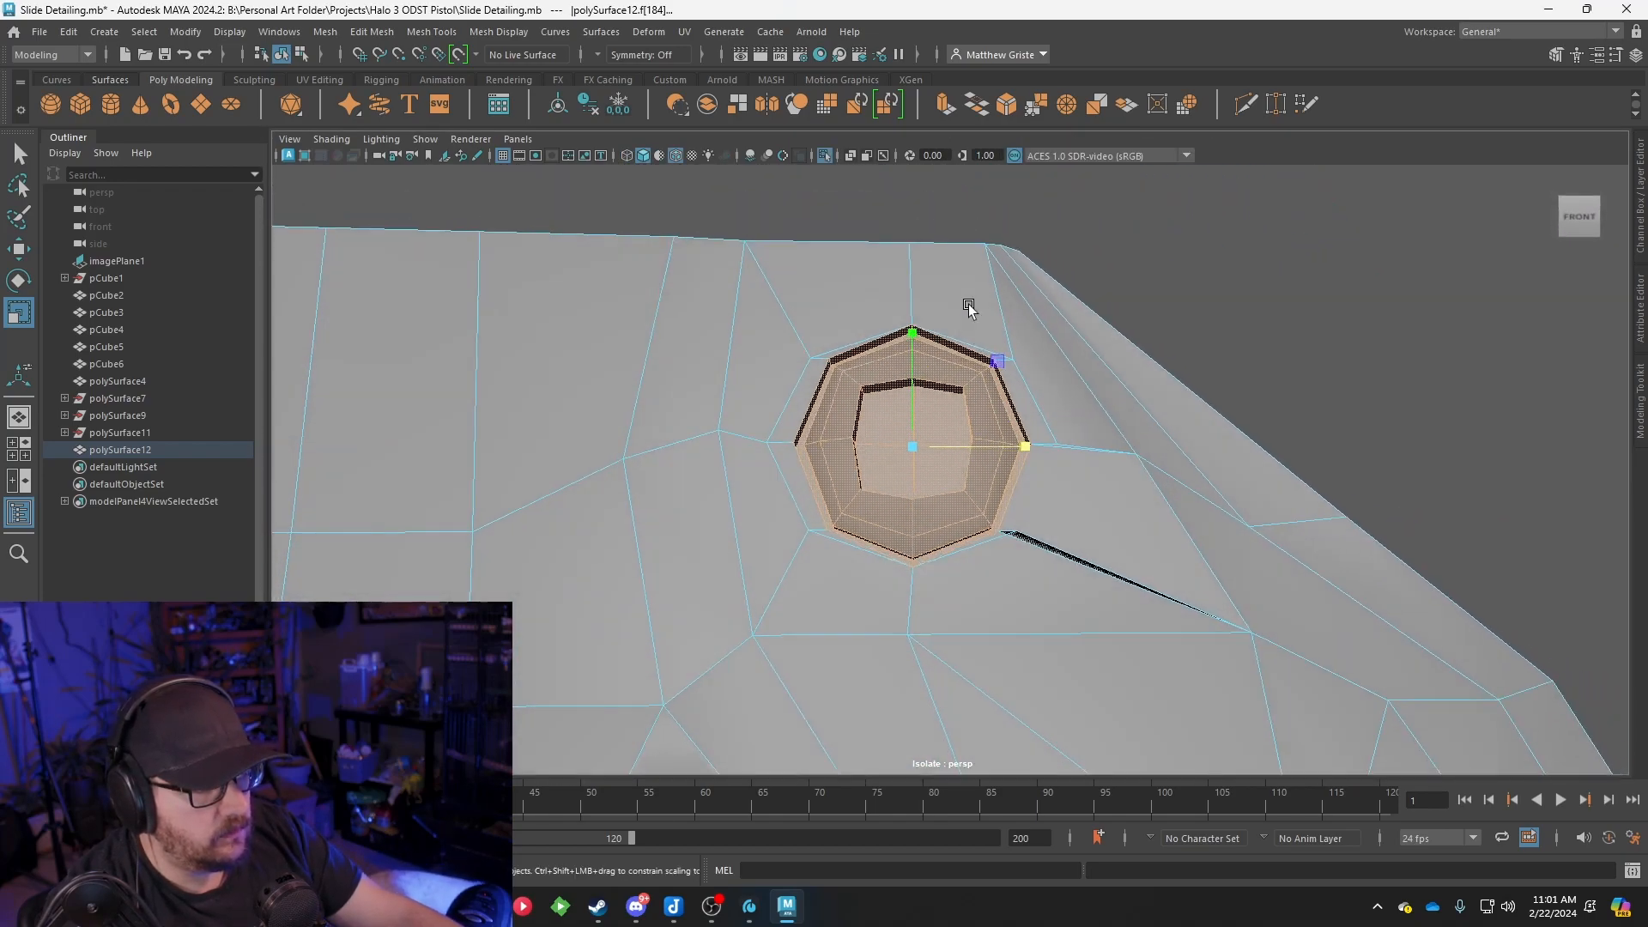
# Move the bottom vertex of the hole's rim slightly downward
pyautogui.scroll(4, 944, 514)
pyautogui.keyDown('alt'); pyautogui.moveTo(897, 592); pyautogui.dragTo(942, 468, button='middle'); pyautogui.keyUp('alt')
pyautogui.scroll(6, 942, 467)
pyautogui.scroll(-5, 1034, 378)
pyautogui.scroll(4, 935, 469)
pyautogui.keyDown('alt'); pyautogui.moveTo(929, 471); pyautogui.dragTo(990, 514); pyautogui.keyUp('alt')
pyautogui.scroll(-5, 991, 513)
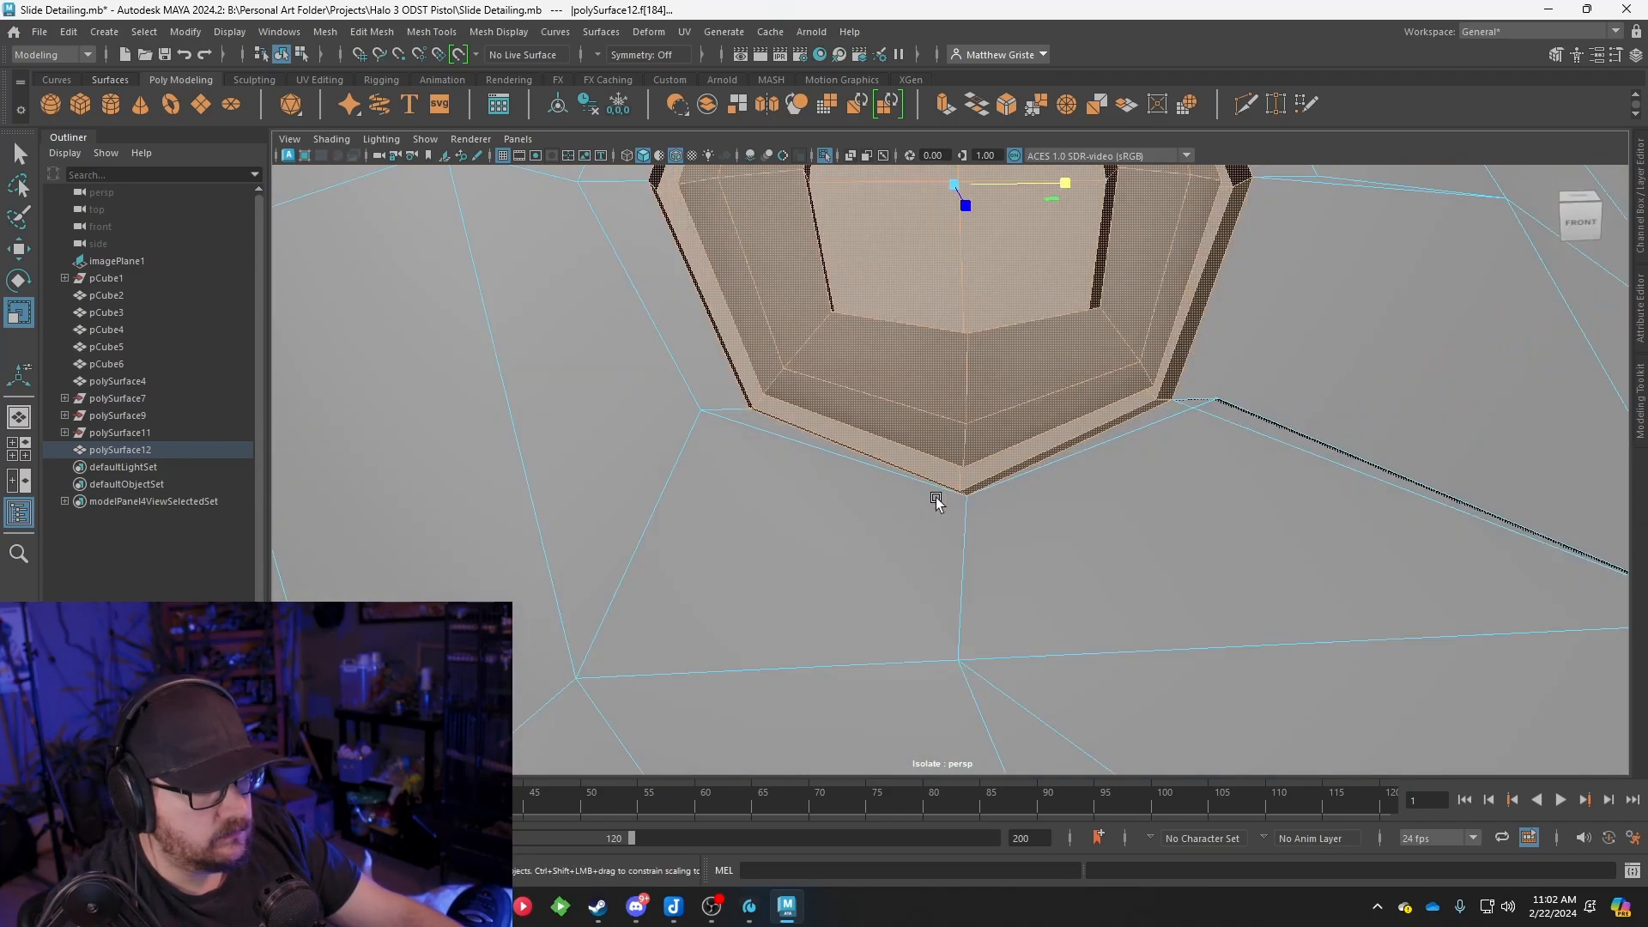
pyautogui.moveTo(962, 395); pyautogui.dragTo(964, 505, button='right')
pyautogui.moveTo(883, 399); pyautogui.dragTo(884, 399, button='right')
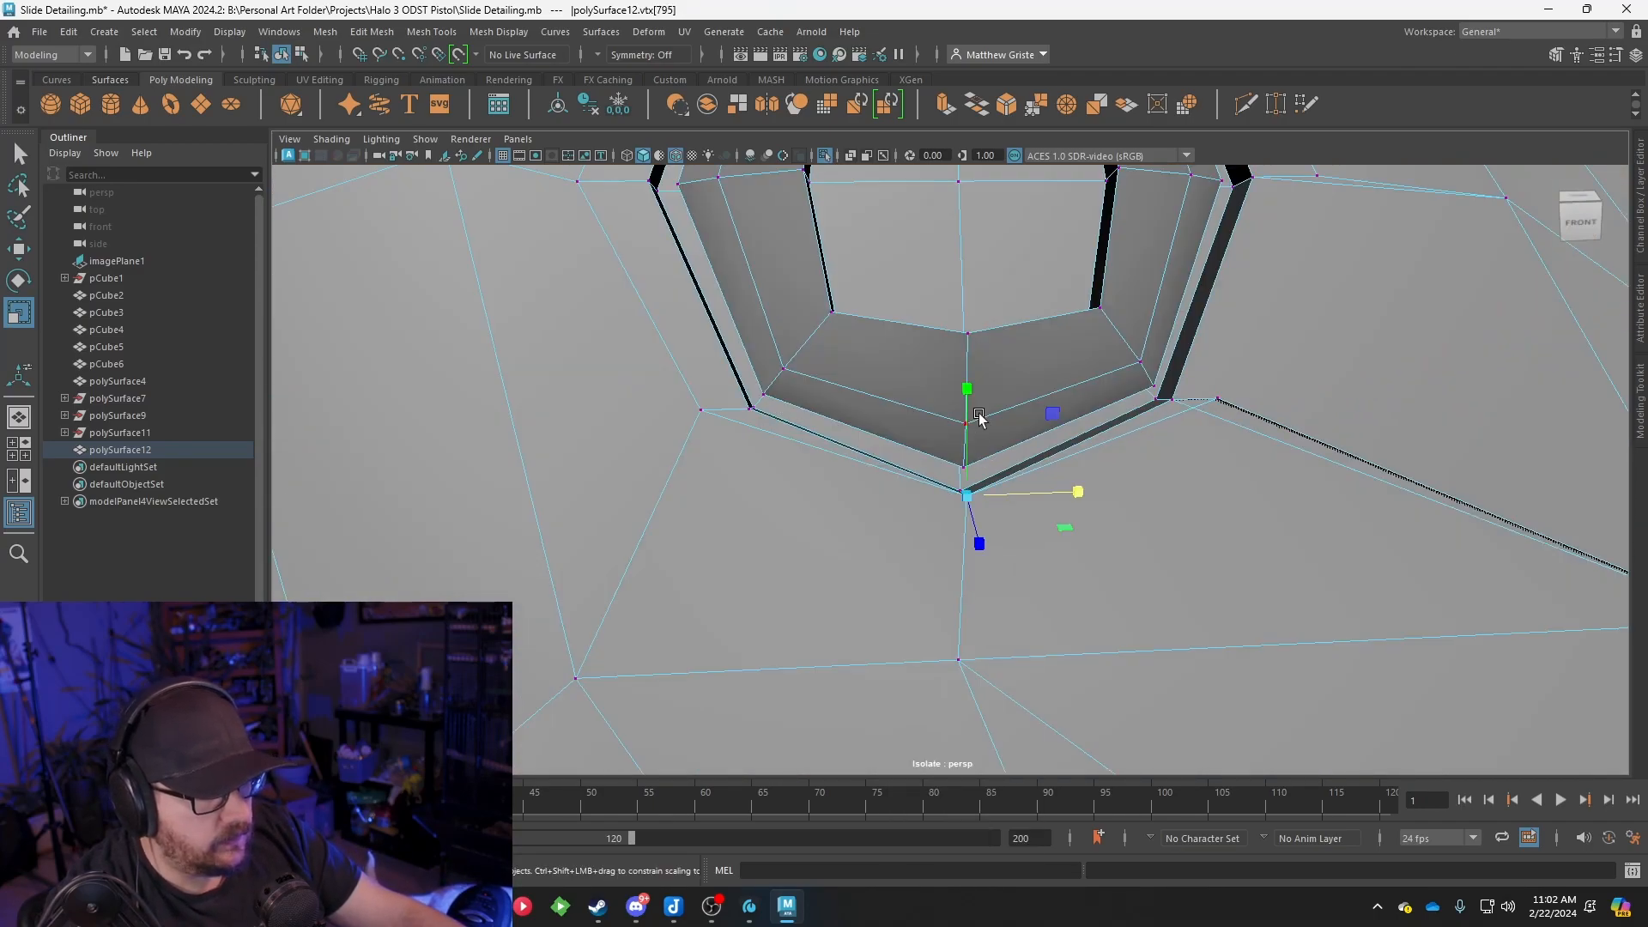
pyautogui.press('w')
pyautogui.moveTo(968, 392); pyautogui.dragTo(967, 400)
# Reposition the lowest outer-rim vertex beneath the hole to clean up the pinched border
pyautogui.keyDown('alt'); pyautogui.moveTo(1023, 537); pyautogui.dragTo(1096, 578); pyautogui.keyUp('alt')
pyautogui.click(1096, 577)
pyautogui.scroll(8, 1061, 517)
pyautogui.keyDown('alt'); pyautogui.moveTo(883, 412); pyautogui.dragTo(898, 414); pyautogui.keyUp('alt')
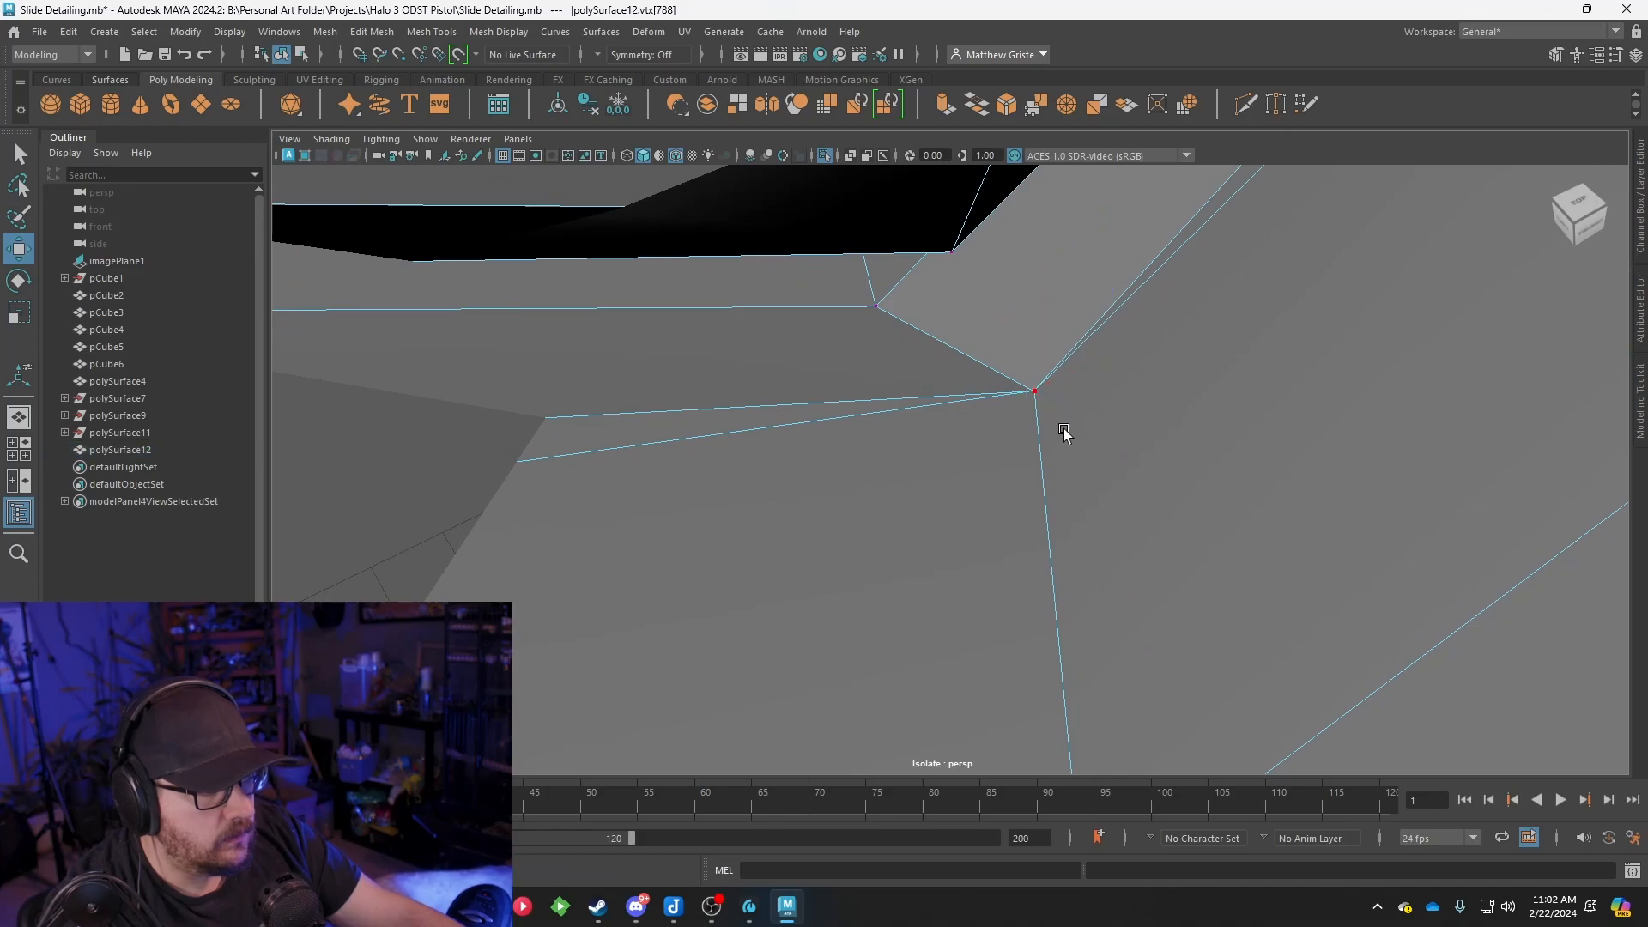
pyautogui.moveTo(1045, 362); pyautogui.dragTo(985, 334)
# Move the outer-rim vertex at the hole's lower front corner closer to the hole and lower it into line with the border
pyautogui.scroll(-5, 989, 432)
pyautogui.keyDown('alt'); pyautogui.moveTo(985, 334); pyautogui.dragTo(919, 439, button='middle'); pyautogui.keyUp('alt')
pyautogui.scroll(4, 920, 439)
pyautogui.scroll(4, 893, 390)
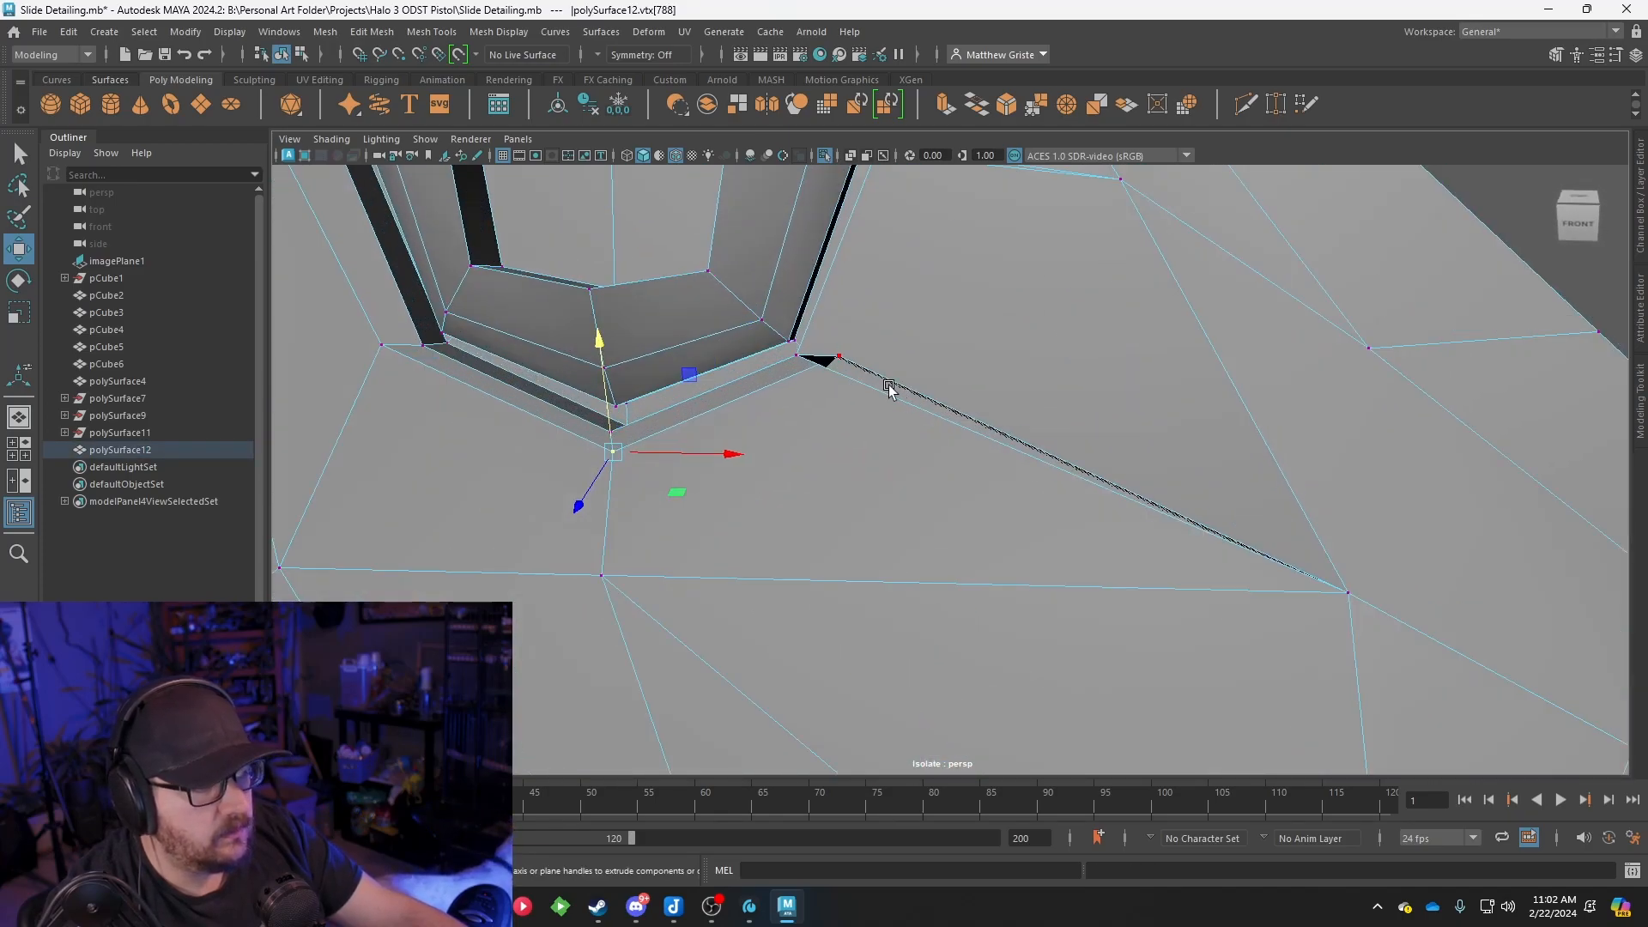
pyautogui.click(844, 355)
pyautogui.moveTo(897, 356); pyautogui.dragTo(882, 372)
pyautogui.moveTo(813, 319)
pyautogui.mouseDown()
pyautogui.moveTo(810, 353)
pyautogui.moveTo(810, 339)
pyautogui.mouseUp()
pyautogui.keyDown('alt'); pyautogui.moveTo(892, 326); pyautogui.dragTo(891, 378, button='middle'); pyautogui.keyUp('alt')
pyautogui.scroll(-4, 891, 378)
pyautogui.keyDown('alt'); pyautogui.moveTo(937, 388); pyautogui.dragTo(857, 277); pyautogui.keyUp('alt')
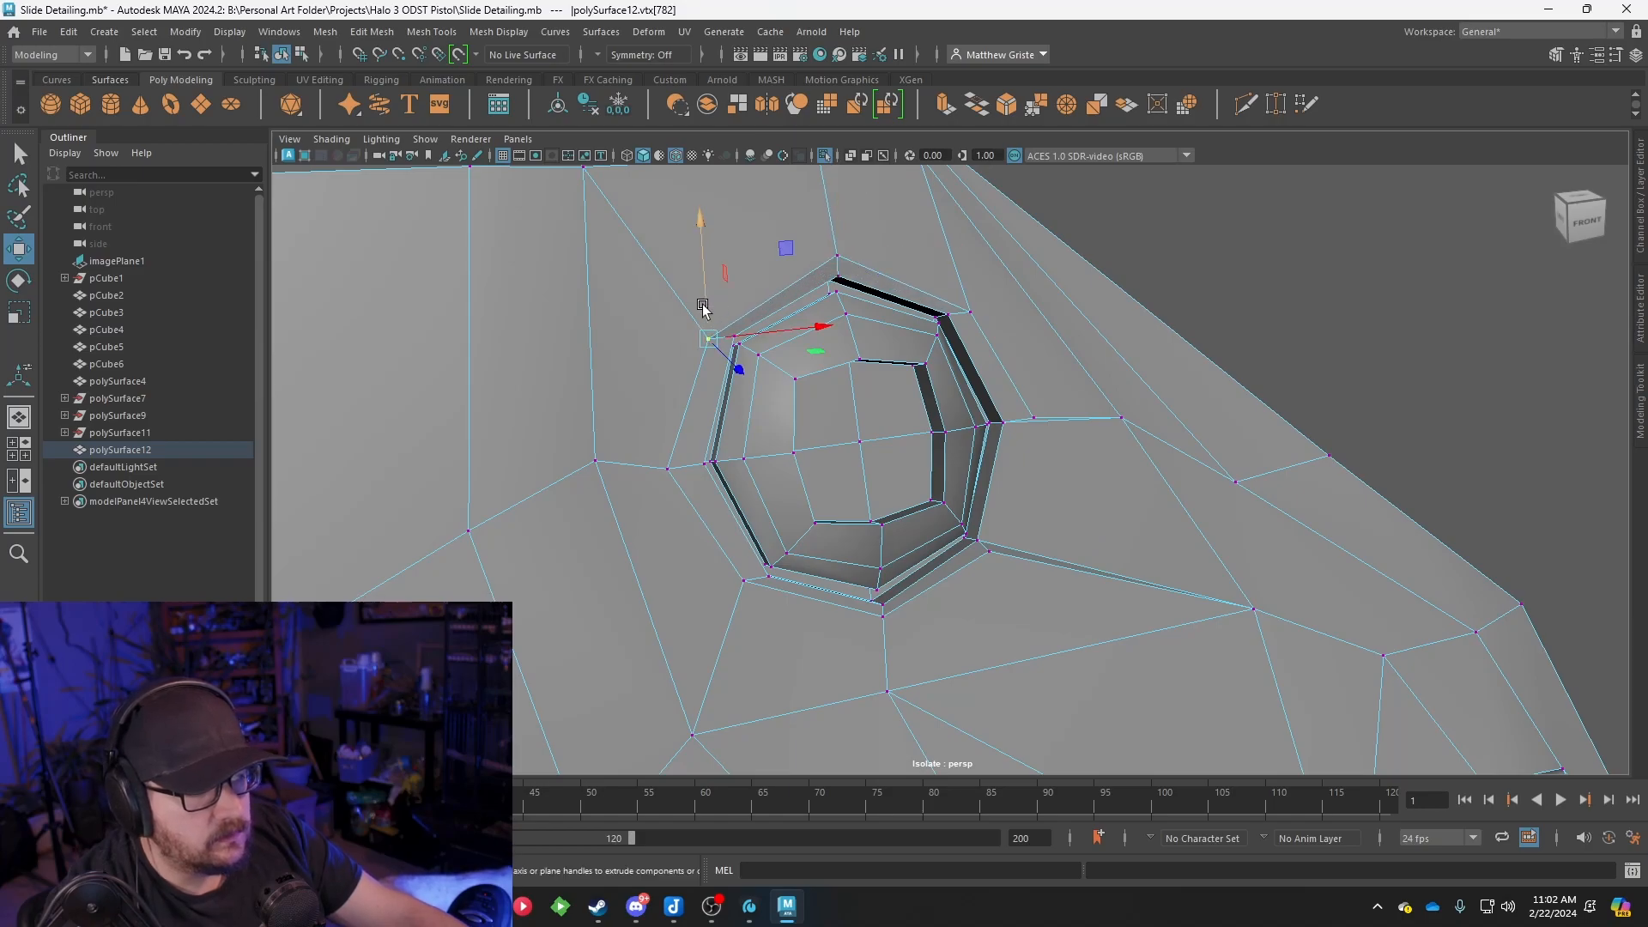
# Delete the large face in front of the hole and the thin sliver faces along its upper and lower edges
pyautogui.keyDown('alt'); pyautogui.moveTo(701, 292); pyautogui.dragTo(1005, 434); pyautogui.keyUp('alt')
pyautogui.moveTo(1006, 433); pyautogui.dragTo(1005, 453, button='right')
pyautogui.click(1006, 455)
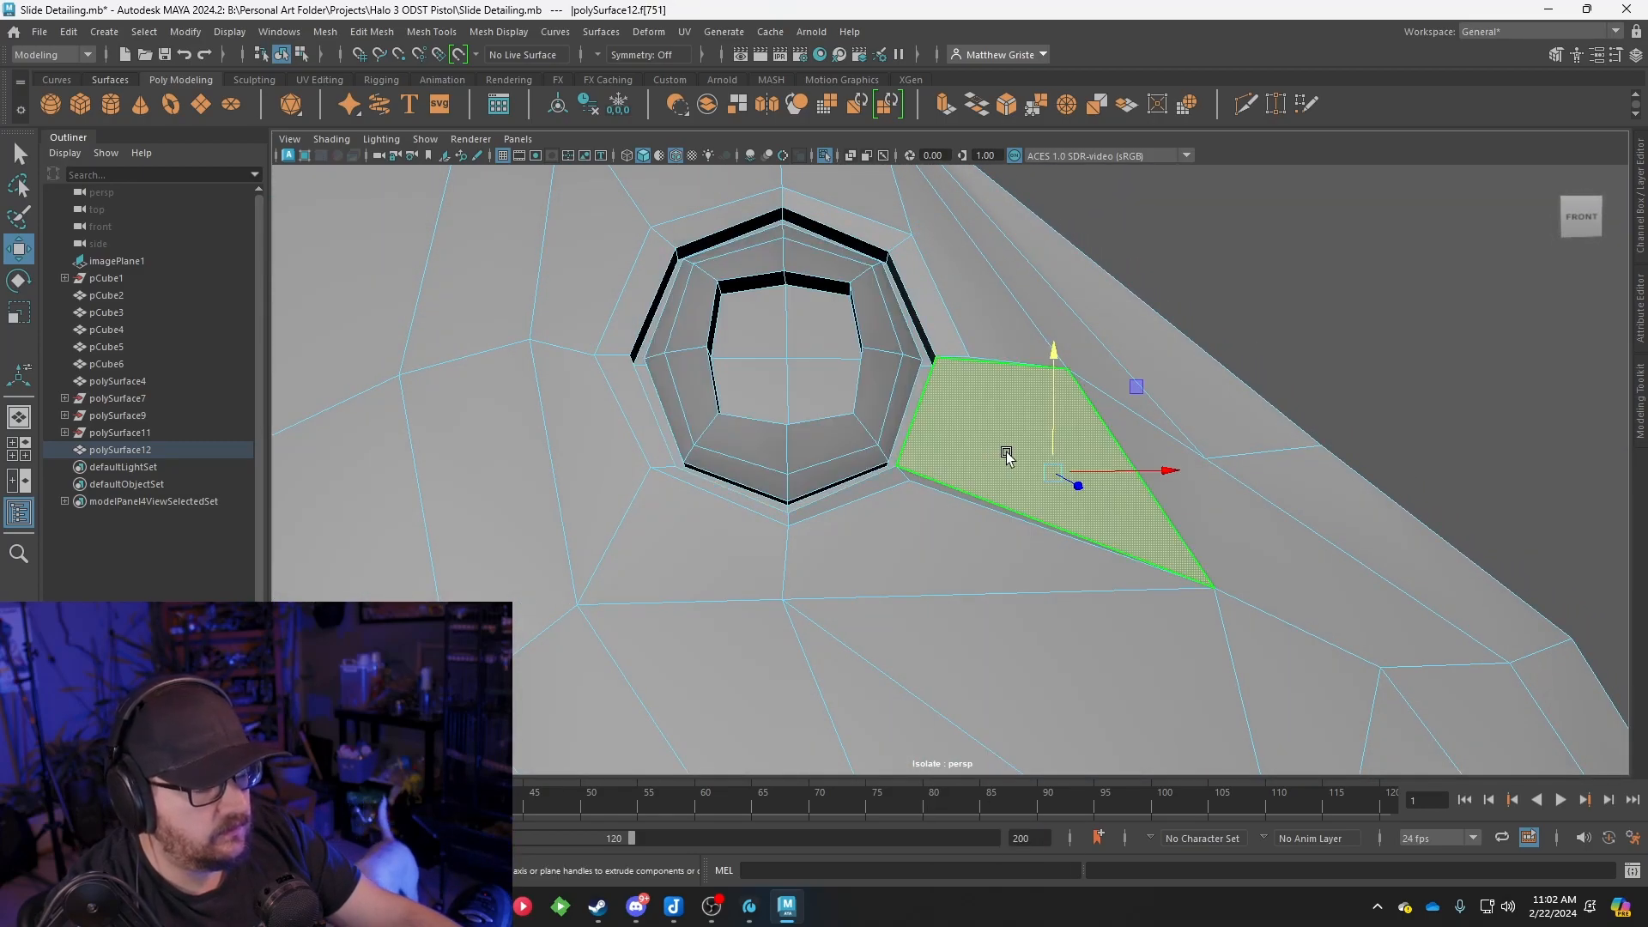
pyautogui.press('Delete')
pyautogui.keyDown('alt'); pyautogui.moveTo(1006, 455); pyautogui.dragTo(925, 477); pyautogui.keyUp('alt')
pyautogui.click(987, 551)
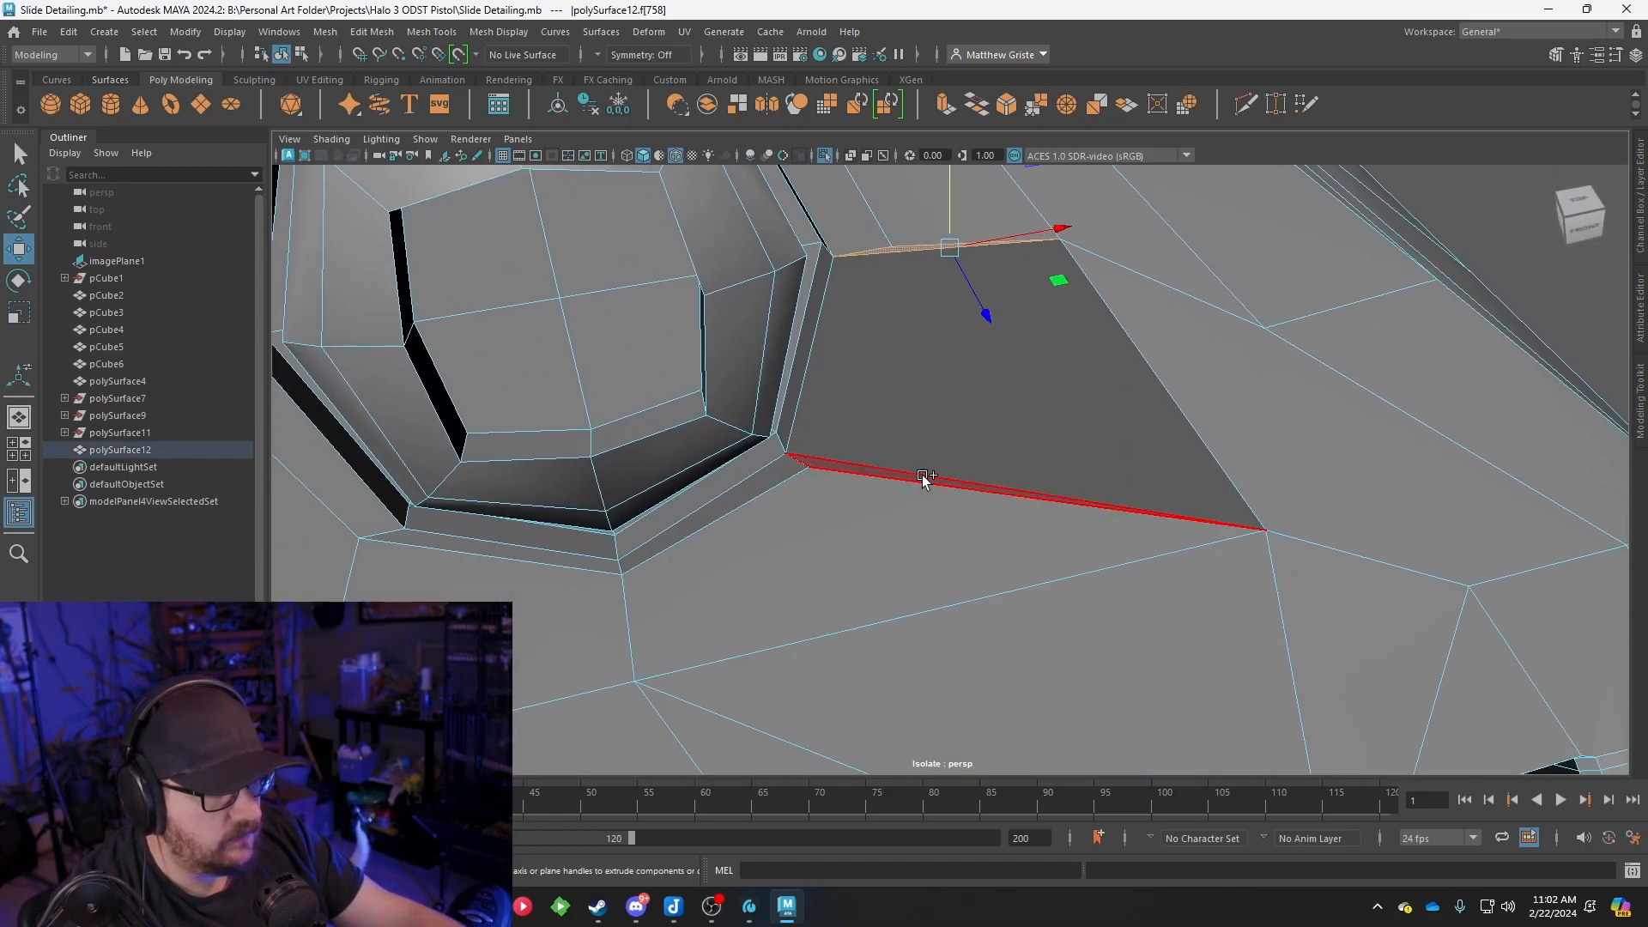
pyautogui.press('Delete')
# Bridge the open border edges in front of the hole to refill the strip beside the rim and the large gap, and preview the smoothed surface
pyautogui.moveTo(885, 337); pyautogui.dragTo(875, 283, button='right')
pyautogui.click(860, 253)
pyautogui.keyDown('shift'); pyautogui.click(792, 460); pyautogui.keyUp('shift')
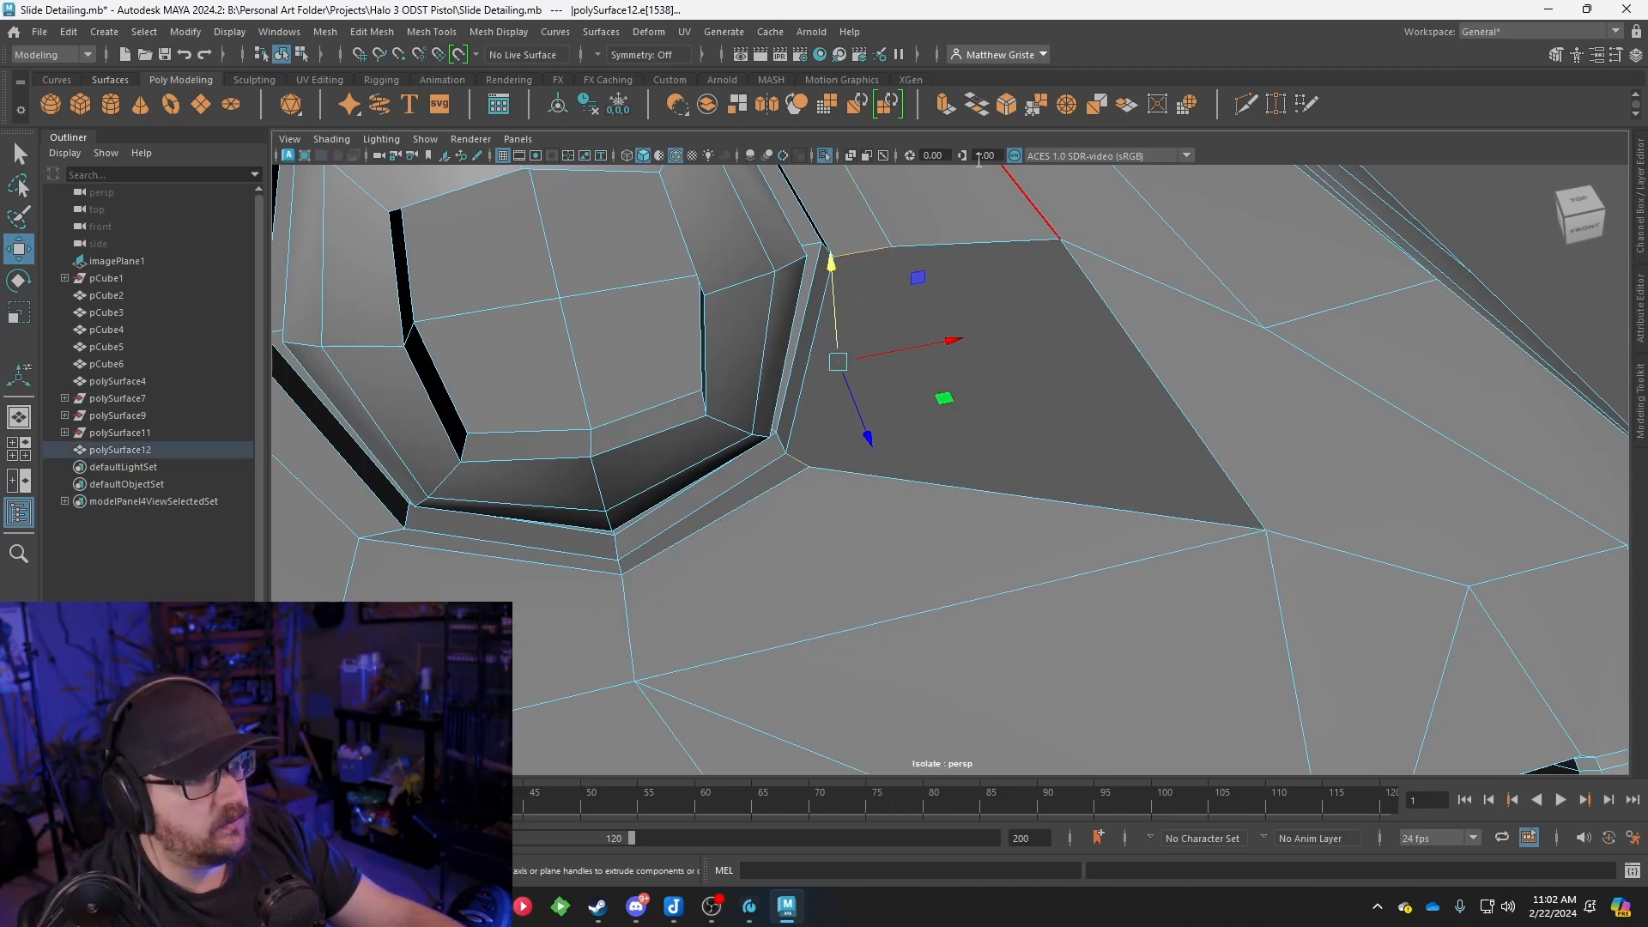
pyautogui.press('g')
pyautogui.keyDown('alt'); pyautogui.moveTo(1124, 478); pyautogui.dragTo(1001, 476); pyautogui.keyUp('alt')
pyautogui.click(1002, 484)
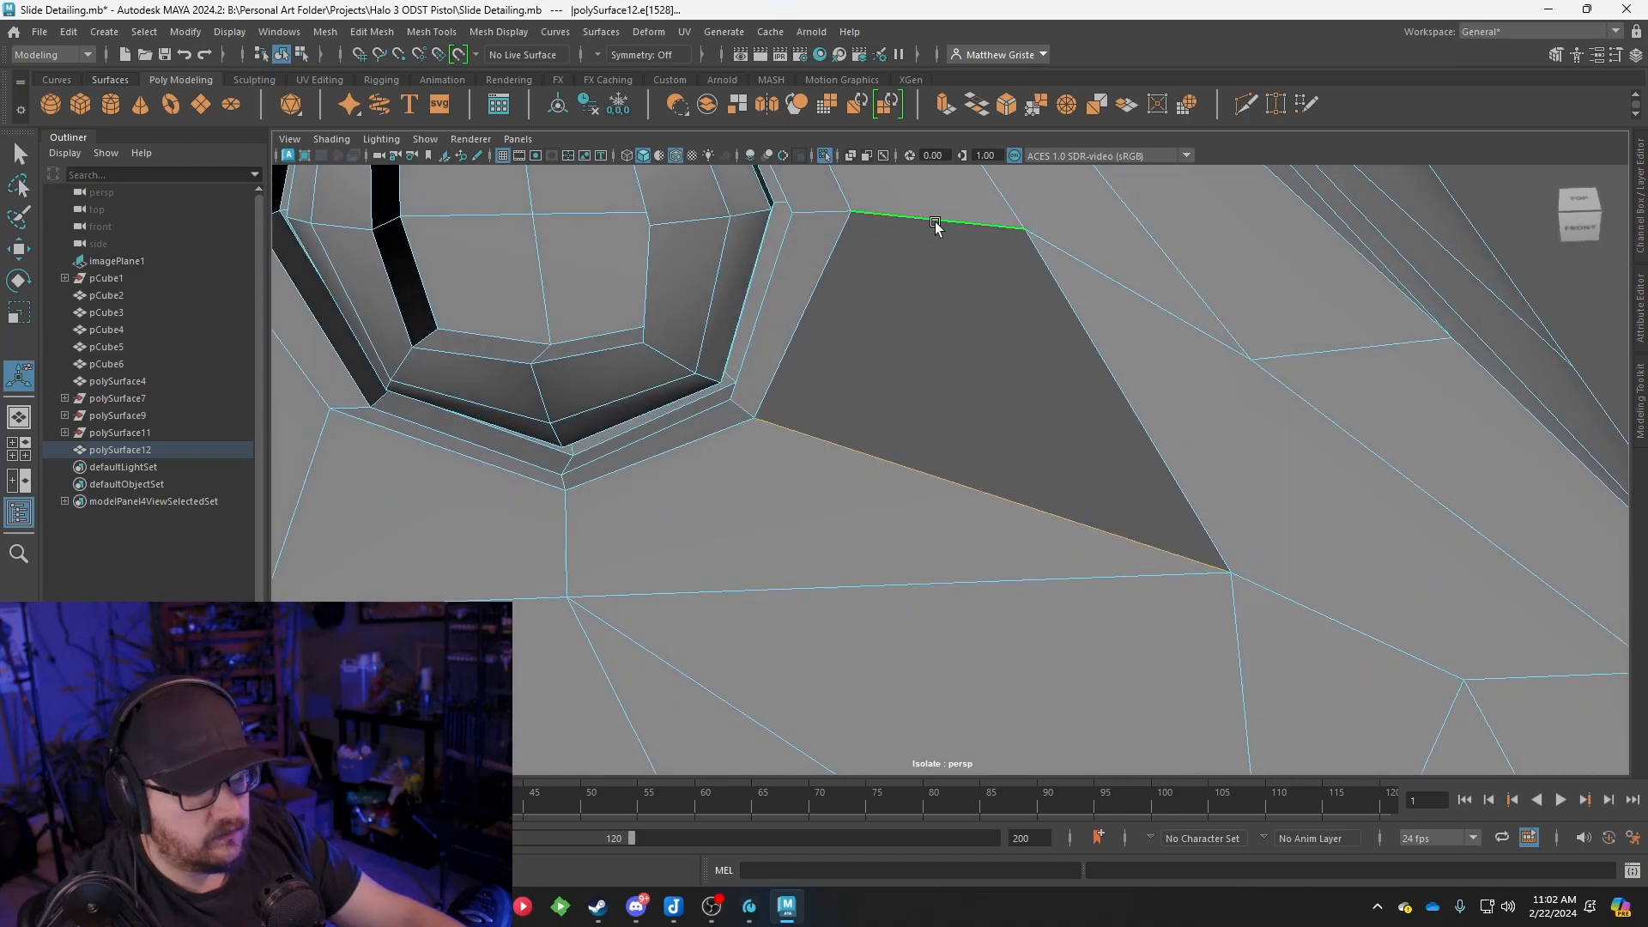
pyautogui.keyDown('shift'); pyautogui.click(936, 225); pyautogui.keyUp('shift')
pyautogui.press('g')
pyautogui.moveTo(908, 339); pyautogui.dragTo(995, 324, button='right')
pyautogui.press('3')
pyautogui.scroll(-5, 997, 328)
pyautogui.keyDown('alt'); pyautogui.moveTo(1003, 333); pyautogui.dragTo(976, 343); pyautogui.keyUp('alt')
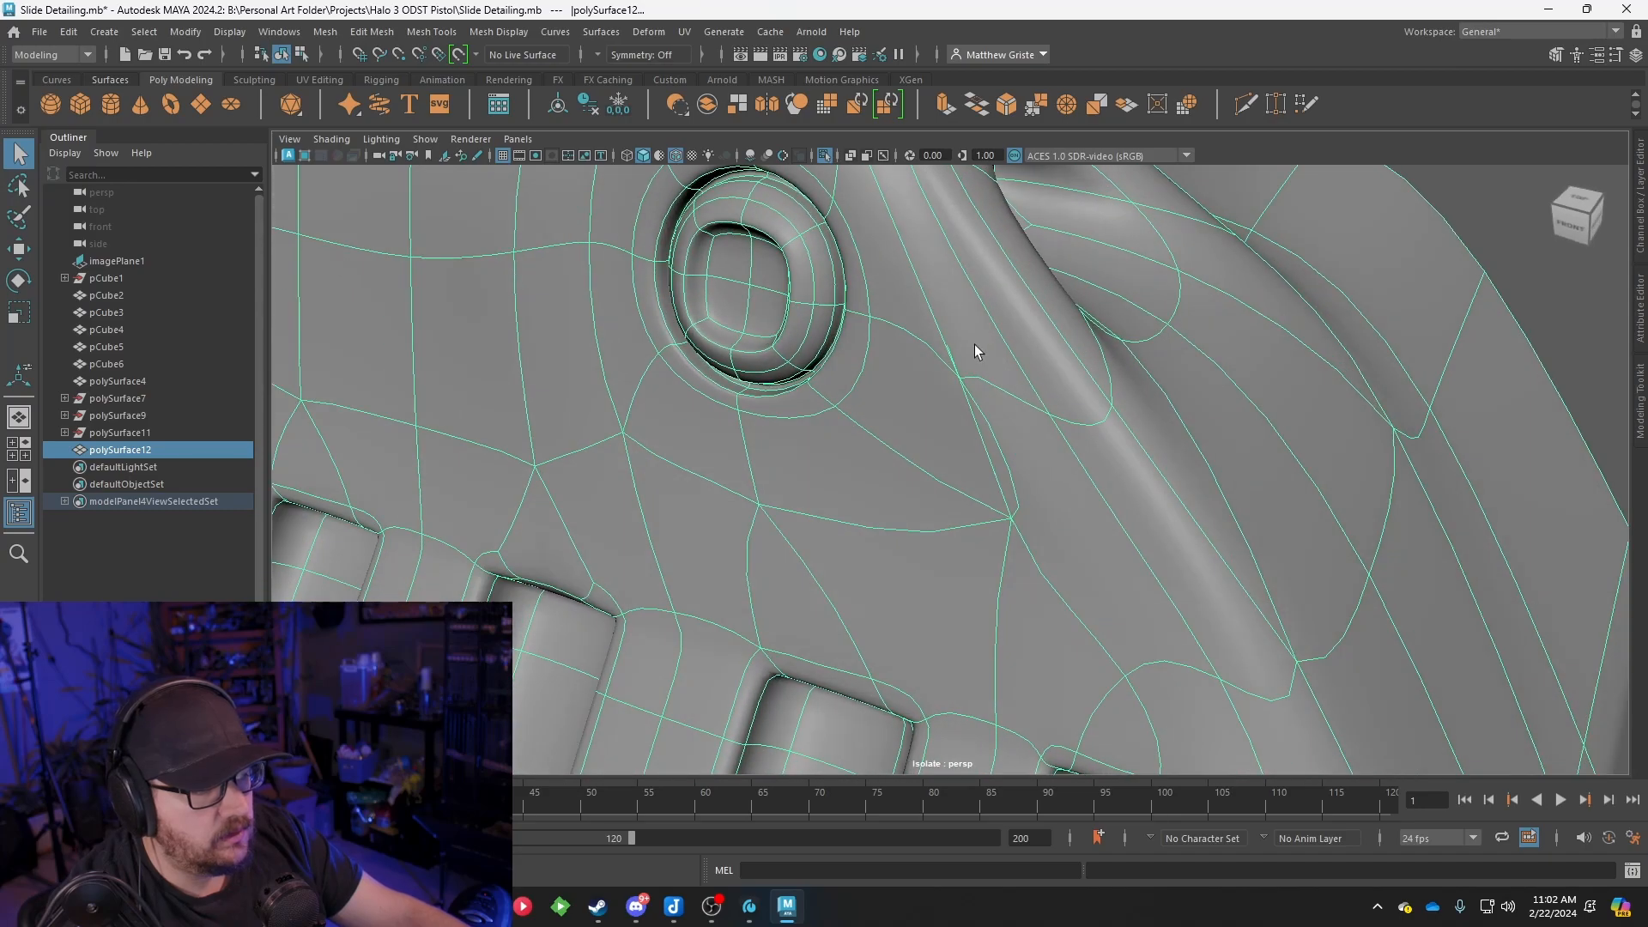
pyautogui.scroll(4, 1052, 445)
# Try shifting the long face in front of the refilled area to test its connection to the neighbouring faces, and undo the move
pyautogui.press('1')
pyautogui.moveTo(1026, 456)
pyautogui.mouseDown(button='right')
pyautogui.moveTo(1026, 395)
pyautogui.moveTo(975, 396)
pyautogui.moveTo(1045, 462)
pyautogui.mouseUp(button='right')
pyautogui.click(1059, 510)
pyautogui.click(1047, 477)
pyautogui.press('w')
pyautogui.keyDown('shift'); pyautogui.moveTo(1246, 546); pyautogui.dragTo(1330, 584); pyautogui.keyUp('shift')
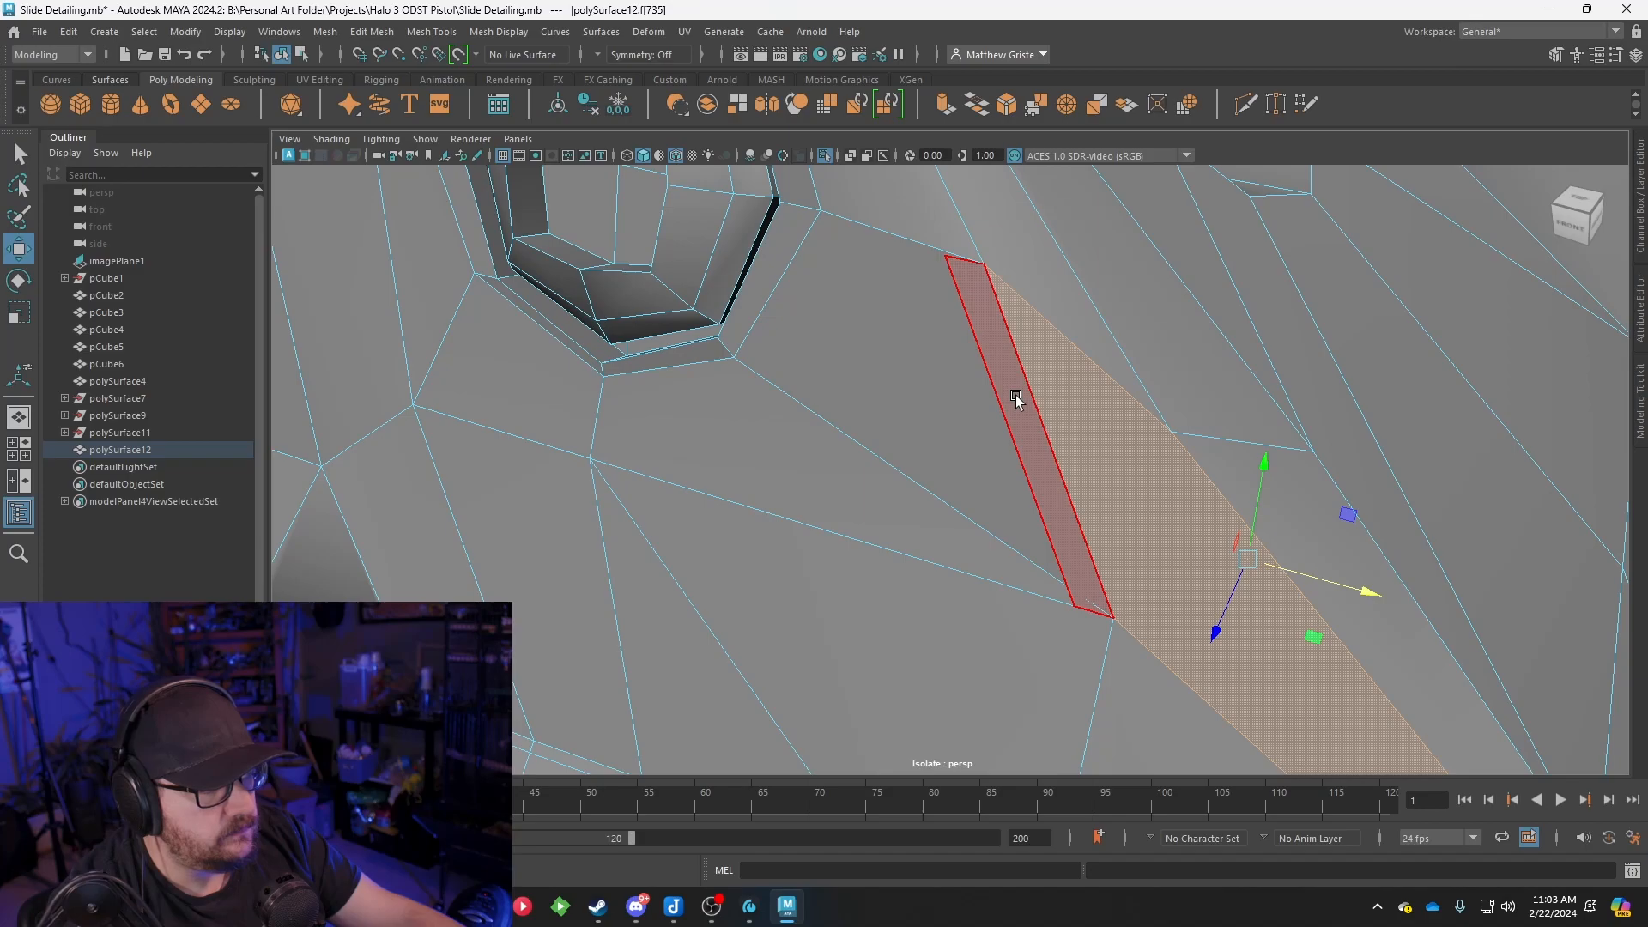
pyautogui.hotkey('ctrl', 'z')
pyautogui.hotkey('ctrl', 'z')
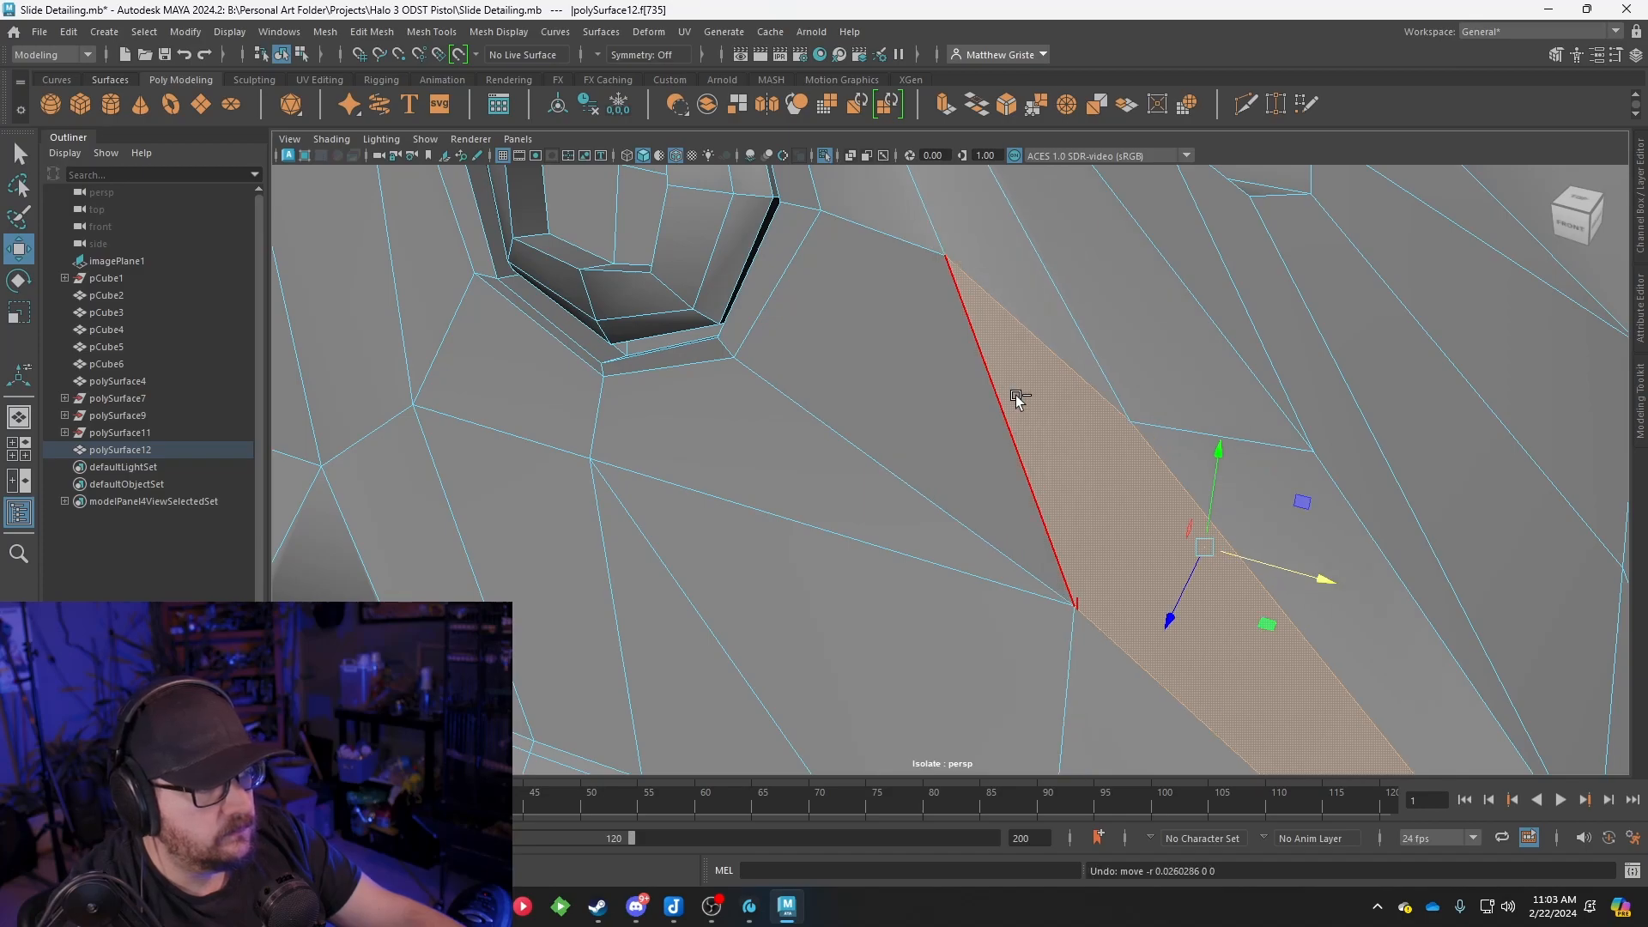
# Merge the overlapping vertices at the upper and lower ends of the seam in front of the hole
pyautogui.keyDown('alt'); pyautogui.moveTo(991, 393); pyautogui.dragTo(1311, 330); pyautogui.keyUp('alt')
pyautogui.click(1048, 310)
pyautogui.keyDown('alt'); pyautogui.moveTo(975, 331); pyautogui.dragTo(958, 378); pyautogui.keyUp('alt')
pyautogui.moveTo(958, 376); pyautogui.dragTo(896, 358, button='right')
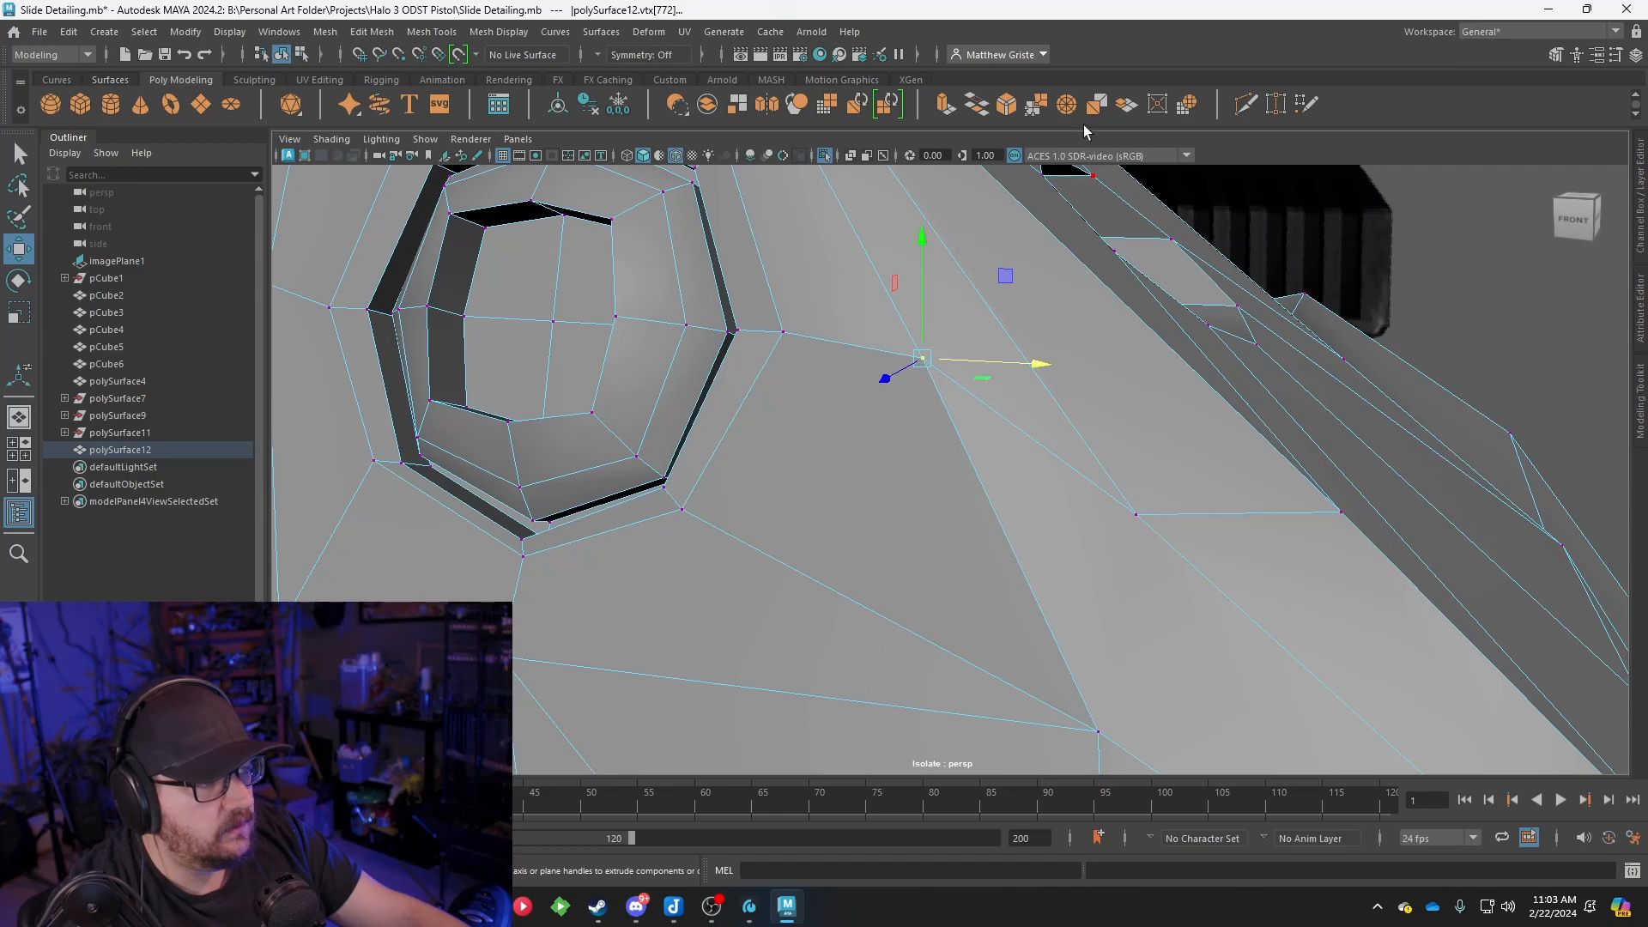
pyautogui.press('t')
pyautogui.click(1102, 734)
pyautogui.press('t')
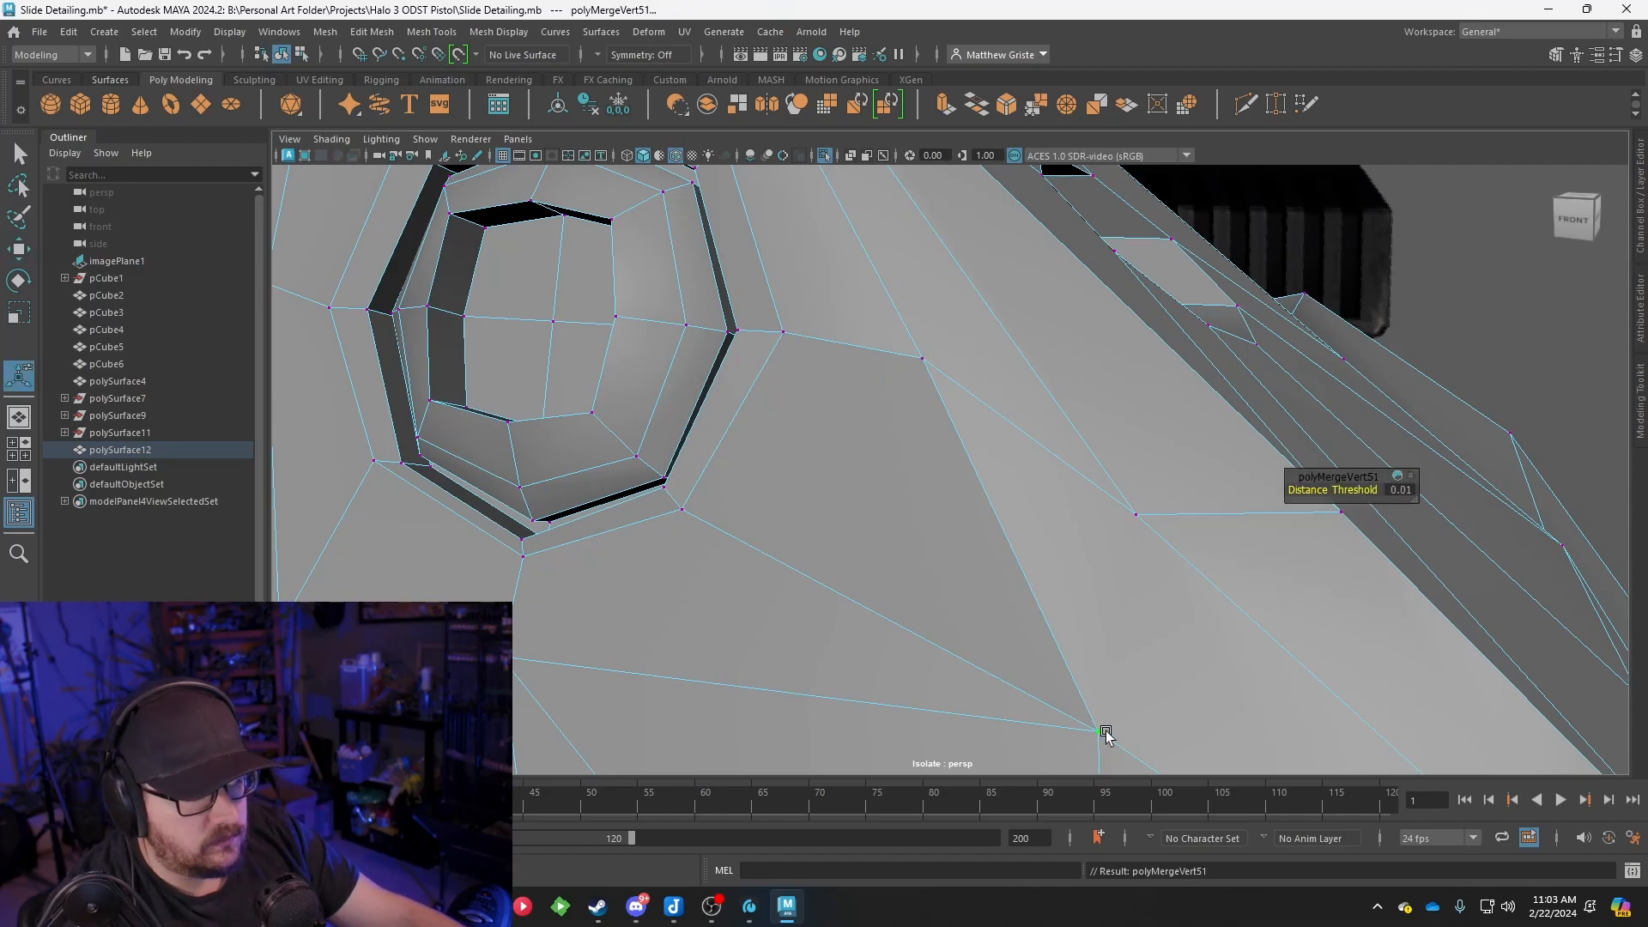
# Preview the smoothed surface, test the merged seam by nudging the long face beside it, and undo the nudge
pyautogui.press('3')
pyautogui.scroll(-5, 1059, 553)
pyautogui.moveTo(1057, 553)
pyautogui.keyDown('alt'); pyautogui.mouseDown()
pyautogui.moveTo(1113, 572)
pyautogui.moveTo(1033, 556)
pyautogui.mouseUp(); pyautogui.keyUp('alt')
pyautogui.press('1')
pyautogui.moveTo(1030, 554); pyautogui.dragTo(1035, 438, button='right')
pyautogui.moveTo(999, 514); pyautogui.dragTo(1001, 488, button='right')
pyautogui.click(999, 518)
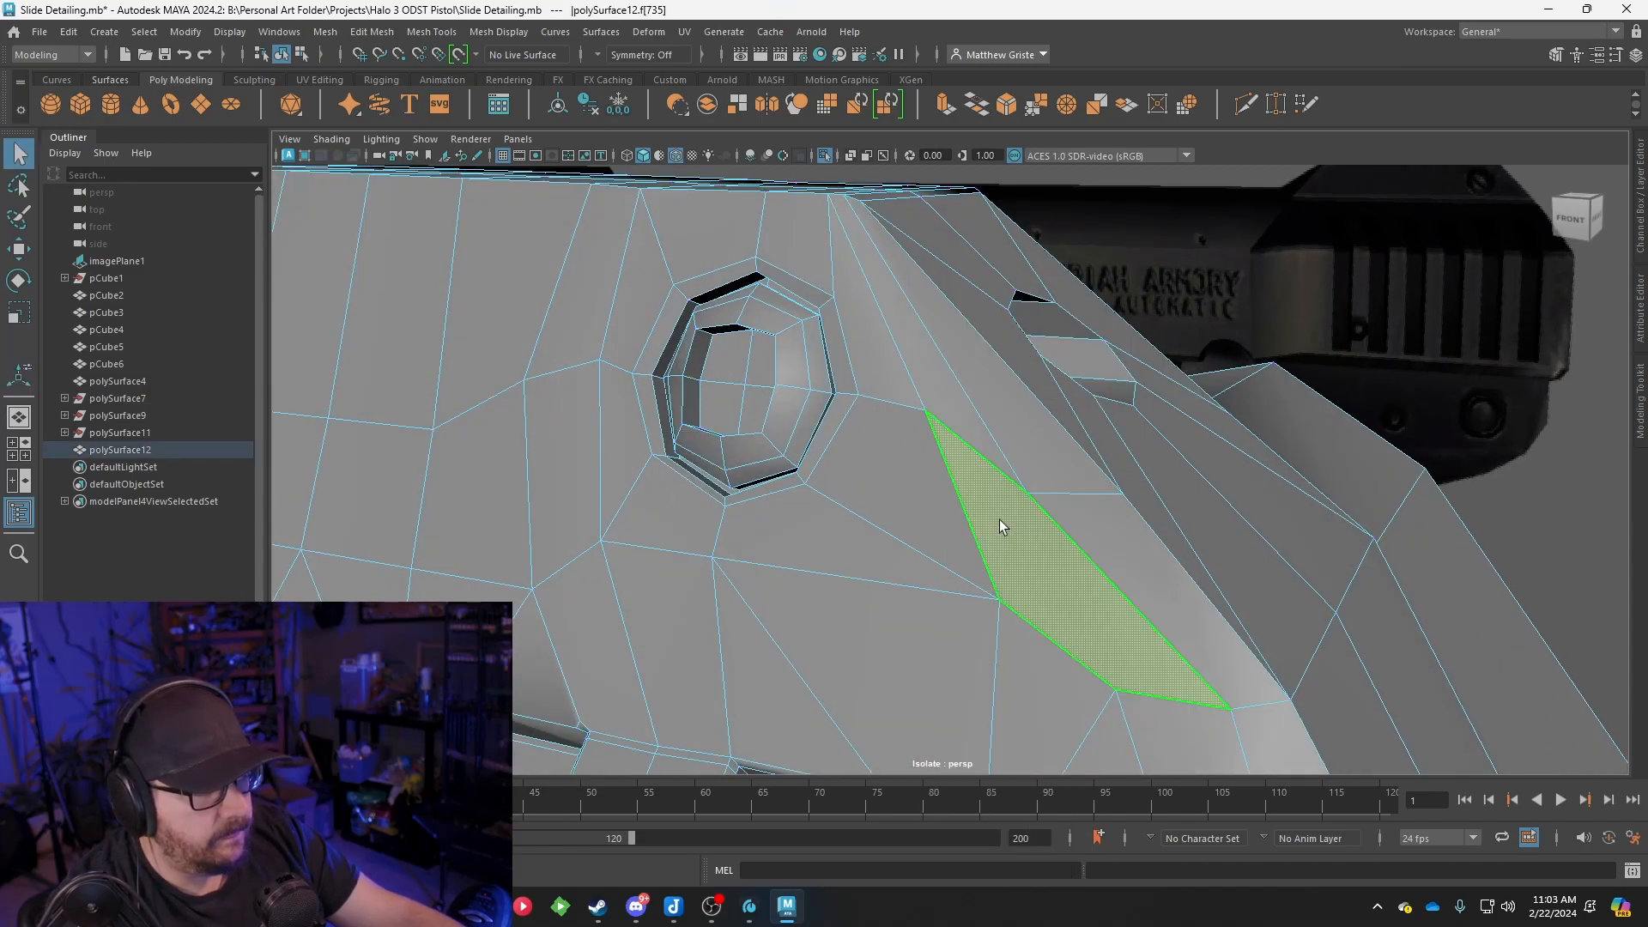
pyautogui.press('w')
pyautogui.moveTo(1150, 556)
pyautogui.mouseDown()
pyautogui.moveTo(1166, 558)
pyautogui.moveTo(1131, 556)
pyautogui.mouseUp()
pyautogui.hotkey('ctrl', 'z')
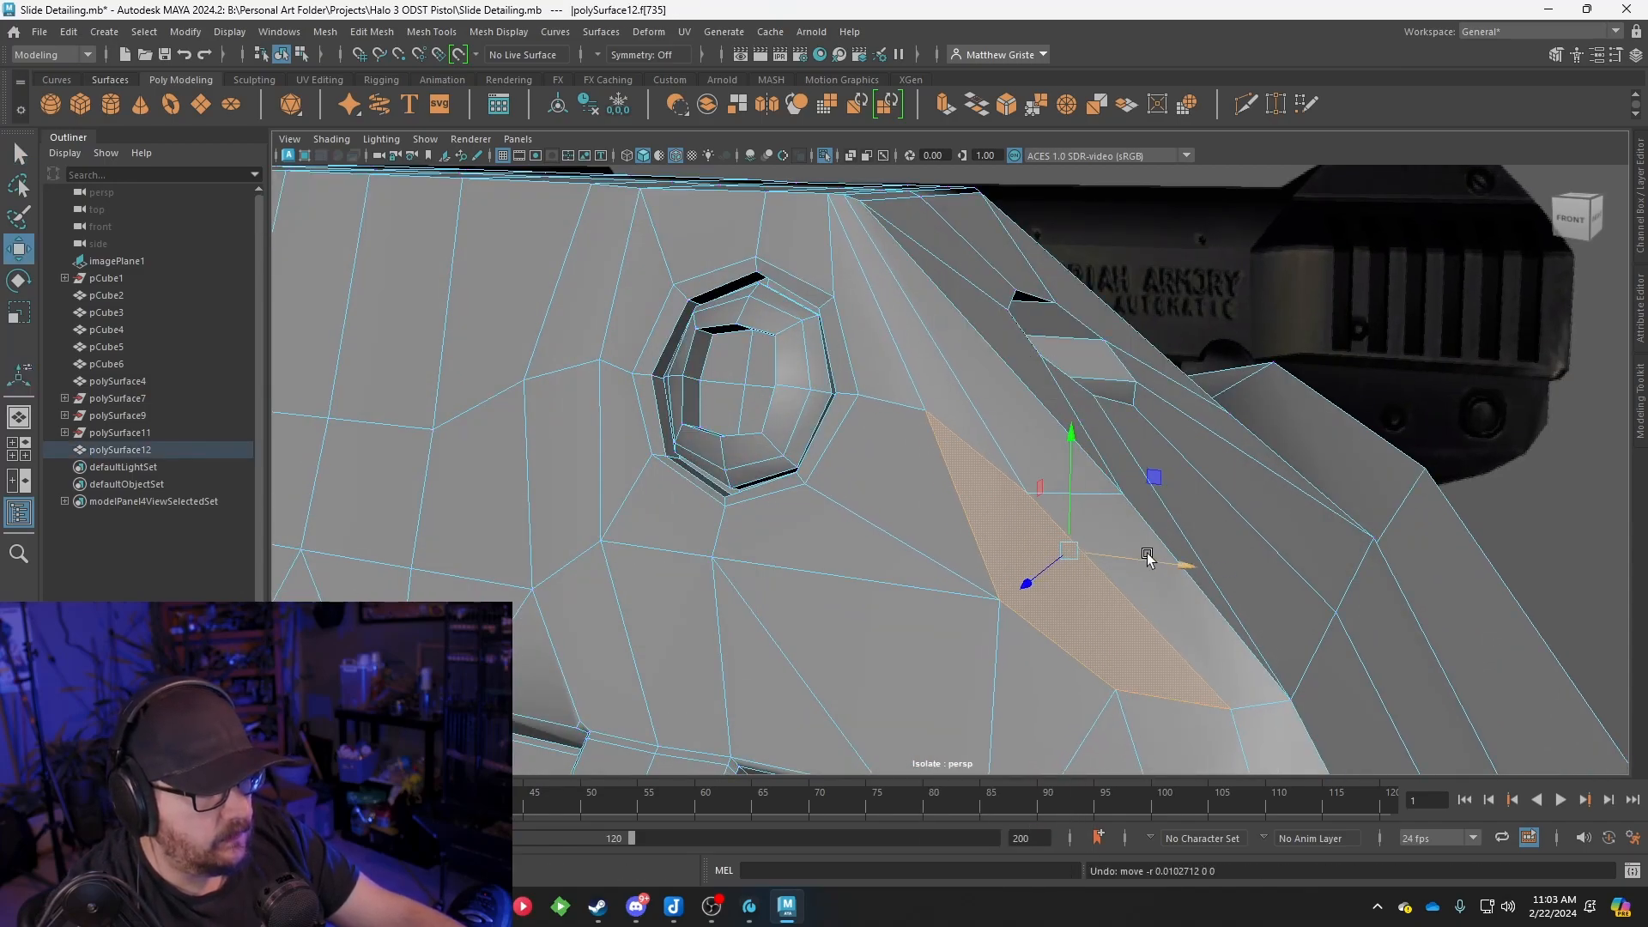
# Examine the hole and the surrounding topology from several angles, both smoothed and unsmoothed, against the reference
pyautogui.keyDown('alt'); pyautogui.moveTo(1153, 470); pyautogui.dragTo(908, 556); pyautogui.keyUp('alt')
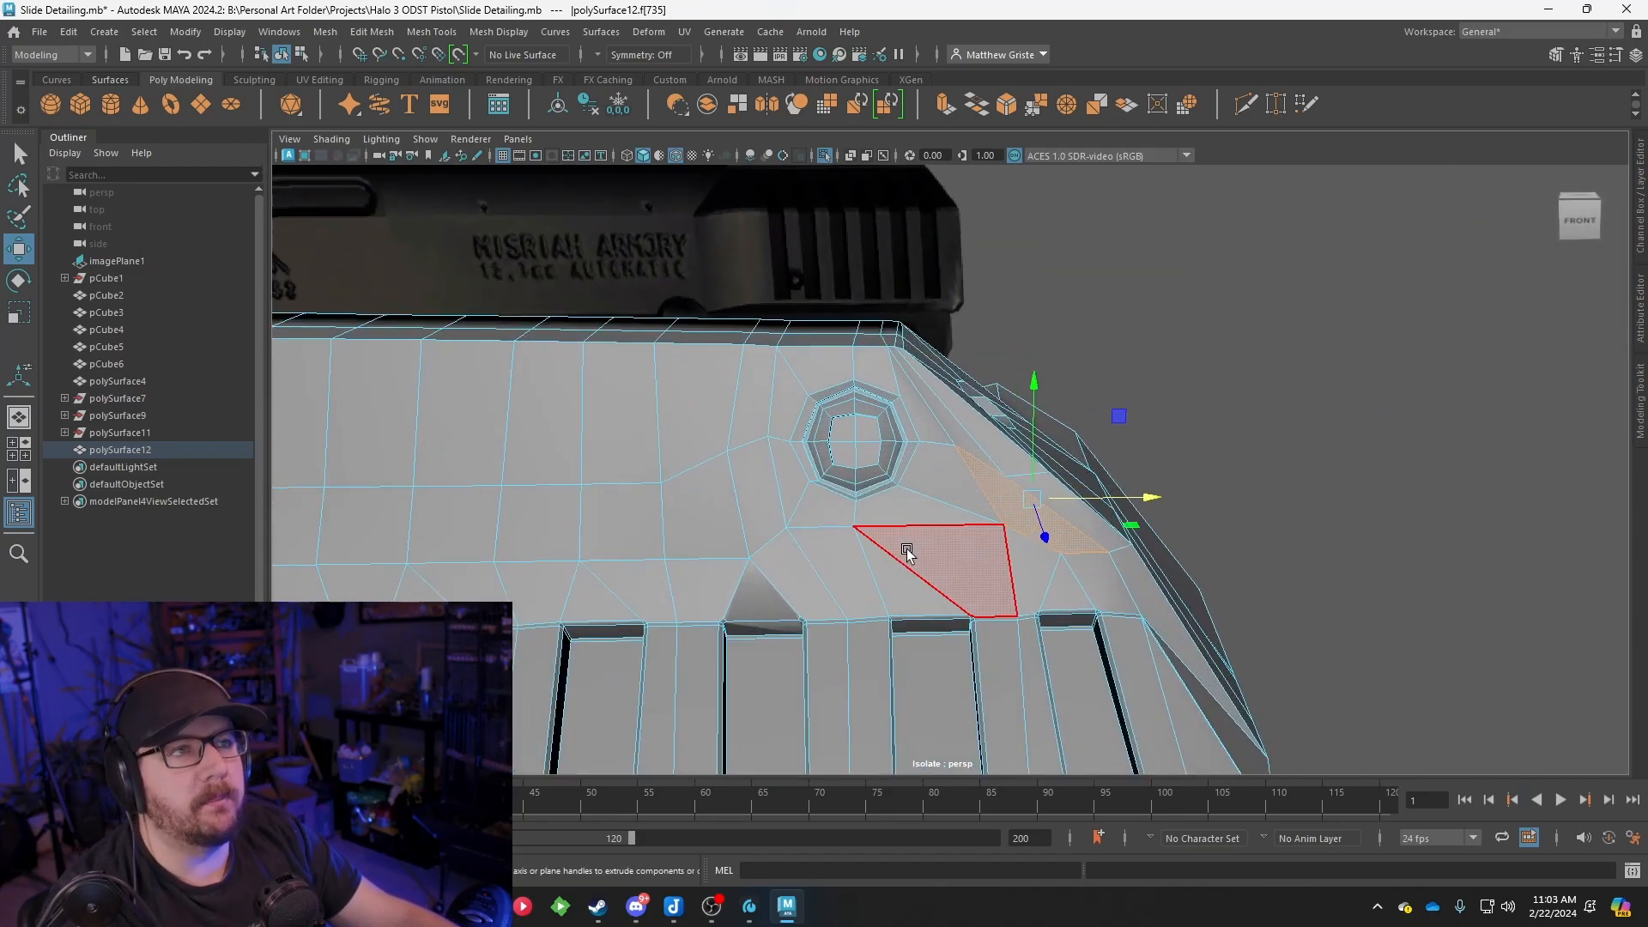
pyautogui.keyDown('alt'); pyautogui.moveTo(1153, 254); pyautogui.dragTo(1166, 303); pyautogui.keyUp('alt')
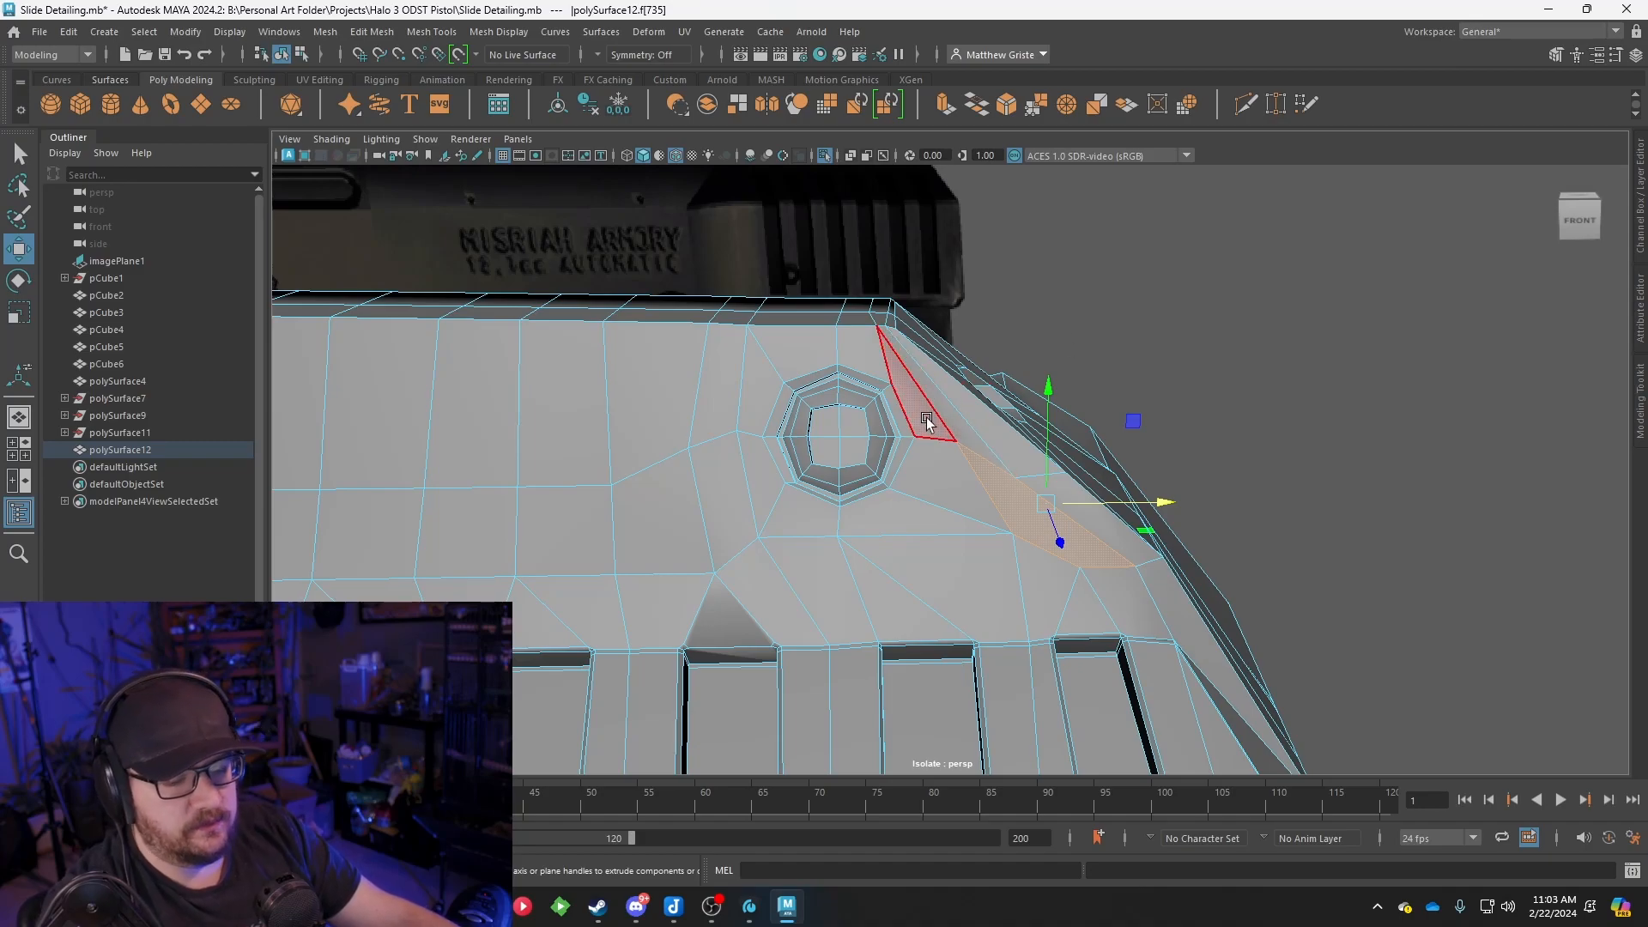
pyautogui.press('3')
pyautogui.keyDown('alt'); pyautogui.moveTo(925, 417); pyautogui.dragTo(895, 461); pyautogui.keyUp('alt')
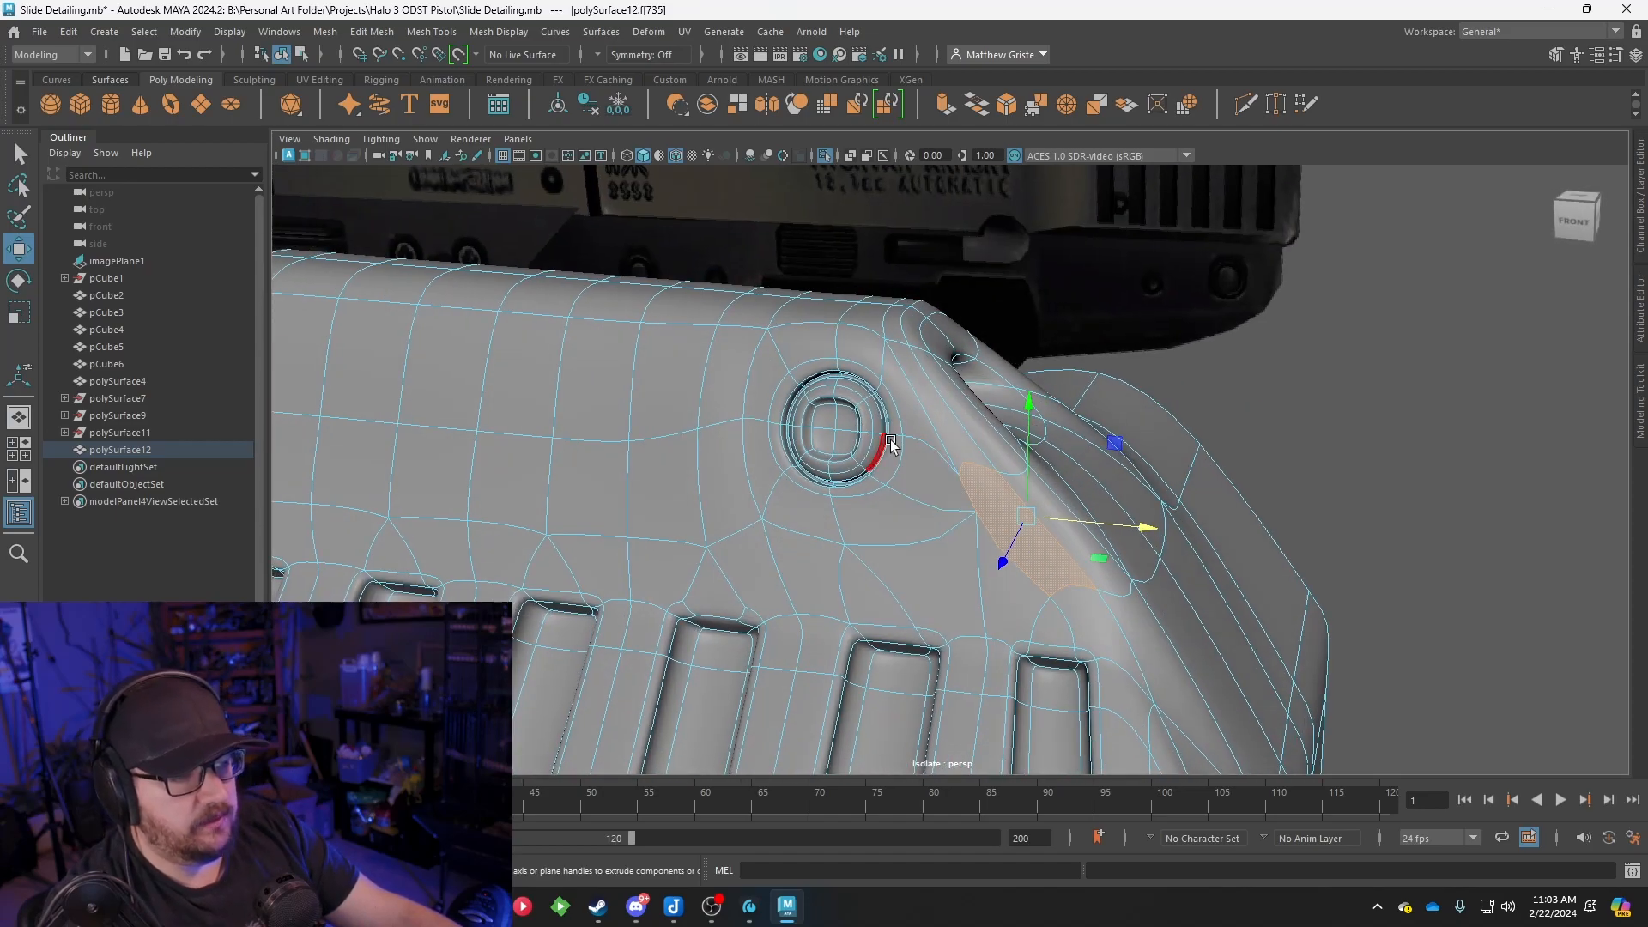
pyautogui.press('1')
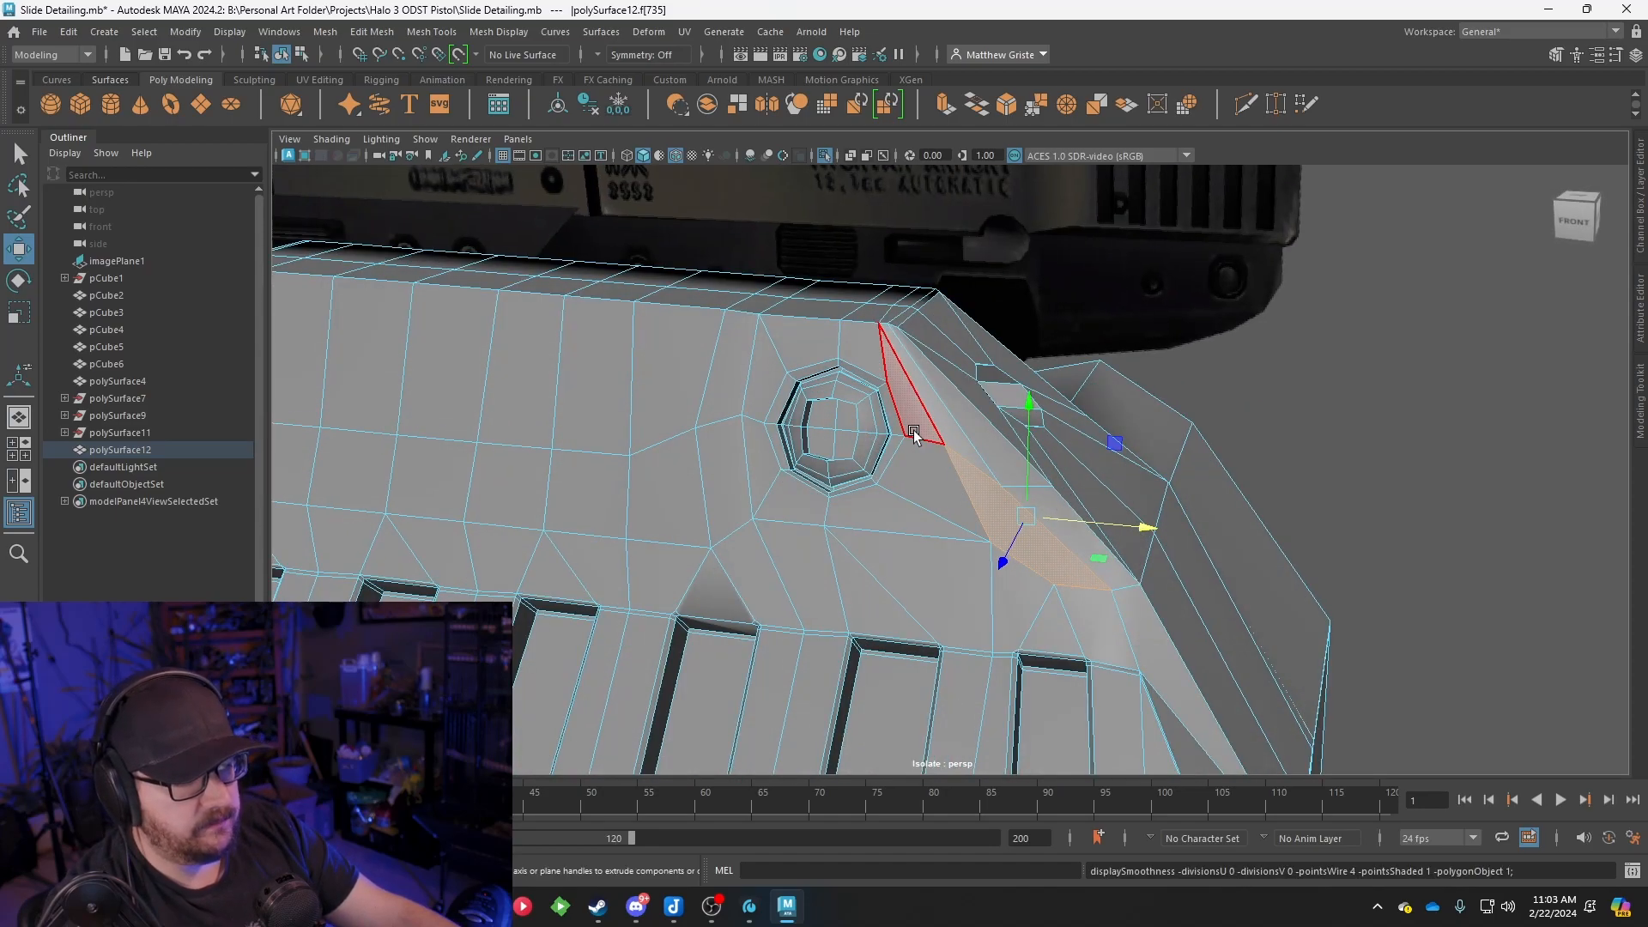
pyautogui.scroll(-5, 1126, 355)
pyautogui.keyDown('alt'); pyautogui.moveTo(1121, 356); pyautogui.dragTo(992, 515, button='middle'); pyautogui.keyUp('alt')
pyautogui.keyDown('alt'); pyautogui.moveTo(993, 515); pyautogui.dragTo(1025, 465); pyautogui.keyUp('alt')
pyautogui.keyDown('alt'); pyautogui.moveTo(1025, 464); pyautogui.dragTo(1054, 413, button='middle'); pyautogui.keyUp('alt')
pyautogui.scroll(5, 1054, 413)
pyautogui.keyDown('alt'); pyautogui.moveTo(747, 540); pyautogui.dragTo(816, 592); pyautogui.keyUp('alt')
pyautogui.keyDown('alt'); pyautogui.moveTo(815, 592); pyautogui.dragTo(947, 314, button='middle'); pyautogui.keyUp('alt')
pyautogui.scroll(5, 1018, 353)
pyautogui.scroll(2, 1019, 352)
pyautogui.keyDown('alt'); pyautogui.moveTo(947, 314); pyautogui.dragTo(903, 279); pyautogui.keyUp('alt')
pyautogui.keyDown('alt'); pyautogui.moveTo(903, 279); pyautogui.dragTo(936, 369, button='middle'); pyautogui.keyUp('alt')
pyautogui.scroll(3, 863, 361)
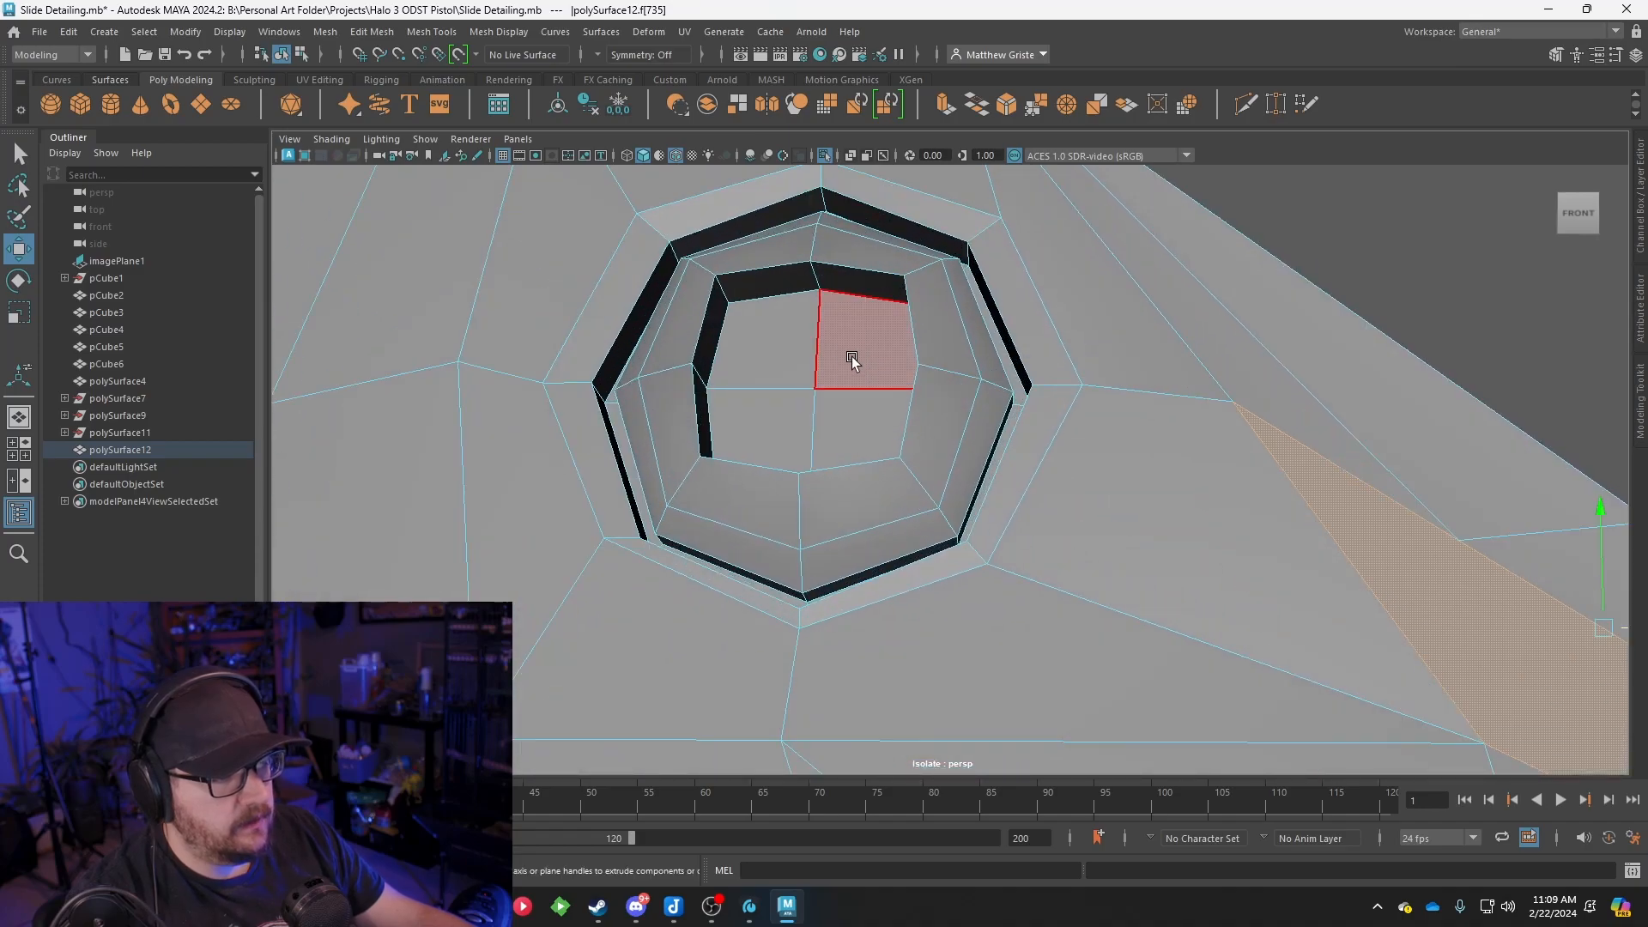
# In the front view, move the four faces at the hole's centre slightly up so they line up with the inner ring
pyautogui.press('space')
pyautogui.press('space')
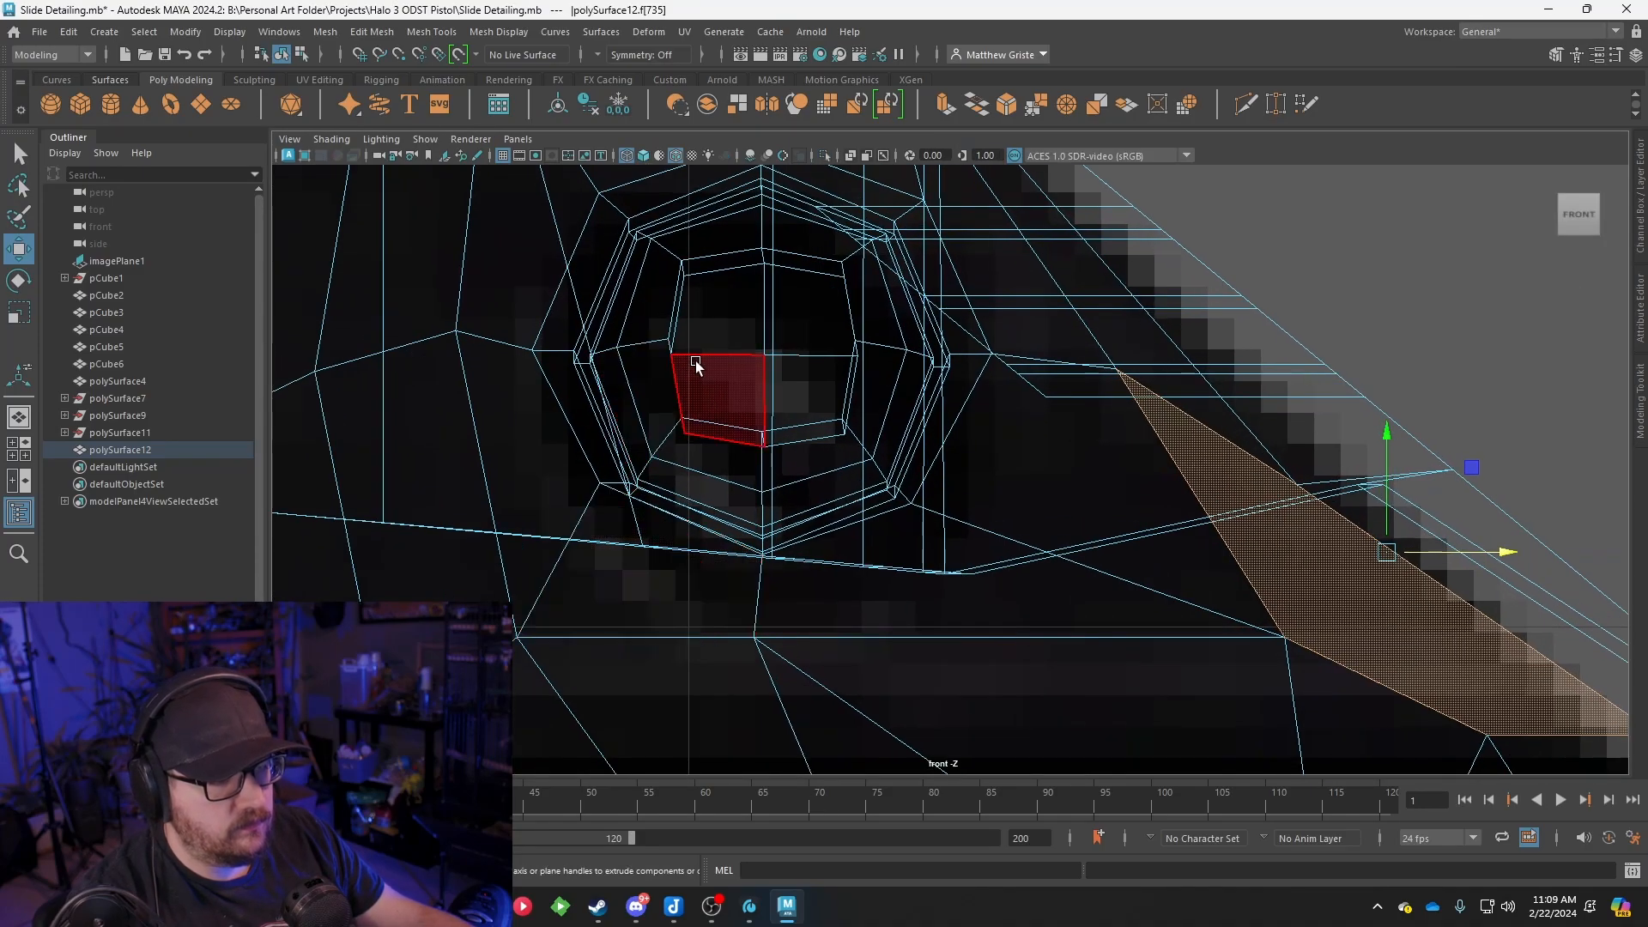
pyautogui.scroll(3, 798, 468)
pyautogui.scroll(3, 739, 357)
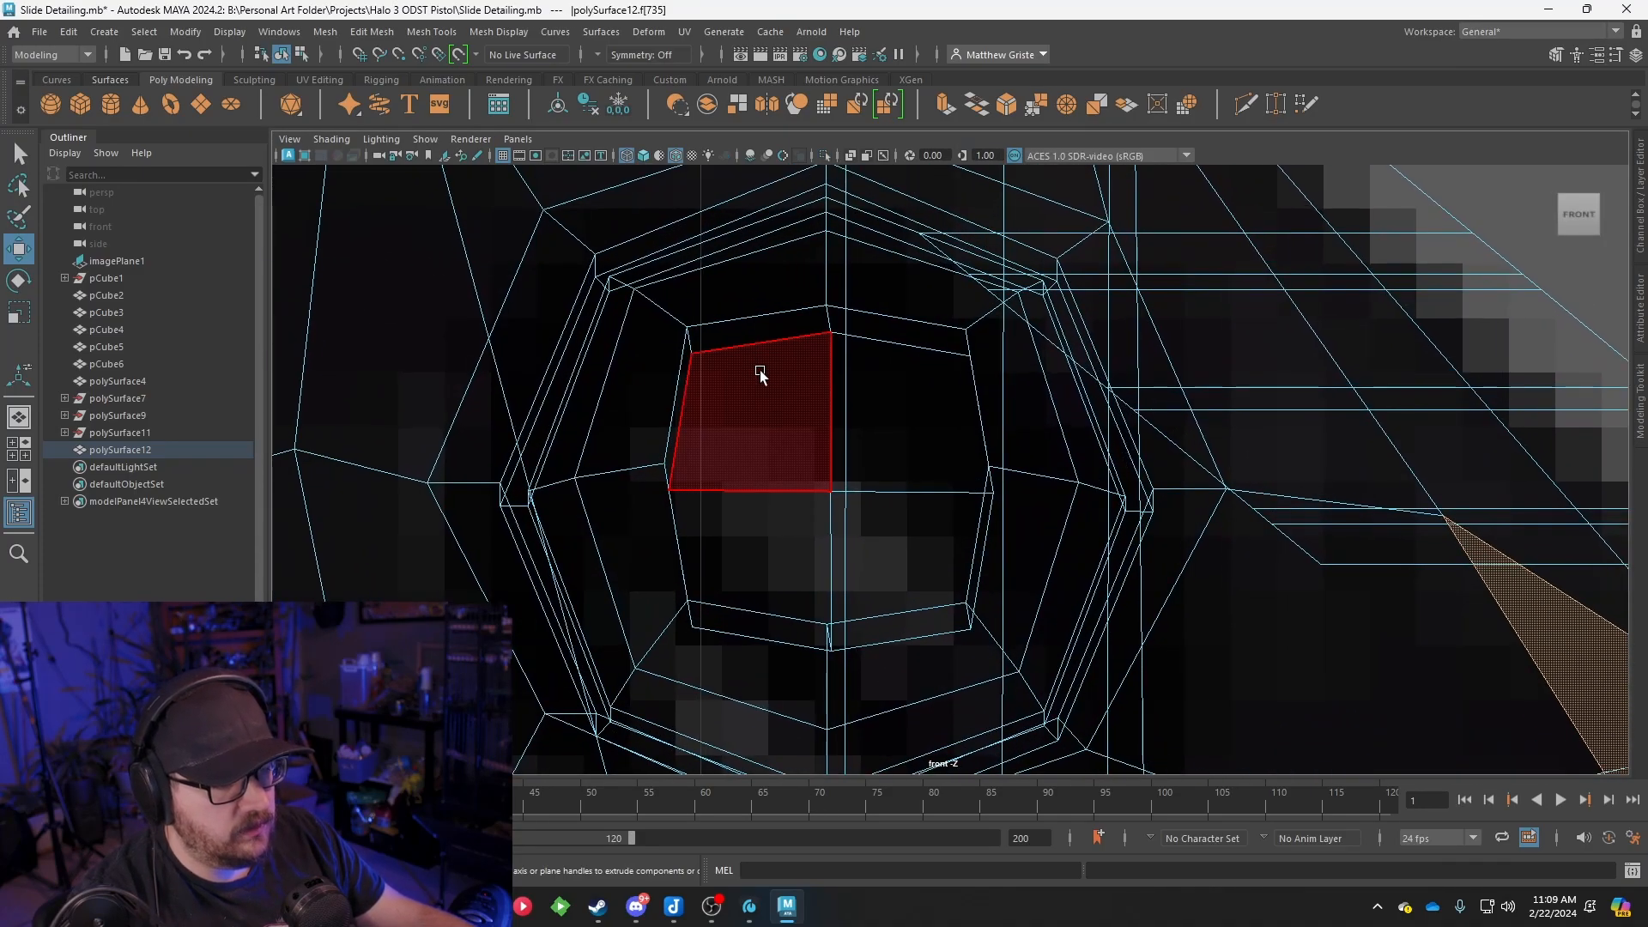
pyautogui.click(759, 375)
pyautogui.keyDown('shift'); pyautogui.click(875, 423); pyautogui.keyUp('shift')
pyautogui.keyDown('shift'); pyautogui.click(780, 548); pyautogui.keyUp('shift')
pyautogui.keyDown('shift'); pyautogui.click(853, 537); pyautogui.keyUp('shift')
pyautogui.moveTo(840, 490); pyautogui.dragTo(831, 471)
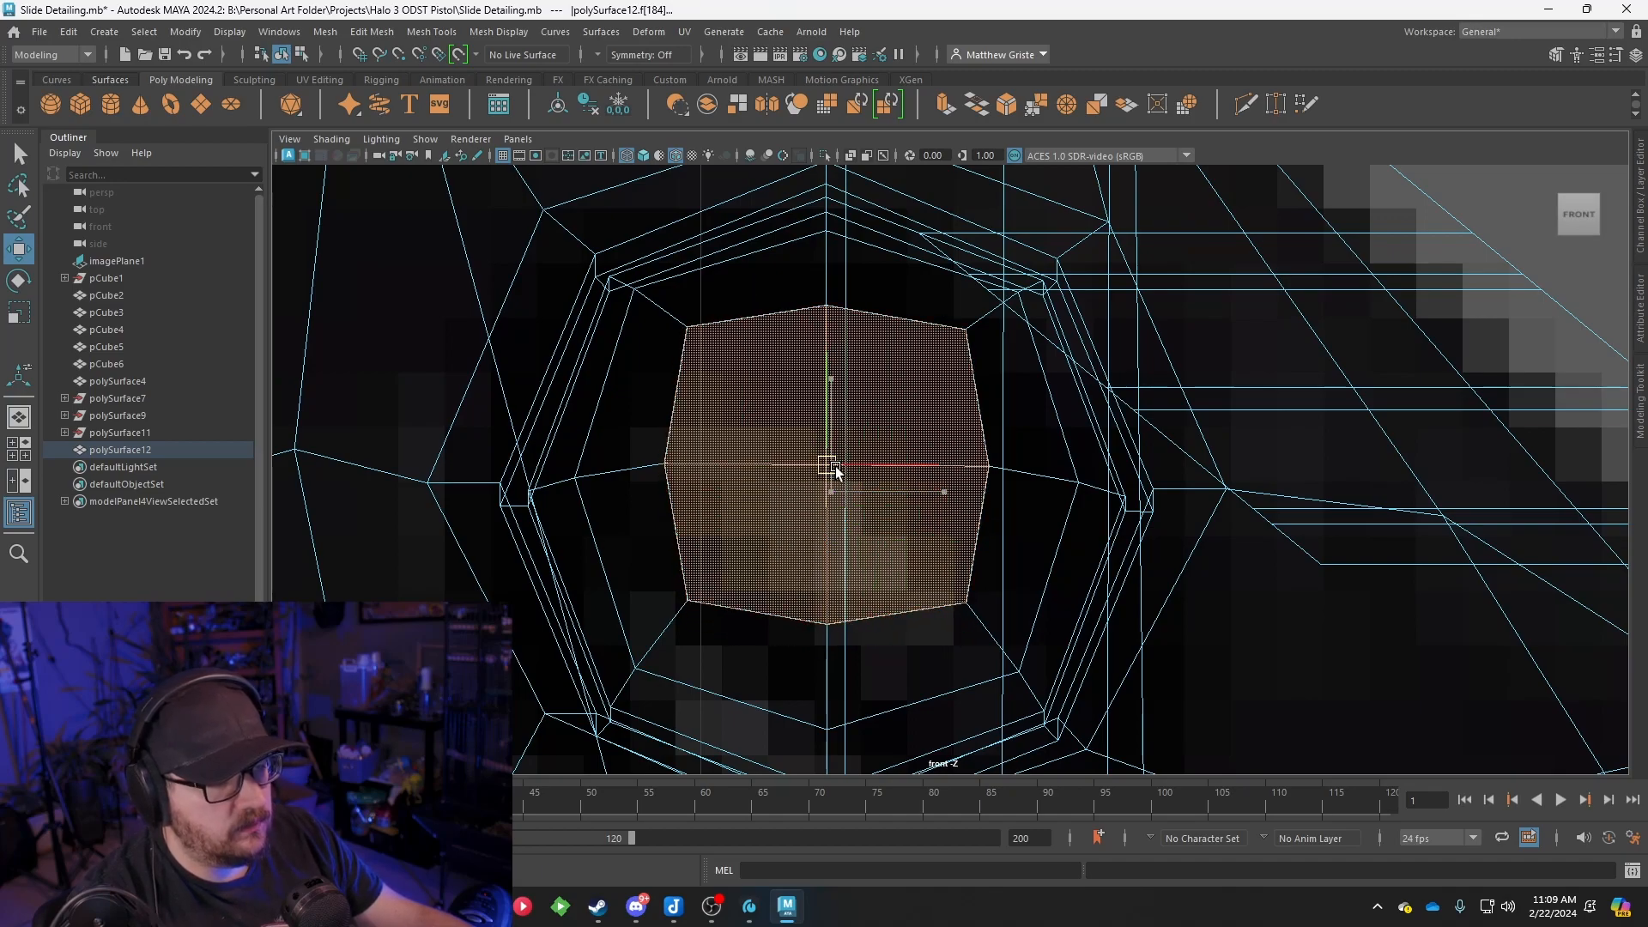
# Scale the four corner vertices of the central recess inward to give its outline a rounder shape
pyautogui.rightClick(793, 406)
pyautogui.rightClick(700, 346)
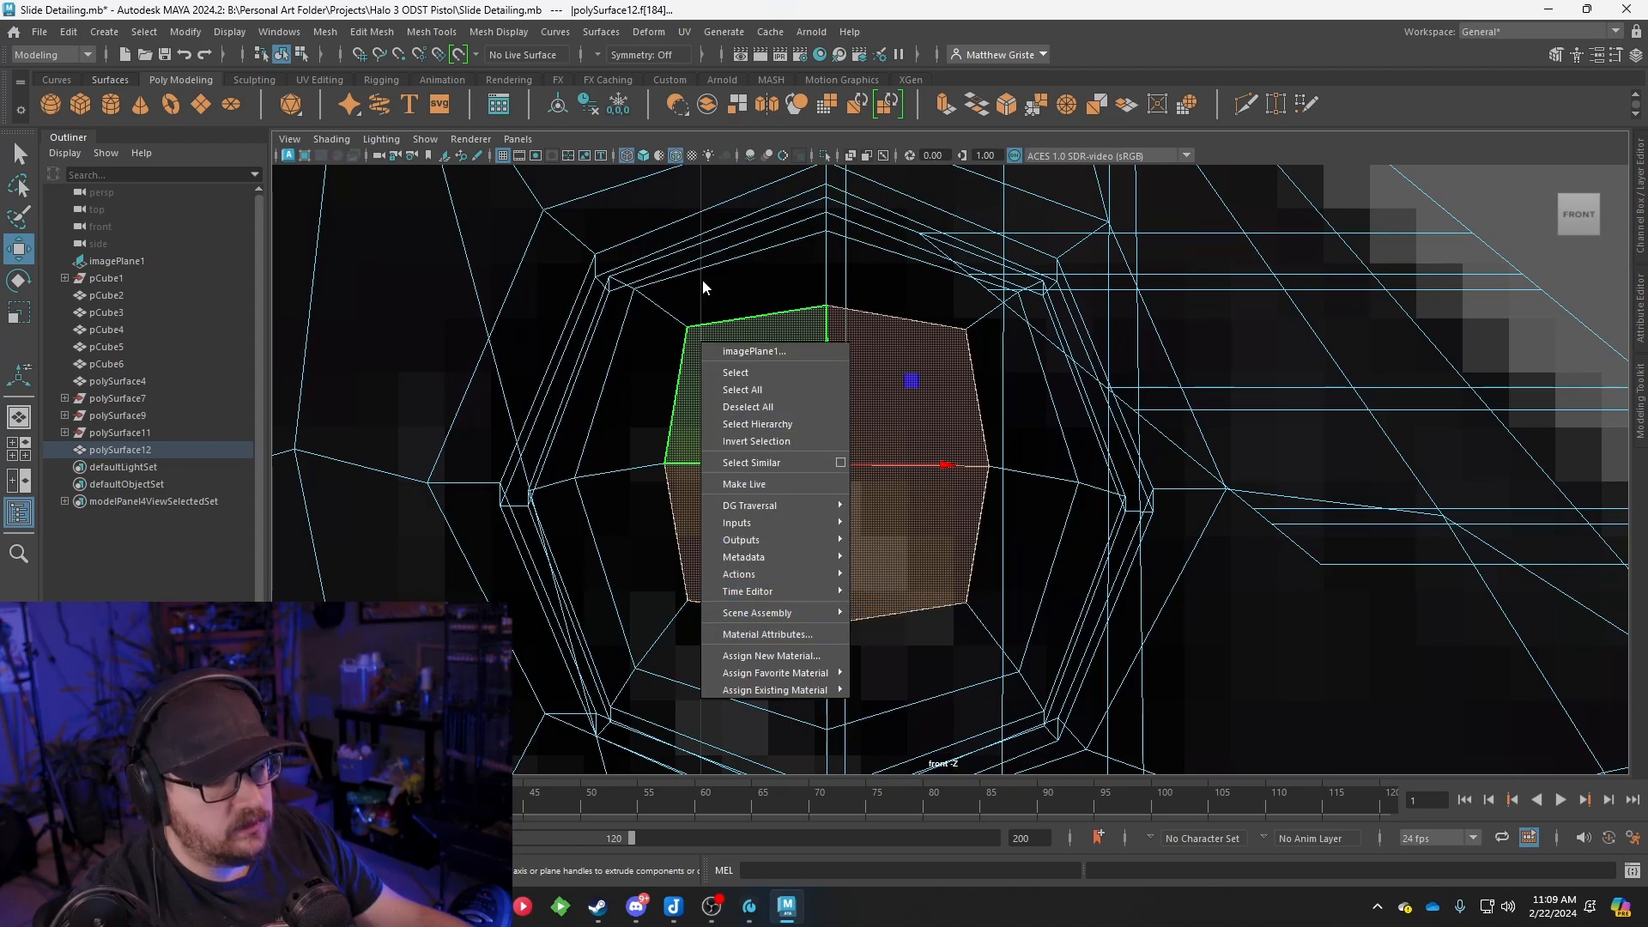
pyautogui.rightClick(683, 322)
pyautogui.moveTo(683, 321); pyautogui.dragTo(656, 321, button='right')
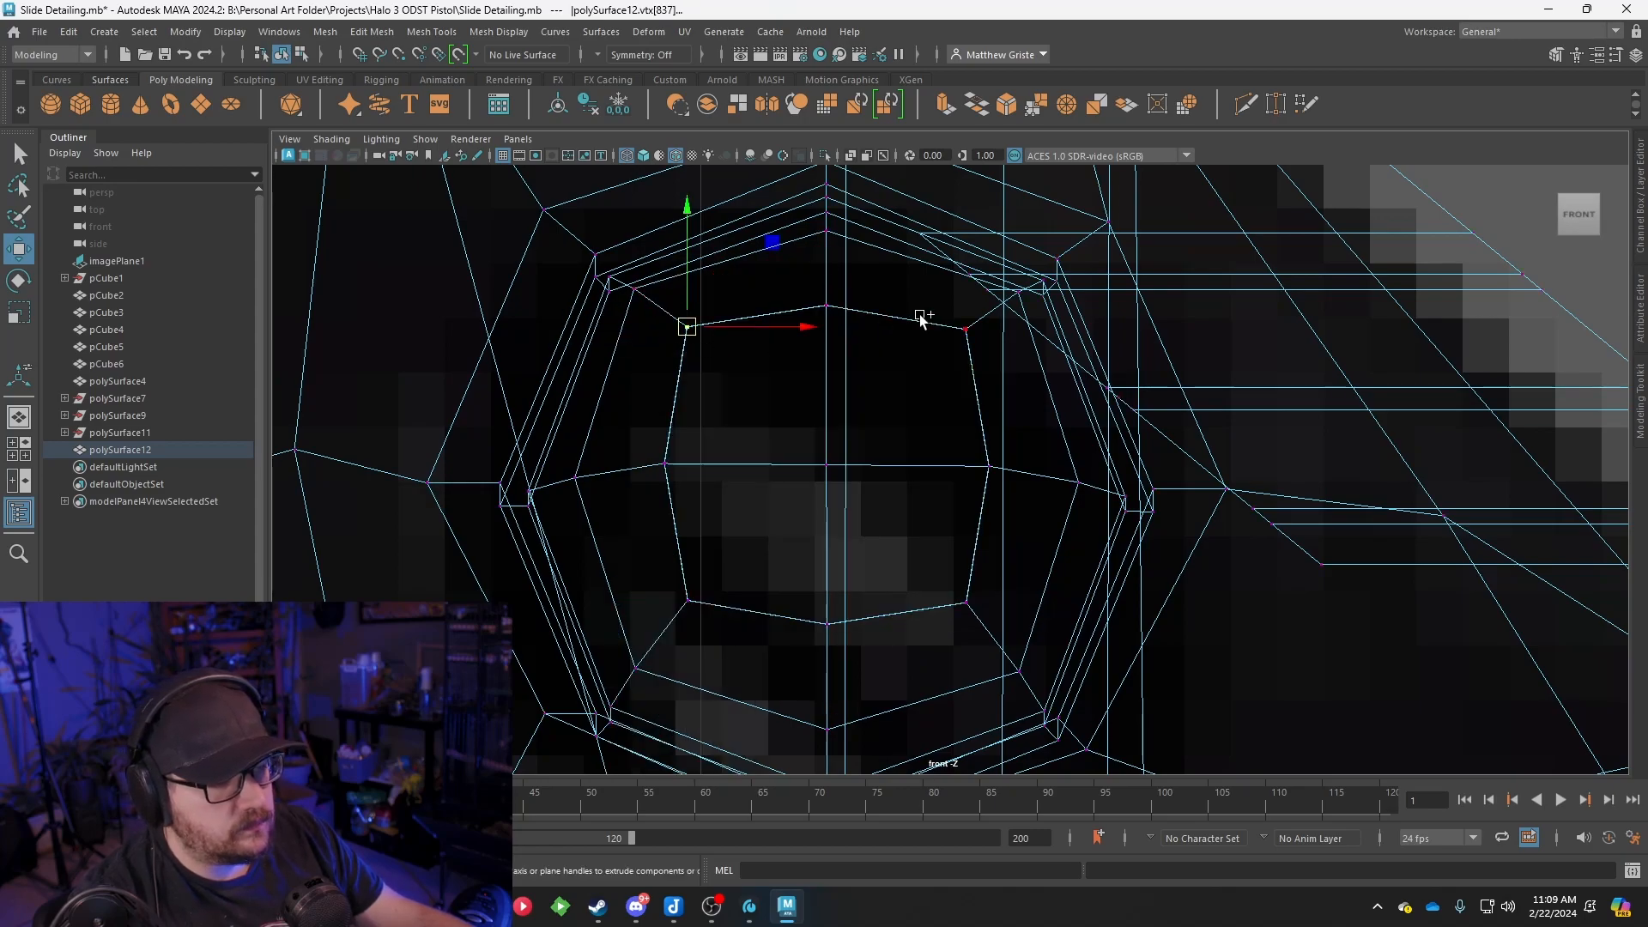
pyautogui.click(944, 338)
pyautogui.moveTo(944, 314); pyautogui.dragTo(969, 346)
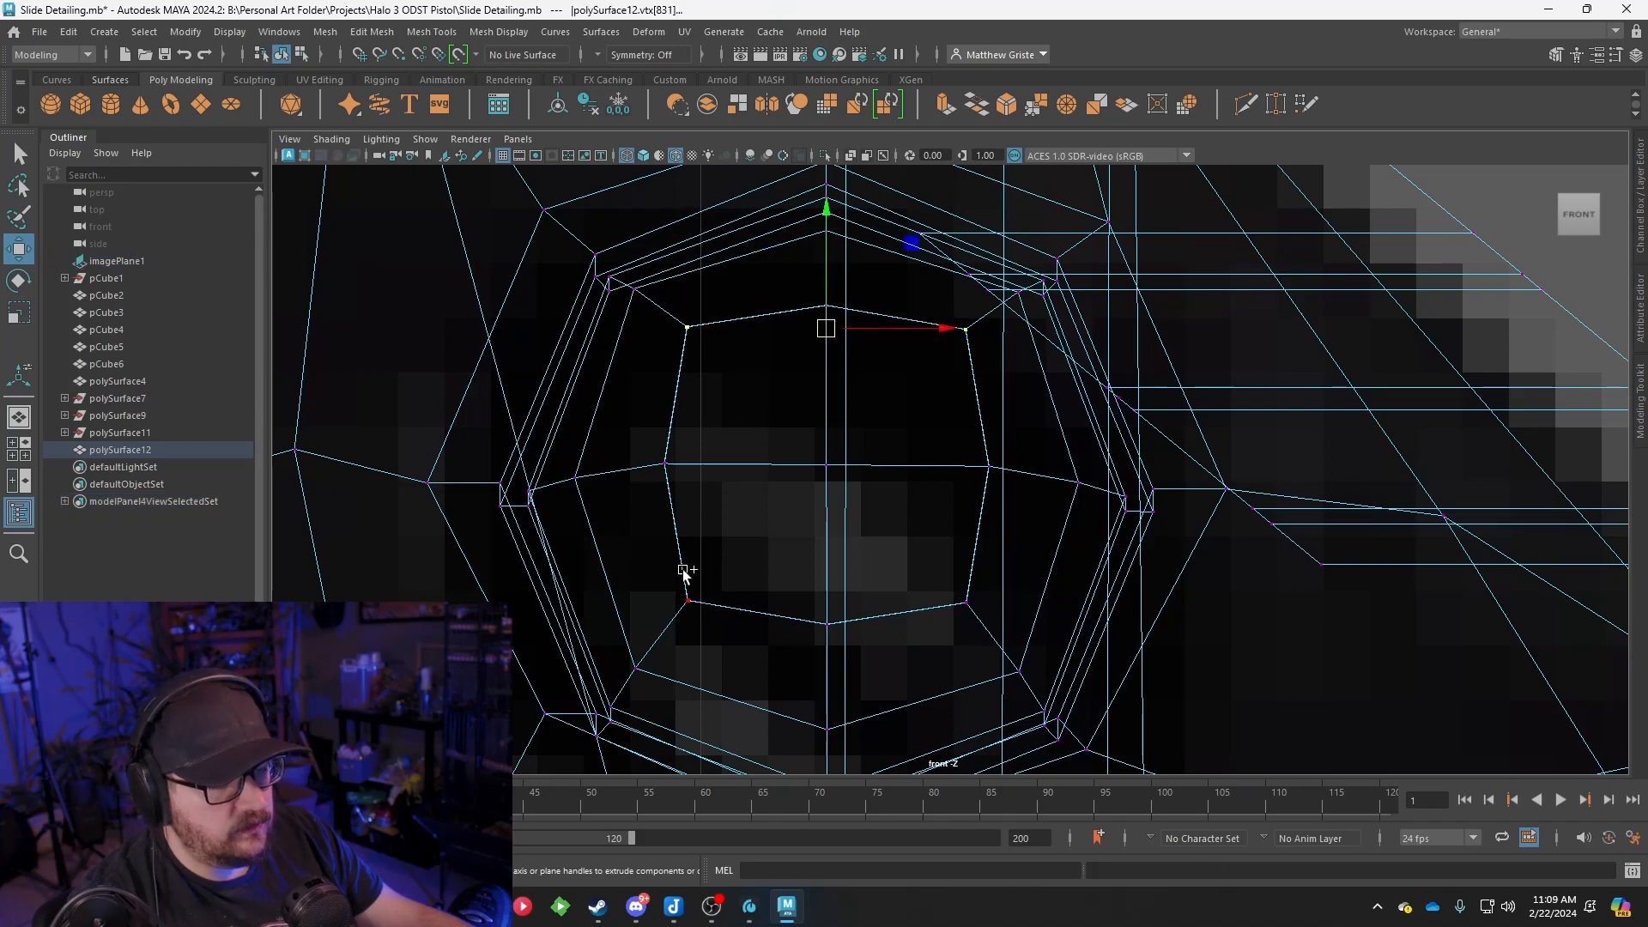
pyautogui.press('y')
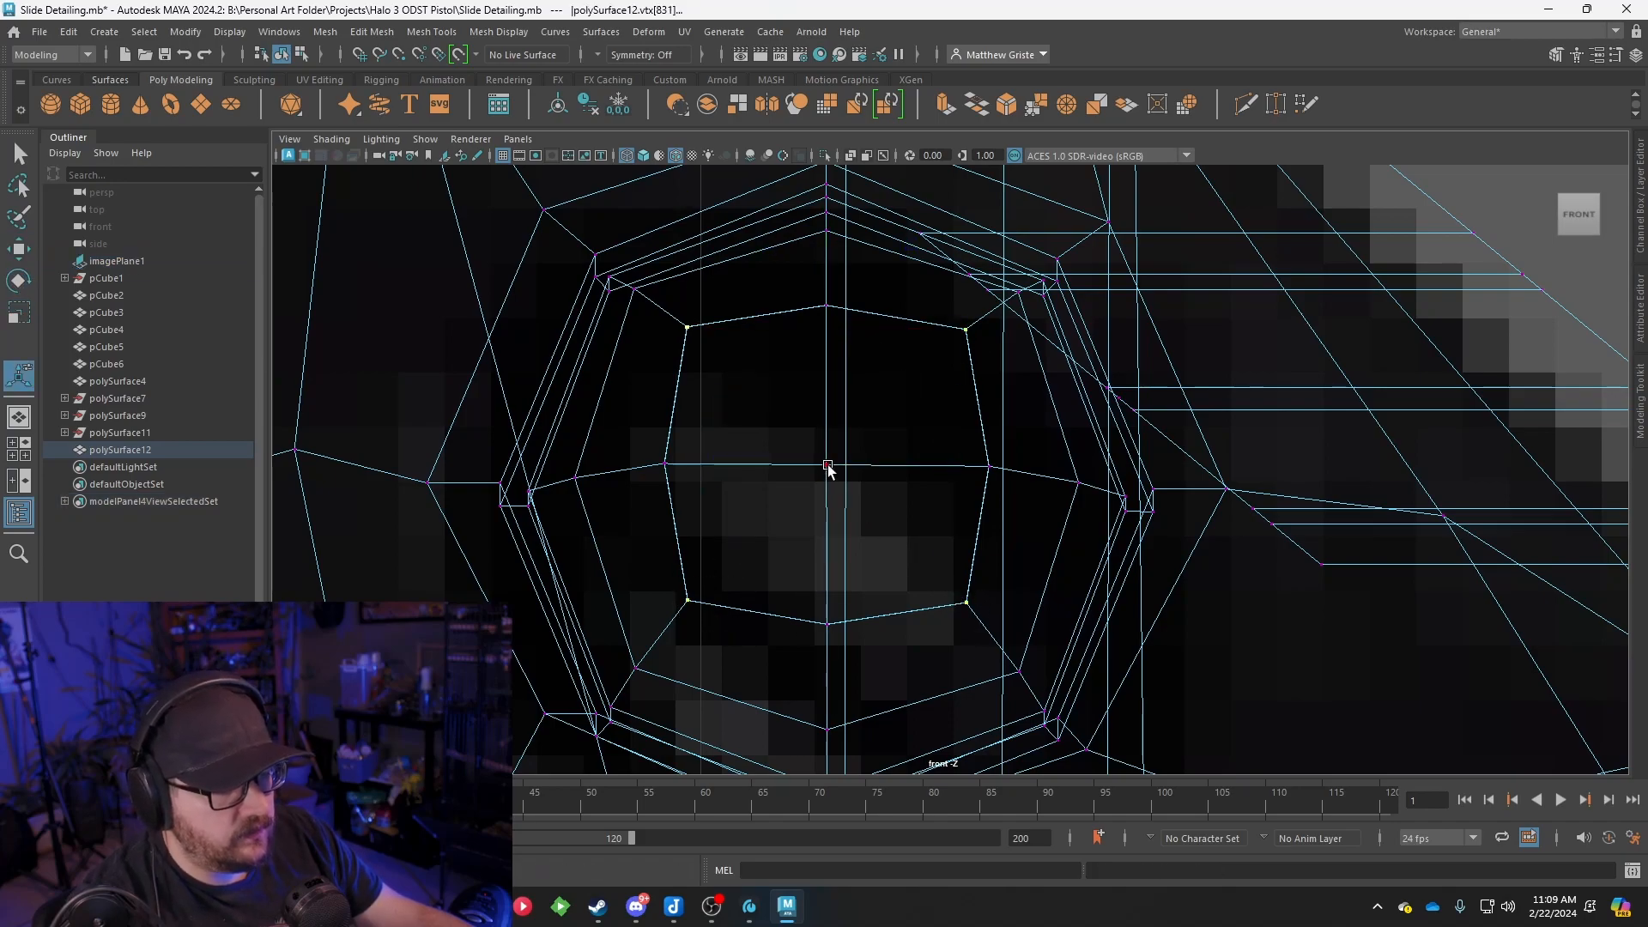
pyautogui.press('r')
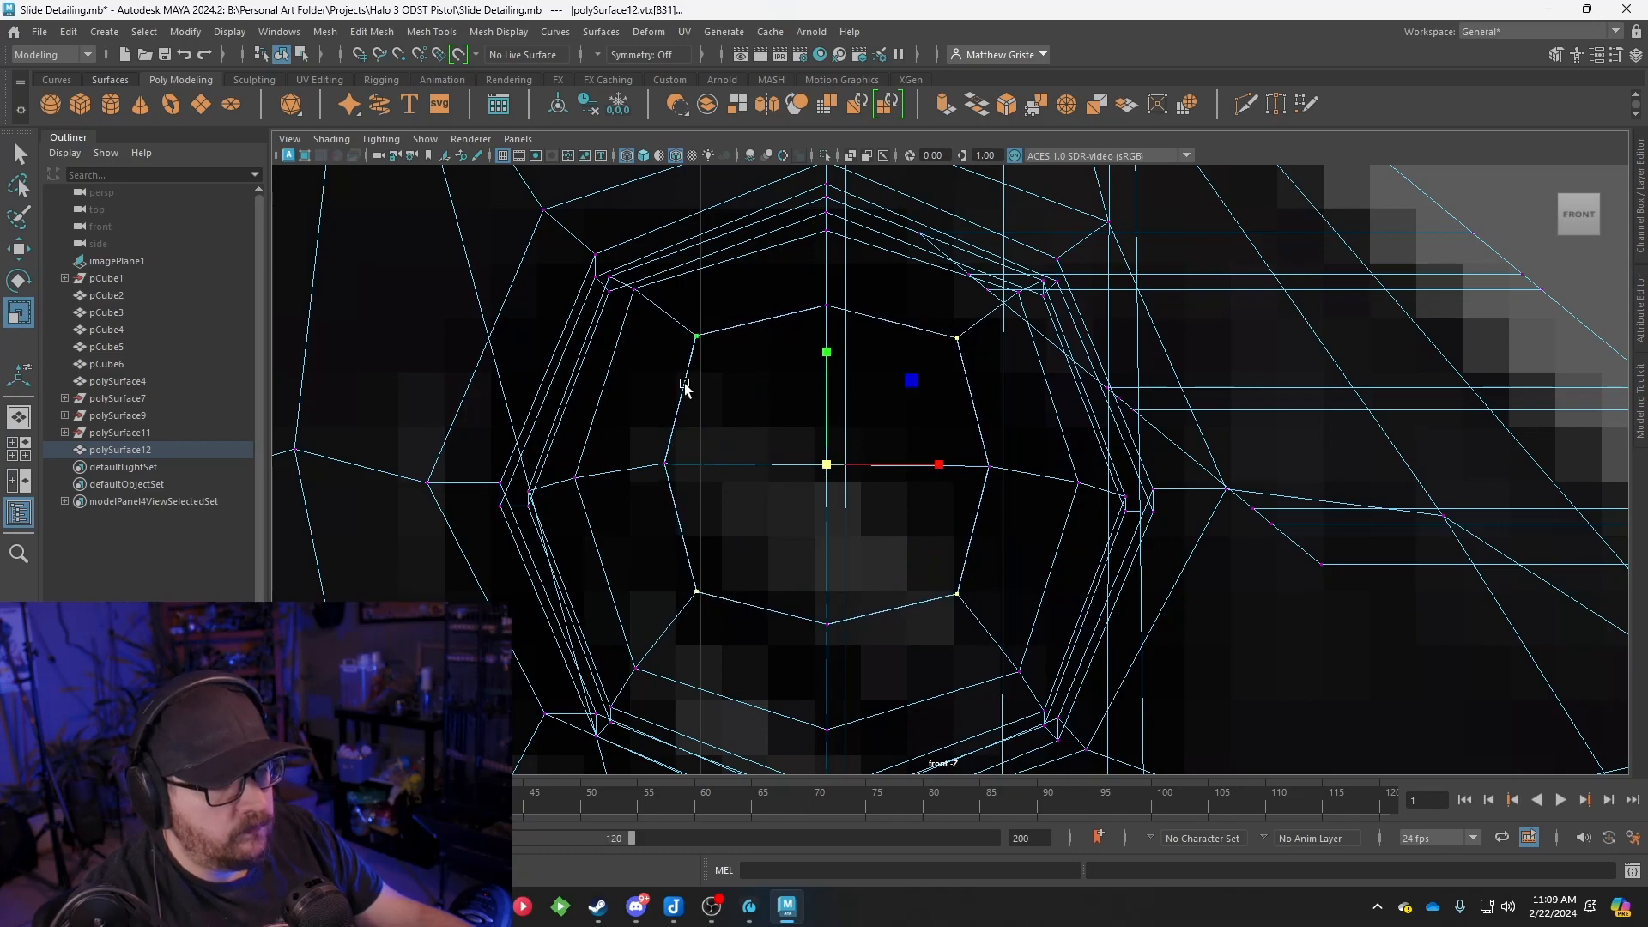
pyautogui.moveTo(978, 469); pyautogui.dragTo(931, 465)
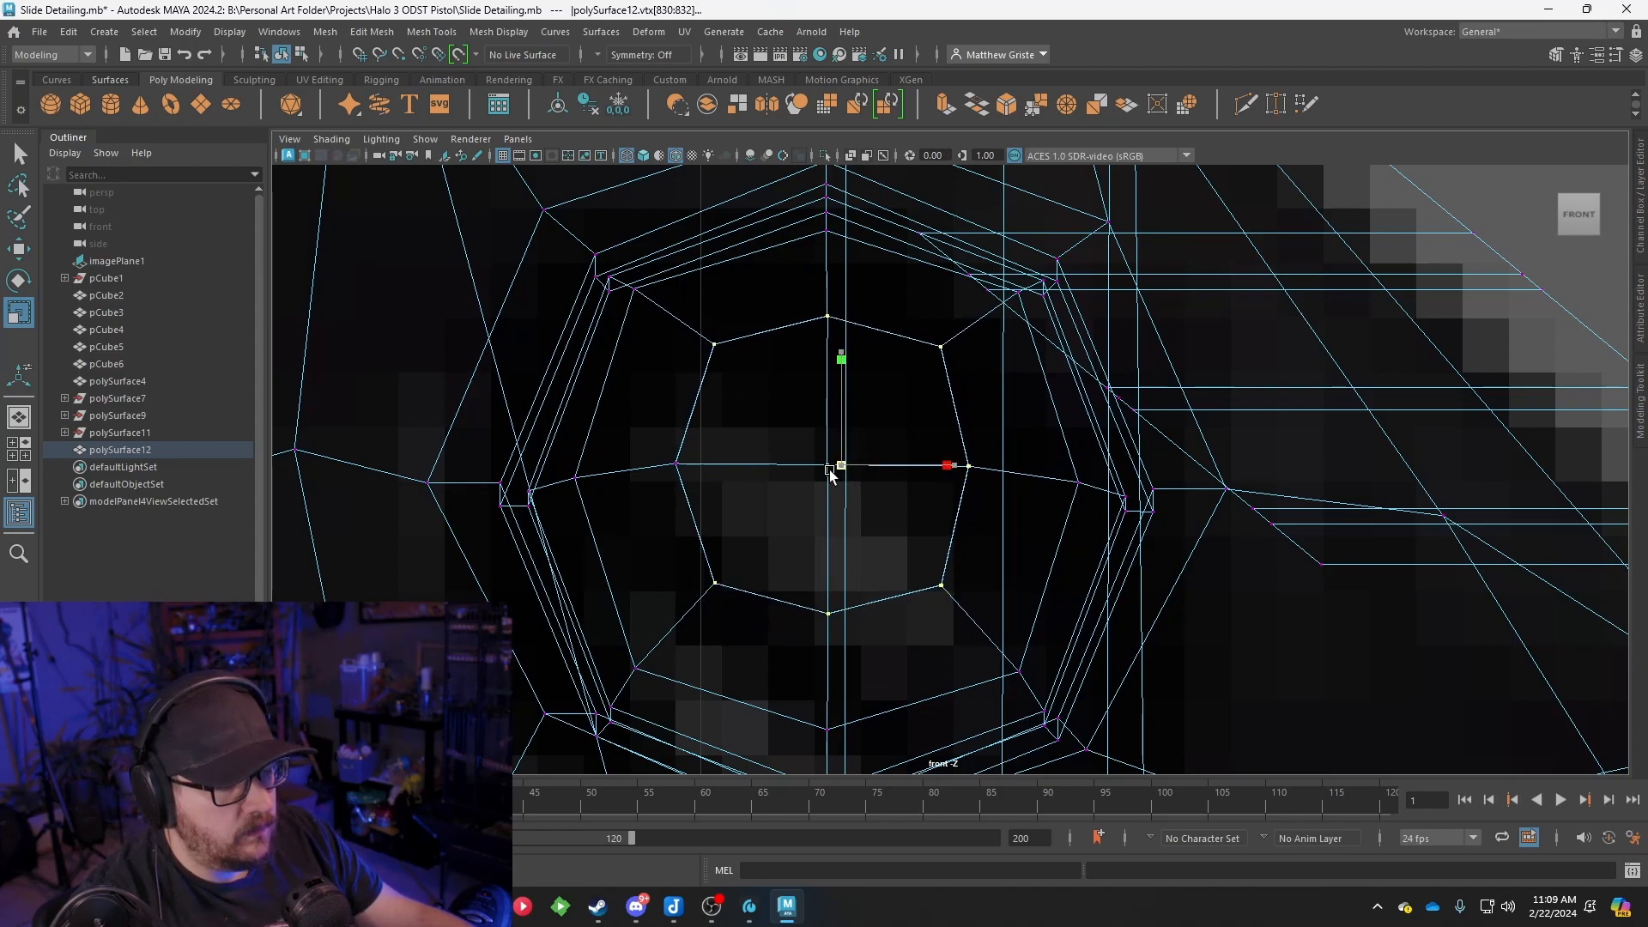
# Scale all vertices of the central recess down uniformly and move them slightly lower to centre the recess in the hole
pyautogui.moveTo(826, 471); pyautogui.dragTo(662, 452)
pyautogui.moveTo(822, 471); pyautogui.dragTo(812, 484)
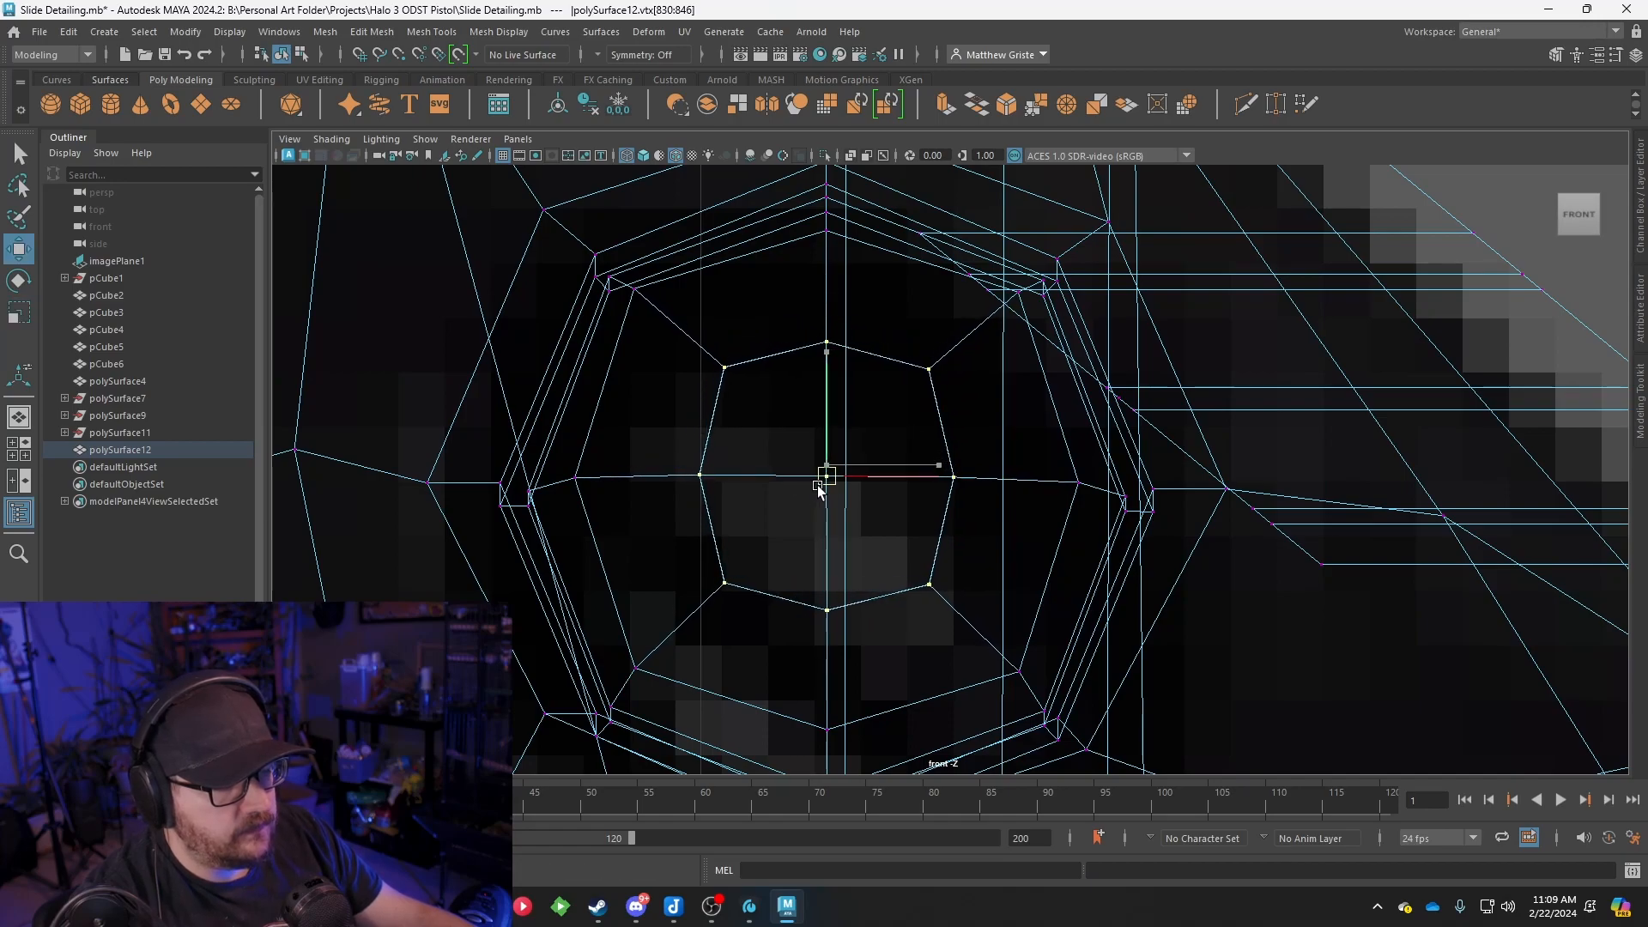
pyautogui.press('space')
pyautogui.press('space')
# Examine the smoothed hole and the whole rear slide from several angles in the perspective view, and clear the selection
pyautogui.keyDown('alt'); pyautogui.moveTo(1184, 357); pyautogui.dragTo(1054, 393); pyautogui.keyUp('alt')
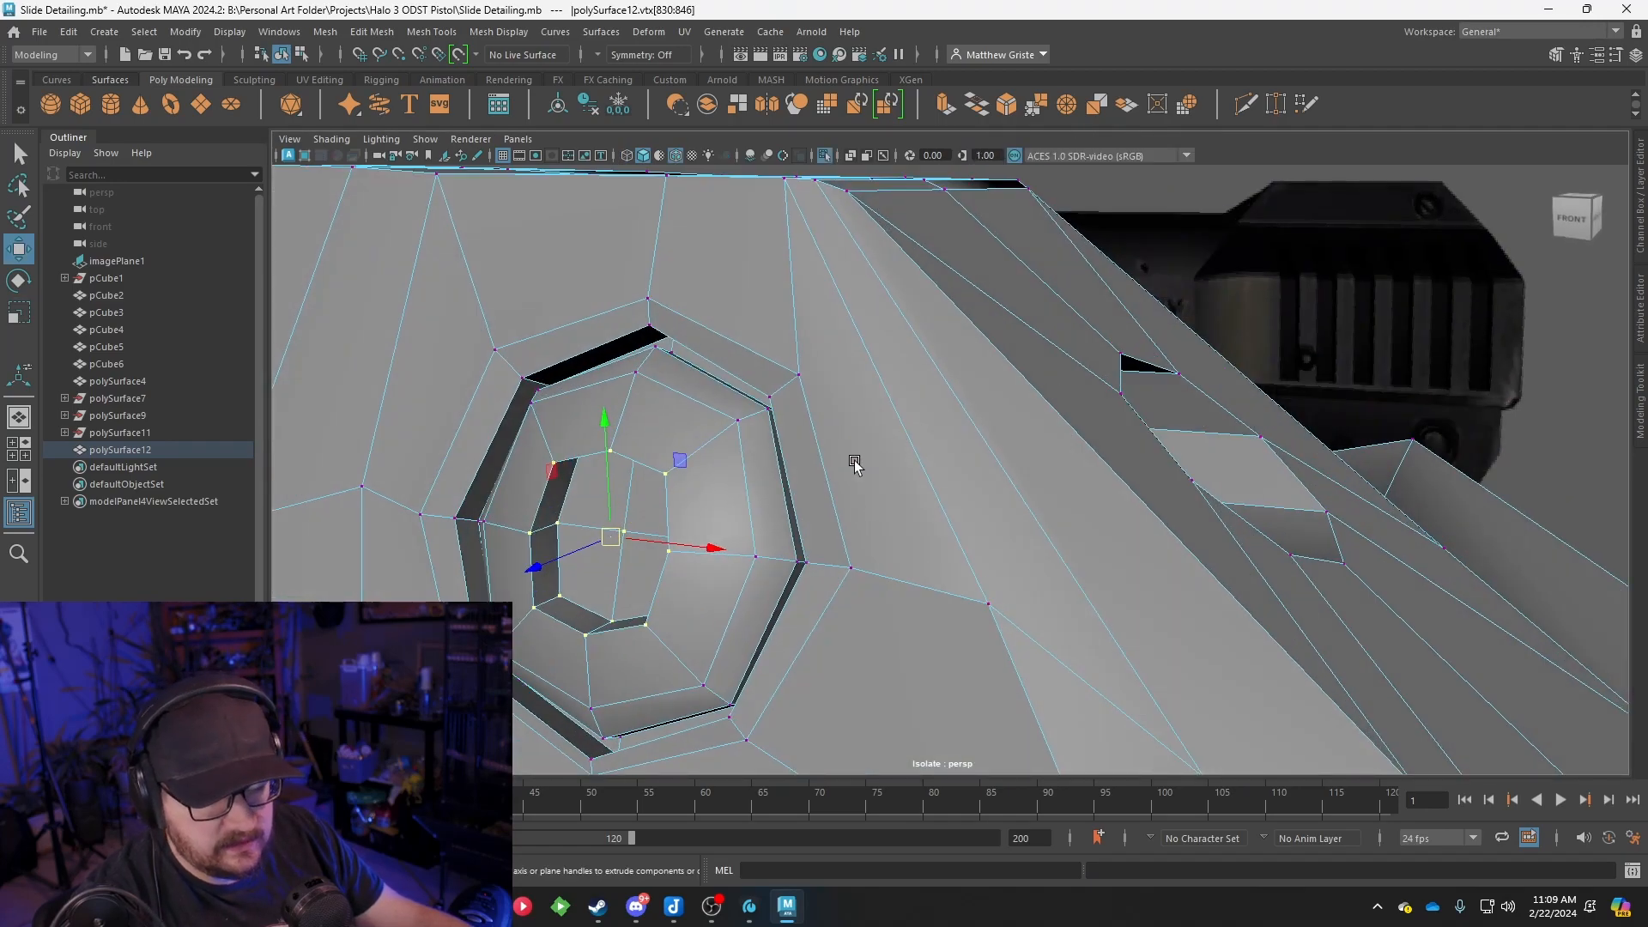
pyautogui.press('3')
pyautogui.scroll(-3, 846, 464)
pyautogui.moveTo(839, 463)
pyautogui.keyDown('alt'); pyautogui.mouseDown()
pyautogui.moveTo(945, 507)
pyautogui.moveTo(849, 507)
pyautogui.moveTo(859, 486)
pyautogui.mouseUp(); pyautogui.keyUp('alt')
pyautogui.keyDown('alt'); pyautogui.moveTo(814, 499); pyautogui.dragTo(942, 477, button='middle'); pyautogui.keyUp('alt')
pyautogui.scroll(-4, 950, 481)
pyautogui.keyDown('alt'); pyautogui.moveTo(958, 488); pyautogui.dragTo(788, 507); pyautogui.keyUp('alt')
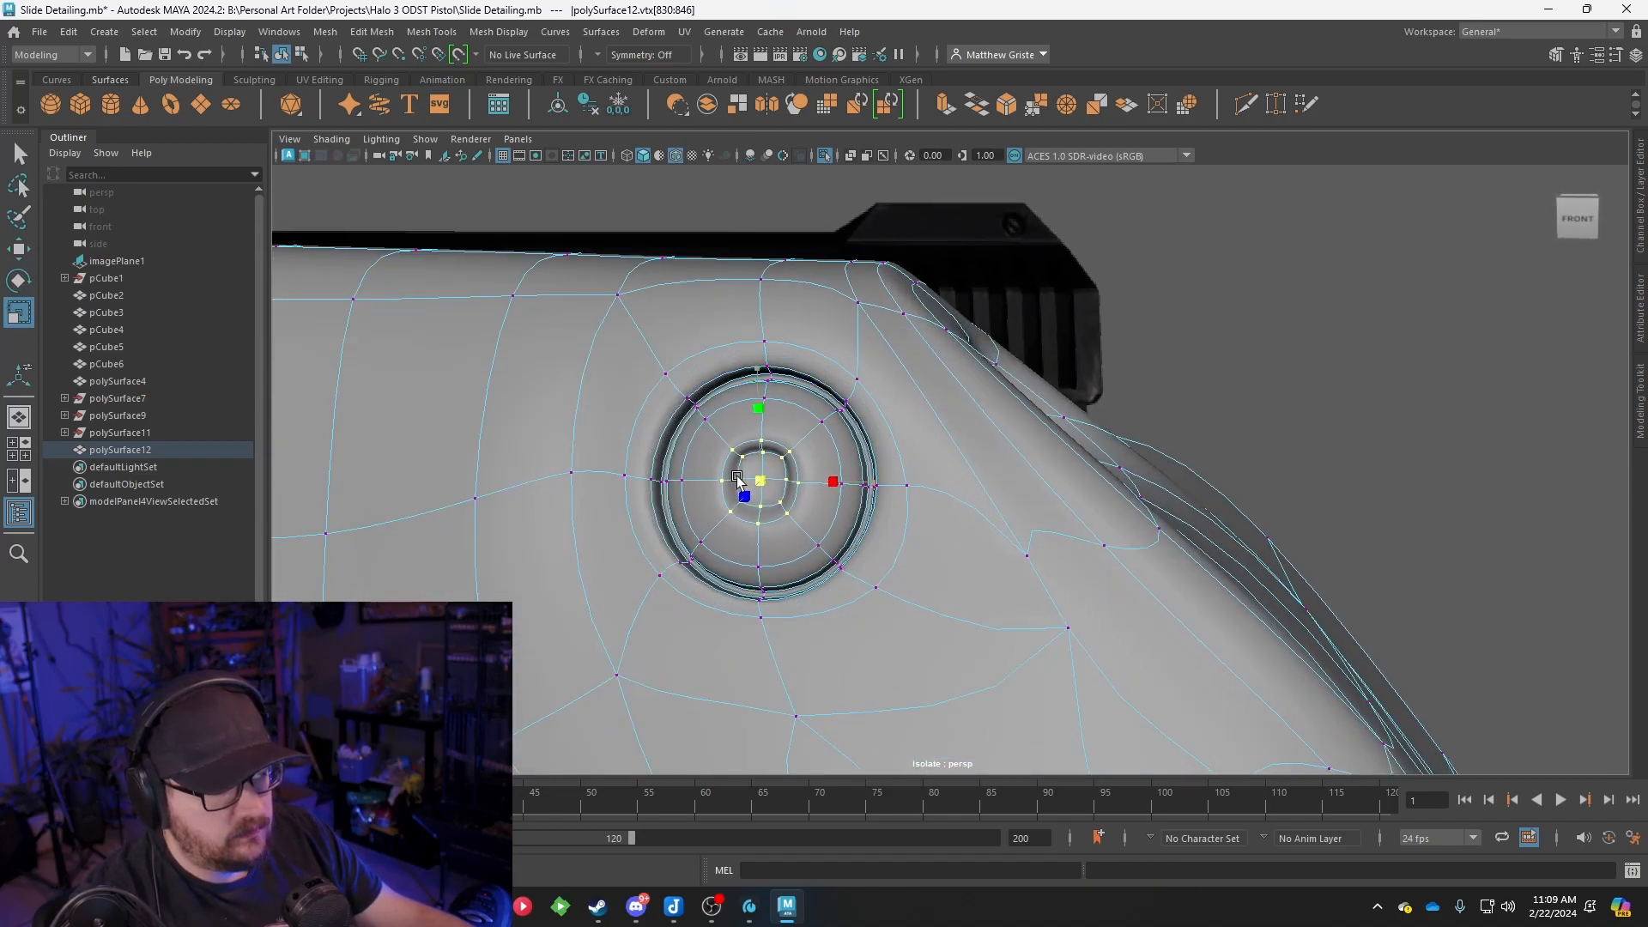
pyautogui.scroll(-3, 772, 463)
pyautogui.keyDown('alt'); pyautogui.moveTo(832, 441); pyautogui.dragTo(784, 461); pyautogui.keyUp('alt')
pyautogui.moveTo(842, 395); pyautogui.dragTo(901, 376, button='right')
pyautogui.scroll(-5, 866, 459)
pyautogui.keyDown('alt'); pyautogui.moveTo(866, 459); pyautogui.dragTo(924, 482); pyautogui.keyUp('alt')
pyautogui.press('1')
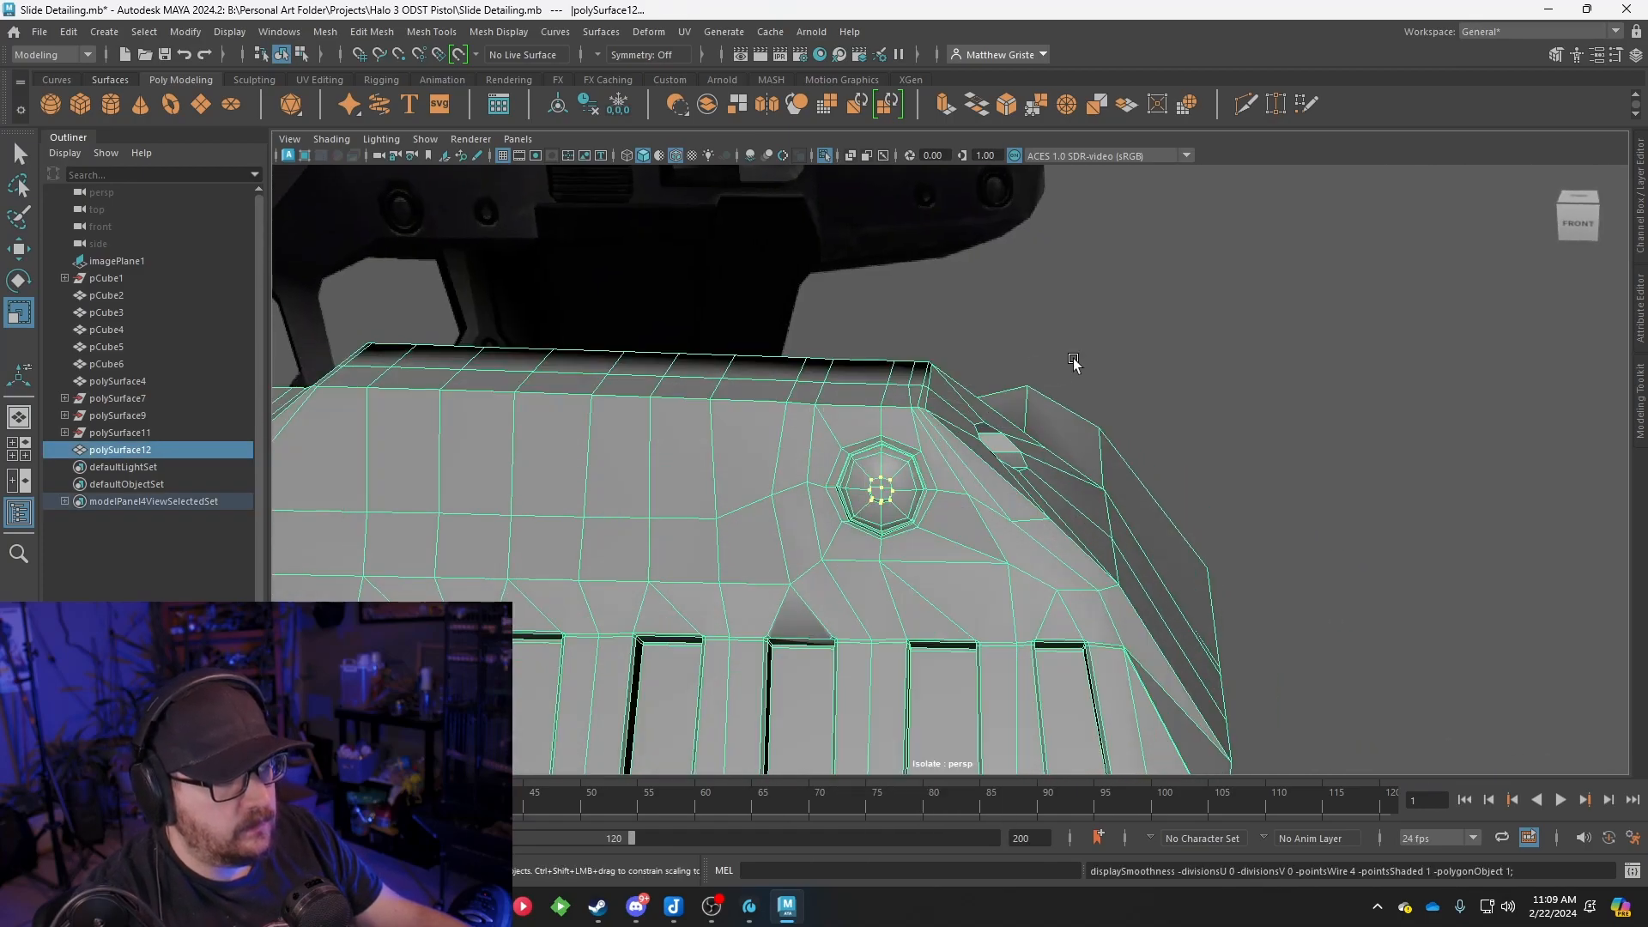
pyautogui.click(1098, 397)
pyautogui.keyDown('alt'); pyautogui.moveTo(1098, 397); pyautogui.dragTo(923, 435); pyautogui.keyUp('alt')
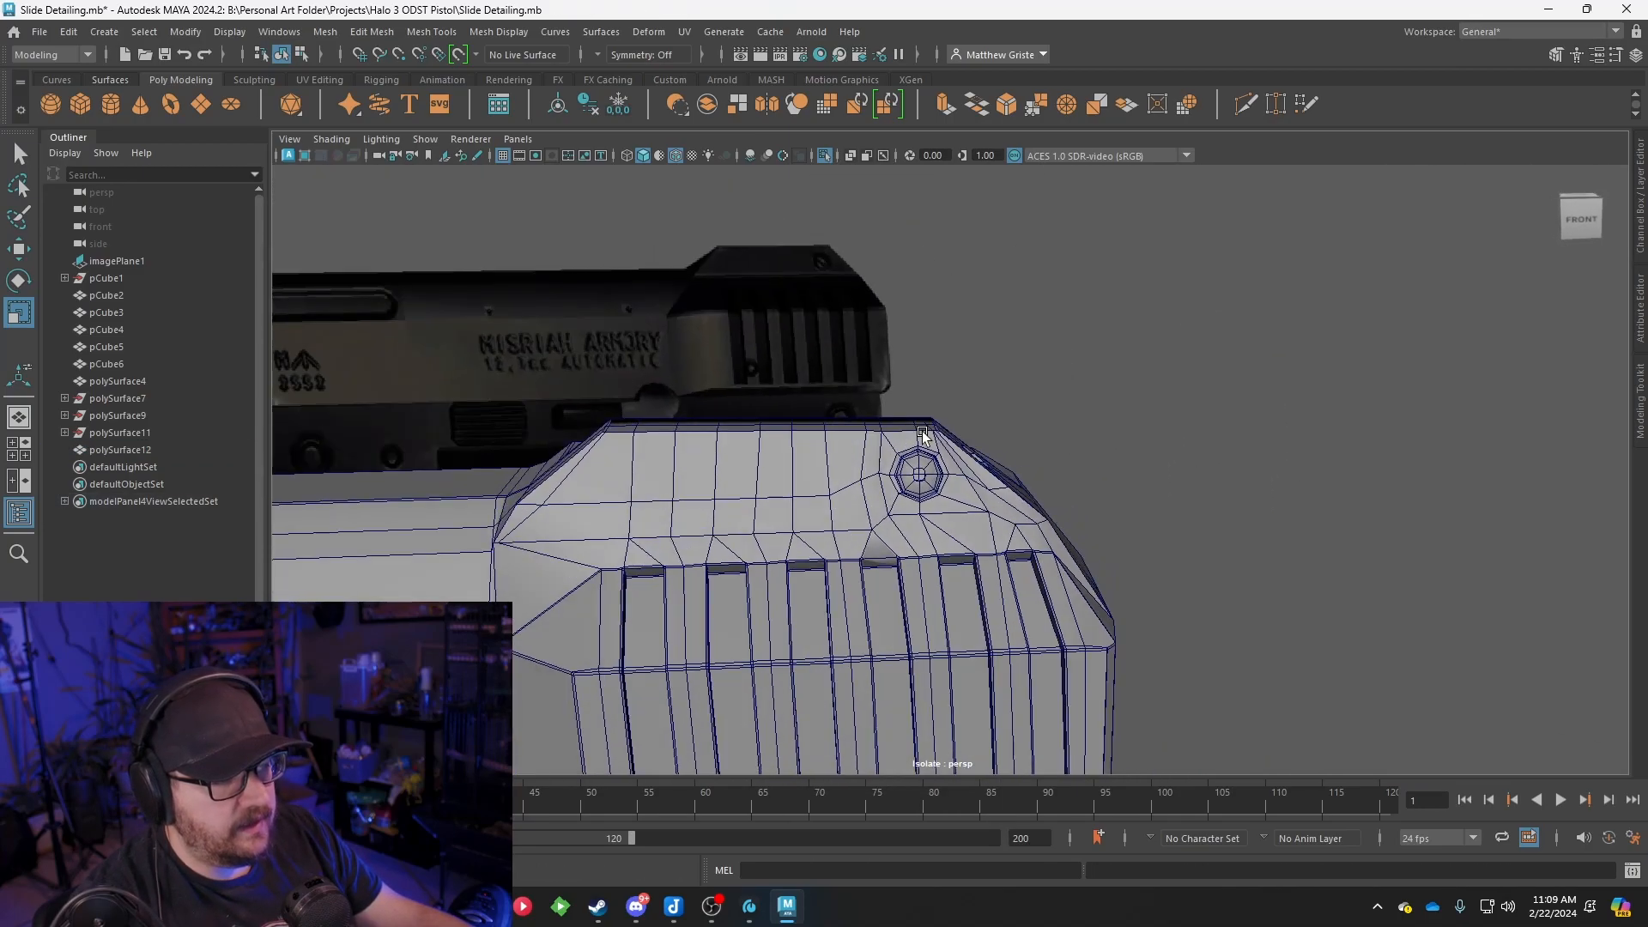
pyautogui.keyDown('alt'); pyautogui.moveTo(782, 386); pyautogui.dragTo(930, 592); pyautogui.keyUp('alt')
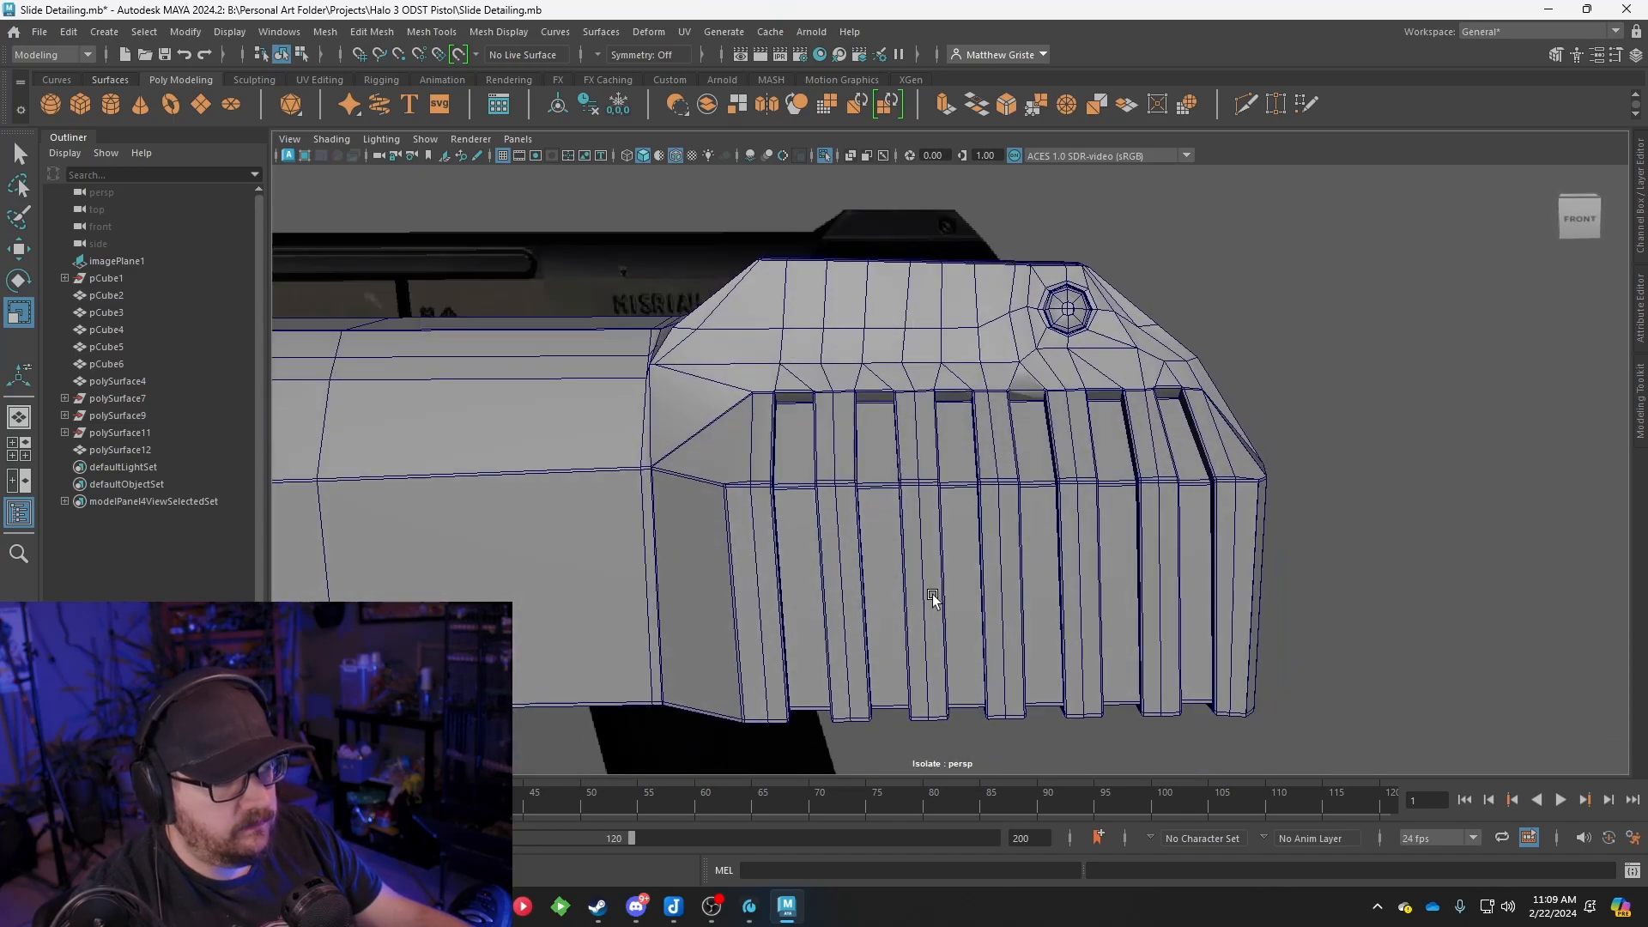
# In the front view, insert two horizontal edge loops across the serrations, just above and below the reference's small hole
pyautogui.press('space')
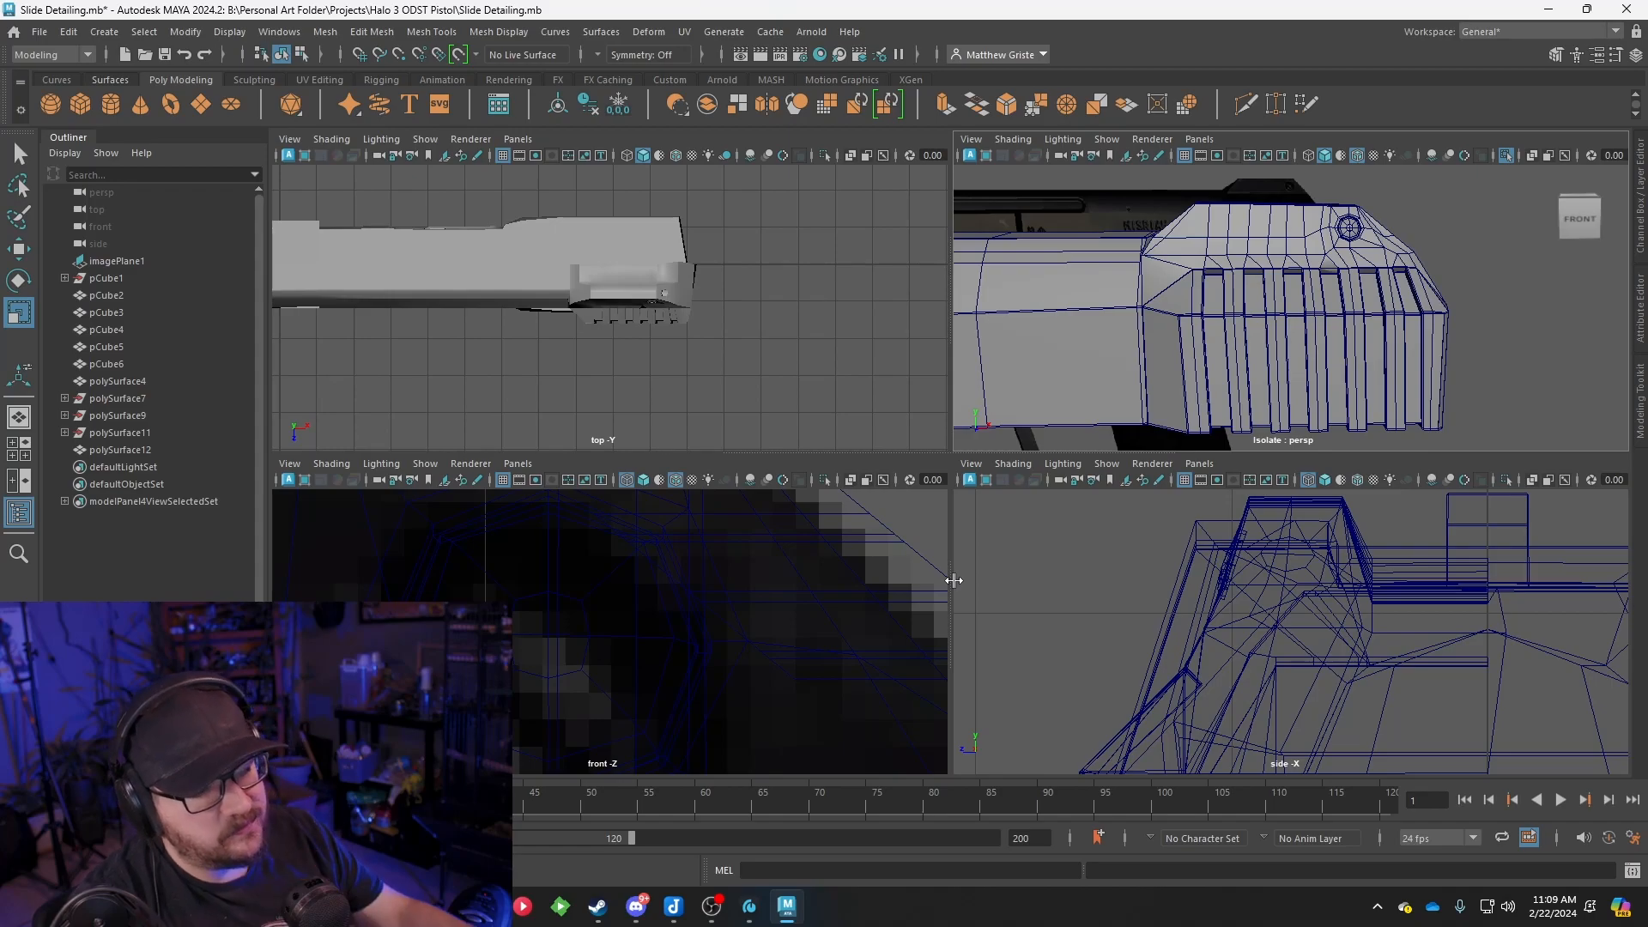
pyautogui.press('space')
pyautogui.scroll(2, 778, 589)
pyautogui.scroll(5, 919, 471)
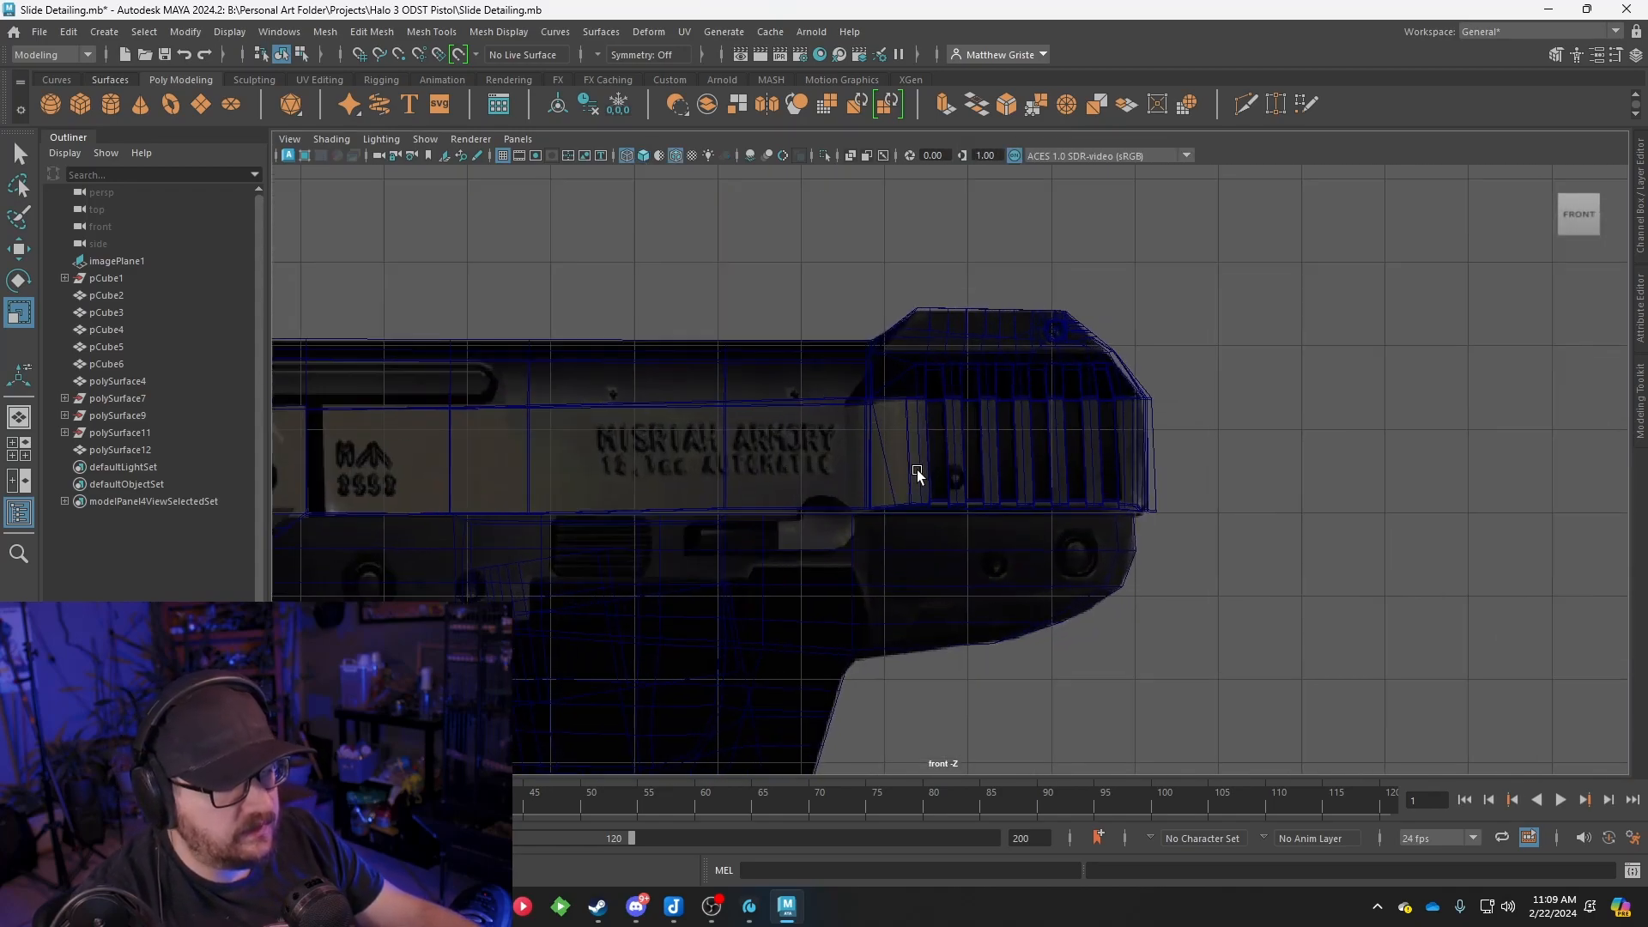
pyautogui.scroll(3, 923, 498)
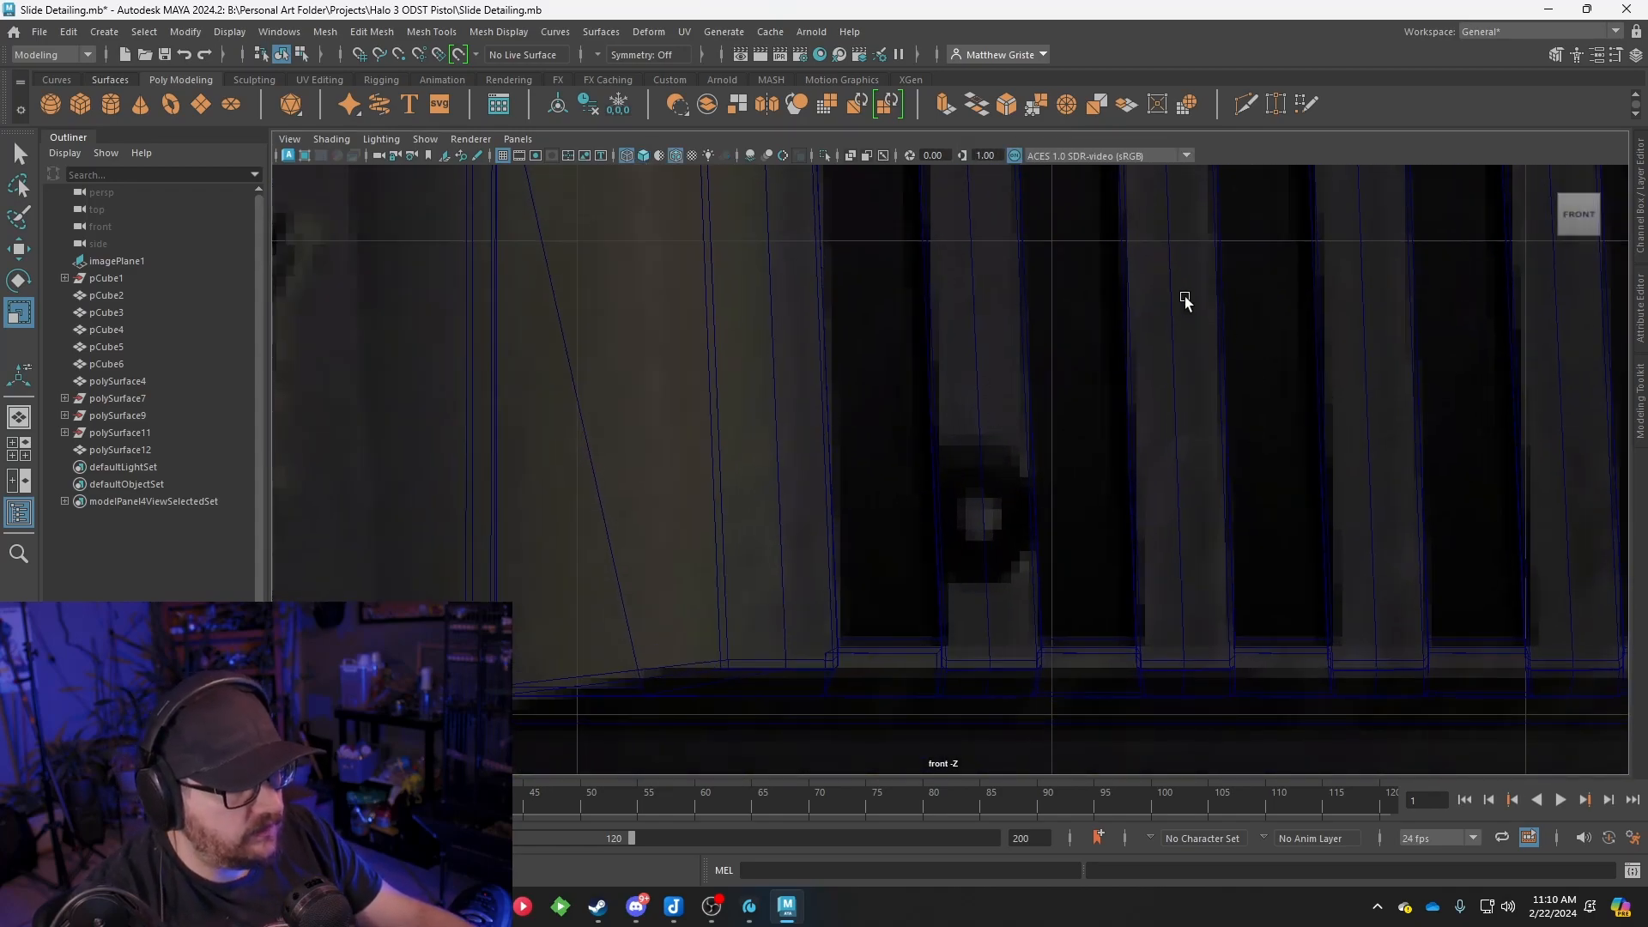
pyautogui.keyDown('alt'); pyautogui.moveTo(1227, 330); pyautogui.dragTo(1021, 364, button='middle'); pyautogui.keyUp('alt')
pyautogui.scroll(3, 839, 460)
pyautogui.keyDown('alt'); pyautogui.moveTo(794, 496); pyautogui.dragTo(865, 468, button='middle'); pyautogui.keyUp('alt')
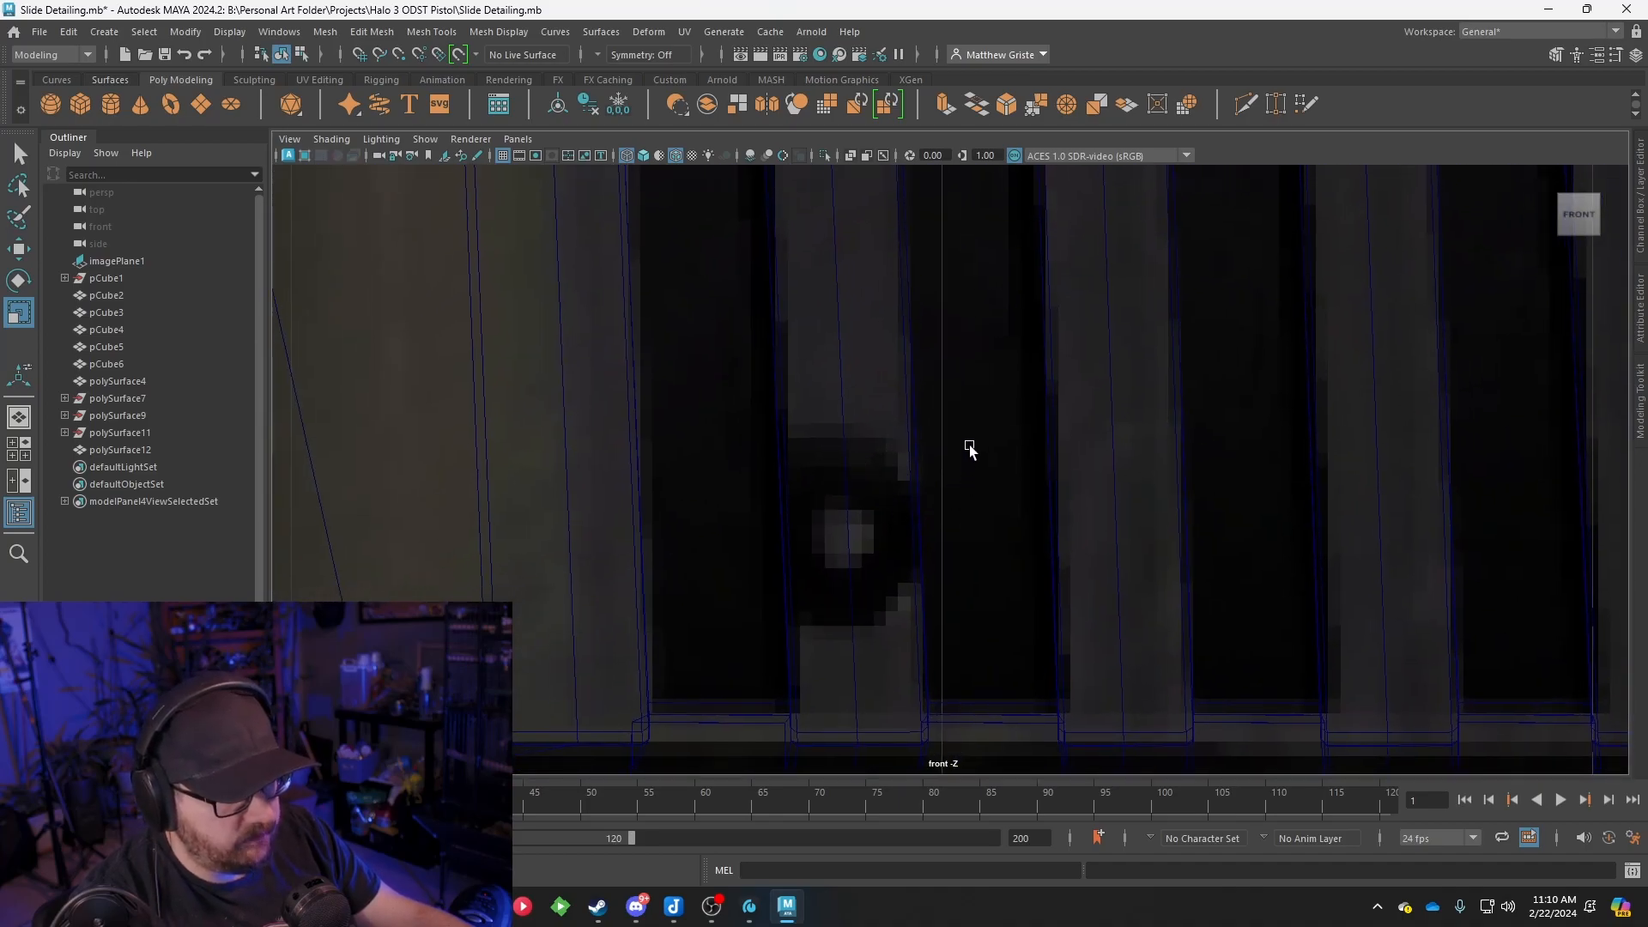
pyautogui.click(906, 477)
pyautogui.click(911, 479)
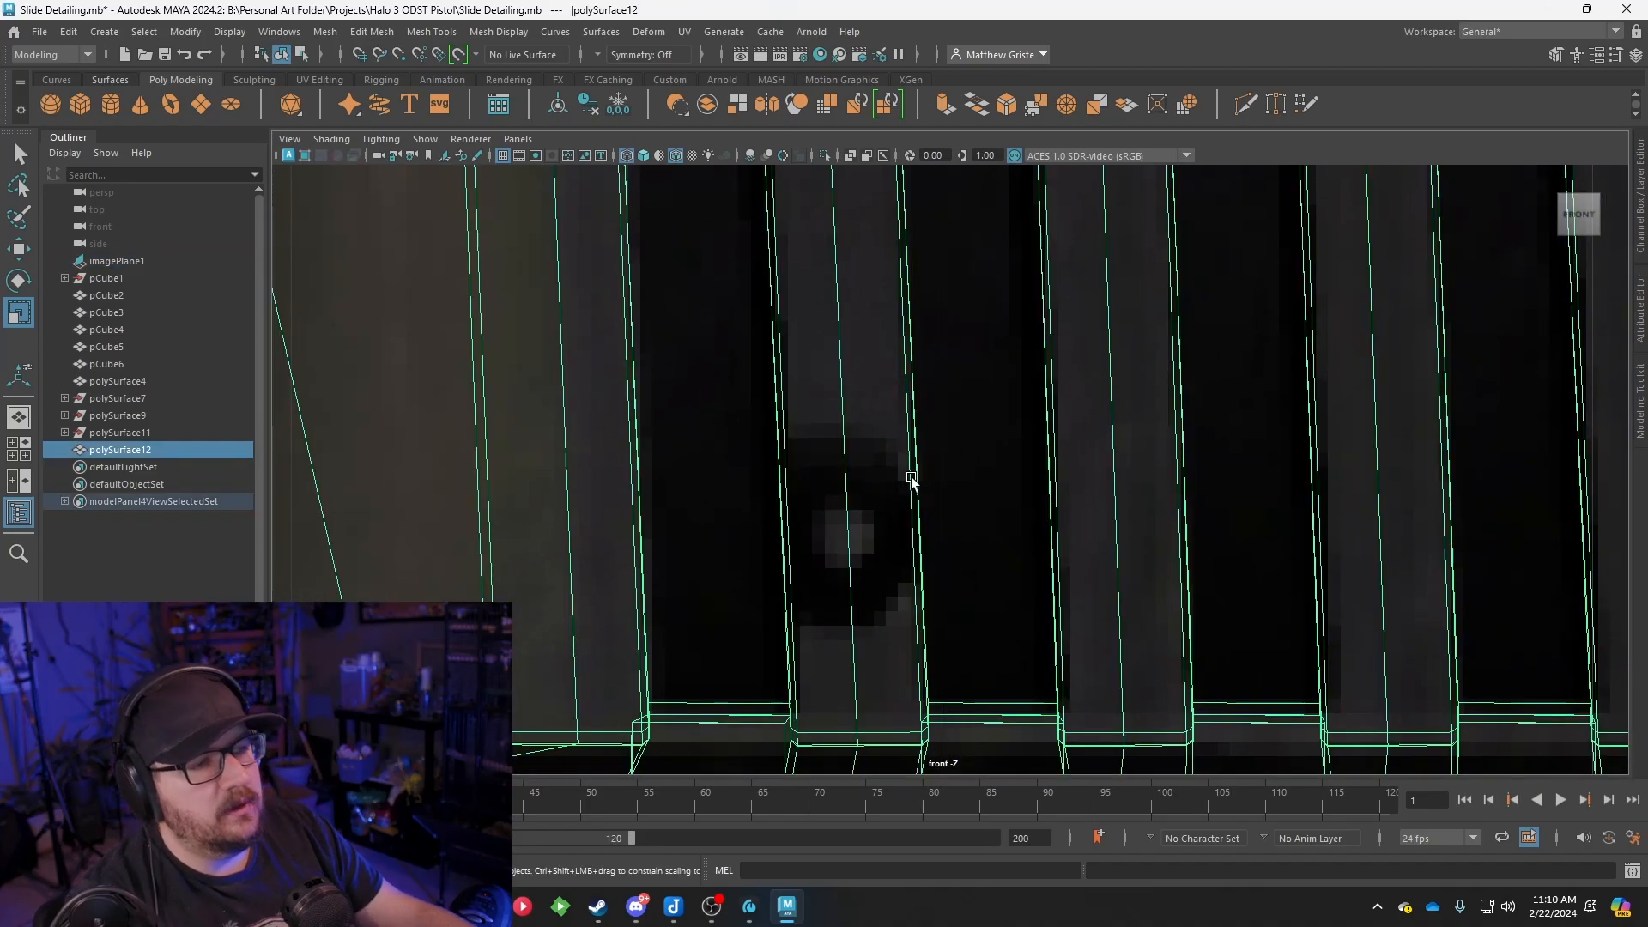
pyautogui.click(479, 36)
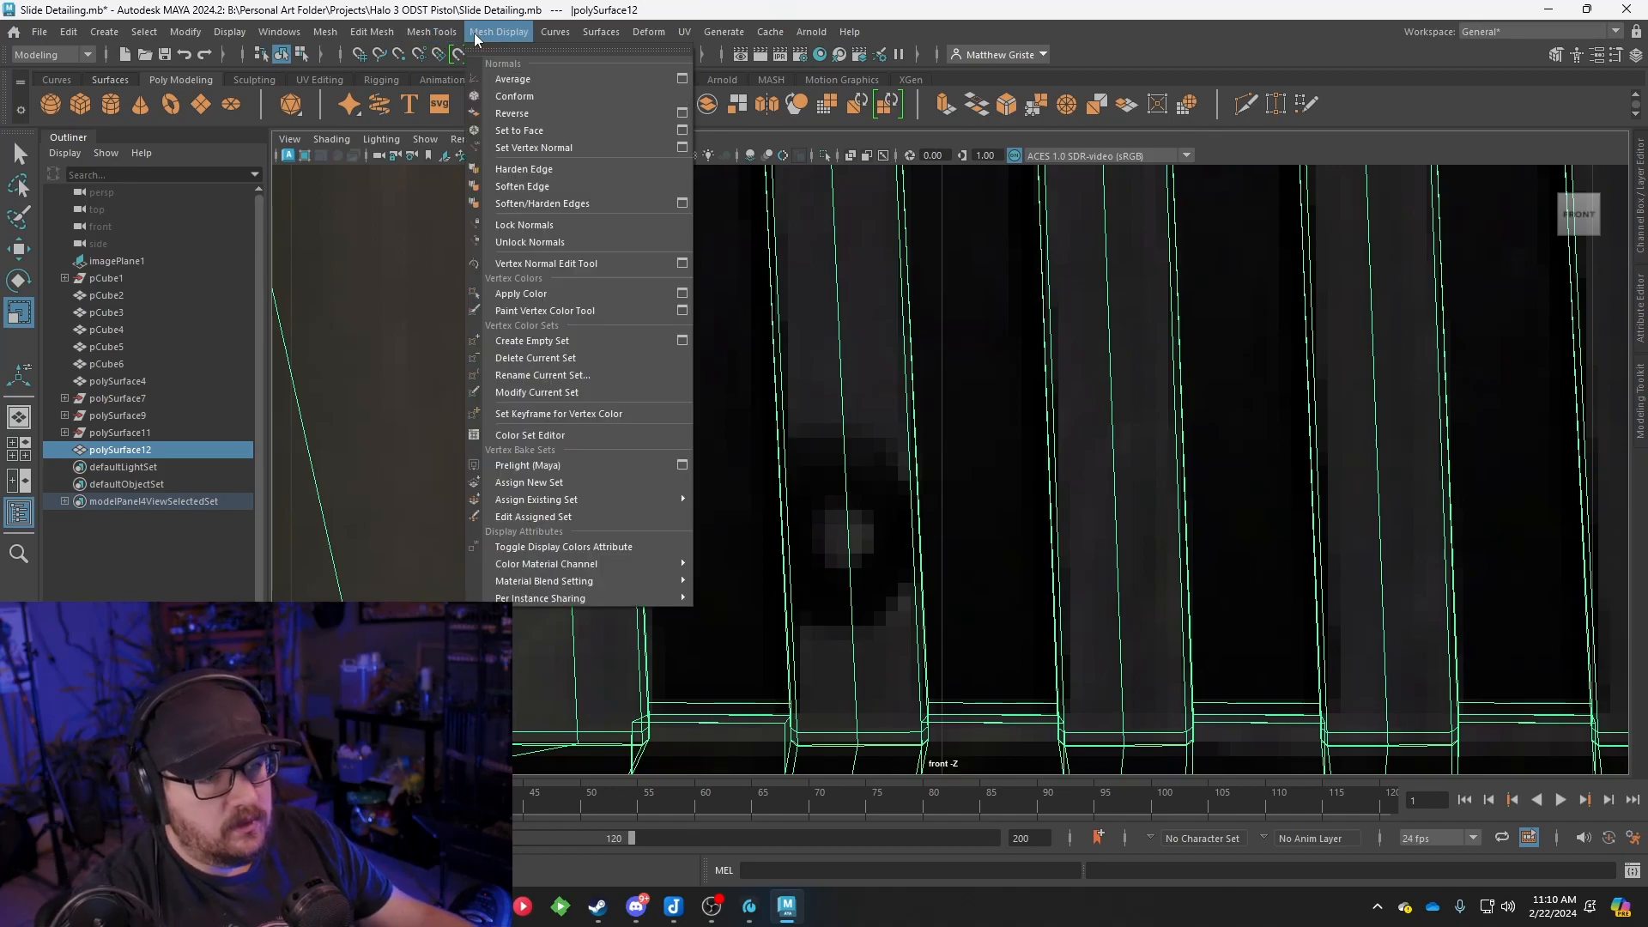
pyautogui.moveTo(439, 37)
pyautogui.click(478, 167)
pyautogui.moveTo(781, 426); pyautogui.dragTo(781, 427)
pyautogui.moveTo(795, 642); pyautogui.dragTo(791, 639)
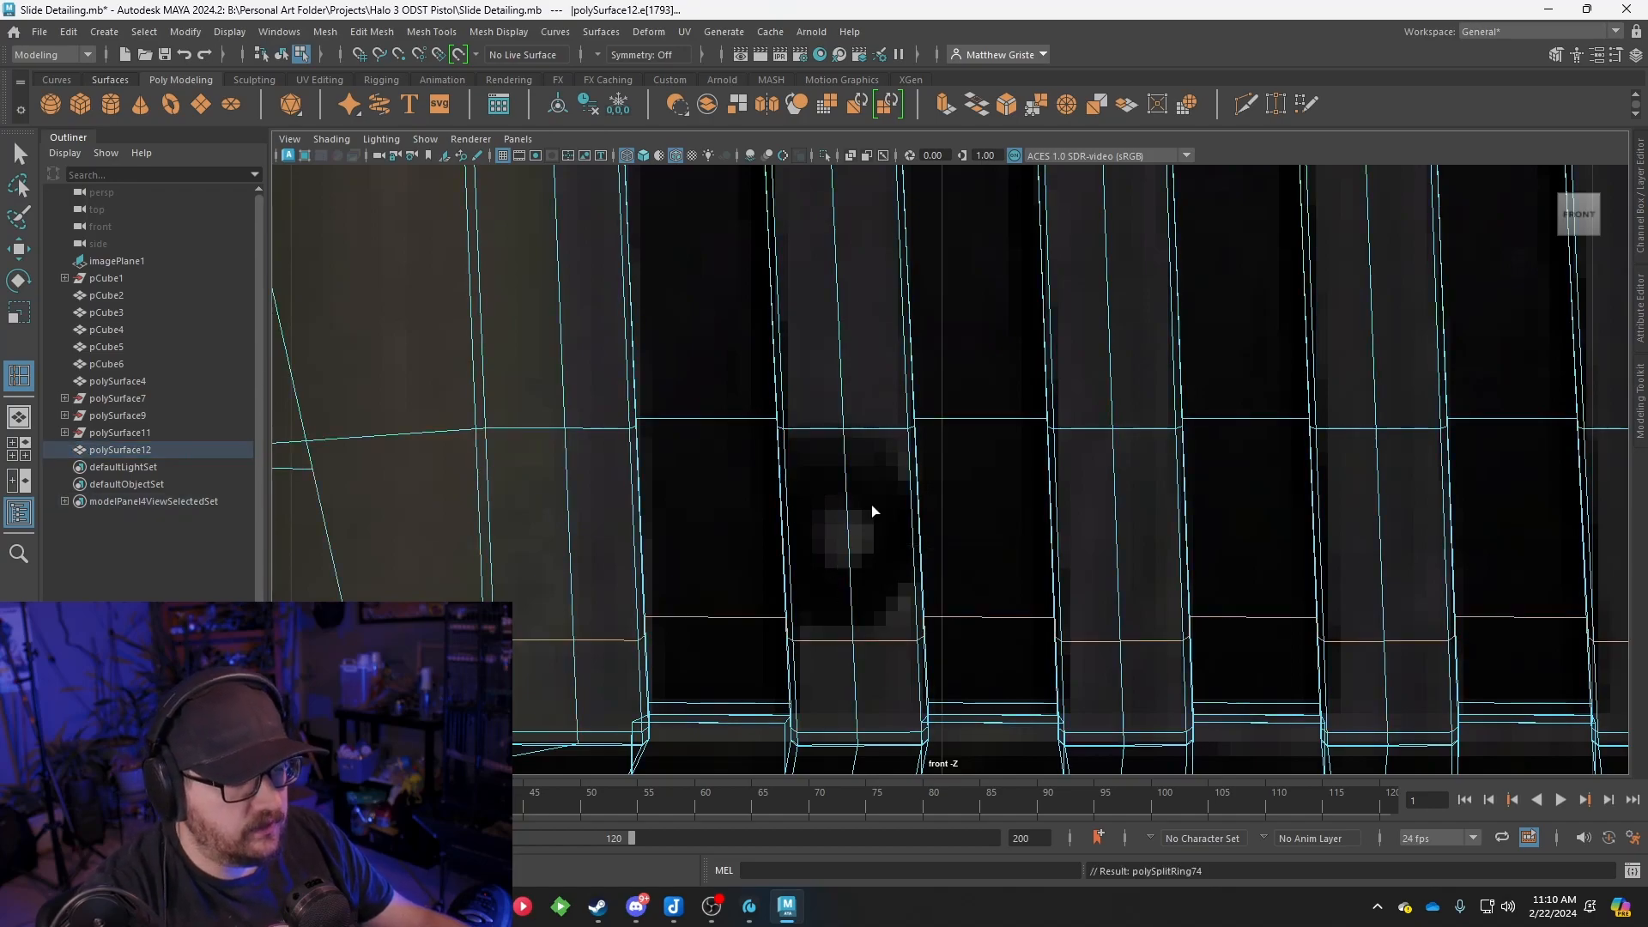
# In the perspective view, insert another horizontal edge loop midway between the two new loops across the serrations
pyautogui.press('space')
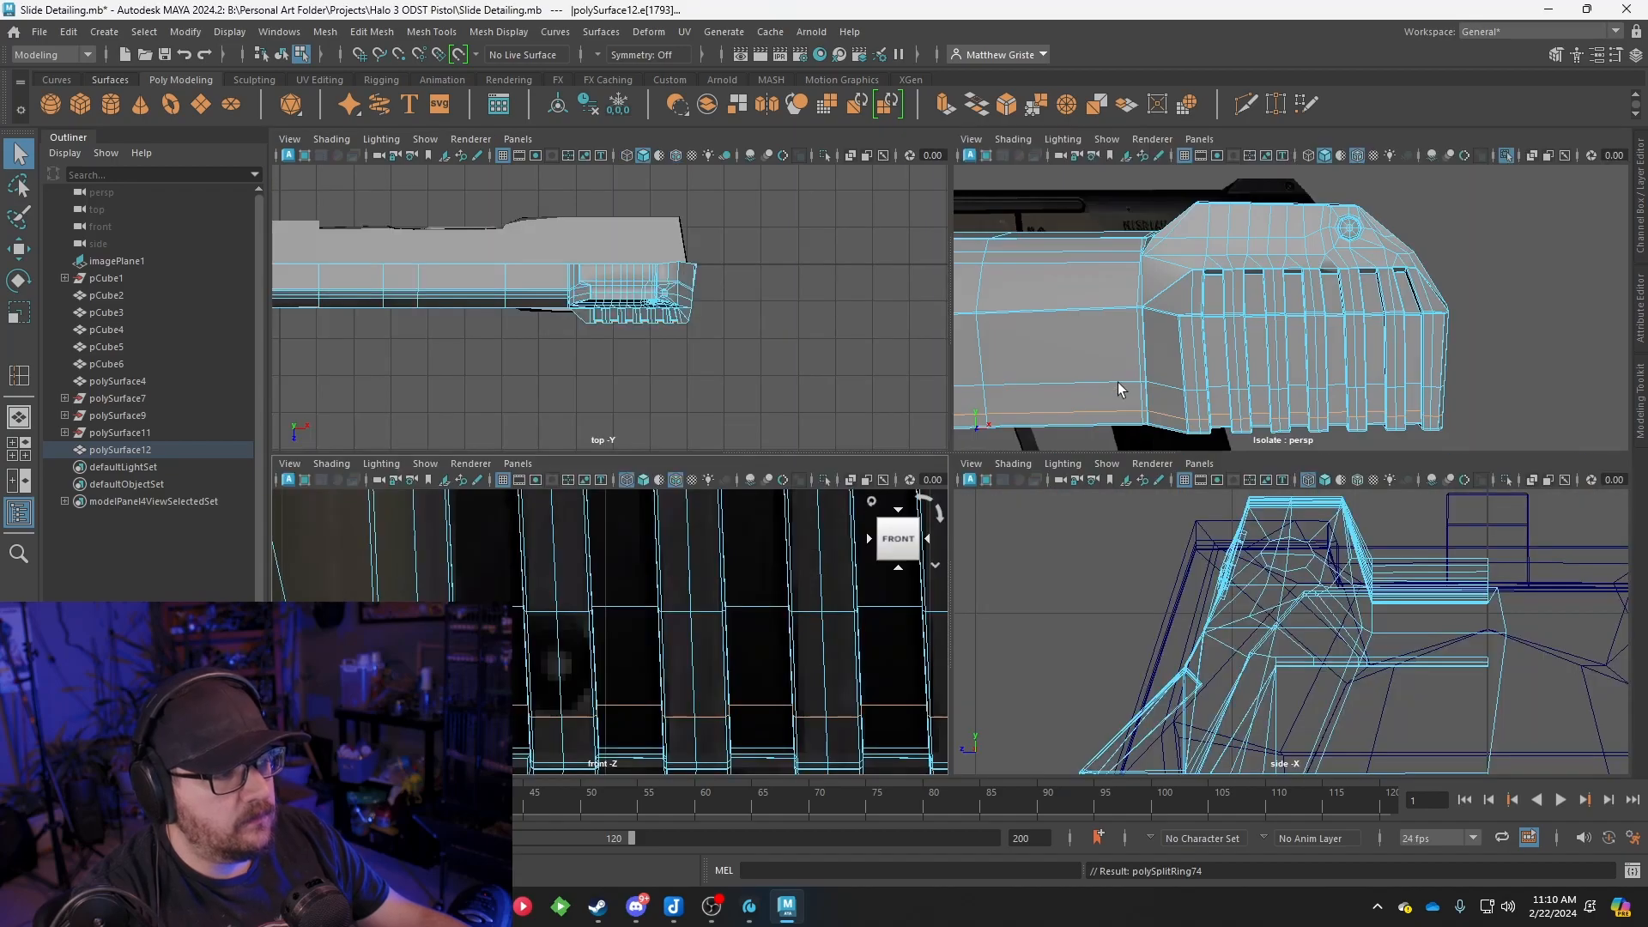
pyautogui.press('space')
pyautogui.keyDown('alt'); pyautogui.moveTo(1078, 466); pyautogui.dragTo(936, 421); pyautogui.keyUp('alt')
pyautogui.keyDown('alt'); pyautogui.moveTo(936, 421); pyautogui.dragTo(879, 532, button='right'); pyautogui.keyUp('alt')
pyautogui.keyDown('alt'); pyautogui.moveTo(879, 532); pyautogui.dragTo(891, 506, button='middle'); pyautogui.keyUp('alt')
pyautogui.keyDown('alt'); pyautogui.moveTo(891, 506); pyautogui.dragTo(845, 508); pyautogui.keyUp('alt')
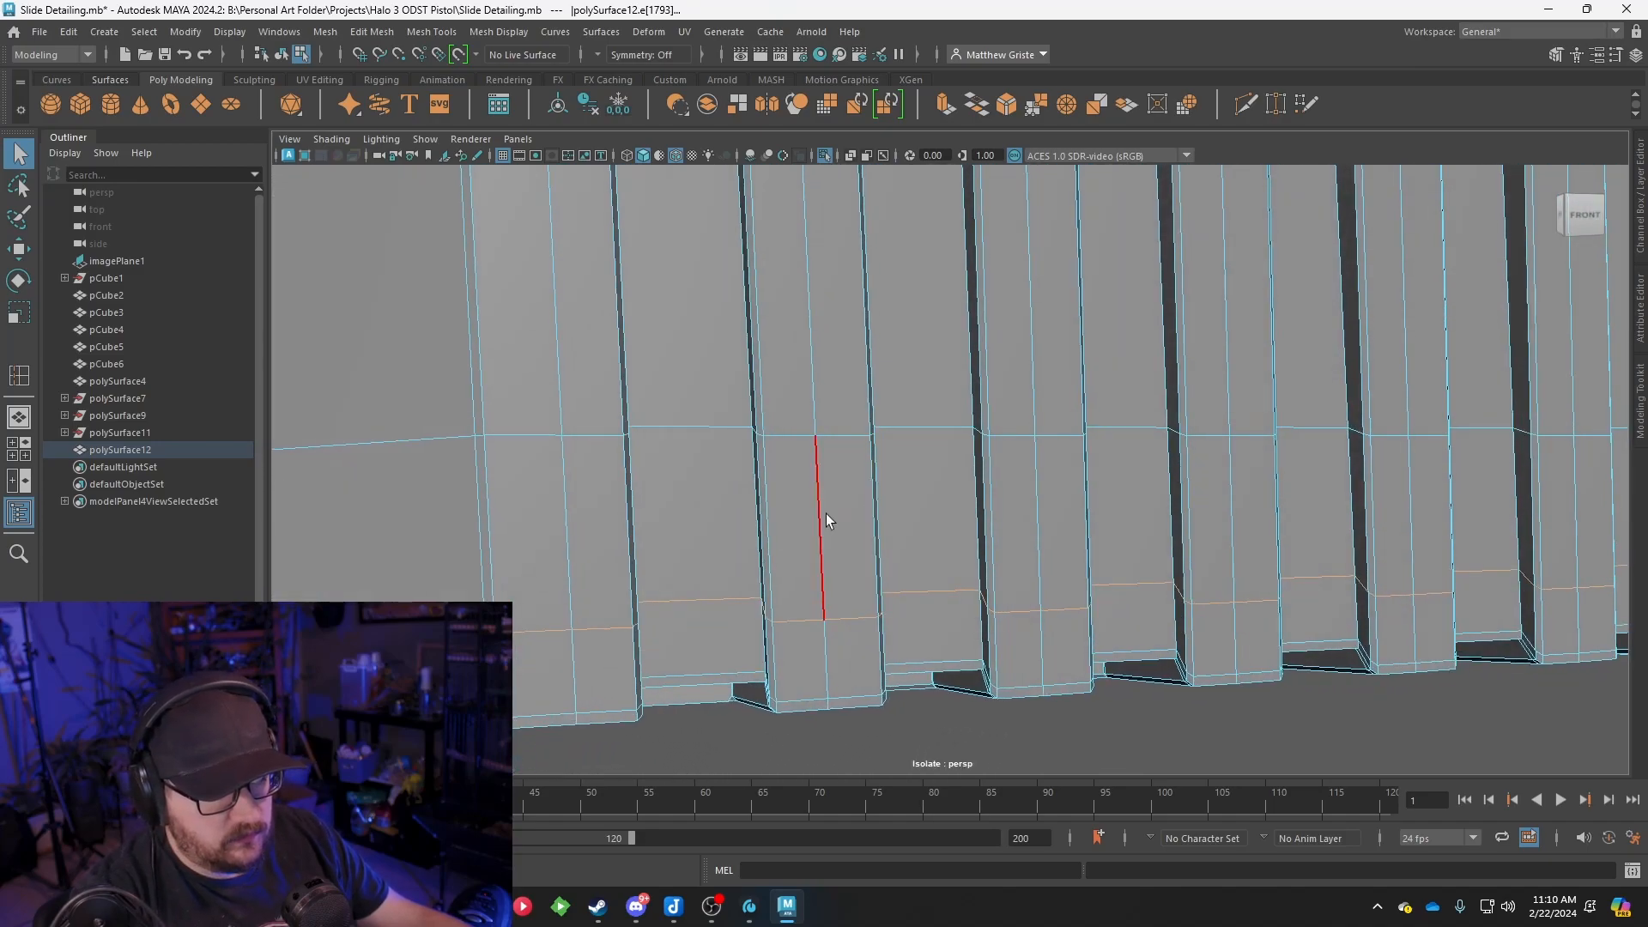
pyautogui.press('g')
pyautogui.click(818, 527)
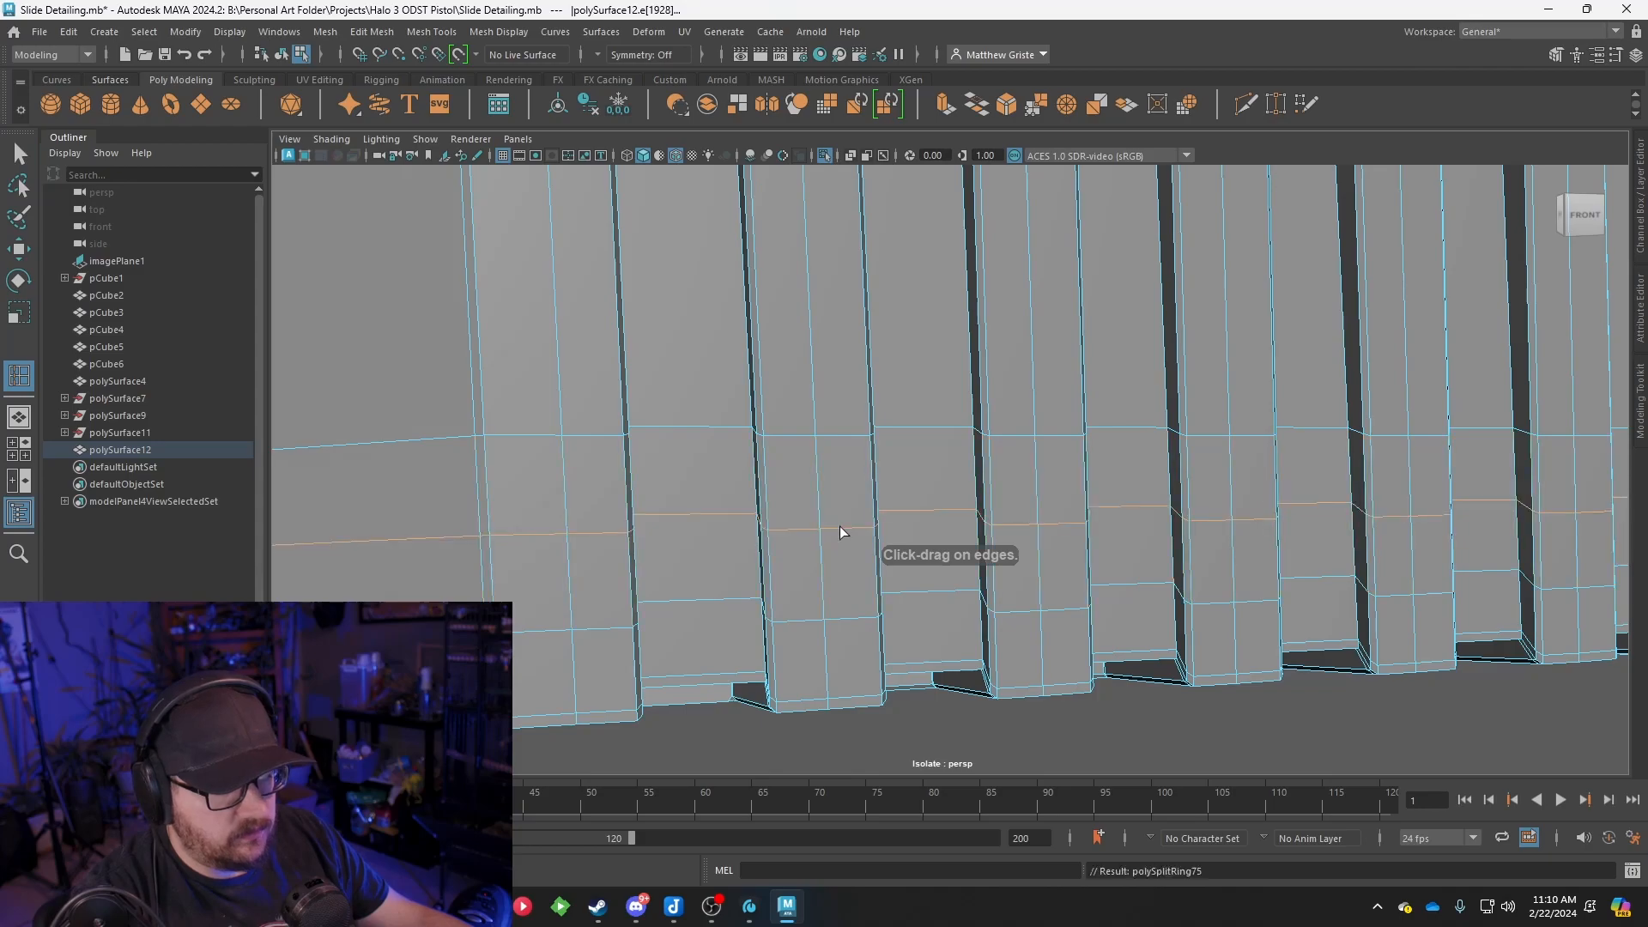
# Select the four faces on the rib at the small hole's location and extrude them, scaling the new faces inward
pyautogui.press('q')
pyautogui.moveTo(805, 396); pyautogui.dragTo(811, 456, button='right')
pyautogui.click(803, 479)
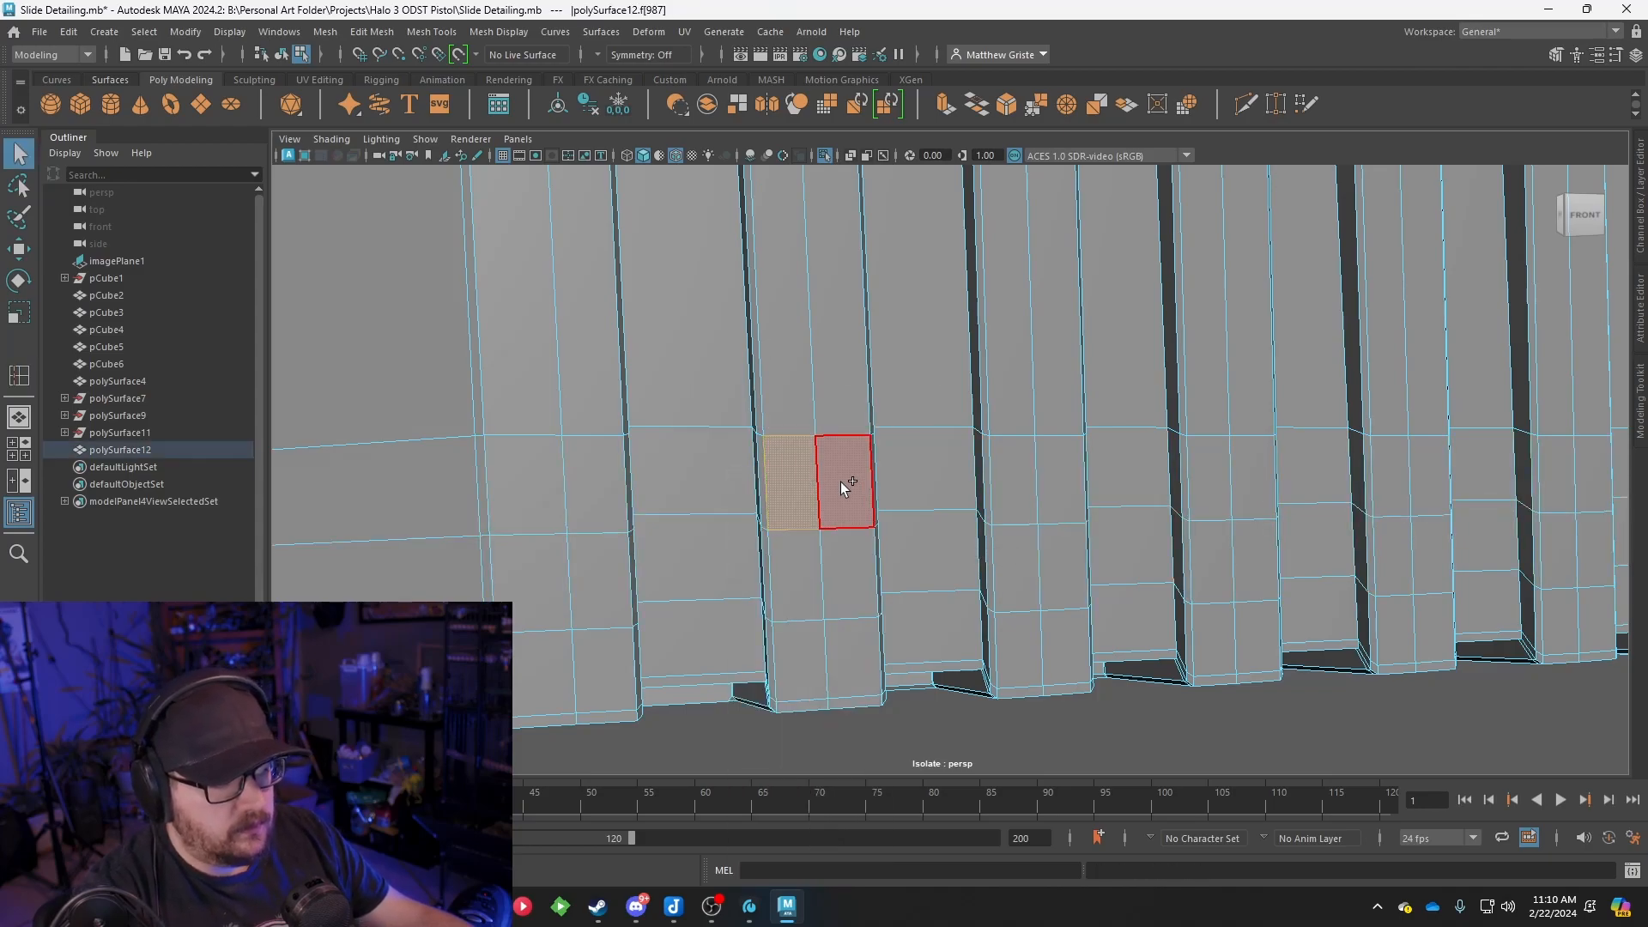
pyautogui.hotkey('ctrl', 'e')
pyautogui.scroll(2, 868, 515)
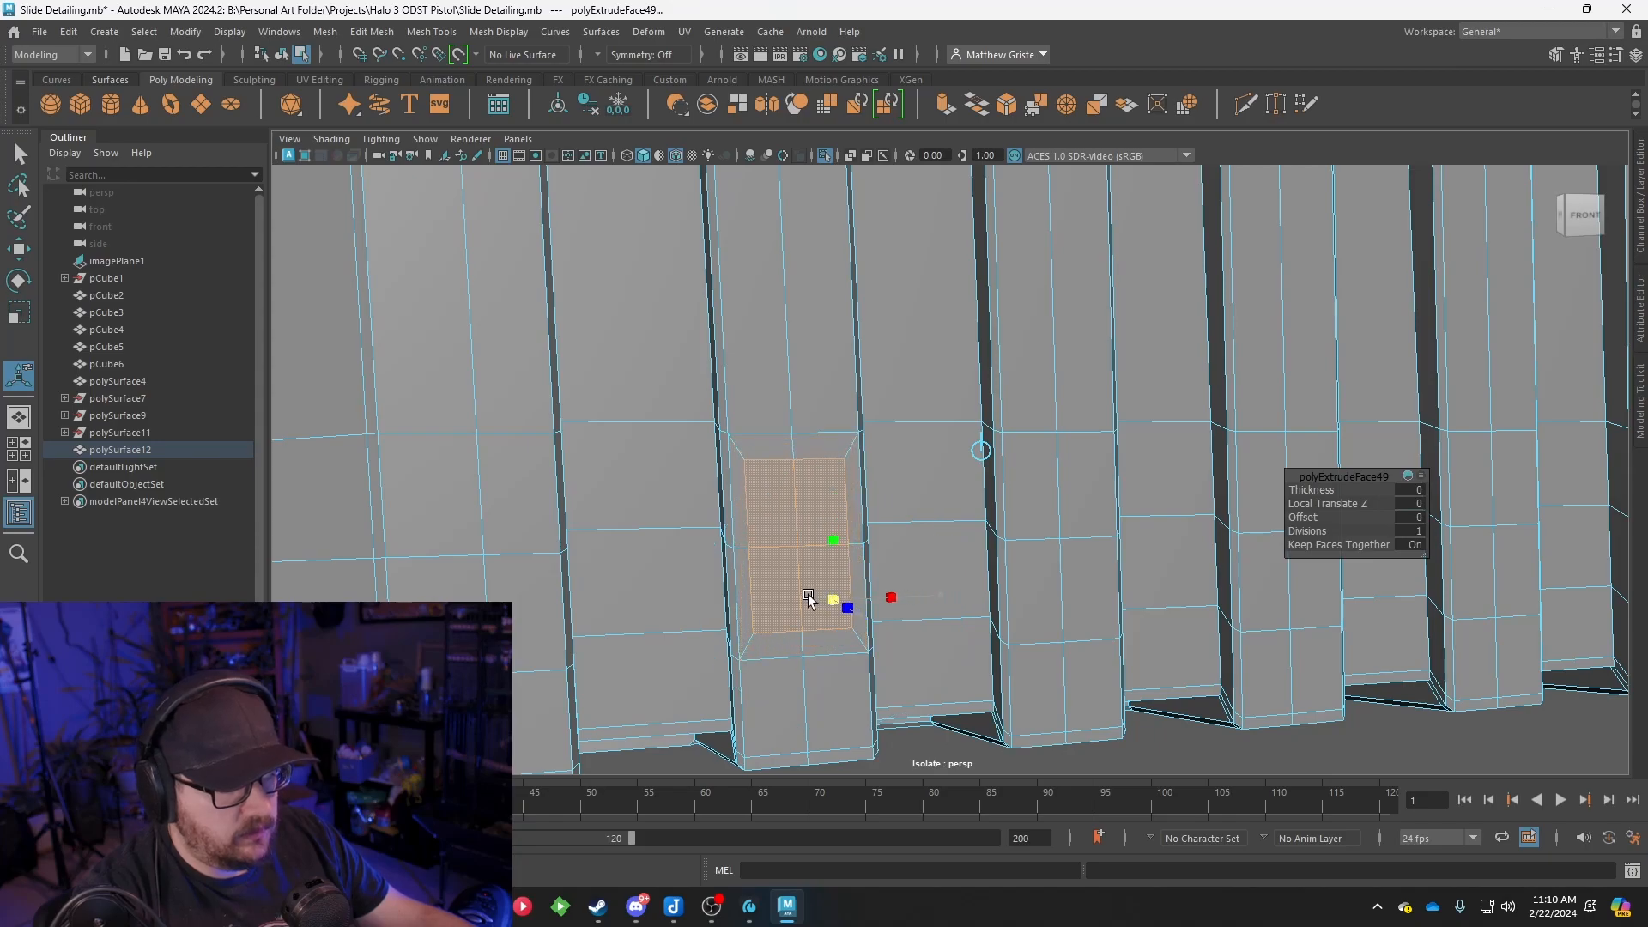
# Circularize the inset faces on the rib to give the small hole a round outline
pyautogui.click(185, 32)
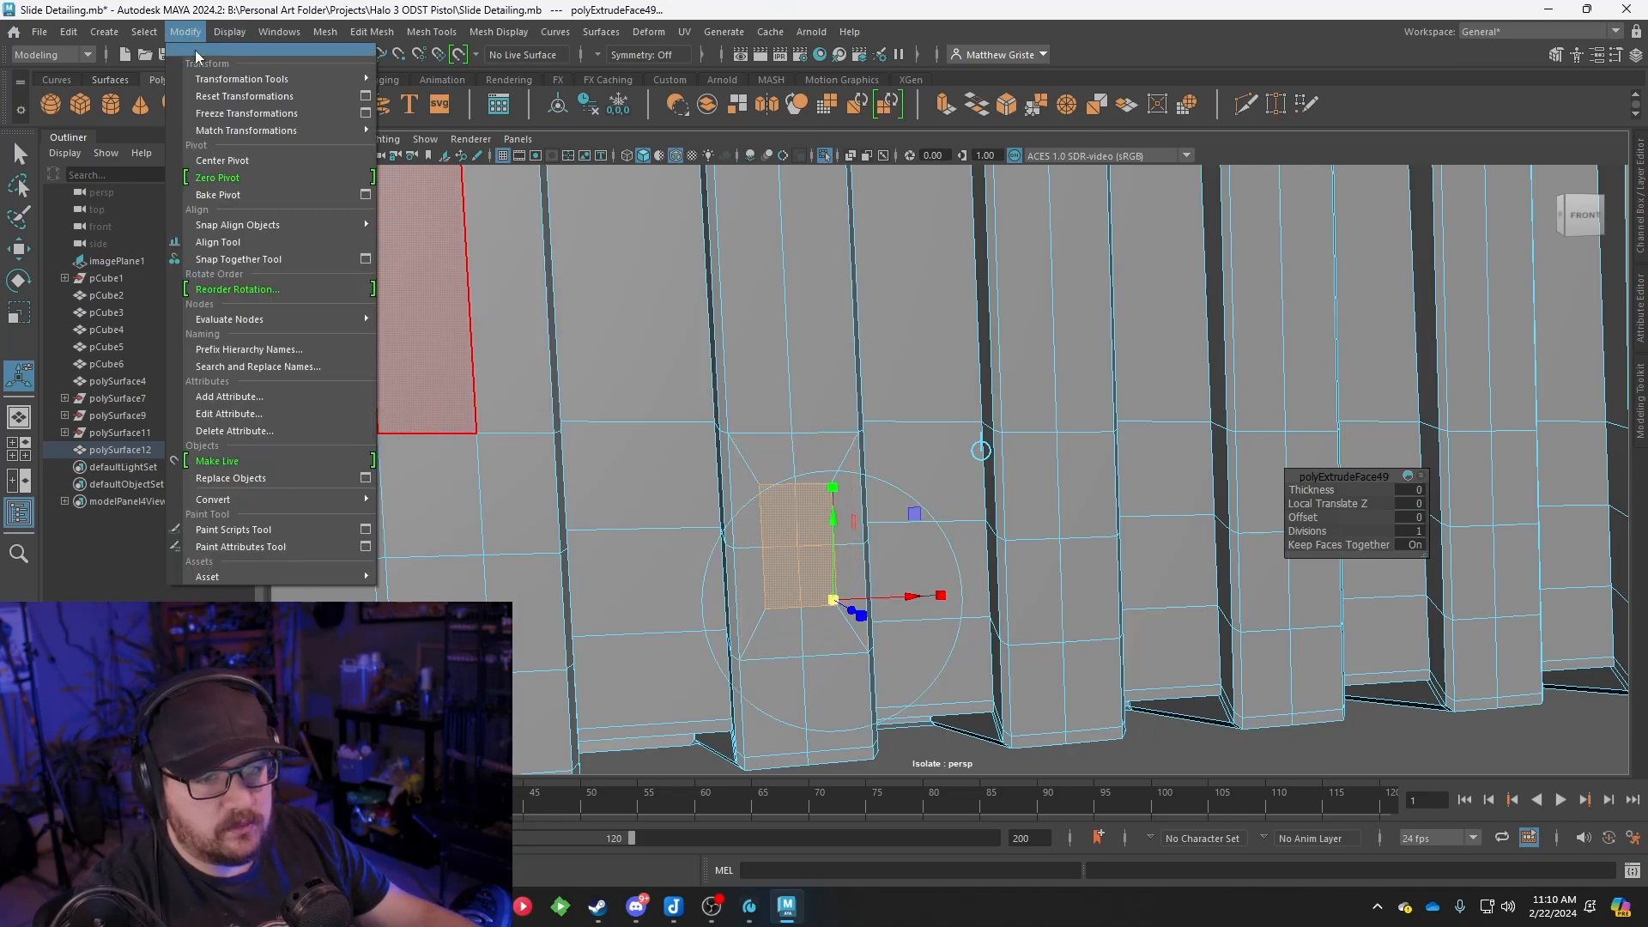
pyautogui.moveTo(392, 30)
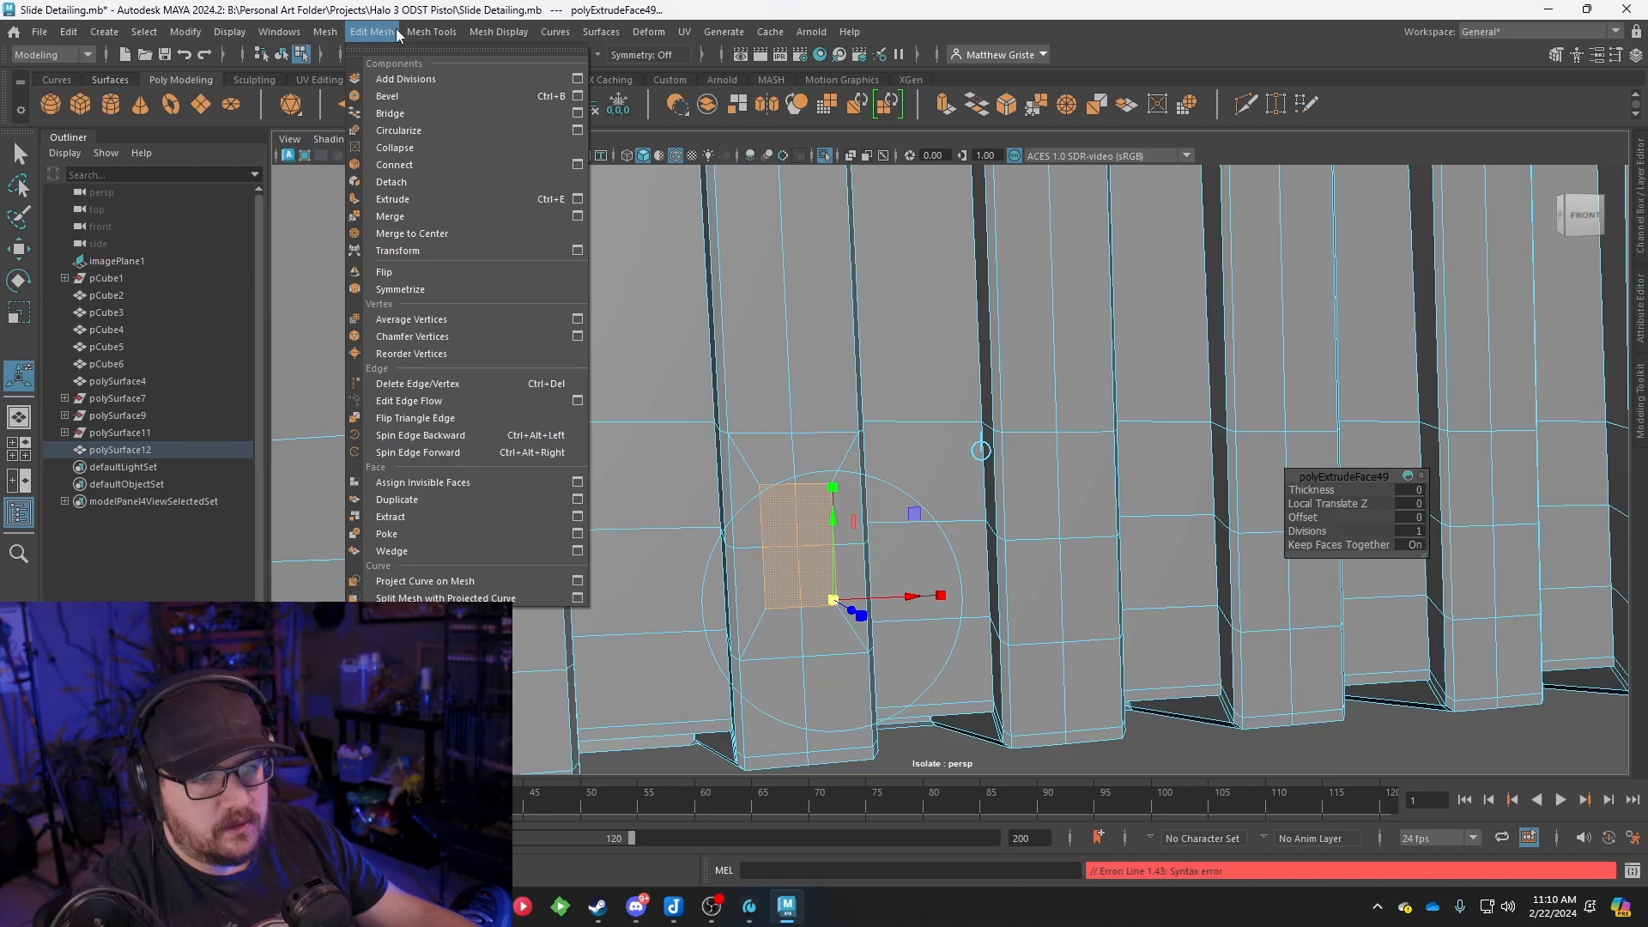
pyautogui.click(400, 129)
pyautogui.keyDown('alt'); pyautogui.moveTo(858, 412); pyautogui.dragTo(750, 425); pyautogui.keyUp('alt')
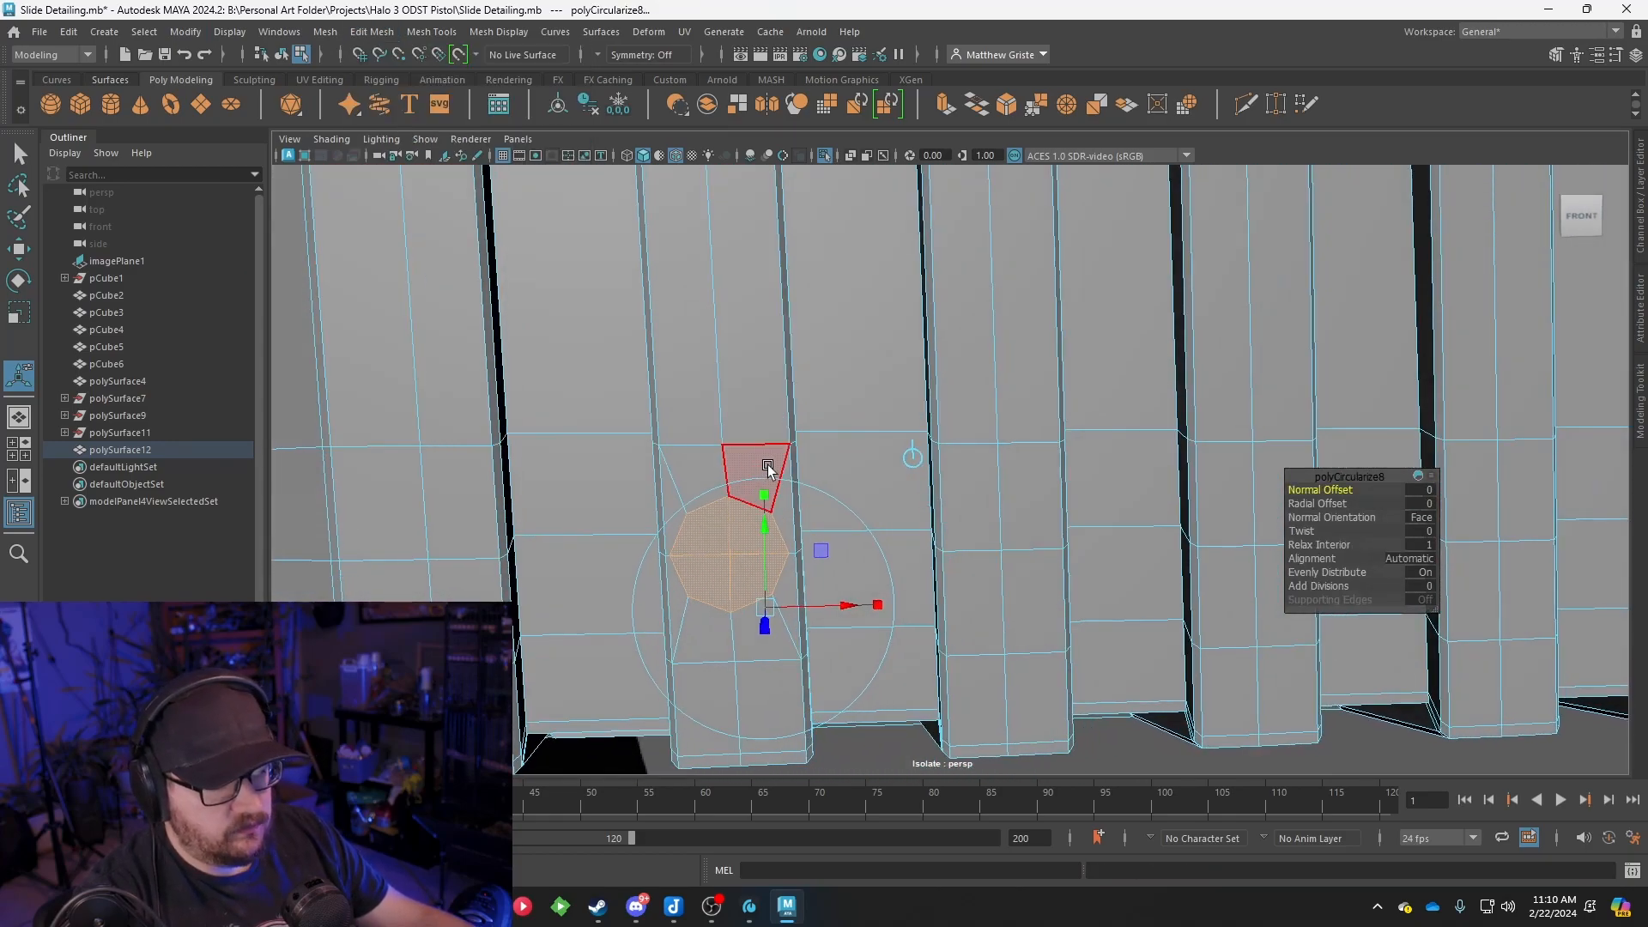
# In the front view, scale the circularized faces up uniformly to match the size of the reference's small hole
pyautogui.press('space')
pyautogui.press('space')
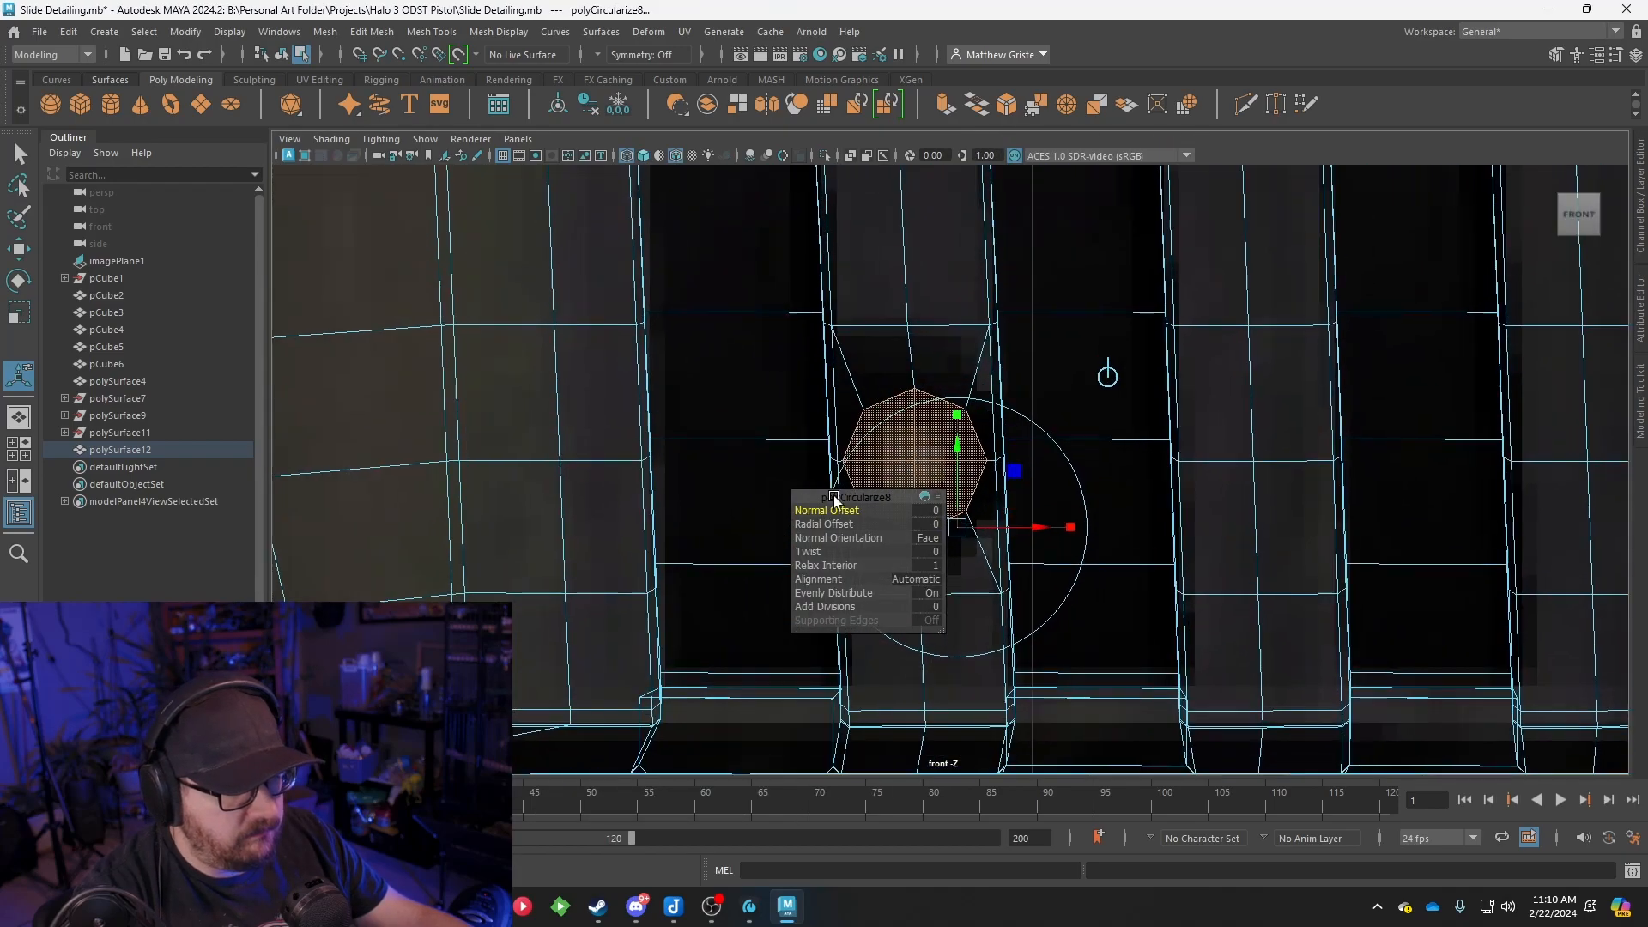
pyautogui.scroll(1, 1006, 526)
pyautogui.keyDown('alt'); pyautogui.moveTo(942, 496); pyautogui.dragTo(883, 406, button='middle'); pyautogui.keyUp('alt')
pyautogui.scroll(2, 891, 411)
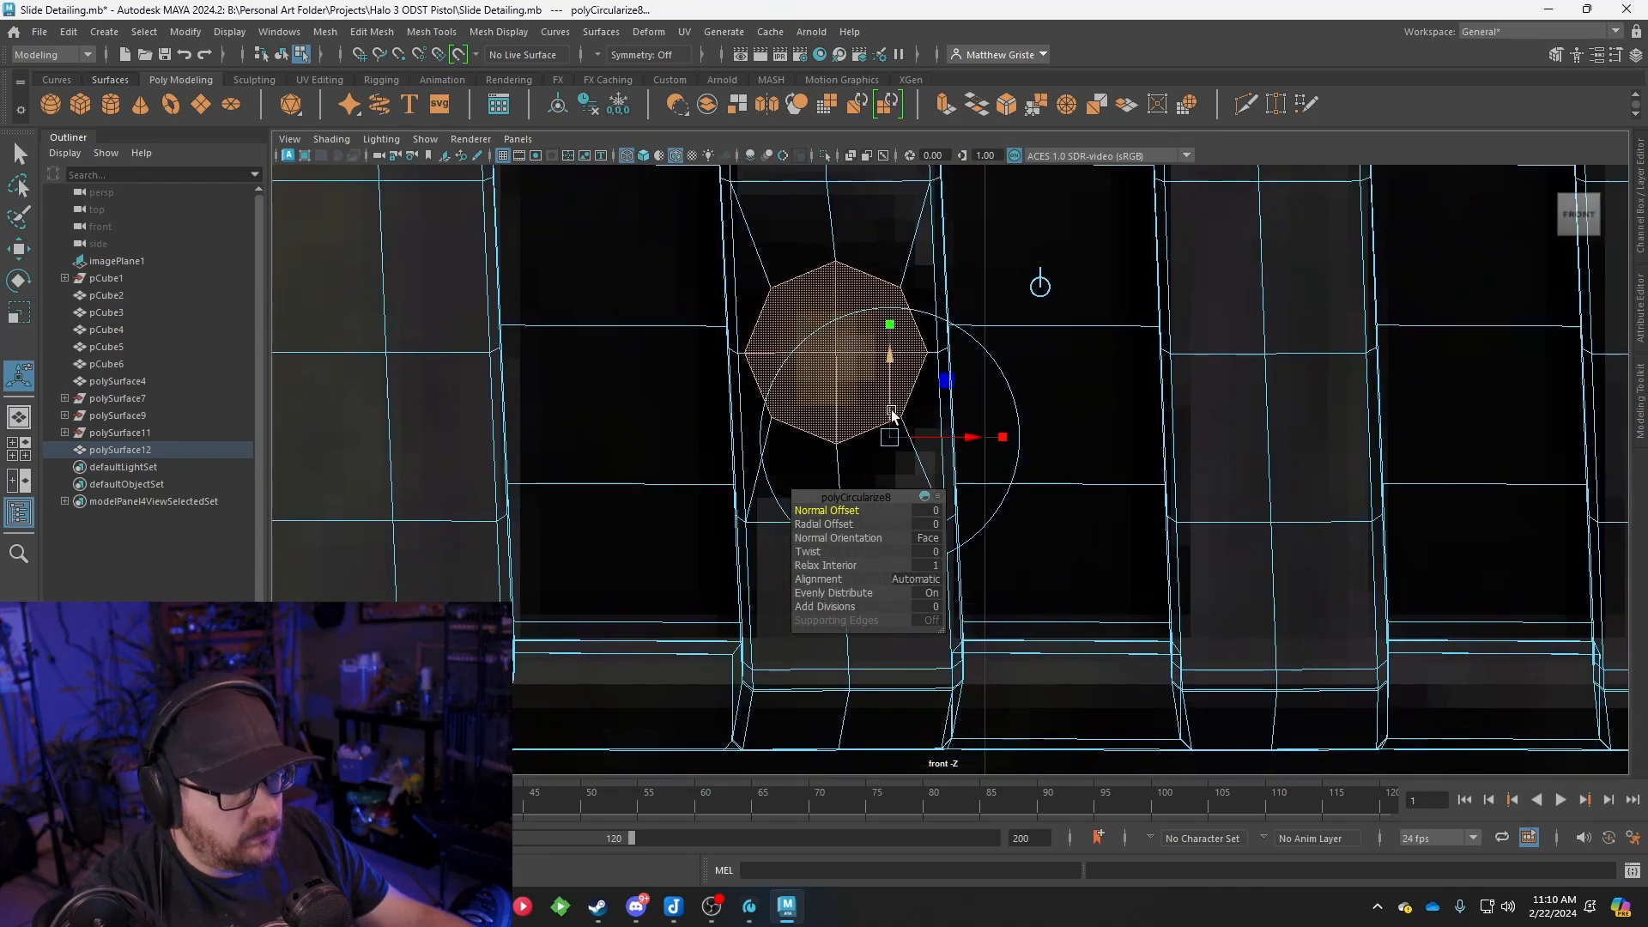
pyautogui.press('e')
pyautogui.press('r')
pyautogui.moveTo(840, 360); pyautogui.dragTo(864, 360)
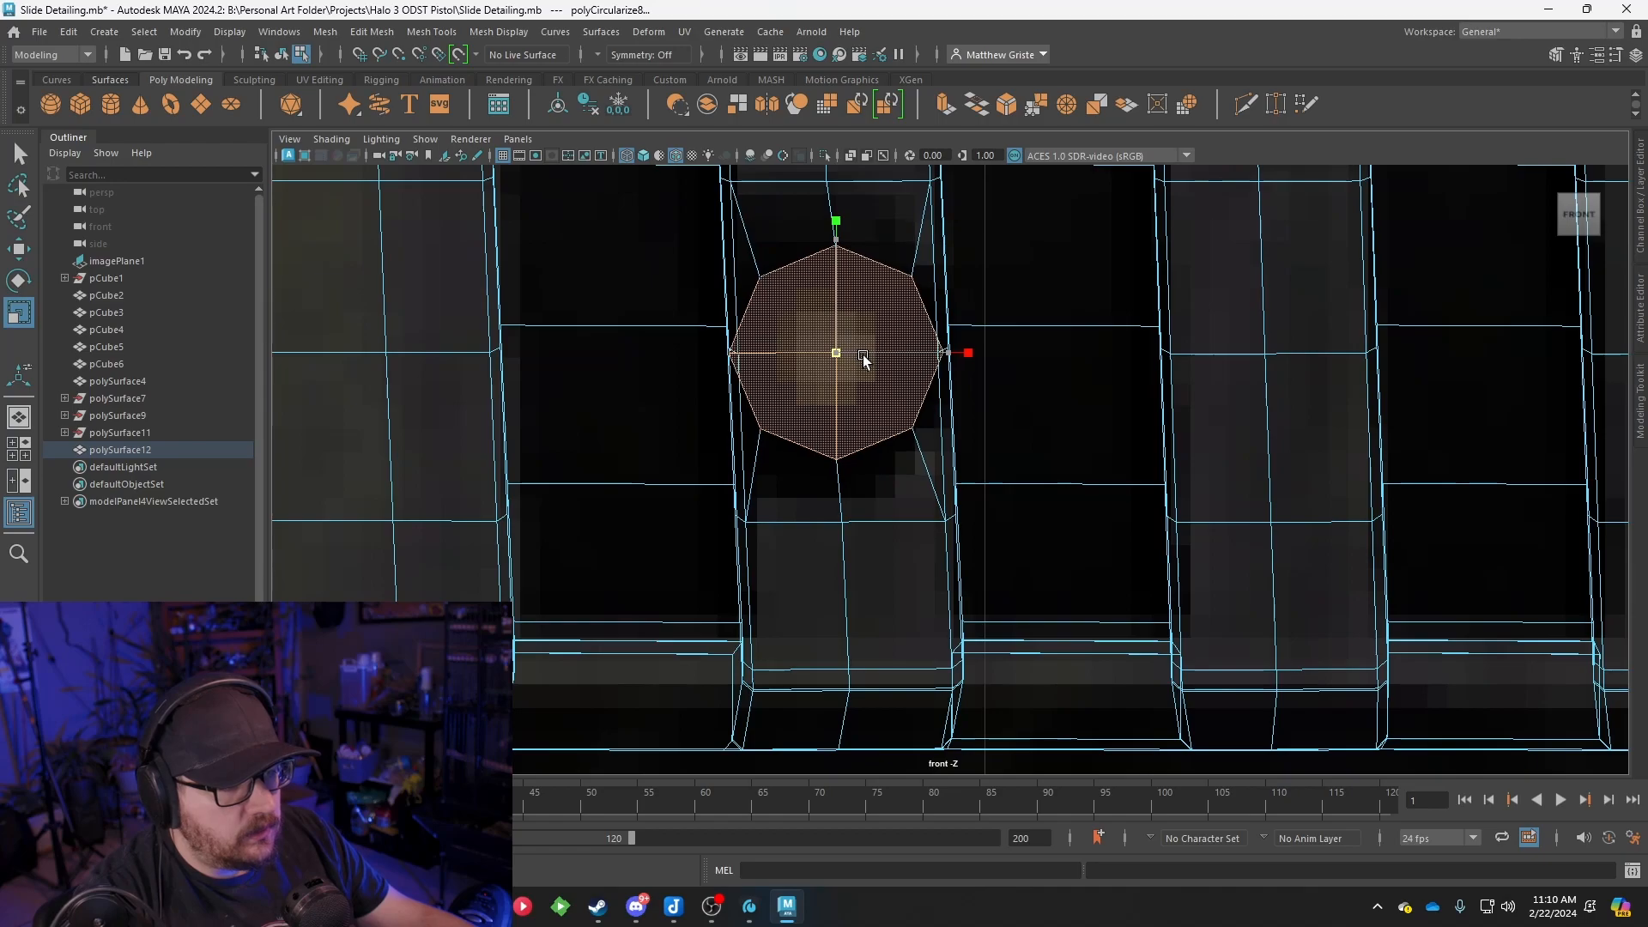
pyautogui.press('space')
pyautogui.press('space')
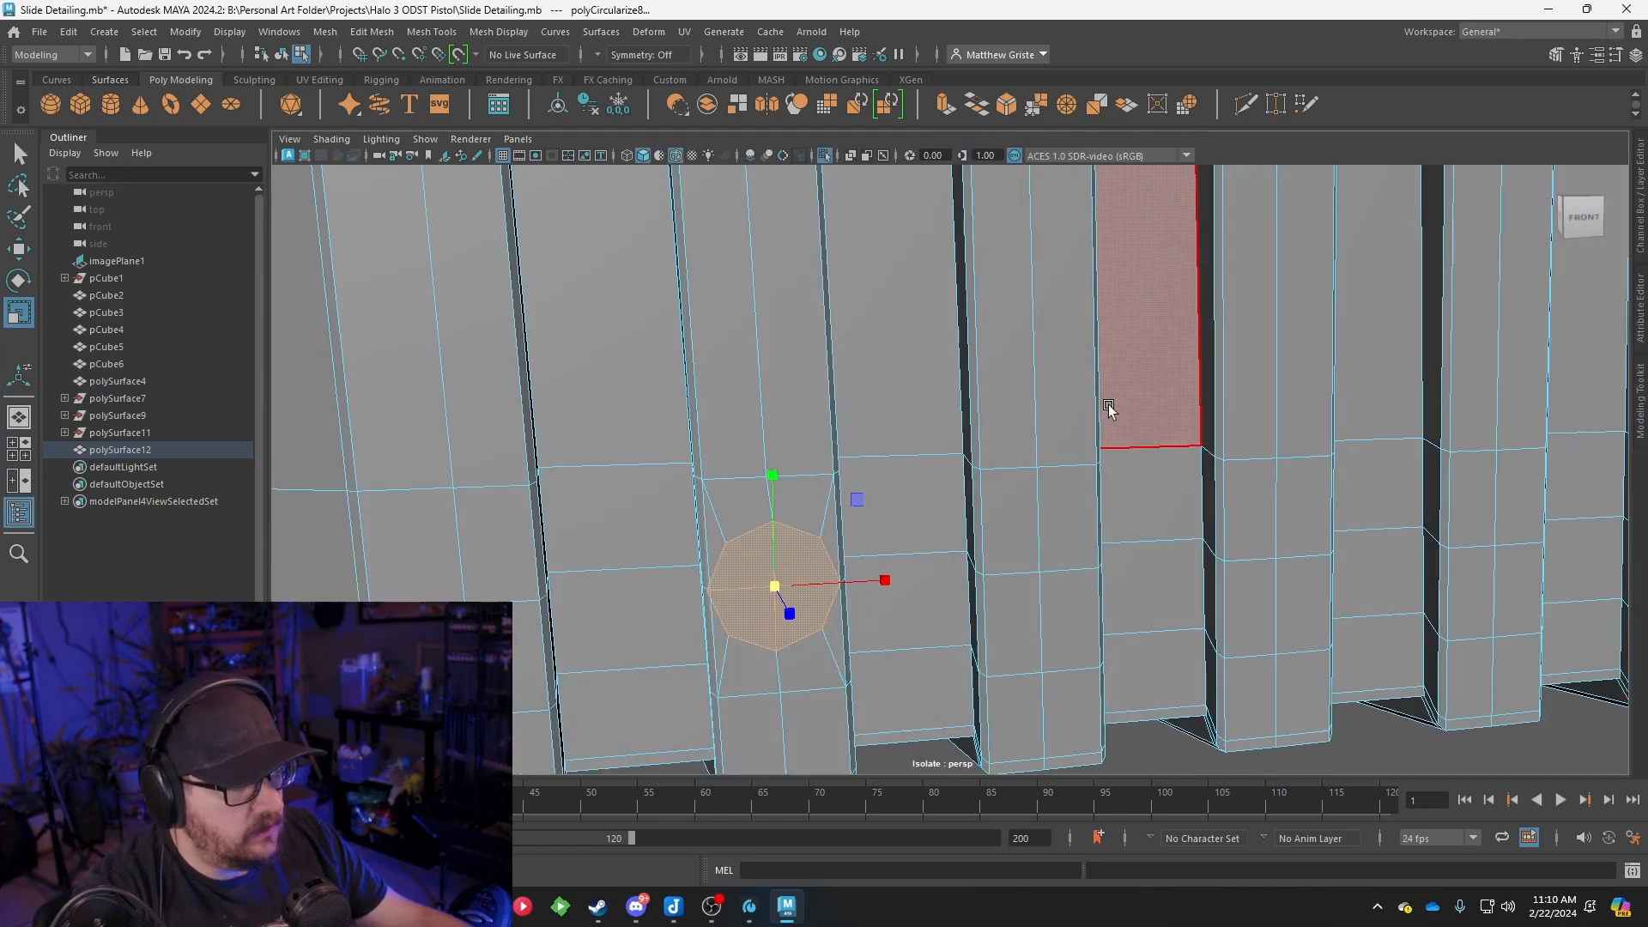
pyautogui.keyDown('alt'); pyautogui.moveTo(1047, 470); pyautogui.dragTo(1083, 416); pyautogui.keyUp('alt')
pyautogui.scroll(3, 1082, 437)
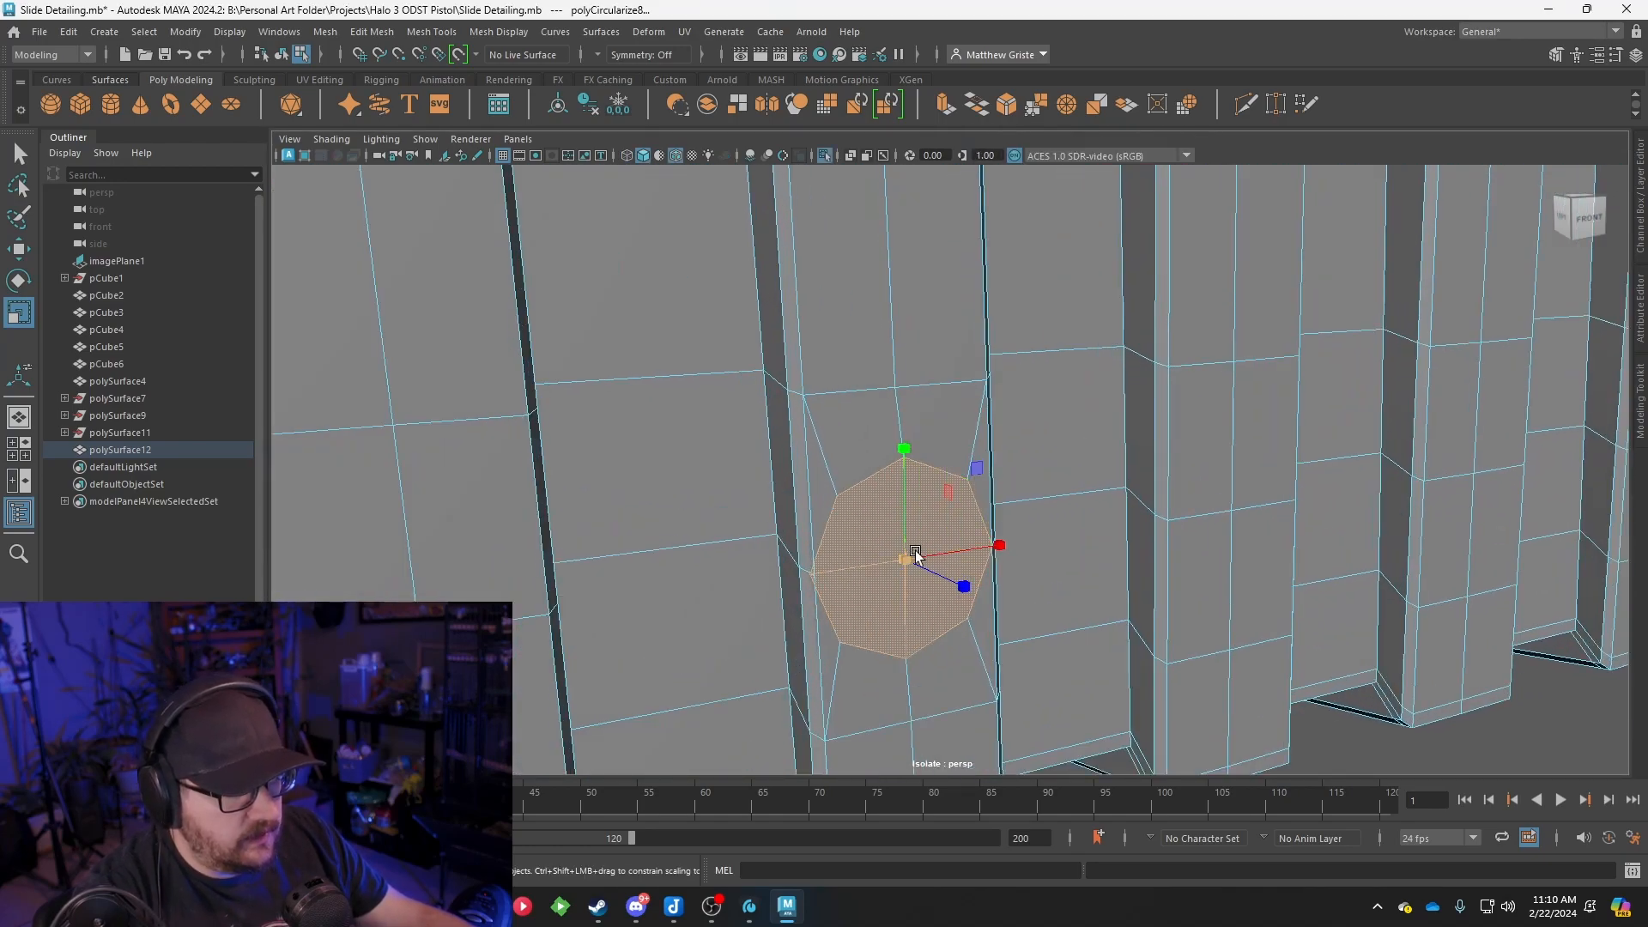
pyautogui.keyDown('alt'); pyautogui.moveTo(906, 552); pyautogui.dragTo(945, 576); pyautogui.keyUp('alt')
pyautogui.keyDown('alt'); pyautogui.moveTo(945, 576); pyautogui.dragTo(906, 521, button='middle'); pyautogui.keyUp('alt')
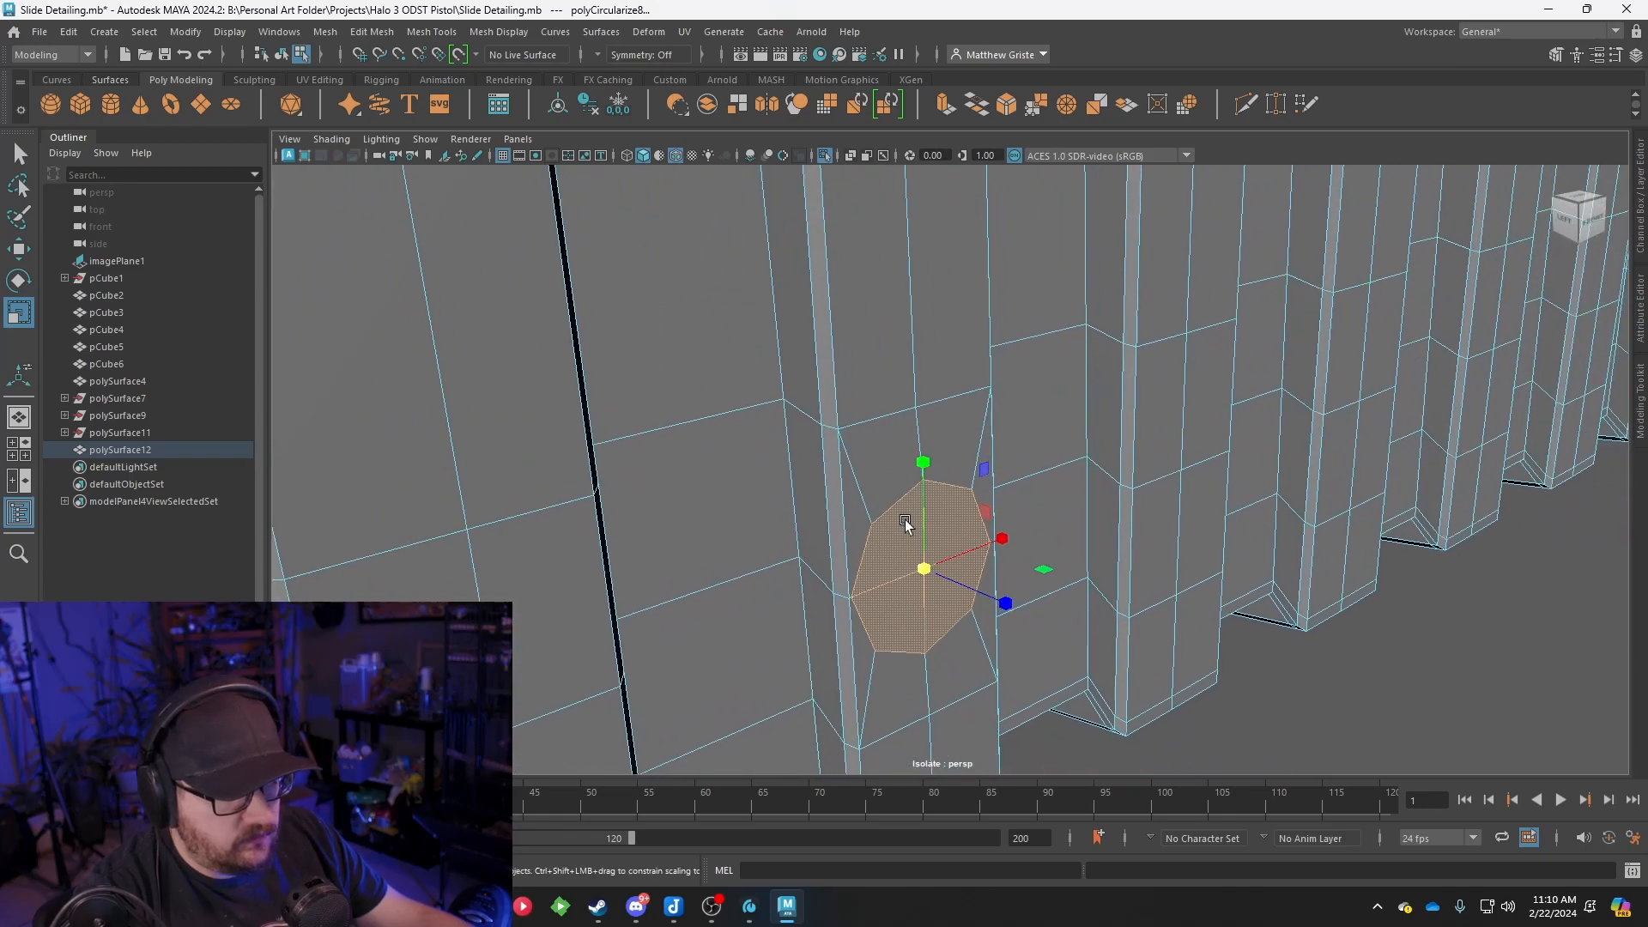
pyautogui.press('g')
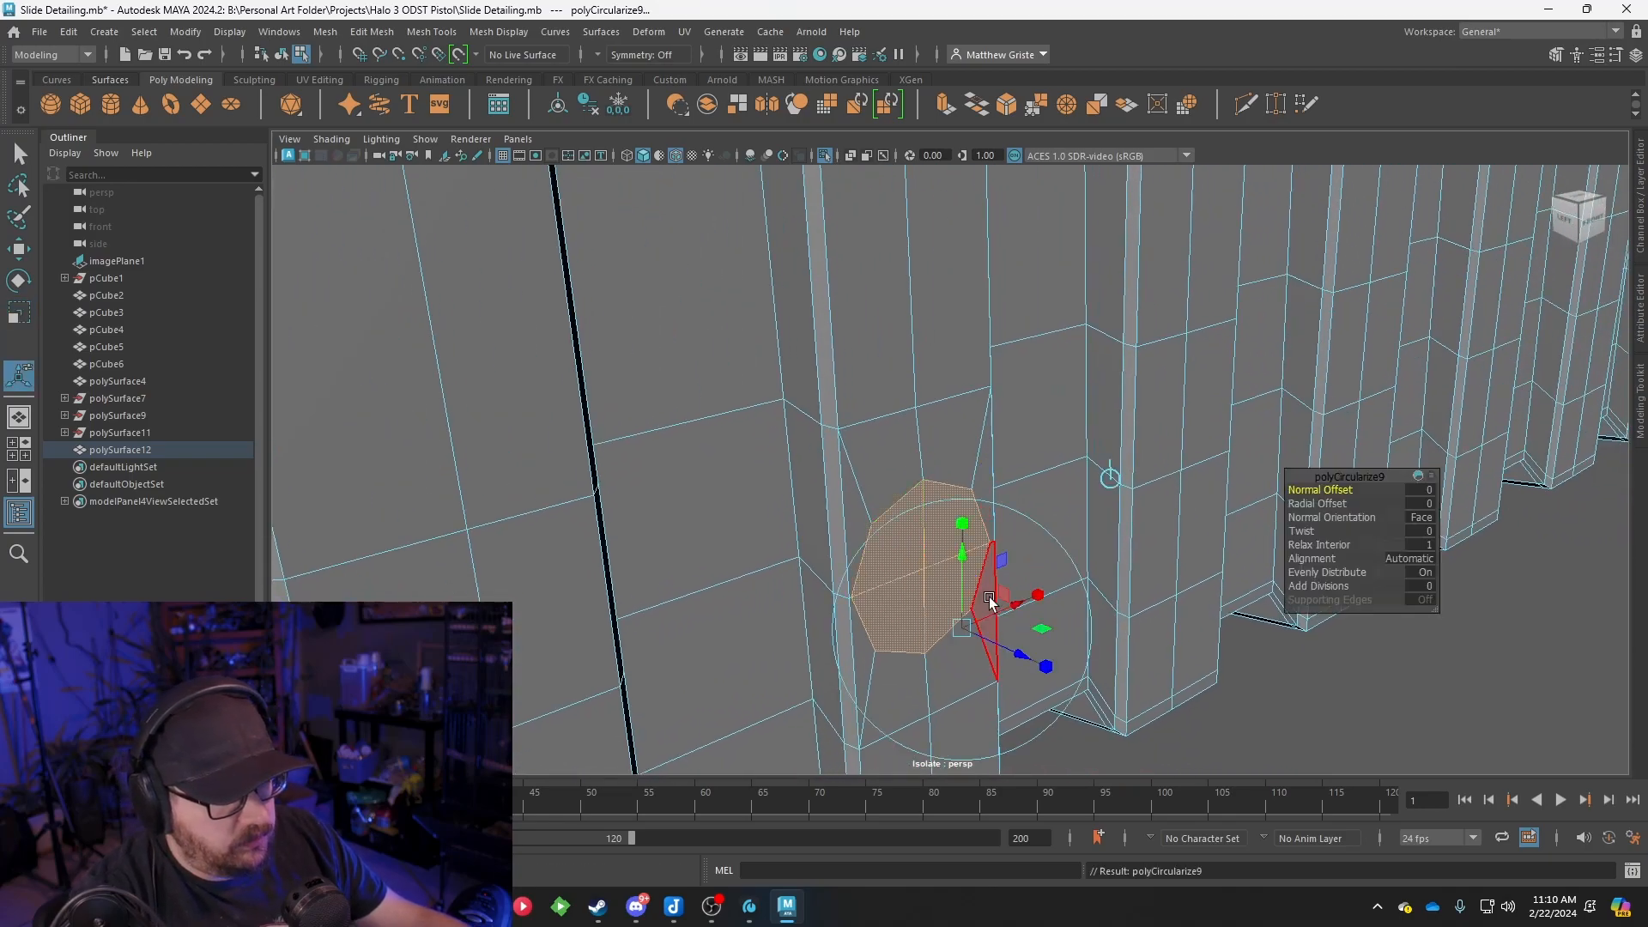
pyautogui.moveTo(1012, 652); pyautogui.dragTo(879, 473)
pyautogui.hotkey('ctrl', 'z')
# Extrude the circular faces inward to sink the hole, extrude its floor into a raised round centre, and return to object mode
pyautogui.click(956, 111)
pyautogui.scroll(-4, 953, 560)
pyautogui.scroll(4, 881, 553)
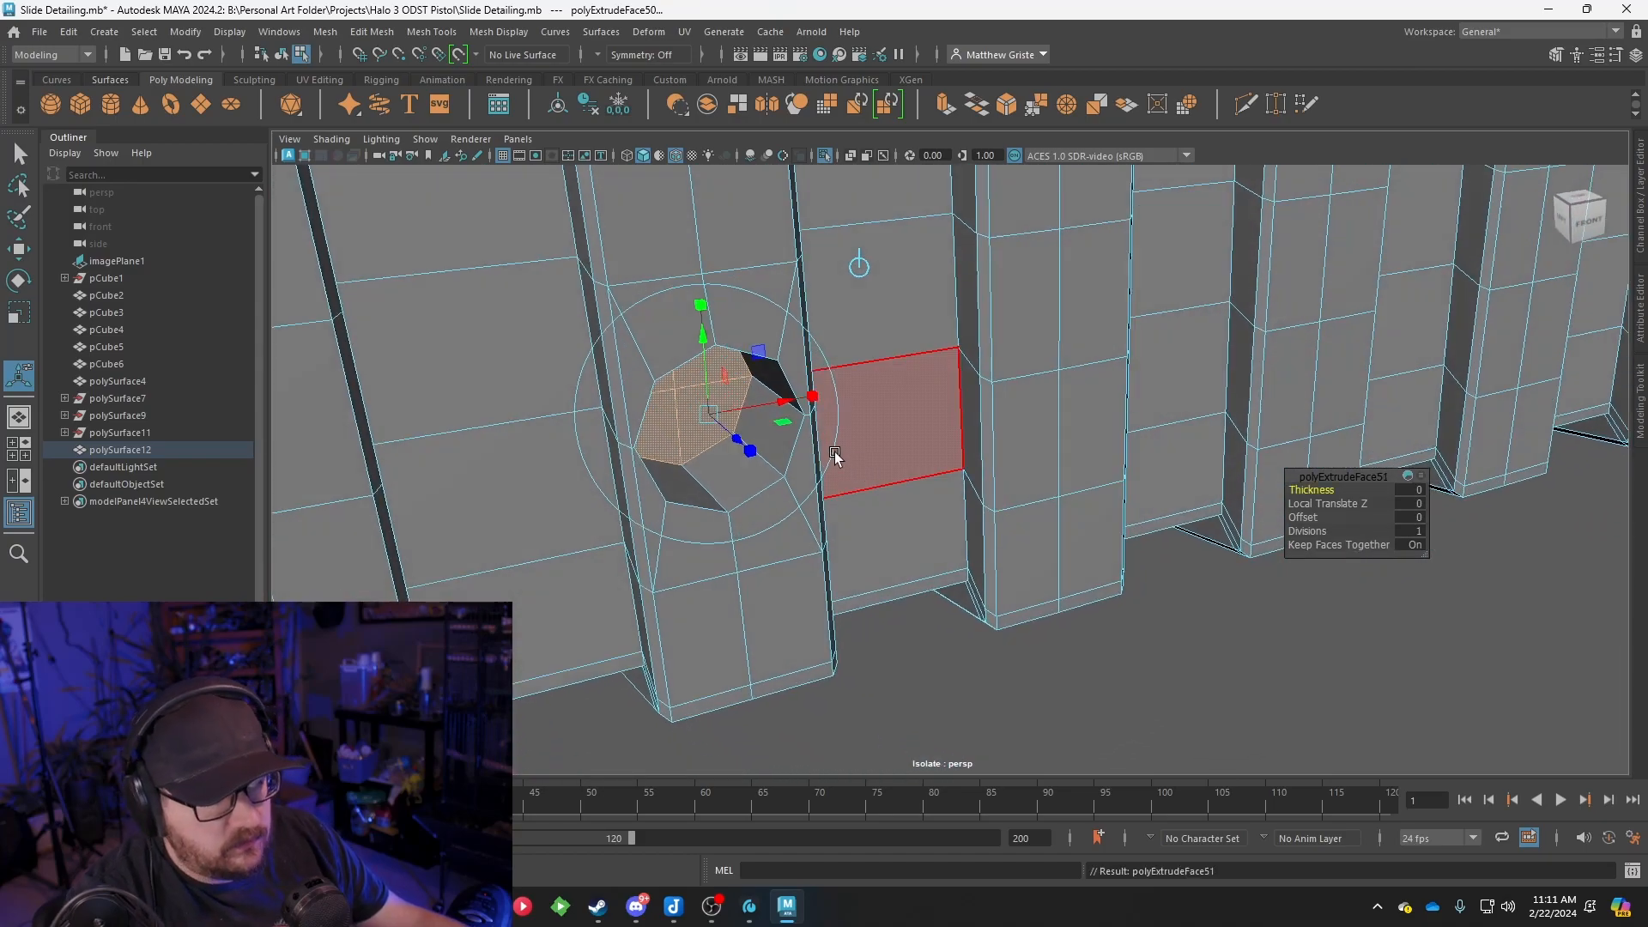
pyautogui.hotkey('ctrl', 'e')
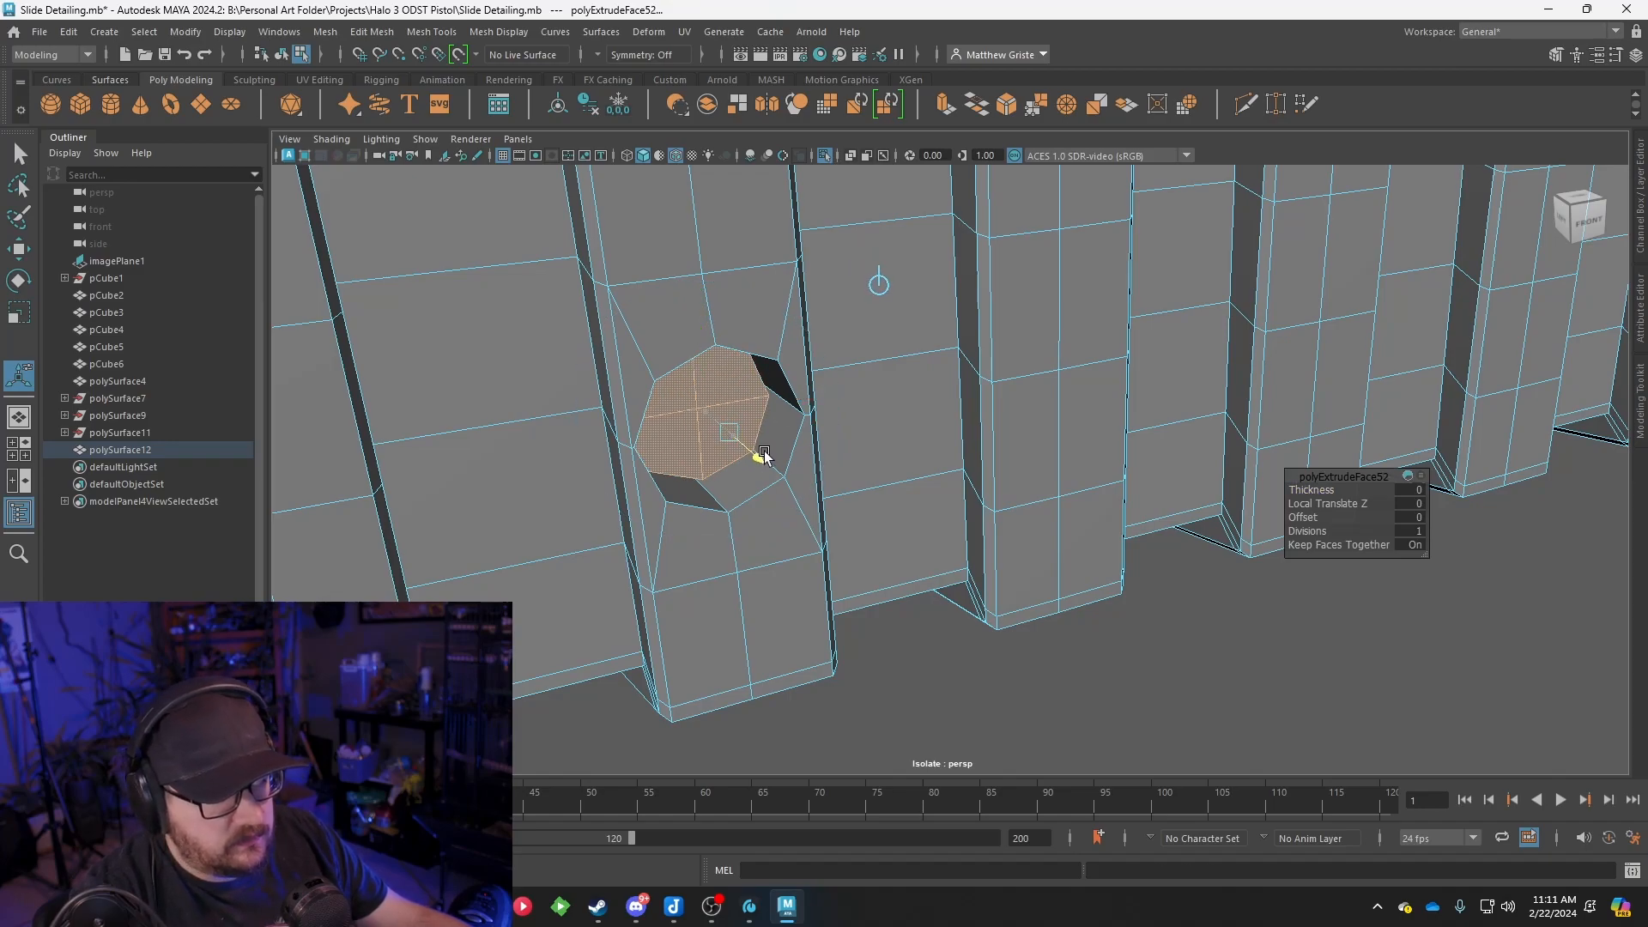
pyautogui.moveTo(786, 471); pyautogui.dragTo(745, 460)
pyautogui.moveTo(700, 413); pyautogui.dragTo(777, 380, button='right')
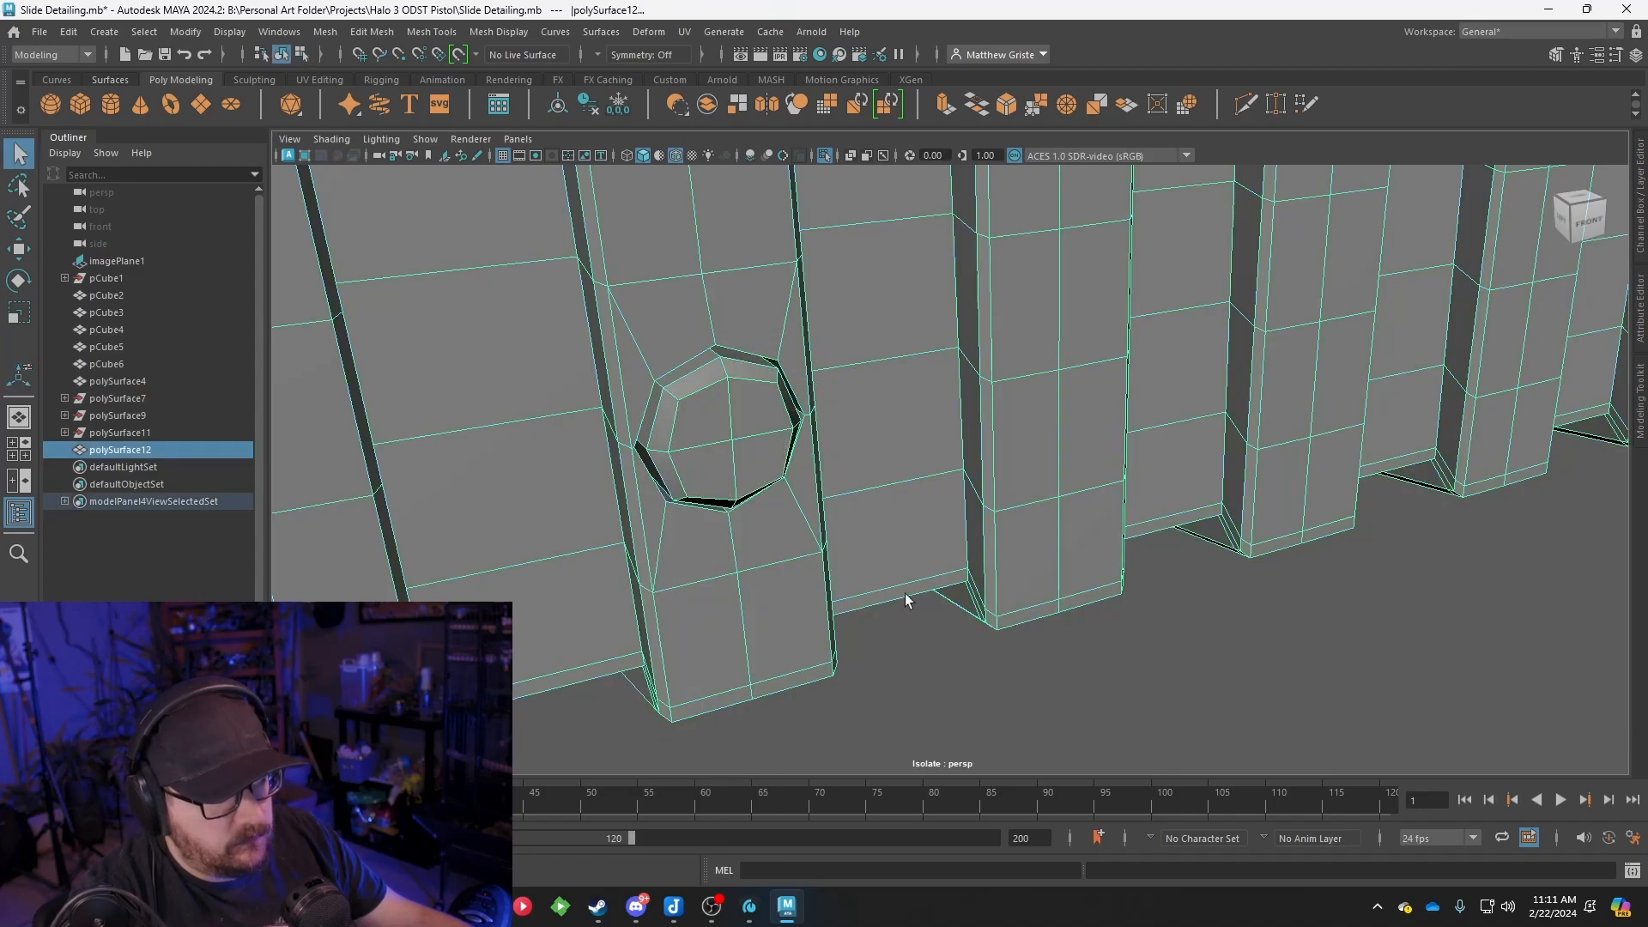
pyautogui.click(1022, 635)
# Examine the new small hole, the serrations and the front corner of the raised rear section from several angles
pyautogui.scroll(-6, 1025, 633)
pyautogui.keyDown('alt'); pyautogui.moveTo(1025, 632); pyautogui.dragTo(1015, 567); pyautogui.keyUp('alt')
pyautogui.keyDown('alt'); pyautogui.moveTo(1119, 371); pyautogui.dragTo(1078, 408); pyautogui.keyUp('alt')
pyautogui.keyDown('alt'); pyautogui.moveTo(660, 425); pyautogui.dragTo(713, 439); pyautogui.keyUp('alt')
pyautogui.keyDown('alt'); pyautogui.moveTo(1008, 415); pyautogui.dragTo(945, 460, button='middle'); pyautogui.keyUp('alt')
pyautogui.scroll(2, 945, 460)
pyautogui.keyDown('alt'); pyautogui.moveTo(945, 460); pyautogui.dragTo(965, 426); pyautogui.keyUp('alt')
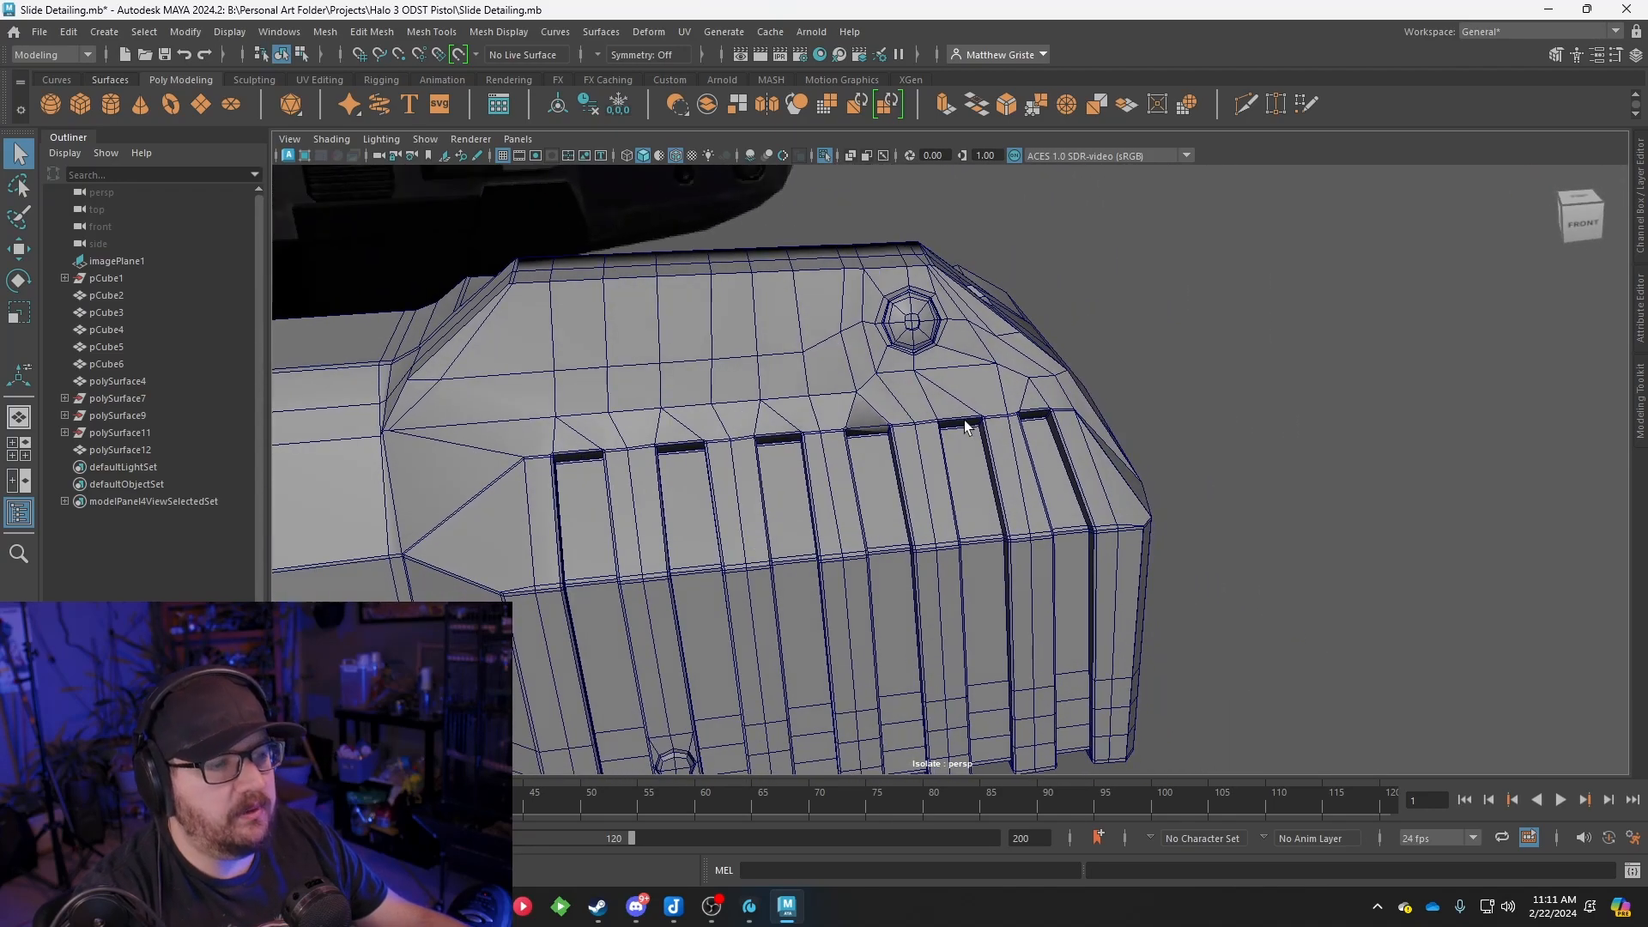
pyautogui.keyDown('alt'); pyautogui.moveTo(768, 398); pyautogui.dragTo(916, 403); pyautogui.keyUp('alt')
pyautogui.scroll(2, 916, 403)
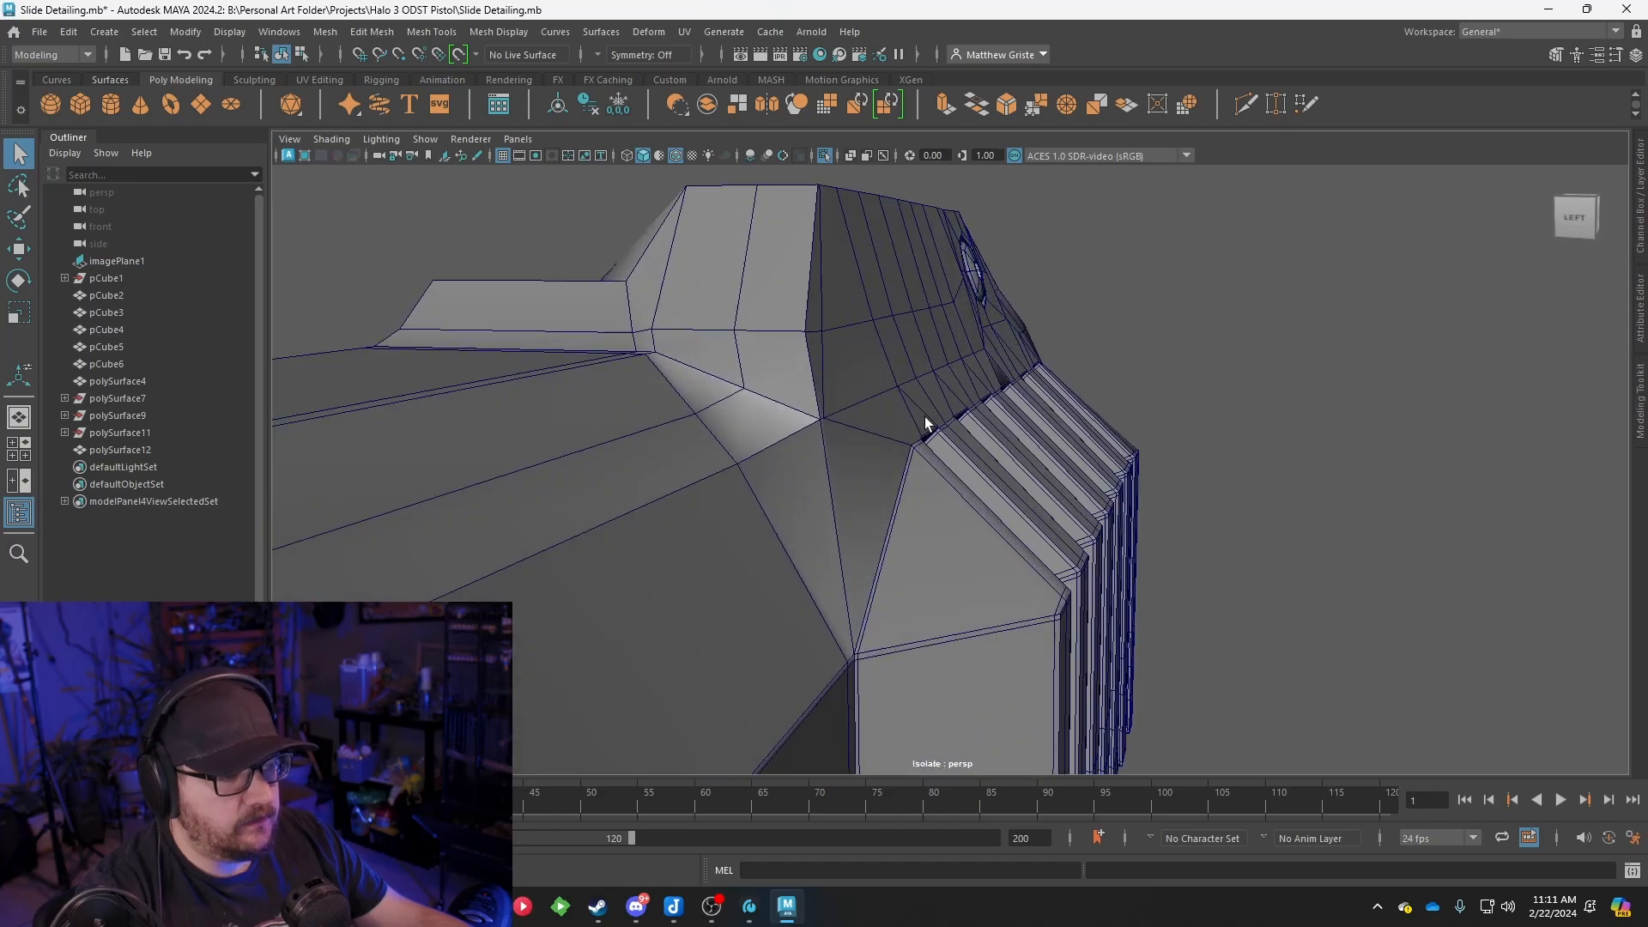
# Preview the slide smoothed at the front of the raised rear section, restore the unsmoothed display, and compare it with the reference
pyautogui.click(925, 416)
pyautogui.press('3')
pyautogui.click(1131, 352)
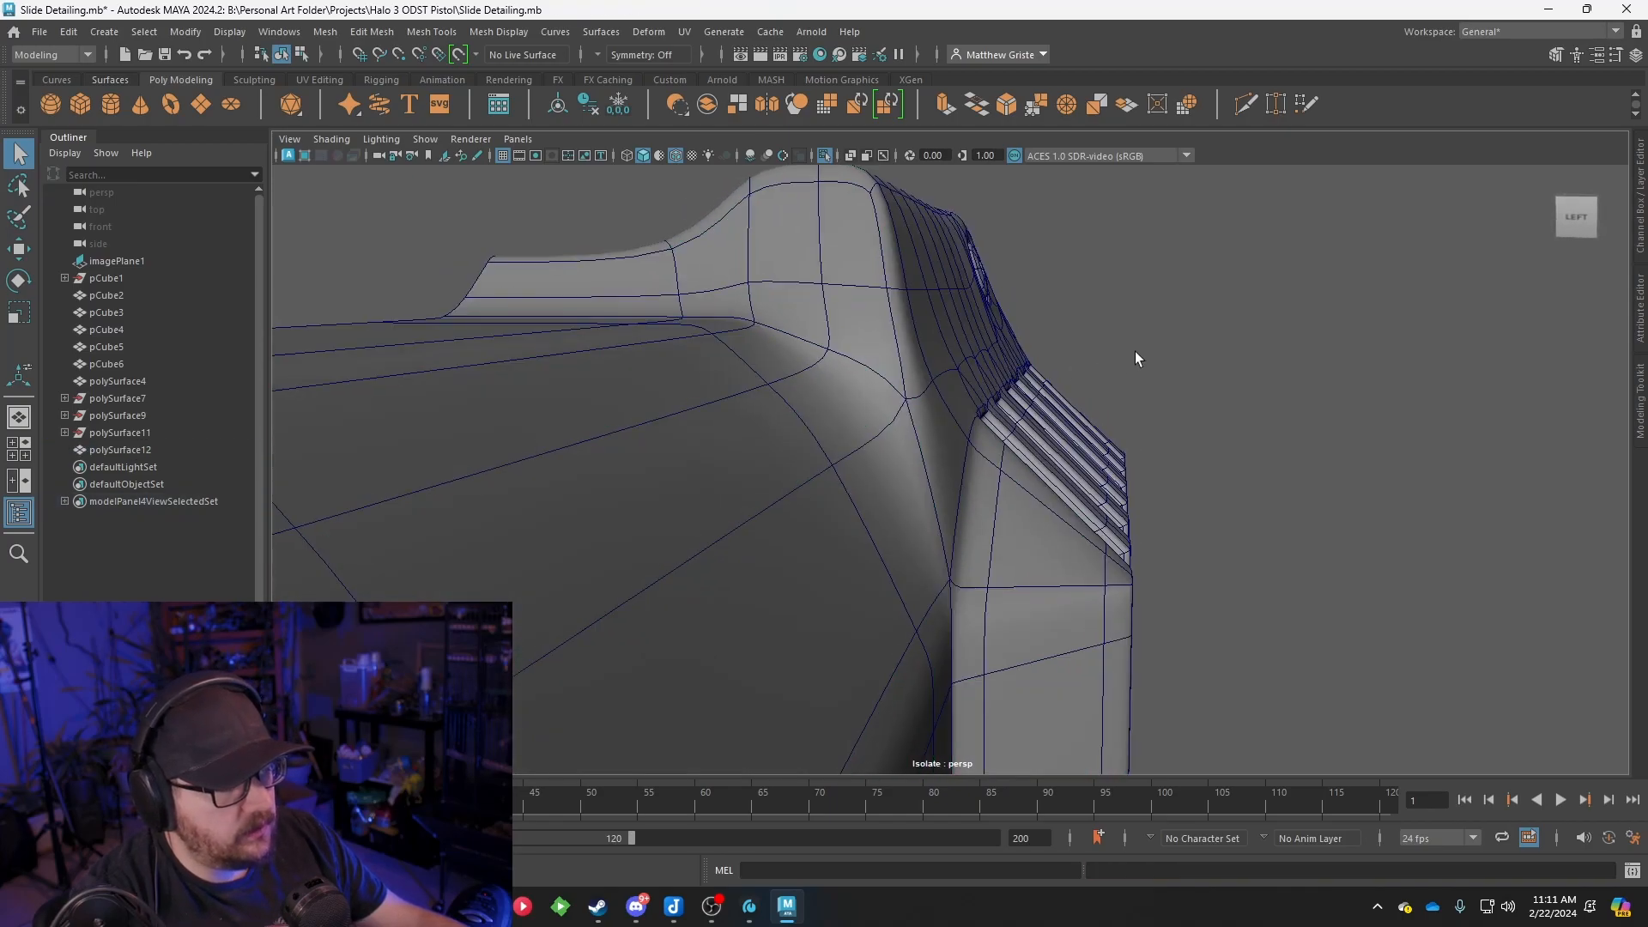
pyautogui.click(1019, 389)
pyautogui.press('1')
pyautogui.scroll(-4, 1156, 390)
pyautogui.keyDown('alt'); pyautogui.moveTo(1155, 391); pyautogui.dragTo(1012, 412); pyautogui.keyUp('alt')
pyautogui.keyDown('alt'); pyautogui.moveTo(896, 421); pyautogui.dragTo(1032, 442); pyautogui.keyUp('alt')
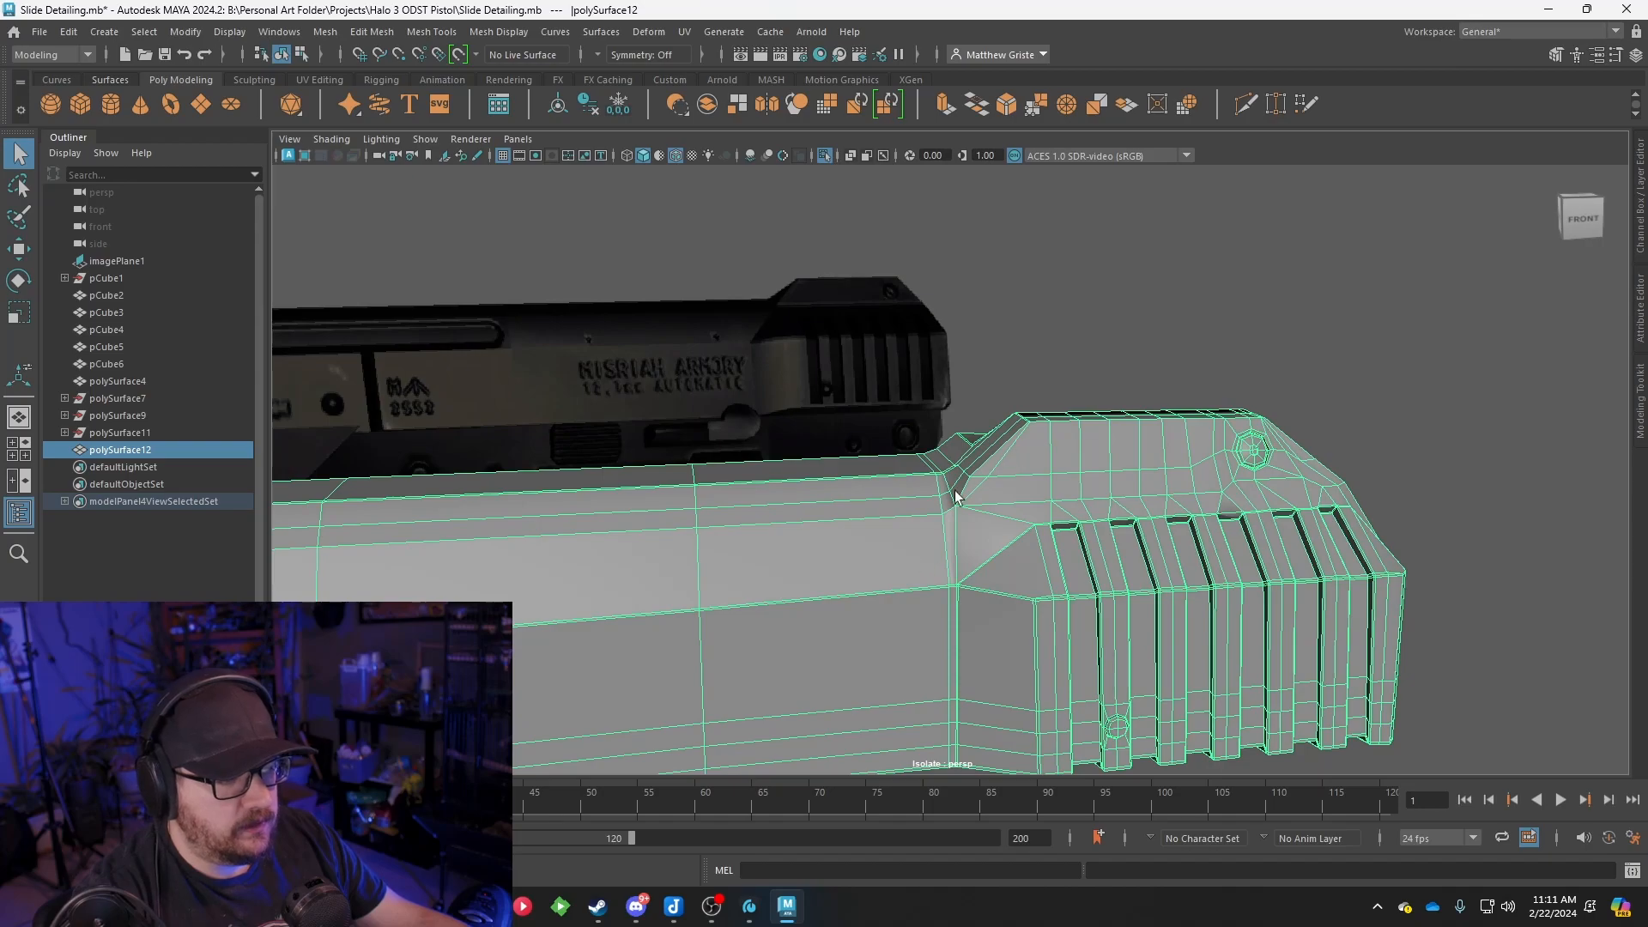
# Flatten the edges across the slide's top where the raised rear section begins, and adjust their height to the slide's surface
pyautogui.moveTo(928, 561)
pyautogui.keyDown('alt'); pyautogui.mouseDown()
pyautogui.moveTo(855, 471)
pyautogui.moveTo(817, 544)
pyautogui.moveTo(858, 550)
pyautogui.moveTo(890, 515)
pyautogui.moveTo(859, 505)
pyautogui.moveTo(919, 515)
pyautogui.moveTo(891, 527)
pyautogui.moveTo(925, 532)
pyautogui.mouseUp(); pyautogui.keyUp('alt')
pyautogui.scroll(5, 893, 519)
pyautogui.scroll(2, 926, 532)
pyautogui.moveTo(906, 559); pyautogui.dragTo(910, 351, button='right')
pyautogui.keyDown('alt'); pyautogui.moveTo(912, 487); pyautogui.dragTo(1219, 525); pyautogui.keyUp('alt')
pyautogui.click(1186, 513)
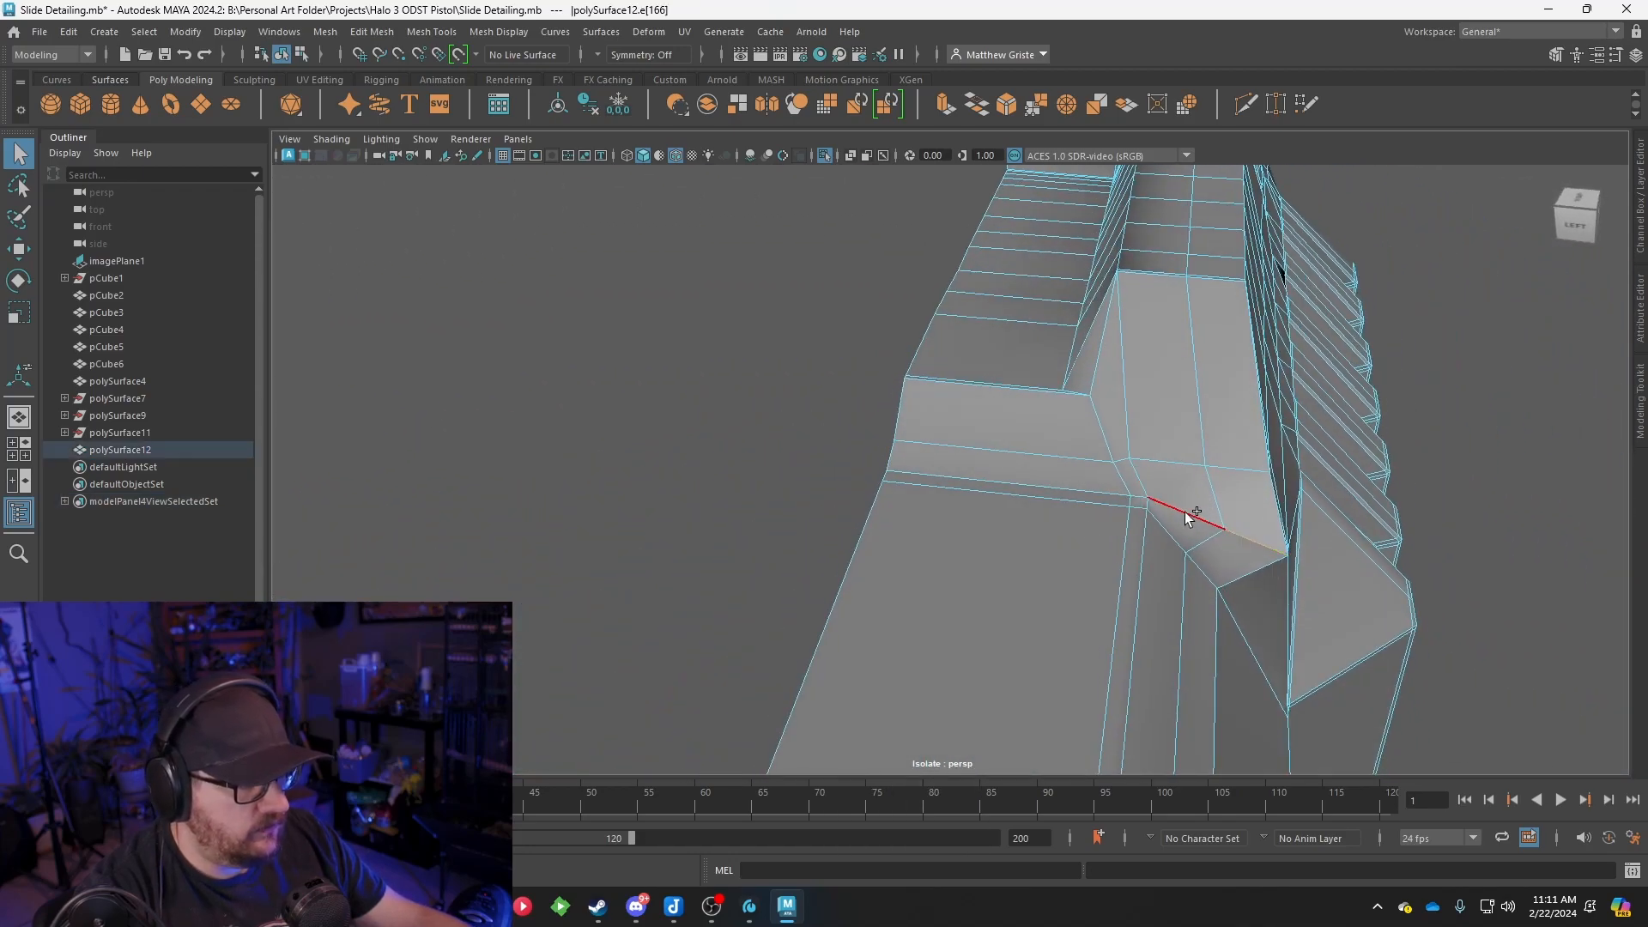
pyautogui.press('e')
pyautogui.press('r')
pyautogui.moveTo(1092, 451); pyautogui.dragTo(1086, 554)
pyautogui.press('w')
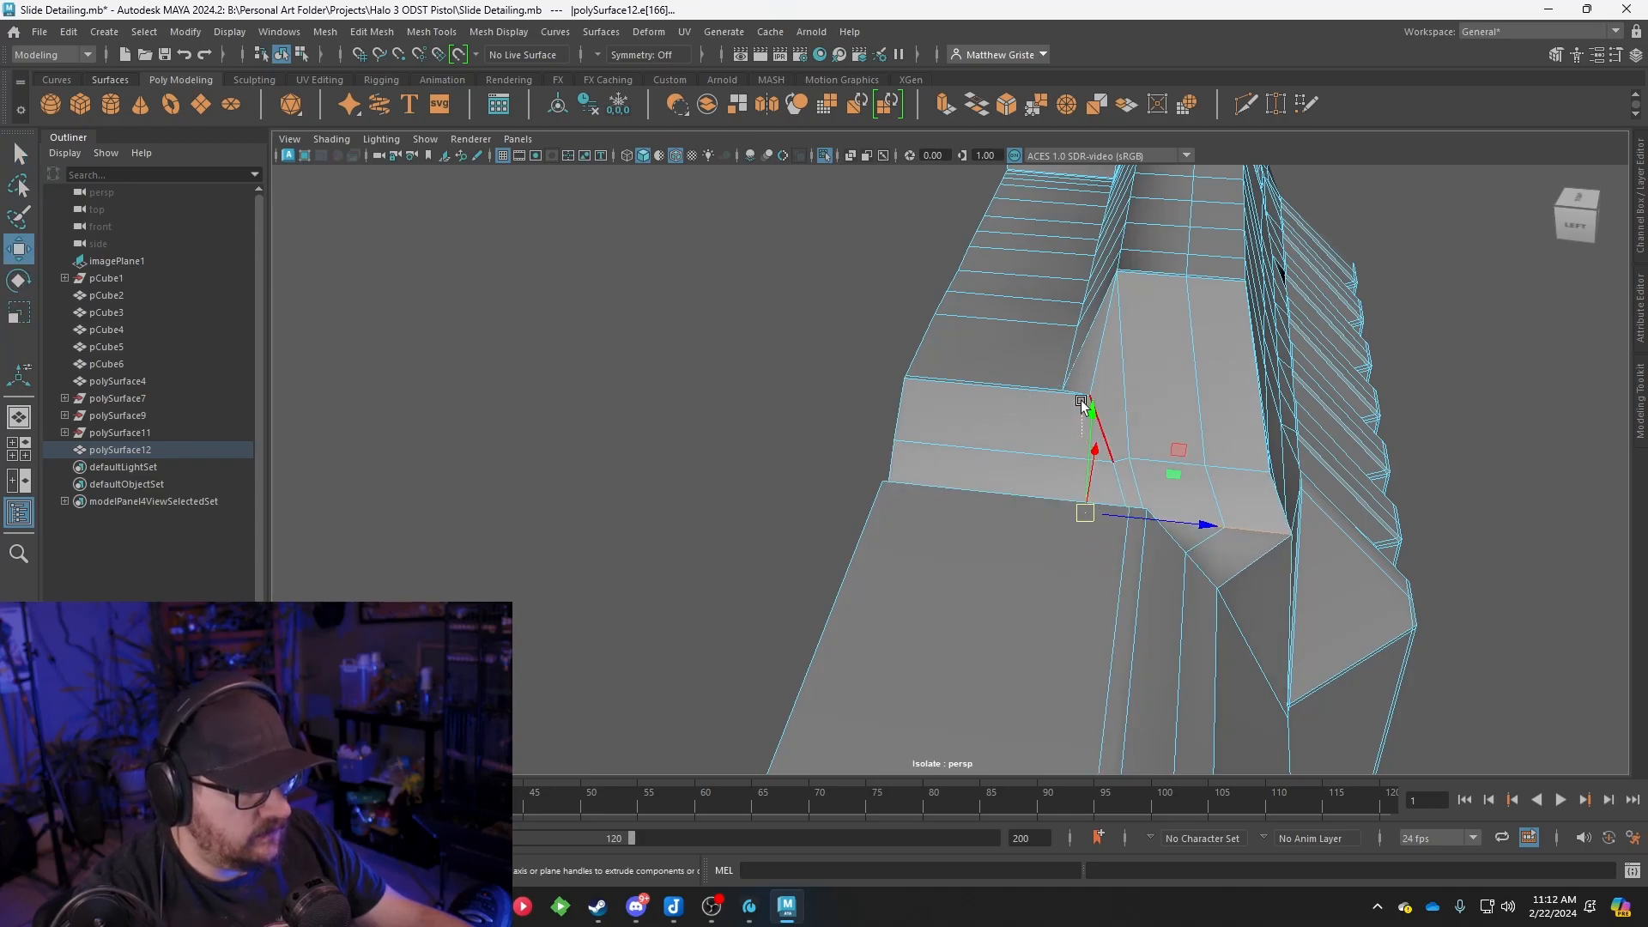
pyautogui.moveTo(1091, 412); pyautogui.dragTo(1297, 354)
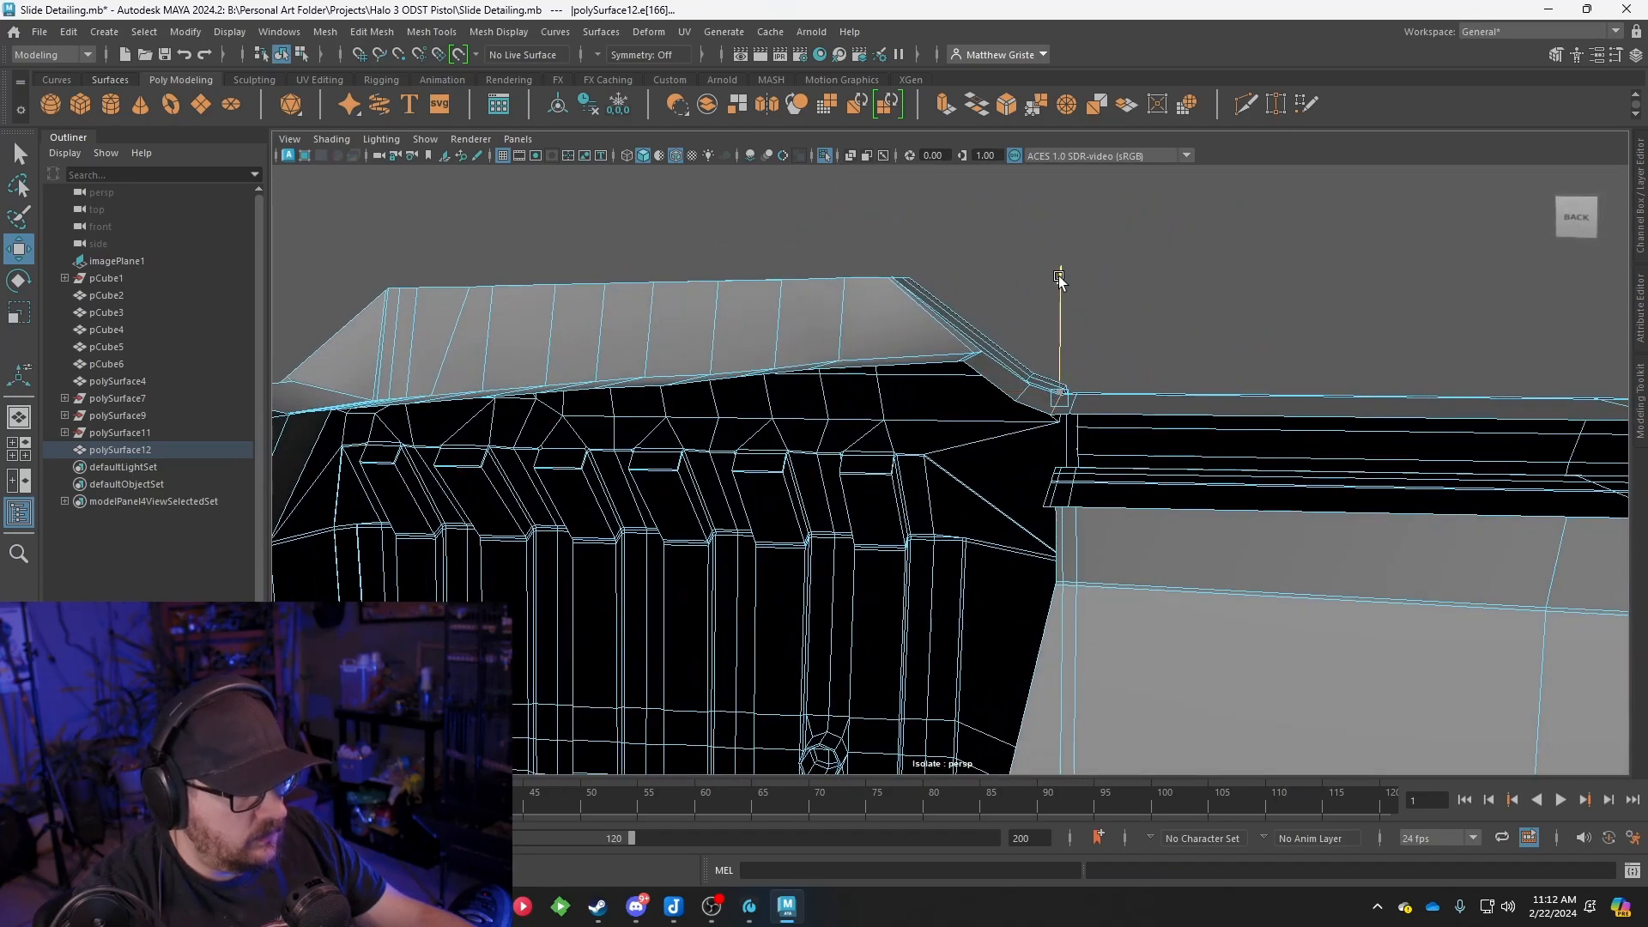
pyautogui.keyDown('alt'); pyautogui.moveTo(1059, 279); pyautogui.dragTo(1117, 439); pyautogui.keyUp('alt')
# Slide the edges across the slide forward, away from the front corner of the raised rear section
pyautogui.click(1133, 458)
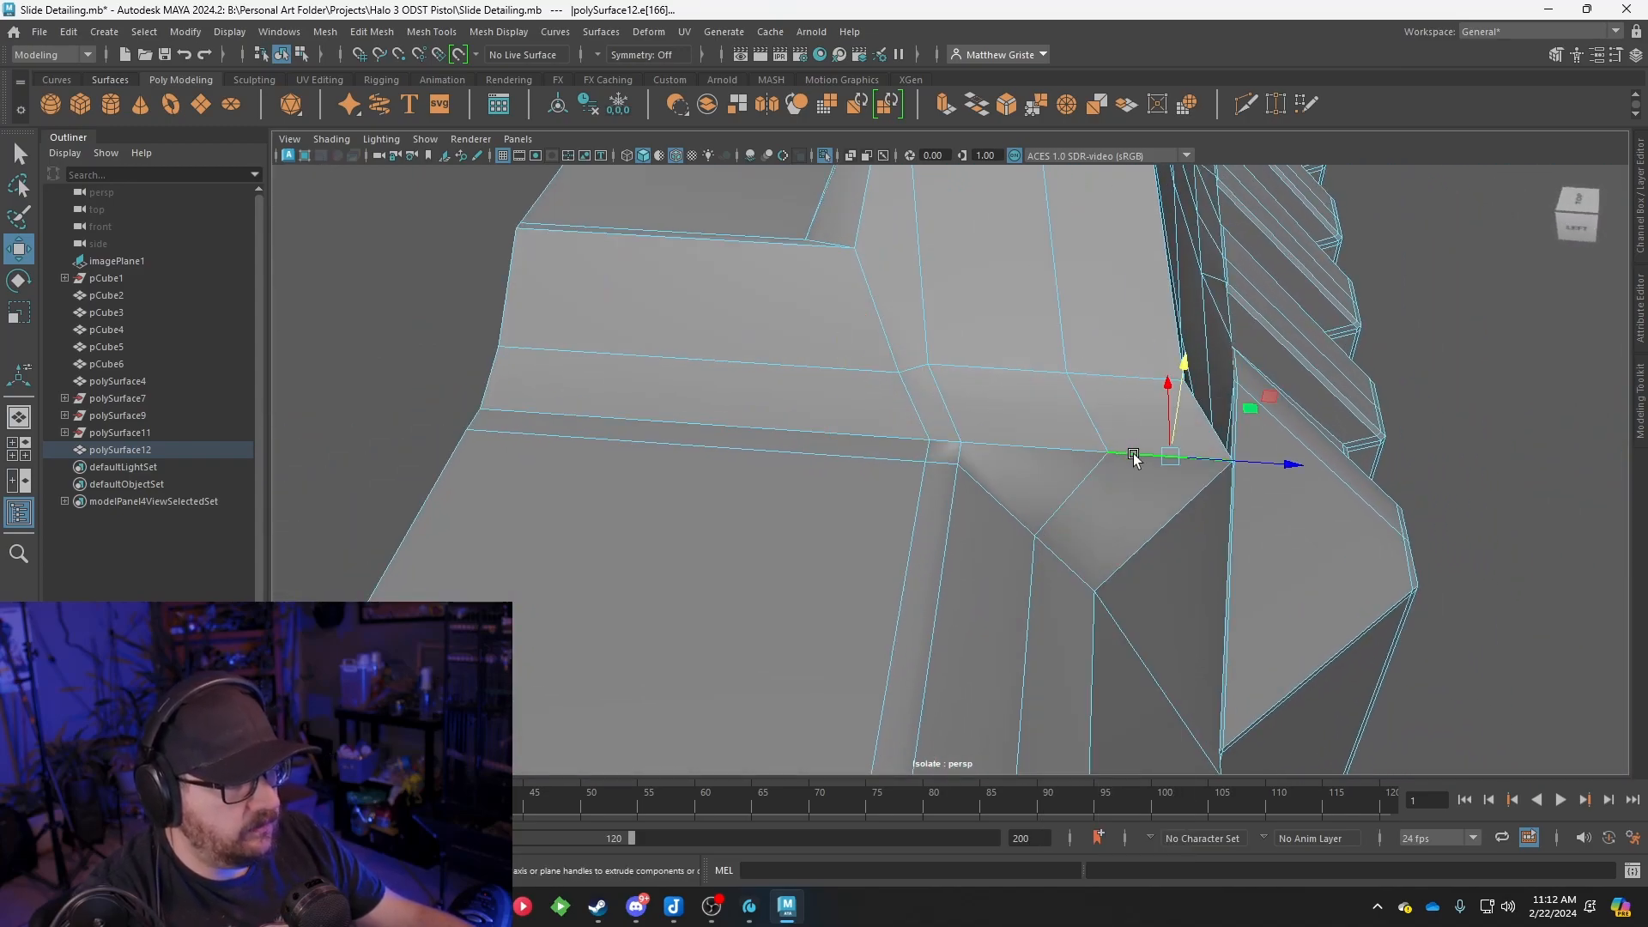
pyautogui.keyDown('alt'); pyautogui.moveTo(1189, 459); pyautogui.dragTo(1047, 249); pyautogui.keyUp('alt')
pyautogui.keyDown('alt'); pyautogui.moveTo(897, 465); pyautogui.dragTo(879, 431); pyautogui.keyUp('alt')
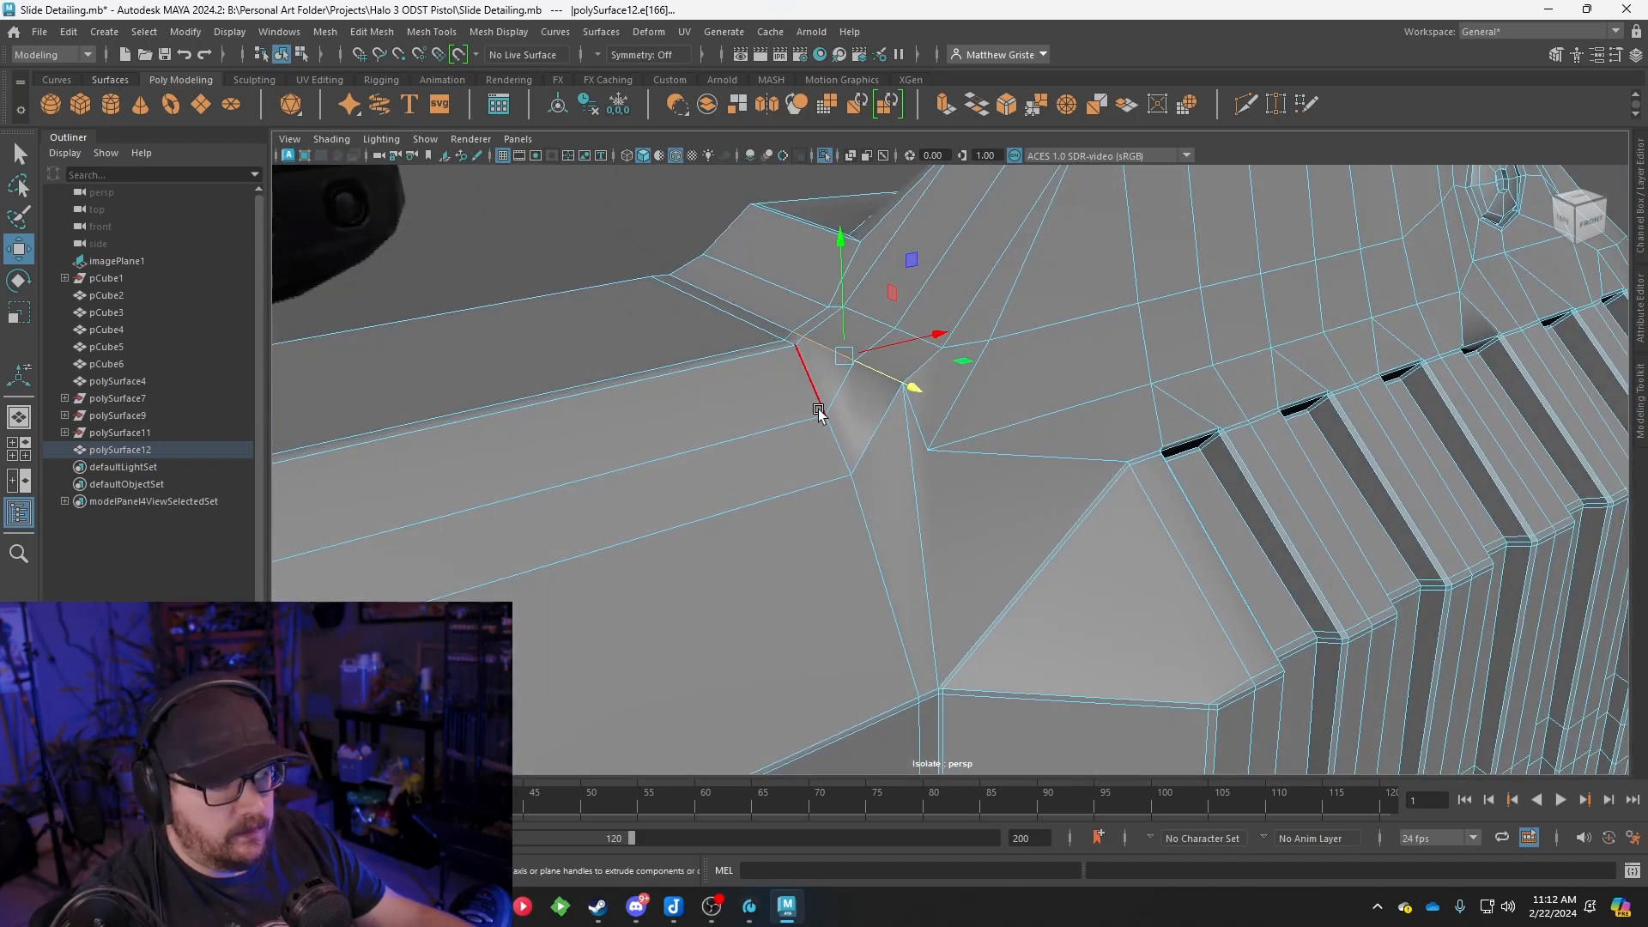
pyautogui.keyDown('shift'); pyautogui.click(768, 328); pyautogui.keyUp('shift')
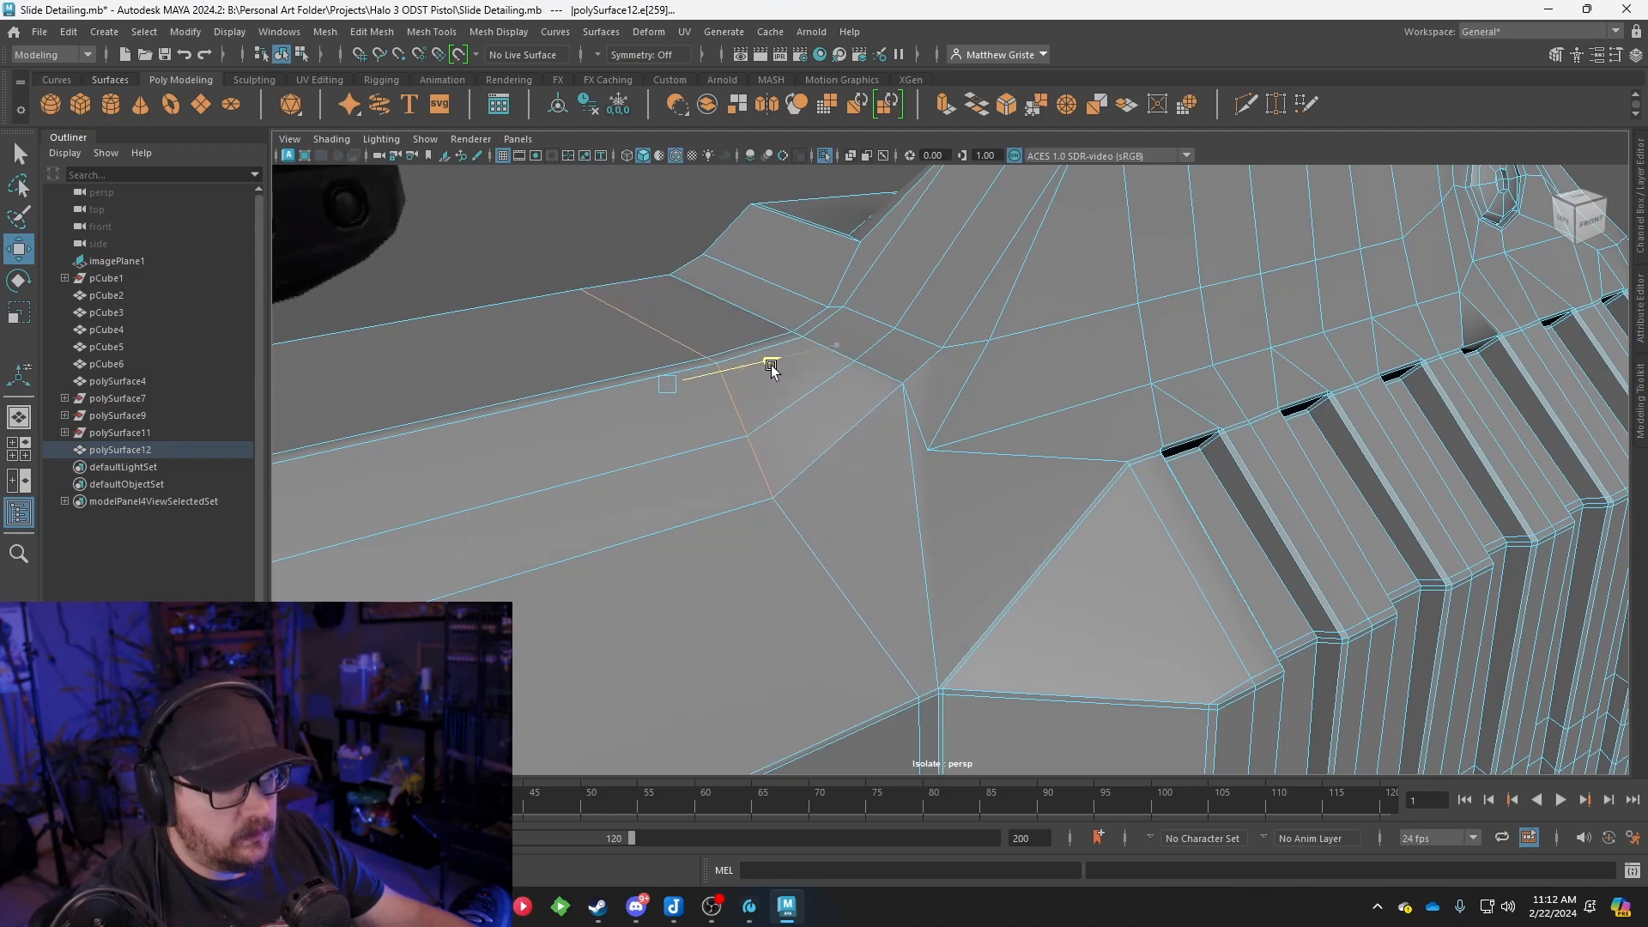
pyautogui.keyDown('alt'); pyautogui.moveTo(782, 367); pyautogui.dragTo(897, 381); pyautogui.keyUp('alt')
# Adjust the height of the vertices along the slide's upper side just ahead of the raised rear section
pyautogui.moveTo(834, 469)
pyautogui.keyDown('alt'); pyautogui.mouseDown()
pyautogui.moveTo(710, 464)
pyautogui.moveTo(832, 463)
pyautogui.mouseUp(); pyautogui.keyUp('alt')
pyautogui.scroll(4, 850, 421)
pyautogui.keyDown('alt'); pyautogui.moveTo(856, 406); pyautogui.dragTo(813, 374); pyautogui.keyUp('alt')
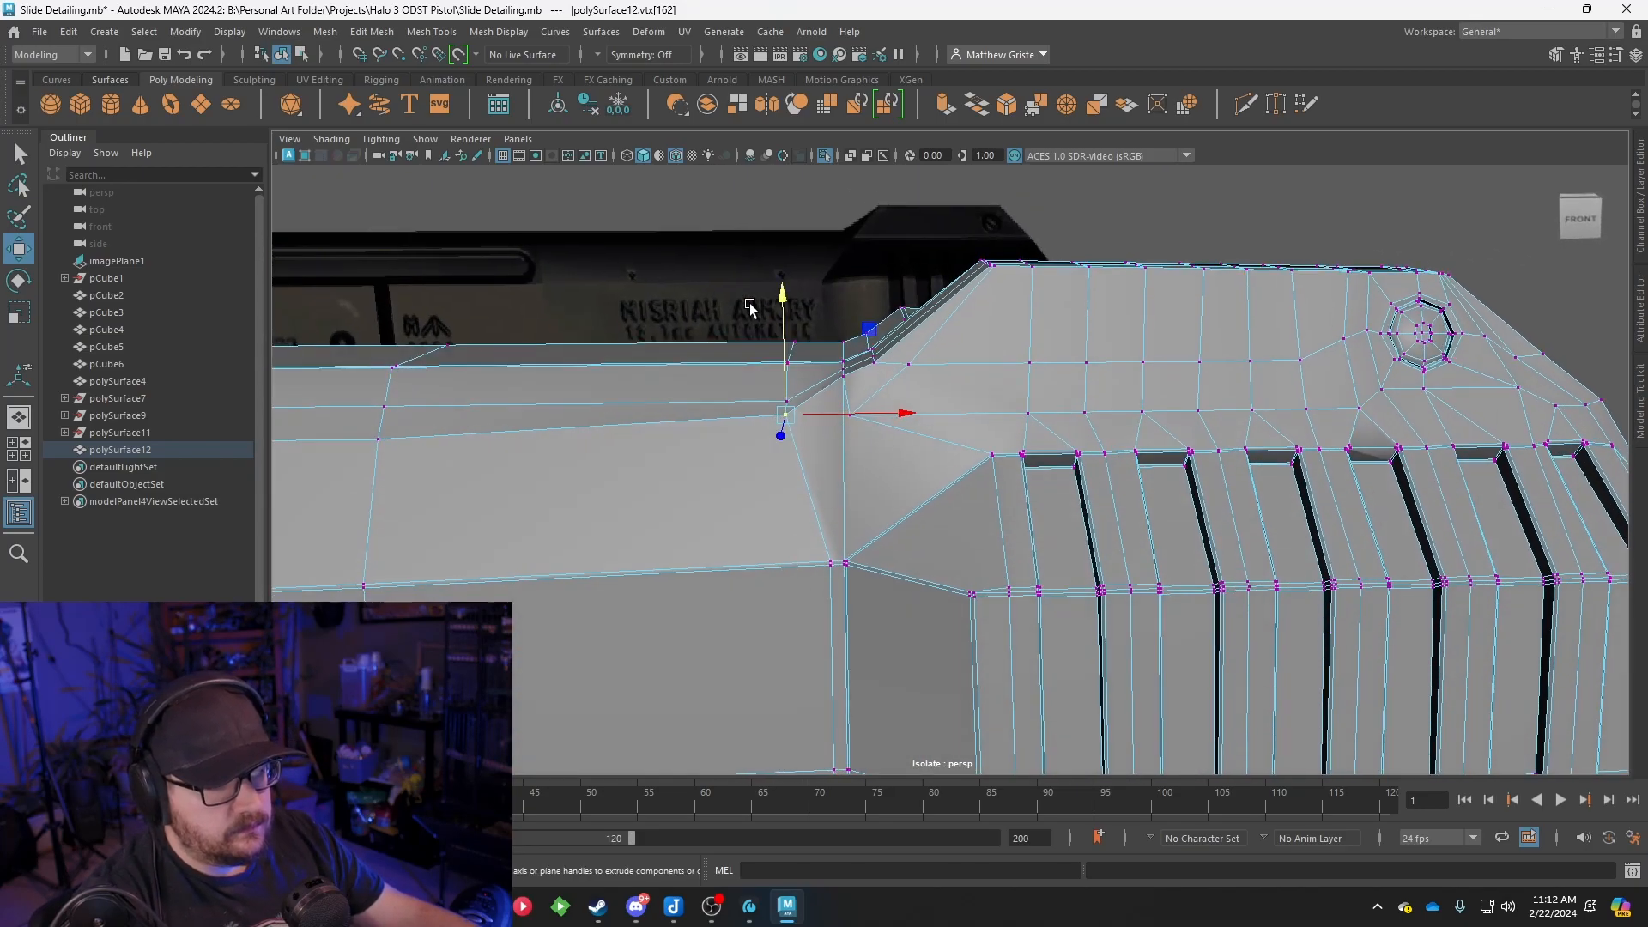
pyautogui.moveTo(753, 310); pyautogui.dragTo(815, 381)
pyautogui.moveTo(785, 280); pyautogui.dragTo(785, 280)
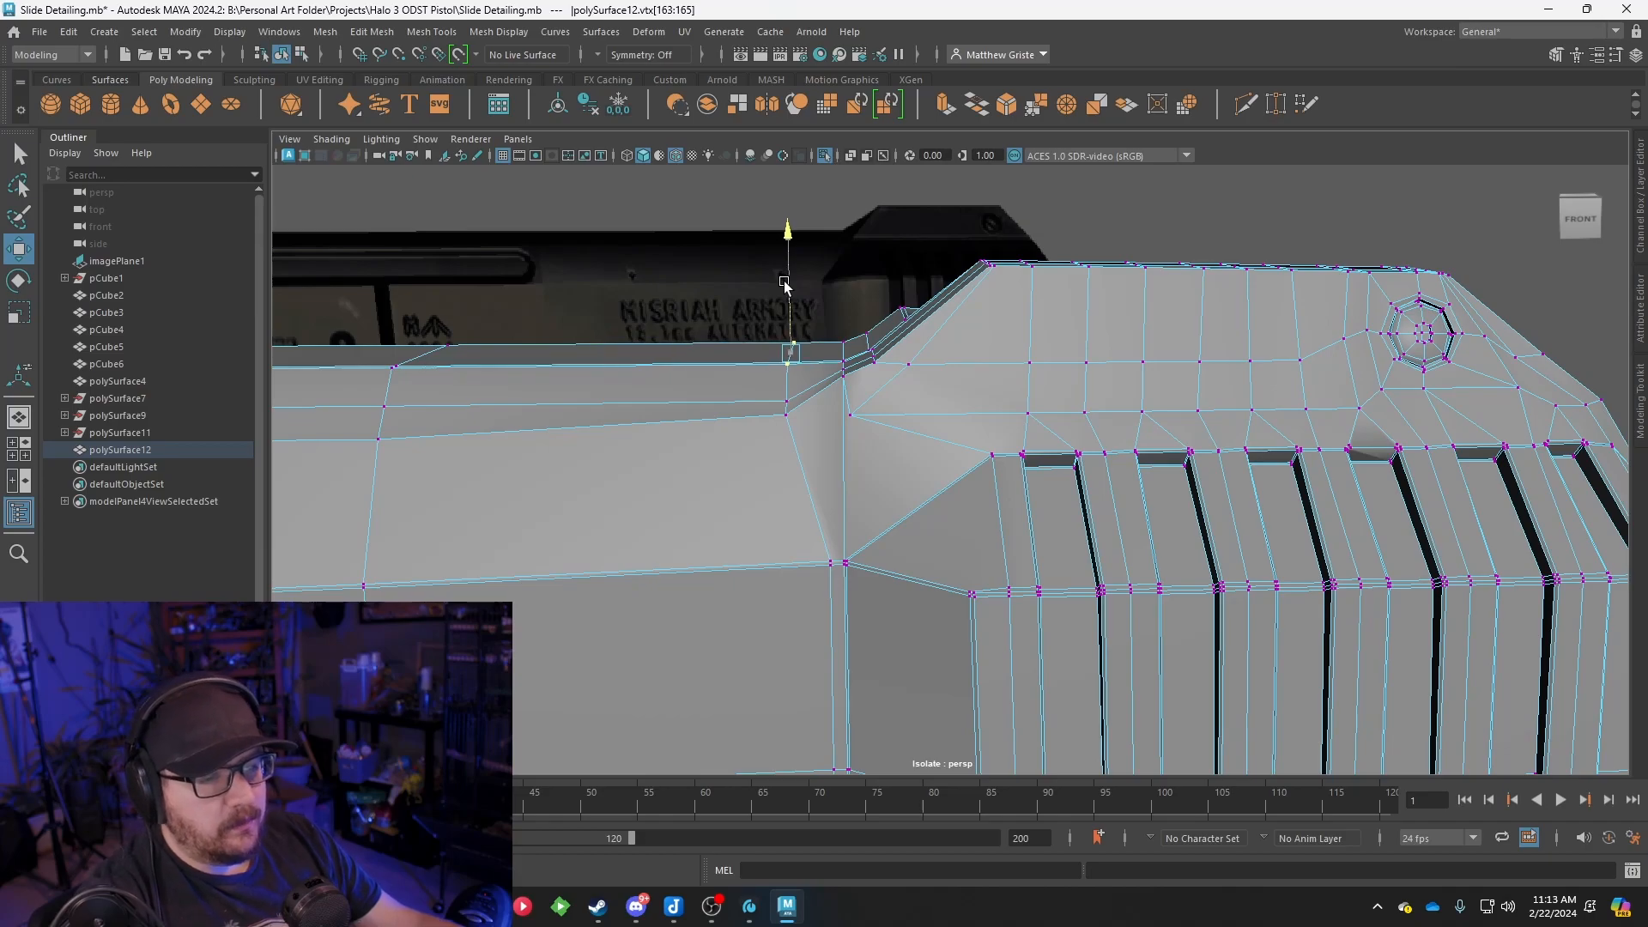
pyautogui.keyDown('alt'); pyautogui.moveTo(791, 395); pyautogui.dragTo(875, 455); pyautogui.keyUp('alt')
pyautogui.moveTo(961, 395); pyautogui.dragTo(1003, 340, button='right')
# Insert two vertical edge loops in the slide, one through each small mark above the MISRIAH ARMORY lettering in the reference
pyautogui.scroll(-5, 981, 378)
pyautogui.keyDown('alt'); pyautogui.moveTo(982, 379); pyautogui.dragTo(1139, 450, button='middle'); pyautogui.keyUp('alt')
pyautogui.scroll(-3, 1142, 452)
pyautogui.keyDown('alt'); pyautogui.moveTo(1269, 534); pyautogui.dragTo(1193, 515); pyautogui.keyUp('alt')
pyautogui.keyDown('alt'); pyautogui.moveTo(961, 538); pyautogui.dragTo(945, 546); pyautogui.keyUp('alt')
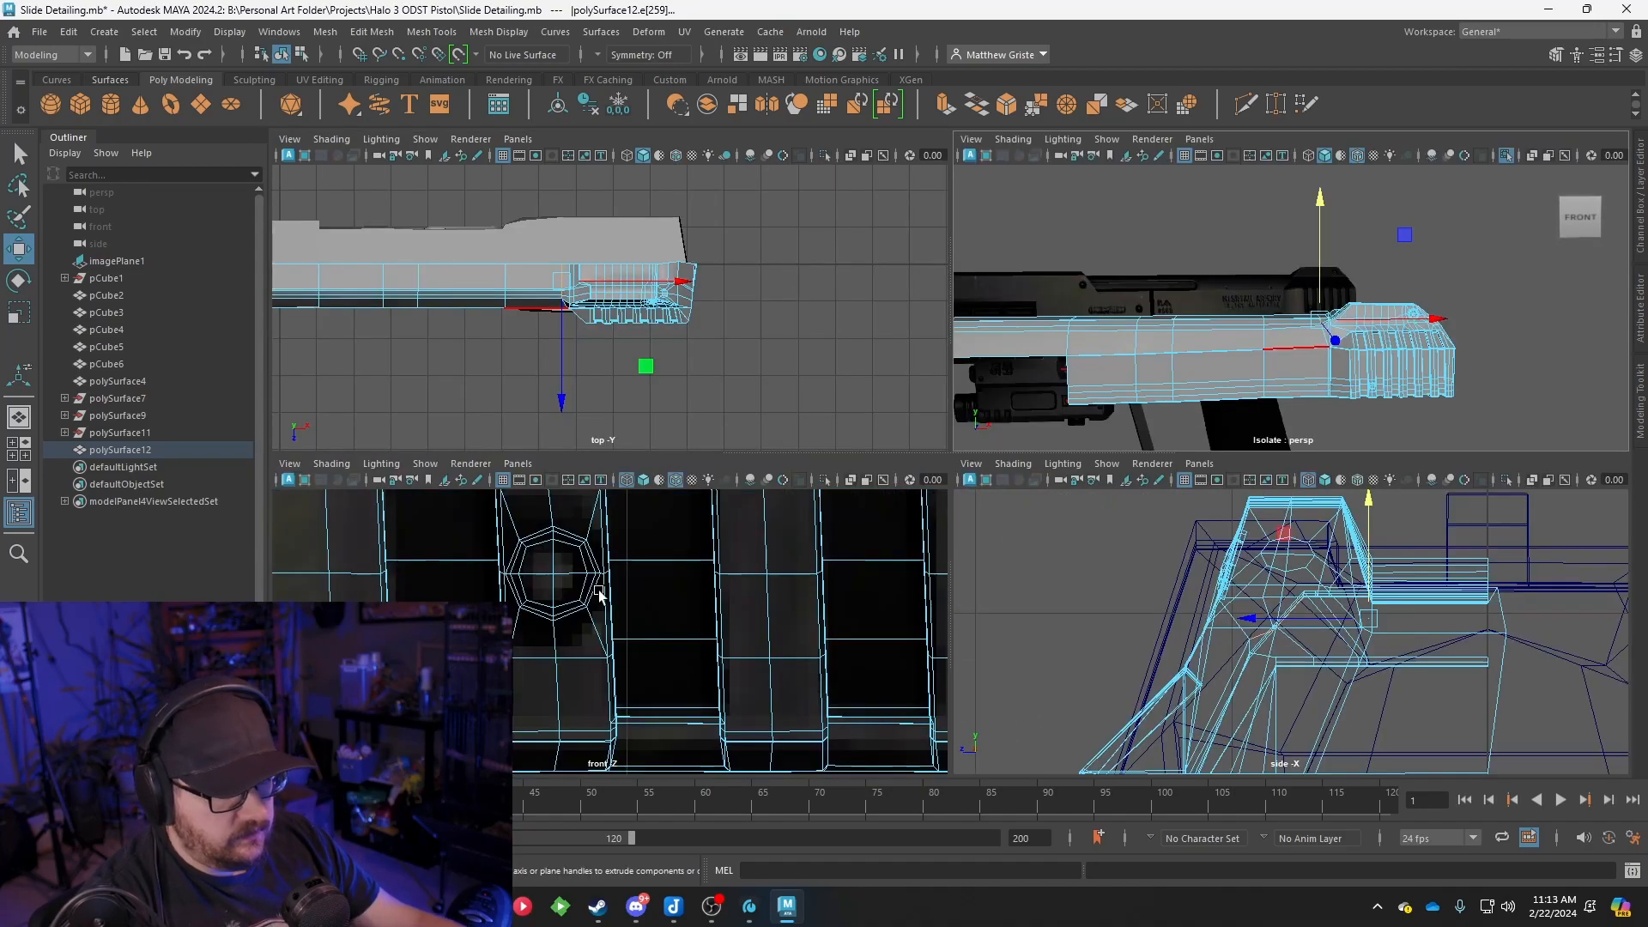
pyautogui.press('space')
pyautogui.scroll(10, 618, 570)
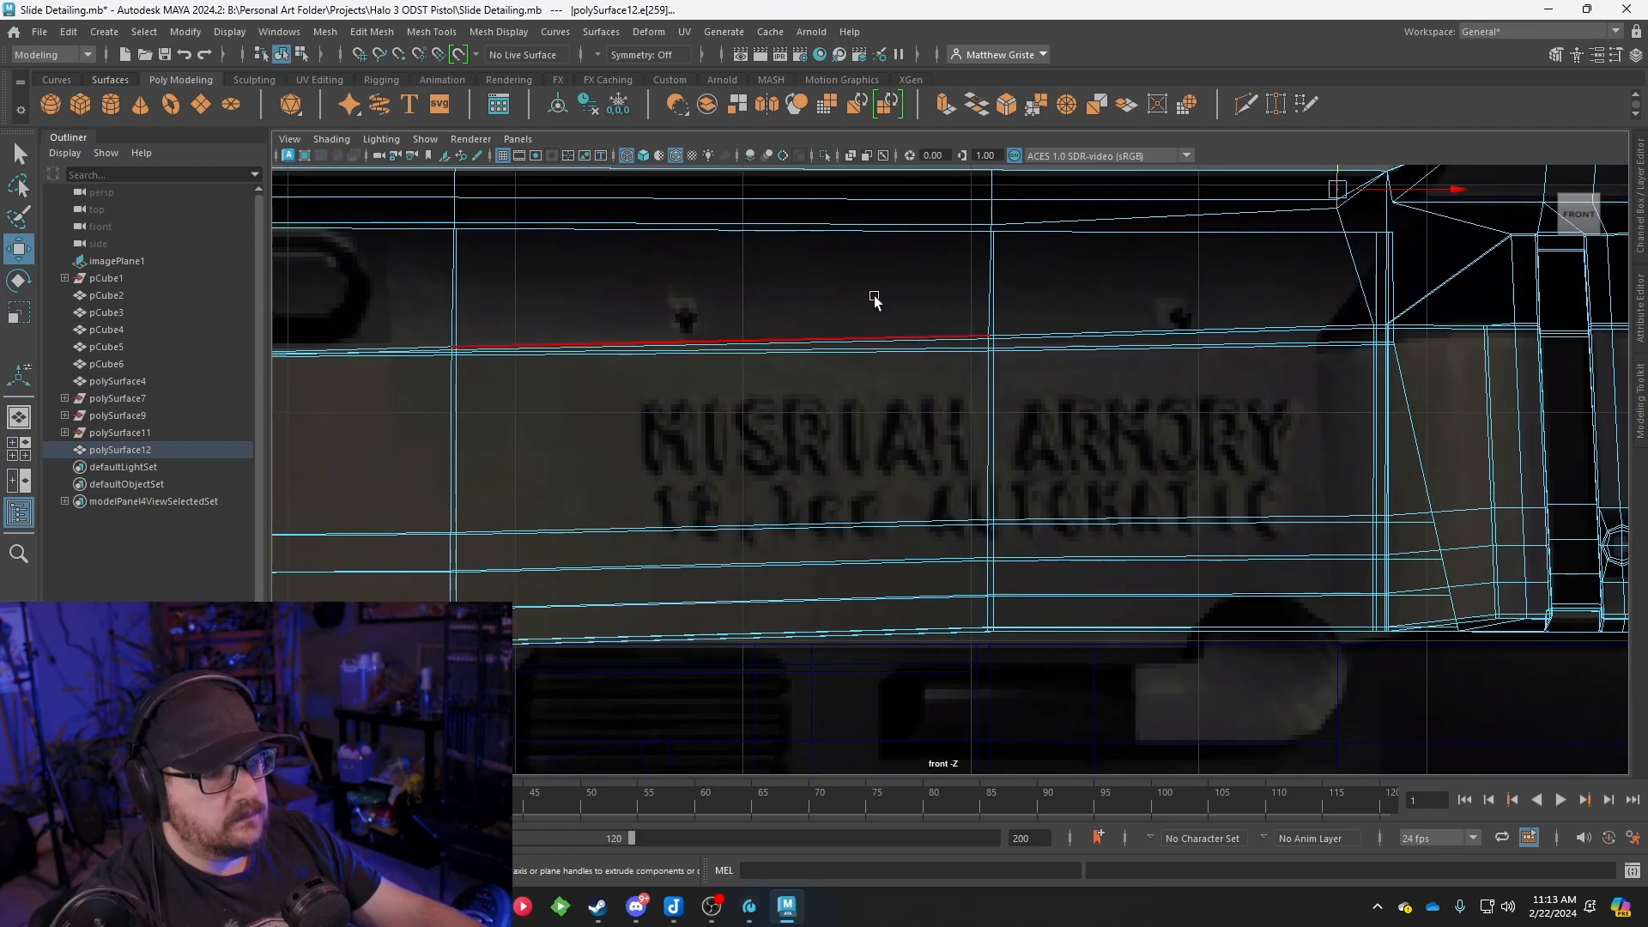
pyautogui.scroll(-3, 875, 387)
pyautogui.scroll(3, 838, 379)
pyautogui.click(832, 358)
pyautogui.click(416, 33)
pyautogui.click(476, 165)
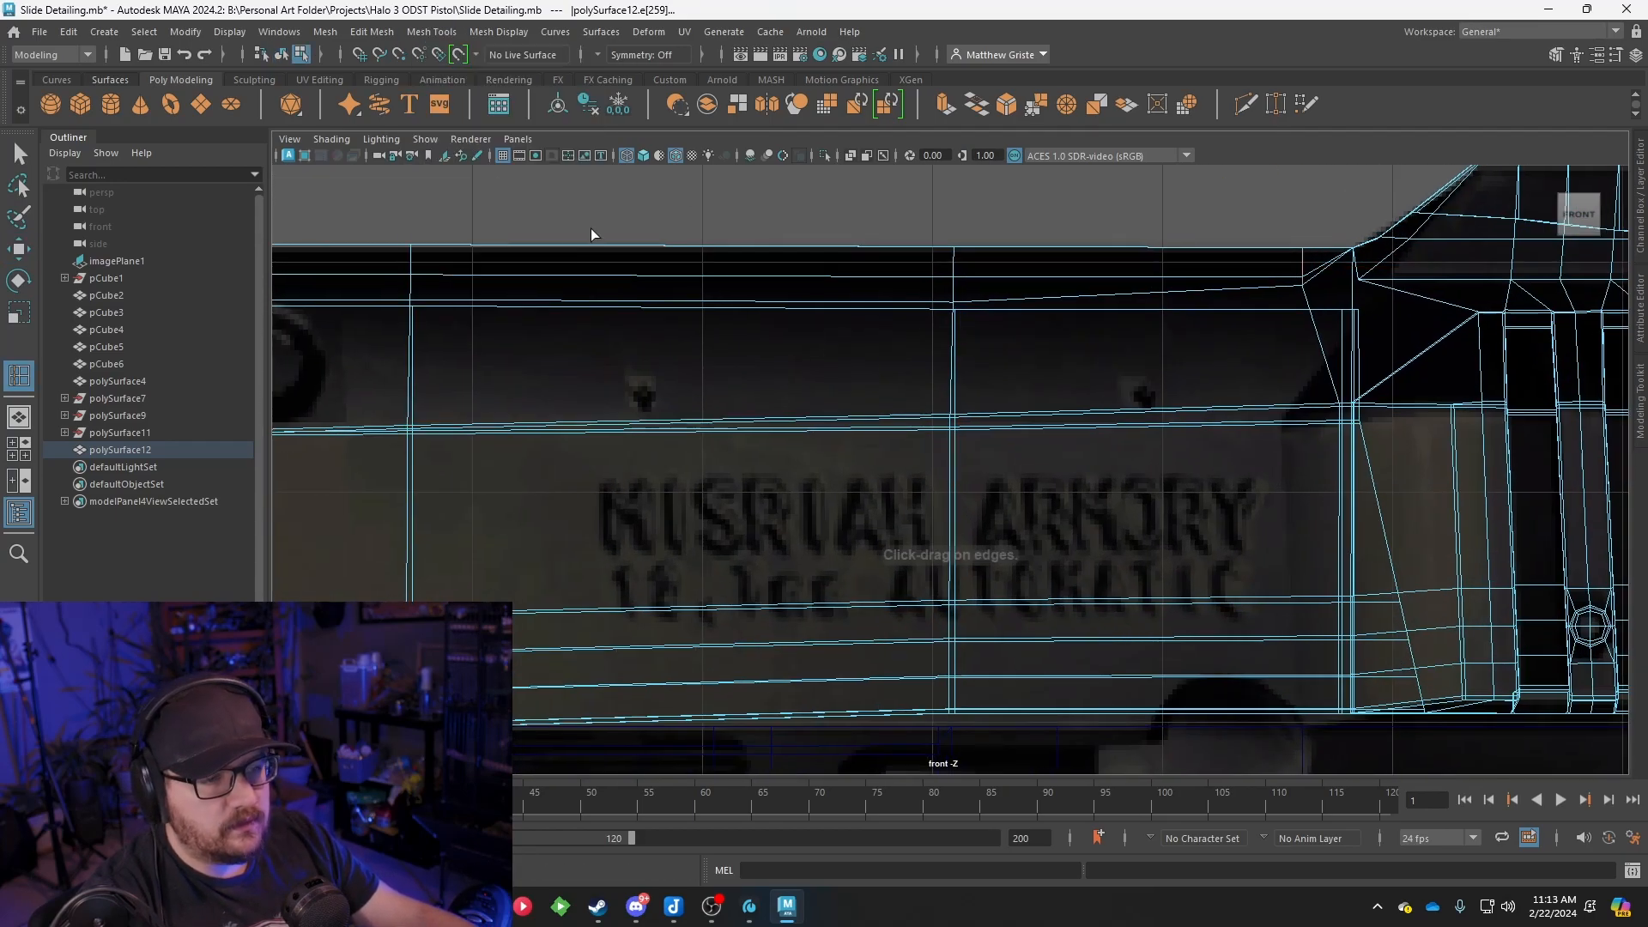
pyautogui.click(645, 305)
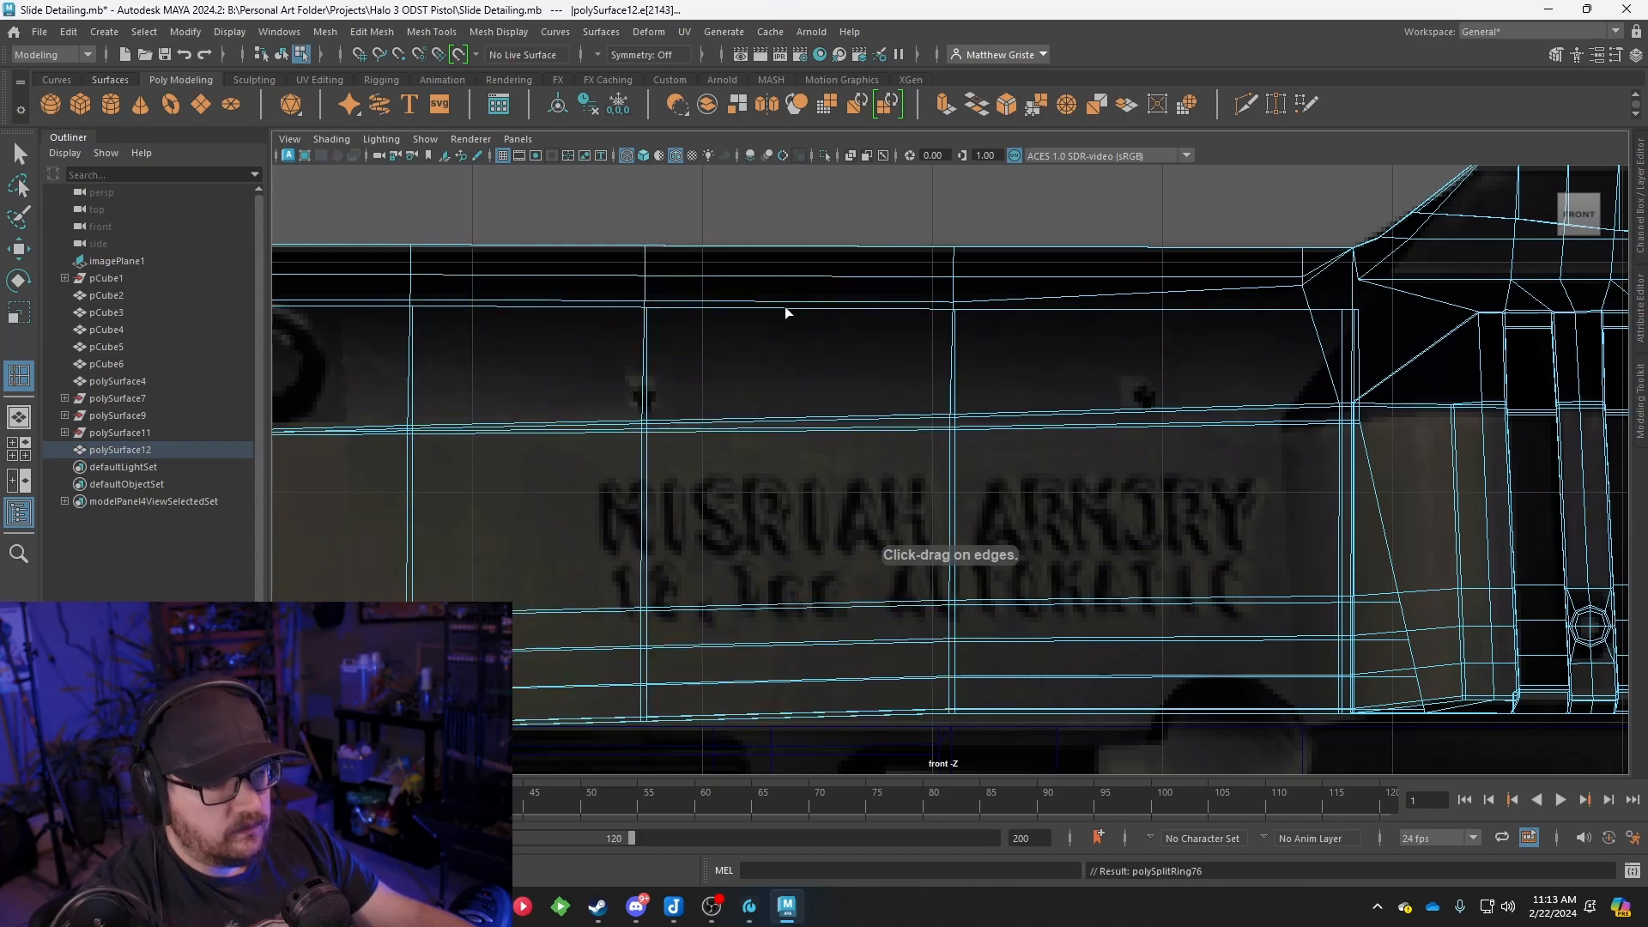
pyautogui.click(1125, 297)
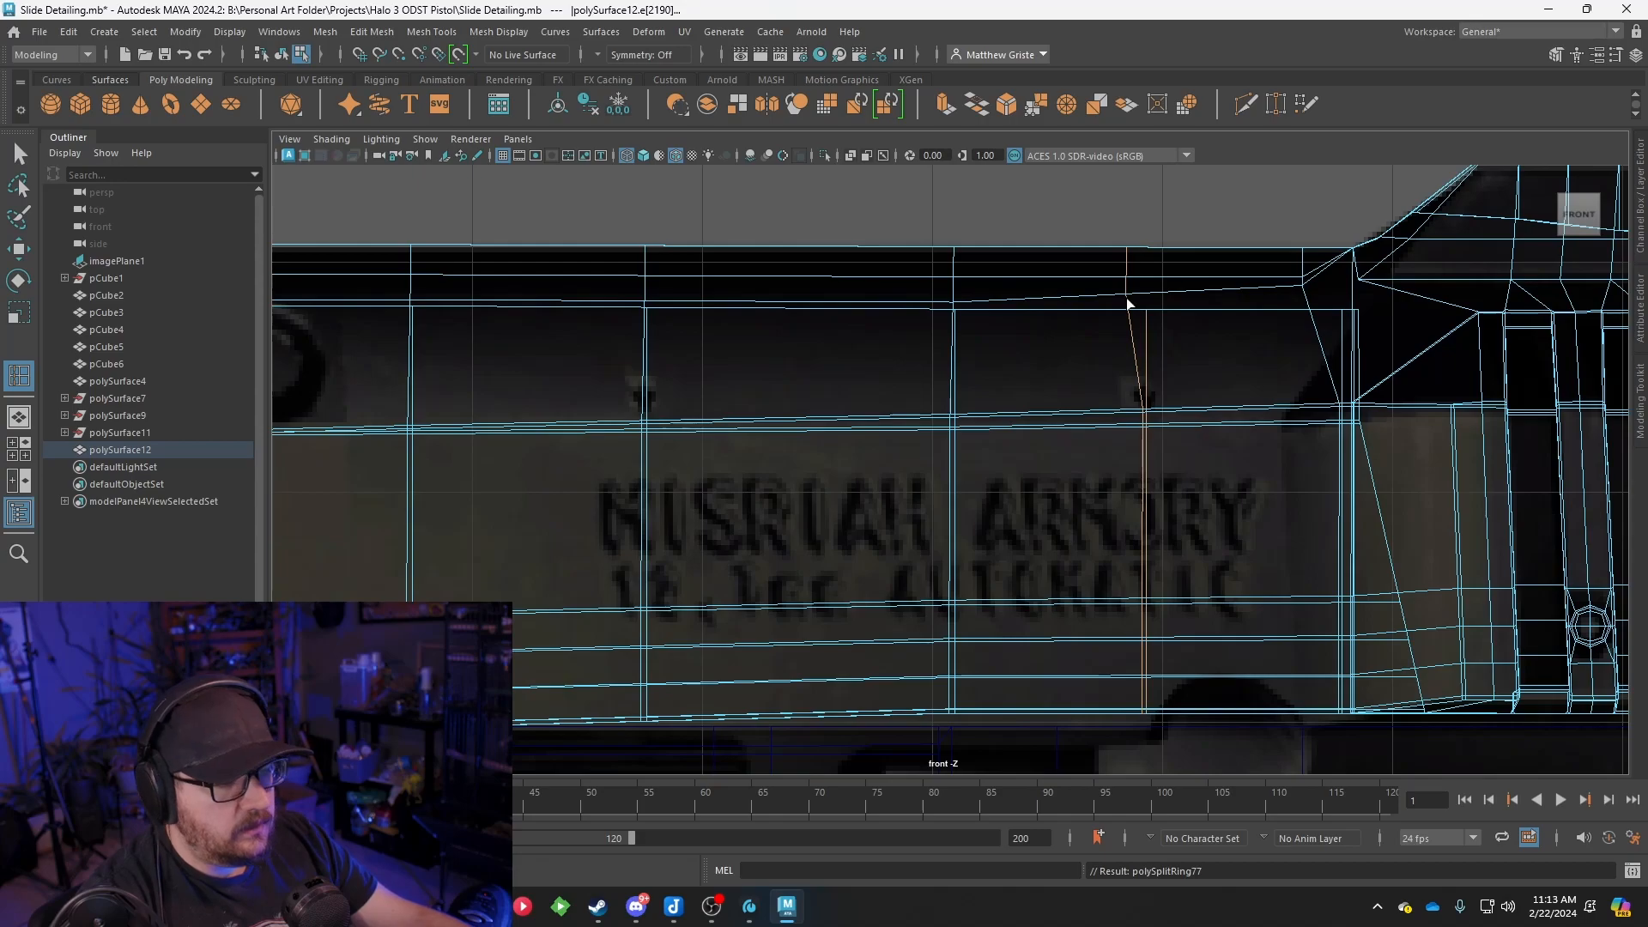
# Insert a lengthwise edge loop through the two small marks and inspect it on the slide's side
pyautogui.click(646, 403)
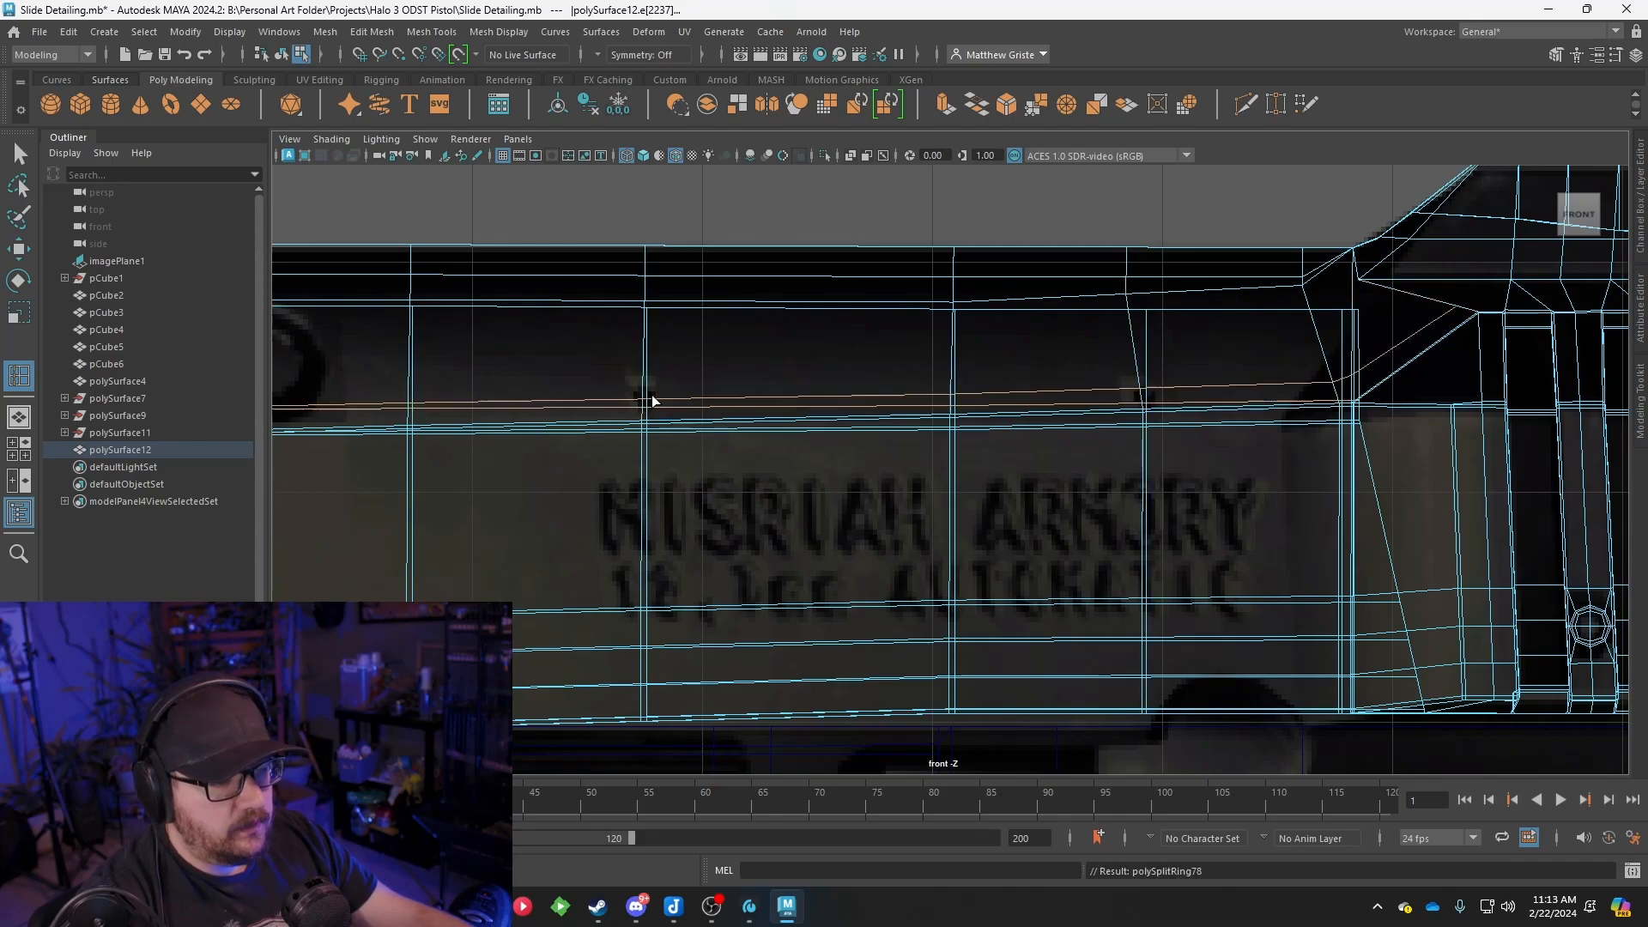
pyautogui.press('space')
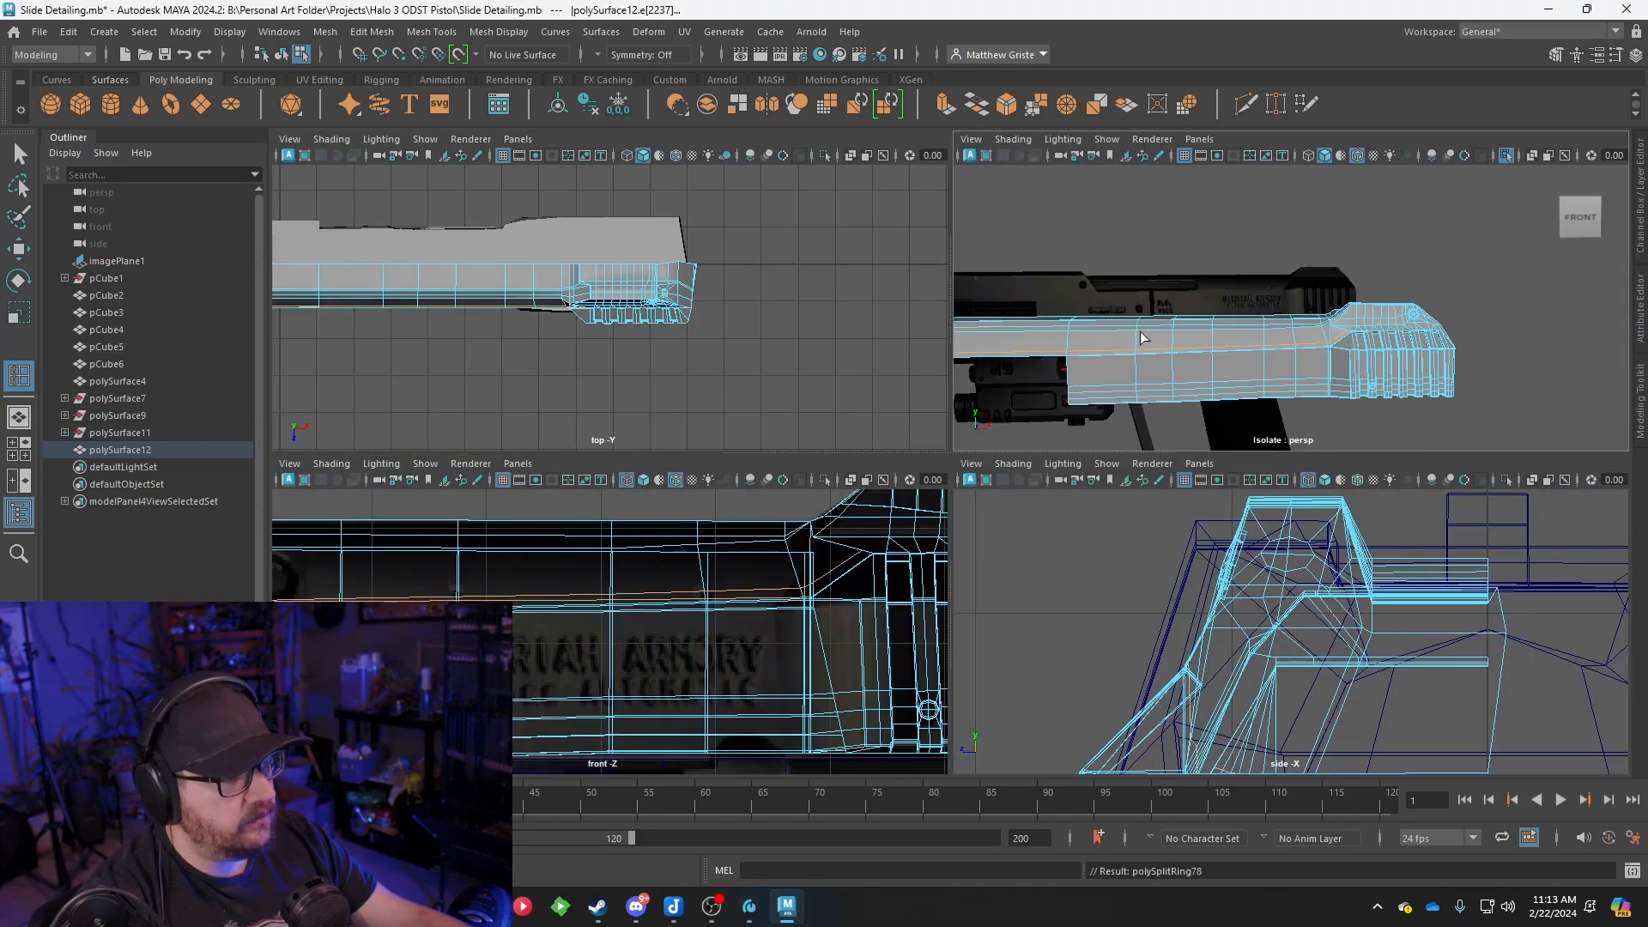
pyautogui.press('space')
pyautogui.keyDown('alt'); pyautogui.moveTo(985, 517); pyautogui.dragTo(998, 347); pyautogui.keyUp('alt')
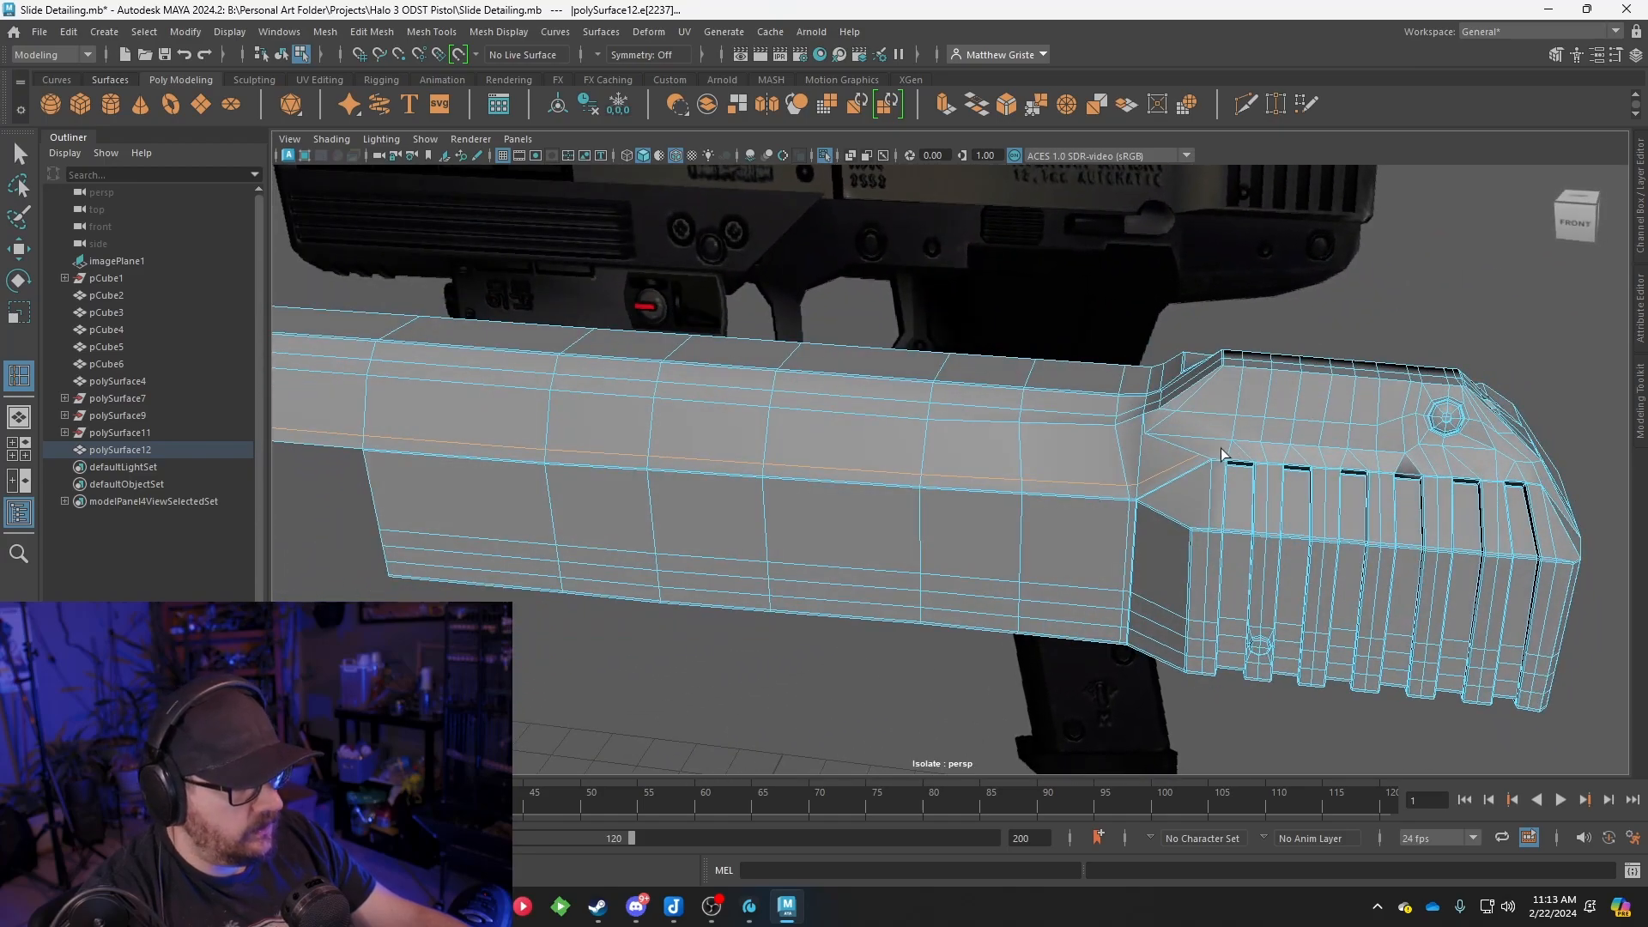
# Insert a vertical edge loop on each side of both marks, close to the loops through their centres
pyautogui.press('space')
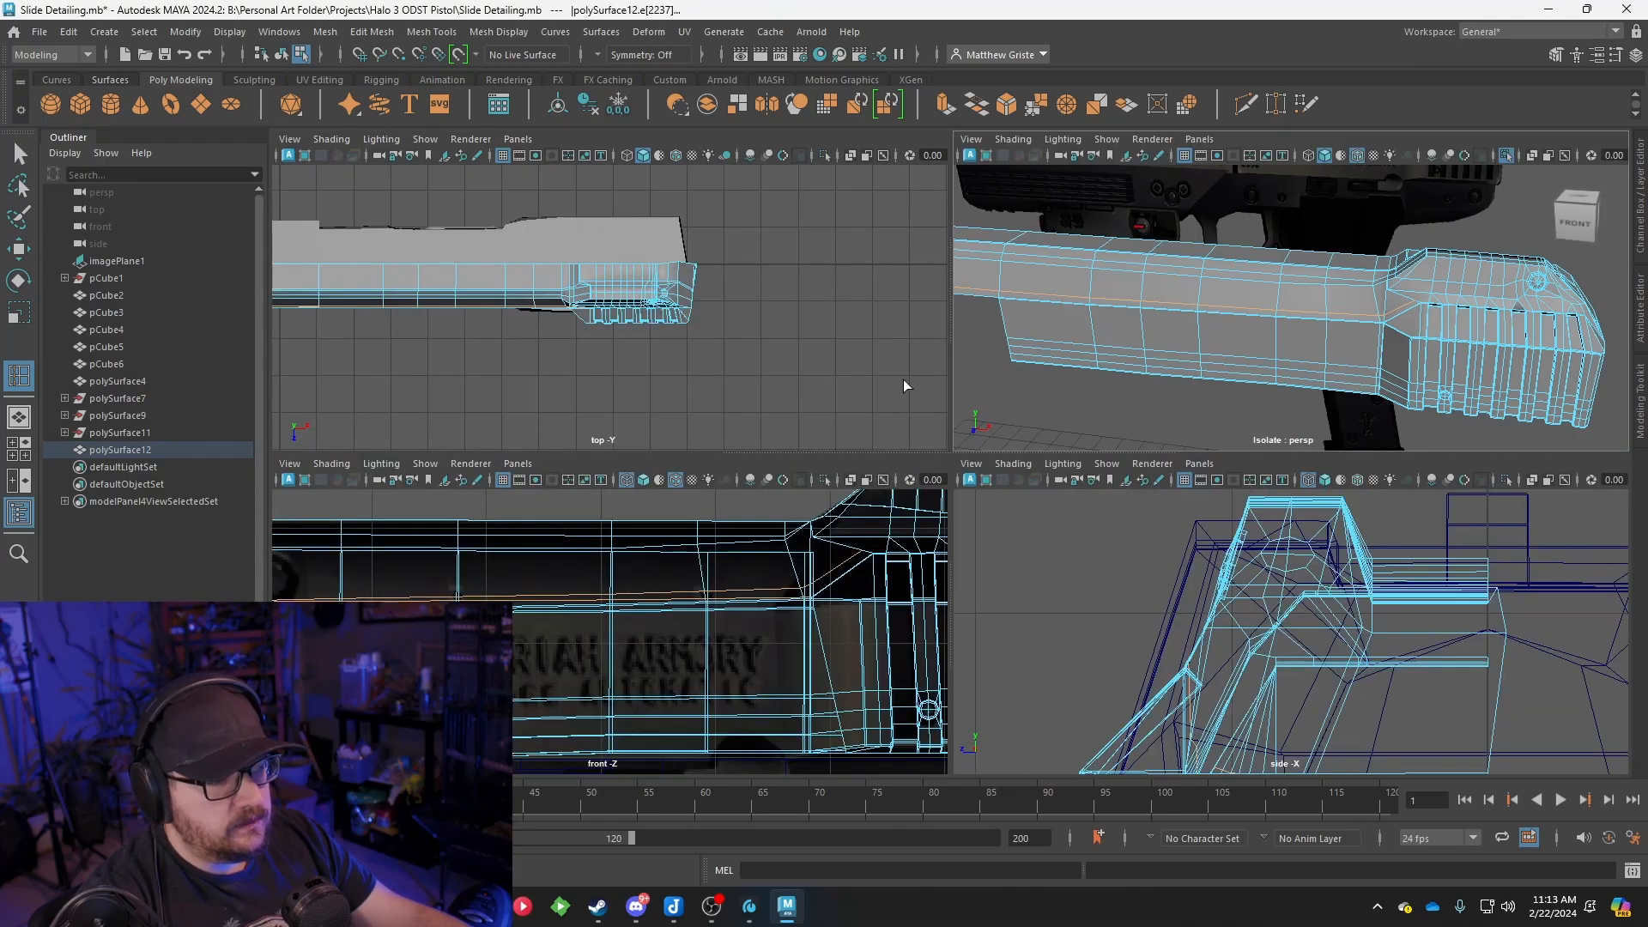
pyautogui.press('space')
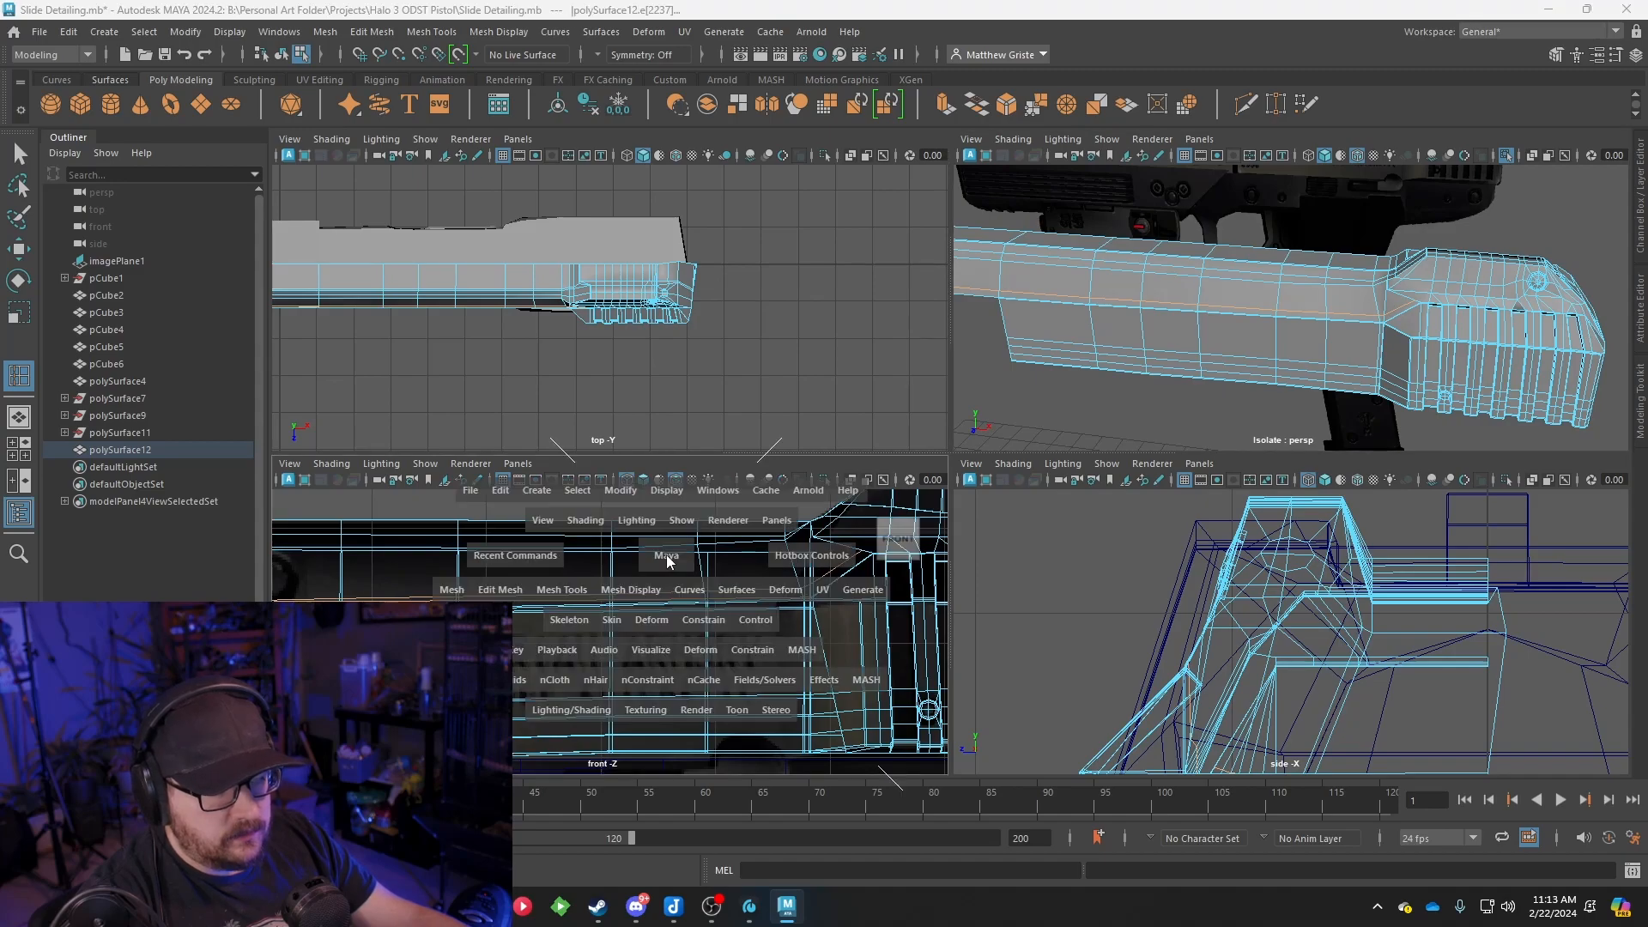
pyautogui.keyDown('alt'); pyautogui.moveTo(637, 455); pyautogui.dragTo(750, 489, button='middle'); pyautogui.keyUp('alt')
pyautogui.scroll(2, 750, 489)
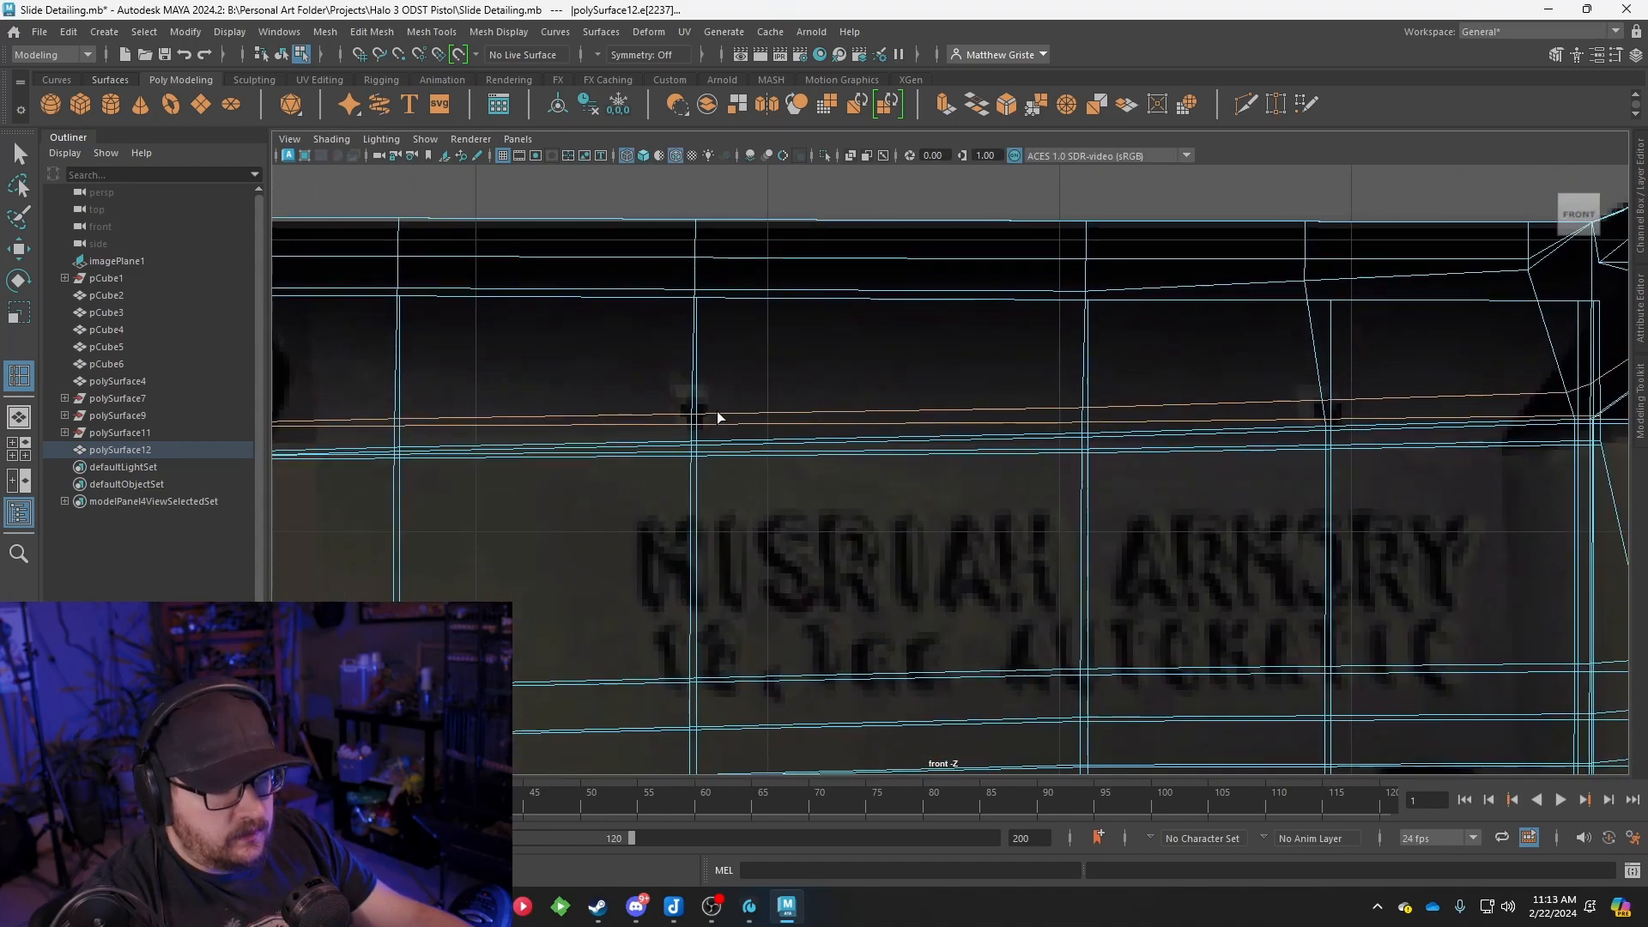
pyautogui.keyDown('ctrl'); pyautogui.click(711, 418); pyautogui.keyUp('ctrl')
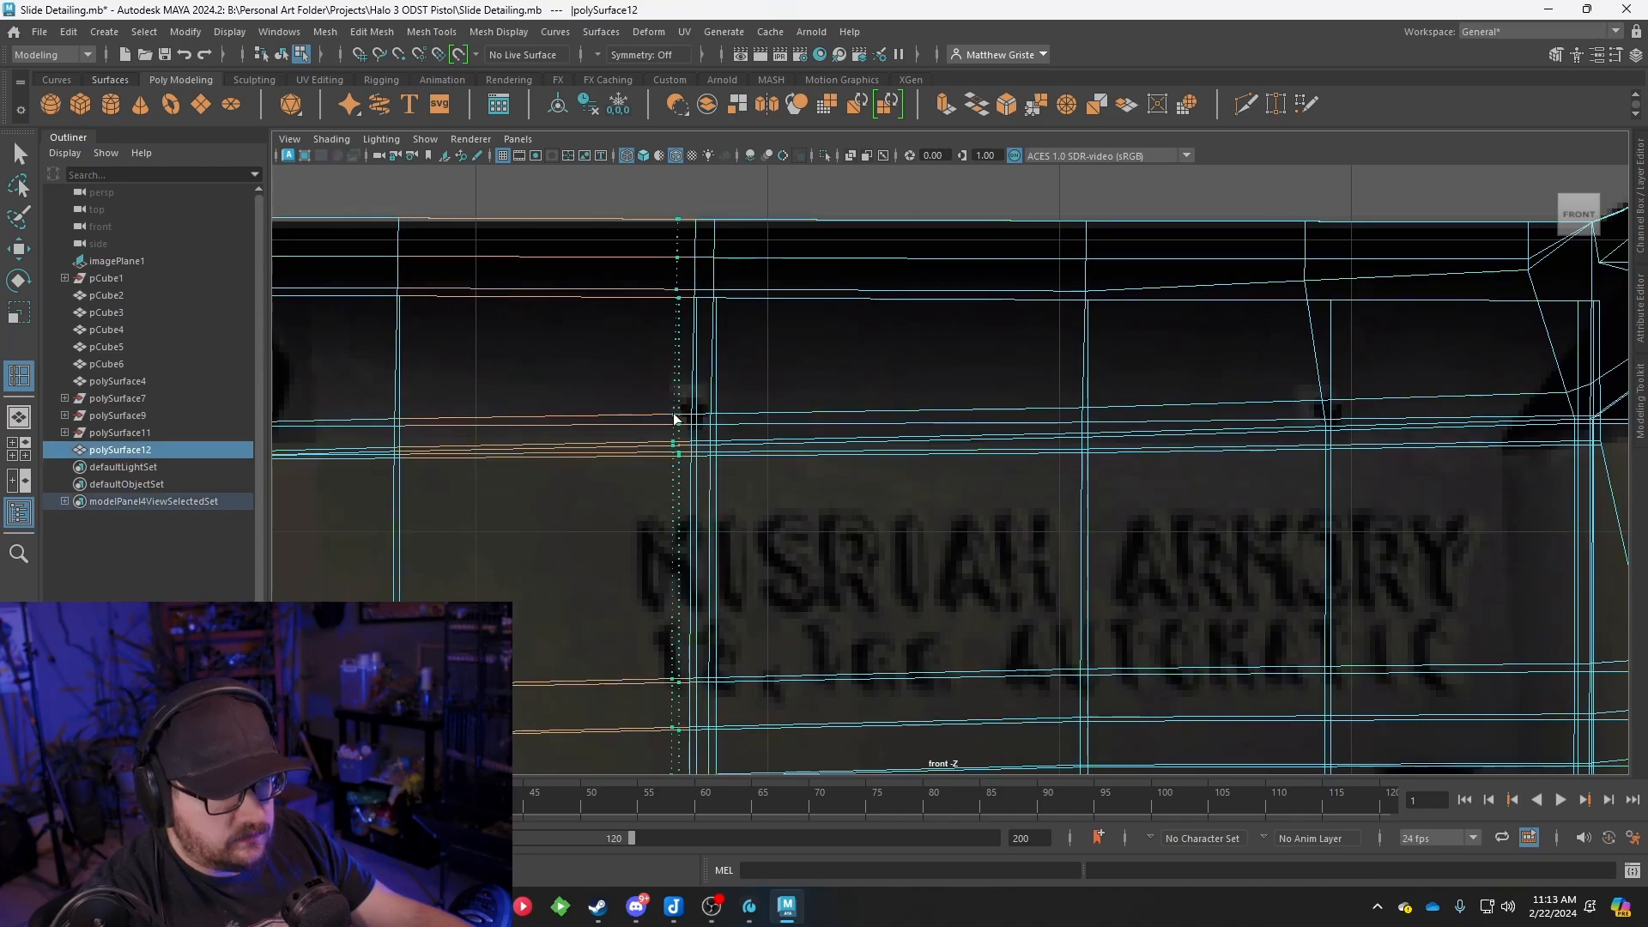
pyautogui.keyDown('ctrl'); pyautogui.click(675, 420); pyautogui.keyUp('ctrl')
pyautogui.keyDown('ctrl'); pyautogui.click(1301, 403); pyautogui.keyUp('ctrl')
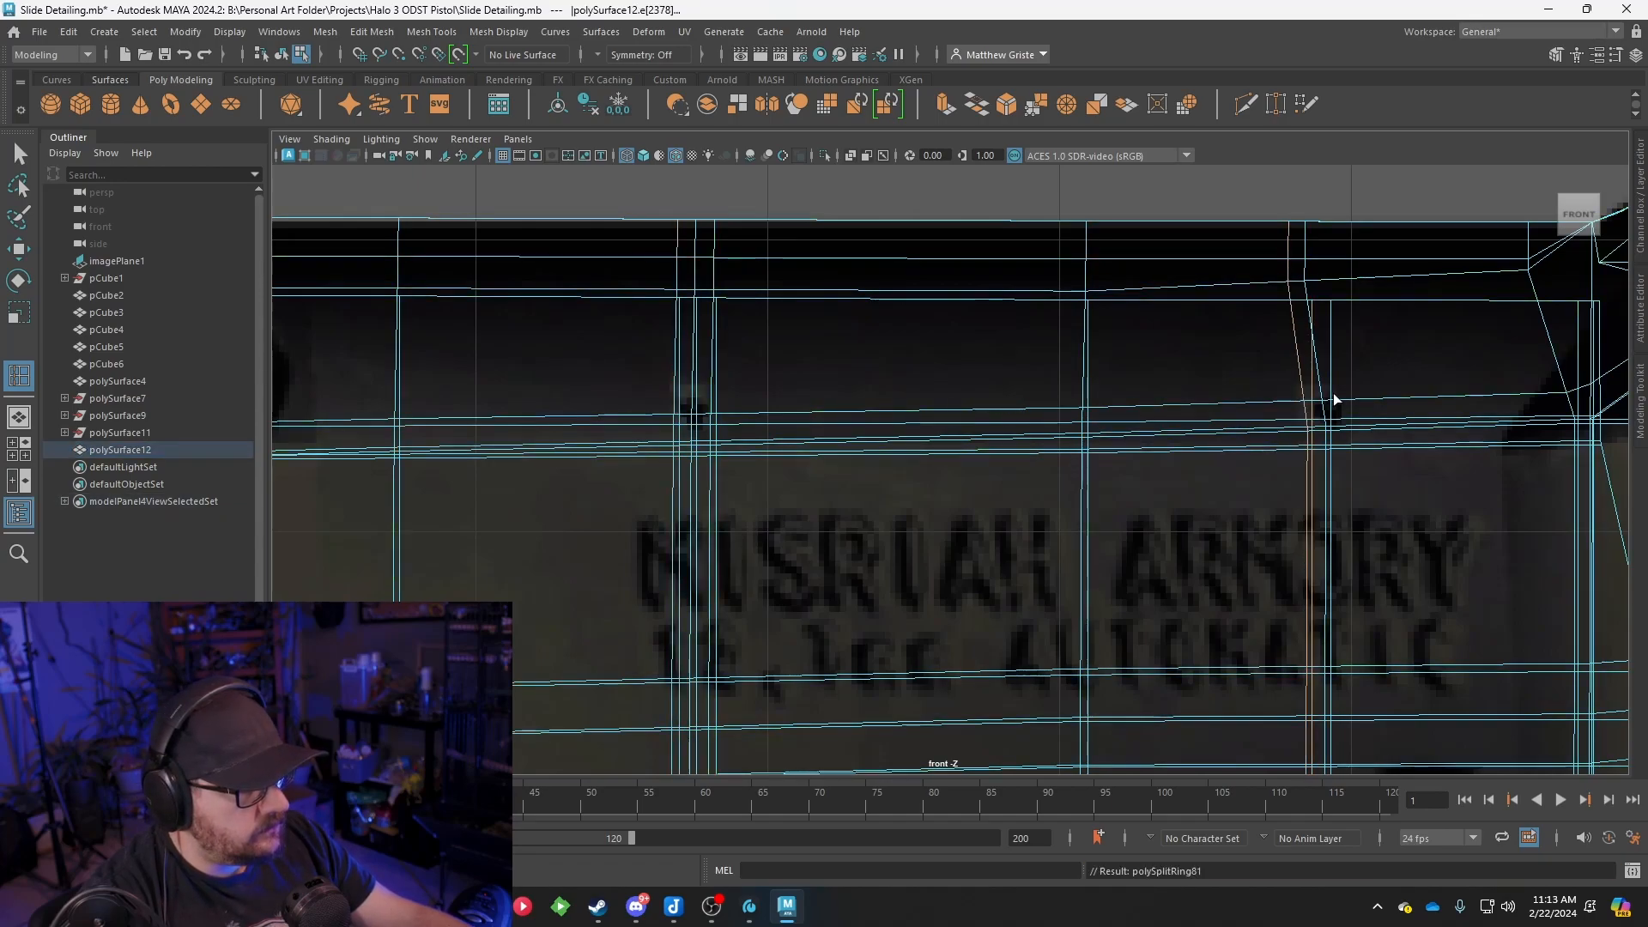
pyautogui.keyDown('ctrl'); pyautogui.click(1344, 402); pyautogui.keyUp('ctrl')
# Insert another lengthwise edge loop just above the marks to enclose the two small hole locations
pyautogui.press('space')
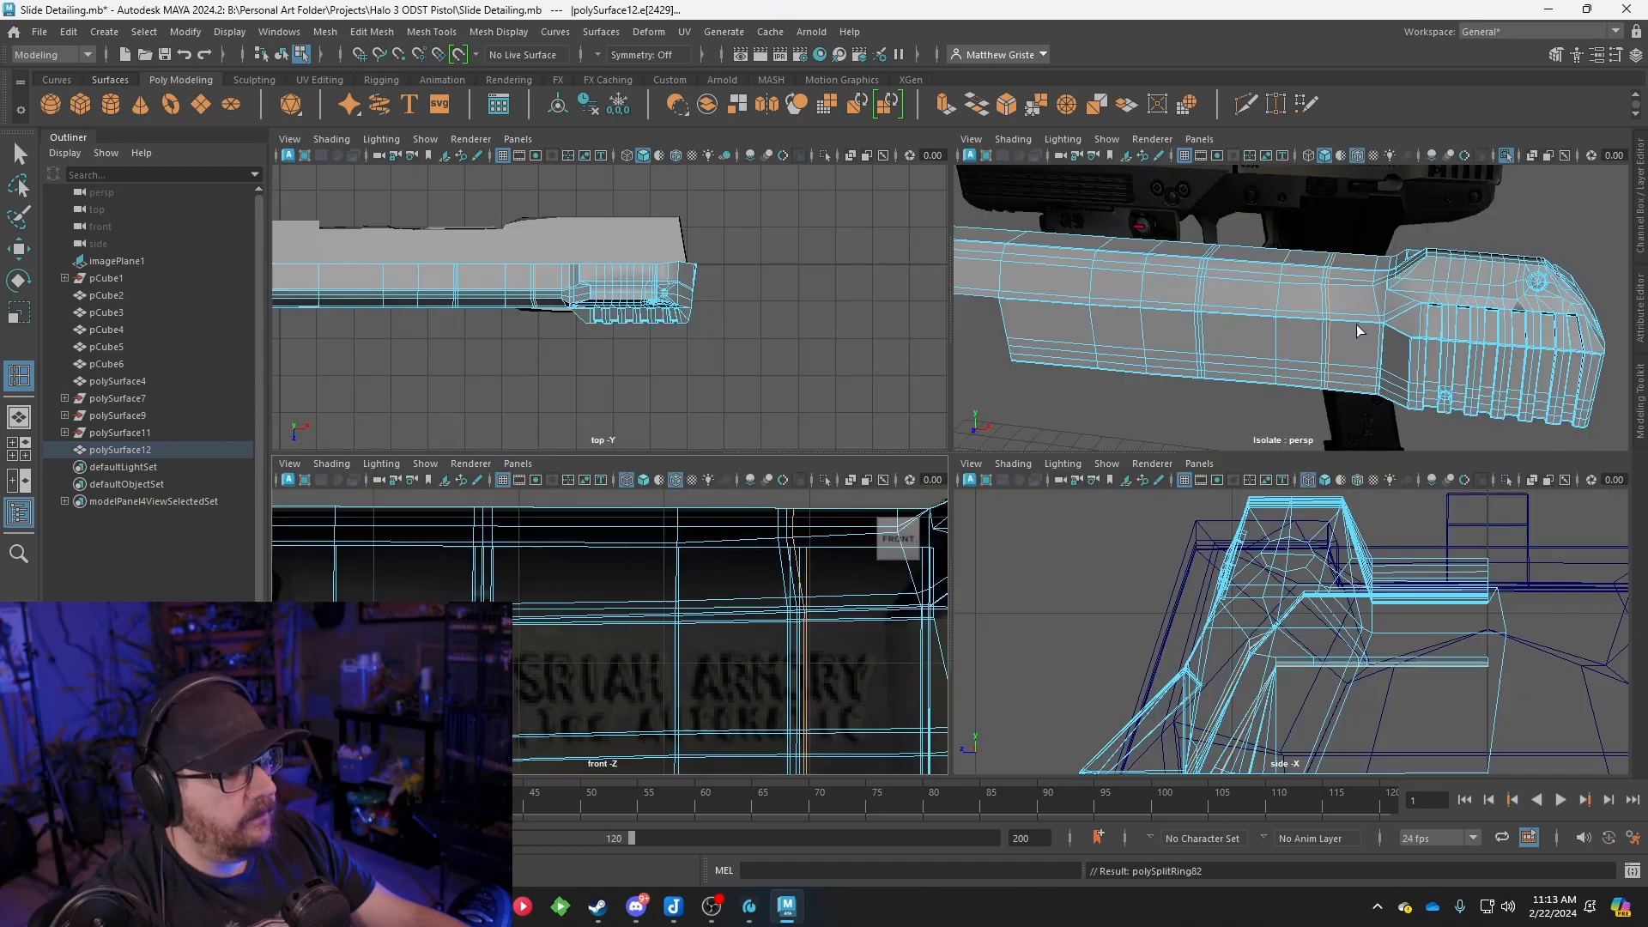
pyautogui.press('space')
pyautogui.keyDown('alt'); pyautogui.moveTo(1200, 389); pyautogui.dragTo(1117, 430); pyautogui.keyUp('alt')
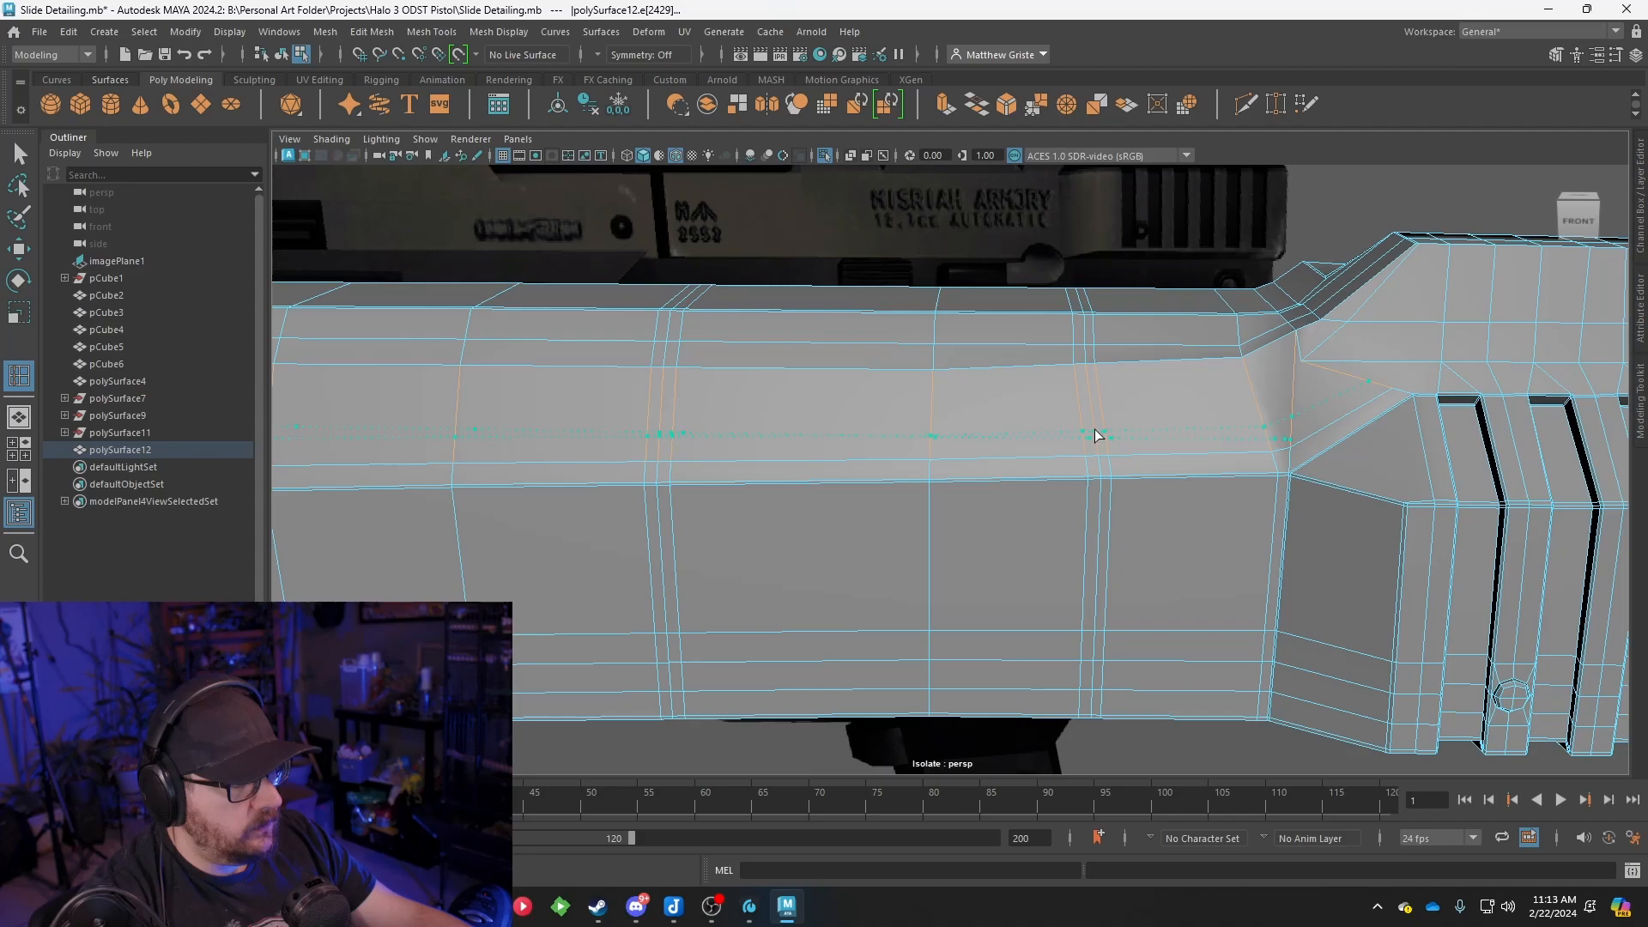
pyautogui.keyDown('ctrl'); pyautogui.click(1094, 434); pyautogui.keyUp('ctrl')
pyautogui.keyDown('alt'); pyautogui.moveTo(1093, 432); pyautogui.dragTo(1189, 415); pyautogui.keyUp('alt')
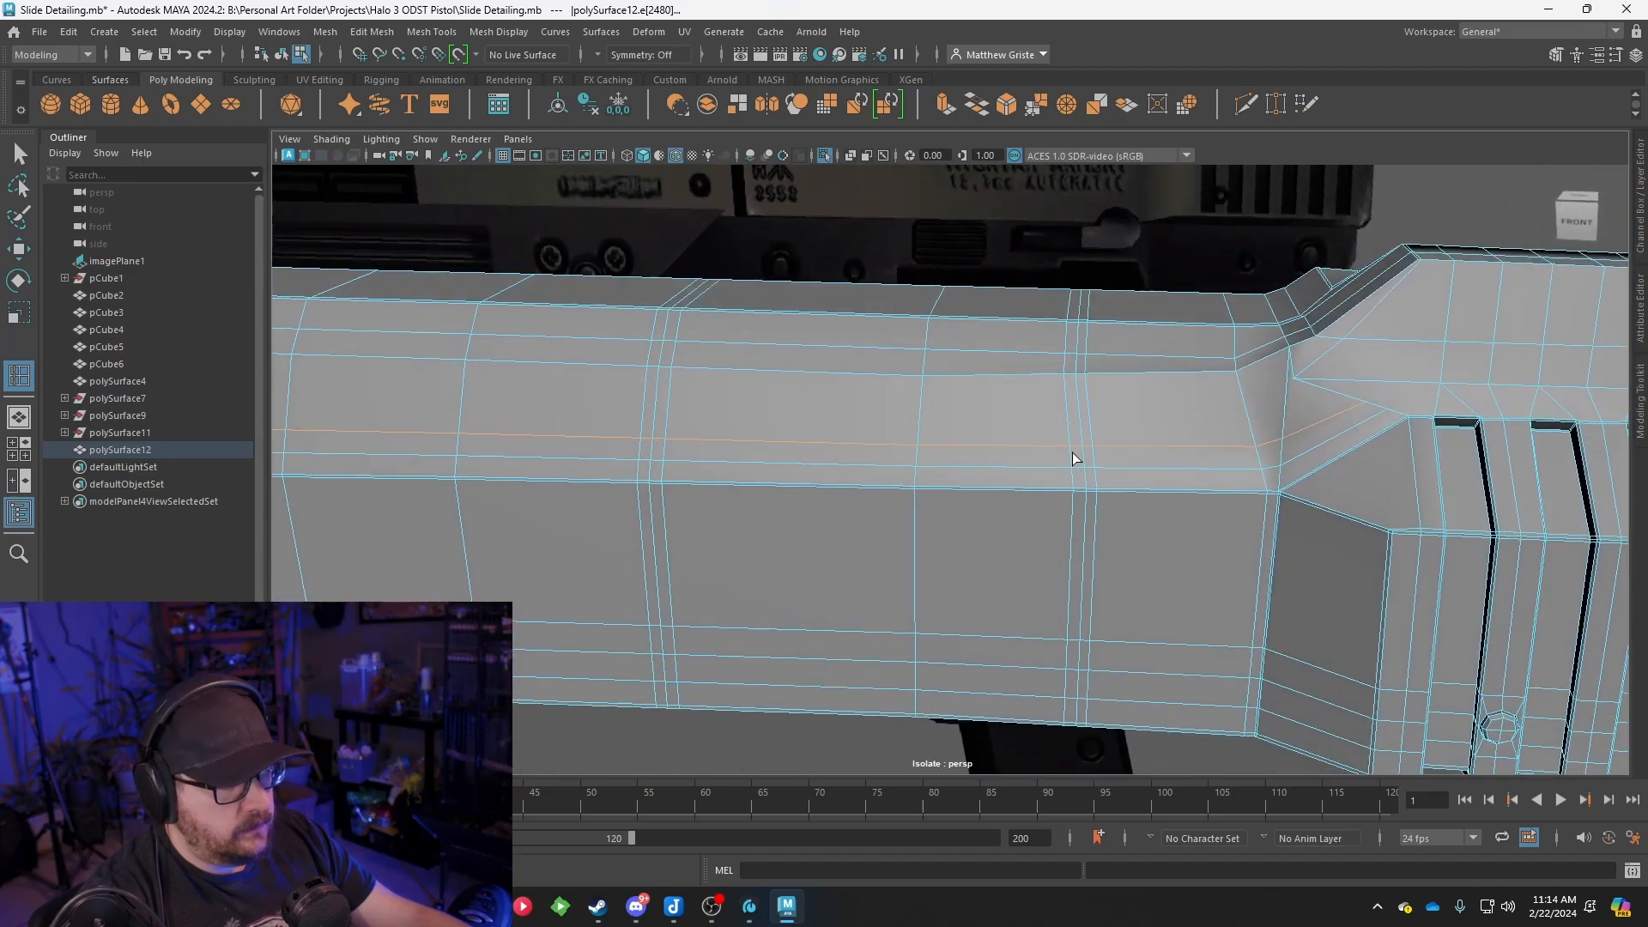
# Select the small patches of faces at both hole locations and check their placement against the front reference image
pyautogui.keyDown('alt'); pyautogui.moveTo(829, 468); pyautogui.dragTo(780, 463); pyautogui.keyUp('alt')
pyautogui.press('q')
pyautogui.rightClick(678, 485)
pyautogui.click(669, 442)
pyautogui.scroll(5, 601, 481)
pyautogui.click(460, 483)
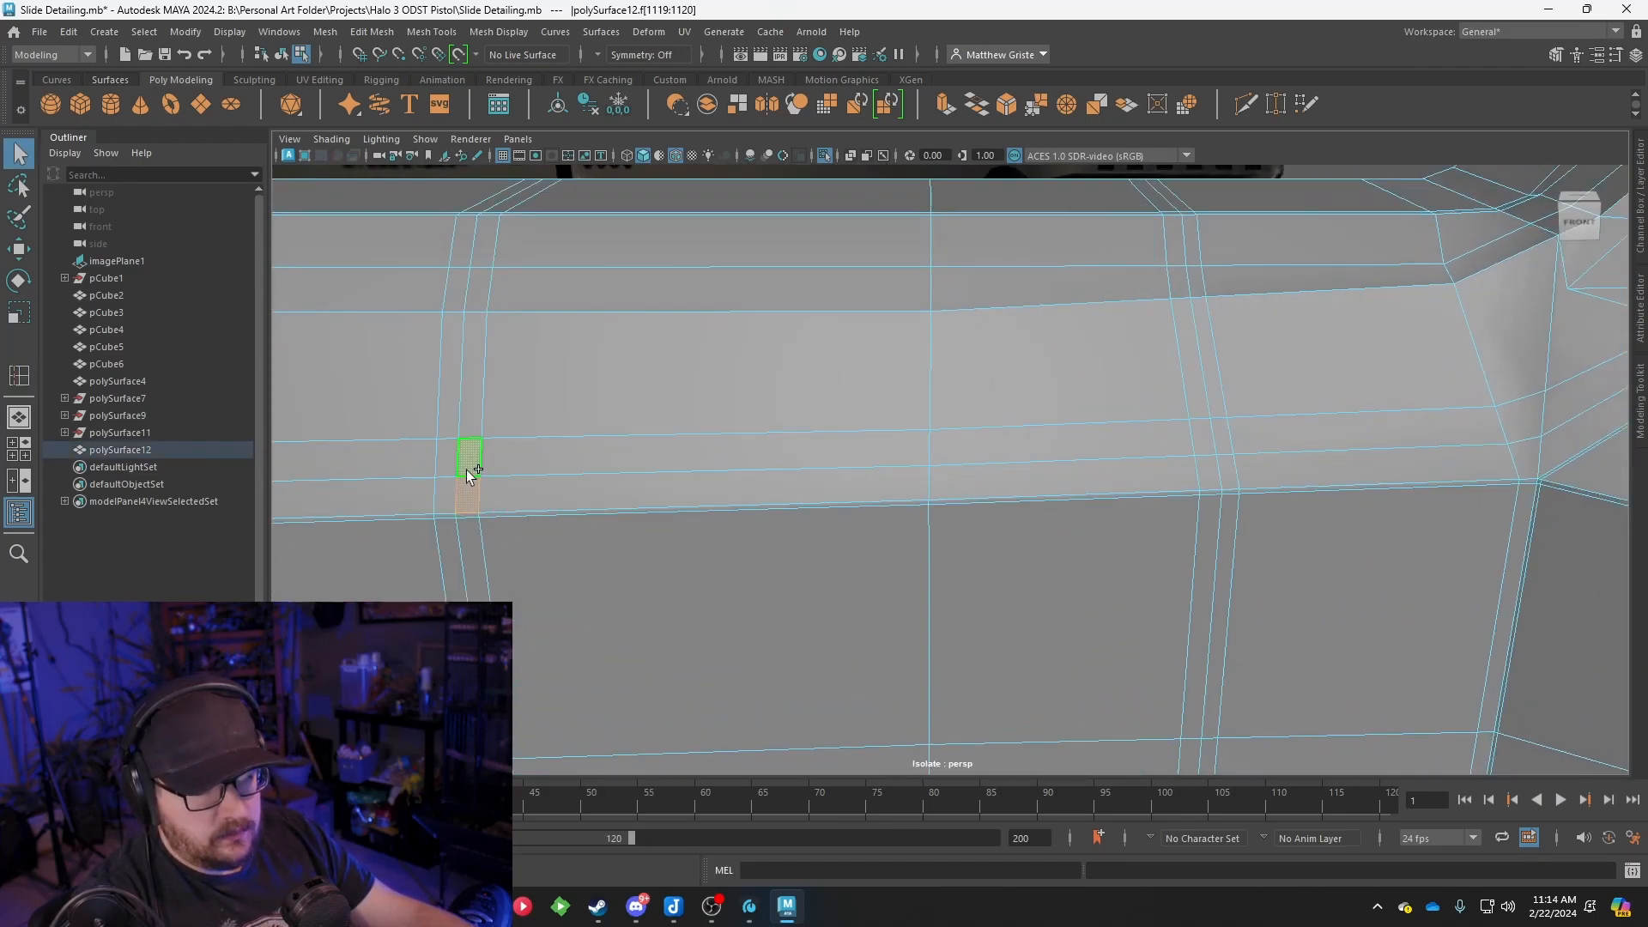
pyautogui.keyDown('shift'); pyautogui.click(1207, 431); pyautogui.keyUp('shift')
pyautogui.scroll(-5, 1209, 473)
pyautogui.keyDown('alt'); pyautogui.moveTo(1202, 477); pyautogui.dragTo(959, 511); pyautogui.keyUp('alt')
pyautogui.press('space')
pyautogui.press('space')
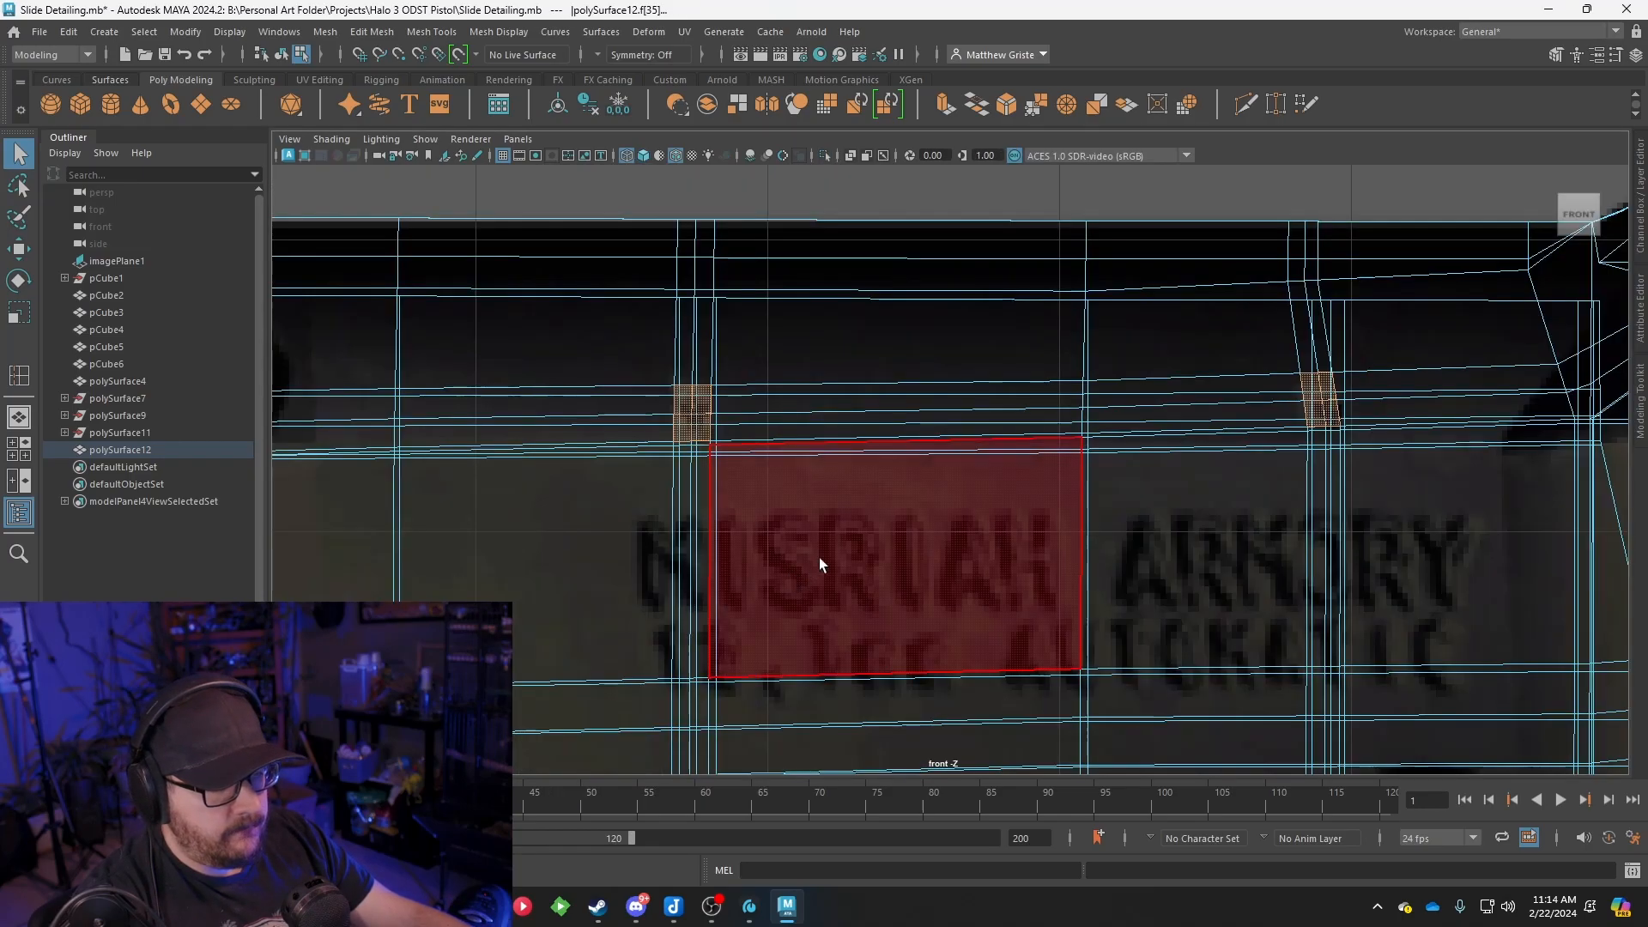
pyautogui.scroll(2, 812, 568)
pyautogui.keyDown('alt'); pyautogui.moveTo(1366, 501); pyautogui.dragTo(1122, 515, button='middle'); pyautogui.keyUp('alt')
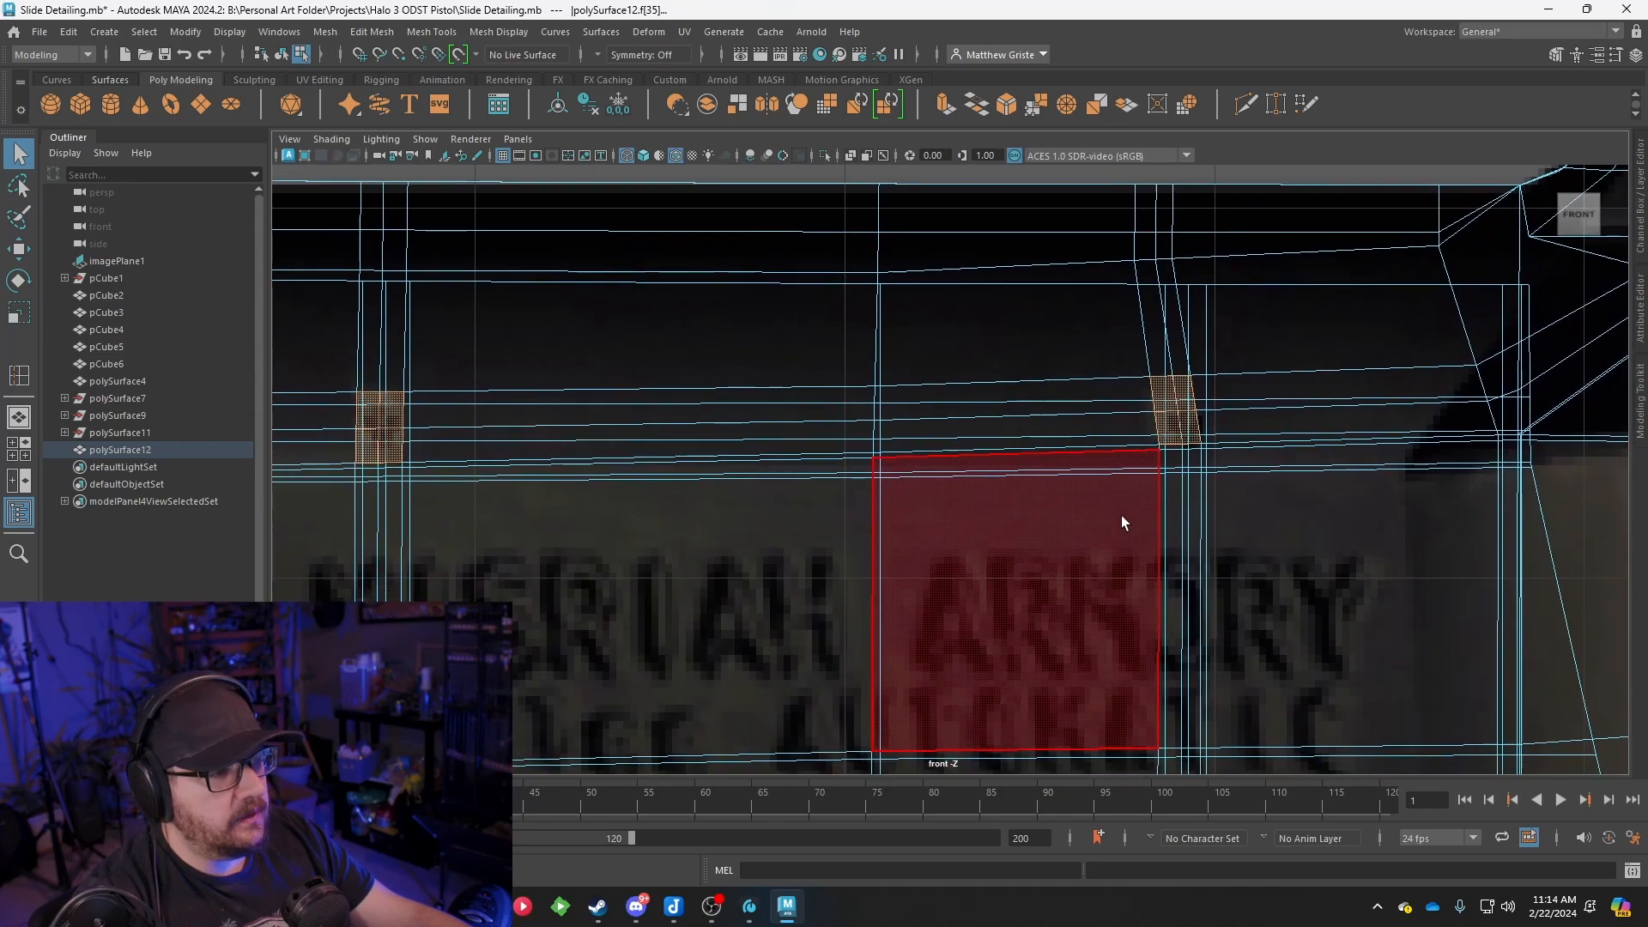
pyautogui.scroll(2, 1120, 513)
# Extrude the two face patches and scale the new faces slightly inward
pyautogui.click(944, 107)
pyautogui.press('space')
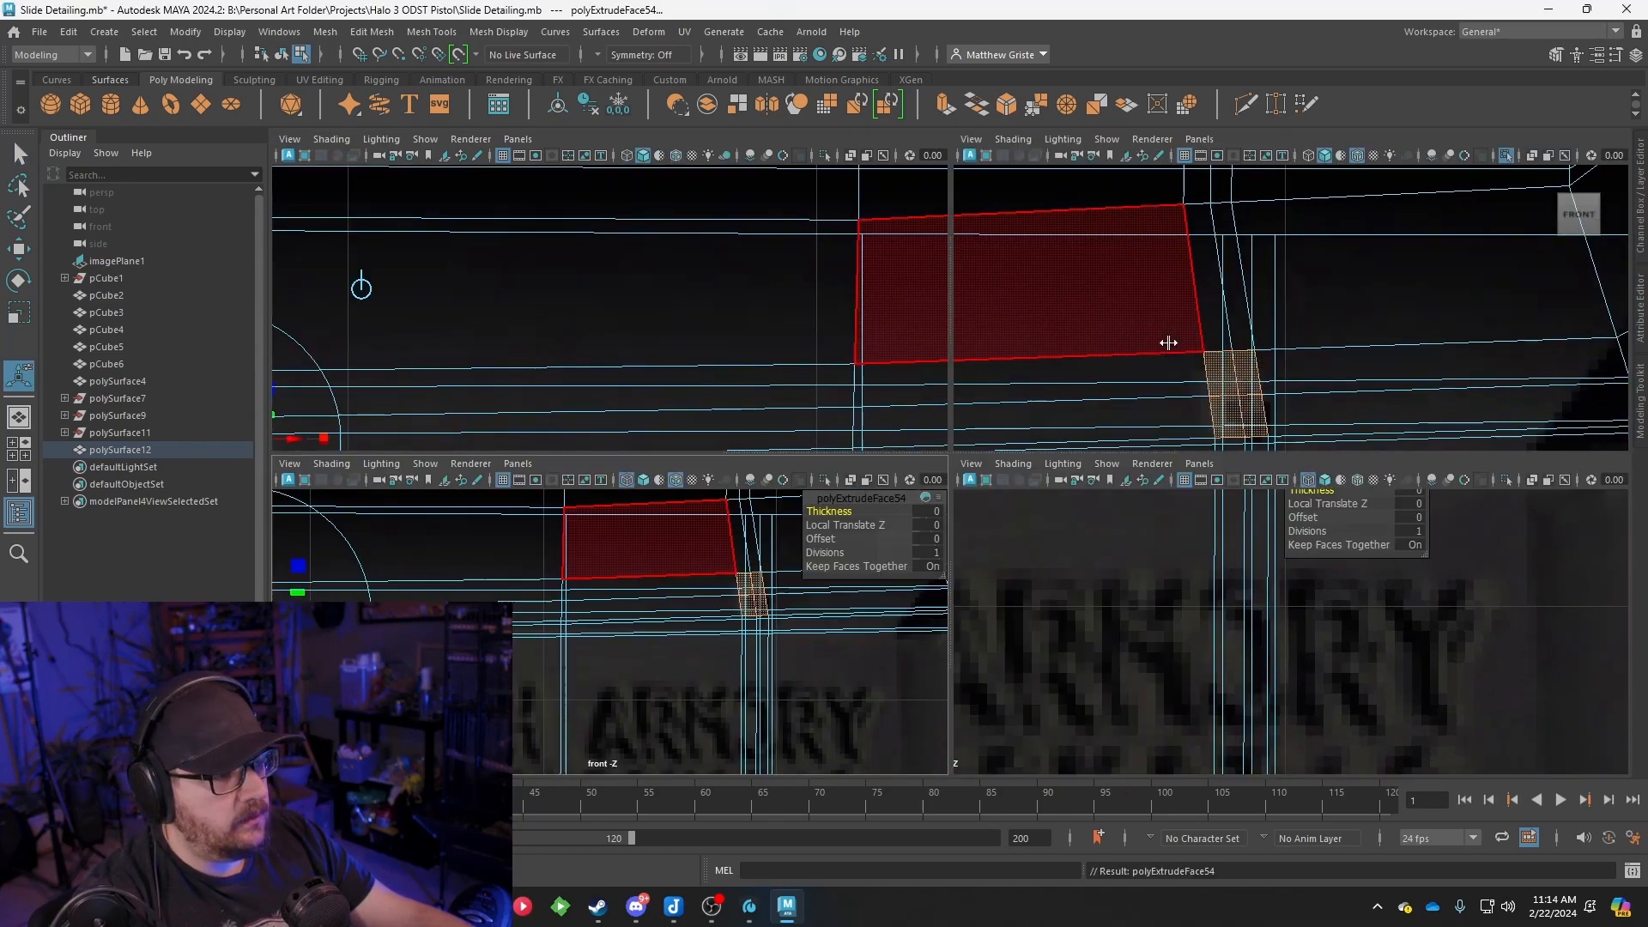
pyautogui.press('space')
pyautogui.keyDown('alt'); pyautogui.moveTo(811, 551); pyautogui.dragTo(941, 479, button='middle'); pyautogui.keyUp('alt')
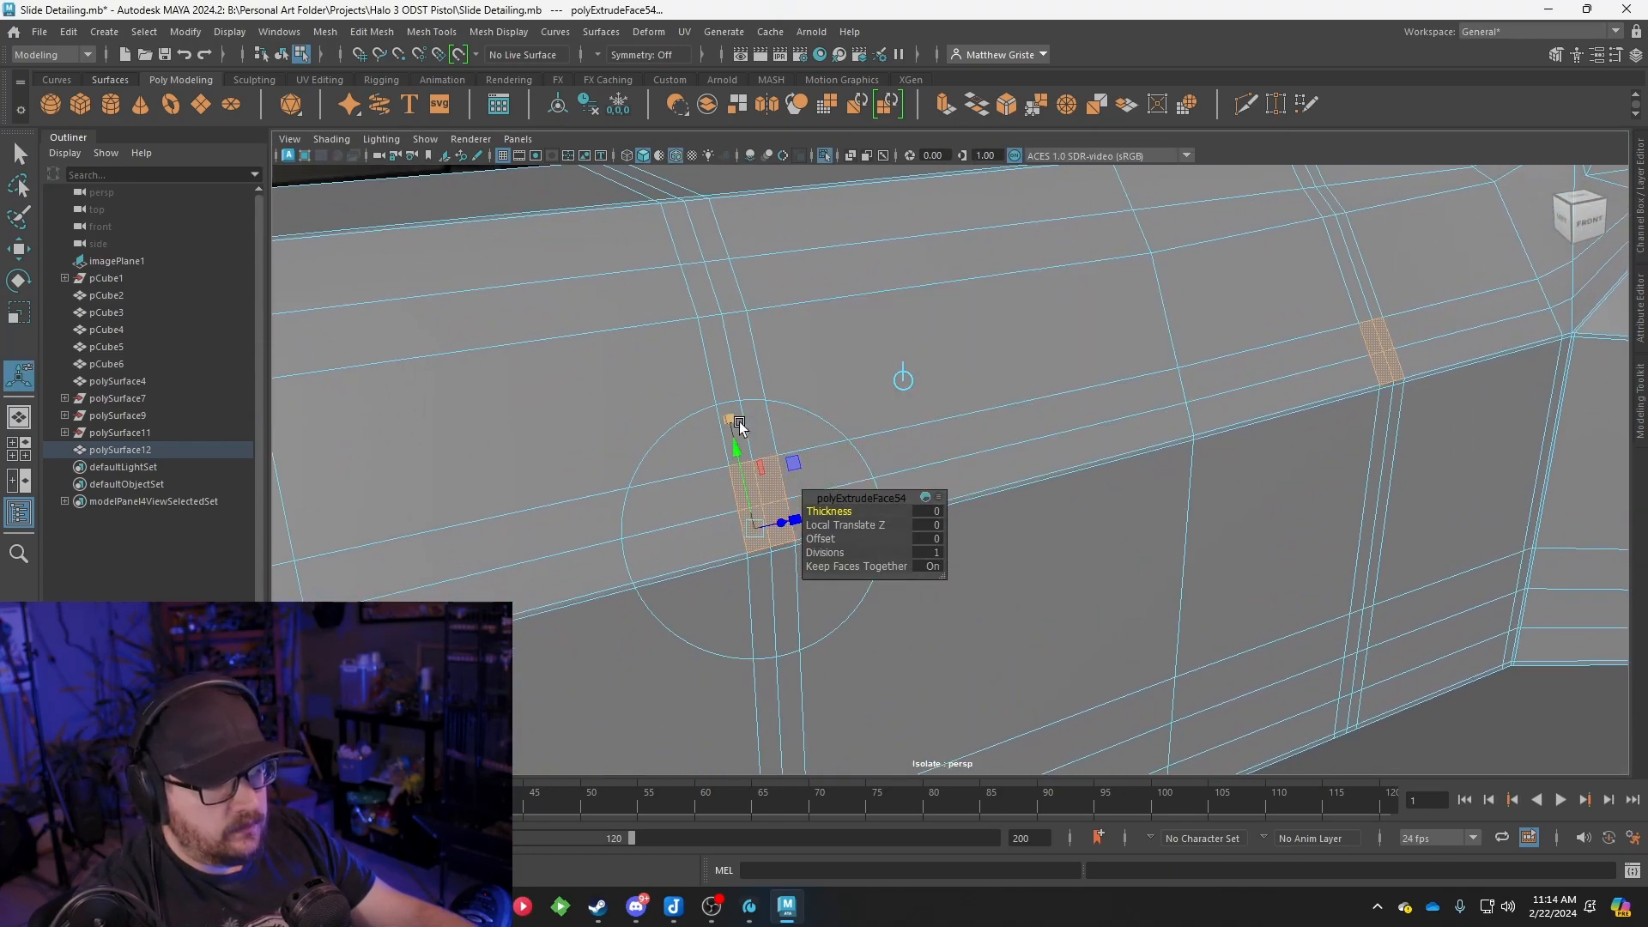
pyautogui.click(773, 501)
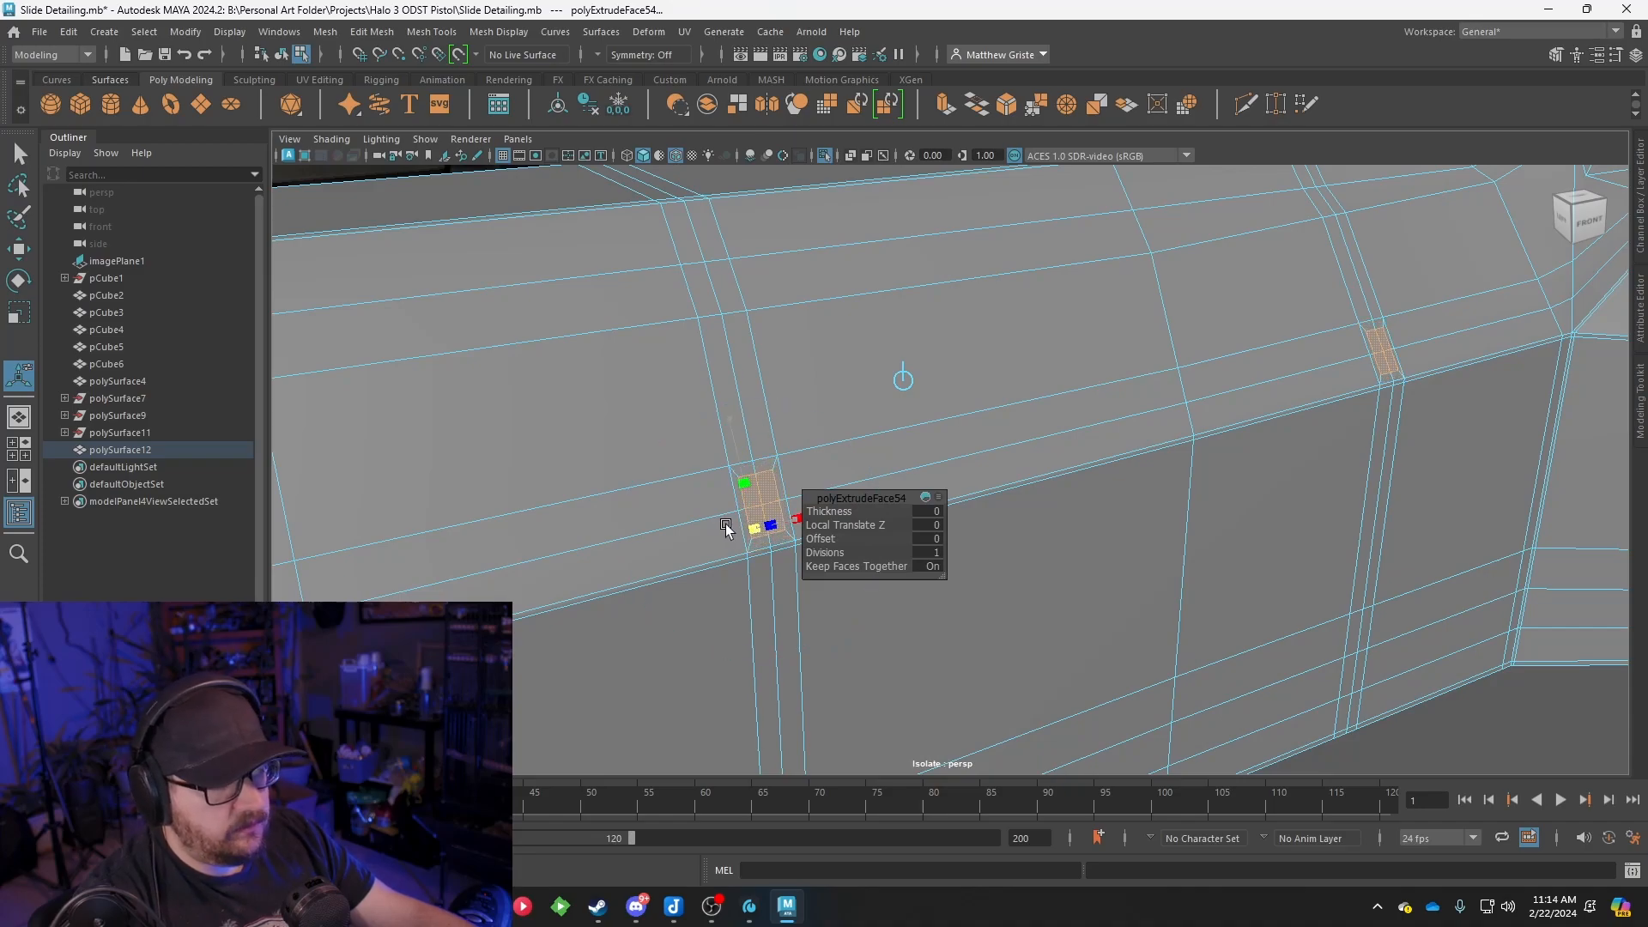
pyautogui.click(725, 525)
# Circularize the inset faces of both patches and ready them for scaling
pyautogui.click(323, 34)
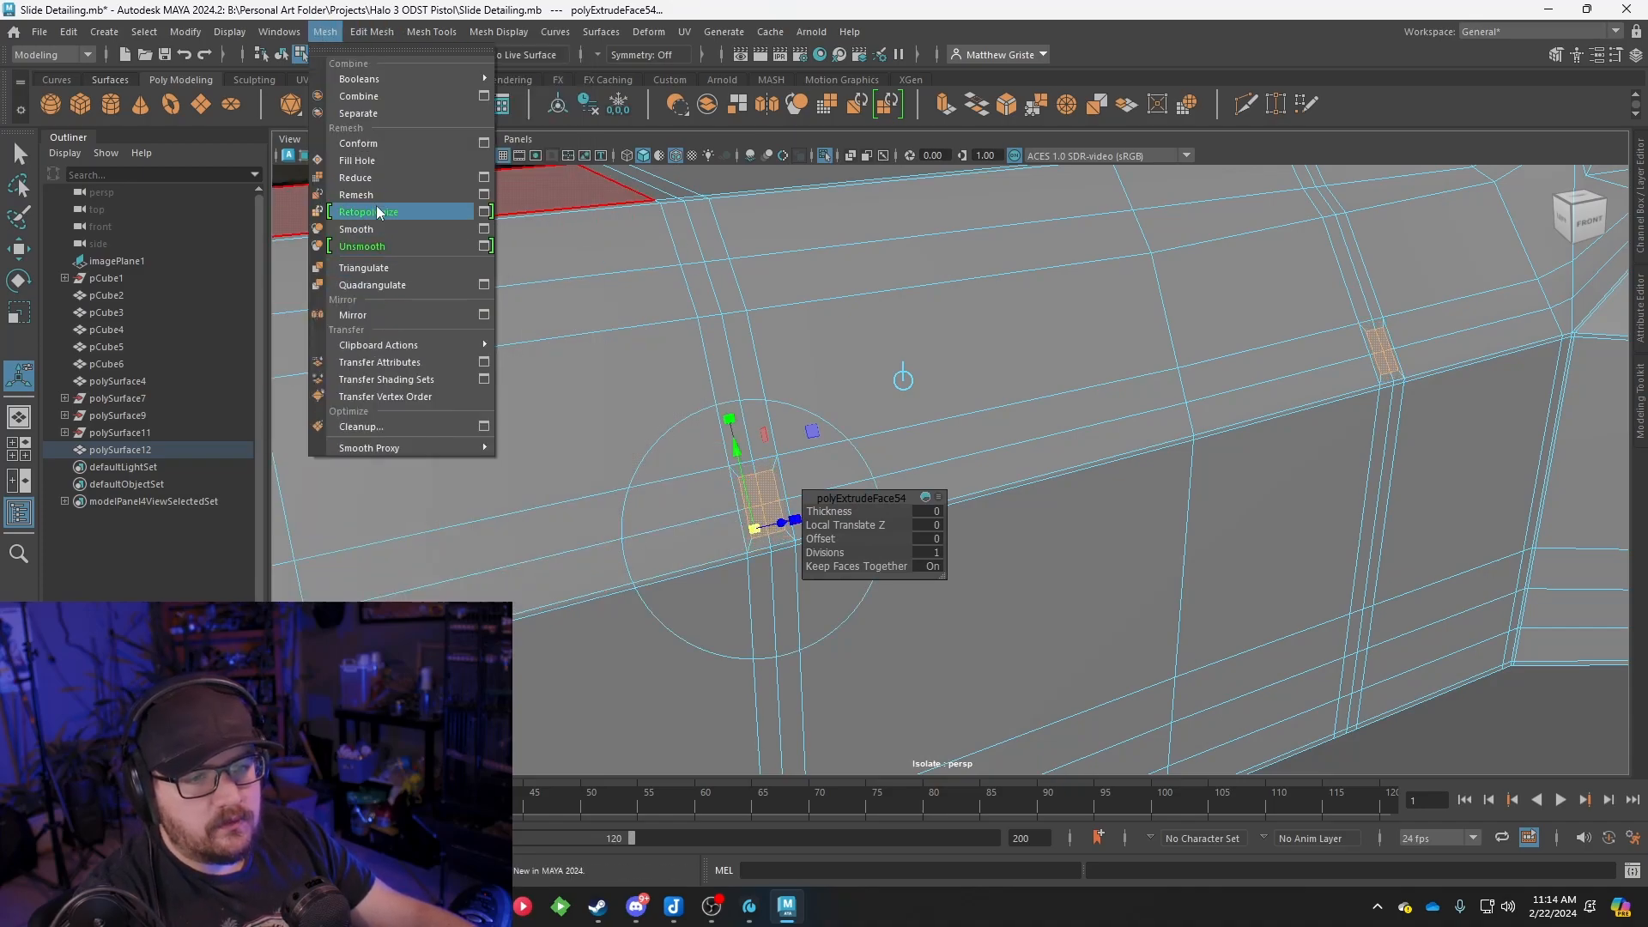
pyautogui.click(372, 33)
pyautogui.click(409, 127)
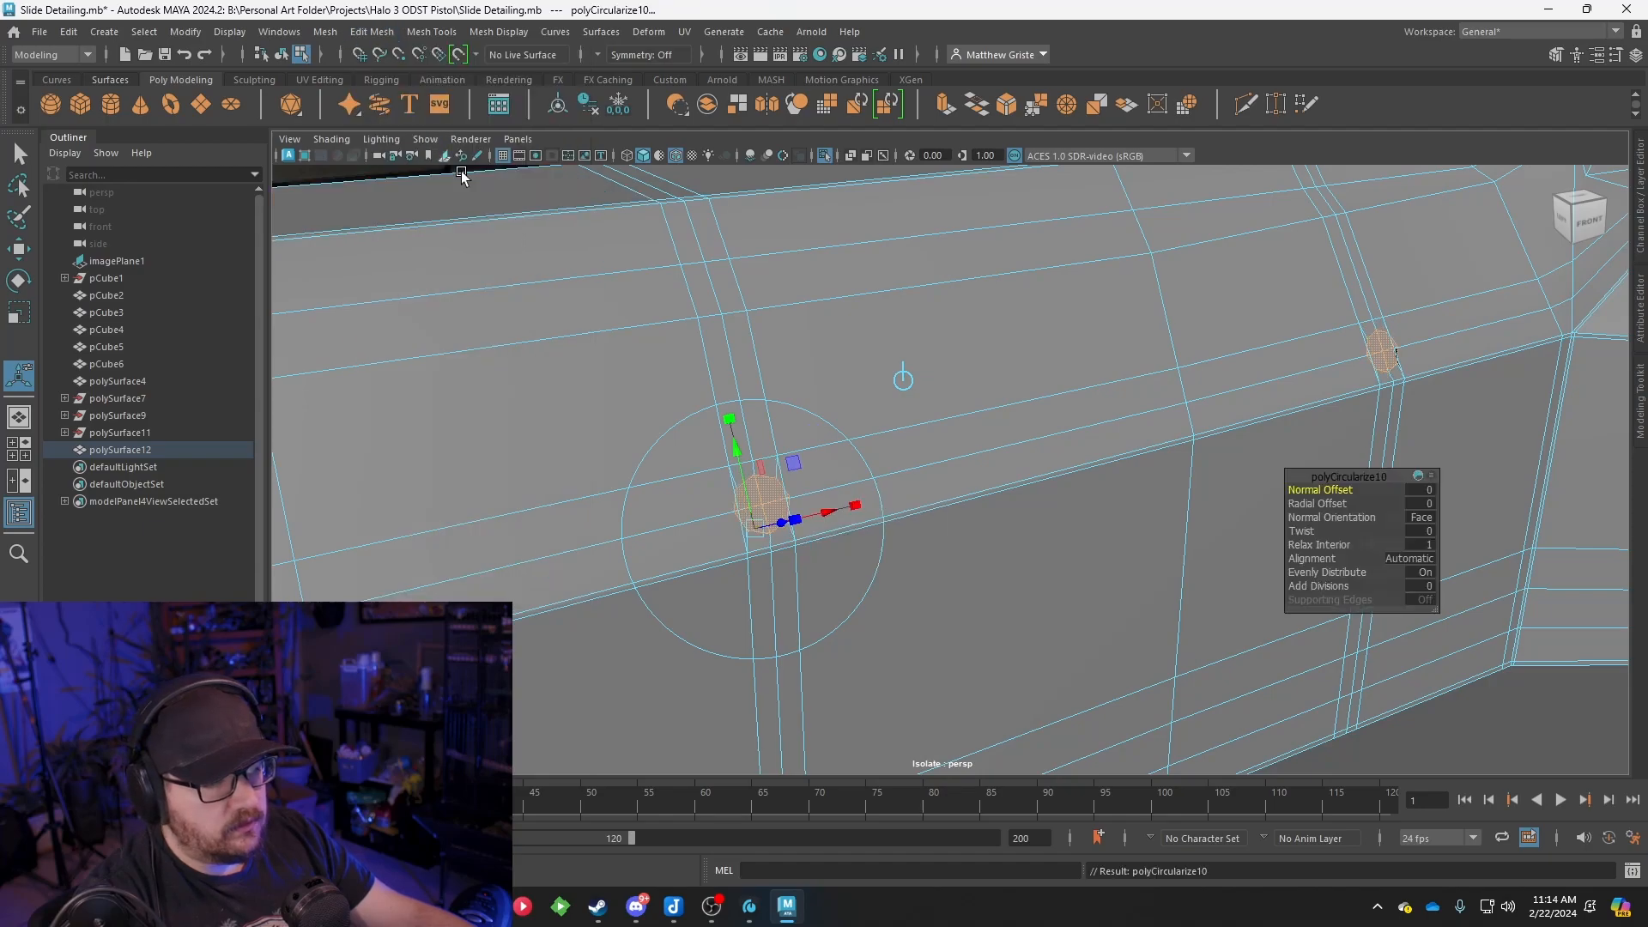
pyautogui.keyDown('alt'); pyautogui.moveTo(761, 437); pyautogui.dragTo(714, 494); pyautogui.keyUp('alt')
pyautogui.press('e')
pyautogui.press('r')
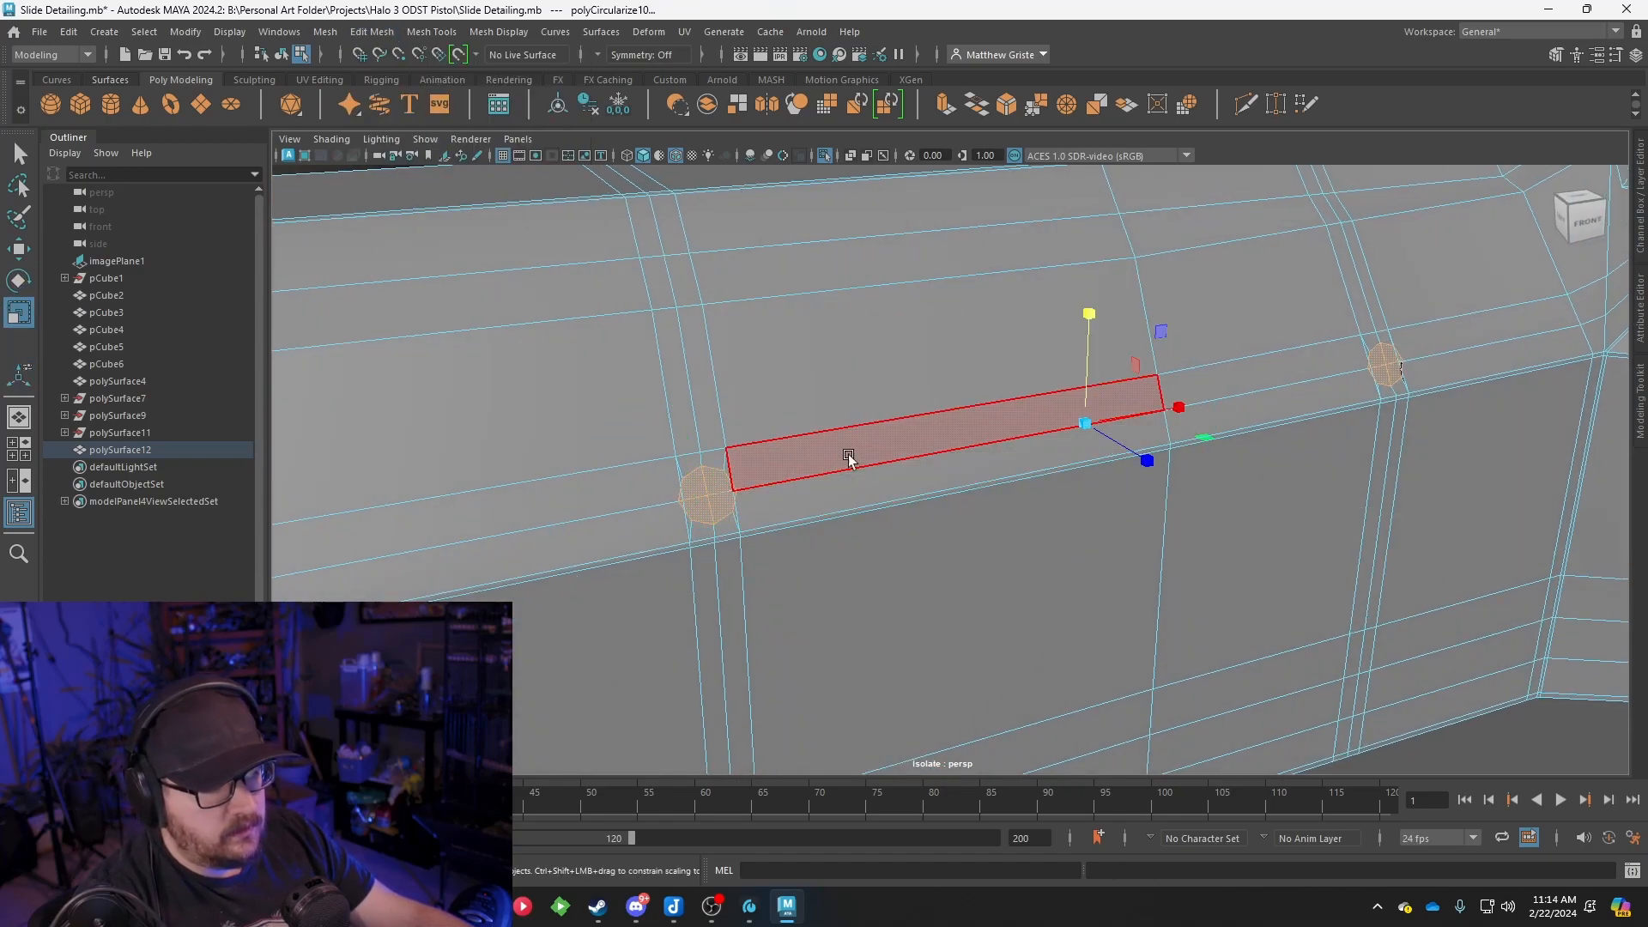
# Undo the circularize and the extrusion on both face patches
pyautogui.hotkey('ctrl', 'z')
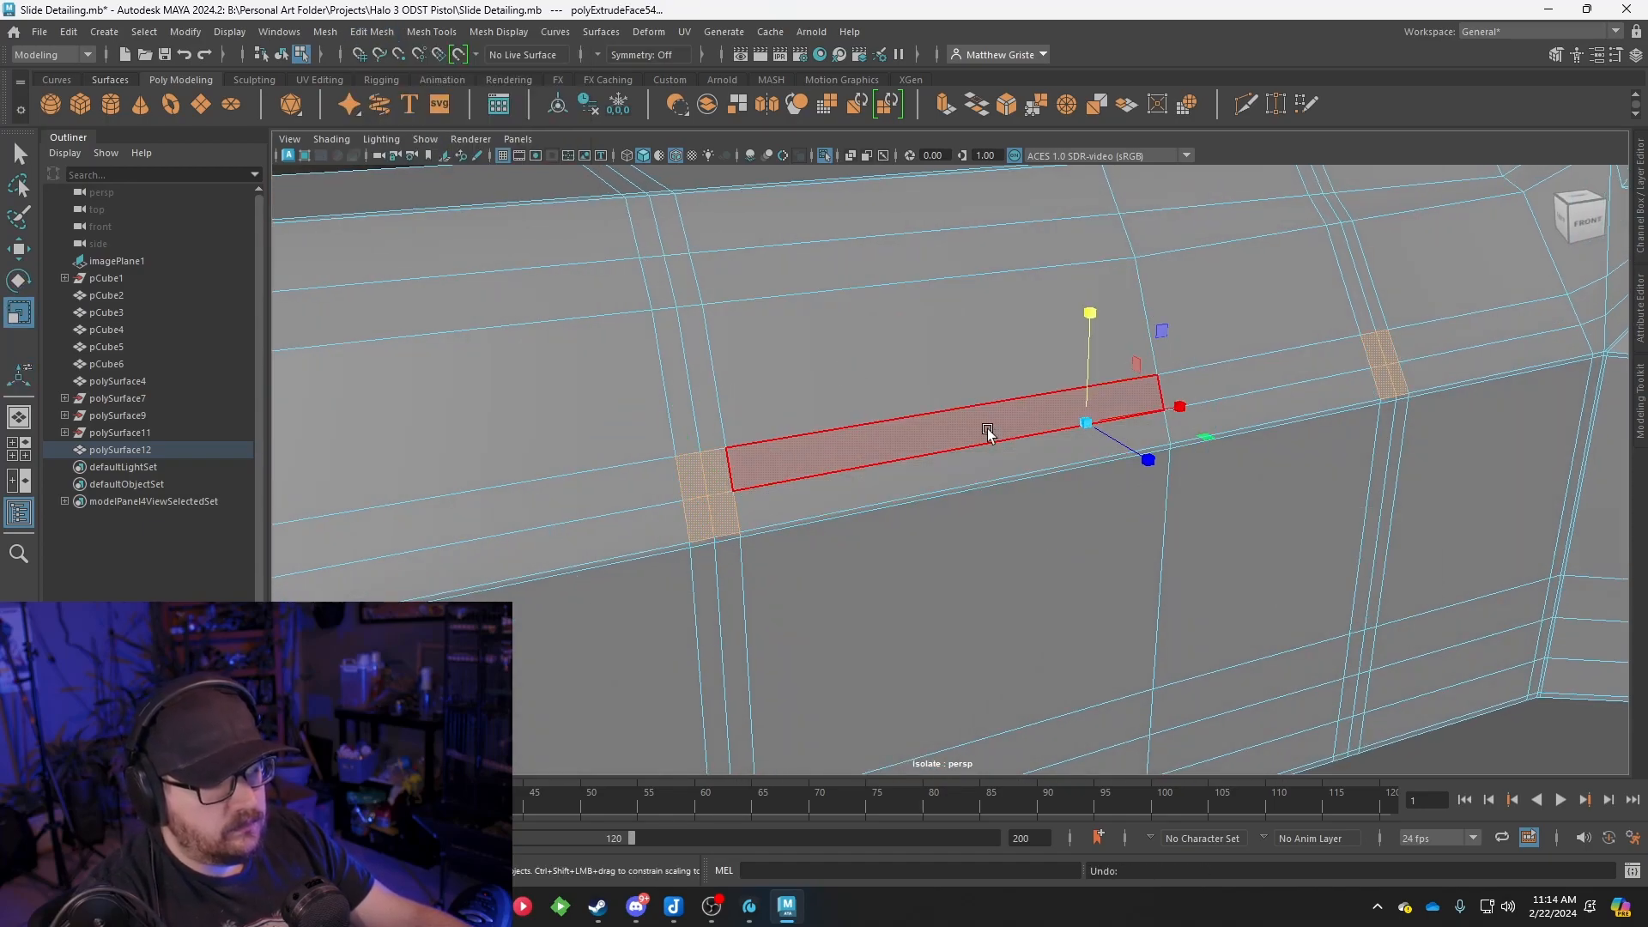
pyautogui.press('w')
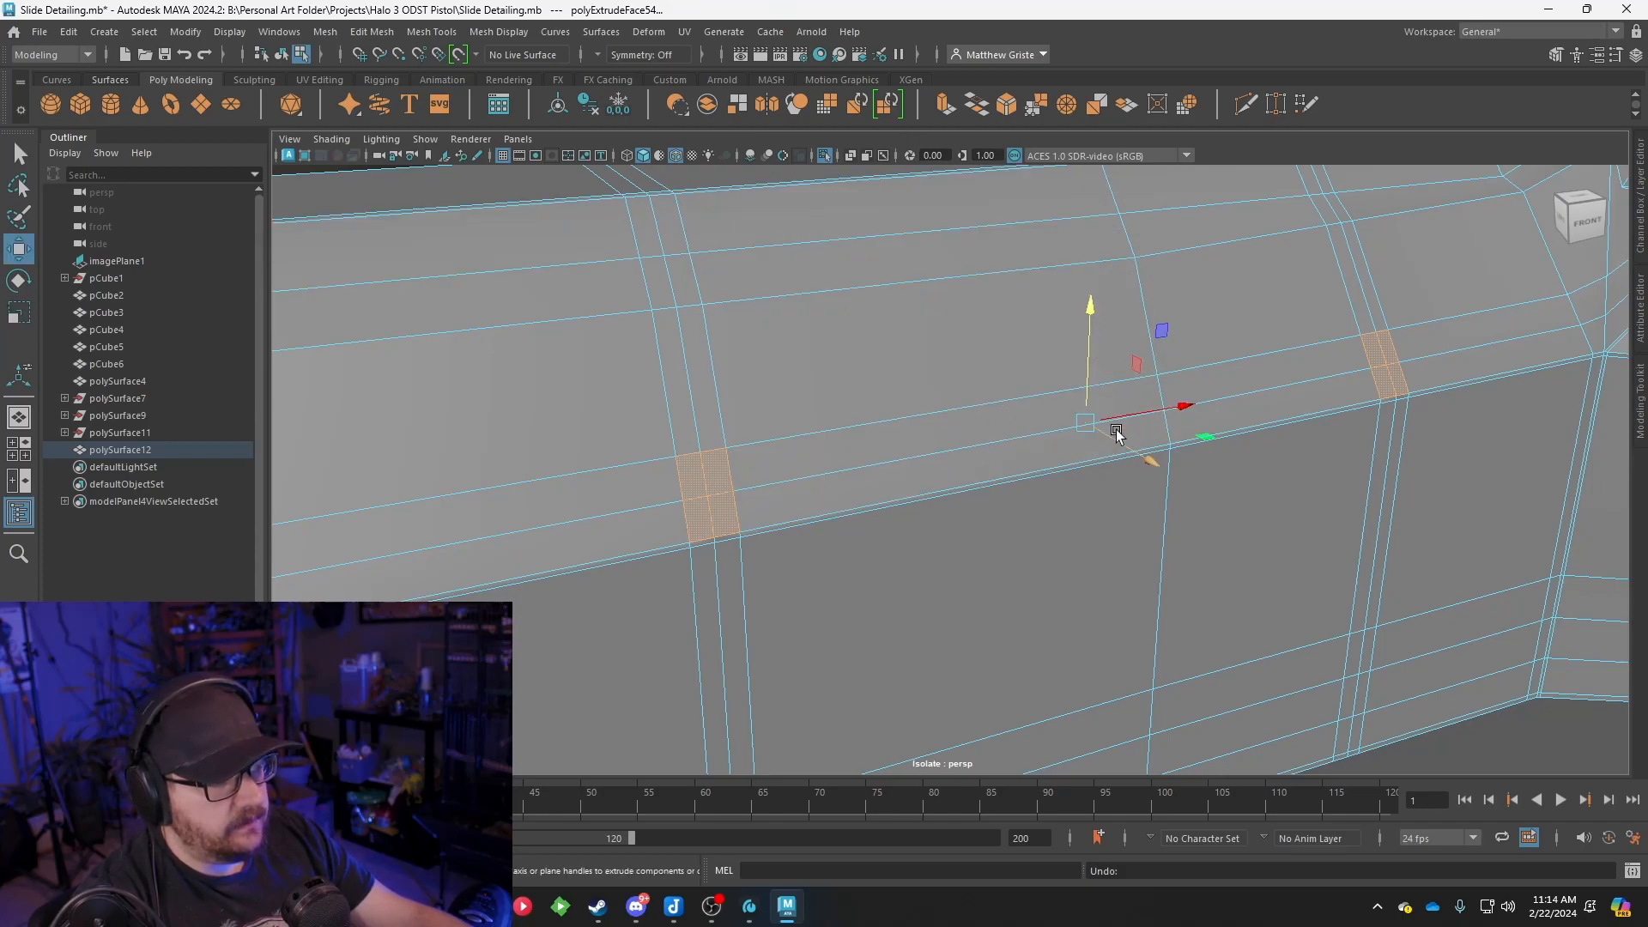
pyautogui.hotkey('ctrl', 'z')
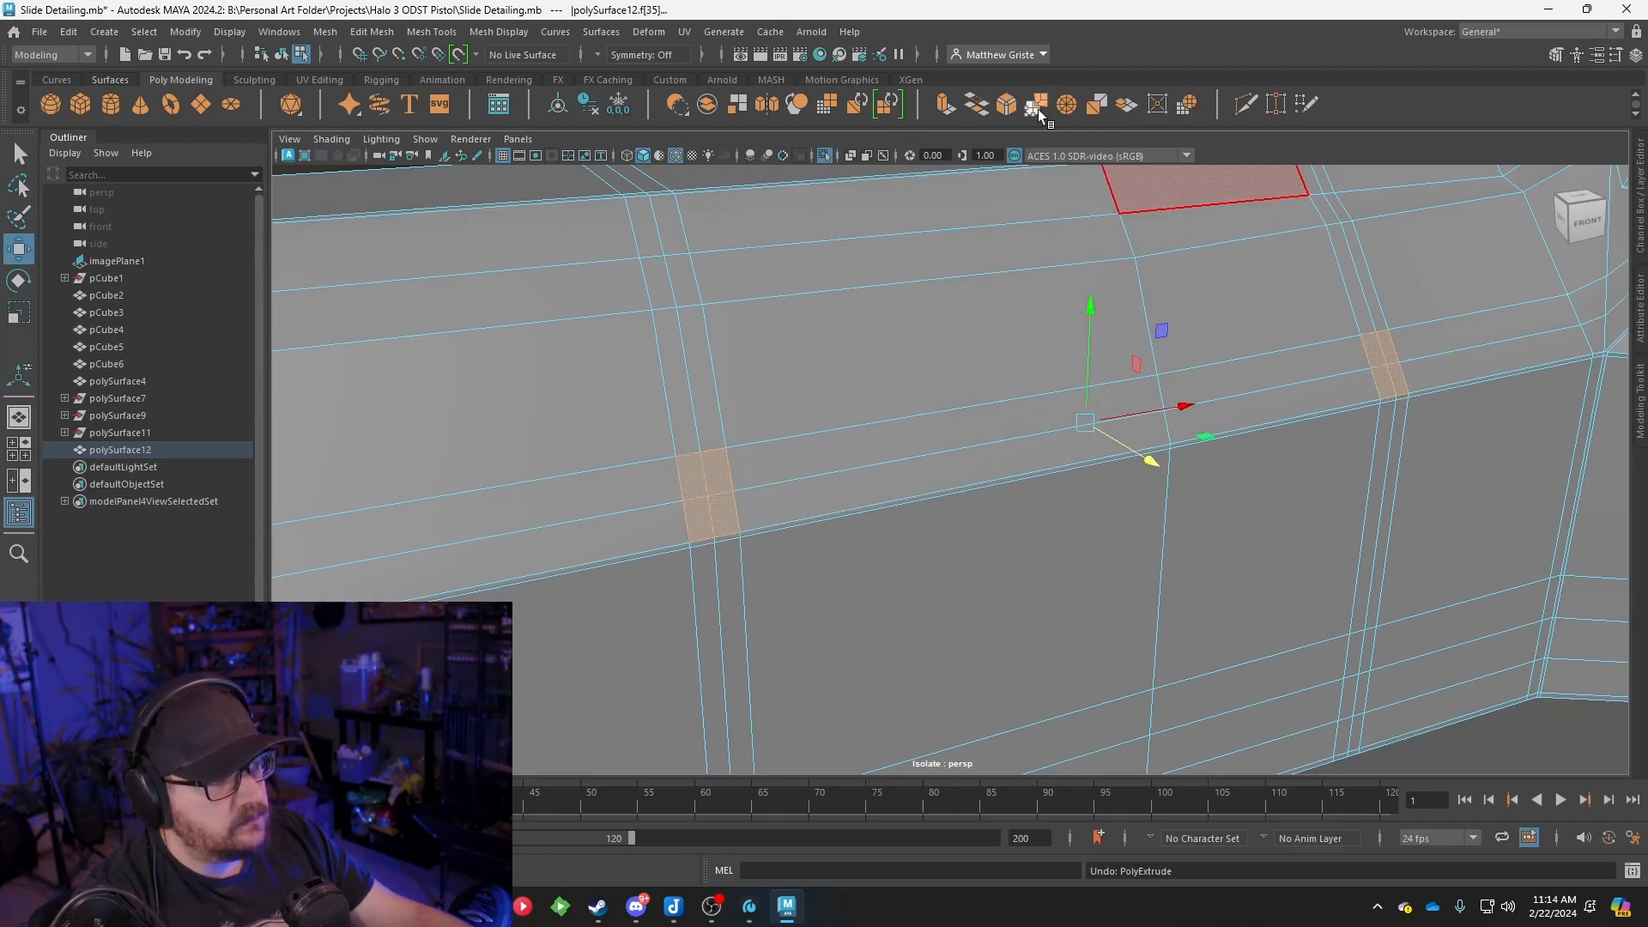
# Extrude the two face patches, scale the new faces slightly inward and circularize them
pyautogui.click(944, 109)
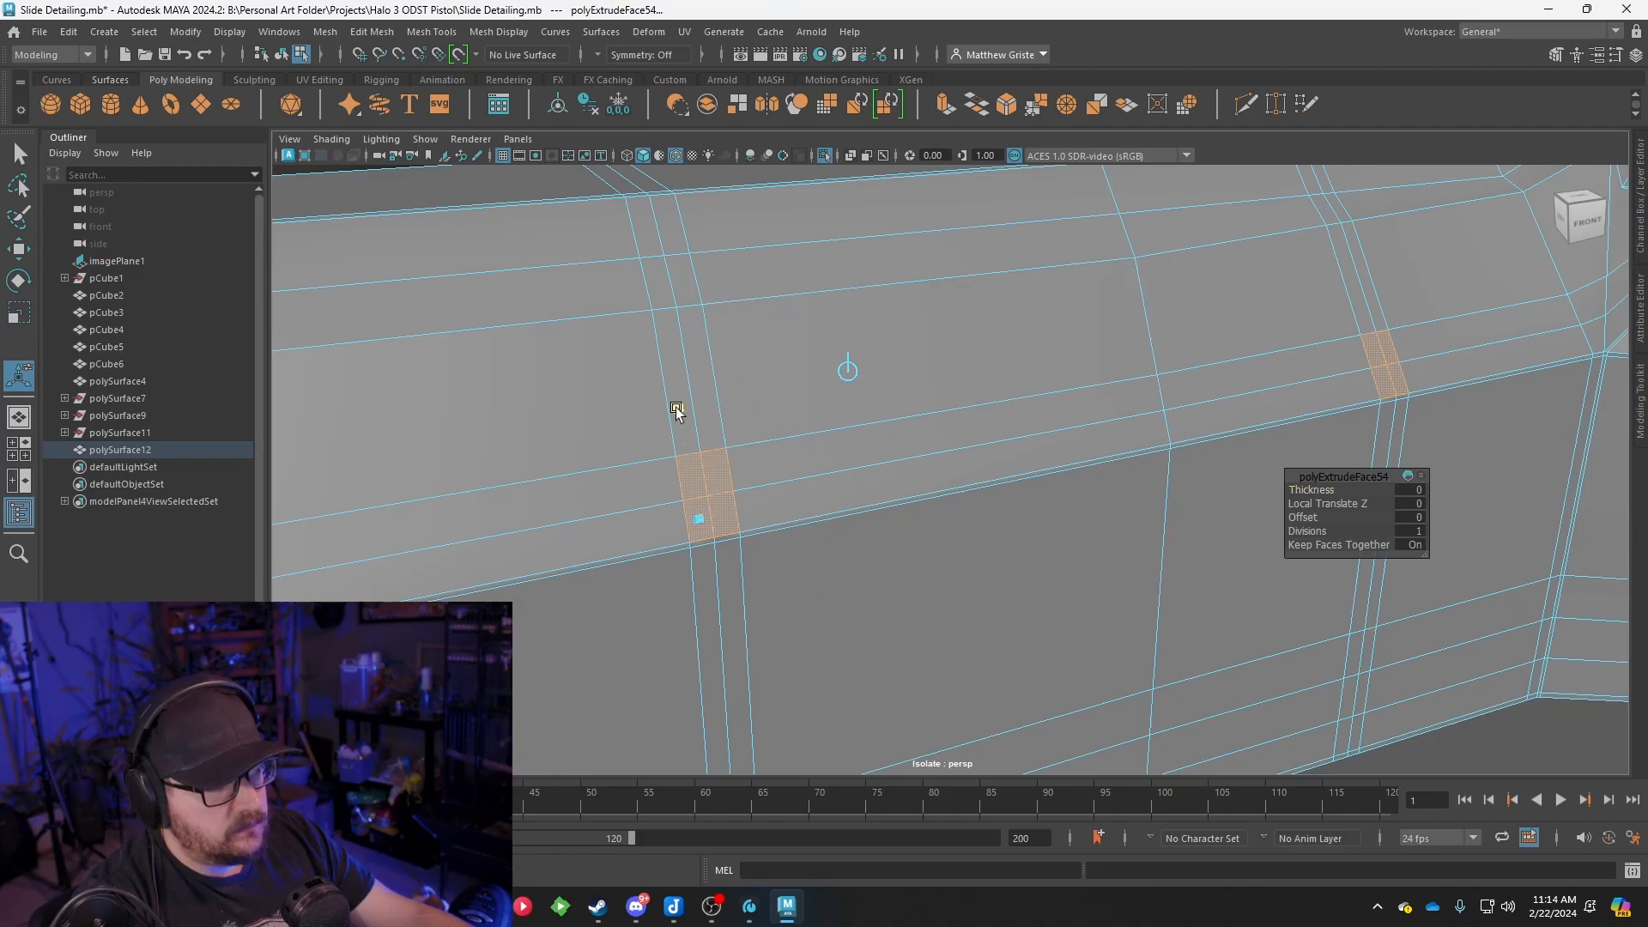
pyautogui.click(660, 515)
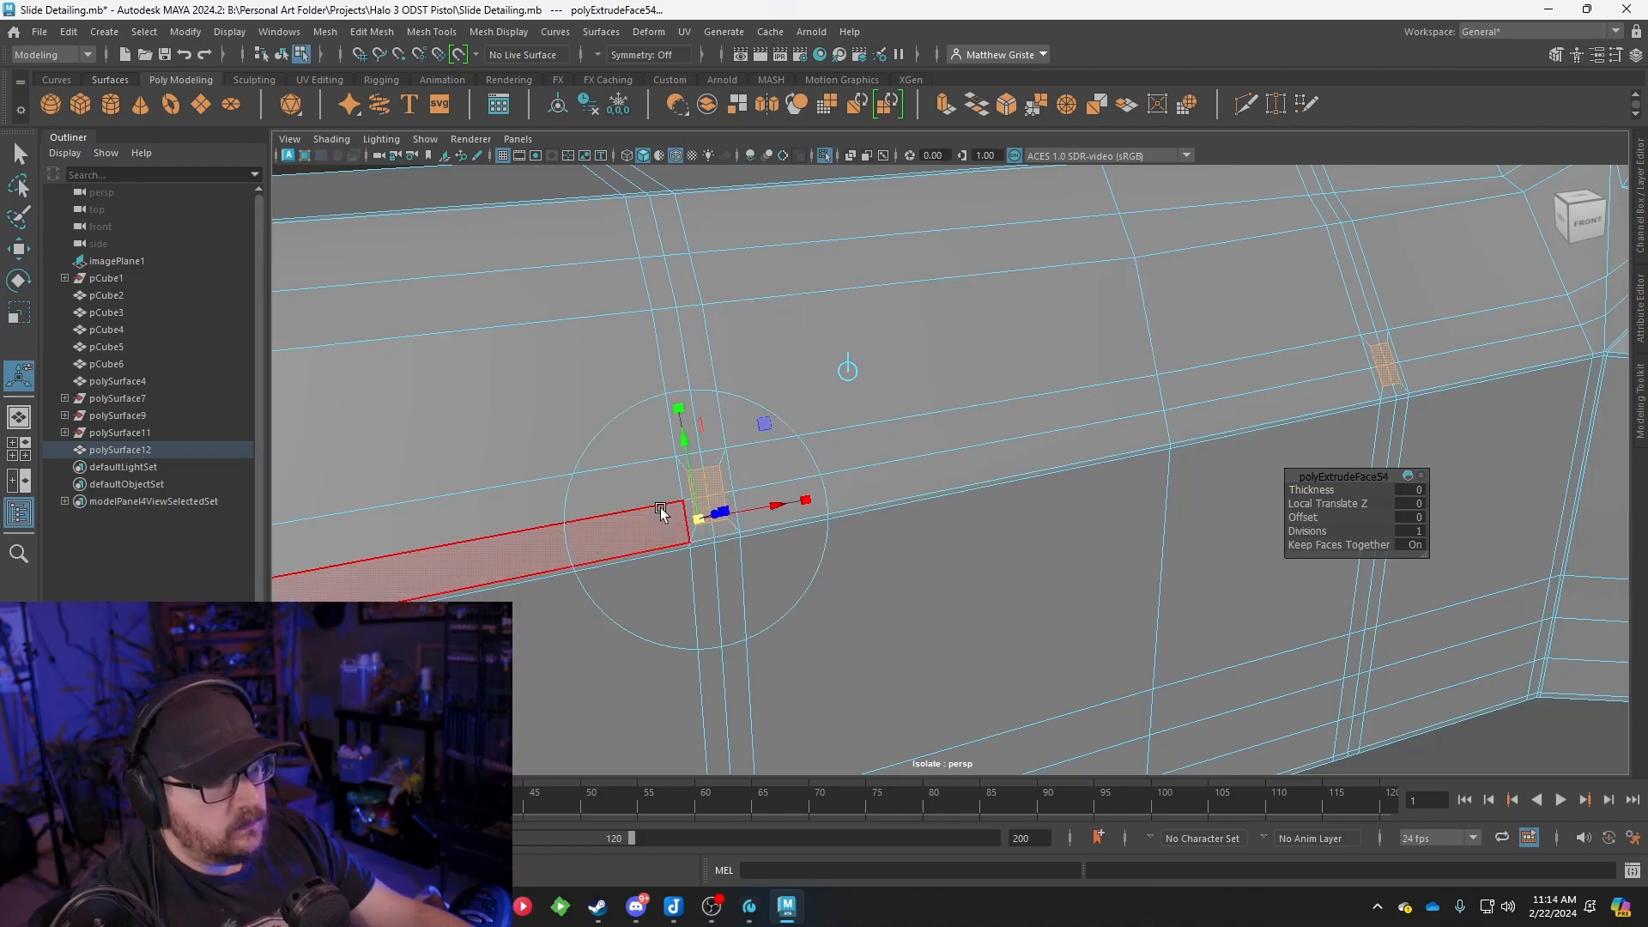
pyautogui.click(372, 32)
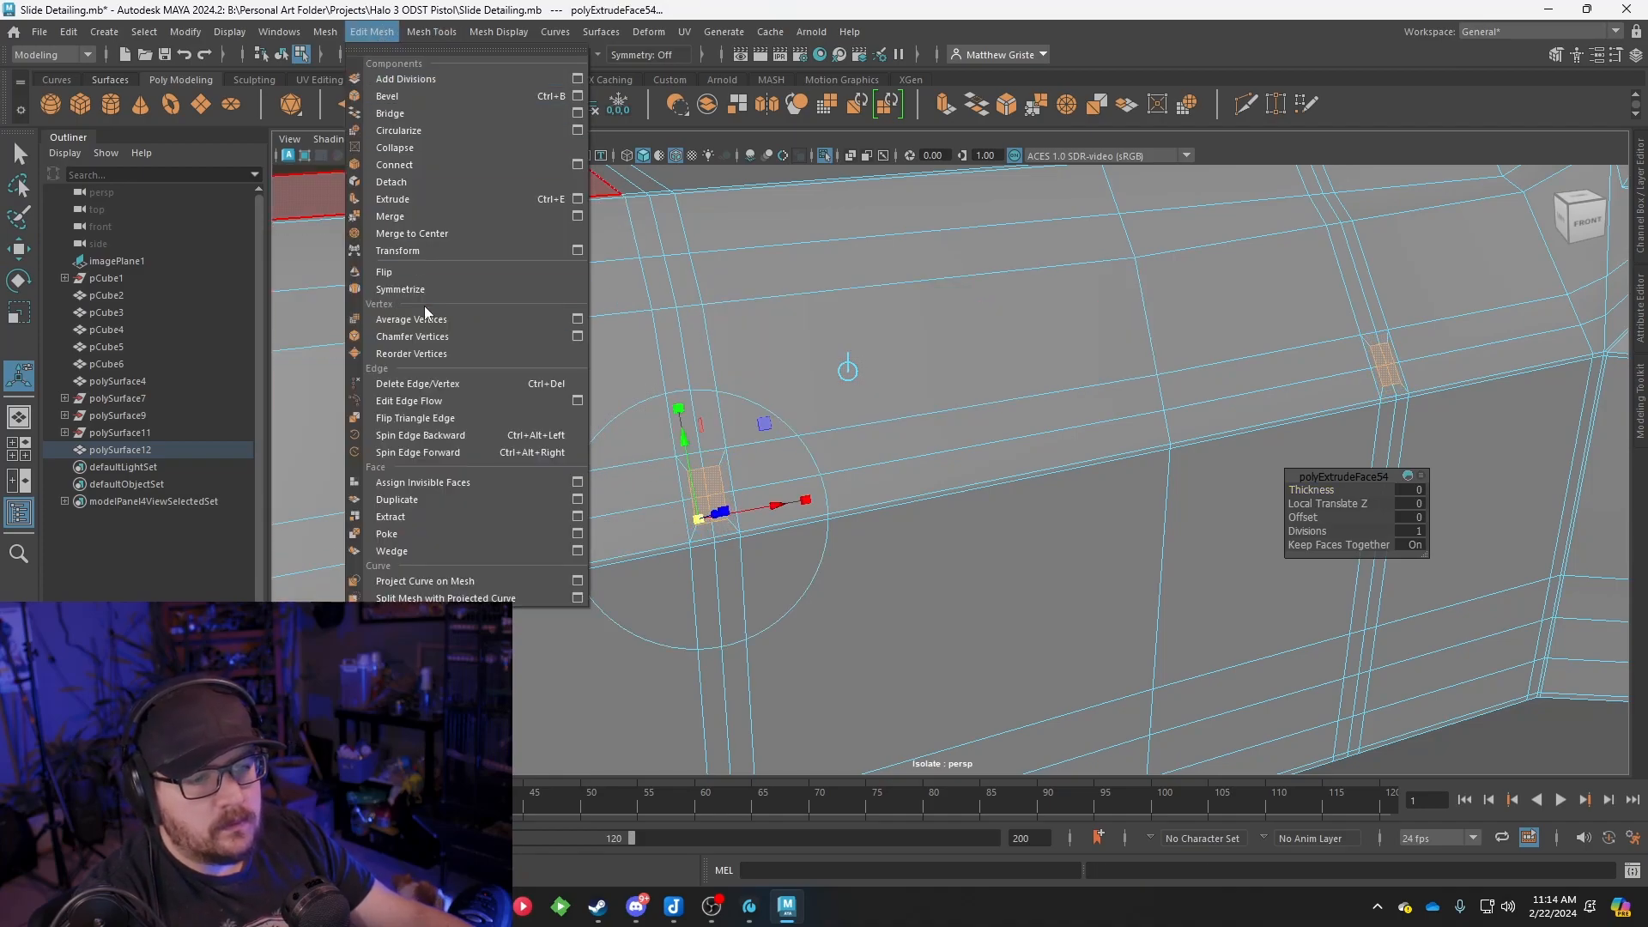
pyautogui.click(398, 130)
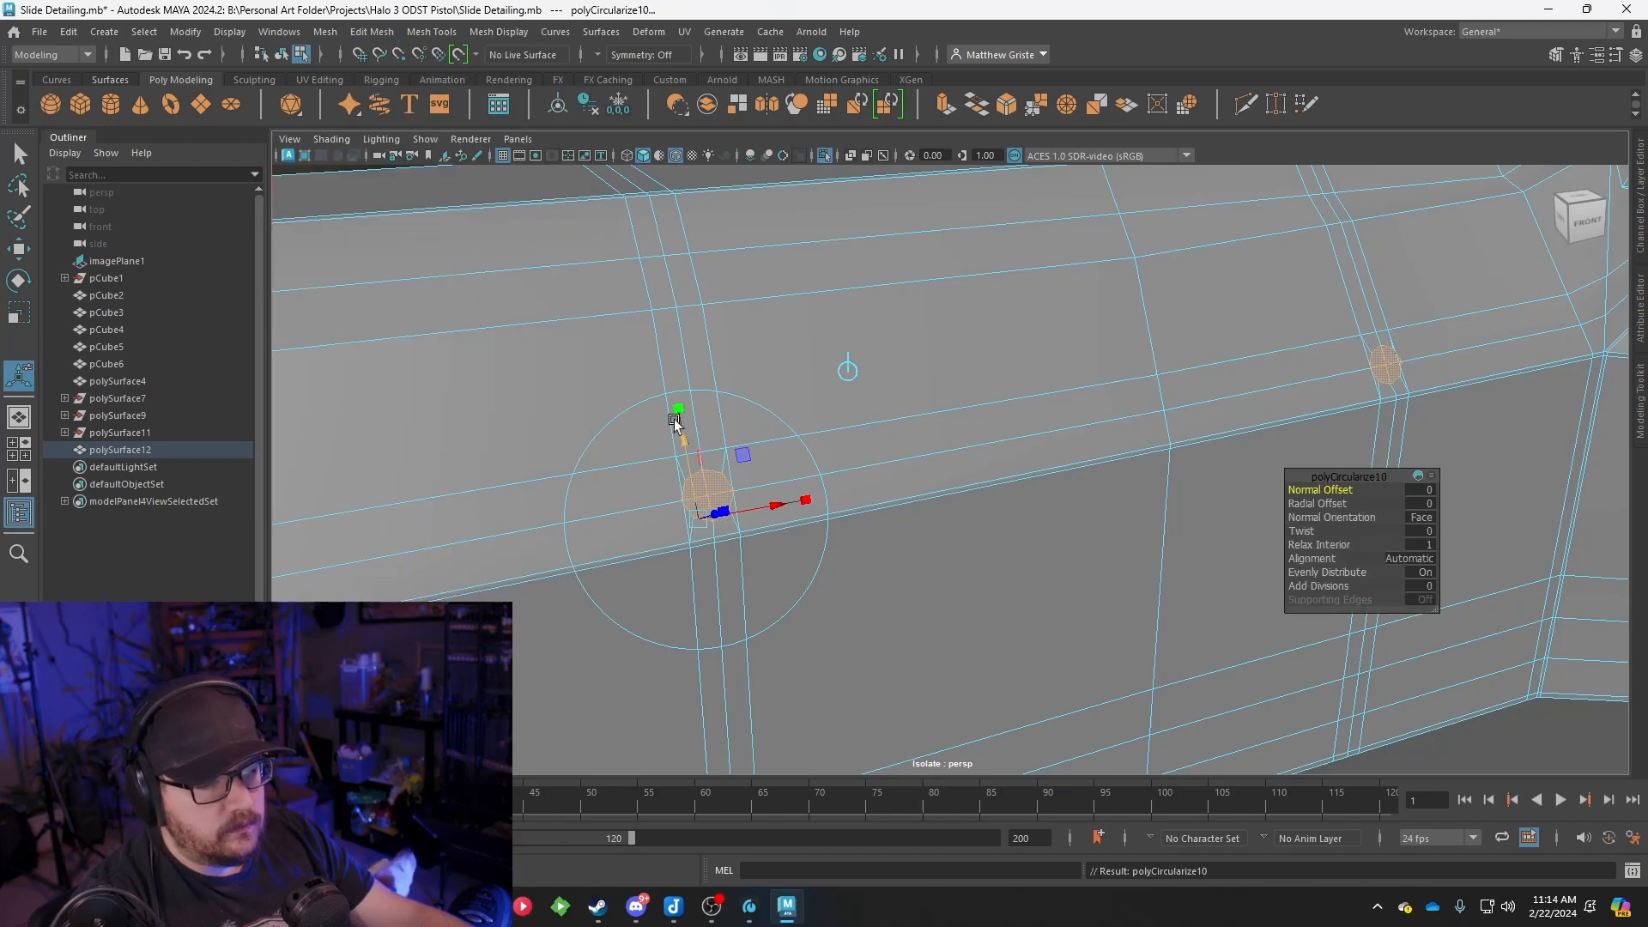
pyautogui.click(699, 521)
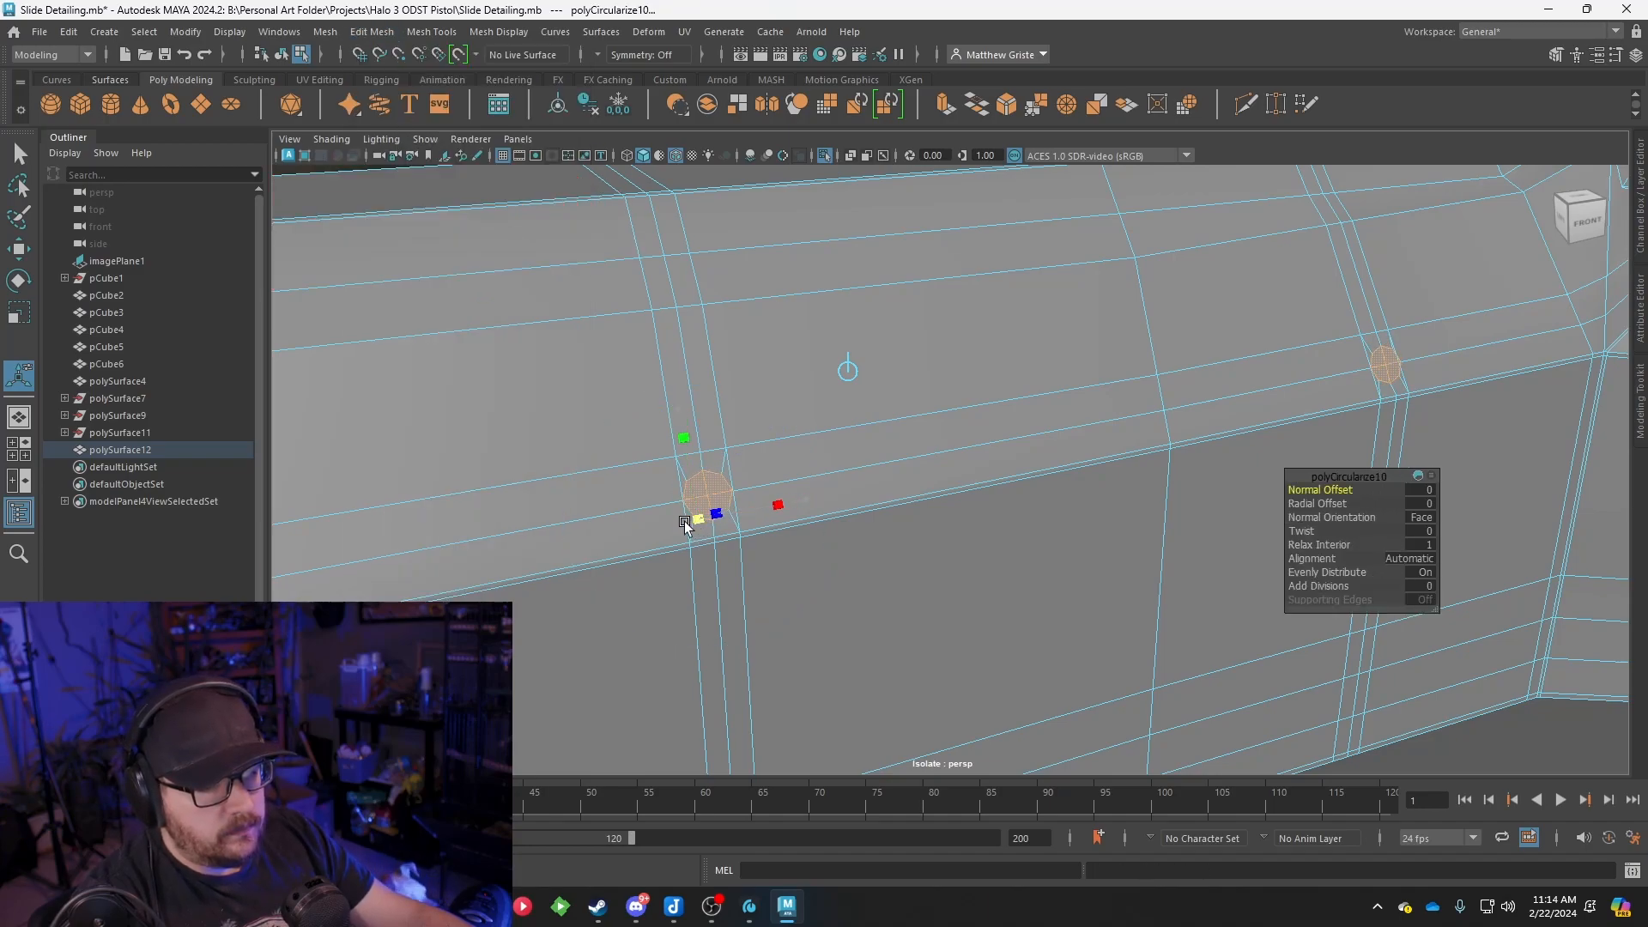
pyautogui.click(664, 515)
pyautogui.keyDown('alt'); pyautogui.moveTo(663, 519); pyautogui.dragTo(1050, 483); pyautogui.keyUp('alt')
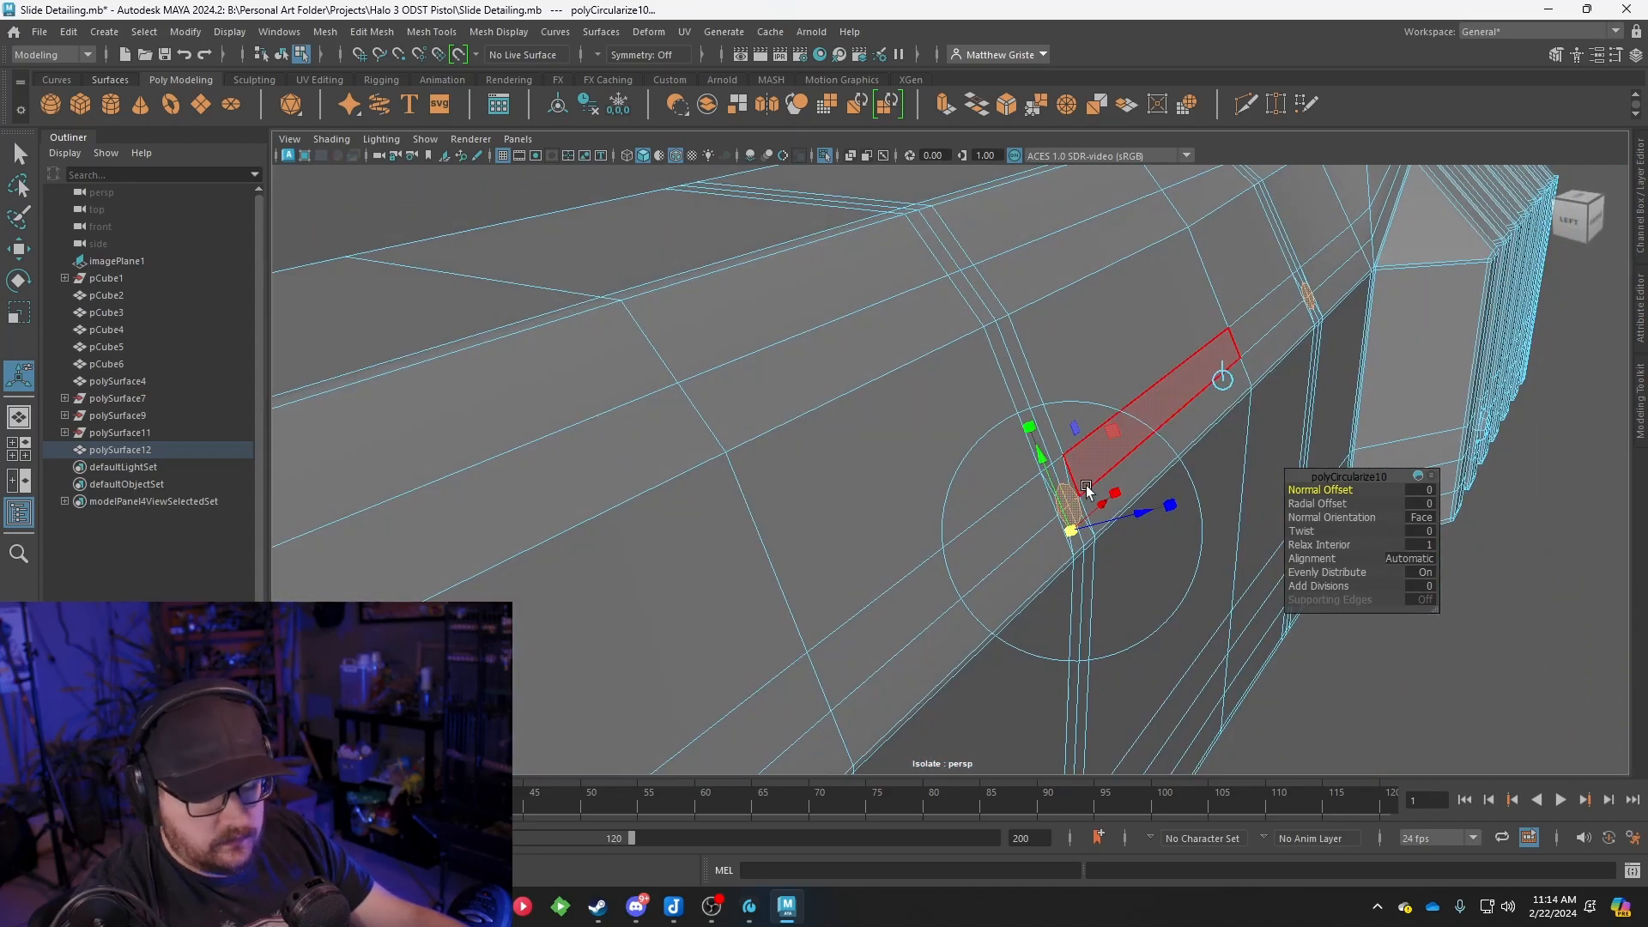
pyautogui.press('g')
pyautogui.hotkey('ctrl', 'z')
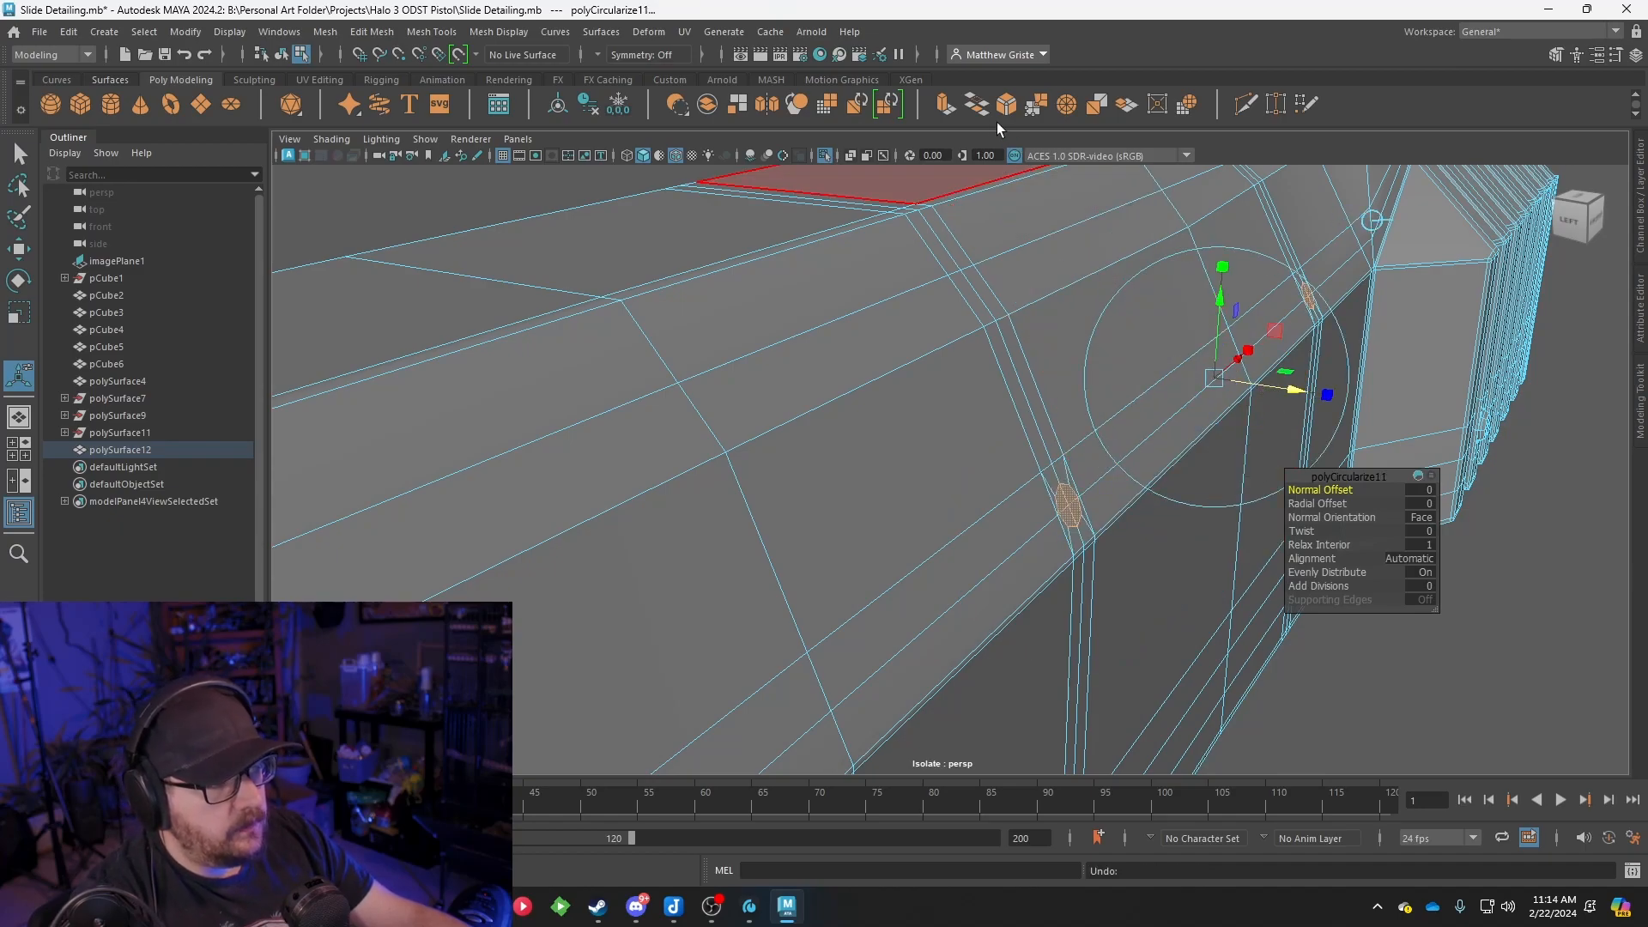
# Extrude the two circular face patches again and push them into the slide to form the round holes
pyautogui.click(959, 106)
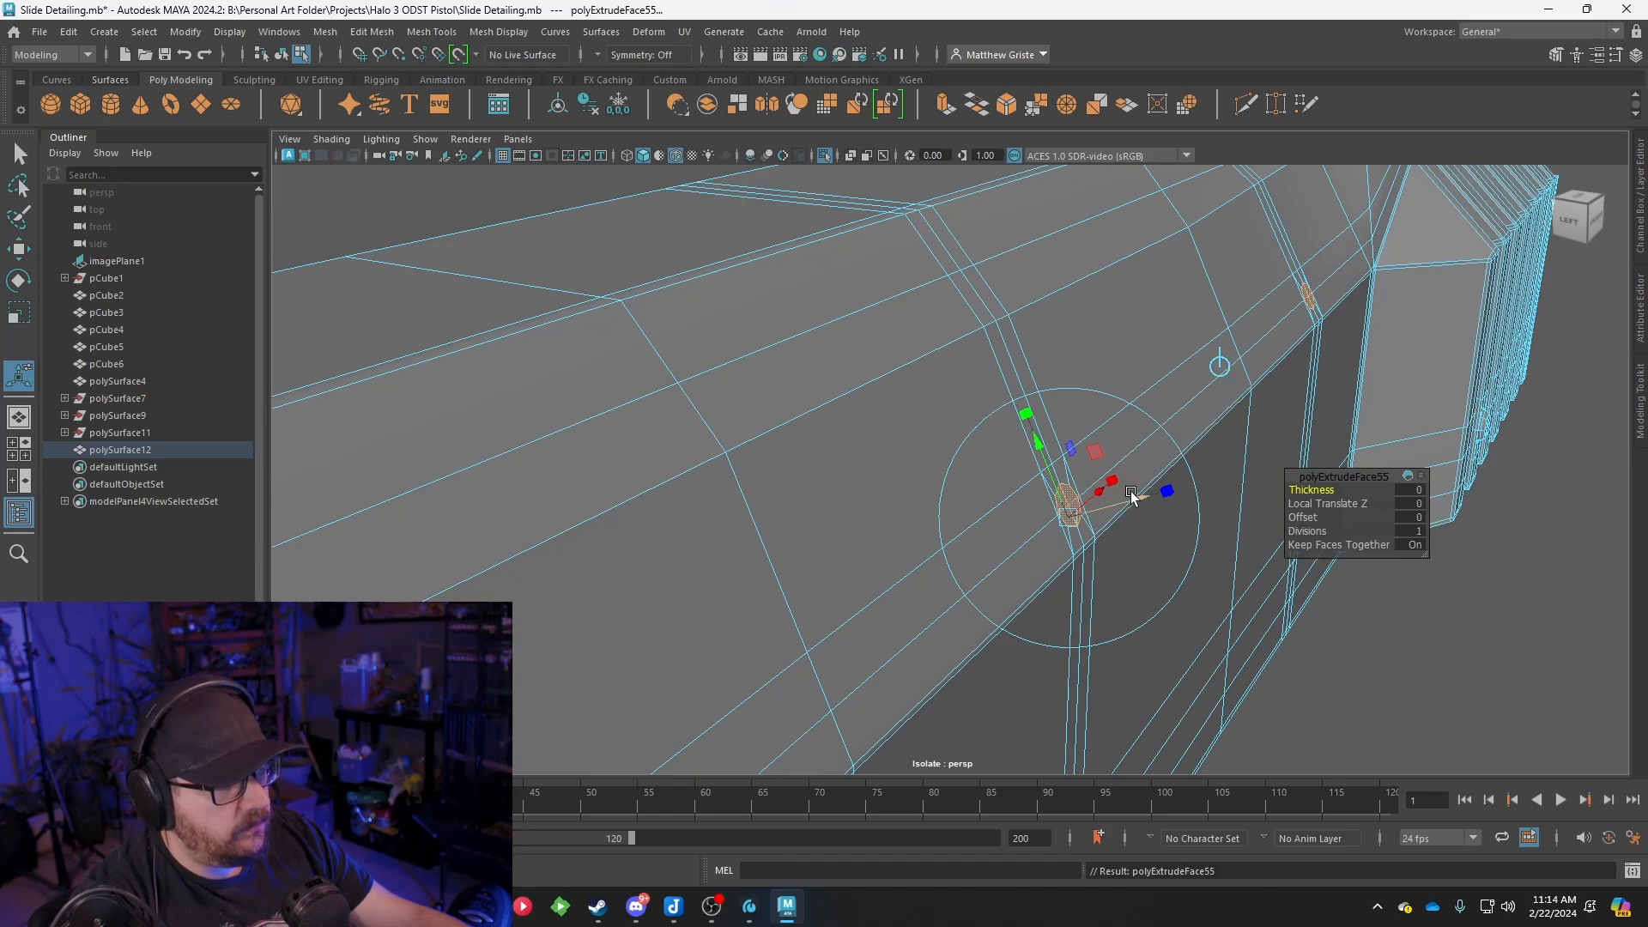
pyautogui.click(1219, 366)
pyautogui.moveTo(1281, 389); pyautogui.dragTo(1249, 388)
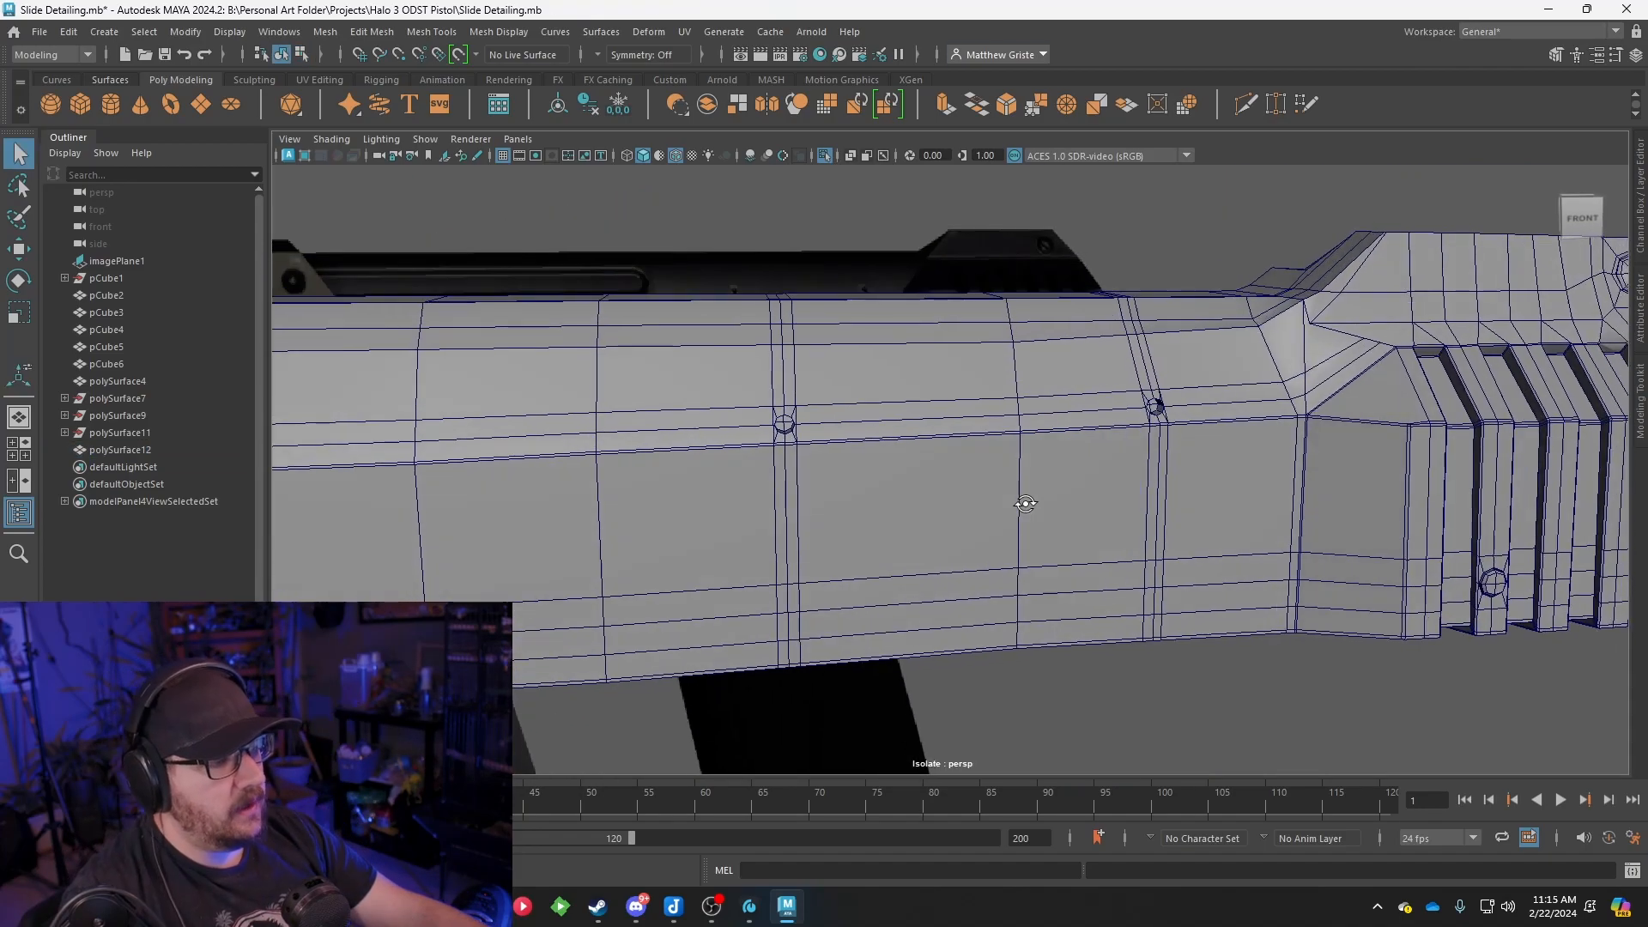
# Compare the slide's side with the pistol reference image, examining both holes and the rounded cutout in the lower edge
pyautogui.scroll(-3, 1027, 504)
pyautogui.keyDown('alt'); pyautogui.moveTo(1236, 489); pyautogui.dragTo(1311, 440); pyautogui.keyUp('alt')
pyautogui.keyDown('alt'); pyautogui.moveTo(1232, 504); pyautogui.dragTo(1174, 643); pyautogui.keyUp('alt')
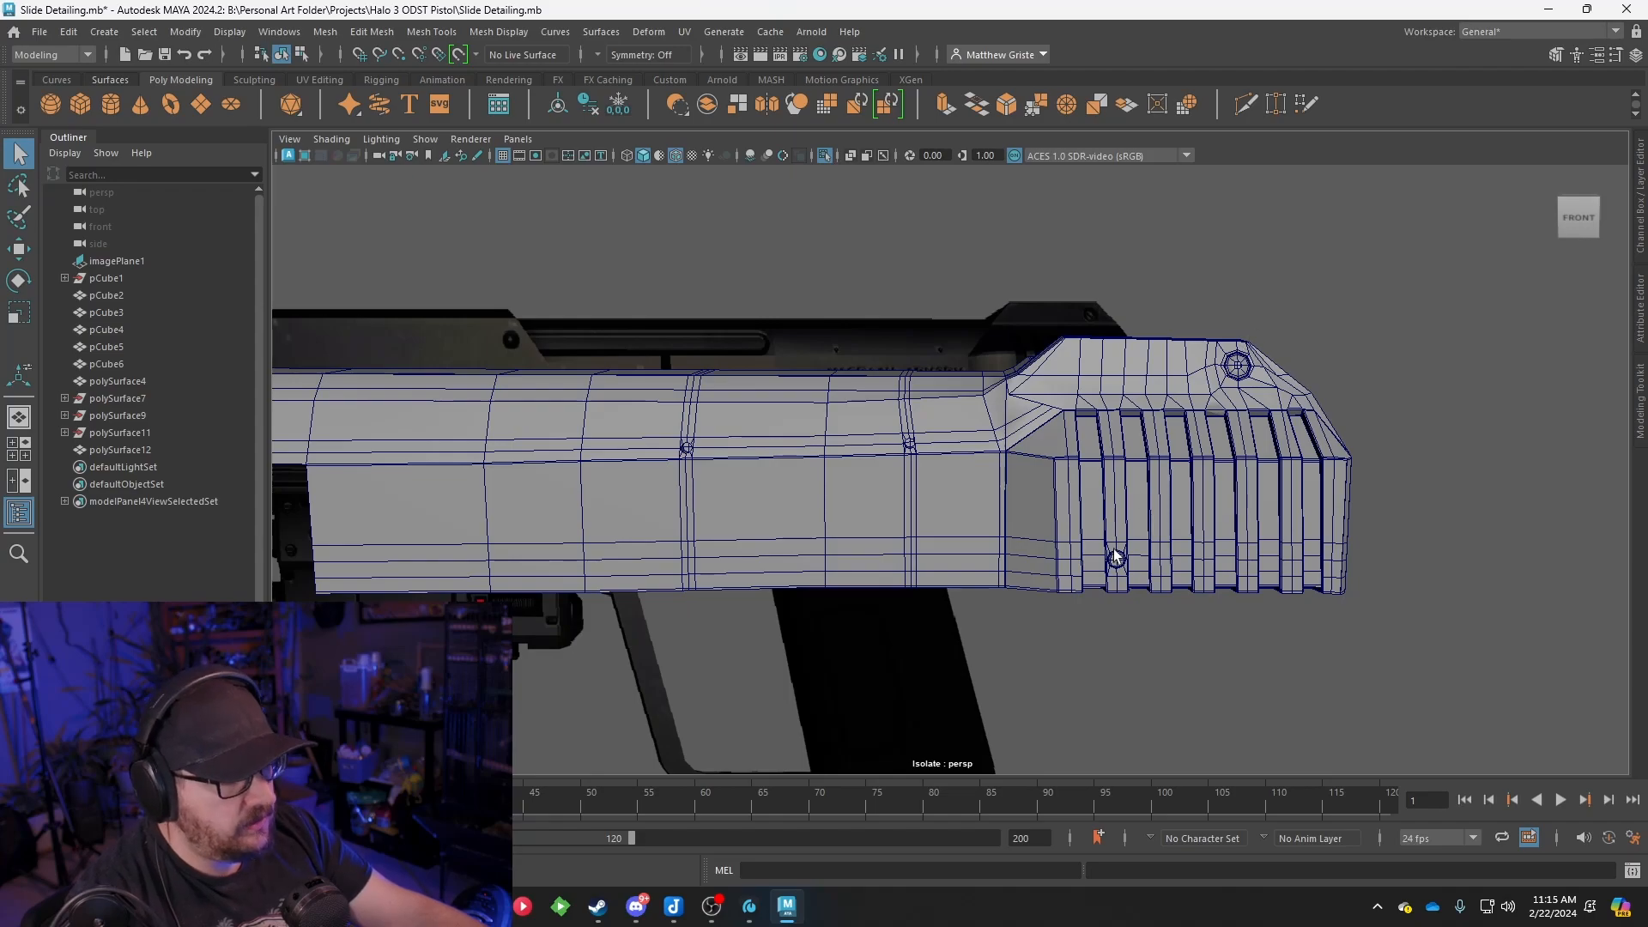
pyautogui.scroll(3, 879, 441)
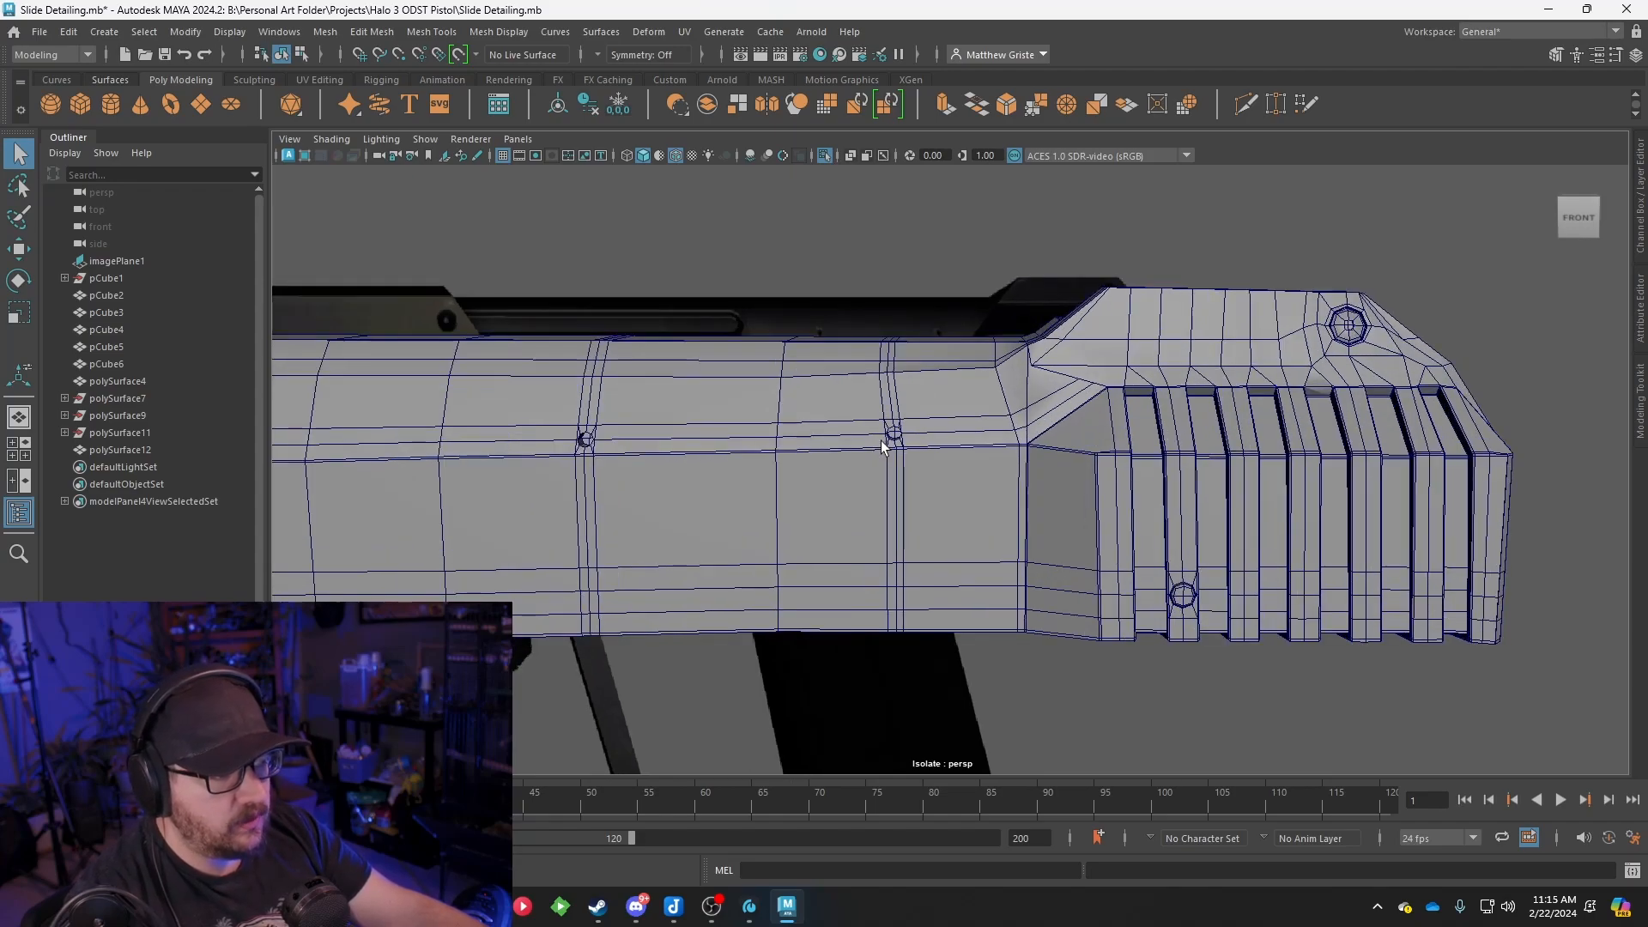
pyautogui.keyDown('alt'); pyautogui.moveTo(887, 481); pyautogui.dragTo(940, 488); pyautogui.keyUp('alt')
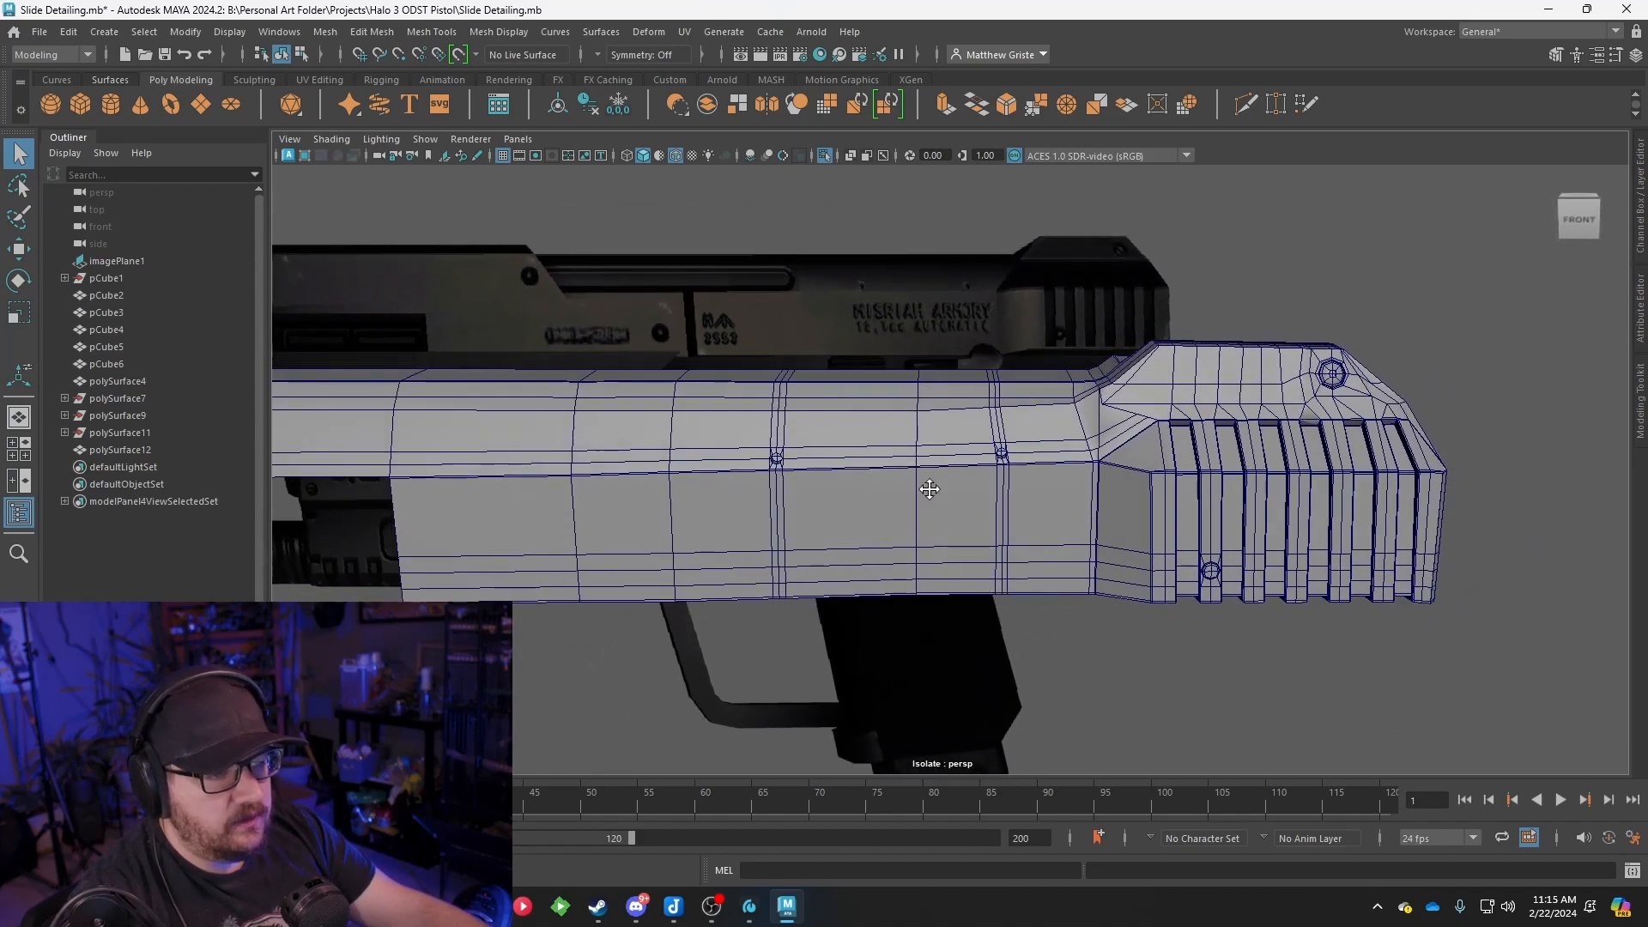
pyautogui.keyDown('alt'); pyautogui.moveTo(926, 488); pyautogui.dragTo(1011, 490, button='middle'); pyautogui.keyUp('alt')
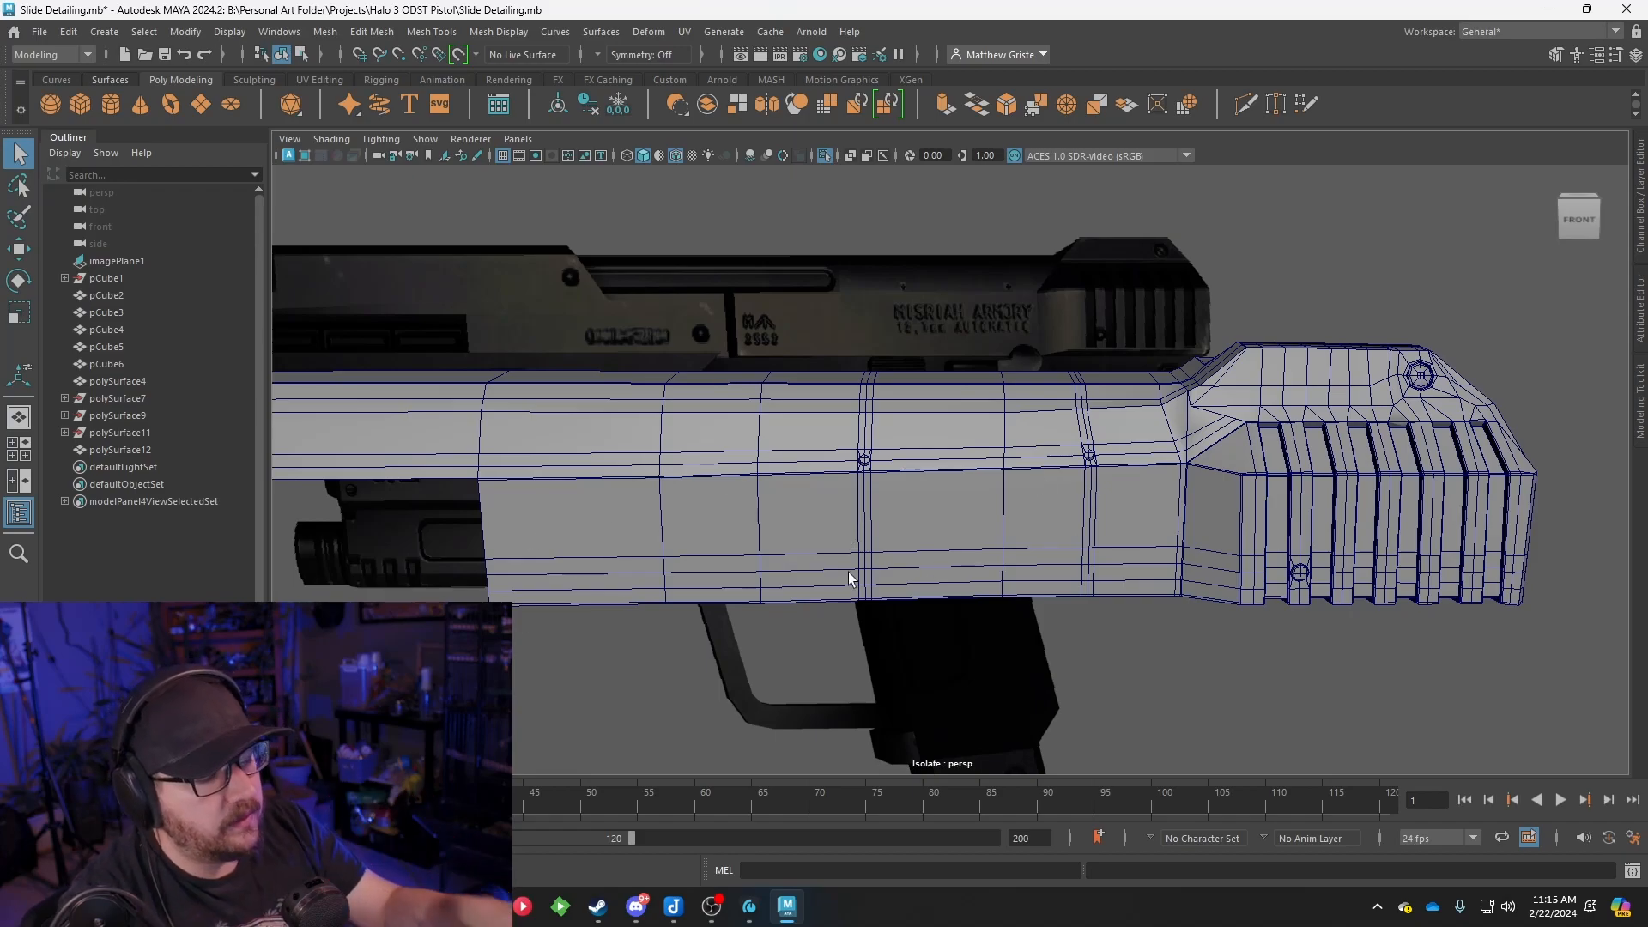
pyautogui.scroll(2, 848, 571)
pyautogui.scroll(-4, 848, 572)
pyautogui.keyDown('alt'); pyautogui.moveTo(861, 556); pyautogui.dragTo(857, 533); pyautogui.keyUp('alt')
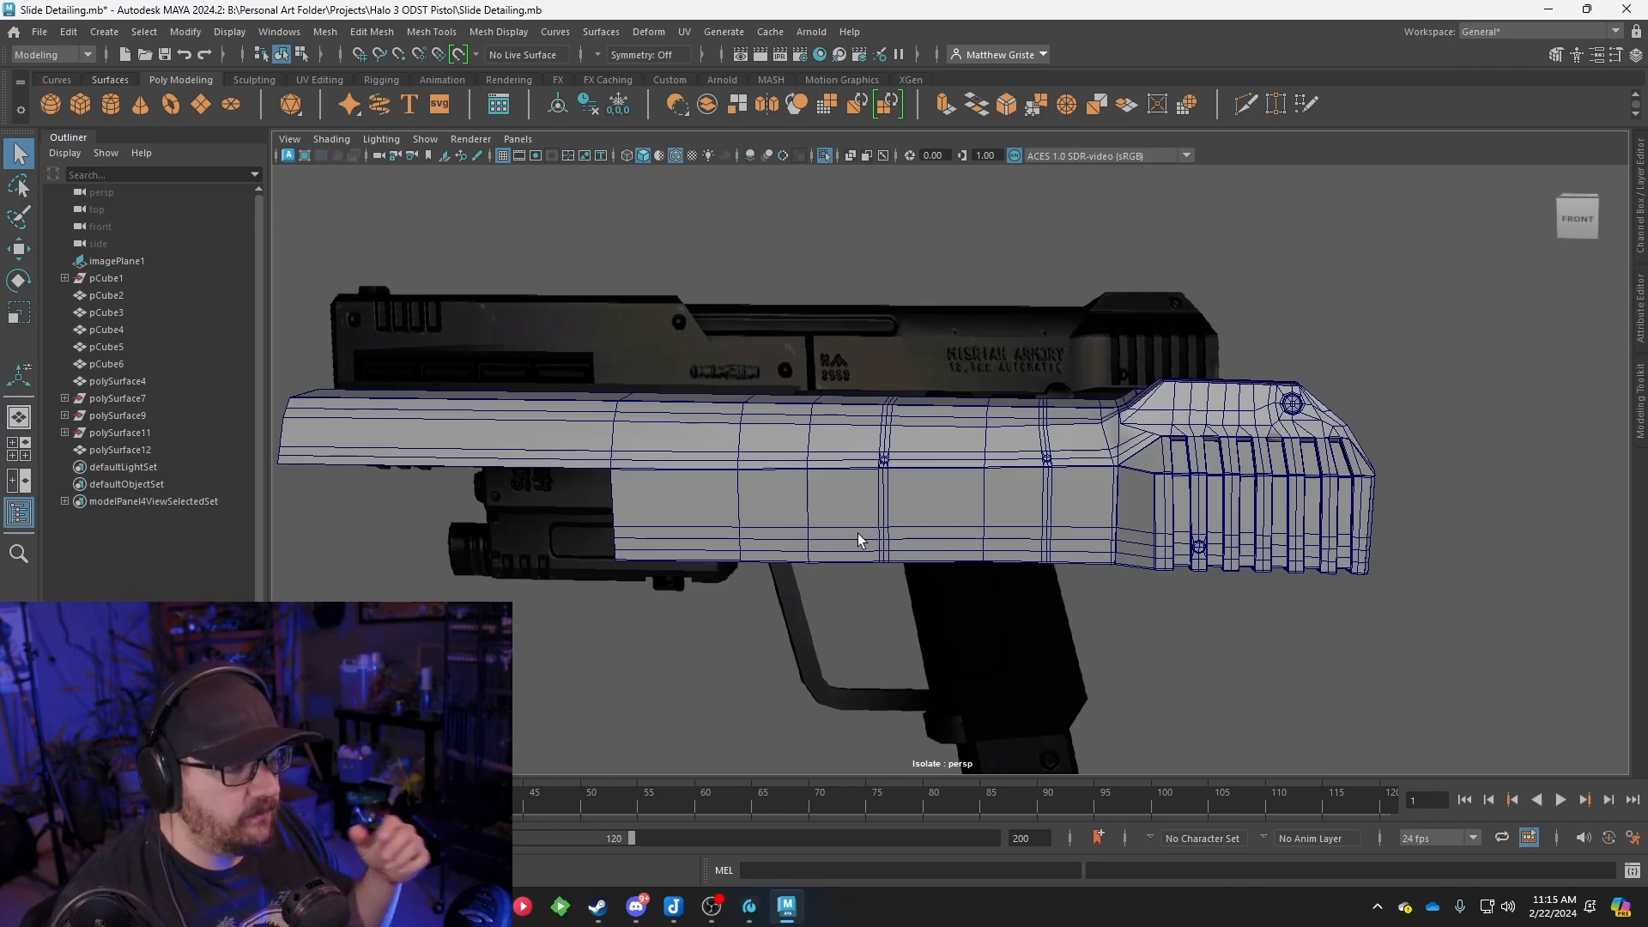
pyautogui.scroll(-1, 858, 533)
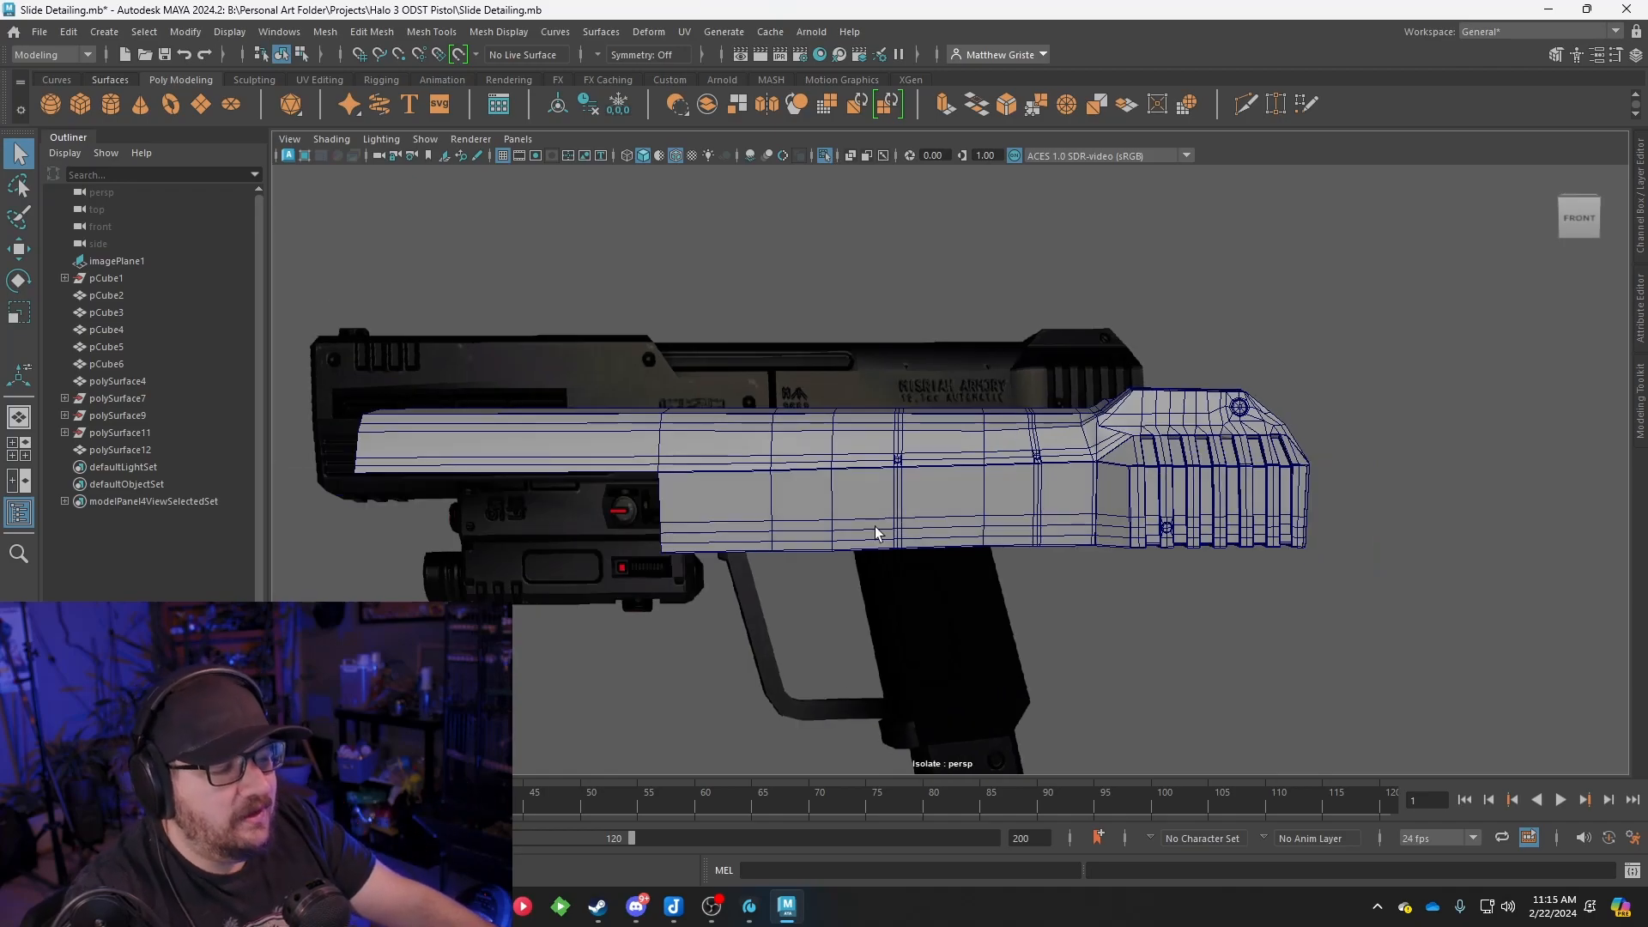
pyautogui.scroll(3, 1011, 536)
pyautogui.scroll(-1, 1023, 532)
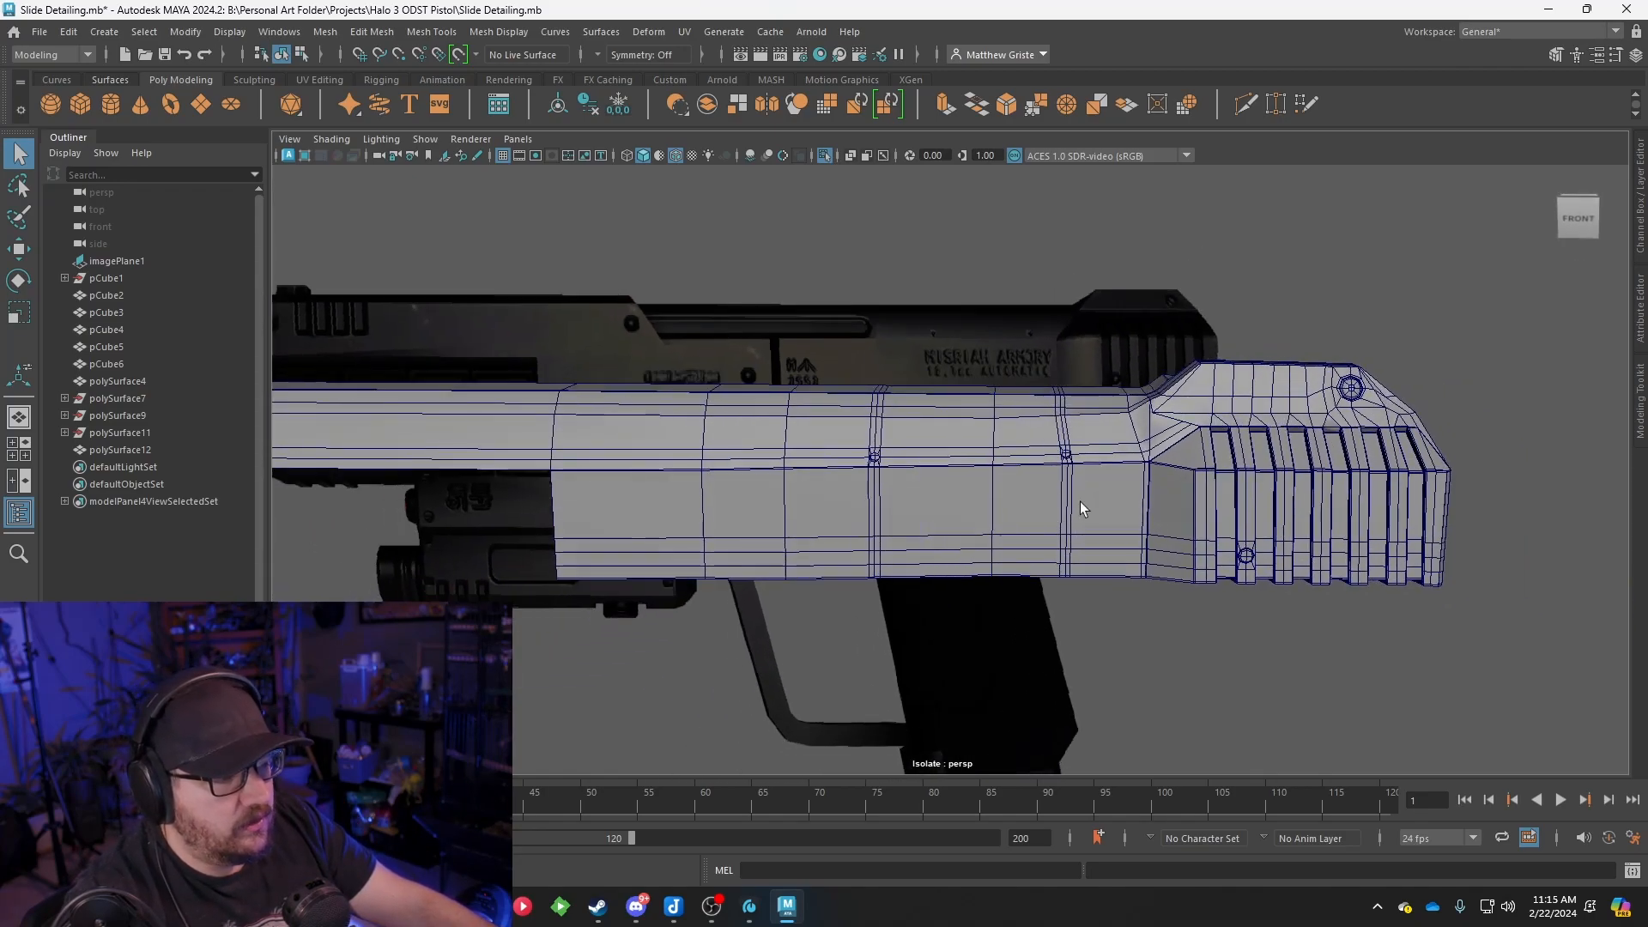
pyautogui.moveTo(976, 532)
pyautogui.keyDown('alt'); pyautogui.mouseDown()
pyautogui.moveTo(992, 538)
pyautogui.moveTo(981, 562)
pyautogui.mouseUp(); pyautogui.keyUp('alt')
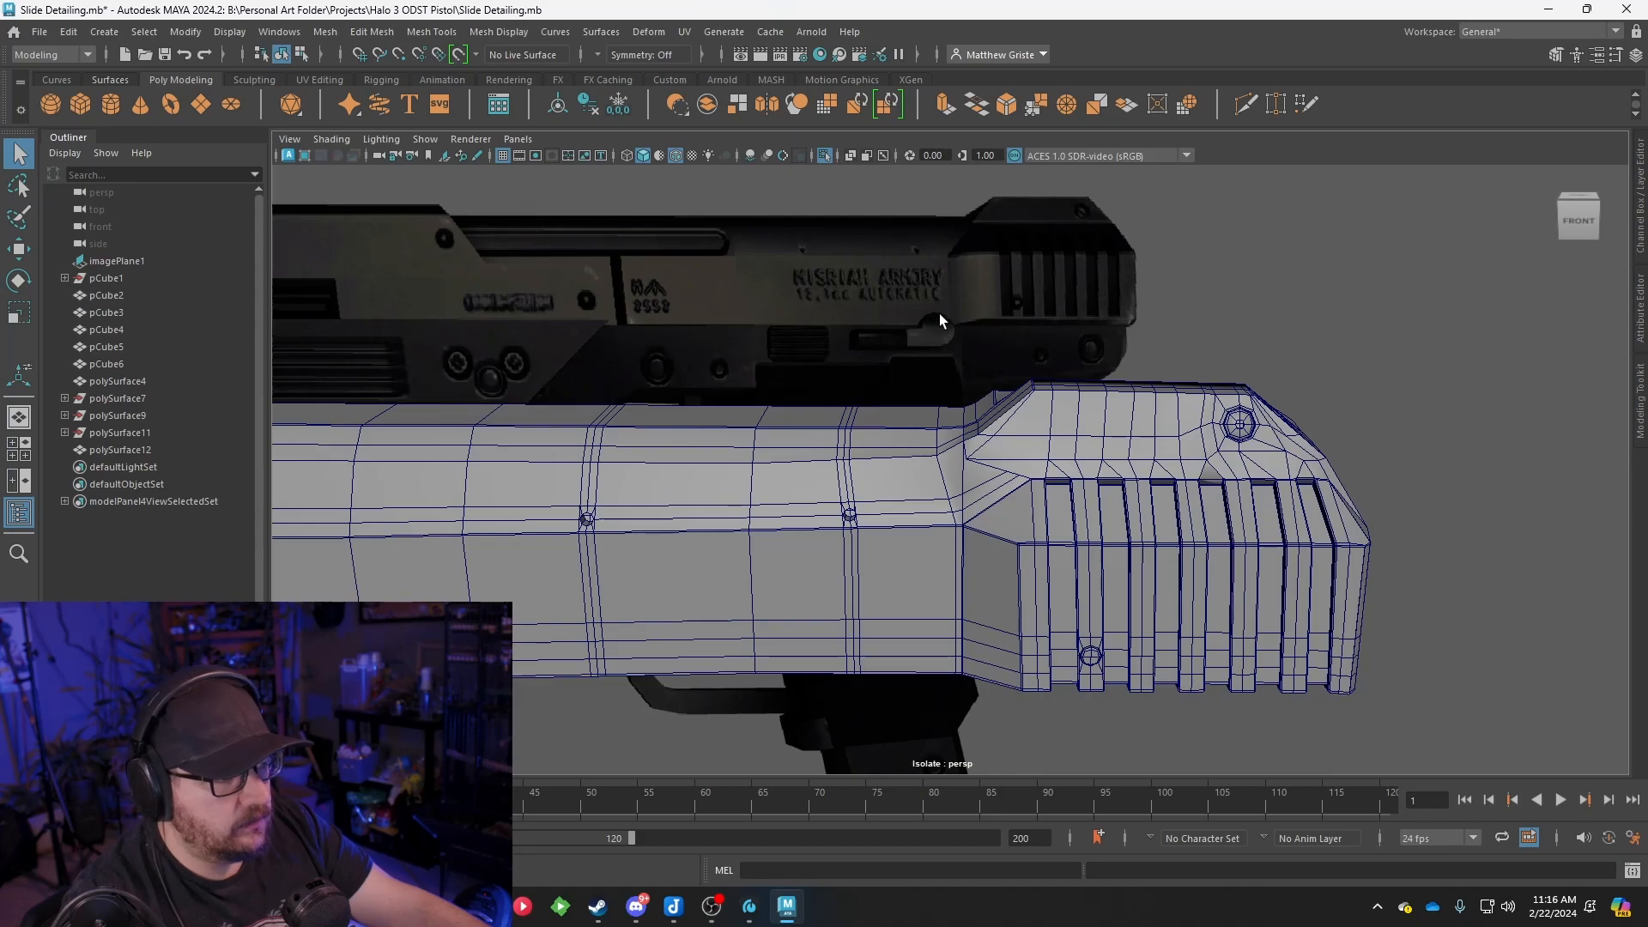
# Insert five vertical edge loops into the slide in the front view, spaced across the rounded cutout below the lettering
pyautogui.click(905, 610)
pyautogui.press('space')
pyautogui.press('space')
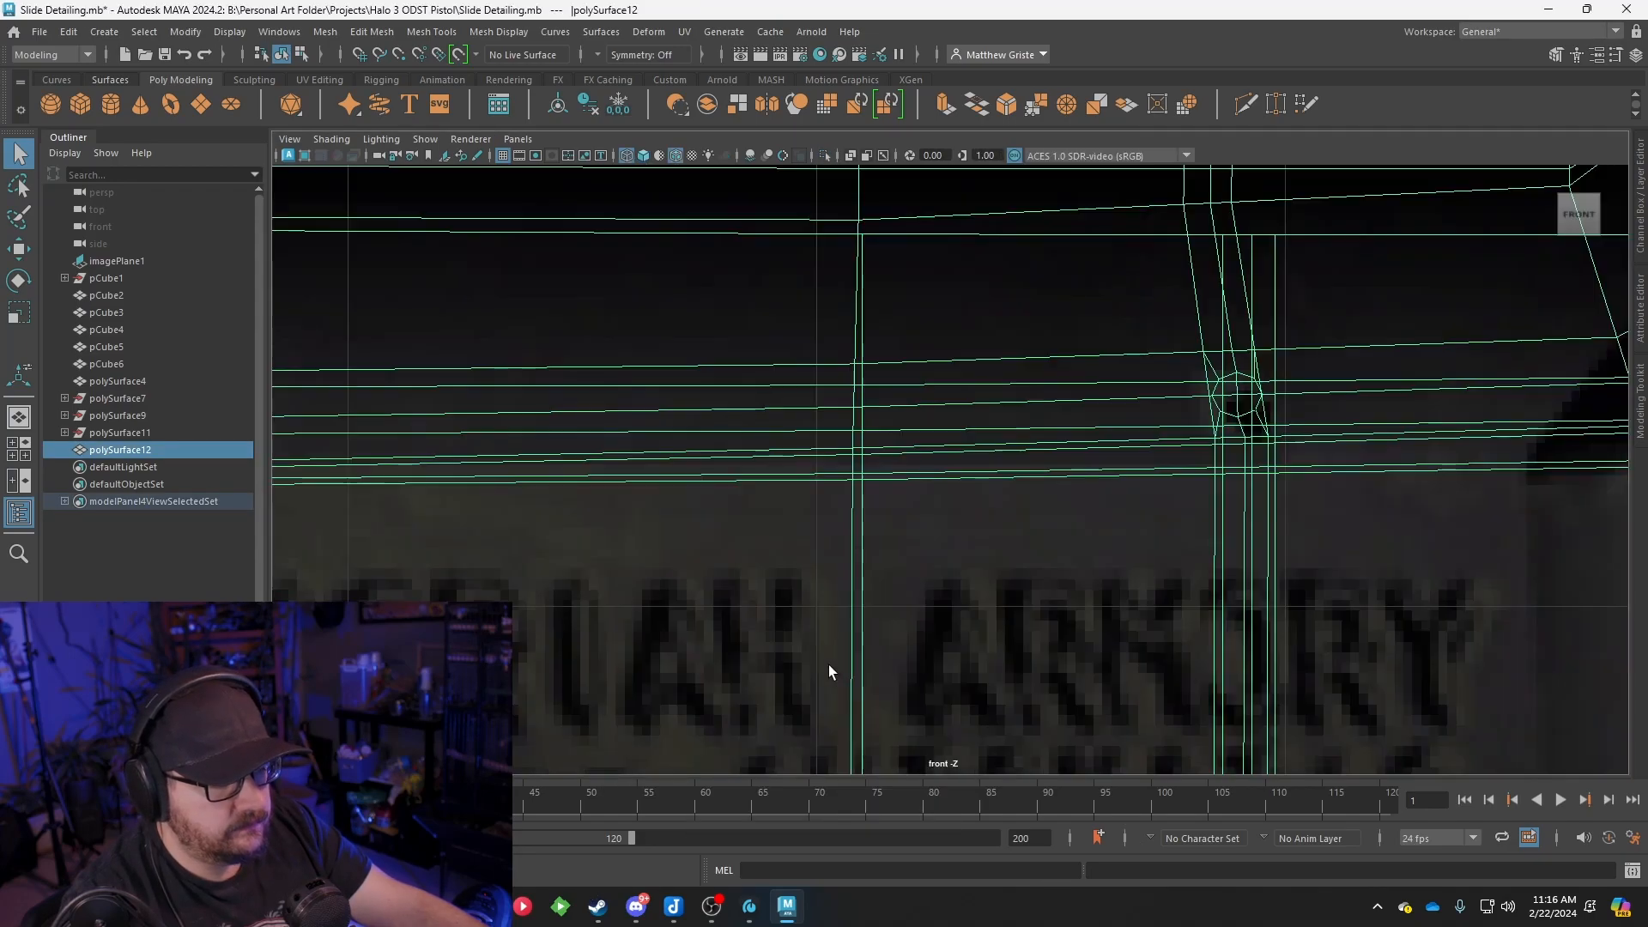
pyautogui.scroll(-6, 1000, 594)
pyautogui.scroll(10, 914, 543)
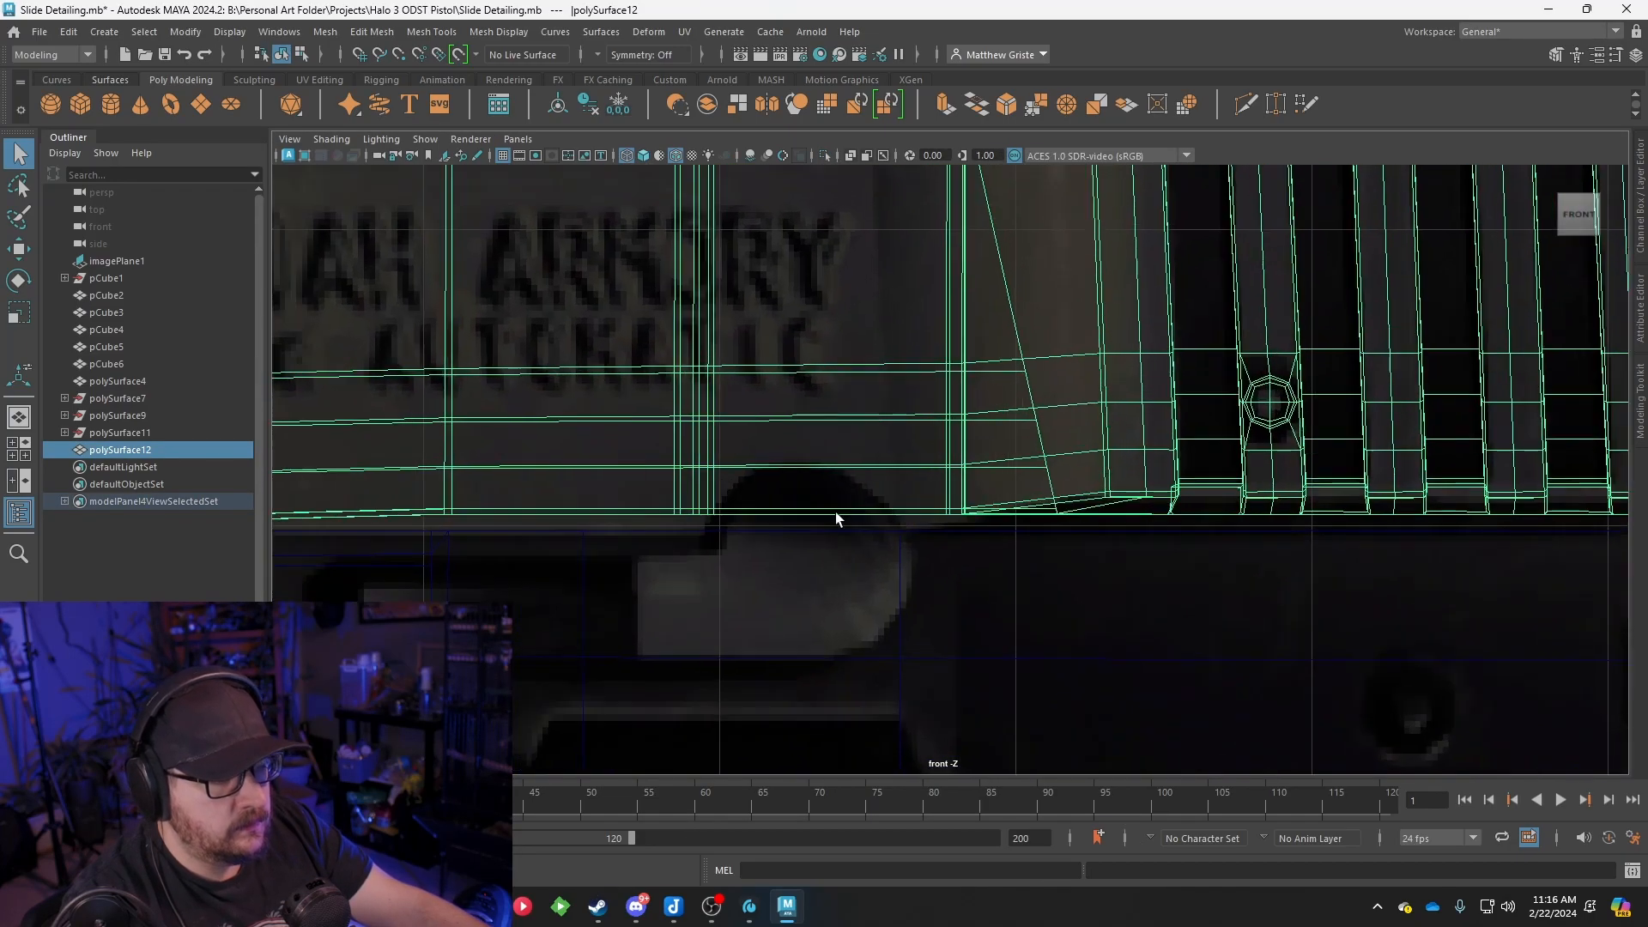
pyautogui.scroll(8, 860, 518)
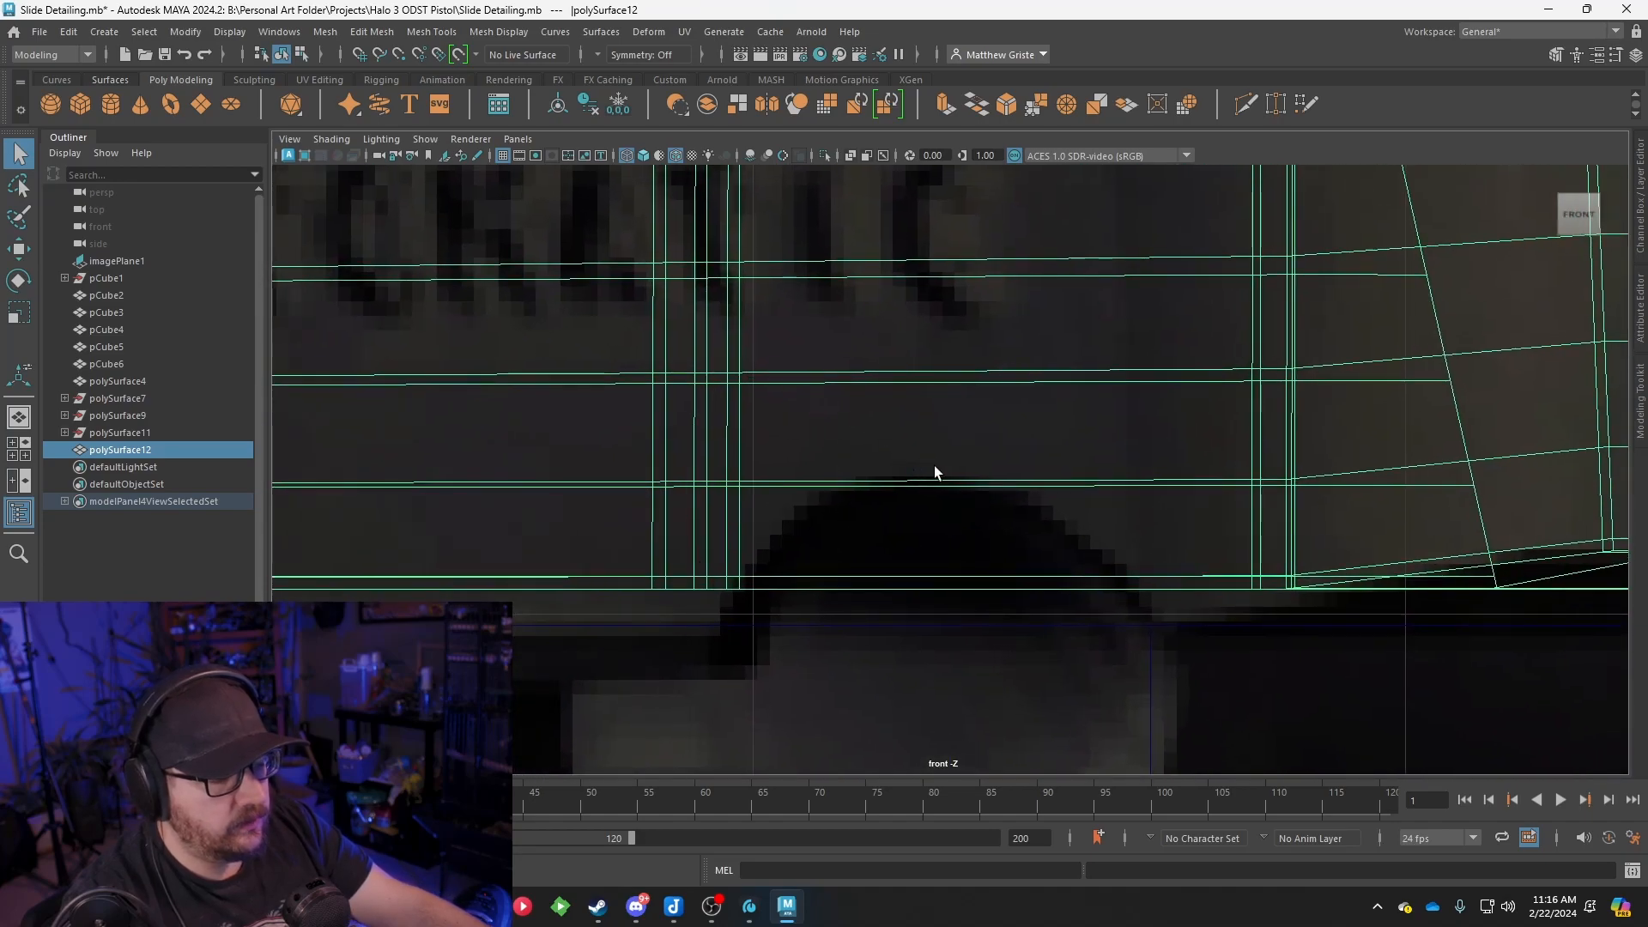
pyautogui.keyDown('alt'); pyautogui.moveTo(927, 421); pyautogui.dragTo(948, 409, button='middle'); pyautogui.keyUp('alt')
pyautogui.click(504, 33)
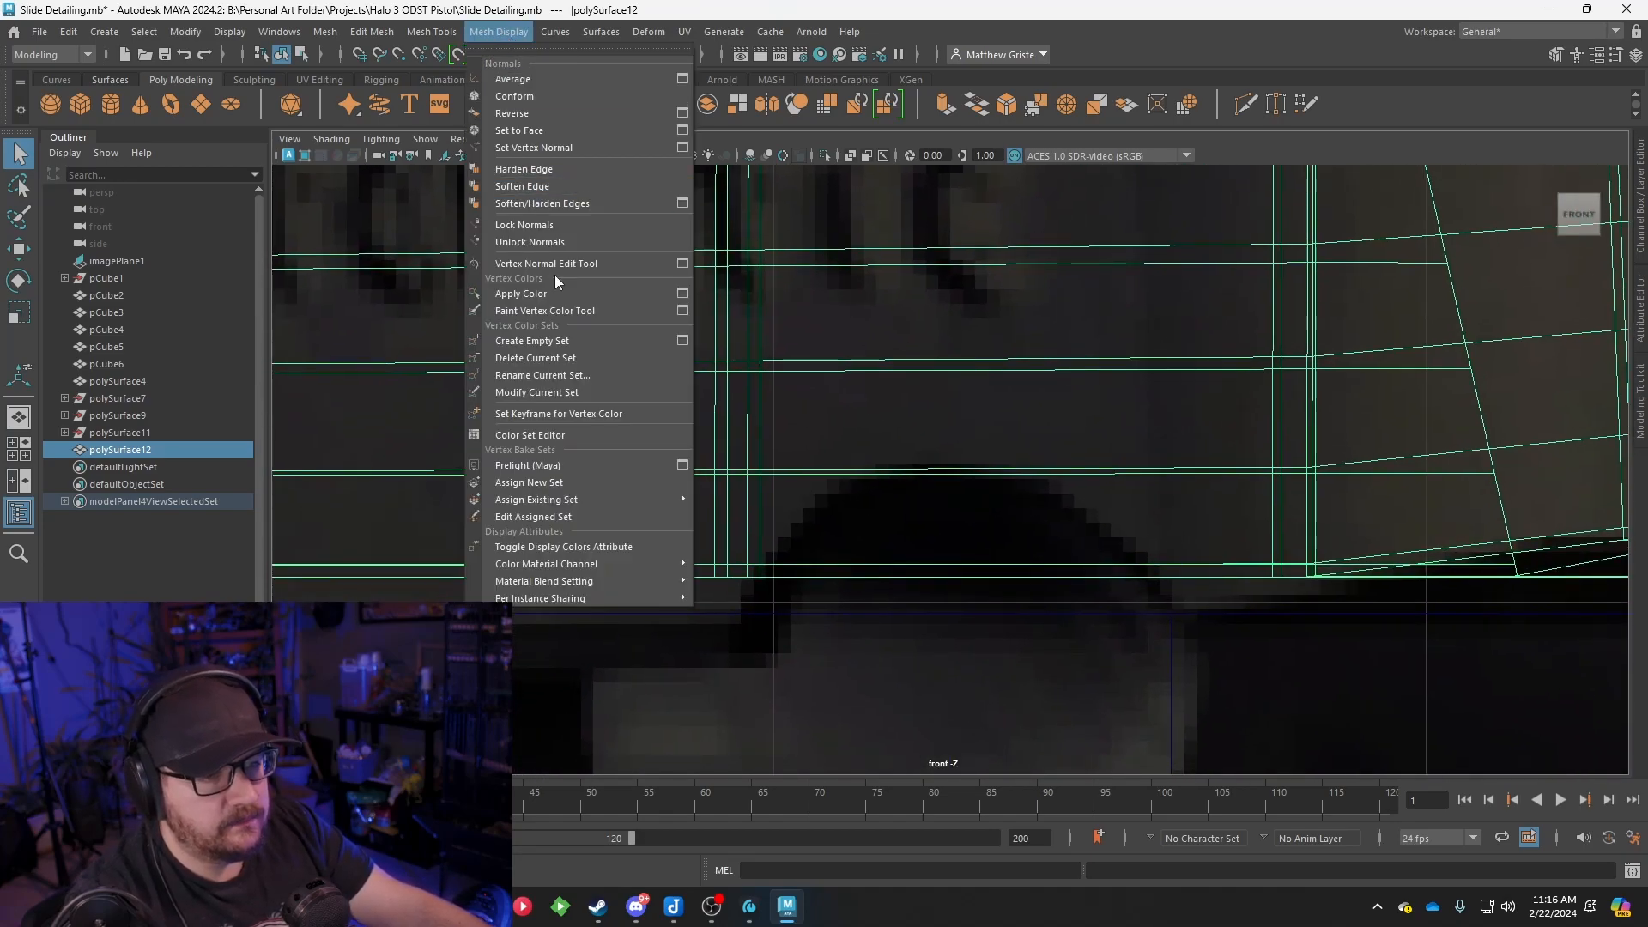
pyautogui.moveTo(452, 33)
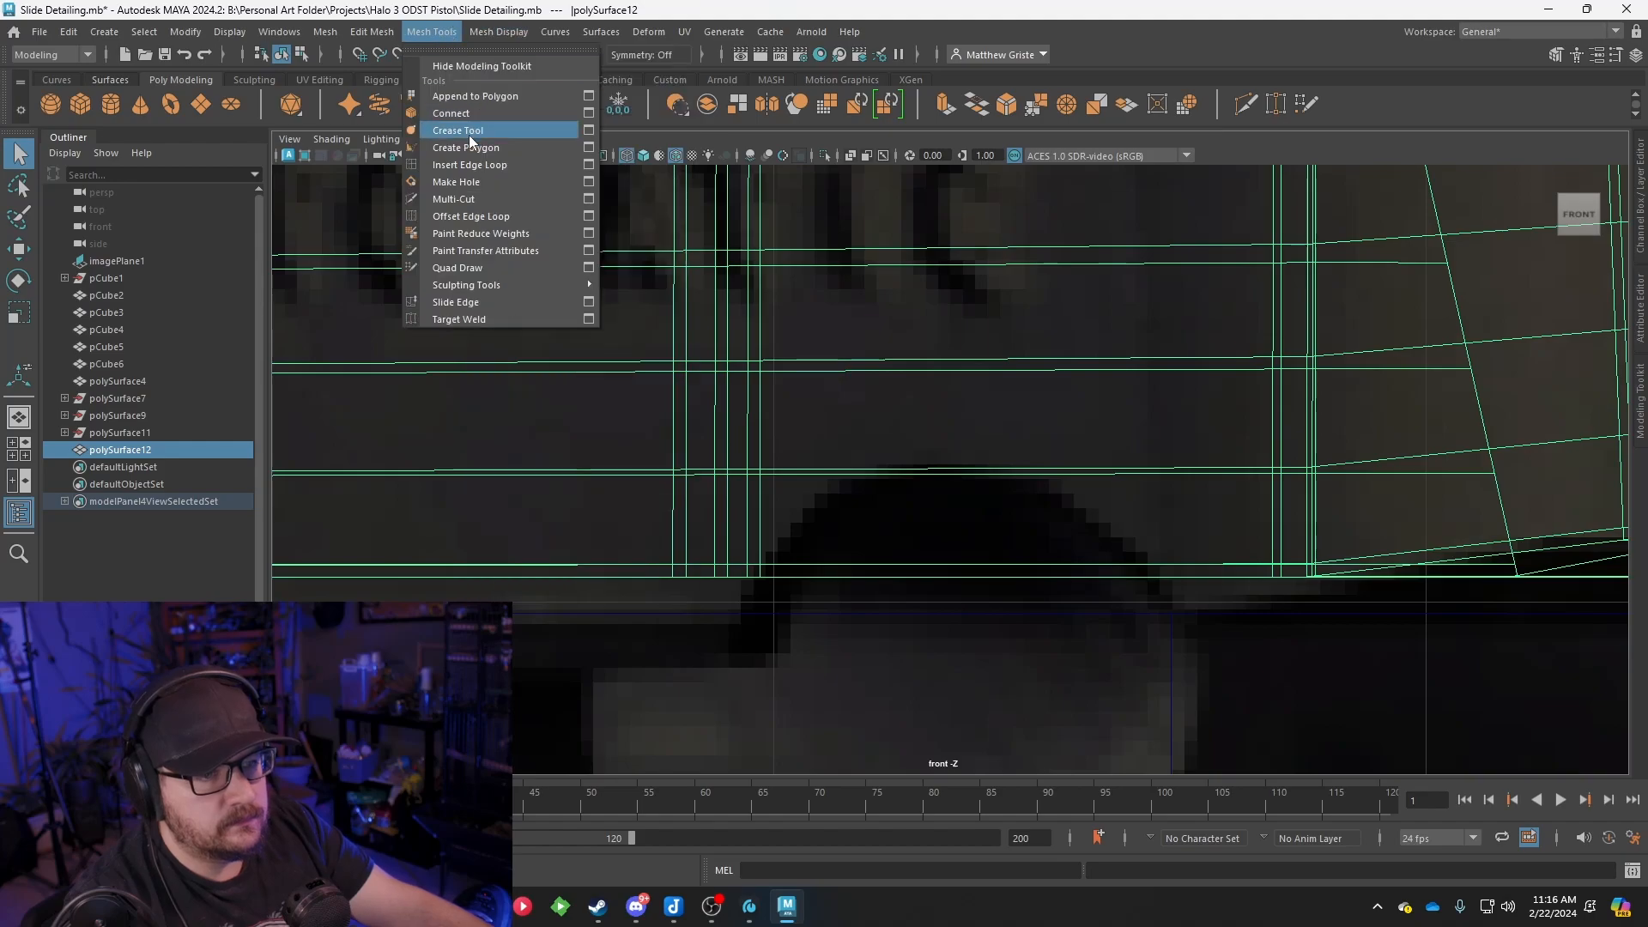
pyautogui.click(469, 163)
pyautogui.click(943, 474)
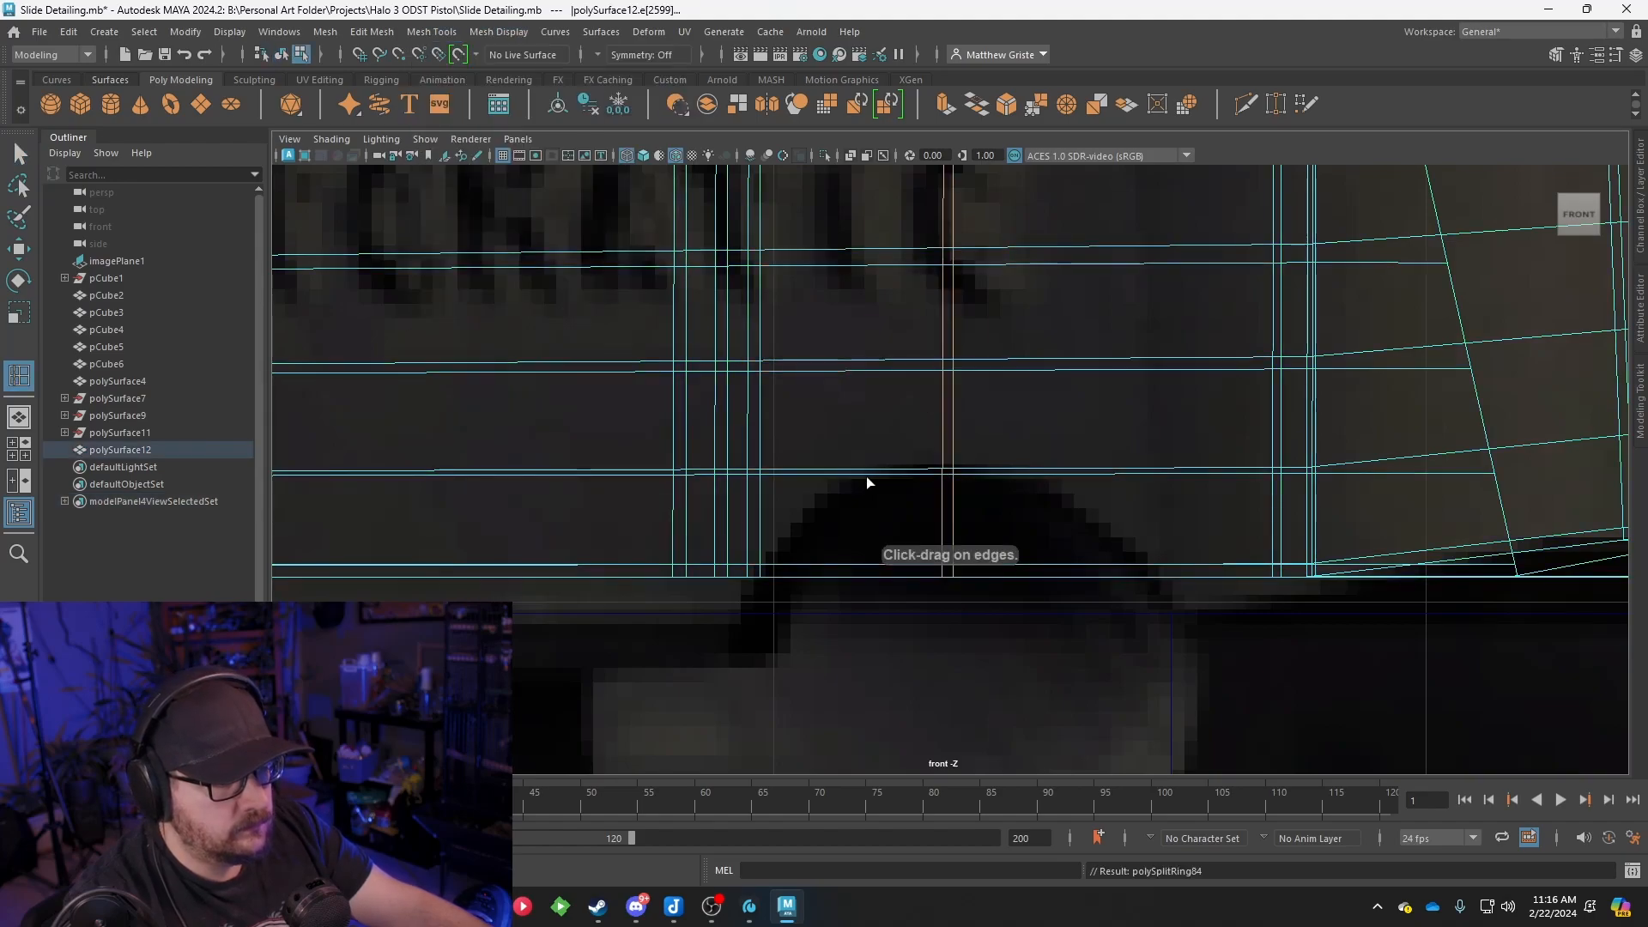
pyautogui.click(850, 475)
pyautogui.click(797, 474)
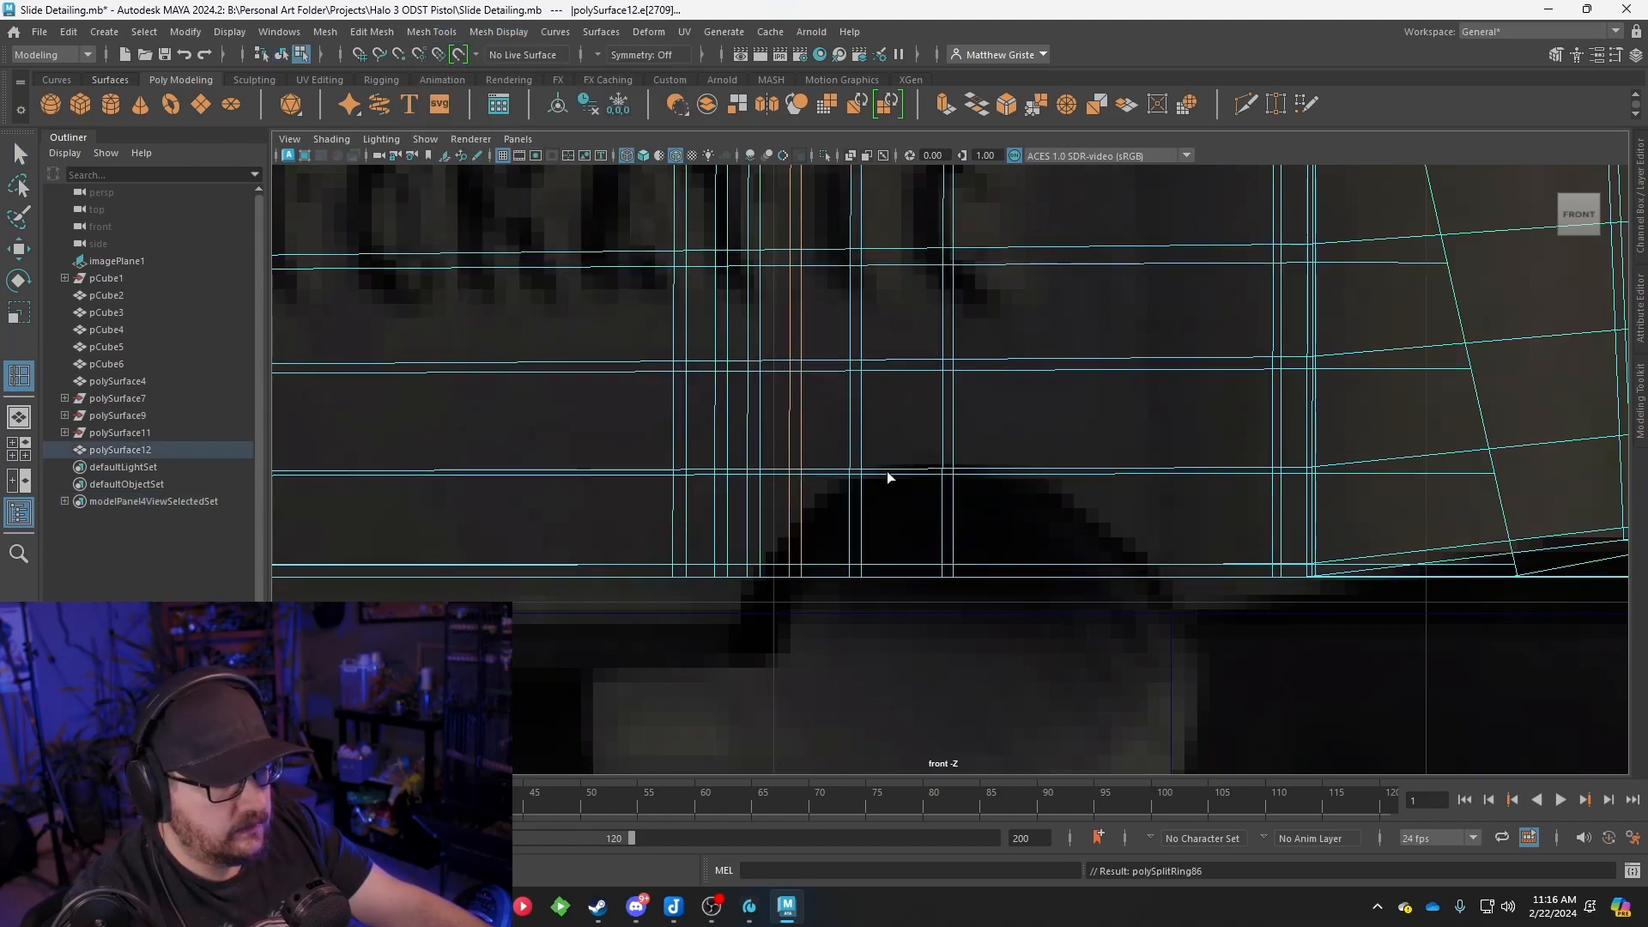
pyautogui.click(1026, 474)
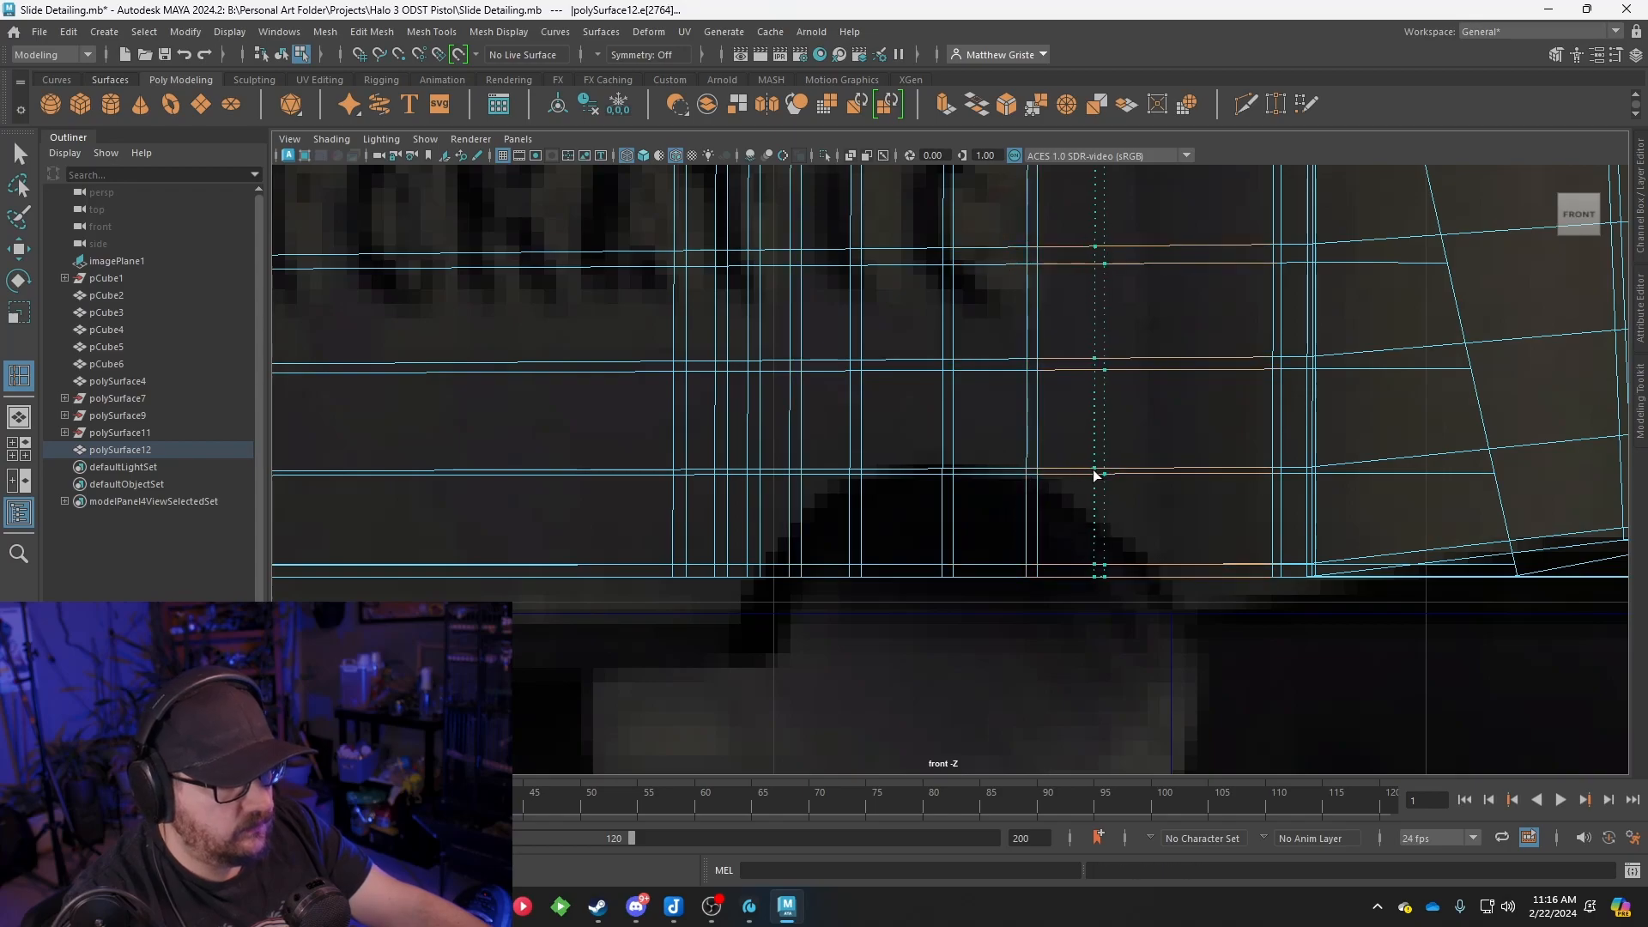
pyautogui.click(1094, 475)
pyautogui.scroll(1, 935, 536)
# Raise the slide's lower vertices column by column to arch the bottom edge along the rounded cutout in the reference image
pyautogui.press('q')
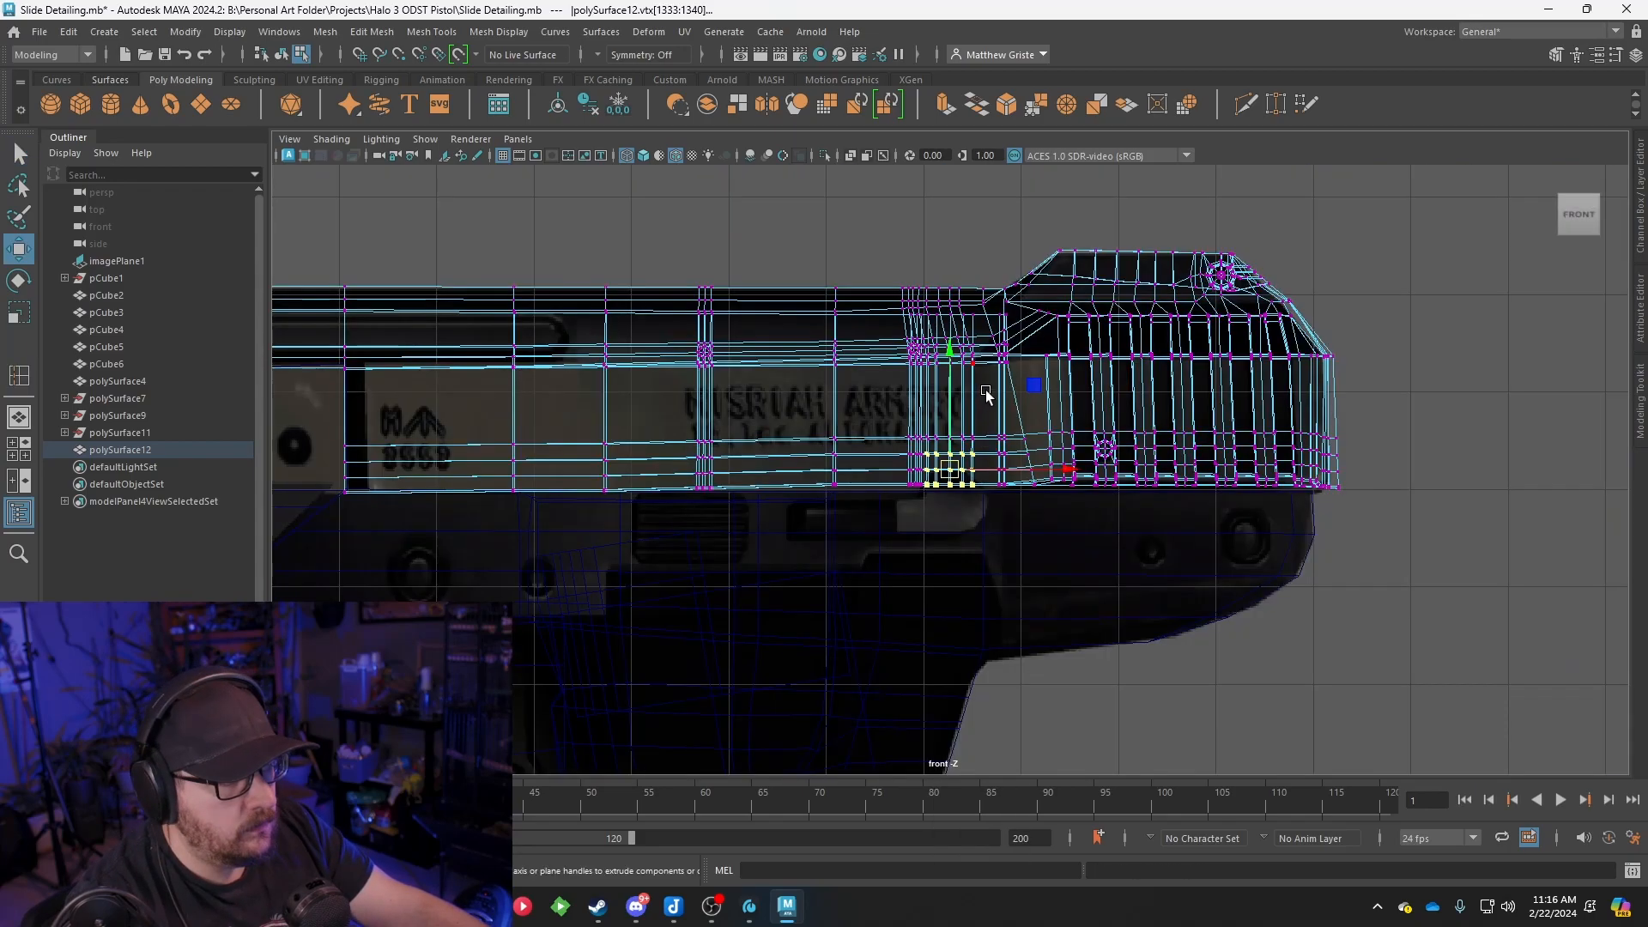
pyautogui.keyDown('alt'); pyautogui.moveTo(985, 391); pyautogui.dragTo(987, 434, button='middle'); pyautogui.keyUp('alt')
pyautogui.scroll(6, 993, 497)
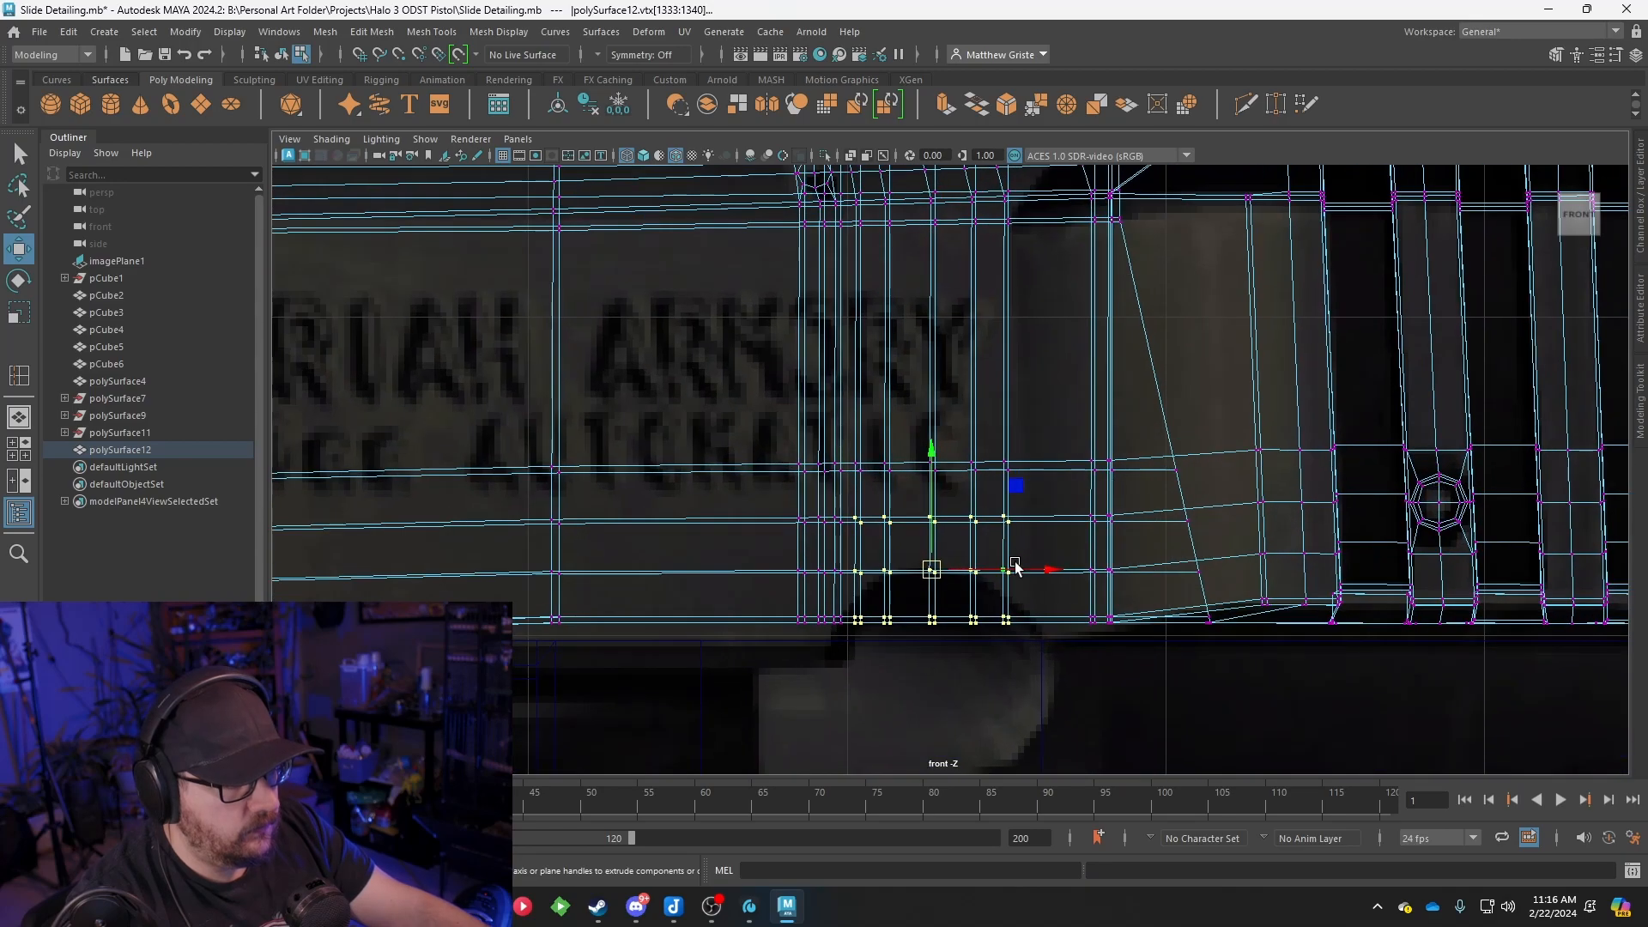
pyautogui.moveTo(965, 575); pyautogui.dragTo(853, 448)
pyautogui.moveTo(930, 541); pyautogui.dragTo(940, 493)
pyautogui.scroll(5, 964, 549)
pyautogui.moveTo(948, 601); pyautogui.dragTo(858, 244)
pyautogui.moveTo(910, 291); pyautogui.dragTo(912, 309)
pyautogui.keyDown('ctrl'); pyautogui.moveTo(1008, 604); pyautogui.dragTo(811, 230); pyautogui.keyUp('ctrl')
pyautogui.moveTo(899, 302); pyautogui.dragTo(903, 345)
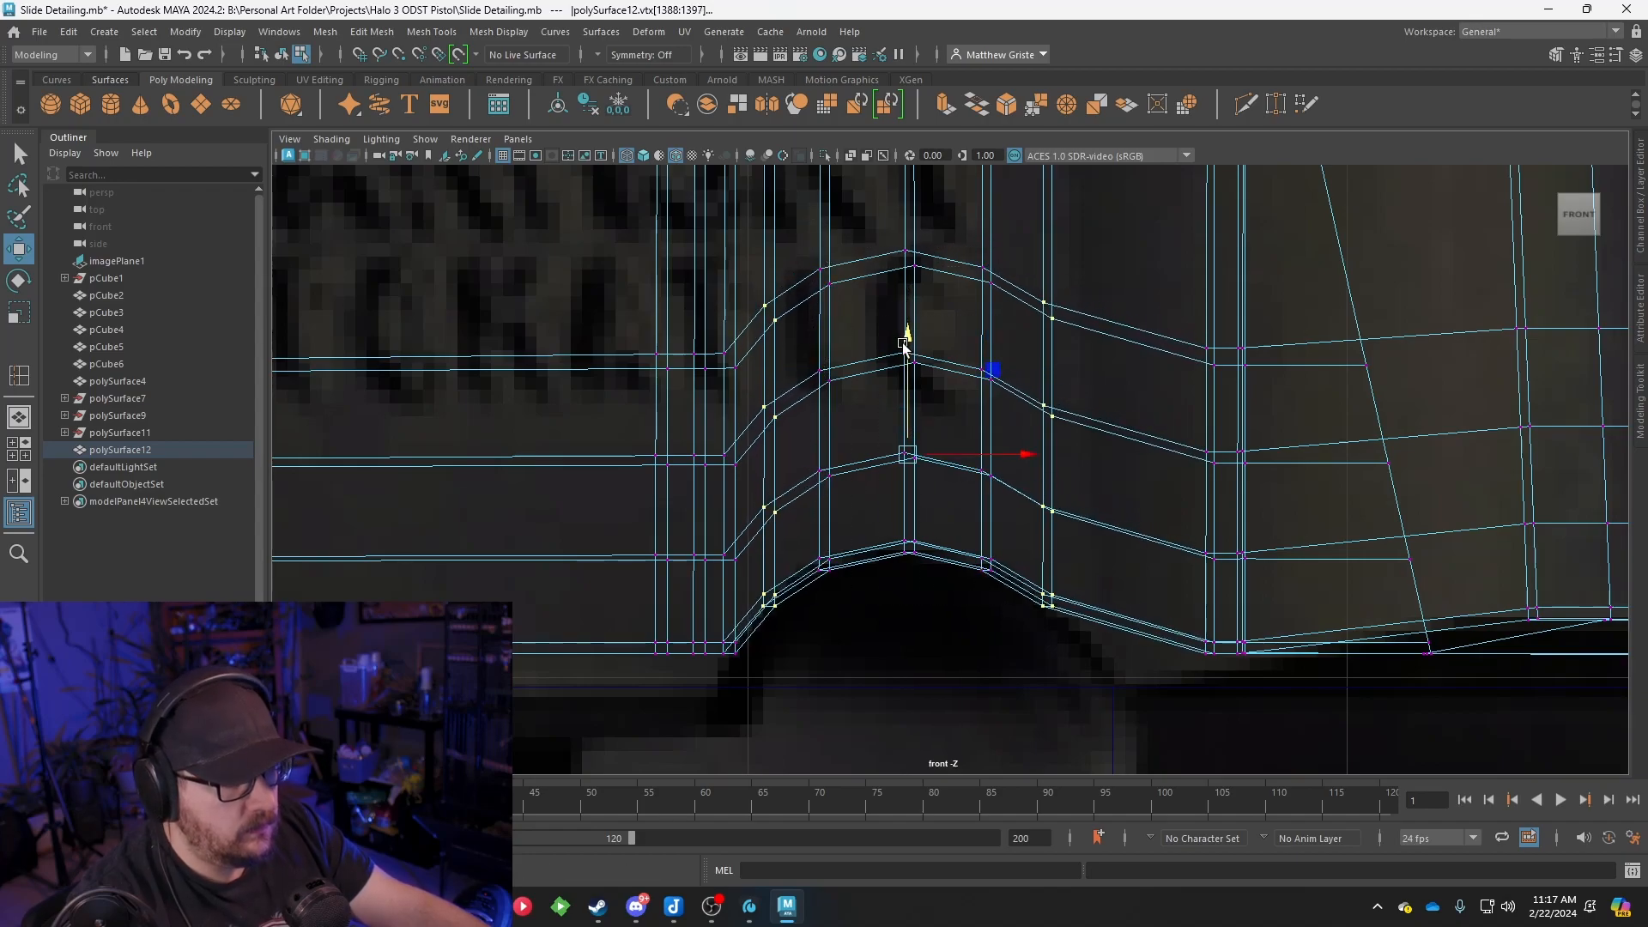
# Insert an edge loop at the cutout's rear end and lower its bottom vertices to continue the arc downward
pyautogui.press('y')
pyautogui.click(1127, 440)
pyautogui.moveTo(1131, 535); pyautogui.dragTo(1040, 394, button='right')
pyautogui.moveTo(1099, 588); pyautogui.dragTo(1102, 607)
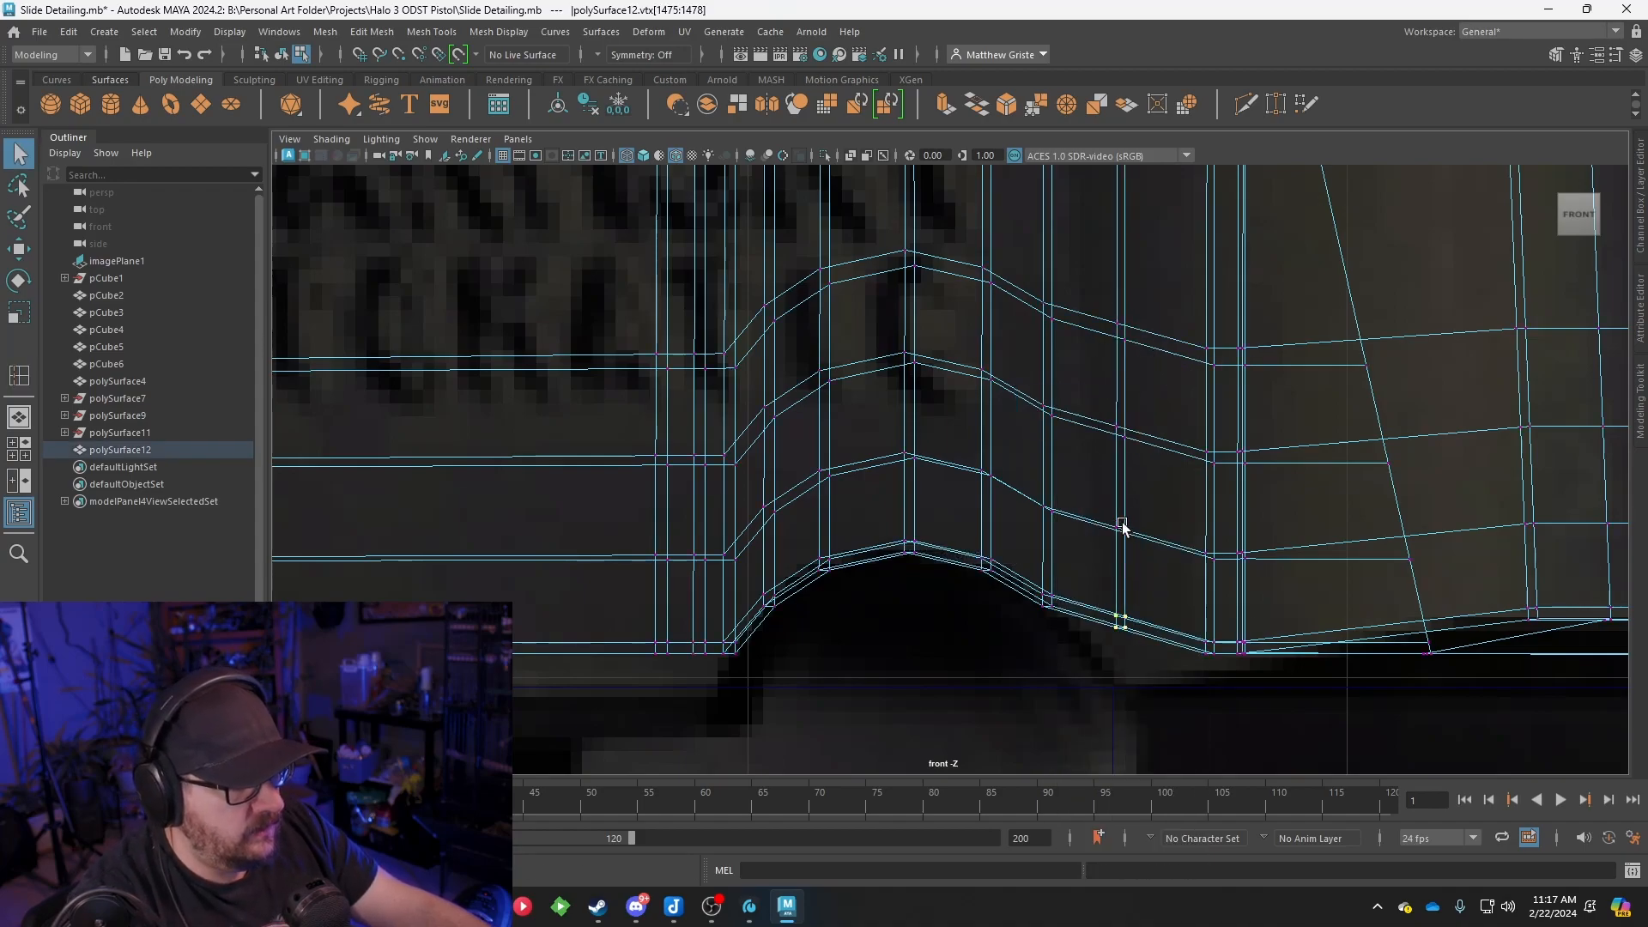
pyautogui.press('w')
pyautogui.moveTo(1123, 545); pyautogui.dragTo(1122, 588)
# Lower the bottom-edge vertices just behind the cutout to line up with its rear corner, and return to object selection in perspective
pyautogui.keyDown('alt'); pyautogui.moveTo(1270, 616); pyautogui.dragTo(1076, 508, button='middle'); pyautogui.keyUp('alt')
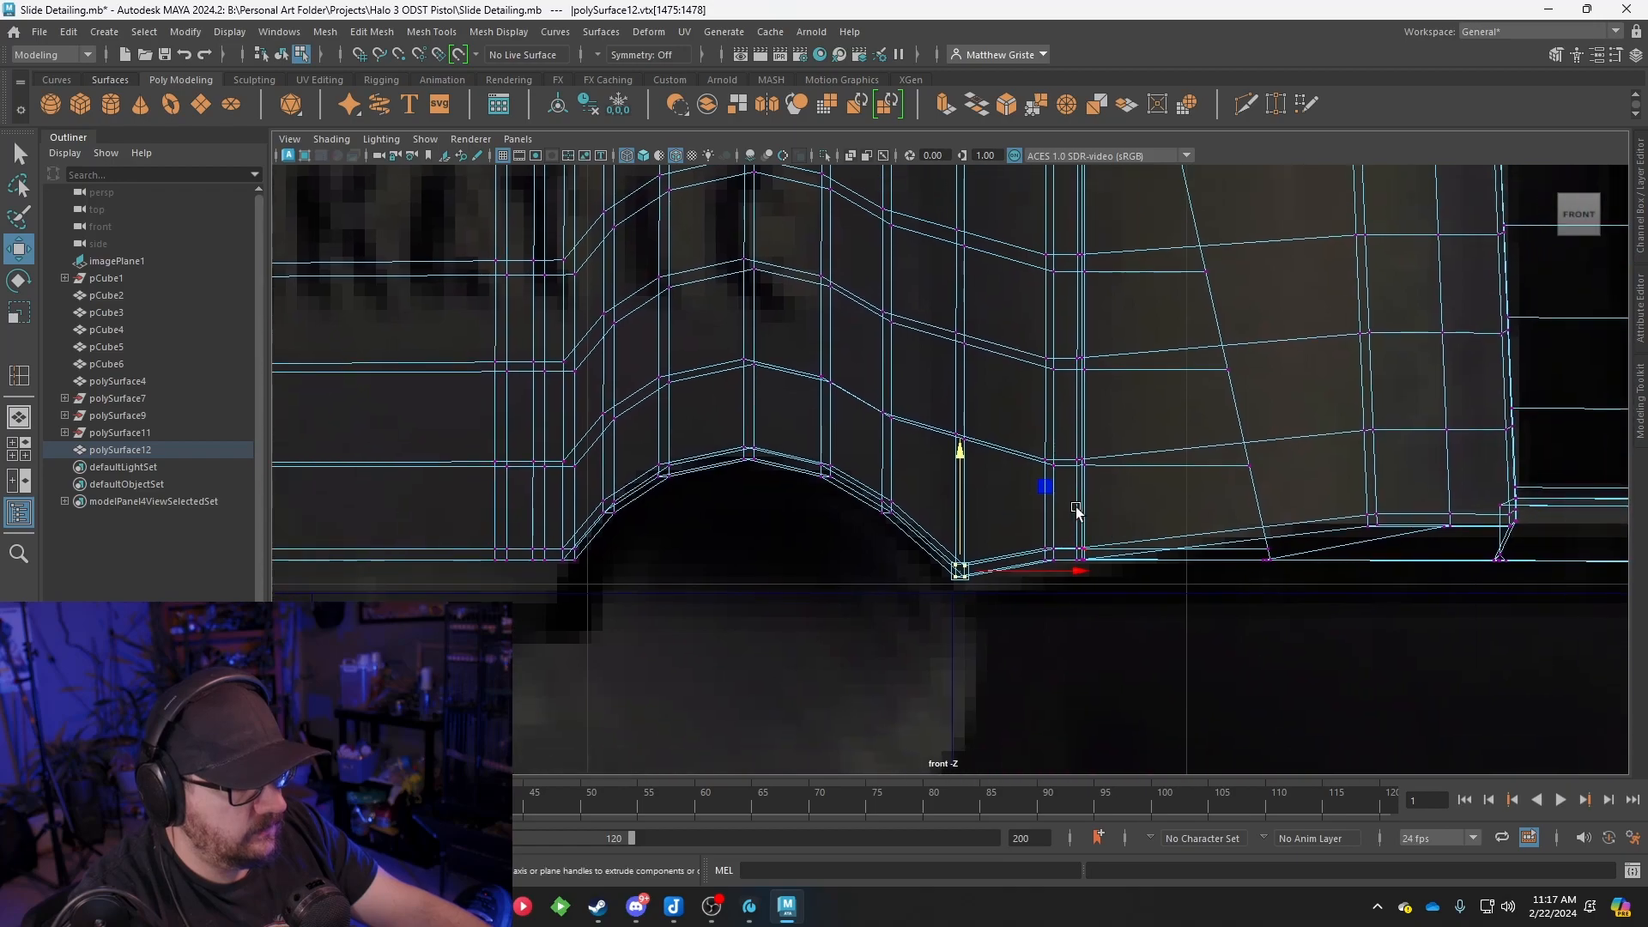
pyautogui.moveTo(1035, 536); pyautogui.dragTo(1120, 564)
pyautogui.moveTo(1066, 448); pyautogui.dragTo(1068, 464)
pyautogui.moveTo(937, 527); pyautogui.dragTo(981, 578)
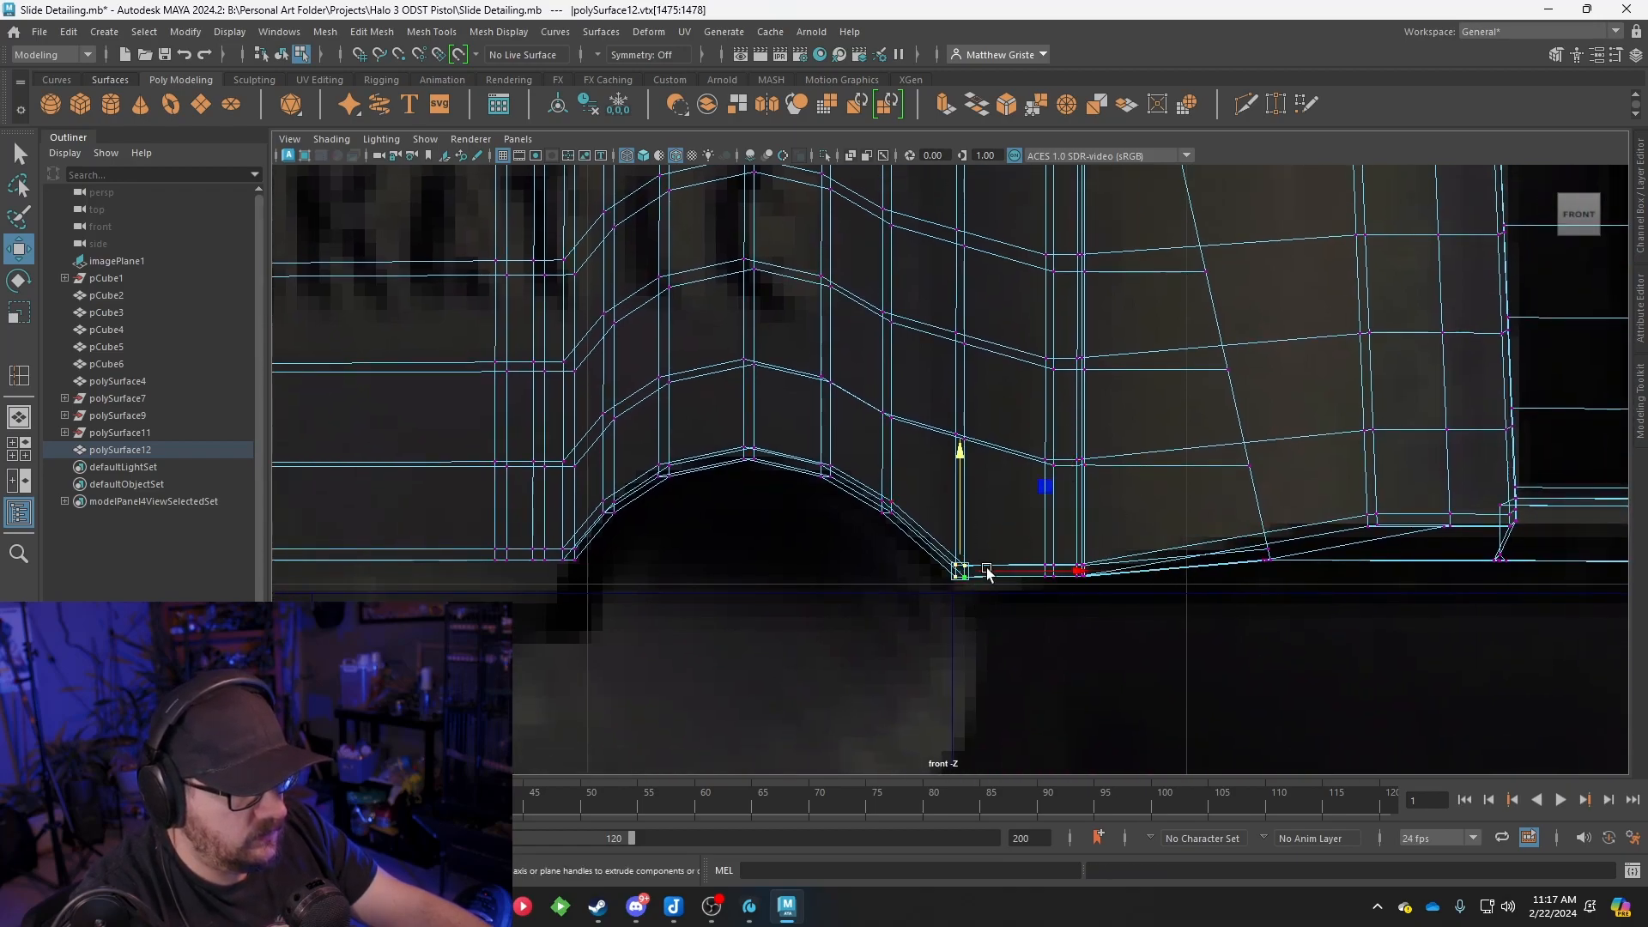
pyautogui.moveTo(958, 452); pyautogui.dragTo(964, 470)
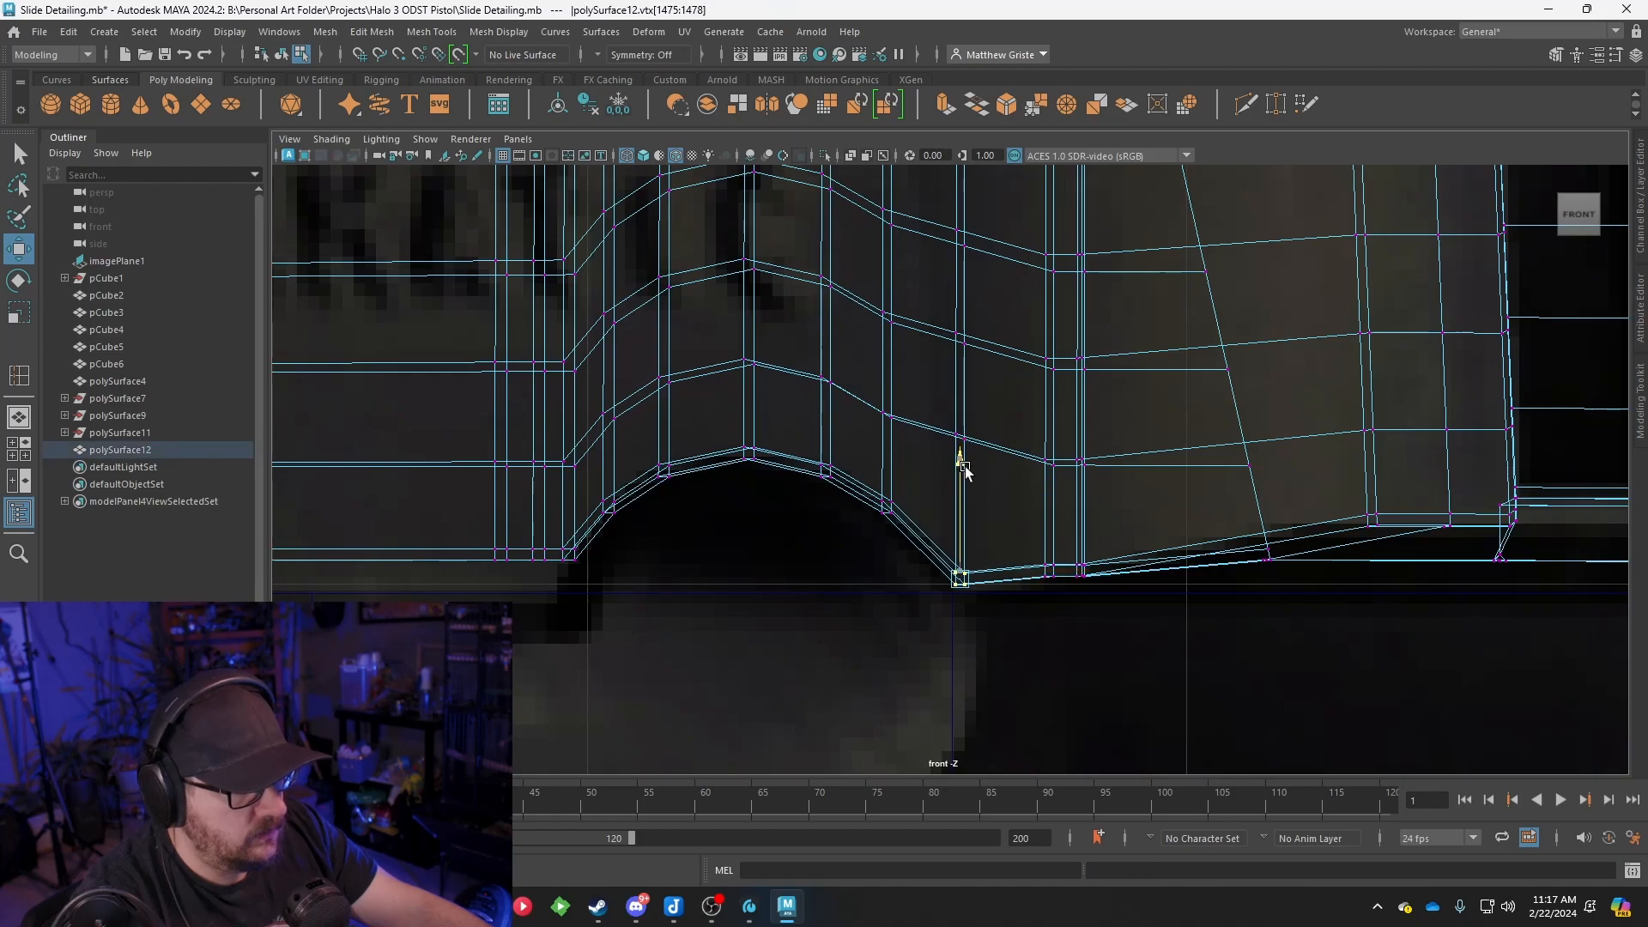
pyautogui.moveTo(1025, 541); pyautogui.dragTo(1131, 594)
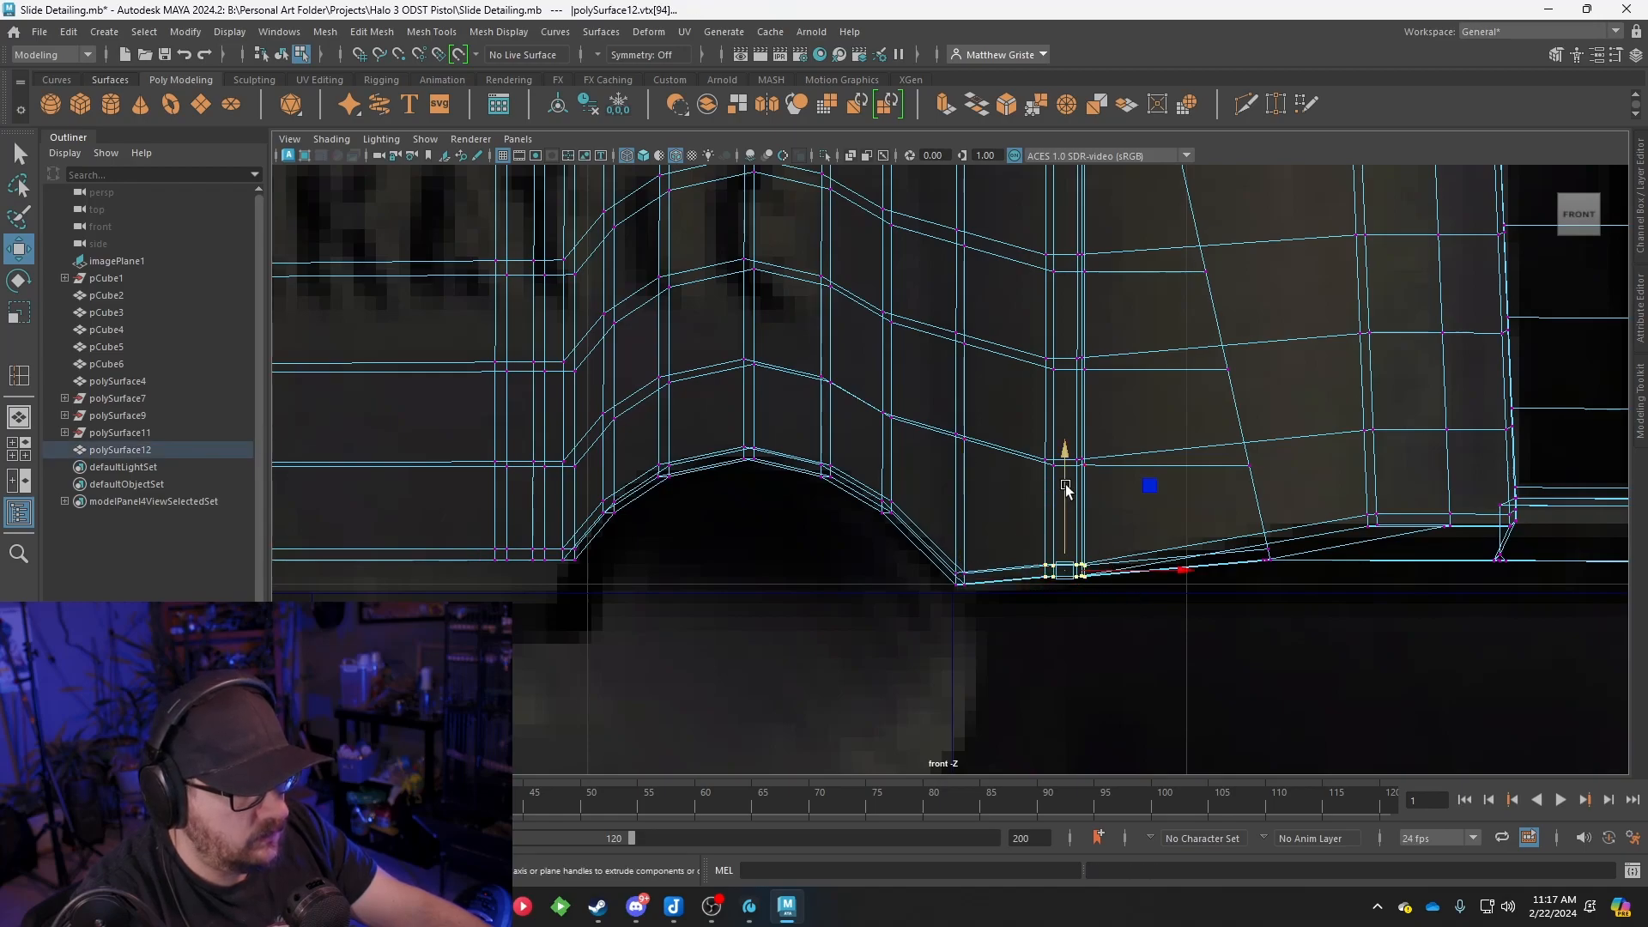
pyautogui.press('e')
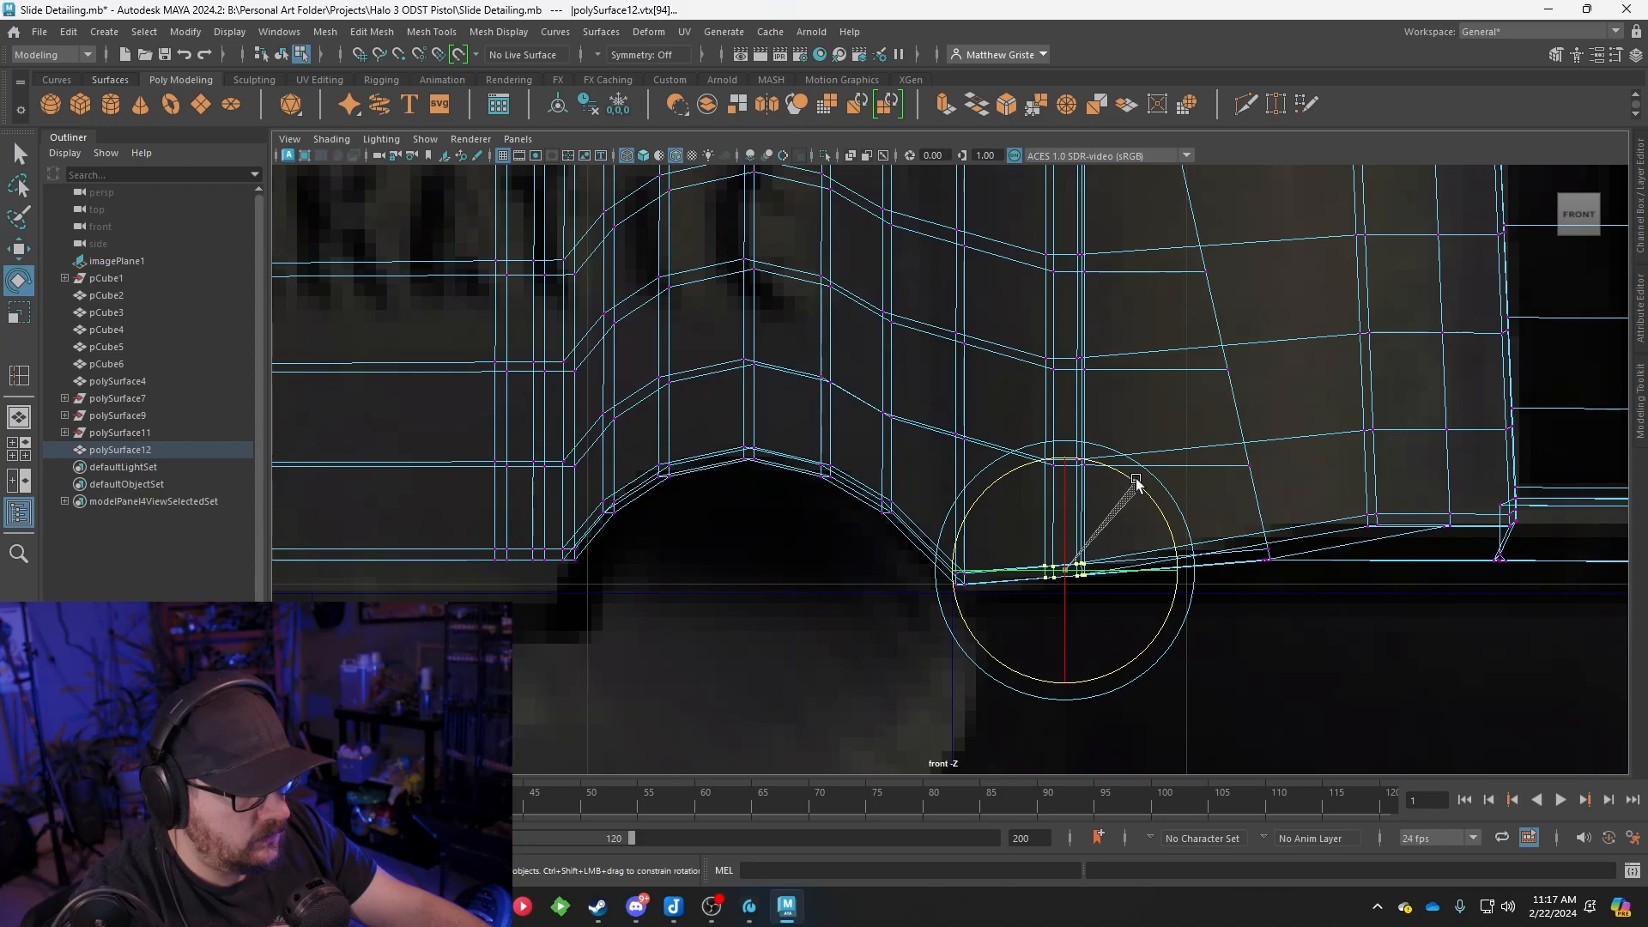
pyautogui.scroll(-10, 1254, 505)
pyautogui.press('space')
pyautogui.press('space')
pyautogui.moveTo(1102, 395); pyautogui.dragTo(1176, 369, button='right')
pyautogui.keyDown('alt'); pyautogui.moveTo(1175, 369); pyautogui.dragTo(1241, 364); pyautogui.keyUp('alt')
pyautogui.keyDown('alt'); pyautogui.moveTo(1186, 434); pyautogui.dragTo(1064, 515); pyautogui.keyUp('alt')
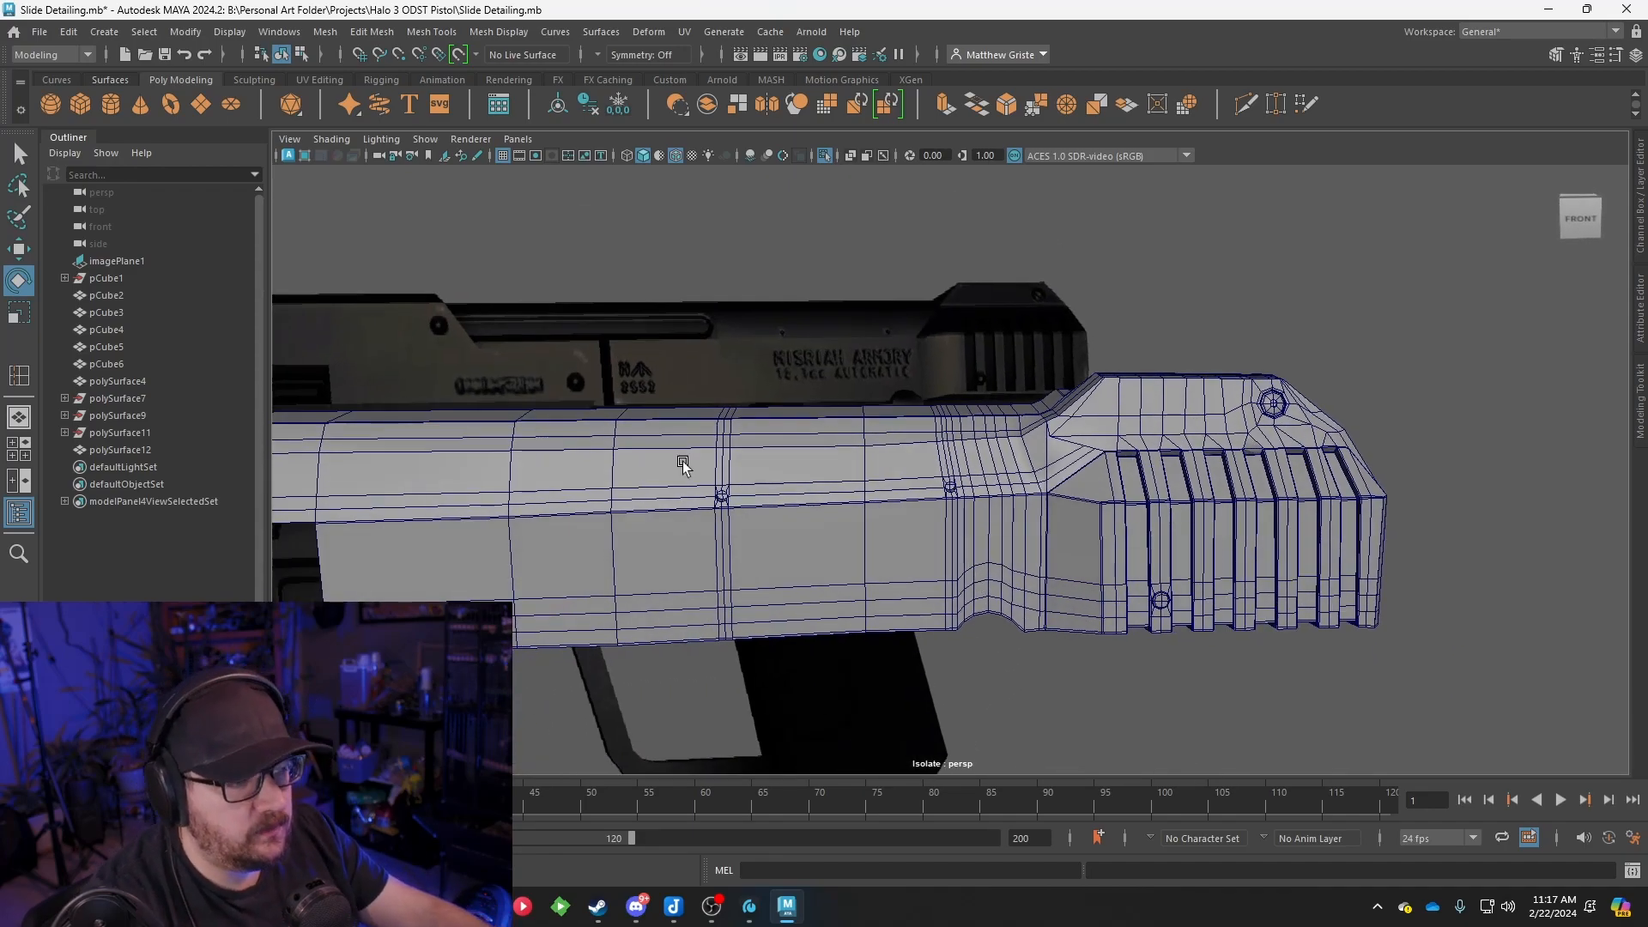
# Insert a vertical edge loop into the slide in the front view at the rounded rear end of the reference's long upper groove
pyautogui.keyDown('alt'); pyautogui.moveTo(726, 460); pyautogui.dragTo(957, 489, button='middle'); pyautogui.keyUp('alt')
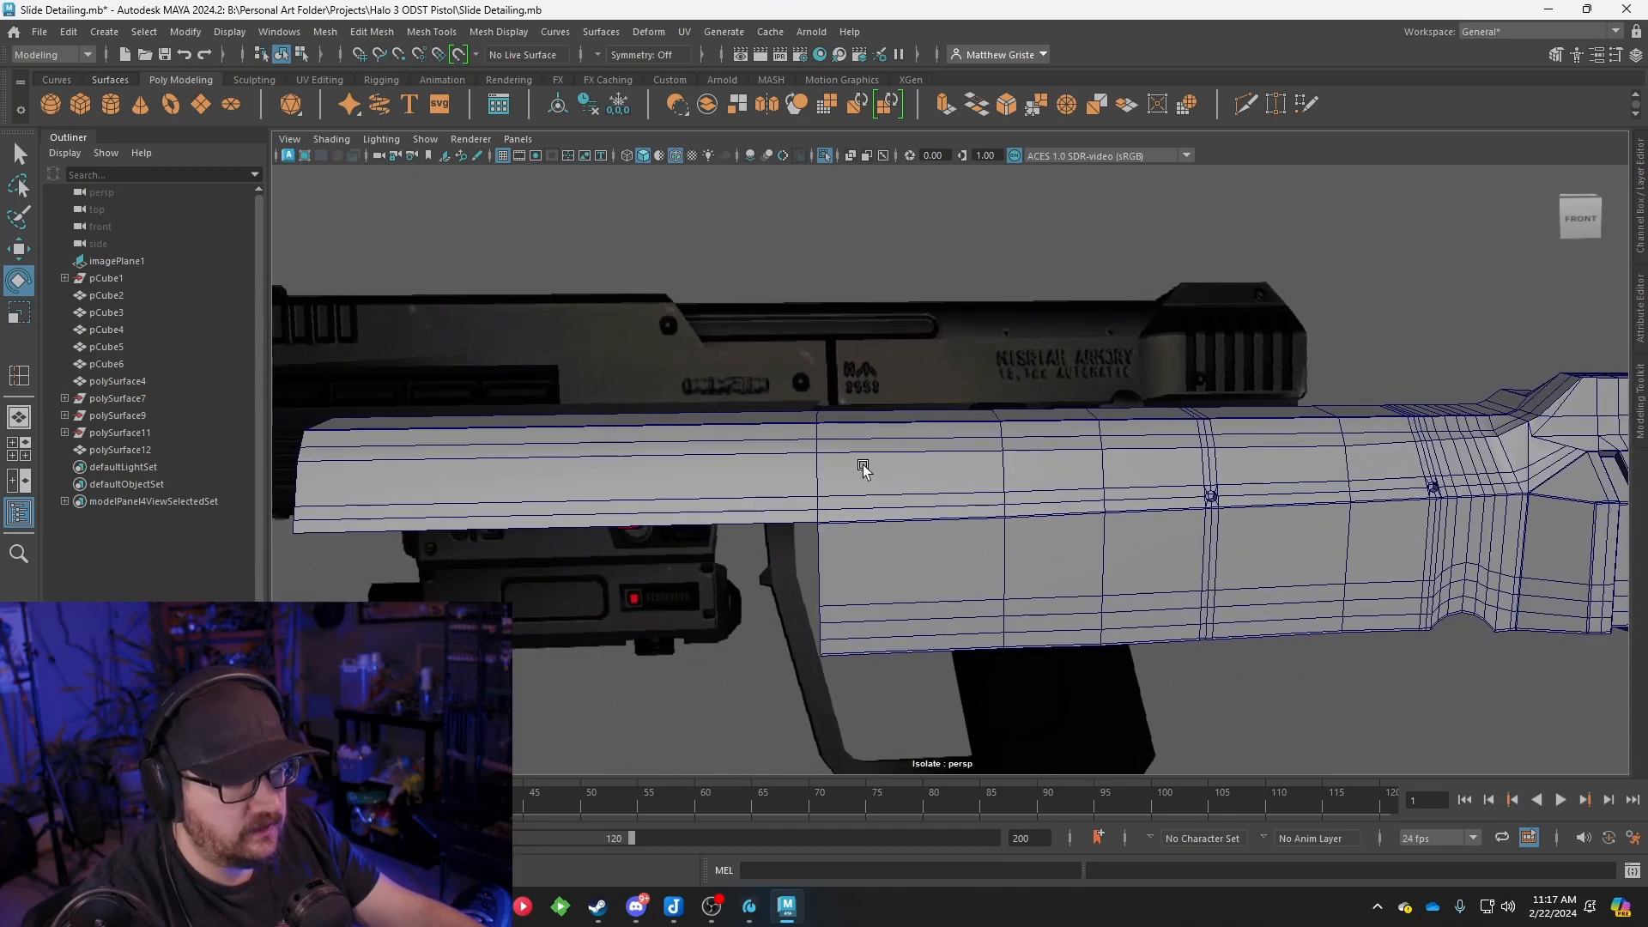
pyautogui.keyDown('alt'); pyautogui.moveTo(541, 479); pyautogui.dragTo(862, 497); pyautogui.keyUp('alt')
pyautogui.scroll(6, 860, 493)
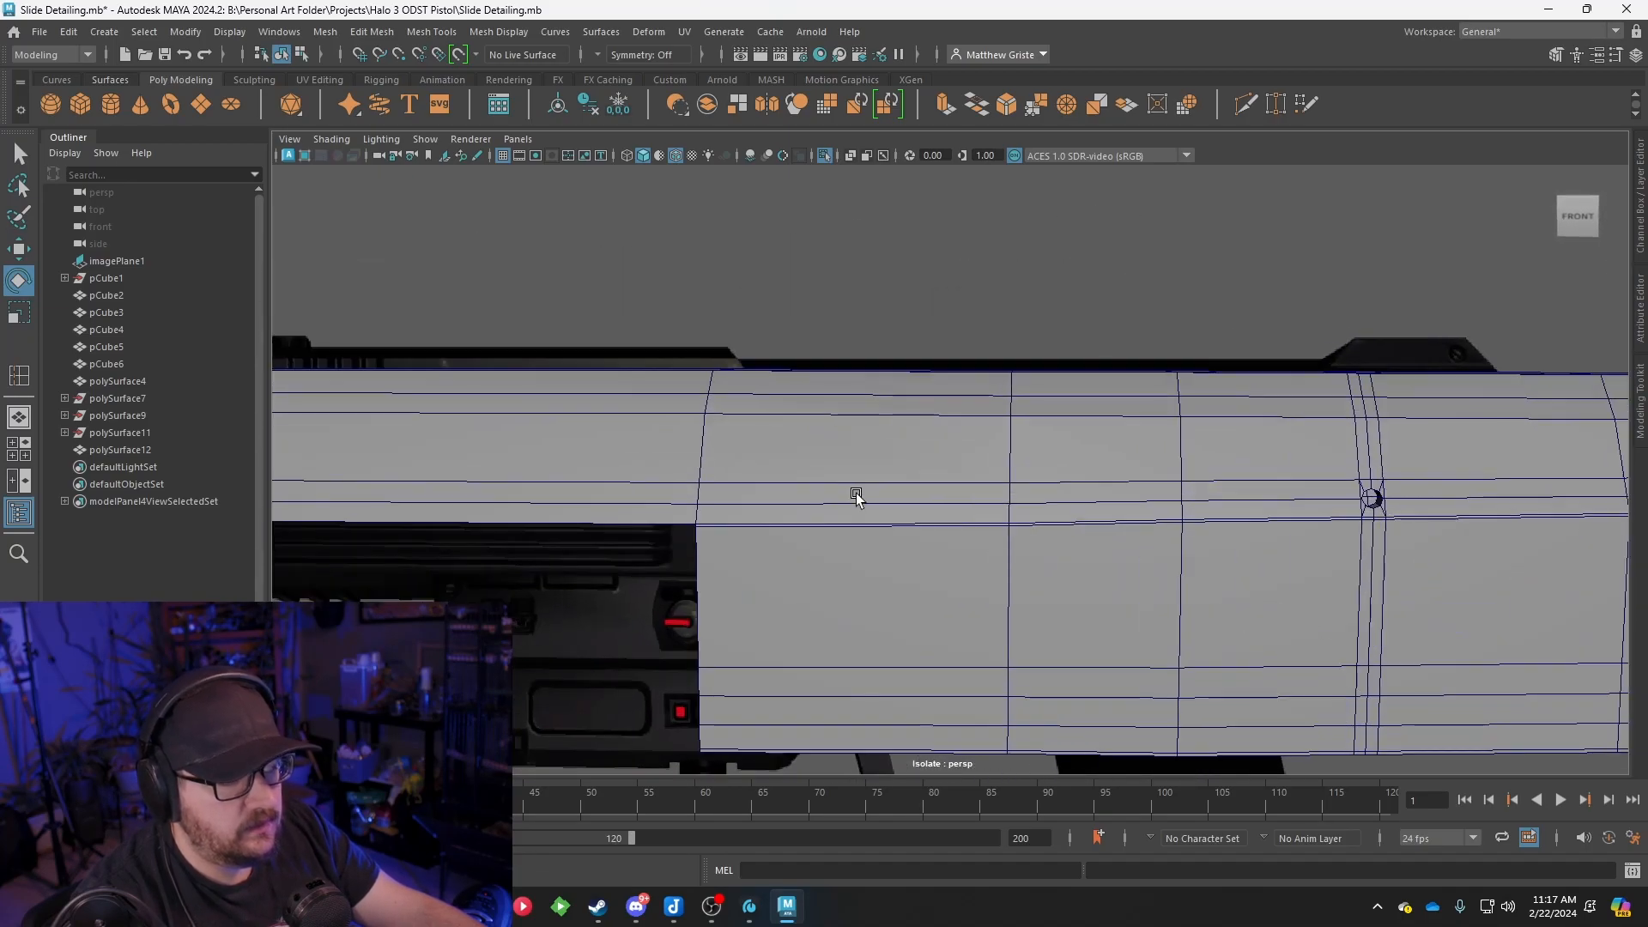
pyautogui.press('space')
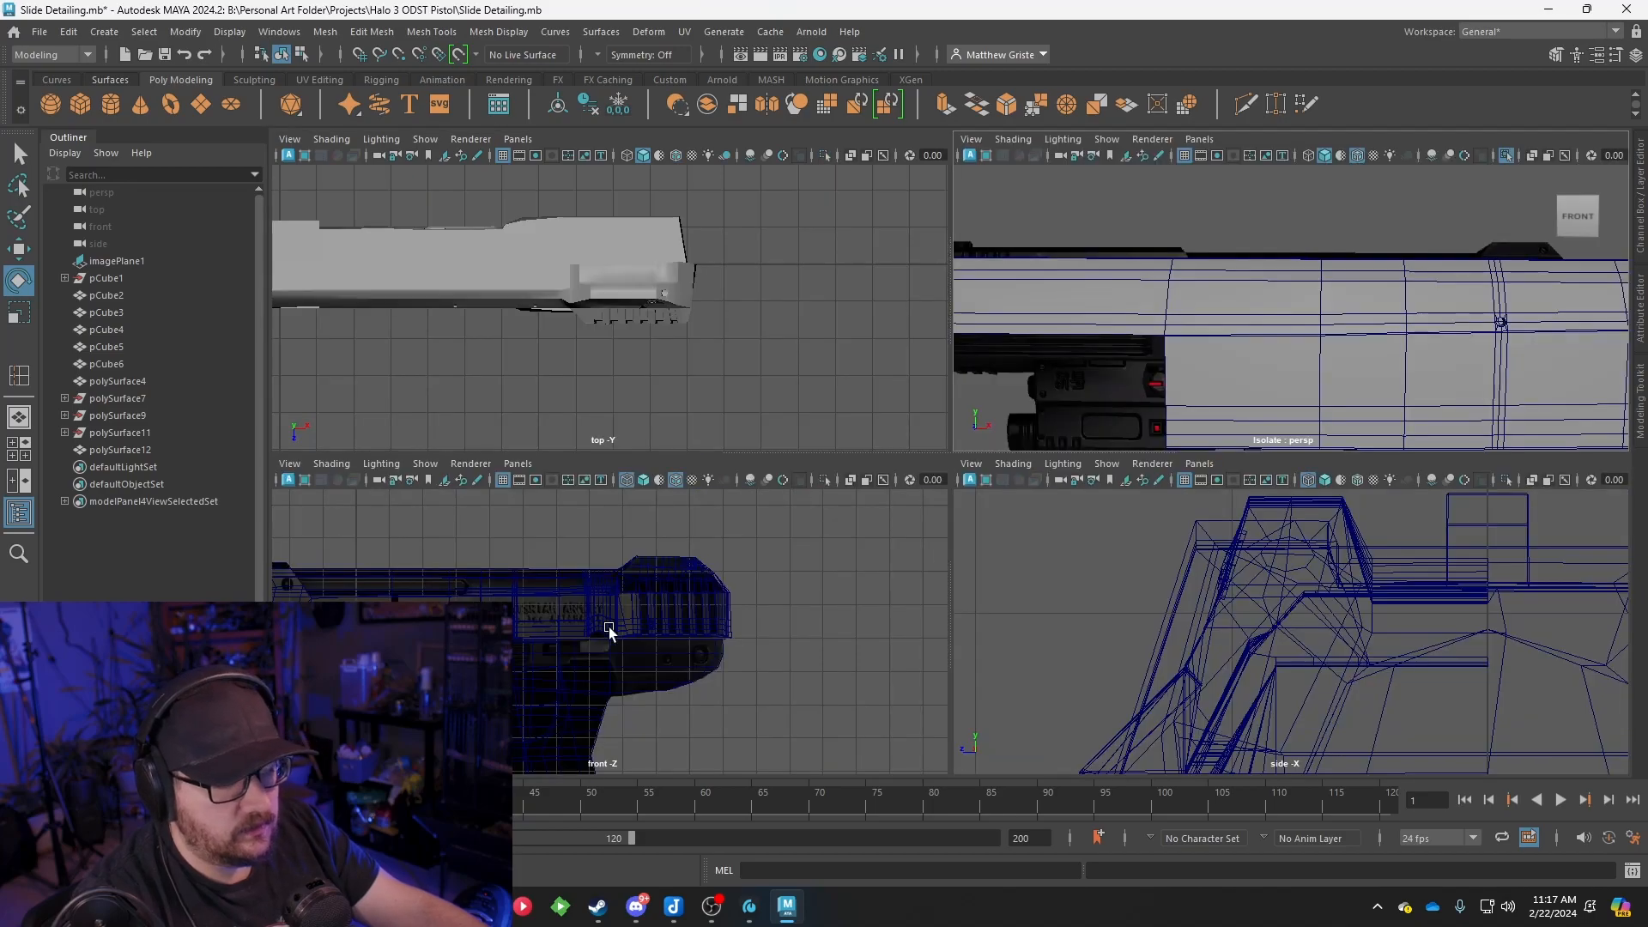
pyautogui.press('space')
pyautogui.scroll(8, 724, 504)
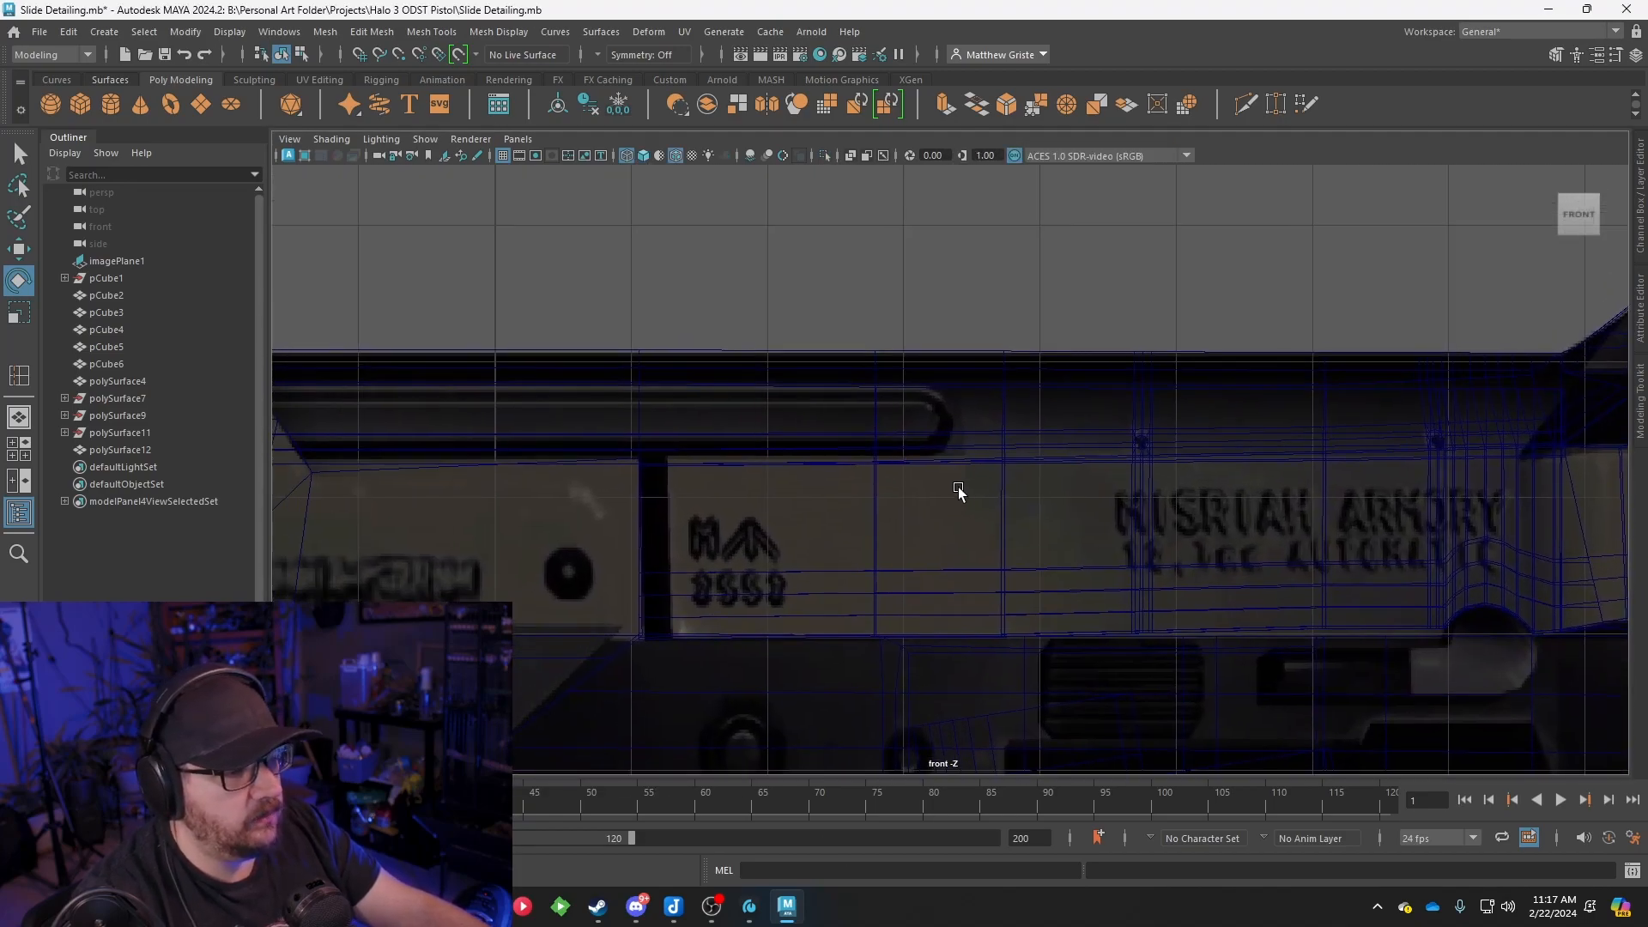
pyautogui.scroll(2, 958, 490)
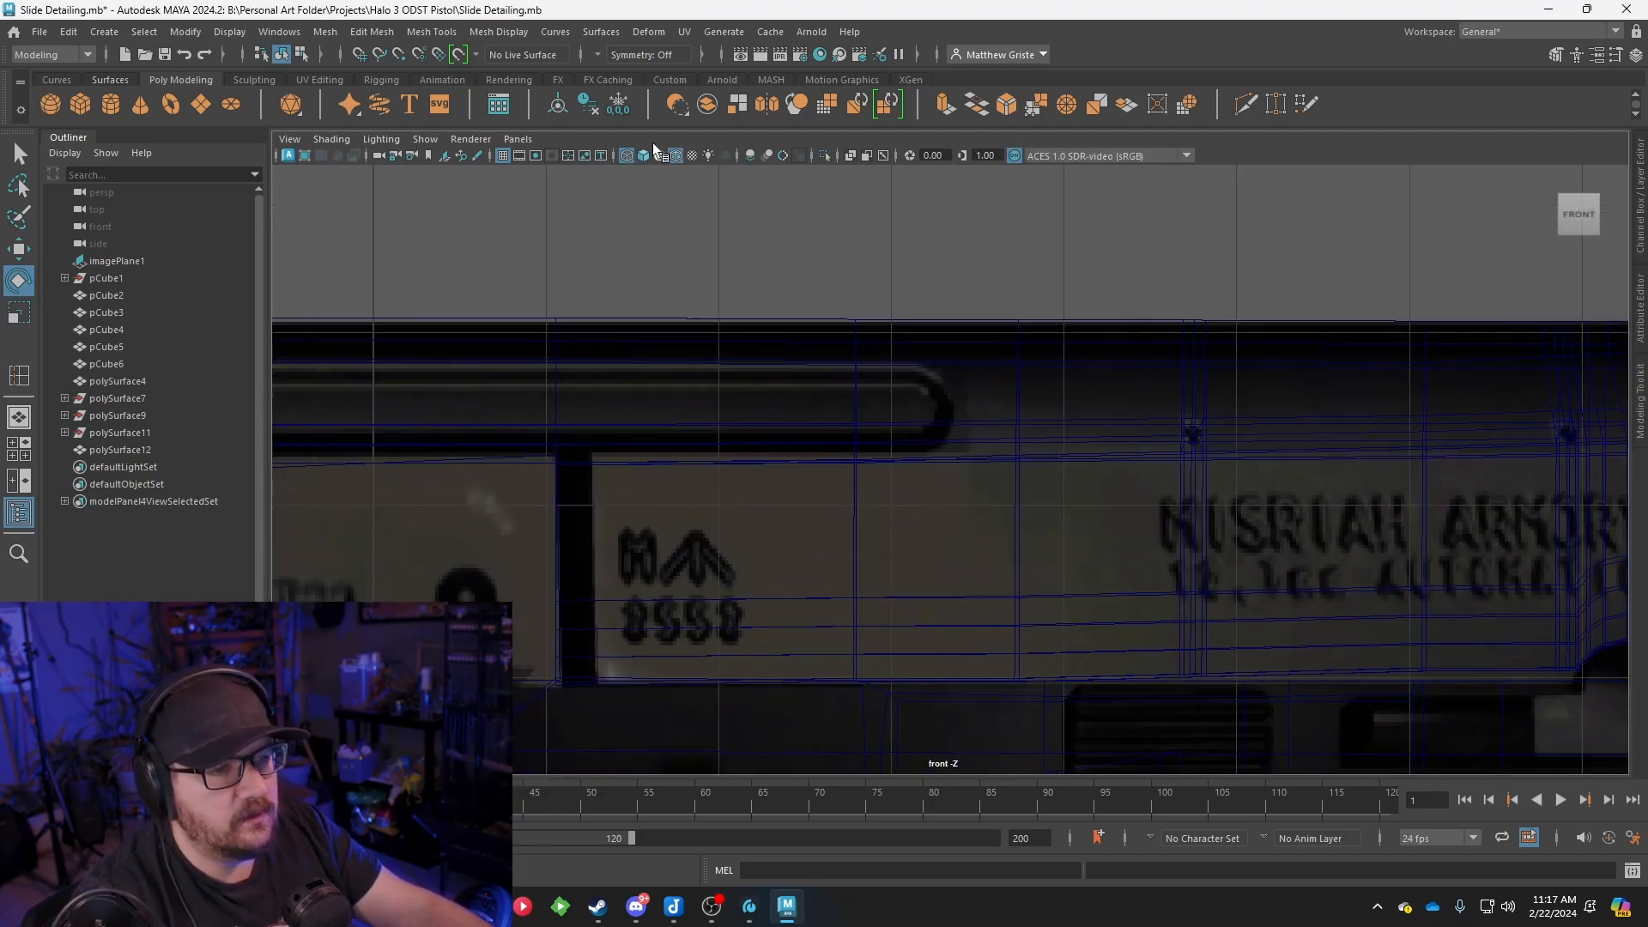
pyautogui.click(454, 33)
pyautogui.click(481, 165)
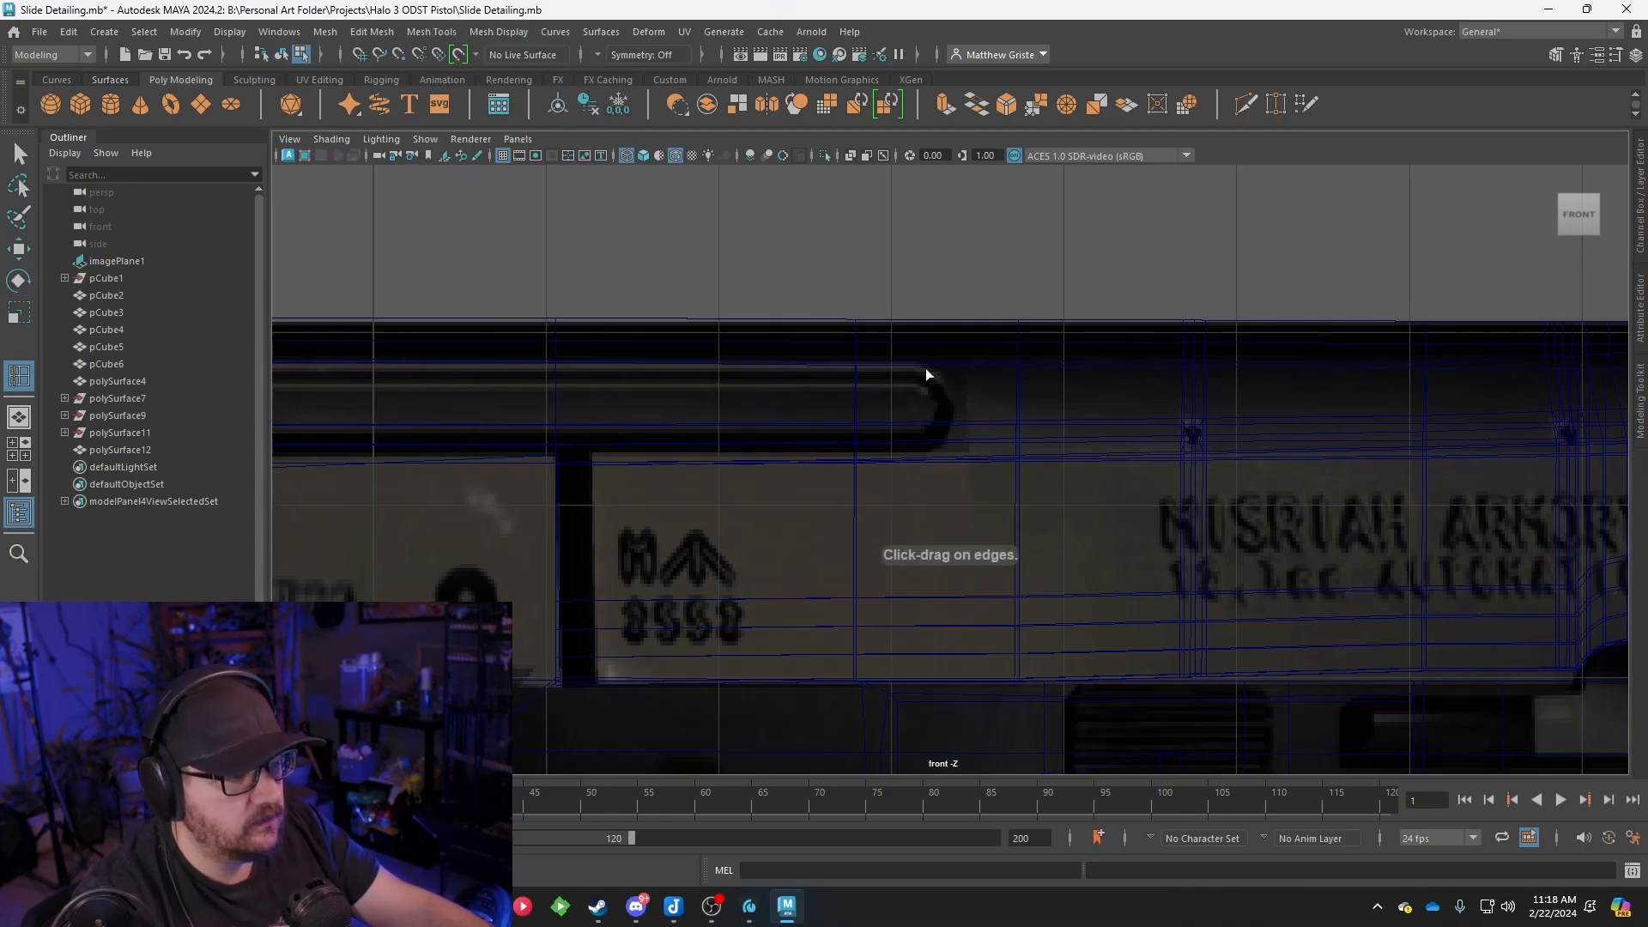
pyautogui.click(955, 367)
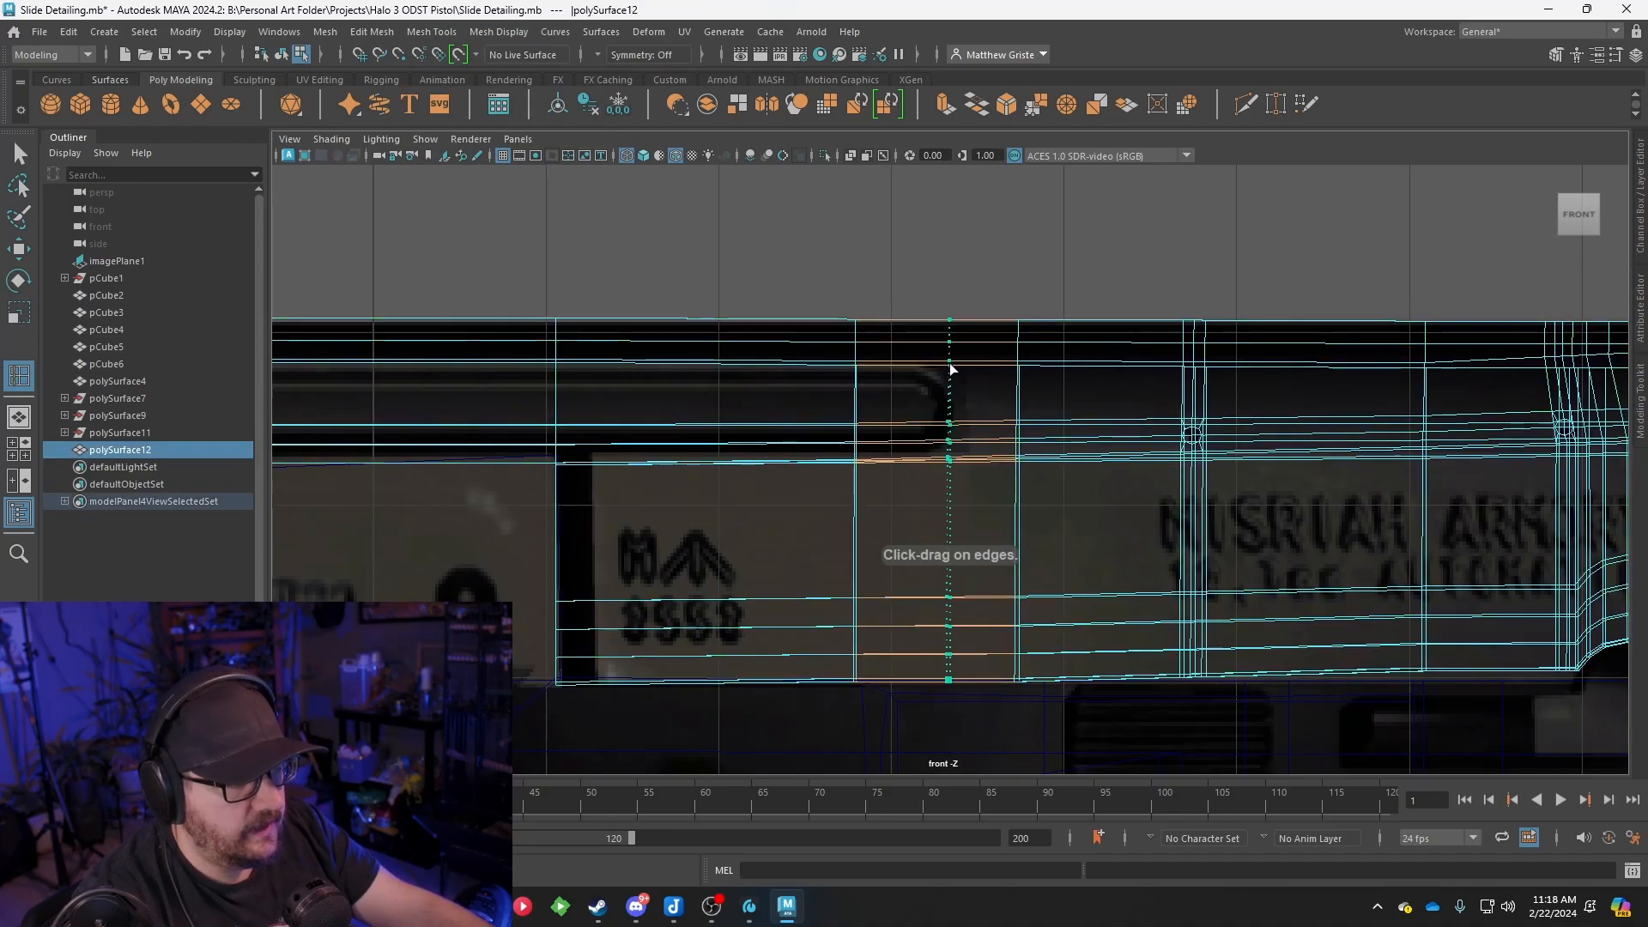
pyautogui.click(955, 369)
pyautogui.keyDown('alt'); pyautogui.moveTo(868, 398); pyautogui.dragTo(898, 397); pyautogui.keyUp('alt')
pyautogui.keyDown('alt'); pyautogui.moveTo(898, 397); pyautogui.dragTo(994, 452, button='middle'); pyautogui.keyUp('alt')
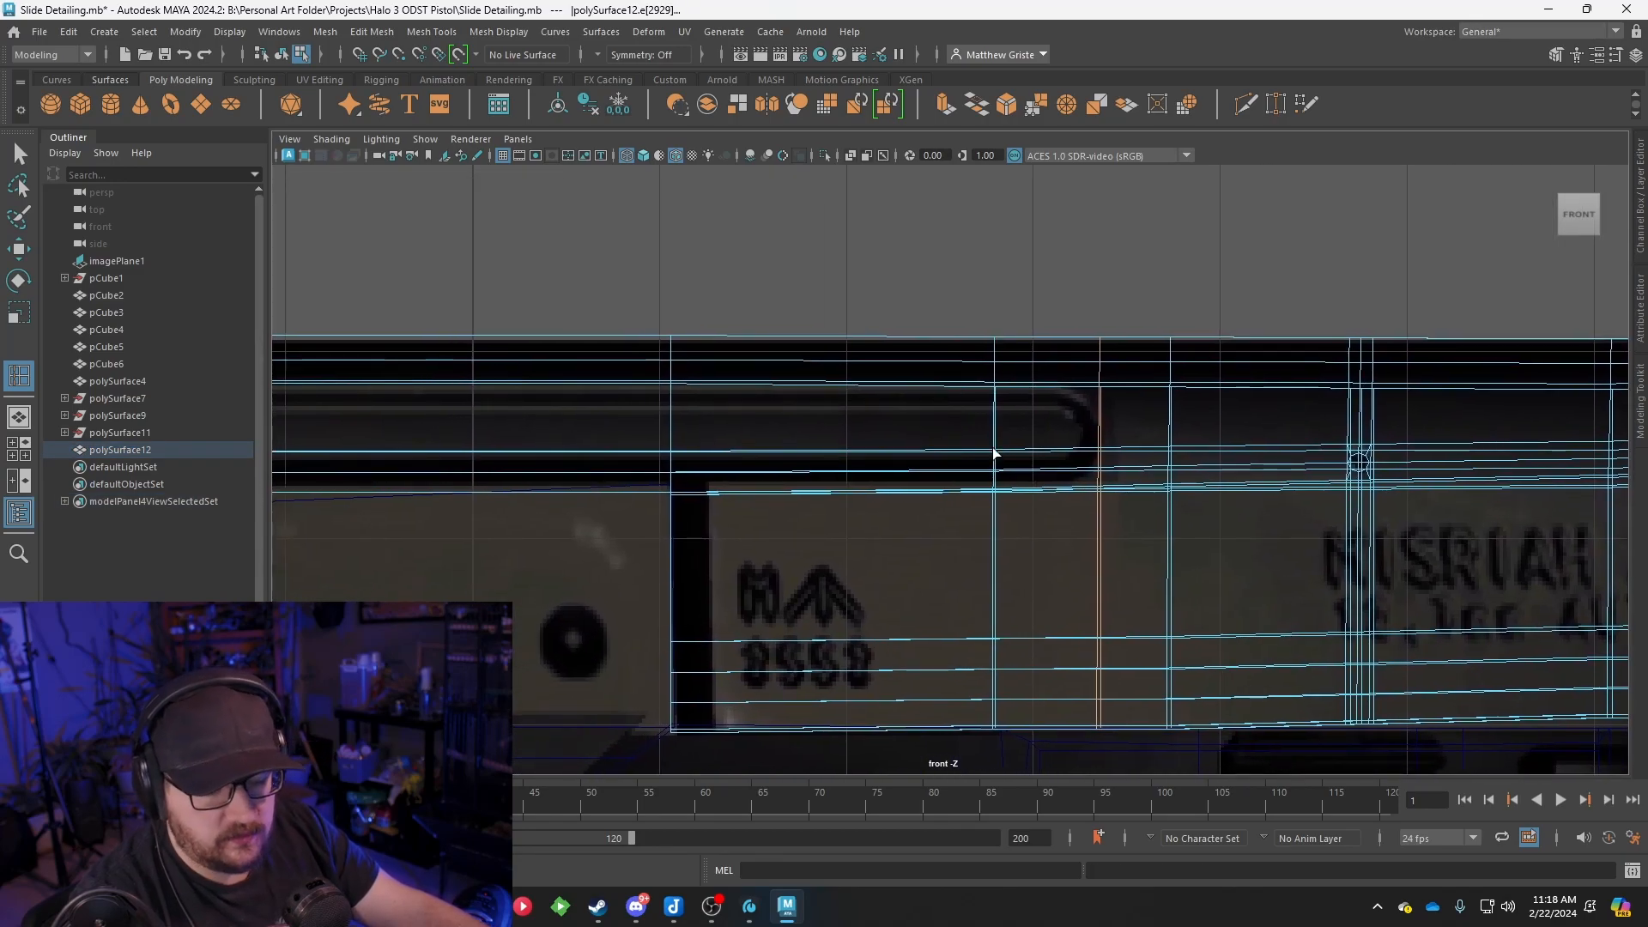
# Raise the slide's middle row of vertices slightly along the groove, from its rear end towards the muzzle, to follow the reference image
pyautogui.press('q')
pyautogui.moveTo(994, 440); pyautogui.dragTo(989, 390, button='right')
pyautogui.moveTo(1119, 418); pyautogui.dragTo(994, 460)
pyautogui.press('w')
pyautogui.moveTo(1045, 339); pyautogui.dragTo(1041, 328)
pyautogui.keyDown('alt'); pyautogui.moveTo(804, 415); pyautogui.dragTo(1202, 431, button='middle'); pyautogui.keyUp('alt')
pyautogui.scroll(-4, 1053, 448)
pyautogui.scroll(1, 812, 457)
pyautogui.moveTo(552, 451); pyautogui.dragTo(1029, 474)
pyautogui.scroll(1, 893, 422)
pyautogui.moveTo(765, 357); pyautogui.dragTo(765, 345)
# Select the two rows of side faces from the slide's front end back to the groove's rear edge loop, checking them against the reference
pyautogui.press('space')
pyautogui.press('space')
pyautogui.keyDown('alt'); pyautogui.moveTo(1111, 434); pyautogui.dragTo(1064, 463); pyautogui.keyUp('alt')
pyautogui.moveTo(990, 472); pyautogui.dragTo(941, 478, button='right')
pyautogui.keyDown('alt'); pyautogui.moveTo(941, 478); pyautogui.dragTo(1081, 494); pyautogui.keyUp('alt')
pyautogui.click(1081, 493)
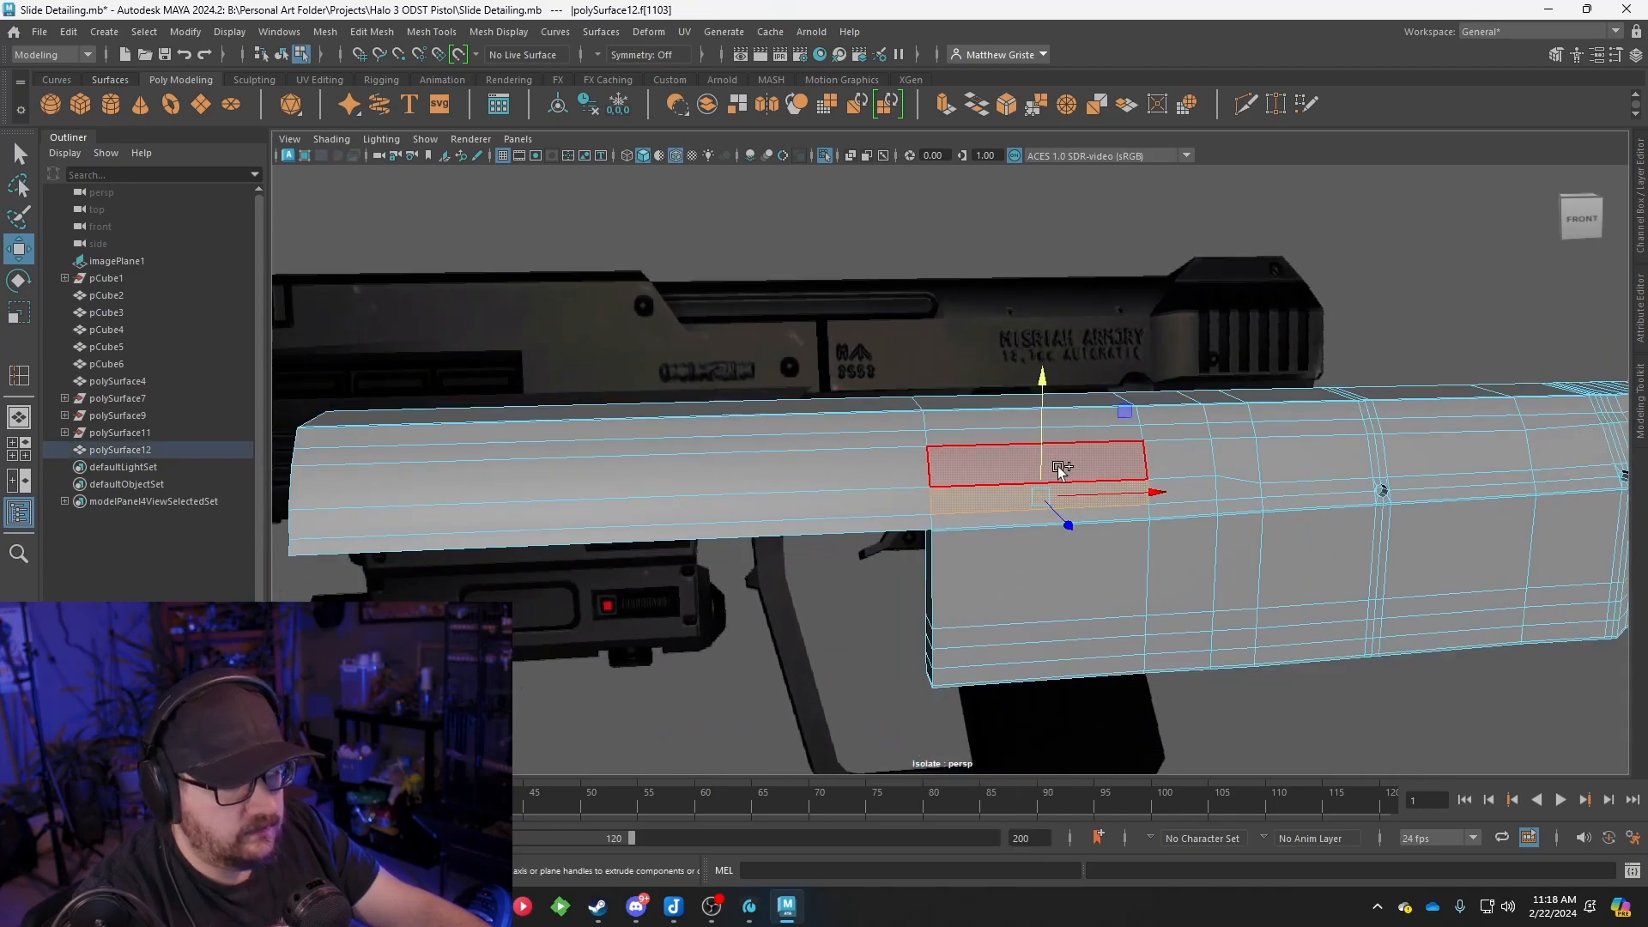
pyautogui.keyDown('shift'); pyautogui.click(849, 472); pyautogui.keyUp('shift')
pyautogui.keyDown('shift'); pyautogui.click(1187, 459); pyautogui.keyUp('shift')
pyautogui.keyDown('shift'); pyautogui.click(1193, 492); pyautogui.keyUp('shift')
pyautogui.press('space')
pyautogui.scroll(5, 867, 644)
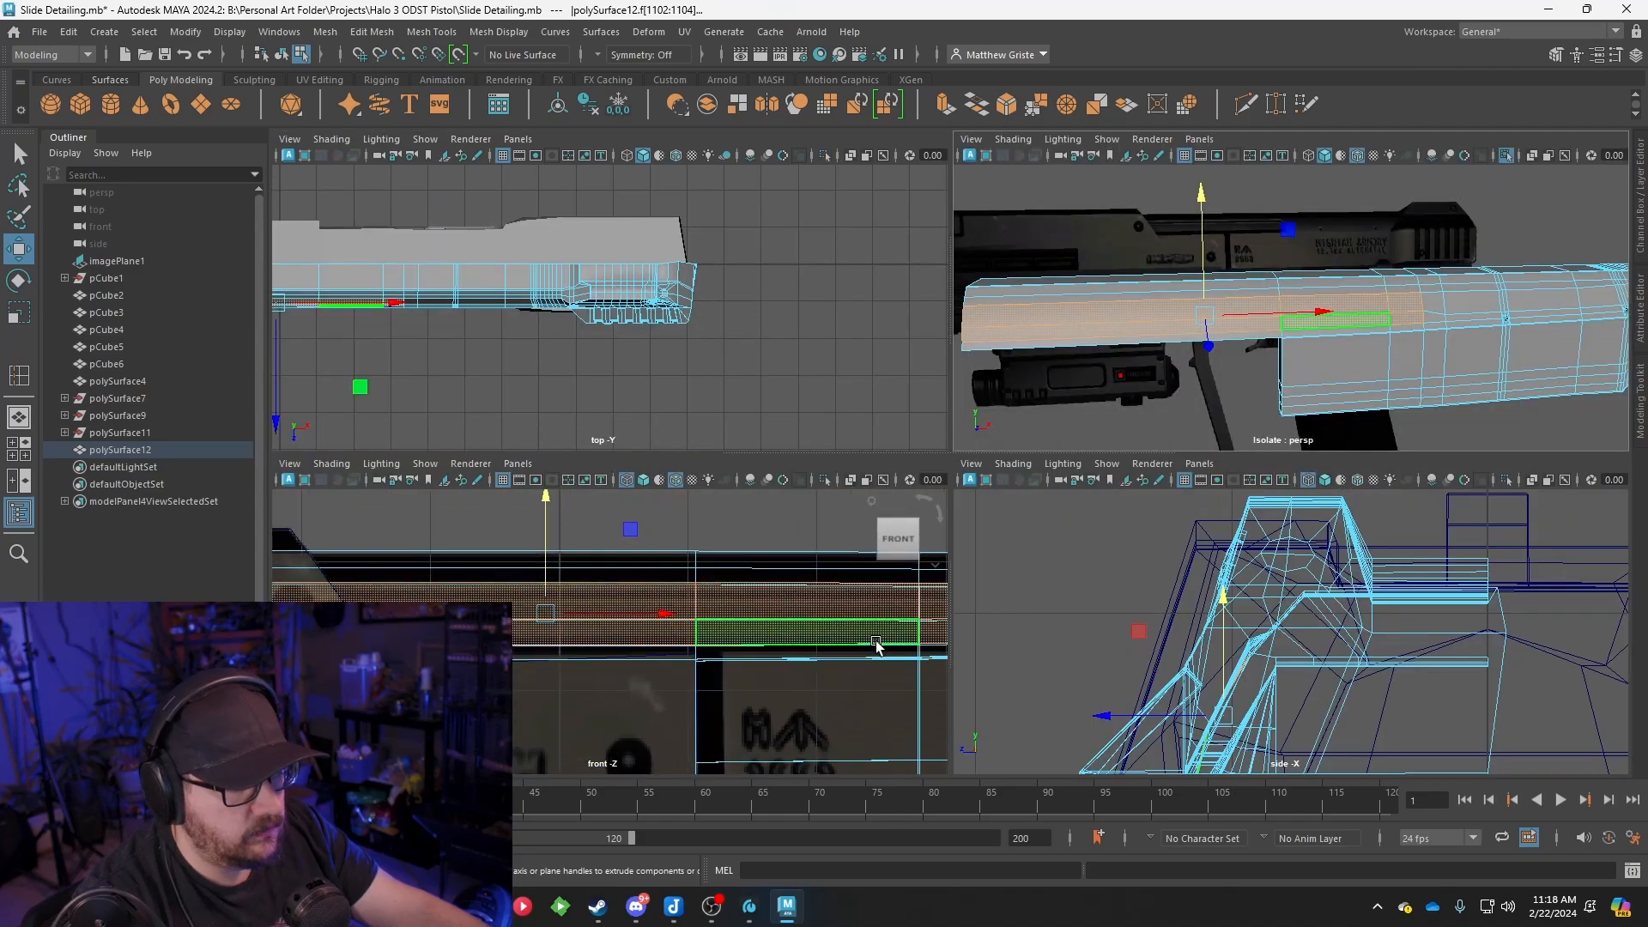
pyautogui.scroll(3, 876, 646)
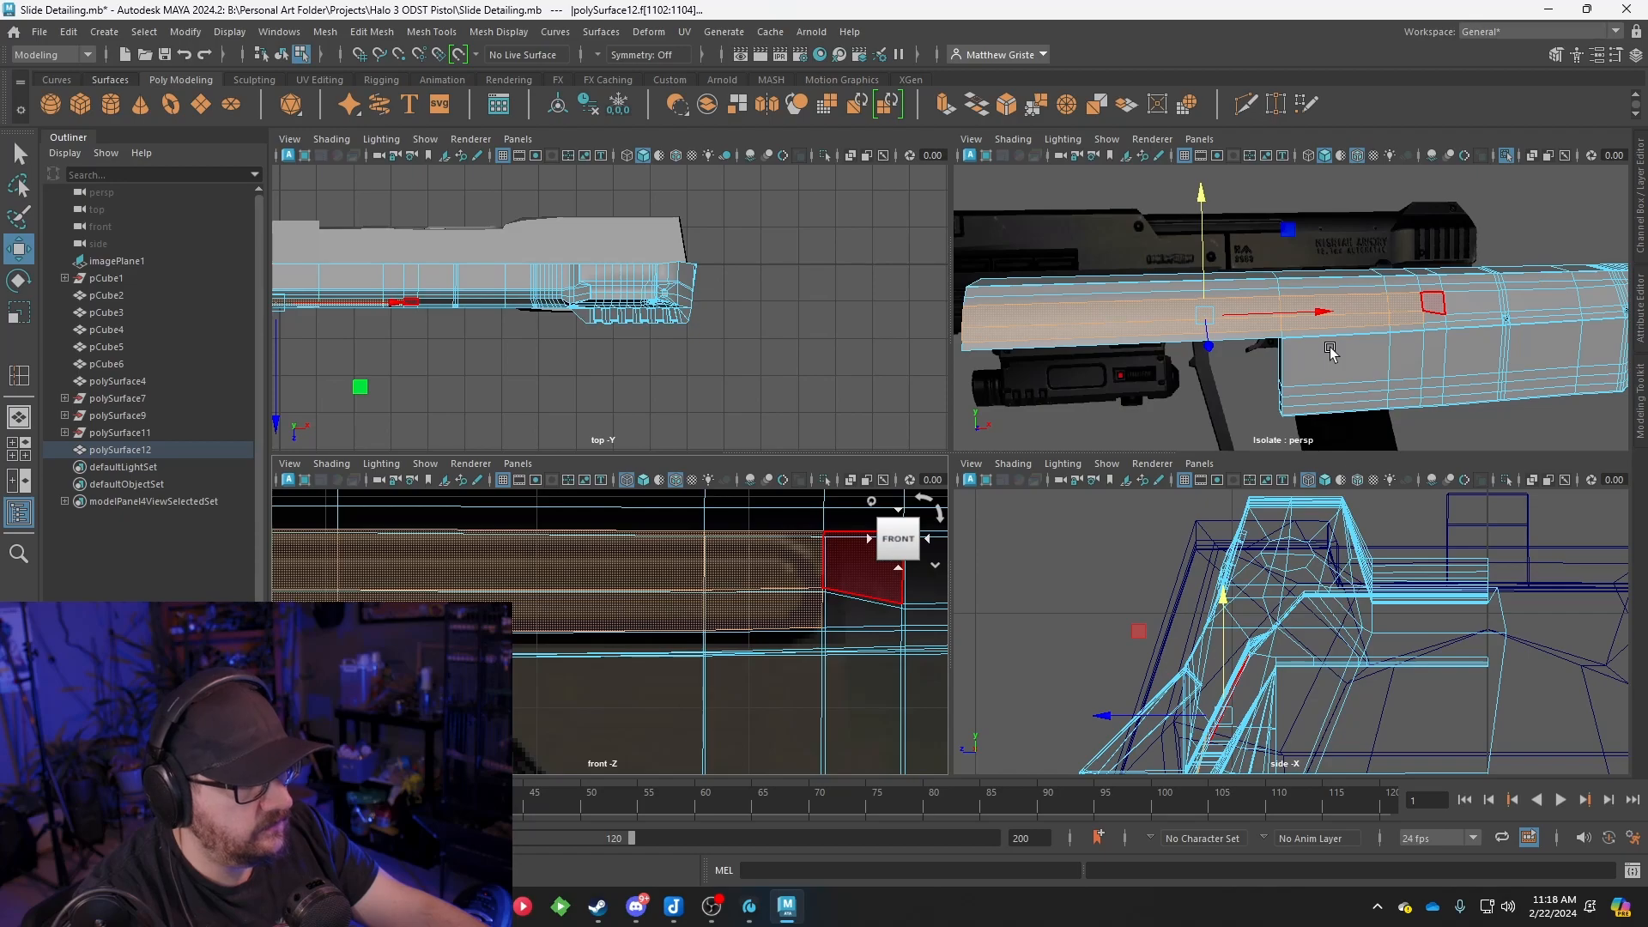
pyautogui.press('space')
pyautogui.keyDown('alt'); pyautogui.moveTo(1149, 479); pyautogui.dragTo(991, 199); pyautogui.keyUp('alt')
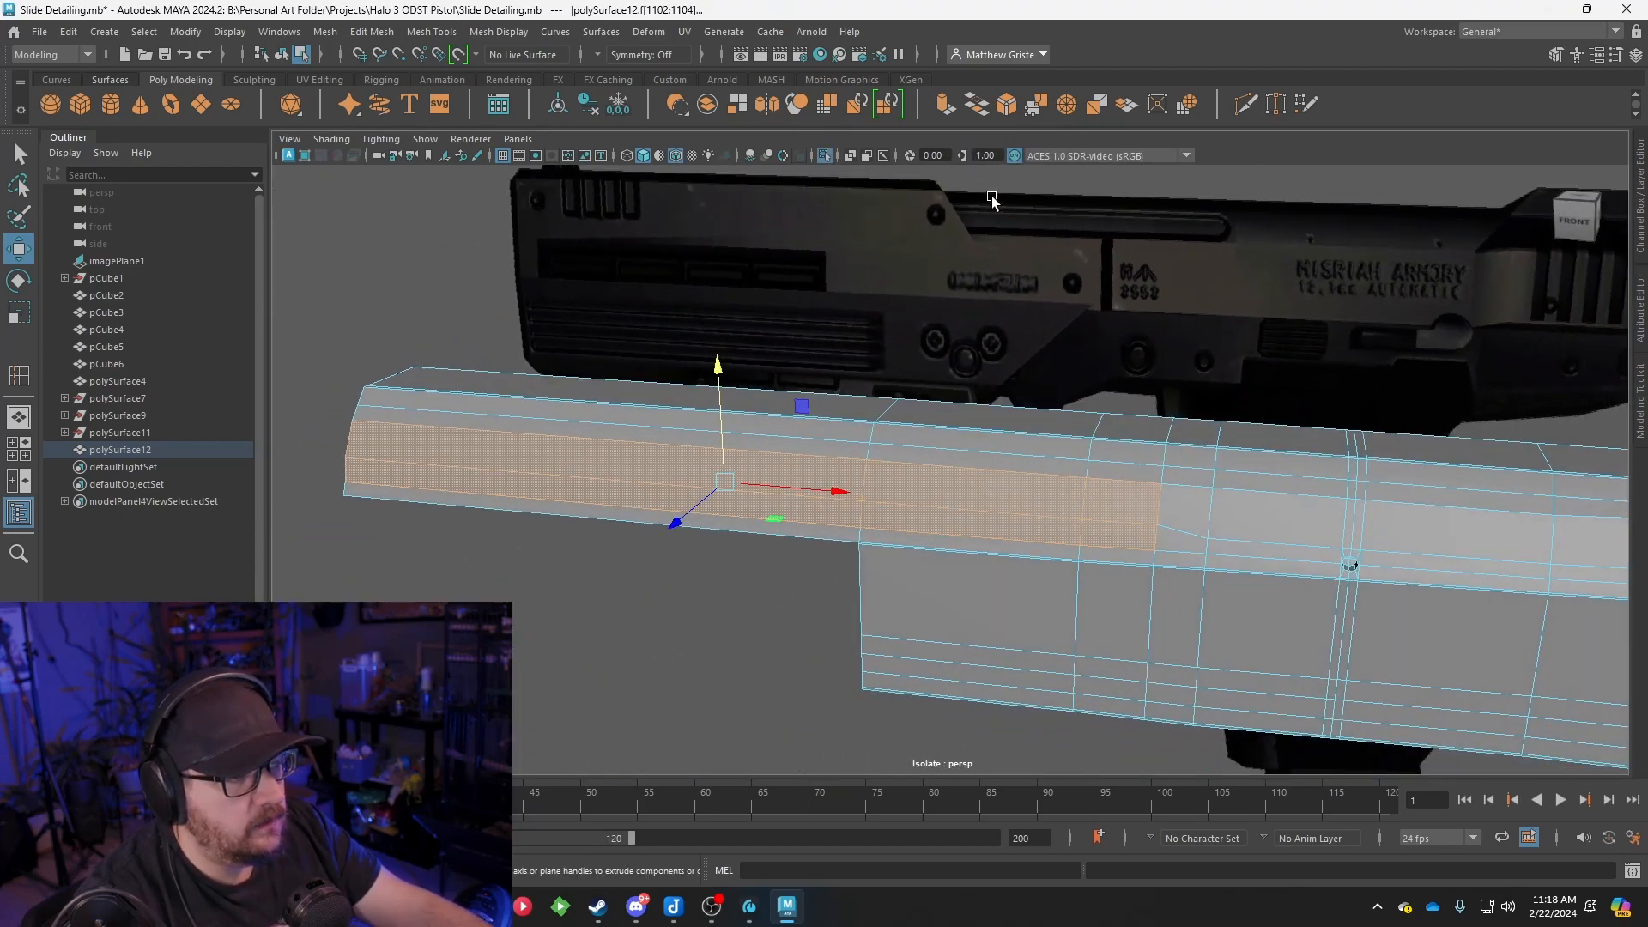
# Inset the selected side faces of the slide with Extrude and move the inset's front-end edges toward the front of the slide
pyautogui.click(941, 106)
pyautogui.keyDown('alt'); pyautogui.moveTo(935, 423); pyautogui.dragTo(1189, 504); pyautogui.keyUp('alt')
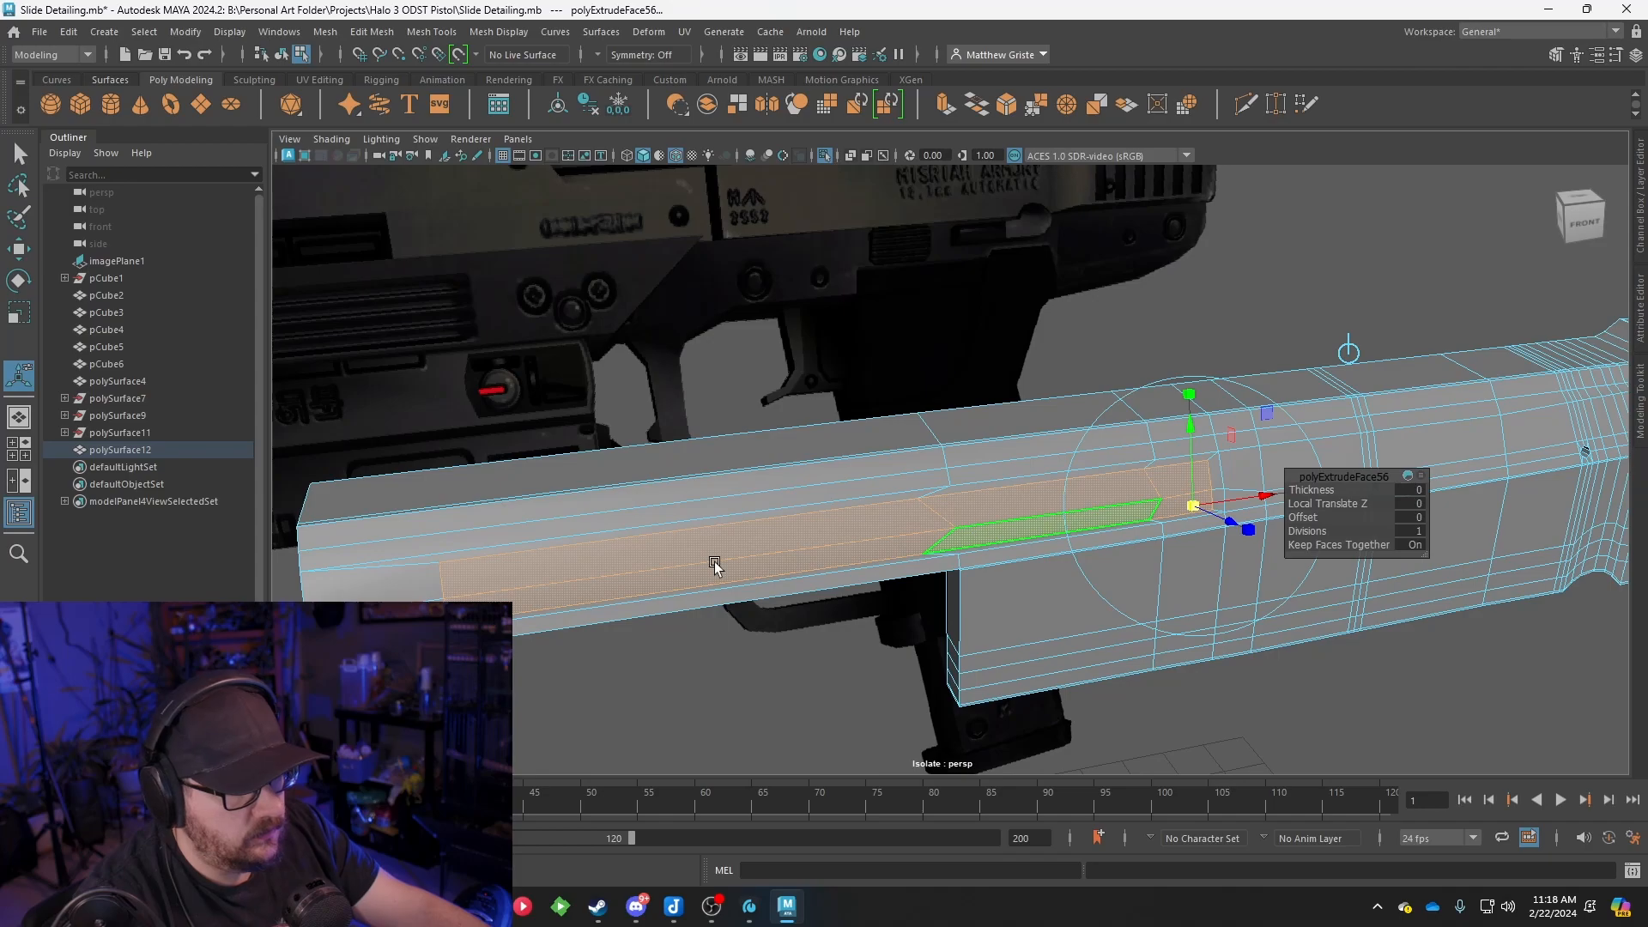
pyautogui.keyDown('alt'); pyautogui.moveTo(443, 567); pyautogui.dragTo(636, 515, button='middle'); pyautogui.keyUp('alt')
pyautogui.moveTo(636, 515); pyautogui.dragTo(620, 352, button='right')
pyautogui.click(654, 559)
pyautogui.press('w')
pyautogui.moveTo(764, 518); pyautogui.dragTo(692, 539)
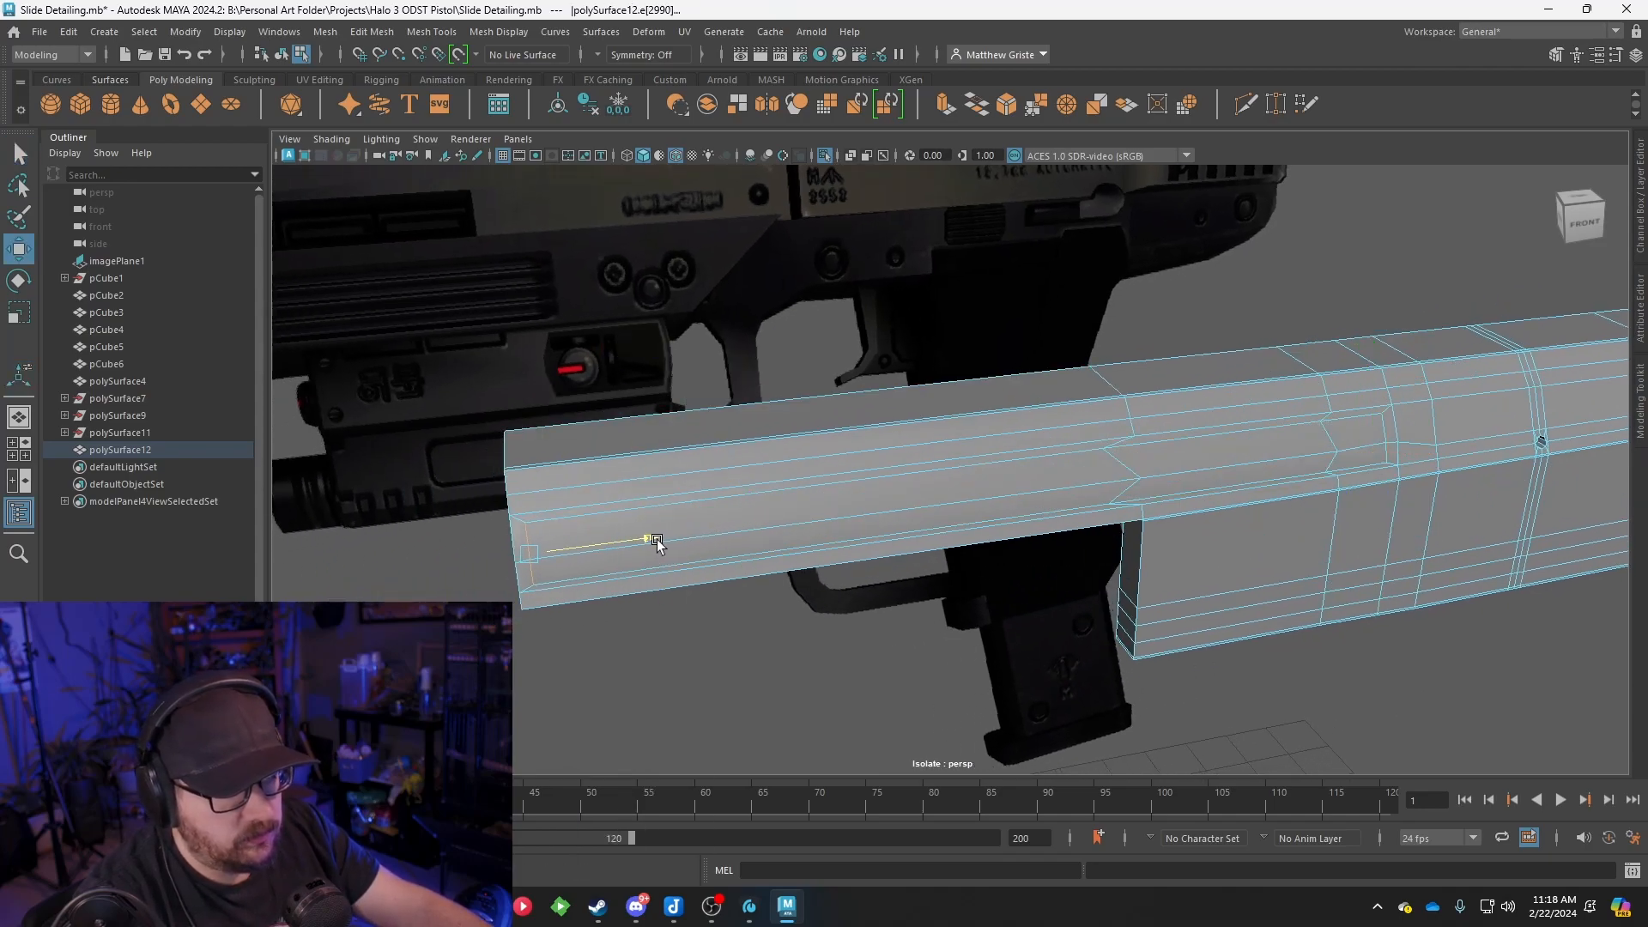
# Move the middle vertices of the inset's inner and outer outlines rearward to shape its rear end into a point
pyautogui.keyDown('alt'); pyautogui.moveTo(1265, 460); pyautogui.dragTo(828, 496, button='middle'); pyautogui.keyUp('alt')
pyautogui.keyDown('alt'); pyautogui.moveTo(828, 496); pyautogui.dragTo(1170, 472, button='right'); pyautogui.keyUp('alt')
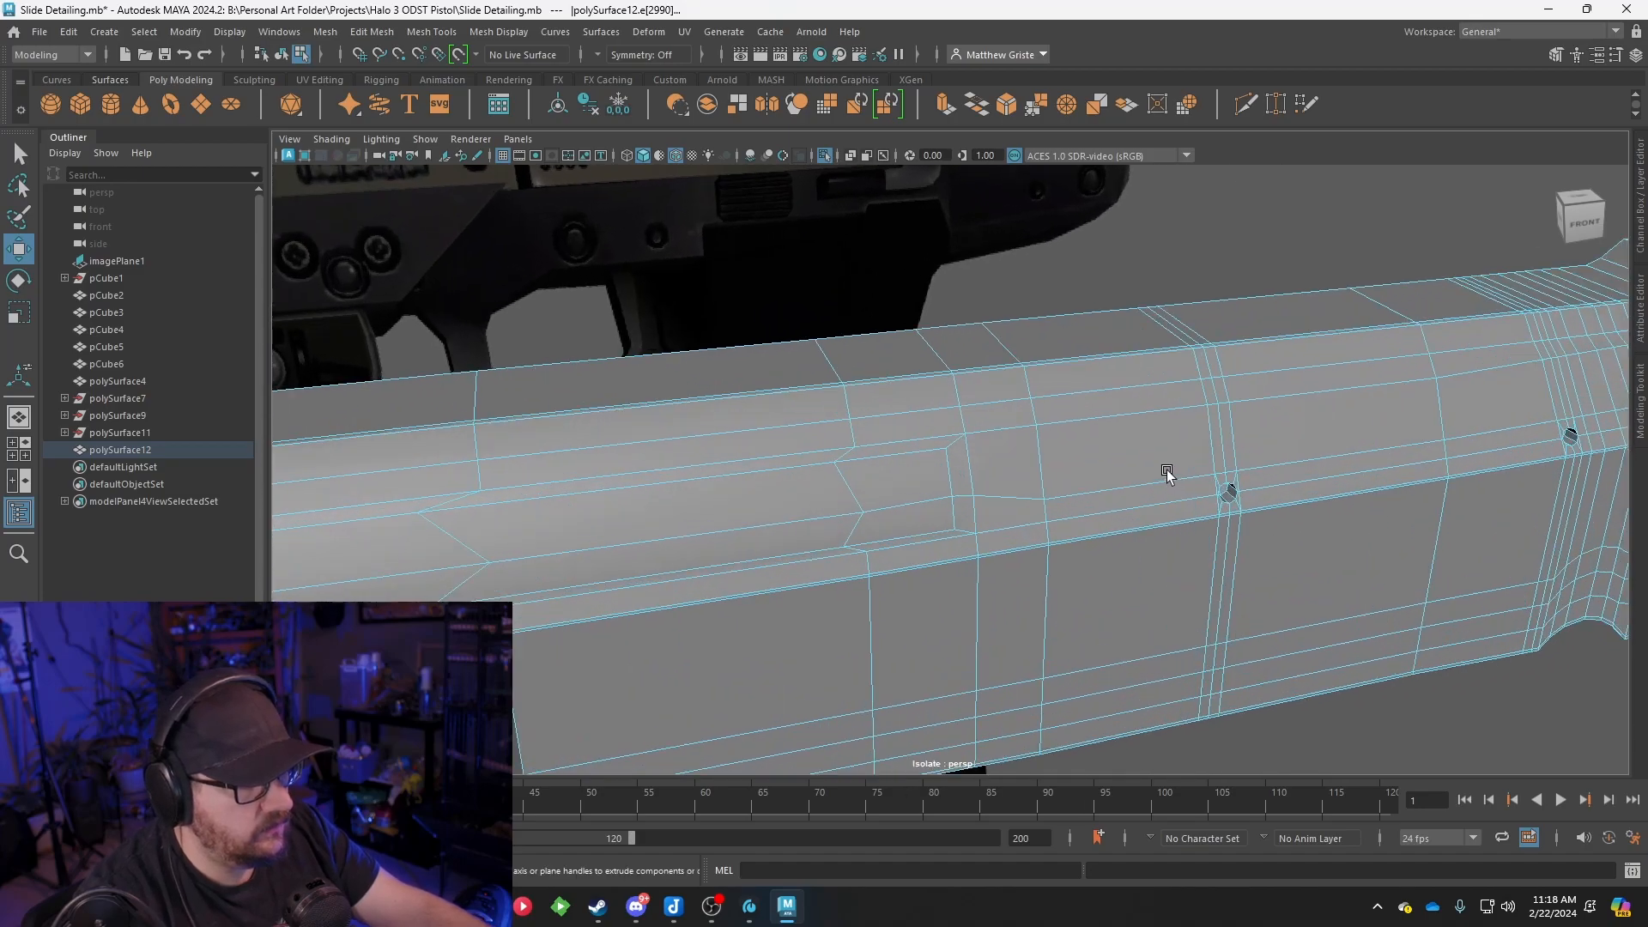
pyautogui.keyDown('alt'); pyautogui.moveTo(1170, 471); pyautogui.dragTo(1047, 485); pyautogui.keyUp('alt')
pyautogui.keyDown('alt'); pyautogui.moveTo(798, 494); pyautogui.dragTo(993, 501, button='right'); pyautogui.keyUp('alt')
pyautogui.keyDown('alt'); pyautogui.moveTo(858, 495); pyautogui.dragTo(898, 502); pyautogui.keyUp('alt')
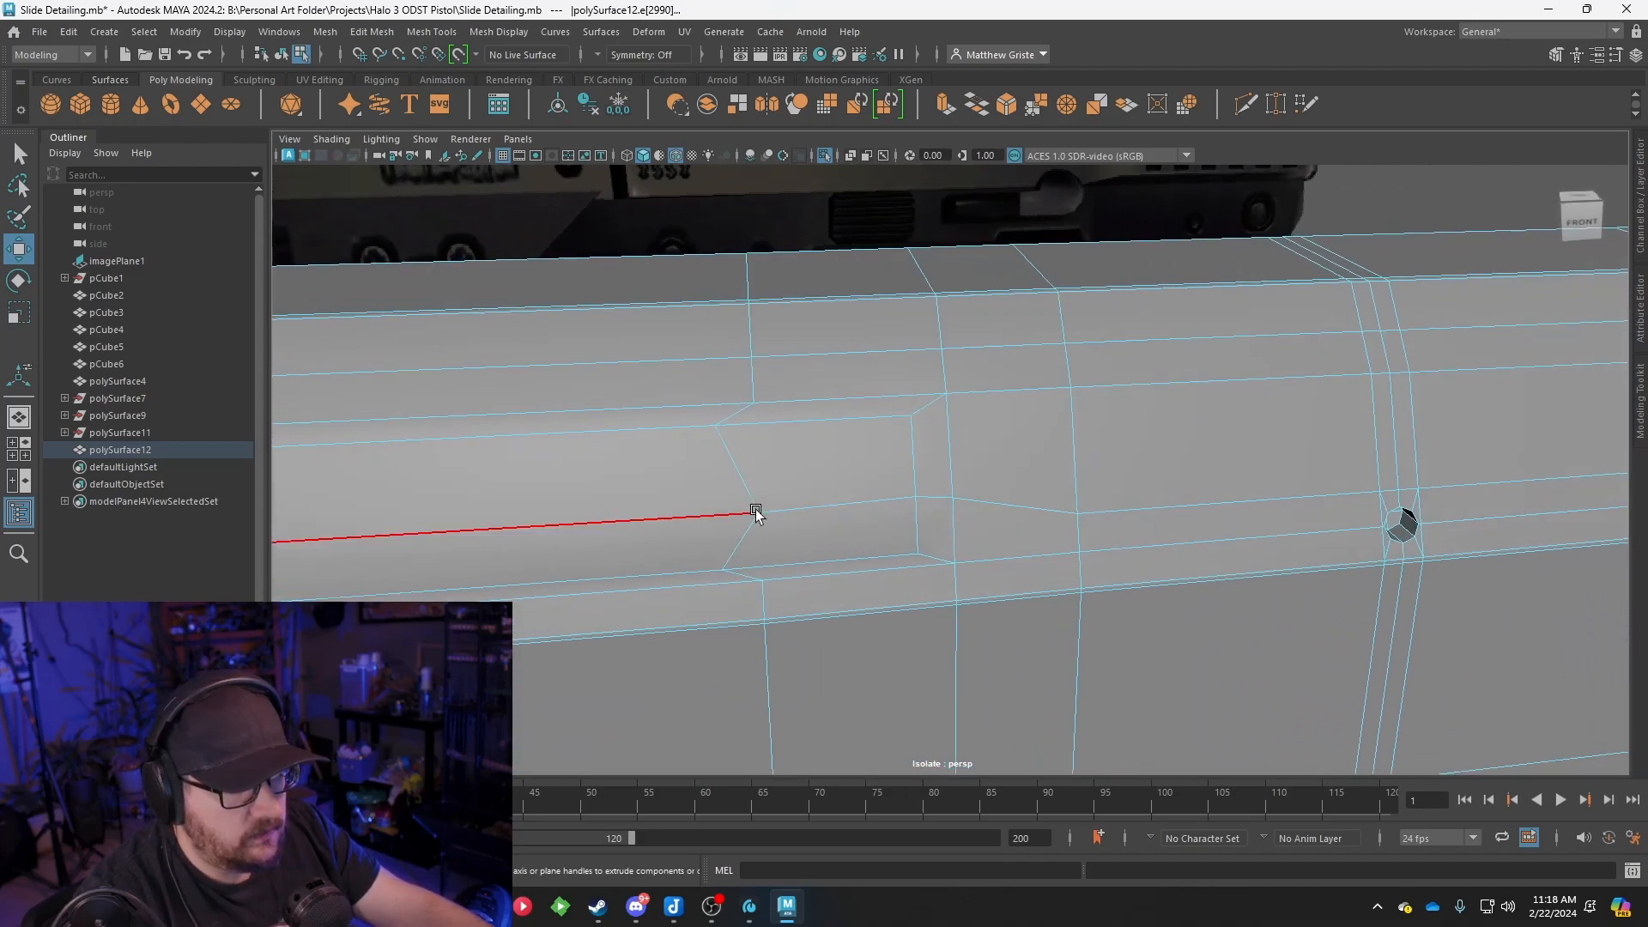
pyautogui.moveTo(911, 491); pyautogui.dragTo(918, 455, button='right')
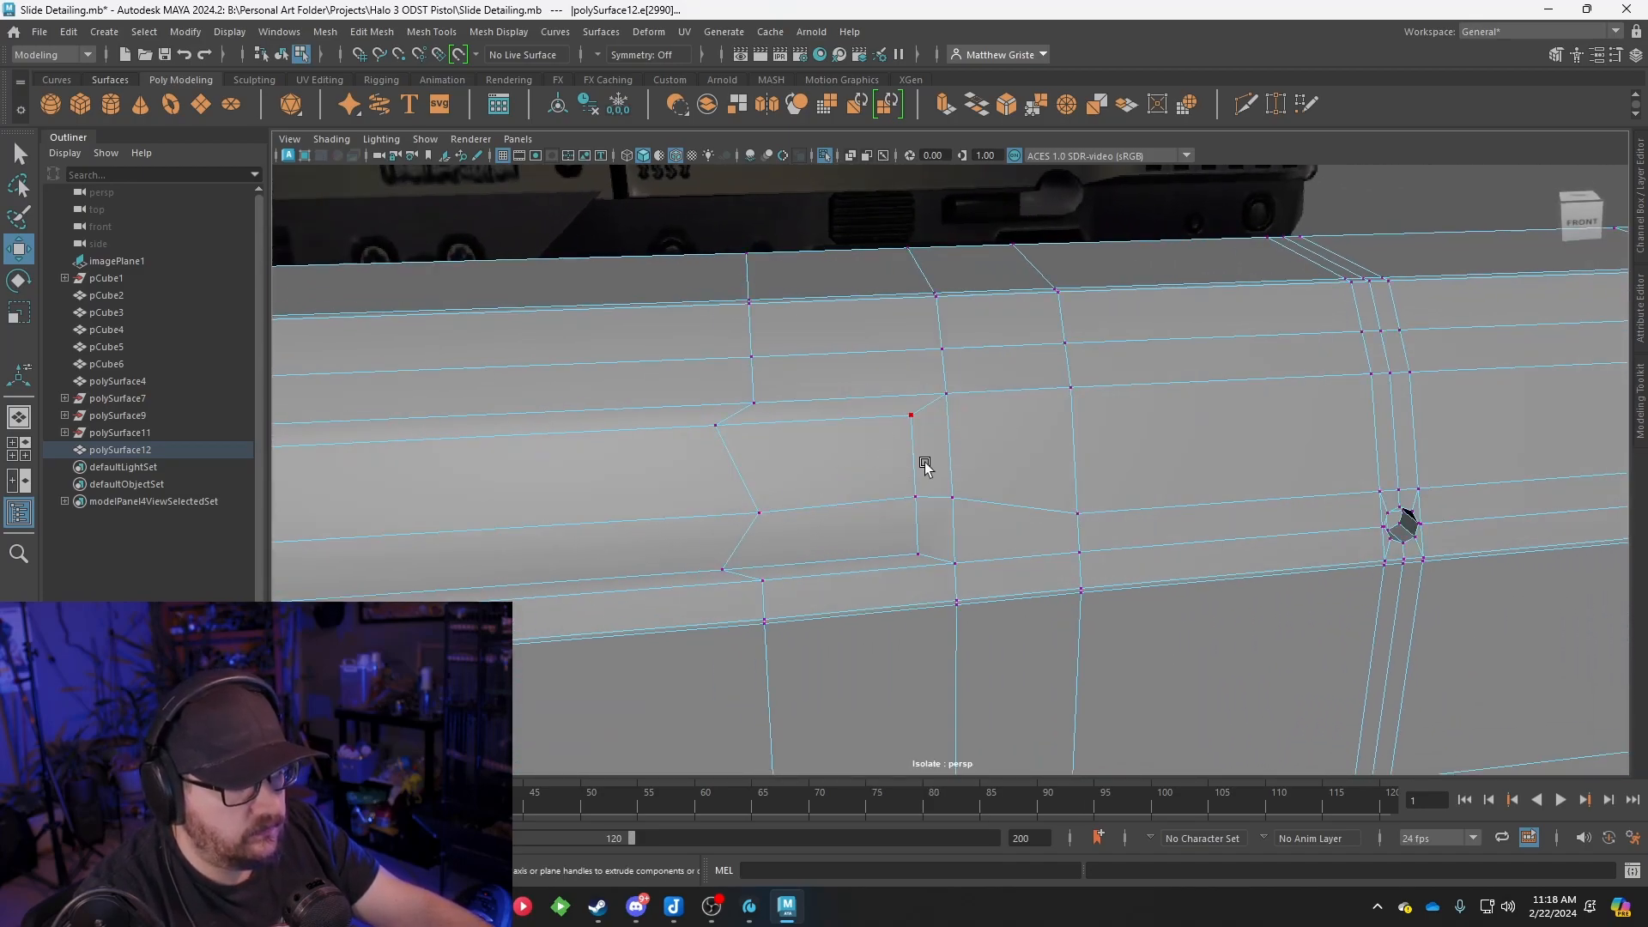
pyautogui.moveTo(1014, 487); pyautogui.dragTo(1037, 487)
pyautogui.keyDown('alt'); pyautogui.moveTo(874, 481); pyautogui.dragTo(903, 463); pyautogui.keyUp('alt')
pyautogui.click(903, 461)
pyautogui.moveTo(903, 407); pyautogui.dragTo(902, 391)
pyautogui.click(1078, 460)
pyautogui.moveTo(1077, 411); pyautogui.dragTo(1299, 515)
pyautogui.click(1096, 461)
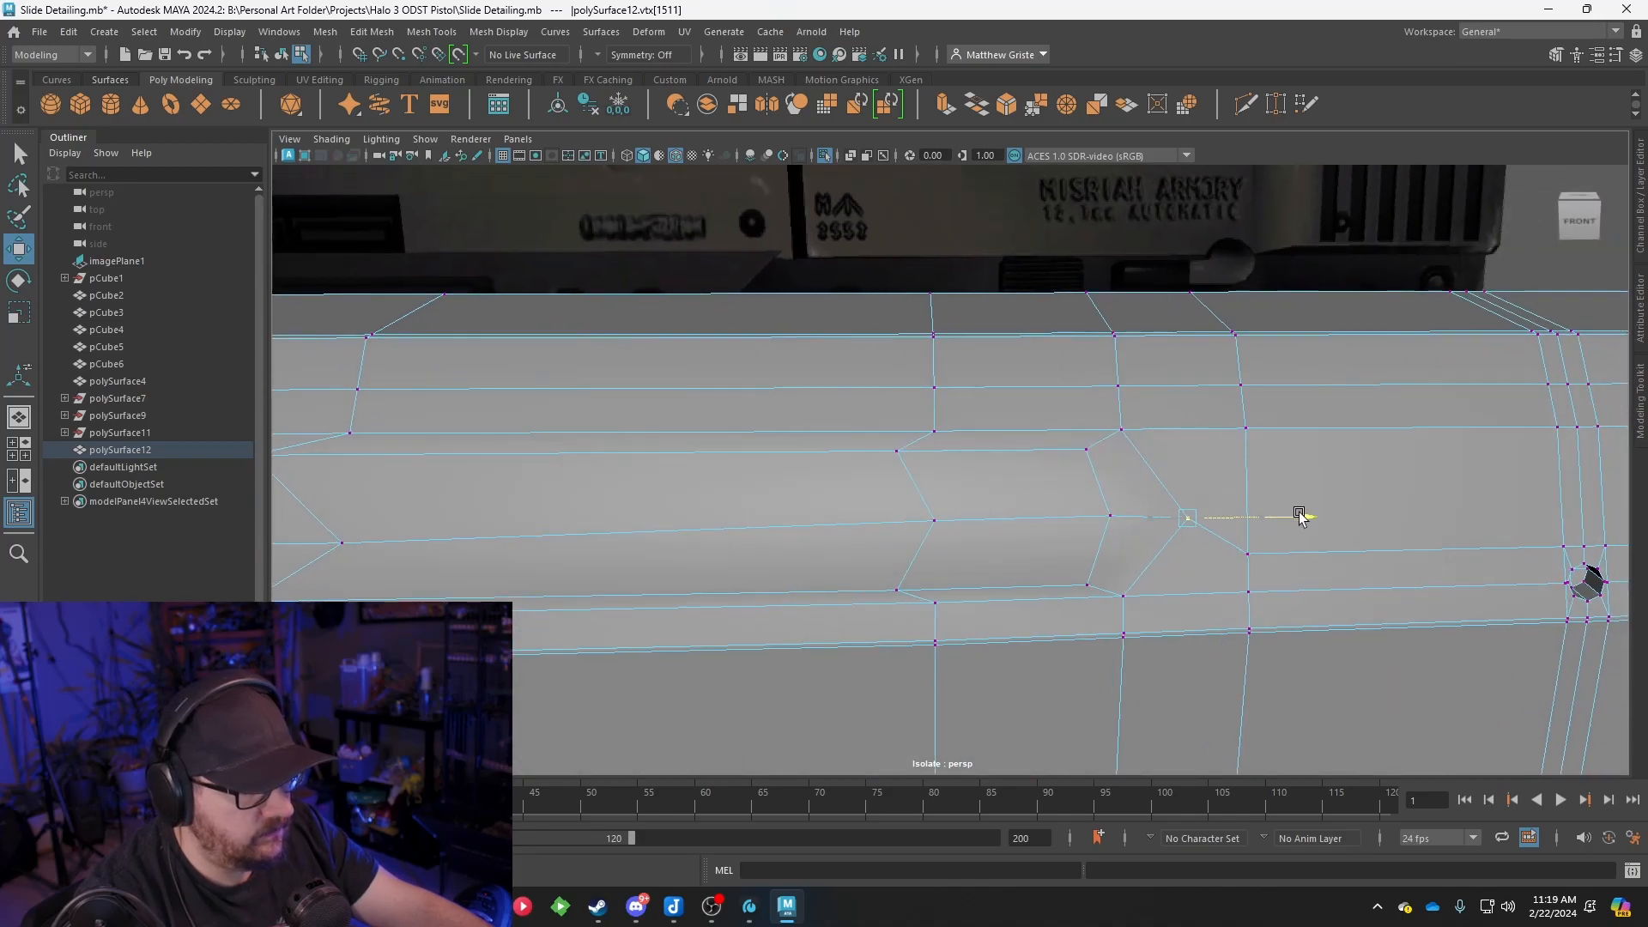
pyautogui.click(1106, 513)
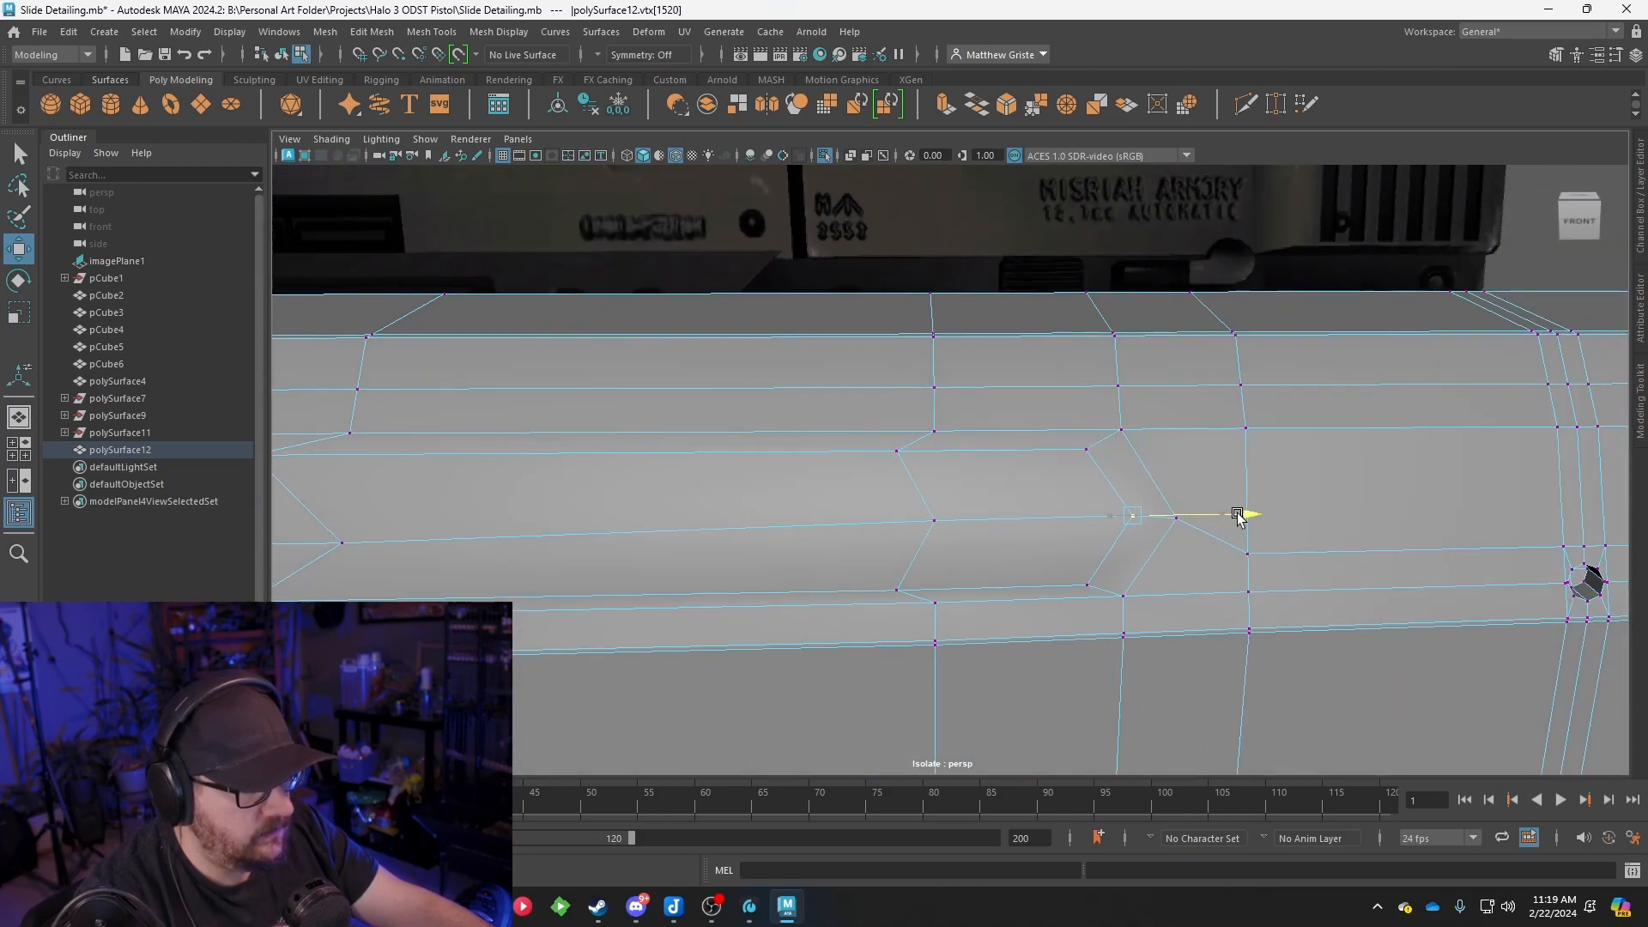
# Move the centre vertices of the two inner columns forward so they line up with their neighbours above and below
pyautogui.click(1005, 538)
pyautogui.moveTo(1062, 511); pyautogui.dragTo(1041, 522)
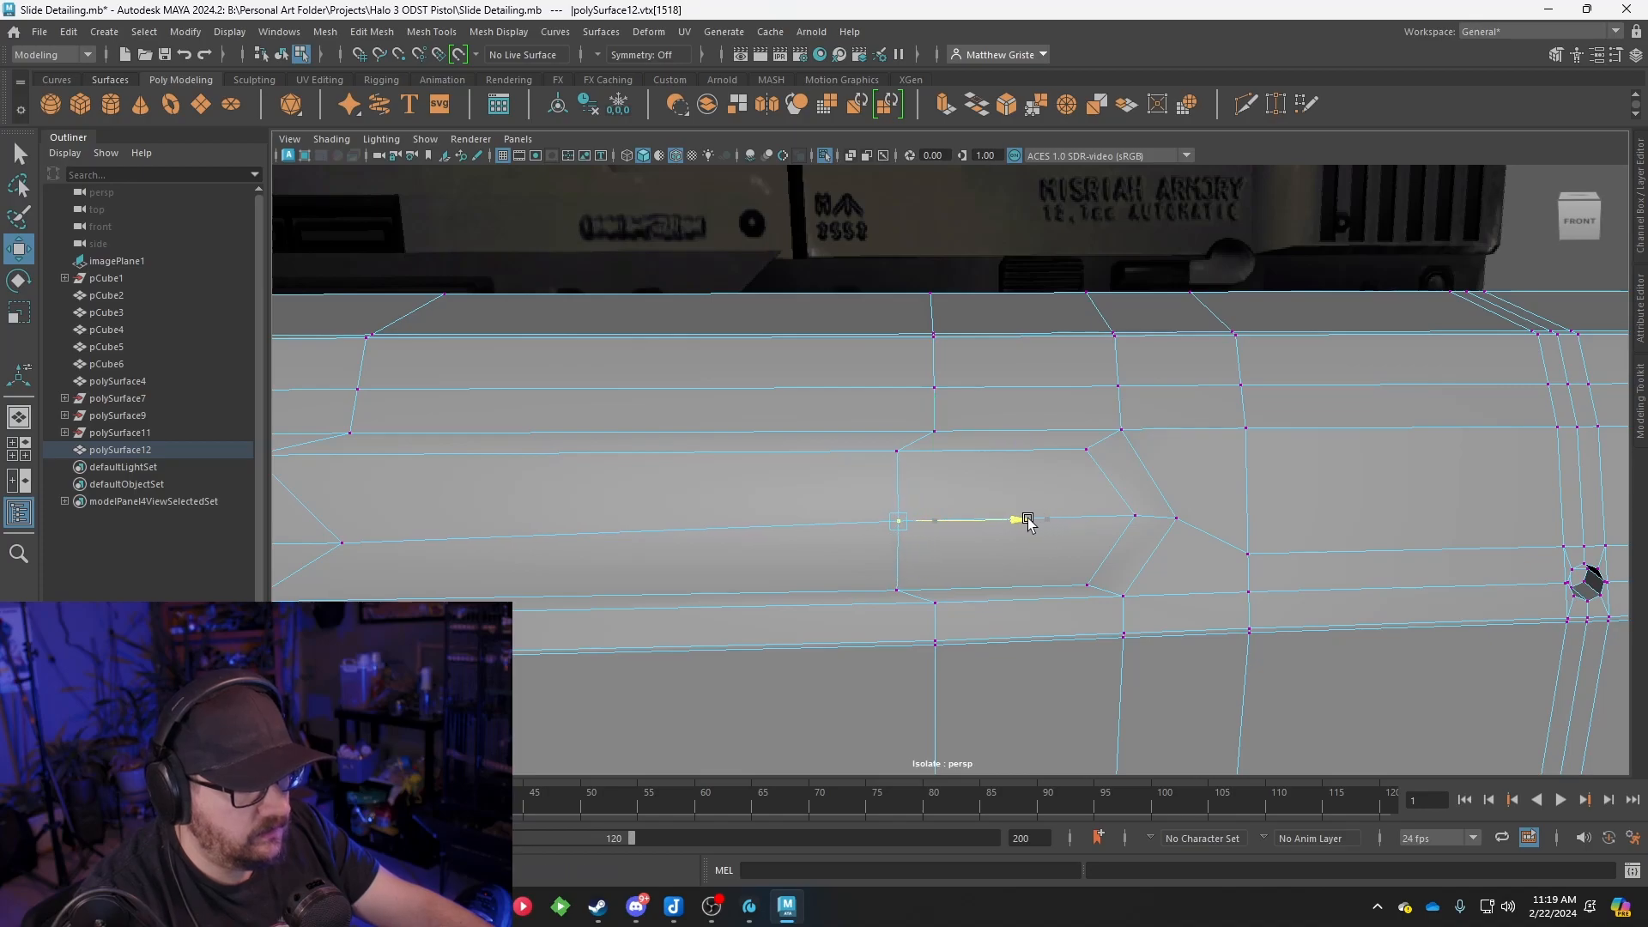
pyautogui.keyDown('alt'); pyautogui.moveTo(589, 598); pyautogui.dragTo(915, 529, button='middle'); pyautogui.keyUp('alt')
pyautogui.click(914, 532)
pyautogui.moveTo(1000, 534); pyautogui.dragTo(908, 546)
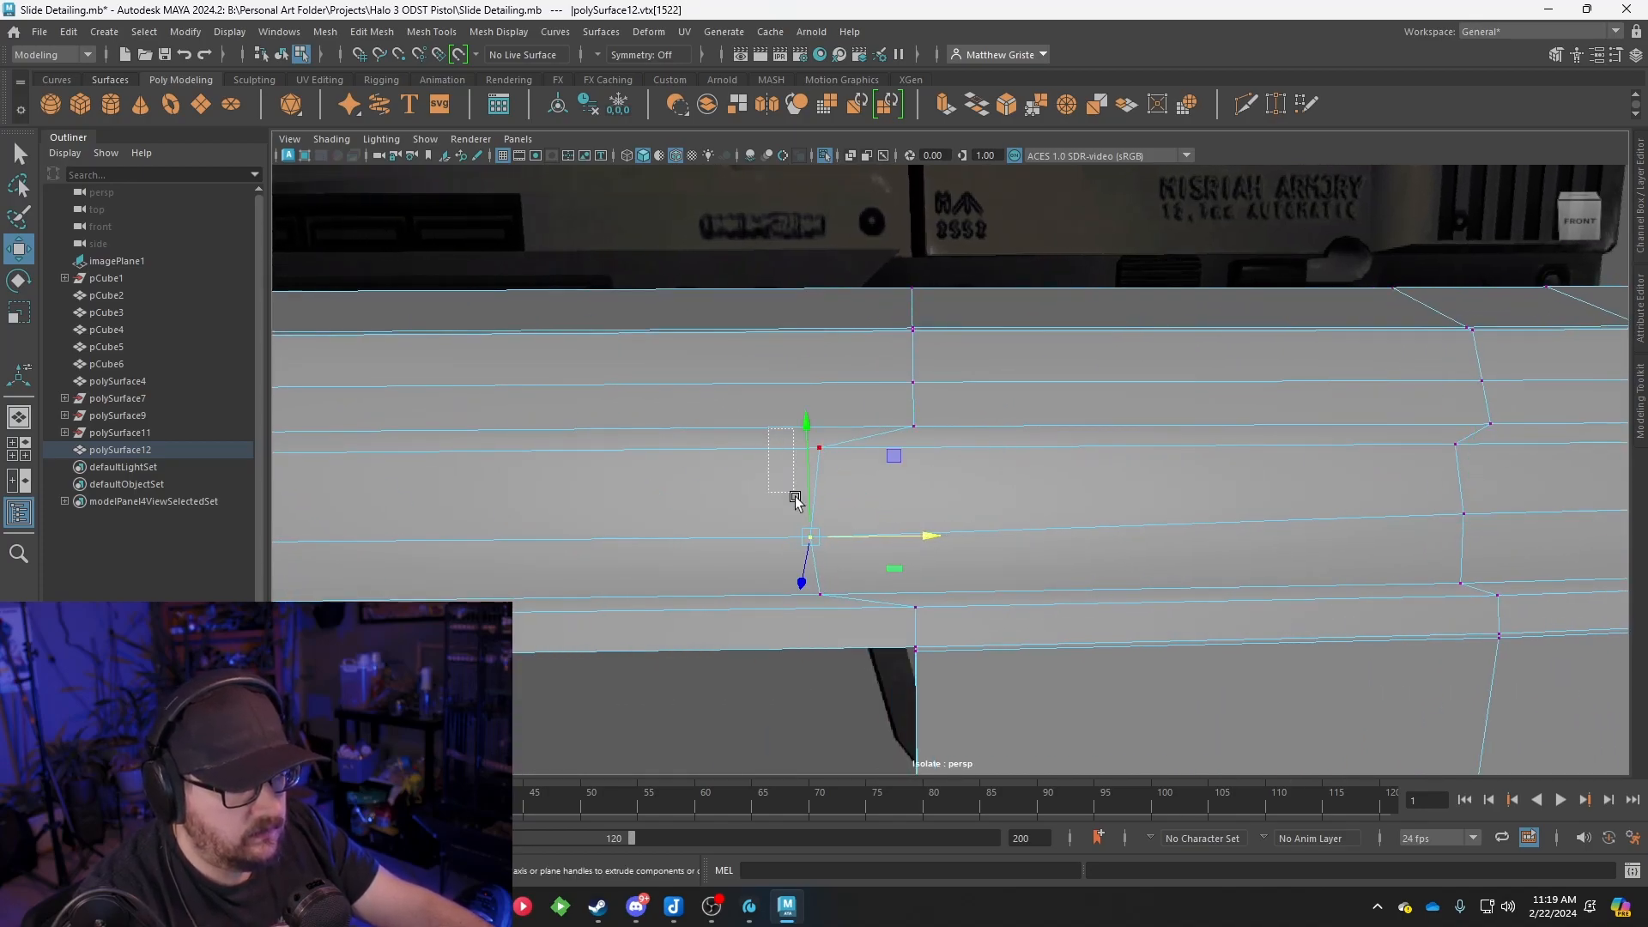
# Move the front column of three inset vertices rearward onto the vertical edge line and flatten it with Scale
pyautogui.moveTo(843, 598); pyautogui.dragTo(844, 596)
pyautogui.moveTo(941, 518); pyautogui.dragTo(1021, 516)
pyautogui.press('e')
pyautogui.press('r')
pyautogui.press('t')
pyautogui.press('r')
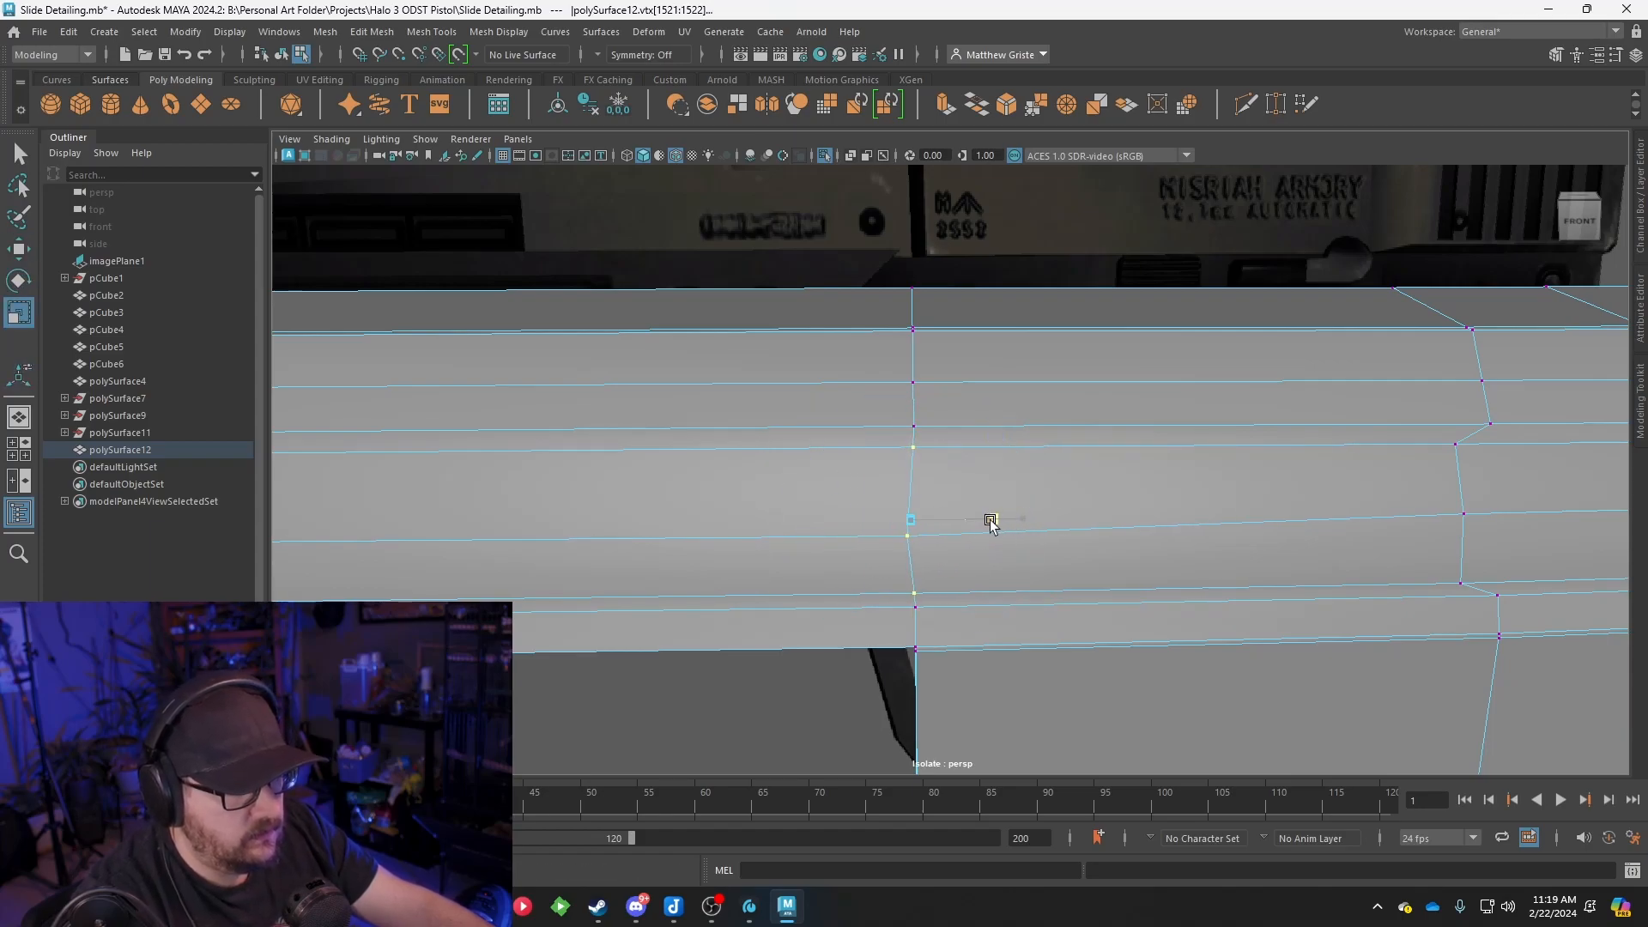
pyautogui.press('w')
# Flatten the rear column of inset vertices with Scale and move it rearward in line with the surrounding vertical edges
pyautogui.keyDown('alt'); pyautogui.moveTo(1450, 541); pyautogui.dragTo(1104, 527, button='middle'); pyautogui.keyUp('alt')
pyautogui.moveTo(1112, 586); pyautogui.dragTo(1112, 591)
pyautogui.press('t')
pyautogui.press('r')
pyautogui.moveTo(1211, 498); pyautogui.dragTo(1062, 504)
pyautogui.press('w')
pyautogui.moveTo(1217, 498); pyautogui.dragTo(935, 558)
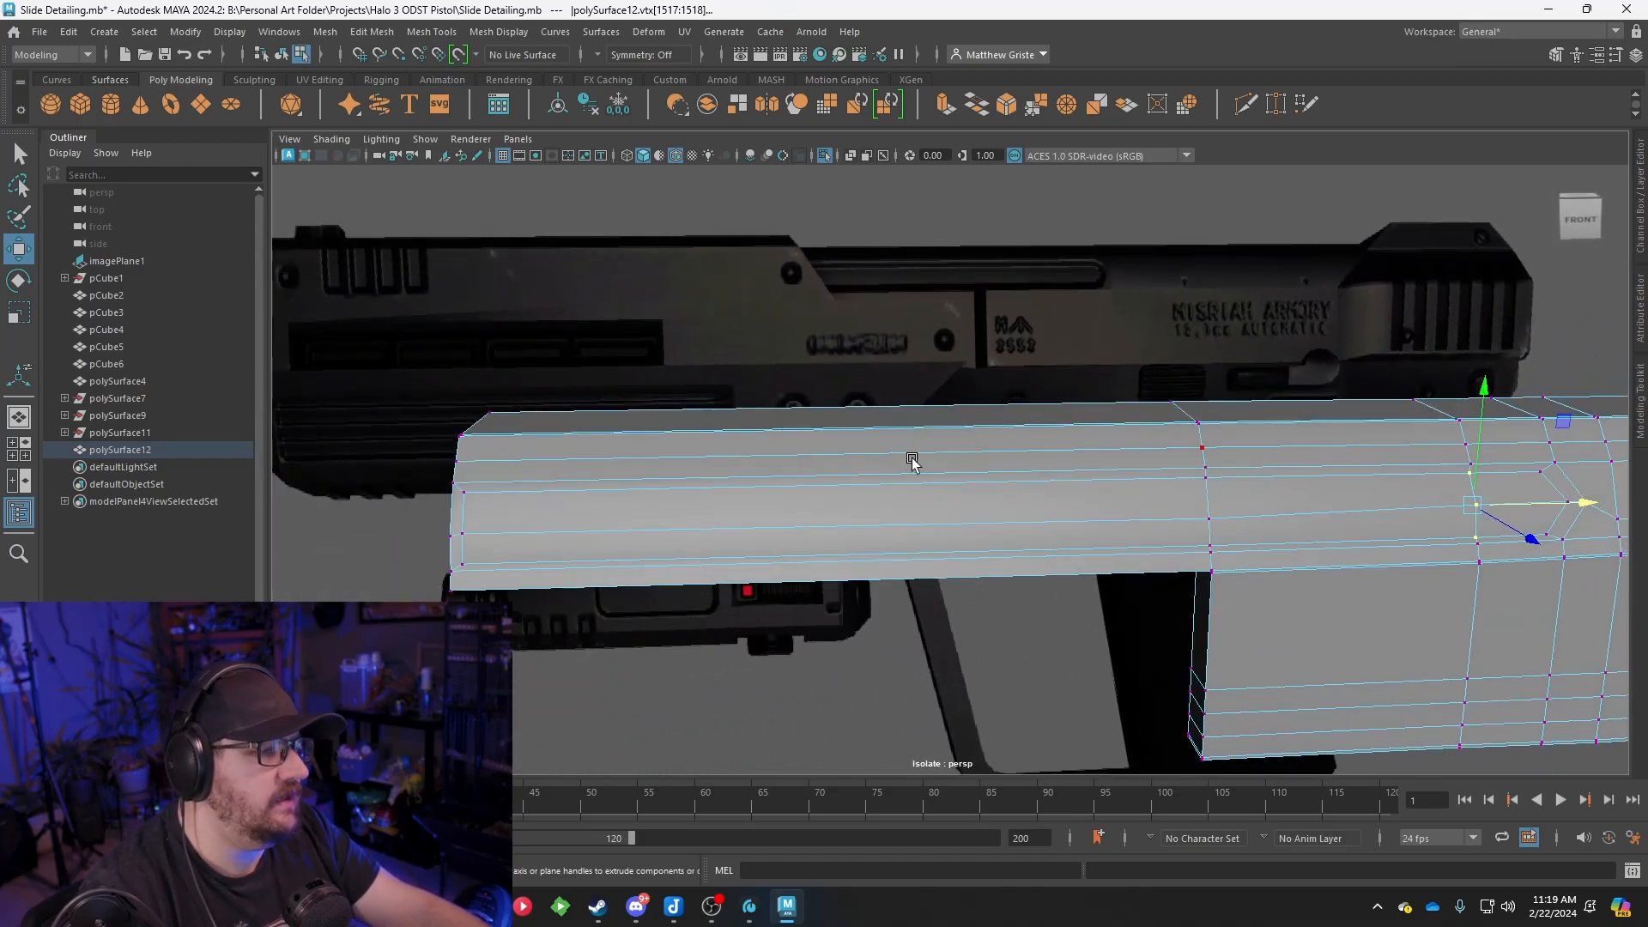
# Select the faces inside the inset outline and extrude them inward to form a recess in the slide's side
pyautogui.keyDown('alt'); pyautogui.moveTo(573, 536); pyautogui.dragTo(647, 493, button='middle'); pyautogui.keyUp('alt')
pyautogui.scroll(2, 647, 492)
pyautogui.moveTo(647, 493); pyautogui.dragTo(643, 455, button='right')
pyautogui.keyDown('alt'); pyautogui.moveTo(1302, 495); pyautogui.dragTo(1007, 519); pyautogui.keyUp('alt')
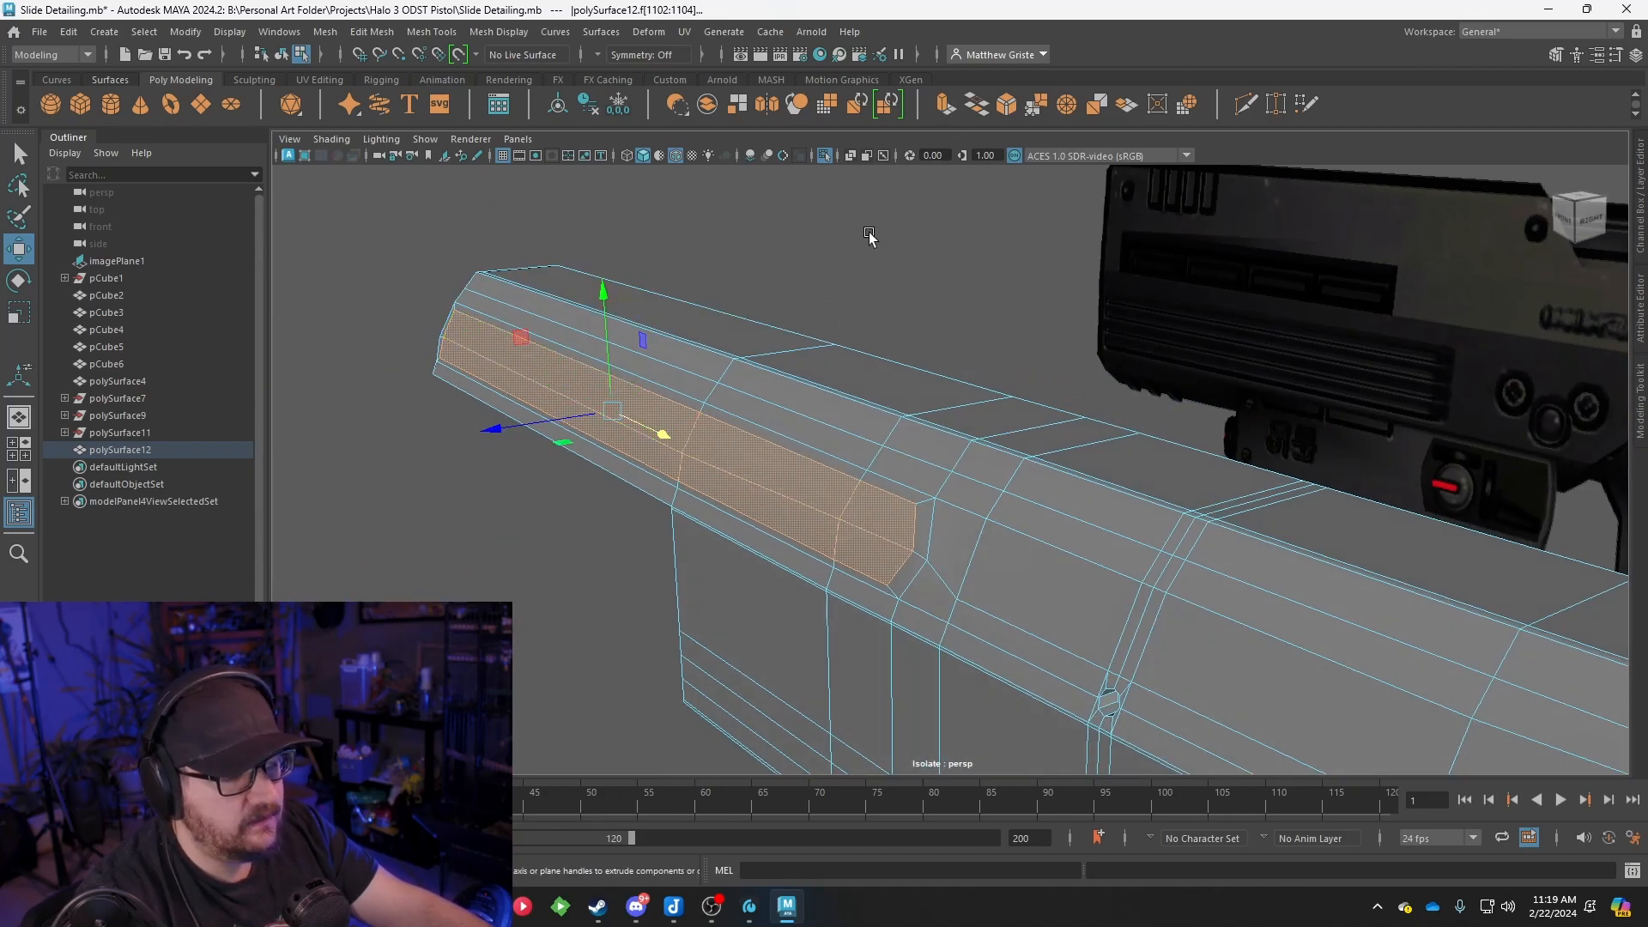
pyautogui.hotkey('ctrl', 'e')
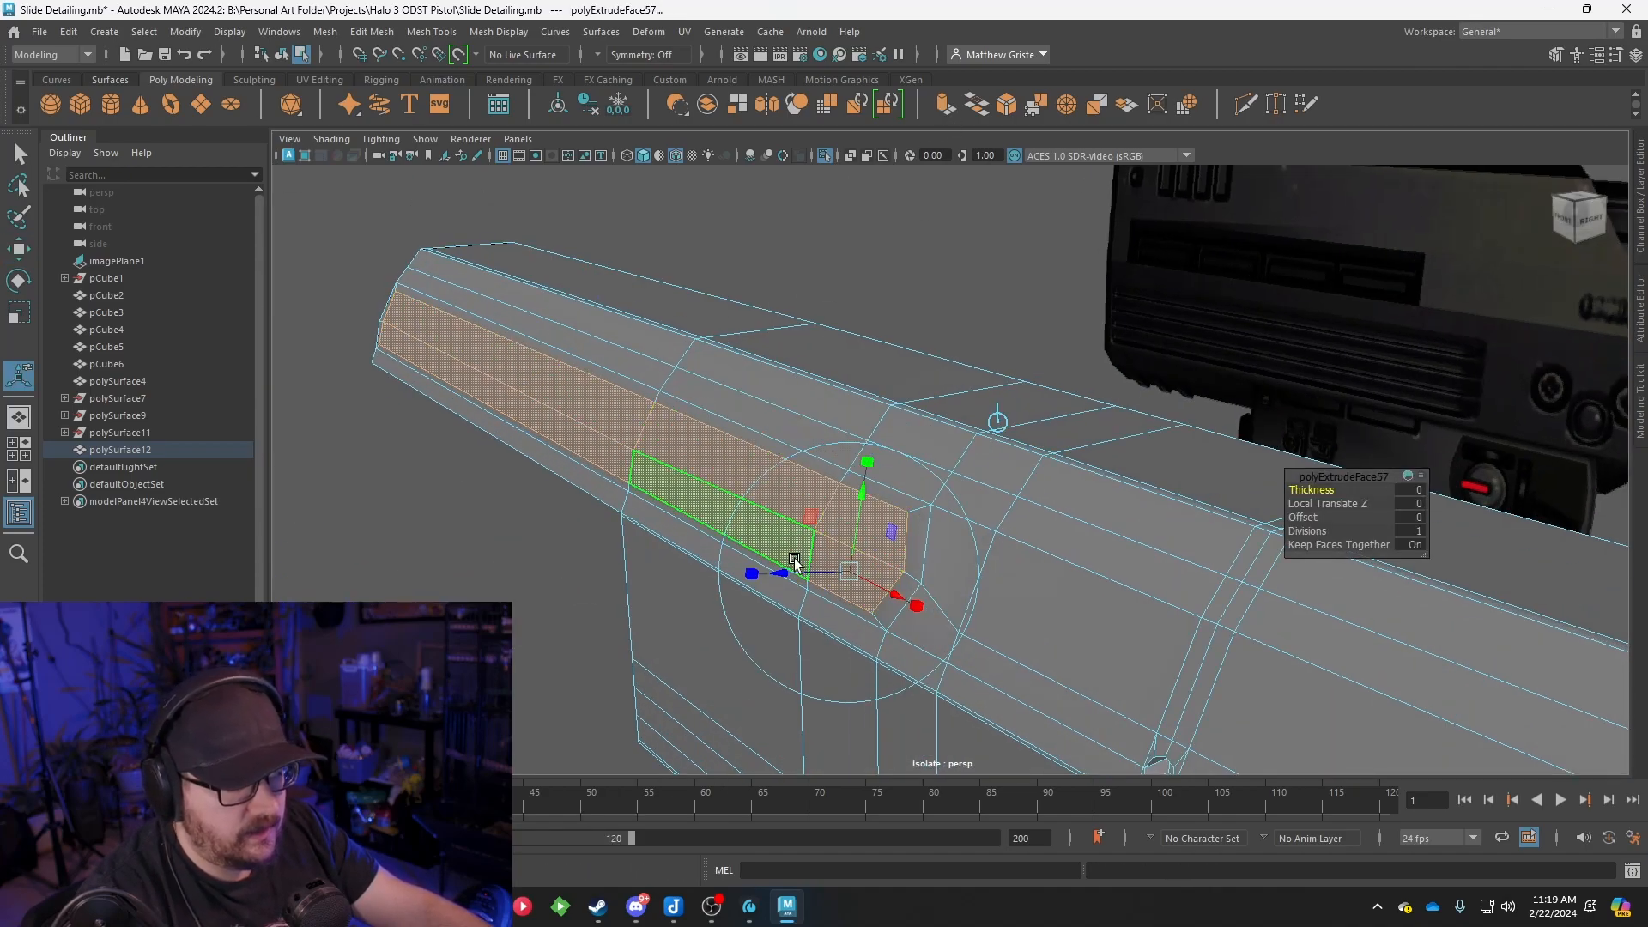
pyautogui.moveTo(771, 570); pyautogui.dragTo(1095, 495)
# Select the edge loop around the recess and bevel it with a fraction of 0.8
pyautogui.moveTo(1101, 444); pyautogui.dragTo(1134, 381, button='right')
pyautogui.scroll(2, 1035, 415)
pyautogui.moveTo(1032, 423); pyautogui.dragTo(1047, 353, button='right')
pyautogui.click(1047, 421)
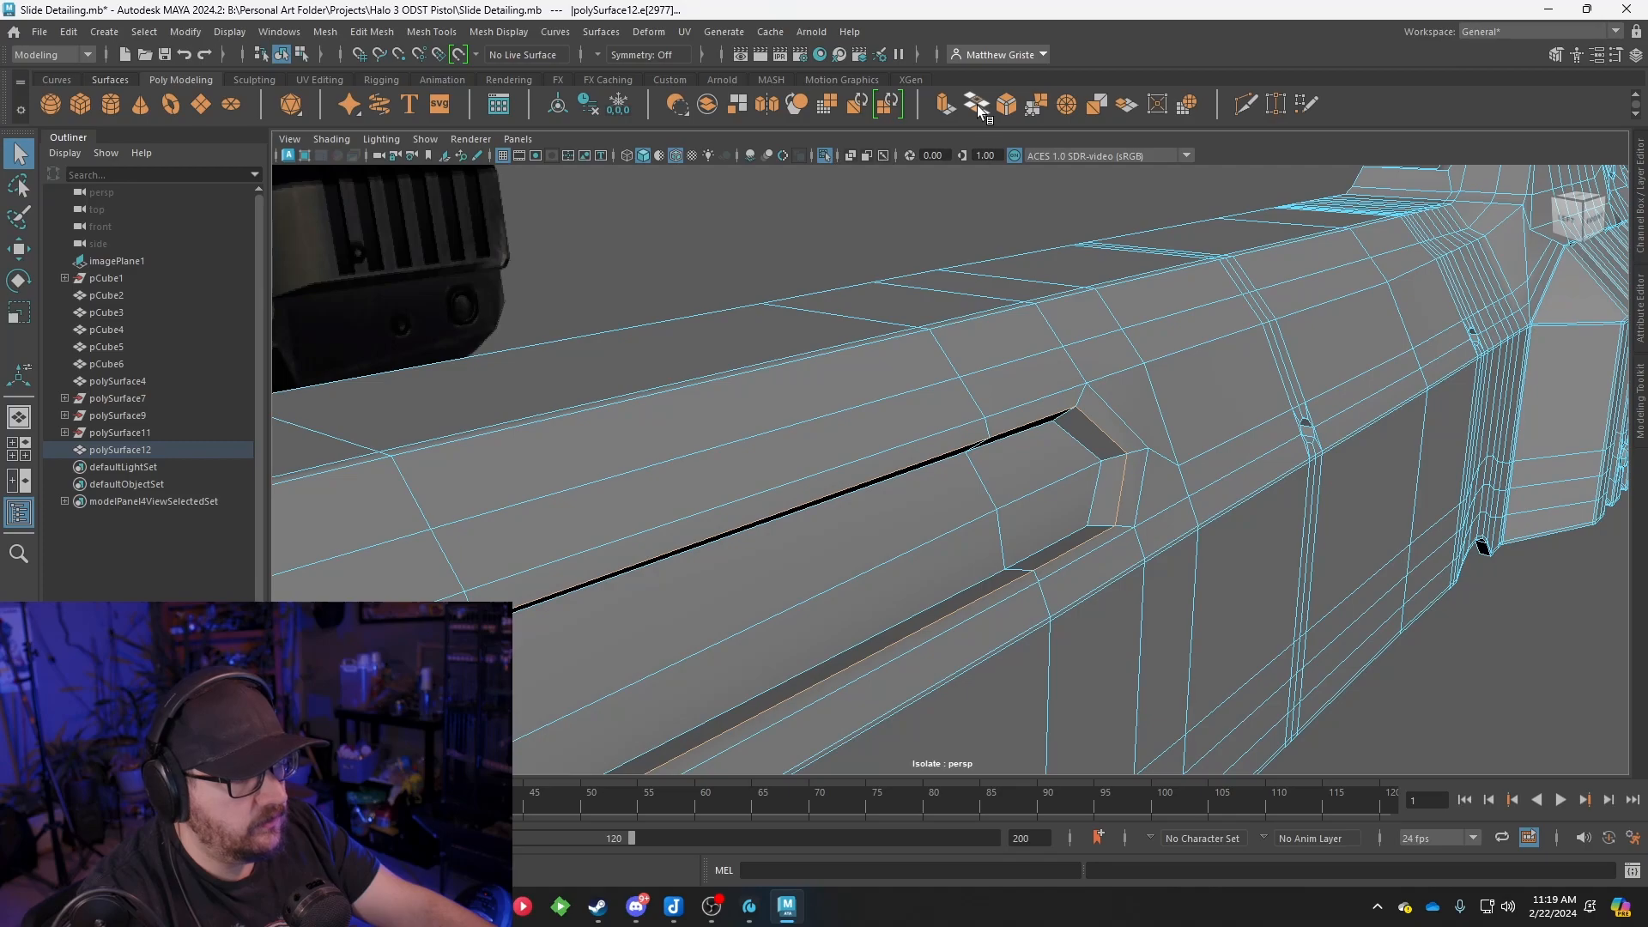
pyautogui.click(1046, 100)
pyautogui.click(1004, 112)
pyautogui.scroll(2, 1222, 445)
pyautogui.moveTo(1324, 488); pyautogui.dragTo(1327, 487)
pyautogui.scroll(-3, 1208, 492)
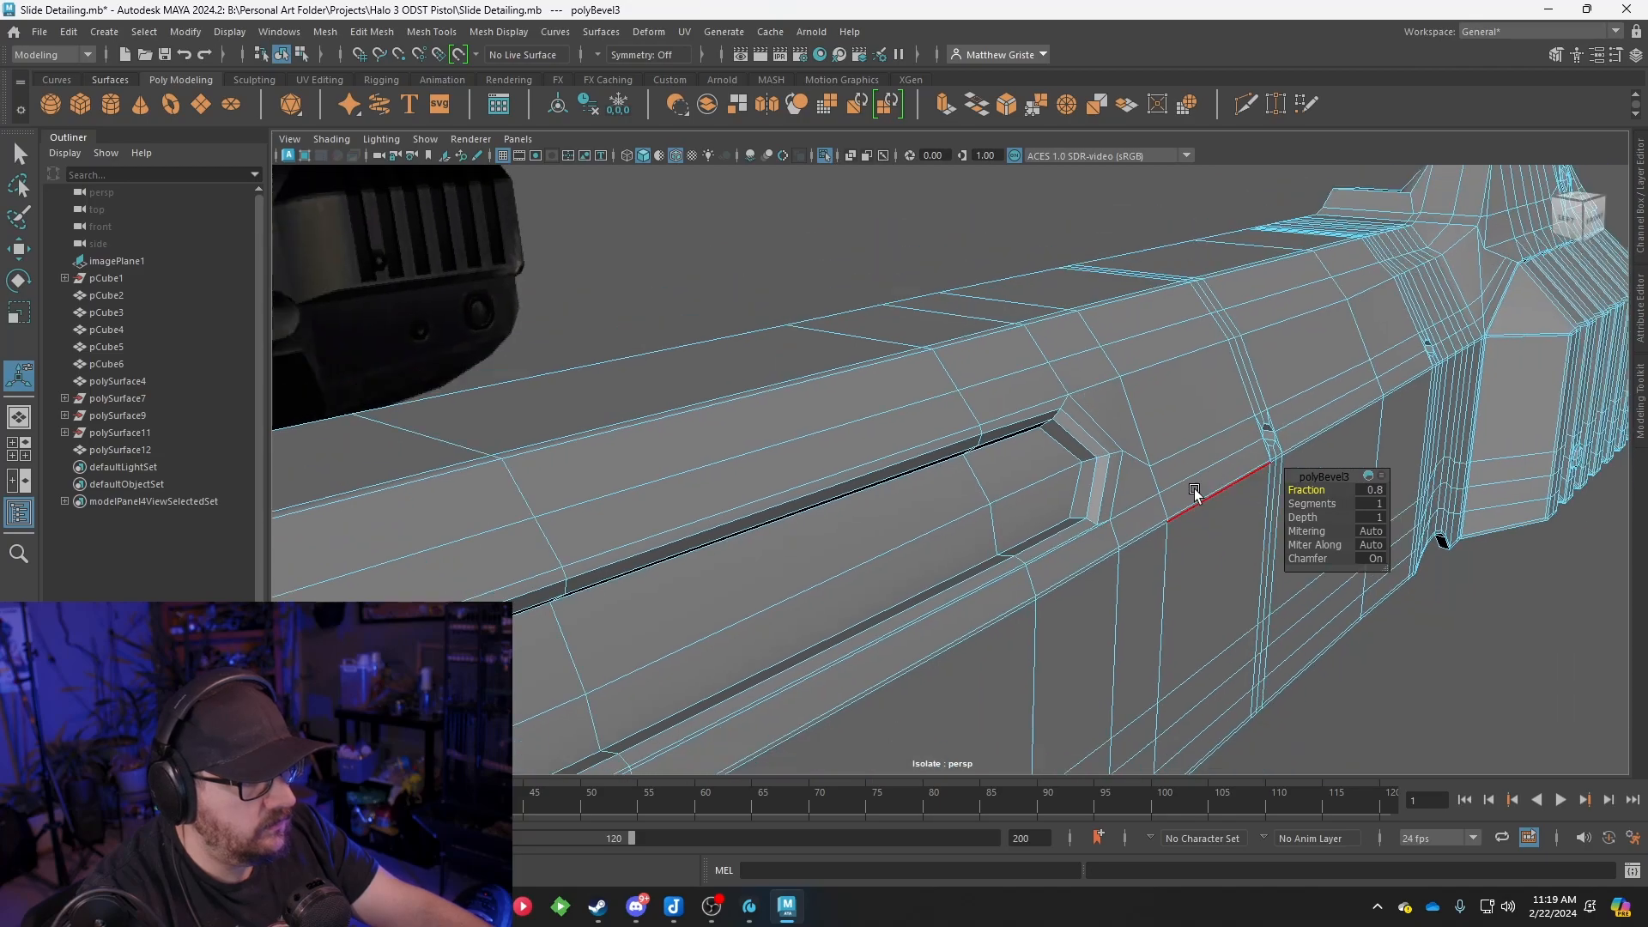
# Return to object mode and examine the whole slide mesh, including the recess and the serrated rear section
pyautogui.keyDown('alt'); pyautogui.moveTo(1206, 493); pyautogui.dragTo(1094, 434); pyautogui.keyUp('alt')
pyautogui.moveTo(1094, 395); pyautogui.dragTo(1166, 354, button='right')
pyautogui.press('q')
pyautogui.scroll(-3, 1146, 386)
pyautogui.keyDown('alt'); pyautogui.moveTo(1115, 431); pyautogui.dragTo(960, 395); pyautogui.keyUp('alt')
pyautogui.scroll(-3, 1124, 430)
pyautogui.scroll(4, 904, 558)
pyautogui.keyDown('alt'); pyautogui.moveTo(1162, 469); pyautogui.dragTo(1371, 483); pyautogui.keyUp('alt')
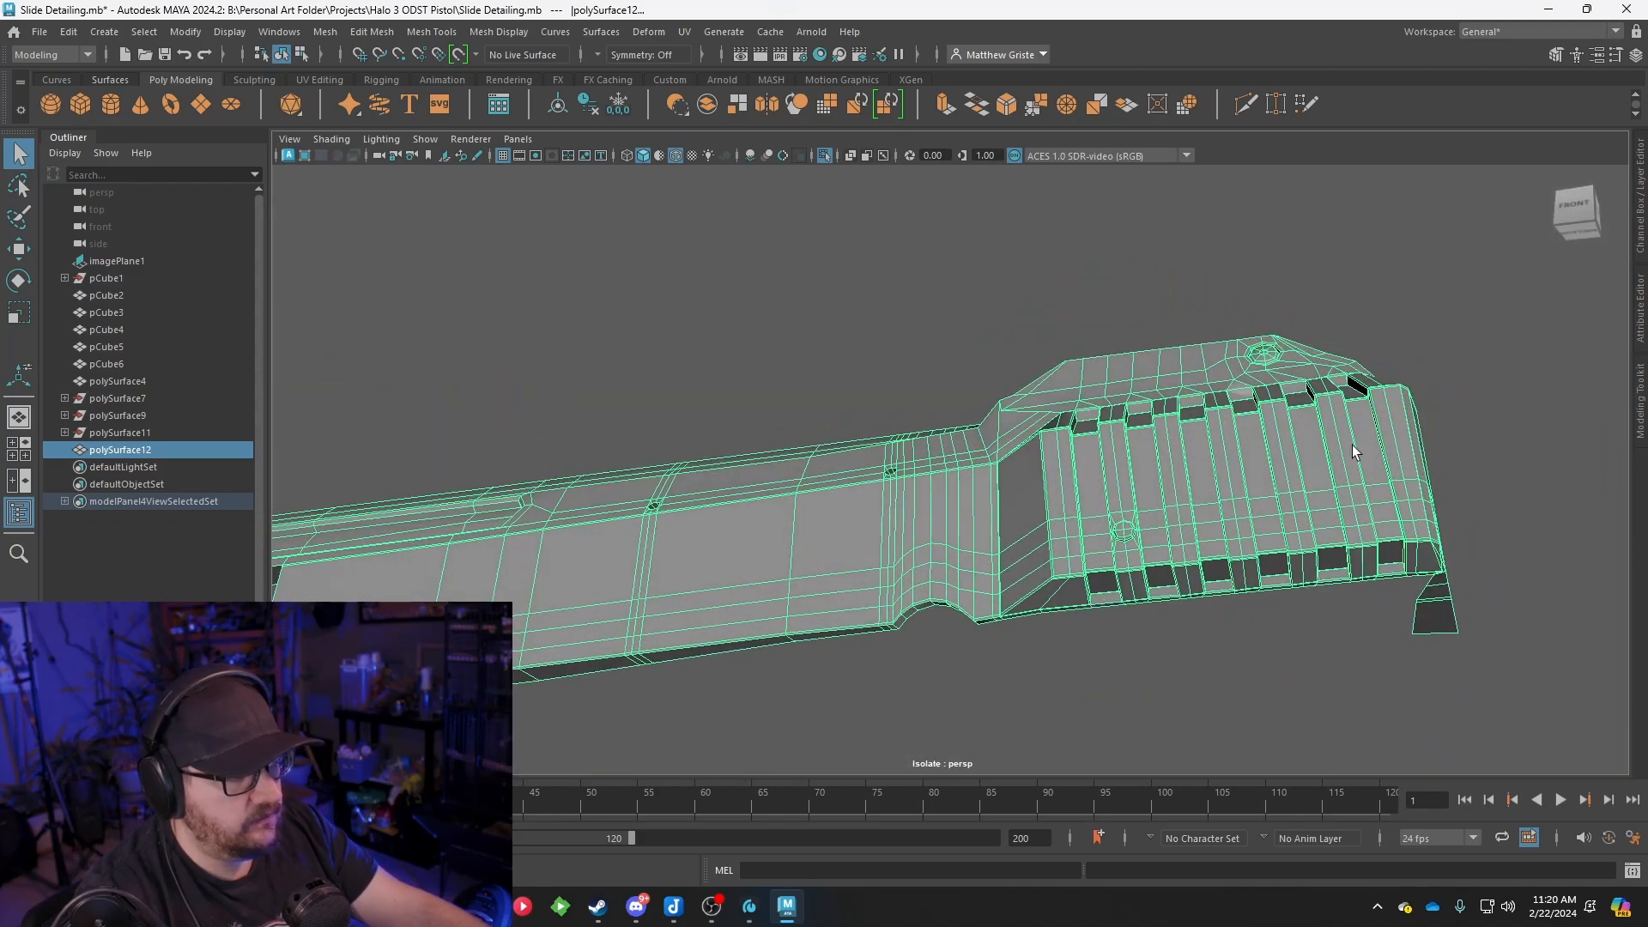
# Select the full run of bottom edges along the inner side of the serrated rear section
pyautogui.keyDown('alt'); pyautogui.moveTo(1193, 525); pyautogui.dragTo(1085, 606); pyautogui.keyUp('alt')
pyautogui.keyDown('alt'); pyautogui.moveTo(1084, 606); pyautogui.dragTo(1067, 497, button='middle'); pyautogui.keyUp('alt')
pyautogui.scroll(3, 1067, 497)
pyautogui.keyDown('alt'); pyautogui.moveTo(1066, 497); pyautogui.dragTo(1148, 621); pyautogui.keyUp('alt')
pyautogui.scroll(3, 1131, 584)
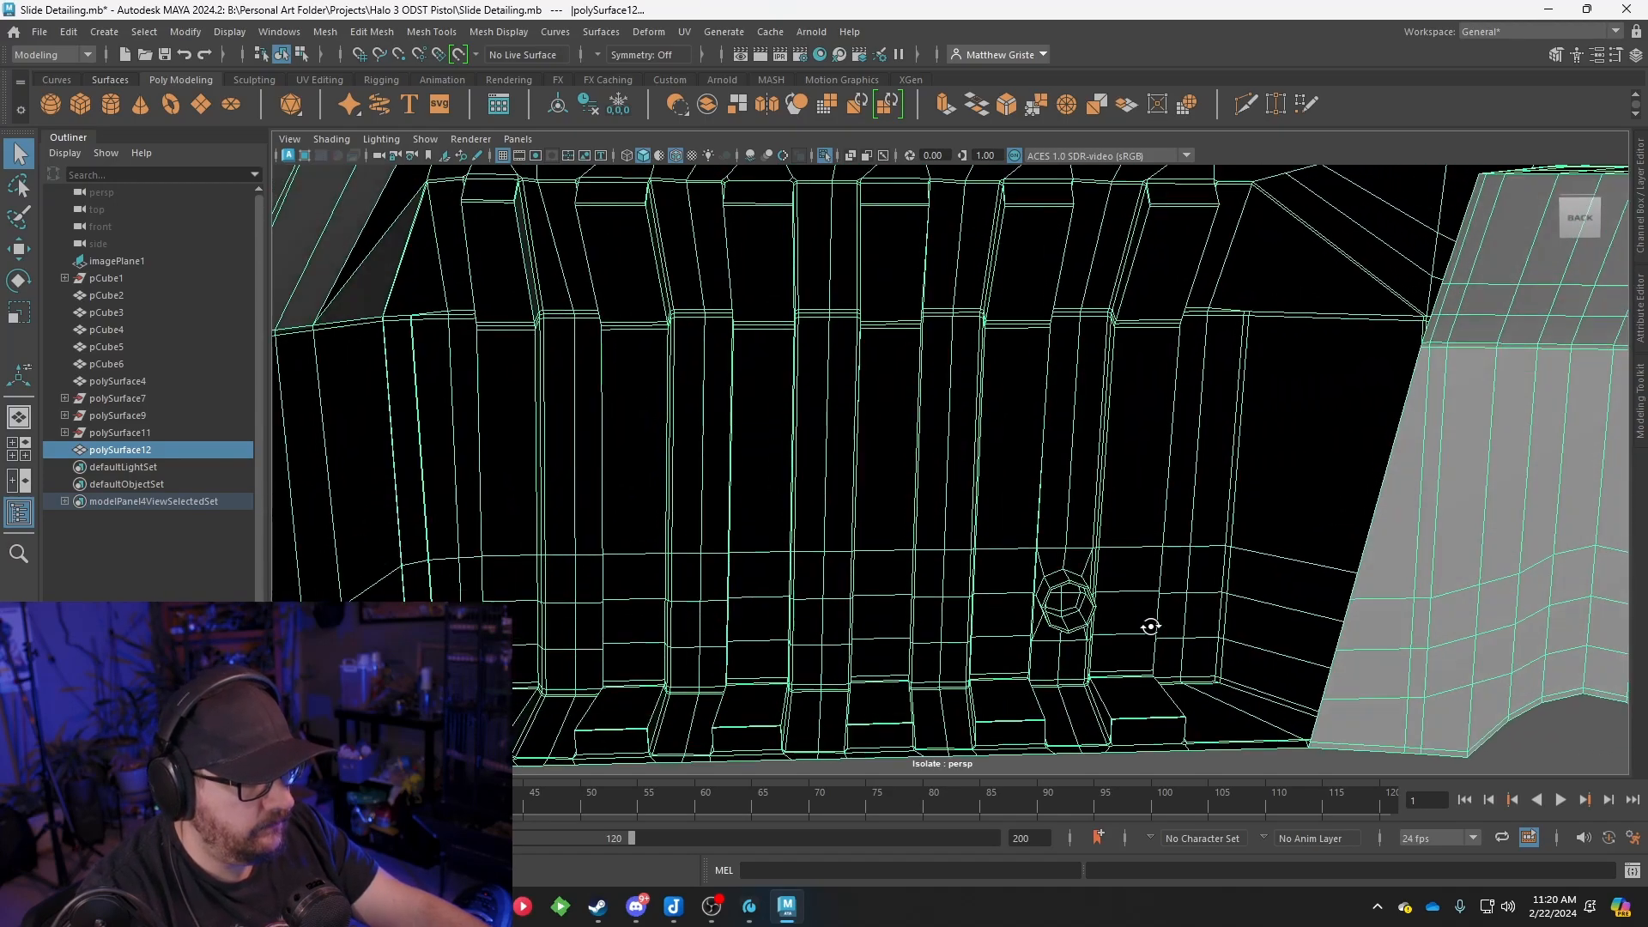
pyautogui.keyDown('alt'); pyautogui.moveTo(1147, 621); pyautogui.dragTo(1026, 491, button='middle'); pyautogui.keyUp('alt')
pyautogui.scroll(1, 1026, 490)
pyautogui.moveTo(1150, 543); pyautogui.dragTo(1151, 350, button='right')
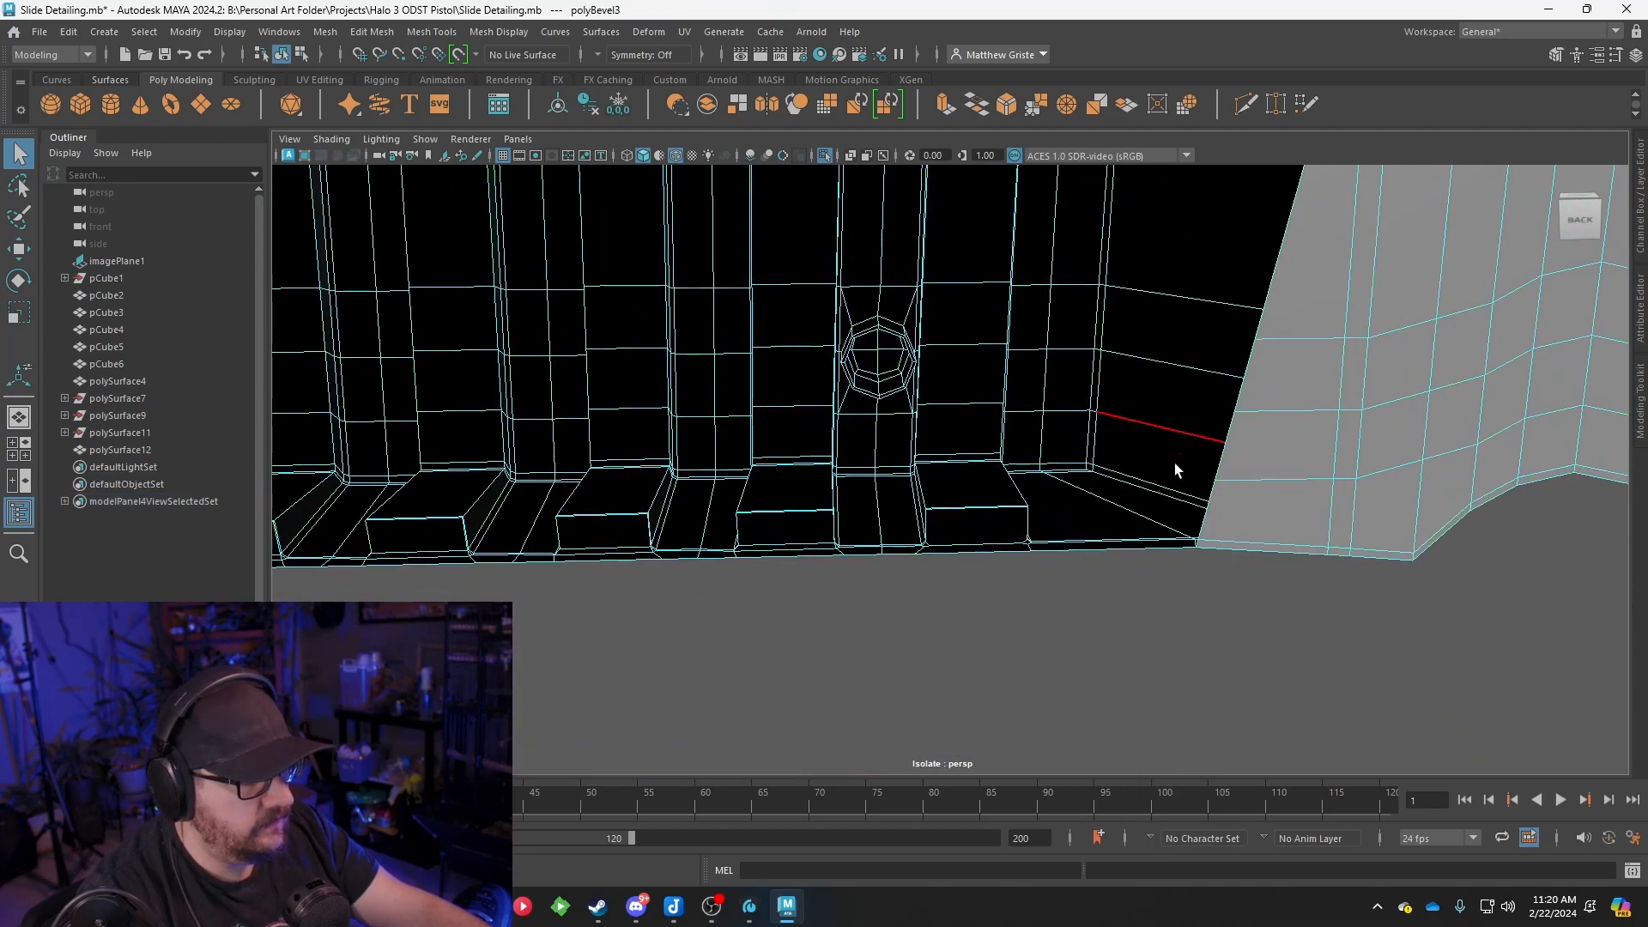
pyautogui.scroll(3, 1173, 549)
pyautogui.click(1169, 611)
pyautogui.click(958, 619)
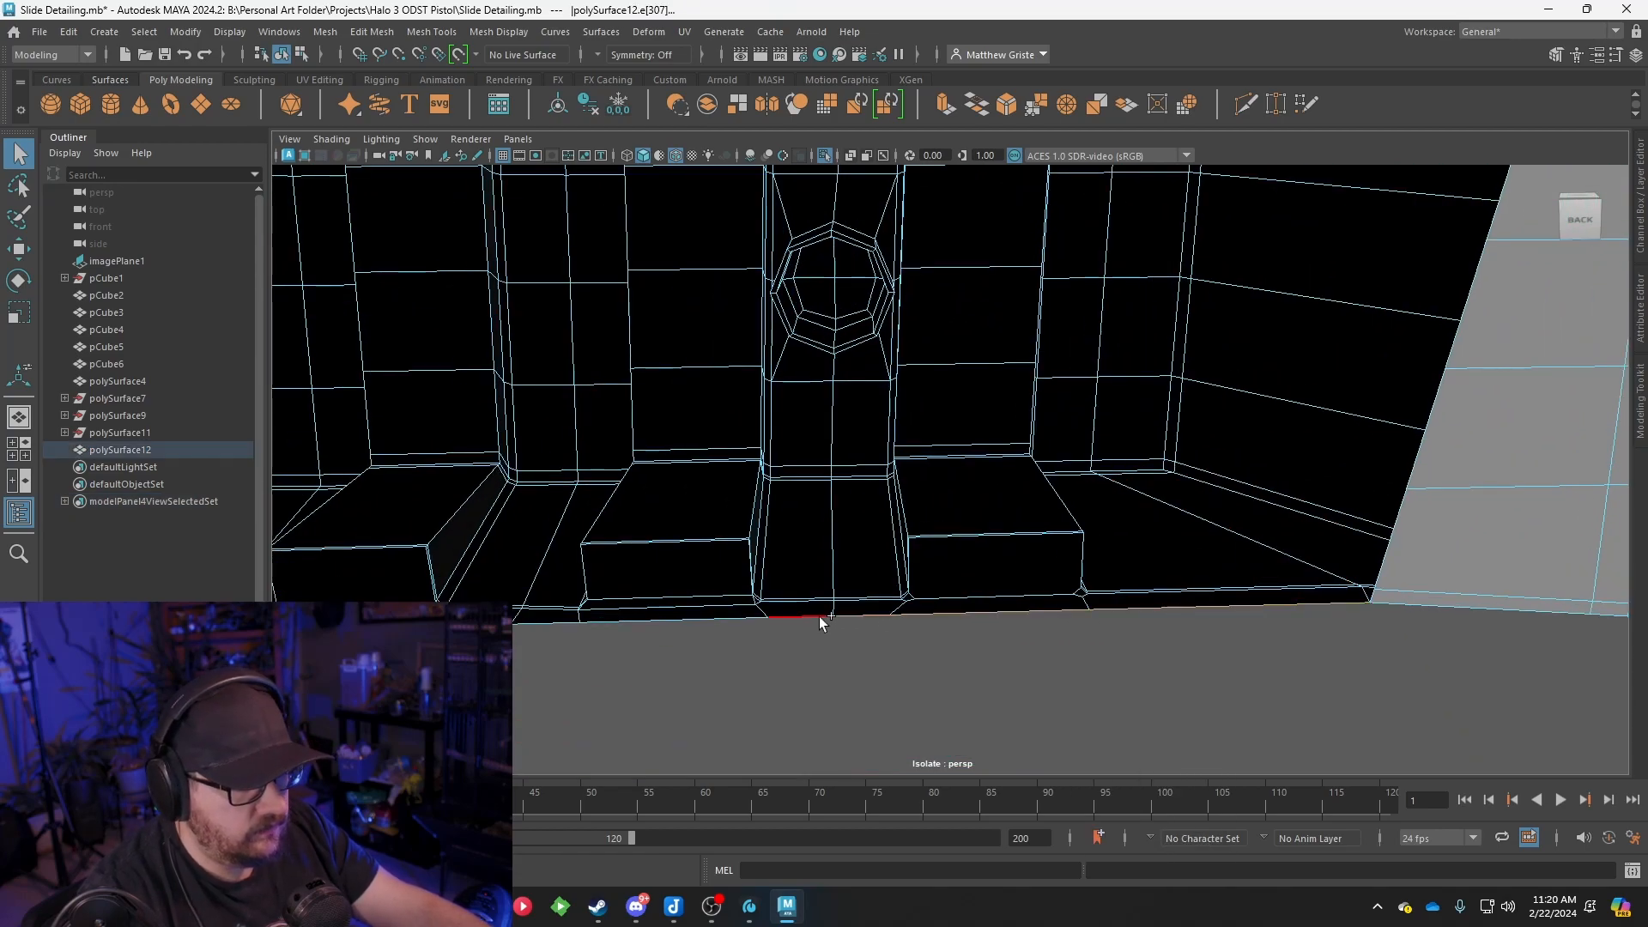
pyautogui.keyDown('alt'); pyautogui.moveTo(580, 650); pyautogui.dragTo(989, 636, button='middle'); pyautogui.keyUp('alt')
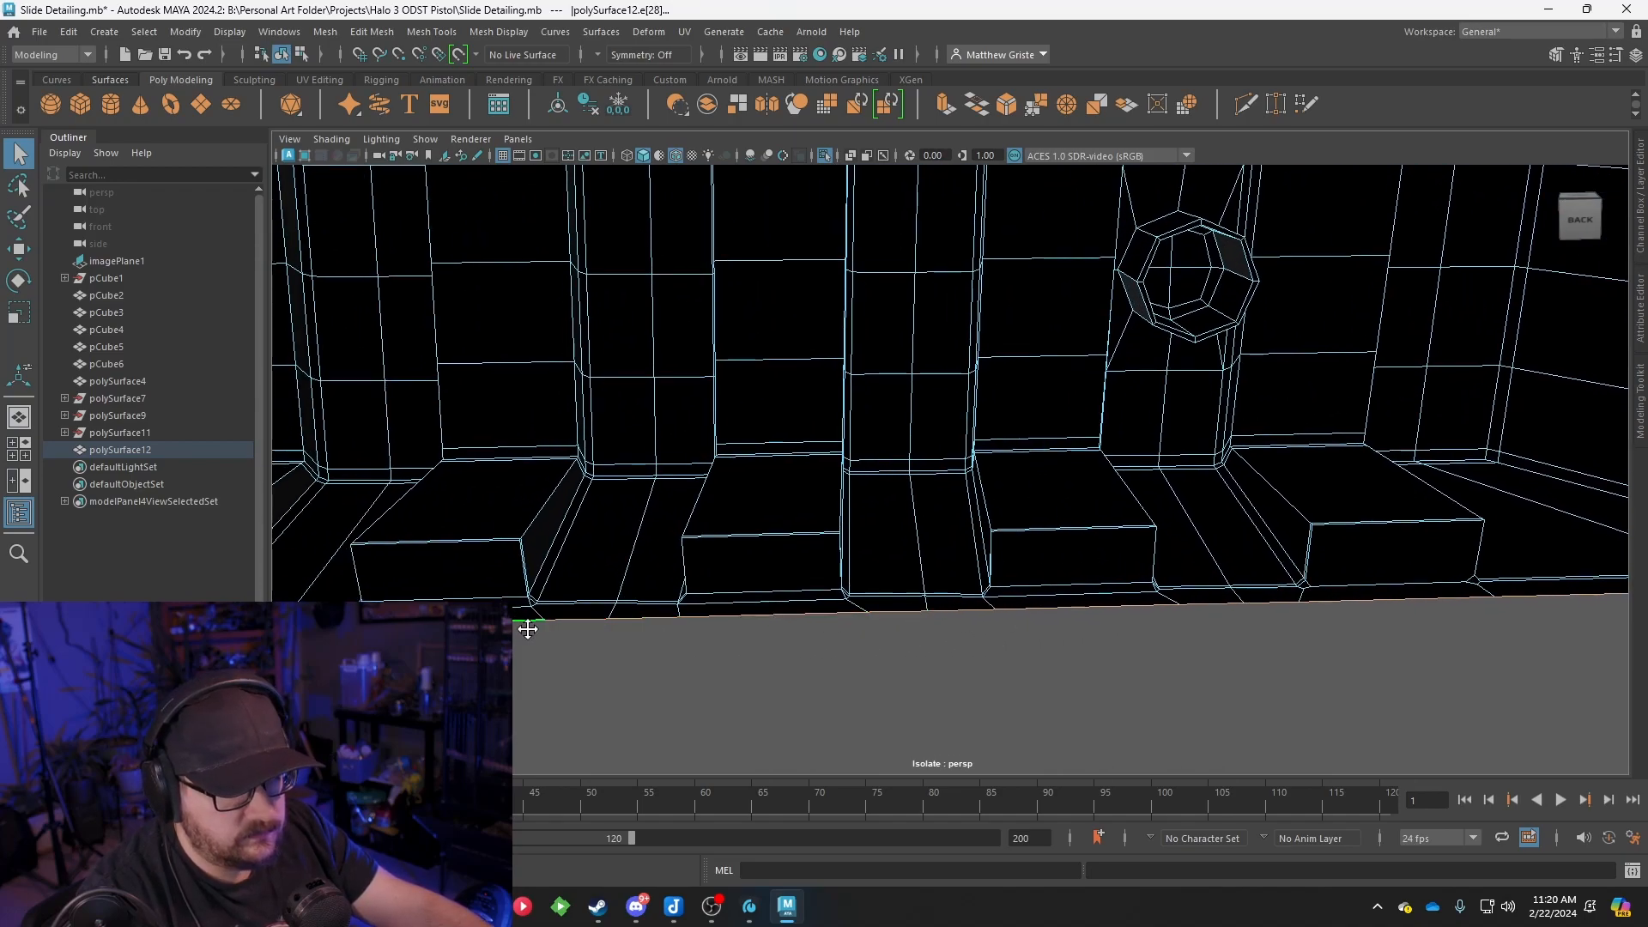
pyautogui.keyDown('alt'); pyautogui.moveTo(371, 631); pyautogui.dragTo(757, 617, button='middle'); pyautogui.keyUp('alt')
pyautogui.keyDown('alt'); pyautogui.moveTo(631, 622); pyautogui.dragTo(949, 641, button='middle'); pyautogui.keyUp('alt')
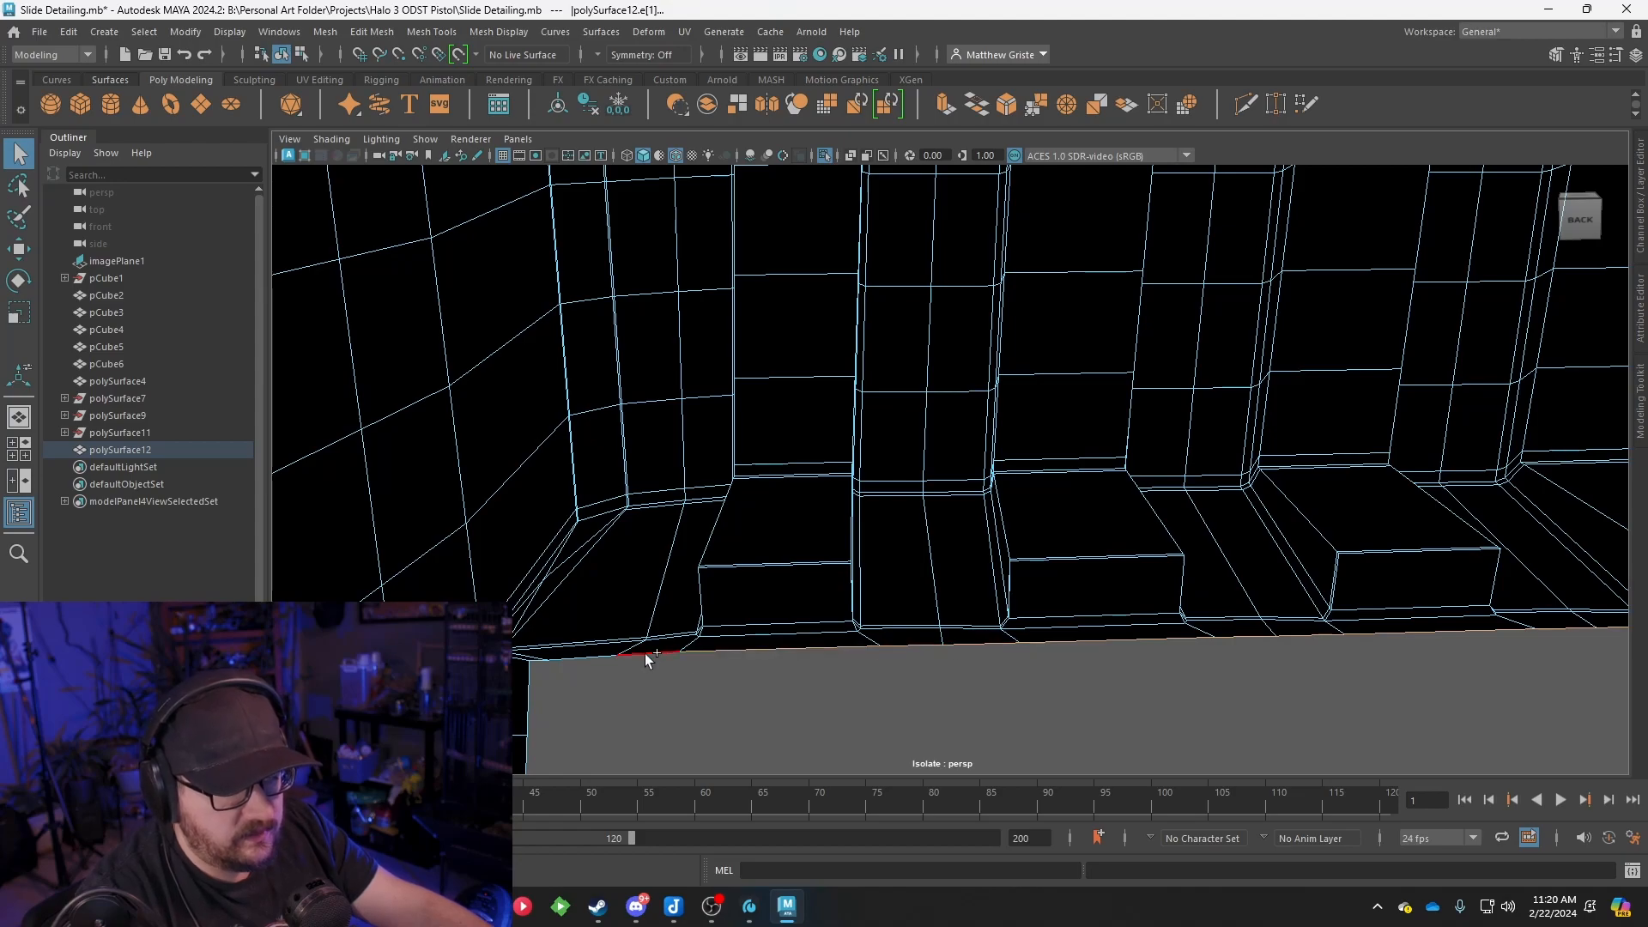
pyautogui.keyDown('alt'); pyautogui.moveTo(579, 656); pyautogui.dragTo(944, 606); pyautogui.keyUp('alt')
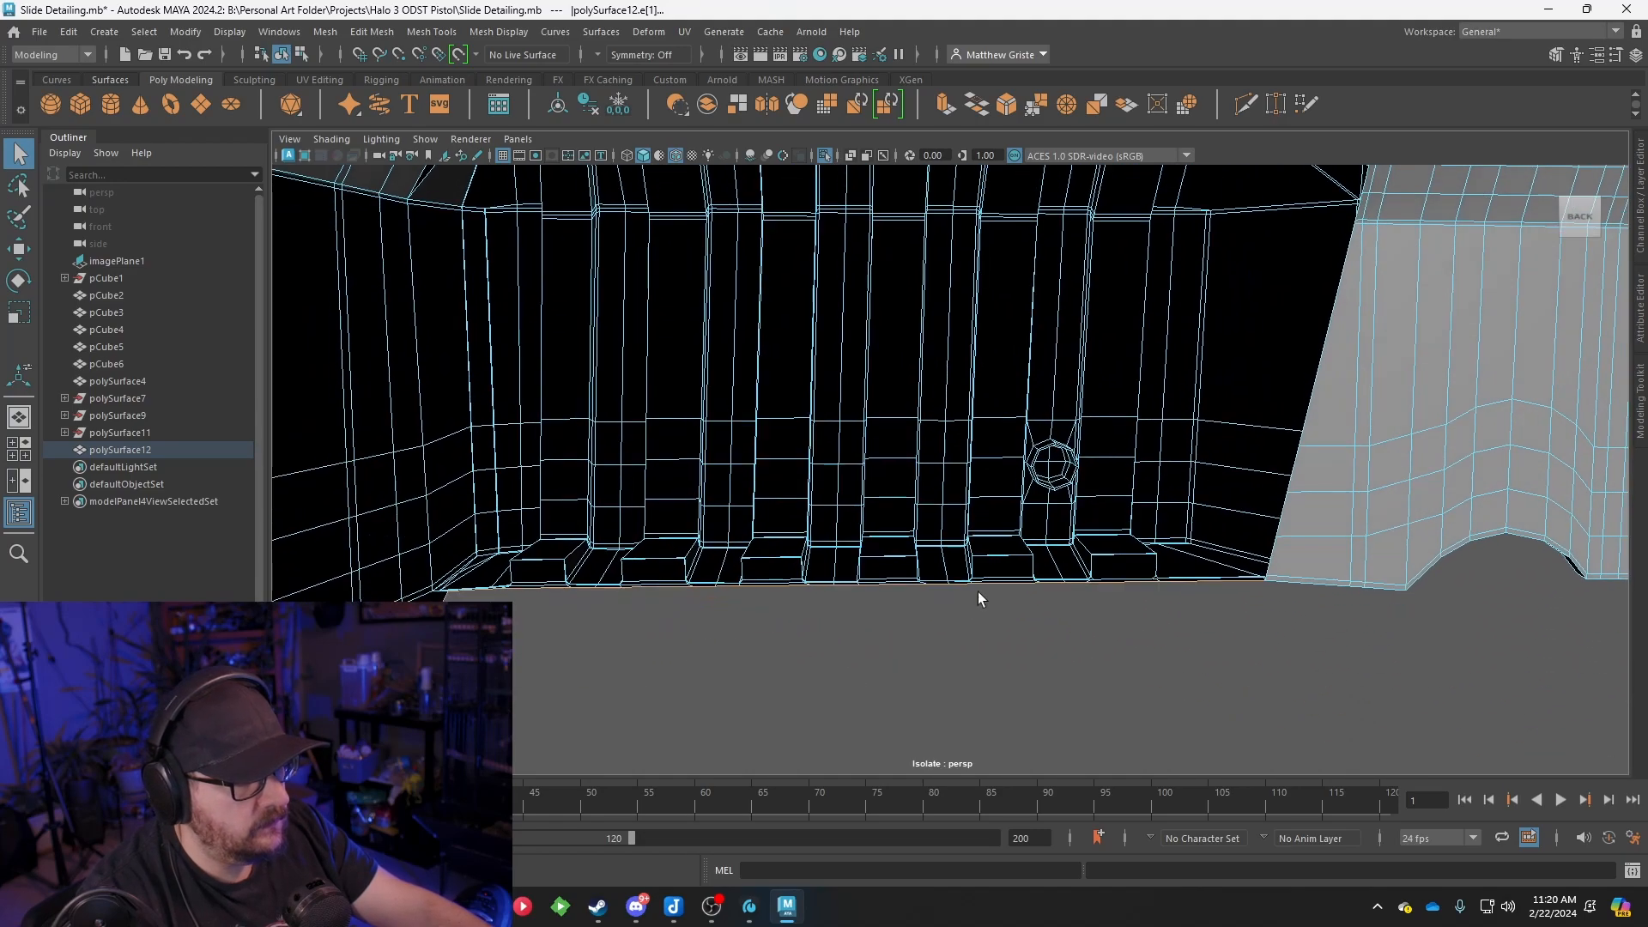
# Extrude the selected bottom edges inward and then upward to start an inner wall behind the serrations
pyautogui.click(948, 104)
pyautogui.keyDown('alt'); pyautogui.moveTo(1207, 384); pyautogui.dragTo(559, 594); pyautogui.keyUp('alt')
pyautogui.moveTo(382, 599); pyautogui.dragTo(362, 598)
pyautogui.hotkey('ctrl', 'e')
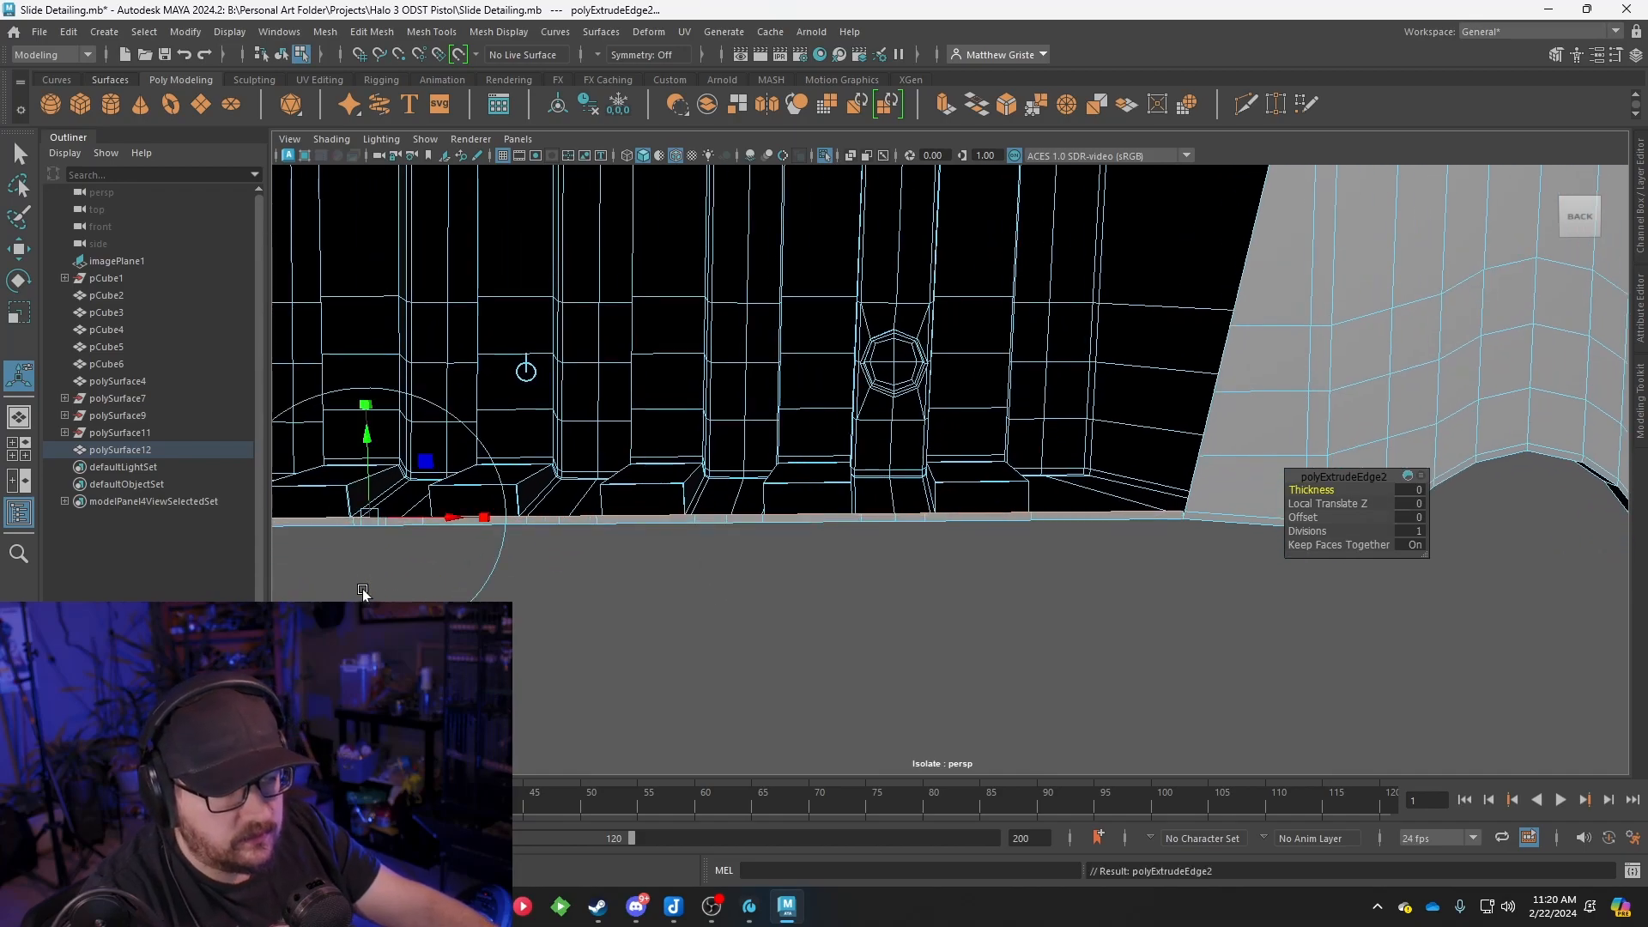
pyautogui.moveTo(369, 451); pyautogui.dragTo(357, 229)
pyautogui.hotkey('ctrl', 'e')
pyautogui.hotkey('ctrl', 'e')
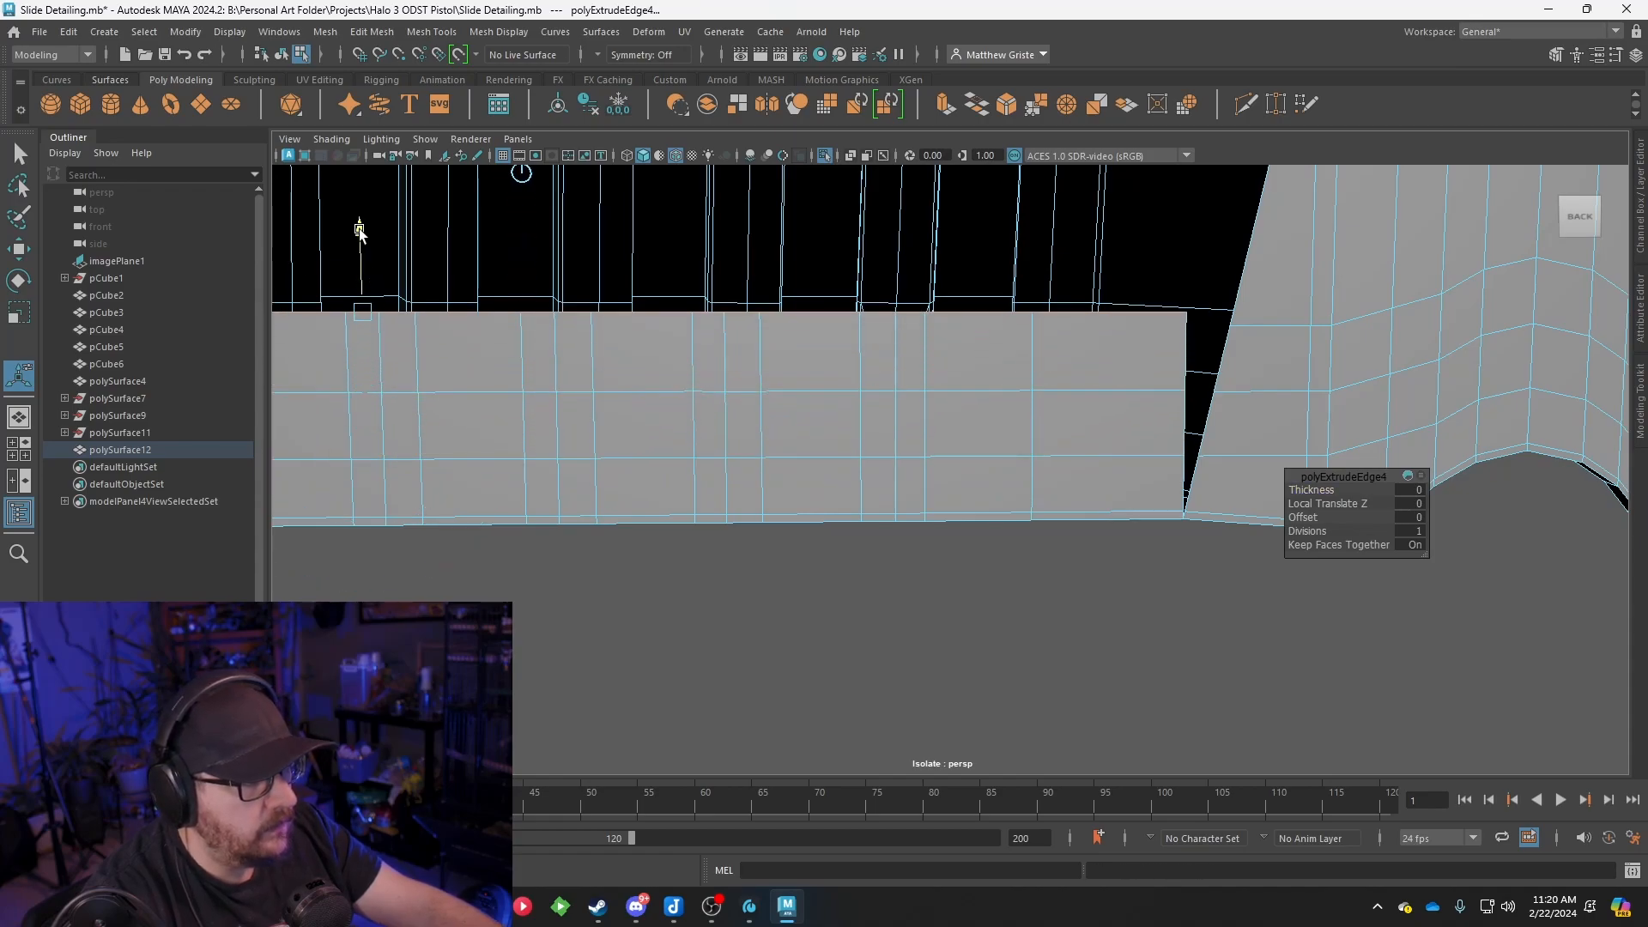
# Continue extruding the inner wall's top edges upward and over the slanted upper part of the serrations
pyautogui.keyDown('alt'); pyautogui.moveTo(430, 299); pyautogui.dragTo(773, 553, button='middle'); pyautogui.keyUp('alt')
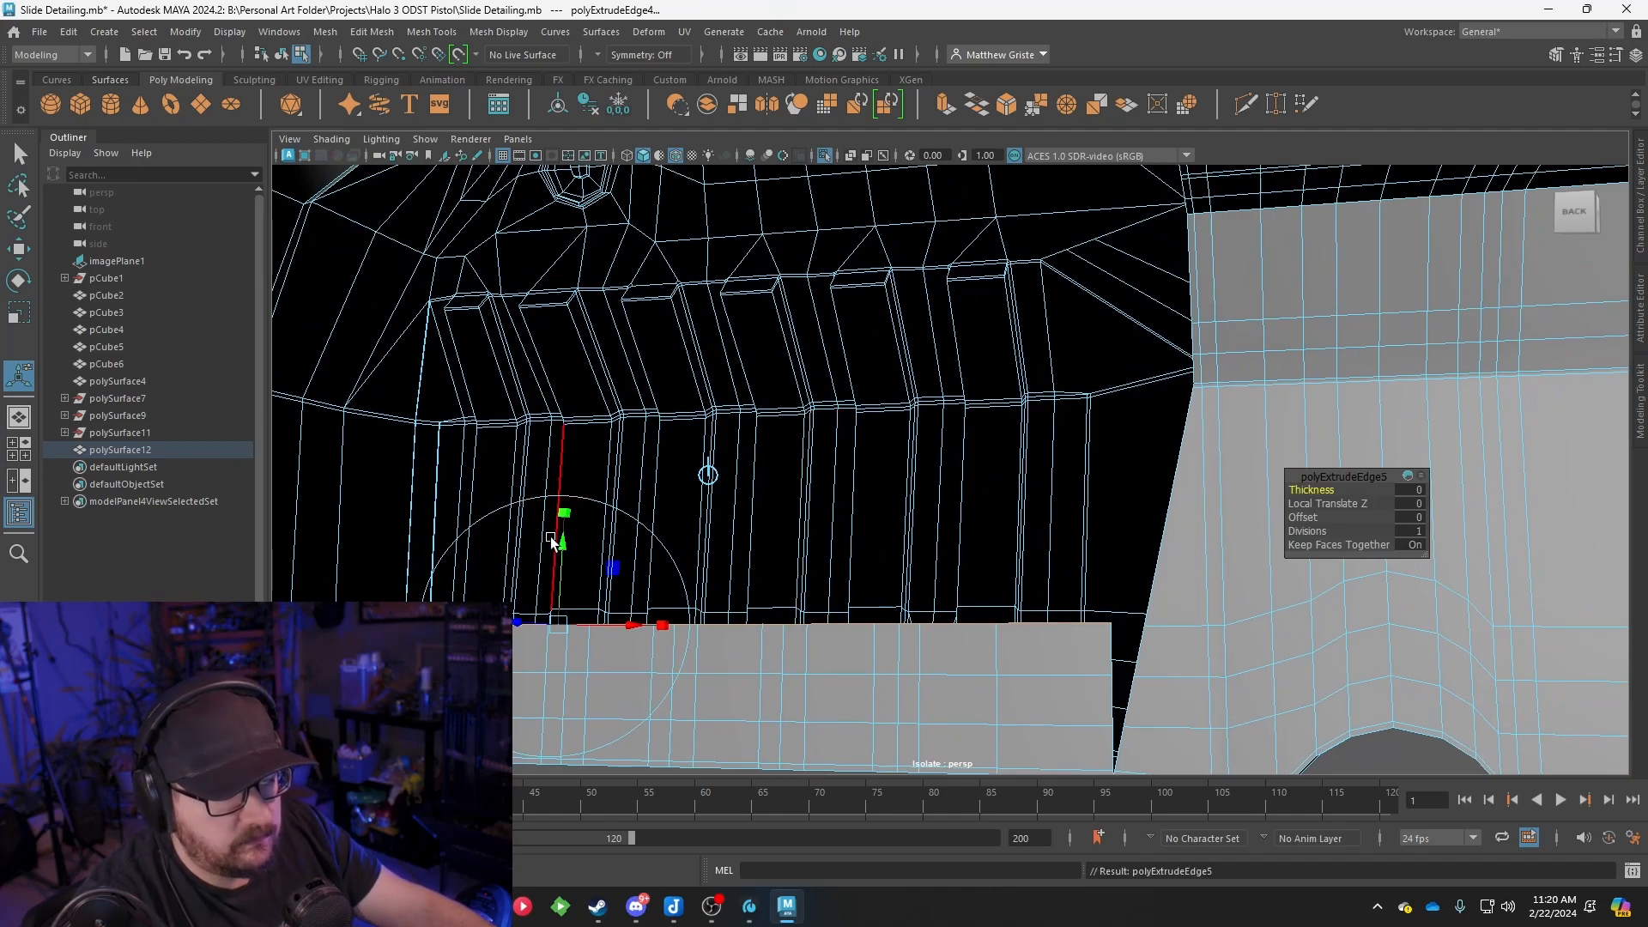
pyautogui.hotkey('ctrl', 'e')
pyautogui.moveTo(563, 534); pyautogui.dragTo(575, 357)
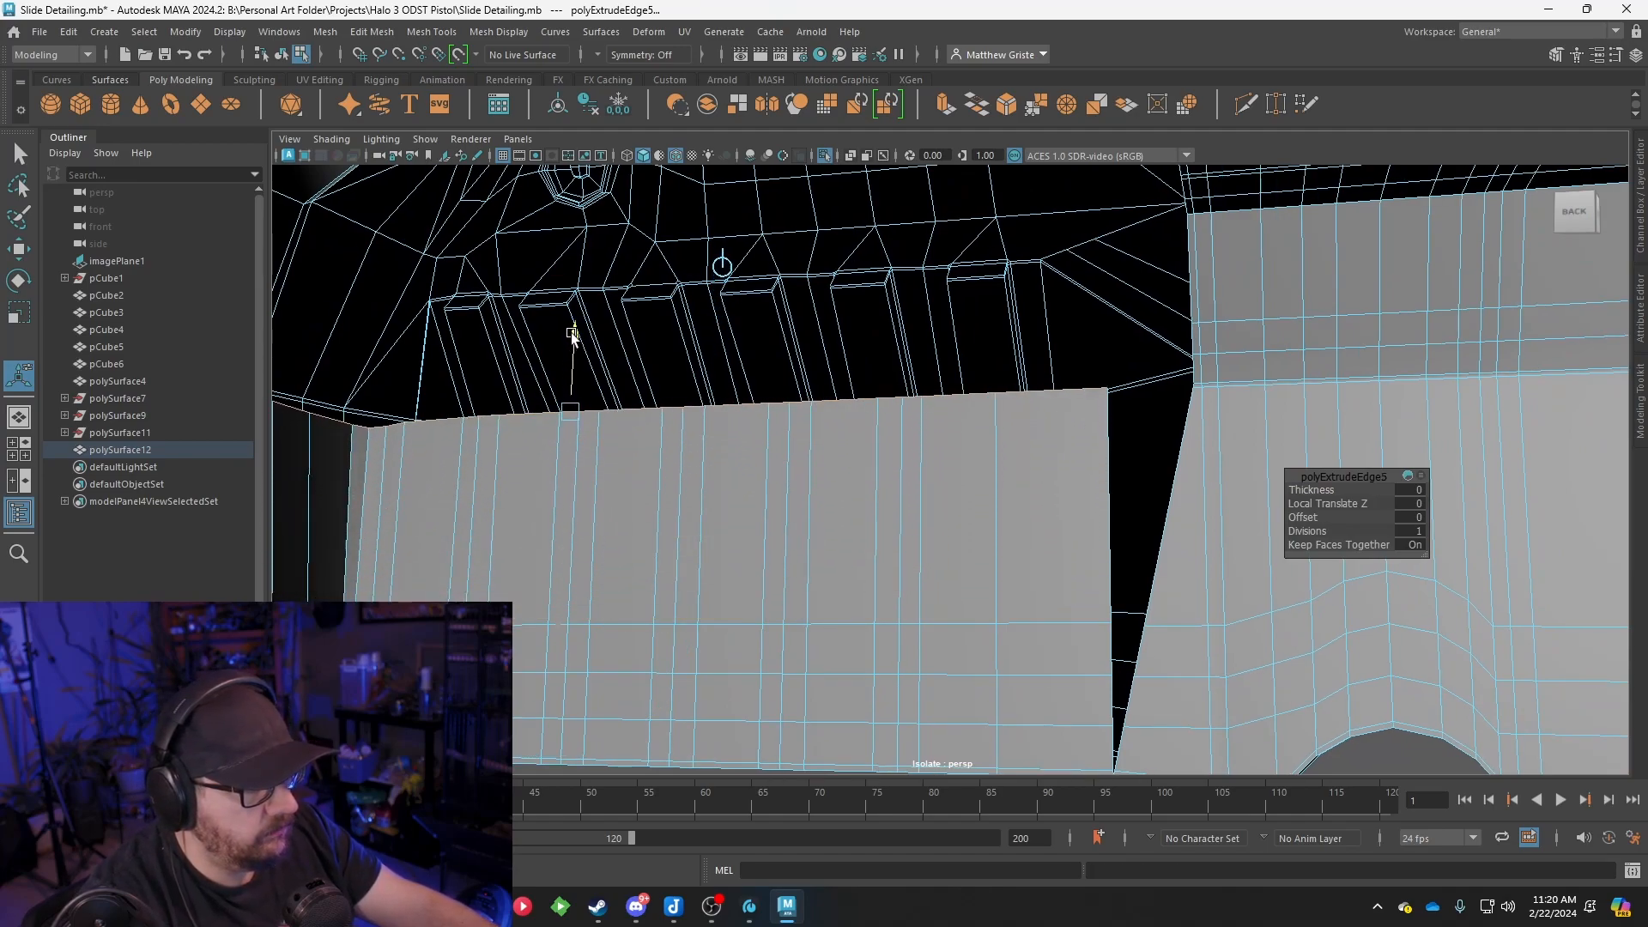
pyautogui.keyDown('shift'); pyautogui.moveTo(570, 333); pyautogui.dragTo(575, 191); pyautogui.keyUp('shift')
pyautogui.keyDown('alt'); pyautogui.moveTo(799, 323); pyautogui.dragTo(965, 404); pyautogui.keyUp('alt')
pyautogui.press('w')
pyautogui.press('r')
pyautogui.press('w')
pyautogui.scroll(5, 1063, 397)
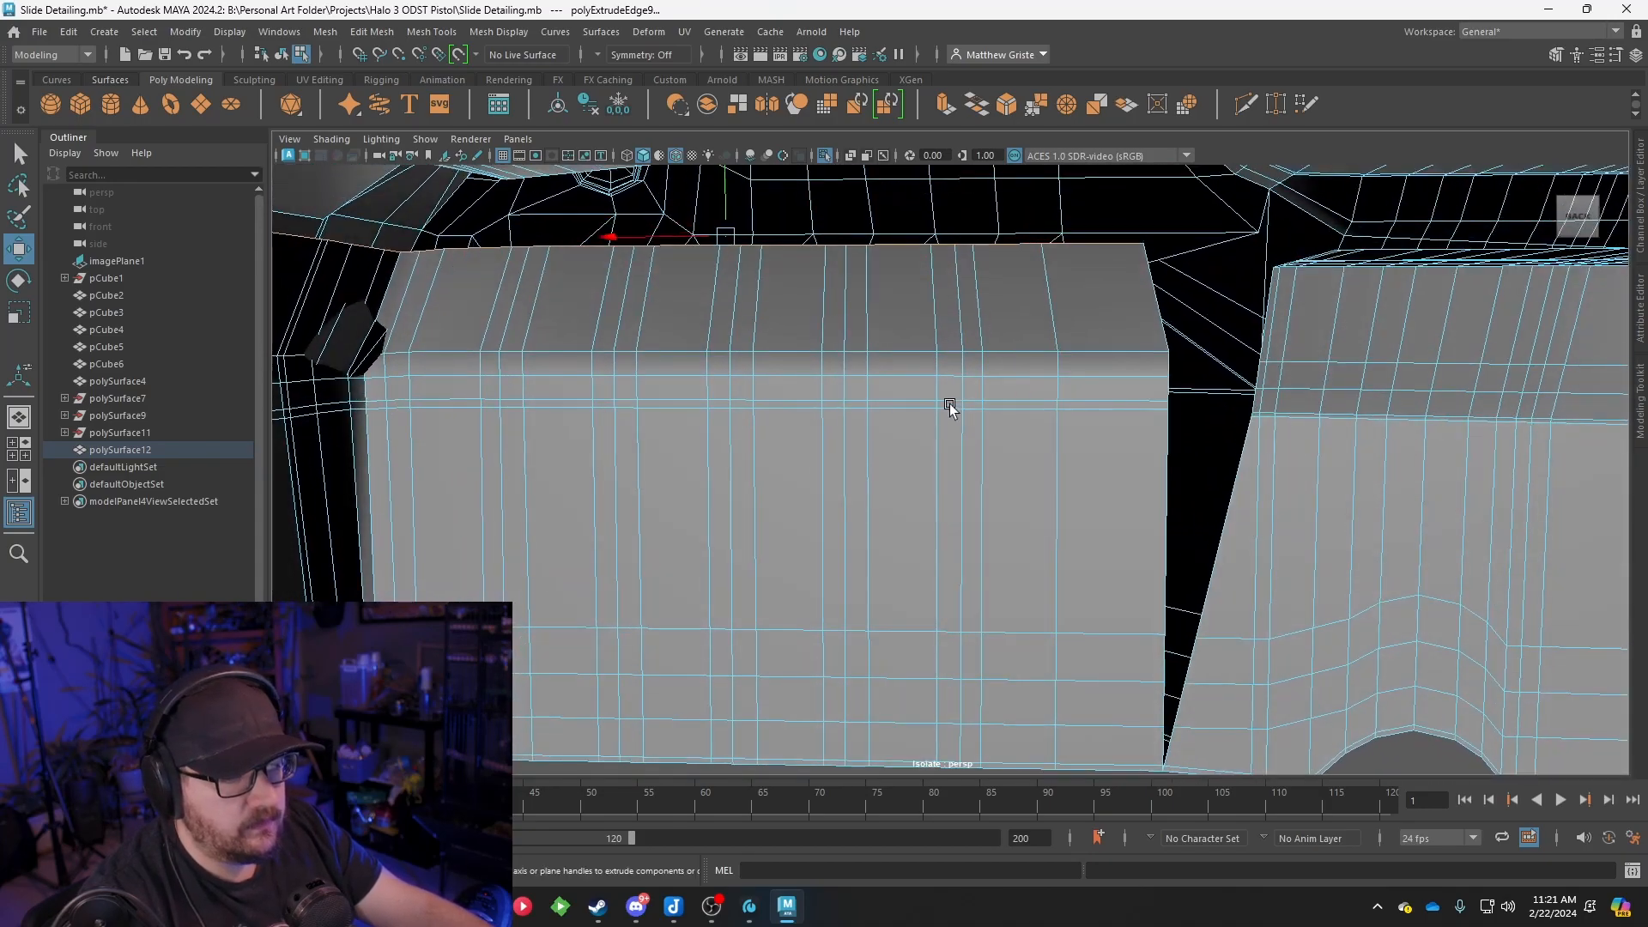
# Select the inner wall's slanted upper face loops and shift them sideways toward the gap beside the adjoining slide section
pyautogui.moveTo(685, 508); pyautogui.dragTo(708, 448, button='right')
pyautogui.click(1080, 492)
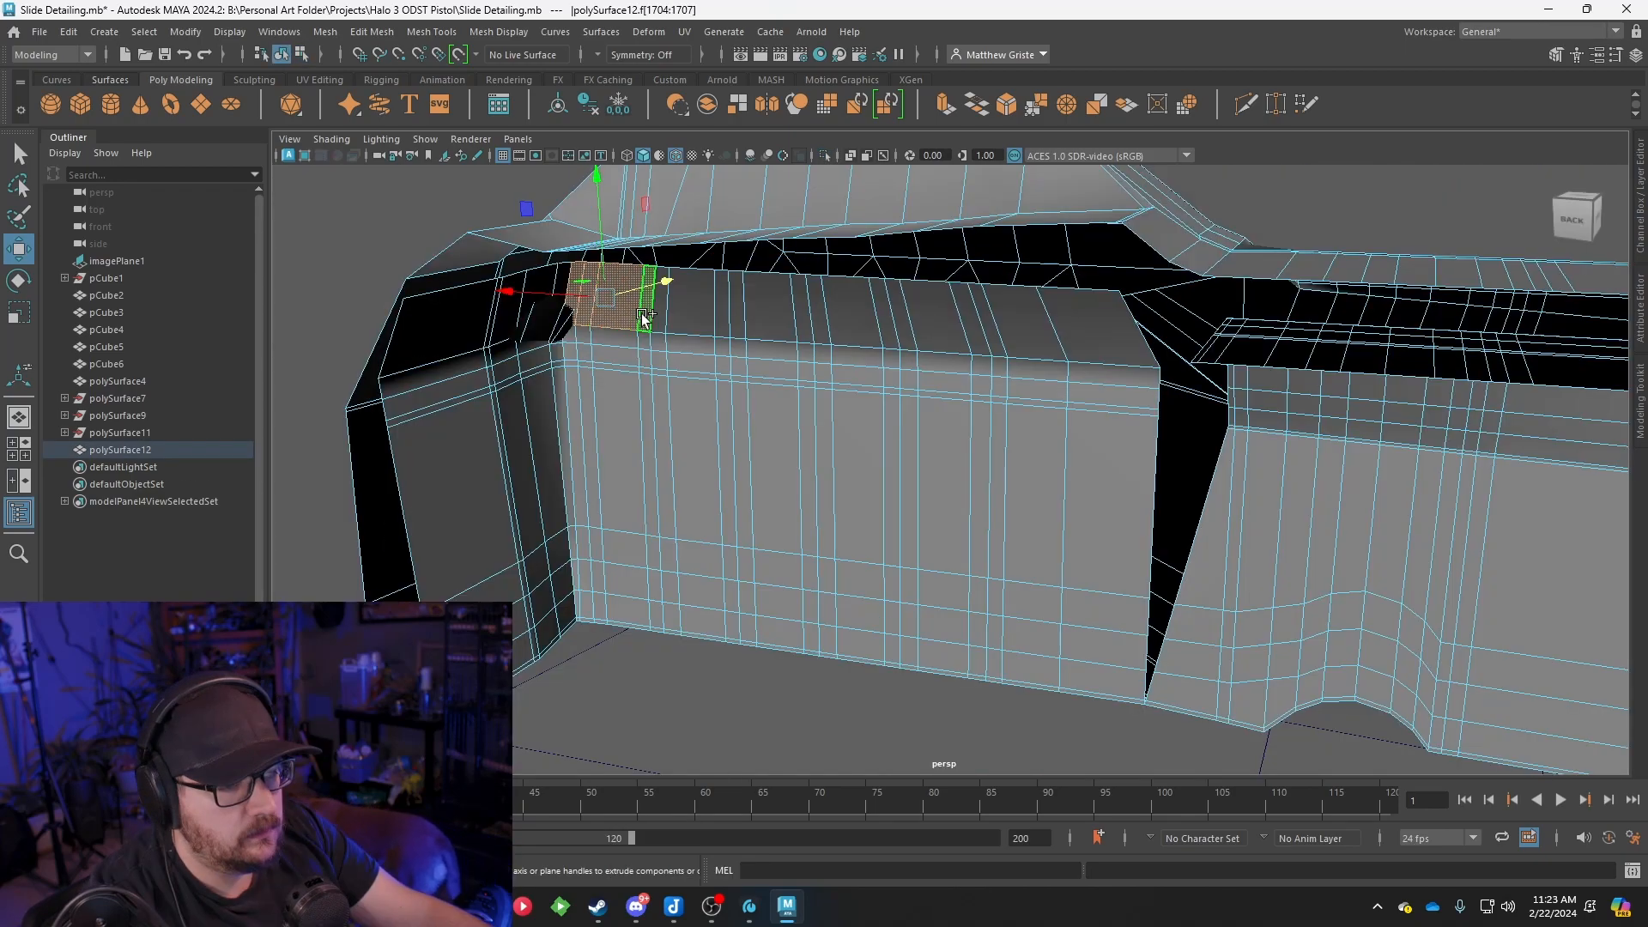
pyautogui.keyDown('shift'); pyautogui.doubleClick(643, 318); pyautogui.keyUp('shift')
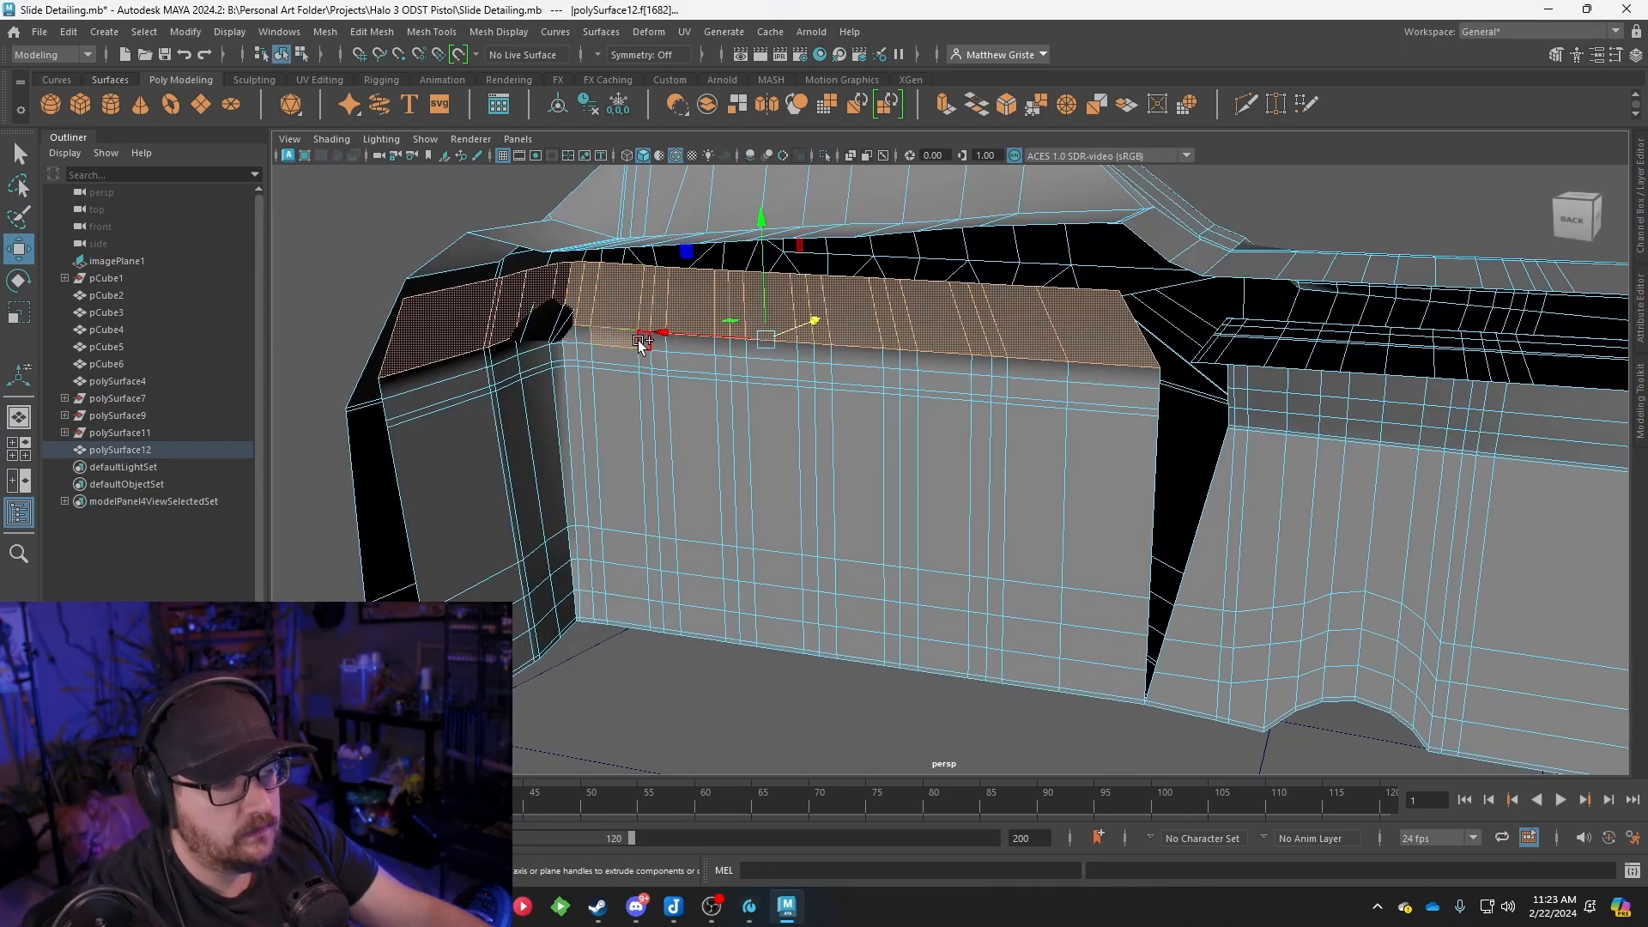
pyautogui.keyDown('shift'); pyautogui.doubleClick(629, 353); pyautogui.keyUp('shift')
pyautogui.keyDown('shift'); pyautogui.doubleClick(646, 359); pyautogui.keyUp('shift')
pyautogui.moveTo(725, 349); pyautogui.dragTo(751, 359)
# Select the tall face loop of the inner wall and shift it sideways toward the adjoining slide section
pyautogui.keyDown('alt'); pyautogui.moveTo(901, 378); pyautogui.dragTo(1015, 326); pyautogui.keyUp('alt')
pyautogui.scroll(5, 1022, 333)
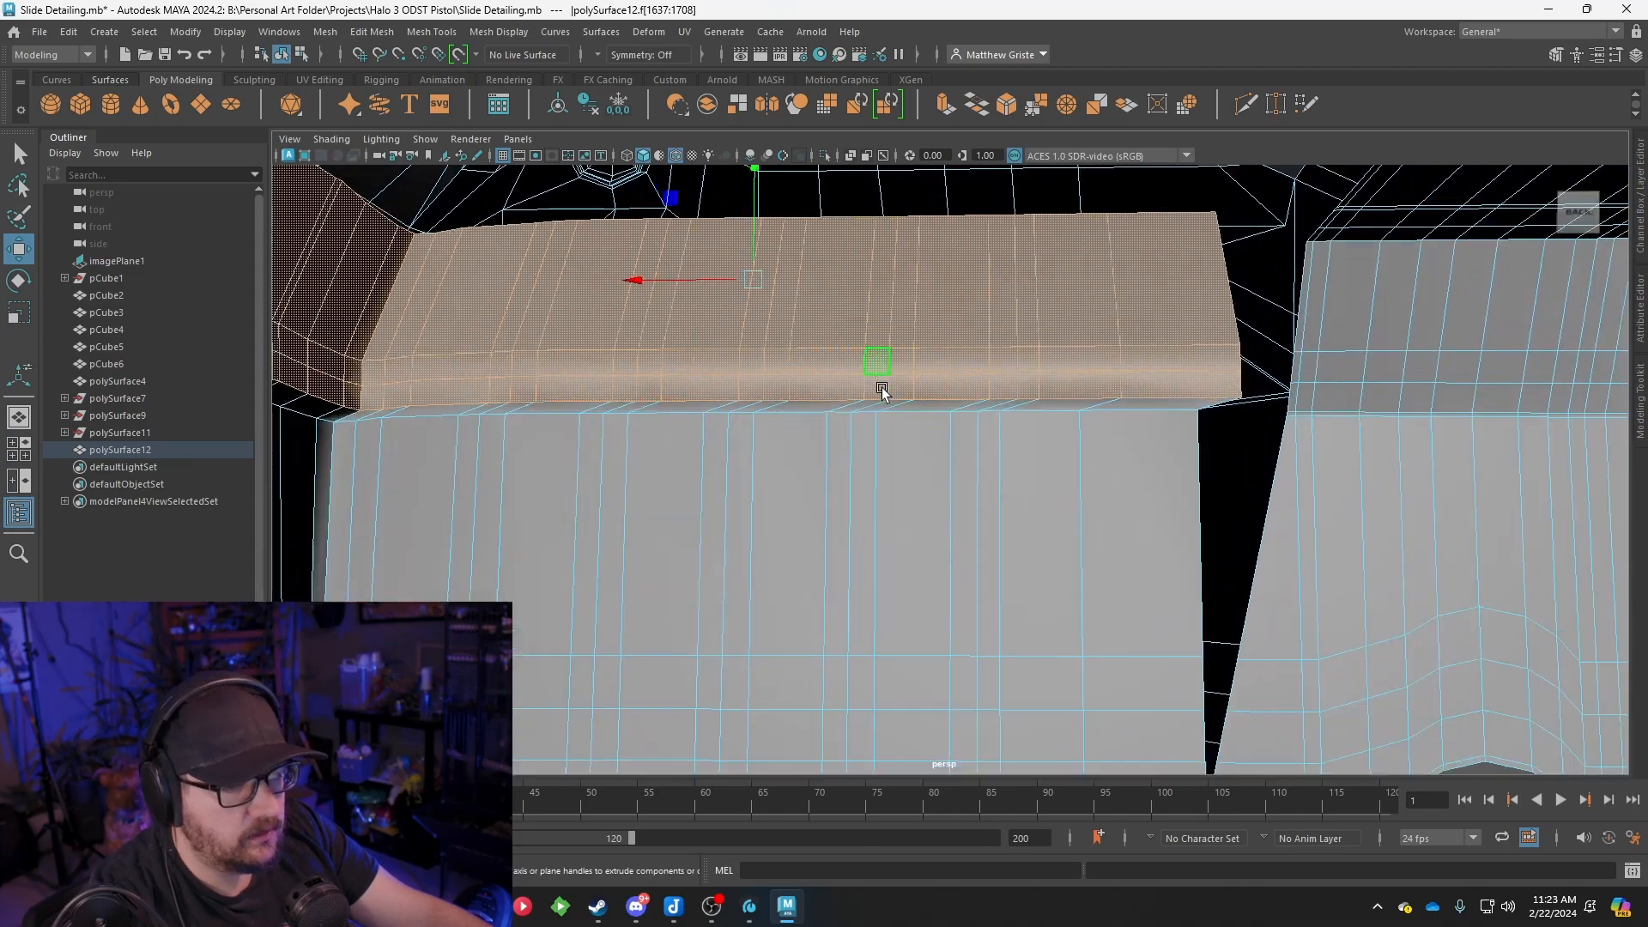
pyautogui.click(501, 480)
pyautogui.doubleClick(541, 471)
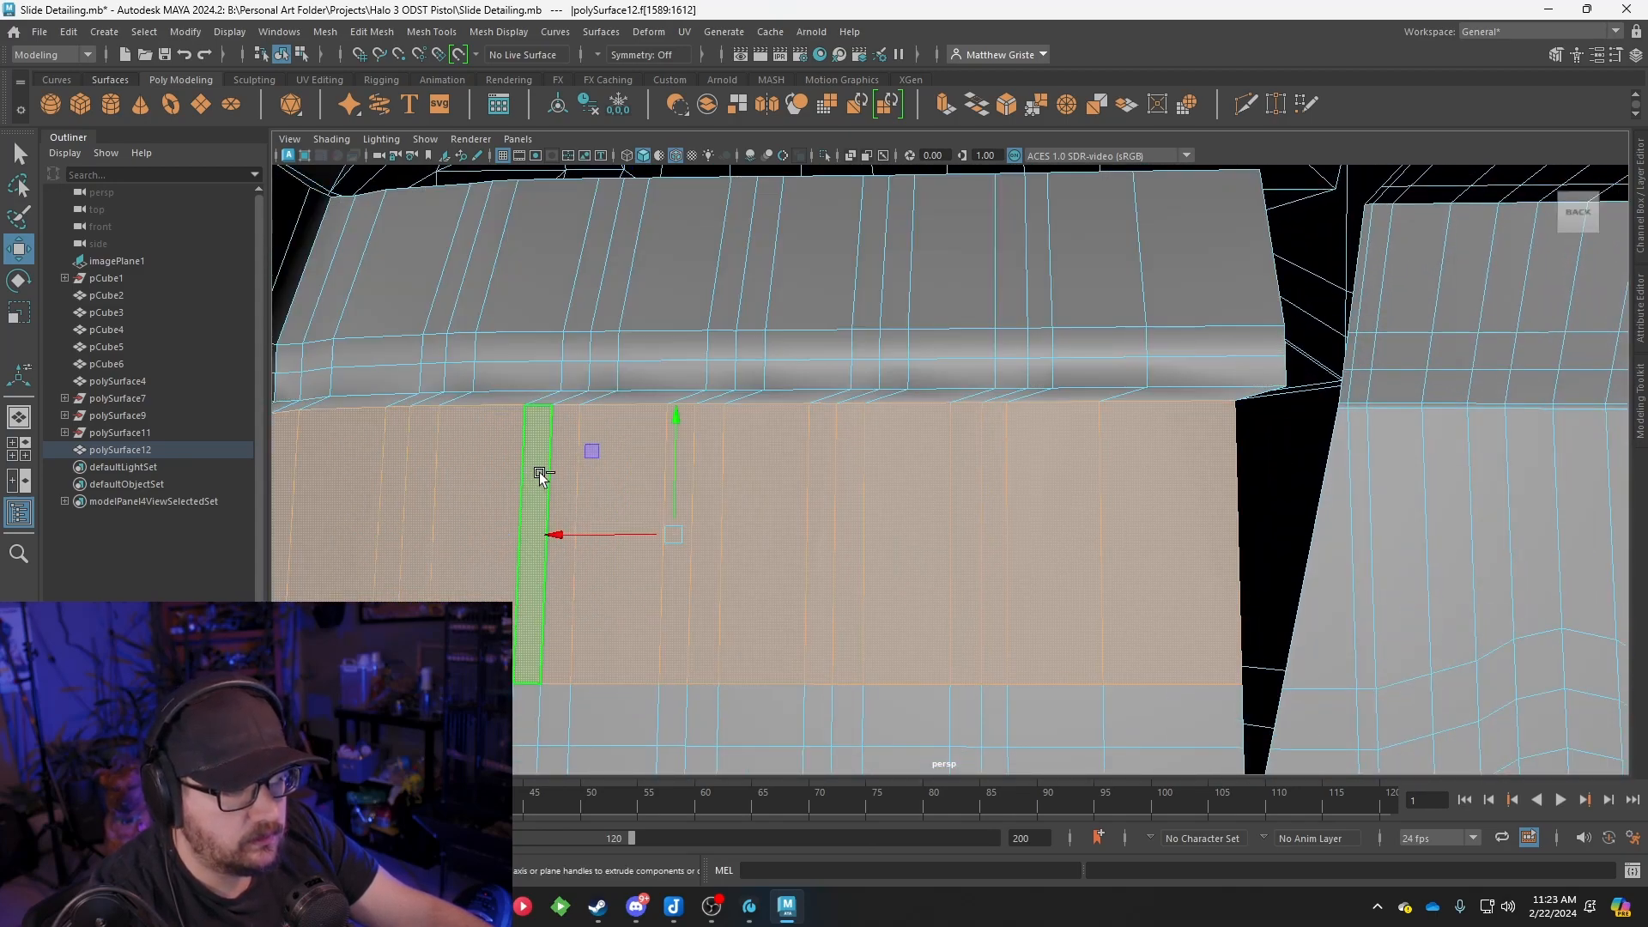
pyautogui.moveTo(581, 538); pyautogui.dragTo(597, 540)
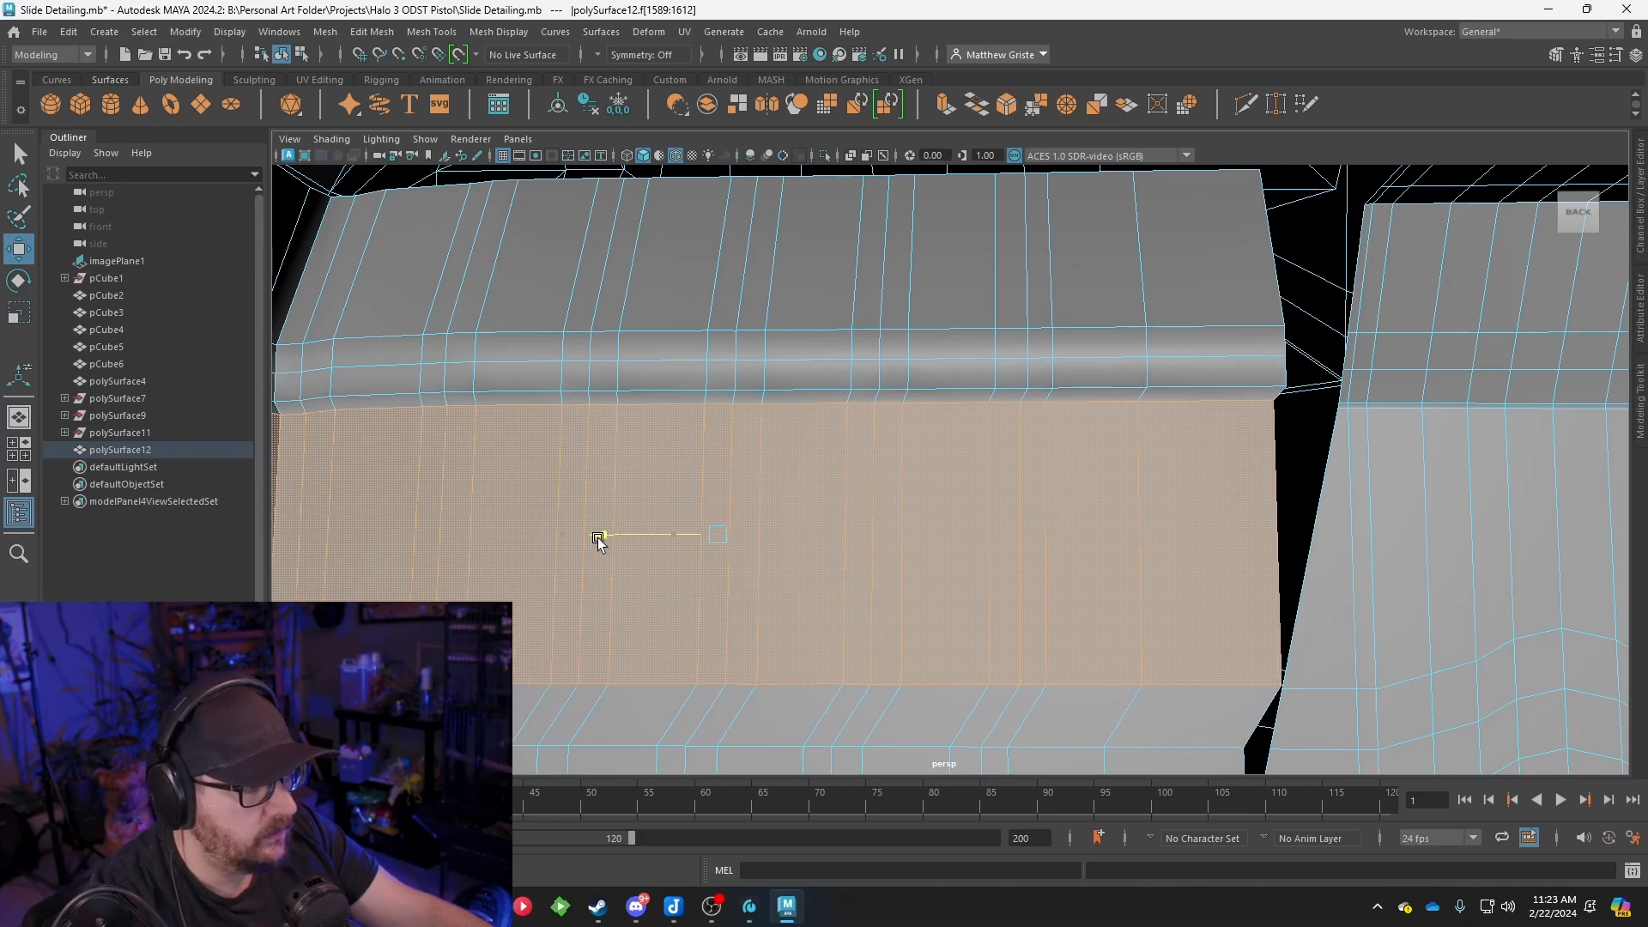
# Merge the inner wall's side vertices with the matching vertices of the adjoining slide section across the gap
pyautogui.keyDown('alt'); pyautogui.moveTo(970, 554); pyautogui.dragTo(867, 452, button='middle'); pyautogui.keyUp('alt')
pyautogui.keyDown('alt'); pyautogui.moveTo(867, 452); pyautogui.dragTo(968, 467); pyautogui.keyUp('alt')
pyautogui.keyDown('alt'); pyautogui.moveTo(967, 467); pyautogui.dragTo(1020, 401, button='right'); pyautogui.keyUp('alt')
pyautogui.moveTo(1019, 394); pyautogui.dragTo(1067, 435)
pyautogui.click(1039, 105)
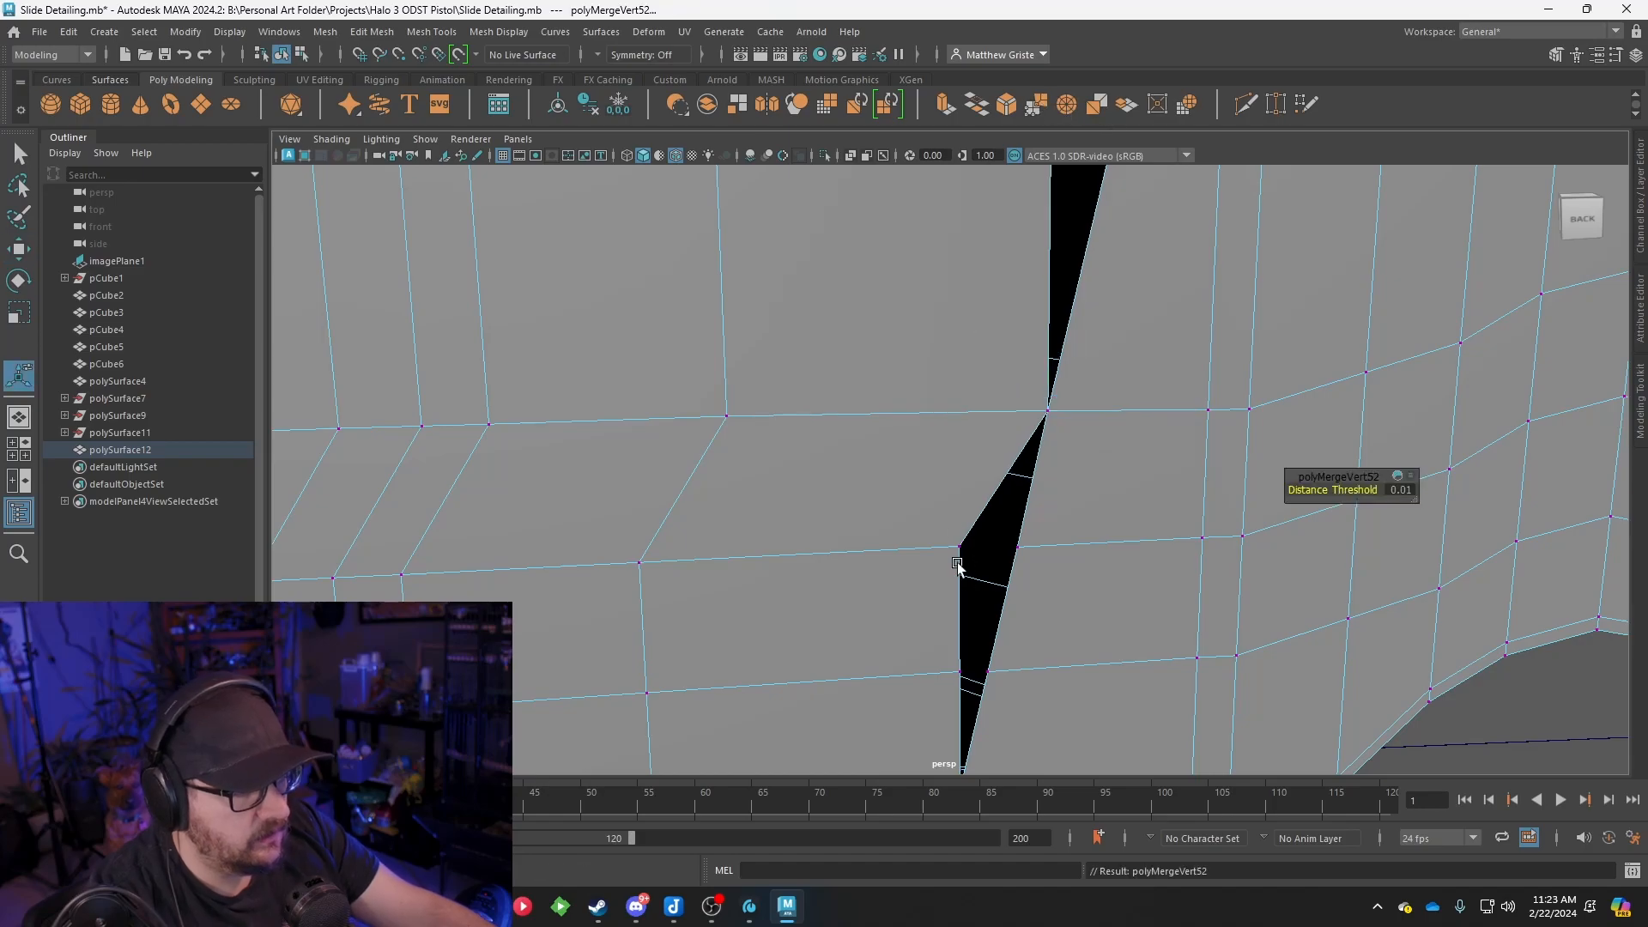
pyautogui.press('g')
pyautogui.moveTo(942, 656); pyautogui.dragTo(1009, 687)
pyautogui.press('g')
# Continue merging the inner wall's side vertices with the adjoining slide section's vertices along the gap, as far as the rounded ridge
pyautogui.keyDown('alt'); pyautogui.moveTo(1013, 686); pyautogui.dragTo(966, 678, button='right'); pyautogui.keyUp('alt')
pyautogui.moveTo(966, 678)
pyautogui.keyDown('alt'); pyautogui.mouseDown()
pyautogui.moveTo(945, 666)
pyautogui.moveTo(961, 690)
pyautogui.mouseUp(); pyautogui.keyUp('alt')
pyautogui.keyDown('alt'); pyautogui.moveTo(961, 690); pyautogui.dragTo(958, 535, button='middle'); pyautogui.keyUp('alt')
pyautogui.keyDown('alt'); pyautogui.moveTo(959, 534); pyautogui.dragTo(967, 541); pyautogui.keyUp('alt')
pyautogui.keyDown('alt'); pyautogui.moveTo(967, 541); pyautogui.dragTo(944, 515, button='middle'); pyautogui.keyUp('alt')
pyautogui.scroll(4, 944, 515)
pyautogui.moveTo(939, 514); pyautogui.dragTo(876, 541)
pyautogui.press('g')
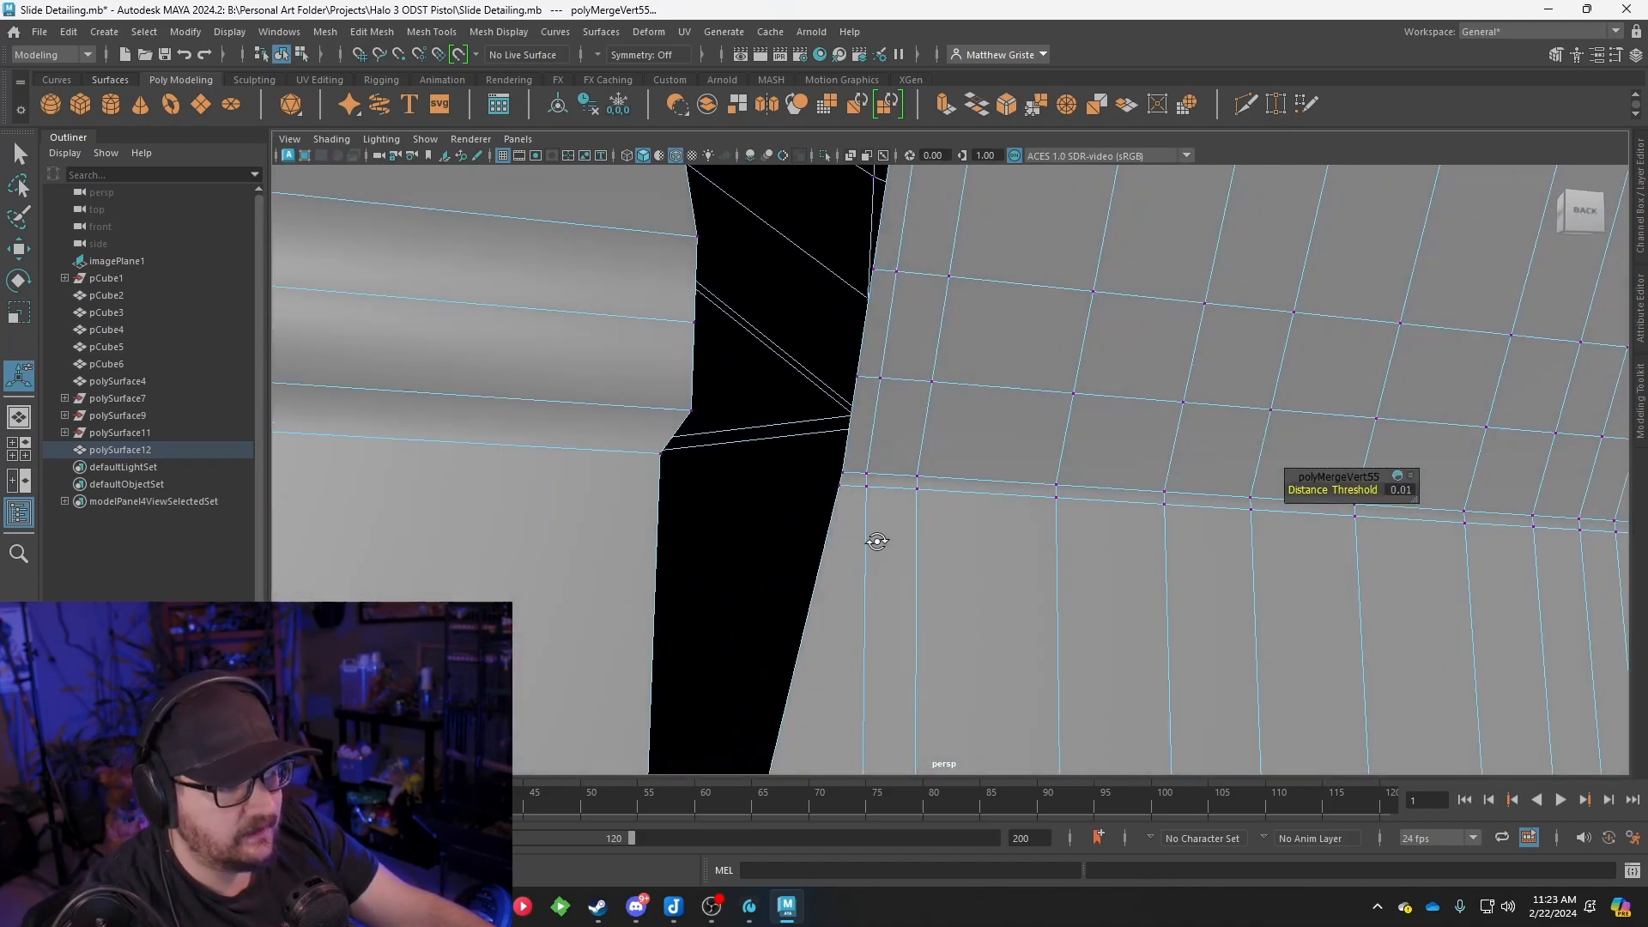
# Merge the vertex pairs across the gap at the rounded ridge, from its lower corner to its upper edge
pyautogui.click(677, 461)
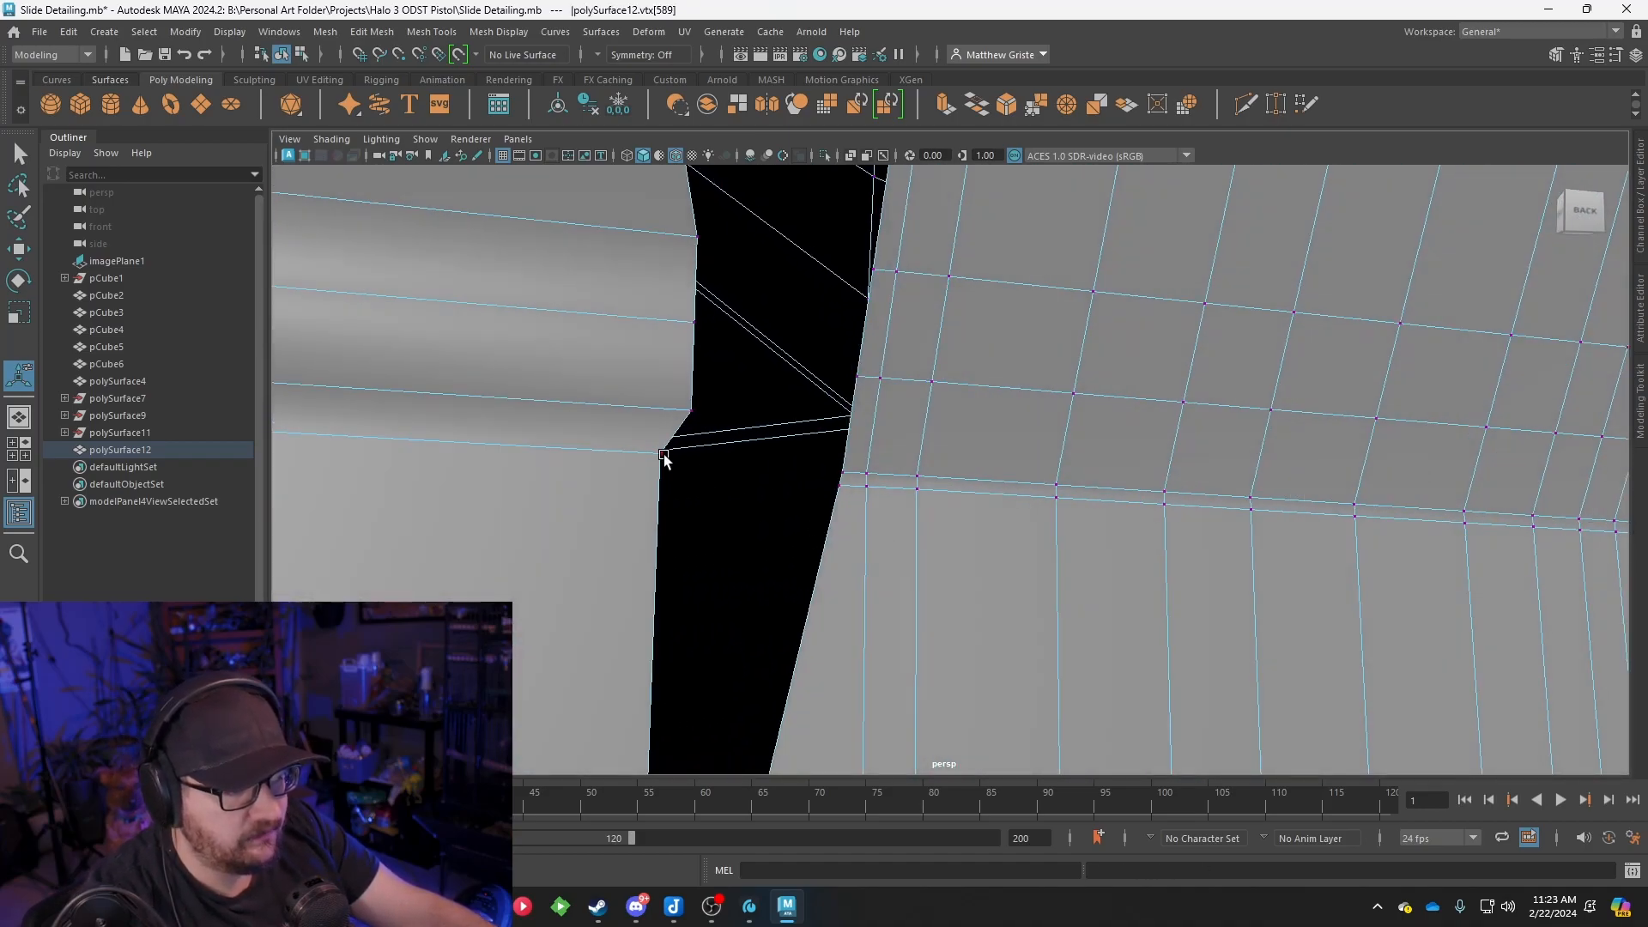
pyautogui.press('g')
pyautogui.click(843, 472)
pyautogui.press('g')
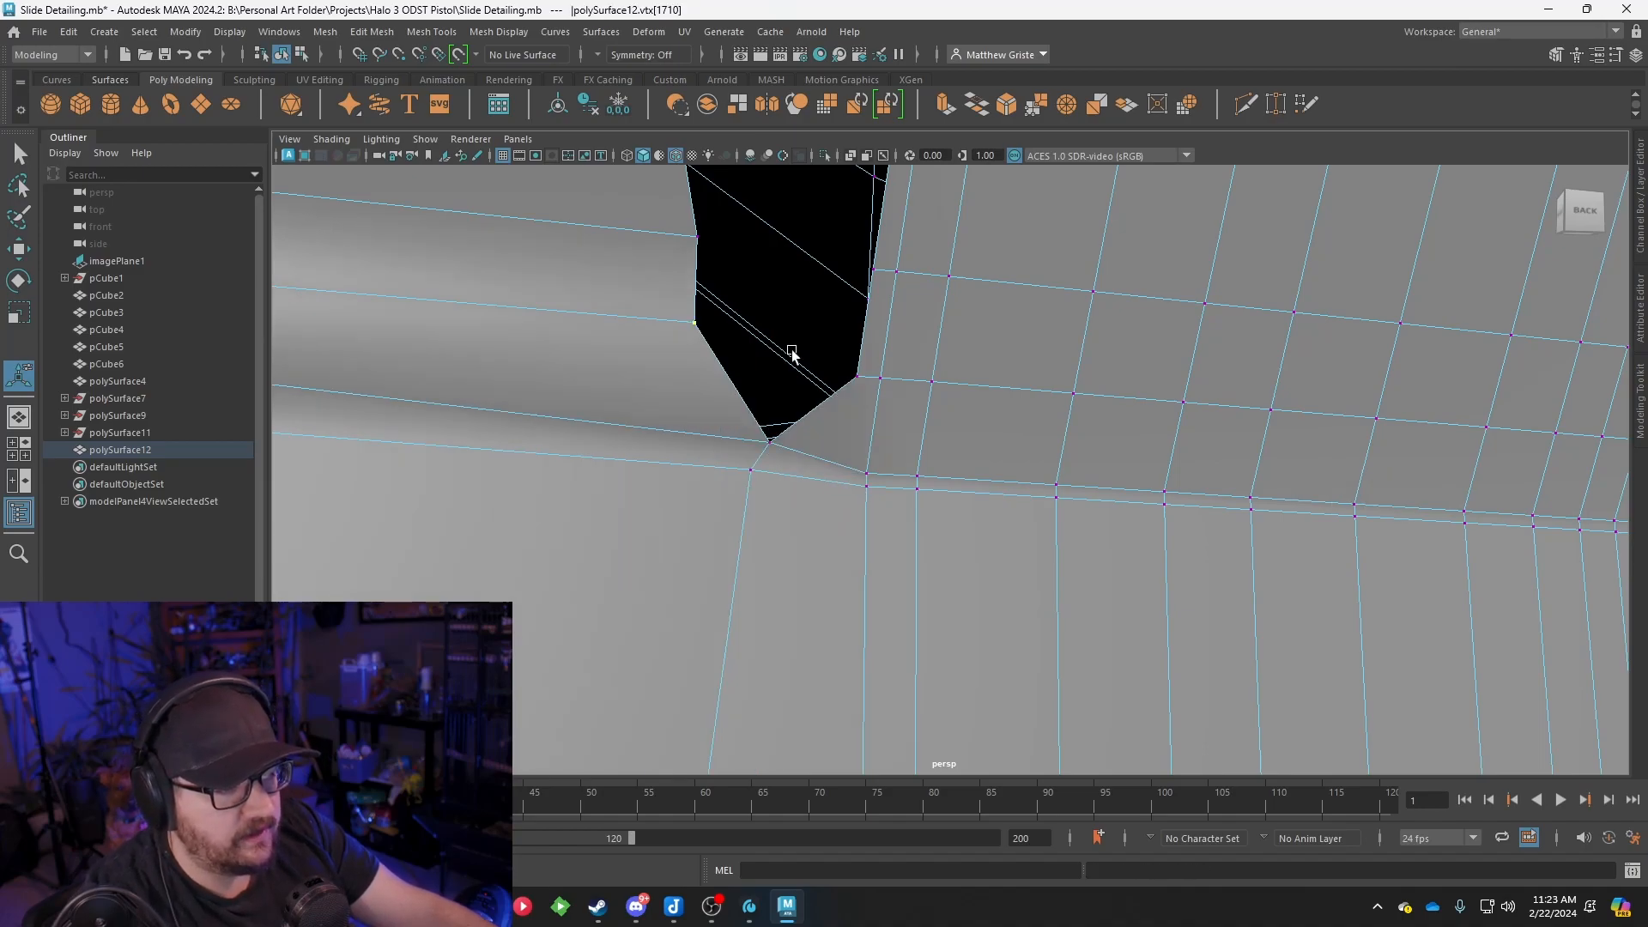
pyautogui.press('g')
pyautogui.hotkey('ctrl', 'z')
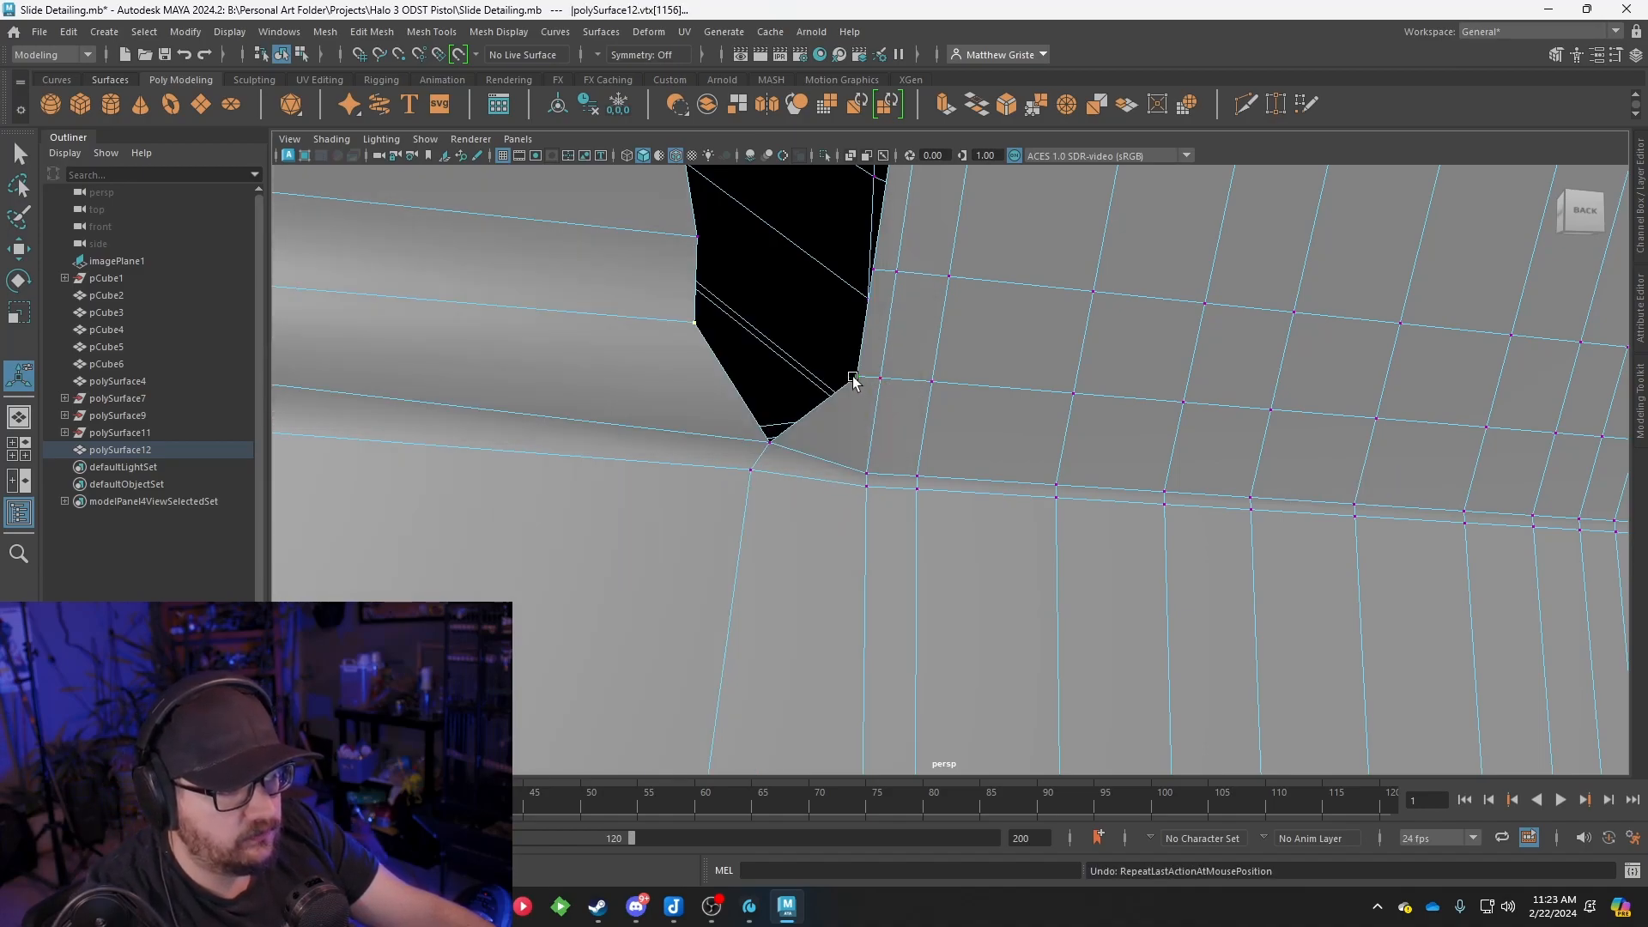
pyautogui.press('g')
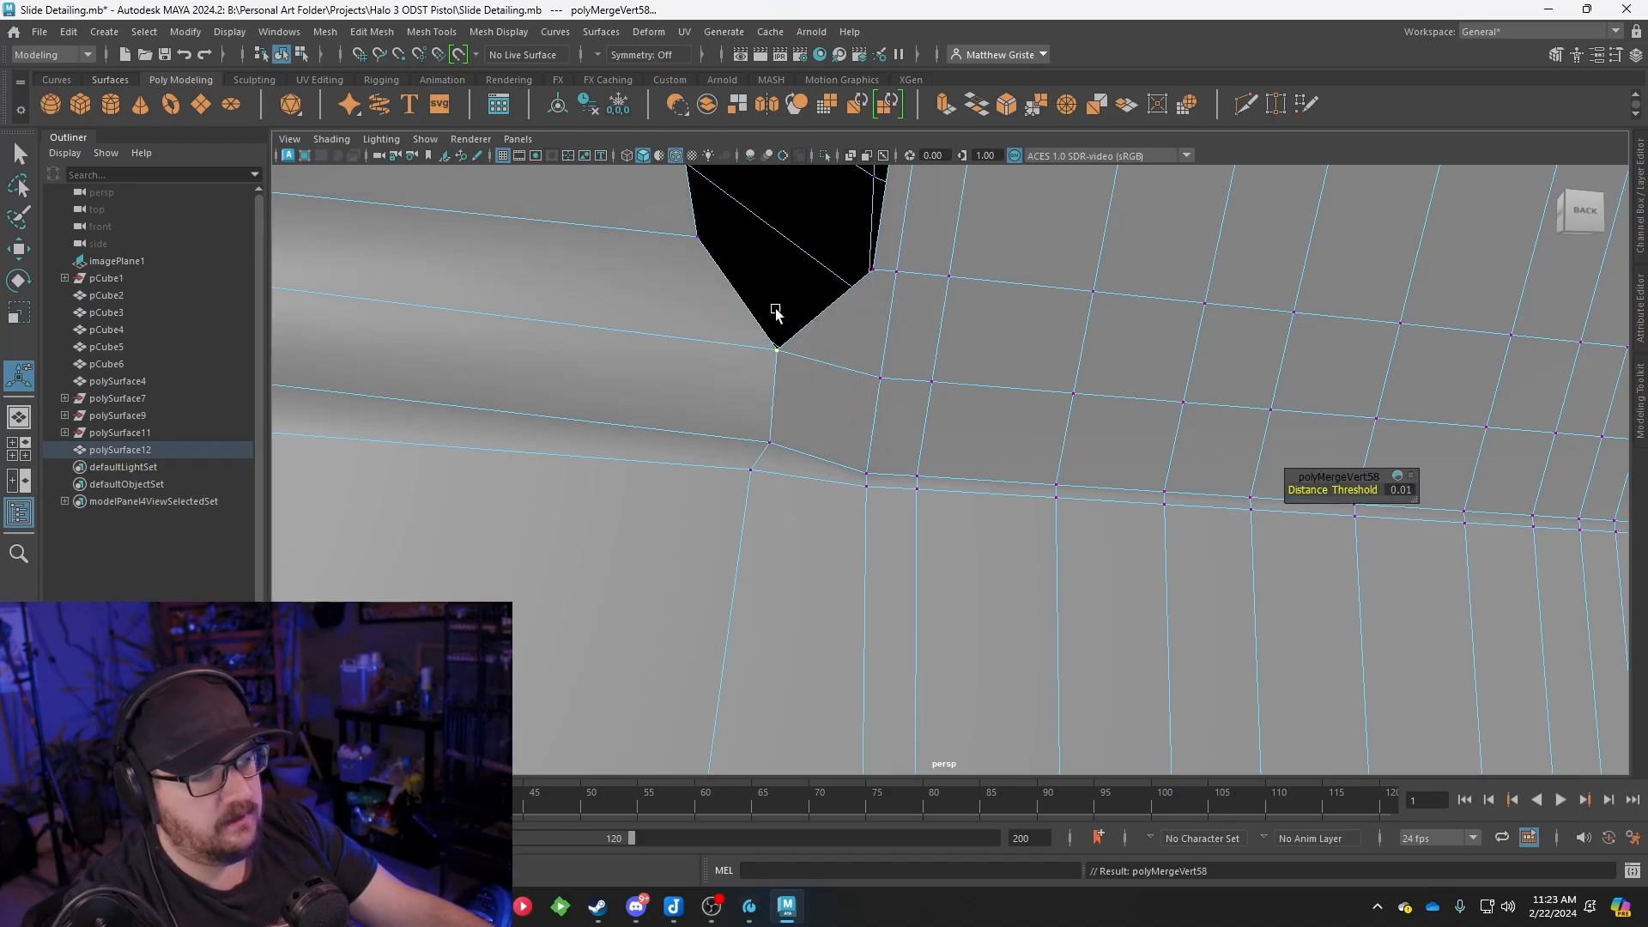
pyautogui.keyDown('alt'); pyautogui.moveTo(762, 314); pyautogui.dragTo(826, 505, button='middle'); pyautogui.keyUp('alt')
pyautogui.click(942, 473)
pyautogui.keyDown('shift'); pyautogui.click(769, 427); pyautogui.keyUp('shift')
pyautogui.press('g')
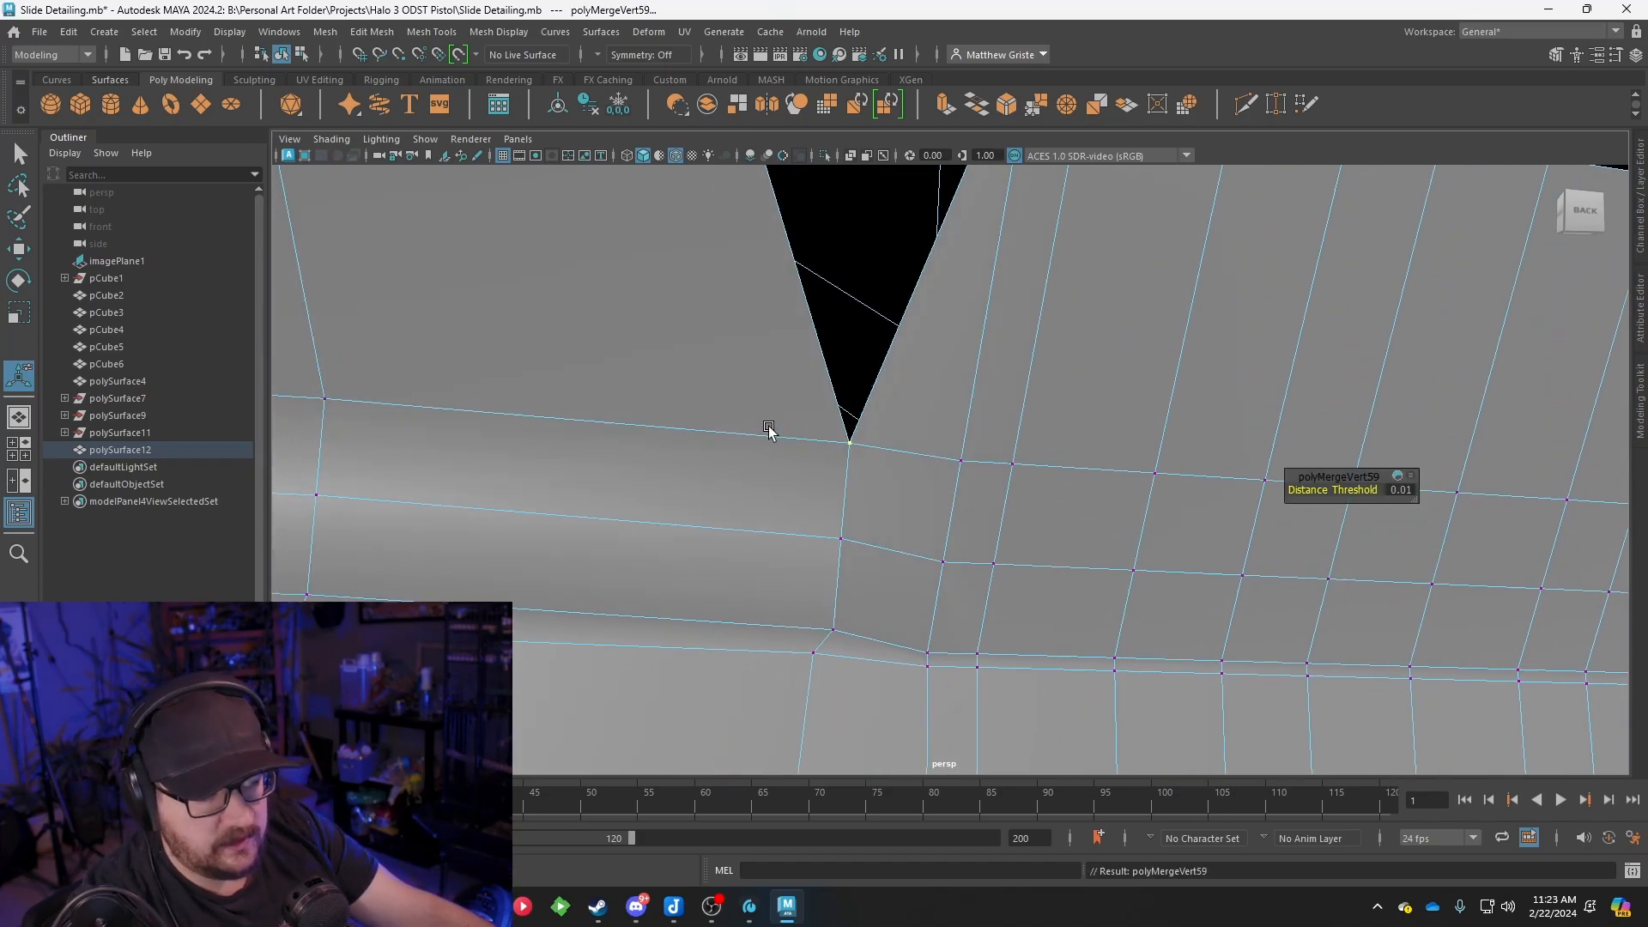
# Merge the inner wall's top corner vertex with the adjoining section's matching corner vertex to close the gap
pyautogui.keyDown('alt'); pyautogui.moveTo(769, 430); pyautogui.dragTo(849, 409); pyautogui.keyUp('alt')
pyautogui.keyDown('alt'); pyautogui.moveTo(850, 409); pyautogui.dragTo(850, 581, button='middle'); pyautogui.keyUp('alt')
pyautogui.keyDown('alt'); pyautogui.moveTo(850, 581); pyautogui.dragTo(846, 462); pyautogui.keyUp('alt')
pyautogui.click(965, 307)
pyautogui.keyDown('alt'); pyautogui.moveTo(958, 321); pyautogui.dragTo(954, 441, button='middle'); pyautogui.keyUp('alt')
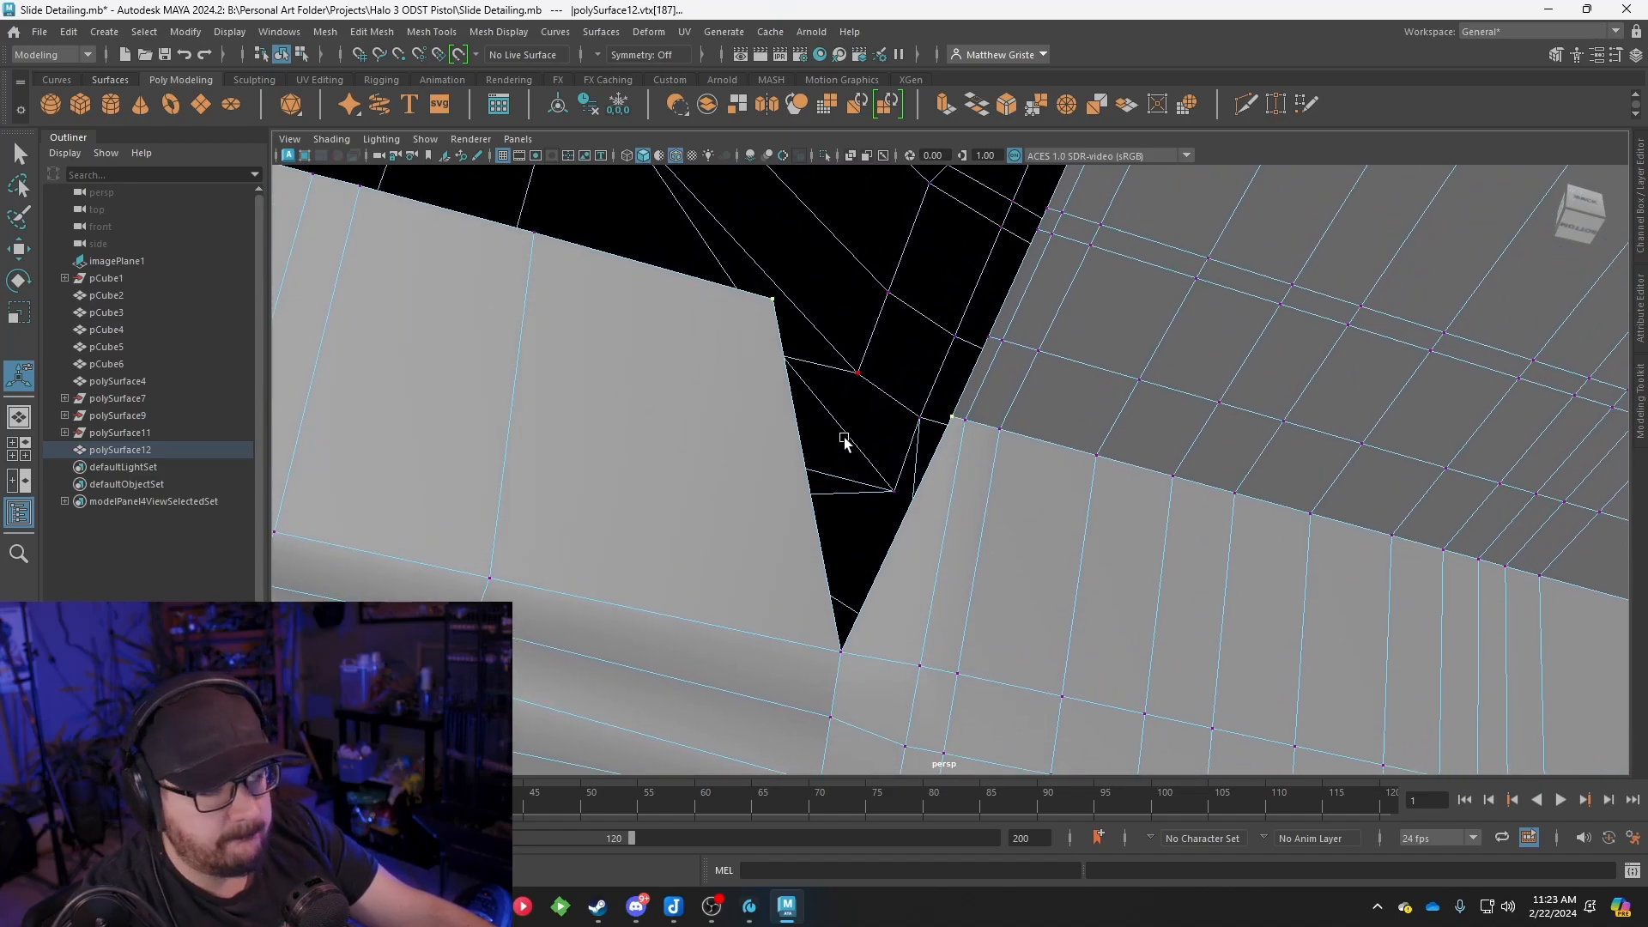
pyautogui.press('g')
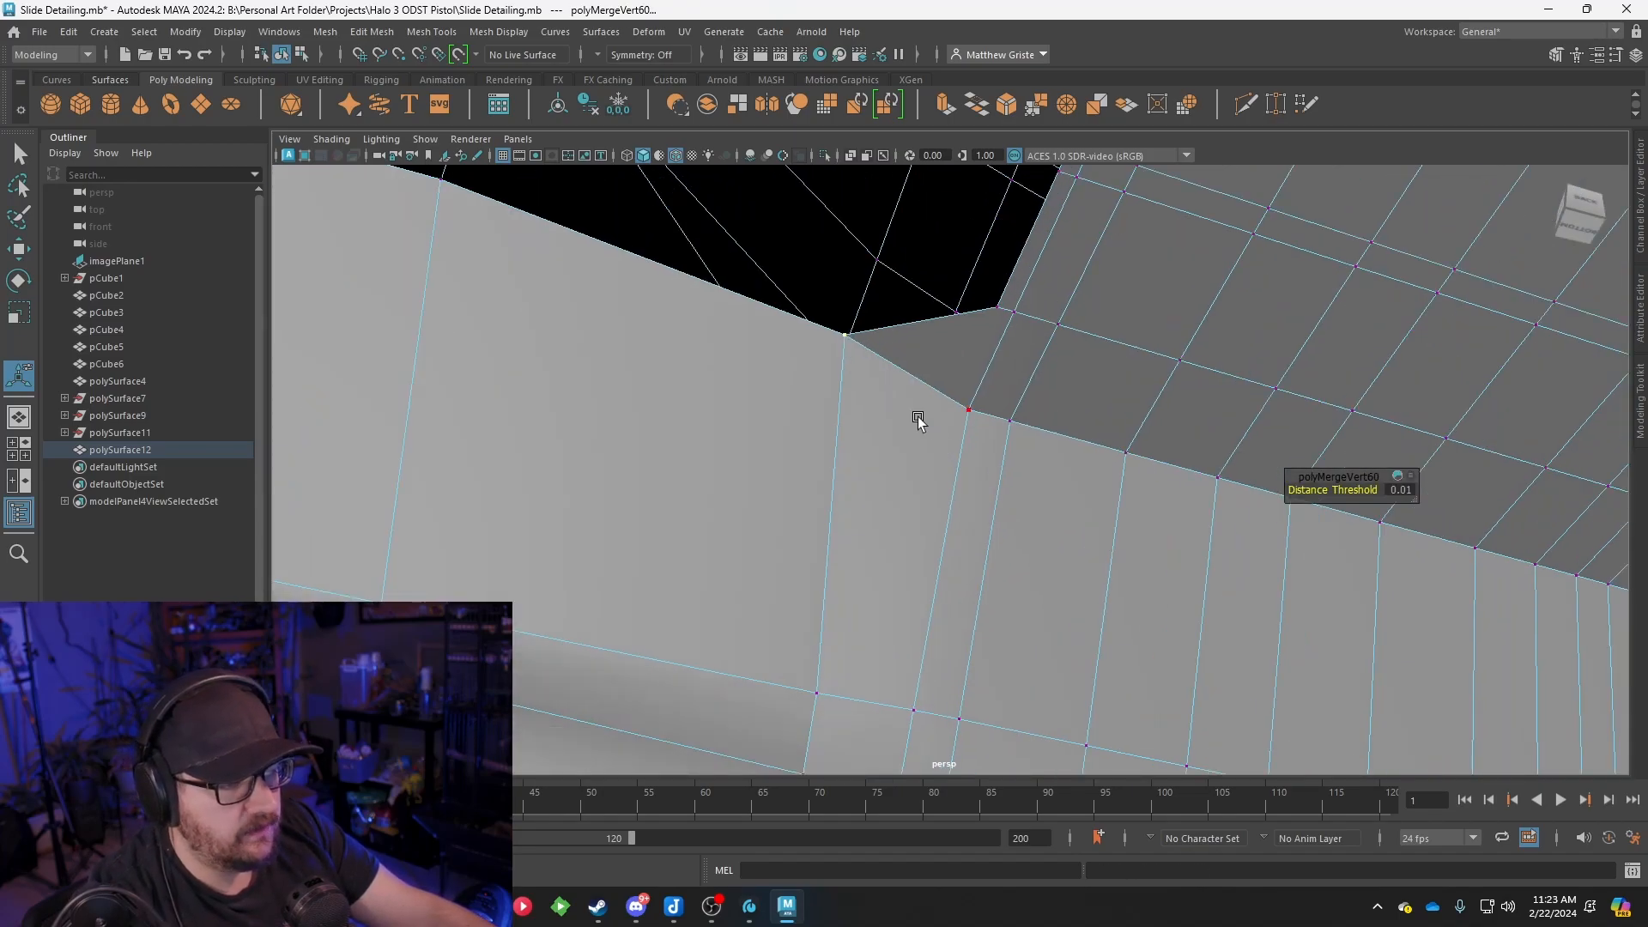
# Select the three open end edges of the adjoining section beside the joined wall and scale them slightly along the slide's length
pyautogui.press('w')
pyautogui.moveTo(785, 318); pyautogui.dragTo(1151, 448)
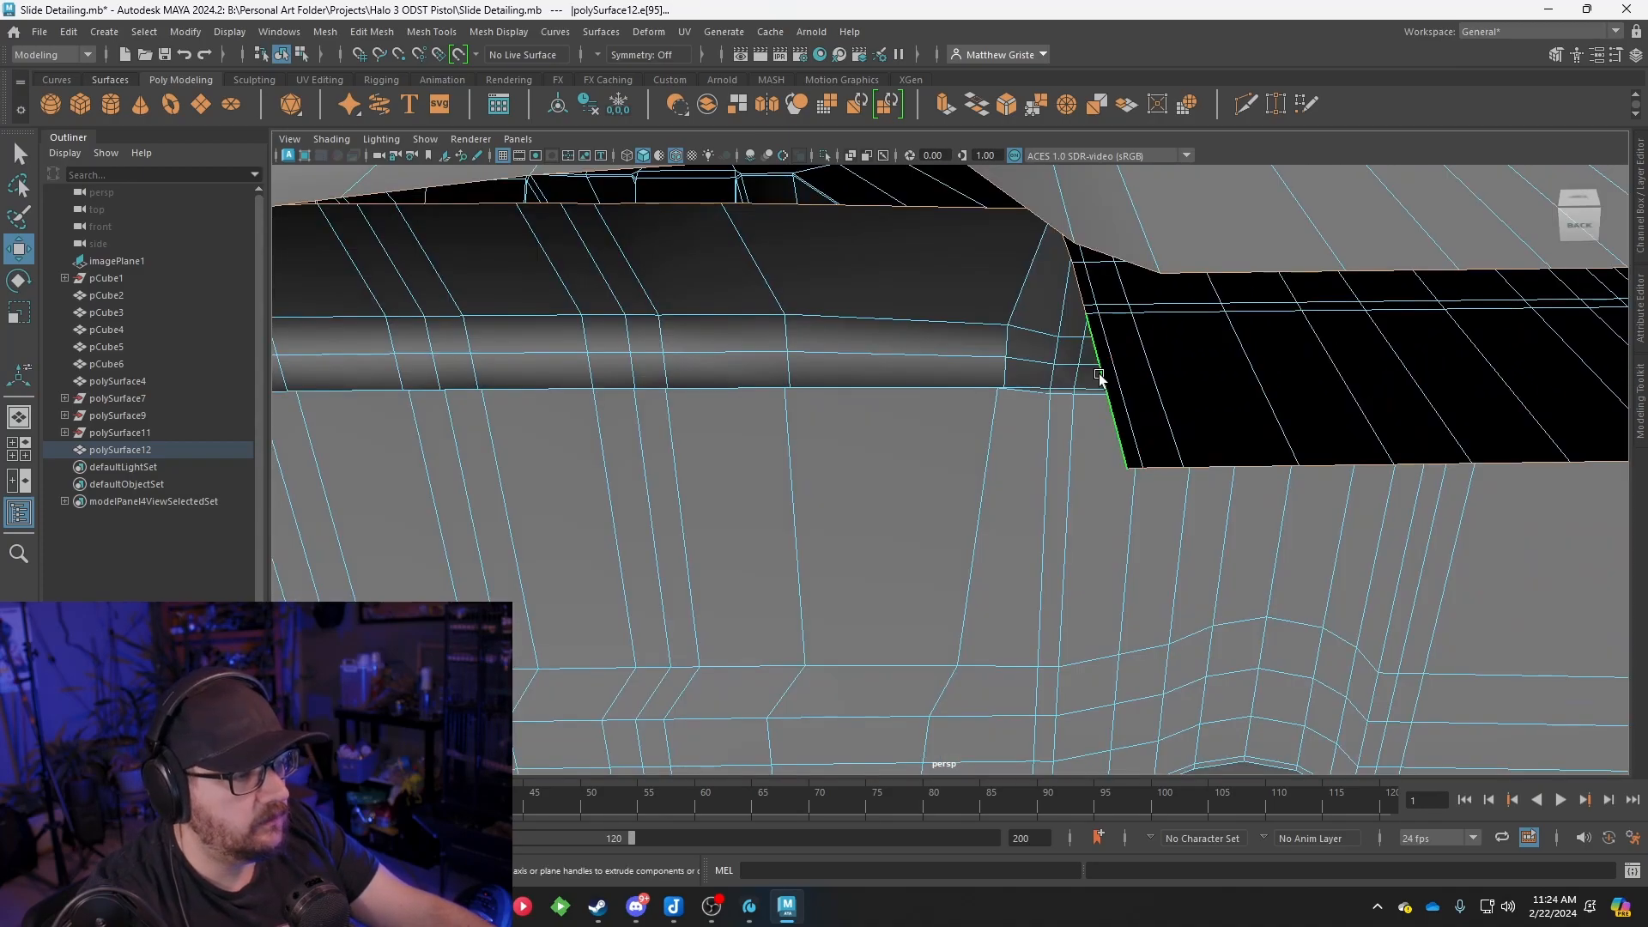
pyautogui.click(1103, 378)
pyautogui.keyDown('alt'); pyautogui.moveTo(1103, 379); pyautogui.dragTo(1143, 384); pyautogui.keyUp('alt')
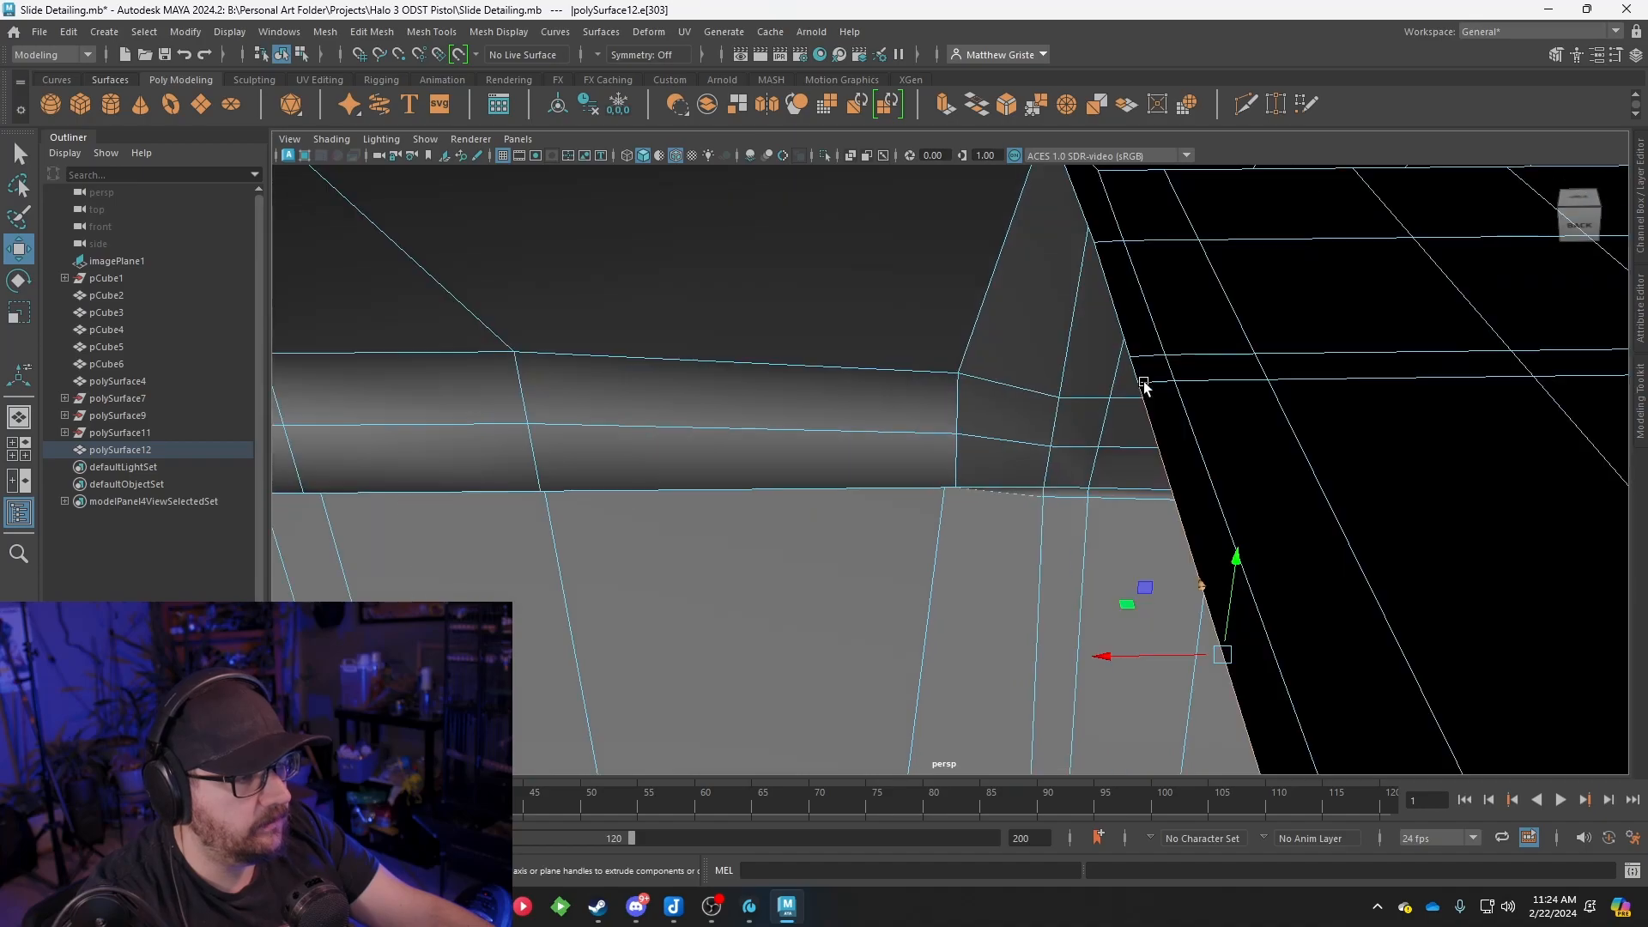
pyautogui.keyDown('shift'); pyautogui.click(1122, 338); pyautogui.keyUp('shift')
pyautogui.keyDown('shift'); pyautogui.click(1092, 221); pyautogui.keyUp('shift')
pyautogui.keyDown('alt'); pyautogui.moveTo(1093, 220); pyautogui.dragTo(1024, 342); pyautogui.keyUp('alt')
pyautogui.press('e')
pyautogui.press('r')
pyautogui.moveTo(915, 404)
pyautogui.mouseDown()
pyautogui.moveTo(1188, 447)
pyautogui.moveTo(910, 399)
pyautogui.mouseUp()
pyautogui.press('w')
pyautogui.press('r')
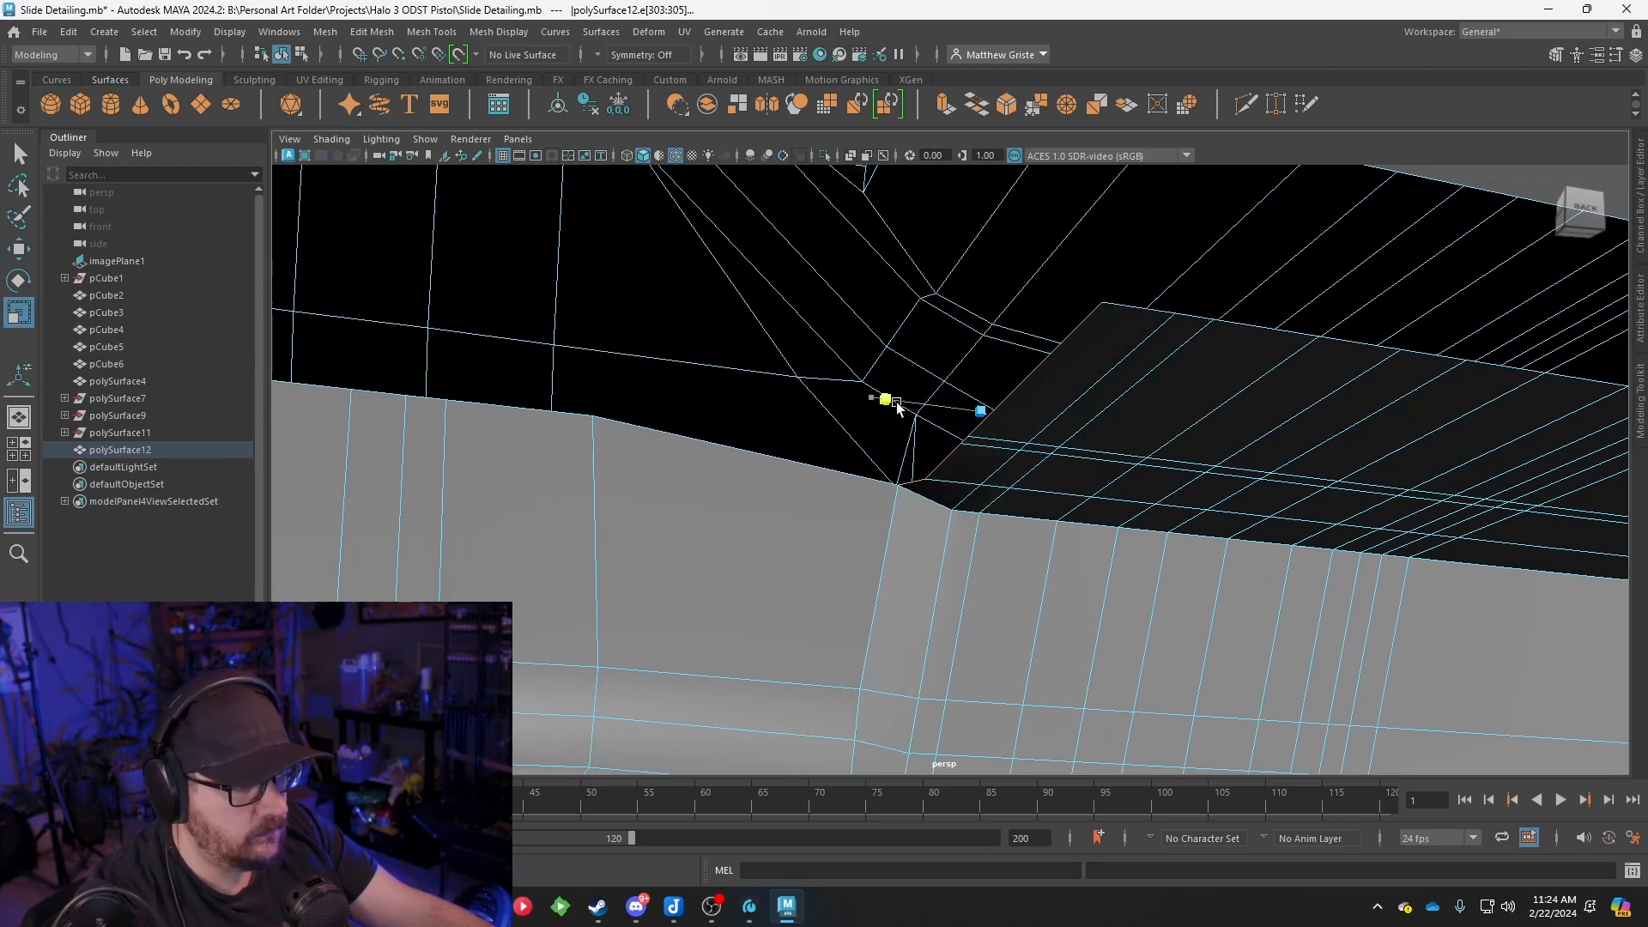
pyautogui.keyDown('alt'); pyautogui.moveTo(1113, 435); pyautogui.dragTo(971, 519); pyautogui.keyUp('alt')
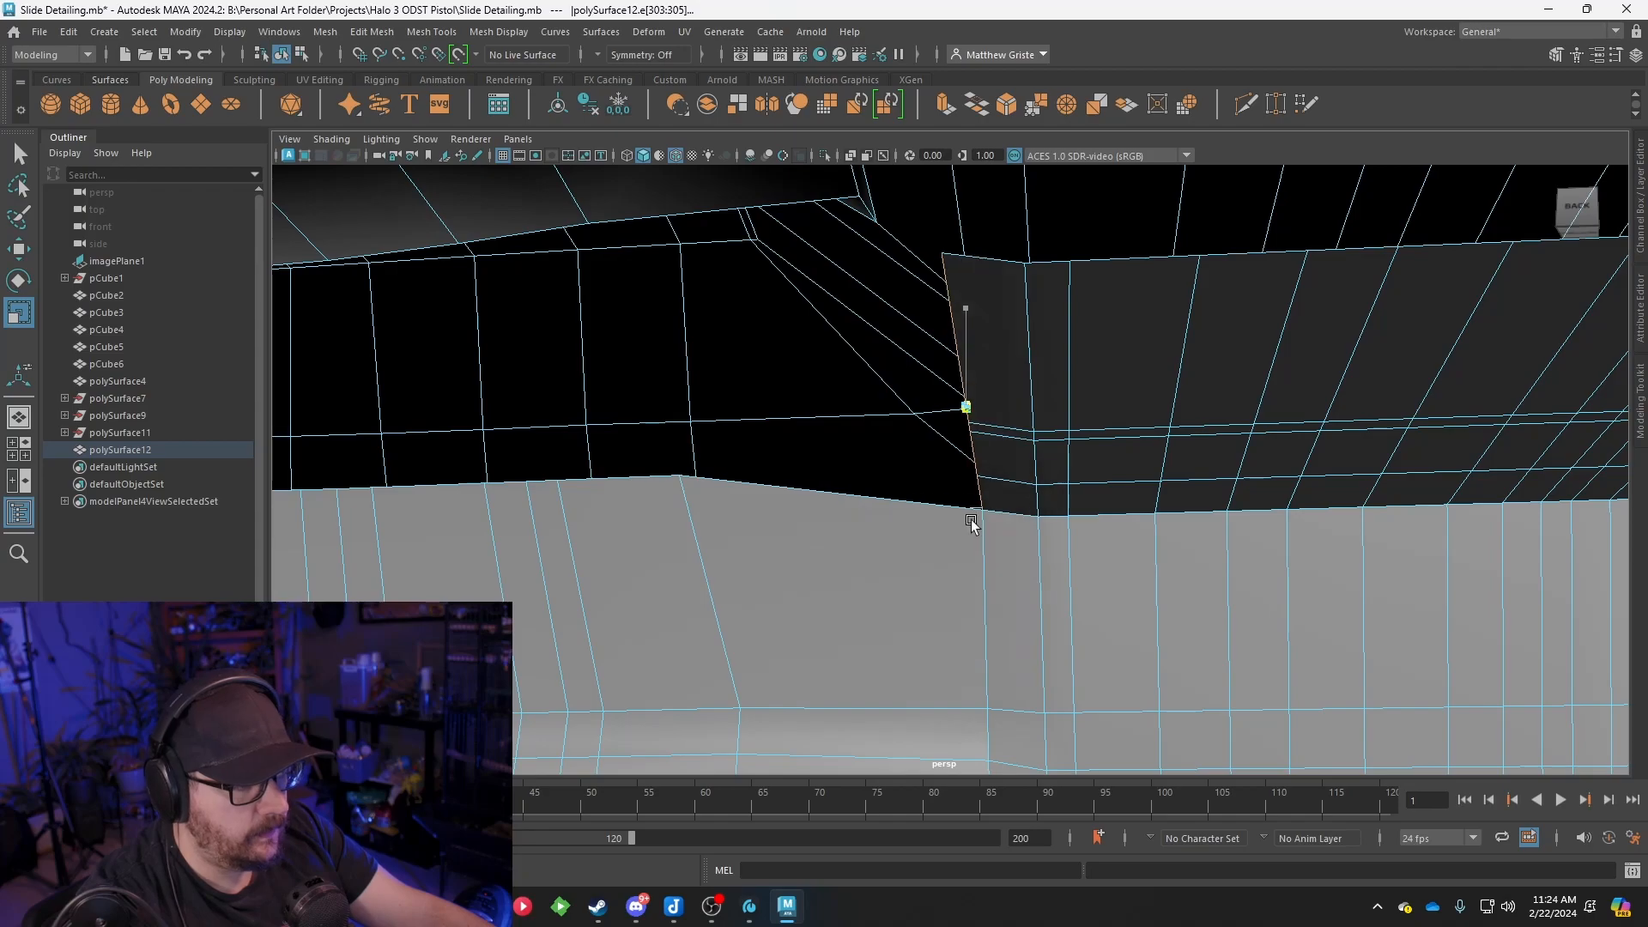
pyautogui.keyDown('alt'); pyautogui.moveTo(944, 441); pyautogui.dragTo(1056, 455); pyautogui.keyUp('alt')
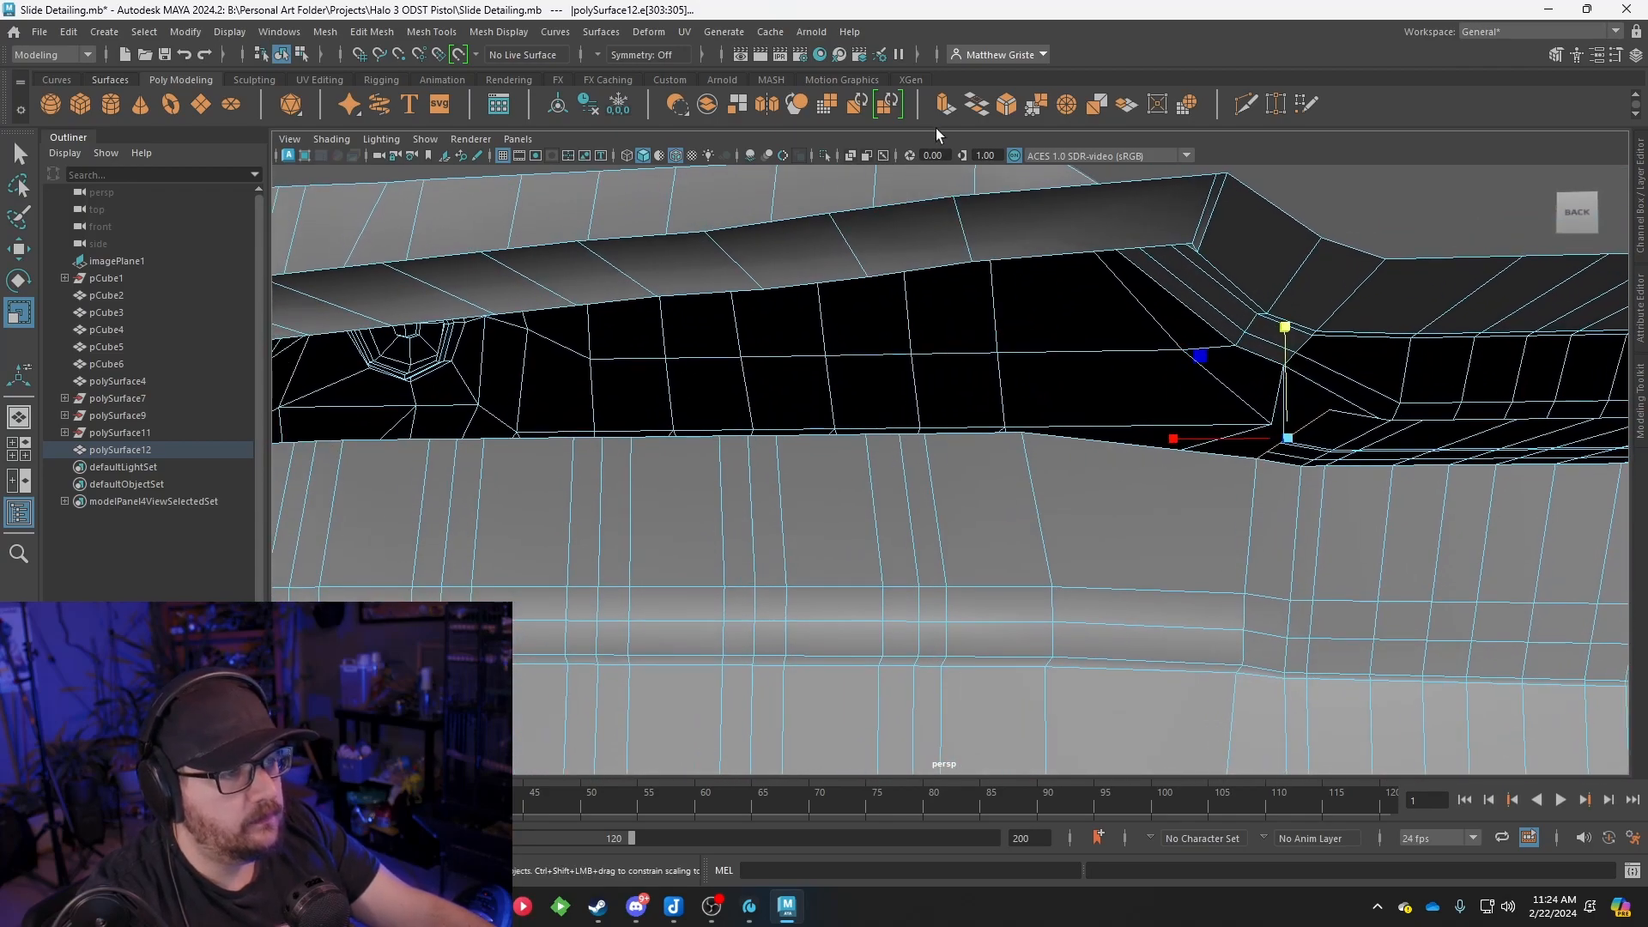
# Extrude the selected end edges horizontally along the inner wall's top border, using world-axis alignment for the extrusion
pyautogui.hotkey('ctrl', 'e')
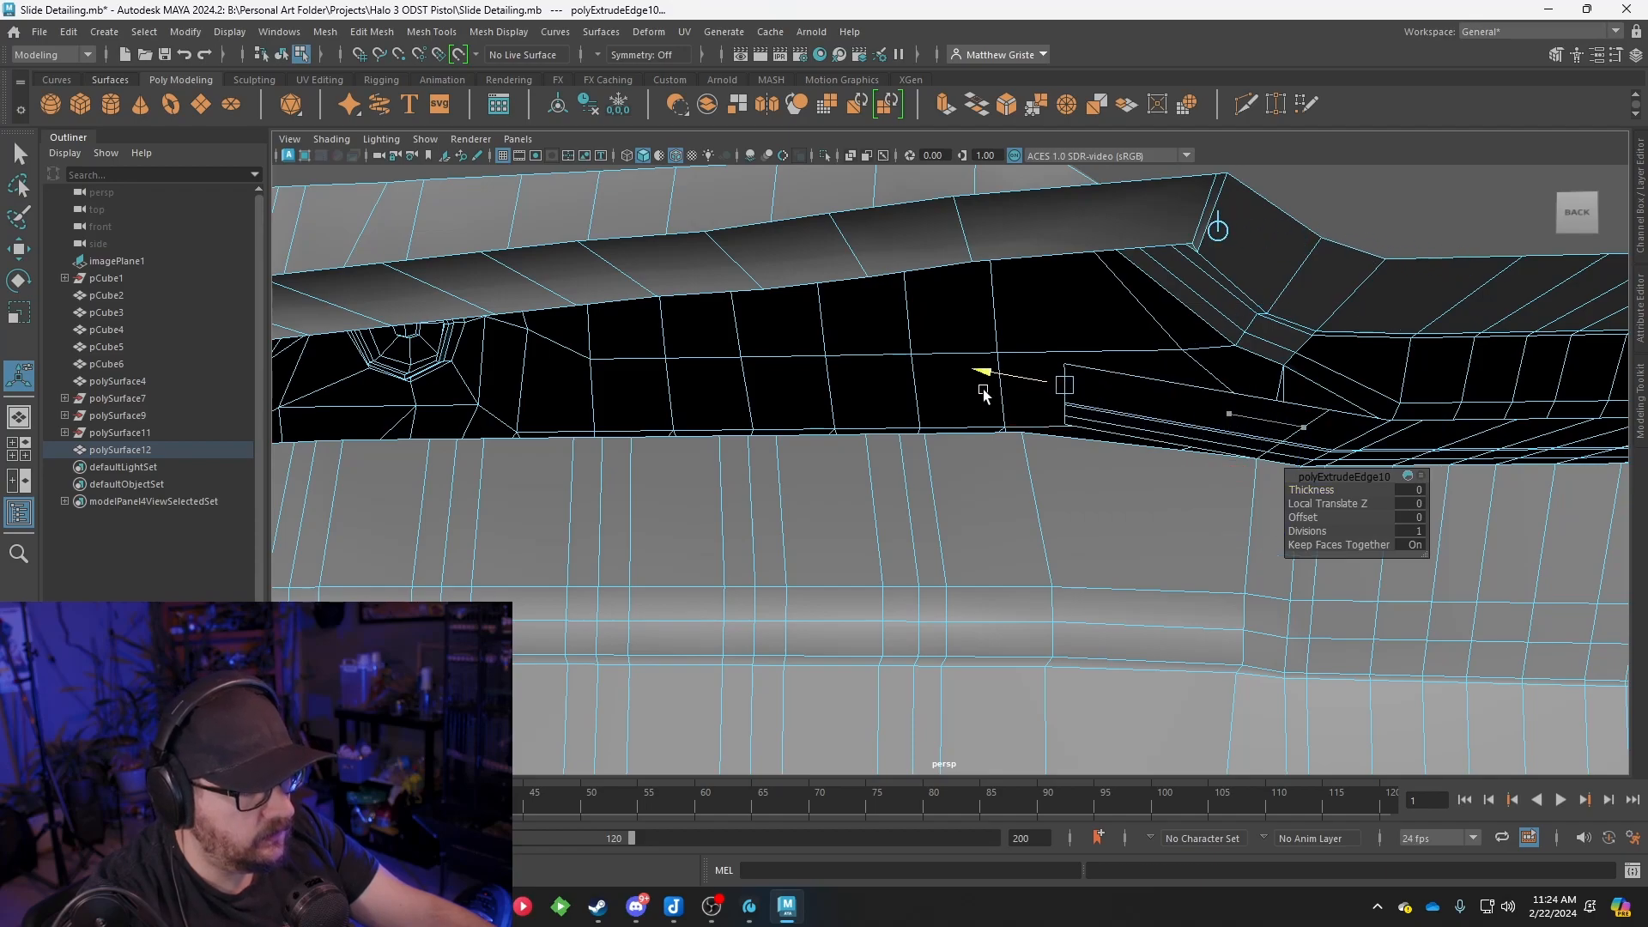
pyautogui.hotkey('ctrl', 'z')
pyautogui.click(1465, 278)
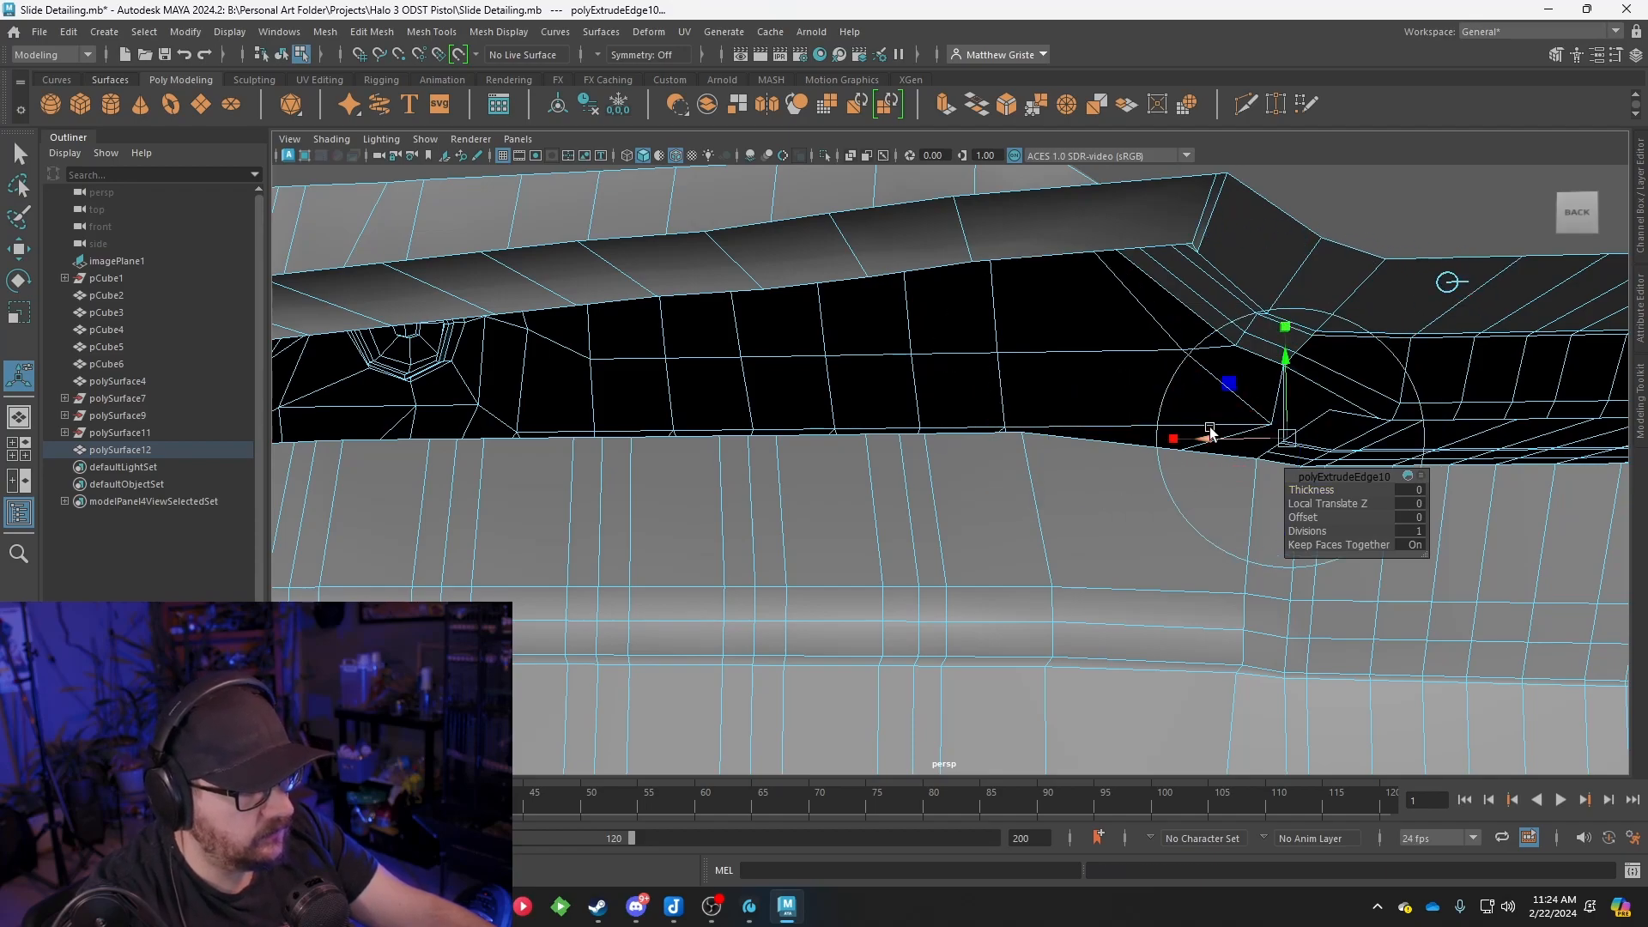
pyautogui.moveTo(1204, 433); pyautogui.dragTo(993, 432)
pyautogui.hotkey('ctrl', 'e')
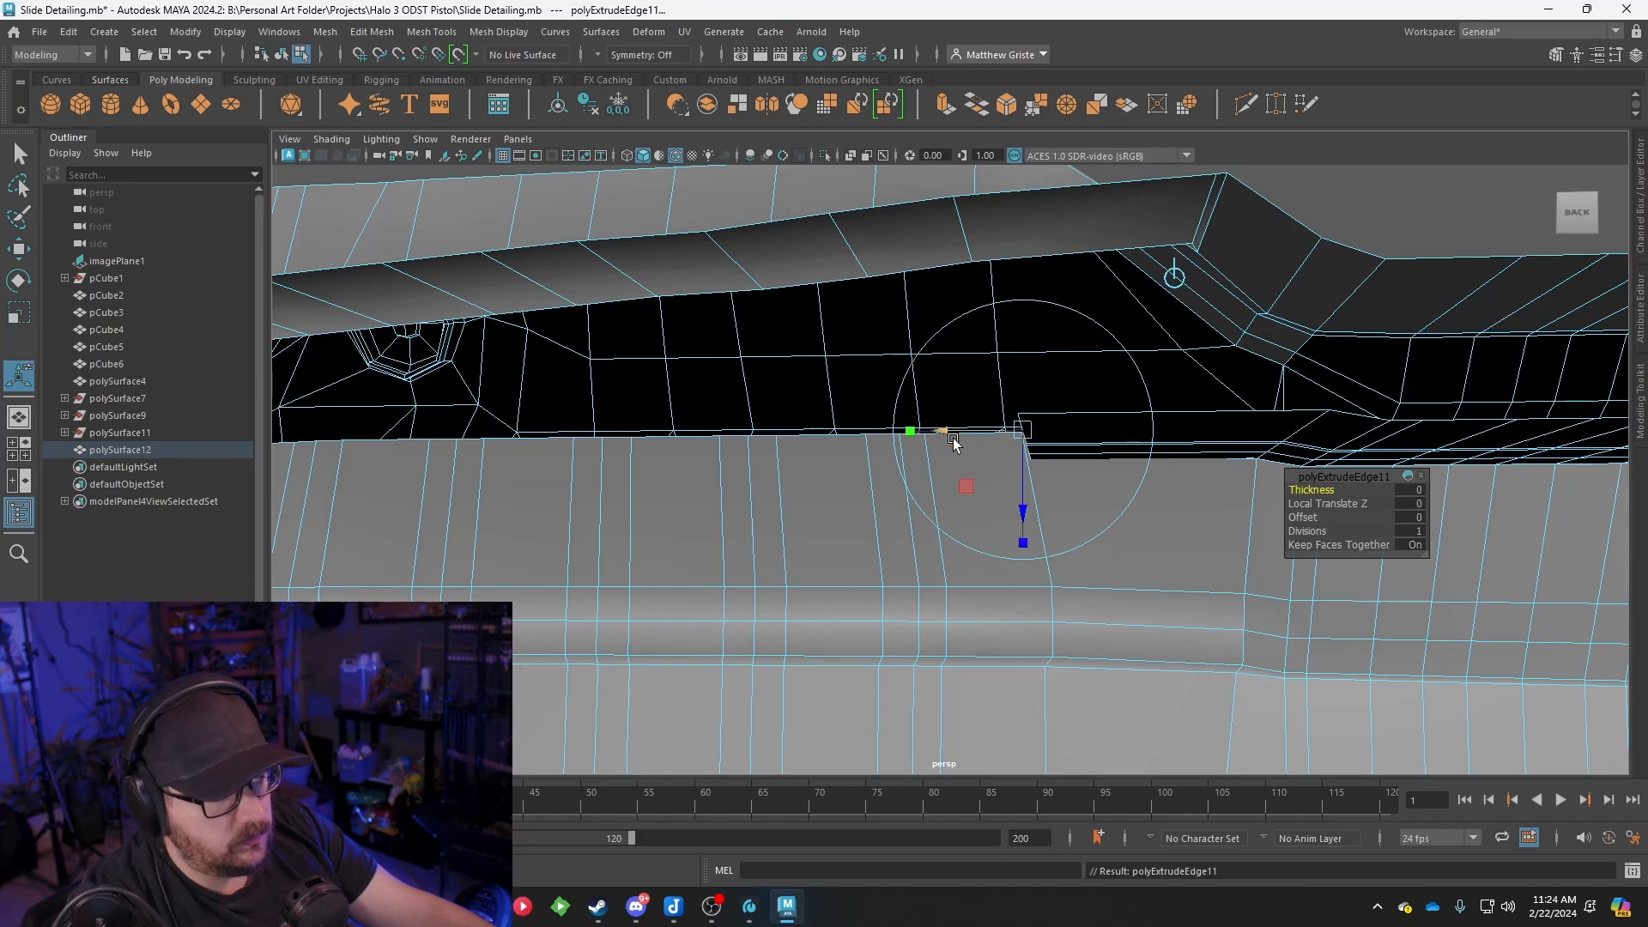
pyautogui.click(1174, 278)
pyautogui.moveTo(943, 439); pyautogui.dragTo(383, 441)
# Continue extruding the strip along the wall's top border, adding a segment at each vertical edge loop
pyautogui.hotkey('ctrl', 'e')
pyautogui.click(1037, 305)
pyautogui.click(1038, 292)
pyautogui.hotkey('ctrl', 'e')
pyautogui.hotkey('ctrl', 'e')
pyautogui.hotkey('ctrl', 'e')
pyautogui.hotkey('ctrl', 'e')
pyautogui.hotkey('ctrl', 'e')
pyautogui.keyDown('alt'); pyautogui.moveTo(559, 556); pyautogui.dragTo(982, 596, button='middle'); pyautogui.keyUp('alt')
pyautogui.keyDown('alt'); pyautogui.moveTo(982, 596); pyautogui.dragTo(1059, 581); pyautogui.keyUp('alt')
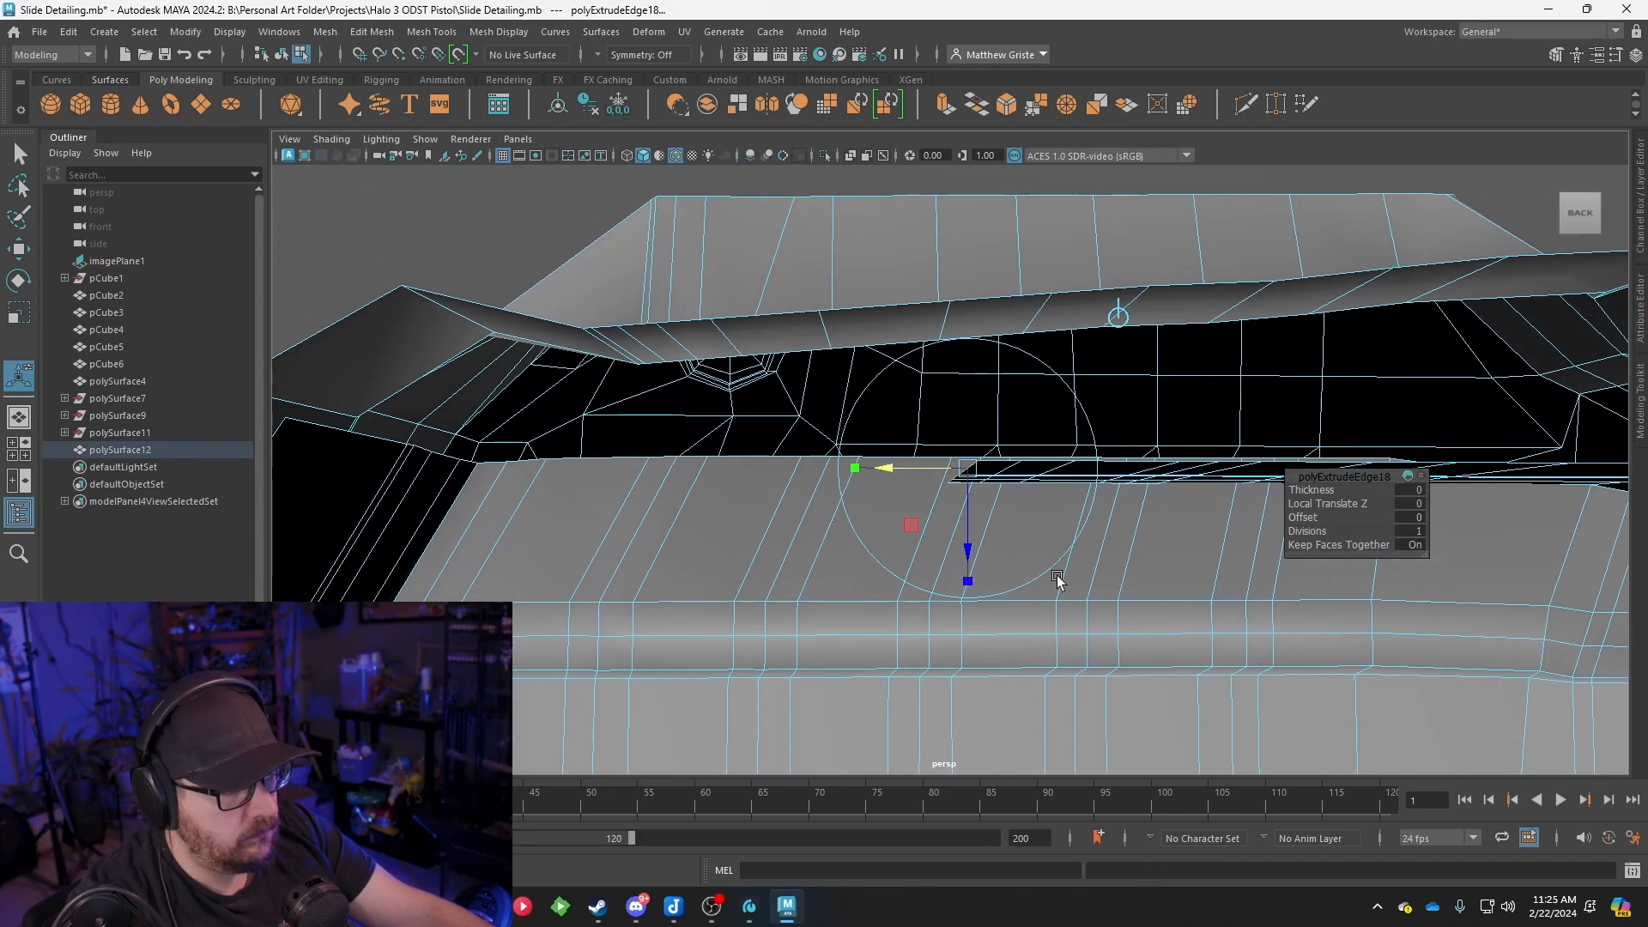
# Keep extruding the strip segment by segment over the remaining length of the wall to its far end
pyautogui.keyDown('alt'); pyautogui.moveTo(1059, 581); pyautogui.dragTo(1060, 504, button='middle'); pyautogui.keyUp('alt')
pyautogui.keyDown('alt'); pyautogui.moveTo(1059, 504); pyautogui.dragTo(1033, 489); pyautogui.keyUp('alt')
pyautogui.moveTo(910, 390); pyautogui.dragTo(728, 401)
pyautogui.hotkey('ctrl', 'e')
pyautogui.hotkey('ctrl', 'e')
pyautogui.hotkey('ctrl', 'e')
pyautogui.moveTo(728, 401); pyautogui.dragTo(512, 395)
pyautogui.hotkey('ctrl', 'e')
pyautogui.hotkey('ctrl', 'e')
pyautogui.hotkey('ctrl', 'z')
pyautogui.hotkey('ctrl', 'e')
pyautogui.keyDown('alt'); pyautogui.moveTo(534, 397); pyautogui.dragTo(969, 417, button='middle'); pyautogui.keyUp('alt')
pyautogui.moveTo(940, 396); pyautogui.dragTo(632, 467)
pyautogui.hotkey('ctrl', 'e')
pyautogui.hotkey('ctrl', 'e')
# Merge the end vertices of the extruded strip with the matching border vertices at the slide's far end
pyautogui.moveTo(632, 467); pyautogui.dragTo(553, 436, button='right')
pyautogui.click(542, 447)
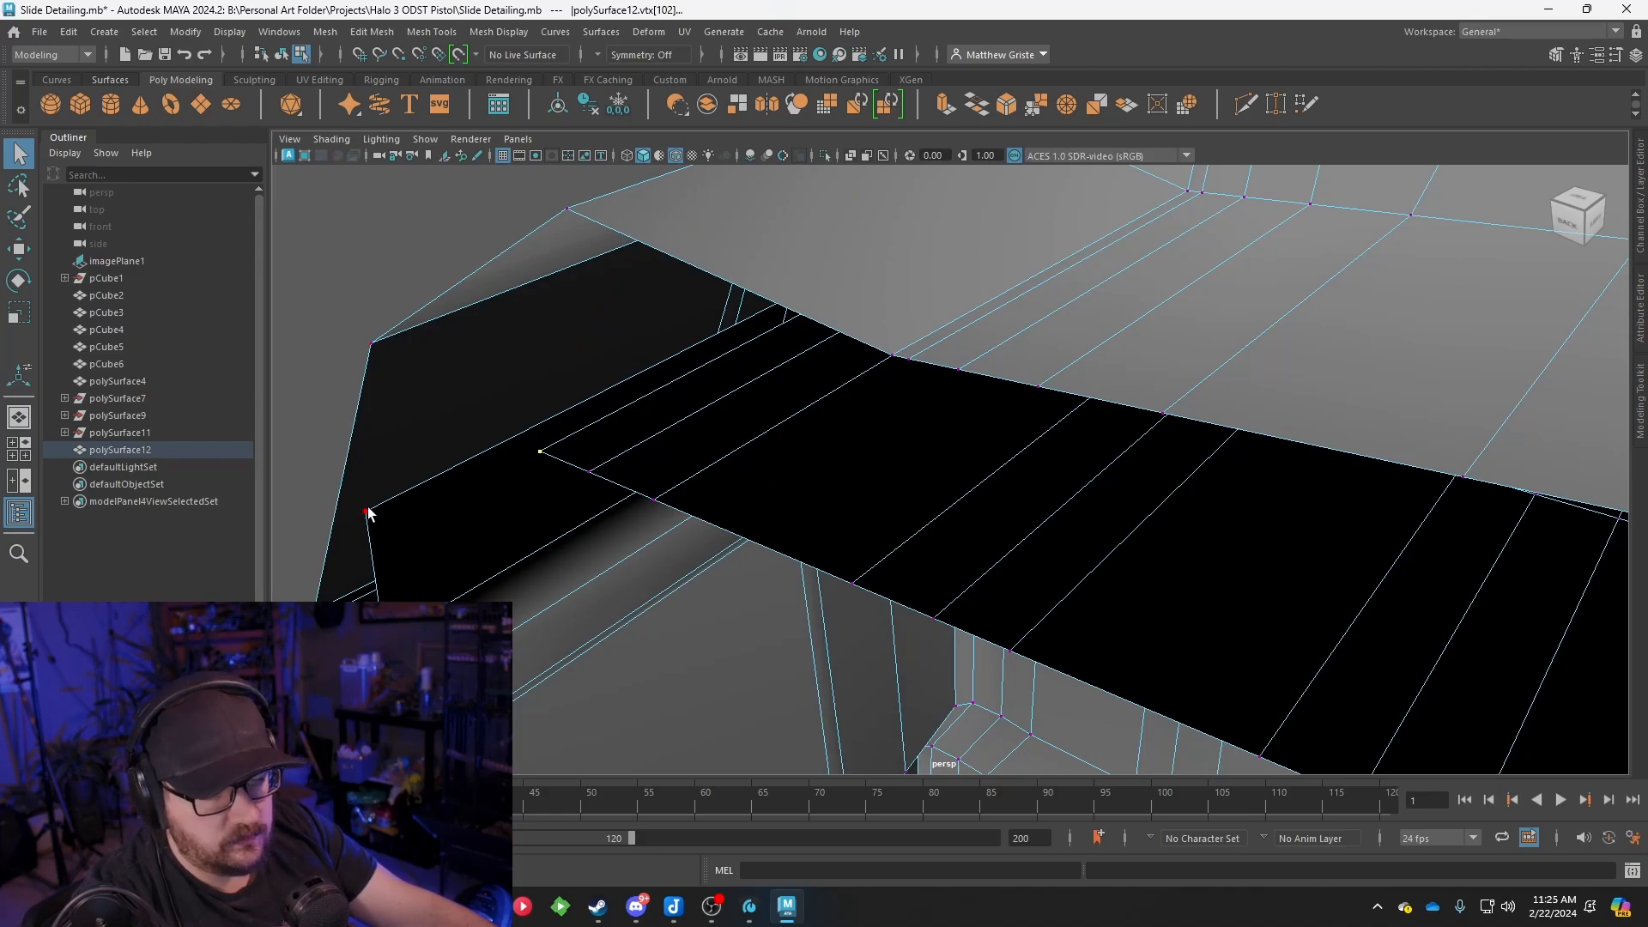
pyautogui.click(1033, 109)
pyautogui.keyDown('alt'); pyautogui.moveTo(875, 302); pyautogui.dragTo(1011, 481); pyautogui.keyUp('alt')
pyautogui.keyDown('alt'); pyautogui.moveTo(1011, 481); pyautogui.dragTo(1023, 505, button='right'); pyautogui.keyUp('alt')
pyautogui.keyDown('alt'); pyautogui.moveTo(1023, 505); pyautogui.dragTo(895, 499); pyautogui.keyUp('alt')
pyautogui.click(852, 508)
pyautogui.press('g')
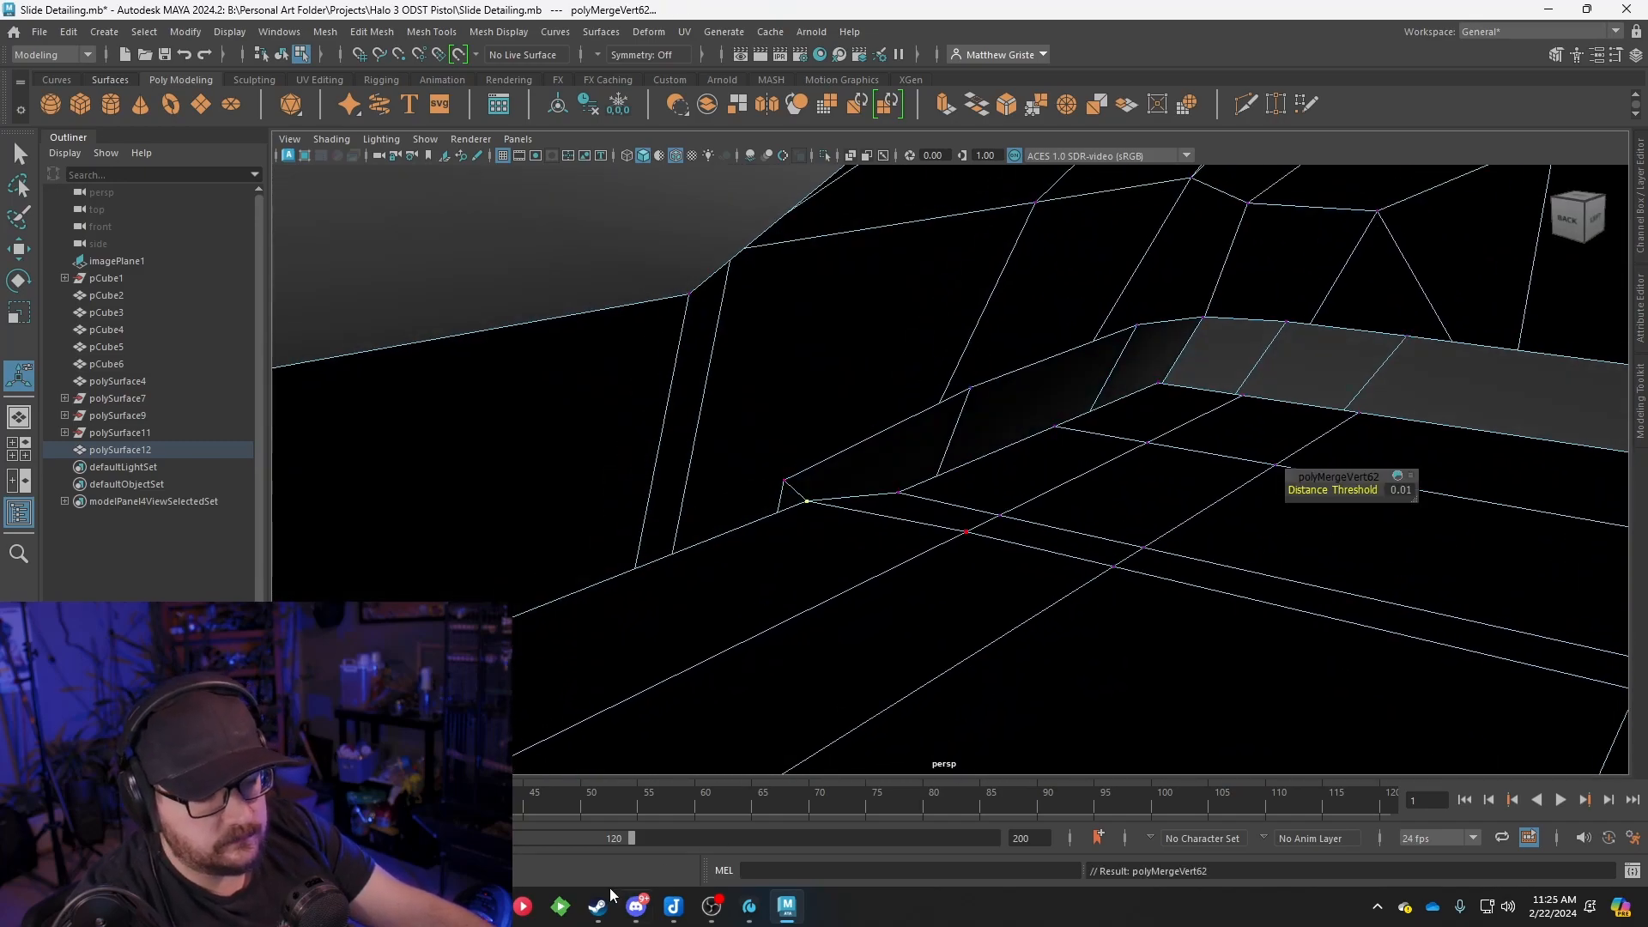
pyautogui.hotkey('alt', 'Tab')
pyautogui.click(127, 747)
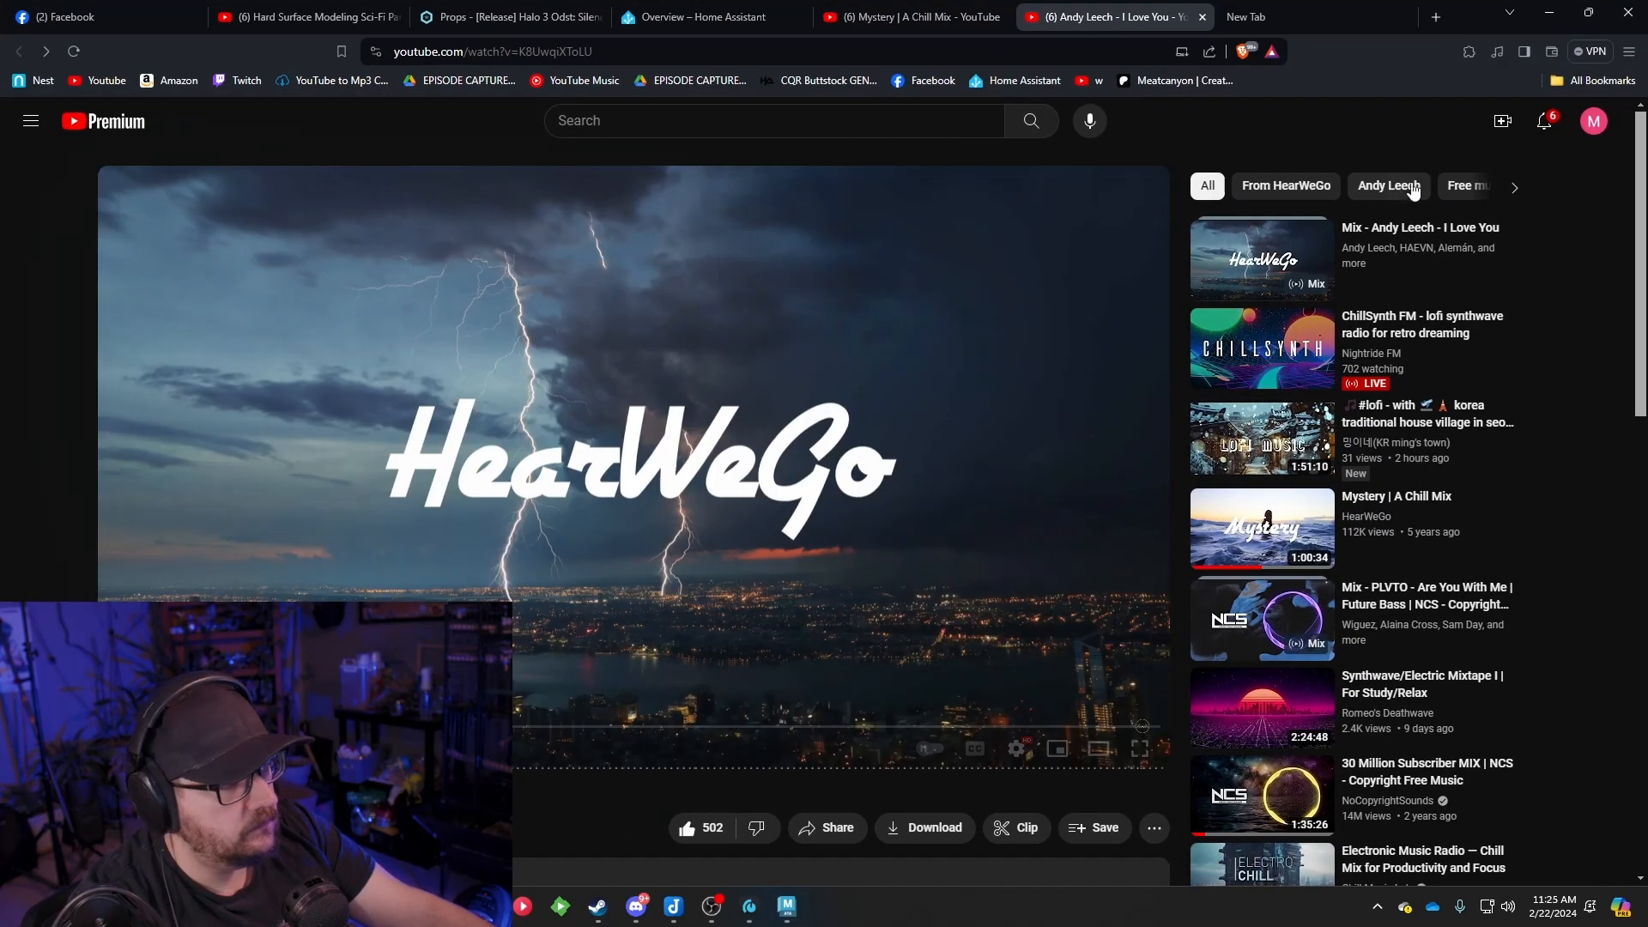
pyautogui.click(1547, 25)
# Merge the next two upper and lower vertex pairs across the gap beside the strip, working inward from the far end
pyautogui.keyDown('alt'); pyautogui.moveTo(961, 448); pyautogui.dragTo(815, 447); pyautogui.keyUp('alt')
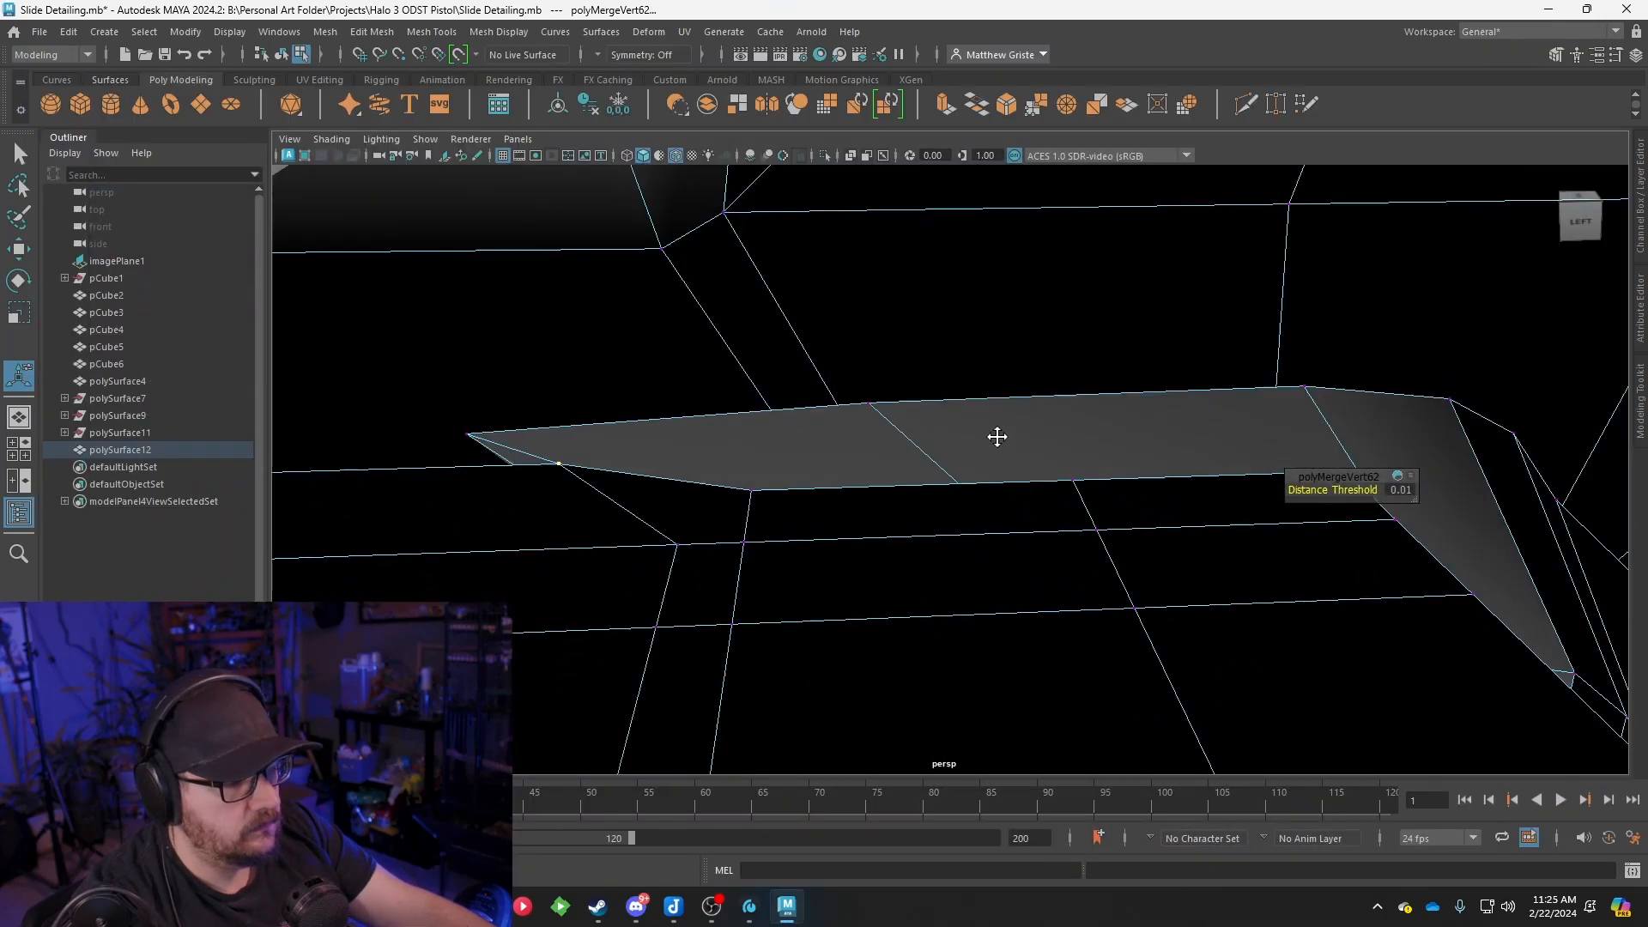
pyautogui.keyDown('alt'); pyautogui.moveTo(1030, 438); pyautogui.dragTo(704, 468, button='middle'); pyautogui.keyUp('alt')
pyautogui.keyDown('alt'); pyautogui.moveTo(704, 468); pyautogui.dragTo(749, 466, button='right'); pyautogui.keyUp('alt')
pyautogui.scroll(-5, 749, 466)
pyautogui.keyDown('alt'); pyautogui.moveTo(748, 466); pyautogui.dragTo(1135, 439, button='middle'); pyautogui.keyUp('alt')
pyautogui.click(587, 314)
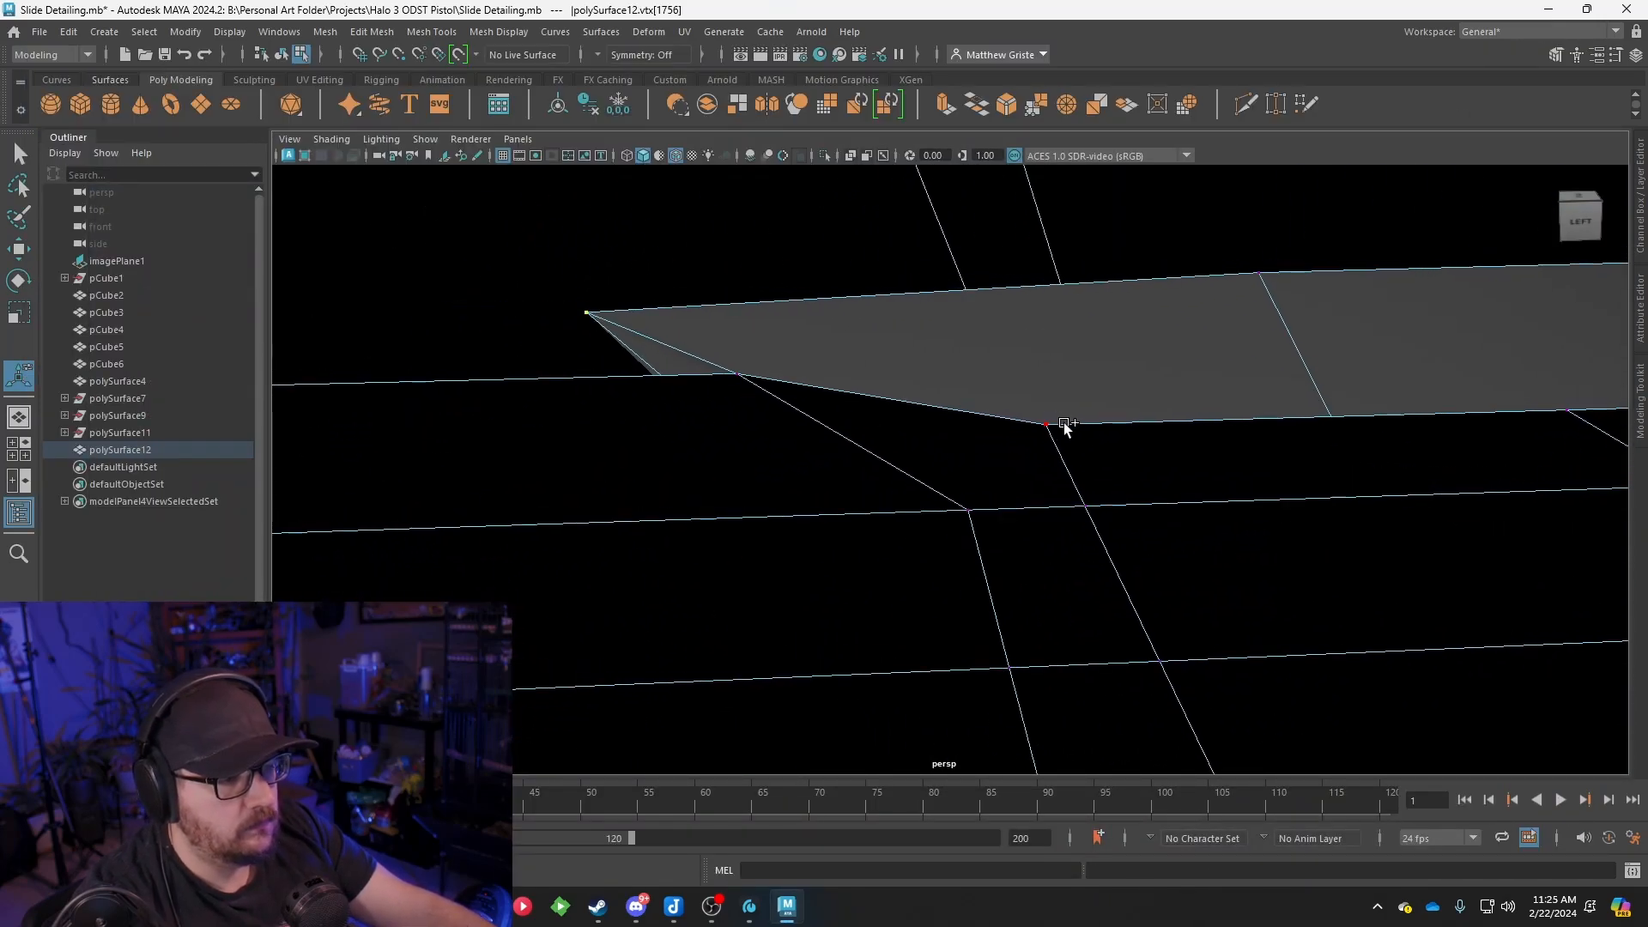
pyautogui.press('g')
pyautogui.keyDown('alt'); pyautogui.moveTo(1391, 369); pyautogui.dragTo(1225, 391, button='middle'); pyautogui.keyUp('alt')
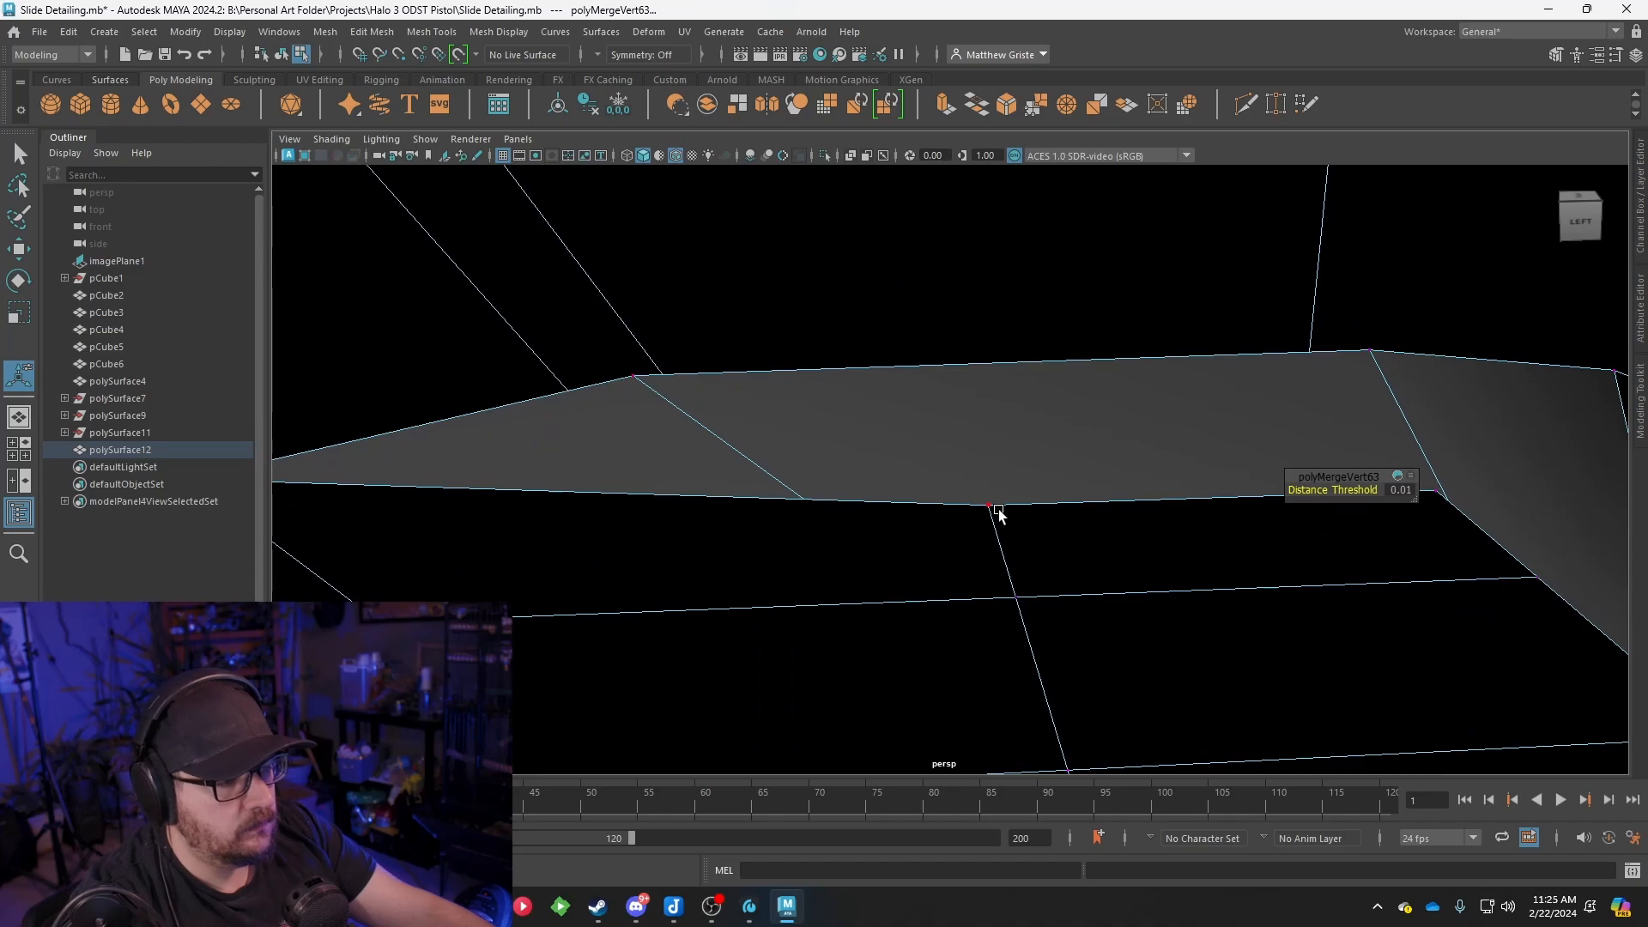
pyautogui.click(989, 507)
pyautogui.press('g')
# Merge the upper and lower border vertices where the gap bends at the far corner
pyautogui.keyDown('alt'); pyautogui.moveTo(1493, 453); pyautogui.dragTo(945, 471, button='middle'); pyautogui.keyUp('alt')
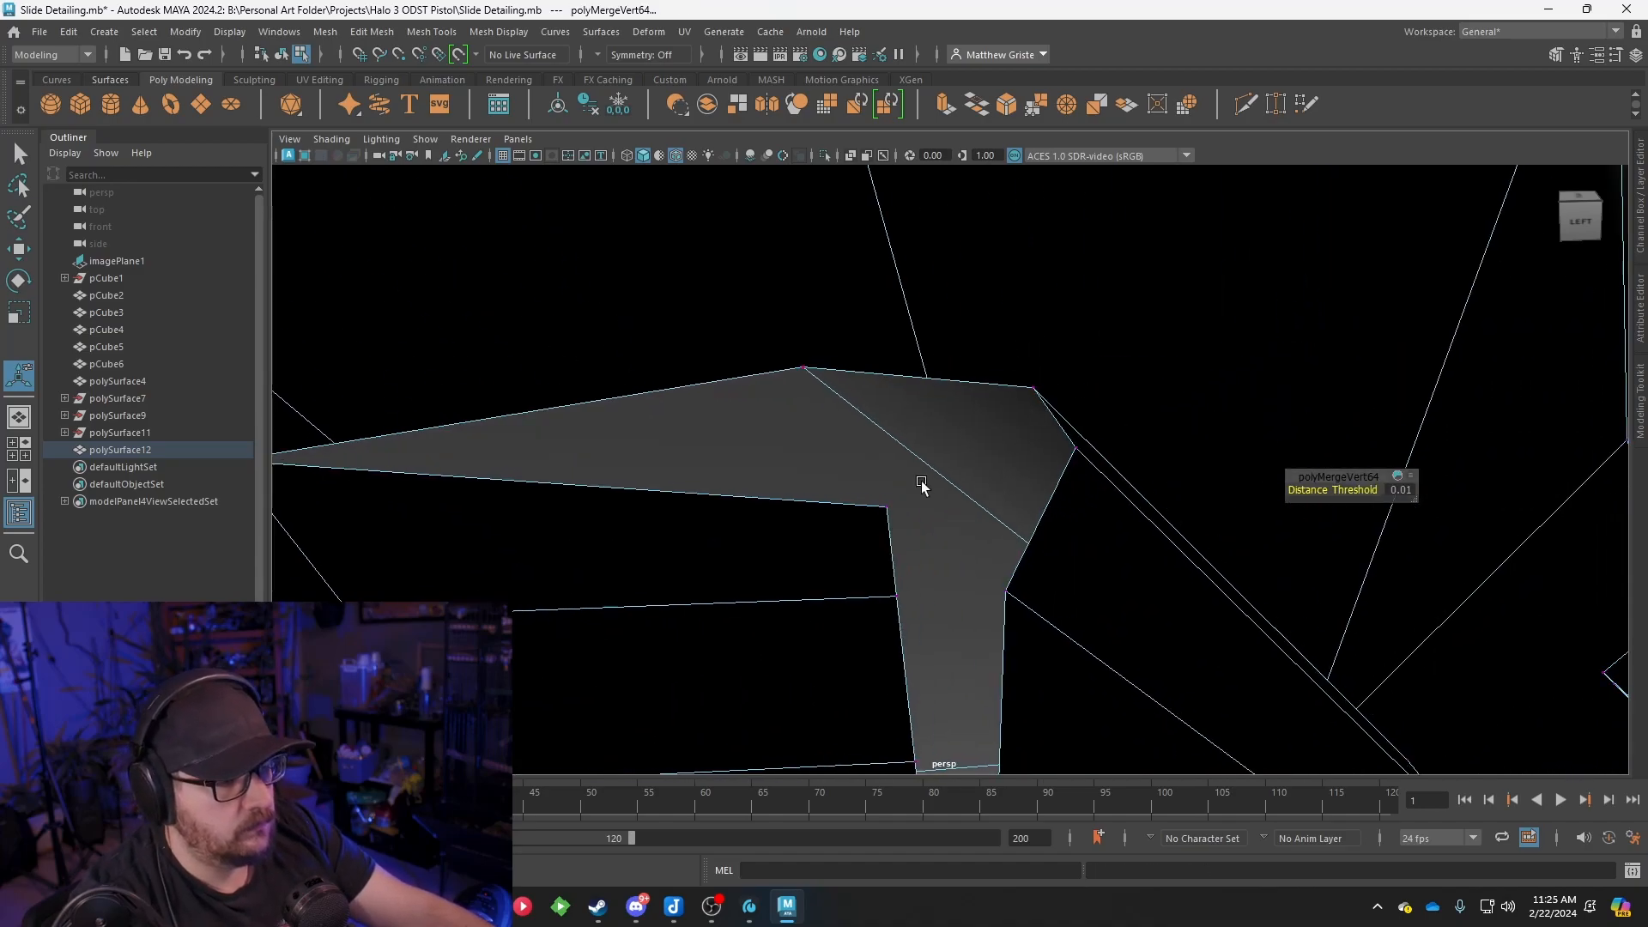
pyautogui.click(889, 509)
pyautogui.keyDown('shift'); pyautogui.click(811, 378); pyautogui.keyUp('shift')
pyautogui.keyDown('alt'); pyautogui.moveTo(952, 446); pyautogui.dragTo(1036, 453); pyautogui.keyUp('alt')
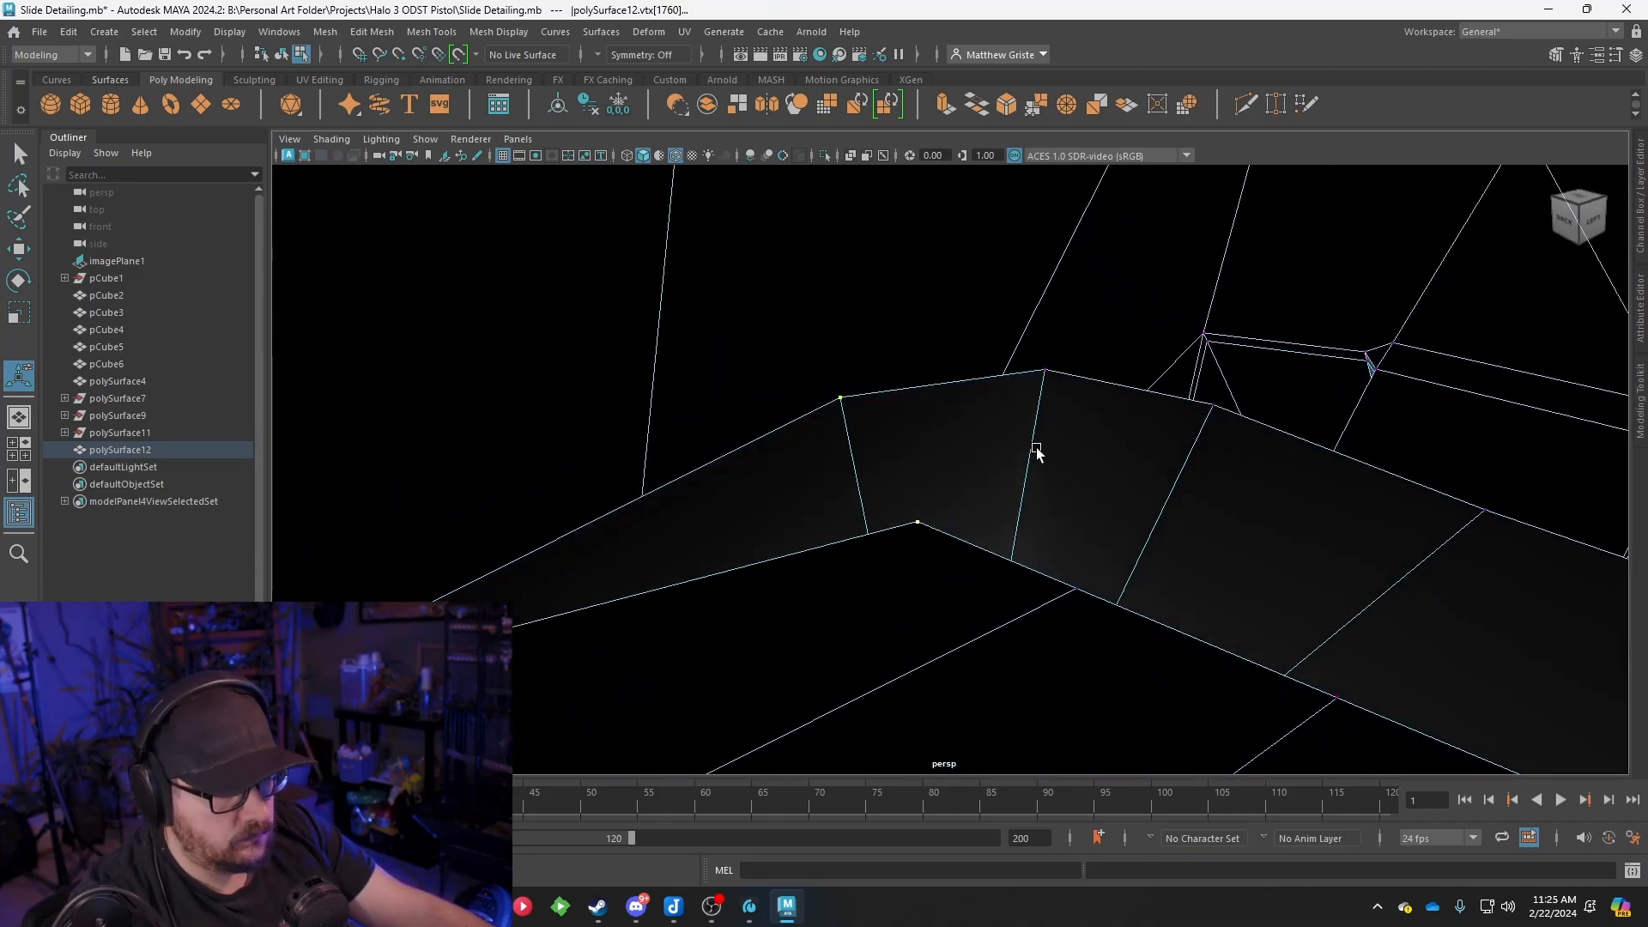
pyautogui.press('g')
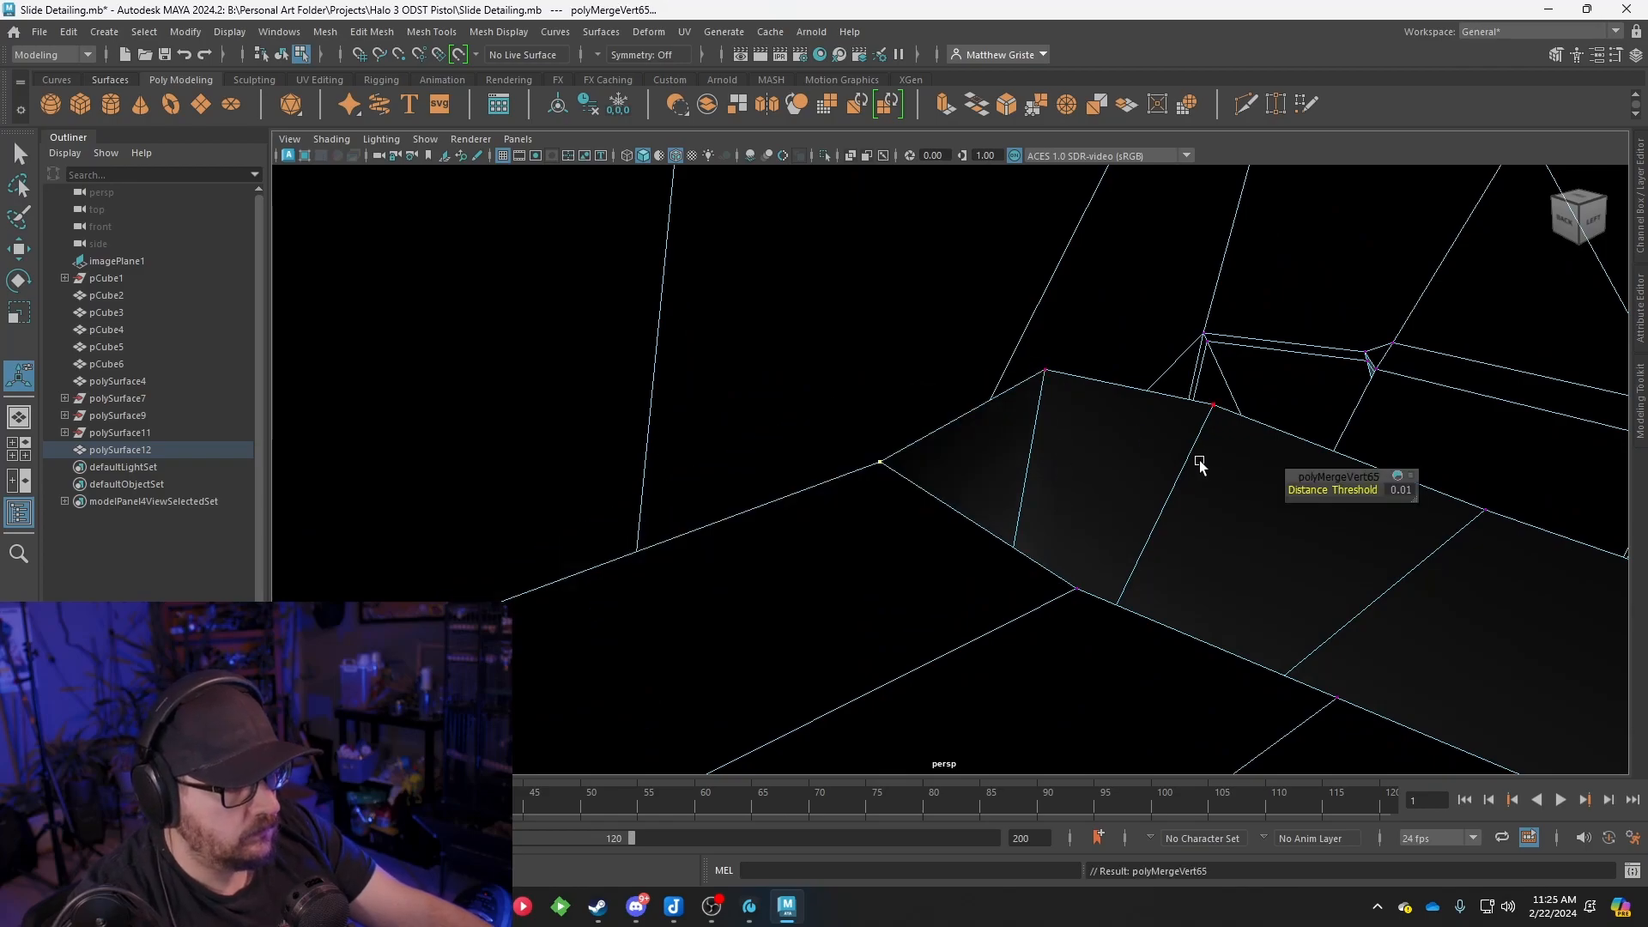
pyautogui.keyDown('alt'); pyautogui.moveTo(1220, 466); pyautogui.dragTo(1184, 443); pyautogui.keyUp('alt')
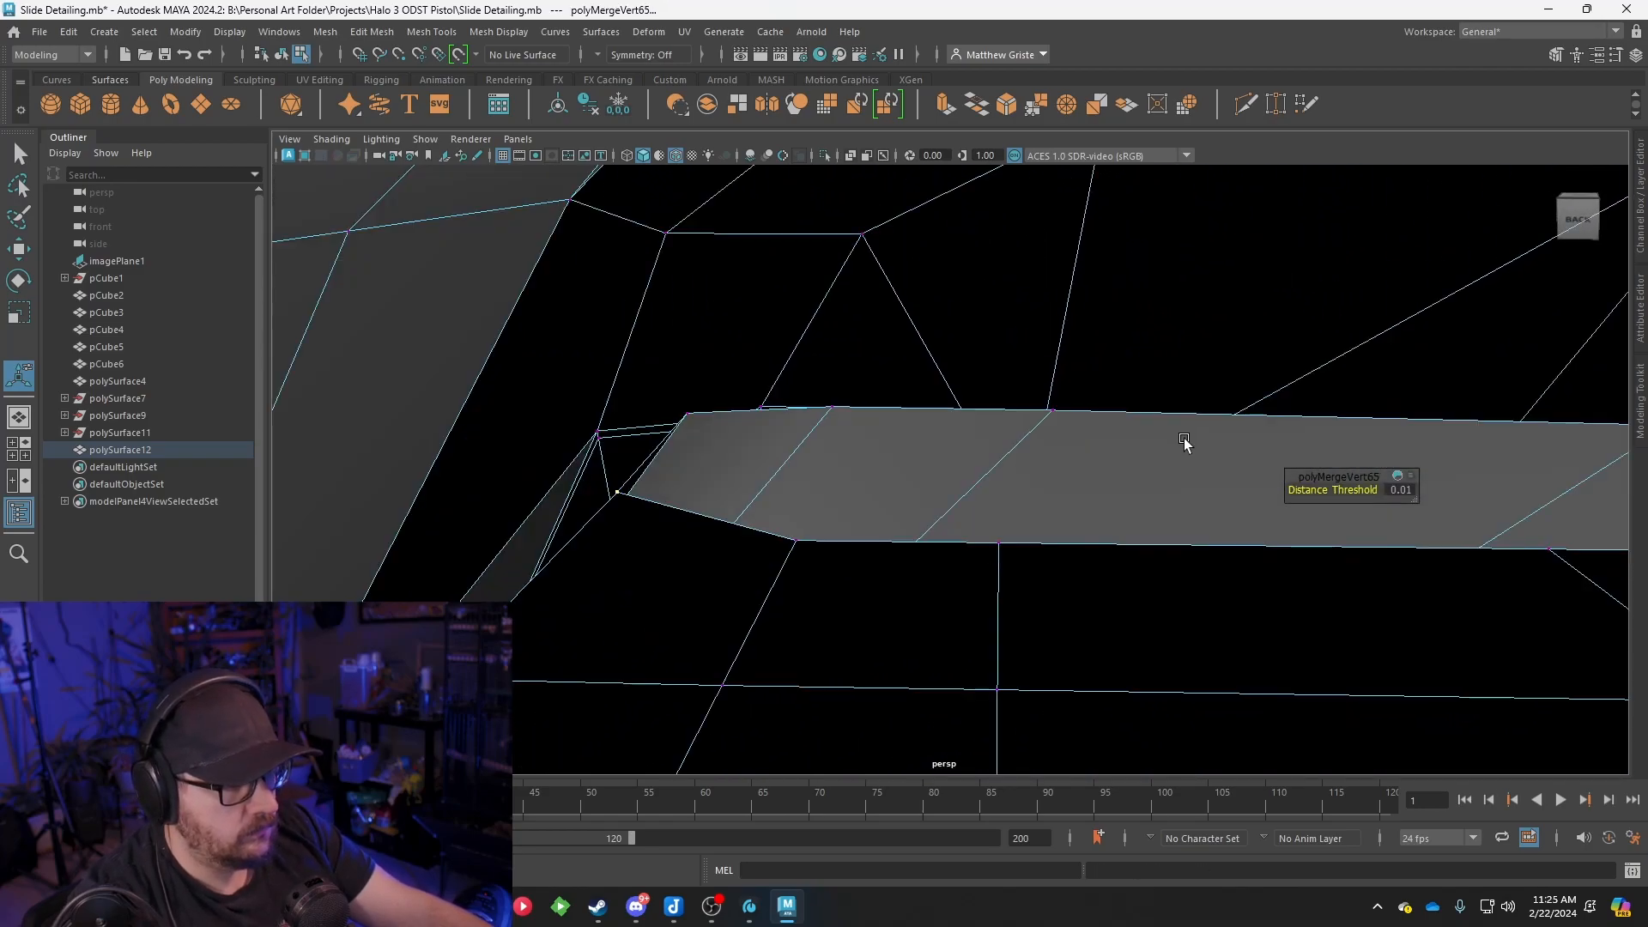
pyautogui.keyDown('alt'); pyautogui.moveTo(864, 515); pyautogui.dragTo(898, 508); pyautogui.keyUp('alt')
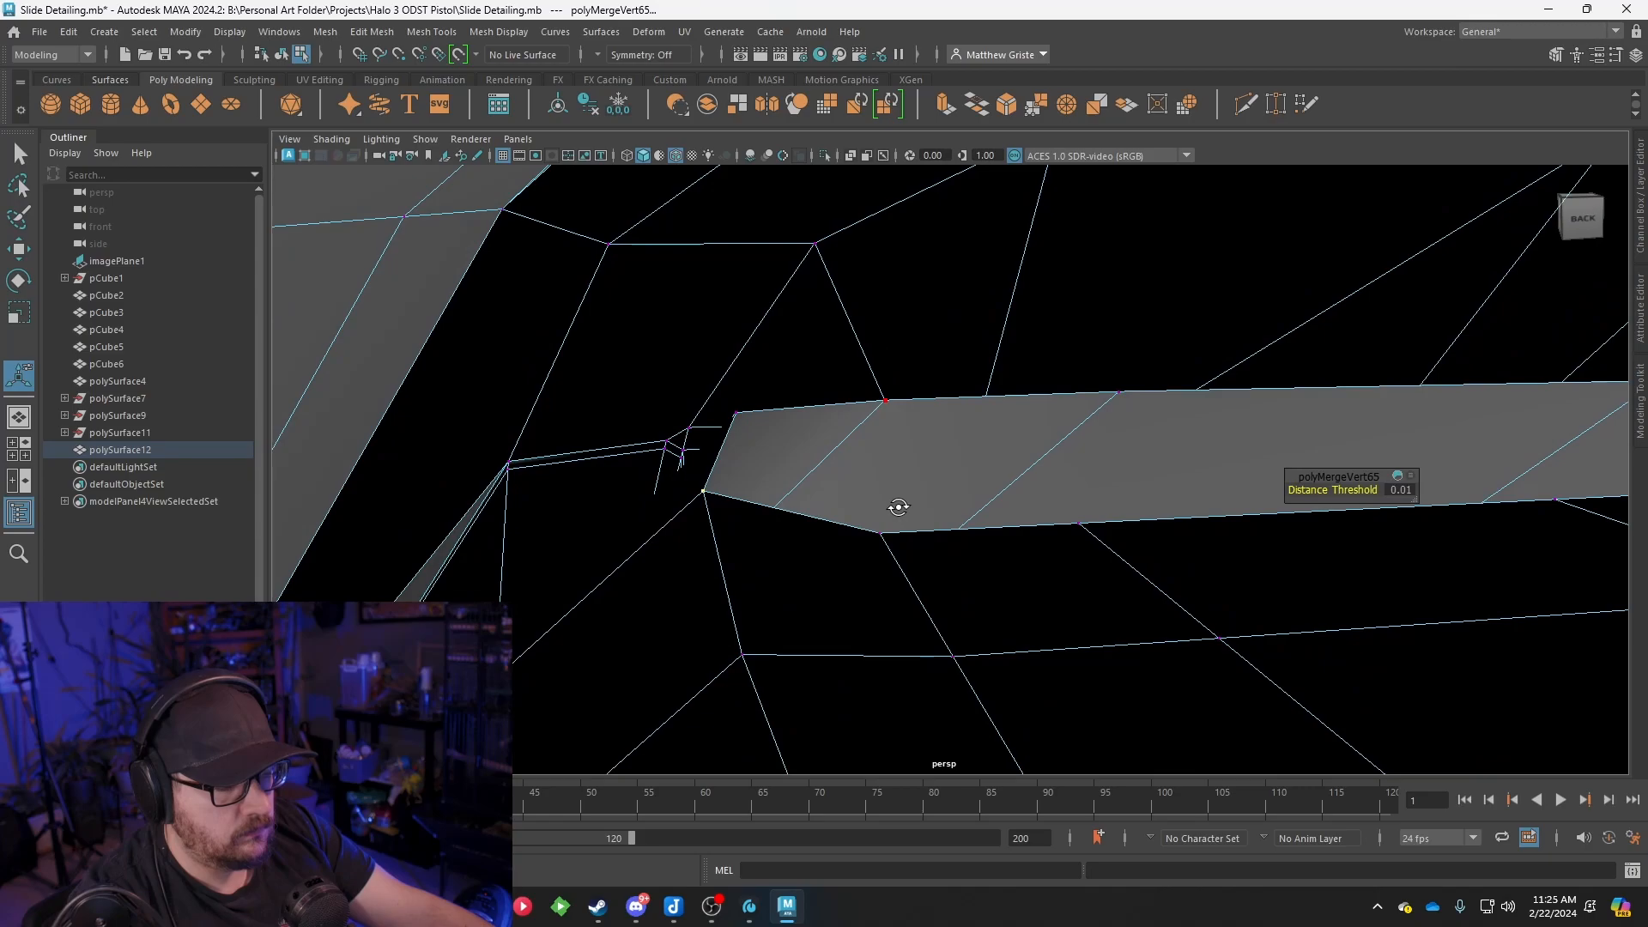
# Merge the vertex pairs at the opposite end of the gap, where the strip starts beside the joined section
pyautogui.keyDown('alt'); pyautogui.moveTo(1296, 464); pyautogui.dragTo(781, 489, button='middle'); pyautogui.keyUp('alt')
pyautogui.keyDown('alt'); pyautogui.moveTo(781, 489); pyautogui.dragTo(1588, 500); pyautogui.keyUp('alt')
pyautogui.scroll(4, 1227, 520)
pyautogui.keyDown('alt'); pyautogui.moveTo(1129, 535); pyautogui.dragTo(1365, 549); pyautogui.keyUp('alt')
pyautogui.keyDown('alt'); pyautogui.moveTo(1364, 549); pyautogui.dragTo(985, 542, button='middle'); pyautogui.keyUp('alt')
pyautogui.keyDown('alt'); pyautogui.moveTo(985, 541); pyautogui.dragTo(1057, 516); pyautogui.keyUp('alt')
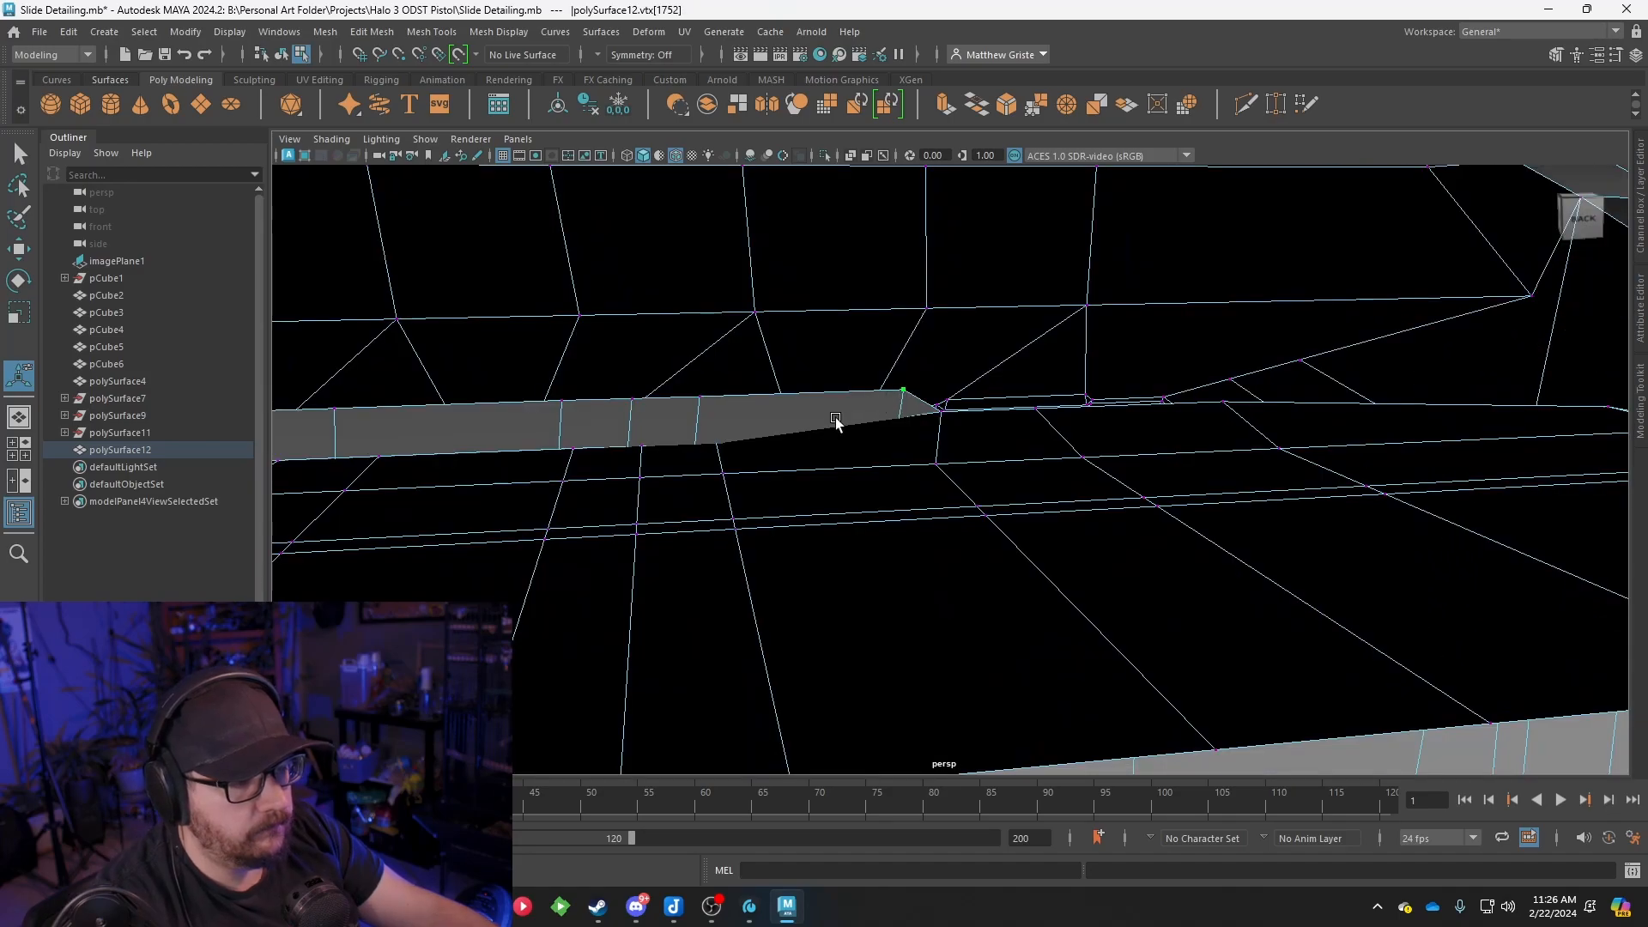
pyautogui.keyDown('alt'); pyautogui.moveTo(835, 422); pyautogui.dragTo(814, 451); pyautogui.keyUp('alt')
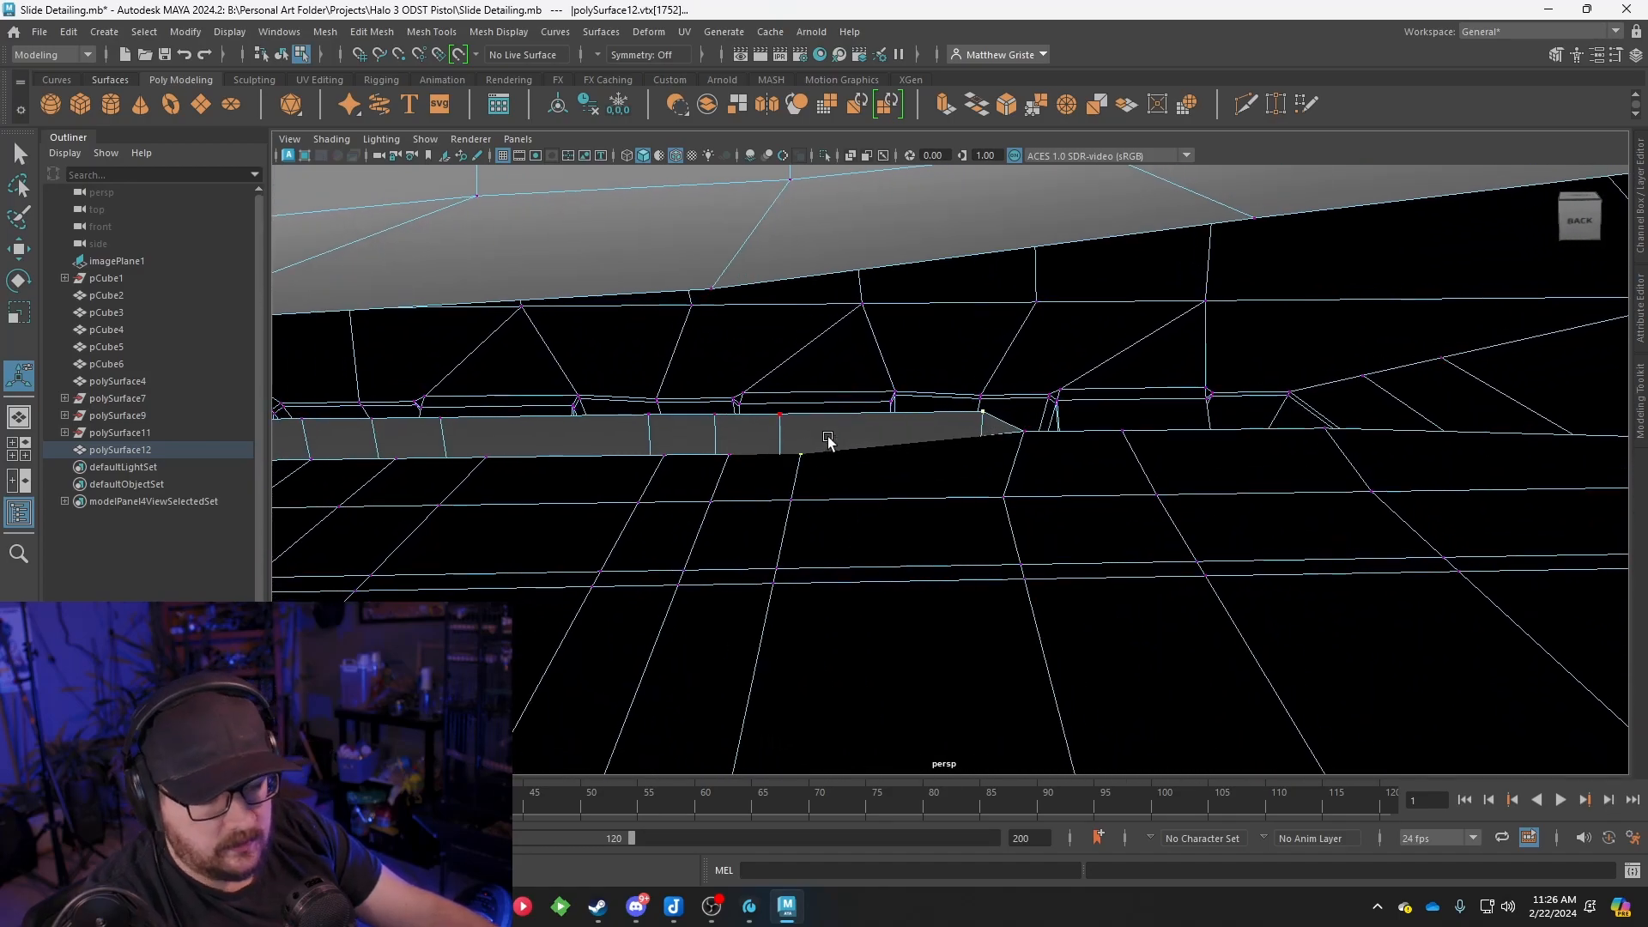
pyautogui.press('g')
# Merge the following two upper and lower vertex pairs along the gap
pyautogui.click(779, 416)
pyautogui.keyDown('shift'); pyautogui.click(725, 451); pyautogui.keyUp('shift')
pyautogui.press('g')
pyautogui.click(715, 417)
pyautogui.keyDown('shift'); pyautogui.click(664, 452); pyautogui.keyUp('shift')
pyautogui.press('g')
# Merge the next vertex pair along the gap, undoing the first merge and repeating it with the matching vertices
pyautogui.click(654, 424)
pyautogui.keyDown('shift'); pyautogui.click(496, 455); pyautogui.keyUp('shift')
pyautogui.press('g')
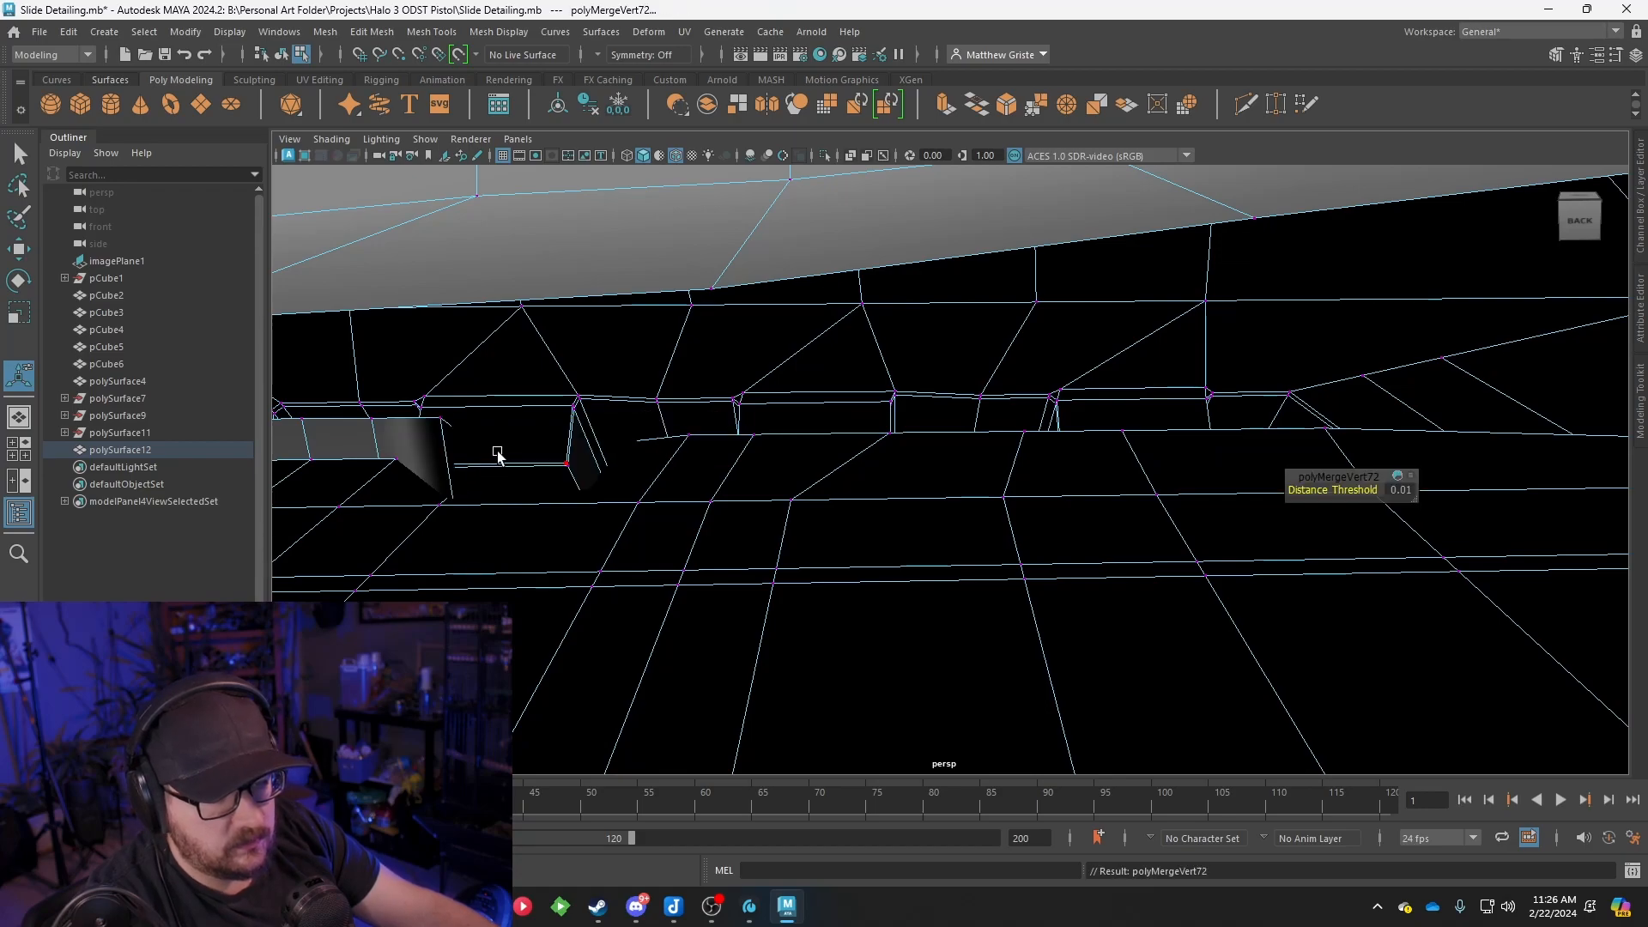
pyautogui.keyDown('alt'); pyautogui.moveTo(550, 478); pyautogui.dragTo(823, 453, button='middle'); pyautogui.keyUp('alt')
pyautogui.hotkey('ctrl', 'z')
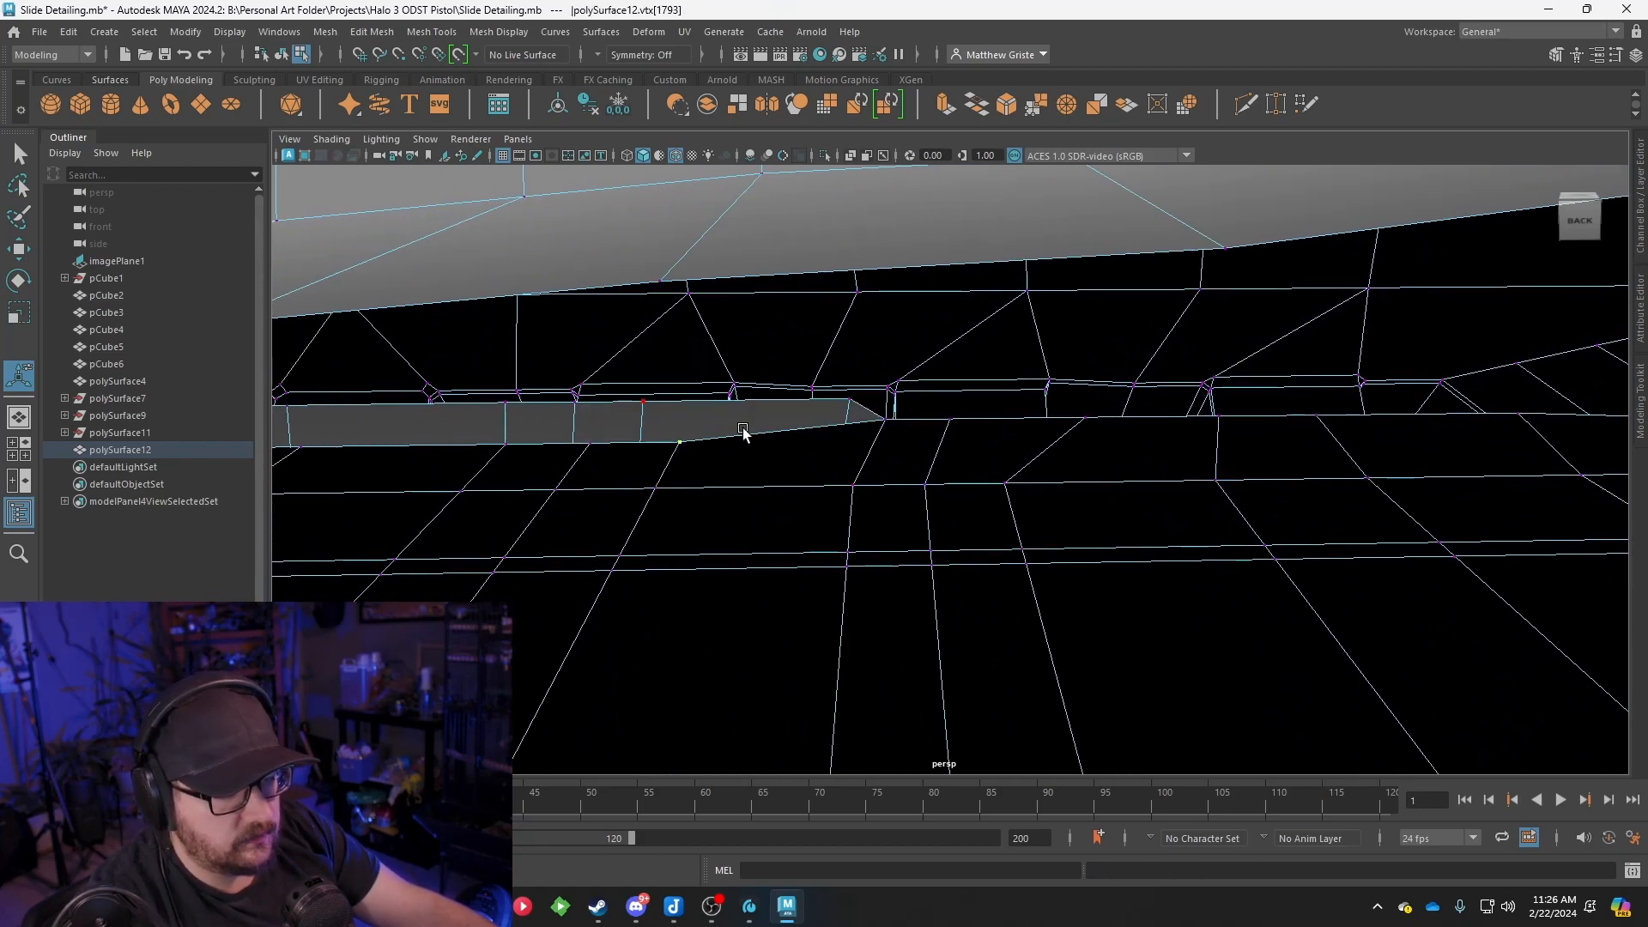
pyautogui.press('g')
pyautogui.keyDown('alt'); pyautogui.moveTo(822, 426); pyautogui.dragTo(1005, 418, button='middle'); pyautogui.keyUp('alt')
# Merge three more upper and lower vertex pairs along the strip, moving toward the far end
pyautogui.click(954, 391)
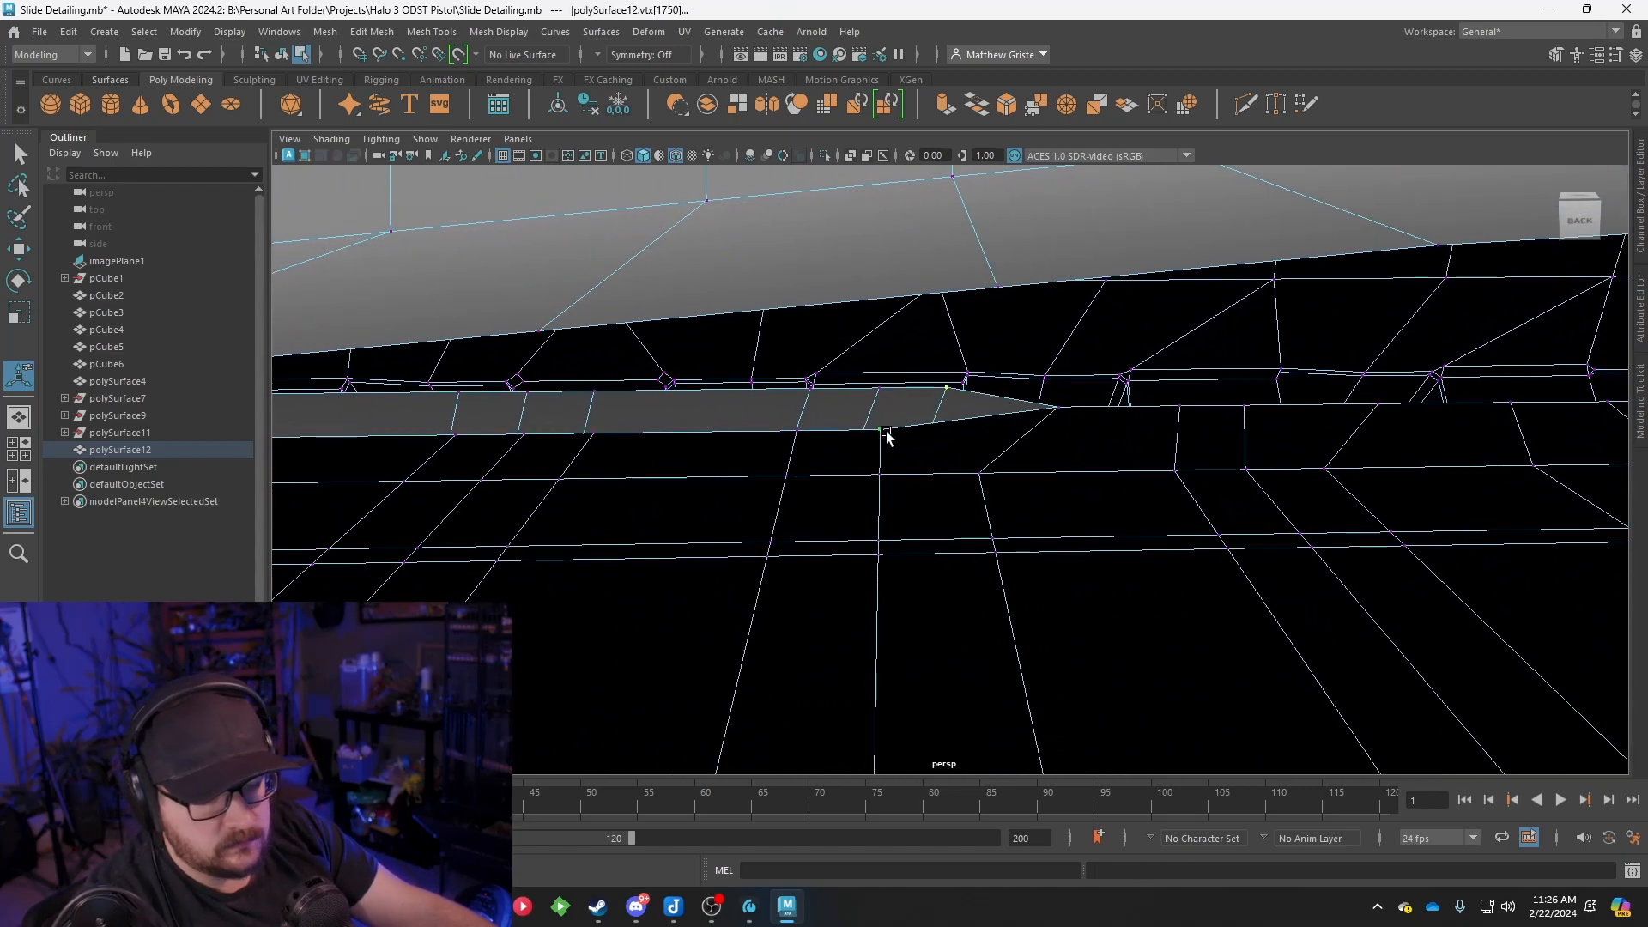
pyautogui.press('g')
pyautogui.click(873, 391)
pyautogui.keyDown('shift'); pyautogui.click(787, 430); pyautogui.keyUp('shift')
pyautogui.press('g')
pyautogui.click(807, 390)
pyautogui.keyDown('shift'); pyautogui.click(597, 431); pyautogui.keyUp('shift')
pyautogui.press('g')
# Merge the adjacent upper and lower vertices at the current tip of the gap, undoing the first attempt and repeating it
pyautogui.click(595, 394)
pyautogui.keyDown('shift'); pyautogui.click(526, 431); pyautogui.keyUp('shift')
pyautogui.press('g')
pyautogui.keyDown('alt'); pyautogui.moveTo(624, 427); pyautogui.dragTo(848, 432, button='middle'); pyautogui.keyUp('alt')
pyautogui.hotkey('ctrl', 'z')
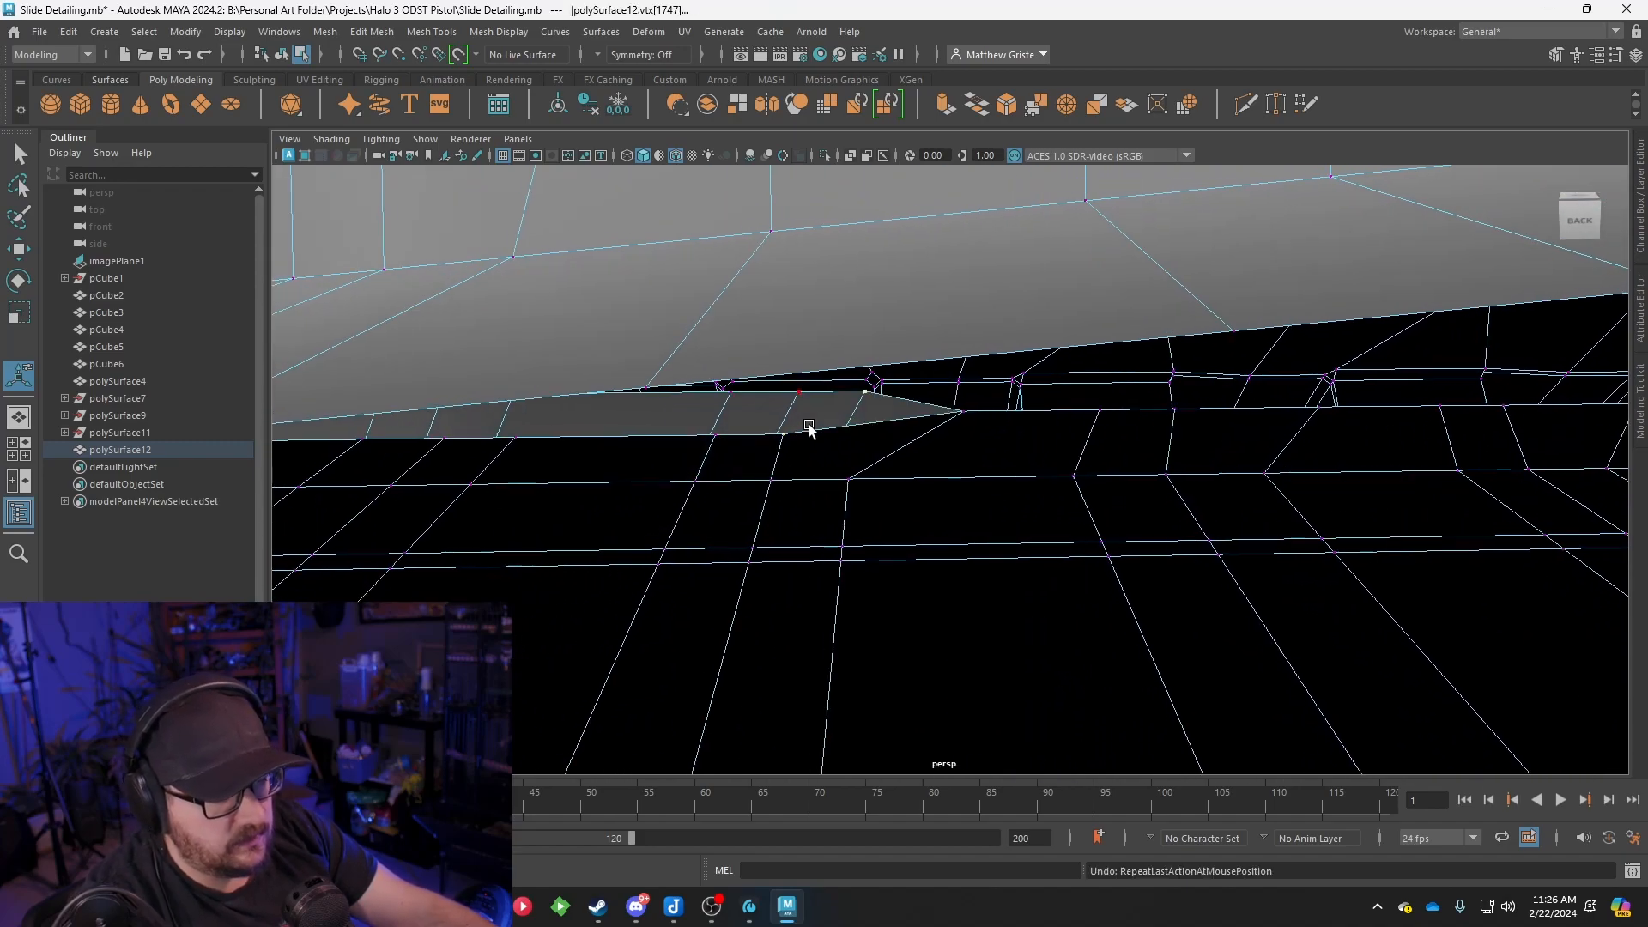
pyautogui.press('g')
# Merge two further vertex pairs to close the strip up to the last remaining section of the gap
pyautogui.click(798, 393)
pyautogui.keyDown('shift'); pyautogui.click(722, 435); pyautogui.keyUp('shift')
pyautogui.press('g')
pyautogui.click(730, 393)
pyautogui.keyDown('shift'); pyautogui.click(508, 442); pyautogui.keyUp('shift')
pyautogui.press('g')
# Merge the next two upper and lower vertex pairs at the tip of the remaining gap
pyautogui.keyDown('alt'); pyautogui.moveTo(544, 447); pyautogui.dragTo(1124, 434, button='middle'); pyautogui.keyUp('alt')
pyautogui.keyDown('alt'); pyautogui.moveTo(1128, 434); pyautogui.dragTo(1148, 417); pyautogui.keyUp('alt')
pyautogui.click(960, 393)
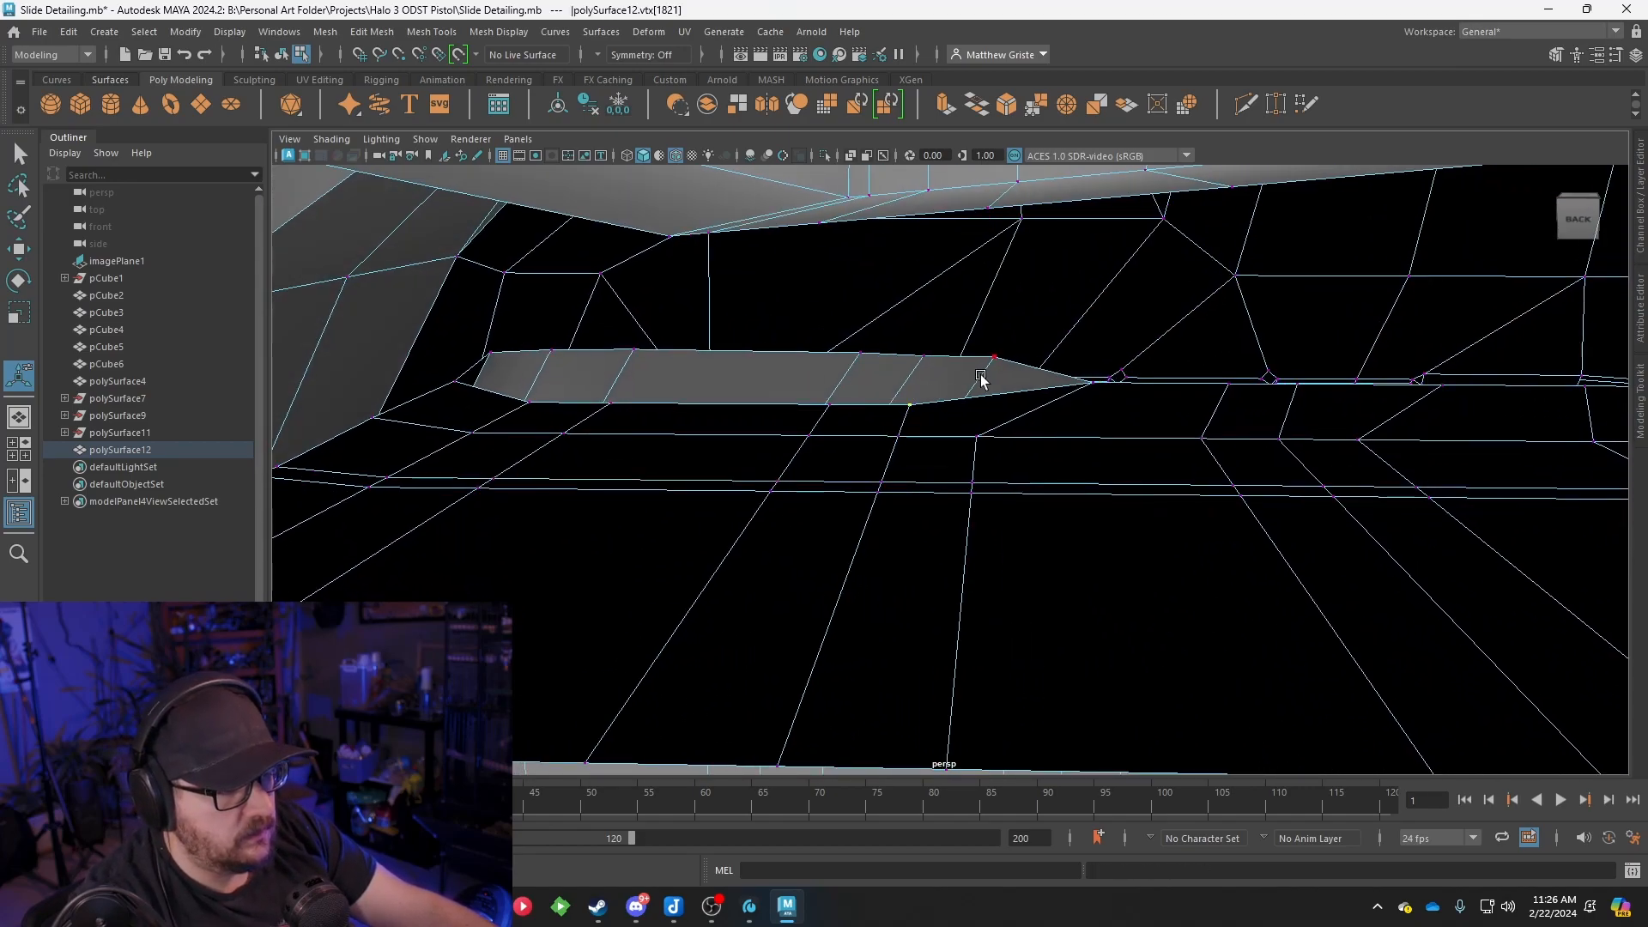
pyautogui.press('g')
pyautogui.click(922, 360)
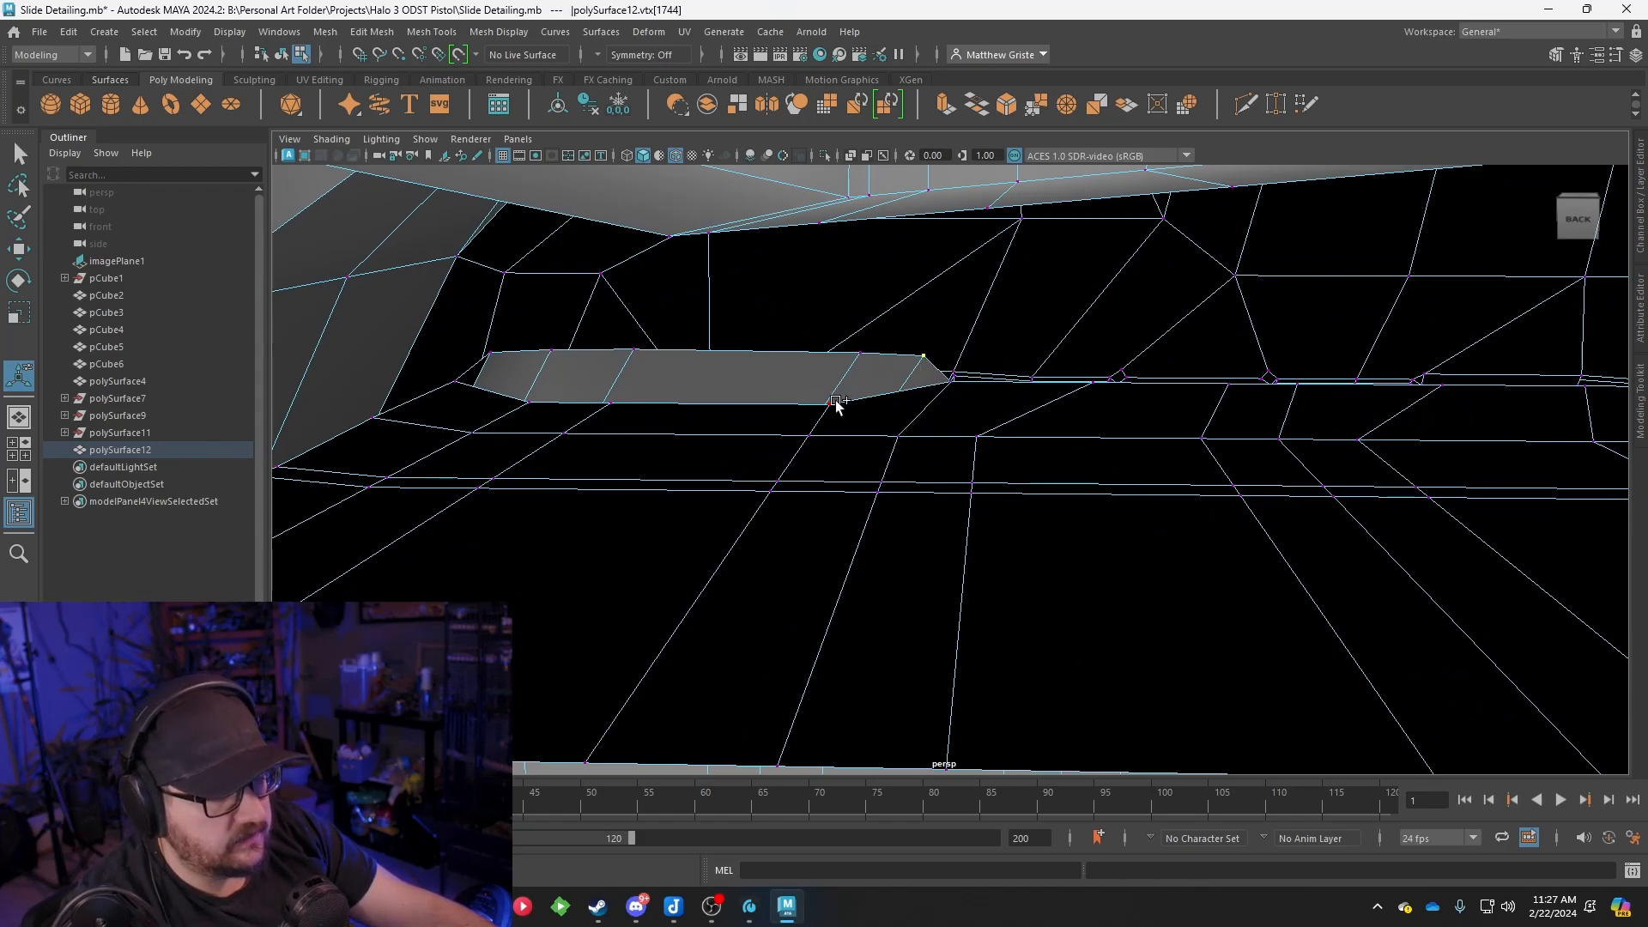
pyautogui.keyDown('shift'); pyautogui.click(831, 402); pyautogui.keyUp('shift')
pyautogui.press('g')
# Merge the remaining vertex pairs along the strip up to the small opening at its far end
pyautogui.click(859, 355)
pyautogui.keyDown('shift'); pyautogui.click(617, 398); pyautogui.keyUp('shift')
pyautogui.press('g')
pyautogui.click(633, 354)
pyautogui.keyDown('alt'); pyautogui.moveTo(573, 396); pyautogui.dragTo(942, 452); pyautogui.keyUp('alt')
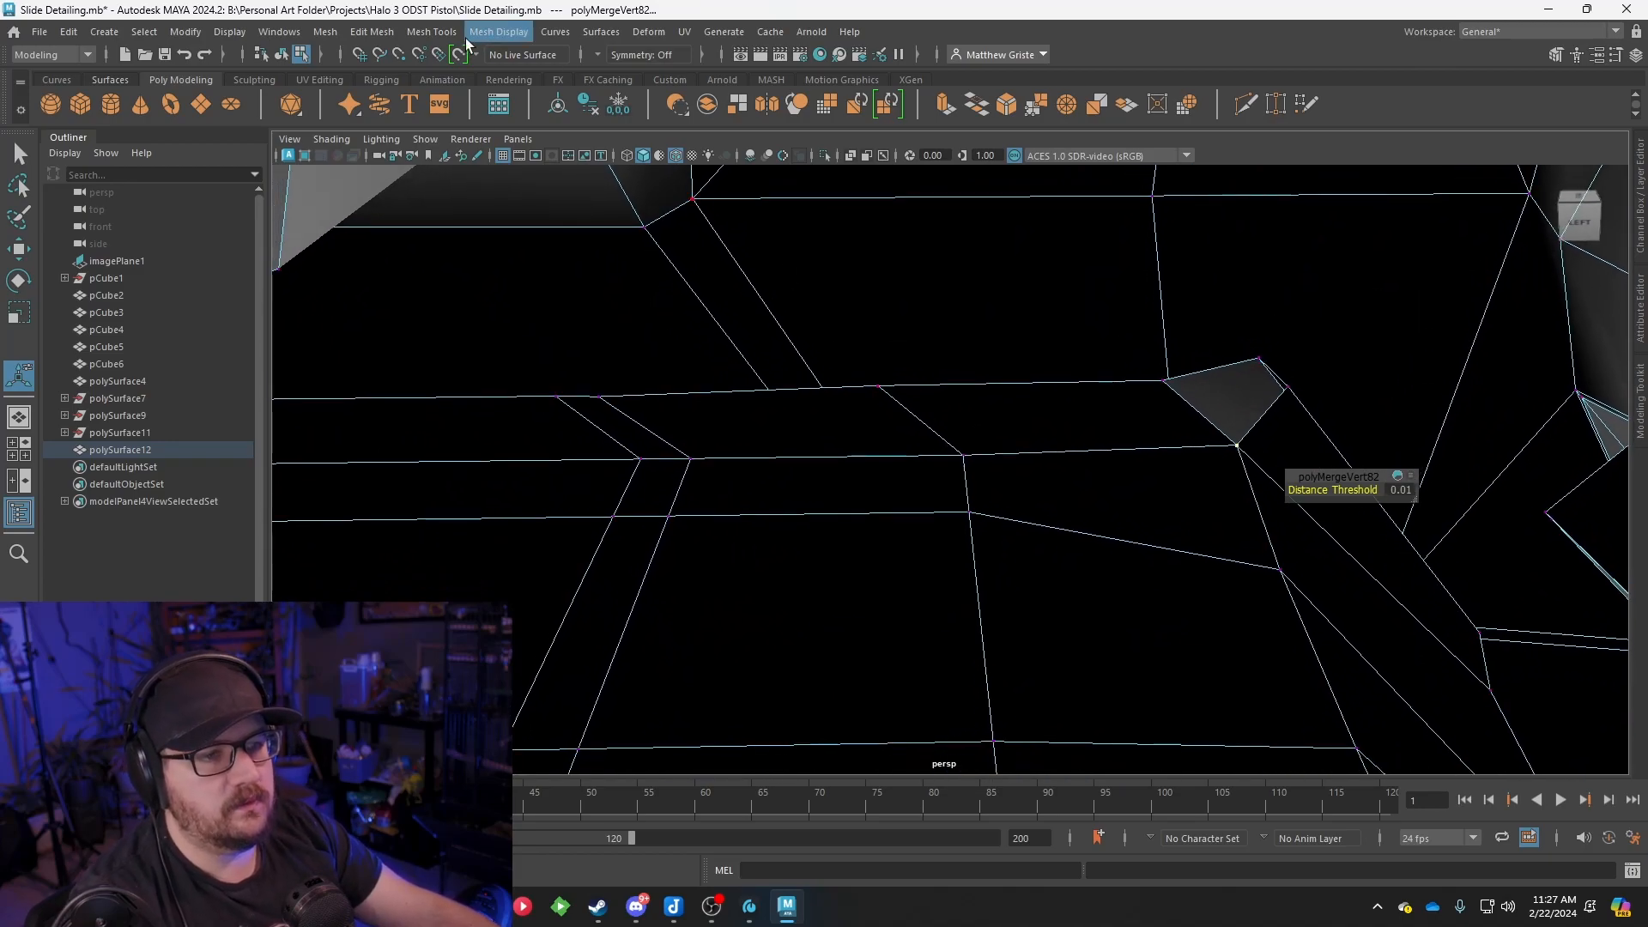
# Insert two edge loops running lengthwise along the merged strip
pyautogui.click(431, 32)
pyautogui.click(495, 165)
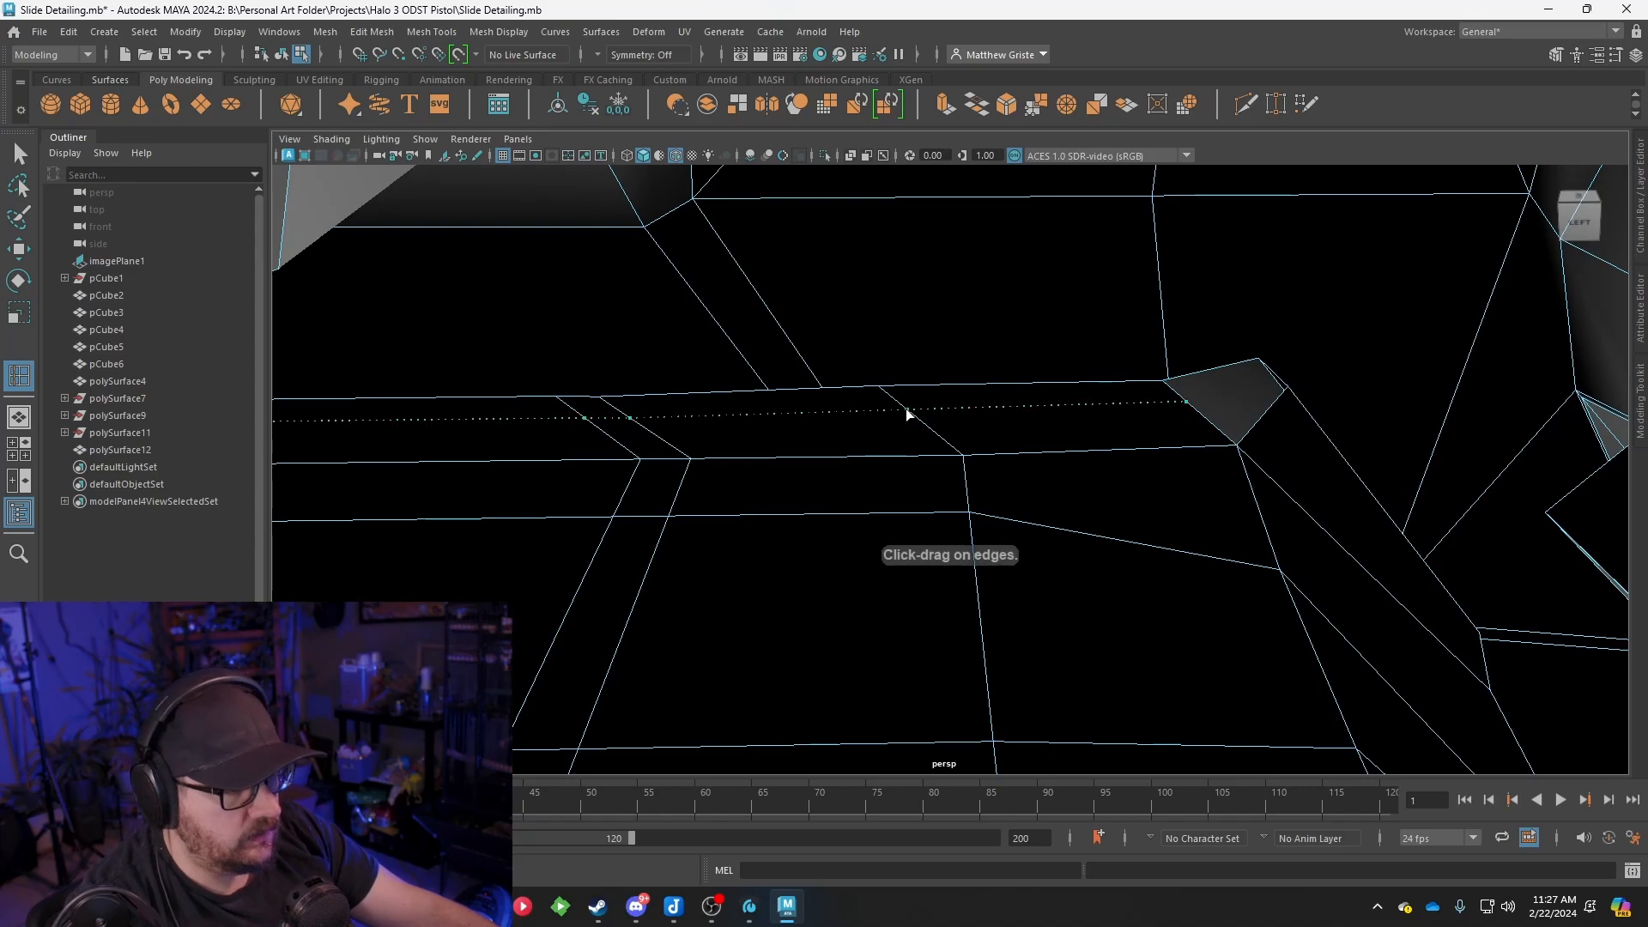
pyautogui.moveTo(935, 442); pyautogui.dragTo(915, 423)
pyautogui.press('q')
# Close the strip's end opening by merging the new loops' end vertices with the opposite corner vertices
pyautogui.moveTo(958, 398); pyautogui.dragTo(880, 391, button='right')
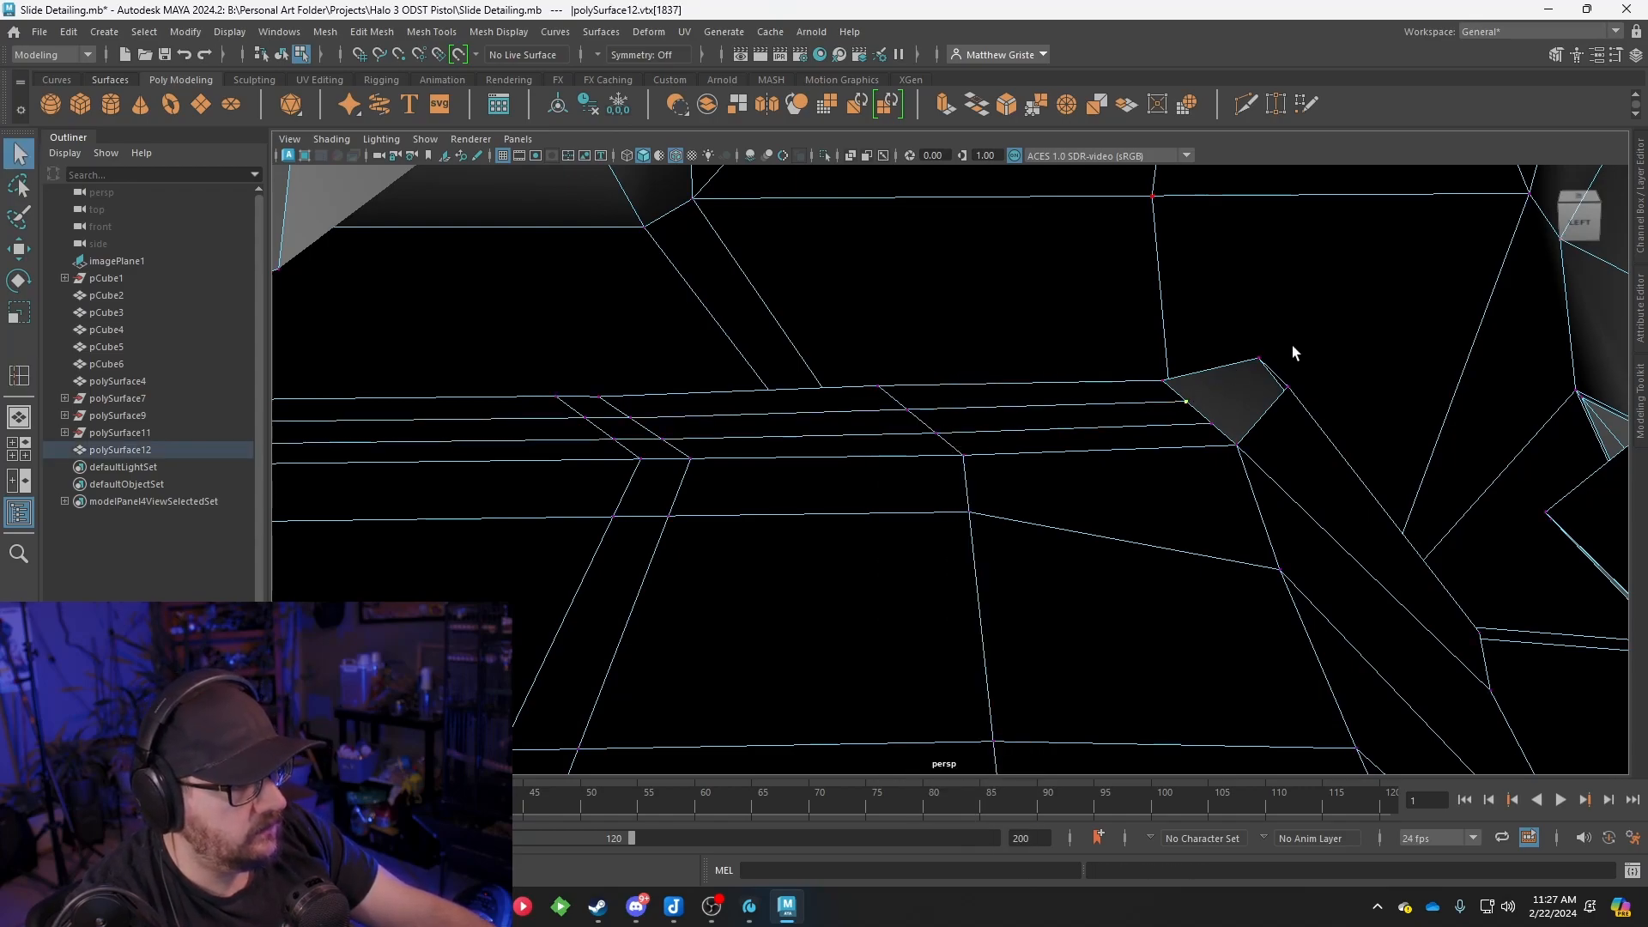
pyautogui.press('g')
pyautogui.click(1289, 387)
pyautogui.keyDown('shift'); pyautogui.click(1213, 421); pyautogui.keyUp('shift')
pyautogui.press('g')
pyautogui.keyDown('alt'); pyautogui.moveTo(1240, 405); pyautogui.dragTo(1299, 389); pyautogui.keyUp('alt')
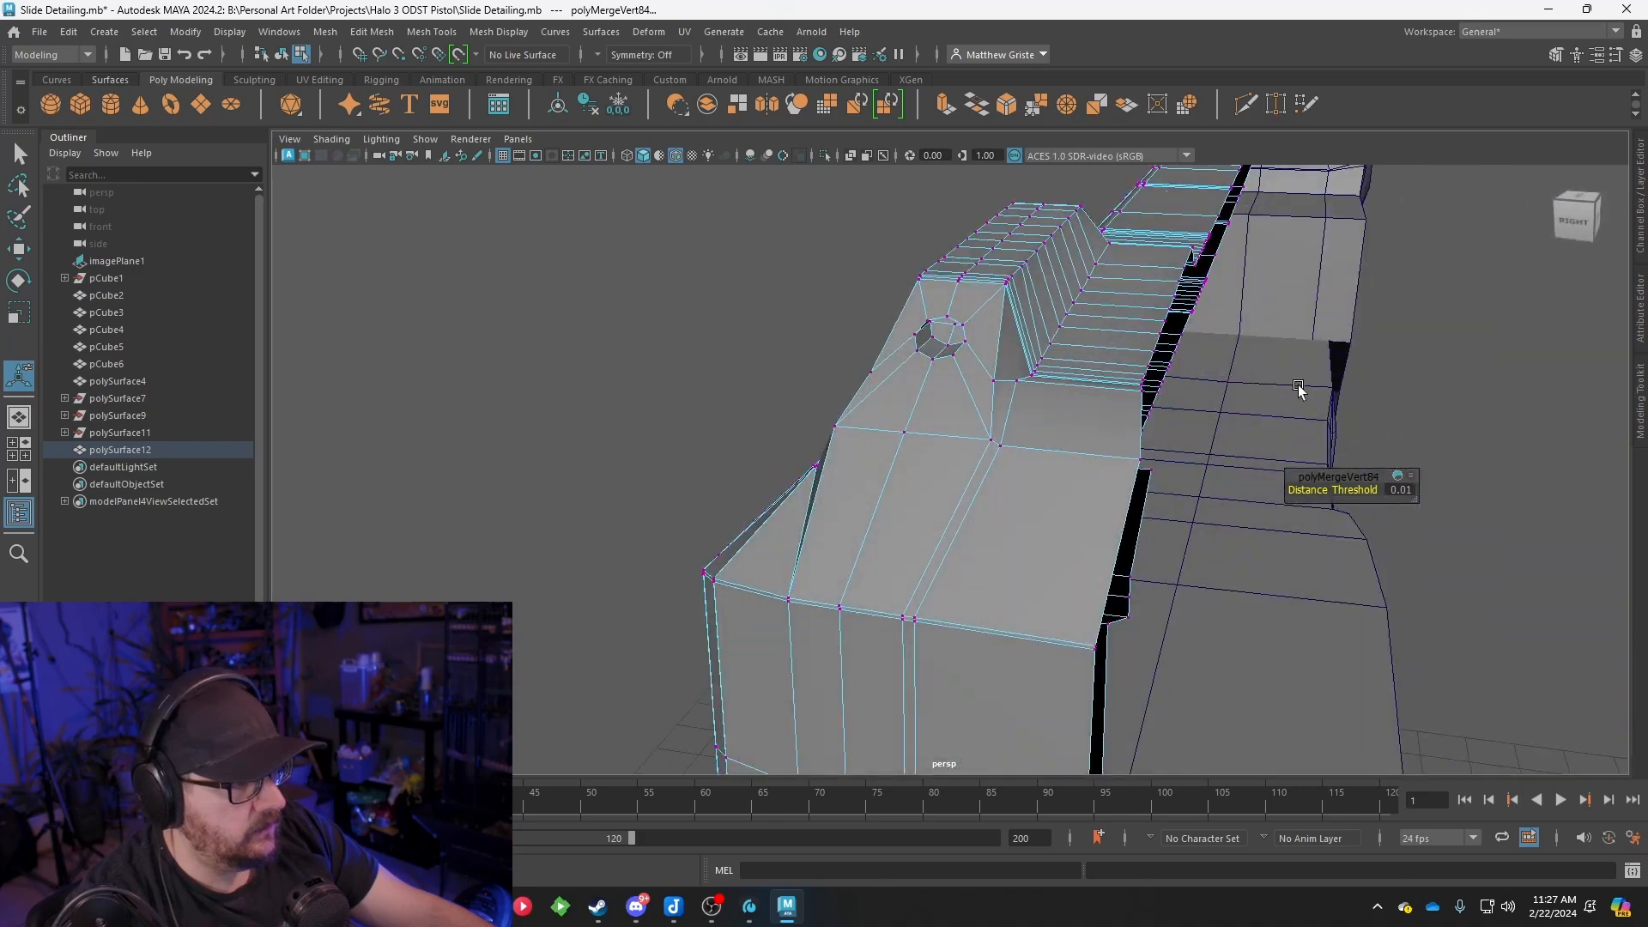
# Select the open border edge loop along the slide's inner side, scale it, and return to object selection
pyautogui.moveTo(1213, 356); pyautogui.dragTo(1221, 316, button='right')
pyautogui.doubleClick(1167, 302)
pyautogui.keyDown('alt'); pyautogui.moveTo(1168, 302); pyautogui.dragTo(1238, 306); pyautogui.keyUp('alt')
pyautogui.press('r')
pyautogui.moveTo(1032, 378); pyautogui.dragTo(1305, 421)
pyautogui.moveTo(1193, 408); pyautogui.dragTo(1245, 376, button='right')
pyautogui.click(1155, 320)
pyautogui.keyDown('alt'); pyautogui.moveTo(1150, 315); pyautogui.dragTo(974, 392); pyautogui.keyUp('alt')
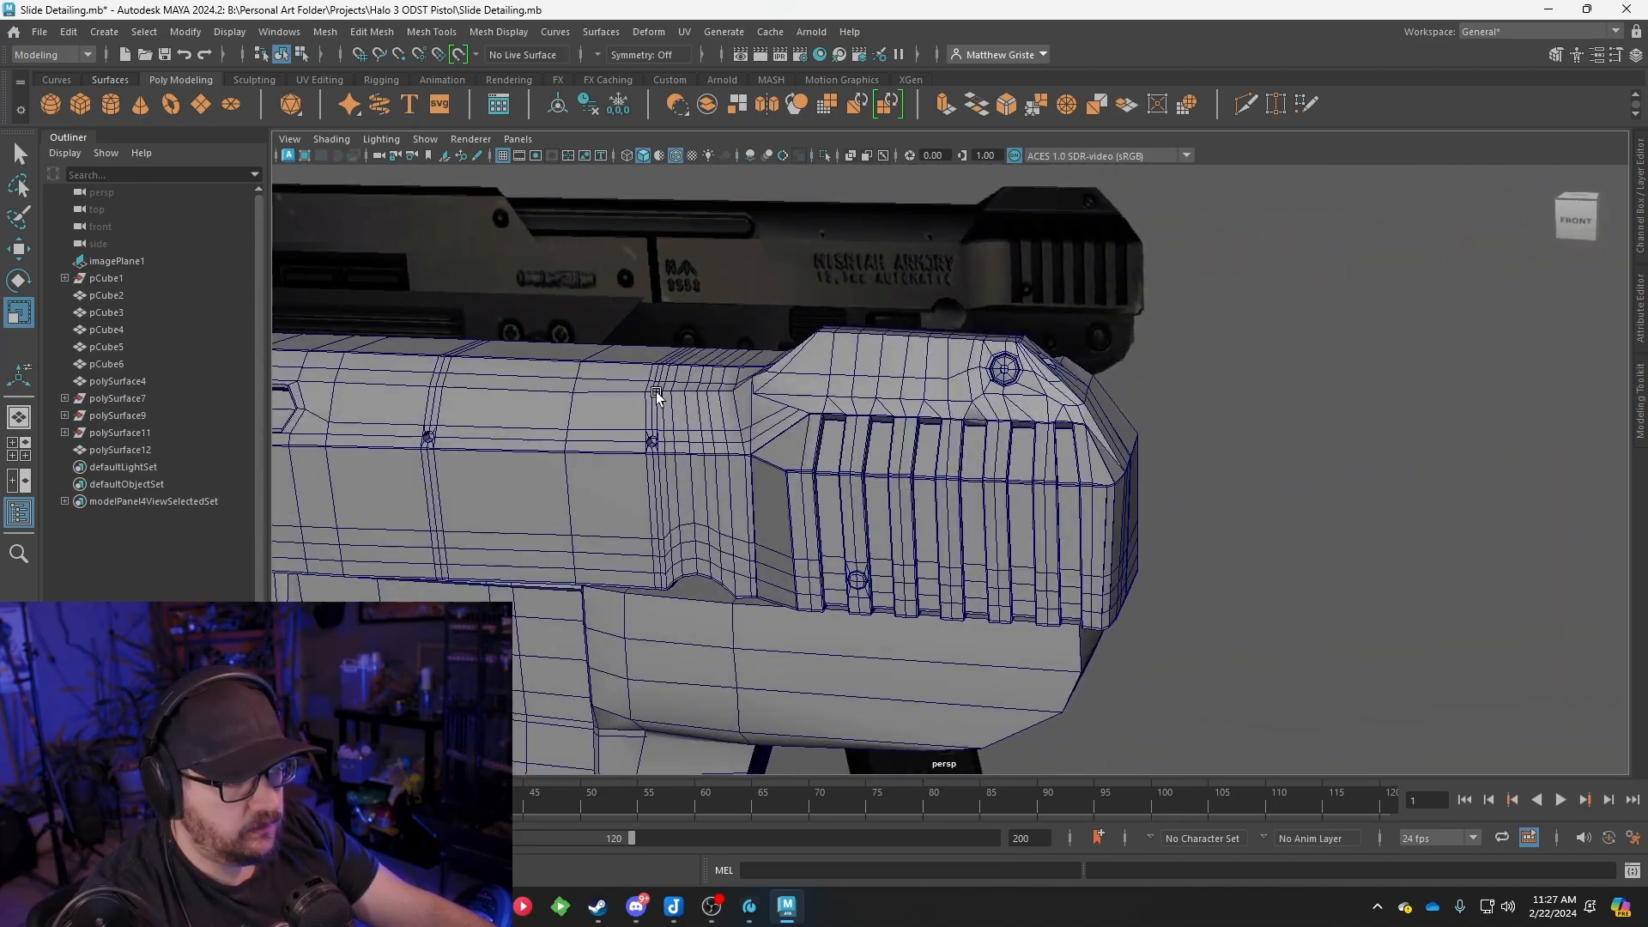
# Examine the mesh flow around the front upper corner of the rear serrations
pyautogui.keyDown('alt'); pyautogui.moveTo(729, 395); pyautogui.dragTo(833, 436, button='middle'); pyautogui.keyUp('alt')
pyautogui.scroll(6, 841, 435)
pyautogui.scroll(6, 850, 434)
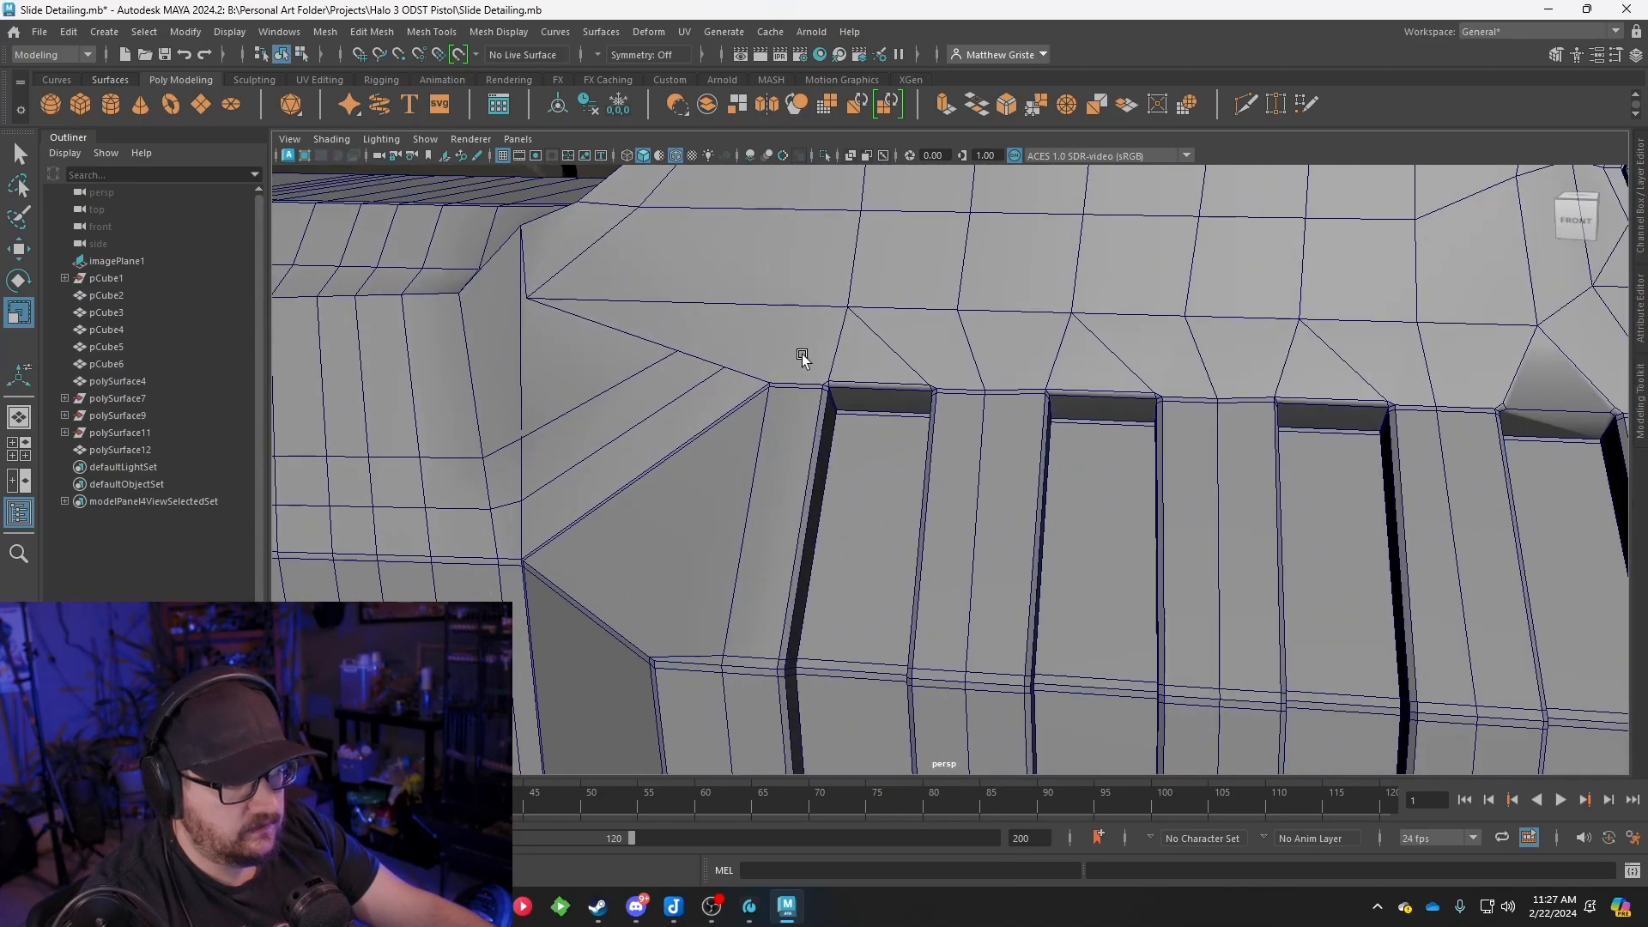
pyautogui.keyDown('alt'); pyautogui.moveTo(802, 354); pyautogui.dragTo(1018, 428, button='middle'); pyautogui.keyUp('alt')
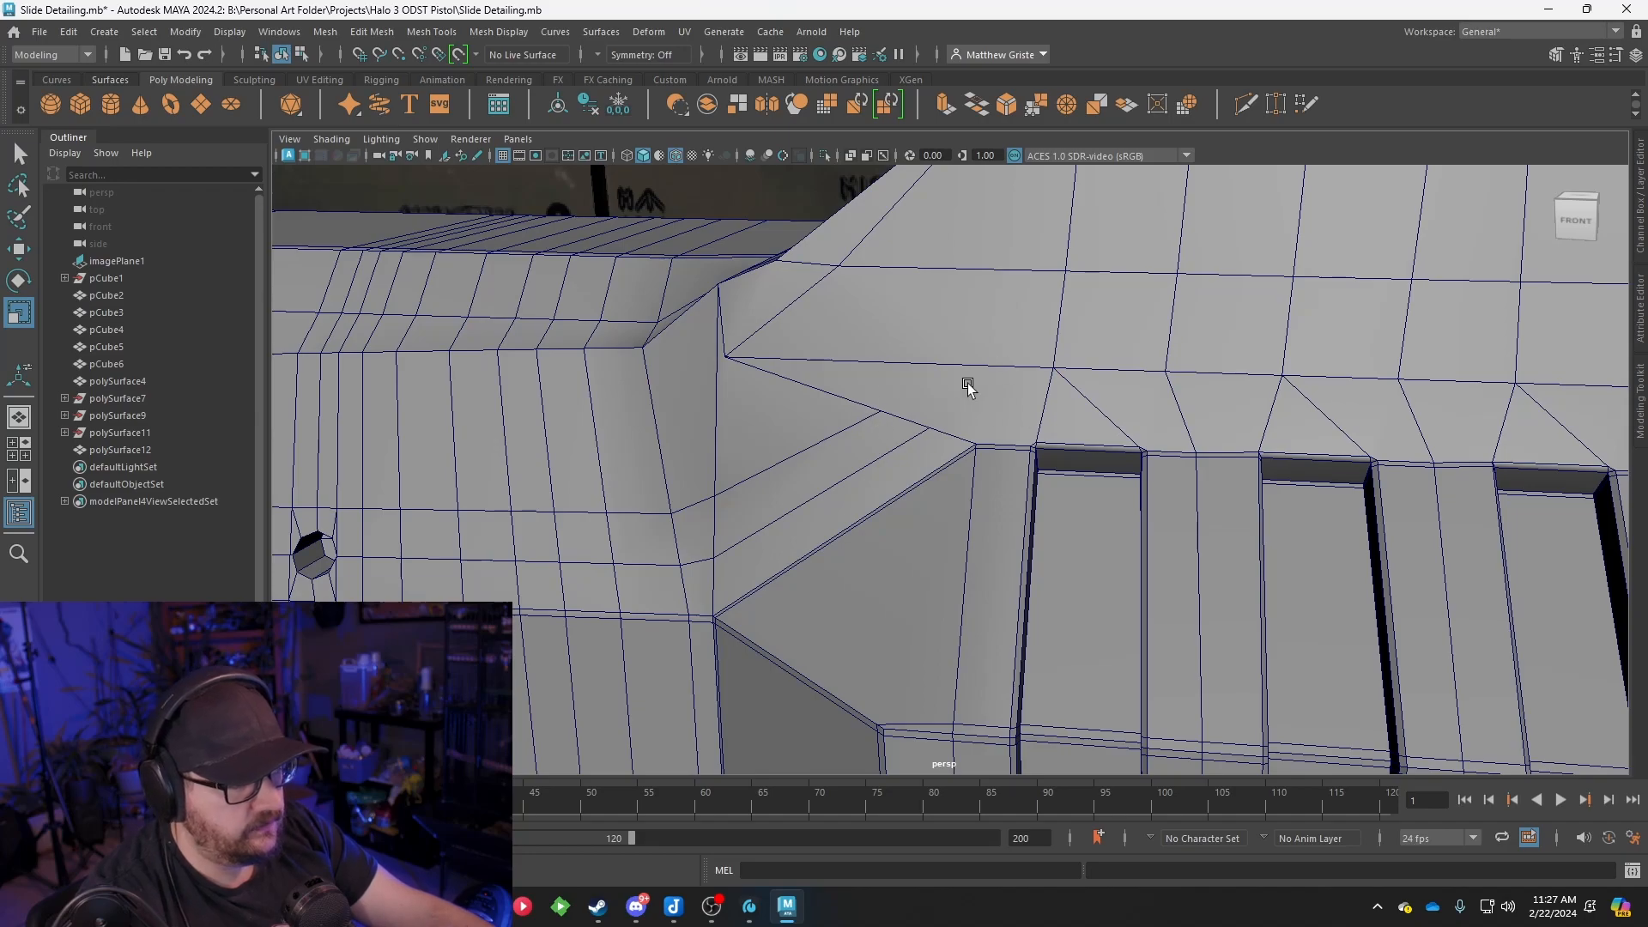
pyautogui.scroll(3, 956, 404)
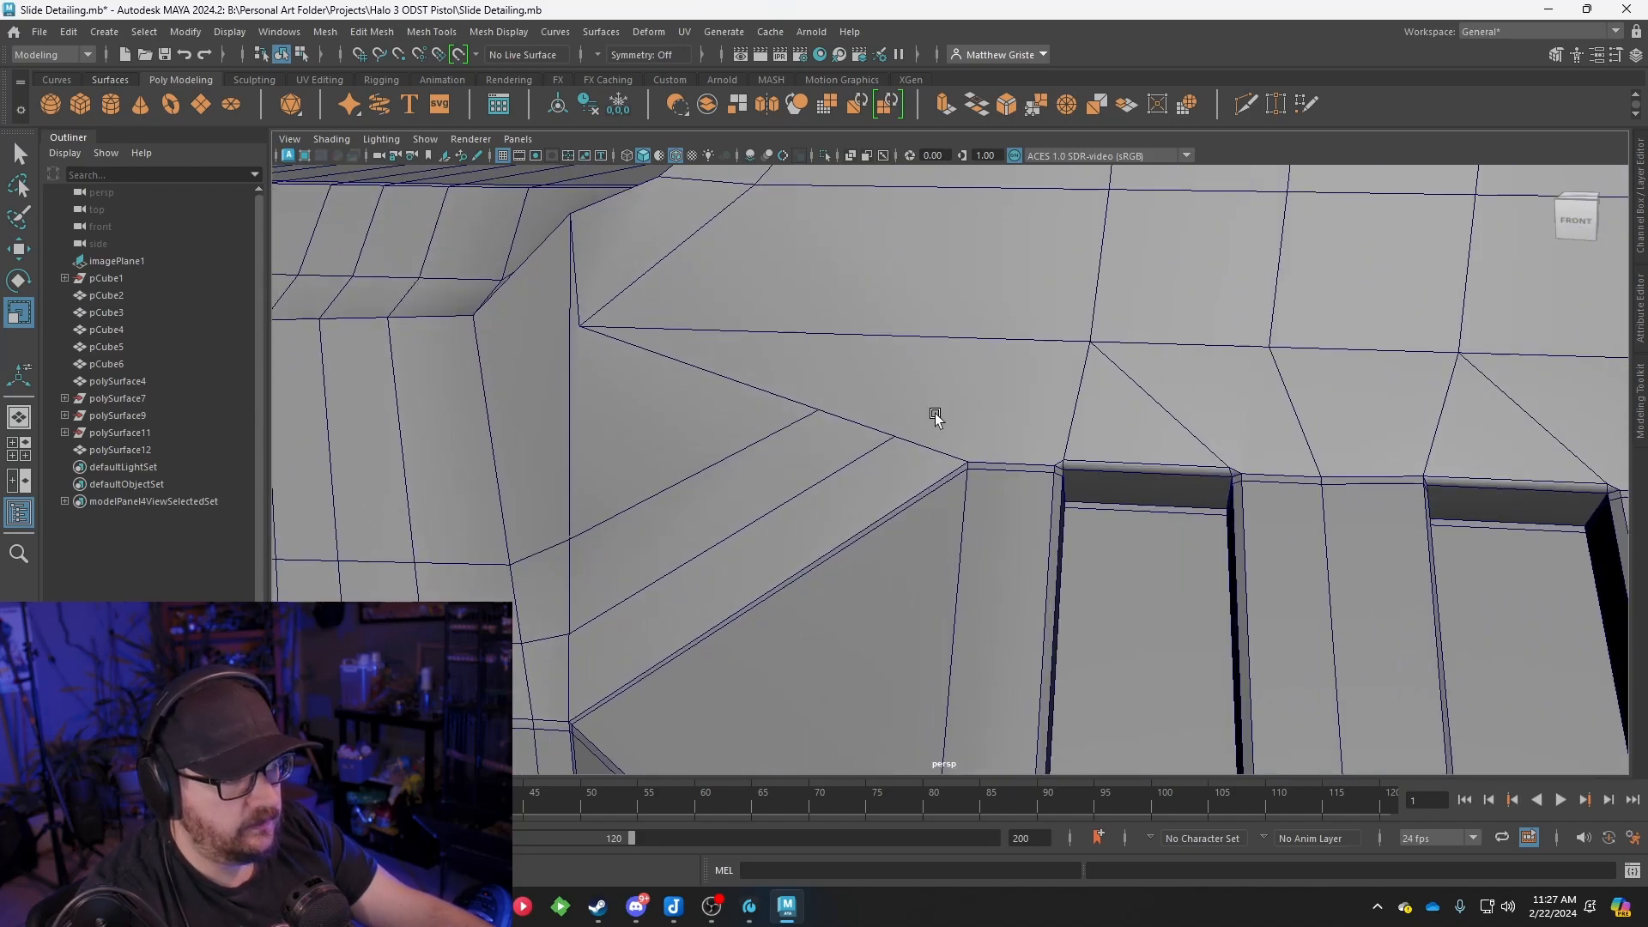
pyautogui.scroll(-3, 801, 341)
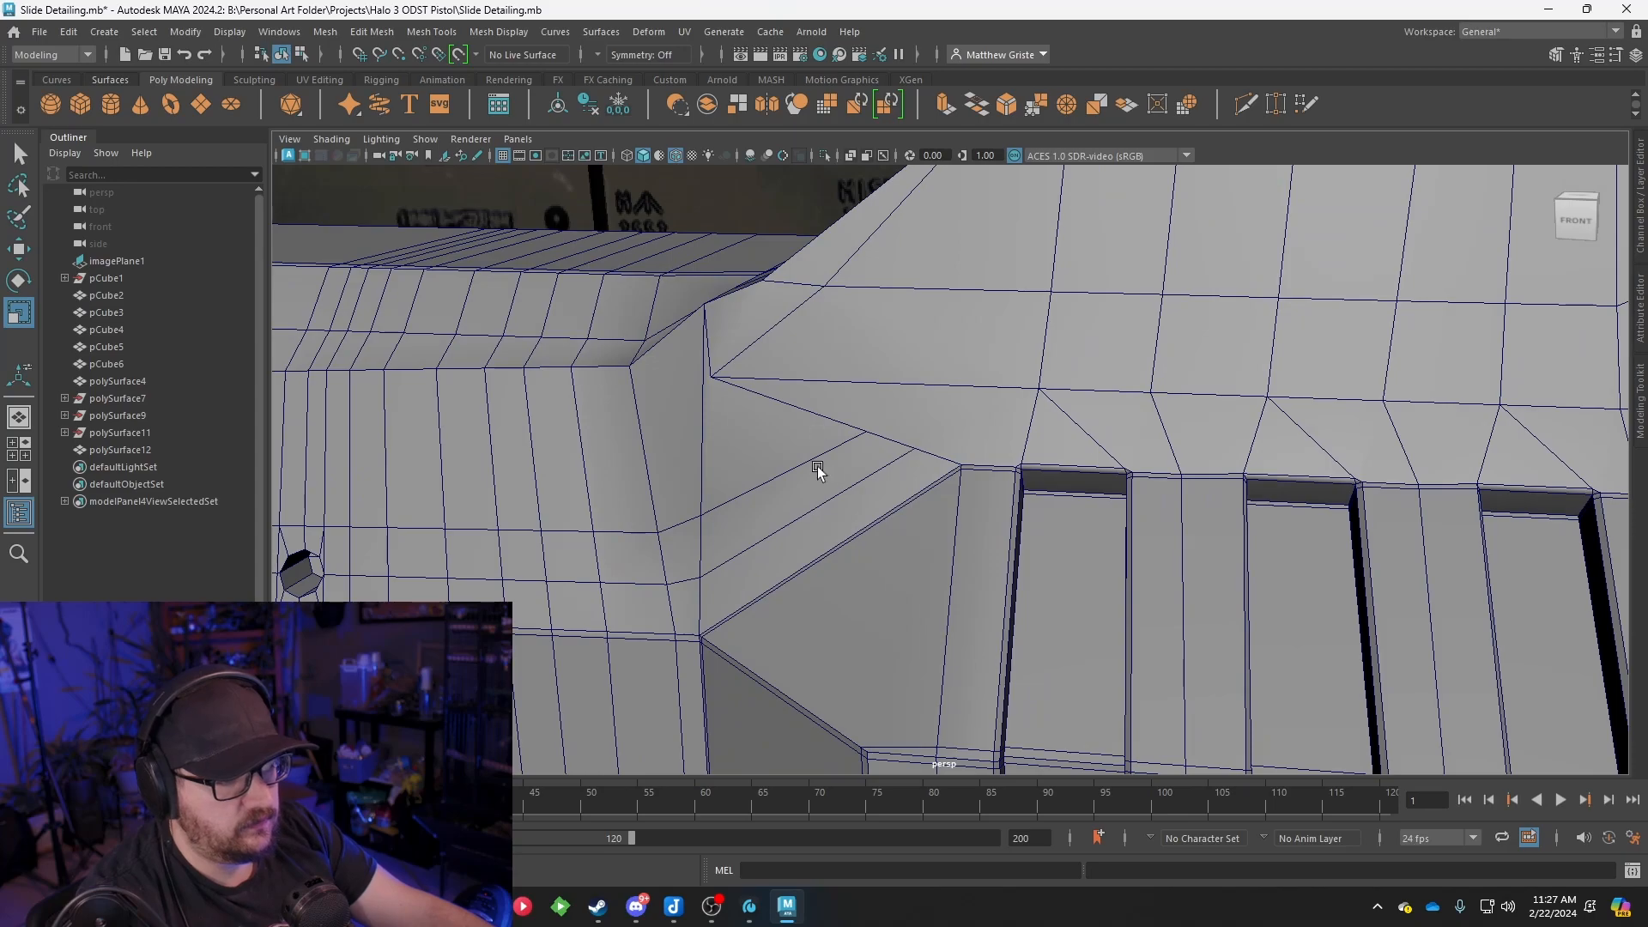
pyautogui.scroll(-5, 854, 459)
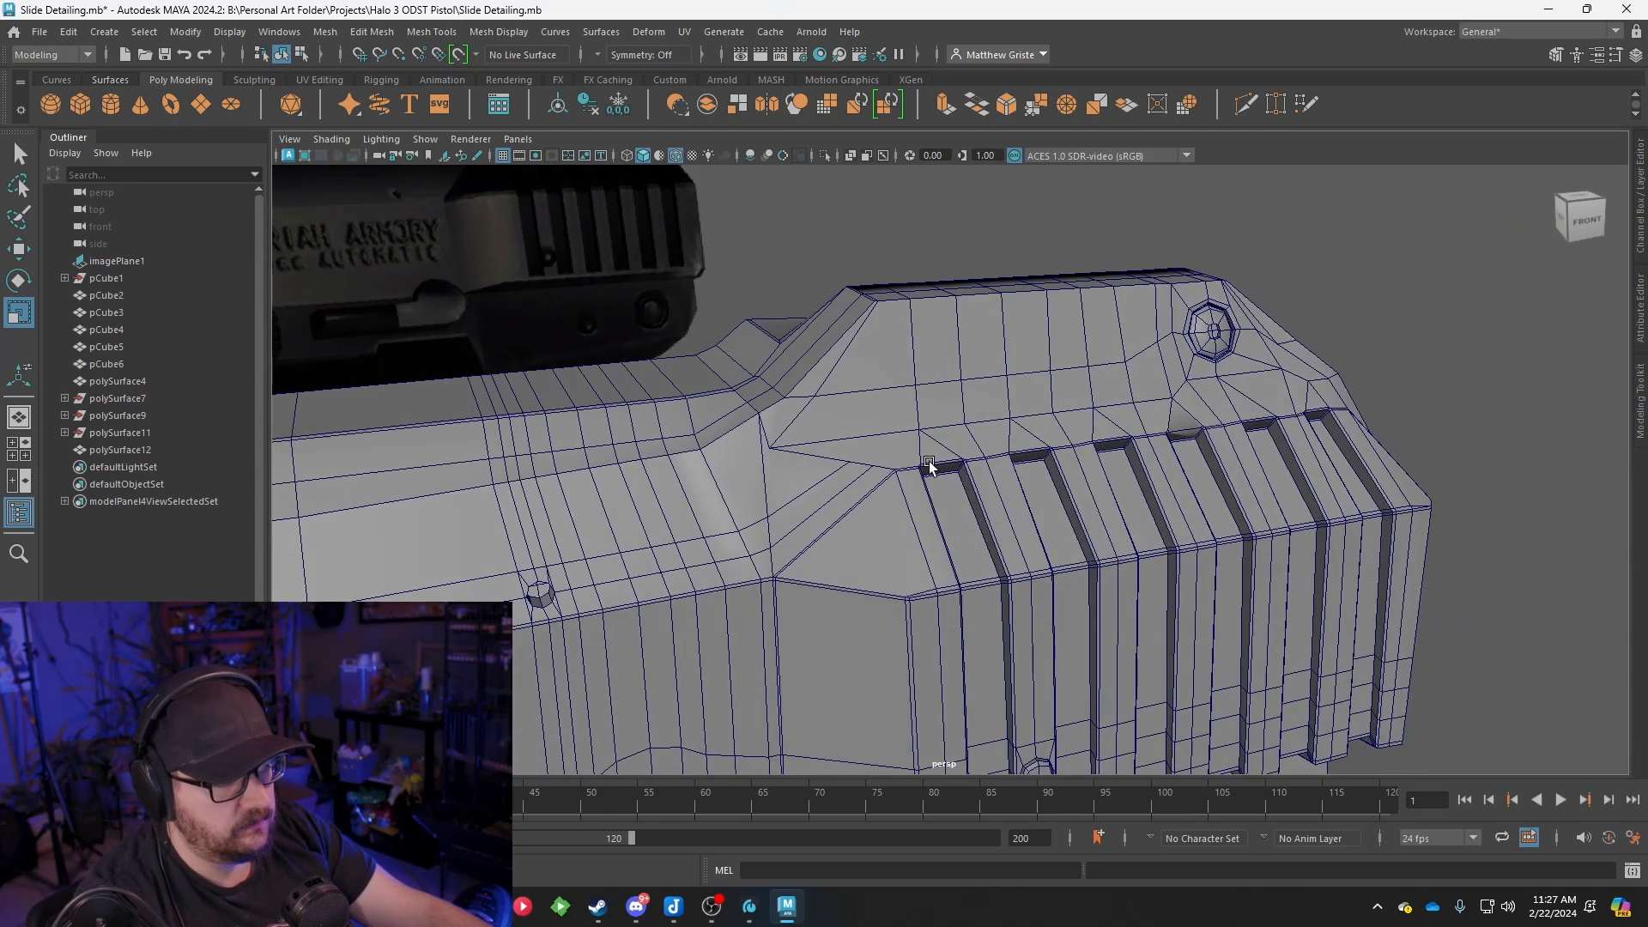
# Preview the slide smoothed, compare its rear section with the reference image, and return to the unsmoothed display
pyautogui.click(780, 470)
pyautogui.keyDown('alt'); pyautogui.moveTo(780, 470); pyautogui.dragTo(759, 477); pyautogui.keyUp('alt')
pyautogui.press('3')
pyautogui.moveTo(916, 436); pyautogui.dragTo(987, 369, button='right')
pyautogui.click(876, 365)
pyautogui.keyDown('alt'); pyautogui.moveTo(872, 395); pyautogui.dragTo(666, 398); pyautogui.keyUp('alt')
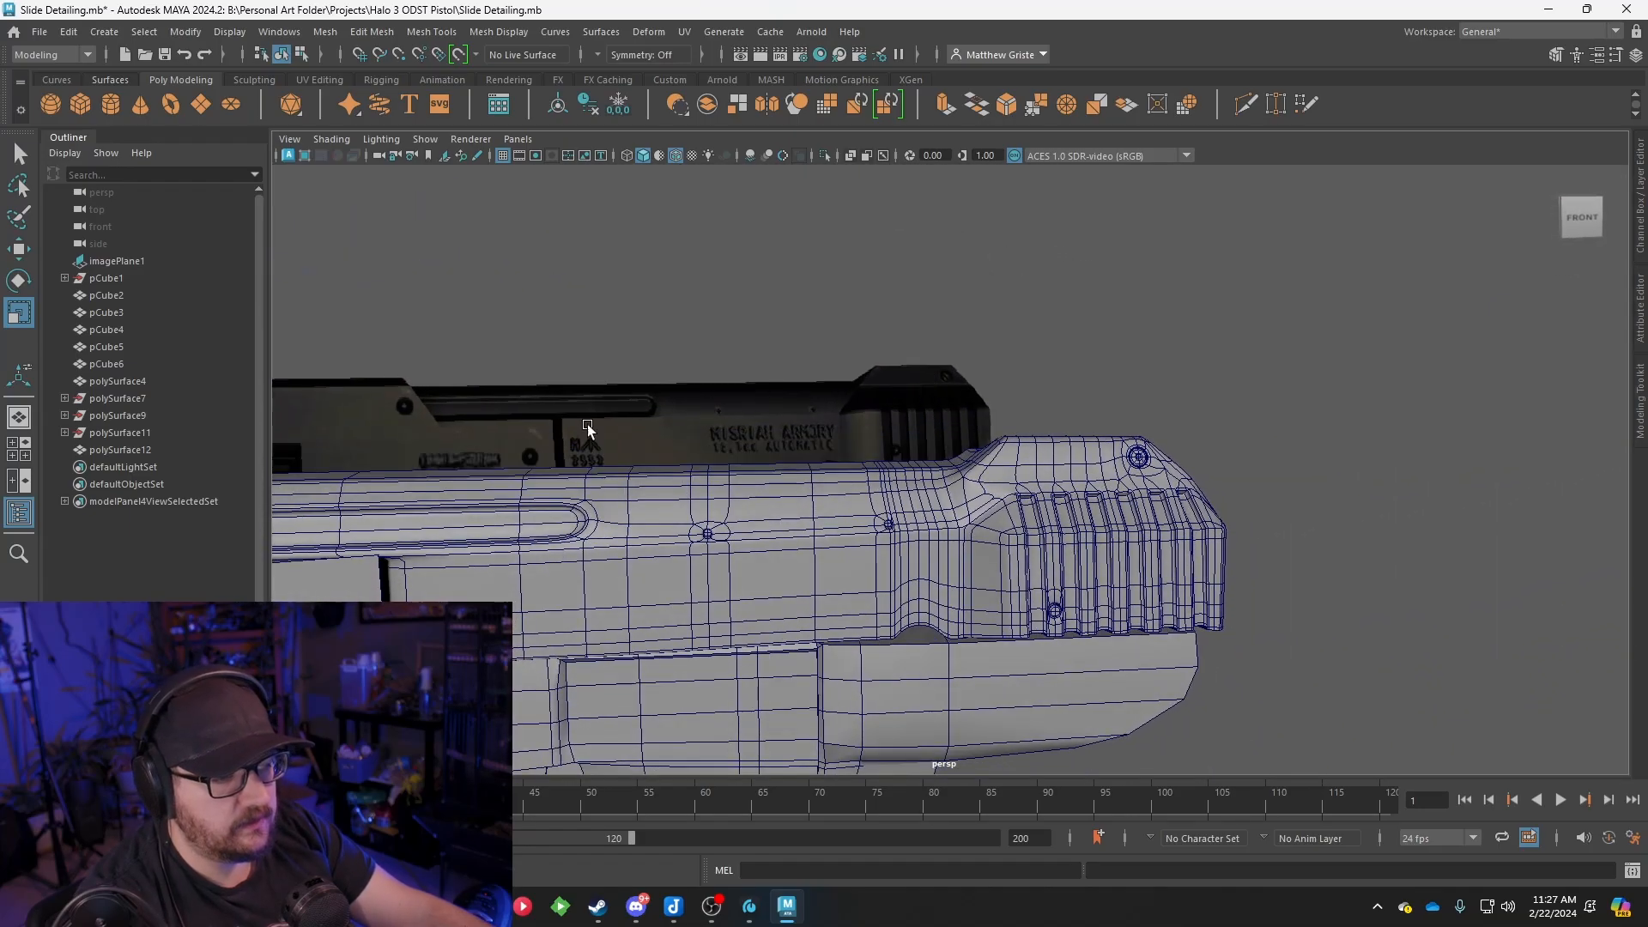
pyautogui.keyDown('alt'); pyautogui.moveTo(784, 460); pyautogui.dragTo(1009, 429); pyautogui.keyUp('alt')
pyautogui.click(1075, 549)
pyautogui.press('1')
# Move the pointed corner vertex in front of the serrations toward the rear of the slide
pyautogui.scroll(3, 1068, 545)
pyautogui.keyDown('alt'); pyautogui.moveTo(1009, 429); pyautogui.dragTo(710, 449, button='middle'); pyautogui.keyUp('alt')
pyautogui.keyDown('alt'); pyautogui.moveTo(710, 449); pyautogui.dragTo(713, 486); pyautogui.keyUp('alt')
pyautogui.moveTo(713, 486); pyautogui.dragTo(635, 419, button='right')
pyautogui.press('w')
pyautogui.moveTo(803, 498); pyautogui.dragTo(842, 496)
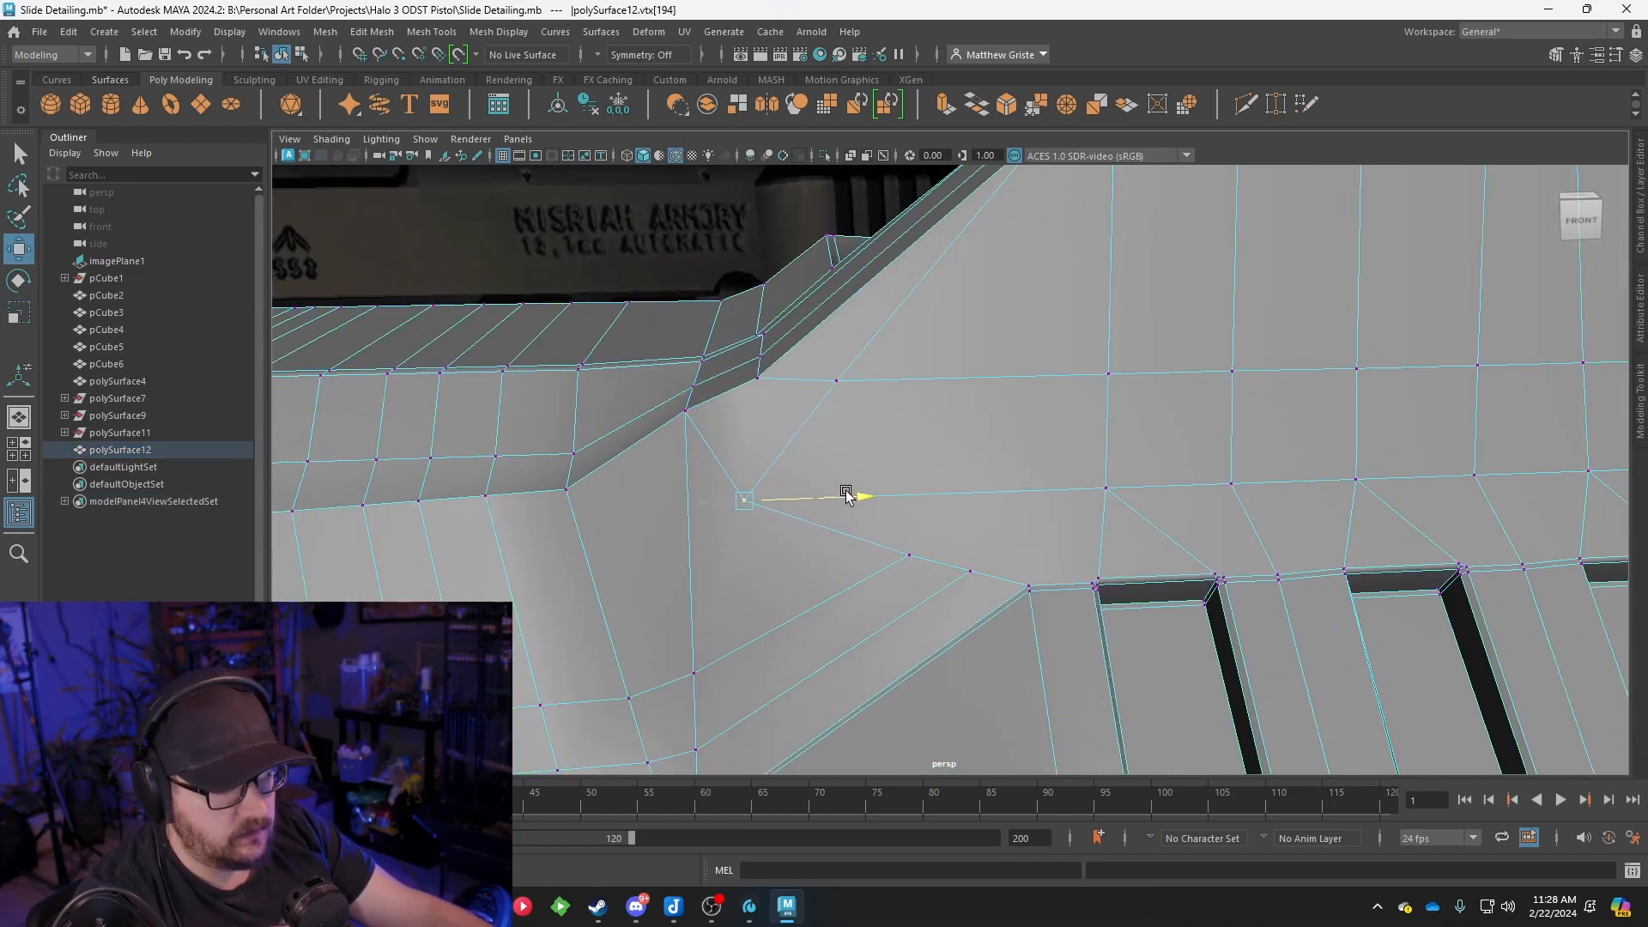
pyautogui.moveTo(743, 441); pyautogui.dragTo(718, 383)
# Multi-Cut two edges from the front corner vertices to the first serration's upper corner and to the vertex above it
pyautogui.keyDown('alt'); pyautogui.moveTo(760, 393); pyautogui.dragTo(893, 406, button='middle'); pyautogui.keyUp('alt')
pyautogui.scroll(3, 903, 408)
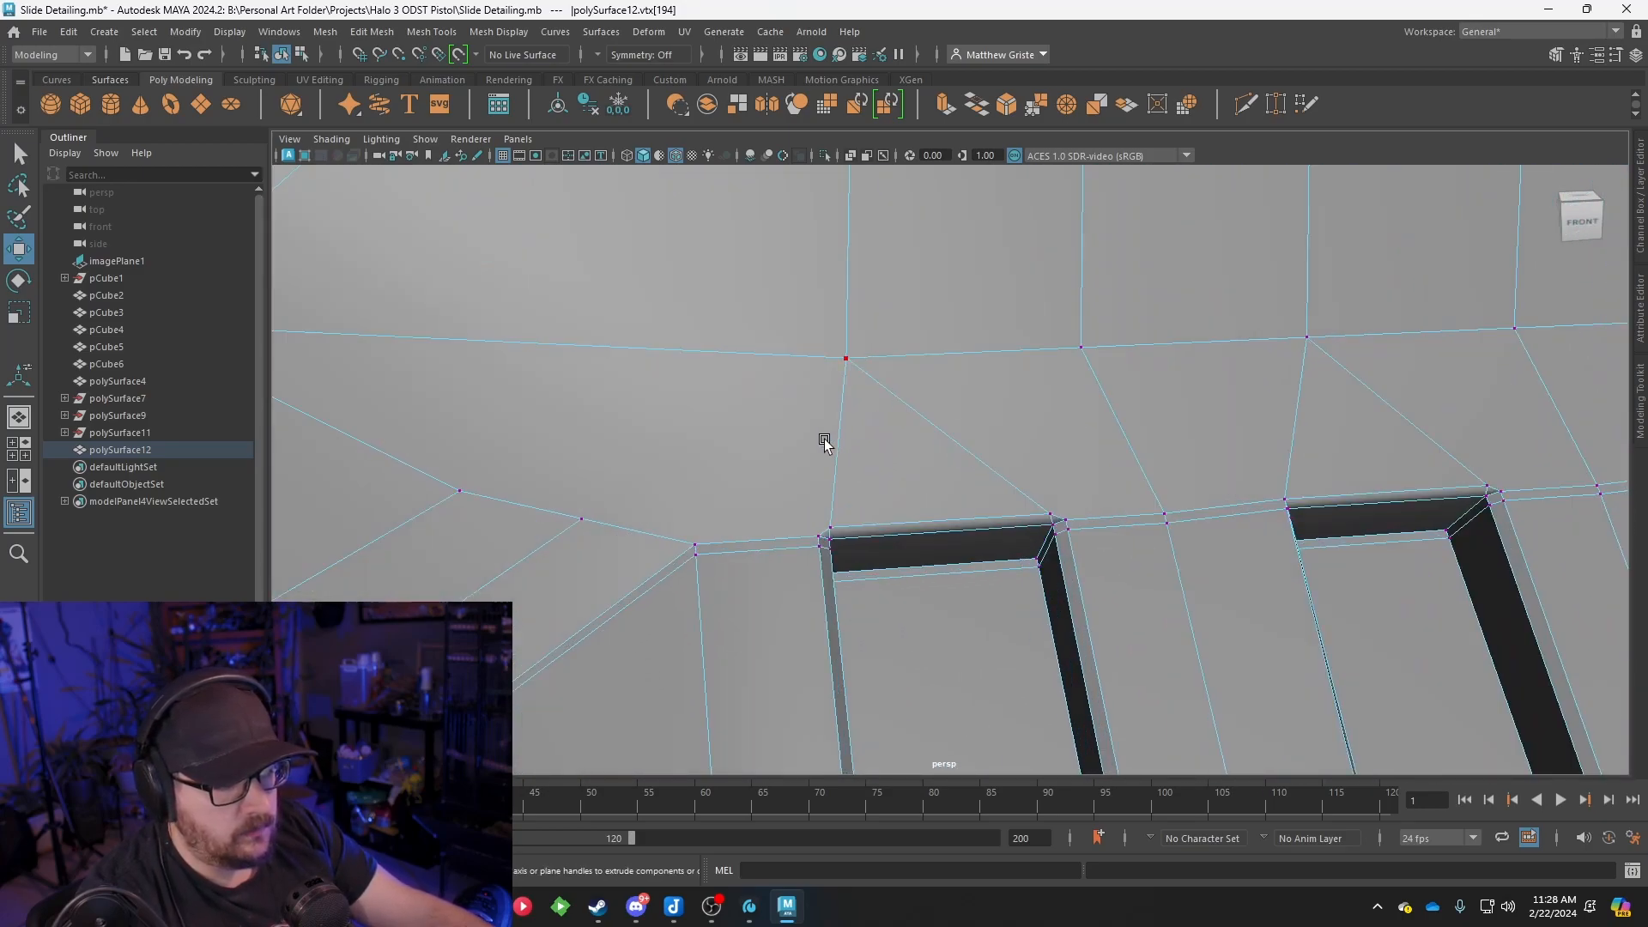
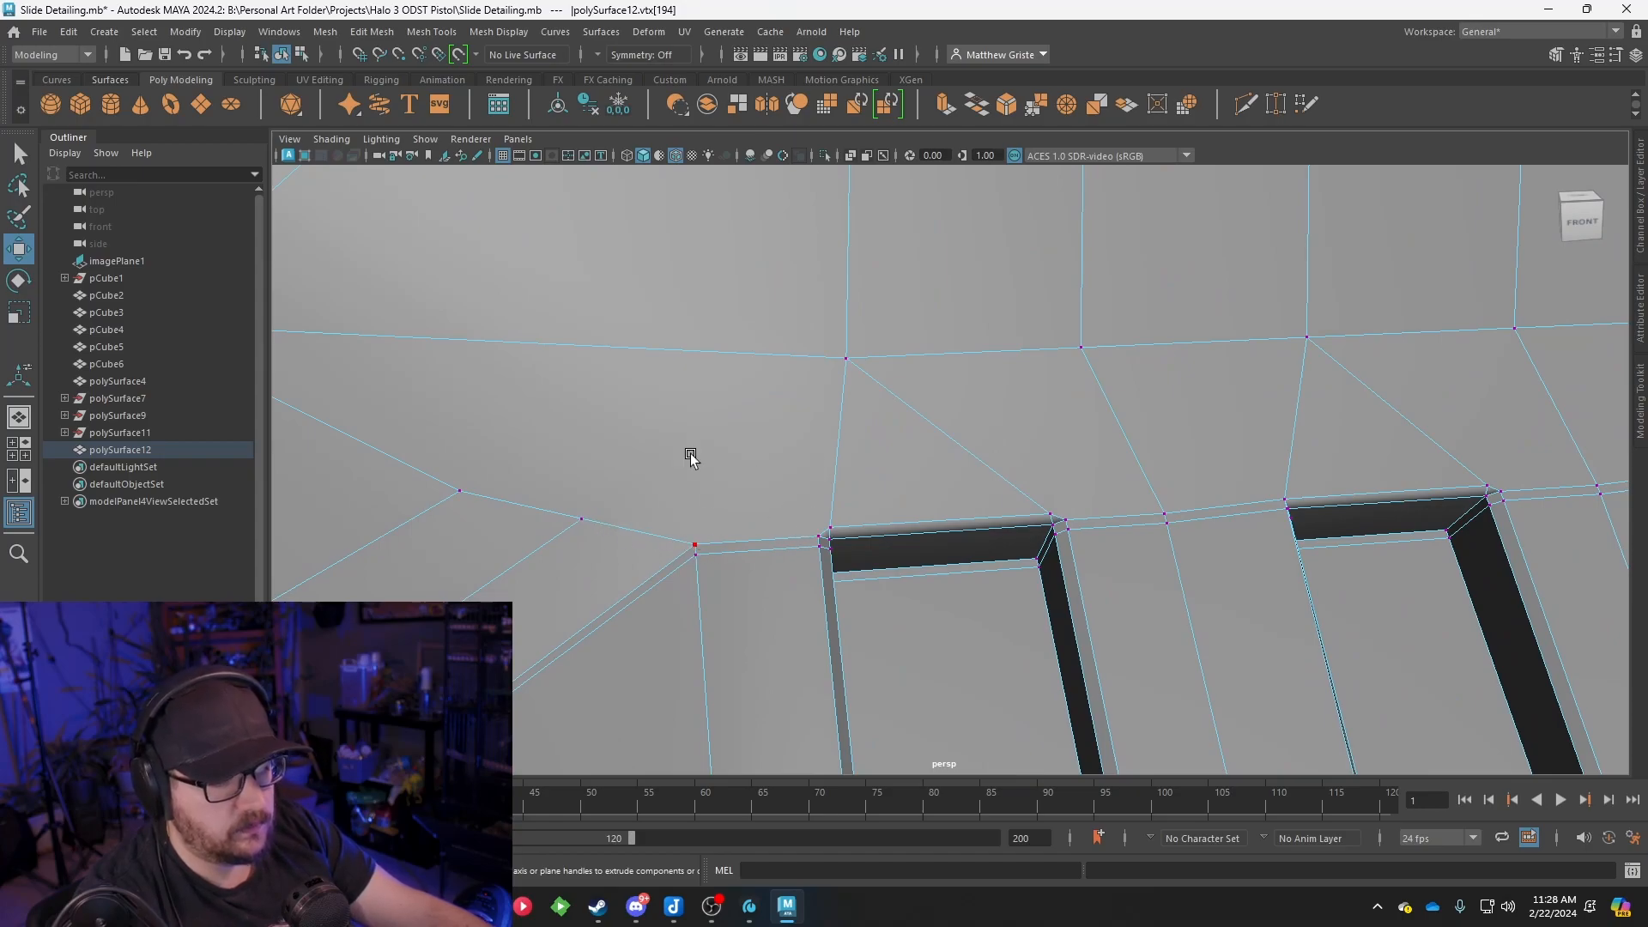
pyautogui.click(429, 31)
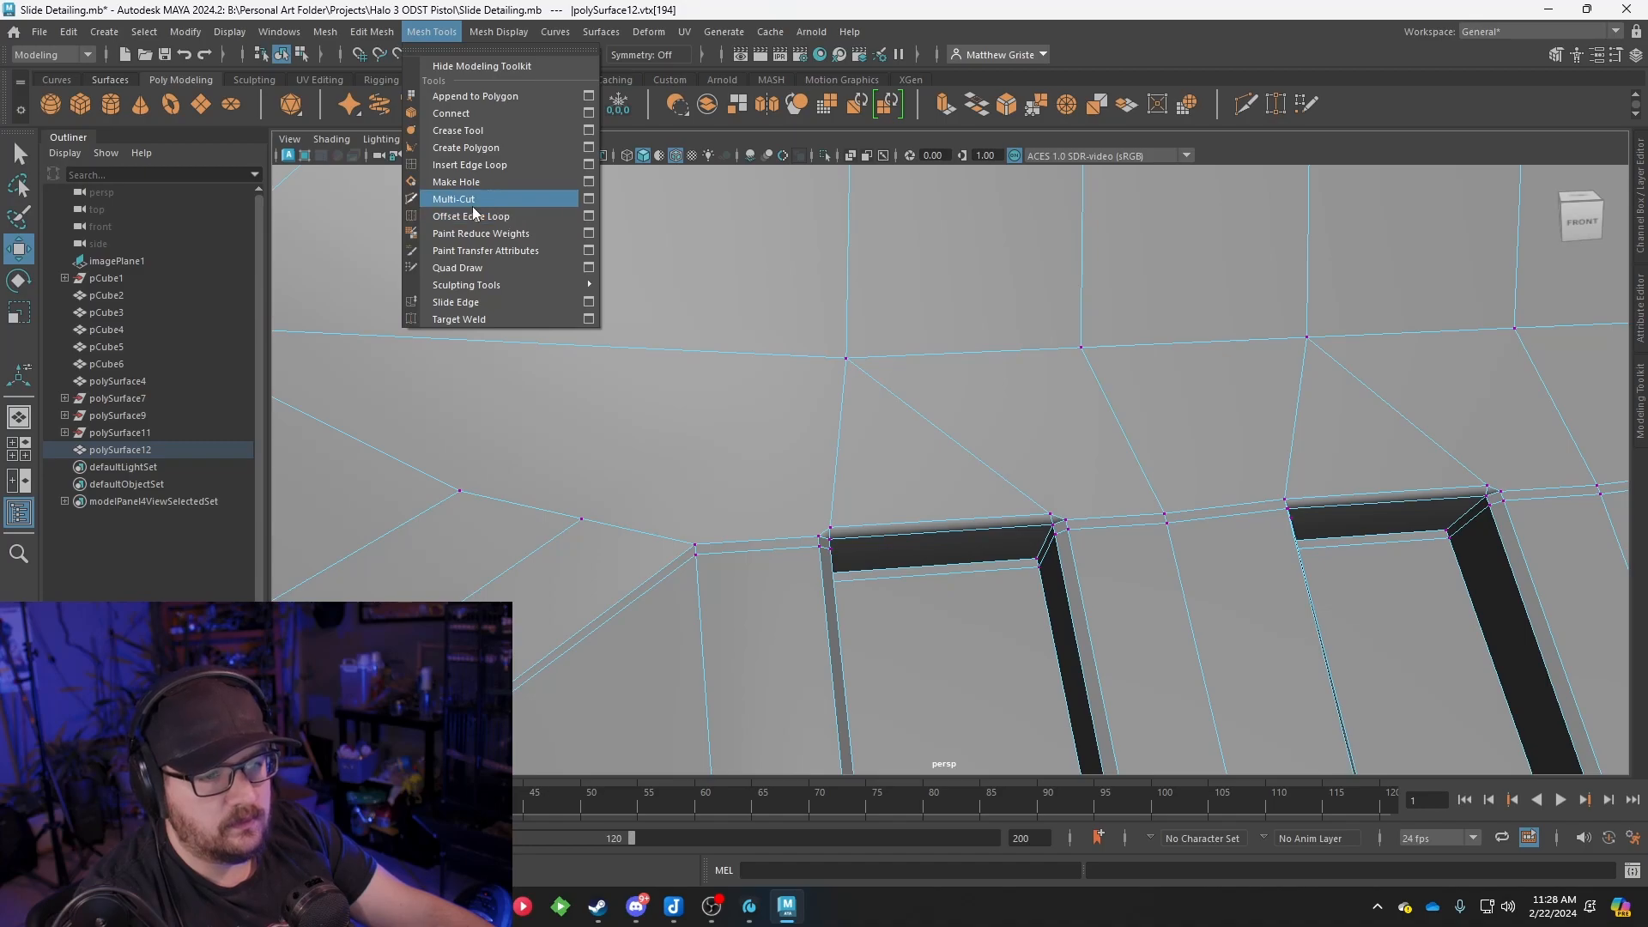
pyautogui.click(455, 199)
pyautogui.click(582, 520)
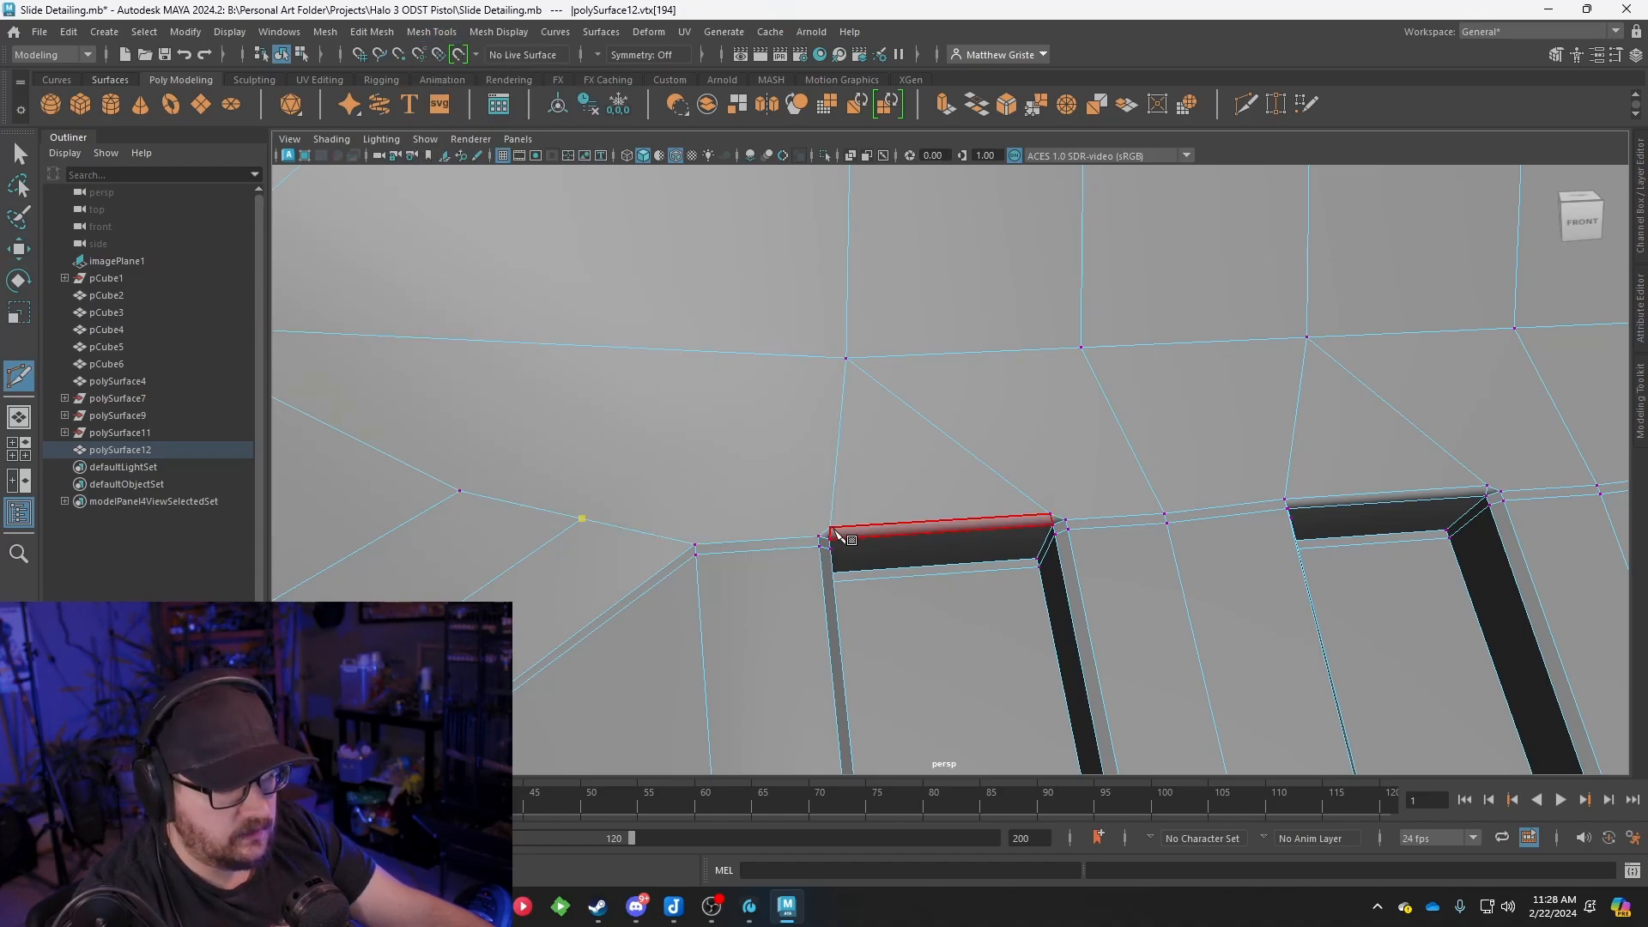
pyautogui.press('Return')
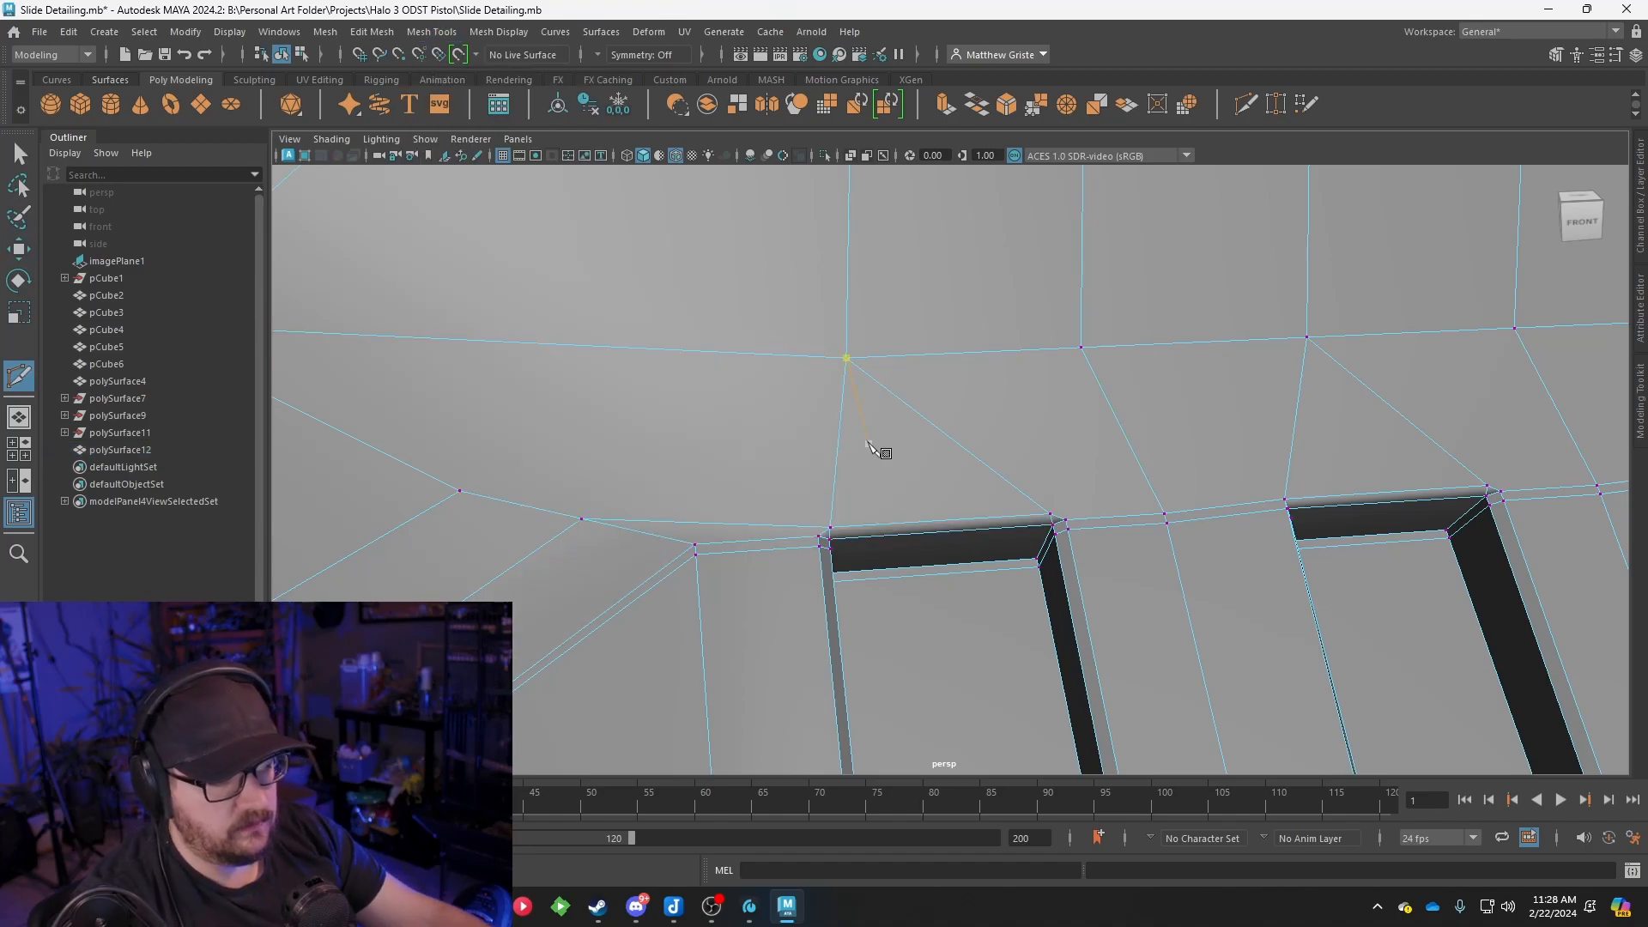
pyautogui.keyDown('alt'); pyautogui.moveTo(845, 448); pyautogui.dragTo(856, 456, button='middle'); pyautogui.keyUp('alt')
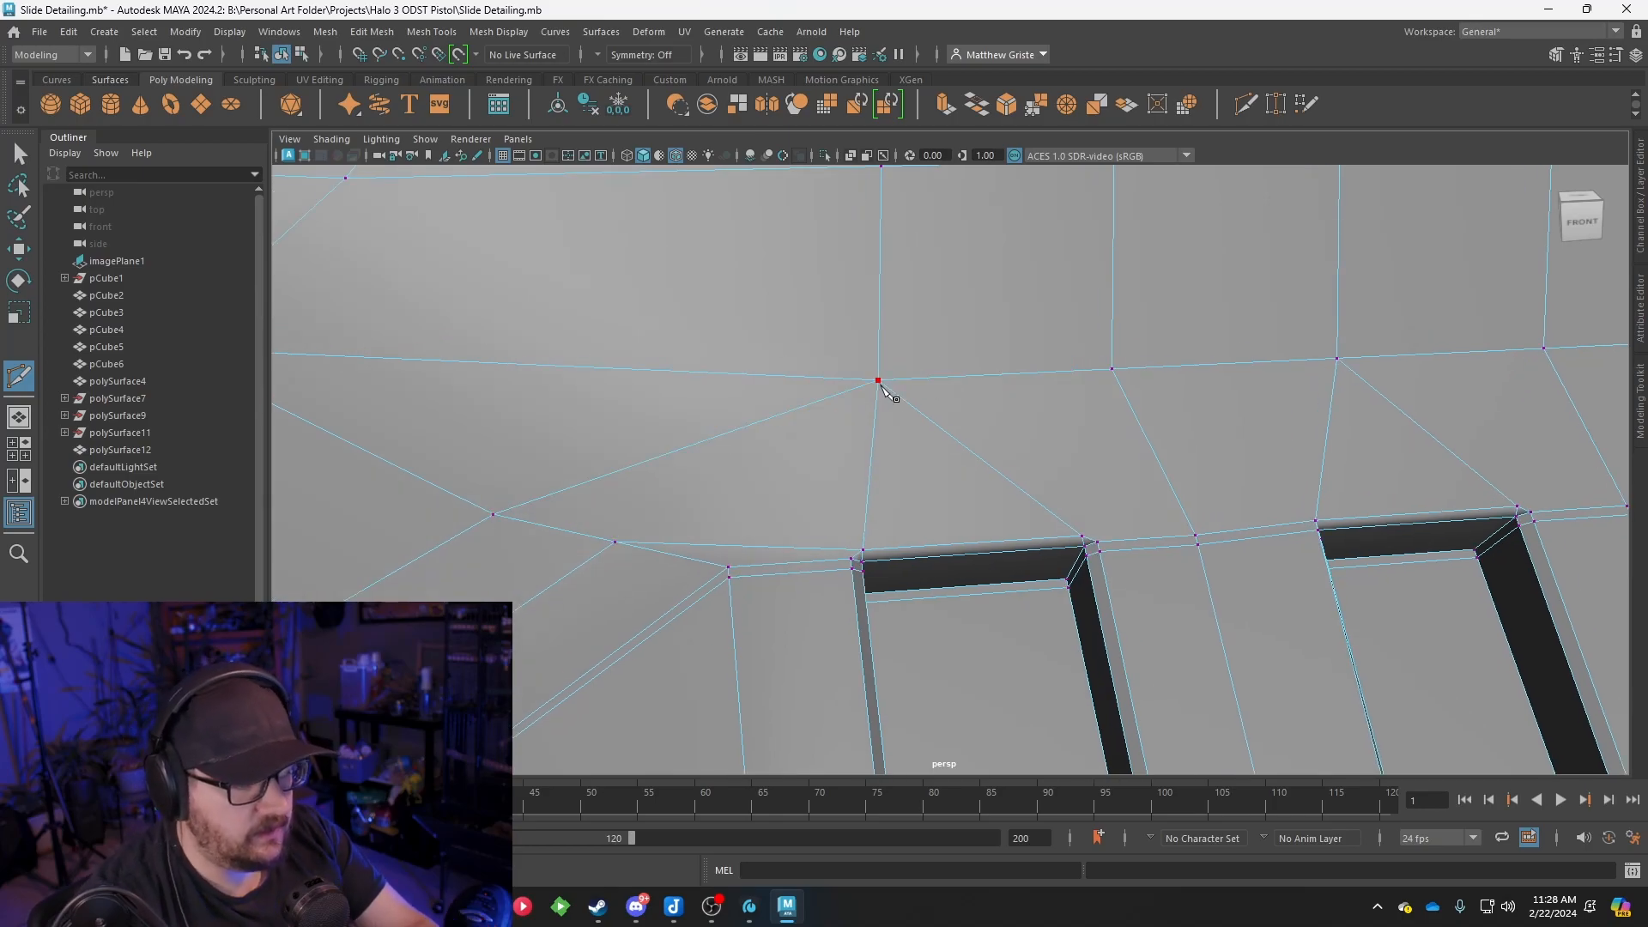
# Examine the topology above the serrations from the front corner back to the round recess and rear slope
pyautogui.scroll(-5, 881, 386)
pyautogui.keyDown('alt'); pyautogui.moveTo(882, 386); pyautogui.dragTo(835, 392); pyautogui.keyUp('alt')
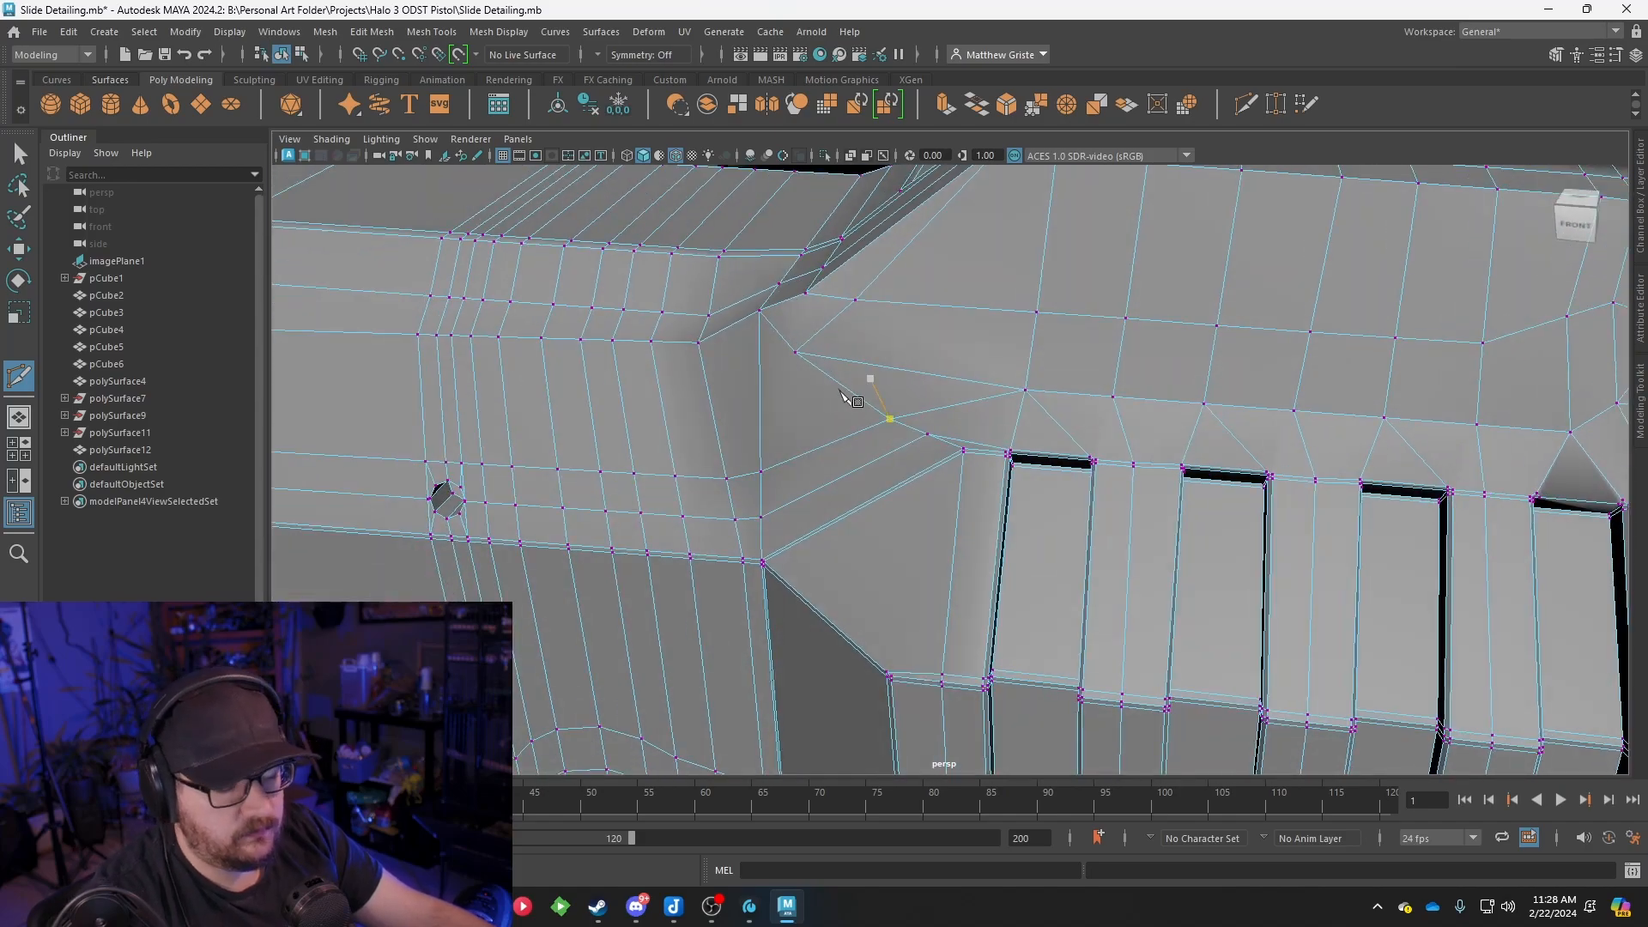
pyautogui.scroll(-5, 984, 388)
pyautogui.keyDown('alt'); pyautogui.moveTo(1236, 430); pyautogui.dragTo(997, 467, button='middle'); pyautogui.keyUp('alt')
pyautogui.scroll(4, 997, 467)
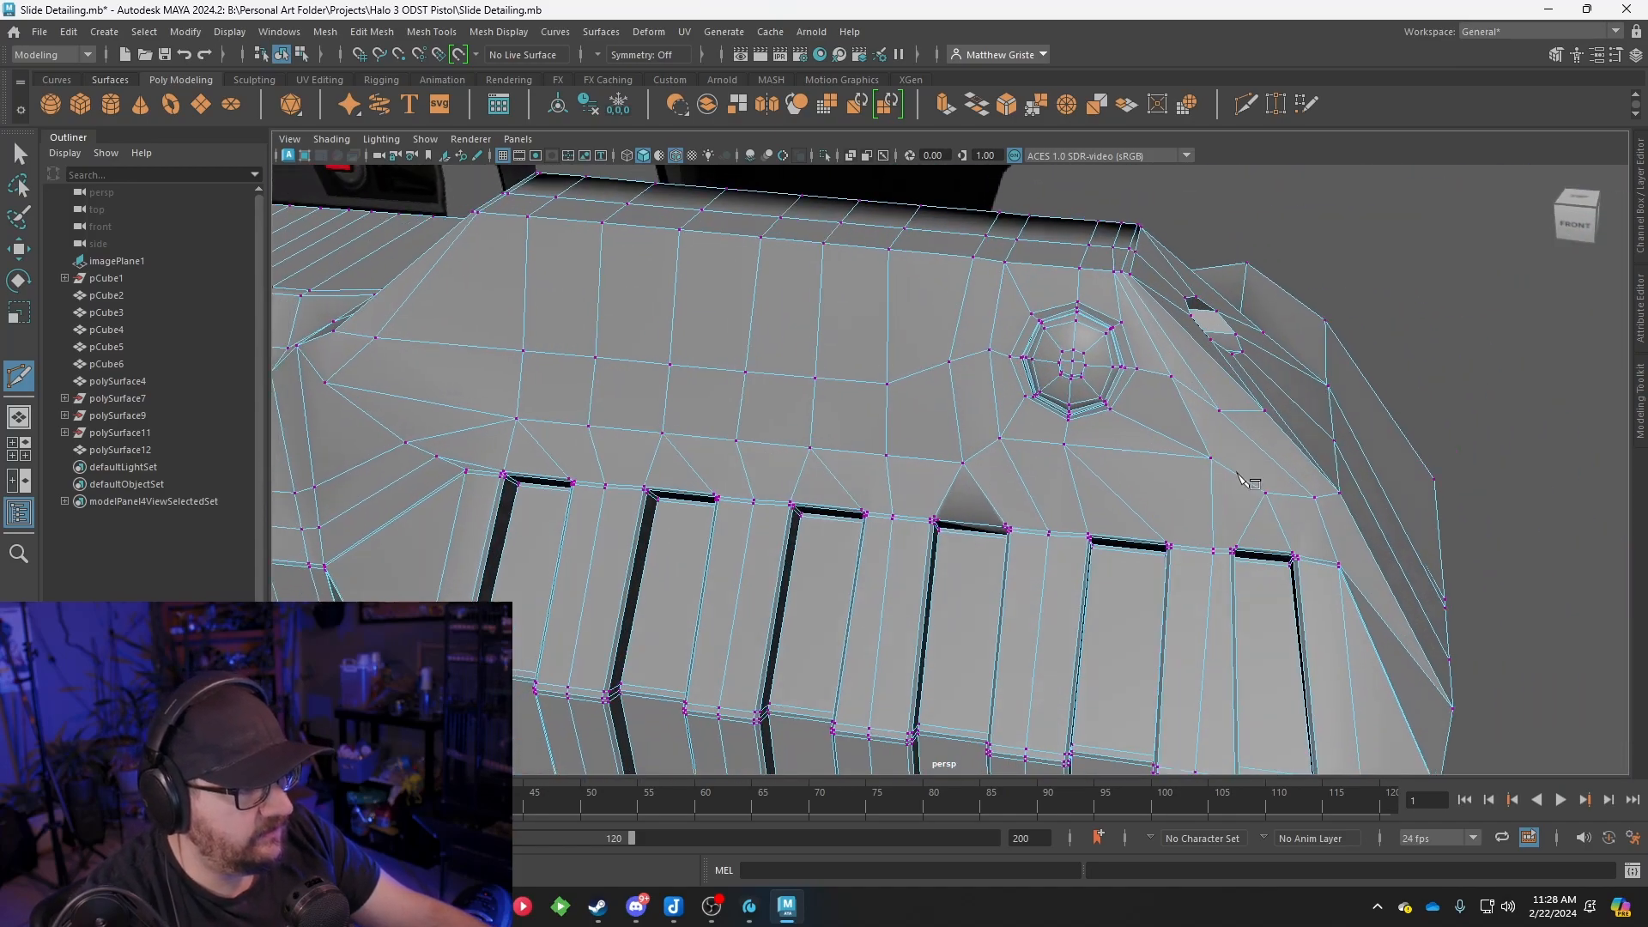
pyautogui.keyDown('alt'); pyautogui.moveTo(1258, 481); pyautogui.dragTo(1044, 436); pyautogui.keyUp('alt')
pyautogui.keyDown('alt'); pyautogui.moveTo(1044, 436); pyautogui.dragTo(810, 416, button='middle'); pyautogui.keyUp('alt')
pyautogui.scroll(2, 810, 415)
pyautogui.keyDown('alt'); pyautogui.moveTo(809, 415); pyautogui.dragTo(830, 446); pyautogui.keyUp('alt')
pyautogui.scroll(4, 834, 454)
pyautogui.click(689, 498)
pyautogui.scroll(-4, 831, 447)
# Multi-Cut an edge line from the vertex behind the round recess across the rear slope and below the rear hole to the slide's inner border
pyautogui.keyDown('alt'); pyautogui.moveTo(1245, 388); pyautogui.dragTo(993, 449); pyautogui.keyUp('alt')
pyautogui.keyDown('alt'); pyautogui.moveTo(1202, 429); pyautogui.dragTo(978, 415, button='middle'); pyautogui.keyUp('alt')
pyautogui.keyDown('alt'); pyautogui.moveTo(776, 429); pyautogui.dragTo(946, 468); pyautogui.keyUp('alt')
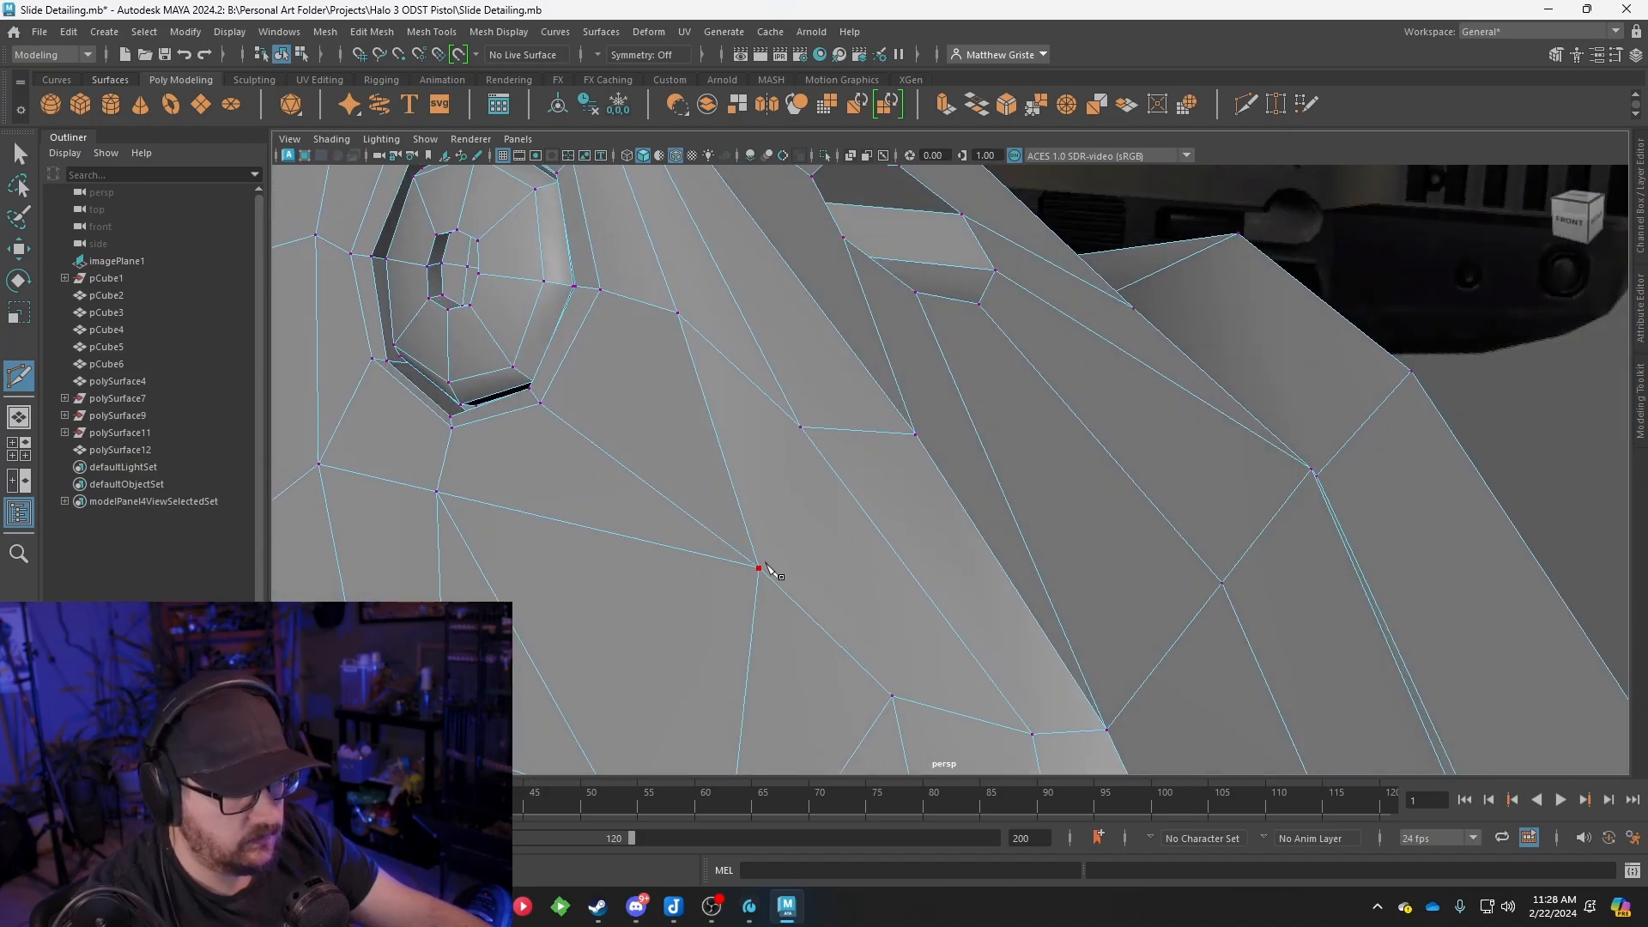
pyautogui.click(893, 550)
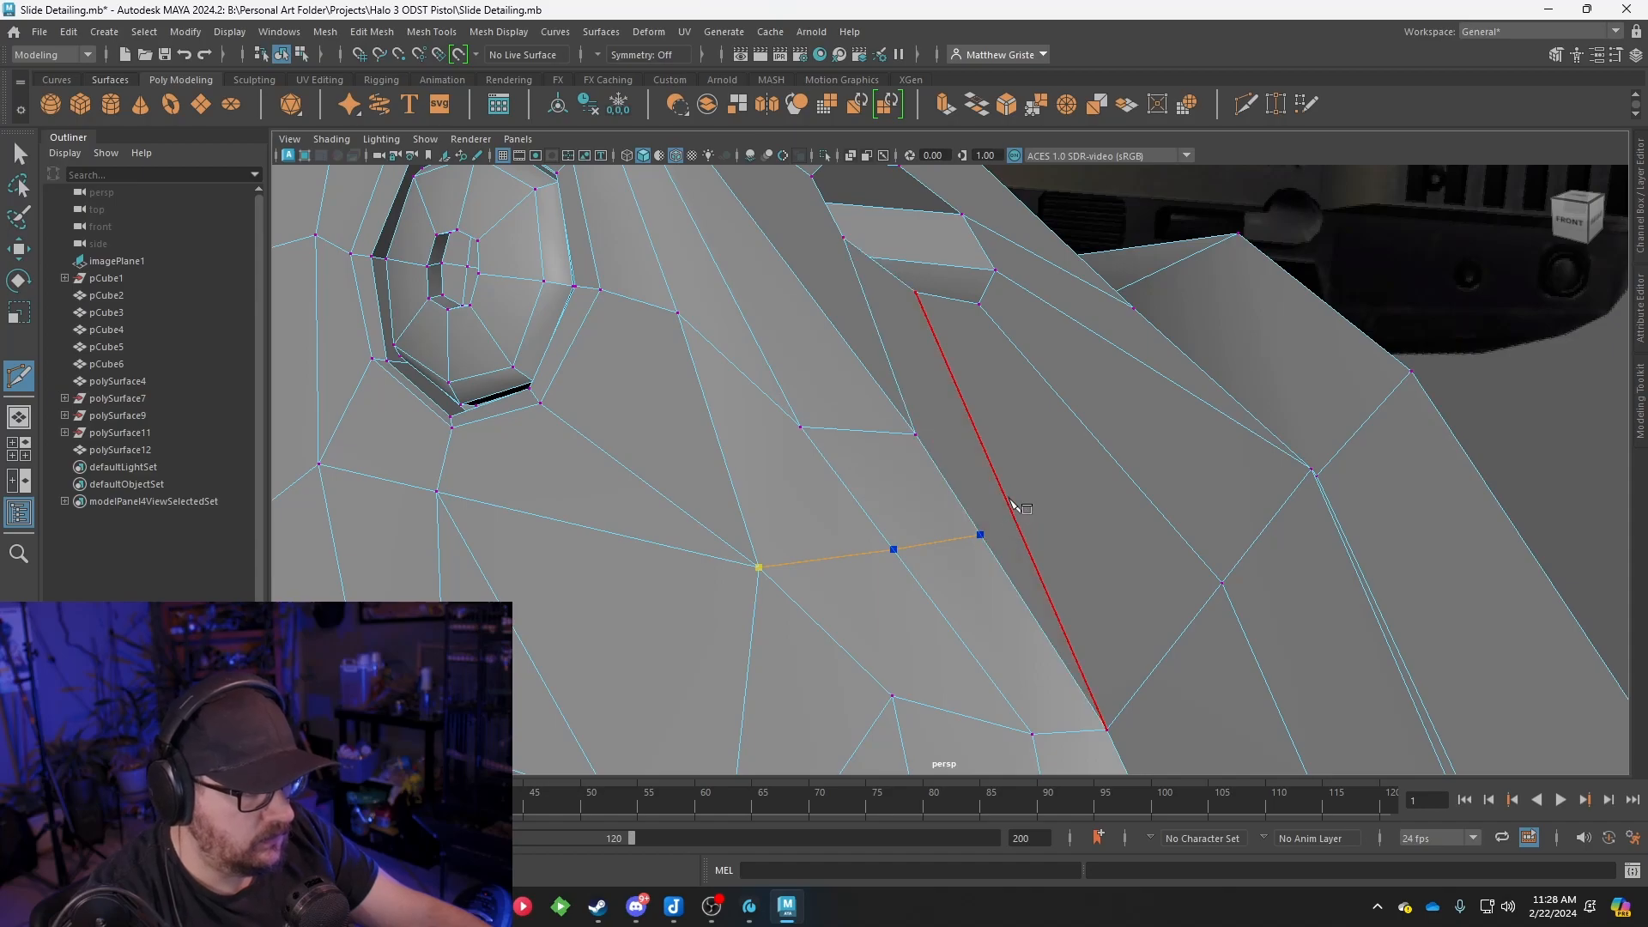
pyautogui.click(1103, 446)
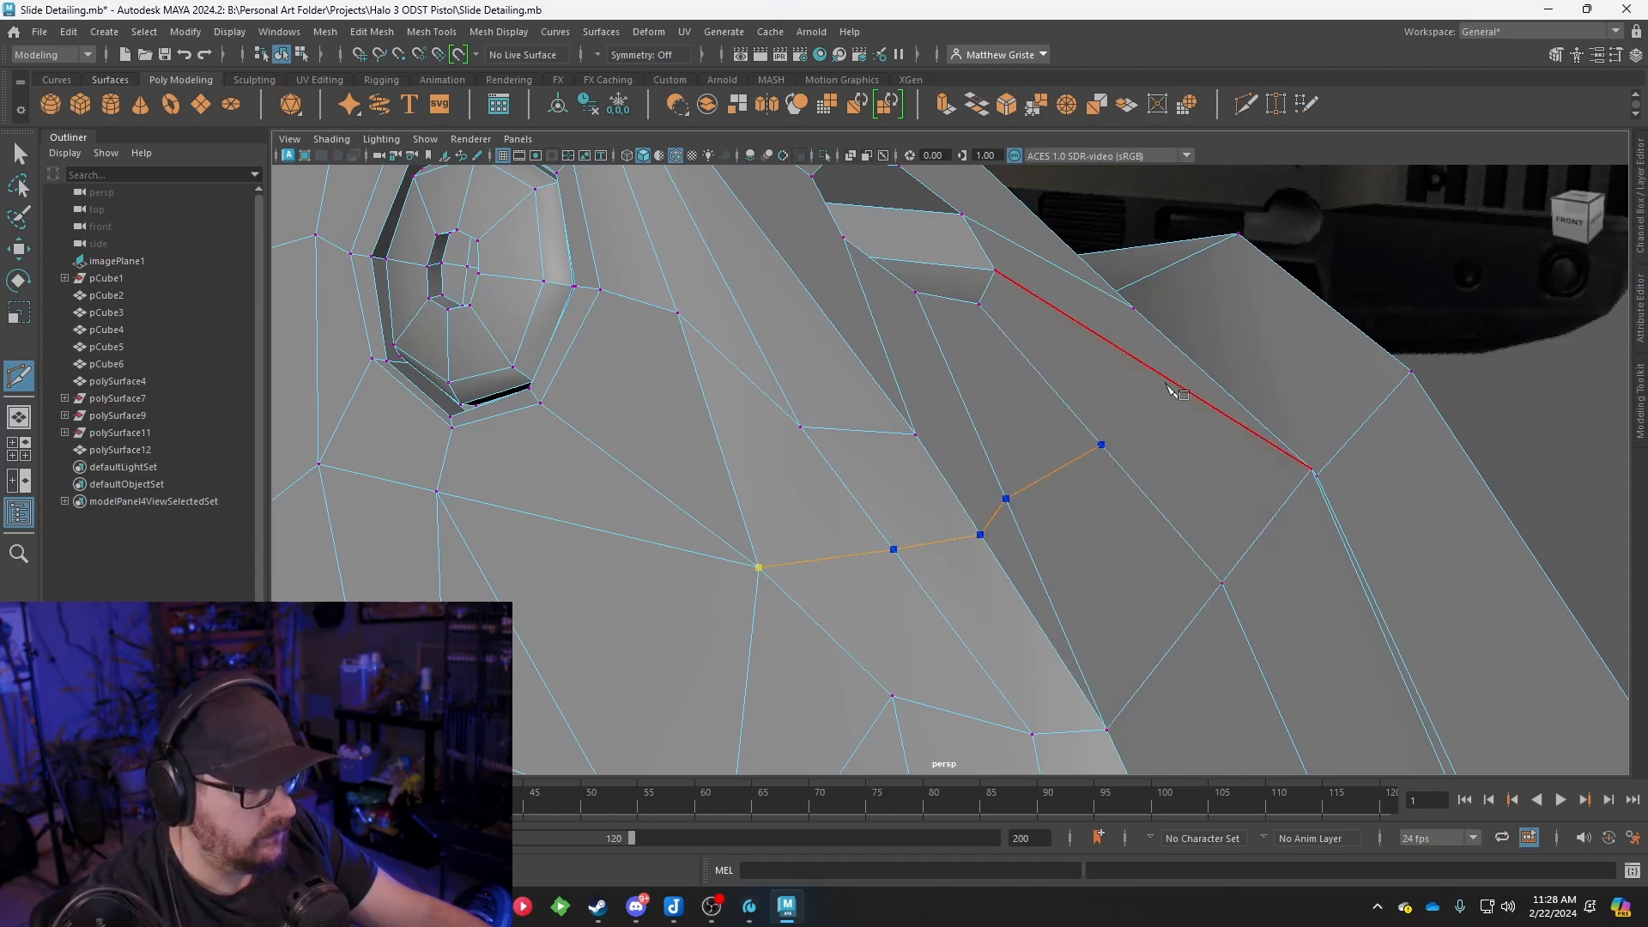
pyautogui.click(1197, 368)
pyautogui.keyDown('alt'); pyautogui.moveTo(1265, 328); pyautogui.dragTo(1187, 341); pyautogui.keyUp('alt')
pyautogui.keyDown('alt'); pyautogui.moveTo(1322, 375); pyautogui.dragTo(1219, 389, button='middle'); pyautogui.keyUp('alt')
pyautogui.keyDown('alt'); pyautogui.moveTo(1225, 397); pyautogui.dragTo(1114, 405); pyautogui.keyUp('alt')
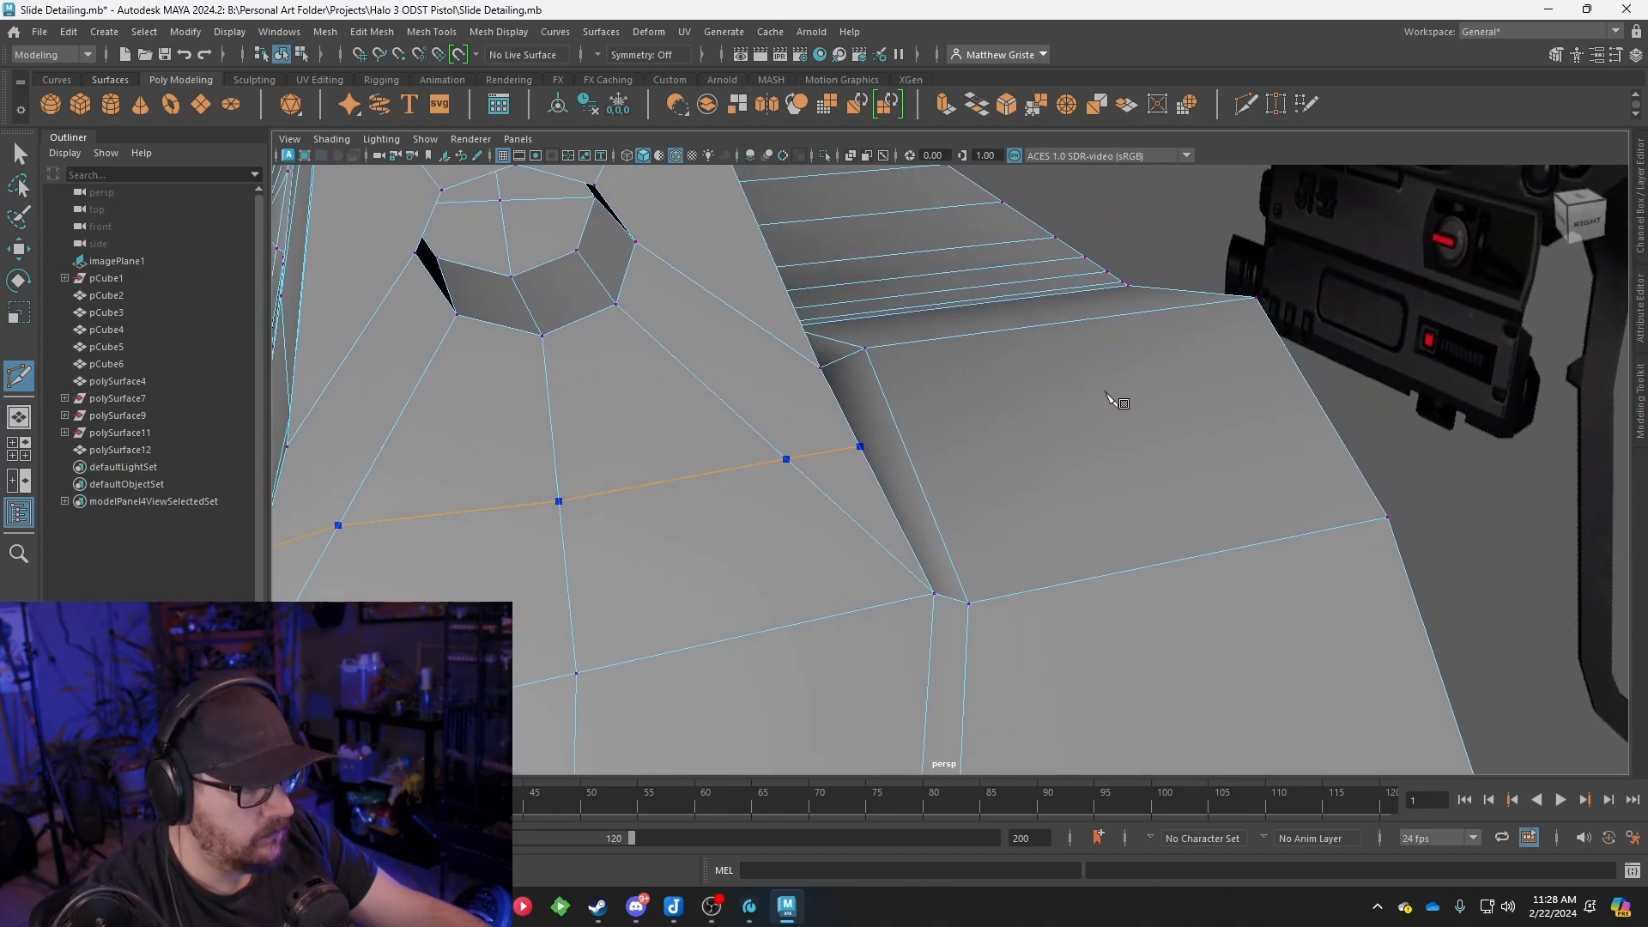
pyautogui.keyDown('alt'); pyautogui.moveTo(1228, 398); pyautogui.dragTo(947, 441); pyautogui.keyUp('alt')
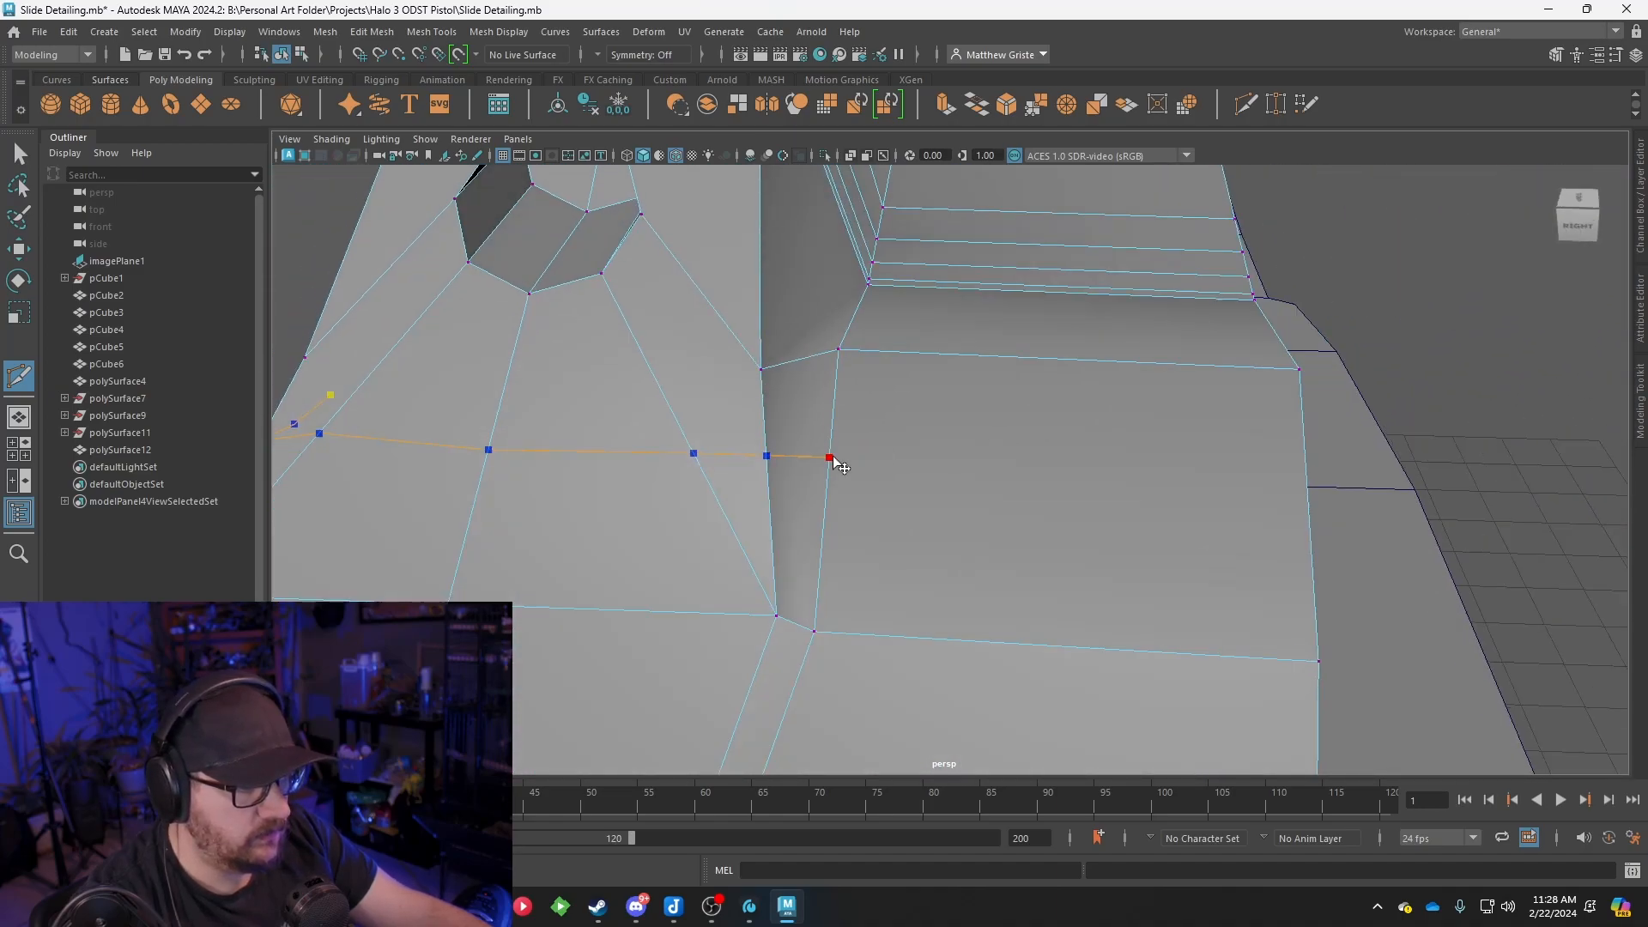
pyautogui.click(832, 458)
pyautogui.click(1304, 472)
pyautogui.rightClick(1304, 472)
pyautogui.keyDown('alt'); pyautogui.moveTo(796, 457); pyautogui.dragTo(869, 462); pyautogui.keyUp('alt')
# Leave the cutting tool, select the new edge line across the rear slope, and scale it vertically to level it
pyautogui.moveTo(953, 481); pyautogui.dragTo(947, 354, button='right')
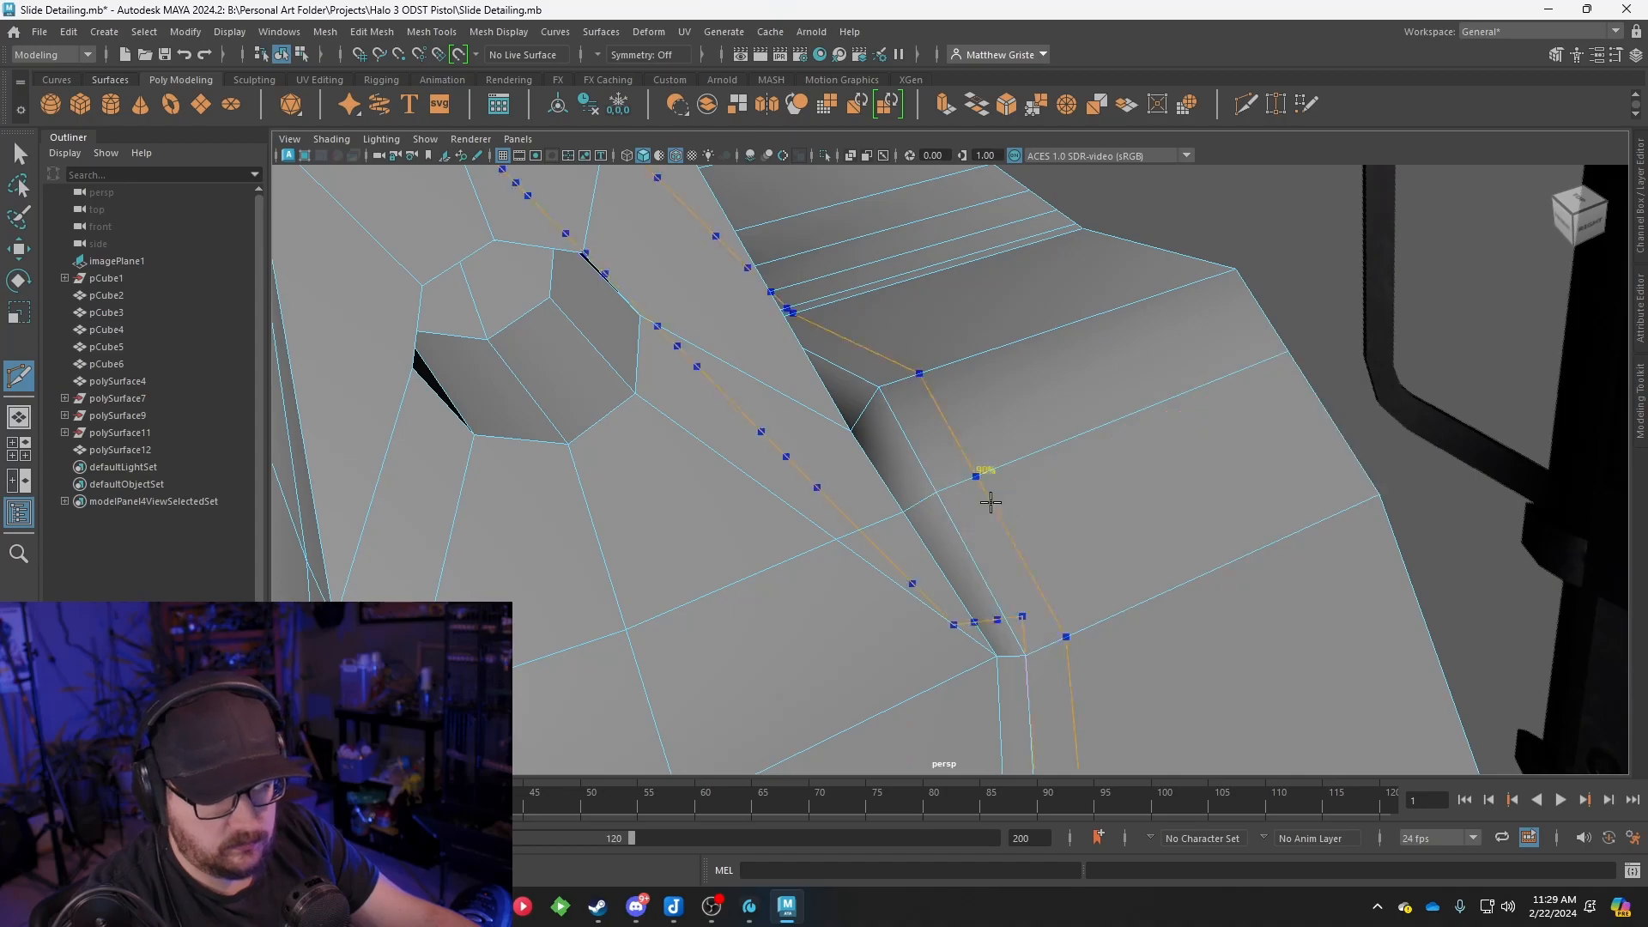
pyautogui.press('q')
pyautogui.rightClick(992, 395)
pyautogui.moveTo(992, 395); pyautogui.dragTo(990, 348, button='right')
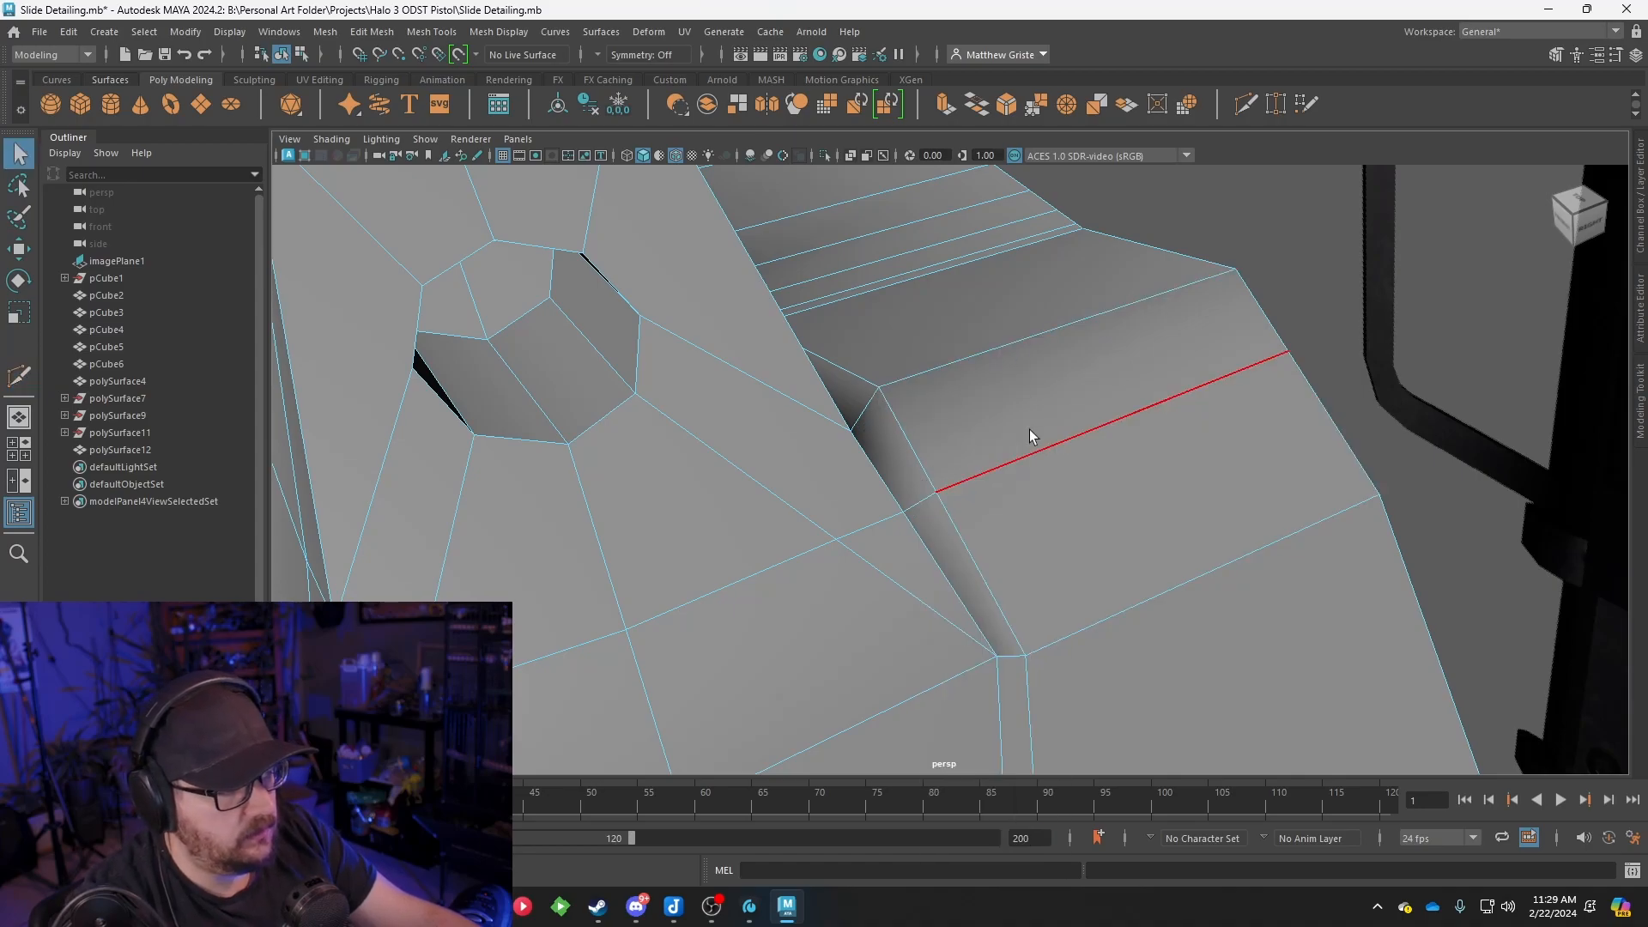
pyautogui.doubleClick(1011, 457)
pyautogui.keyDown('alt'); pyautogui.moveTo(1011, 456); pyautogui.dragTo(1071, 470); pyautogui.keyUp('alt')
pyautogui.press('e')
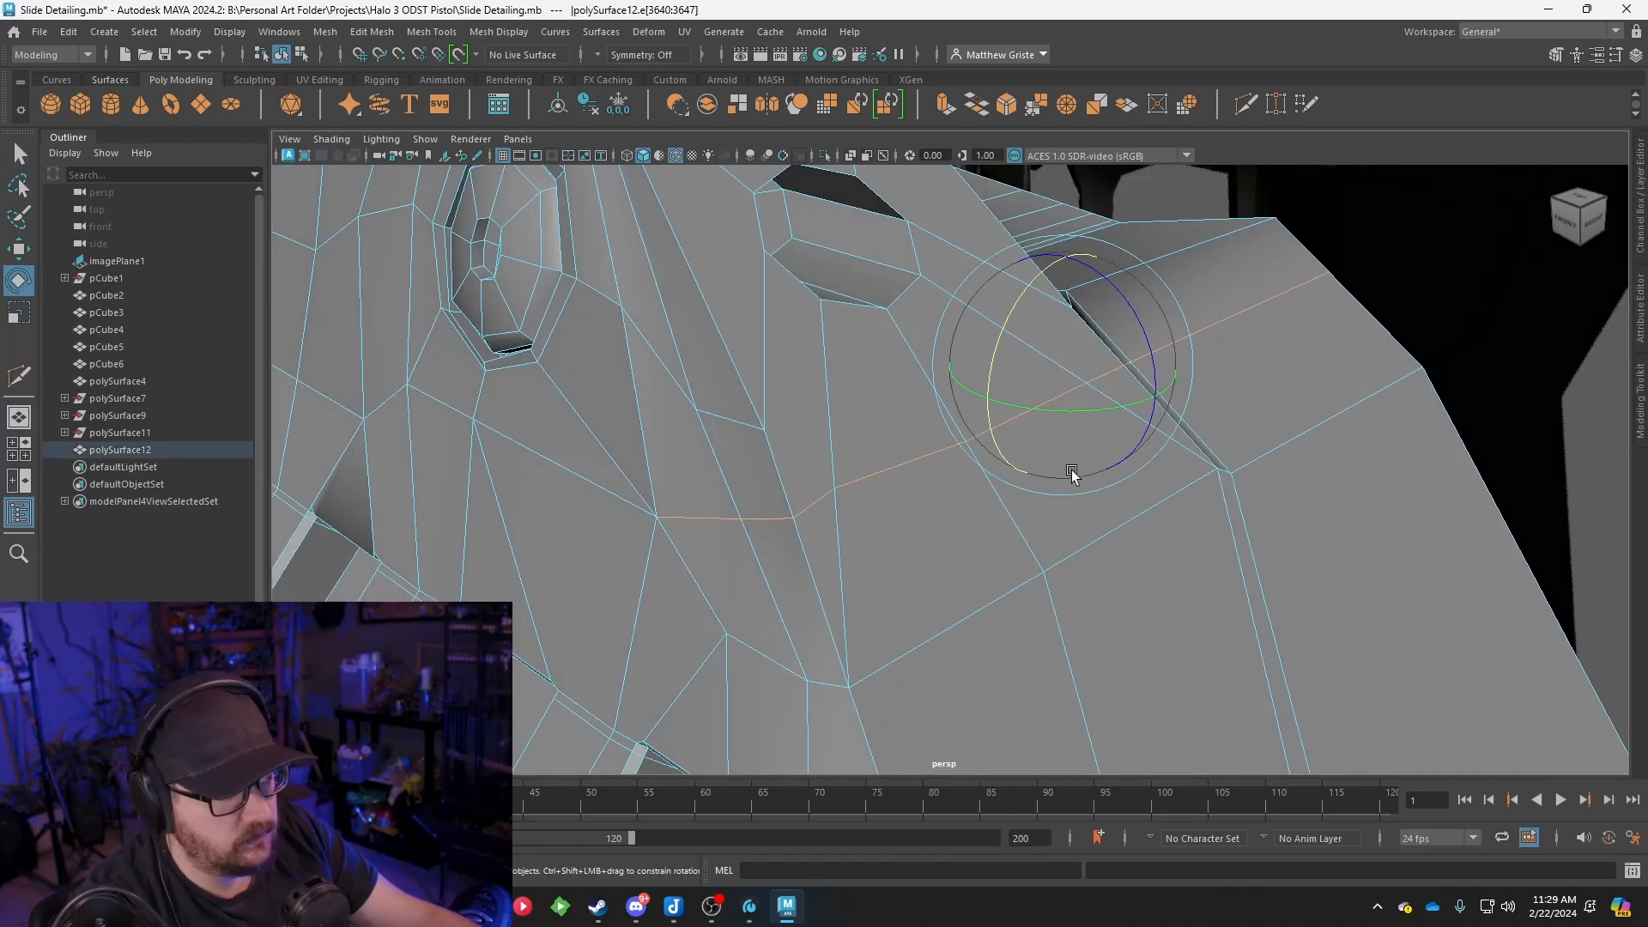
pyautogui.press('r')
pyautogui.moveTo(1073, 328); pyautogui.dragTo(1057, 434)
# Reduce the selection to the rear edges of the new cut and ready them for moving
pyautogui.press('w')
pyautogui.press('e')
pyautogui.press('r')
pyautogui.click(1116, 372)
pyautogui.keyDown('shift'); pyautogui.click(1078, 442); pyautogui.keyUp('shift')
pyautogui.keyDown('shift'); pyautogui.click(1124, 401); pyautogui.keyUp('shift')
pyautogui.keyDown('shift'); pyautogui.click(1139, 378); pyautogui.keyUp('shift')
pyautogui.keyDown('shift'); pyautogui.click(1151, 353); pyautogui.keyUp('shift')
pyautogui.keyDown('shift'); pyautogui.click(901, 580); pyautogui.keyUp('shift')
pyautogui.keyDown('alt'); pyautogui.moveTo(1190, 468); pyautogui.dragTo(1207, 369); pyautogui.keyUp('alt')
pyautogui.press('w')
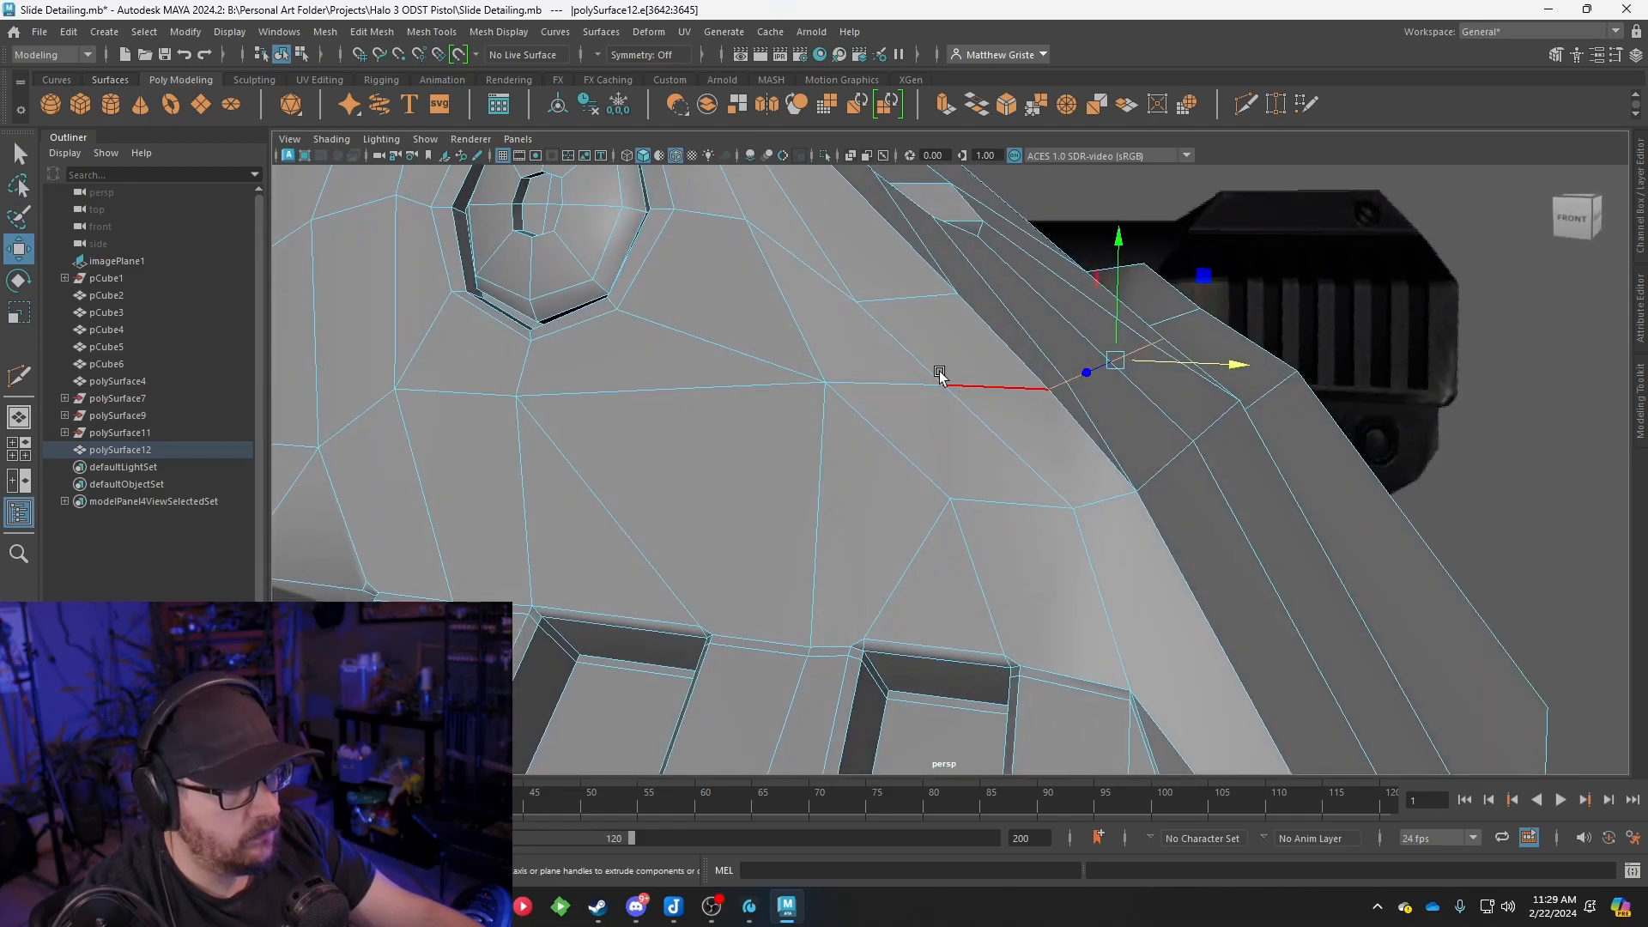
# Nudge the vertex above the new cut upward and adjust the vertex behind the round recess along the slide's length
pyautogui.moveTo(857, 274); pyautogui.dragTo(858, 266)
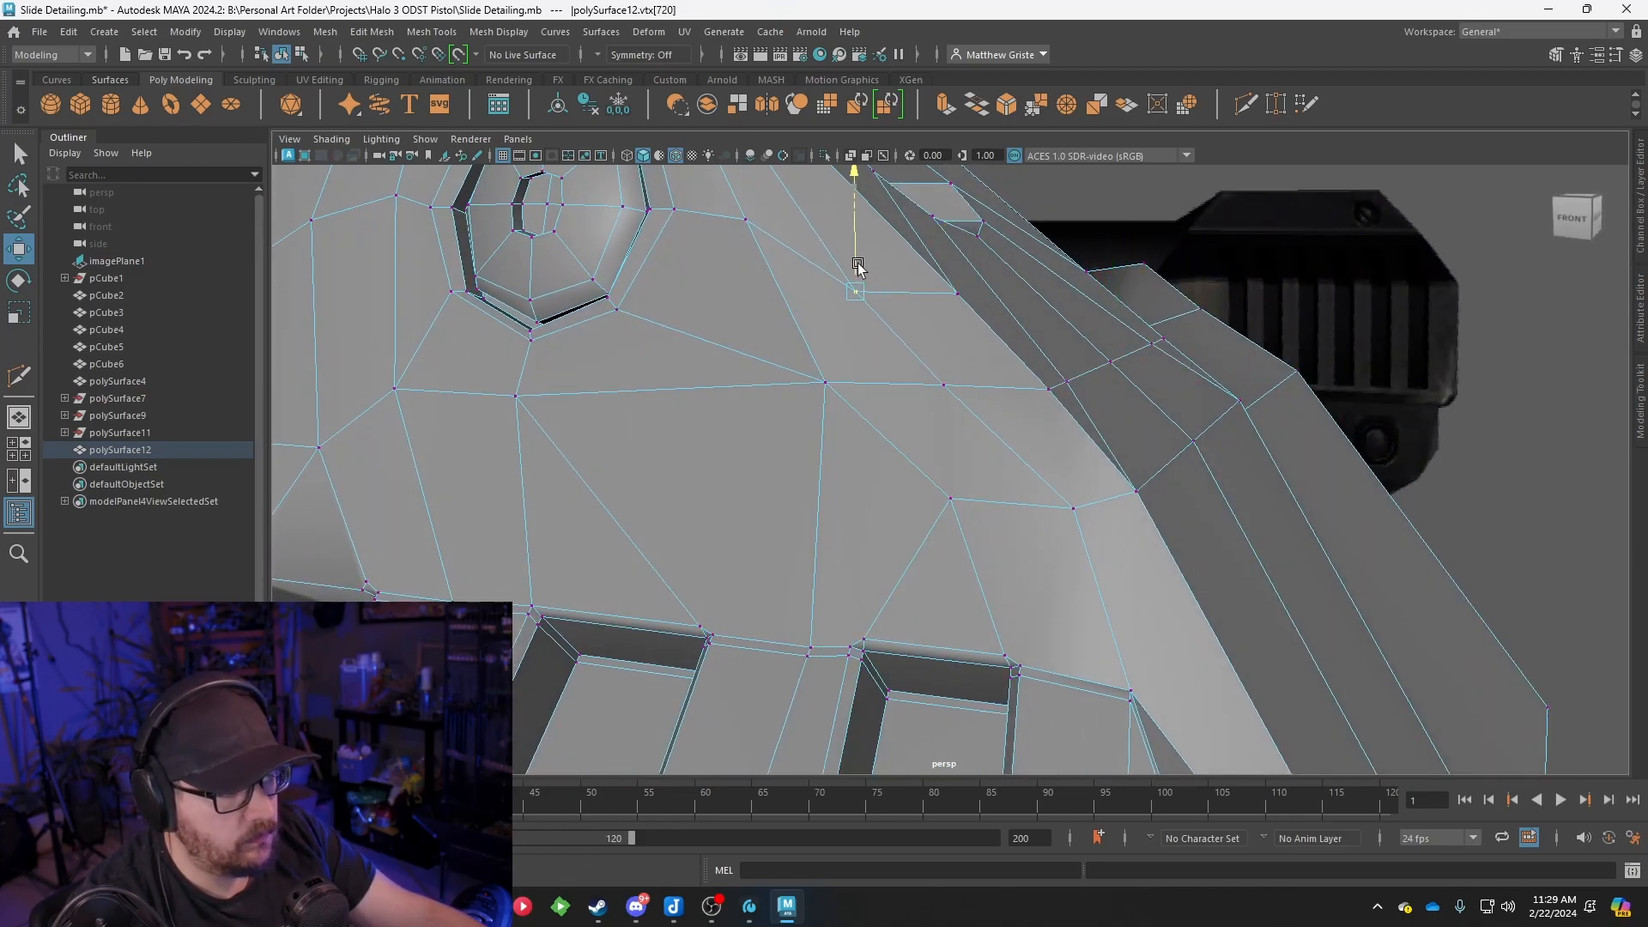
pyautogui.keyDown('alt'); pyautogui.moveTo(857, 402); pyautogui.dragTo(944, 400); pyautogui.keyUp('alt')
pyautogui.click(1060, 400)
pyautogui.keyDown('alt'); pyautogui.moveTo(1060, 400); pyautogui.dragTo(1104, 430); pyautogui.keyUp('alt')
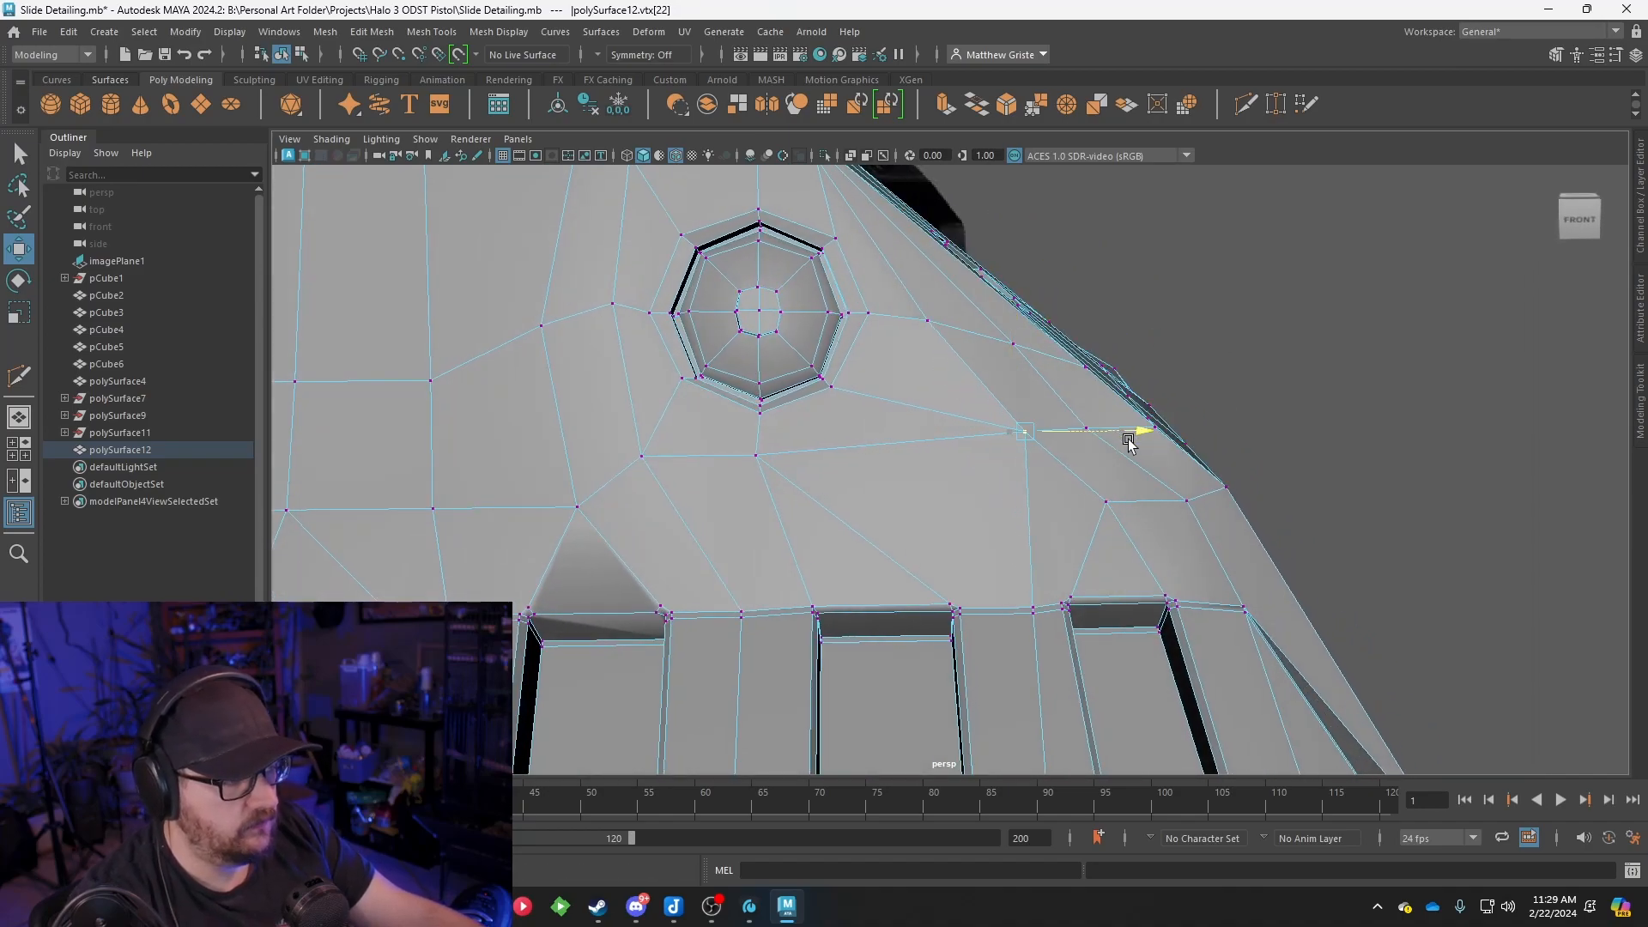
pyautogui.keyDown('shift'); pyautogui.moveTo(1082, 424); pyautogui.dragTo(1210, 423); pyautogui.keyUp('shift')
# Insert a supporting edge loop just inside the rim of the rear hole
pyautogui.keyDown('alt'); pyautogui.moveTo(1210, 423); pyautogui.dragTo(1167, 424, button='right'); pyautogui.keyUp('alt')
pyautogui.keyDown('alt'); pyautogui.moveTo(1167, 425); pyautogui.dragTo(798, 463); pyautogui.keyUp('alt')
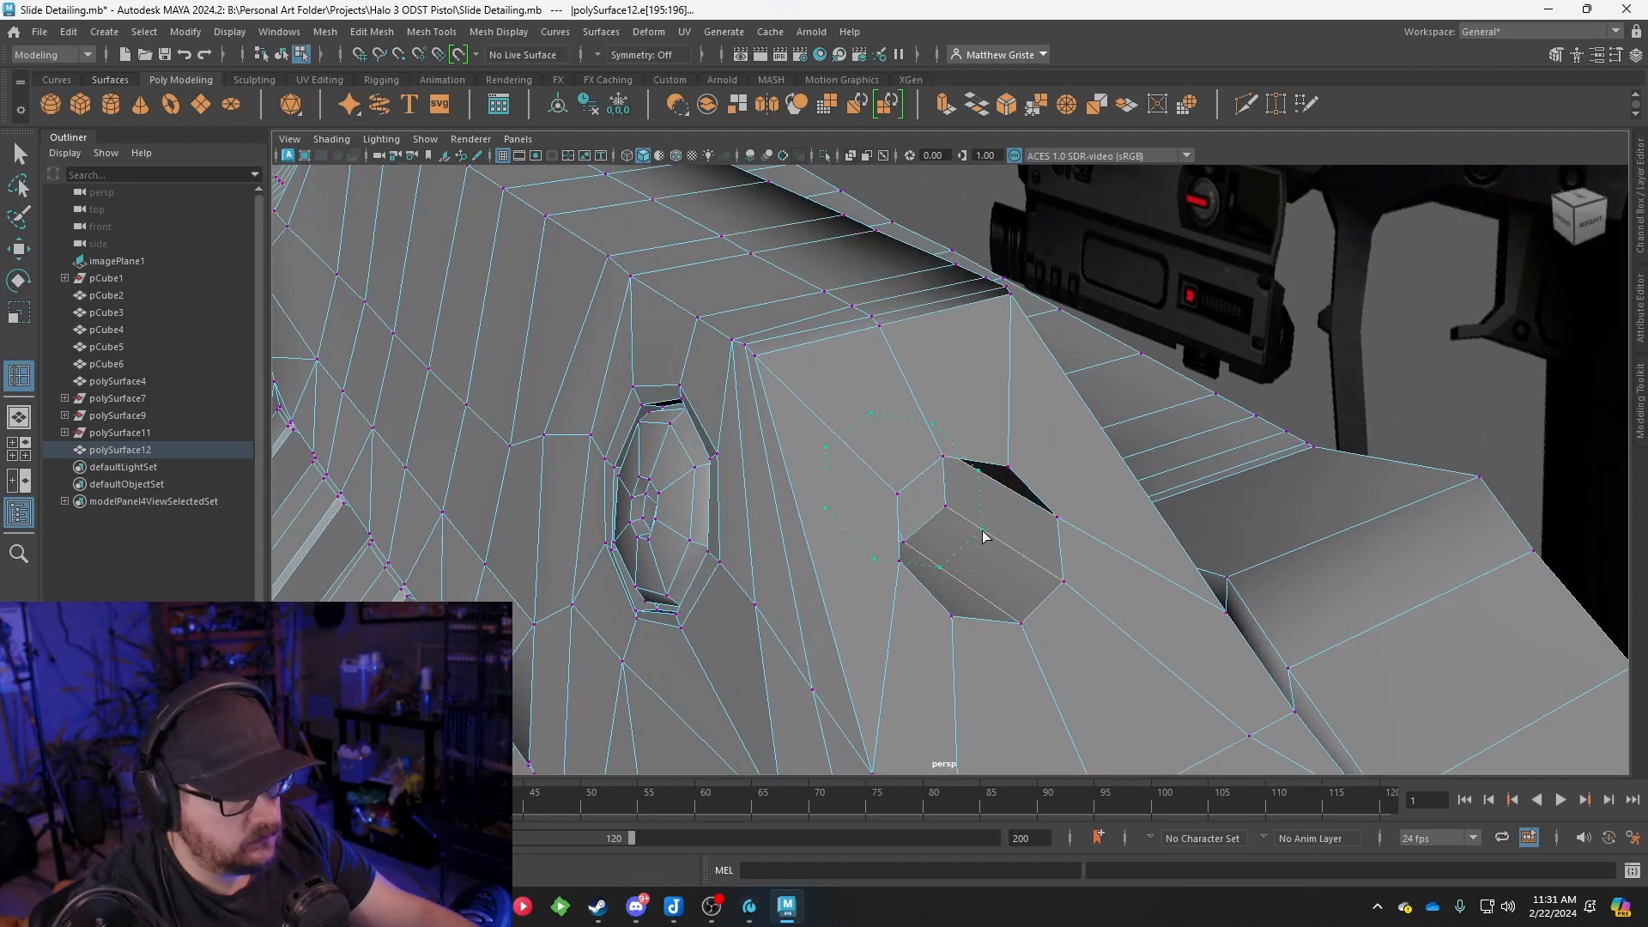
pyautogui.click(944, 508)
pyautogui.keyDown('alt'); pyautogui.moveTo(945, 508); pyautogui.dragTo(1004, 506, button='right'); pyautogui.keyUp('alt')
pyautogui.keyDown('alt'); pyautogui.moveTo(1004, 507); pyautogui.dragTo(905, 501, button='middle'); pyautogui.keyUp('alt')
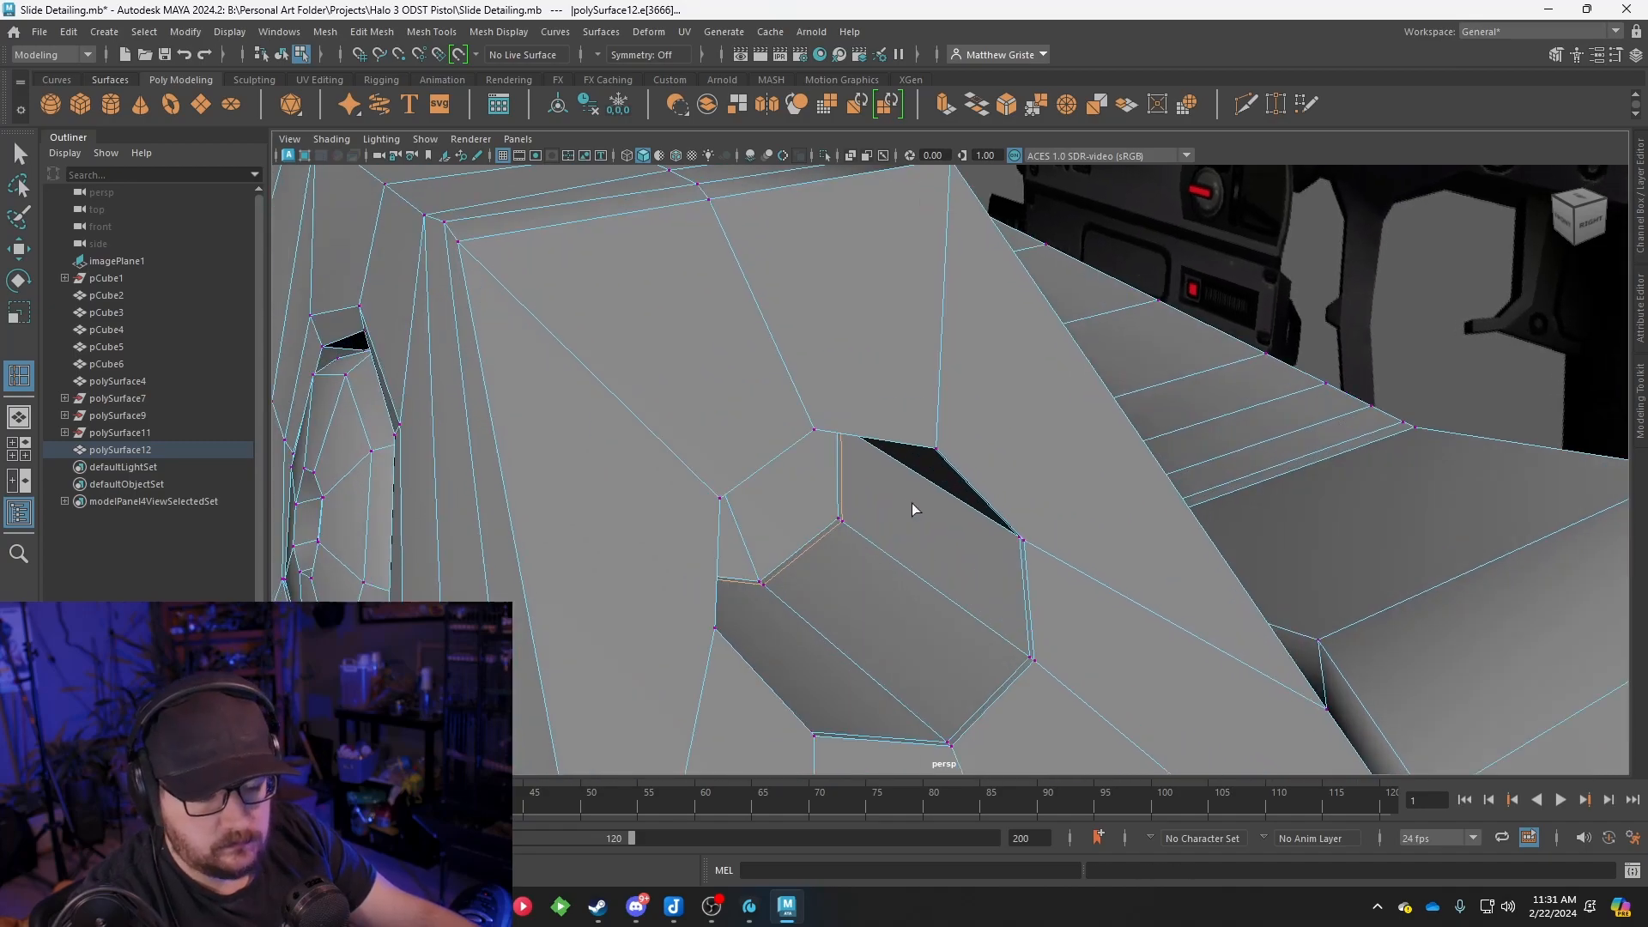
# Bevel the outer rim edges of the rear hole and adjust the bevel fraction
pyautogui.press('q')
pyautogui.moveTo(929, 395); pyautogui.dragTo(929, 344, button='right')
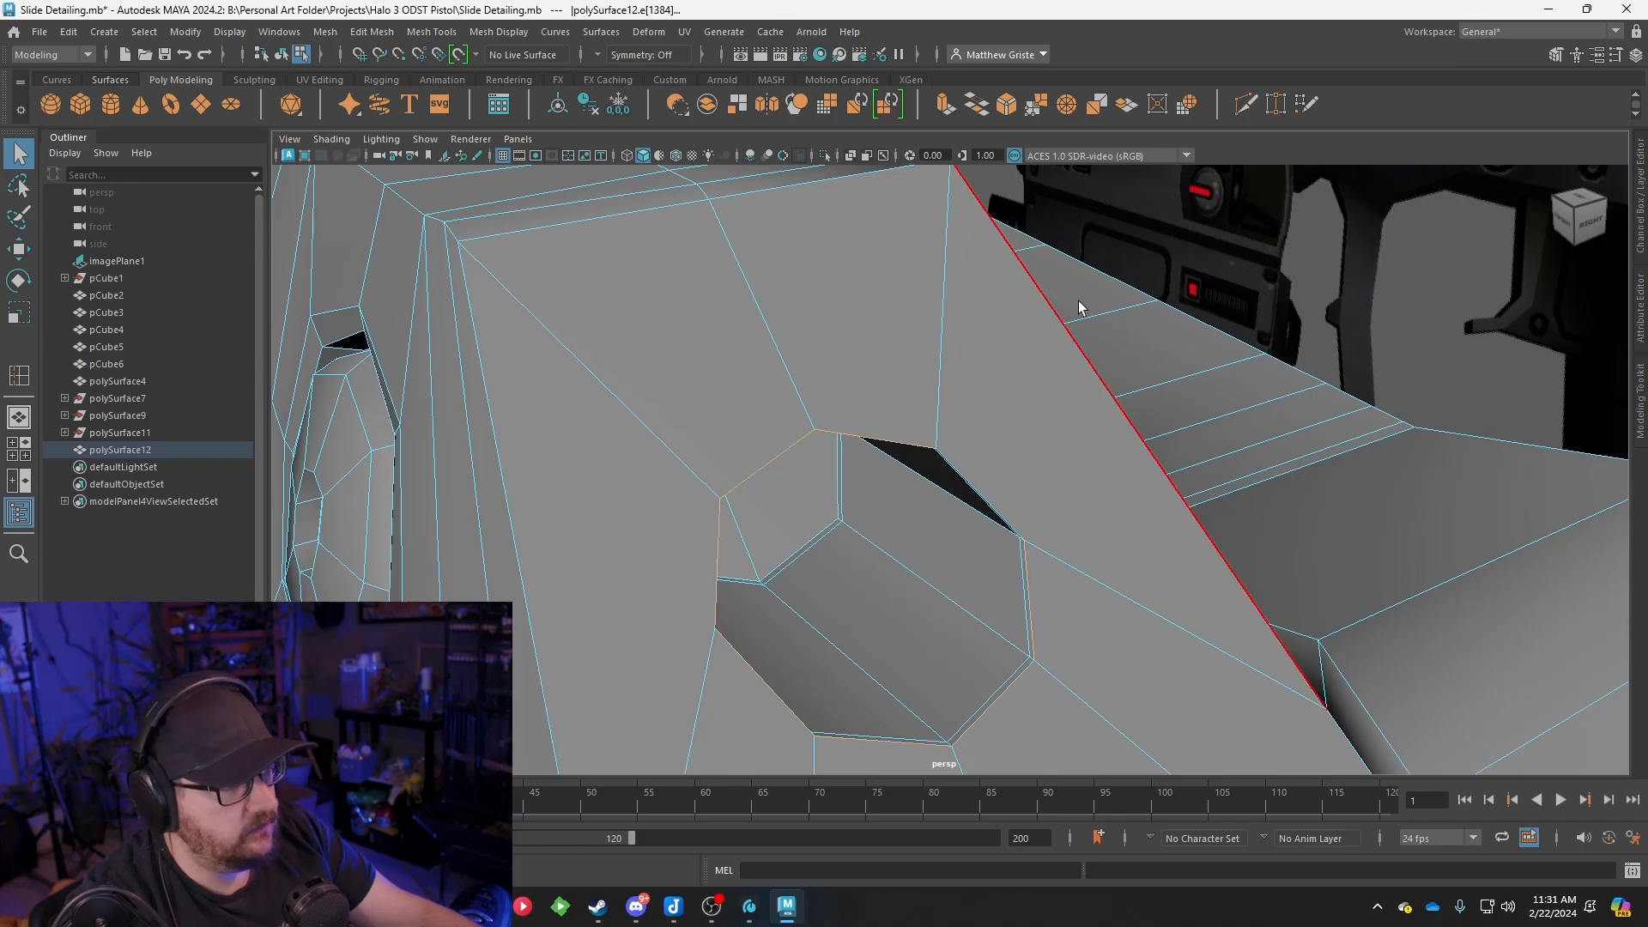
pyautogui.click(1005, 104)
pyautogui.moveTo(1290, 478); pyautogui.dragTo(1089, 446)
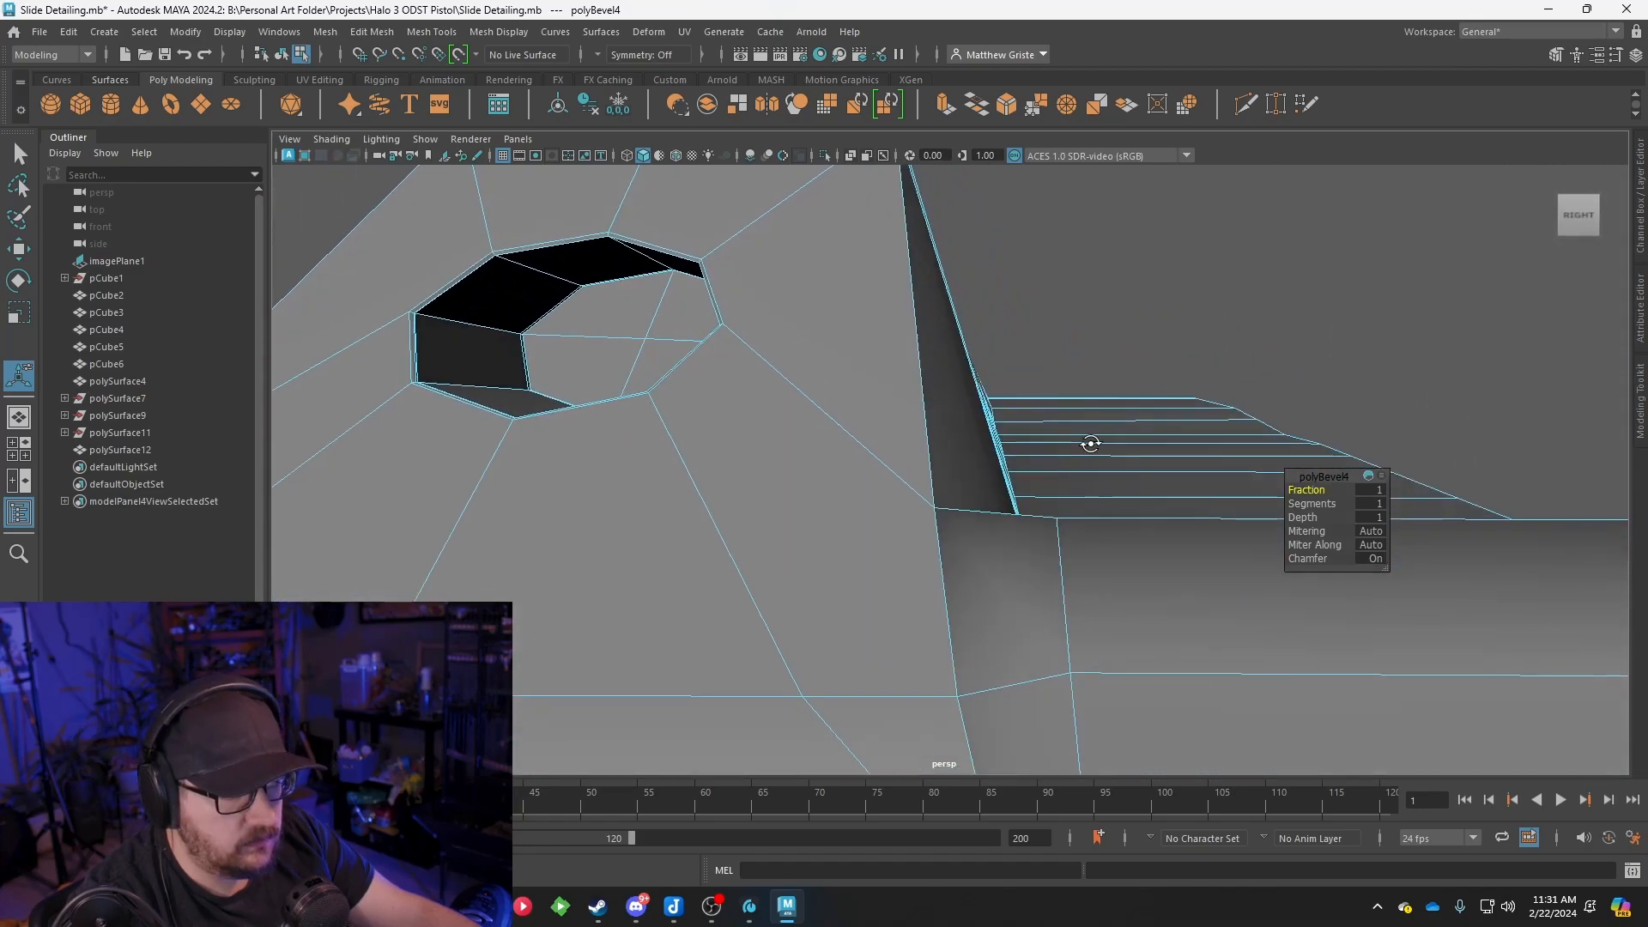
# Preview the smoothed mesh and examine the rear hole's rim and inner walls
pyautogui.keyDown('alt'); pyautogui.moveTo(537, 426); pyautogui.dragTo(913, 379); pyautogui.keyUp('alt')
pyautogui.moveTo(913, 380); pyautogui.dragTo(954, 367, button='right')
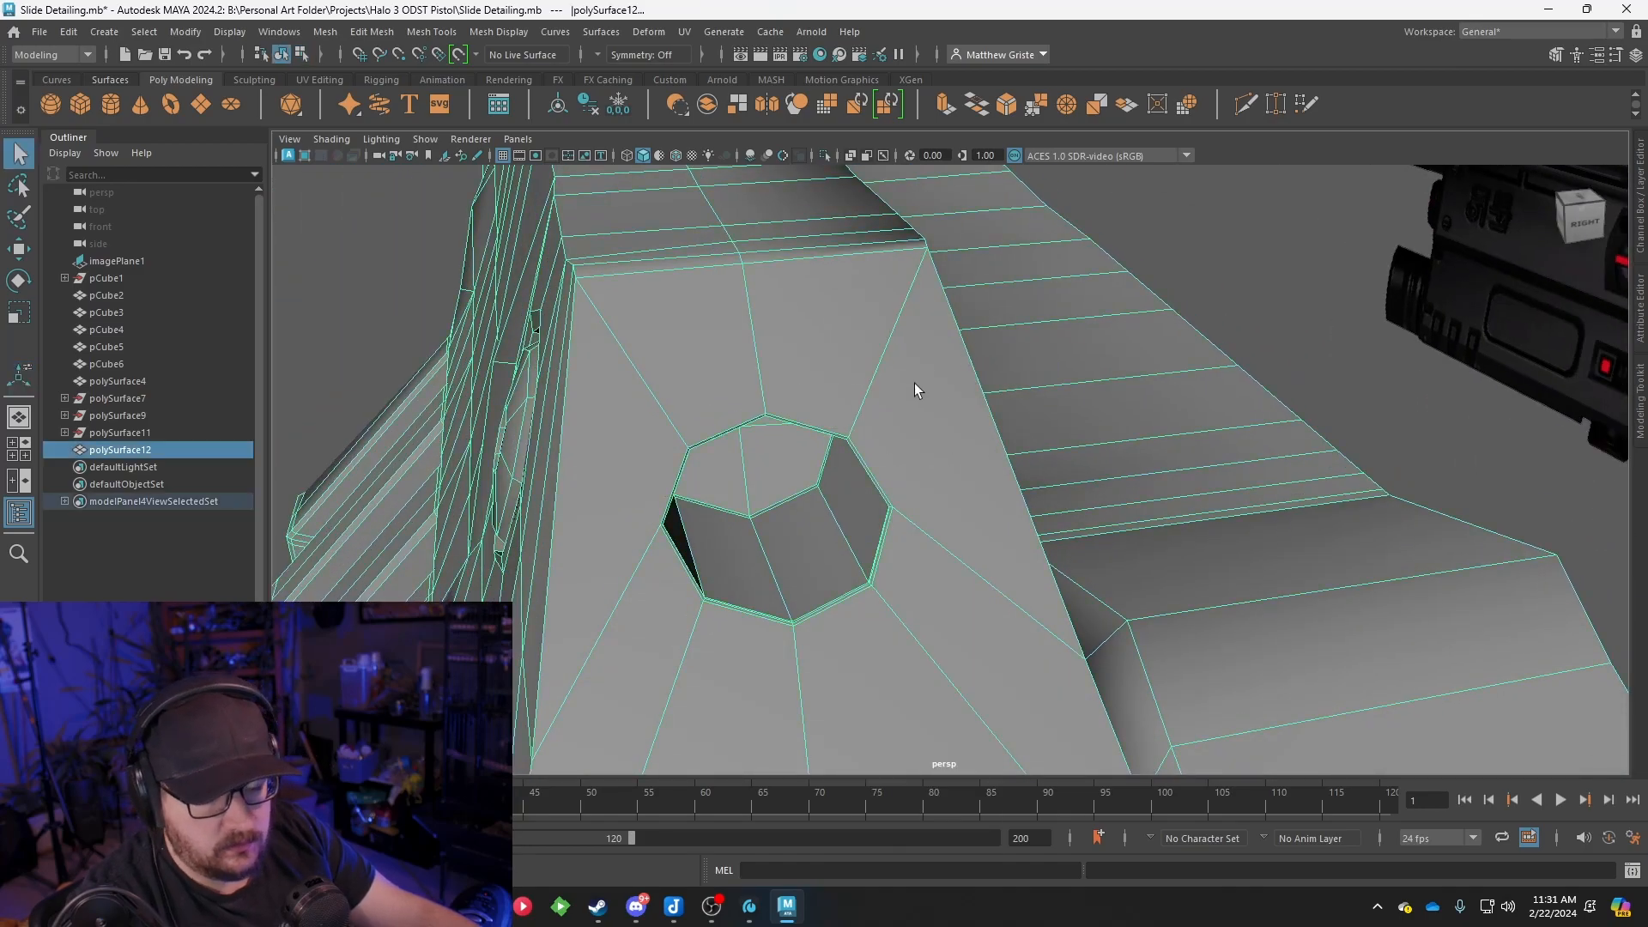
pyautogui.press('3')
pyautogui.keyDown('alt'); pyautogui.moveTo(904, 391); pyautogui.dragTo(872, 400); pyautogui.keyUp('alt')
pyautogui.press('space')
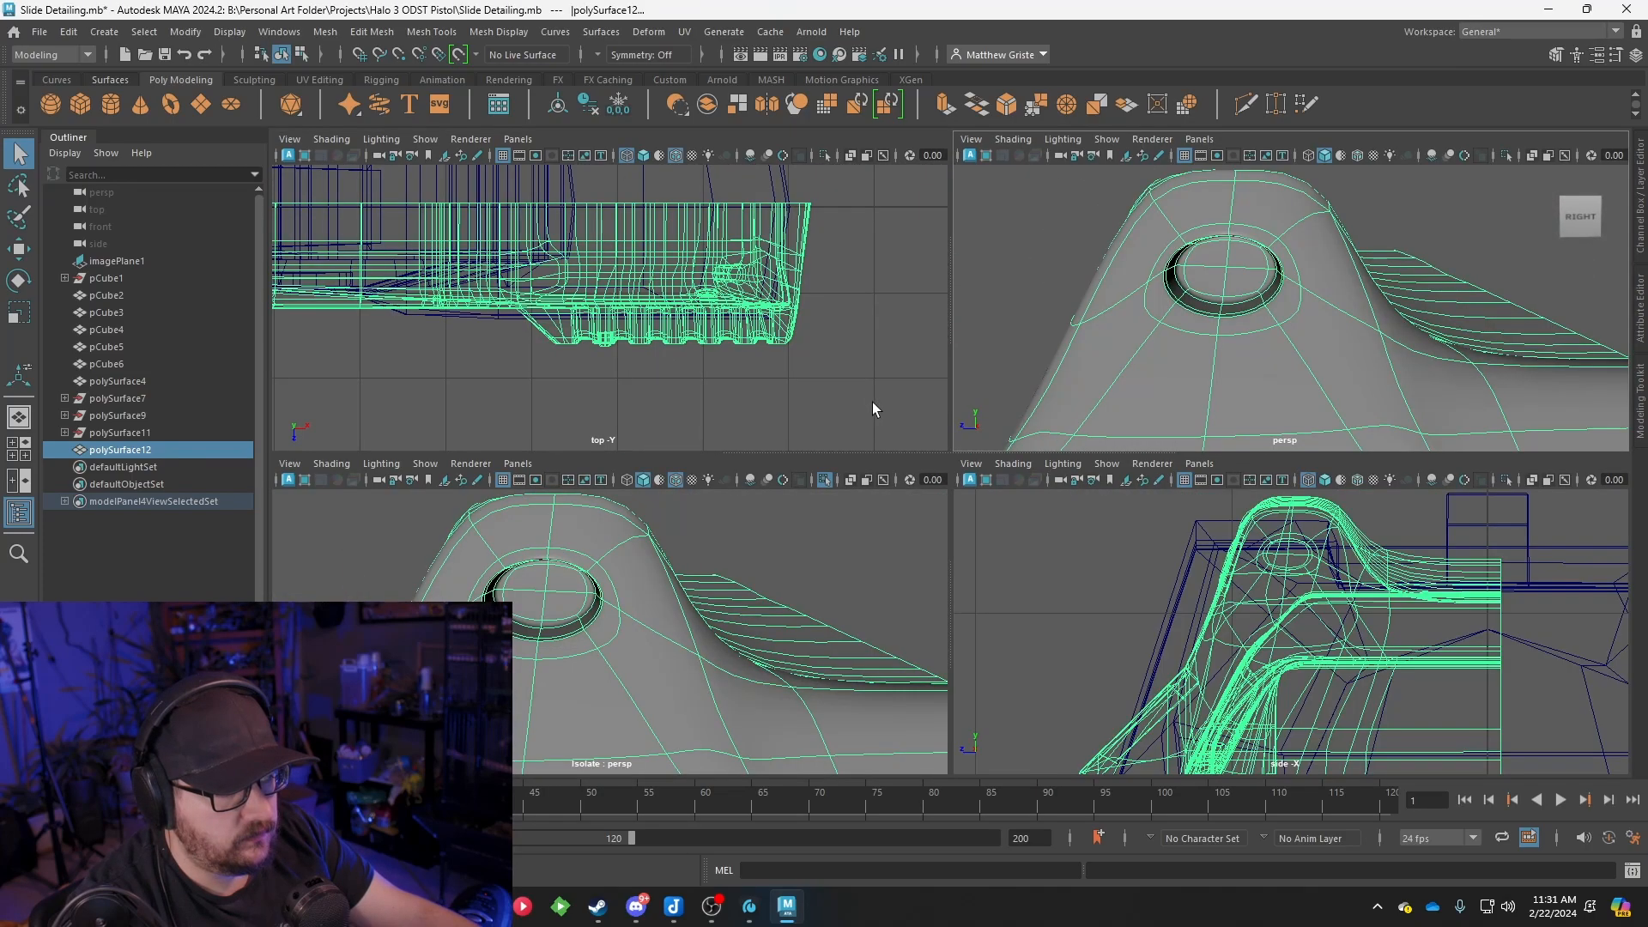
pyautogui.scroll(5, 1233, 316)
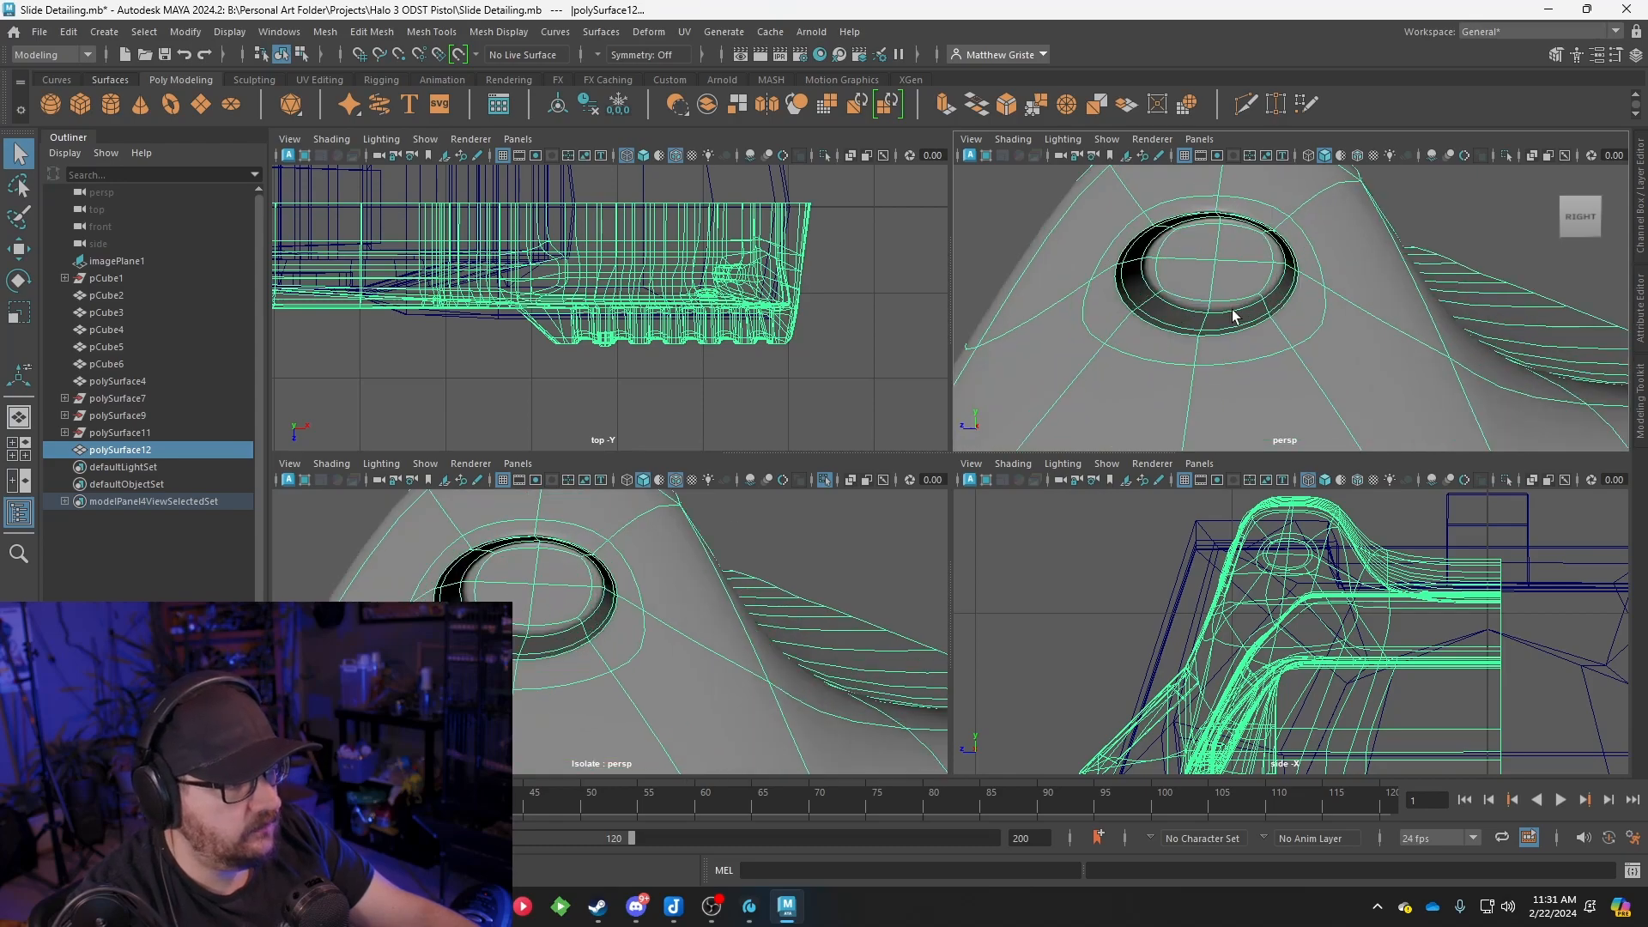
pyautogui.press('1')
pyautogui.keyDown('alt'); pyautogui.moveTo(1232, 317); pyautogui.dragTo(1221, 334); pyautogui.keyUp('alt')
pyautogui.press('space')
pyautogui.scroll(-6, 1221, 335)
pyautogui.keyDown('alt'); pyautogui.moveTo(1115, 369); pyautogui.dragTo(1016, 396, button='middle'); pyautogui.keyUp('alt')
pyautogui.scroll(6, 908, 373)
pyautogui.scroll(-3, 908, 373)
pyautogui.keyDown('alt'); pyautogui.moveTo(908, 373); pyautogui.dragTo(1042, 414, button='middle'); pyautogui.keyUp('alt')
pyautogui.scroll(5, 1041, 414)
pyautogui.keyDown('alt'); pyautogui.moveTo(1042, 413); pyautogui.dragTo(919, 324); pyautogui.keyUp('alt')
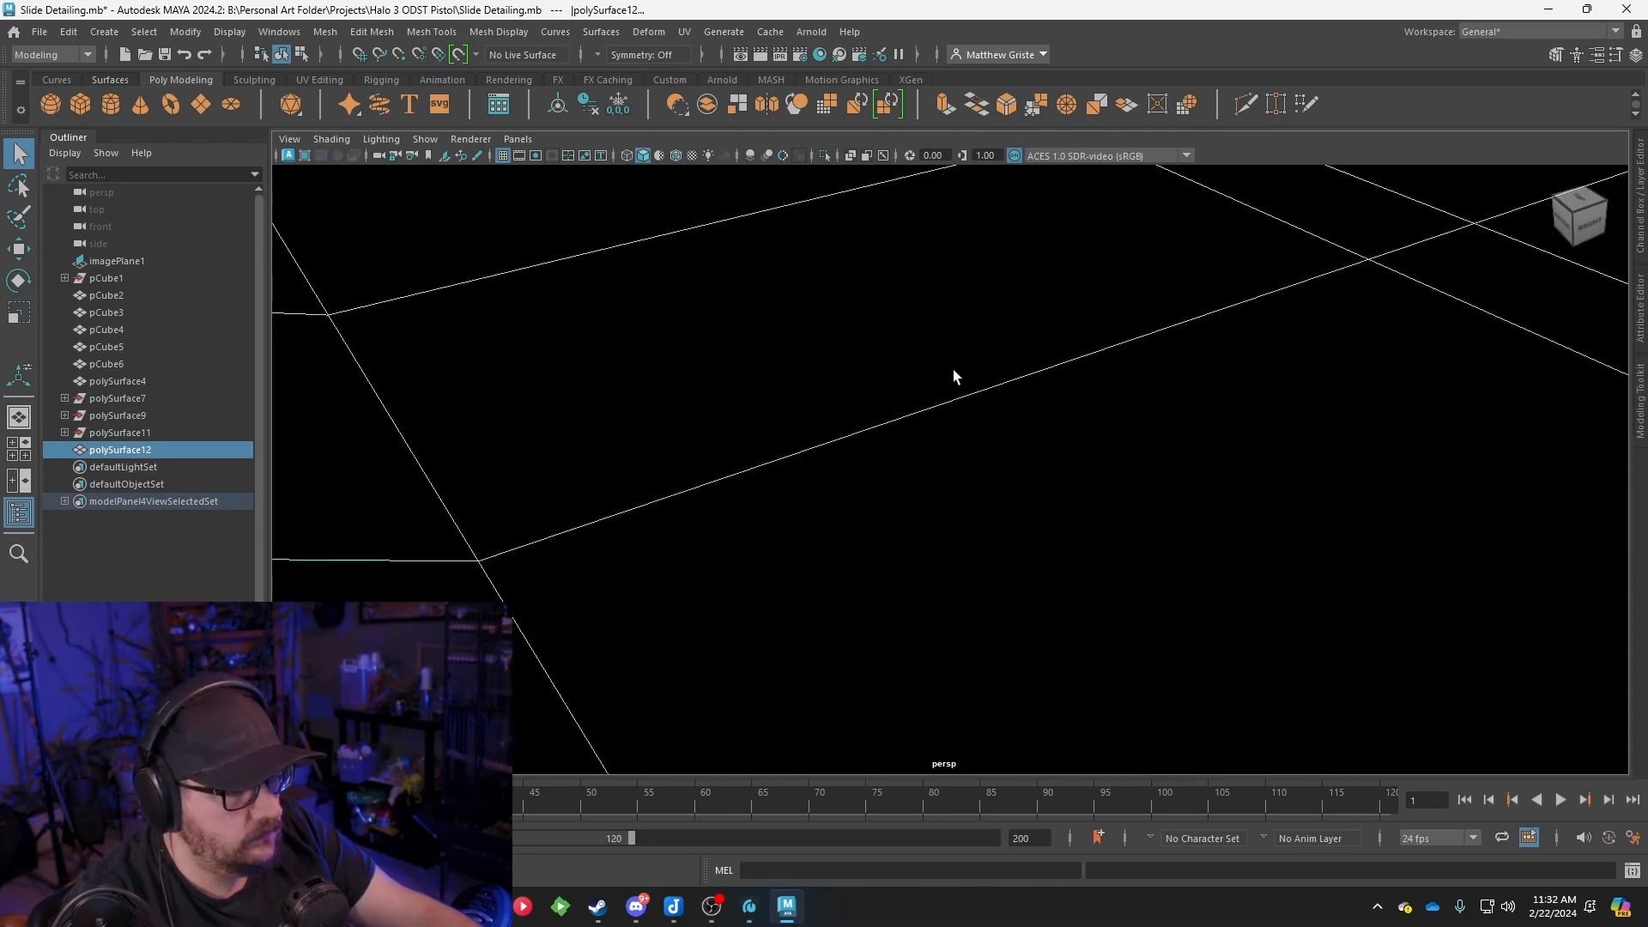
# Select the floor and inner wall faces of the rear hole
pyautogui.scroll(-4, 946, 370)
pyautogui.scroll(-3, 901, 214)
pyautogui.keyDown('alt'); pyautogui.moveTo(1044, 427); pyautogui.dragTo(905, 427, button='middle'); pyautogui.keyUp('alt')
pyautogui.keyDown('alt'); pyautogui.moveTo(906, 427); pyautogui.dragTo(938, 500, button='right'); pyautogui.keyUp('alt')
pyautogui.moveTo(740, 429); pyautogui.dragTo(755, 473, button='right')
pyautogui.click(768, 466)
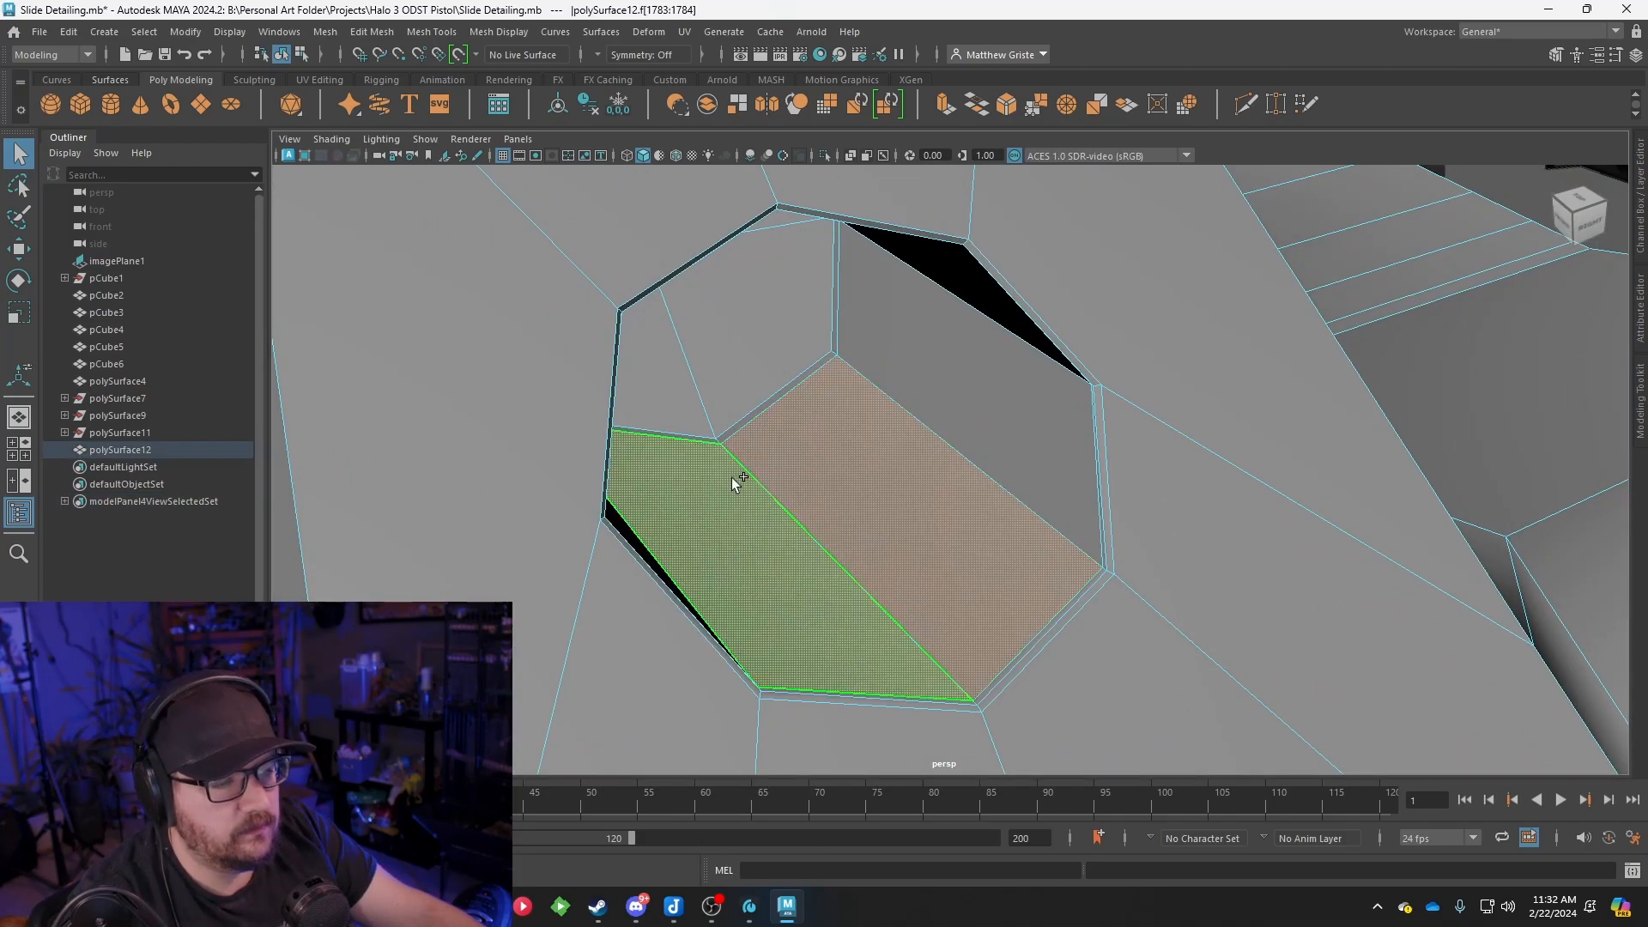
pyautogui.keyDown('shift'); pyautogui.doubleClick(731, 478); pyautogui.keyUp('shift')
pyautogui.keyDown('shift'); pyautogui.click(721, 421); pyautogui.keyUp('shift')
pyautogui.keyDown('shift'); pyautogui.click(693, 407); pyautogui.keyUp('shift')
pyautogui.keyDown('alt'); pyautogui.moveTo(737, 387); pyautogui.dragTo(815, 350); pyautogui.keyUp('alt')
pyautogui.press('f')
pyautogui.keyDown('alt'); pyautogui.moveTo(1051, 302); pyautogui.dragTo(893, 437); pyautogui.keyUp('alt')
pyautogui.keyDown('alt'); pyautogui.moveTo(987, 464); pyautogui.dragTo(1149, 447); pyautogui.keyUp('alt')
pyautogui.scroll(5, 966, 443)
pyautogui.scroll(-3, 966, 443)
pyautogui.press('f')
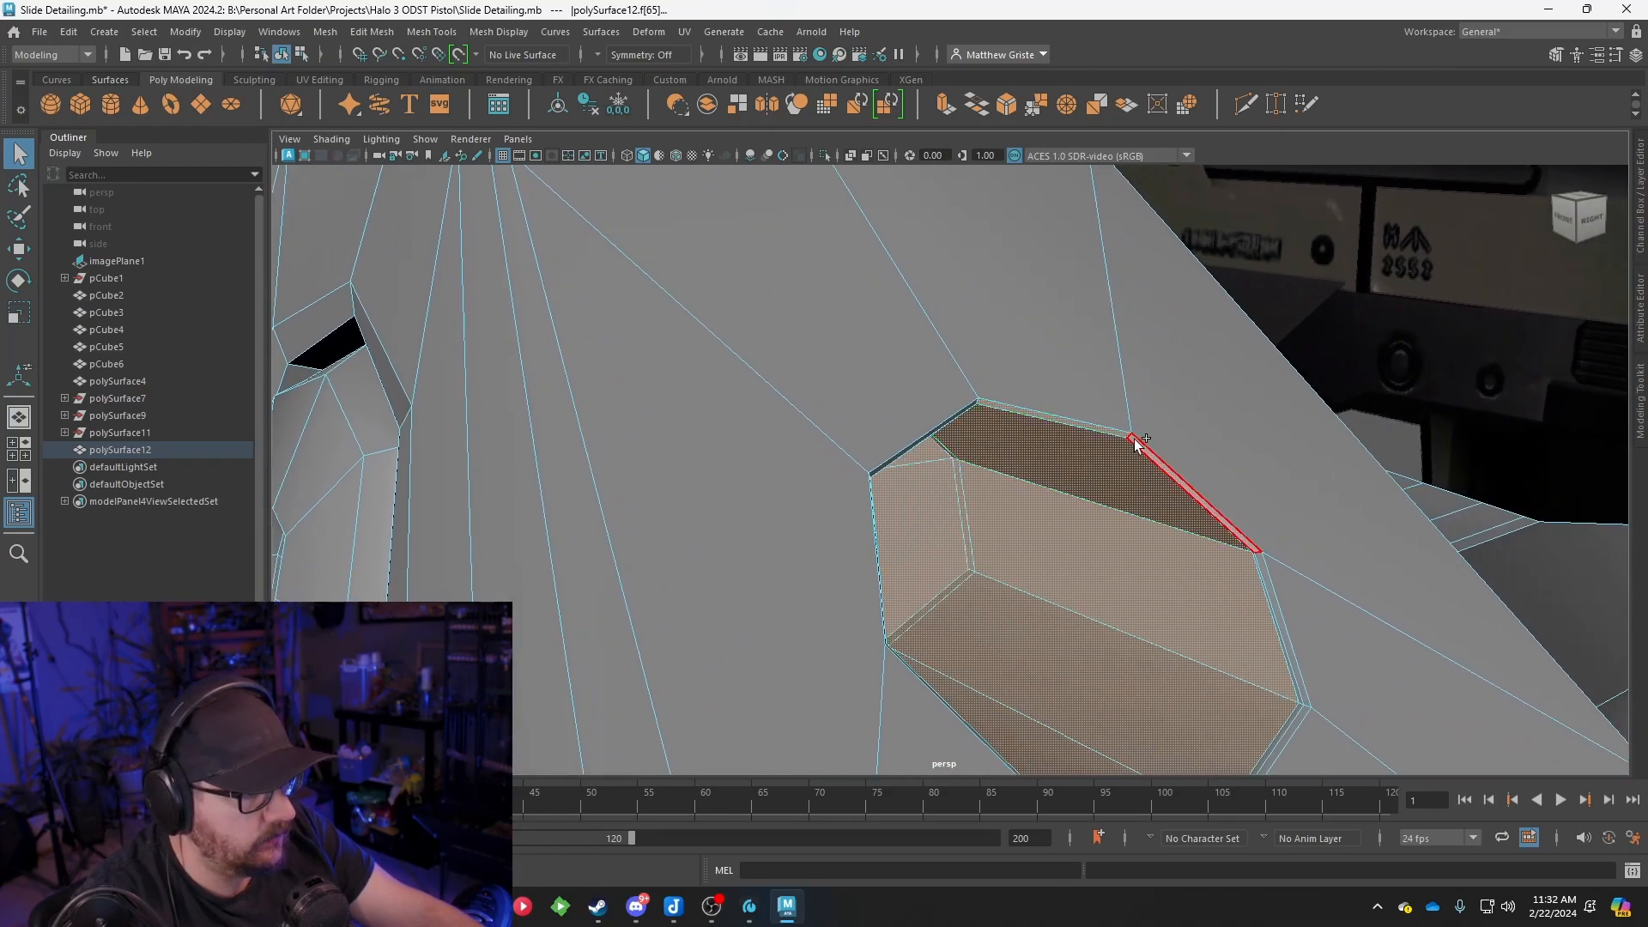
# Reshape the selected hole faces in the side view to make the opening rounder
pyautogui.press('space')
pyautogui.press('space')
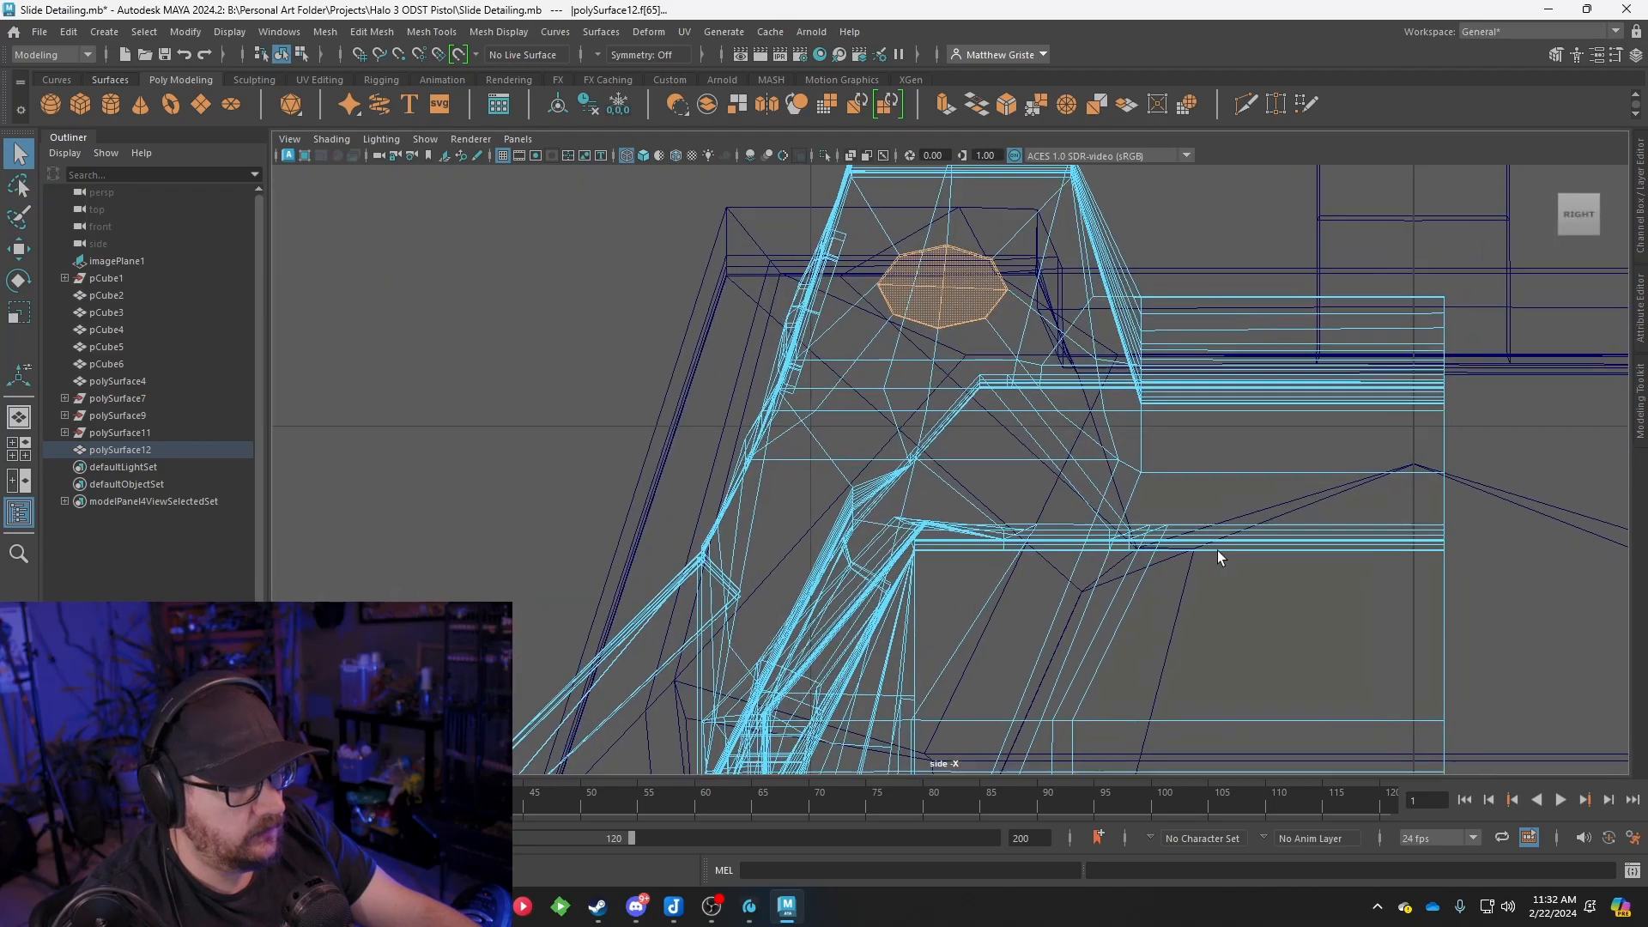
pyautogui.scroll(2, 1009, 430)
pyautogui.press('e')
pyautogui.moveTo(759, 378); pyautogui.dragTo(894, 371)
pyautogui.press('w')
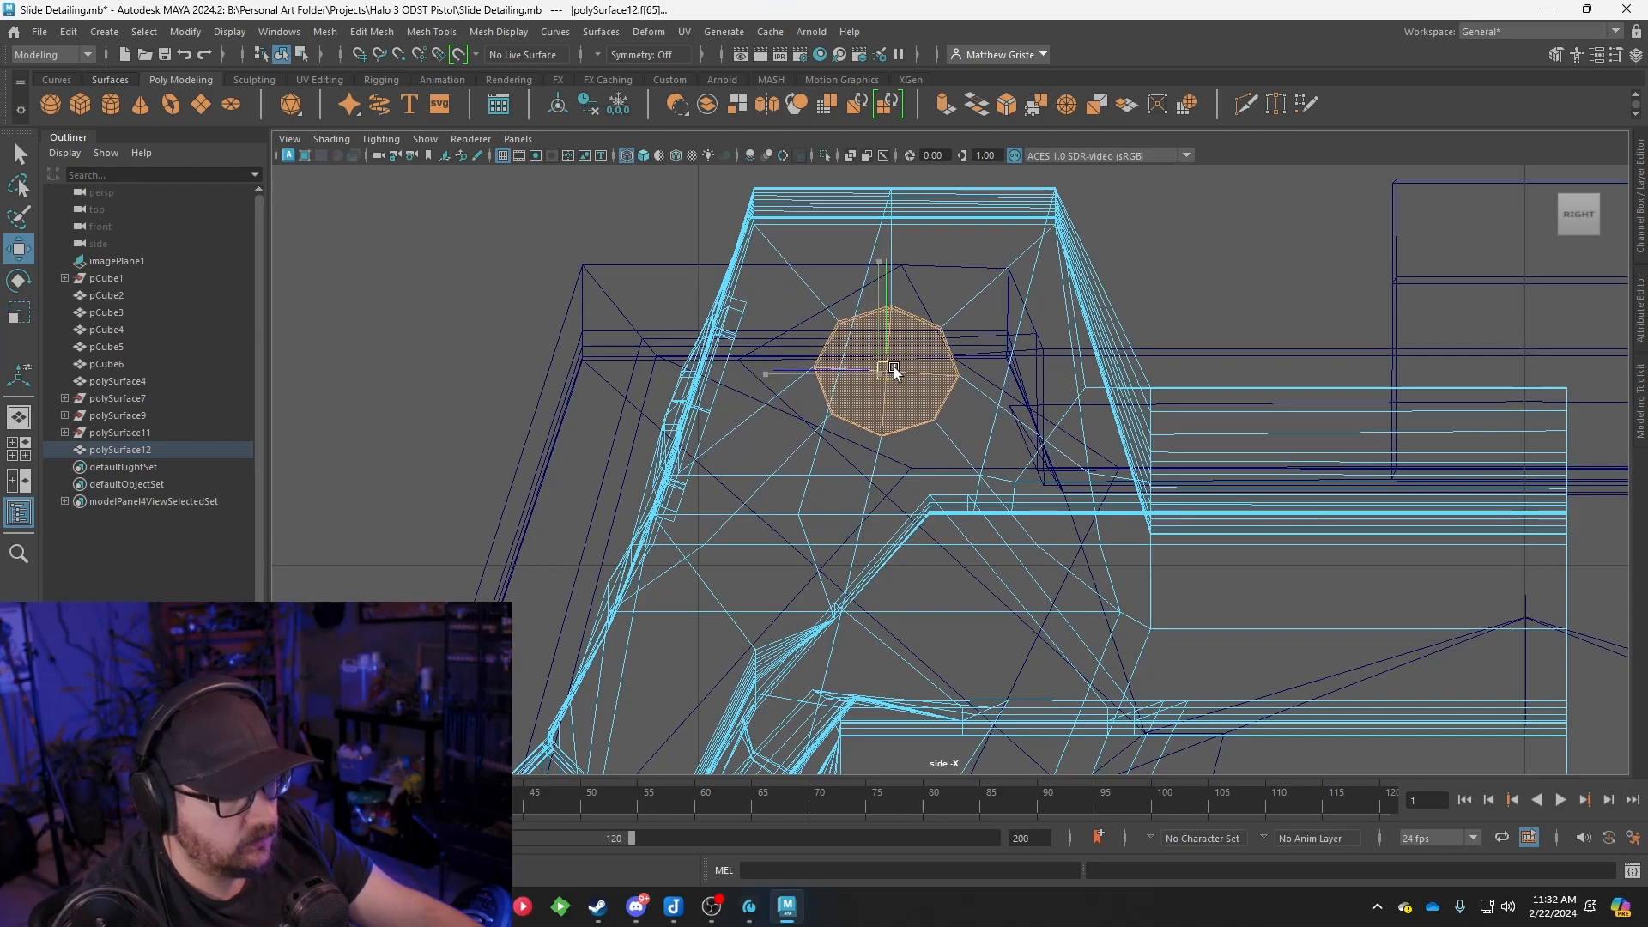
pyautogui.press('space')
pyautogui.press('space')
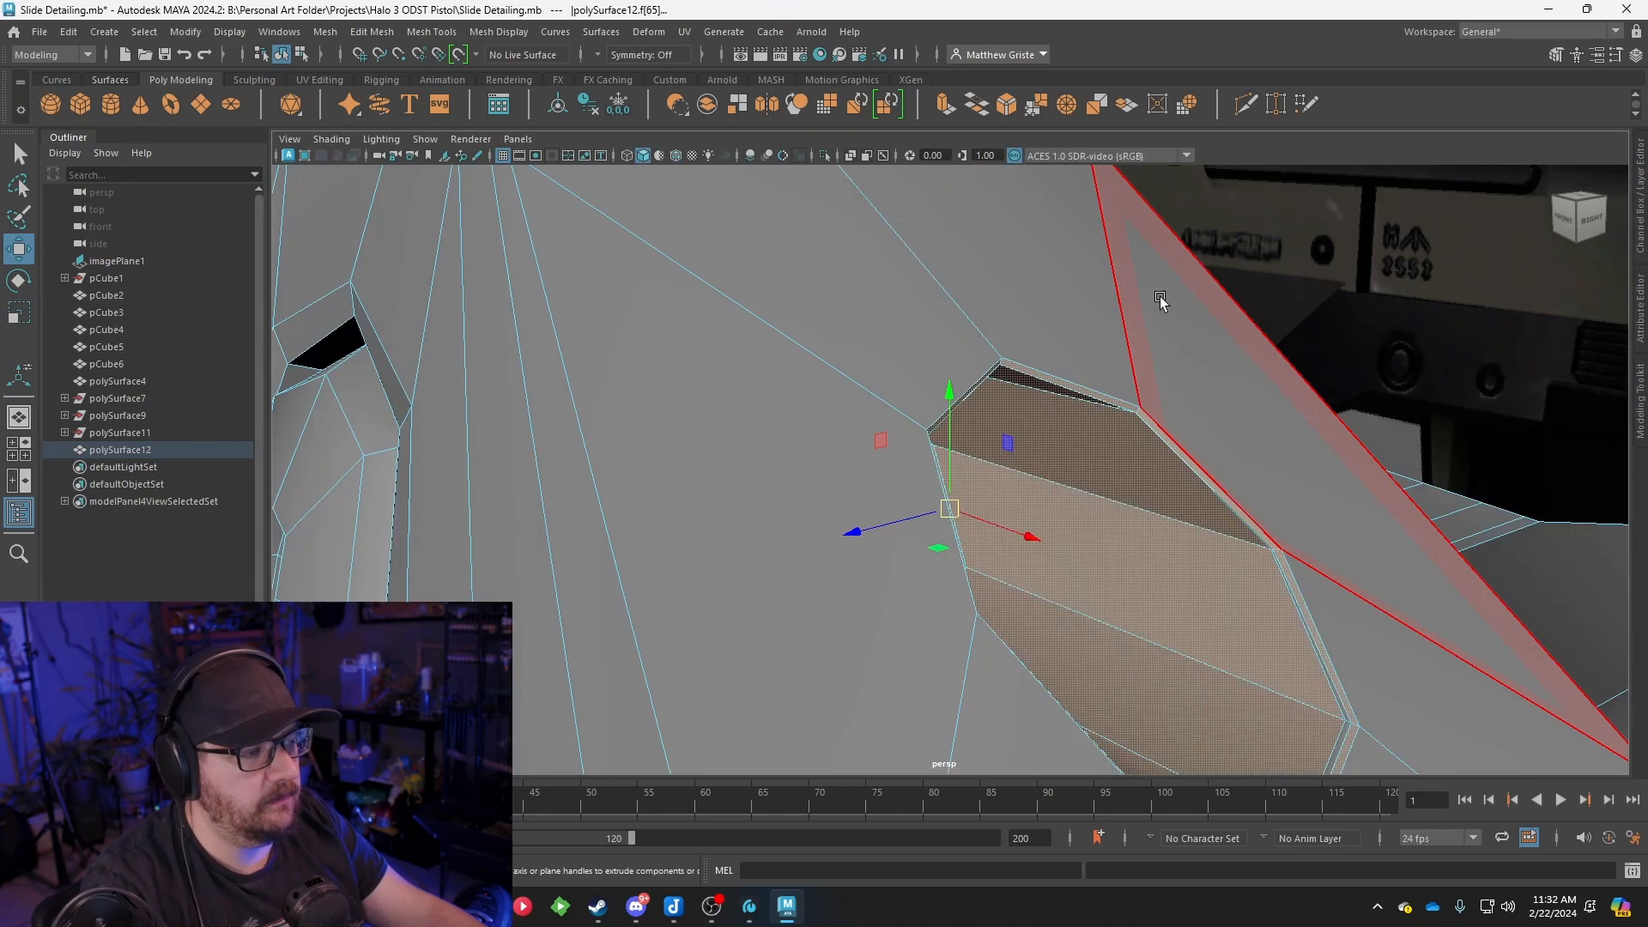
# Preview the smoothed slide and examine the reshaped hole and the surrounding rear surfaces
pyautogui.scroll(-3, 944, 390)
pyautogui.keyDown('alt'); pyautogui.moveTo(953, 361); pyautogui.dragTo(1022, 372); pyautogui.keyUp('alt')
pyautogui.scroll(3, 1005, 404)
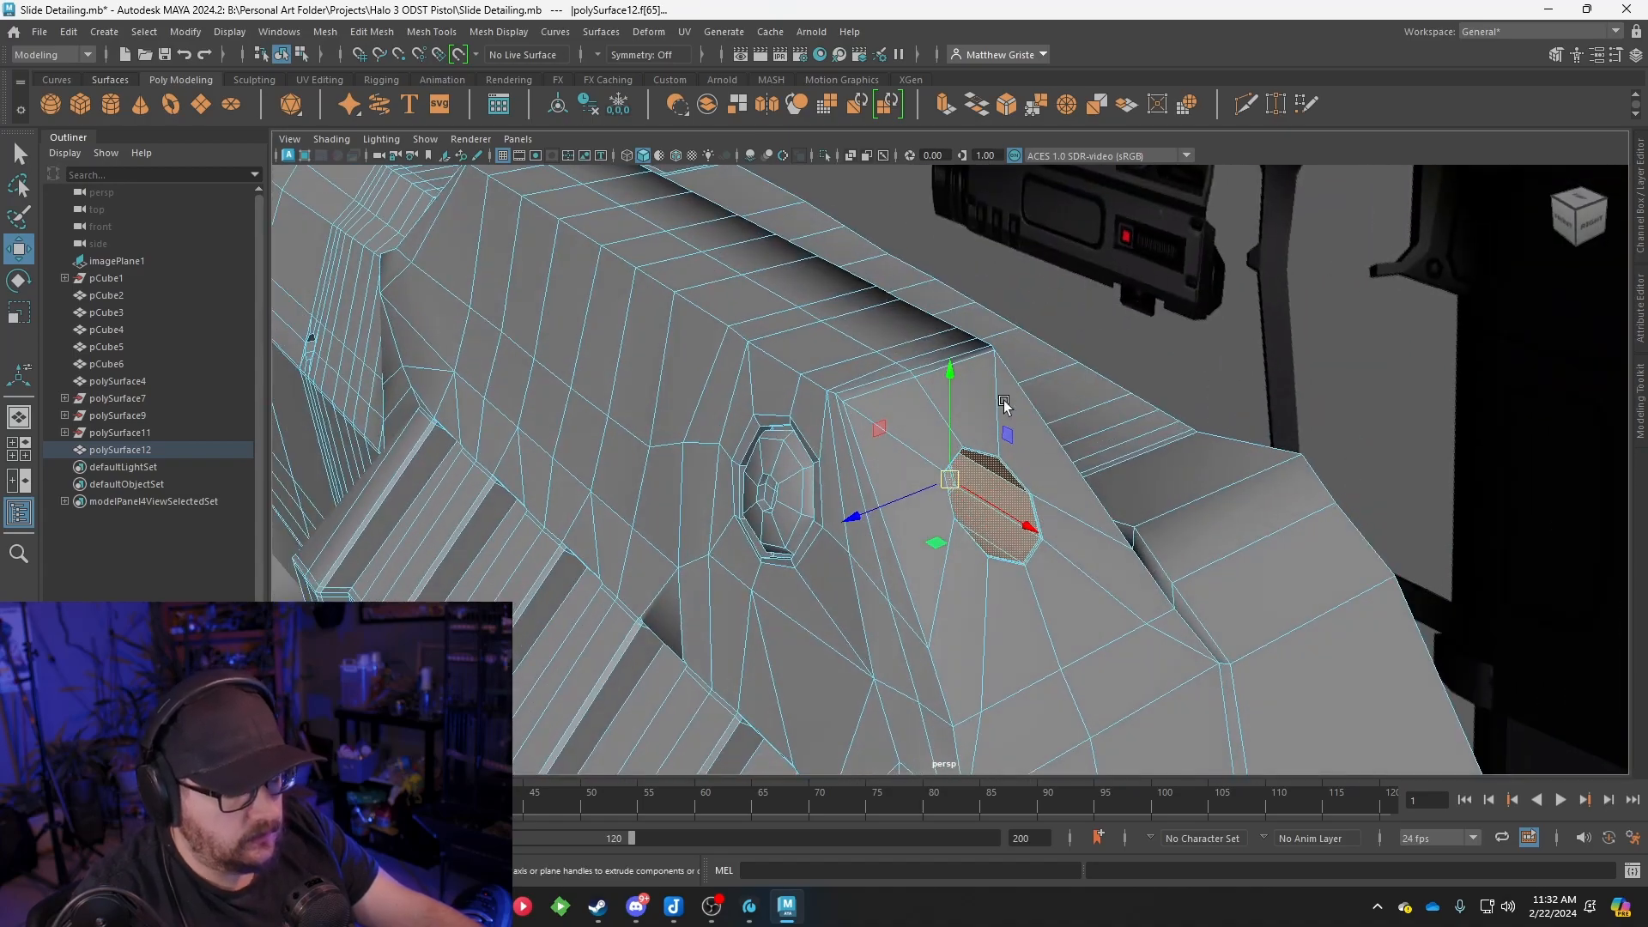
pyautogui.moveTo(1001, 412); pyautogui.dragTo(1083, 369, button='right')
pyautogui.press('3')
pyautogui.keyDown('alt'); pyautogui.moveTo(1012, 378); pyautogui.dragTo(925, 374); pyautogui.keyUp('alt')
pyautogui.moveTo(925, 374); pyautogui.dragTo(975, 368, button='right')
pyautogui.keyDown('alt'); pyautogui.moveTo(974, 368); pyautogui.dragTo(1250, 323); pyautogui.keyUp('alt')
pyautogui.click(997, 516)
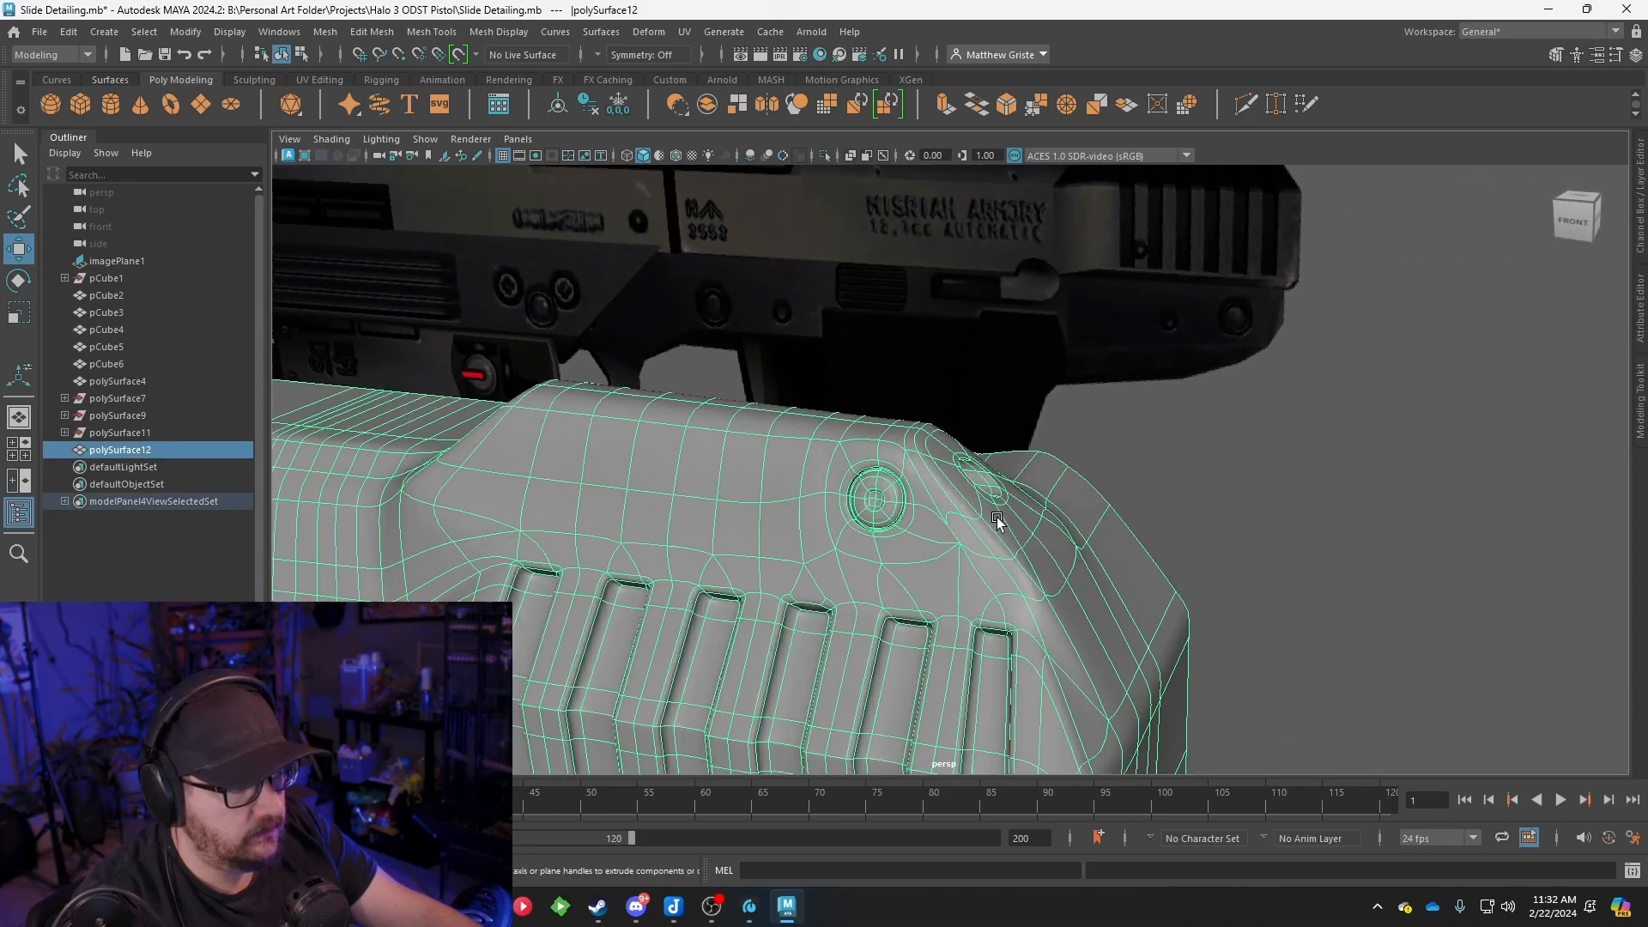
pyautogui.keyDown('alt'); pyautogui.moveTo(997, 515); pyautogui.dragTo(998, 594); pyautogui.keyUp('alt')
pyautogui.click(997, 595)
pyautogui.scroll(3, 1000, 594)
pyautogui.keyDown('alt'); pyautogui.moveTo(739, 600); pyautogui.dragTo(890, 533); pyautogui.keyUp('alt')
pyautogui.press('1')
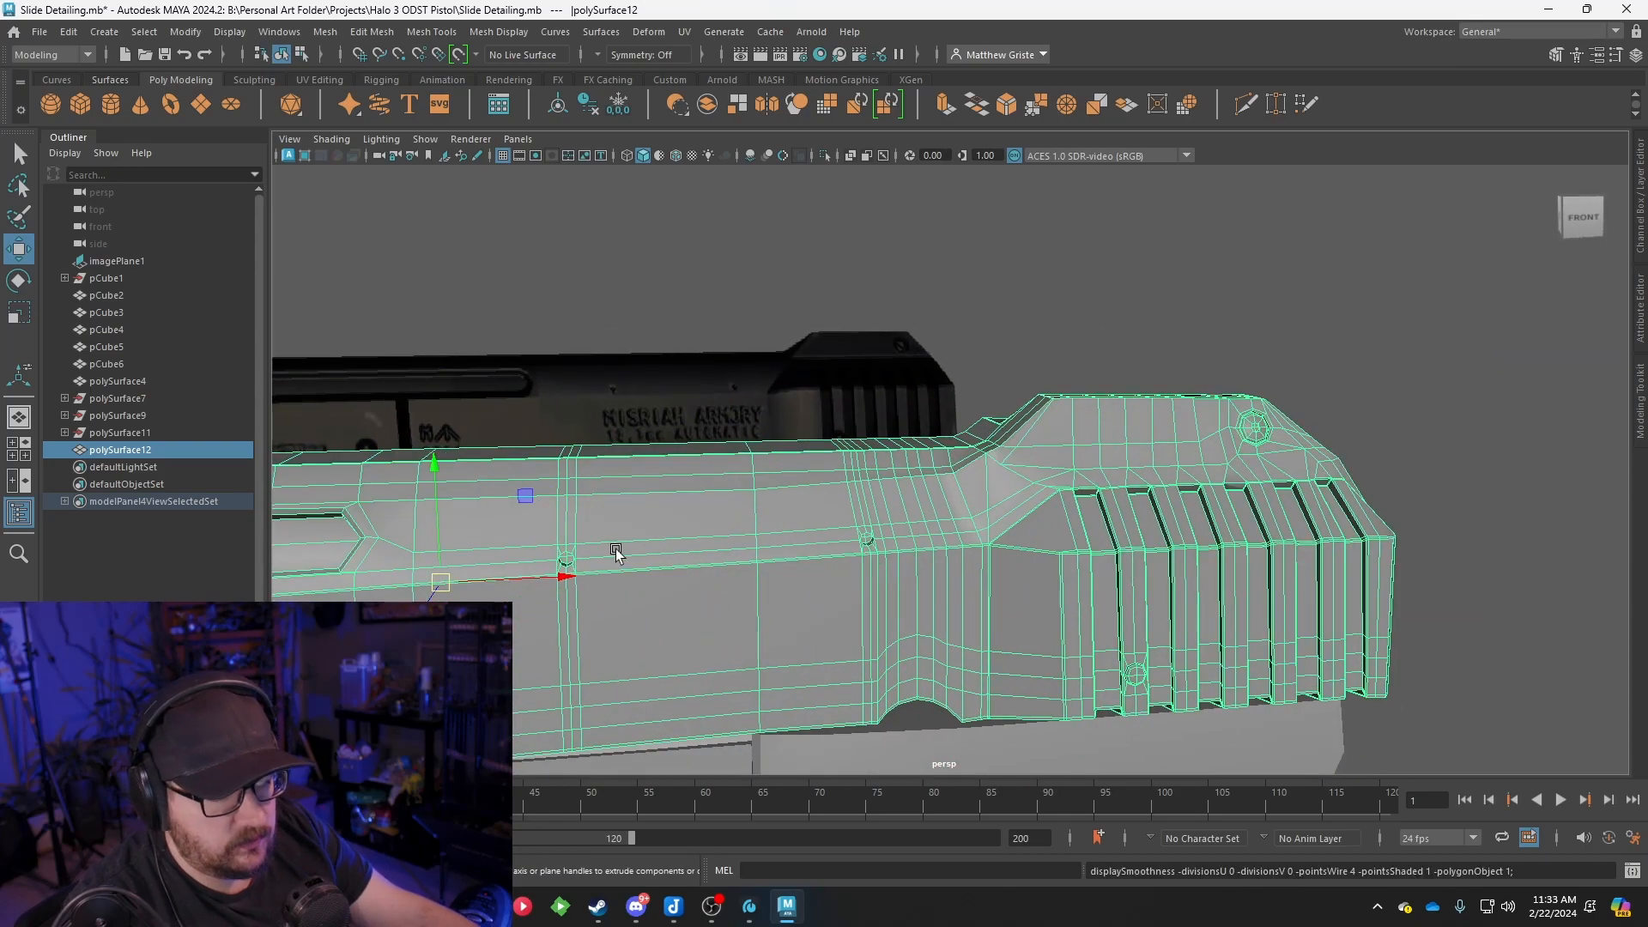
# Isolate the slide mesh in the perspective view, with the slide's front end in sight
pyautogui.keyDown('alt'); pyautogui.moveTo(627, 552); pyautogui.dragTo(1501, 518, button='middle'); pyautogui.keyUp('alt')
pyautogui.scroll(-4, 1501, 519)
pyautogui.keyDown('alt'); pyautogui.moveTo(1060, 531); pyautogui.dragTo(1022, 555); pyautogui.keyUp('alt')
pyautogui.scroll(4, 799, 432)
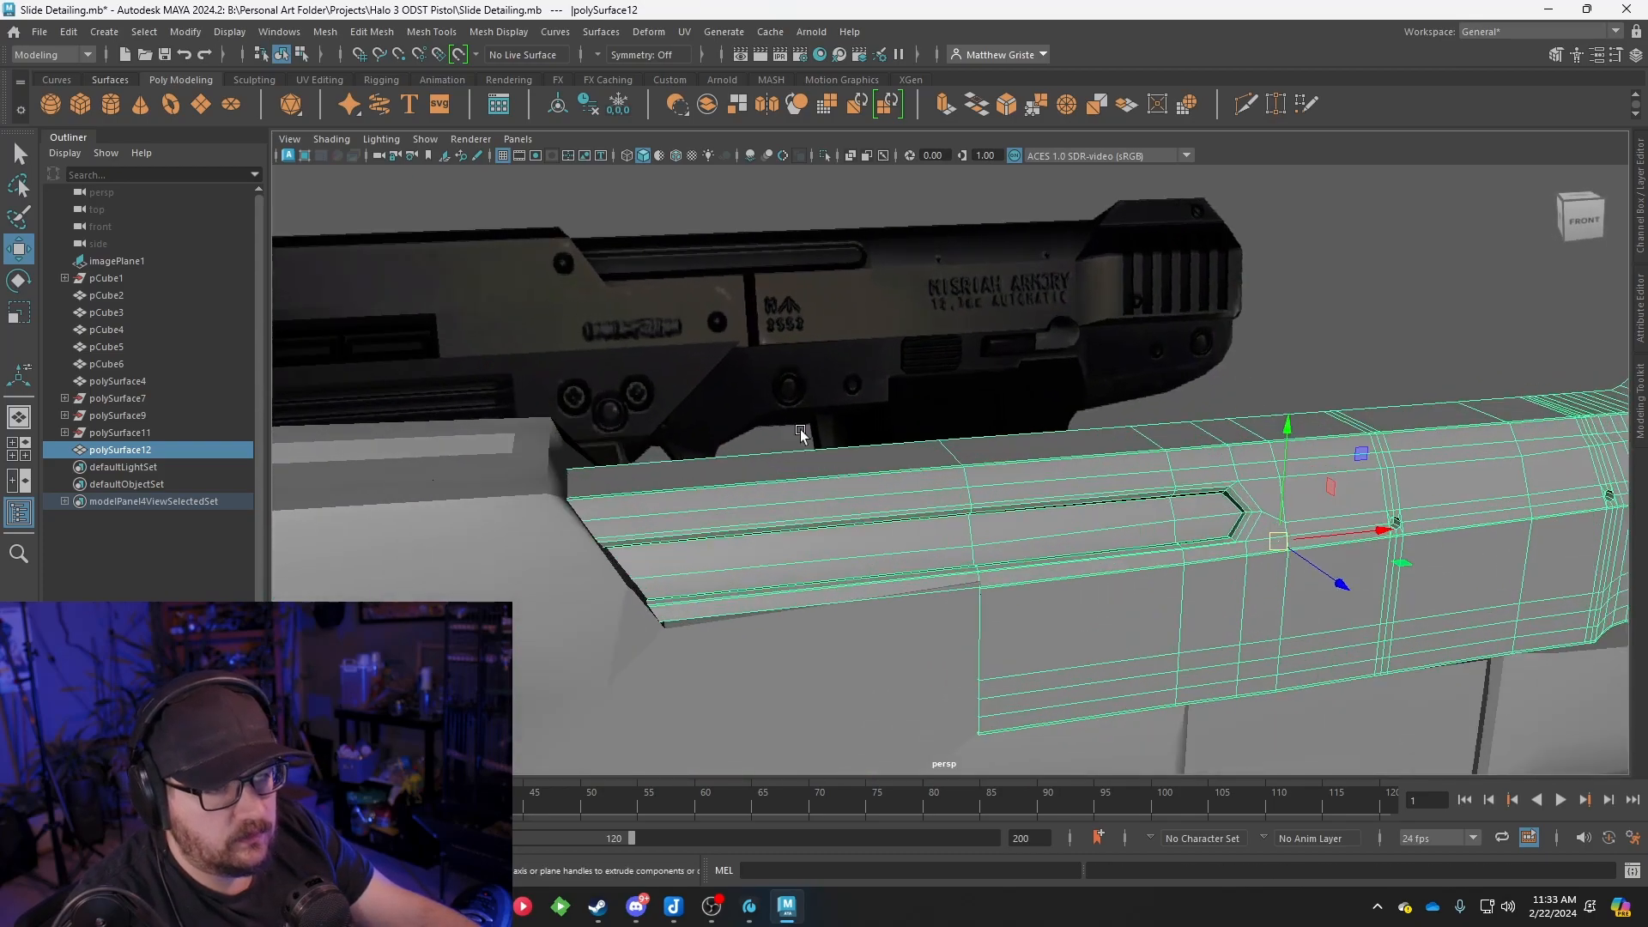
pyautogui.click(426, 142)
pyautogui.moveTo(515, 170)
pyautogui.click(661, 189)
# Insert supporting edge loops beside the slide's front edge and at the front end of the long groove
pyautogui.scroll(6, 872, 446)
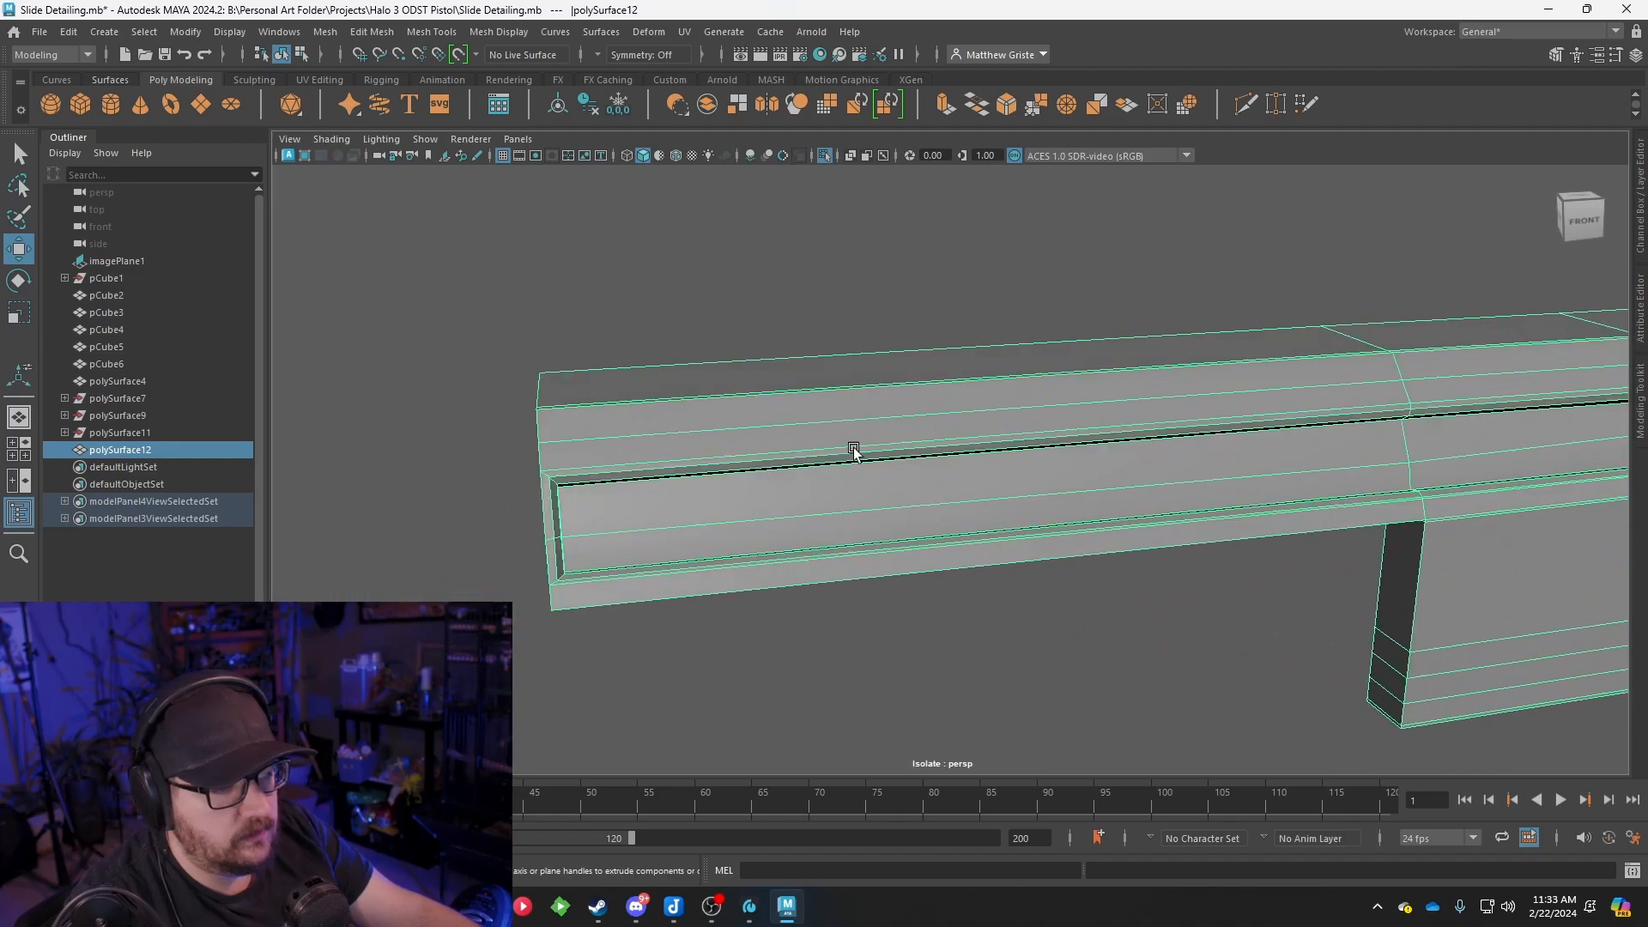
pyautogui.click(431, 31)
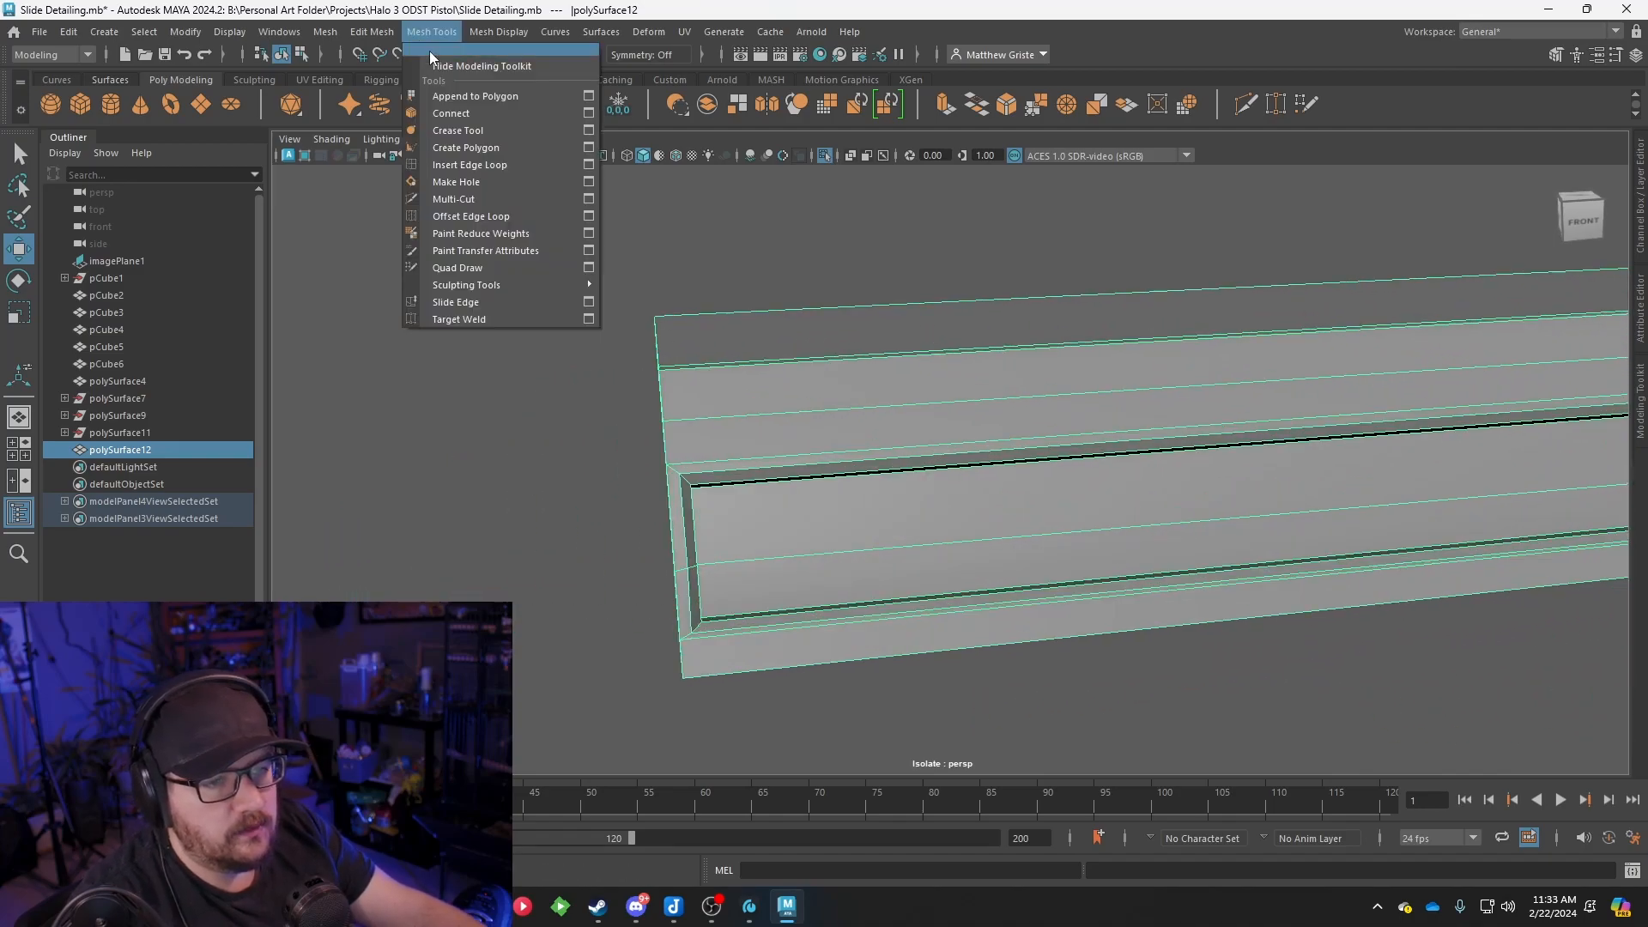
pyautogui.click(453, 154)
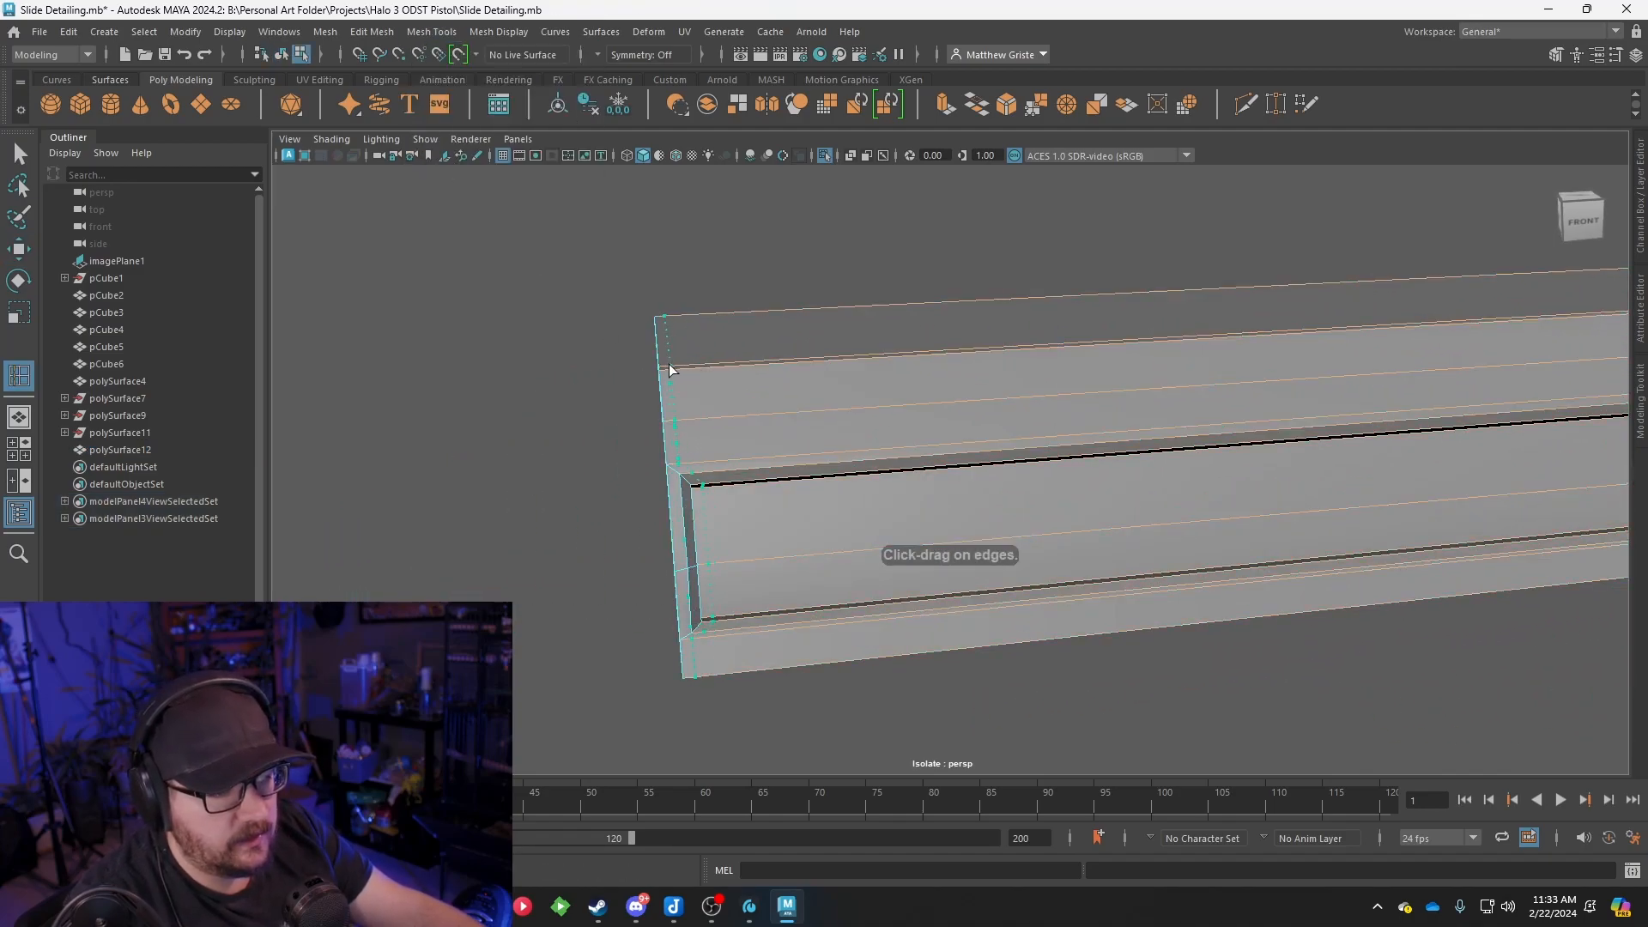
pyautogui.moveTo(662, 364); pyautogui.dragTo(662, 368)
pyautogui.scroll(4, 673, 429)
pyautogui.keyDown('alt'); pyautogui.moveTo(592, 481); pyautogui.dragTo(453, 370); pyautogui.keyUp('alt')
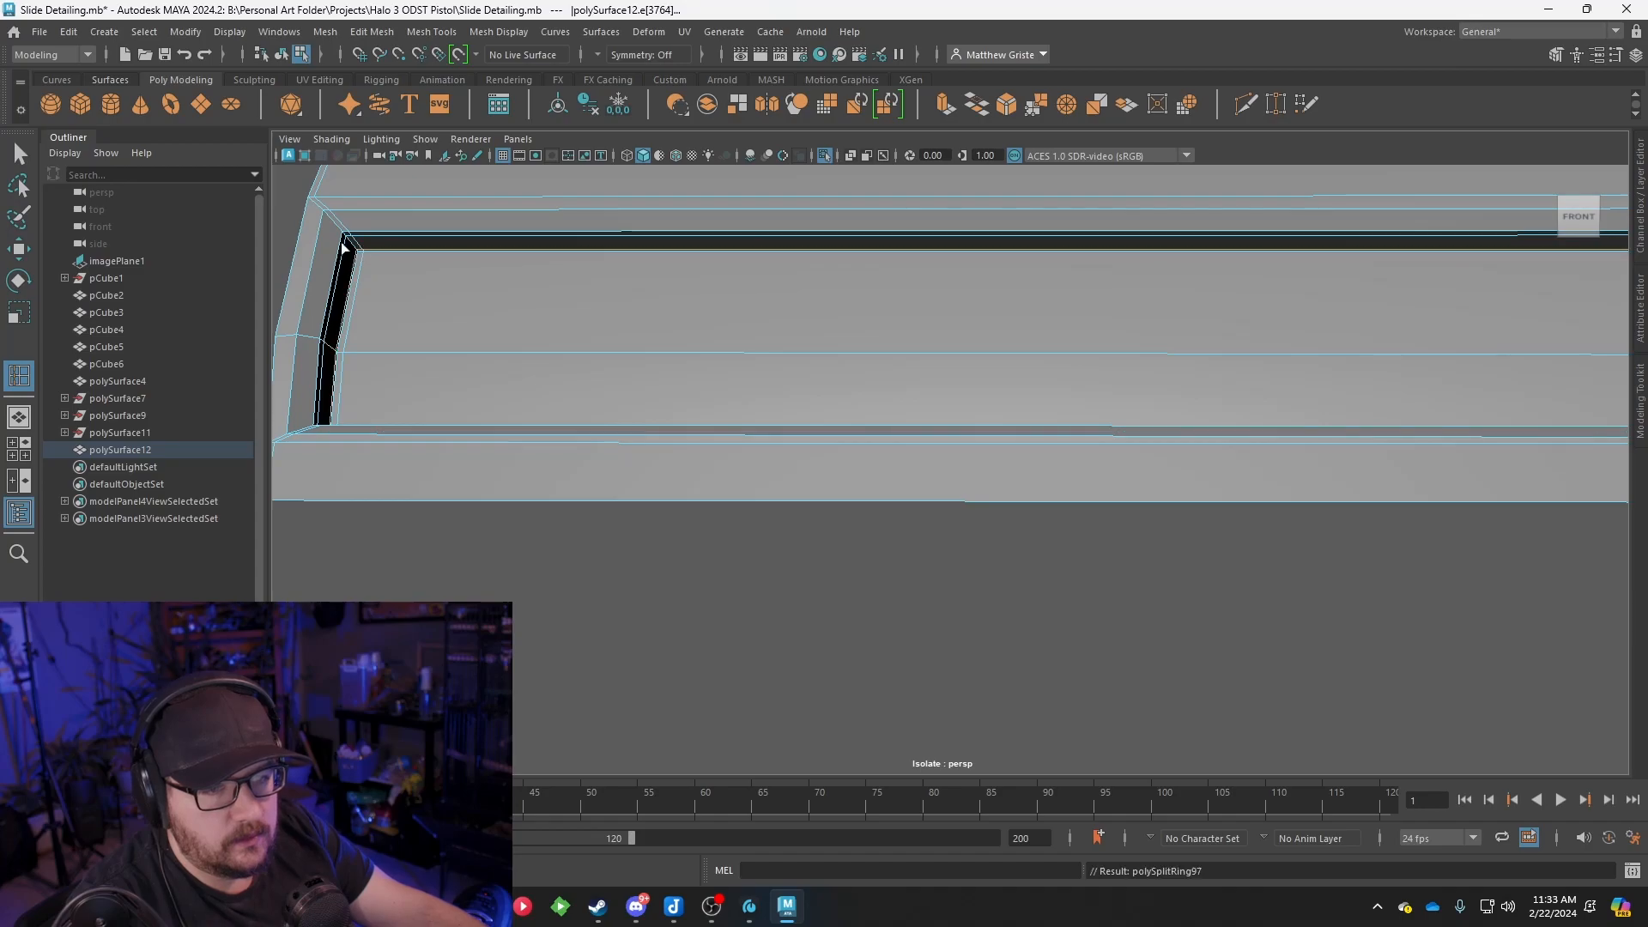
pyautogui.keyDown('alt'); pyautogui.moveTo(343, 249); pyautogui.dragTo(355, 246); pyautogui.keyUp('alt')
pyautogui.moveTo(367, 374); pyautogui.dragTo(837, 406)
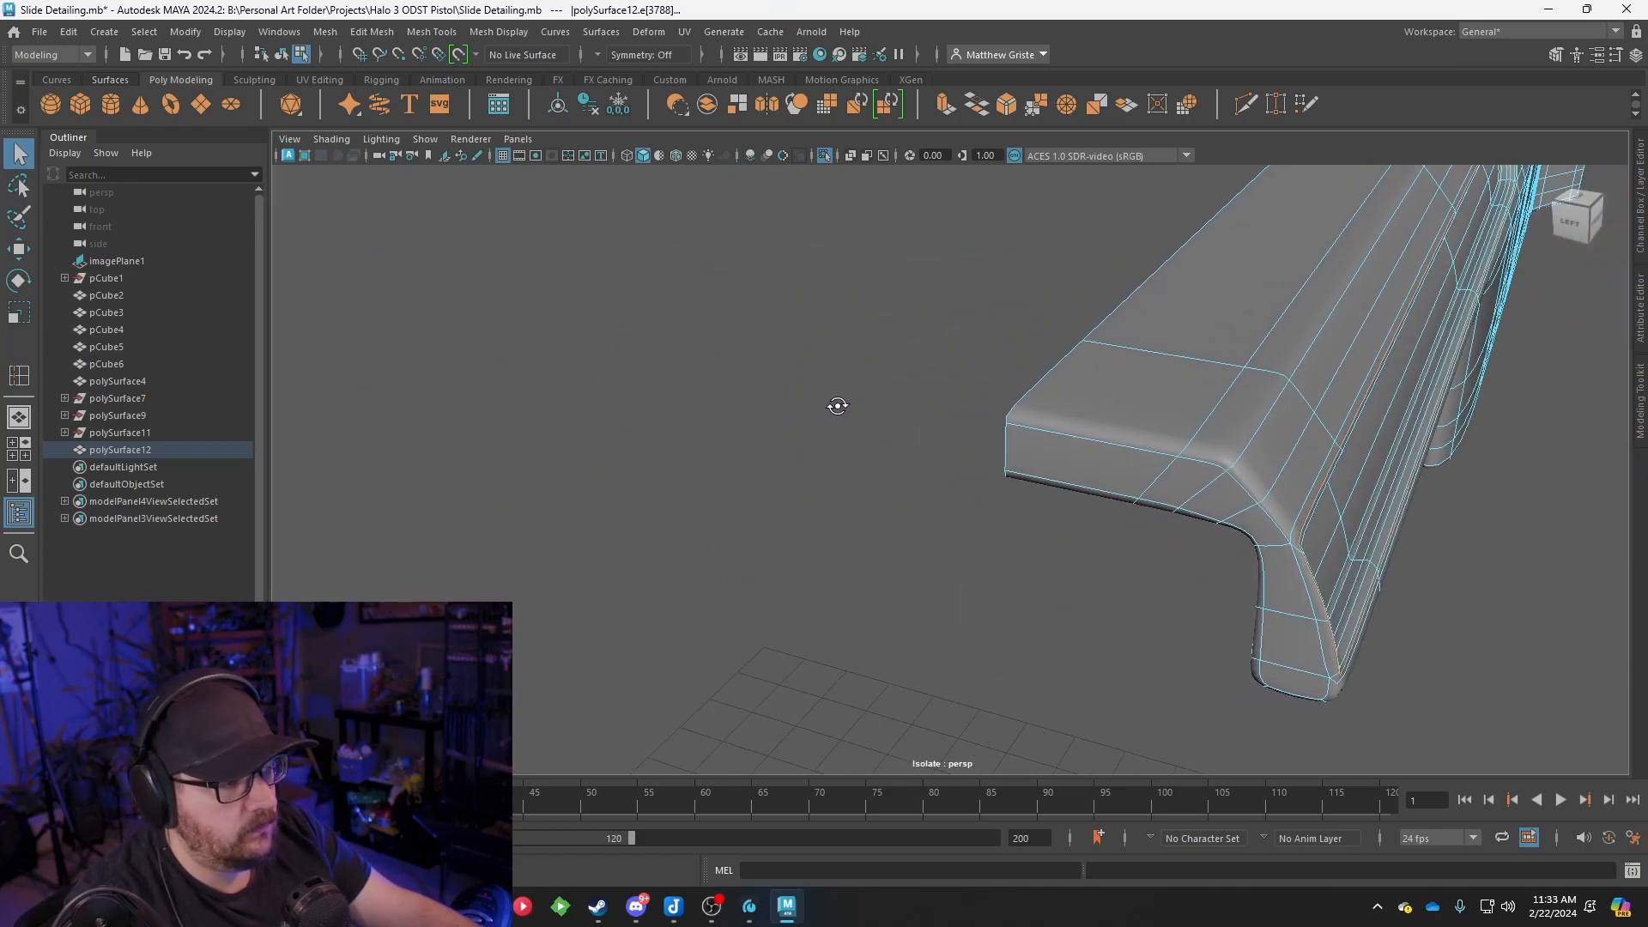
# Return to the unsmoothed mesh and insert further supporting edge loops around the slide's front face
pyautogui.press('1')
pyautogui.keyDown('alt'); pyautogui.moveTo(1196, 445); pyautogui.dragTo(1110, 417); pyautogui.keyUp('alt')
pyautogui.keyDown('alt'); pyautogui.moveTo(1111, 417); pyautogui.dragTo(1043, 399, button='middle'); pyautogui.keyUp('alt')
pyautogui.press('y')
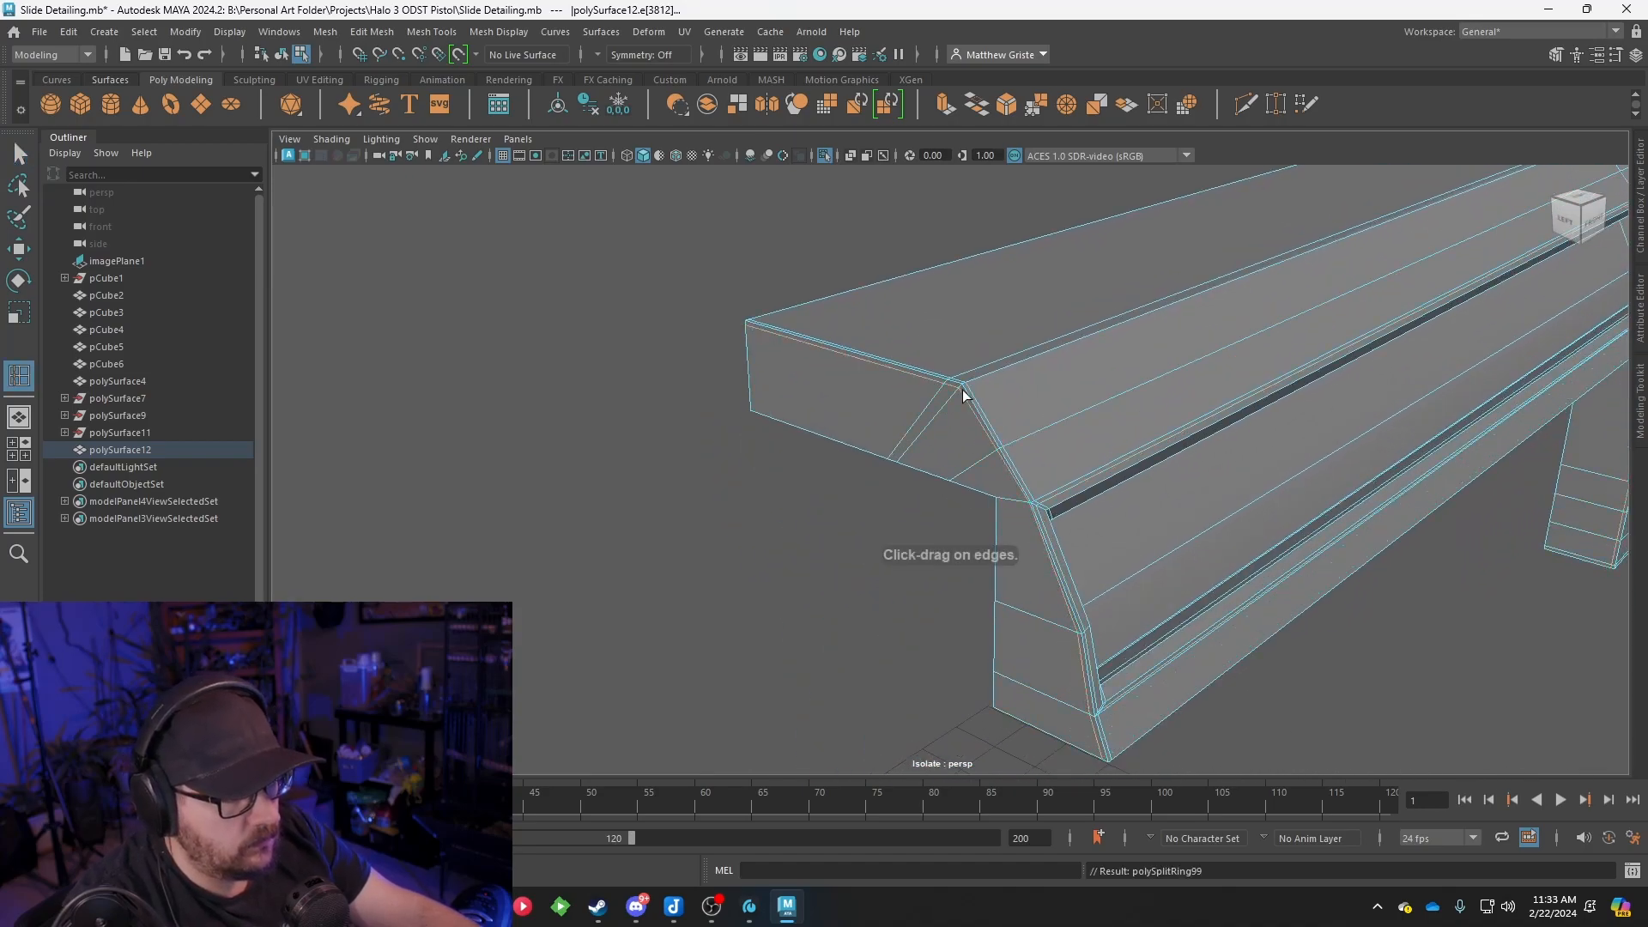
pyautogui.keyDown('alt'); pyautogui.moveTo(908, 462); pyautogui.dragTo(1120, 422); pyautogui.keyUp('alt')
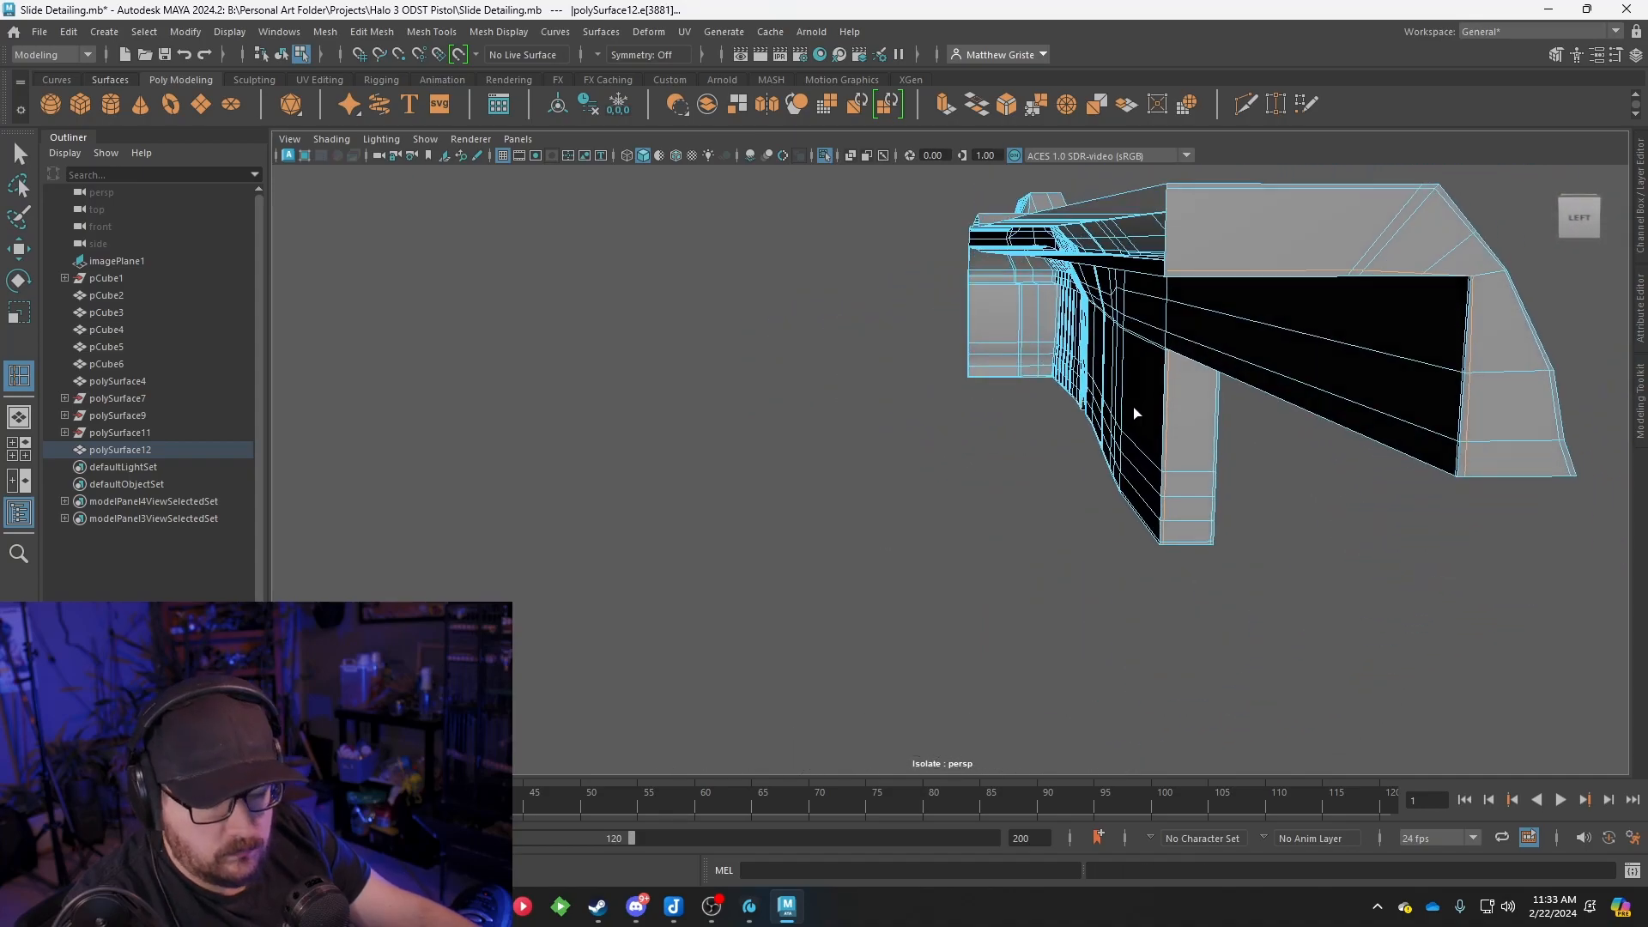
# Preview the smoothed mesh and examine the slide's front end and the cutout beneath it
pyautogui.press('q')
pyautogui.press('3')
pyautogui.keyDown('alt'); pyautogui.moveTo(1204, 384); pyautogui.dragTo(1021, 364); pyautogui.keyUp('alt')
pyautogui.rightClick(1021, 365)
pyautogui.moveTo(1021, 364); pyautogui.dragTo(1092, 340, button='right')
pyautogui.click(1040, 266)
pyautogui.keyDown('alt'); pyautogui.moveTo(1040, 266); pyautogui.dragTo(1079, 322); pyautogui.keyUp('alt')
pyautogui.keyDown('alt'); pyautogui.moveTo(1442, 376); pyautogui.dragTo(1206, 380, button='middle'); pyautogui.keyUp('alt')
pyautogui.keyDown('alt'); pyautogui.moveTo(1205, 380); pyautogui.dragTo(1170, 364); pyautogui.keyUp('alt')
# Insert a supporting edge loop beside the front vertical edge of the slide's lower side panel
pyautogui.click(945, 460)
pyautogui.scroll(4, 946, 460)
pyautogui.moveTo(946, 460)
pyautogui.keyDown('alt'); pyautogui.mouseDown()
pyautogui.moveTo(975, 458)
pyautogui.moveTo(893, 445)
pyautogui.moveTo(920, 449)
pyautogui.mouseUp(); pyautogui.keyUp('alt')
pyautogui.press('1')
pyautogui.scroll(4, 920, 450)
pyautogui.press('g')
pyautogui.moveTo(820, 389); pyautogui.dragTo(808, 396)
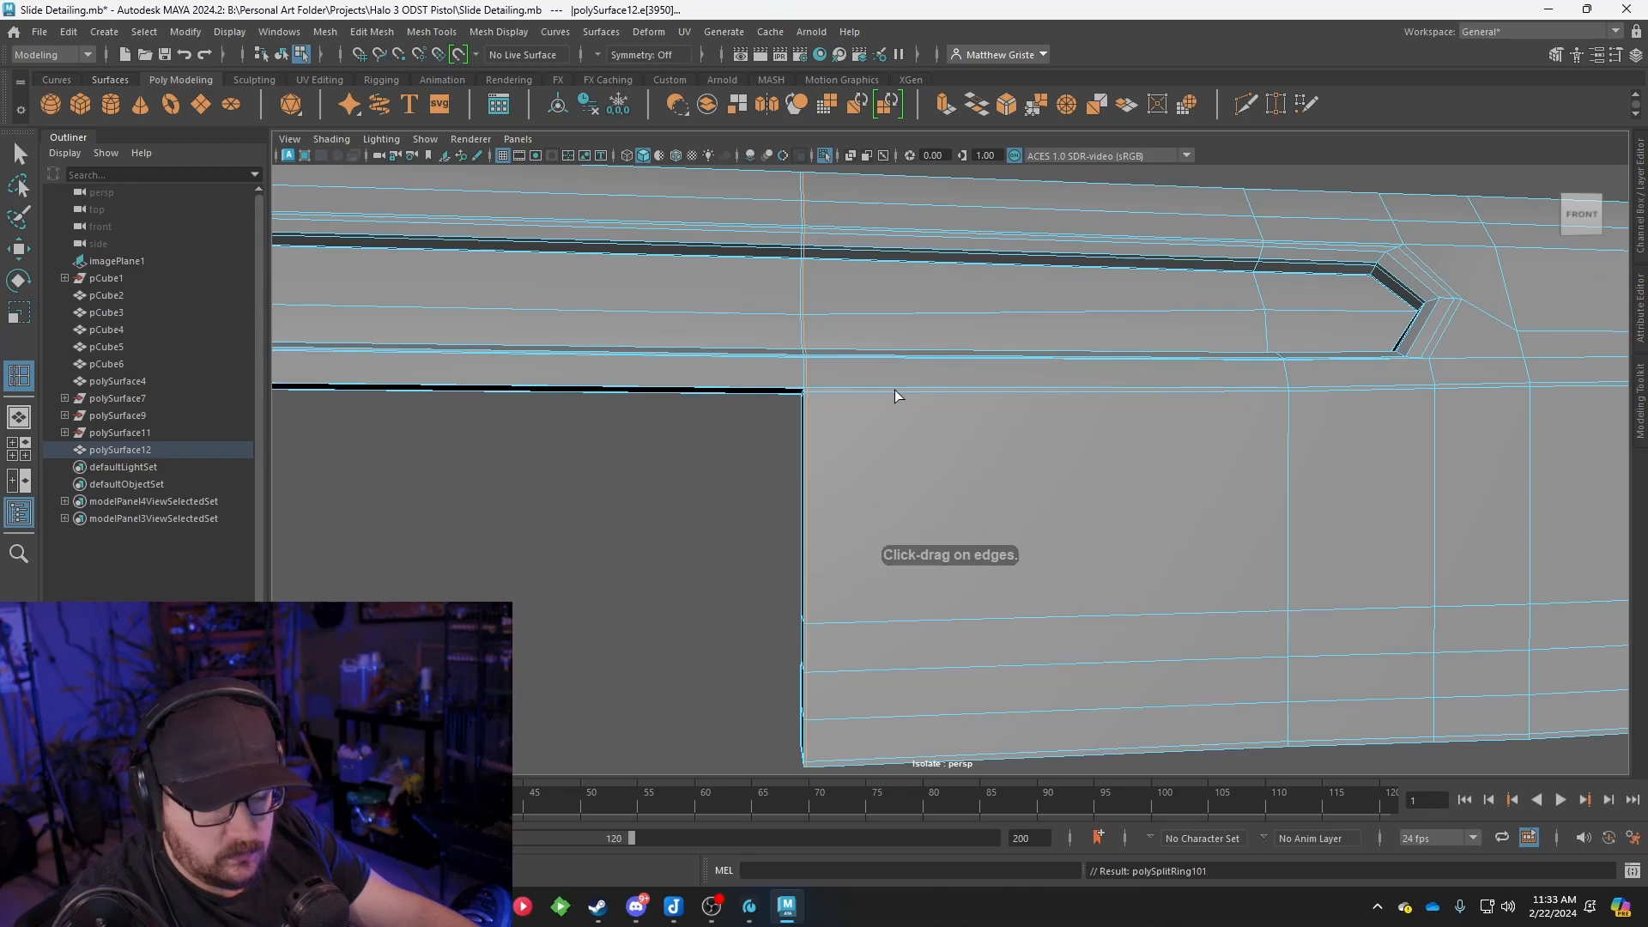
# Check the panel corner smoothed and insert another supporting edge loop on its cutout side
pyautogui.press('q')
pyautogui.press('3')
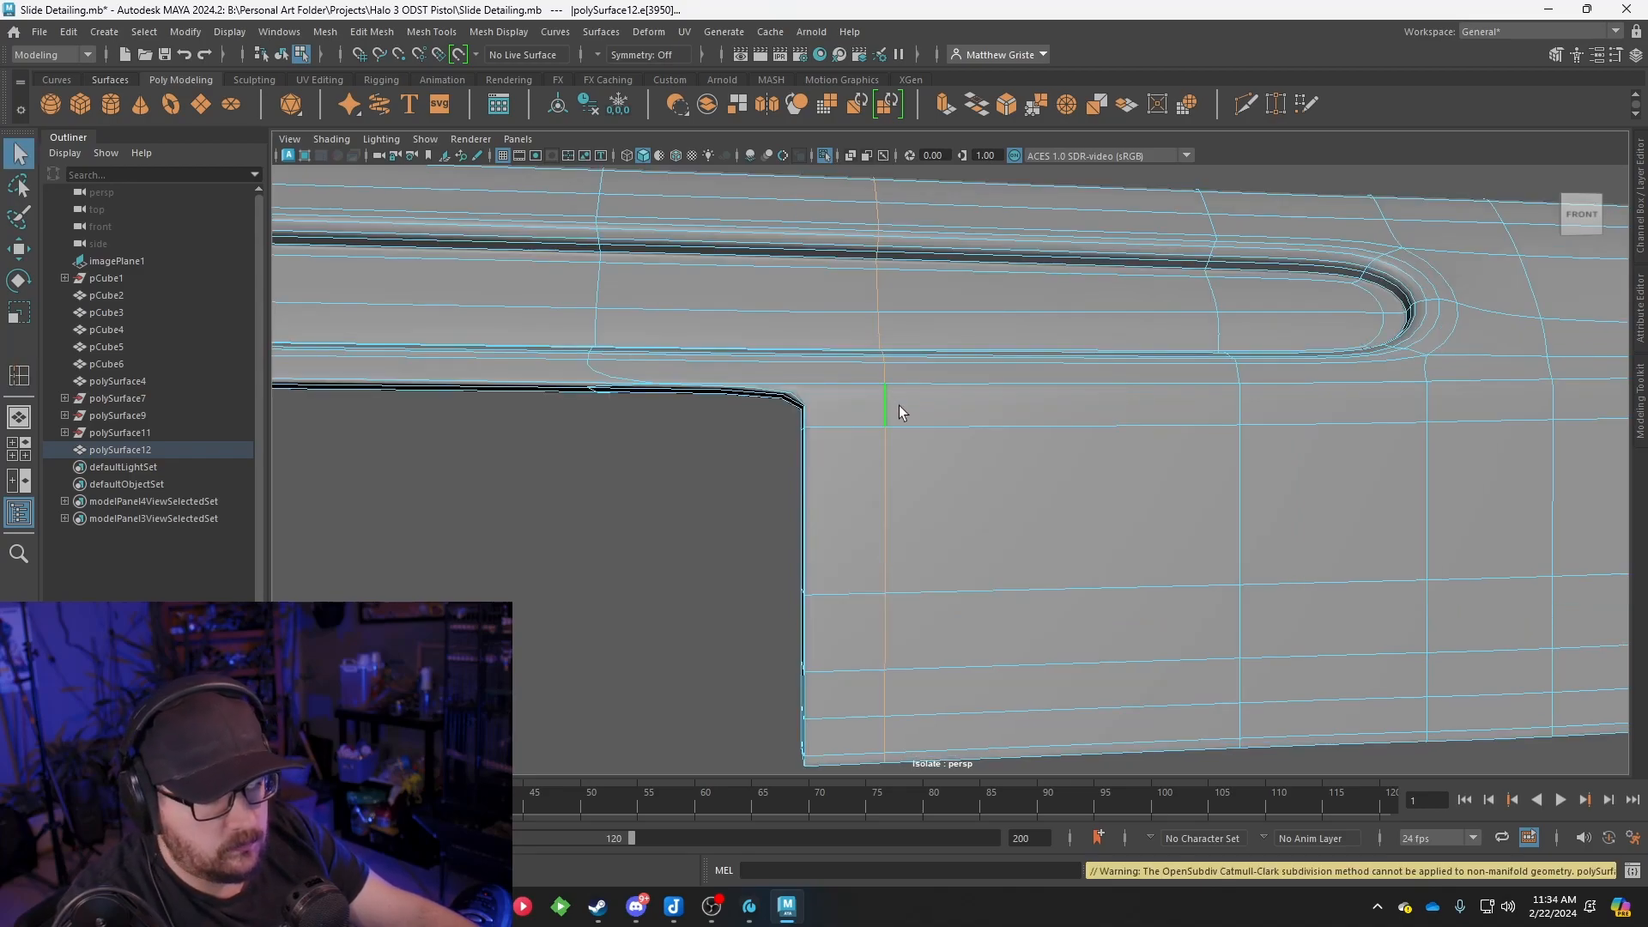
pyautogui.press('1')
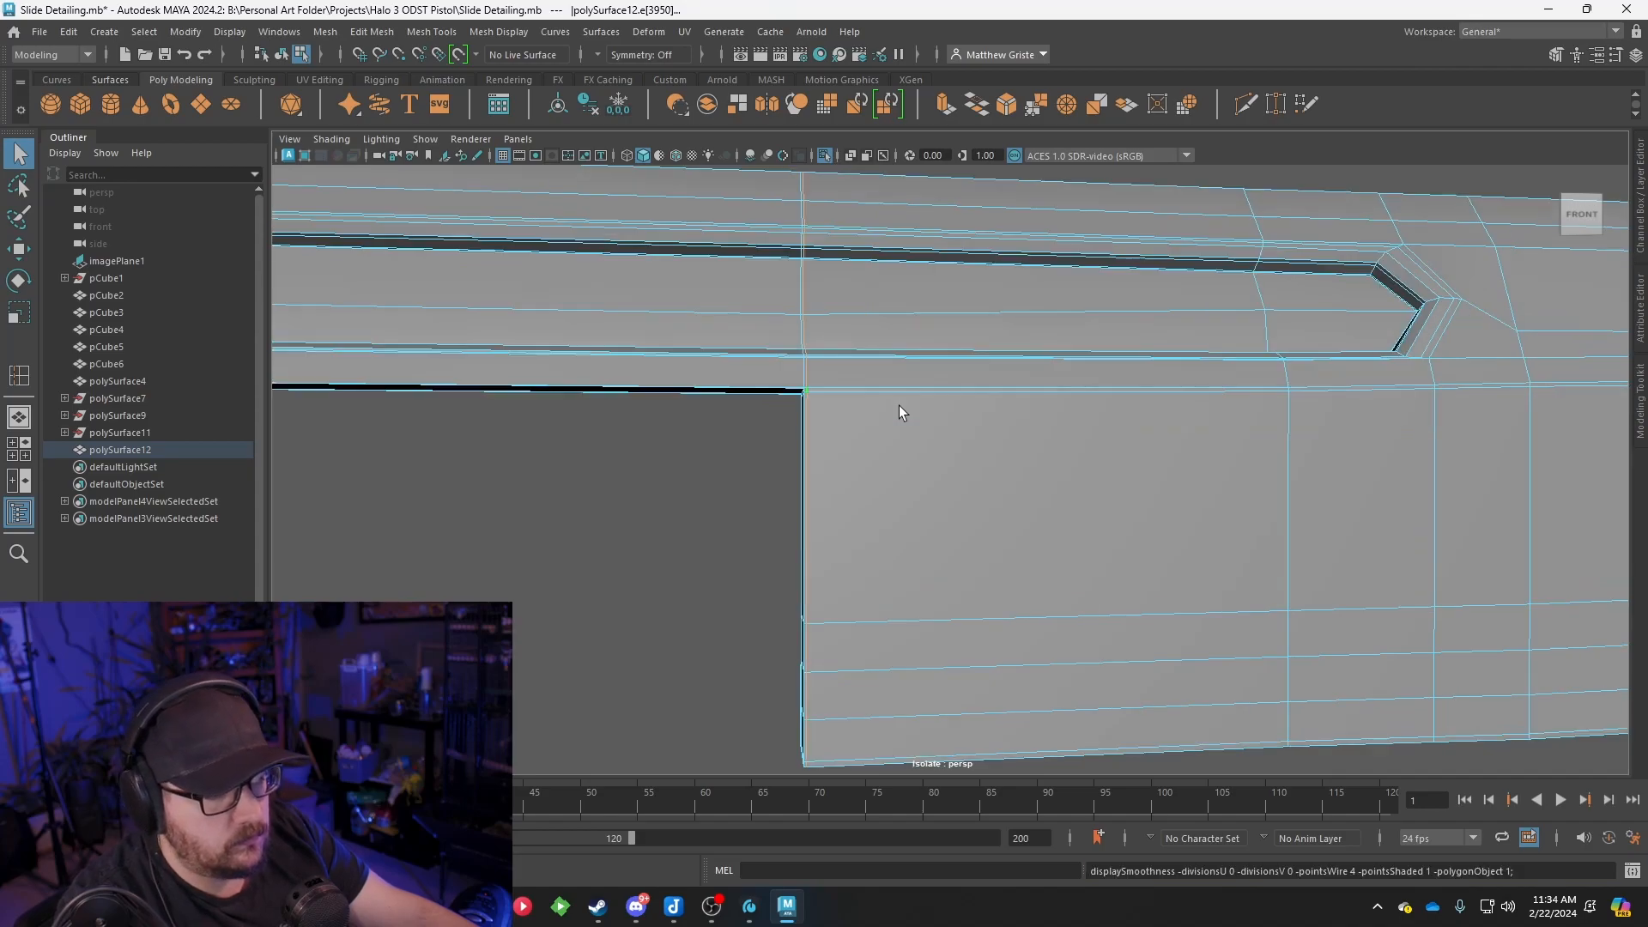
pyautogui.keyDown('alt'); pyautogui.moveTo(898, 405); pyautogui.dragTo(949, 401); pyautogui.keyUp('alt')
pyautogui.scroll(3, 943, 422)
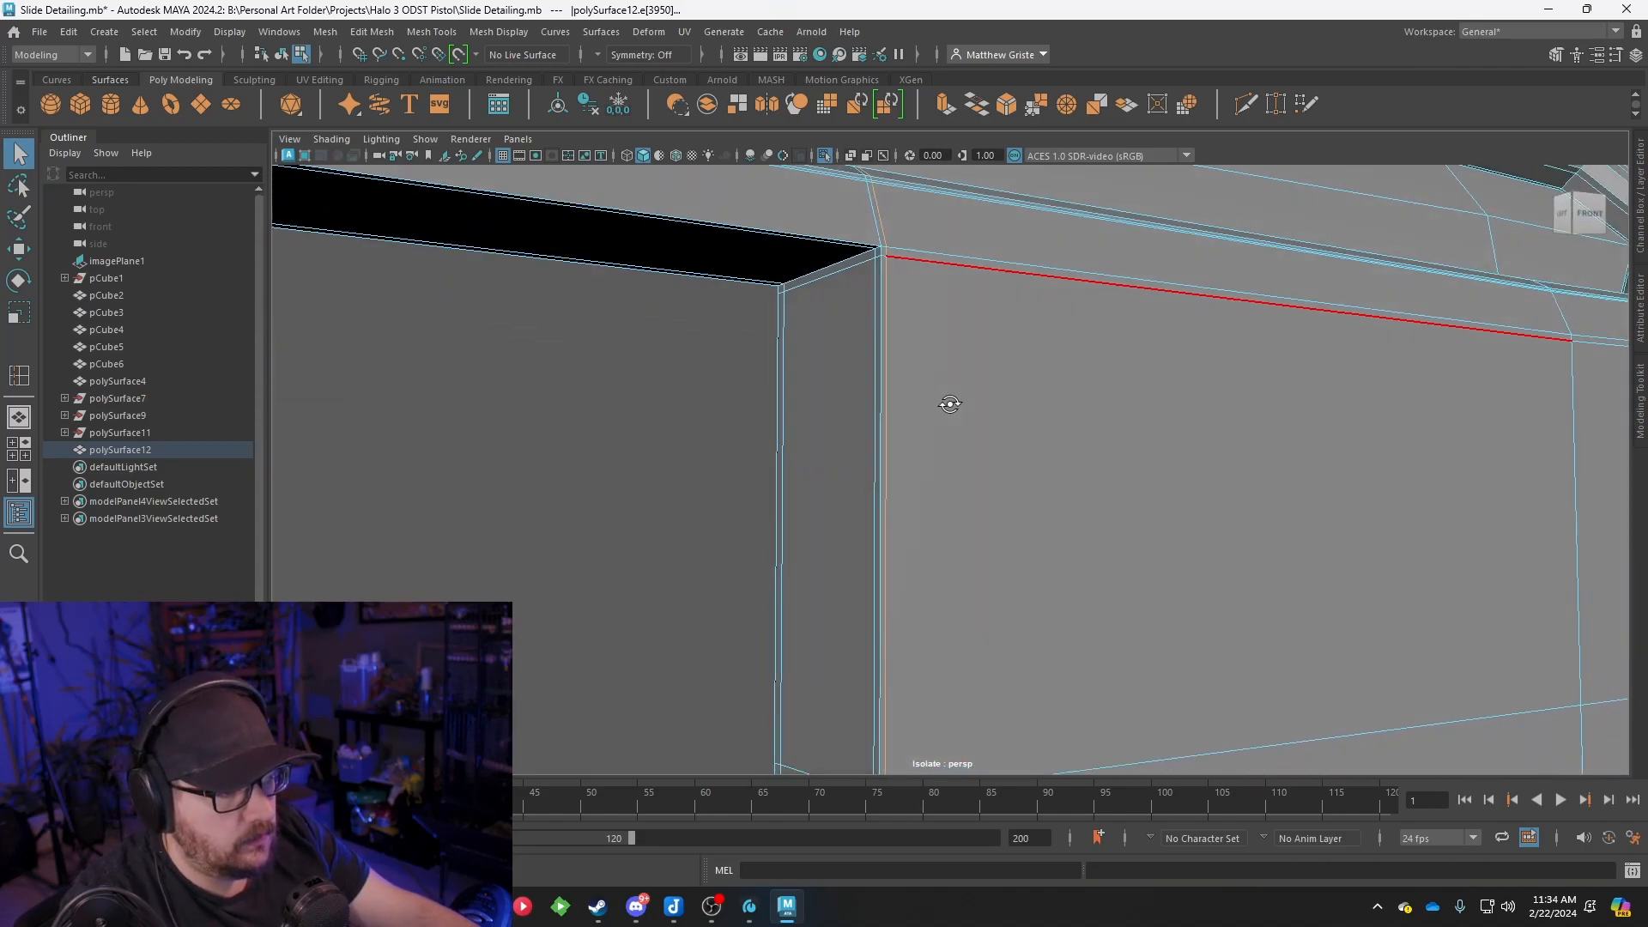
pyautogui.keyDown('alt'); pyautogui.moveTo(904, 317); pyautogui.dragTo(837, 329); pyautogui.keyUp('alt')
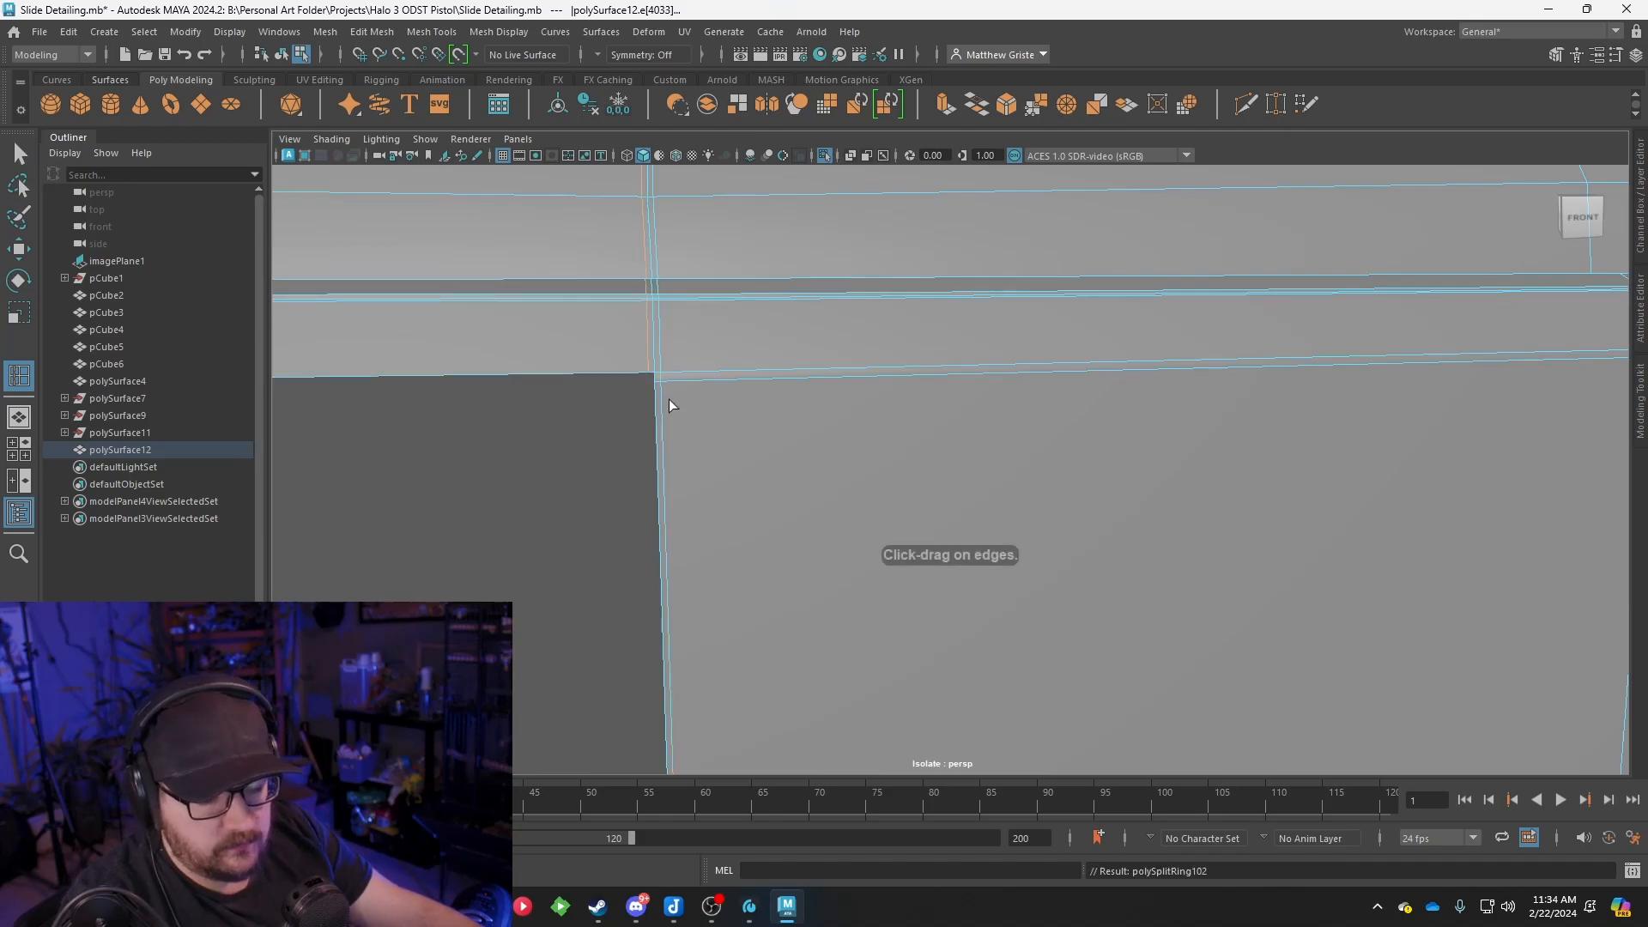
# Preview the smoothed slide and examine the panel corner, groove and raised rear section
pyautogui.press('q')
pyautogui.press('3')
pyautogui.moveTo(690, 360); pyautogui.dragTo(748, 326, button='right')
pyautogui.click(628, 449)
pyautogui.scroll(-4, 628, 450)
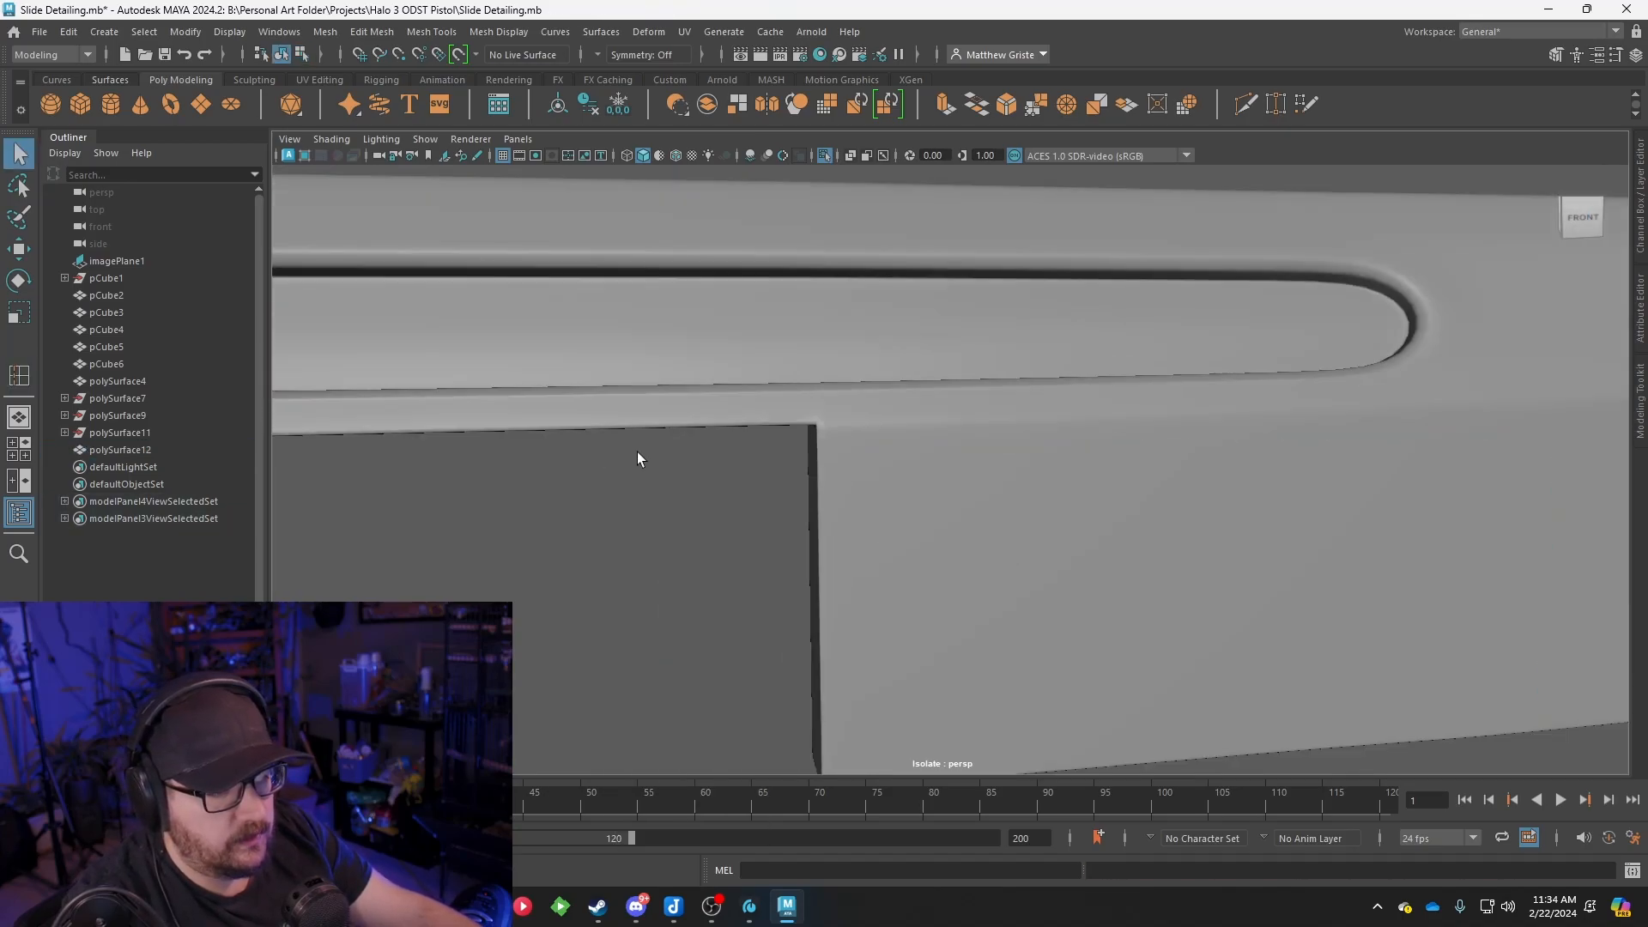
pyautogui.scroll(-5, 1056, 504)
pyautogui.keyDown('alt'); pyautogui.moveTo(1056, 500); pyautogui.dragTo(1154, 504); pyautogui.keyUp('alt')
pyautogui.scroll(-4, 941, 416)
pyautogui.keyDown('alt'); pyautogui.moveTo(1094, 431); pyautogui.dragTo(833, 446, button='middle'); pyautogui.keyUp('alt')
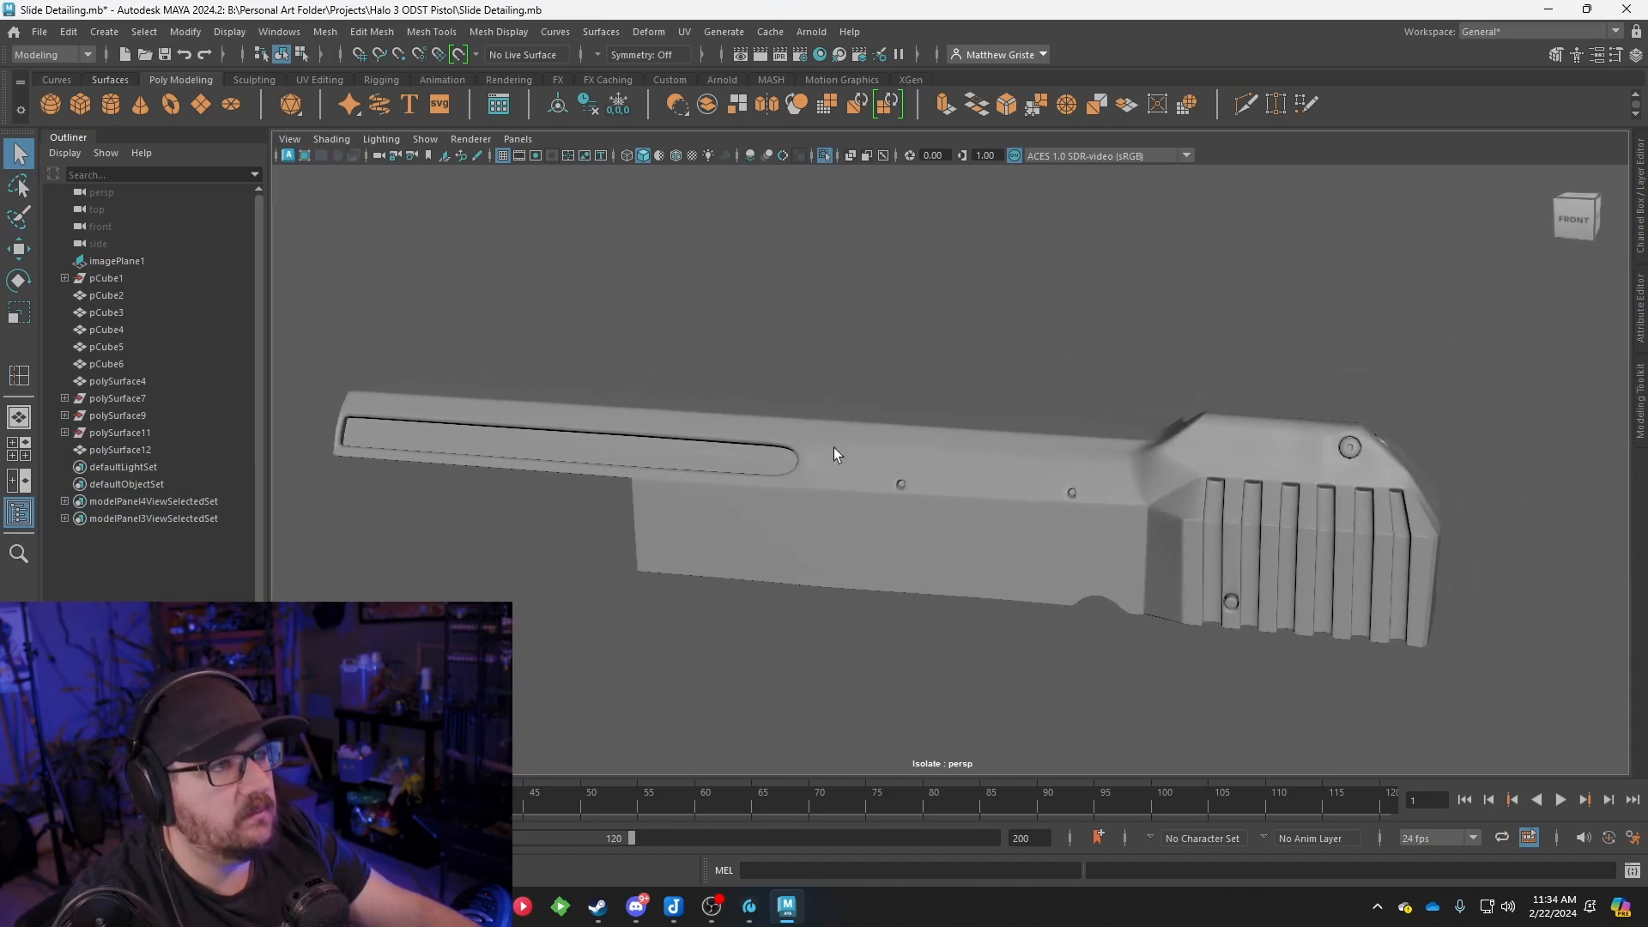
pyautogui.keyDown('alt'); pyautogui.moveTo(541, 404); pyautogui.dragTo(602, 431); pyautogui.keyUp('alt')
pyautogui.keyDown('alt'); pyautogui.moveTo(1184, 518); pyautogui.dragTo(1139, 496); pyautogui.keyUp('alt')
pyautogui.keyDown('alt'); pyautogui.moveTo(1227, 506); pyautogui.dragTo(1024, 445, button='middle'); pyautogui.keyUp('alt')
pyautogui.moveTo(1024, 444)
pyautogui.keyDown('alt'); pyautogui.mouseDown()
pyautogui.moveTo(1150, 468)
pyautogui.moveTo(1041, 448)
pyautogui.moveTo(761, 515)
pyautogui.moveTo(1010, 438)
pyautogui.mouseUp(); pyautogui.keyUp('alt')
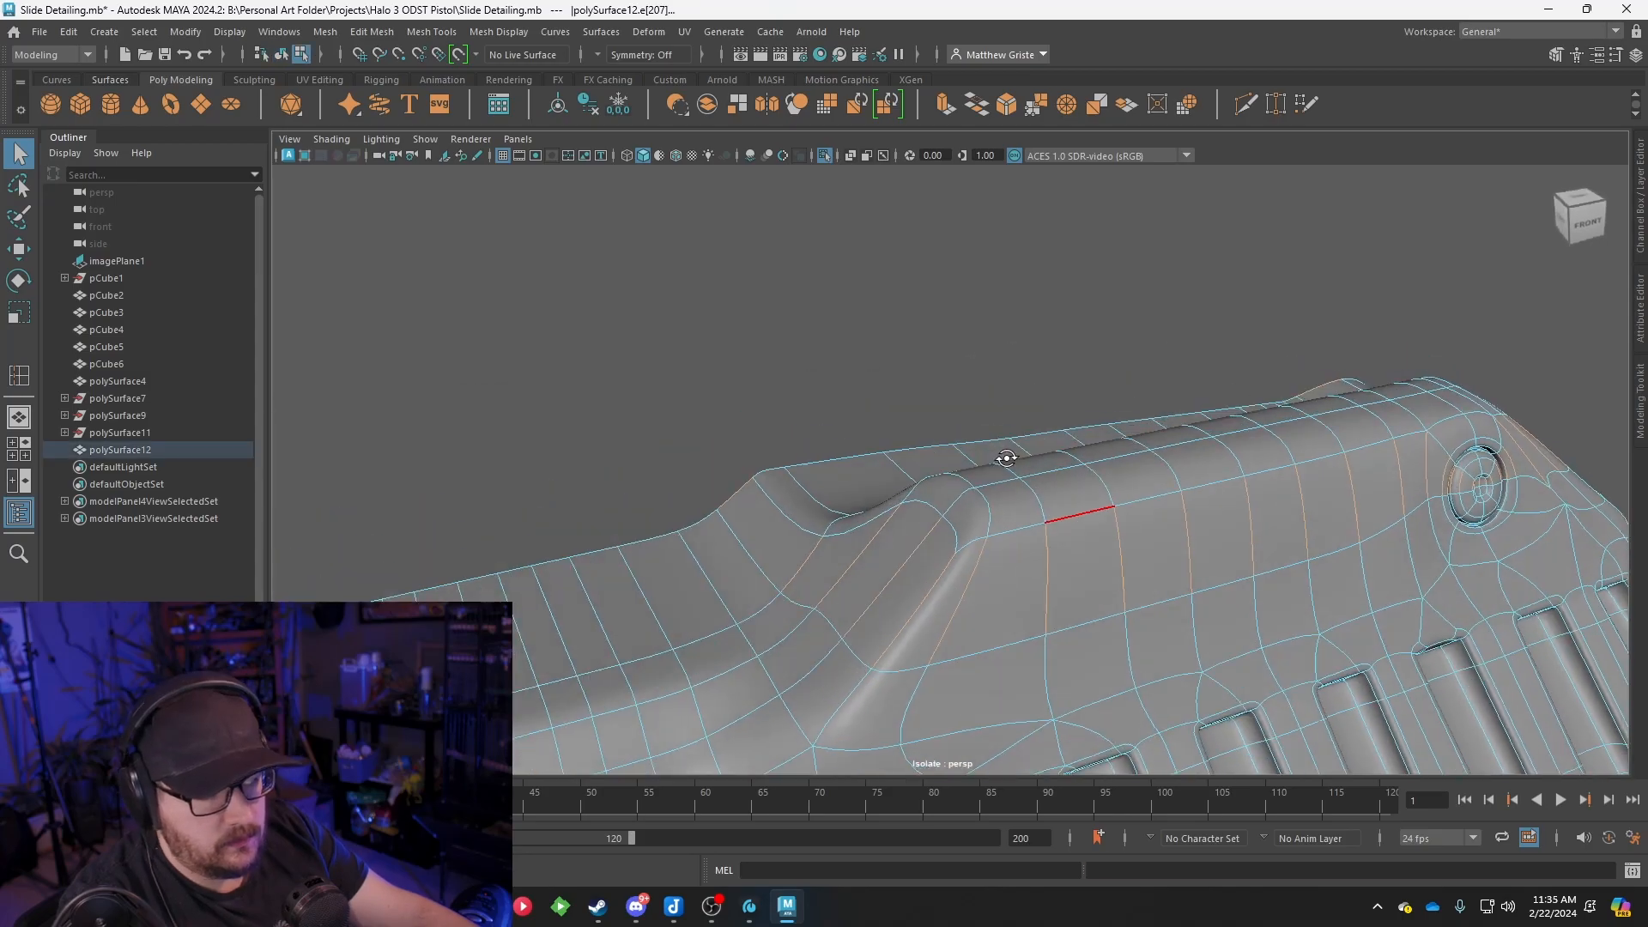
# Insert supporting edge loops along both side edges of the raised rear section's front slope
pyautogui.keyDown('alt'); pyautogui.moveTo(1008, 460); pyautogui.dragTo(1170, 449); pyautogui.keyUp('alt')
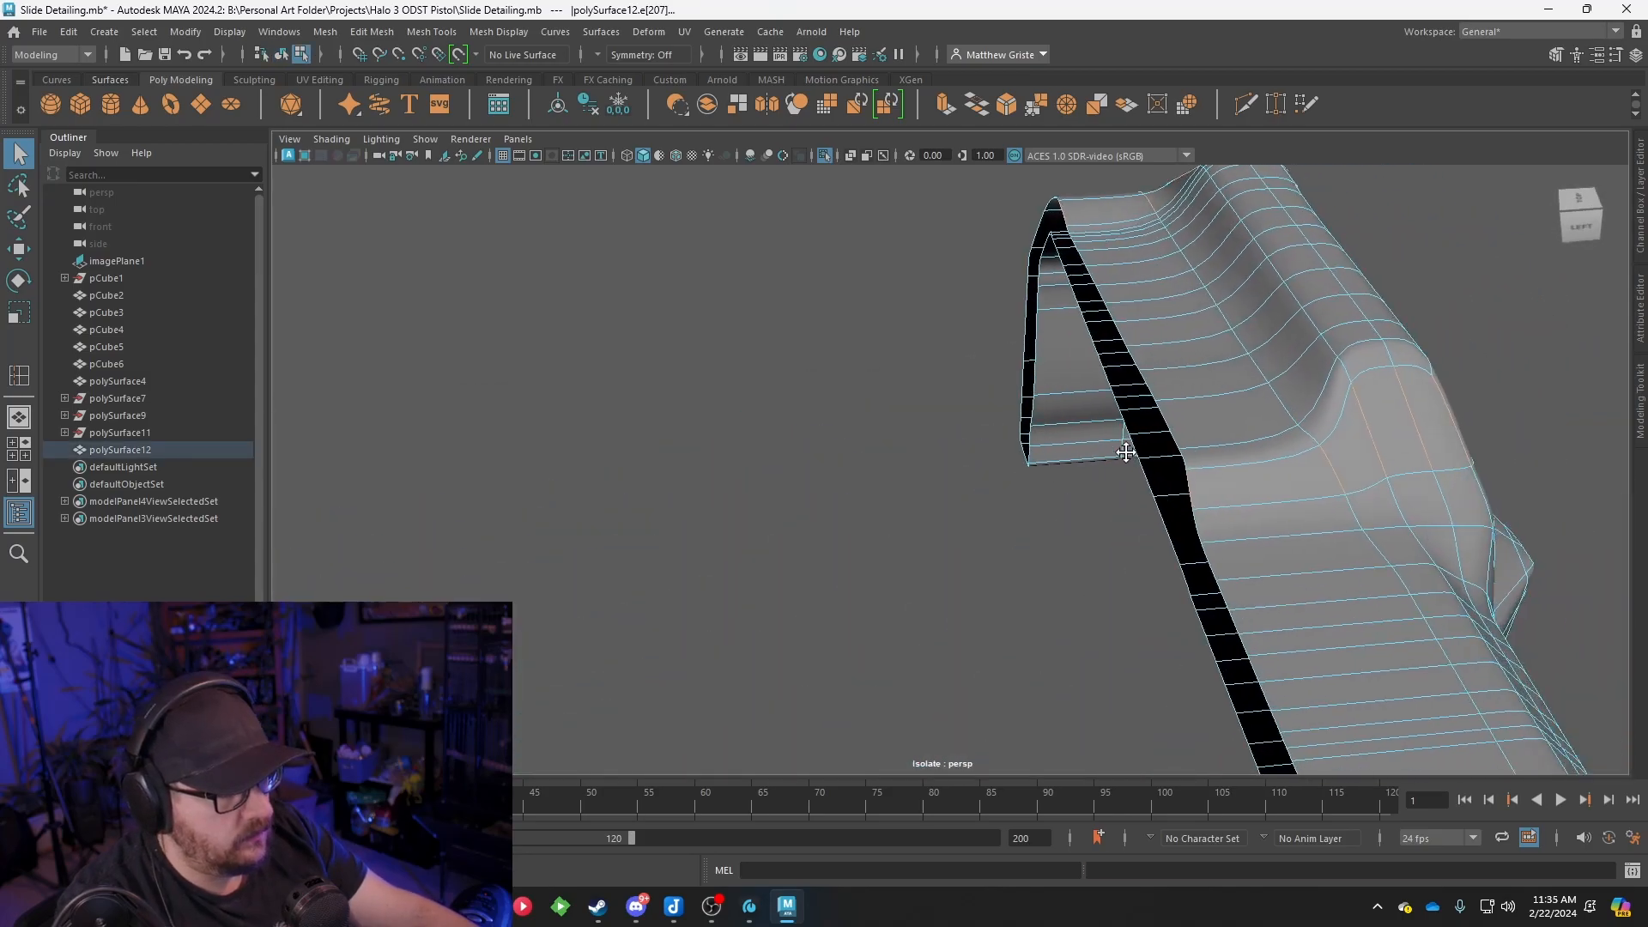
pyautogui.keyDown('alt'); pyautogui.moveTo(1170, 449); pyautogui.dragTo(735, 463, button='middle'); pyautogui.keyUp('alt')
pyautogui.press('1')
pyautogui.hotkey('ctrl', 'shift', 'x')
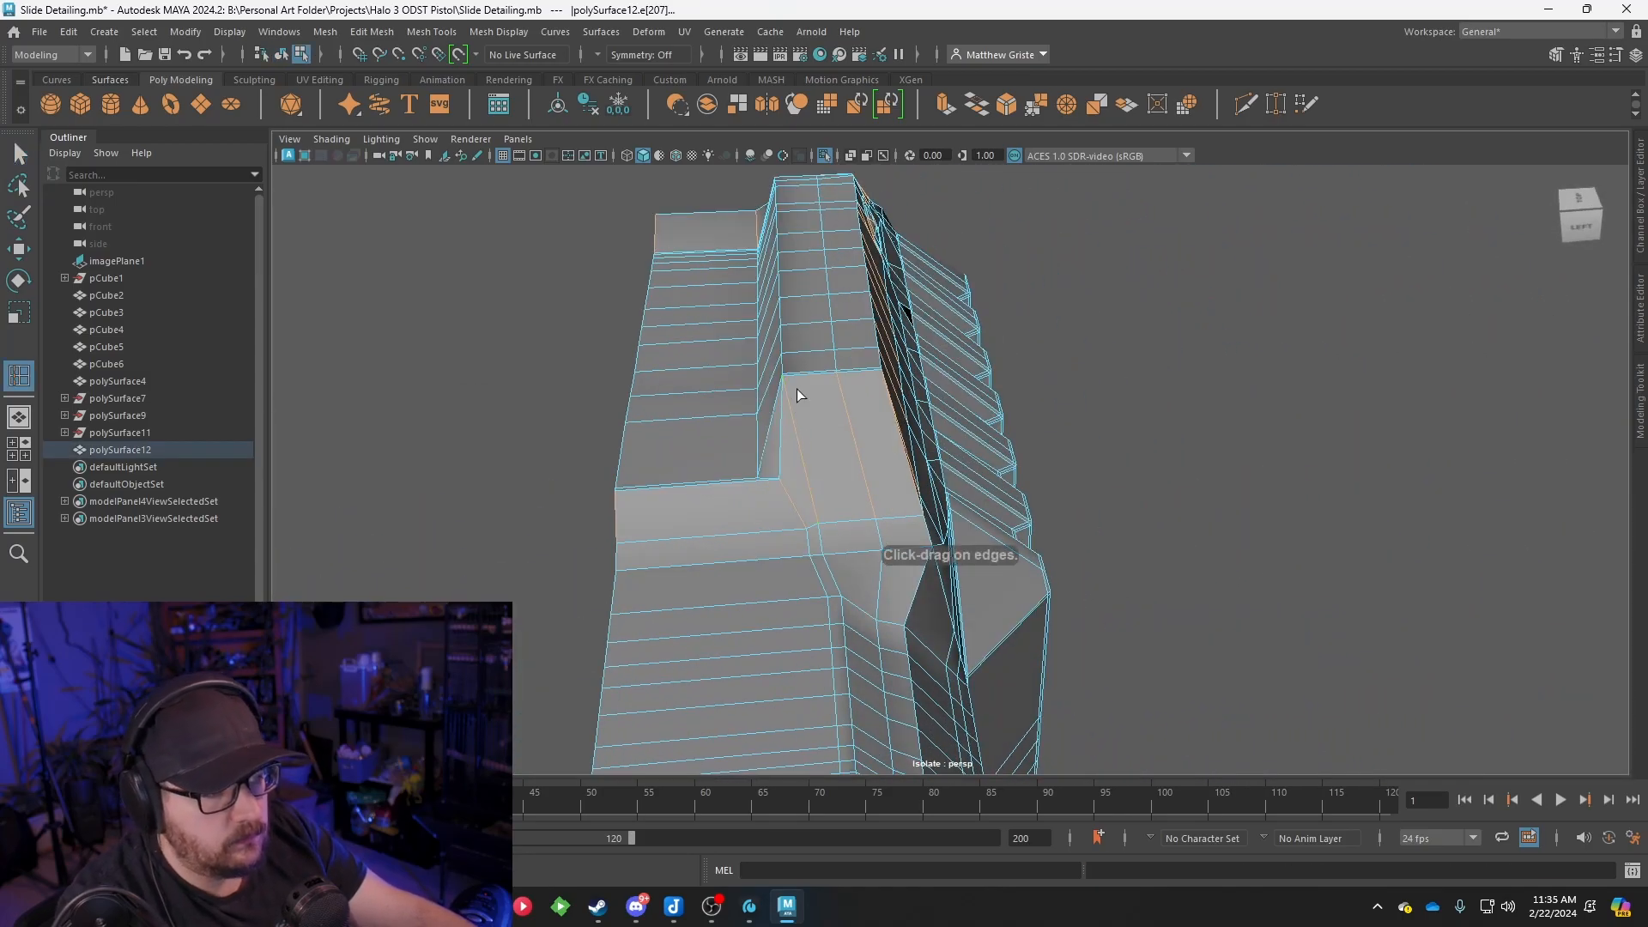
pyautogui.keyDown('ctrl'); pyautogui.click(791, 376); pyautogui.keyUp('ctrl')
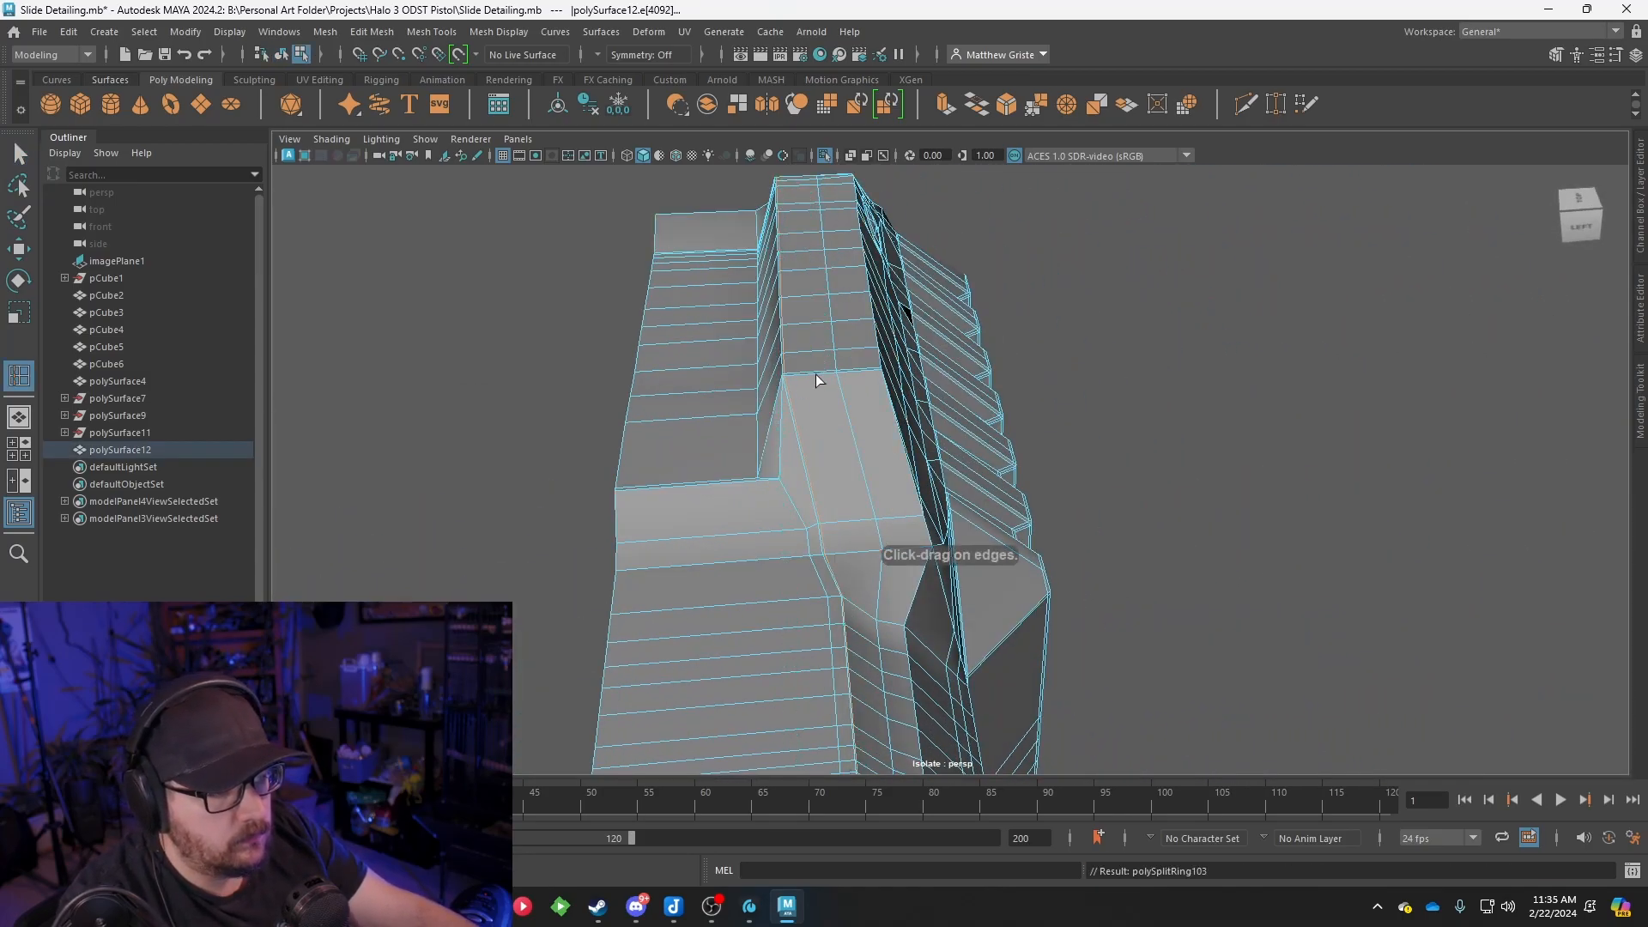
pyautogui.keyDown('ctrl'); pyautogui.click(878, 373); pyautogui.keyUp('ctrl')
# Preview the smoothed rear section and examine its sharpened ridge edges and the rear hole
pyautogui.scroll(-1, 1110, 399)
pyautogui.keyDown('alt'); pyautogui.moveTo(1109, 401); pyautogui.dragTo(592, 405); pyautogui.keyUp('alt')
pyautogui.scroll(3, 996, 436)
pyautogui.keyDown('alt'); pyautogui.moveTo(1034, 422); pyautogui.dragTo(908, 452, button='middle'); pyautogui.keyUp('alt')
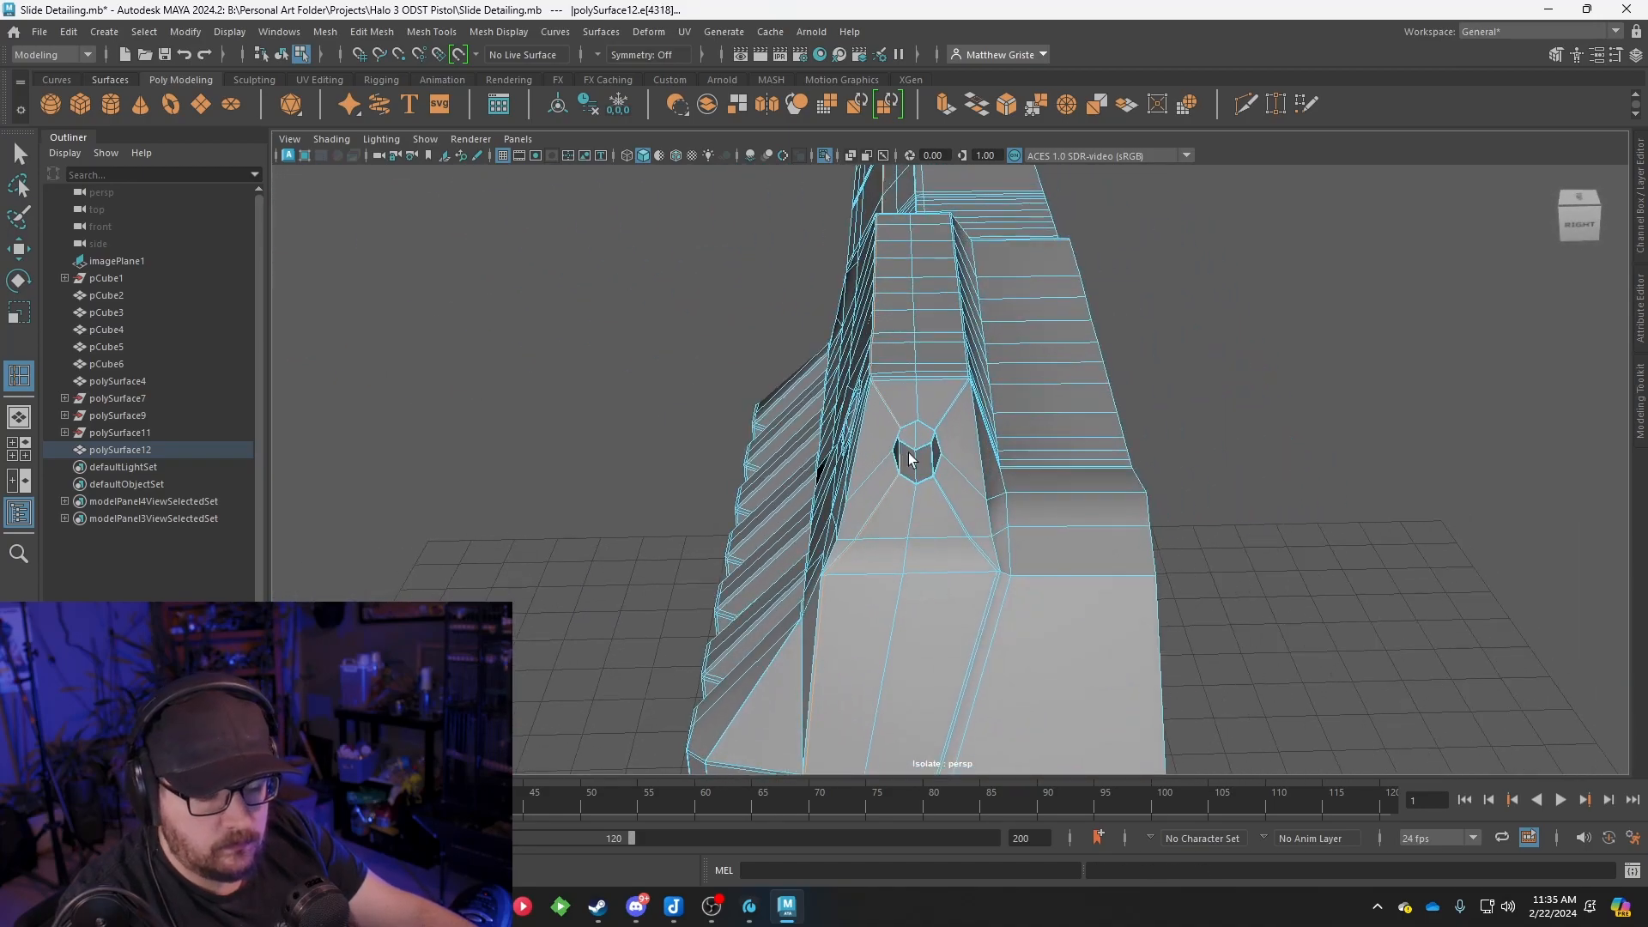
pyautogui.press('q')
pyautogui.press('3')
pyautogui.moveTo(942, 395); pyautogui.dragTo(1021, 371, button='right')
pyautogui.click(1188, 404)
pyautogui.keyDown('alt'); pyautogui.moveTo(1188, 404); pyautogui.dragTo(618, 395); pyautogui.keyUp('alt')
pyautogui.keyDown('alt'); pyautogui.moveTo(810, 351); pyautogui.dragTo(688, 427, button='middle'); pyautogui.keyUp('alt')
pyautogui.keyDown('alt'); pyautogui.moveTo(929, 412); pyautogui.dragTo(805, 439); pyautogui.keyUp('alt')
pyautogui.click(920, 414)
pyautogui.scroll(4, 920, 414)
pyautogui.scroll(-4, 901, 374)
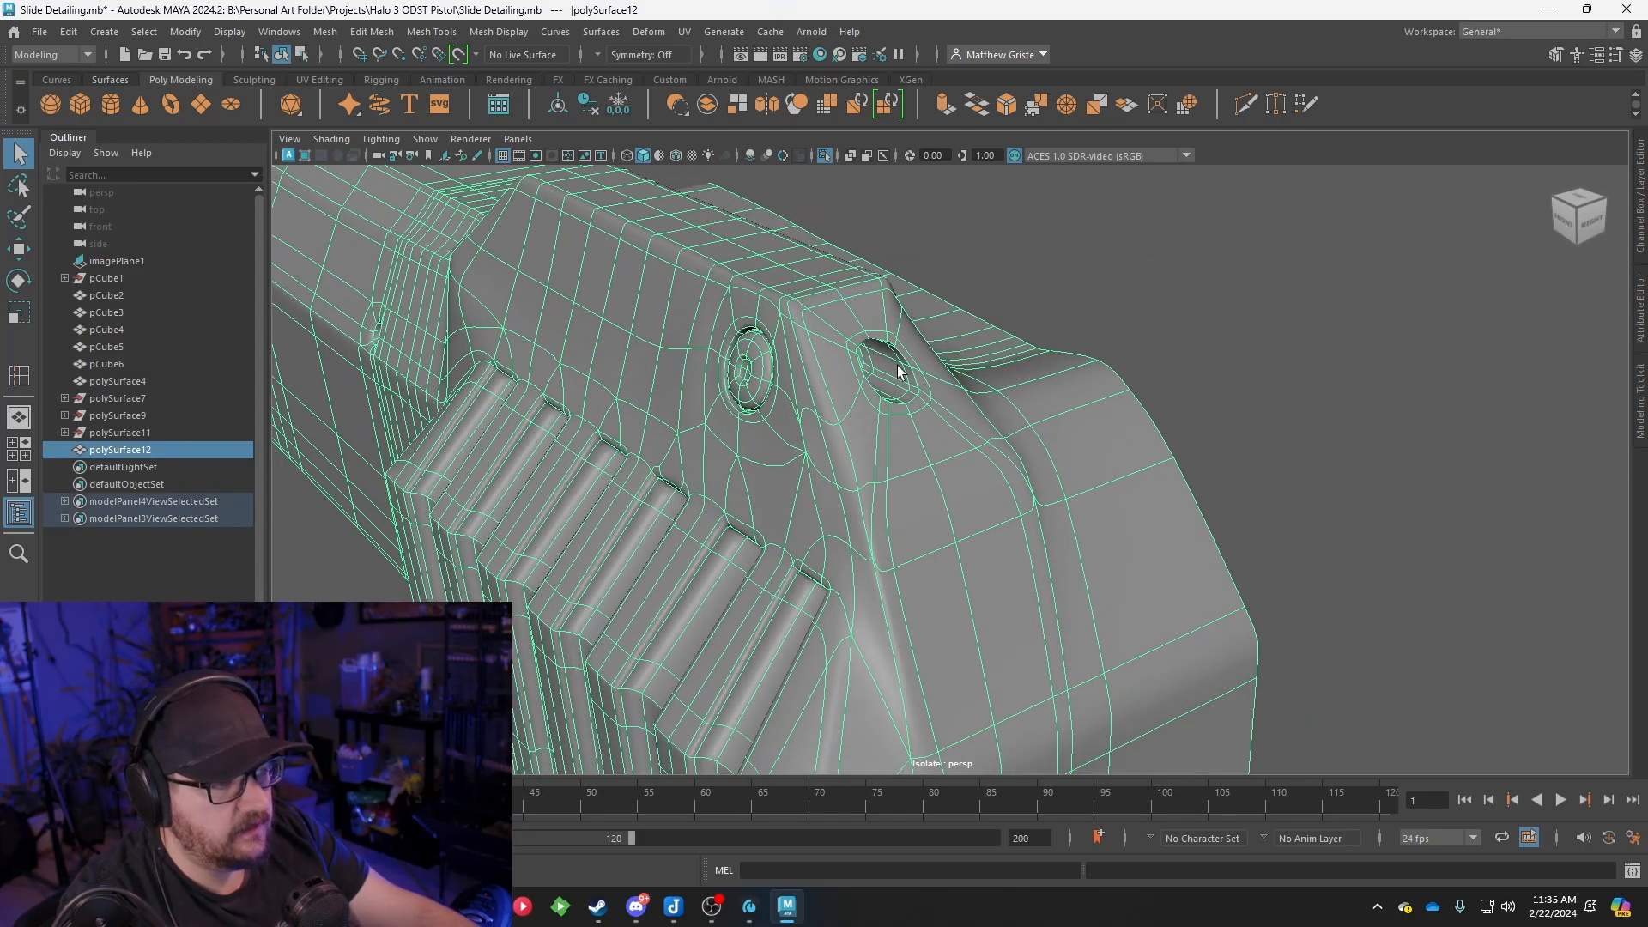
# Examine the smoothed surface between the rear hole, the round side detail and the rear slope for shading problems
pyautogui.keyDown('alt'); pyautogui.moveTo(970, 408); pyautogui.dragTo(1114, 491, button='middle'); pyautogui.keyUp('alt')
pyautogui.scroll(3, 1114, 491)
pyautogui.keyDown('alt'); pyautogui.moveTo(1114, 491); pyautogui.dragTo(982, 489); pyautogui.keyUp('alt')
pyautogui.keyDown('alt'); pyautogui.moveTo(987, 494); pyautogui.dragTo(883, 481, button='middle'); pyautogui.keyUp('alt')
pyautogui.scroll(3, 883, 482)
pyautogui.moveTo(886, 482)
pyautogui.keyDown('alt'); pyautogui.mouseDown()
pyautogui.moveTo(853, 508)
pyautogui.moveTo(906, 471)
pyautogui.mouseUp(); pyautogui.keyUp('alt')
pyautogui.keyDown('alt'); pyautogui.moveTo(906, 471); pyautogui.dragTo(950, 424, button='middle'); pyautogui.keyUp('alt')
pyautogui.scroll(3, 949, 425)
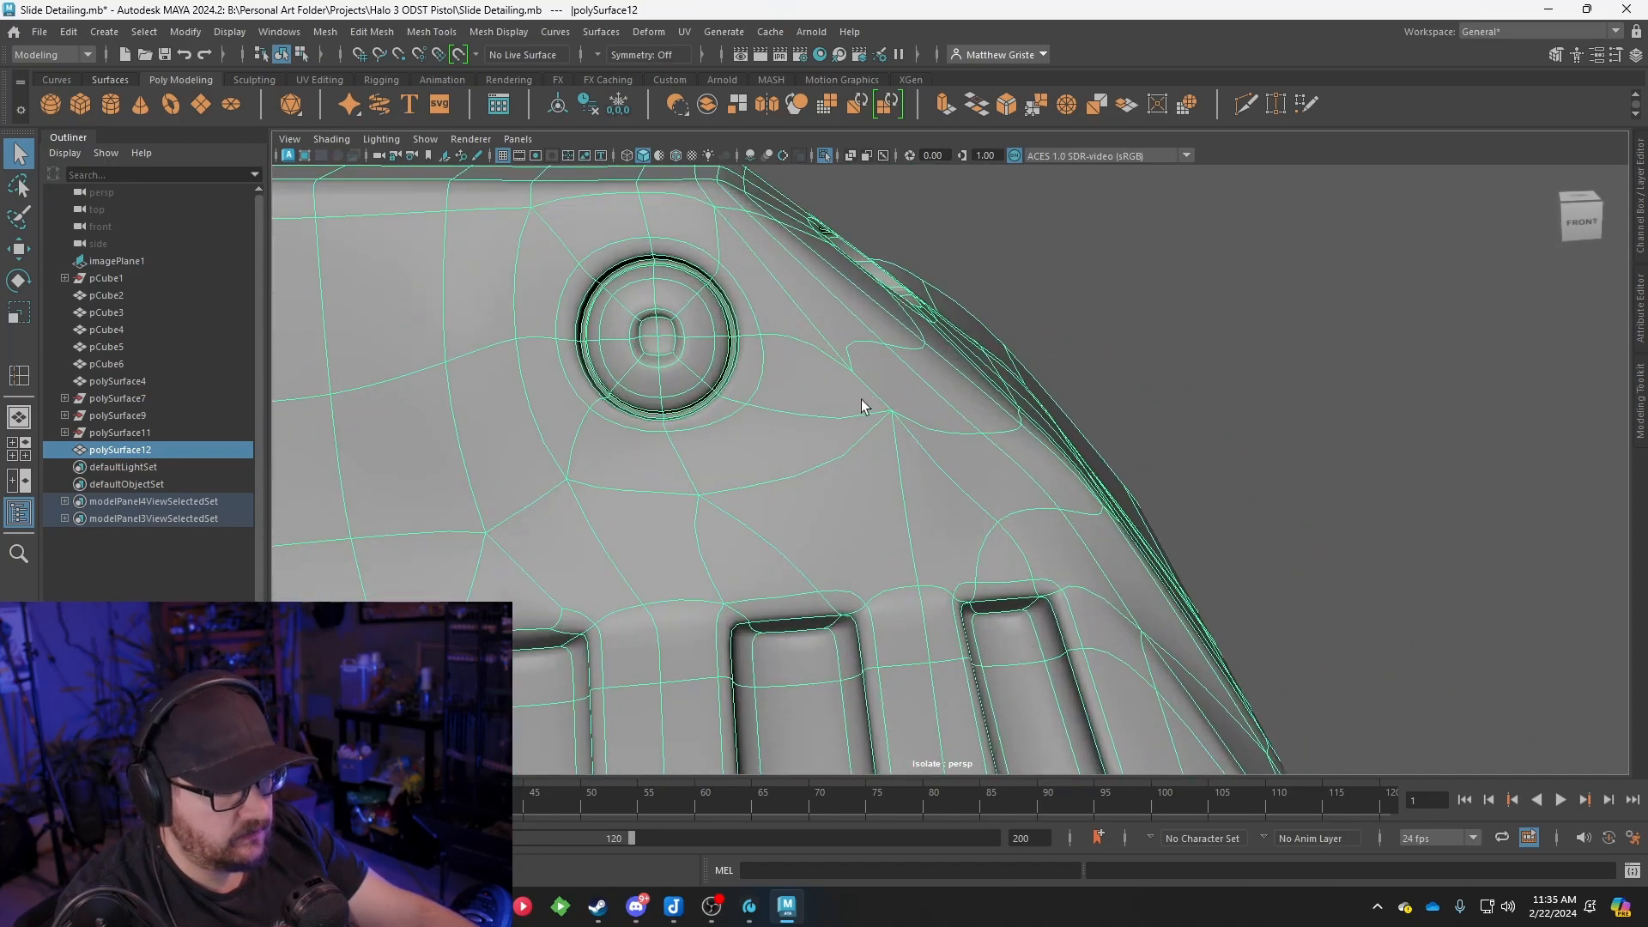
pyautogui.keyDown('alt'); pyautogui.moveTo(879, 423); pyautogui.dragTo(919, 415); pyautogui.keyUp('alt')
# Select the two small faces at the rear end of the ledge and show them in a close-up wireframe front view
pyautogui.press('w')
pyautogui.rightClick(1003, 388)
pyautogui.moveTo(1002, 390); pyautogui.dragTo(991, 414, button='right')
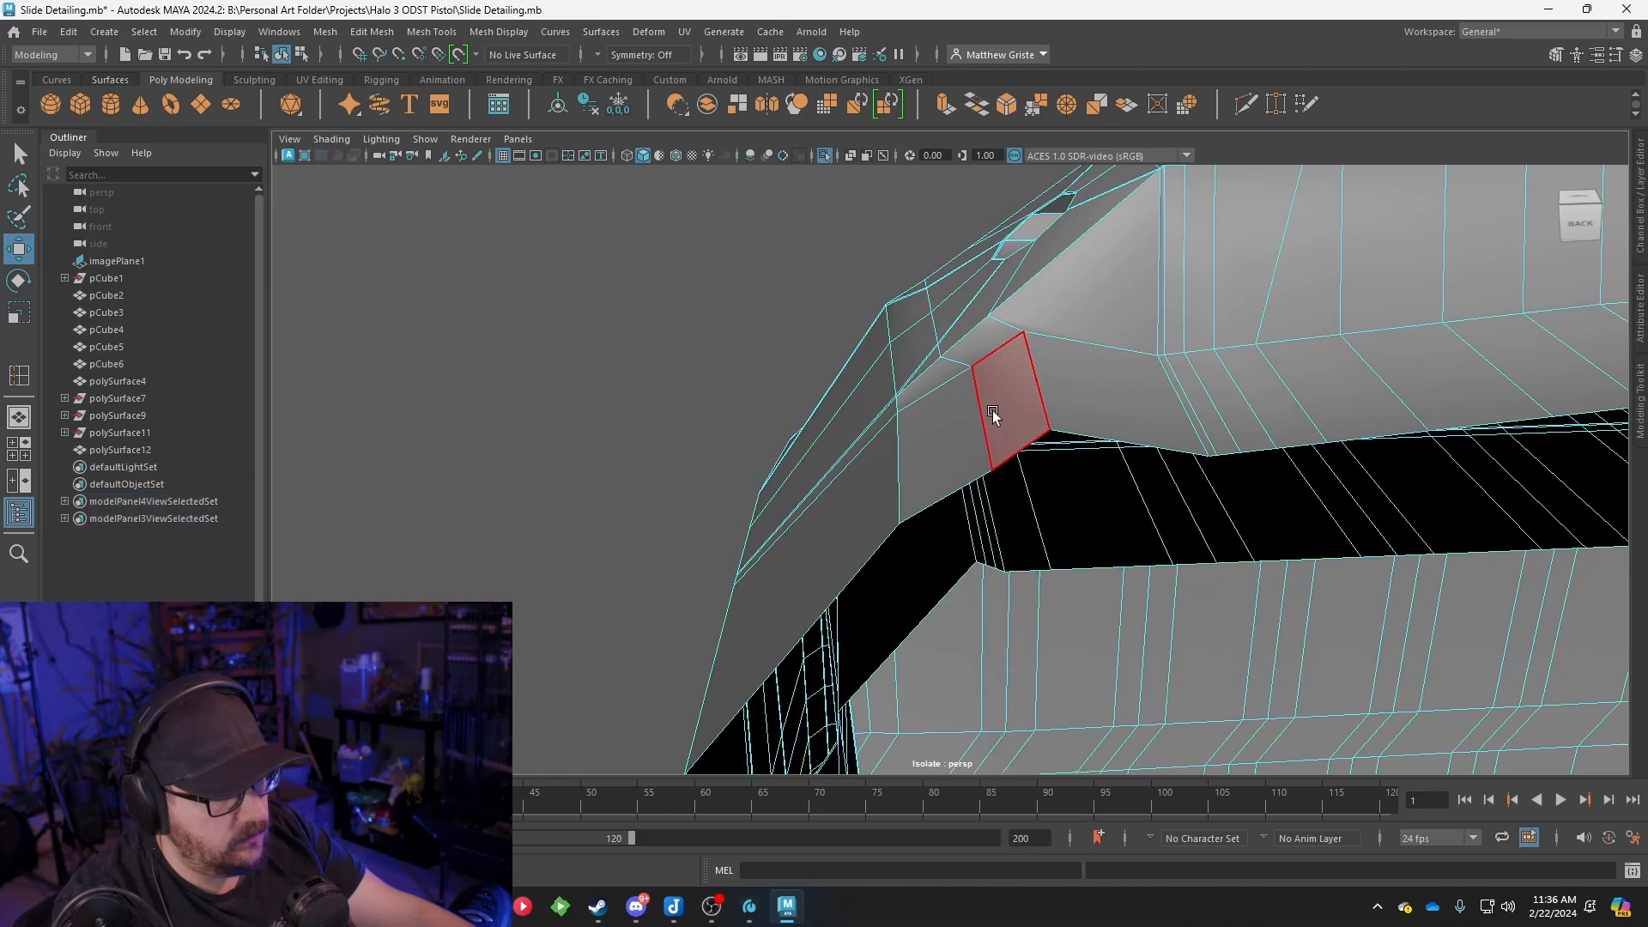
pyautogui.click(1006, 395)
pyautogui.keyDown('shift'); pyautogui.click(954, 423); pyautogui.keyUp('shift')
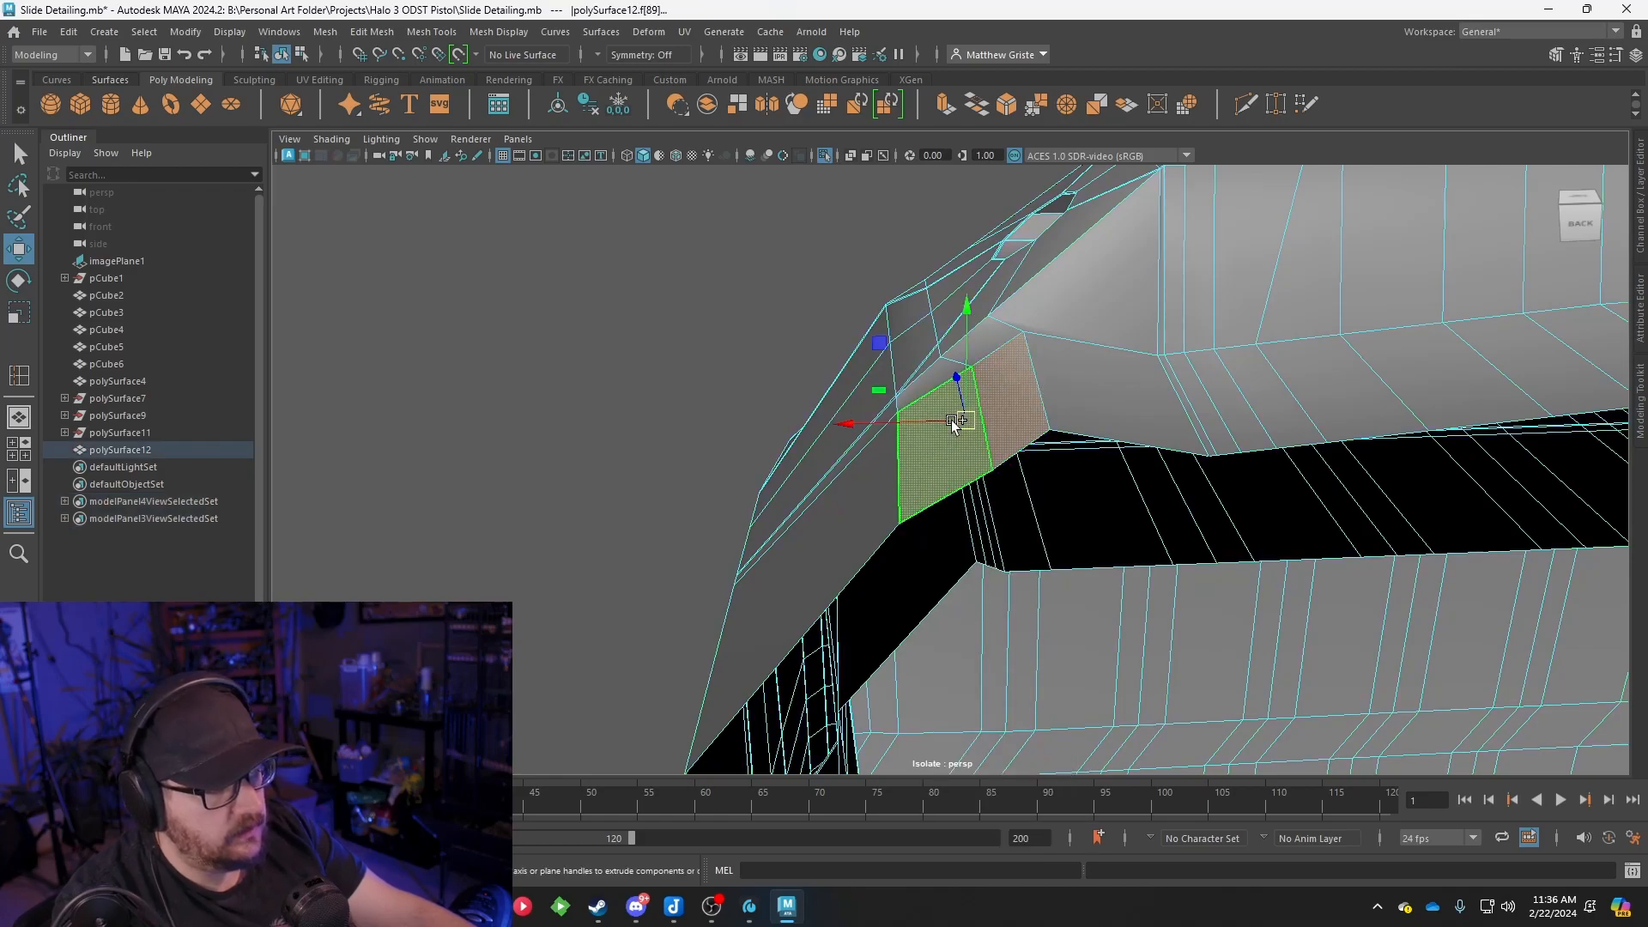
pyautogui.press('e')
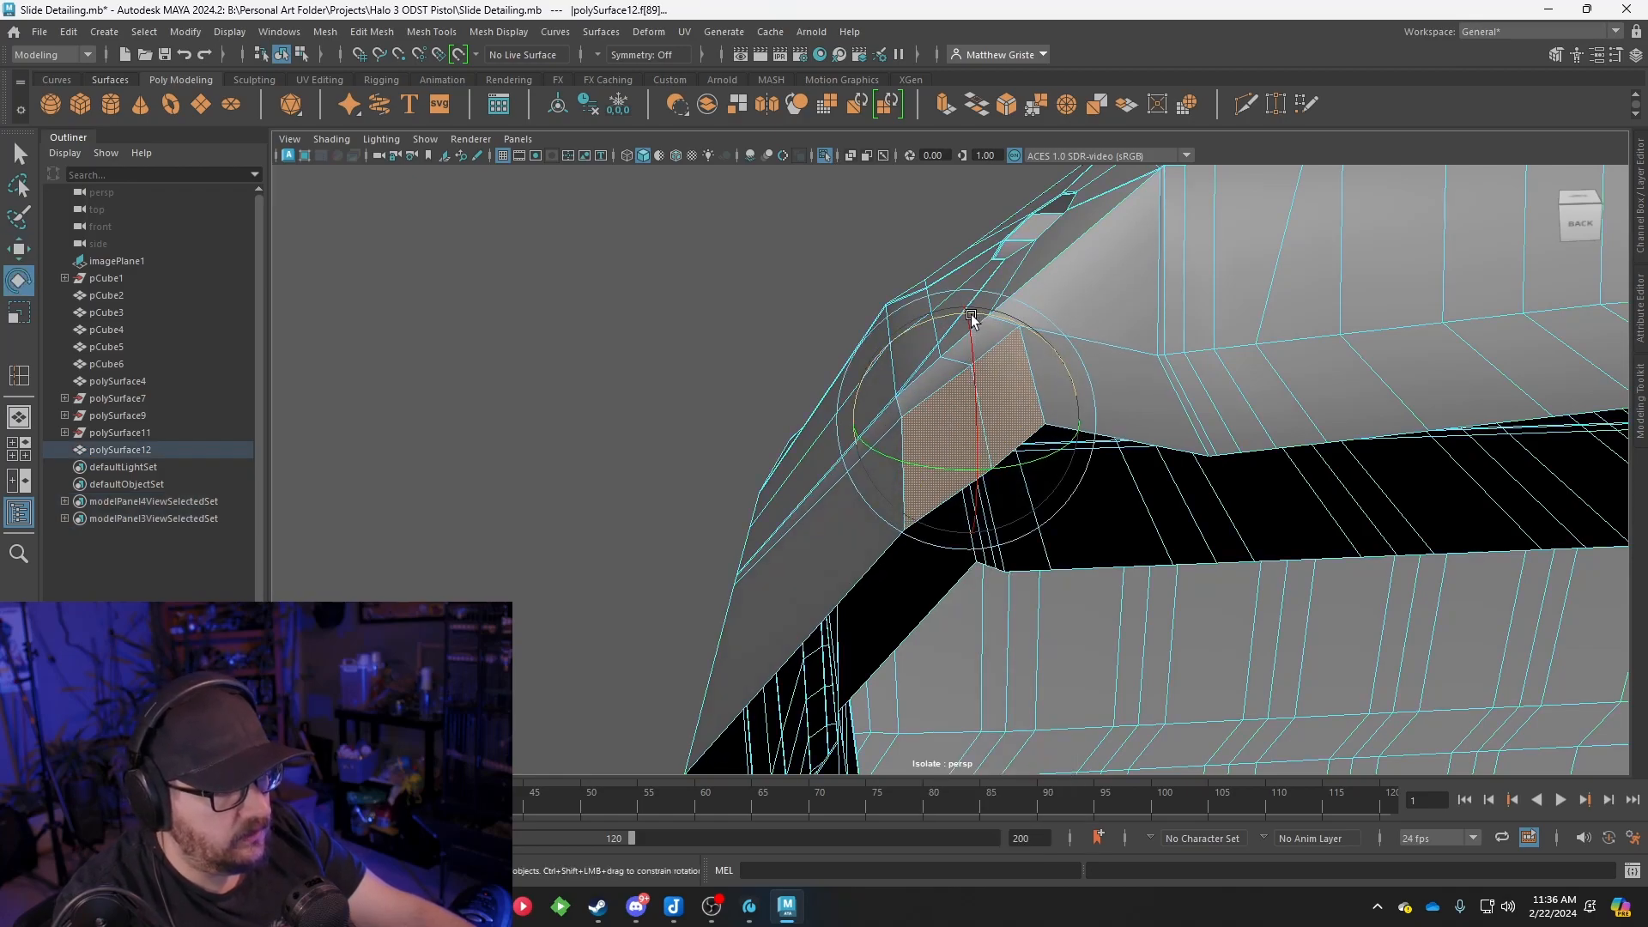
pyautogui.press('space')
pyautogui.press('space')
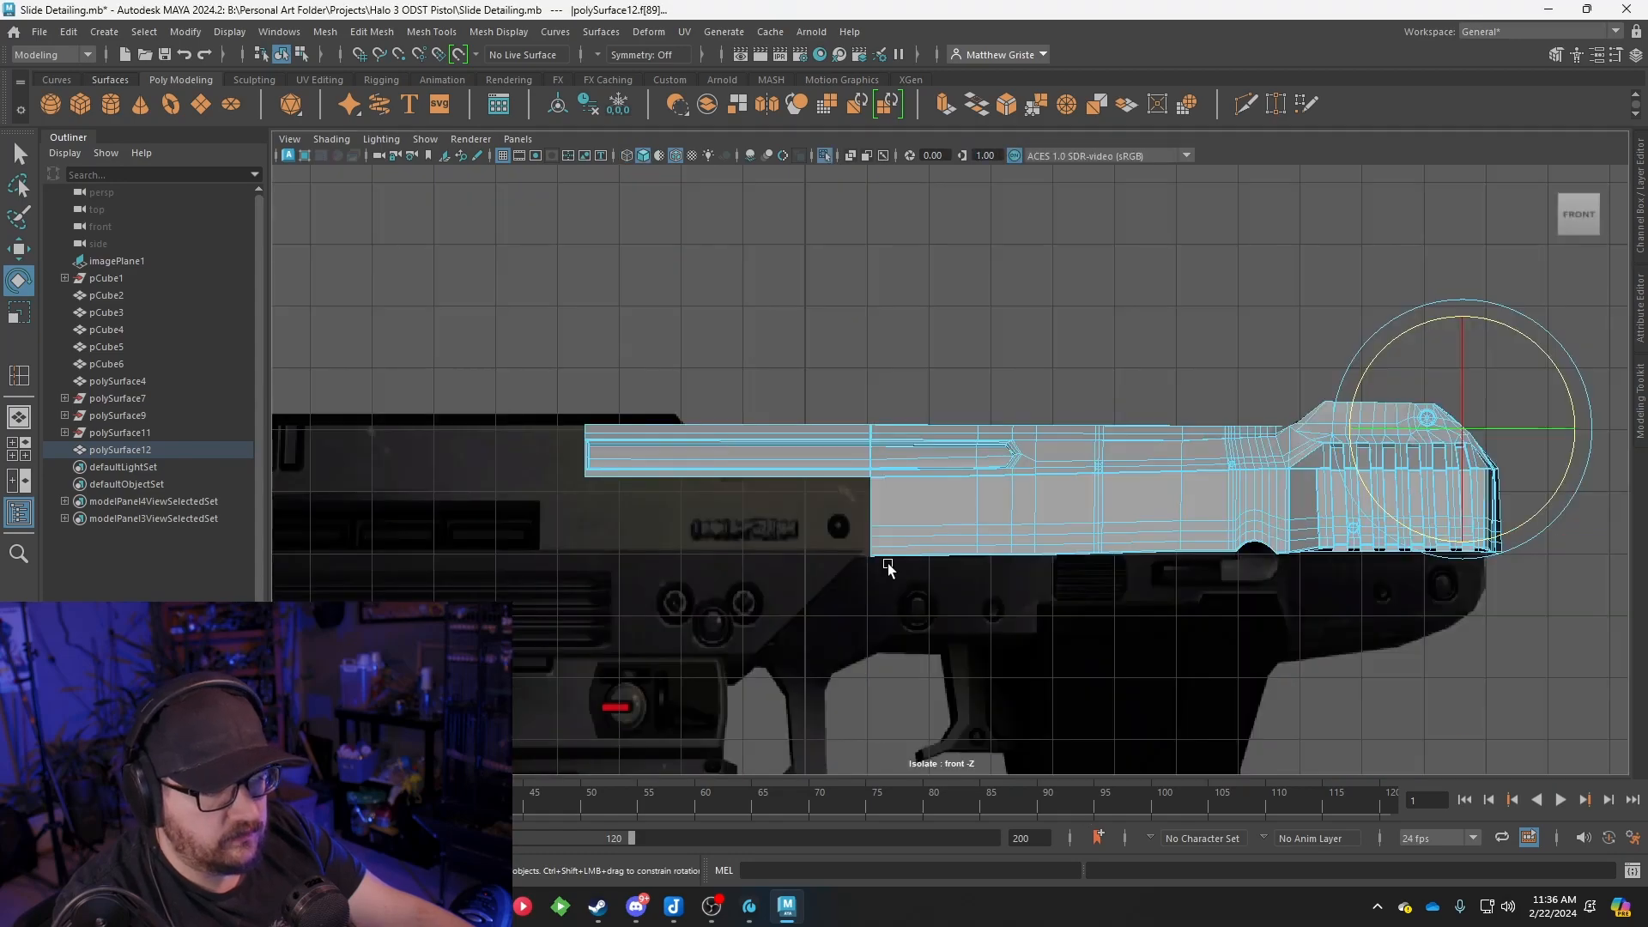
pyautogui.scroll(8, 786, 471)
pyautogui.scroll(2, 599, 542)
pyautogui.keyDown('alt'); pyautogui.moveTo(599, 542); pyautogui.dragTo(1026, 403, button='middle'); pyautogui.keyUp('alt')
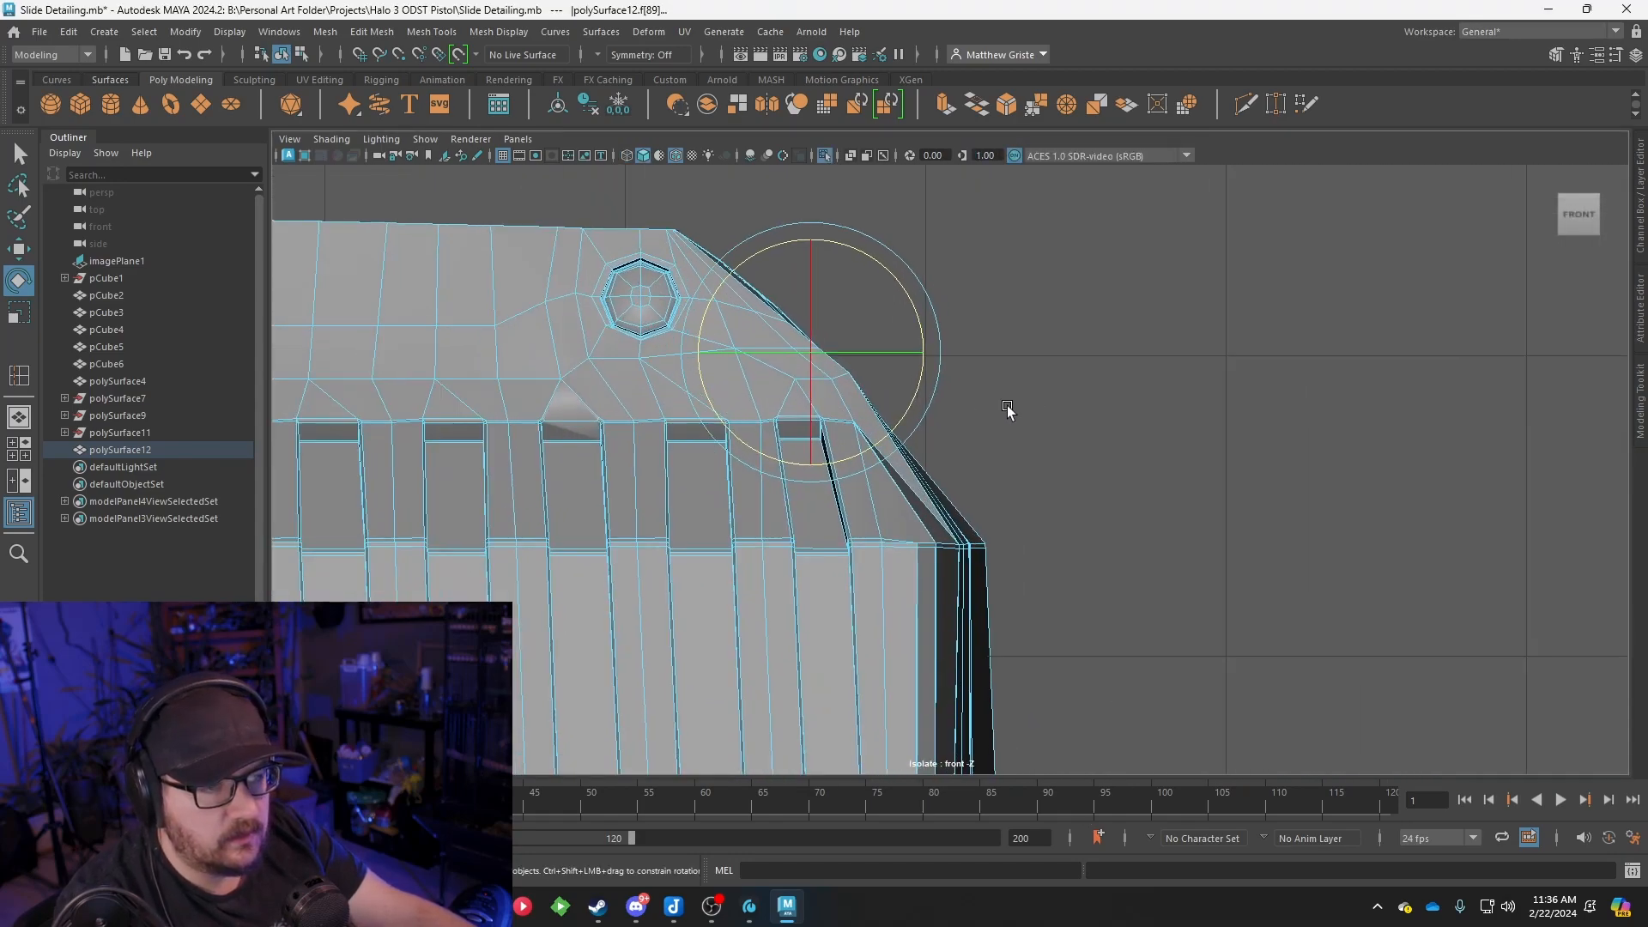
pyautogui.click(678, 158)
pyautogui.scroll(4, 769, 328)
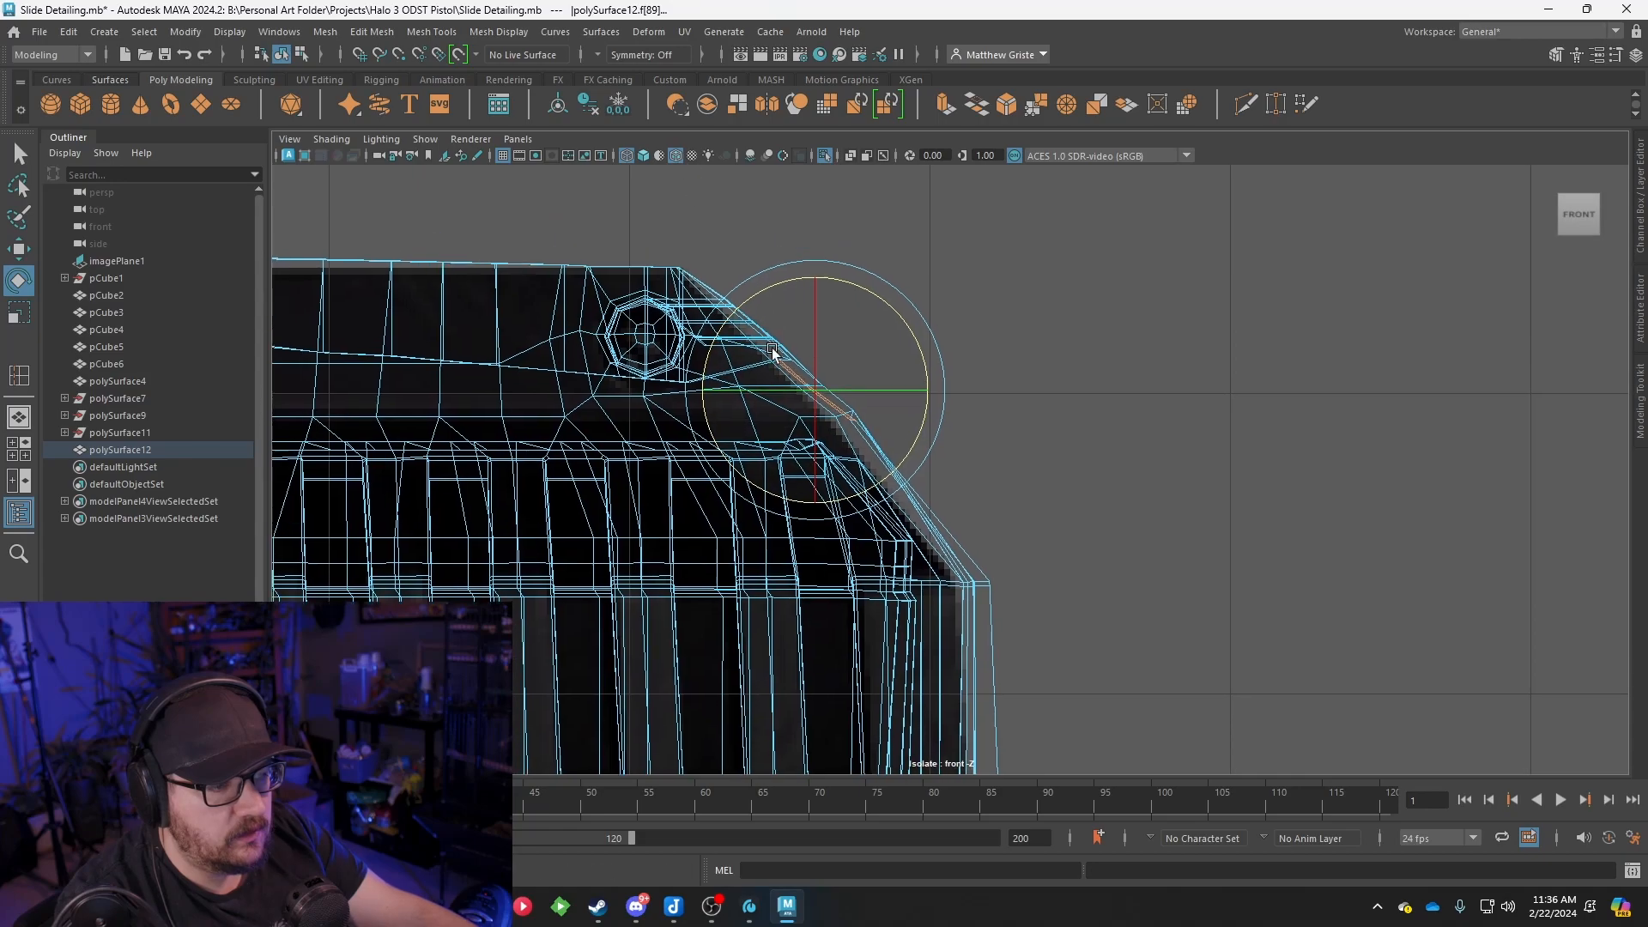
# Move, scale and rotate the two selected faces so they line up with the rear slope in the front view
pyautogui.press('w')
pyautogui.moveTo(702, 481); pyautogui.dragTo(722, 478)
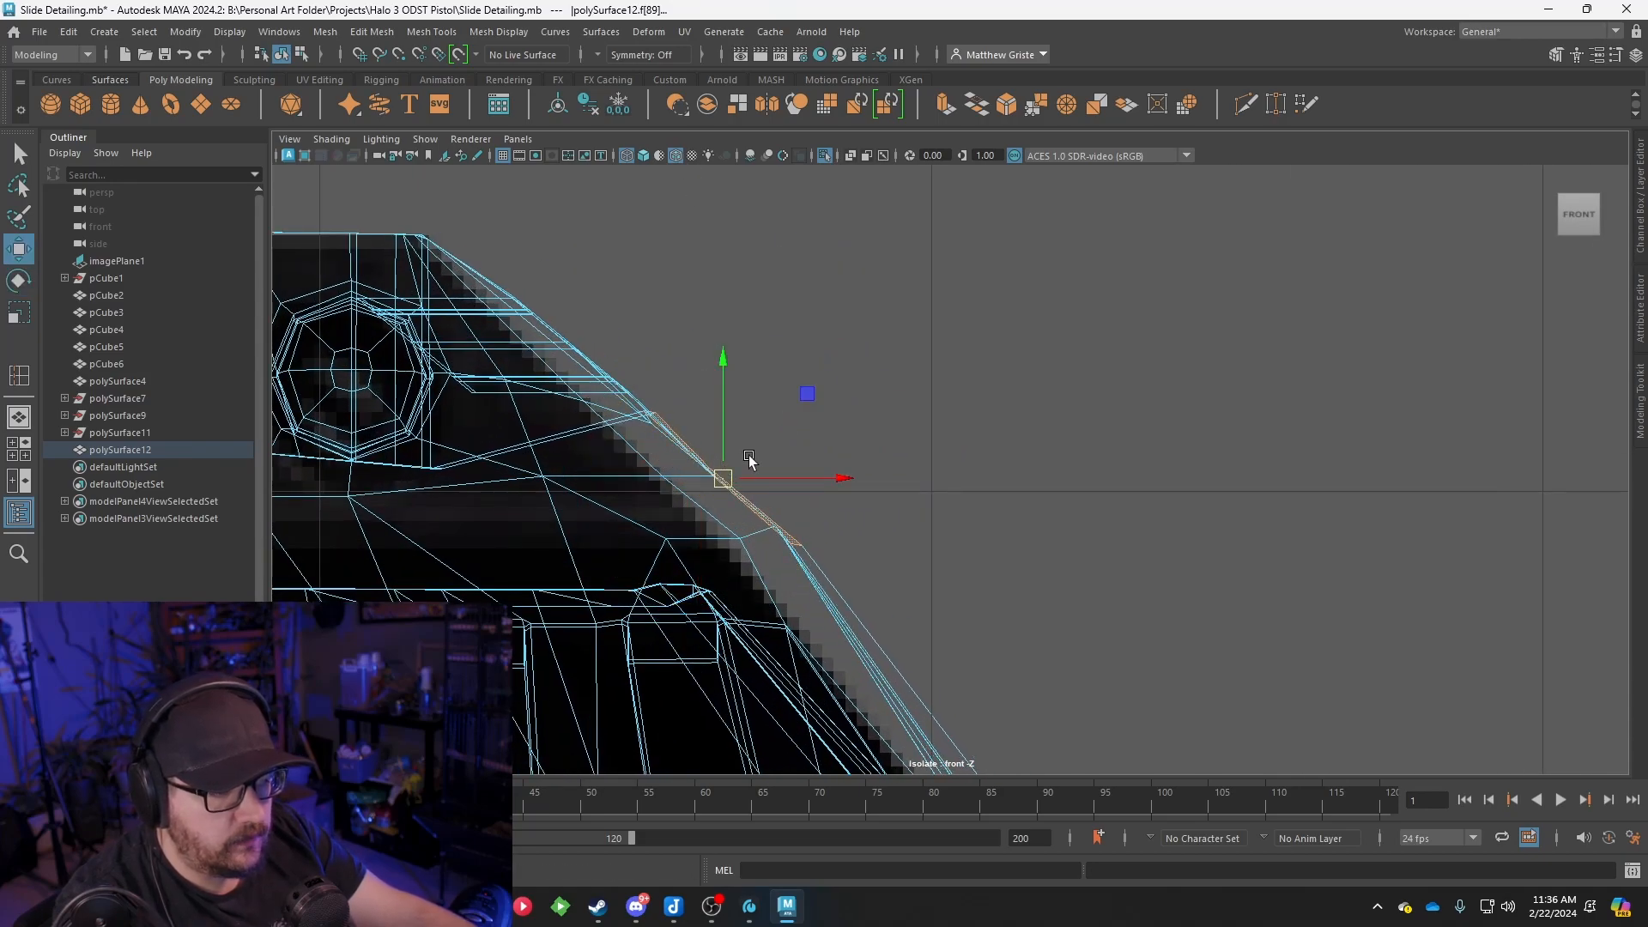
pyautogui.press('e')
pyautogui.press('r')
pyautogui.moveTo(839, 478); pyautogui.dragTo(718, 378)
pyautogui.press('e')
pyautogui.press('w')
pyautogui.press('e')
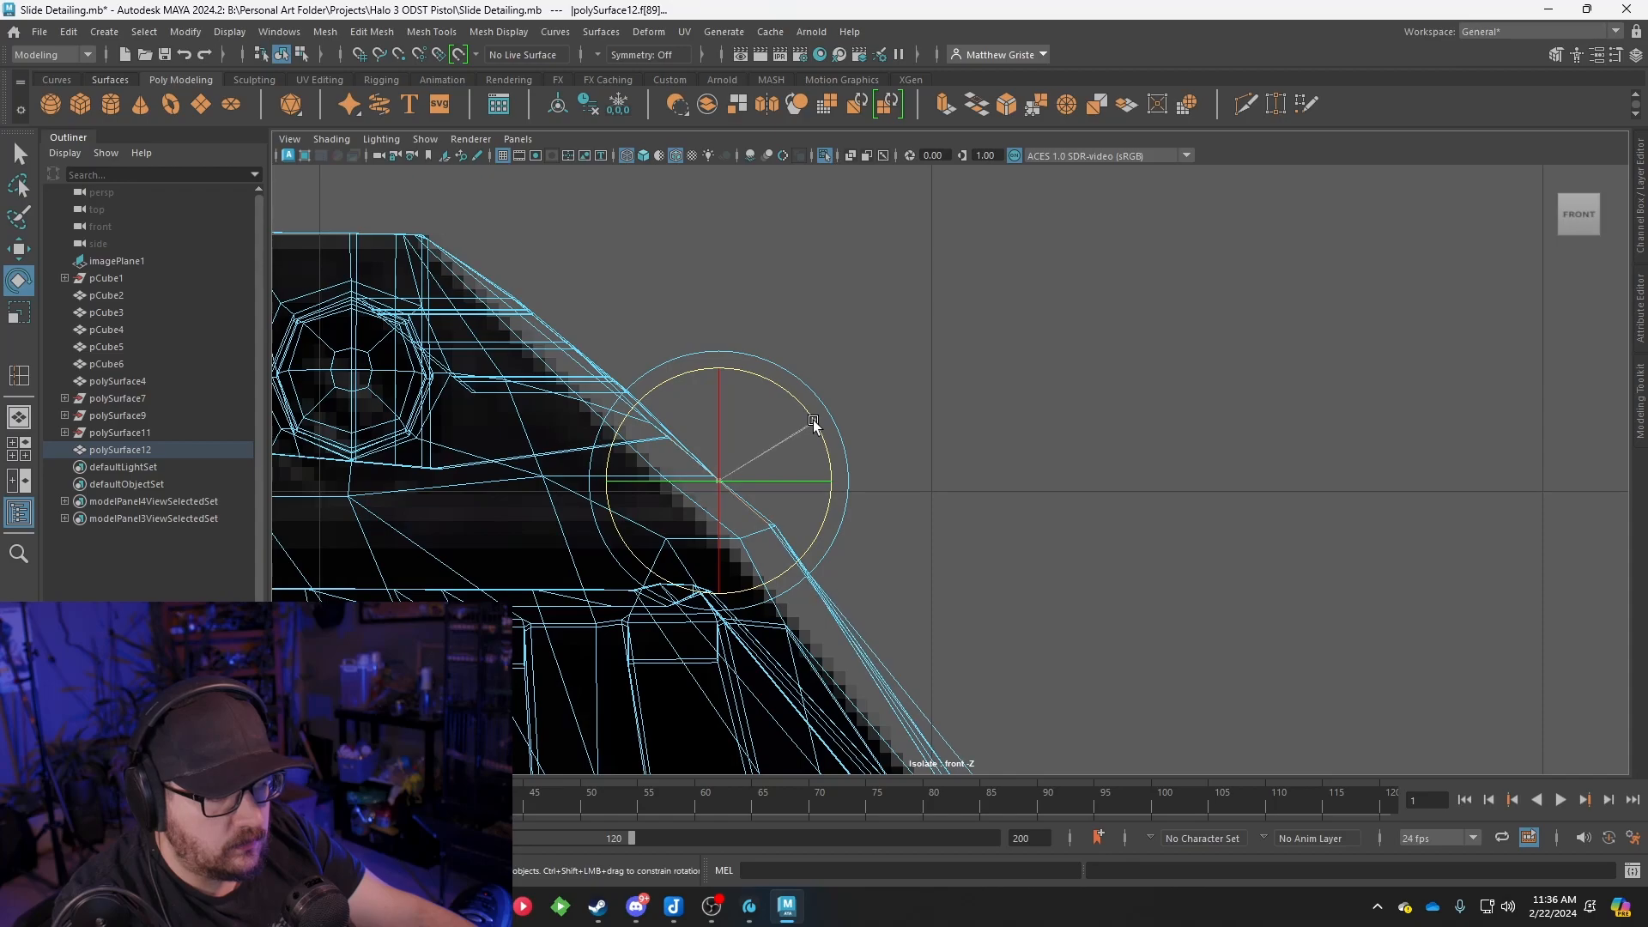
pyautogui.press('w')
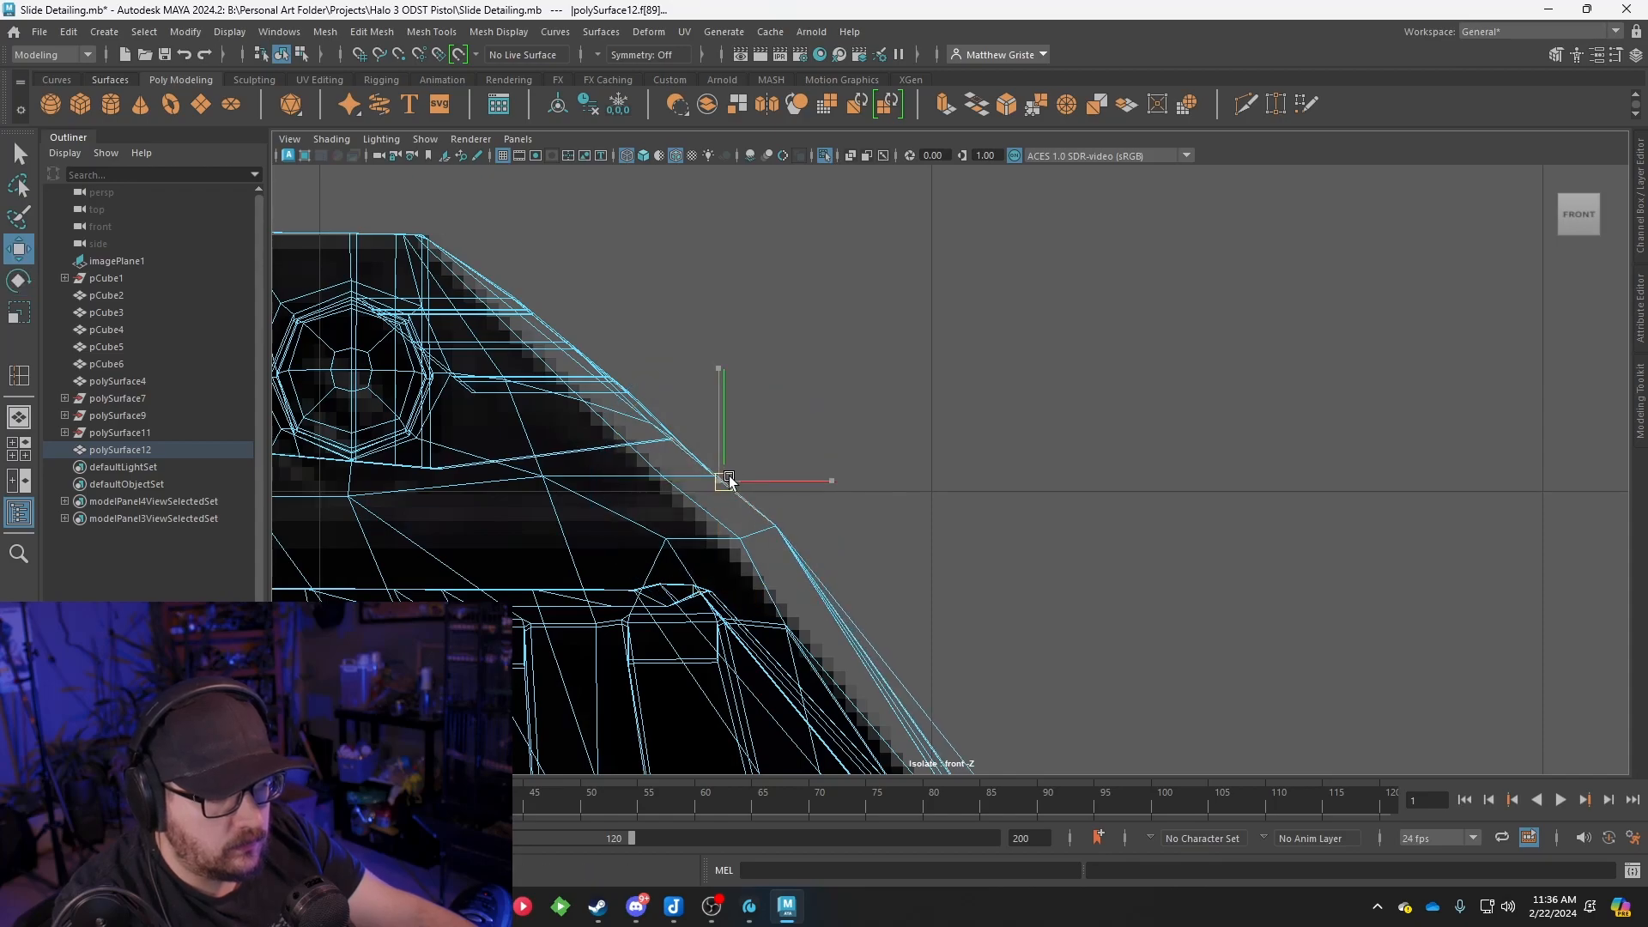
# Preview the smoothed slide in perspective and examine the rear end of the ledge beside the raised section
pyautogui.press('space')
pyautogui.press('space')
pyautogui.scroll(-5, 1019, 389)
pyautogui.keyDown('alt'); pyautogui.moveTo(1019, 390); pyautogui.dragTo(1223, 326); pyautogui.keyUp('alt')
pyautogui.press('3')
pyautogui.keyDown('alt'); pyautogui.moveTo(1030, 449); pyautogui.dragTo(1063, 394); pyautogui.keyUp('alt')
pyautogui.moveTo(1063, 394); pyautogui.dragTo(1154, 370, button='right')
pyautogui.click(1184, 357)
pyautogui.scroll(-5, 1158, 425)
pyautogui.keyDown('alt'); pyautogui.moveTo(1155, 430); pyautogui.dragTo(929, 448); pyautogui.keyUp('alt')
pyautogui.click(929, 448)
pyautogui.scroll(3, 953, 448)
# Move the cross edge on the ledge close to the rear corner of the unsmoothed slide and fine-tune its height
pyautogui.press('1')
pyautogui.moveTo(1043, 444)
pyautogui.keyDown('alt'); pyautogui.mouseDown()
pyautogui.moveTo(1014, 434)
pyautogui.moveTo(1037, 445)
pyautogui.mouseUp(); pyautogui.keyUp('alt')
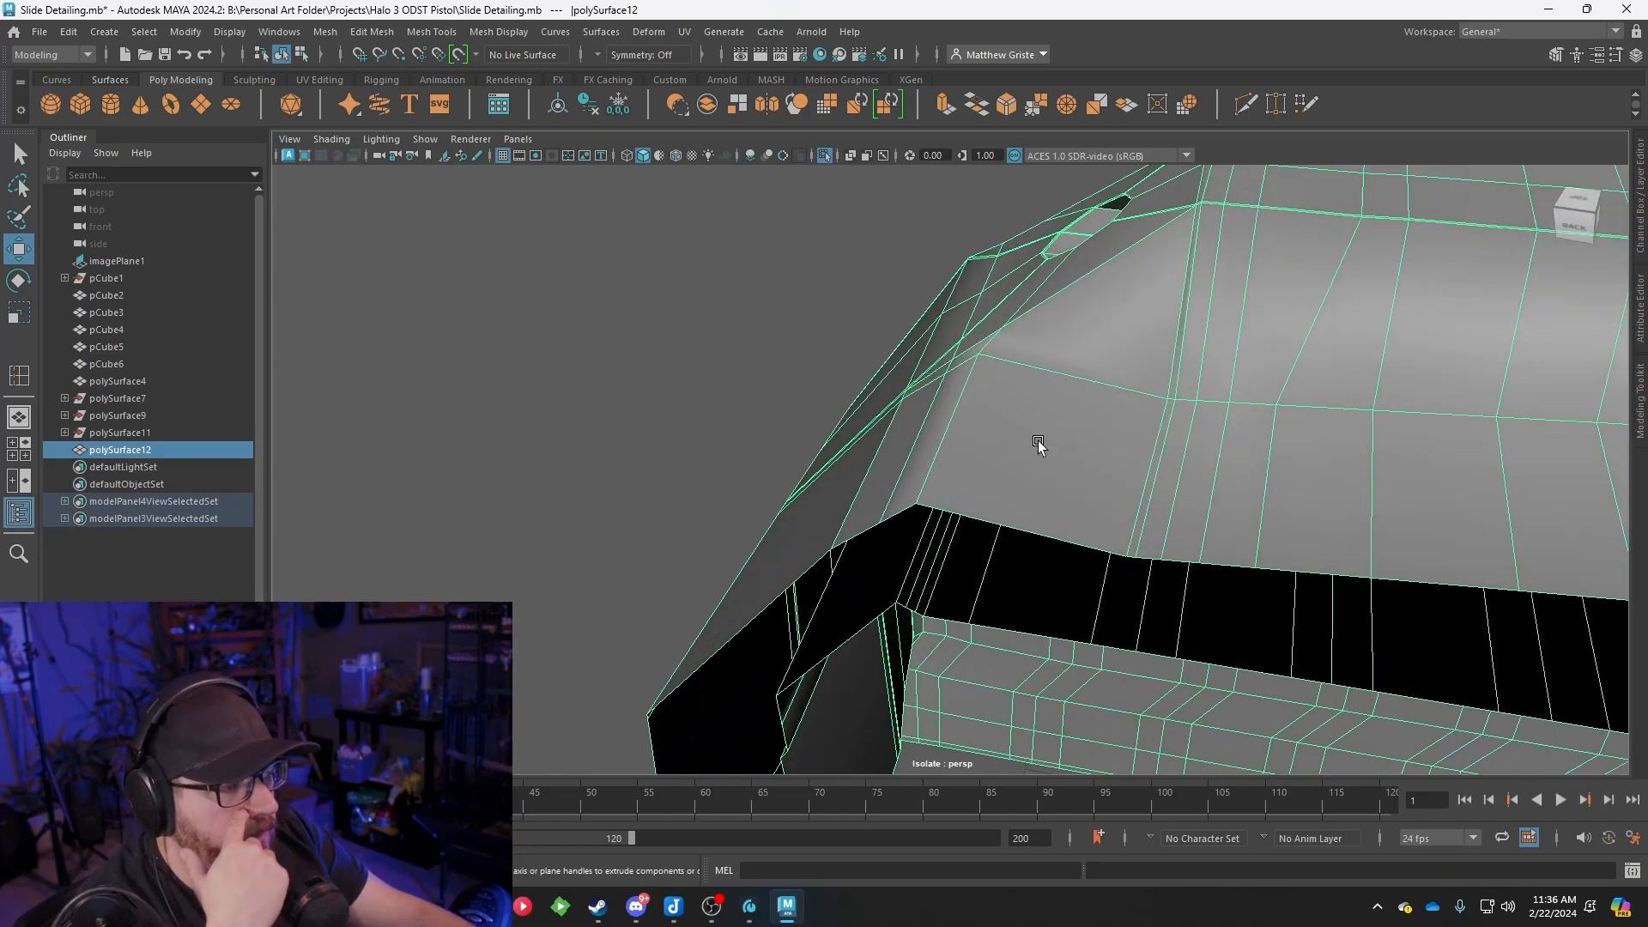
pyautogui.moveTo(1145, 441); pyautogui.dragTo(1158, 369, button='right')
pyautogui.click(1160, 430)
pyautogui.moveTo(1049, 461); pyautogui.dragTo(892, 440)
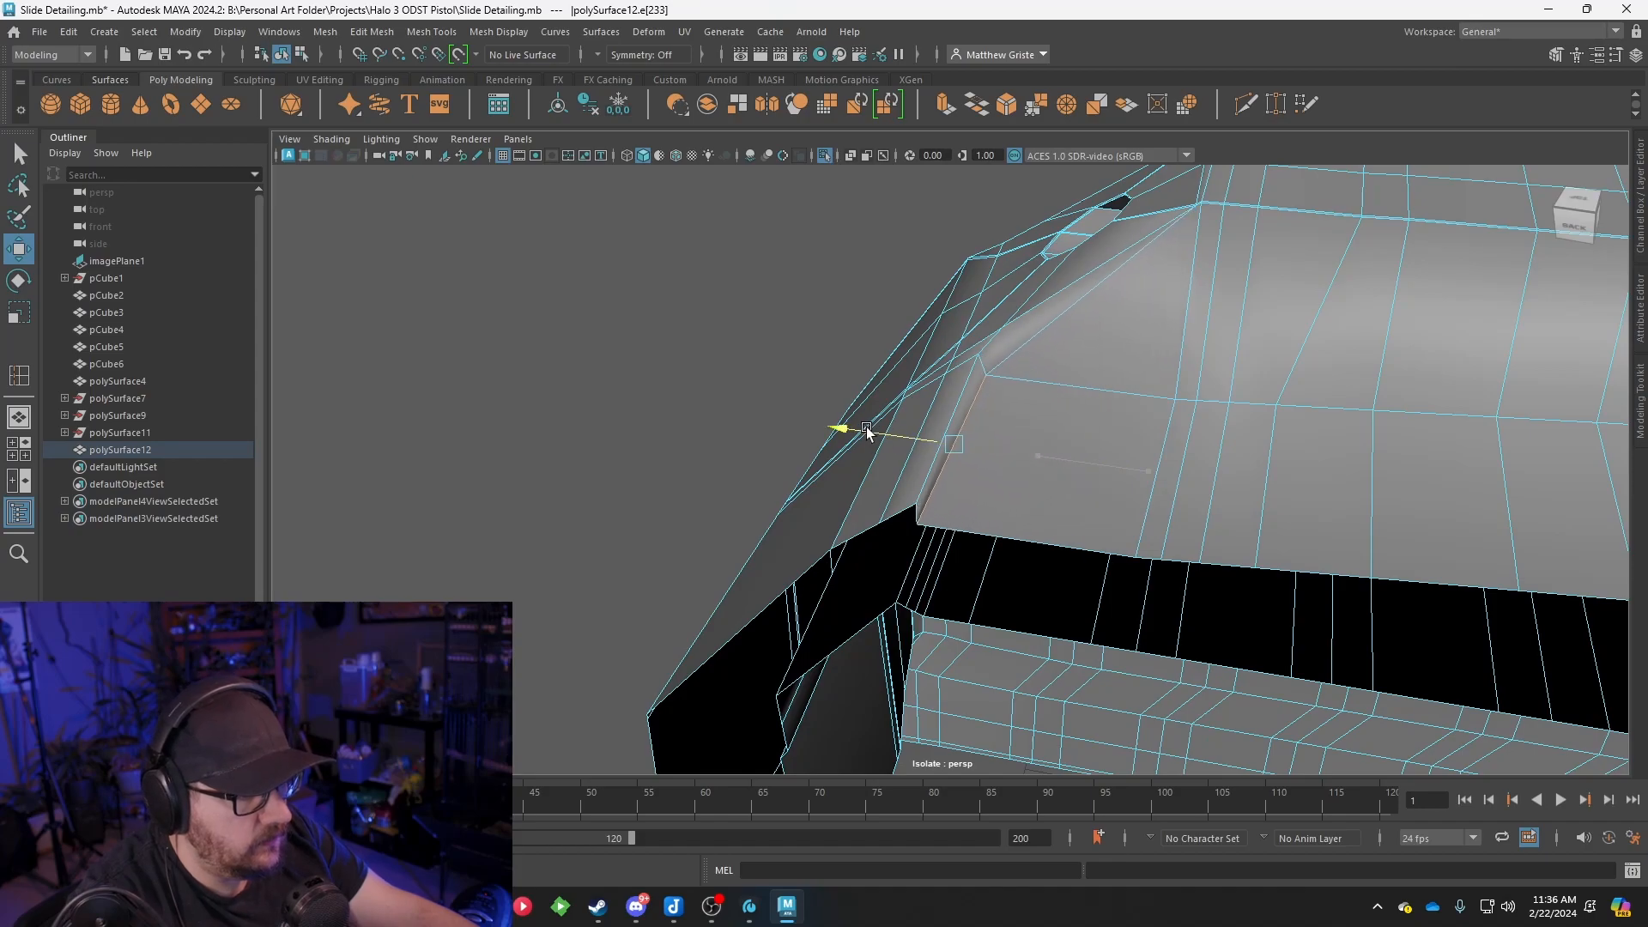
pyautogui.moveTo(948, 359); pyautogui.dragTo(949, 339)
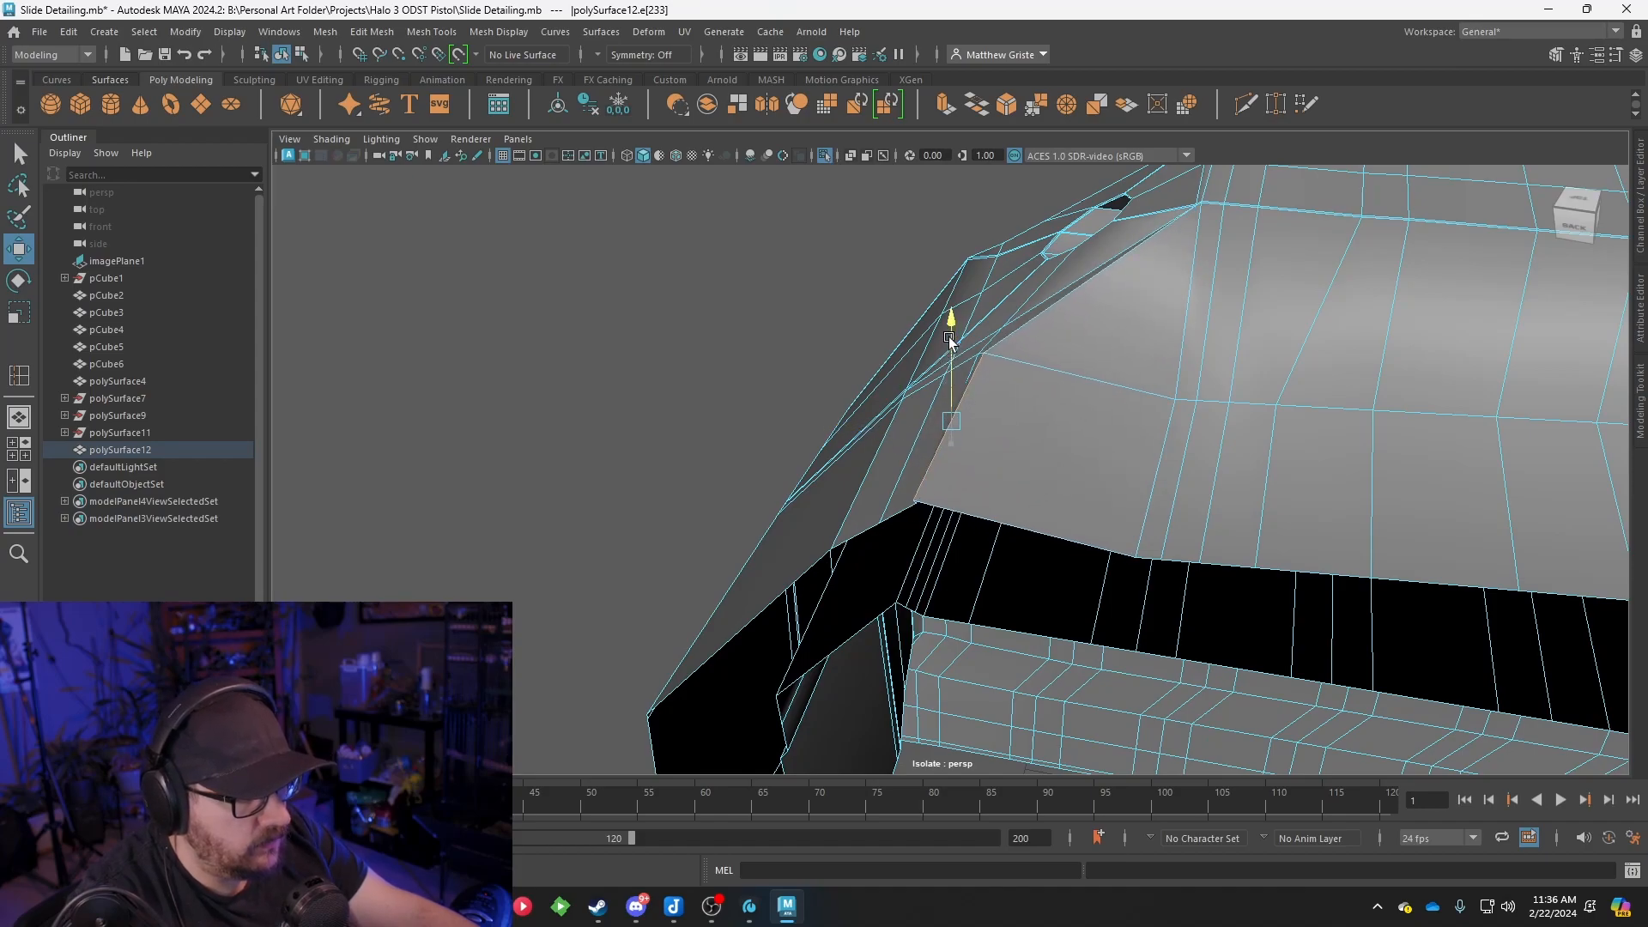
pyautogui.press('e')
pyautogui.press('r')
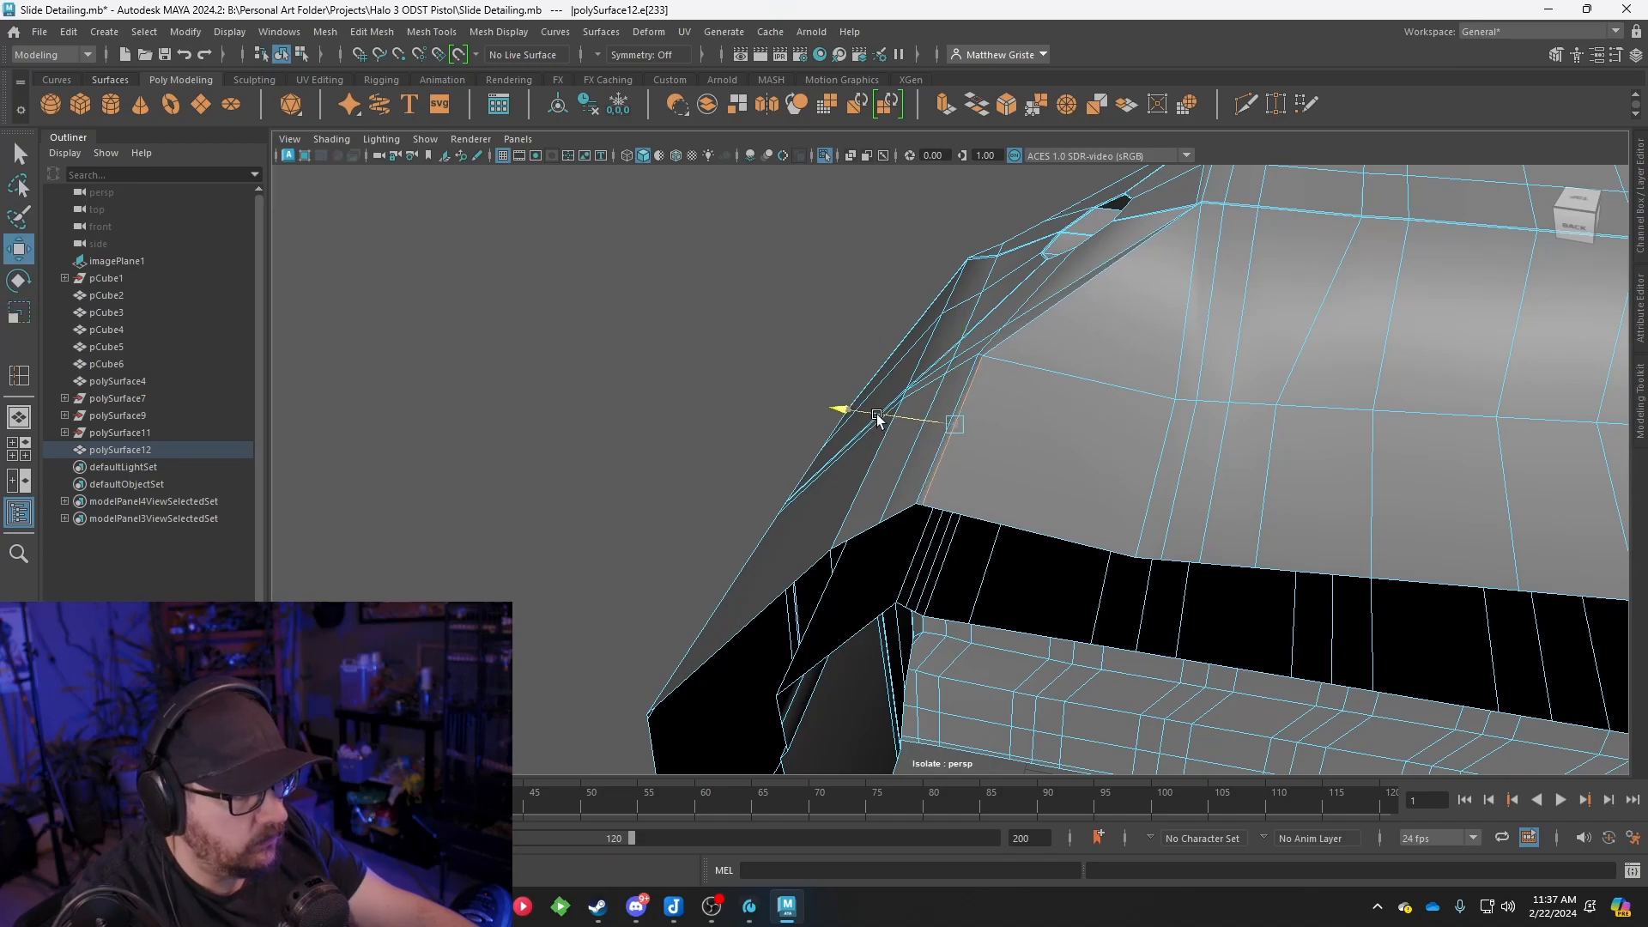
# Preview the smoothed mesh and check the ledge's rear corner around the moved edge
pyautogui.keyDown('alt'); pyautogui.moveTo(873, 412); pyautogui.dragTo(960, 437); pyautogui.keyUp('alt')
pyautogui.press('q')
pyautogui.press('3')
pyautogui.moveTo(1034, 422); pyautogui.dragTo(1337, 577, button='right')
pyautogui.click(1337, 576)
pyautogui.keyDown('alt'); pyautogui.moveTo(1337, 576); pyautogui.dragTo(982, 504); pyautogui.keyUp('alt')
# Move another ledge edge tightly against the rear corner and adjust its height to follow the surface
pyautogui.click(1091, 527)
pyautogui.moveTo(981, 395); pyautogui.dragTo(980, 343, button='right')
pyautogui.click(986, 485)
pyautogui.moveTo(1007, 500); pyautogui.dragTo(754, 552)
pyautogui.press('r')
pyautogui.press('w')
pyautogui.moveTo(688, 460); pyautogui.dragTo(691, 441)
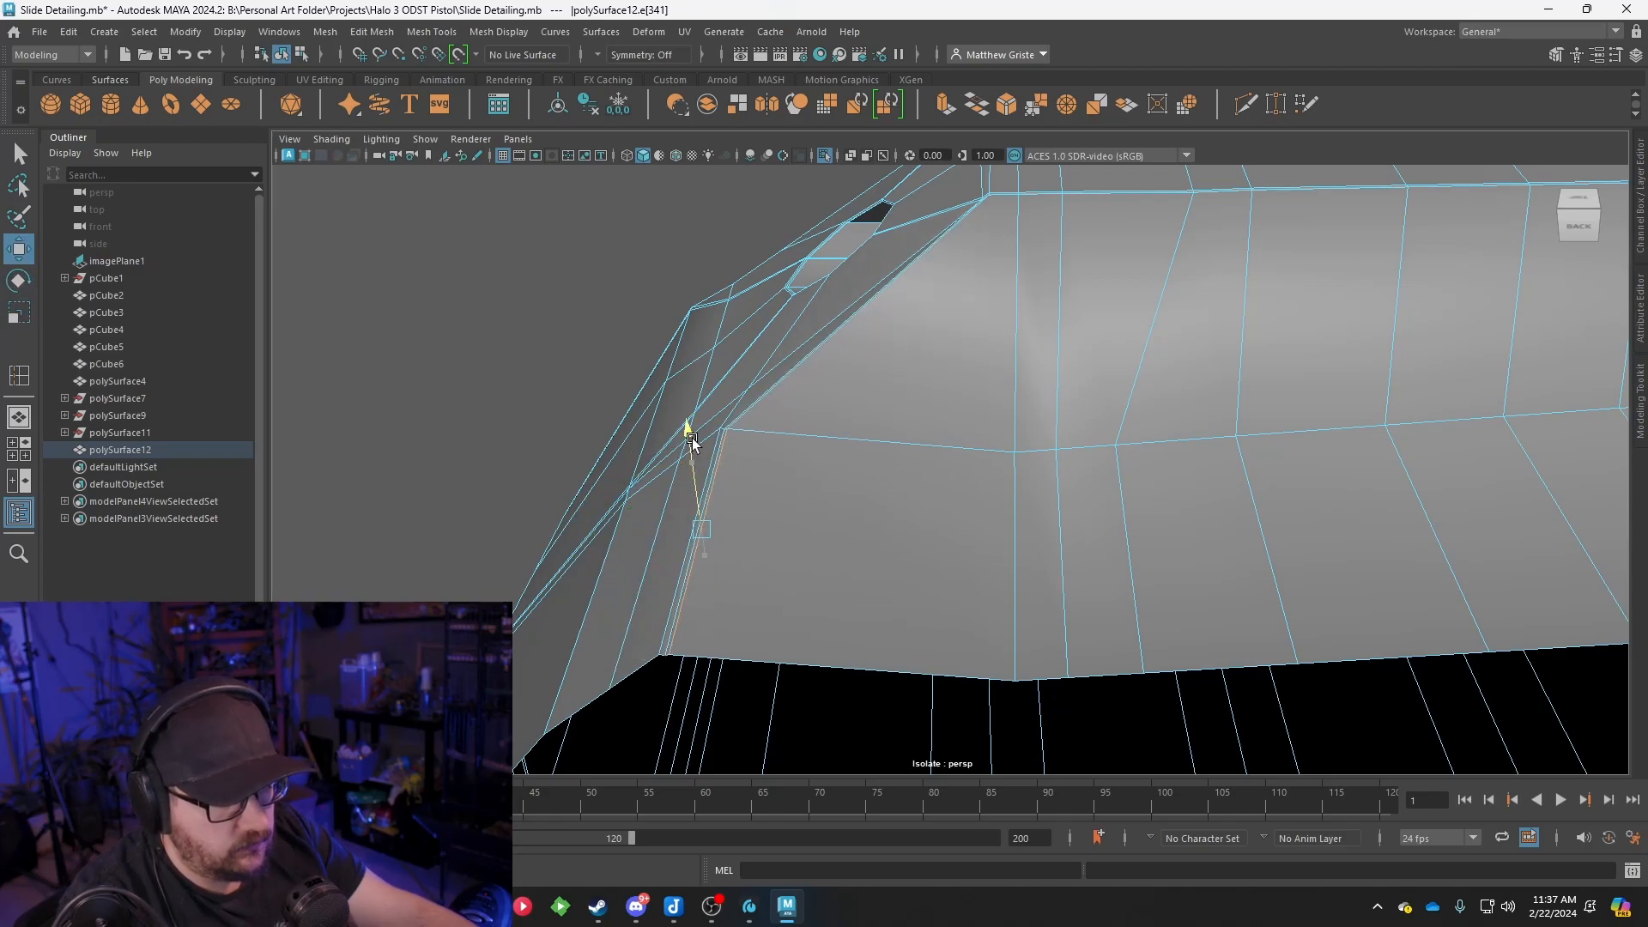
pyautogui.moveTo(610, 527); pyautogui.dragTo(616, 527)
# Preview the smoothed slide and examine how the raised section flows into the ledge's rear edge
pyautogui.press('q')
pyautogui.press('3')
pyautogui.moveTo(871, 396); pyautogui.dragTo(945, 353, button='right')
pyautogui.click(584, 332)
pyautogui.scroll(-3, 584, 332)
pyautogui.keyDown('alt'); pyautogui.moveTo(584, 332); pyautogui.dragTo(713, 367); pyautogui.keyUp('alt')
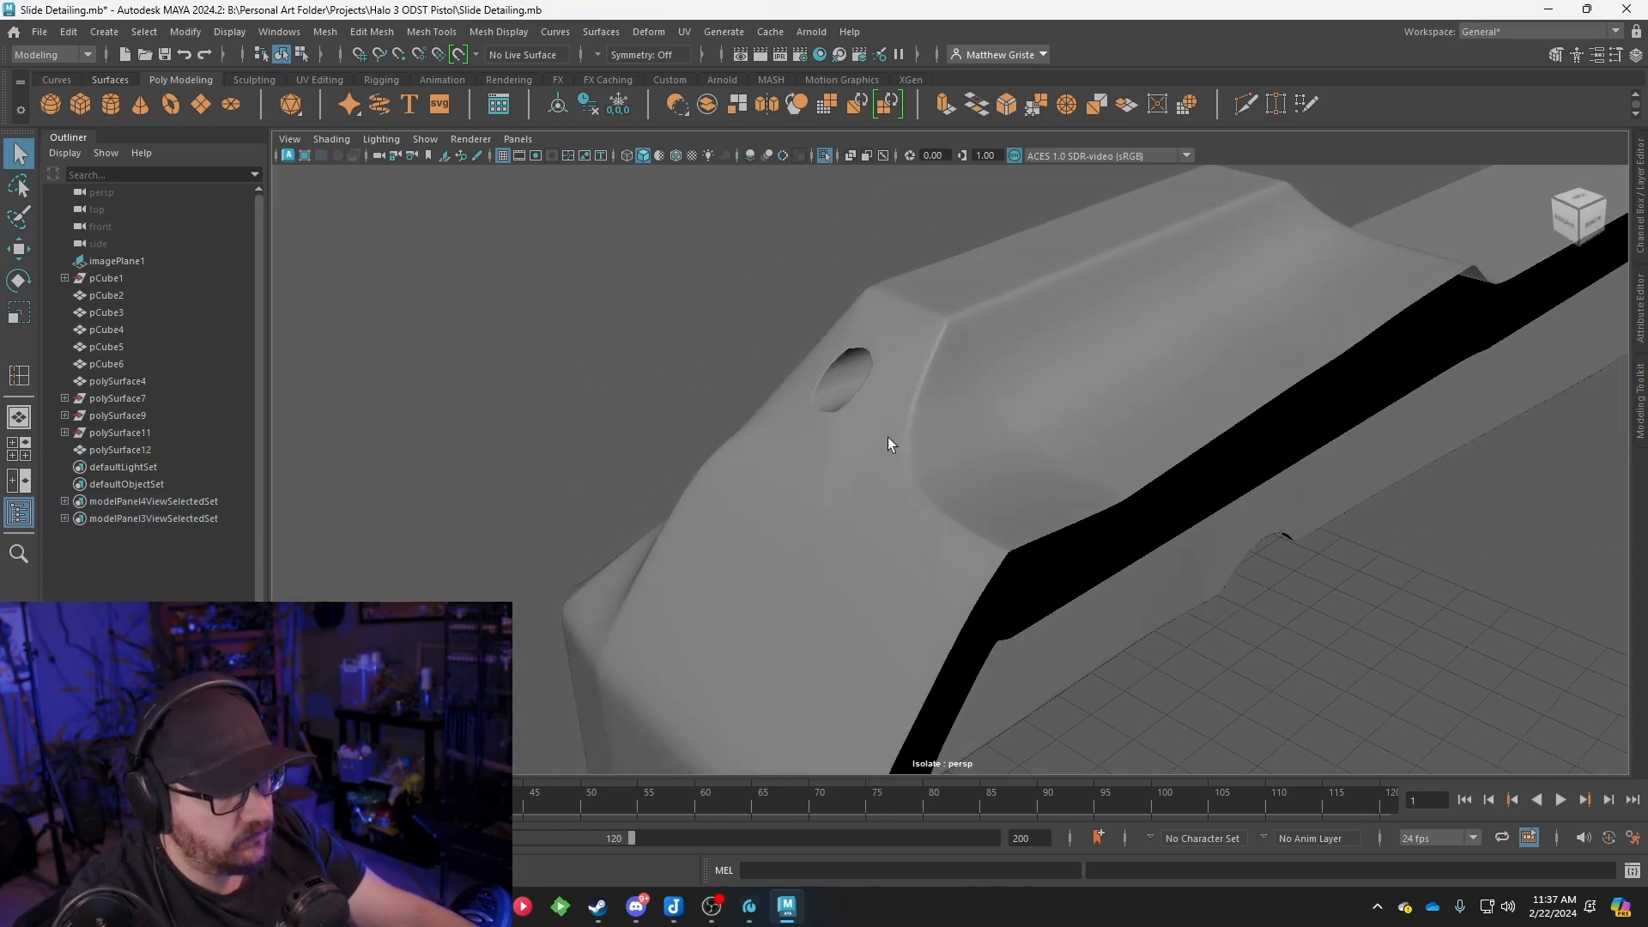
pyautogui.keyDown('alt'); pyautogui.moveTo(1351, 403); pyautogui.dragTo(1263, 482); pyautogui.keyUp('alt')
pyautogui.click(1074, 461)
pyautogui.keyDown('alt'); pyautogui.moveTo(1075, 460); pyautogui.dragTo(957, 460); pyautogui.keyUp('alt')
# Insert a supporting edge loop just inside the rear edge of the ledge
pyautogui.press('1')
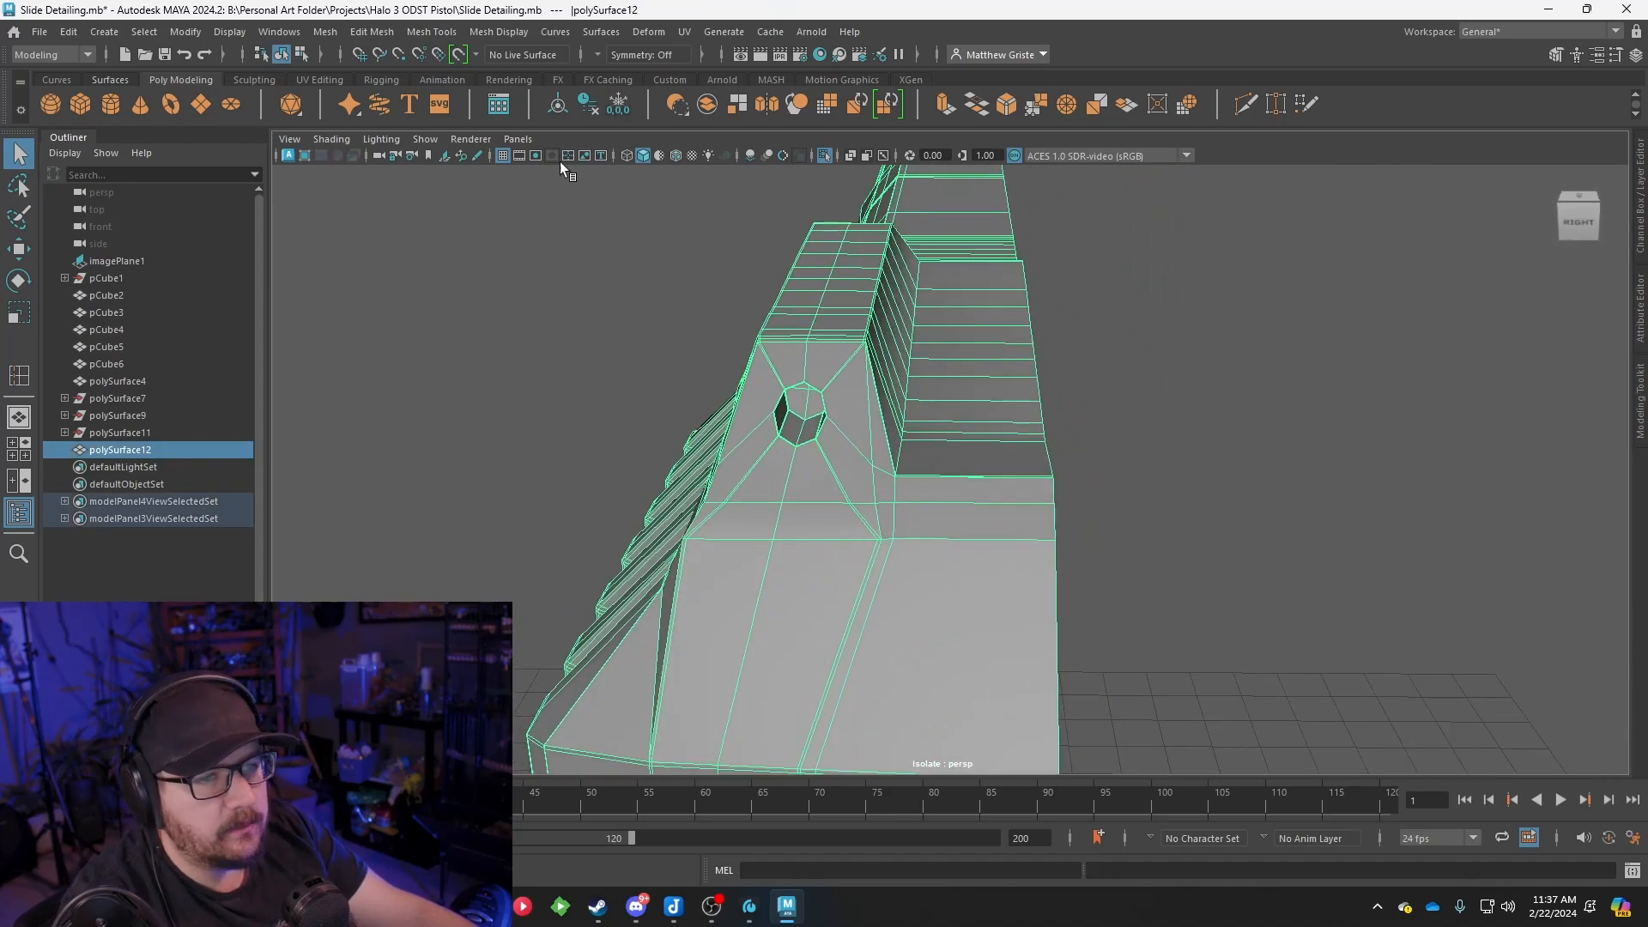
pyautogui.click(441, 32)
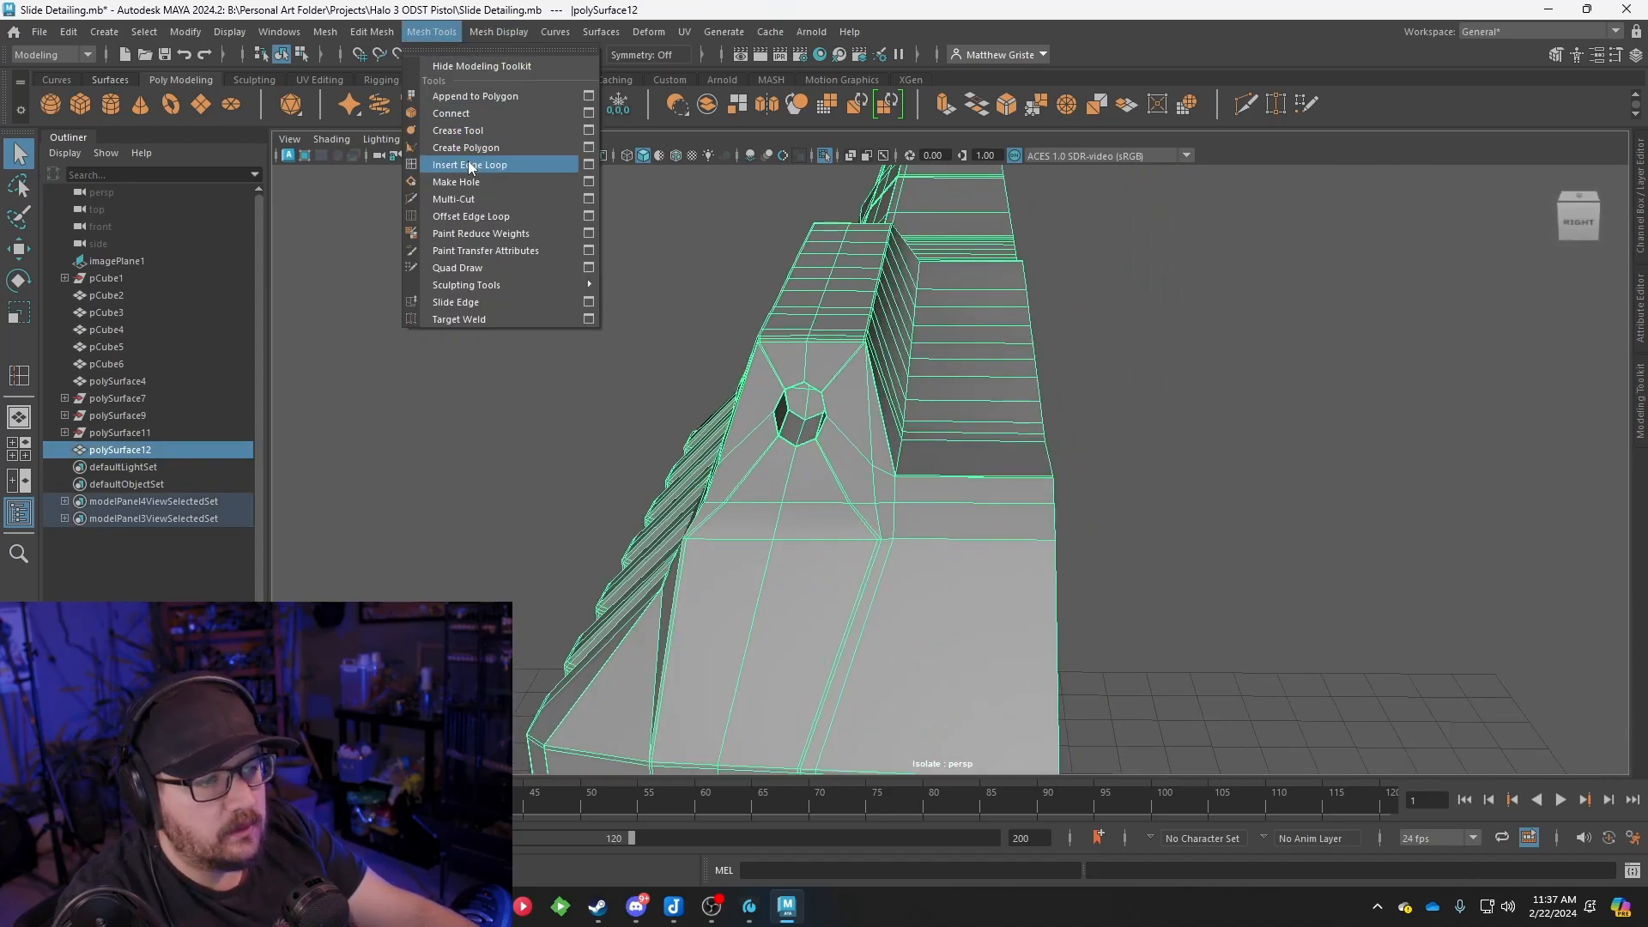
pyautogui.click(470, 166)
pyautogui.moveTo(907, 471); pyautogui.dragTo(907, 465)
# Preview the smoothed rear section and examine the ledge edge, the round side detail and the serrations
pyautogui.scroll(-4, 911, 464)
pyautogui.keyDown('alt'); pyautogui.moveTo(1034, 455); pyautogui.dragTo(885, 472); pyautogui.keyUp('alt')
pyautogui.keyDown('alt'); pyautogui.moveTo(1049, 429); pyautogui.dragTo(1045, 451); pyautogui.keyUp('alt')
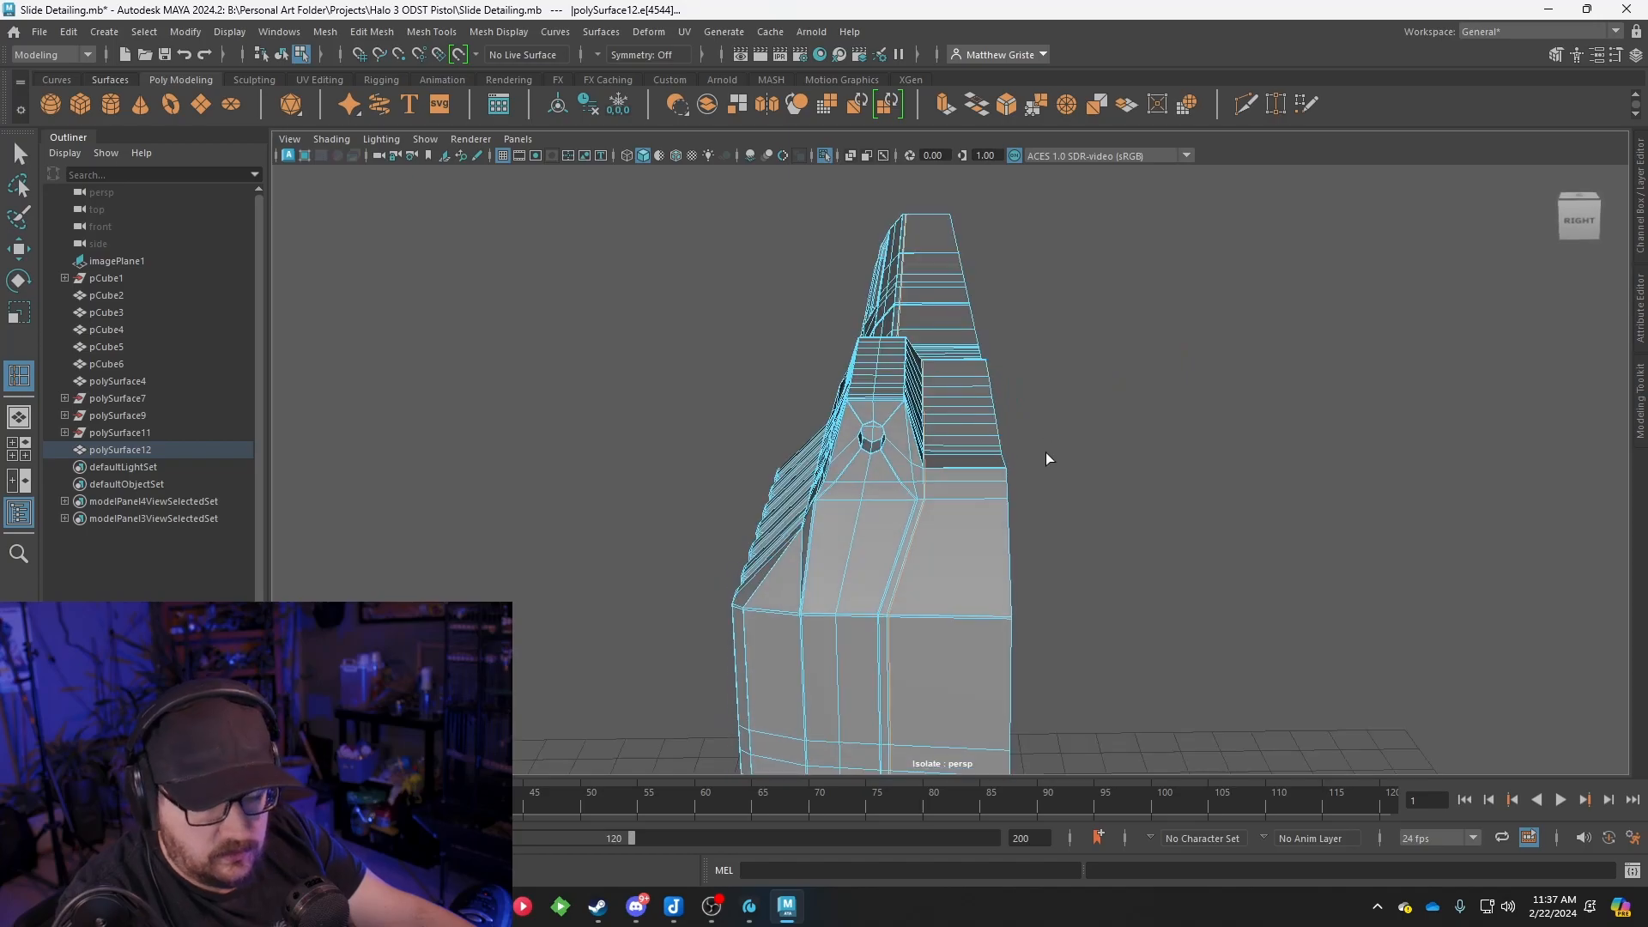
pyautogui.scroll(3, 987, 434)
pyautogui.moveTo(946, 395); pyautogui.dragTo(1001, 370, button='right')
pyautogui.keyDown('alt'); pyautogui.moveTo(1100, 402); pyautogui.dragTo(1004, 513); pyautogui.keyUp('alt')
pyautogui.scroll(4, 964, 404)
pyautogui.click(958, 435)
pyautogui.click(1198, 378)
pyautogui.scroll(4, 1296, 373)
pyautogui.click(905, 412)
pyautogui.scroll(3, 884, 442)
pyautogui.scroll(-3, 883, 429)
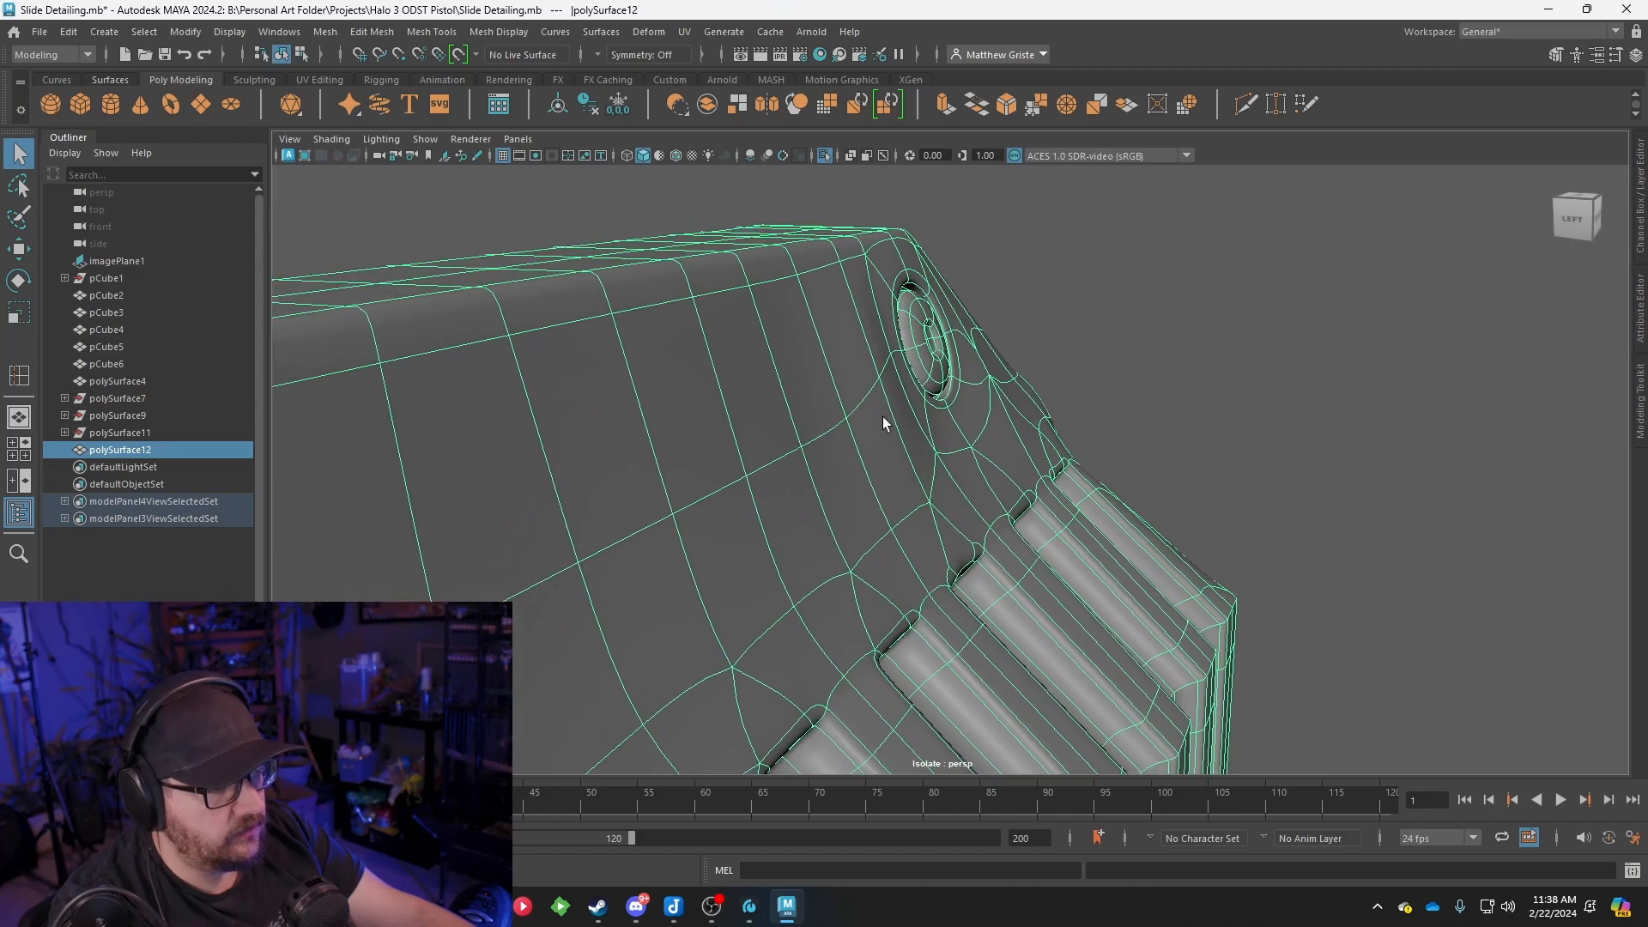
# Move the vertex below the round side detail sideways along the slide's width on the unsmoothed mesh
pyautogui.press('1')
pyautogui.keyDown('alt'); pyautogui.moveTo(867, 390); pyautogui.dragTo(931, 488); pyautogui.keyUp('alt')
pyautogui.moveTo(931, 488); pyautogui.dragTo(891, 410, button='right')
pyautogui.moveTo(976, 546); pyautogui.dragTo(899, 396, button='right')
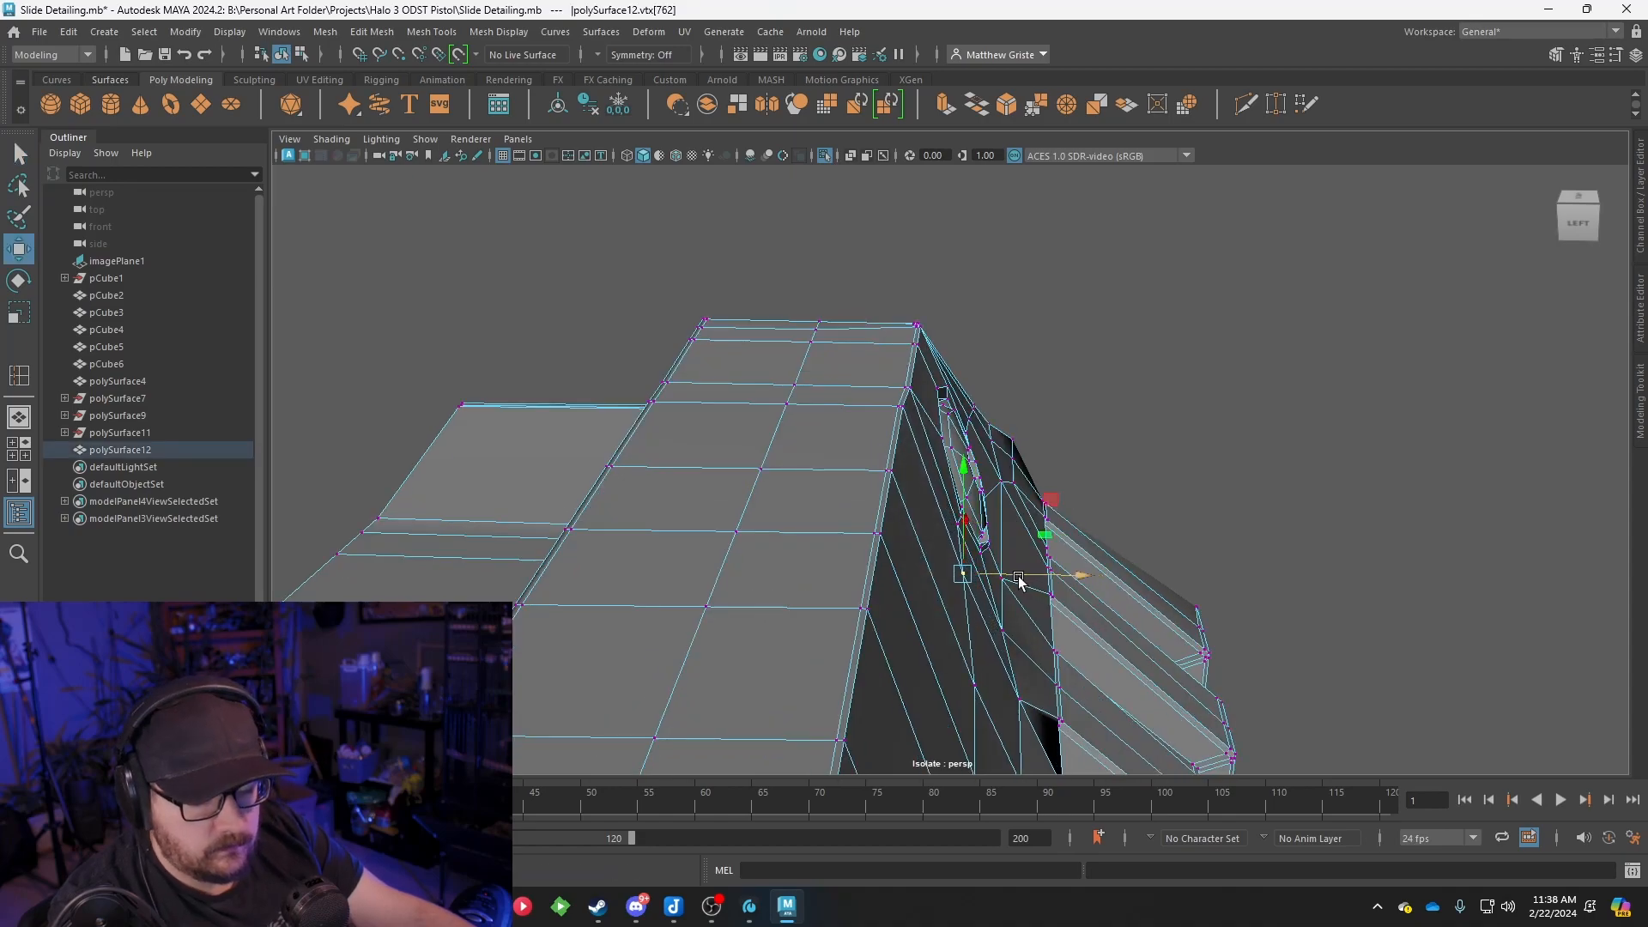
# Preview the smoothed side face and check the surface around the adjusted vertex
pyautogui.press('3')
pyautogui.moveTo(986, 543); pyautogui.dragTo(1065, 429, button='right')
pyautogui.click(1092, 371)
pyautogui.scroll(-5, 1155, 449)
pyautogui.keyDown('alt'); pyautogui.moveTo(1155, 449); pyautogui.dragTo(925, 514); pyautogui.keyUp('alt')
pyautogui.click(885, 538)
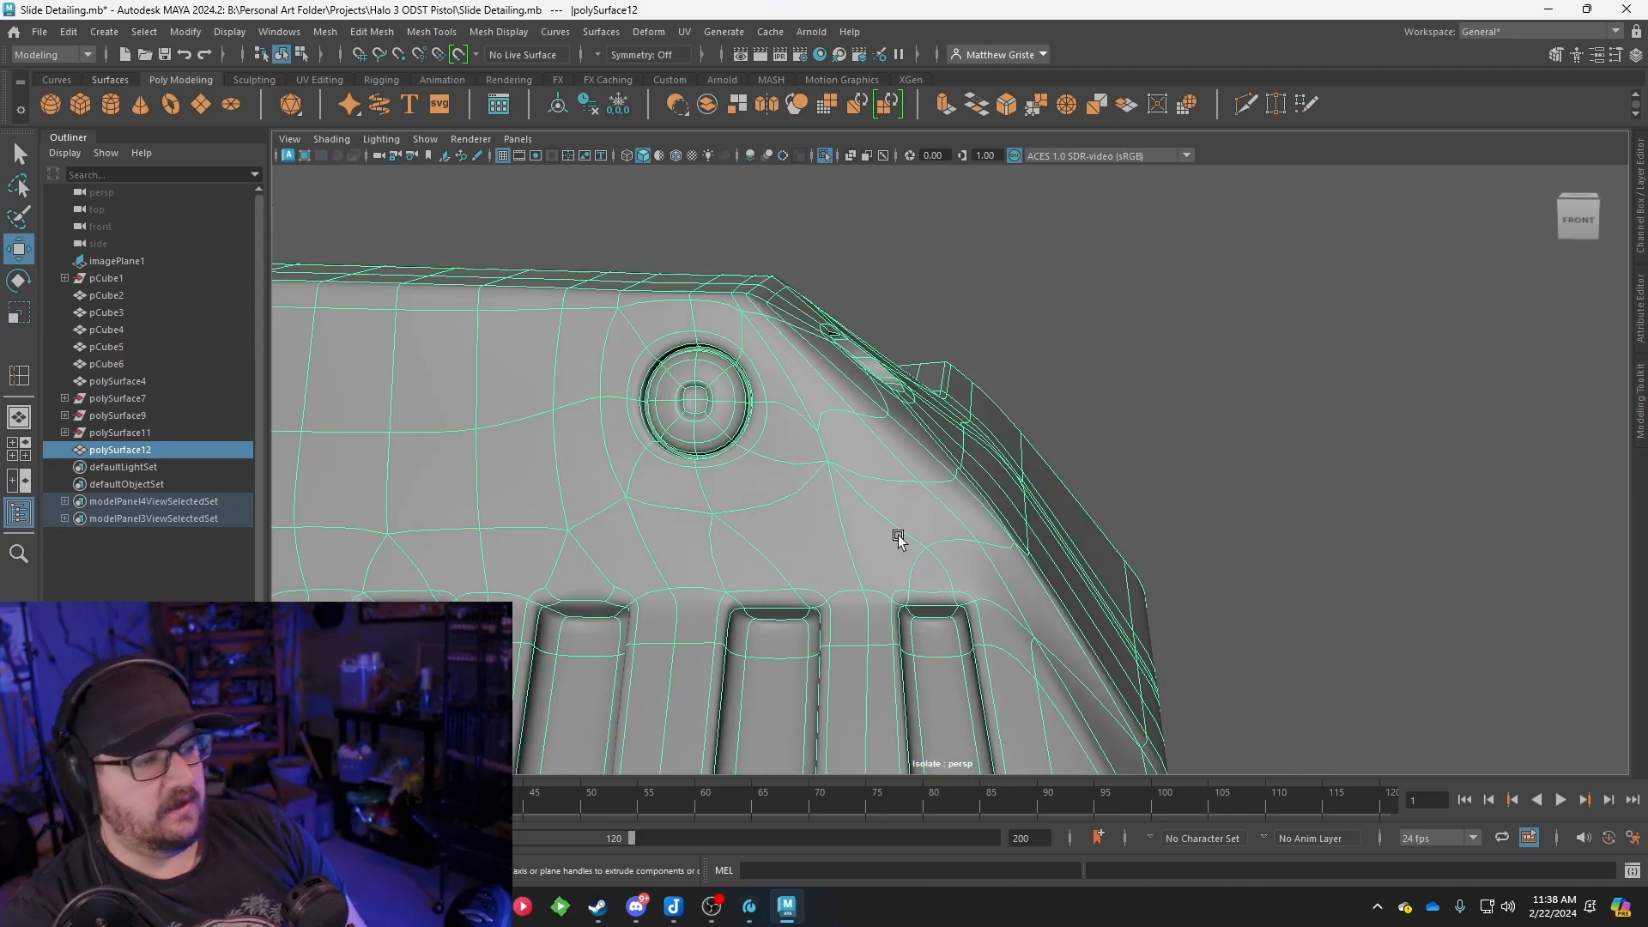
# Return to the unsmoothed mesh beside the round side detail and switch to vertex editing
pyautogui.scroll(2, 897, 534)
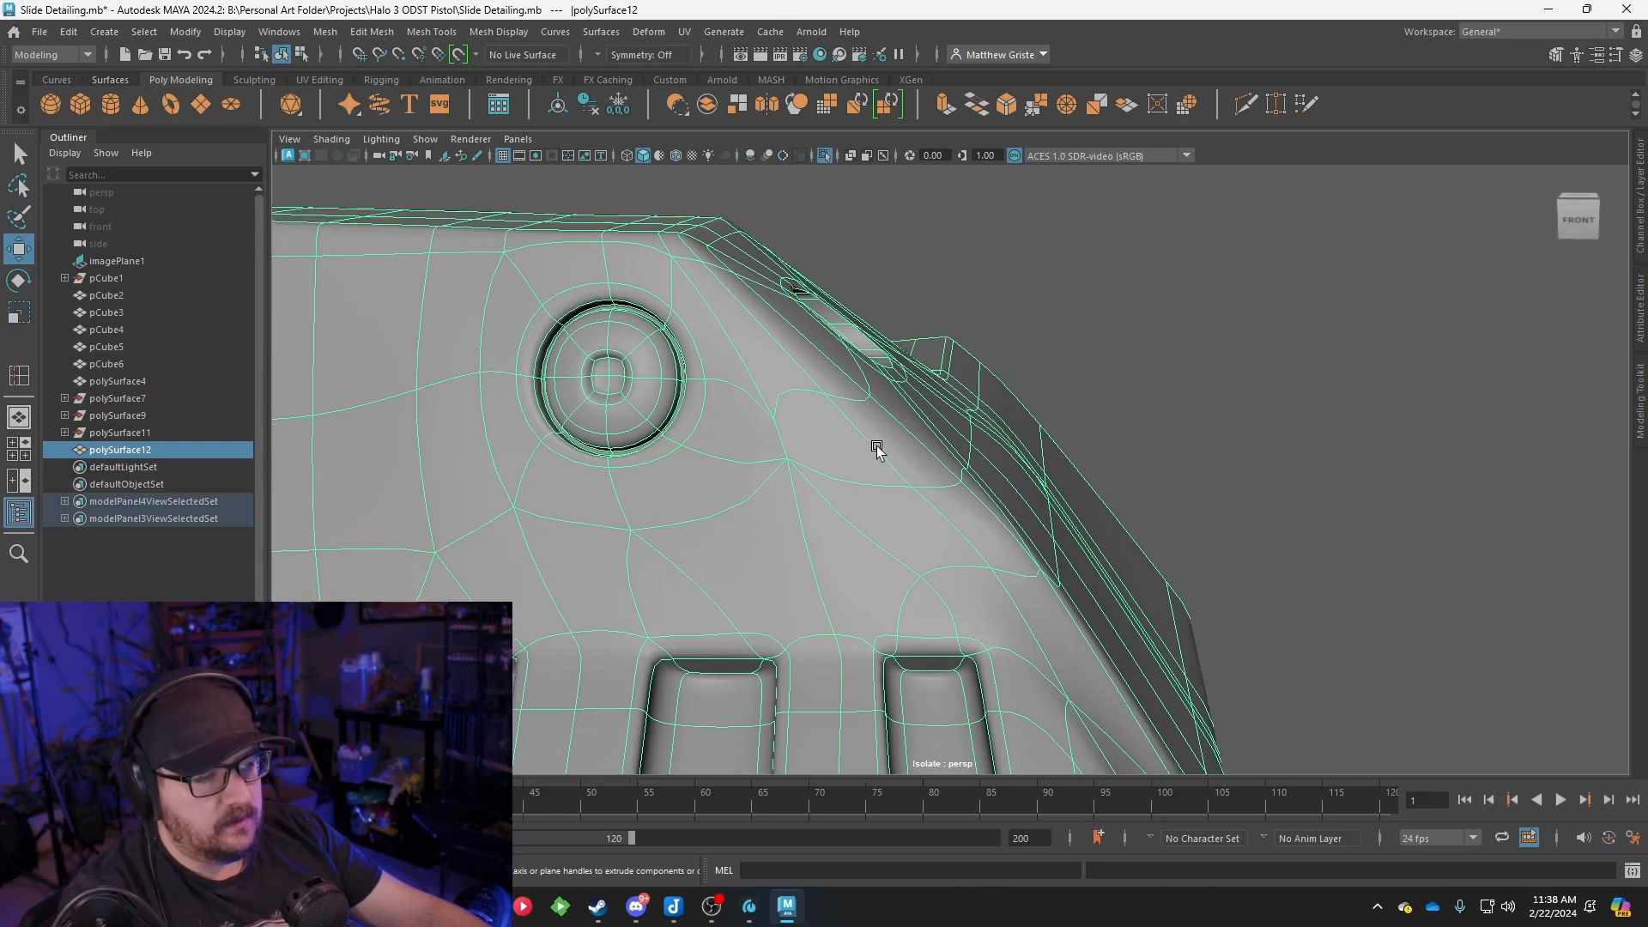
pyautogui.scroll(2, 871, 447)
pyautogui.press('1')
pyautogui.scroll(2, 887, 482)
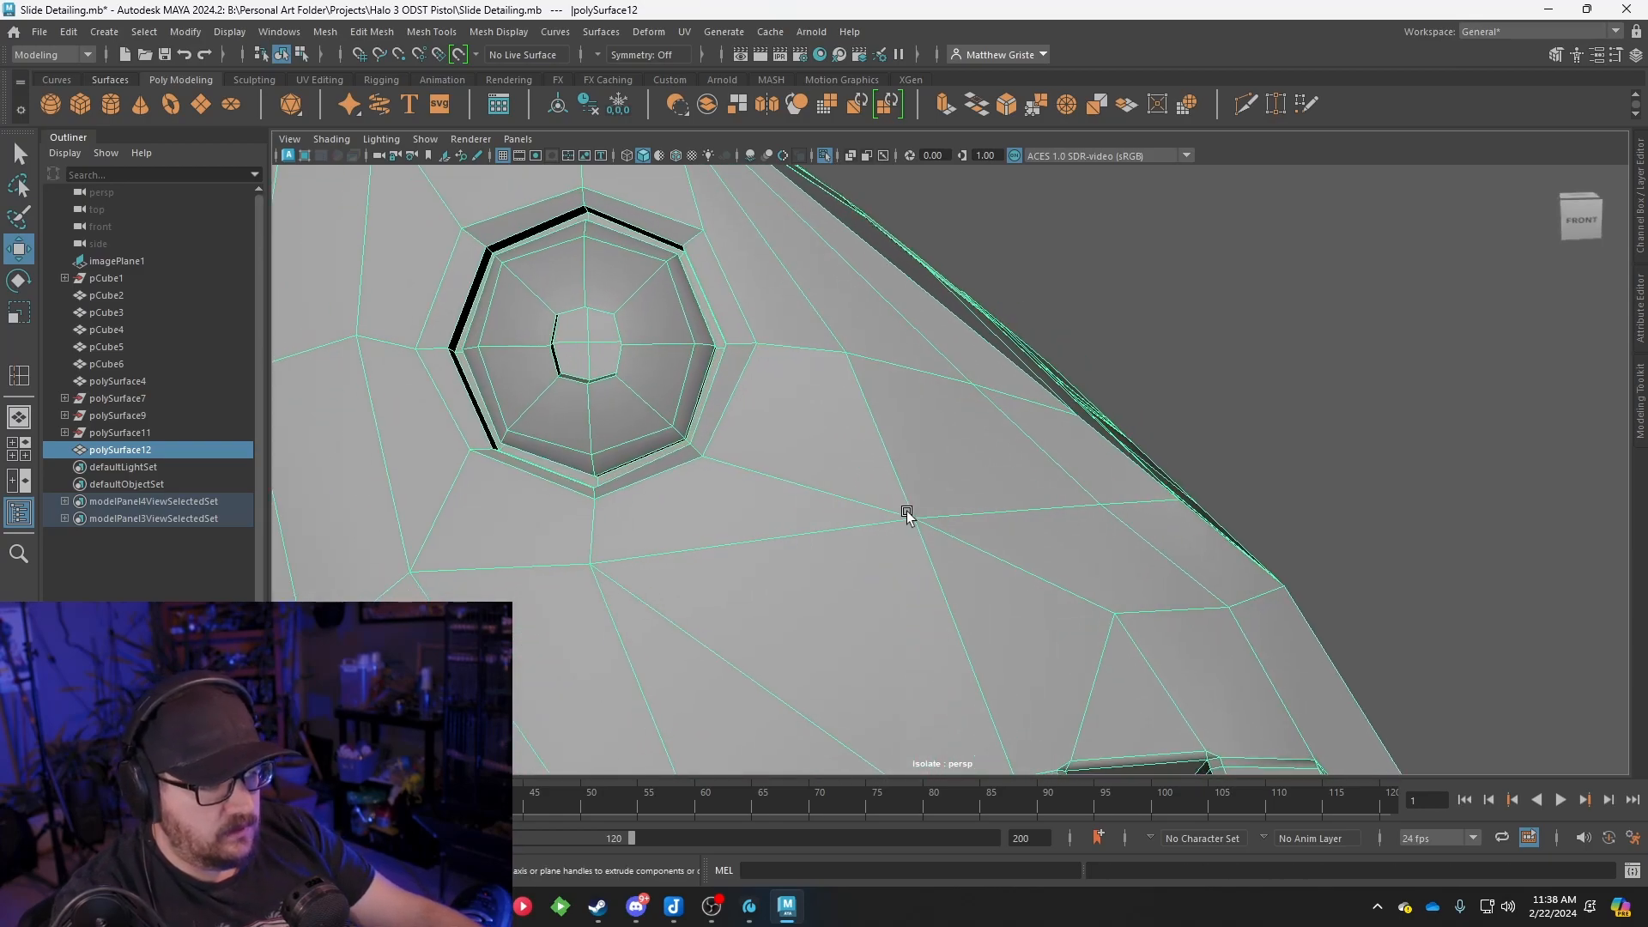
pyautogui.moveTo(908, 394); pyautogui.dragTo(821, 387, button='right')
# Examine the smoothed slide from several angles, checking the side face, rear slope, serrations and back end
pyautogui.keyDown('alt'); pyautogui.moveTo(1179, 393); pyautogui.dragTo(1052, 440); pyautogui.keyUp('alt')
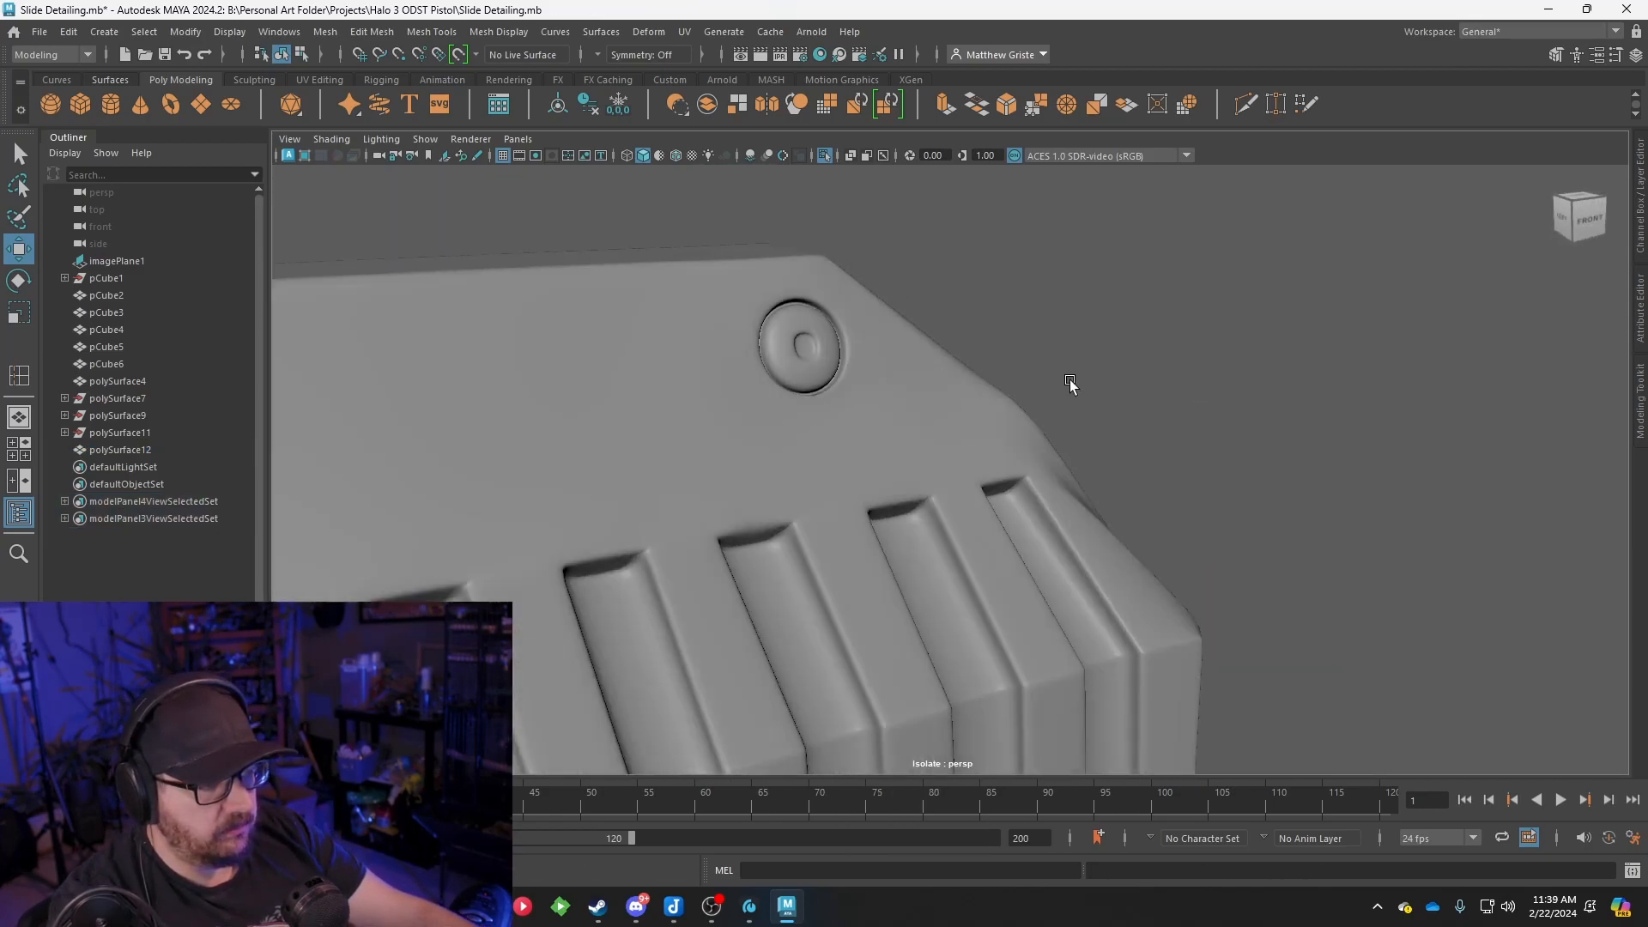
pyautogui.scroll(-3, 1069, 380)
pyautogui.keyDown('alt'); pyautogui.moveTo(1052, 439); pyautogui.dragTo(801, 502, button='right'); pyautogui.keyUp('alt')
pyautogui.keyDown('alt'); pyautogui.moveTo(802, 501); pyautogui.dragTo(1213, 421, button='middle'); pyautogui.keyUp('alt')
pyautogui.keyDown('alt'); pyautogui.moveTo(1213, 421); pyautogui.dragTo(1026, 432); pyautogui.keyUp('alt')
pyautogui.click(1054, 406)
pyautogui.scroll(4, 1026, 433)
pyautogui.scroll(-4, 1026, 433)
pyautogui.click(945, 309)
pyautogui.keyDown('alt'); pyautogui.moveTo(946, 309); pyautogui.dragTo(1053, 381); pyautogui.keyUp('alt')
pyautogui.click(1053, 381)
pyautogui.click(1316, 352)
pyautogui.scroll(-3, 1195, 371)
pyautogui.keyDown('alt'); pyautogui.moveTo(1196, 372); pyautogui.dragTo(963, 429); pyautogui.keyUp('alt')
# Switch to the browser, view the Punisher image of the Halo CE Magnum on Nexus Mods as reference, and return to Maya
pyautogui.hotkey('alt', 'Tab')
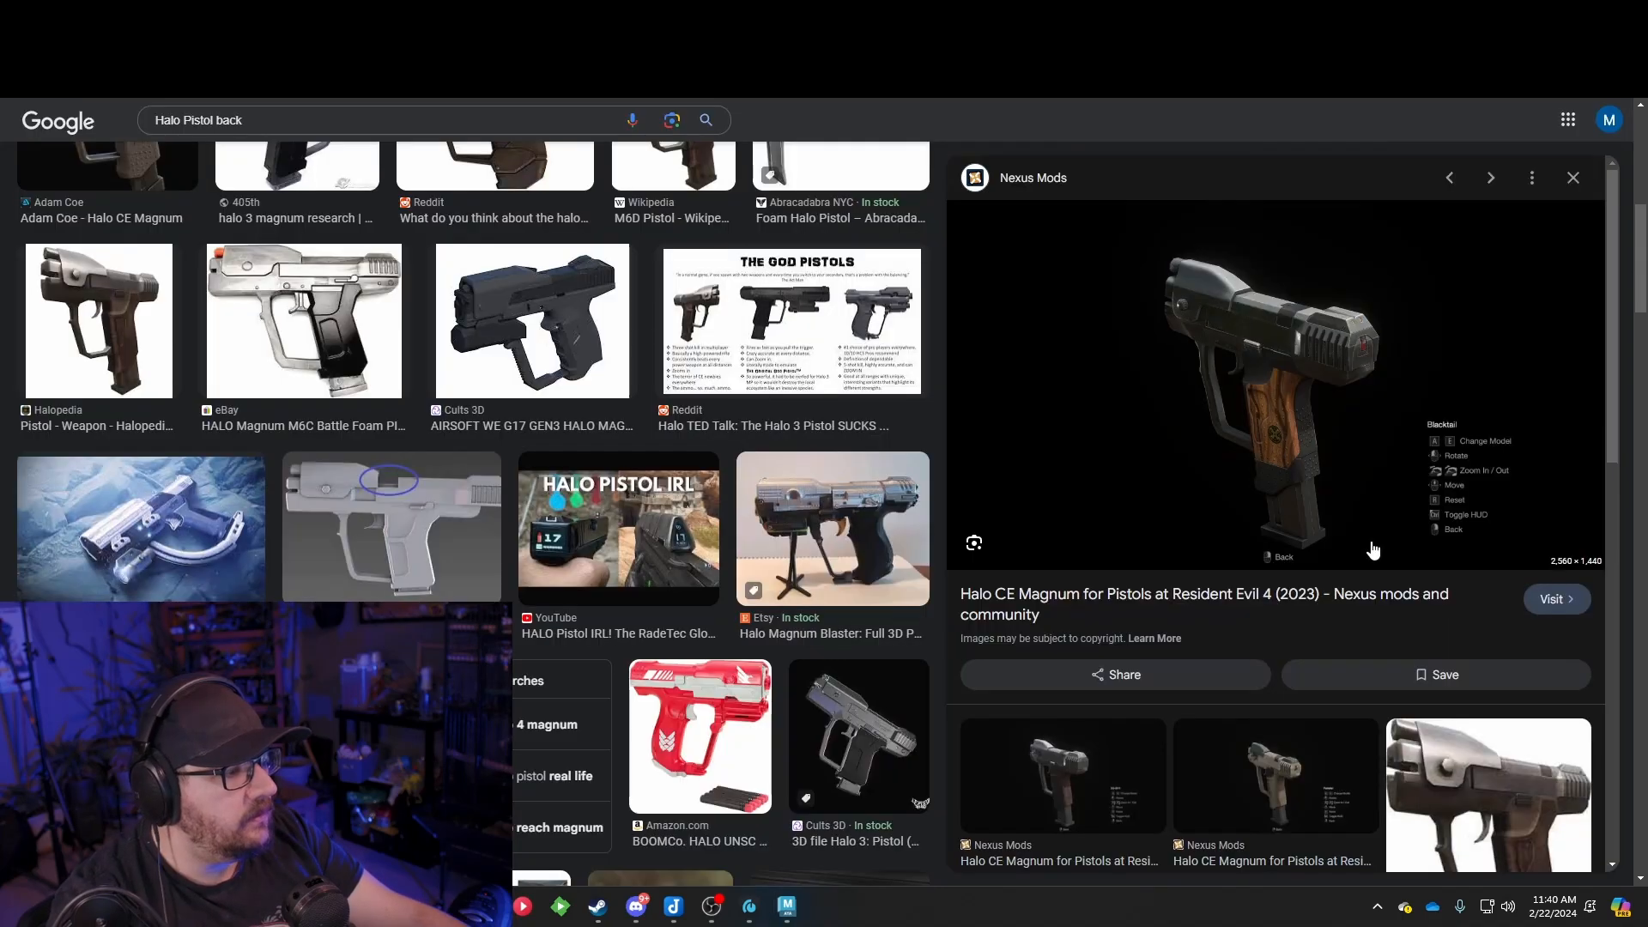
pyautogui.hotkey('alt', 'Tab')
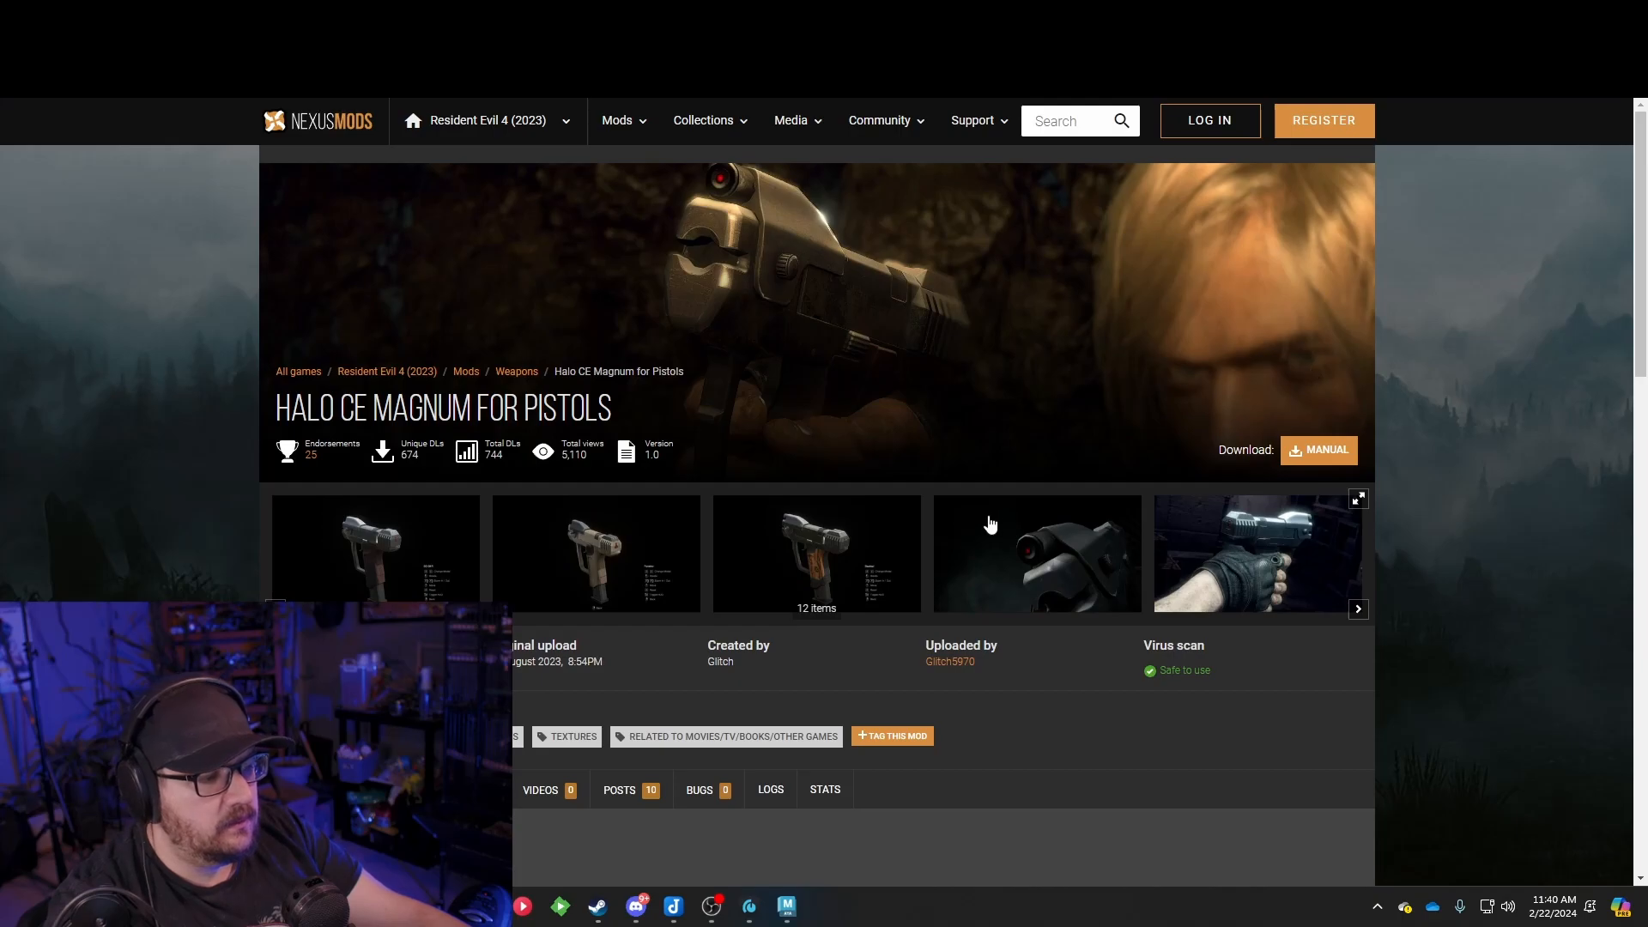
pyautogui.click(651, 559)
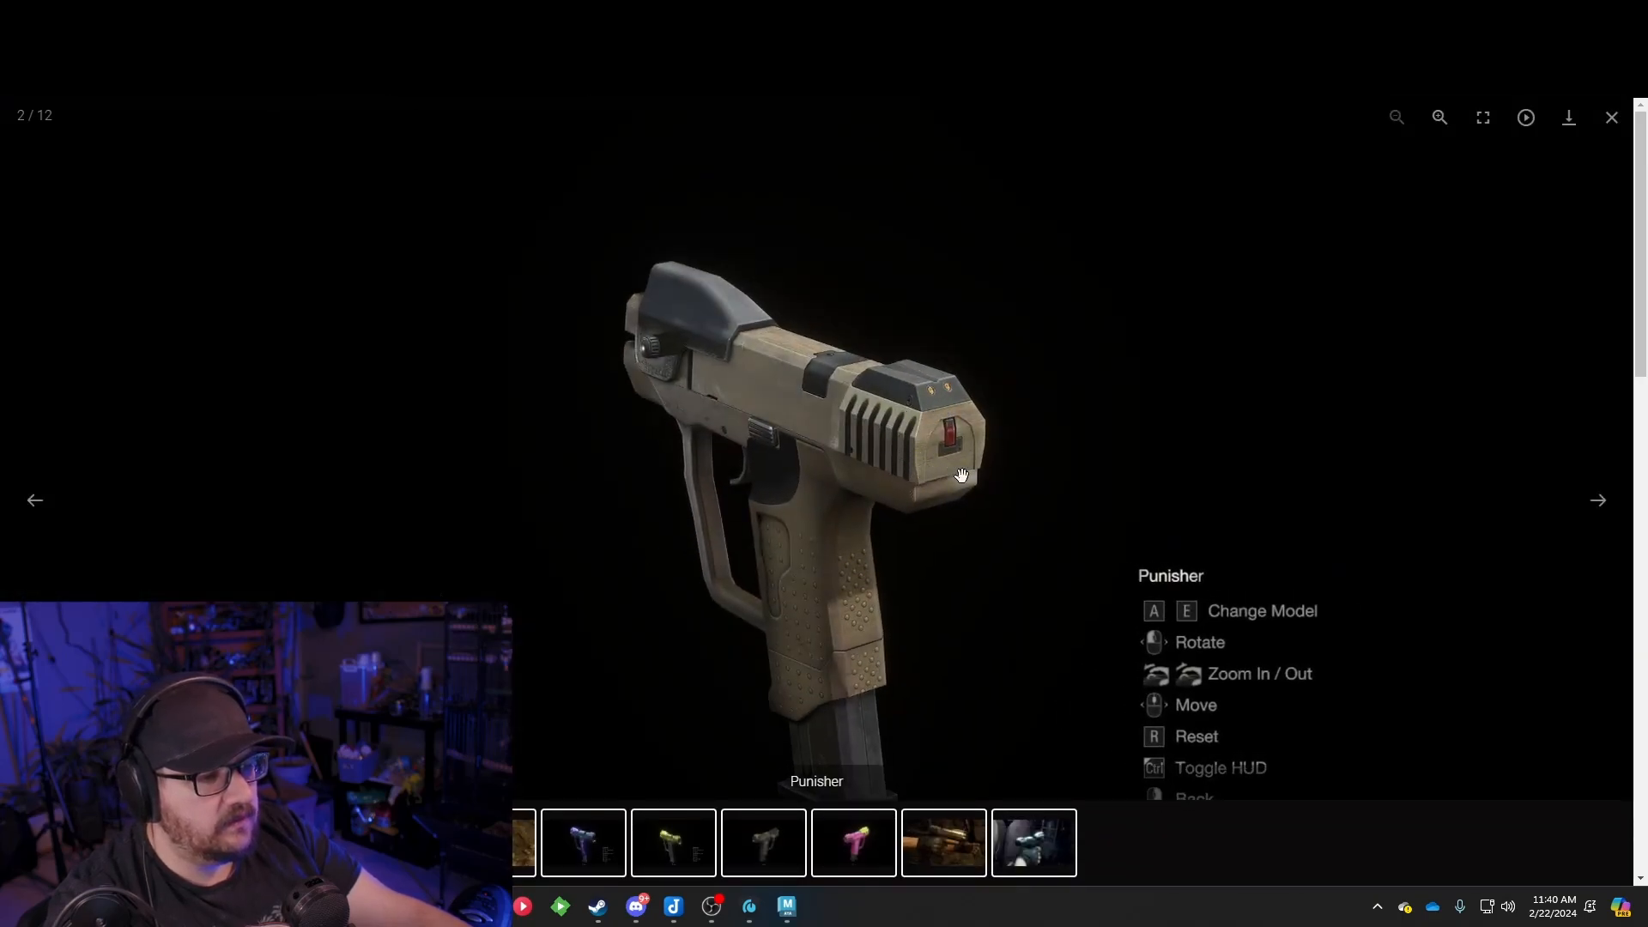
pyautogui.hotkey('alt', 'Tab')
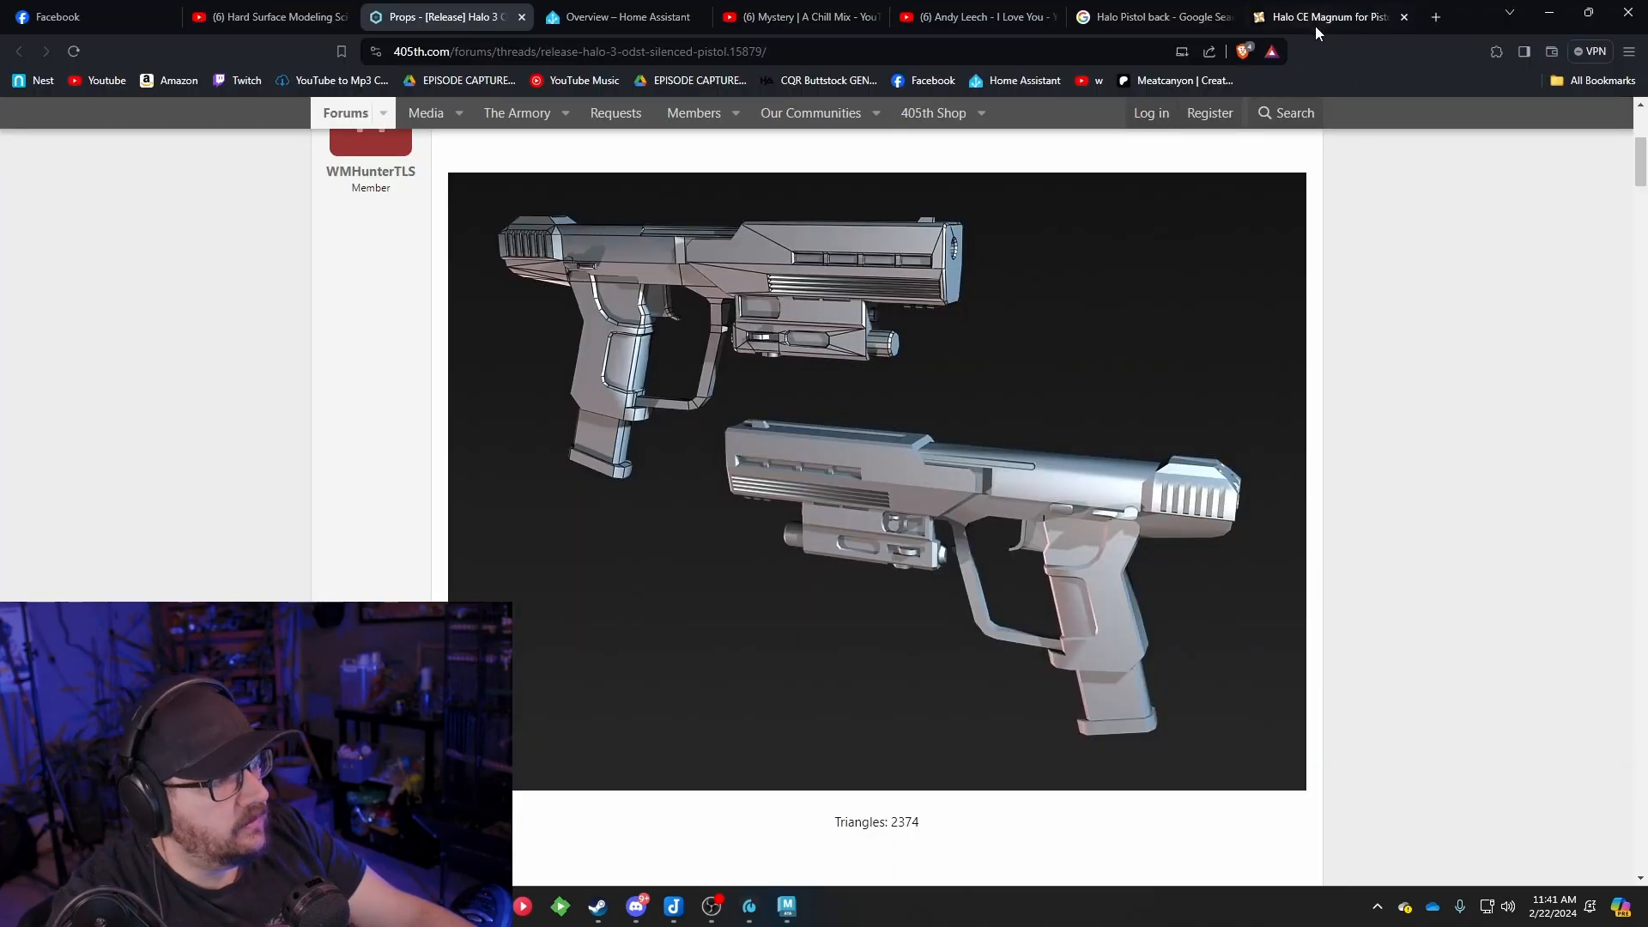
pyautogui.click(1316, 21)
pyautogui.click(1548, 15)
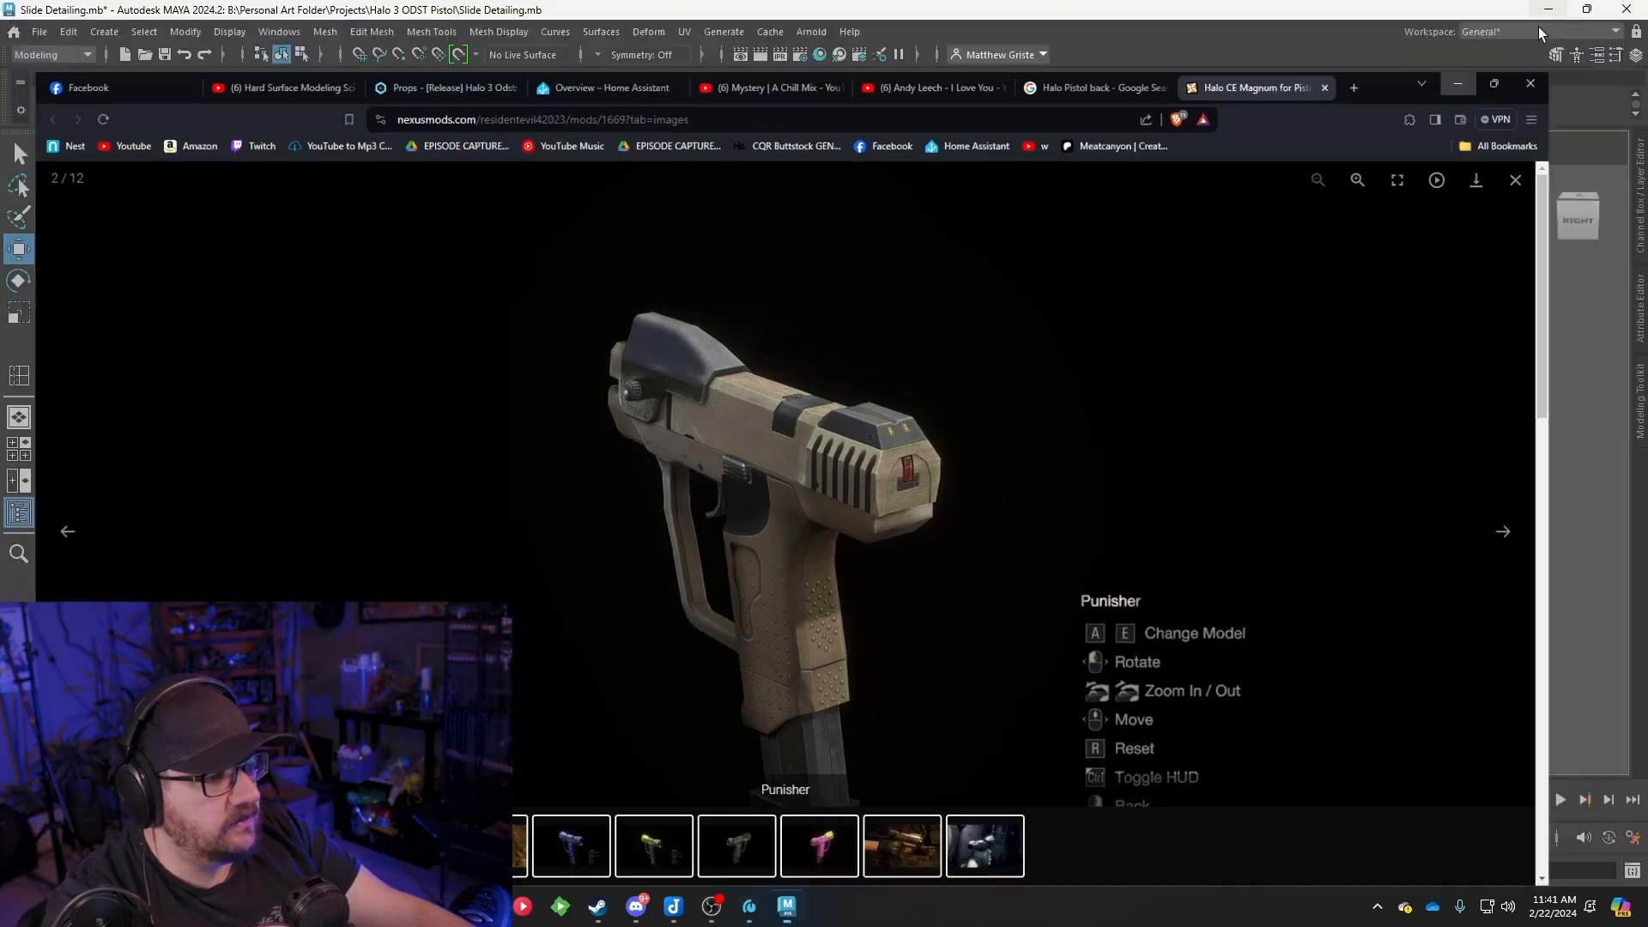
# Inspect the ledge beside the raised section, smoothed and unsmoothed, down to its inner corner edges
pyautogui.keyDown('alt'); pyautogui.moveTo(756, 424); pyautogui.dragTo(766, 496); pyautogui.keyUp('alt')
pyautogui.click(847, 430)
pyautogui.scroll(5, 886, 443)
pyautogui.keyDown('alt'); pyautogui.moveTo(716, 379); pyautogui.dragTo(764, 356); pyautogui.keyUp('alt')
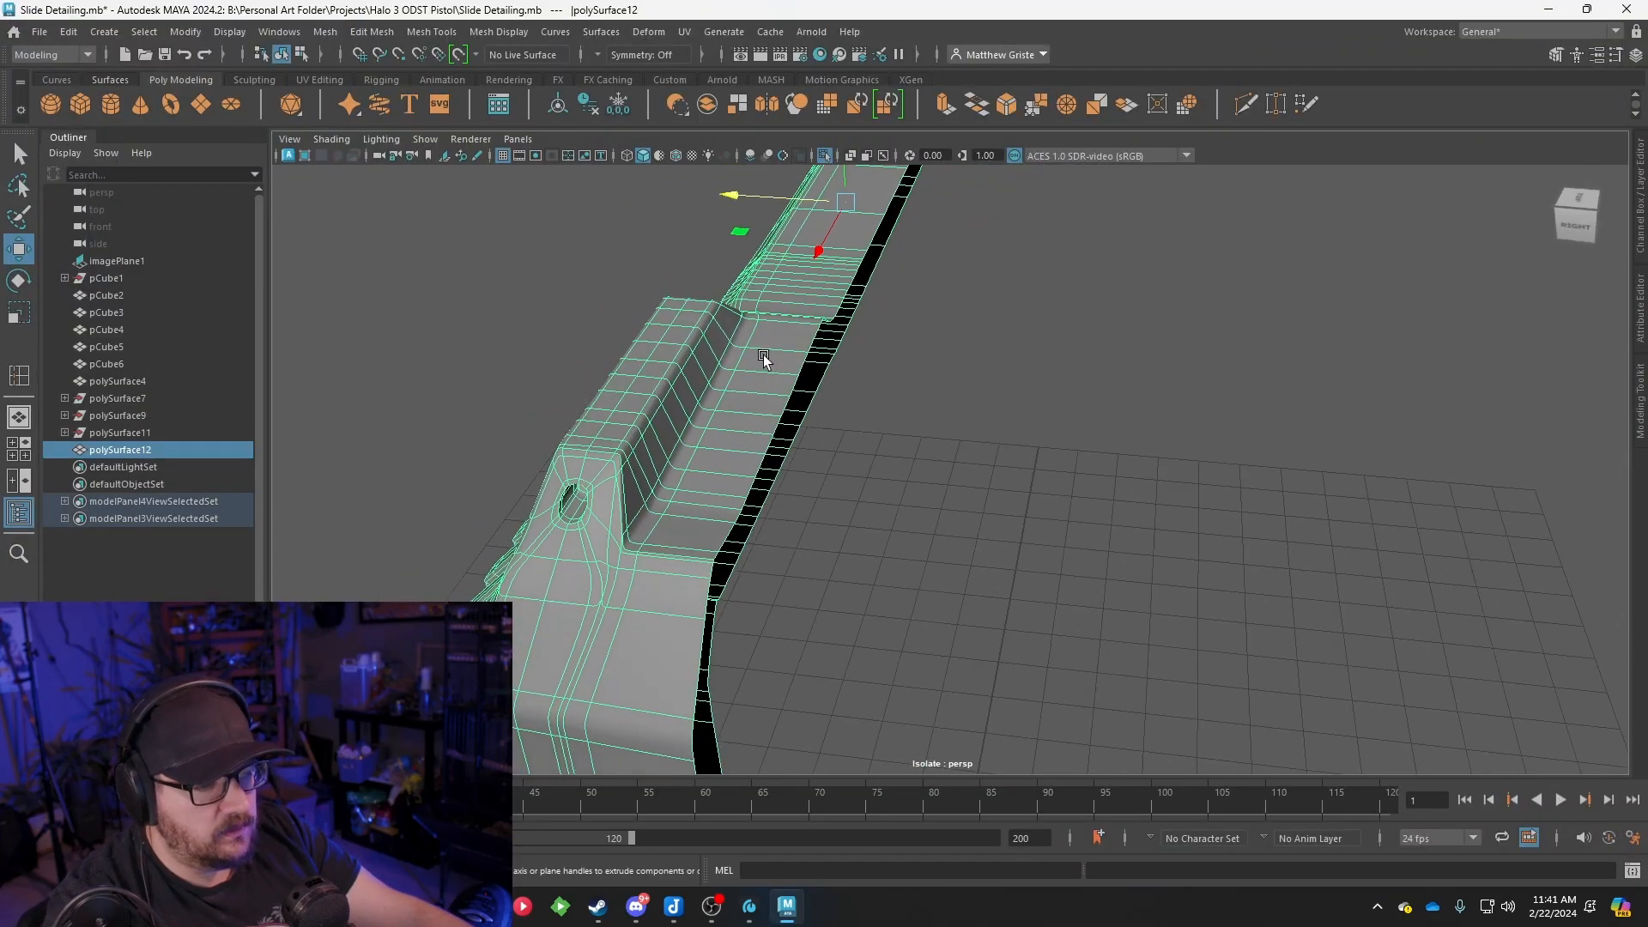
pyautogui.scroll(3, 671, 442)
pyautogui.press('1')
pyautogui.keyDown('alt'); pyautogui.moveTo(635, 454); pyautogui.dragTo(633, 544); pyautogui.keyUp('alt')
pyautogui.moveTo(636, 395); pyautogui.dragTo(633, 363, button='right')
pyautogui.scroll(3, 491, 598)
# Switch to face editing and start selecting the narrow strip of faces along the crease beside the raised section
pyautogui.click(490, 598)
pyautogui.rightClick(400, 395)
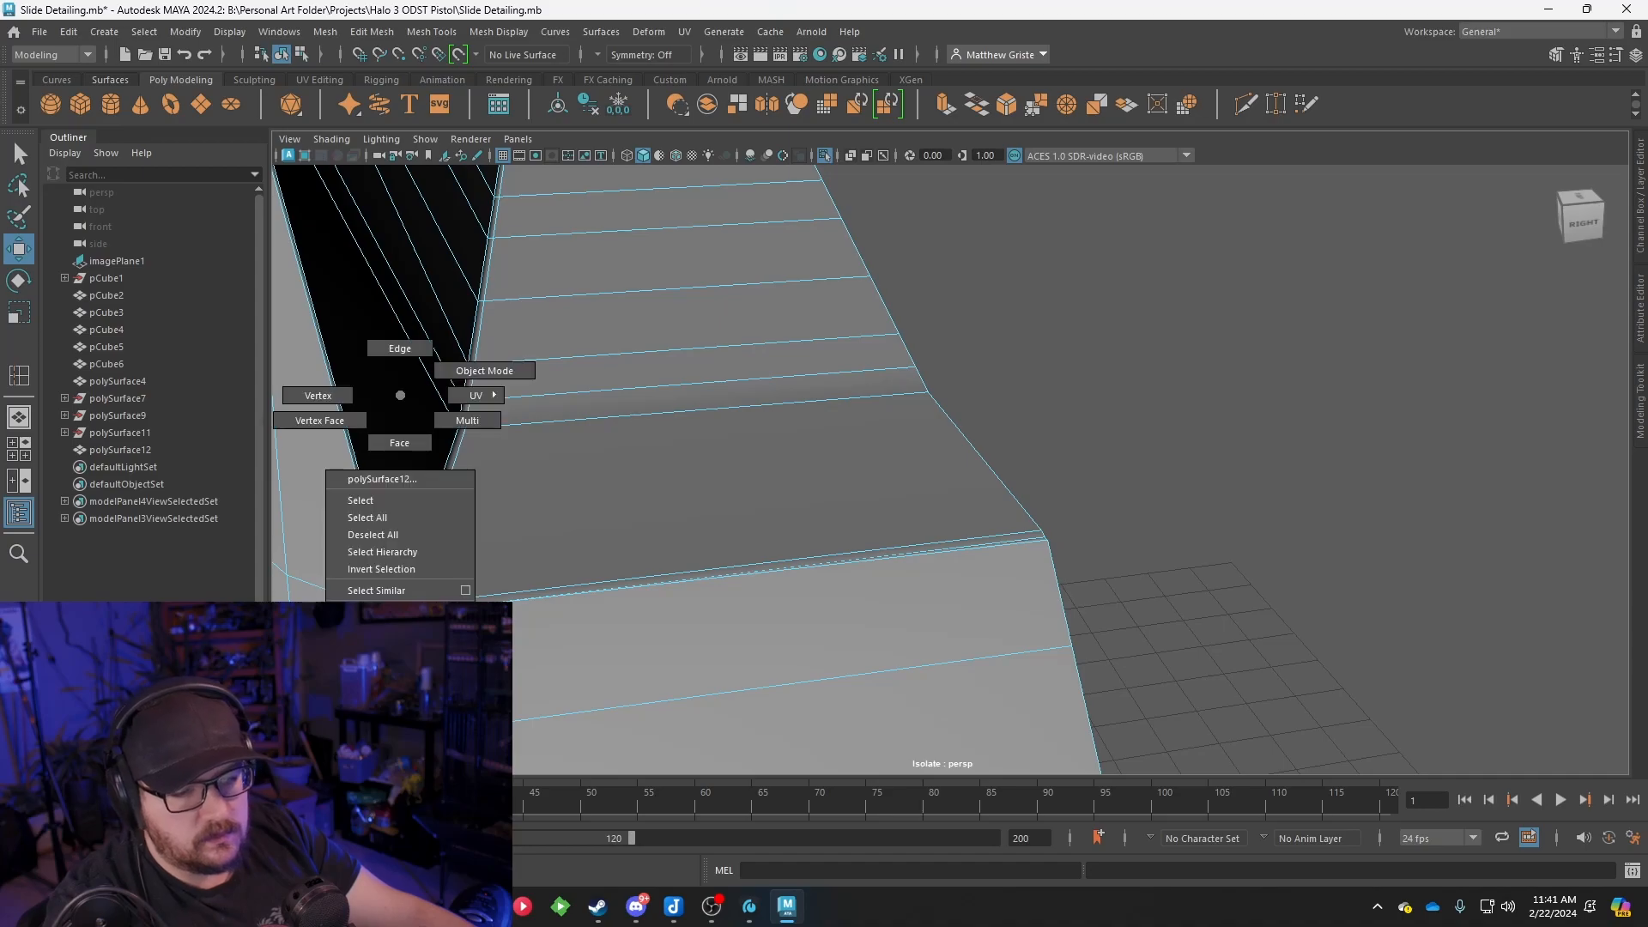
pyautogui.moveTo(396, 457); pyautogui.dragTo(397, 458, button='right')
pyautogui.click(427, 528)
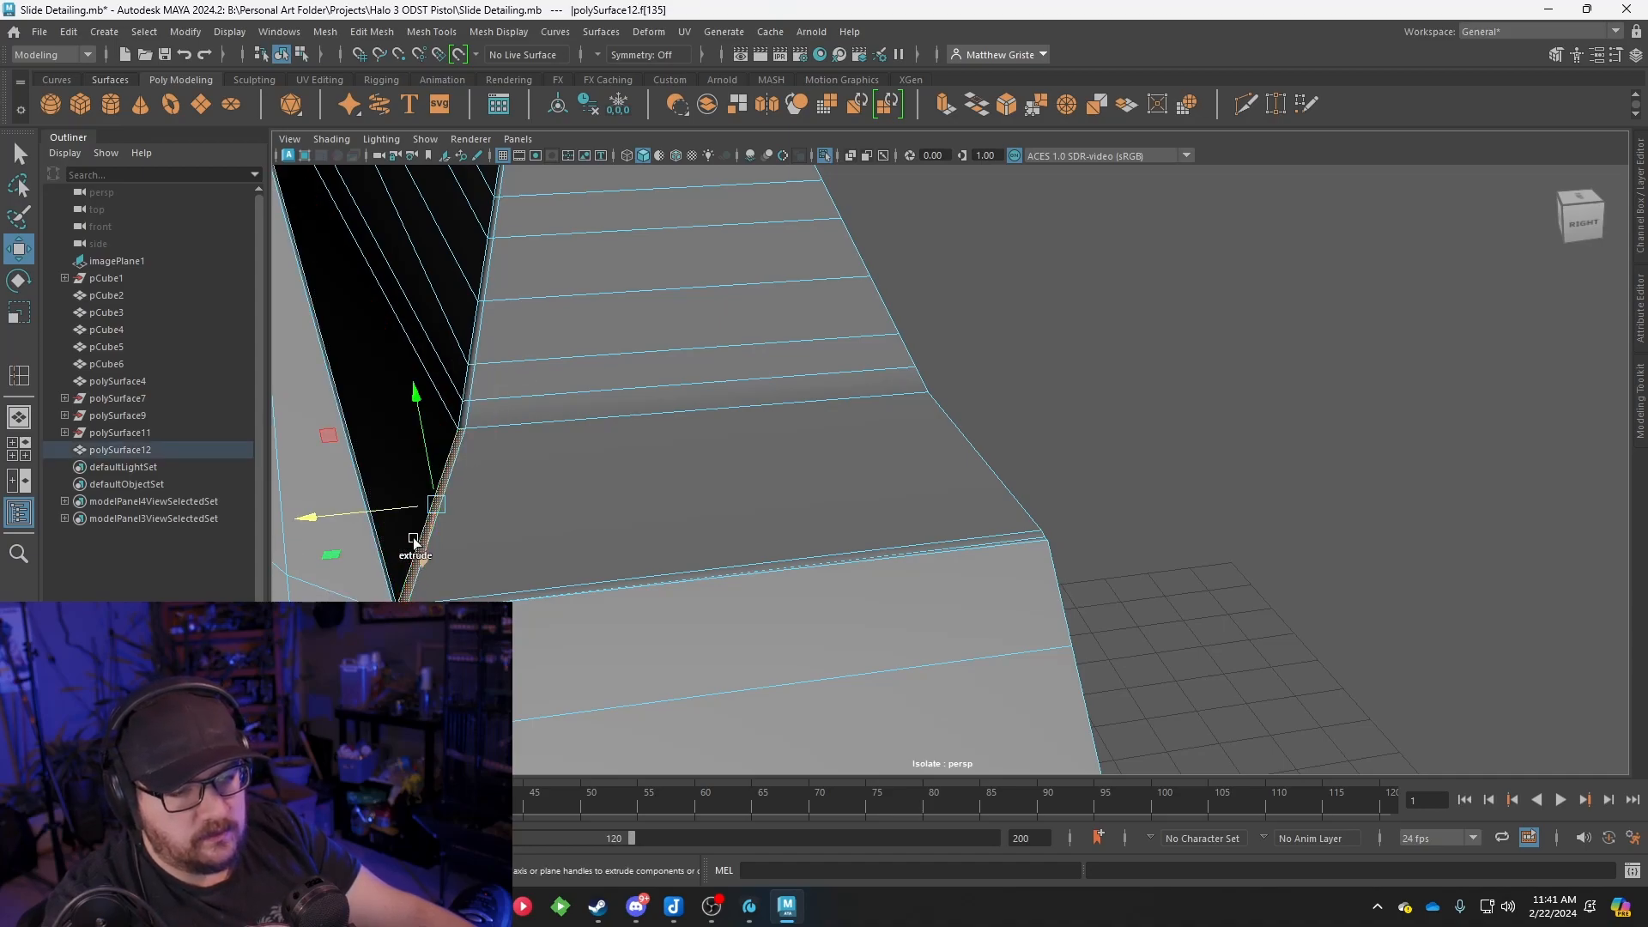
pyautogui.keyDown('shift'); pyautogui.click(479, 282); pyautogui.keyUp('shift')
pyautogui.hotkey('ctrl', 'z')
pyautogui.keyDown('alt'); pyautogui.moveTo(597, 193); pyautogui.dragTo(769, 485, button='middle'); pyautogui.keyUp('alt')
pyautogui.scroll(-3, 768, 486)
pyautogui.keyDown('alt'); pyautogui.moveTo(769, 515); pyautogui.dragTo(708, 649); pyautogui.keyUp('alt')
pyautogui.keyDown('alt'); pyautogui.moveTo(708, 650); pyautogui.dragTo(1104, 699, button='middle'); pyautogui.keyUp('alt')
pyautogui.keyDown('alt'); pyautogui.moveTo(1104, 698); pyautogui.dragTo(908, 730); pyautogui.keyUp('alt')
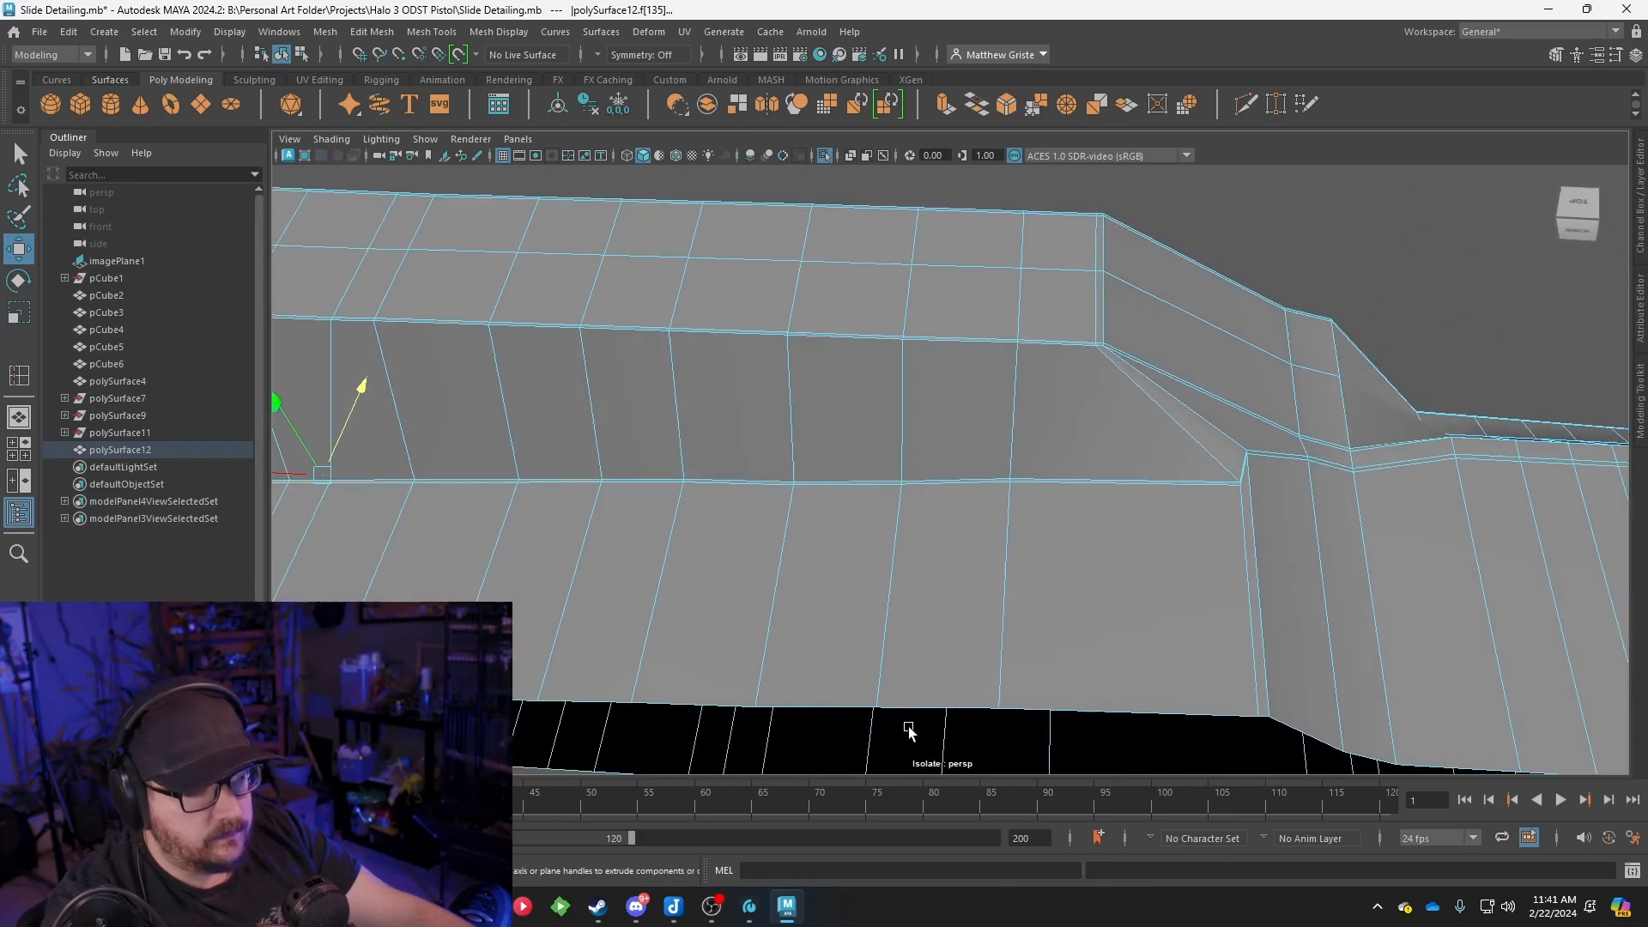
# Extend the face selection along the narrow crease strip to the ledge's far corner
pyautogui.scroll(5, 828, 616)
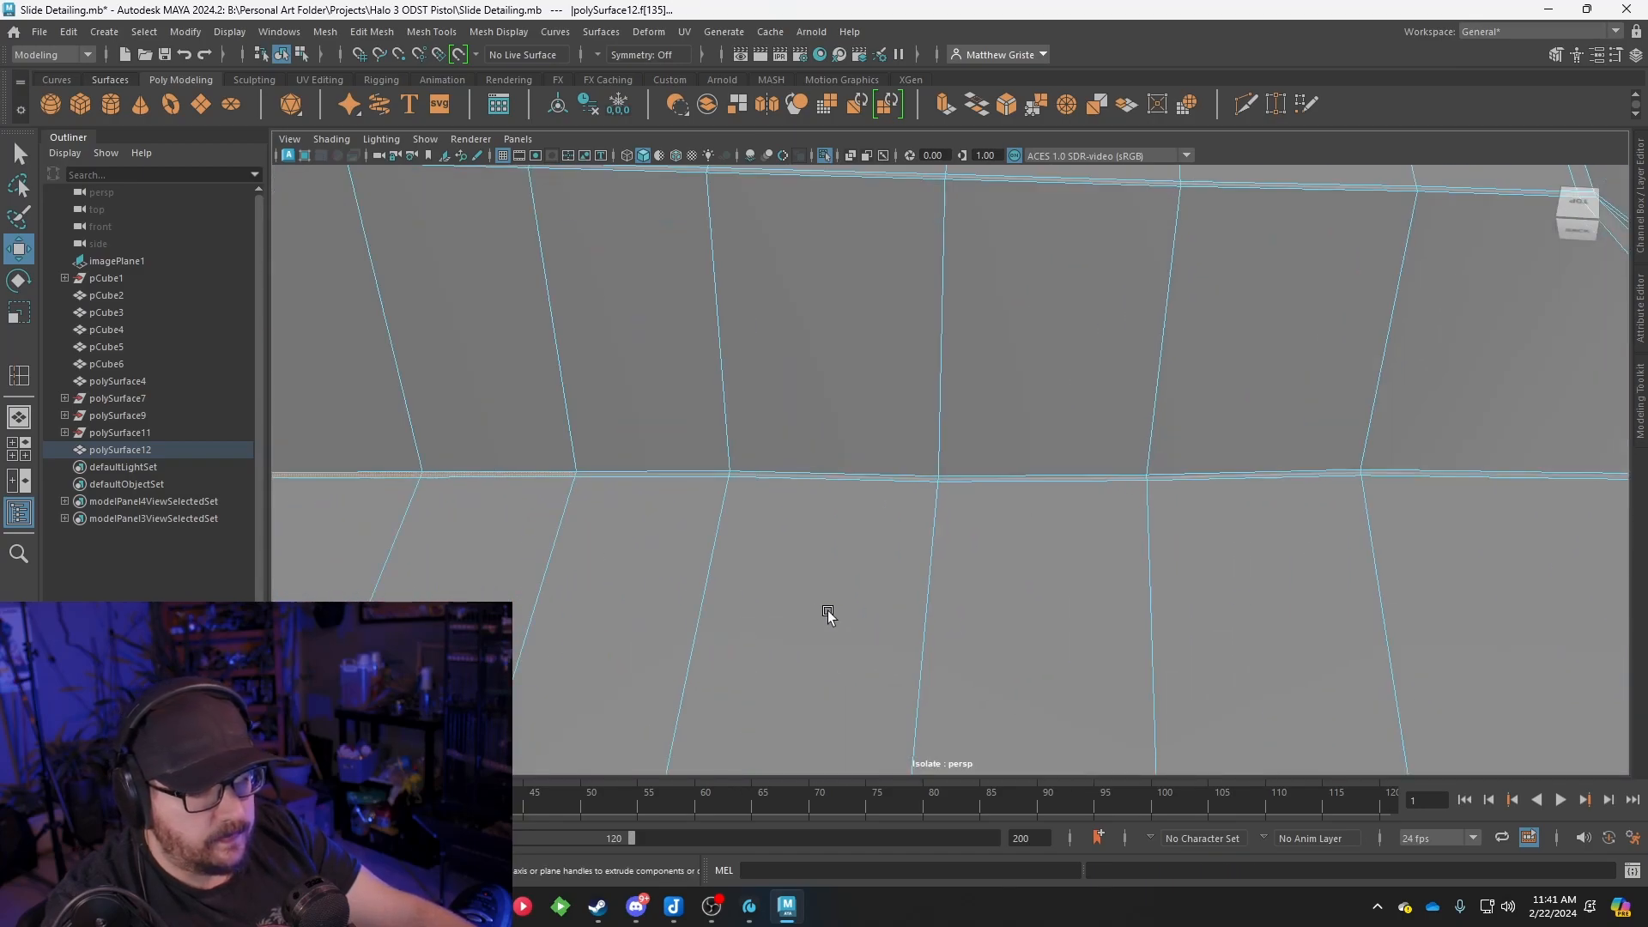
pyautogui.keyDown('shift'); pyautogui.click(992, 477); pyautogui.keyUp('shift')
pyautogui.keyDown('shift'); pyautogui.click(1225, 475); pyautogui.keyUp('shift')
pyautogui.keyDown('shift'); pyautogui.click(1460, 468); pyautogui.keyUp('shift')
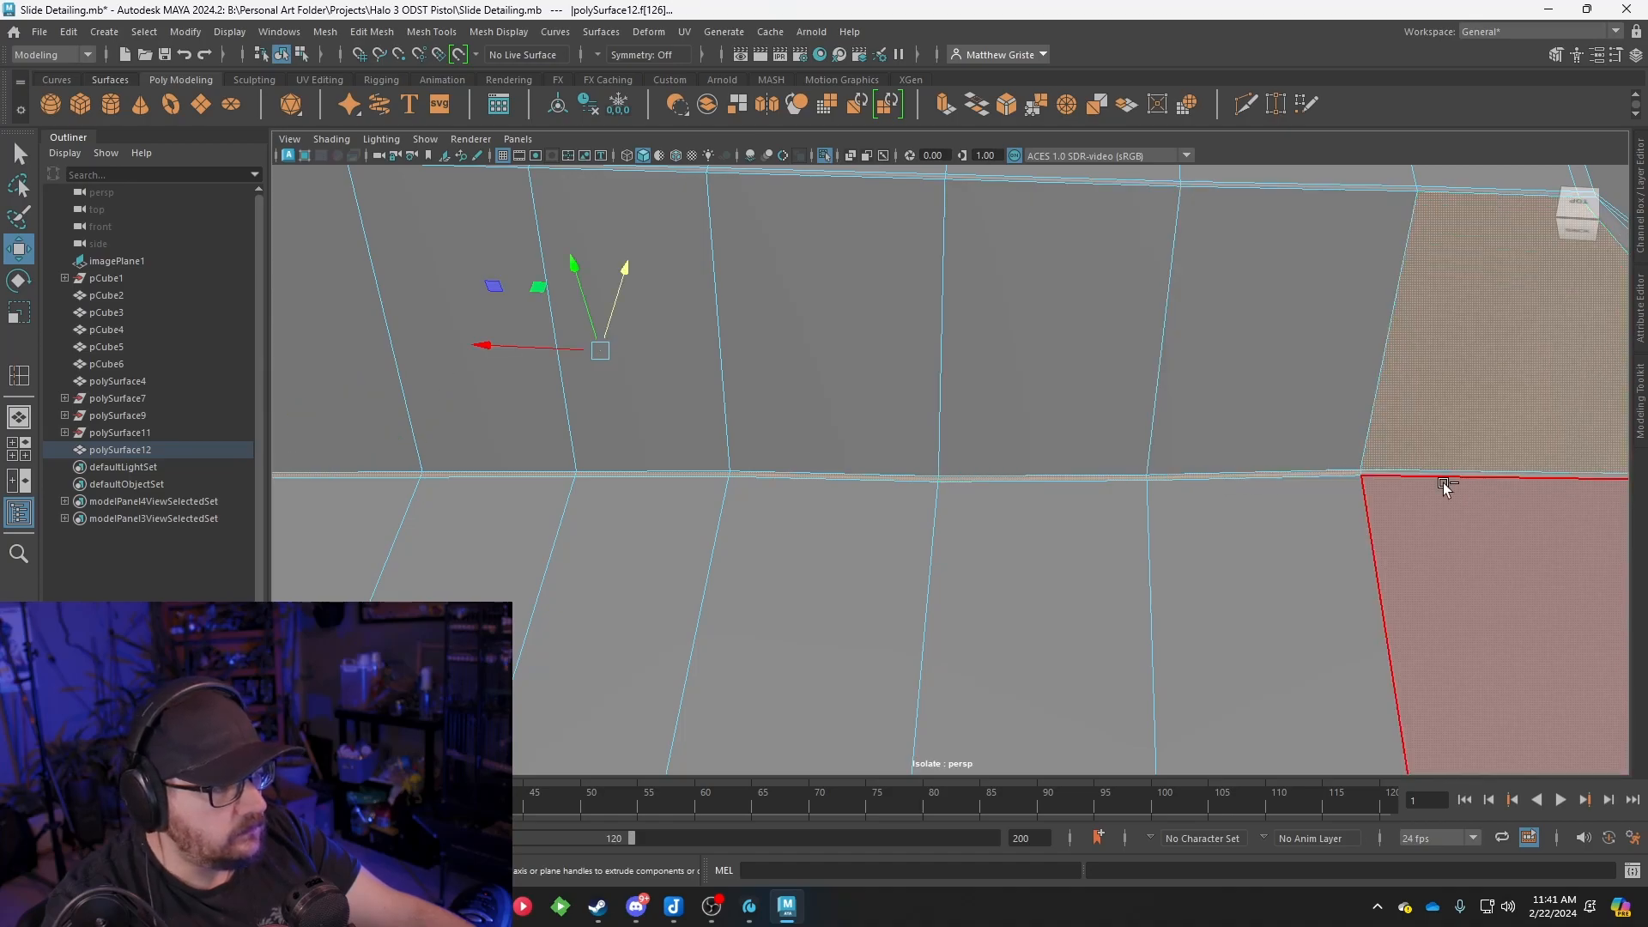
pyautogui.hotkey('ctrl', 'z')
pyautogui.keyDown('shift'); pyautogui.click(1410, 473); pyautogui.keyUp('shift')
pyautogui.keyDown('alt'); pyautogui.moveTo(1508, 515); pyautogui.dragTo(961, 501, button='middle'); pyautogui.keyUp('alt')
pyautogui.scroll(-5, 1042, 534)
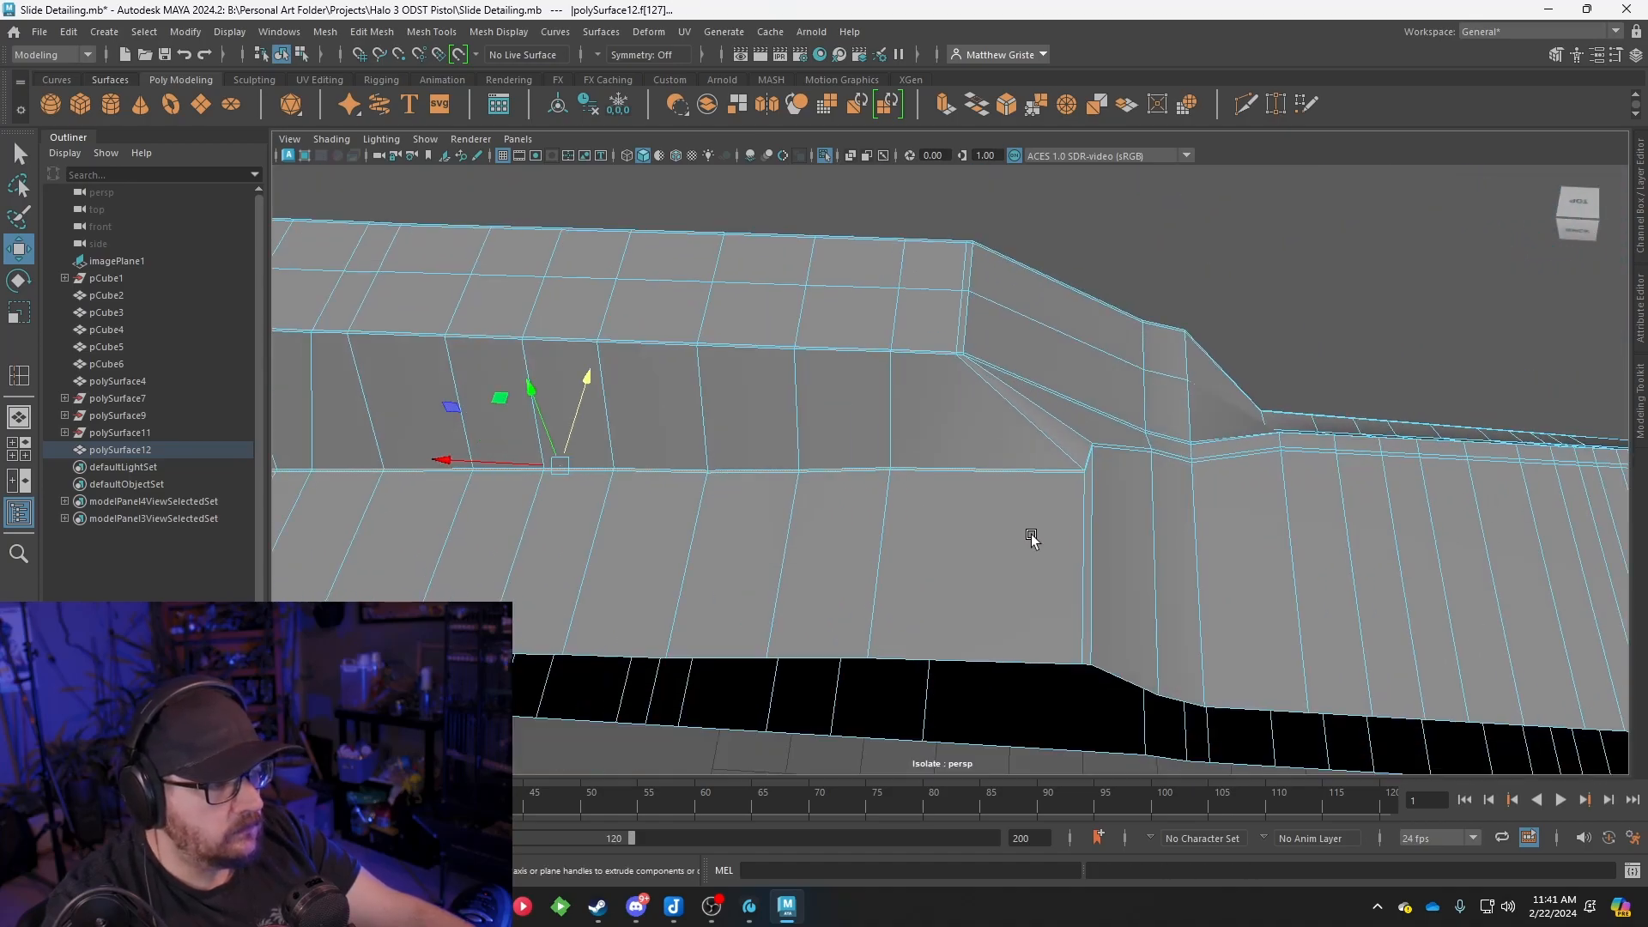
# Move the selected crease strip sideways and scale it to straighten the crease
pyautogui.keyDown('alt'); pyautogui.moveTo(1041, 534); pyautogui.dragTo(834, 433); pyautogui.keyUp('alt')
pyautogui.moveTo(950, 321); pyautogui.dragTo(872, 304)
pyautogui.keyDown('alt'); pyautogui.moveTo(762, 225); pyautogui.dragTo(1023, 335); pyautogui.keyUp('alt')
pyautogui.keyDown('alt'); pyautogui.moveTo(1064, 462); pyautogui.dragTo(881, 465); pyautogui.keyUp('alt')
pyautogui.press('e')
pyautogui.press('r')
pyautogui.moveTo(835, 354); pyautogui.dragTo(1023, 471)
# Switch to edge editing and select the open centreline edges along the full length of the ledge
pyautogui.moveTo(1022, 467); pyautogui.dragTo(1019, 343, button='right')
pyautogui.click(1012, 506)
pyautogui.keyDown('alt'); pyautogui.moveTo(1012, 506); pyautogui.dragTo(821, 549); pyautogui.keyUp('alt')
pyautogui.scroll(3, 792, 541)
pyautogui.keyDown('alt'); pyautogui.moveTo(791, 543); pyautogui.dragTo(994, 530, button='middle'); pyautogui.keyUp('alt')
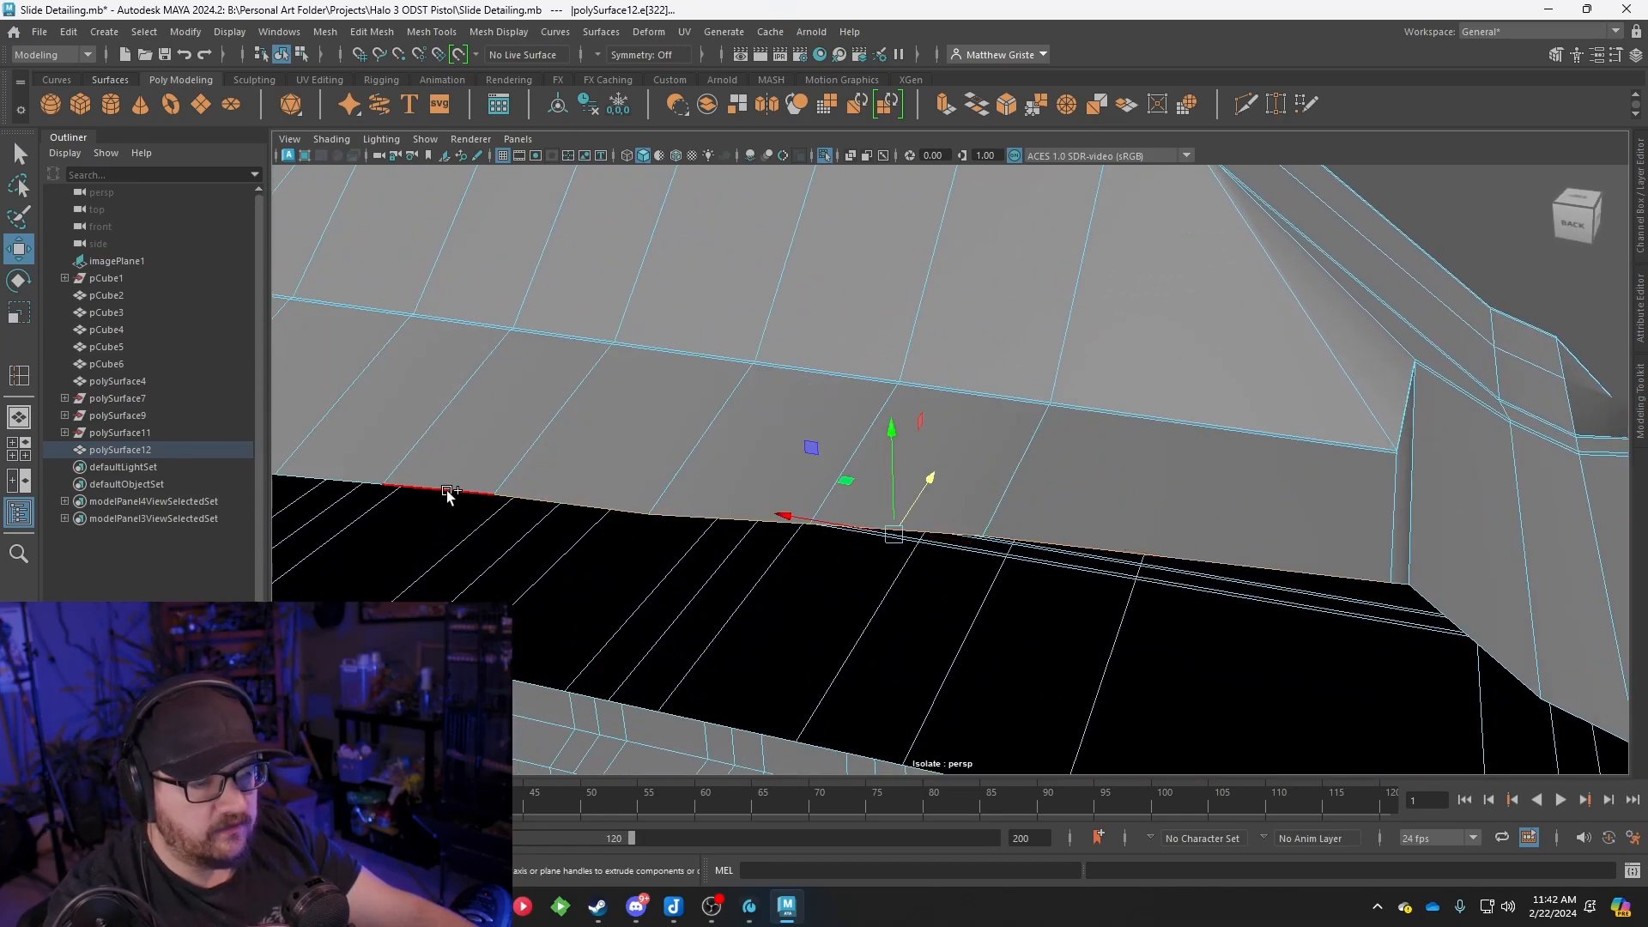
pyautogui.keyDown('alt'); pyautogui.moveTo(330, 478); pyautogui.dragTo(1019, 554, button='middle'); pyautogui.keyUp('alt')
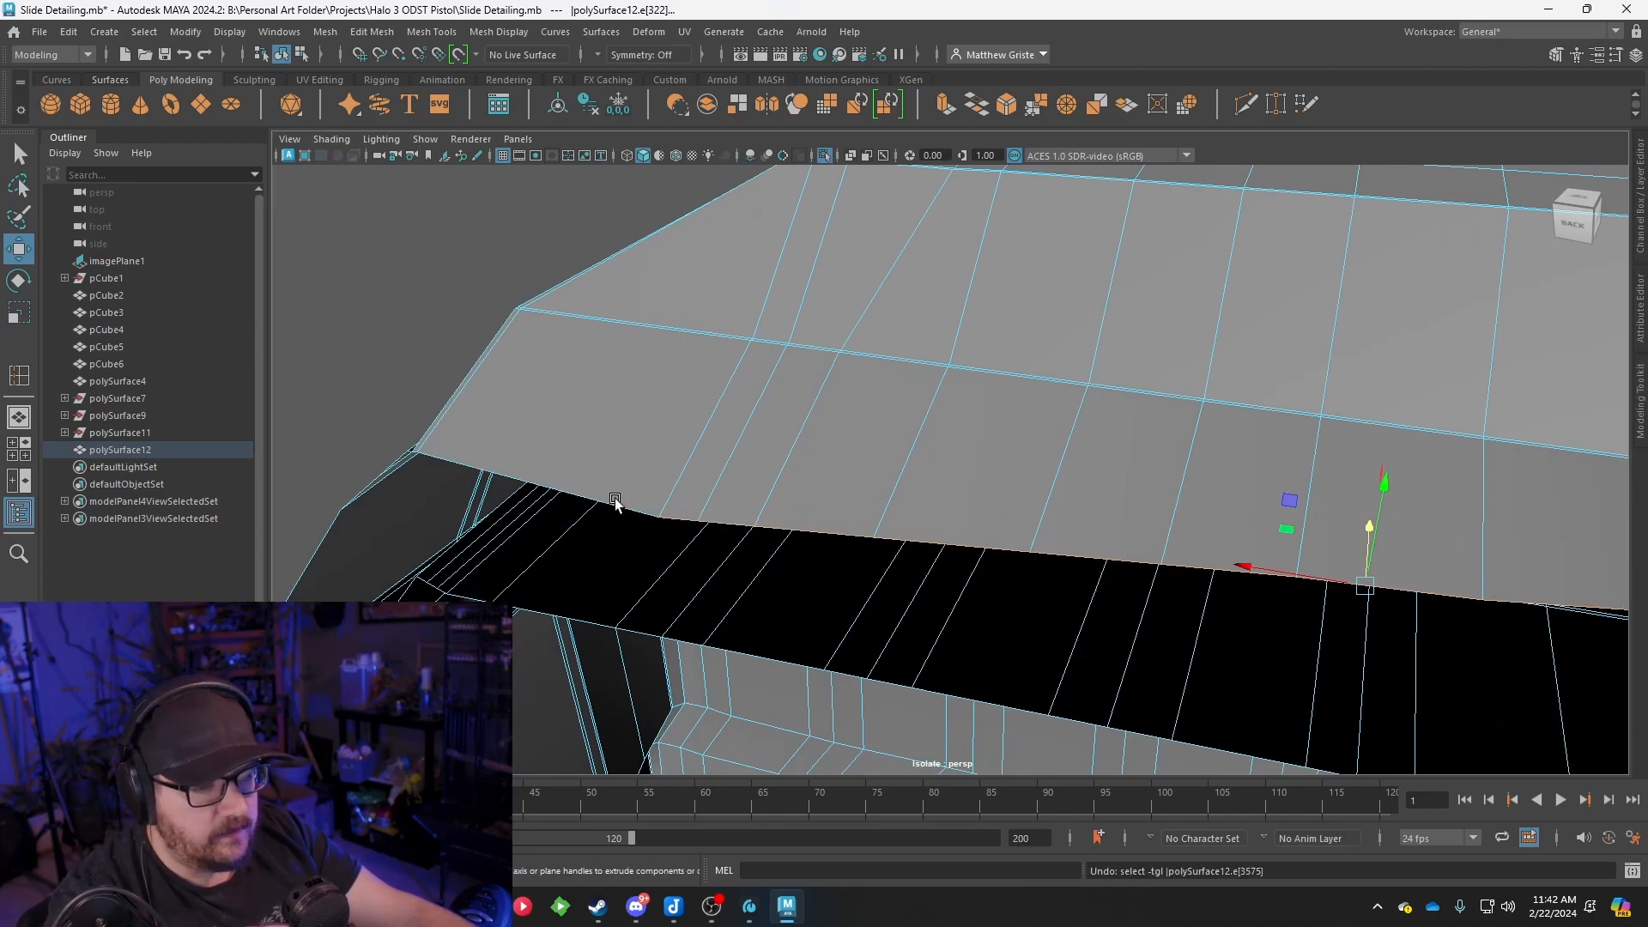
pyautogui.keyDown('alt'); pyautogui.moveTo(613, 503); pyautogui.dragTo(1037, 508); pyautogui.keyUp('alt')
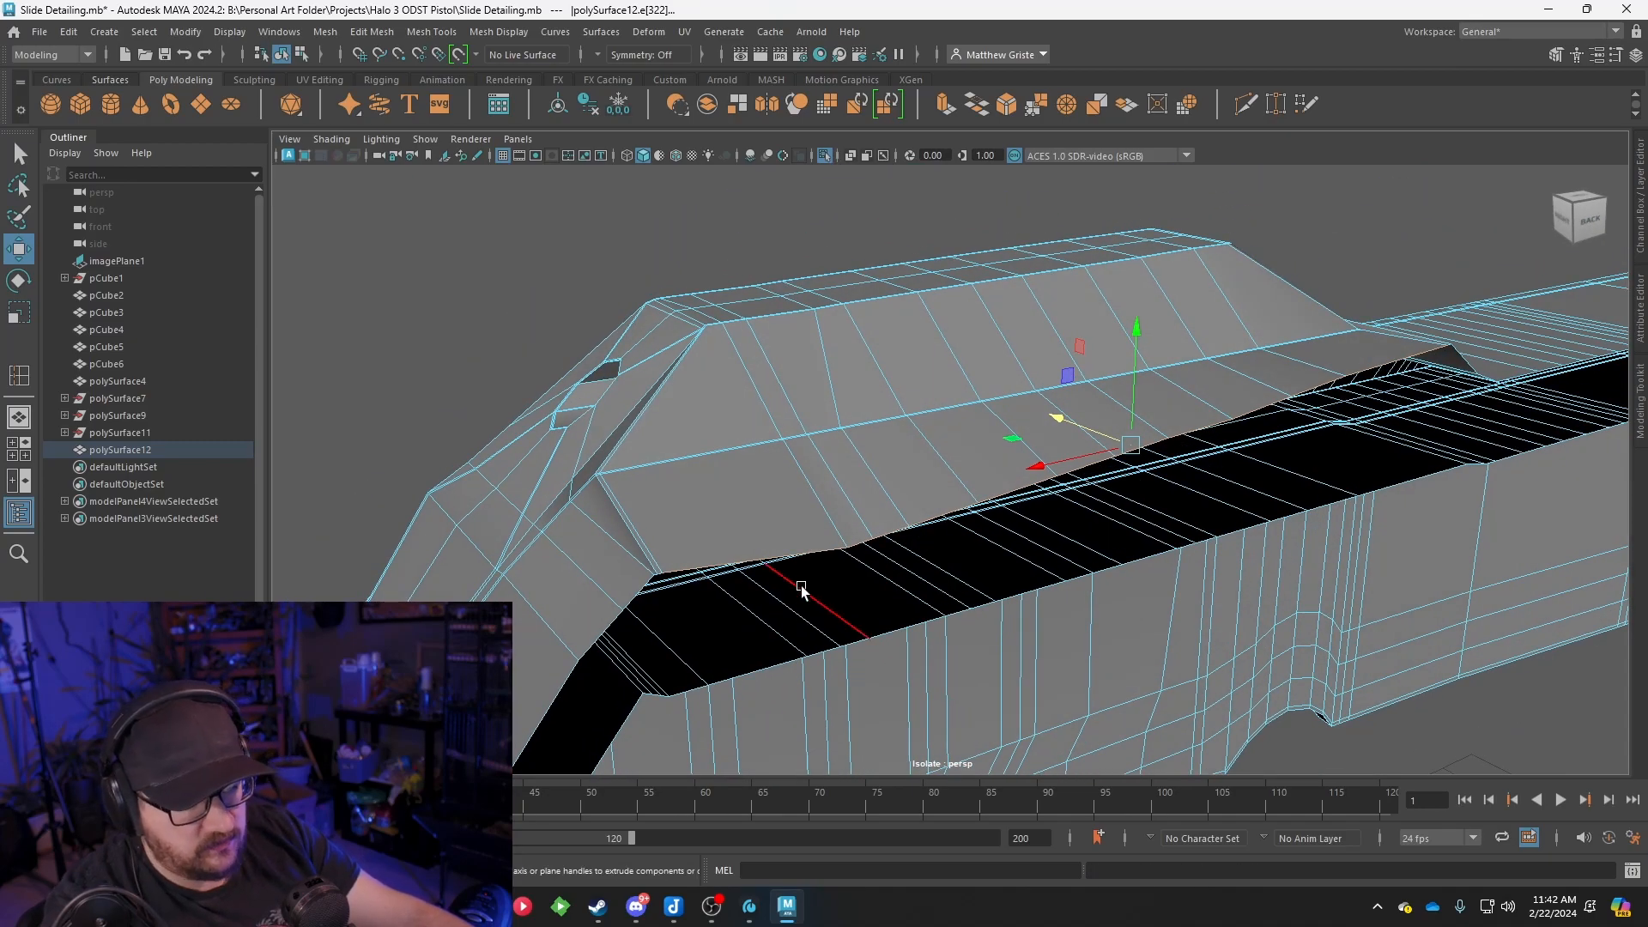
pyautogui.keyDown('alt'); pyautogui.moveTo(806, 586); pyautogui.dragTo(1070, 528, button='middle'); pyautogui.keyUp('alt')
pyautogui.scroll(3, 1070, 529)
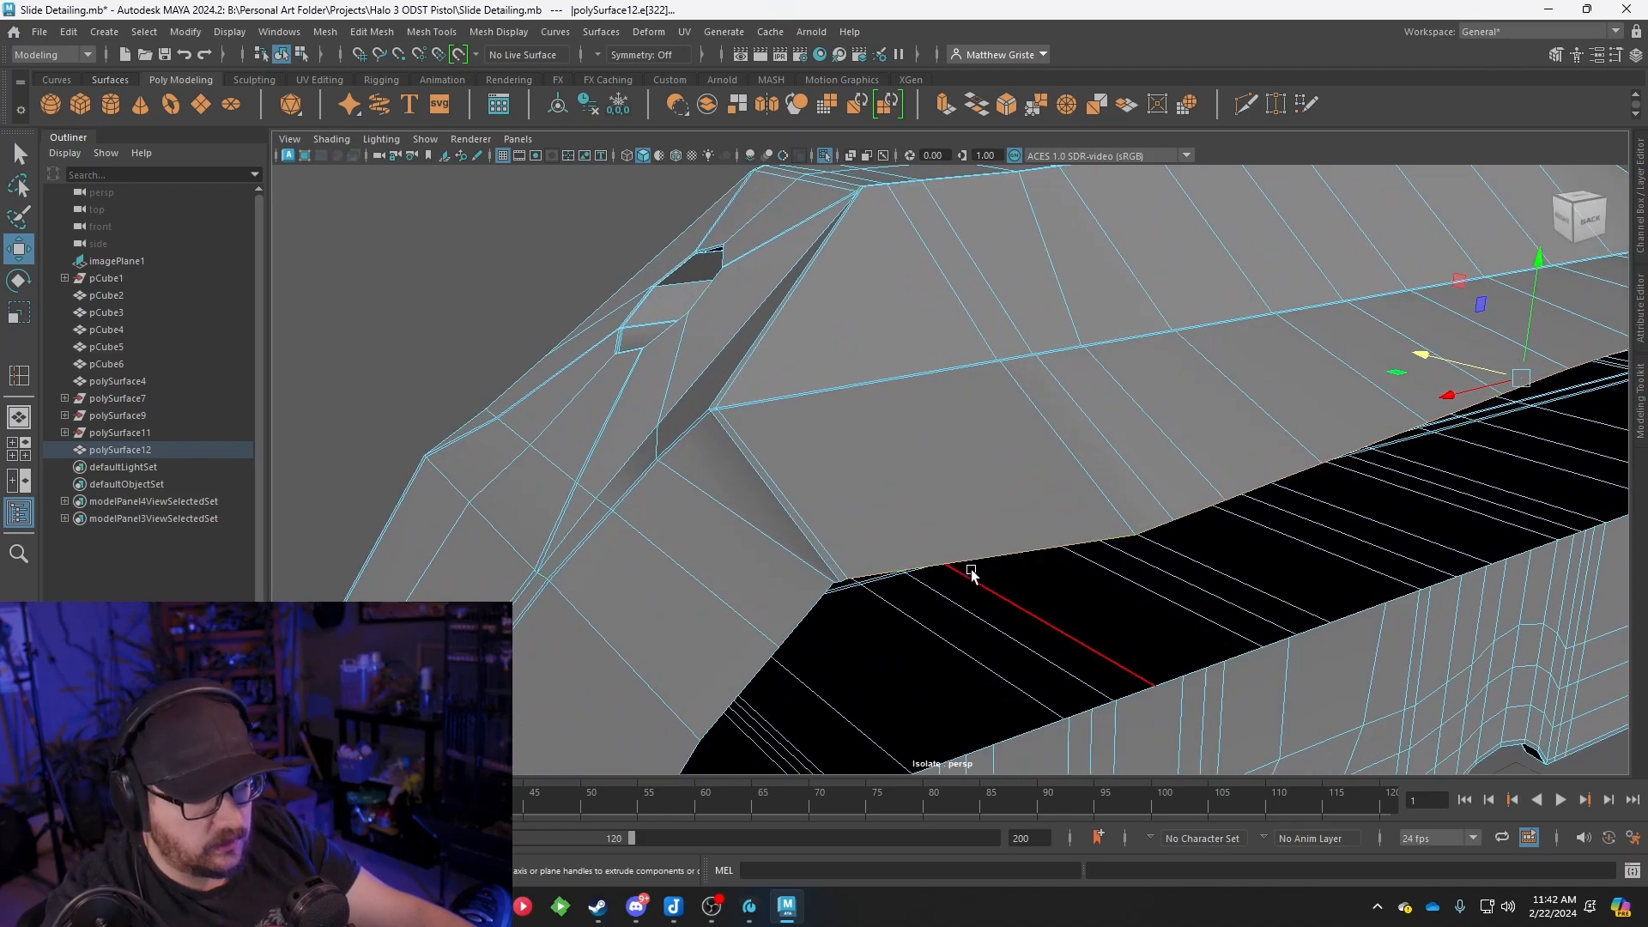
# Scale the ledge's selected centreline edges level vertically and move them slightly upward
pyautogui.press('e')
pyautogui.press('r')
pyautogui.keyDown('alt'); pyautogui.moveTo(1502, 345); pyautogui.dragTo(1314, 376, button='middle'); pyautogui.keyUp('alt')
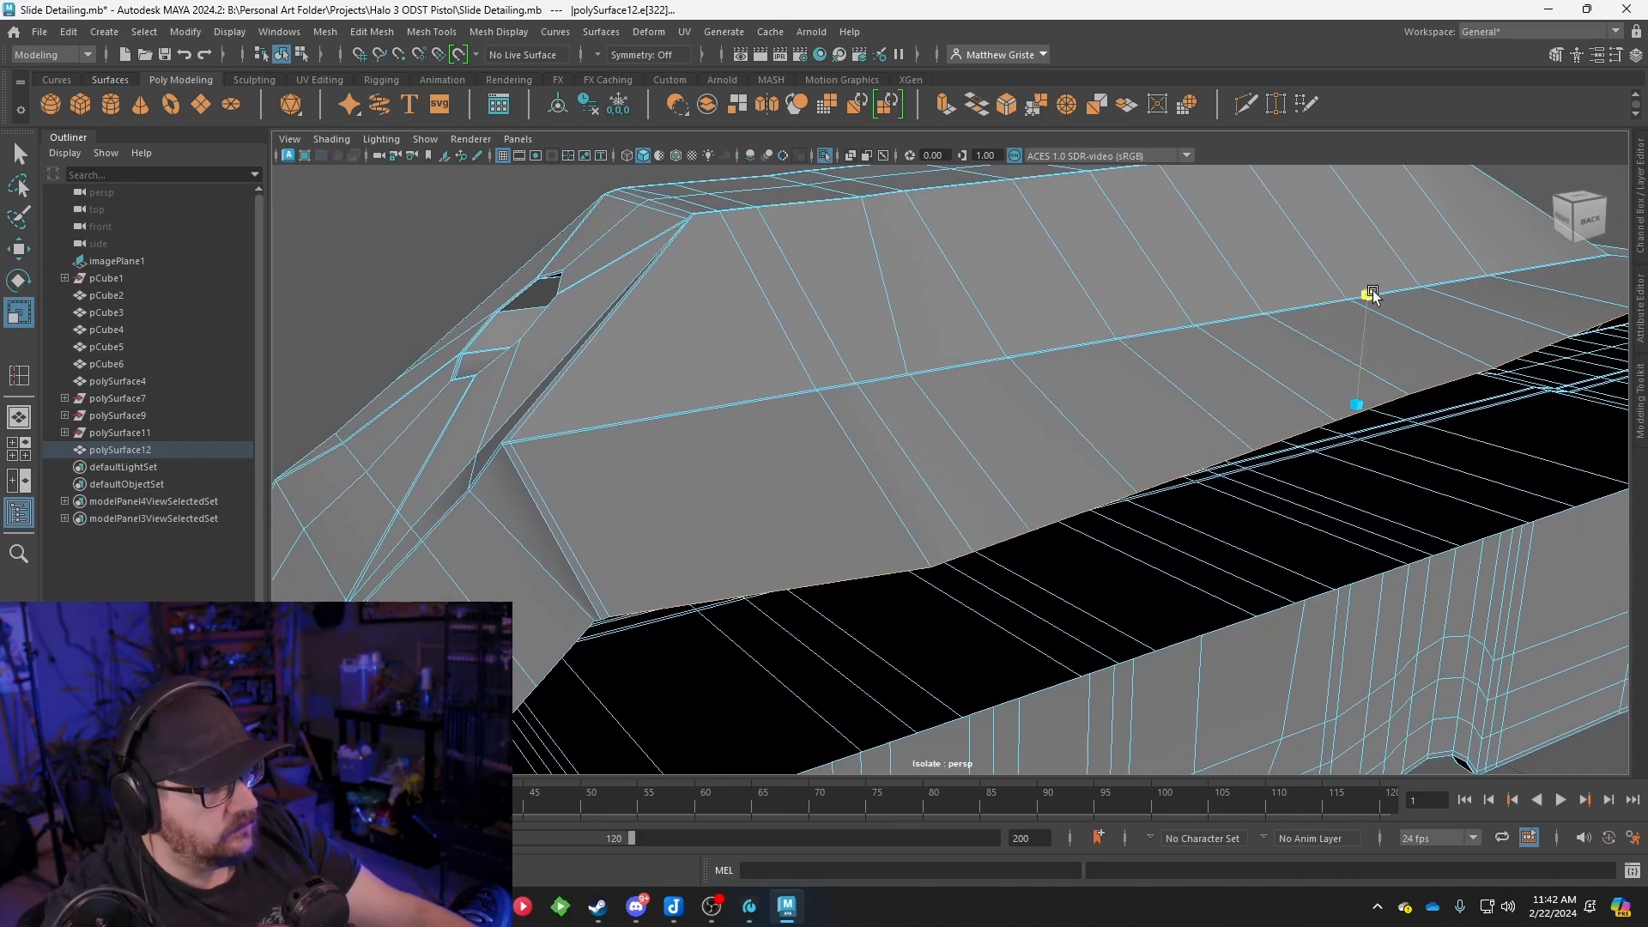
pyautogui.press('w')
pyautogui.moveTo(1350, 526)
pyautogui.keyDown('alt'); pyautogui.mouseDown()
pyautogui.moveTo(1299, 544)
pyautogui.moveTo(1347, 506)
pyautogui.mouseUp(); pyautogui.keyUp('alt')
pyautogui.moveTo(1258, 283); pyautogui.dragTo(1254, 247)
pyautogui.keyDown('alt'); pyautogui.moveTo(1176, 296); pyautogui.dragTo(1207, 410); pyautogui.keyUp('alt')
pyautogui.scroll(-4, 1192, 352)
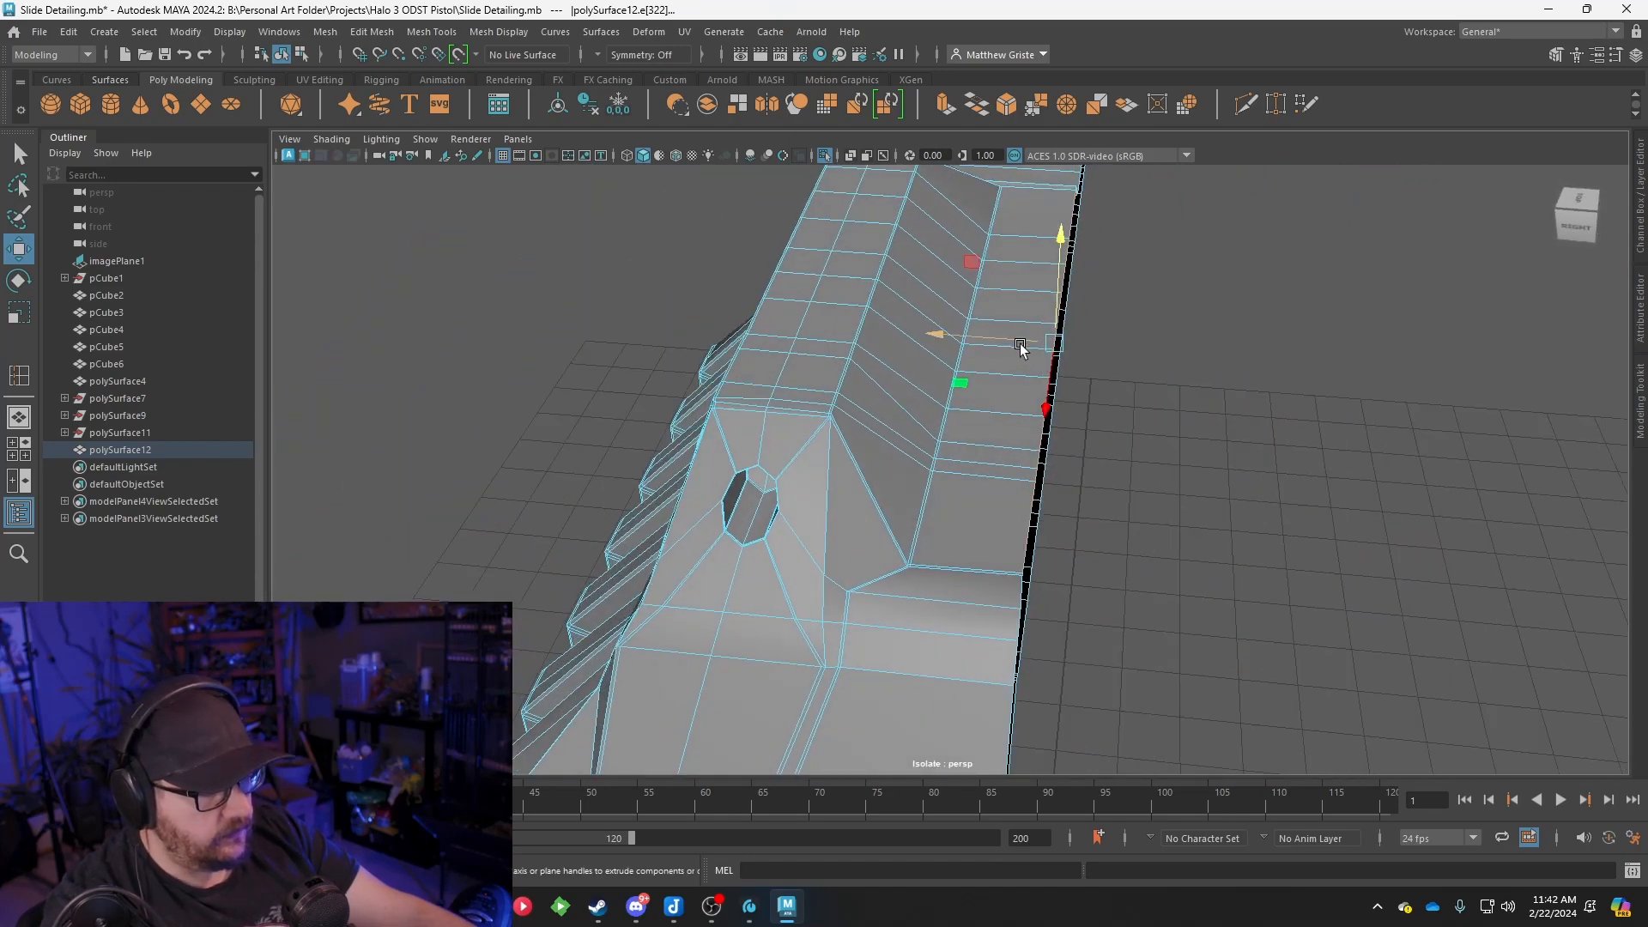
# Examine the slide's back end, compare it with the Punisher reference image in the browser, and return to Maya
pyautogui.keyDown('alt'); pyautogui.moveTo(1019, 345); pyautogui.dragTo(1052, 570); pyautogui.keyUp('alt')
pyautogui.click(962, 543)
pyautogui.scroll(5, 1052, 570)
pyautogui.moveTo(867, 412)
pyautogui.keyDown('alt'); pyautogui.mouseDown()
pyautogui.moveTo(791, 349)
pyautogui.moveTo(733, 369)
pyautogui.moveTo(909, 280)
pyautogui.moveTo(832, 371)
pyautogui.moveTo(846, 408)
pyautogui.moveTo(948, 408)
pyautogui.moveTo(869, 391)
pyautogui.mouseUp(); pyautogui.keyUp('alt')
pyautogui.keyDown('alt'); pyautogui.moveTo(1026, 557); pyautogui.dragTo(1018, 391, button='middle'); pyautogui.keyUp('alt')
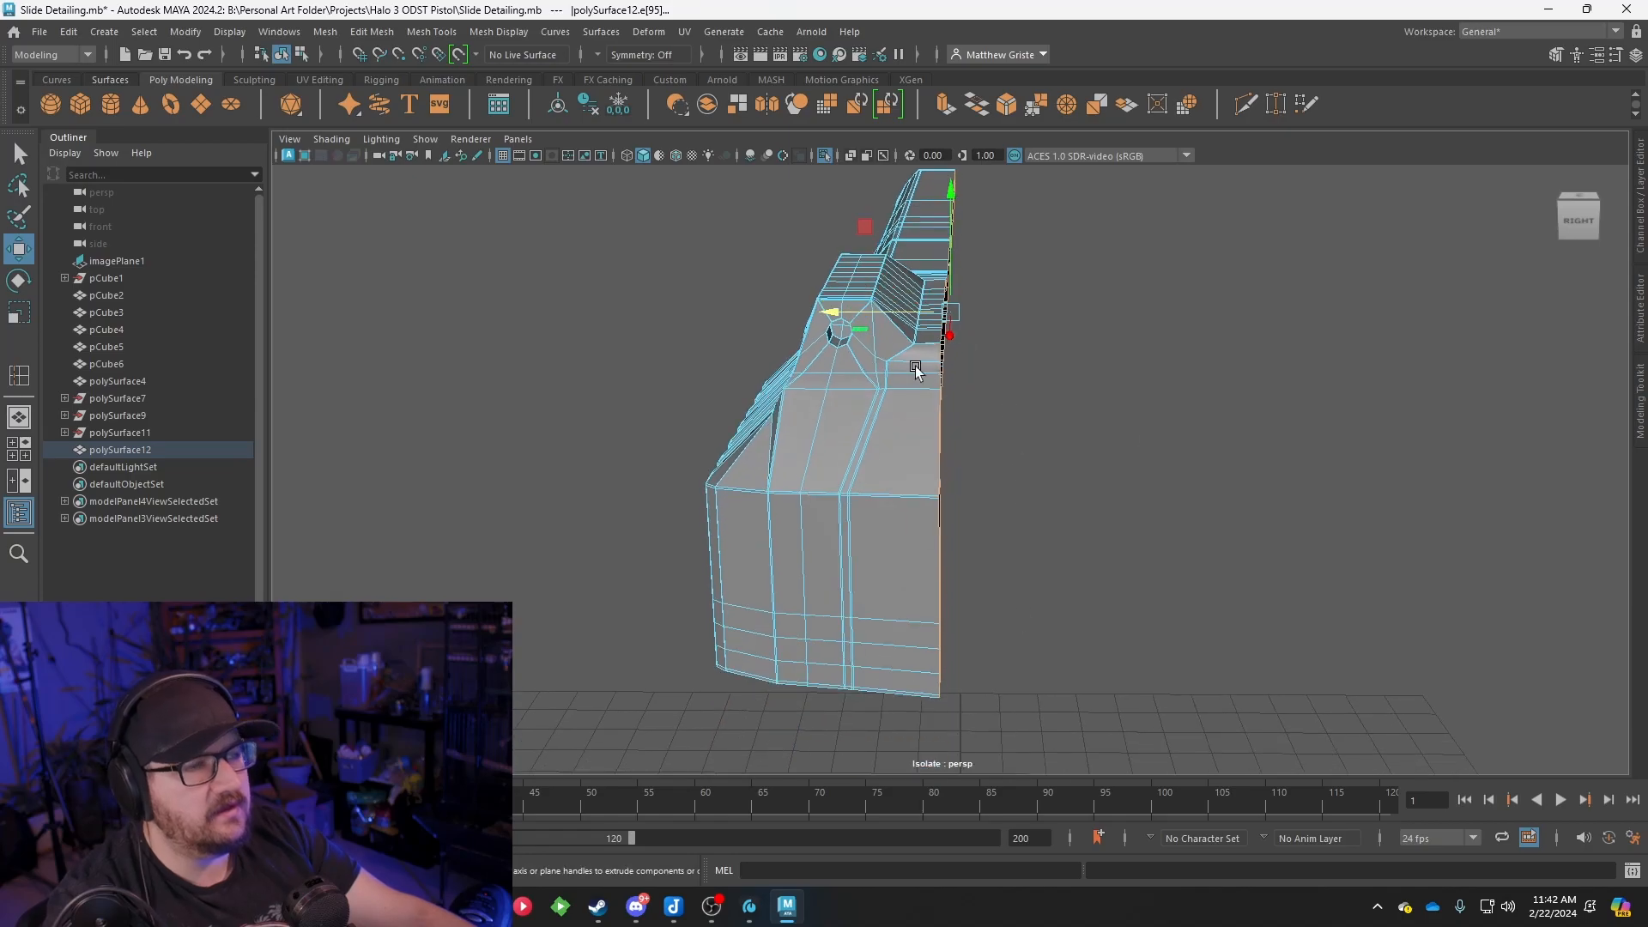
pyautogui.keyDown('alt'); pyautogui.moveTo(933, 346); pyautogui.dragTo(938, 563, button='right'); pyautogui.keyUp('alt')
pyautogui.moveTo(933, 651)
pyautogui.keyDown('alt'); pyautogui.mouseDown()
pyautogui.moveTo(998, 608)
pyautogui.moveTo(903, 642)
pyautogui.mouseUp(); pyautogui.keyUp('alt')
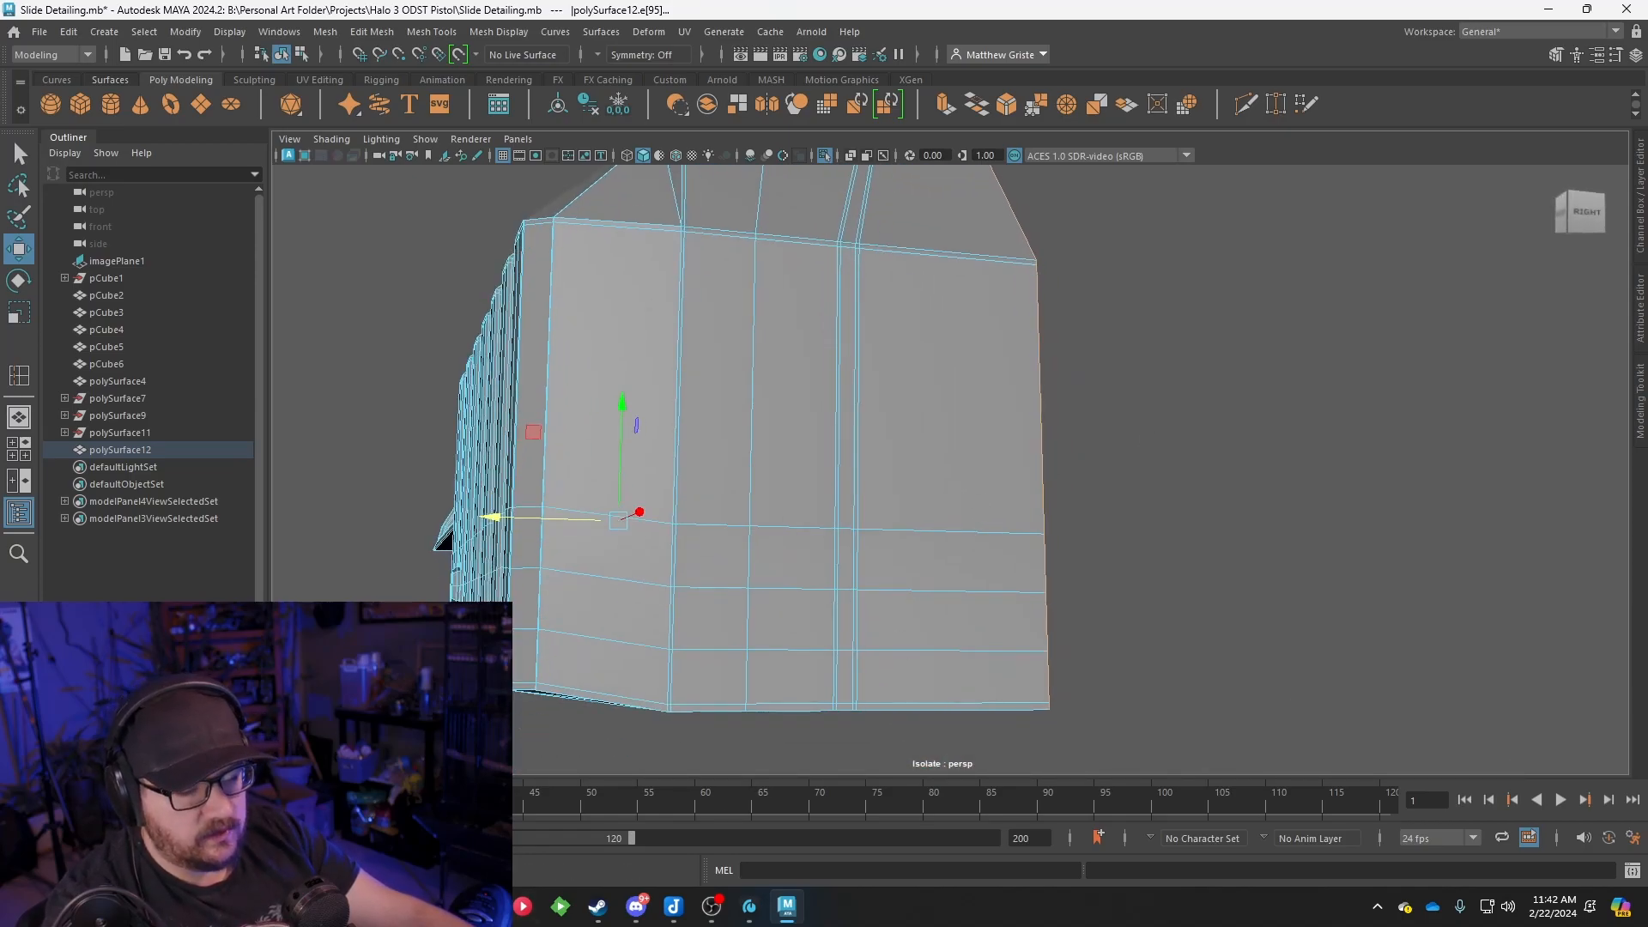
pyautogui.hotkey('alt', 'Tab')
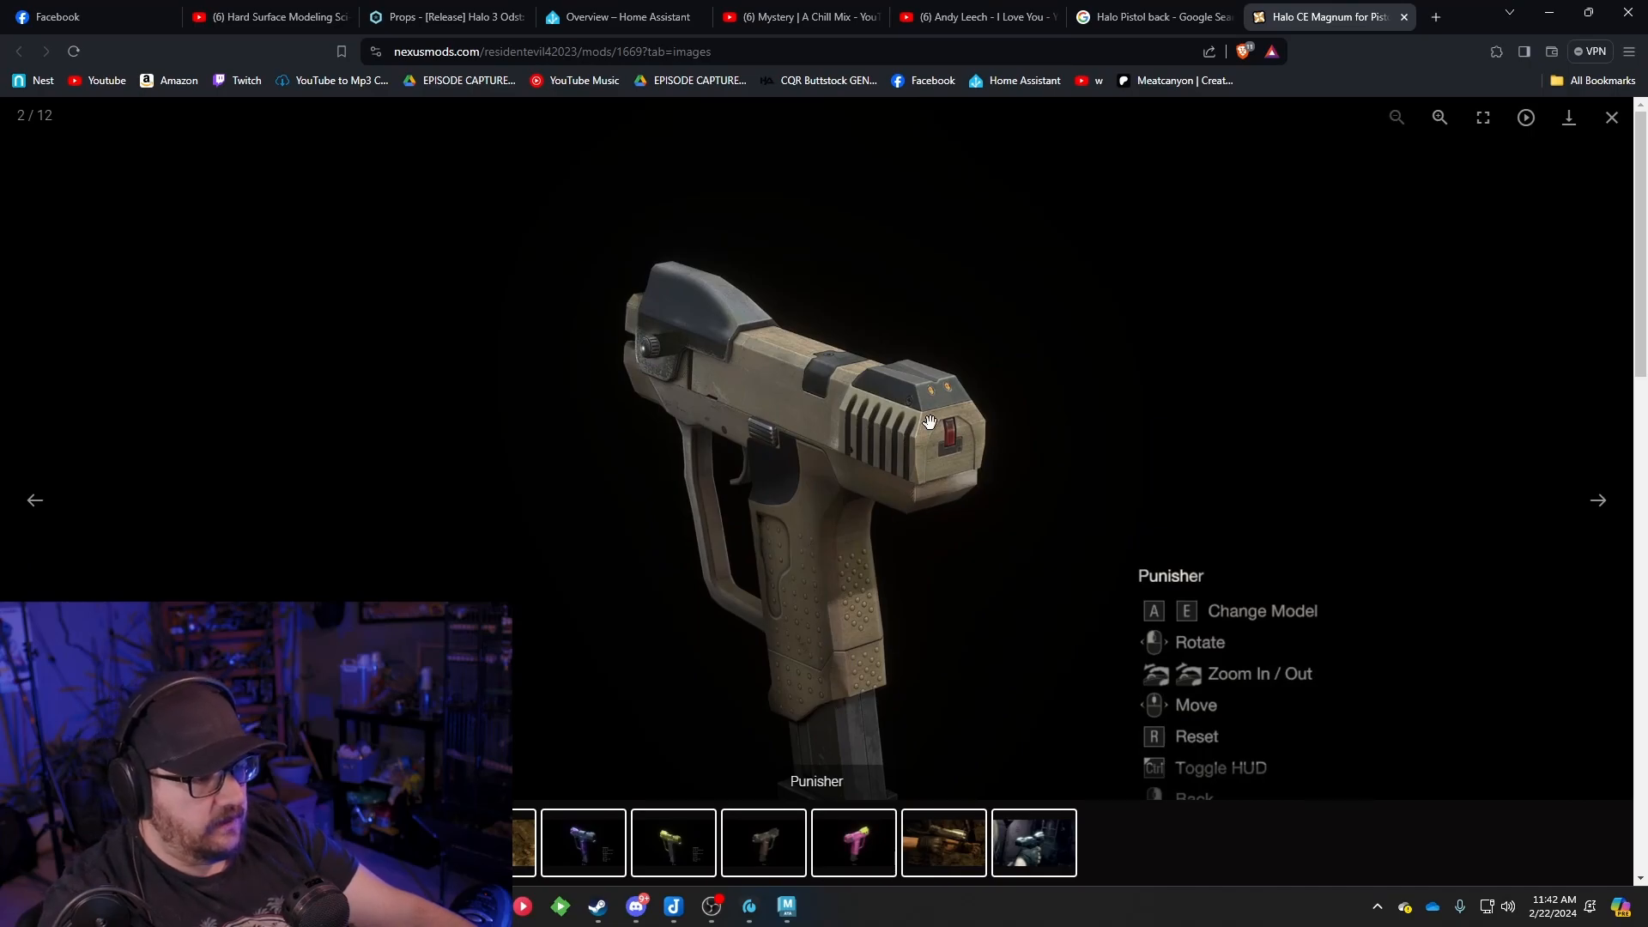
pyautogui.click(1558, 19)
# Select the column of back-end faces beside the centreline, from the upper edge down to the narrow bottom face
pyautogui.keyDown('alt'); pyautogui.moveTo(981, 620); pyautogui.dragTo(1062, 501, button='middle'); pyautogui.keyUp('alt')
pyautogui.keyDown('alt'); pyautogui.moveTo(1063, 500); pyautogui.dragTo(875, 498); pyautogui.keyUp('alt')
pyautogui.scroll(-3, 1014, 515)
pyautogui.keyDown('alt'); pyautogui.moveTo(880, 399); pyautogui.dragTo(890, 420, button='middle'); pyautogui.keyUp('alt')
pyautogui.scroll(3, 890, 421)
pyautogui.keyDown('alt'); pyautogui.moveTo(890, 421); pyautogui.dragTo(974, 453); pyautogui.keyUp('alt')
pyautogui.keyDown('alt'); pyautogui.moveTo(974, 453); pyautogui.dragTo(917, 442, button='middle'); pyautogui.keyUp('alt')
pyautogui.keyDown('alt'); pyautogui.moveTo(917, 442); pyautogui.dragTo(834, 404); pyautogui.keyUp('alt')
pyautogui.moveTo(834, 403); pyautogui.dragTo(825, 431, button='right')
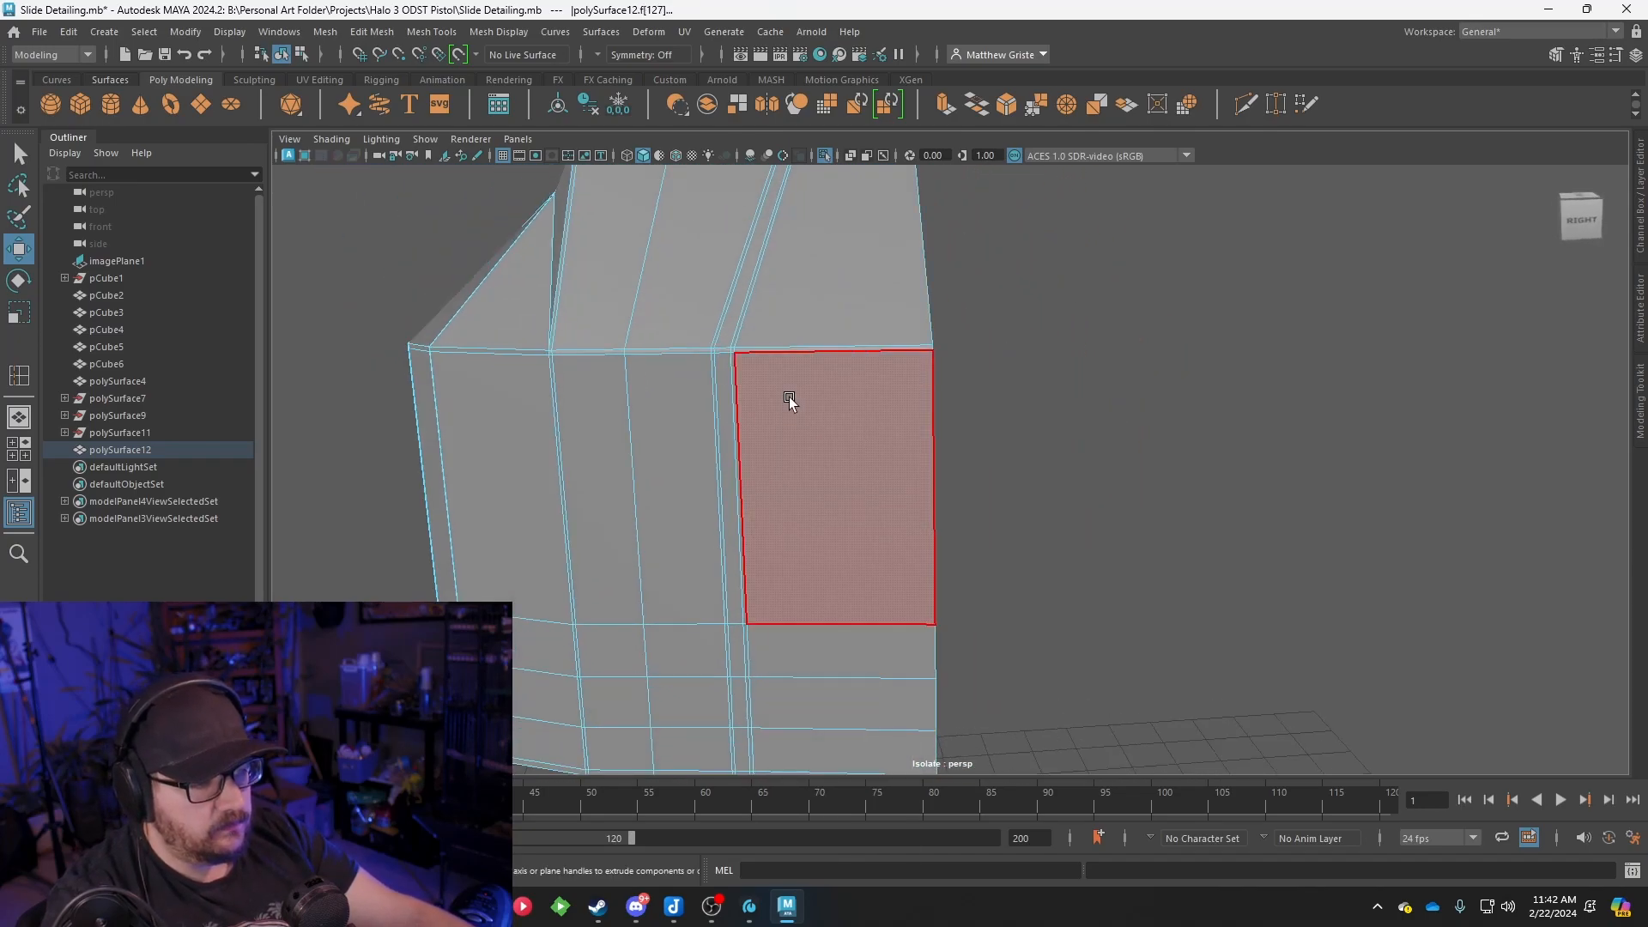
pyautogui.click(789, 398)
pyautogui.keyDown('alt'); pyautogui.moveTo(829, 459); pyautogui.dragTo(838, 472); pyautogui.keyUp('alt')
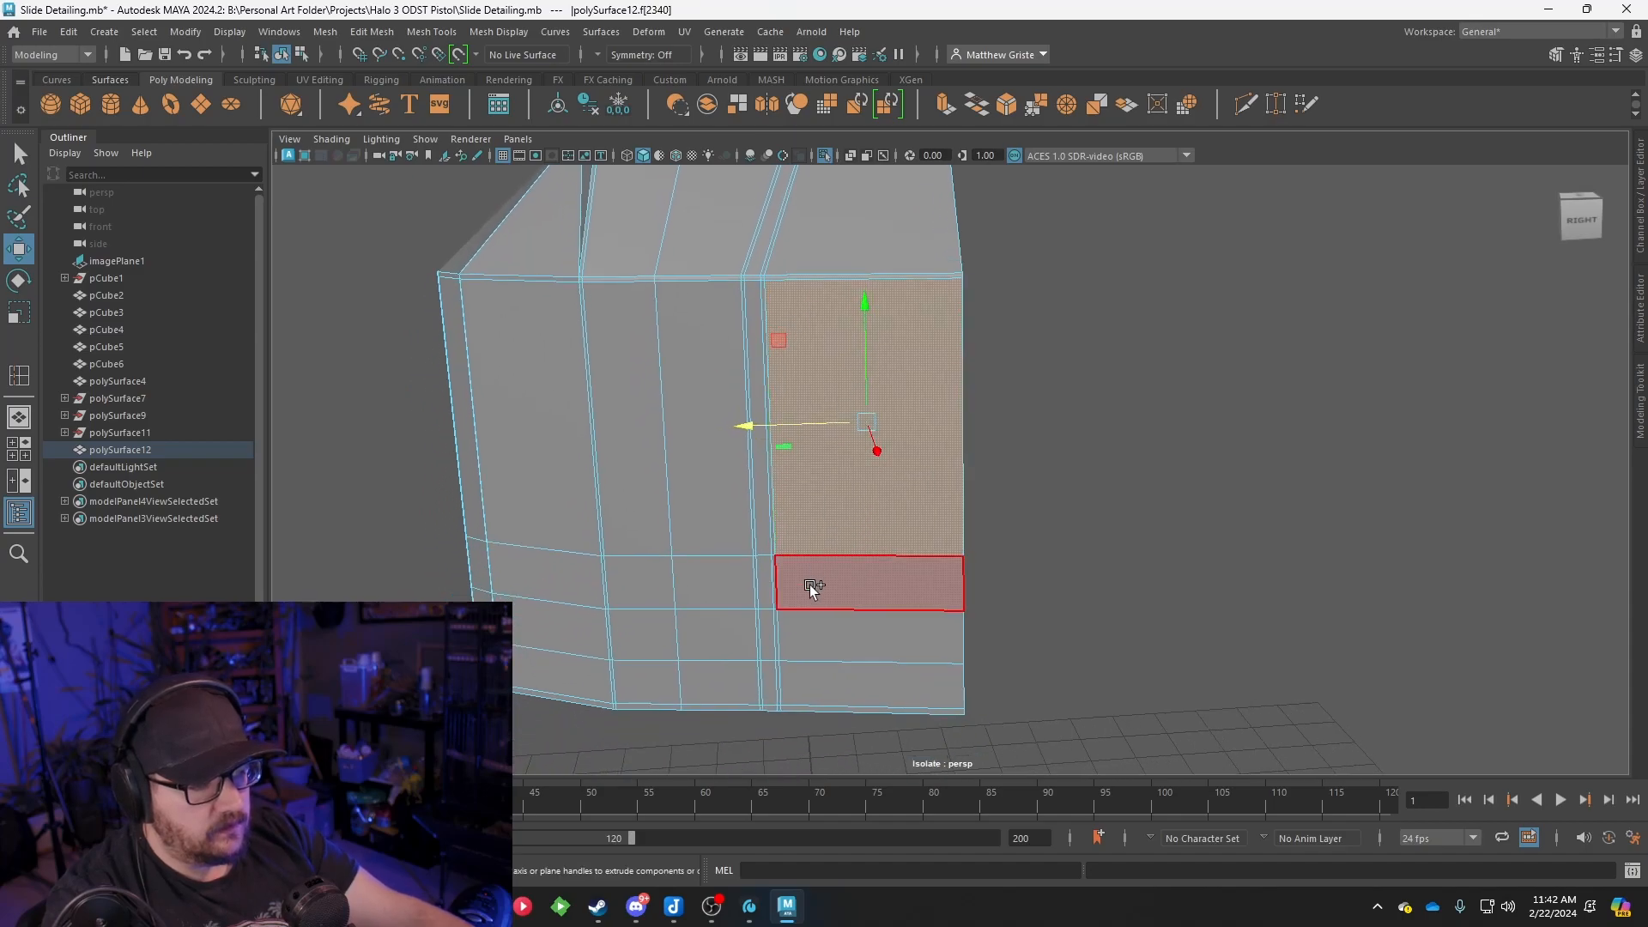
pyautogui.keyDown('ctrl'); pyautogui.keyDown('shift'); pyautogui.click(816, 581); pyautogui.keyUp('shift'); pyautogui.keyUp('ctrl')
pyautogui.keyDown('ctrl'); pyautogui.keyDown('shift'); pyautogui.click(816, 635); pyautogui.keyUp('shift'); pyautogui.keyUp('ctrl')
pyautogui.keyDown('ctrl'); pyautogui.keyDown('shift'); pyautogui.click(819, 691); pyautogui.keyUp('shift'); pyautogui.keyUp('ctrl')
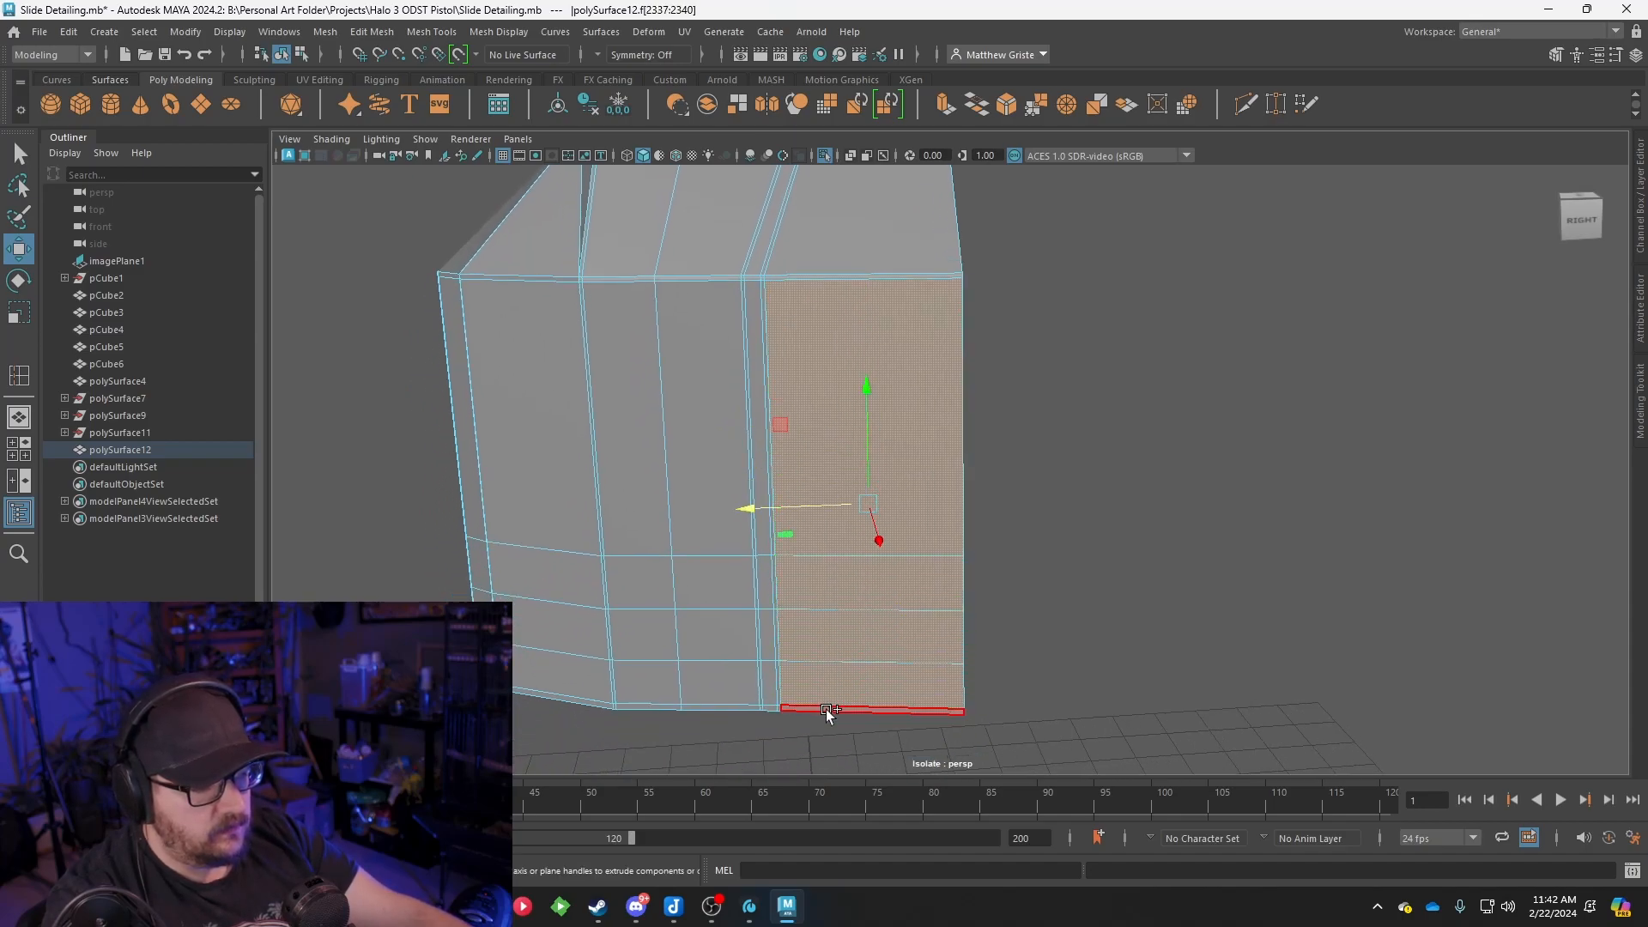
pyautogui.keyDown('alt'); pyautogui.moveTo(967, 232); pyautogui.dragTo(904, 409); pyautogui.keyUp('alt')
pyautogui.press('r')
pyautogui.moveTo(896, 488); pyautogui.dragTo(883, 481)
pyautogui.hotkey('ctrl', 'z')
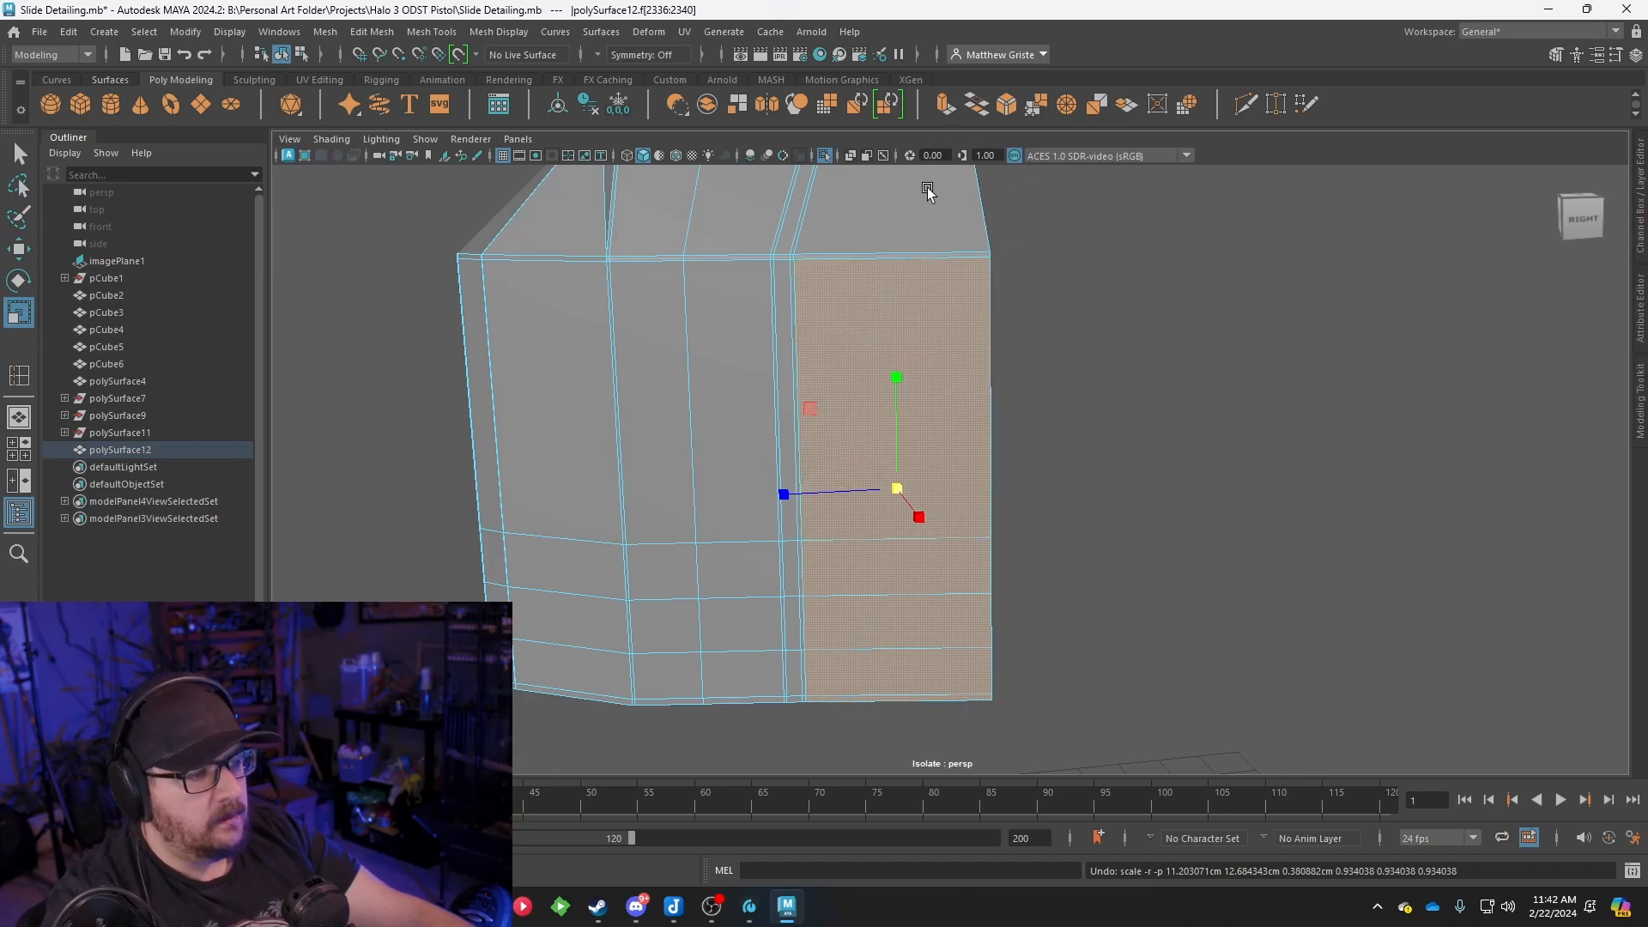
# Extrude the selected back-end faces and scale them inward to create a narrow inset border
pyautogui.hotkey('ctrl', 'e')
pyautogui.moveTo(900, 692); pyautogui.dragTo(889, 698)
pyautogui.moveTo(902, 635); pyautogui.dragTo(927, 619)
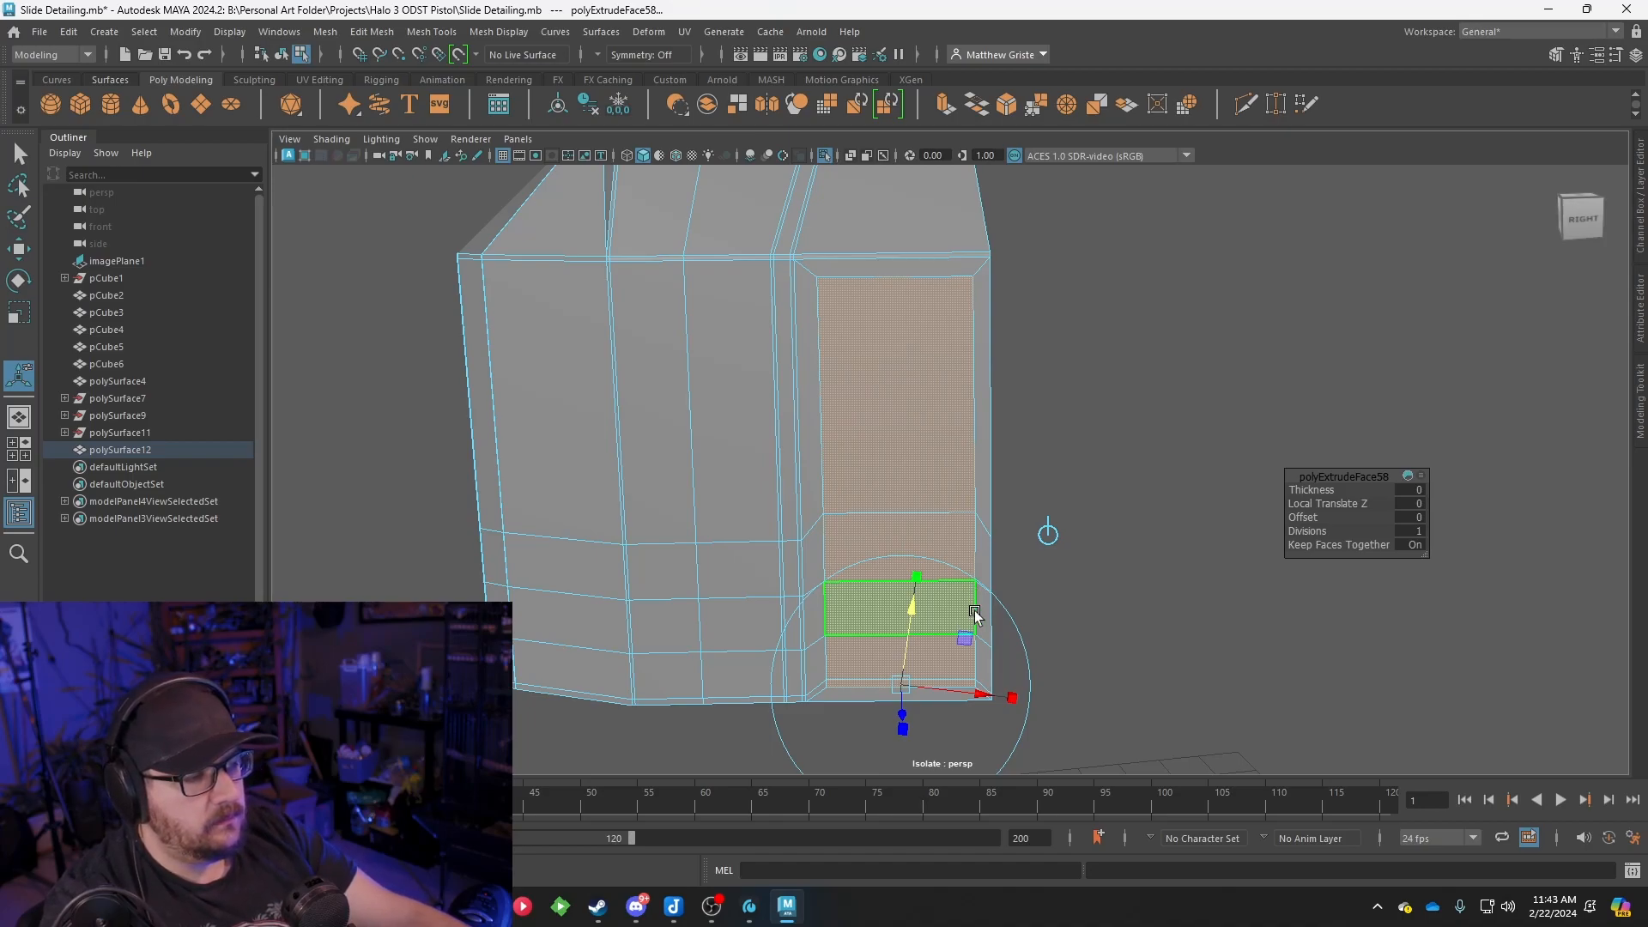
pyautogui.moveTo(986, 693); pyautogui.dragTo(984, 693)
# Delete the narrow border faces running along the centreline side of the back-end inset
pyautogui.moveTo(960, 394); pyautogui.dragTo(962, 458, button='right')
pyautogui.click(985, 439)
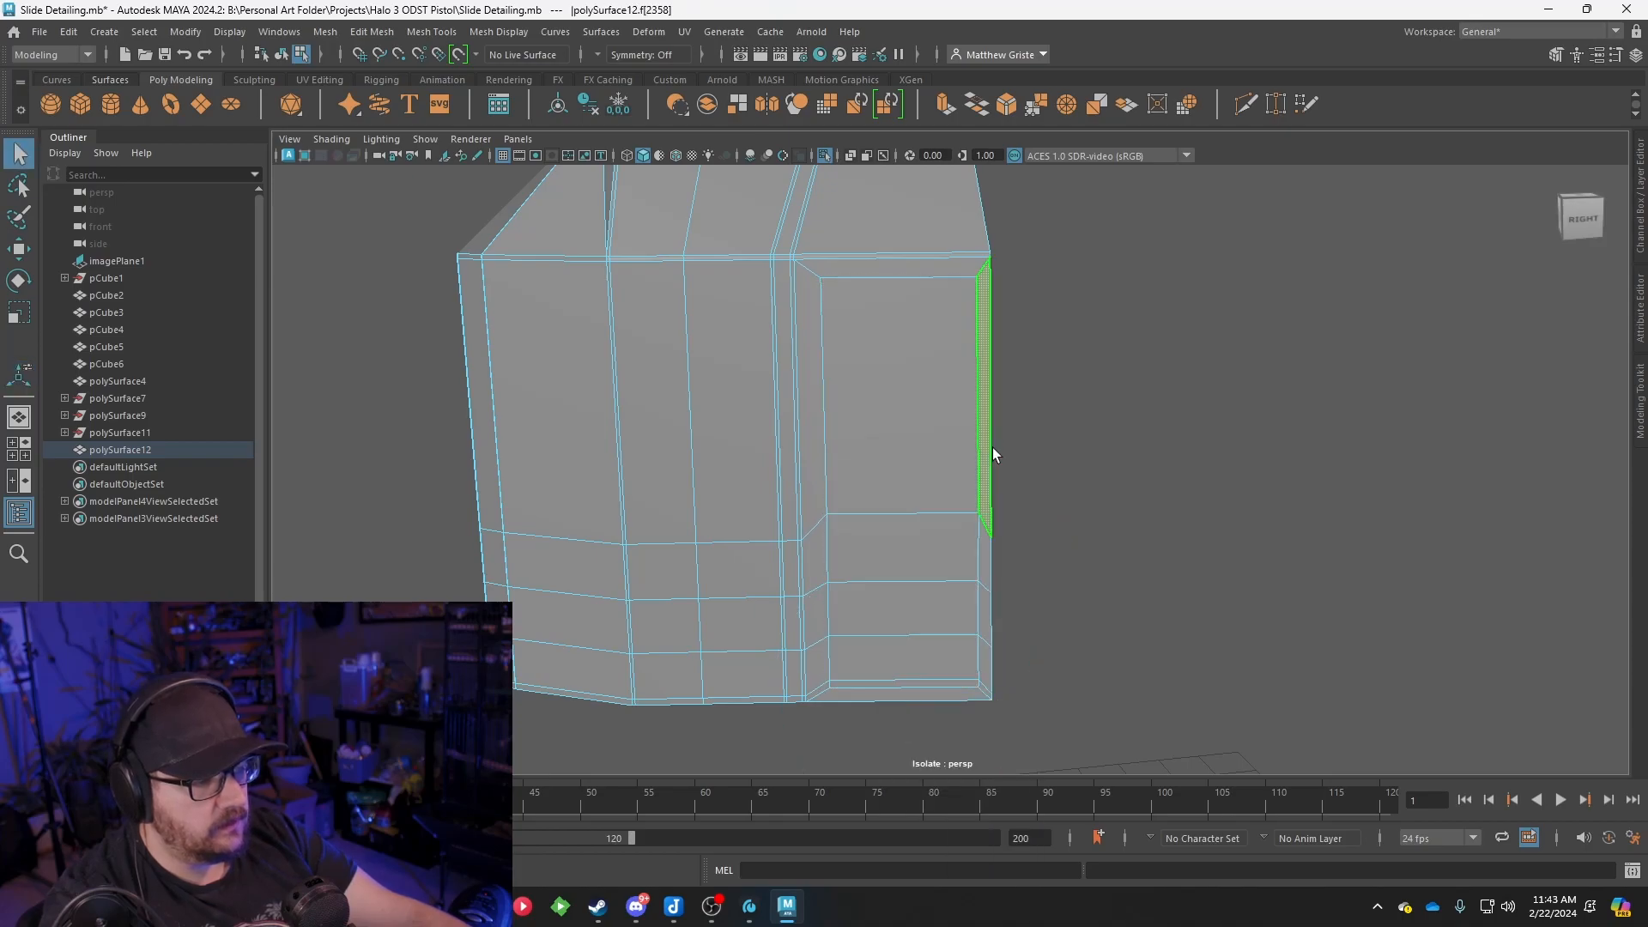
pyautogui.keyDown('shift'); pyautogui.doubleClick(992, 692); pyautogui.keyUp('shift')
pyautogui.click(988, 694)
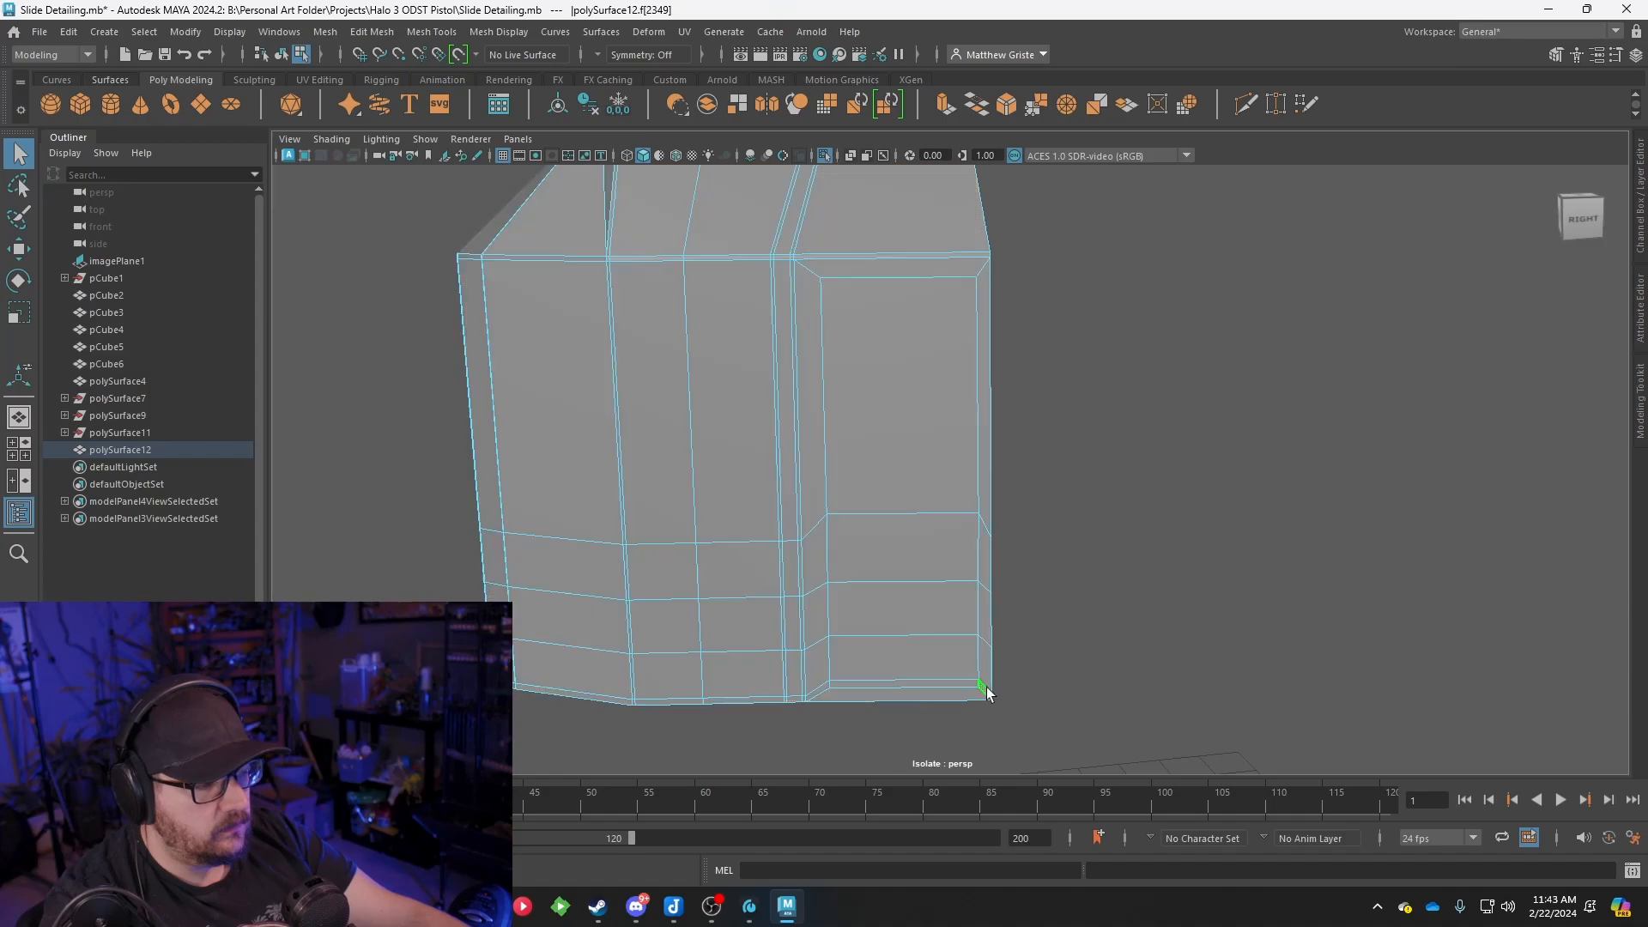
pyautogui.click(1117, 498)
# Move the inset's open vertical edges out to the slide's centreline and scale them into line
pyautogui.moveTo(960, 394); pyautogui.dragTo(977, 328, button='right')
pyautogui.click(977, 328)
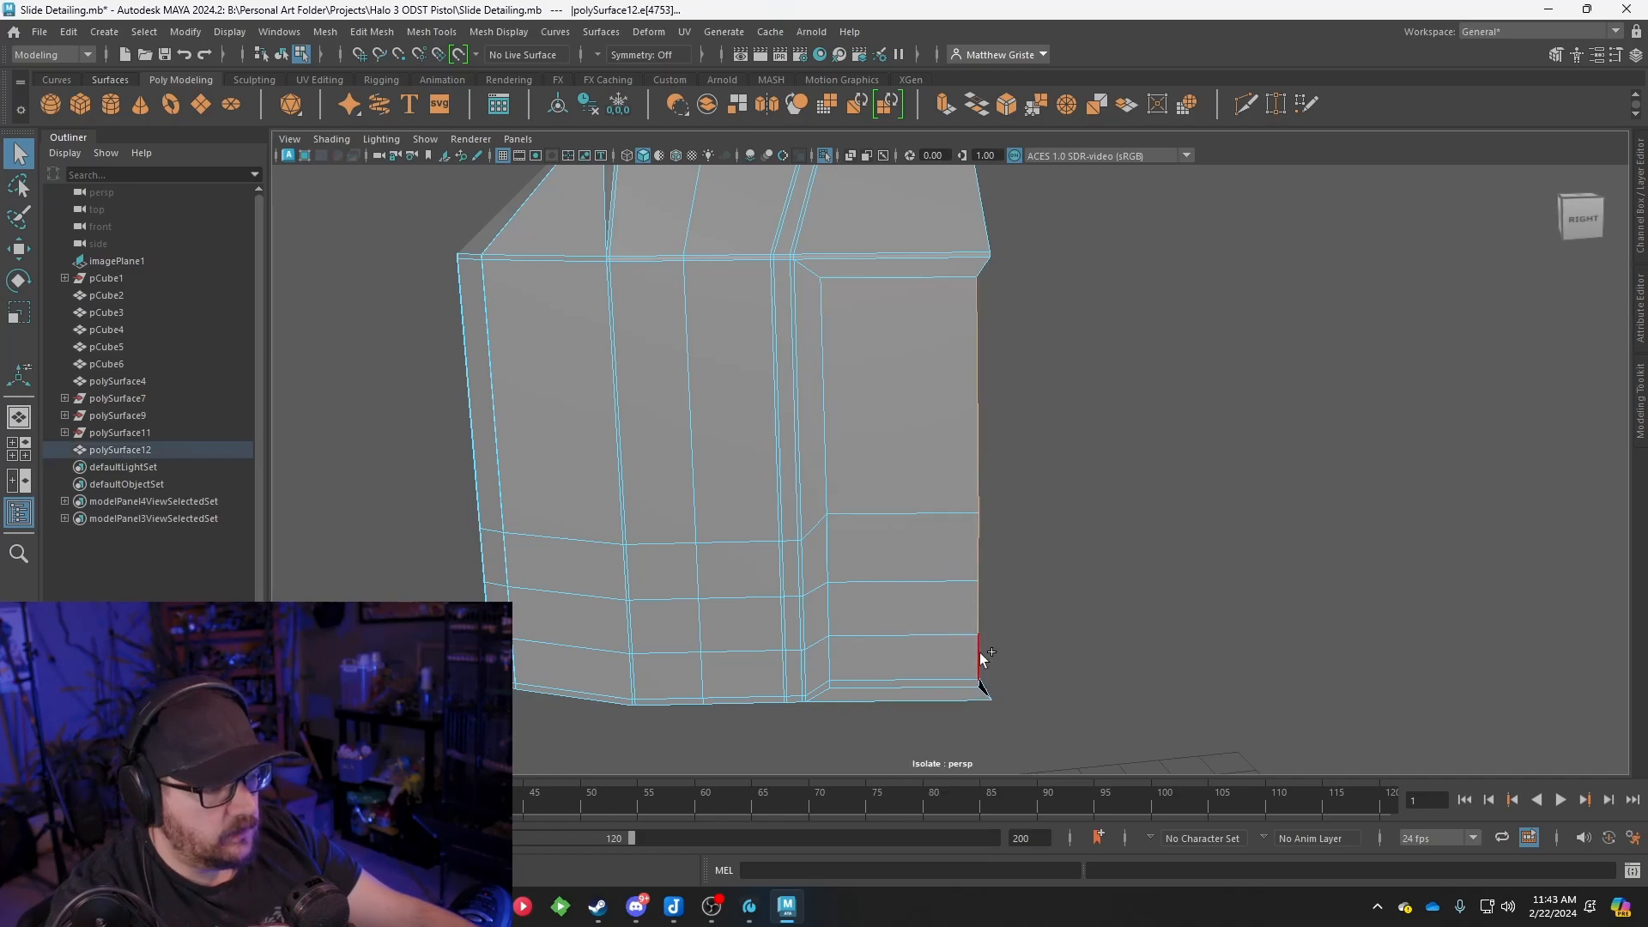
pyautogui.hotkey('ctrl', 'z')
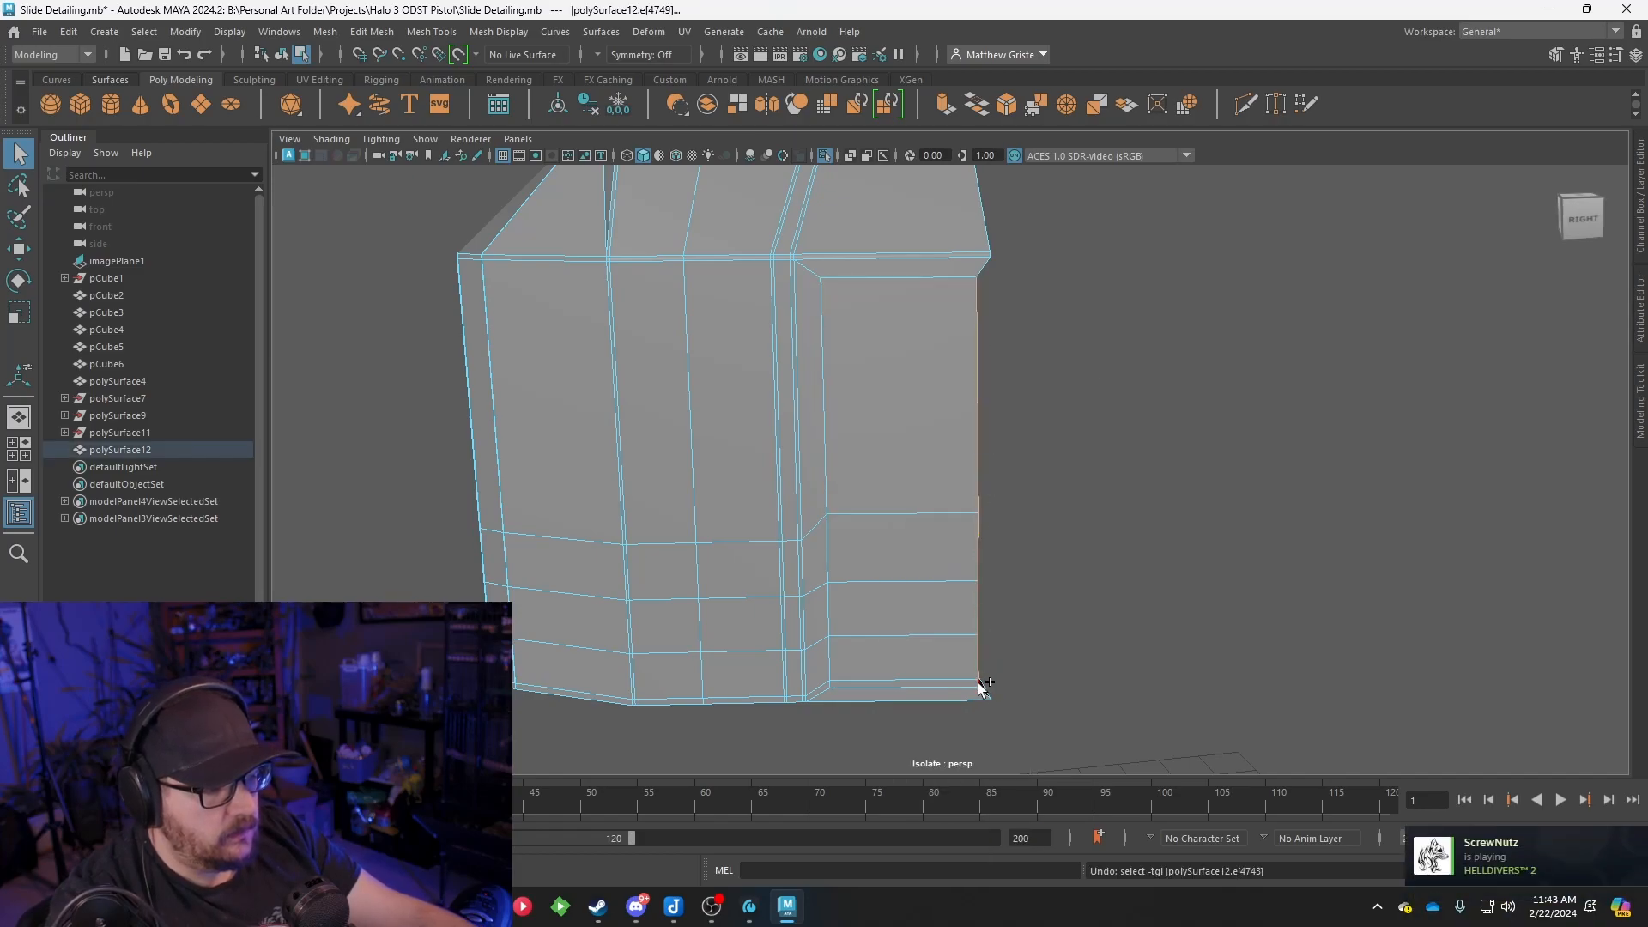
pyautogui.press('w')
pyautogui.moveTo(909, 498); pyautogui.dragTo(919, 502)
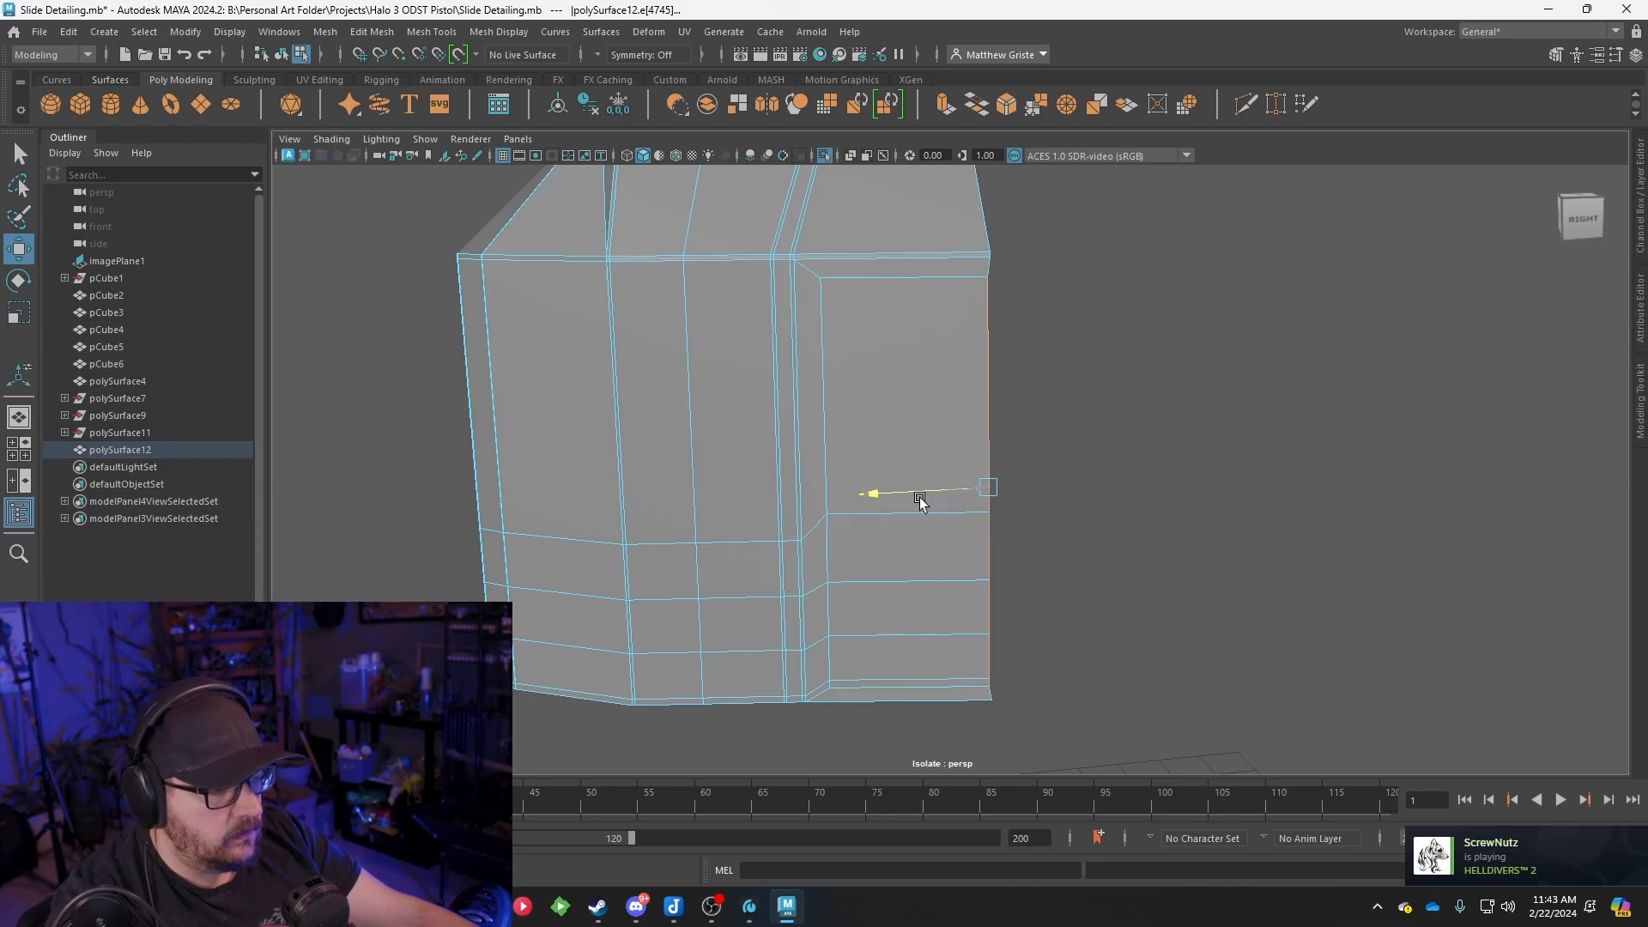
pyautogui.press('e')
pyautogui.press('r')
pyautogui.keyDown('alt'); pyautogui.moveTo(935, 407); pyautogui.dragTo(901, 375); pyautogui.keyUp('alt')
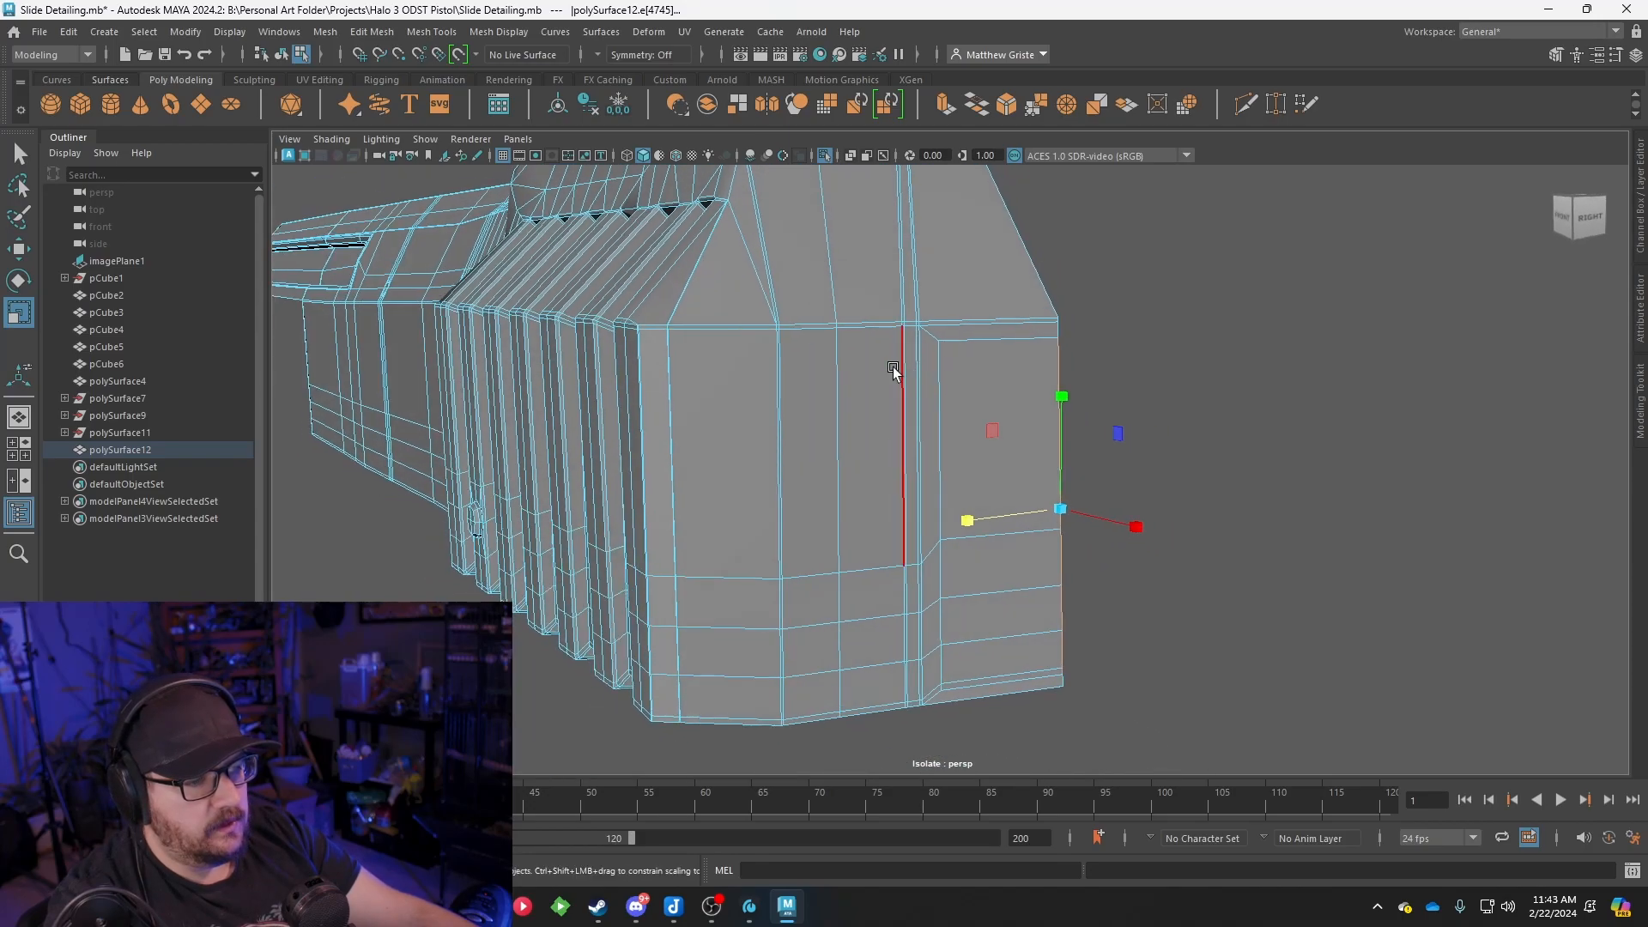
# Insert a vertical edge loop through the middle of the back-end inset and a horizontal loop below its upper edge
pyautogui.keyDown('alt'); pyautogui.moveTo(611, 260); pyautogui.dragTo(514, 172); pyautogui.keyUp('alt')
pyautogui.click(430, 31)
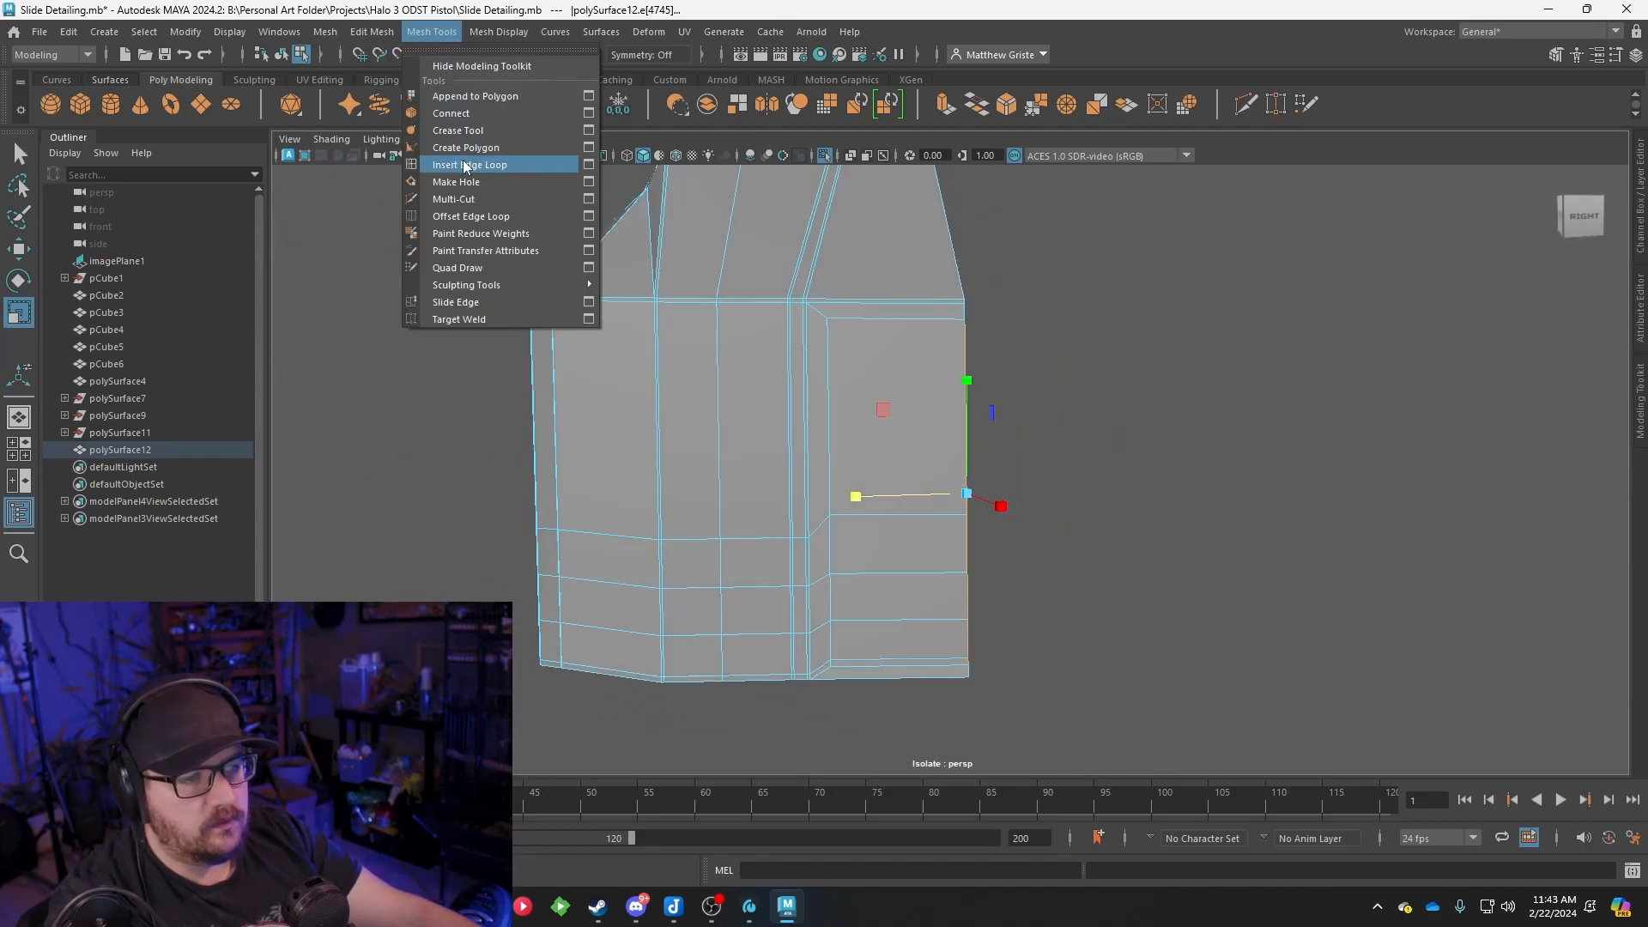
pyautogui.click(463, 164)
pyautogui.click(883, 301)
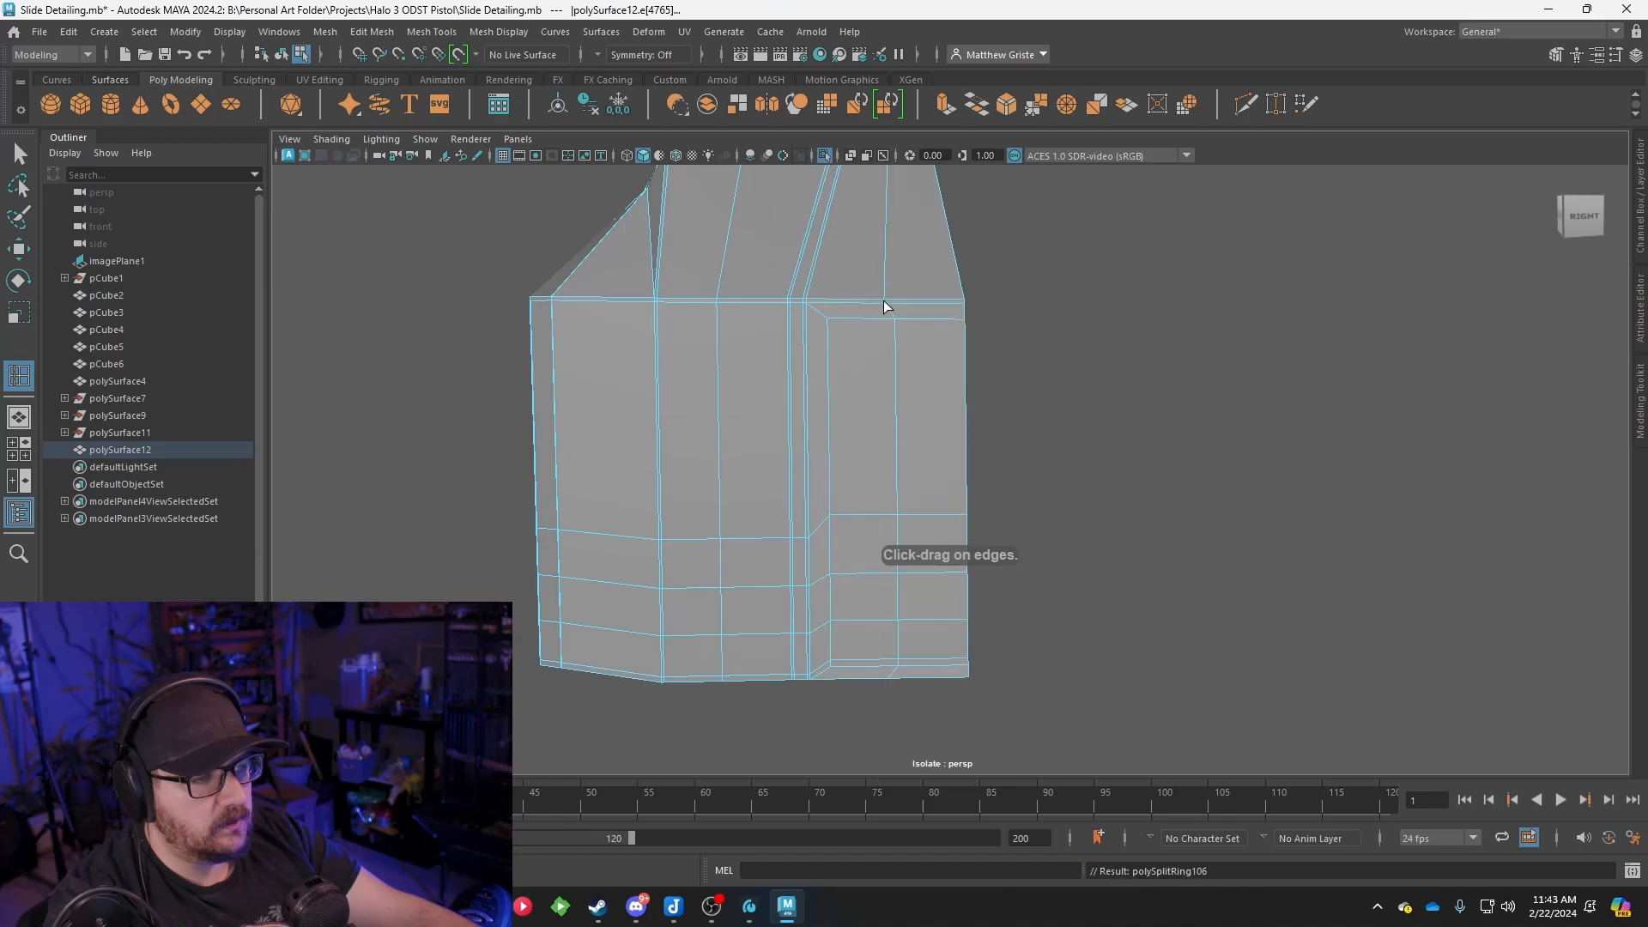
pyautogui.click(826, 378)
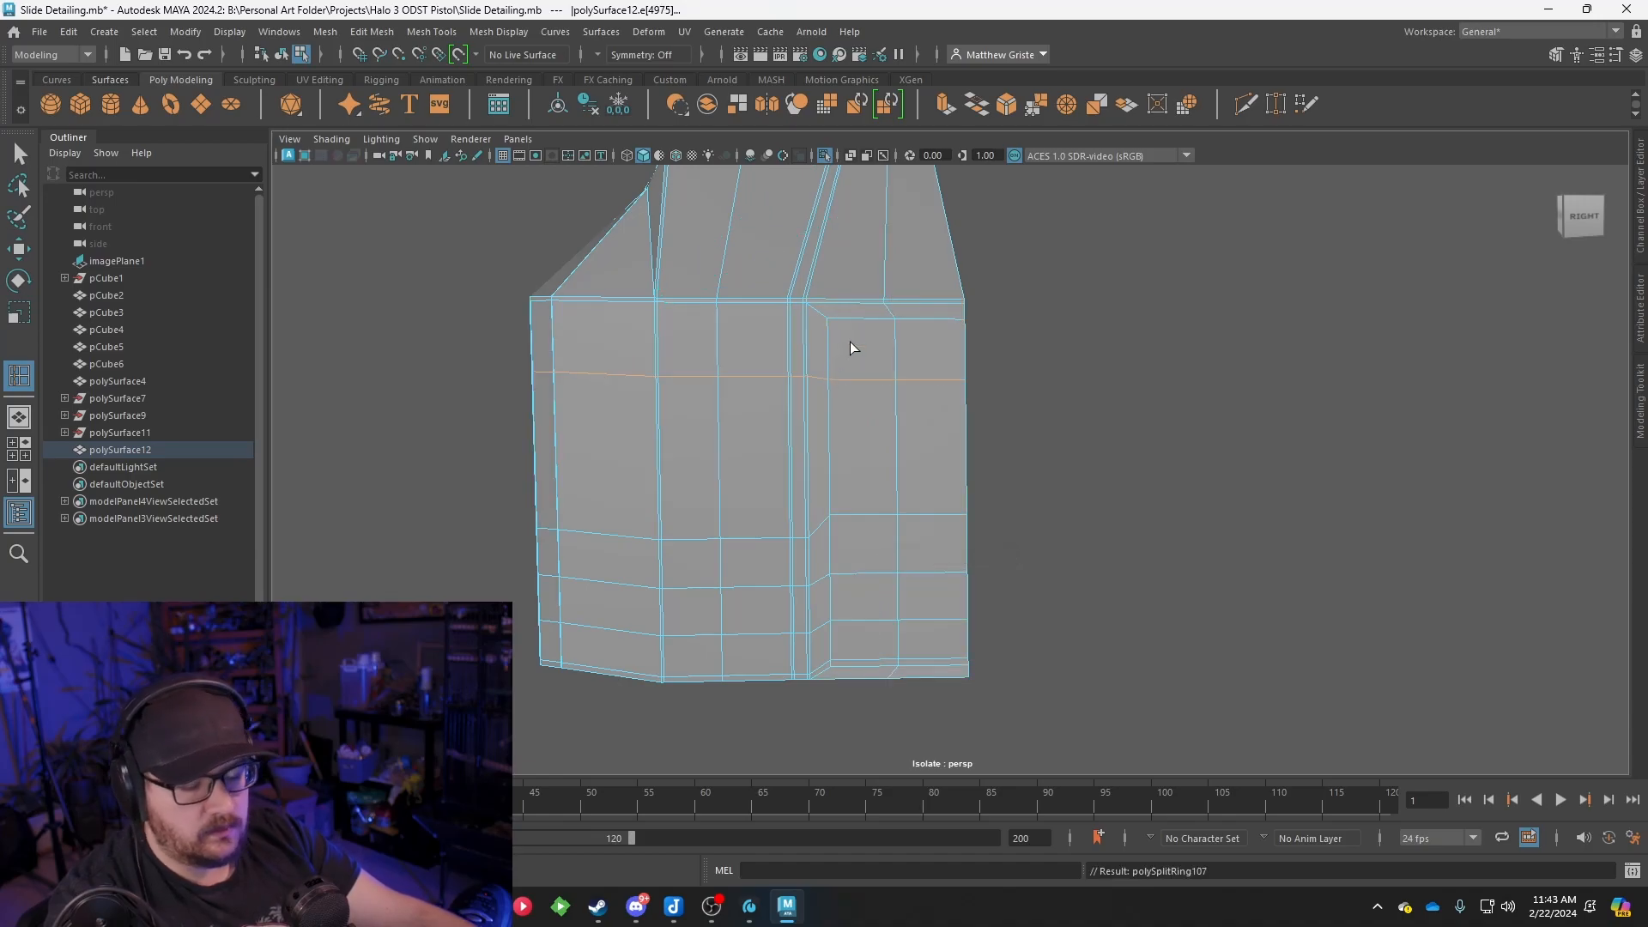
# Move the inset's upper outer corner vertex inward to round off the corner
pyautogui.press('q')
pyautogui.moveTo(845, 319); pyautogui.dragTo(811, 318, button='right')
pyautogui.click(826, 317)
pyautogui.press('w')
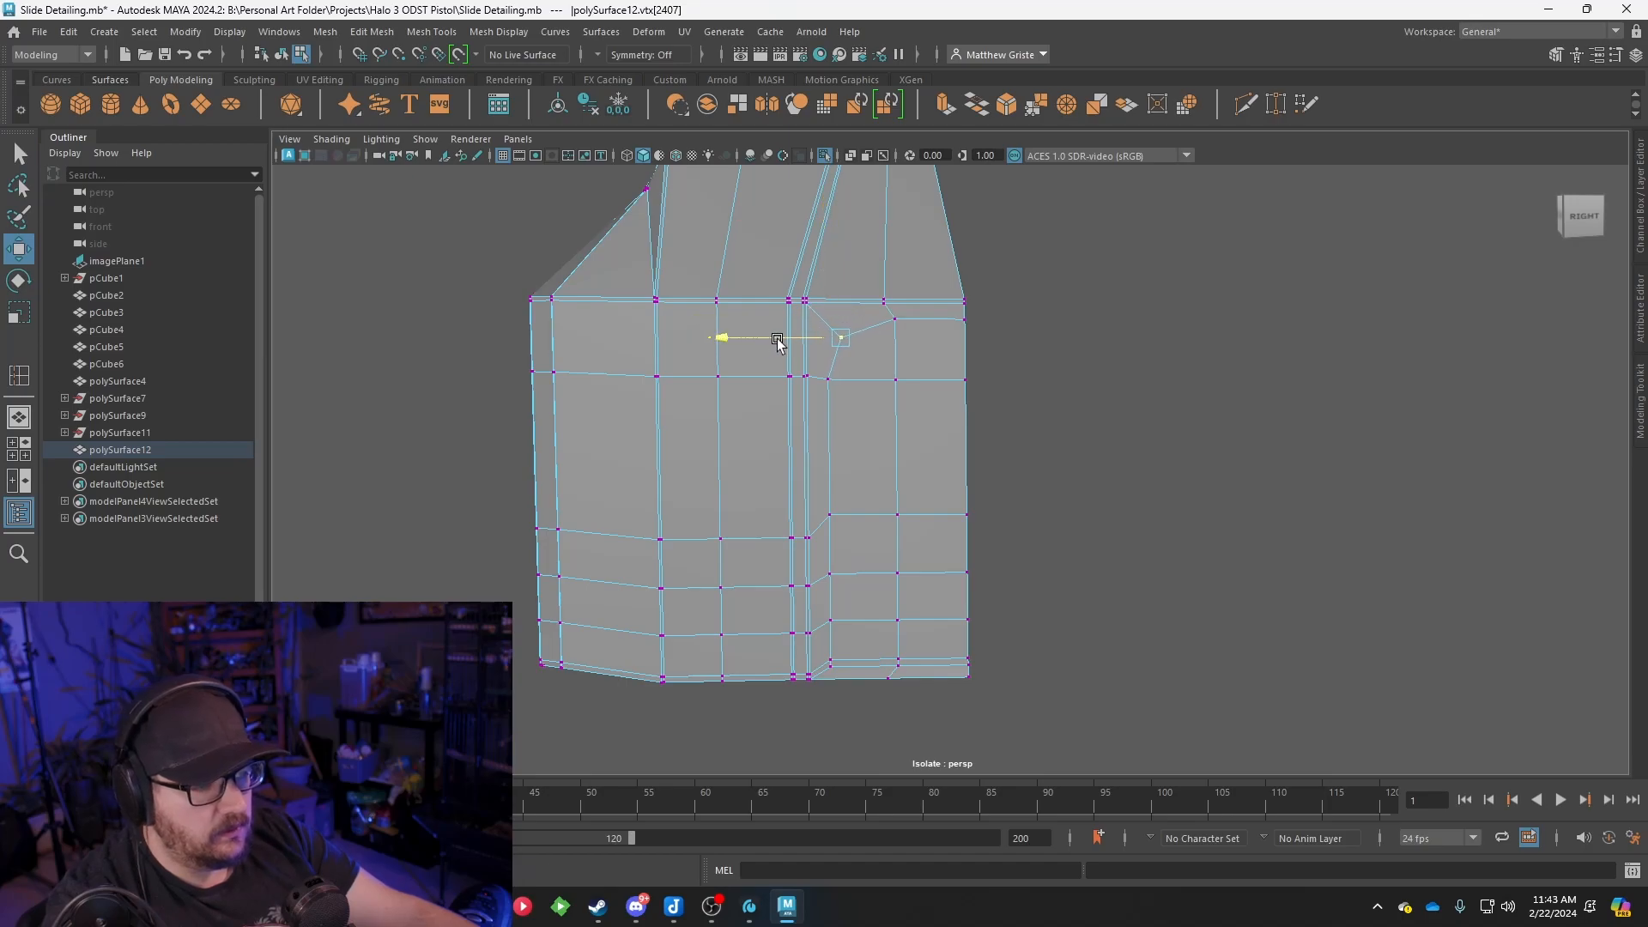
pyautogui.keyDown('alt'); pyautogui.moveTo(837, 413); pyautogui.dragTo(919, 361); pyautogui.keyUp('alt')
# Select all faces inside the rounded back-end inset and extrude them inward into a shallow recess
pyautogui.moveTo(922, 363); pyautogui.dragTo(920, 400, button='right')
pyautogui.click(925, 362)
pyautogui.keyDown('shift'); pyautogui.click(884, 461); pyautogui.keyUp('shift')
pyautogui.keyDown('shift'); pyautogui.click(959, 585); pyautogui.keyUp('shift')
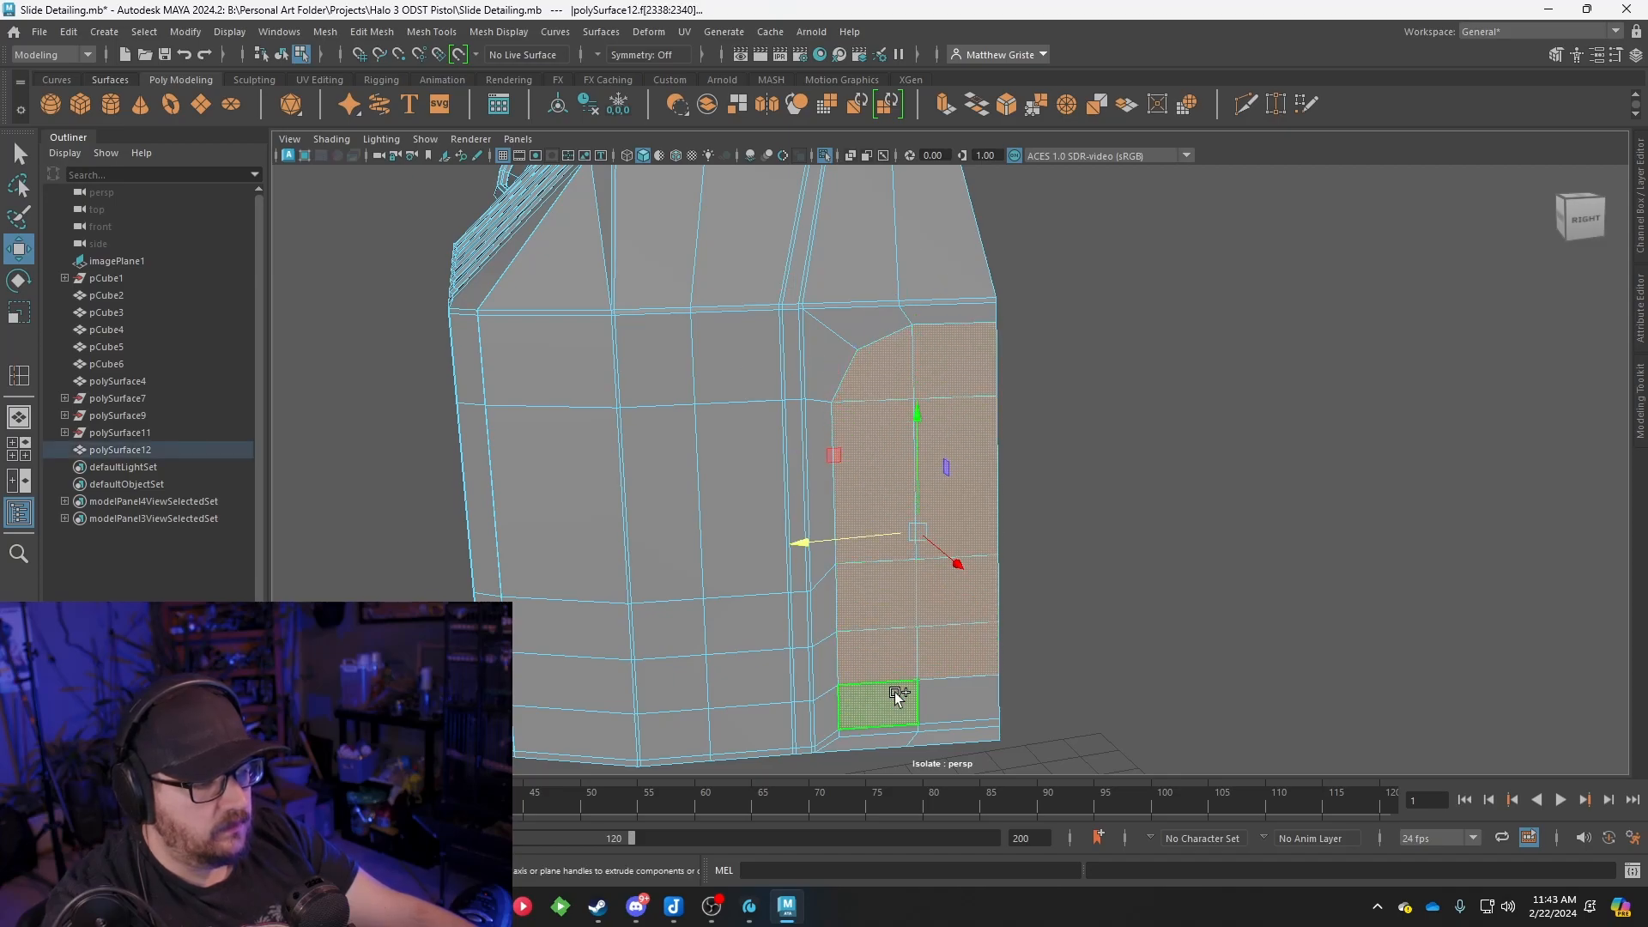
pyautogui.keyDown('shift'); pyautogui.click(901, 728); pyautogui.keyUp('shift')
pyautogui.keyDown('alt'); pyautogui.moveTo(901, 728); pyautogui.dragTo(895, 151); pyautogui.keyUp('alt')
pyautogui.hotkey('ctrl', 'e')
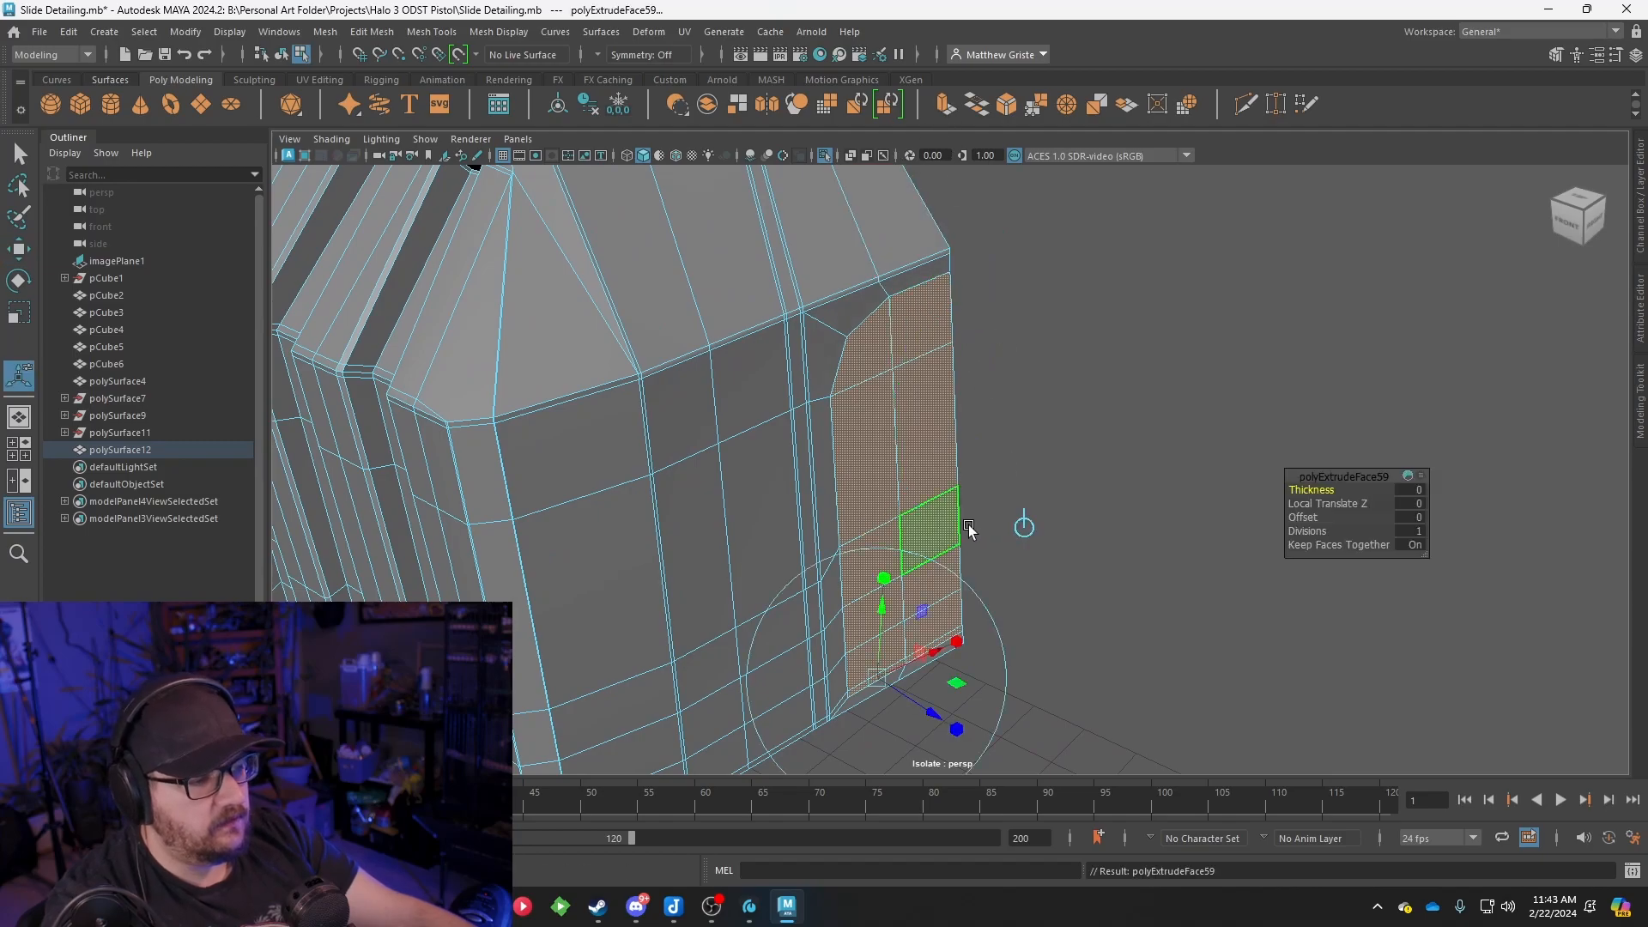
pyautogui.moveTo(926, 699); pyautogui.dragTo(909, 691)
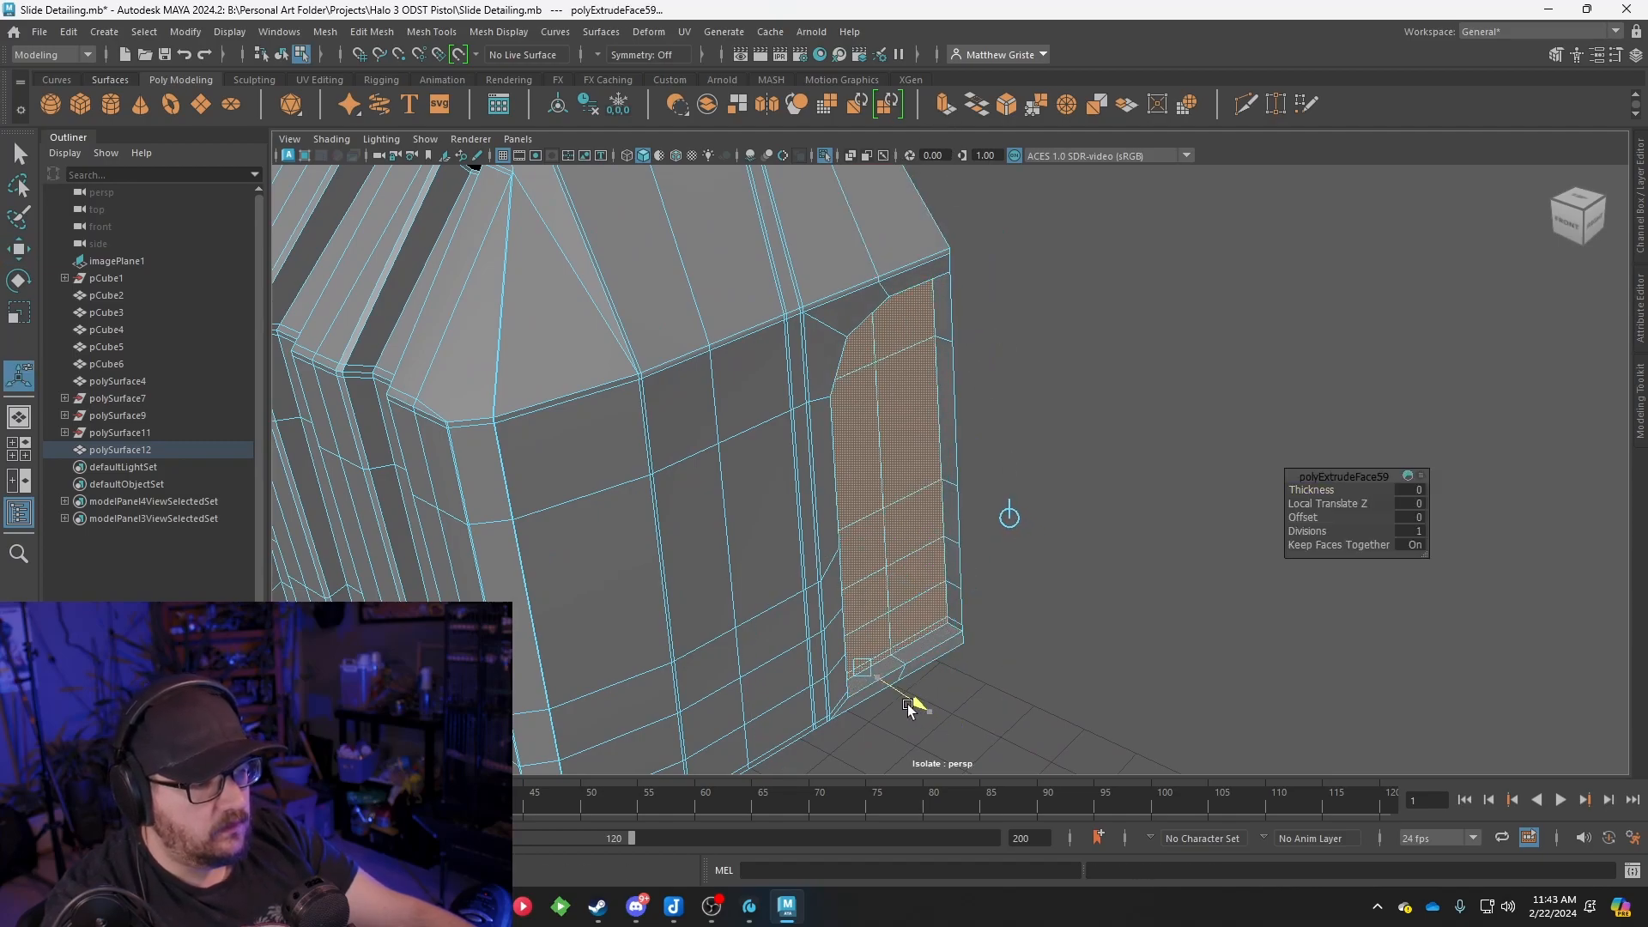
# Delete the thin wall faces along the centreline side of the back-end recess
pyautogui.moveTo(942, 395); pyautogui.dragTo(937, 459, button='right')
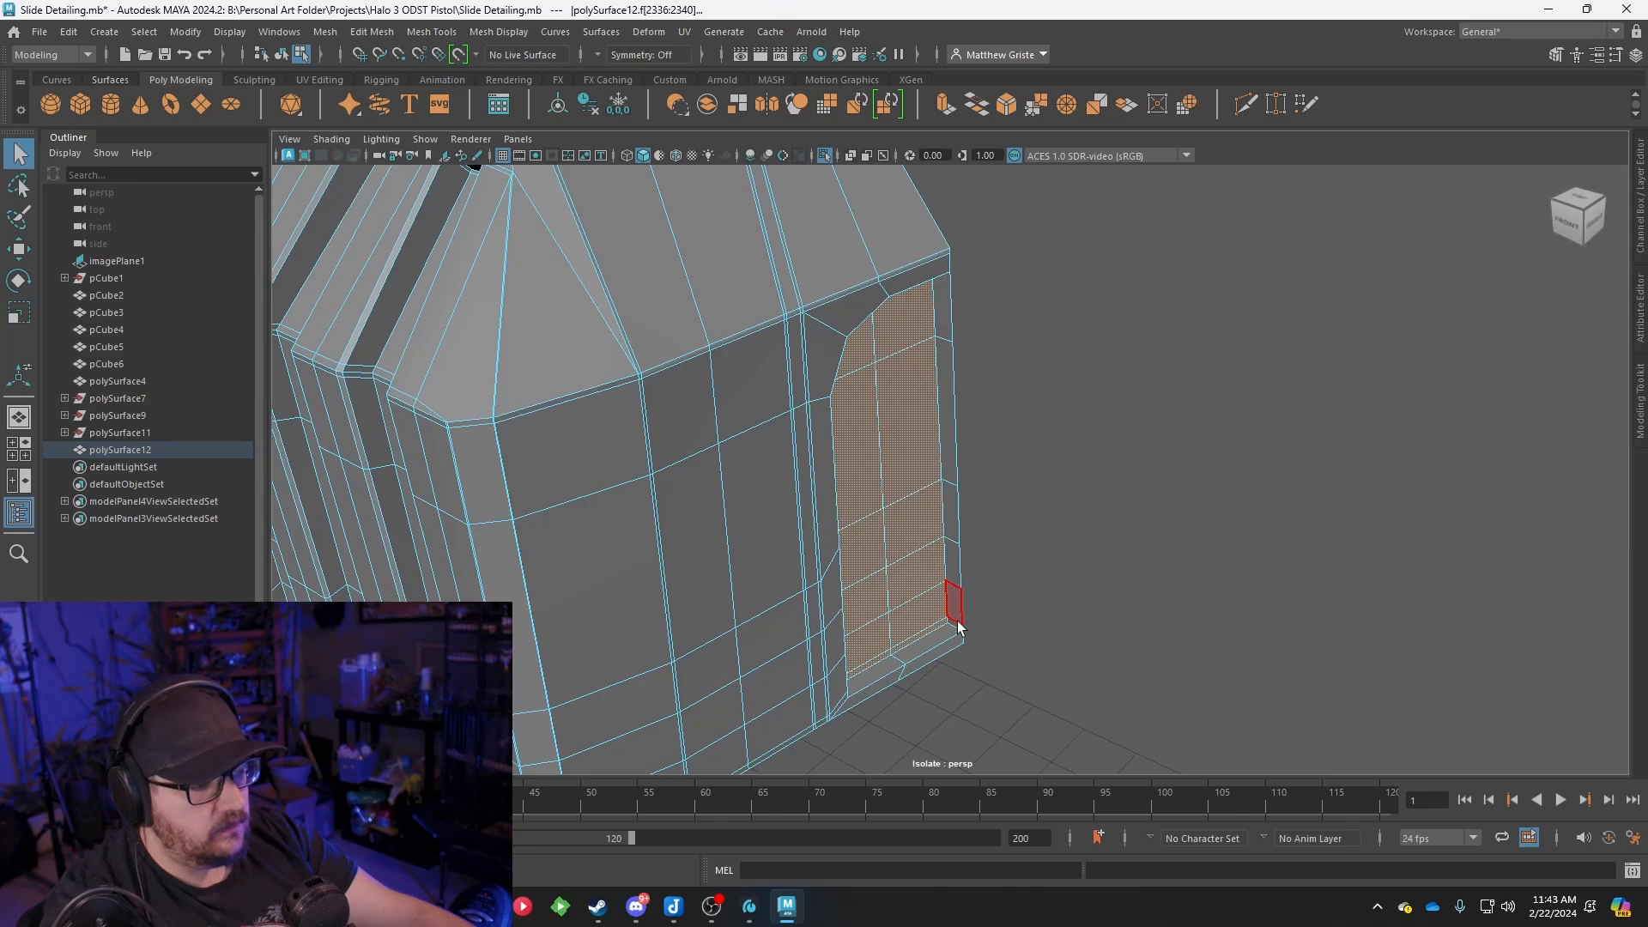
pyautogui.click(958, 625)
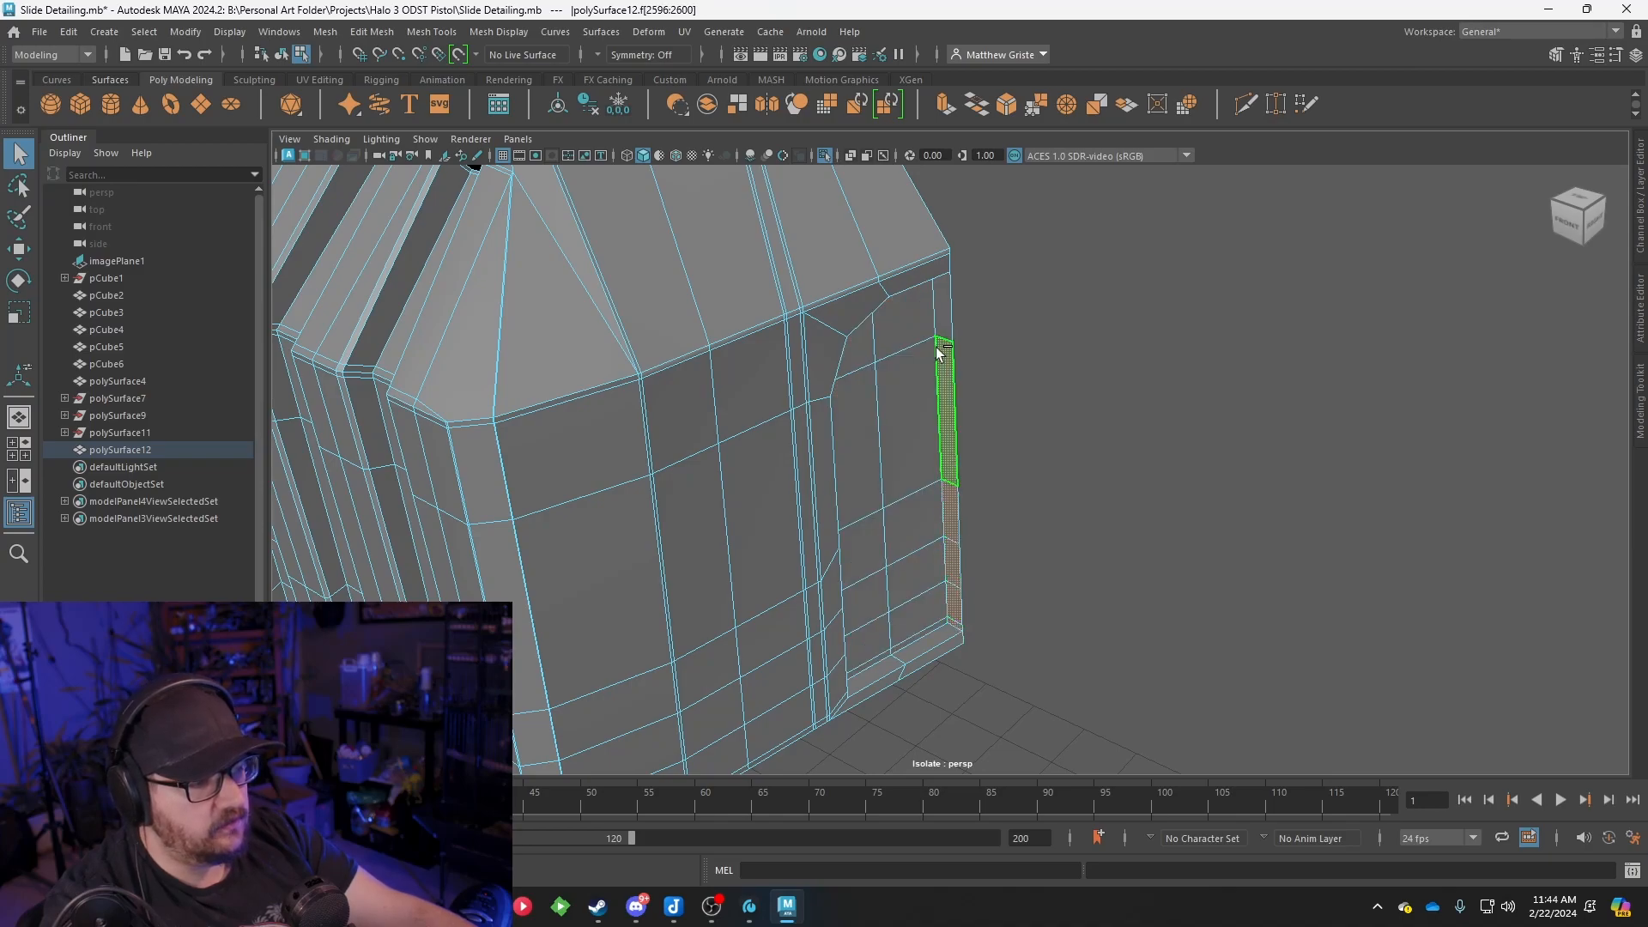
pyautogui.click(1060, 424)
# Select all faces of the recess floor and extrude them into a slightly smaller inset
pyautogui.keyDown('alt'); pyautogui.moveTo(1145, 386); pyautogui.dragTo(939, 433); pyautogui.keyUp('alt')
pyautogui.moveTo(762, 321); pyautogui.dragTo(761, 354, button='right')
pyautogui.click(735, 303)
pyautogui.keyDown('shift'); pyautogui.click(762, 301); pyautogui.keyUp('shift')
pyautogui.keyDown('shift'); pyautogui.click(736, 366); pyautogui.keyUp('shift')
pyautogui.keyDown('shift'); pyautogui.click(766, 403); pyautogui.keyUp('shift')
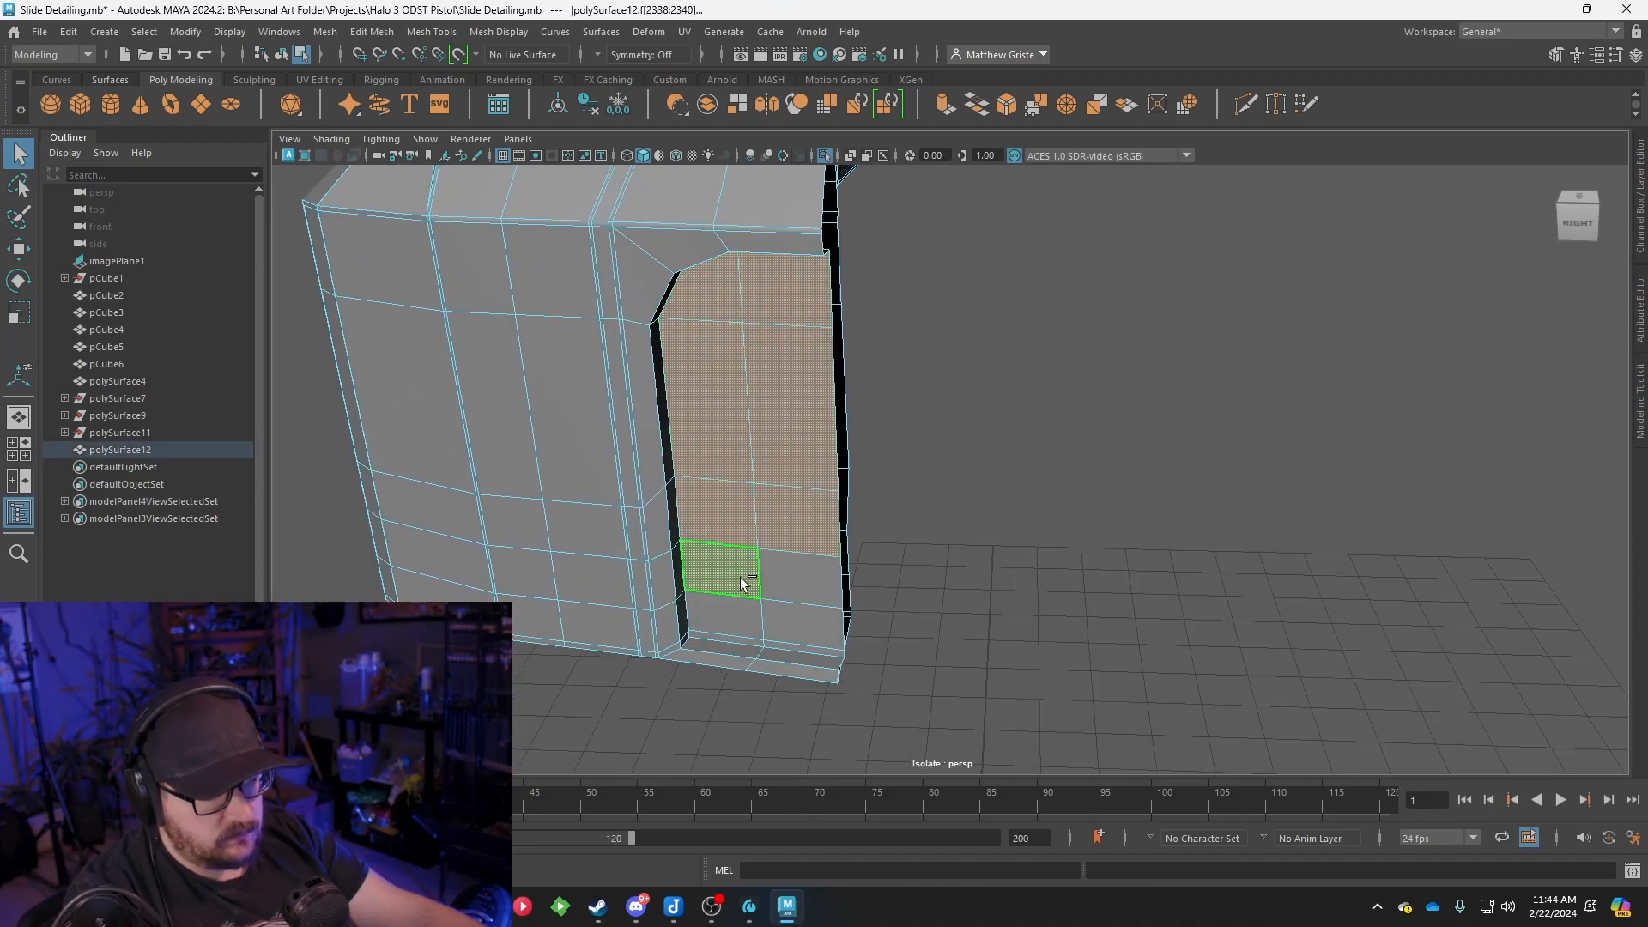
pyautogui.keyDown('alt'); pyautogui.moveTo(847, 591); pyautogui.dragTo(995, 570); pyautogui.keyUp('alt')
pyautogui.hotkey('ctrl', 'e')
pyautogui.keyDown('alt'); pyautogui.moveTo(995, 339); pyautogui.dragTo(851, 503); pyautogui.keyUp('alt')
pyautogui.scroll(5, 875, 532)
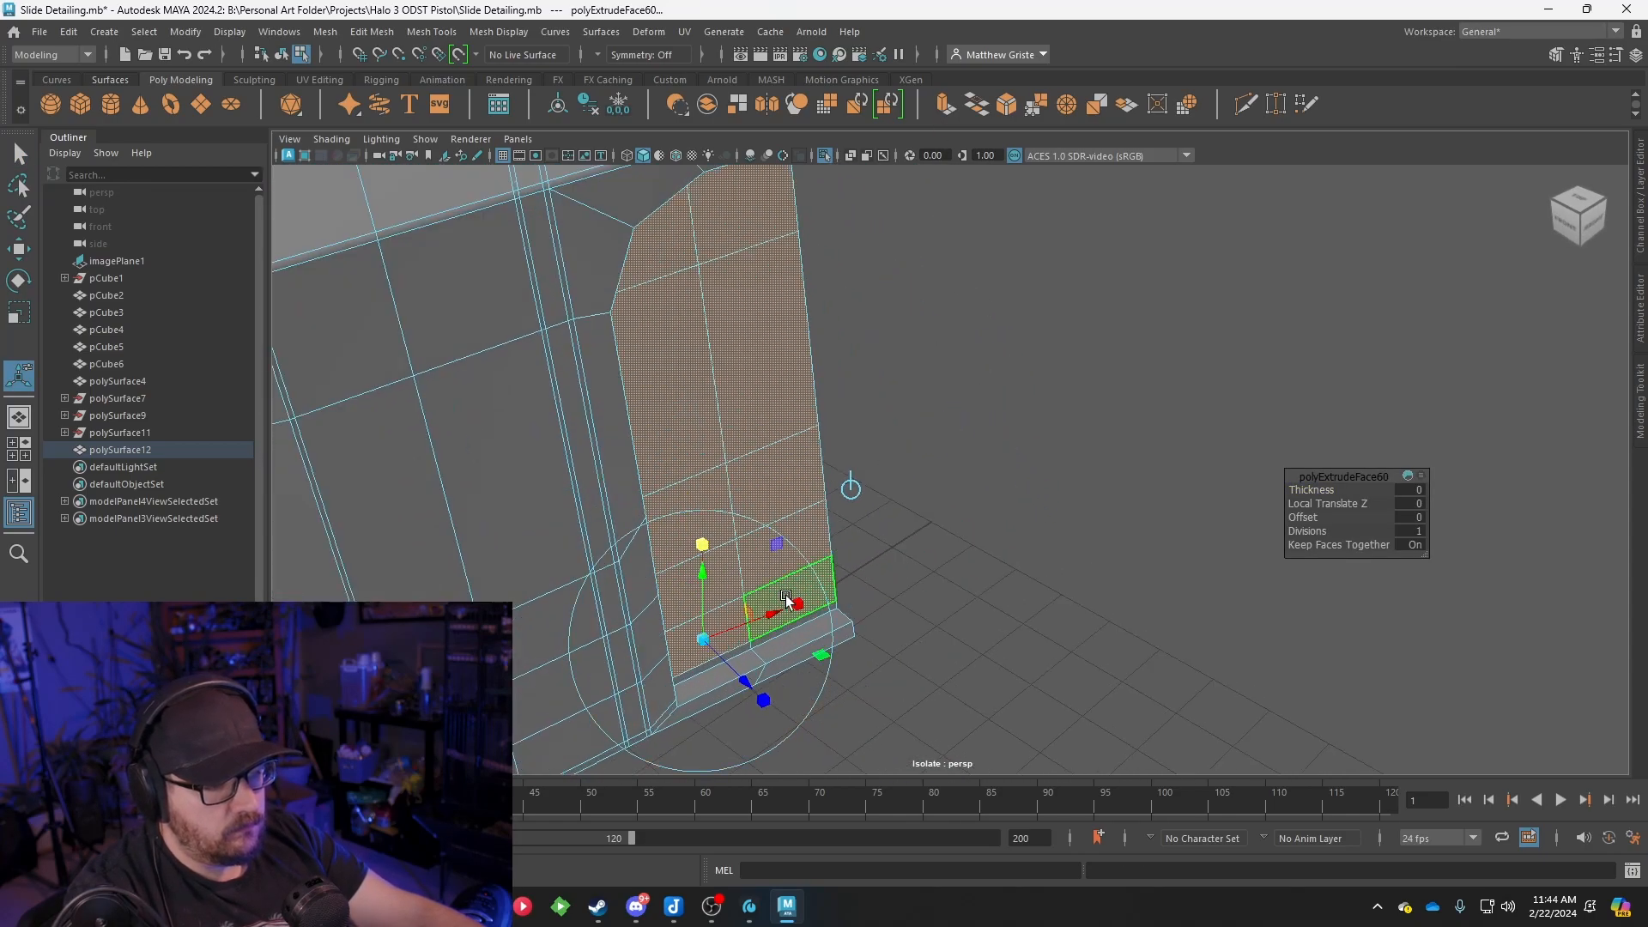
pyautogui.keyDown('alt'); pyautogui.moveTo(729, 659); pyautogui.dragTo(699, 510); pyautogui.keyUp('alt')
pyautogui.scroll(3, 736, 487)
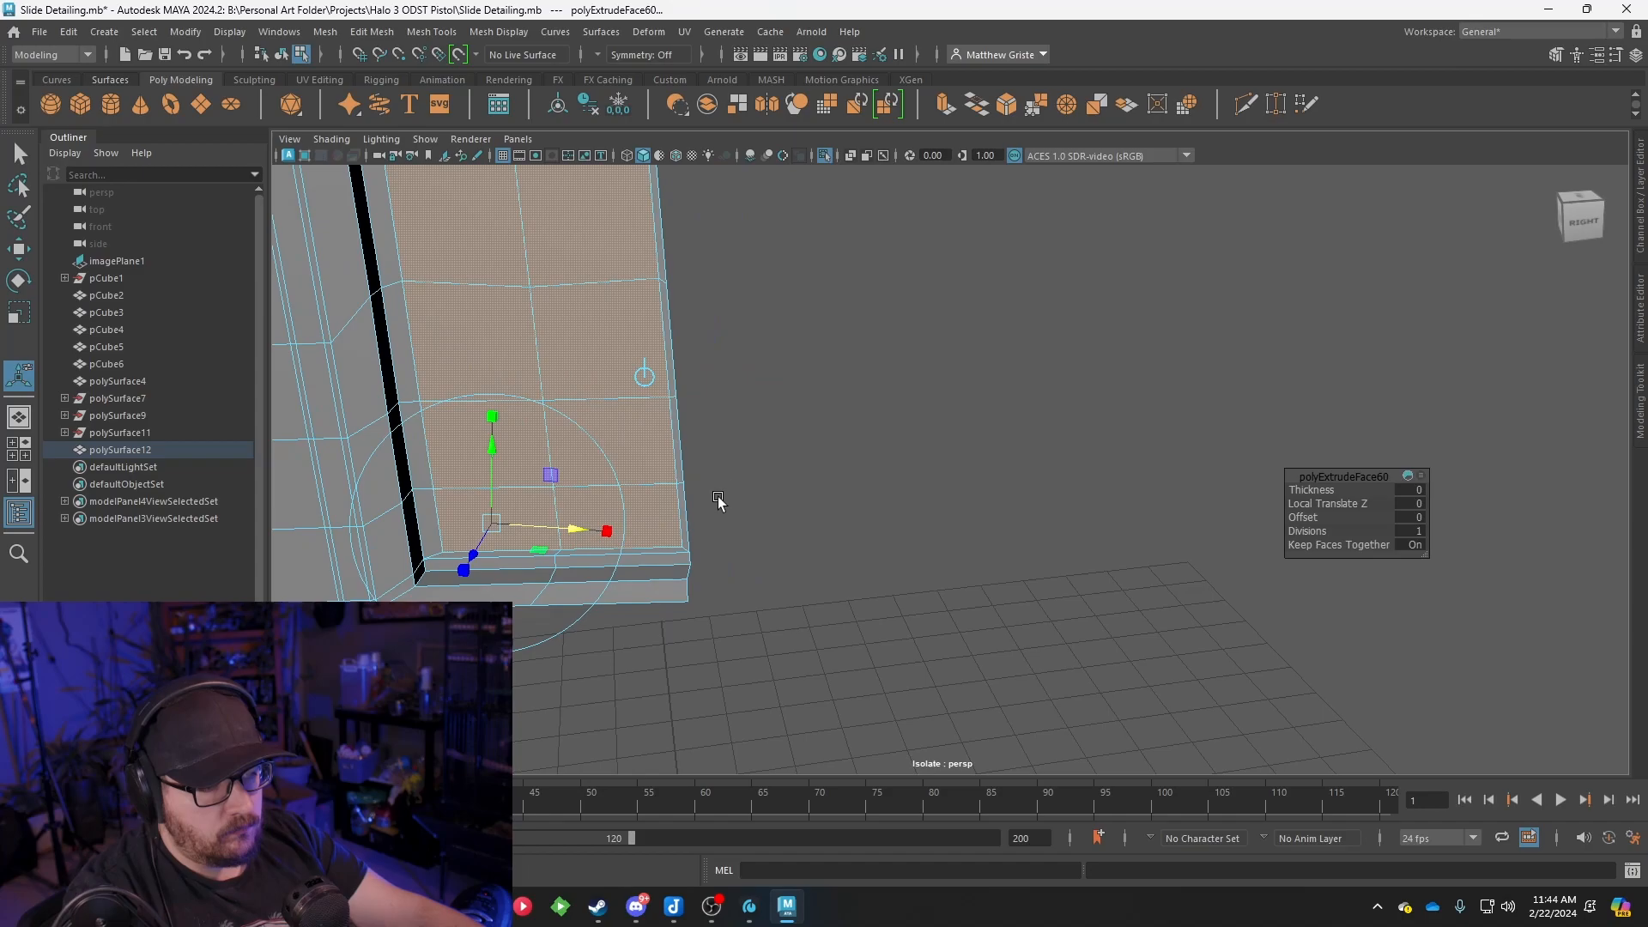
# Delete the narrow strip of faces the inset left along the slide's centreline
pyautogui.click(688, 506)
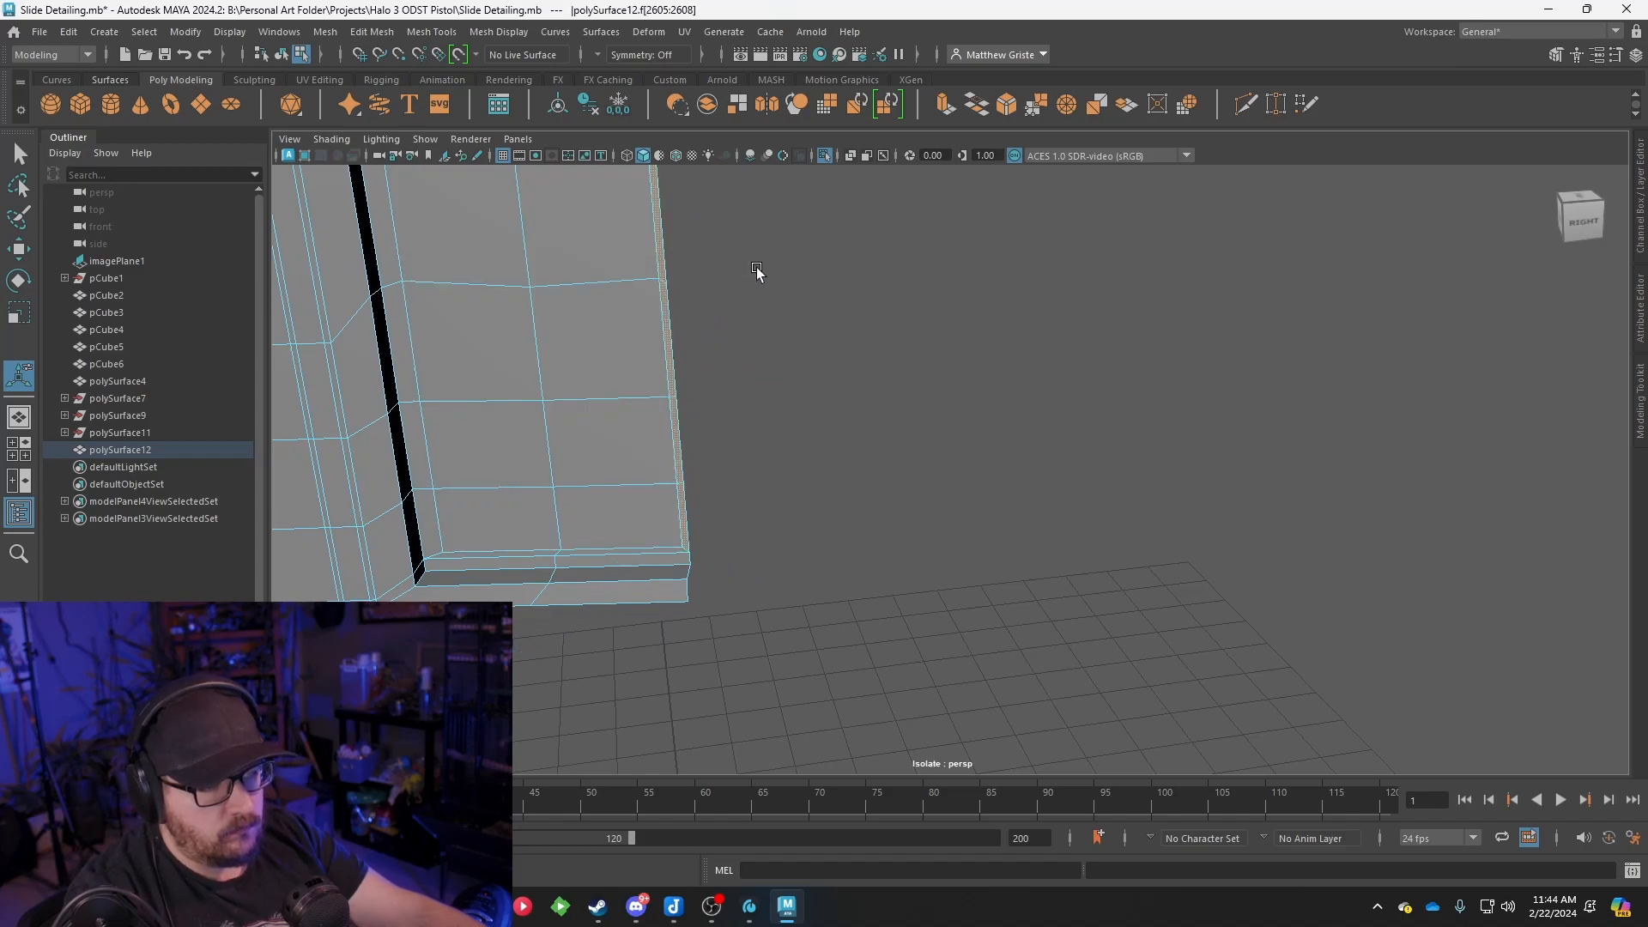
pyautogui.keyDown('alt'); pyautogui.moveTo(755, 271); pyautogui.dragTo(827, 555); pyautogui.keyUp('alt')
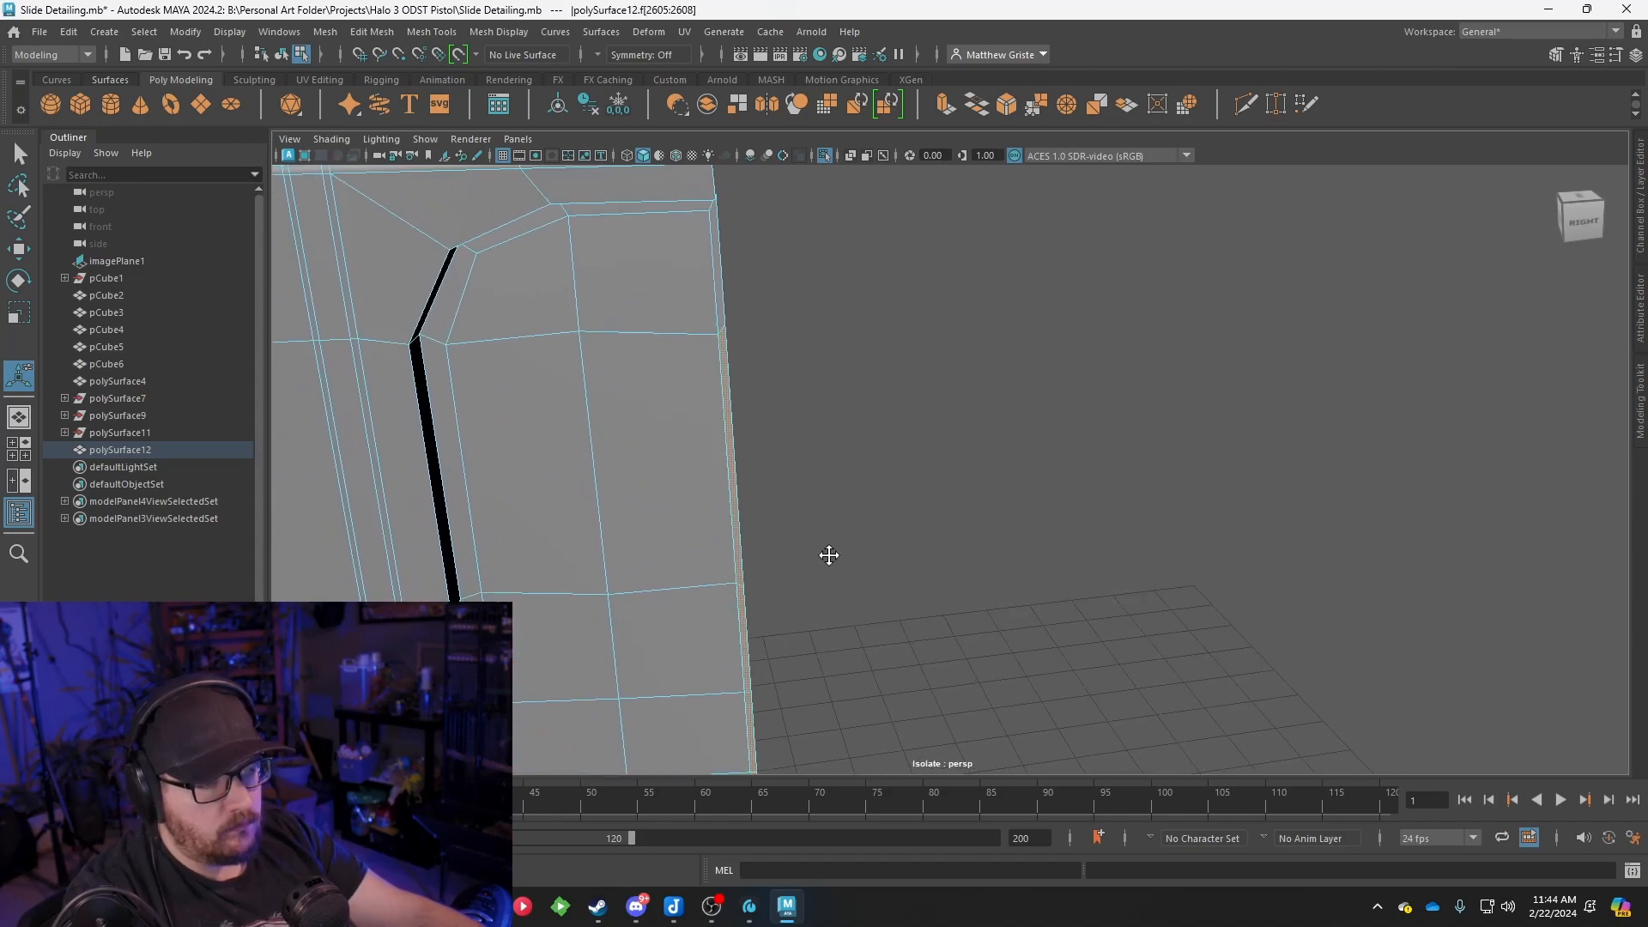
pyautogui.click(899, 374)
# Select the inset's open vertical edges and move them slightly outward to the slide's centreline
pyautogui.moveTo(735, 240); pyautogui.dragTo(711, 249, button='right')
pyautogui.click(718, 354)
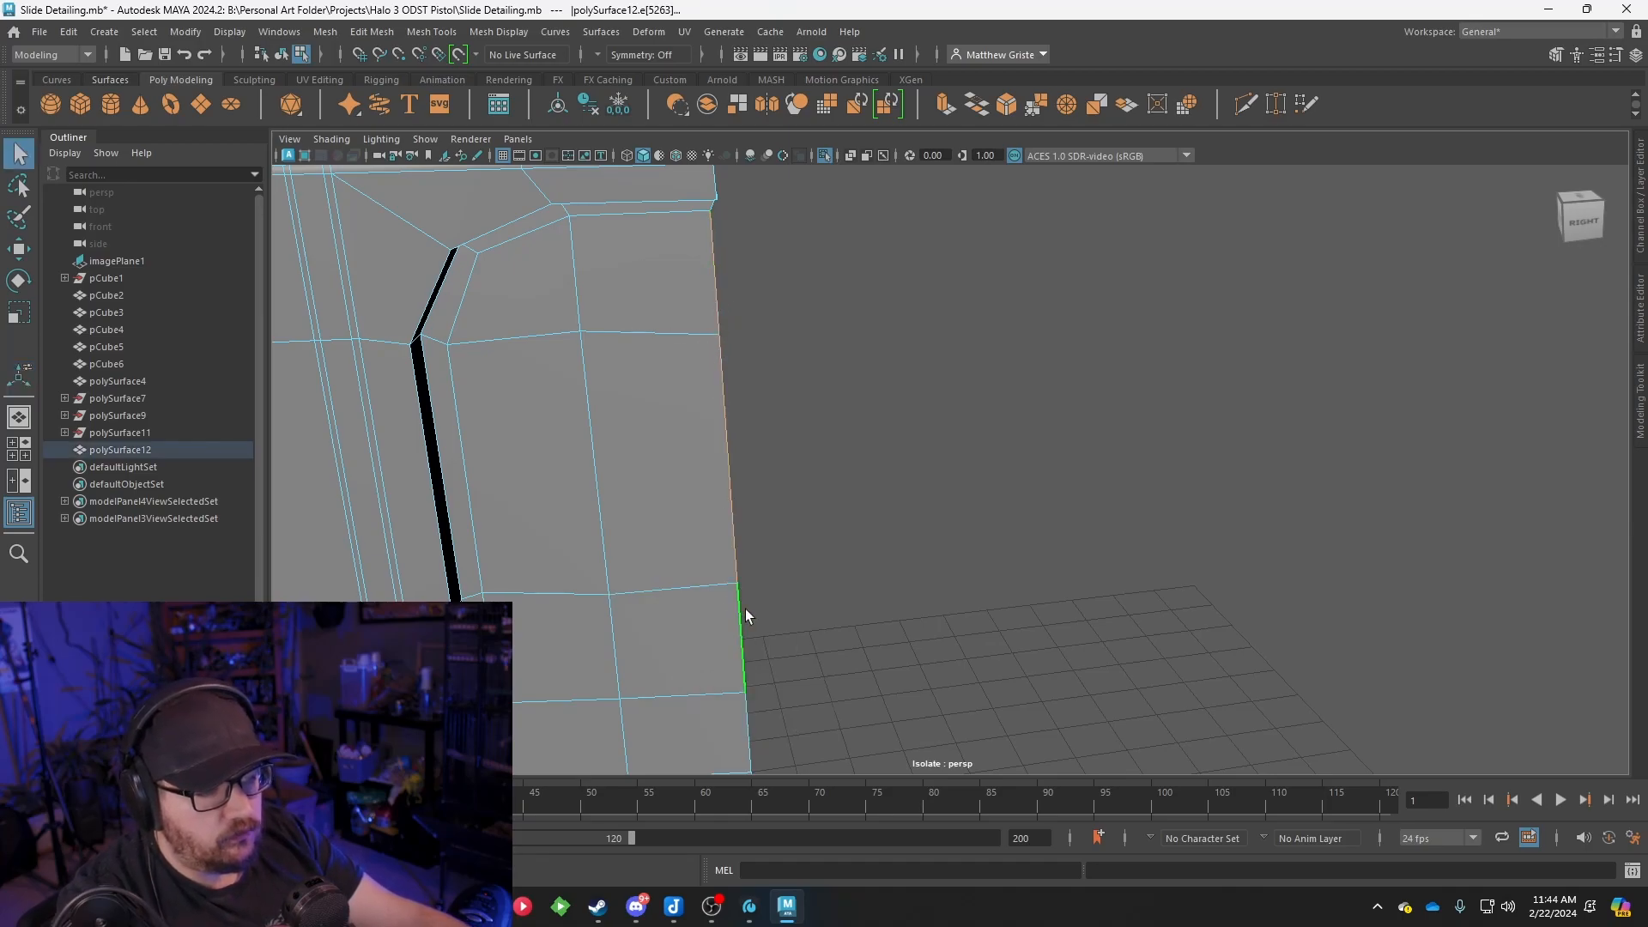
pyautogui.keyDown('alt'); pyautogui.moveTo(744, 616); pyautogui.dragTo(776, 504); pyautogui.keyUp('alt')
pyautogui.keyDown('shift'); pyautogui.click(776, 630); pyautogui.keyUp('shift')
pyautogui.press('e')
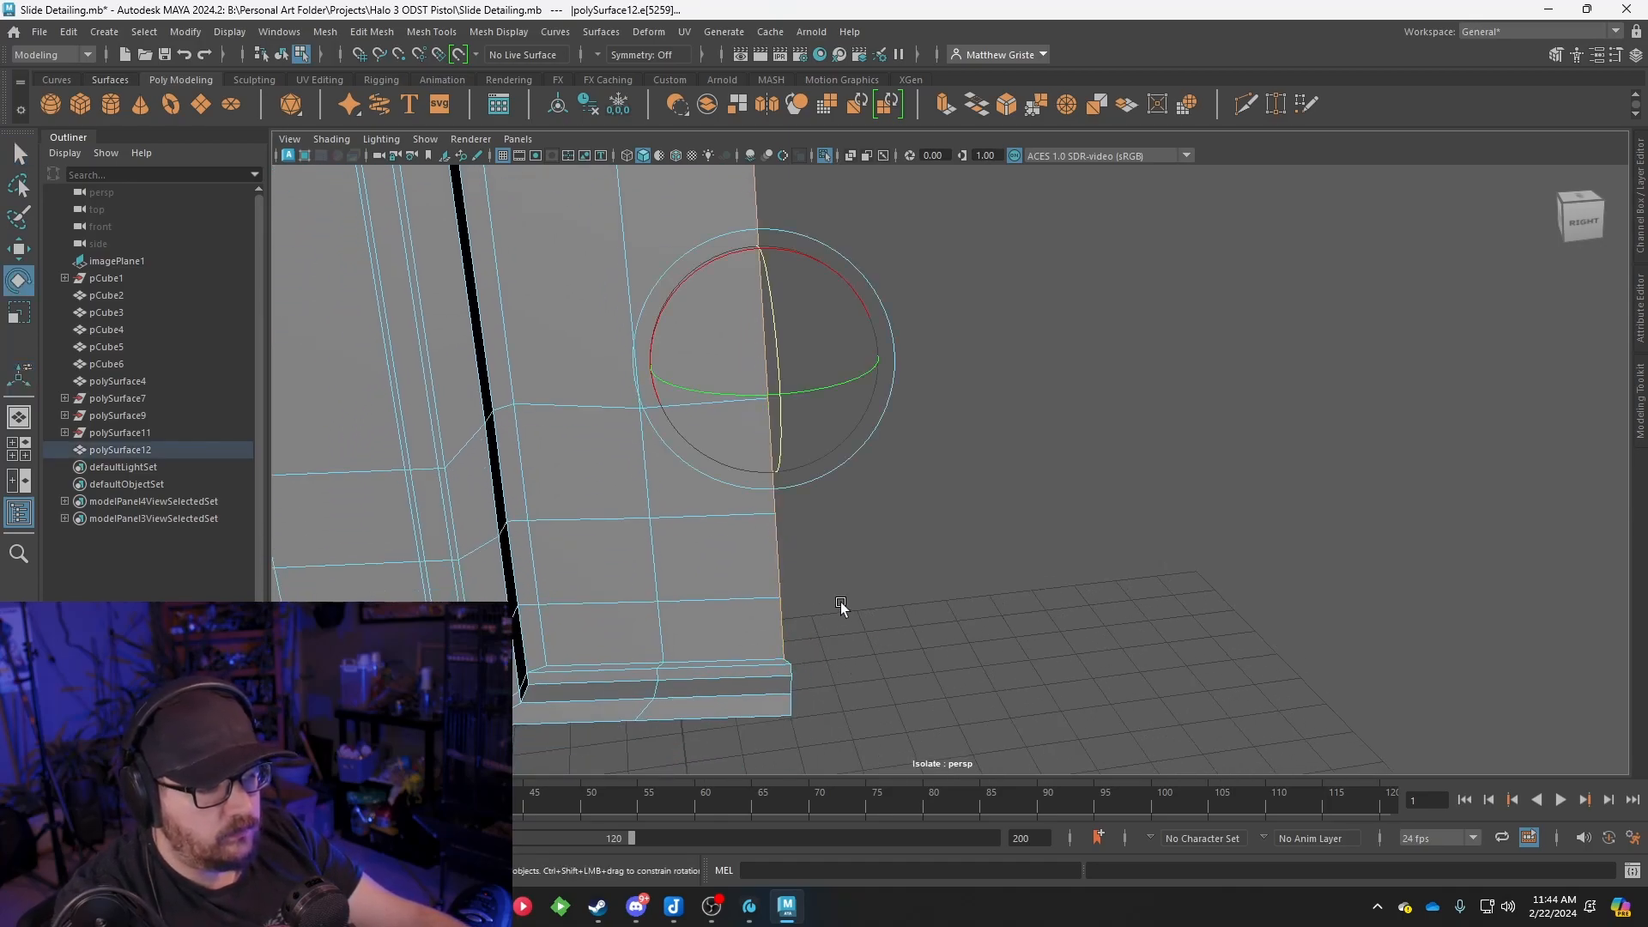
pyautogui.press('w')
pyautogui.moveTo(702, 365); pyautogui.dragTo(710, 367)
# Select all faces inside the rounded inset and extrude them outward from the recess into a raised panel
pyautogui.moveTo(625, 565); pyautogui.dragTo(634, 611, button='right')
pyautogui.click(645, 620)
pyautogui.keyDown('shift'); pyautogui.click(637, 571); pyautogui.keyUp('shift')
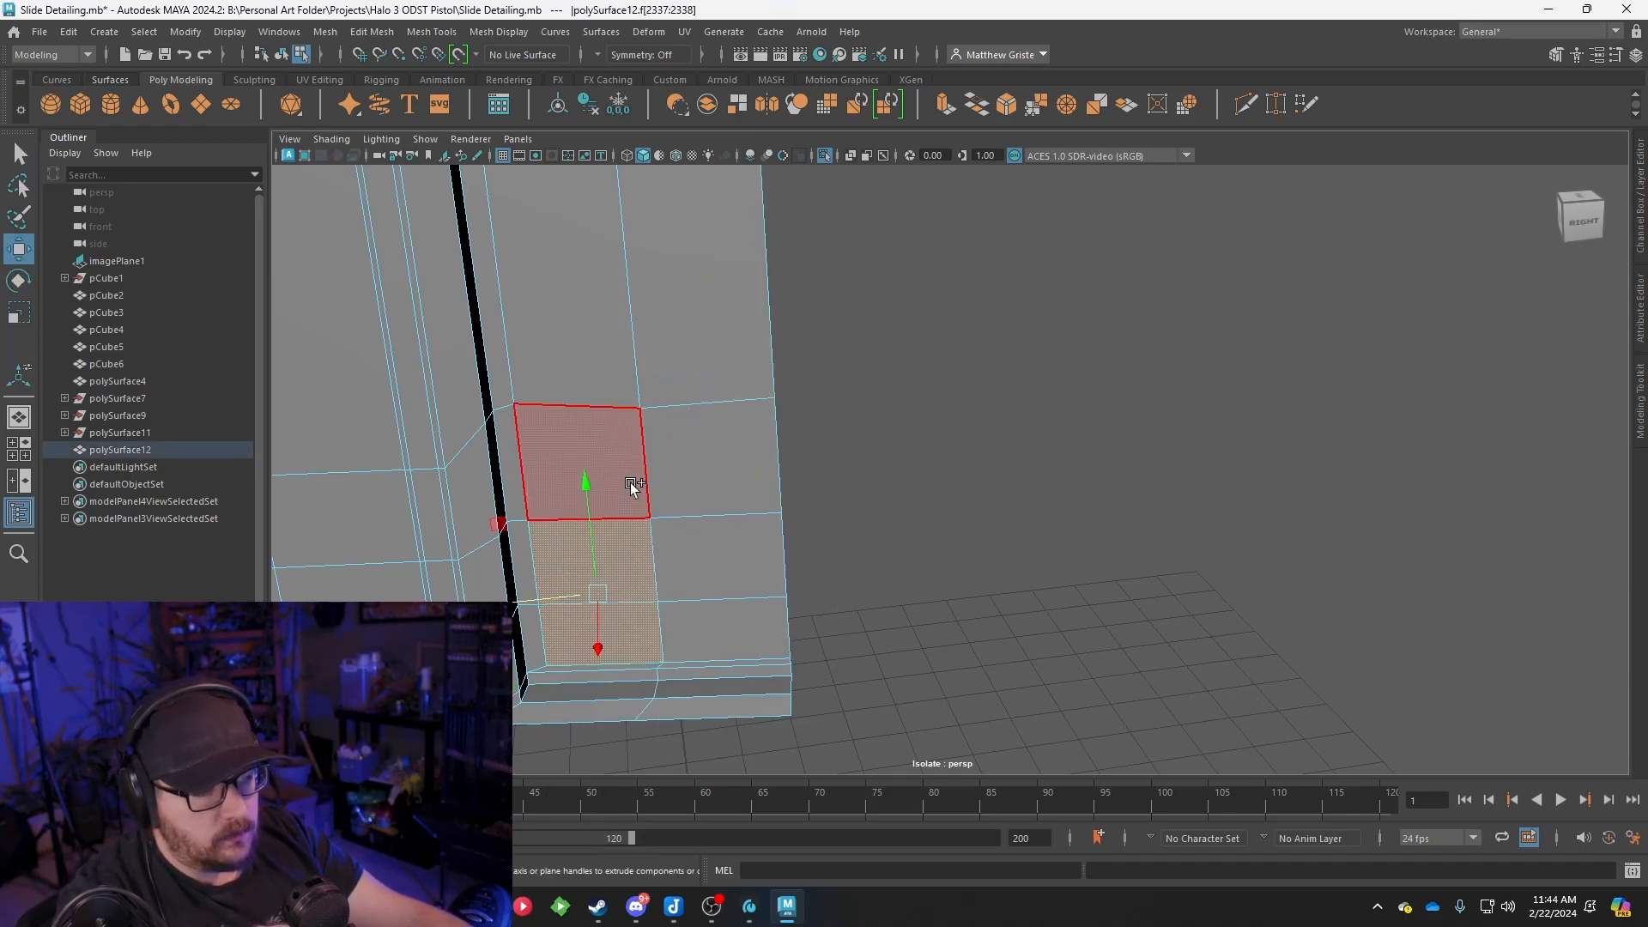
pyautogui.keyDown('shift'); pyautogui.click(631, 483); pyautogui.keyUp('shift')
pyautogui.keyDown('shift'); pyautogui.click(702, 474); pyautogui.keyUp('shift')
pyautogui.keyDown('shift'); pyautogui.click(688, 557); pyautogui.keyUp('shift')
pyautogui.keyDown('shift'); pyautogui.click(702, 627); pyautogui.keyUp('shift')
pyautogui.keyDown('shift'); pyautogui.click(697, 349); pyautogui.keyUp('shift')
pyautogui.keyDown('shift'); pyautogui.click(616, 356); pyautogui.keyUp('shift')
pyautogui.scroll(-2, 670, 359)
pyautogui.keyDown('alt'); pyautogui.moveTo(672, 358); pyautogui.dragTo(684, 495, button='middle'); pyautogui.keyUp('alt')
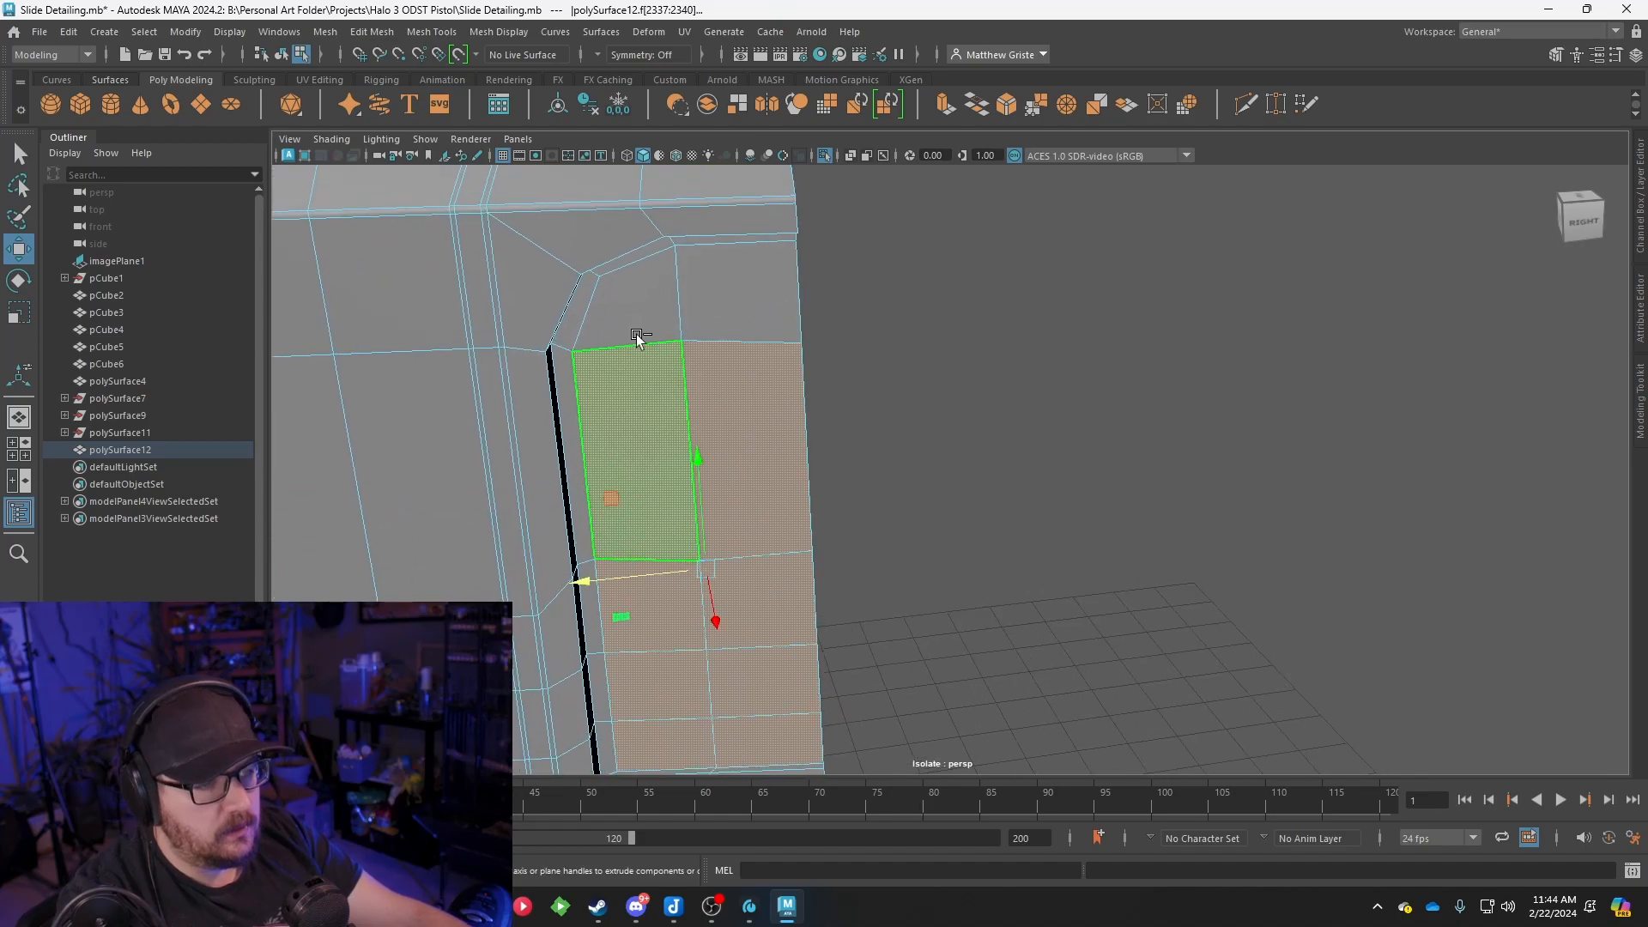
pyautogui.keyDown('alt'); pyautogui.moveTo(720, 301); pyautogui.dragTo(963, 225); pyautogui.keyUp('alt')
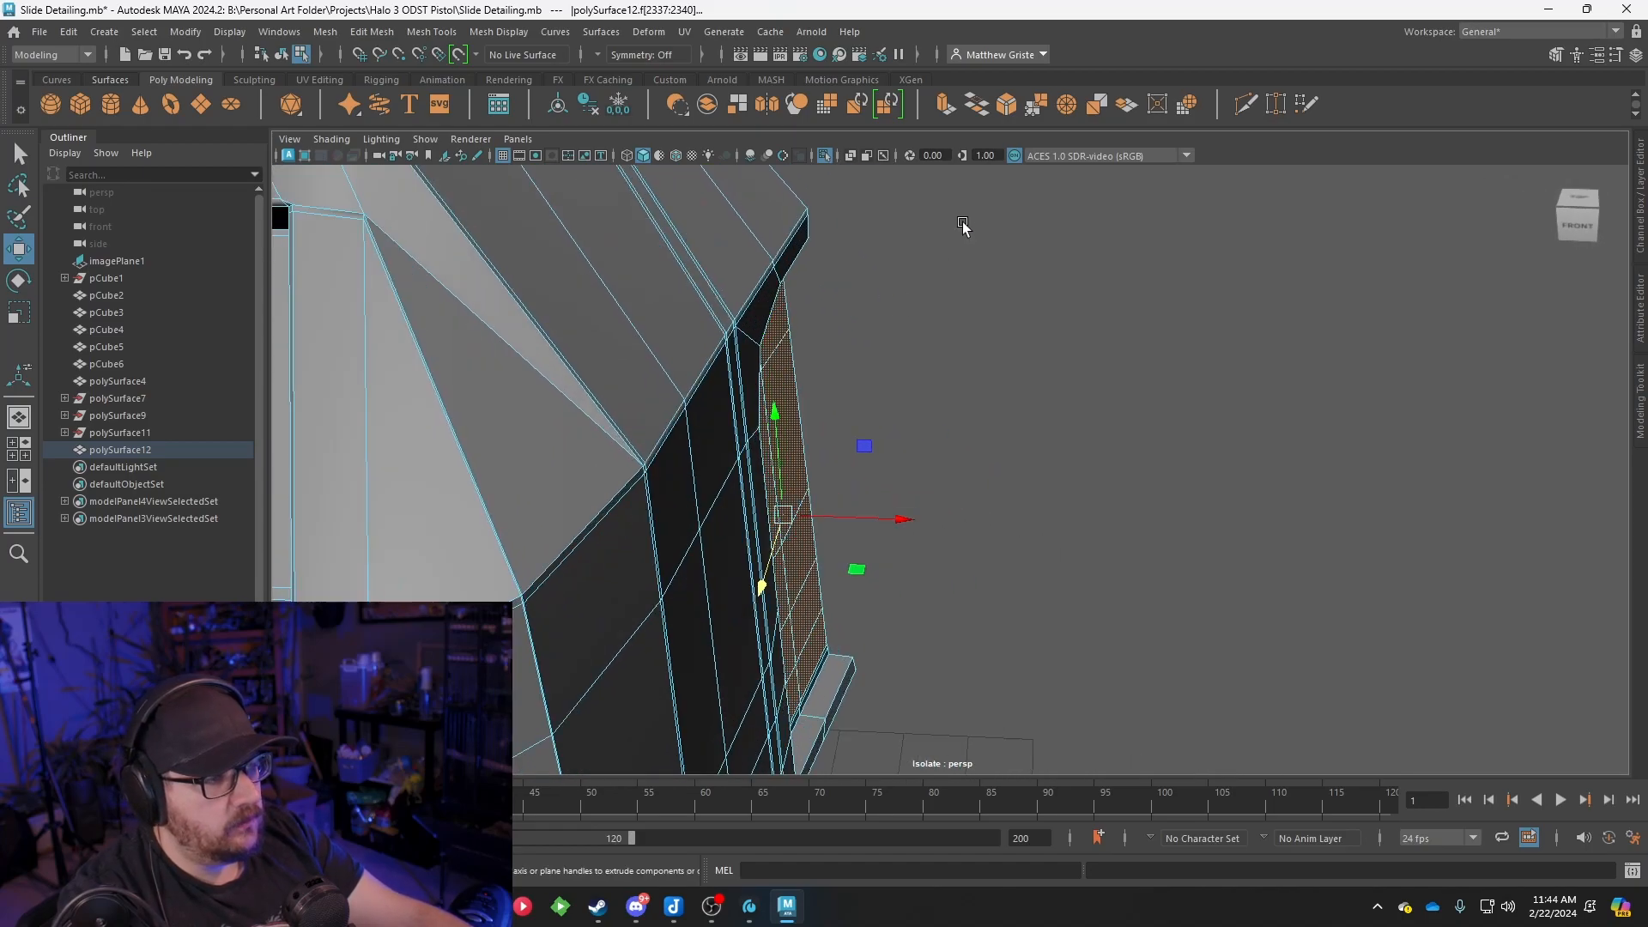
pyautogui.click(947, 107)
pyautogui.moveTo(864, 708); pyautogui.dragTo(905, 724)
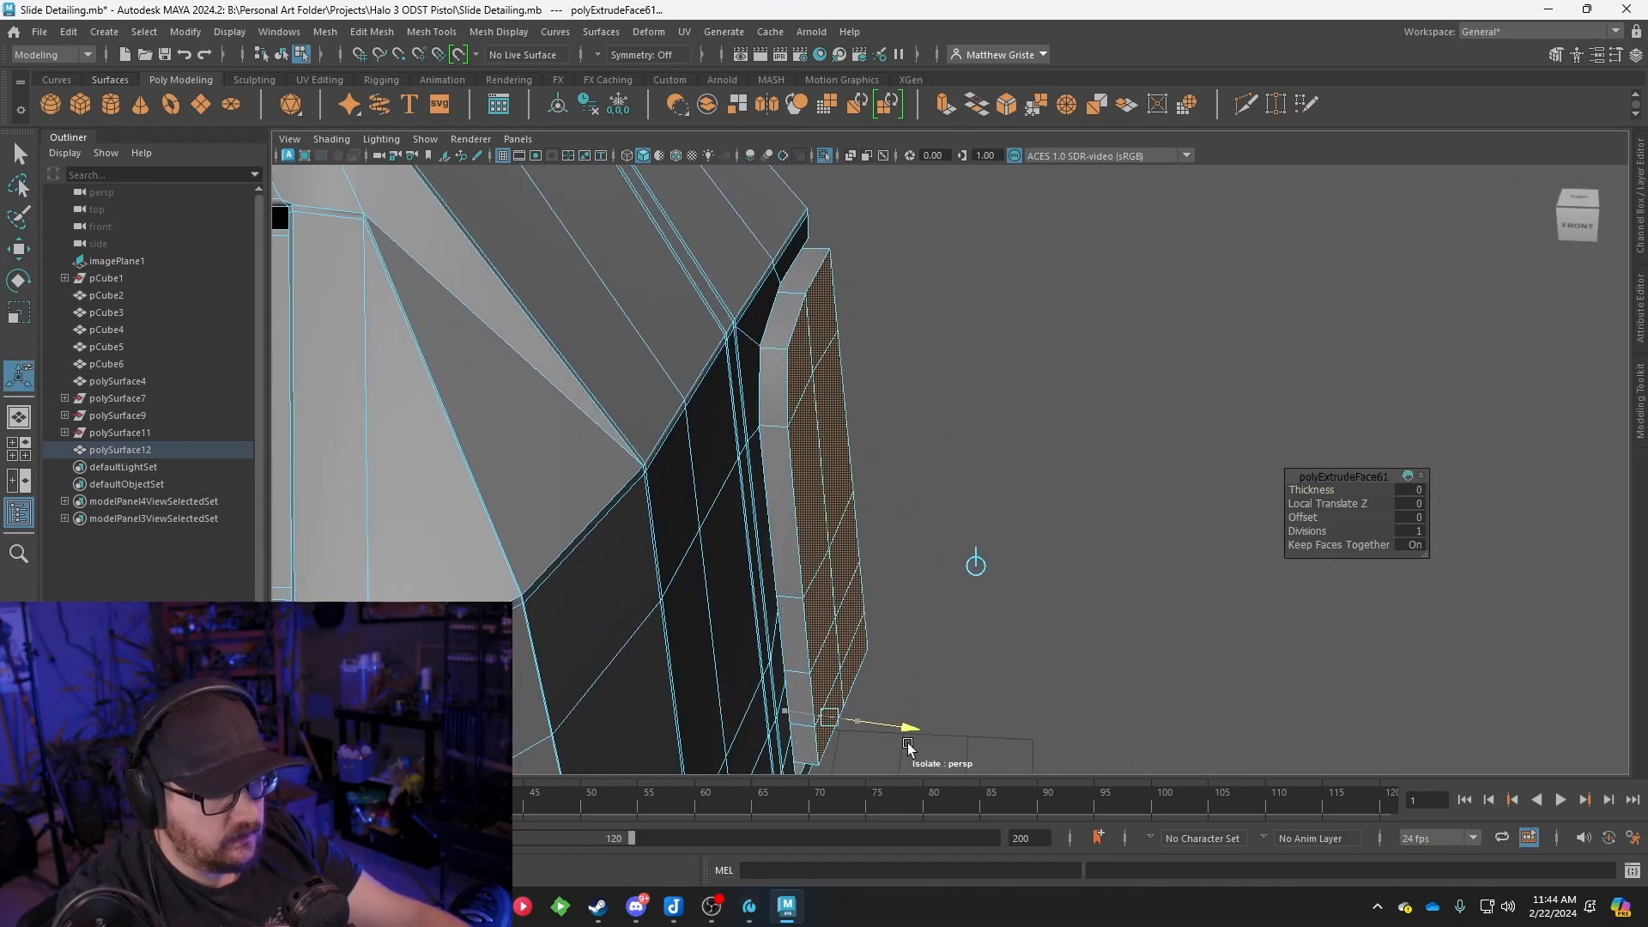
# Delete the side wall faces of the raised panel along the slide's open centreline
pyautogui.keyDown('alt'); pyautogui.moveTo(956, 662); pyautogui.dragTo(743, 481); pyautogui.keyUp('alt')
pyautogui.click(743, 471)
pyautogui.keyDown('shift'); pyautogui.click(767, 525); pyautogui.keyUp('shift')
pyautogui.keyDown('shift'); pyautogui.click(753, 588); pyautogui.keyUp('shift')
pyautogui.keyDown('alt'); pyautogui.moveTo(754, 587); pyautogui.dragTo(625, 486); pyautogui.keyUp('alt')
pyautogui.keyDown('shift'); pyautogui.click(1077, 464); pyautogui.keyUp('shift')
pyautogui.keyDown('shift'); pyautogui.click(1074, 209); pyautogui.keyUp('shift')
pyautogui.keyDown('alt'); pyautogui.moveTo(1073, 209); pyautogui.dragTo(944, 631); pyautogui.keyUp('alt')
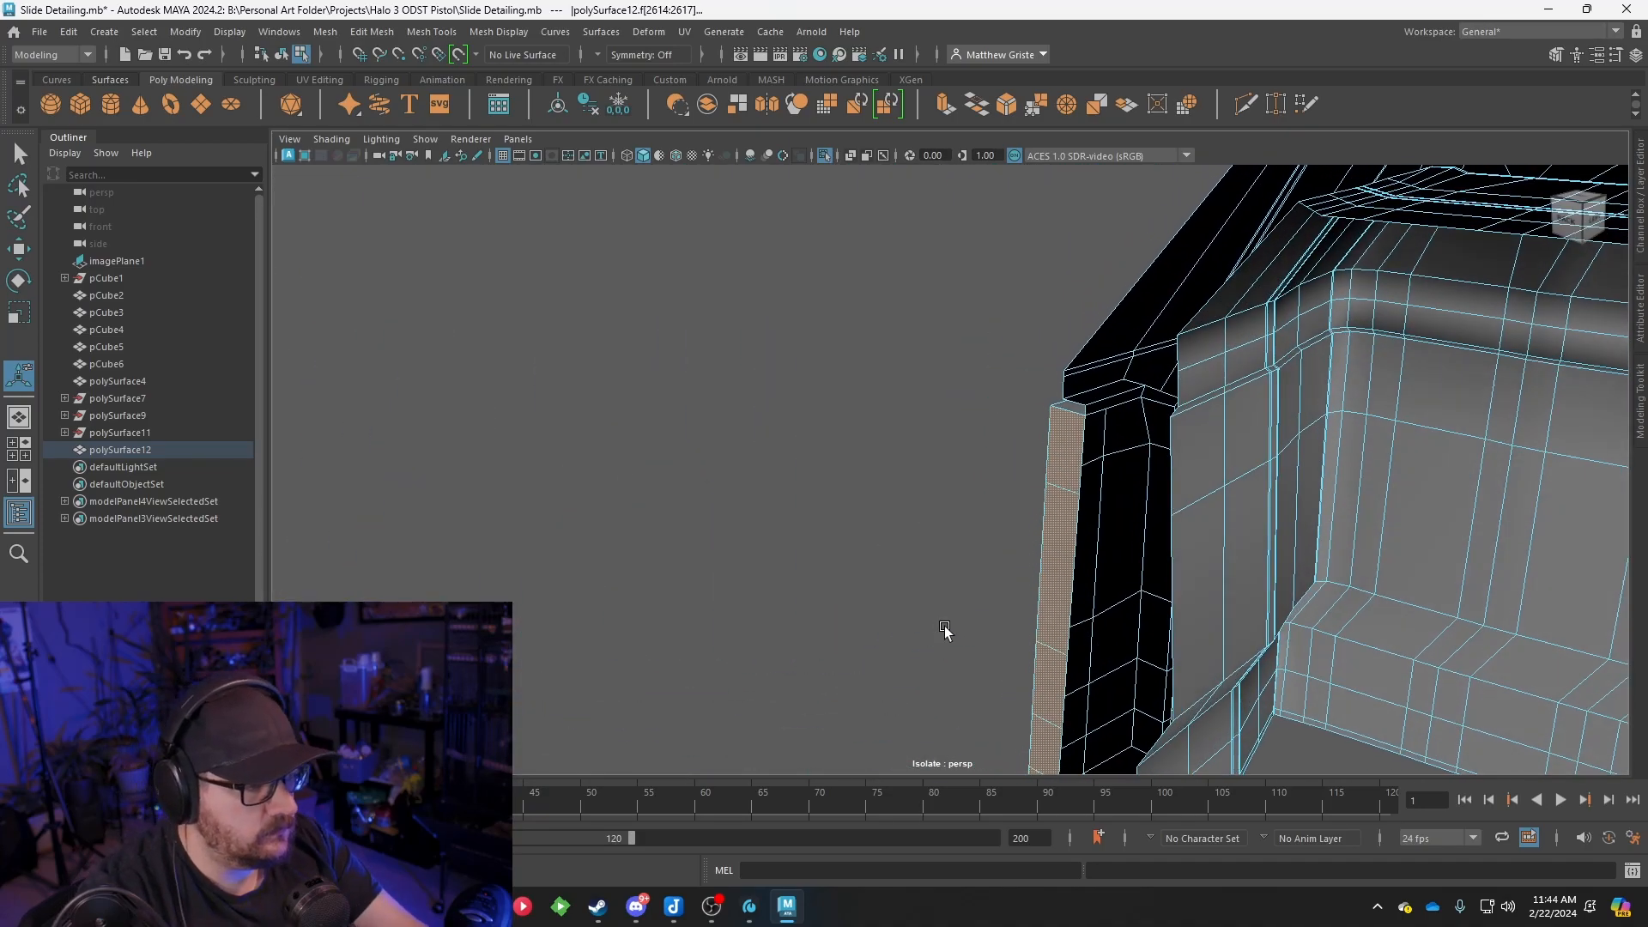
pyautogui.click(944, 631)
# Inspect the raised back-end panel and compare it with the reference pistol model
pyautogui.scroll(3, 1147, 514)
pyautogui.keyDown('alt'); pyautogui.moveTo(1147, 489); pyautogui.dragTo(947, 393); pyautogui.keyUp('alt')
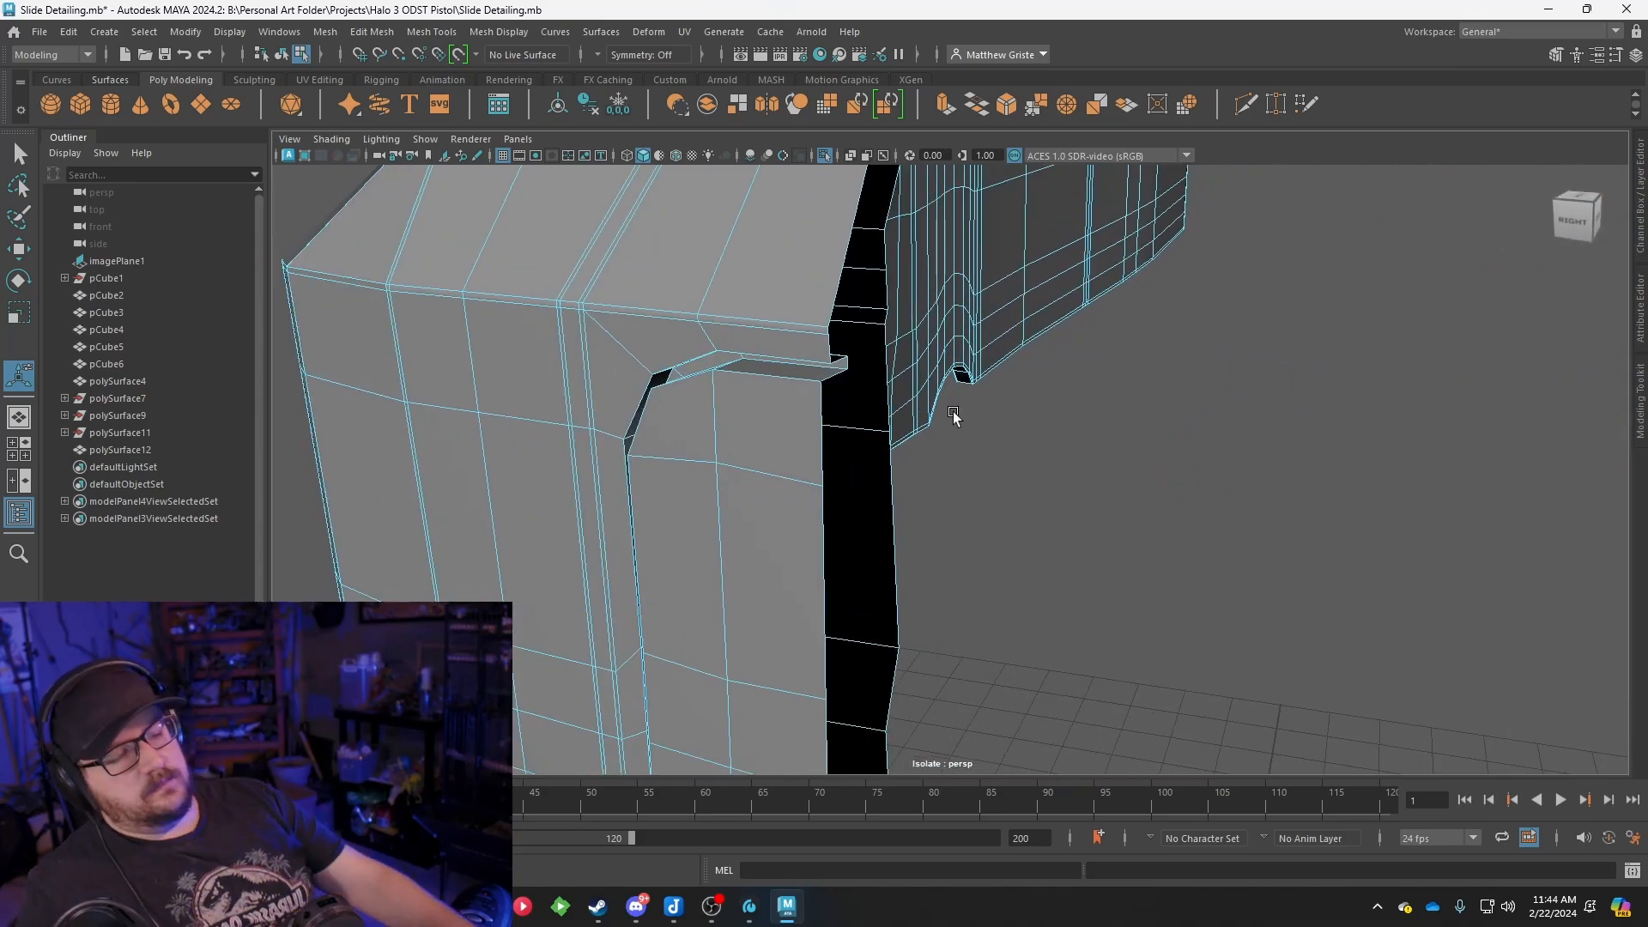
pyautogui.moveTo(953, 406)
pyautogui.keyDown('alt'); pyautogui.mouseDown()
pyautogui.moveTo(975, 434)
pyautogui.moveTo(1022, 408)
pyautogui.moveTo(967, 428)
pyautogui.mouseUp(); pyautogui.keyUp('alt')
pyautogui.keyDown('alt'); pyautogui.moveTo(966, 427); pyautogui.dragTo(952, 324, button='middle'); pyautogui.keyUp('alt')
pyautogui.scroll(3, 952, 324)
pyautogui.keyDown('alt'); pyautogui.moveTo(947, 328); pyautogui.dragTo(843, 362); pyautogui.keyUp('alt')
pyautogui.keyDown('alt'); pyautogui.moveTo(843, 362); pyautogui.dragTo(954, 317, button='middle'); pyautogui.keyUp('alt')
pyautogui.keyDown('alt'); pyautogui.moveTo(955, 318); pyautogui.dragTo(864, 448); pyautogui.keyUp('alt')
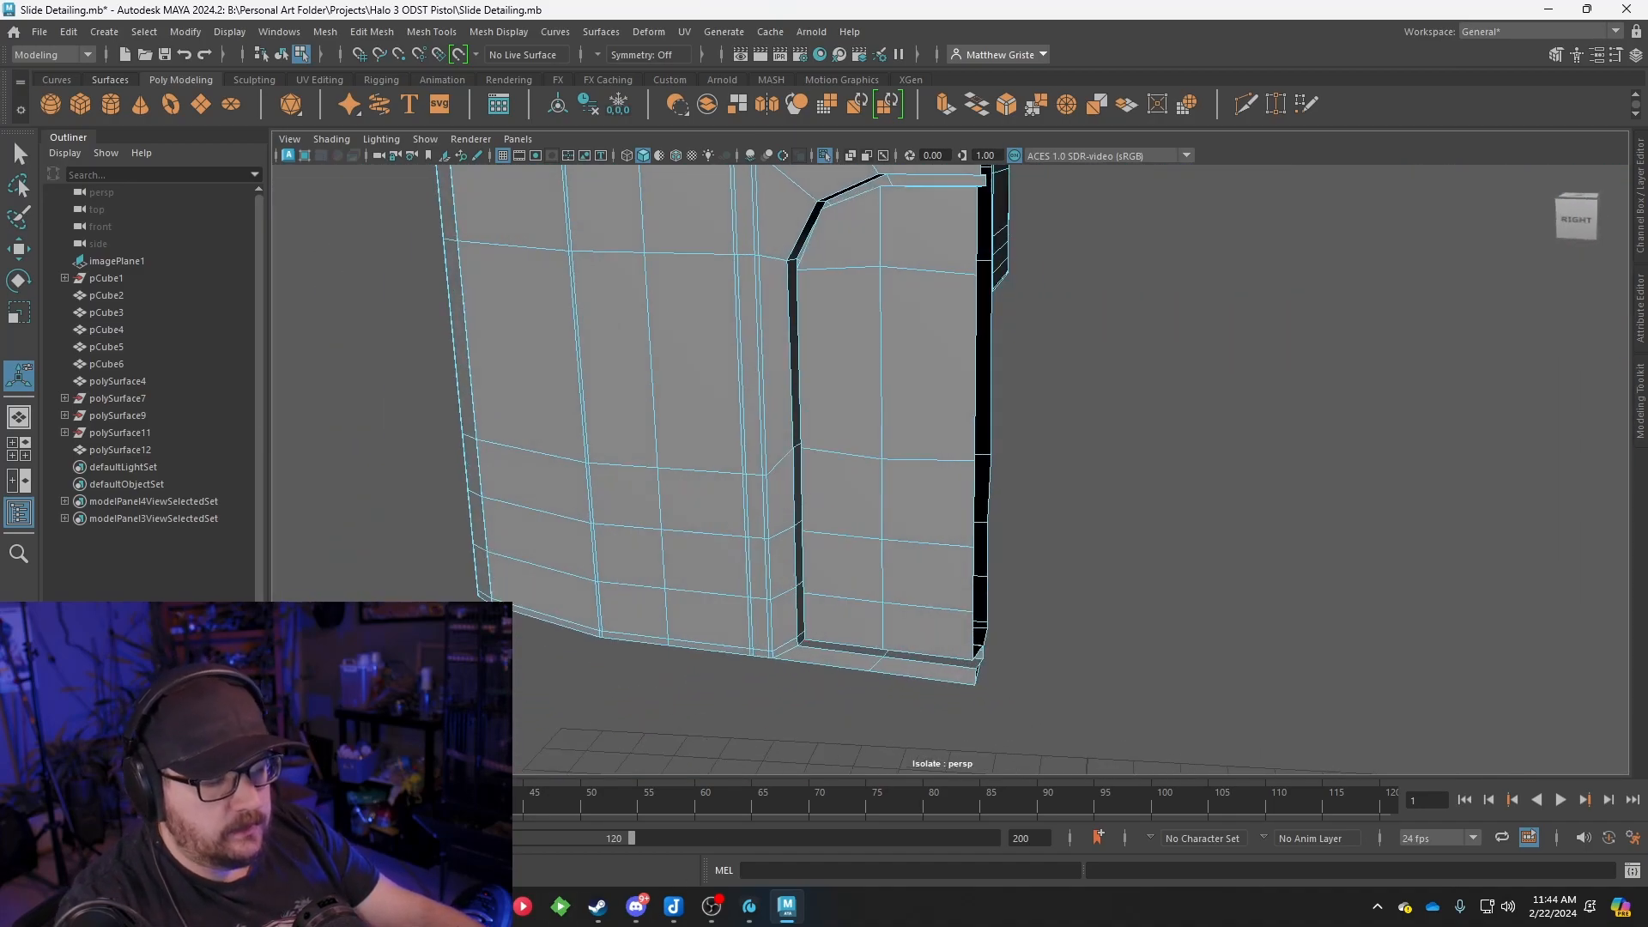
pyautogui.hotkey('alt', 'Tab')
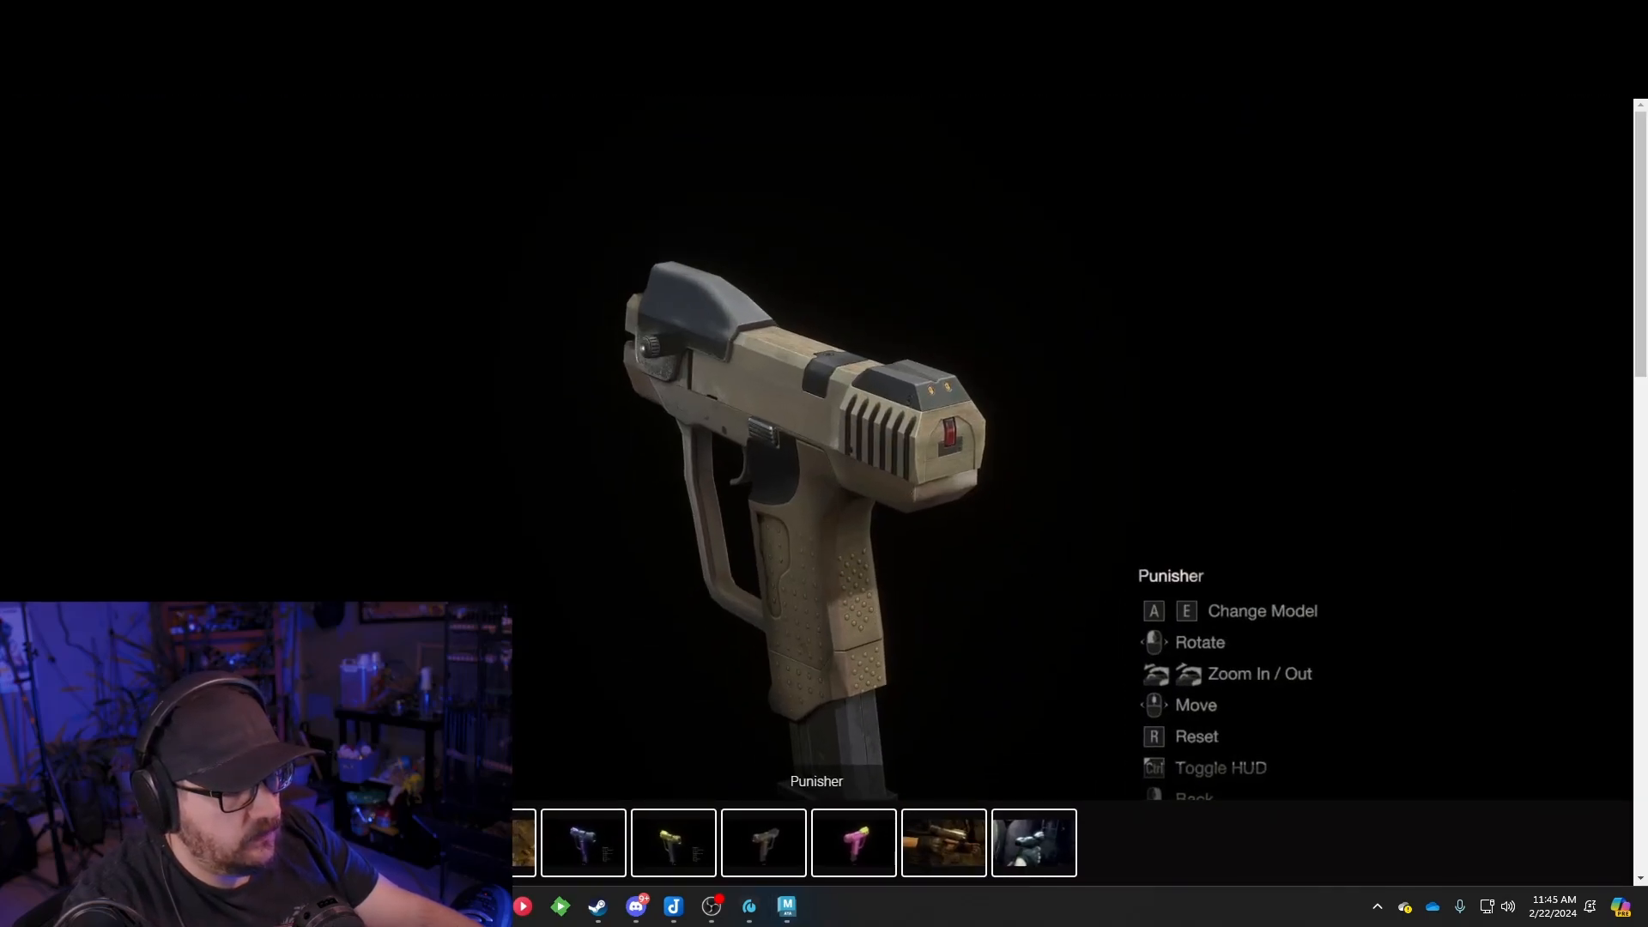
pyautogui.hotkey('alt', 'Tab')
pyautogui.keyDown('alt'); pyautogui.moveTo(909, 397); pyautogui.dragTo(970, 376); pyautogui.keyUp('alt')
pyautogui.keyDown('alt'); pyautogui.moveTo(981, 356); pyautogui.dragTo(940, 589, button='middle'); pyautogui.keyUp('alt')
pyautogui.scroll(-1, 941, 590)
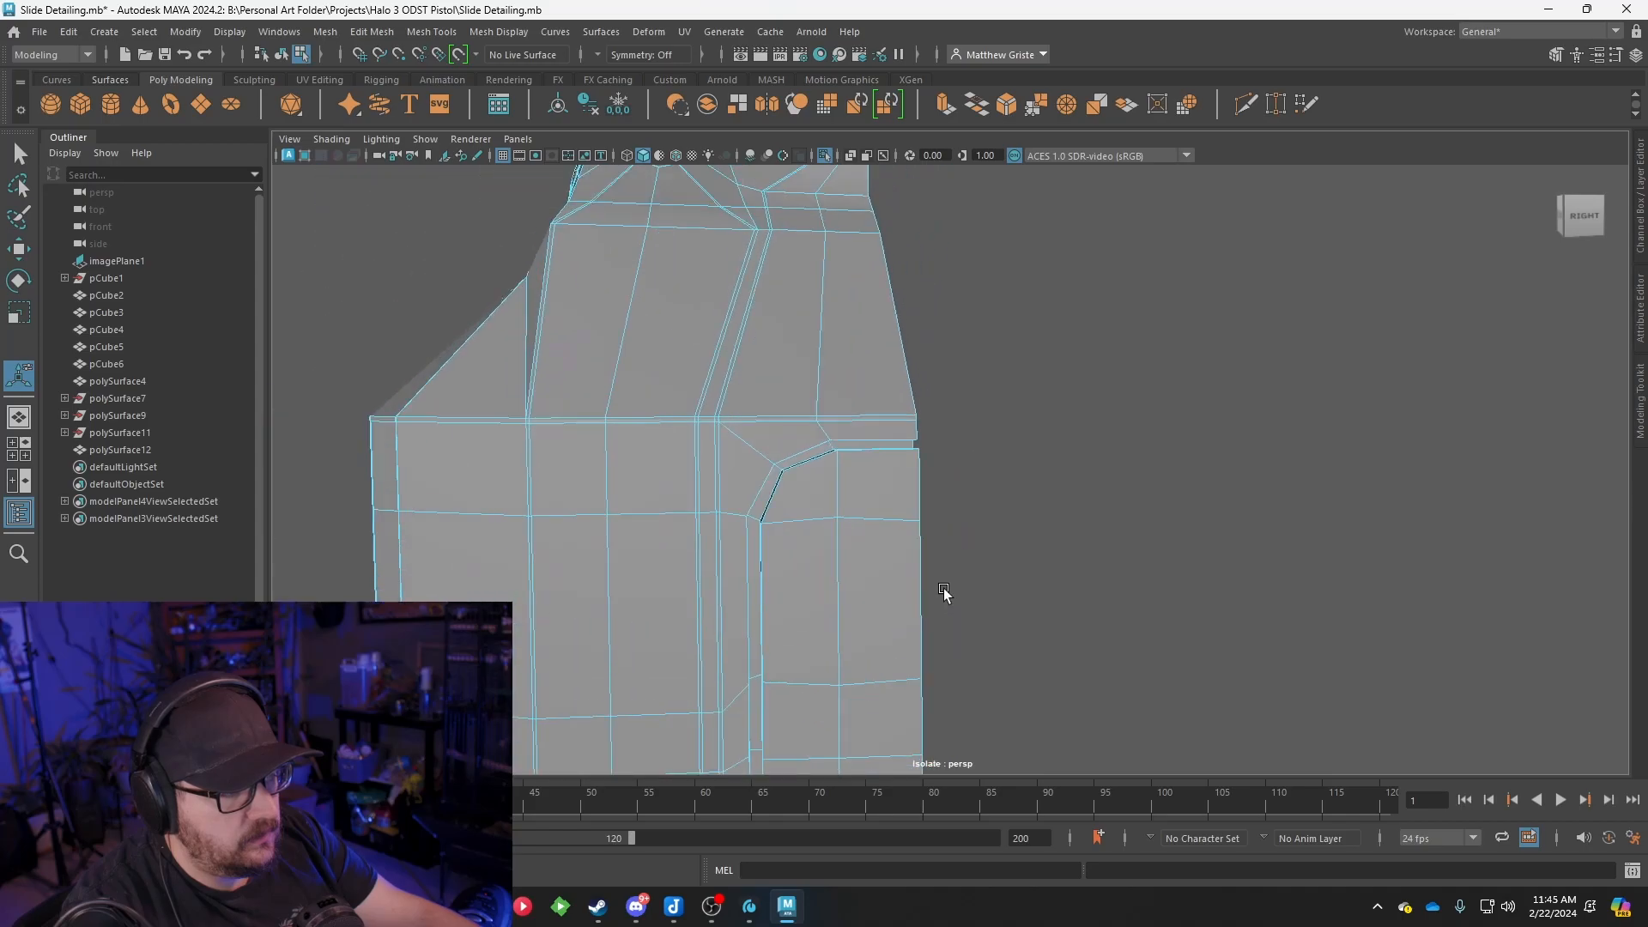
pyautogui.scroll(-2, 970, 549)
pyautogui.keyDown('alt'); pyautogui.moveTo(975, 540); pyautogui.dragTo(990, 405); pyautogui.keyUp('alt')
pyautogui.scroll(3, 990, 405)
# Select the open border edge loop along the slide's centreline and move it slightly inward across the width
pyautogui.moveTo(964, 381); pyautogui.dragTo(968, 333, button='right')
pyautogui.doubleClick(997, 330)
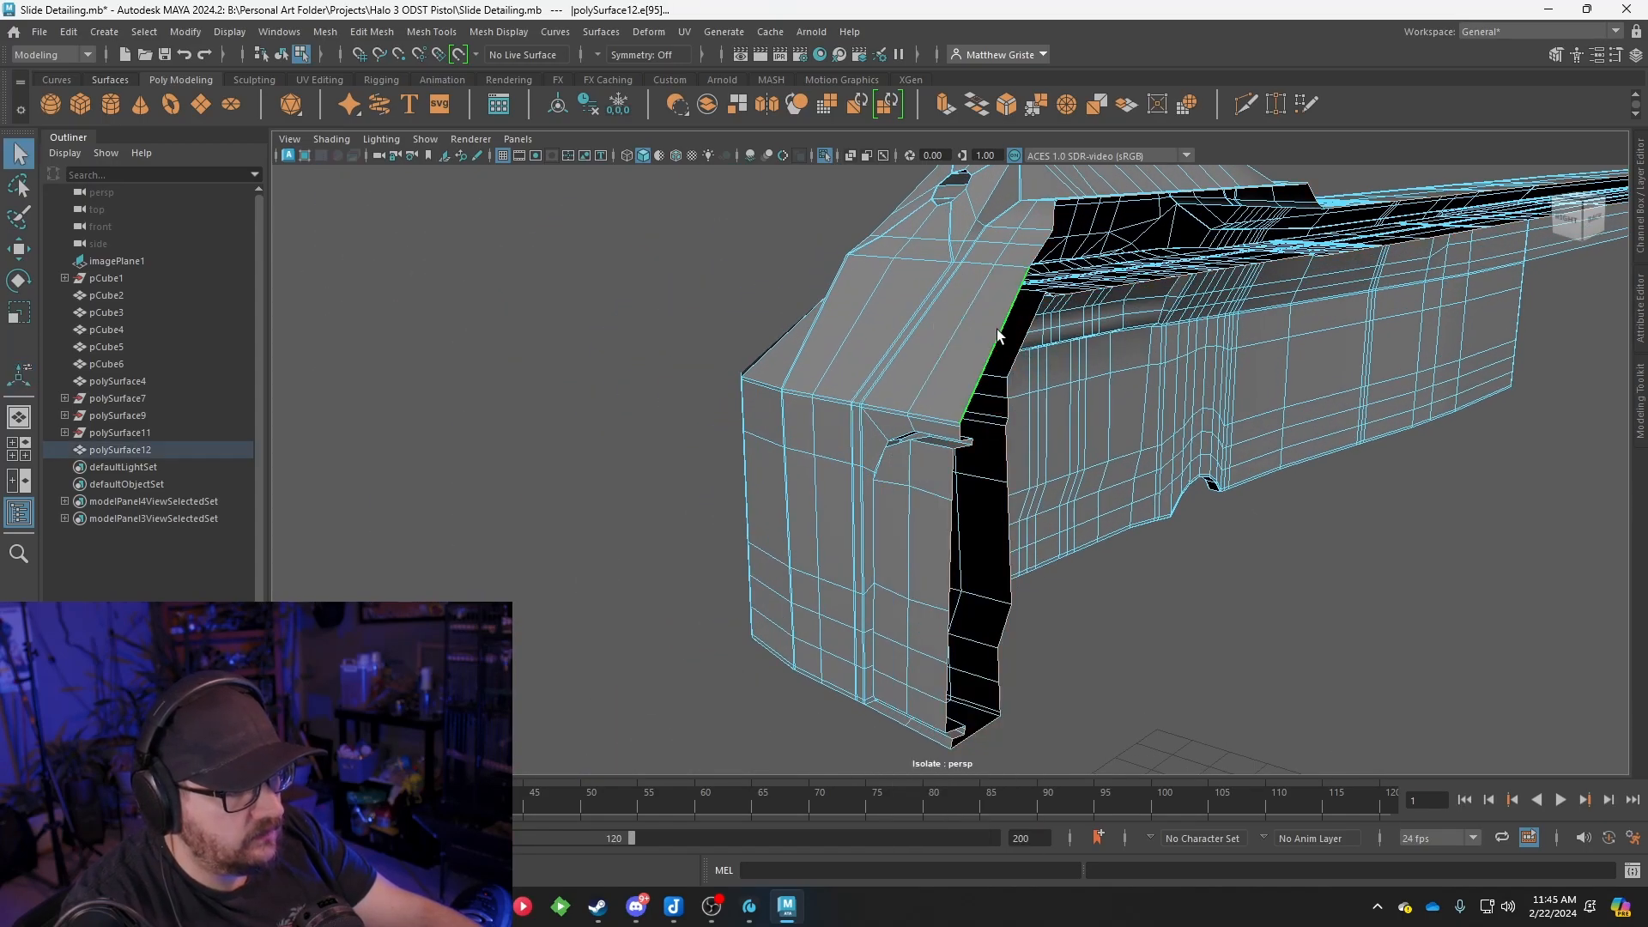
pyautogui.keyDown('alt'); pyautogui.moveTo(1008, 400); pyautogui.dragTo(1092, 388); pyautogui.keyUp('alt')
pyautogui.scroll(-2, 1092, 388)
pyautogui.press('e')
pyautogui.press('r')
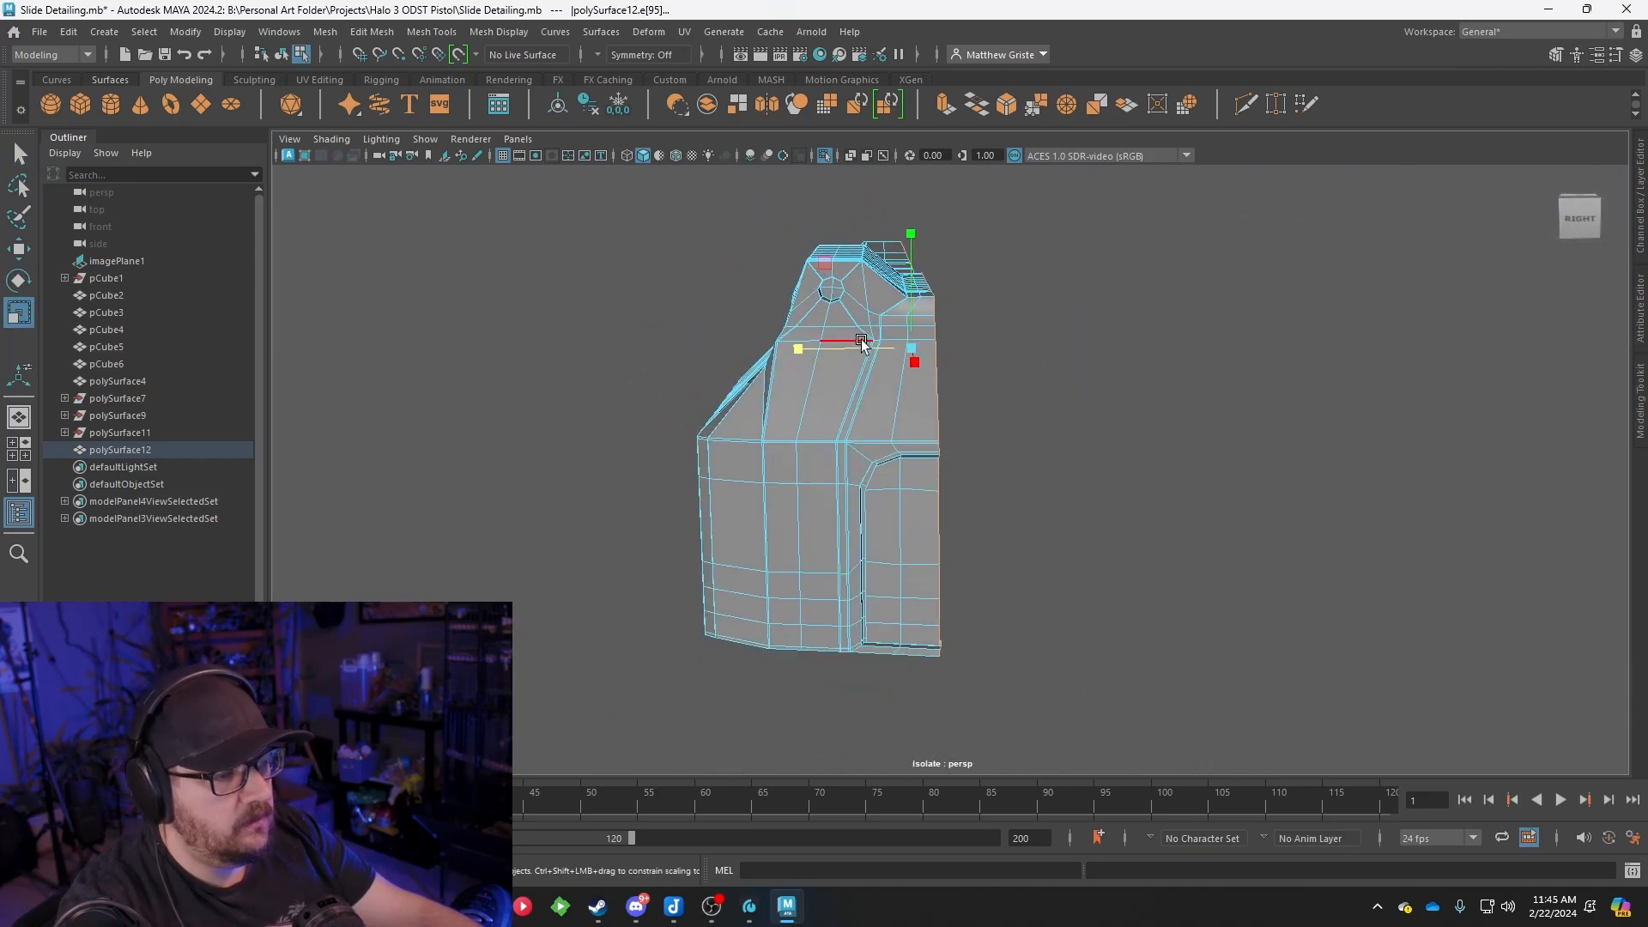
pyautogui.moveTo(887, 348); pyautogui.dragTo(852, 342)
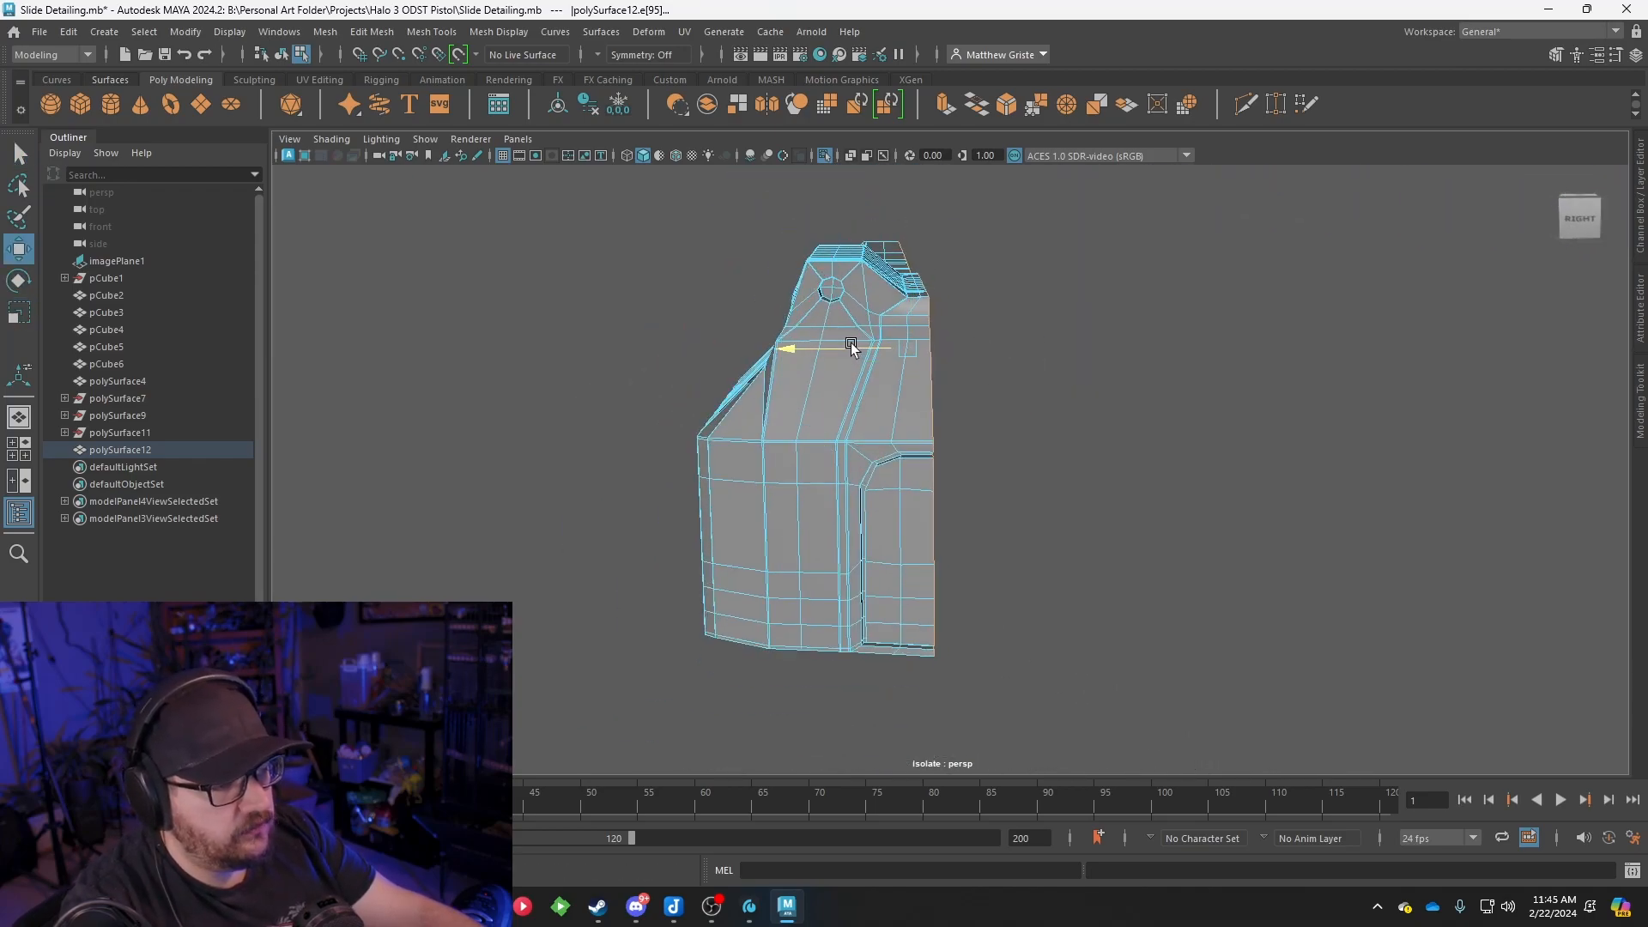
# Return to object mode, select the slide half and save the scene
pyautogui.moveTo(827, 395); pyautogui.dragTo(919, 335, button='right')
pyautogui.scroll(-2, 952, 402)
pyautogui.keyDown('alt'); pyautogui.moveTo(952, 402); pyautogui.dragTo(874, 478); pyautogui.keyUp('alt')
pyautogui.click(1000, 450)
pyautogui.scroll(-2, 966, 424)
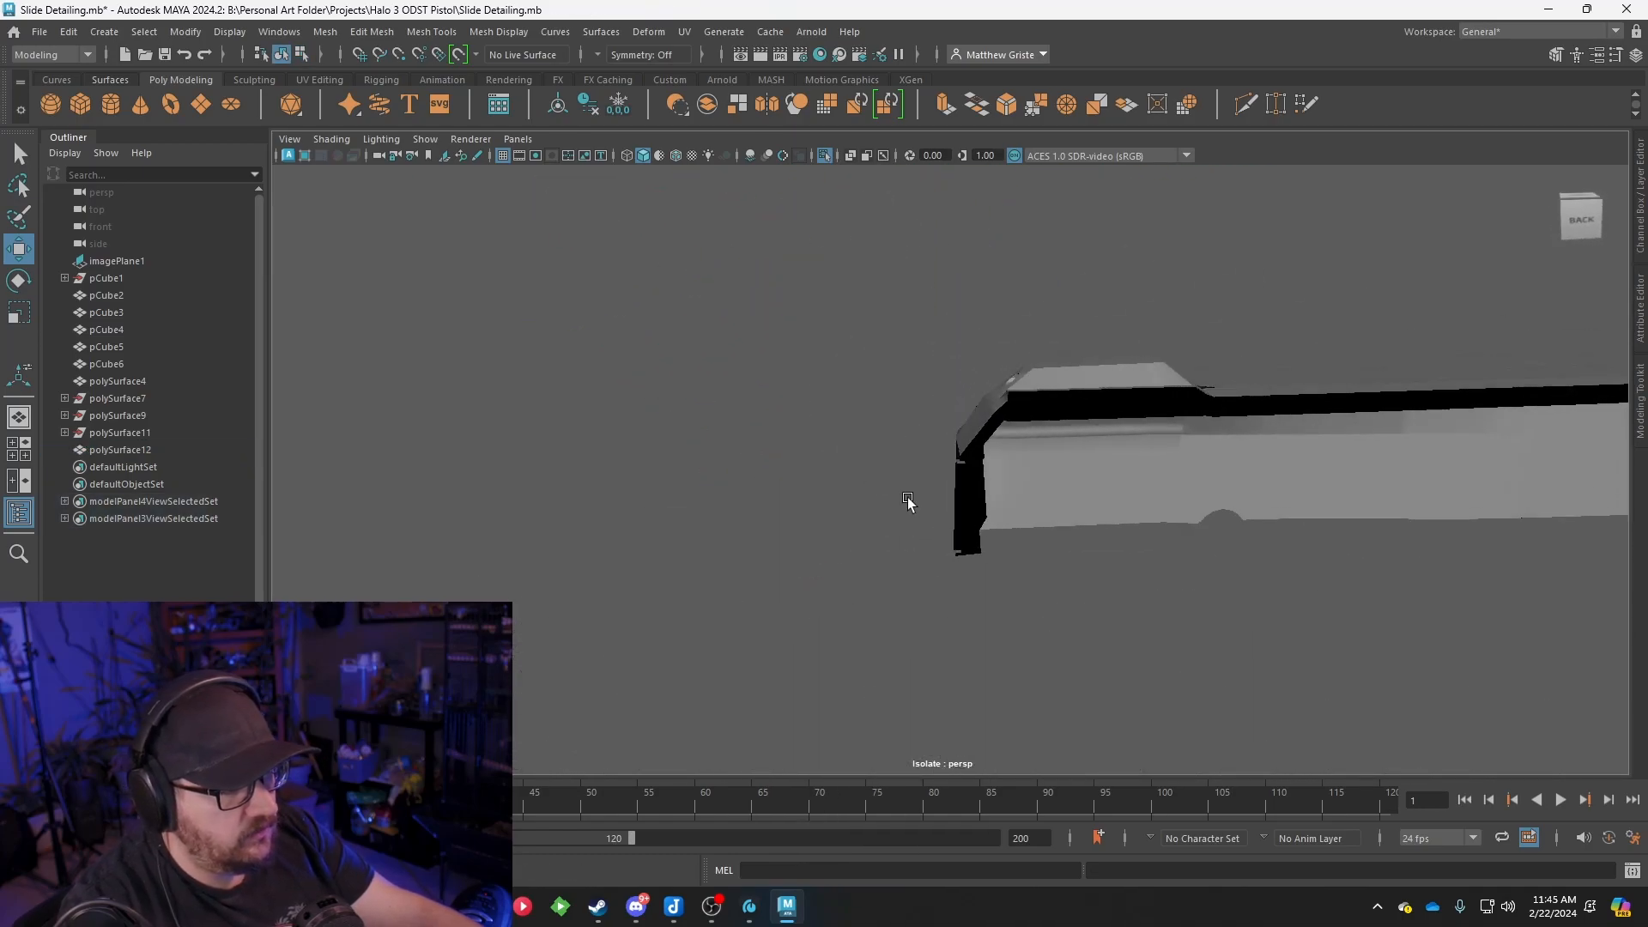
pyautogui.keyDown('alt'); pyautogui.moveTo(983, 428); pyautogui.dragTo(1074, 425); pyautogui.keyUp('alt')
pyautogui.keyDown('alt'); pyautogui.moveTo(902, 471); pyautogui.dragTo(984, 452); pyautogui.keyUp('alt')
pyautogui.click(848, 356)
pyautogui.keyDown('alt'); pyautogui.moveTo(729, 434); pyautogui.dragTo(972, 436); pyautogui.keyUp('alt')
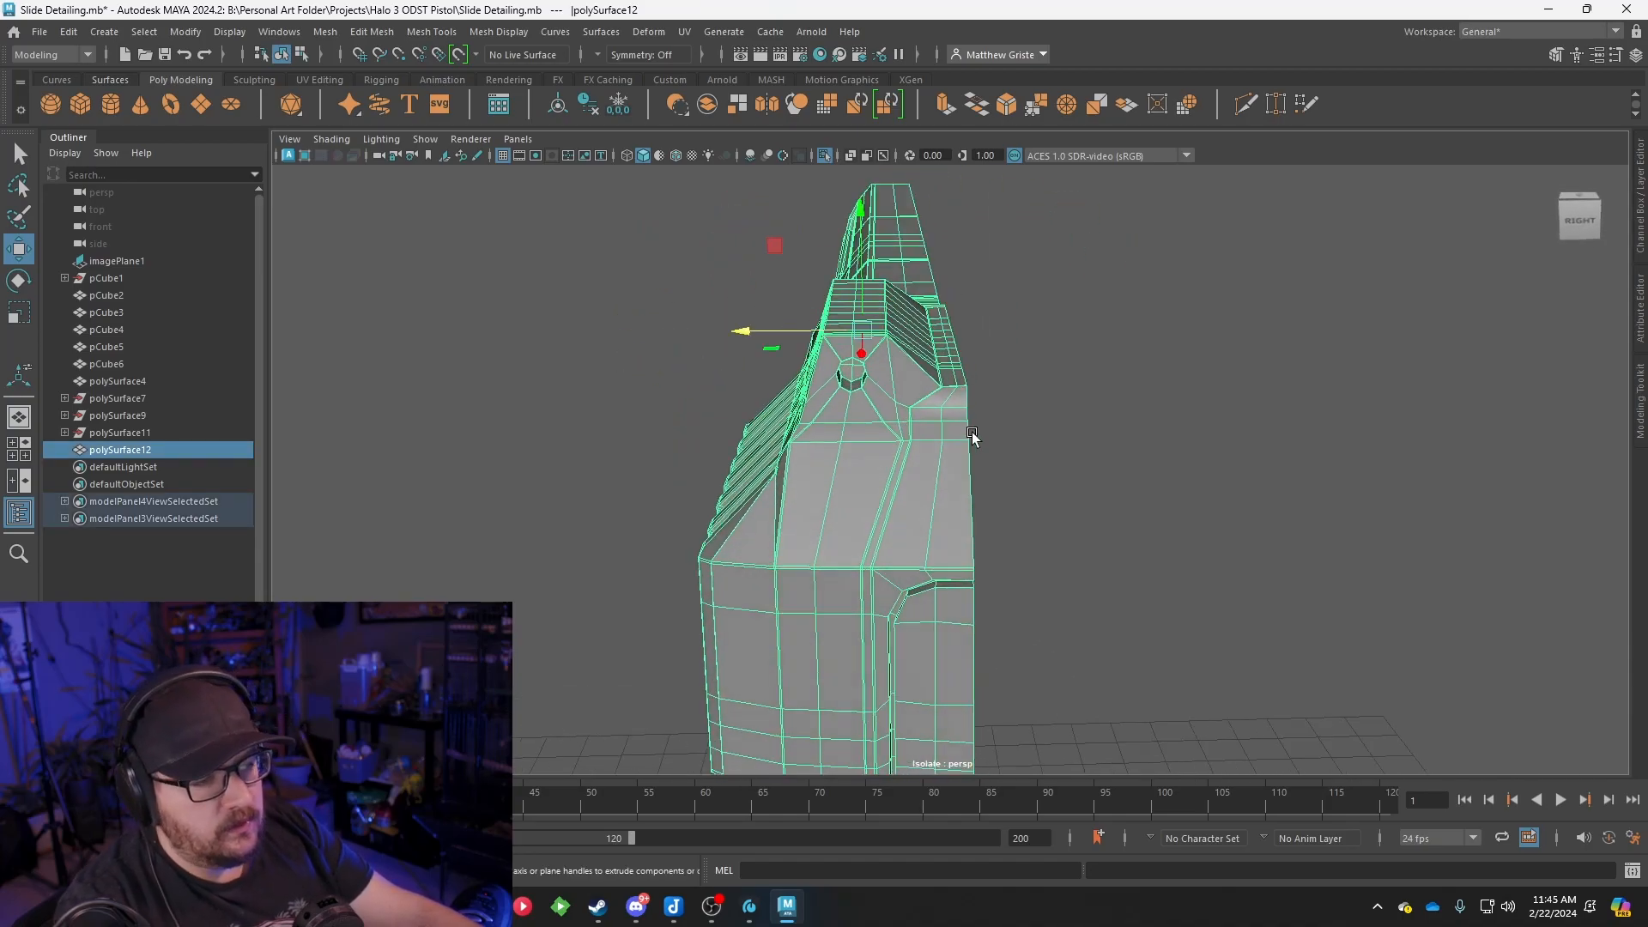
pyautogui.click(39, 32)
pyautogui.click(68, 92)
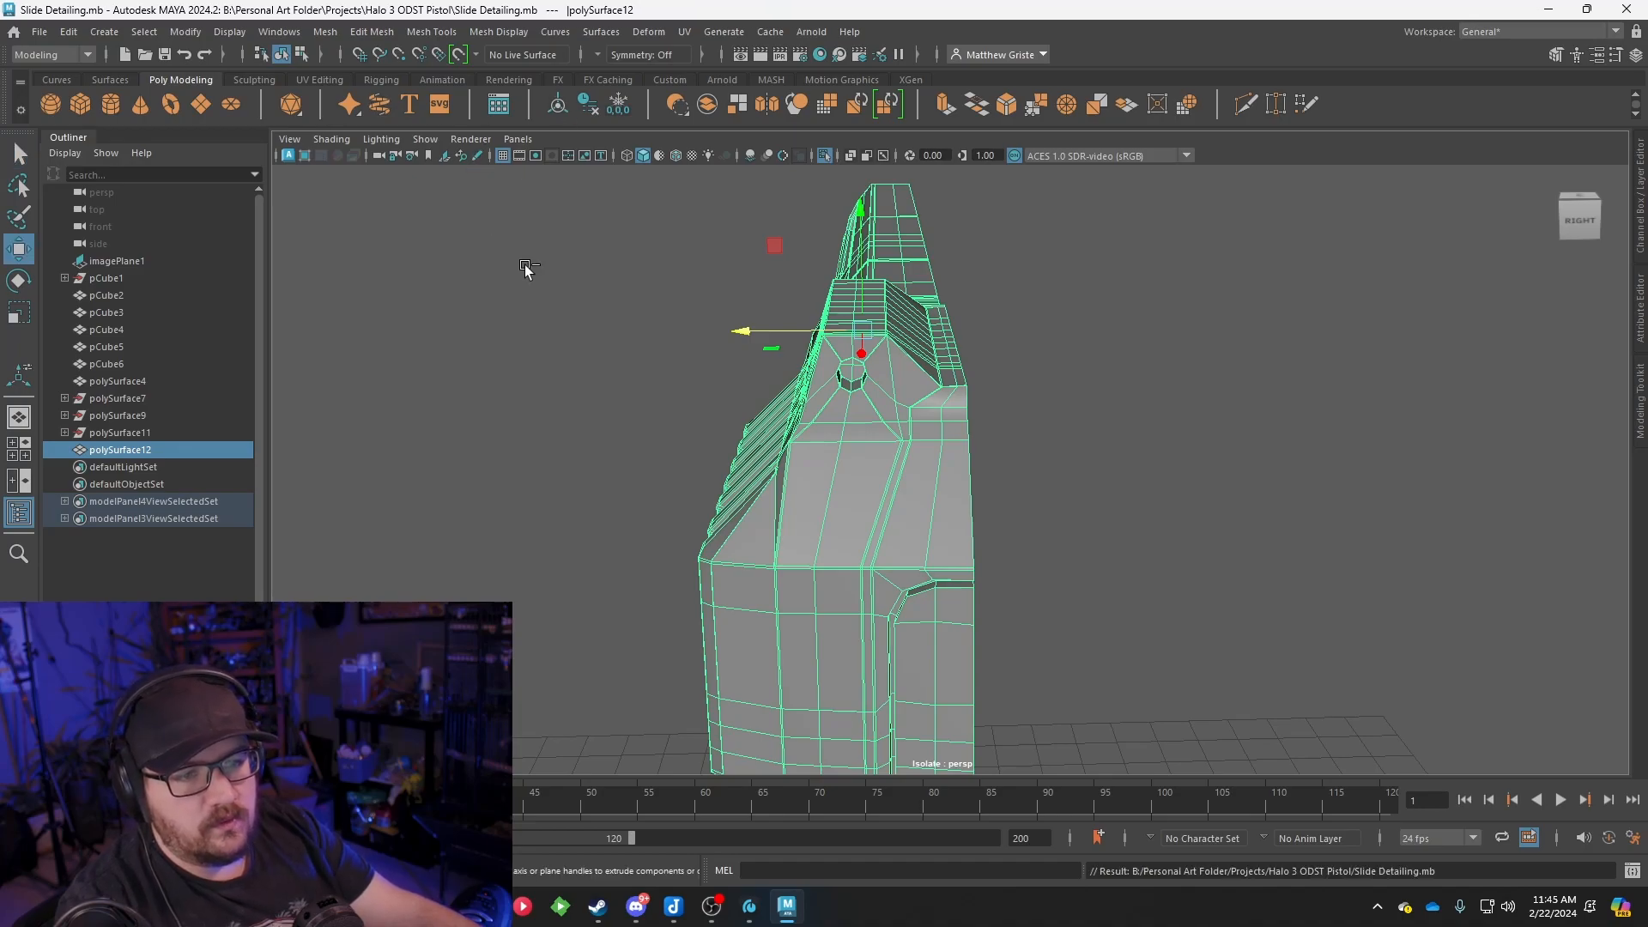
# Mirror a duplicate of the slide half with a Scale Z of -1 and move it against the original at the centreline
pyautogui.hotkey('ctrl', 'd')
pyautogui.click(735, 103)
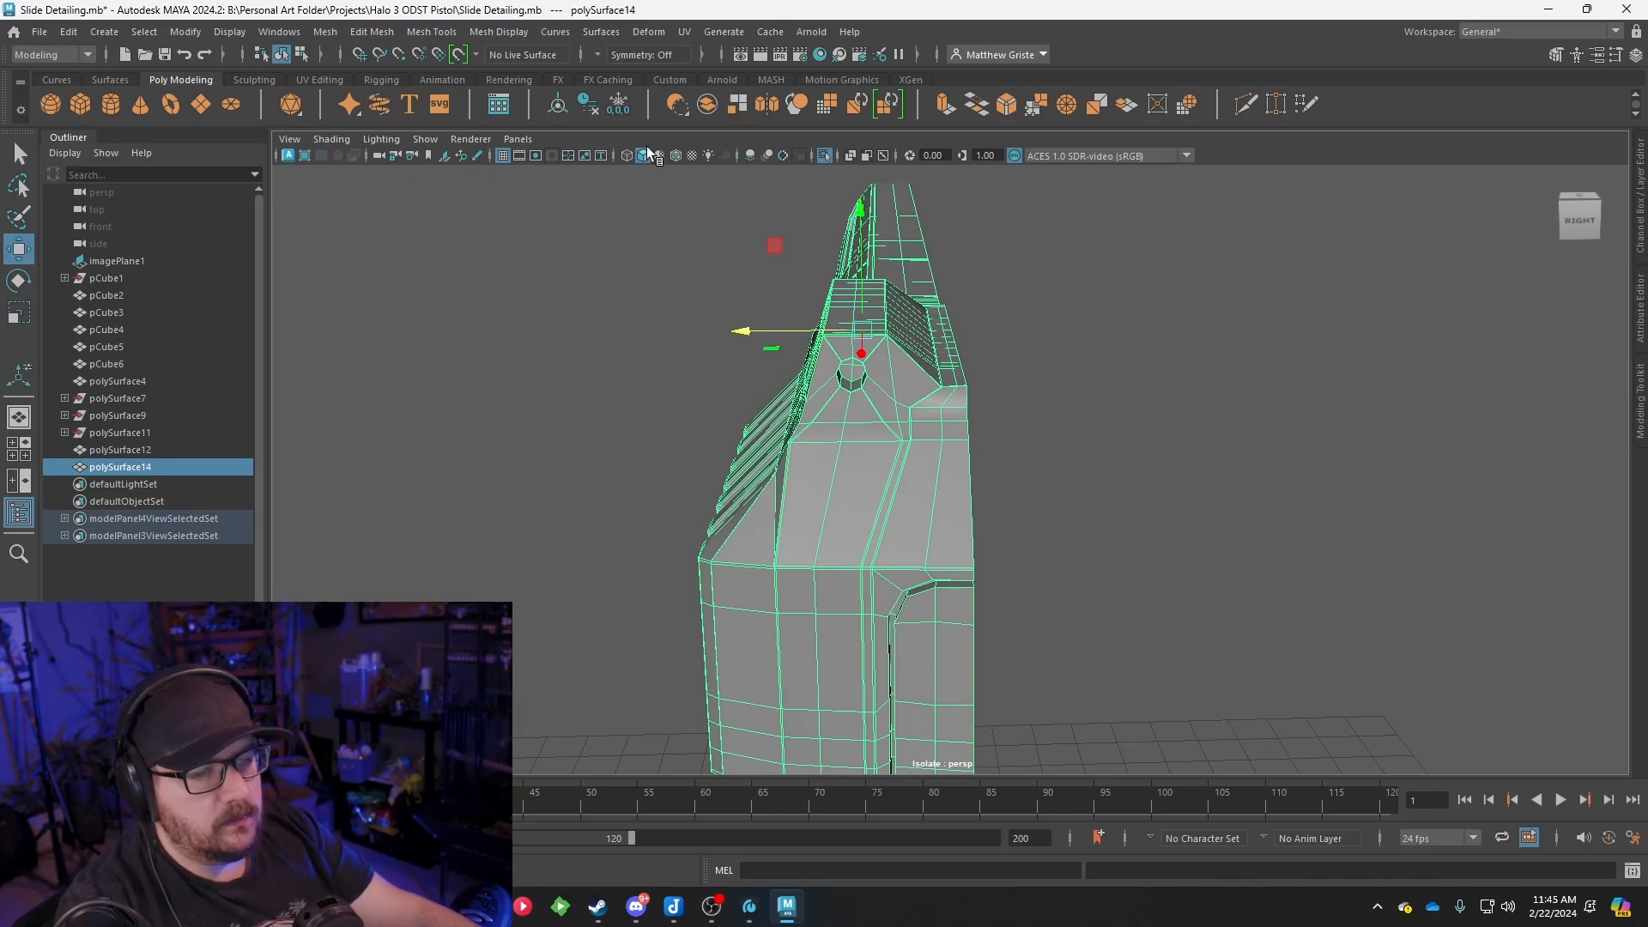
pyautogui.click(1636, 57)
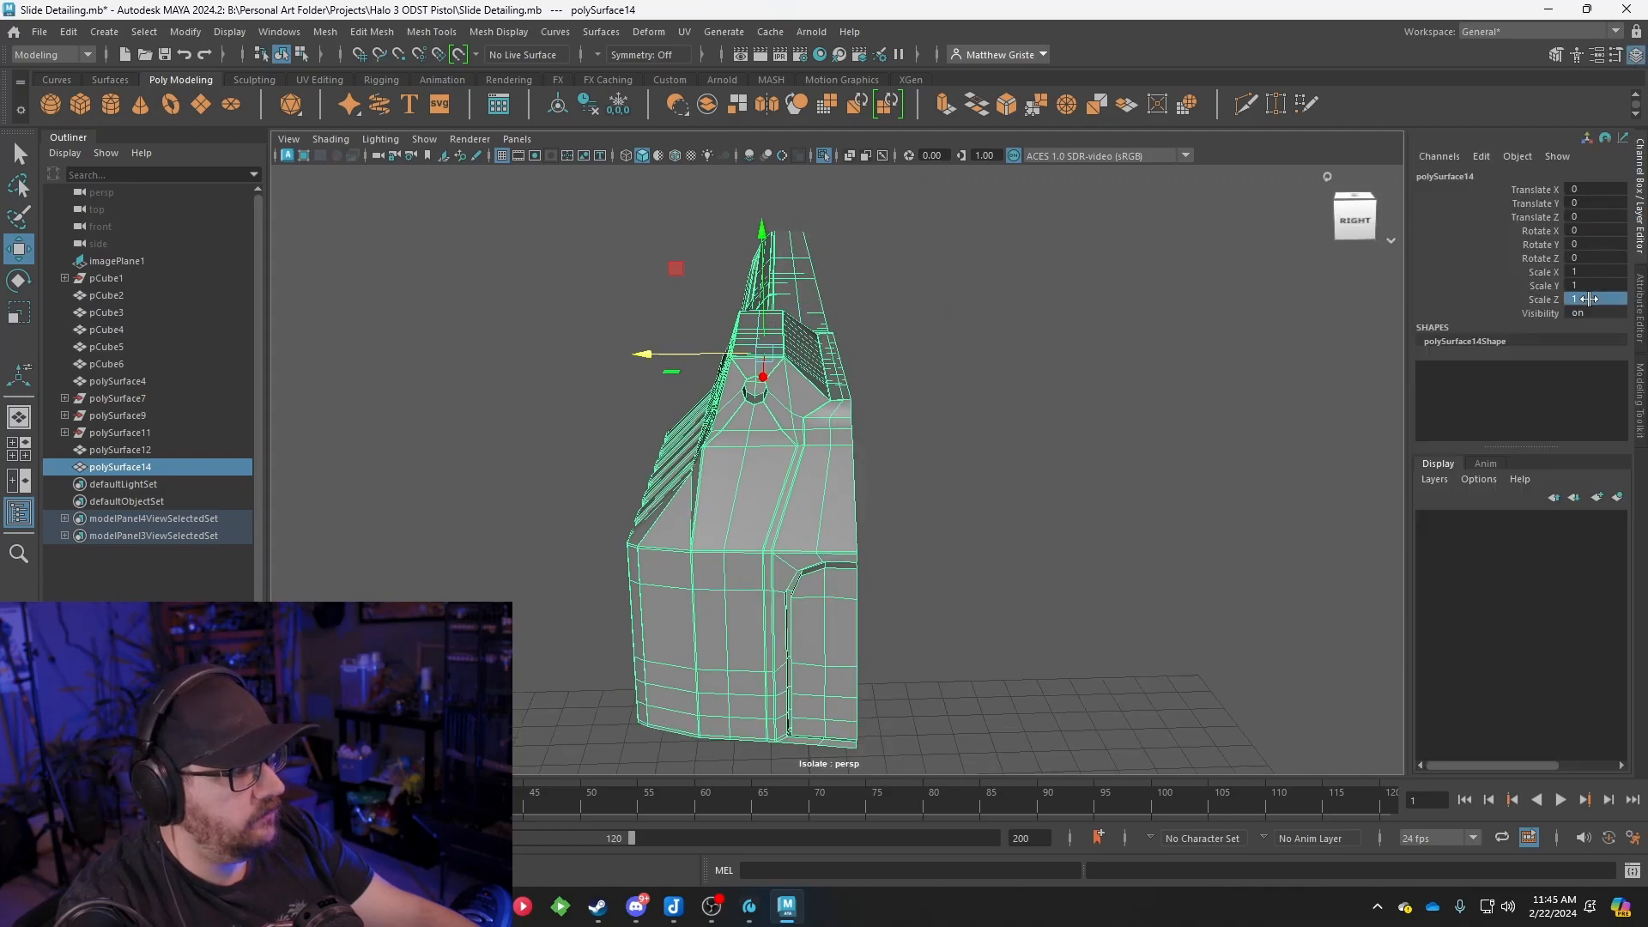
pyautogui.write('-1')
pyautogui.press('Return')
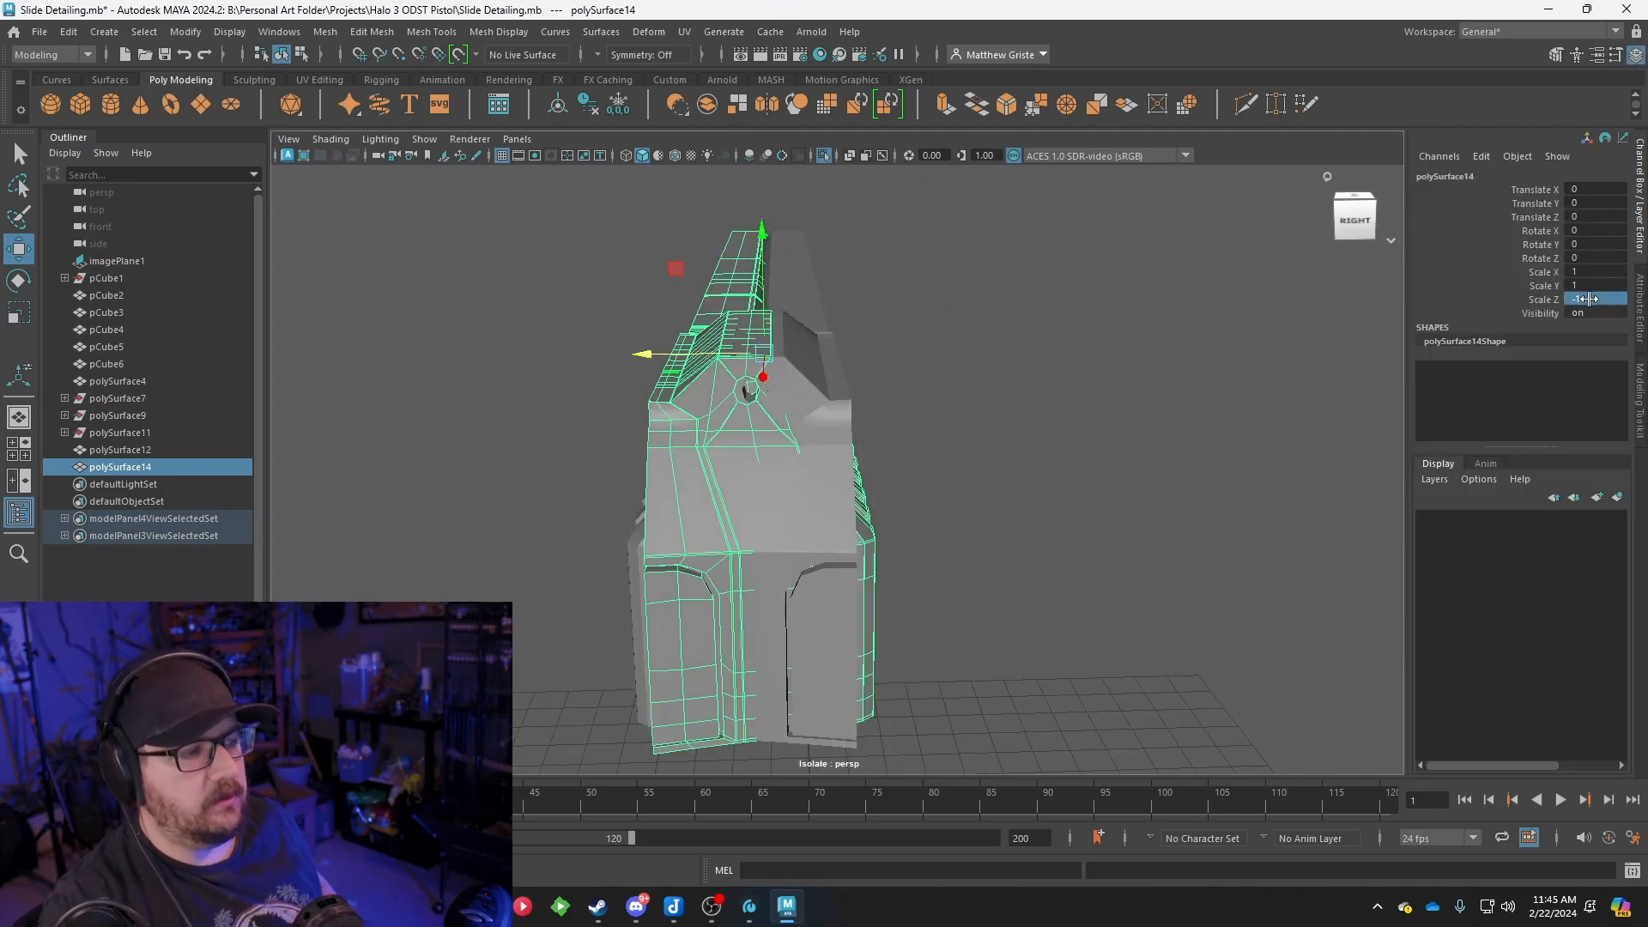
pyautogui.moveTo(645, 354); pyautogui.dragTo(755, 374)
# Select both slide halves and combine them into one mesh
pyautogui.keyDown('alt'); pyautogui.moveTo(773, 453); pyautogui.dragTo(839, 416); pyautogui.keyUp('alt')
pyautogui.keyDown('shift'); pyautogui.click(797, 452); pyautogui.keyUp('shift')
pyautogui.scroll(4, 838, 415)
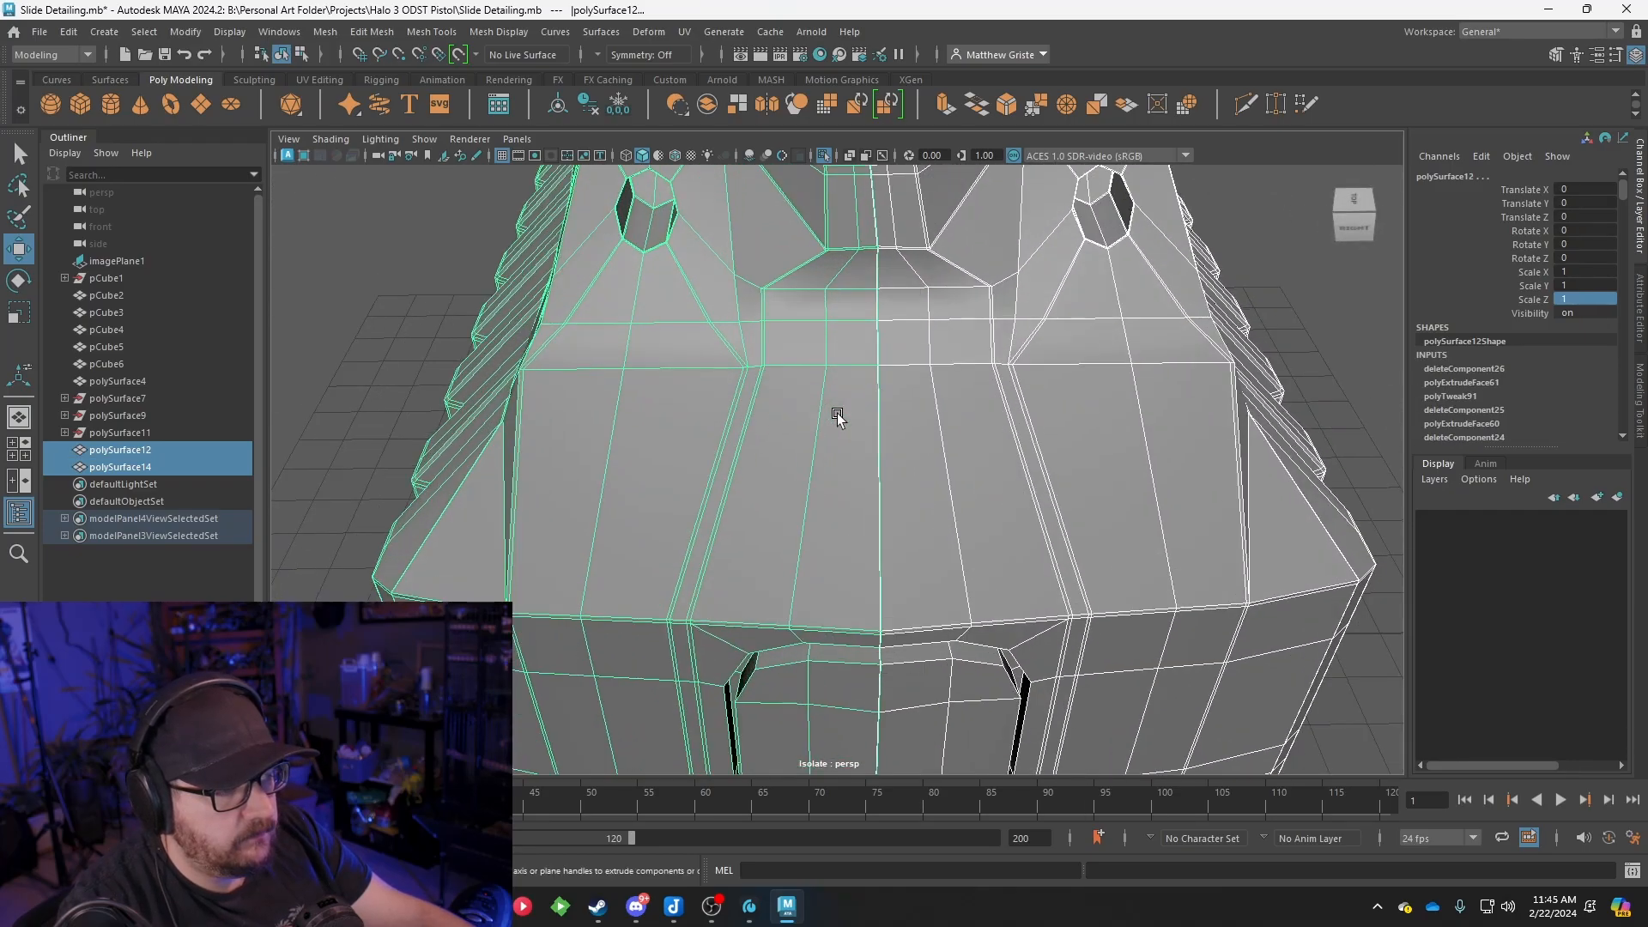
pyautogui.keyDown('alt'); pyautogui.moveTo(907, 334); pyautogui.dragTo(870, 384, button='middle'); pyautogui.keyUp('alt')
pyautogui.scroll(-2, 870, 383)
pyautogui.scroll(4, 869, 383)
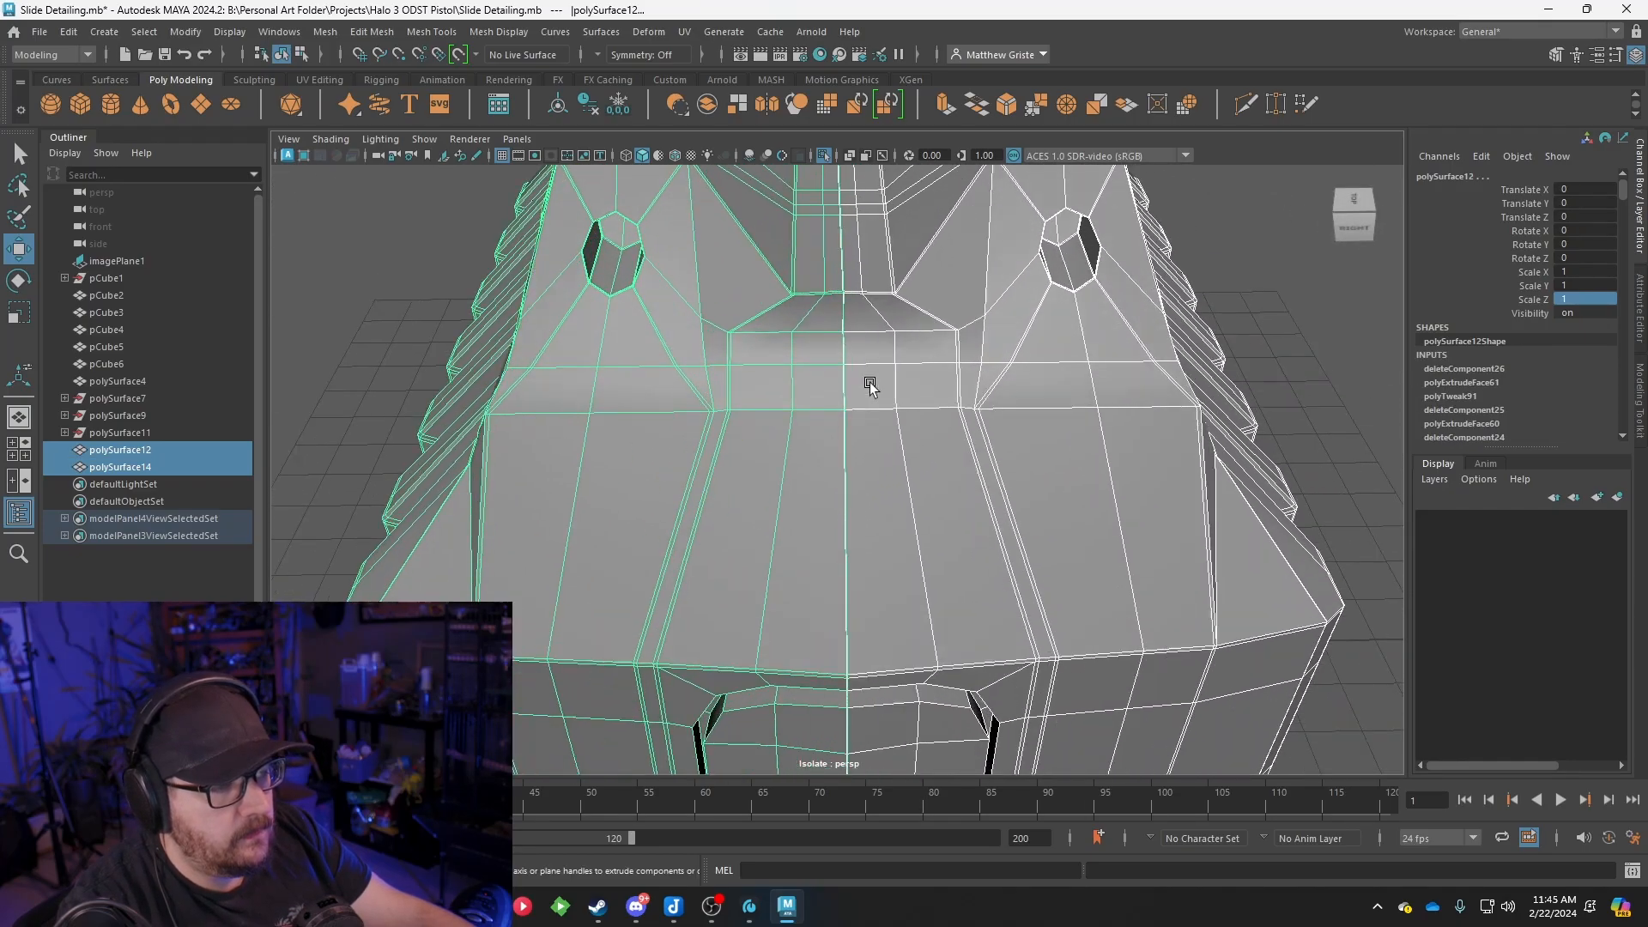
pyautogui.click(434, 32)
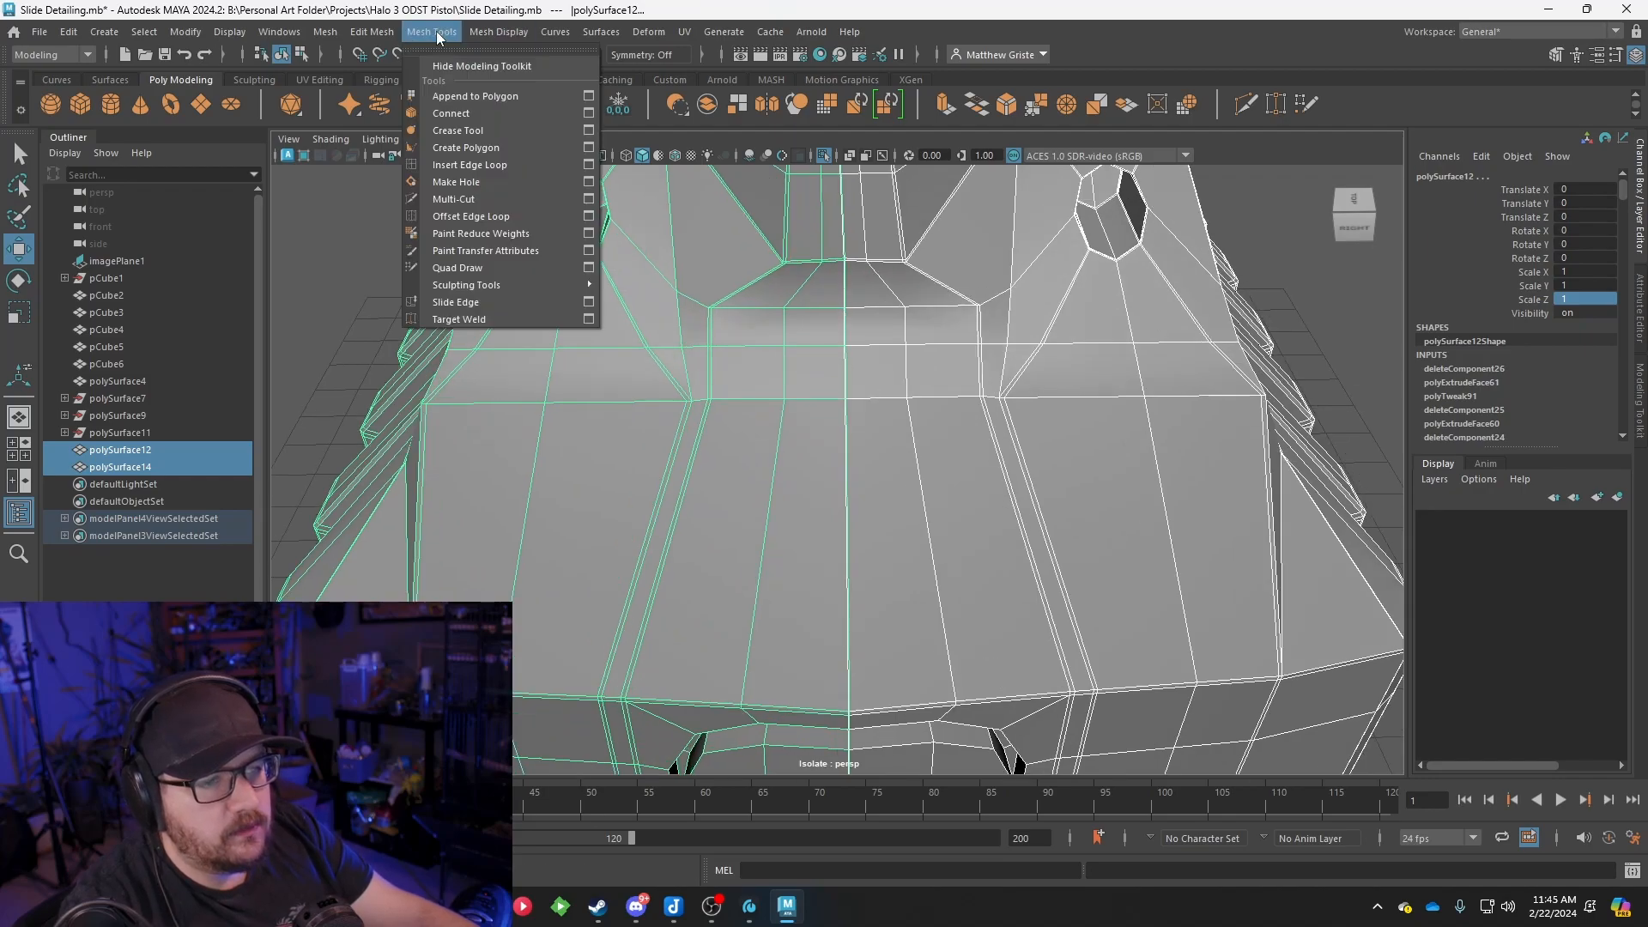
pyautogui.moveTo(389, 34)
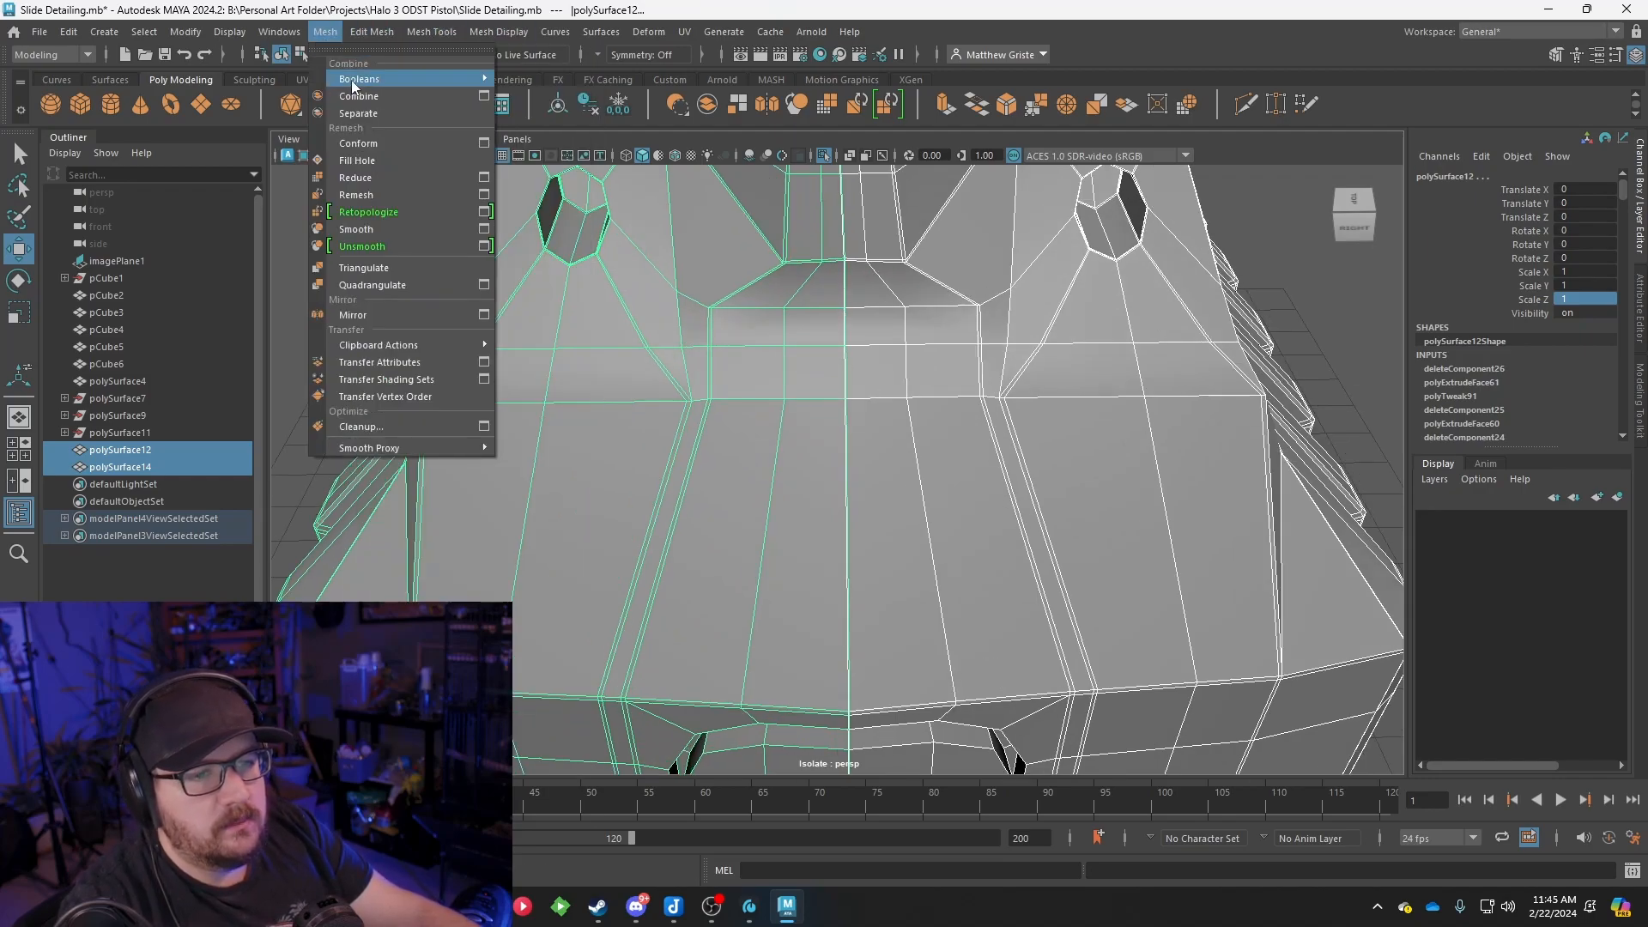
pyautogui.click(412, 91)
# Merge the overlapping vertex pairs on the centre seam at the sloped top of the slide's back end
pyautogui.scroll(3, 840, 312)
pyautogui.moveTo(839, 312); pyautogui.dragTo(788, 306, button='right')
pyautogui.scroll(4, 812, 373)
pyautogui.scroll(-2, 856, 380)
pyautogui.keyDown('alt'); pyautogui.moveTo(864, 387); pyautogui.dragTo(847, 436, button='middle'); pyautogui.keyUp('alt')
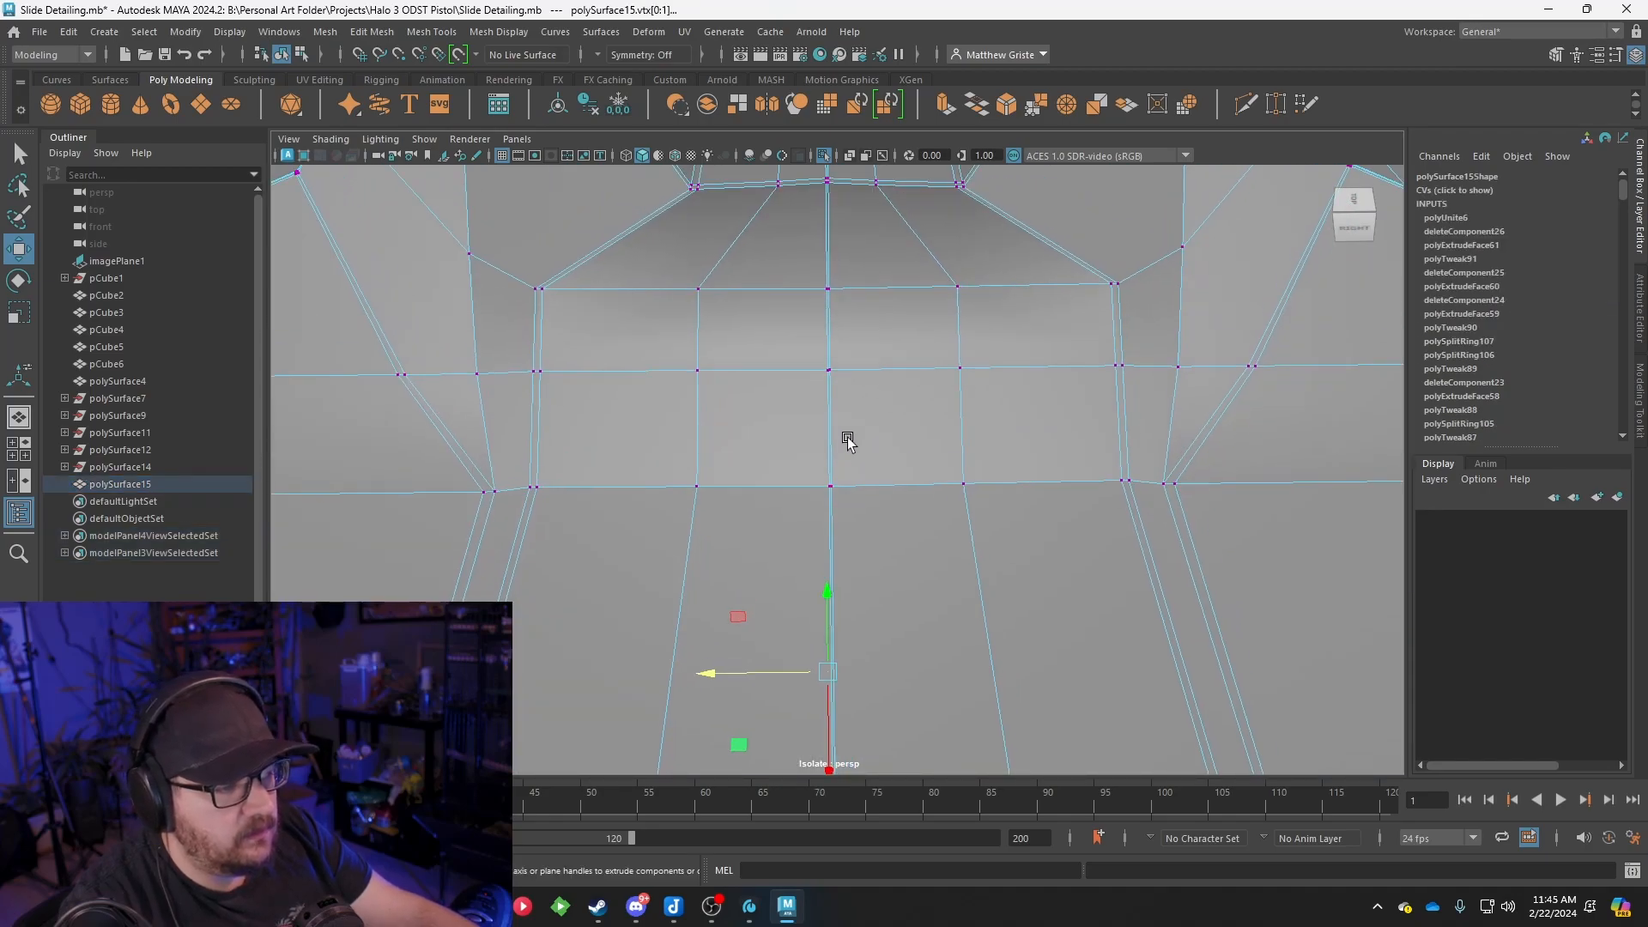
pyautogui.keyDown('alt'); pyautogui.moveTo(847, 436); pyautogui.dragTo(836, 670, button='right'); pyautogui.keyUp('alt')
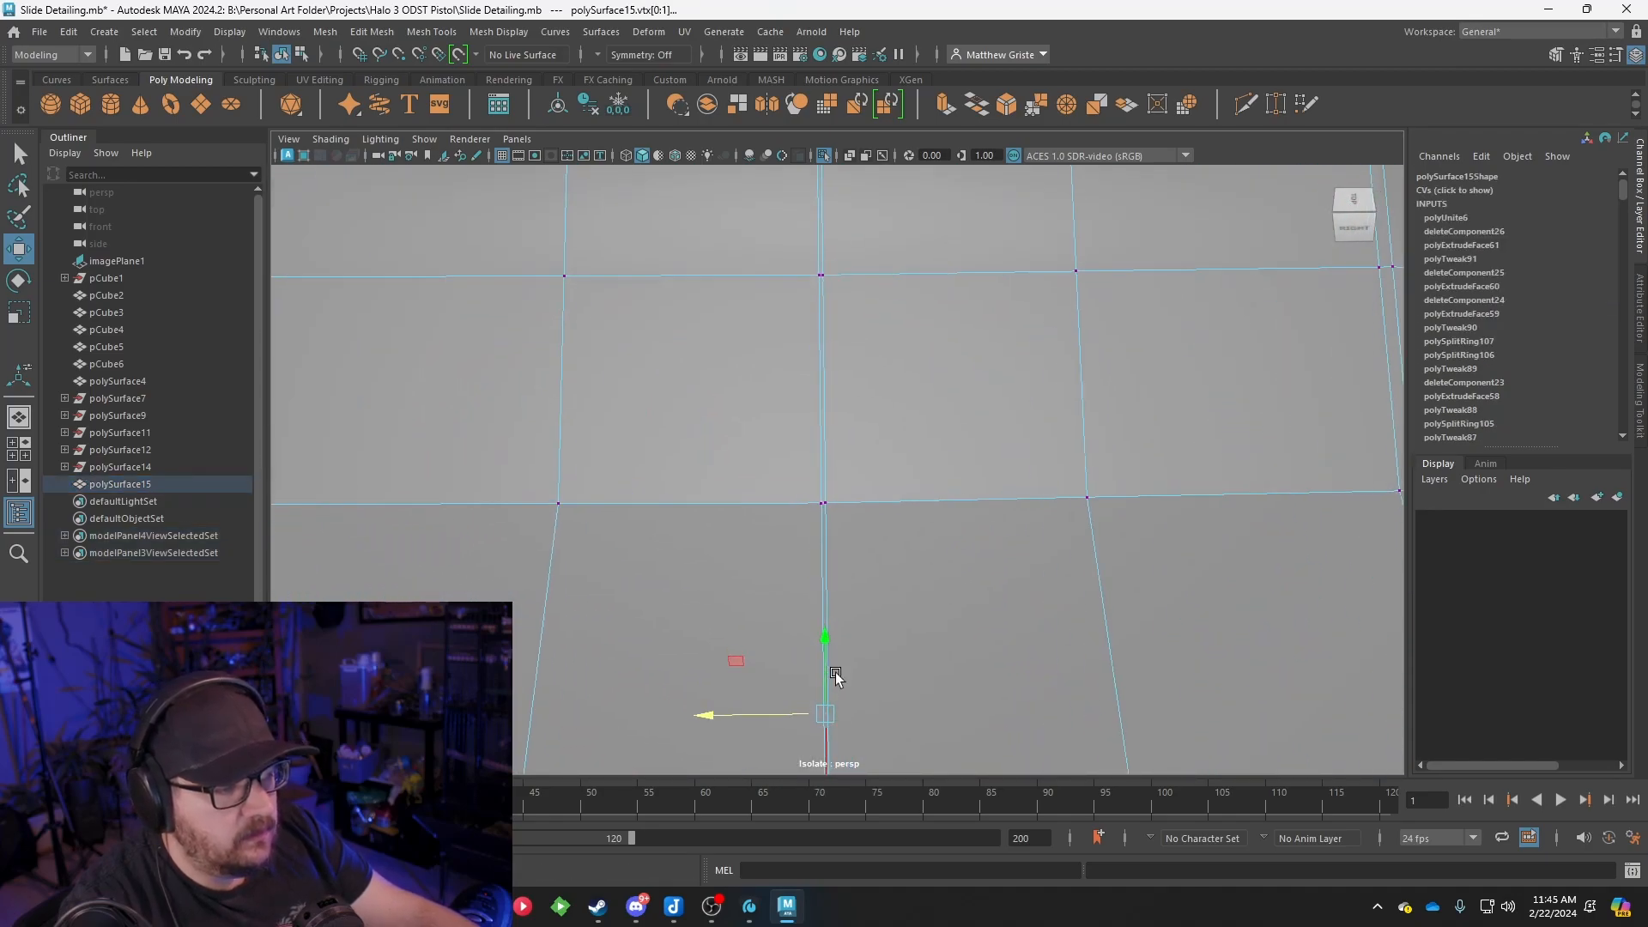
pyautogui.click(820, 283)
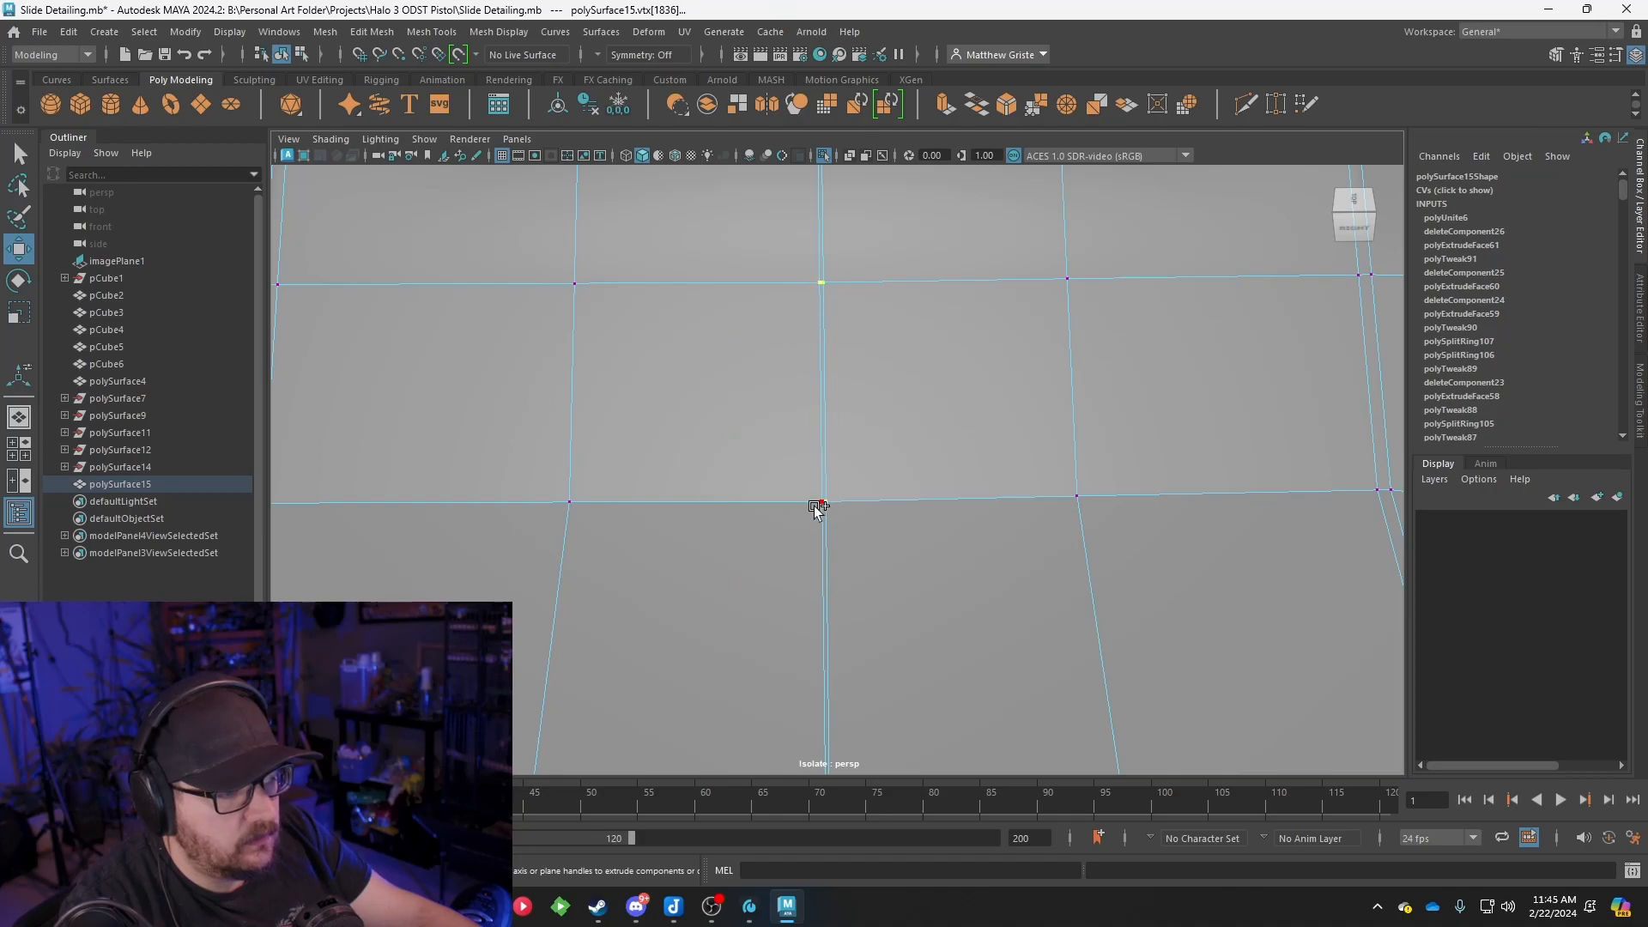
pyautogui.click(1030, 108)
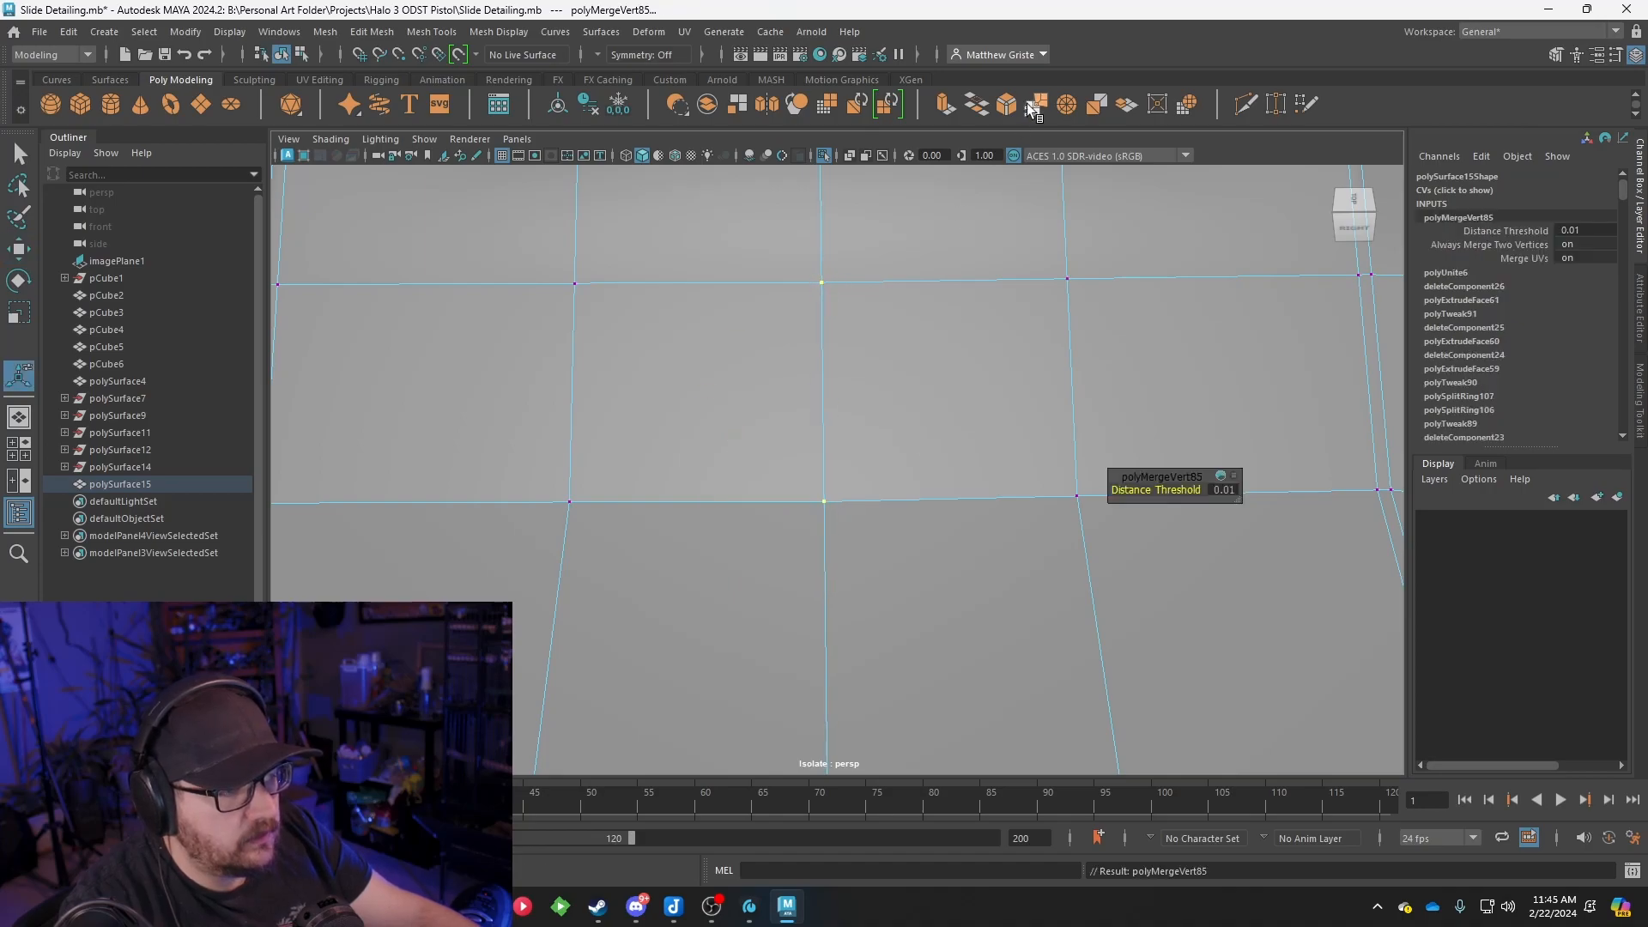
# Examine the welded centre seam along the slide's interior and out to its top surface
pyautogui.scroll(-8, 997, 331)
pyautogui.keyDown('alt'); pyautogui.moveTo(935, 430); pyautogui.dragTo(939, 205); pyautogui.keyUp('alt')
pyautogui.keyDown('alt'); pyautogui.moveTo(886, 368); pyautogui.dragTo(883, 257, button='middle'); pyautogui.keyUp('alt')
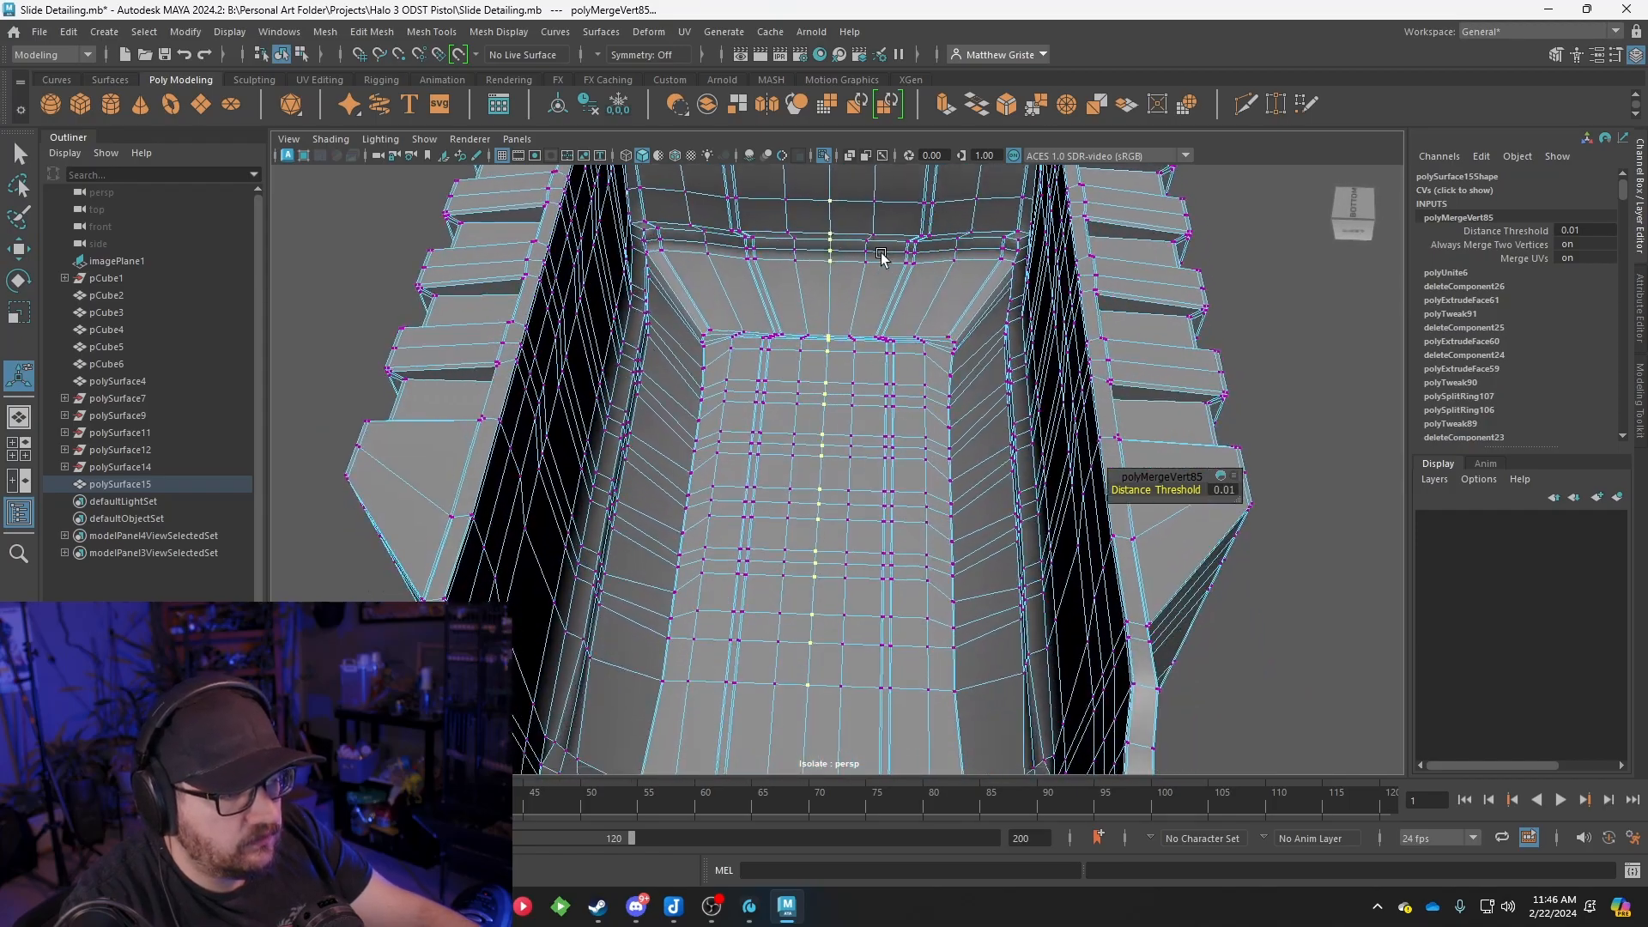
pyautogui.scroll(-4, 882, 257)
pyautogui.keyDown('alt'); pyautogui.moveTo(875, 480); pyautogui.dragTo(872, 331, button='middle'); pyautogui.keyUp('alt')
pyautogui.keyDown('alt'); pyautogui.moveTo(868, 592); pyautogui.dragTo(880, 380, button='middle'); pyautogui.keyUp('alt')
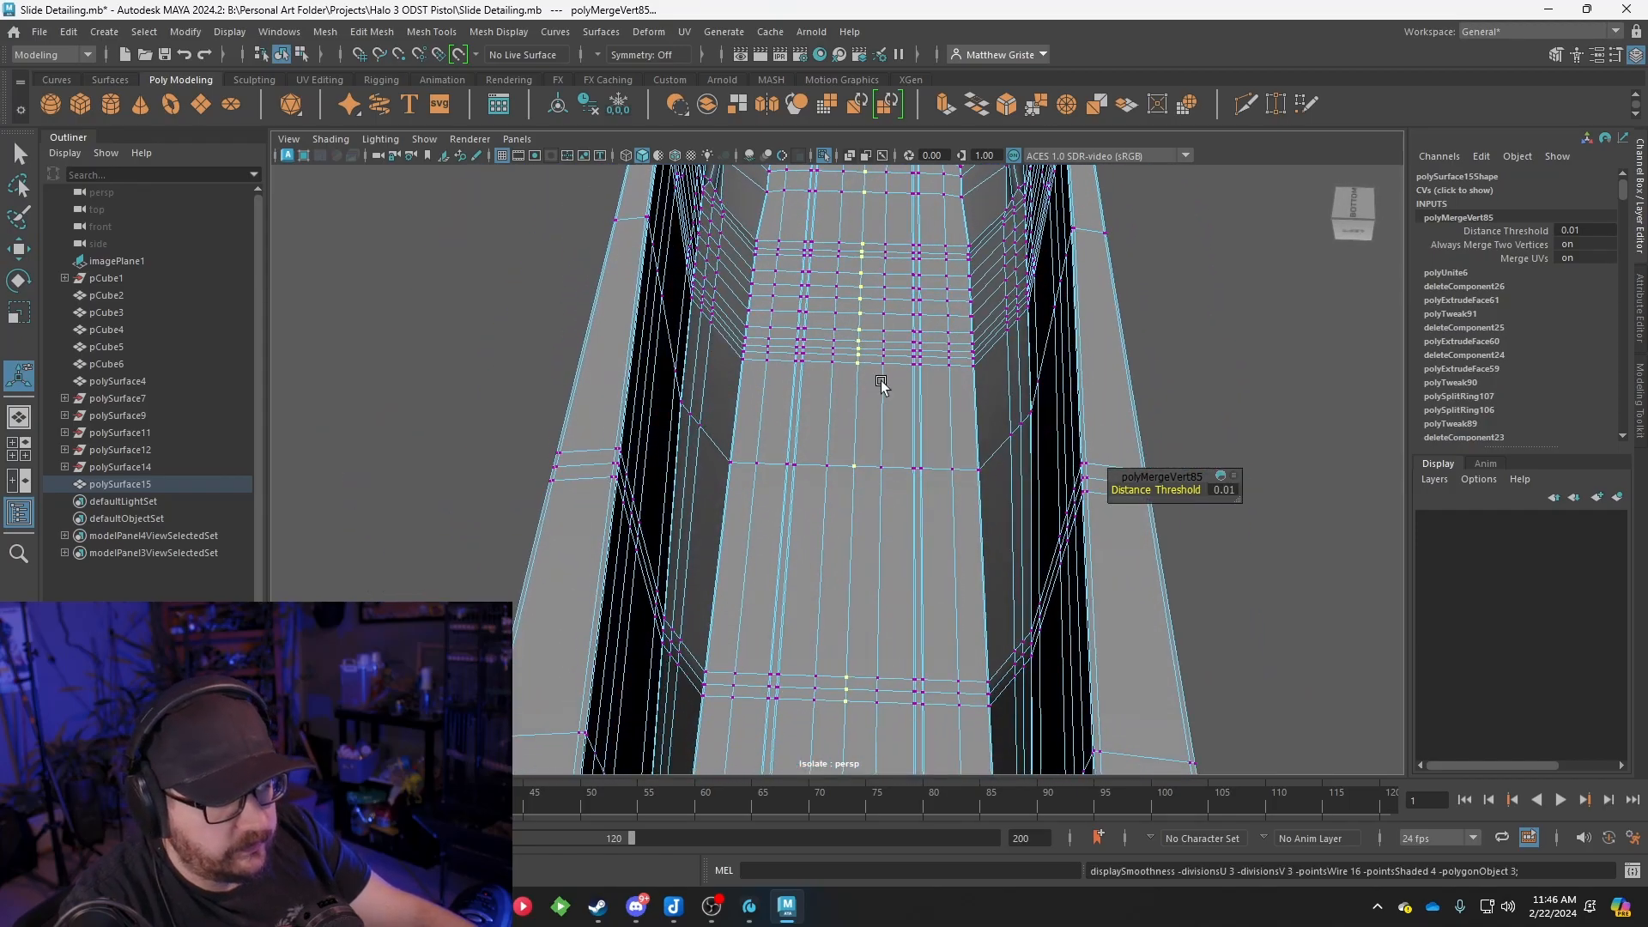
pyautogui.scroll(-6, 882, 386)
pyautogui.keyDown('alt'); pyautogui.moveTo(890, 506); pyautogui.dragTo(882, 441); pyautogui.keyUp('alt')
pyautogui.scroll(8, 882, 429)
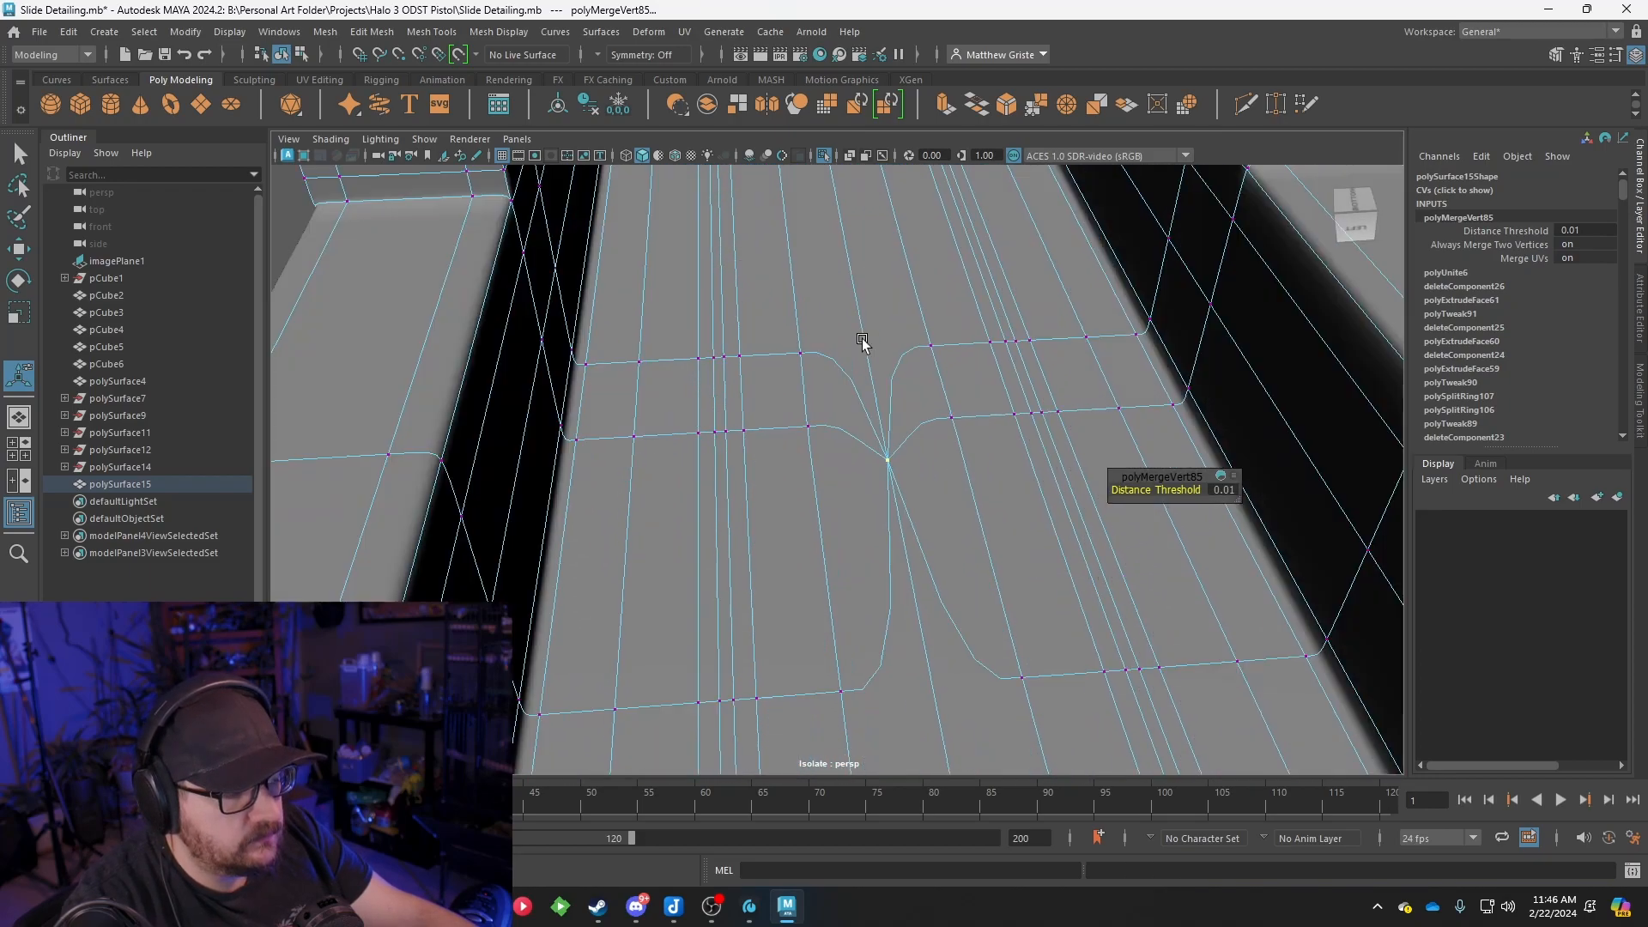
# Examine the pinched geometry on the slide's top centre seam up close, with and without smoothing
pyautogui.scroll(-6, 904, 477)
pyautogui.keyDown('alt'); pyautogui.moveTo(905, 475); pyautogui.dragTo(562, 337); pyautogui.keyUp('alt')
pyautogui.hotkey('ctrl', 'z')
pyautogui.keyDown('alt'); pyautogui.moveTo(562, 336); pyautogui.dragTo(919, 545, button='right'); pyautogui.keyUp('alt')
pyautogui.moveTo(970, 382); pyautogui.dragTo(978, 376, button='right')
pyautogui.keyDown('alt'); pyautogui.moveTo(971, 420); pyautogui.dragTo(940, 292, button='middle'); pyautogui.keyUp('alt')
pyautogui.keyDown('alt'); pyautogui.moveTo(939, 292); pyautogui.dragTo(822, 445, button='right'); pyautogui.keyUp('alt')
pyautogui.press('2')
pyautogui.press('1')
pyautogui.keyDown('alt'); pyautogui.moveTo(853, 534); pyautogui.dragTo(936, 515, button='right'); pyautogui.keyUp('alt')
pyautogui.keyDown('alt'); pyautogui.moveTo(934, 515); pyautogui.dragTo(948, 584, button='middle'); pyautogui.keyUp('alt')
pyautogui.keyDown('alt'); pyautogui.moveTo(976, 171); pyautogui.dragTo(1130, 363, button='middle'); pyautogui.keyUp('alt')
pyautogui.keyDown('alt'); pyautogui.moveTo(850, 606); pyautogui.dragTo(934, 618, button='right'); pyautogui.keyUp('alt')
pyautogui.keyDown('alt'); pyautogui.moveTo(1048, 538); pyautogui.dragTo(906, 445, button='middle'); pyautogui.keyUp('alt')
pyautogui.keyDown('alt'); pyautogui.moveTo(945, 503); pyautogui.dragTo(938, 574, button='right'); pyautogui.keyUp('alt')
pyautogui.keyDown('alt'); pyautogui.moveTo(1077, 542); pyautogui.dragTo(843, 571, button='middle'); pyautogui.keyUp('alt')
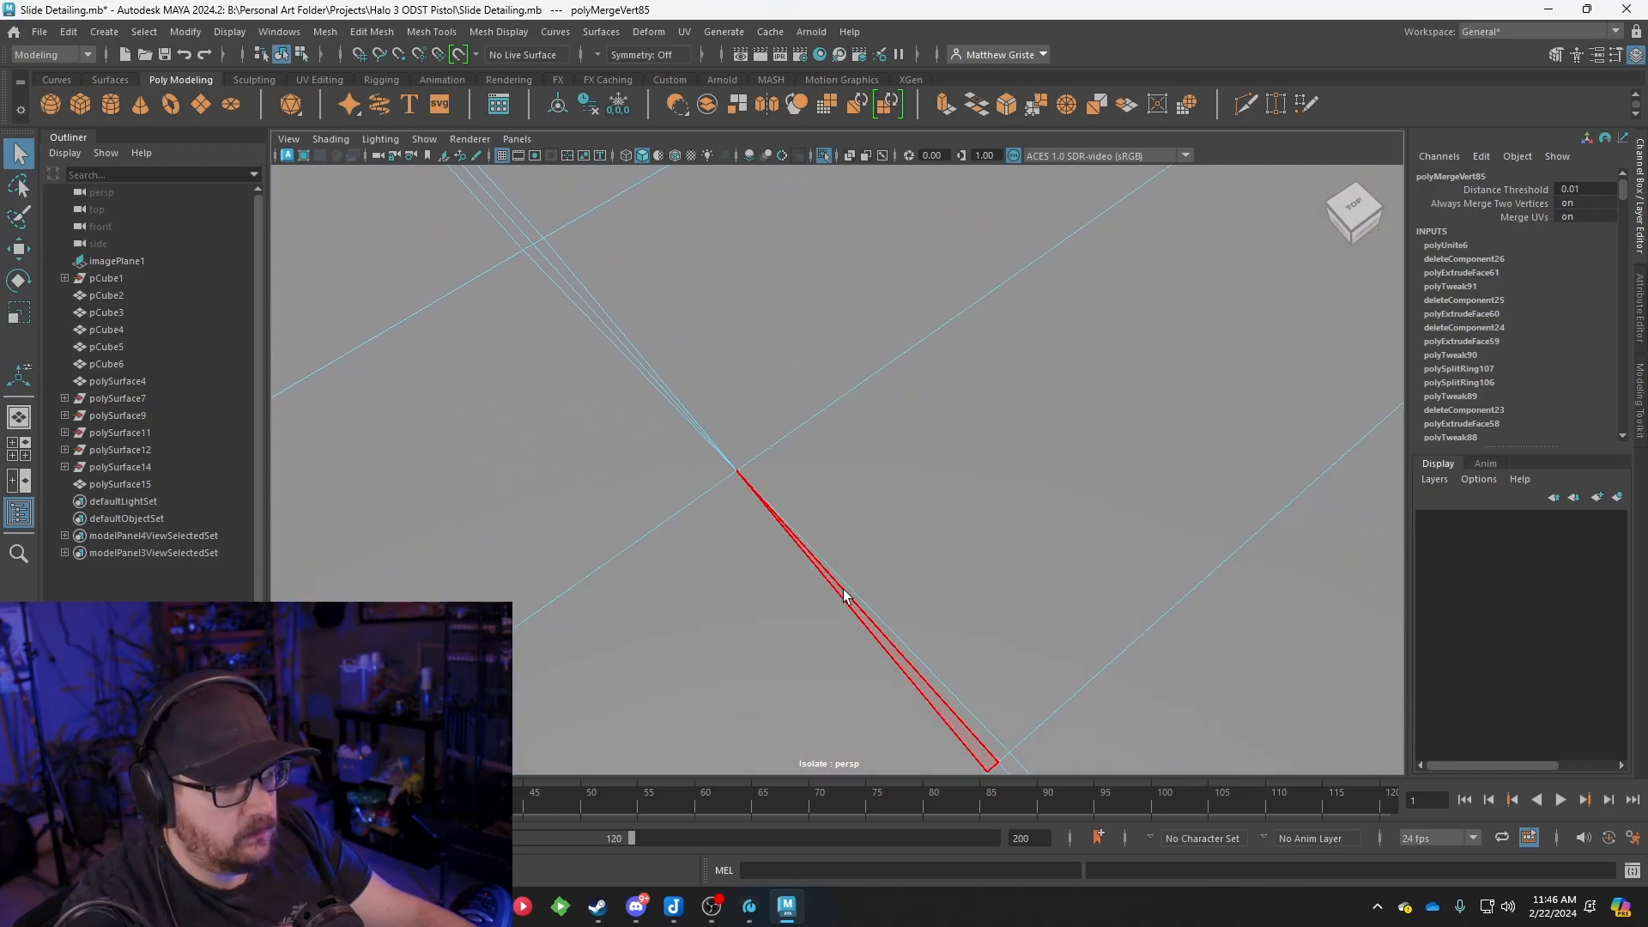
# Delete the faulty central faces along the slide's top, on both the outer and the inner surface
pyautogui.click(845, 589)
pyautogui.click(695, 427)
pyautogui.keyDown('shift'); pyautogui.click(693, 434); pyautogui.keyUp('shift')
pyautogui.keyDown('alt'); pyautogui.moveTo(514, 314); pyautogui.dragTo(719, 530, button='middle'); pyautogui.keyUp('alt')
pyautogui.keyDown('alt'); pyautogui.moveTo(987, 549); pyautogui.dragTo(898, 544, button='right'); pyautogui.keyUp('alt')
pyautogui.keyDown('alt'); pyautogui.moveTo(1030, 536); pyautogui.dragTo(921, 550); pyautogui.keyUp('alt')
pyautogui.press('Delete')
pyautogui.keyDown('alt'); pyautogui.moveTo(919, 549); pyautogui.dragTo(859, 572, button='middle'); pyautogui.keyUp('alt')
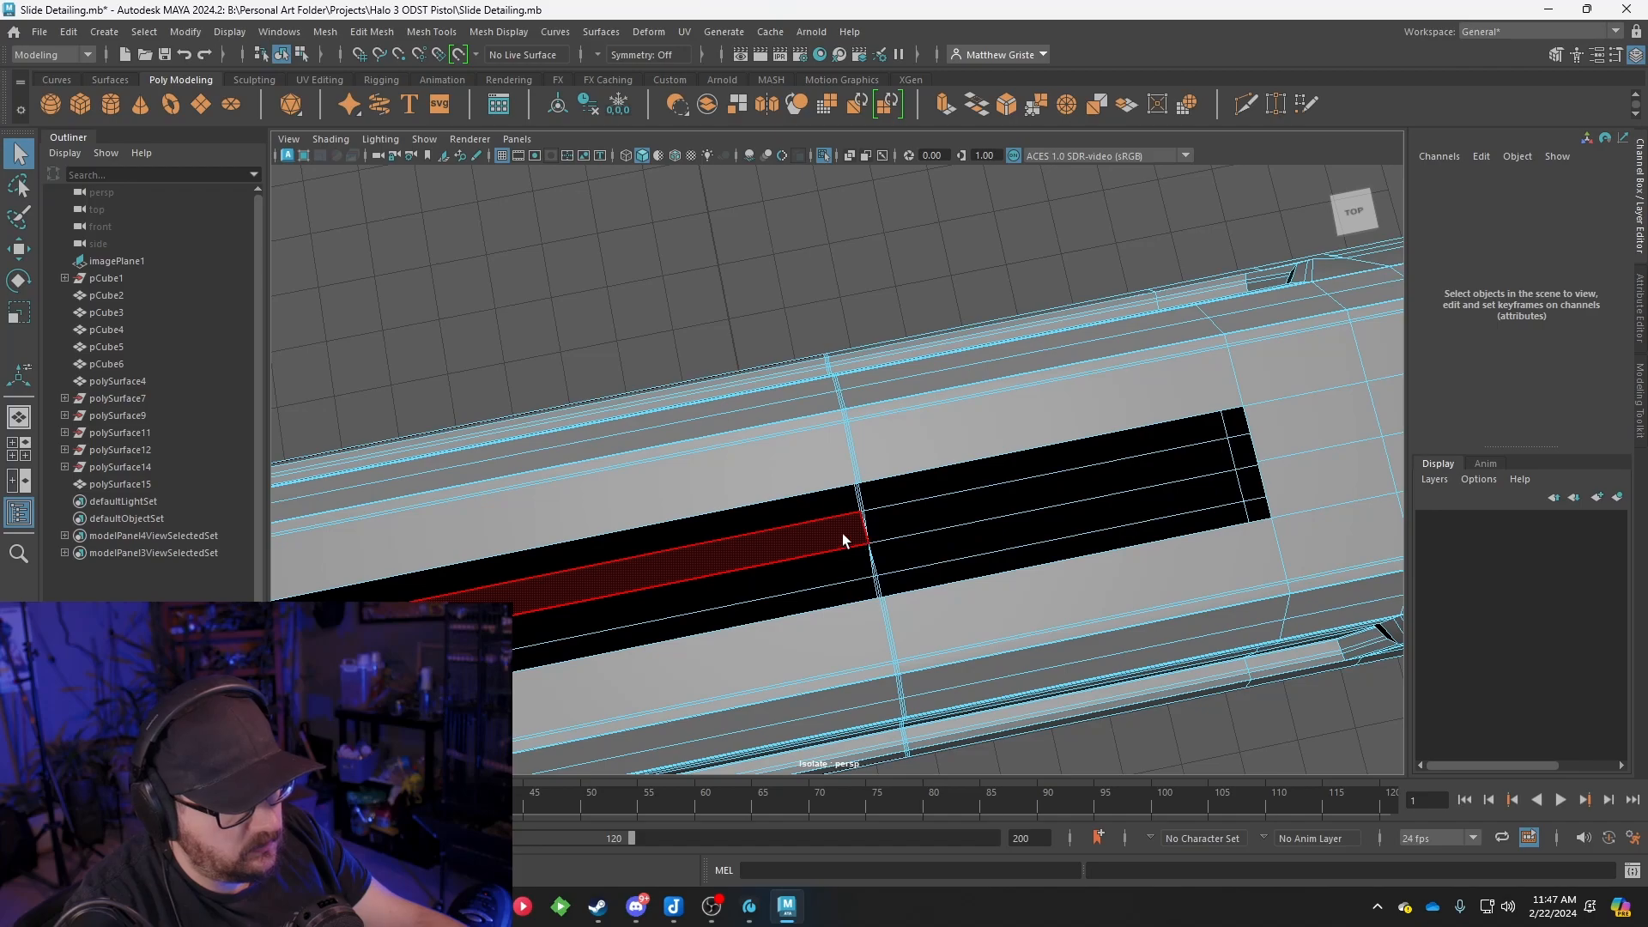
pyautogui.doubleClick(872, 548)
pyautogui.click(963, 537)
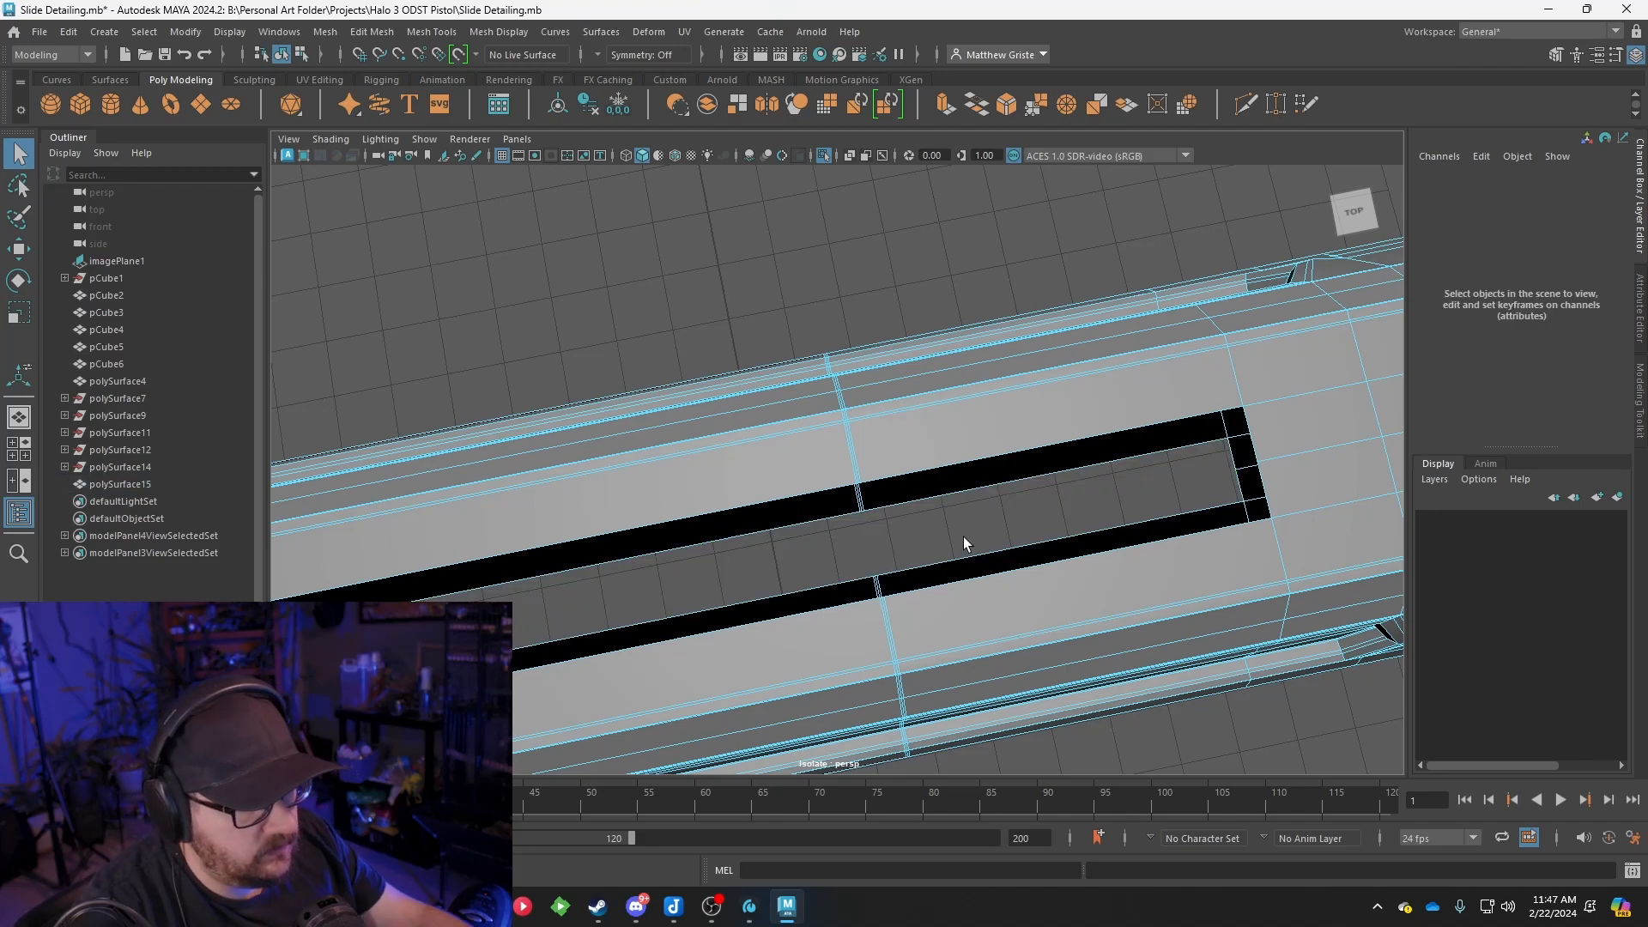
# Bridge the opposite outer border edges of the top opening on the long section ahead of the cross loops
pyautogui.keyDown('alt'); pyautogui.moveTo(934, 476); pyautogui.dragTo(914, 474); pyautogui.keyUp('alt')
pyautogui.rightClick(914, 477)
pyautogui.click(912, 348)
pyautogui.scroll(3, 953, 429)
pyautogui.click(1001, 507)
pyautogui.keyDown('alt'); pyautogui.moveTo(1060, 550); pyautogui.dragTo(958, 482); pyautogui.keyUp('alt')
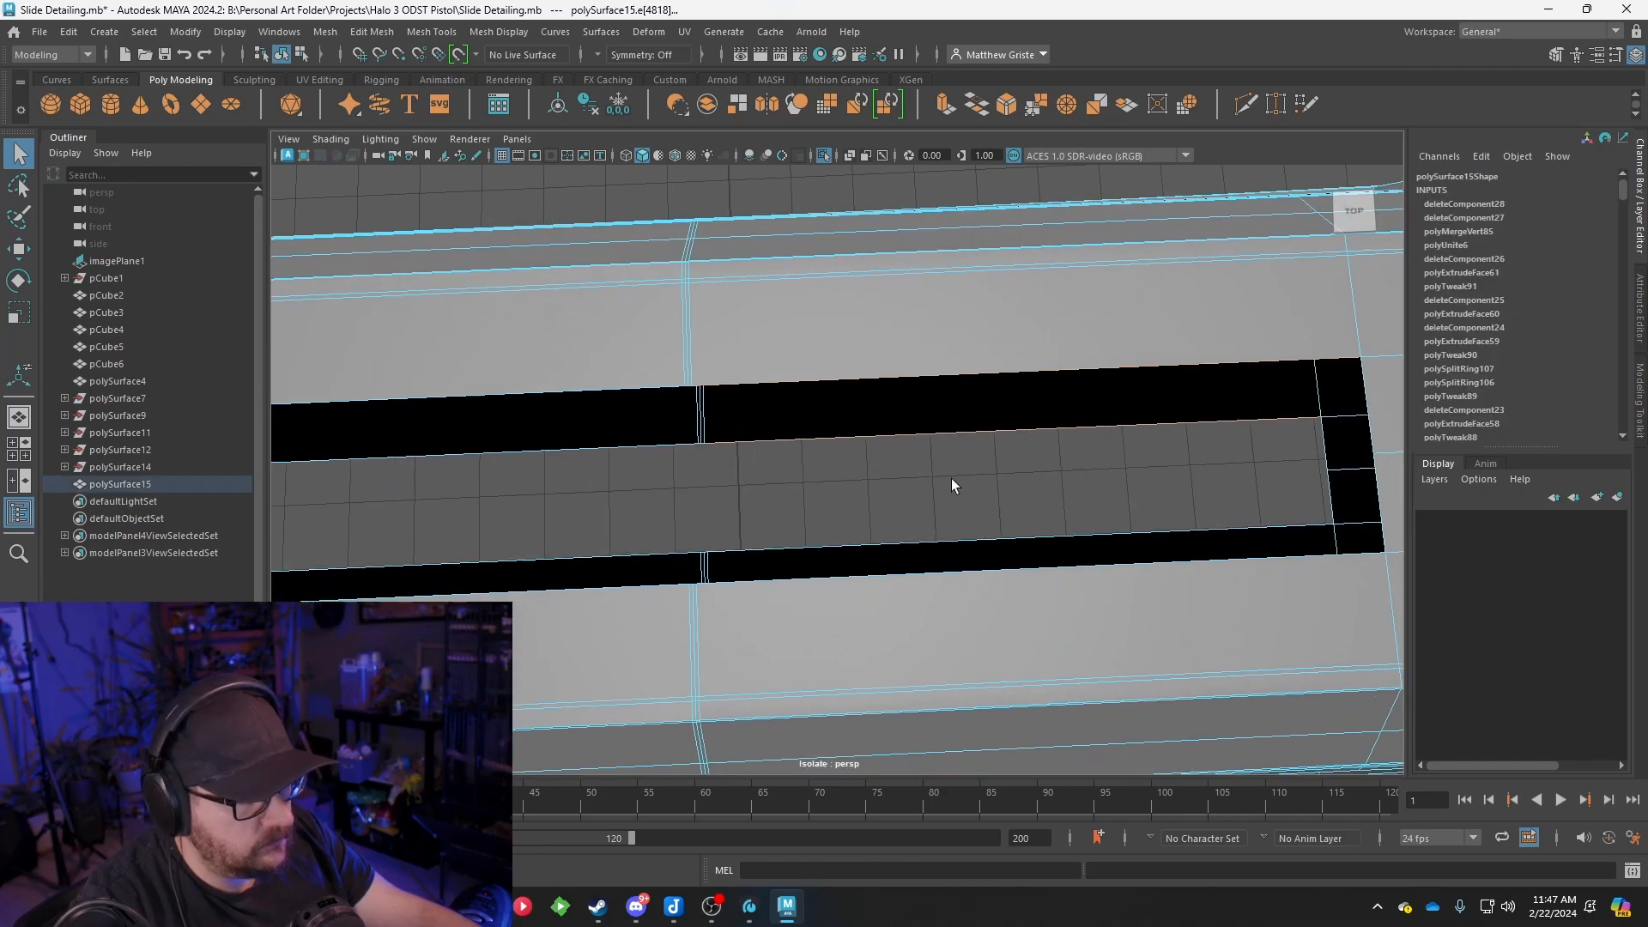
pyautogui.hotkey('ctrl', 'z')
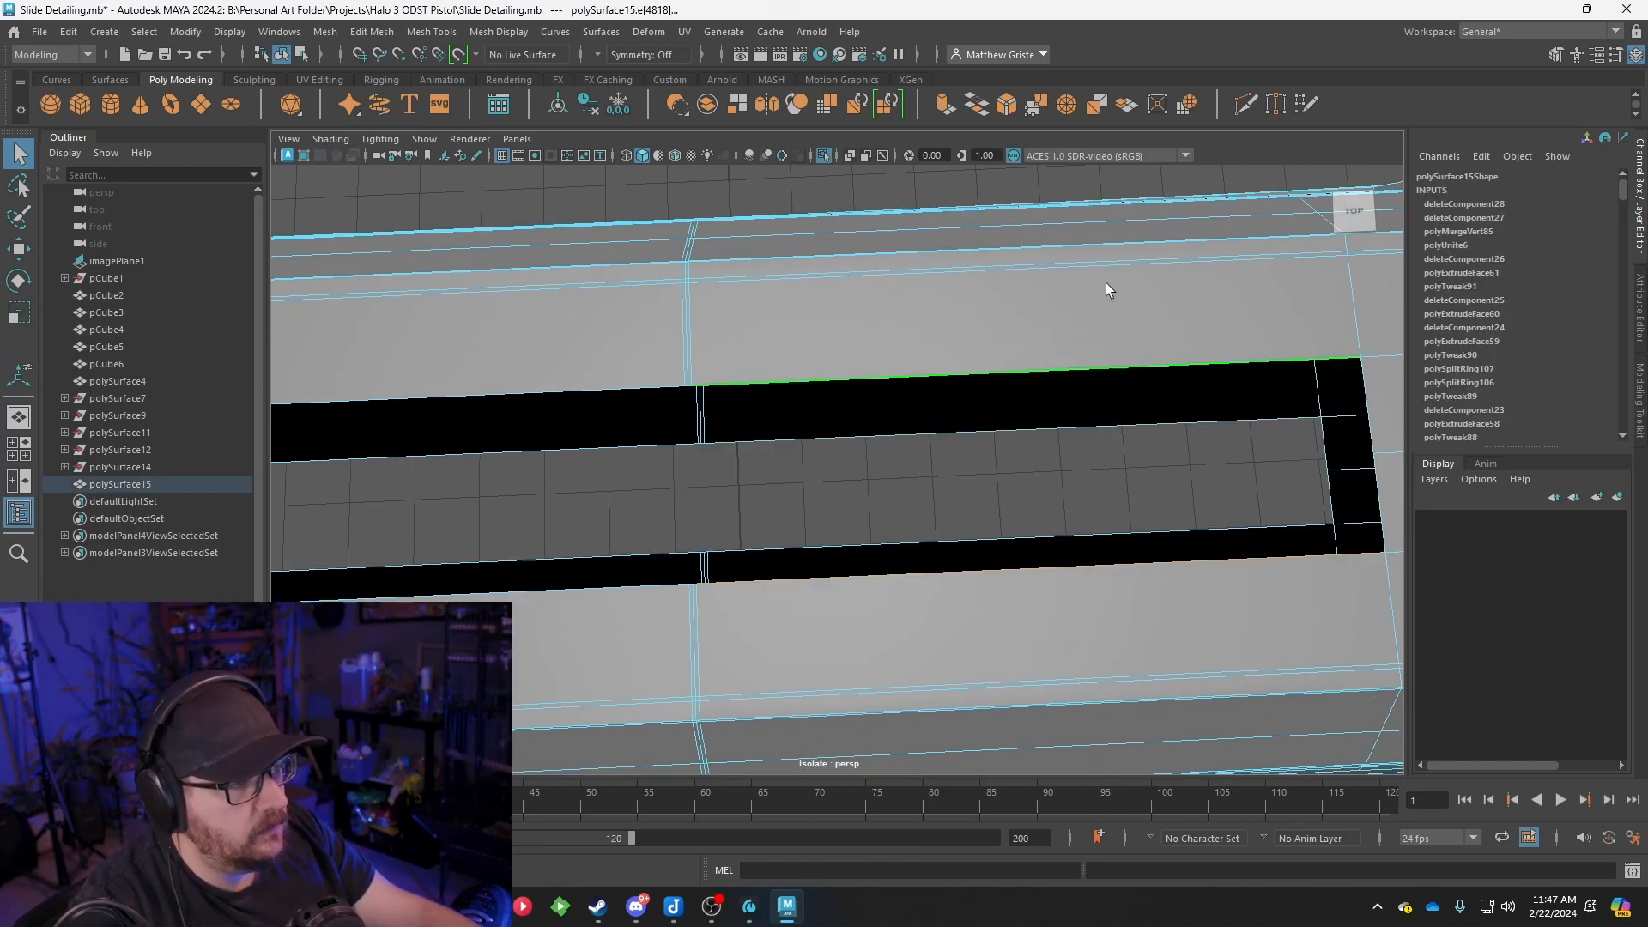
pyautogui.click(983, 104)
pyautogui.keyDown('alt'); pyautogui.moveTo(1023, 301); pyautogui.dragTo(965, 529); pyautogui.keyUp('alt')
# Bridge the remaining outer border edges across the narrow cross-loop strips and the other long section of the top opening
pyautogui.click(969, 293)
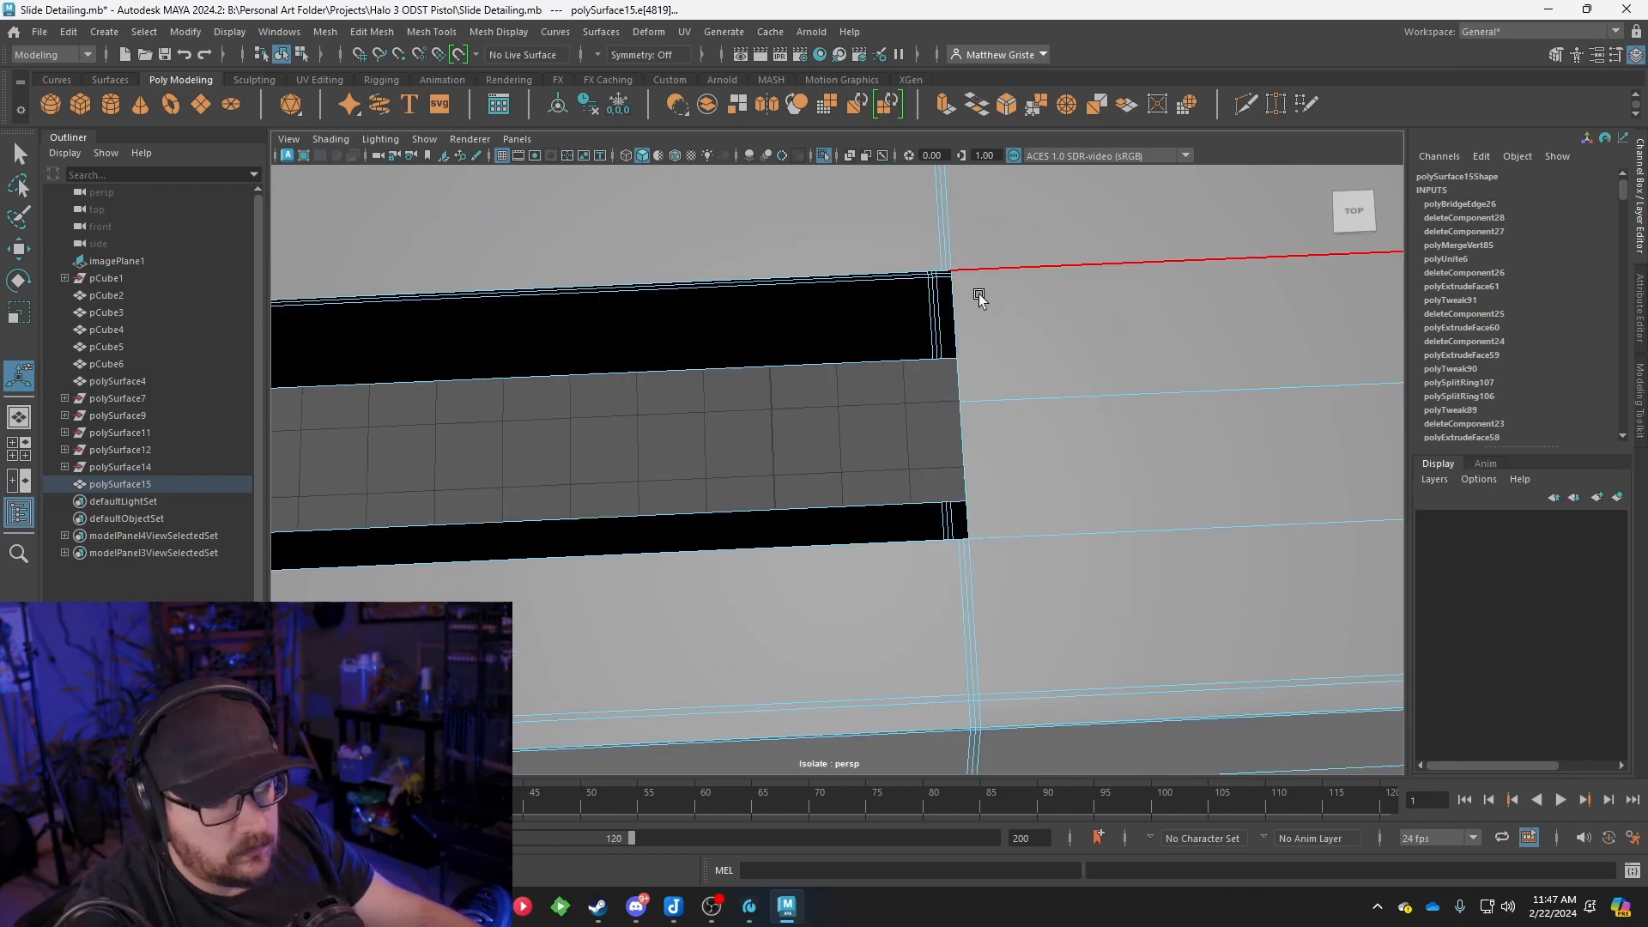
pyautogui.press('g')
pyautogui.scroll(2, 1041, 482)
pyautogui.click(1021, 549)
pyautogui.keyDown('alt'); pyautogui.moveTo(1021, 542); pyautogui.dragTo(831, 689); pyautogui.keyUp('alt')
pyautogui.click(931, 427)
pyautogui.press('g')
pyautogui.click(831, 691)
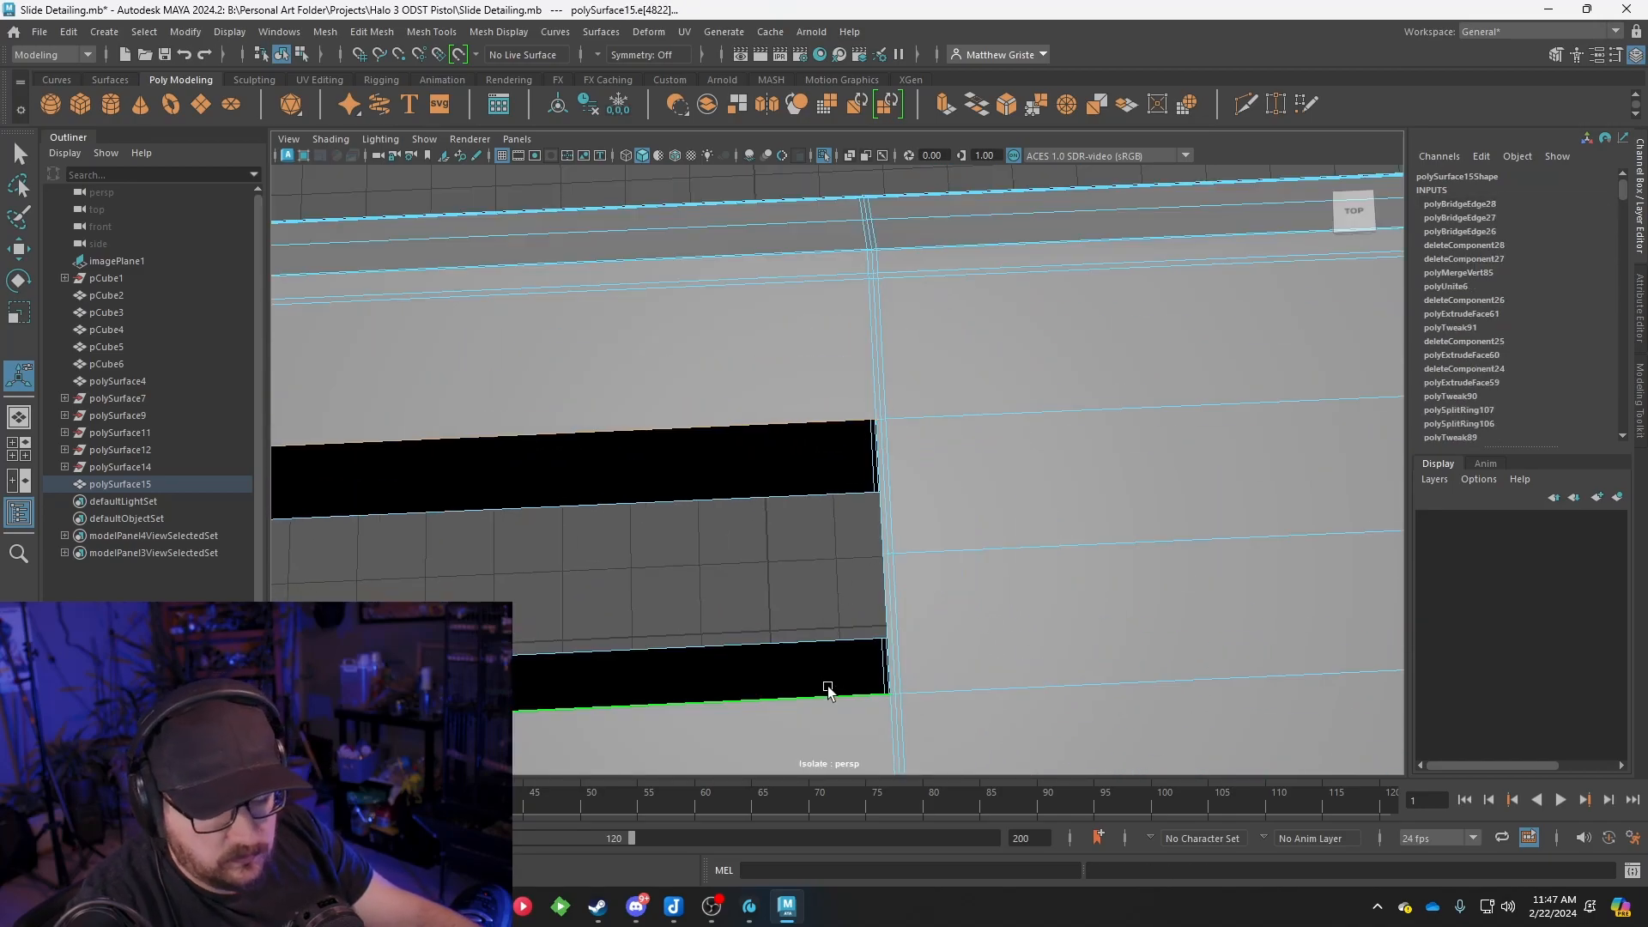
pyautogui.press('g')
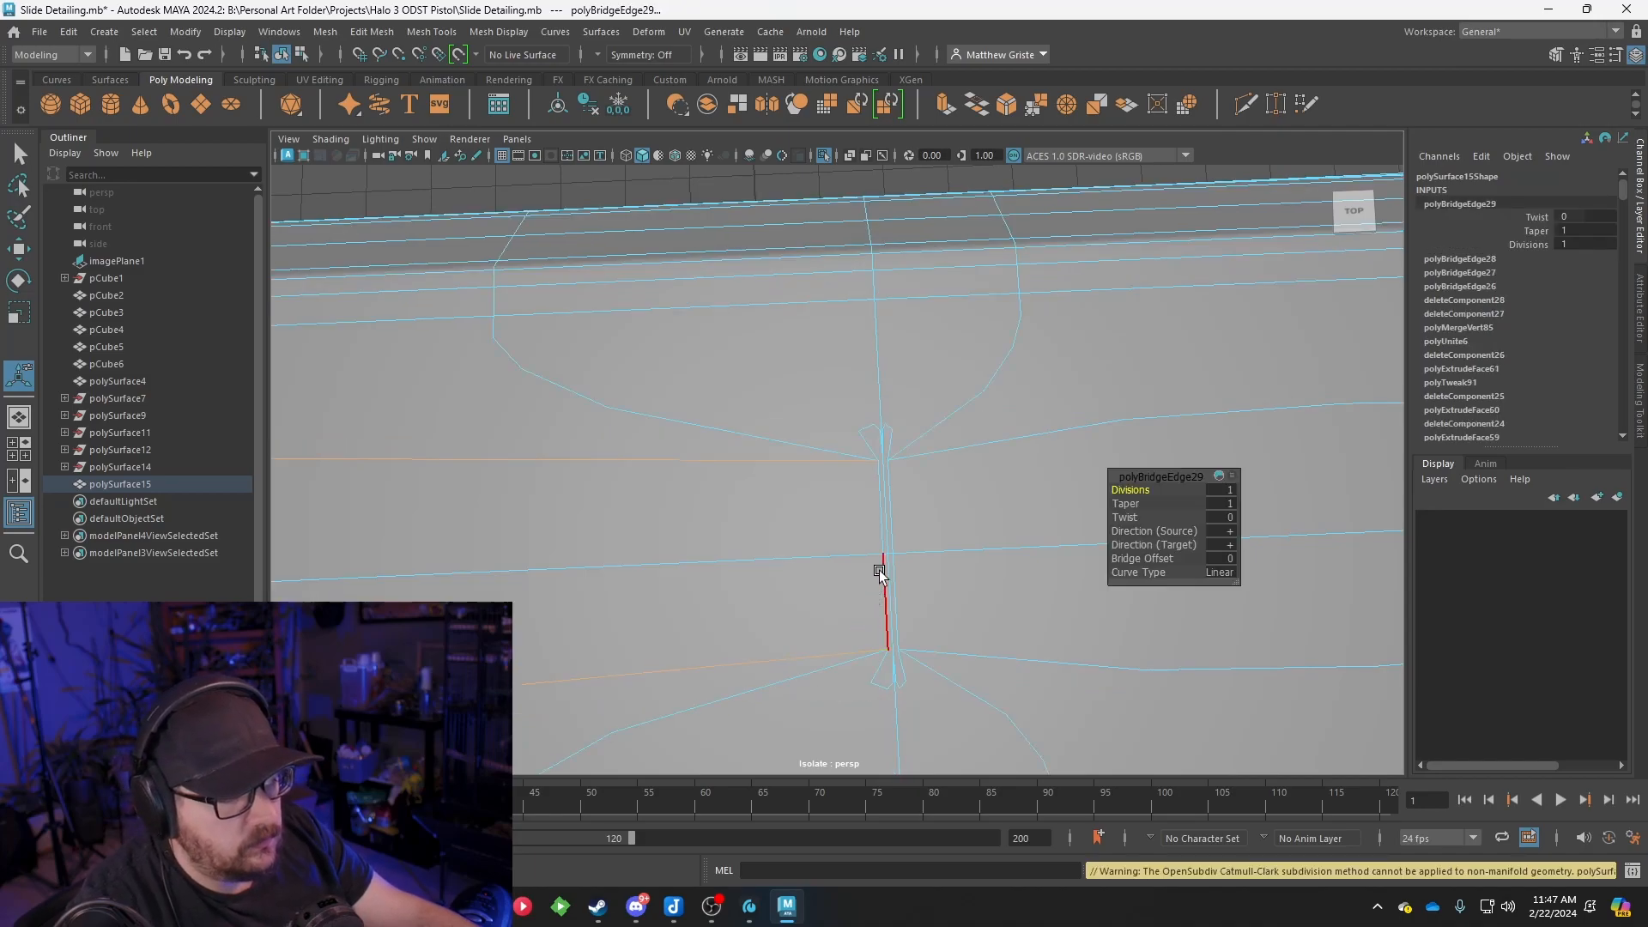
# Merge the overlapping vertices where the bridged top faces meet the narrow cross loops
pyautogui.scroll(5, 877, 575)
pyautogui.keyDown('alt'); pyautogui.moveTo(883, 479); pyautogui.dragTo(906, 400, button='middle'); pyautogui.keyUp('alt')
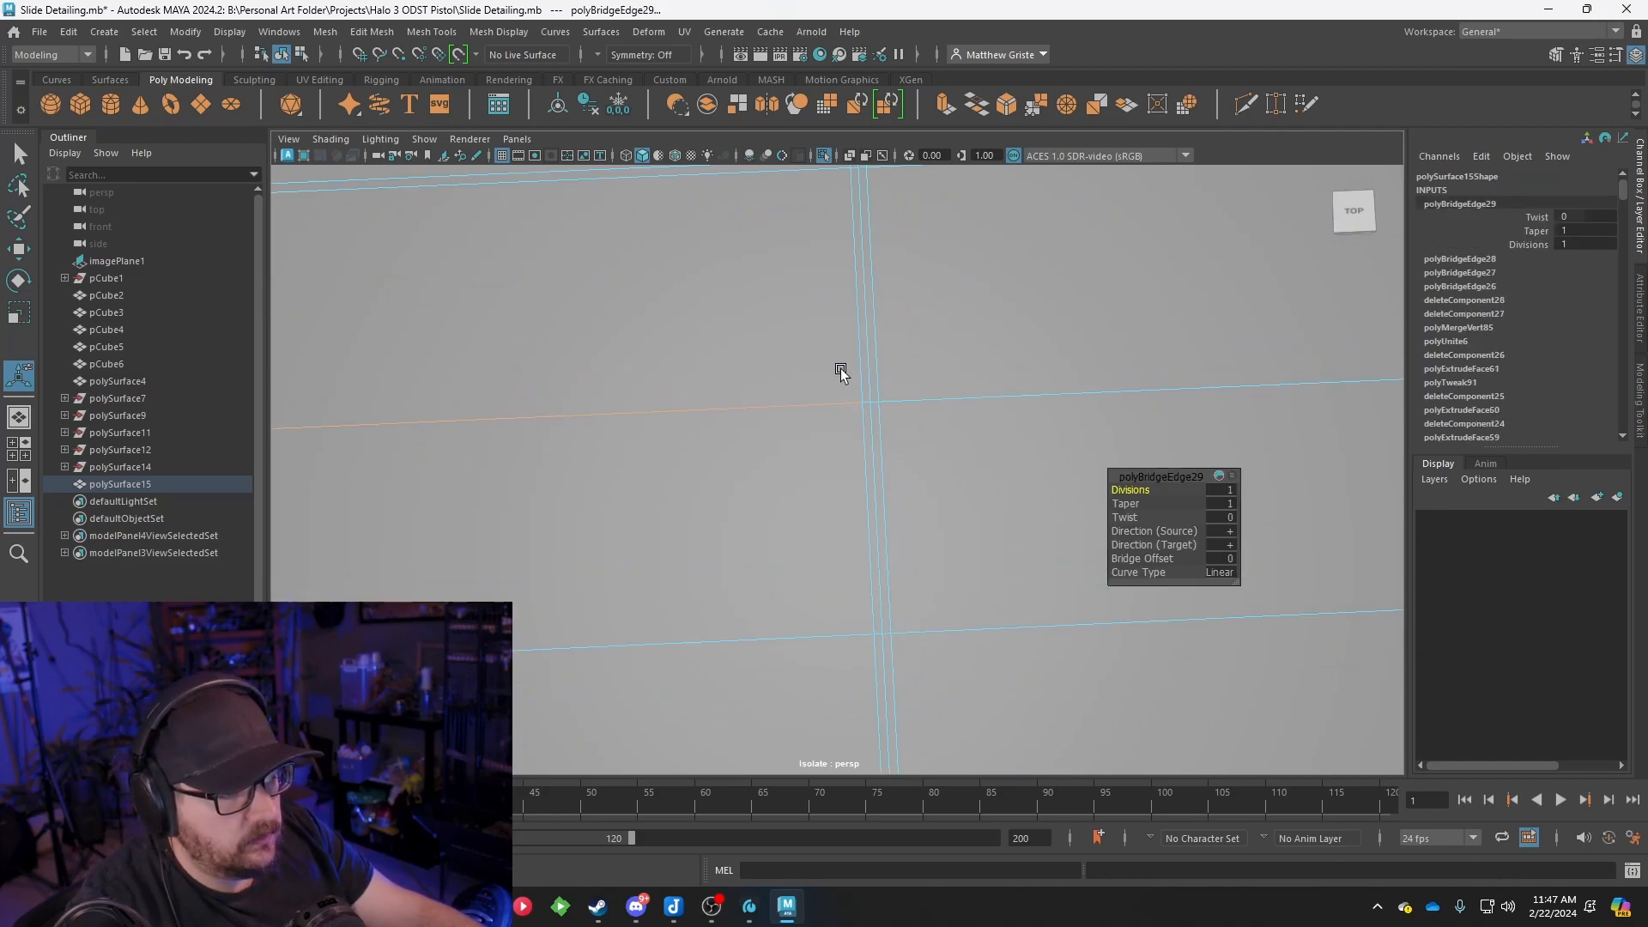
pyautogui.moveTo(879, 373); pyautogui.dragTo(789, 374, button='right')
pyautogui.moveTo(850, 372); pyautogui.dragTo(870, 394)
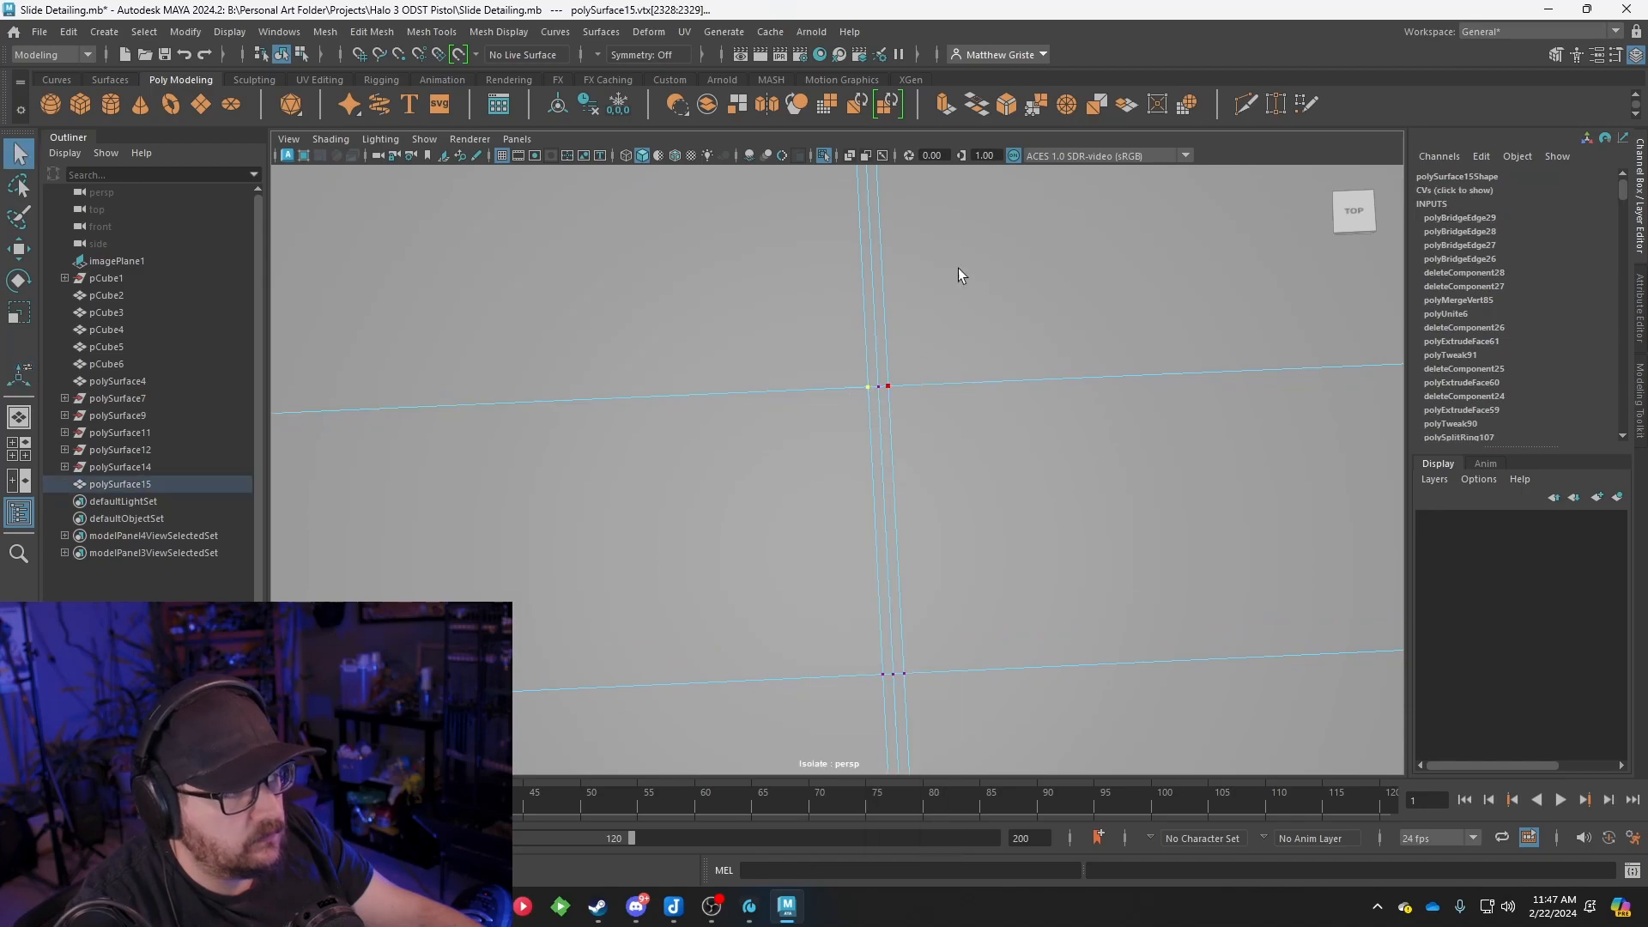
pyautogui.click(1028, 110)
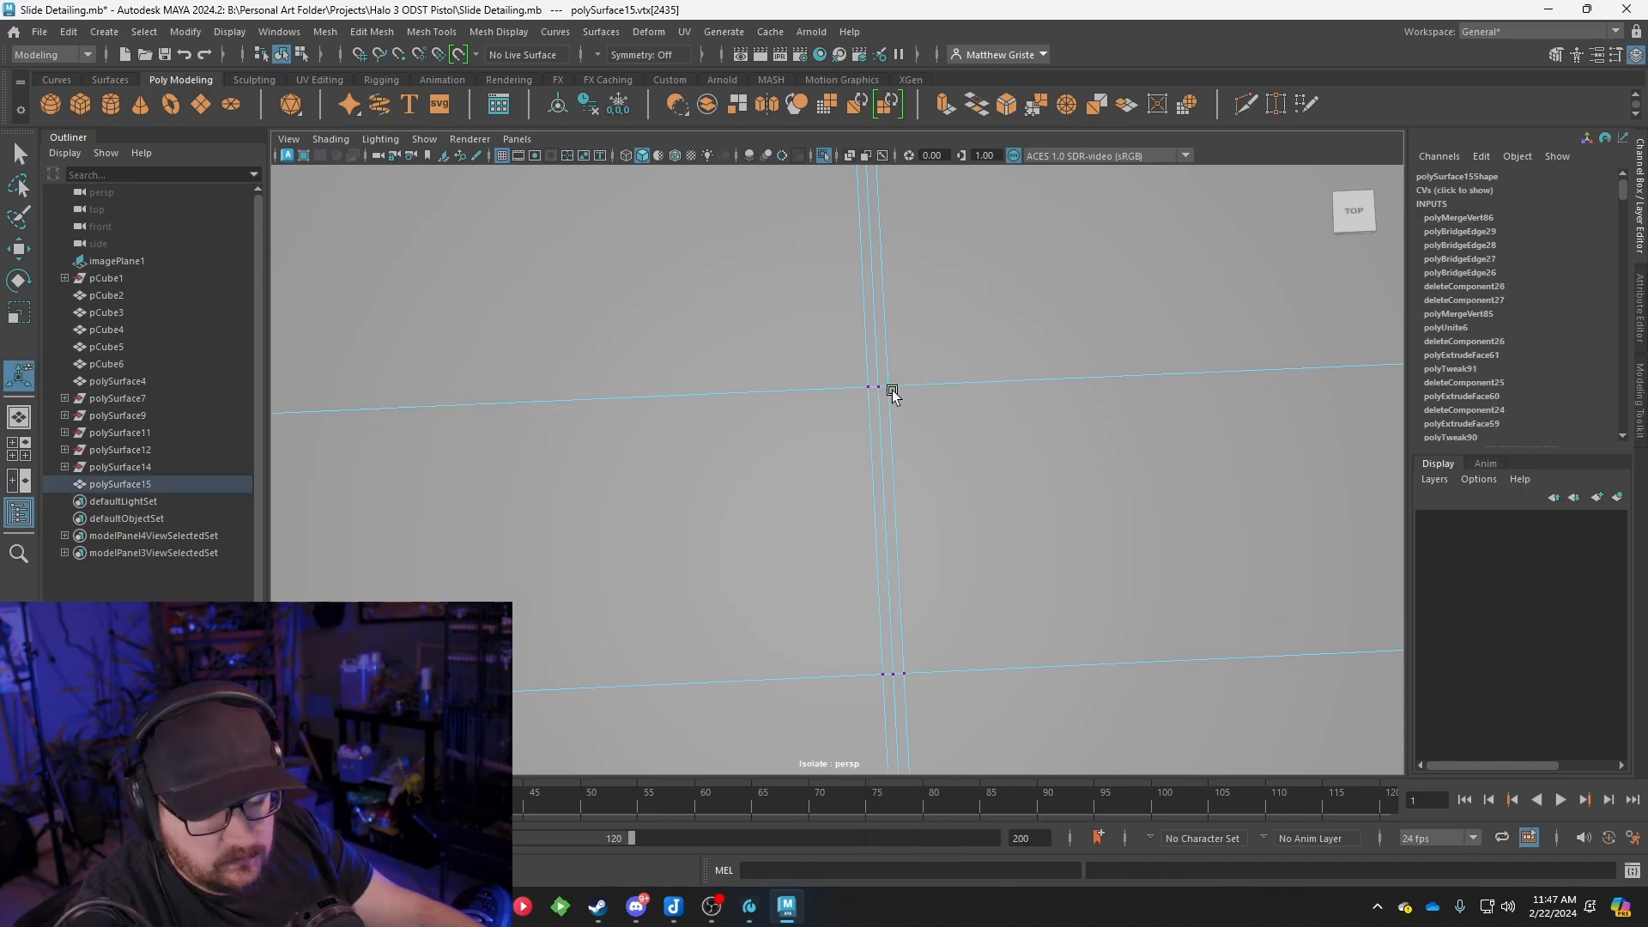
pyautogui.press('g')
pyautogui.moveTo(870, 364); pyautogui.dragTo(891, 410)
pyautogui.press('g')
pyautogui.moveTo(860, 652); pyautogui.dragTo(885, 681)
pyautogui.press('g')
pyautogui.press('g')
pyautogui.press('g')
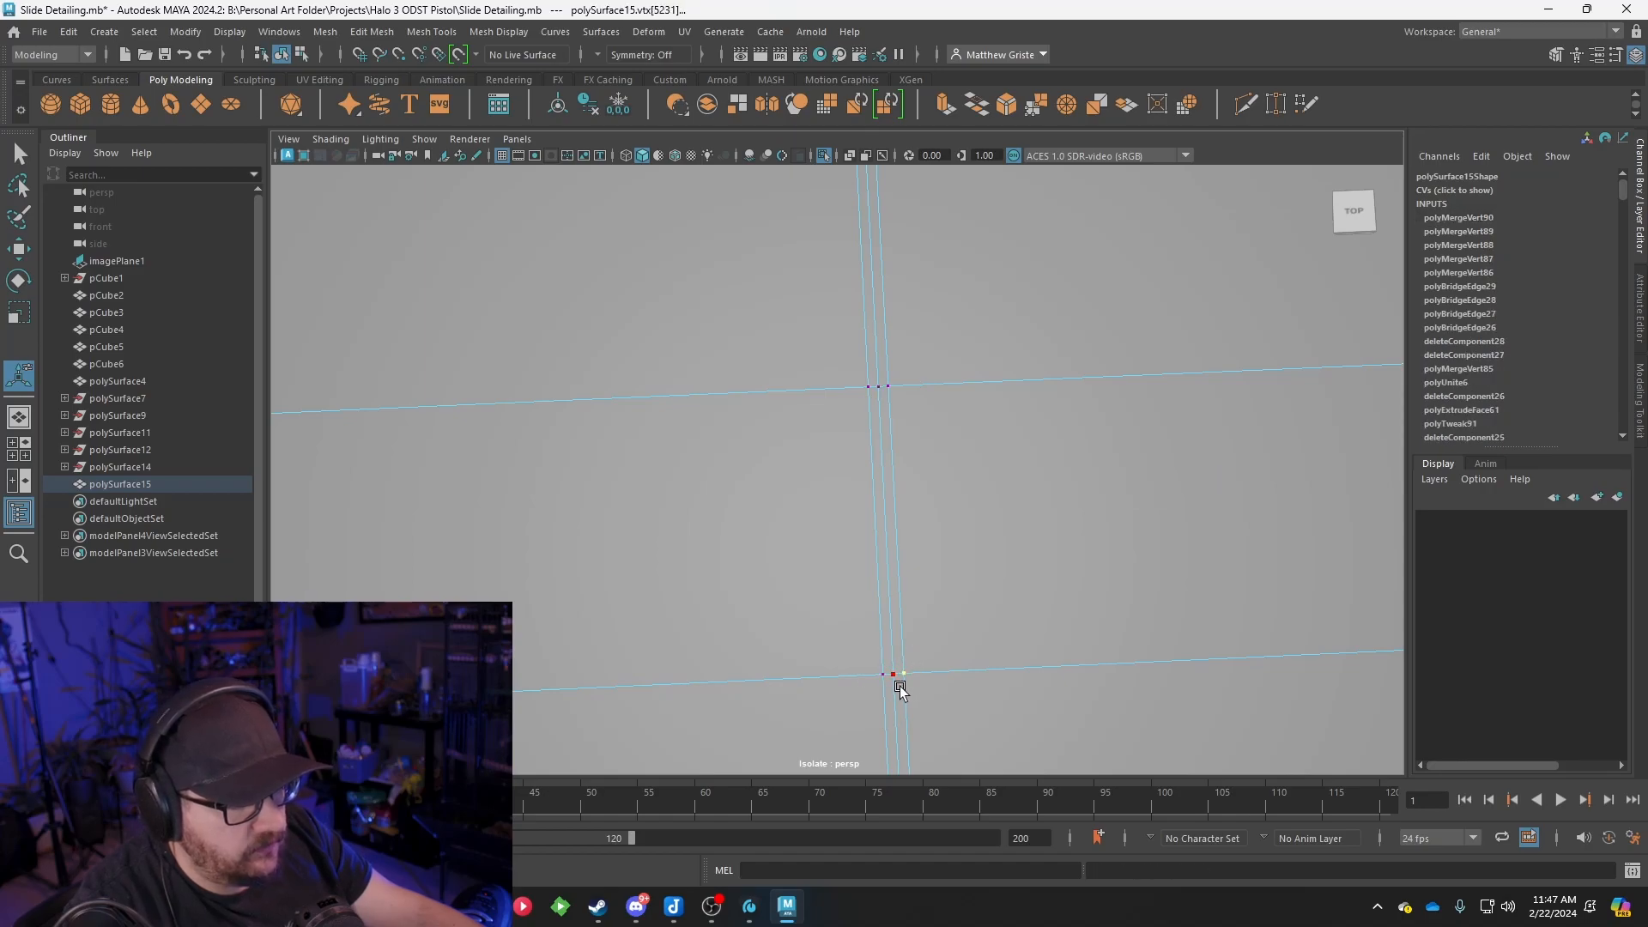
# Check the top with smooth preview and merge the overlapping vertices at the next cross loop, undoing any unwanted merge
pyautogui.scroll(-5, 918, 674)
pyautogui.keyDown('alt'); pyautogui.moveTo(1023, 629); pyautogui.dragTo(1058, 598); pyautogui.keyUp('alt')
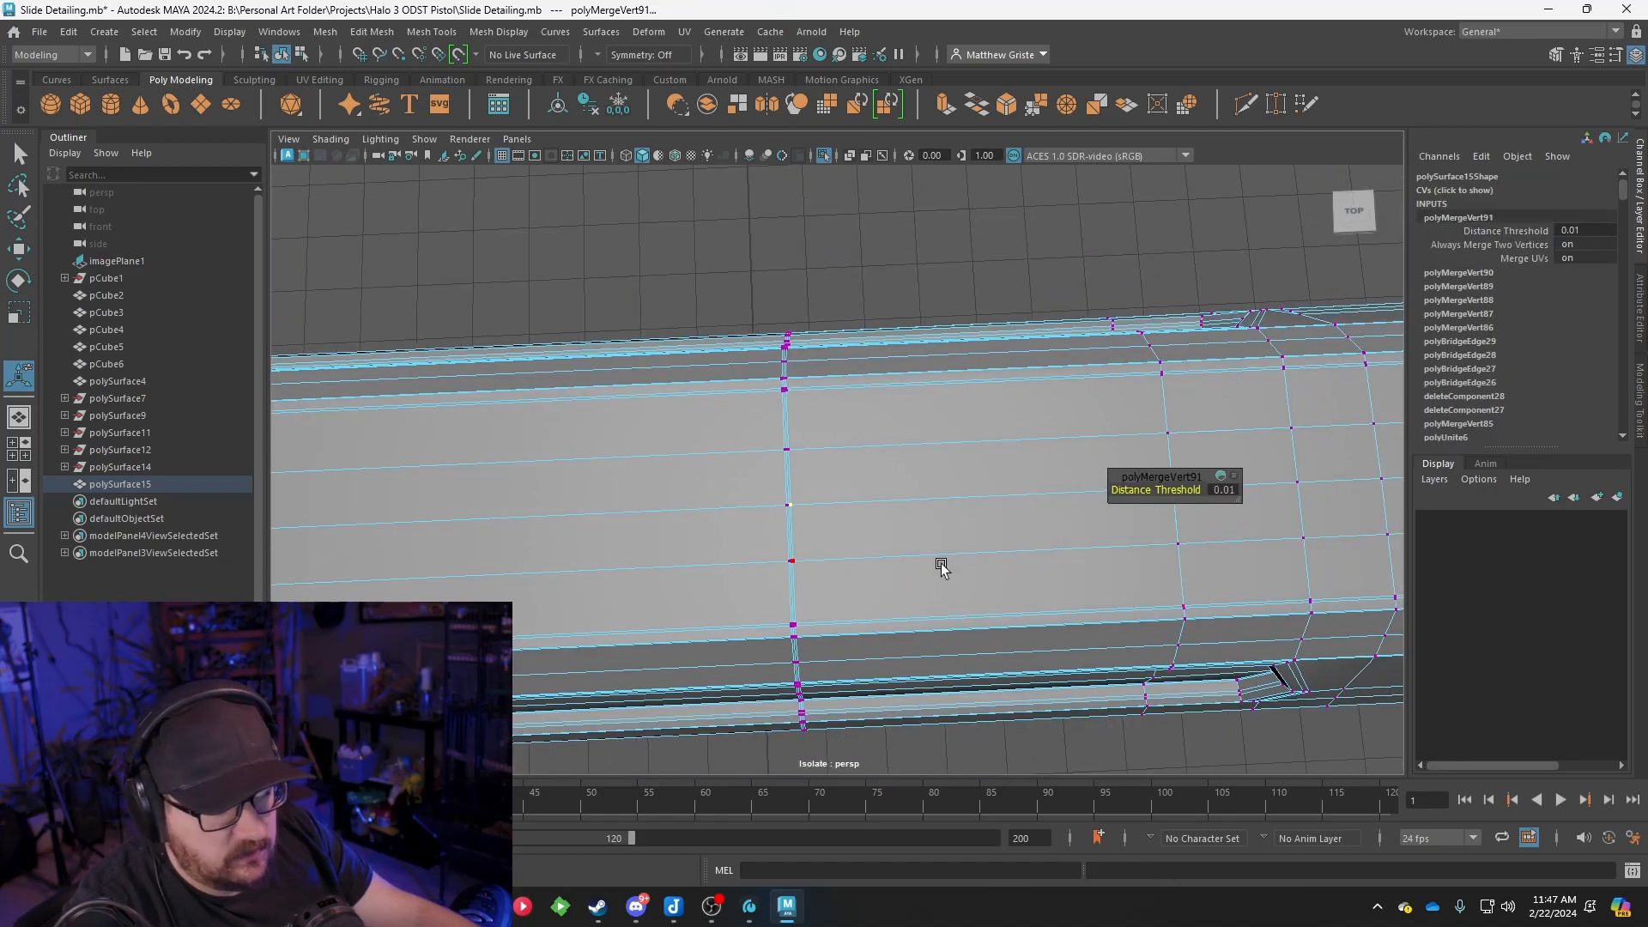
pyautogui.press('3')
pyautogui.press('1')
pyautogui.scroll(4, 802, 556)
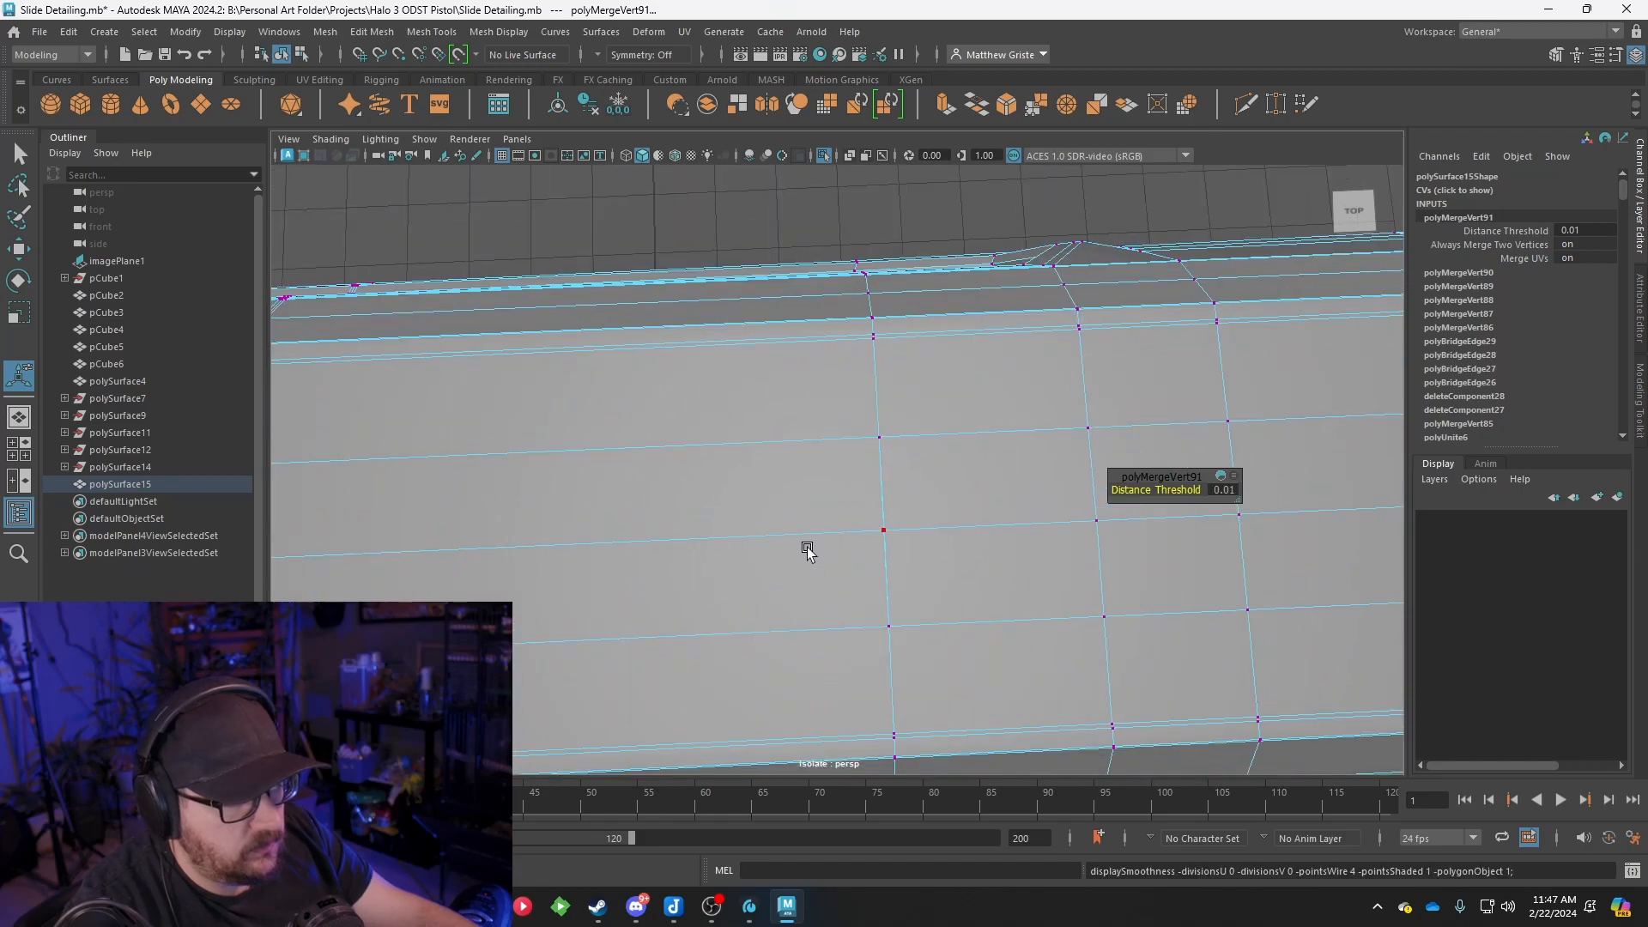
pyautogui.click(865, 439)
pyautogui.press('g')
pyautogui.click(892, 628)
pyautogui.press('g')
pyautogui.click(897, 547)
pyautogui.hotkey('ctrl', 'z')
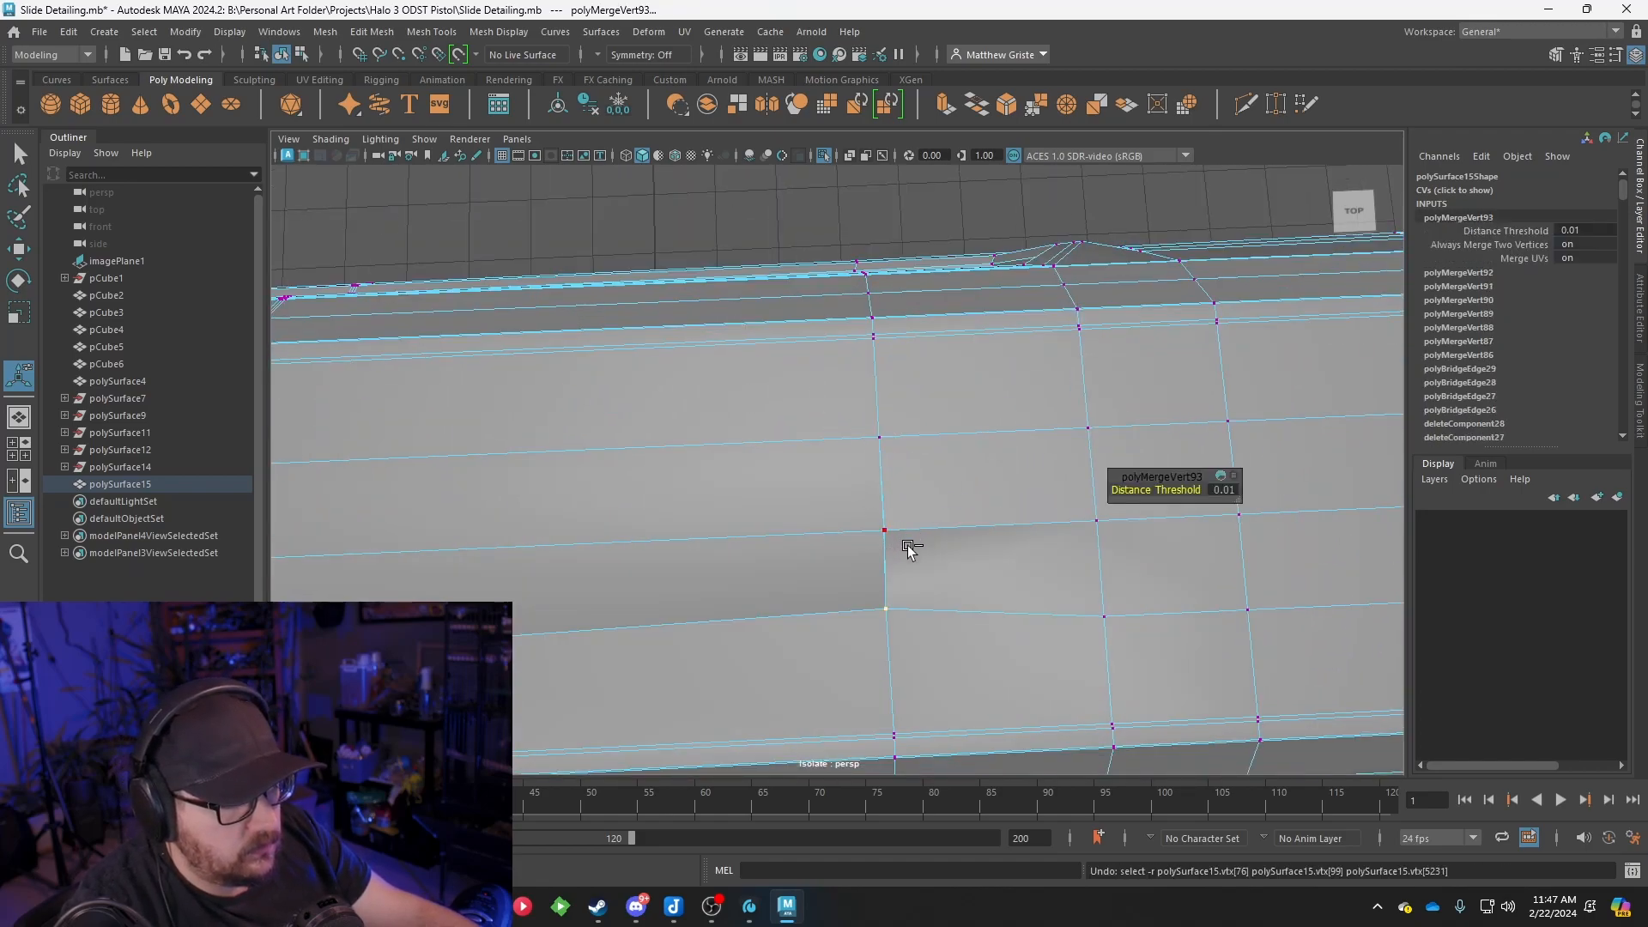
pyautogui.press('g')
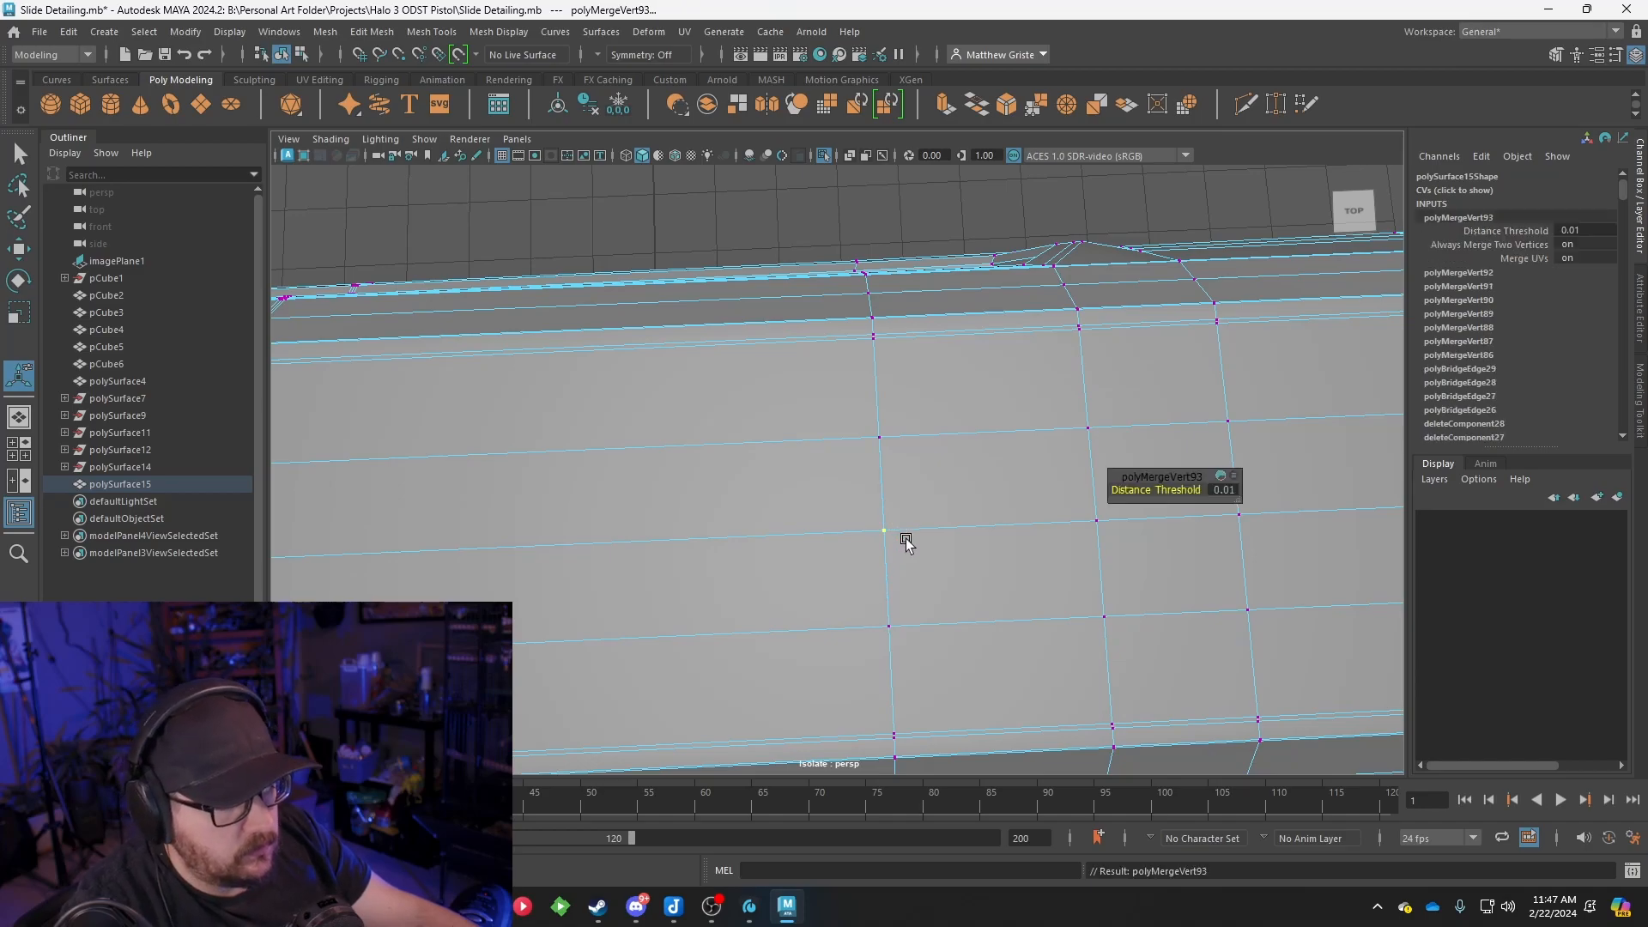
# Merge the overlapping vertices at the far end edge of the slide's top
pyautogui.keyDown('alt'); pyautogui.moveTo(907, 541); pyautogui.dragTo(721, 577, button='right'); pyautogui.keyUp('alt')
pyautogui.keyDown('alt'); pyautogui.moveTo(721, 577); pyautogui.dragTo(1152, 539, button='middle'); pyautogui.keyUp('alt')
pyautogui.press('1')
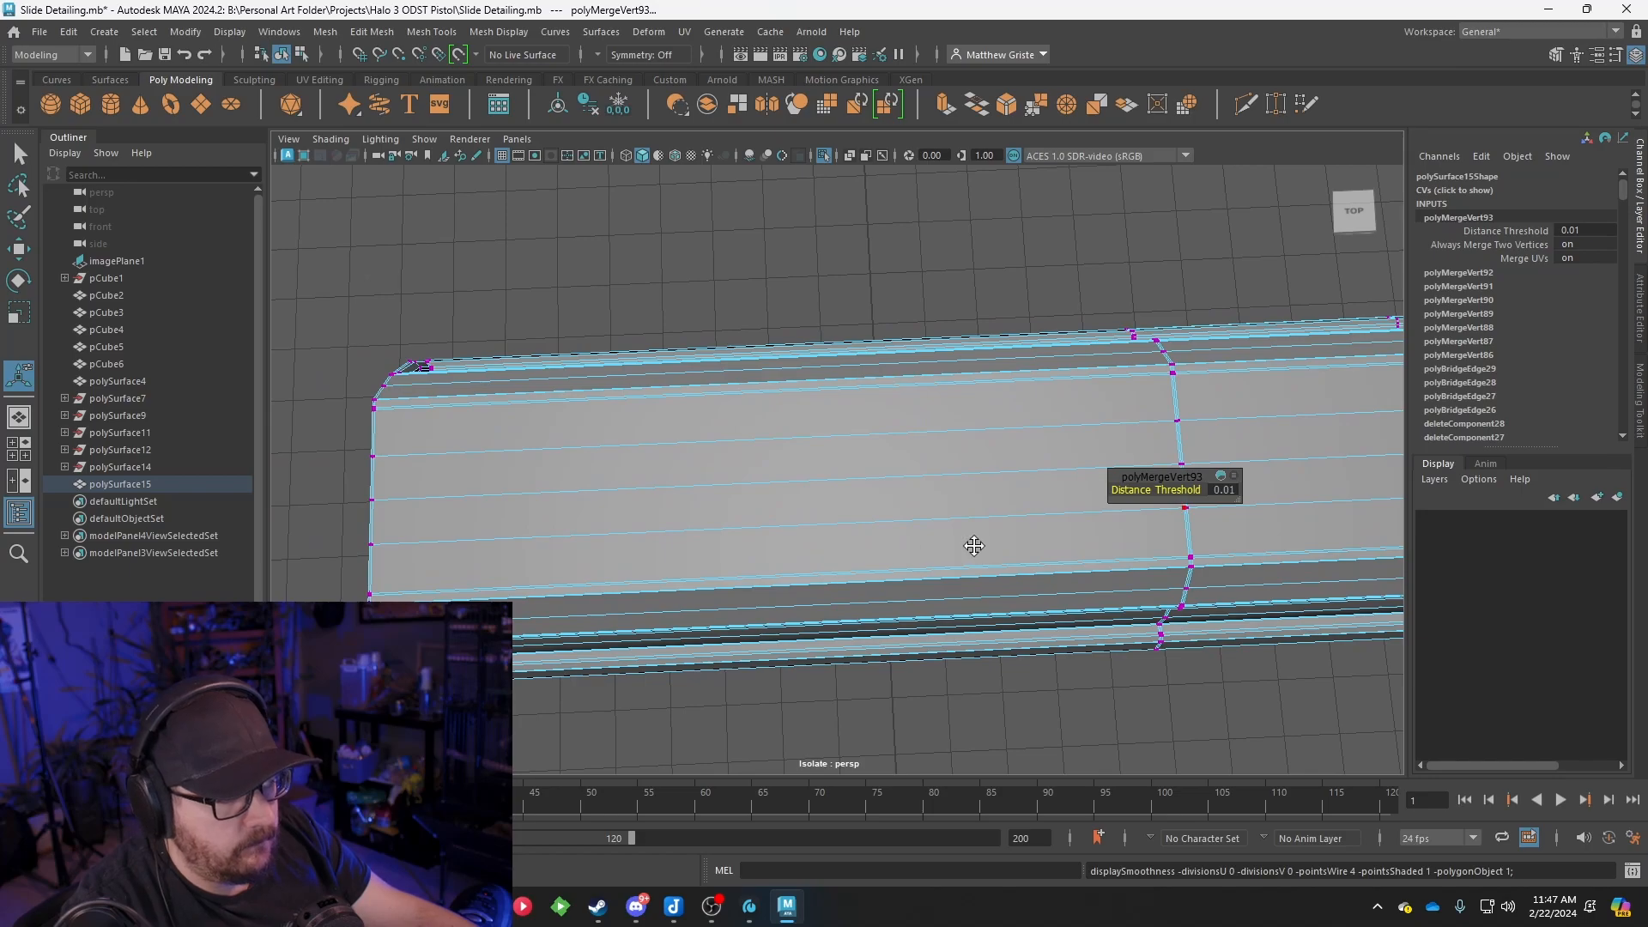
pyautogui.keyDown('alt'); pyautogui.moveTo(974, 545); pyautogui.dragTo(678, 567, button='middle'); pyautogui.keyUp('alt')
pyautogui.keyDown('alt'); pyautogui.moveTo(678, 567); pyautogui.dragTo(735, 562, button='right'); pyautogui.keyUp('alt')
pyautogui.keyDown('alt'); pyautogui.moveTo(1029, 524); pyautogui.dragTo(846, 551, button='right'); pyautogui.keyUp('alt')
pyautogui.keyDown('alt'); pyautogui.moveTo(846, 552); pyautogui.dragTo(1219, 529, button='middle'); pyautogui.keyUp('alt')
pyautogui.keyDown('alt'); pyautogui.moveTo(1193, 537); pyautogui.dragTo(1270, 546, button='right'); pyautogui.keyUp('alt')
pyautogui.keyDown('alt'); pyautogui.moveTo(571, 516); pyautogui.dragTo(710, 481, button='middle'); pyautogui.keyUp('alt')
pyautogui.click(693, 504)
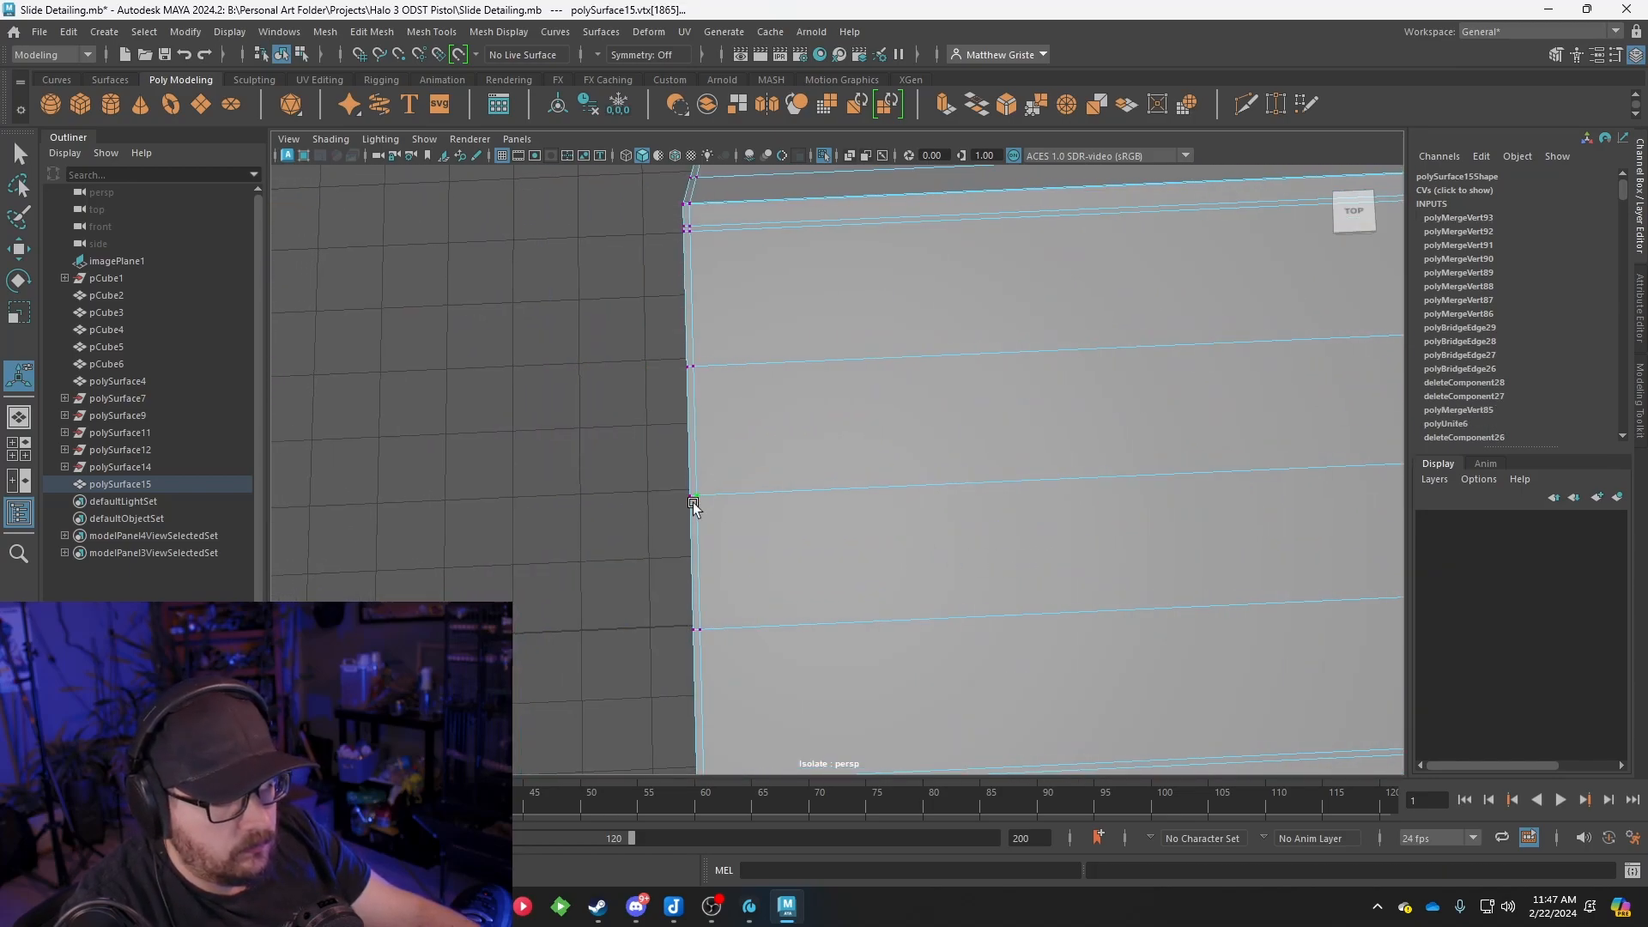
pyautogui.press('g')
# Inspect the repaired slide in smooth preview from the end and the underside
pyautogui.press('3')
pyautogui.keyDown('alt'); pyautogui.moveTo(755, 496); pyautogui.dragTo(601, 515, button='right'); pyautogui.keyUp('alt')
pyautogui.keyDown('alt'); pyautogui.moveTo(996, 519); pyautogui.dragTo(794, 482); pyautogui.keyUp('alt')
pyautogui.keyDown('alt'); pyautogui.moveTo(858, 453); pyautogui.dragTo(879, 449, button='middle'); pyautogui.keyUp('alt')
pyautogui.keyDown('alt'); pyautogui.moveTo(878, 448); pyautogui.dragTo(699, 454, button='right'); pyautogui.keyUp('alt')
pyautogui.keyDown('alt'); pyautogui.moveTo(699, 453); pyautogui.dragTo(919, 357); pyautogui.keyUp('alt')
pyautogui.keyDown('alt'); pyautogui.moveTo(919, 357); pyautogui.dragTo(835, 441, button='middle'); pyautogui.keyUp('alt')
pyautogui.keyDown('alt'); pyautogui.moveTo(835, 442); pyautogui.dragTo(883, 615, button='right'); pyautogui.keyUp('alt')
pyautogui.keyDown('alt'); pyautogui.moveTo(883, 614); pyautogui.dragTo(919, 541); pyautogui.keyUp('alt')
pyautogui.keyDown('alt'); pyautogui.moveTo(919, 540); pyautogui.dragTo(927, 610, button='right'); pyautogui.keyUp('alt')
pyautogui.keyDown('alt'); pyautogui.moveTo(1094, 629); pyautogui.dragTo(306, 515, button='middle'); pyautogui.keyUp('alt')
pyautogui.keyDown('alt'); pyautogui.moveTo(305, 515); pyautogui.dragTo(714, 537, button='right'); pyautogui.keyUp('alt')
# Select the opposing border edges of the open strip on the slide's underside and bridge them
pyautogui.press('q')
pyautogui.moveTo(678, 480); pyautogui.dragTo(667, 337, button='right')
pyautogui.keyDown('alt'); pyautogui.moveTo(668, 338); pyautogui.dragTo(729, 315, button='middle'); pyautogui.keyUp('alt')
pyautogui.keyDown('alt'); pyautogui.moveTo(730, 316); pyautogui.dragTo(776, 391, button='right'); pyautogui.keyUp('alt')
pyautogui.click(677, 486)
pyautogui.keyDown('alt'); pyautogui.moveTo(615, 512); pyautogui.dragTo(810, 472, button='middle'); pyautogui.keyUp('alt')
pyautogui.keyDown('alt'); pyautogui.moveTo(810, 472); pyautogui.dragTo(865, 481, button='right'); pyautogui.keyUp('alt')
pyautogui.keyDown('shift'); pyautogui.click(818, 500); pyautogui.keyUp('shift')
pyautogui.keyDown('shift'); pyautogui.click(804, 504); pyautogui.keyUp('shift')
pyautogui.keyDown('shift'); pyautogui.click(764, 512); pyautogui.keyUp('shift')
pyautogui.keyDown('alt'); pyautogui.moveTo(1061, 686); pyautogui.dragTo(1022, 511, button='middle'); pyautogui.keyUp('alt')
pyautogui.keyDown('alt'); pyautogui.moveTo(1022, 511); pyautogui.dragTo(1033, 529, button='right'); pyautogui.keyUp('alt')
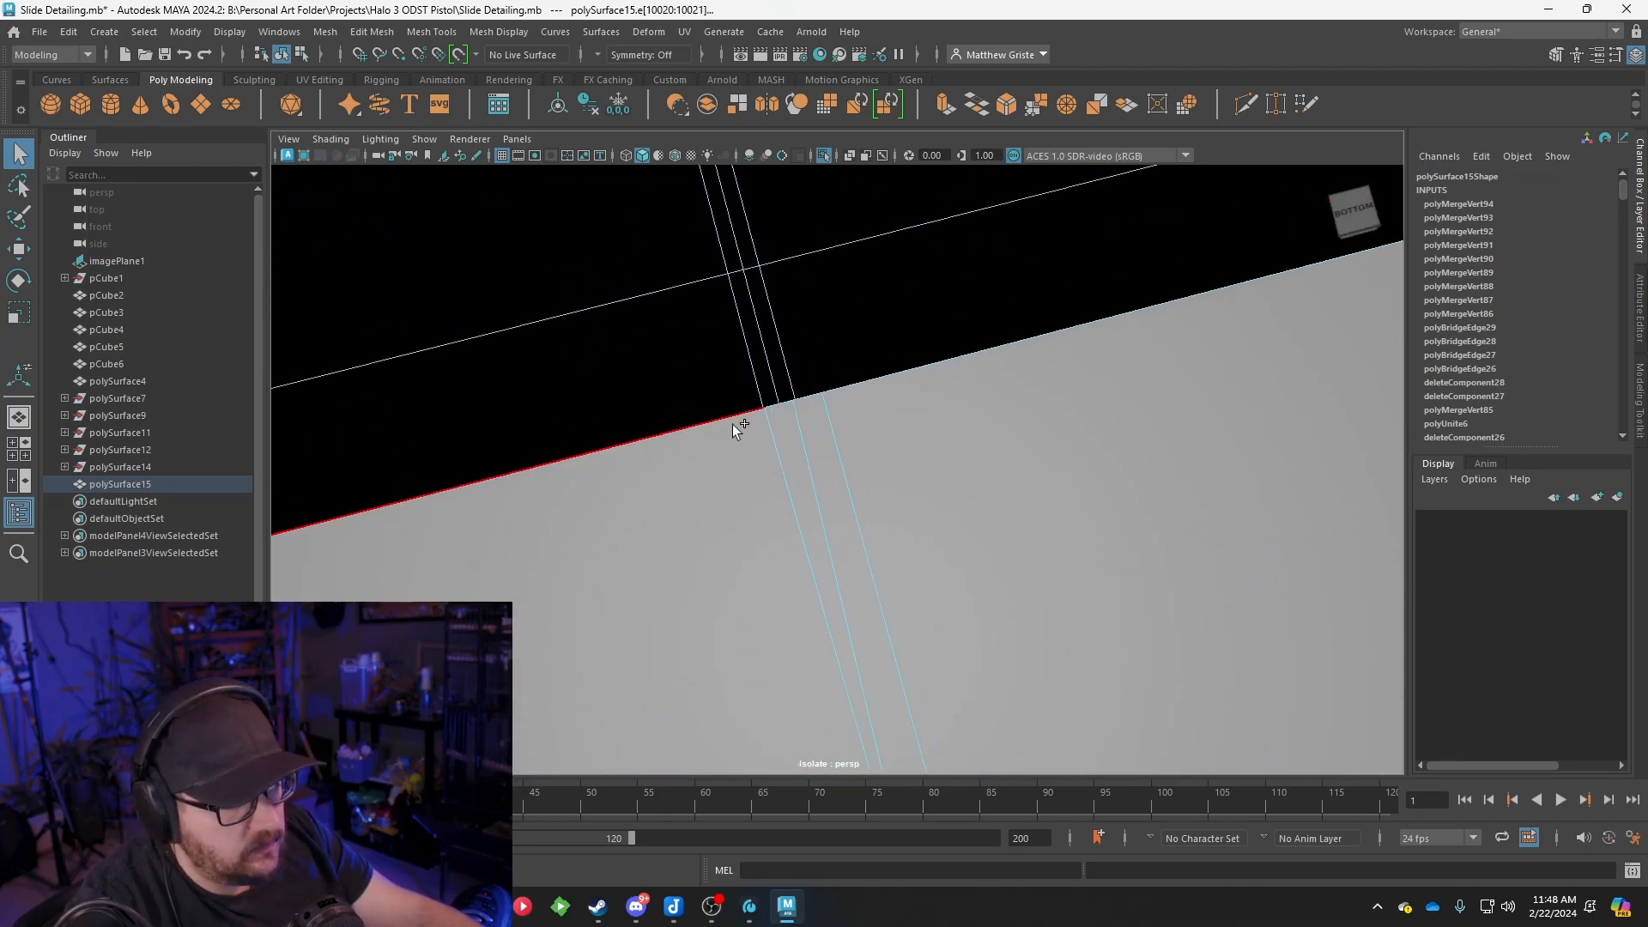
pyautogui.keyDown('shift'); pyautogui.click(809, 402); pyautogui.keyUp('shift')
pyautogui.keyDown('shift'); pyautogui.click(848, 407); pyautogui.keyUp('shift')
pyautogui.scroll(-3, 884, 468)
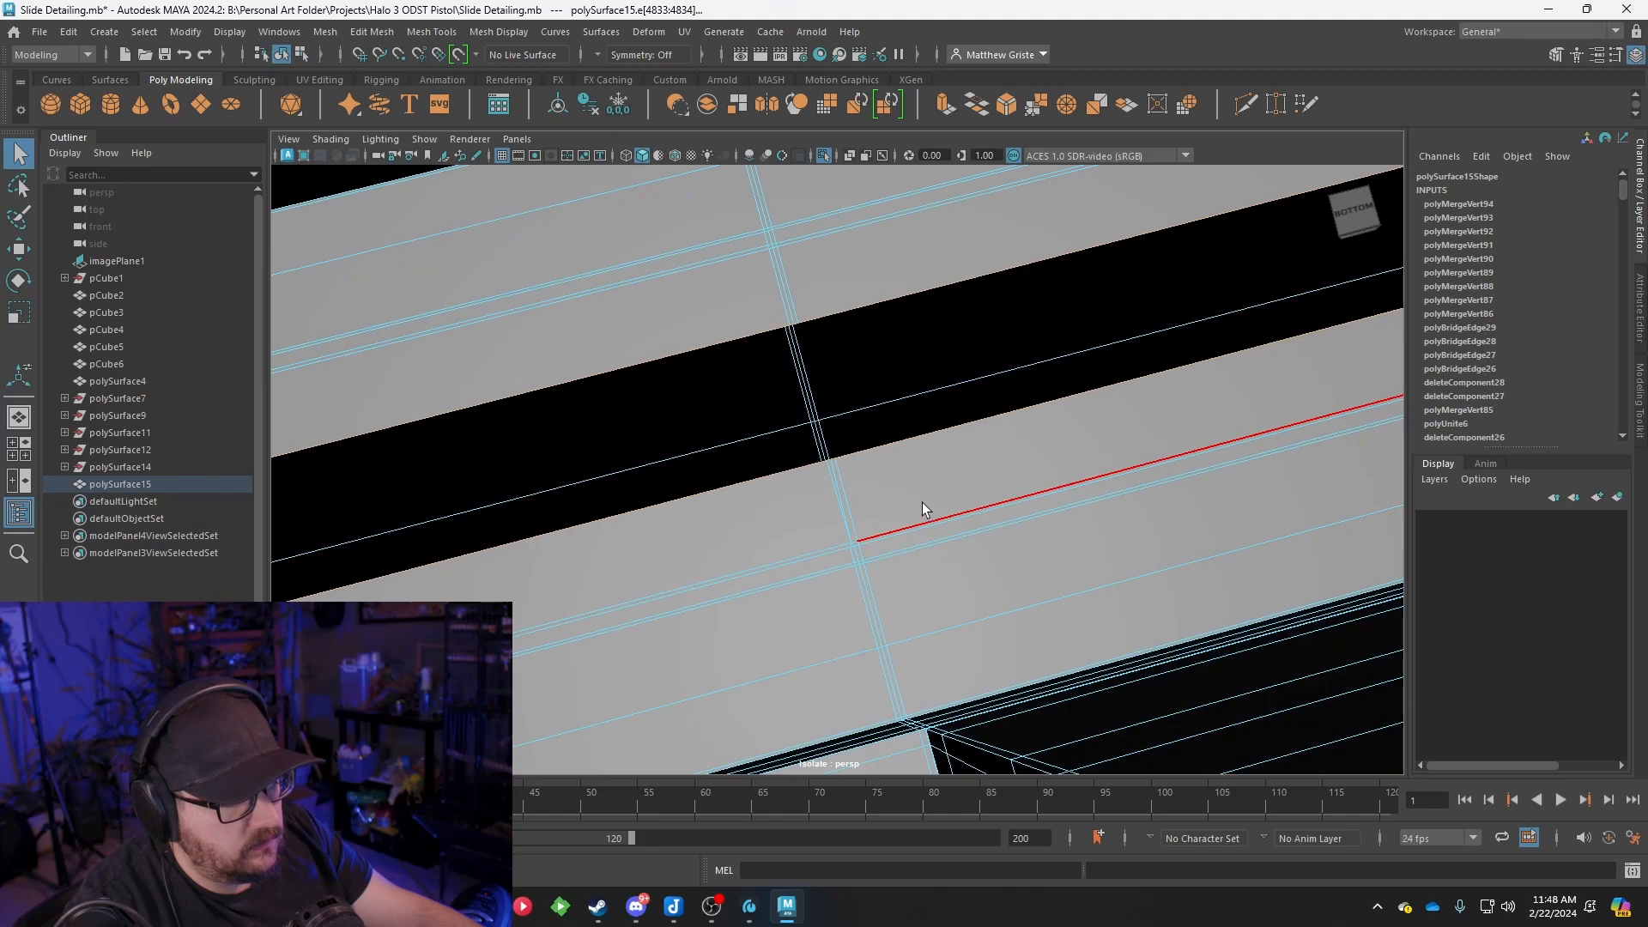
pyautogui.scroll(1, 922, 502)
pyautogui.scroll(2, 920, 536)
pyautogui.scroll(-1, 920, 553)
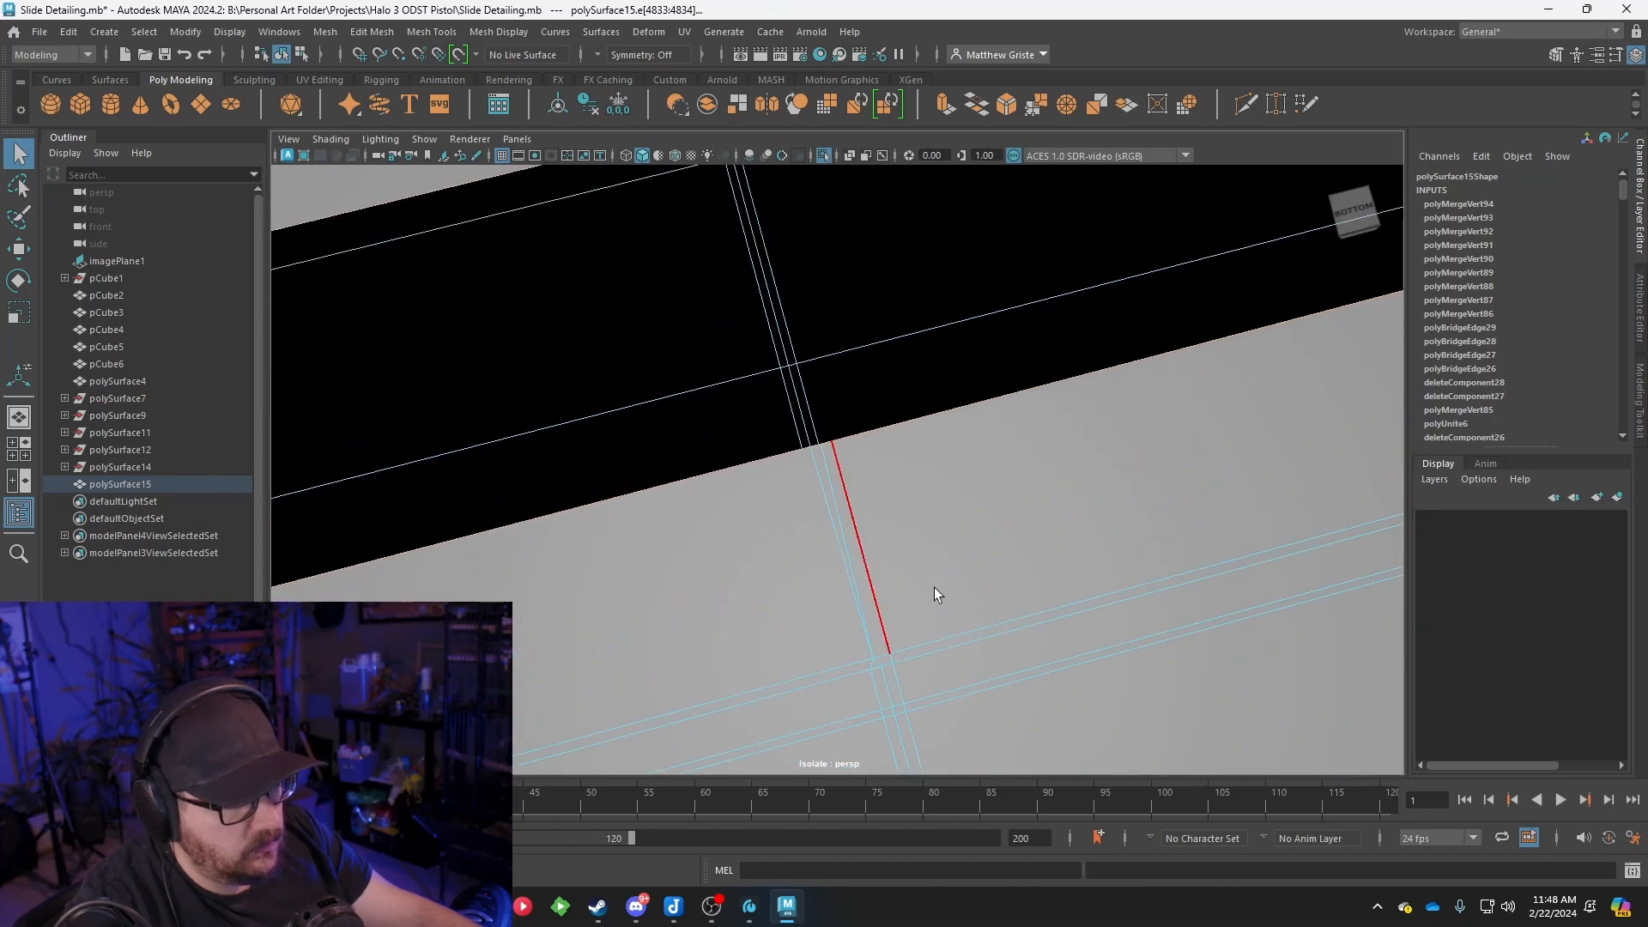
pyautogui.scroll(-2, 948, 618)
pyautogui.keyDown('alt'); pyautogui.moveTo(940, 618); pyautogui.dragTo(1002, 281); pyautogui.keyUp('alt')
pyautogui.click(963, 108)
pyautogui.keyDown('alt'); pyautogui.moveTo(993, 372); pyautogui.dragTo(853, 394); pyautogui.keyUp('alt')
pyautogui.moveTo(855, 395); pyautogui.dragTo(856, 439, button='right')
pyautogui.click(859, 392)
pyautogui.press('w')
pyautogui.moveTo(858, 424); pyautogui.dragTo(893, 420)
pyautogui.hotkey('ctrl', 'z')
# Delete the long underside face beside the cross loops and the thin face strip bordering it
pyautogui.moveTo(918, 586)
pyautogui.keyDown('alt'); pyautogui.mouseDown()
pyautogui.moveTo(984, 577)
pyautogui.moveTo(930, 591)
pyautogui.mouseUp(); pyautogui.keyUp('alt')
pyautogui.click(848, 589)
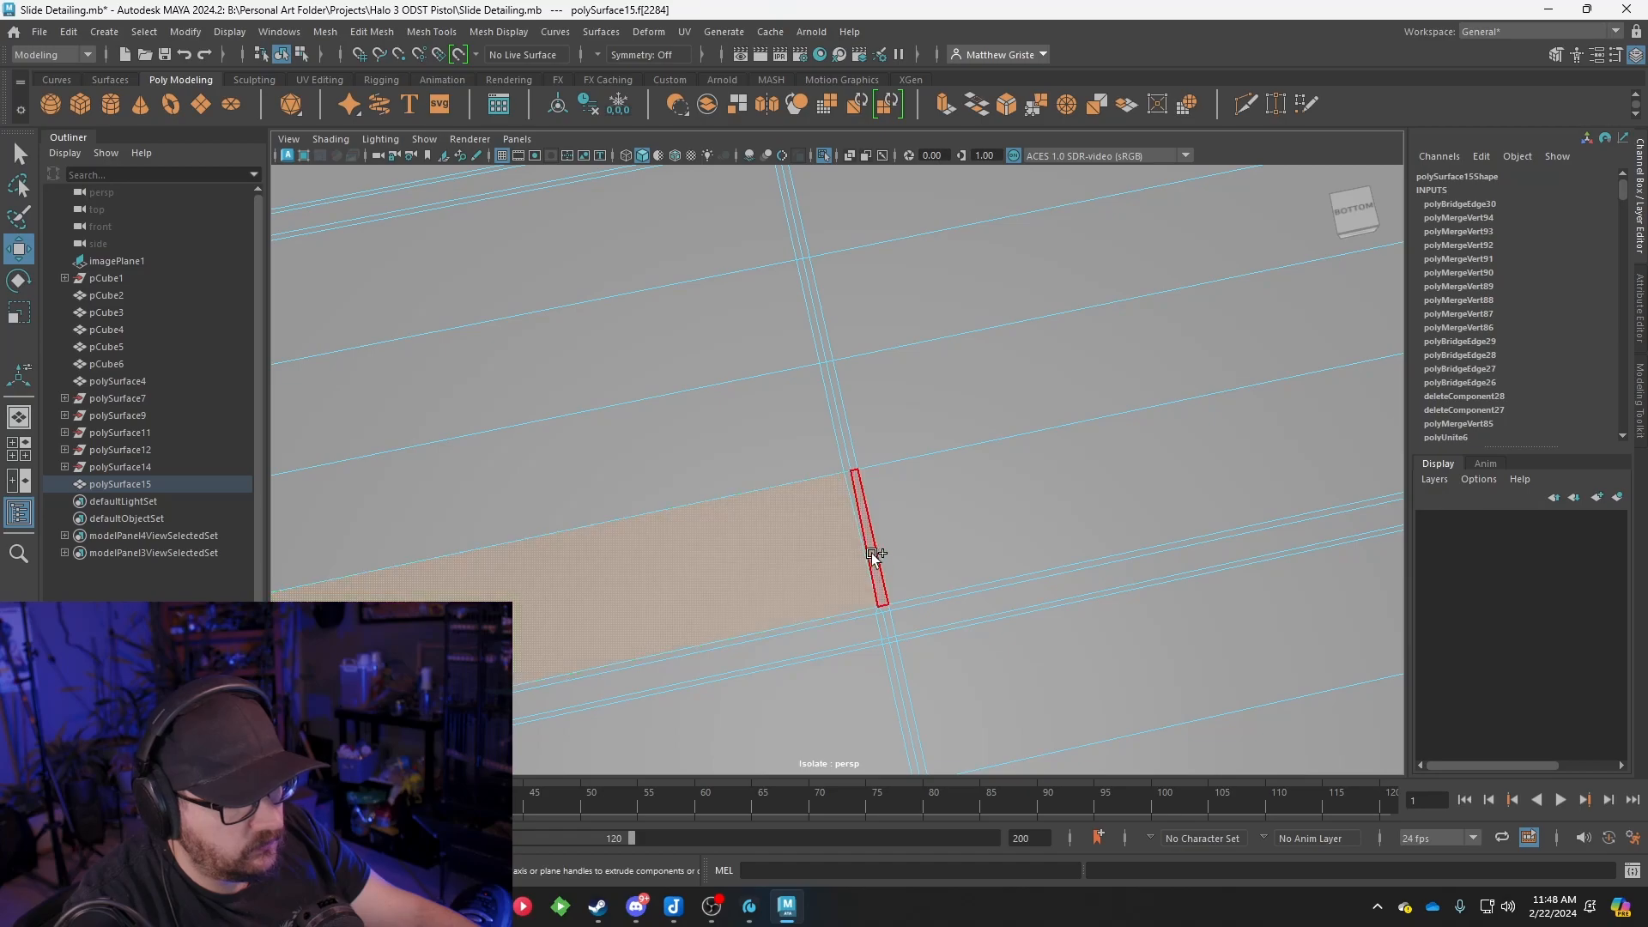
pyautogui.press('Delete')
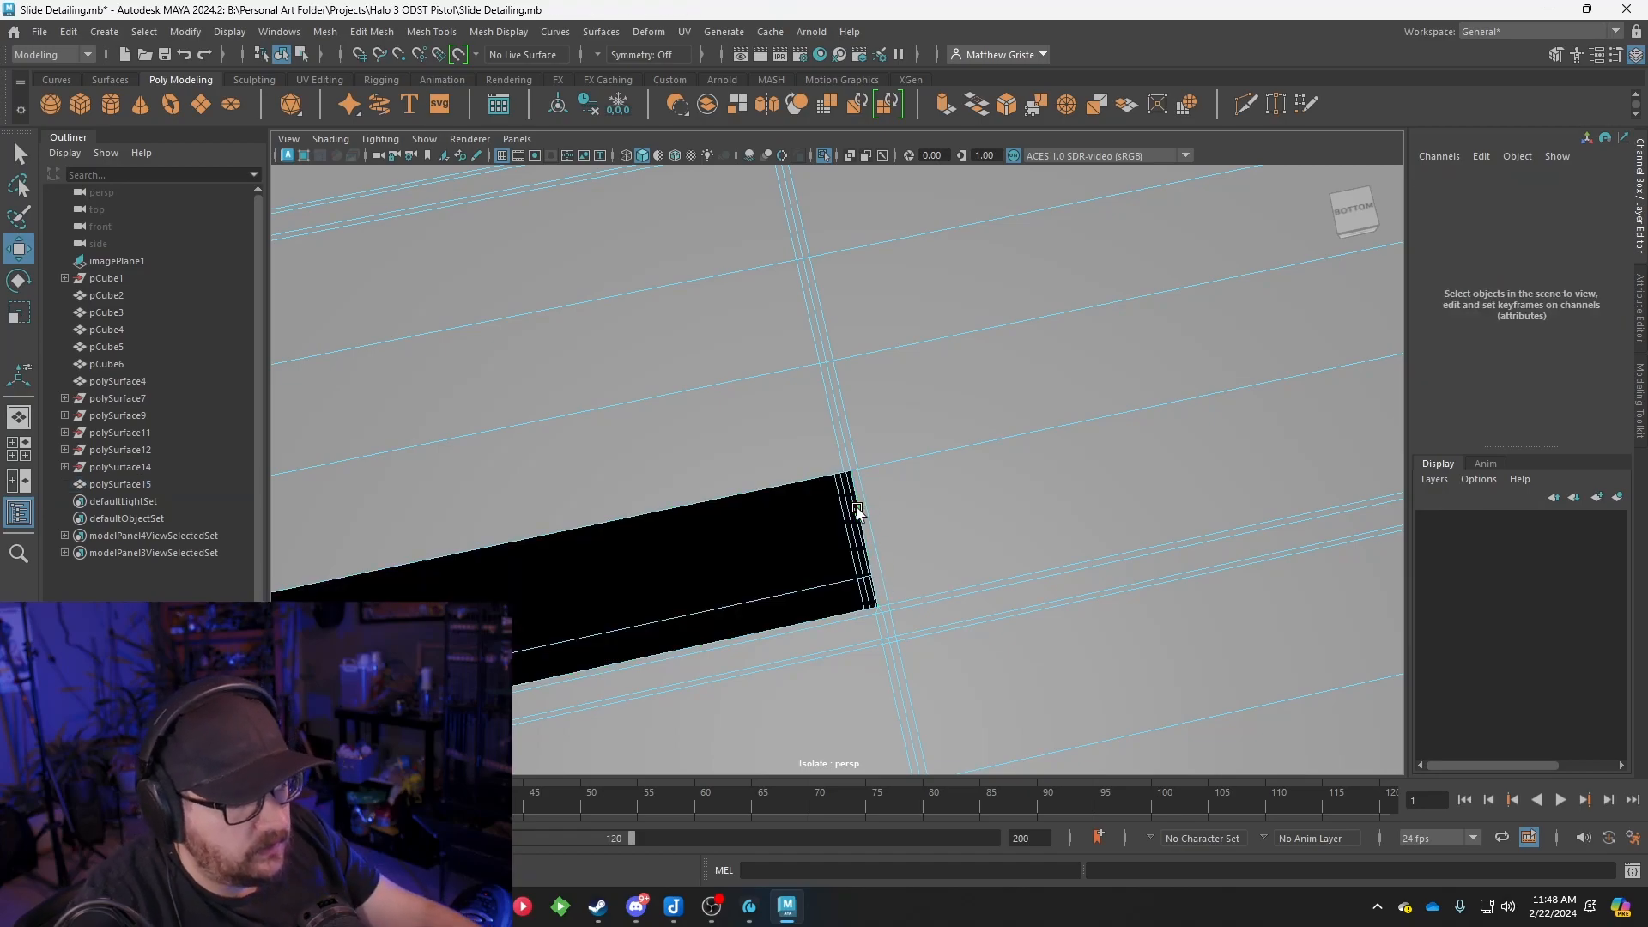
pyautogui.click(827, 477)
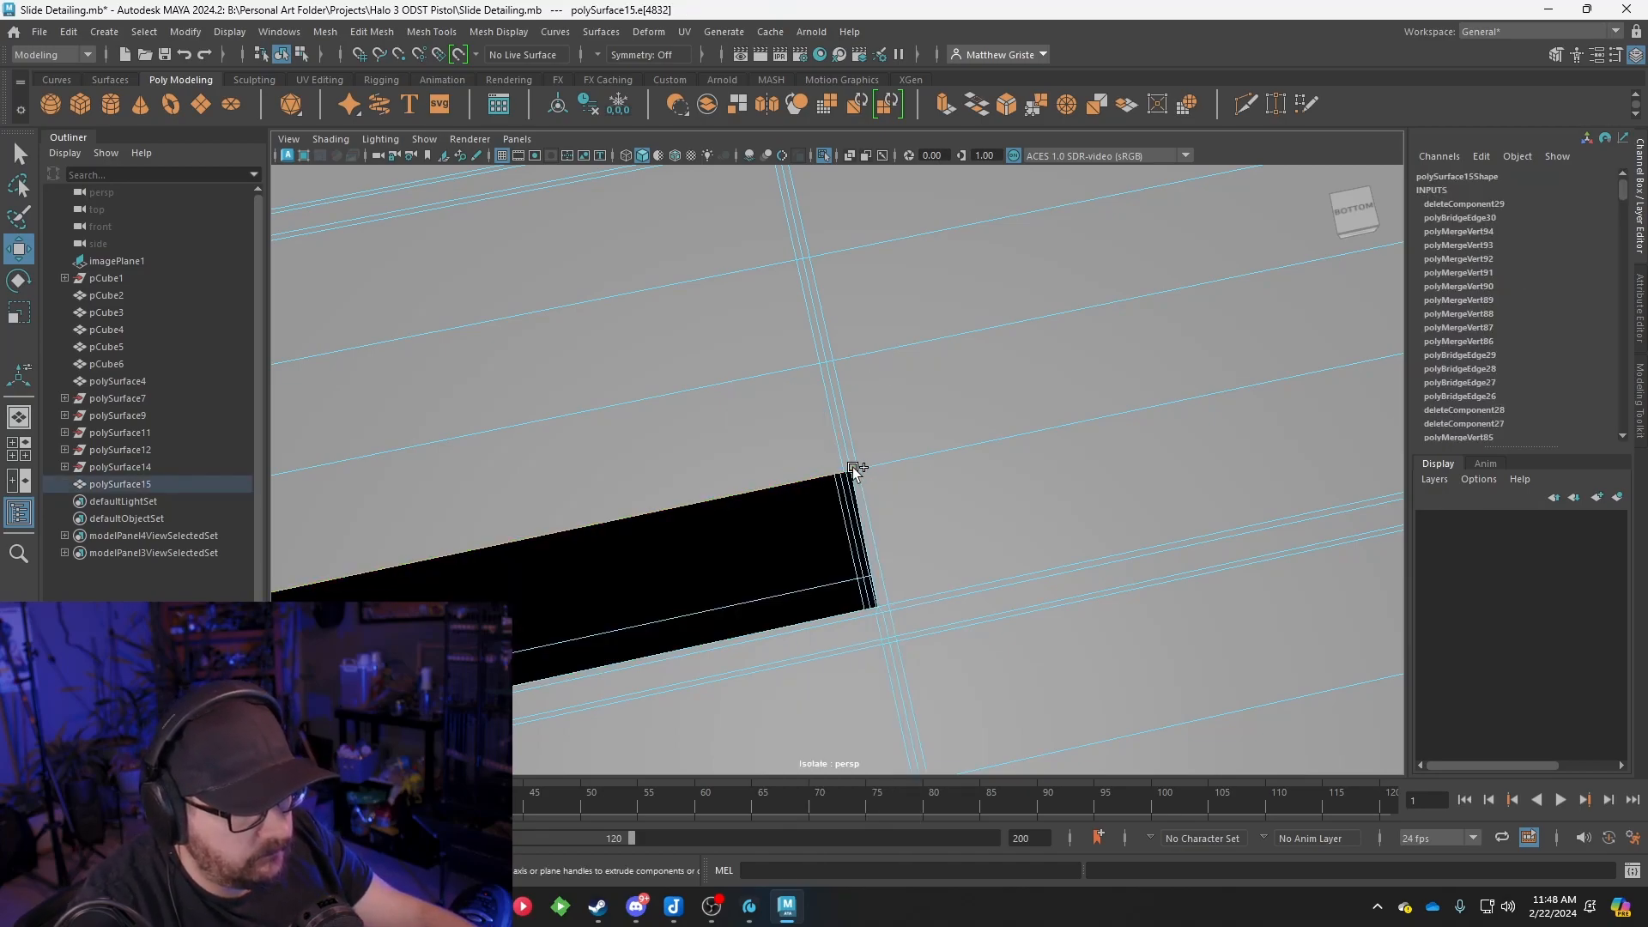
pyautogui.keyDown('alt'); pyautogui.moveTo(854, 618); pyautogui.dragTo(935, 478, button='right'); pyautogui.keyUp('alt')
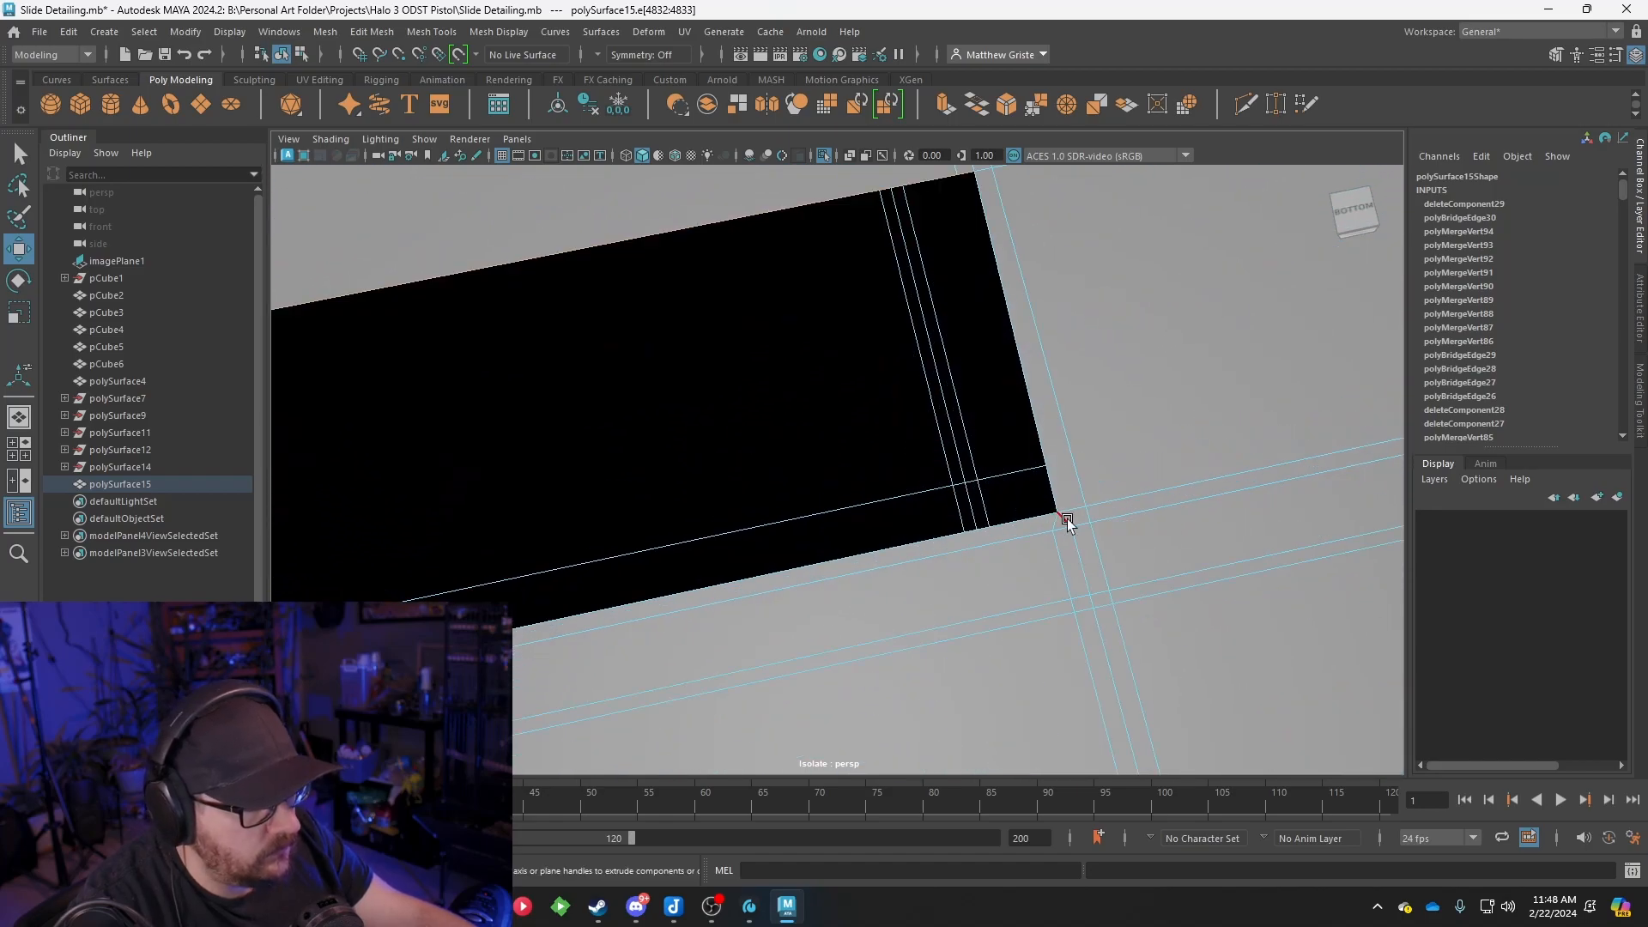
pyautogui.moveTo(1066, 520); pyautogui.dragTo(1064, 448, button='right')
pyautogui.click(1033, 525)
pyautogui.click(1004, 547)
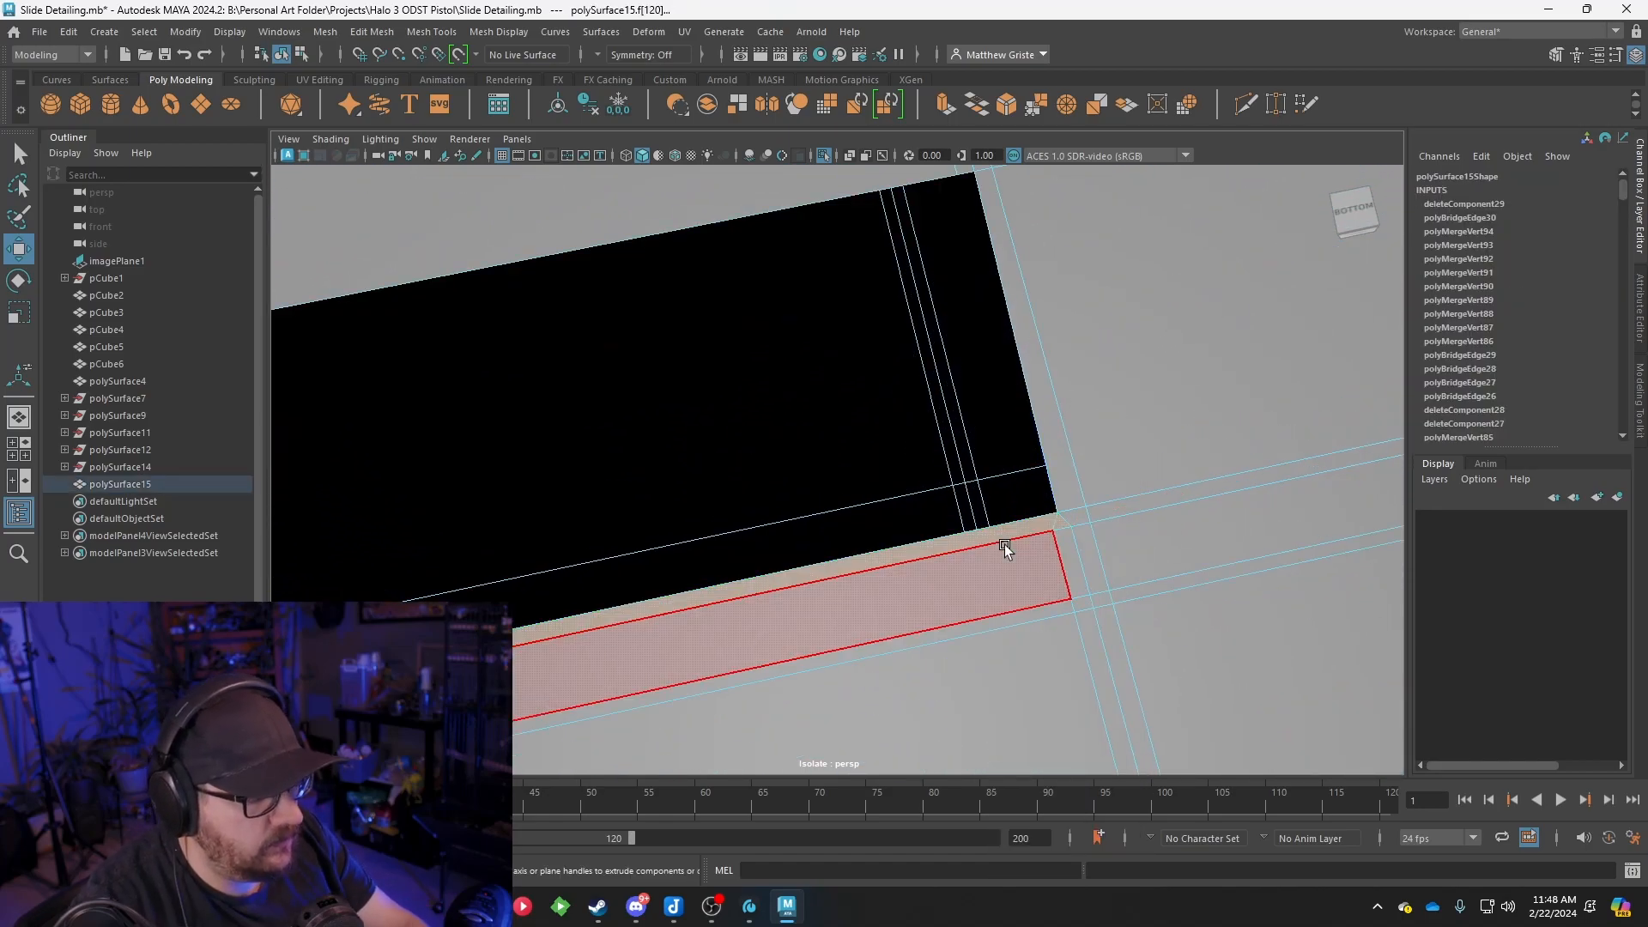
pyautogui.press('Delete')
# Bridge the two long border edges of the enlarged underside opening
pyautogui.moveTo(982, 175); pyautogui.dragTo(981, 129, button='right')
pyautogui.click(961, 173)
pyautogui.keyDown('shift'); pyautogui.click(940, 179); pyautogui.keyUp('shift')
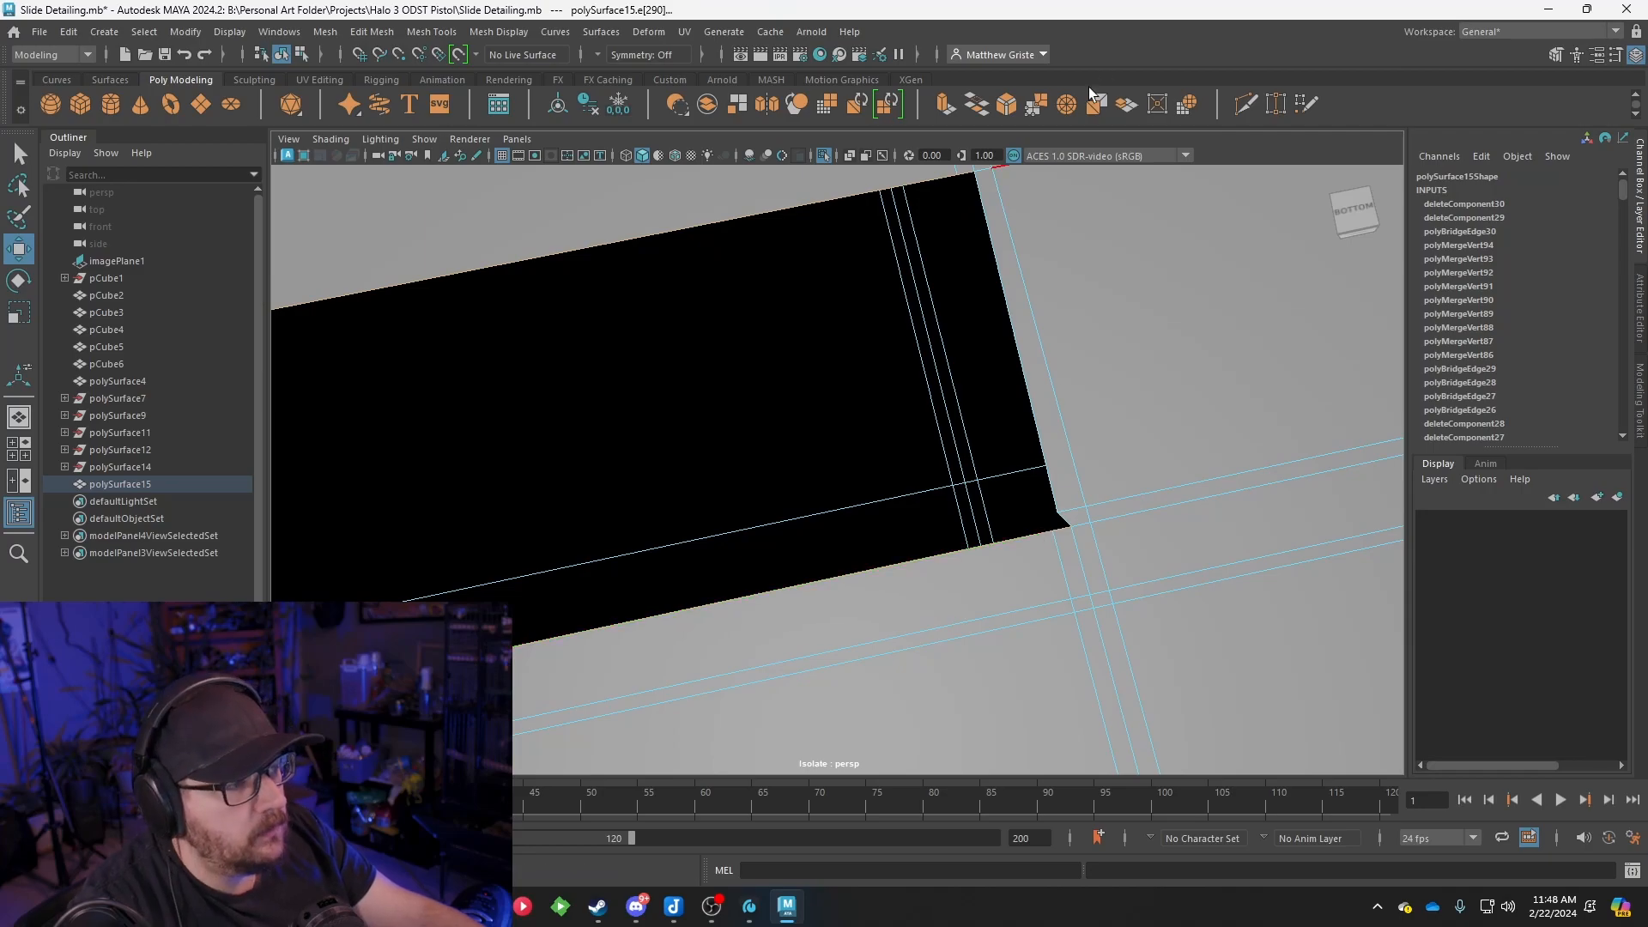
pyautogui.click(978, 112)
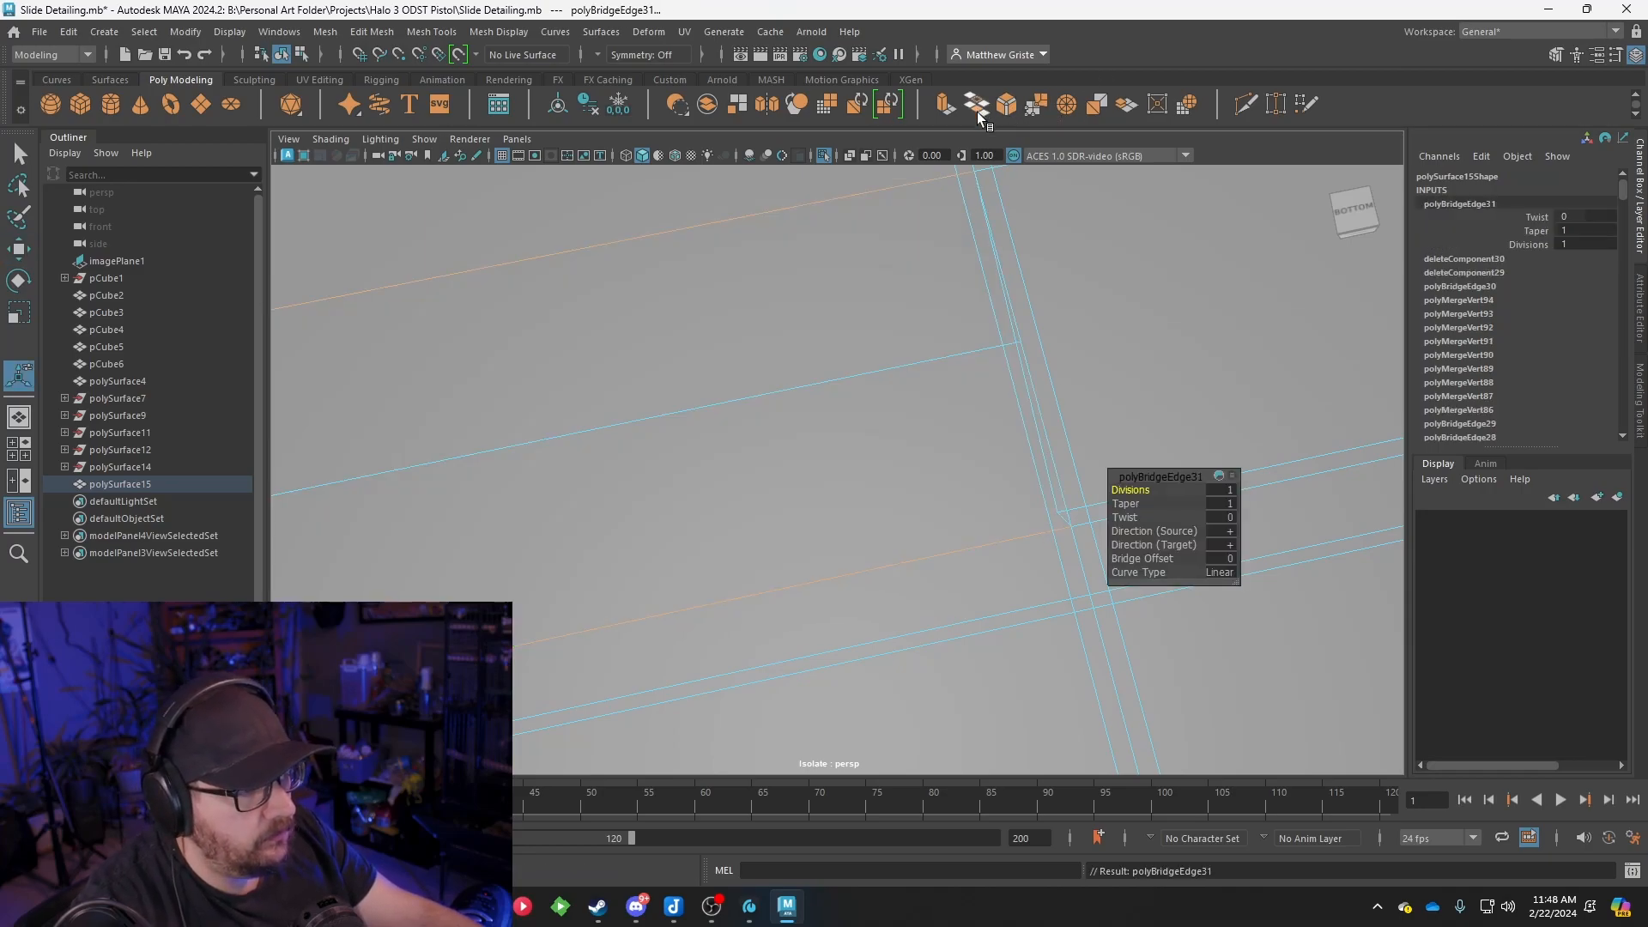
# Move the middle edge of the bridged underside faces into line with the neighbouring edge across the cross loops
pyautogui.click(962, 350)
pyautogui.press('w')
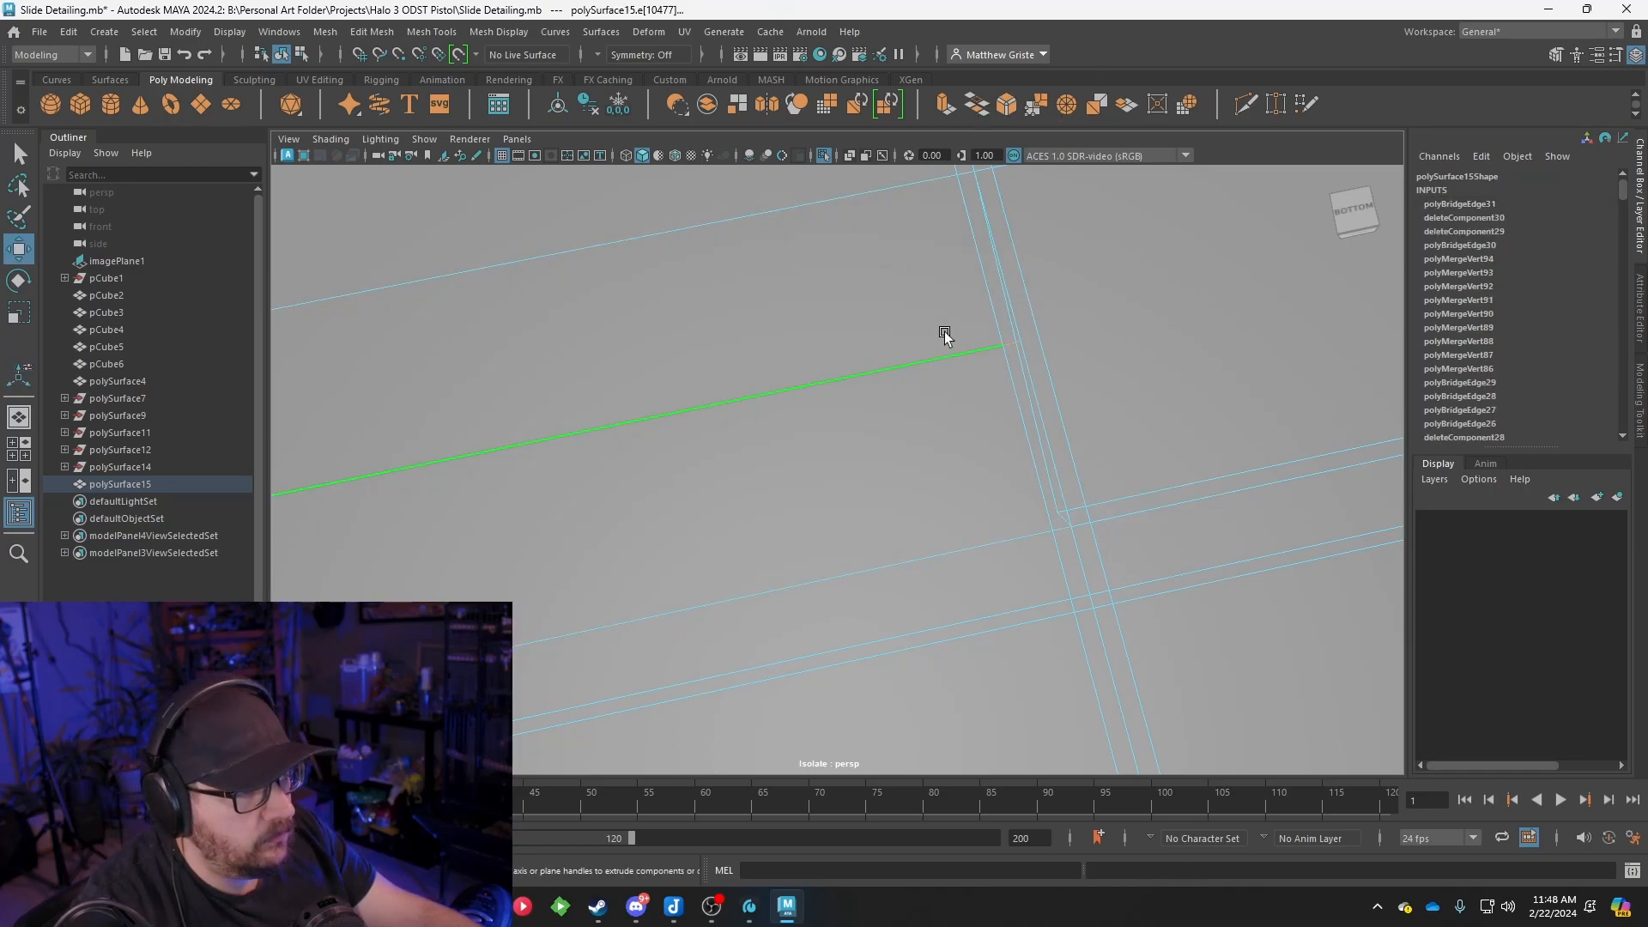
pyautogui.scroll(-6, 930, 383)
pyautogui.scroll(-5, 928, 384)
pyautogui.keyDown('alt'); pyautogui.moveTo(786, 532); pyautogui.dragTo(1096, 427, button='middle'); pyautogui.keyUp('alt')
pyautogui.moveTo(441, 402); pyautogui.dragTo(450, 437)
pyautogui.scroll(5, 1155, 452)
pyautogui.keyDown('alt'); pyautogui.moveTo(1155, 452); pyautogui.dragTo(1227, 441, button='middle'); pyautogui.keyUp('alt')
pyautogui.scroll(5, 1019, 491)
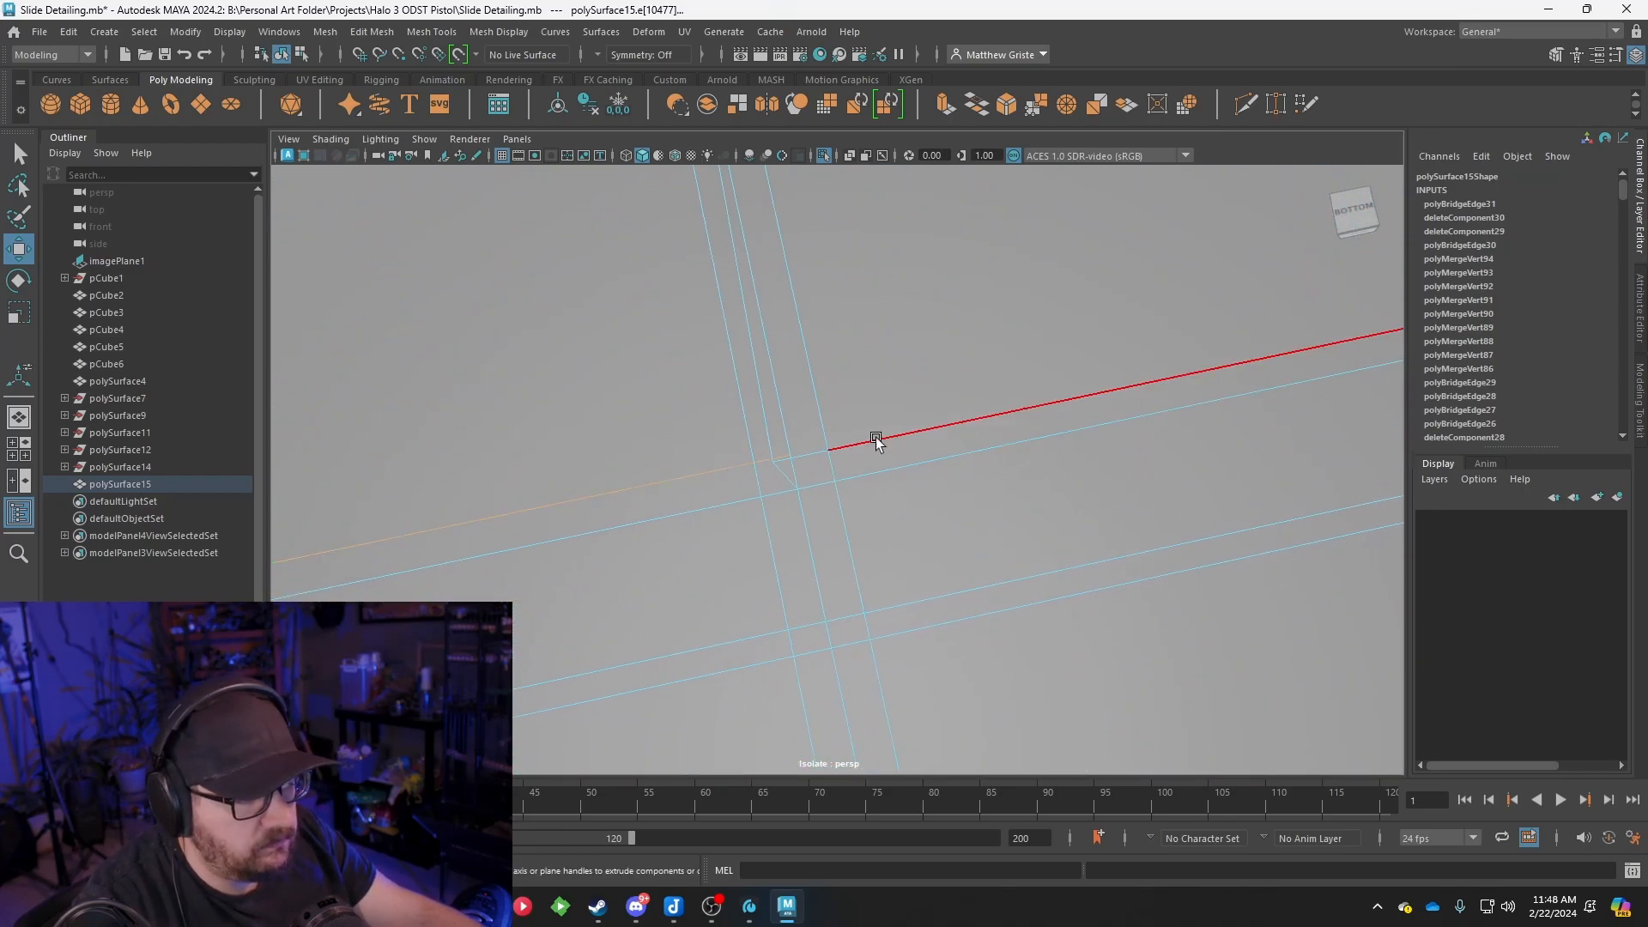
# Merge the overlapping vertices where the moved edge meets the cross loops, and align the adjacent corner vertex
pyautogui.moveTo(790, 455); pyautogui.dragTo(718, 400, button='right')
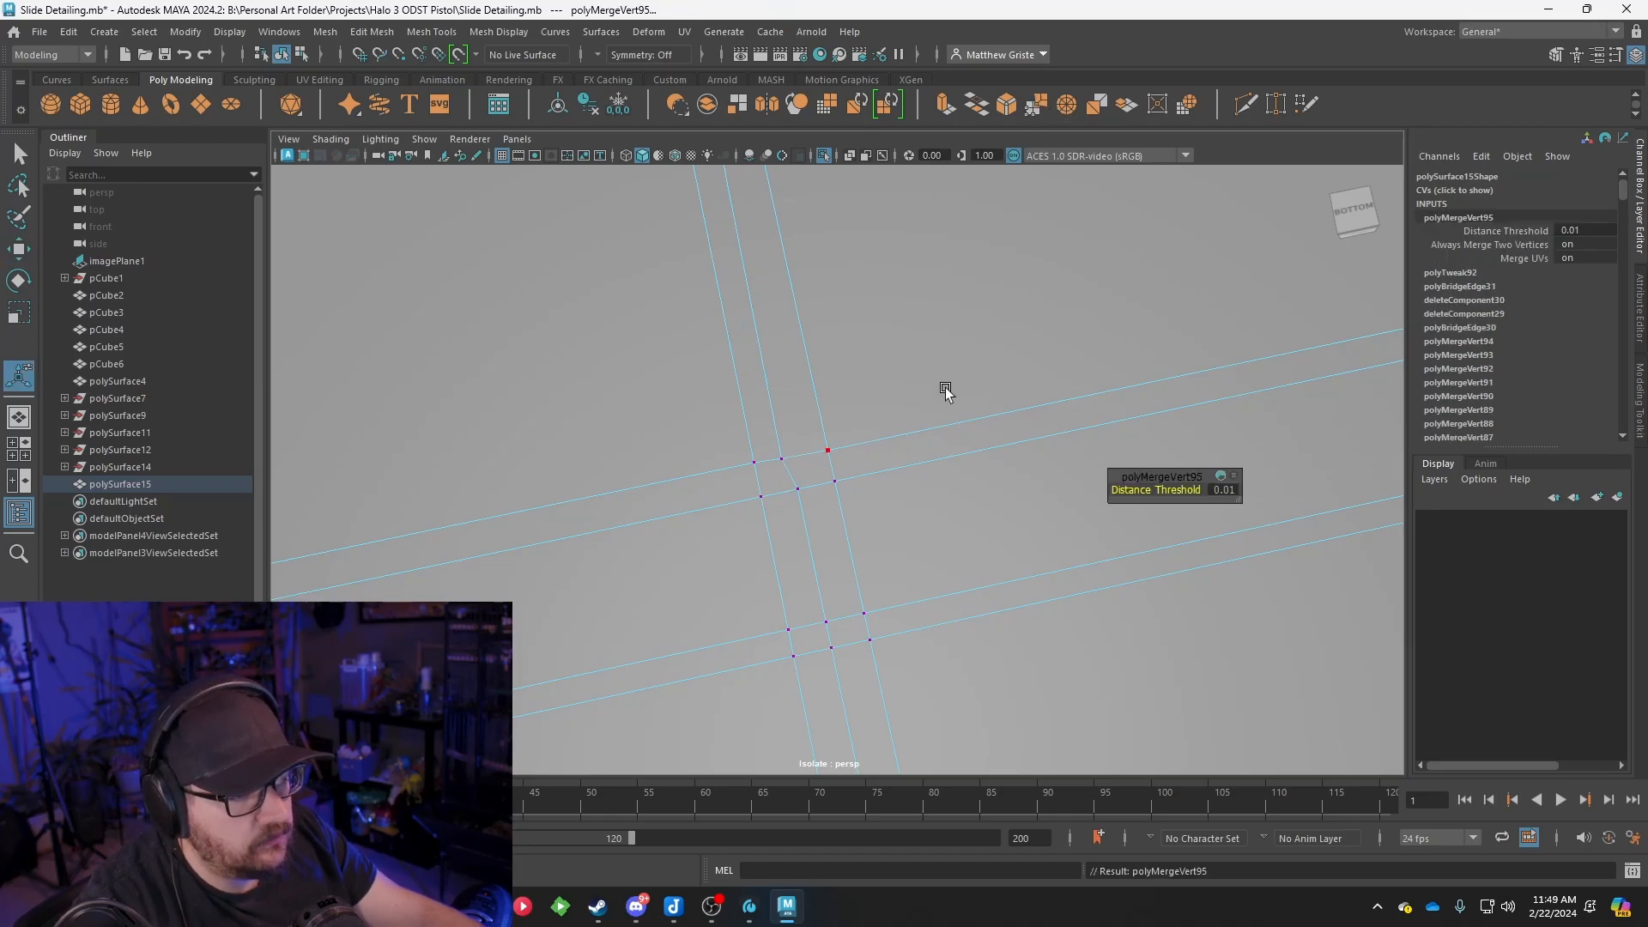
pyautogui.click(791, 458)
pyautogui.press('w')
pyautogui.moveTo(867, 440); pyautogui.dragTo(877, 438)
pyautogui.scroll(-10, 877, 438)
pyautogui.keyDown('alt'); pyautogui.moveTo(877, 437); pyautogui.dragTo(759, 471, button='middle'); pyautogui.keyUp('alt')
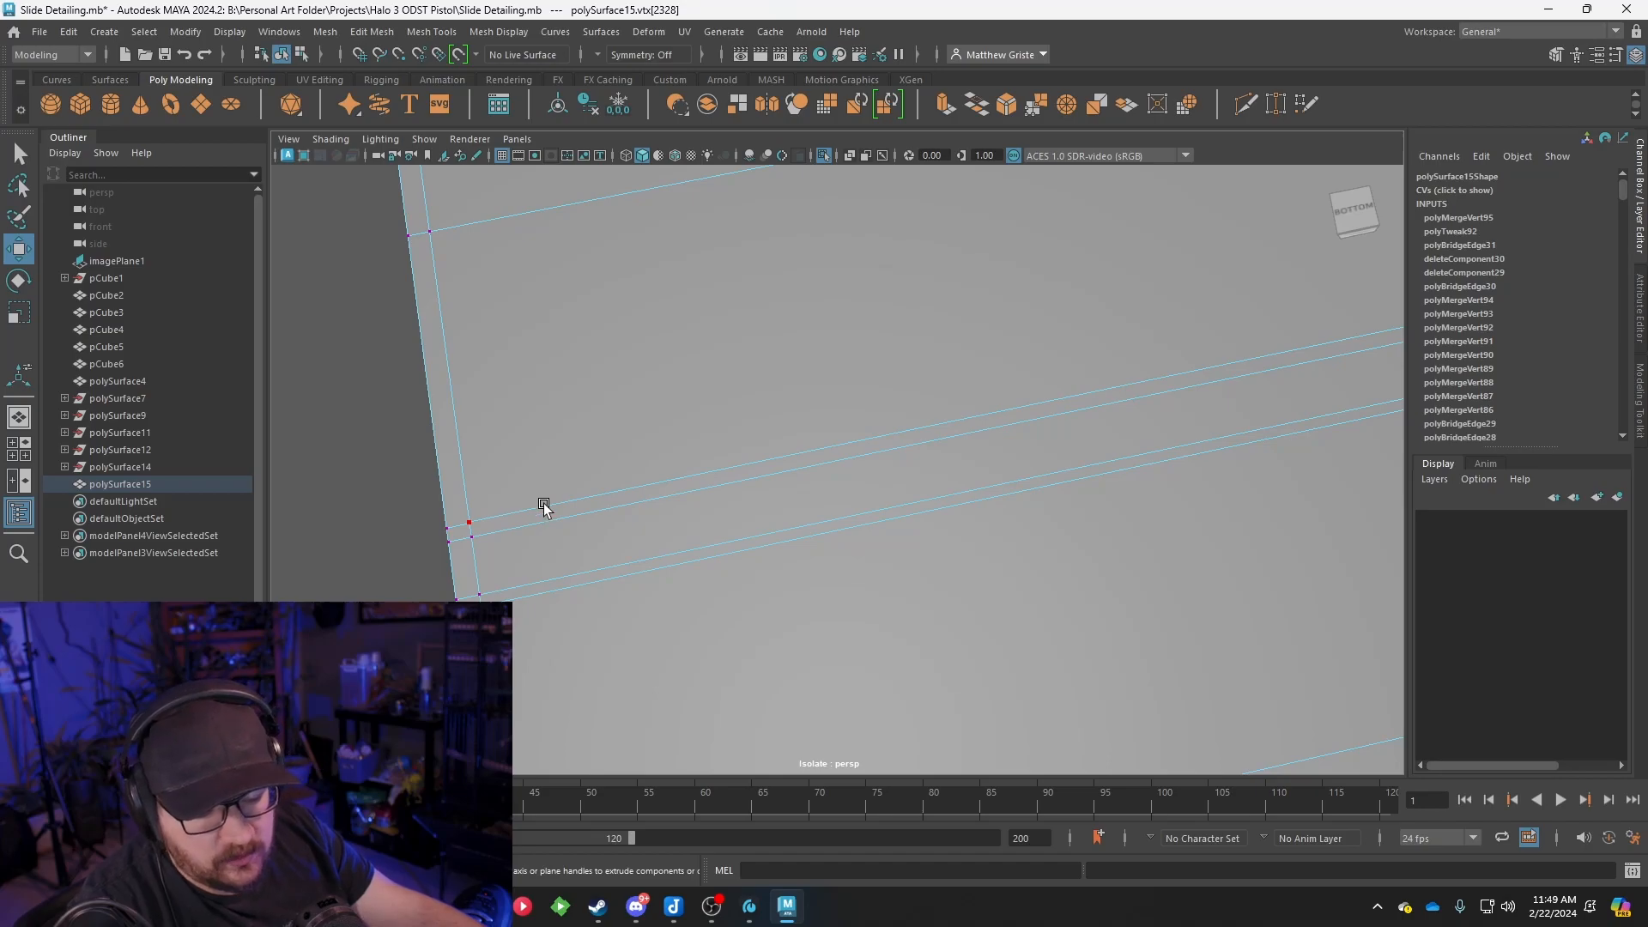
# Nudge the stray vertex at the underside corner into place and weld the doubled vertices there to their neighbours
pyautogui.press('3')
pyautogui.press('1')
pyautogui.keyDown('alt'); pyautogui.moveTo(567, 496); pyautogui.dragTo(689, 487, button='middle'); pyautogui.keyUp('alt')
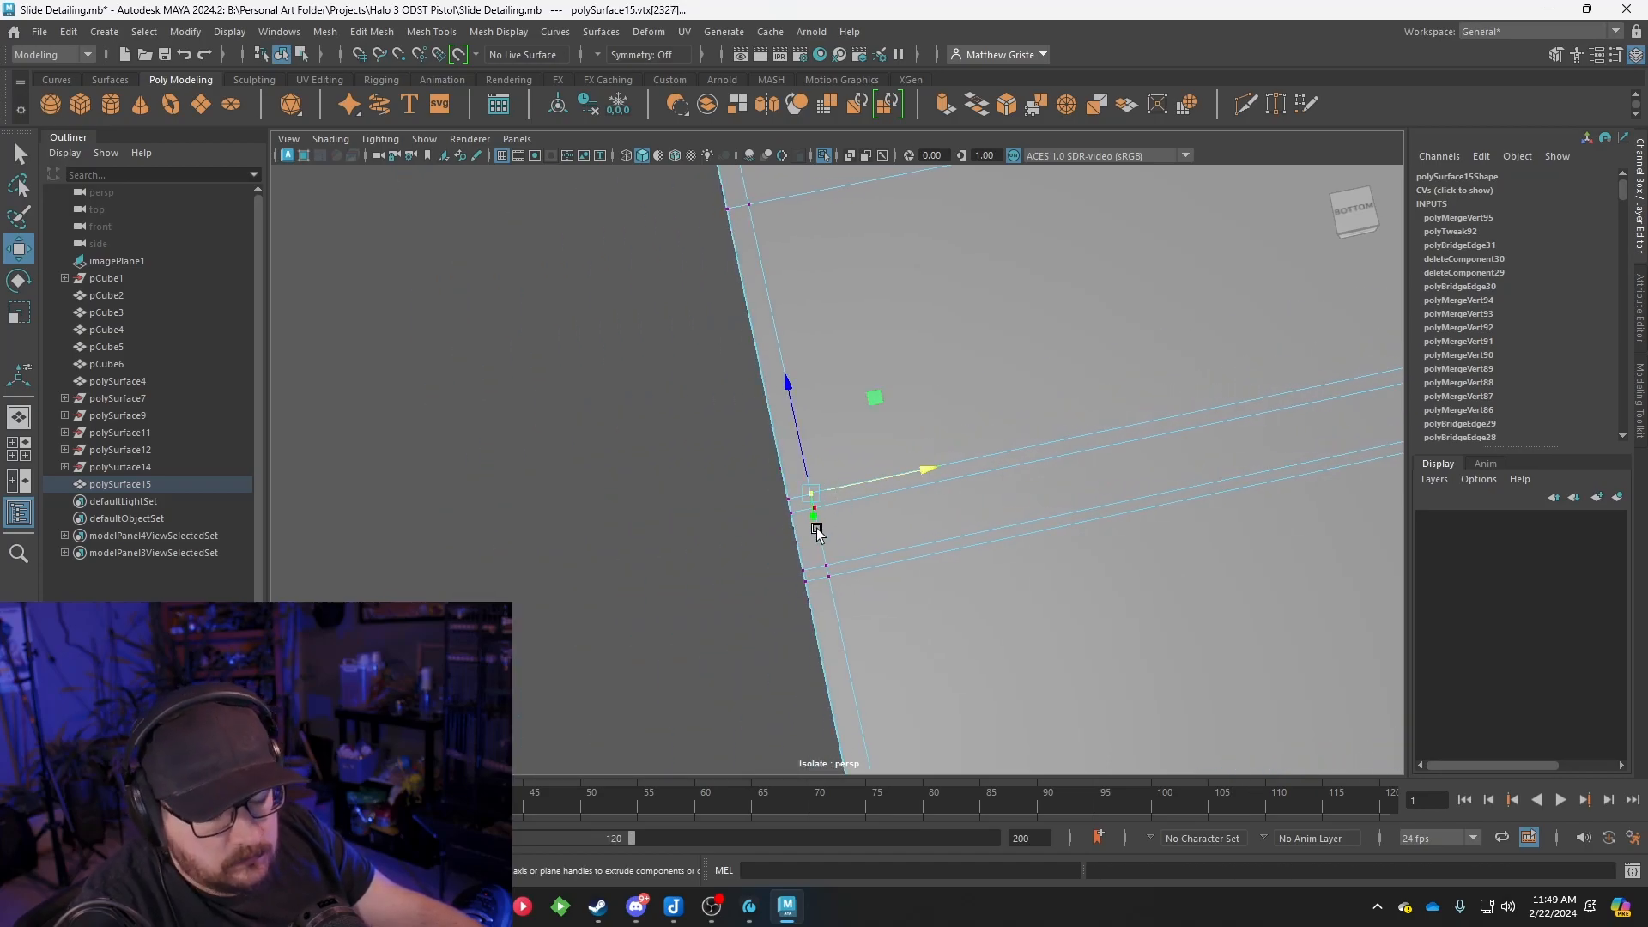
pyautogui.press('g')
pyautogui.press('g')
pyautogui.moveTo(812, 512); pyautogui.dragTo(816, 368)
pyautogui.press('3')
pyautogui.press('1')
pyautogui.moveTo(668, 441); pyautogui.dragTo(952, 399)
pyautogui.press('g')
pyautogui.keyDown('alt'); pyautogui.moveTo(901, 421); pyautogui.dragTo(578, 504, button='middle'); pyautogui.keyUp('alt')
pyautogui.keyDown('alt'); pyautogui.moveTo(859, 446); pyautogui.dragTo(677, 468, button='middle'); pyautogui.keyUp('alt')
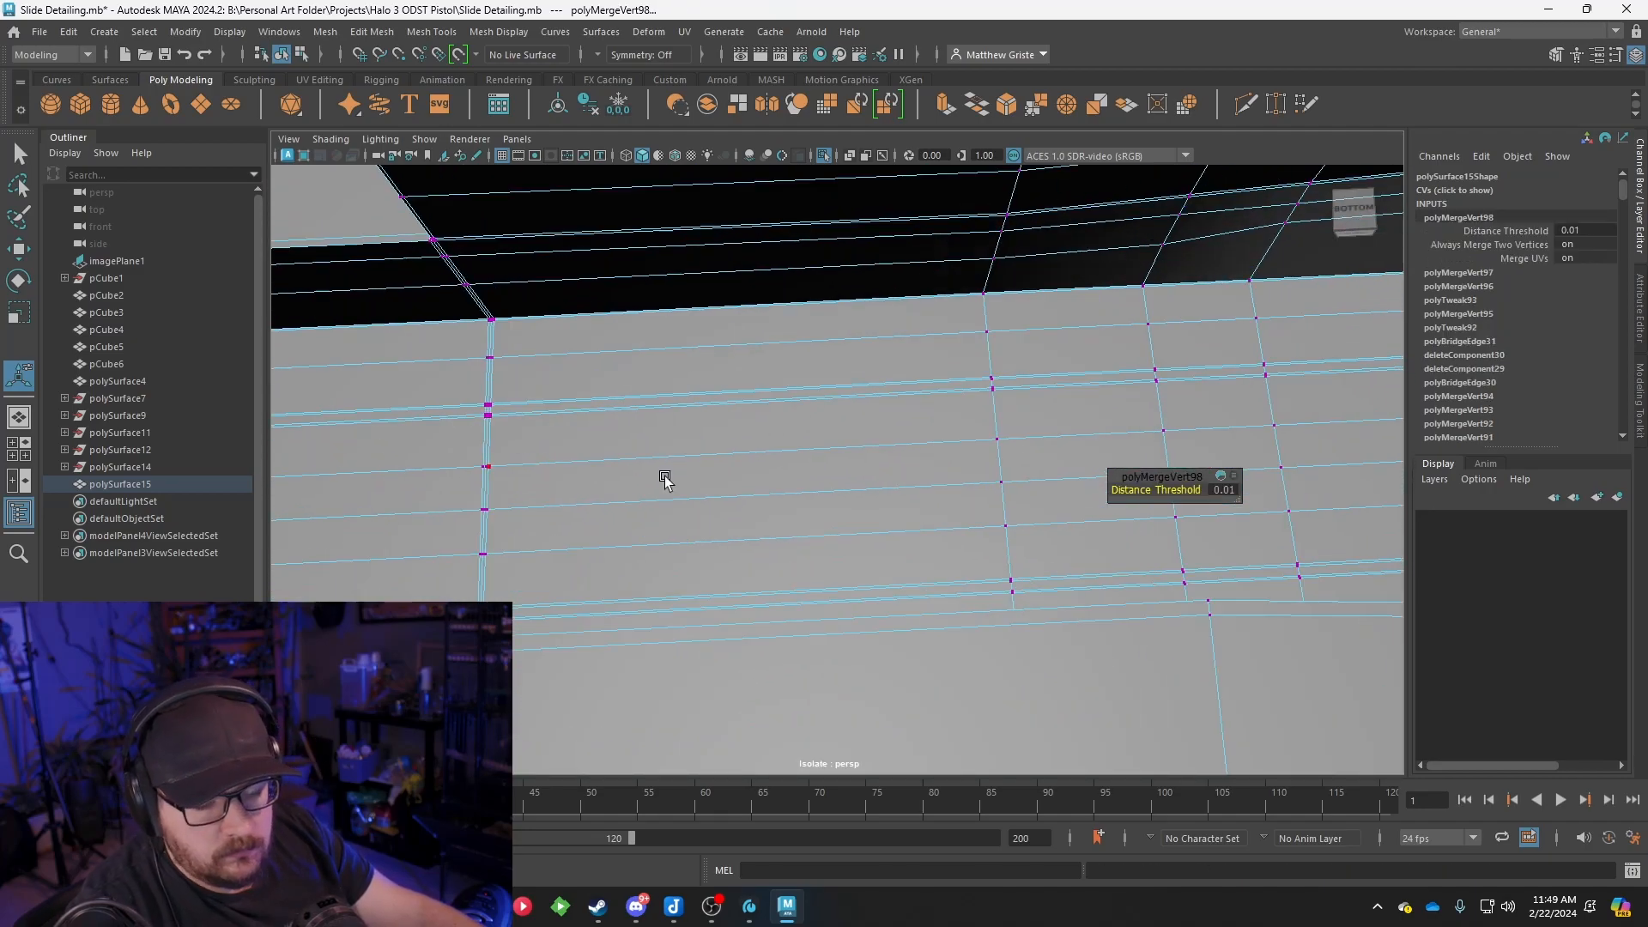
# Weld the leftover doubled vertex on the next underside cross loop to its neighbour
pyautogui.press('3')
pyautogui.keyDown('alt'); pyautogui.moveTo(936, 474); pyautogui.dragTo(843, 493, button='middle'); pyautogui.keyUp('alt')
pyautogui.scroll(3, 843, 493)
pyautogui.press('1')
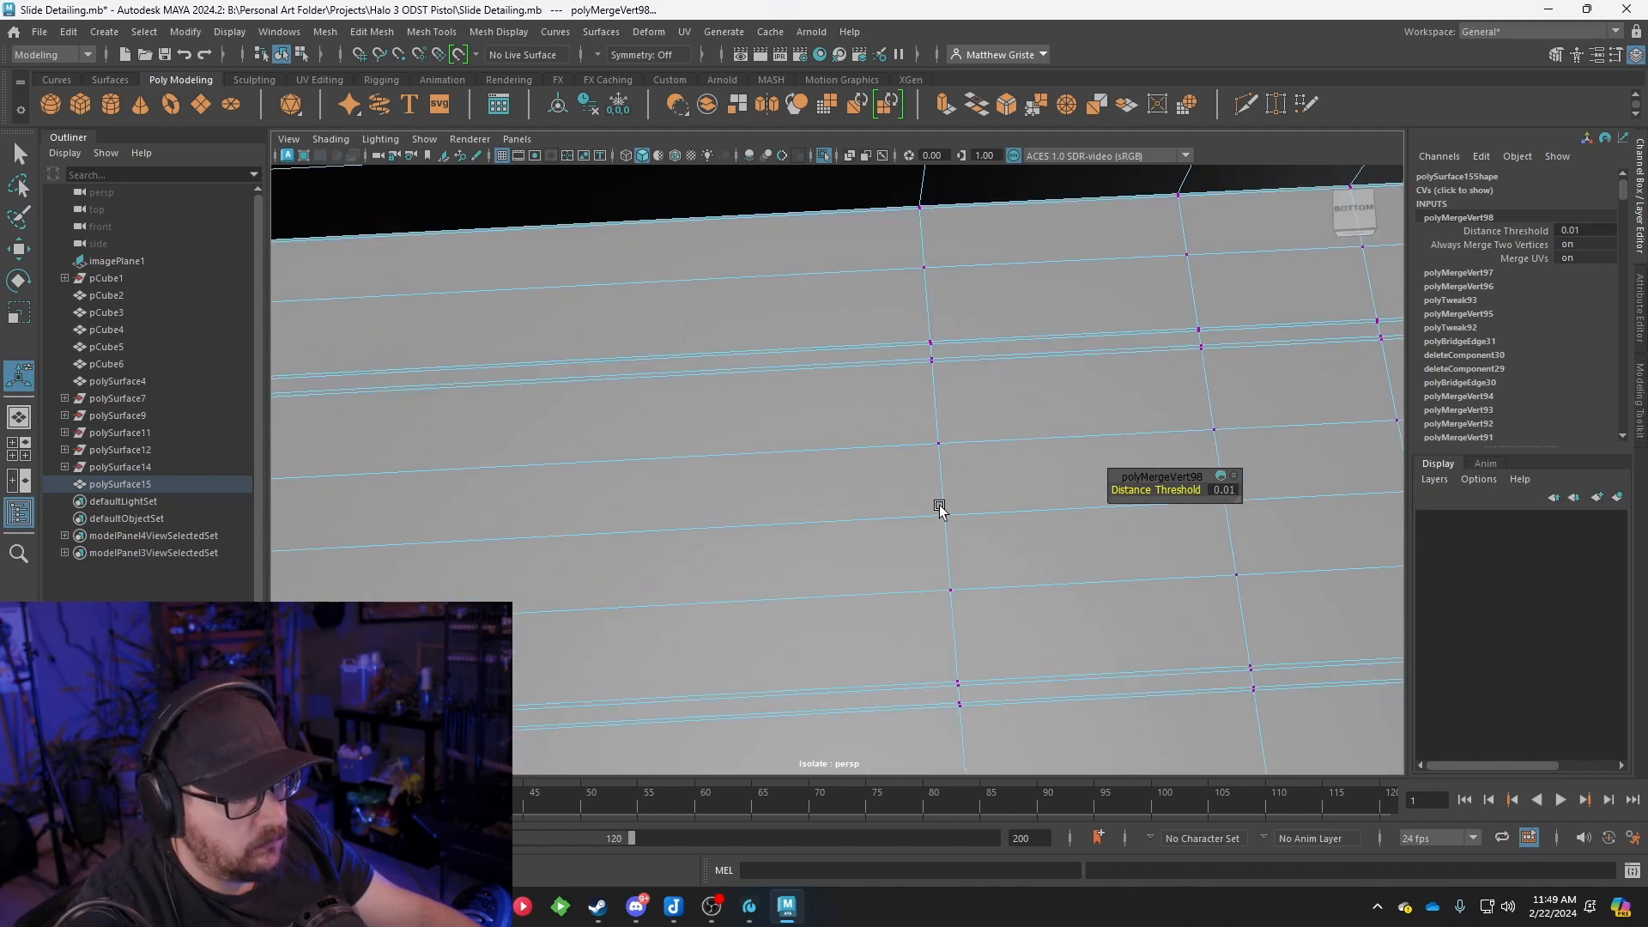
pyautogui.moveTo(939, 507); pyautogui.dragTo(964, 526)
pyautogui.press('g')
pyautogui.press('3')
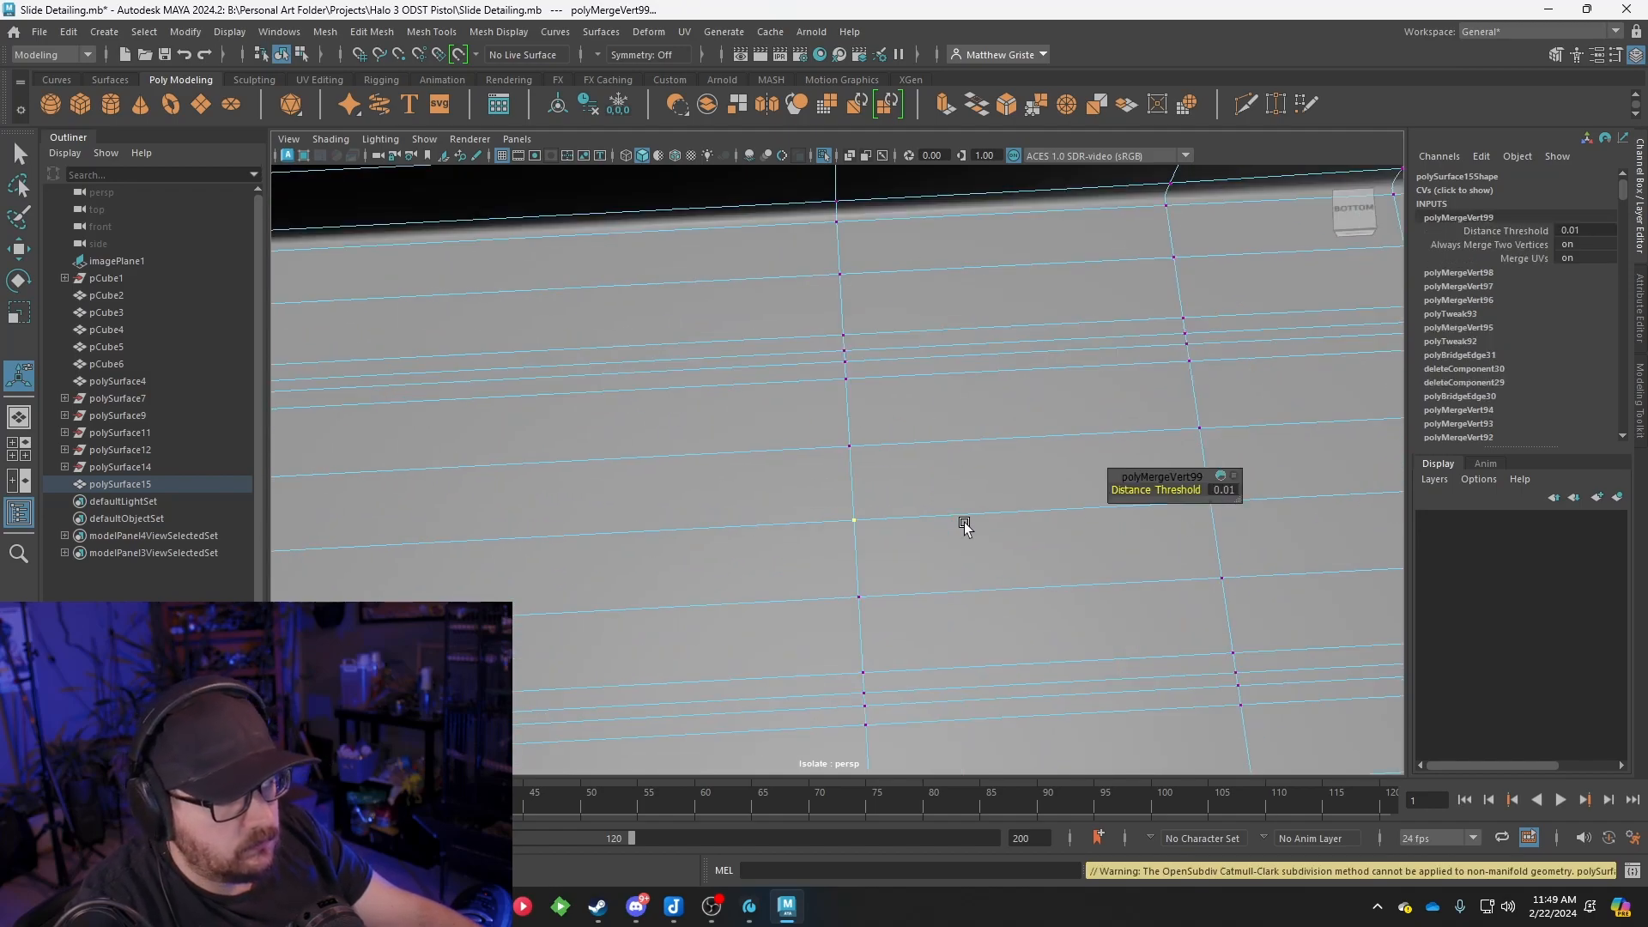
# Return to object mode and examine the smoothed slide mesh along its back side
pyautogui.scroll(-4, 964, 515)
pyautogui.scroll(-3, 788, 471)
pyautogui.moveTo(787, 394); pyautogui.dragTo(874, 369, button='right')
pyautogui.press('q')
pyautogui.click(899, 617)
pyautogui.scroll(-2, 898, 617)
pyautogui.keyDown('alt'); pyautogui.moveTo(893, 613); pyautogui.dragTo(1182, 607); pyautogui.keyUp('alt')
pyautogui.click(844, 542)
pyautogui.press('f')
pyautogui.click(832, 618)
pyautogui.scroll(3, 868, 584)
pyautogui.click(785, 568)
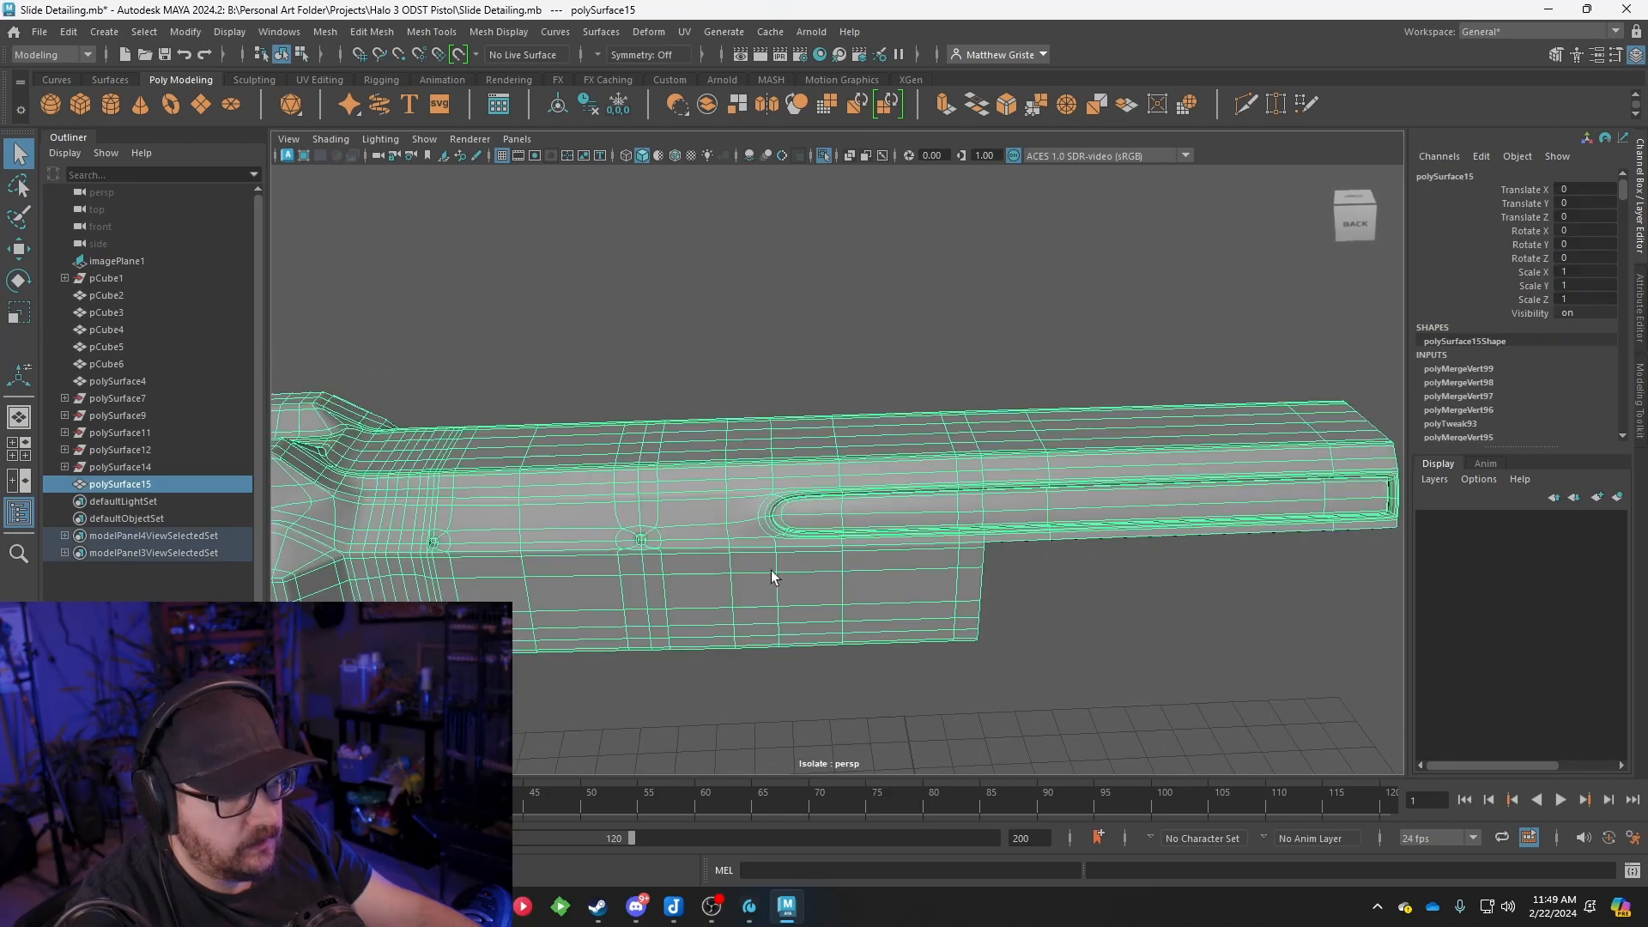
# Insert edge loops near the floor and the rim of the first small octagonal hole on the slide's back side
pyautogui.scroll(5, 1031, 502)
pyautogui.press('1')
pyautogui.scroll(-2, 1029, 508)
pyautogui.keyDown('alt'); pyautogui.moveTo(1028, 508); pyautogui.dragTo(935, 481); pyautogui.keyUp('alt')
pyautogui.scroll(4, 934, 479)
pyautogui.click(445, 34)
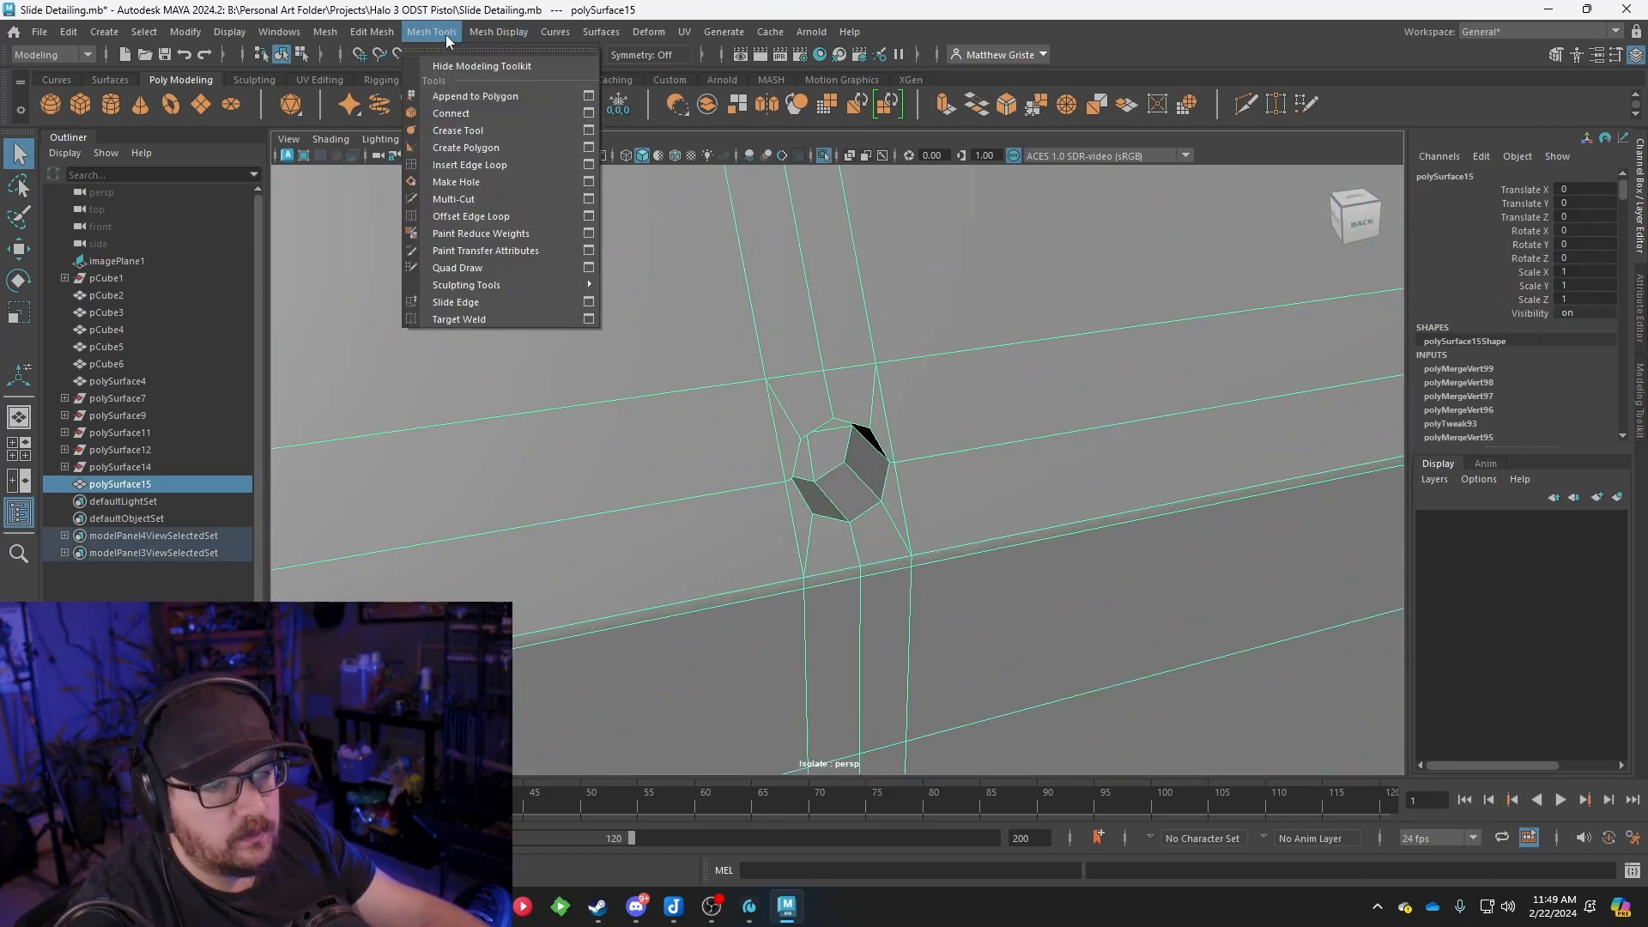
pyautogui.click(481, 164)
pyautogui.scroll(2, 704, 352)
pyautogui.click(852, 471)
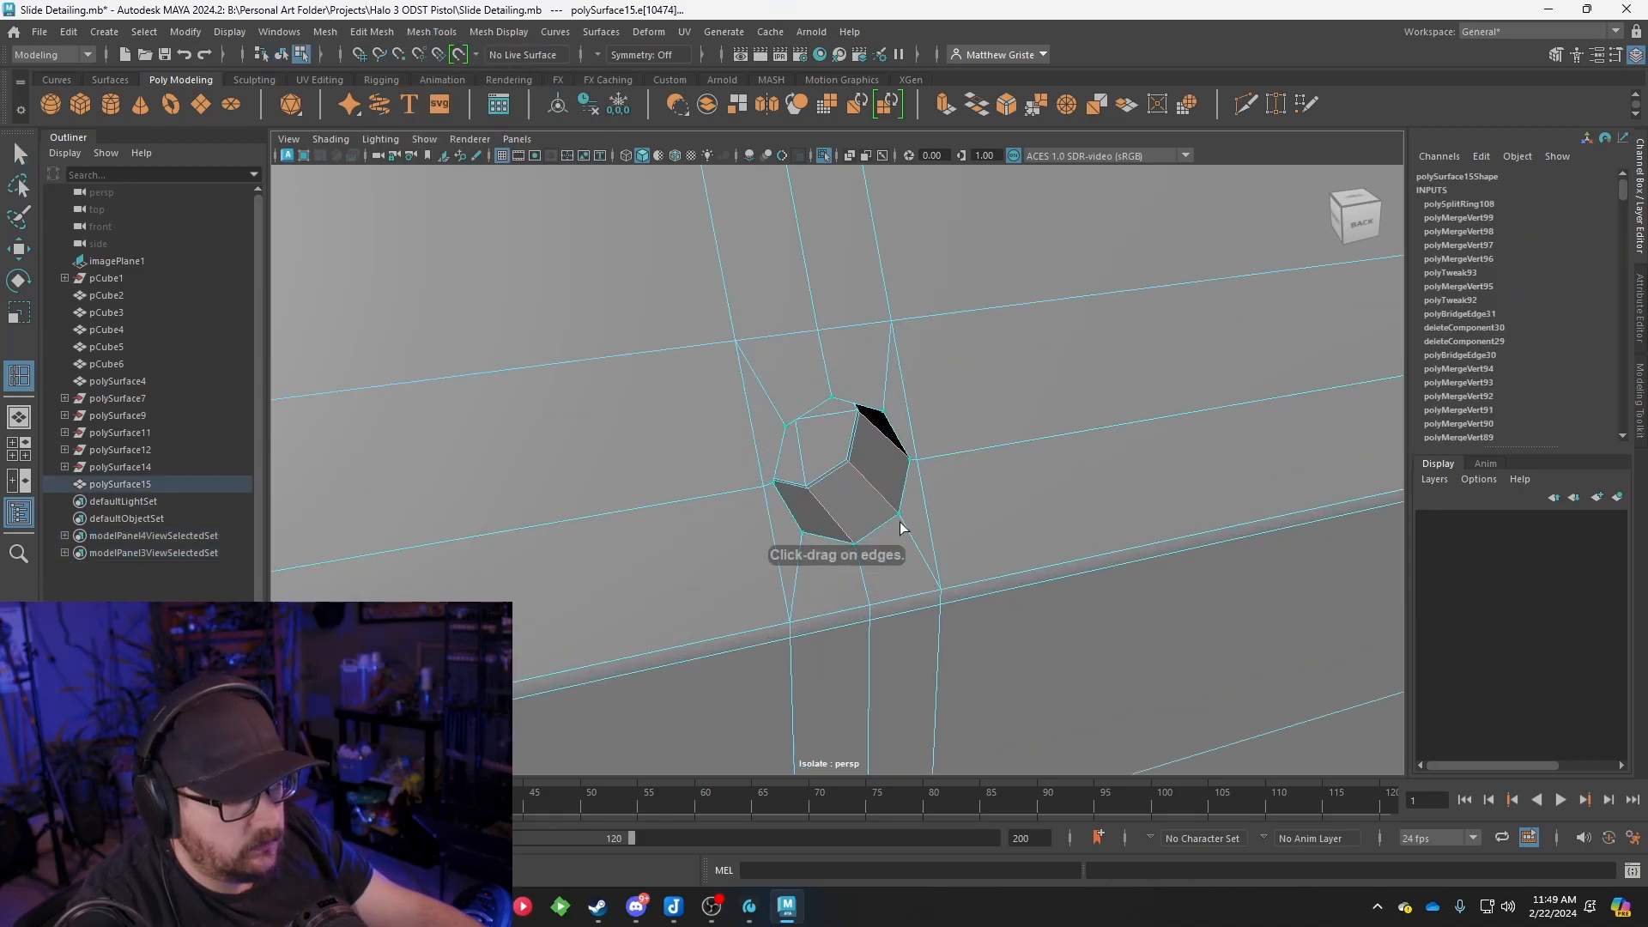
pyautogui.moveTo(889, 513); pyautogui.dragTo(894, 515)
# Insert edge loops near the floor and rim of the neighbouring small hole, undoing and reinserting the rim loop
pyautogui.keyDown('alt'); pyautogui.moveTo(446, 536); pyautogui.dragTo(1150, 446, button='middle'); pyautogui.keyUp('alt')
pyautogui.keyDown('alt'); pyautogui.moveTo(412, 514); pyautogui.dragTo(1271, 434, button='middle'); pyautogui.keyUp('alt')
pyautogui.press('f')
pyautogui.moveTo(811, 471); pyautogui.dragTo(805, 465)
pyautogui.moveTo(895, 563); pyautogui.dragTo(896, 567)
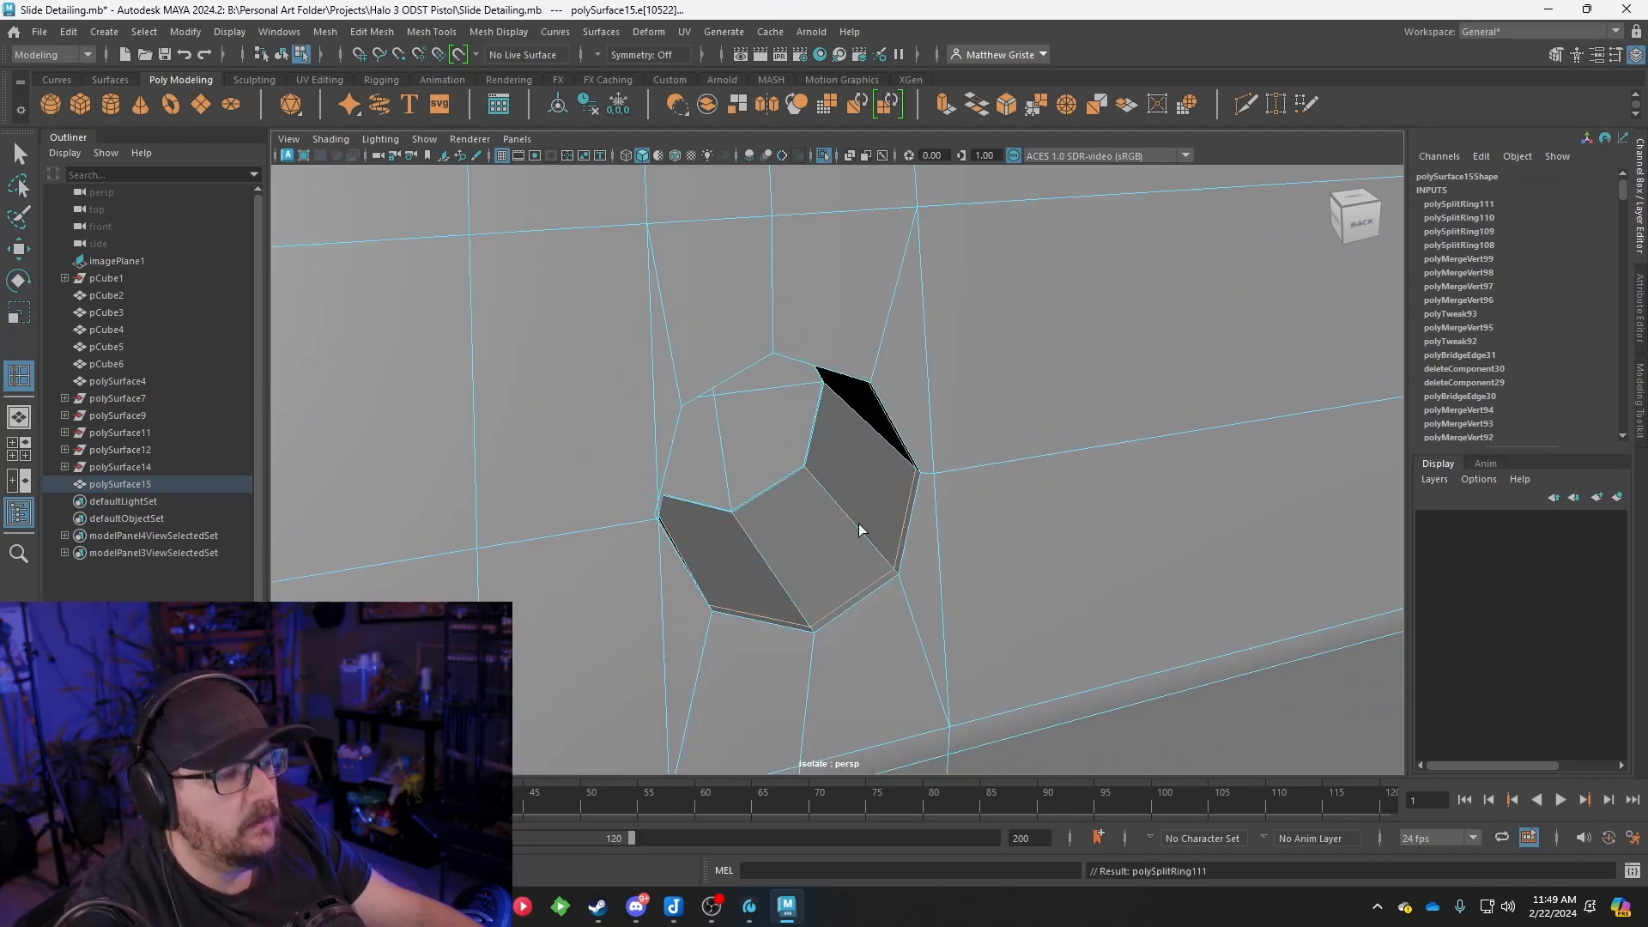
pyautogui.scroll(-8, 855, 533)
pyautogui.hotkey('ctrl', 'z')
pyautogui.scroll(12, 862, 529)
pyautogui.scroll(-5, 864, 529)
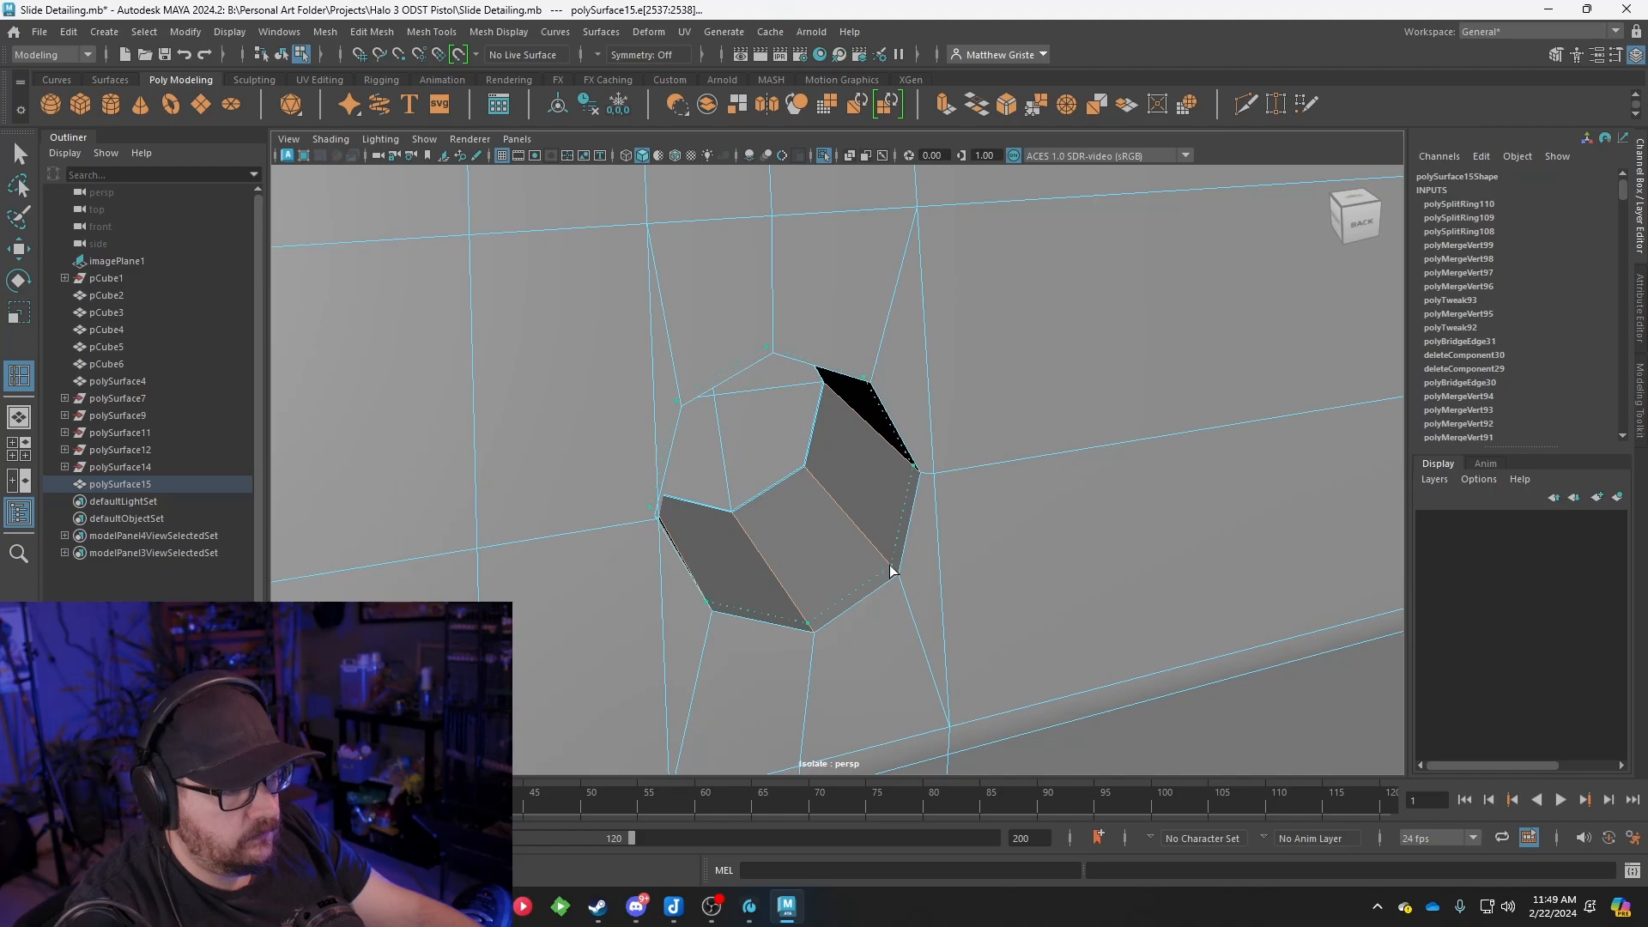
pyautogui.moveTo(896, 573); pyautogui.dragTo(1006, 508)
# Insert edge loops near the floor and rim of a small octagonal hole on the slide's opposite side
pyautogui.scroll(-5, 853, 515)
pyautogui.keyDown('alt'); pyautogui.moveTo(1006, 509); pyautogui.dragTo(924, 527, button='middle'); pyautogui.keyUp('alt')
pyautogui.scroll(5, 893, 498)
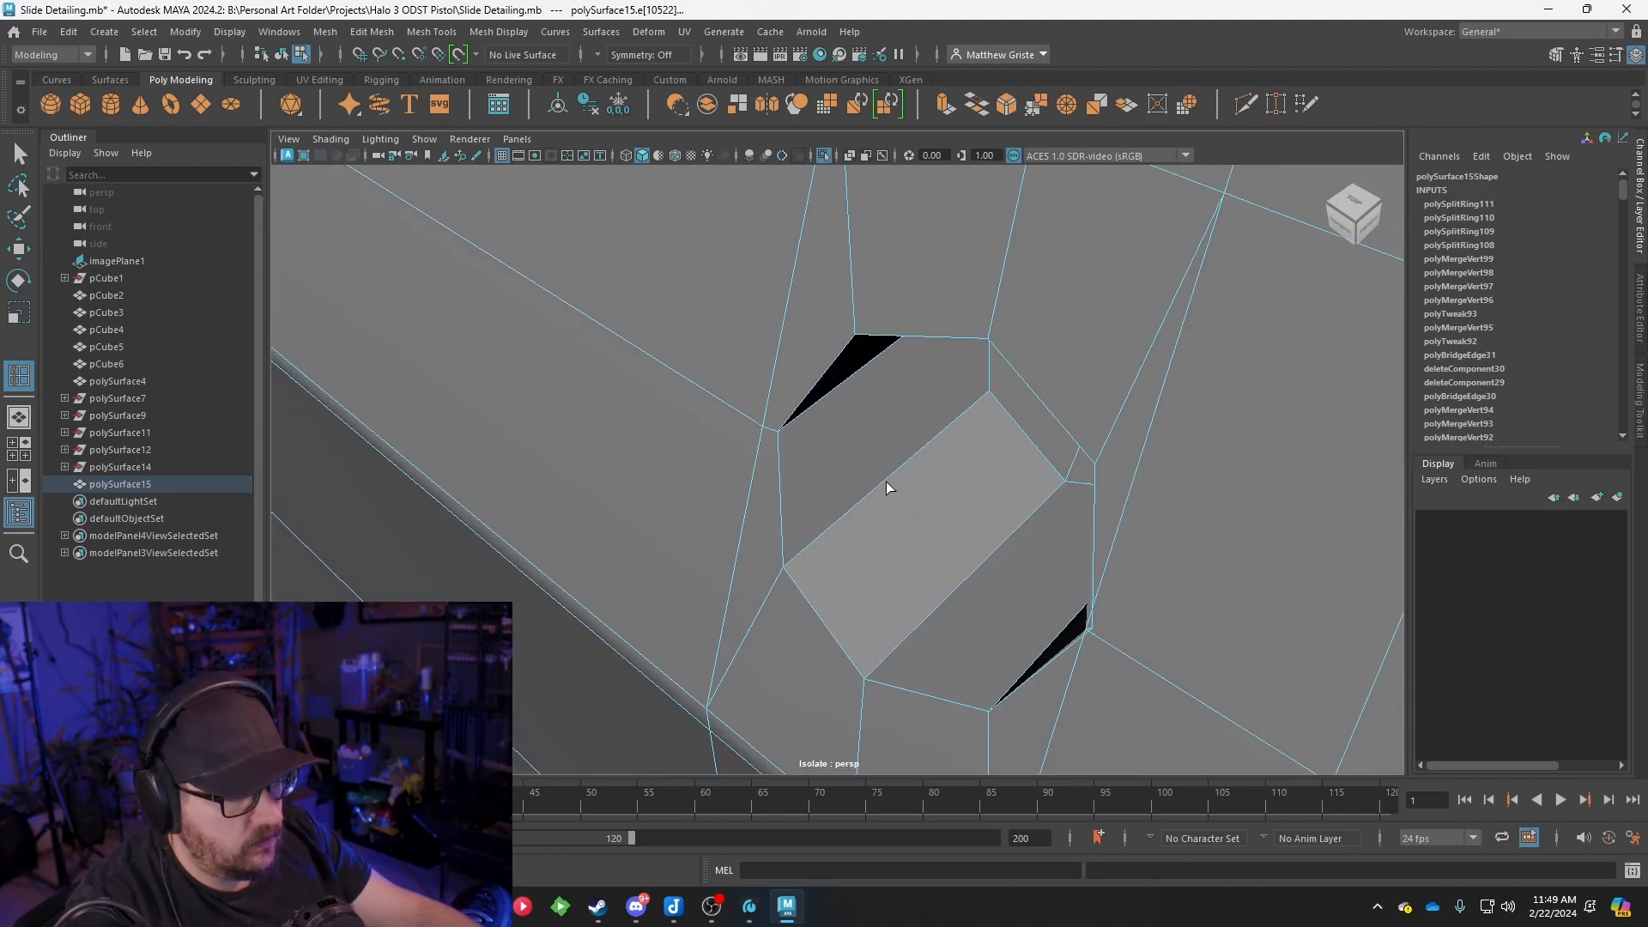
pyautogui.click(995, 409)
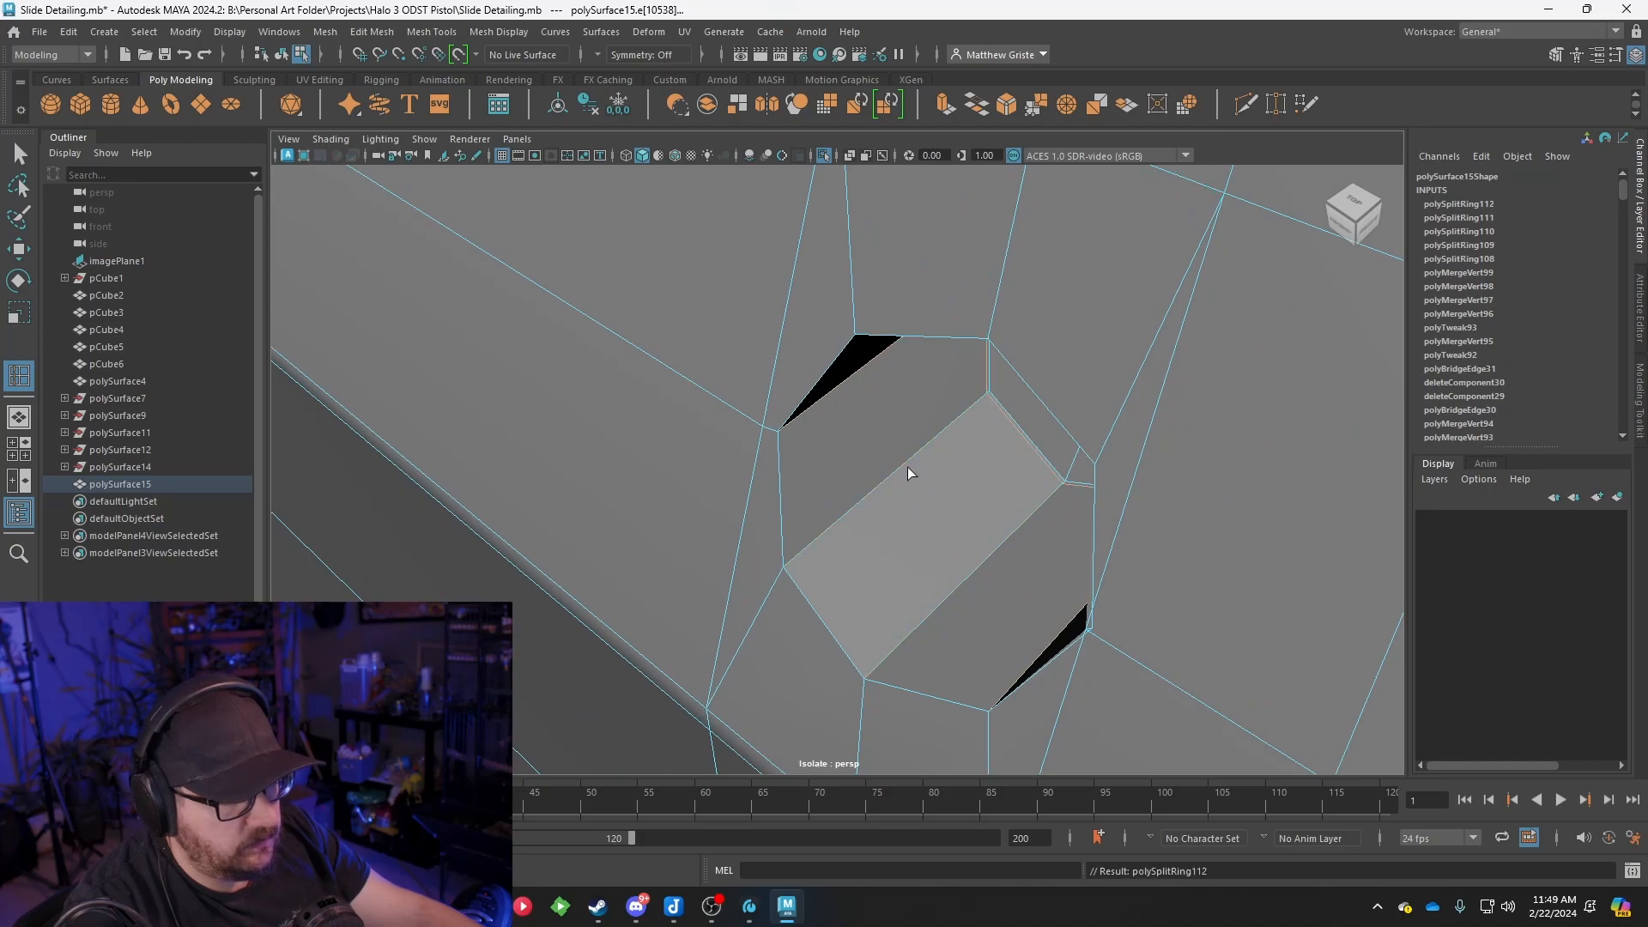
pyautogui.click(786, 566)
pyautogui.scroll(-8, 724, 489)
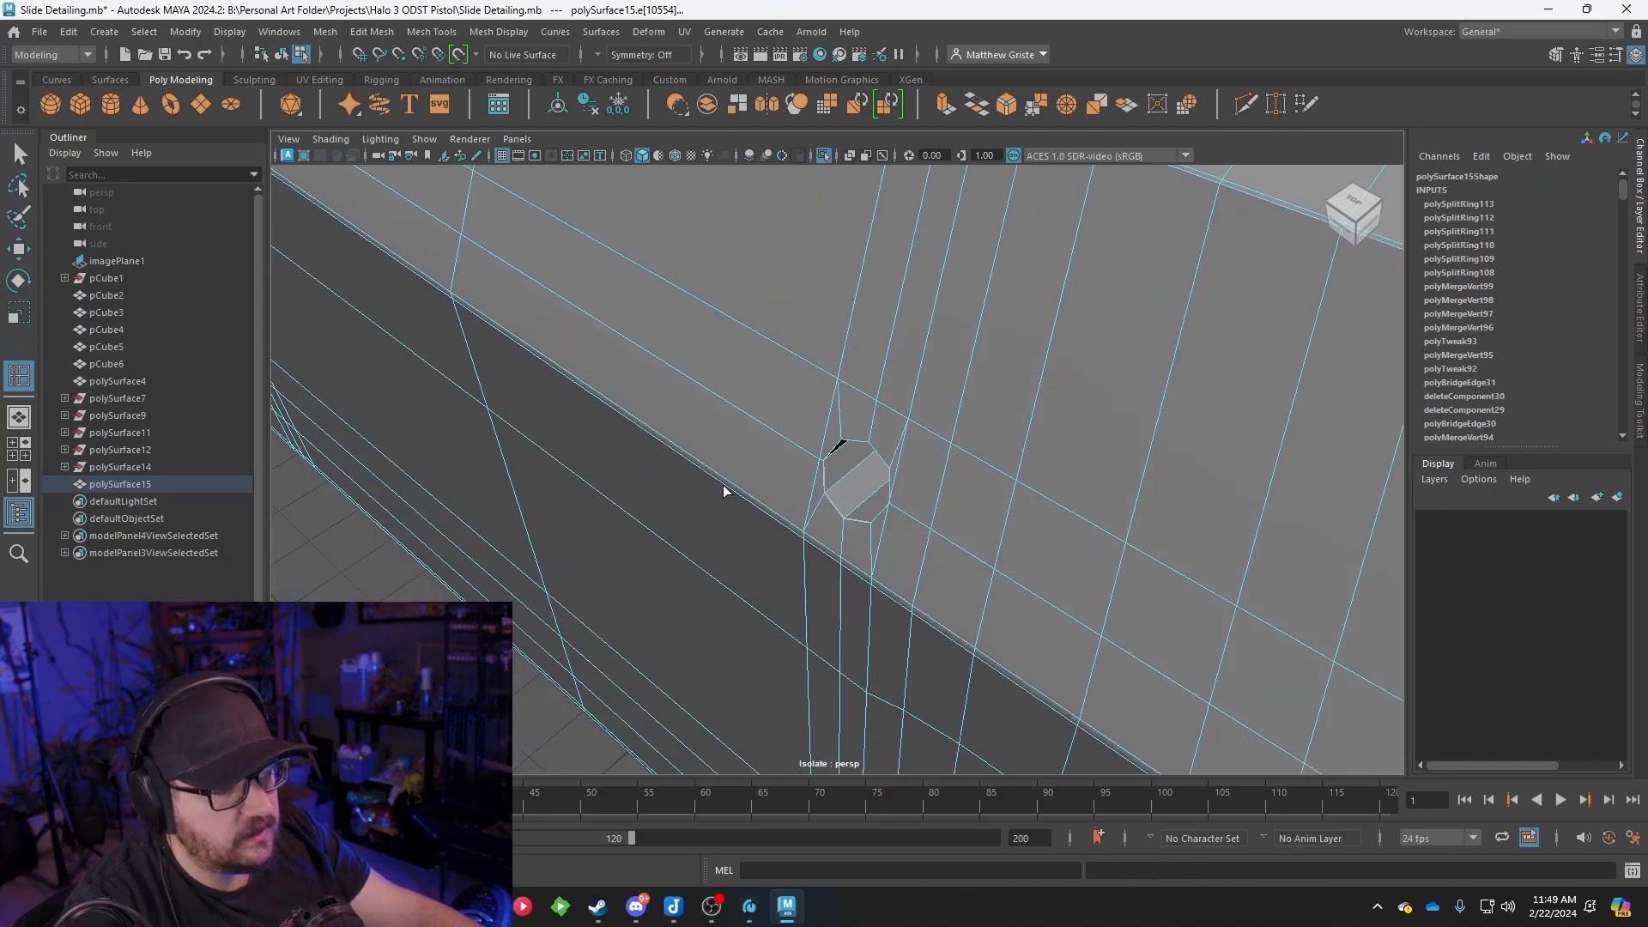
# Insert edge loops near the floor and rim of the other small hole on that side, and return to object mode
pyautogui.keyDown('alt'); pyautogui.moveTo(724, 489); pyautogui.dragTo(1140, 548); pyautogui.keyUp('alt')
pyautogui.keyDown('alt'); pyautogui.moveTo(1141, 548); pyautogui.dragTo(676, 535, button='middle'); pyautogui.keyUp('alt')
pyautogui.keyDown('alt'); pyautogui.moveTo(676, 535); pyautogui.dragTo(618, 562); pyautogui.keyUp('alt')
pyautogui.keyDown('alt'); pyautogui.moveTo(618, 562); pyautogui.dragTo(785, 550, button='middle'); pyautogui.keyUp('alt')
pyautogui.scroll(6, 649, 492)
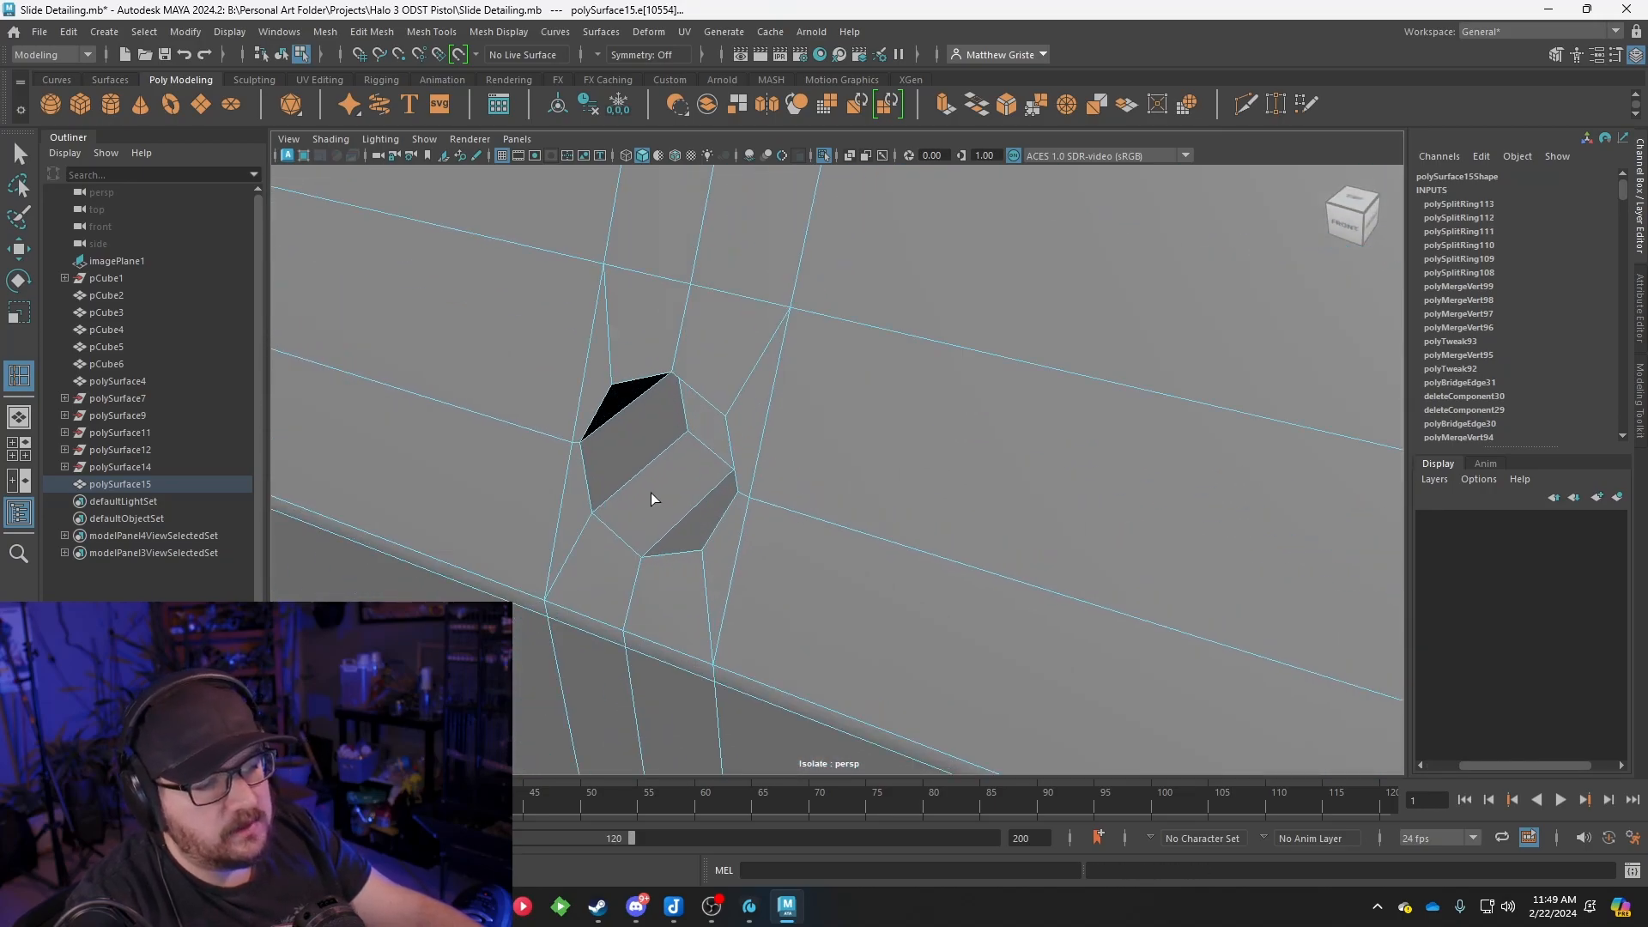
pyautogui.keyDown('alt'); pyautogui.moveTo(649, 492); pyautogui.dragTo(774, 502, button='middle'); pyautogui.keyUp('alt')
pyautogui.click(807, 448)
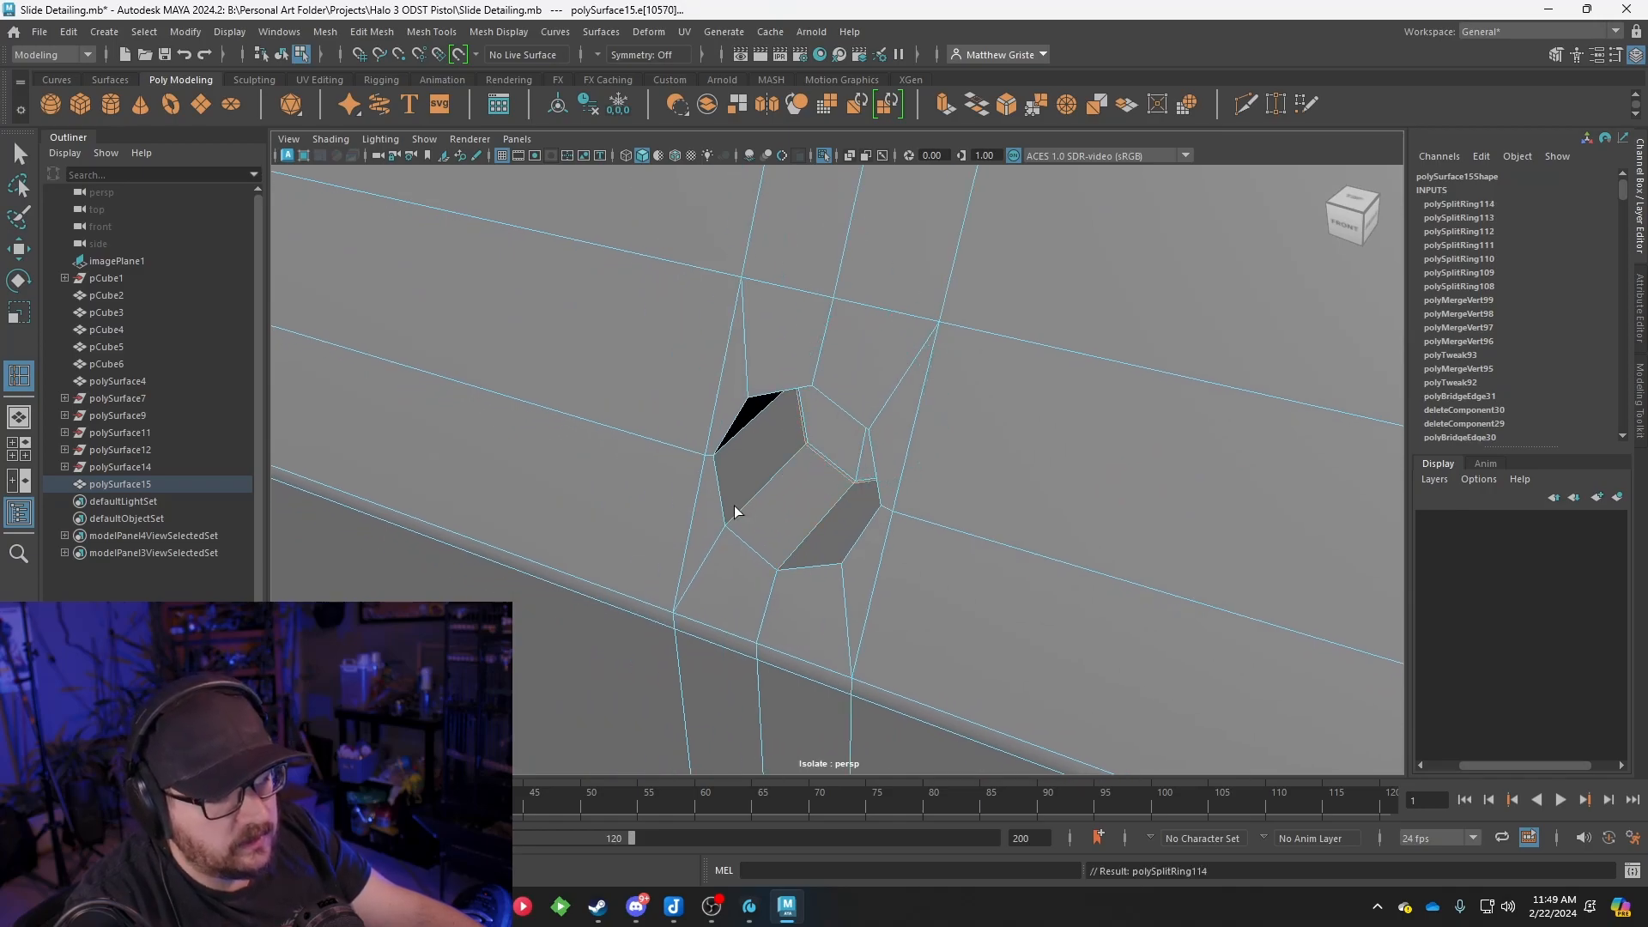
pyautogui.press('F8')
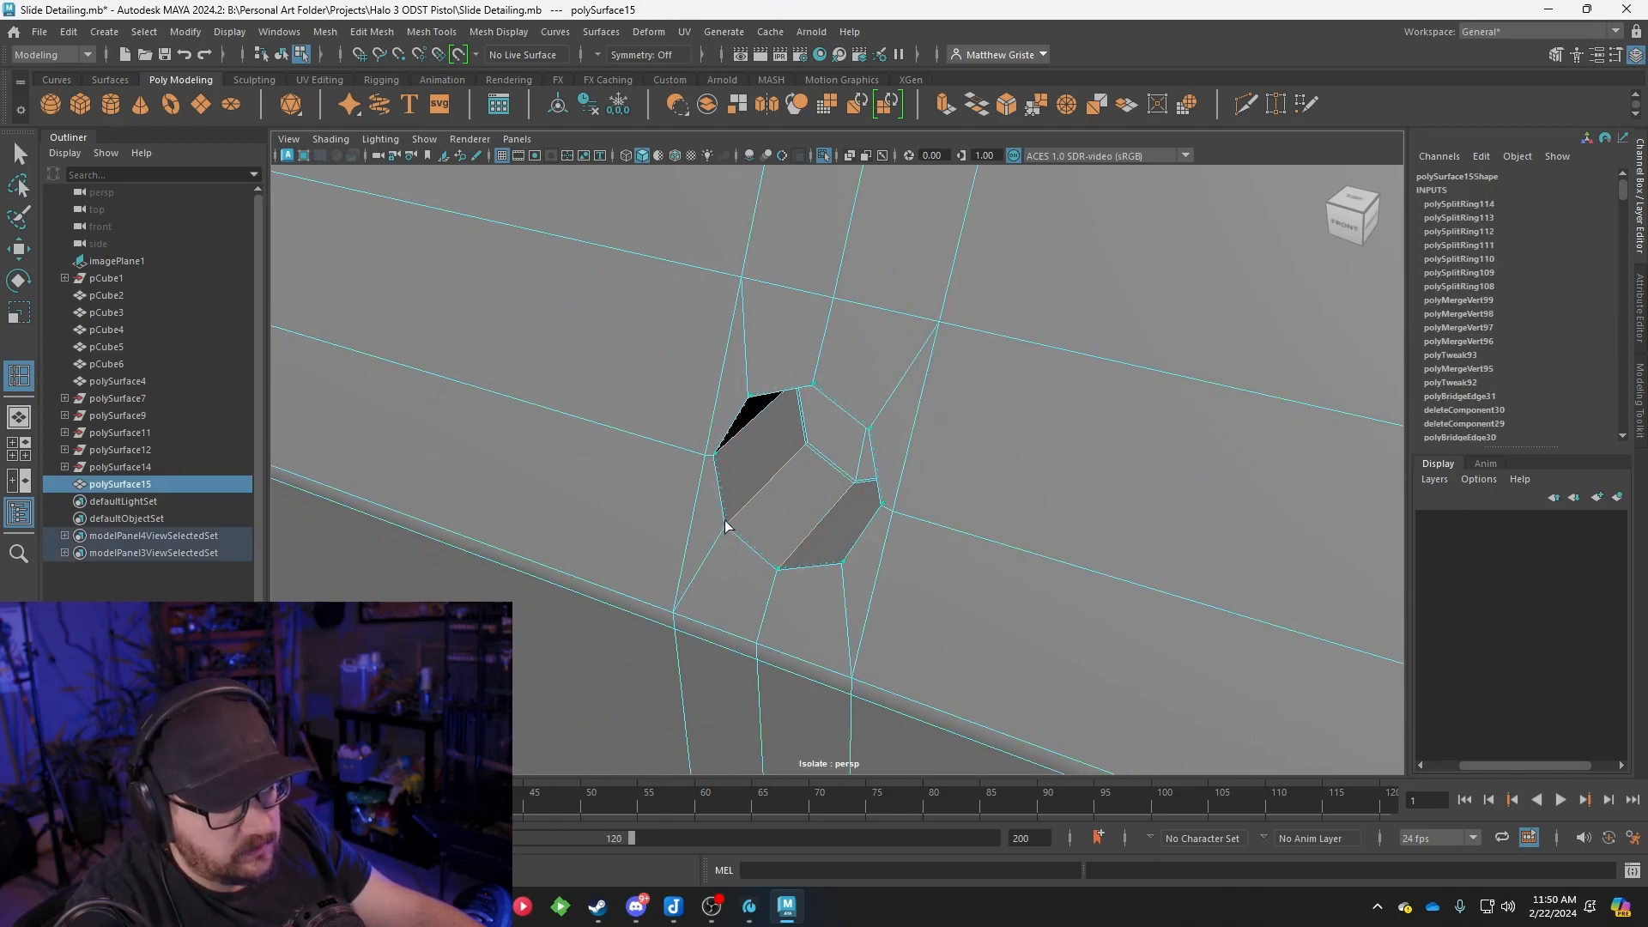
pyautogui.click(726, 525)
pyautogui.scroll(-10, 770, 512)
pyautogui.moveTo(918, 397); pyautogui.dragTo(996, 364, button='right')
pyautogui.click(840, 619)
# Insert an edge loop along the inner wall of the small round recess low on the slide's ribbed side
pyautogui.keyDown('alt'); pyautogui.moveTo(839, 595); pyautogui.dragTo(858, 530); pyautogui.keyUp('alt')
pyautogui.keyDown('alt'); pyautogui.moveTo(1086, 483); pyautogui.dragTo(769, 457, button='middle'); pyautogui.keyUp('alt')
pyautogui.scroll(3, 805, 430)
pyautogui.scroll(5, 1152, 527)
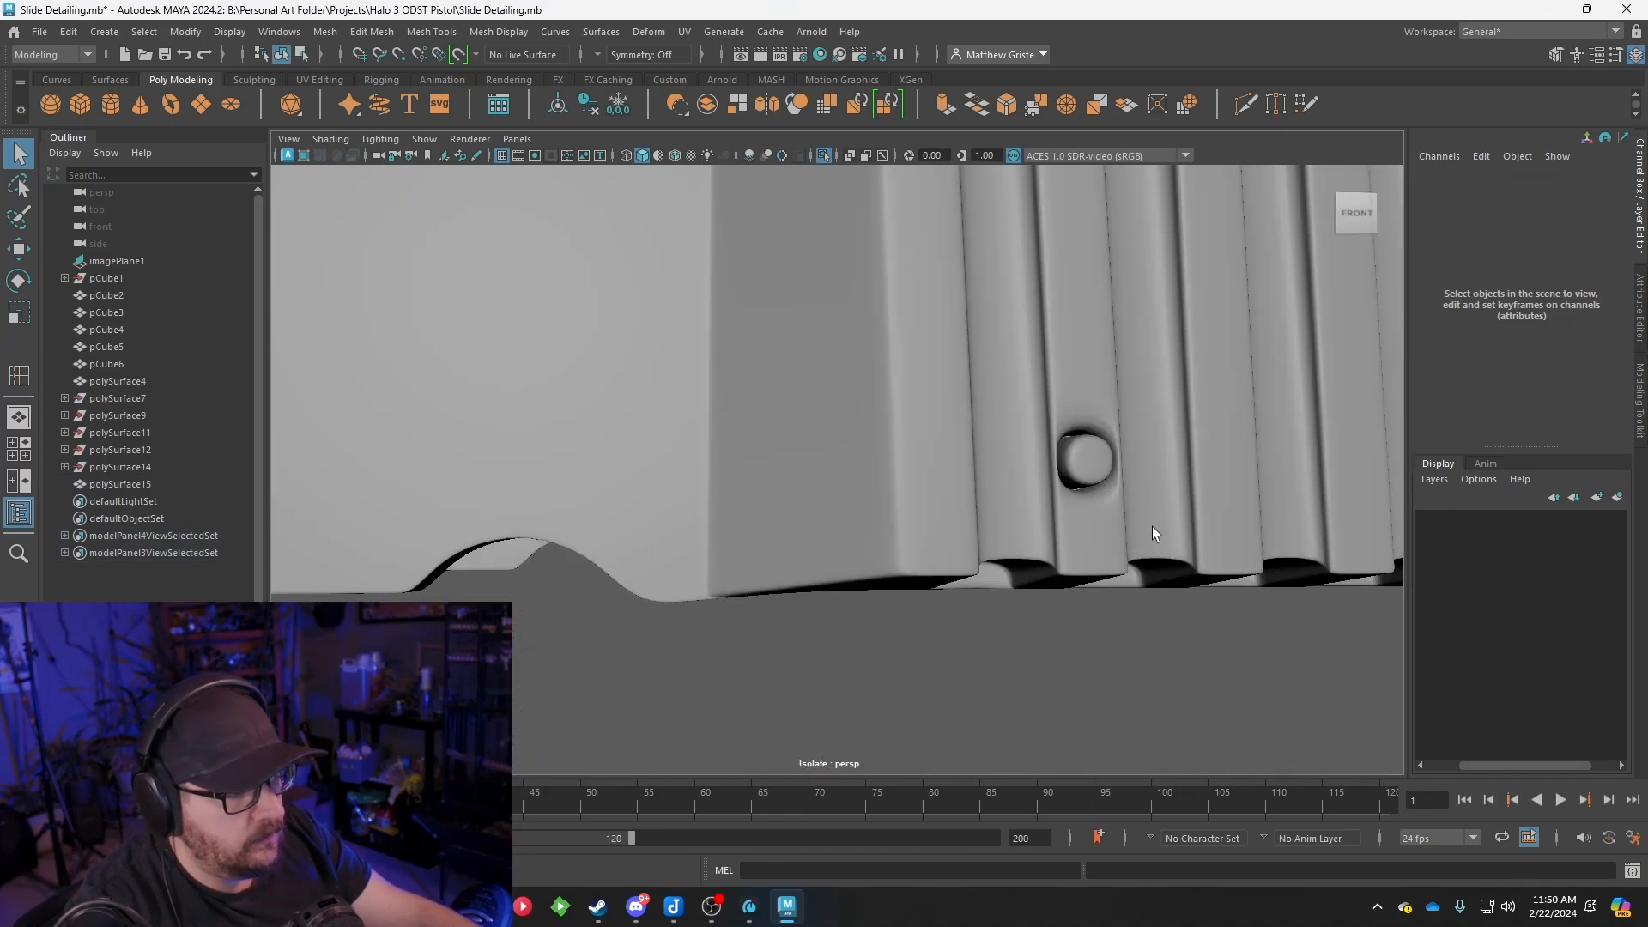
pyautogui.click(1151, 527)
pyautogui.scroll(4, 918, 511)
pyautogui.keyDown('alt'); pyautogui.moveTo(918, 505); pyautogui.dragTo(1047, 529); pyautogui.keyUp('alt')
pyautogui.keyDown('alt'); pyautogui.moveTo(1047, 529); pyautogui.dragTo(949, 464, button='middle'); pyautogui.keyUp('alt')
pyautogui.scroll(4, 949, 463)
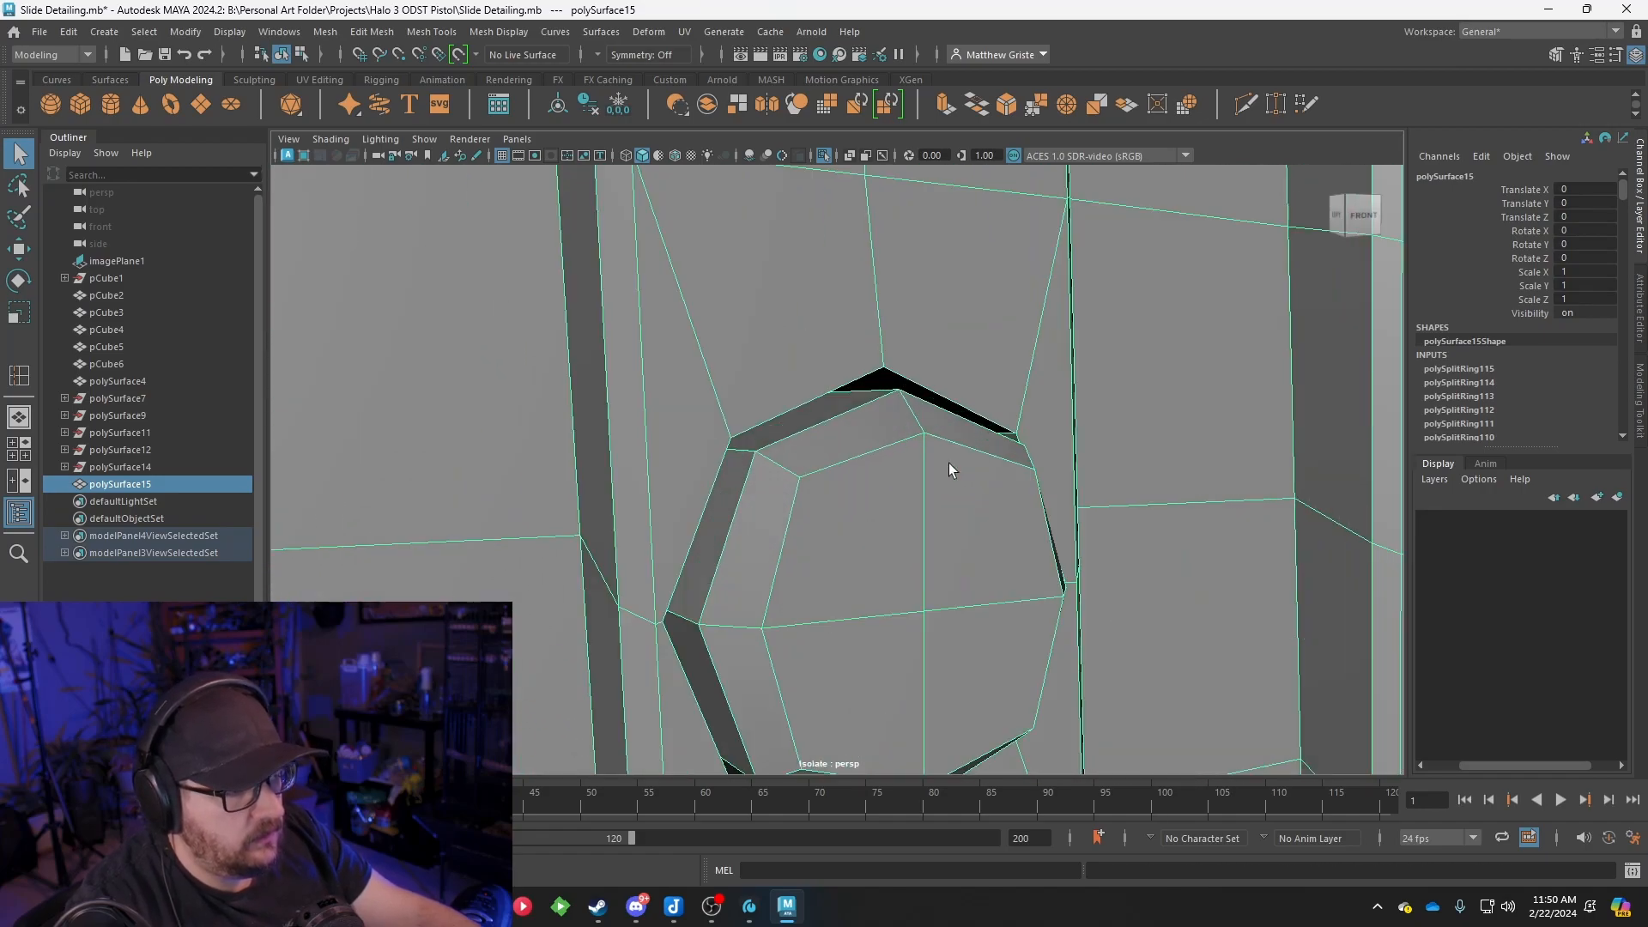
pyautogui.keyDown('shift'); pyautogui.moveTo(858, 456); pyautogui.dragTo(740, 459, button='right'); pyautogui.keyUp('shift')
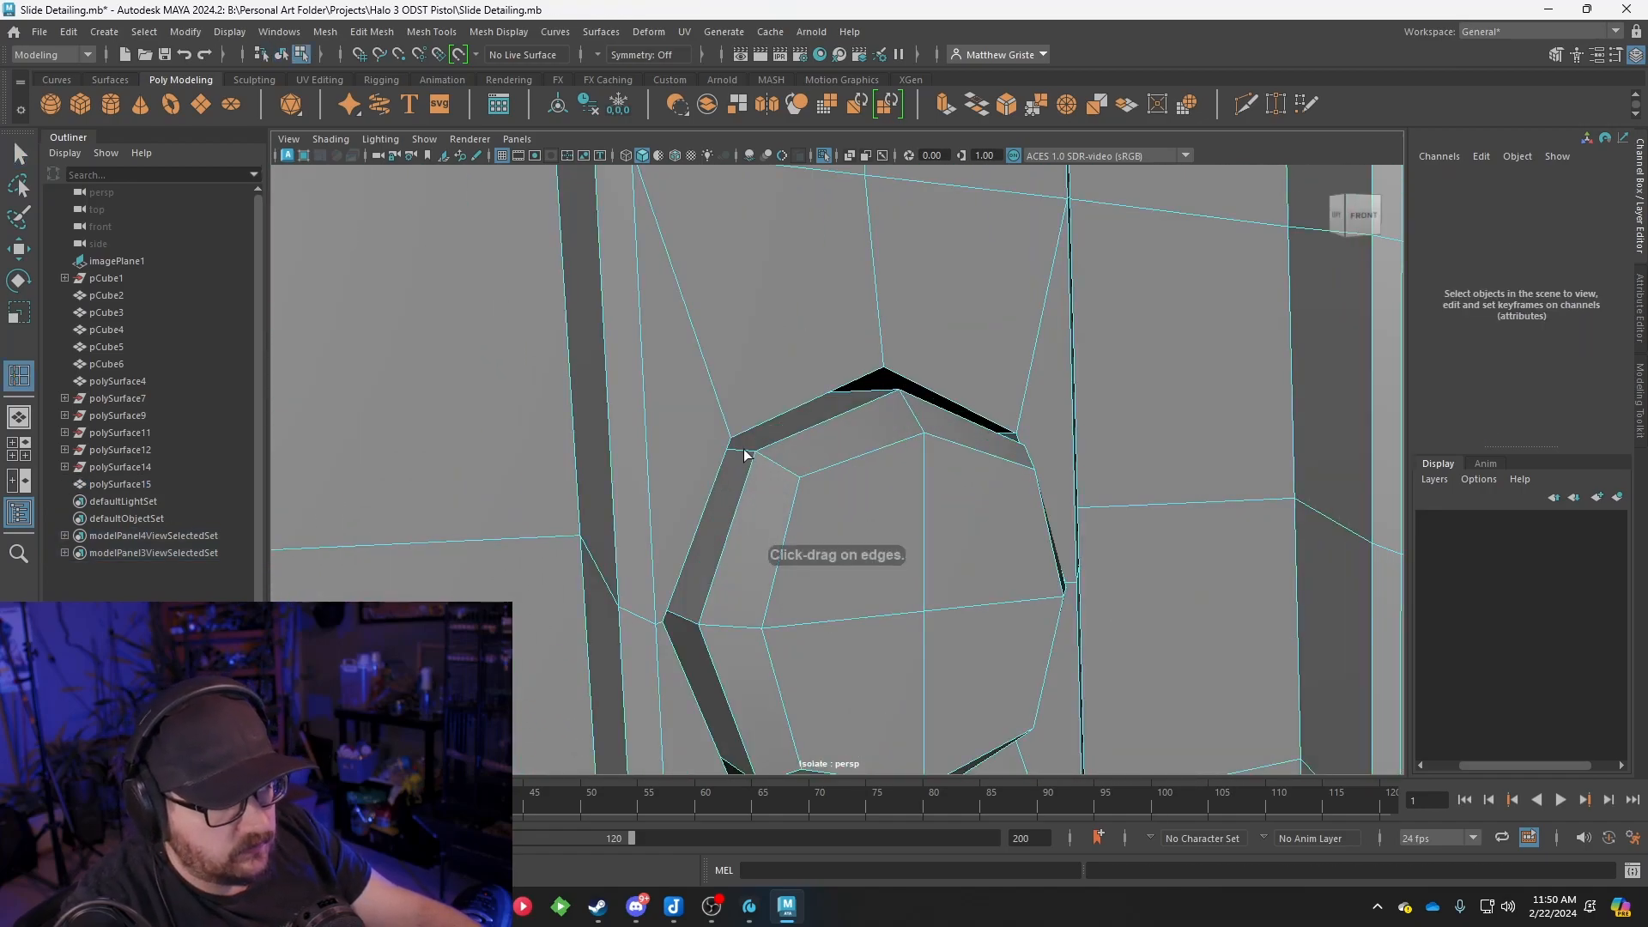
pyautogui.click(747, 457)
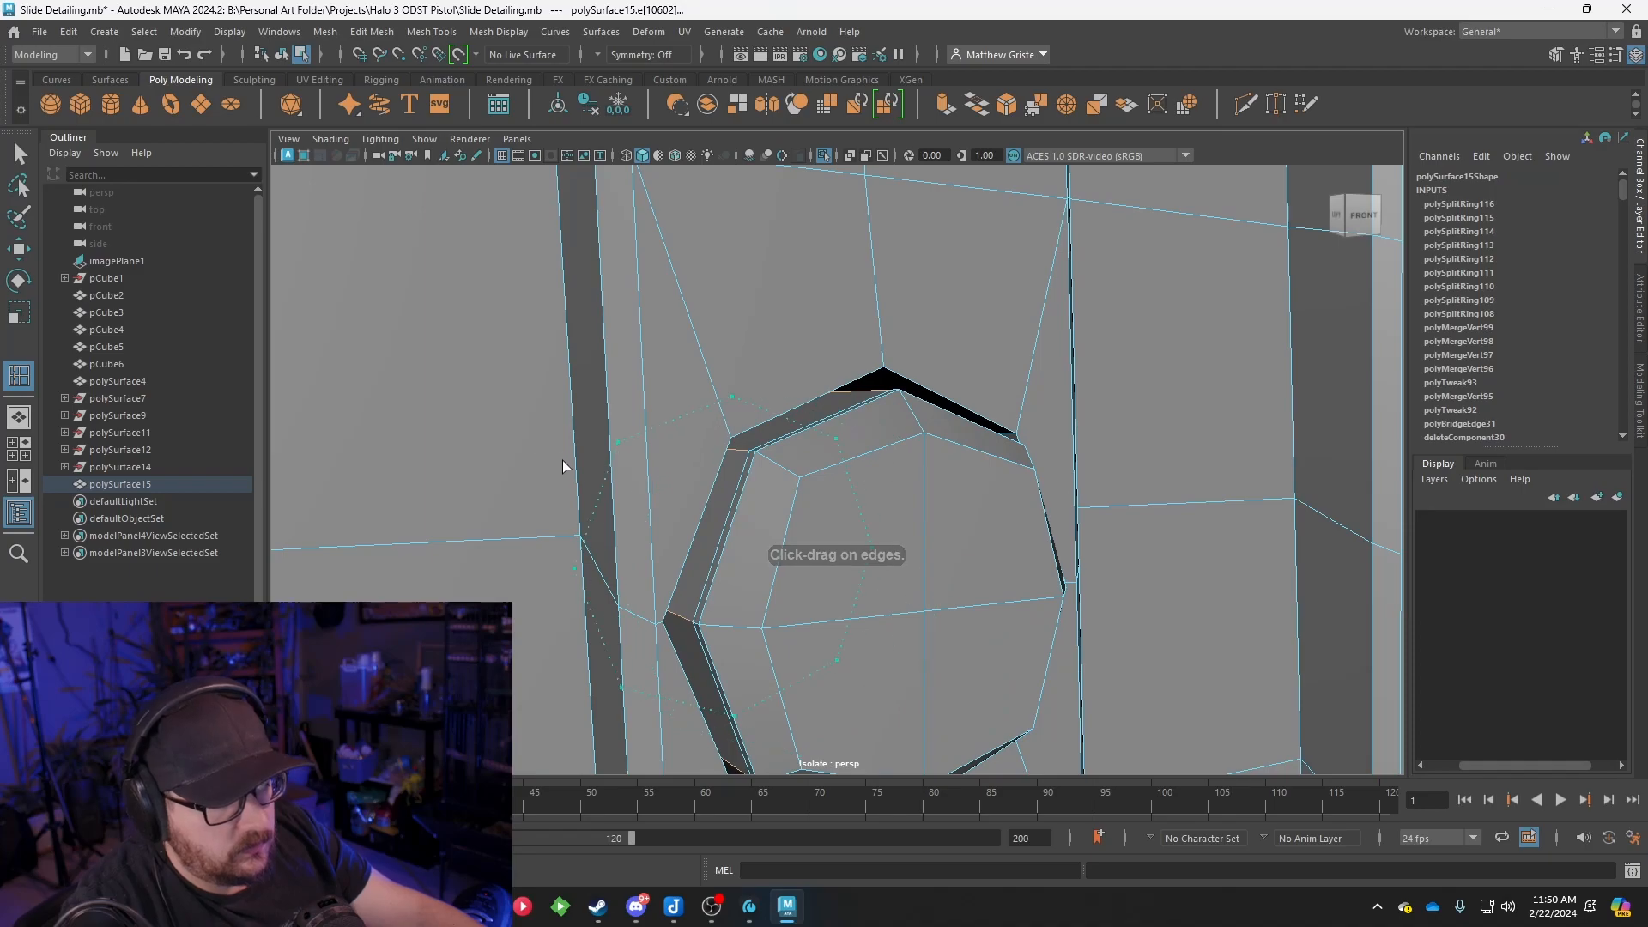
# Insert further supporting edge loops around the rim and wall edges of the ribbed side's round recess
pyautogui.keyDown('alt'); pyautogui.moveTo(867, 385); pyautogui.dragTo(868, 363); pyautogui.keyUp('alt')
pyautogui.keyDown('alt'); pyautogui.moveTo(908, 284); pyautogui.dragTo(892, 363, button='middle'); pyautogui.keyUp('alt')
pyautogui.scroll(3, 904, 492)
pyautogui.keyDown('alt'); pyautogui.moveTo(893, 363); pyautogui.dragTo(892, 256, button='right'); pyautogui.keyUp('alt')
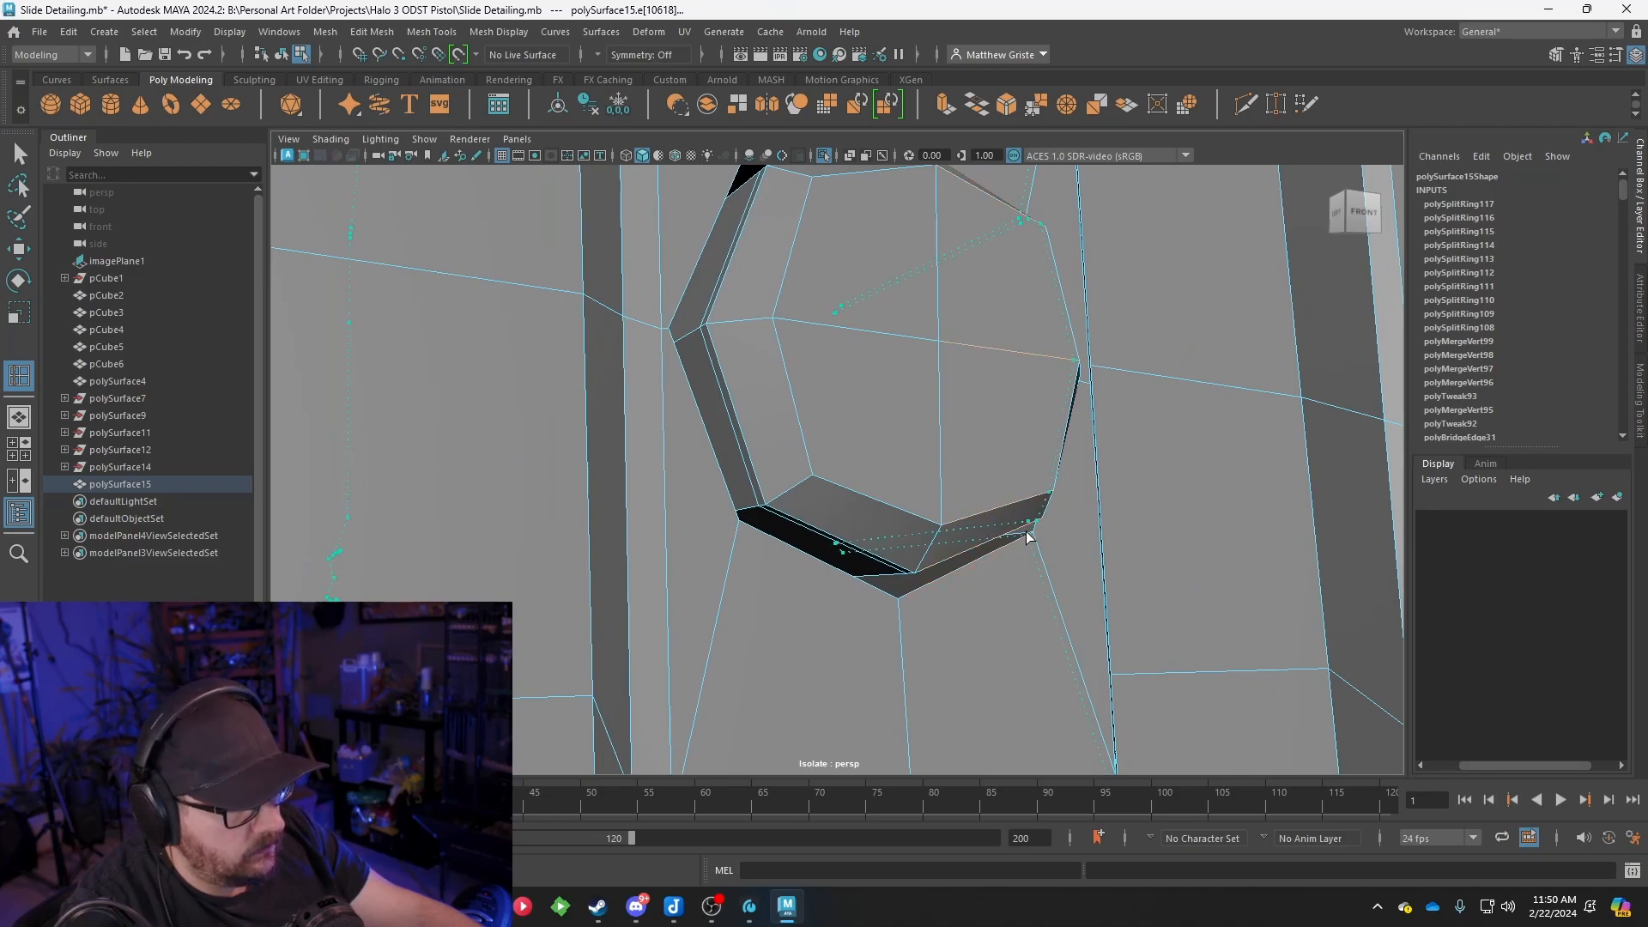
pyautogui.moveTo(1017, 533); pyautogui.dragTo(981, 545)
pyautogui.keyDown('alt'); pyautogui.moveTo(981, 546); pyautogui.dragTo(1000, 619, button='right'); pyautogui.keyUp('alt')
pyautogui.keyDown('alt'); pyautogui.moveTo(1000, 619); pyautogui.dragTo(1156, 541); pyautogui.keyUp('alt')
pyautogui.click(1274, 517)
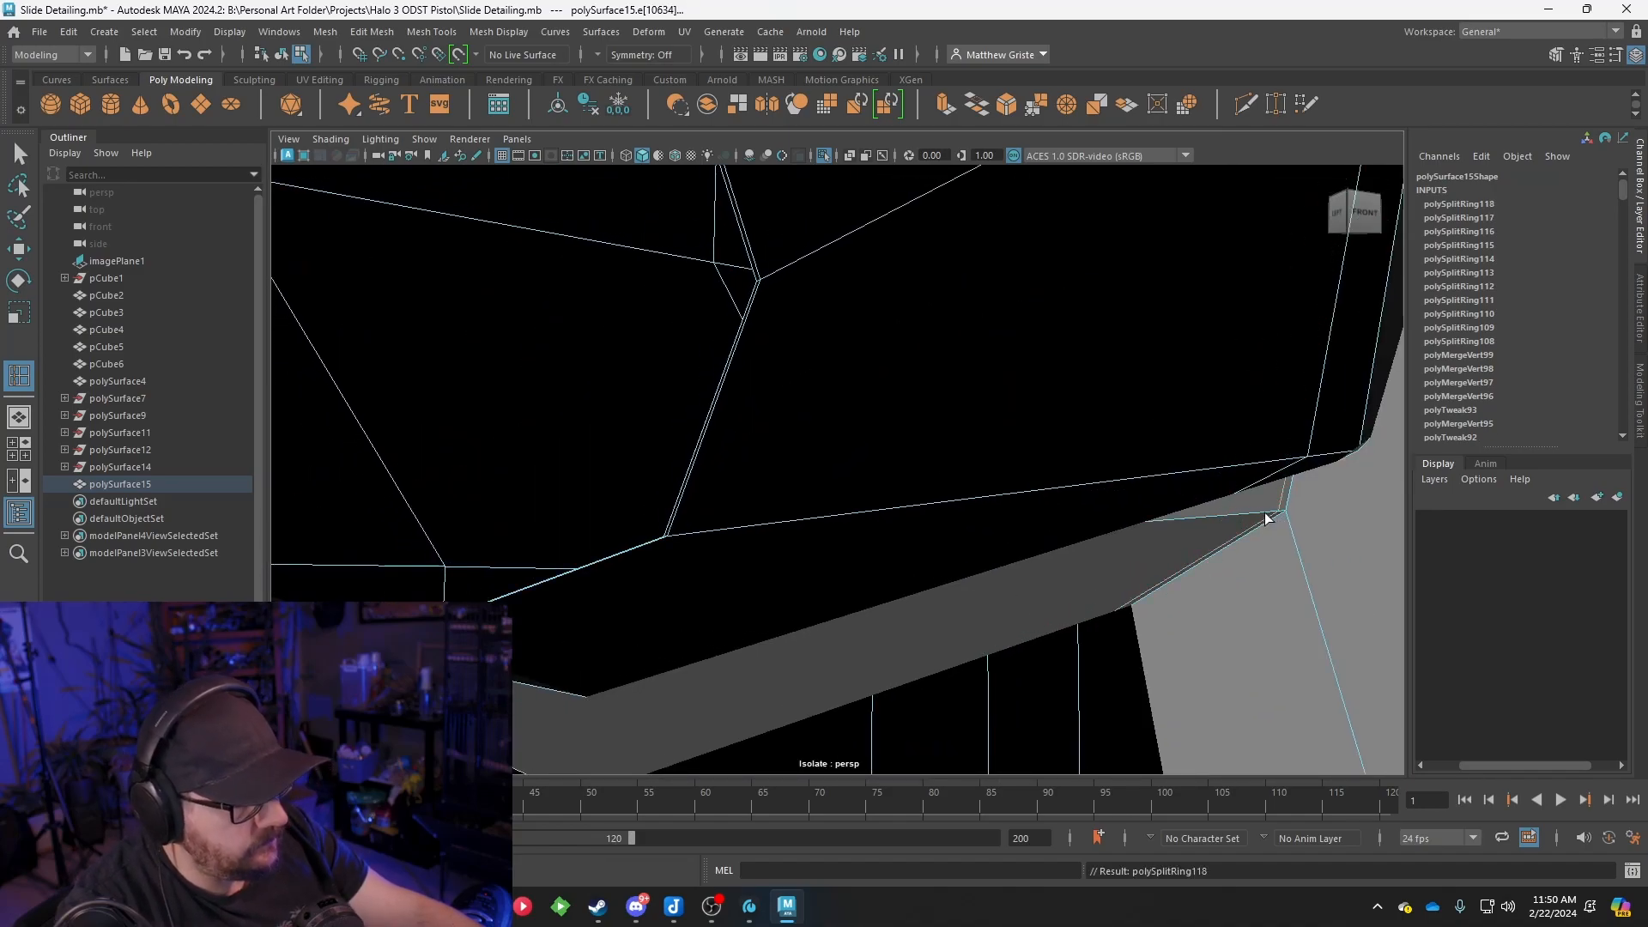
pyautogui.click(687, 553)
pyautogui.scroll(-8, 721, 548)
pyautogui.keyDown('alt'); pyautogui.moveTo(721, 548); pyautogui.dragTo(842, 549); pyautogui.keyUp('alt')
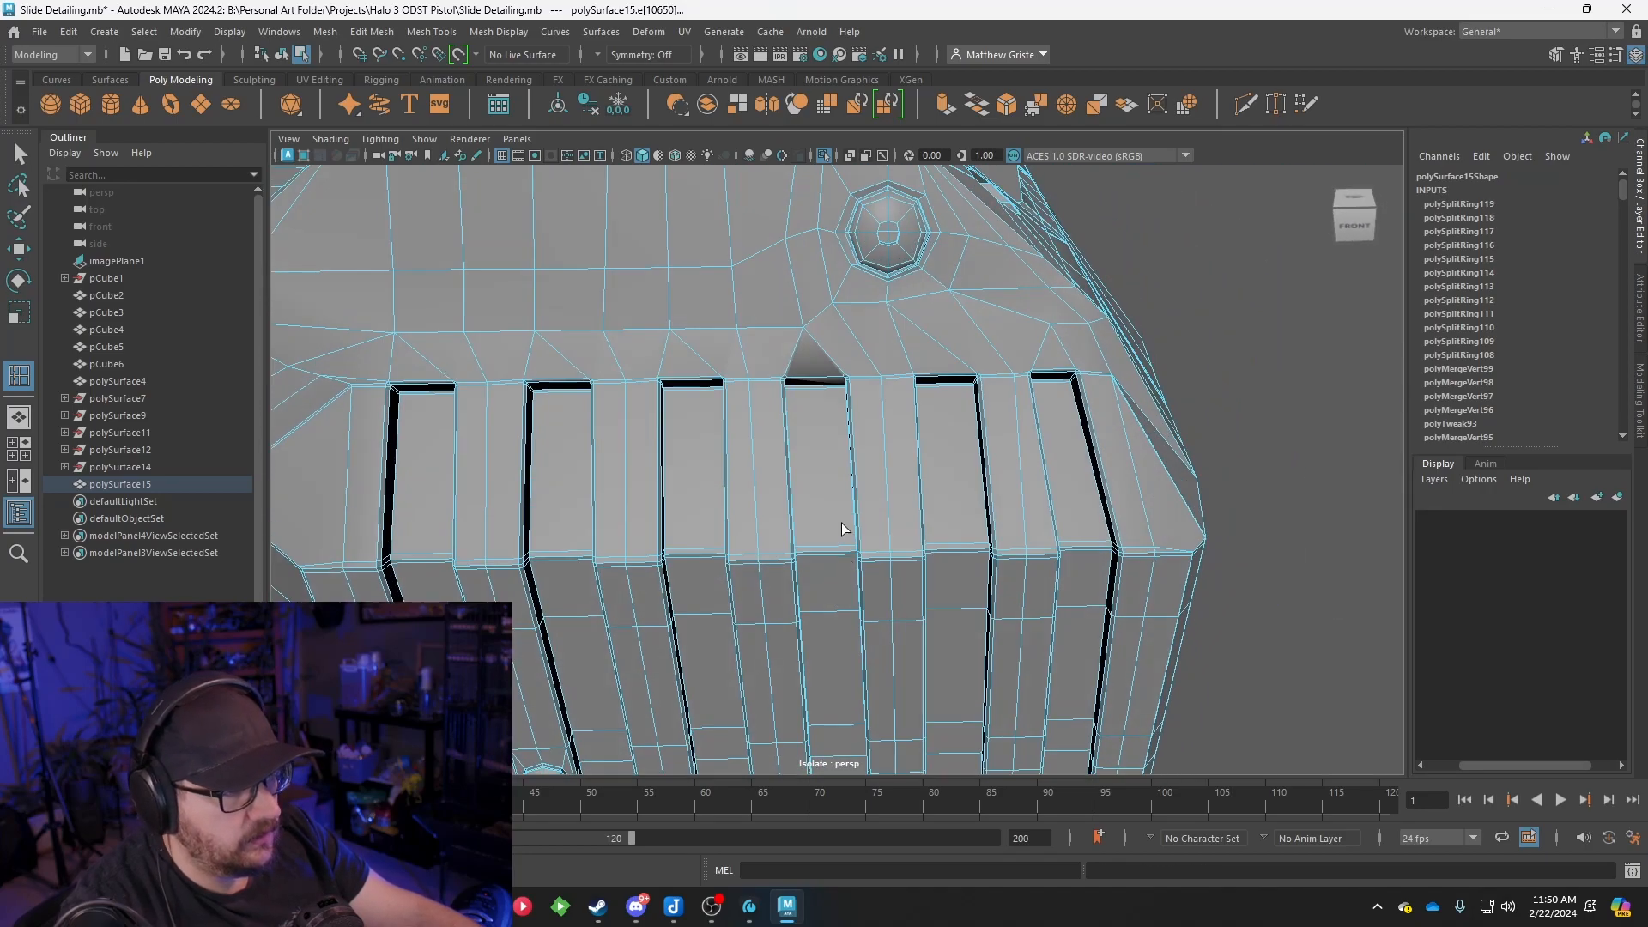
# Insert supporting edge loops around the large round recess above the ribs and inside its small centre hole
pyautogui.scroll(2, 842, 549)
pyautogui.keyDown('alt'); pyautogui.moveTo(901, 377); pyautogui.dragTo(863, 536, button='middle'); pyautogui.keyUp('alt')
pyautogui.keyDown('alt'); pyautogui.moveTo(864, 536); pyautogui.dragTo(1188, 456); pyautogui.keyUp('alt')
pyautogui.scroll(3, 1038, 507)
pyautogui.keyDown('alt'); pyautogui.moveTo(1038, 507); pyautogui.dragTo(945, 347); pyautogui.keyUp('alt')
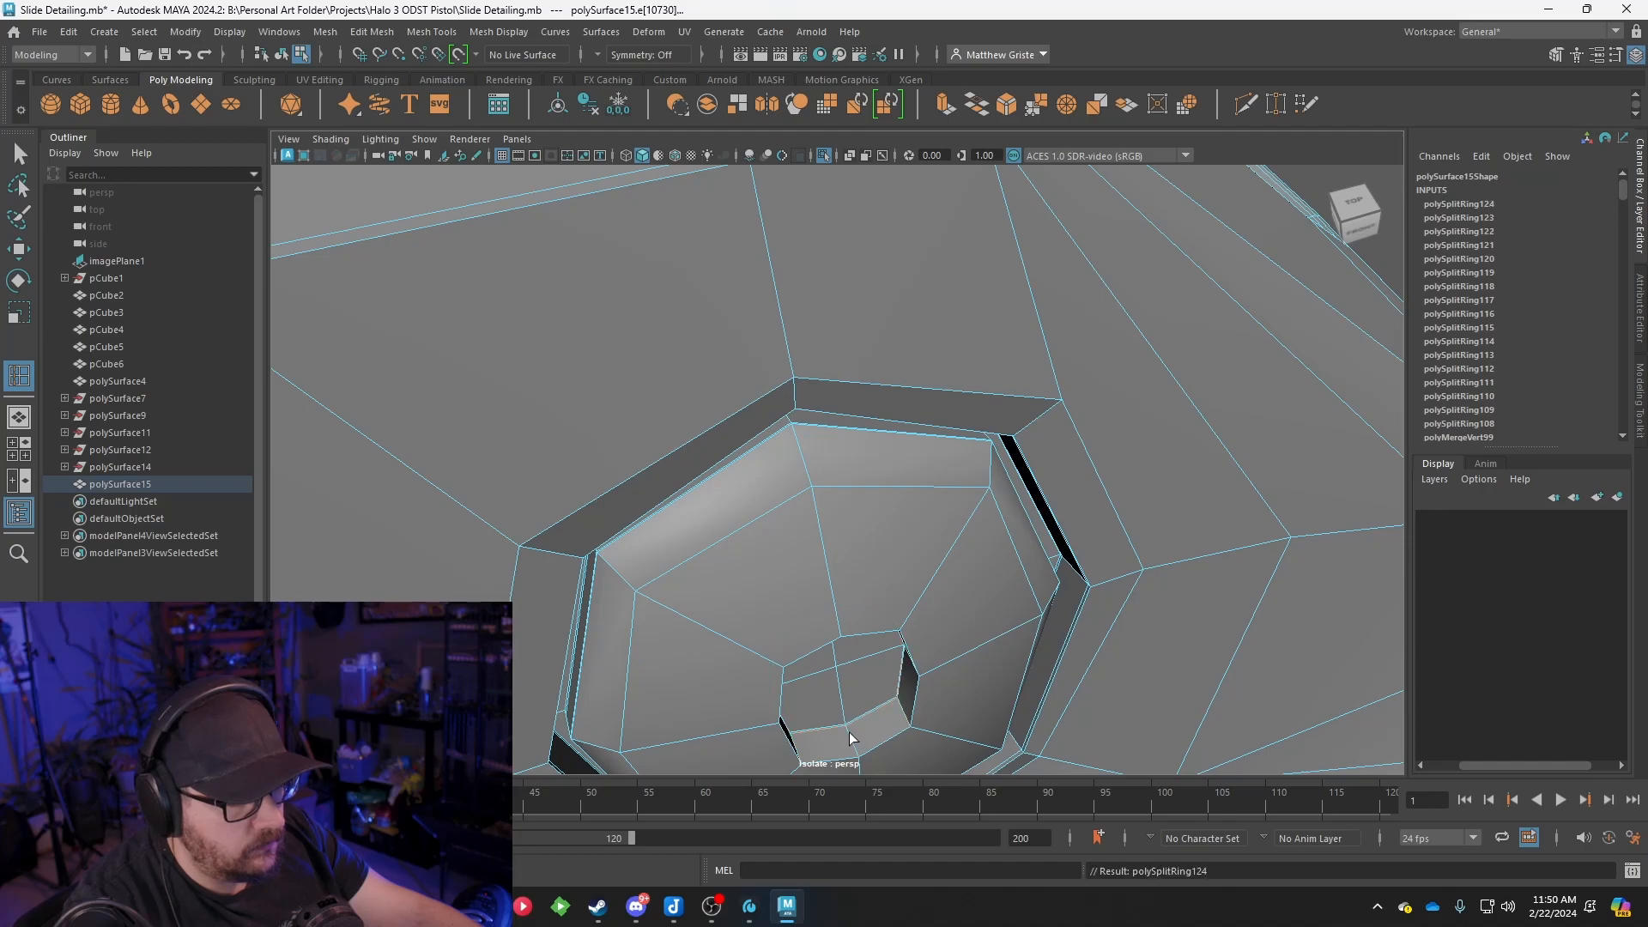
pyautogui.scroll(-8, 885, 734)
pyautogui.keyDown('alt'); pyautogui.moveTo(1012, 619); pyautogui.dragTo(890, 623); pyautogui.keyUp('alt')
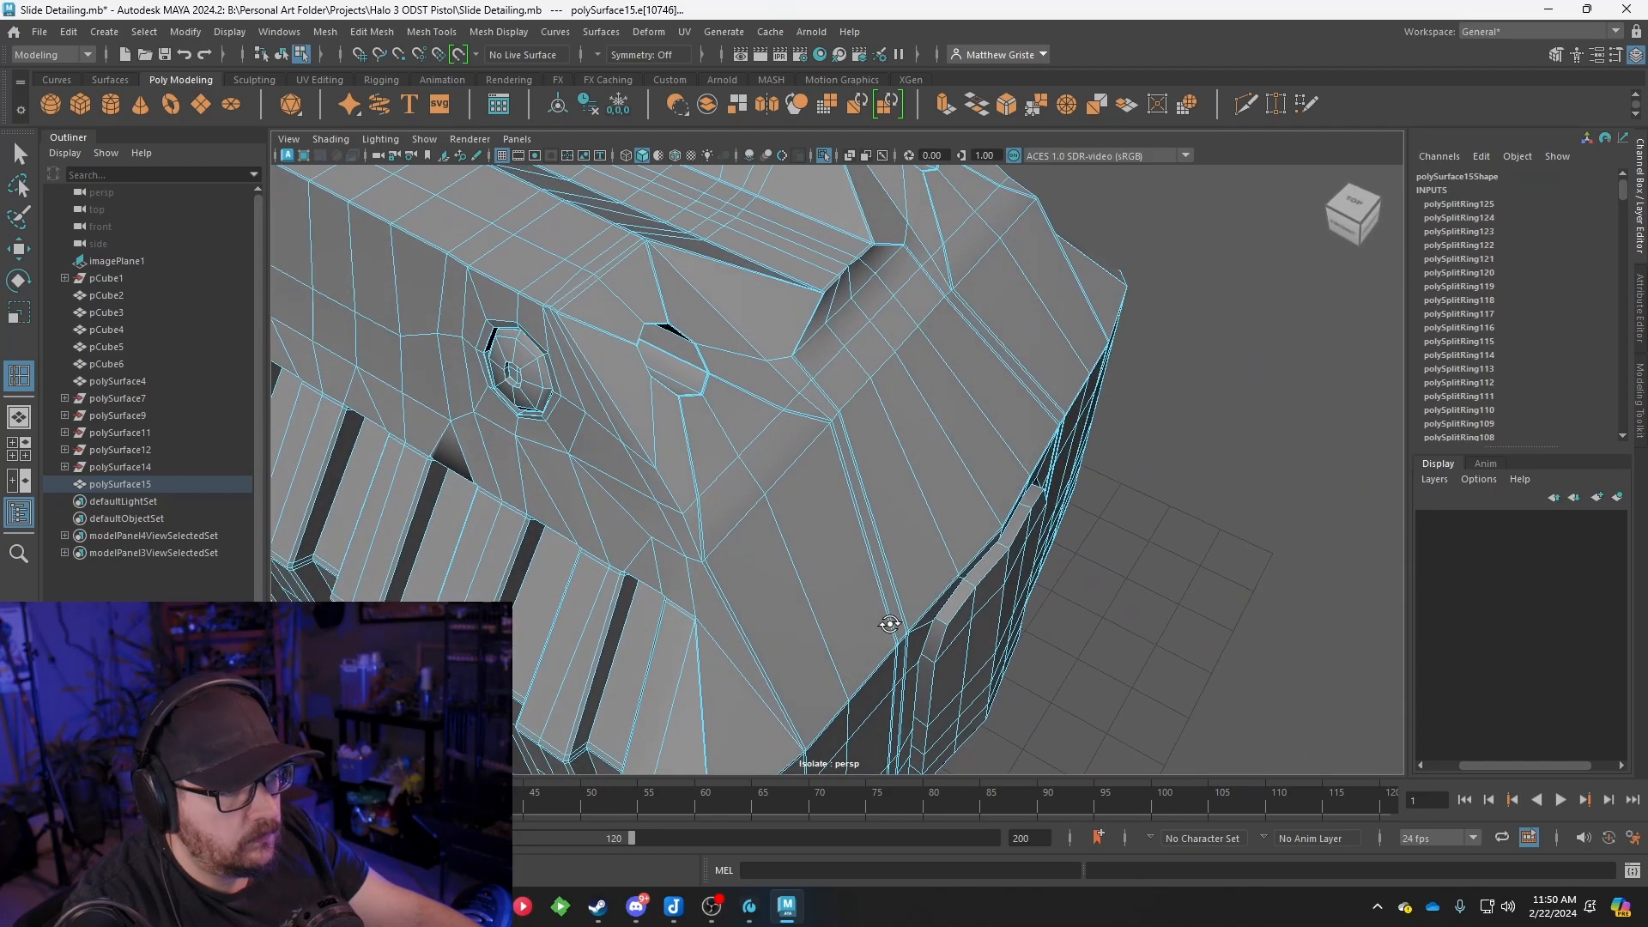
# Preview the slide smoothed in object mode and examine the recesses and ribs on its ribbed end
pyautogui.keyDown('alt'); pyautogui.moveTo(890, 623); pyautogui.dragTo(1011, 583, button='middle'); pyautogui.keyUp('alt')
pyautogui.scroll(-3, 1011, 584)
pyautogui.keyDown('alt'); pyautogui.moveTo(1011, 584); pyautogui.dragTo(1068, 546); pyautogui.keyUp('alt')
pyautogui.press('q')
pyautogui.press('3')
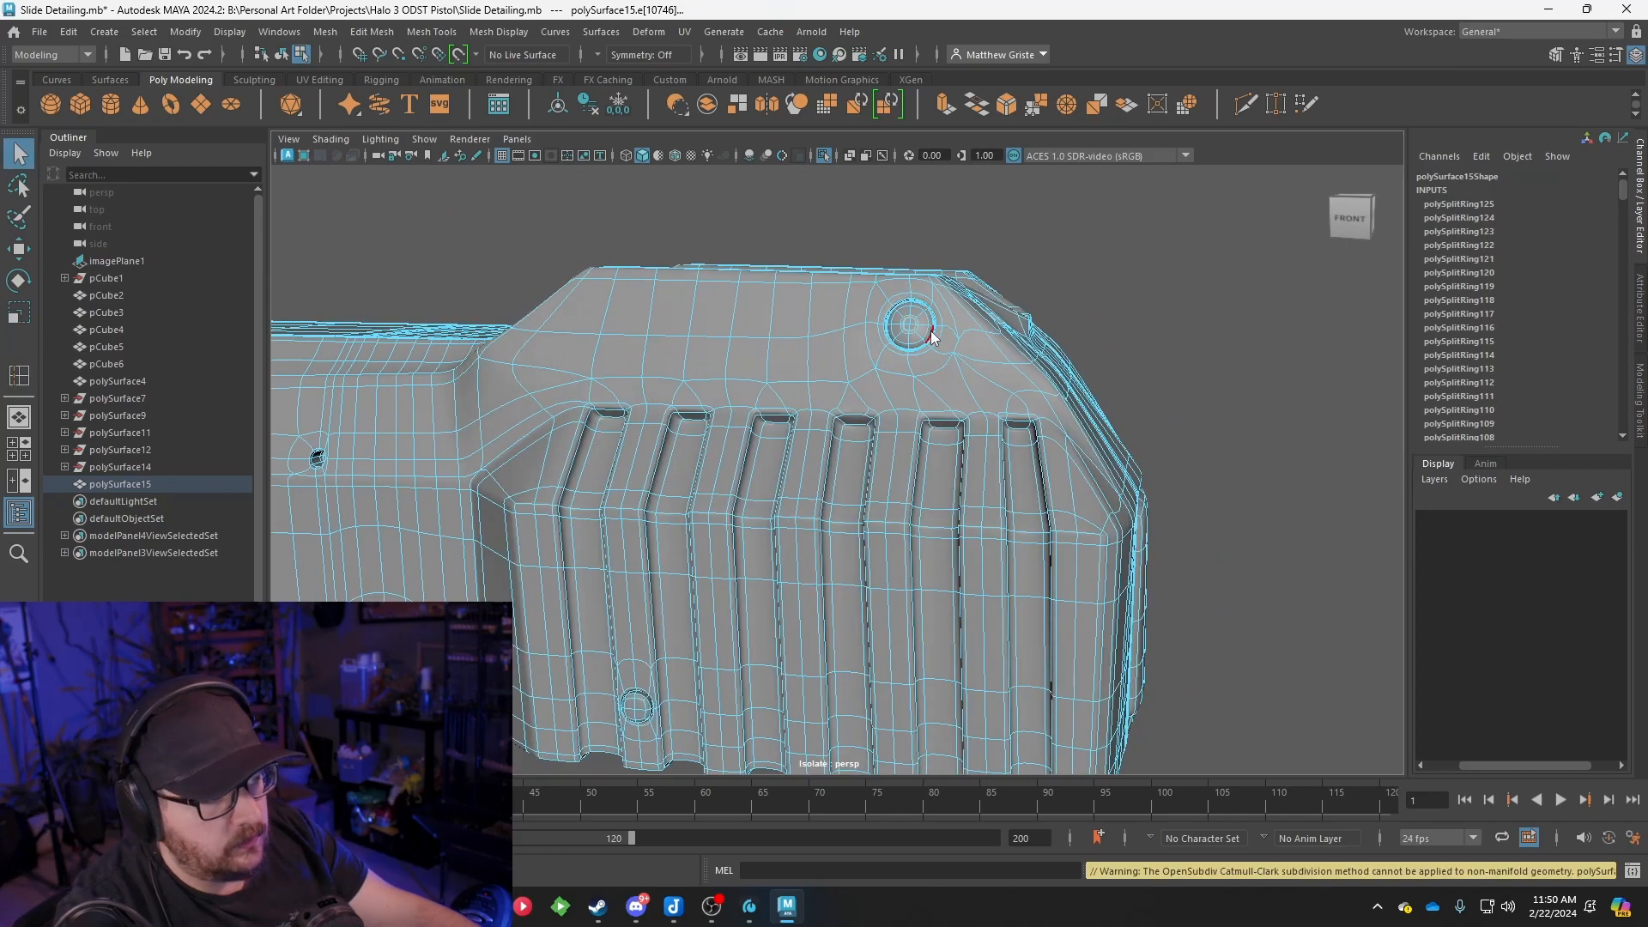
pyautogui.moveTo(930, 333); pyautogui.dragTo(1034, 279, button='right')
pyautogui.click(1053, 267)
pyautogui.scroll(-5, 1021, 309)
pyautogui.keyDown('alt'); pyautogui.moveTo(1011, 322); pyautogui.dragTo(956, 371); pyautogui.keyUp('alt')
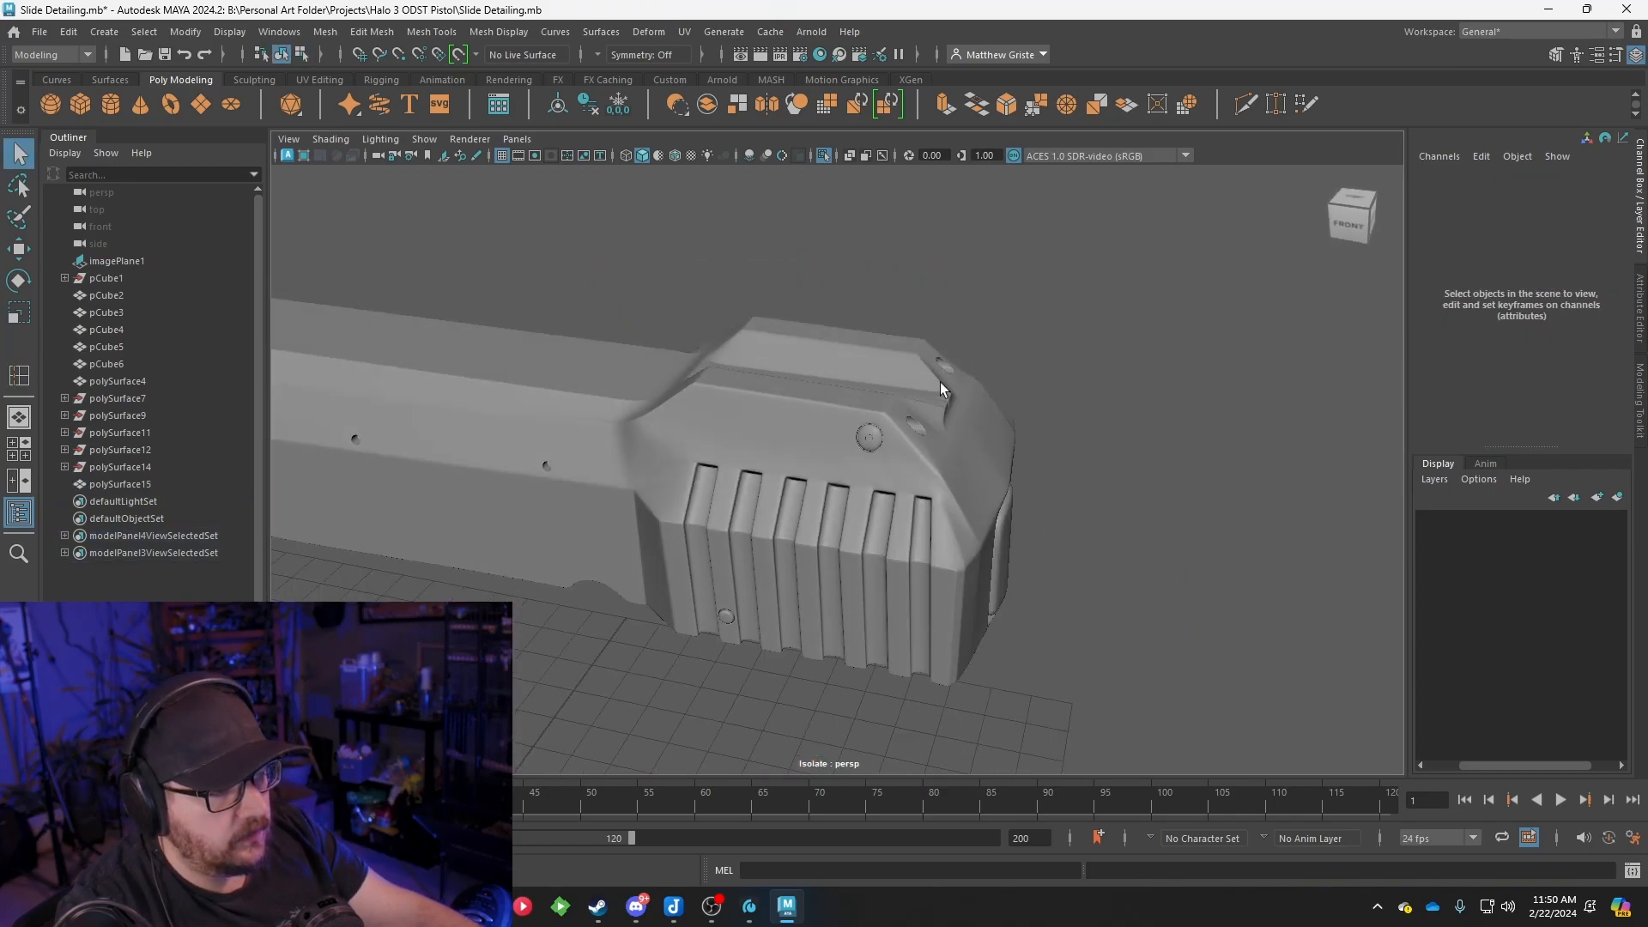
pyautogui.scroll(8, 939, 431)
pyautogui.scroll(-8, 939, 430)
pyautogui.moveTo(939, 430)
pyautogui.keyDown('alt'); pyautogui.mouseDown()
pyautogui.moveTo(951, 470)
pyautogui.moveTo(1120, 414)
pyautogui.moveTo(917, 439)
pyautogui.moveTo(1176, 497)
pyautogui.moveTo(1248, 442)
pyautogui.moveTo(960, 467)
pyautogui.moveTo(941, 435)
pyautogui.mouseUp(); pyautogui.keyUp('alt')
pyautogui.scroll(3, 966, 438)
# Frame the arched recess on the slide's end face and compare it with the Punisher pistol reference image
pyautogui.click(966, 431)
pyautogui.press('f')
pyautogui.keyDown('alt'); pyautogui.moveTo(985, 485); pyautogui.dragTo(889, 534); pyautogui.keyUp('alt')
pyautogui.scroll(5, 889, 534)
pyautogui.keyDown('alt'); pyautogui.moveTo(837, 452); pyautogui.dragTo(854, 495, button='middle'); pyautogui.keyUp('alt')
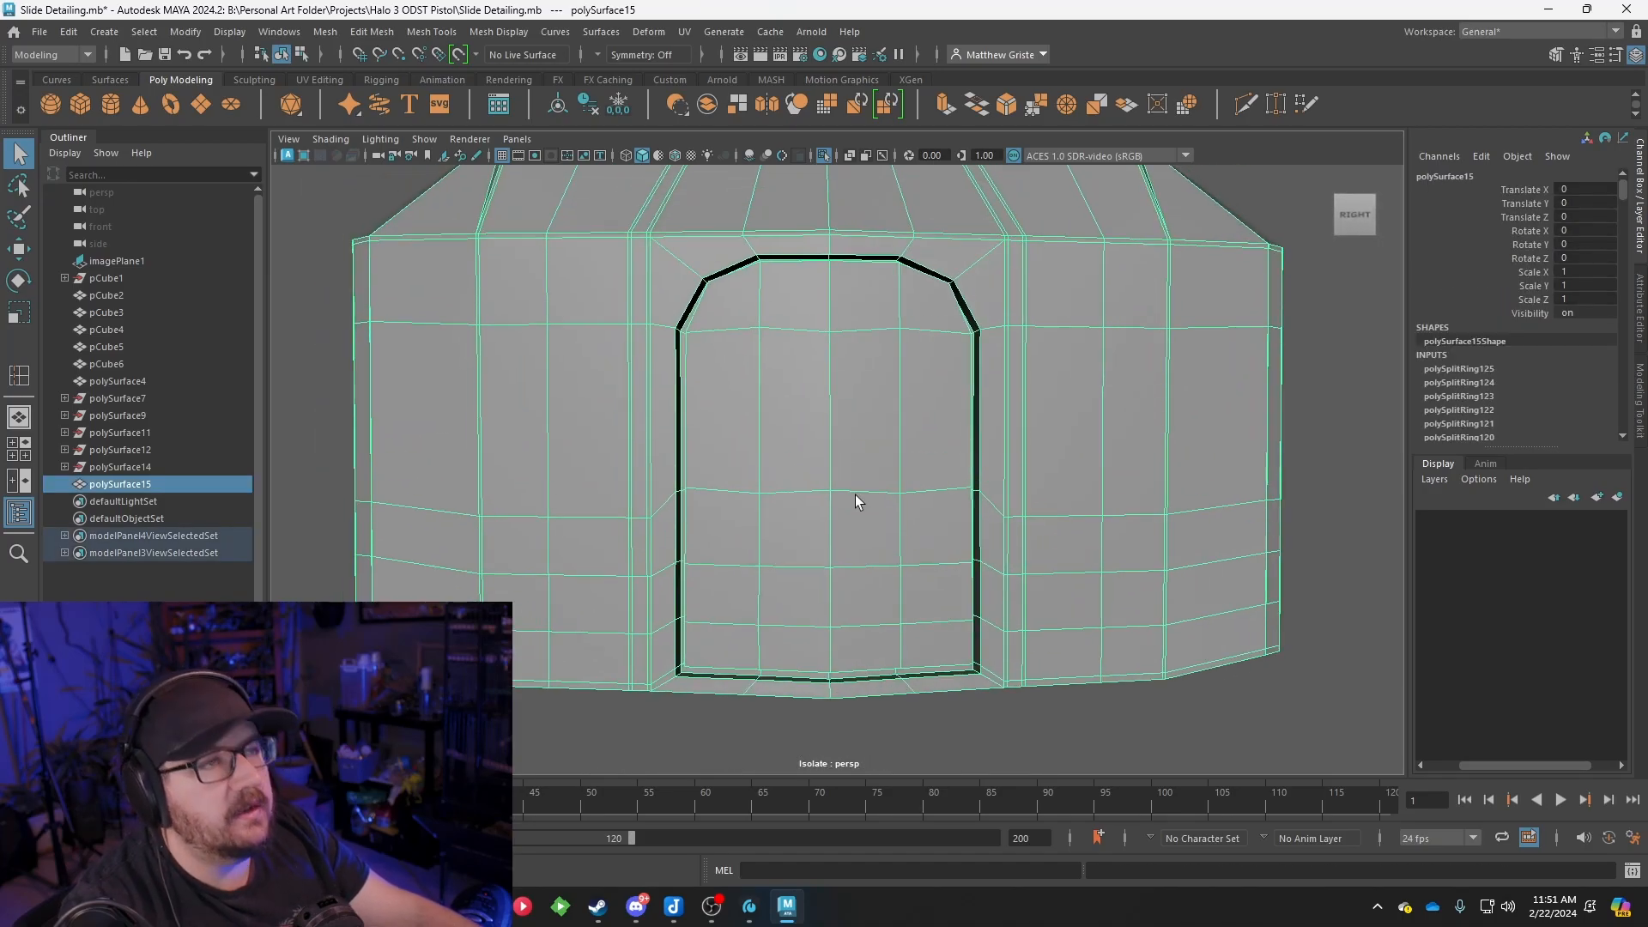
pyautogui.hotkey('alt', 'Tab')
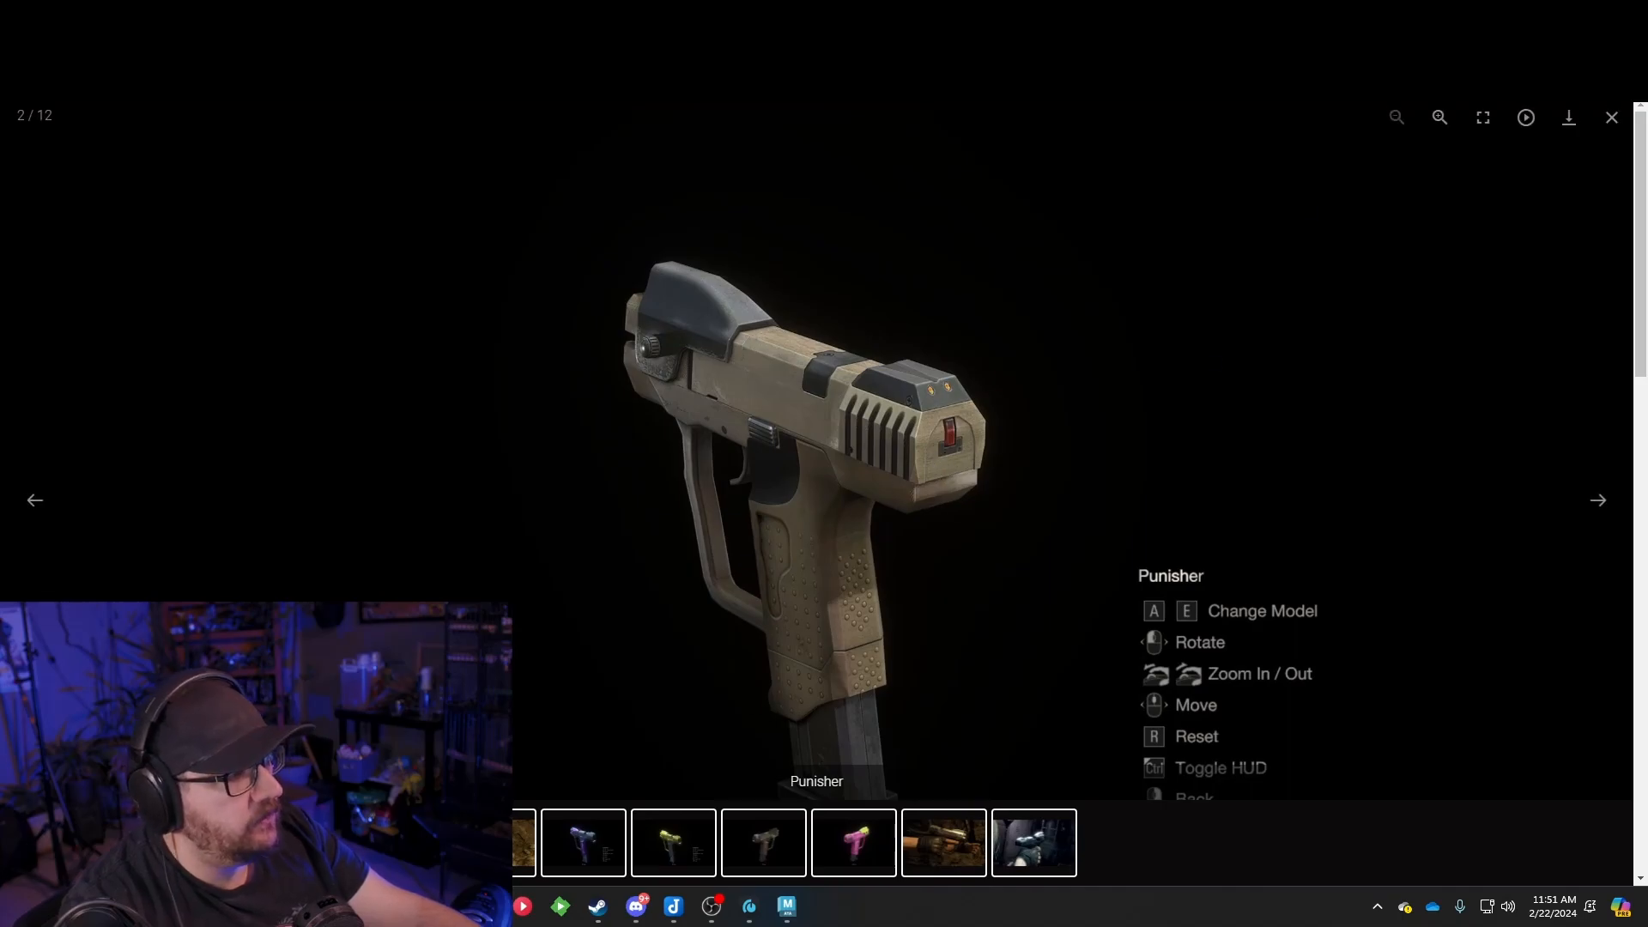
pyautogui.hotkey('alt', 'Tab')
pyautogui.scroll(4, 916, 382)
pyautogui.scroll(-4, 845, 463)
pyautogui.scroll(4, 844, 466)
pyautogui.scroll(-4, 844, 472)
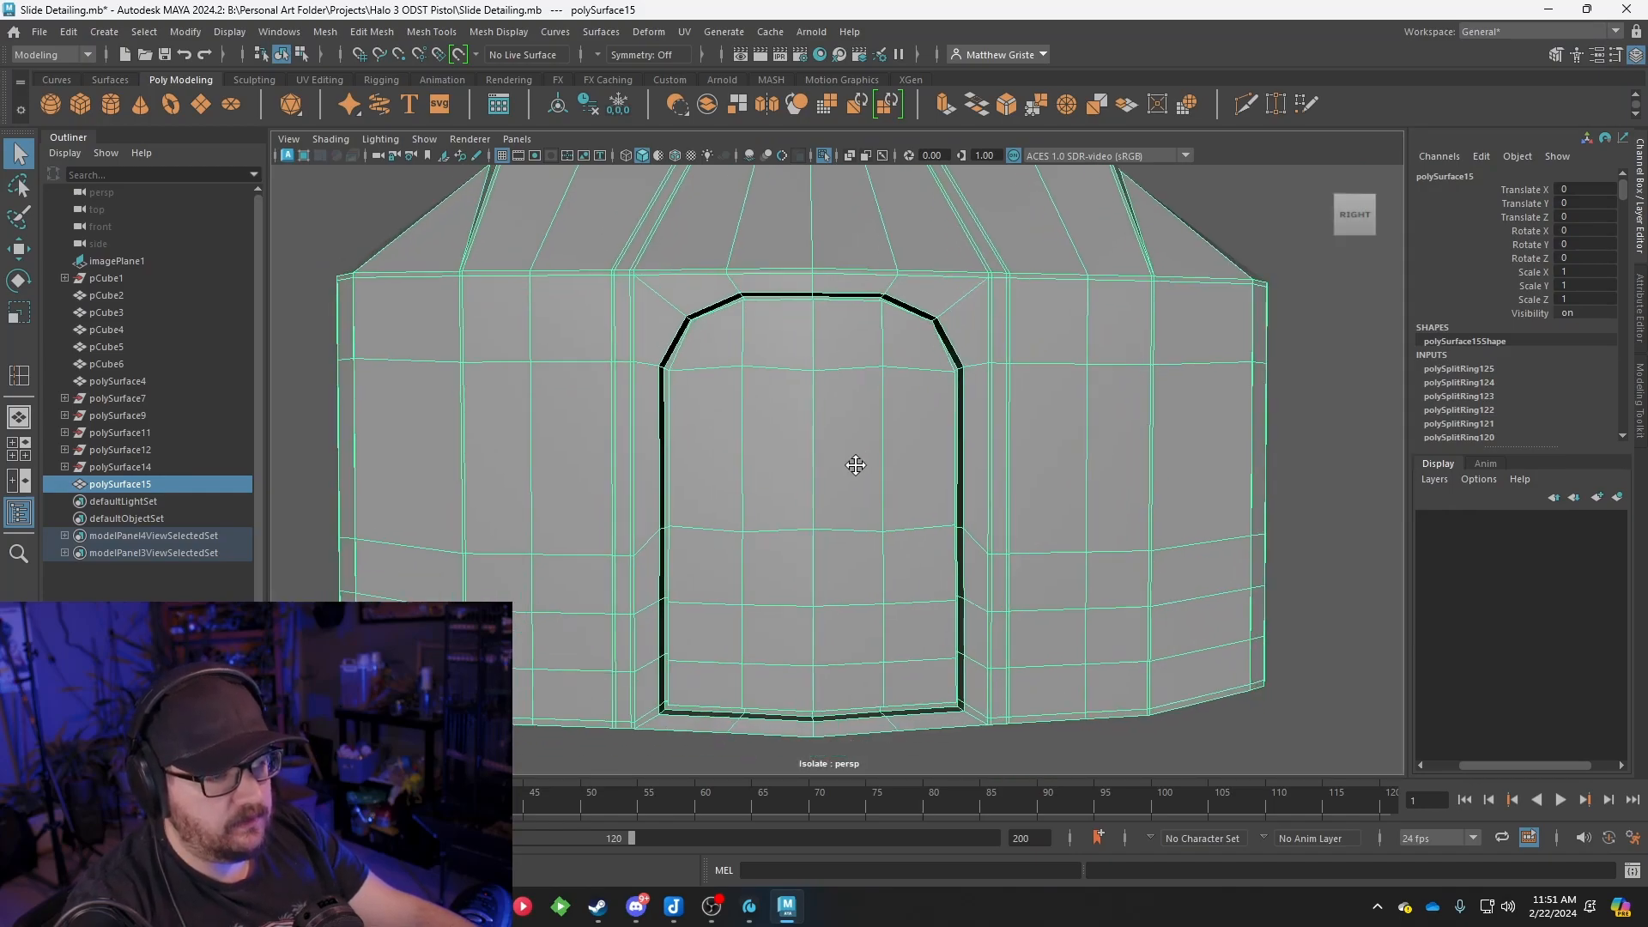
pyautogui.scroll(4, 857, 464)
pyautogui.scroll(-4, 856, 458)
pyautogui.scroll(5, 857, 460)
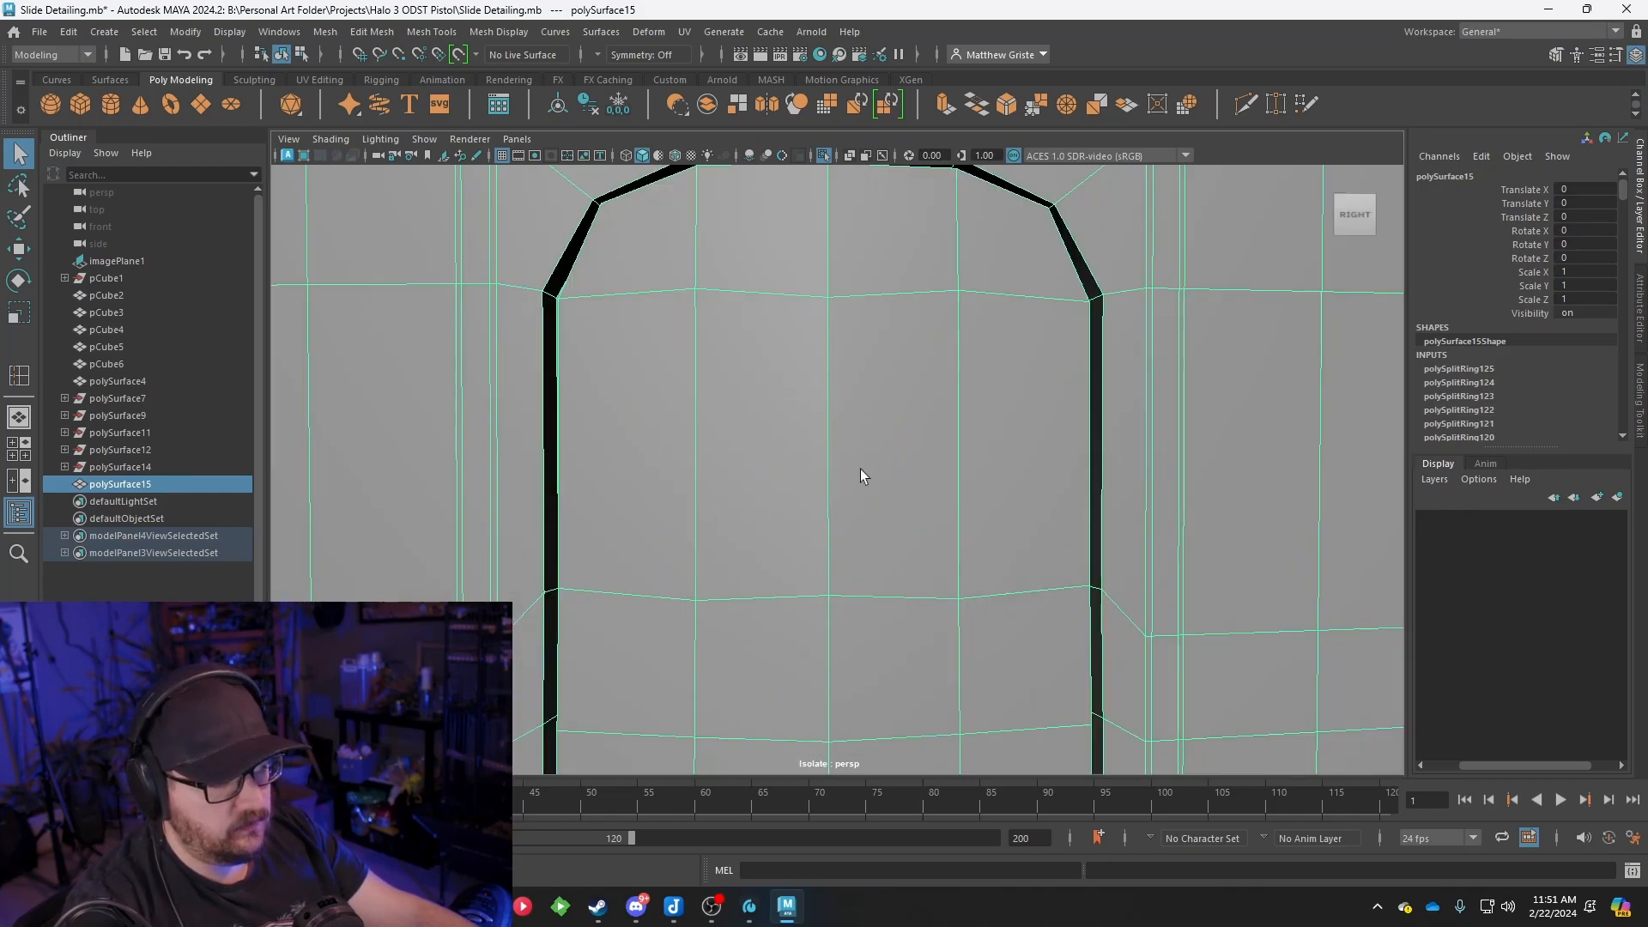
# Extrude the six faces forming an inverted T in the arched recess's upper floor and scale them inward to 0.817
pyautogui.moveTo(852, 395); pyautogui.dragTo(855, 454, button='right')
pyautogui.scroll(-2, 855, 442)
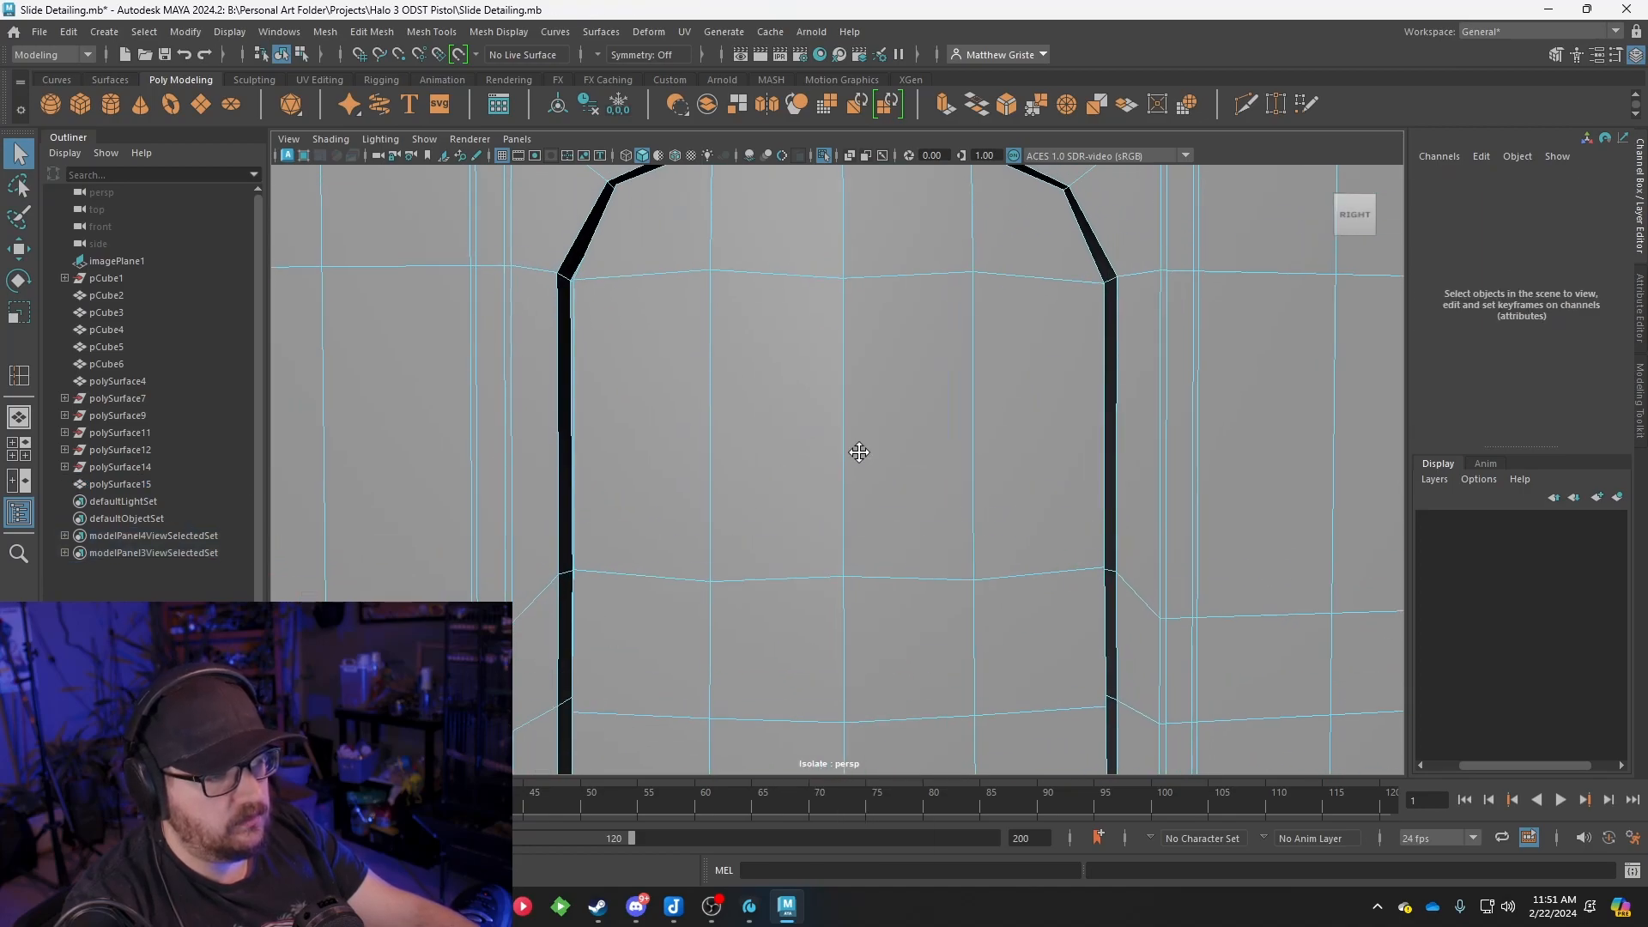
pyautogui.click(861, 471)
pyautogui.click(792, 470)
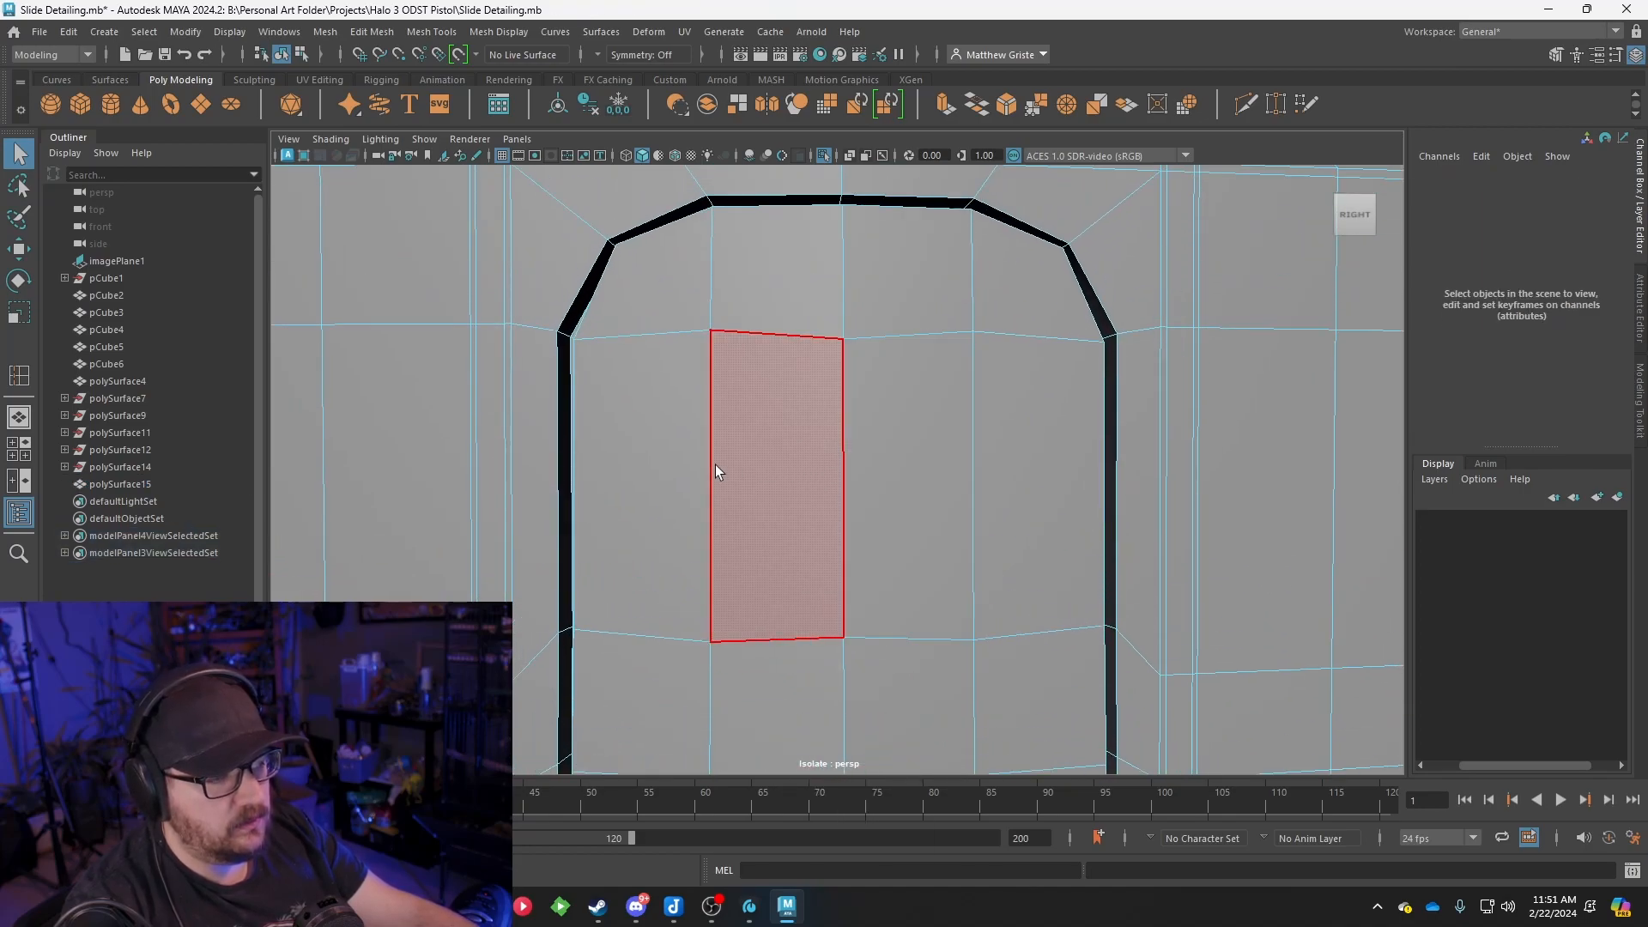
pyautogui.click(688, 465)
pyautogui.keyDown('shift'); pyautogui.click(773, 464); pyautogui.keyUp('shift')
pyautogui.keyDown('shift'); pyautogui.click(898, 454); pyautogui.keyUp('shift')
pyautogui.keyDown('shift'); pyautogui.click(1011, 429); pyautogui.keyUp('shift')
pyautogui.keyDown('shift'); pyautogui.click(912, 293); pyautogui.keyUp('shift')
pyautogui.keyDown('shift'); pyautogui.click(812, 309); pyautogui.keyUp('shift')
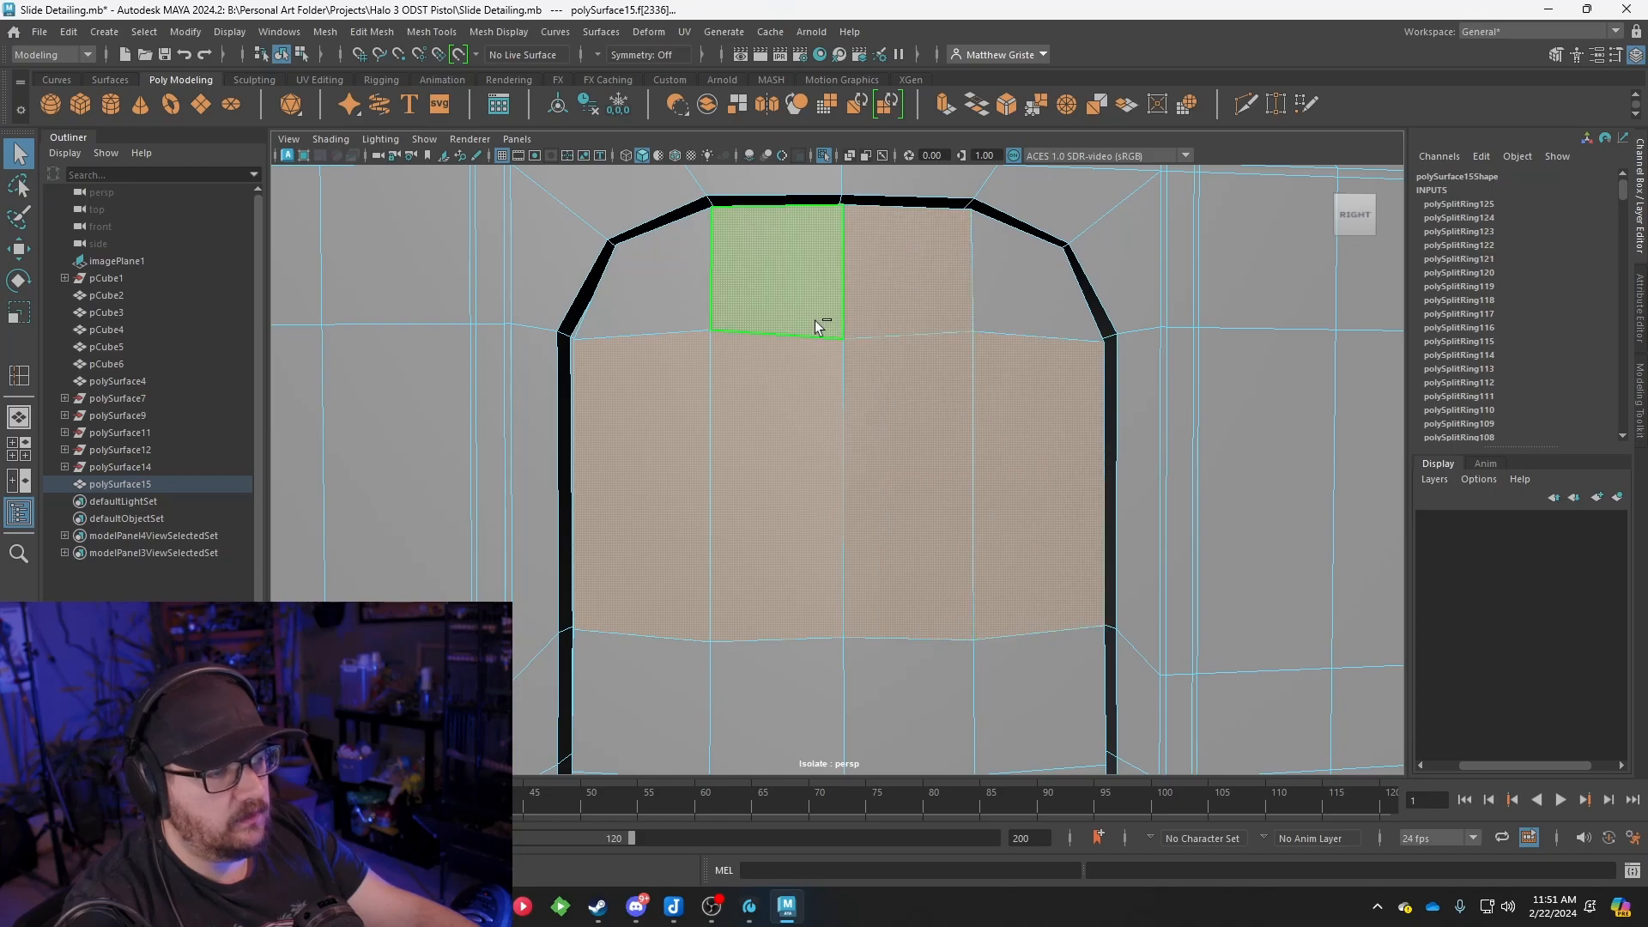
pyautogui.click(942, 104)
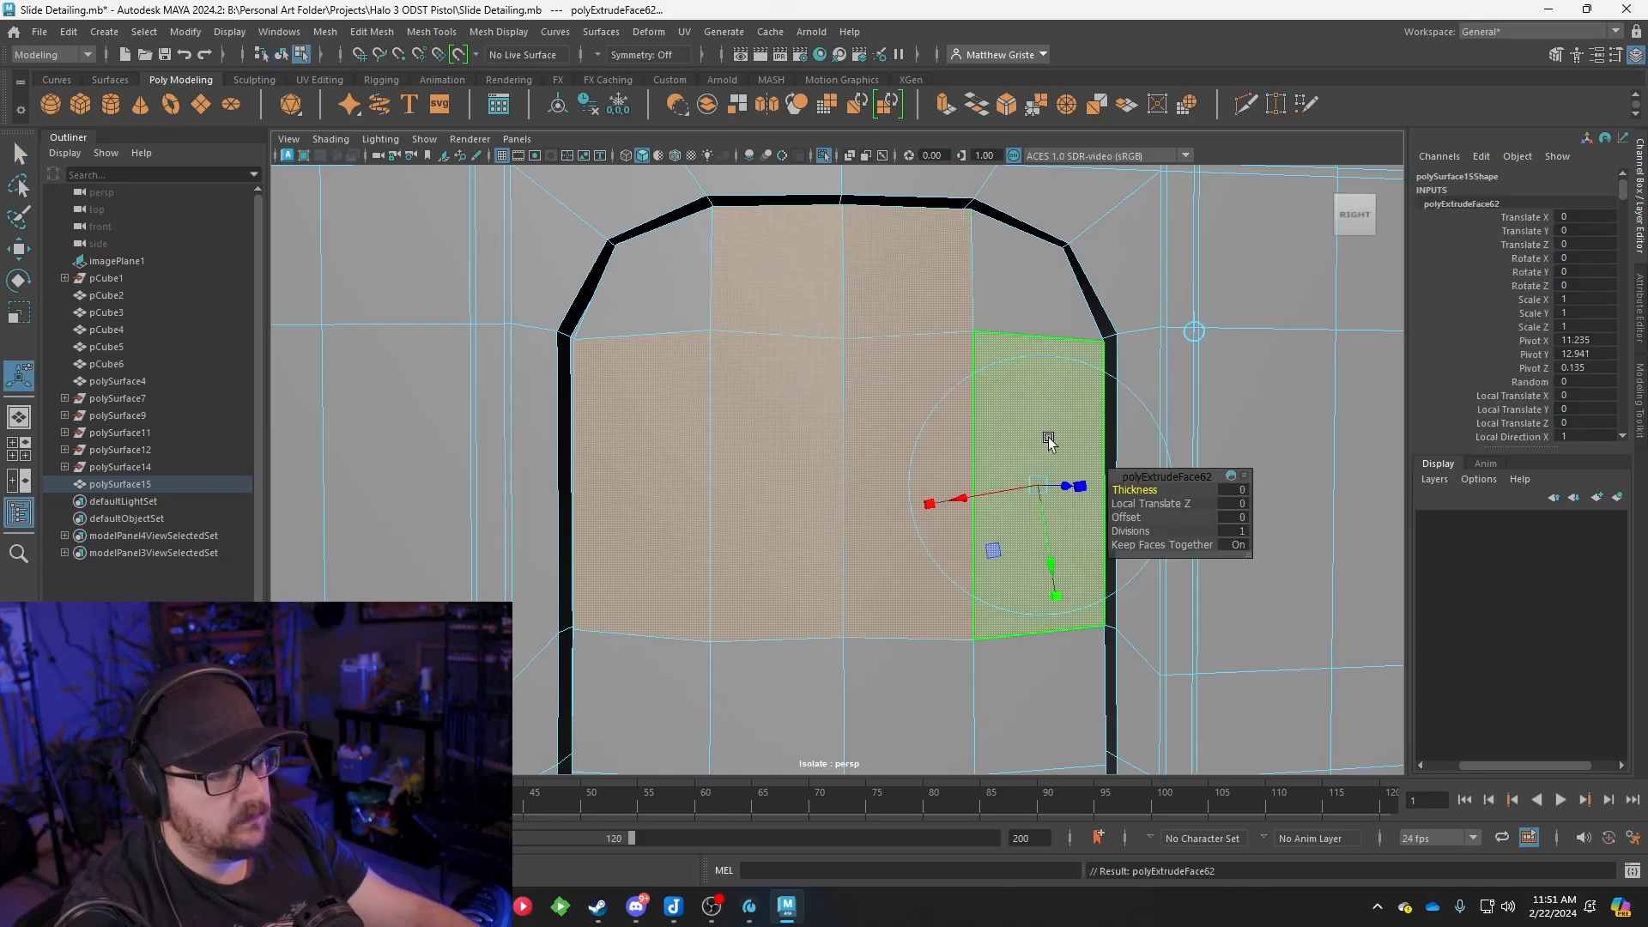
pyautogui.click(1193, 331)
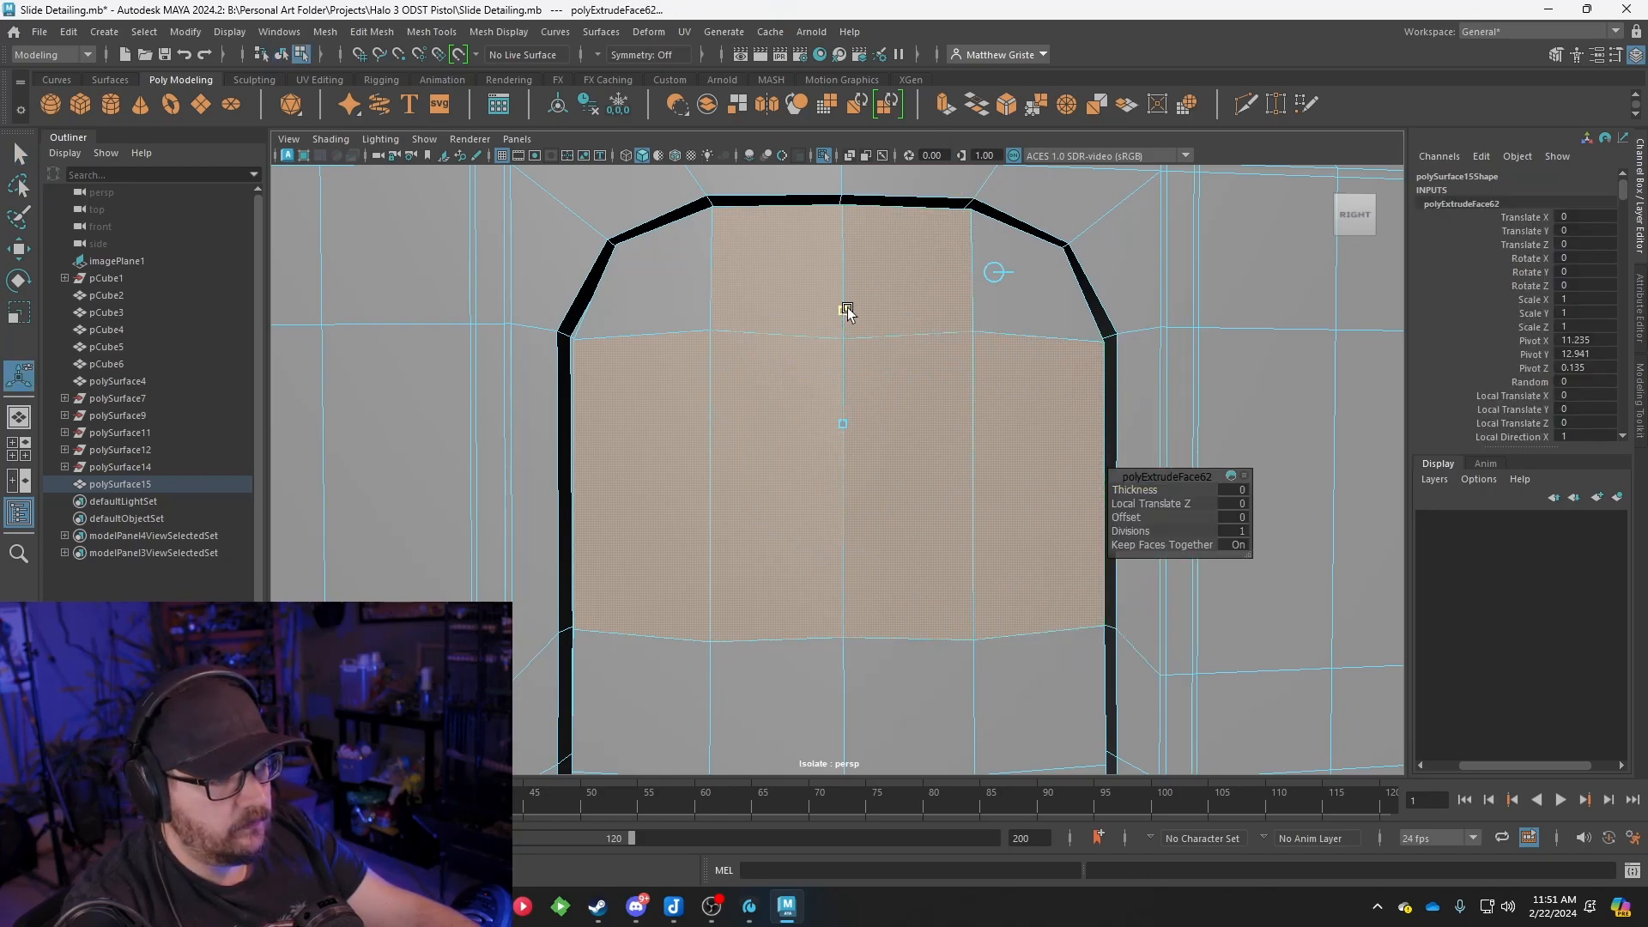
pyautogui.moveTo(842, 422); pyautogui.dragTo(1013, 497)
pyautogui.press('f')
pyautogui.scroll(3, 853, 350)
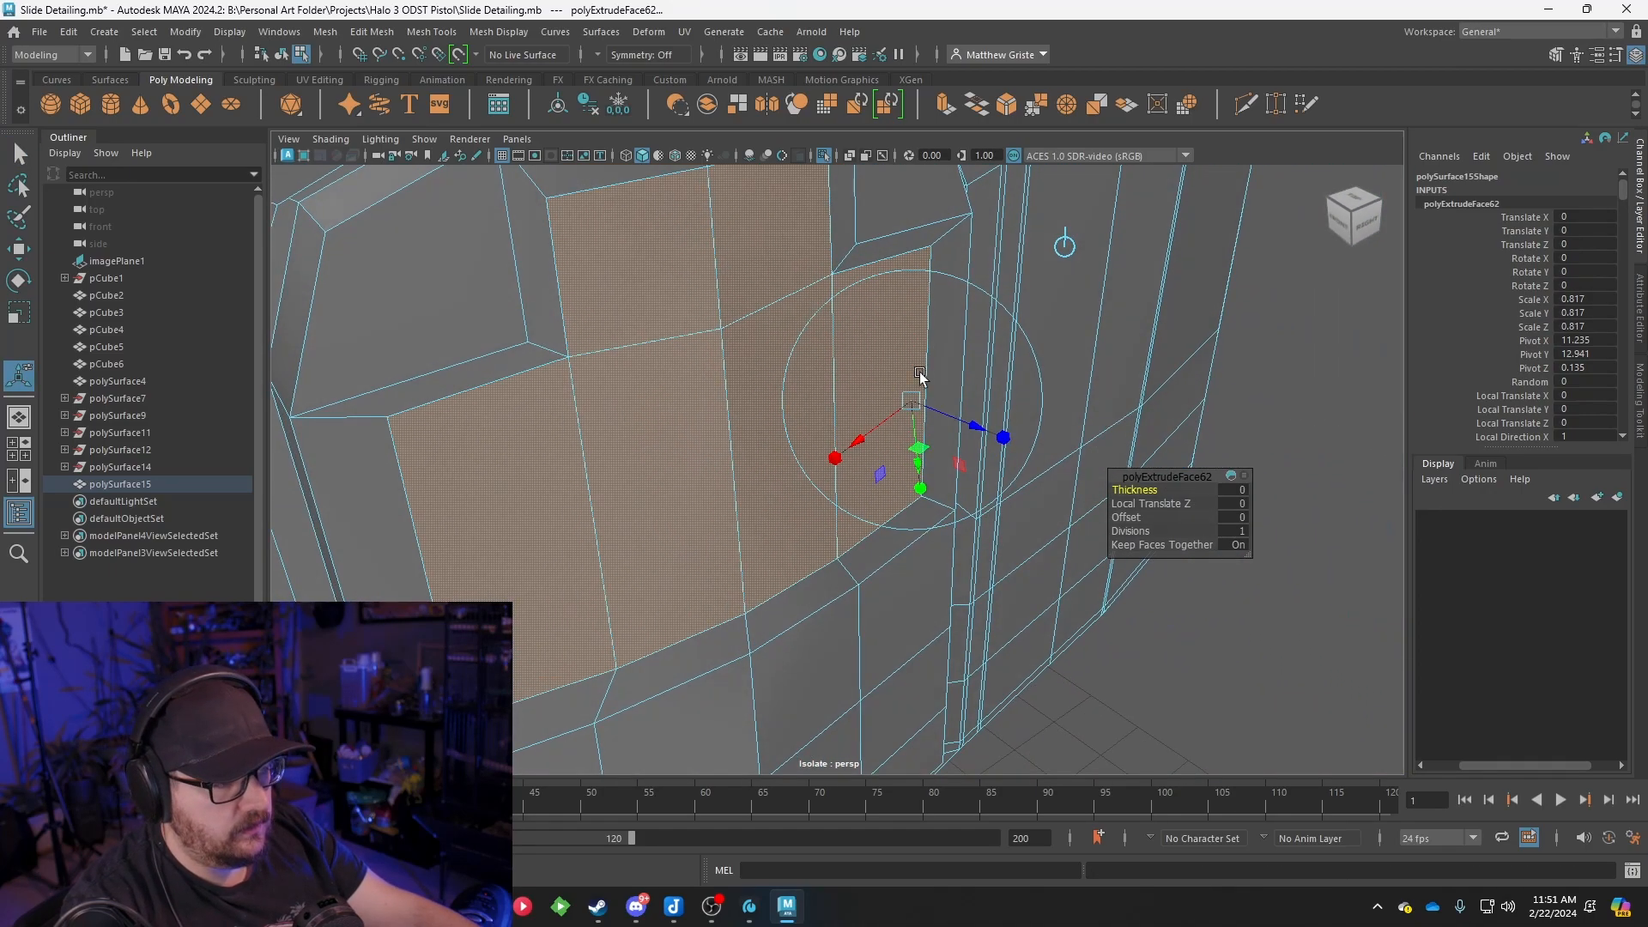
# Offset the inset T-shaped faces 0.004 along local Z, then extrude them again and sink them into the recess floor
pyautogui.moveTo(966, 427); pyautogui.dragTo(919, 463)
pyautogui.scroll(2, 931, 410)
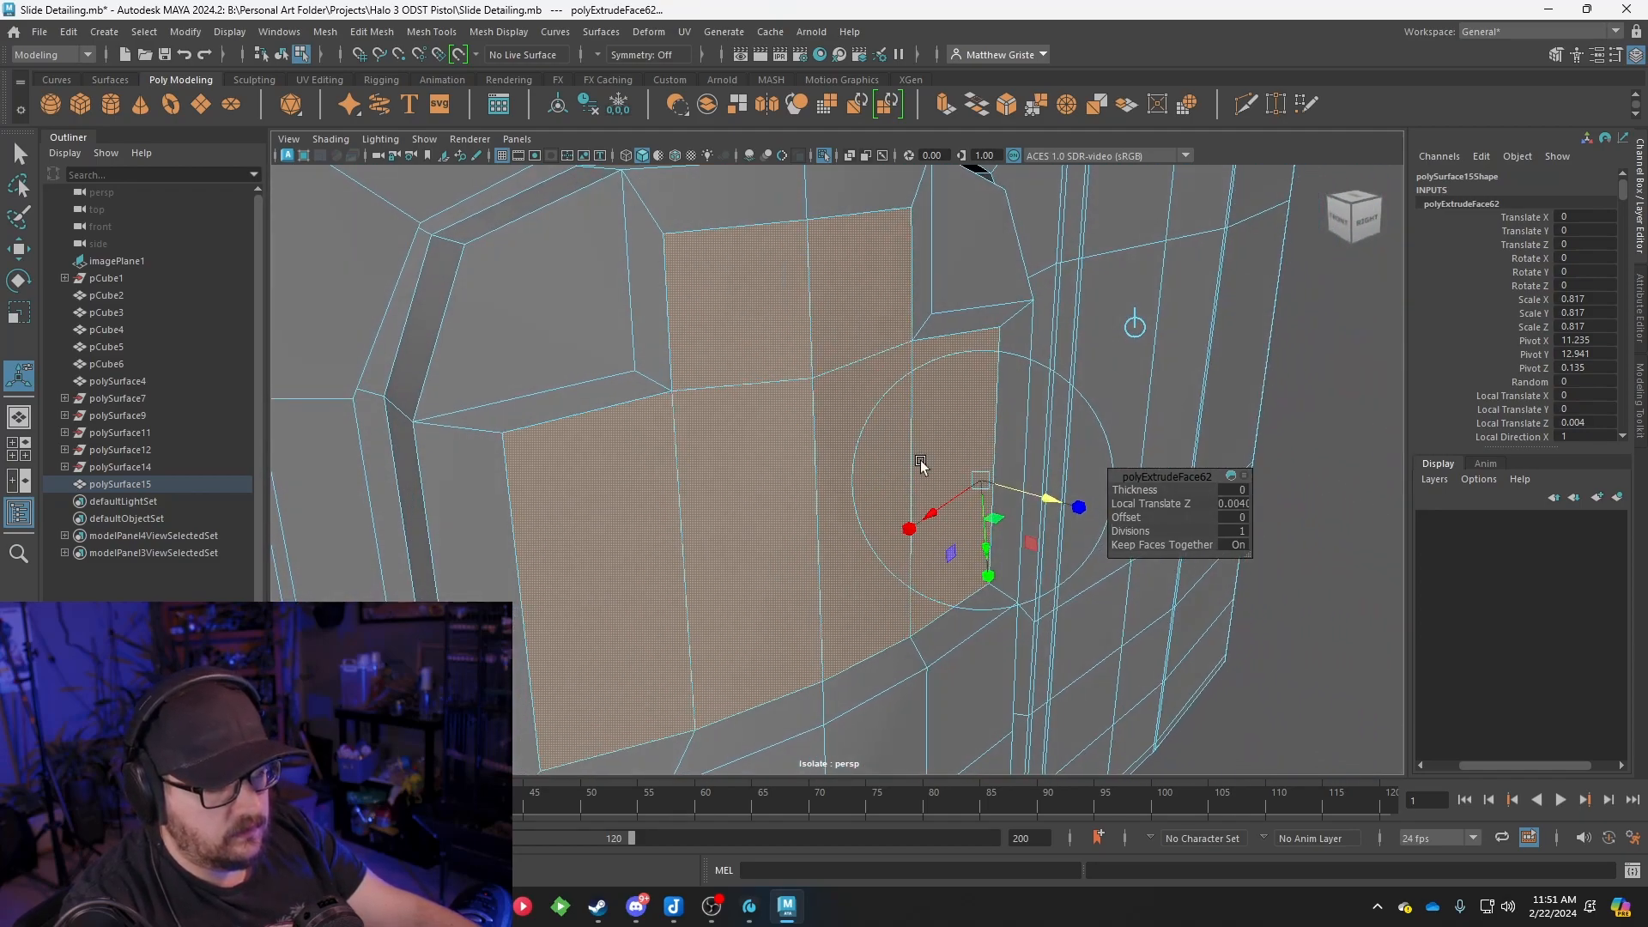
pyautogui.keyDown('shift'); pyautogui.click(960, 478); pyautogui.keyUp('shift')
pyautogui.hotkey('ctrl', 'e')
pyautogui.moveTo(1031, 498); pyautogui.dragTo(900, 466)
# Extrude the sunken T-shaped faces once more and scale them inward to 0.933
pyautogui.hotkey('ctrl', 'e')
pyautogui.click(998, 491)
pyautogui.hotkey('ctrl', 'z')
pyautogui.click(1058, 314)
pyautogui.click(764, 340)
pyautogui.moveTo(768, 452); pyautogui.dragTo(766, 458)
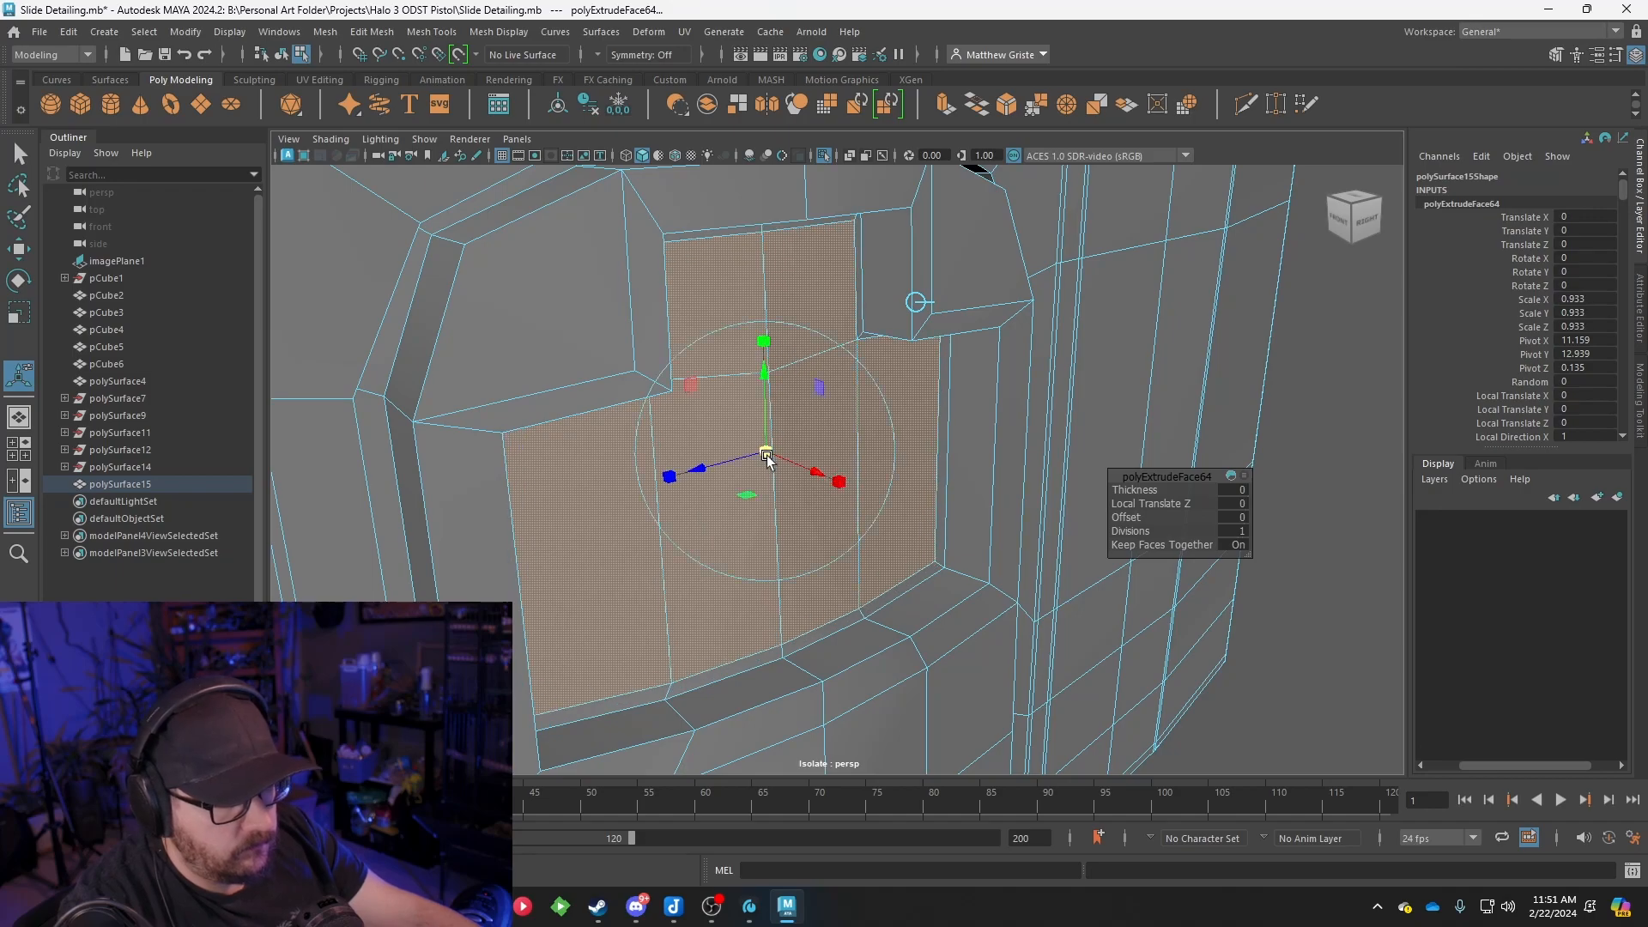
# Extrude the T-shaped faces and move them back outward 0.074 in X to form a raised panel
pyautogui.hotkey('ctrl', 'e')
pyautogui.click(1049, 312)
pyautogui.moveTo(838, 478); pyautogui.dragTo(857, 505)
pyautogui.keyDown('alt'); pyautogui.moveTo(857, 504); pyautogui.dragTo(749, 455); pyautogui.keyUp('alt')
# Insert a horizontal edge loop across the lower part of the T-shaped panel
pyautogui.click(444, 34)
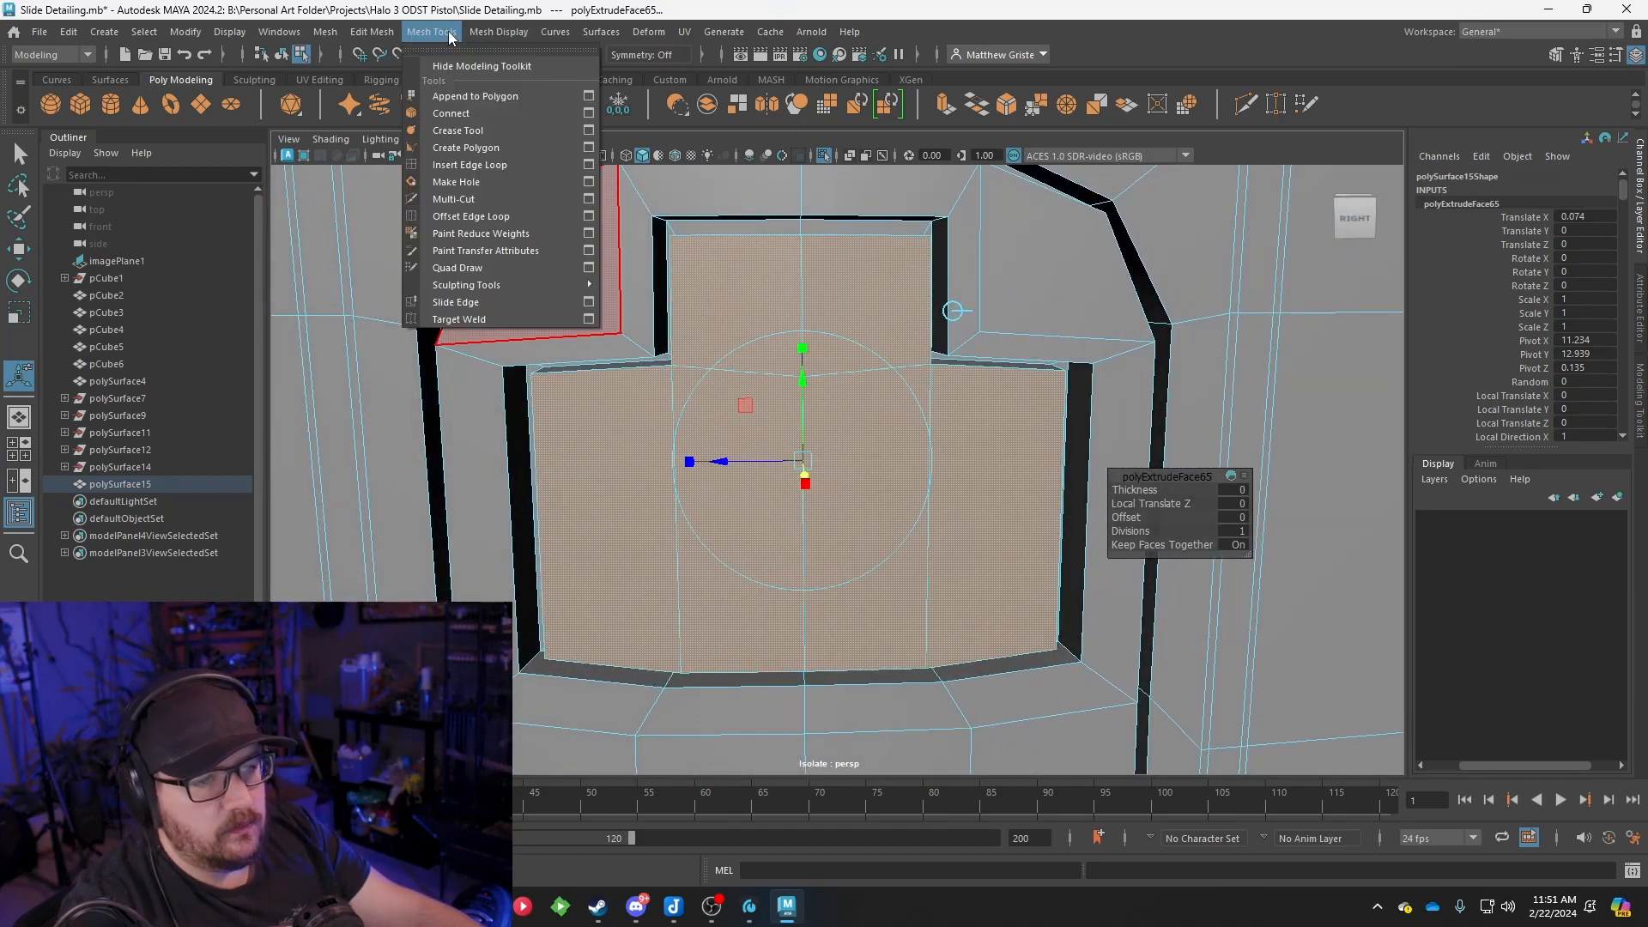
pyautogui.click(477, 164)
pyautogui.moveTo(677, 467); pyautogui.dragTo(673, 572)
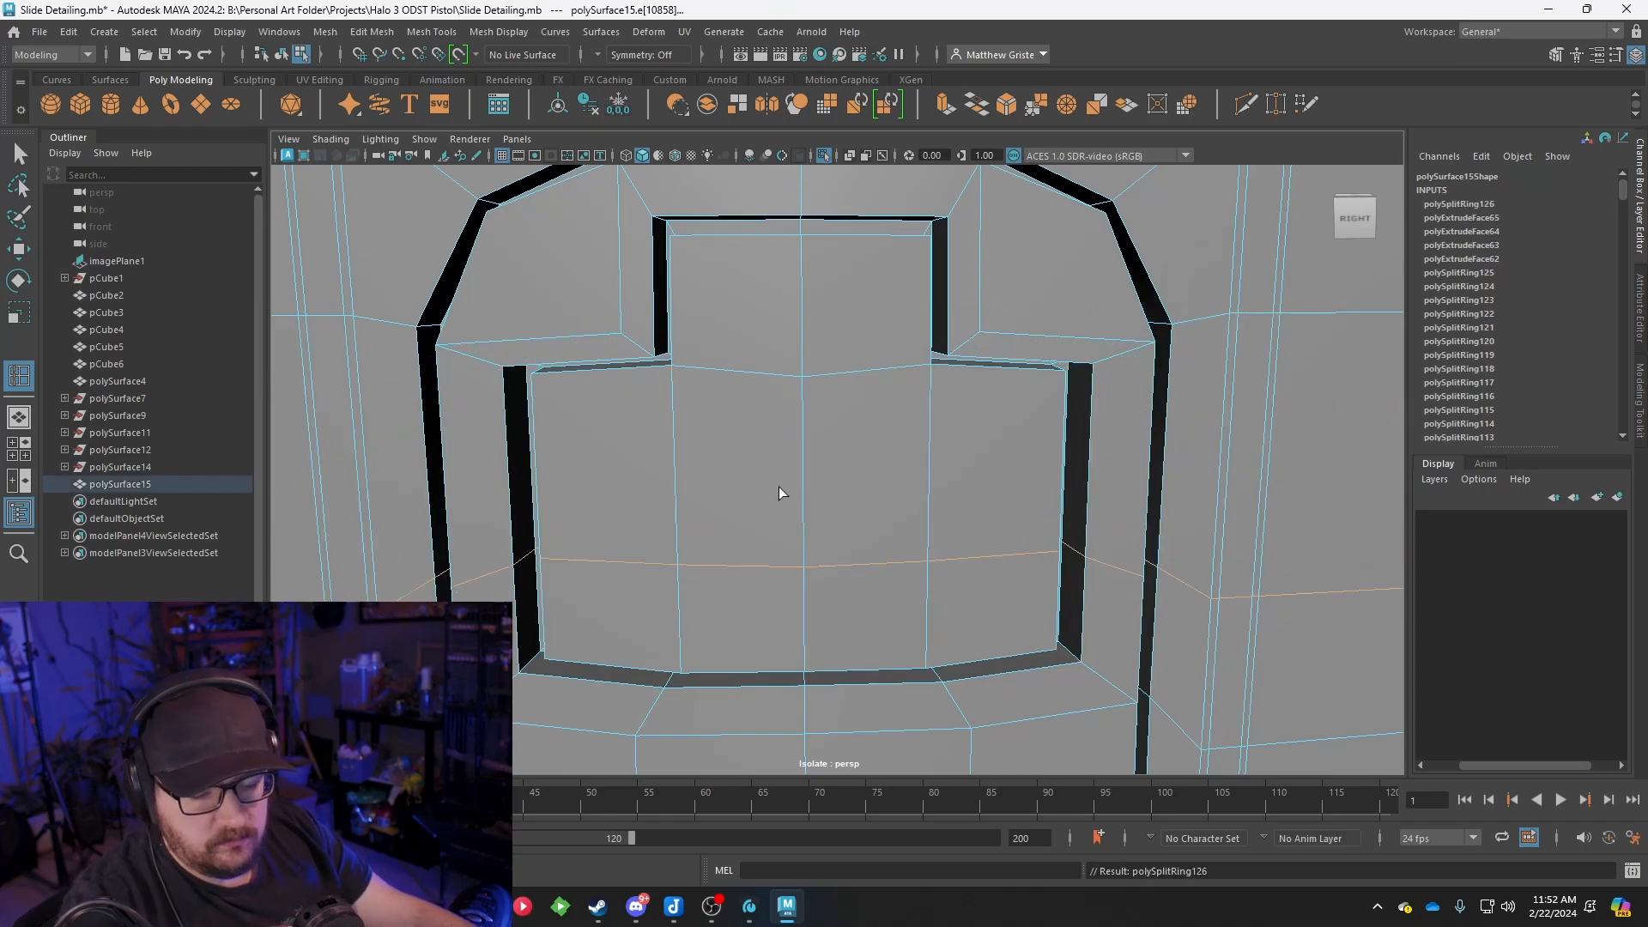
# Extrude the panel's four central upper faces outward 0.04 along local Z to form a raised block
pyautogui.press('q')
pyautogui.moveTo(761, 394); pyautogui.dragTo(764, 429, button='right')
pyautogui.click(760, 393)
pyautogui.keyDown('shift'); pyautogui.click(764, 348); pyautogui.keyUp('shift')
pyautogui.keyDown('shift'); pyautogui.click(841, 342); pyautogui.keyUp('shift')
pyautogui.keyDown('shift'); pyautogui.click(858, 437); pyautogui.keyUp('shift')
pyautogui.moveTo(918, 472)
pyautogui.keyDown('alt'); pyautogui.mouseDown()
pyautogui.moveTo(986, 473)
pyautogui.moveTo(934, 467)
pyautogui.mouseUp(); pyautogui.keyUp('alt')
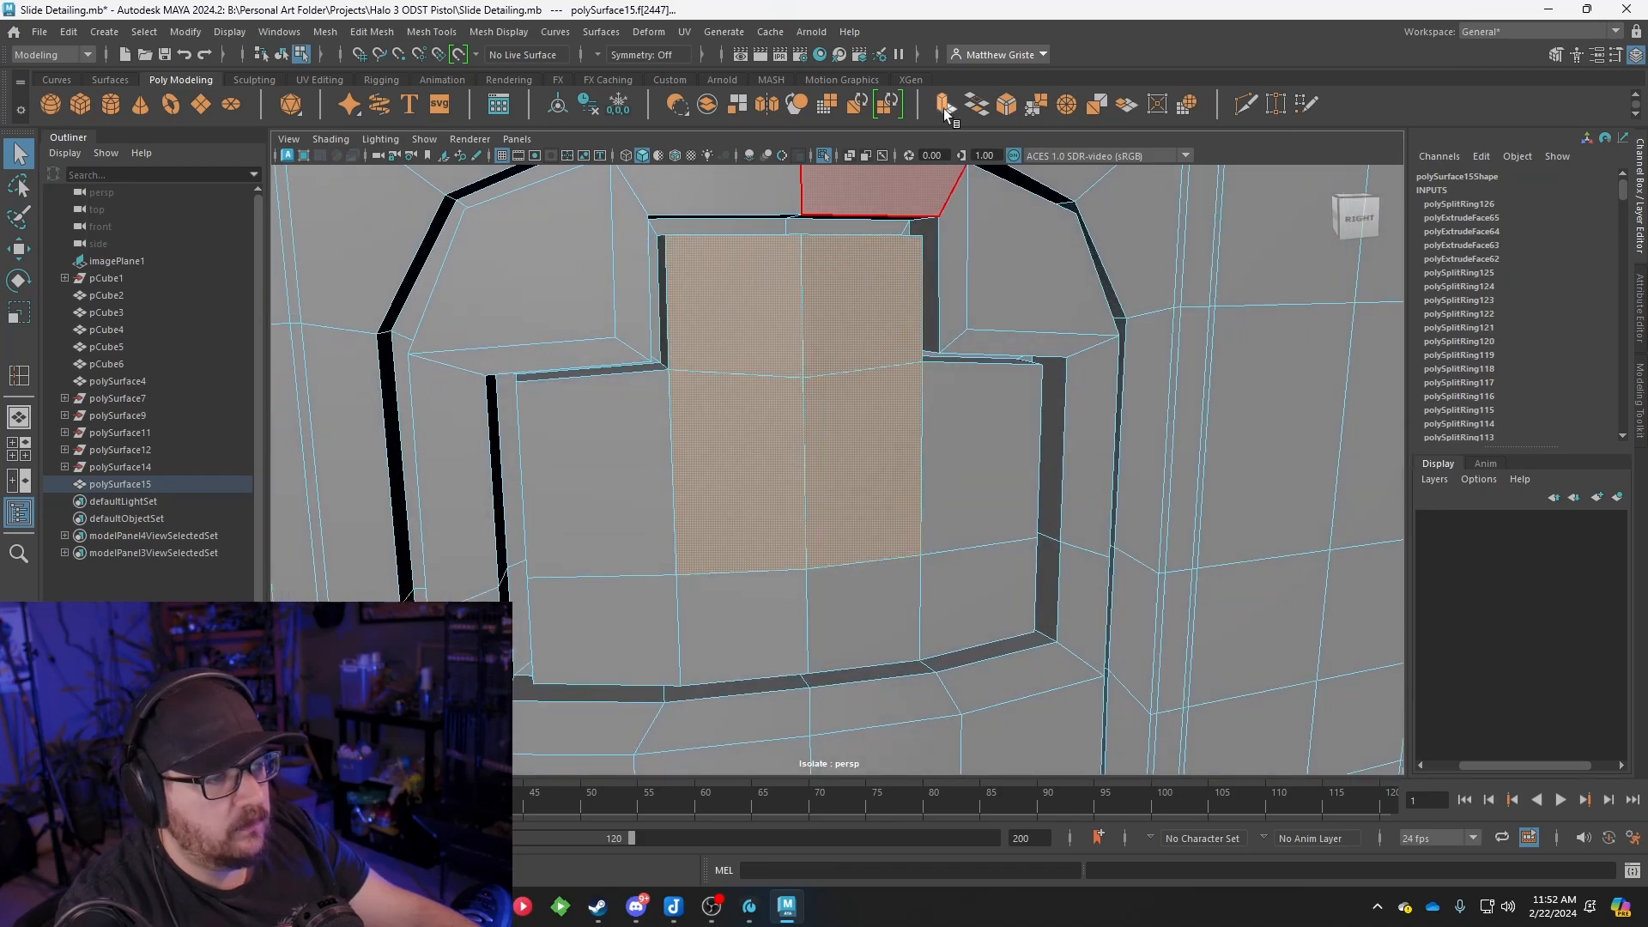
pyautogui.hotkey('ctrl', 'e')
pyautogui.keyDown('alt'); pyautogui.moveTo(899, 292); pyautogui.dragTo(942, 323); pyautogui.keyUp('alt')
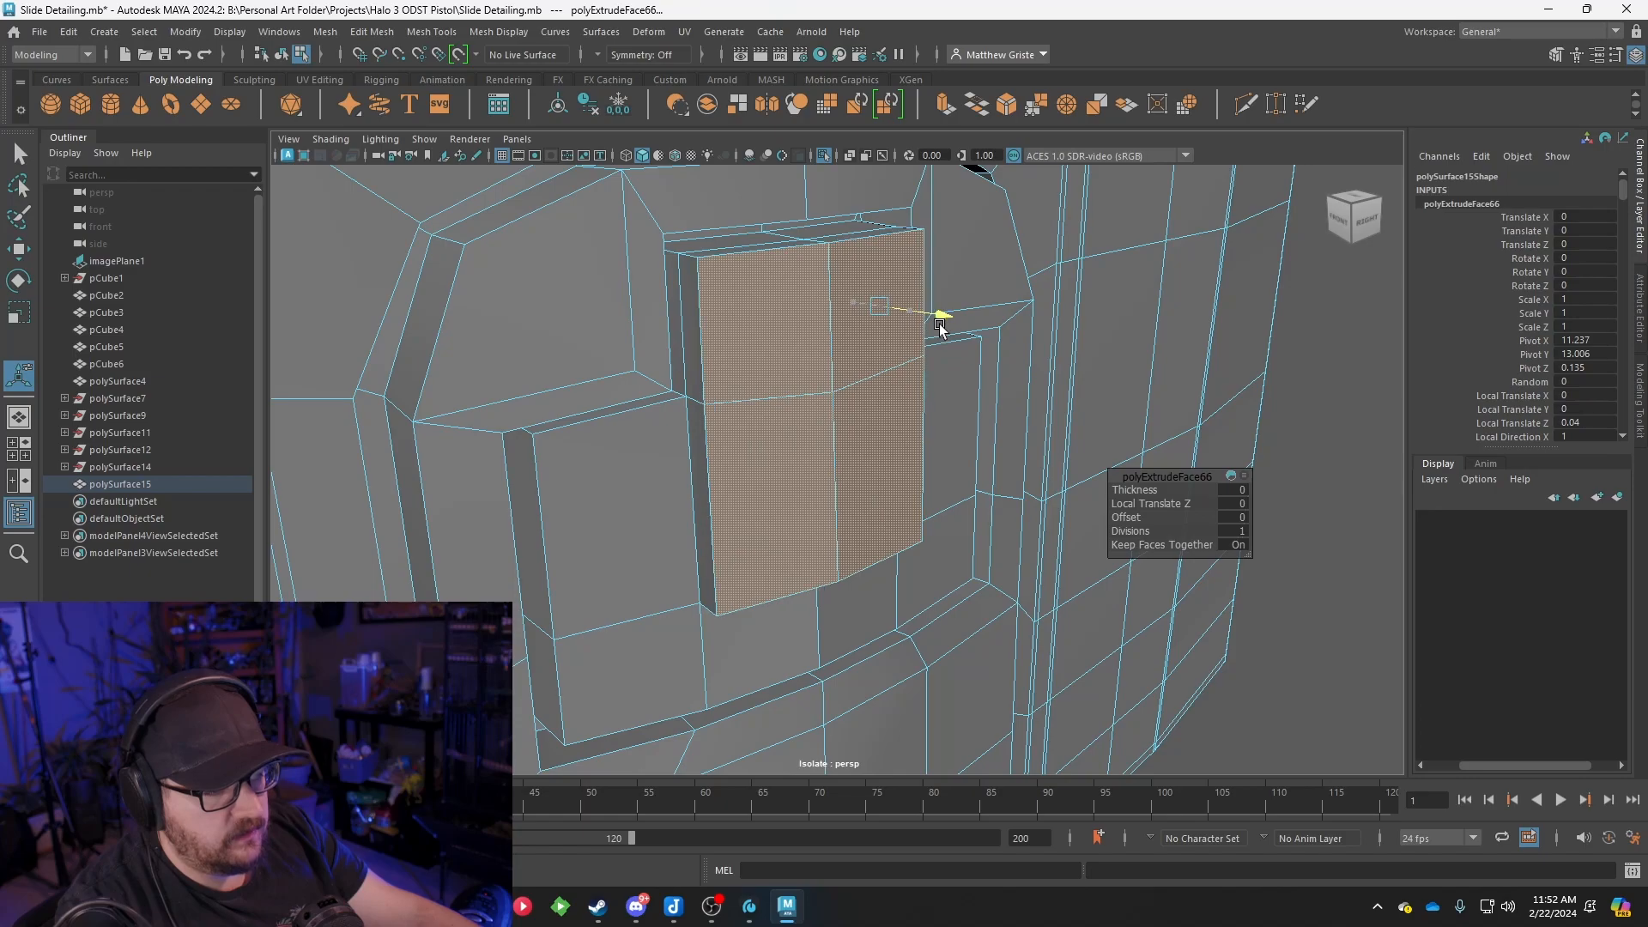
pyautogui.moveTo(796, 336); pyautogui.dragTo(863, 302, button='right')
pyautogui.press('q')
pyautogui.scroll(-5, 844, 325)
# Insert supporting edge loops around the arched recess's outer rim, along its wall and on the floor edge
pyautogui.keyDown('alt'); pyautogui.moveTo(844, 324); pyautogui.dragTo(716, 311); pyautogui.keyUp('alt')
pyautogui.scroll(3, 715, 310)
pyautogui.click(452, 34)
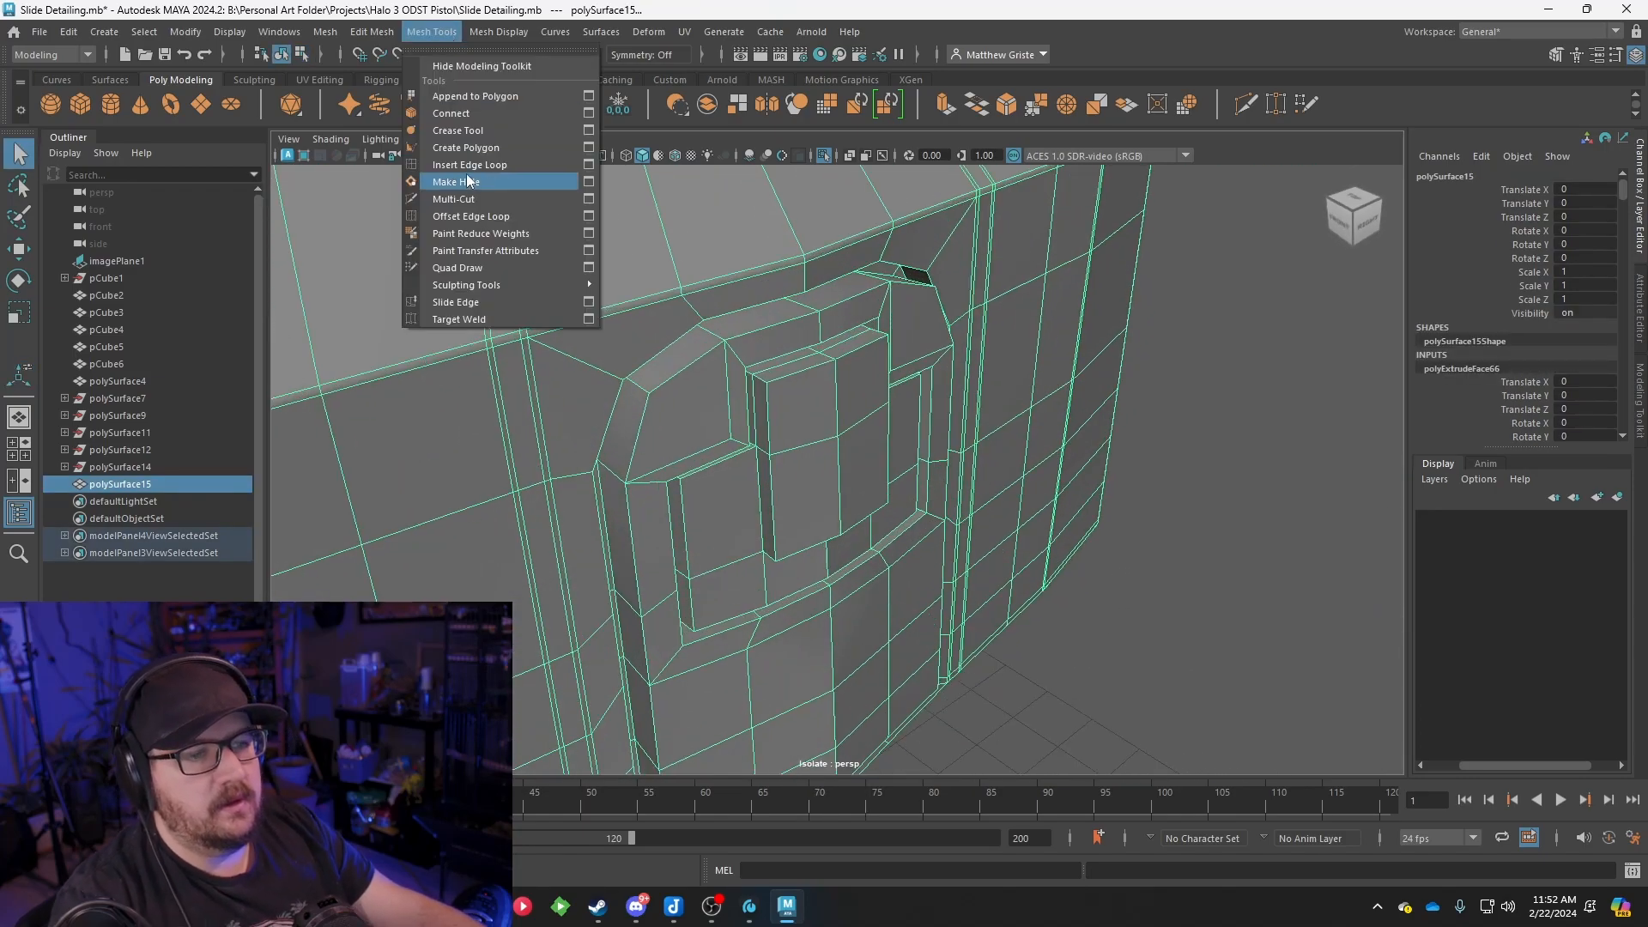
pyautogui.click(446, 162)
pyautogui.scroll(2, 665, 317)
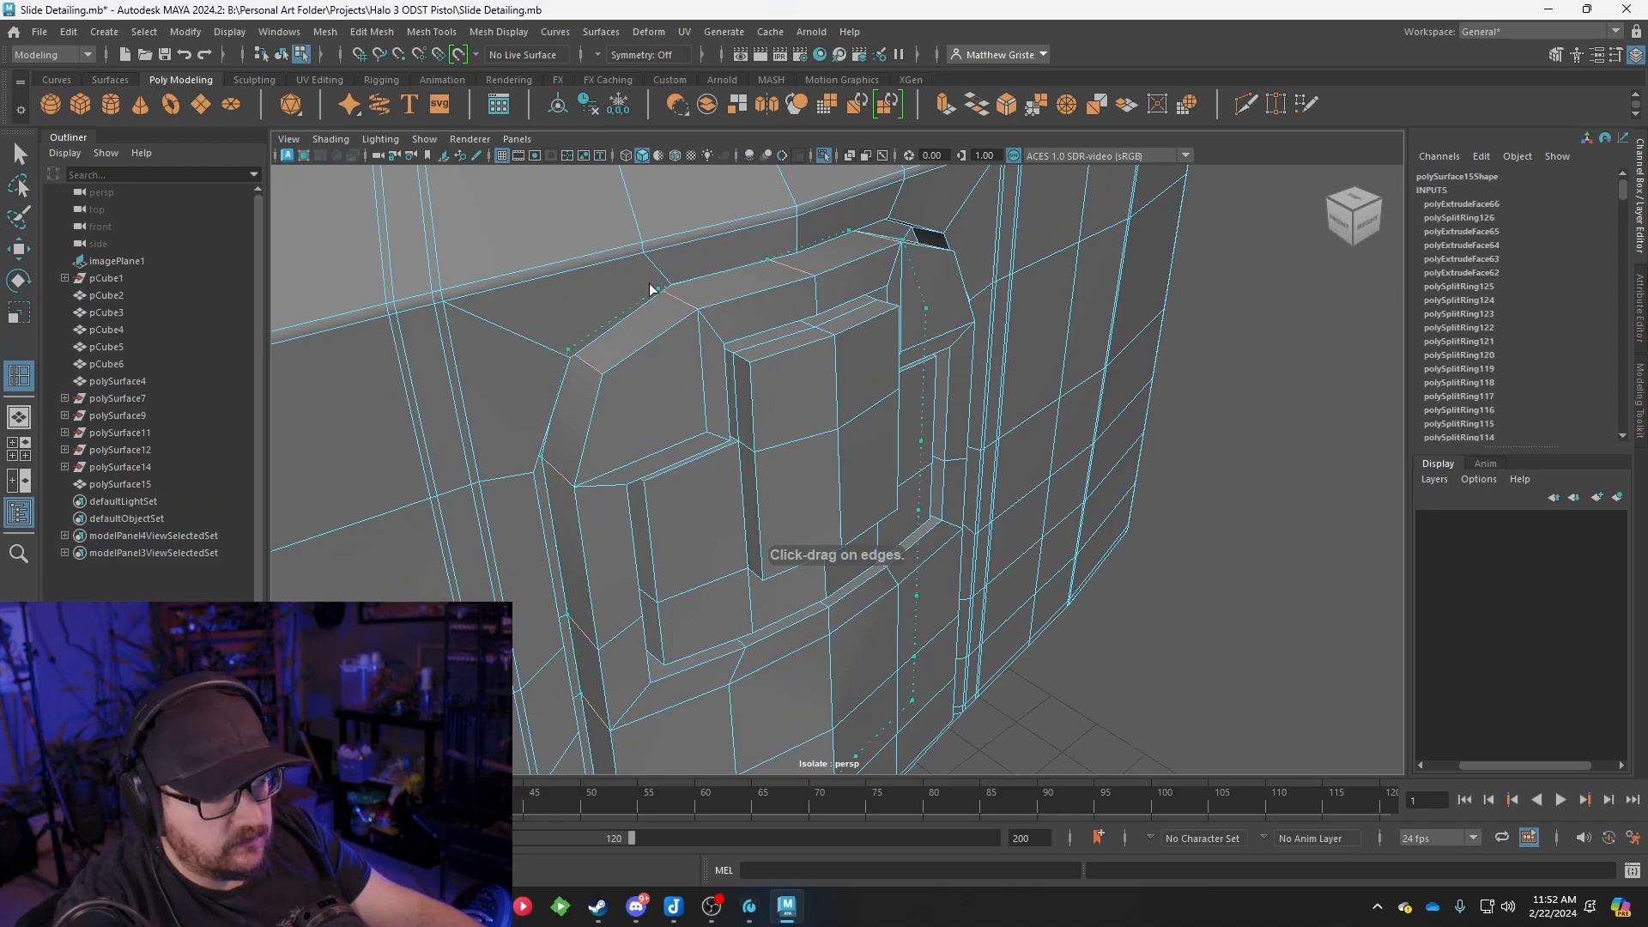
pyautogui.moveTo(662, 297); pyautogui.dragTo(696, 313)
pyautogui.keyDown('alt'); pyautogui.moveTo(696, 312); pyautogui.dragTo(686, 244); pyautogui.keyUp('alt')
pyautogui.keyDown('alt'); pyautogui.moveTo(901, 242); pyautogui.dragTo(1008, 375, button='middle'); pyautogui.keyUp('alt')
pyautogui.scroll(4, 1008, 375)
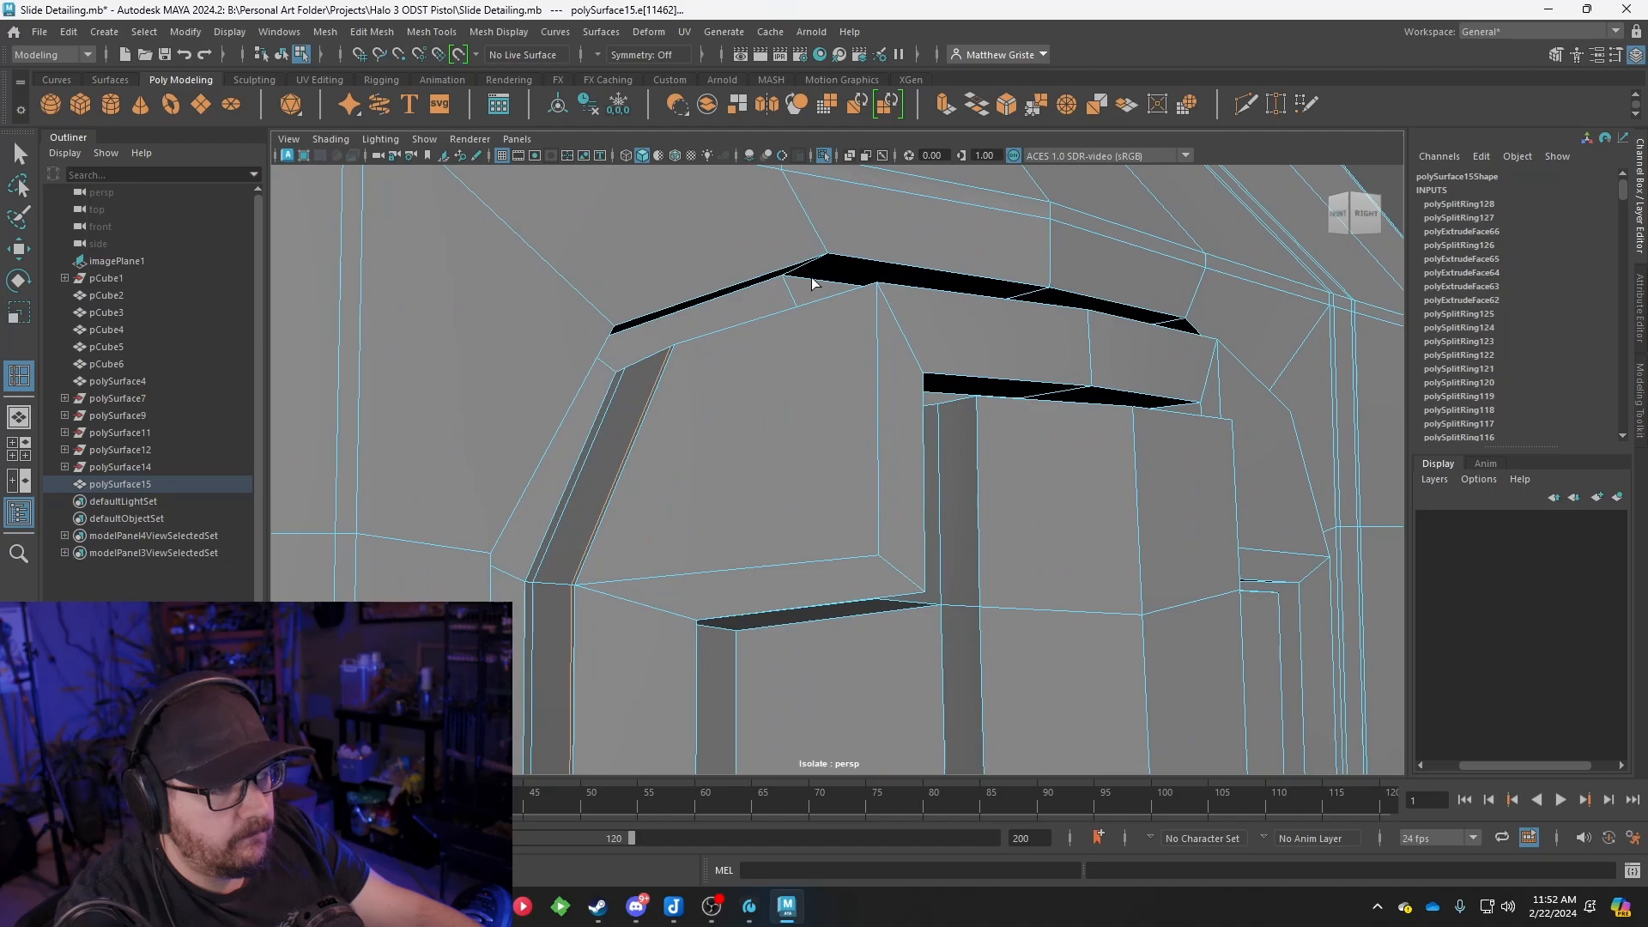
pyautogui.click(824, 256)
pyautogui.moveTo(827, 255)
pyautogui.keyDown('alt'); pyautogui.mouseDown()
pyautogui.moveTo(829, 292)
pyautogui.moveTo(819, 281)
pyautogui.mouseUp(); pyautogui.keyUp('alt')
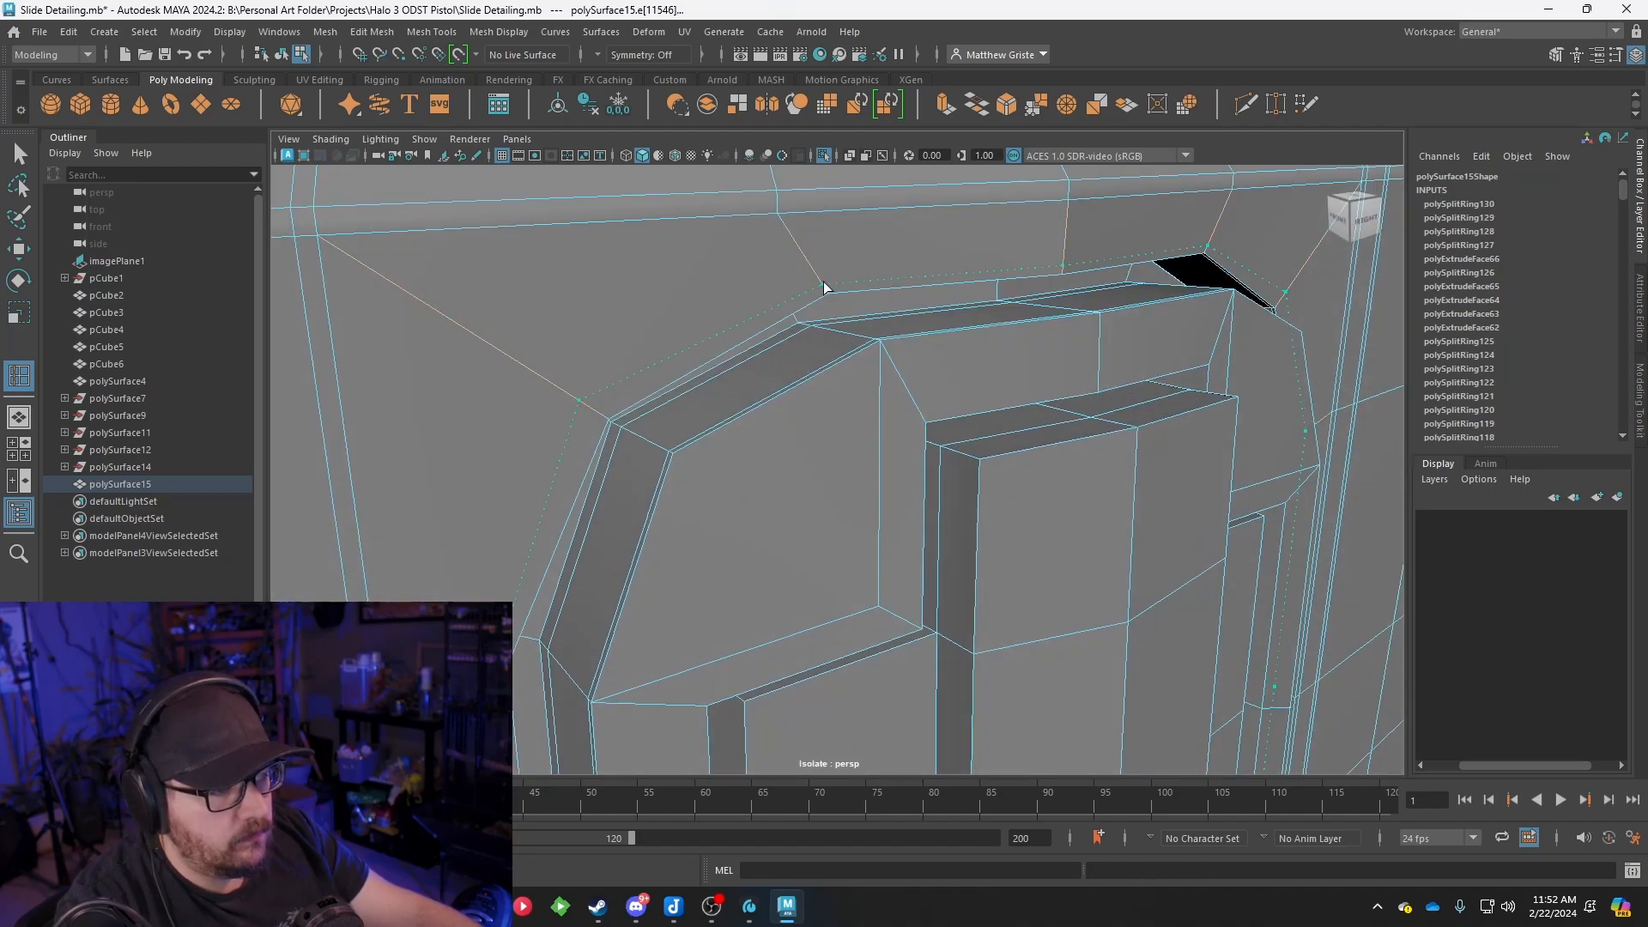
pyautogui.click(828, 287)
pyautogui.keyDown('alt'); pyautogui.moveTo(887, 349); pyautogui.dragTo(838, 393); pyautogui.keyUp('alt')
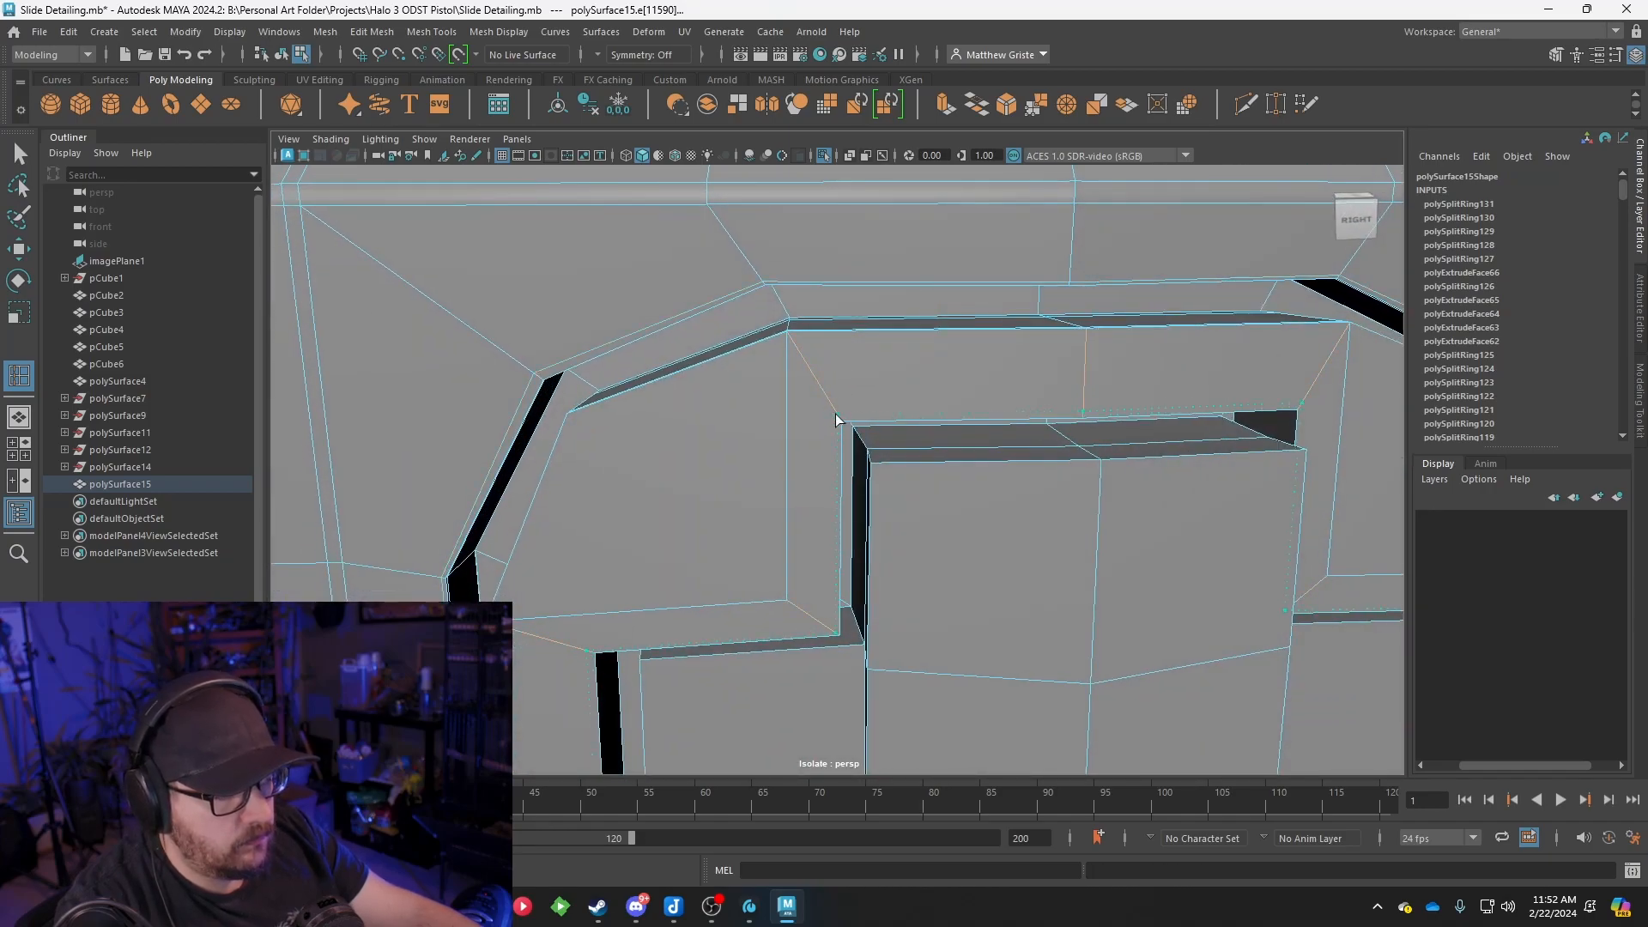
# Insert supporting edge loops around the T-shaped groove and along the raised central block's edges
pyautogui.keyDown('alt'); pyautogui.moveTo(843, 429); pyautogui.dragTo(893, 478); pyautogui.keyUp('alt')
pyautogui.press('F8')
pyautogui.click(811, 397)
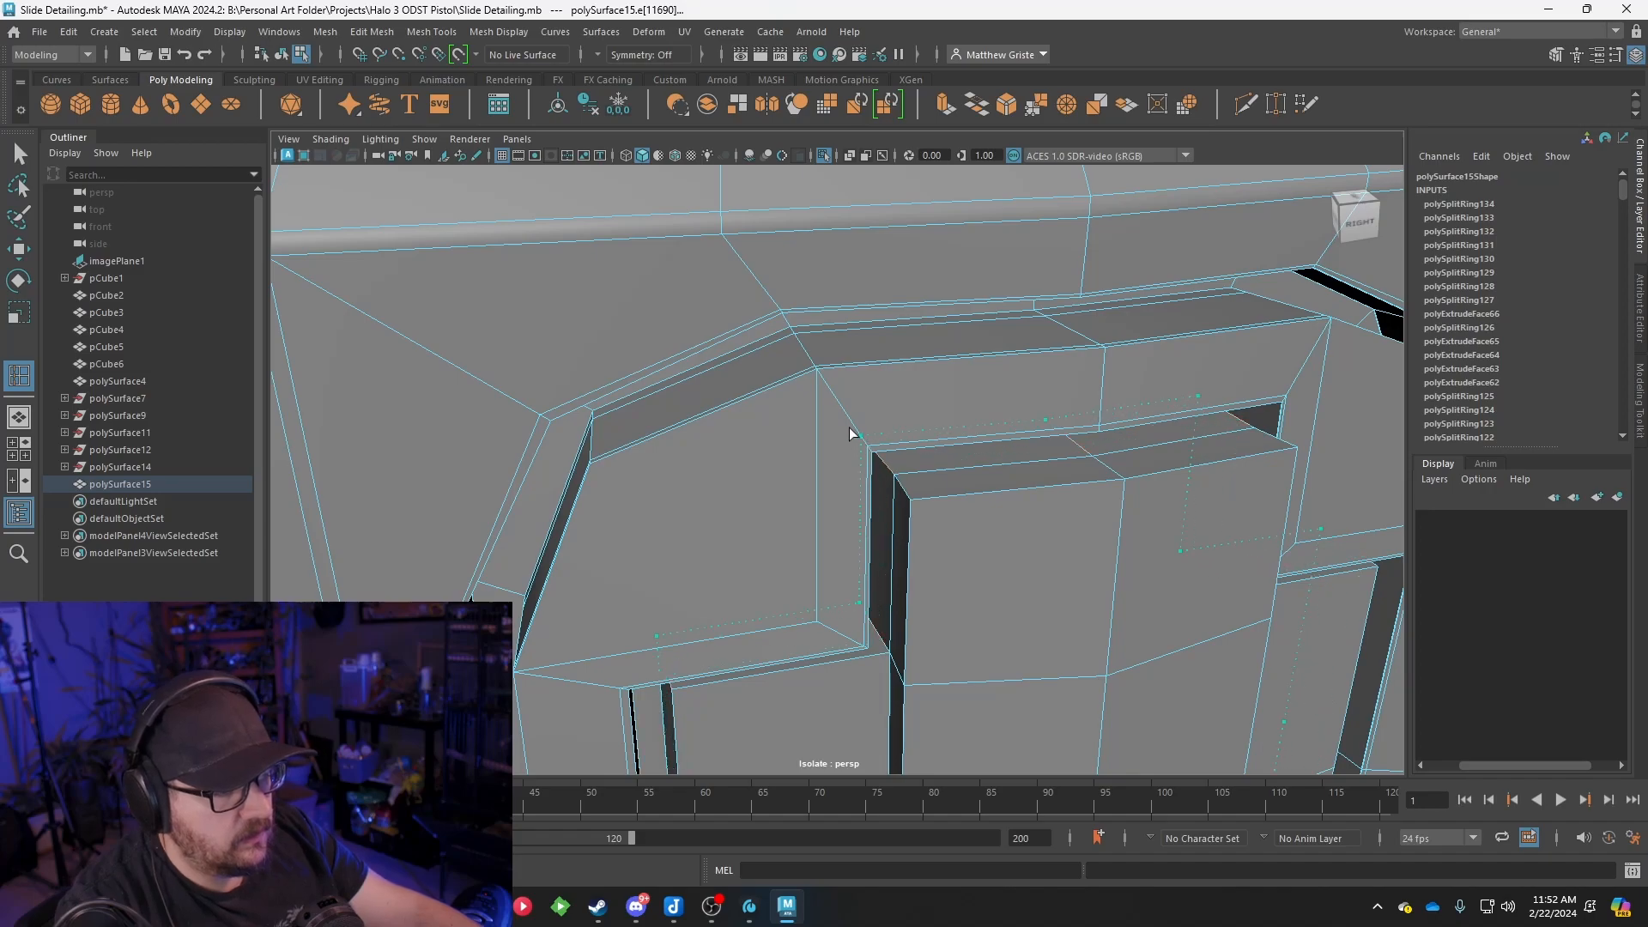
pyautogui.click(868, 431)
pyautogui.click(904, 492)
pyautogui.click(898, 486)
pyautogui.click(894, 473)
pyautogui.scroll(-10, 883, 455)
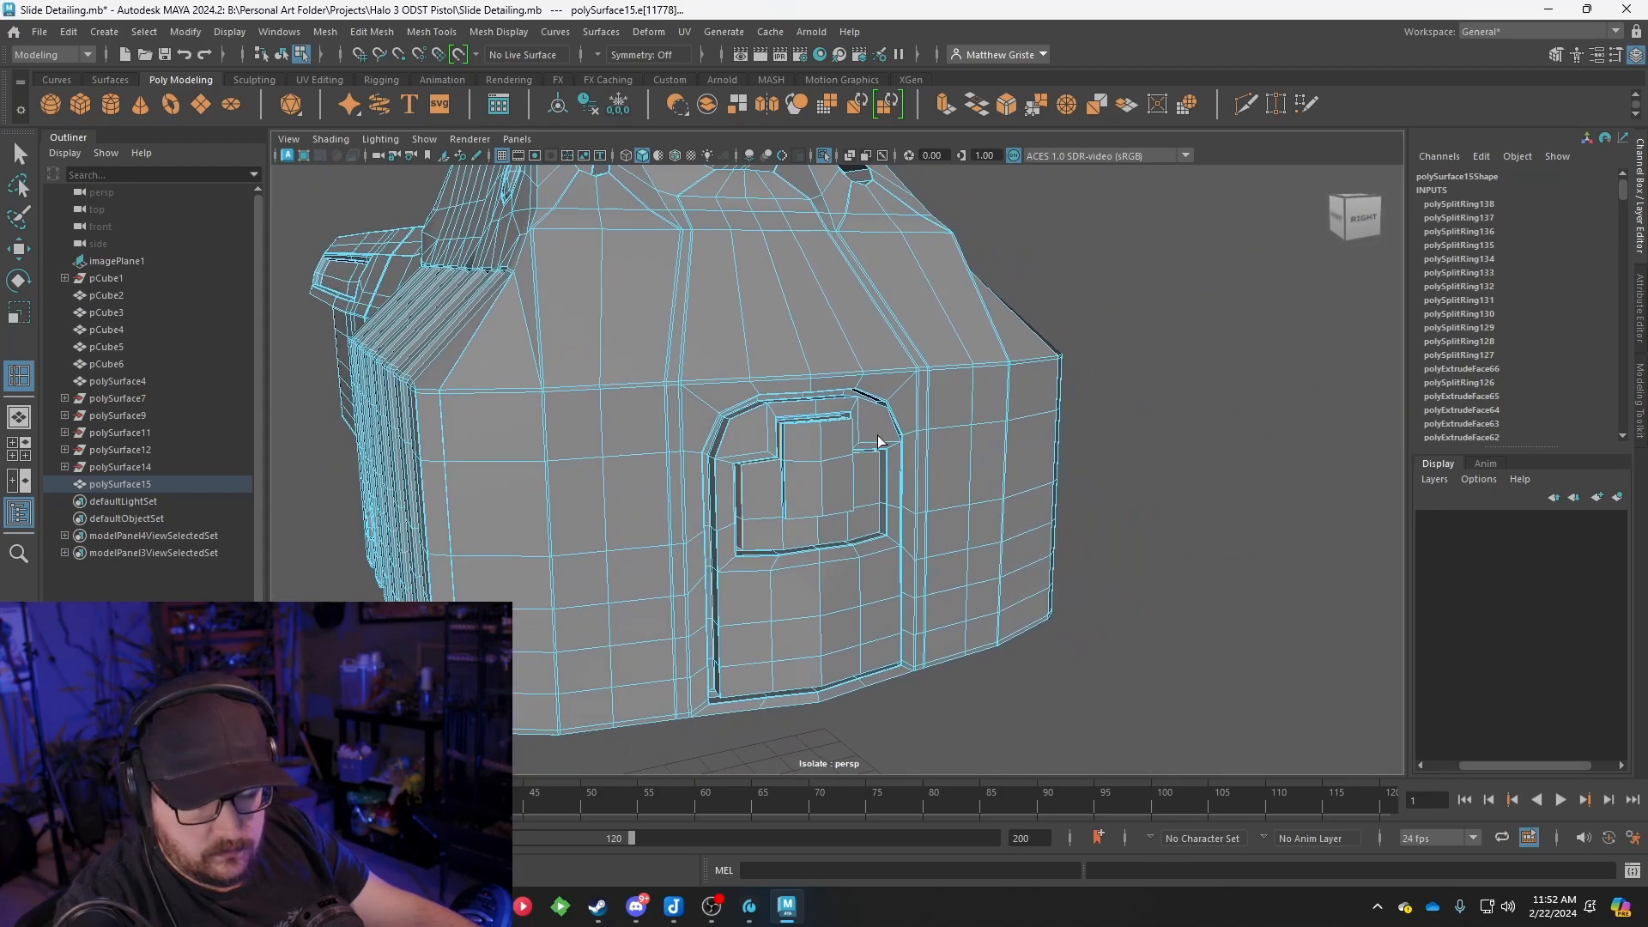
# Preview the slide smoothed and check how the arched recess, T-shaped panel and central block hold their shape
pyautogui.press('q')
pyautogui.press('3')
pyautogui.moveTo(862, 433); pyautogui.dragTo(858, 440, button='right')
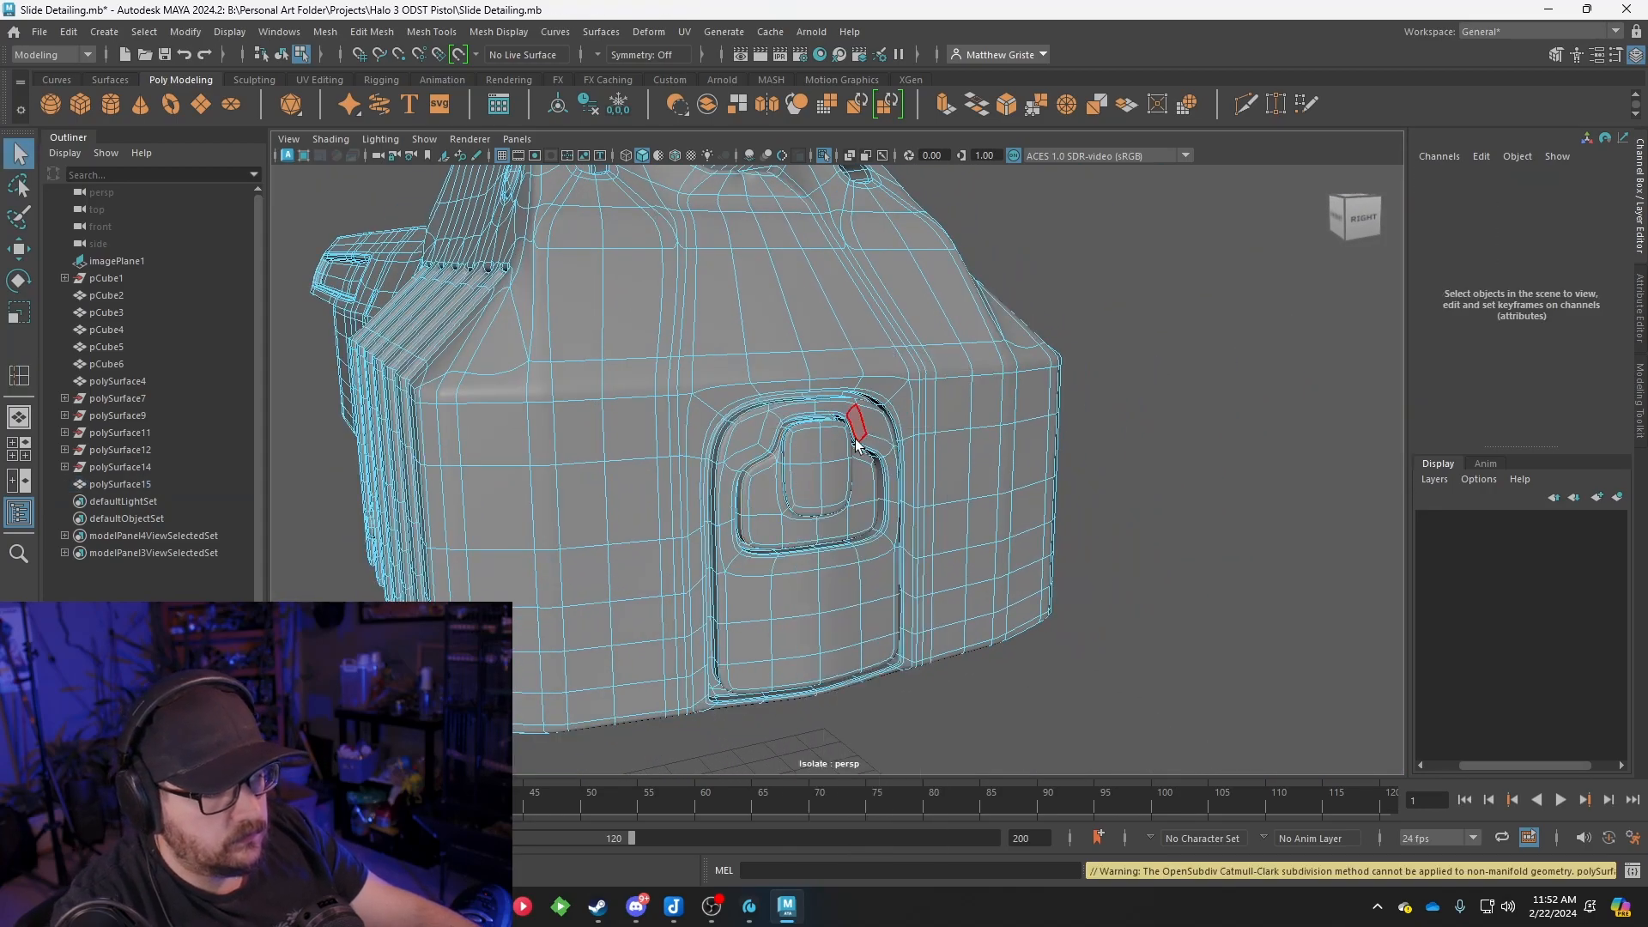
pyautogui.keyDown('alt'); pyautogui.moveTo(858, 439); pyautogui.dragTo(788, 451); pyautogui.keyUp('alt')
pyautogui.scroll(5, 786, 450)
pyautogui.press('1')
# Insert supporting edge loops down the raised central block's front face beside its vertical edges
pyautogui.scroll(5, 786, 450)
pyautogui.keyDown('alt'); pyautogui.moveTo(889, 424); pyautogui.dragTo(851, 452); pyautogui.keyUp('alt')
pyautogui.press('g')
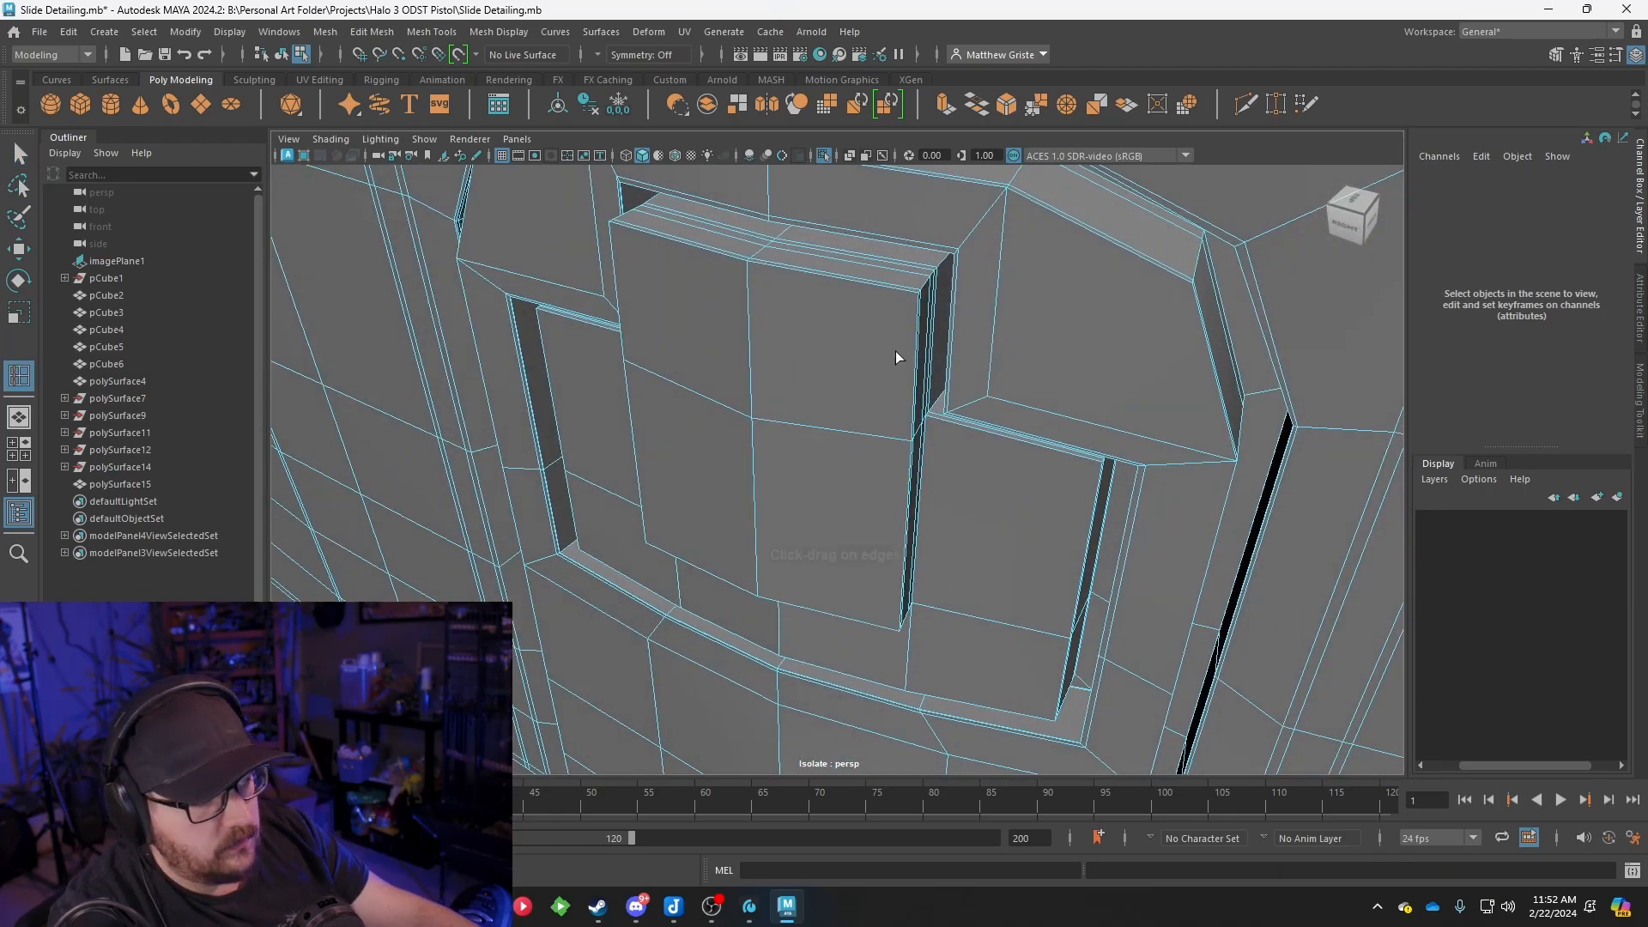
pyautogui.moveTo(908, 289); pyautogui.dragTo(800, 347)
pyautogui.scroll(-5, 915, 290)
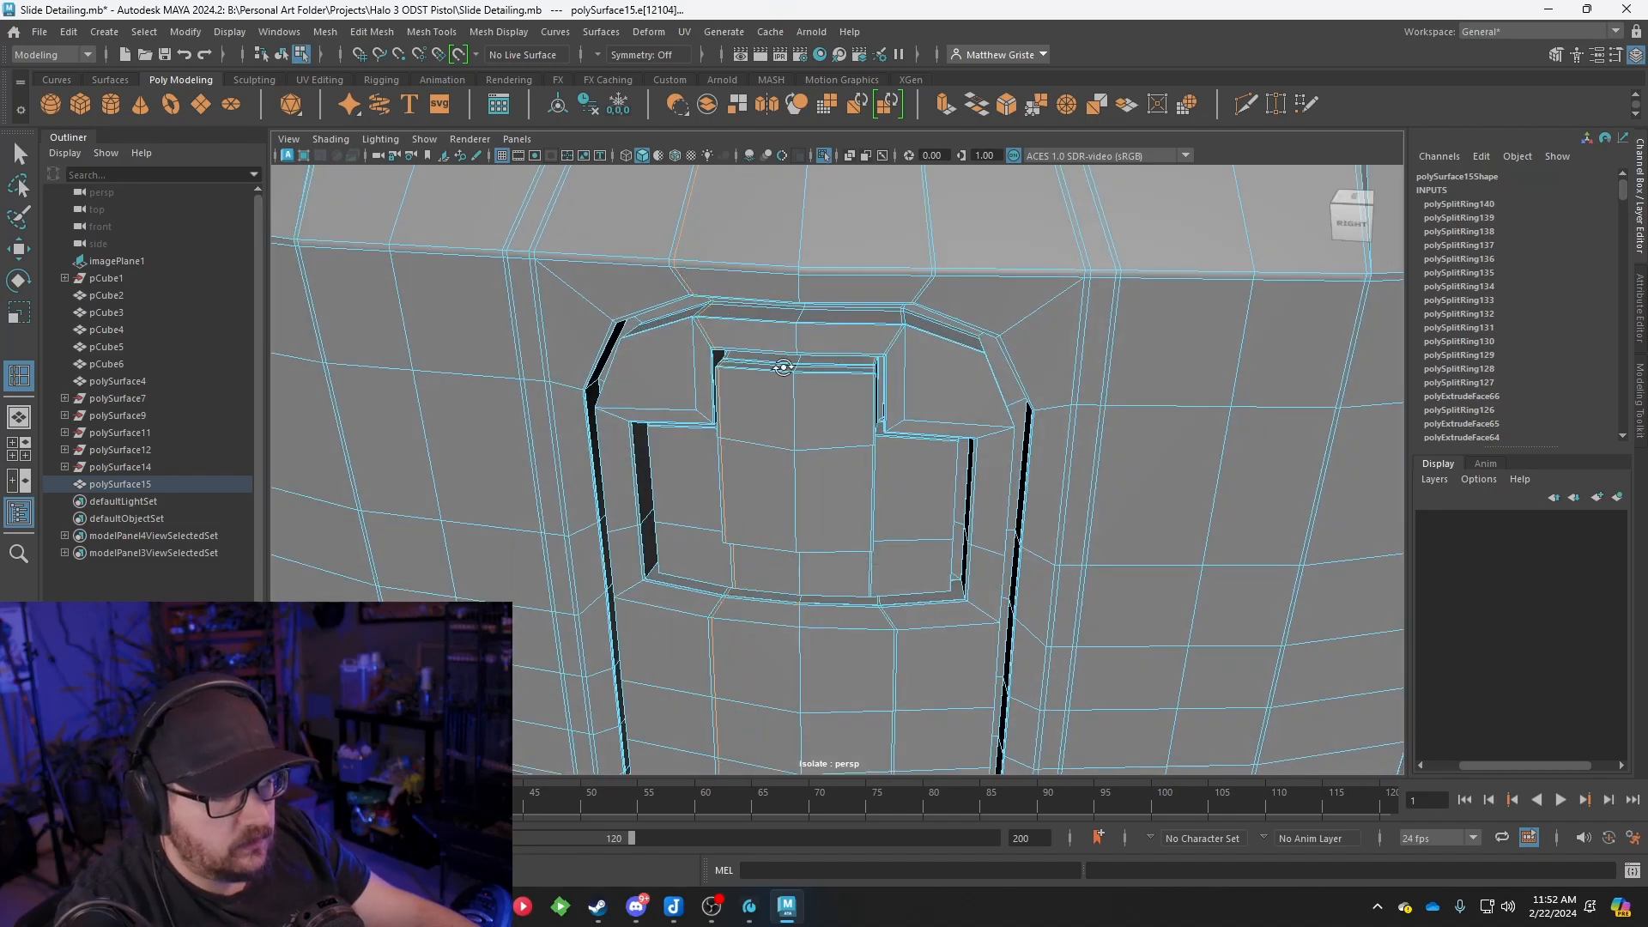
# Preview the end face smoothed again and examine the raised block's corners and edges
pyautogui.keyDown('alt'); pyautogui.moveTo(784, 367); pyautogui.dragTo(828, 366); pyautogui.keyUp('alt')
pyautogui.press('q')
pyautogui.press('3')
pyautogui.moveTo(821, 353)
pyautogui.mouseDown(button='right')
pyautogui.moveTo(901, 322)
pyautogui.moveTo(817, 350)
pyautogui.mouseUp(button='right')
pyautogui.scroll(-6, 819, 349)
pyautogui.keyDown('alt'); pyautogui.moveTo(904, 341); pyautogui.dragTo(873, 287); pyautogui.keyUp('alt')
pyautogui.scroll(5, 878, 386)
pyautogui.press('1')
# Insert horizontal supporting edge loops just below the raised block's top edge and just above its bottom edge
pyautogui.keyDown('alt'); pyautogui.moveTo(909, 484); pyautogui.dragTo(661, 498); pyautogui.keyUp('alt')
pyautogui.scroll(3, 755, 489)
pyautogui.scroll(3, 789, 476)
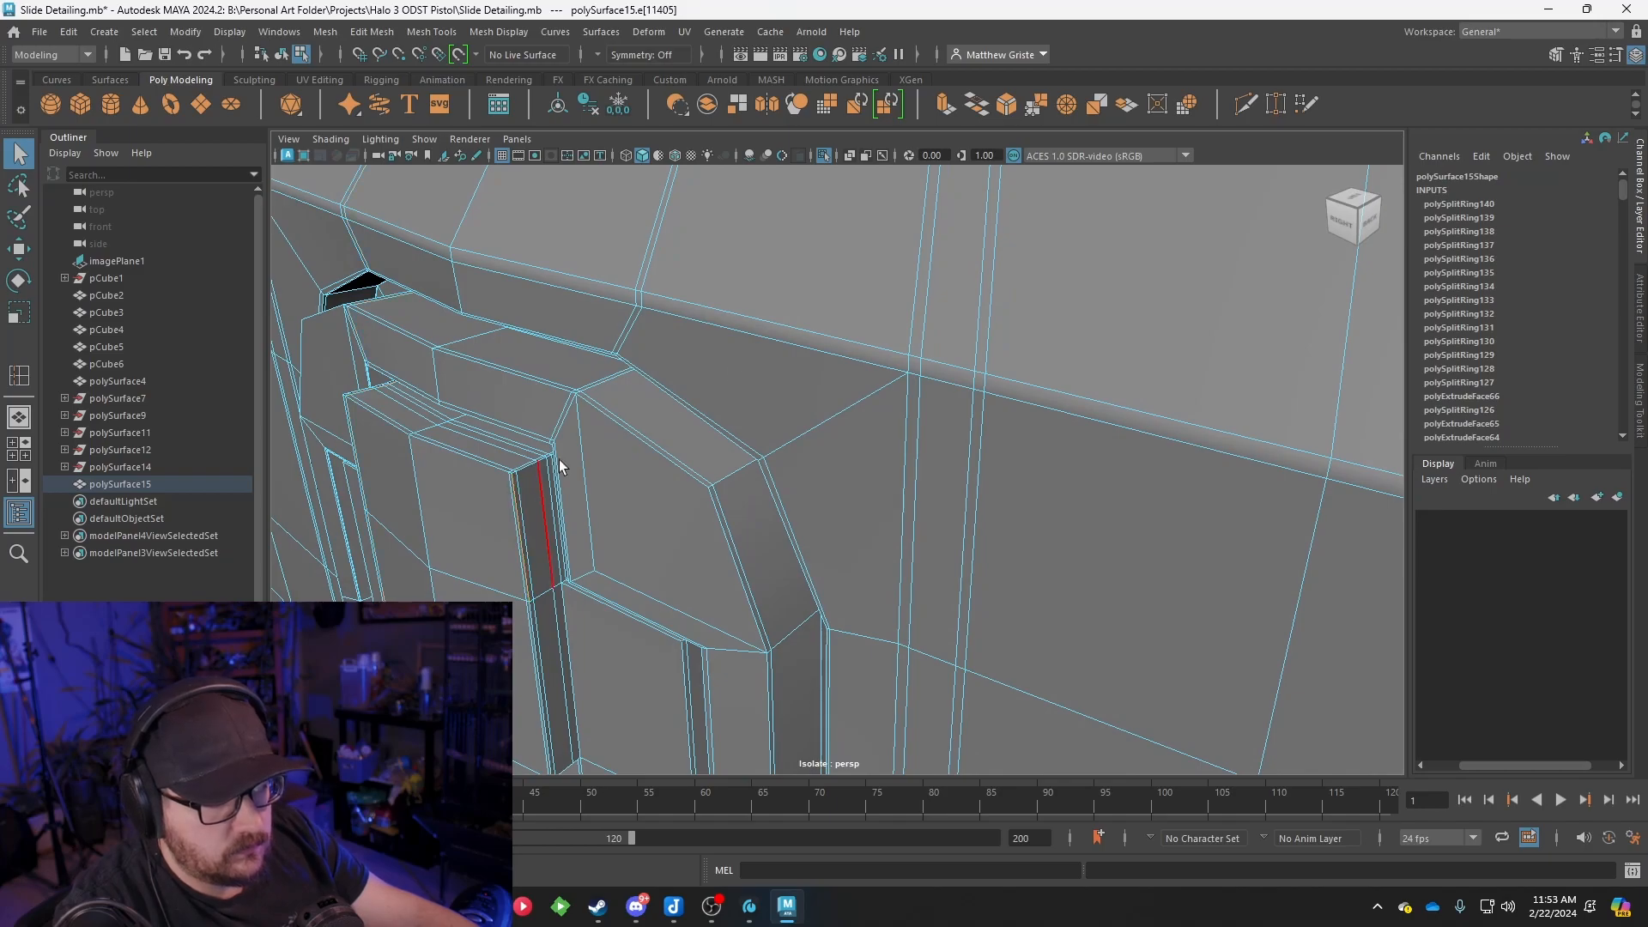
pyautogui.keyDown('alt'); pyautogui.moveTo(841, 324); pyautogui.dragTo(890, 234); pyautogui.keyUp('alt')
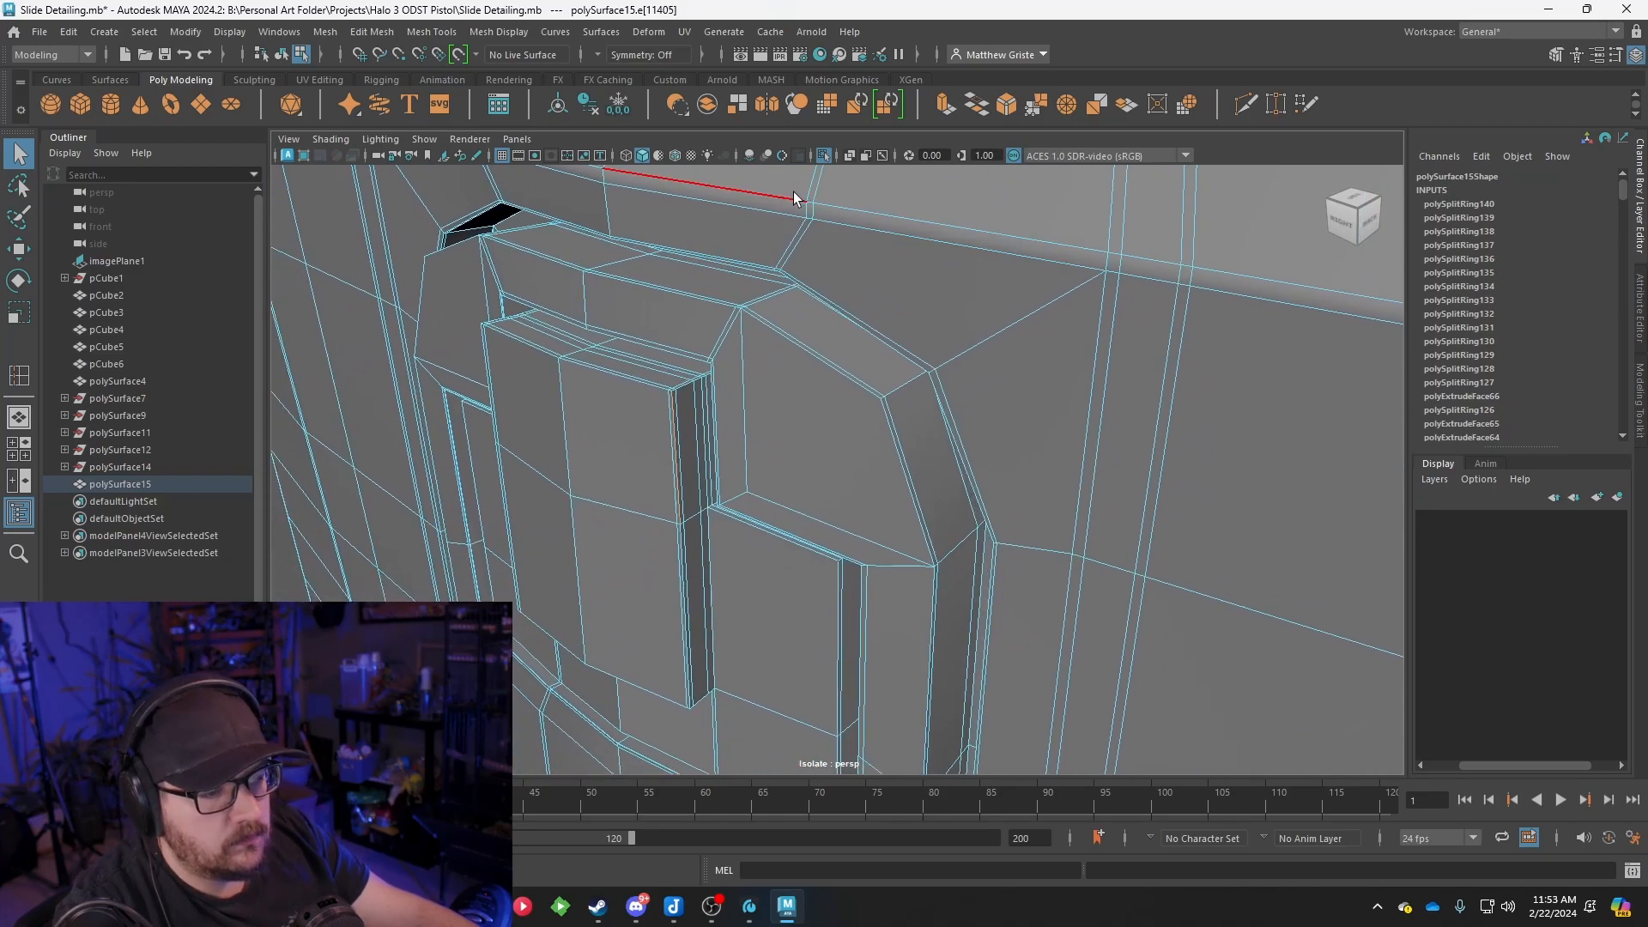
pyautogui.click(390, 33)
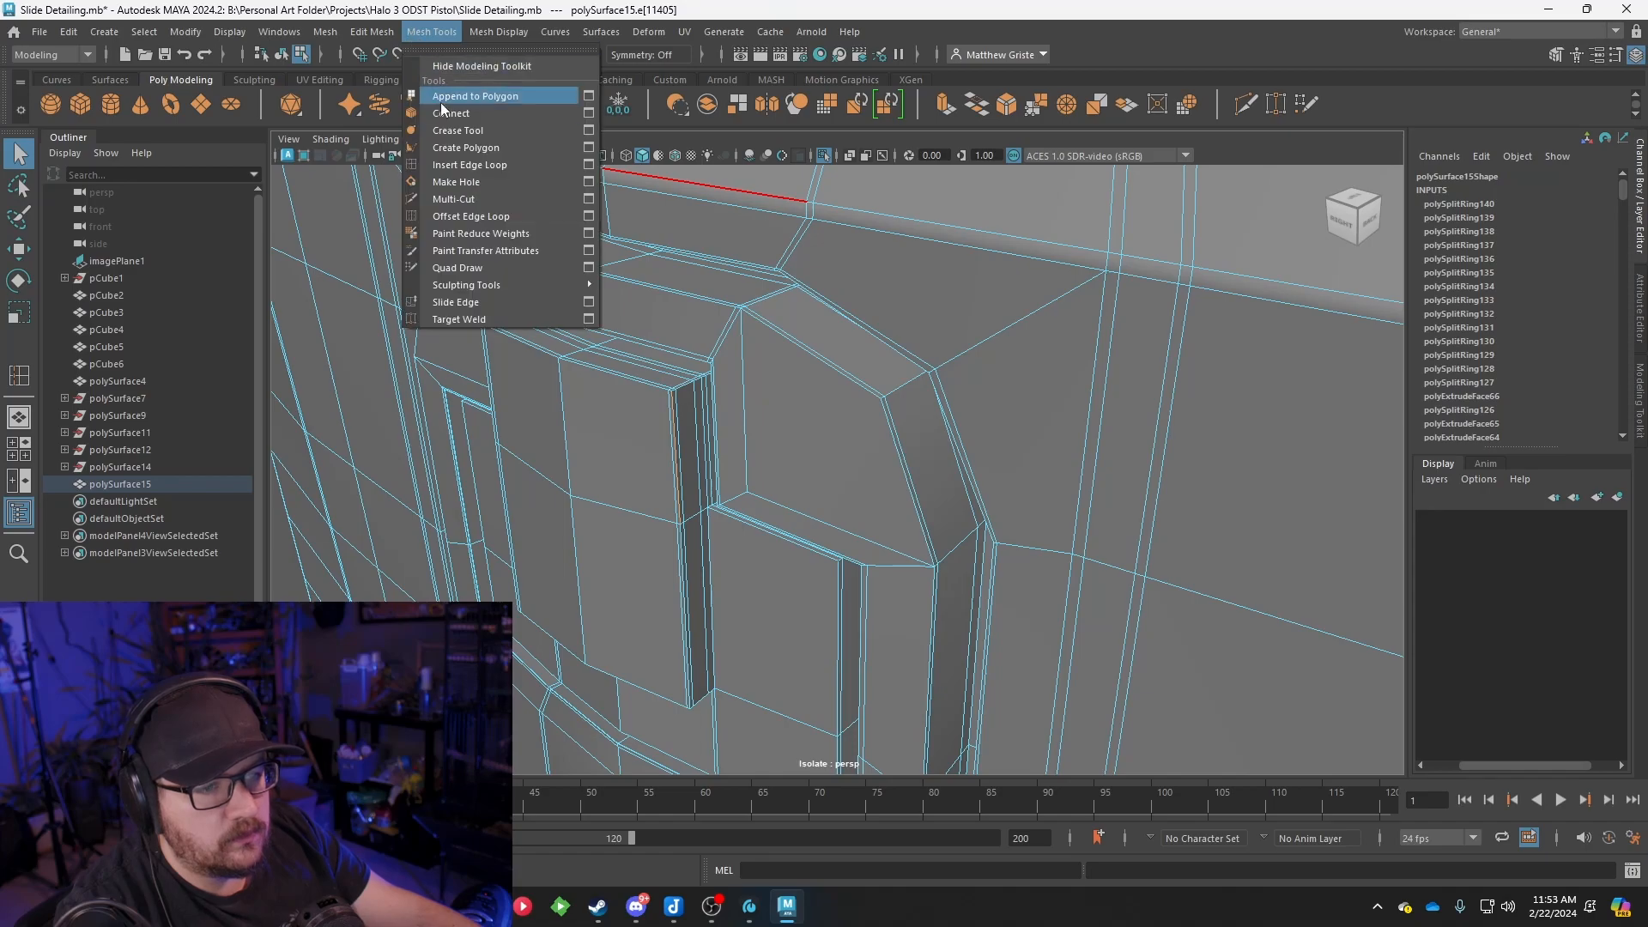
pyautogui.click(515, 164)
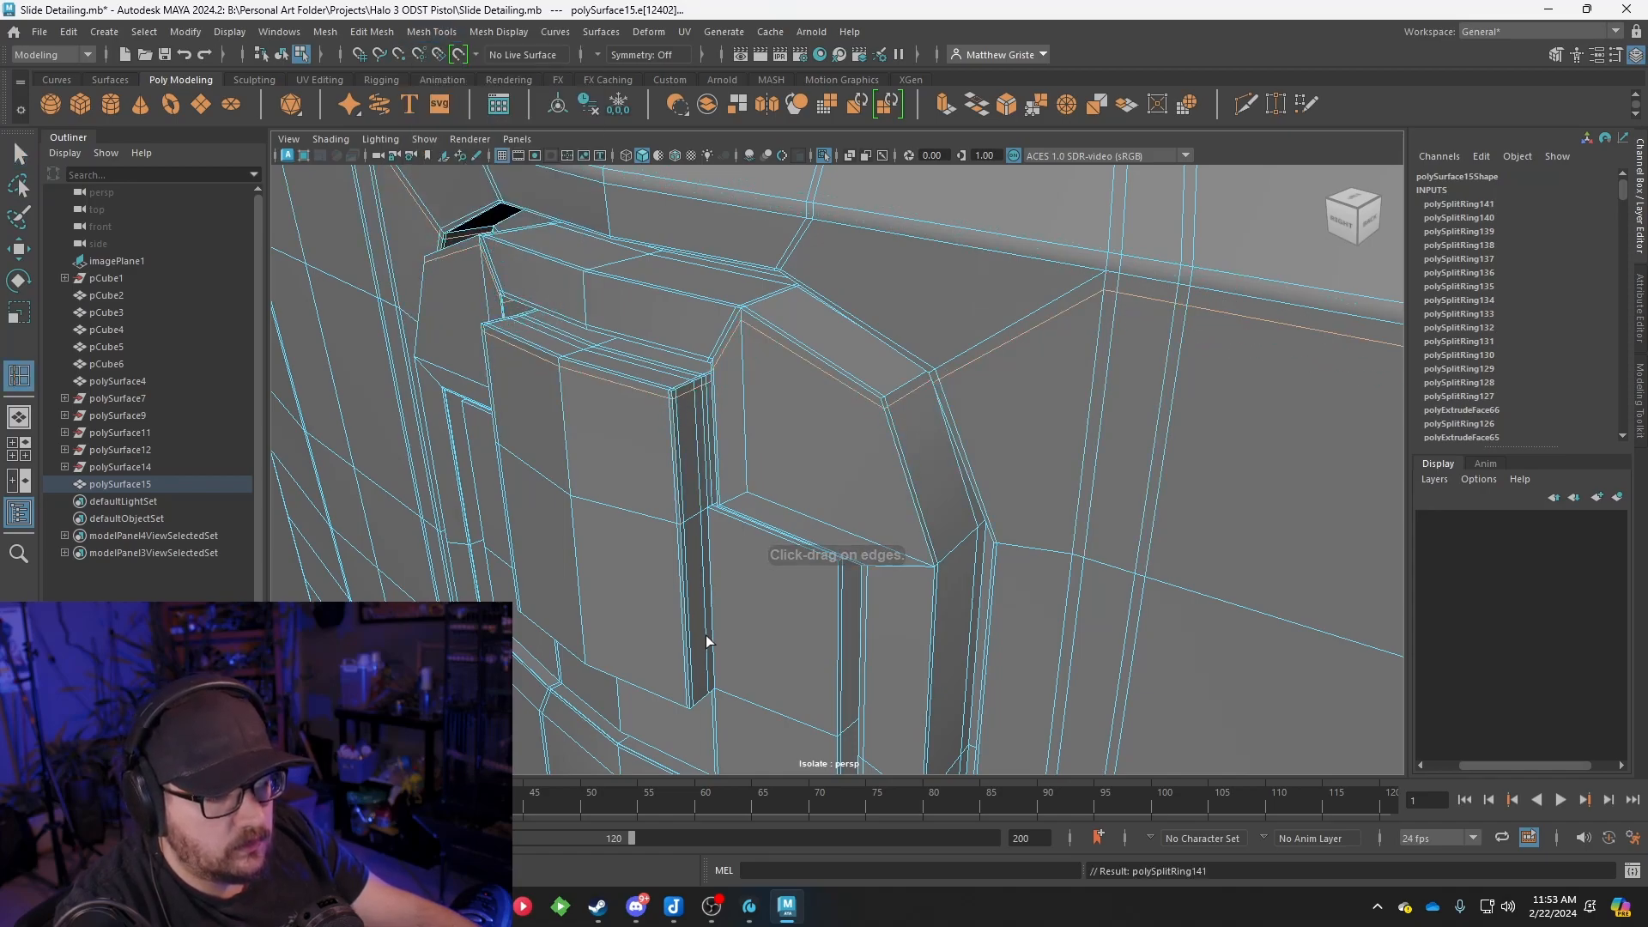
pyautogui.click(690, 697)
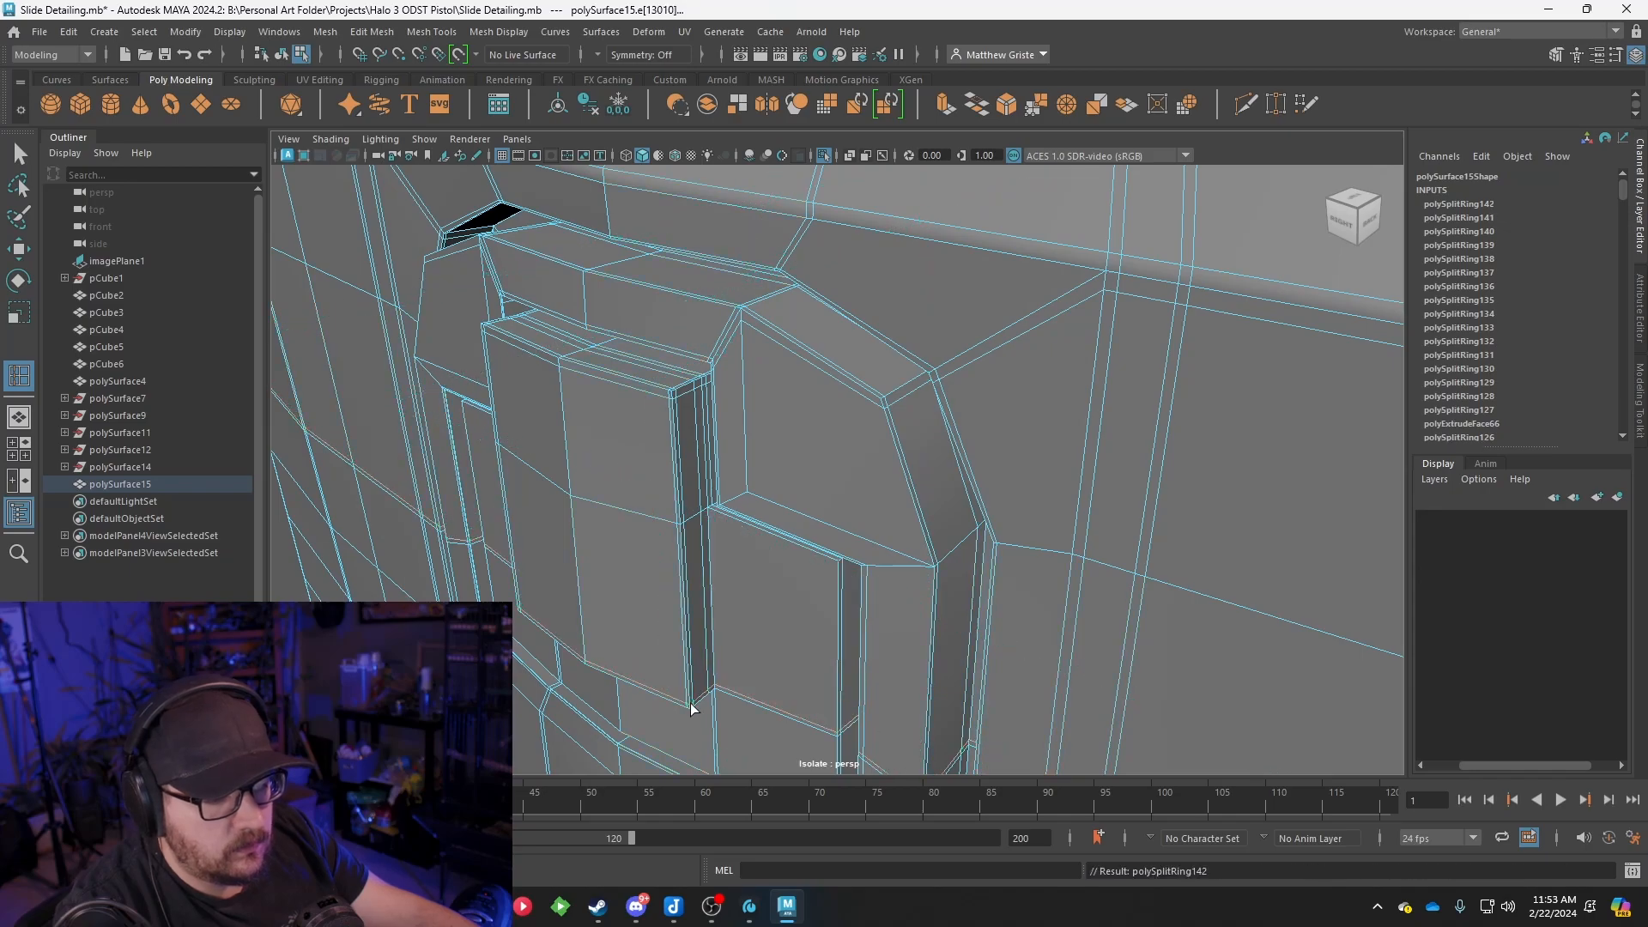
# Preview the slide smoothed in object mode and examine the pinched area at the middle of the recess's lower edge
pyautogui.press('q')
pyautogui.press('3')
pyautogui.scroll(-5, 769, 387)
pyautogui.moveTo(770, 389); pyautogui.dragTo(837, 365, button='right')
pyautogui.click(474, 580)
pyautogui.scroll(-4, 476, 582)
pyautogui.keyDown('alt'); pyautogui.moveTo(477, 582); pyautogui.dragTo(875, 373); pyautogui.keyUp('alt')
pyautogui.scroll(5, 874, 375)
pyautogui.click(689, 487)
pyautogui.keyDown('alt'); pyautogui.moveTo(688, 488); pyautogui.dragTo(864, 425, button='middle'); pyautogui.keyUp('alt')
pyautogui.scroll(8, 851, 460)
pyautogui.scroll(-8, 851, 462)
pyautogui.scroll(6, 849, 461)
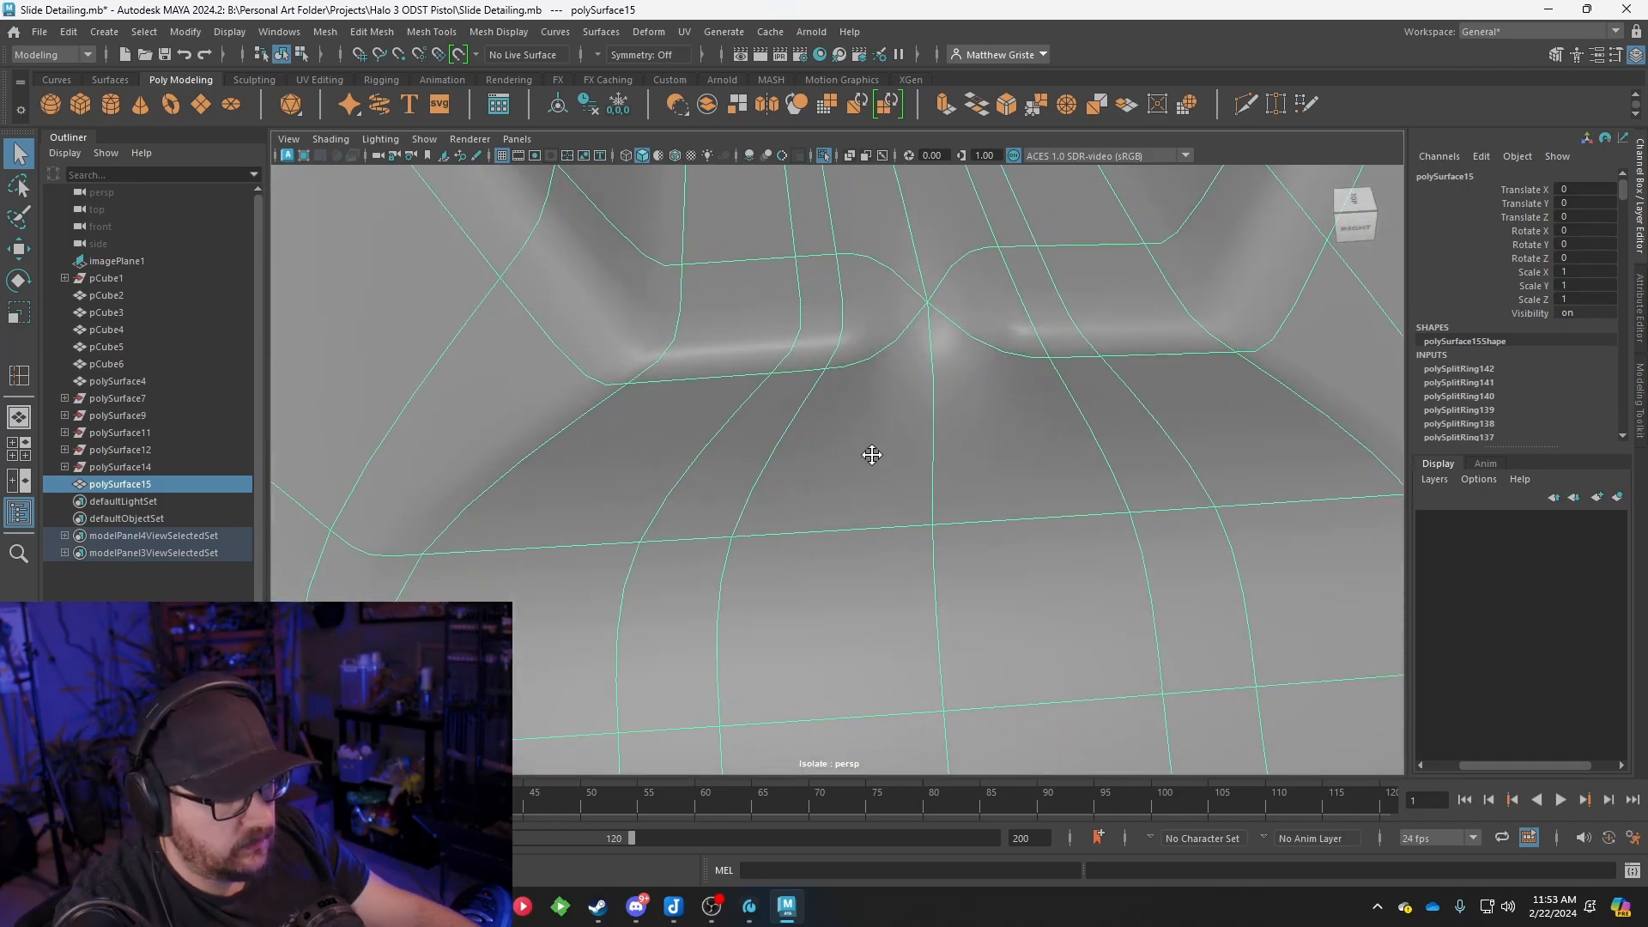
# Delete the faulty faces at the middle of the recess's lower edge, including the narrow strip above them
pyautogui.press('1')
pyautogui.moveTo(850, 462); pyautogui.dragTo(826, 501, button='right')
pyautogui.click(826, 501)
pyautogui.keyDown('shift'); pyautogui.click(836, 445); pyautogui.keyUp('shift')
pyautogui.hotkey('ctrl', 'z')
pyautogui.keyDown('shift'); pyautogui.click(798, 540); pyautogui.keyUp('shift')
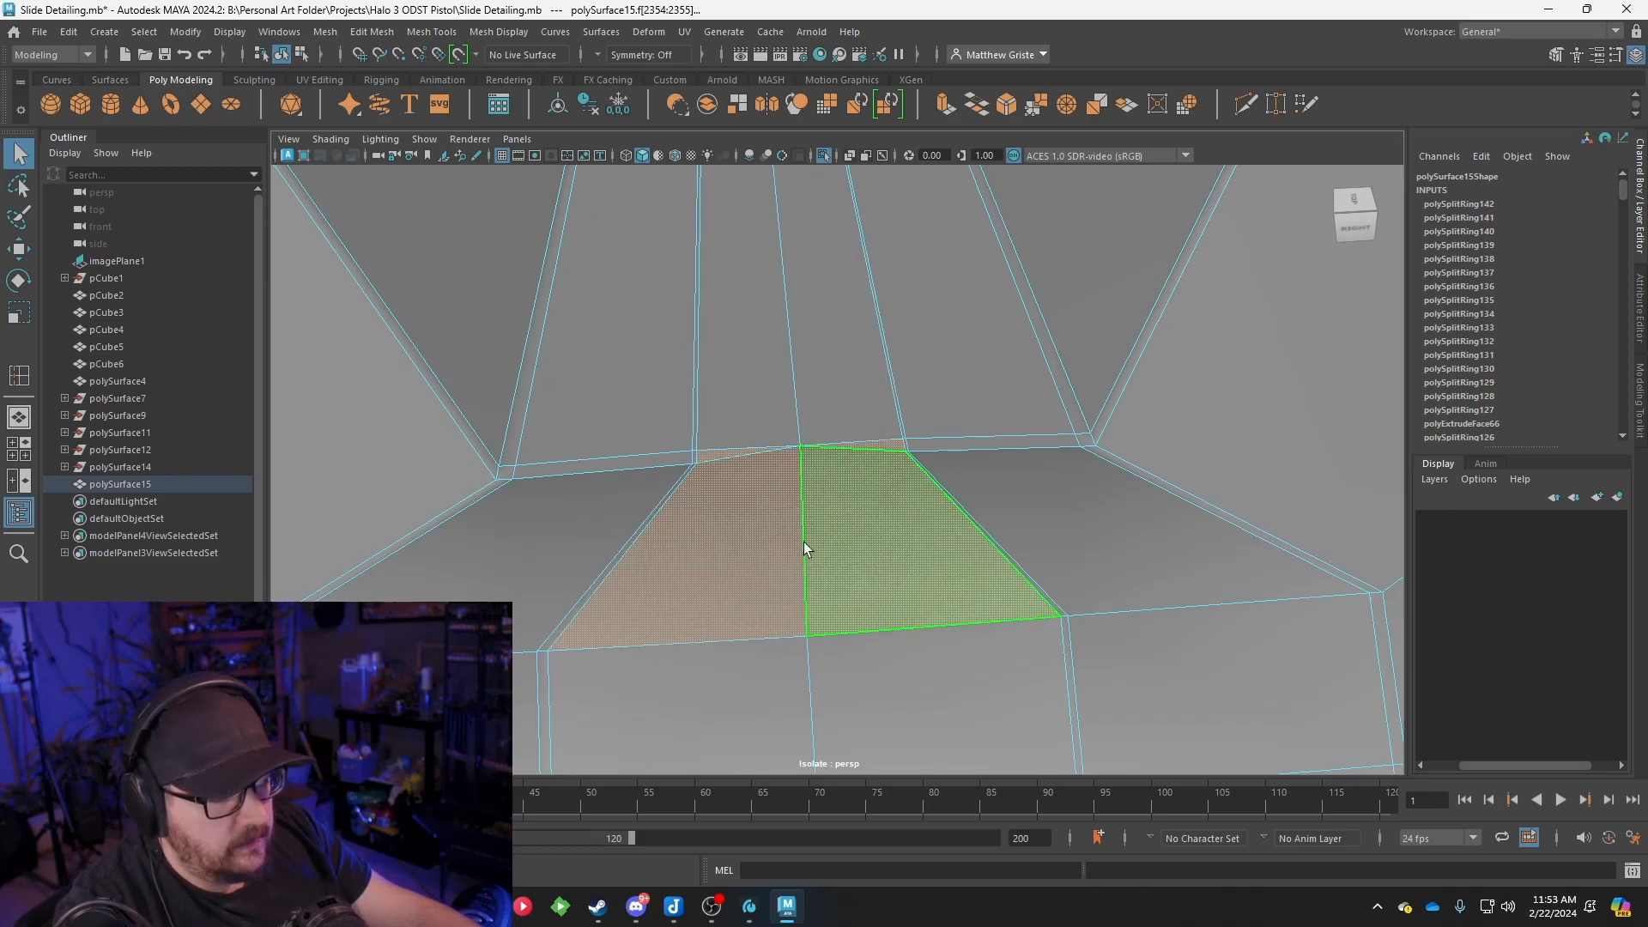
pyautogui.press('Delete')
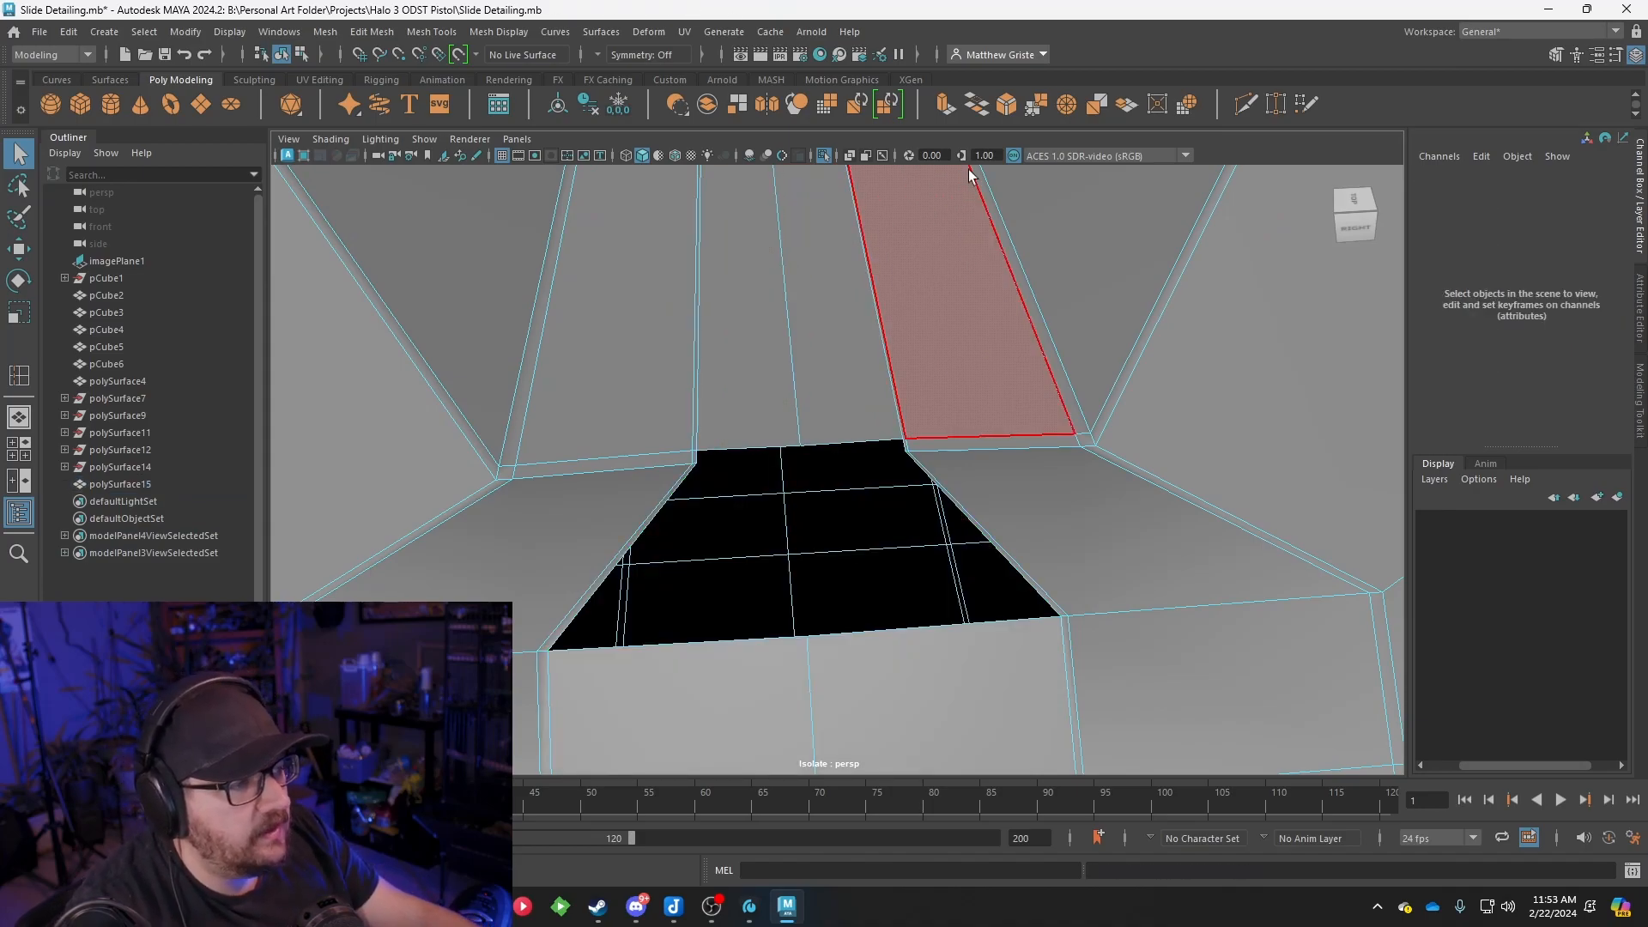
# Close the gap at the recess's lower edge by bridging its narrow strip and then its two slanted sides
pyautogui.moveTo(712, 466); pyautogui.dragTo(714, 352, button='right')
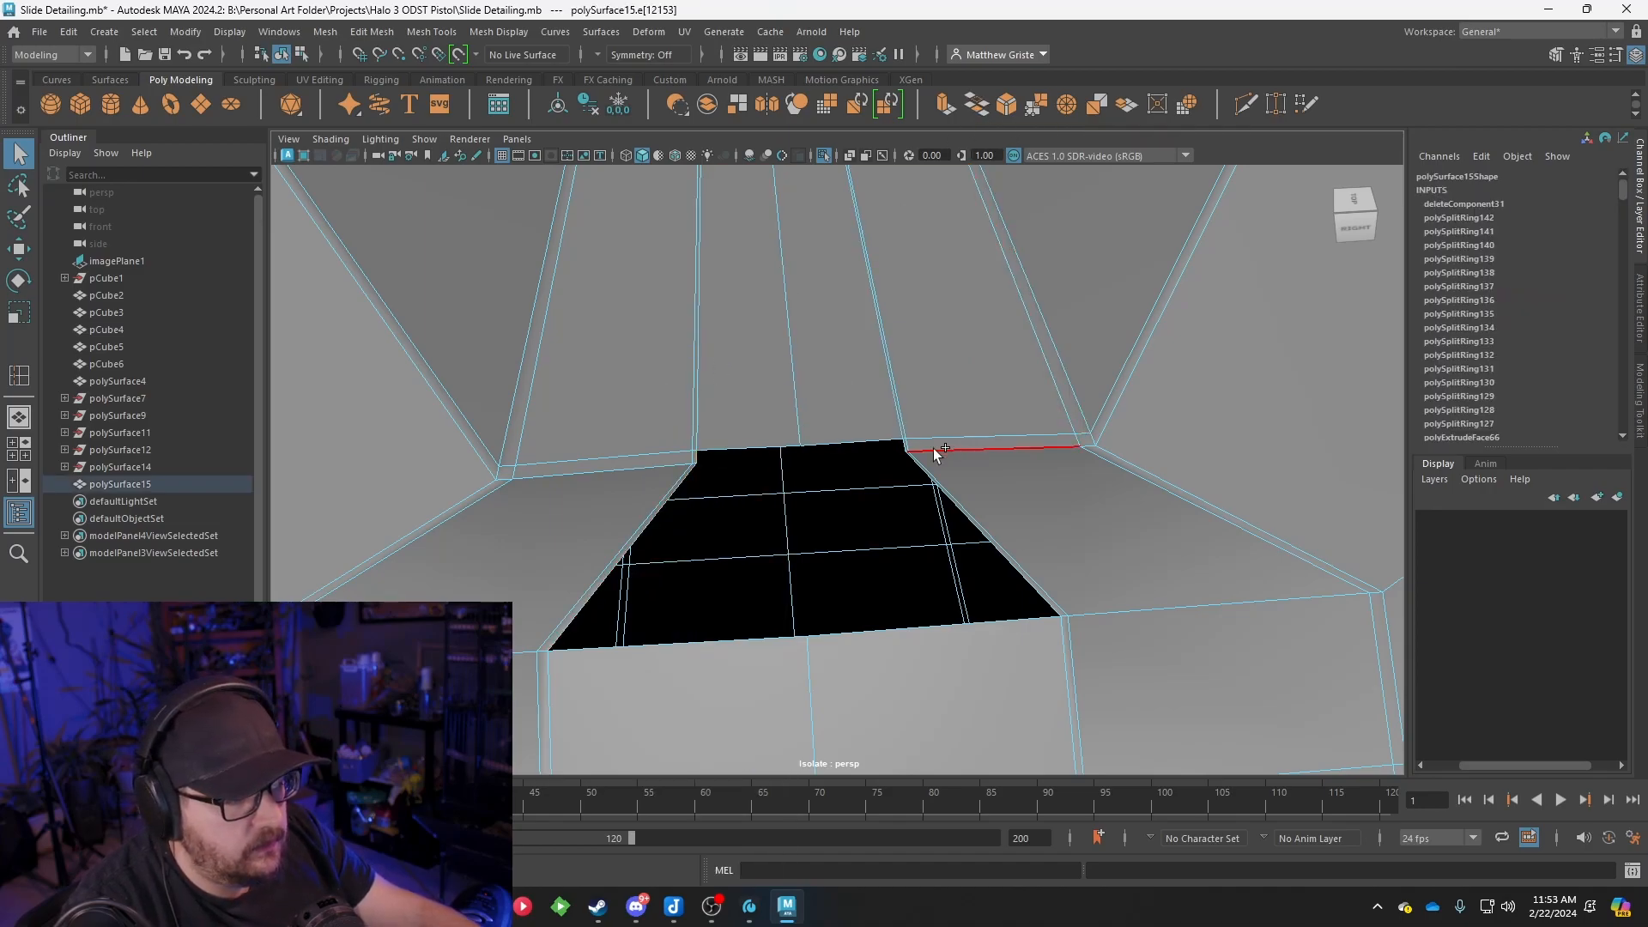
pyautogui.click(975, 118)
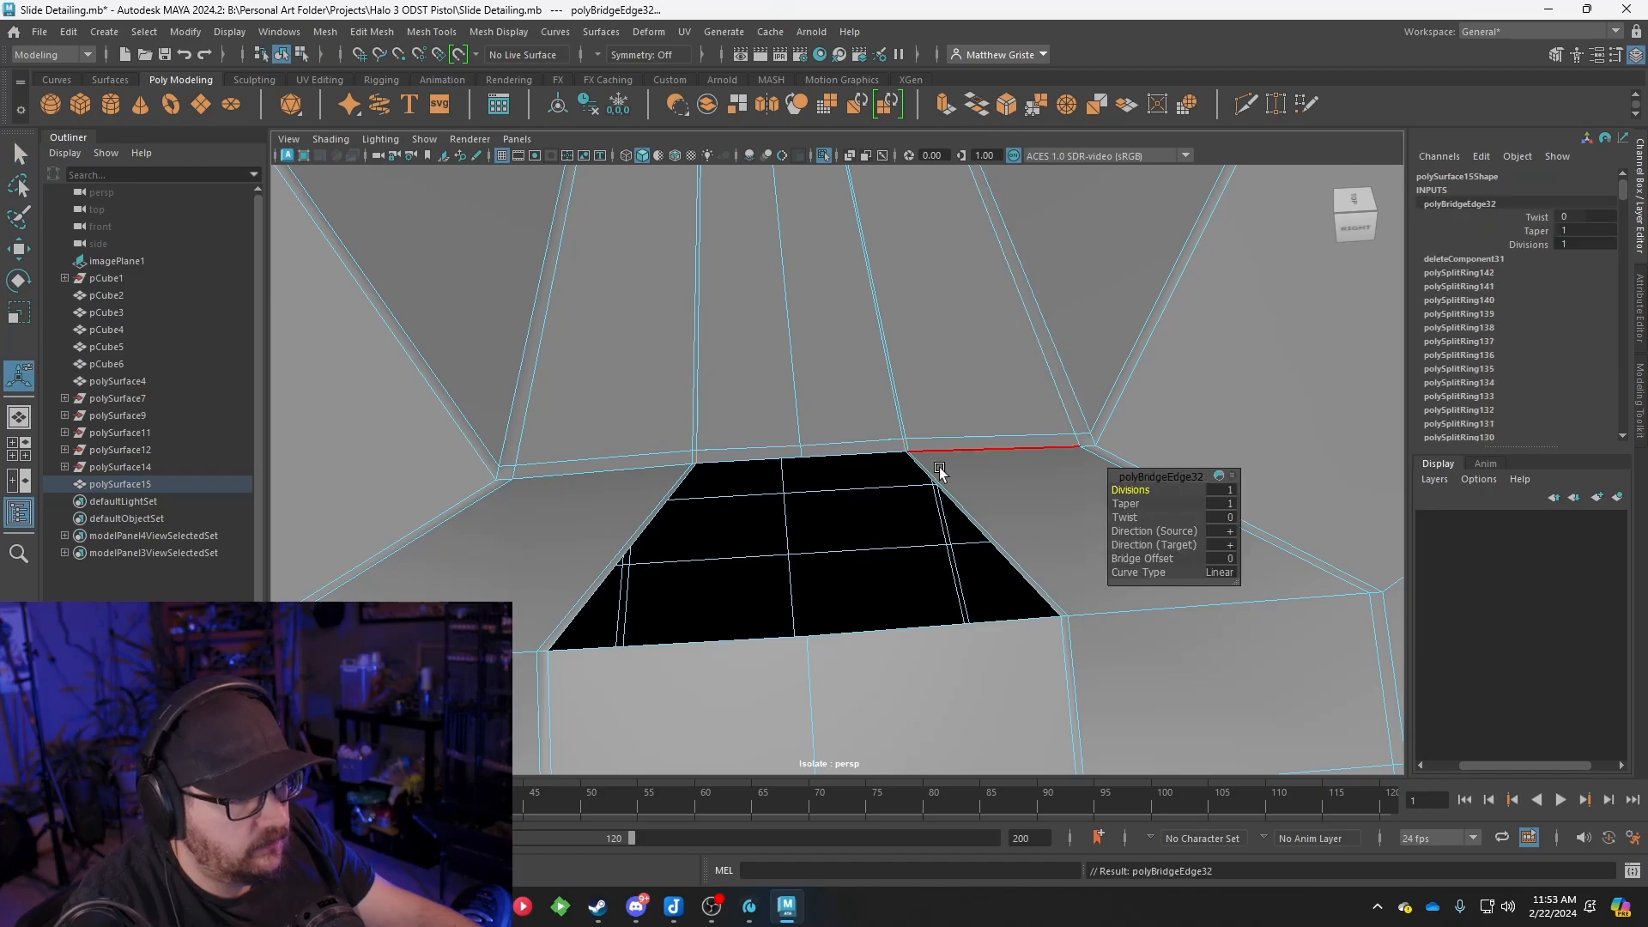
pyautogui.click(937, 490)
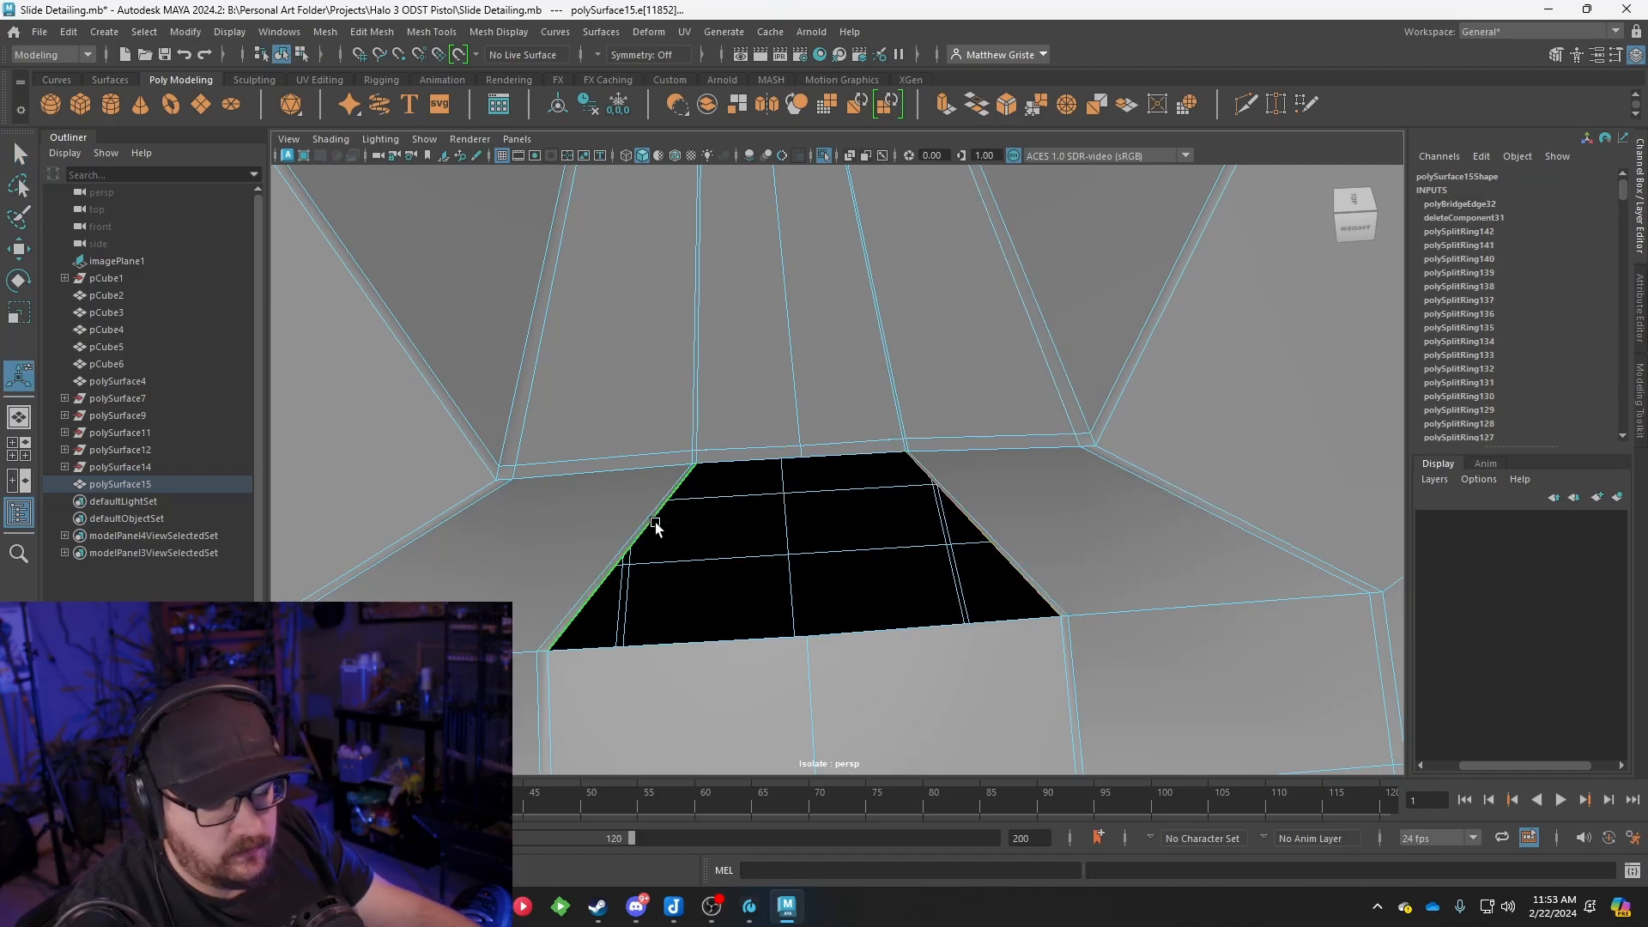
pyautogui.press('g')
# Merge the unconnected middle vertices along the bridged faces with a 0.01 distance threshold and return to object mode
pyautogui.moveTo(759, 395); pyautogui.dragTo(678, 397, button='right')
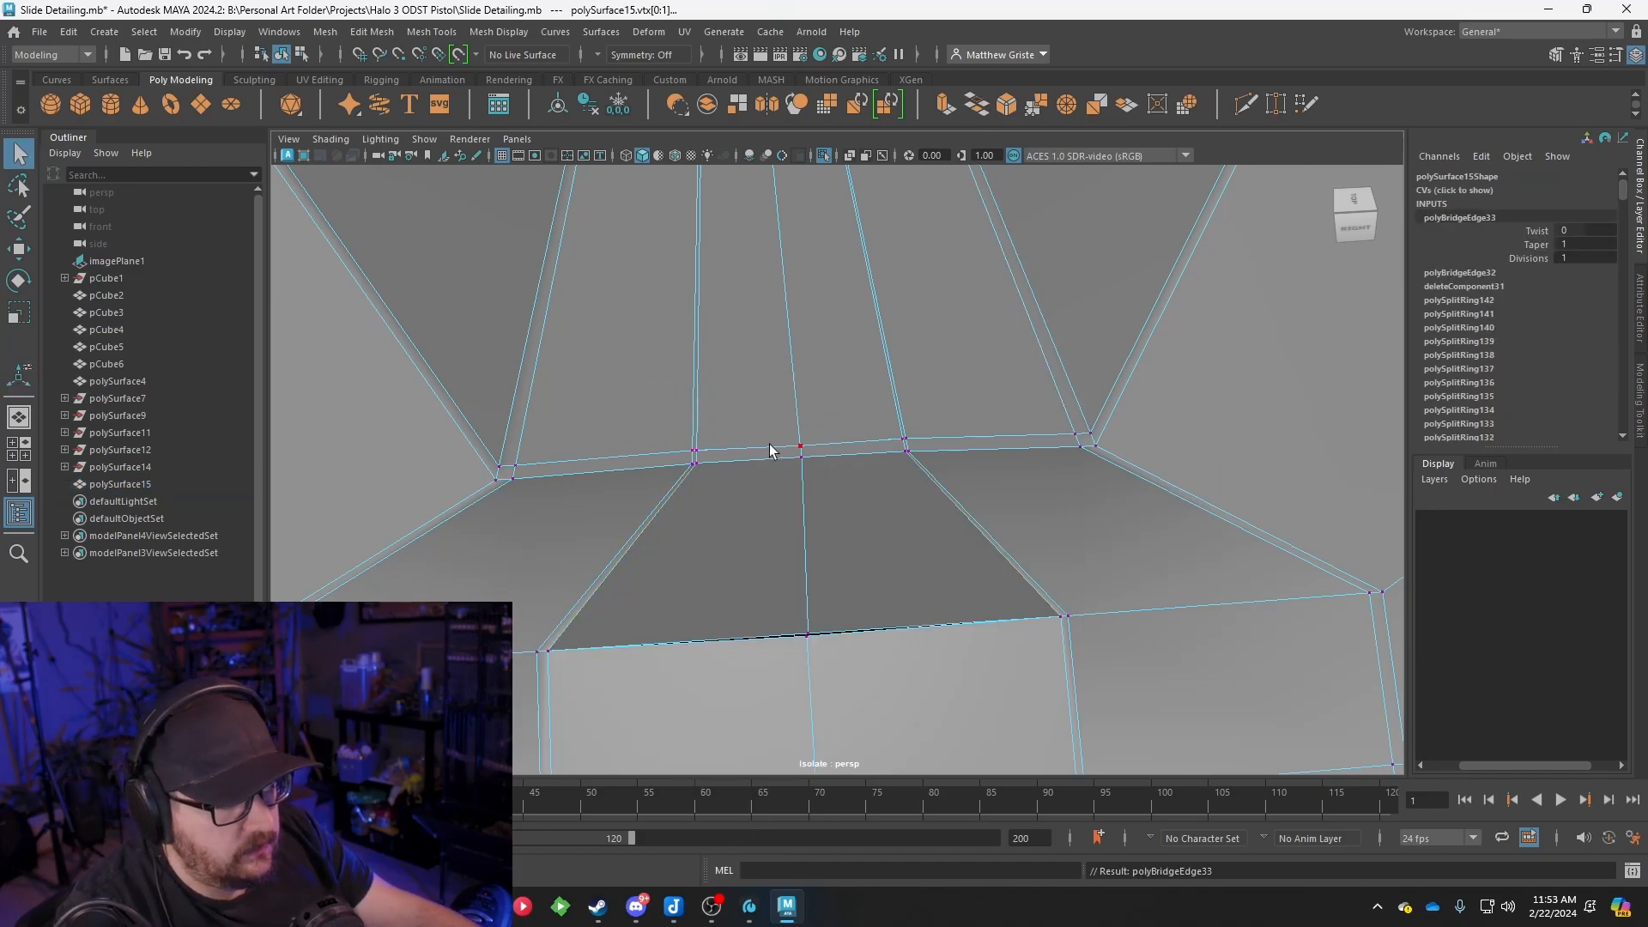
pyautogui.click(1038, 110)
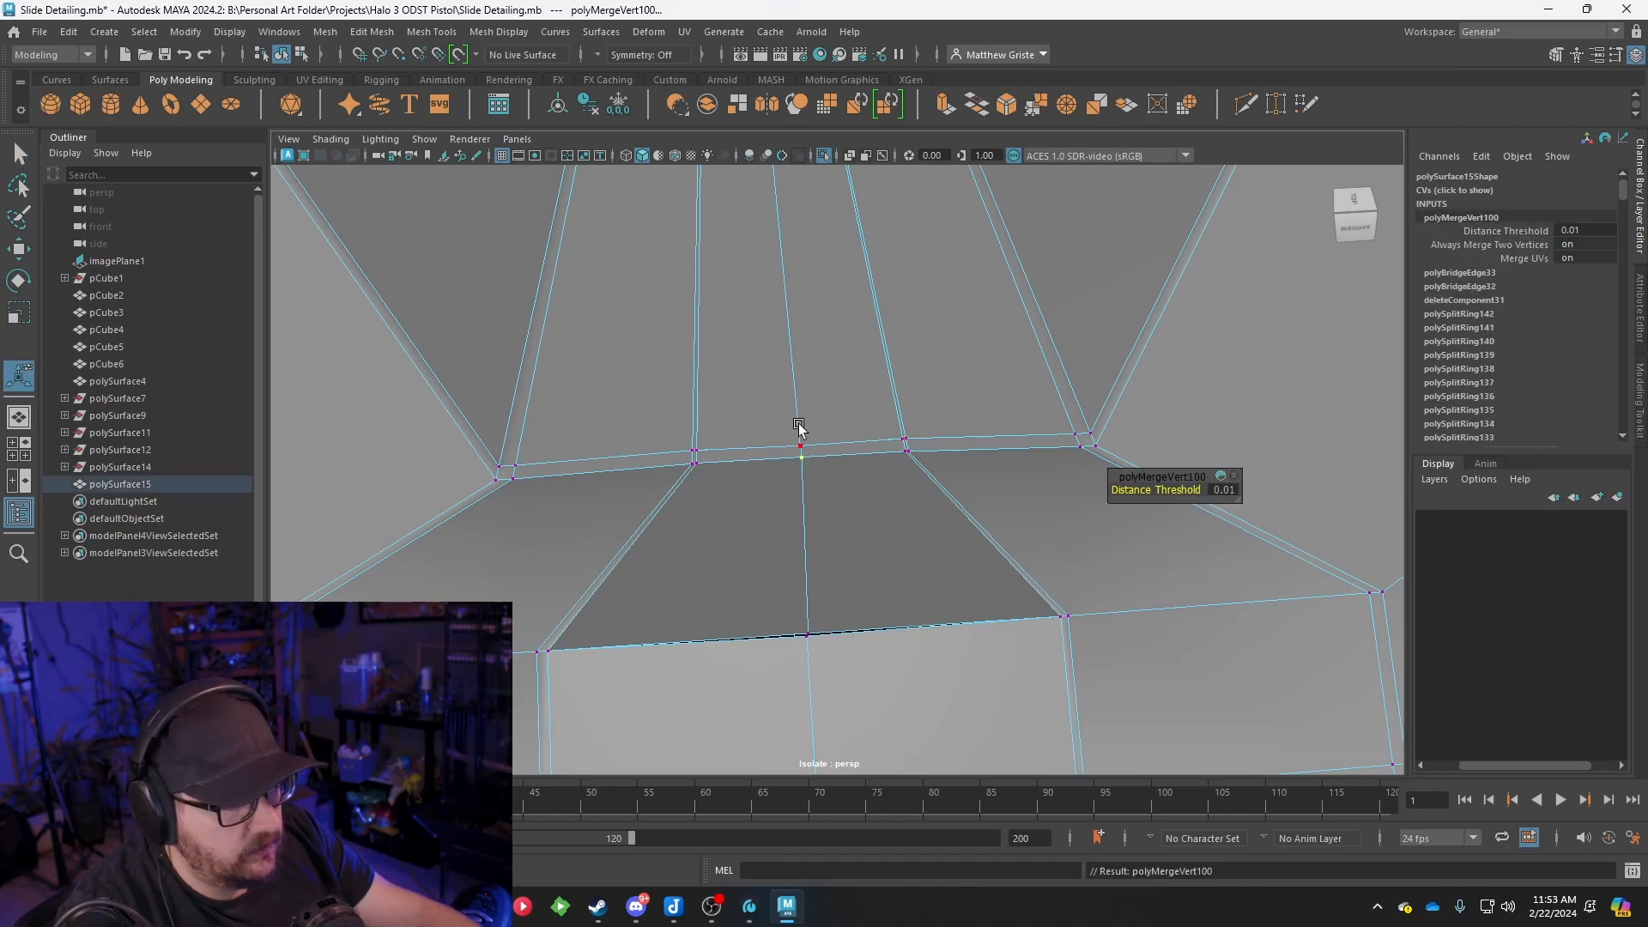
pyautogui.moveTo(809, 650); pyautogui.dragTo(811, 649)
pyautogui.press('g')
pyautogui.scroll(-10, 871, 455)
pyautogui.moveTo(858, 397); pyautogui.dragTo(972, 411, button='right')
# Turn off isolation of the slide to show the rest of the pistol and the reference image
pyautogui.keyDown('alt'); pyautogui.moveTo(973, 405); pyautogui.dragTo(618, 293); pyautogui.keyUp('alt')
pyautogui.scroll(-4, 784, 389)
pyautogui.scroll(-5, 841, 451)
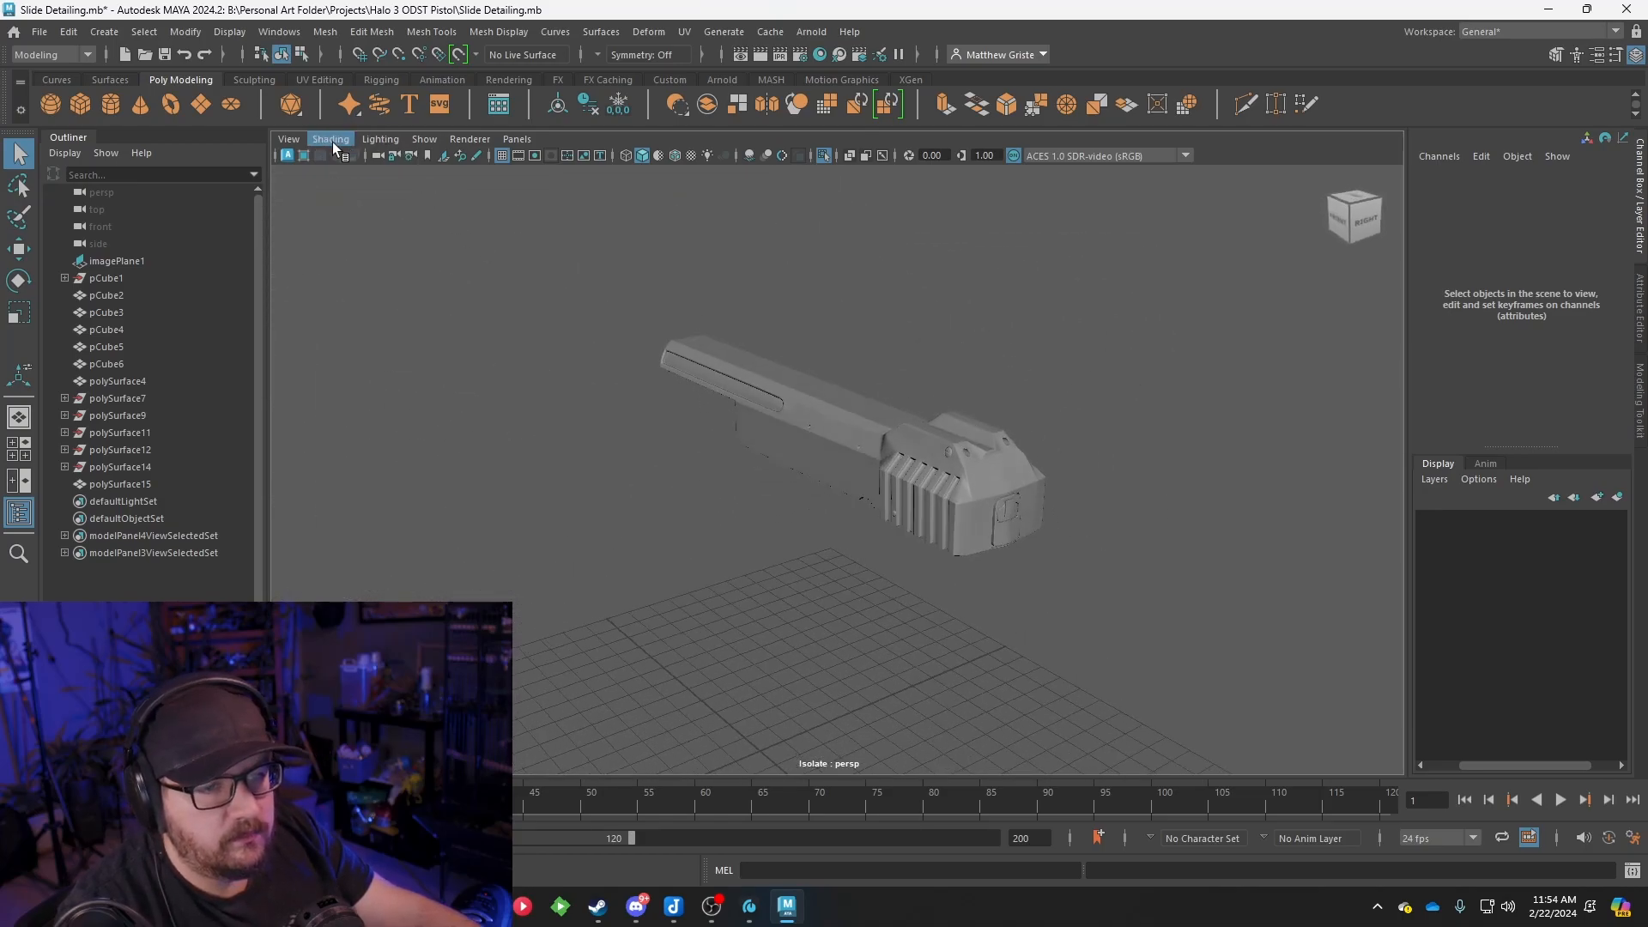
pyautogui.click(424, 139)
pyautogui.moveTo(460, 171)
pyautogui.click(653, 166)
pyautogui.keyDown('alt'); pyautogui.moveTo(721, 285); pyautogui.dragTo(887, 266); pyautogui.keyUp('alt')
pyautogui.click(862, 360)
pyautogui.click(891, 224)
# Examine the detailed slide on the full pistol from the end and side, comparing it with the reference image
pyautogui.keyDown('alt'); pyautogui.moveTo(889, 231); pyautogui.dragTo(843, 320, button='middle'); pyautogui.keyUp('alt')
pyautogui.keyDown('alt'); pyautogui.moveTo(844, 325); pyautogui.dragTo(866, 248); pyautogui.keyUp('alt')
pyautogui.scroll(3, 829, 496)
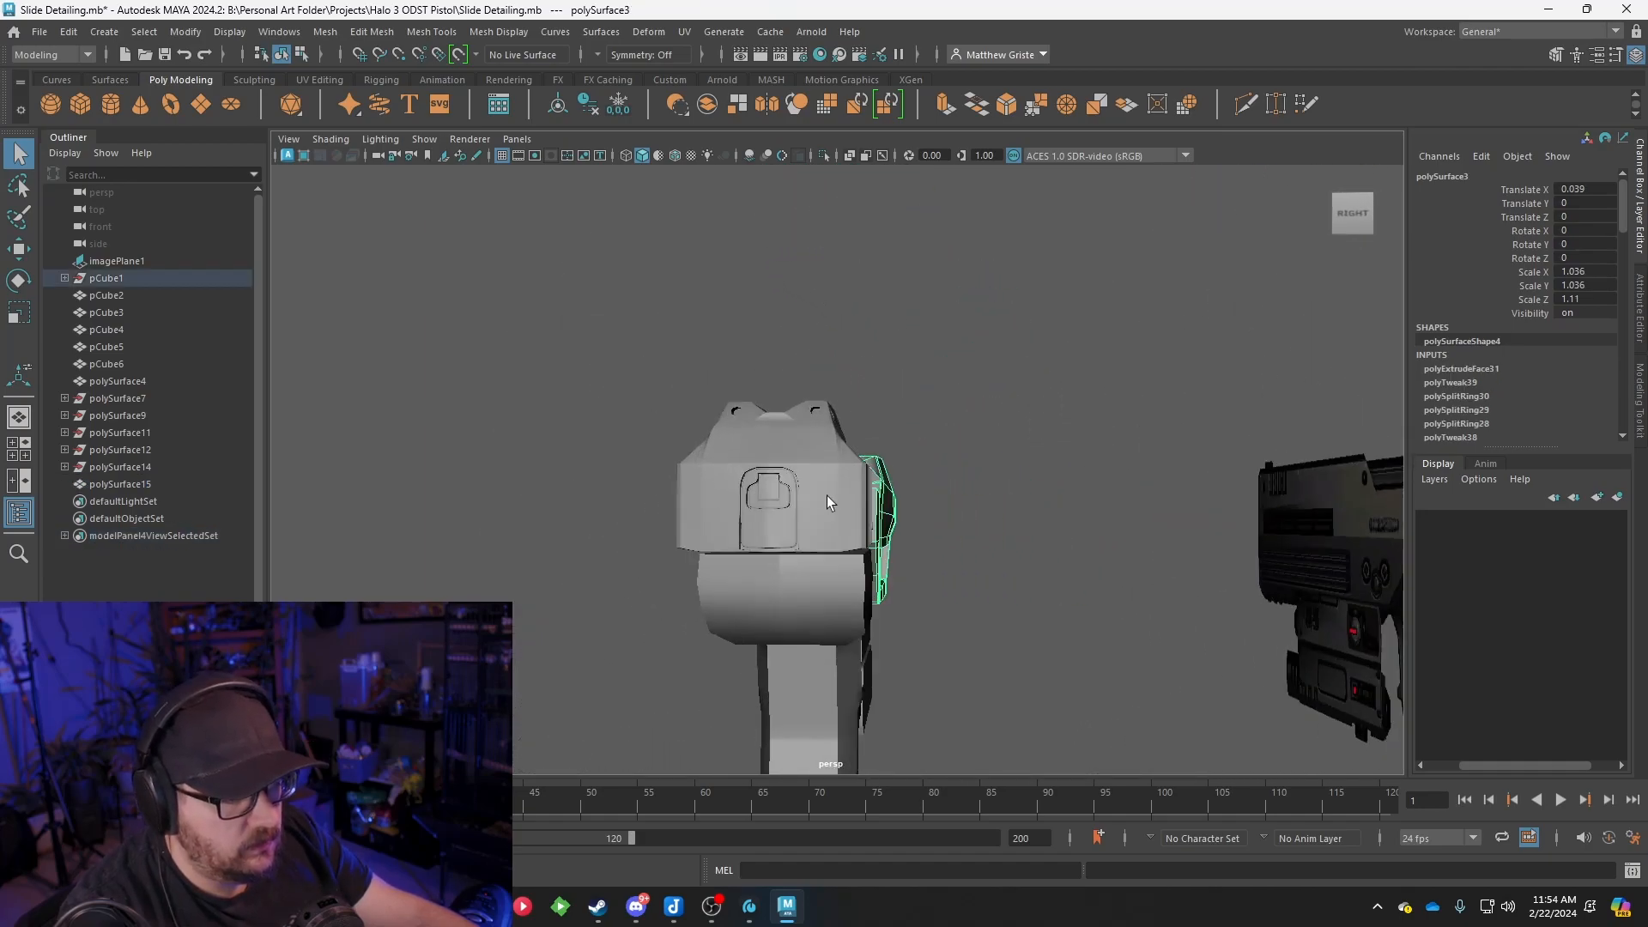
pyautogui.keyDown('alt'); pyautogui.moveTo(841, 497); pyautogui.dragTo(858, 496); pyautogui.keyUp('alt')
pyautogui.click(859, 496)
pyautogui.press('w')
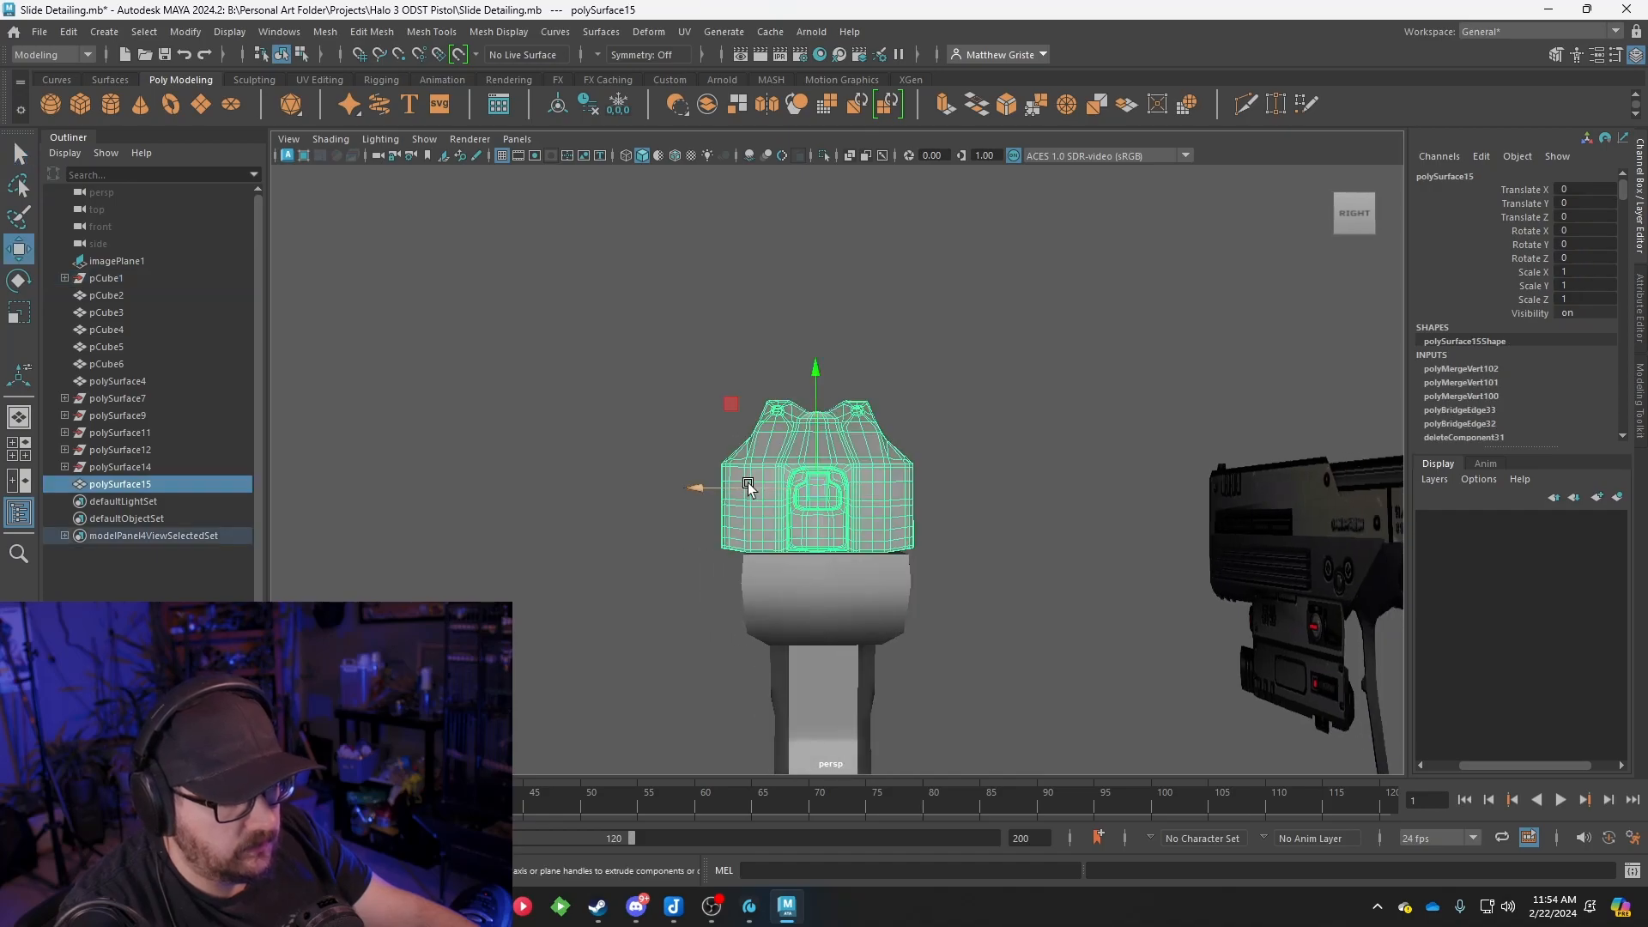
pyautogui.click(939, 390)
pyautogui.keyDown('alt'); pyautogui.moveTo(939, 391); pyautogui.dragTo(1008, 481); pyautogui.keyUp('alt')
pyautogui.scroll(4, 1008, 481)
pyautogui.keyDown('alt'); pyautogui.moveTo(1008, 481); pyautogui.dragTo(865, 395, button='middle'); pyautogui.keyUp('alt')
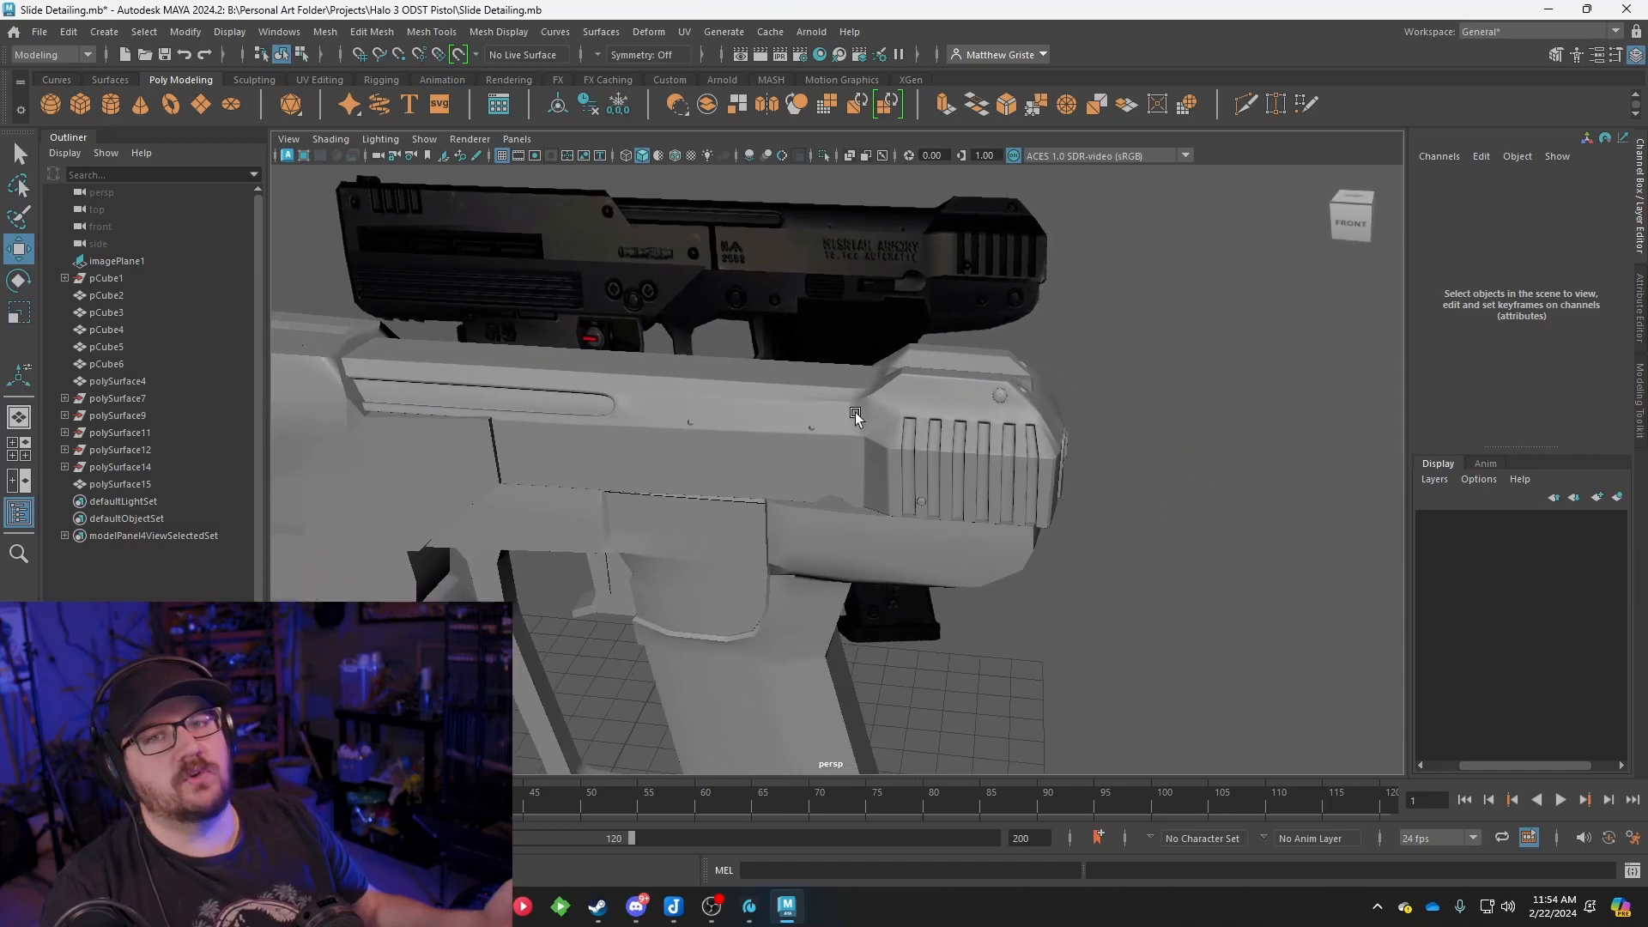